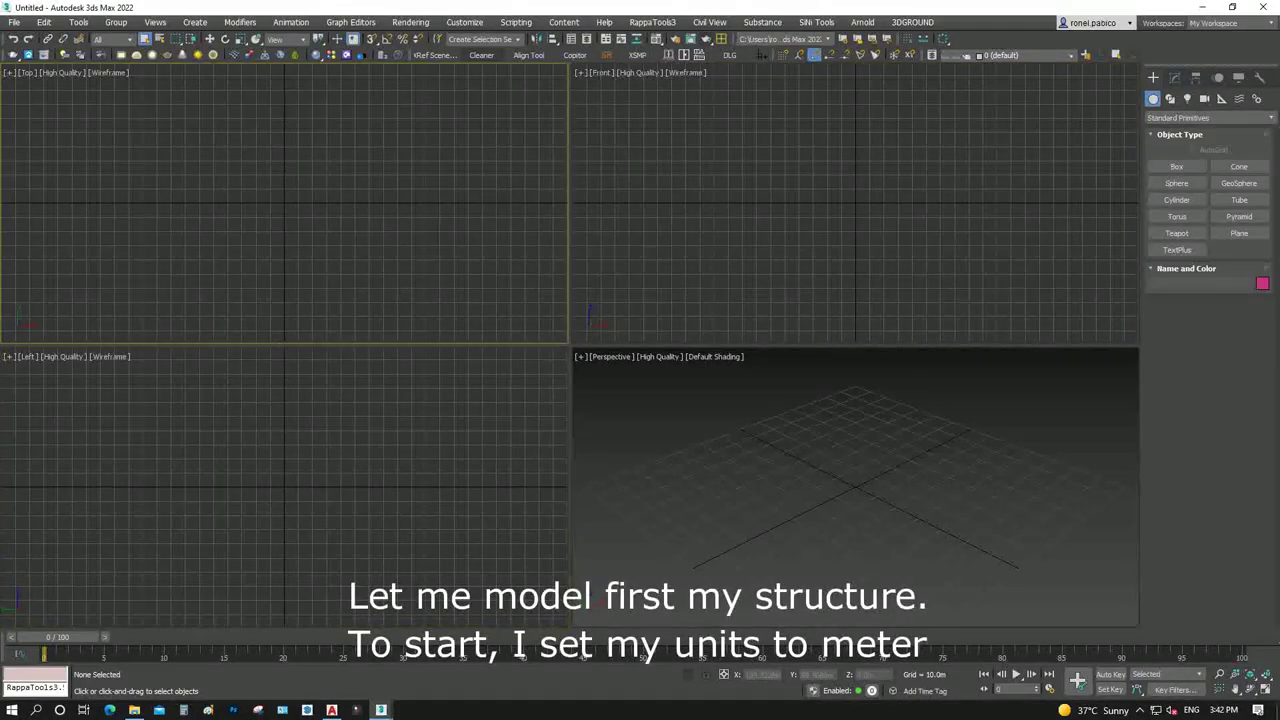
Set display and system units to meters (1 unit = 1.0 m) and maximize the Top view
{"action": "left_click", "coordinate": [464, 22]}
{"action": "left_click", "coordinate": [480, 244]}
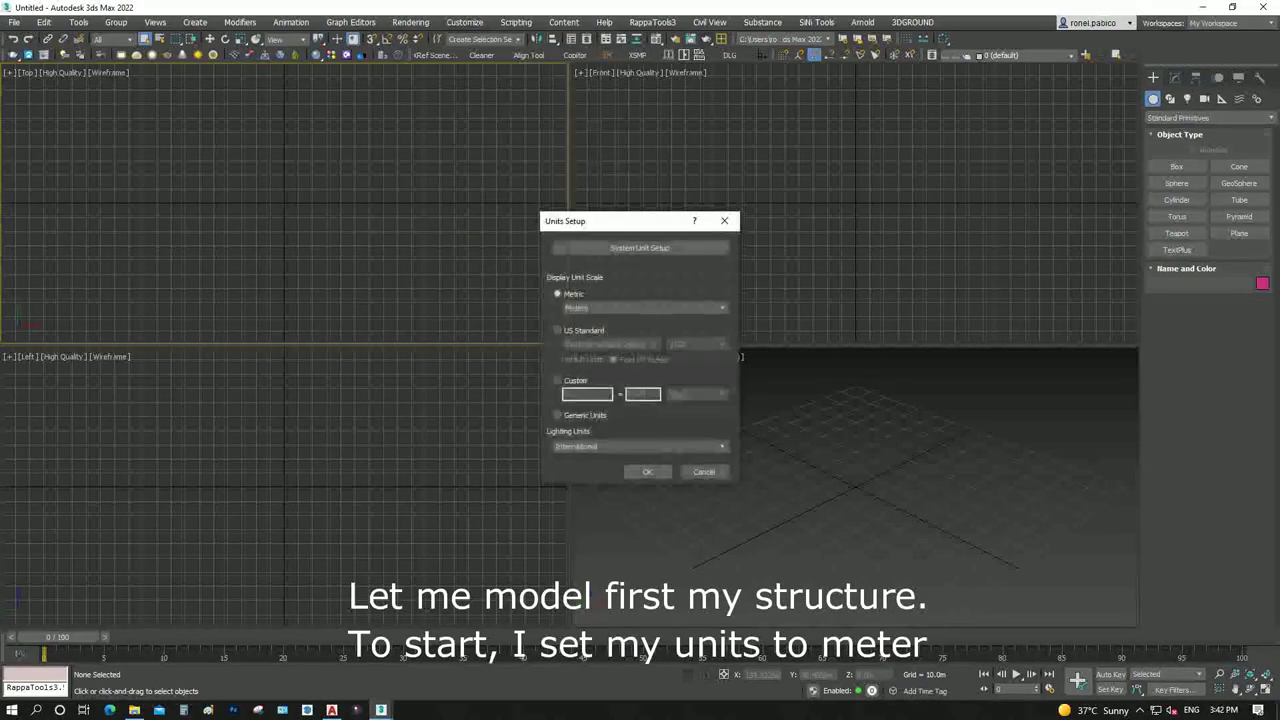
{"action": "left_click", "coordinate": [640, 248]}
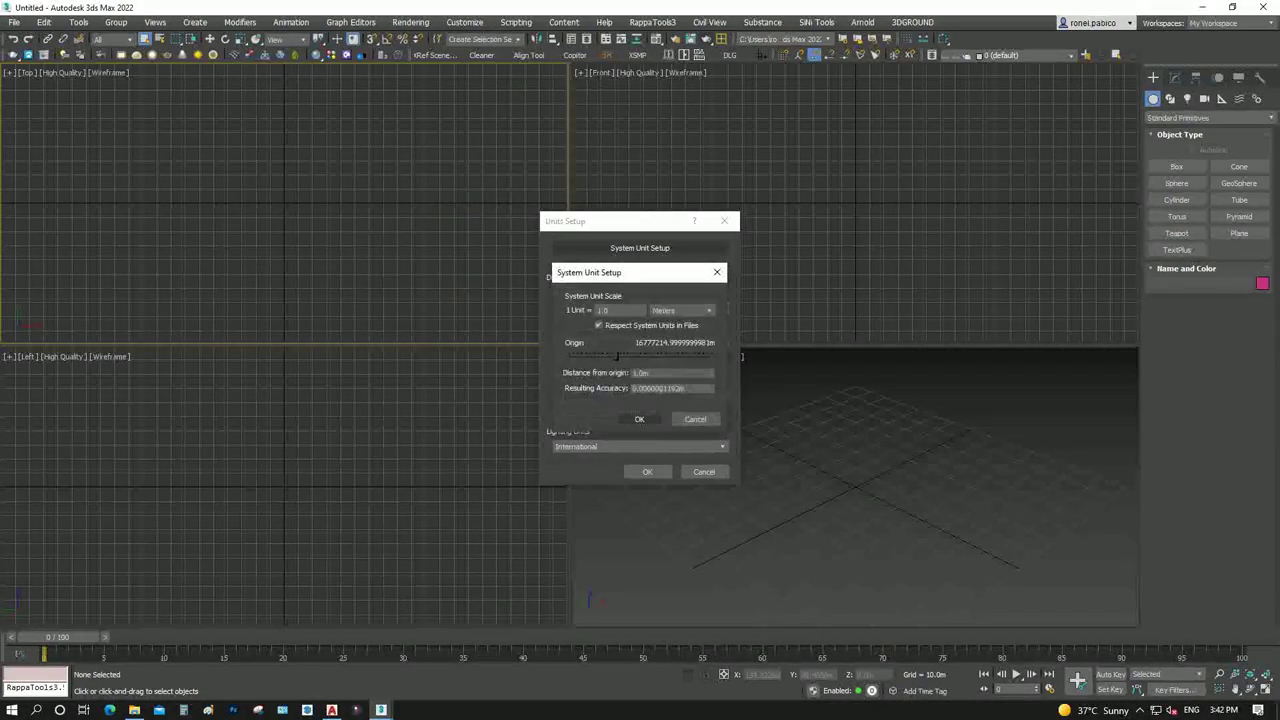
{"action": "left_click", "coordinate": [641, 419]}
{"action": "left_click", "coordinate": [647, 471]}
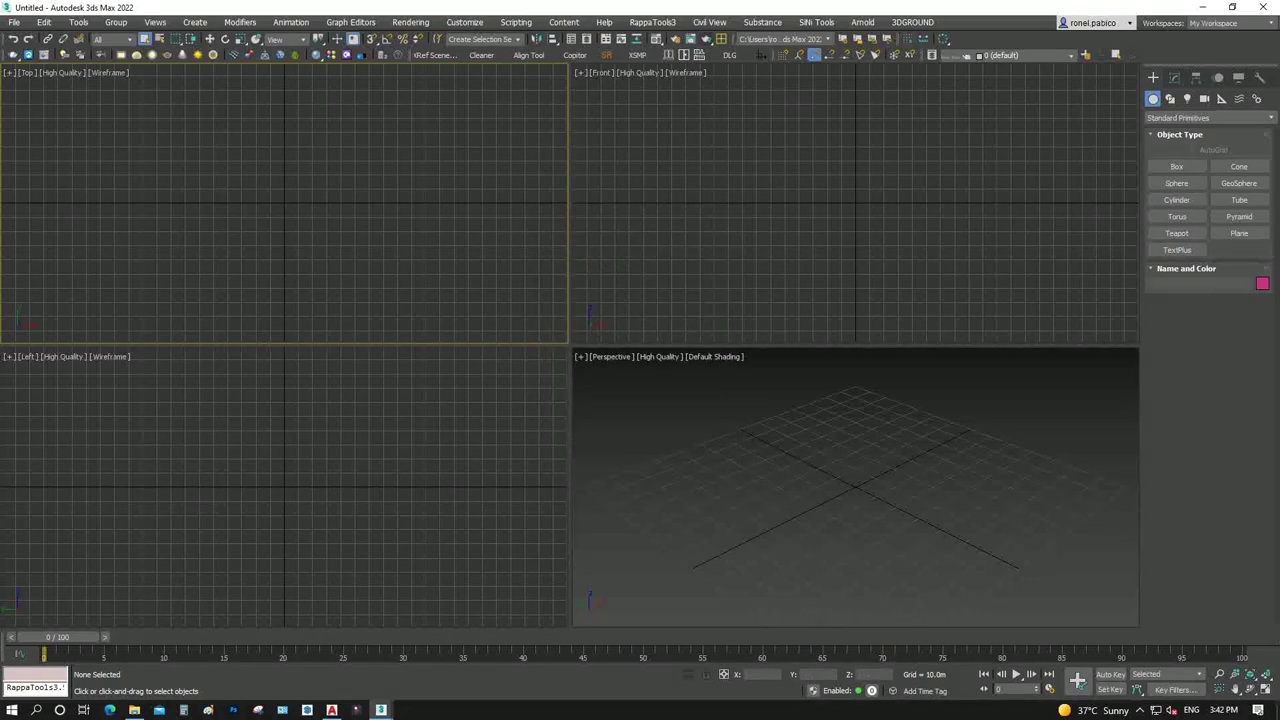
{"action": "key", "text": "alt+w"}
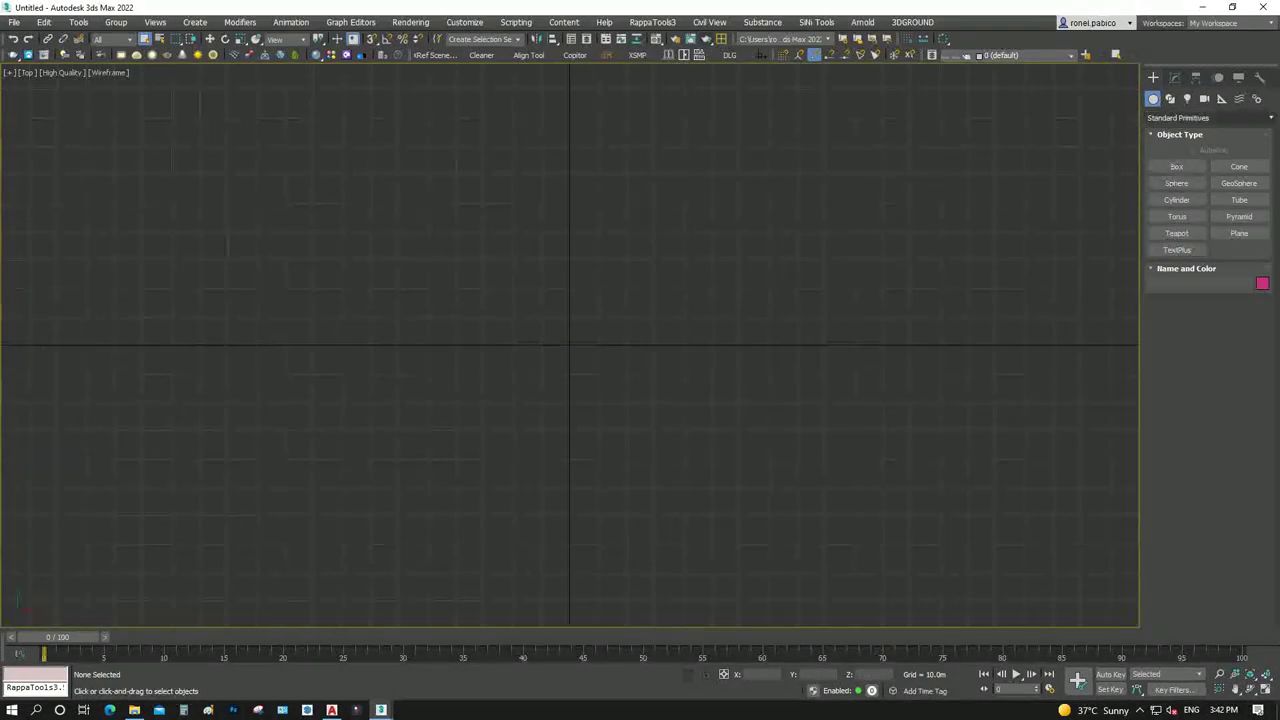
Create a six-sided NGon spline of radius 6.0m at X/Y/Z 0 through Keyboard Entry
{"action": "left_click", "coordinate": [1208, 118]}
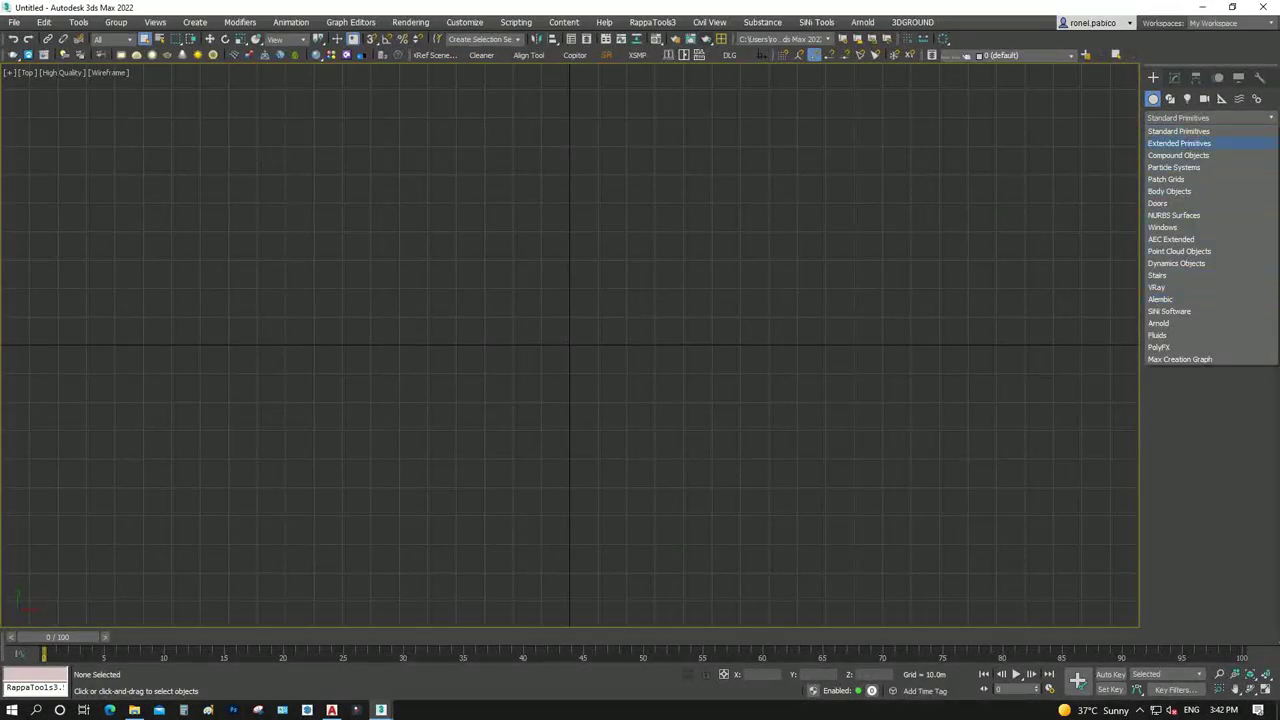
{"action": "left_click", "coordinate": [1170, 98]}
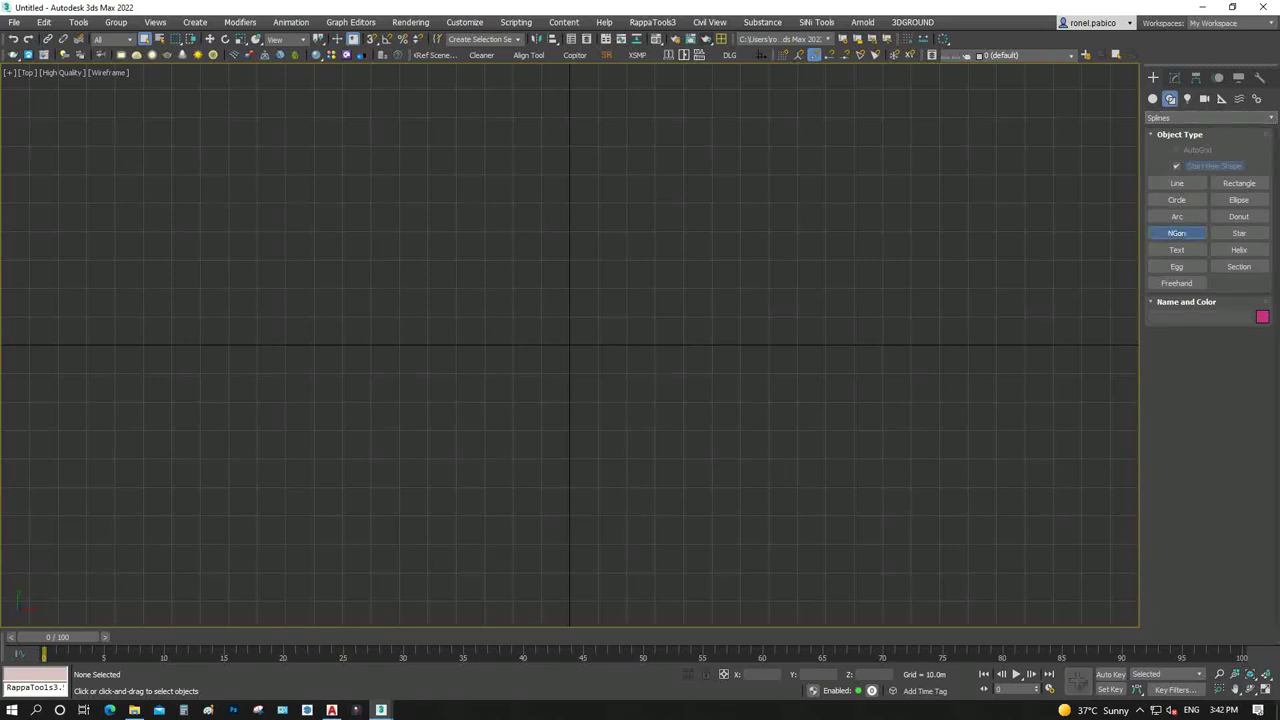
{"action": "left_click", "coordinate": [1177, 233]}
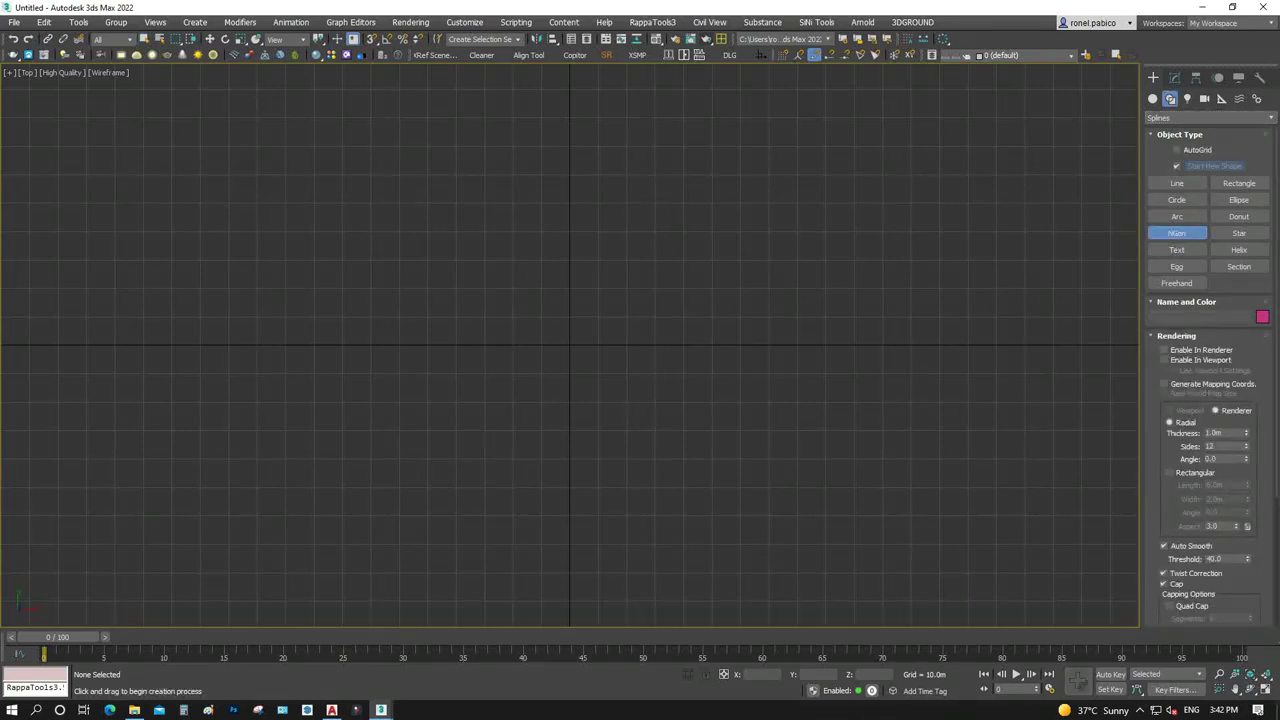
{"action": "scroll", "coordinate": [1210, 375], "scroll_direction": "down", "scroll_amount": 3}
{"action": "scroll", "coordinate": [1210, 375], "scroll_direction": "down", "scroll_amount": 3}
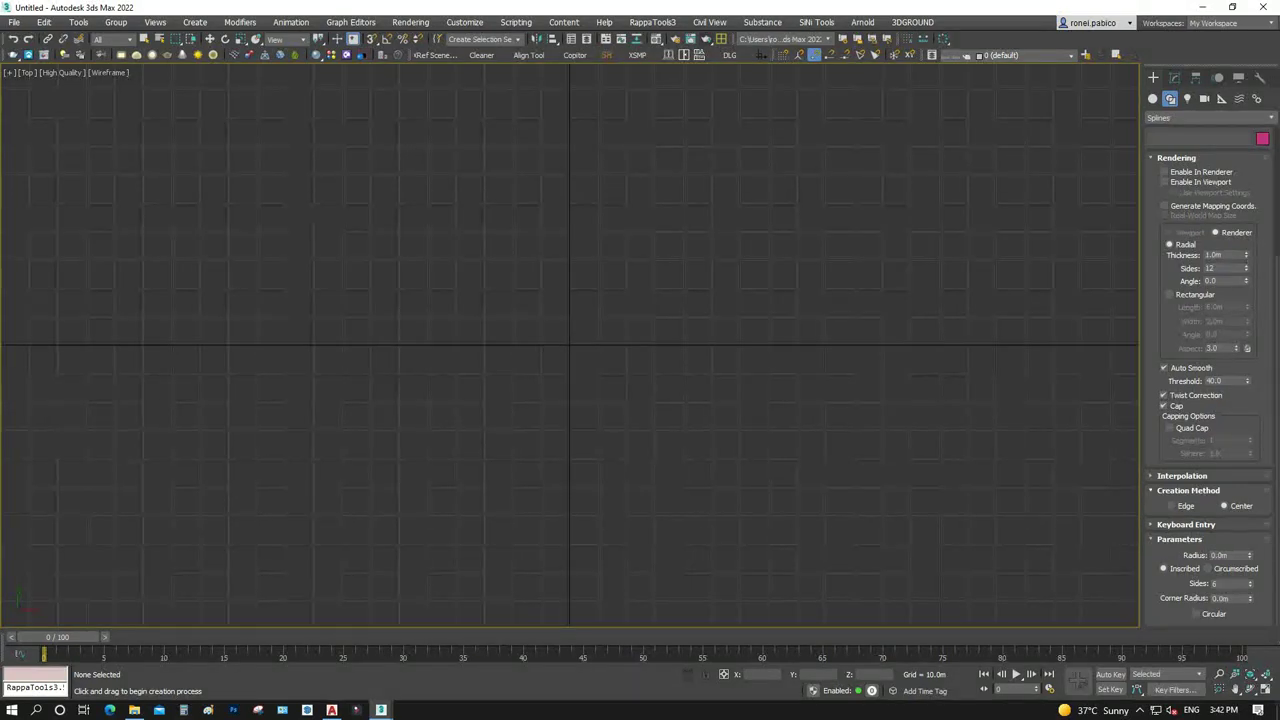
{"action": "left_click", "coordinate": [1186, 524]}
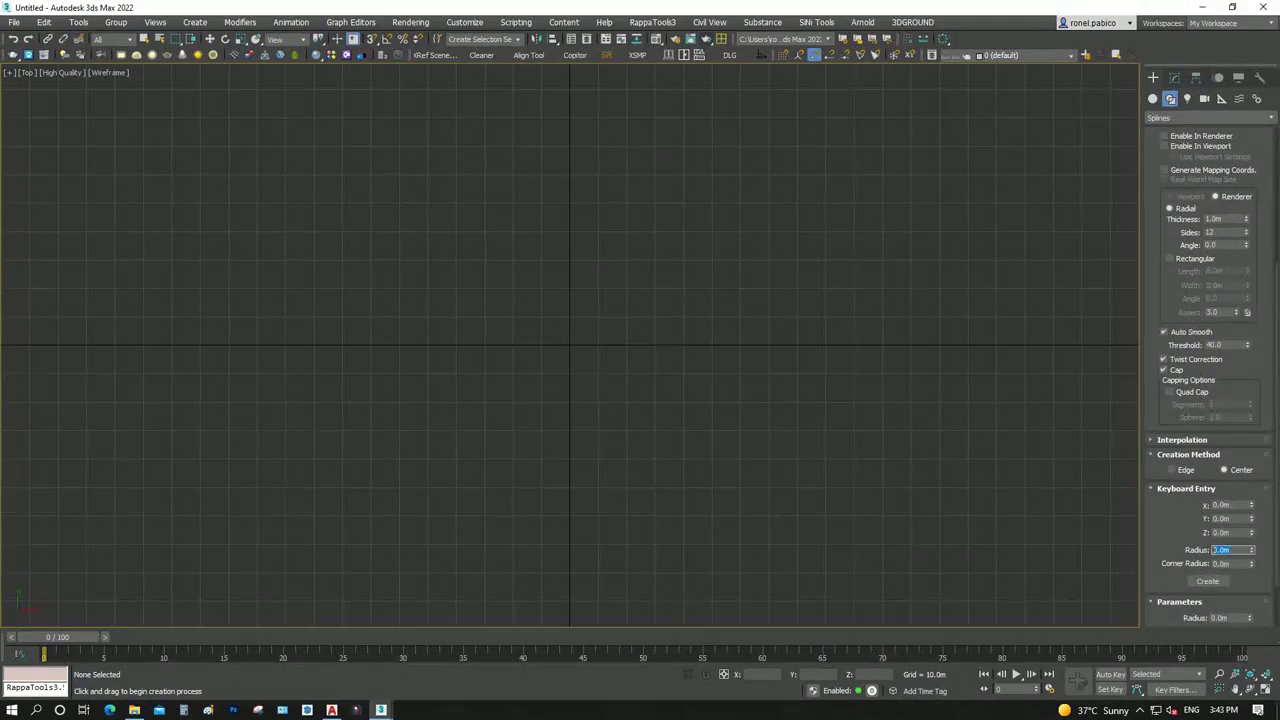
{"action": "type", "text": "6"}
{"action": "left_click", "coordinate": [1207, 581]}
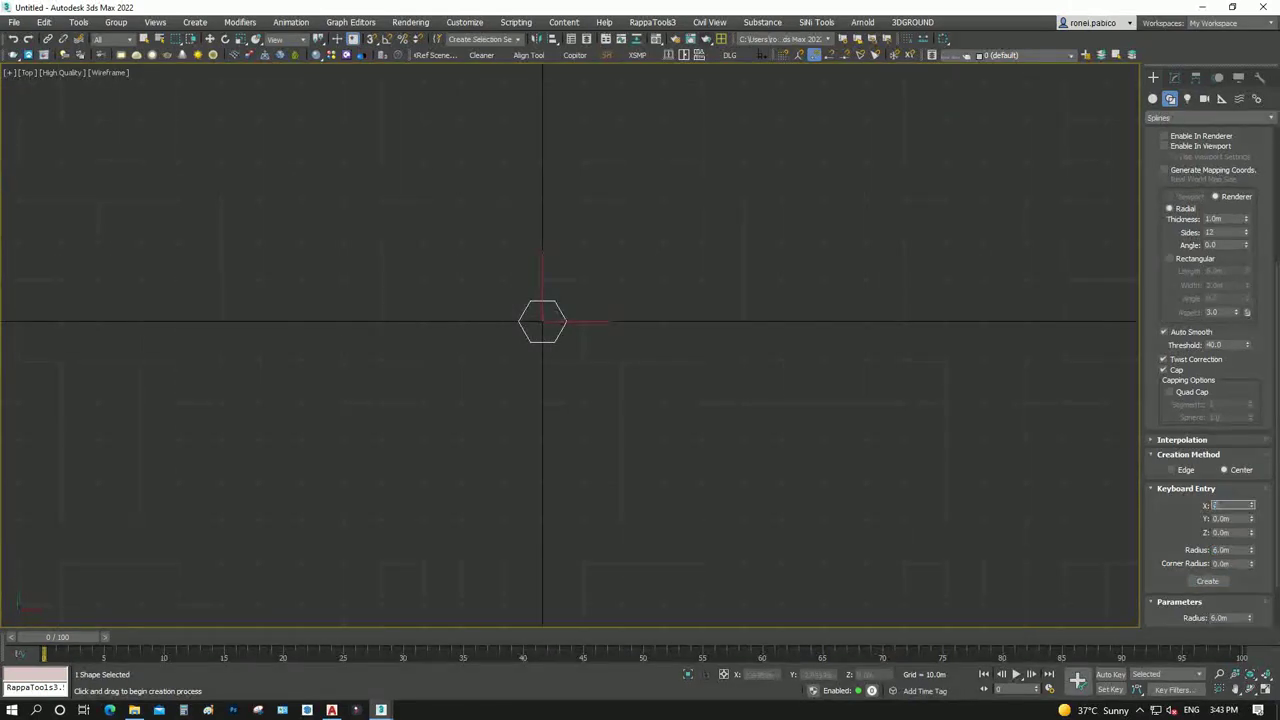
{"action": "key", "text": "q"}
{"action": "scroll", "coordinate": [509, 354], "scroll_direction": "up", "scroll_amount": 3}
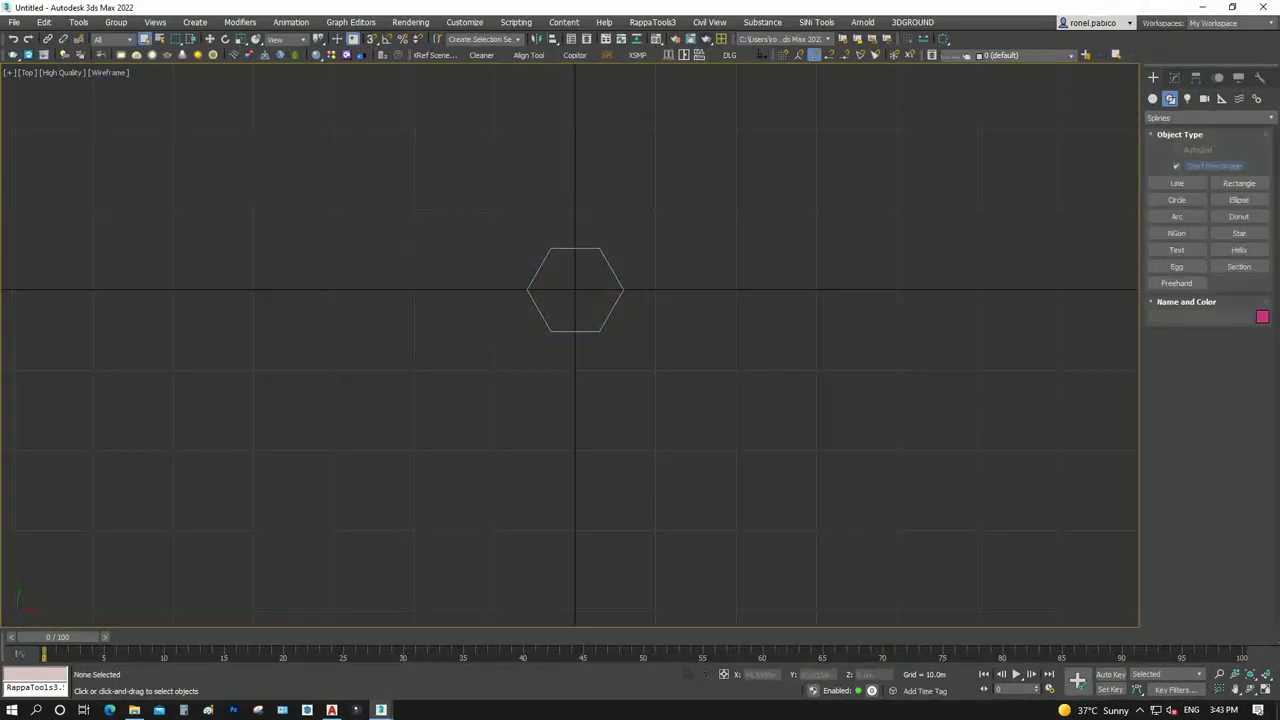
Draw a four-point zig-zag Line001 that starts at the hexagon's bottom-edge midpoint, using Midpoint snap
{"action": "left_click", "coordinate": [1177, 184]}
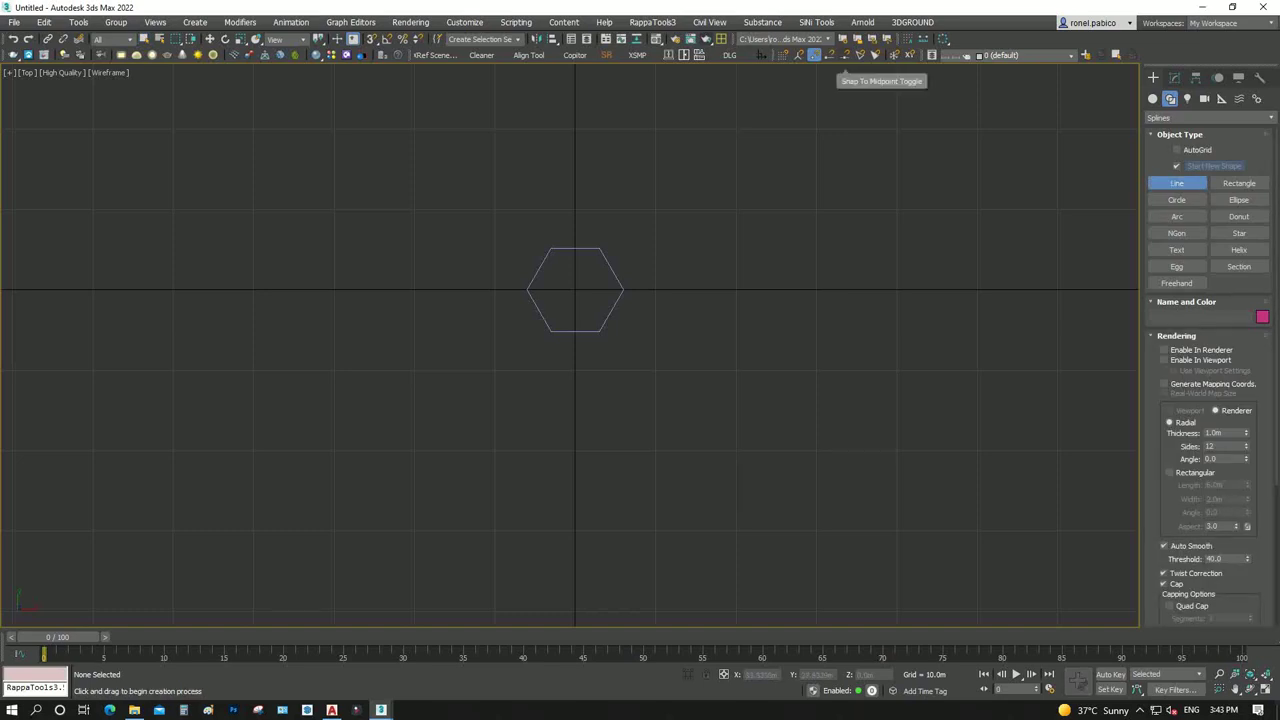
{"action": "left_click", "coordinate": [845, 55]}
{"action": "left_click", "coordinate": [371, 38]}
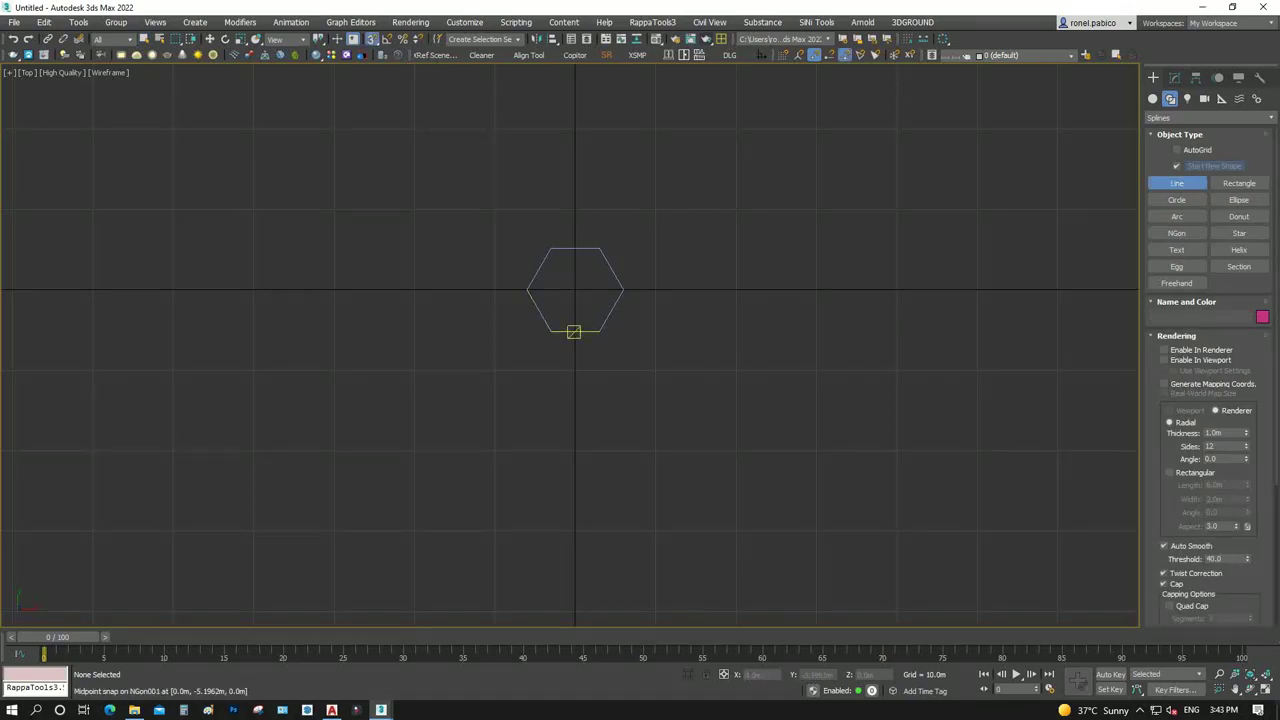
{"action": "left_click", "coordinate": [574, 331]}
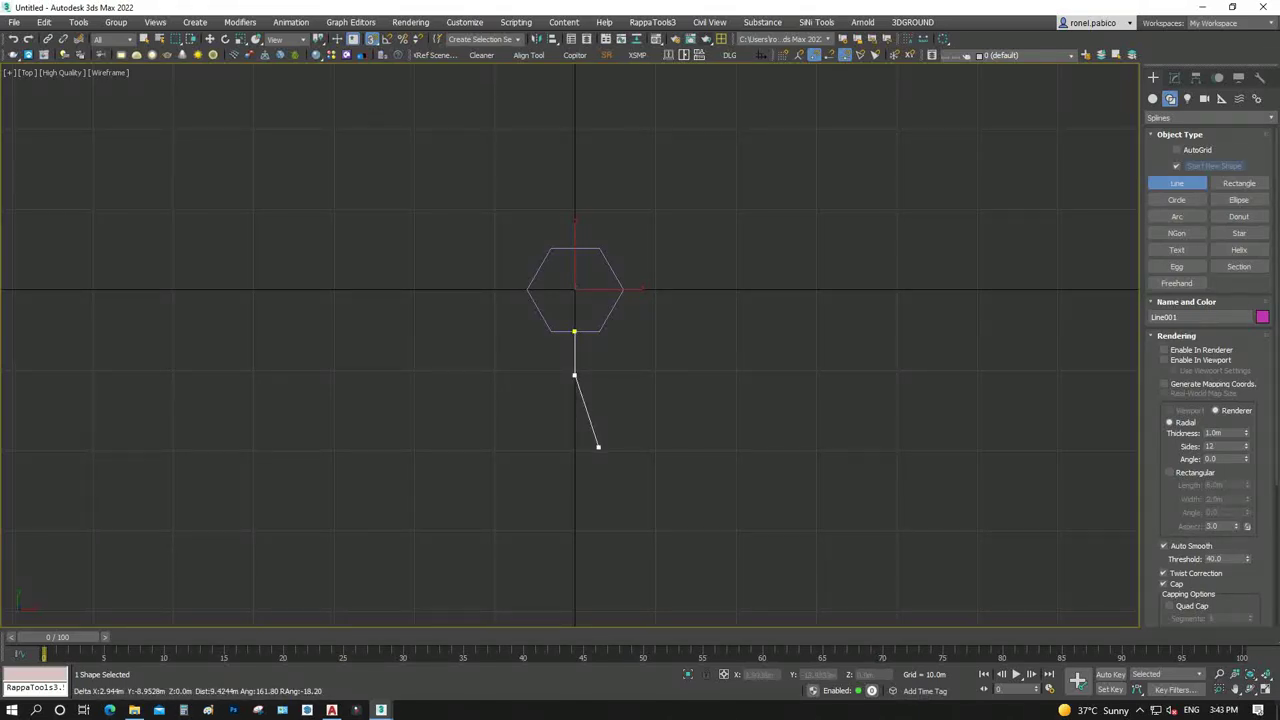
{"action": "left_click", "coordinate": [598, 441]}
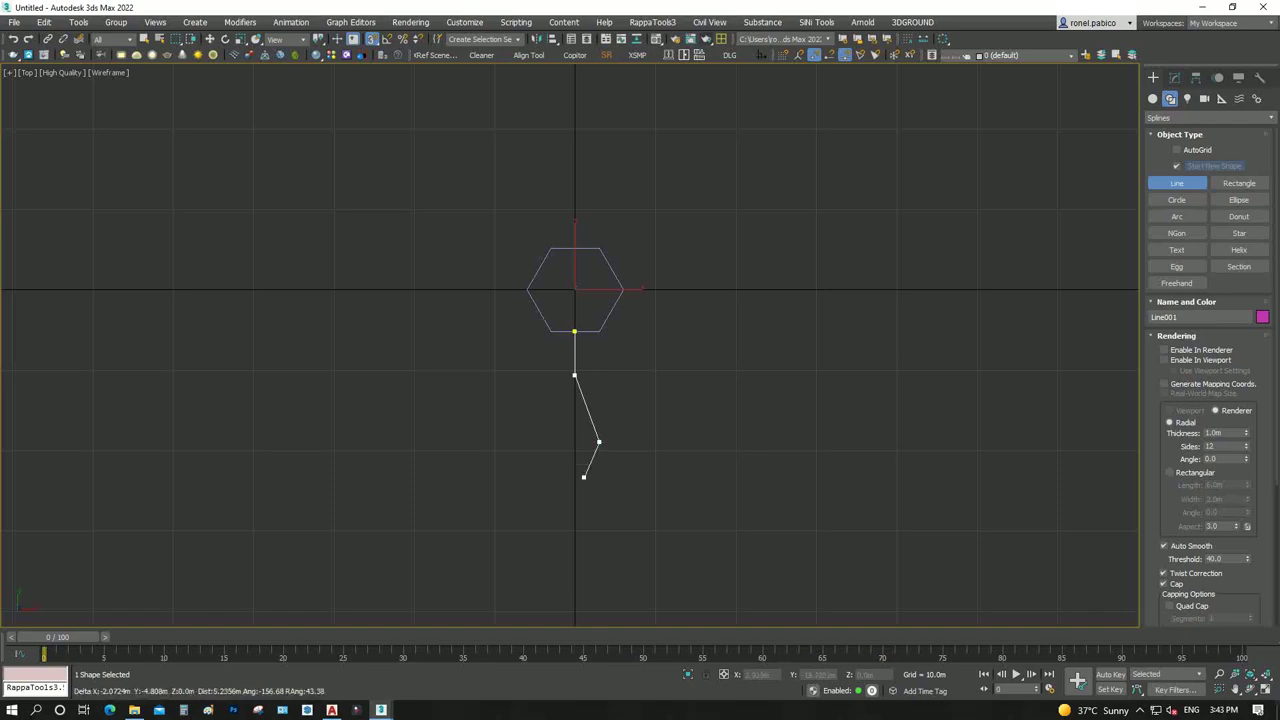
{"action": "left_click", "coordinate": [546, 527]}
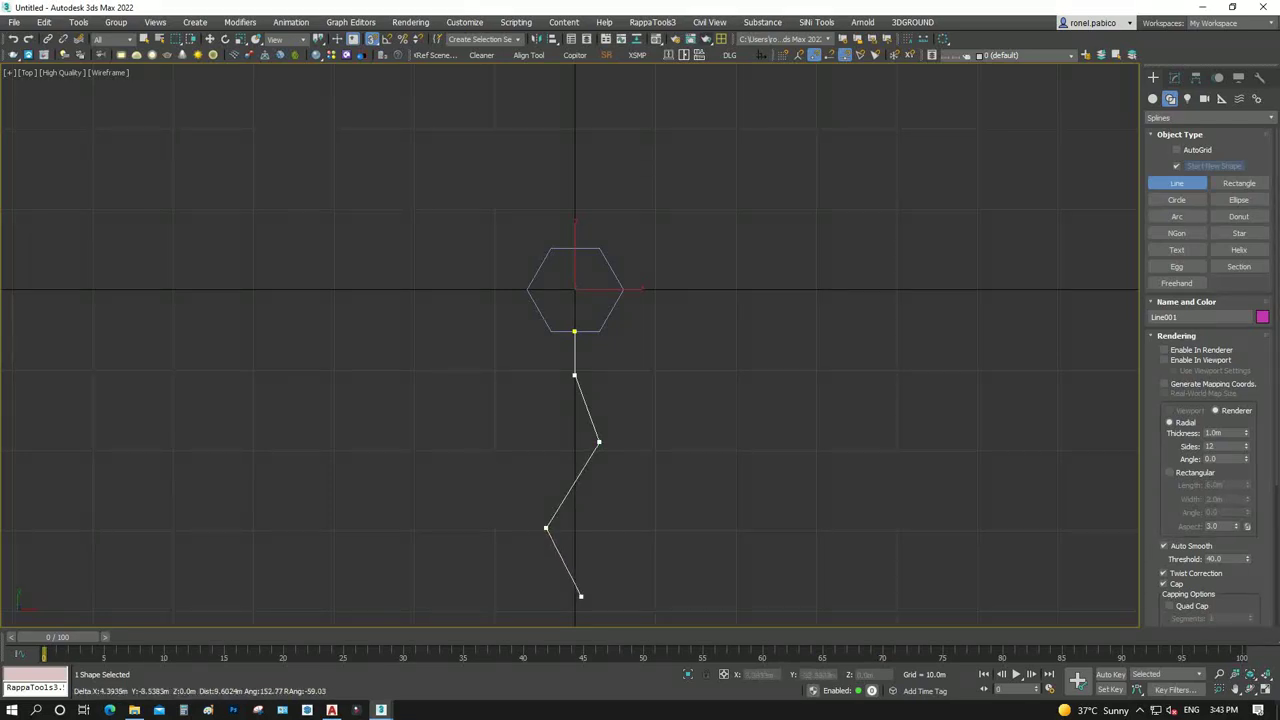
{"action": "left_click", "coordinate": [580, 597]}
{"action": "right_click", "coordinate": [580, 597]}
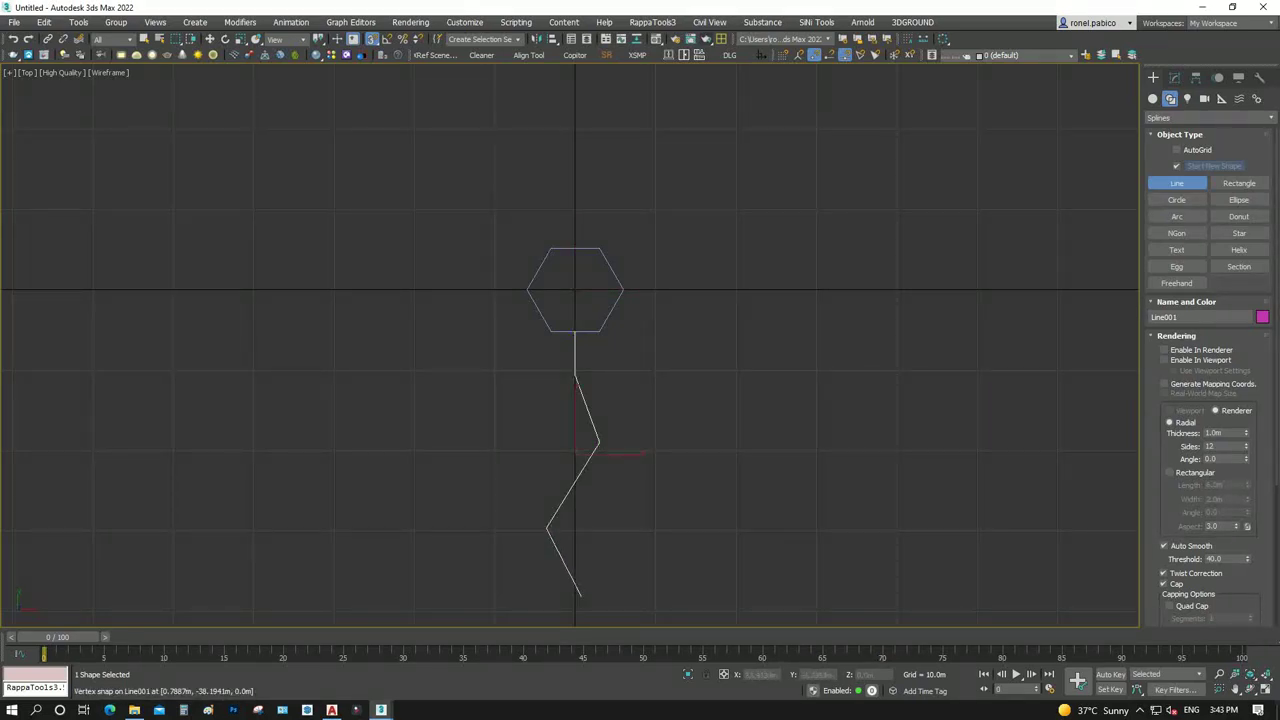
{"action": "left_click", "coordinate": [1174, 77]}
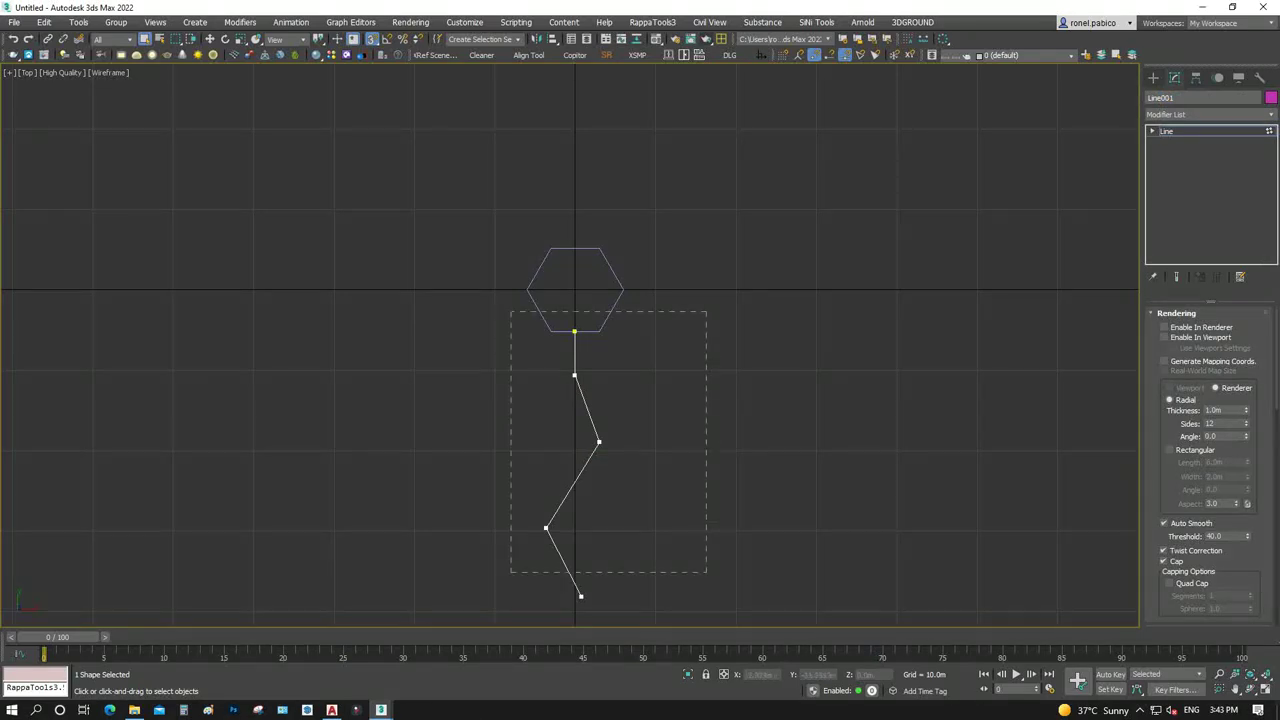
Reset the path's tangents and convert the upper bend vertex to Bezier
{"action": "right_click", "coordinate": [533, 528]}
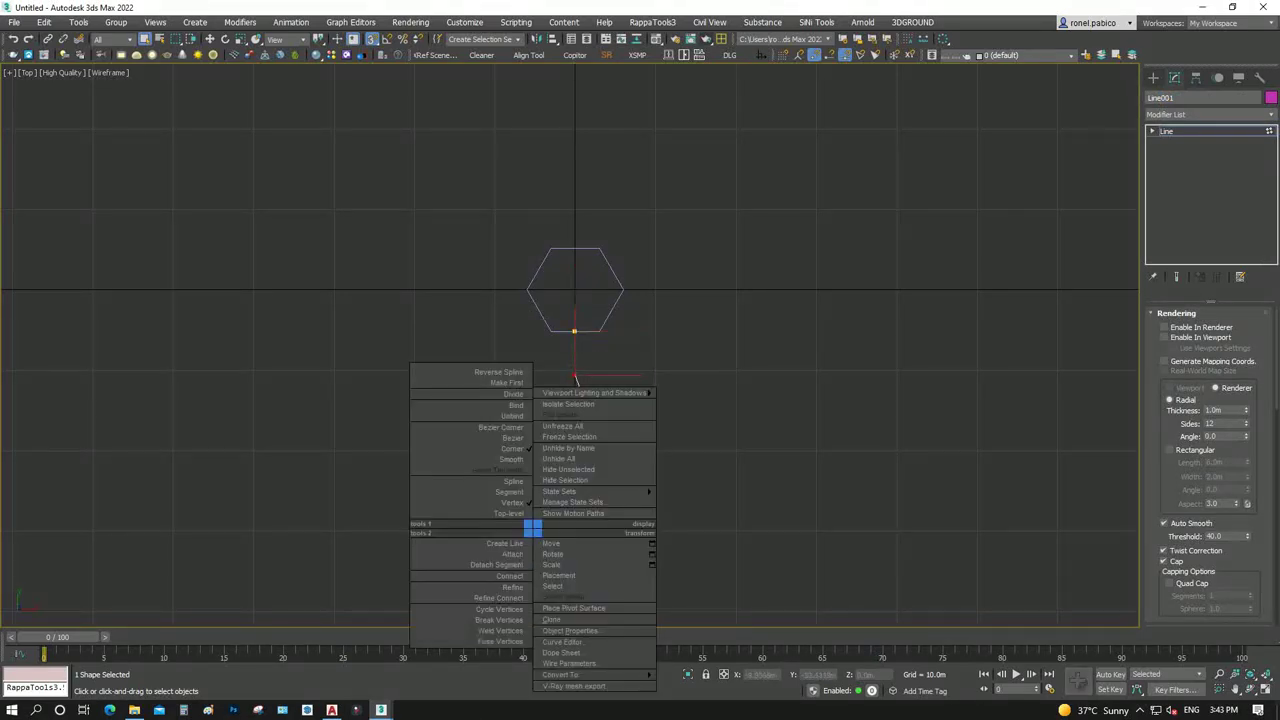
{"action": "left_click", "coordinate": [497, 470]}
{"action": "scroll", "coordinate": [603, 383], "scroll_direction": "up", "scroll_amount": 2}
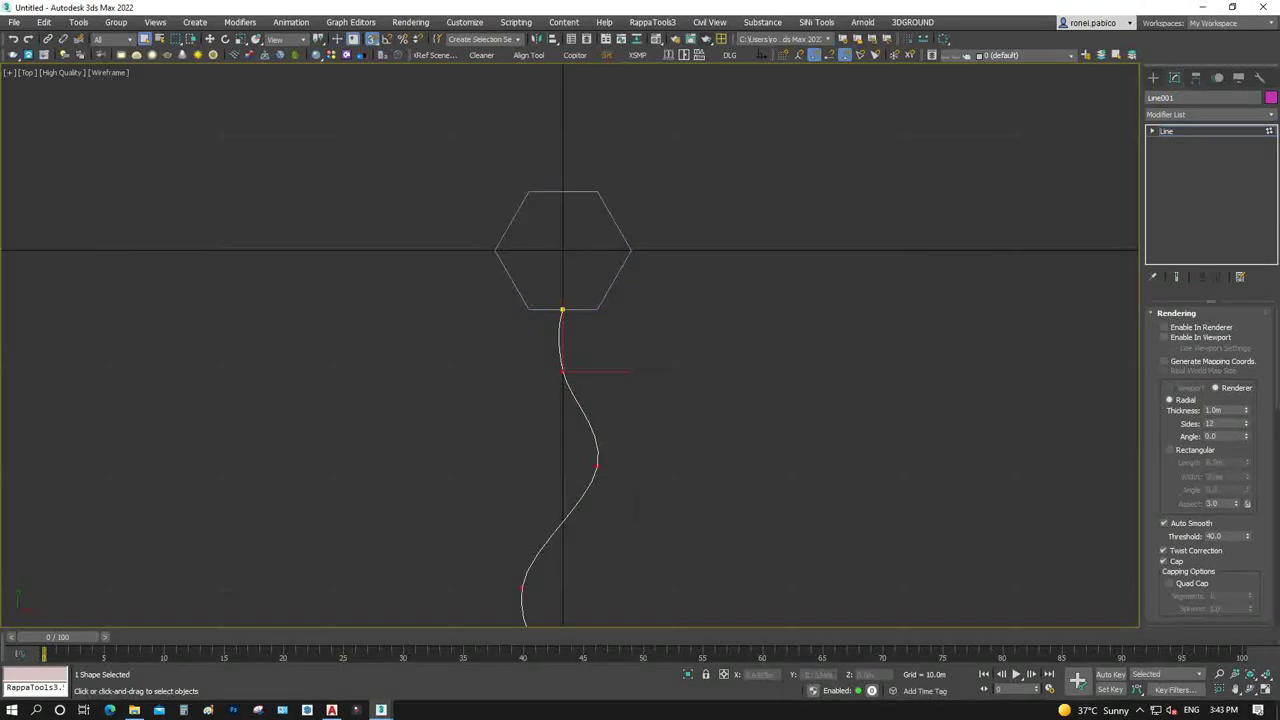
{"action": "right_click", "coordinate": [562, 368]}
{"action": "left_click", "coordinate": [471, 277]}
{"action": "scroll", "coordinate": [562, 327], "scroll_direction": "up", "scroll_amount": 3}
{"action": "scroll", "coordinate": [579, 387], "scroll_direction": "up", "scroll_amount": 3}
Use the Bezier handles to straighten the upper segment vertically and reshape the lower curve
{"action": "key", "text": "w"}
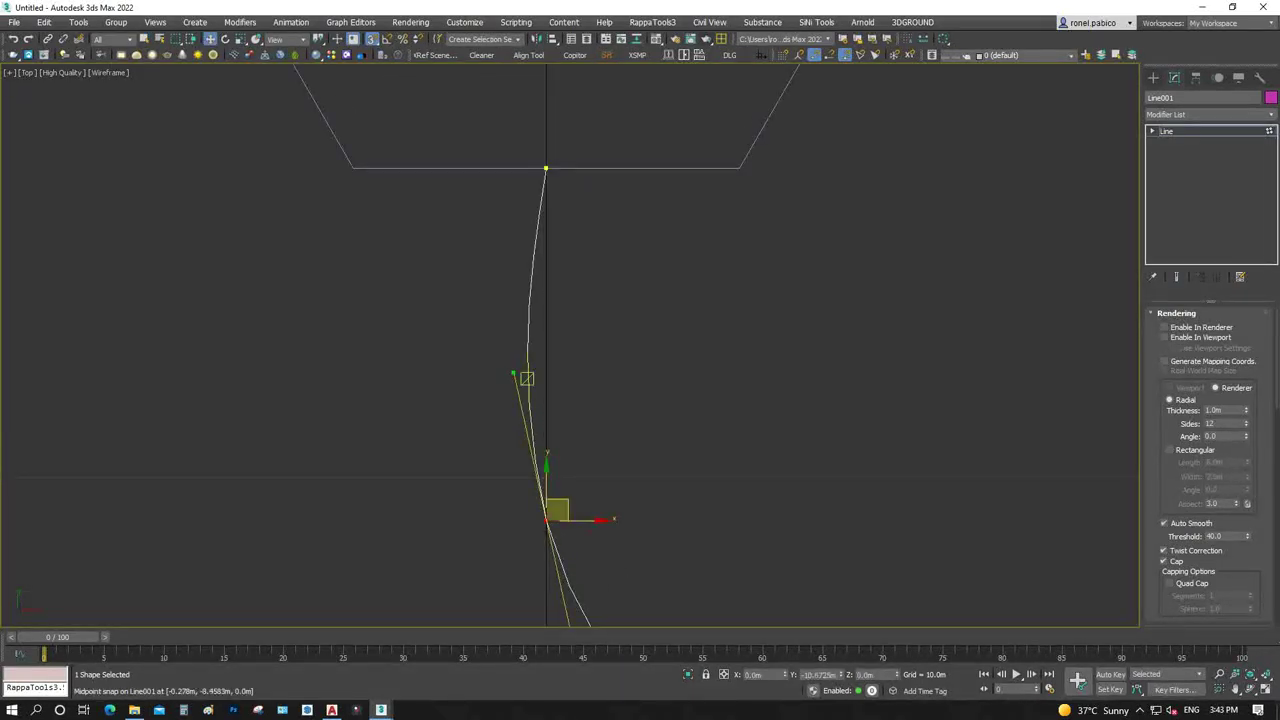
{"action": "left_click_drag", "start_coordinate": [512, 374], "coordinate": [543, 374]}
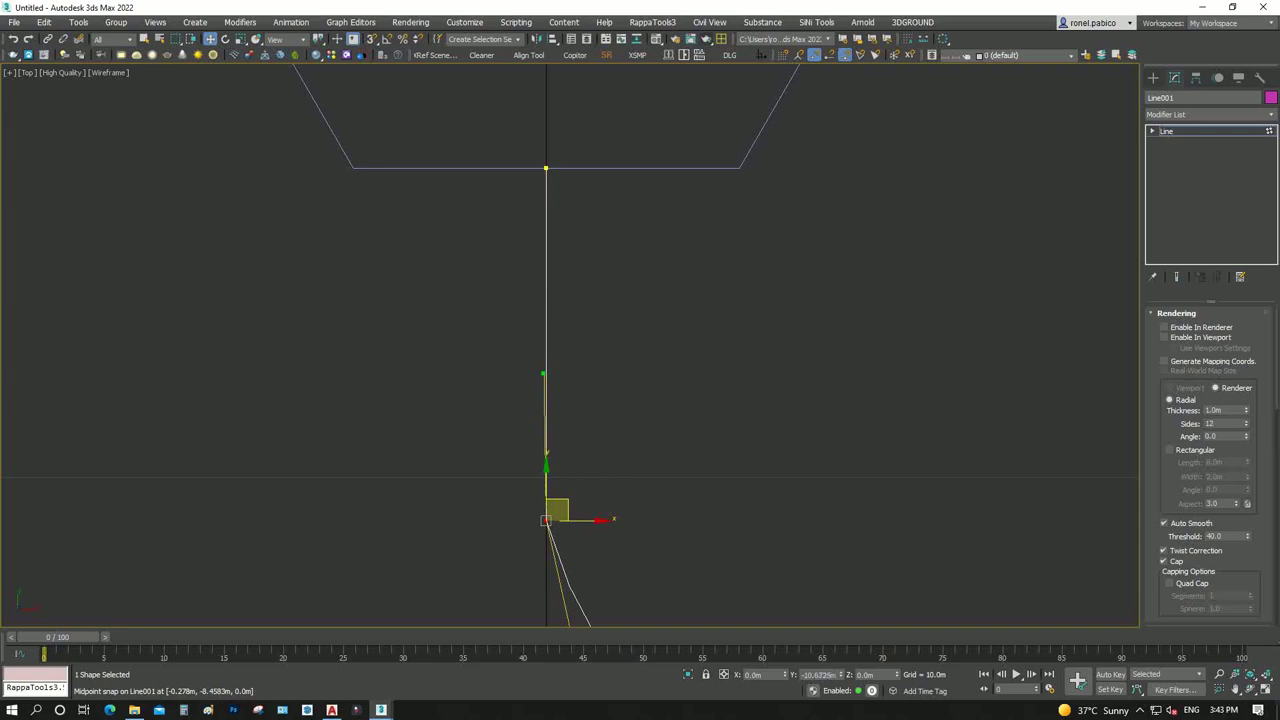
{"action": "scroll", "coordinate": [543, 374], "scroll_direction": "down", "scroll_amount": 3}
{"action": "scroll", "coordinate": [584, 533], "scroll_direction": "up", "scroll_amount": 3}
{"action": "left_click_drag", "start_coordinate": [551, 523], "coordinate": [533, 527]}
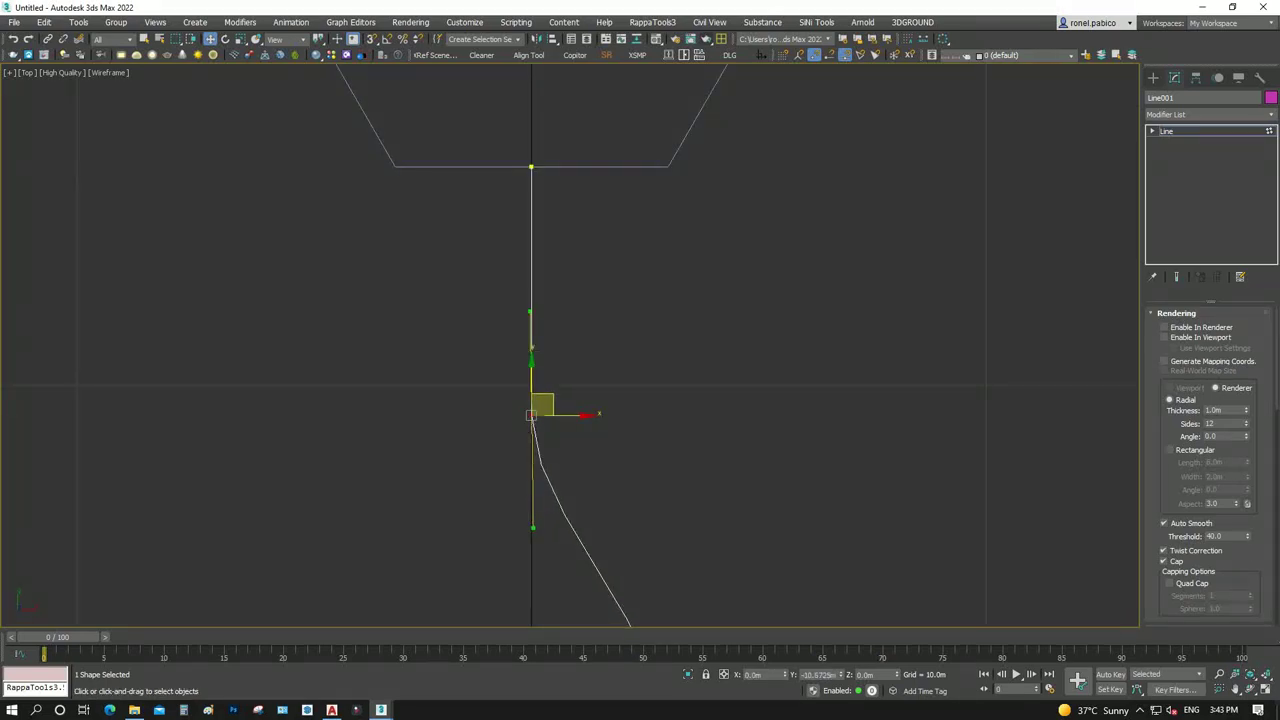
{"action": "scroll", "coordinate": [1208, 465], "scroll_direction": "down", "scroll_amount": 5}
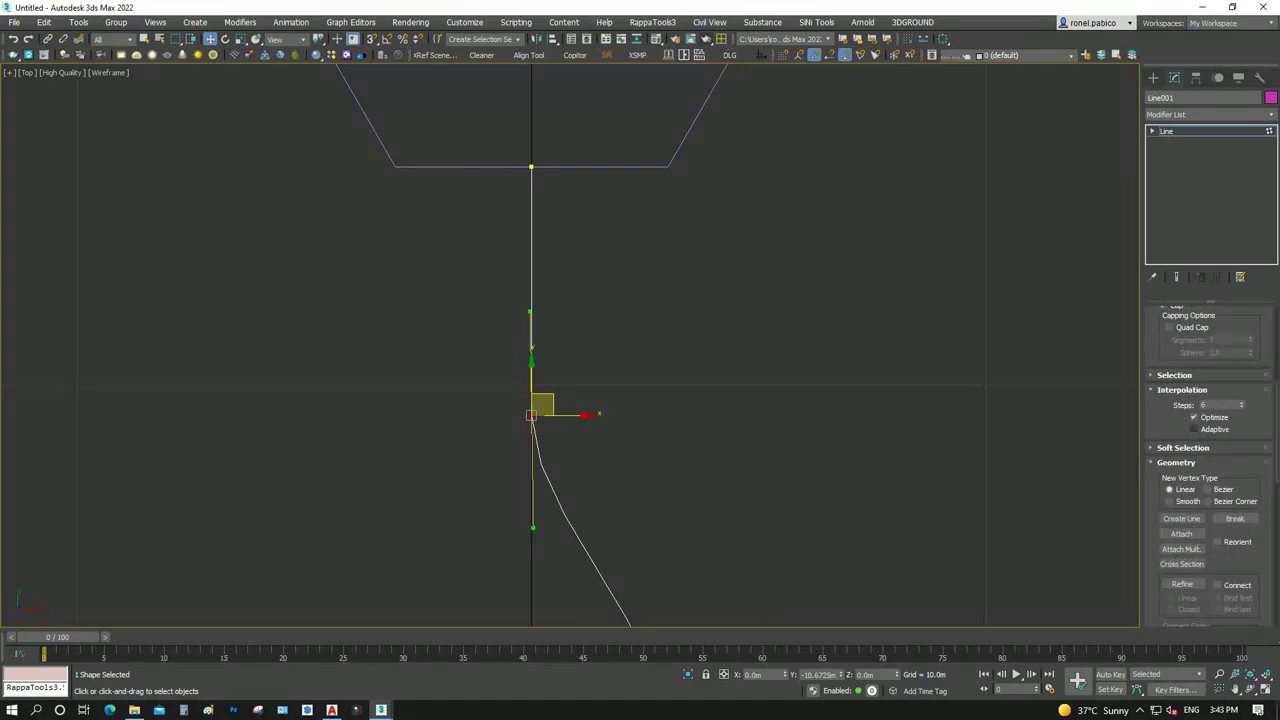
Enable Adaptive interpolation and pull the lower handle down to ease the curve
{"action": "left_click", "coordinate": [1193, 429]}
{"action": "mouse_move", "coordinate": [531, 370]}
{"action": "left_mouse_down"}
{"action": "mouse_move", "coordinate": [531, 385]}
{"action": "mouse_move", "coordinate": [531, 364]}
{"action": "left_mouse_up"}
{"action": "left_click_drag", "start_coordinate": [531, 507], "coordinate": [531, 600]}
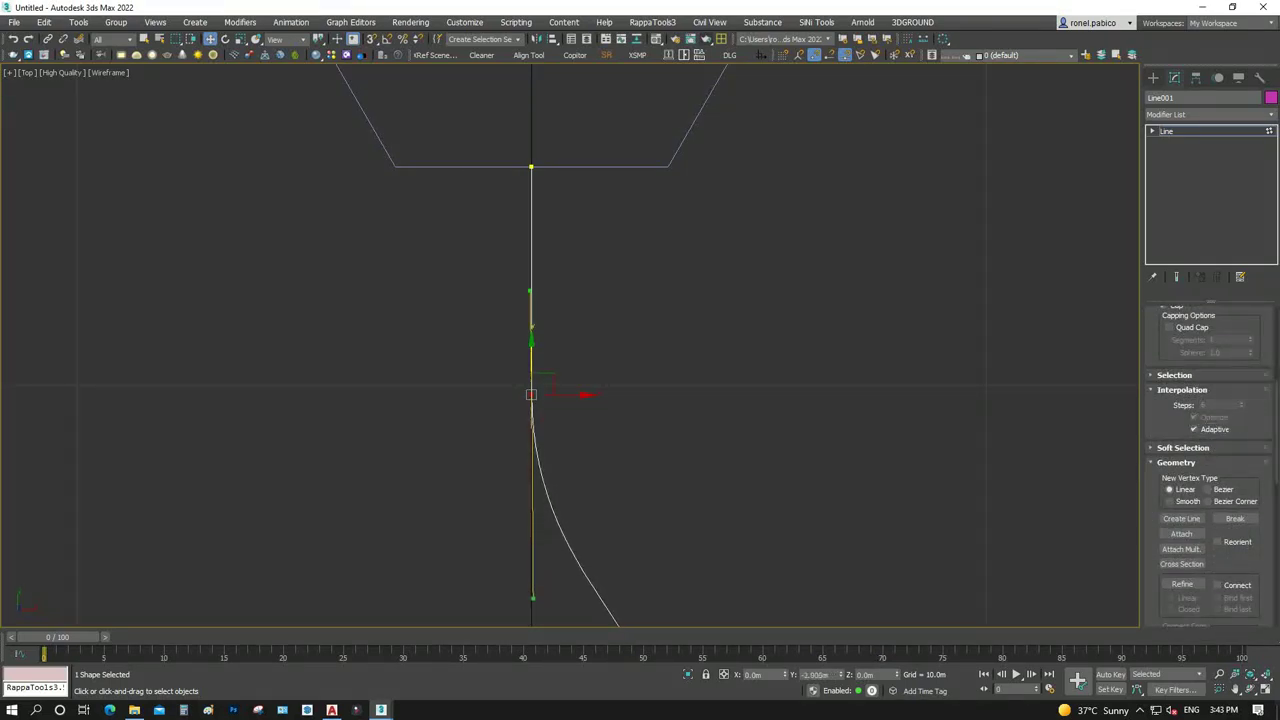
{"action": "scroll", "coordinate": [527, 366], "scroll_direction": "down", "scroll_amount": 4}
{"action": "scroll", "coordinate": [580, 505], "scroll_direction": "up", "scroll_amount": 4}
Shift the lower curve vertex slightly right, then delete the curved walkway path
{"action": "left_click", "coordinate": [567, 527]}
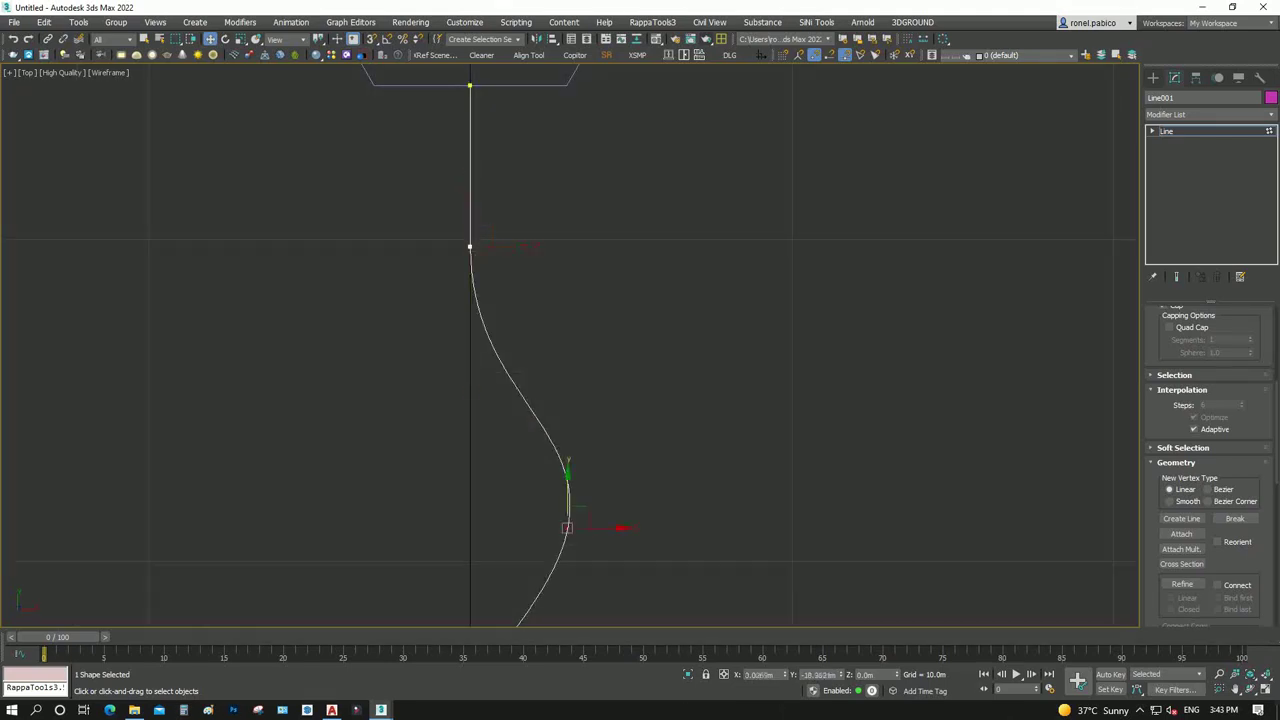
{"action": "scroll", "coordinate": [529, 218], "scroll_direction": "down", "scroll_amount": 4}
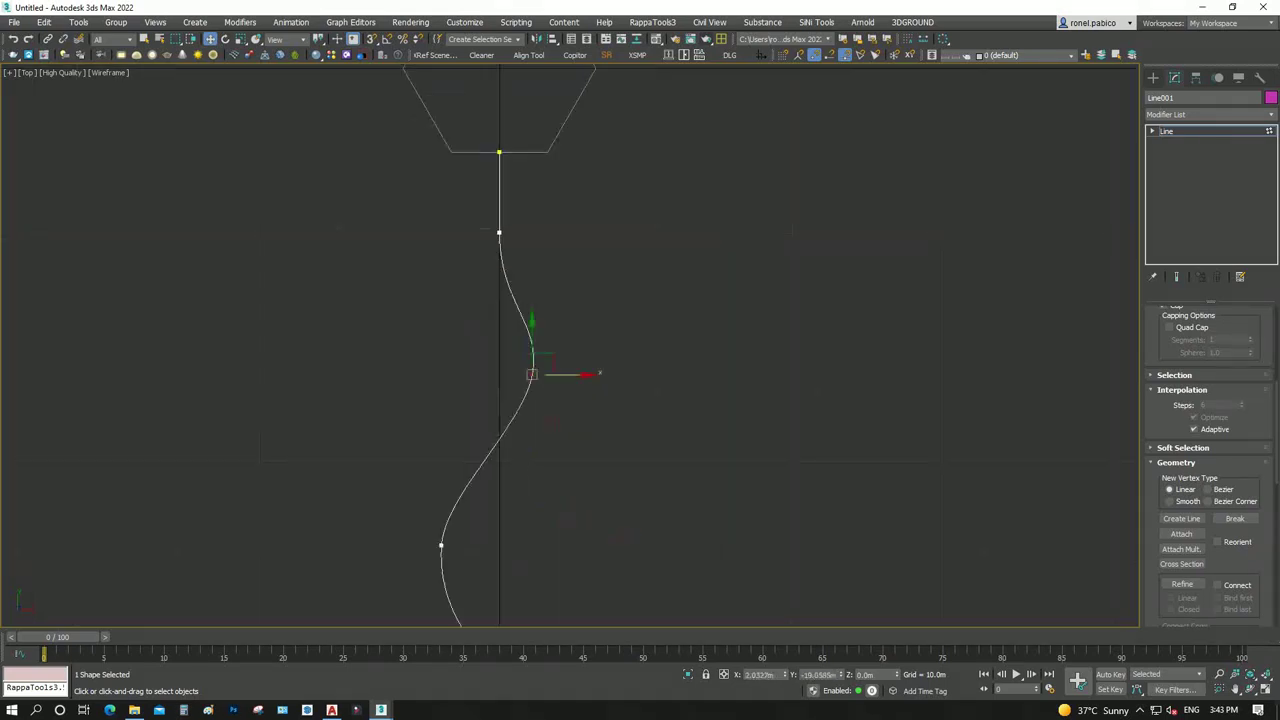
{"action": "scroll", "coordinate": [529, 218], "scroll_direction": "down", "scroll_amount": 2}
{"action": "left_click", "coordinate": [466, 449]}
{"action": "left_click_drag", "start_coordinate": [500, 449], "coordinate": [518, 449]}
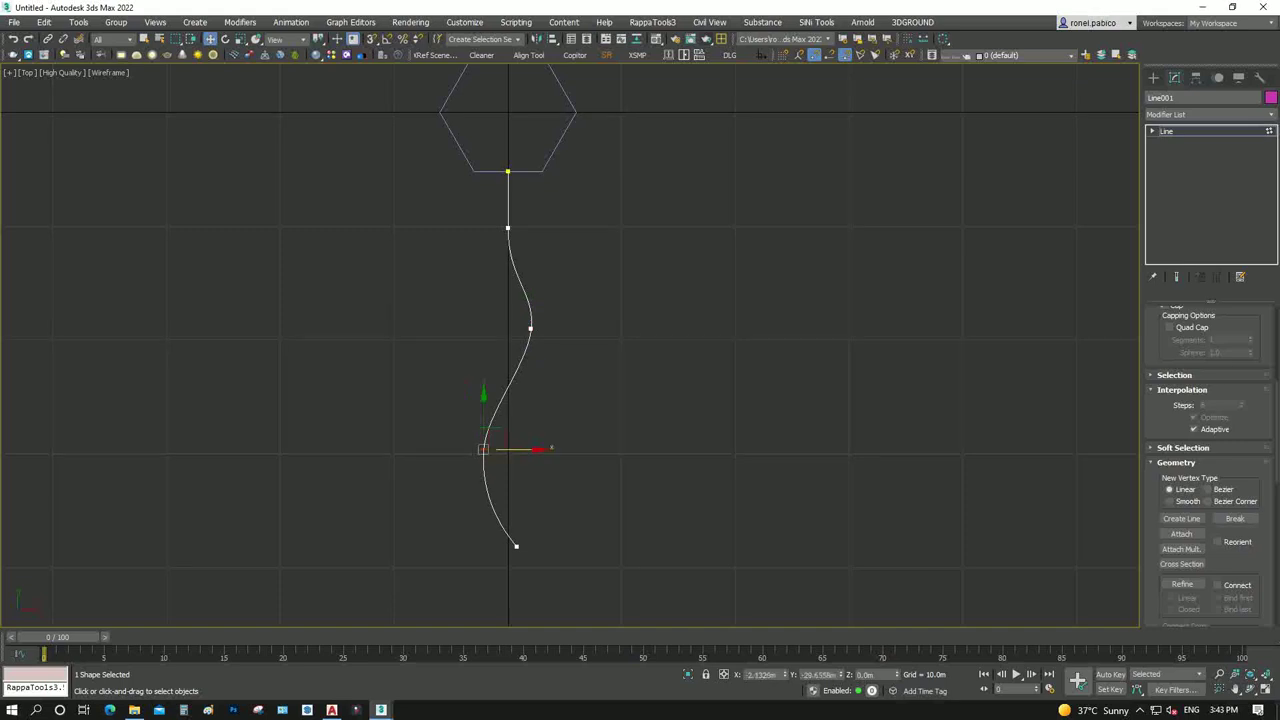
{"action": "scroll", "coordinate": [518, 462], "scroll_direction": "down", "scroll_amount": 2}
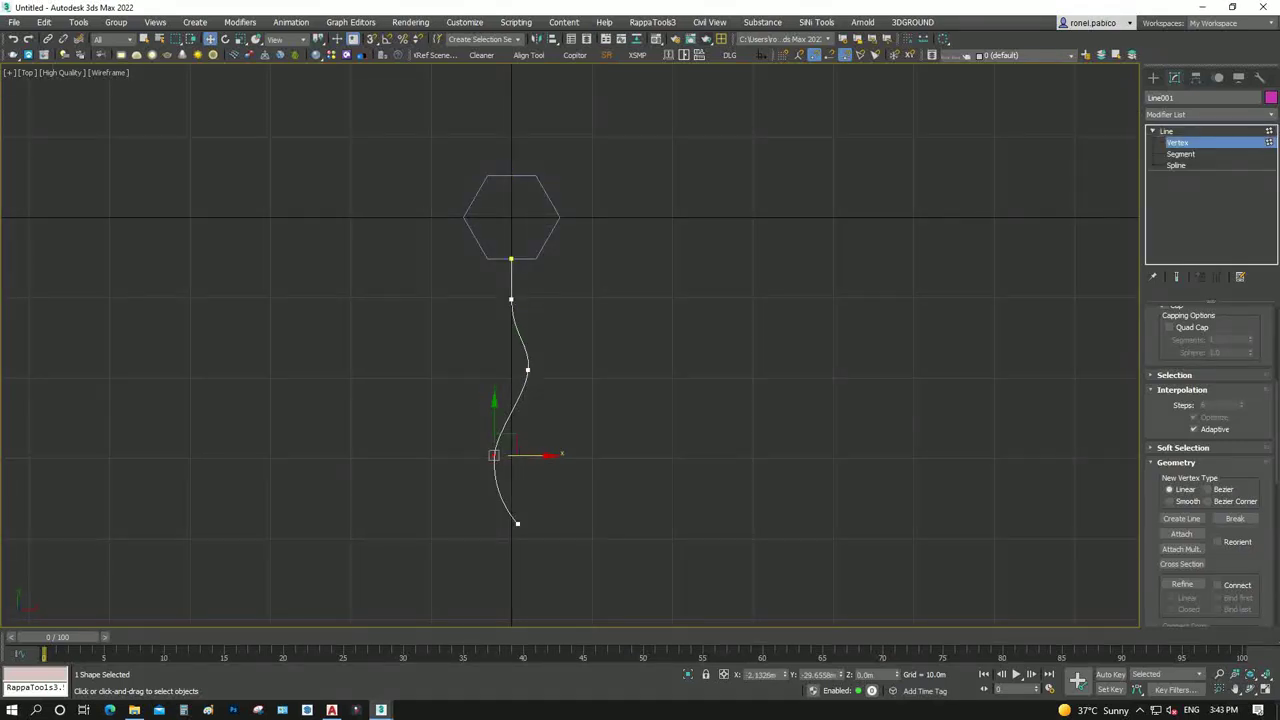
{"action": "key", "text": "Delete"}
{"action": "scroll", "coordinate": [624, 294], "scroll_direction": "down", "scroll_amount": 2}
Undo the deletion to restore the curved path Line001
{"action": "scroll", "coordinate": [594, 202], "scroll_direction": "up", "scroll_amount": 3}
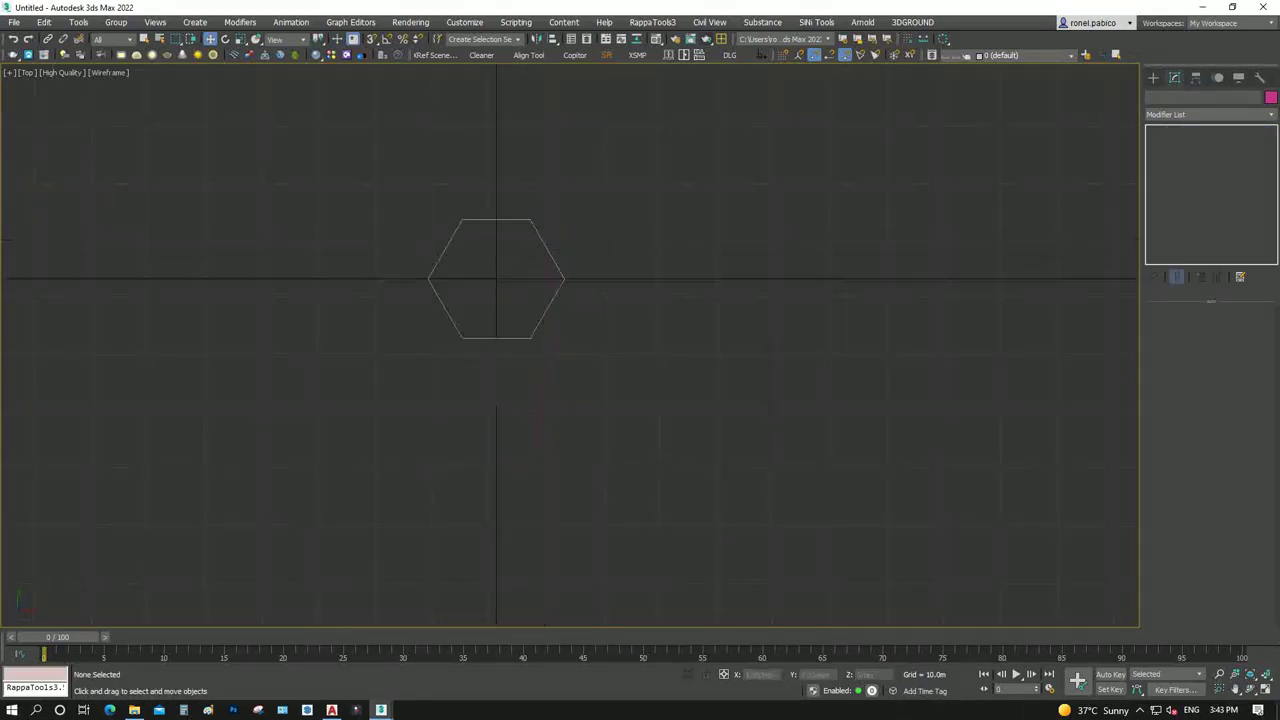
{"action": "scroll", "coordinate": [518, 366], "scroll_direction": "up", "scroll_amount": 2}
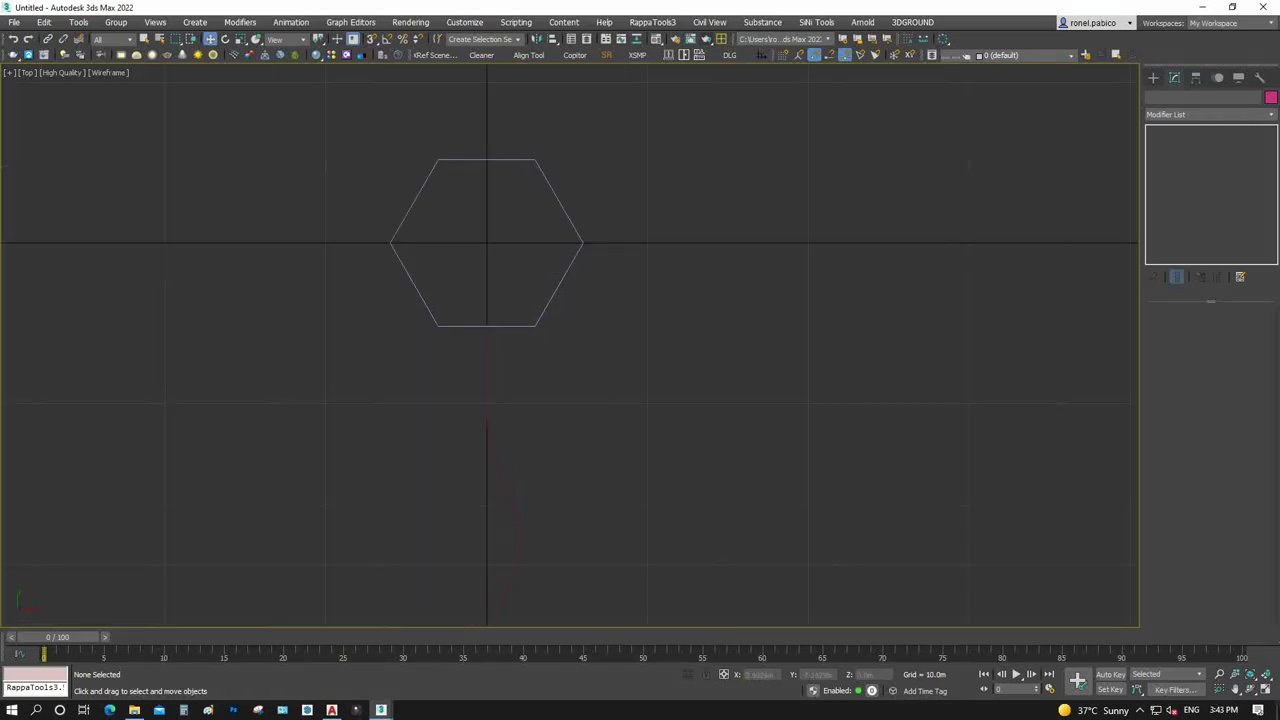
{"action": "key", "text": "ctrl+z"}
{"action": "scroll", "coordinate": [487, 337], "scroll_direction": "up", "scroll_amount": 2}
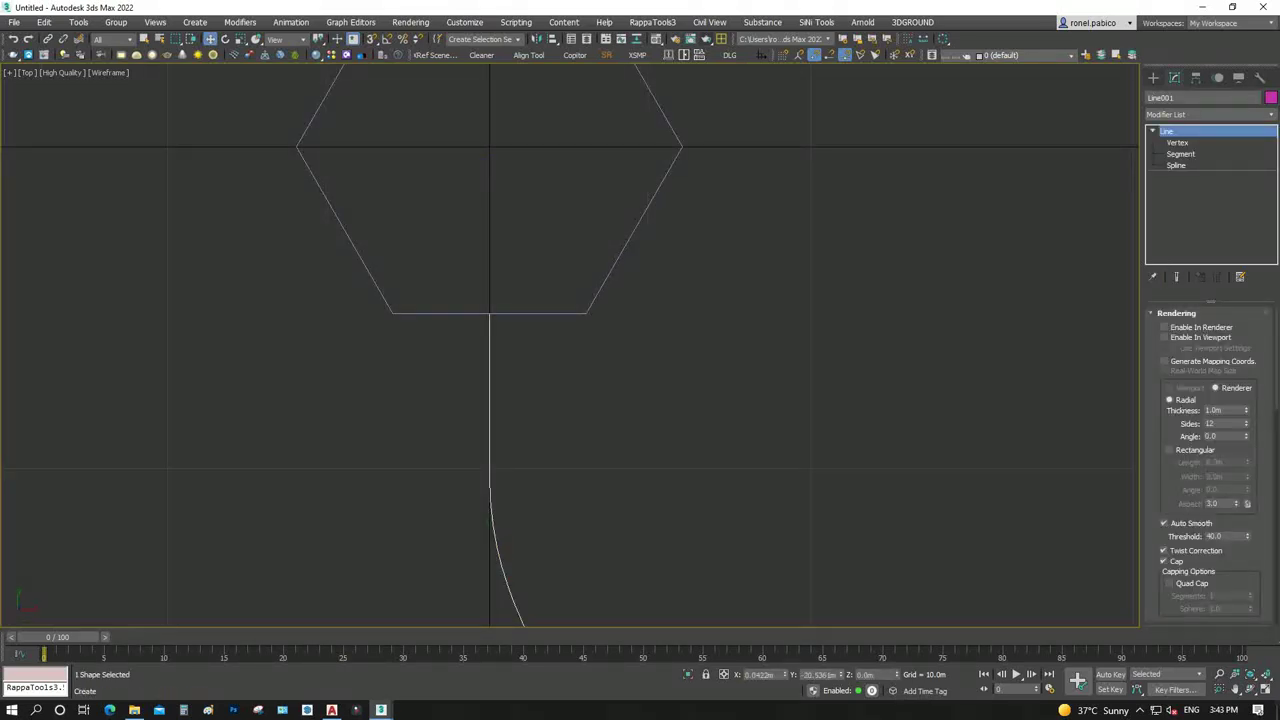
Draw a plank rectangle below the hexagon and set its length to 0.35m
{"action": "left_click", "coordinate": [1239, 183]}
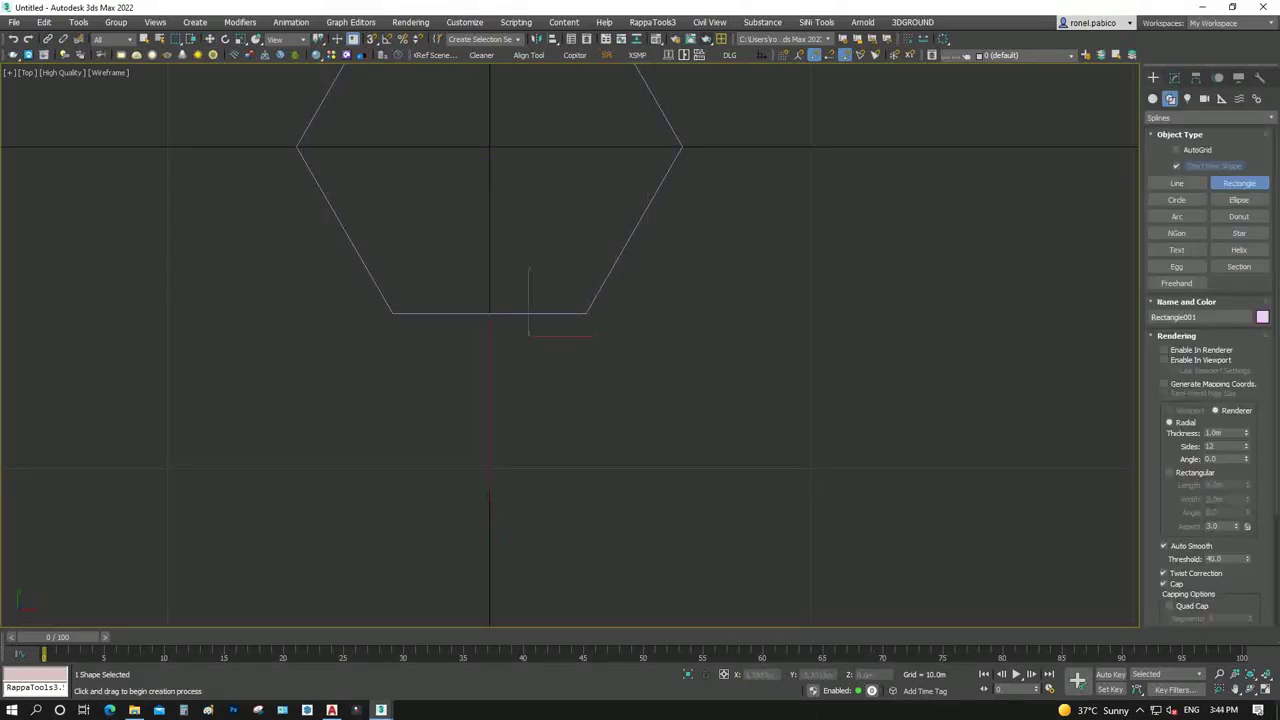
{"action": "mouse_move", "coordinate": [527, 343]}
{"action": "left_mouse_down"}
{"action": "mouse_move", "coordinate": [635, 338]}
{"action": "mouse_move", "coordinate": [640, 349]}
{"action": "left_mouse_up"}
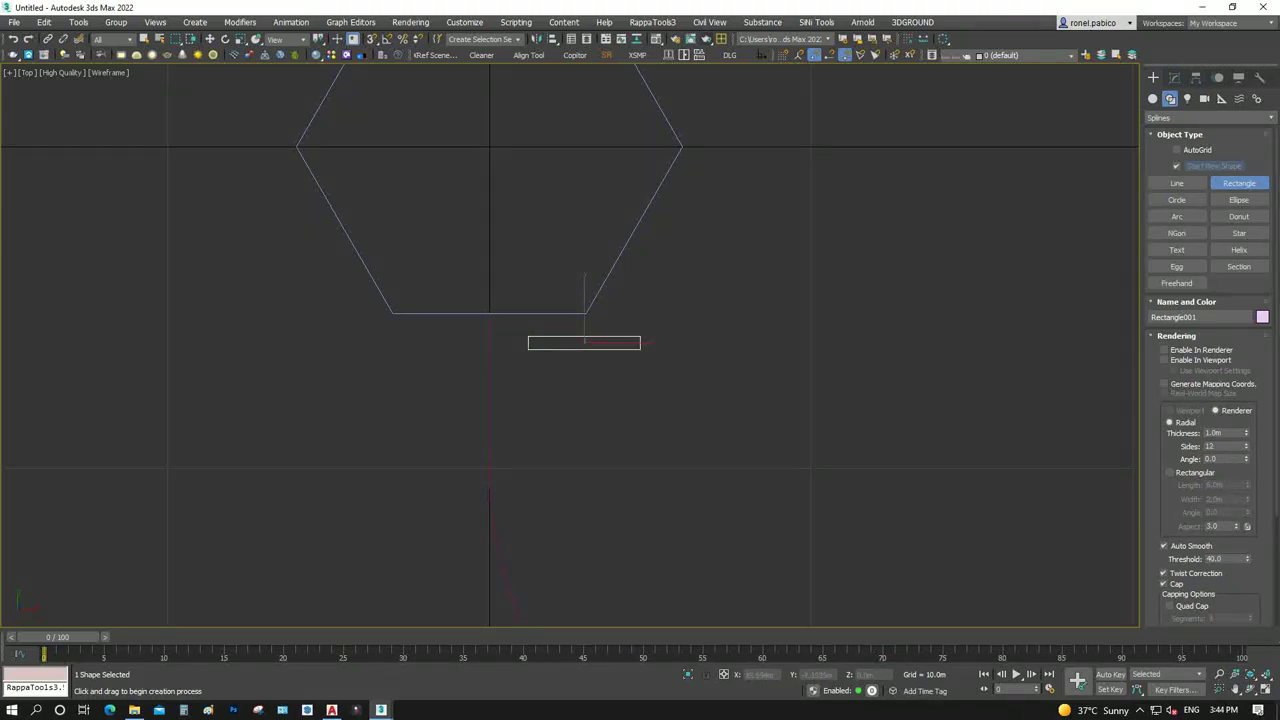
{"action": "scroll", "coordinate": [1210, 400], "scroll_direction": "down", "scroll_amount": 3}
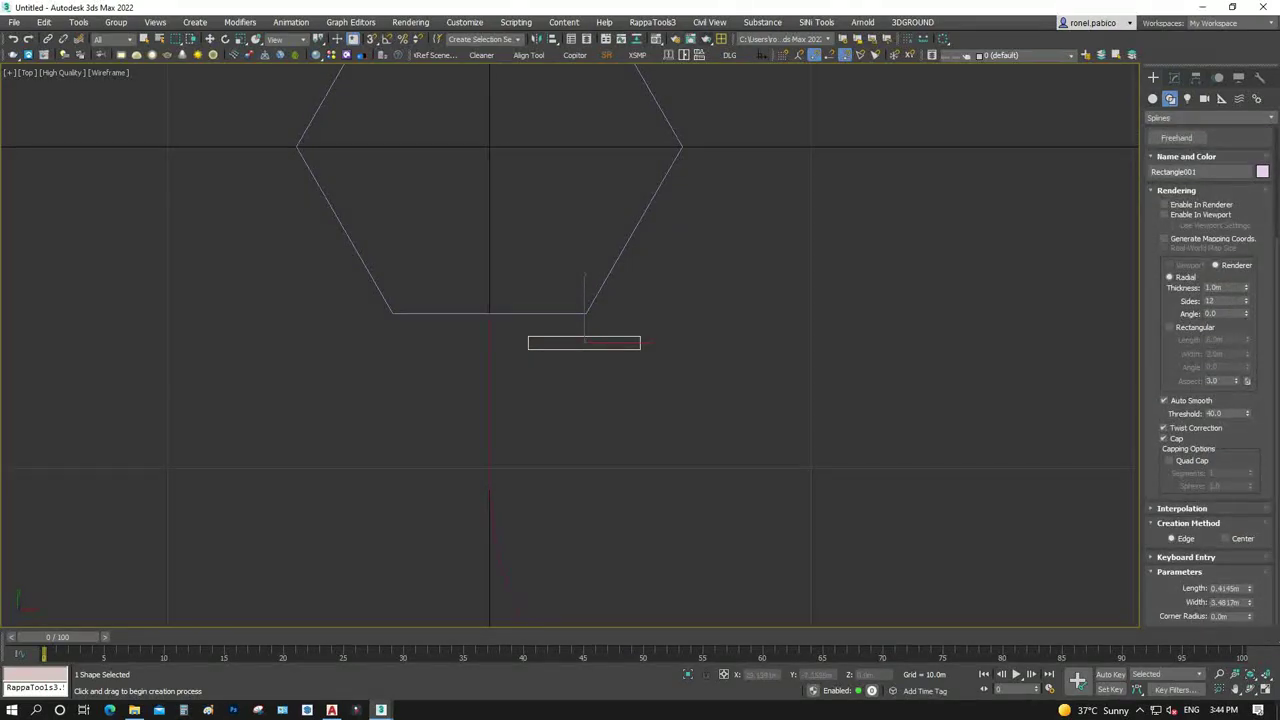
{"action": "key", "text": "Return"}
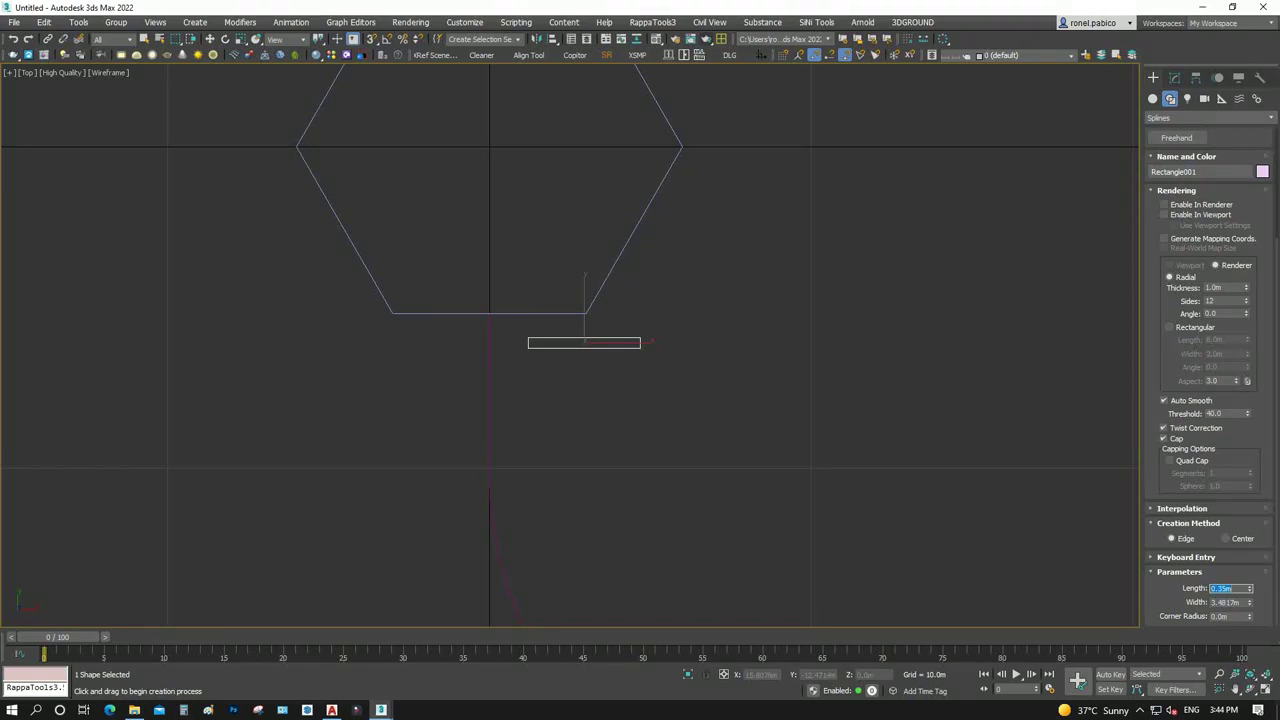
{"action": "key", "text": "Tab"}
{"action": "scroll", "coordinate": [585, 343], "scroll_direction": "up", "scroll_amount": 4}
{"action": "scroll", "coordinate": [585, 343], "scroll_direction": "down", "scroll_amount": 2}
Move the plank rectangle so it sits just below the hexagon's bottom edge
{"action": "key", "text": "w"}
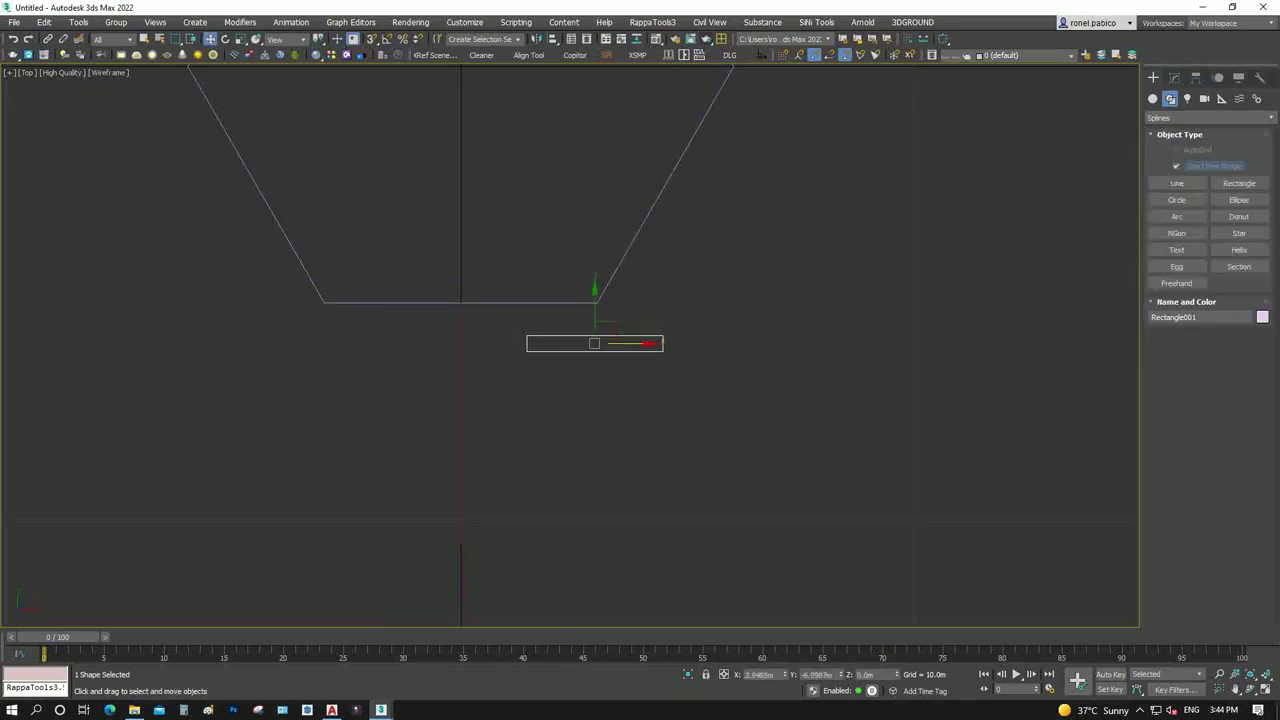
{"action": "left_click_drag", "start_coordinate": [606, 333], "coordinate": [472, 308]}
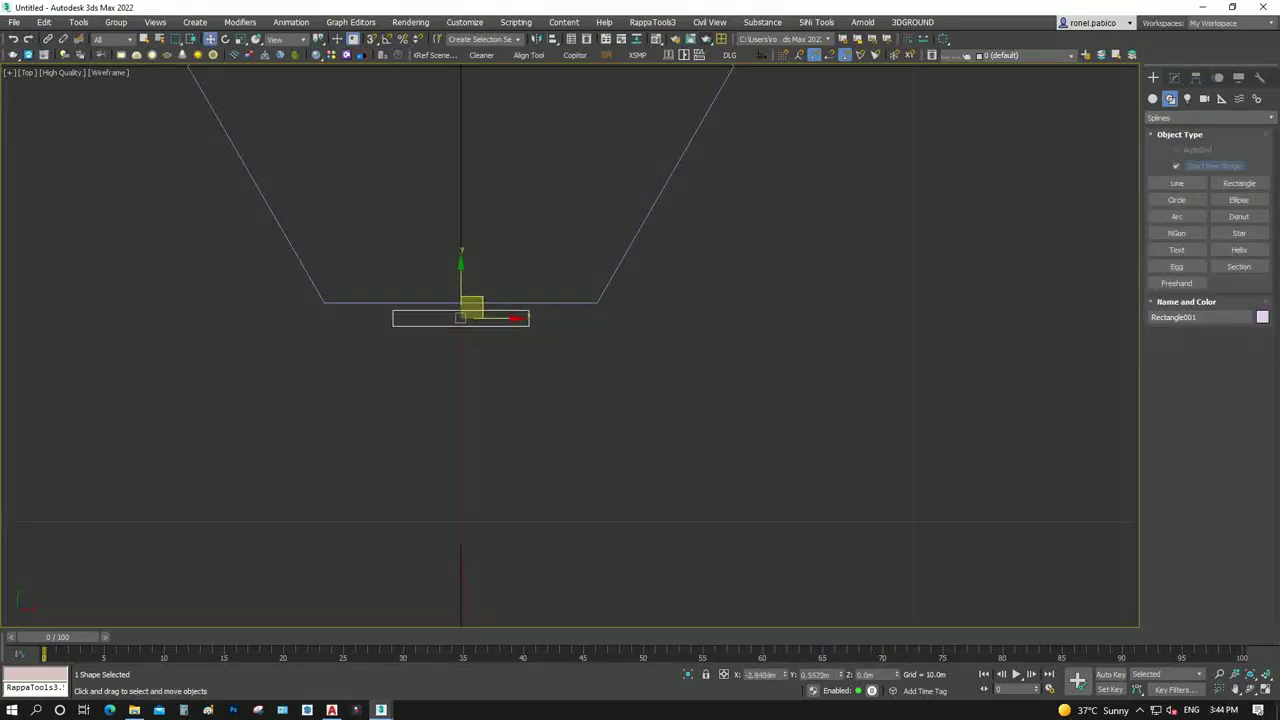
{"action": "scroll", "coordinate": [712, 395], "scroll_direction": "down", "scroll_amount": 2}
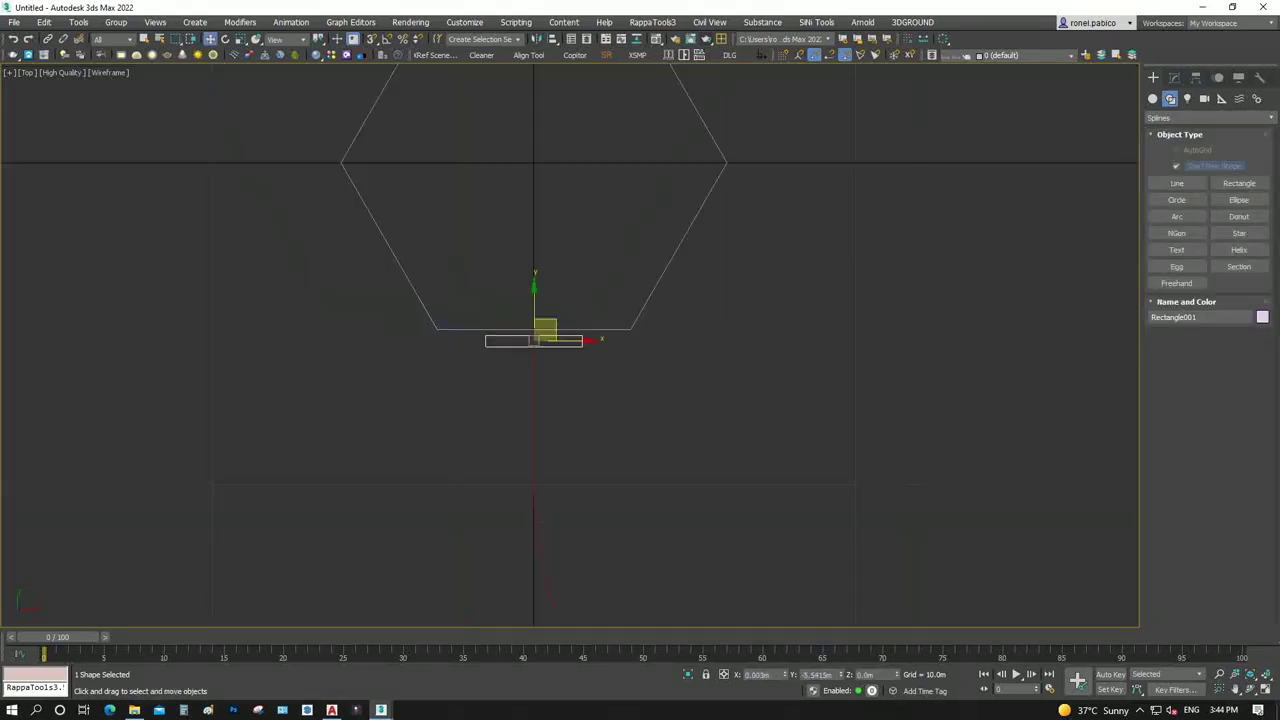
{"action": "left_click_drag", "start_coordinate": [545, 330], "coordinate": [685, 362]}
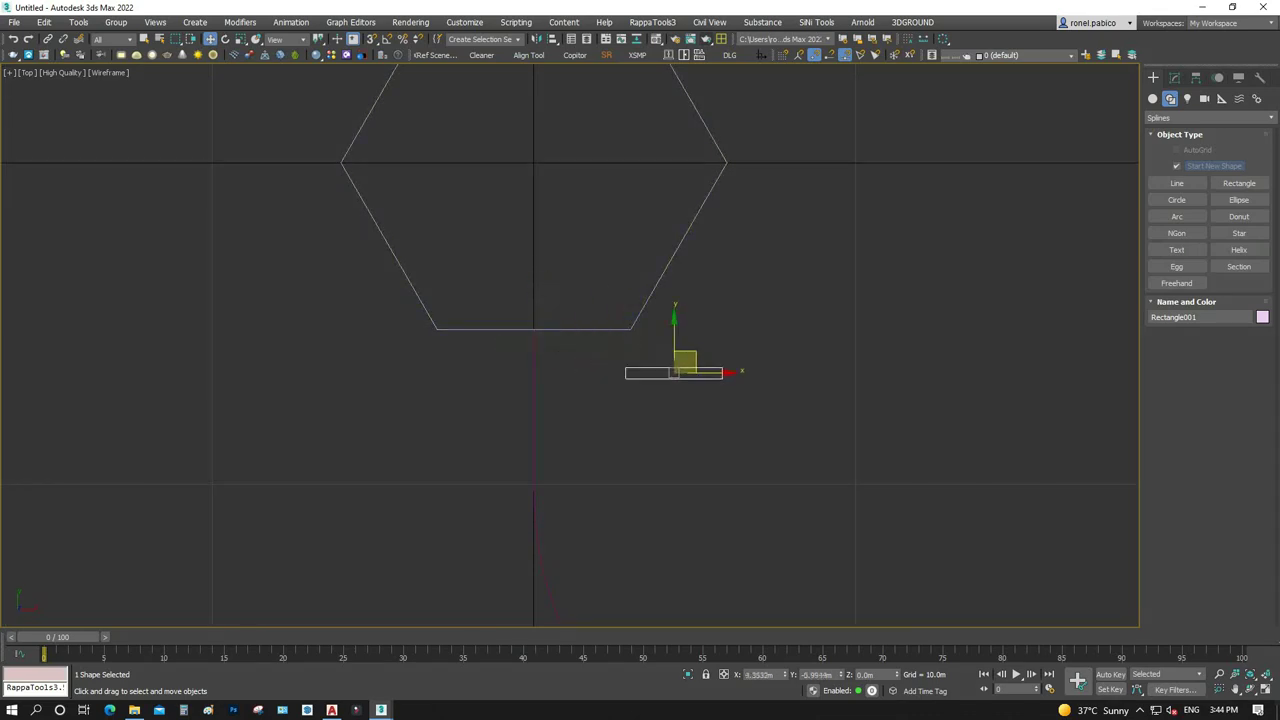
{"action": "scroll", "coordinate": [658, 388], "scroll_direction": "up", "scroll_amount": 2}
{"action": "left_click", "coordinate": [658, 390]}
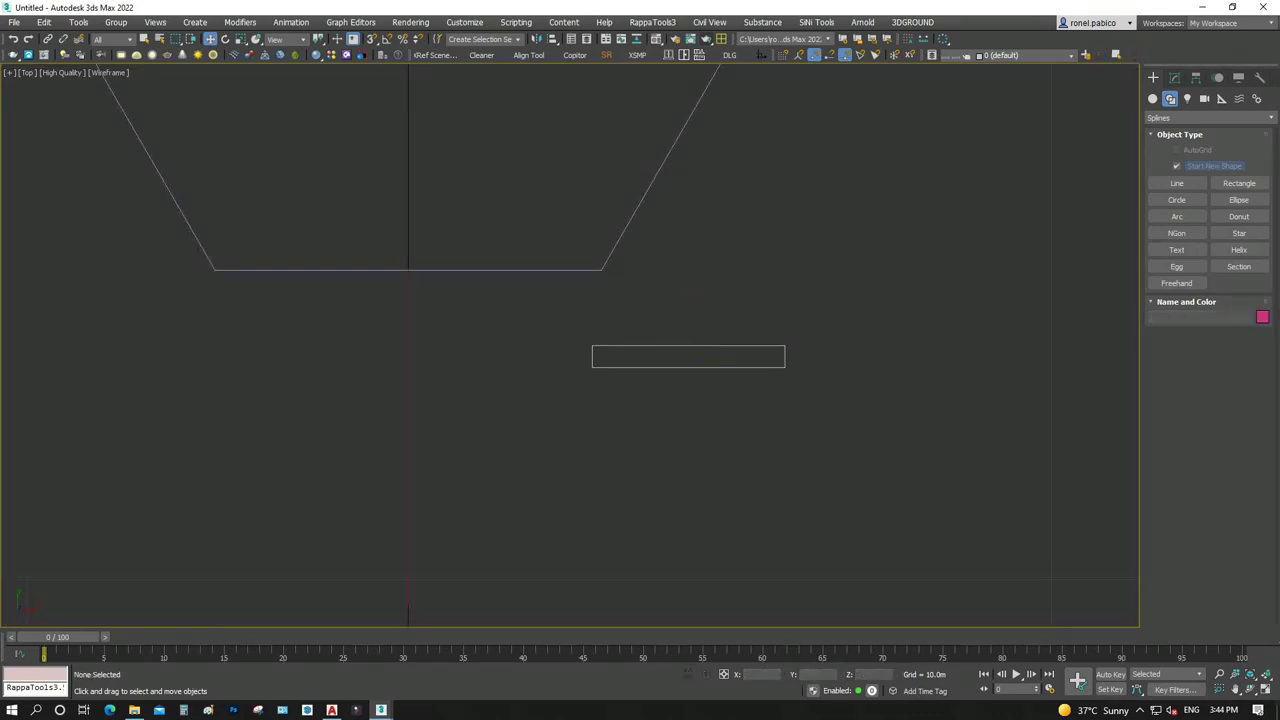
{"action": "left_click", "coordinate": [688, 346]}
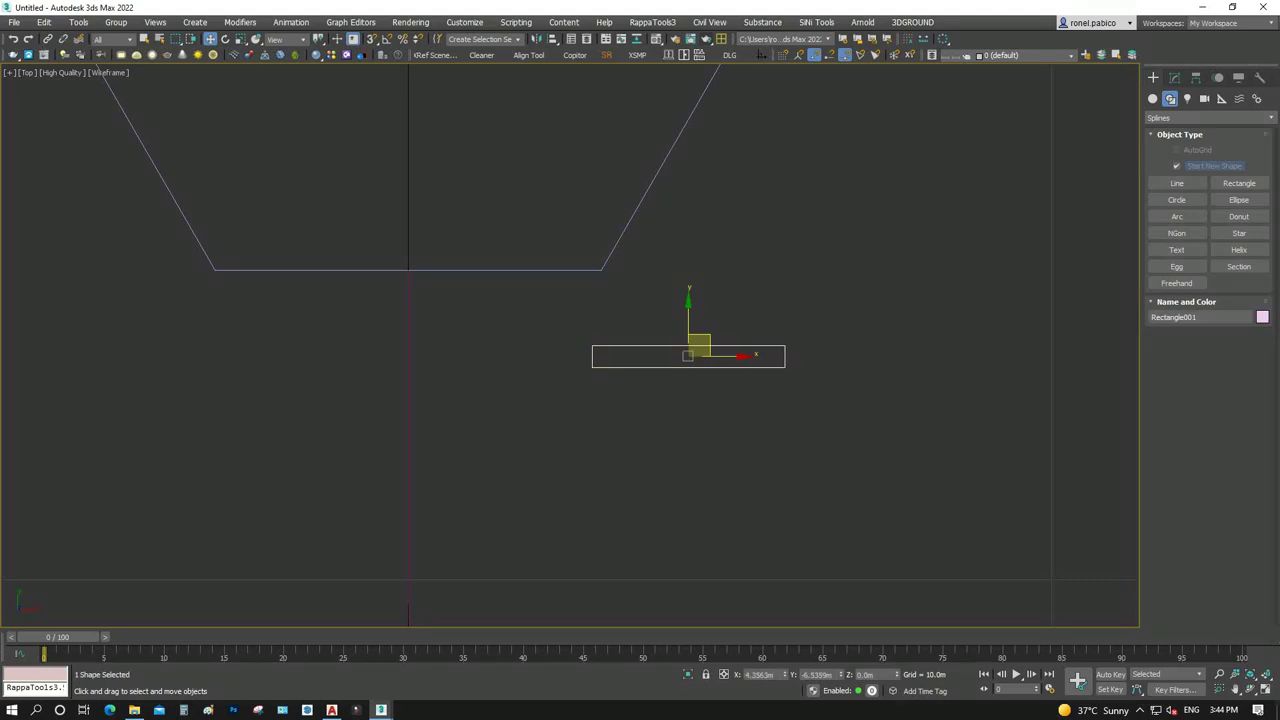
{"action": "left_click", "coordinate": [942, 39]}
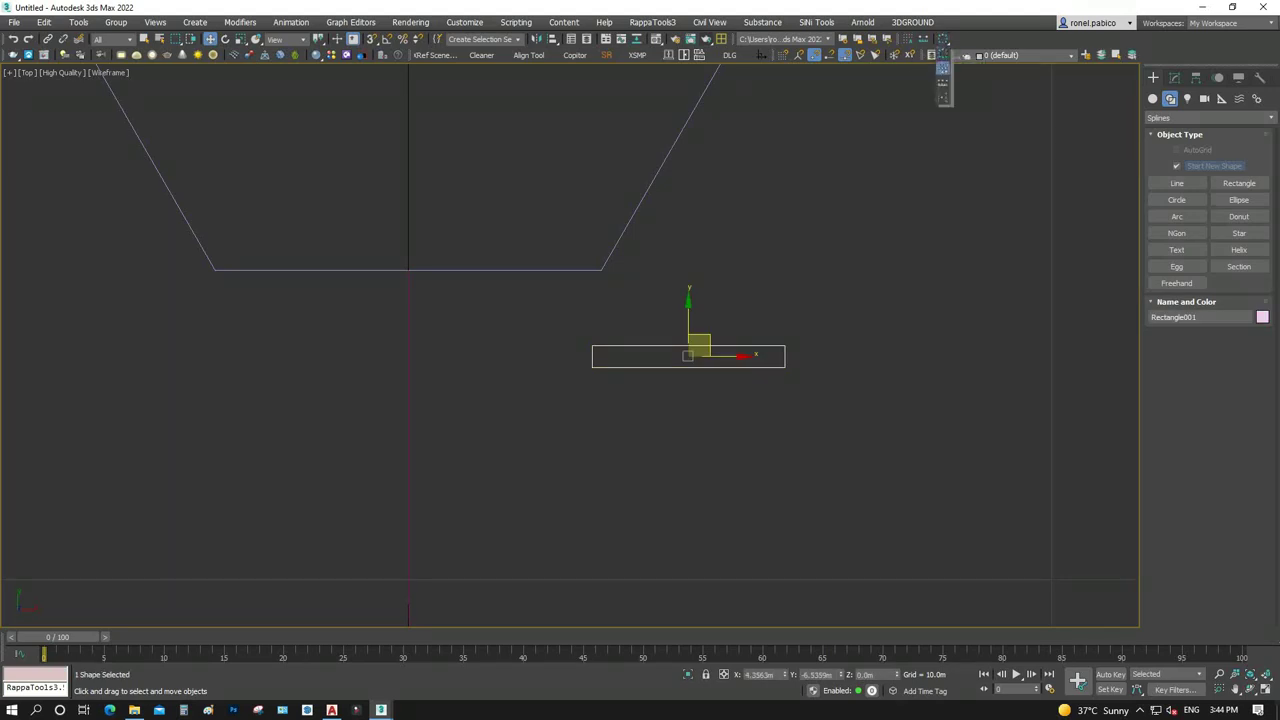
{"action": "left_click", "coordinate": [942, 83]}
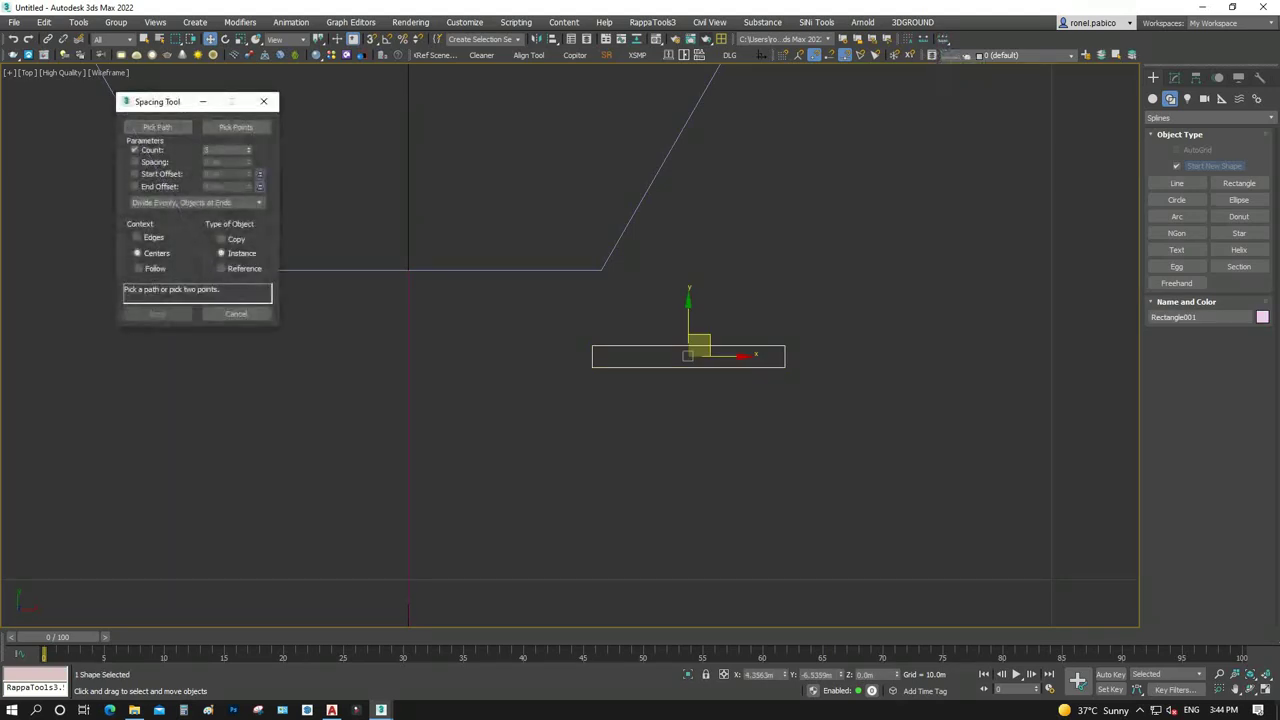
{"action": "left_click", "coordinate": [236, 313]}
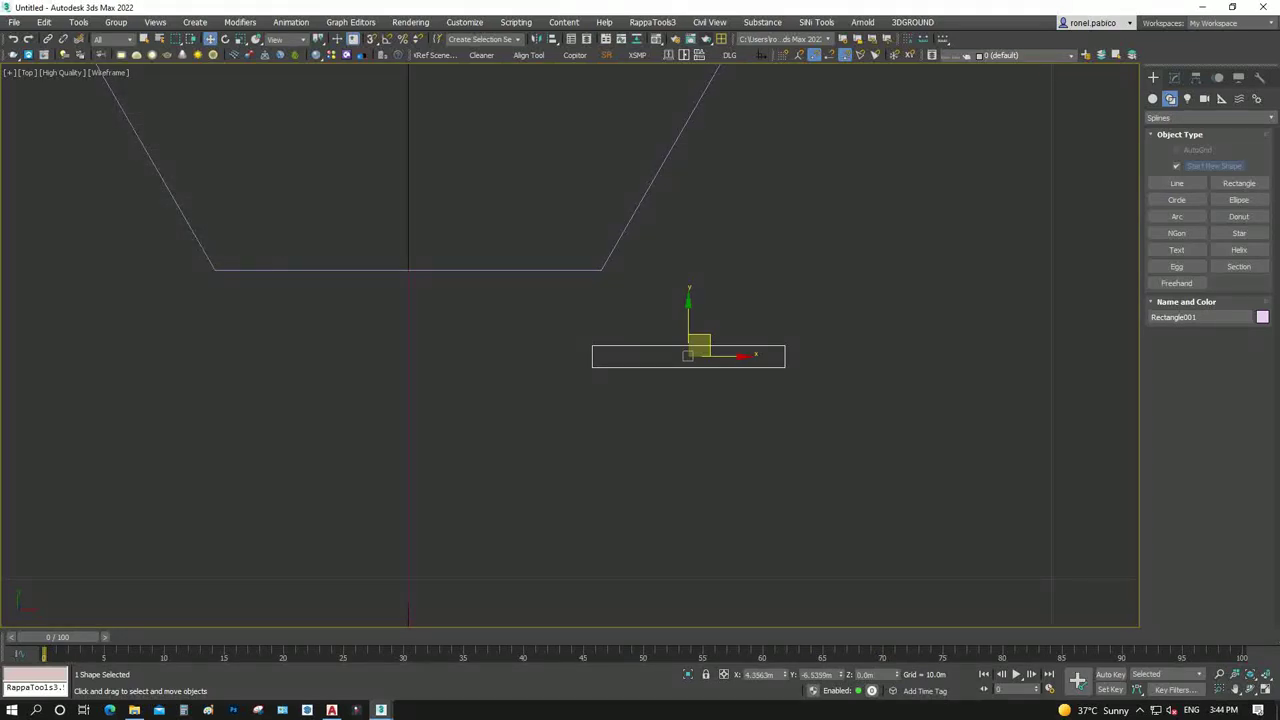
{"action": "right_click", "coordinate": [872, 180]}
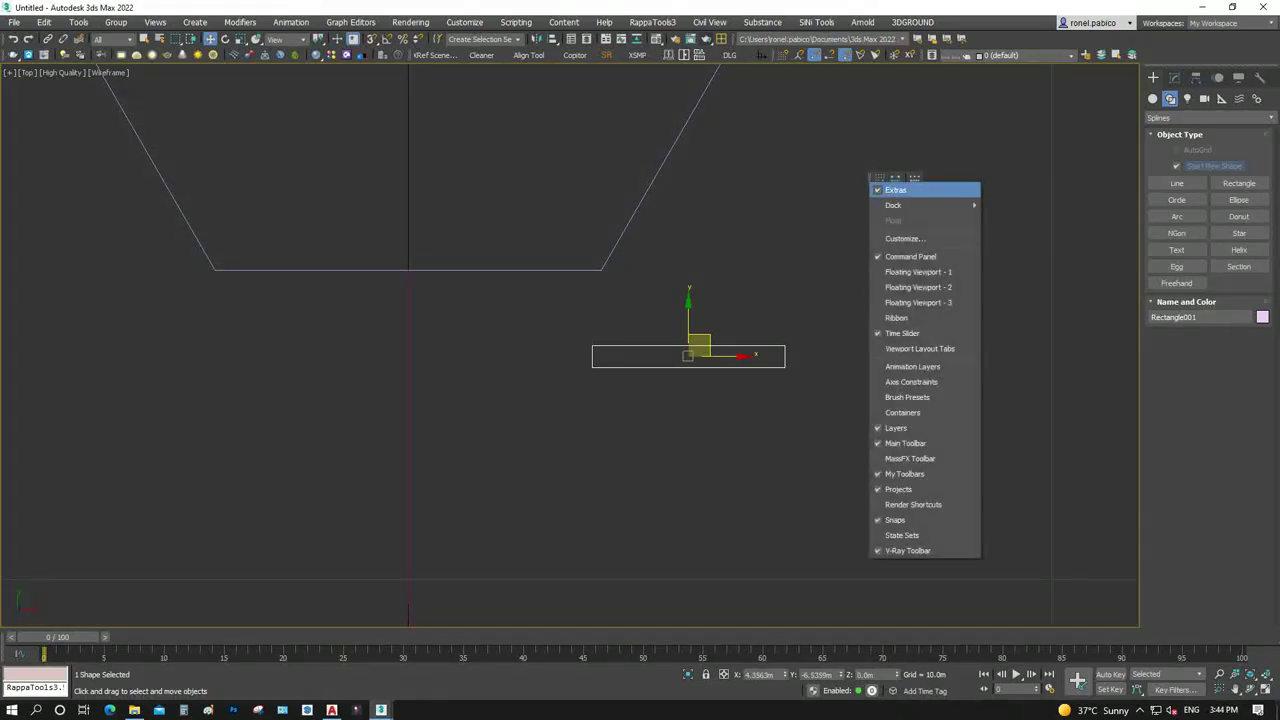
{"action": "left_click", "coordinate": [905, 186]}
{"action": "right_click", "coordinate": [993, 42]}
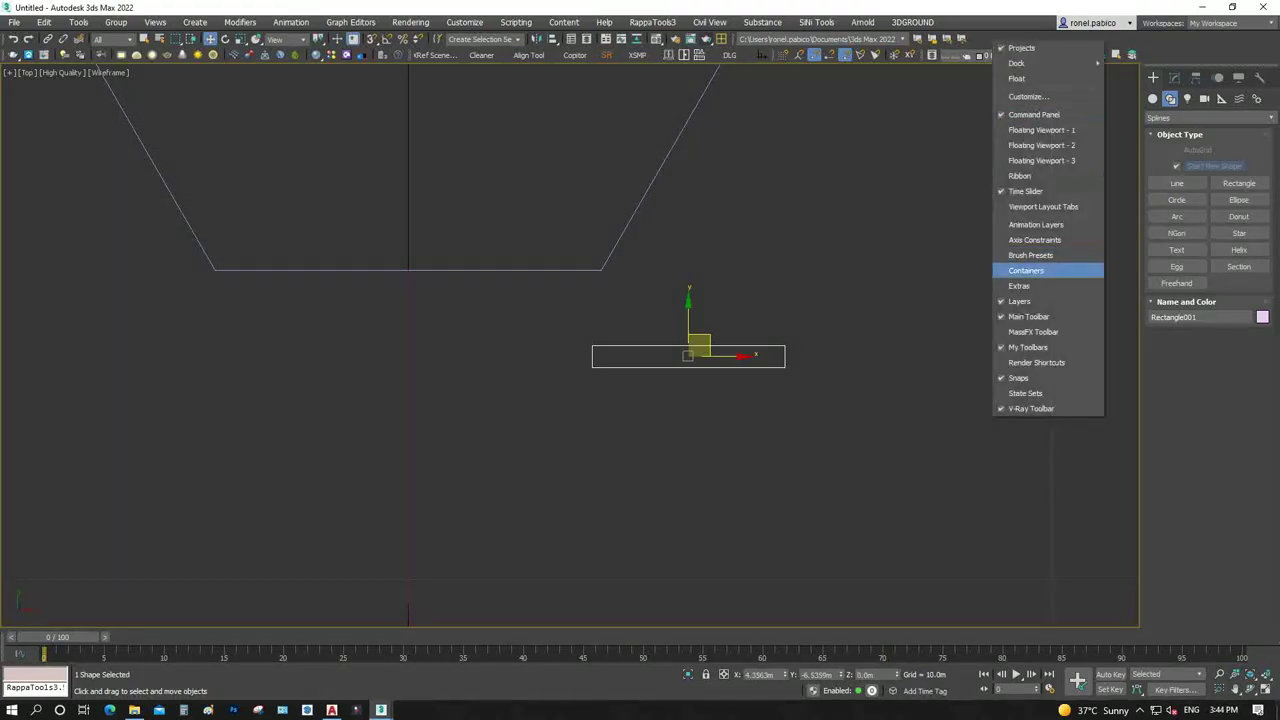
Dock the Extras toolbar and pick Line001 as the Spacing Tool path
{"action": "left_click", "coordinate": [1045, 288]}
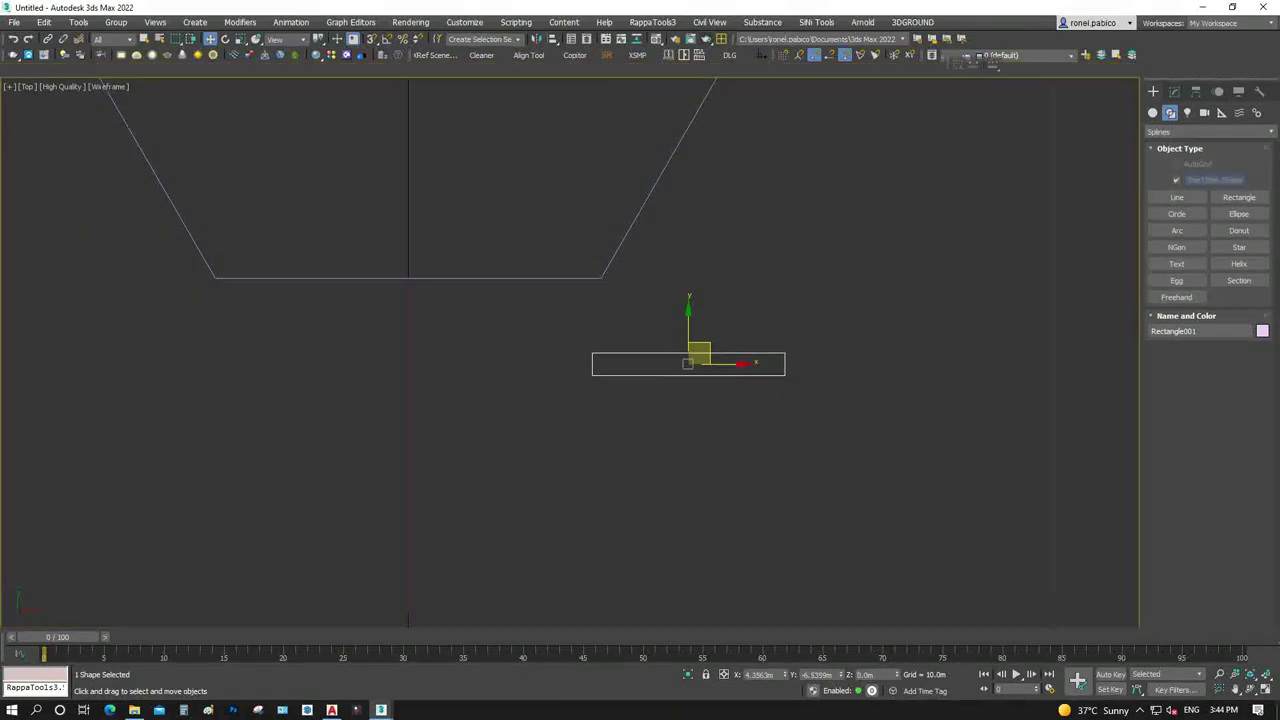
{"action": "left_click_drag", "start_coordinate": [876, 179], "coordinate": [850, 38]}
{"action": "left_click", "coordinate": [943, 39]}
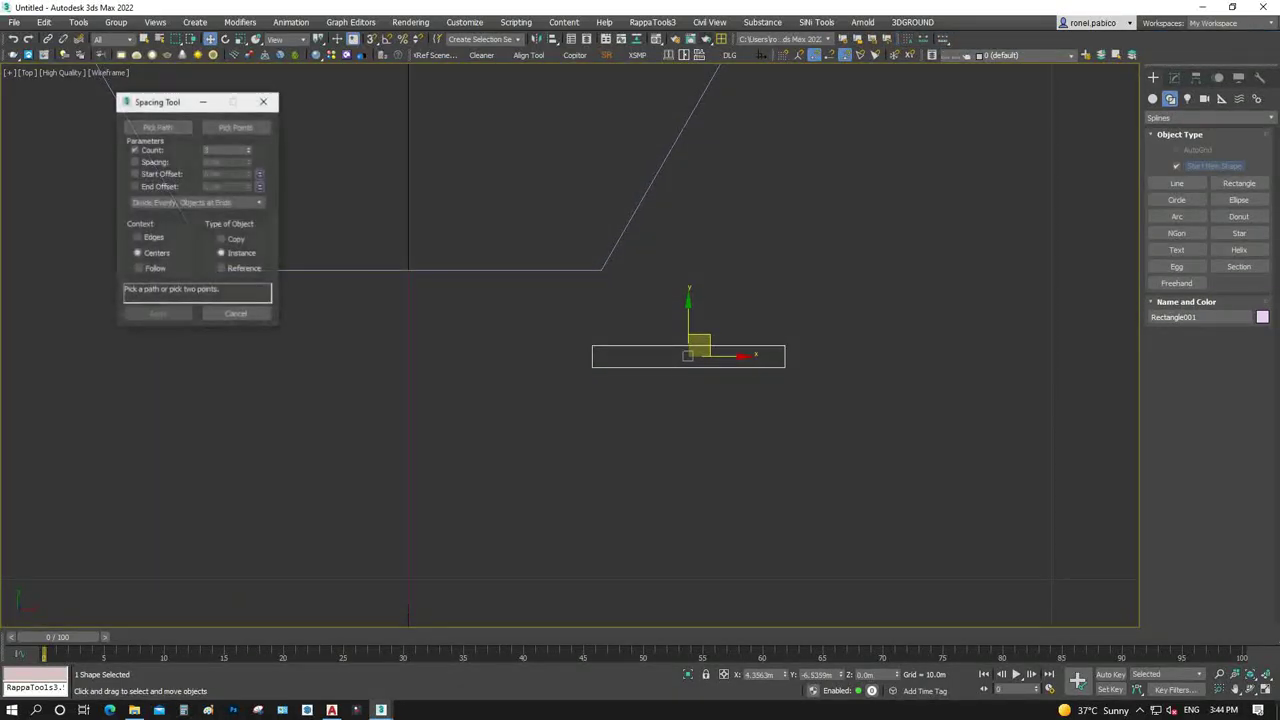
{"action": "left_click", "coordinate": [158, 127]}
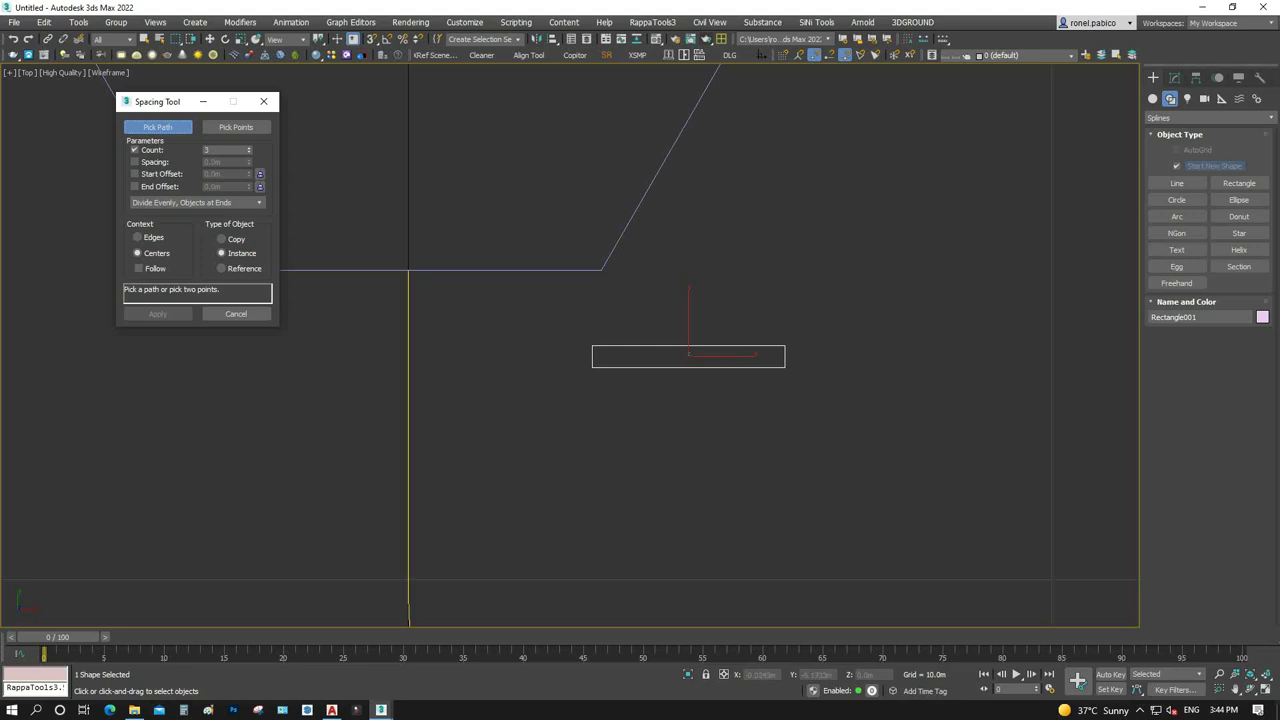
{"action": "left_click", "coordinate": [409, 320]}
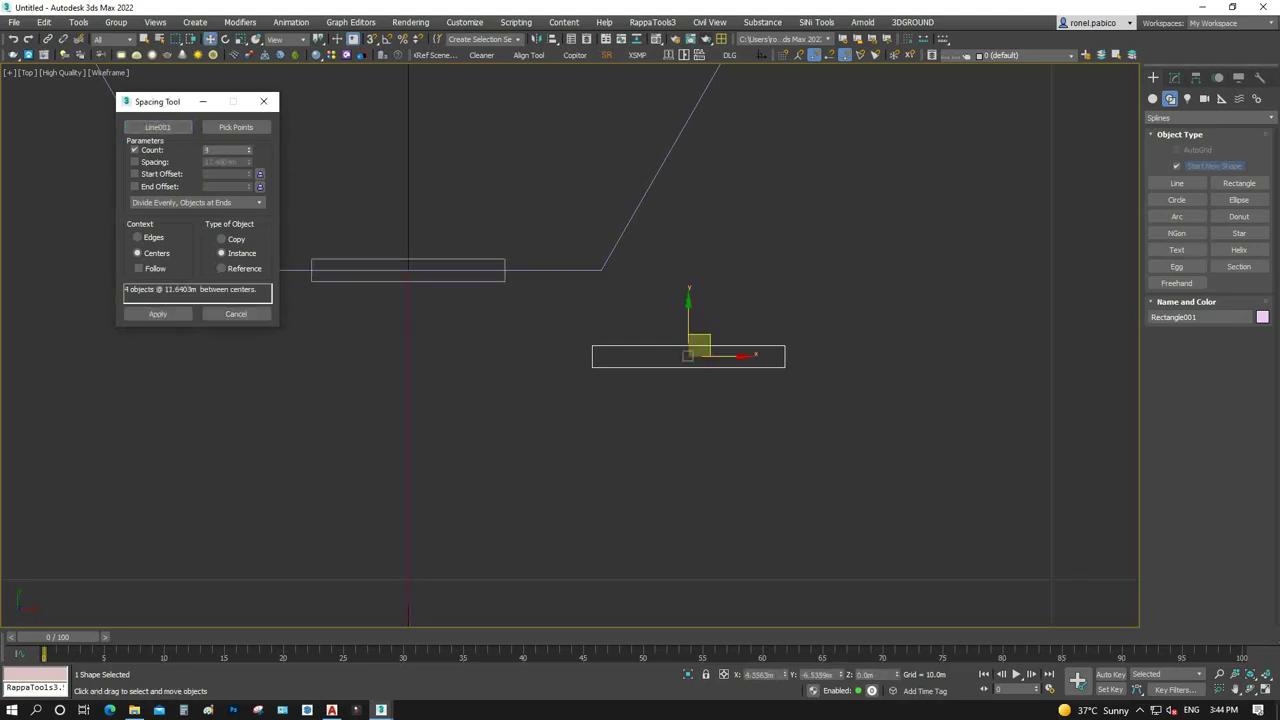
Set the plank count to 88 and enable Follow so planks align to the curve
{"action": "left_click_drag", "start_coordinate": [248, 148], "coordinate": [248, 120]}
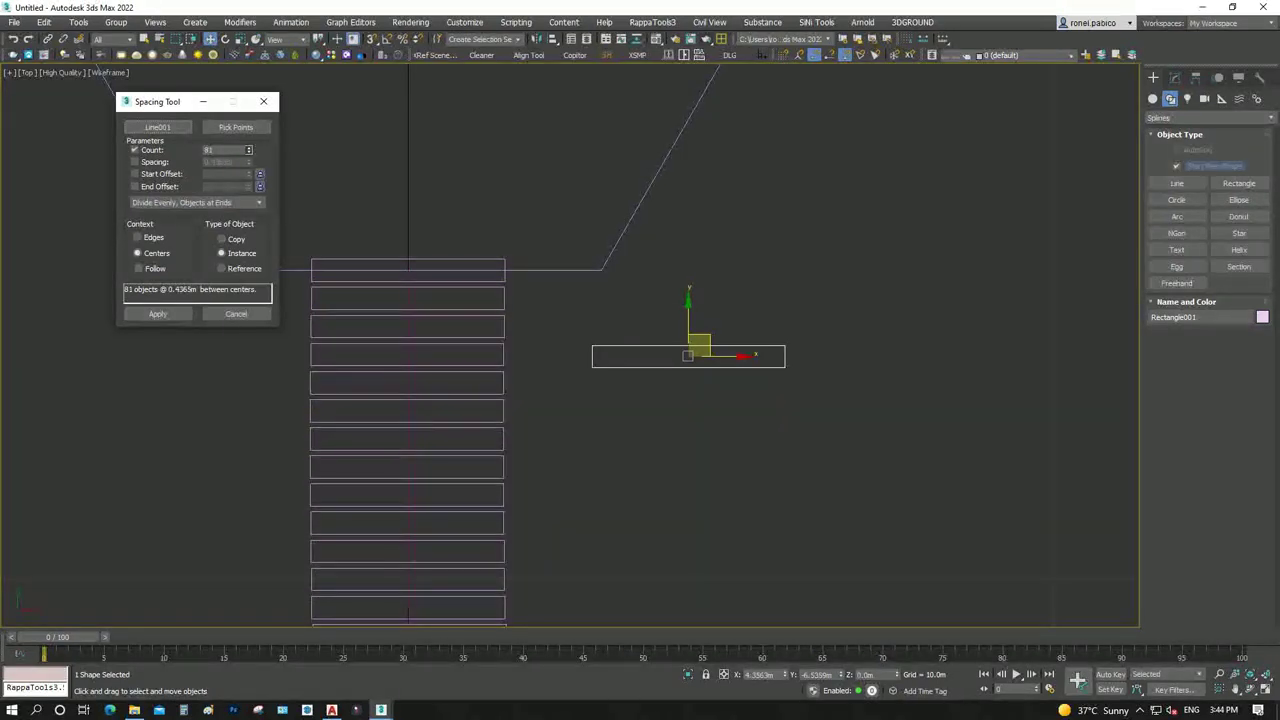
{"action": "scroll", "coordinate": [472, 266], "scroll_direction": "up", "scroll_amount": 4}
{"action": "scroll", "coordinate": [472, 266], "scroll_direction": "up", "scroll_amount": 4}
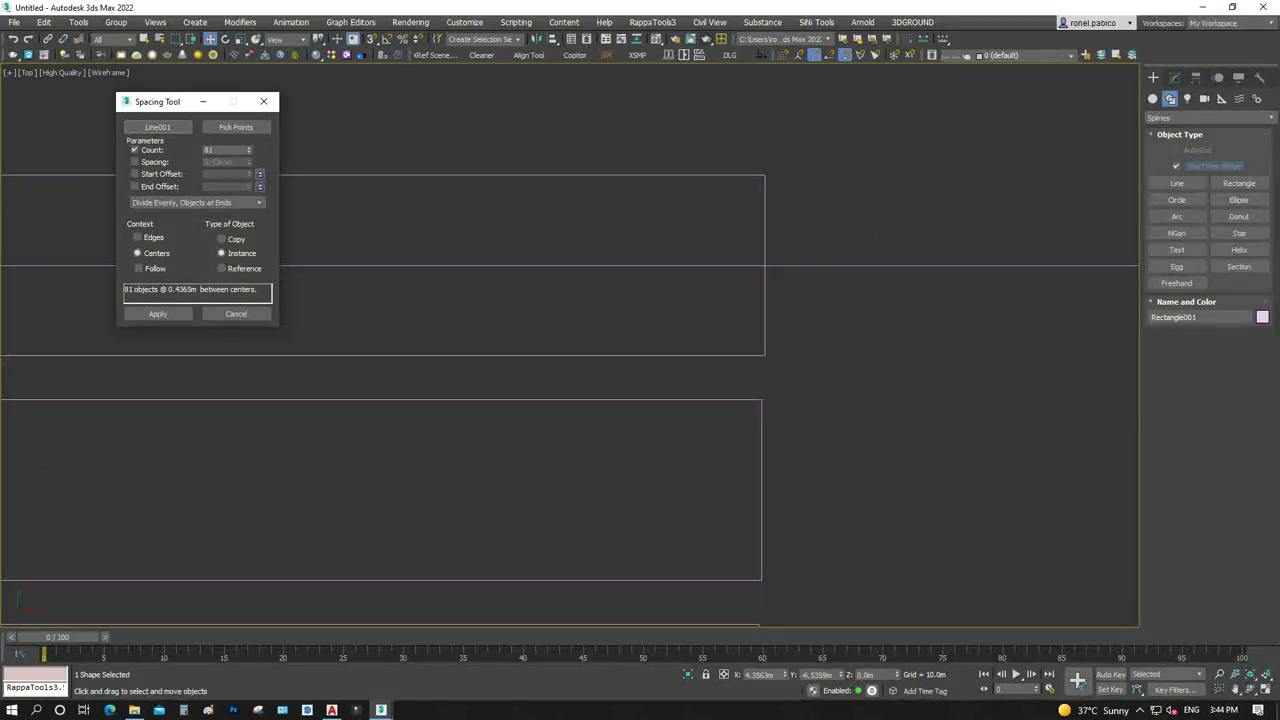
{"action": "left_click_drag", "start_coordinate": [248, 149], "coordinate": [248, 140]}
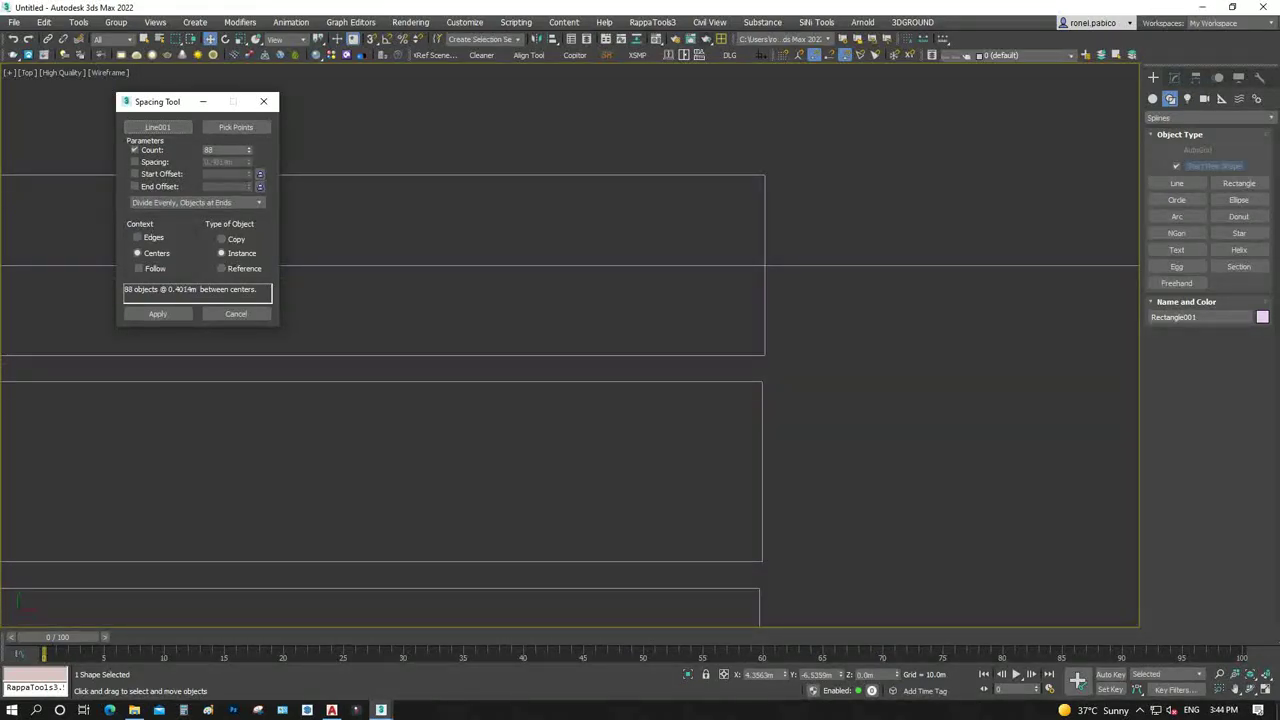
{"action": "scroll", "coordinate": [430, 400], "scroll_direction": "down", "scroll_amount": 5}
{"action": "scroll", "coordinate": [430, 400], "scroll_direction": "down", "scroll_amount": 3}
{"action": "scroll", "coordinate": [430, 400], "scroll_direction": "down", "scroll_amount": 2}
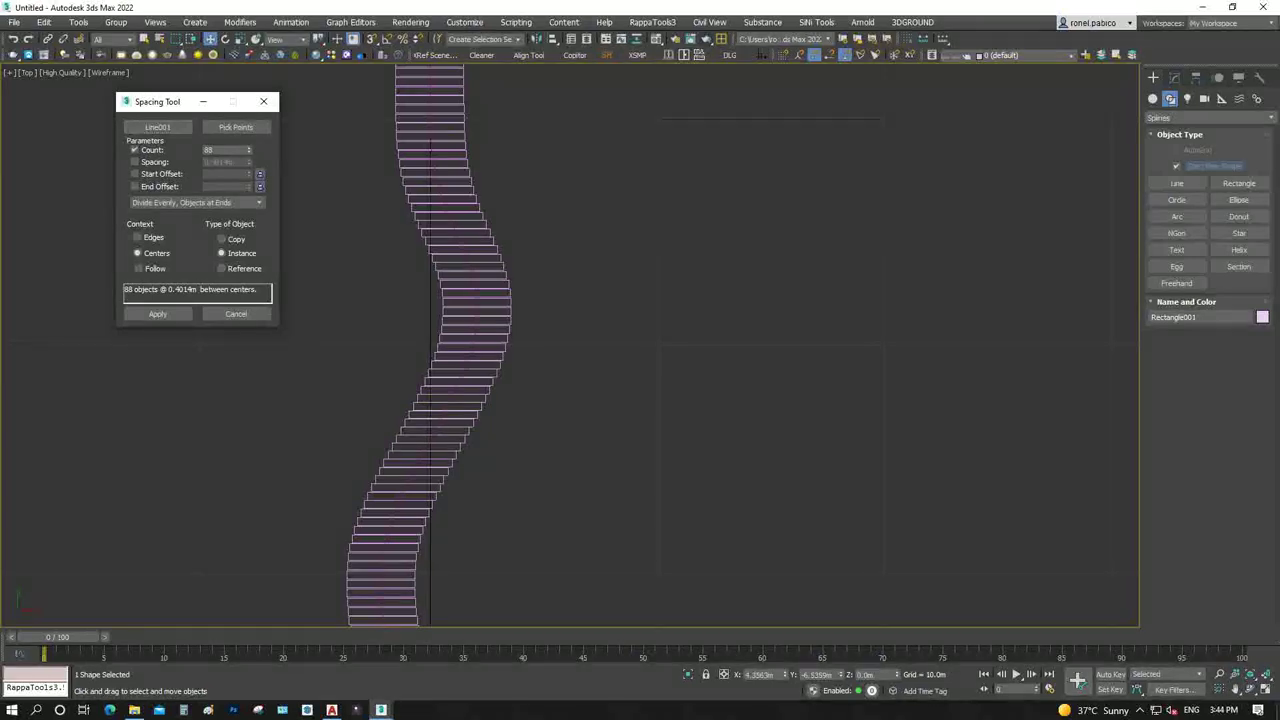
{"action": "left_click", "coordinate": [138, 268]}
{"action": "scroll", "coordinate": [518, 200], "scroll_direction": "down", "scroll_amount": 3}
{"action": "scroll", "coordinate": [518, 200], "scroll_direction": "up", "scroll_amount": 3}
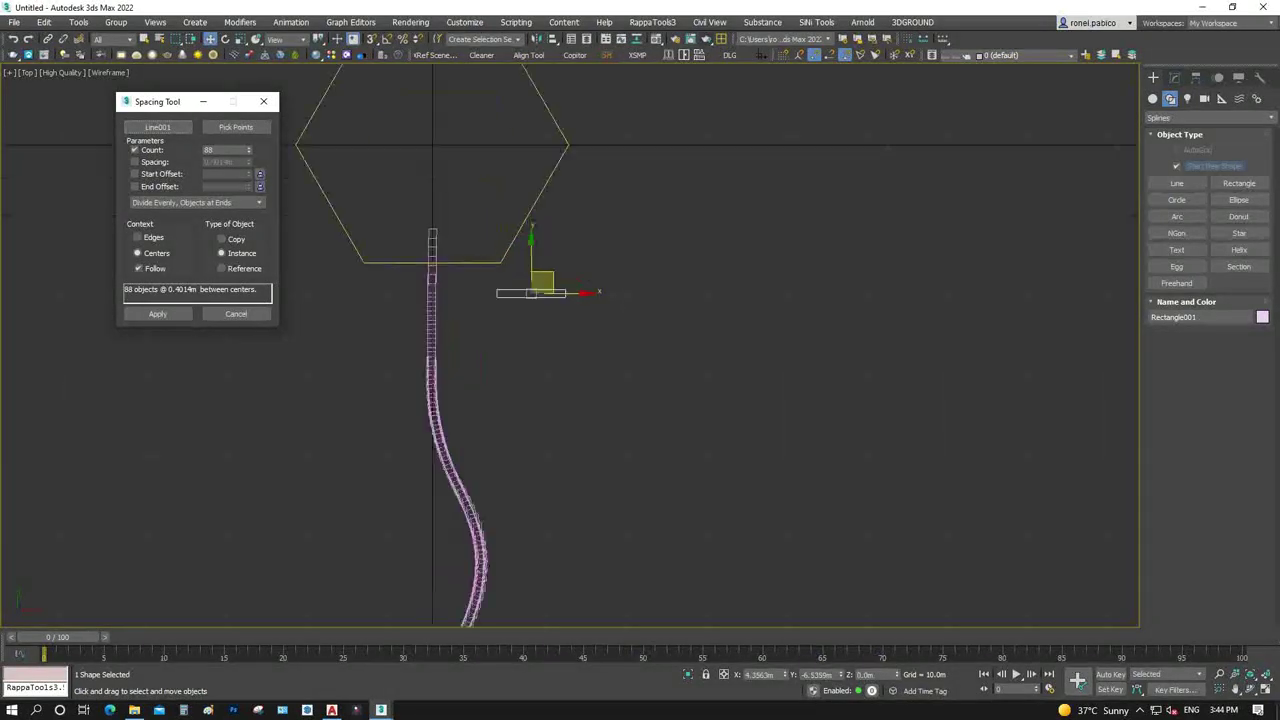
Rotate the plank 90 degrees upright and lower the spacing count to 87
{"action": "key", "text": "e"}
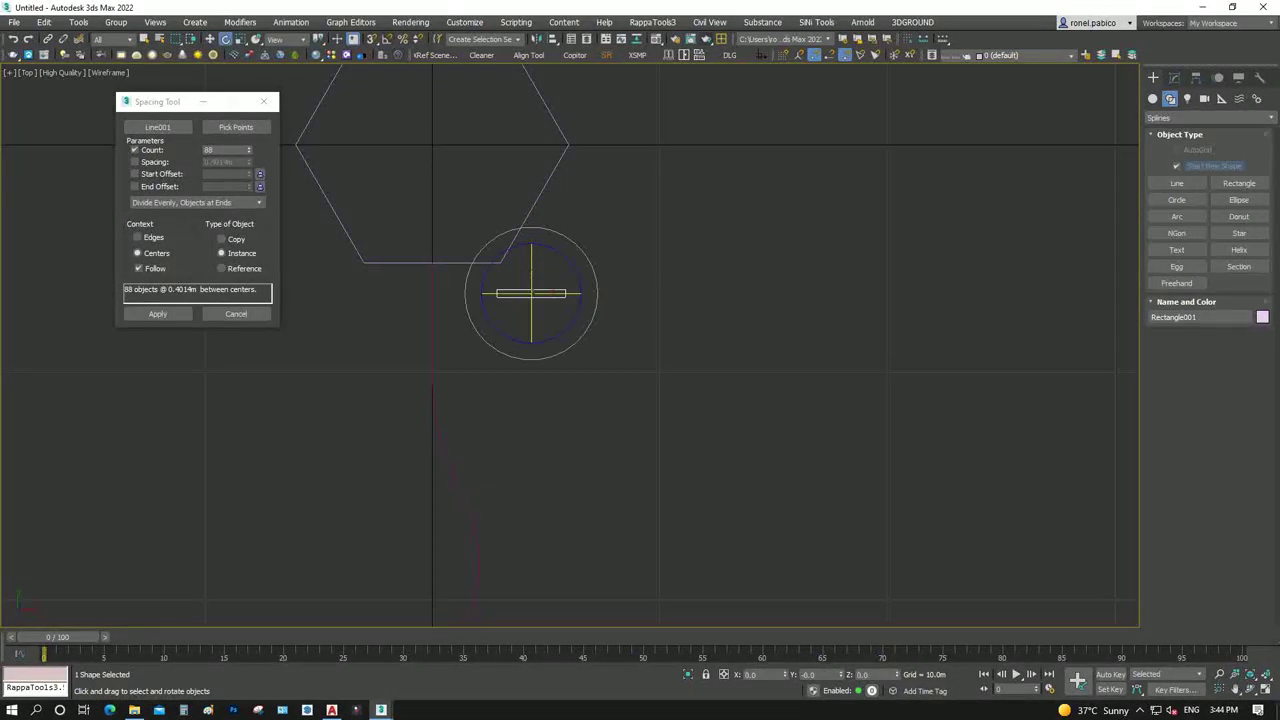
{"action": "left_click_drag", "start_coordinate": [500, 236], "coordinate": [570, 240]}
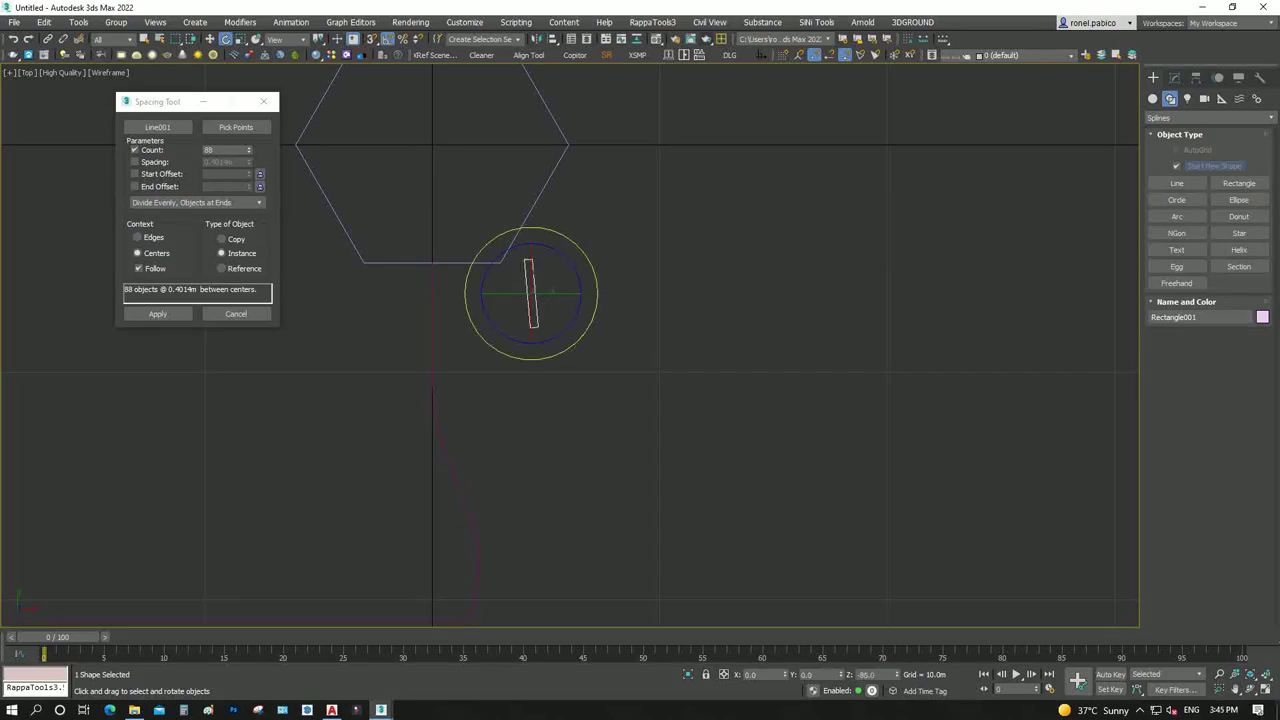
{"action": "left_click", "coordinate": [248, 152]}
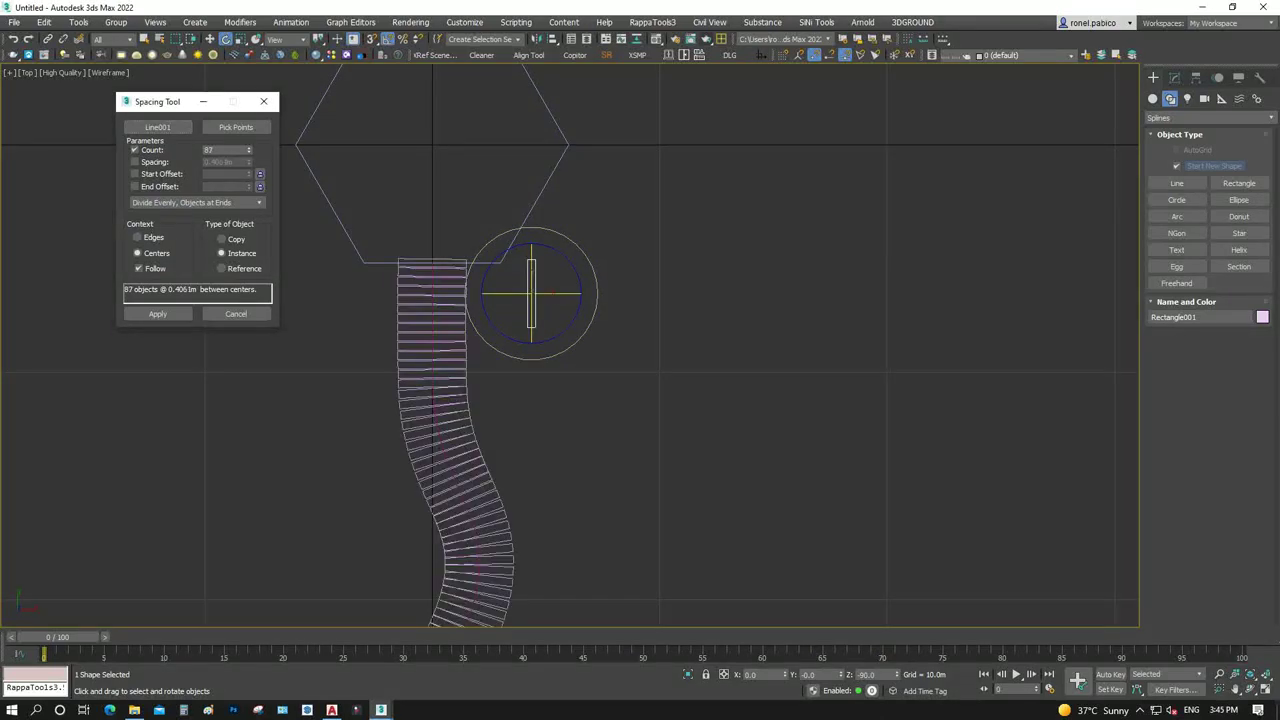
{"action": "scroll", "coordinate": [614, 400], "scroll_direction": "up", "scroll_amount": 3}
{"action": "scroll", "coordinate": [614, 400], "scroll_direction": "down", "scroll_amount": 3}
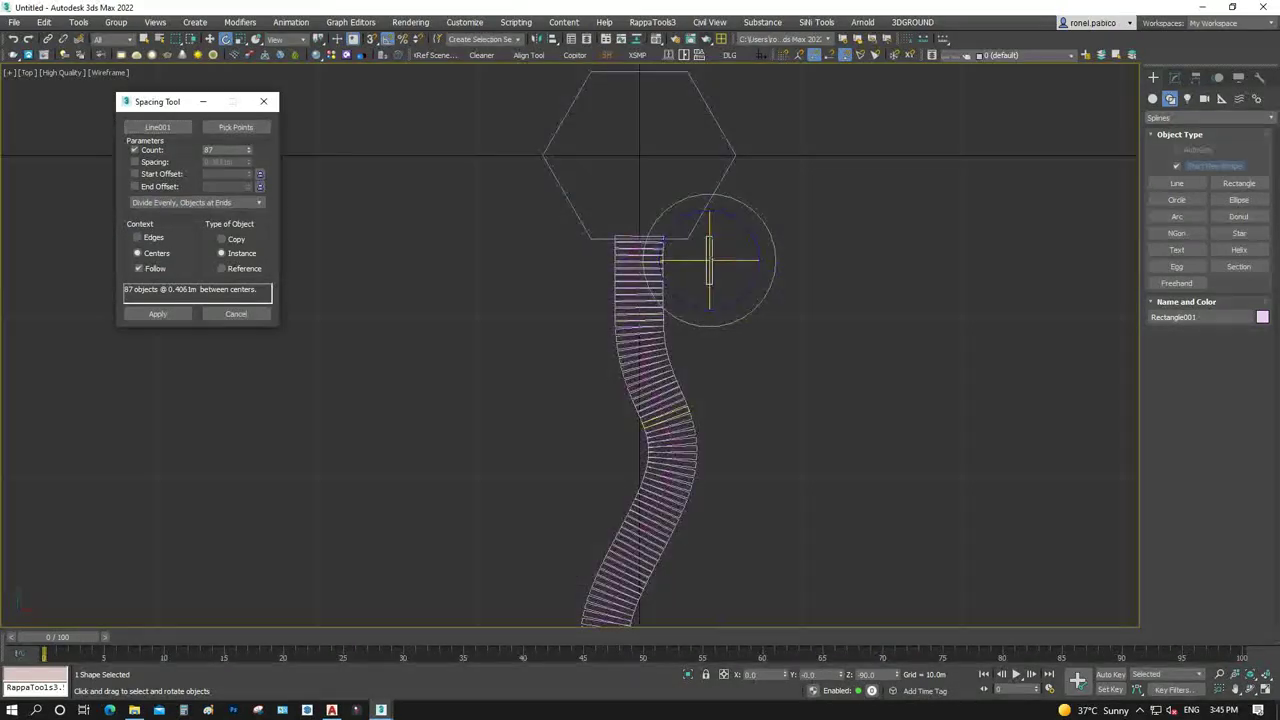
{"action": "scroll", "coordinate": [720, 400], "scroll_direction": "up", "scroll_amount": 5}
{"action": "scroll", "coordinate": [720, 400], "scroll_direction": "down", "scroll_amount": 2}
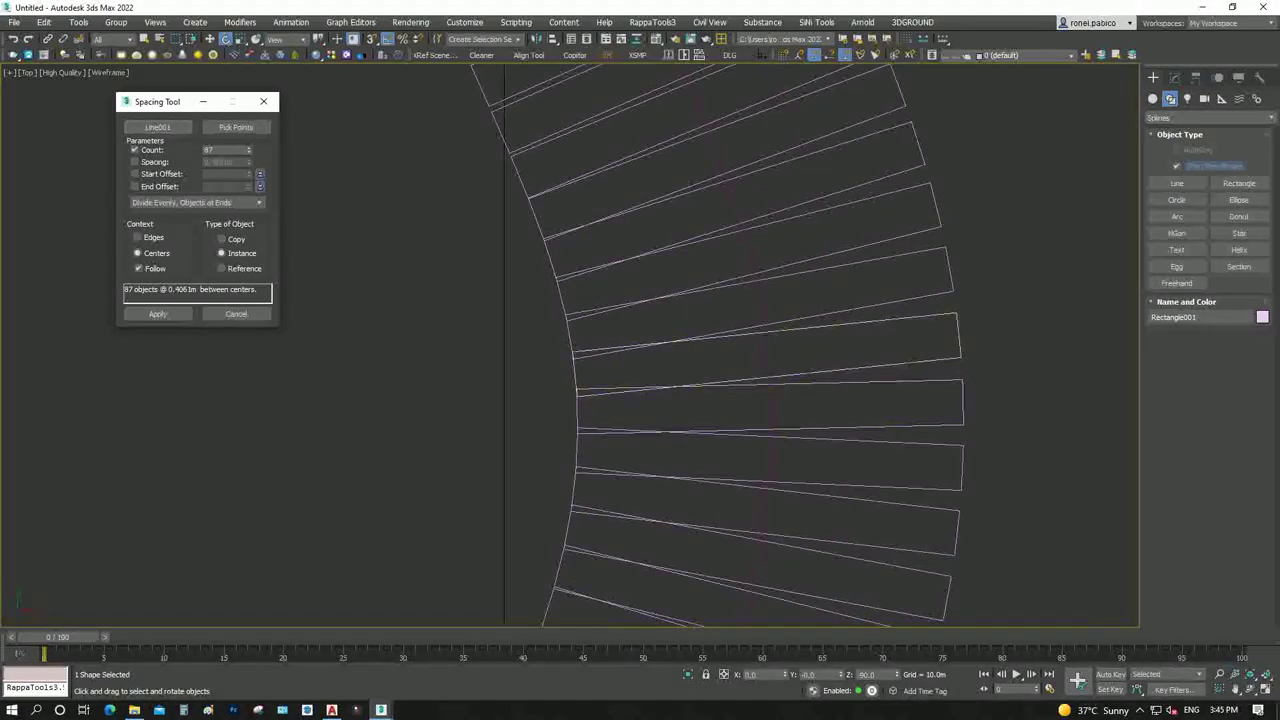
Step the count down to 78, raise it to close the gaps, and apply the planks
{"action": "left_click", "coordinate": [248, 152]}
{"action": "left_click", "coordinate": [248, 152]}
{"action": "left_click", "coordinate": [248, 152]}
{"action": "left_click", "coordinate": [248, 152]}
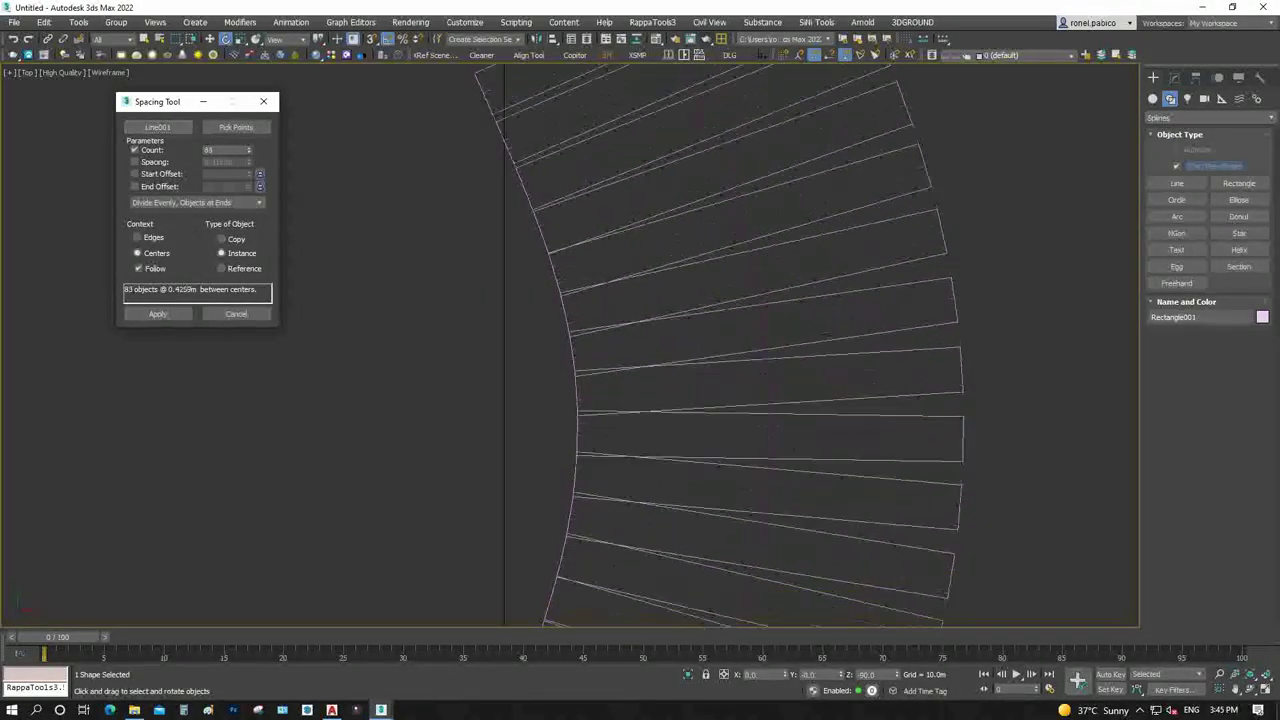
{"action": "left_click", "coordinate": [248, 152]}
{"action": "left_click", "coordinate": [248, 152]}
{"action": "left_click", "coordinate": [248, 152]}
{"action": "left_click", "coordinate": [248, 152]}
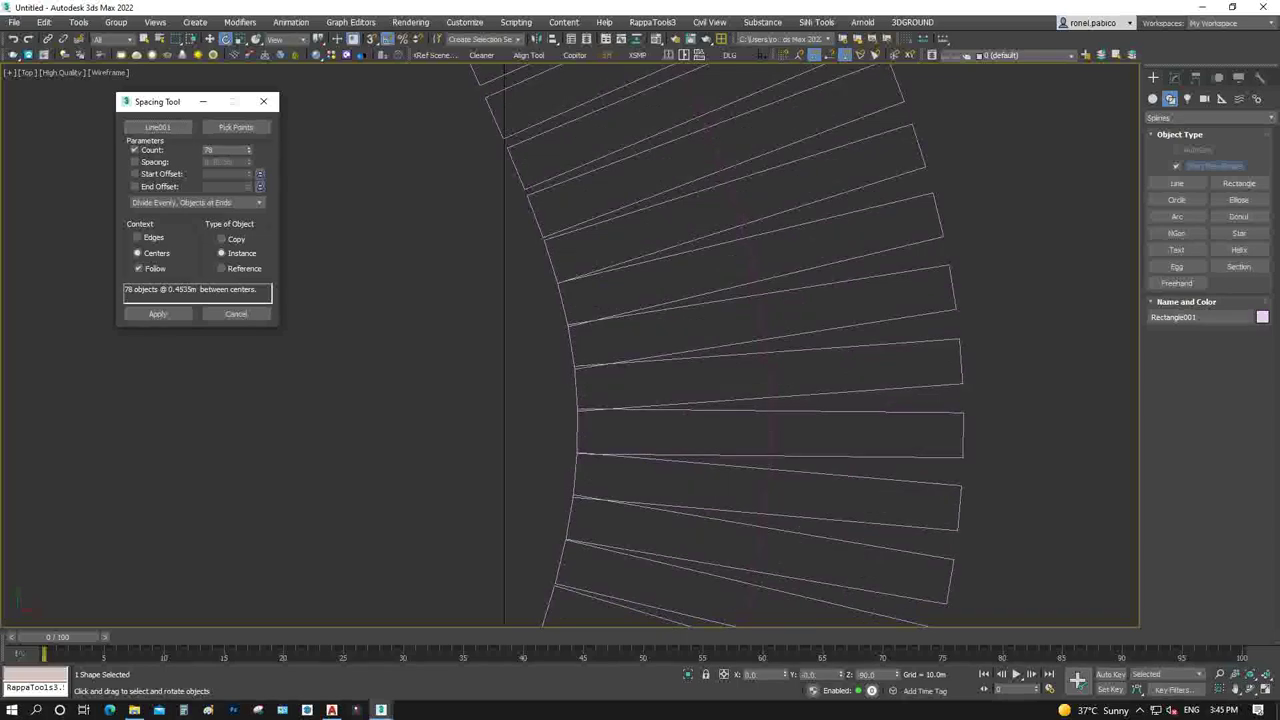
{"action": "scroll", "coordinate": [640, 350], "scroll_direction": "down", "scroll_amount": 5}
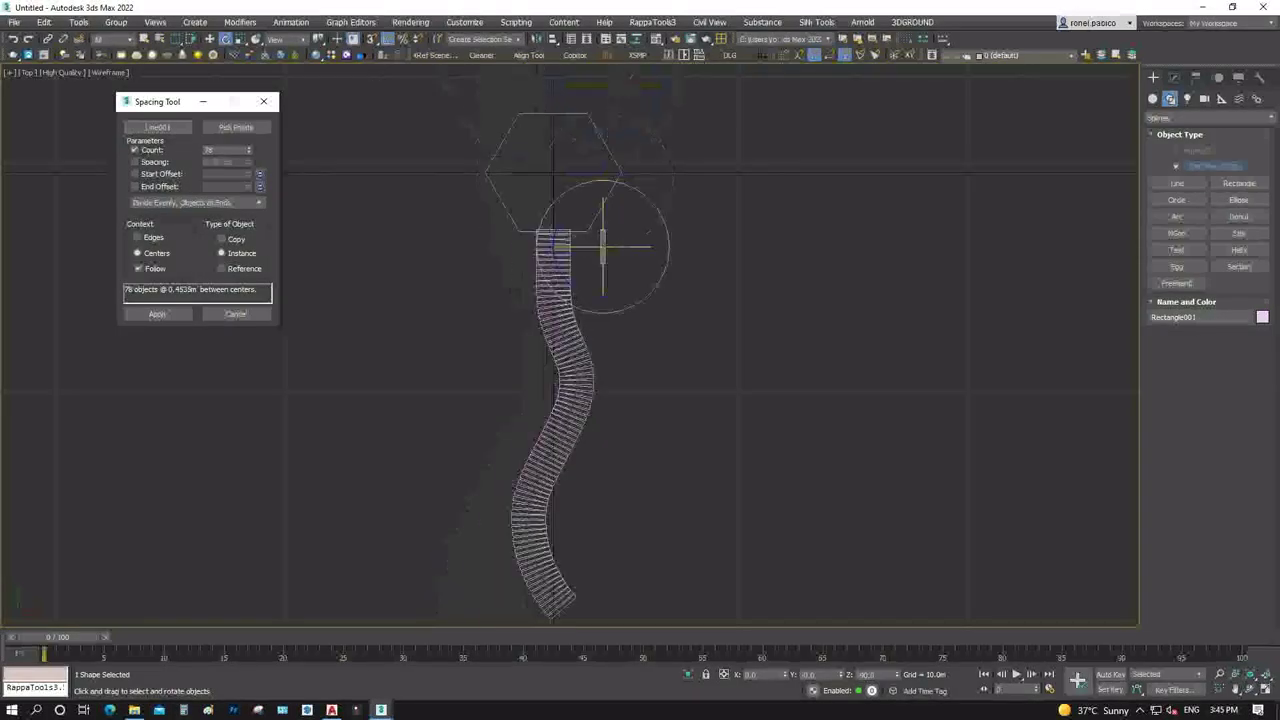
{"action": "scroll", "coordinate": [562, 172], "scroll_direction": "up", "scroll_amount": 2}
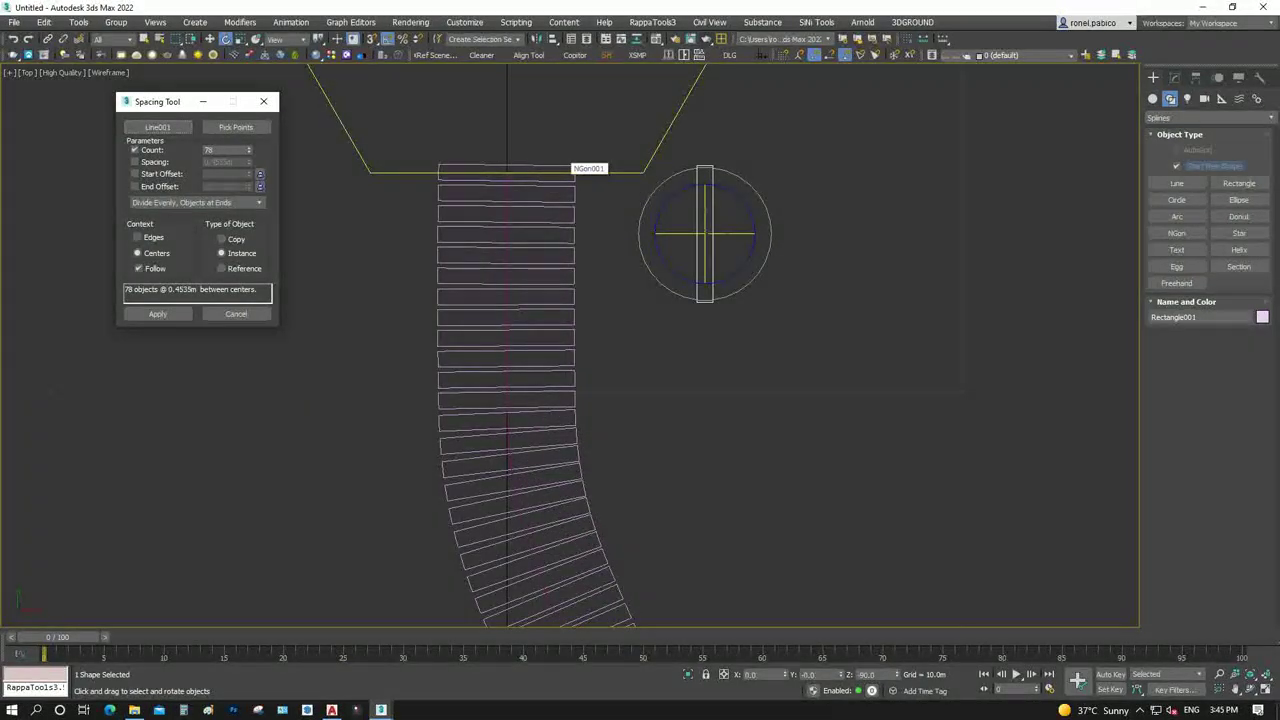
{"action": "scroll", "coordinate": [526, 185], "scroll_direction": "up", "scroll_amount": 2}
{"action": "mouse_move", "coordinate": [248, 150]}
{"action": "left_mouse_down"}
{"action": "mouse_move", "coordinate": [248, 130]}
{"action": "mouse_move", "coordinate": [248, 144]}
{"action": "left_mouse_up"}
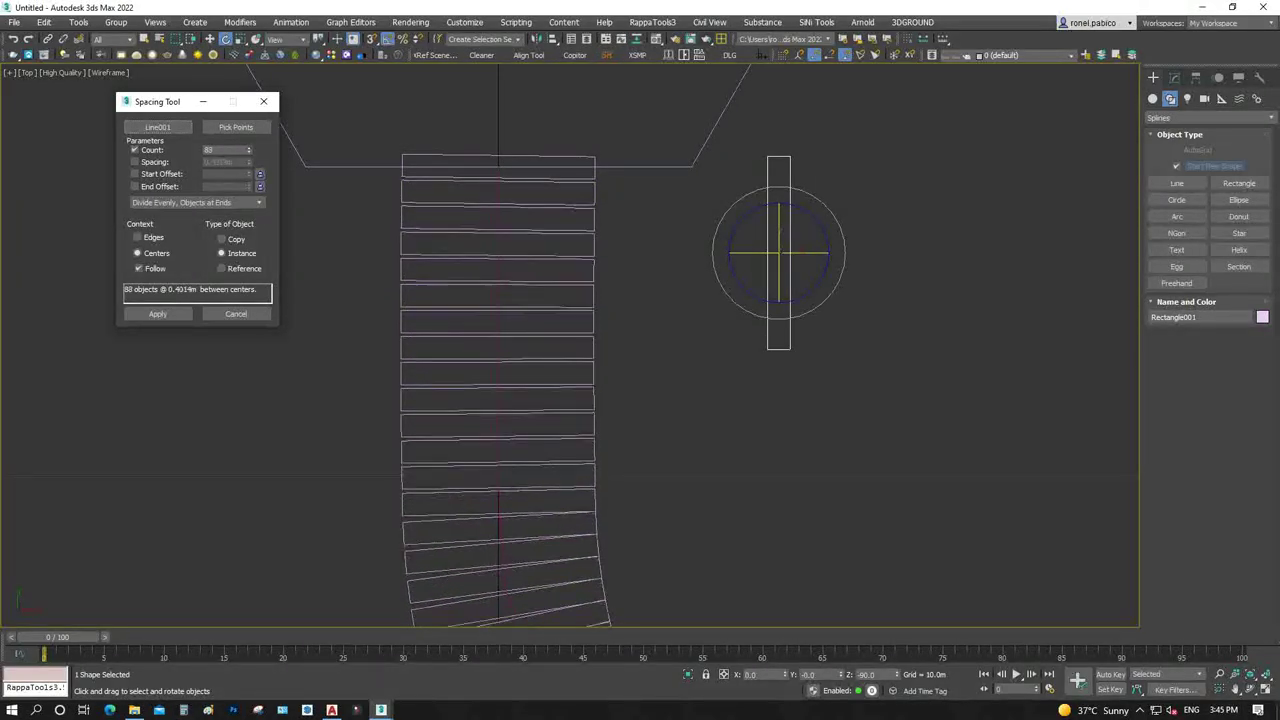
{"action": "left_click", "coordinate": [157, 313]}
{"action": "key", "text": "w"}
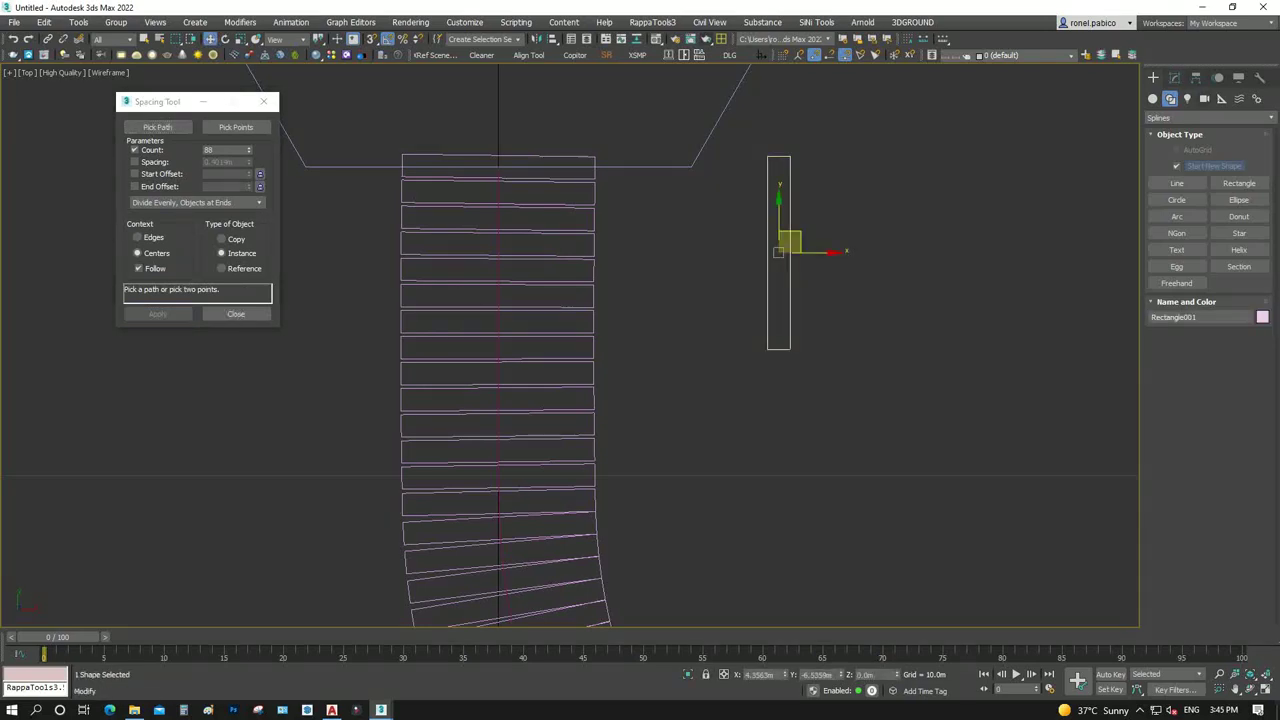
Add an Extrude modifier with 0.04m amount to the plank rectangle
{"action": "left_click", "coordinate": [1170, 77]}
{"action": "left_click", "coordinate": [1205, 113]}
{"action": "type", "text": "ex"}
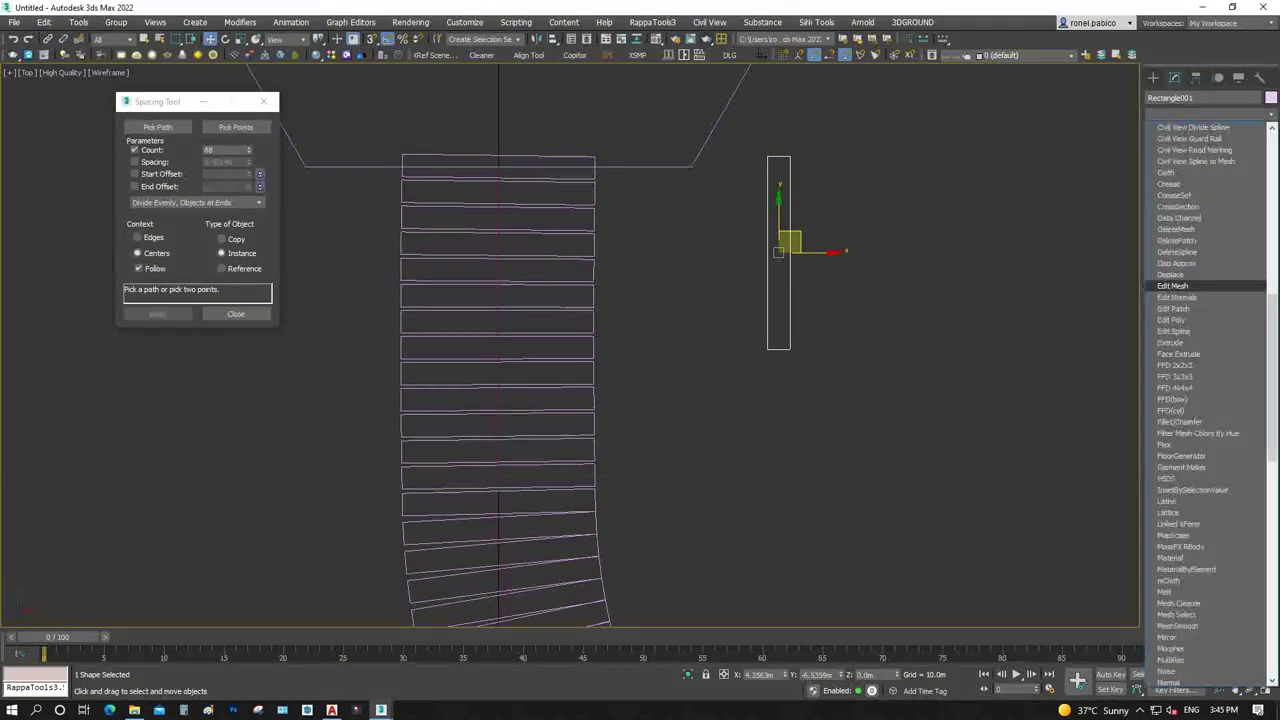
{"action": "key", "text": "Return"}
{"action": "left_click", "coordinate": [1225, 330]}
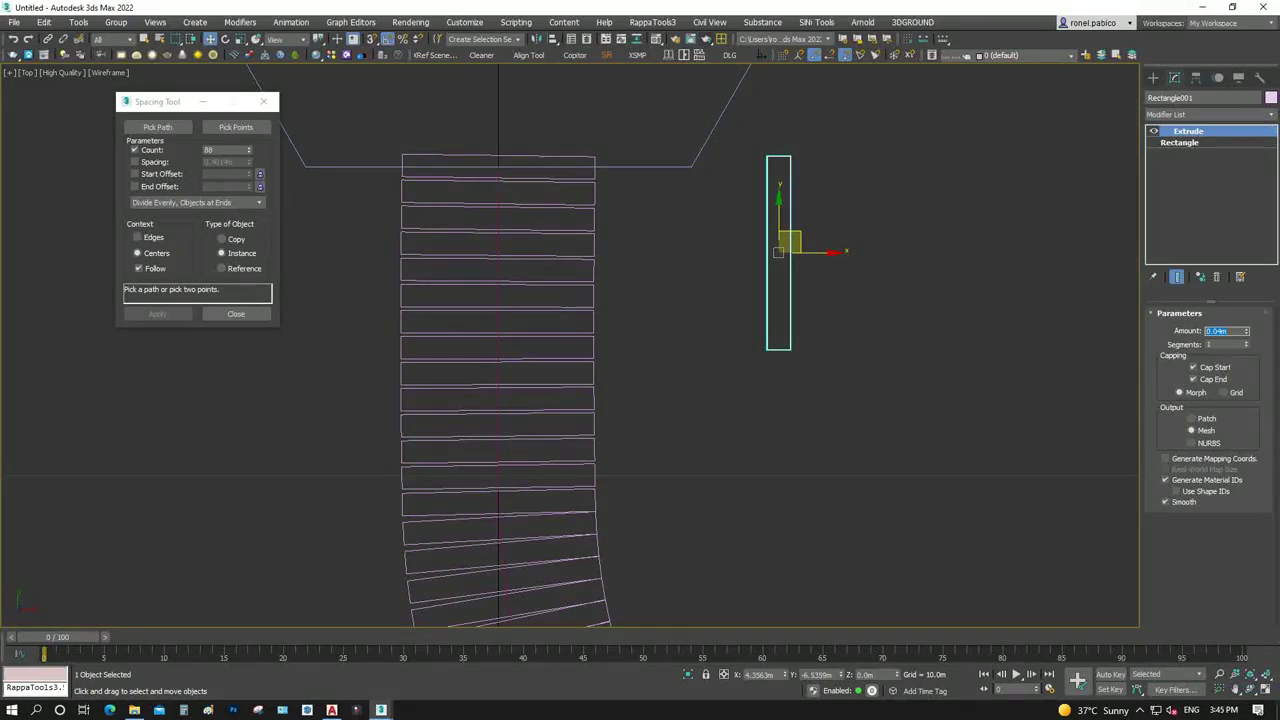
Switch the viewport to solid Clay shading and select the extruded plank
{"action": "key", "text": "ctrl+d"}
{"action": "key", "text": "F3"}
{"action": "scroll", "coordinate": [514, 390], "scroll_direction": "down", "scroll_amount": 2}
{"action": "scroll", "coordinate": [514, 390], "scroll_direction": "down", "scroll_amount": 2}
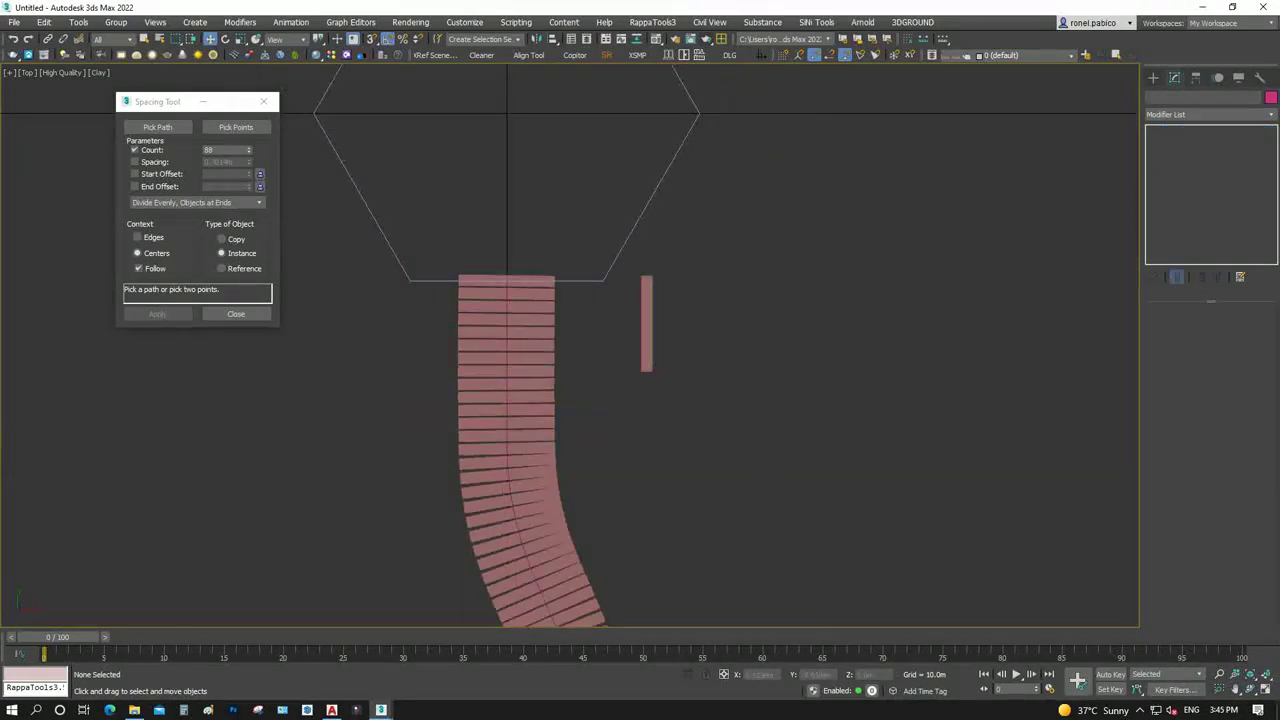
{"action": "scroll", "coordinate": [509, 277], "scroll_direction": "up", "scroll_amount": 5}
{"action": "left_click", "coordinate": [897, 330]}
{"action": "scroll", "coordinate": [955, 300], "scroll_direction": "up", "scroll_amount": 3}
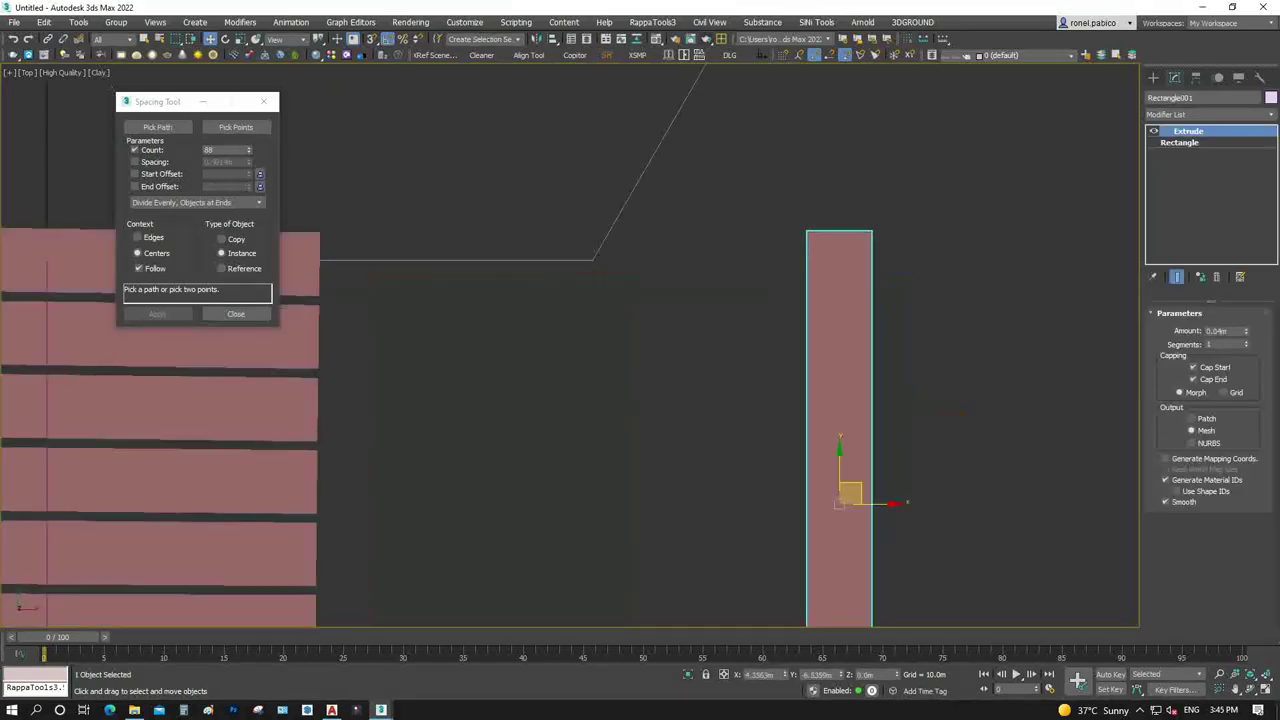
{"action": "scroll", "coordinate": [800, 203], "scroll_direction": "down", "scroll_amount": 2}
Browse the modifier list without adding one, deselect the plank, and open the Material Editor
{"action": "left_click", "coordinate": [1210, 114]}
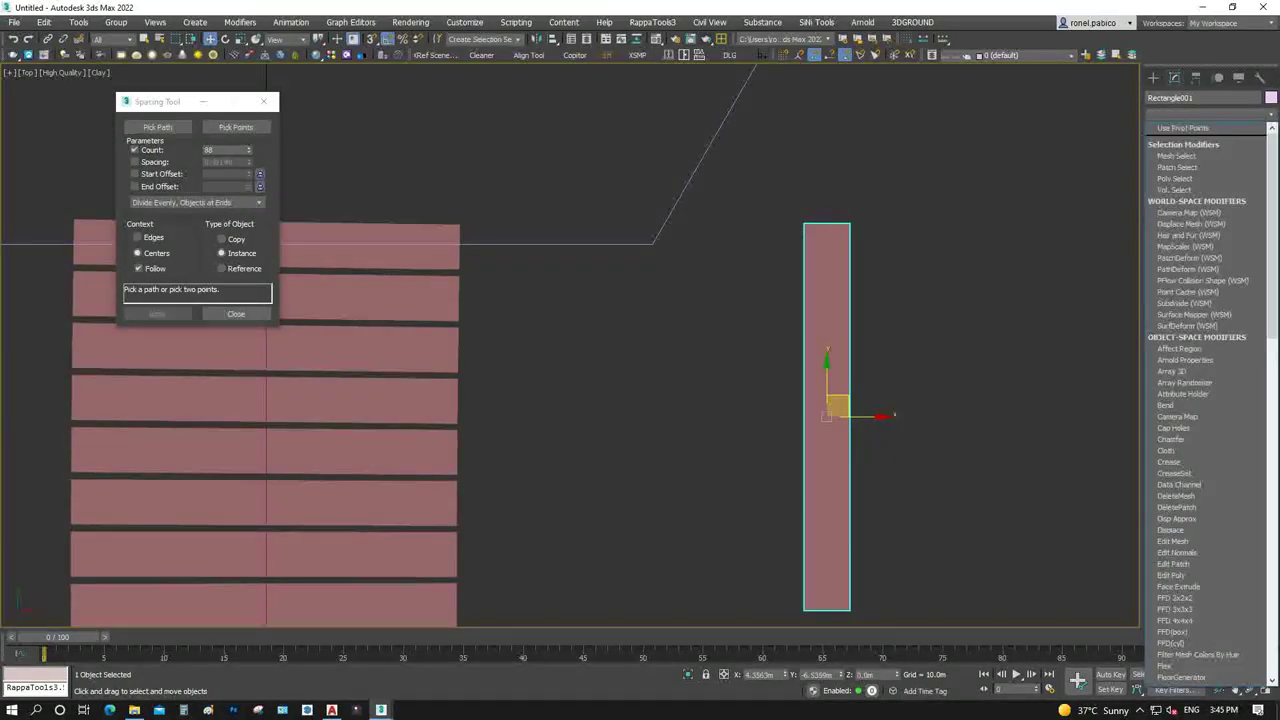
{"action": "scroll", "coordinate": [1200, 300], "scroll_direction": "down", "scroll_amount": 3}
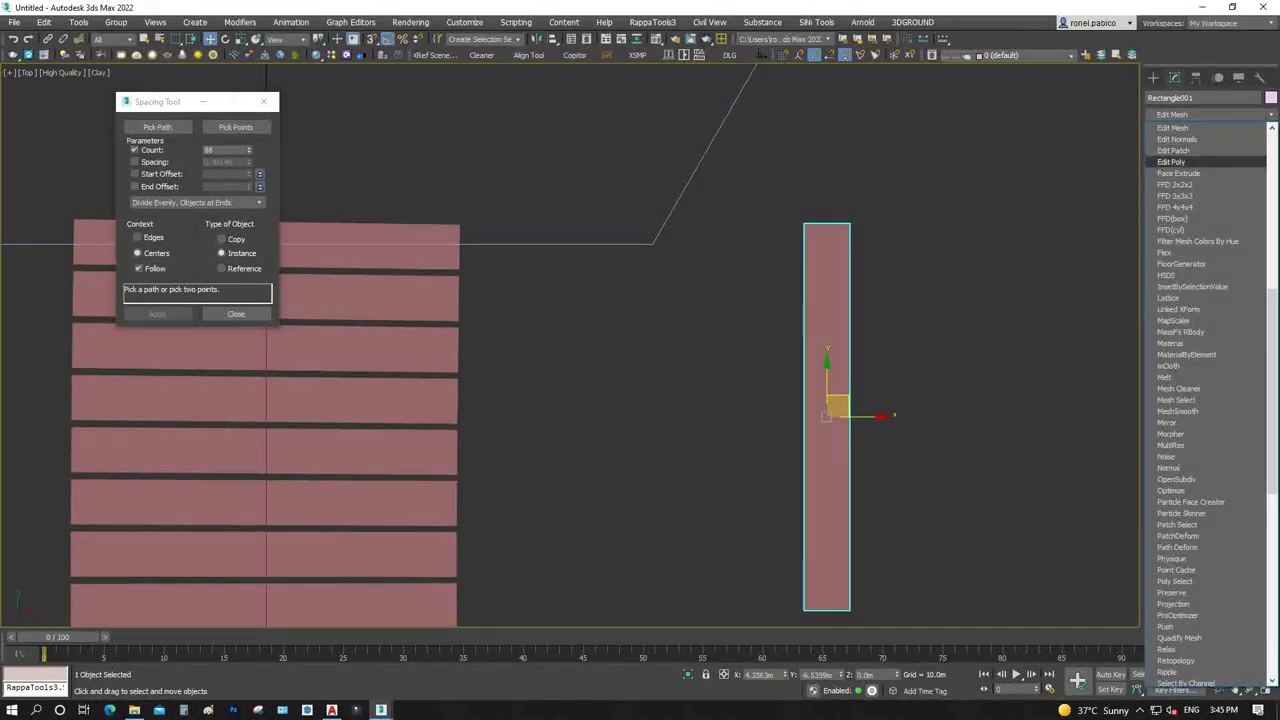
{"action": "left_click", "coordinate": [970, 232]}
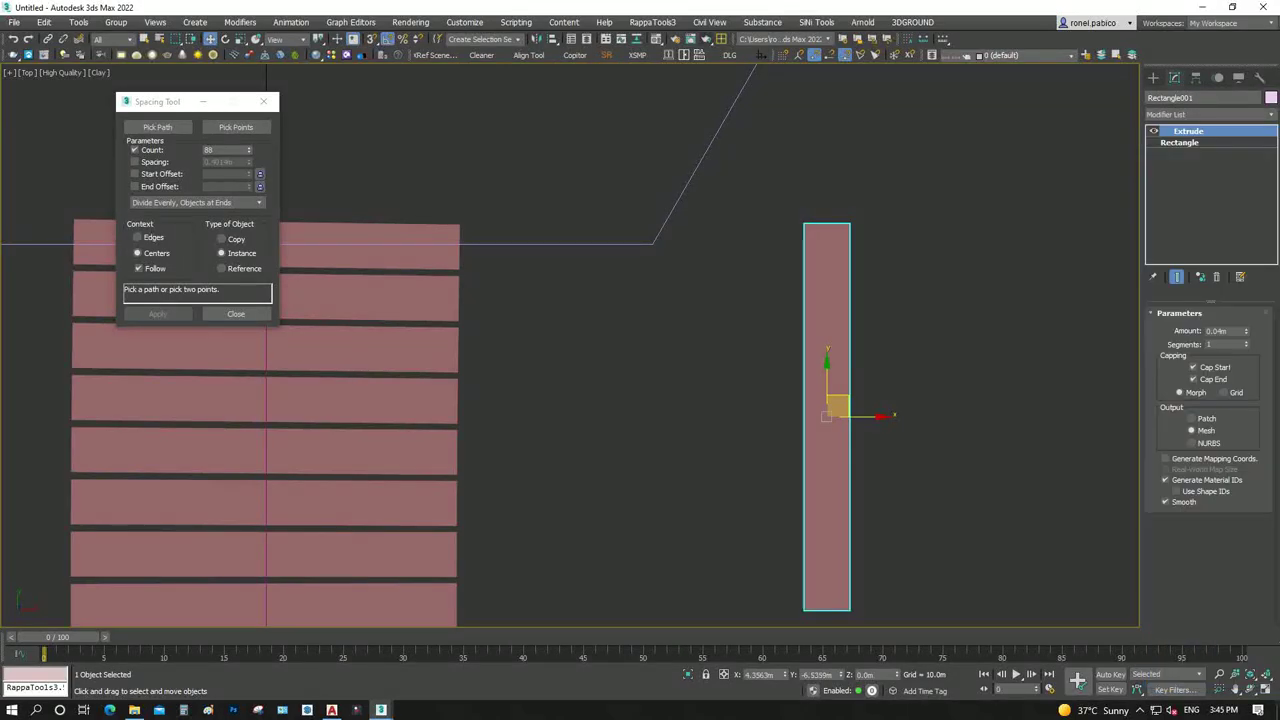
{"action": "scroll", "coordinate": [970, 232], "scroll_direction": "down", "scroll_amount": 2}
{"action": "left_click", "coordinate": [970, 232]}
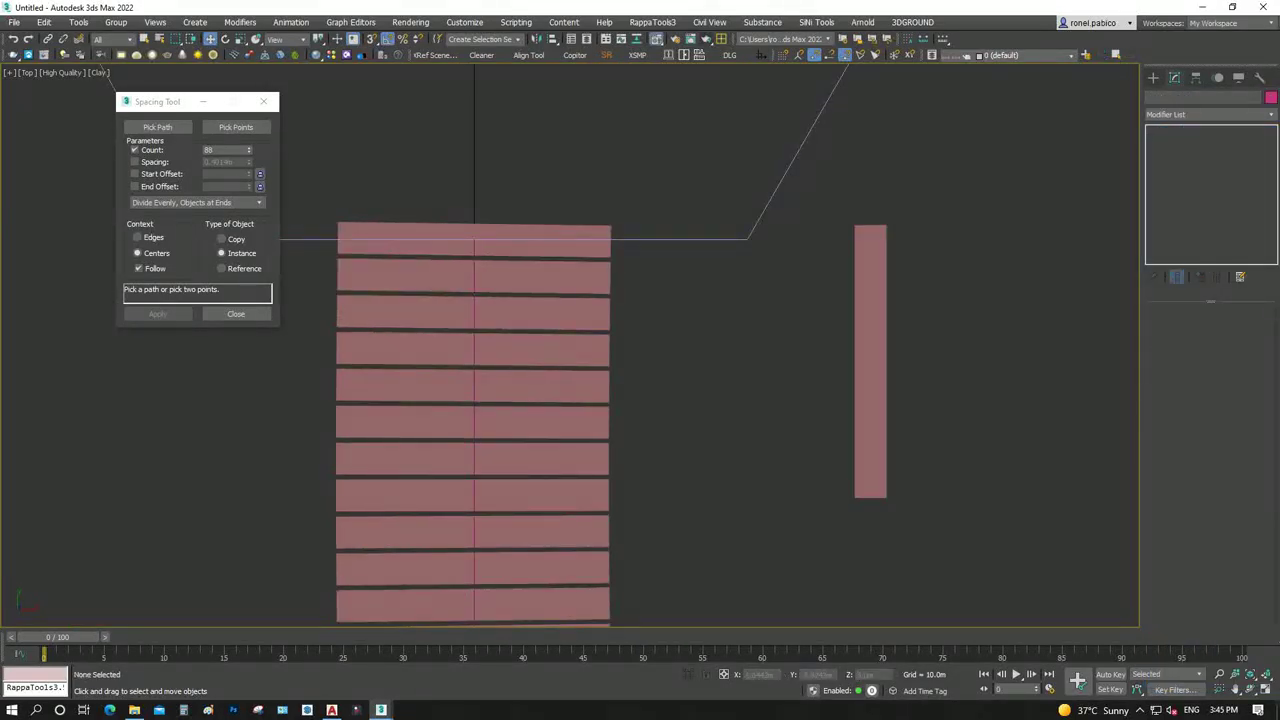
{"action": "key", "text": "m"}
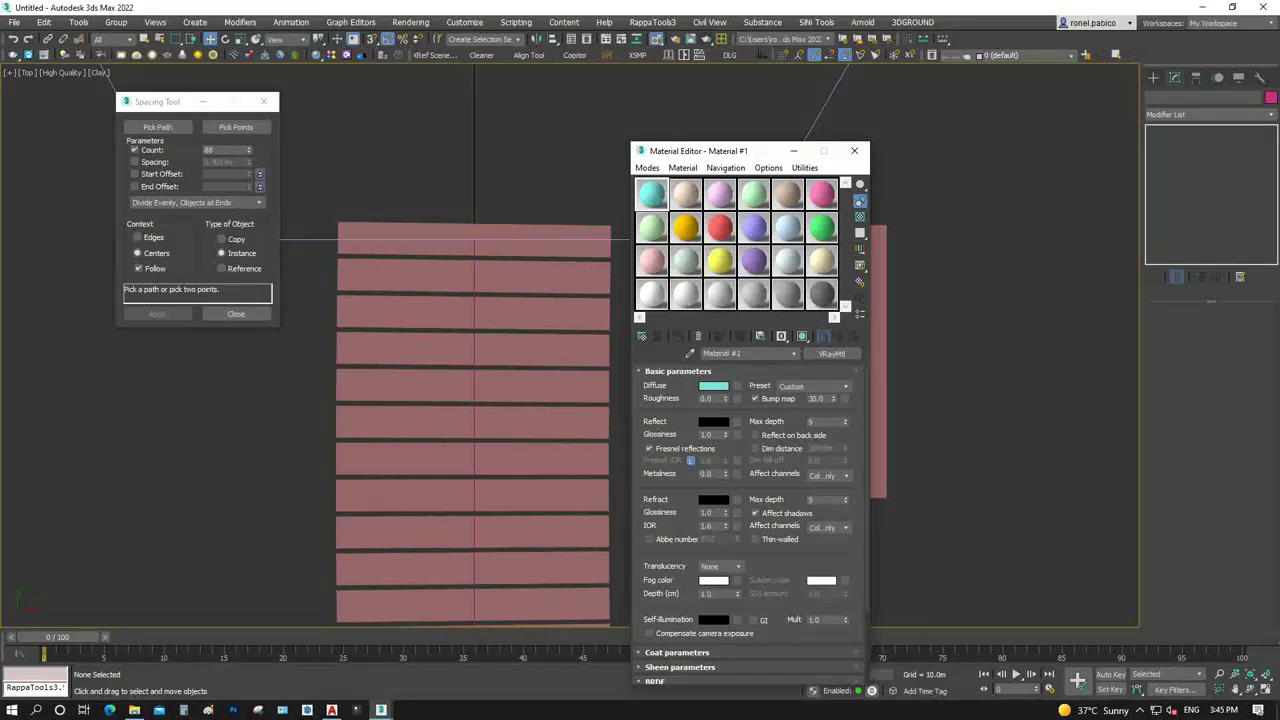
Load Wood_02C.jpg as a Bitmap into Material #1's Diffuse map slot
{"action": "left_click", "coordinate": [737, 385]}
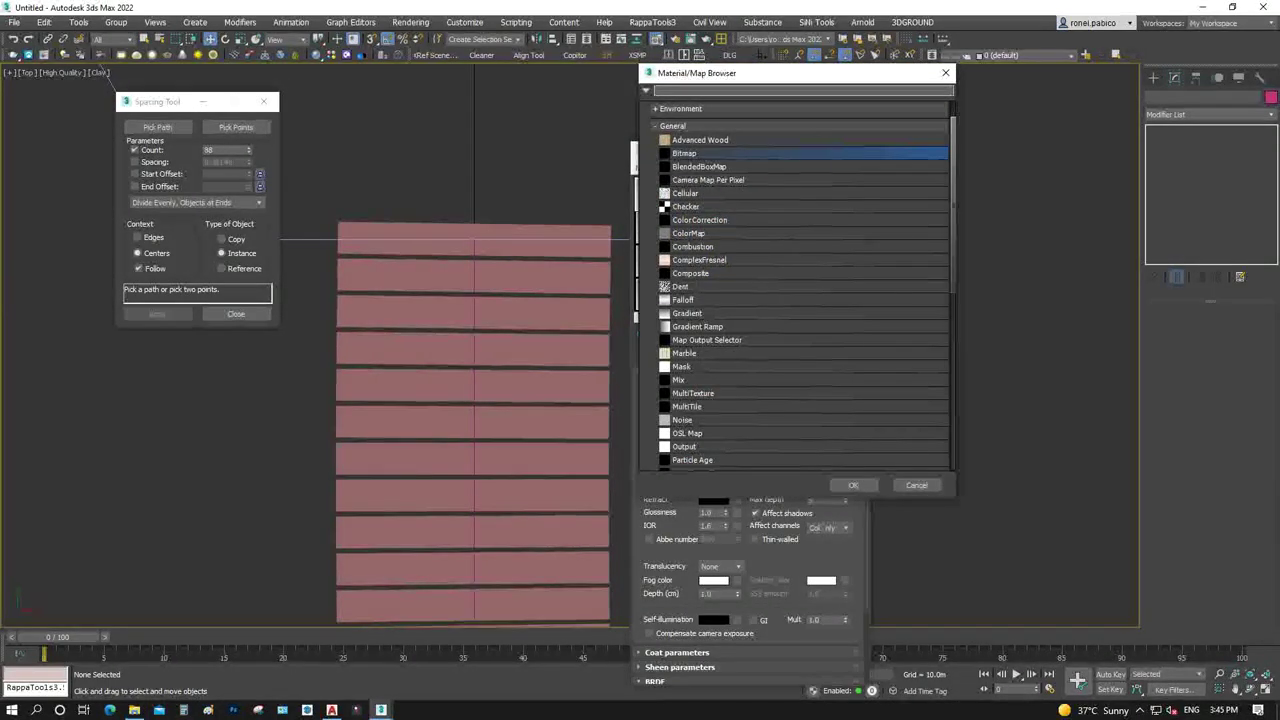
{"action": "double_click", "coordinate": [684, 153]}
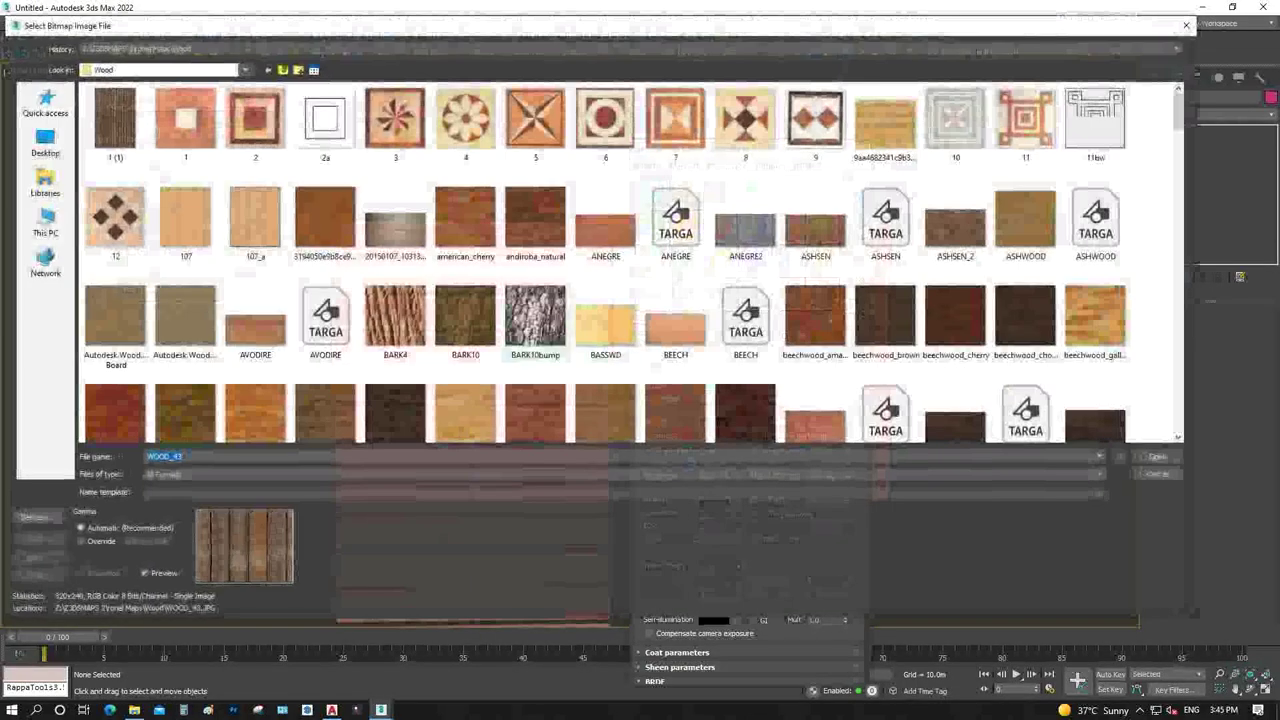
{"action": "scroll", "coordinate": [535, 340], "scroll_direction": "down", "scroll_amount": 5}
{"action": "scroll", "coordinate": [535, 345], "scroll_direction": "down", "scroll_amount": 5}
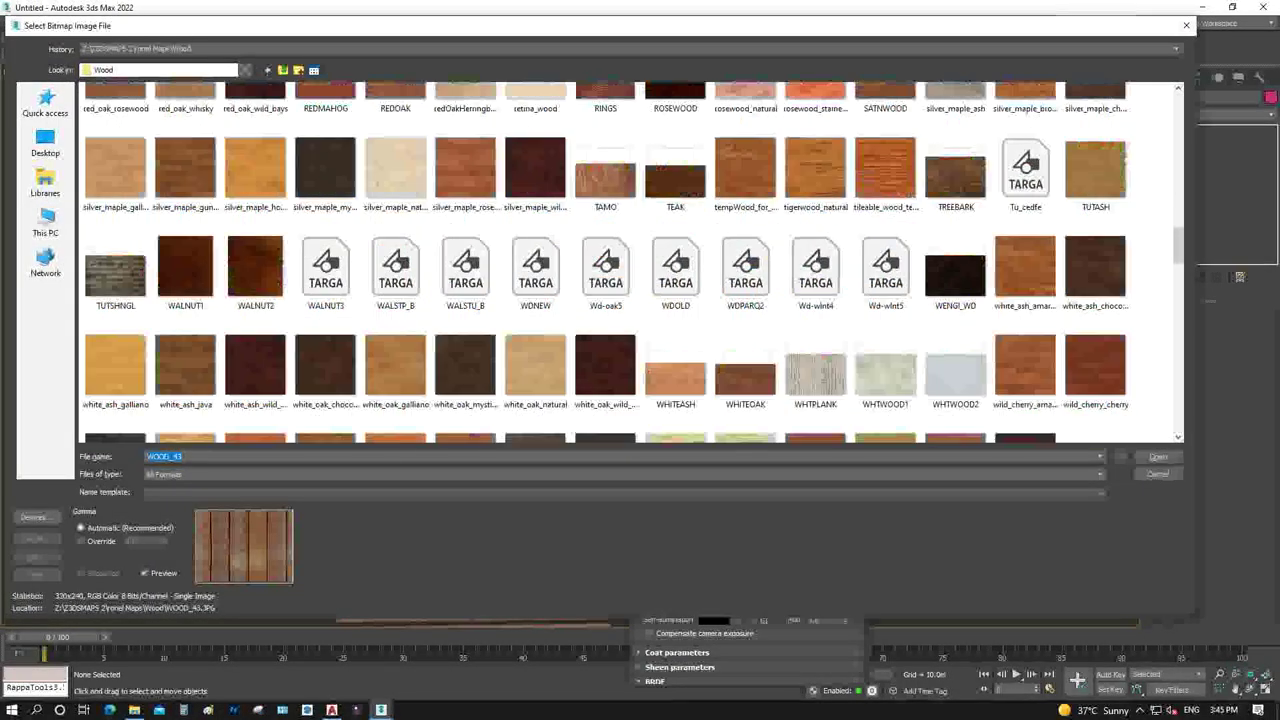
{"action": "scroll", "coordinate": [600, 370], "scroll_direction": "down", "scroll_amount": 3}
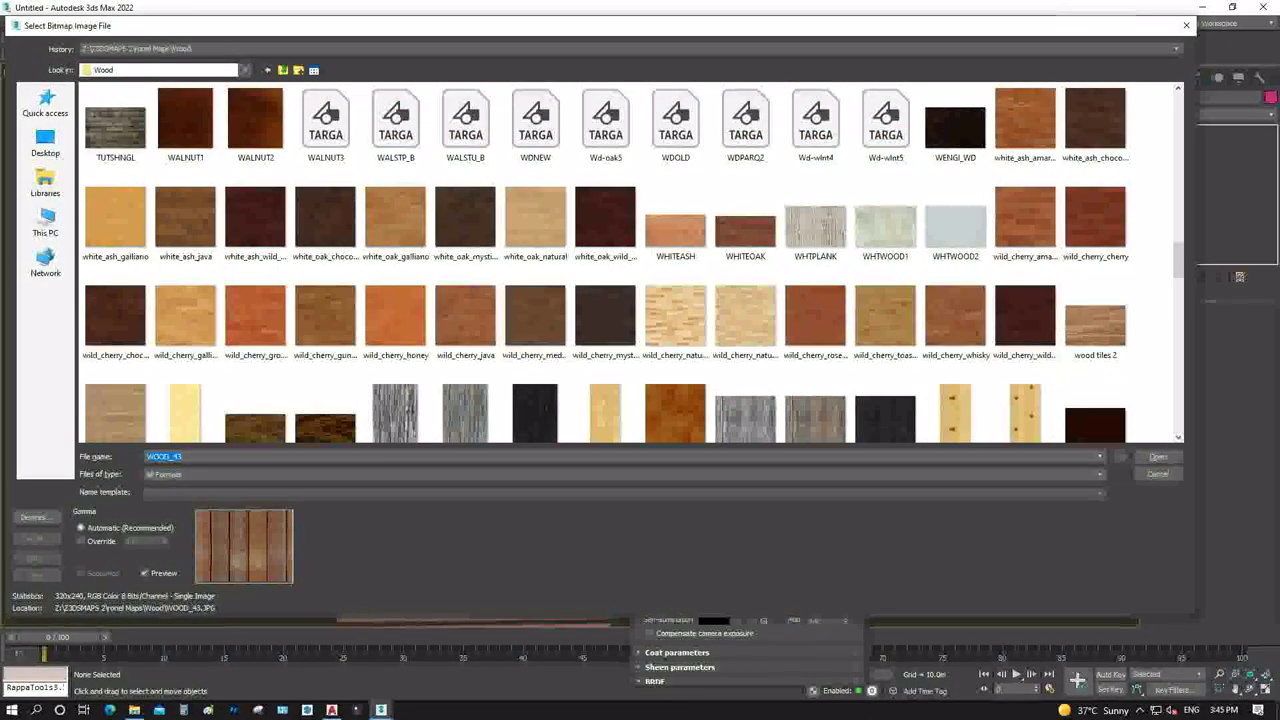
{"action": "scroll", "coordinate": [515, 370], "scroll_direction": "down", "scroll_amount": 2}
{"action": "scroll", "coordinate": [515, 370], "scroll_direction": "down", "scroll_amount": 1}
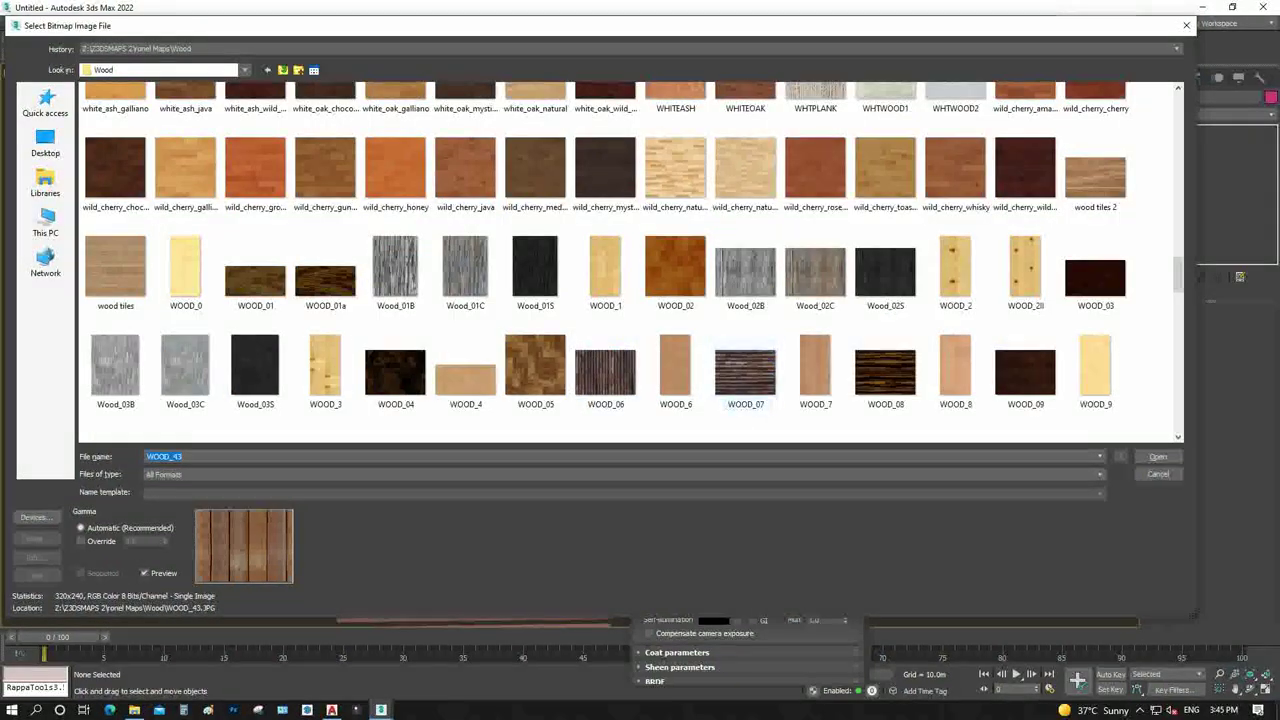
{"action": "double_click", "coordinate": [815, 270]}
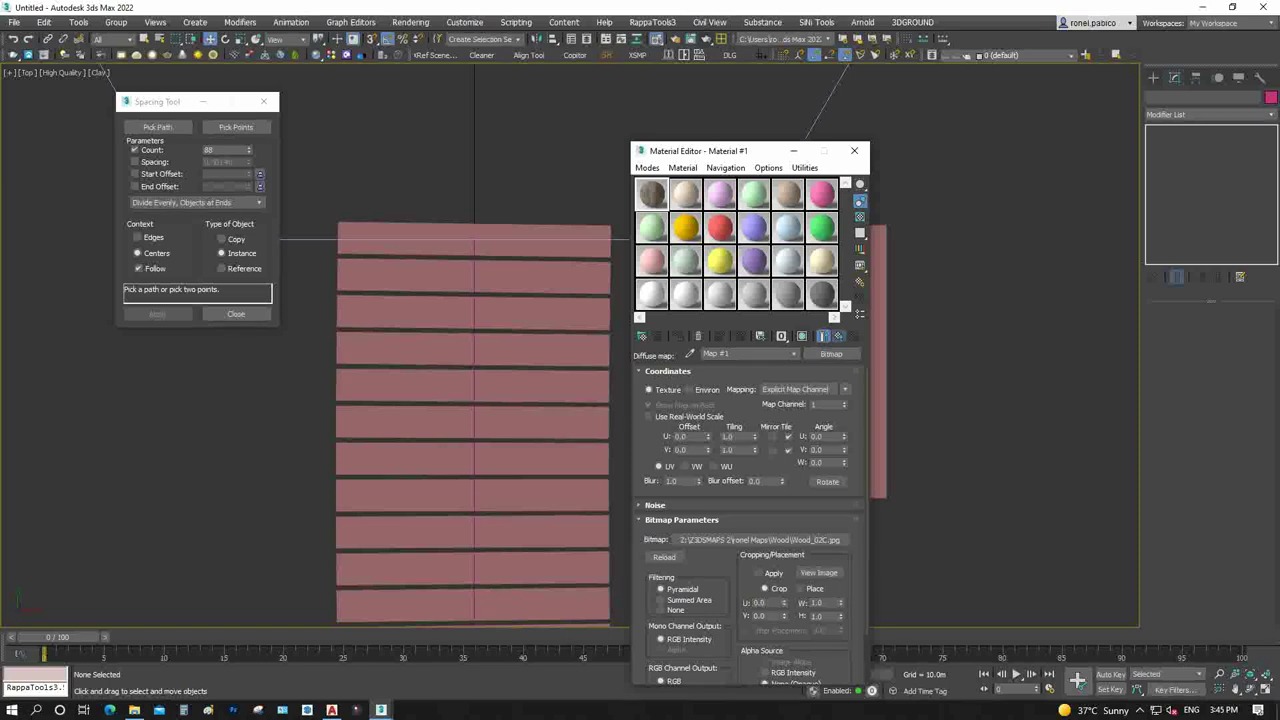
Return to the material's parent level and select all 89 instanced planks
{"action": "left_click", "coordinate": [822, 336]}
{"action": "left_click", "coordinate": [480, 240]}
{"action": "right_click", "coordinate": [570, 250]}
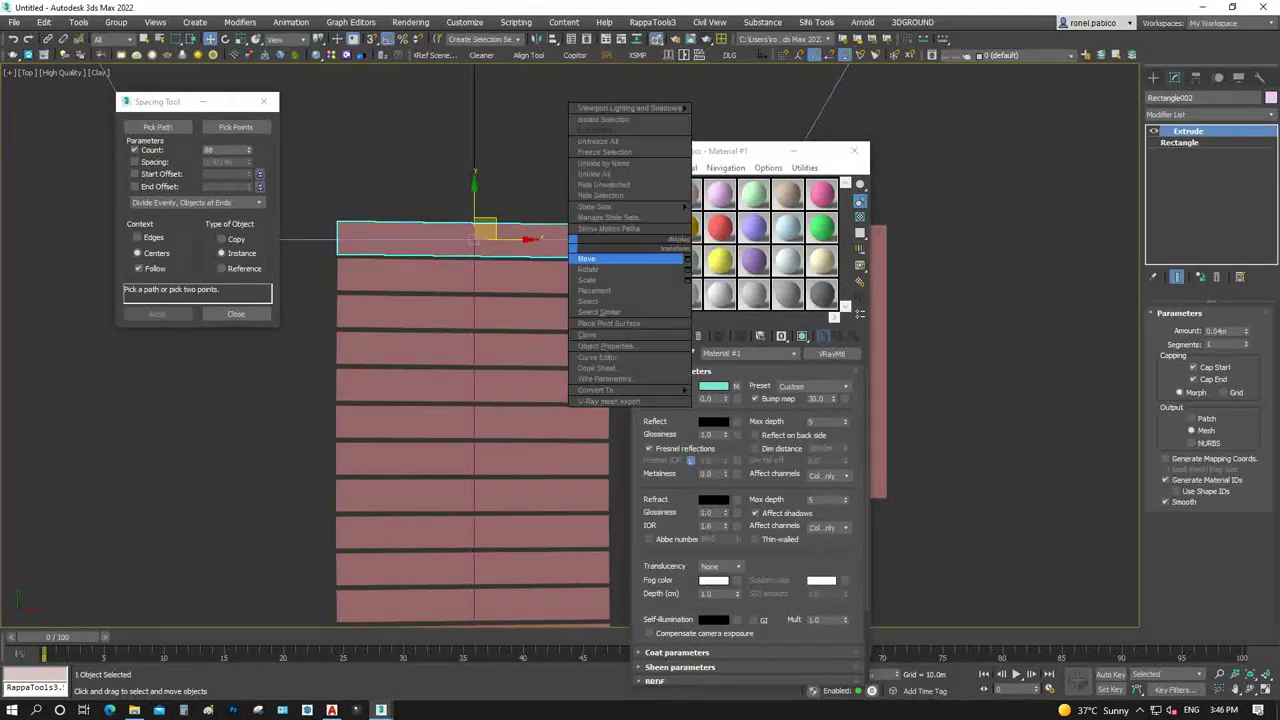
{"action": "left_click", "coordinate": [598, 301]}
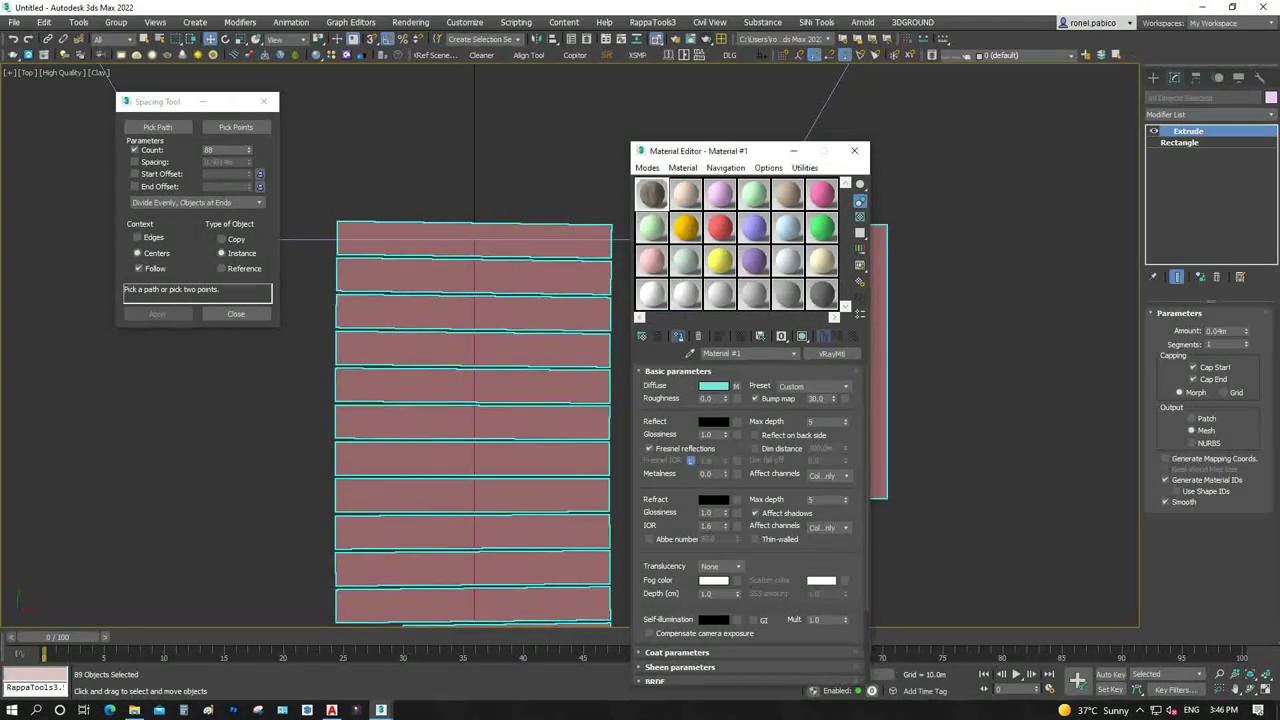
{"action": "left_click", "coordinate": [854, 150]}
Add a Box UVW Map modifier (0.35m × 3.0m × 0.04m) to the plank rectangle and reopen the Material Editor
{"action": "left_click", "coordinate": [876, 354]}
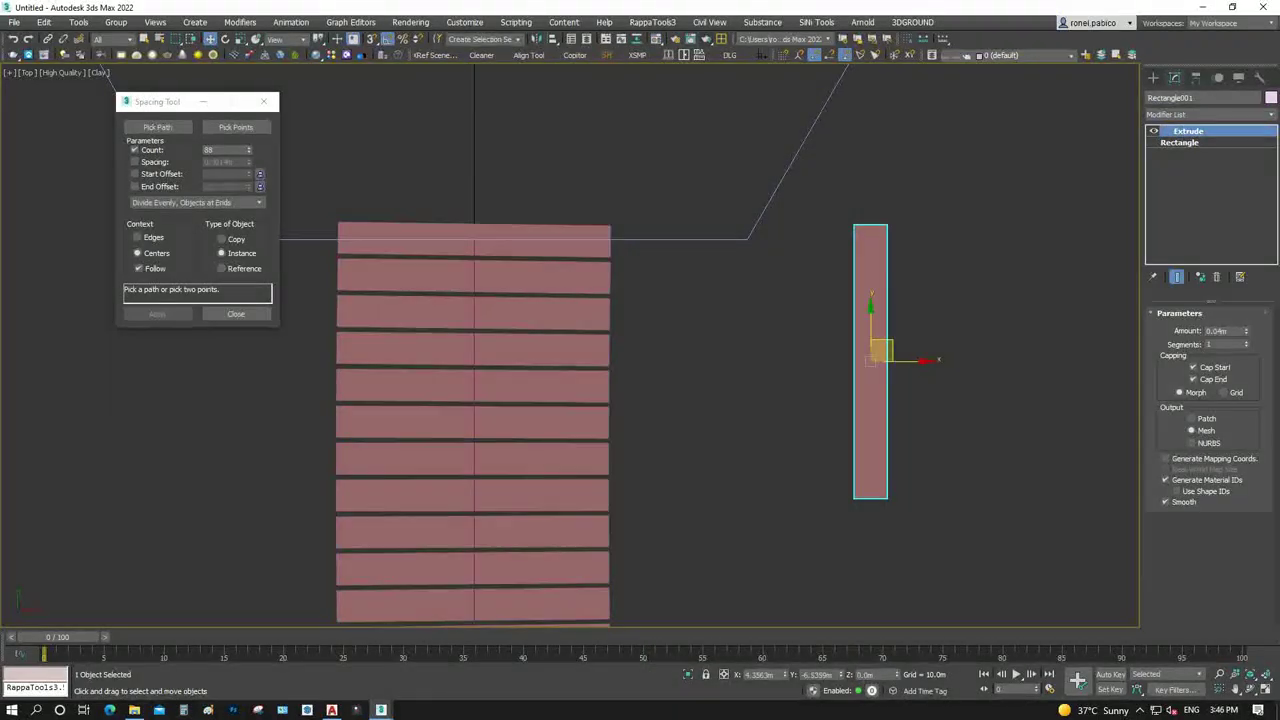
{"action": "left_click", "coordinate": [1210, 114]}
{"action": "key", "text": "u"}
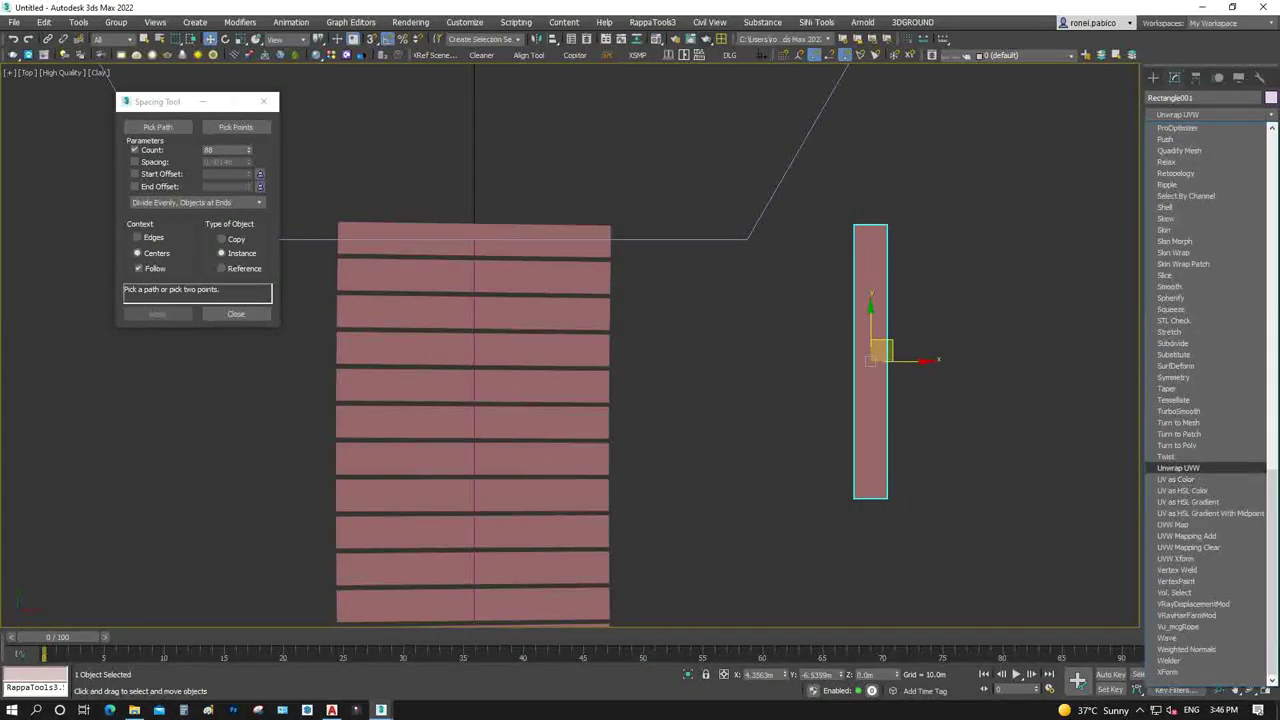
{"action": "key", "text": "v"}
{"action": "key", "text": "w"}
{"action": "key", "text": "Return"}
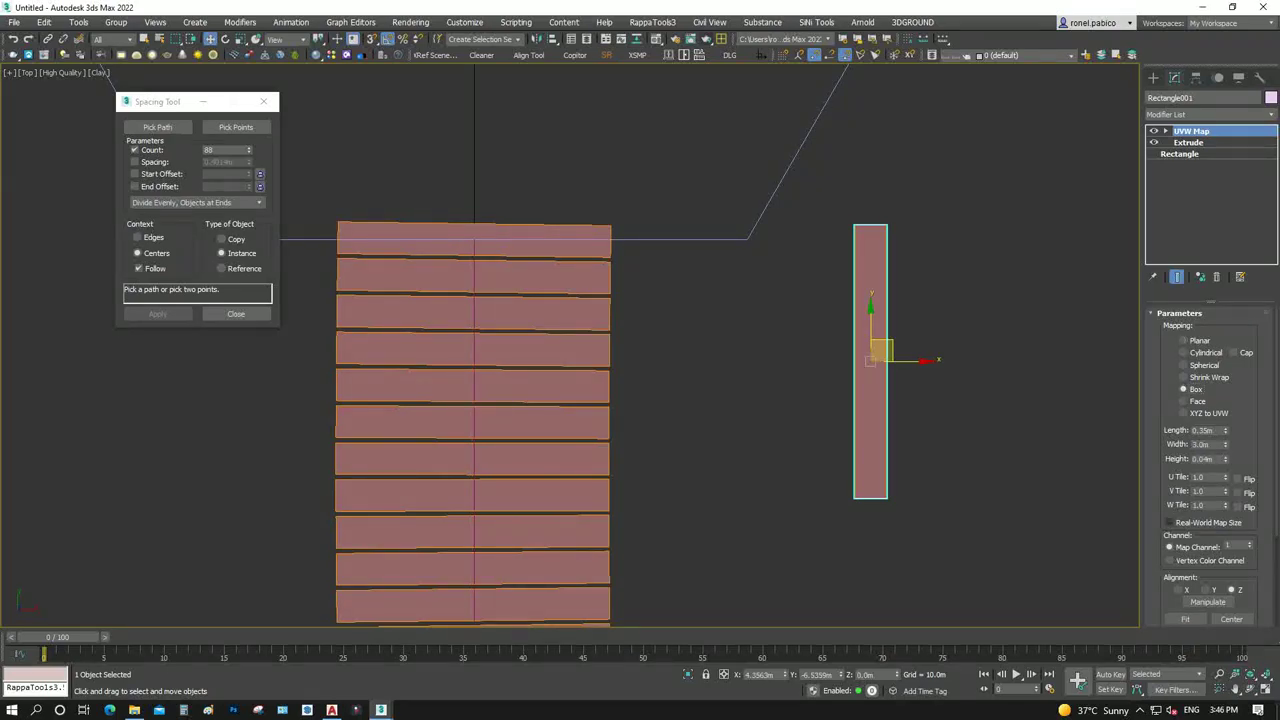
{"action": "key", "text": "ctrl+d"}
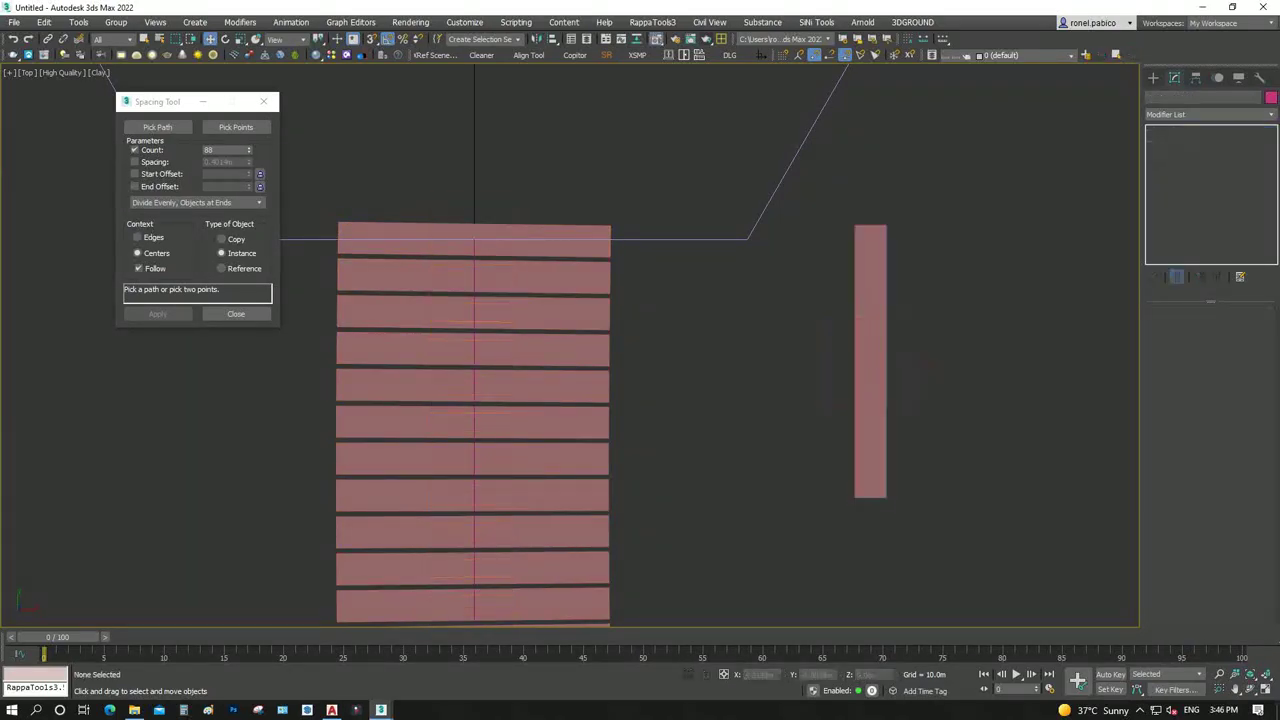
{"action": "key", "text": "m"}
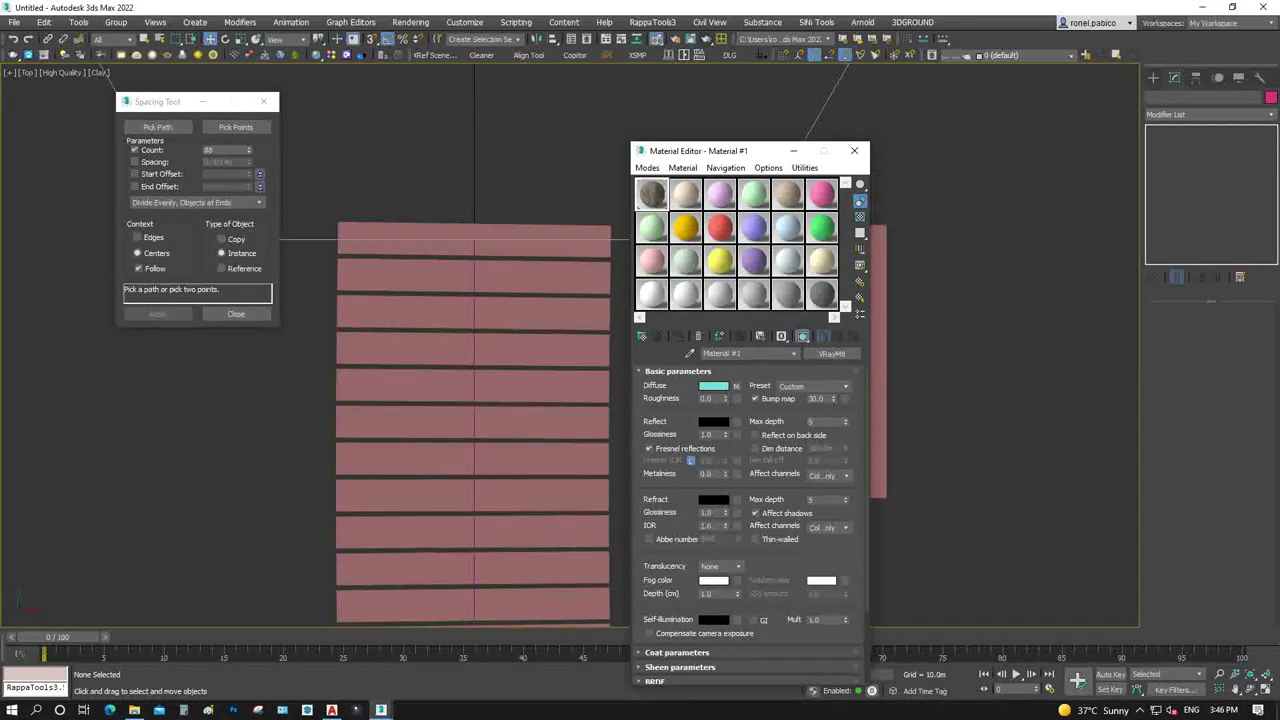
Select the second plank, load Wood_02C.jpg as the diffuse bitmap, and preview the wood image
{"action": "left_click", "coordinate": [878, 360]}
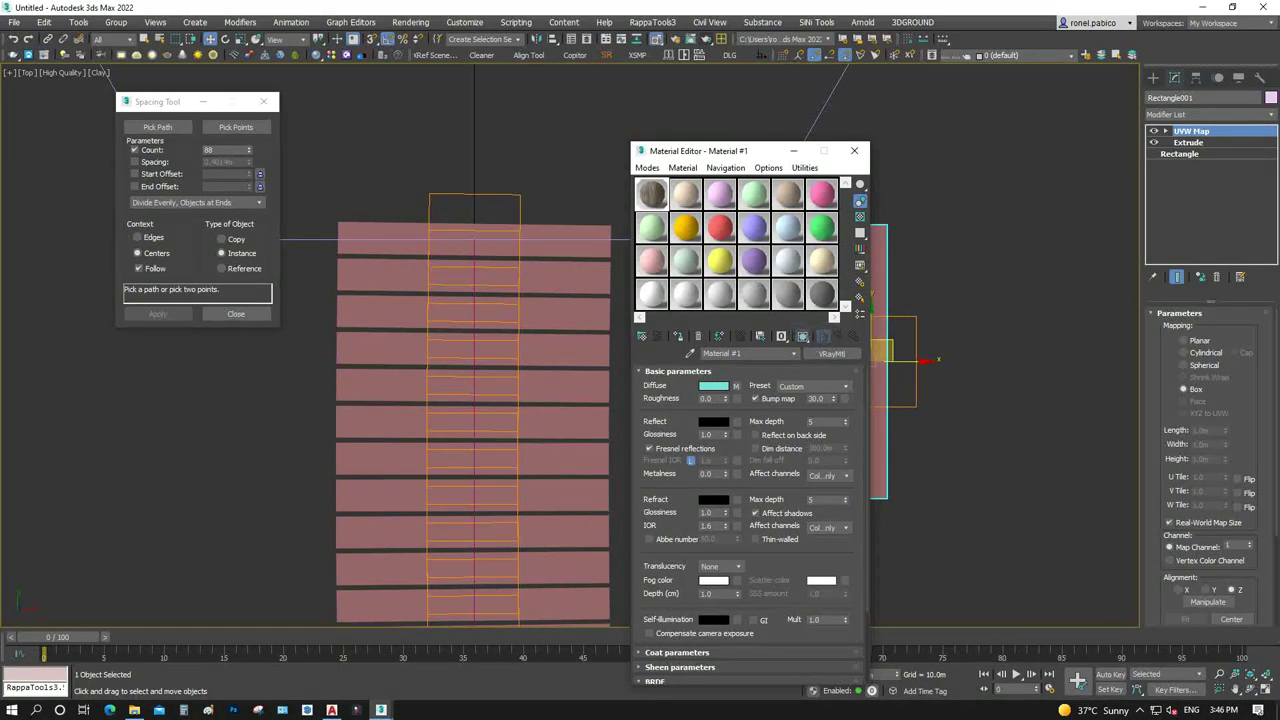
{"action": "key", "text": "ctrl+d"}
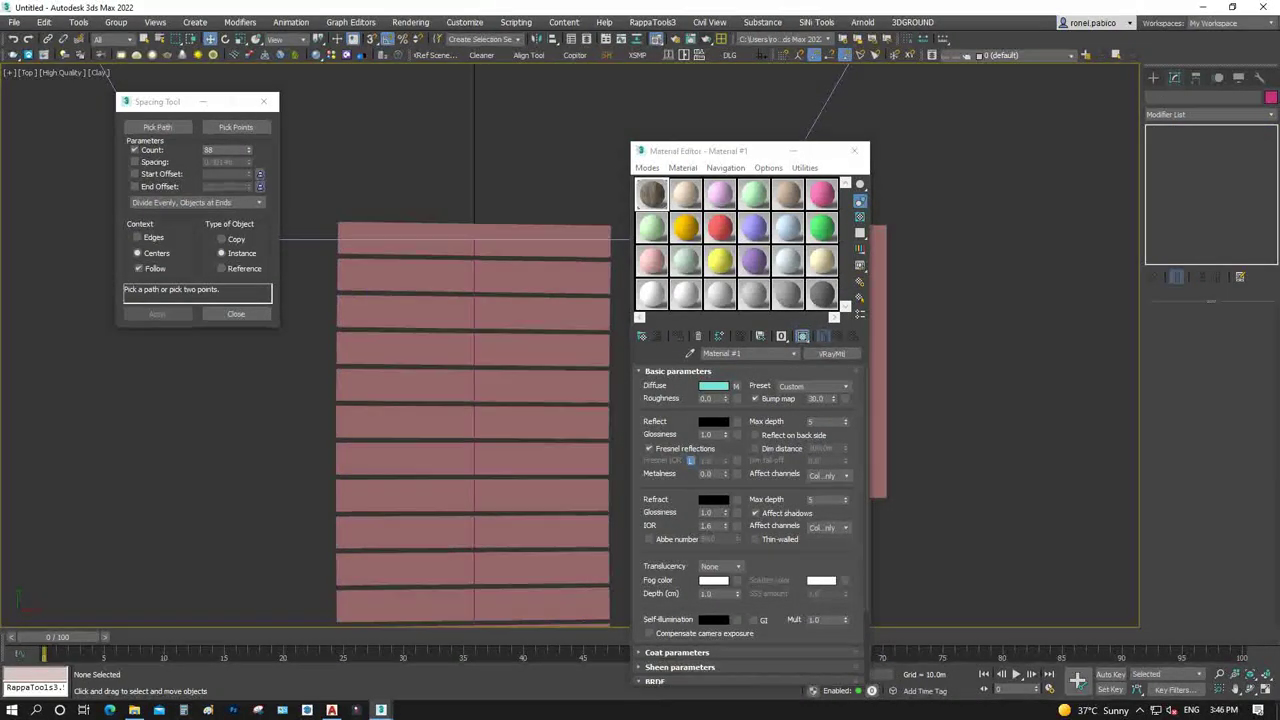
{"action": "left_click", "coordinate": [470, 276]}
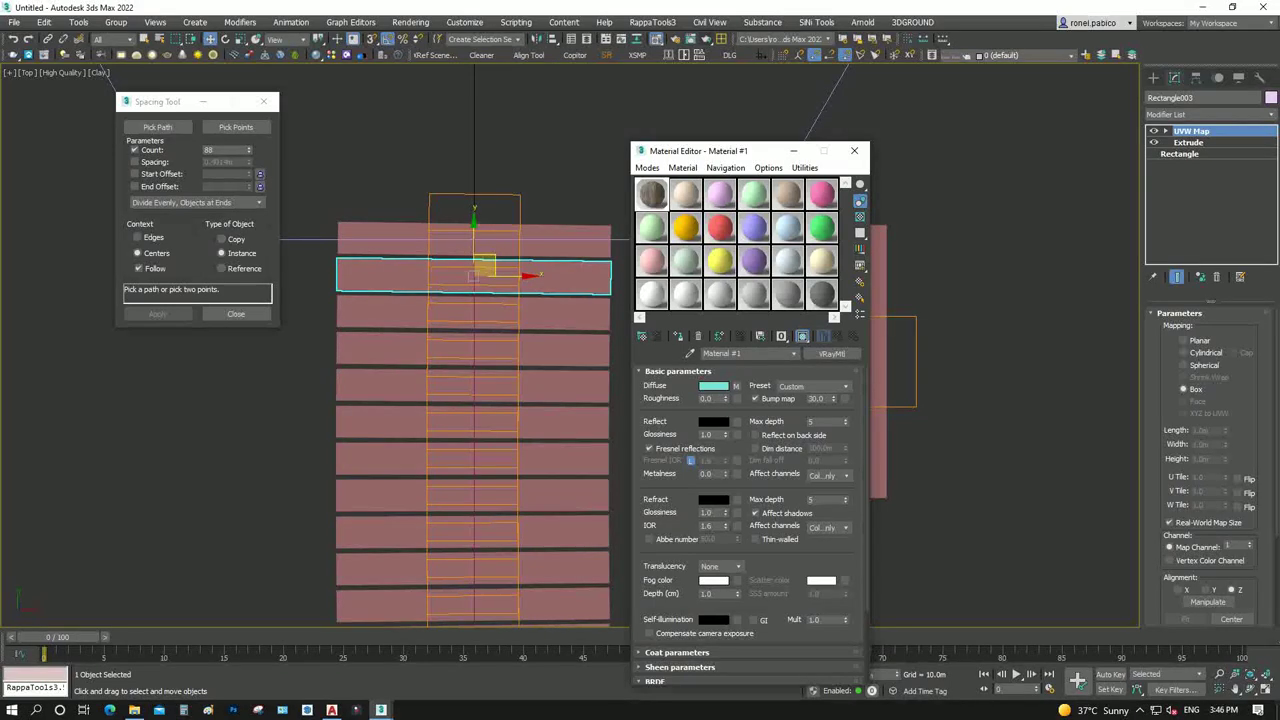
{"action": "left_click", "coordinate": [736, 386]}
{"action": "left_click", "coordinate": [760, 539]}
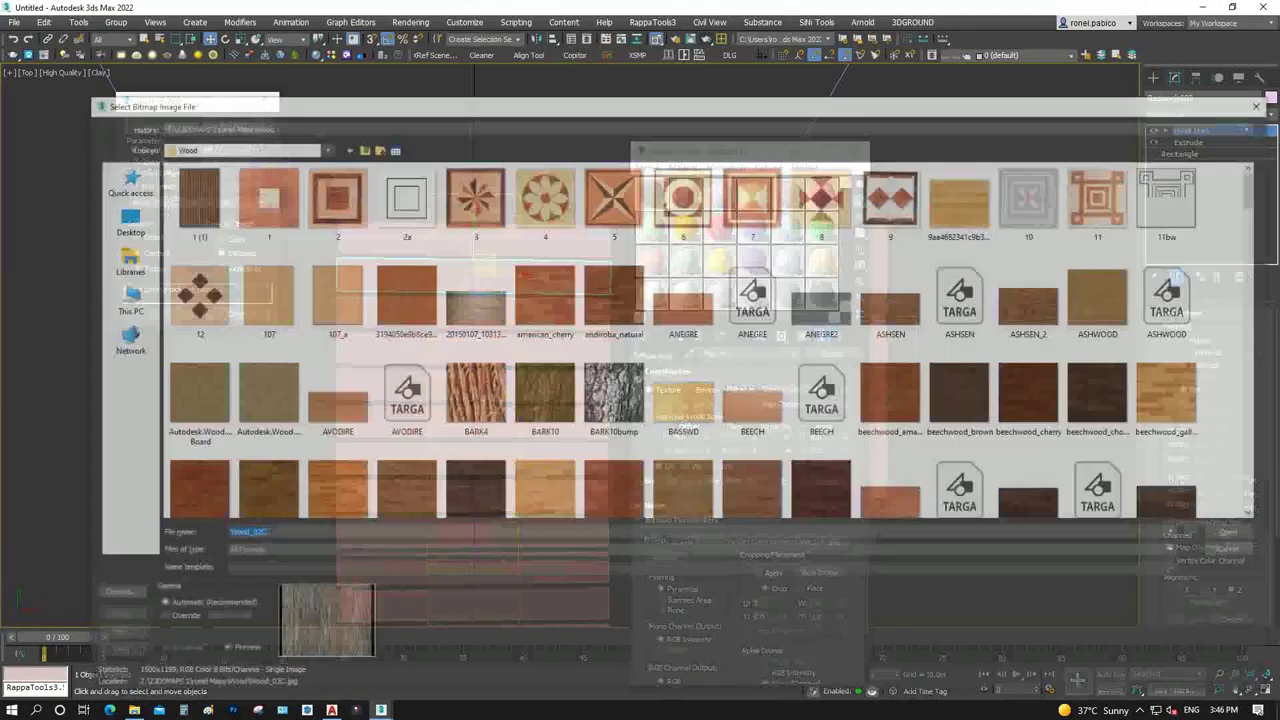
{"action": "key", "text": "Return"}
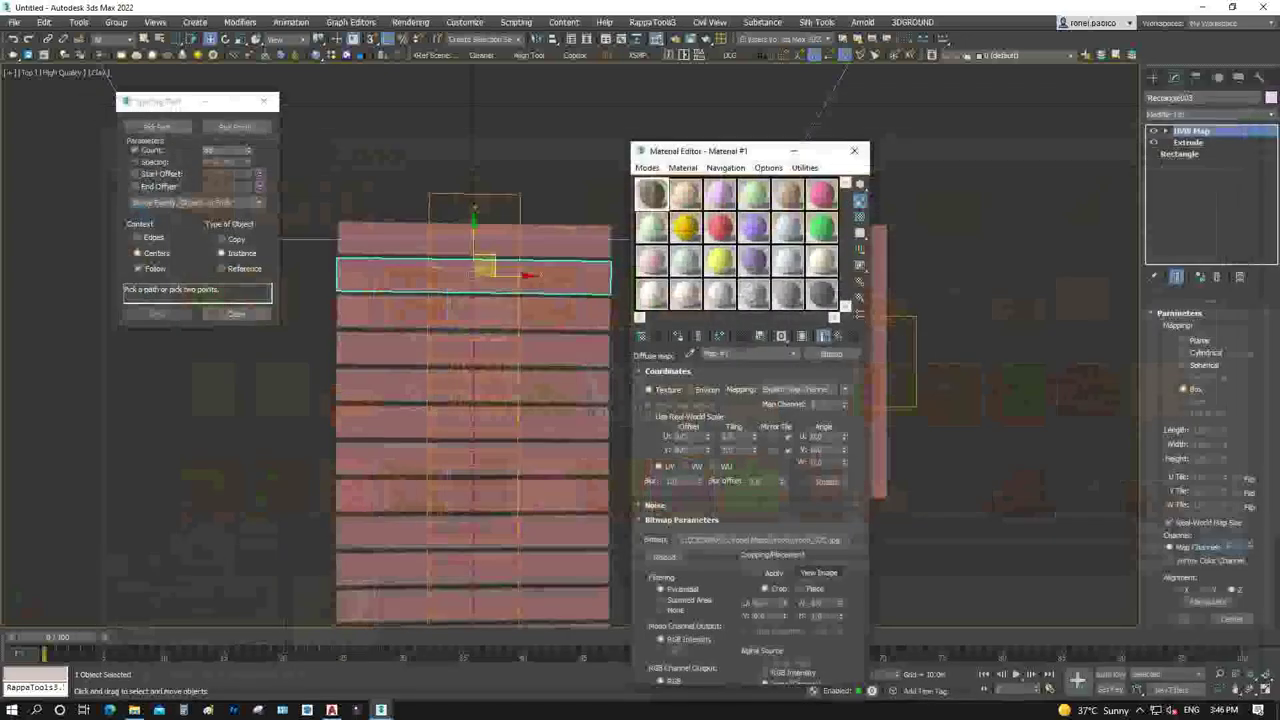
{"action": "left_click", "coordinate": [818, 572]}
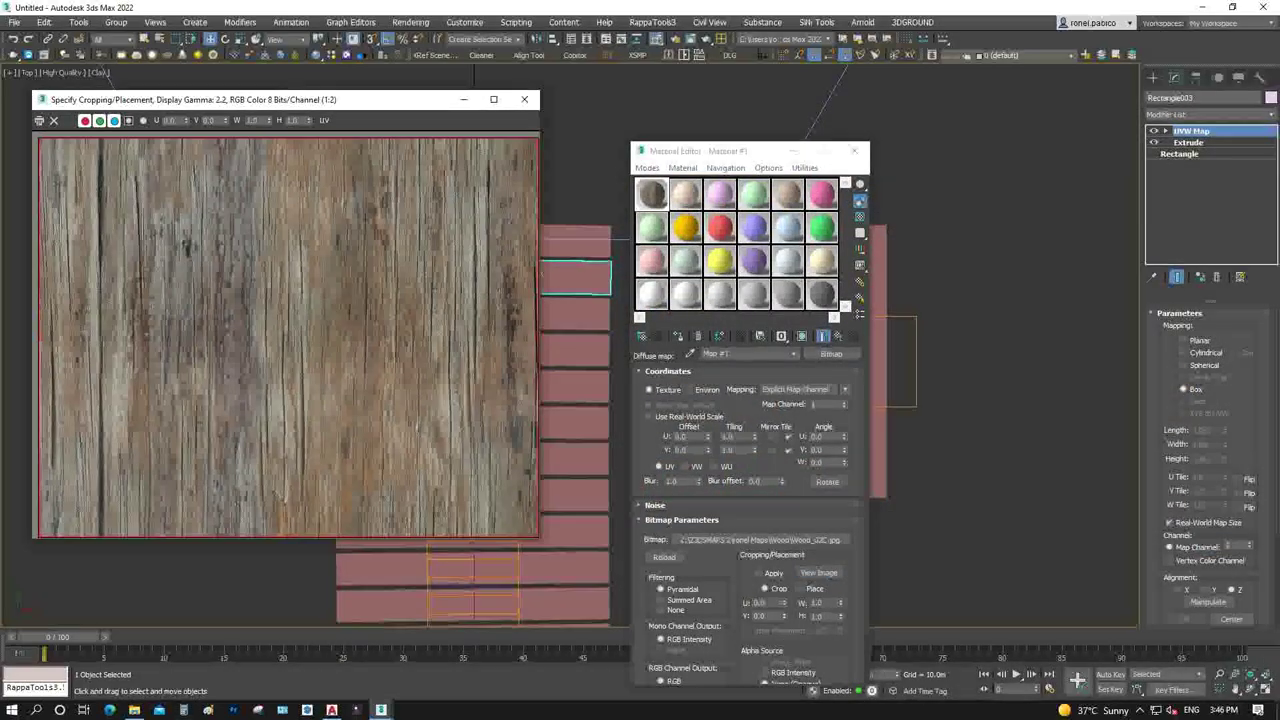
Add an Edit Poly modifier to the tall post with UVW Map placed above it
{"action": "left_click", "coordinate": [853, 151]}
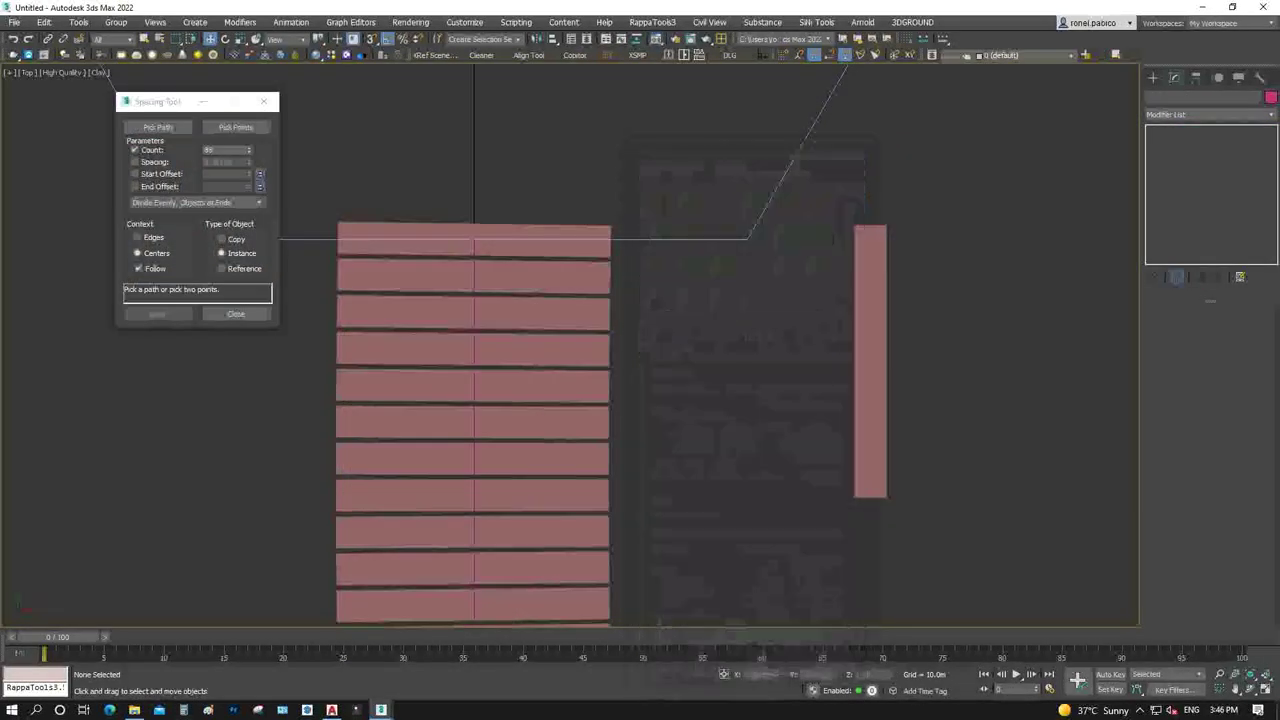
{"action": "left_click", "coordinate": [870, 300]}
{"action": "left_click", "coordinate": [1210, 114]}
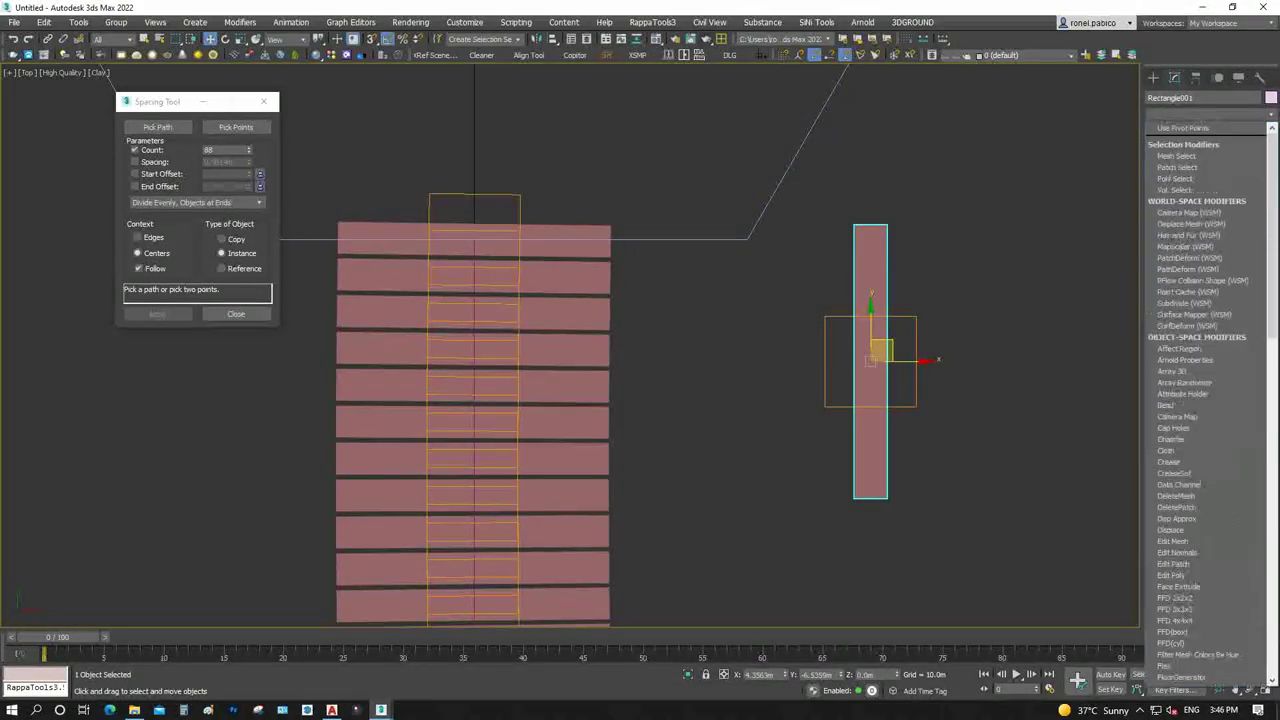
{"action": "key", "text": "e"}
{"action": "left_click", "coordinate": [1171, 161]}
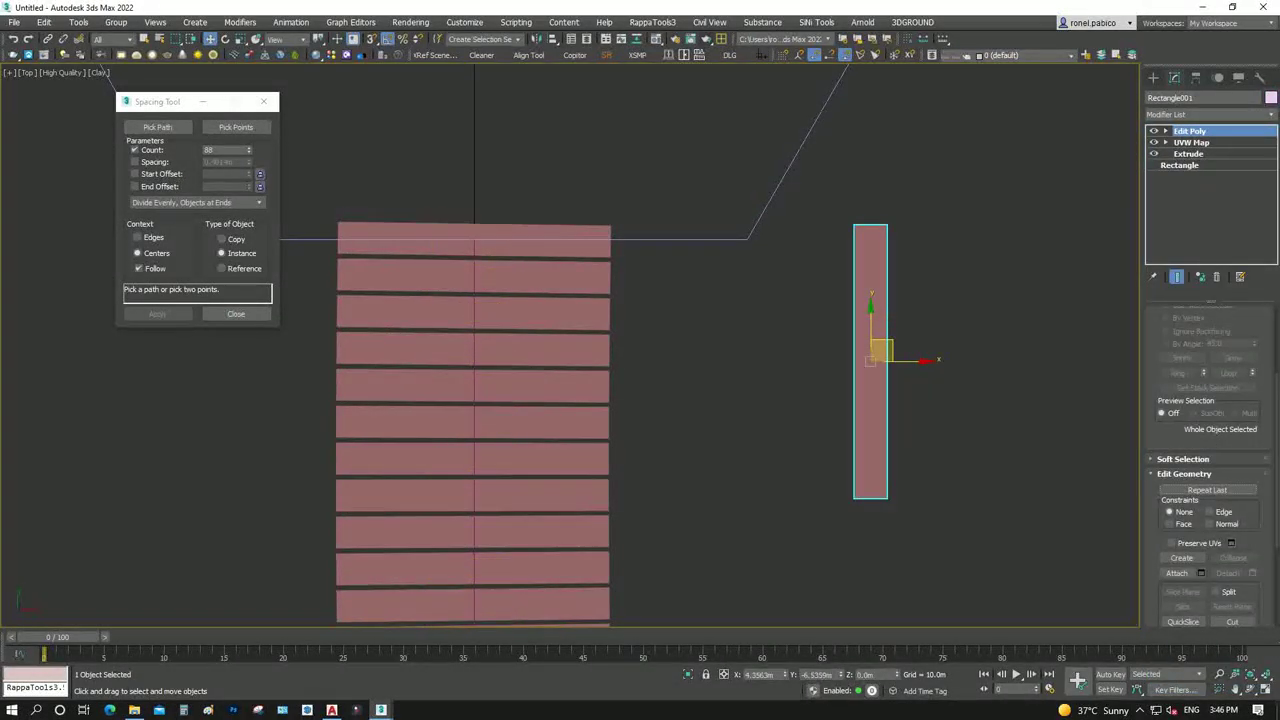
{"action": "left_click_drag", "start_coordinate": [1190, 142], "coordinate": [1190, 128]}
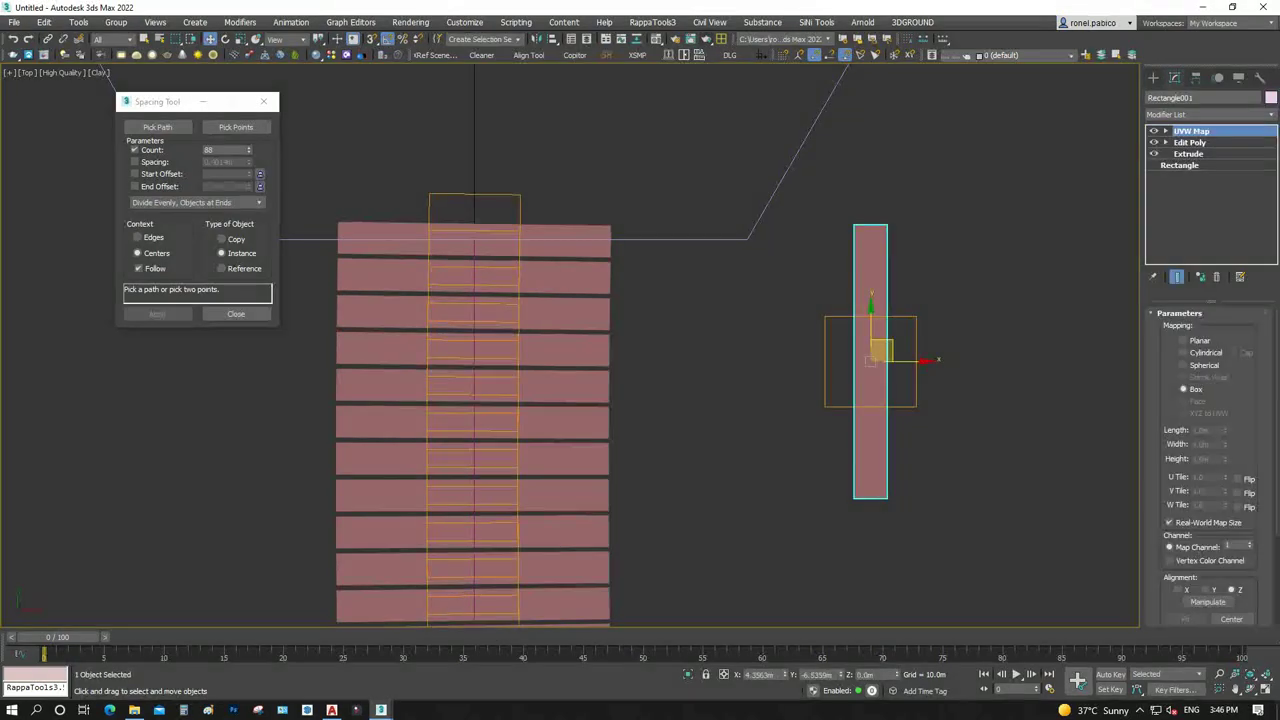
Switch the viewport to Default Shading with textures, then delete the post's Edit Poly modifier
{"action": "scroll", "coordinate": [903, 300], "scroll_direction": "up", "scroll_amount": 5}
{"action": "key", "text": "F3"}
{"action": "key", "text": "F3"}
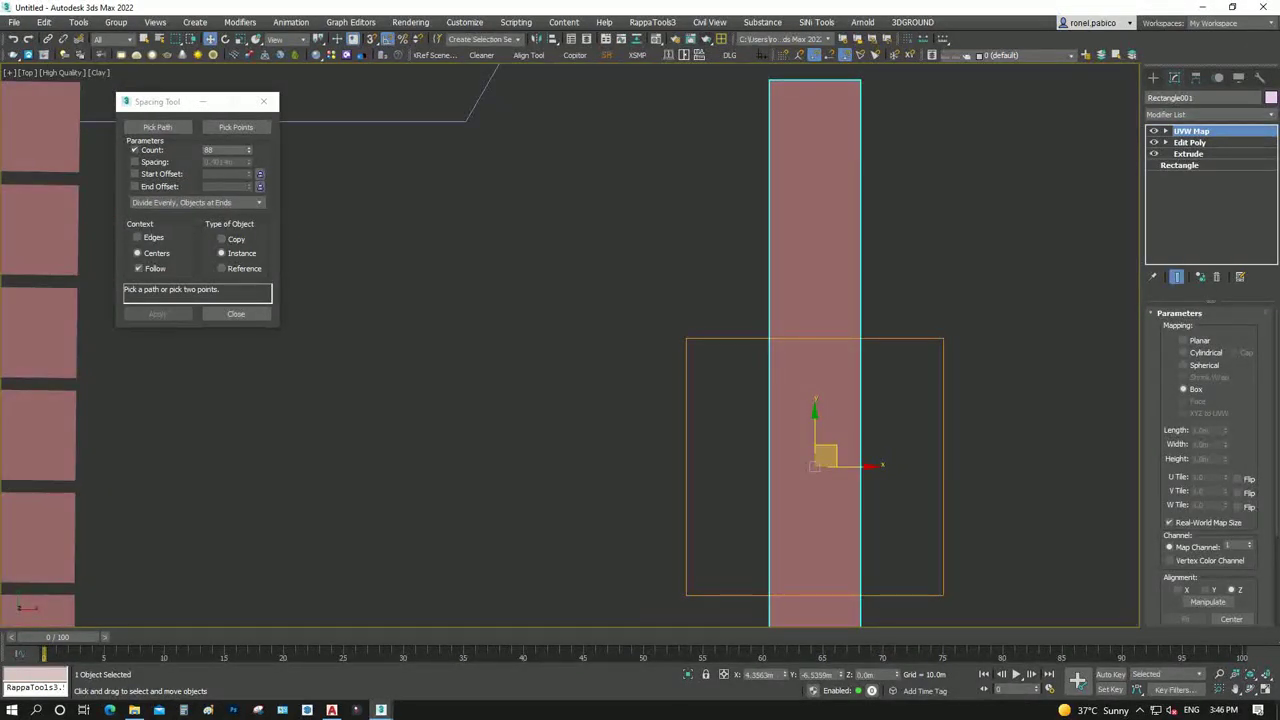
{"action": "left_click", "coordinate": [100, 72]}
{"action": "left_click", "coordinate": [150, 86]}
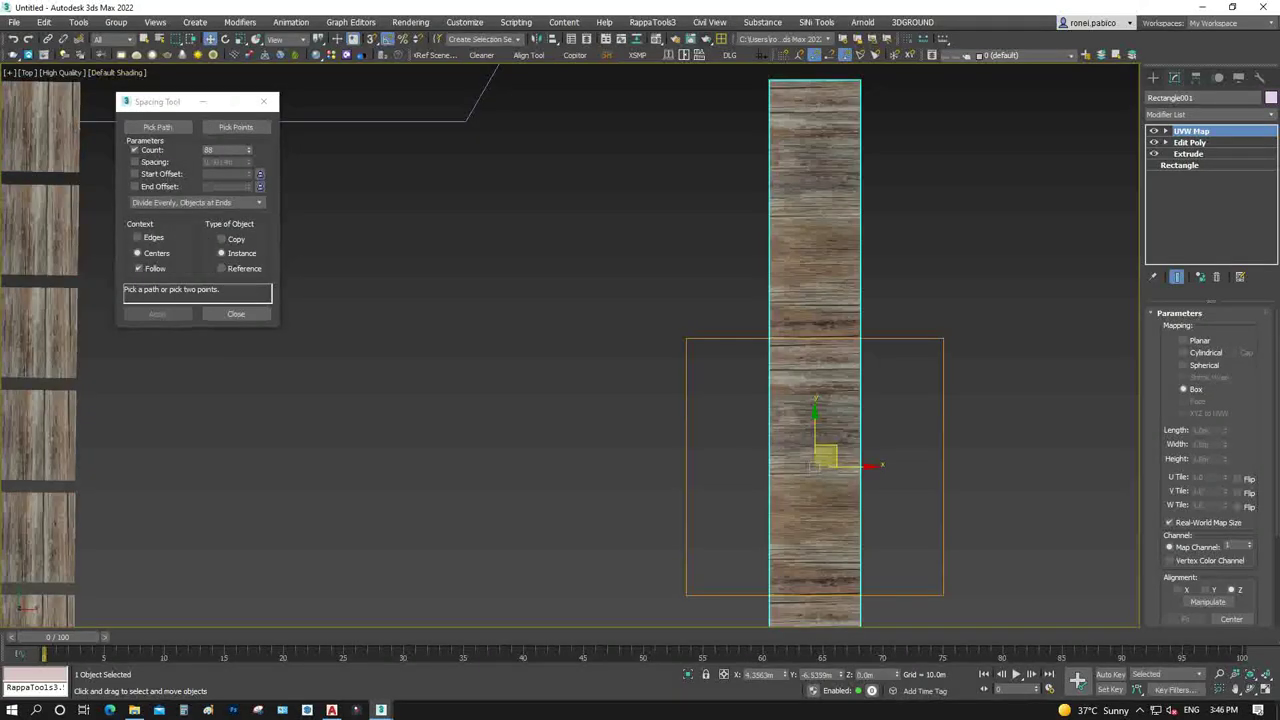
{"action": "left_click", "coordinate": [1190, 142]}
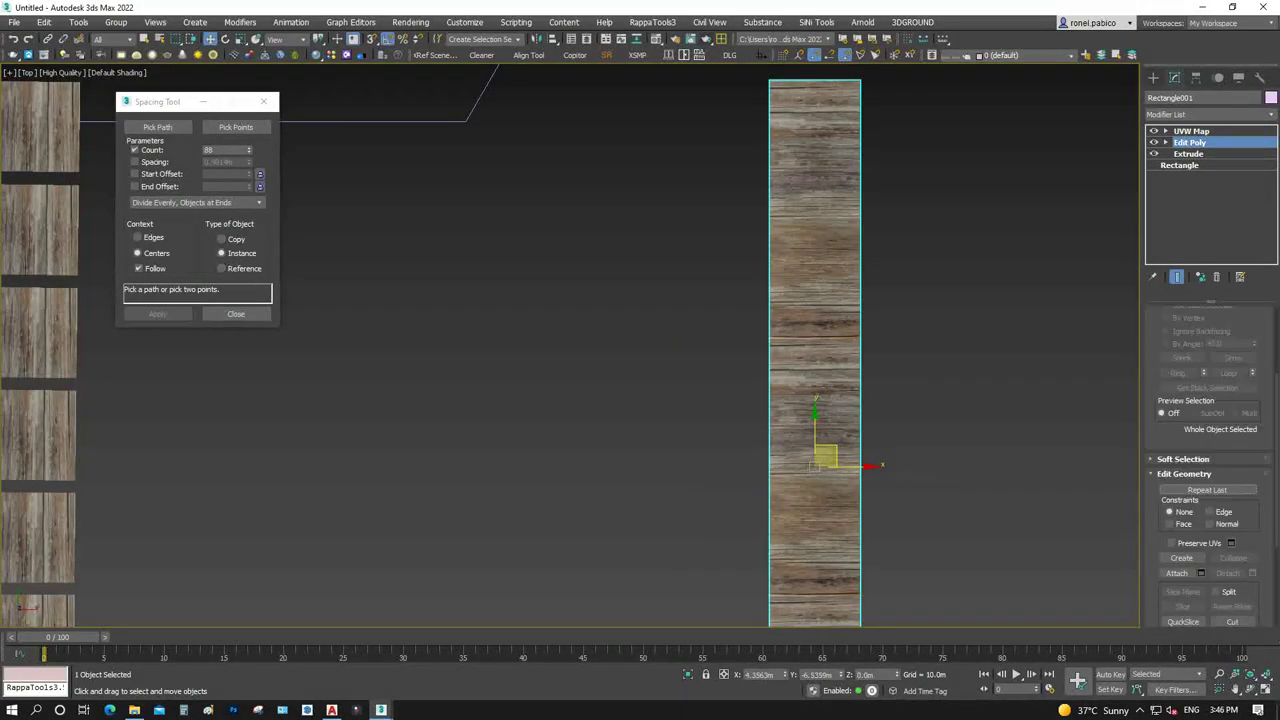
{"action": "left_click", "coordinate": [1216, 277]}
{"action": "left_click", "coordinate": [1191, 131]}
{"action": "scroll", "coordinate": [909, 272], "scroll_direction": "down", "scroll_amount": 3}
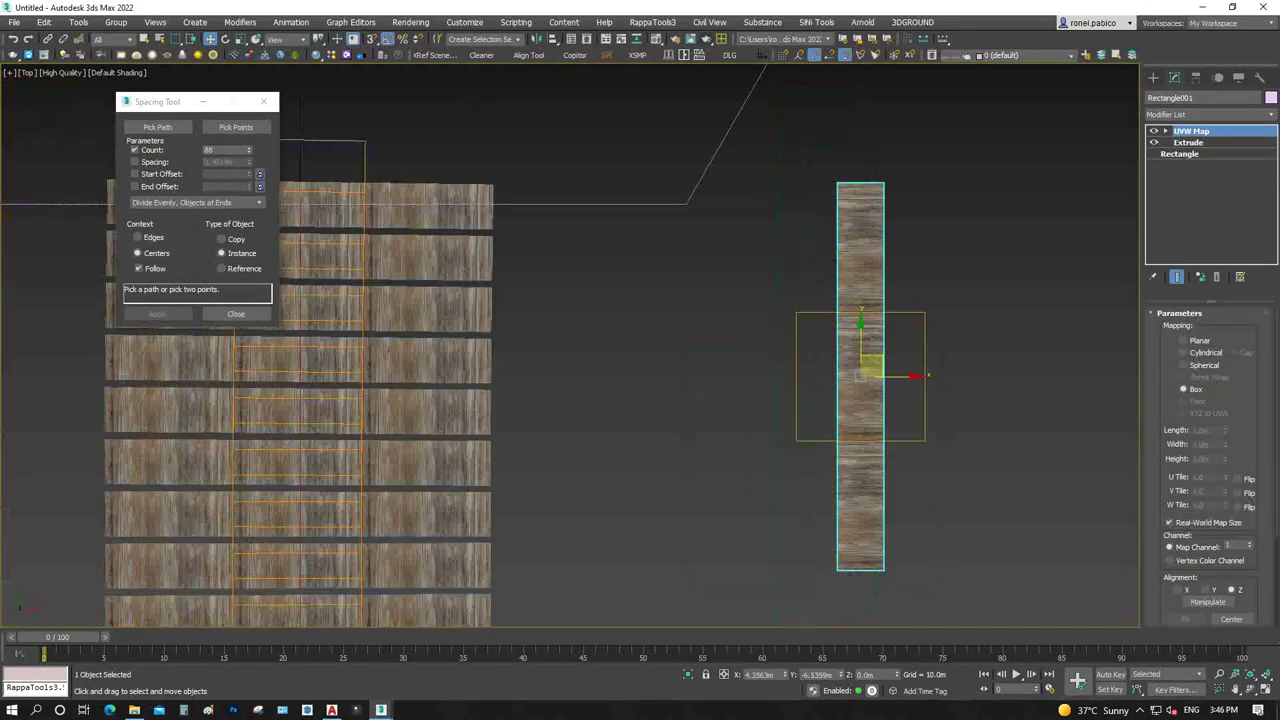
Test-rotate the post's UVW Map gizmo and undo, then slide the gizmo slightly left along X
{"action": "left_click", "coordinate": [1166, 131]}
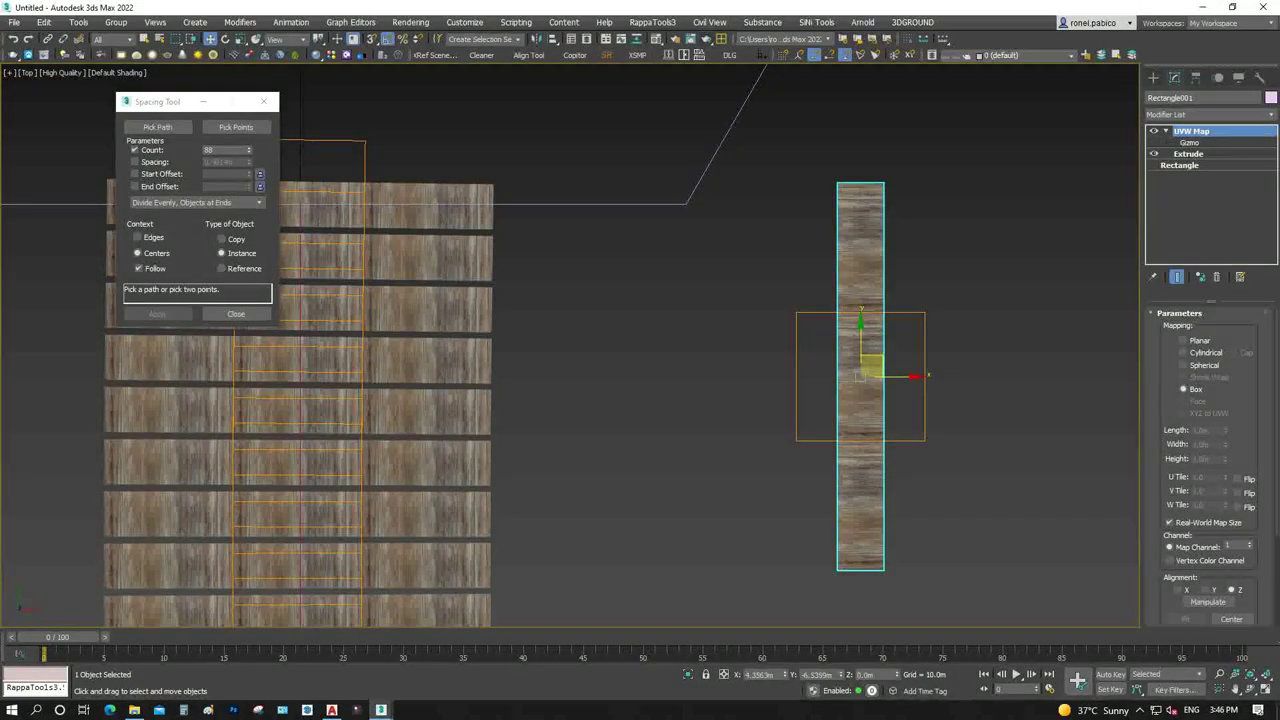
{"action": "left_click", "coordinate": [1190, 142]}
{"action": "key", "text": "e"}
{"action": "left_click_drag", "start_coordinate": [860, 329], "coordinate": [905, 345]}
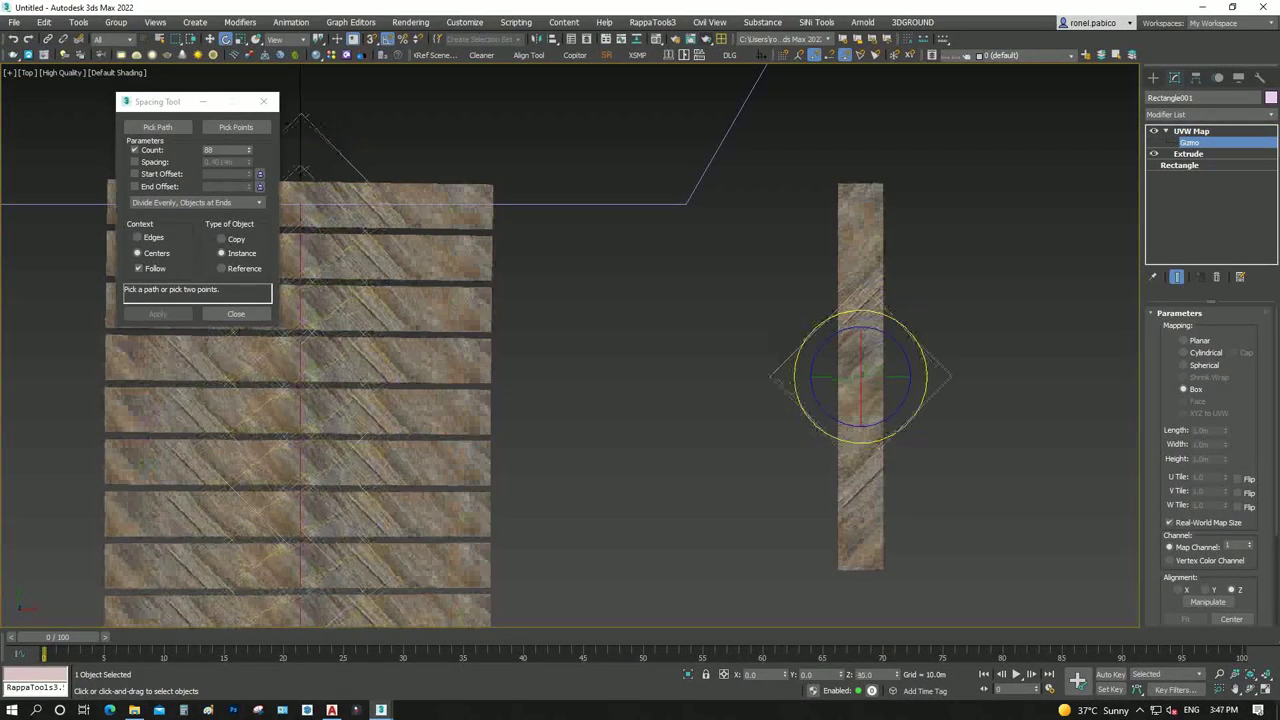
{"action": "key", "text": "ctrl+z"}
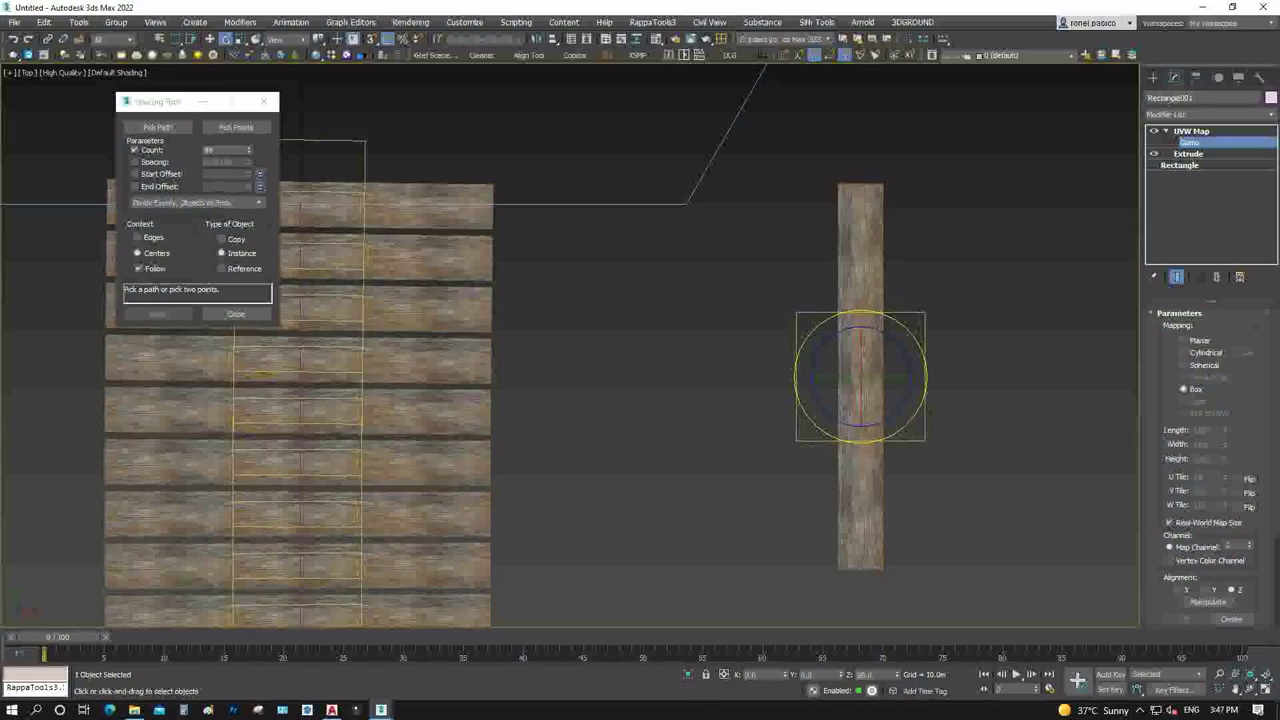
{"action": "key", "text": "w"}
{"action": "scroll", "coordinate": [888, 282], "scroll_direction": "down", "scroll_amount": 3}
{"action": "scroll", "coordinate": [899, 352], "scroll_direction": "up", "scroll_amount": 3}
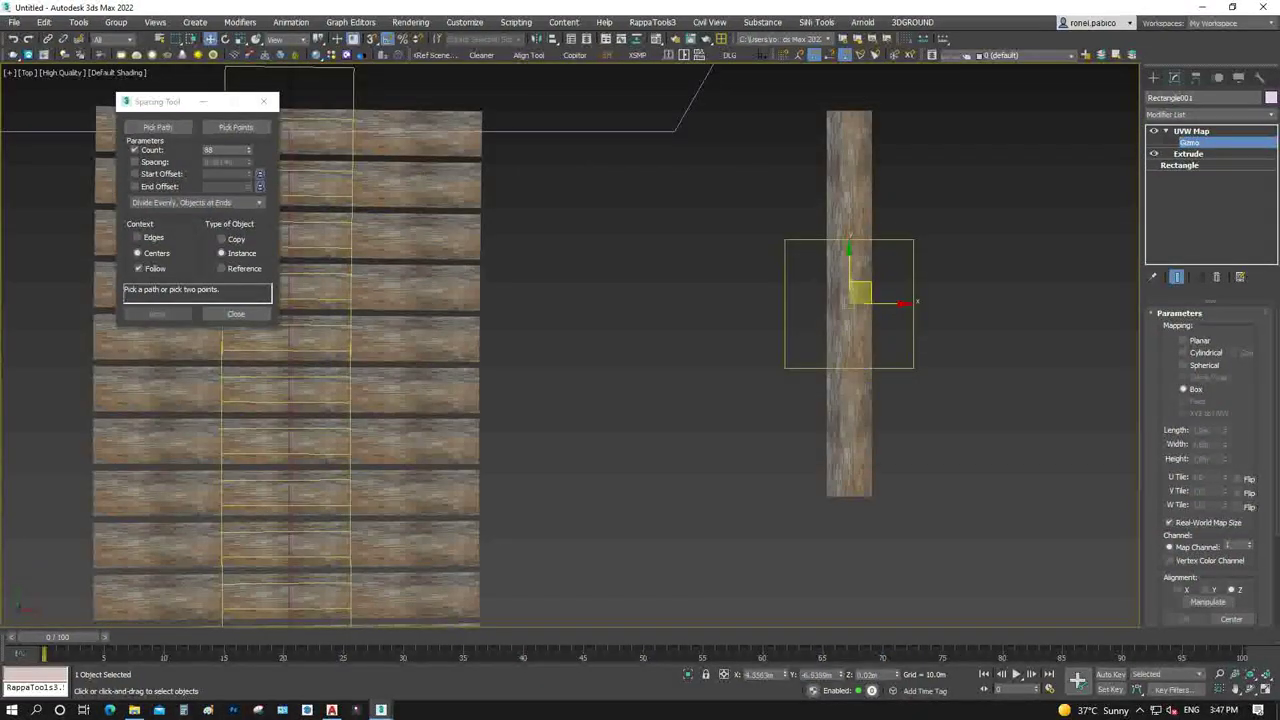
{"action": "left_click_drag", "start_coordinate": [906, 302], "coordinate": [892, 302]}
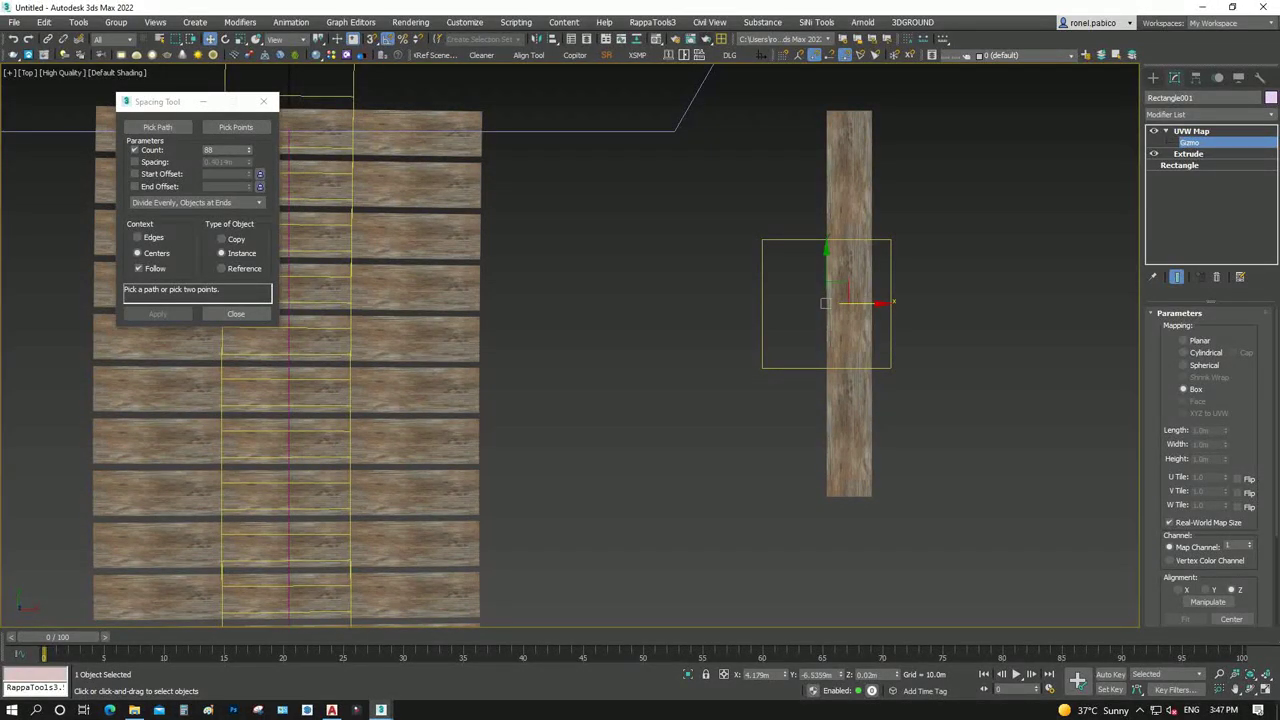
{"action": "key", "text": "ctrl+b"}
Shift a middle walkway plank's UVW Map gizmo slightly to the right
{"action": "left_click", "coordinate": [639, 309]}
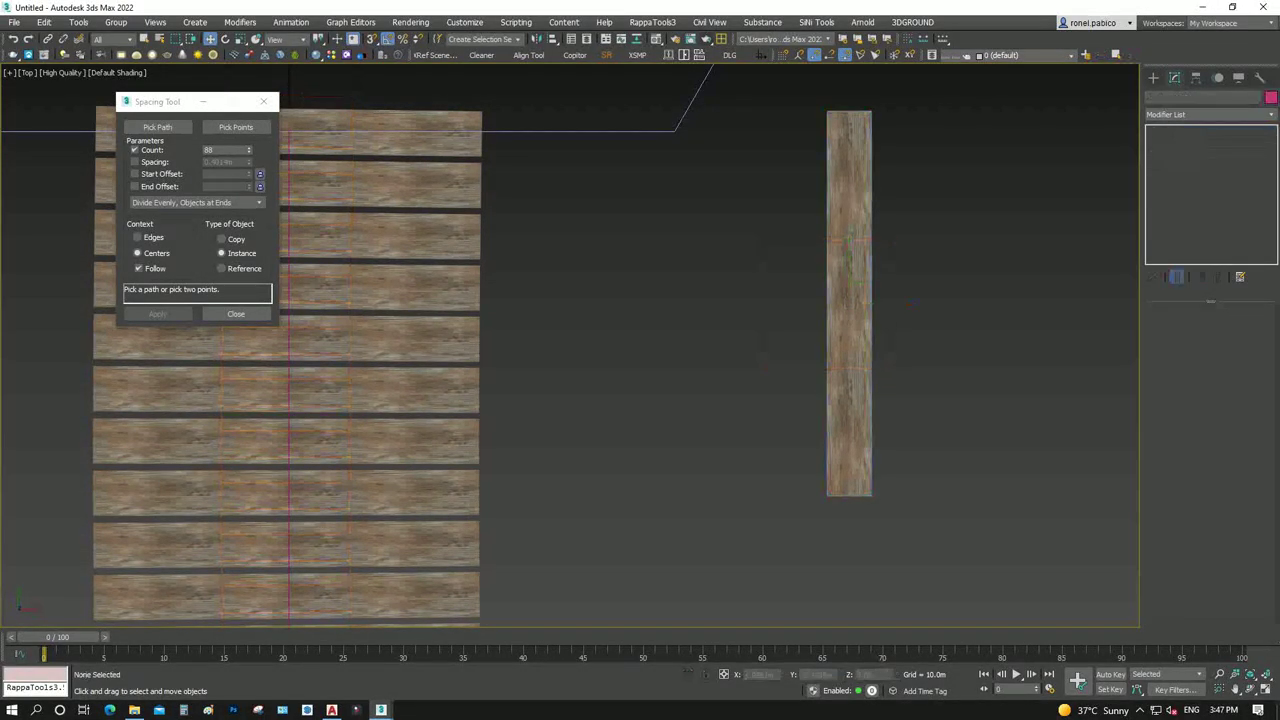
{"action": "scroll", "coordinate": [639, 309], "scroll_direction": "down", "scroll_amount": 5}
{"action": "scroll", "coordinate": [522, 355], "scroll_direction": "up", "scroll_amount": 5}
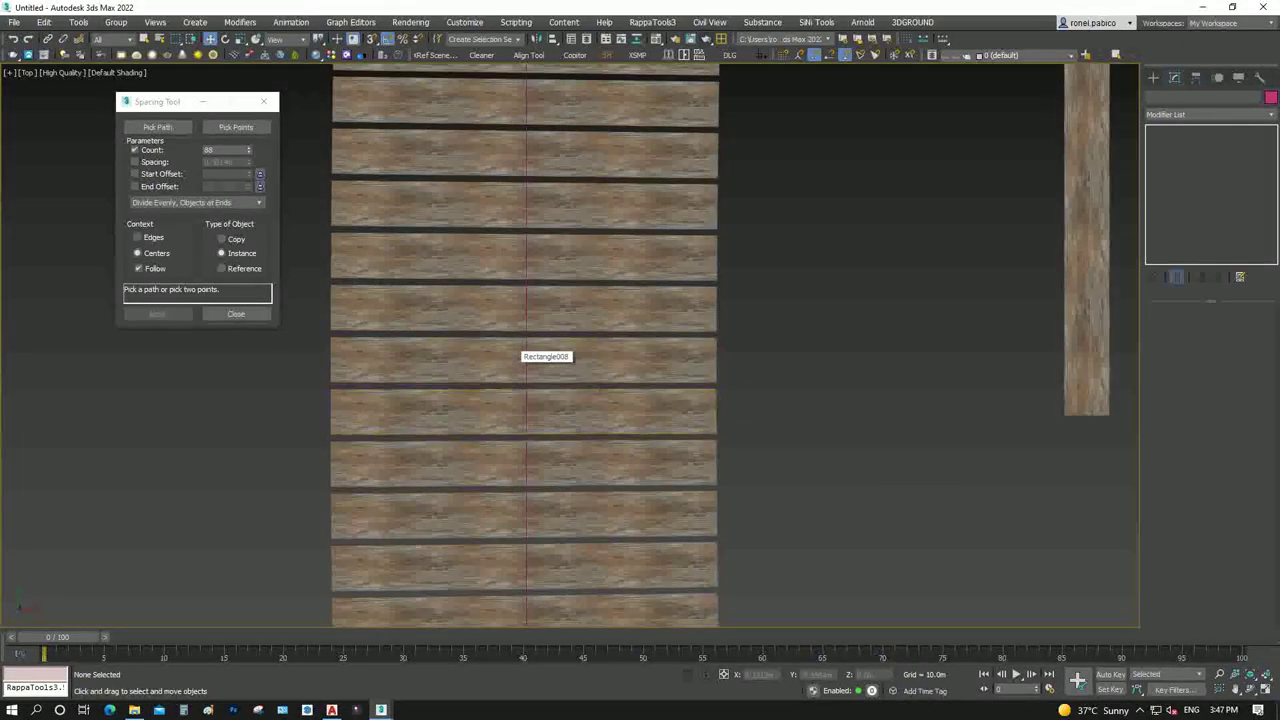
{"action": "left_click", "coordinate": [525, 308]}
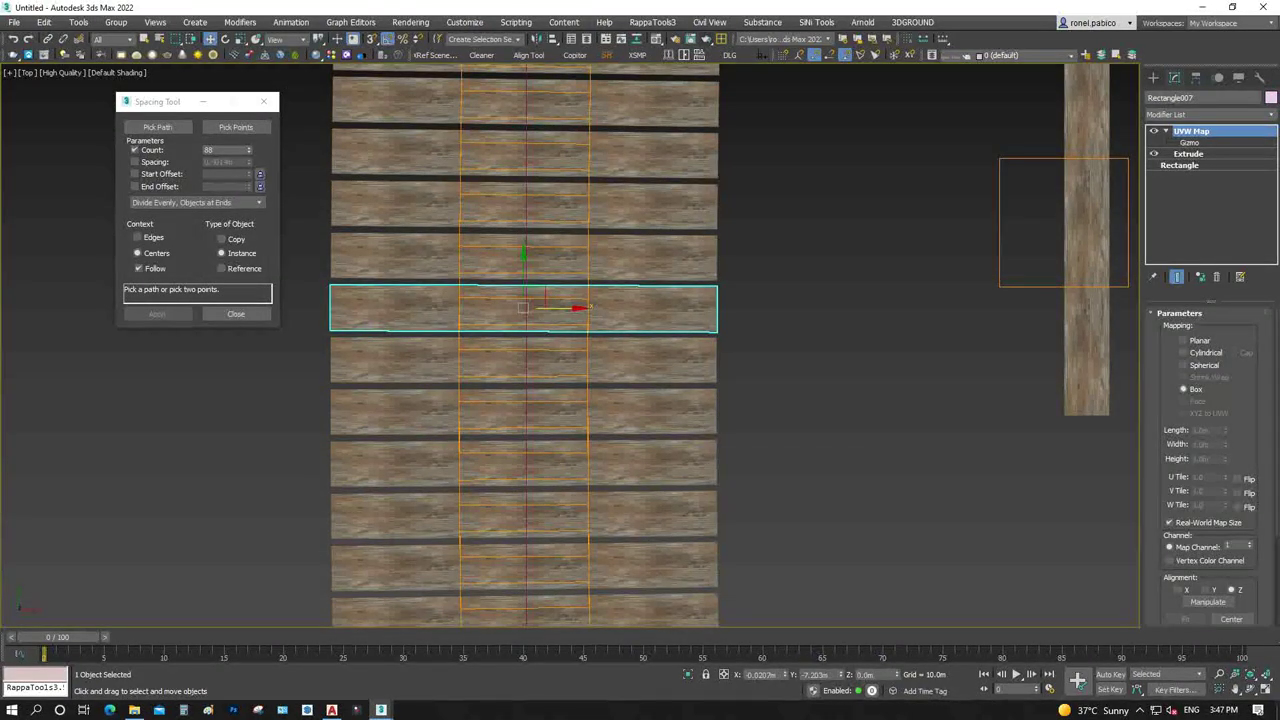
{"action": "key", "text": "ctrl+b"}
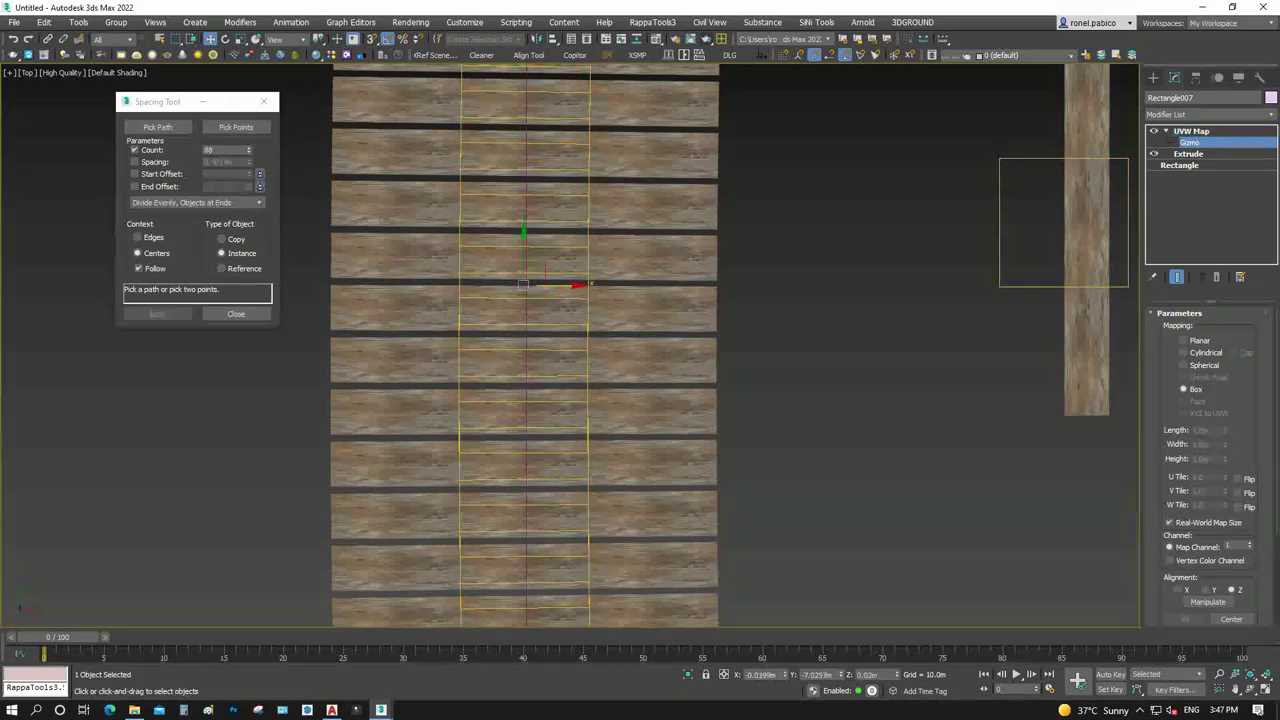
{"action": "left_click_drag", "start_coordinate": [533, 271], "coordinate": [534, 279]}
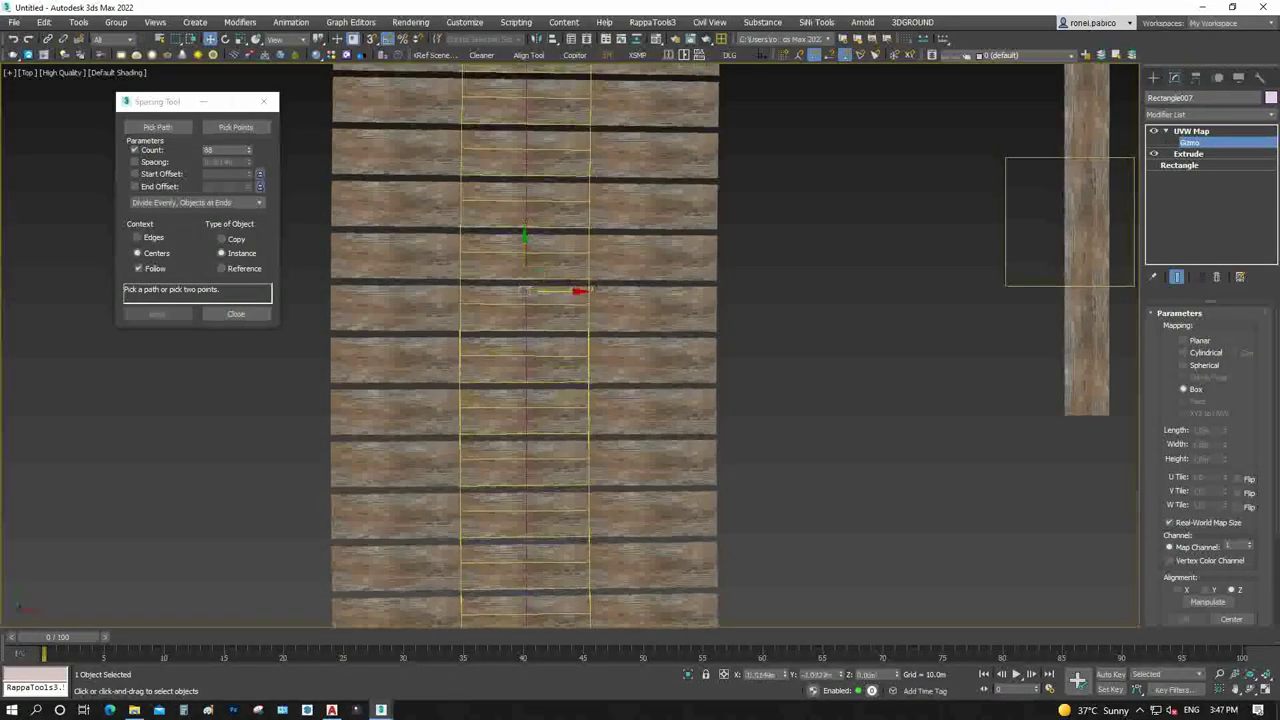
{"action": "key", "text": "ctrl+d"}
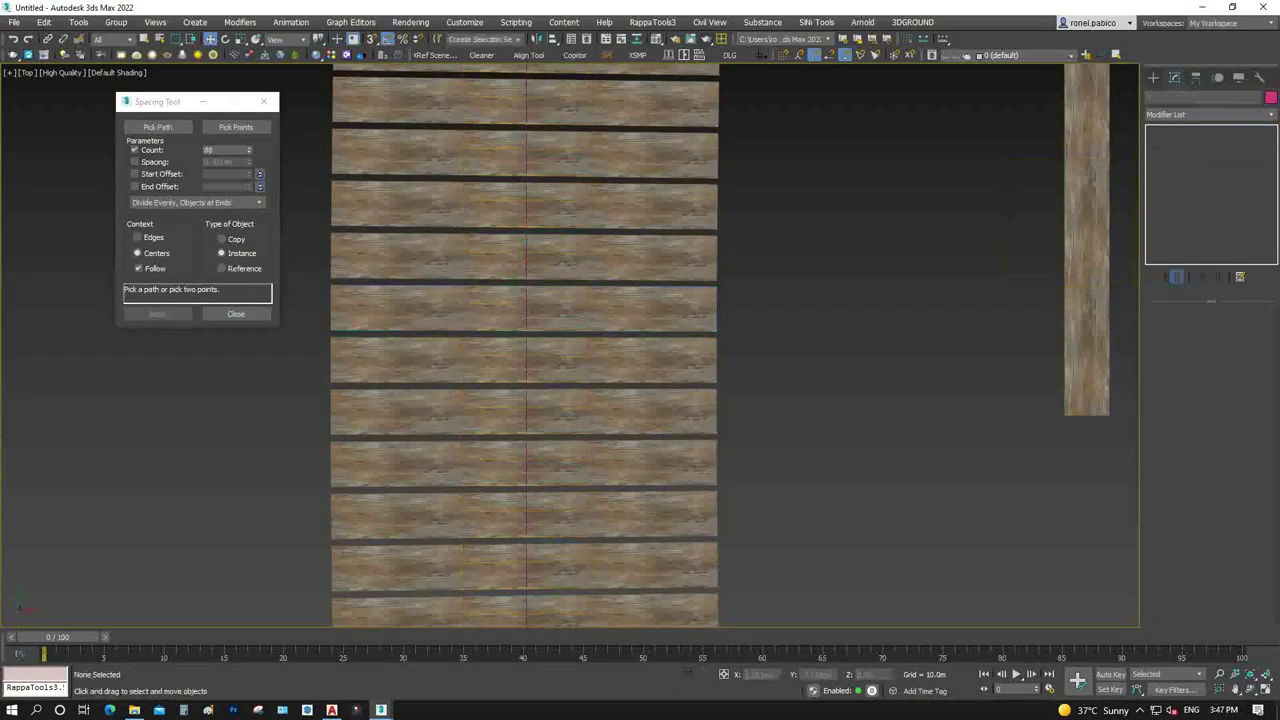
Convert the six walkway planks to Editable Poly, then reselect the top plank
{"action": "scroll", "coordinate": [621, 308], "scroll_direction": "down", "scroll_amount": 5}
{"action": "scroll", "coordinate": [700, 369], "scroll_direction": "up", "scroll_amount": 2}
{"action": "left_click", "coordinate": [620, 283]}
{"action": "left_click", "coordinate": [620, 335], "text": "ctrl"}
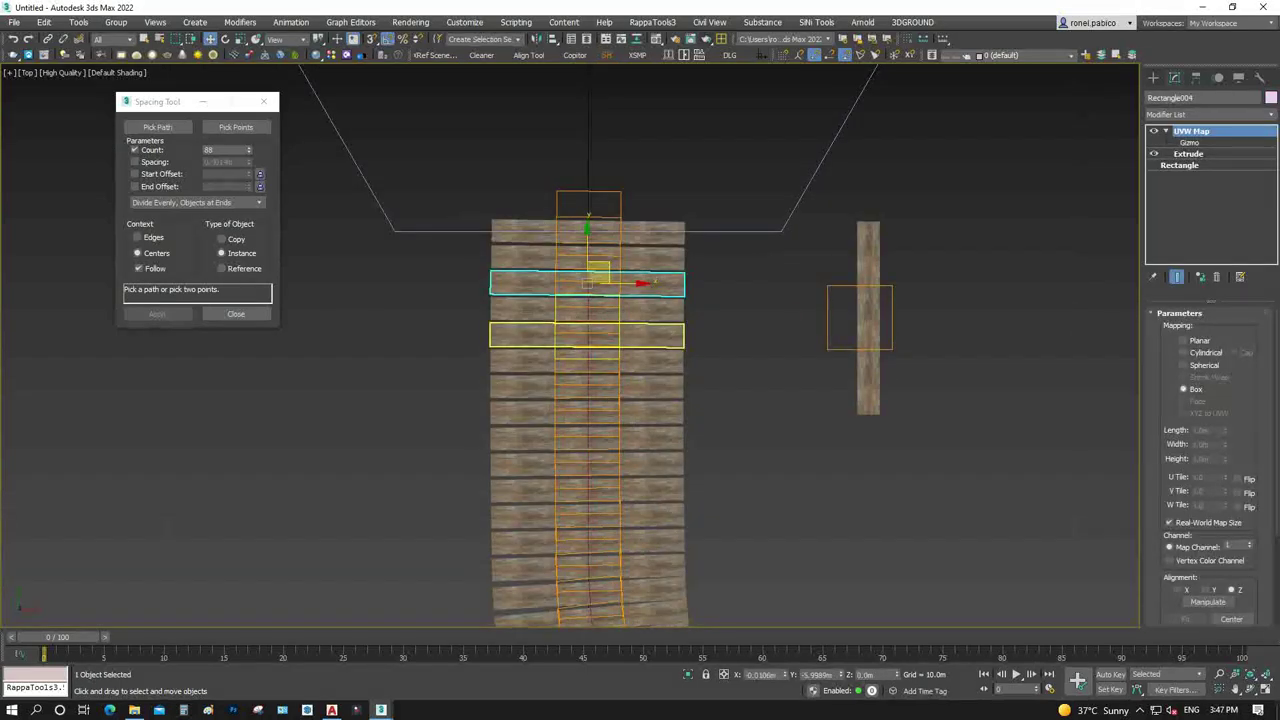
{"action": "left_click", "coordinate": [620, 412], "text": "ctrl"}
{"action": "left_click", "coordinate": [620, 541], "text": "ctrl"}
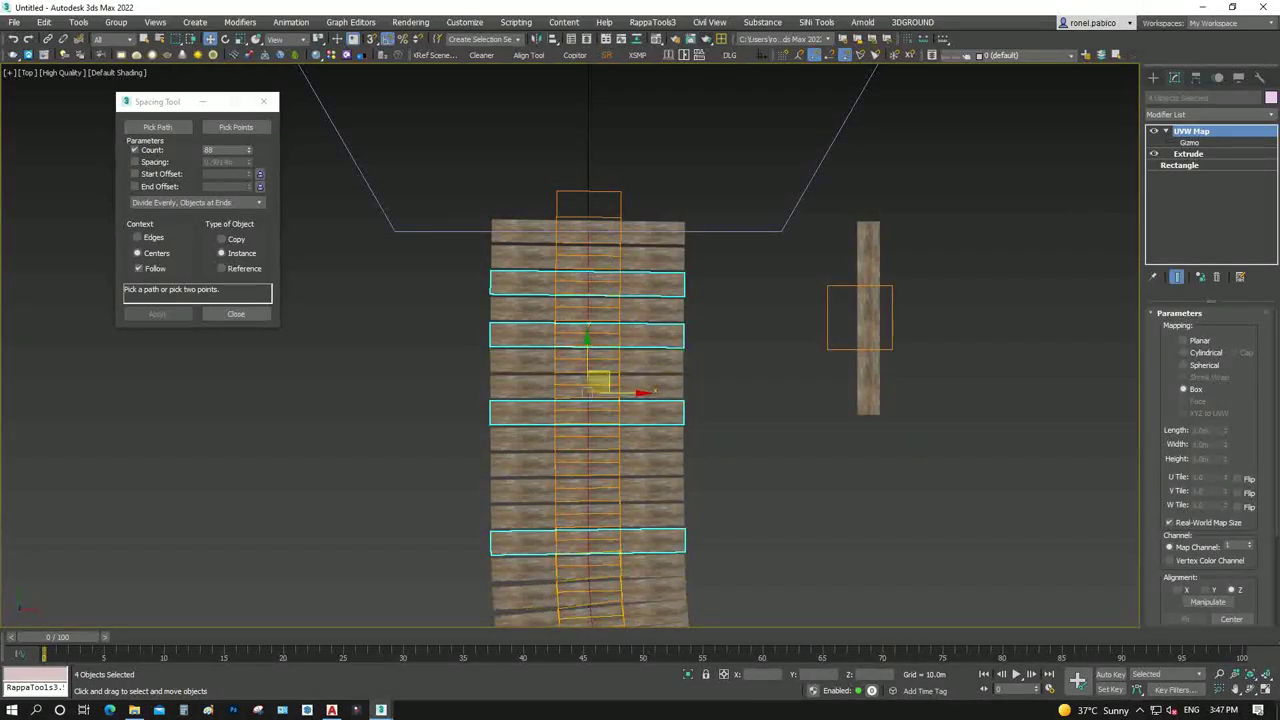
{"action": "left_click", "coordinate": [620, 463], "text": "ctrl"}
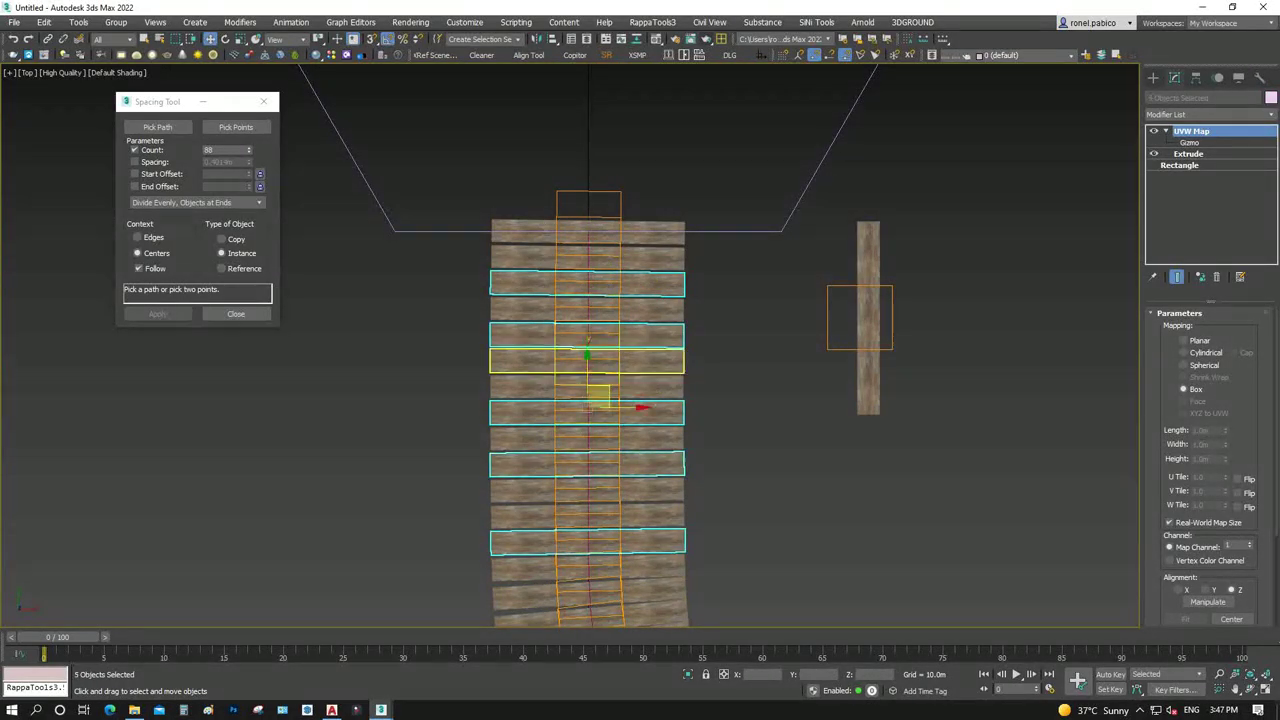
{"action": "left_click", "coordinate": [640, 232], "text": "ctrl"}
{"action": "right_click", "coordinate": [657, 240]}
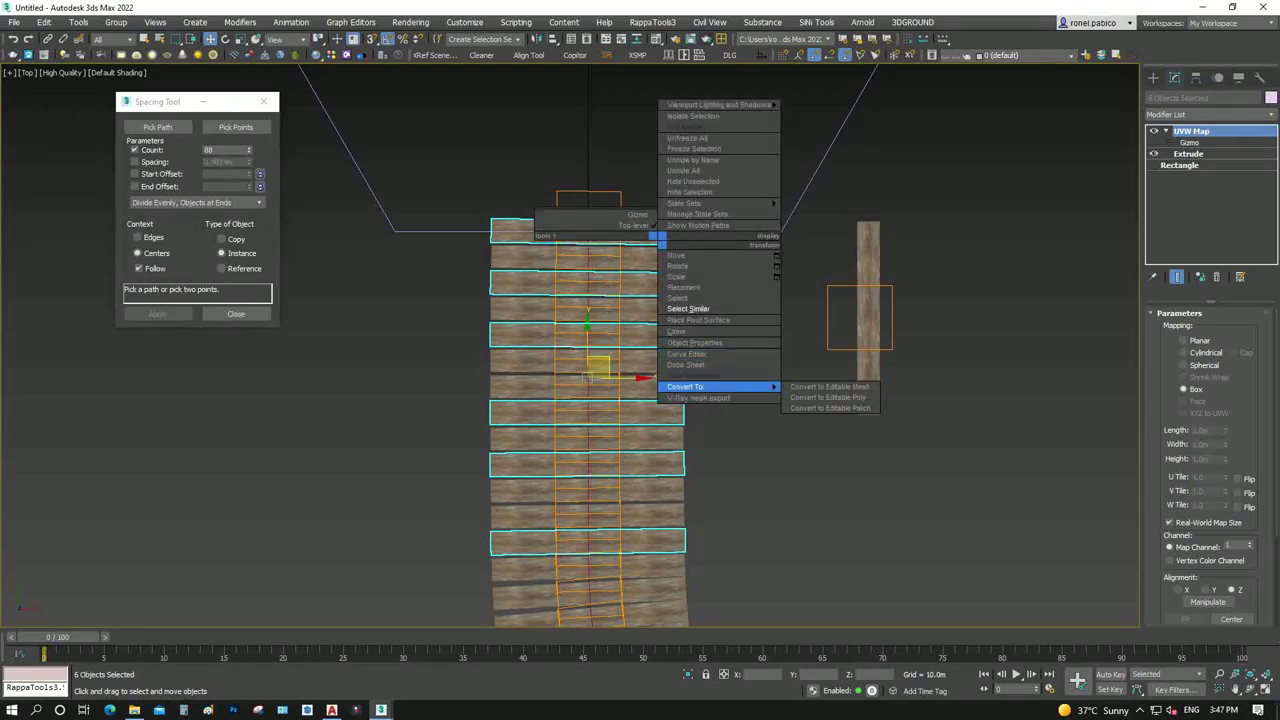
{"action": "left_click", "coordinate": [828, 397]}
{"action": "left_click", "coordinate": [868, 330]}
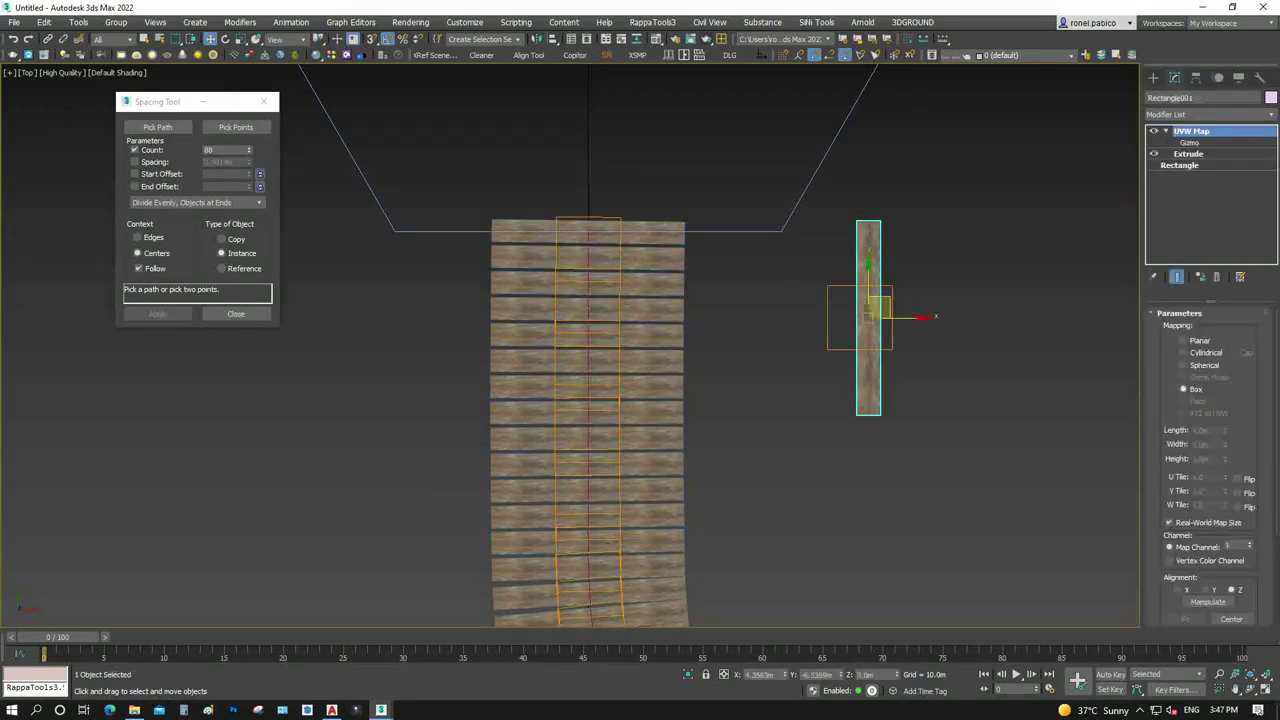
{"action": "left_click", "coordinate": [672, 232]}
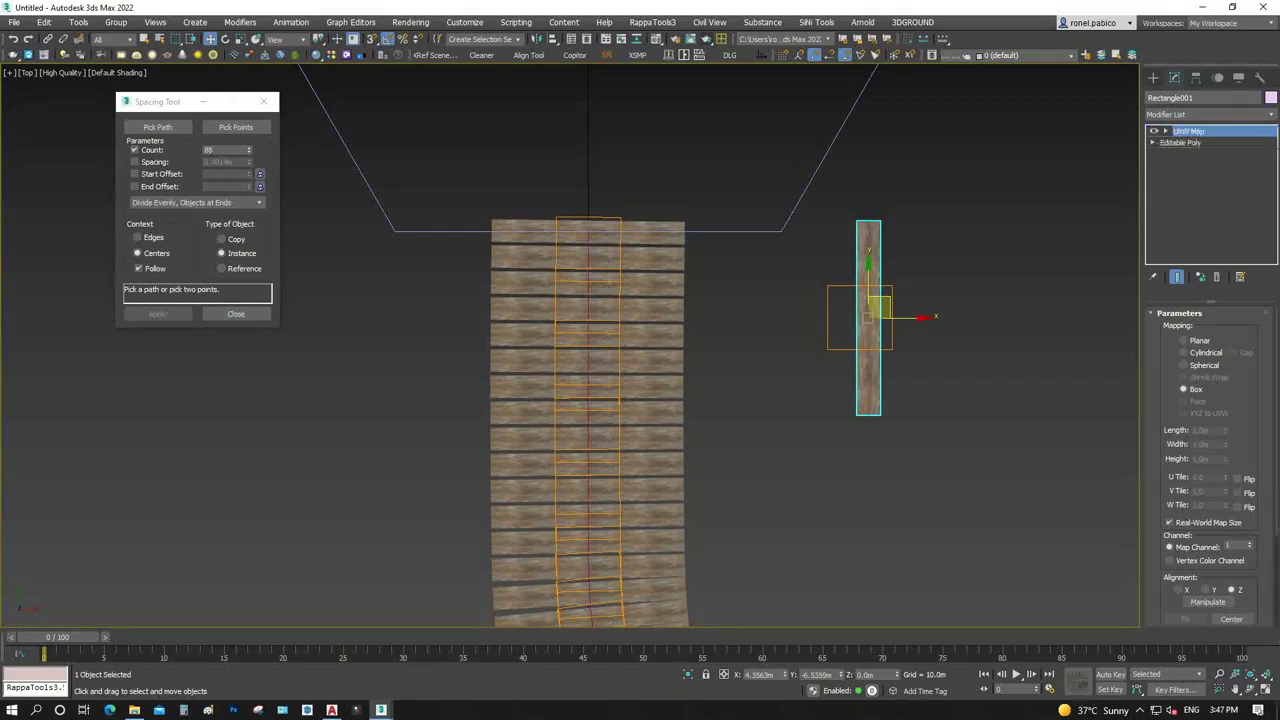
Shift the top plank's texture mapping gizmo slightly upward
{"action": "key", "text": "1"}
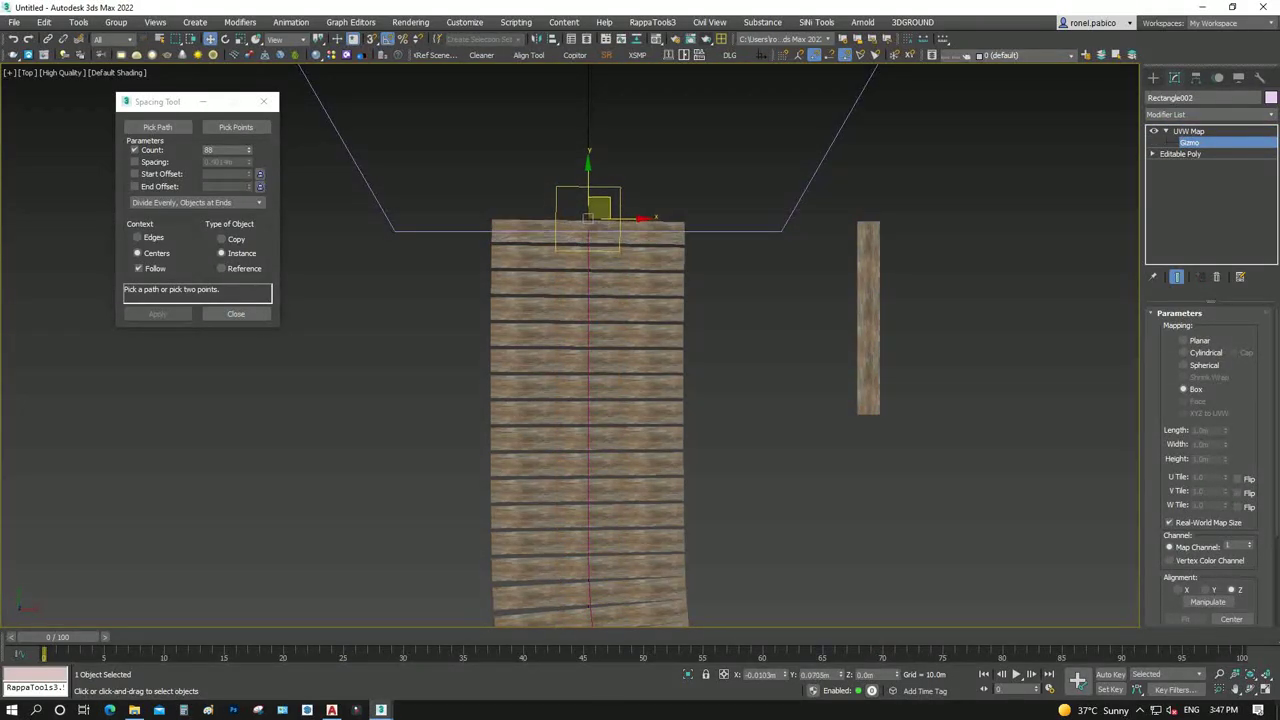
{"action": "left_click_drag", "start_coordinate": [588, 222], "coordinate": [590, 209]}
{"action": "scroll", "coordinate": [624, 215], "scroll_direction": "up", "scroll_amount": 3}
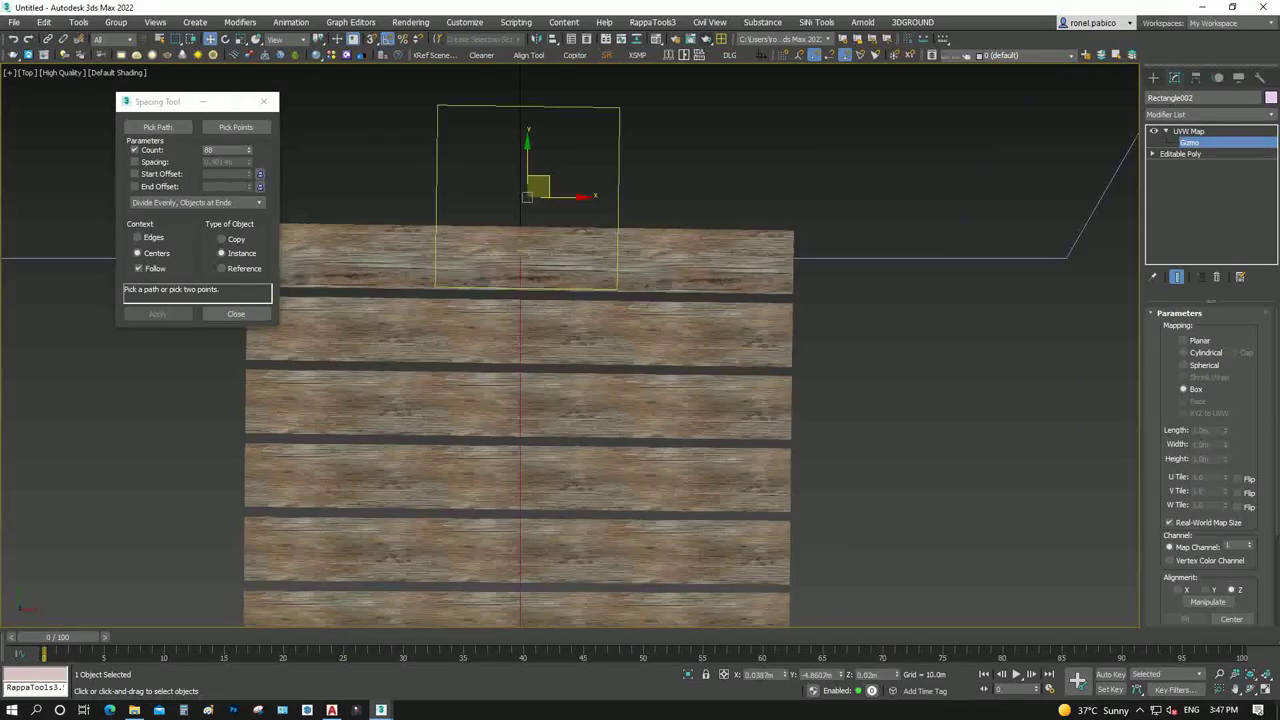
{"action": "scroll", "coordinate": [624, 215], "scroll_direction": "down", "scroll_amount": 2}
{"action": "key", "text": "1"}
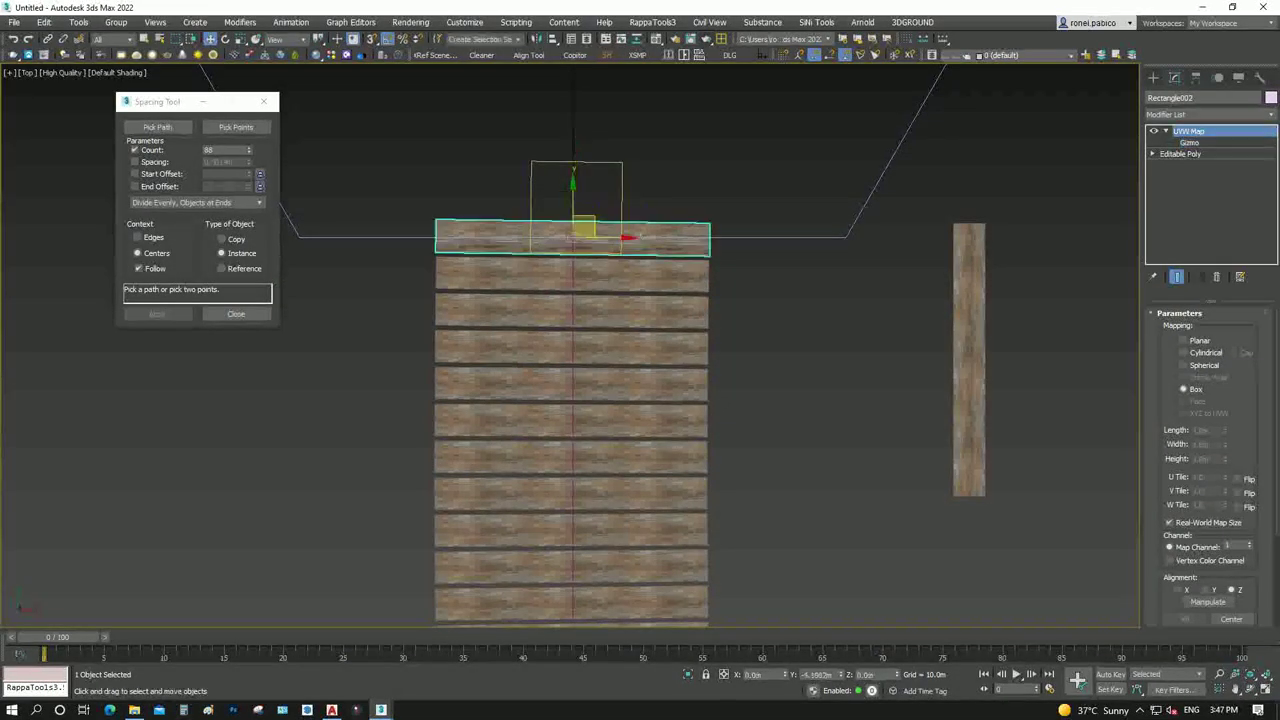
Inspect the texture on the walkway and vertical planks, toggling wireframe and framing the top plank
{"action": "left_click", "coordinate": [575, 345]}
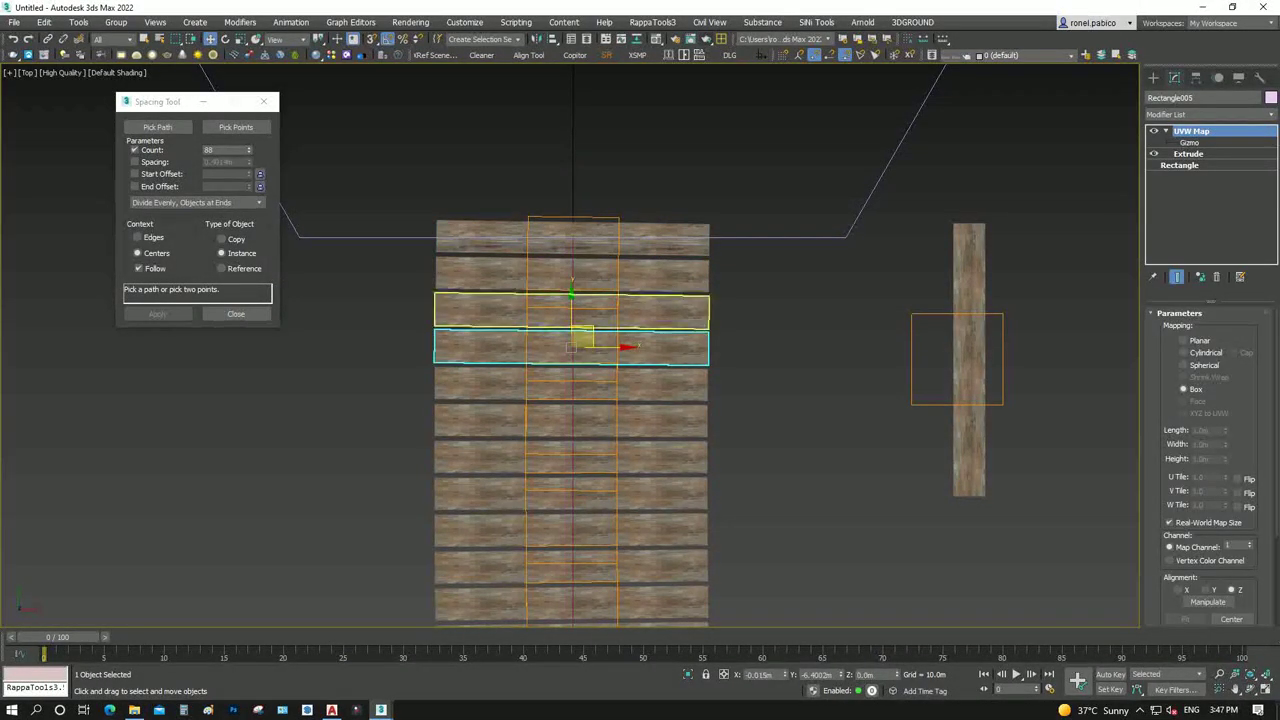
{"action": "left_click", "coordinate": [570, 311]}
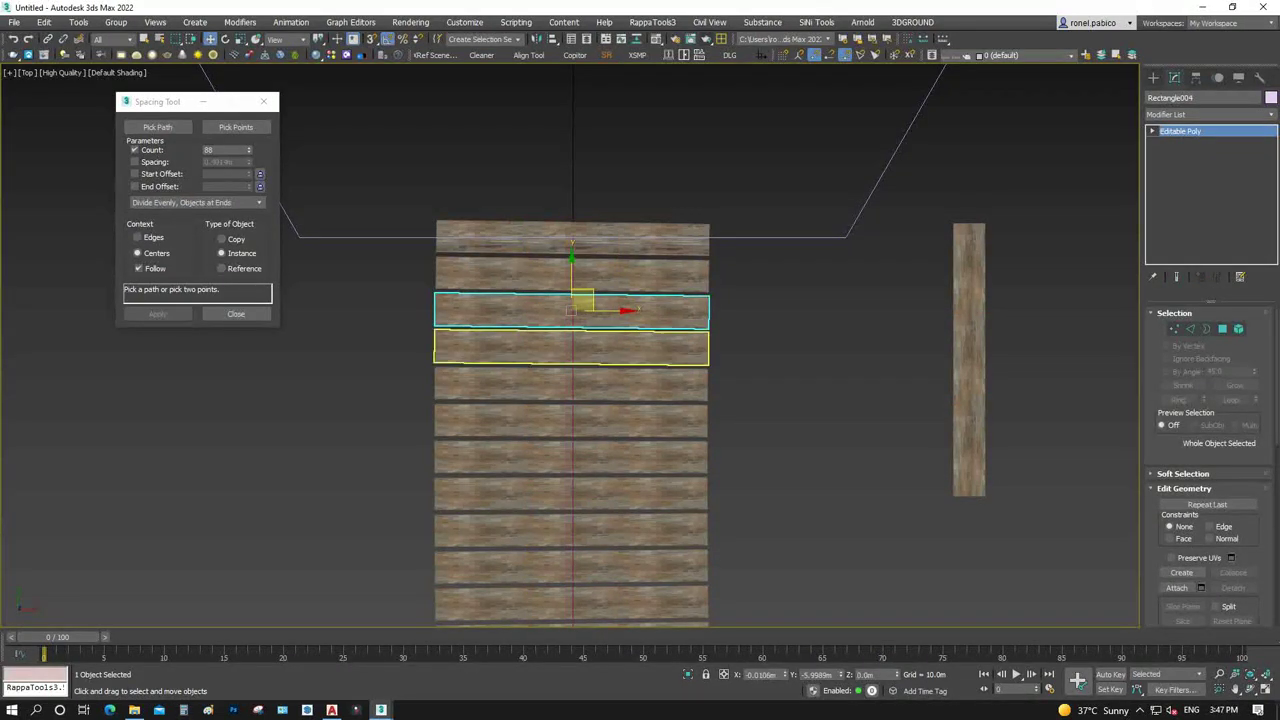
{"action": "left_click", "coordinate": [572, 384], "text": "ctrl"}
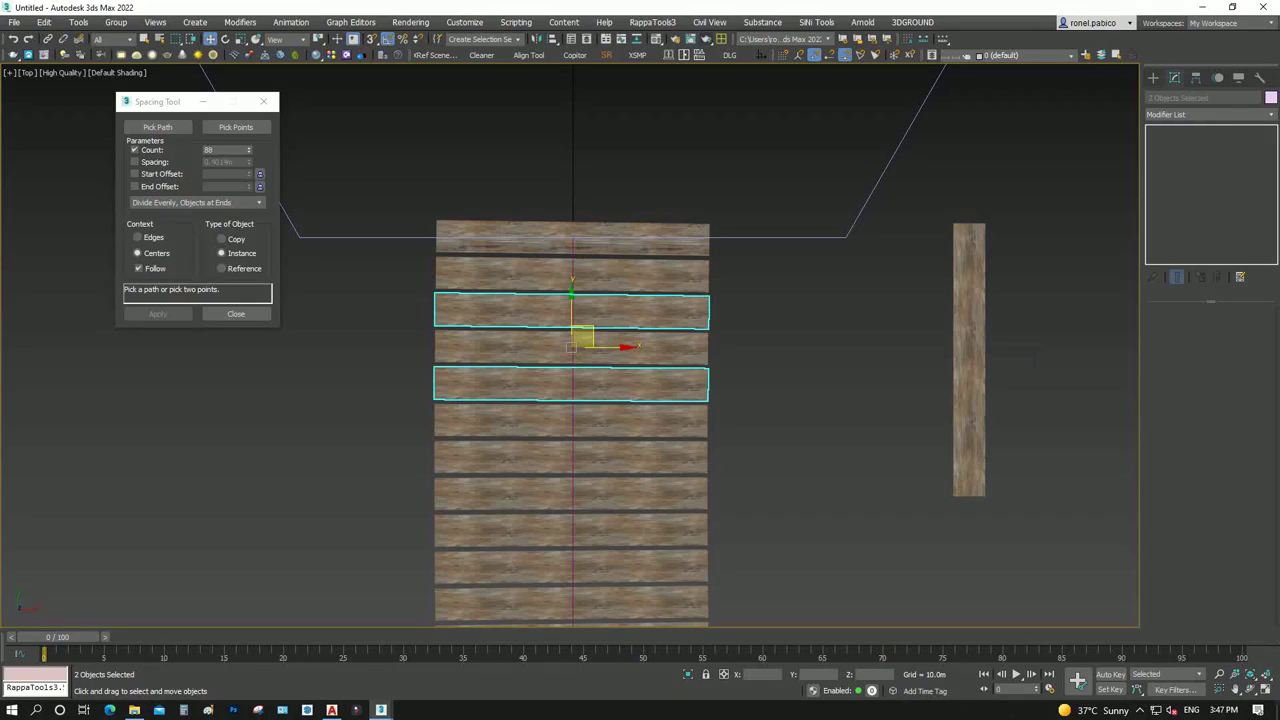
{"action": "left_click", "coordinate": [968, 340]}
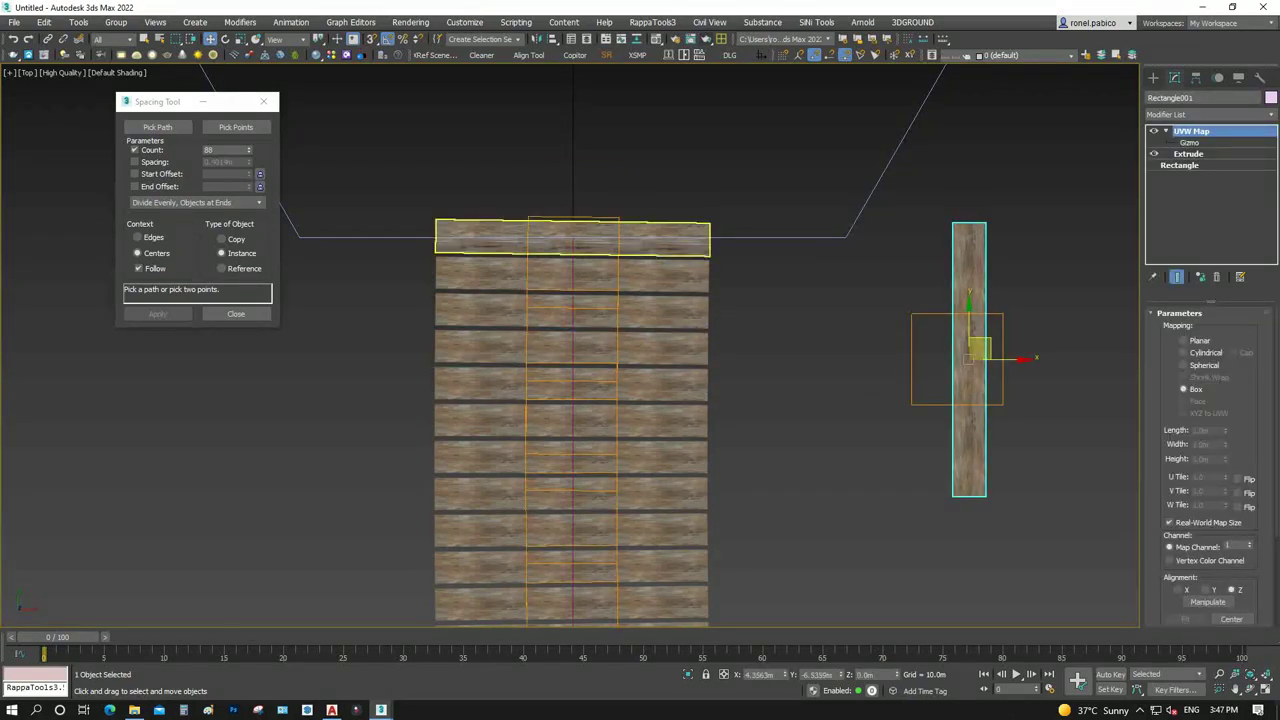
{"action": "left_click", "coordinate": [578, 238]}
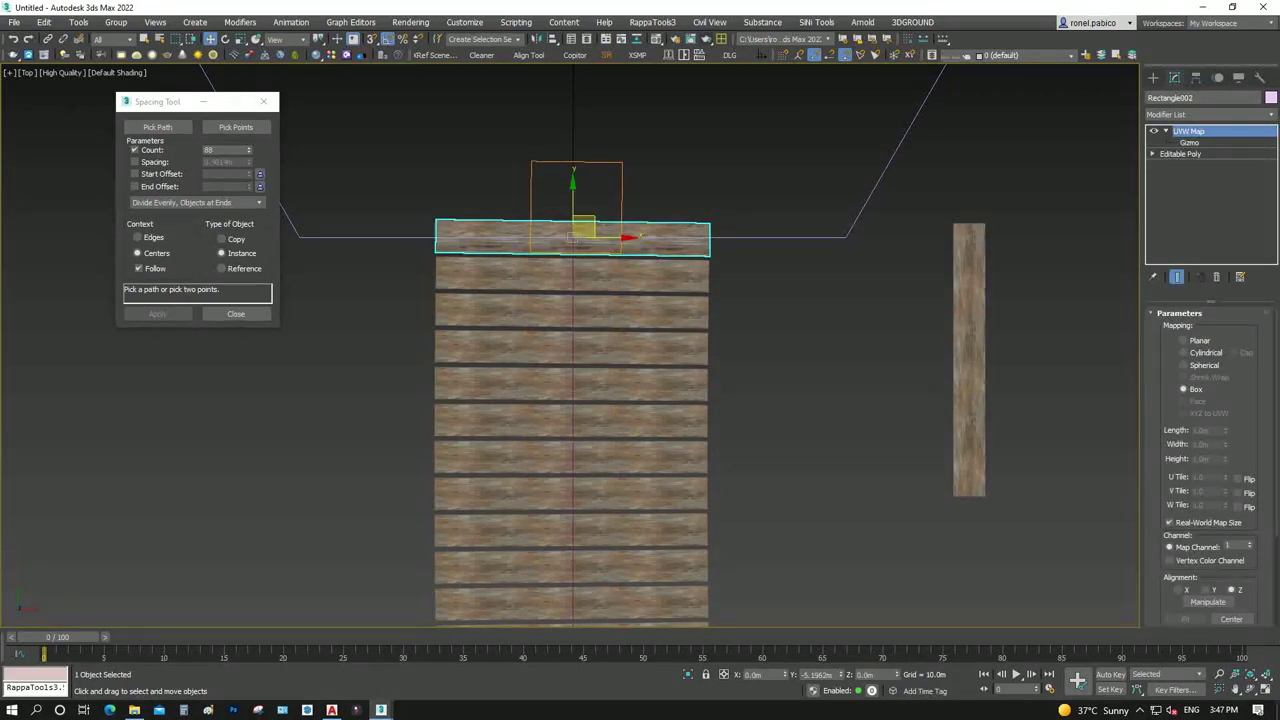
{"action": "scroll", "coordinate": [272, 459], "scroll_direction": "down", "scroll_amount": 4}
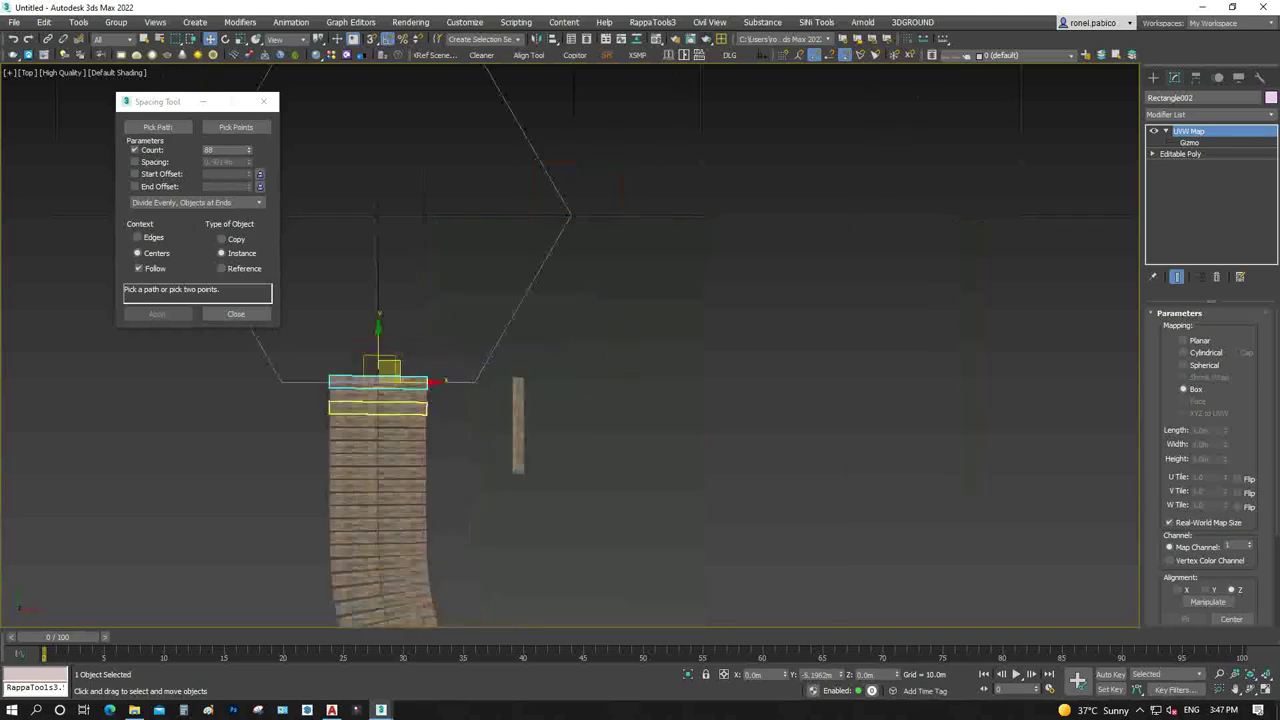
{"action": "scroll", "coordinate": [384, 392], "scroll_direction": "up", "scroll_amount": 3}
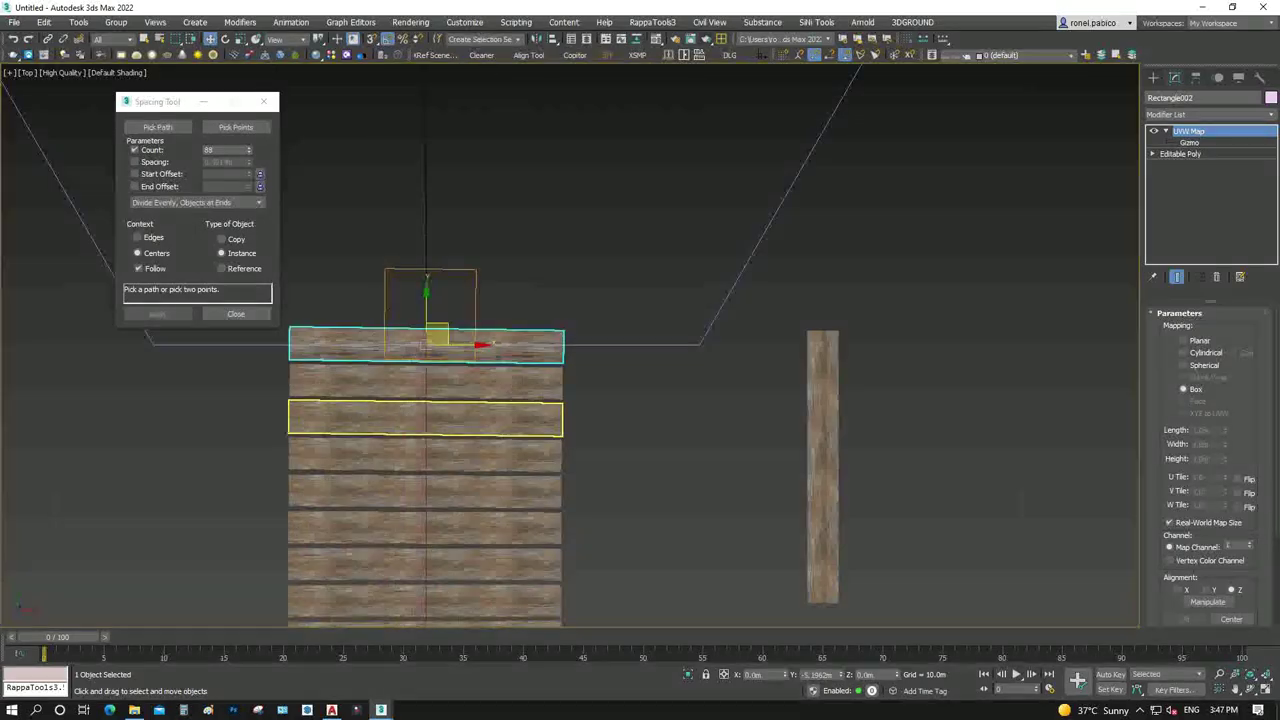
{"action": "scroll", "coordinate": [384, 392], "scroll_direction": "up", "scroll_amount": 3}
{"action": "scroll", "coordinate": [384, 392], "scroll_direction": "up", "scroll_amount": 2}
{"action": "key", "text": "F3"}
{"action": "key", "text": "z"}
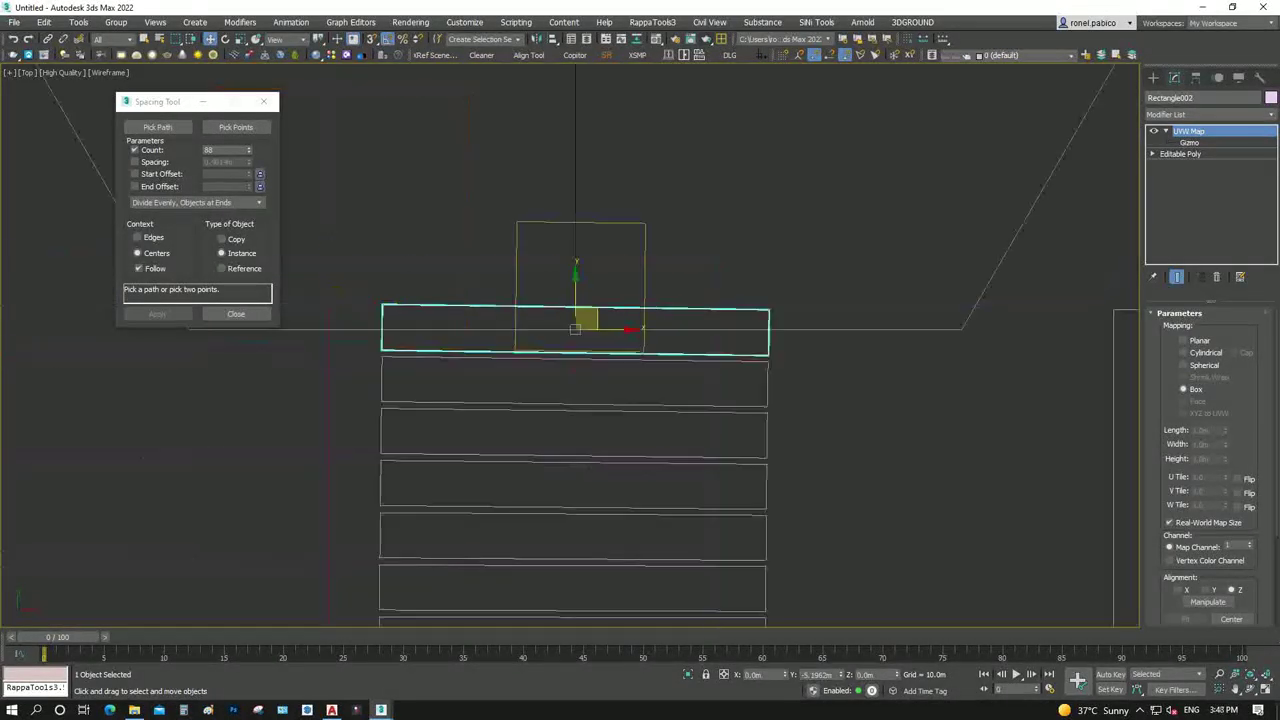
{"action": "key", "text": "F3"}
Select the hexagonal NGon path, then the separate plank on the right
{"action": "scroll", "coordinate": [779, 352], "scroll_direction": "down", "scroll_amount": 3}
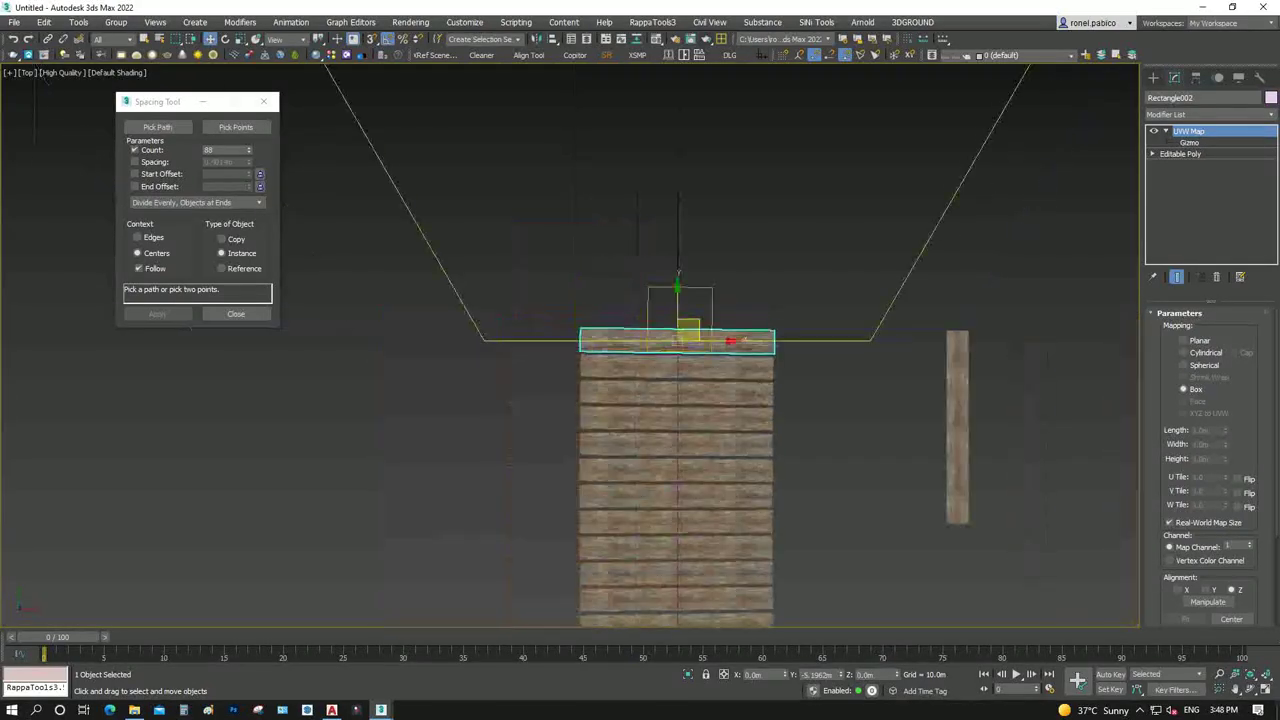
{"action": "left_click", "coordinate": [780, 319]}
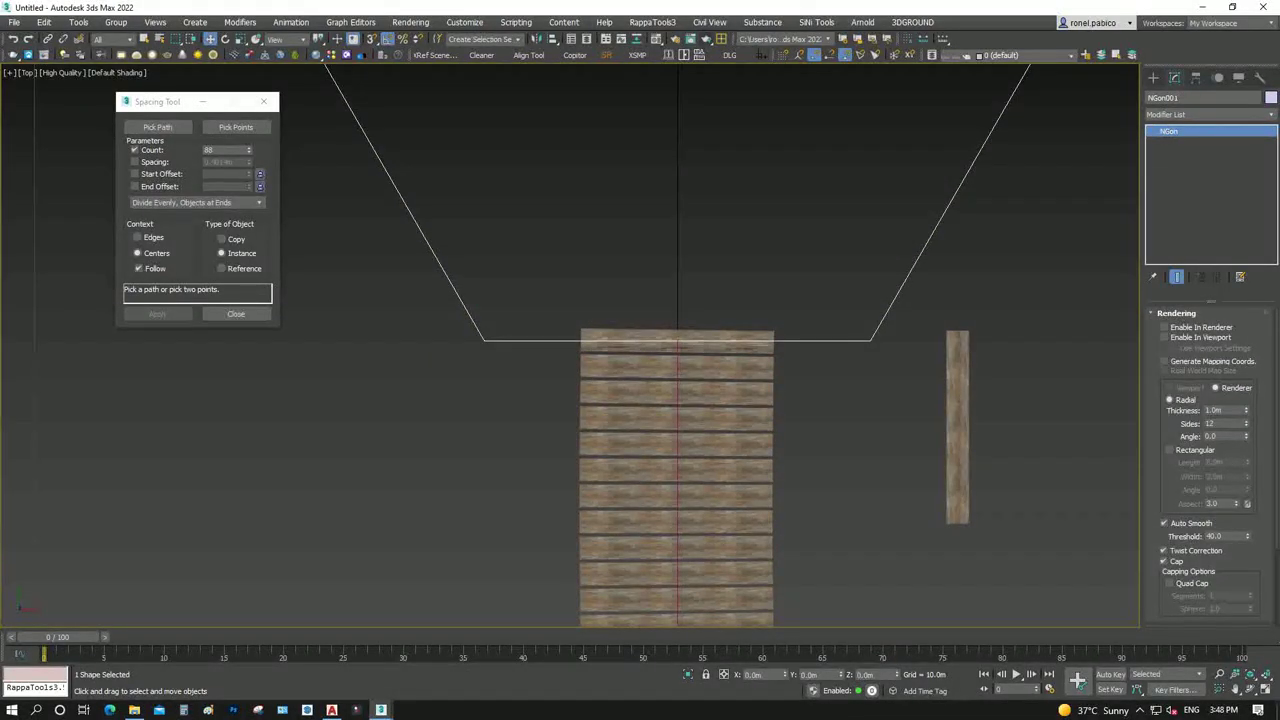
{"action": "scroll", "coordinate": [788, 340], "scroll_direction": "up", "scroll_amount": 3}
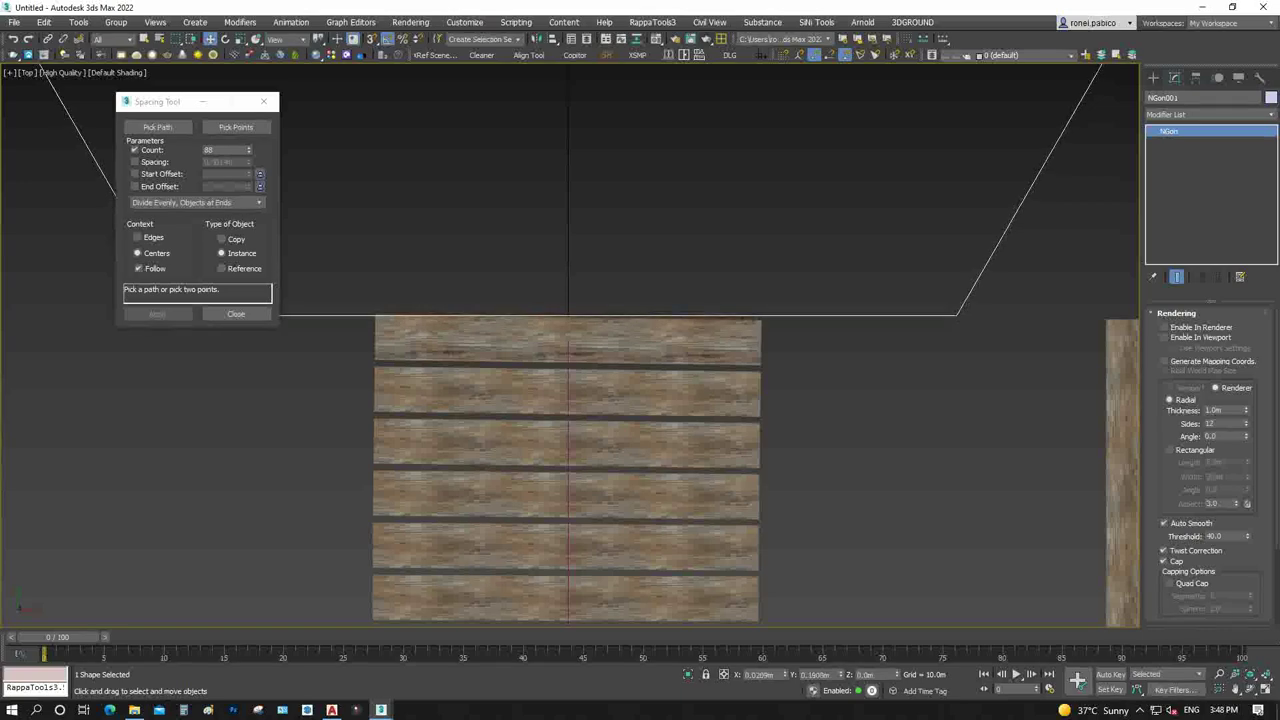
{"action": "scroll", "coordinate": [598, 377], "scroll_direction": "down", "scroll_amount": 4}
{"action": "left_click", "coordinate": [786, 440]}
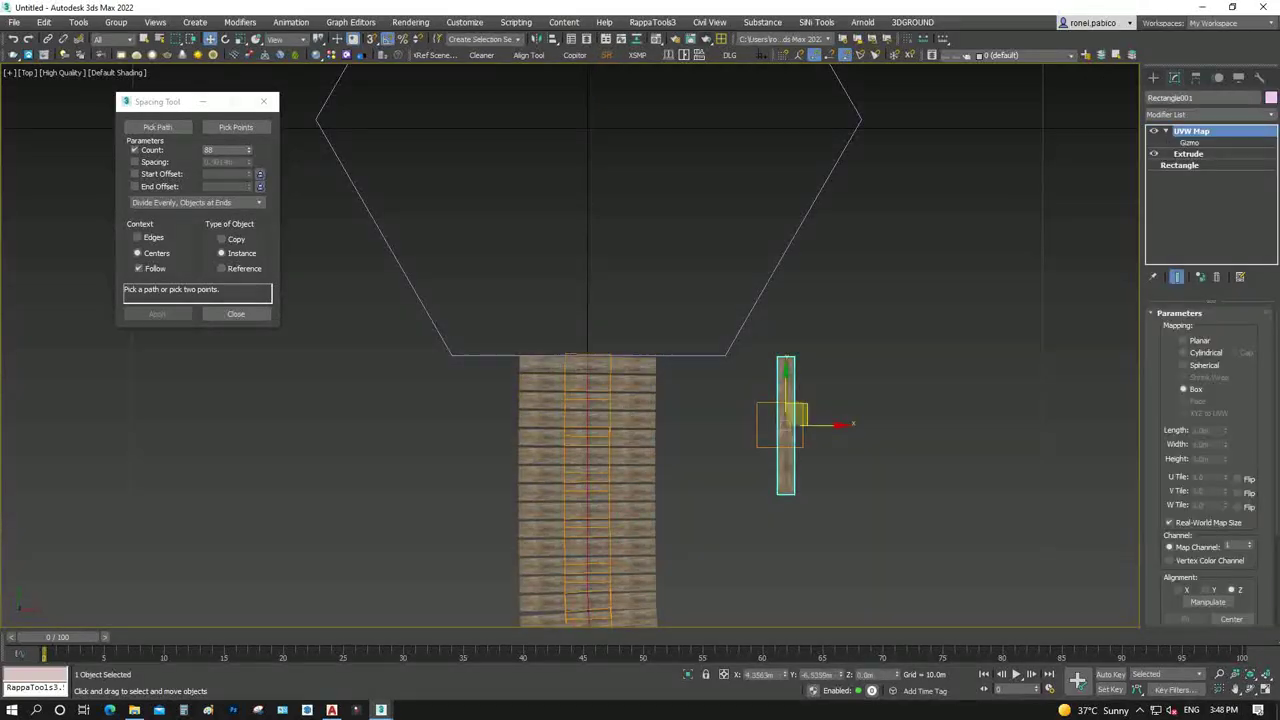
Create a cylinder post at the walkway's top-right corner
{"action": "left_click", "coordinate": [700, 330]}
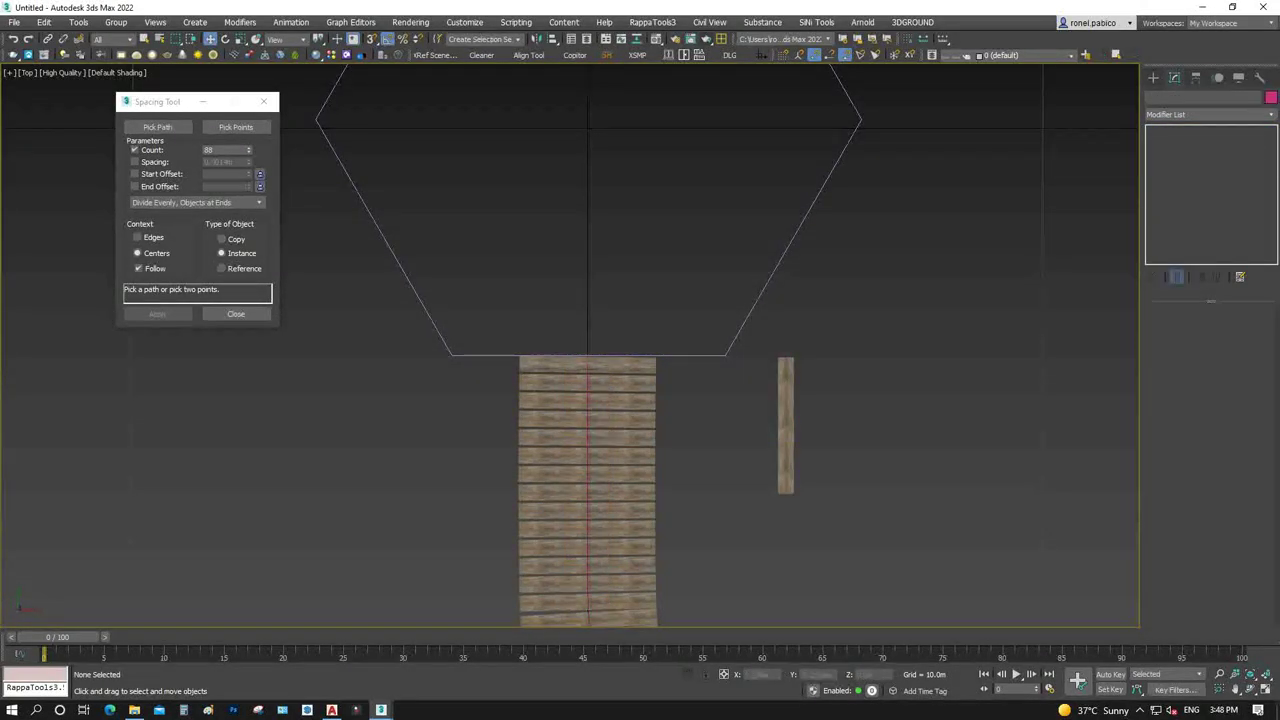
{"action": "scroll", "coordinate": [613, 384], "scroll_direction": "up", "scroll_amount": 1}
{"action": "scroll", "coordinate": [613, 384], "scroll_direction": "up", "scroll_amount": 3}
{"action": "scroll", "coordinate": [712, 357], "scroll_direction": "up", "scroll_amount": 1}
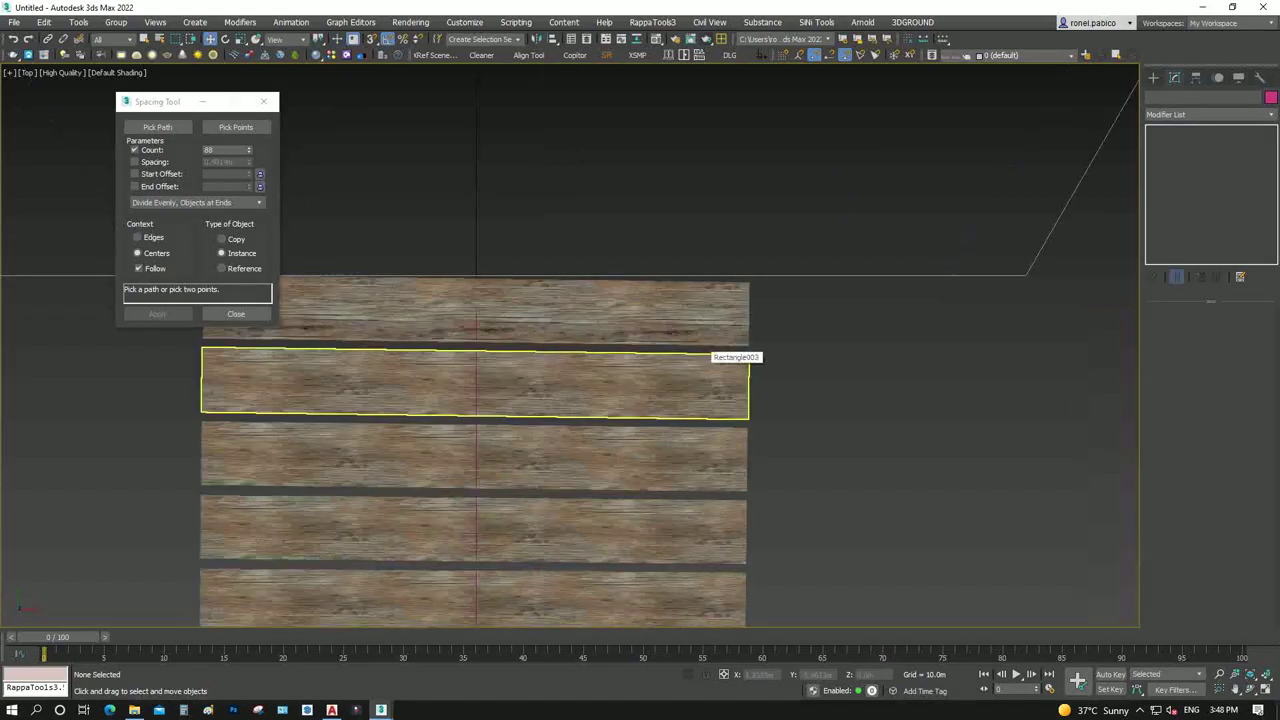
{"action": "left_click", "coordinate": [1153, 77]}
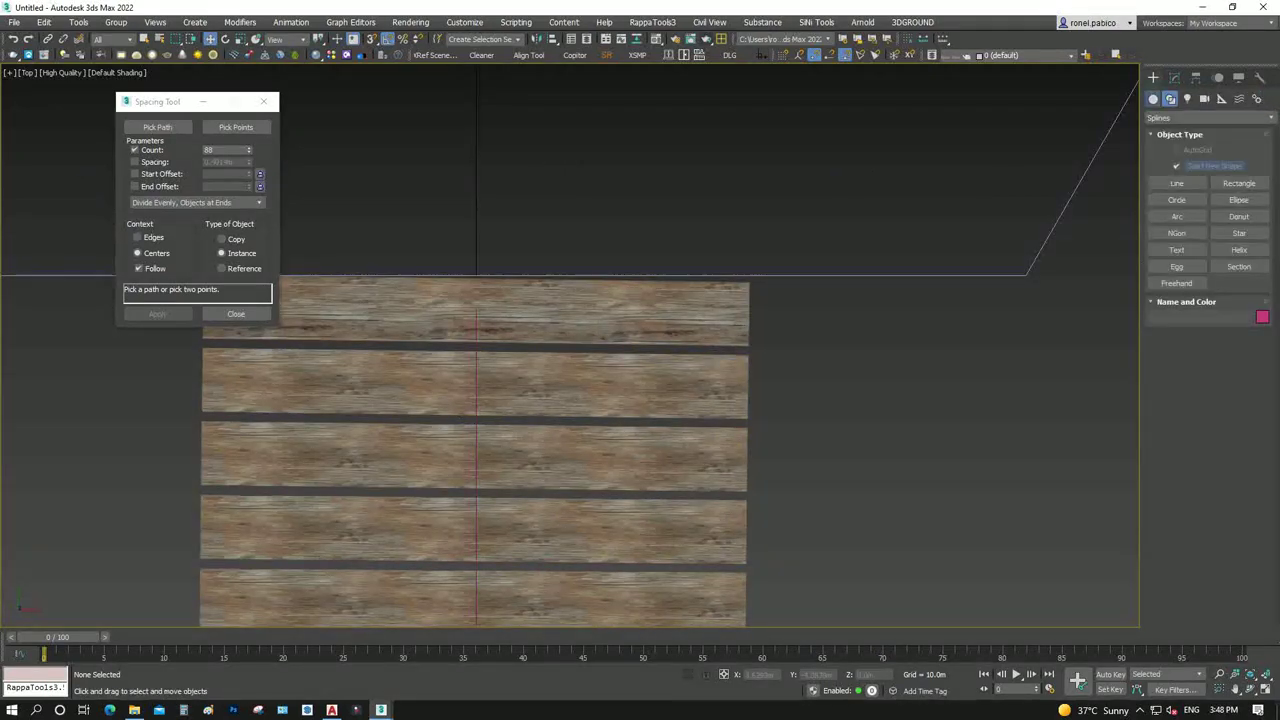
{"action": "left_click", "coordinate": [1153, 98]}
{"action": "left_click", "coordinate": [1177, 199]}
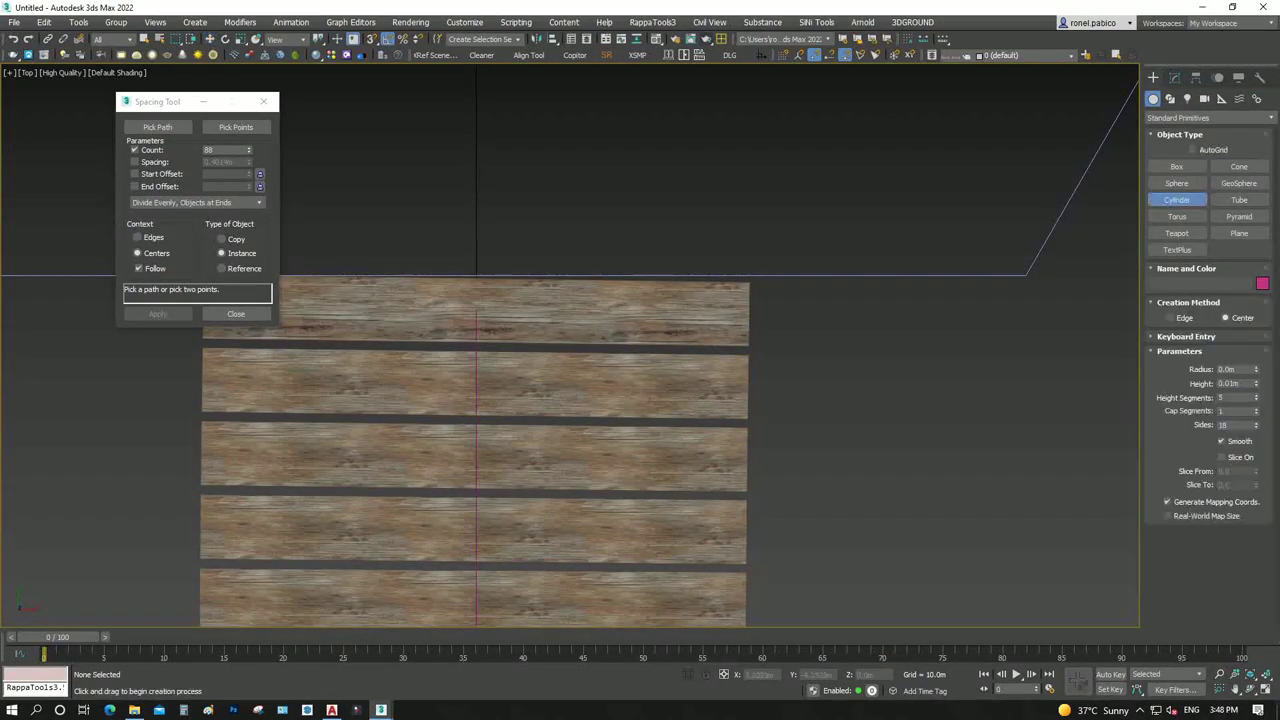
{"action": "left_click_drag", "start_coordinate": [743, 276], "coordinate": [771, 276]}
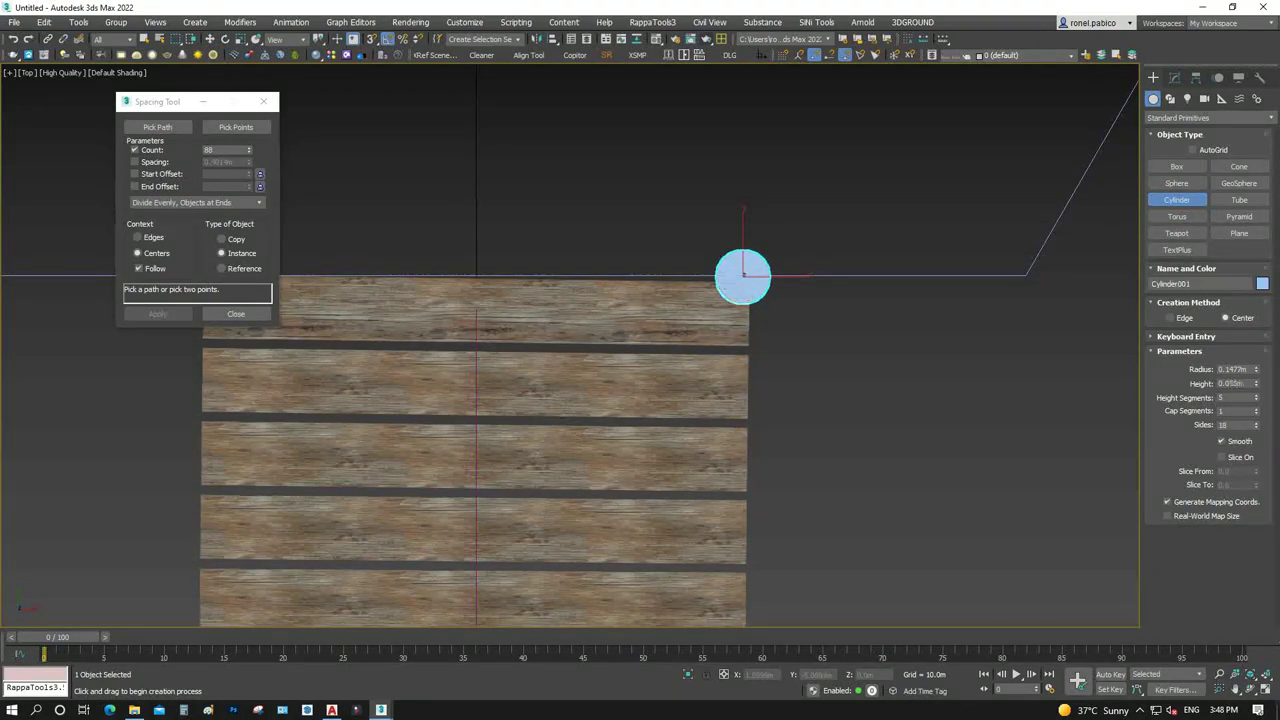
Give the cylinder 36 sides and shift it slightly right along X
{"action": "scroll", "coordinate": [755, 270], "scroll_direction": "up", "scroll_amount": 3}
{"action": "key", "text": "F3"}
{"action": "scroll", "coordinate": [755, 270], "scroll_direction": "up", "scroll_amount": 3}
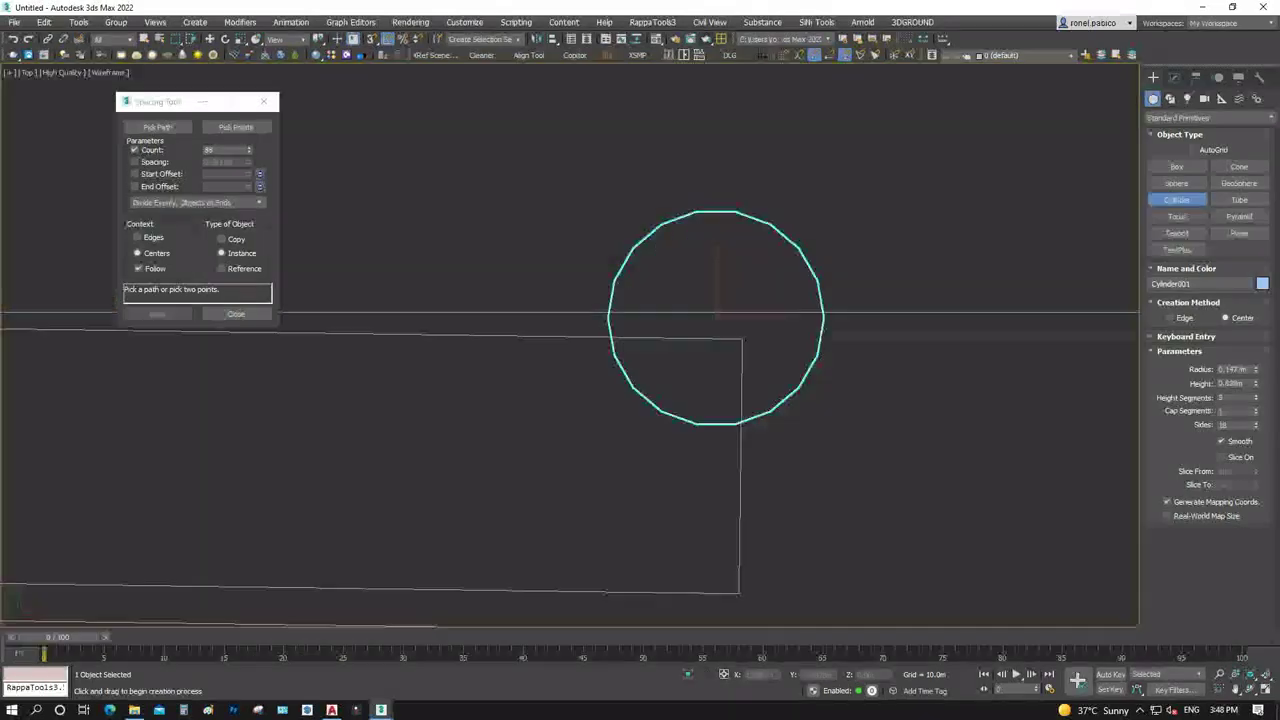
{"action": "scroll", "coordinate": [755, 270], "scroll_direction": "up", "scroll_amount": 4}
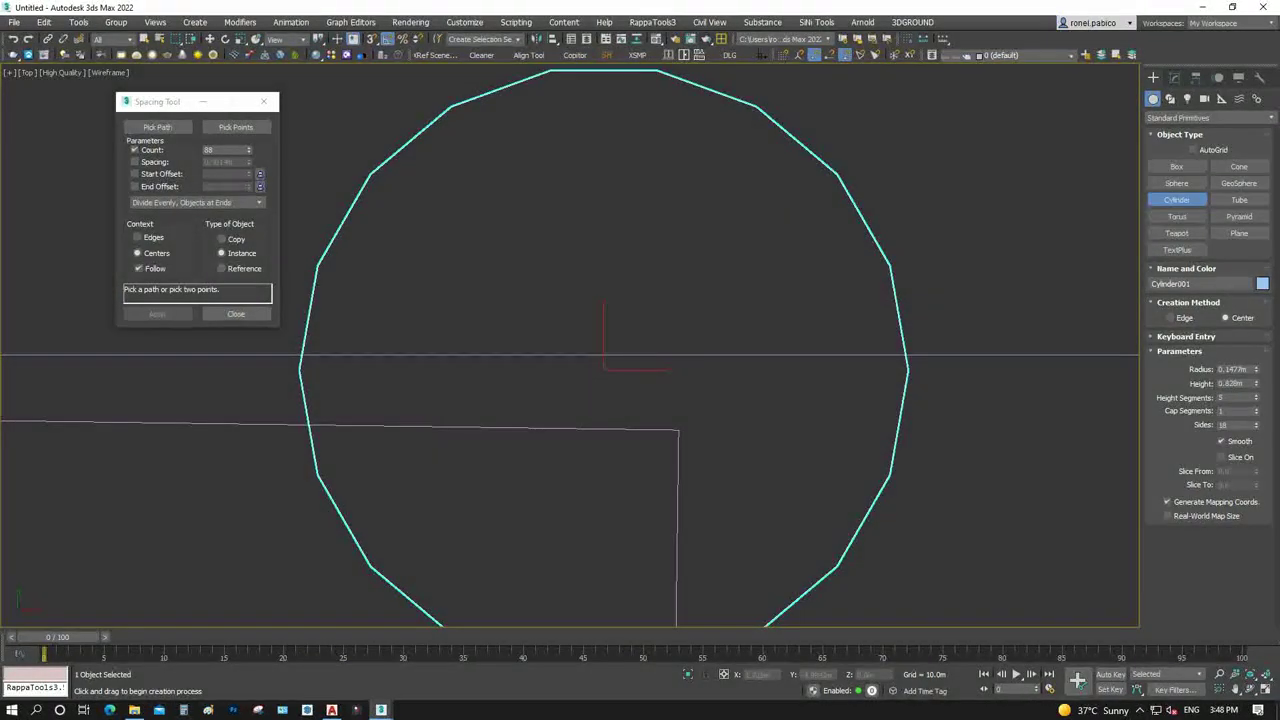
{"action": "type", "text": "36"}
{"action": "key", "text": "Return"}
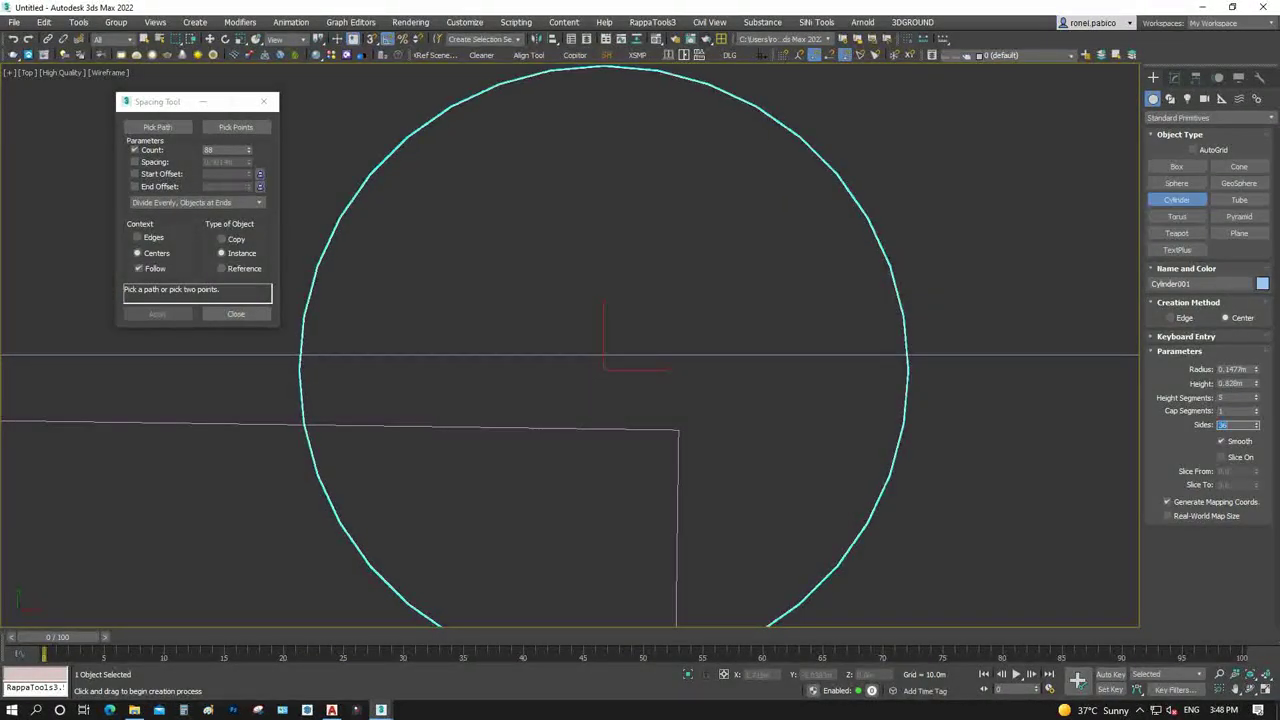
{"action": "scroll", "coordinate": [600, 400], "scroll_direction": "down", "scroll_amount": 2}
{"action": "key", "text": "w"}
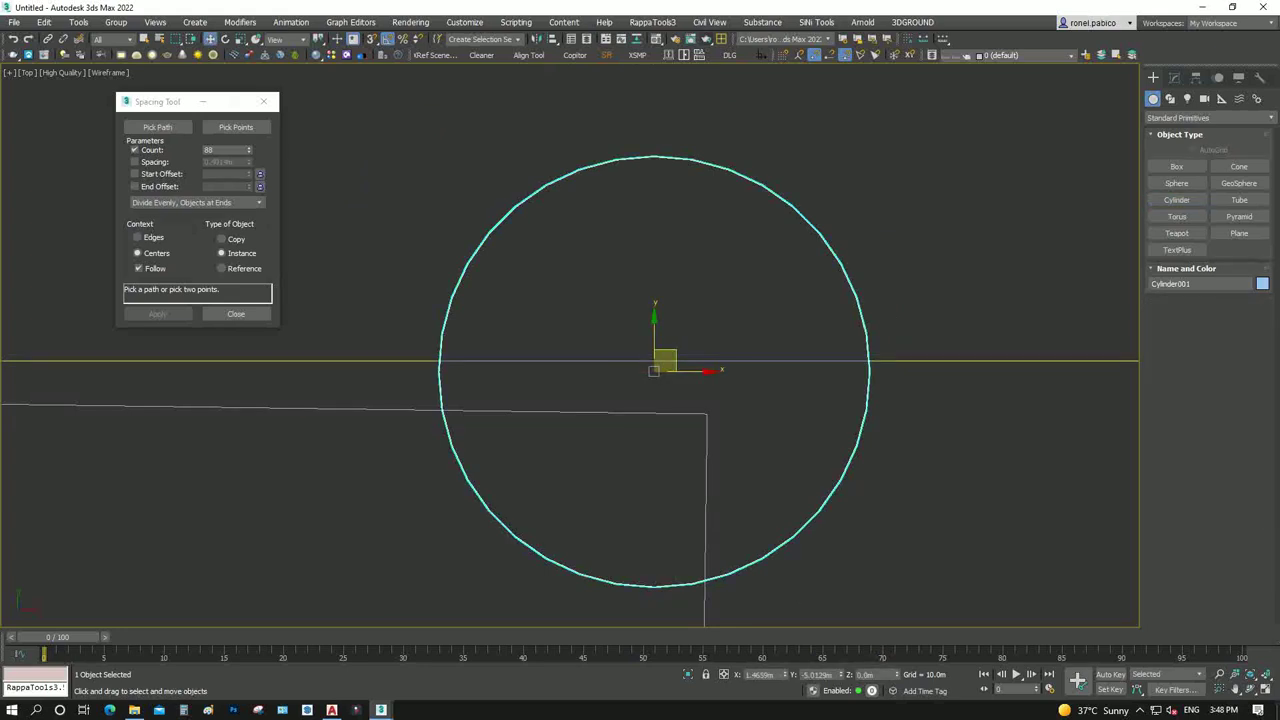
{"action": "left_click_drag", "start_coordinate": [665, 362], "coordinate": [700, 362]}
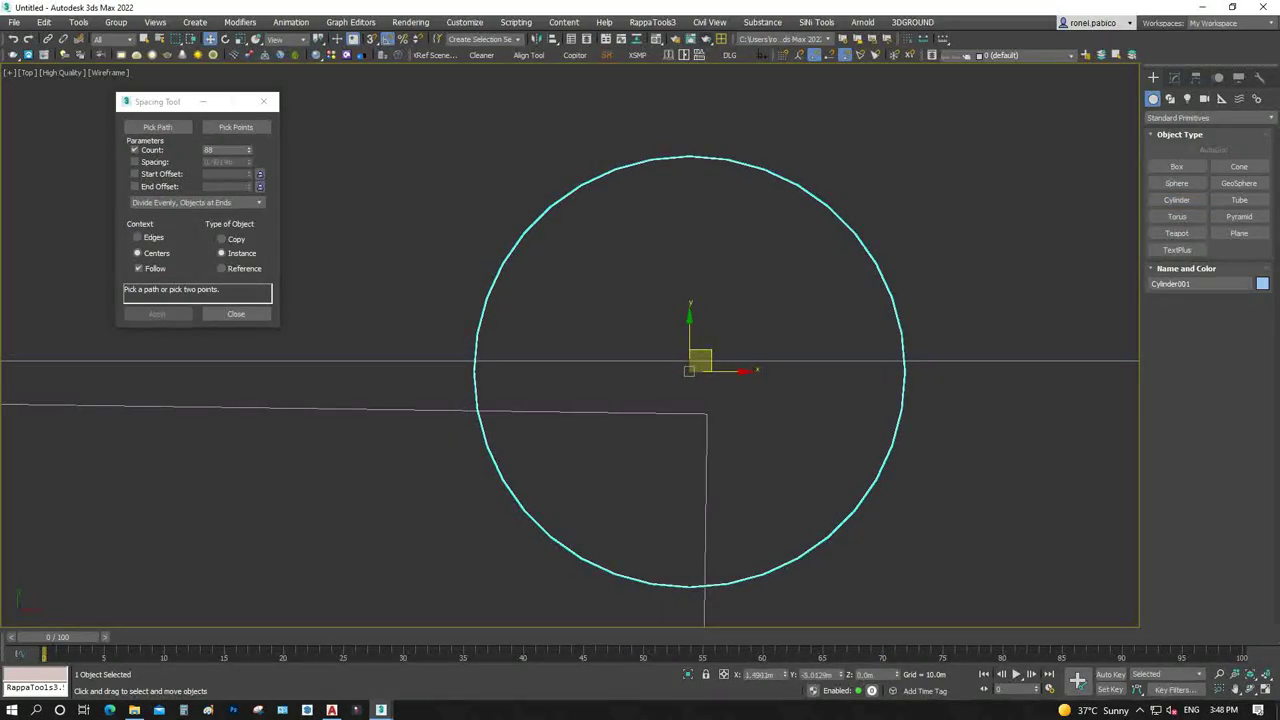
In Front view, make the cylinder 2.0m tall with 2 height segments
{"action": "key", "text": "f"}
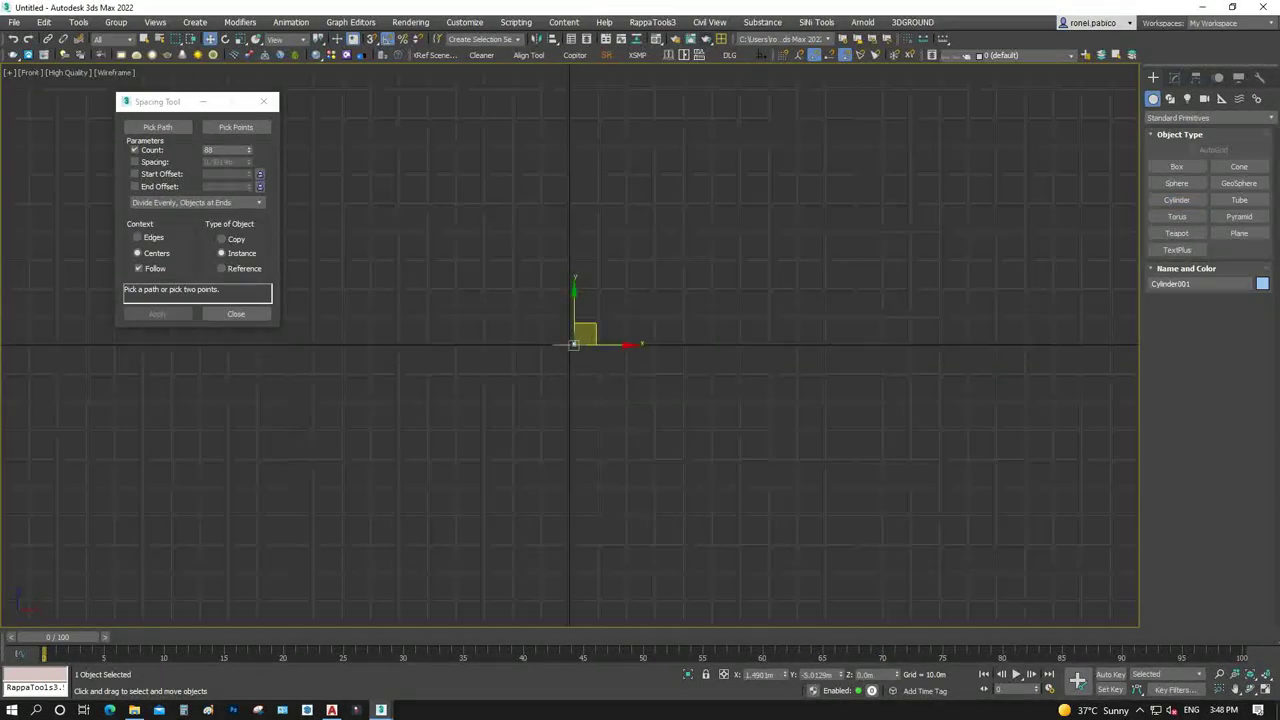
{"action": "left_click", "coordinate": [1175, 77]}
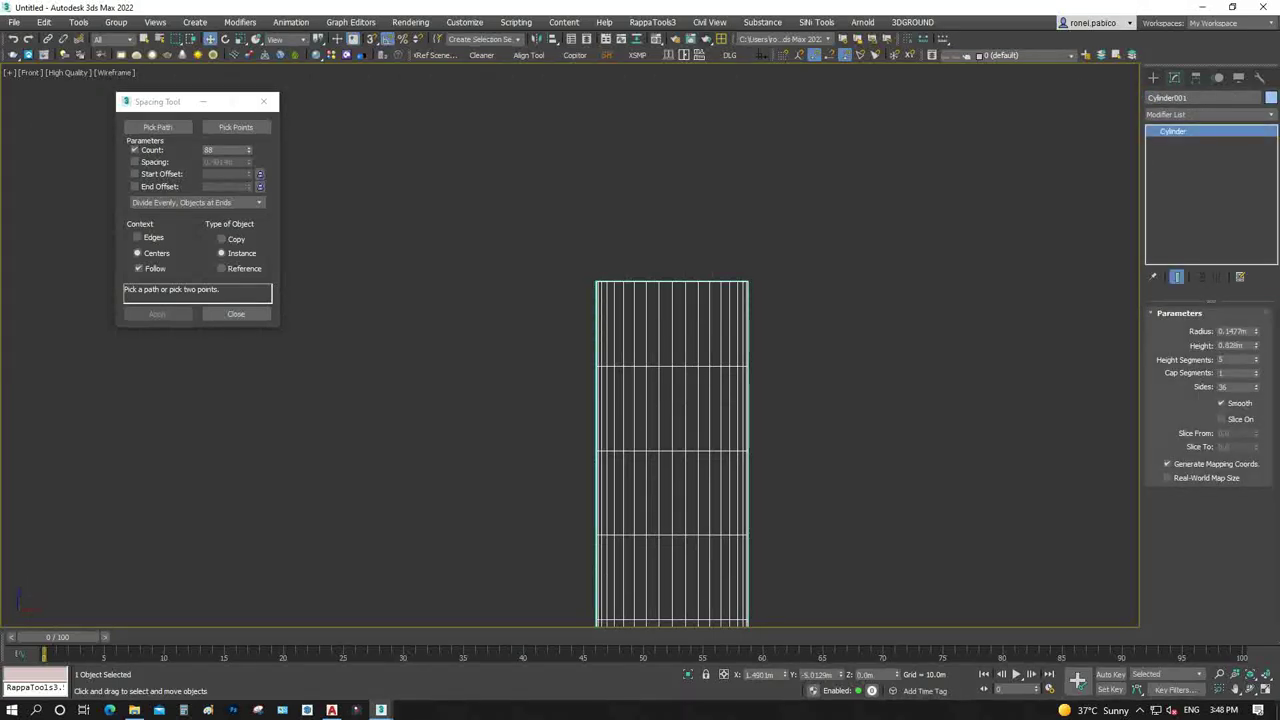
{"action": "type", "text": "2"}
{"action": "key", "text": "Return"}
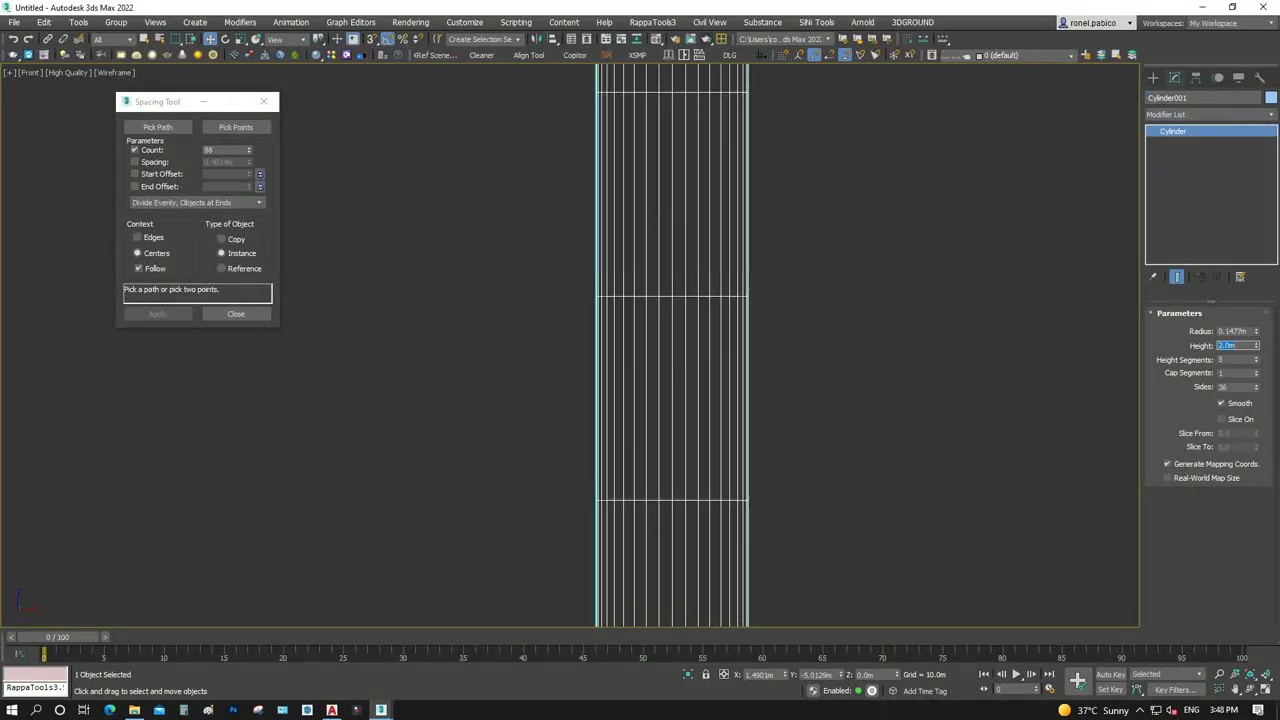
{"action": "key", "text": "Tab"}
{"action": "type", "text": "1"}
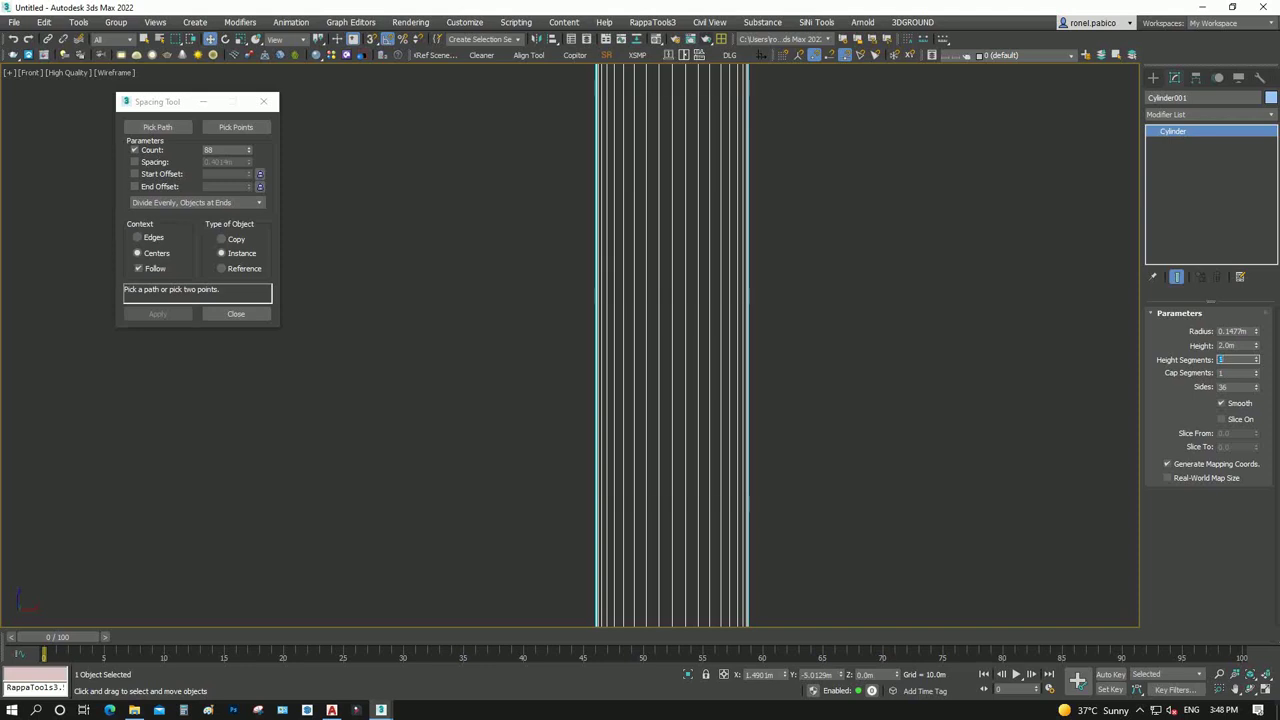
{"action": "scroll", "coordinate": [680, 520], "scroll_direction": "down", "scroll_amount": 5}
{"action": "scroll", "coordinate": [654, 529], "scroll_direction": "up", "scroll_amount": 5}
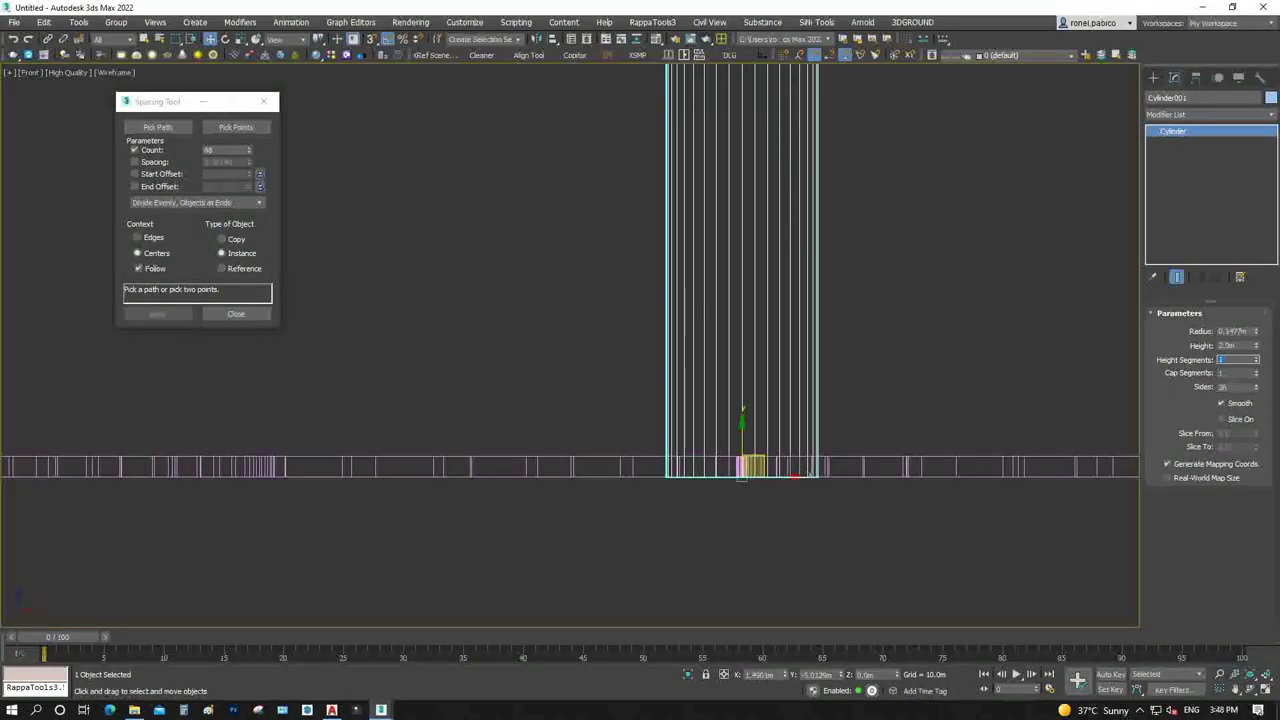
{"action": "scroll", "coordinate": [760, 445], "scroll_direction": "down", "scroll_amount": 3}
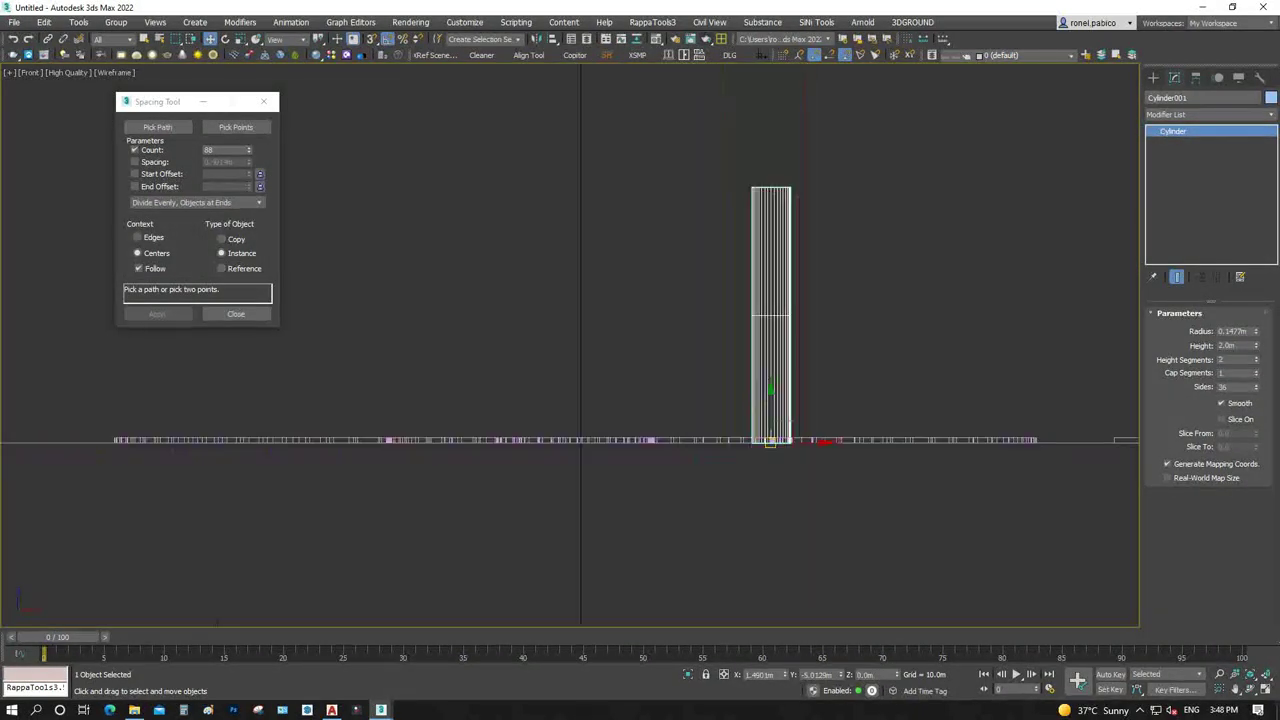
{"action": "scroll", "coordinate": [760, 445], "scroll_direction": "up", "scroll_amount": 2}
Move the cylinder down onto the ground line and frame it in Top view
{"action": "left_click_drag", "start_coordinate": [758, 336], "coordinate": [758, 408]}
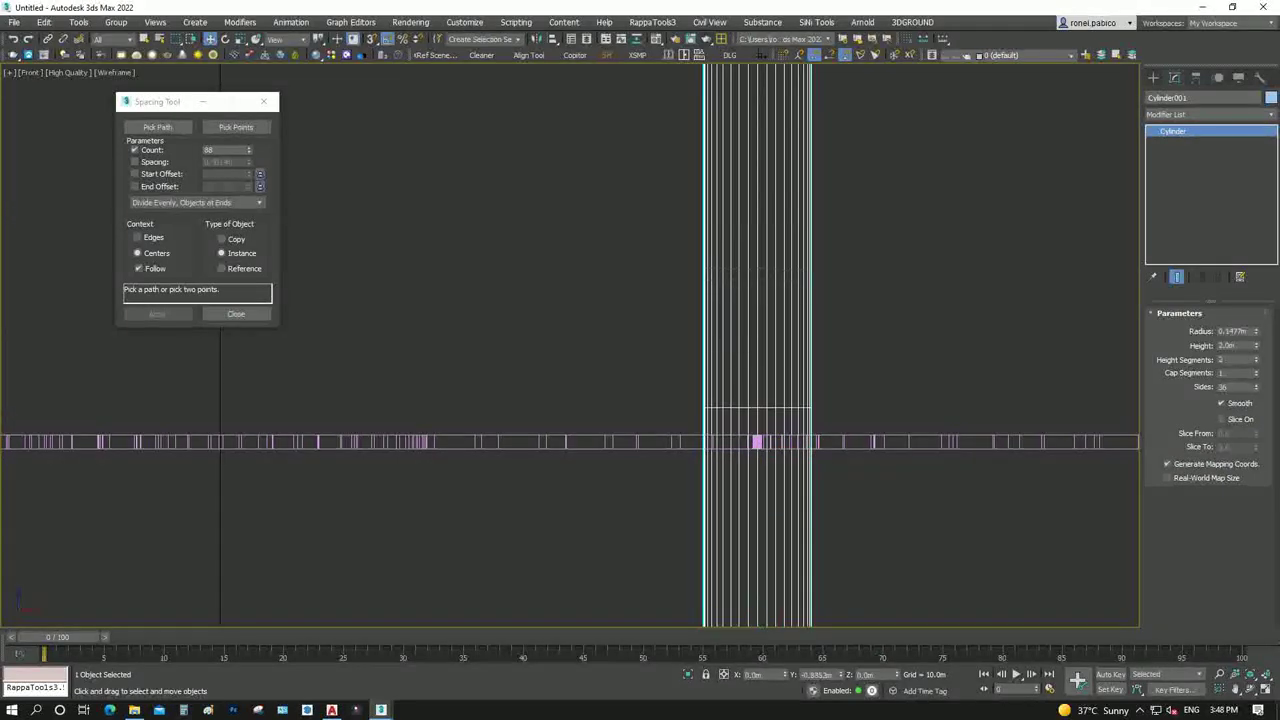
{"action": "scroll", "coordinate": [738, 548], "scroll_direction": "down", "scroll_amount": 2}
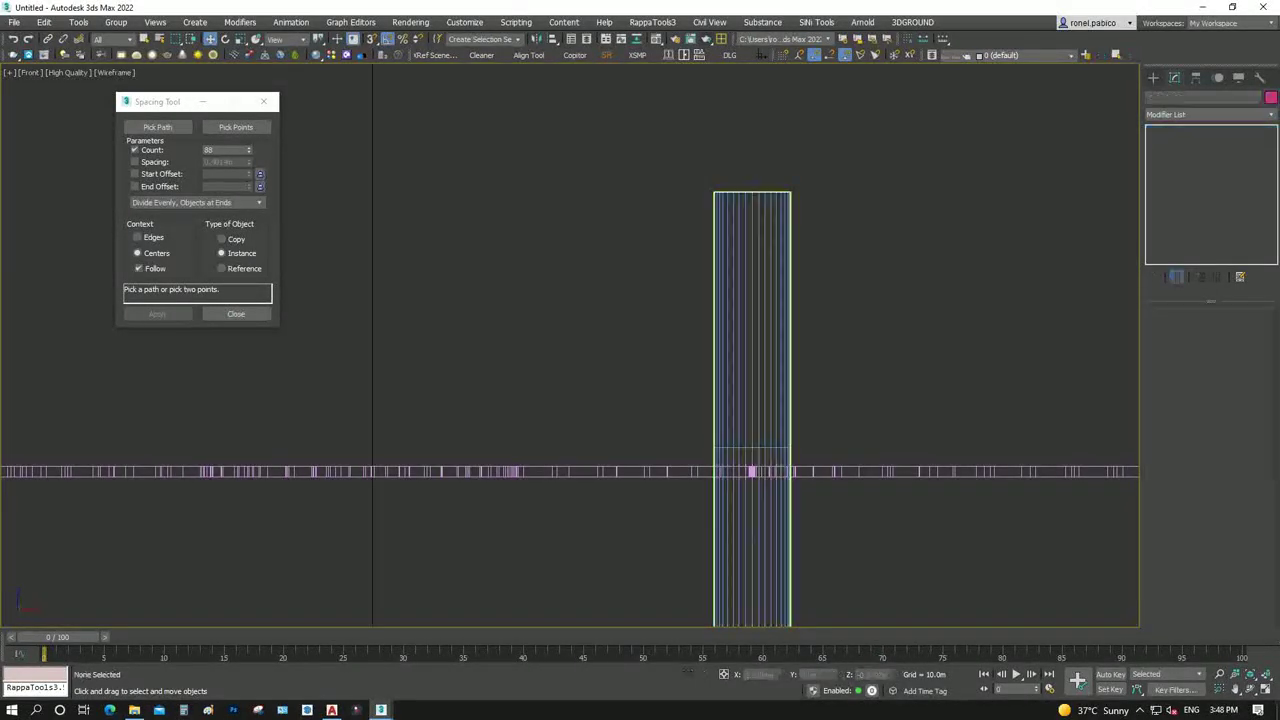
{"action": "middle_click_drag", "start_coordinate": [753, 535], "coordinate": [723, 443]}
{"action": "scroll", "coordinate": [701, 383], "scroll_direction": "down", "scroll_amount": 2}
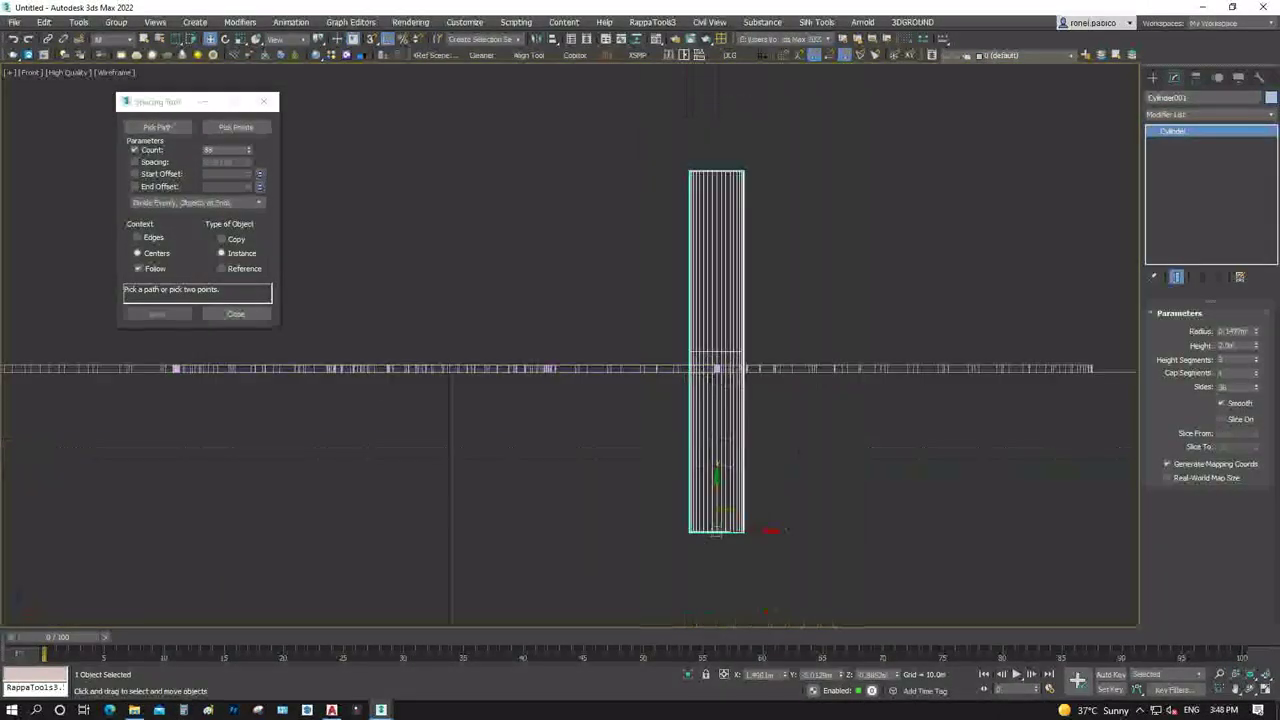
{"action": "left_click_drag", "start_coordinate": [716, 543], "coordinate": [716, 545]}
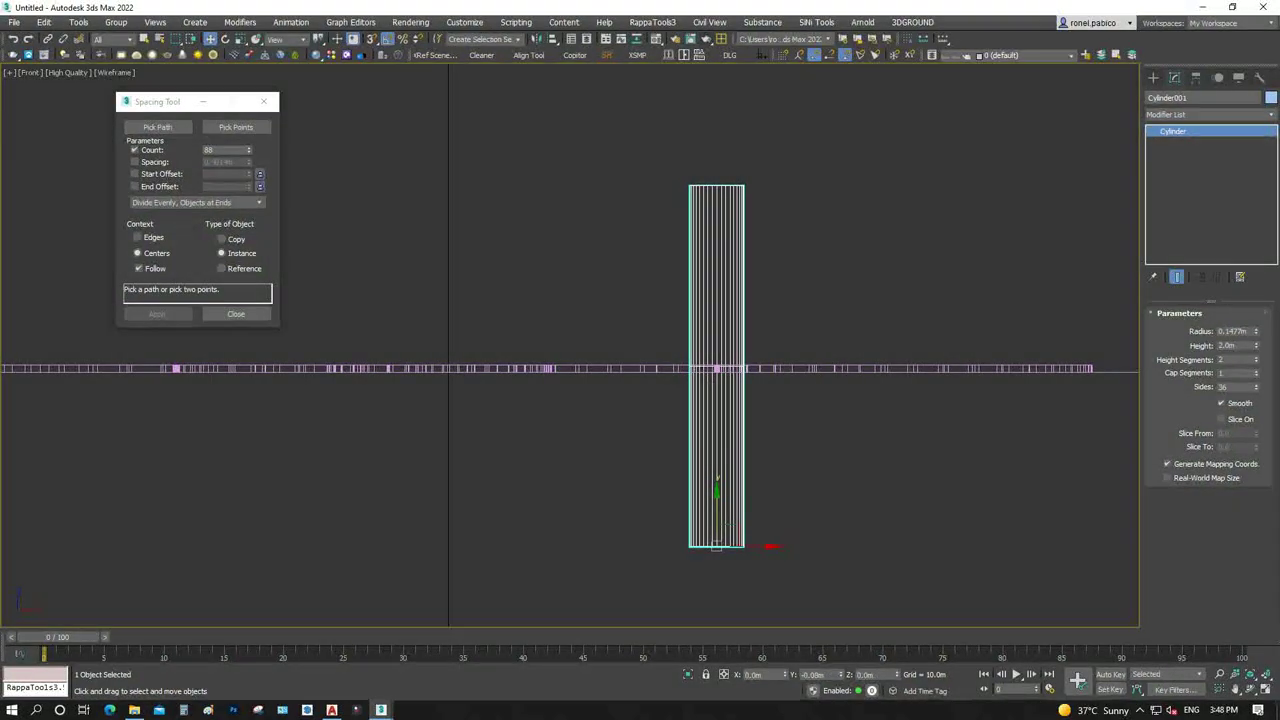
{"action": "key", "text": "t"}
{"action": "key", "text": "z"}
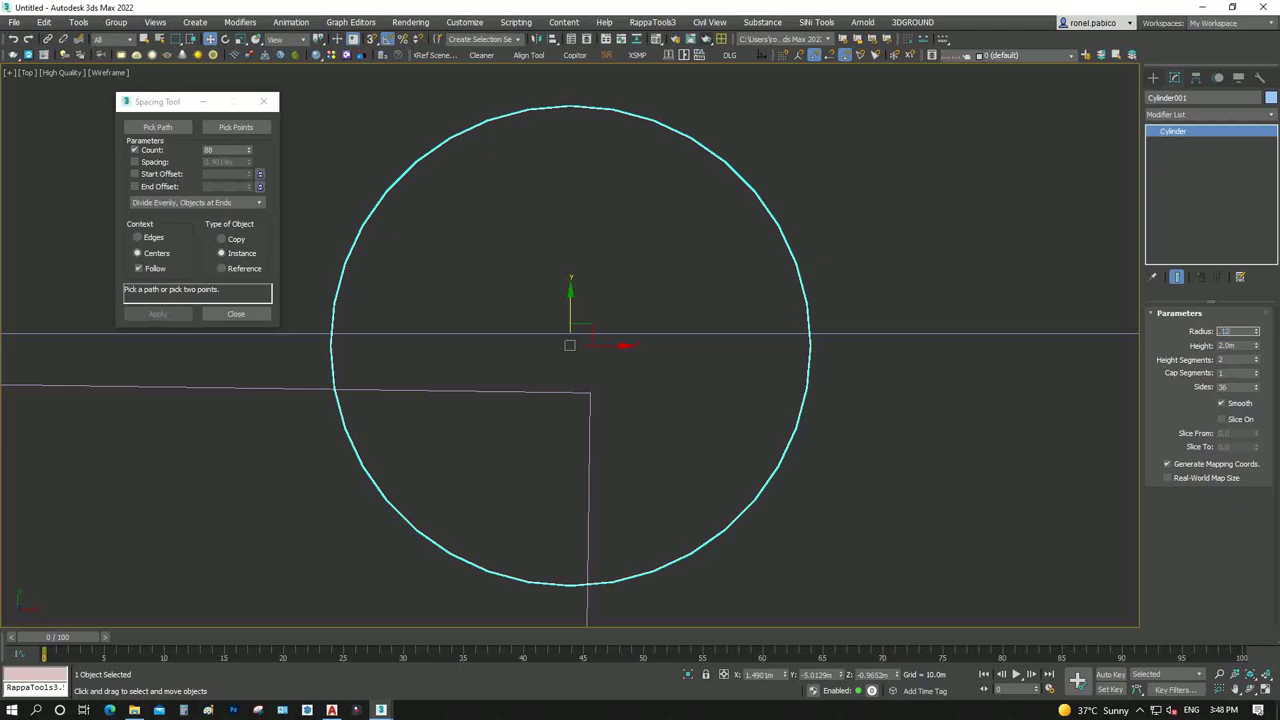
Convert the post cylinder to an Editable Poly
{"action": "scroll", "coordinate": [845, 365], "scroll_direction": "down", "scroll_amount": 2}
{"action": "scroll", "coordinate": [845, 365], "scroll_direction": "down", "scroll_amount": 4}
{"action": "scroll", "coordinate": [845, 365], "scroll_direction": "down", "scroll_amount": 6}
{"action": "scroll", "coordinate": [845, 365], "scroll_direction": "down", "scroll_amount": 4}
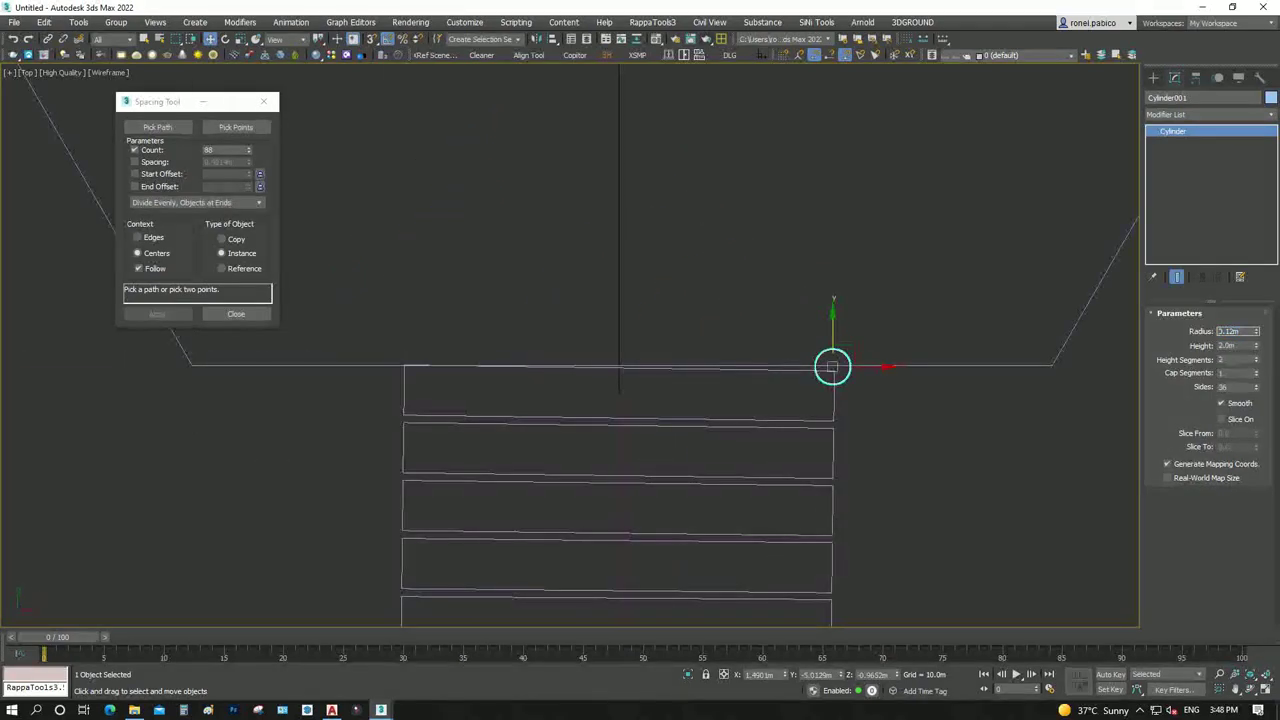
{"action": "right_click", "coordinate": [838, 368]}
{"action": "left_click", "coordinate": [1010, 541]}
In Element mode, clone the post to the top plank's left end as a new element
{"action": "key", "text": "5"}
{"action": "left_click_drag", "start_coordinate": [832, 366], "coordinate": [628, 366]}
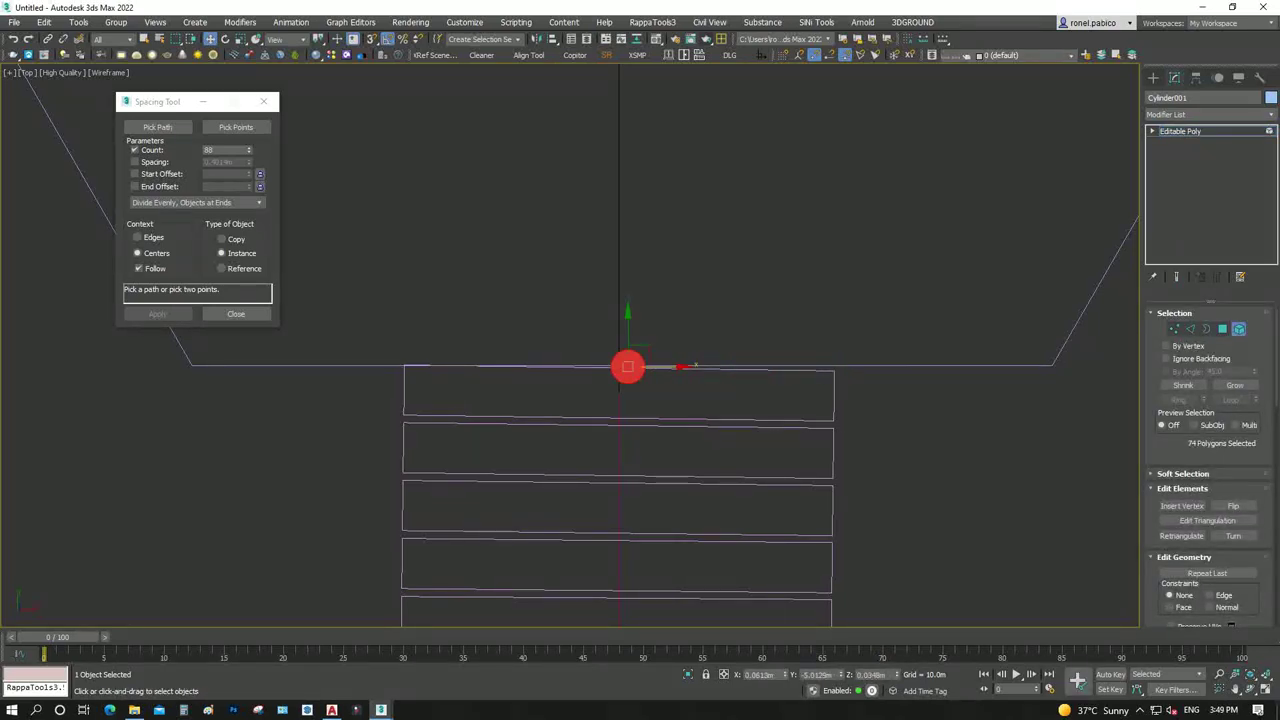
{"action": "right_click", "coordinate": [628, 366]}
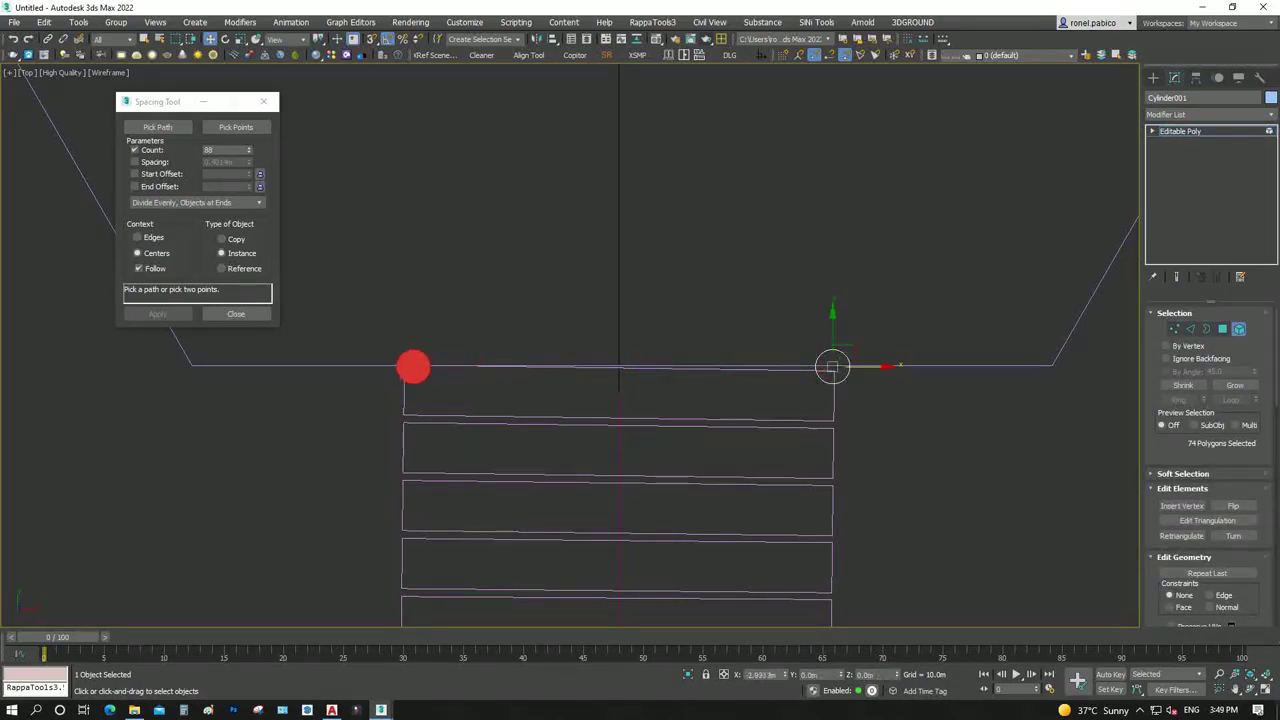
{"action": "left_click_drag", "start_coordinate": [404, 367], "coordinate": [432, 366], "text": "shift"}
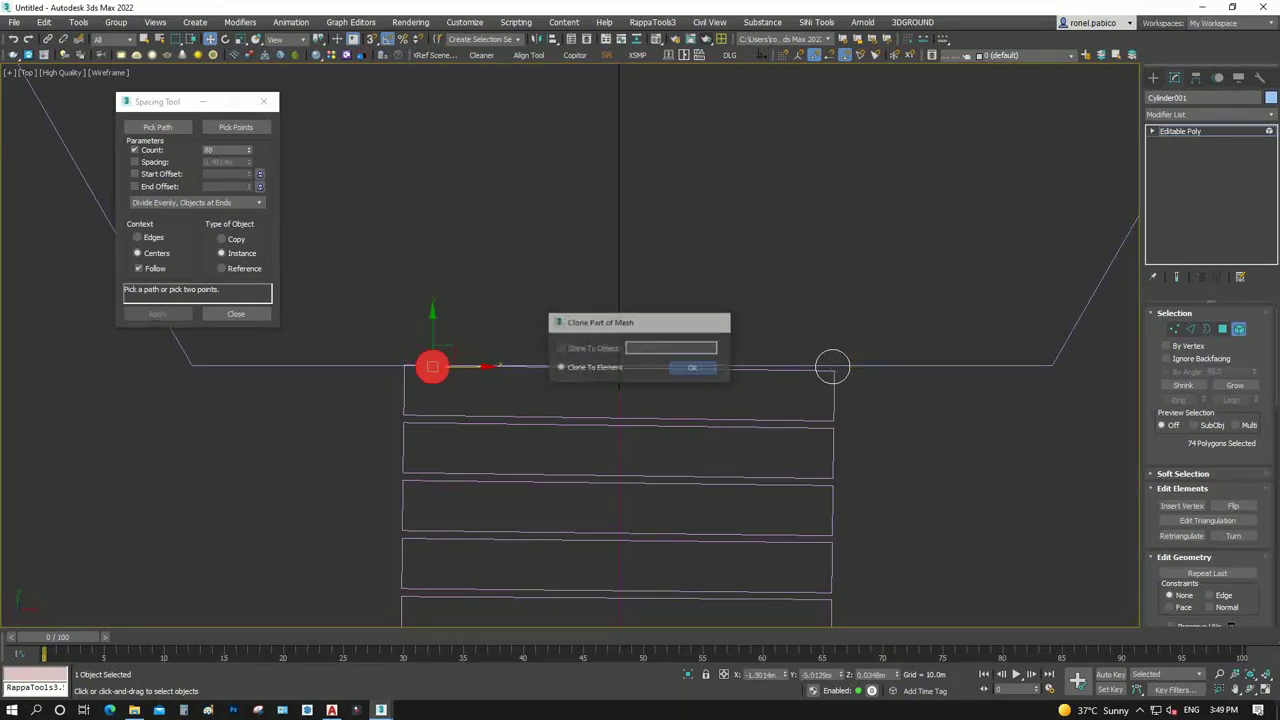
{"action": "key", "text": "Return"}
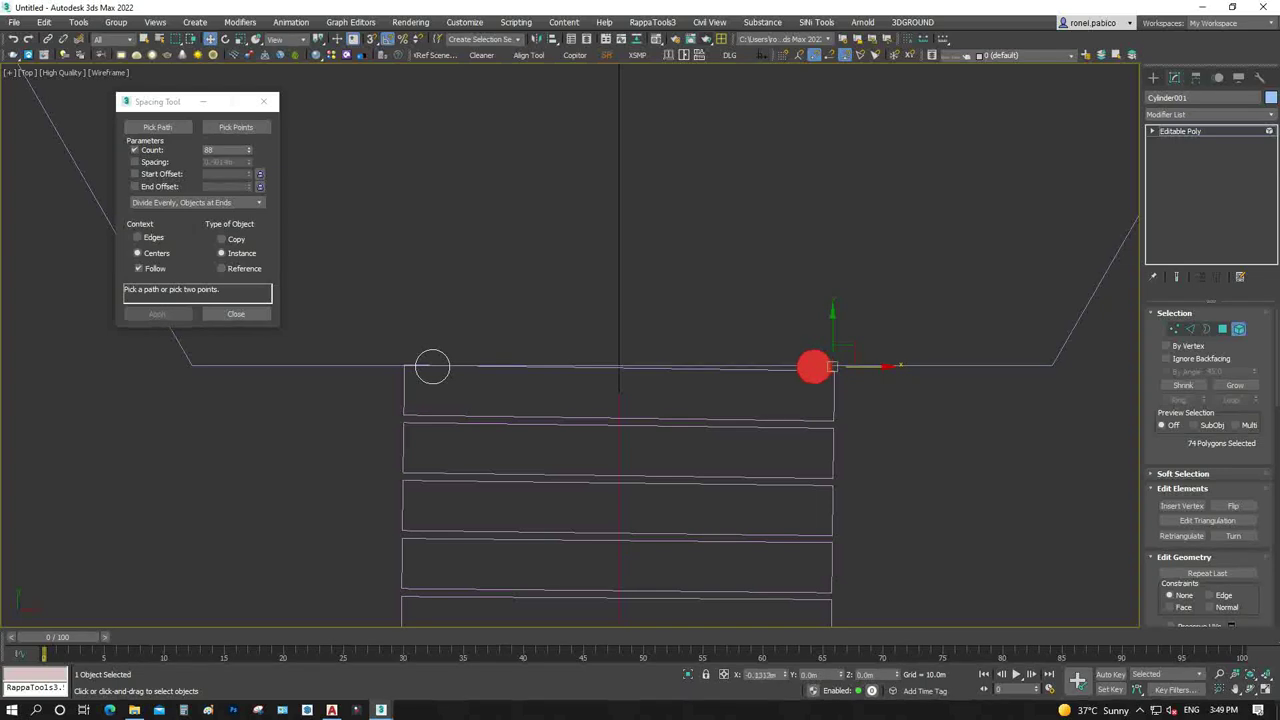
{"action": "scroll", "coordinate": [432, 366], "scroll_direction": "down", "scroll_amount": 3}
{"action": "scroll", "coordinate": [477, 391], "scroll_direction": "down", "scroll_amount": 2}
{"action": "scroll", "coordinate": [643, 428], "scroll_direction": "up", "scroll_amount": 4}
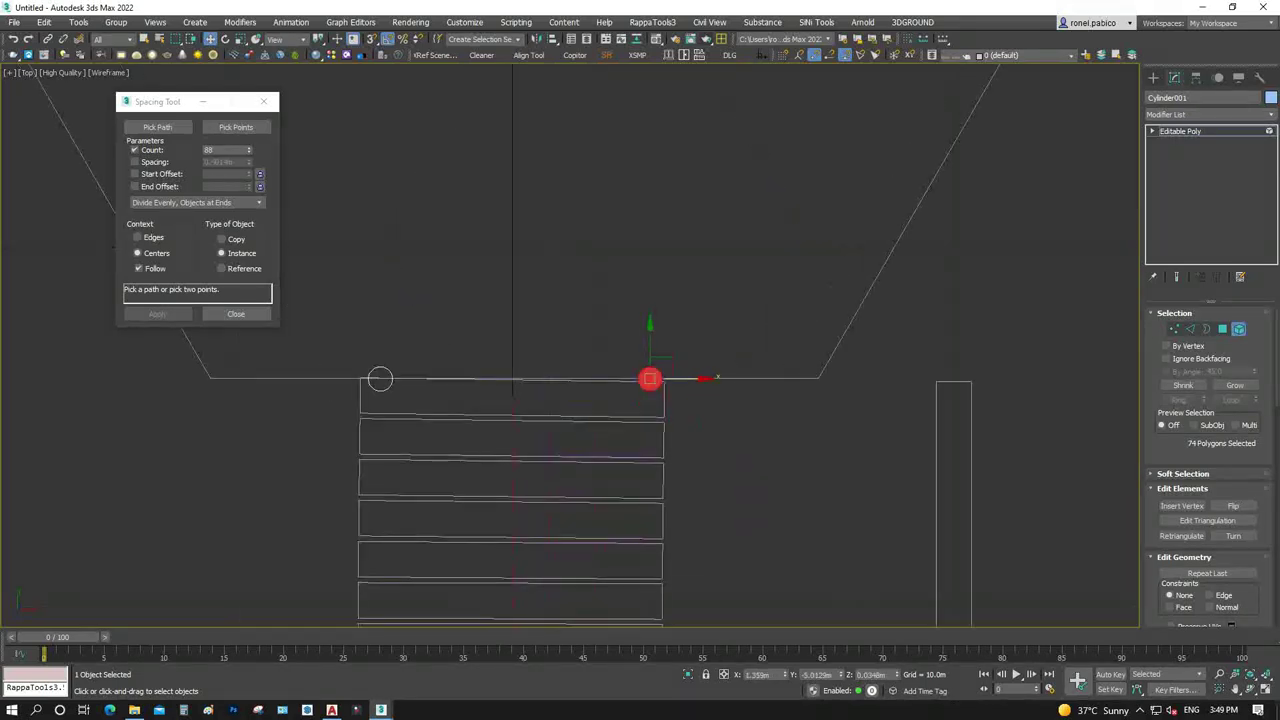
{"action": "scroll", "coordinate": [515, 343], "scroll_direction": "down", "scroll_amount": 1}
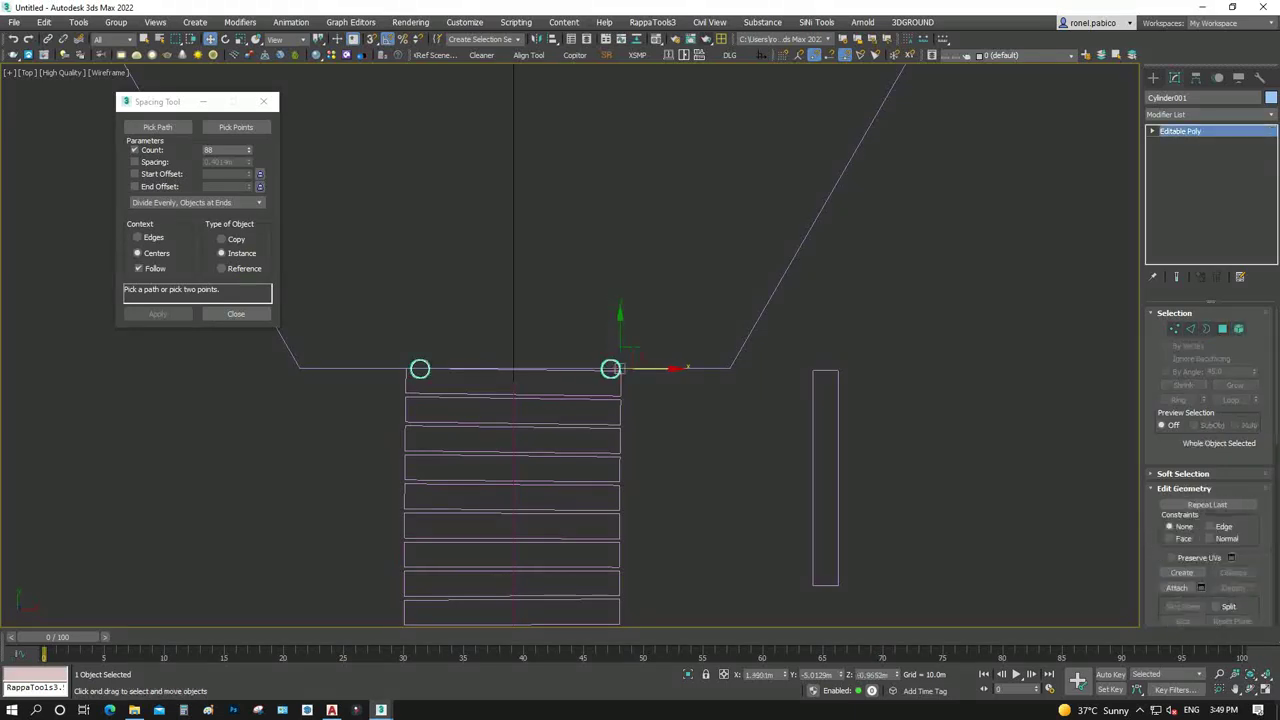
{"action": "left_click", "coordinate": [420, 369]}
{"action": "scroll", "coordinate": [488, 399], "scroll_direction": "up", "scroll_amount": 2}
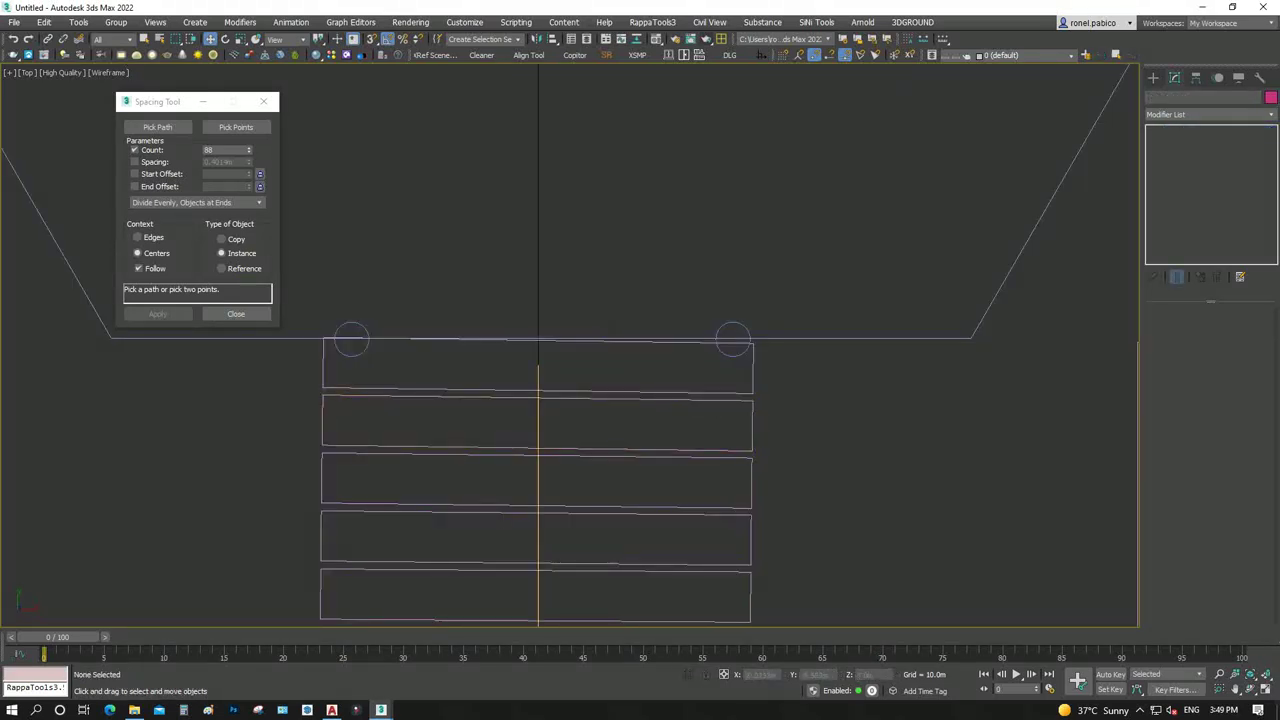
{"action": "left_click", "coordinate": [748, 342]}
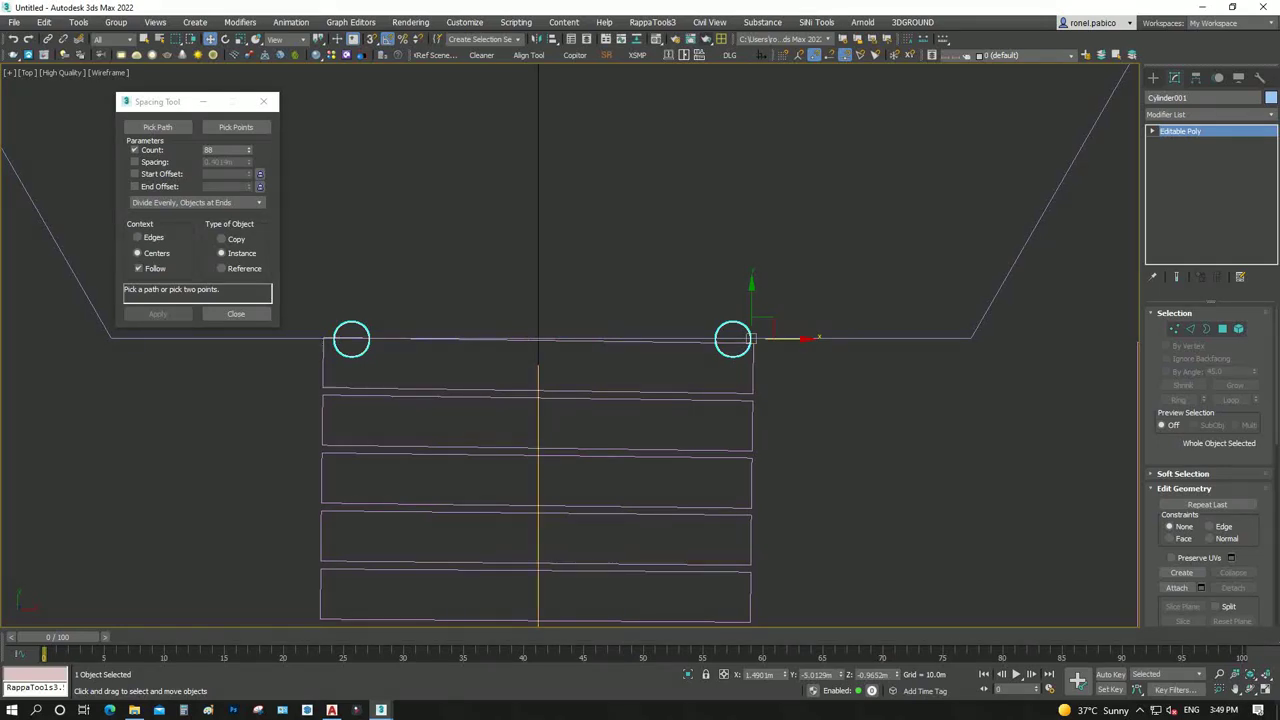
With the post selected, pick Line001 as the Spacing Tool path
{"action": "left_click", "coordinate": [540, 405]}
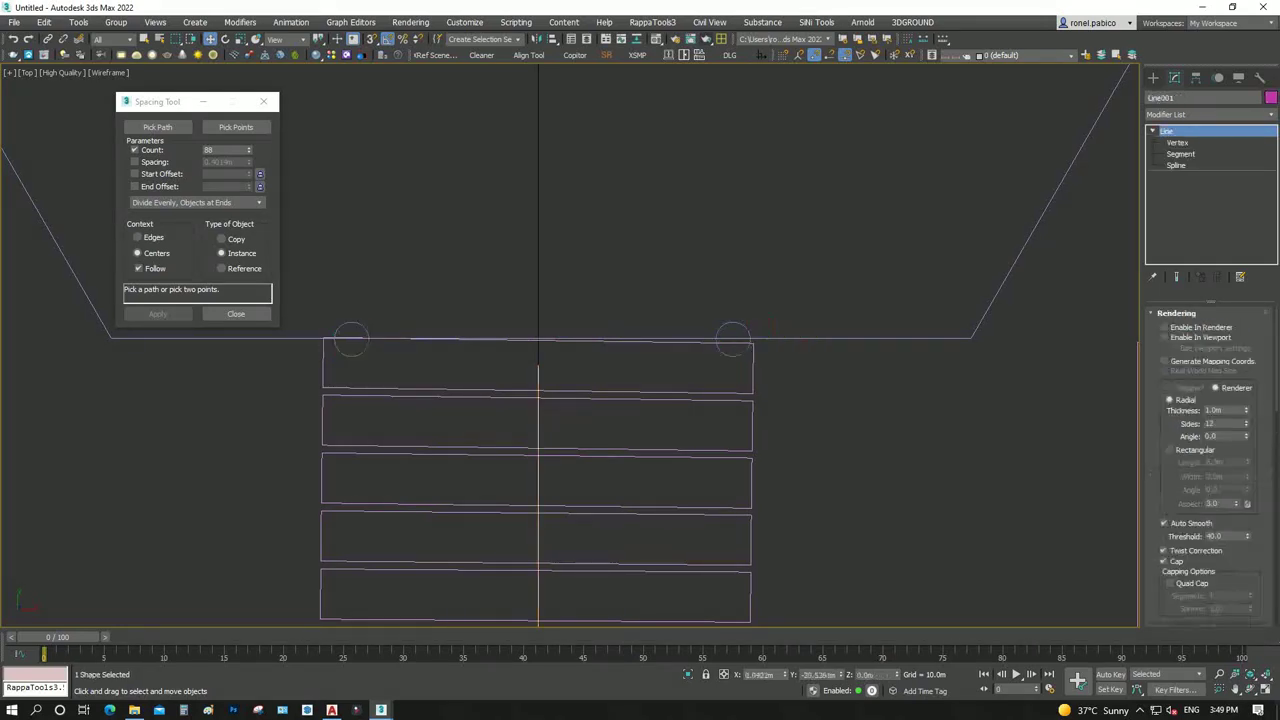
{"action": "left_click", "coordinate": [748, 342]}
{"action": "left_click", "coordinate": [157, 127]}
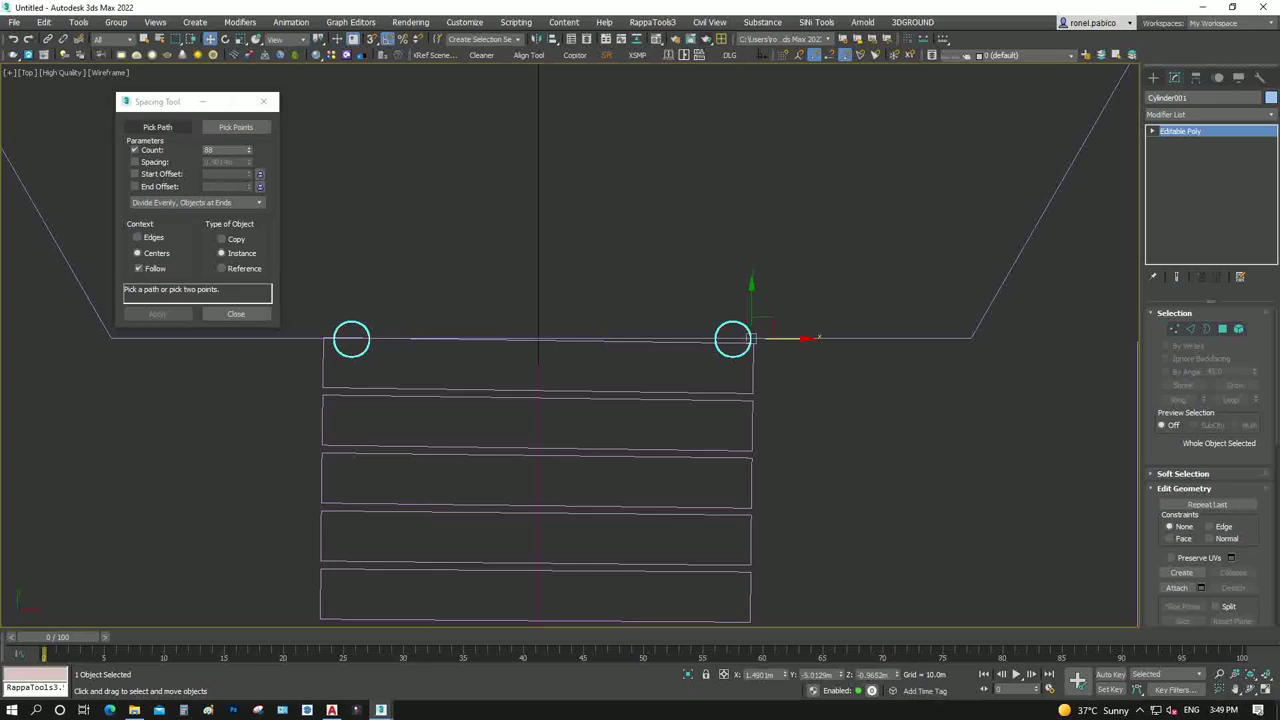
{"action": "left_click", "coordinate": [538, 420]}
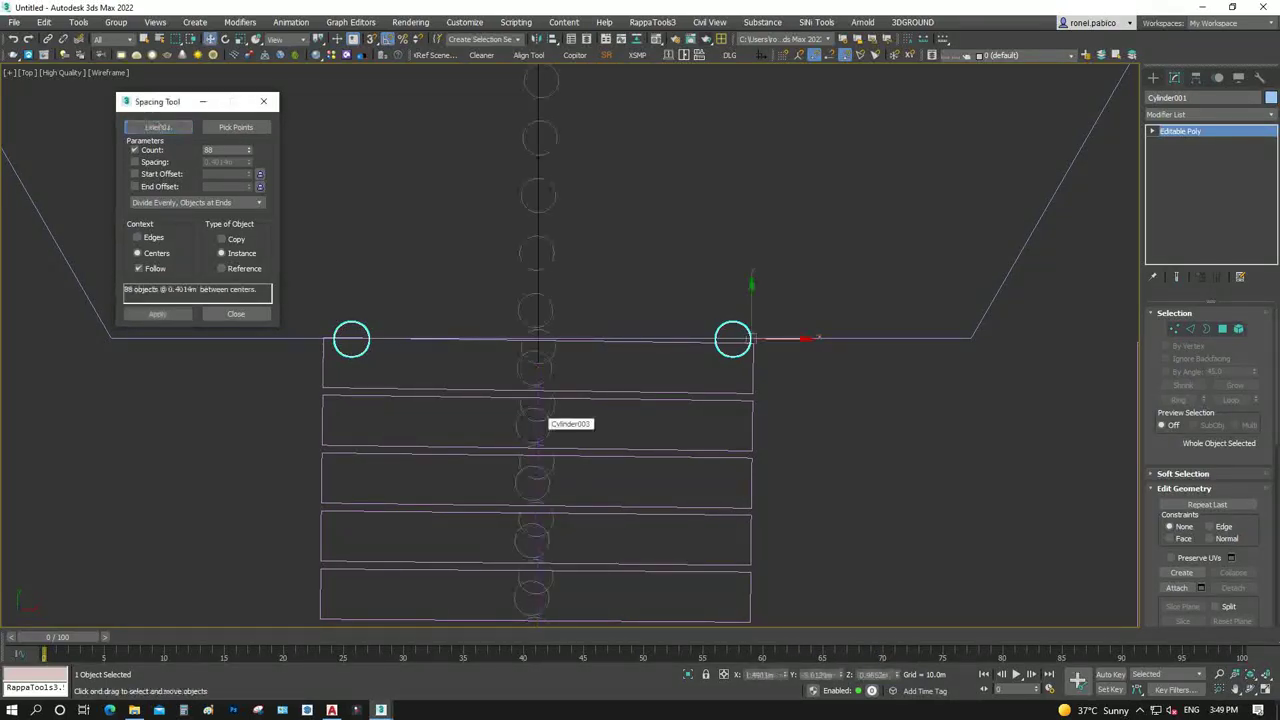
Try copy counts of 83, 74, 65 and 62, settling on 20 posts 1.8379m apart
{"action": "scroll", "coordinate": [484, 330], "scroll_direction": "down", "scroll_amount": 3}
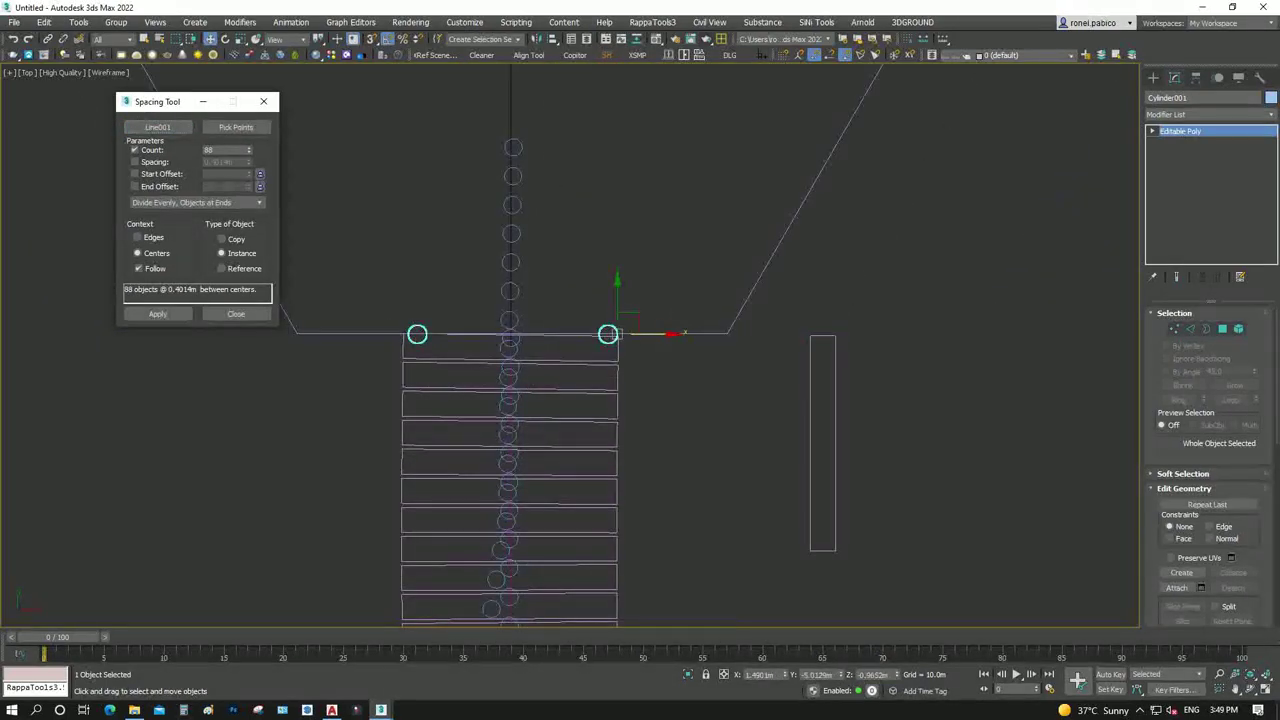
{"action": "type", "text": "83"}
{"action": "key", "text": "Return"}
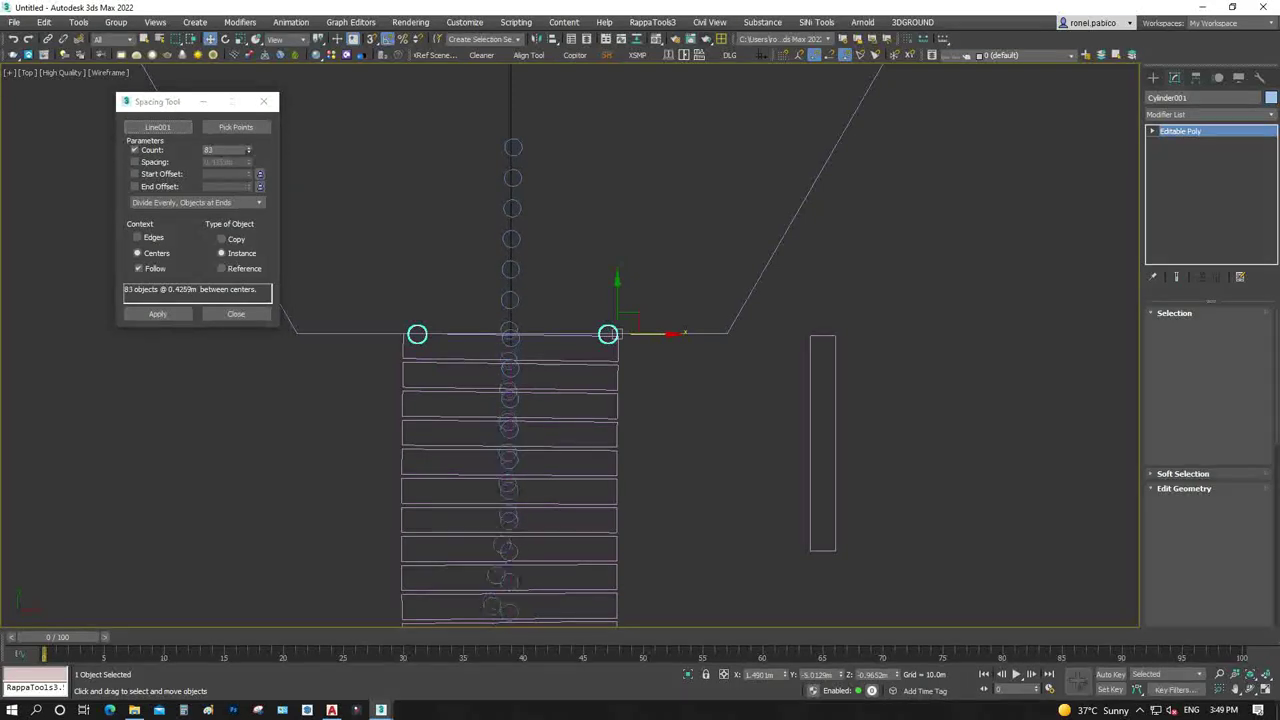
{"action": "type", "text": "74"}
{"action": "key", "text": "Return"}
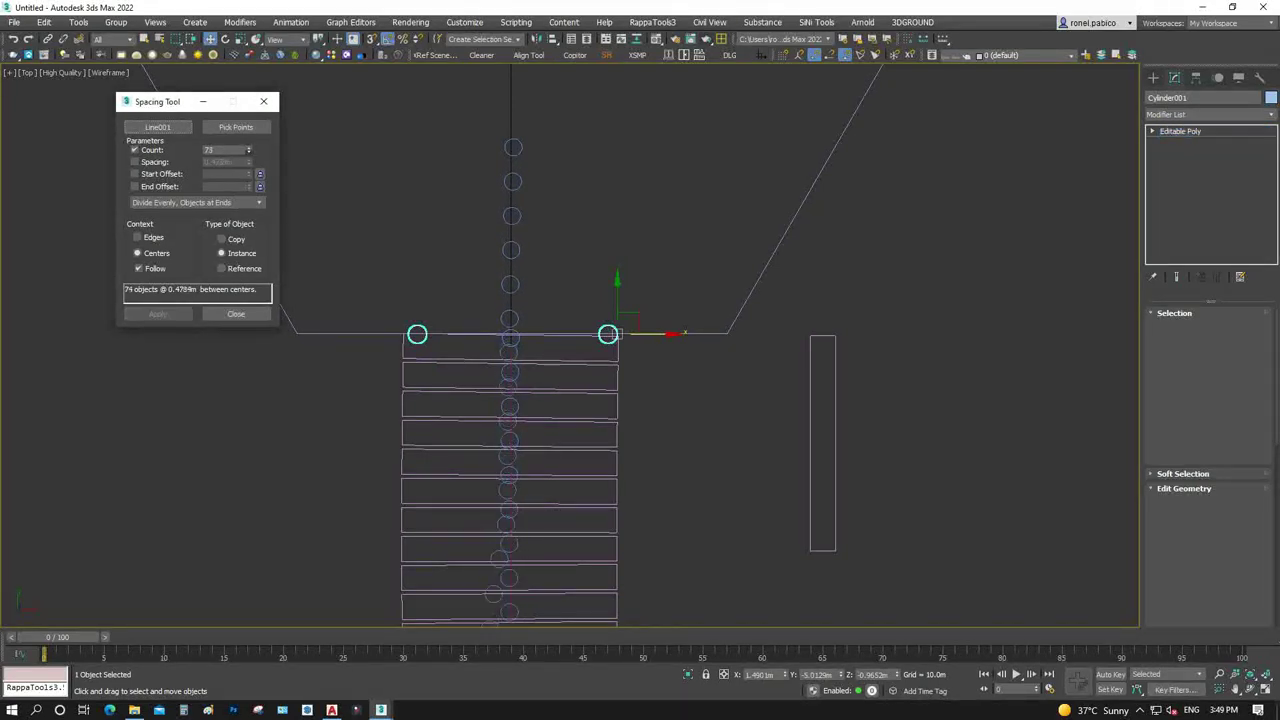
{"action": "type", "text": "65"}
{"action": "key", "text": "Return"}
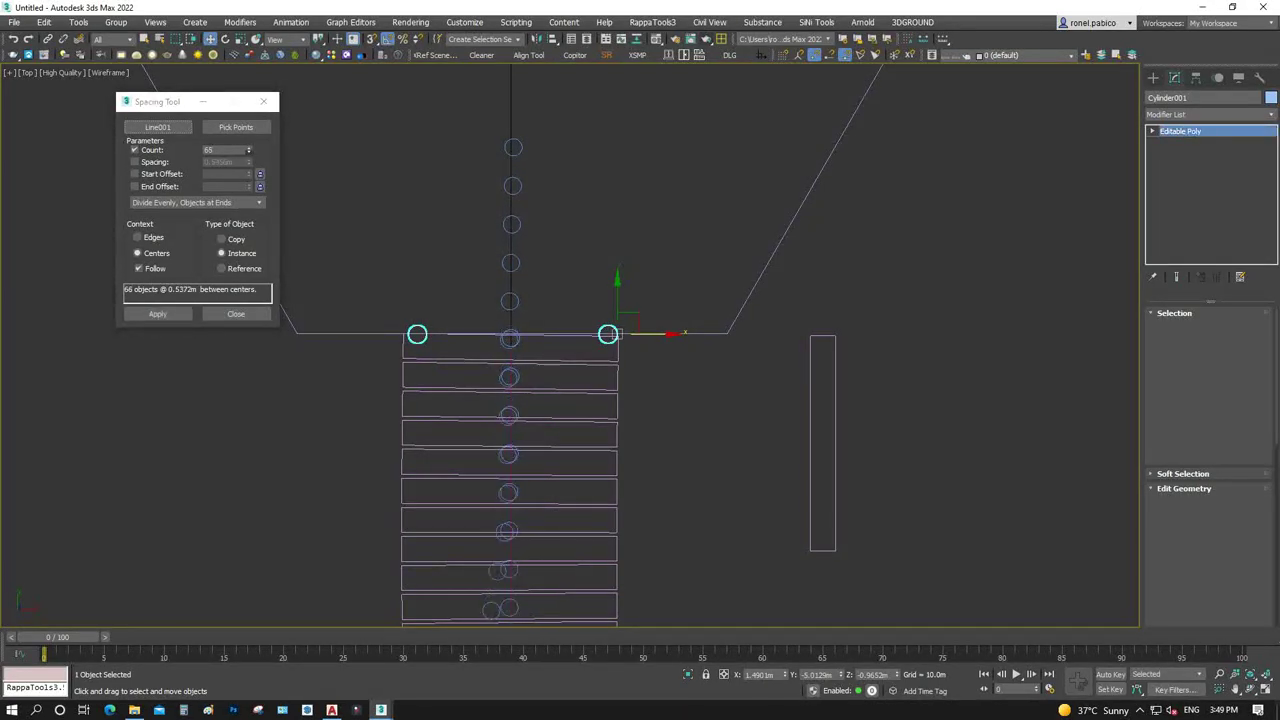
{"action": "type", "text": "62"}
{"action": "key", "text": "Return"}
{"action": "double_click", "coordinate": [215, 149]}
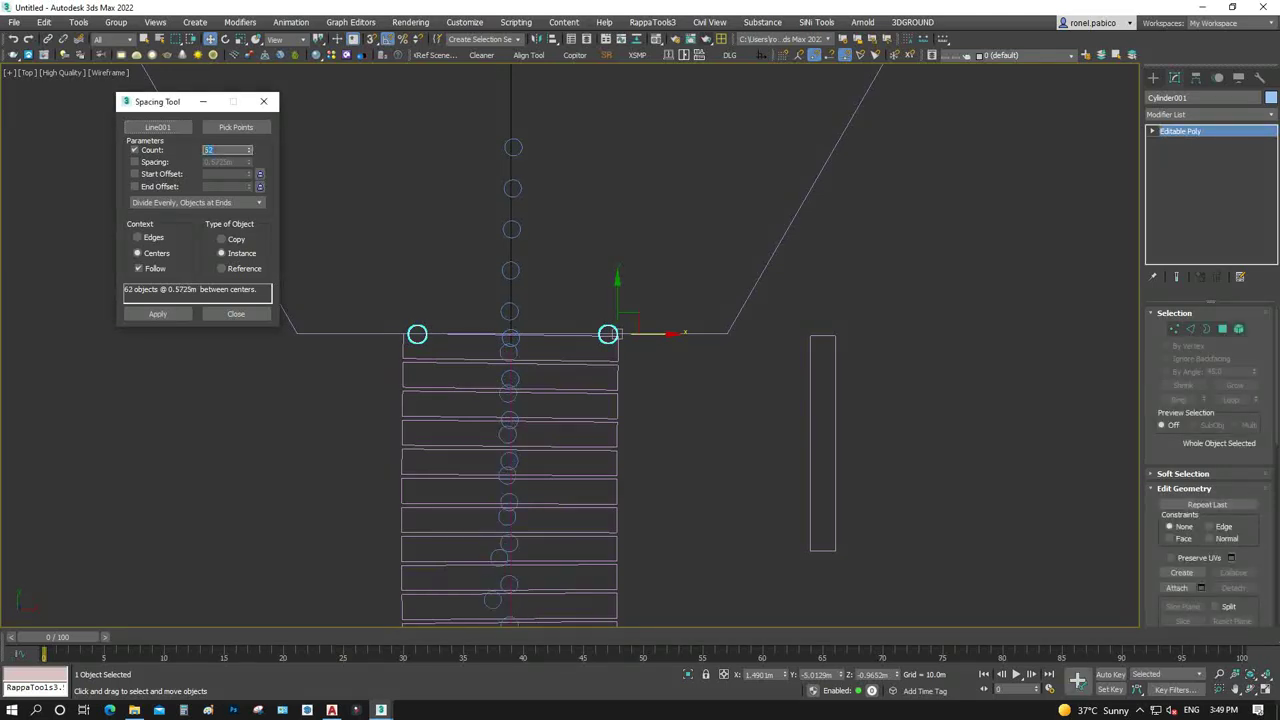
{"action": "type", "text": "20"}
{"action": "key", "text": "Return"}
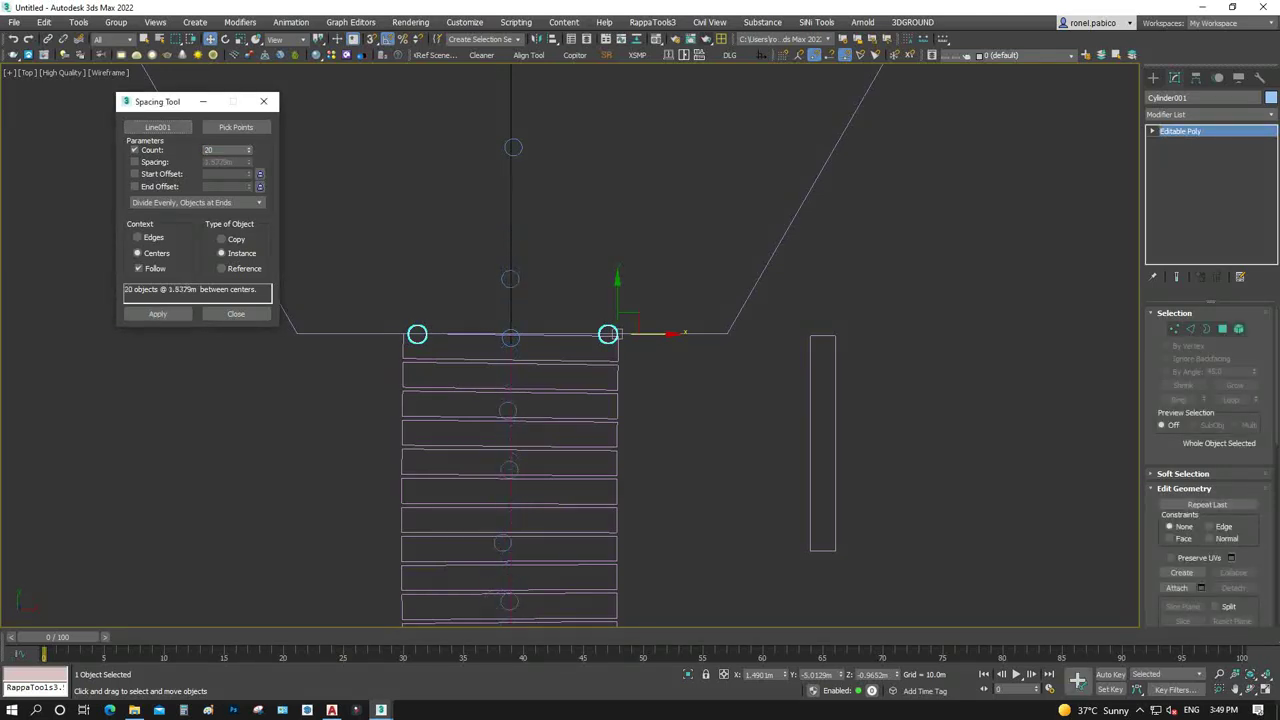
{"action": "scroll", "coordinate": [422, 264], "scroll_direction": "up", "scroll_amount": 2}
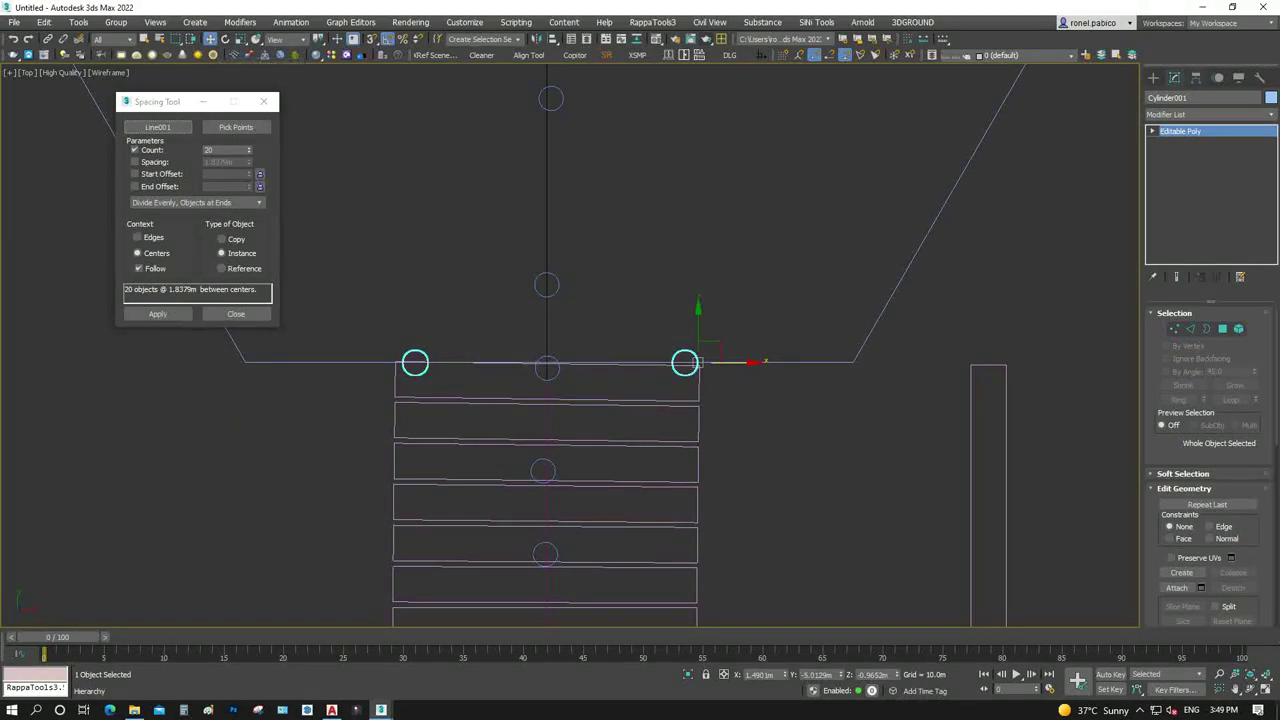
Centre the post pair's pivot between the two posts and rotate the pair about 90°
{"action": "left_click", "coordinate": [1196, 77]}
{"action": "left_click", "coordinate": [1208, 170]}
{"action": "left_click", "coordinate": [1208, 240]}
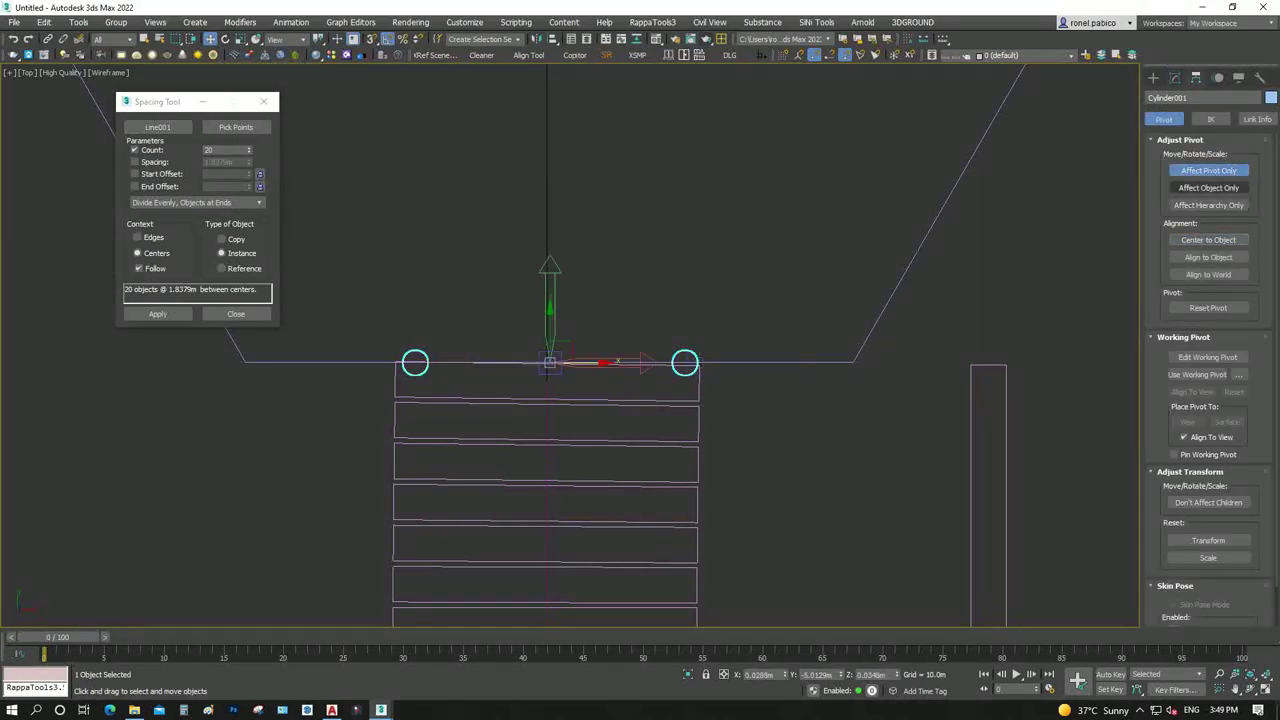
{"action": "left_click", "coordinate": [1208, 170]}
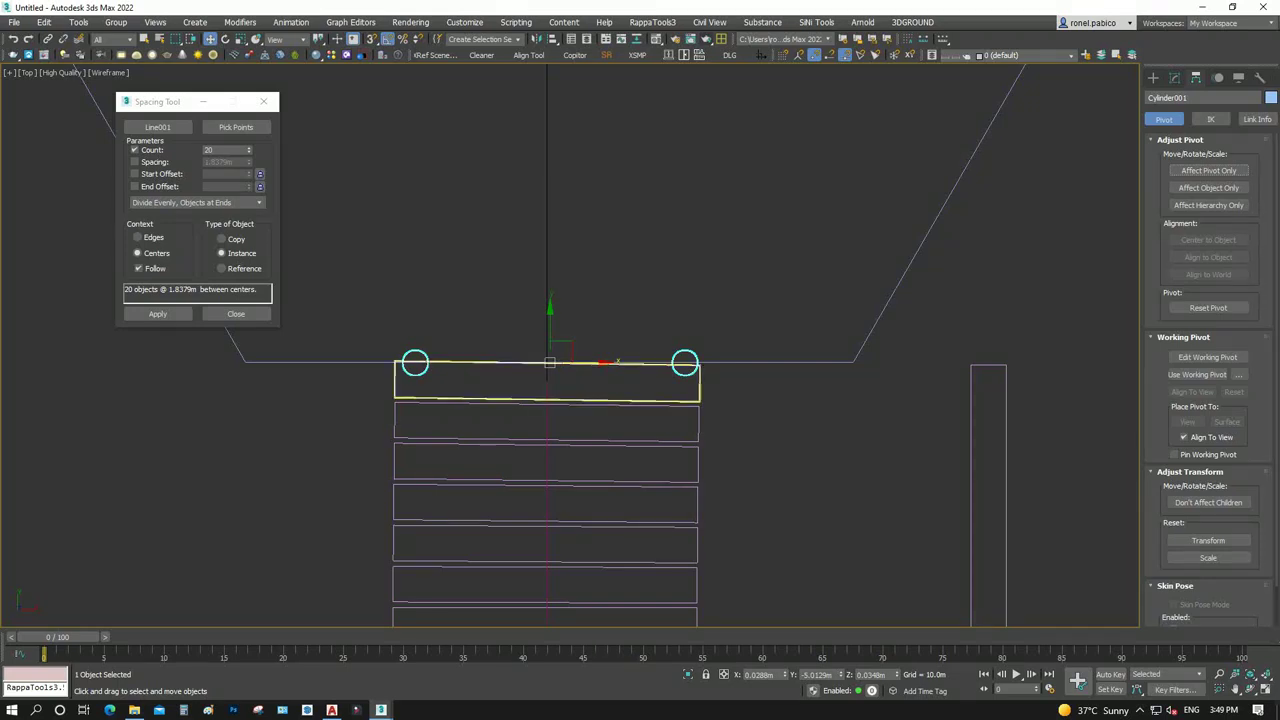
{"action": "key", "text": "e"}
{"action": "left_click_drag", "start_coordinate": [598, 363], "coordinate": [556, 428]}
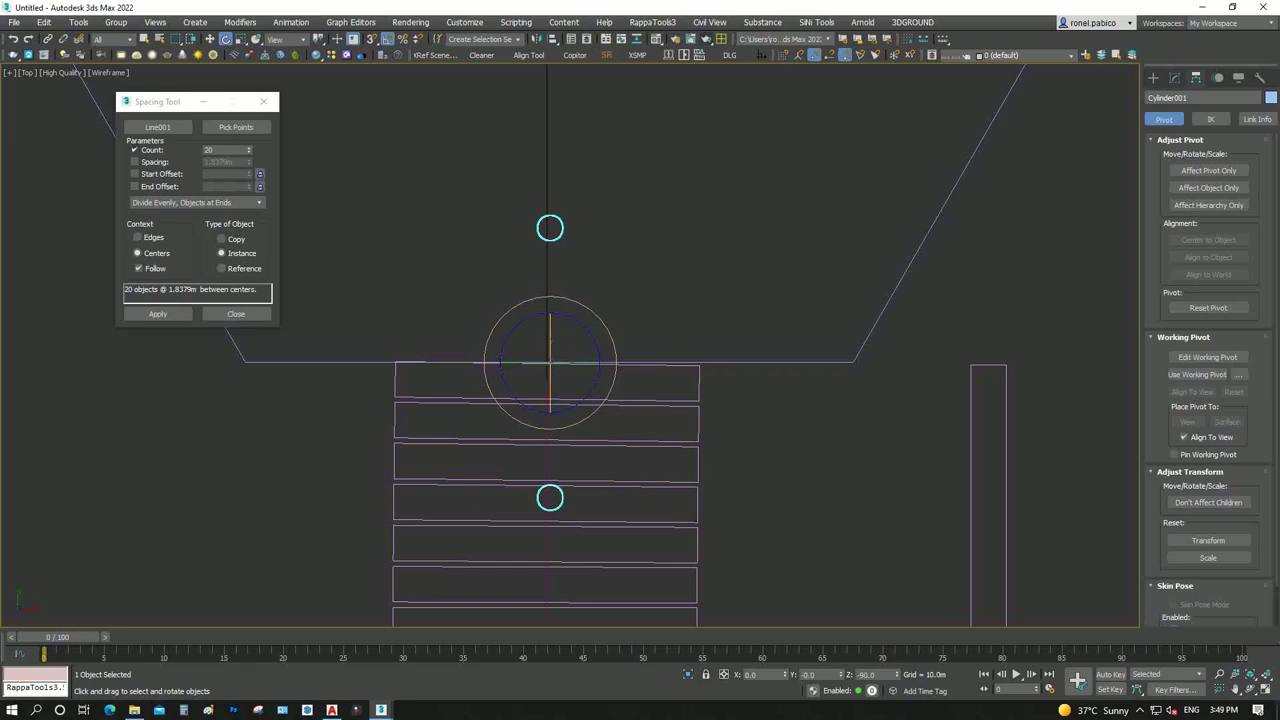
Set the Spacing Tool count to 17 instanced posts along the walkway path
{"action": "left_click", "coordinate": [248, 147]}
{"action": "scroll", "coordinate": [510, 306], "scroll_direction": "down", "scroll_amount": 3}
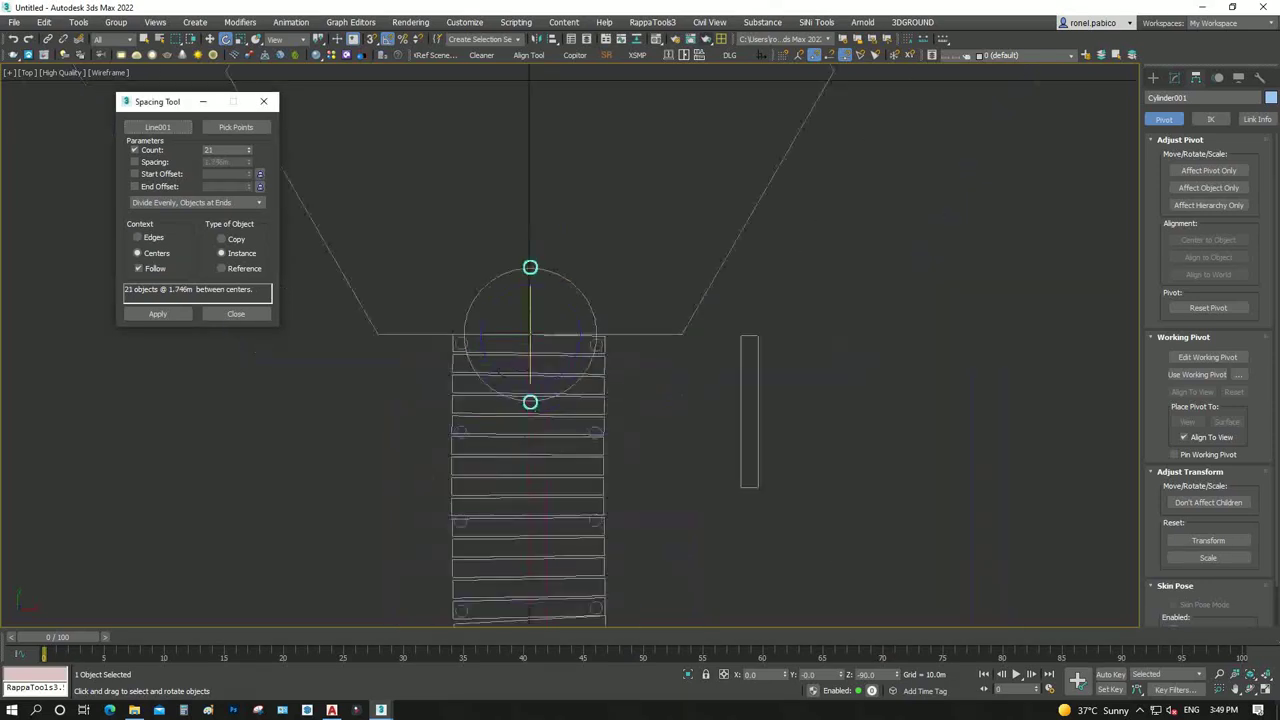
{"action": "scroll", "coordinate": [510, 460], "scroll_direction": "up", "scroll_amount": 2}
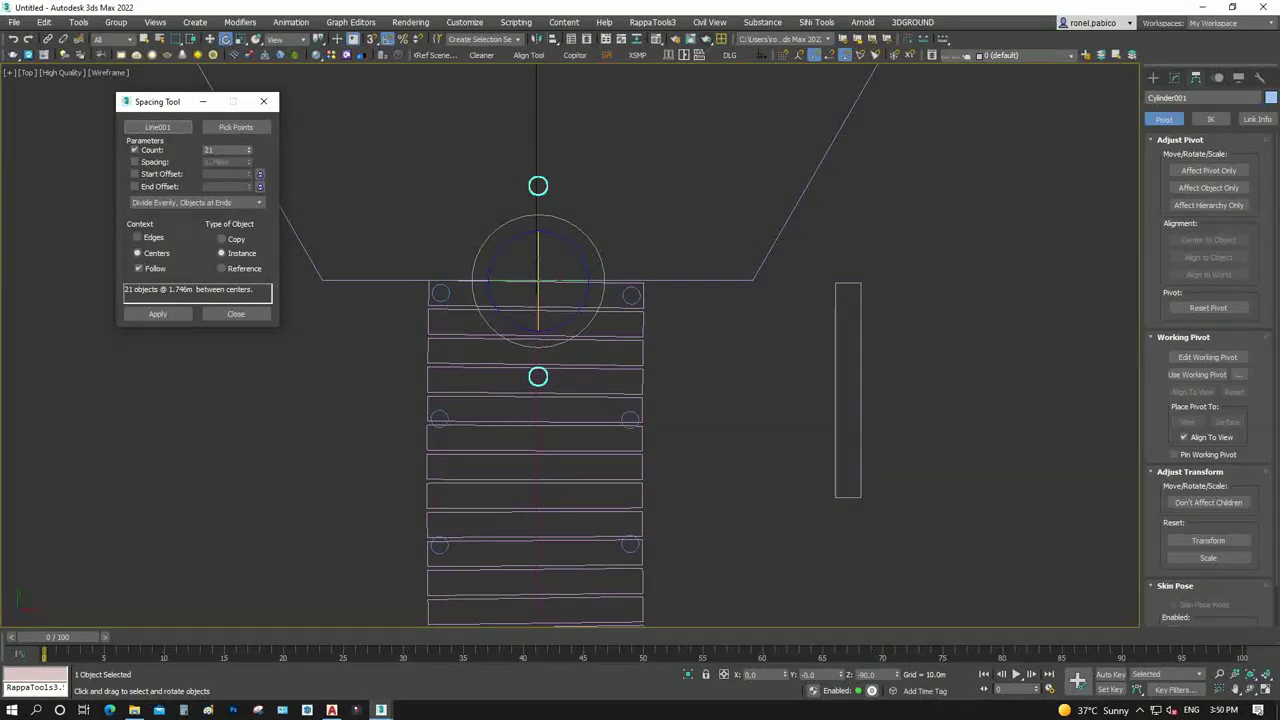
{"action": "left_click_drag", "start_coordinate": [248, 152], "coordinate": [248, 168]}
{"action": "scroll", "coordinate": [622, 269], "scroll_direction": "down", "scroll_amount": 3}
{"action": "scroll", "coordinate": [622, 269], "scroll_direction": "down", "scroll_amount": 3}
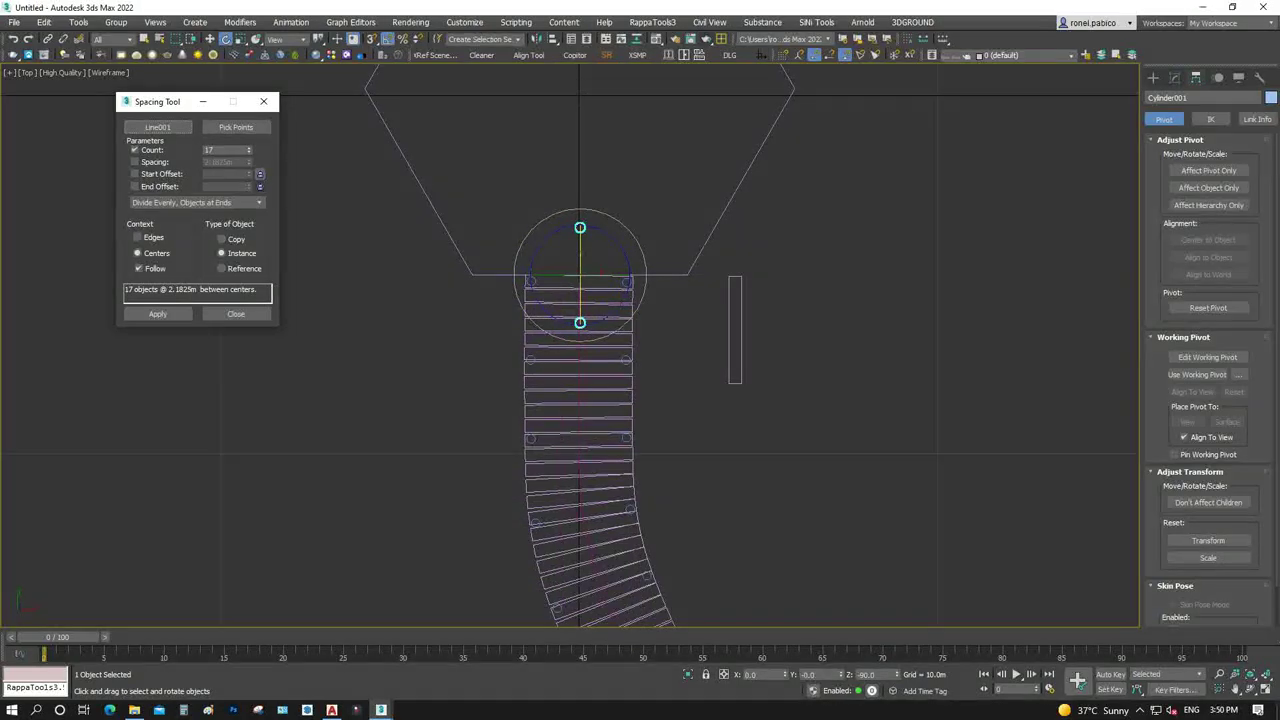
Lower the spaced post count to 12 and move the original post aside
{"action": "left_click", "coordinate": [248, 147]}
{"action": "left_click", "coordinate": [248, 152]}
{"action": "left_click", "coordinate": [248, 152]}
{"action": "left_click", "coordinate": [248, 152]}
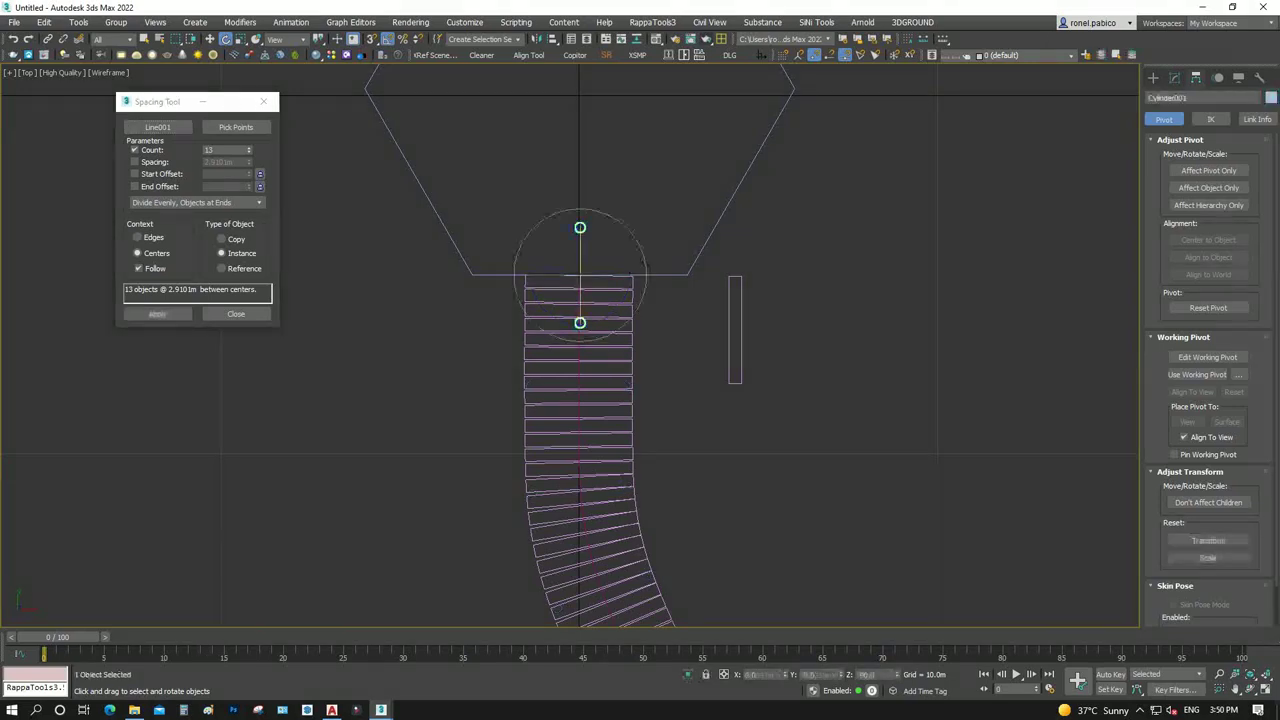
{"action": "key", "text": "w"}
{"action": "left_click_drag", "start_coordinate": [590, 263], "coordinate": [768, 322]}
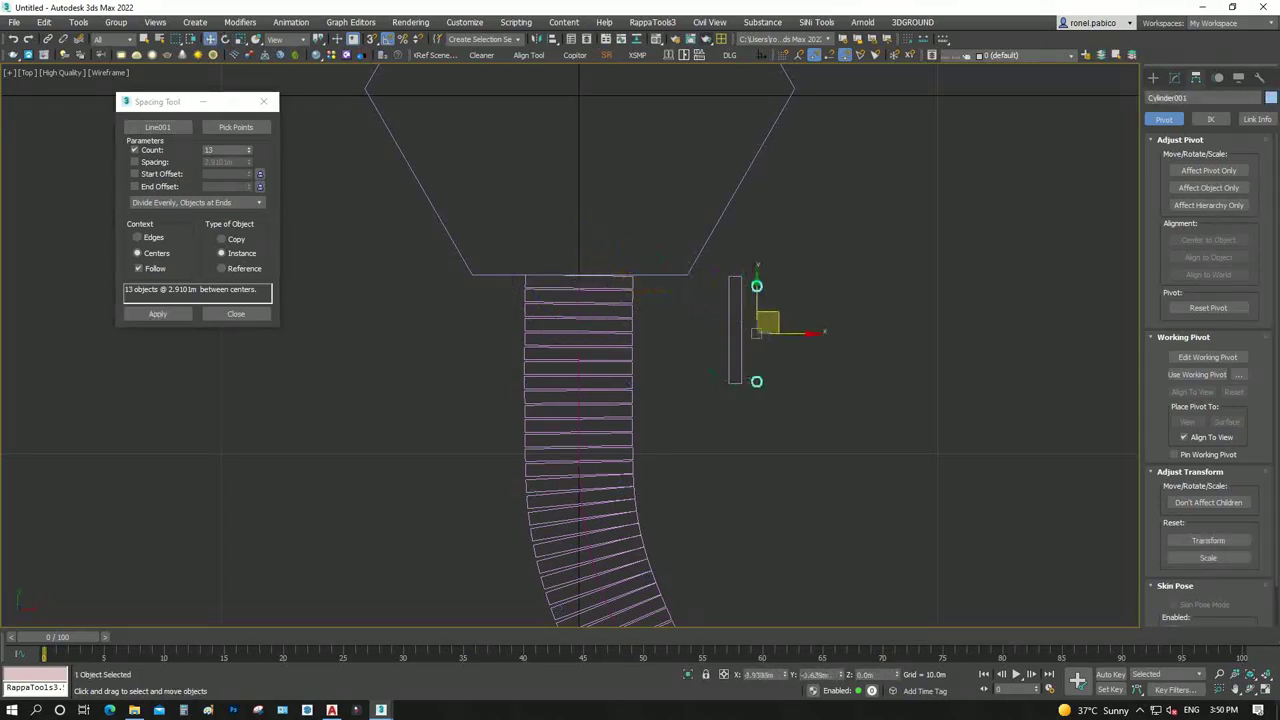
{"action": "left_click", "coordinate": [248, 152]}
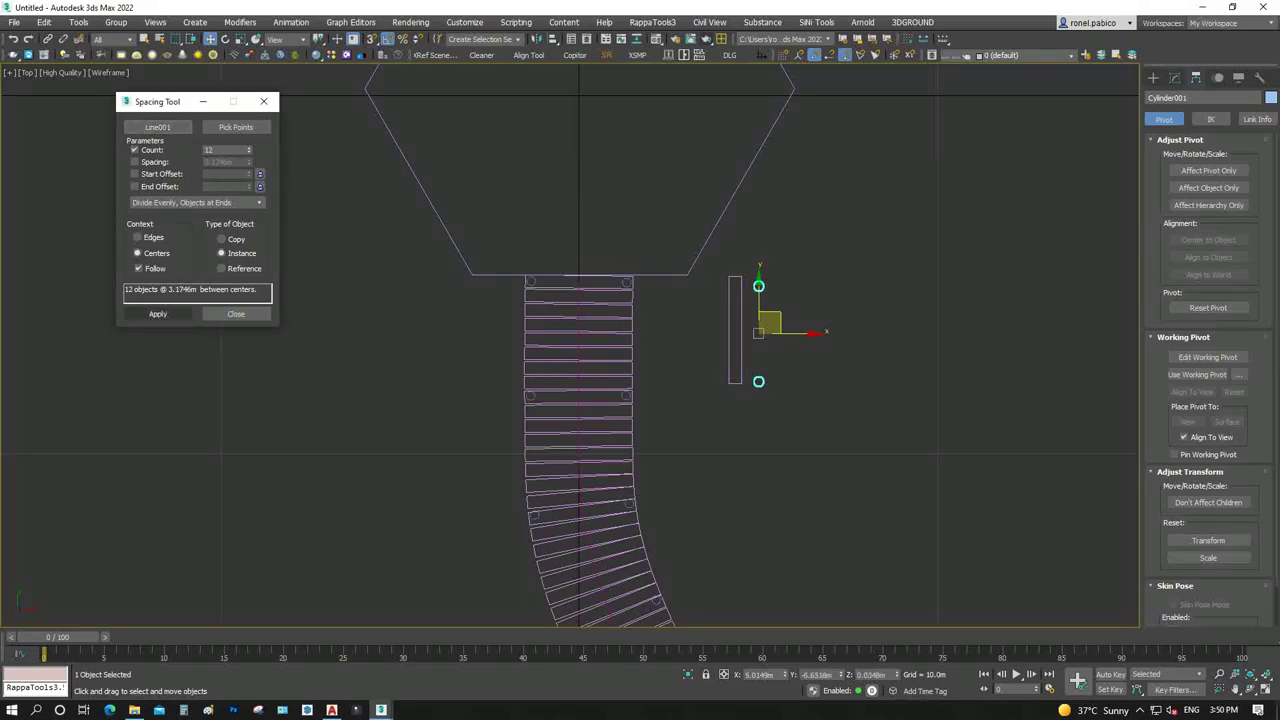
Close the Spacing Tool, check the shaded wood view, then return to wireframe
{"action": "left_click", "coordinate": [236, 314]}
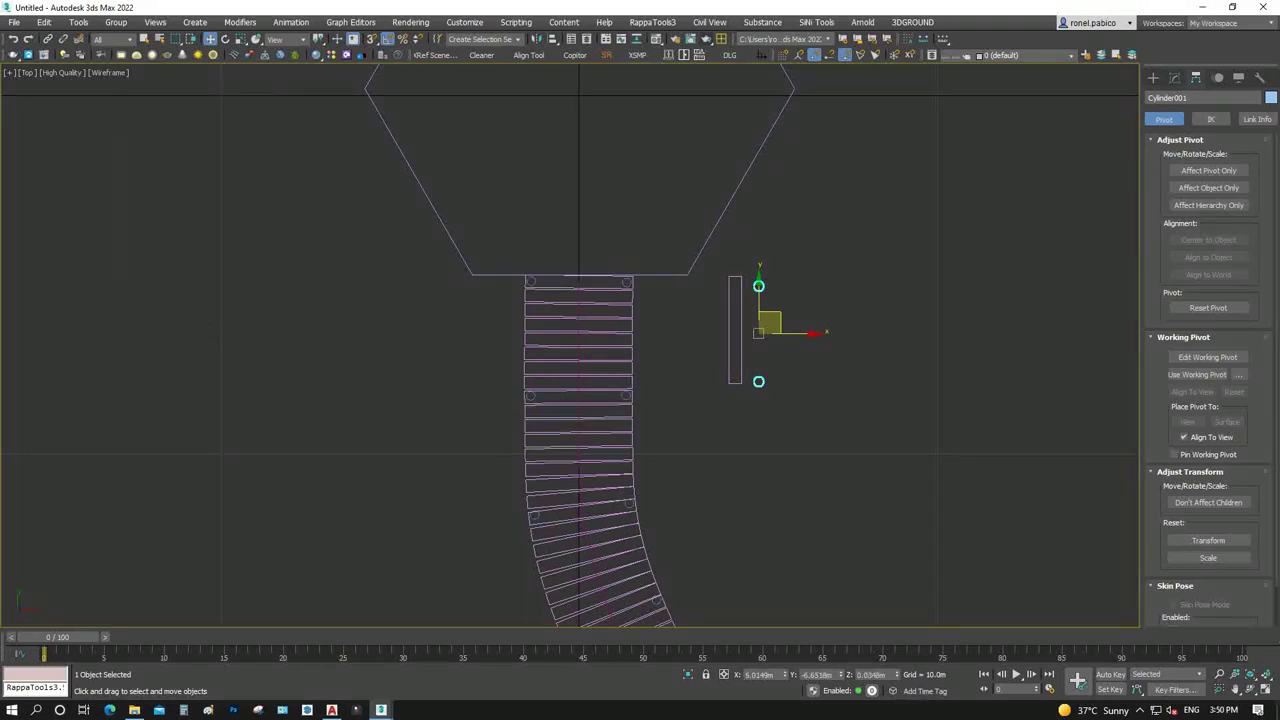
{"action": "key", "text": "F3"}
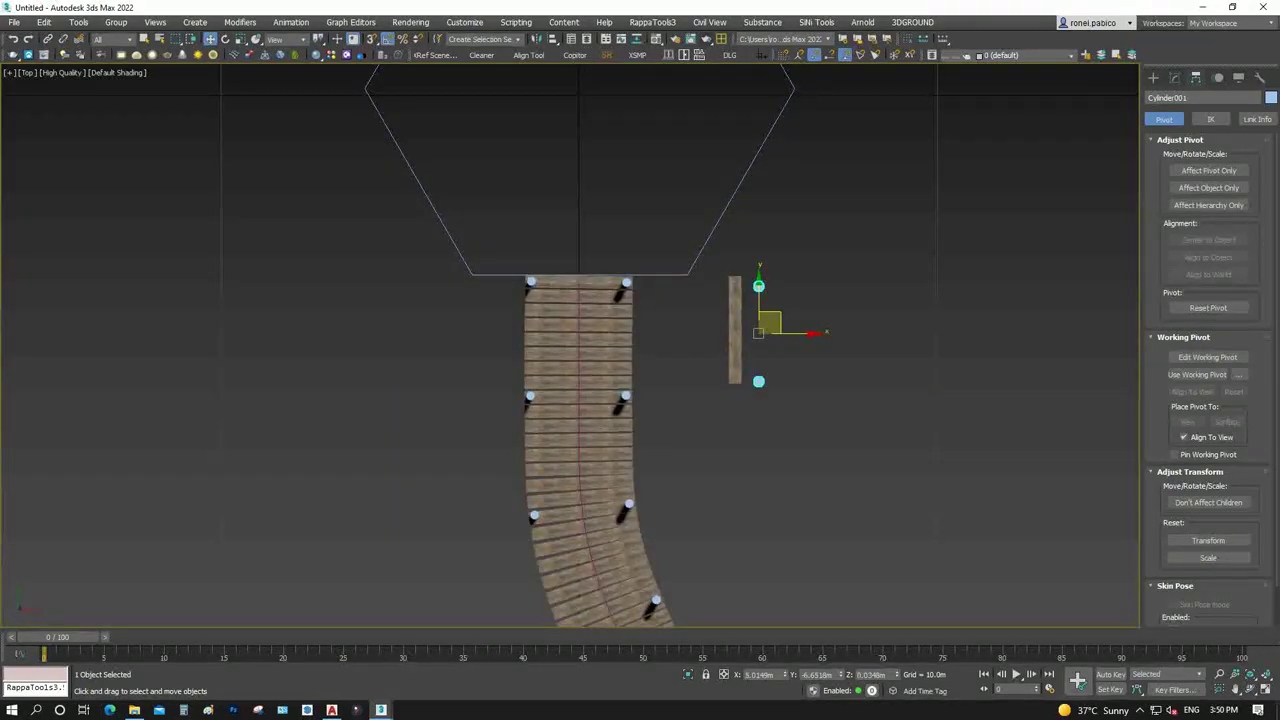
{"action": "key", "text": "F3"}
{"action": "key", "text": "ctrl+d"}
{"action": "key", "text": "F3"}
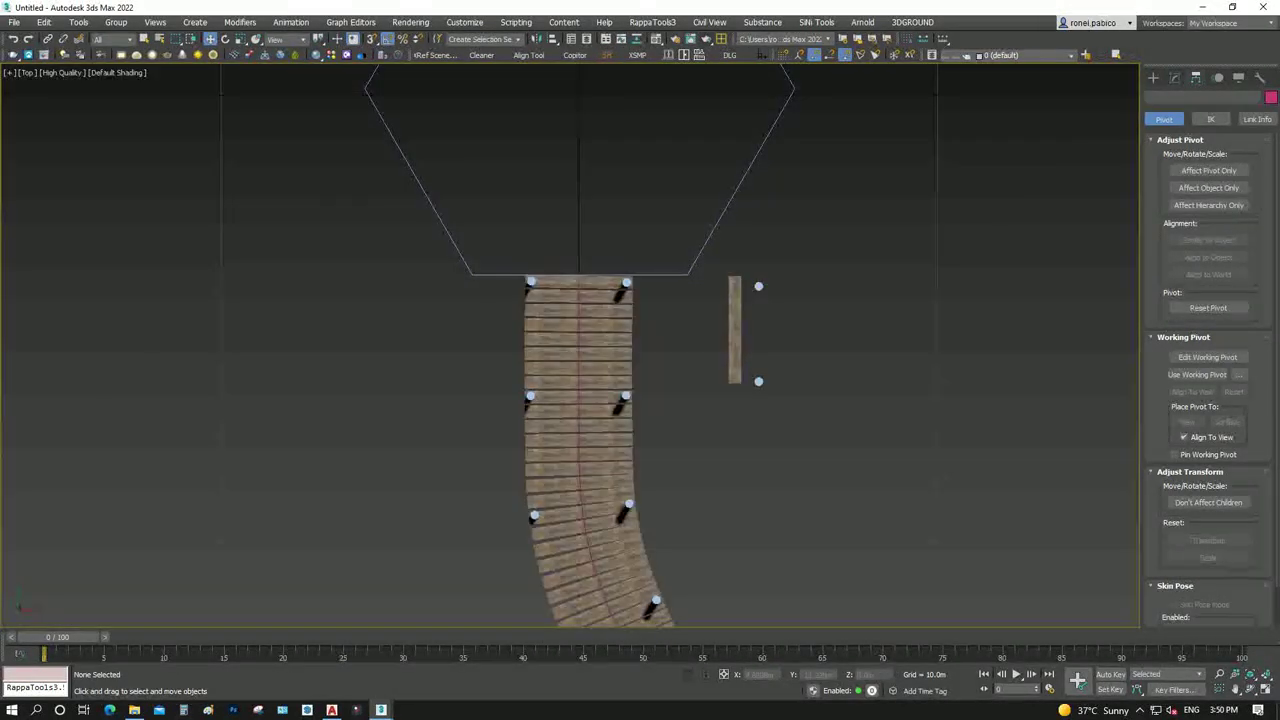
{"action": "key", "text": "F3"}
Isolate two neighbouring post pairs and view them from the Left view
{"action": "scroll", "coordinate": [654, 292], "scroll_direction": "up", "scroll_amount": 2}
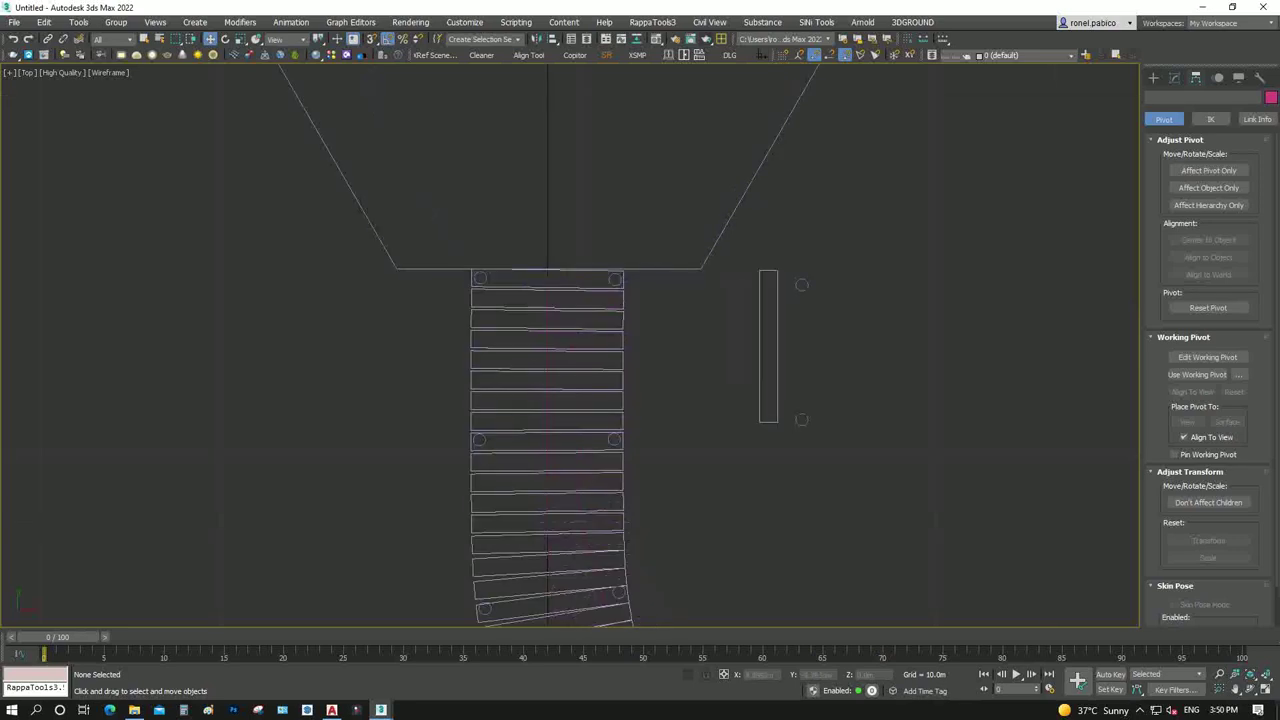
{"action": "left_click", "coordinate": [480, 279]}
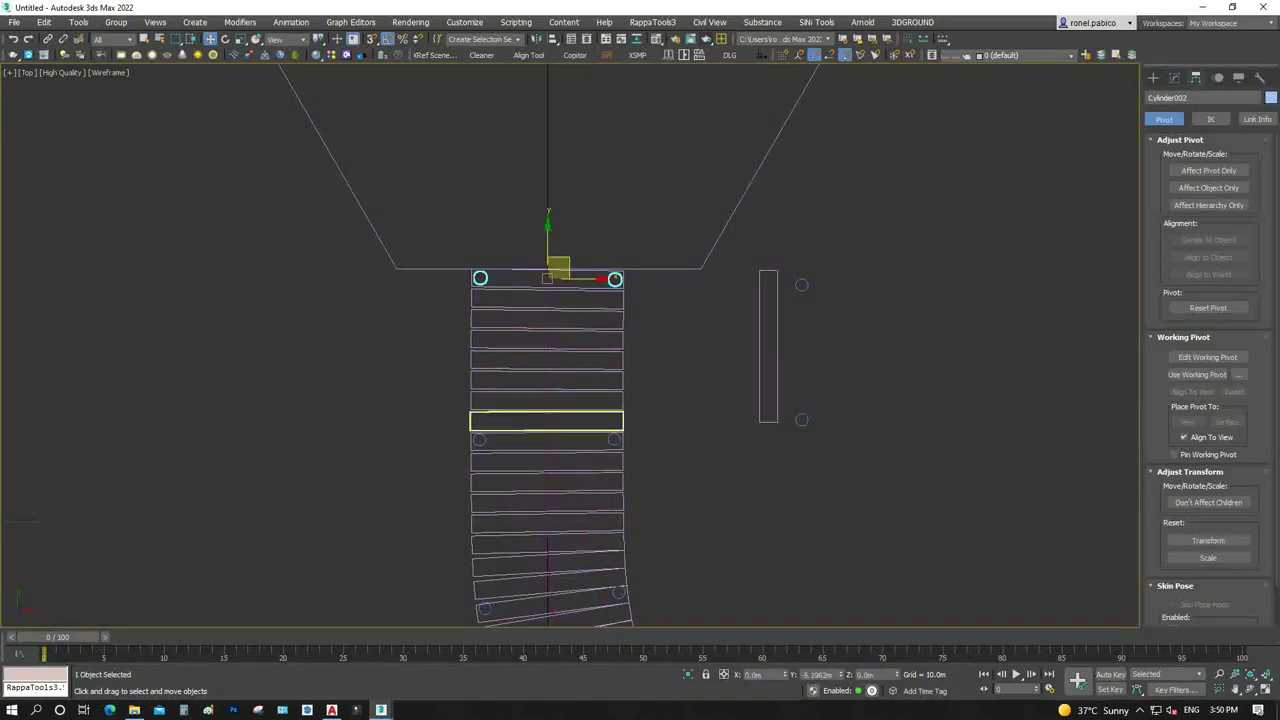
{"action": "left_click", "coordinate": [480, 440], "text": "ctrl"}
{"action": "right_click", "coordinate": [614, 356]}
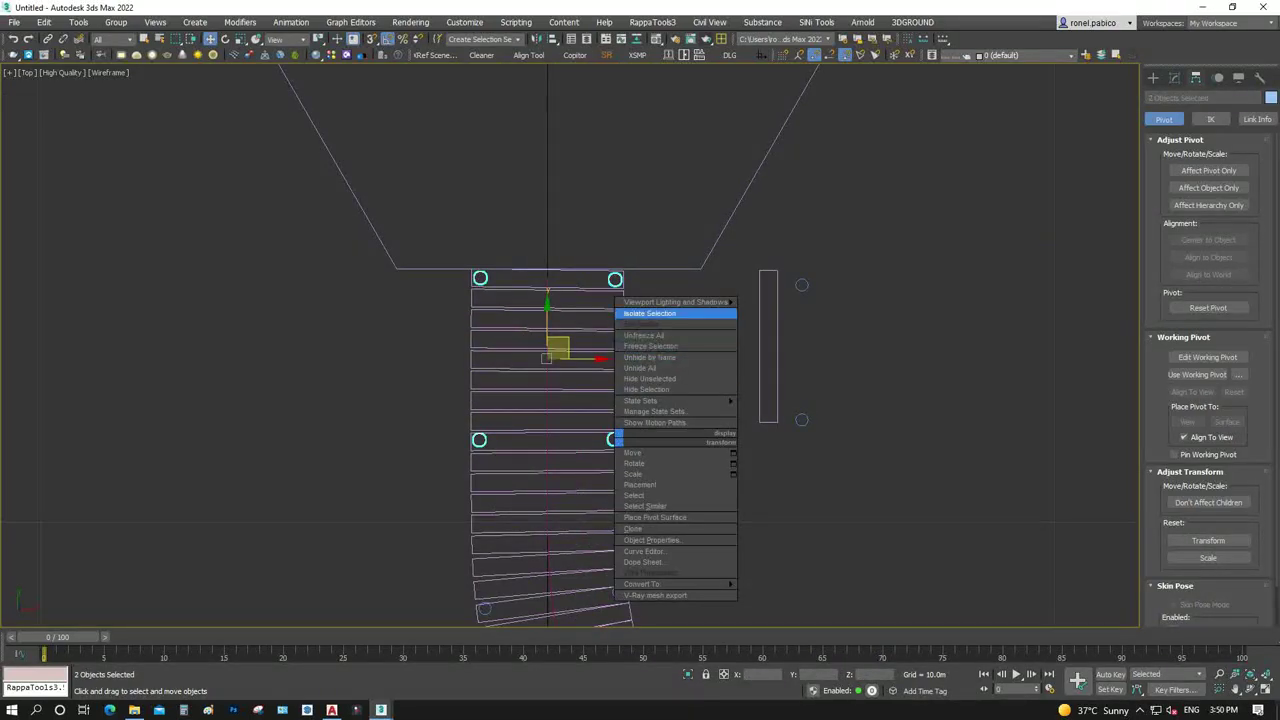
{"action": "left_click", "coordinate": [665, 300]}
{"action": "key", "text": "l"}
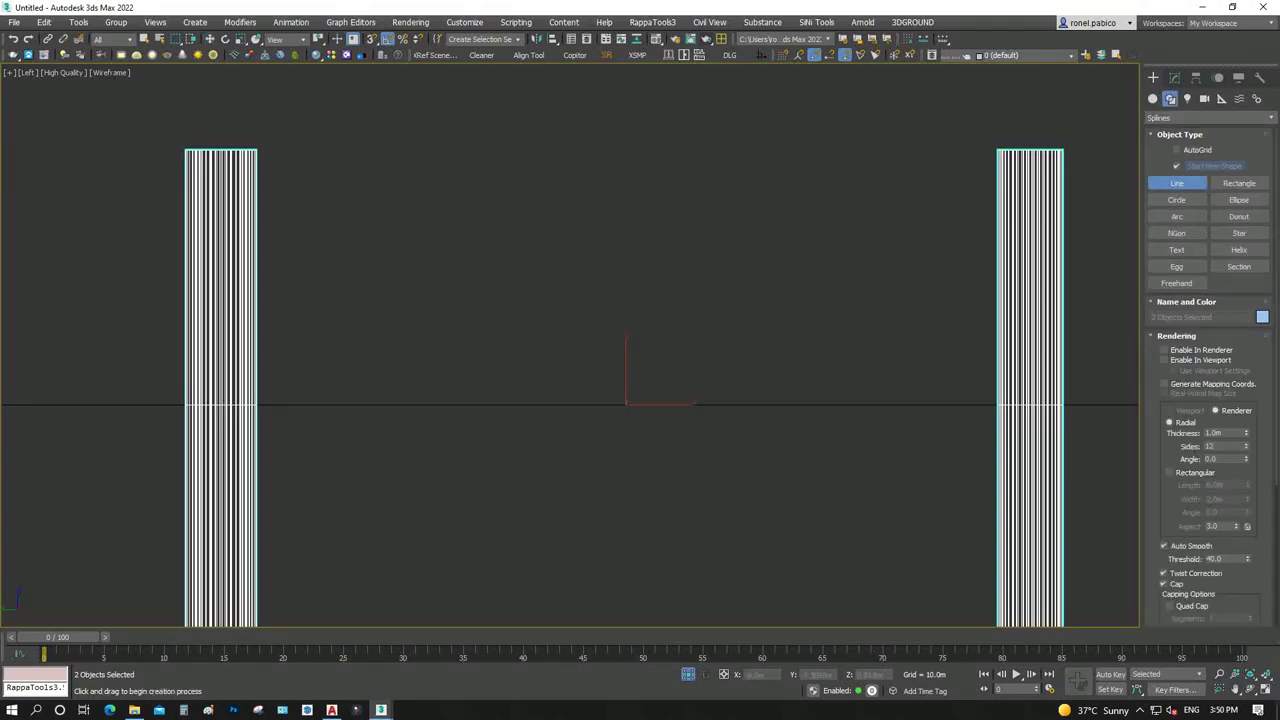
Draw a rail line spanning from the left post to the right post
{"action": "left_click", "coordinate": [256, 186]}
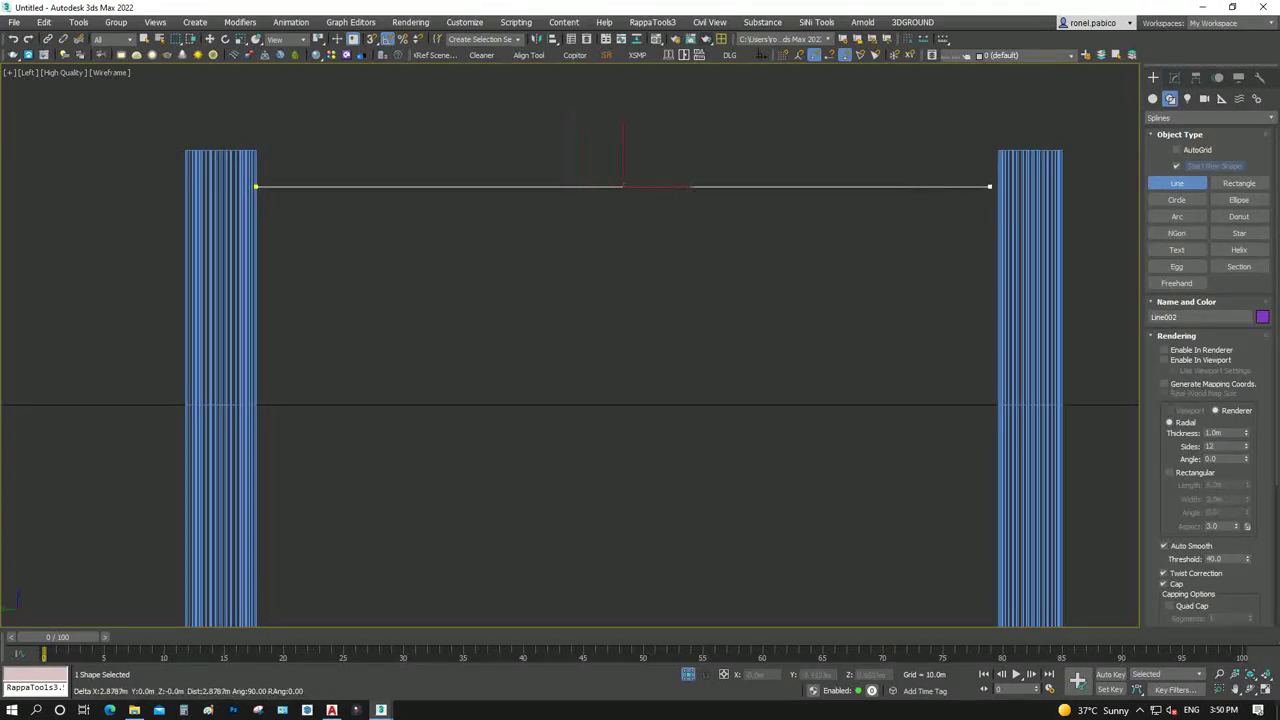
{"action": "left_click", "coordinate": [997, 186]}
{"action": "right_click", "coordinate": [814, 246]}
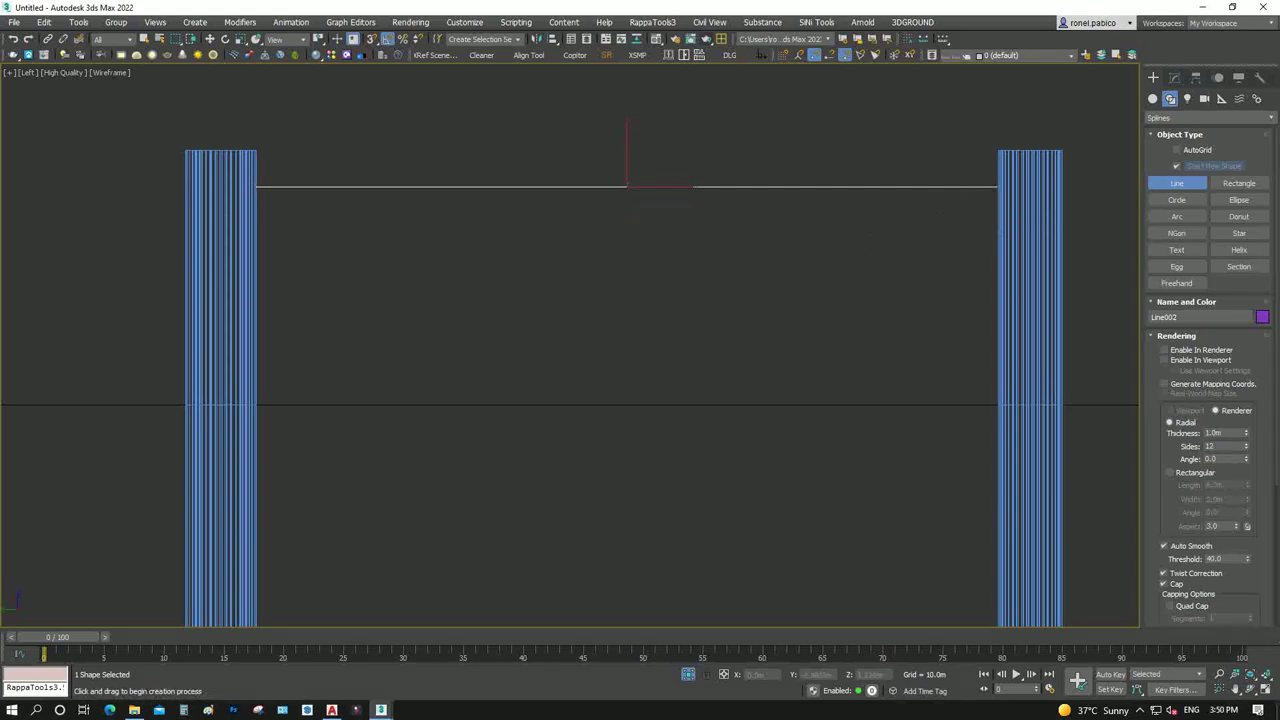
{"action": "key", "text": "w"}
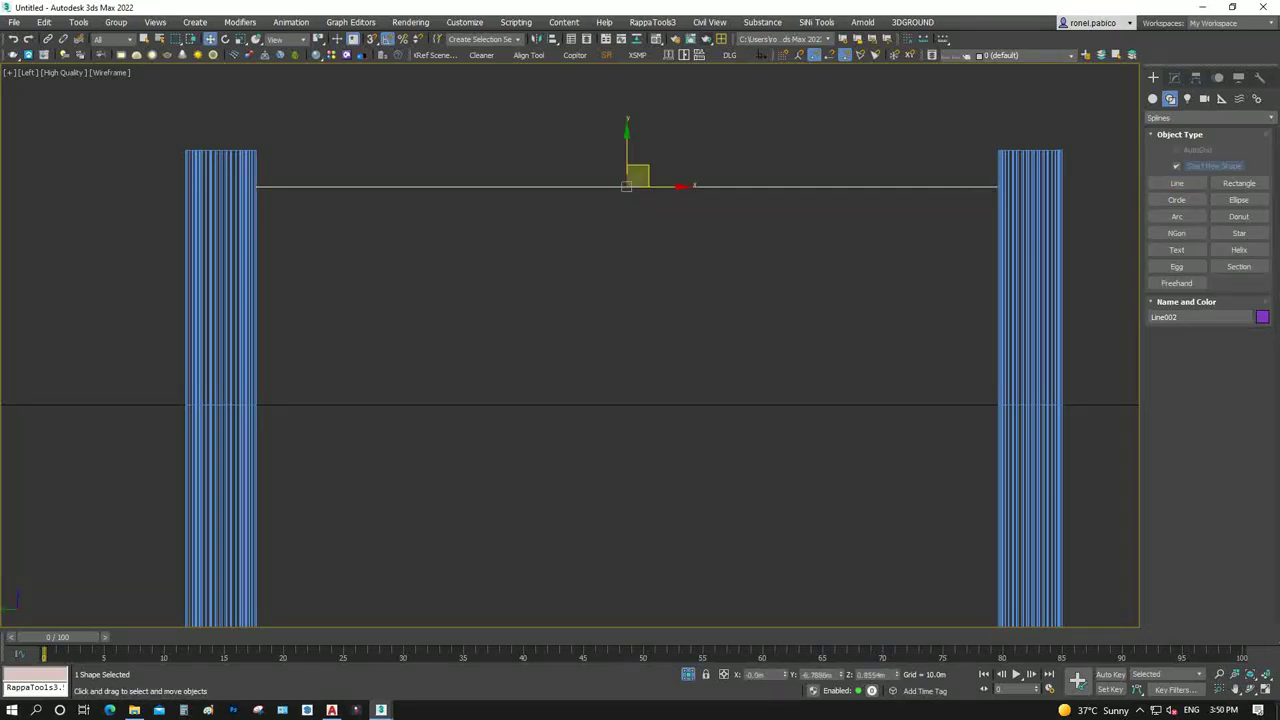
Clone the rail line lower as a bottom rail and make another copy for rotating
{"action": "left_click", "coordinate": [1174, 77]}
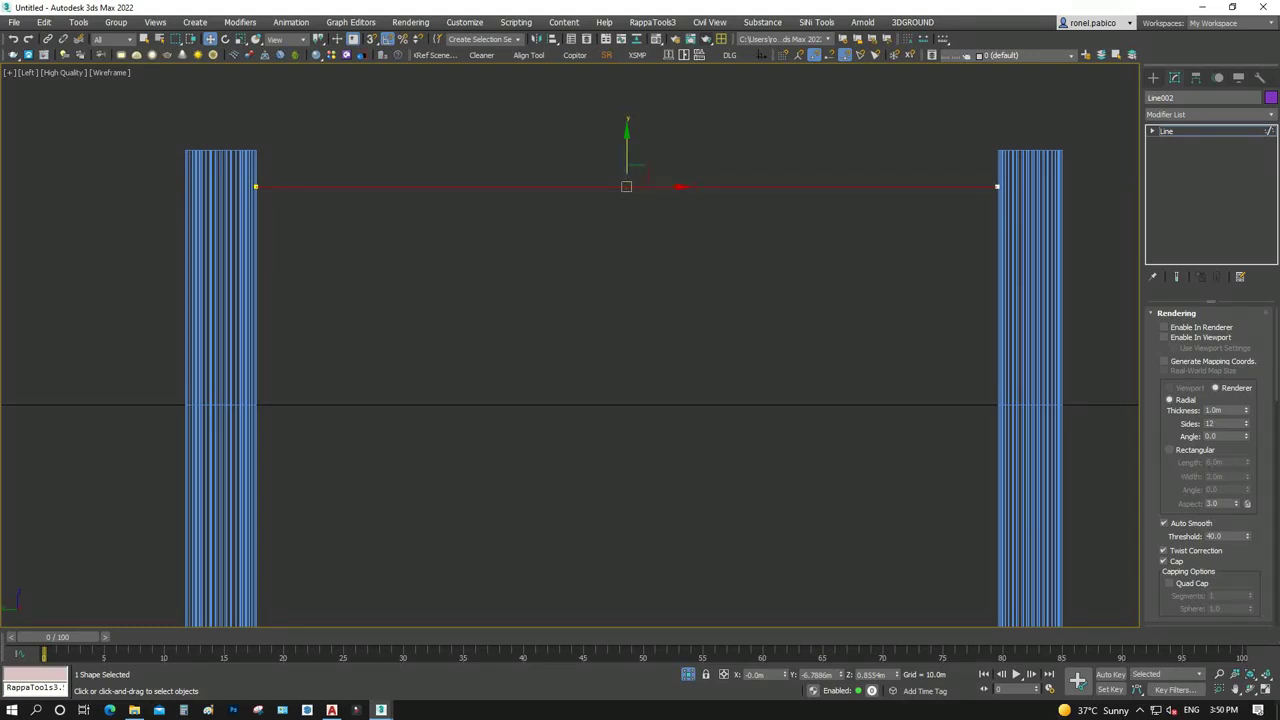
{"action": "left_click_drag", "start_coordinate": [626, 186], "coordinate": [626, 363], "text": "shift"}
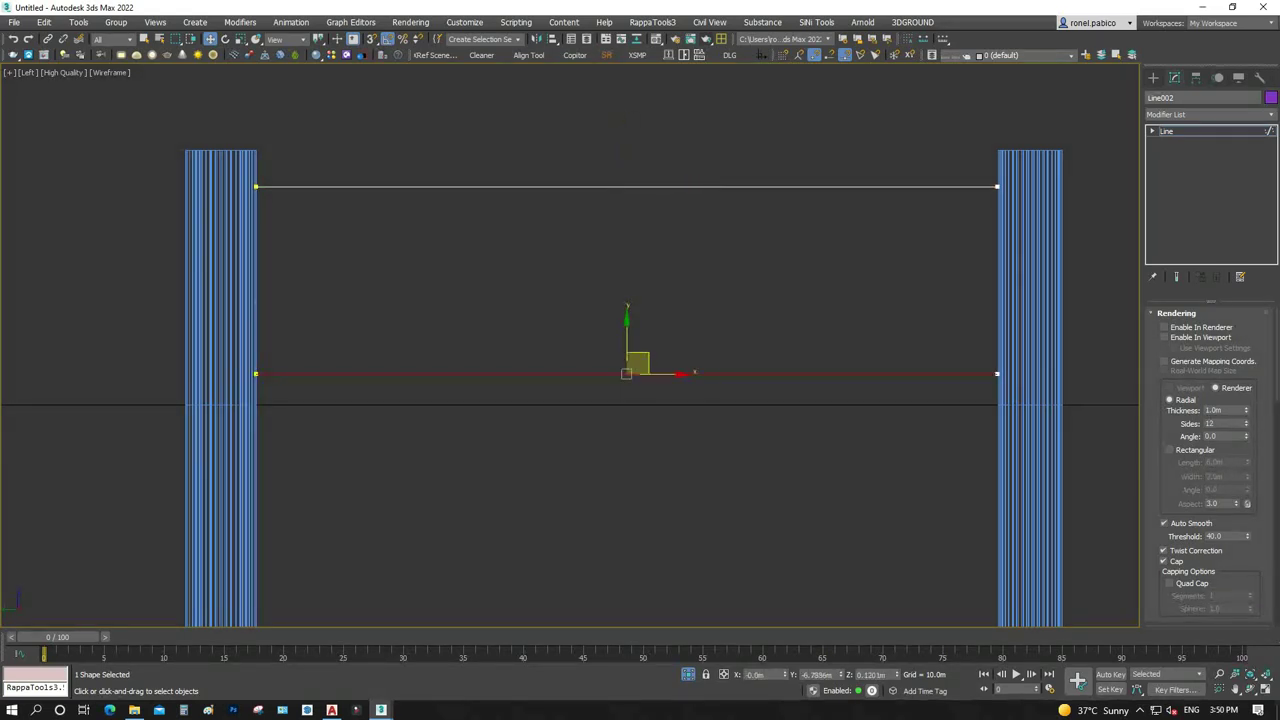
{"action": "left_click_drag", "start_coordinate": [626, 374], "coordinate": [626, 265], "text": "shift"}
{"action": "key", "text": "e"}
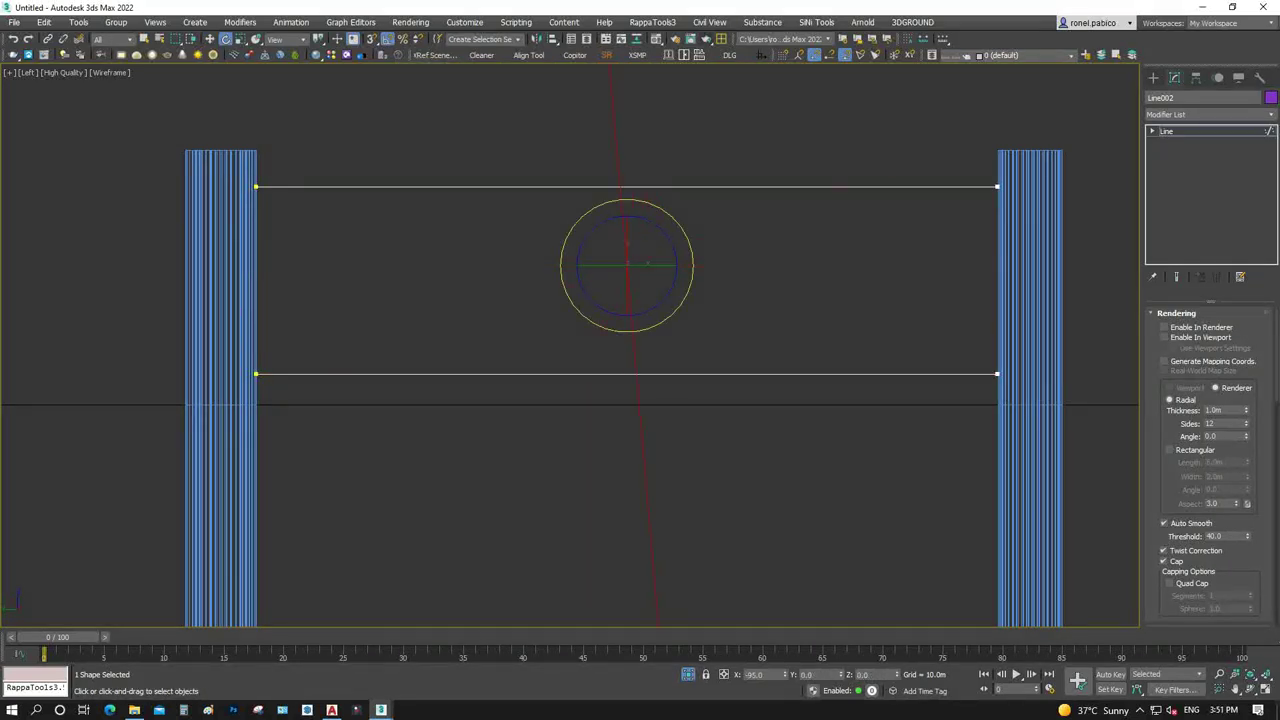
Move the upright line's bottom vertex onto the lower rail
{"action": "scroll", "coordinate": [670, 209], "scroll_direction": "down", "scroll_amount": 5}
{"action": "key", "text": "1"}
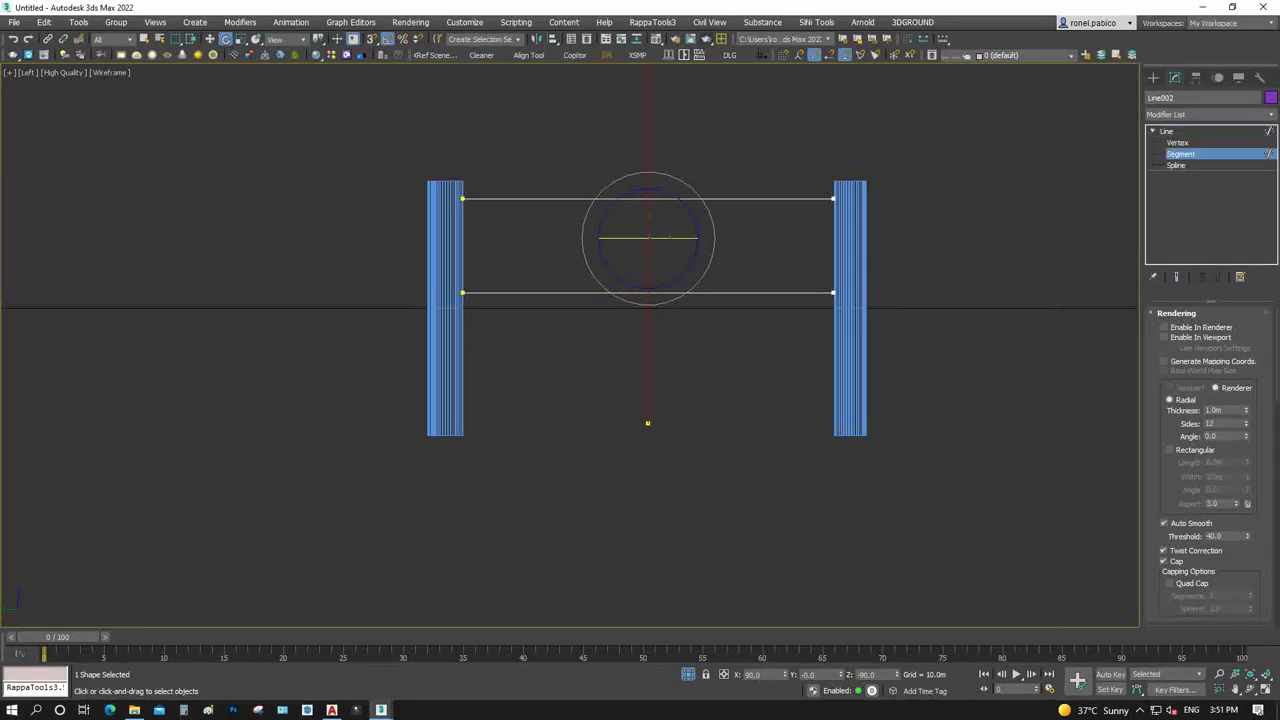
{"action": "left_click_drag", "start_coordinate": [640, 408], "coordinate": [745, 460]}
{"action": "scroll", "coordinate": [637, 442], "scroll_direction": "up", "scroll_amount": 3}
{"action": "key", "text": "w"}
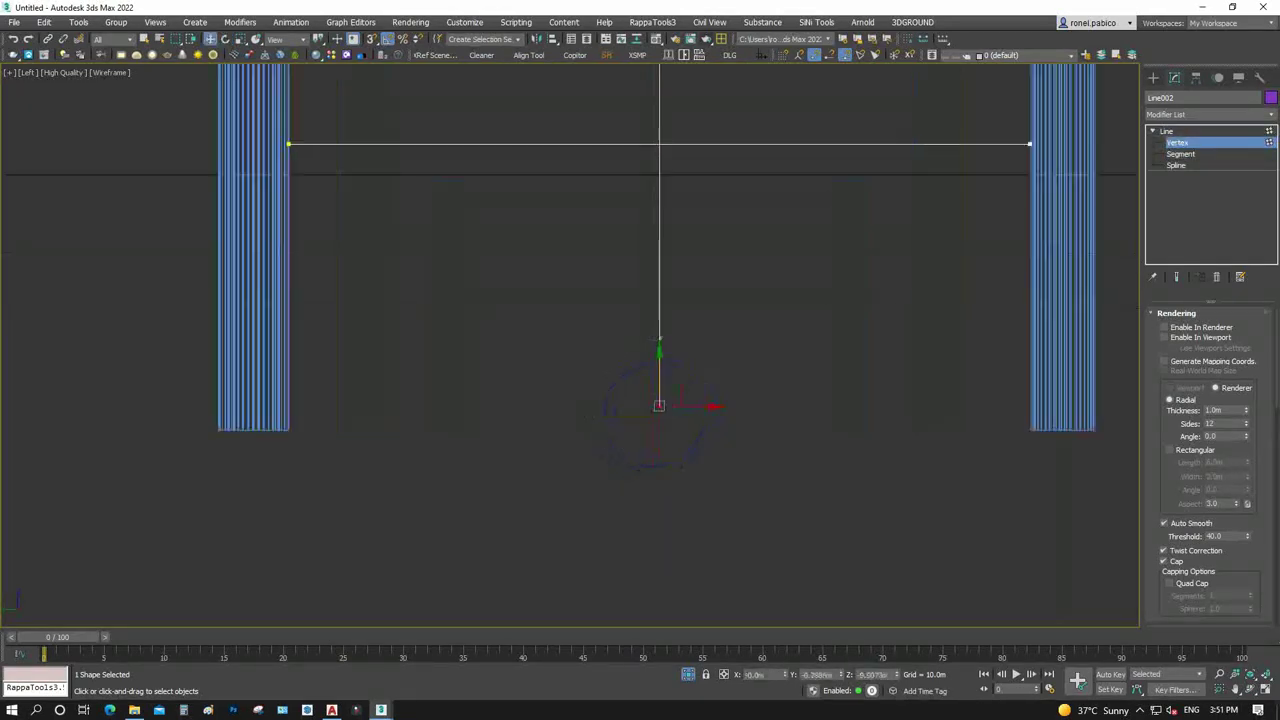
{"action": "left_click_drag", "start_coordinate": [659, 352], "coordinate": [659, 145]}
Lower the upright line's top vertex onto the upper rail and check the bottom vertex
{"action": "scroll", "coordinate": [596, 600], "scroll_direction": "down", "scroll_amount": 3}
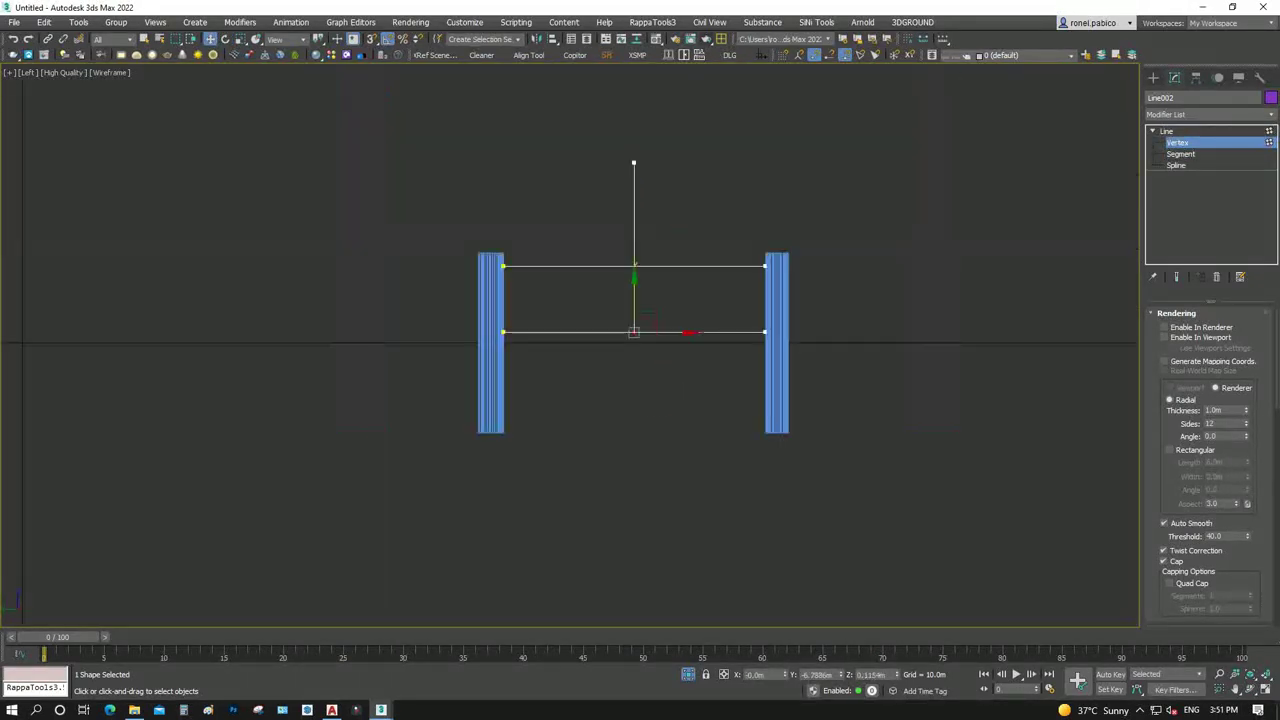
{"action": "left_click", "coordinate": [626, 132]}
{"action": "left_click_drag", "start_coordinate": [626, 132], "coordinate": [626, 284]}
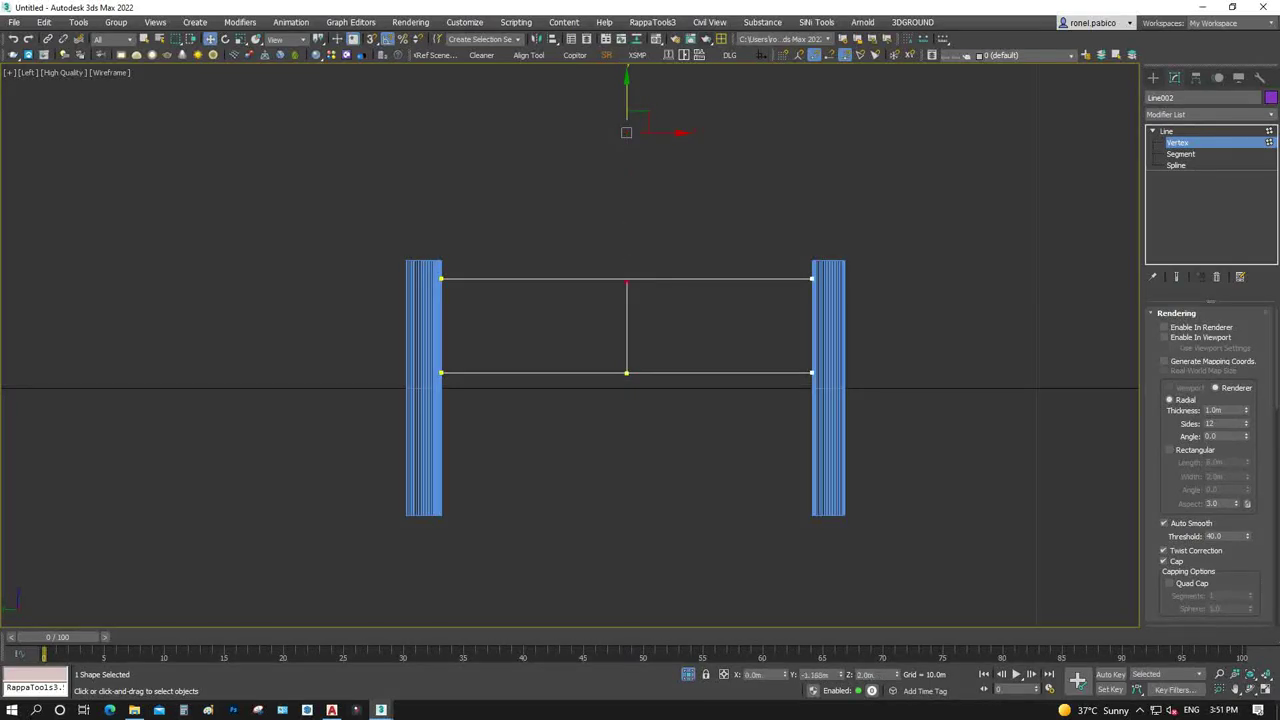
{"action": "scroll", "coordinate": [624, 266], "scroll_direction": "up", "scroll_amount": 4}
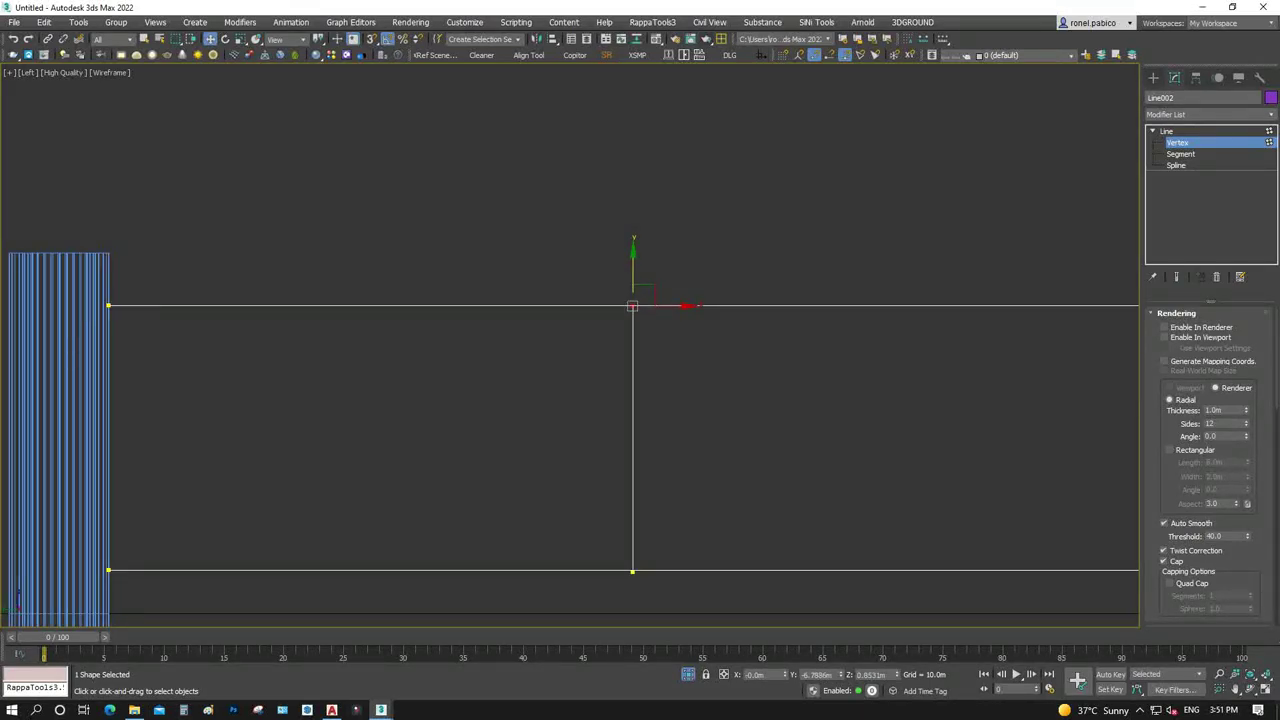
{"action": "scroll", "coordinate": [655, 350], "scroll_direction": "down", "scroll_amount": 1}
{"action": "left_click", "coordinate": [632, 508]}
{"action": "scroll", "coordinate": [632, 508], "scroll_direction": "up", "scroll_amount": 1}
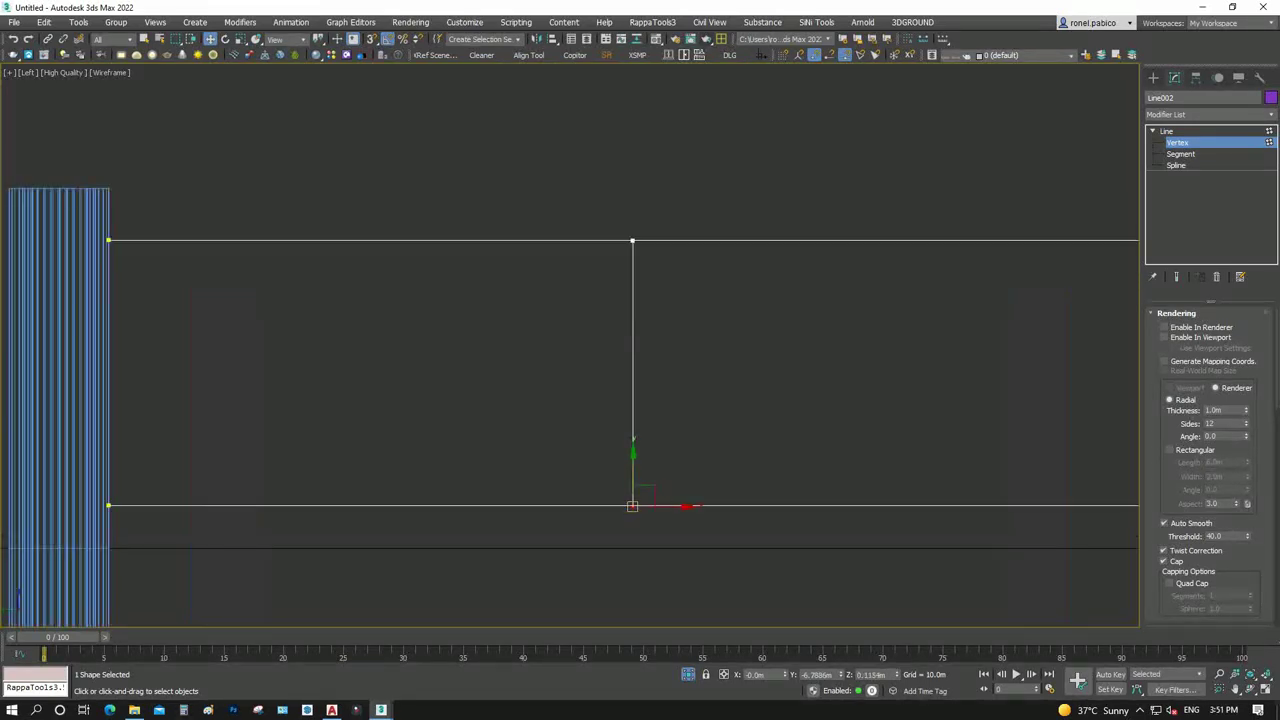
{"action": "scroll", "coordinate": [618, 485], "scroll_direction": "down", "scroll_amount": 1}
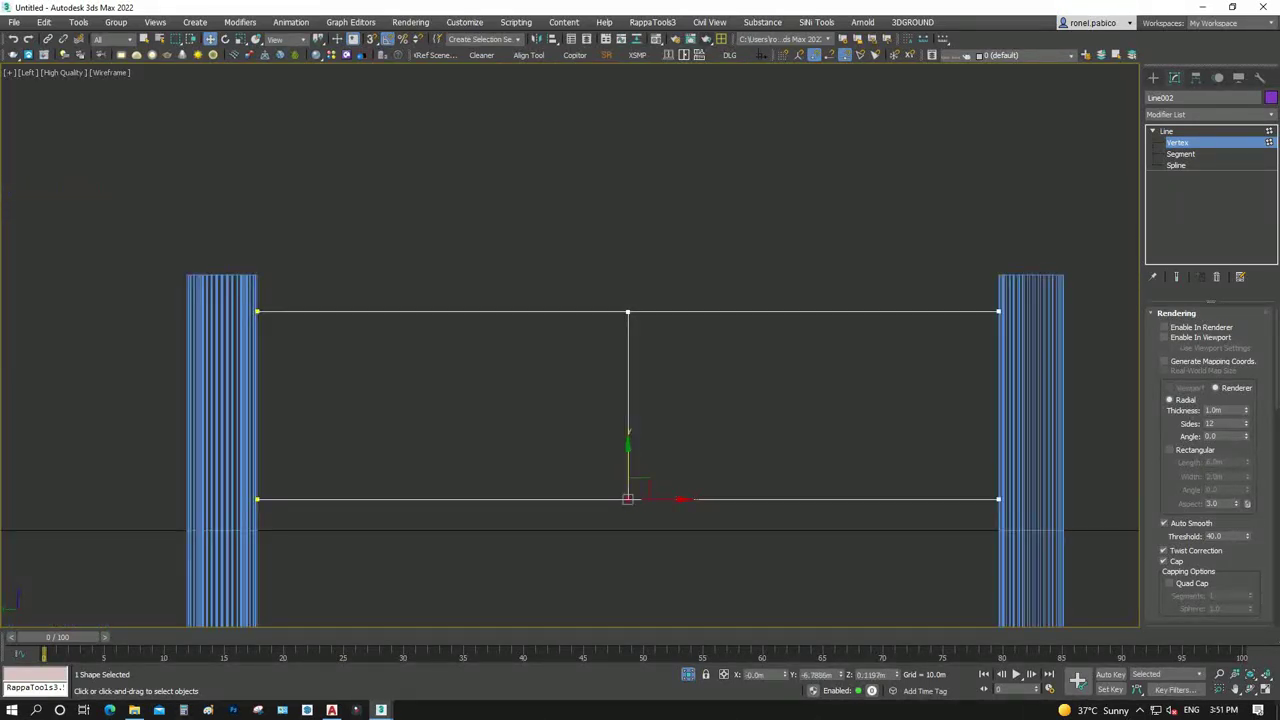
Copy the vertical segment across the span to make five upright bars
{"action": "key", "text": "2"}
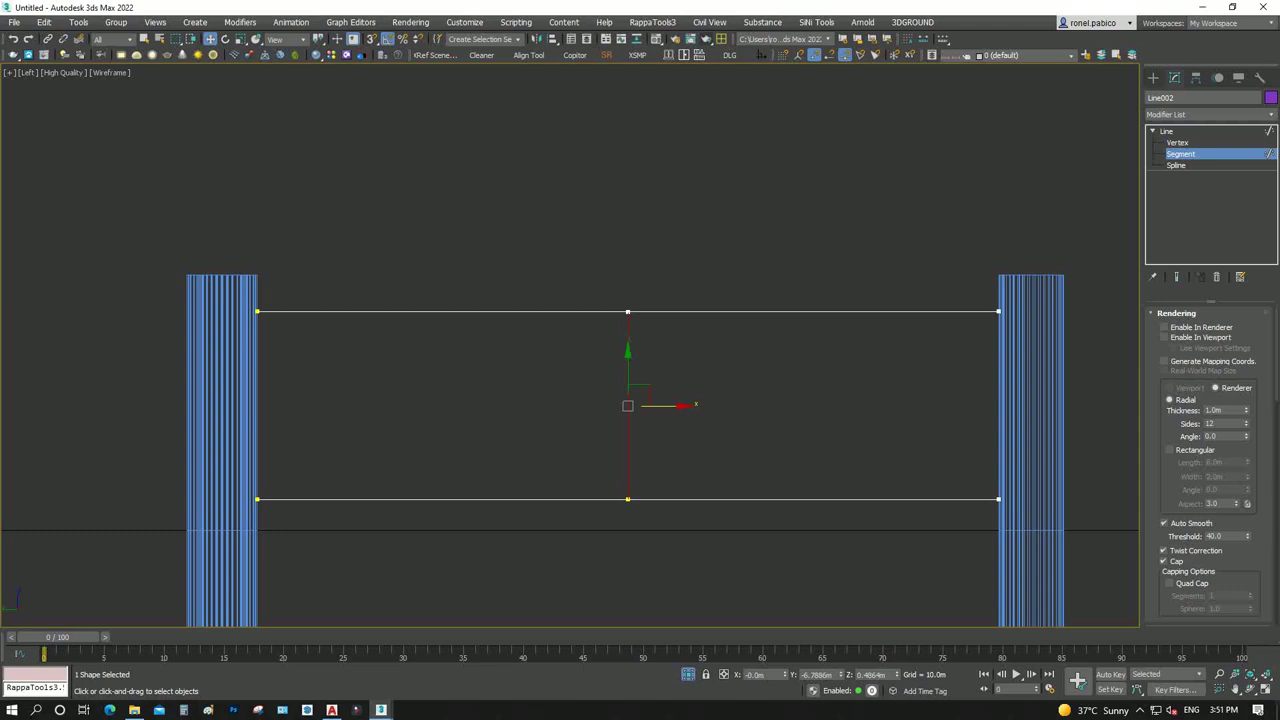
{"action": "left_click_drag", "start_coordinate": [665, 405], "coordinate": [830, 405], "text": "shift"}
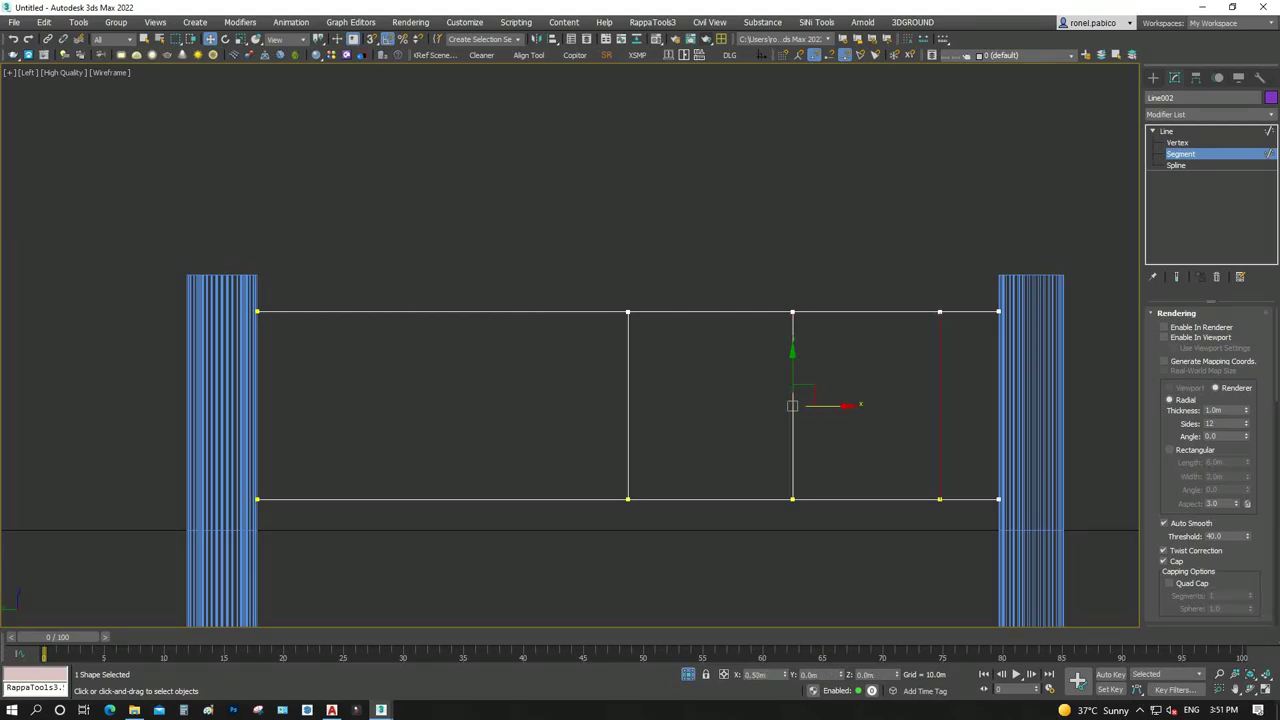
{"action": "left_click_drag", "start_coordinate": [830, 405], "coordinate": [978, 405], "text": "shift"}
{"action": "left_click_drag", "start_coordinate": [600, 440], "coordinate": [810, 370]}
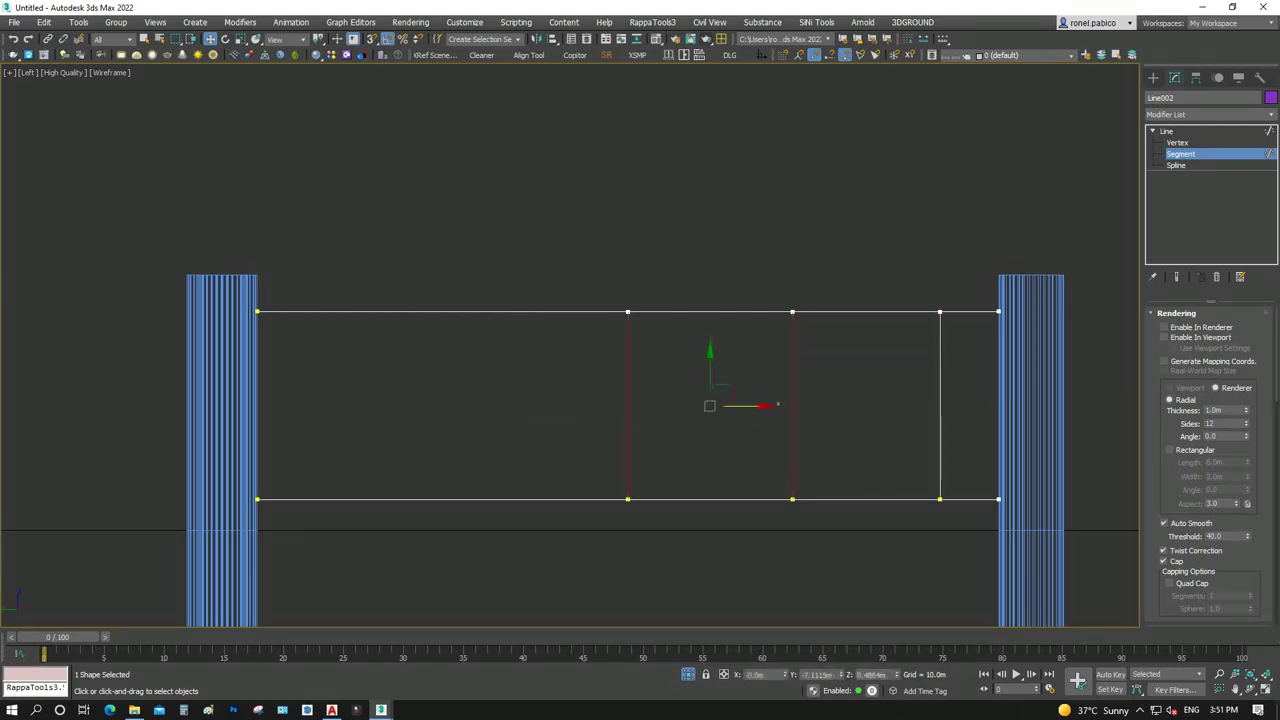
{"action": "left_click_drag", "start_coordinate": [745, 405], "coordinate": [456, 405], "text": "shift"}
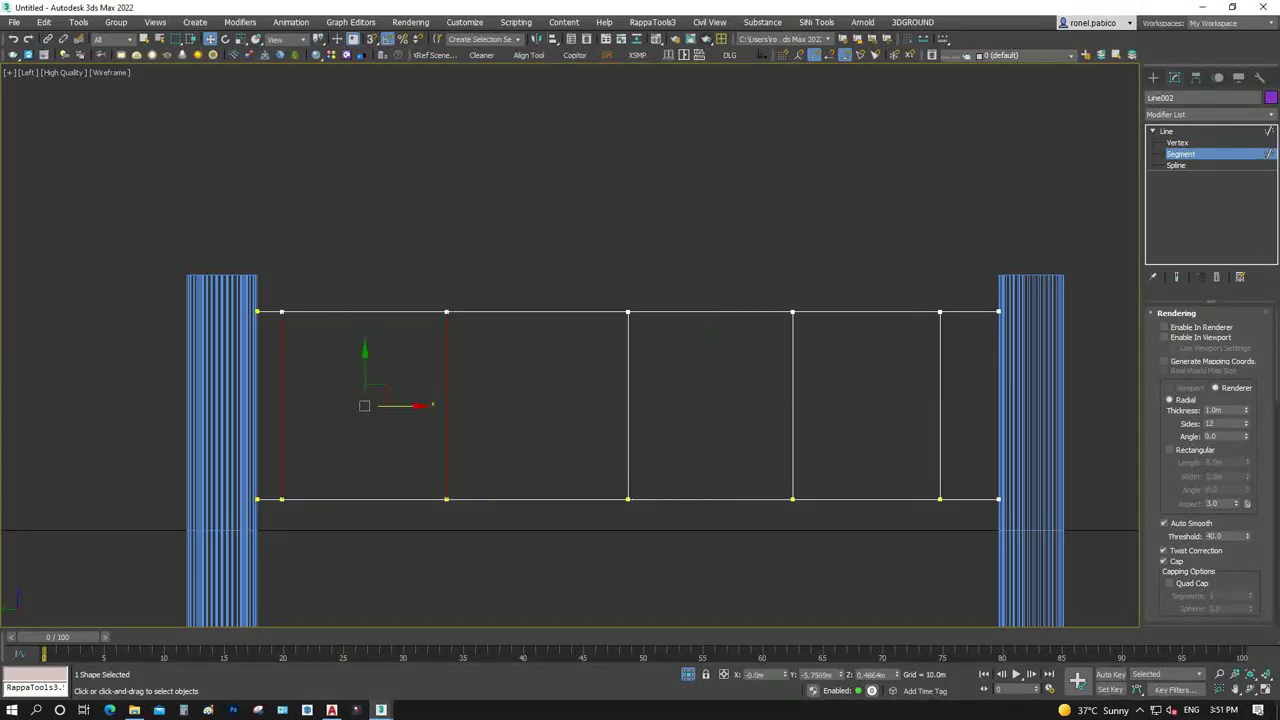
Nudge the rightmost verticals into place, then select and deselect the whole railing spline
{"action": "left_click", "coordinate": [940, 430]}
{"action": "left_click_drag", "start_coordinate": [975, 405], "coordinate": [1005, 405]}
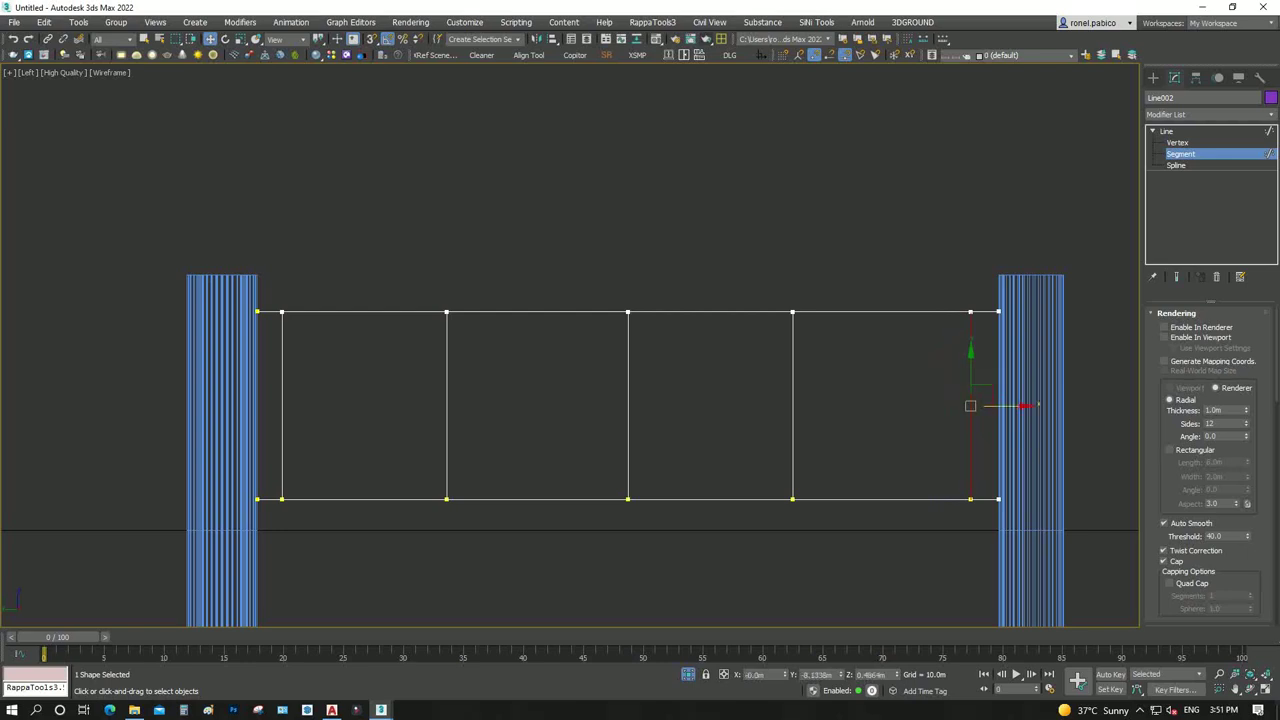
{"action": "left_click", "coordinate": [792, 440]}
{"action": "left_click_drag", "start_coordinate": [830, 405], "coordinate": [835, 405]}
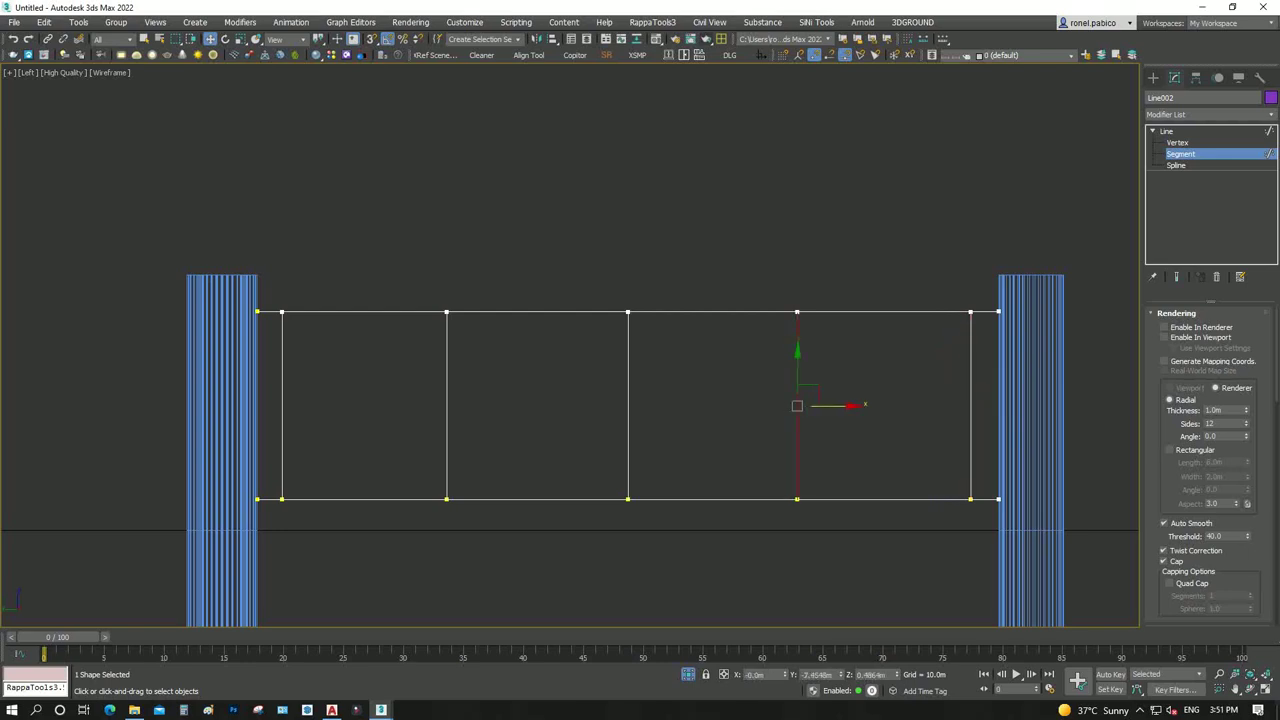
{"action": "key", "text": "3"}
{"action": "left_click_drag", "start_coordinate": [697, 490], "coordinate": [695, 311]}
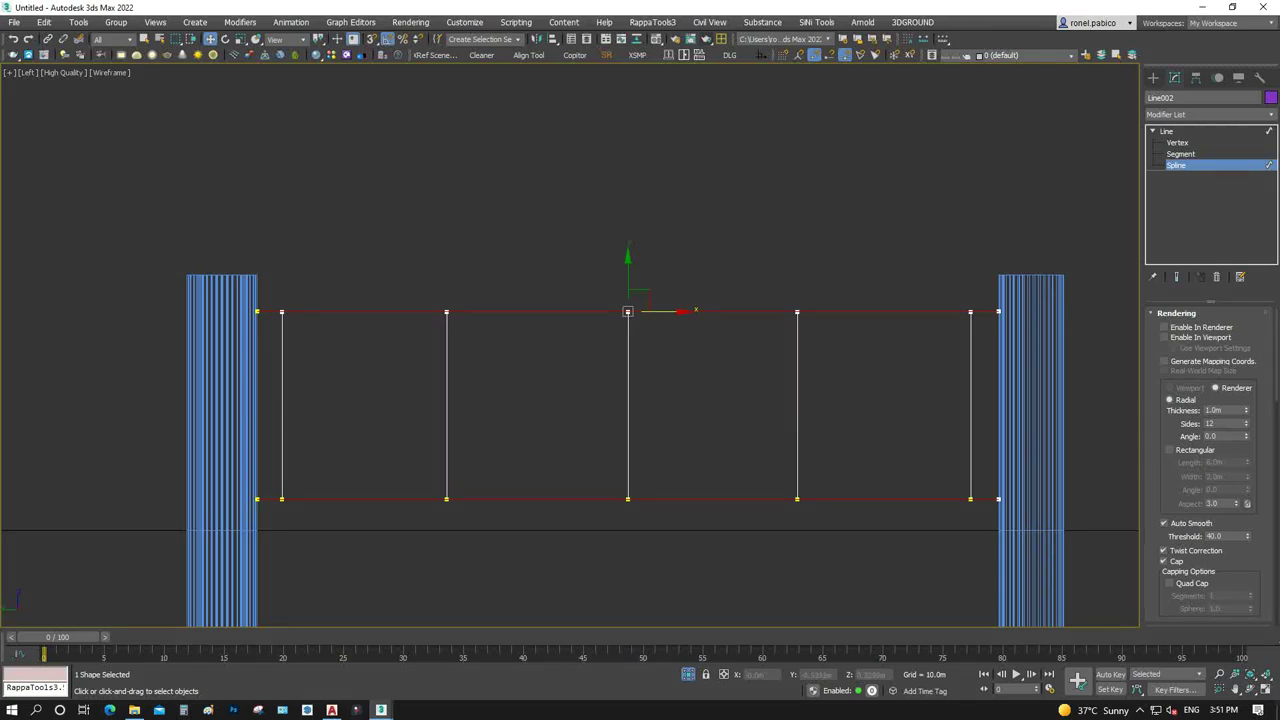
{"action": "left_click", "coordinate": [585, 403]}
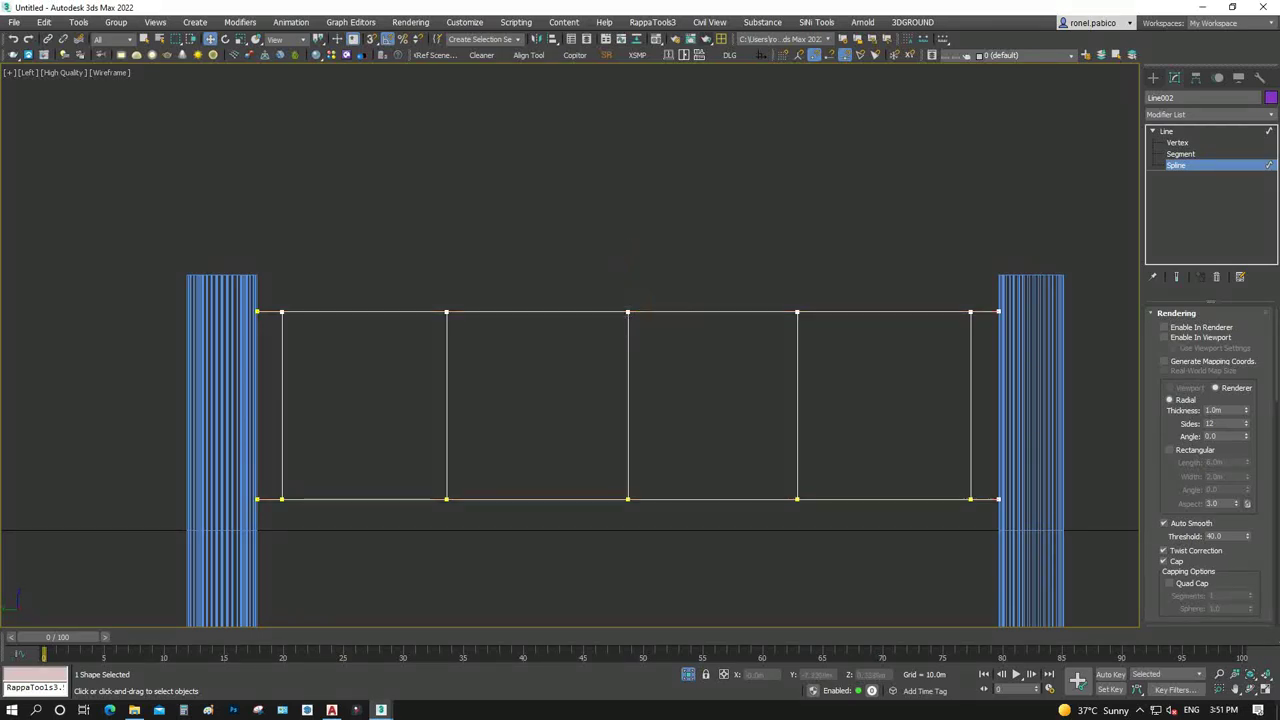
{"action": "scroll", "coordinate": [585, 403], "scroll_direction": "down", "scroll_amount": 2}
{"action": "scroll", "coordinate": [502, 466], "scroll_direction": "up", "scroll_amount": 2}
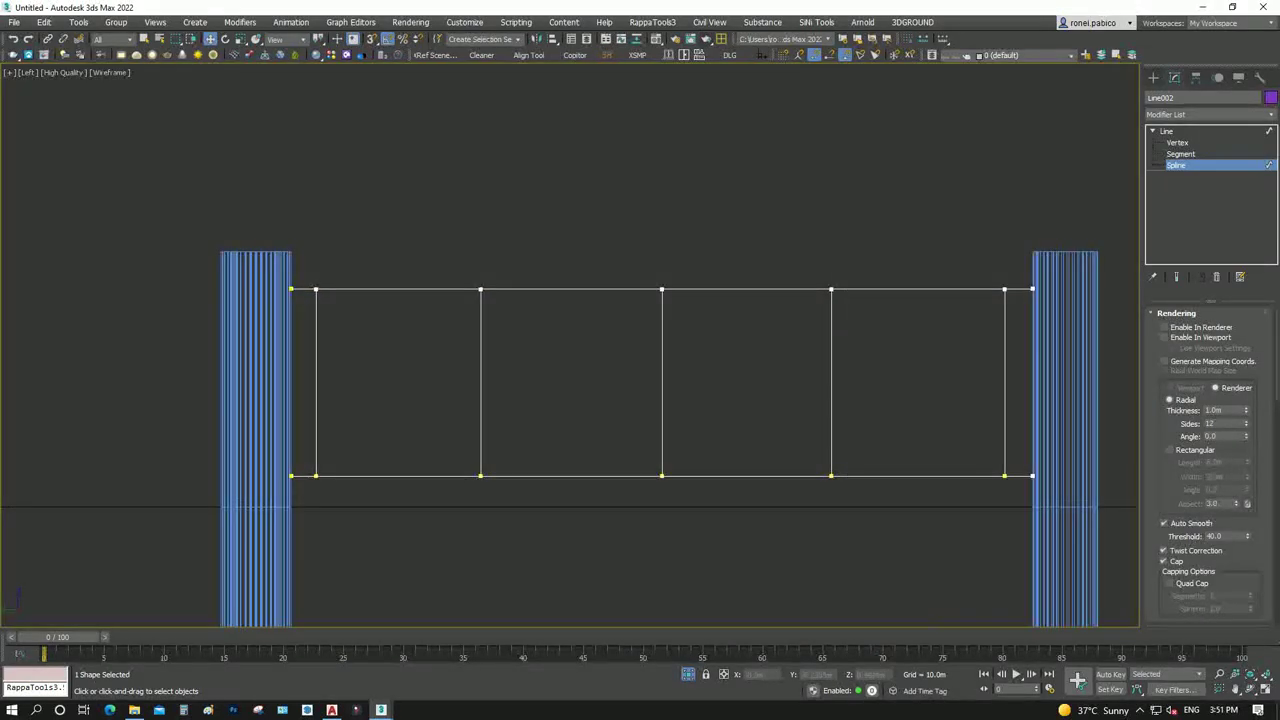
Clone all verticals slightly right and delete the extra copy past the right post
{"action": "key", "text": "2"}
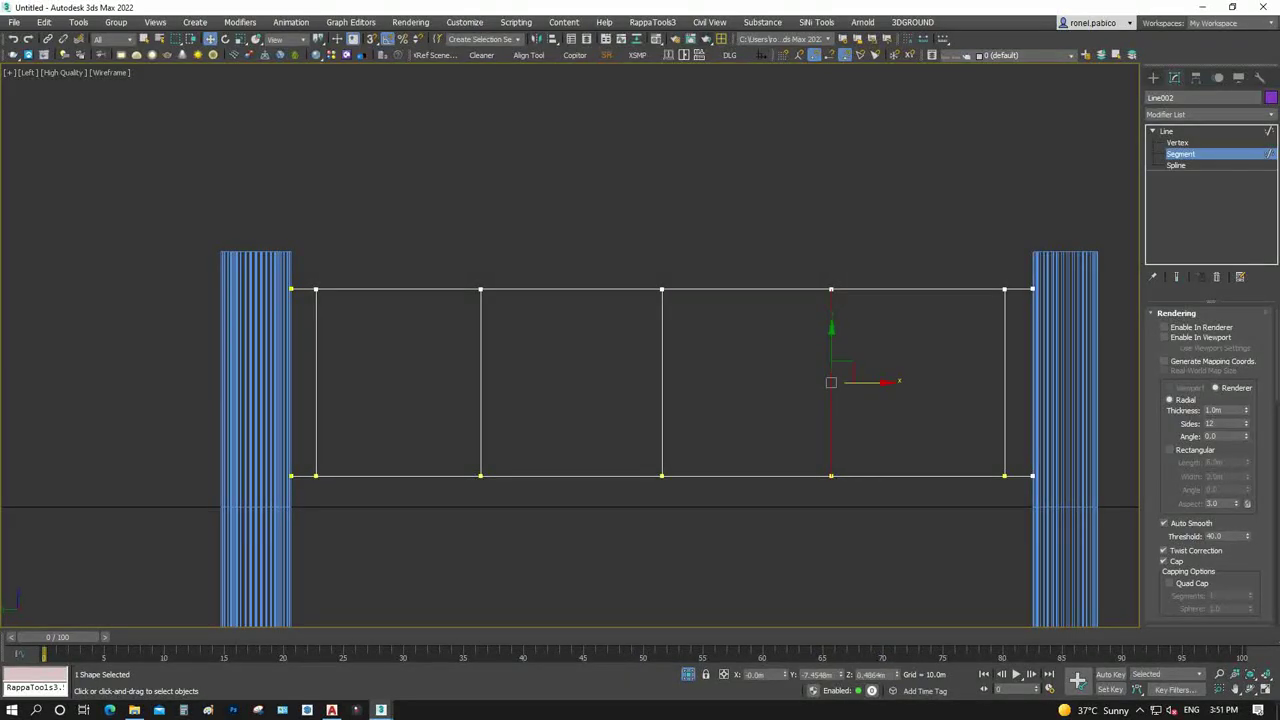
{"action": "left_click_drag", "start_coordinate": [764, 352], "coordinate": [312, 366]}
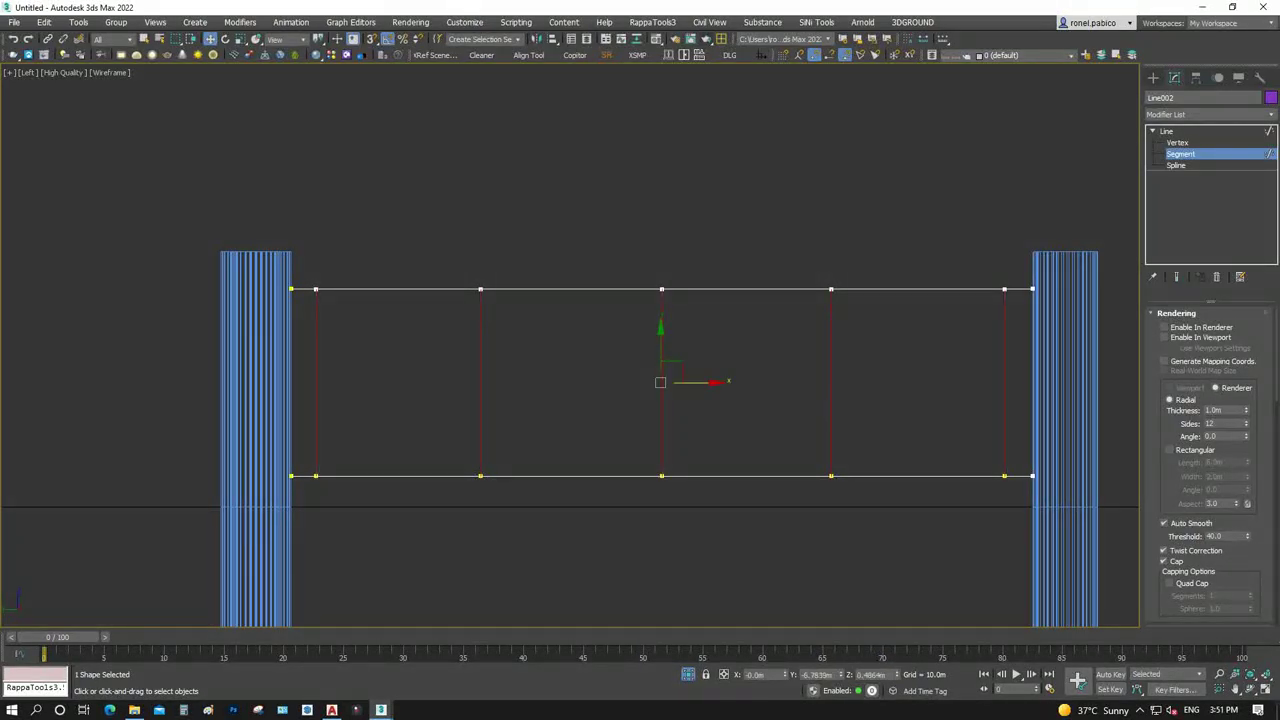
{"action": "left_click_drag", "start_coordinate": [700, 382], "coordinate": [735, 382], "text": "shift"}
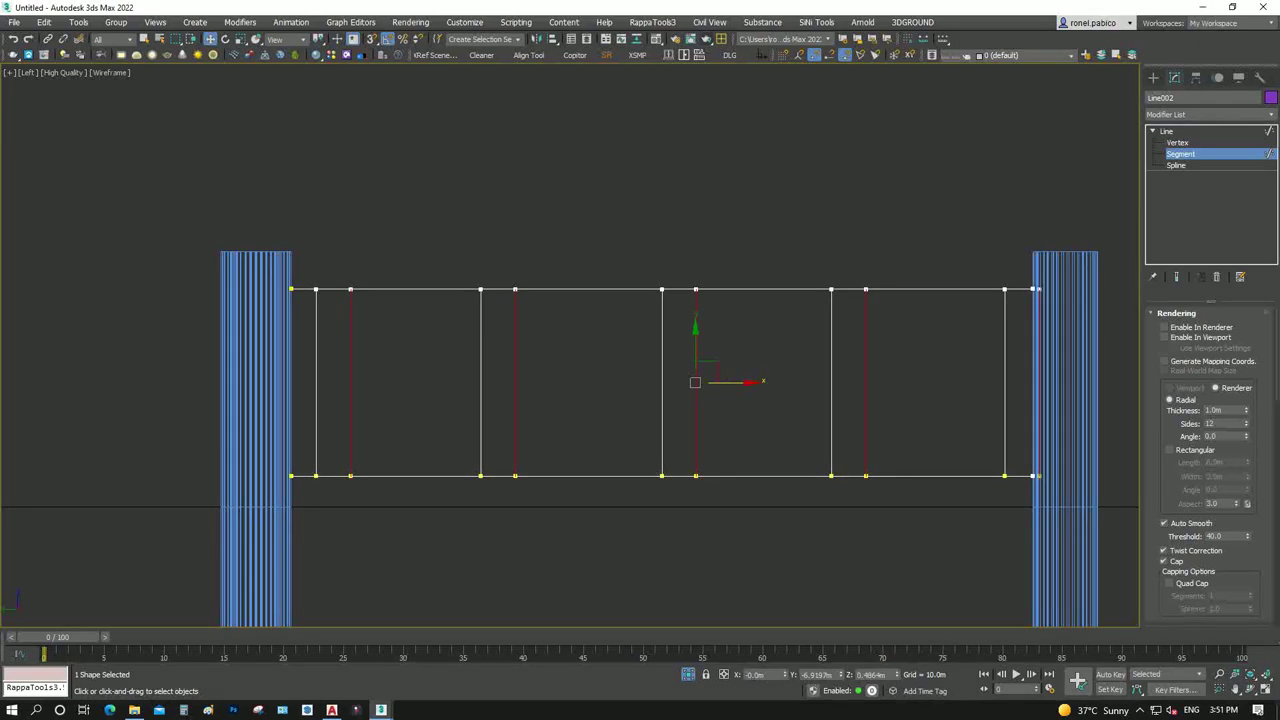
{"action": "key", "text": "ctrl+d"}
{"action": "left_click", "coordinate": [1040, 300]}
{"action": "key", "text": "Delete"}
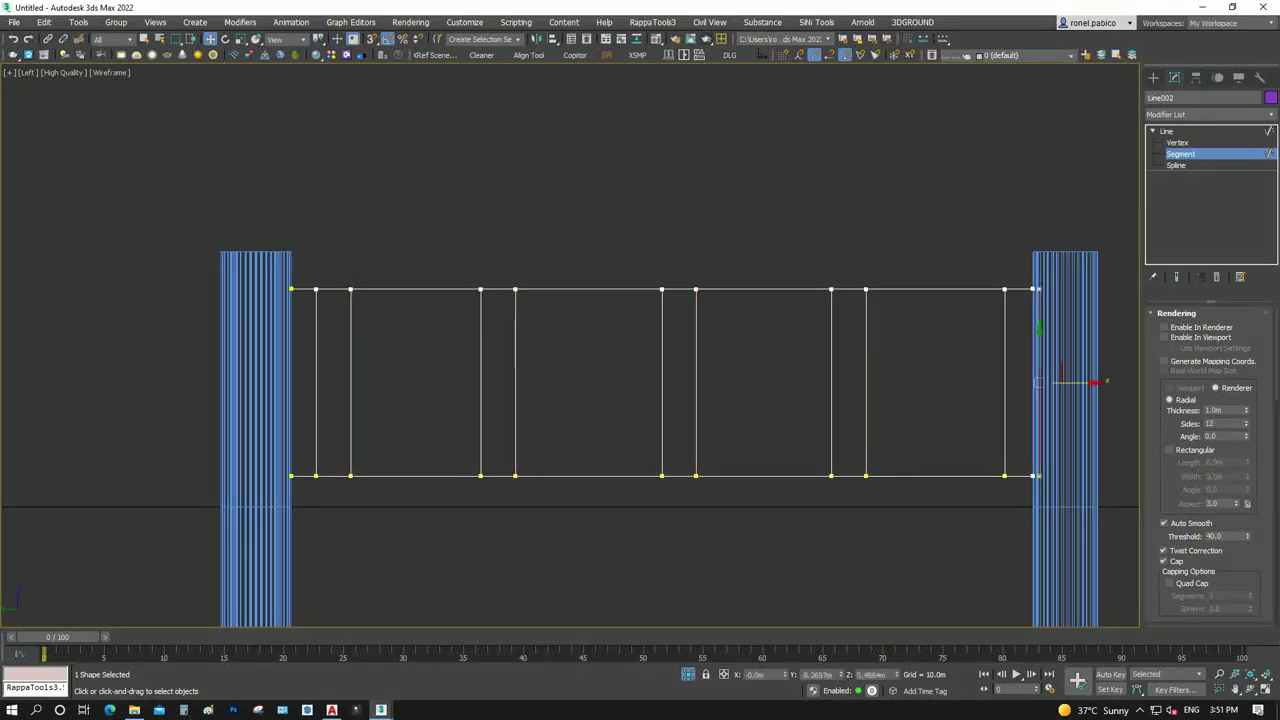
Select the top vertices of the copied verticals
{"action": "left_click", "coordinate": [872, 285]}
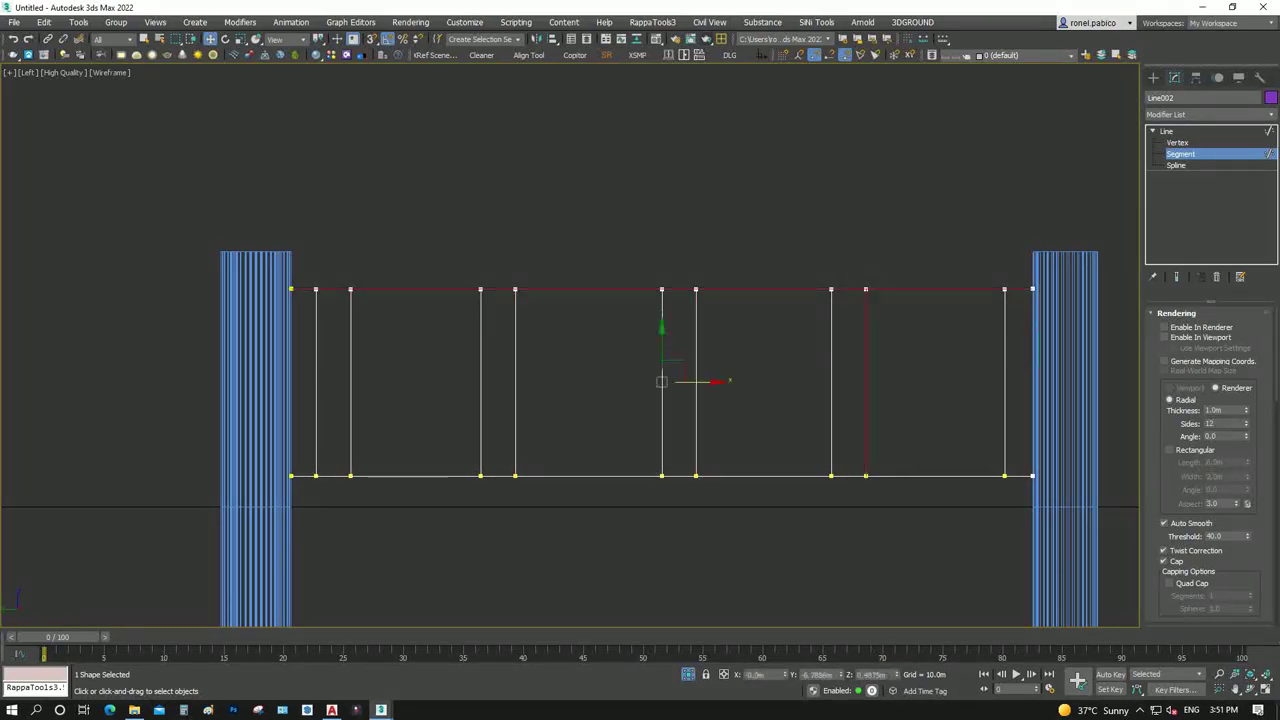
{"action": "key", "text": "1"}
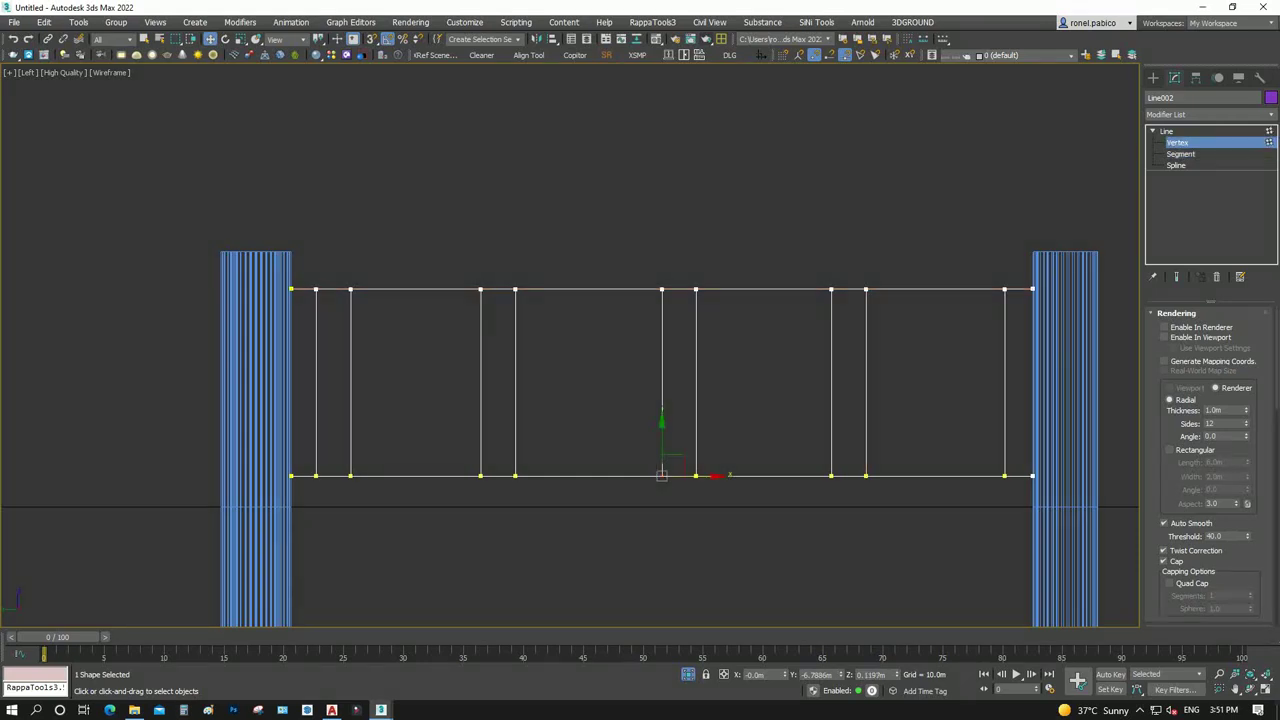
{"action": "left_click", "coordinate": [350, 289]}
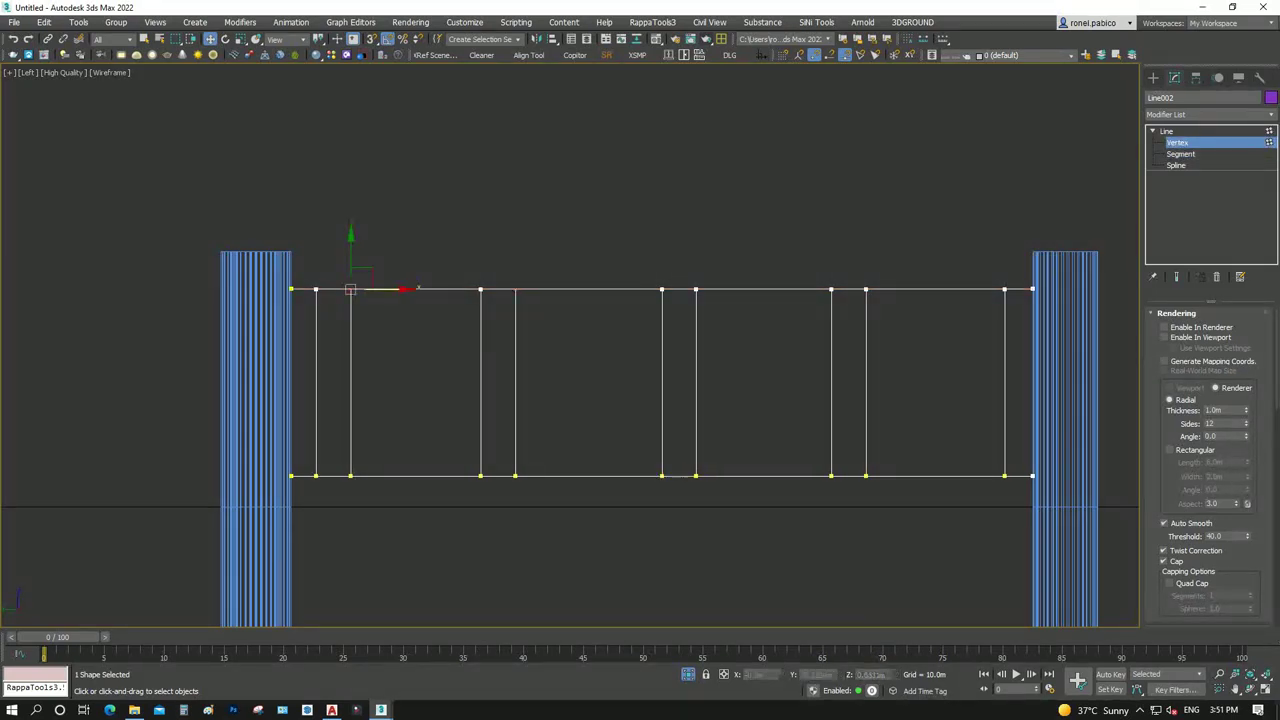
{"action": "left_click", "coordinate": [515, 289]}
{"action": "left_click", "coordinate": [696, 289]}
Slide the copies' top ends right onto the next verticals, tilting them into diagonal braces
{"action": "left_click", "coordinate": [866, 289], "text": "ctrl"}
{"action": "left_click_drag", "start_coordinate": [866, 289], "coordinate": [1001, 289]}
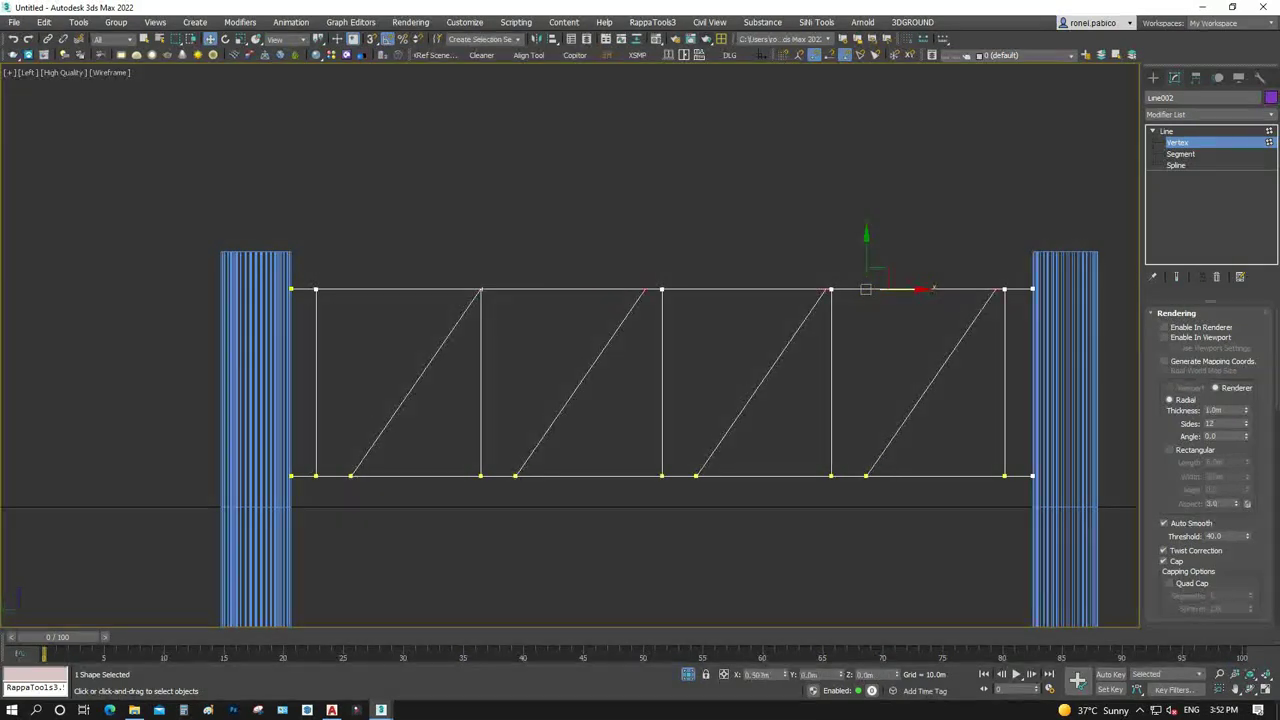
{"action": "left_click", "coordinate": [1001, 289]}
{"action": "scroll", "coordinate": [1028, 300], "scroll_direction": "up", "scroll_amount": 5}
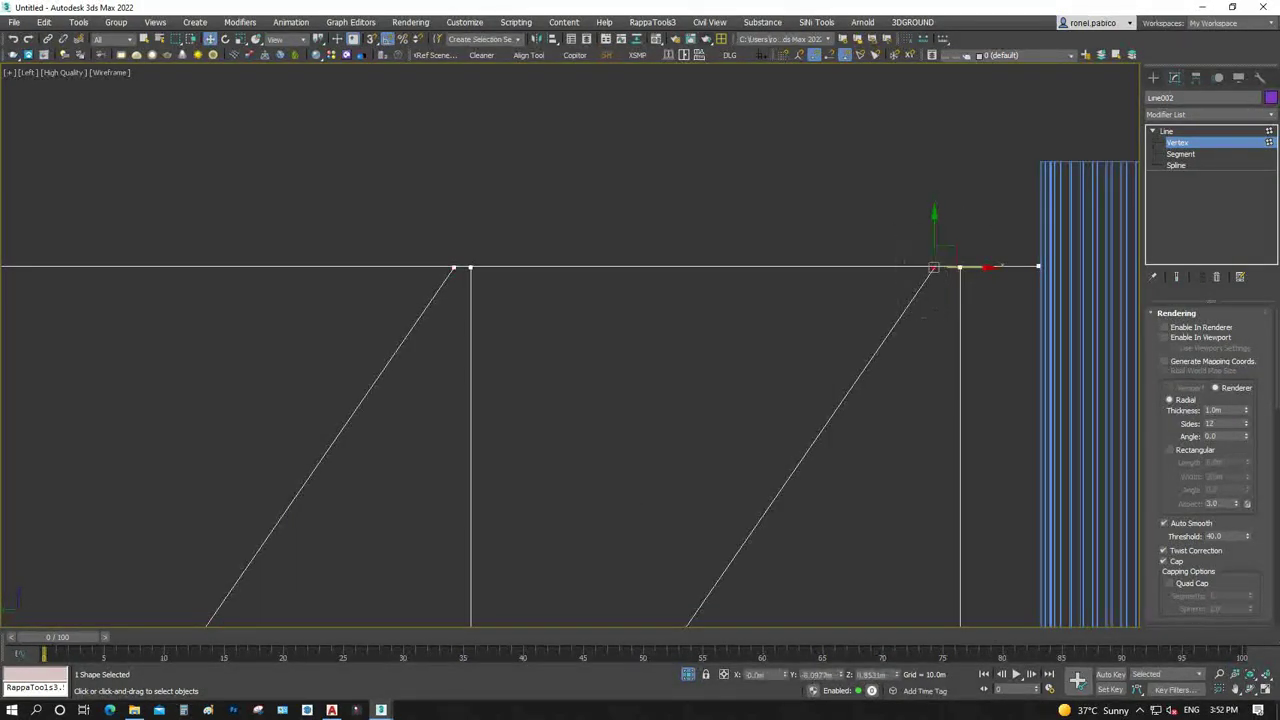
{"action": "left_click_drag", "start_coordinate": [988, 268], "coordinate": [1015, 268]}
{"action": "scroll", "coordinate": [455, 280], "scroll_direction": "up", "scroll_amount": 2}
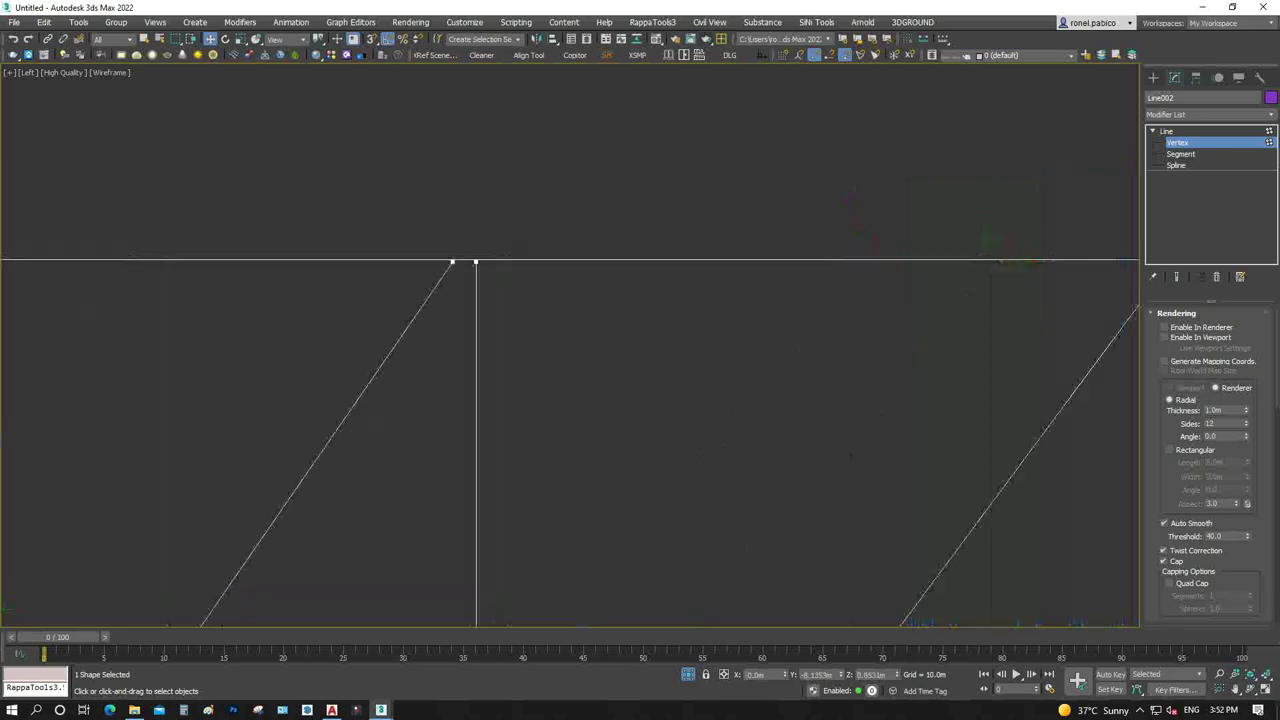
{"action": "left_click_drag", "start_coordinate": [452, 262], "coordinate": [476, 262]}
{"action": "scroll", "coordinate": [600, 250], "scroll_direction": "down", "scroll_amount": 2}
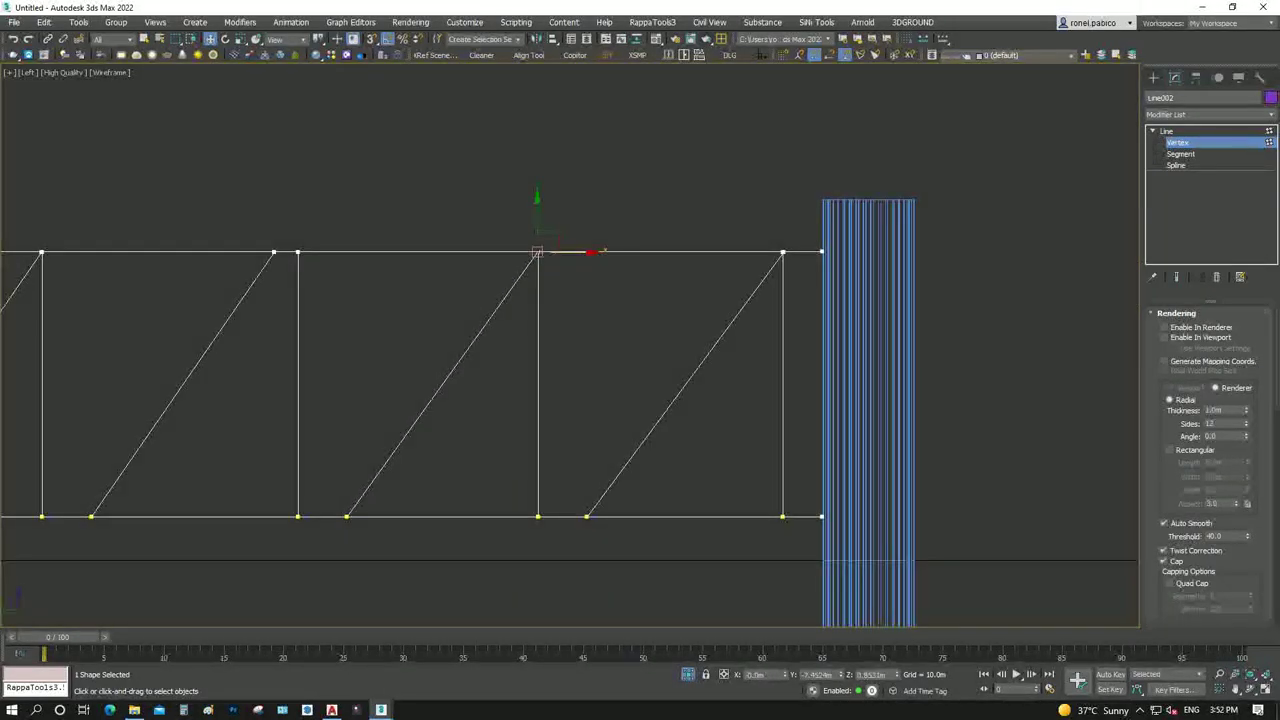
{"action": "scroll", "coordinate": [303, 265], "scroll_direction": "up", "scroll_amount": 2}
{"action": "left_click", "coordinate": [244, 237]}
{"action": "left_click_drag", "start_coordinate": [268, 237], "coordinate": [315, 237]}
{"action": "scroll", "coordinate": [730, 250], "scroll_direction": "down", "scroll_amount": 3}
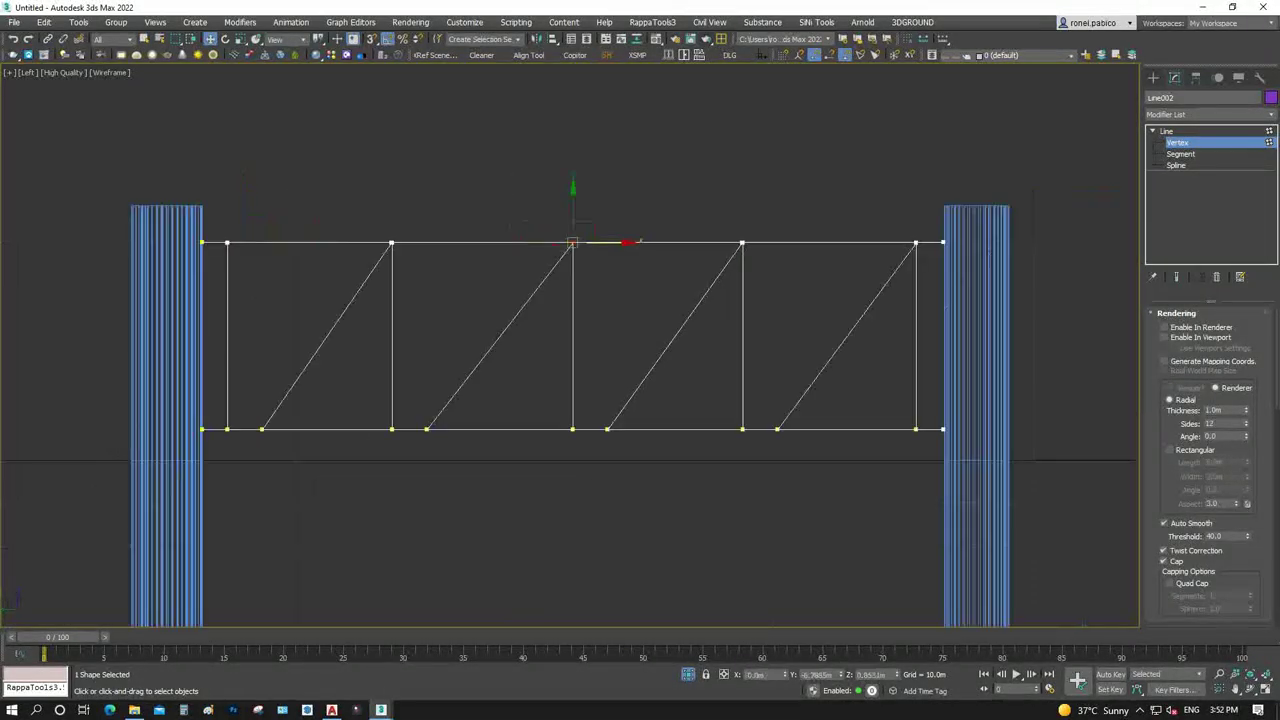
{"action": "scroll", "coordinate": [384, 250], "scroll_direction": "up", "scroll_amount": 2}
Set the diagonals' lower ends at the verticals' feet
{"action": "left_click", "coordinate": [942, 501]}
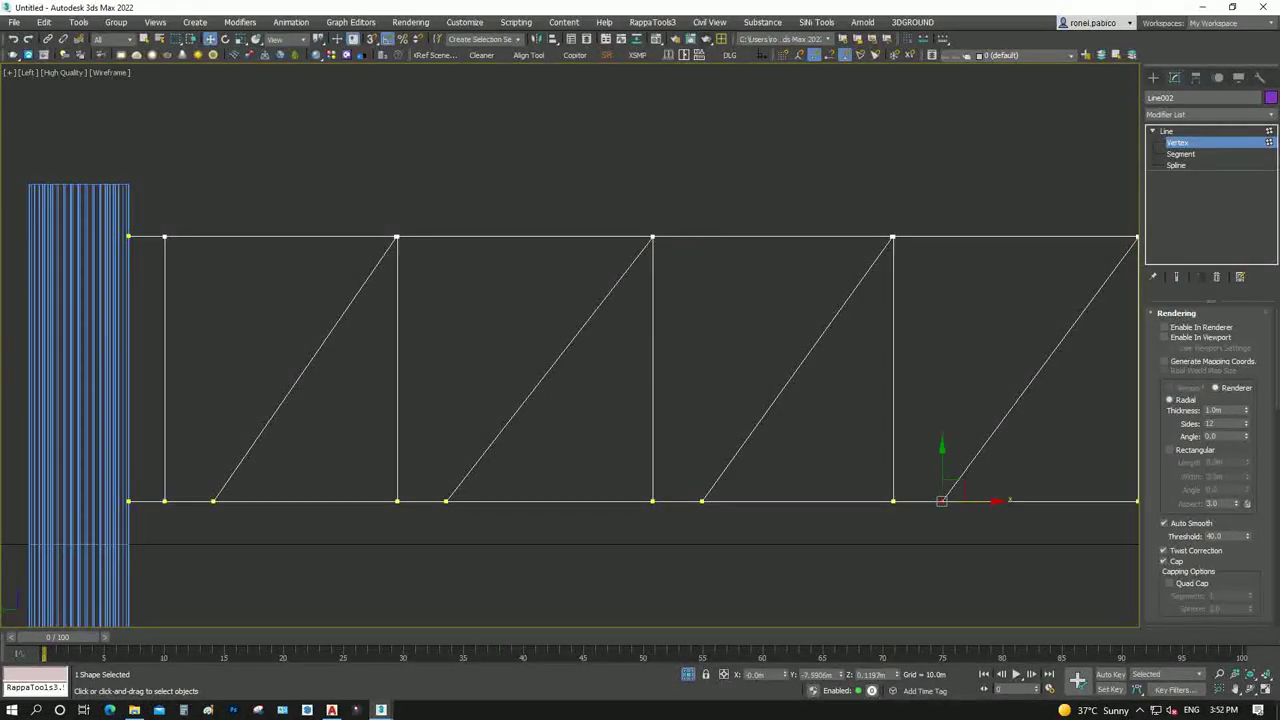
{"action": "left_click", "coordinate": [702, 501]}
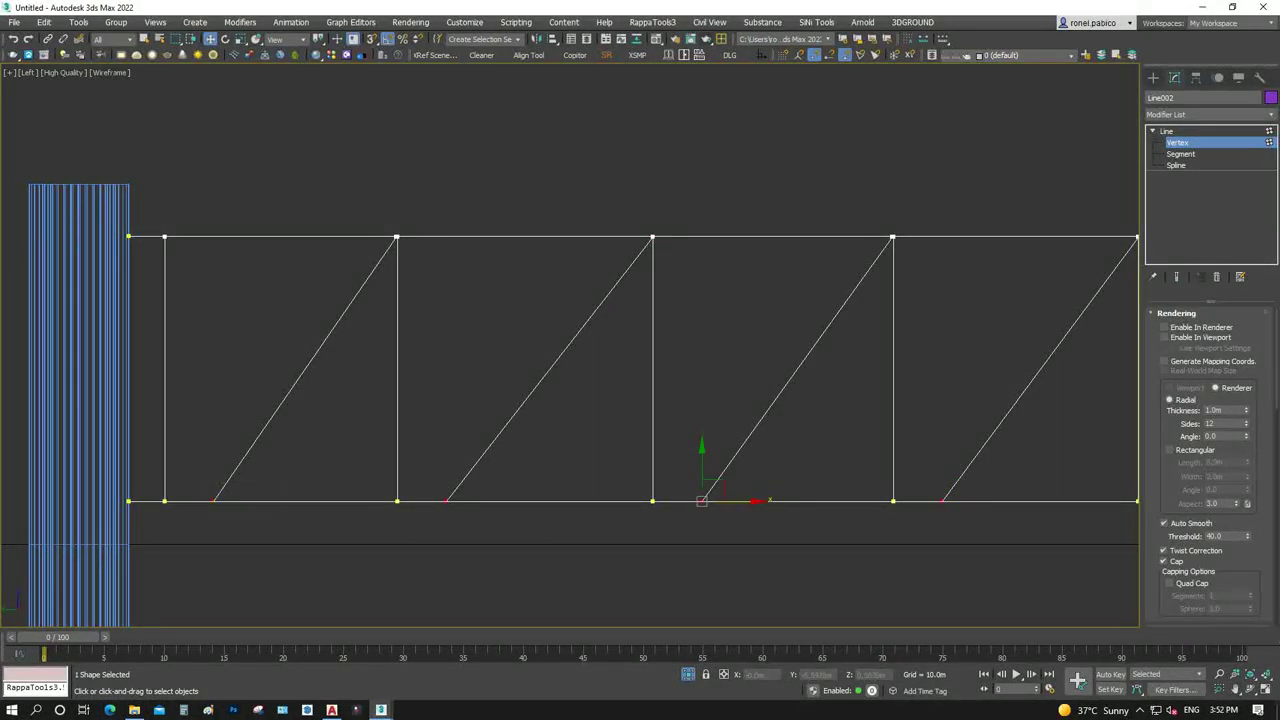
{"action": "key", "text": "ctrl+z"}
{"action": "key", "text": "ctrl+z"}
{"action": "key", "text": "ctrl+z"}
{"action": "key", "text": "ctrl+z"}
{"action": "key", "text": "ctrl+z"}
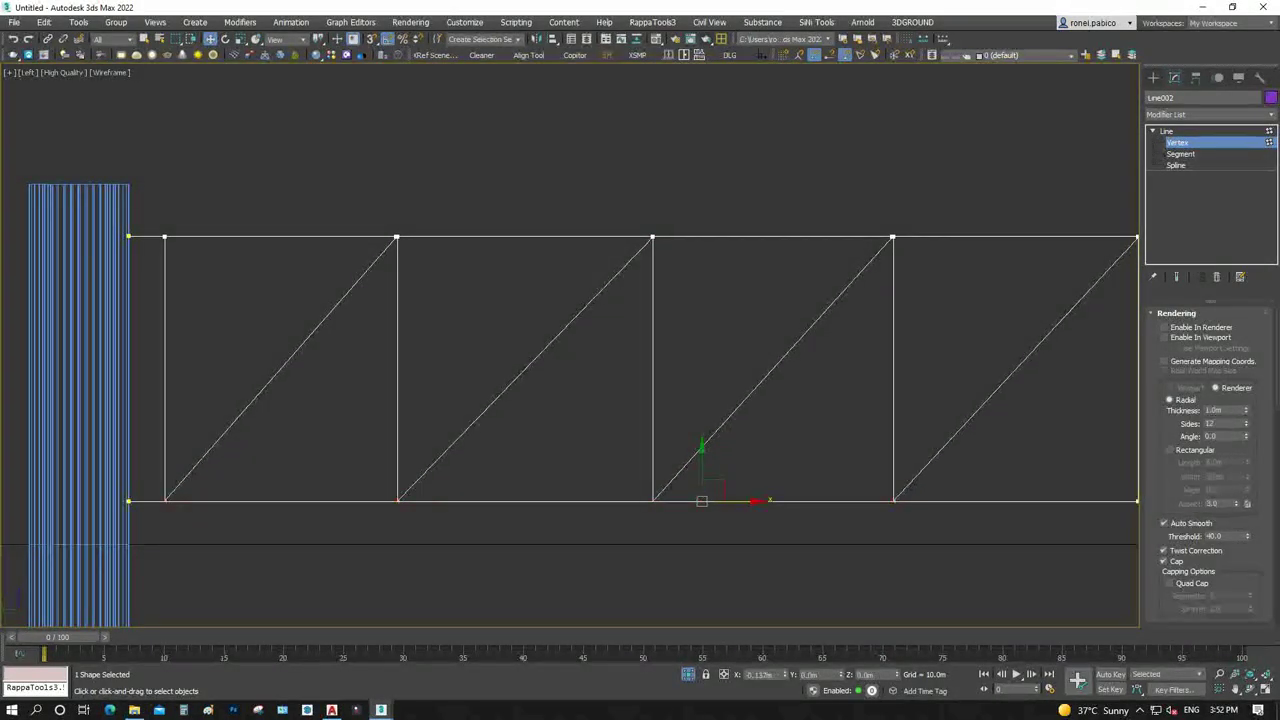
{"action": "scroll", "coordinate": [565, 473], "scroll_direction": "down", "scroll_amount": 3}
Select the four diagonal braces and clone them slightly to the right
{"action": "key", "text": "2"}
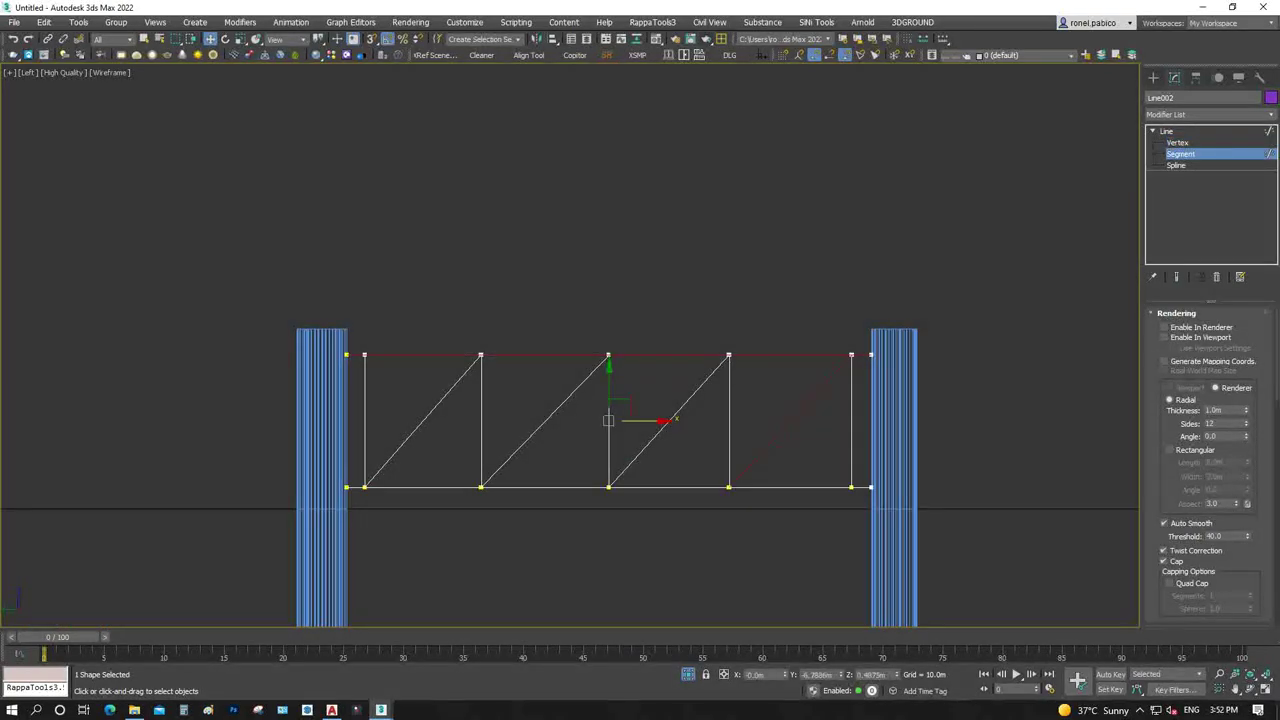
{"action": "left_click", "coordinate": [790, 420]}
{"action": "left_click", "coordinate": [668, 421], "text": "ctrl"}
{"action": "left_click", "coordinate": [545, 421], "text": "ctrl"}
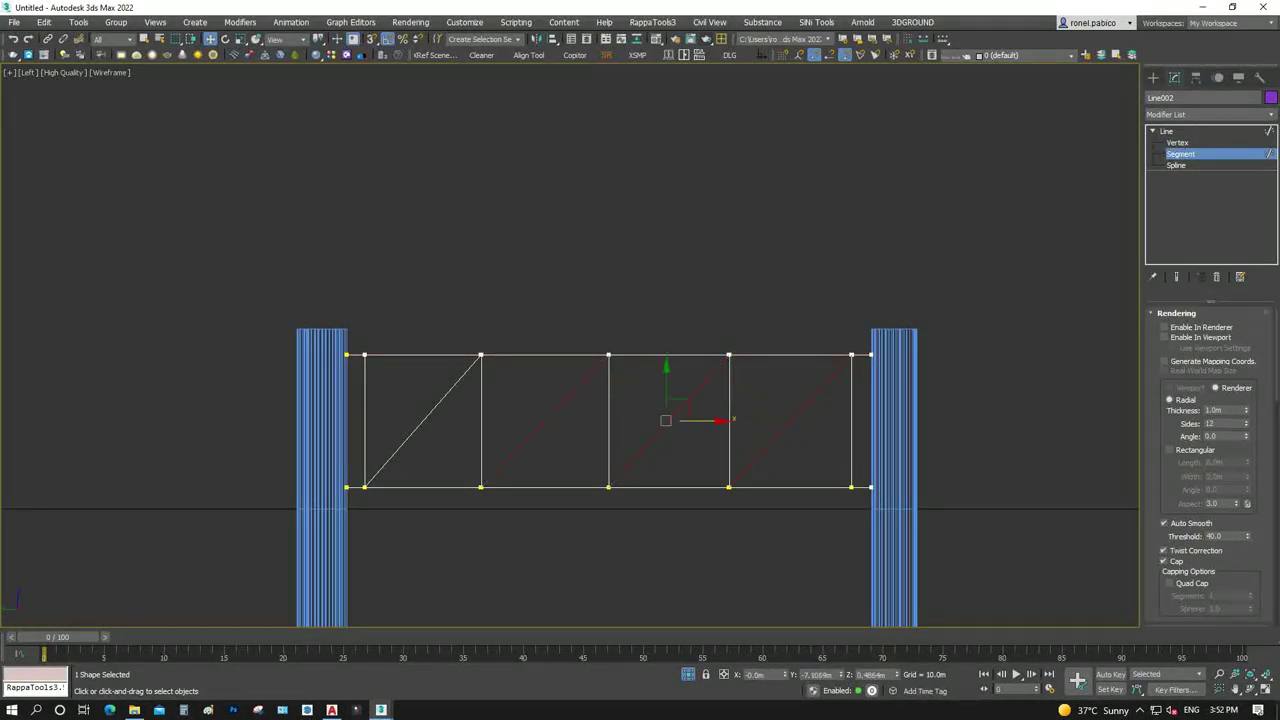
{"action": "left_click", "coordinate": [422, 421], "text": "ctrl"}
{"action": "left_click_drag", "start_coordinate": [660, 420], "coordinate": [968, 354], "text": "shift"}
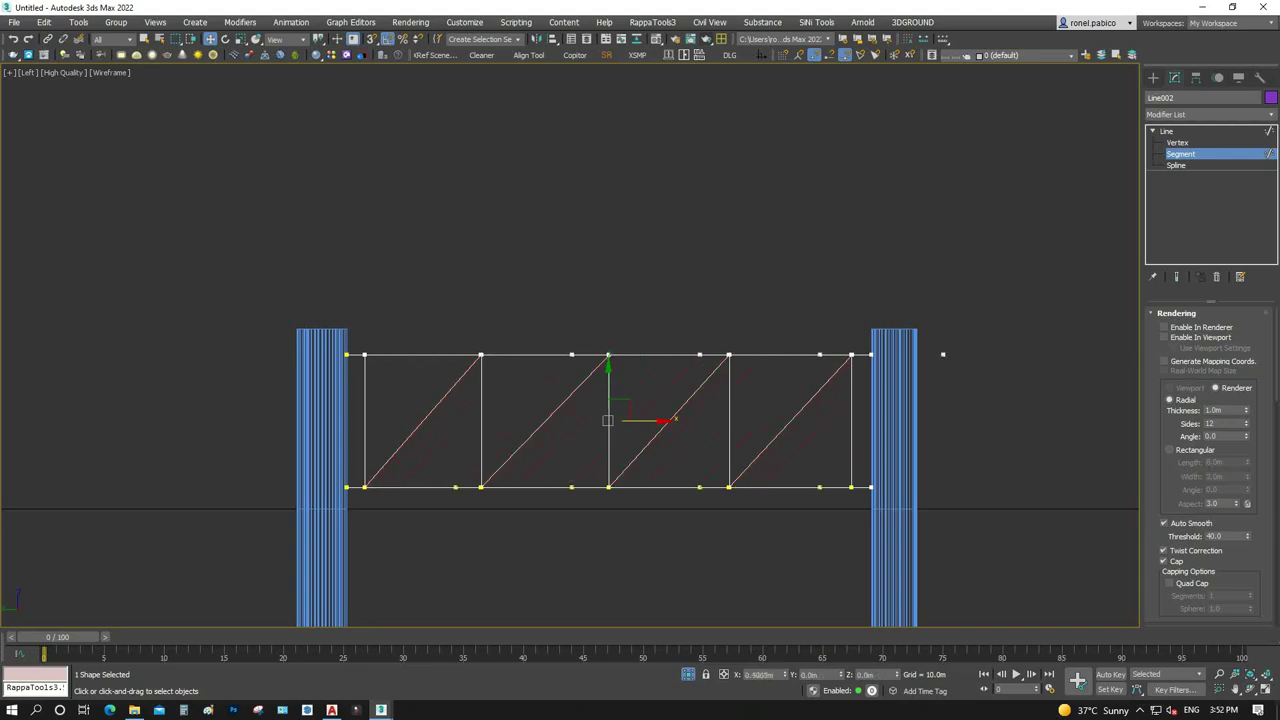
Select the stray diagonal copy's top vertices beside the right post
{"action": "left_click", "coordinate": [727, 421]}
{"action": "key", "text": "1"}
{"action": "scroll", "coordinate": [1054, 357], "scroll_direction": "up", "scroll_amount": 2}
{"action": "left_click", "coordinate": [932, 355]}
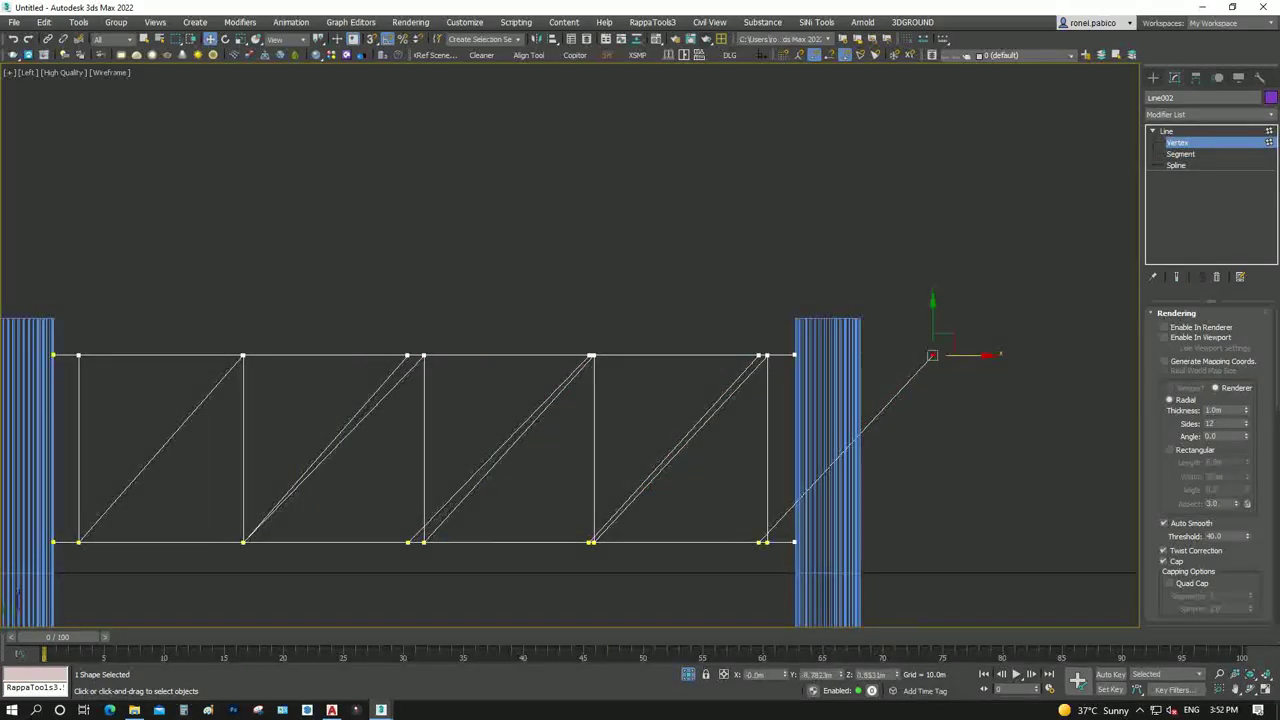
{"action": "left_click", "coordinate": [760, 355]}
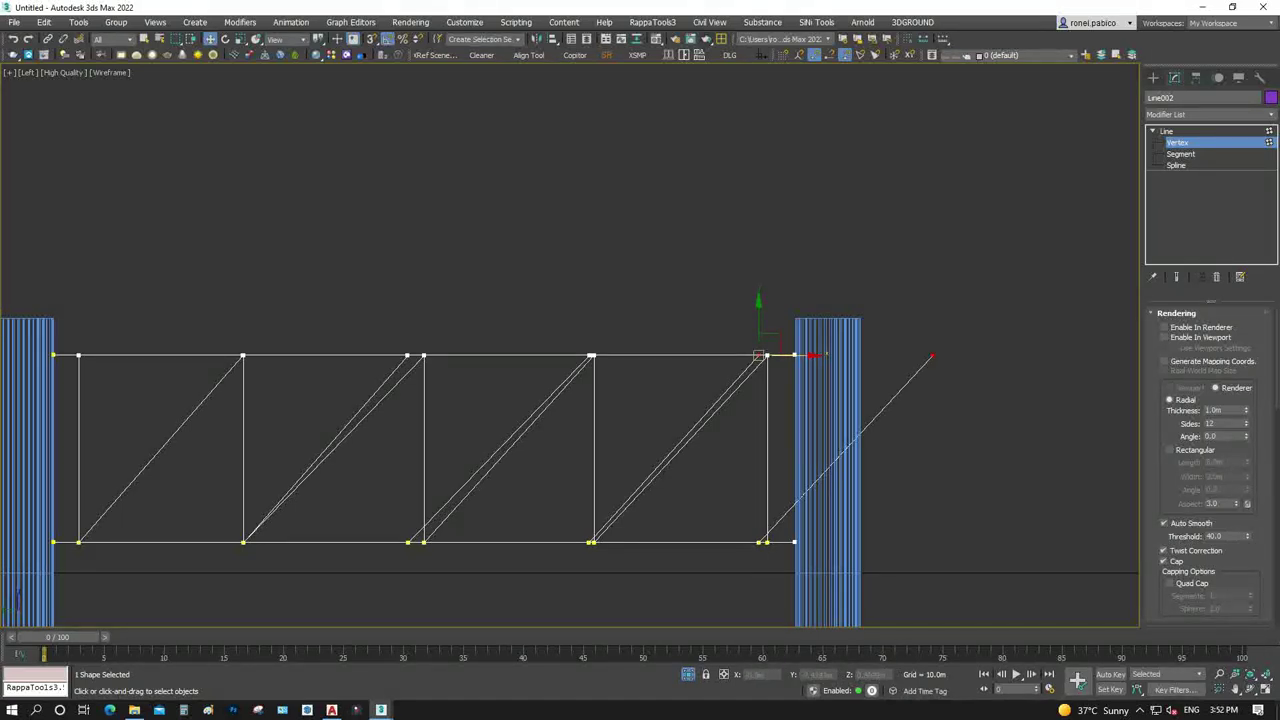
Move Line002's top vertices so the panel diagonals cross as X braces
{"action": "left_click", "coordinate": [591, 355]}
{"action": "left_click", "coordinate": [407, 355]}
{"action": "scroll", "coordinate": [407, 355], "scroll_direction": "down", "scroll_amount": 2}
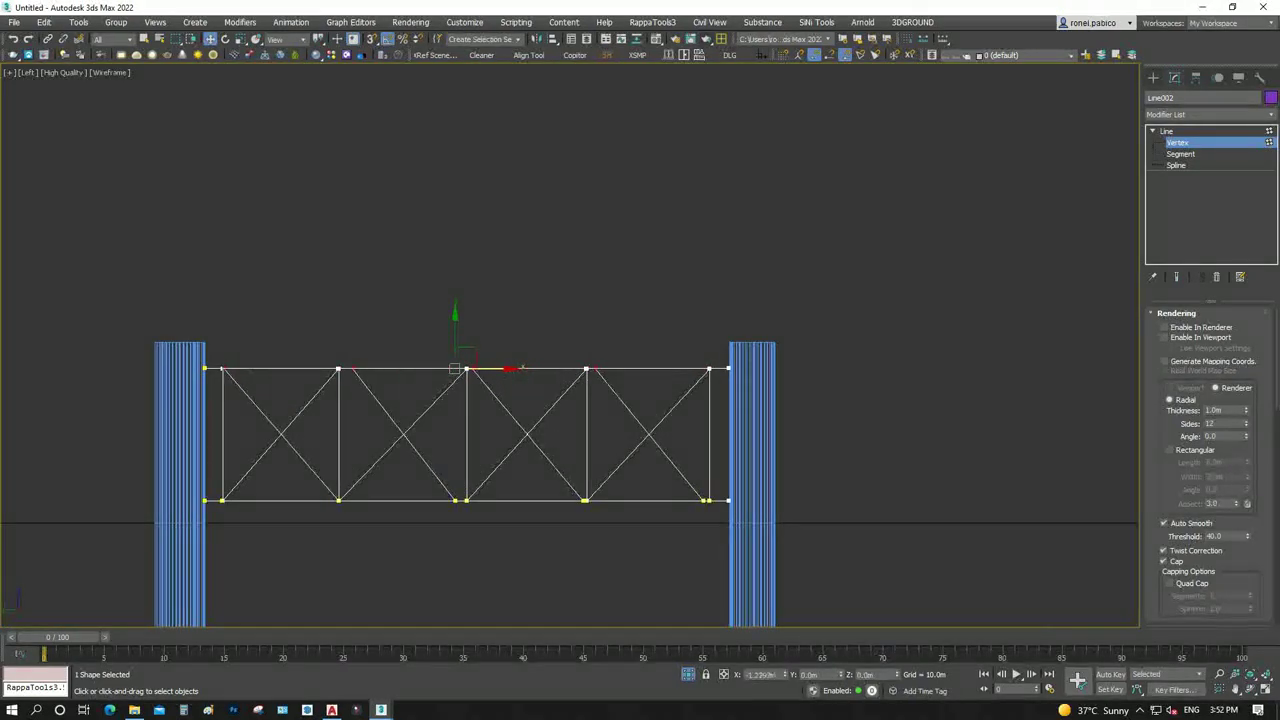
{"action": "left_click_drag", "start_coordinate": [507, 369], "coordinate": [506, 369]}
{"action": "left_click", "coordinate": [222, 369]}
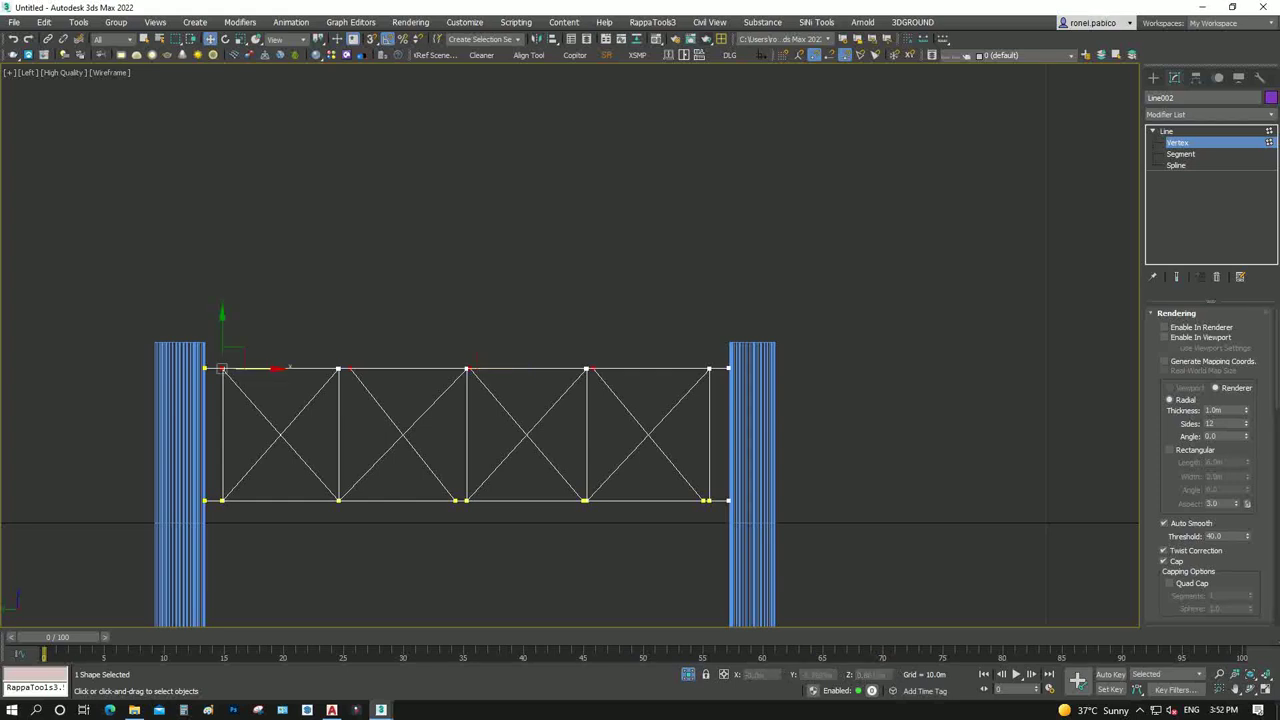
{"action": "scroll", "coordinate": [484, 388], "scroll_direction": "up", "scroll_amount": 4}
{"action": "mouse_move", "coordinate": [818, 330]}
{"action": "left_mouse_down"}
{"action": "mouse_move", "coordinate": [788, 340]}
{"action": "mouse_move", "coordinate": [828, 333]}
{"action": "left_mouse_up"}
Undo the bad vertex moves to restore the misplaced top vertices
{"action": "key", "text": "ctrl+z"}
{"action": "key", "text": "ctrl+z"}
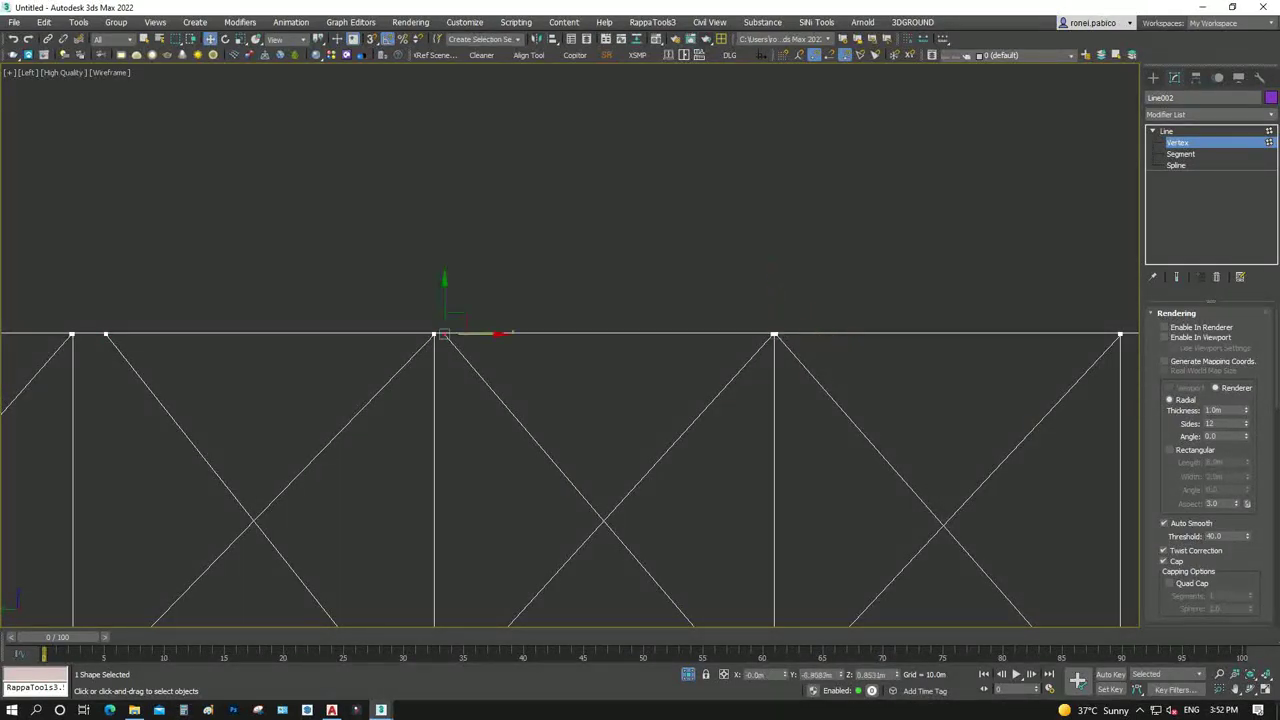
{"action": "key", "text": "ctrl+z"}
{"action": "scroll", "coordinate": [338, 327], "scroll_direction": "down", "scroll_amount": 4}
{"action": "scroll", "coordinate": [323, 339], "scroll_direction": "up", "scroll_amount": 4}
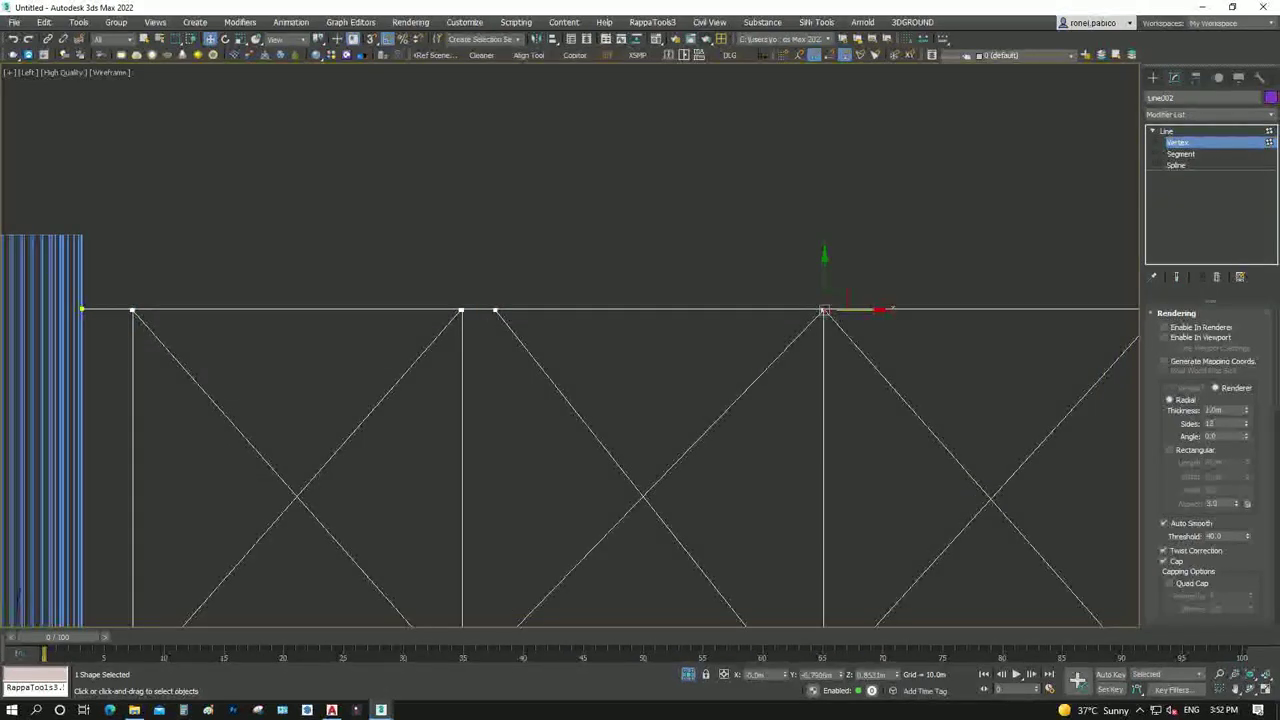
{"action": "key", "text": "ctrl+z"}
{"action": "scroll", "coordinate": [365, 330], "scroll_direction": "down", "scroll_amount": 4}
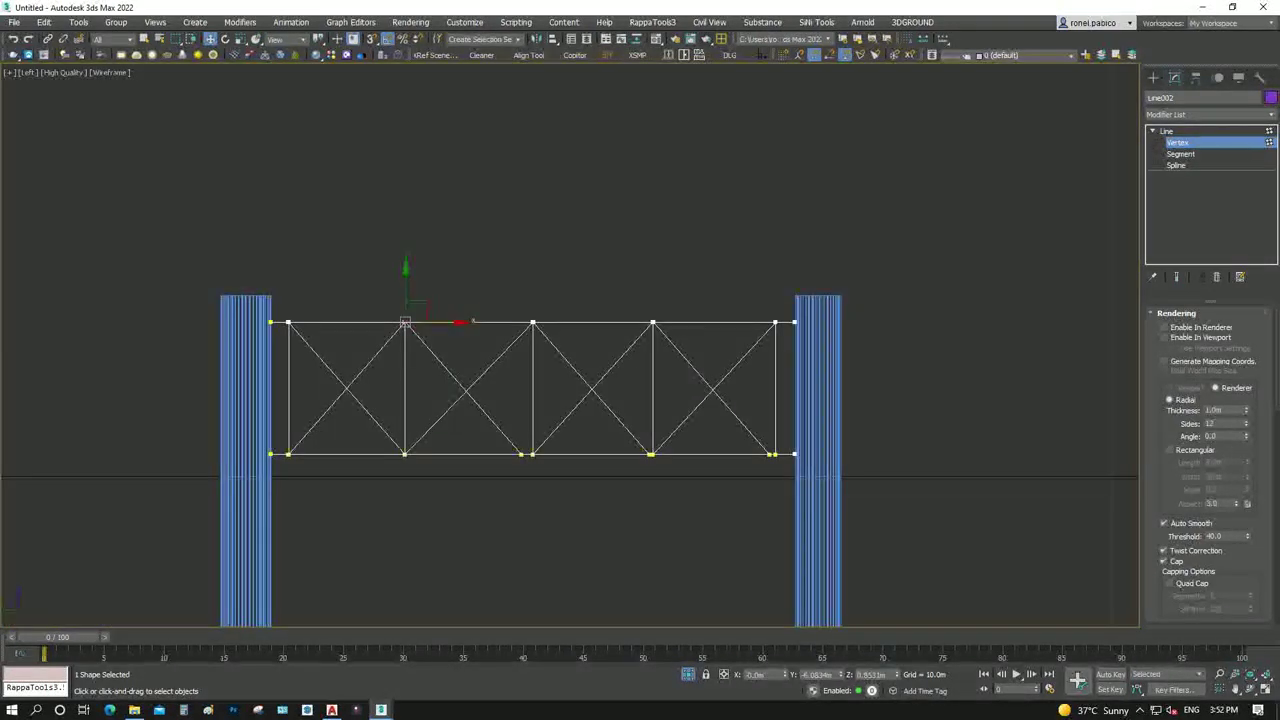
At Segment level, remove the stray single diagonals from Line002
{"action": "key", "text": "2"}
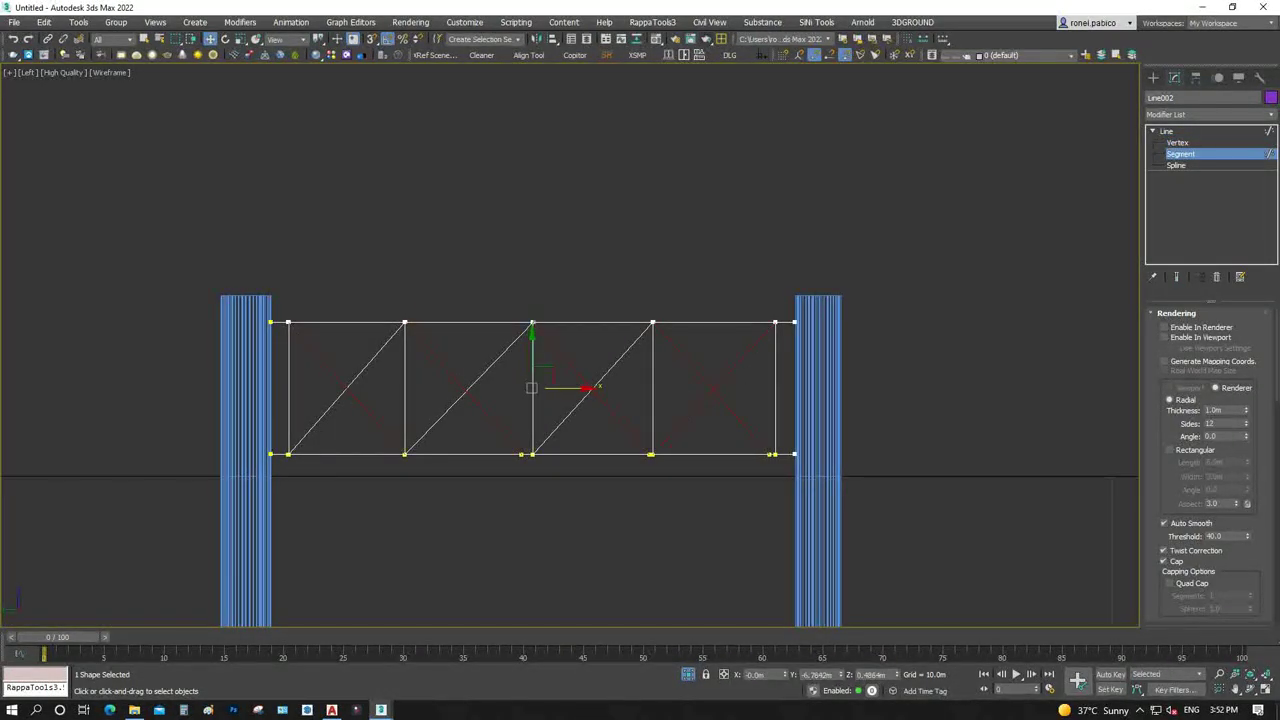
{"action": "key", "text": "ctrl+z"}
{"action": "key", "text": "ctrl+z"}
{"action": "key", "text": "ctrl+z"}
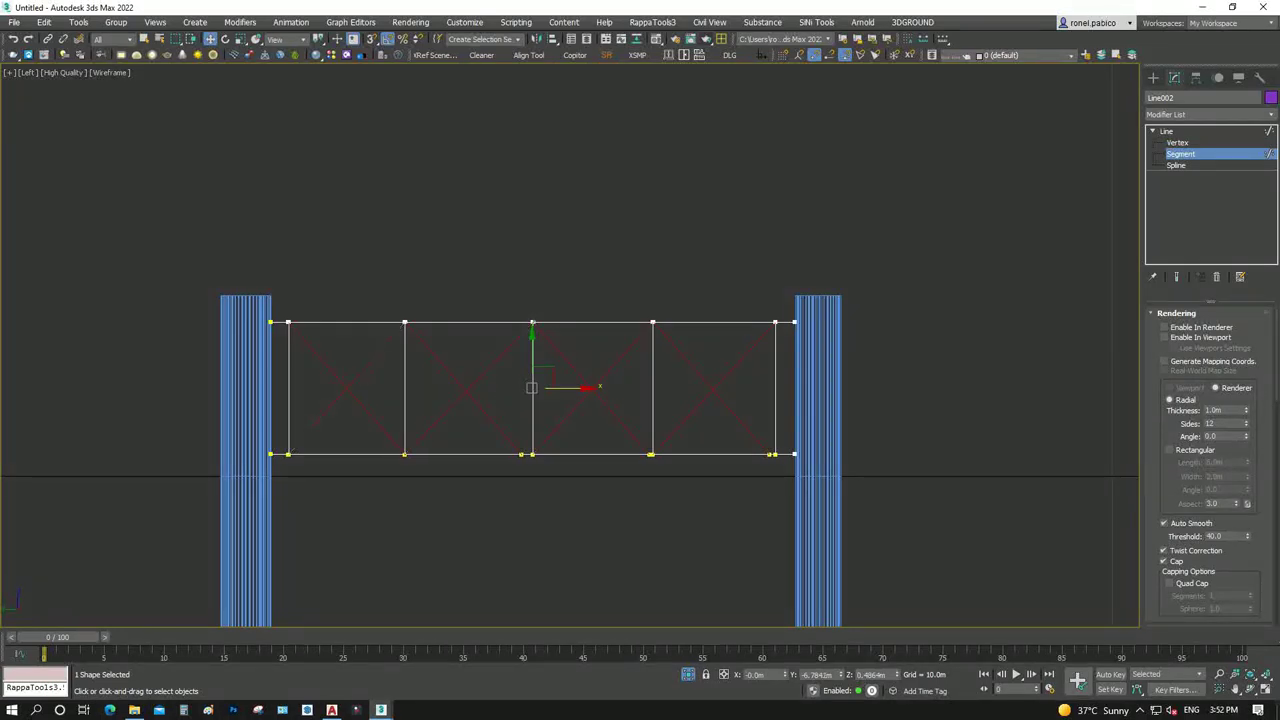
{"action": "scroll", "coordinate": [1210, 460], "scroll_direction": "down", "scroll_amount": 5}
{"action": "scroll", "coordinate": [1210, 460], "scroll_direction": "down", "scroll_amount": 5}
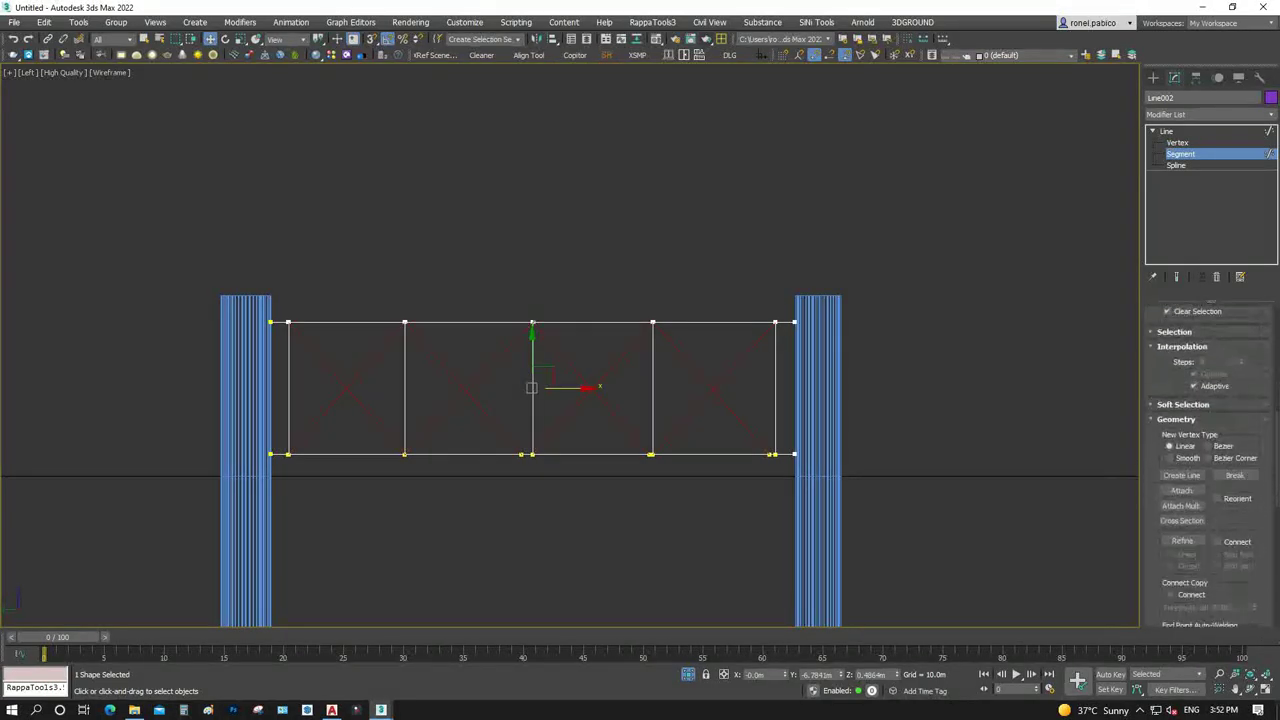
{"action": "scroll", "coordinate": [1210, 460], "scroll_direction": "down", "scroll_amount": 2}
{"action": "scroll", "coordinate": [1210, 460], "scroll_direction": "down", "scroll_amount": 2}
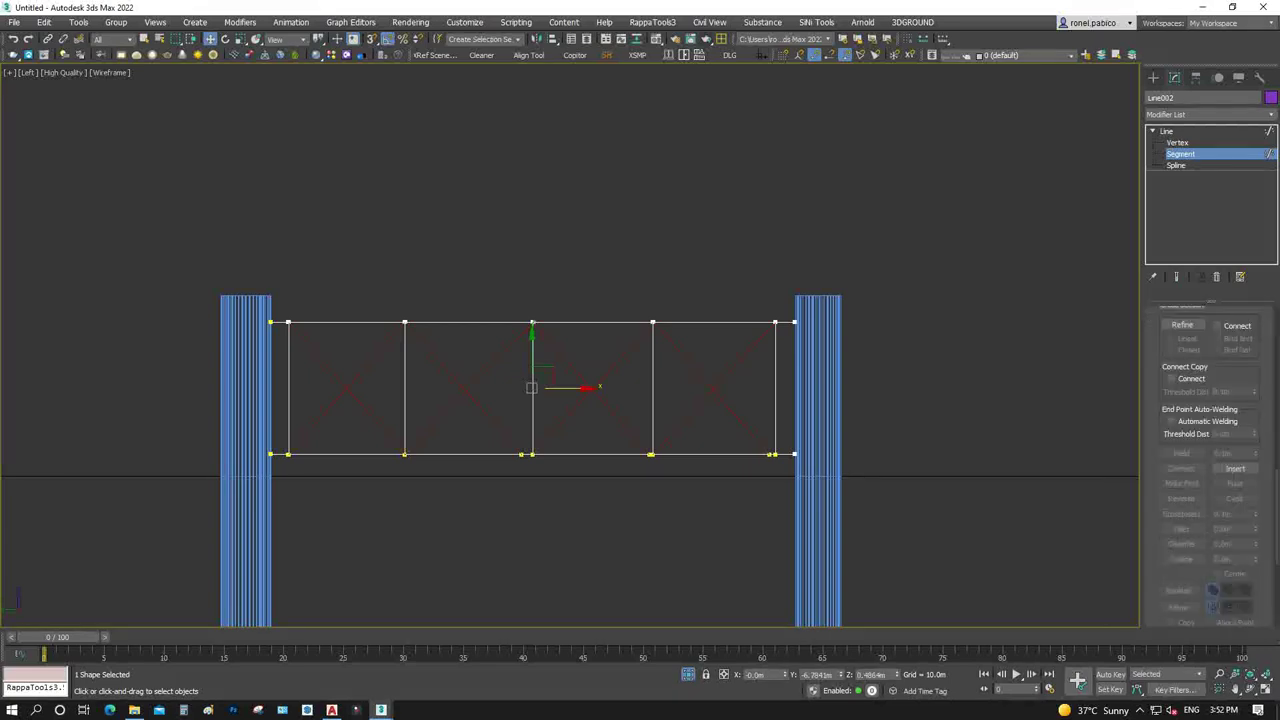
{"action": "scroll", "coordinate": [1210, 460], "scroll_direction": "down", "scroll_amount": 2}
{"action": "scroll", "coordinate": [1210, 460], "scroll_direction": "down", "scroll_amount": 2}
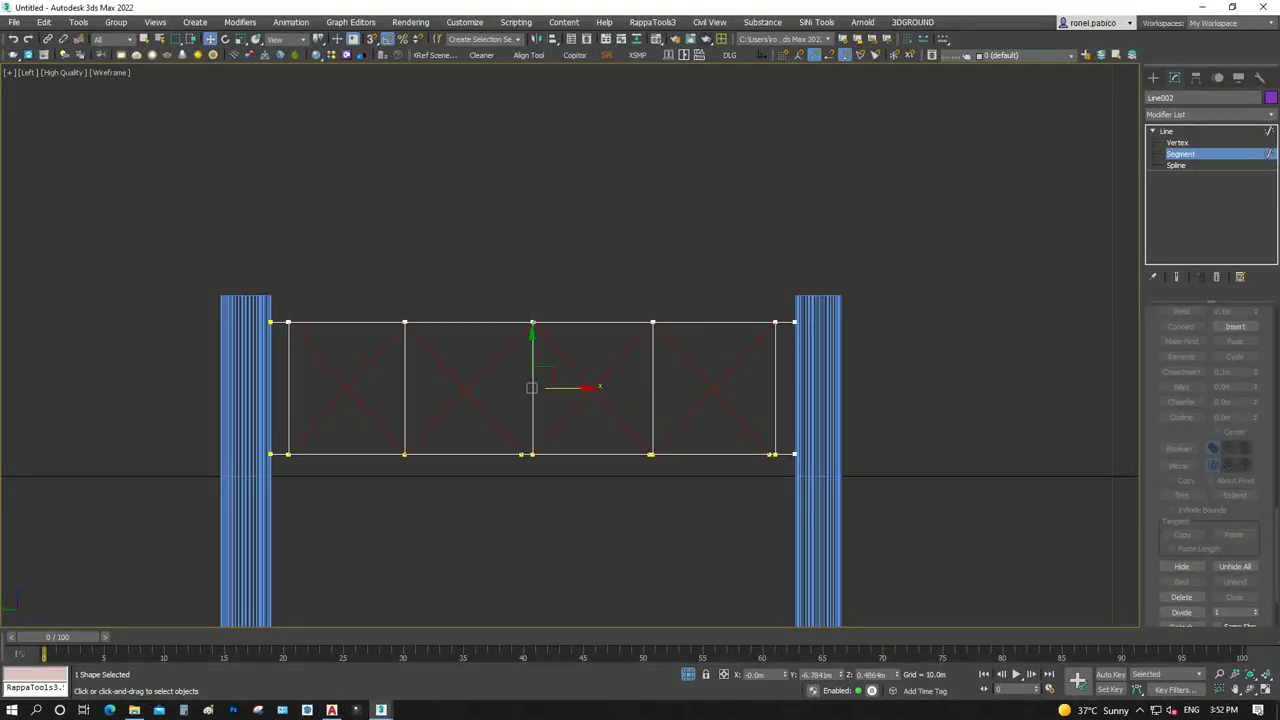
{"action": "scroll", "coordinate": [1181, 575], "scroll_direction": "down", "scroll_amount": 2}
Detach the X-brace segments from Line002 as a separate shape named Shape001
{"action": "left_click", "coordinate": [1181, 571]}
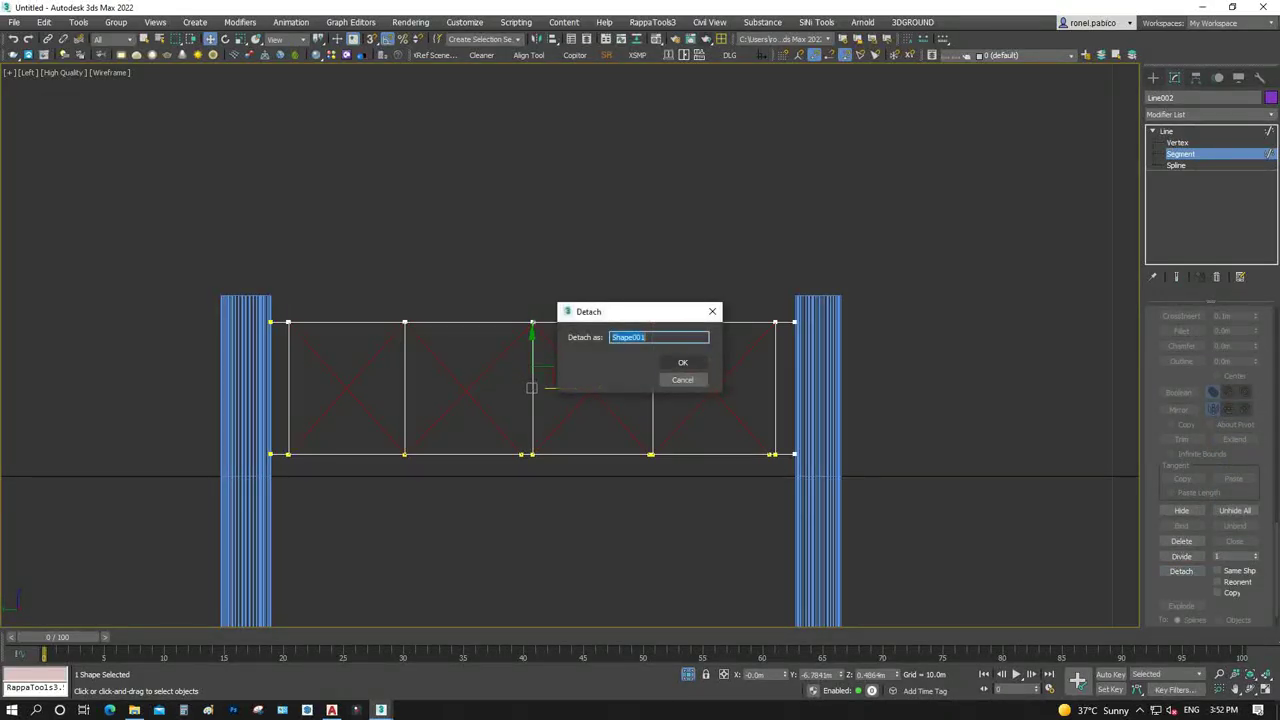
{"action": "left_click", "coordinate": [683, 362]}
{"action": "left_click", "coordinate": [673, 343]}
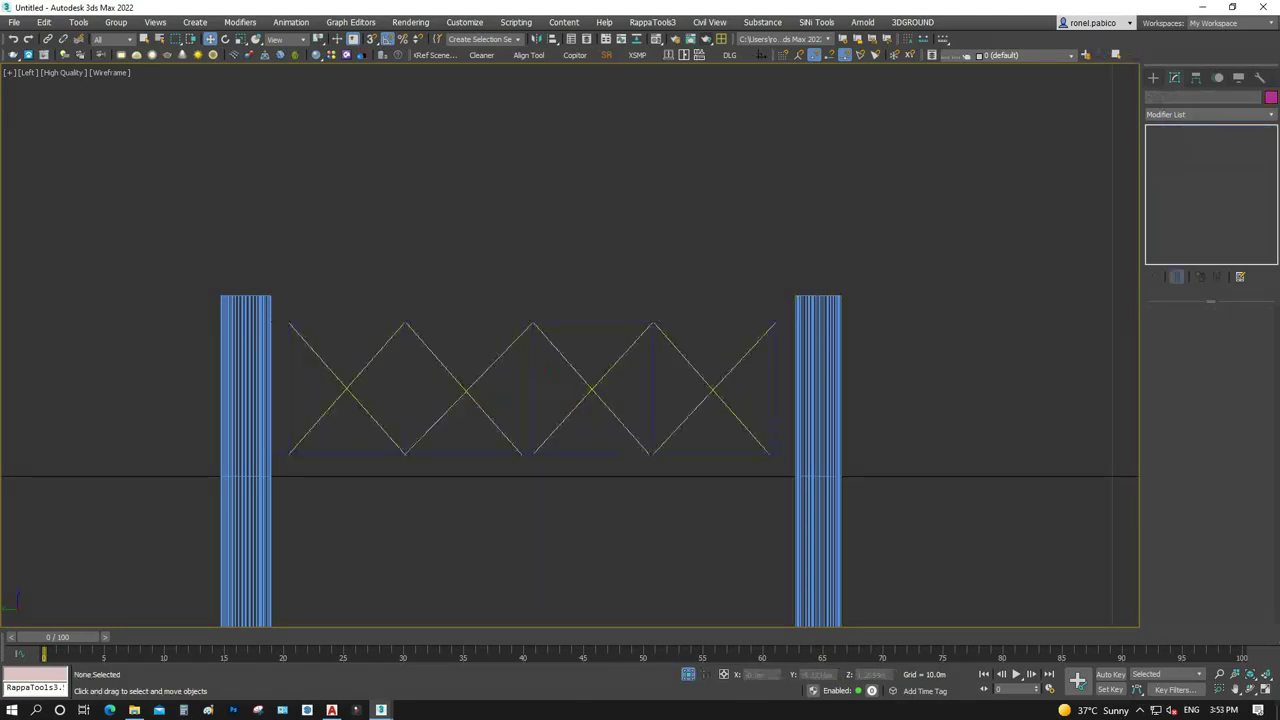
{"action": "scroll", "coordinate": [673, 343], "scroll_direction": "up", "scroll_amount": 2}
{"action": "scroll", "coordinate": [673, 343], "scroll_direction": "up", "scroll_amount": 2}
Set the object colour of both fence shapes to white
{"action": "left_click", "coordinate": [678, 338]}
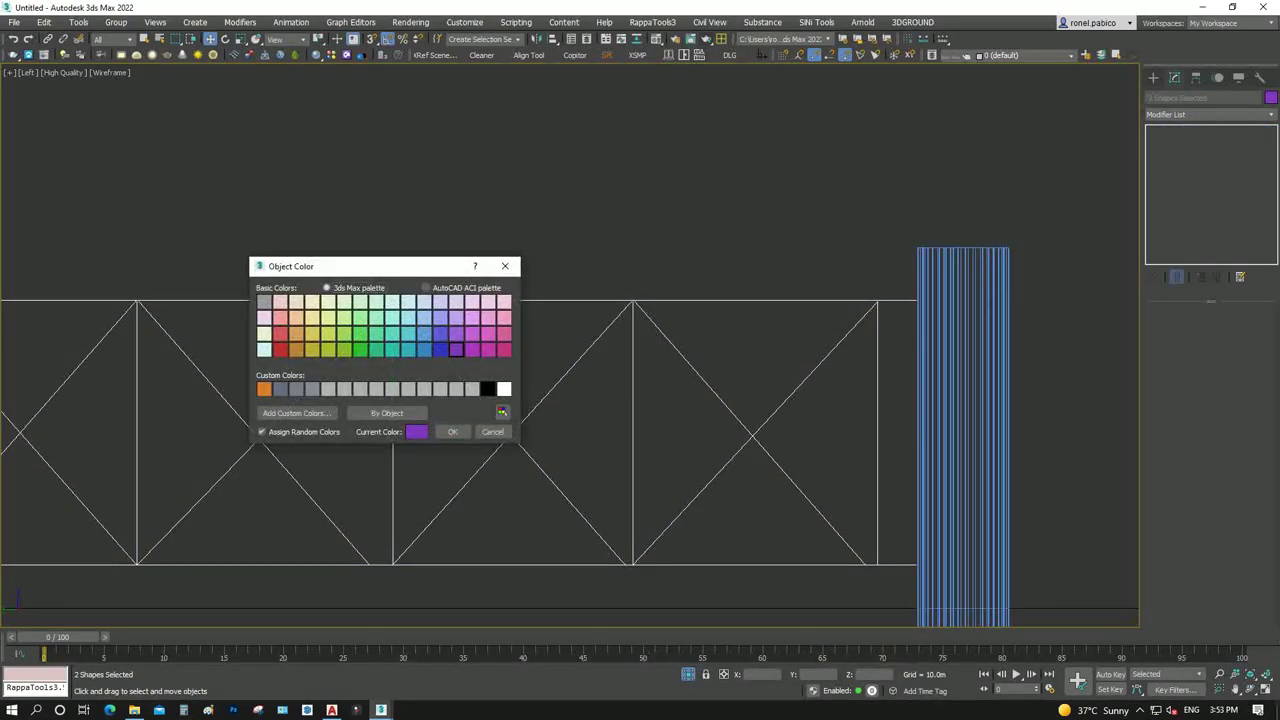
{"action": "left_click", "coordinate": [504, 389]}
{"action": "left_click", "coordinate": [452, 431]}
{"action": "left_click", "coordinate": [756, 200]}
Make Line002 render in the viewport as a rectangular 0.05 × 0.04 m section
{"action": "scroll", "coordinate": [756, 360], "scroll_direction": "down", "scroll_amount": 2}
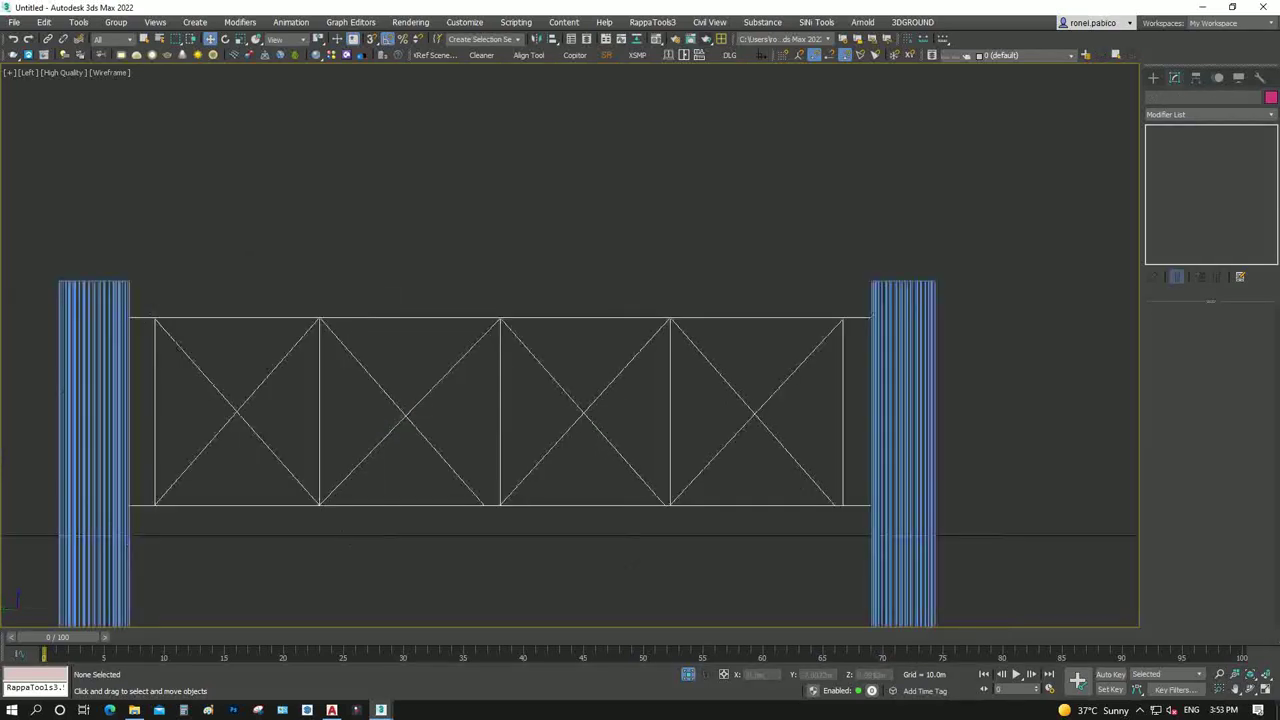
{"action": "left_click", "coordinate": [500, 400]}
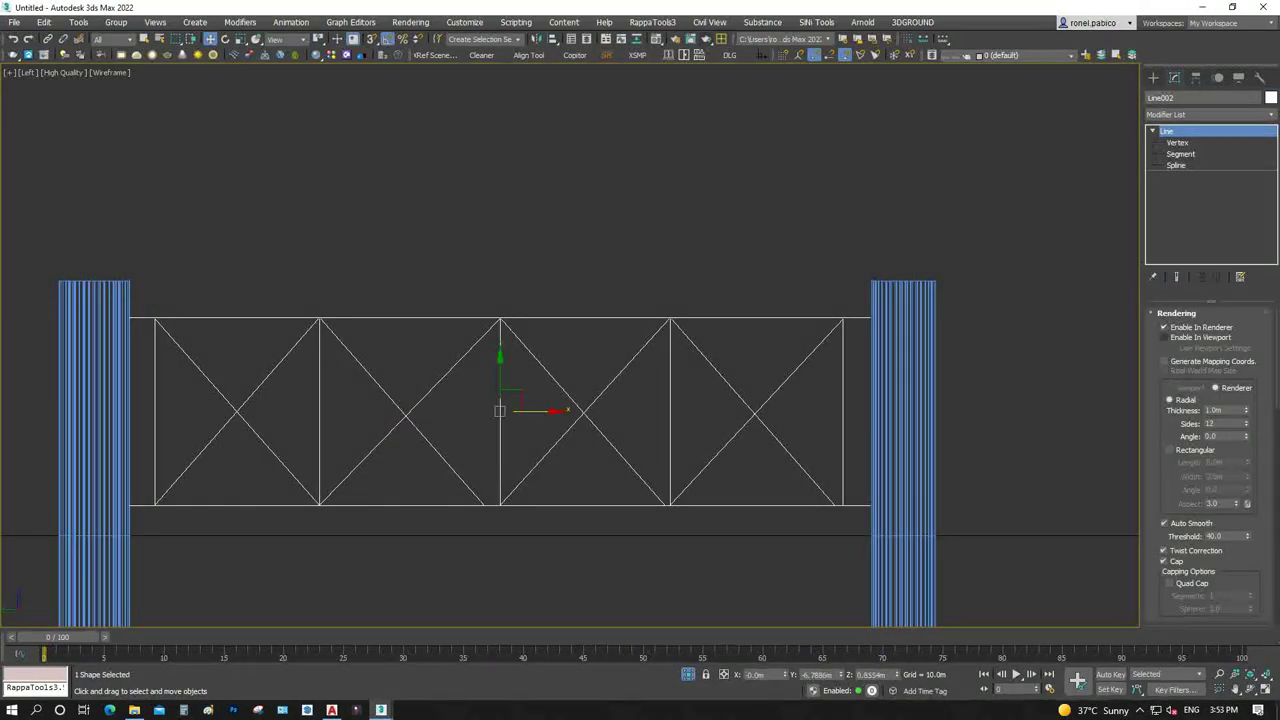
{"action": "left_click", "coordinate": [1164, 337]}
{"action": "left_click", "coordinate": [1169, 450]}
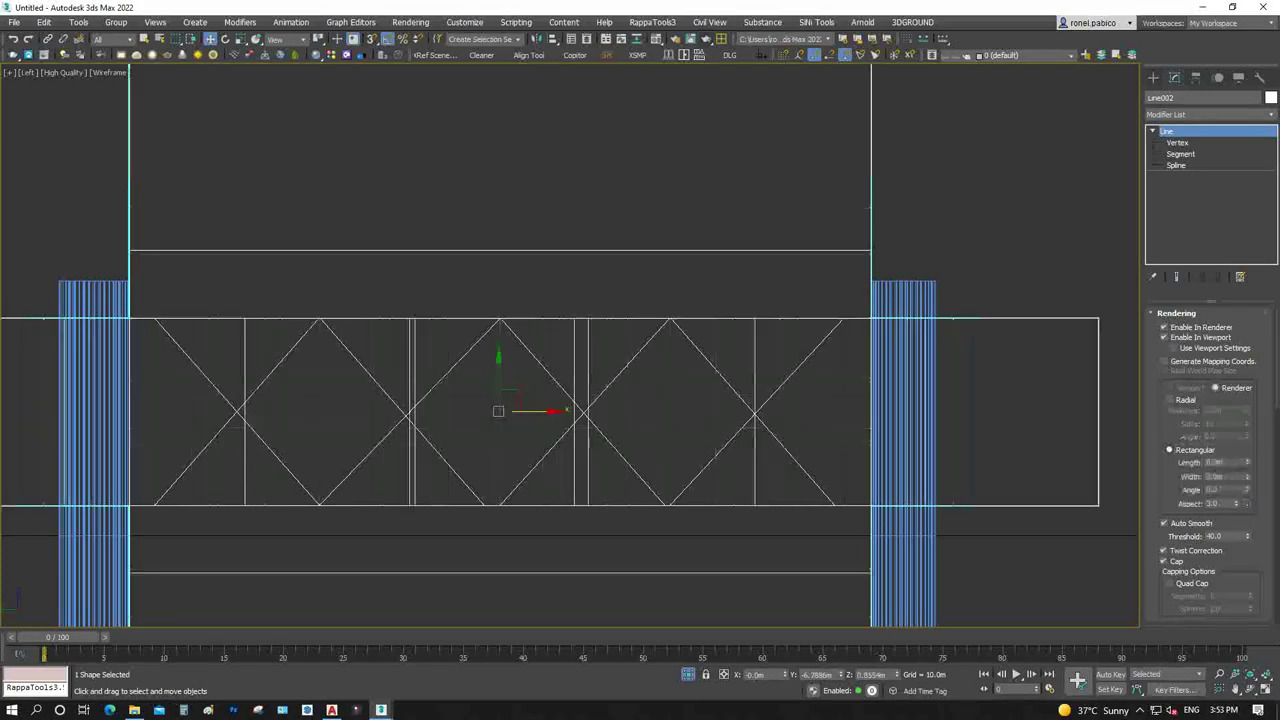
{"action": "double_click", "coordinate": [1225, 462]}
{"action": "type", "text": "0.05"}
{"action": "key", "text": "Return"}
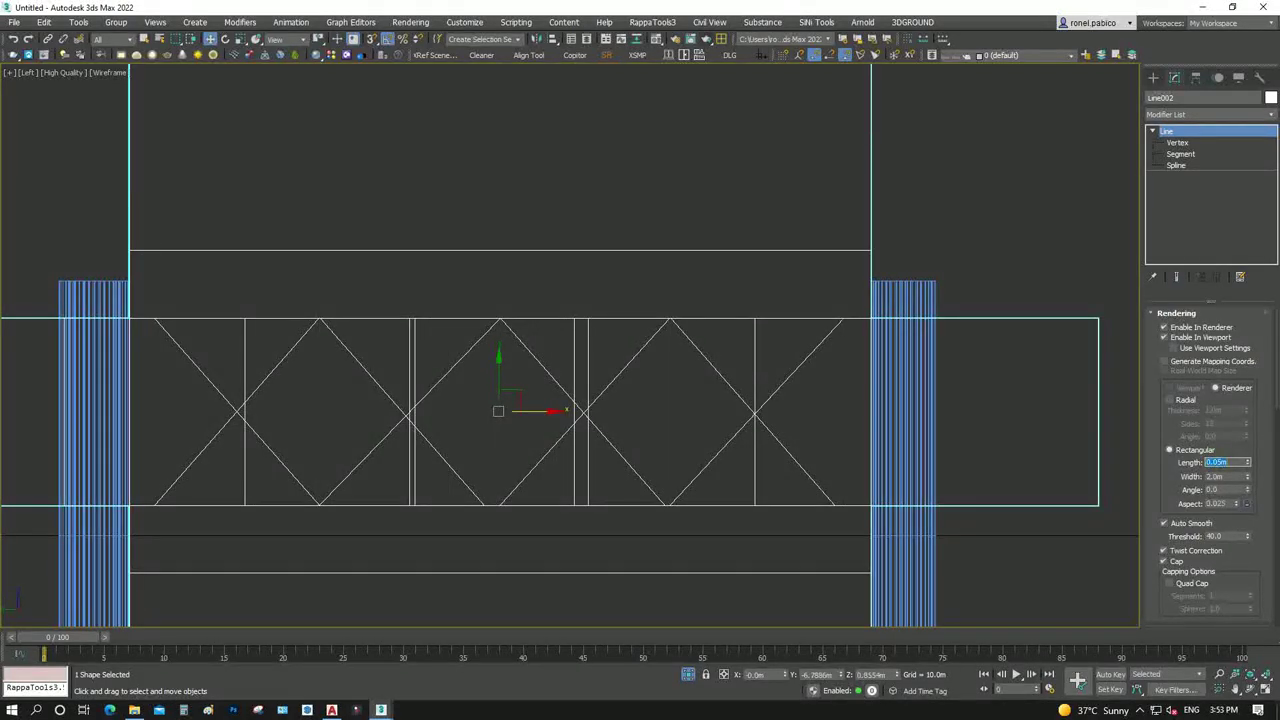
{"action": "key", "text": "Tab"}
{"action": "key", "text": "Return"}
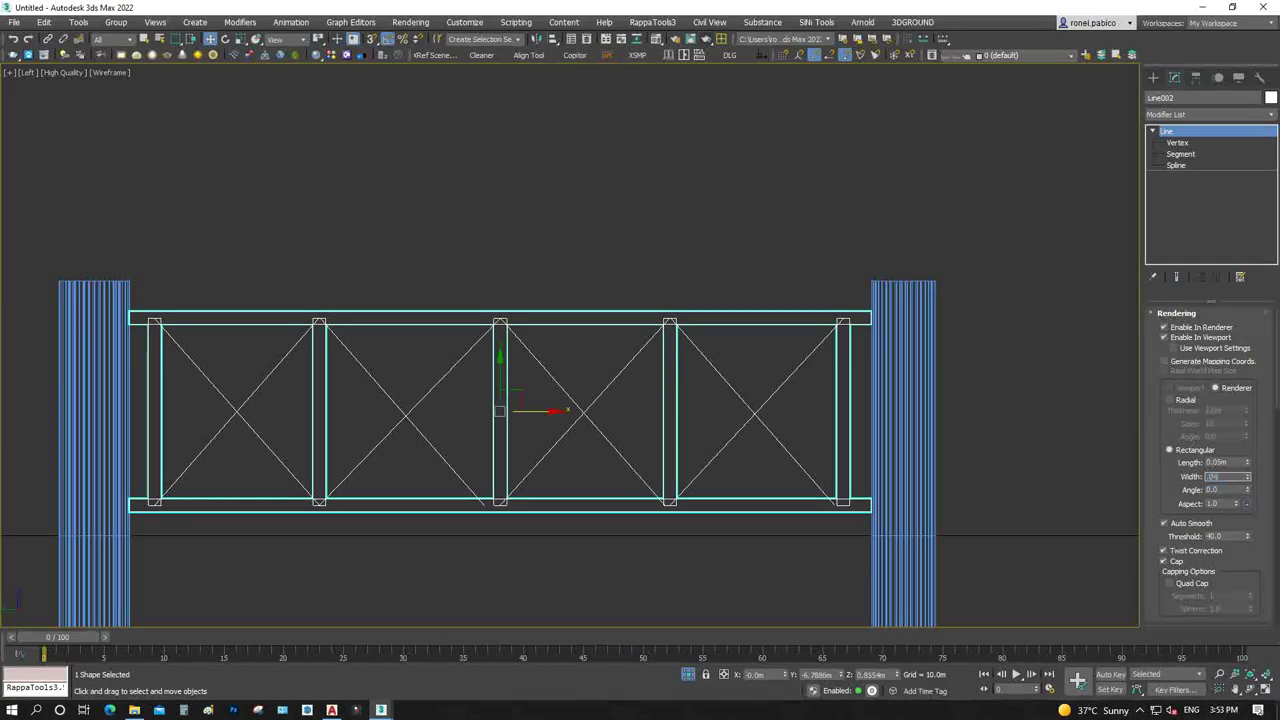
{"action": "type", "text": "4"}
{"action": "key", "text": "Return"}
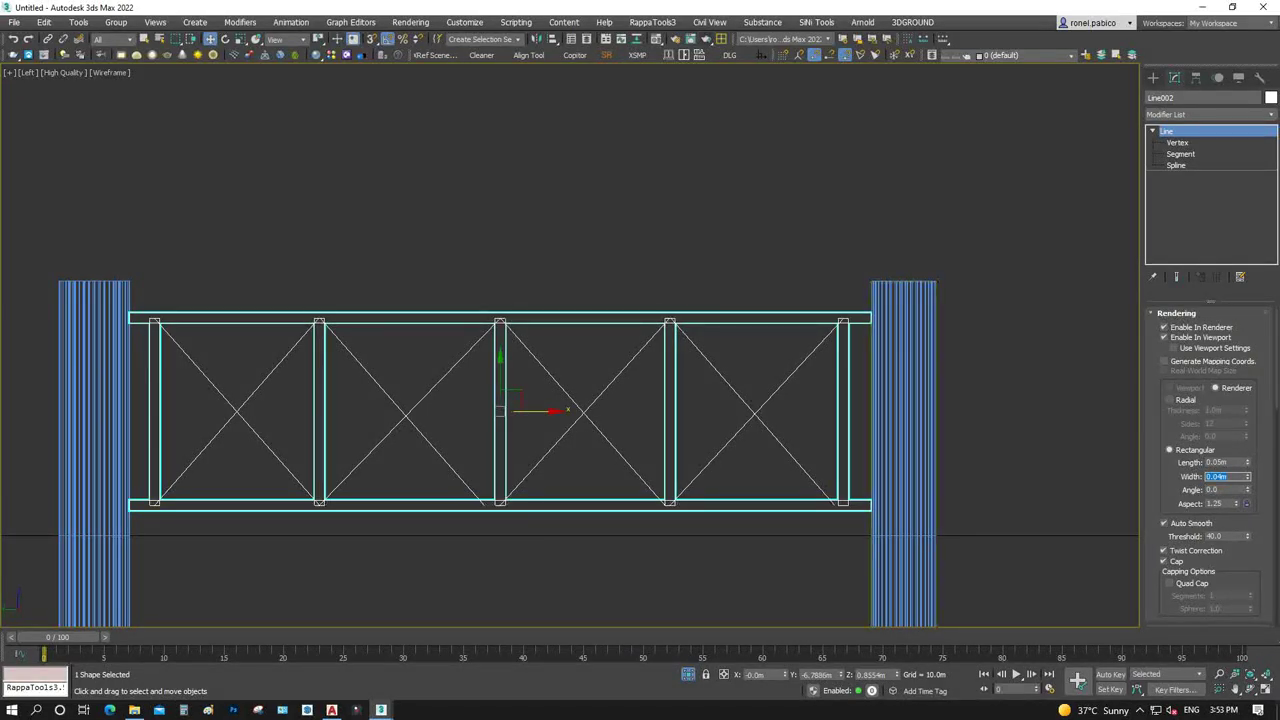
Give Shape001's X braces a viewport-visible rectangular 0.04 × 0.04 m section
{"action": "left_click", "coordinate": [535, 357]}
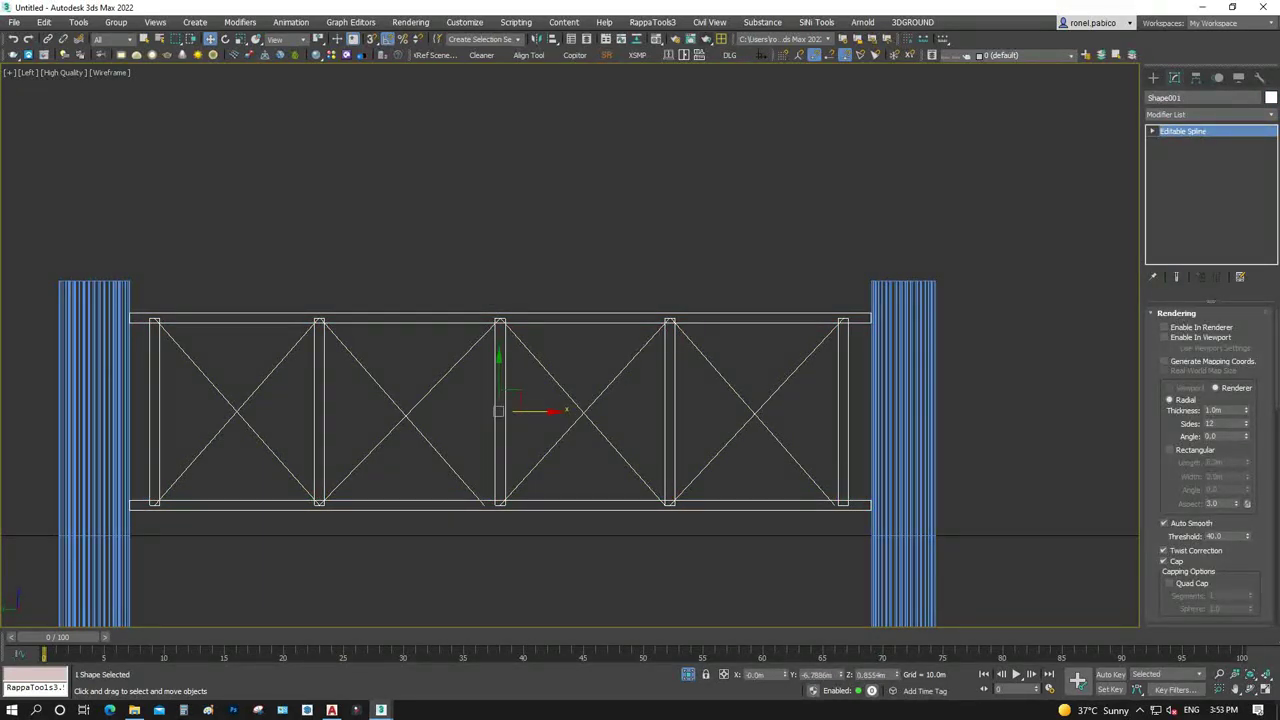
{"action": "left_click", "coordinate": [1164, 337]}
{"action": "left_click", "coordinate": [1169, 450]}
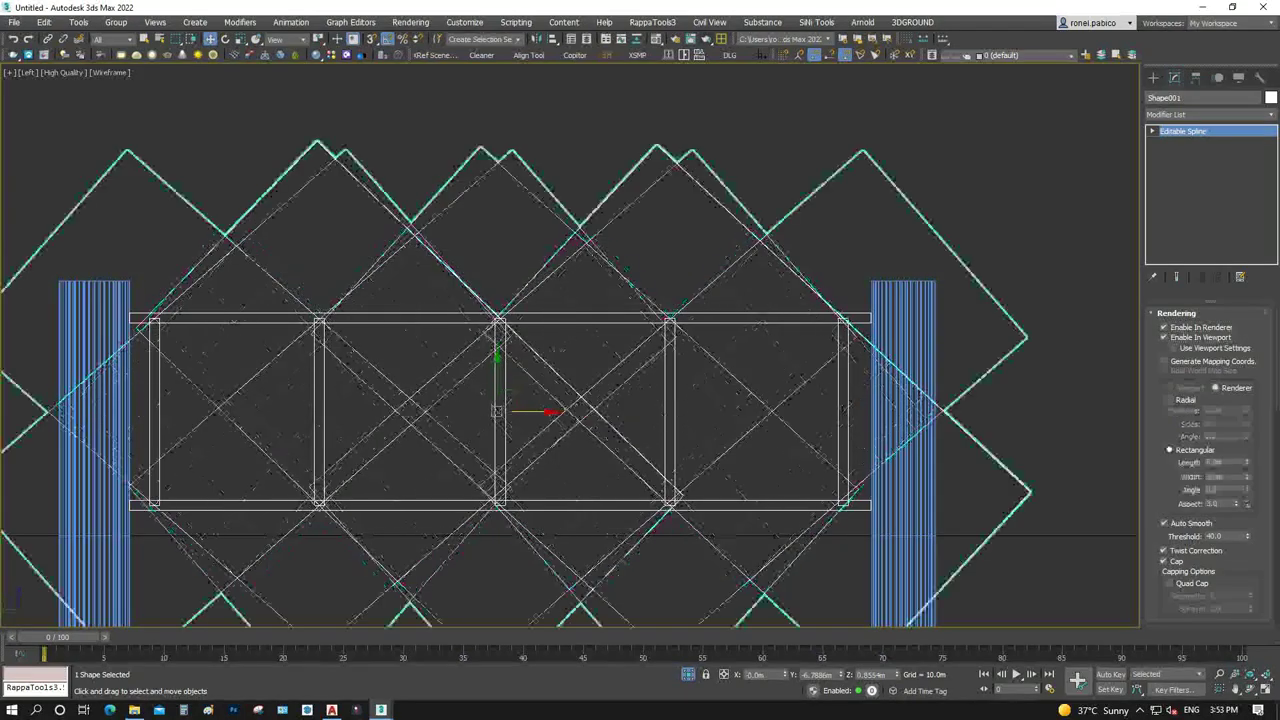
{"action": "left_click", "coordinate": [1226, 462]}
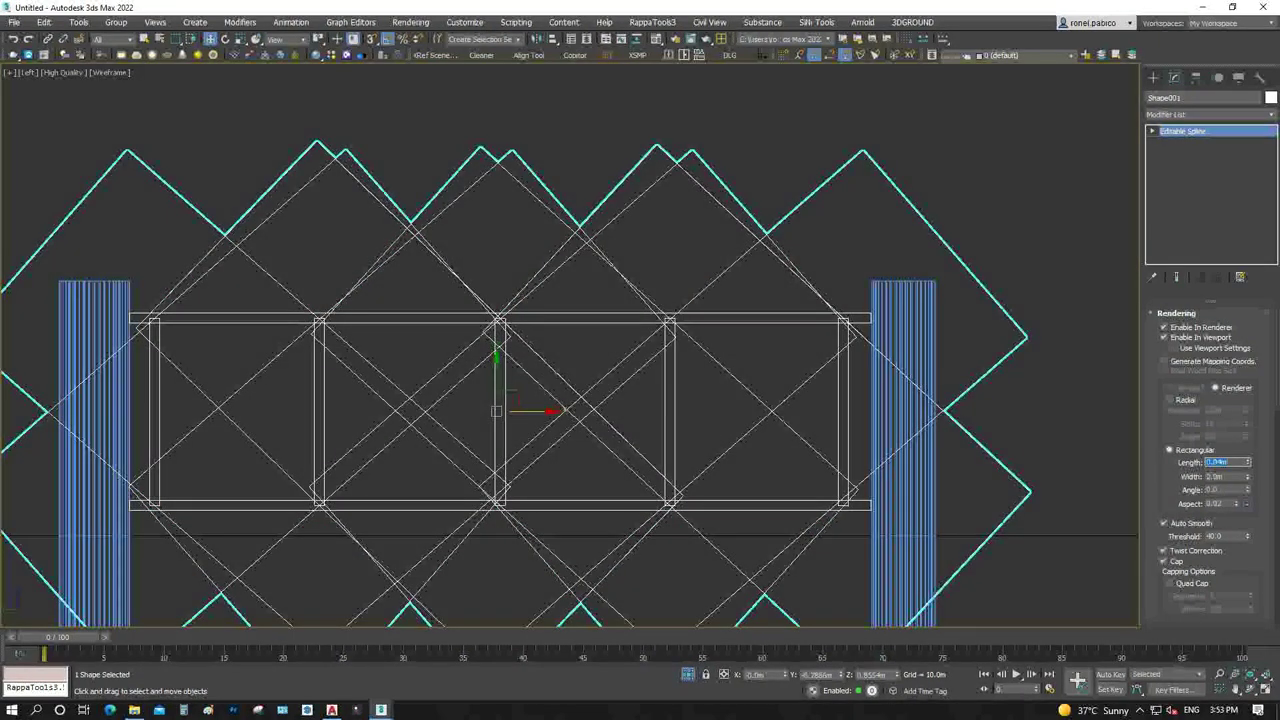
{"action": "type", "text": "0.04"}
{"action": "key", "text": "Tab"}
{"action": "type", "text": "0.04"}
{"action": "key", "text": "Tab"}
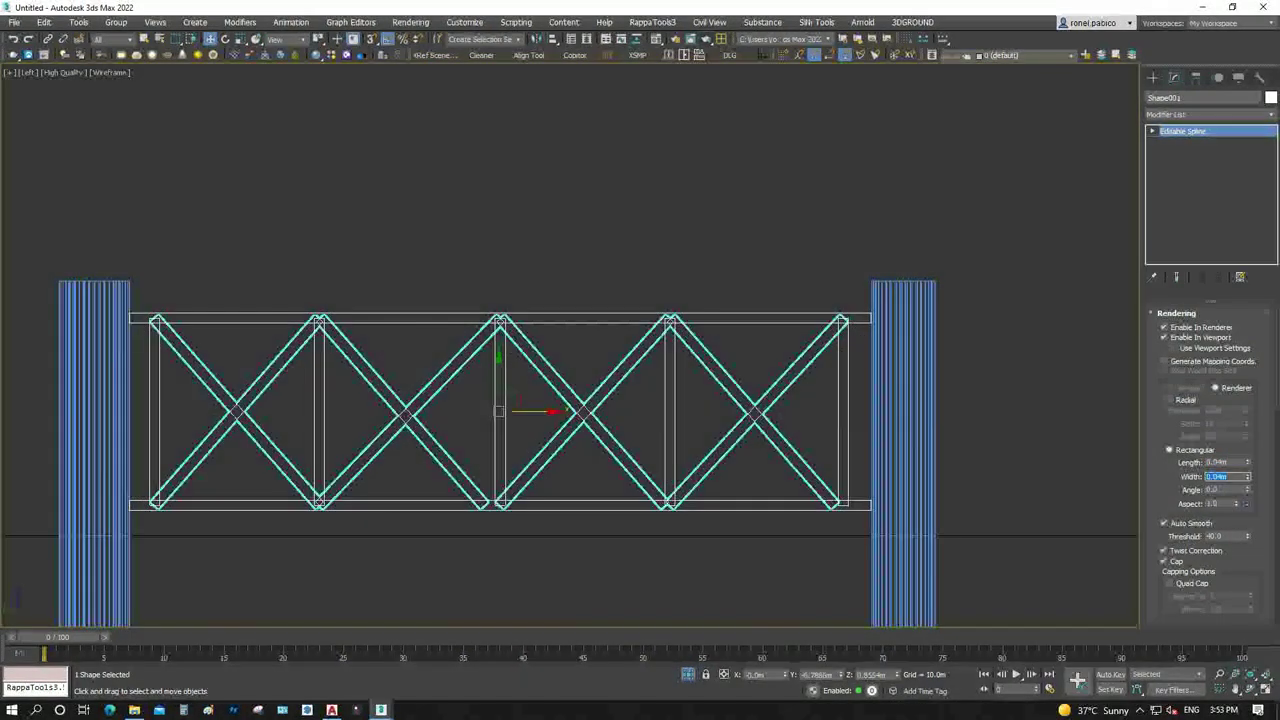
{"action": "key", "text": "ctrl+d"}
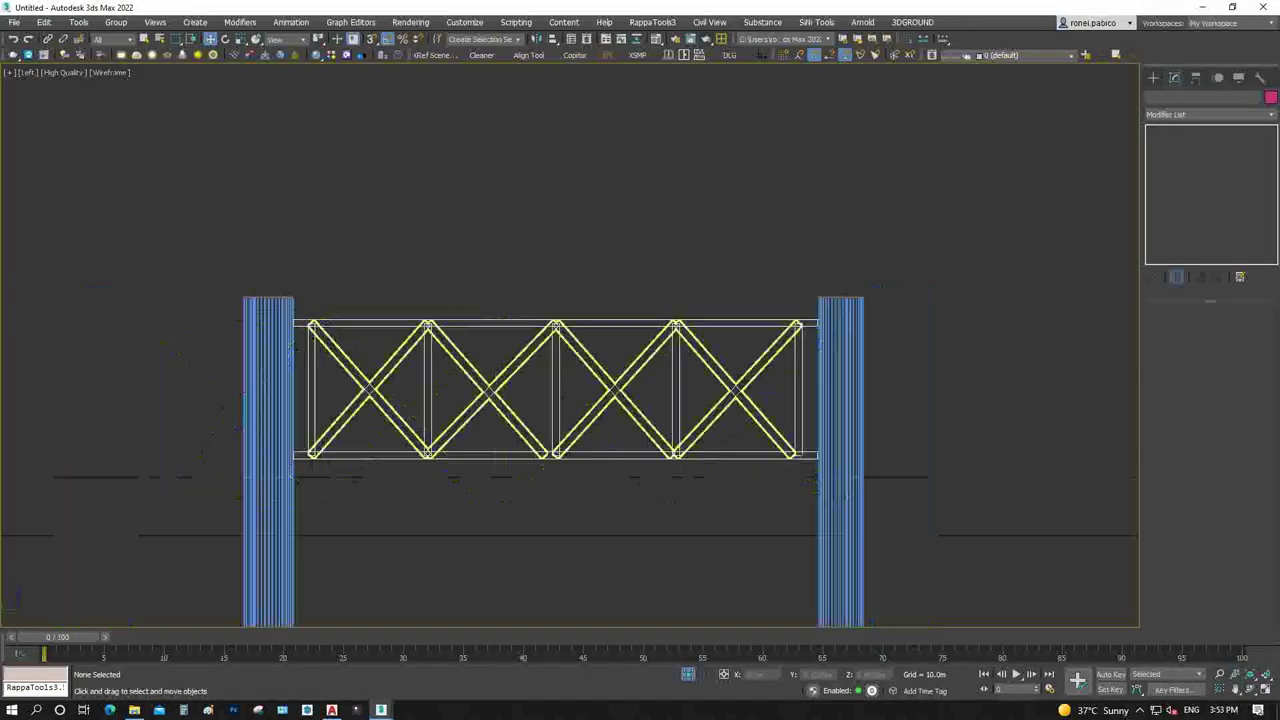
At Vertex level on Shape001, shift a bottom brace vertex to the right
{"action": "scroll", "coordinate": [689, 334], "scroll_direction": "down", "scroll_amount": 2}
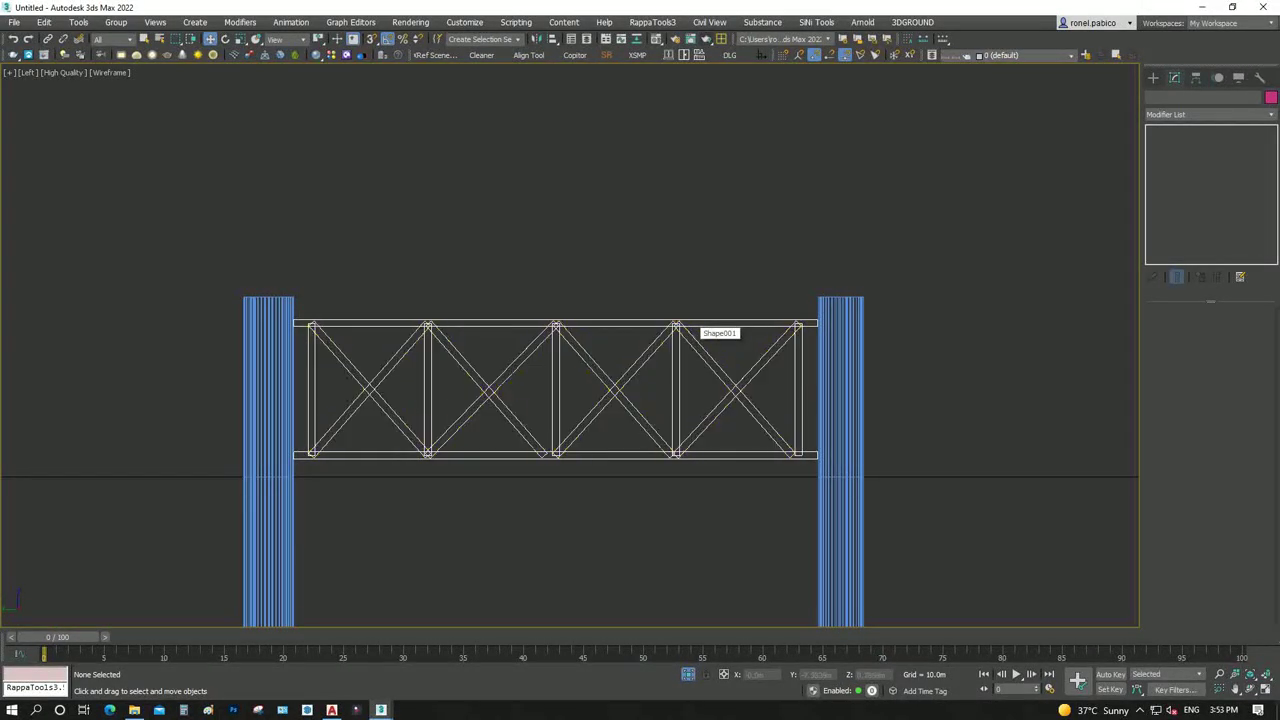
{"action": "scroll", "coordinate": [690, 420], "scroll_direction": "up", "scroll_amount": 5}
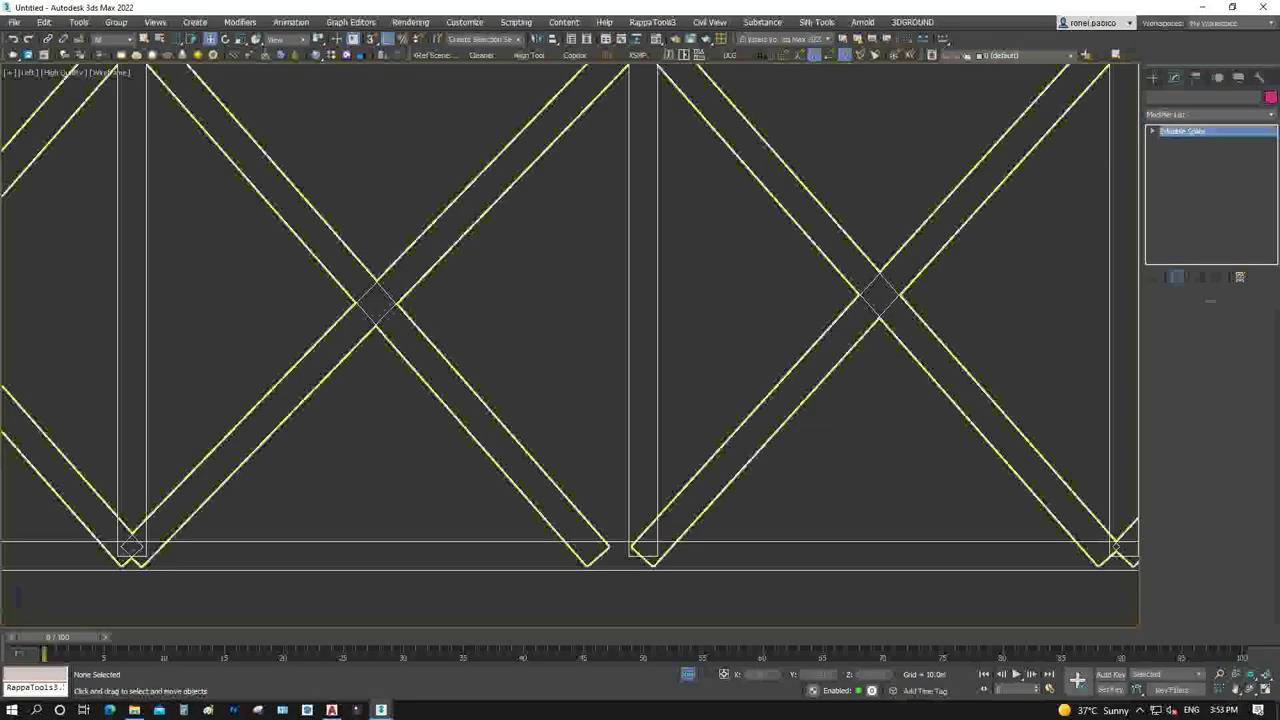
{"action": "left_click", "coordinate": [775, 425]}
{"action": "key", "text": "1"}
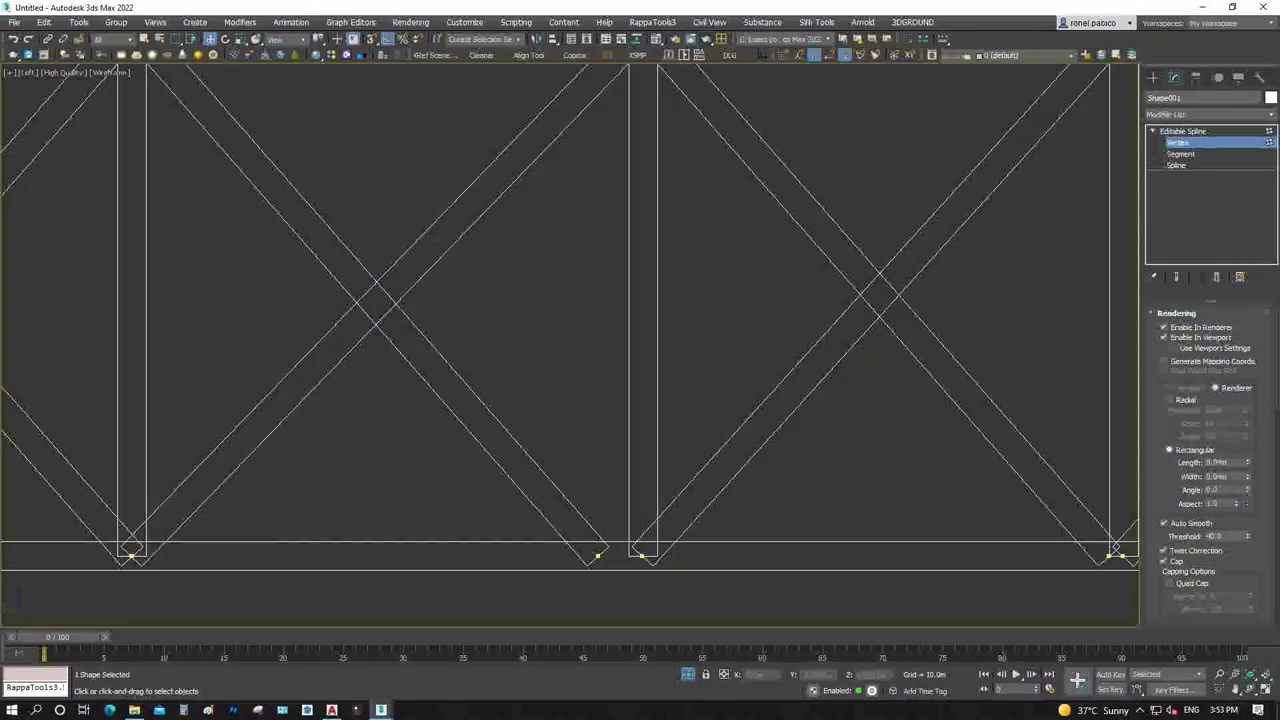
{"action": "left_click_drag", "start_coordinate": [597, 556], "coordinate": [640, 556]}
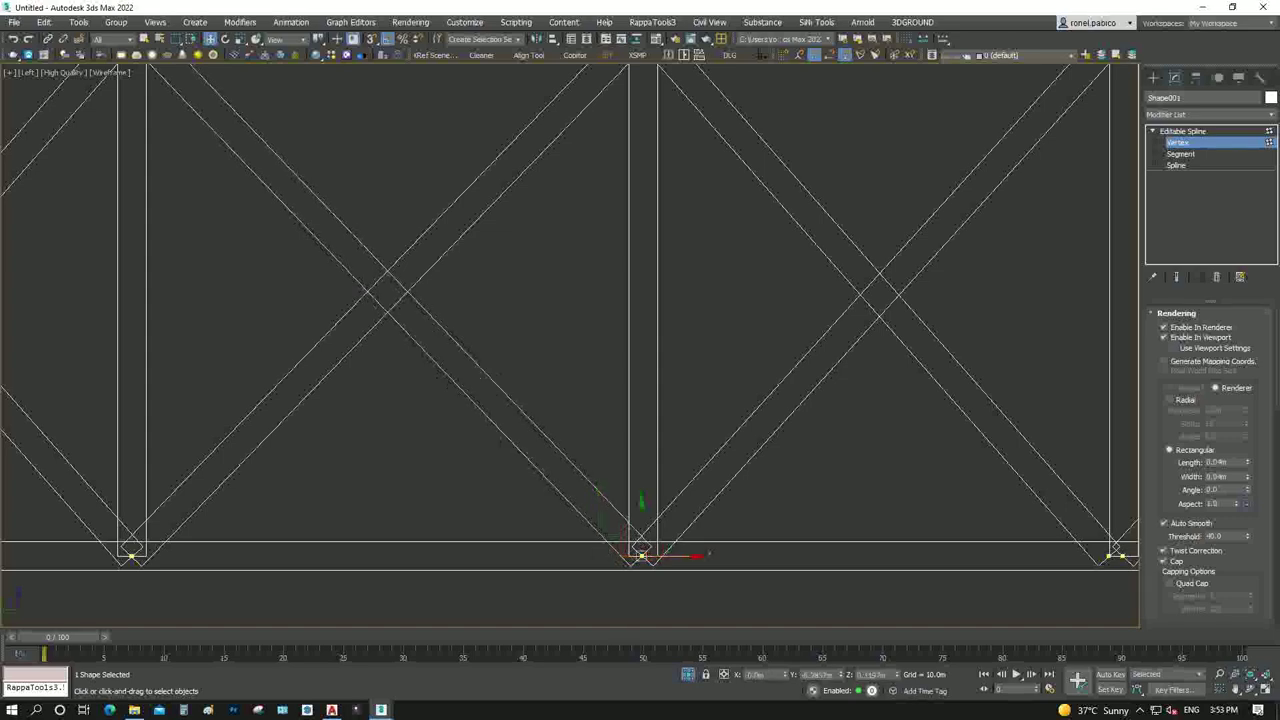
{"action": "scroll", "coordinate": [597, 556], "scroll_direction": "down", "scroll_amount": 5}
Box-select the braces' bottom vertices, slide them onto the vertical members, and exit vertex editing
{"action": "left_click_drag", "start_coordinate": [556, 543], "coordinate": [67, 462]}
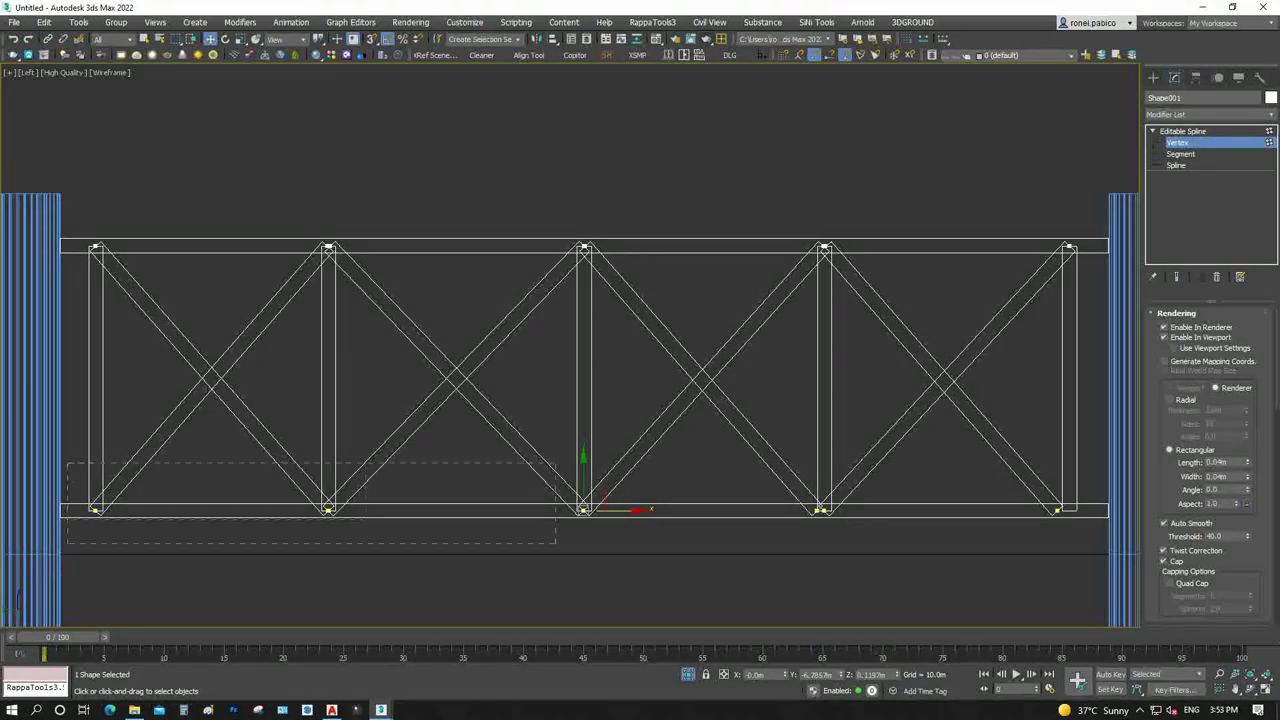
{"action": "scroll", "coordinate": [751, 483], "scroll_direction": "up", "scroll_amount": 2}
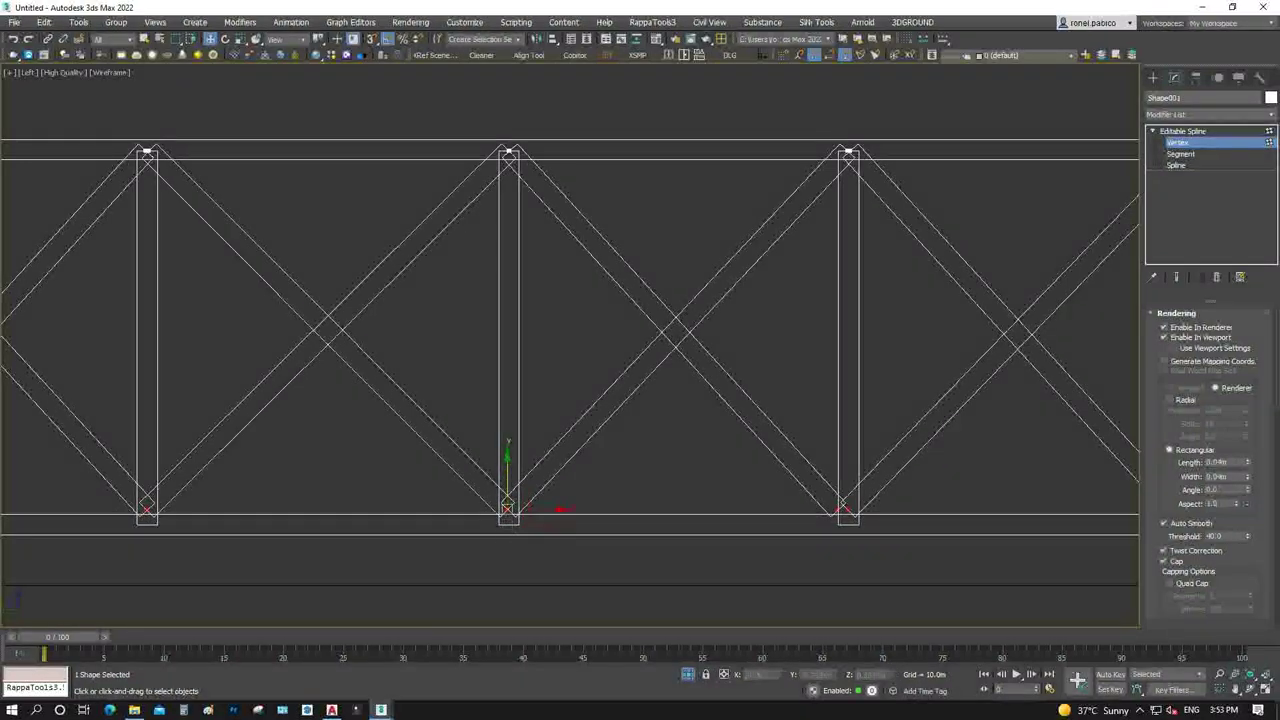
{"action": "scroll", "coordinate": [498, 519], "scroll_direction": "up", "scroll_amount": 4}
{"action": "scroll", "coordinate": [500, 510], "scroll_direction": "down", "scroll_amount": 7}
{"action": "scroll", "coordinate": [820, 500], "scroll_direction": "up", "scroll_amount": 5}
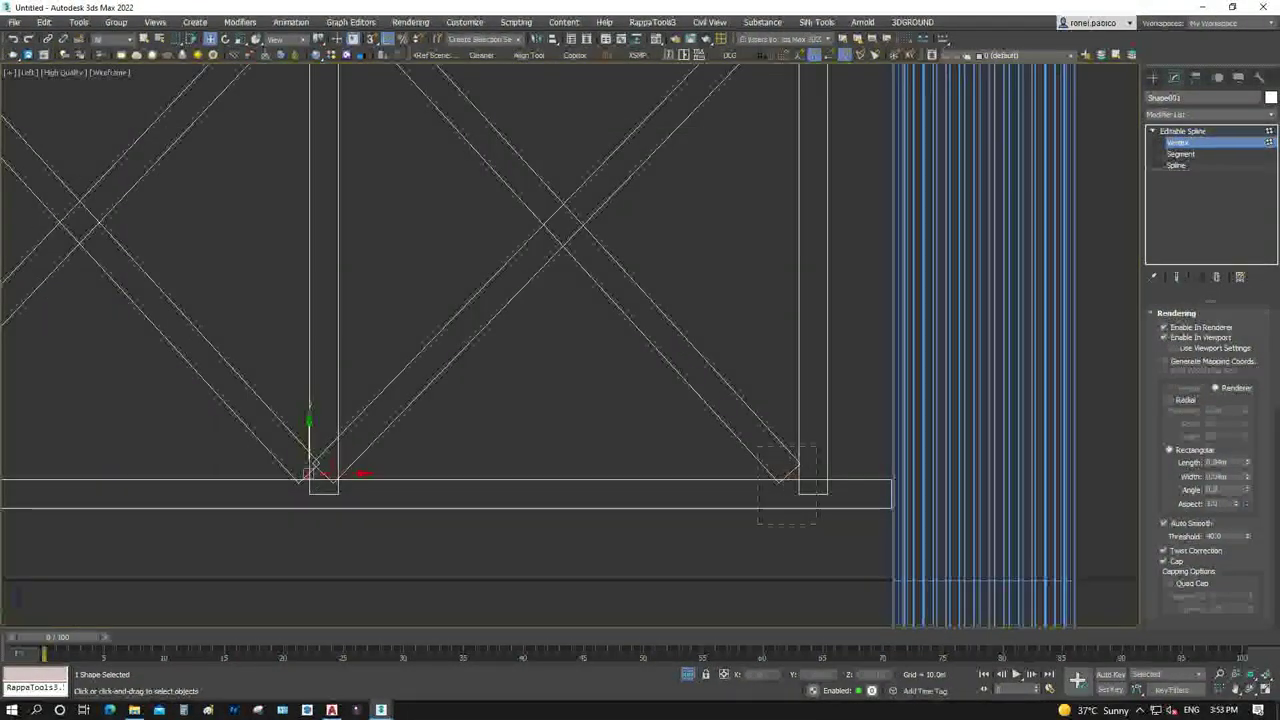
{"action": "left_click_drag", "start_coordinate": [845, 473], "coordinate": [870, 473]}
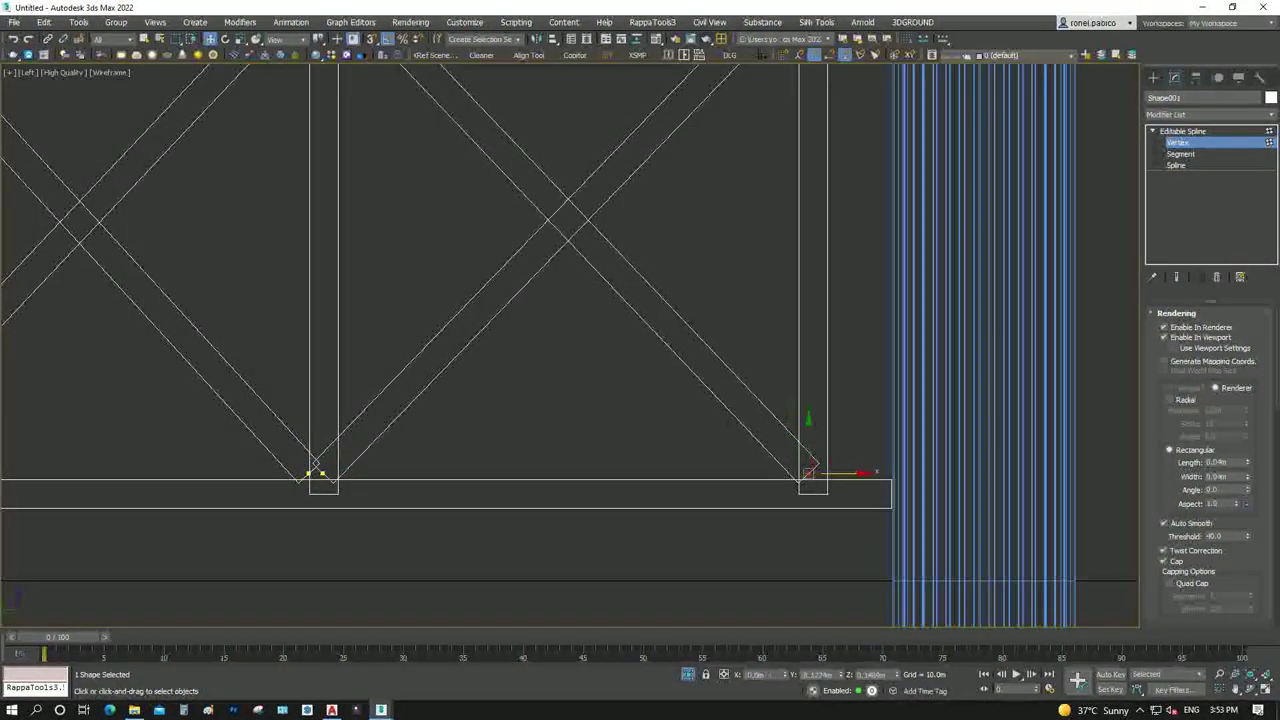
{"action": "scroll", "coordinate": [870, 473], "scroll_direction": "down", "scroll_amount": 4}
{"action": "scroll", "coordinate": [885, 473], "scroll_direction": "up", "scroll_amount": 5}
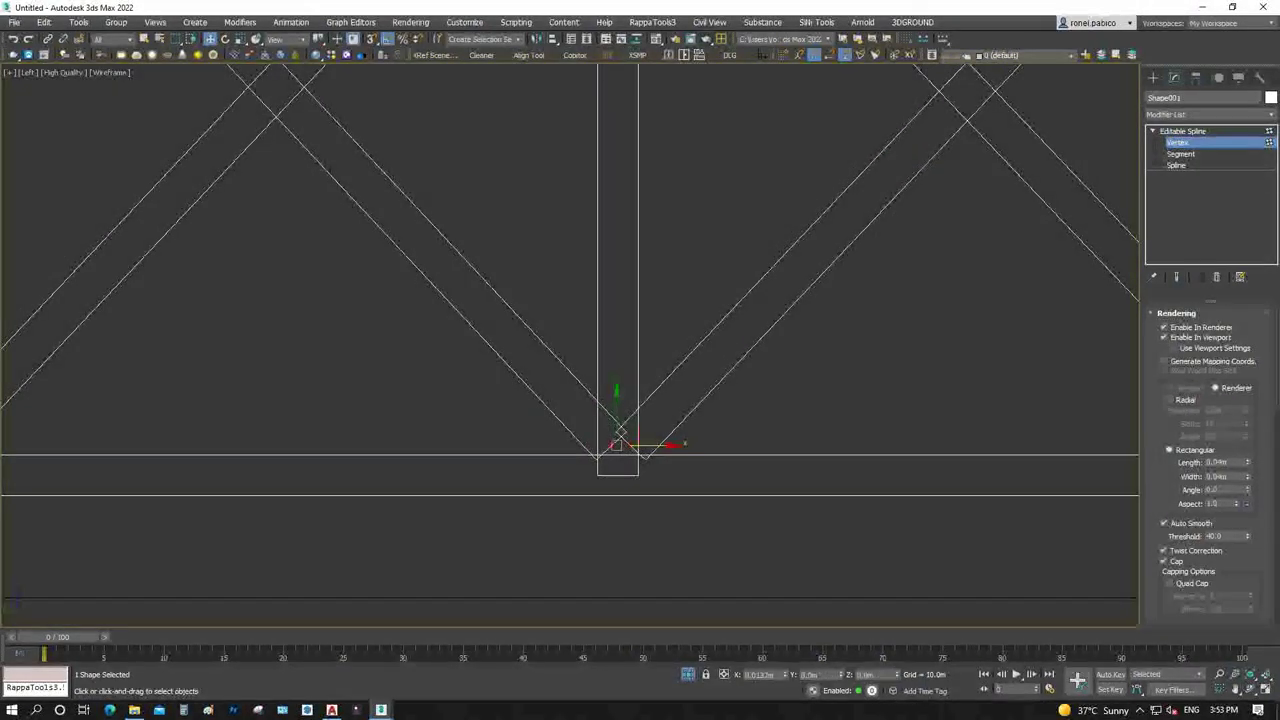
{"action": "scroll", "coordinate": [685, 497], "scroll_direction": "down", "scroll_amount": 5}
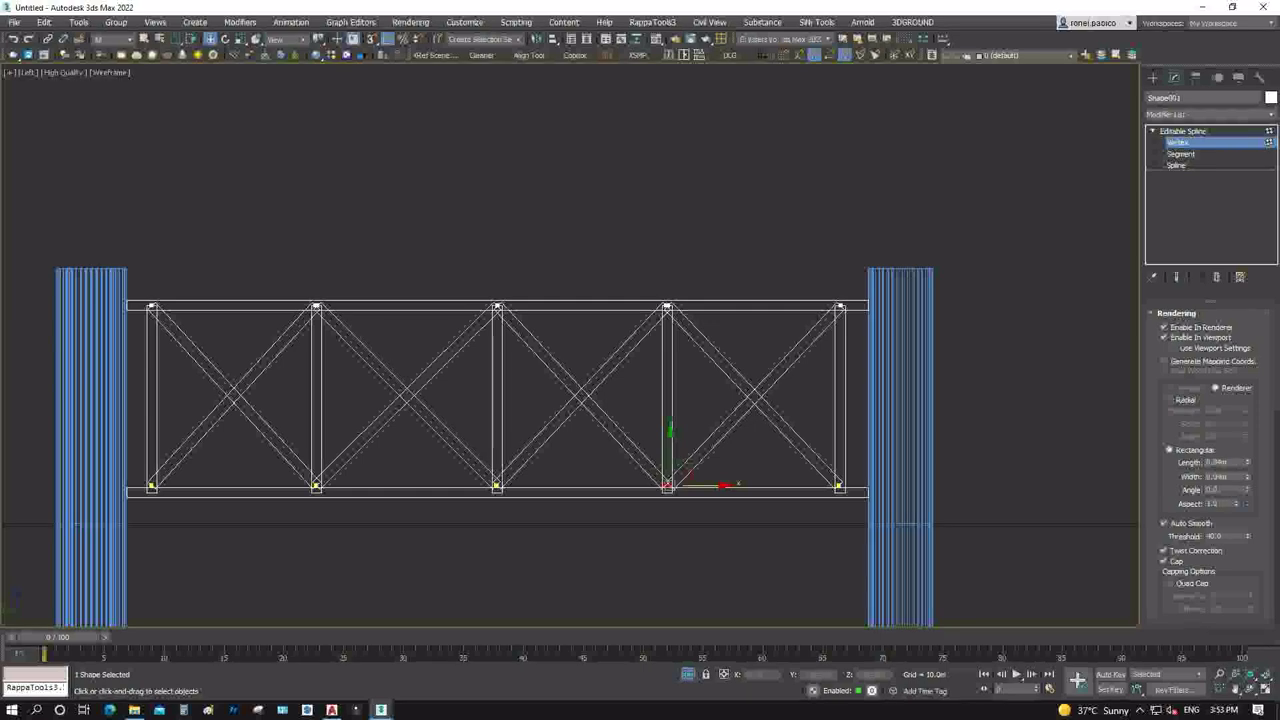
{"action": "key", "text": "ctrl+b"}
In wireframe Top view, group the rails and braces as Group001 and move it between the right-hand posts
{"action": "key", "text": "ctrl+d"}
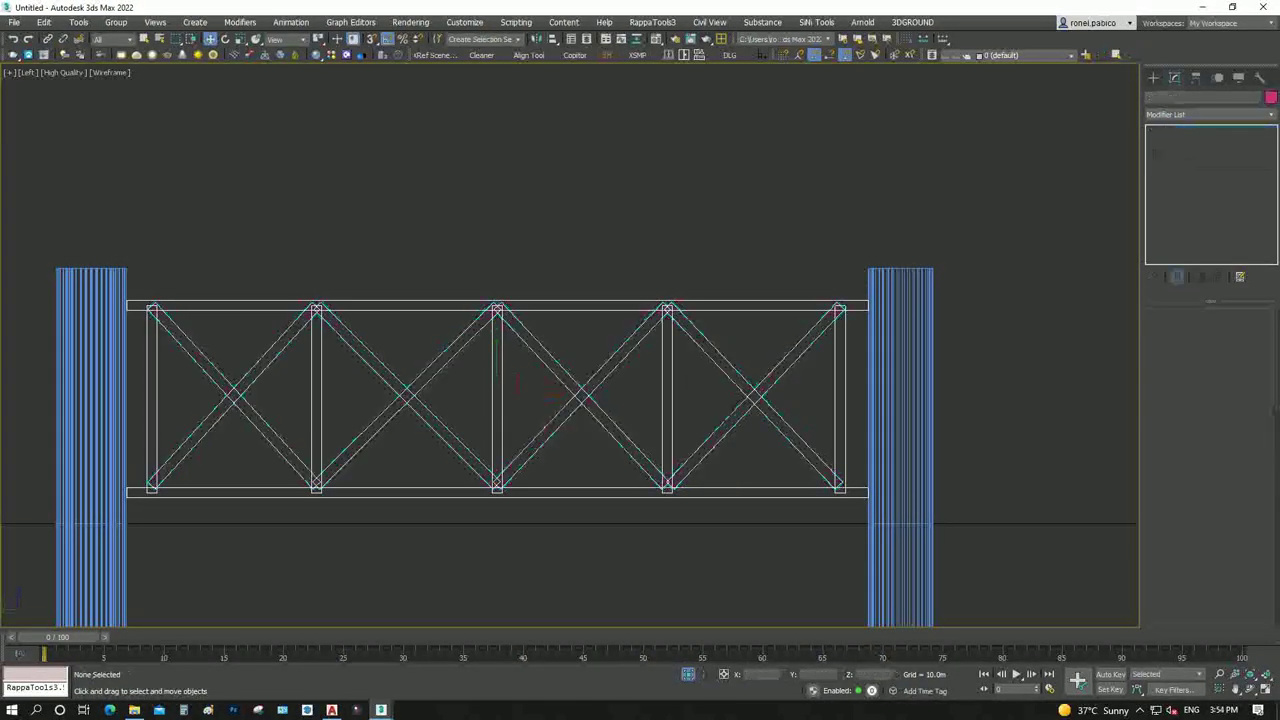
{"action": "key", "text": "F3"}
{"action": "key", "text": "t"}
{"action": "key", "text": "F3"}
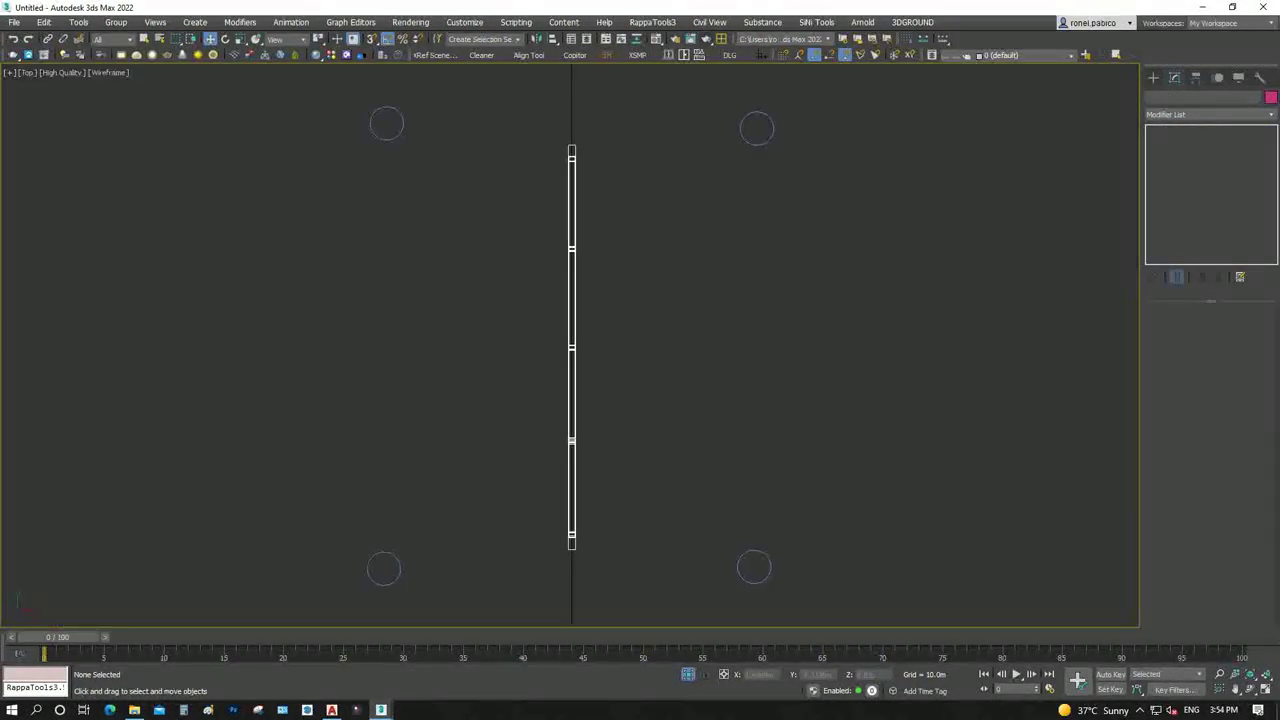
{"action": "left_click_drag", "start_coordinate": [600, 568], "coordinate": [565, 555]}
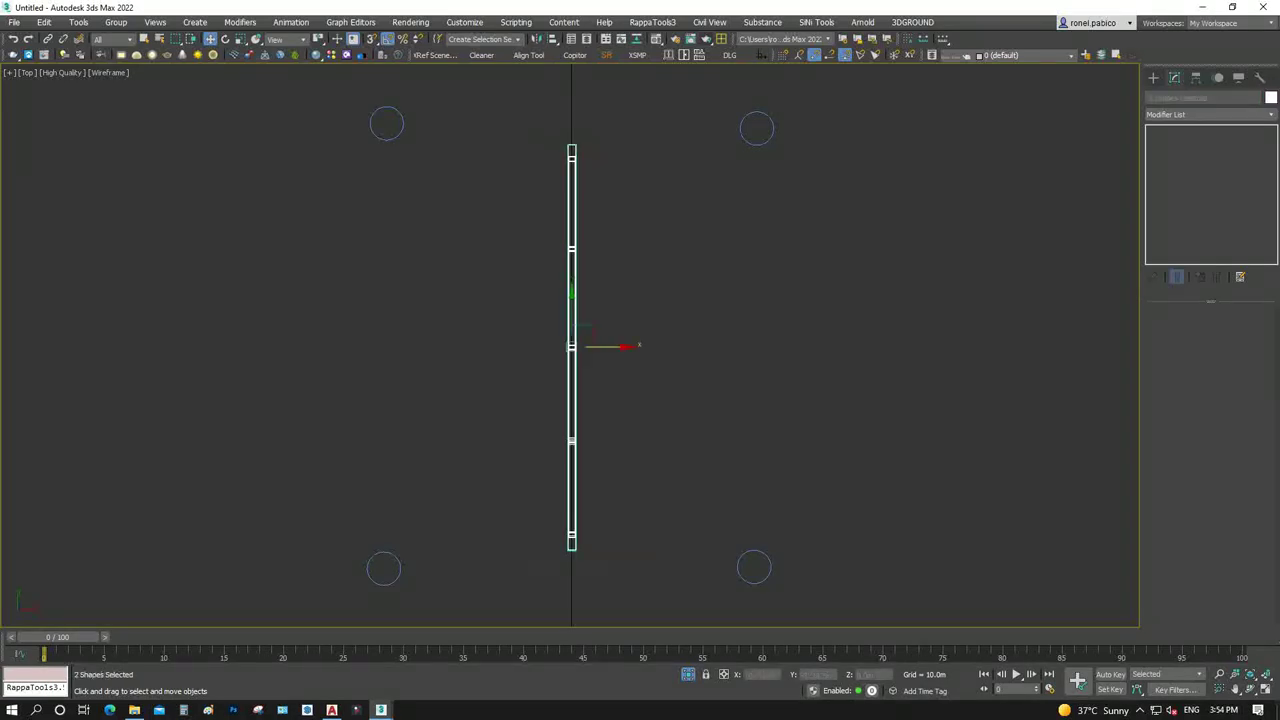
{"action": "left_click", "coordinate": [116, 22]}
{"action": "left_click", "coordinate": [128, 43]}
{"action": "key", "text": "Return"}
{"action": "left_click_drag", "start_coordinate": [575, 347], "coordinate": [760, 347]}
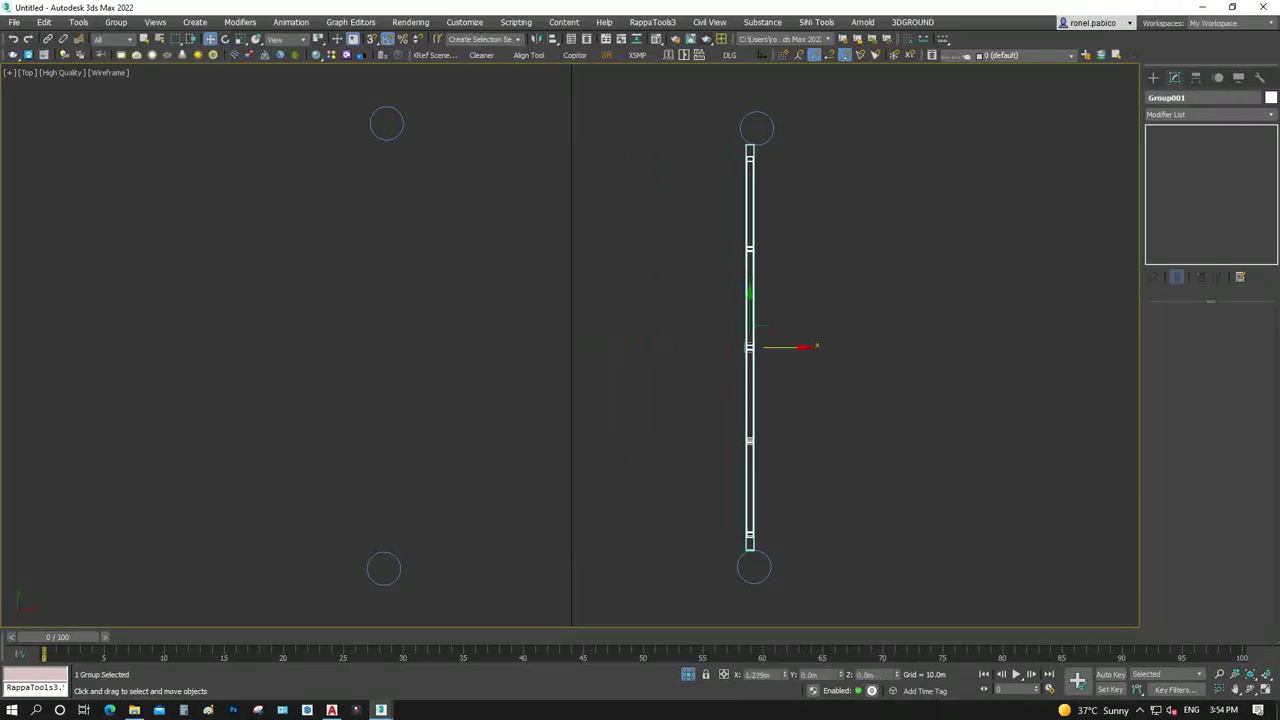
{"action": "scroll", "coordinate": [643, 349], "scroll_direction": "down", "scroll_amount": 2}
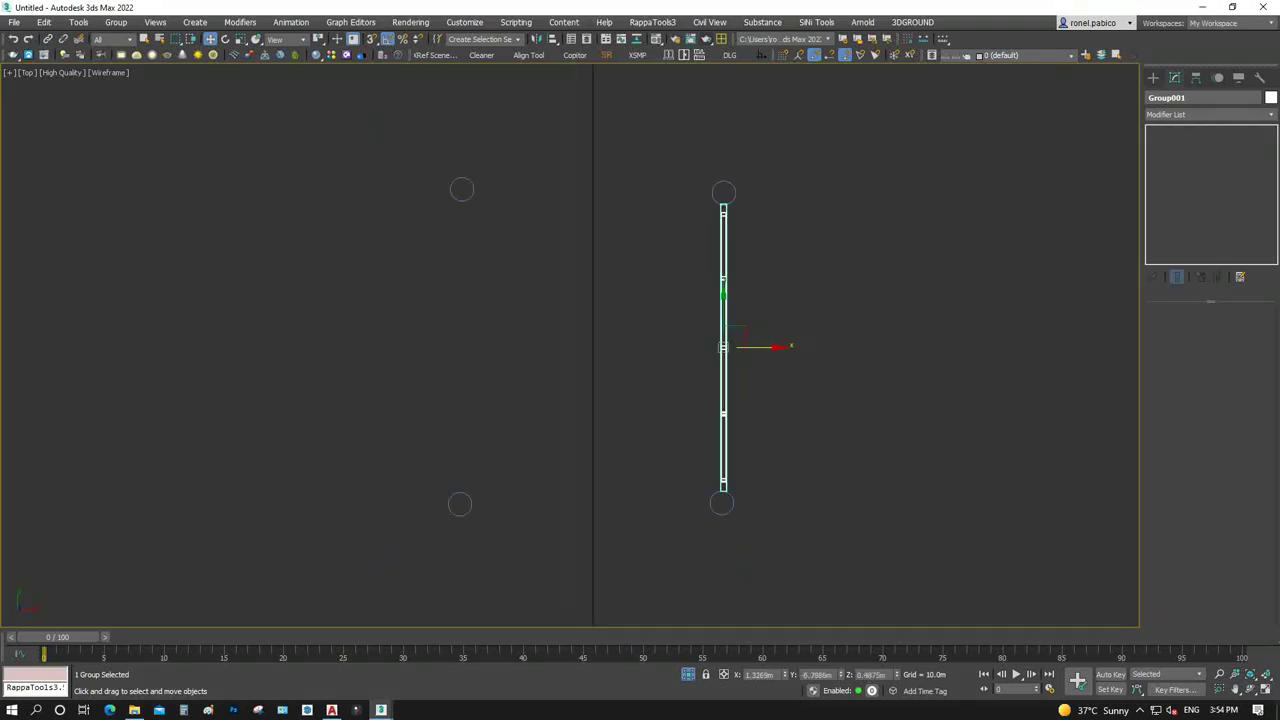
Apply the Wood_02C.jpg wood material to both posts and the Group001 fence panel
{"action": "key", "text": "p"}
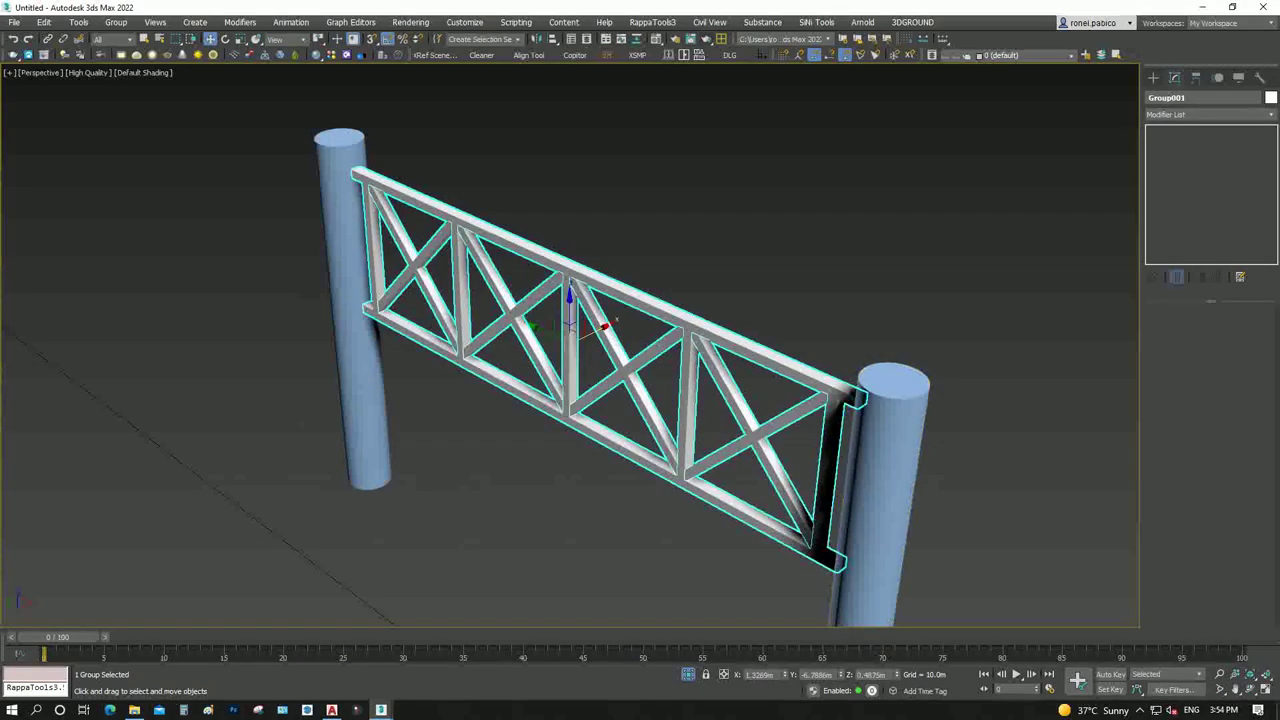
{"action": "key", "text": "m"}
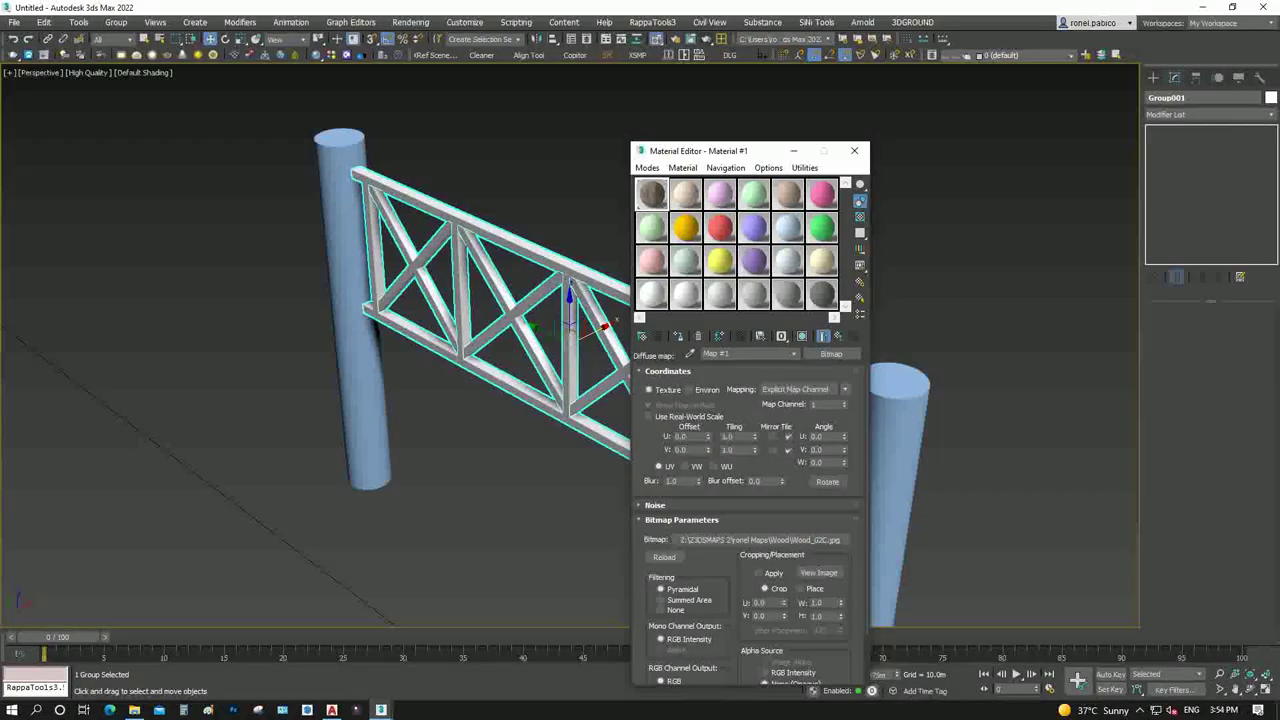
{"action": "left_click_drag", "start_coordinate": [651, 193], "coordinate": [355, 310]}
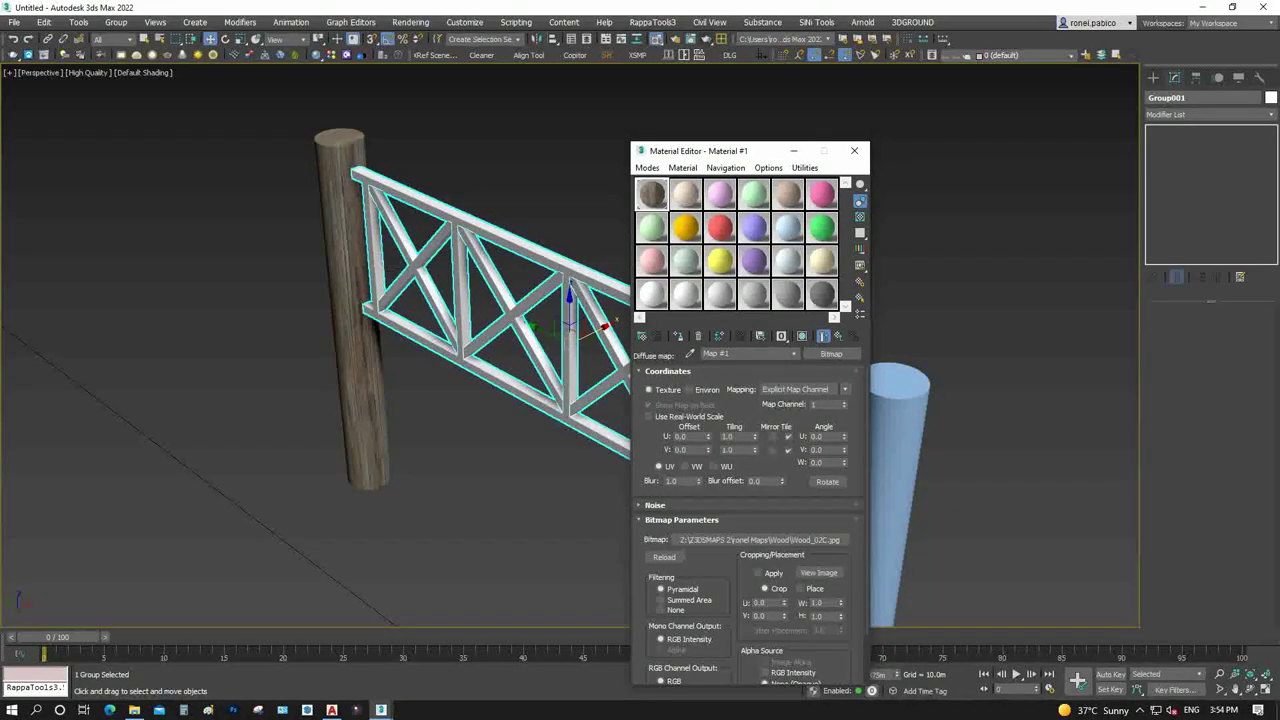
{"action": "left_click_drag", "start_coordinate": [651, 193], "coordinate": [900, 480]}
{"action": "key", "text": "ctrl+d"}
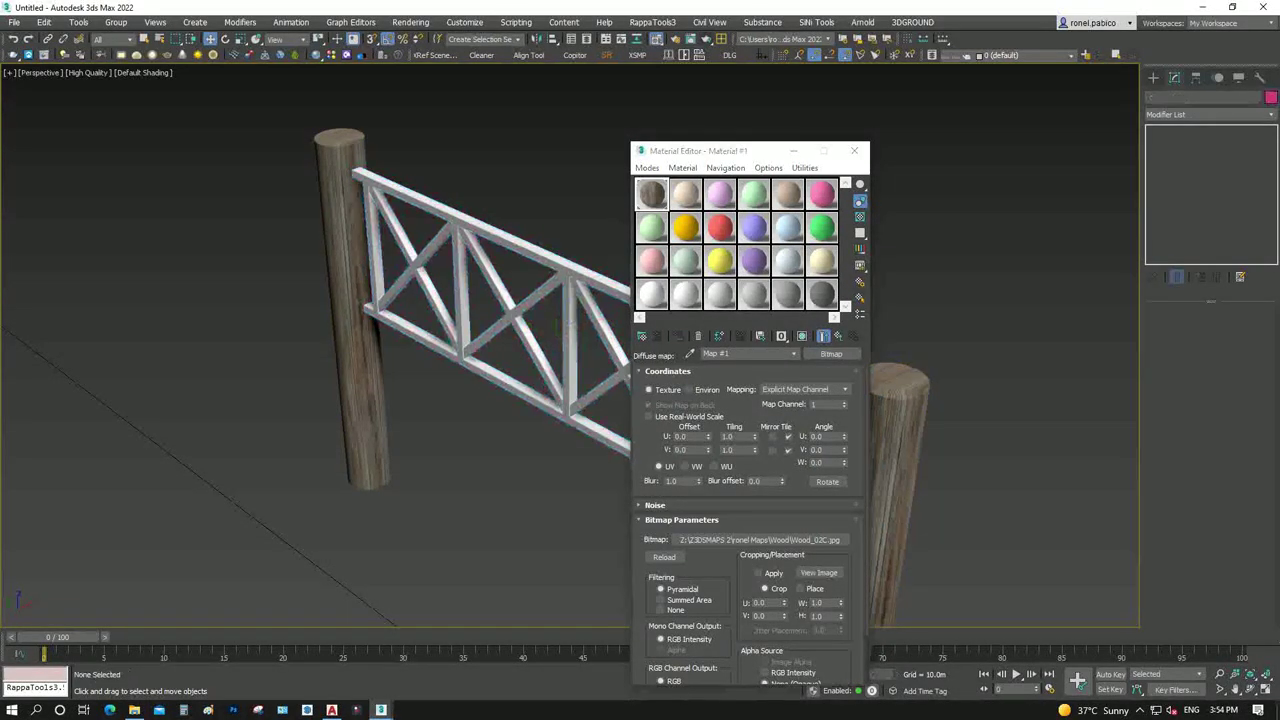
{"action": "left_click", "coordinate": [566, 326]}
{"action": "left_click", "coordinate": [677, 336]}
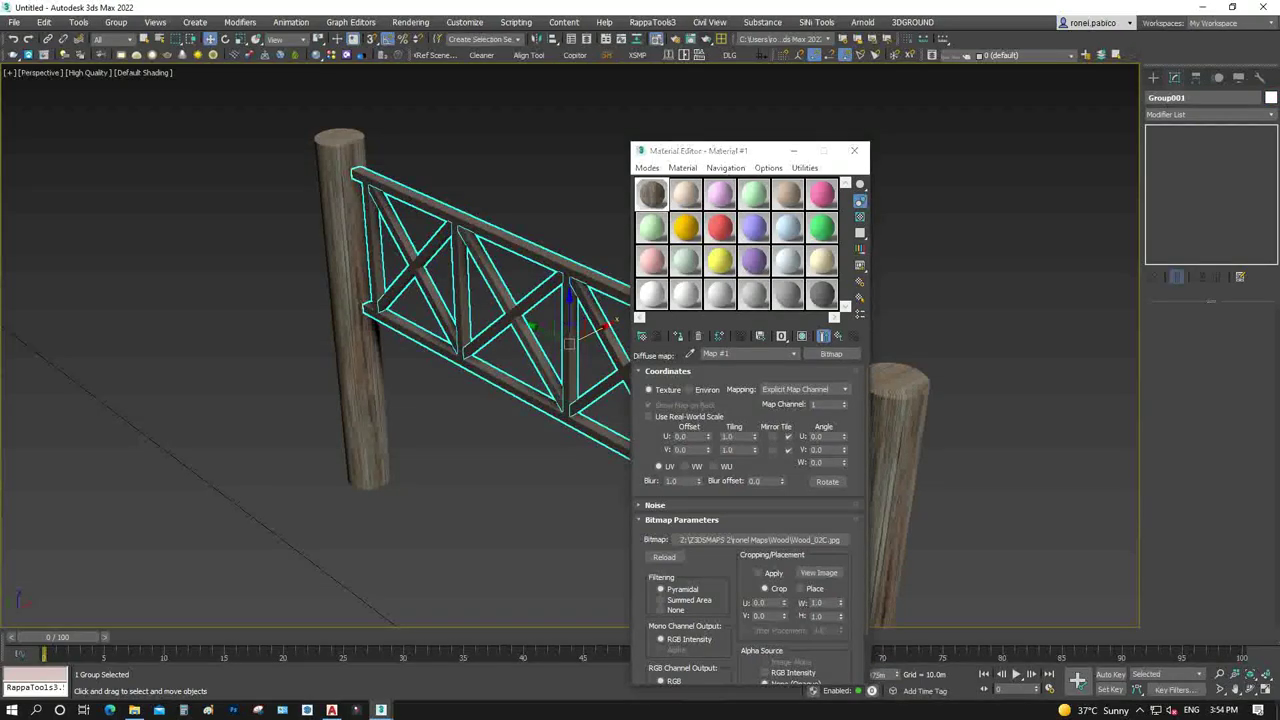
{"action": "key", "text": "ctrl+d"}
{"action": "left_click", "coordinate": [855, 151]}
{"action": "left_click", "coordinate": [885, 480]}
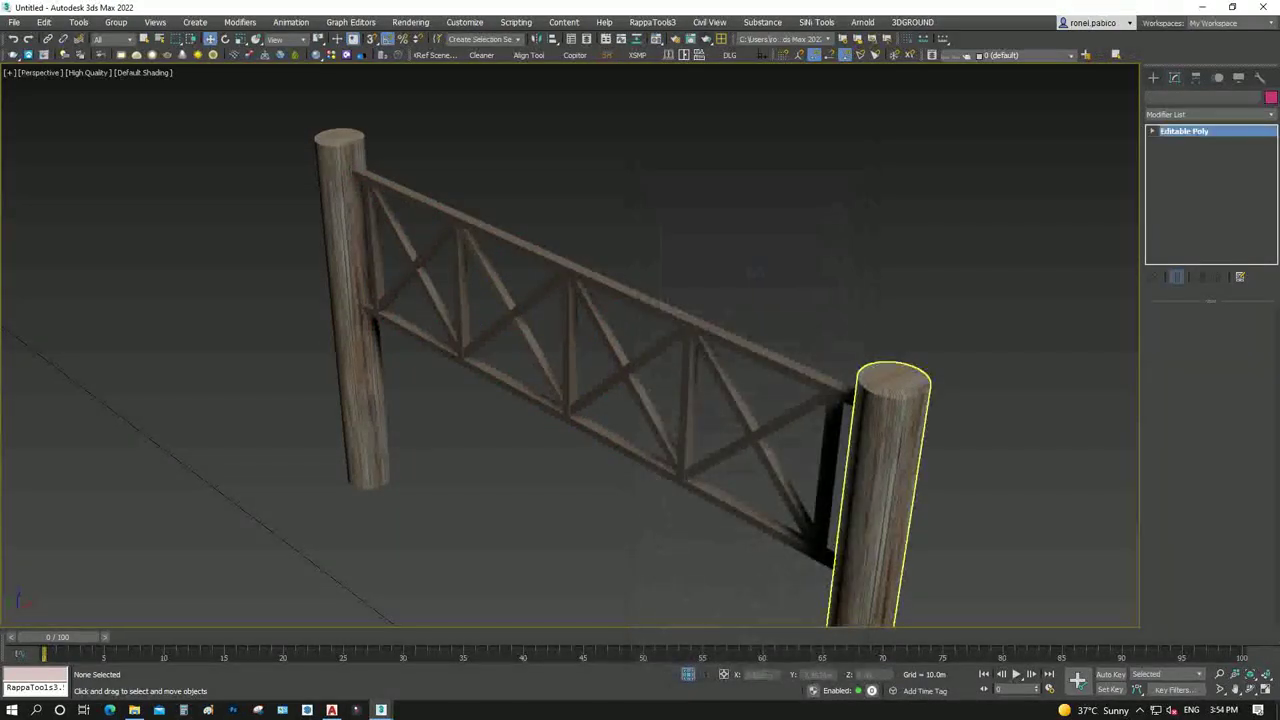
{"action": "left_click", "coordinate": [1205, 114]}
{"action": "scroll", "coordinate": [1200, 400], "scroll_direction": "down", "scroll_amount": 5}
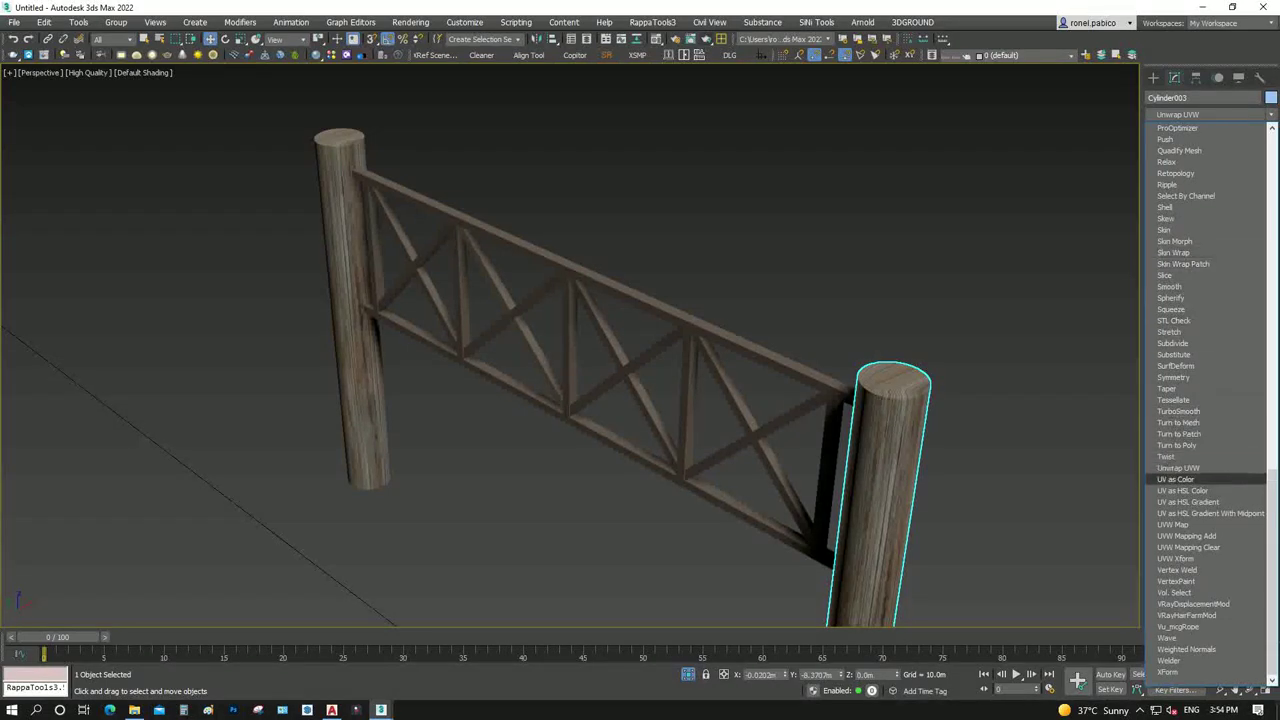
Add a Box UVW Map with Real-World Map Size to post Cylinder003 and the fence panel
{"action": "left_click", "coordinate": [1175, 524]}
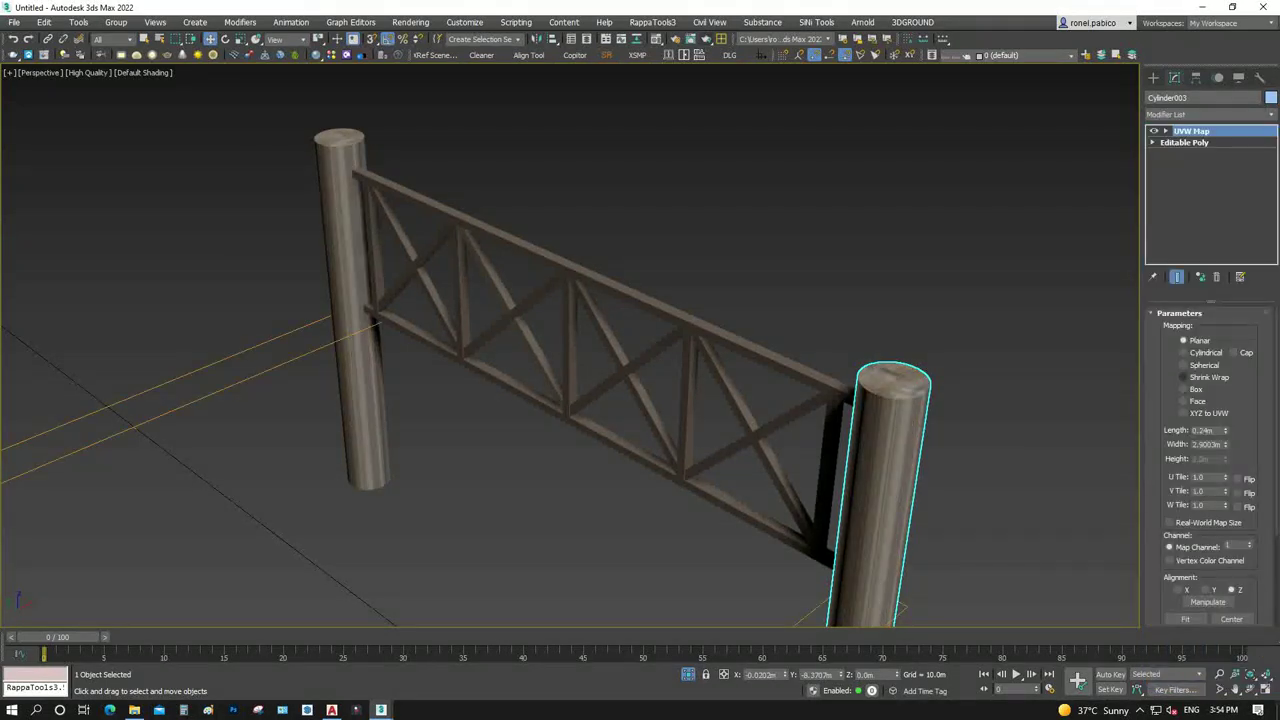
{"action": "left_click", "coordinate": [1184, 389]}
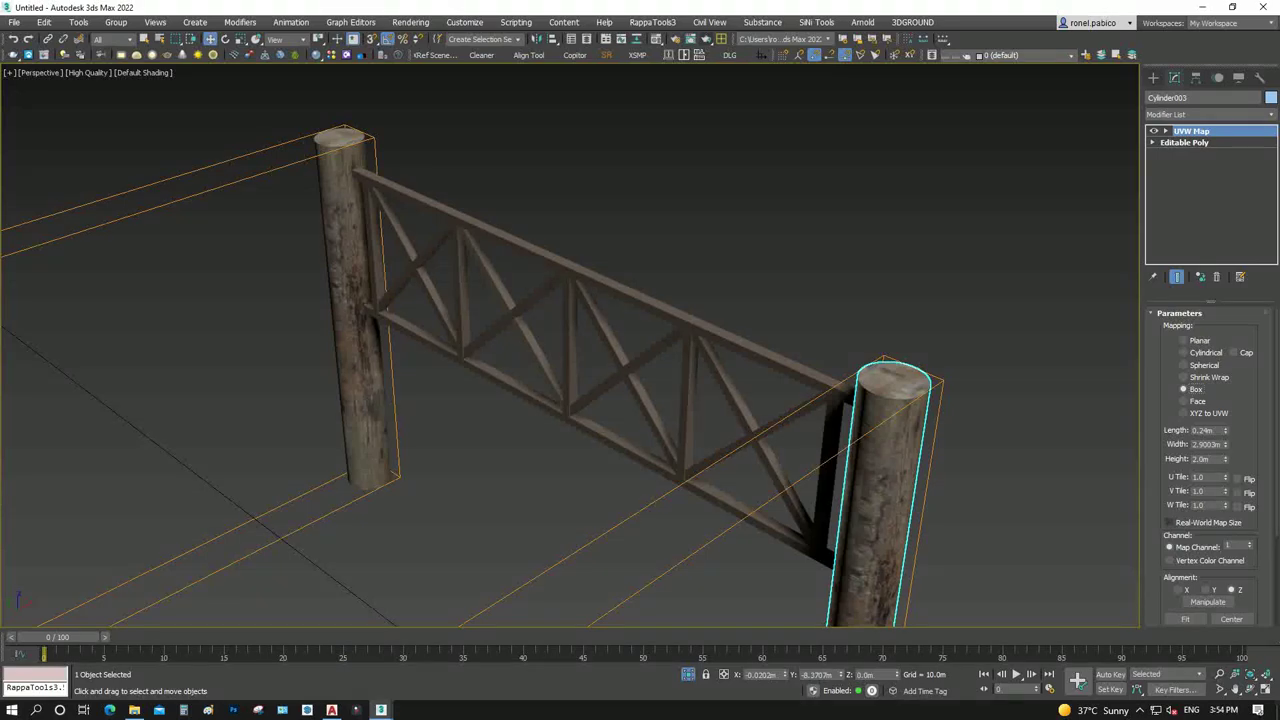
{"action": "left_click", "coordinate": [1169, 522]}
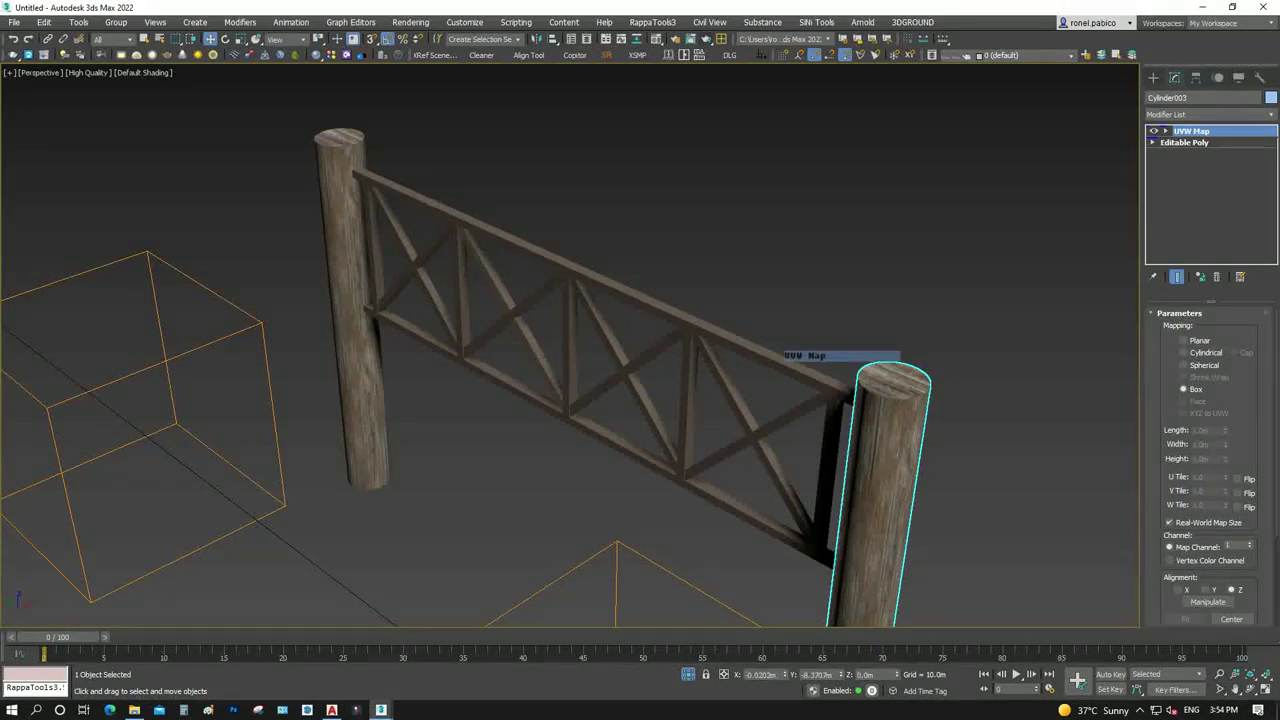
{"action": "left_click", "coordinate": [785, 358]}
{"action": "left_click", "coordinate": [760, 250]}
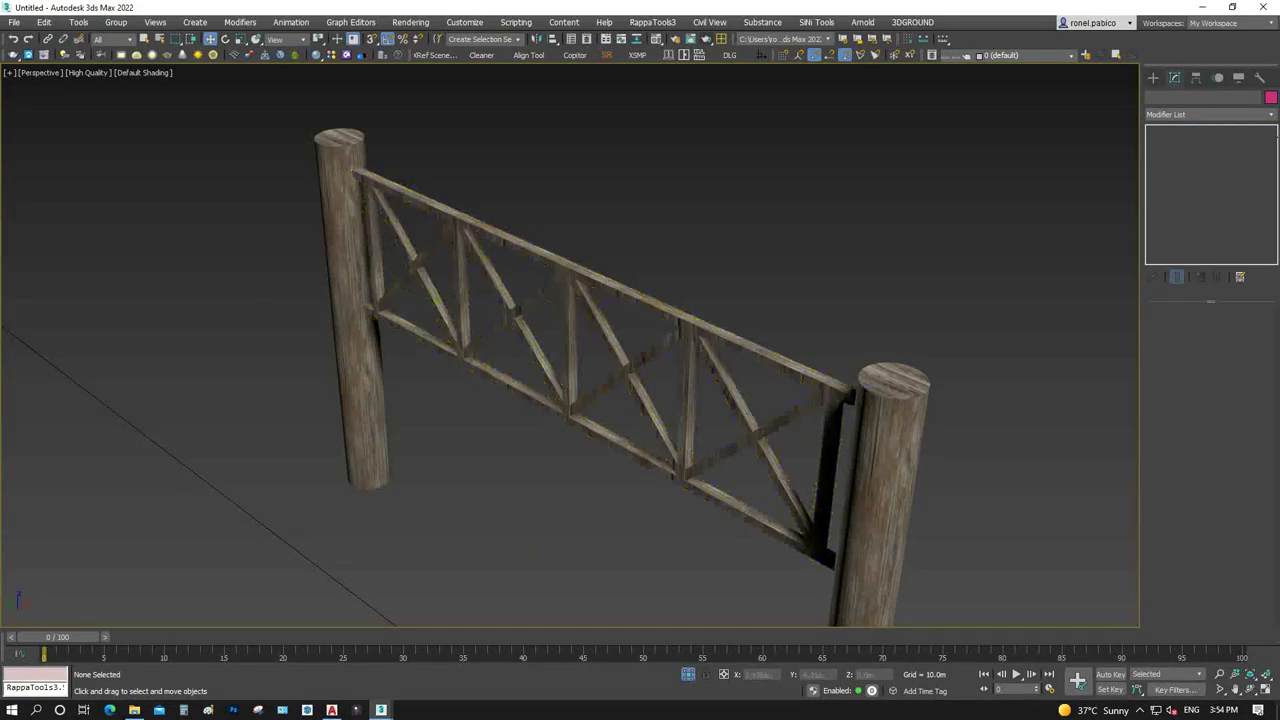
In Top view, copy the fence group across onto the left-hand posts
{"action": "key", "text": "t"}
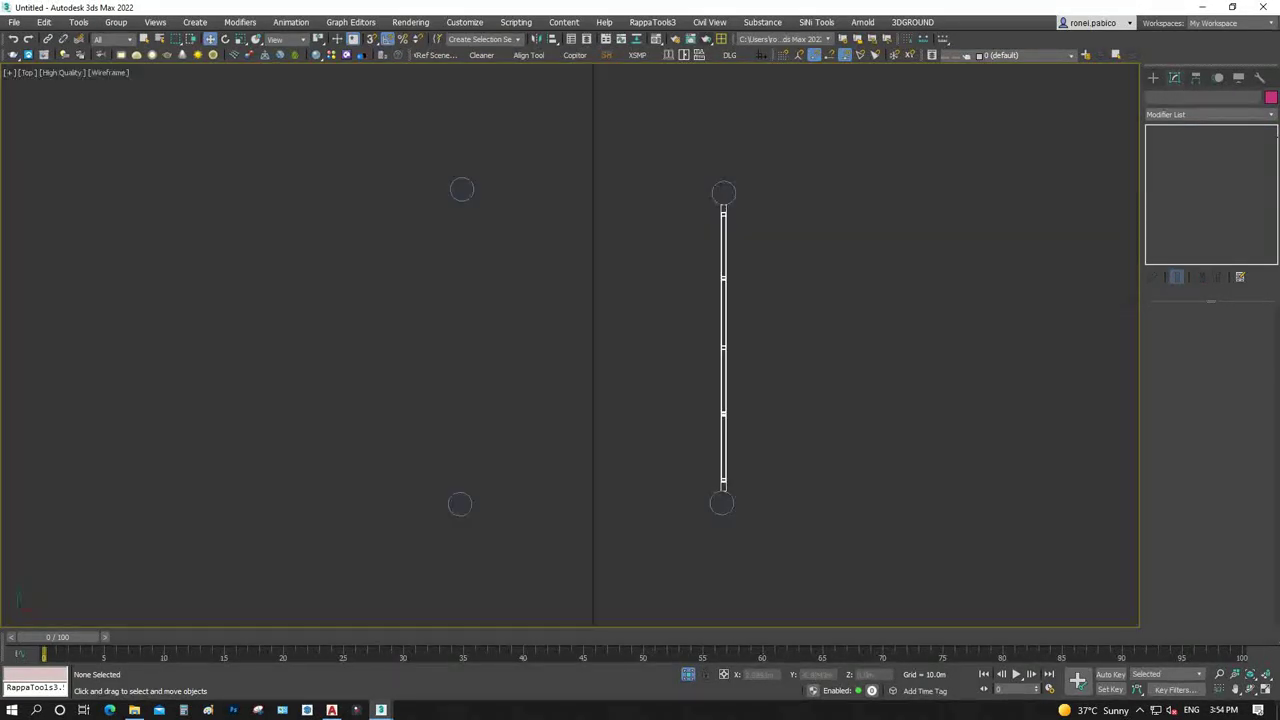
{"action": "left_click", "coordinate": [757, 300]}
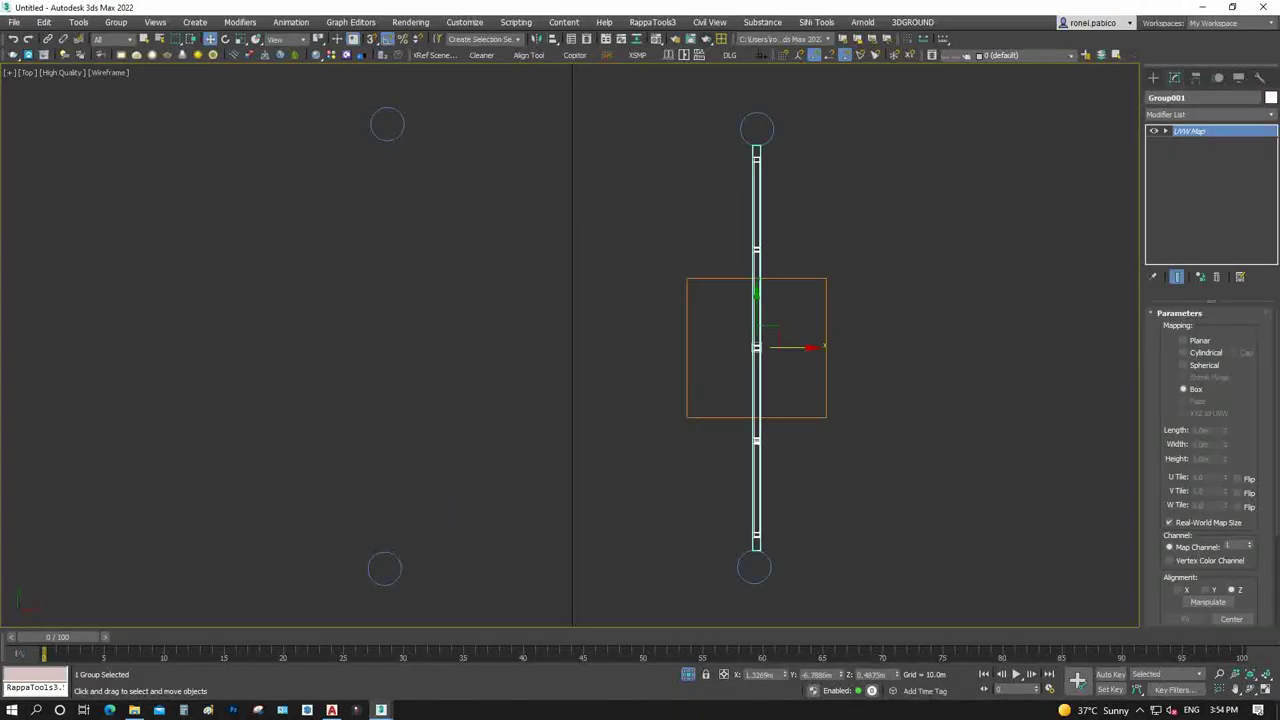
{"action": "left_click_drag", "start_coordinate": [805, 347], "coordinate": [443, 347], "text": "shift"}
{"action": "left_click", "coordinate": [643, 413]}
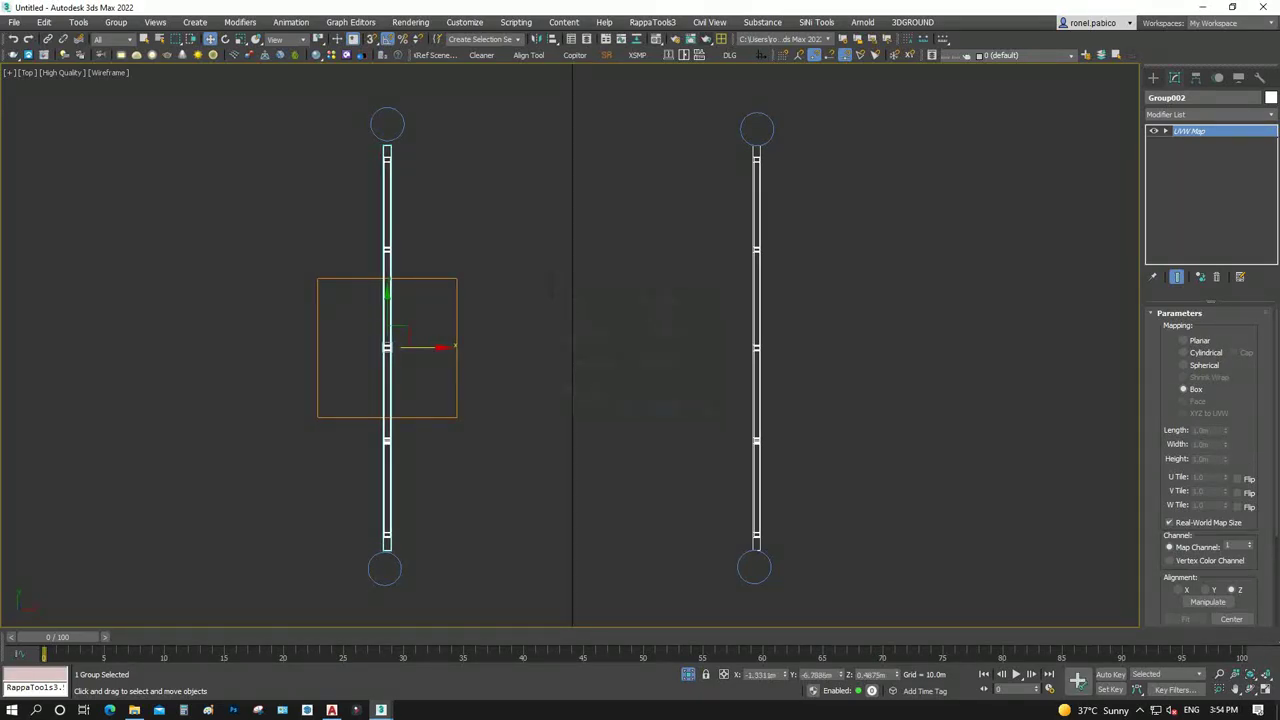
Nudge the lower posts and rails slightly so they line up with the fence ends
{"action": "left_click", "coordinate": [569, 567]}
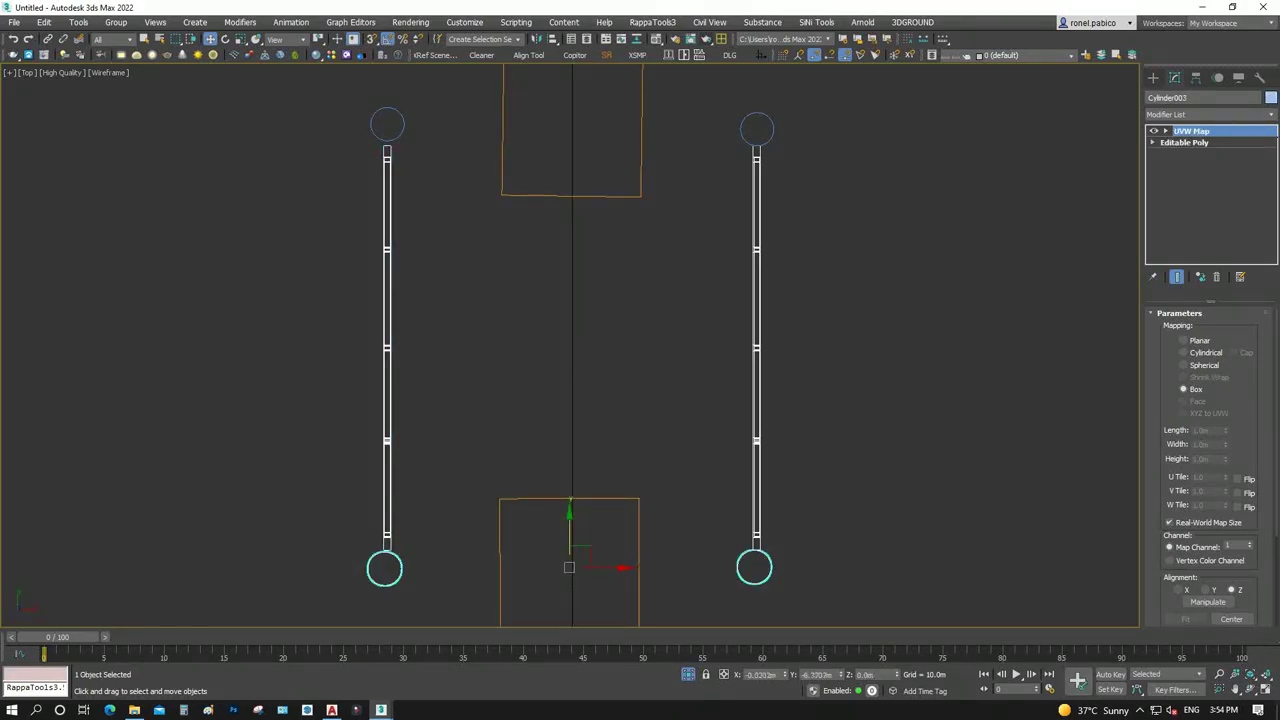
{"action": "left_click_drag", "start_coordinate": [569, 530], "coordinate": [569, 524]}
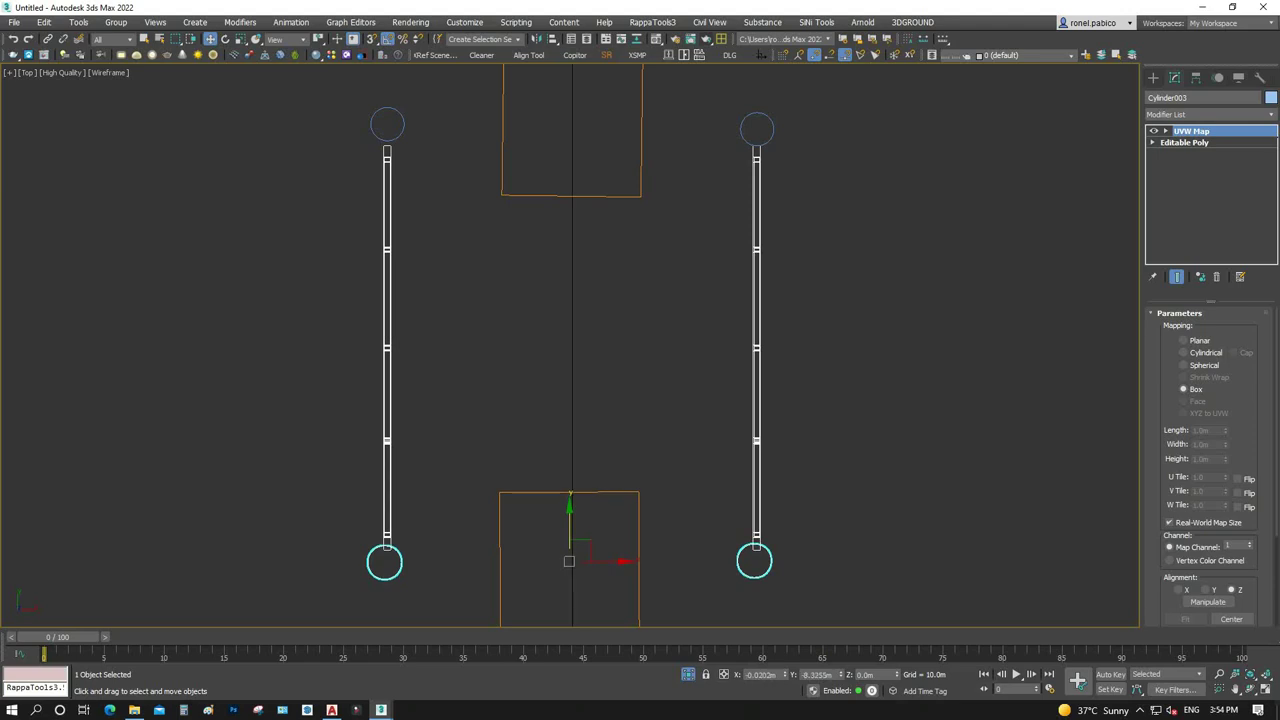
{"action": "left_click_drag", "start_coordinate": [814, 430], "coordinate": [360, 570]}
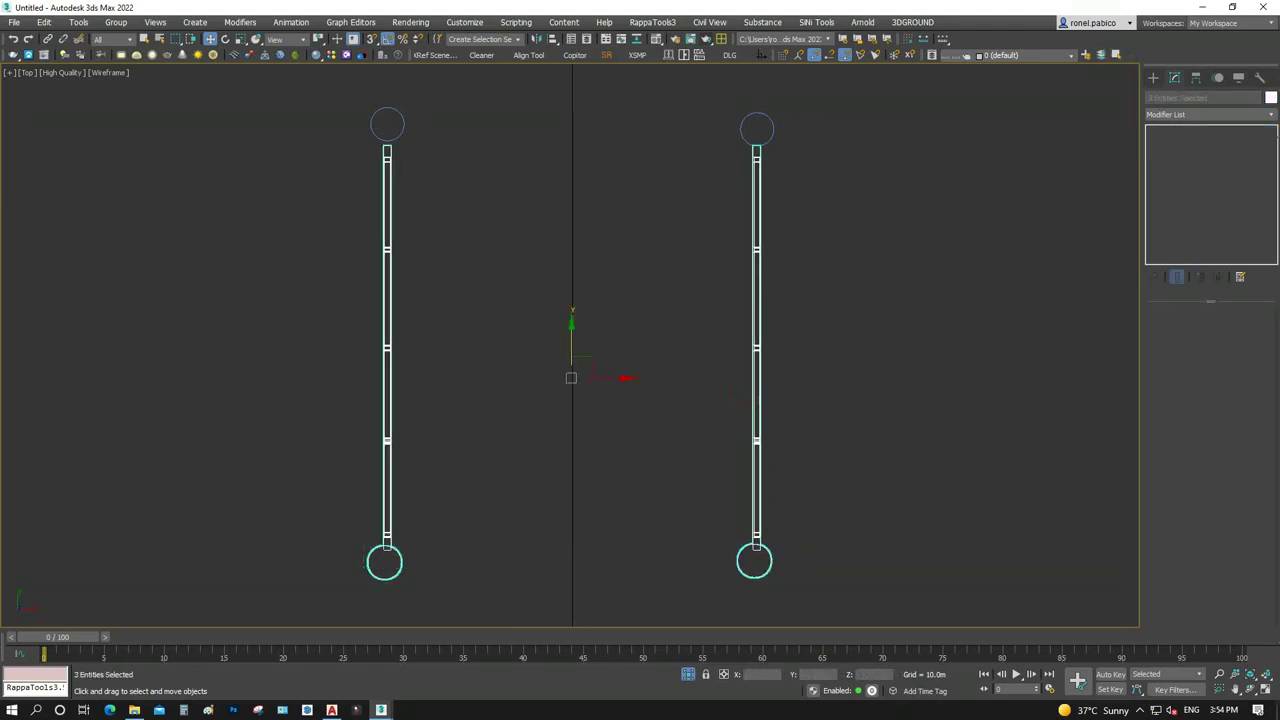
{"action": "left_click_drag", "start_coordinate": [570, 377], "coordinate": [570, 369]}
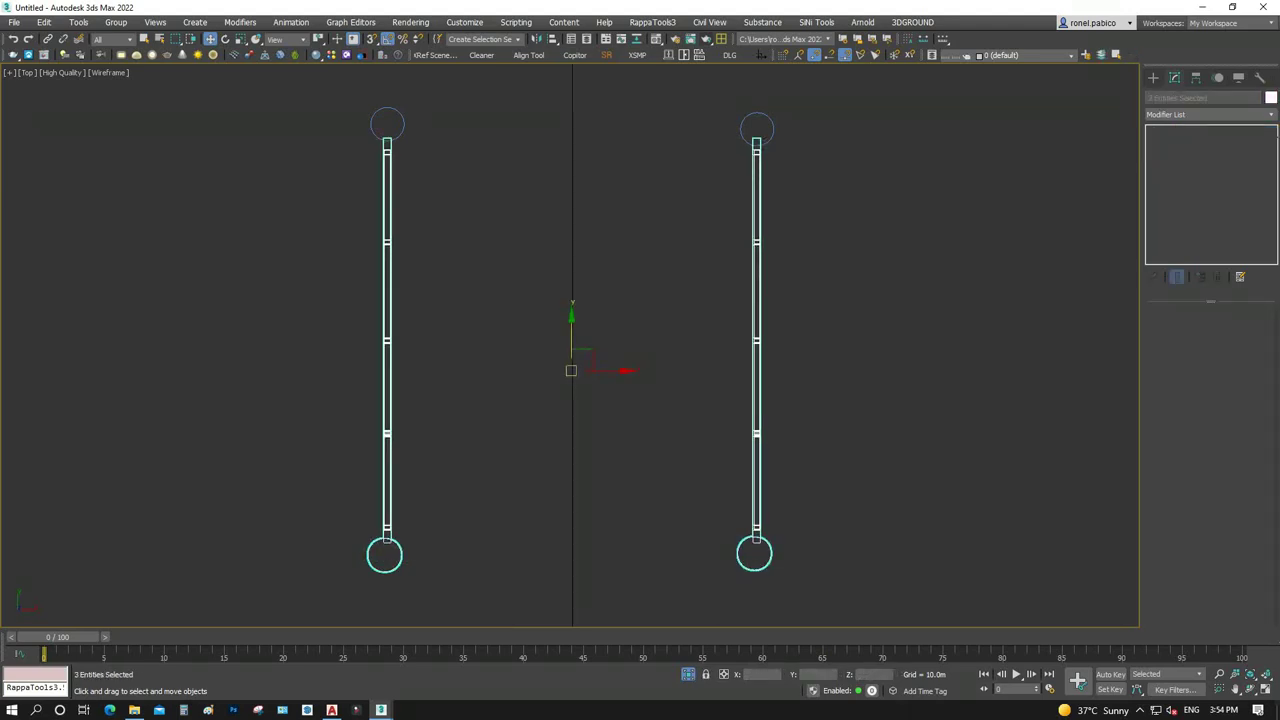
{"action": "left_click", "coordinate": [756, 340]}
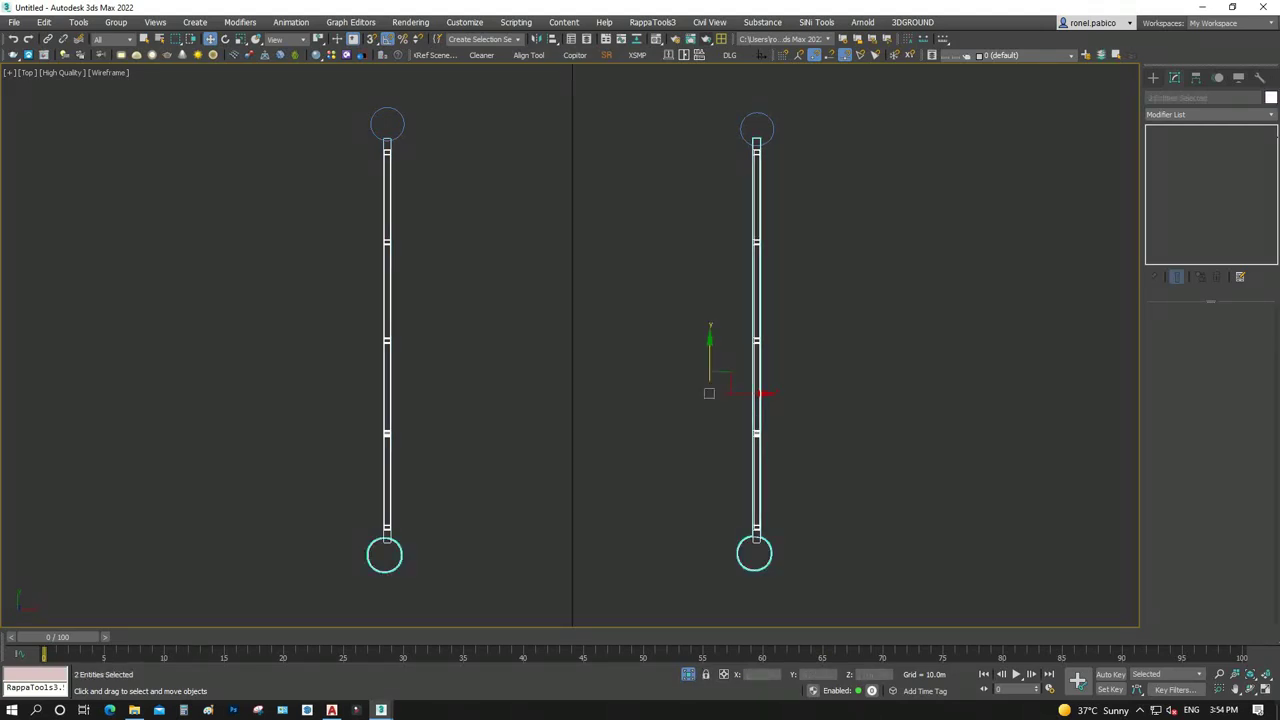
{"action": "left_click_drag", "start_coordinate": [709, 360], "coordinate": [709, 365]}
{"action": "key", "text": "ctrl+d"}
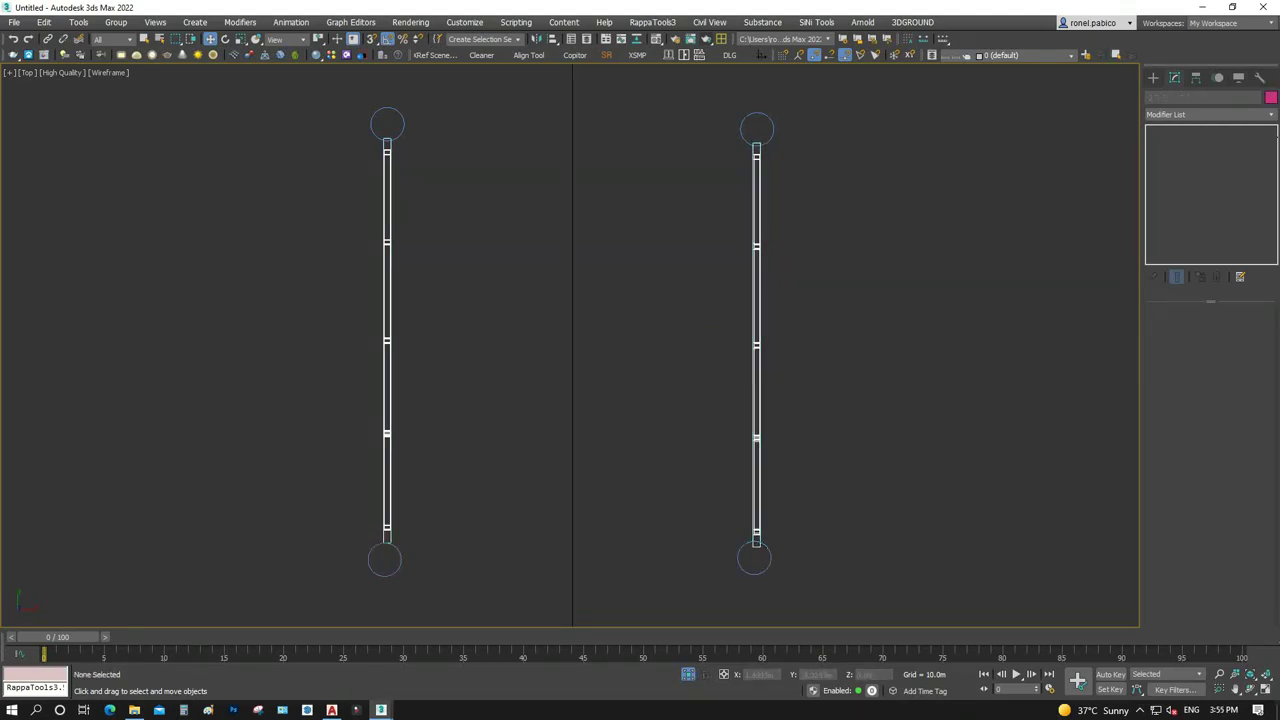
{"action": "key", "text": "ctrl+z"}
{"action": "key", "text": "ctrl+z"}
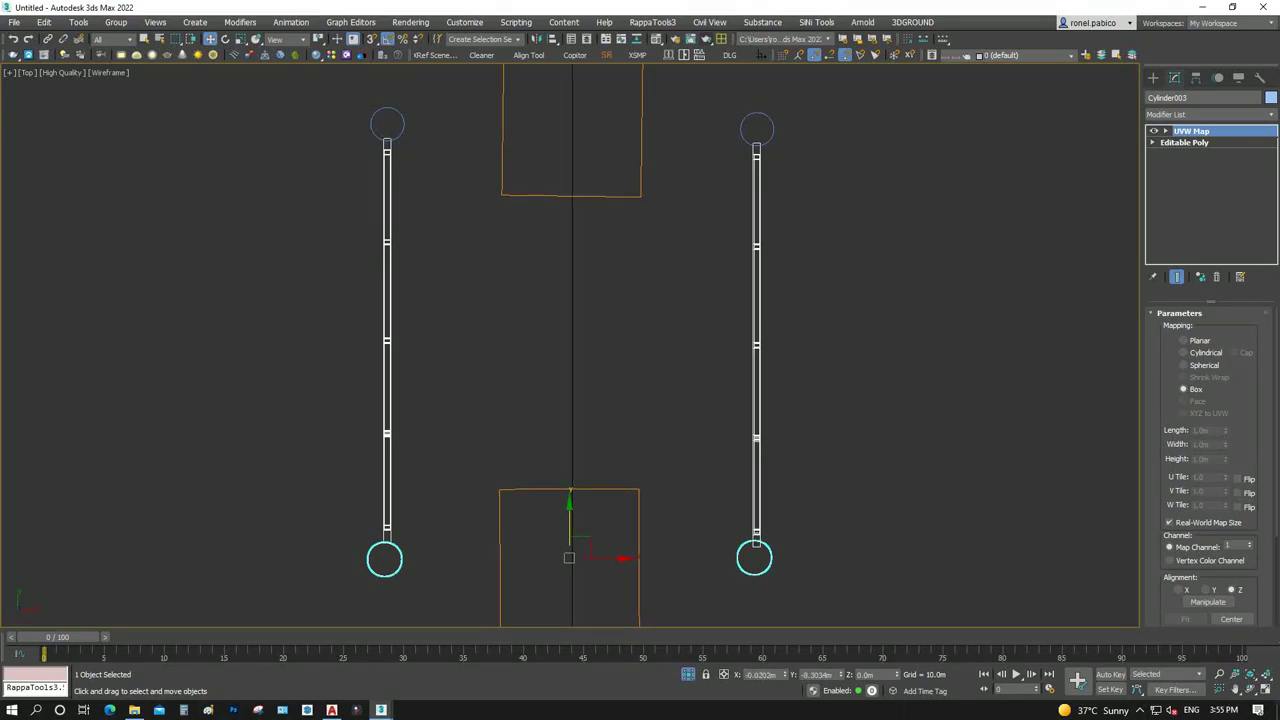
{"action": "scroll", "coordinate": [870, 398], "scroll_direction": "down", "scroll_amount": 3}
Unfreeze all objects to bring back the walkway planks
{"action": "key", "text": "ctrl+d"}
{"action": "scroll", "coordinate": [480, 372], "scroll_direction": "down", "scroll_amount": 5}
{"action": "right_click", "coordinate": [566, 325]}
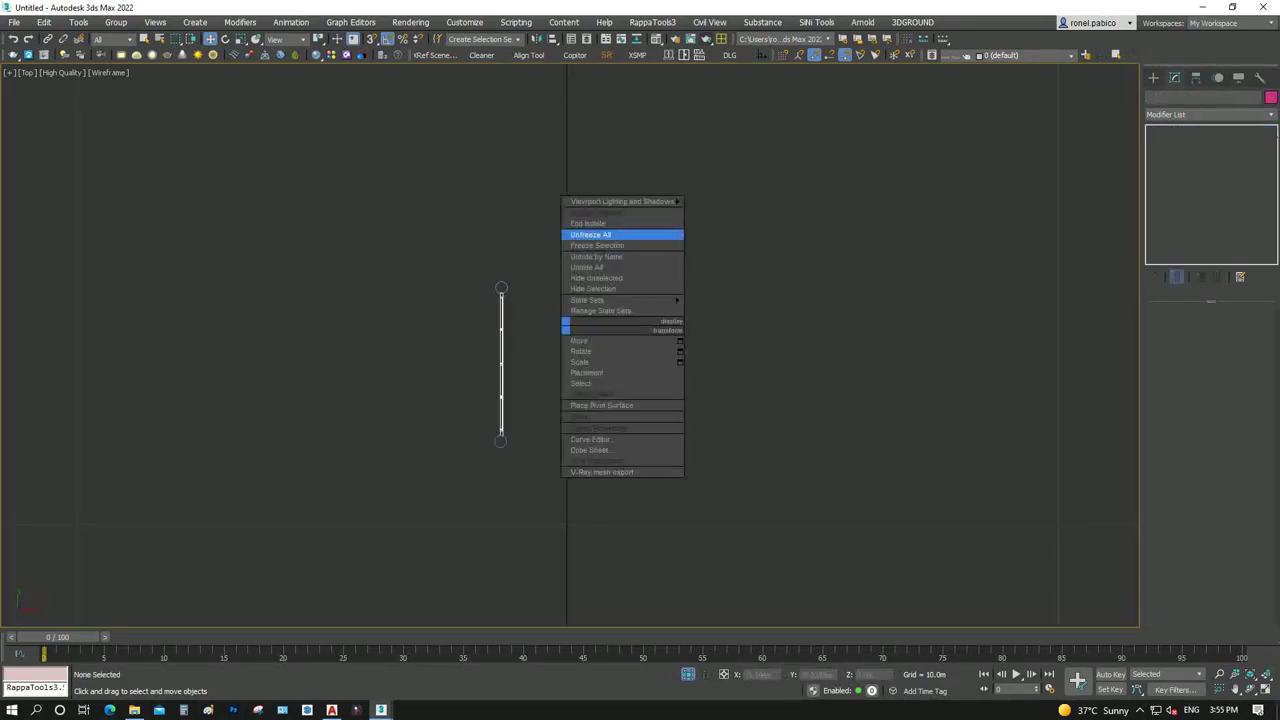
{"action": "left_click", "coordinate": [590, 234]}
{"action": "scroll", "coordinate": [622, 300], "scroll_direction": "up", "scroll_amount": 2}
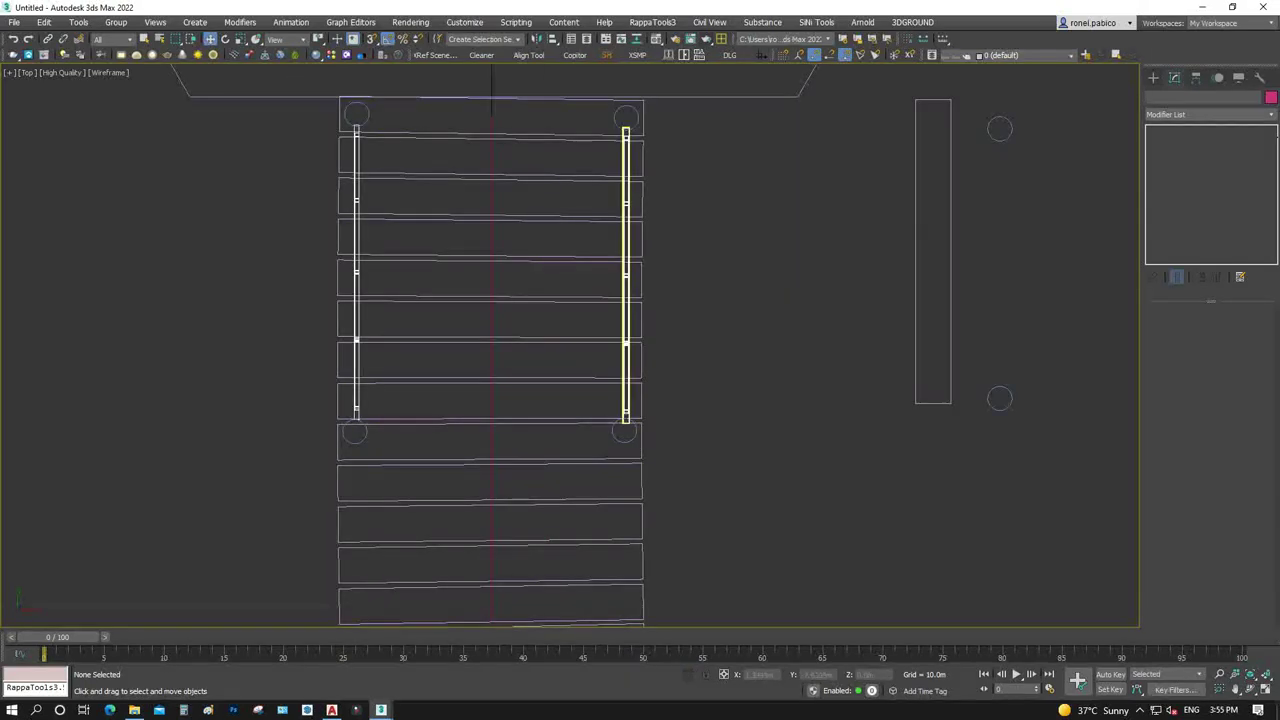
Copy both rail groups further down the walkway, creating Group003
{"action": "left_click", "coordinate": [625, 300]}
{"action": "left_click", "coordinate": [356, 390], "text": "ctrl"}
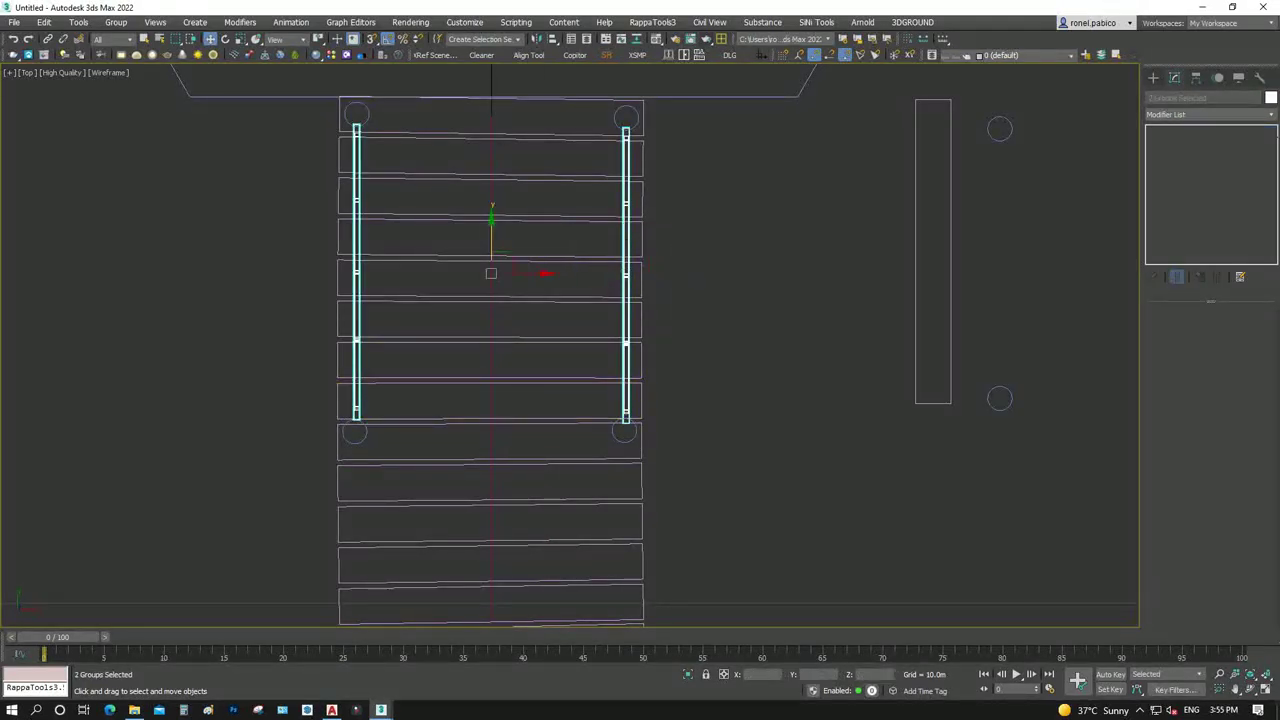
{"action": "left_click_drag", "start_coordinate": [491, 228], "coordinate": [491, 546]}
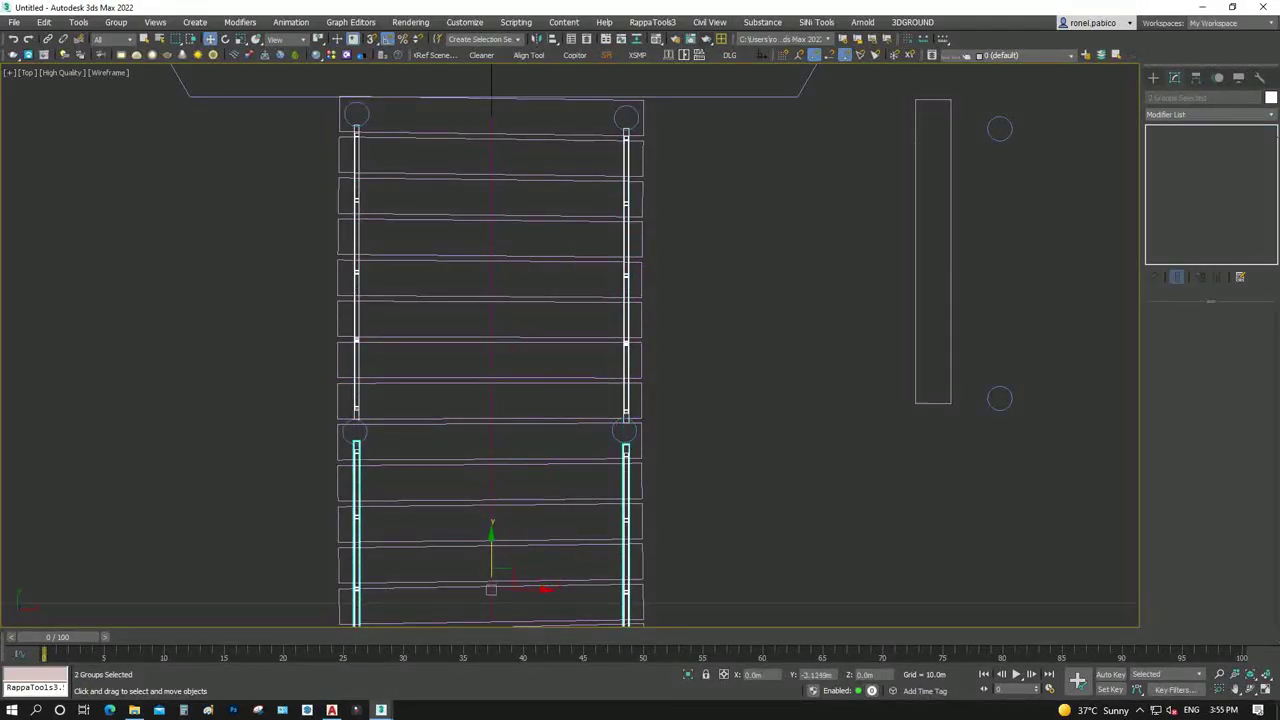
{"action": "left_click_drag", "start_coordinate": [491, 590], "coordinate": [491, 588], "text": "shift"}
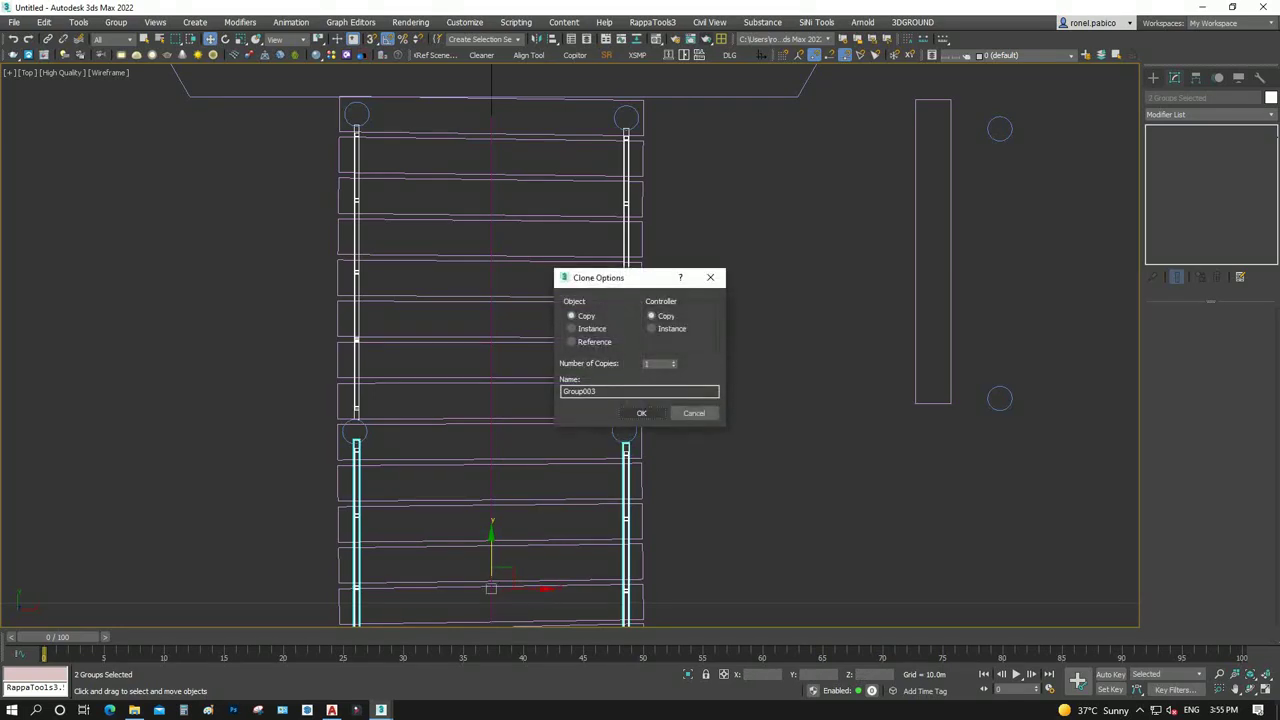
{"action": "left_click", "coordinate": [641, 413]}
Rotate the copied right rail Group003 to follow the plank curve and shift it slightly right
{"action": "key", "text": "z"}
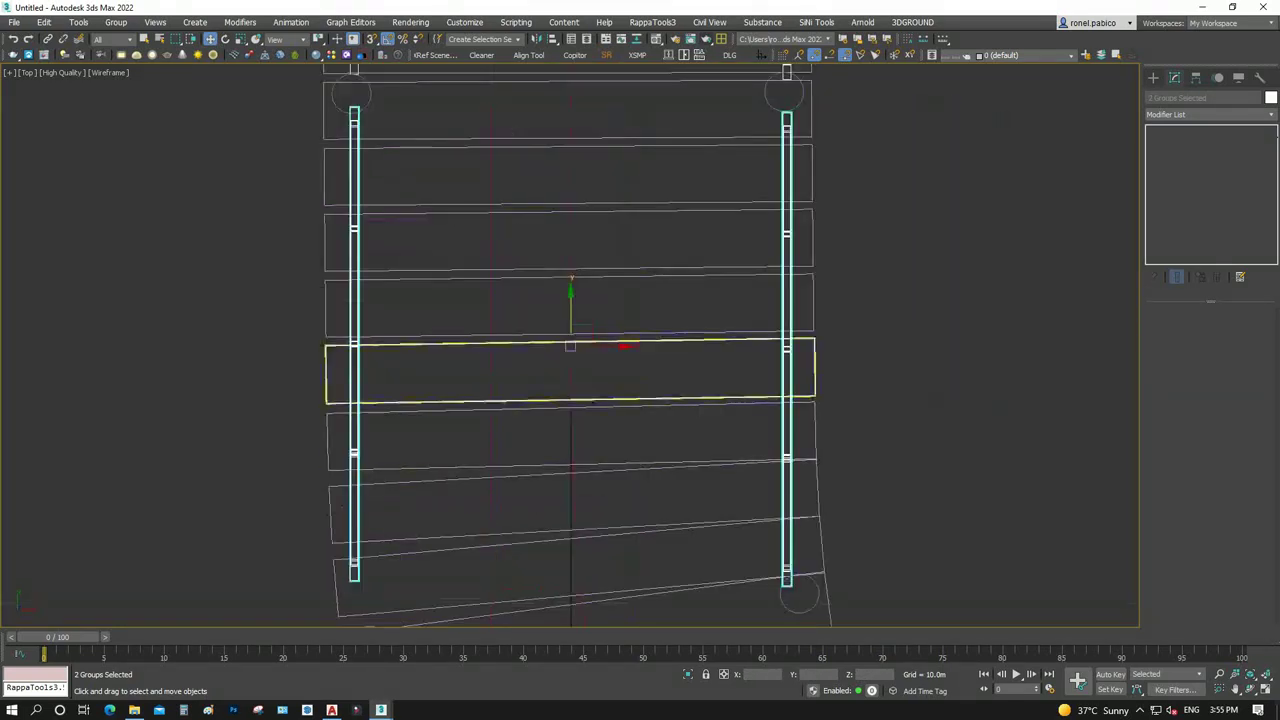
{"action": "key", "text": "e"}
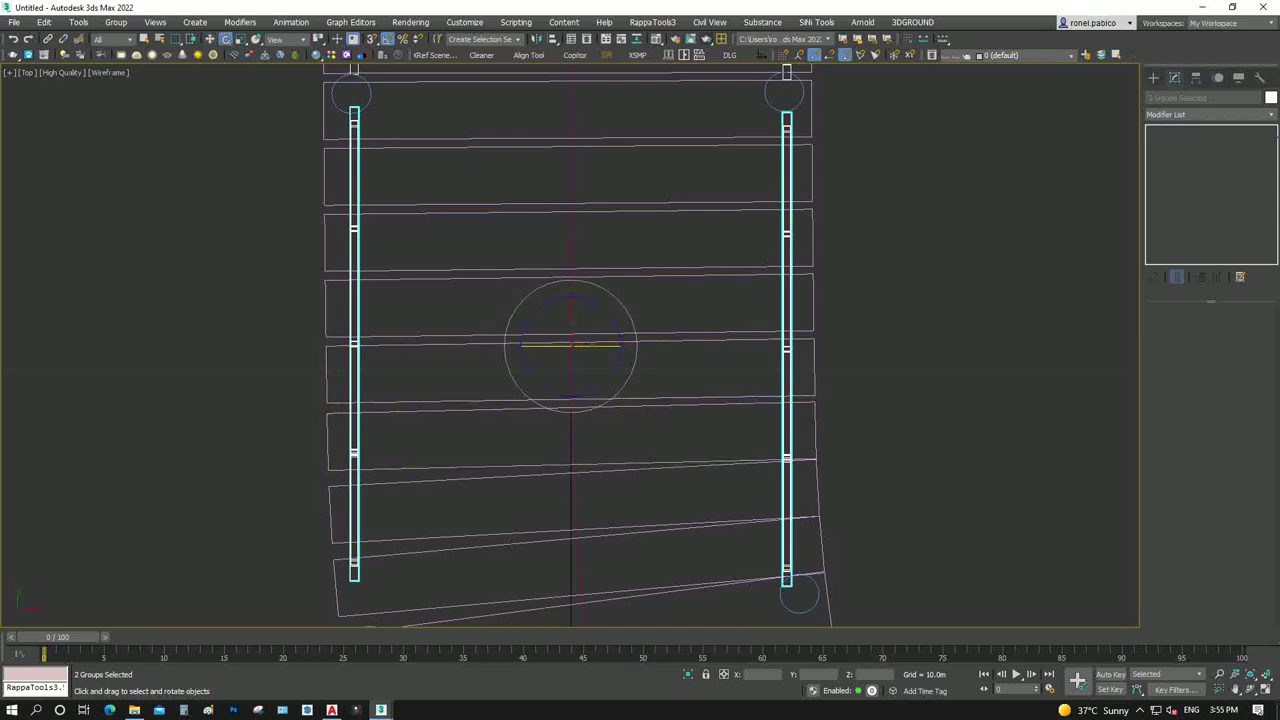
{"action": "left_click", "coordinate": [787, 490]}
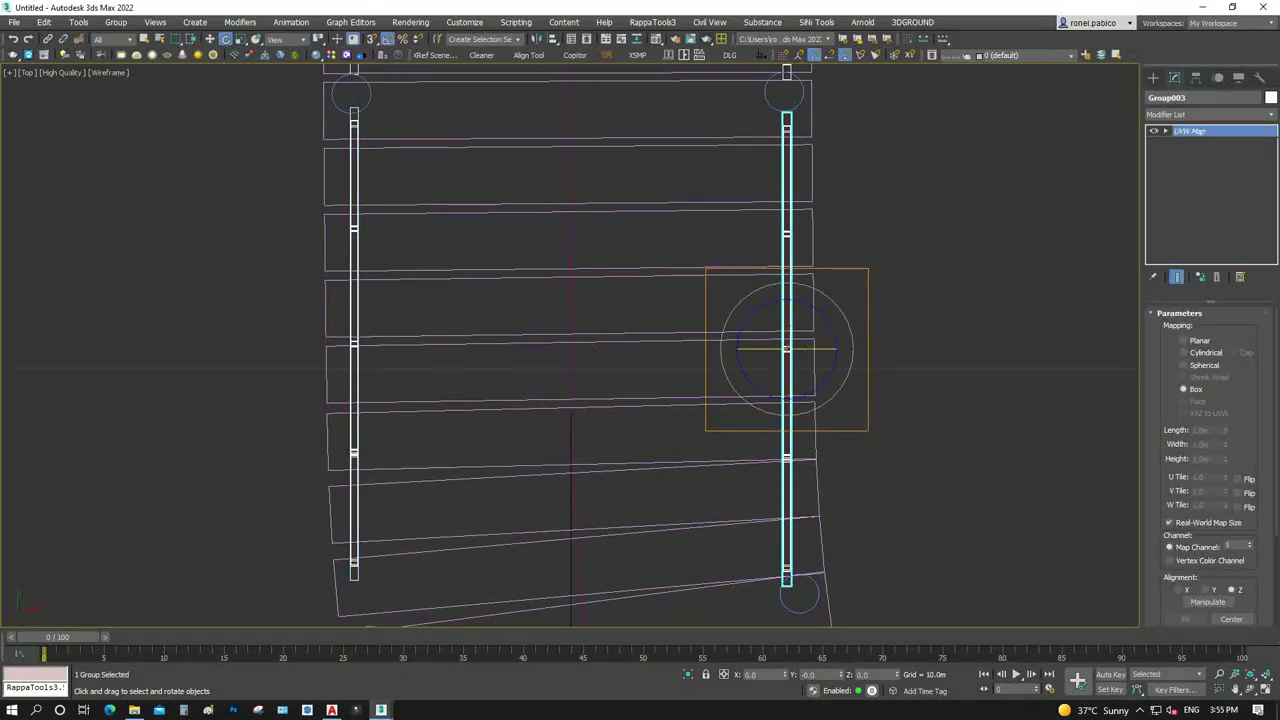
{"action": "left_click_drag", "start_coordinate": [850, 355], "coordinate": [850, 380]}
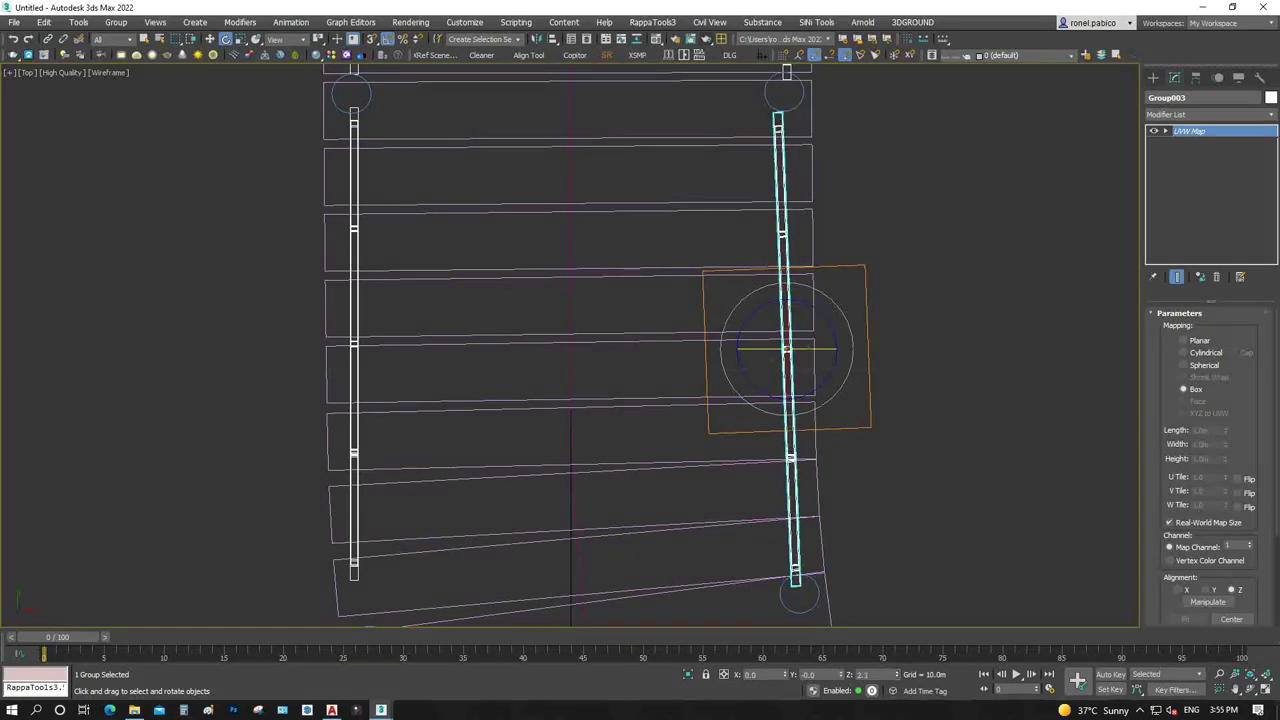
{"action": "key", "text": "w"}
{"action": "left_click_drag", "start_coordinate": [798, 336], "coordinate": [805, 336]}
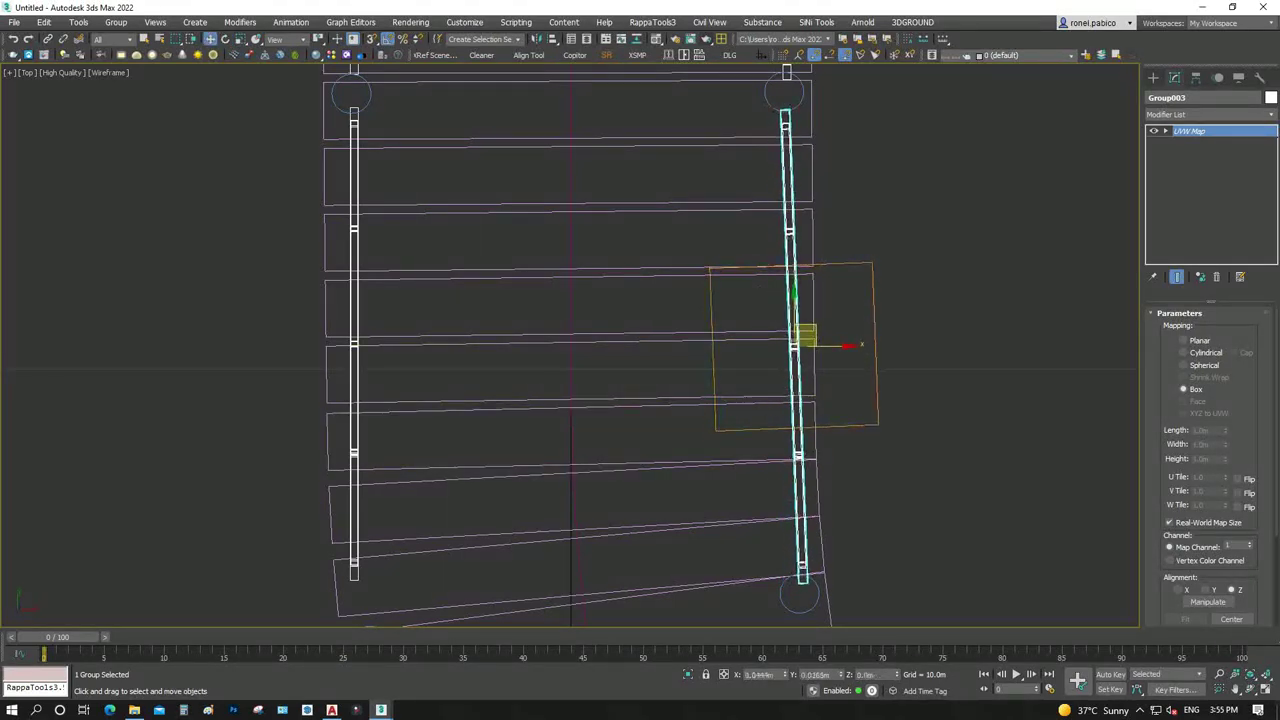
Select the copied left rail Group004 together with the post Cylinder004
{"action": "left_click", "coordinate": [354, 260]}
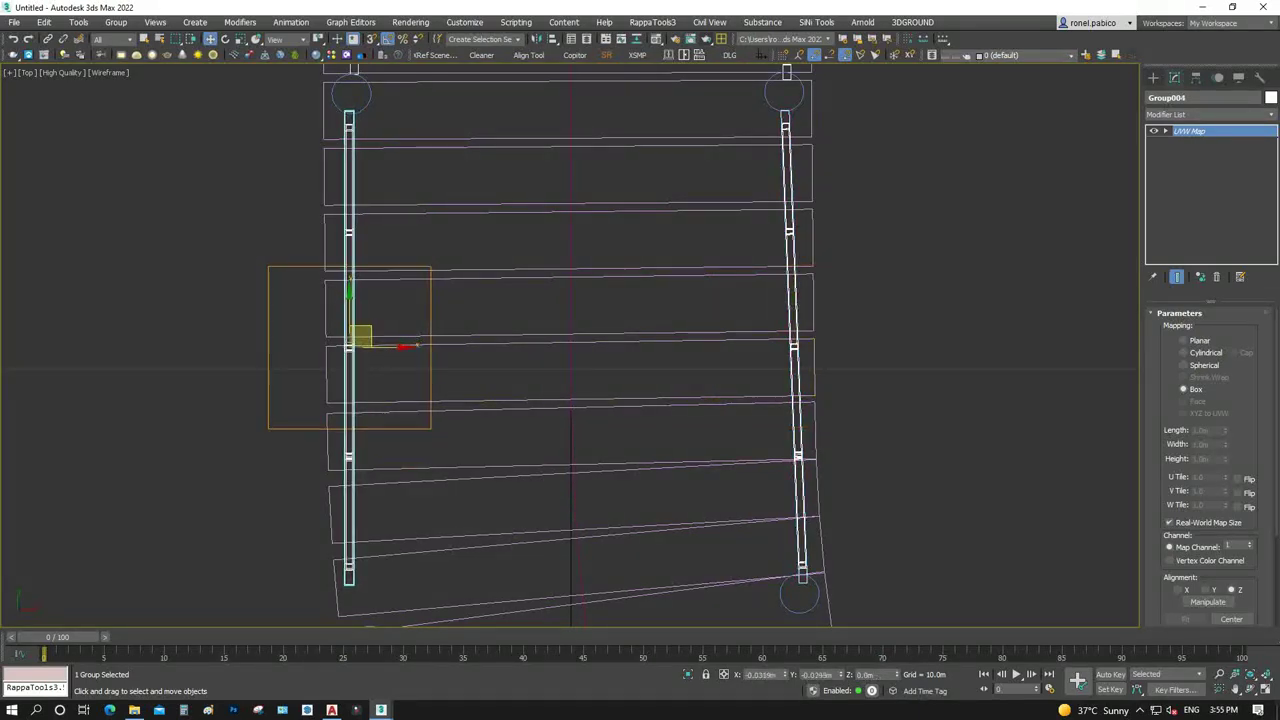
{"action": "scroll", "coordinate": [455, 357], "scroll_direction": "down", "scroll_amount": 4}
{"action": "scroll", "coordinate": [400, 490], "scroll_direction": "up", "scroll_amount": 2}
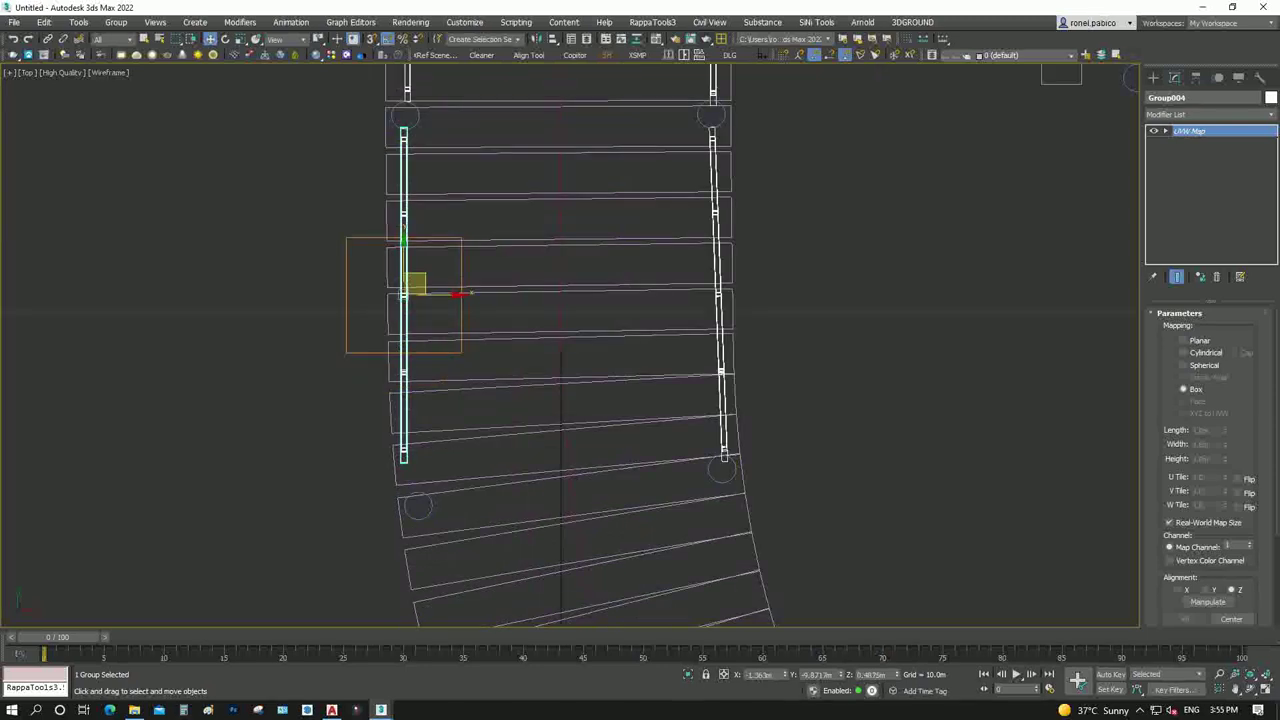
{"action": "left_click", "coordinate": [418, 493]}
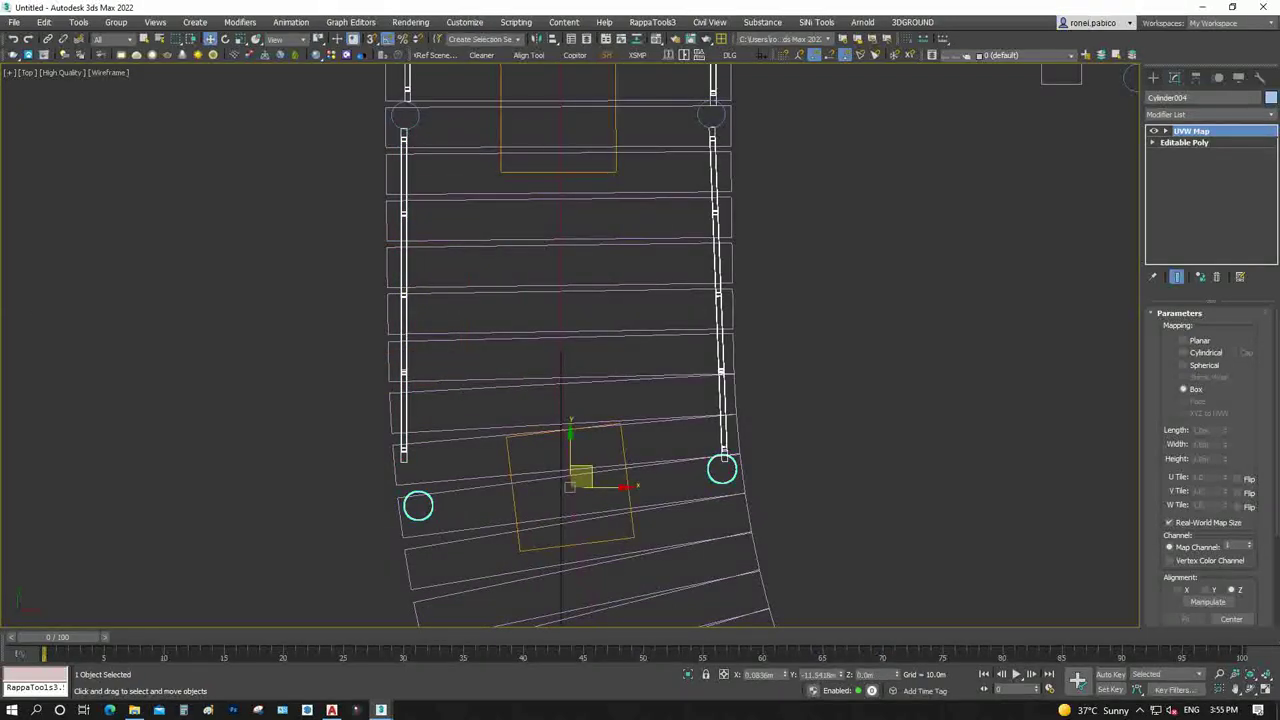
Convert Cylinder004 to Editable Poly and place each post element at the copied rail ends
{"action": "right_click", "coordinate": [425, 505]}
{"action": "mouse_move", "coordinate": [470, 653]}
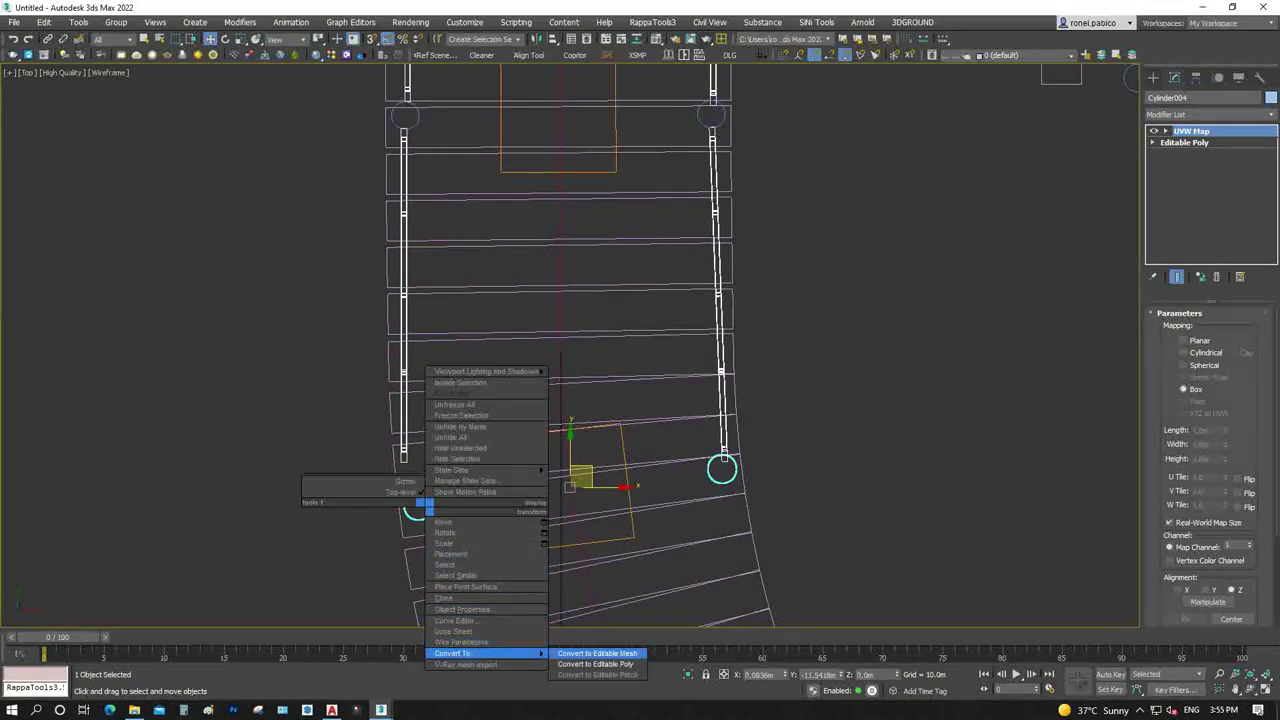
{"action": "left_click", "coordinate": [595, 664]}
{"action": "key", "text": "5"}
{"action": "left_click", "coordinate": [418, 505]}
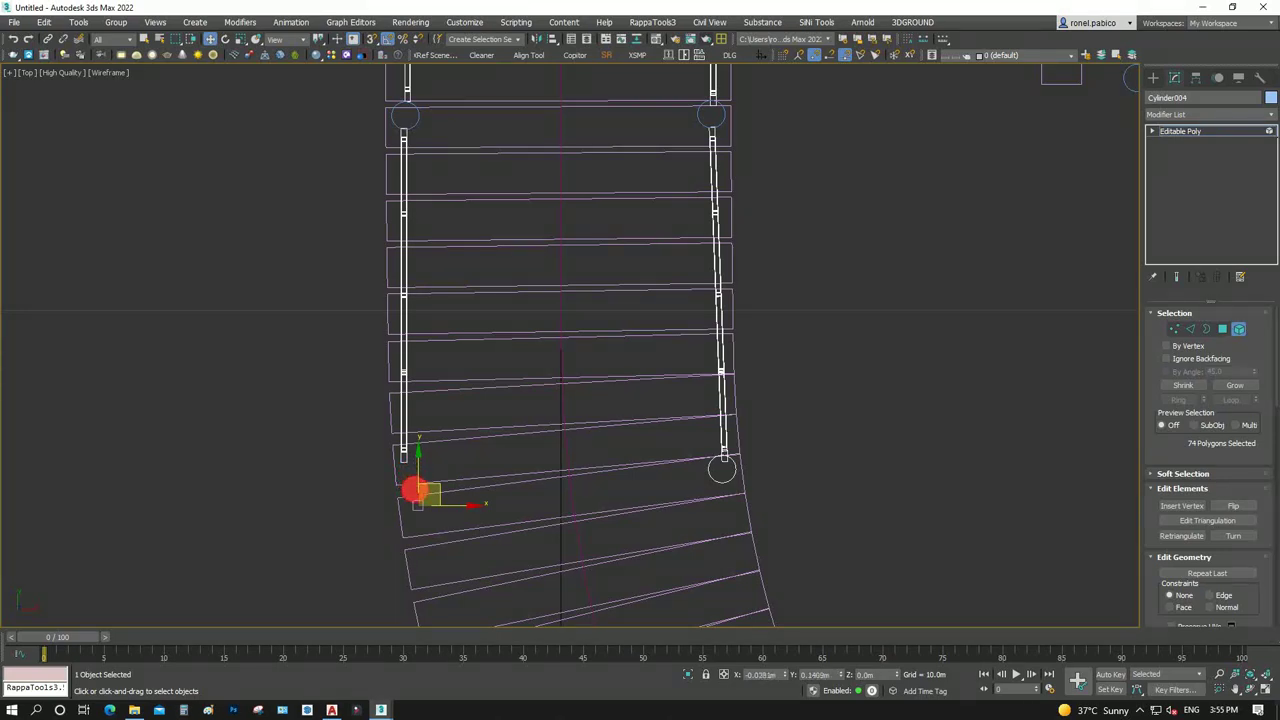
{"action": "scroll", "coordinate": [415, 490], "scroll_direction": "up", "scroll_amount": 4}
{"action": "left_click", "coordinate": [754, 450]}
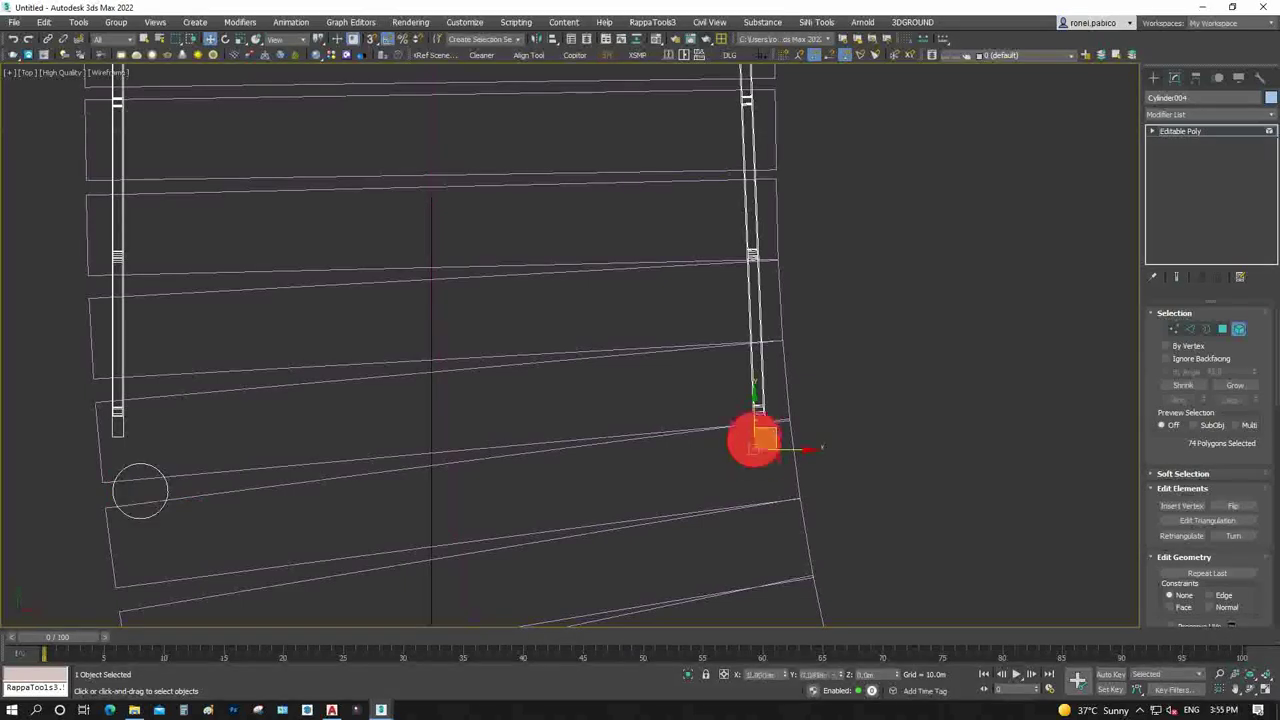
{"action": "scroll", "coordinate": [563, 450], "scroll_direction": "down", "scroll_amount": 4}
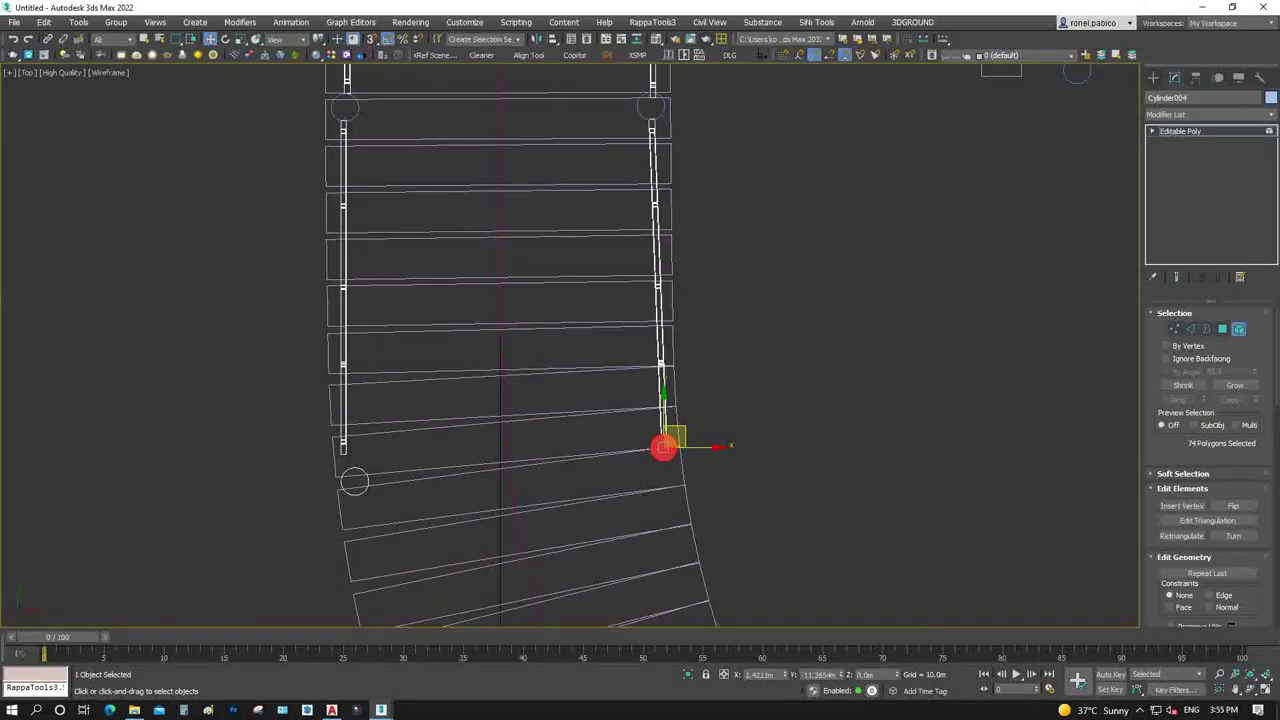
{"action": "left_click", "coordinate": [663, 447]}
{"action": "scroll", "coordinate": [454, 406], "scroll_direction": "up", "scroll_amount": 2}
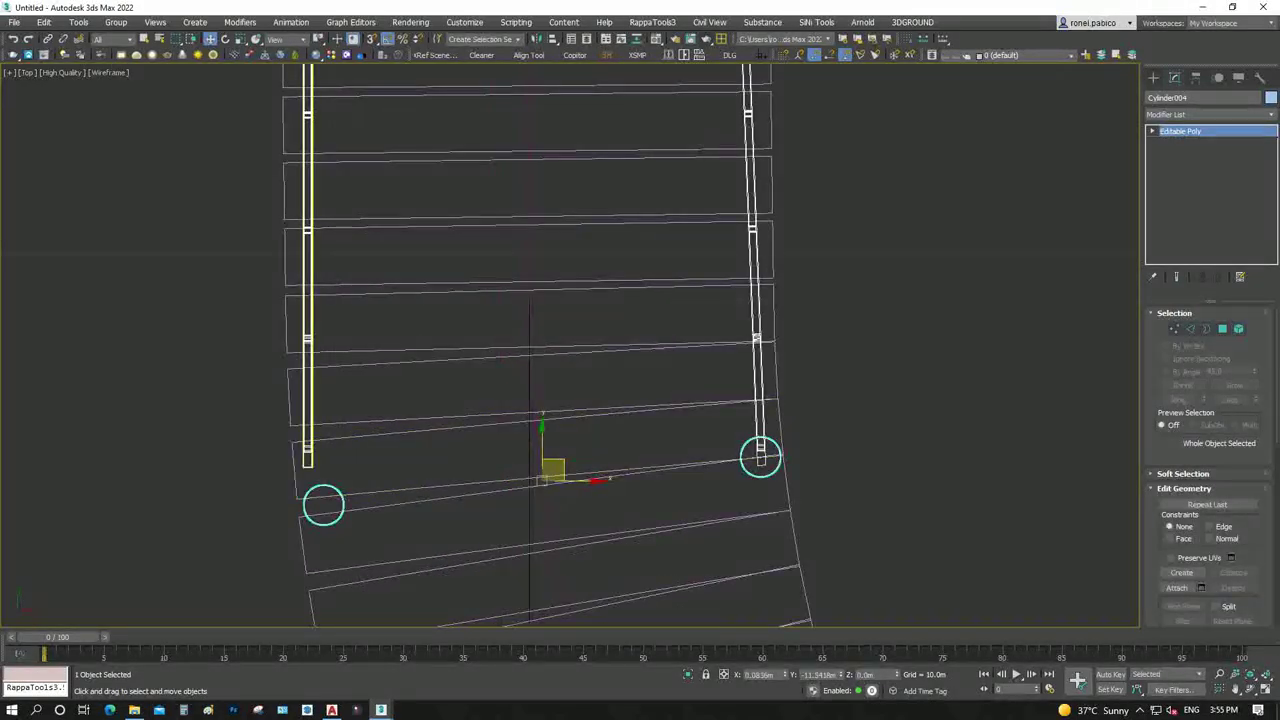
{"action": "scroll", "coordinate": [290, 450], "scroll_direction": "up", "scroll_amount": 4}
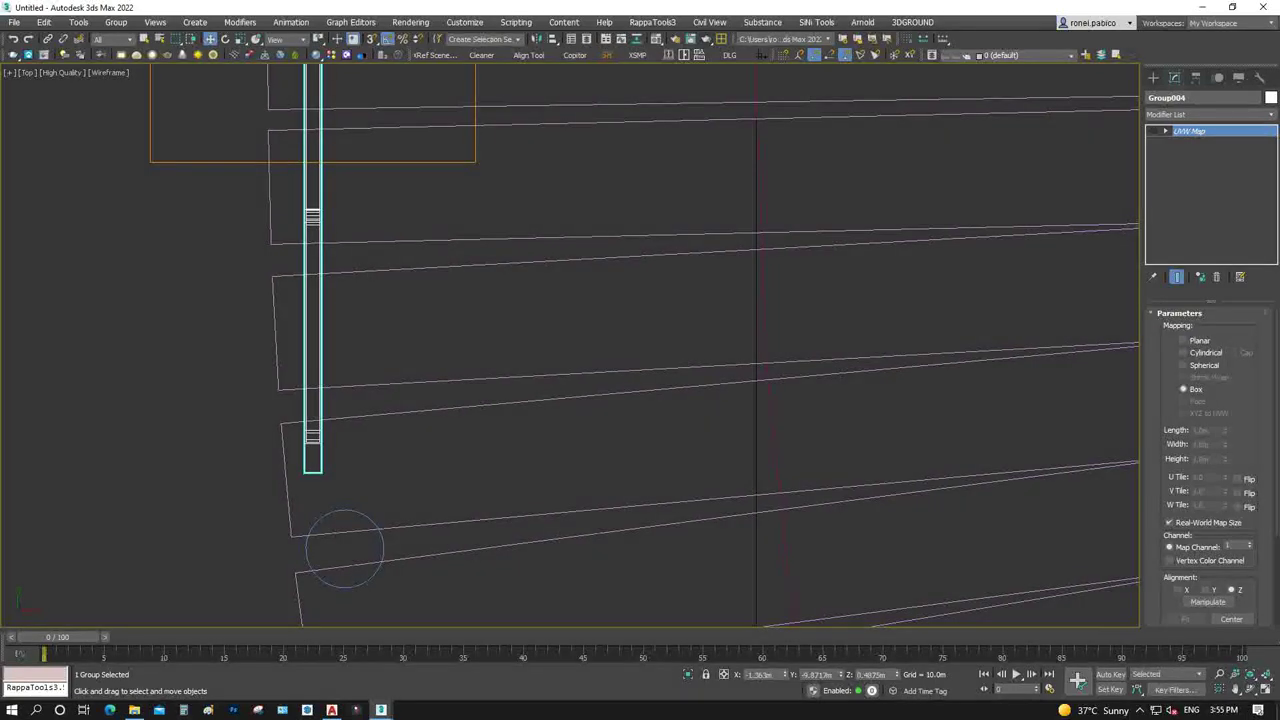
Ungroup Group004 and convert both copied rail pieces to Editable Poly
{"action": "left_click", "coordinate": [116, 22]}
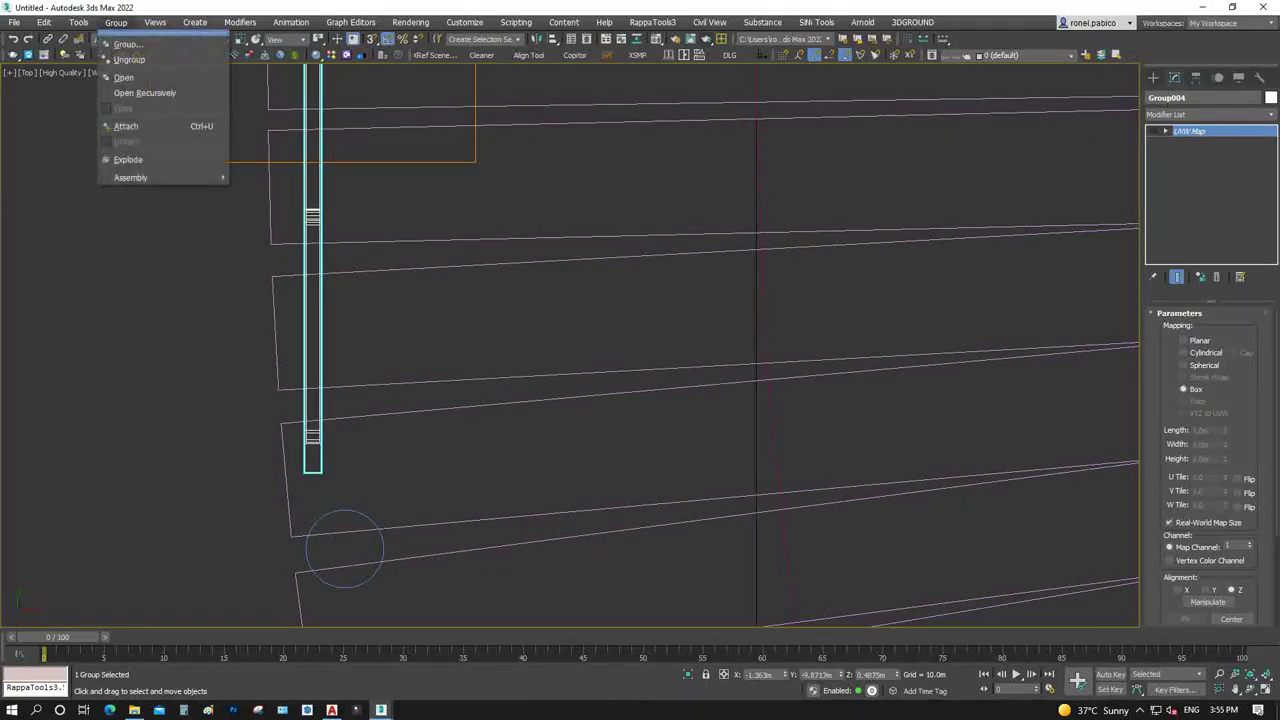
{"action": "left_click", "coordinate": [129, 59]}
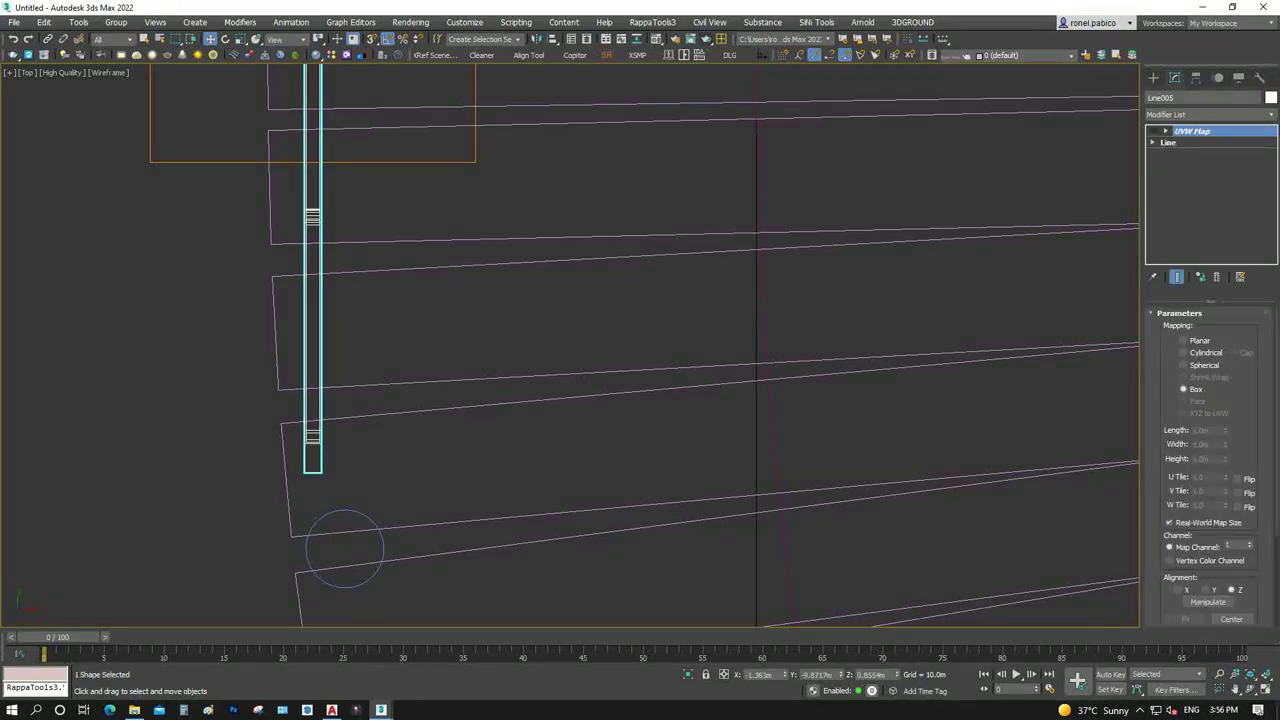
{"action": "left_click", "coordinate": [312, 296], "text": "ctrl"}
{"action": "right_click", "coordinate": [312, 296]}
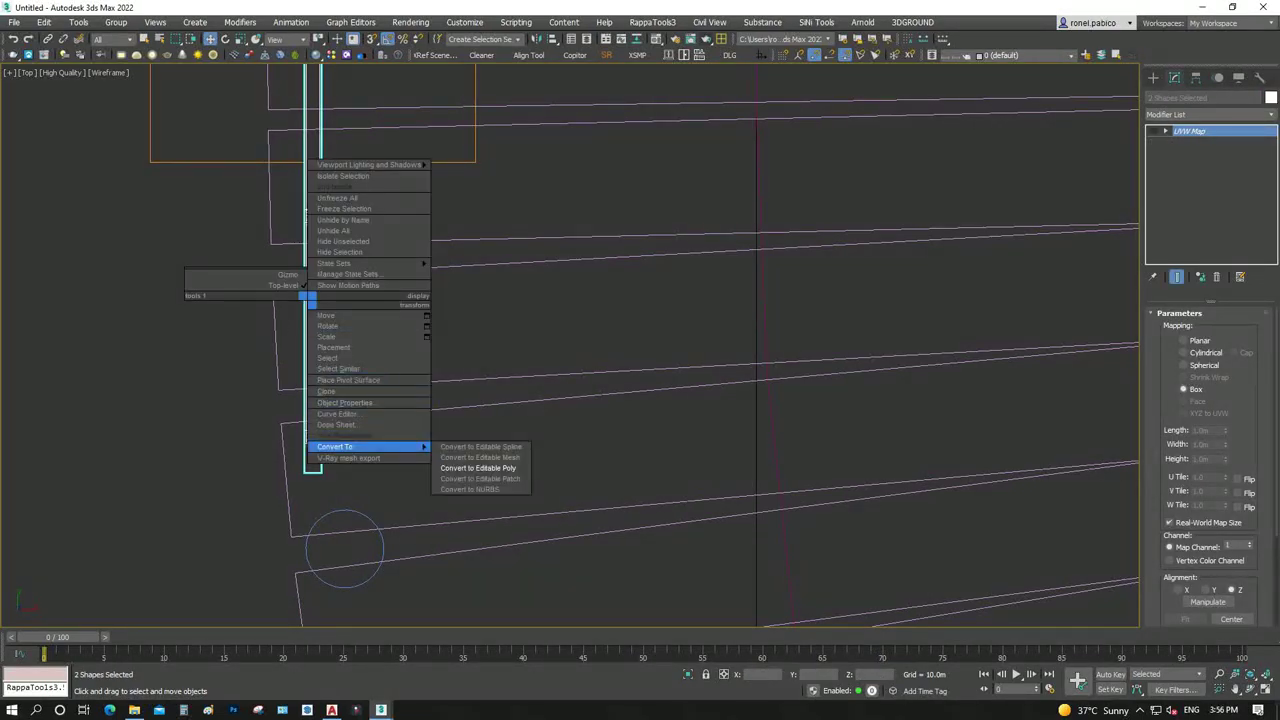
{"action": "left_click", "coordinate": [478, 468]}
Select the rail rod Line005 and start Attach to join the other piece into it
{"action": "left_click", "coordinate": [290, 480]}
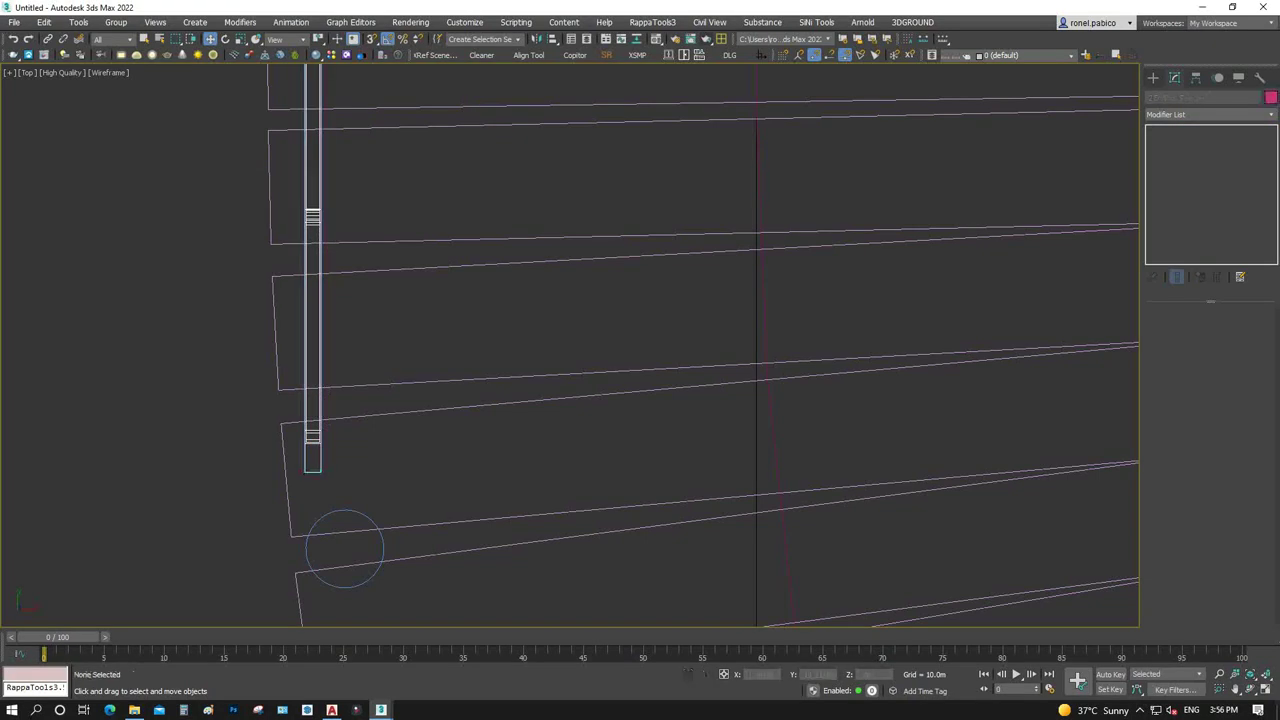
{"action": "left_click", "coordinate": [304, 456]}
{"action": "scroll", "coordinate": [304, 456], "scroll_direction": "up", "scroll_amount": 3}
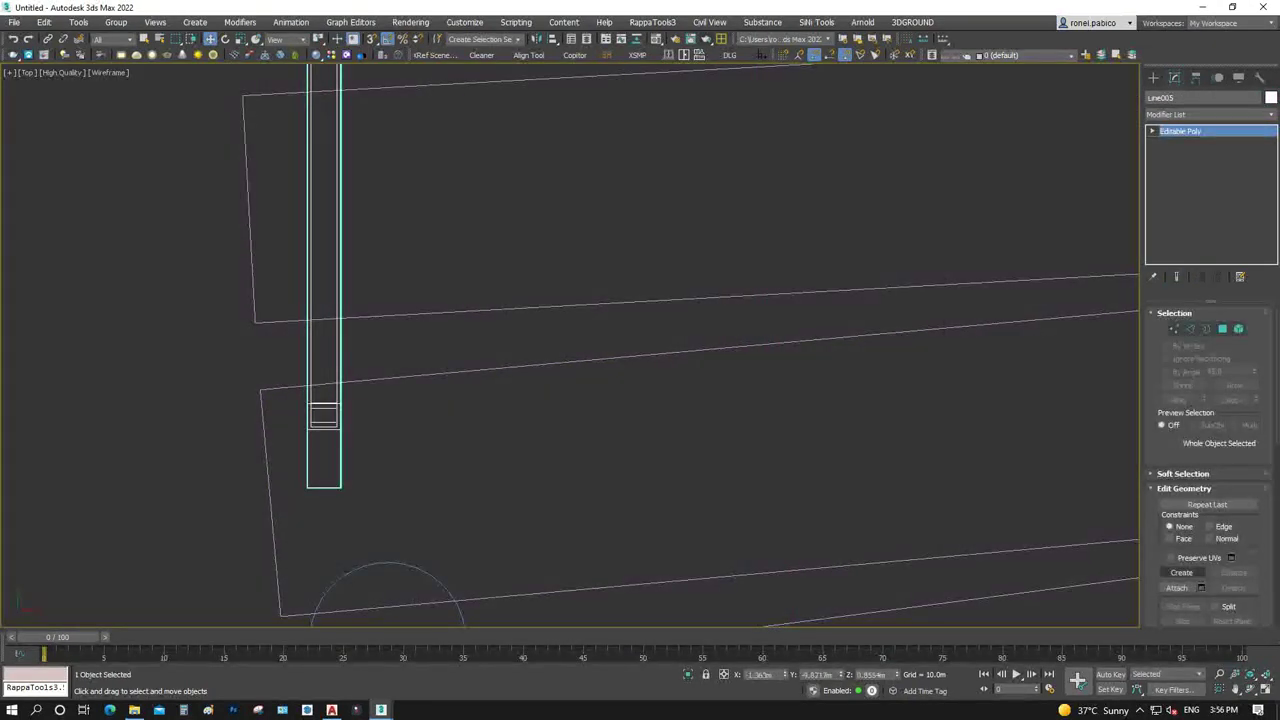
{"action": "left_click", "coordinate": [1177, 587]}
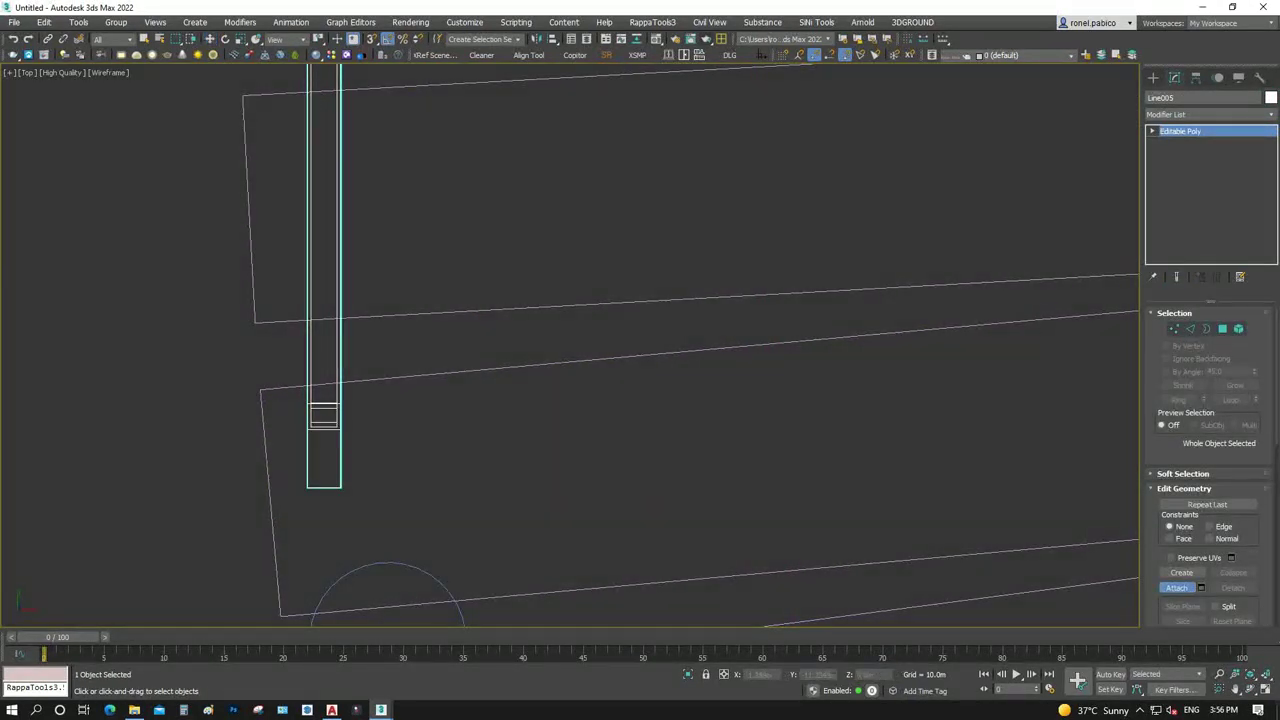
{"action": "scroll", "coordinate": [318, 360], "scroll_direction": "down", "scroll_amount": 4}
{"action": "scroll", "coordinate": [318, 360], "scroll_direction": "up", "scroll_amount": 3}
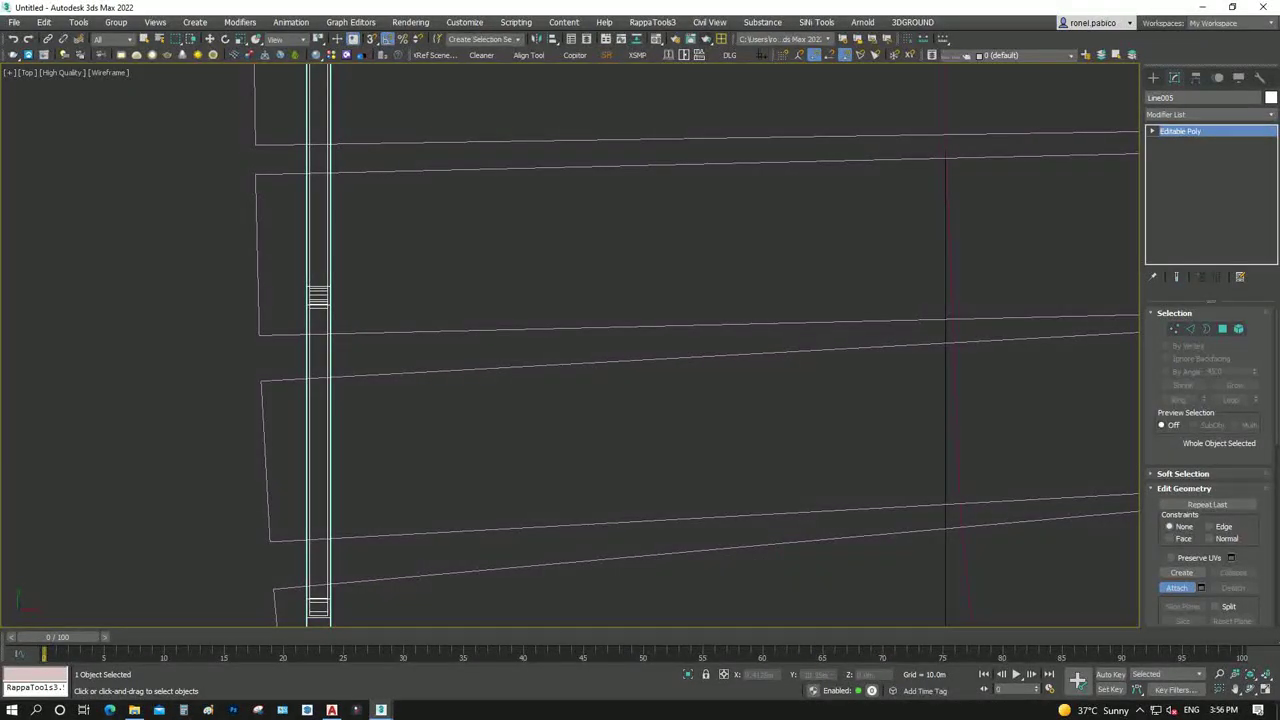
Box-select all of the left rail's edges at Edge level
{"action": "key", "text": "1"}
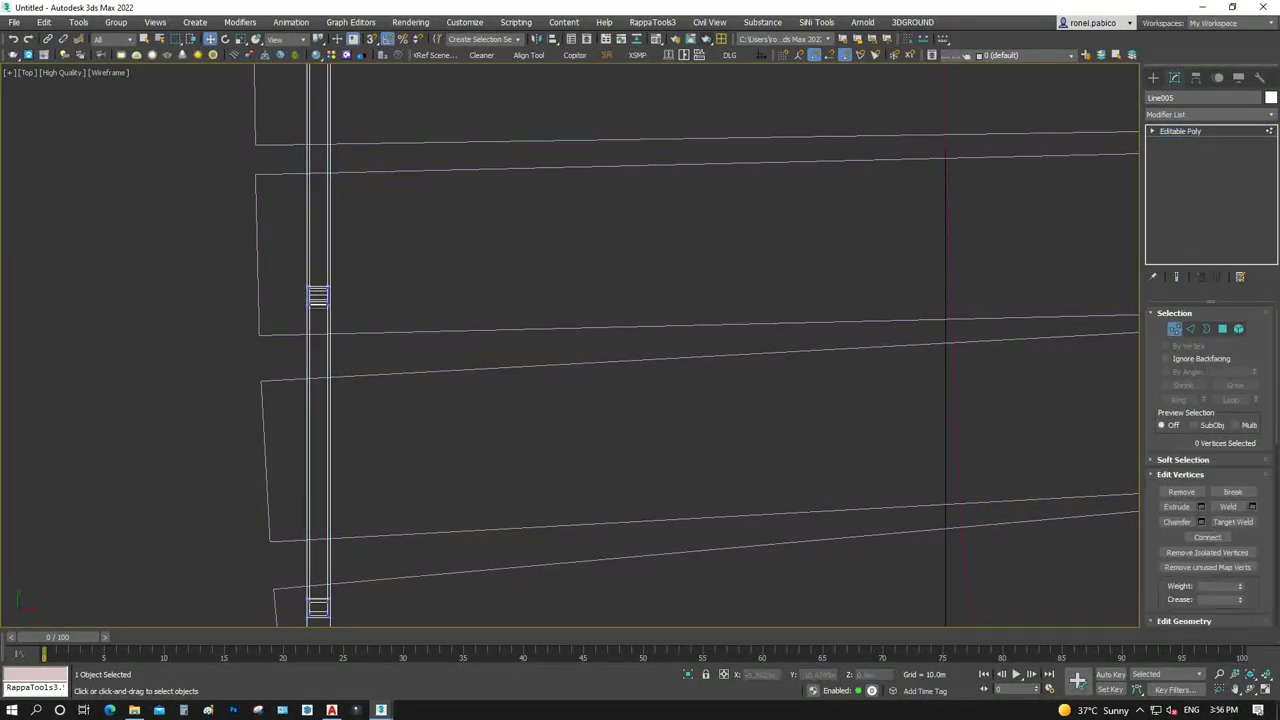
{"action": "scroll", "coordinate": [370, 562], "scroll_direction": "down", "scroll_amount": 3}
{"action": "scroll", "coordinate": [396, 453], "scroll_direction": "down", "scroll_amount": 2}
{"action": "scroll", "coordinate": [396, 453], "scroll_direction": "down", "scroll_amount": 1}
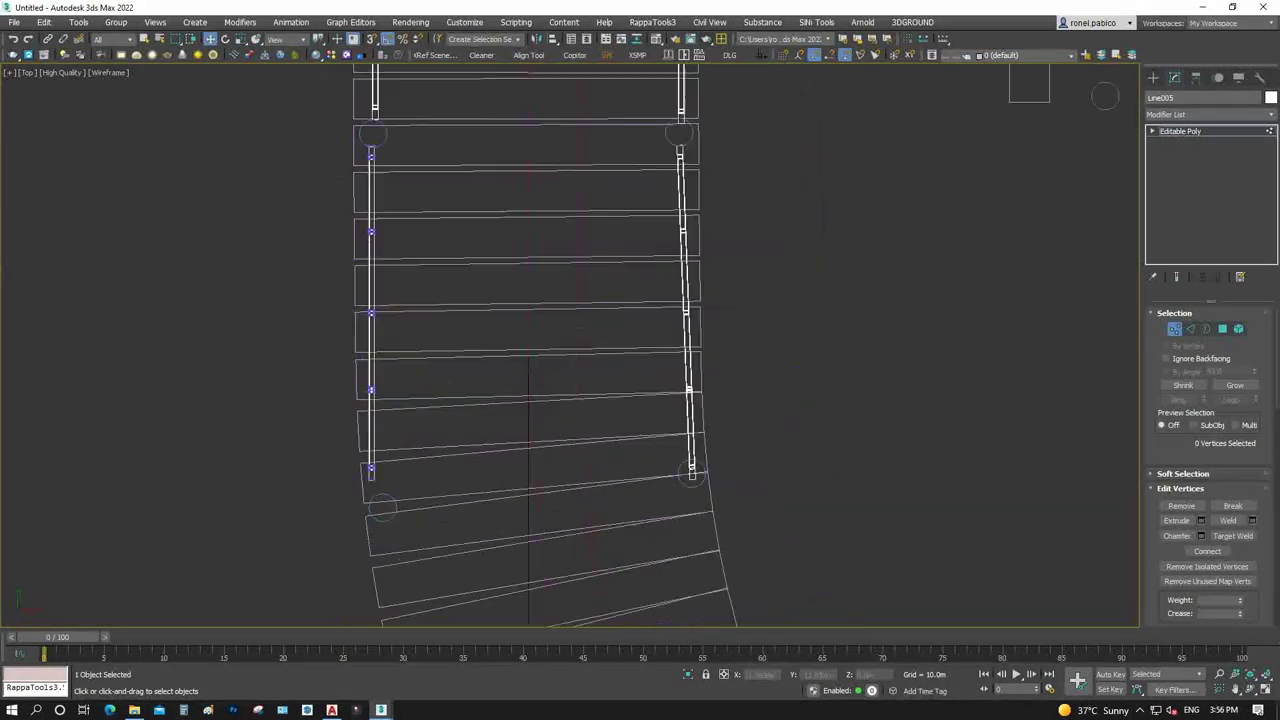
{"action": "key", "text": "4"}
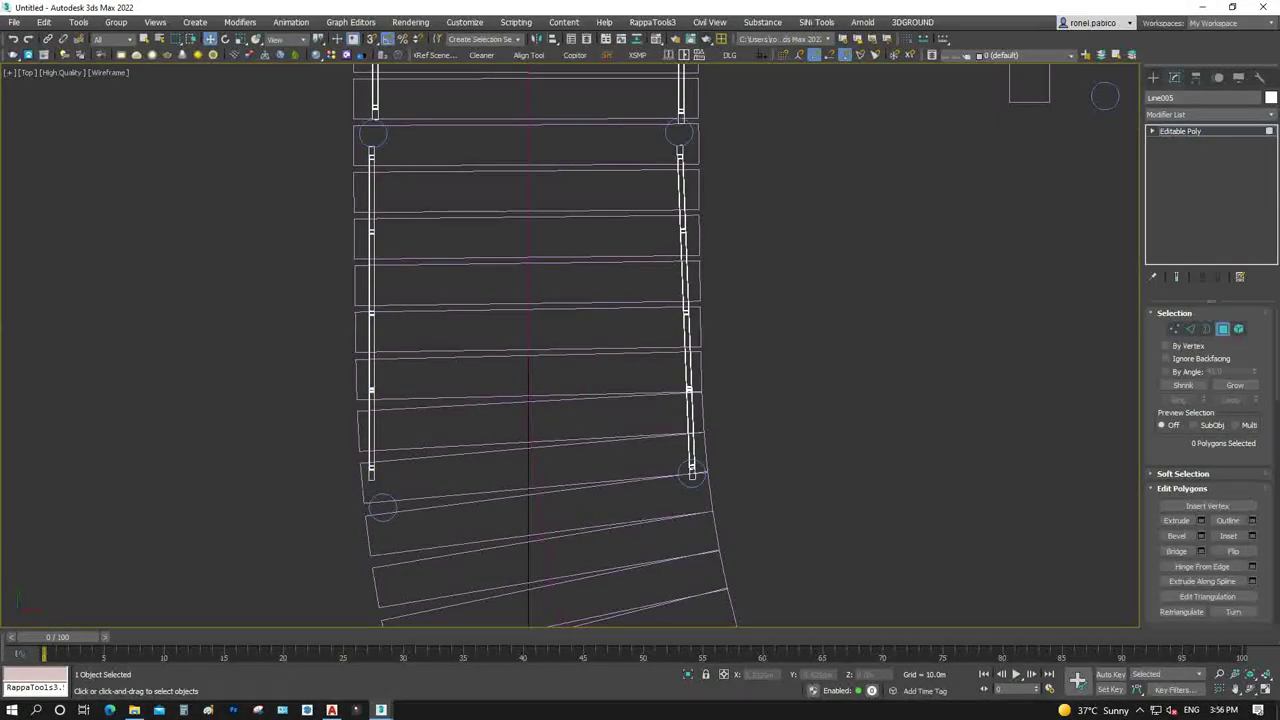
{"action": "key", "text": "2"}
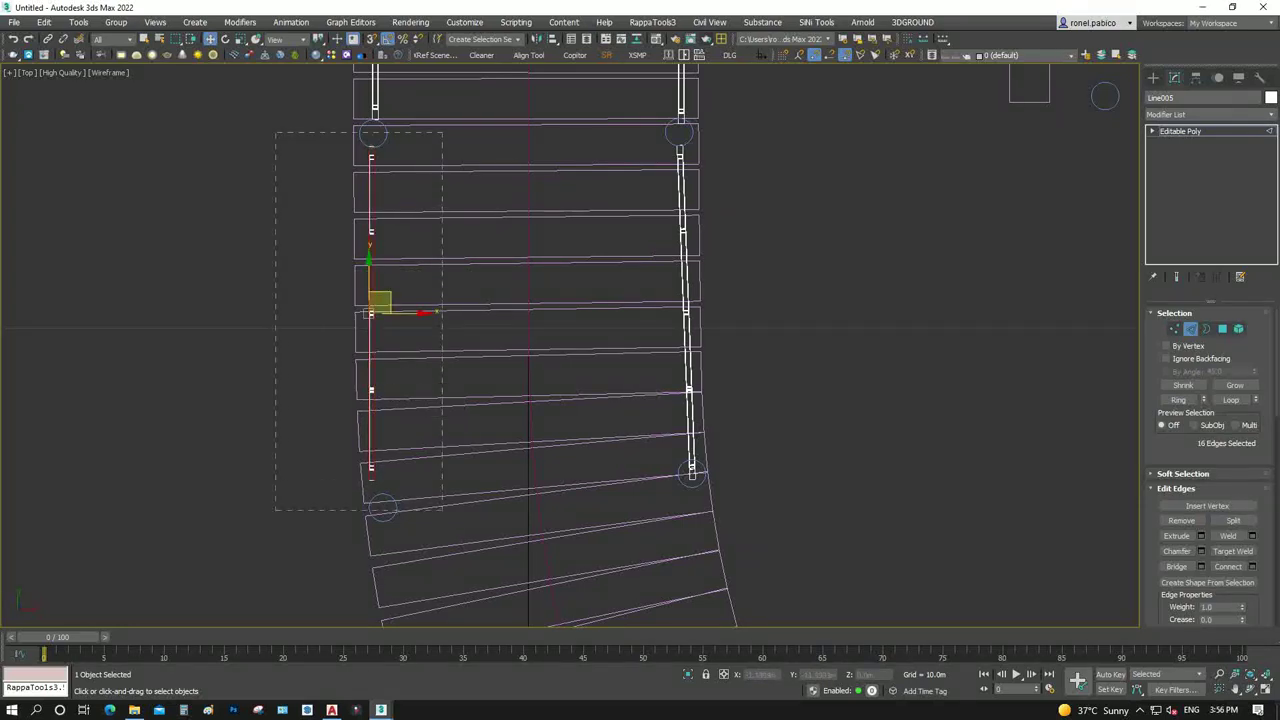
{"action": "left_click_drag", "start_coordinate": [275, 130], "coordinate": [442, 510]}
Connect the selected edges with Apply and Continue, then with 3 segments, and exit sub-object mode
{"action": "left_click", "coordinate": [1252, 566]}
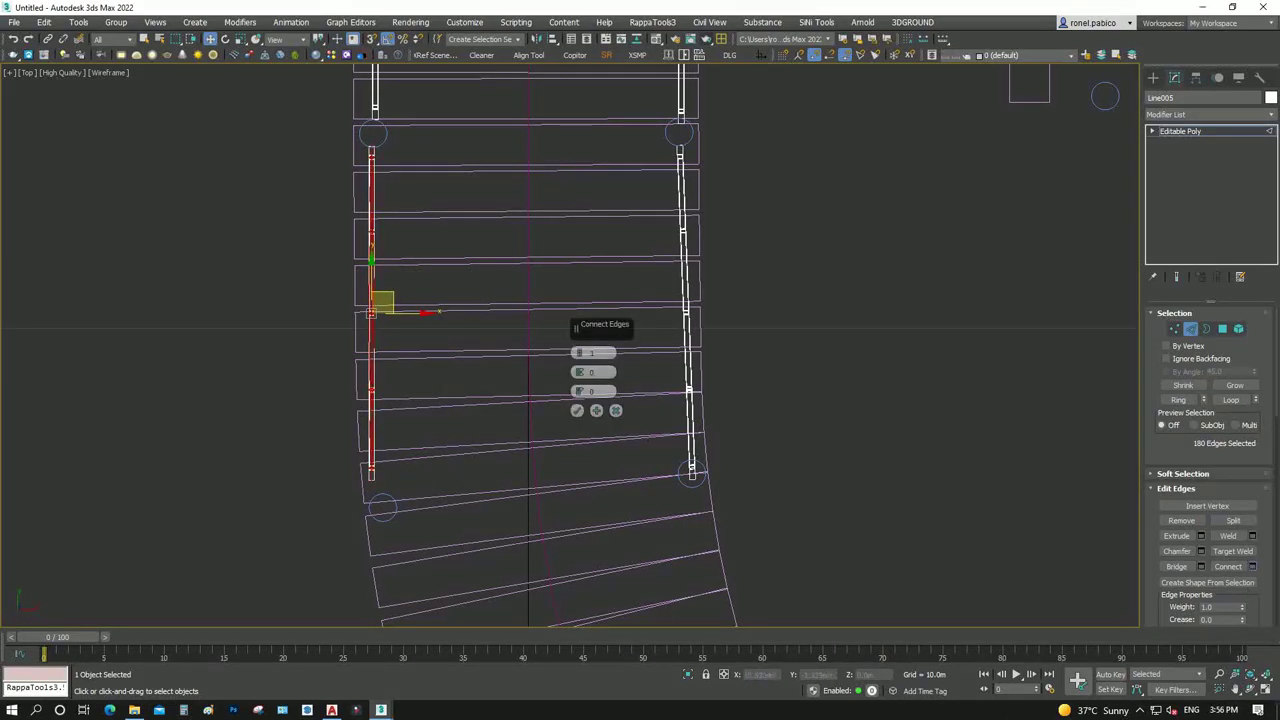
{"action": "scroll", "coordinate": [377, 243], "scroll_direction": "up", "scroll_amount": 3}
{"action": "scroll", "coordinate": [377, 243], "scroll_direction": "up", "scroll_amount": 3}
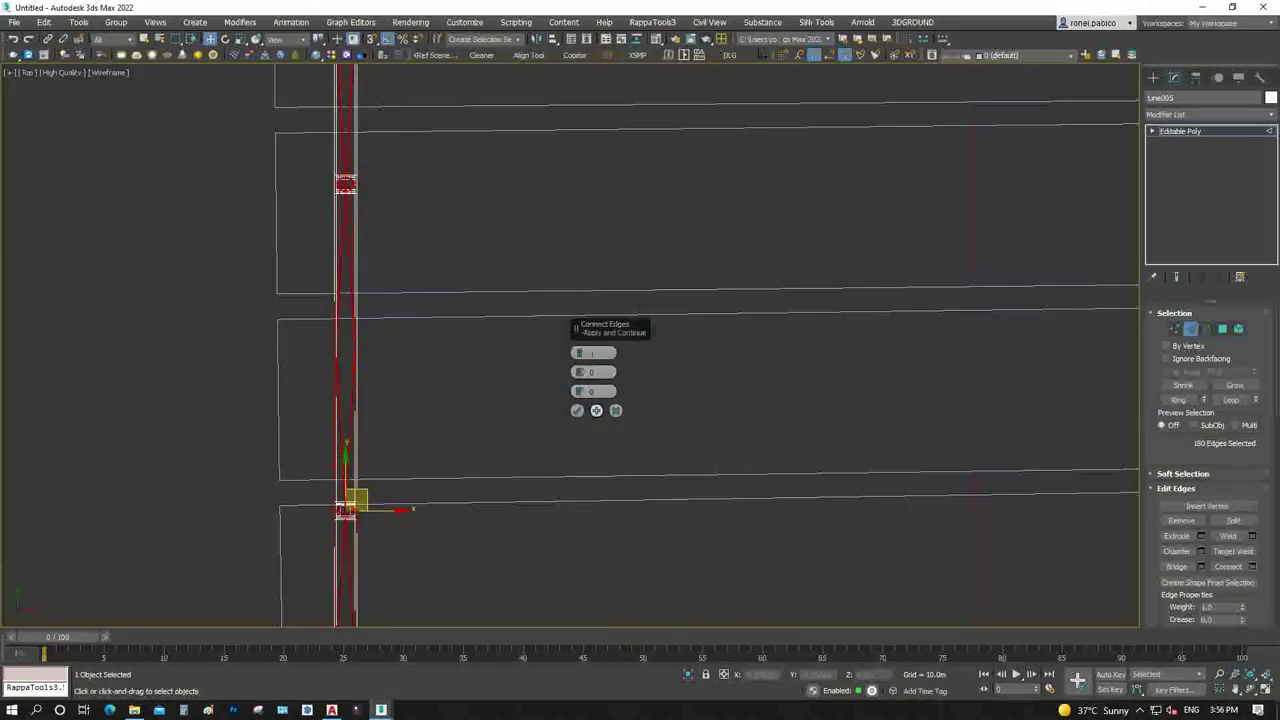
{"action": "left_click", "coordinate": [577, 410]}
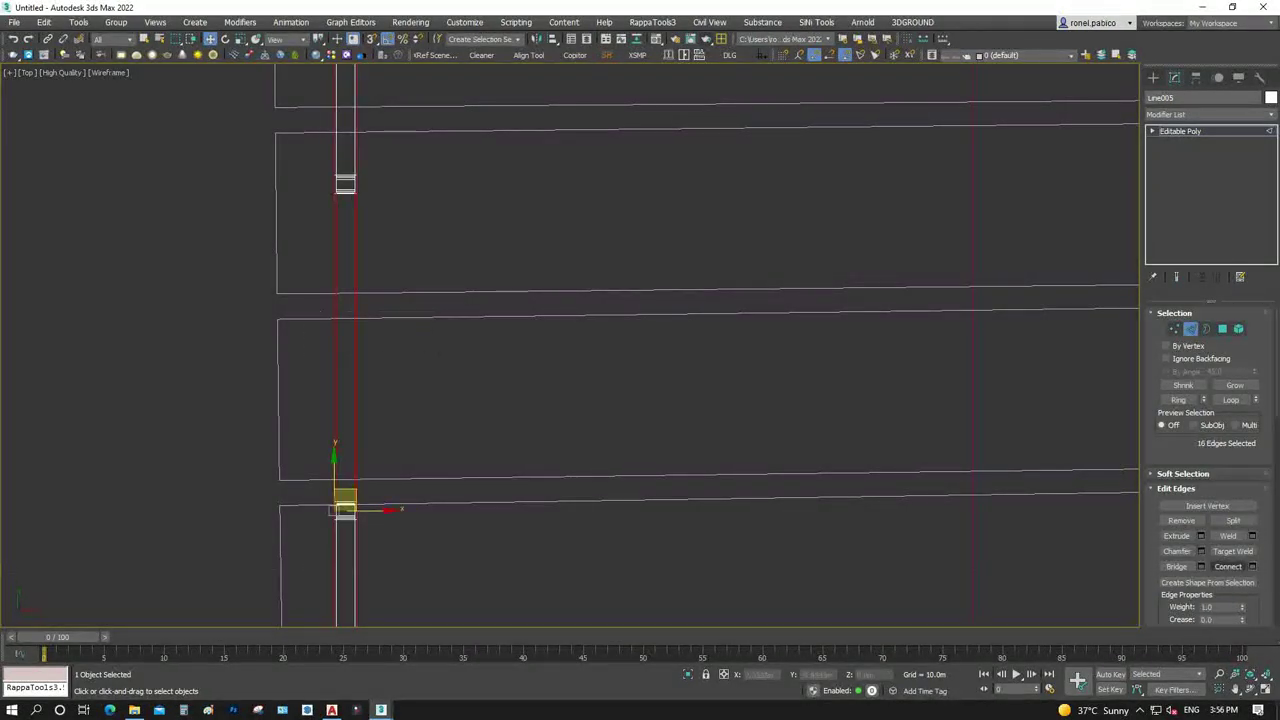
{"action": "left_click", "coordinate": [1252, 566]}
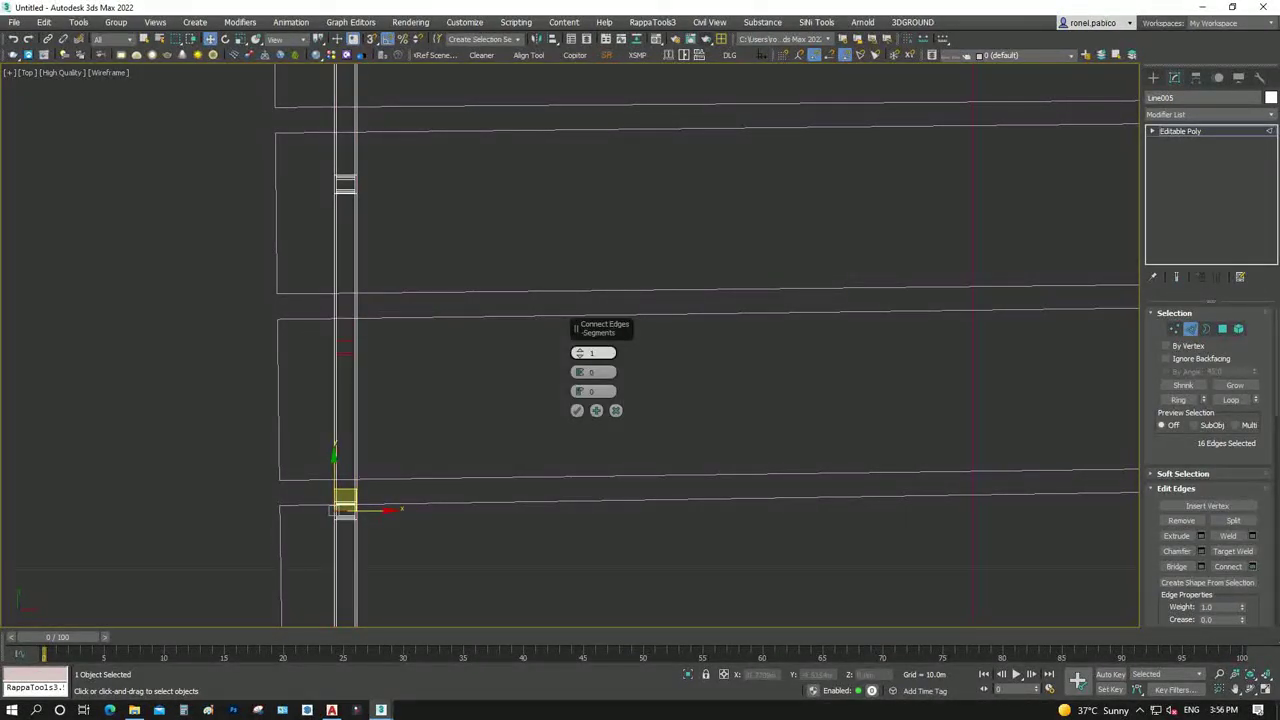
{"action": "type", "text": "3"}
{"action": "left_click", "coordinate": [577, 410]}
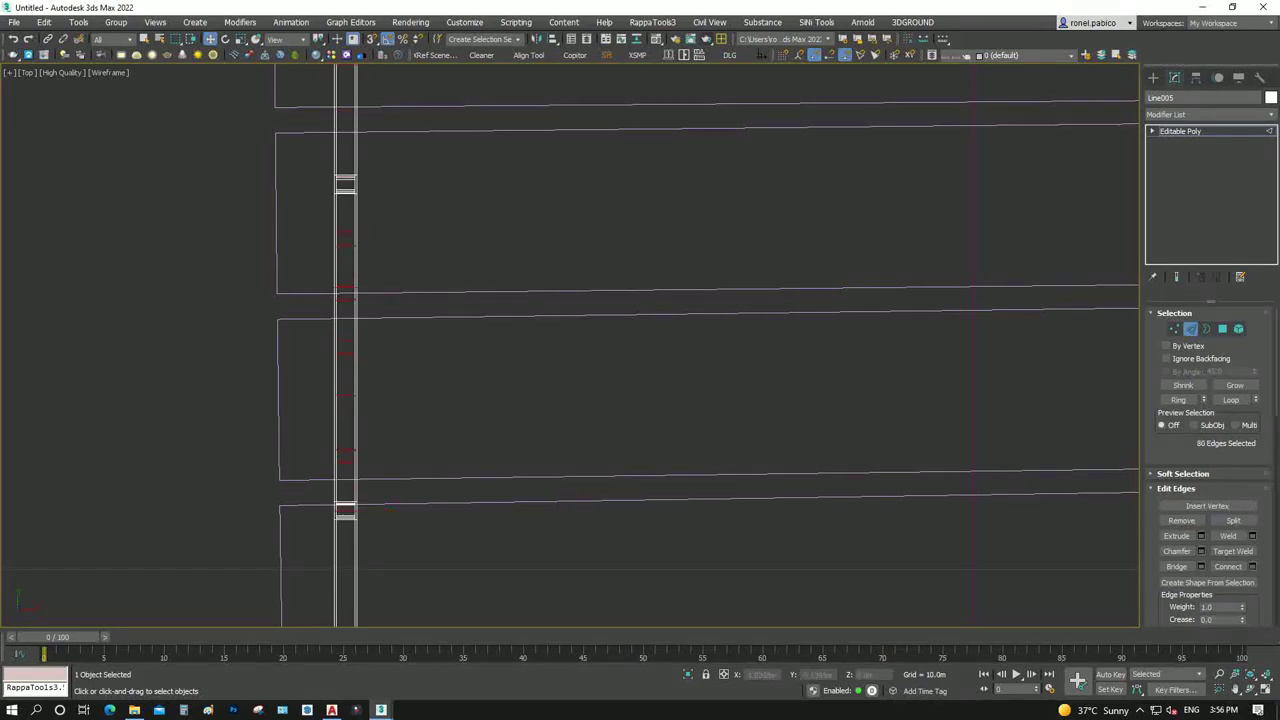
{"action": "scroll", "coordinate": [430, 460], "scroll_direction": "down", "scroll_amount": 5}
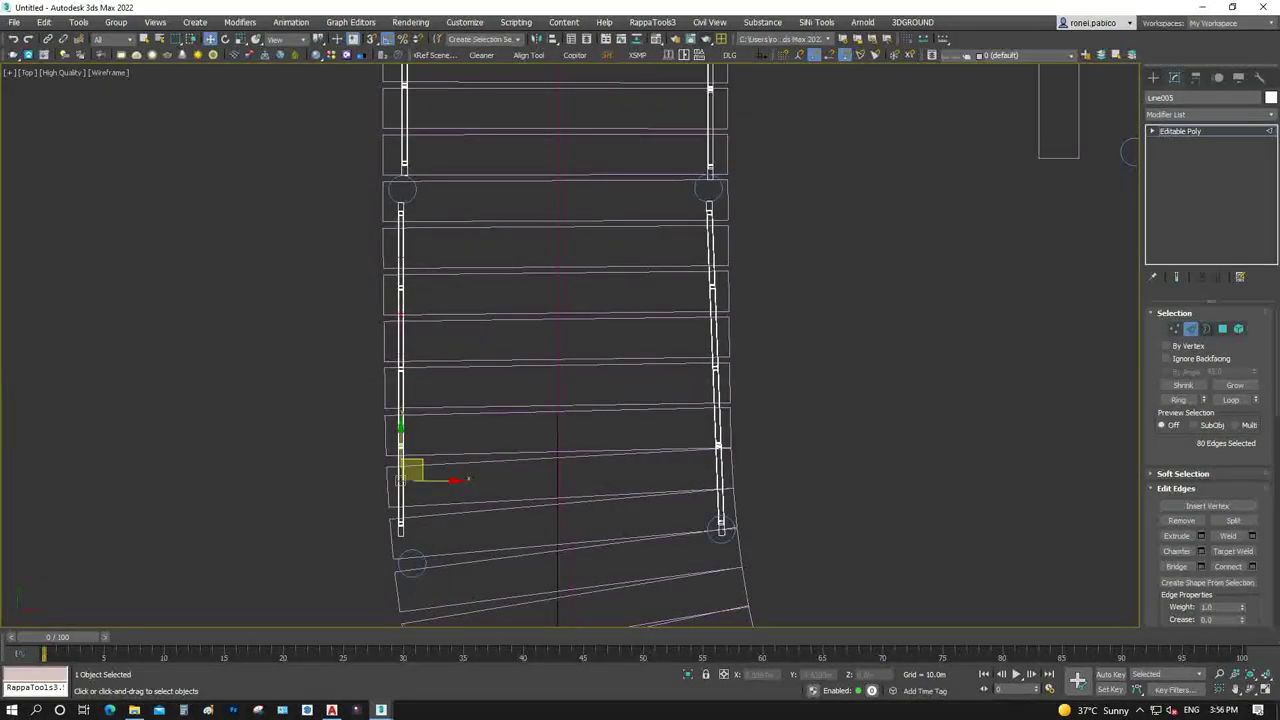
{"action": "key", "text": "2"}
{"action": "scroll", "coordinate": [393, 443], "scroll_direction": "up", "scroll_amount": 2}
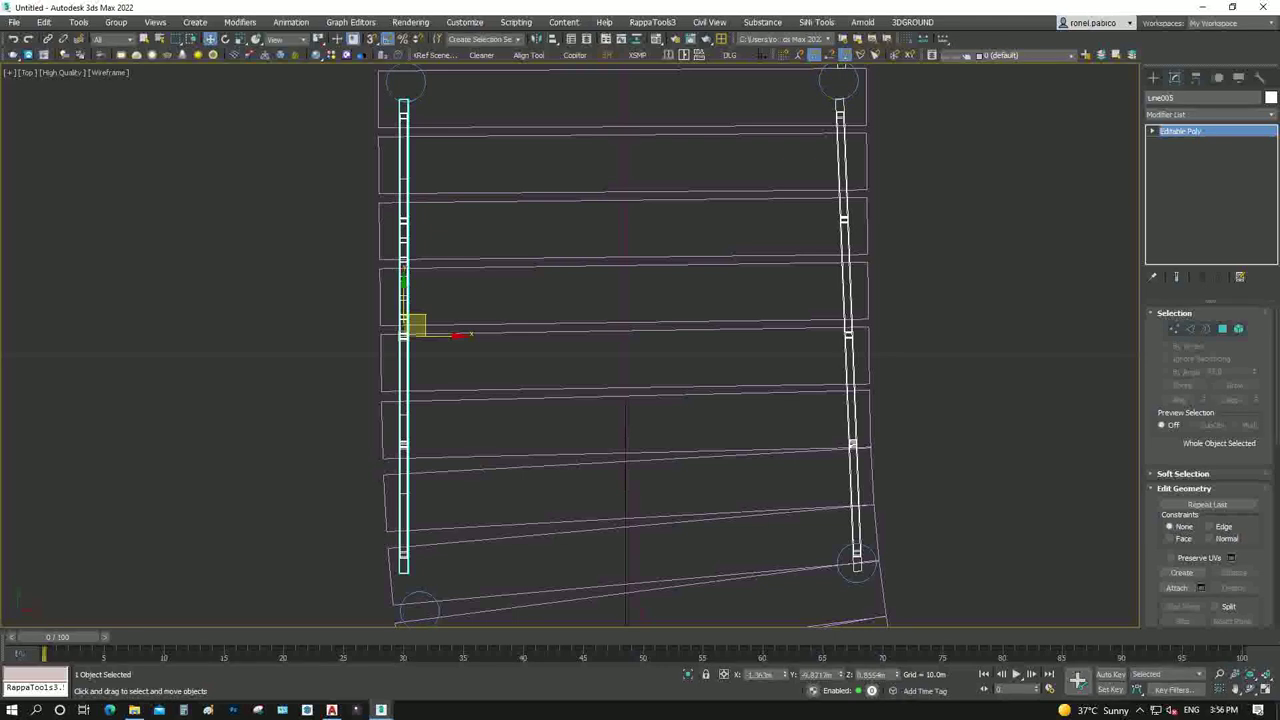
Add a Bend modifier to Line005 and set its bend axis to X
{"action": "left_click", "coordinate": [1205, 114]}
{"action": "type", "text": "bend"}
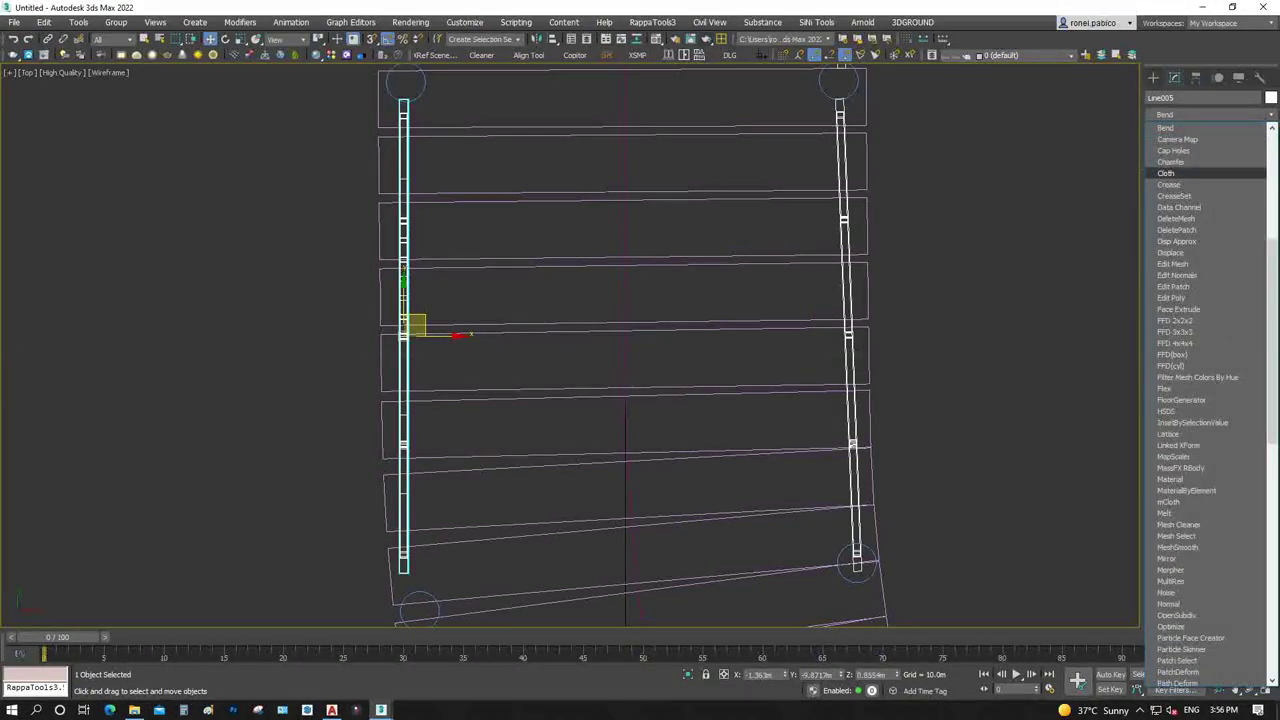
{"action": "key", "text": "Return"}
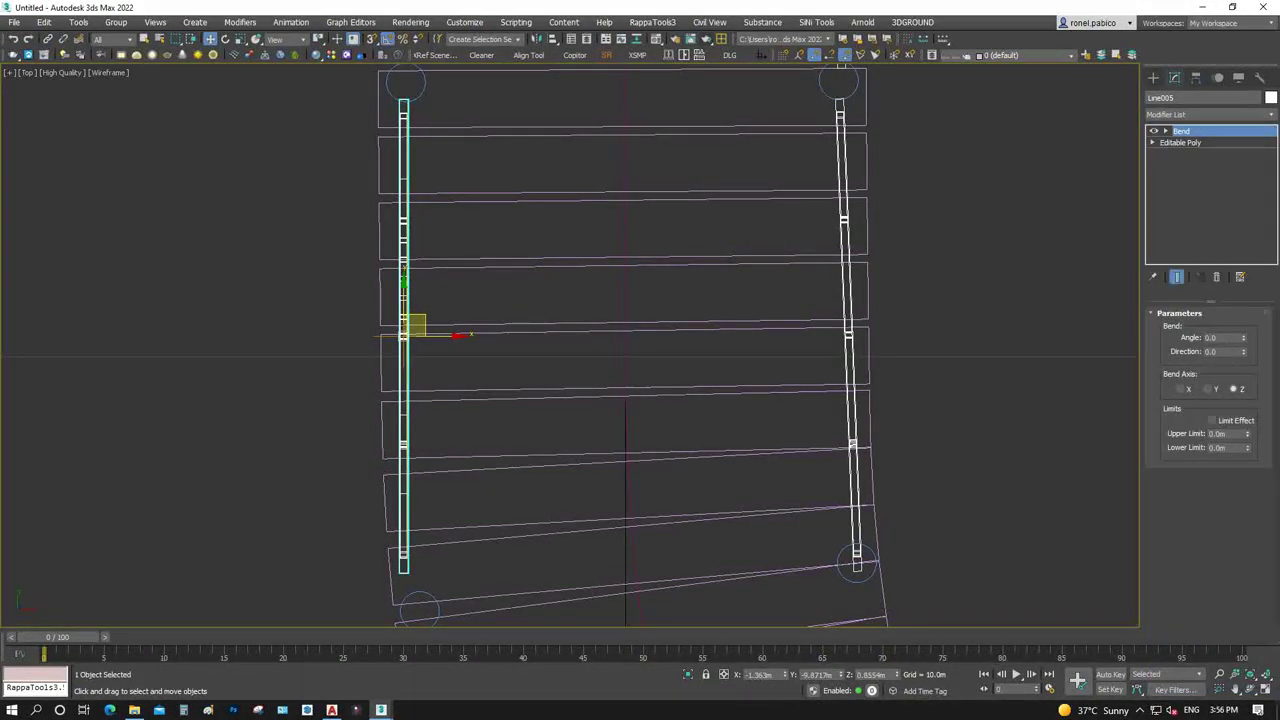
{"action": "left_click_drag", "start_coordinate": [1243, 337], "coordinate": [1243, 325]}
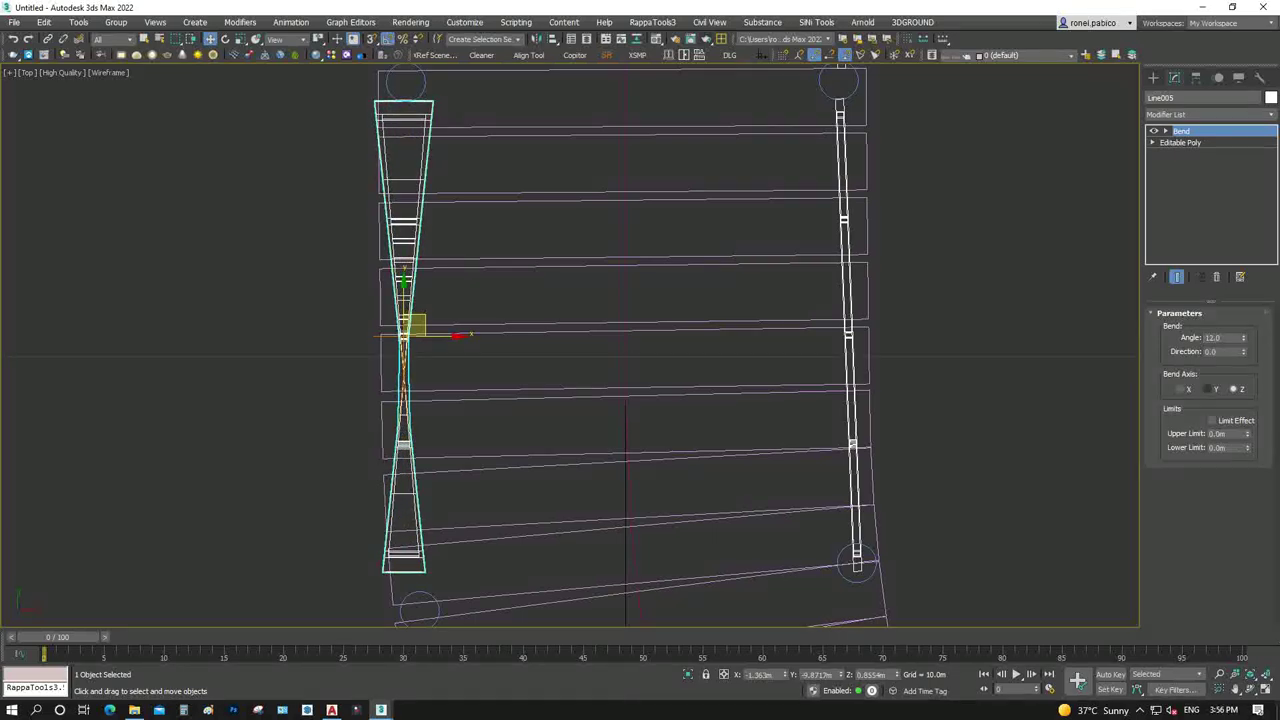
{"action": "left_click", "coordinate": [1207, 388]}
{"action": "left_click", "coordinate": [1181, 389]}
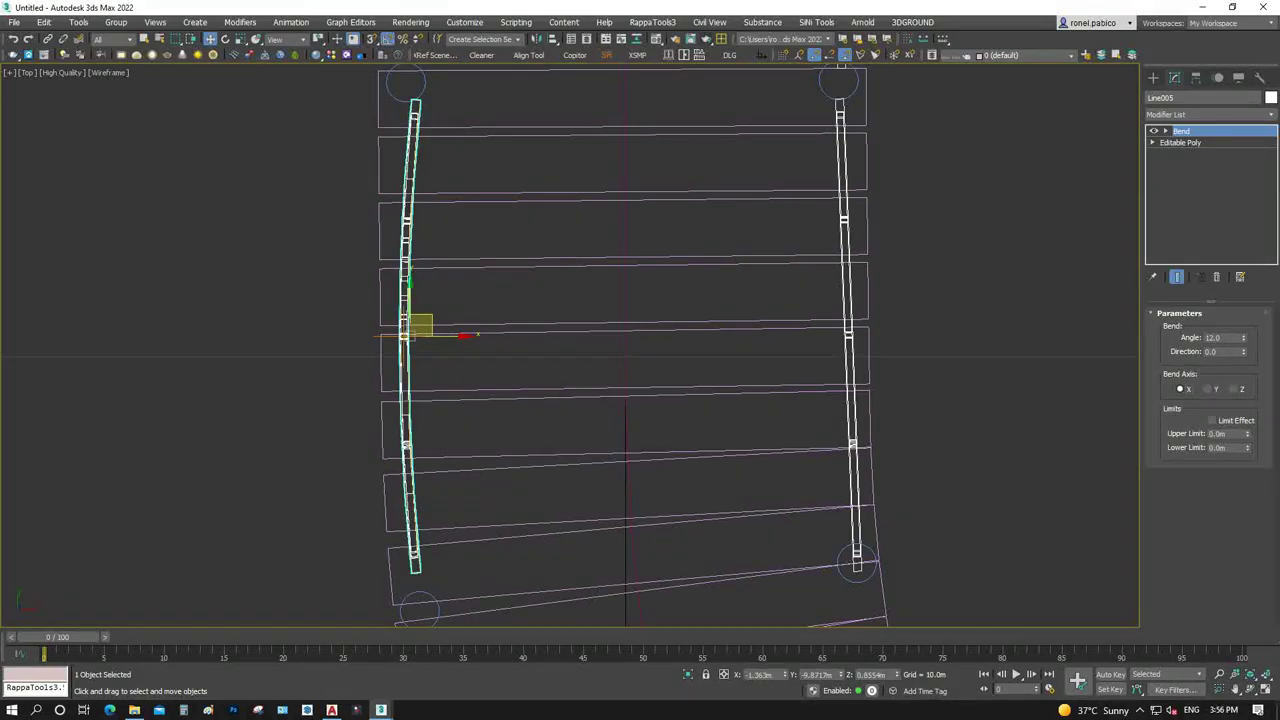
{"action": "left_click_drag", "start_coordinate": [1243, 337], "coordinate": [1243, 342]}
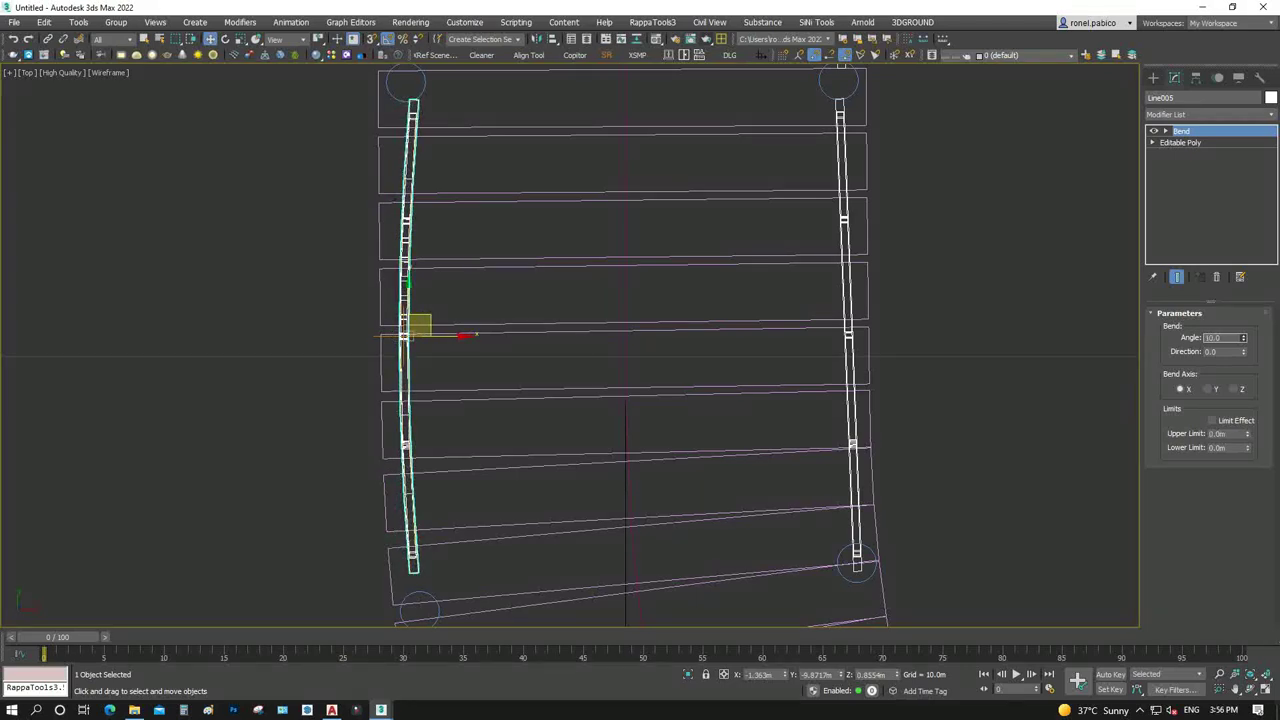
Rotate and nudge the rail onto the planks, settling the bend angle at 4.5°
{"action": "left_click", "coordinate": [476, 334]}
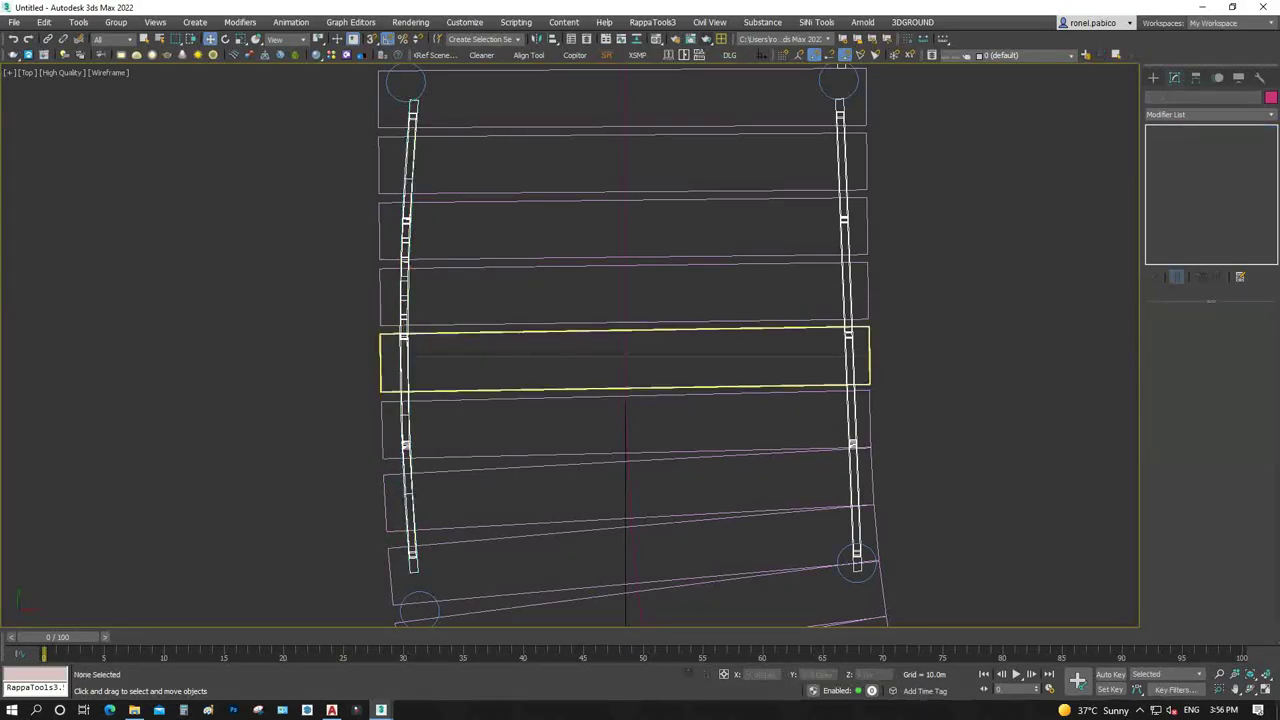
{"action": "left_click", "coordinate": [406, 335]}
{"action": "key", "text": "e"}
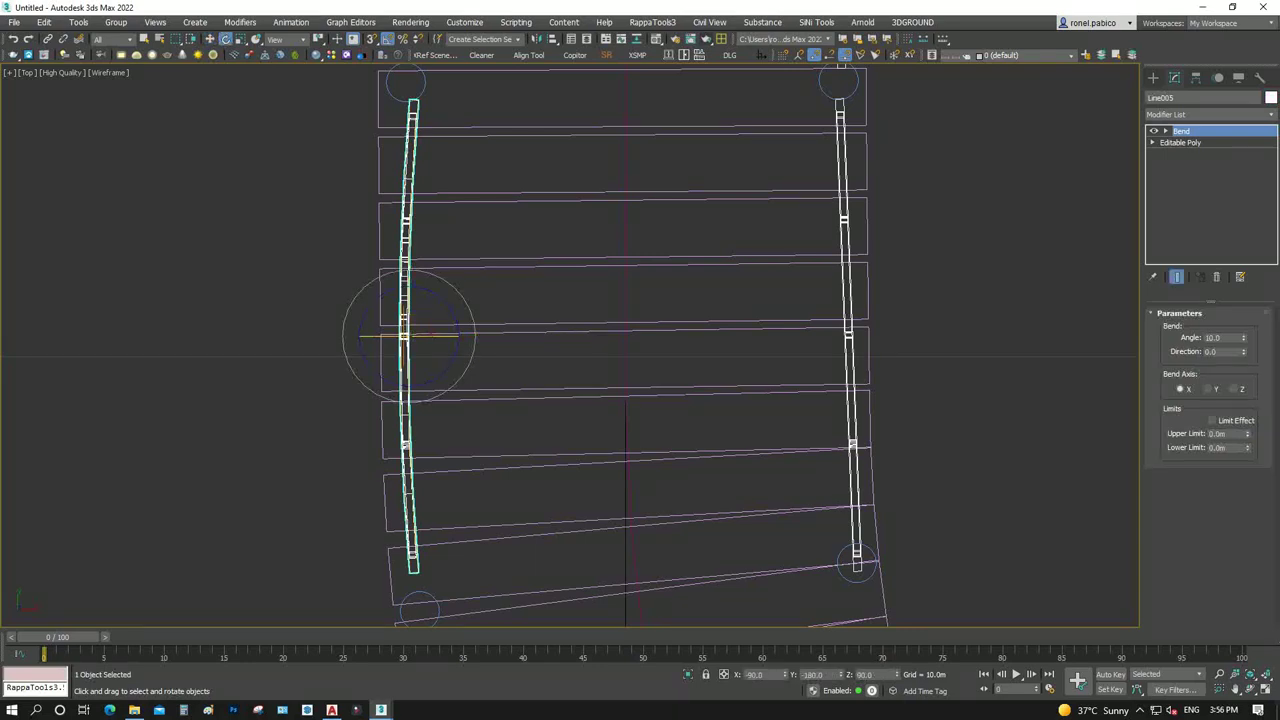
{"action": "left_click_drag", "start_coordinate": [404, 335], "coordinate": [406, 336]}
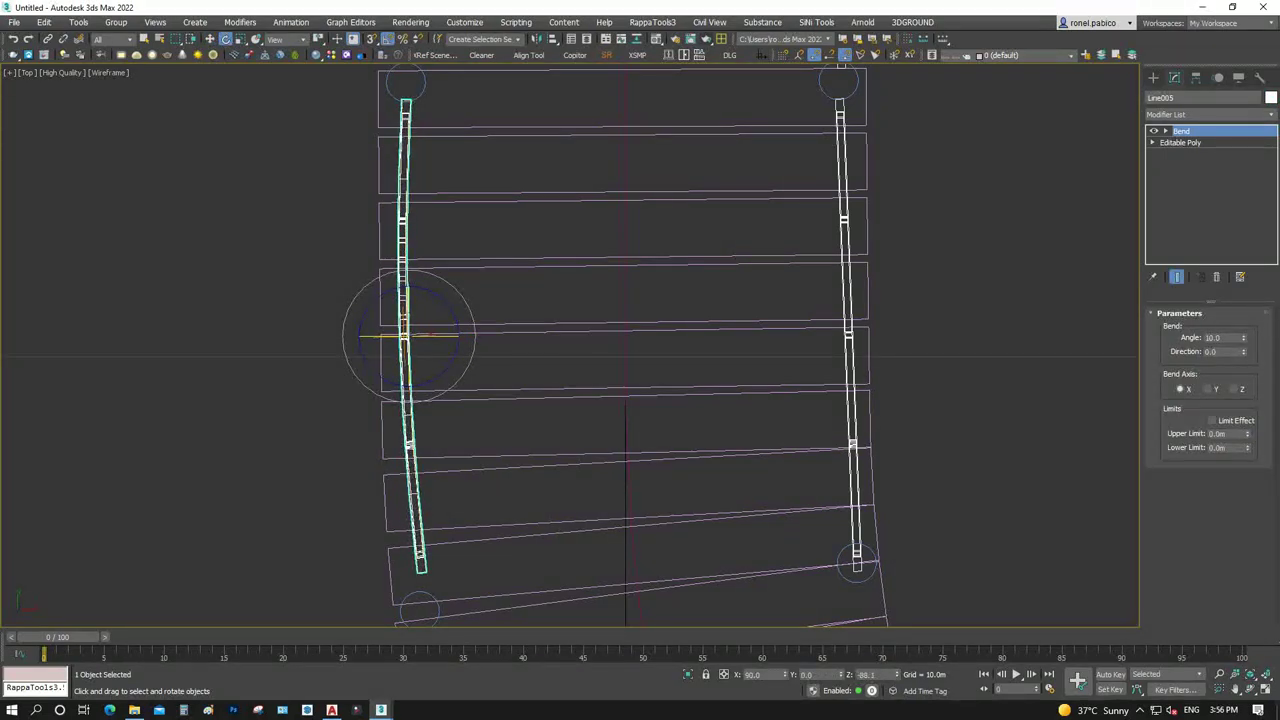
{"action": "left_click_drag", "start_coordinate": [1244, 337], "coordinate": [1244, 347]}
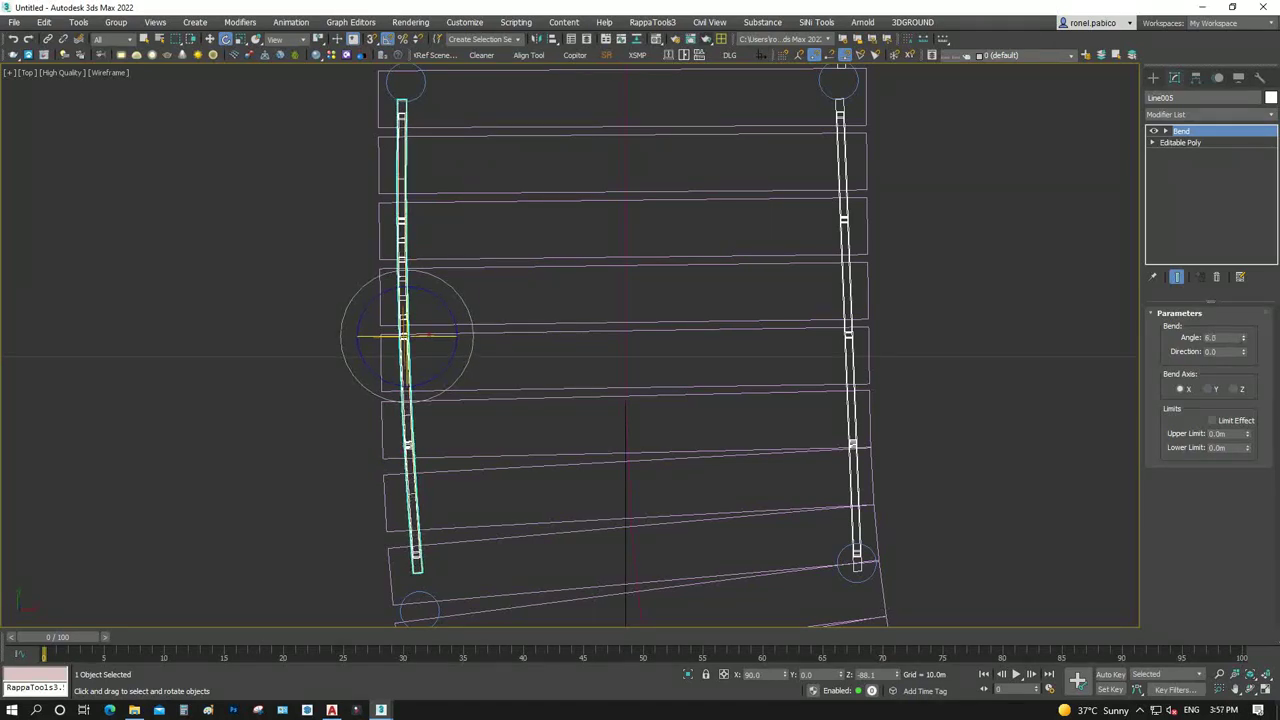
{"action": "key", "text": "w"}
{"action": "left_click_drag", "start_coordinate": [462, 335], "coordinate": [466, 337]}
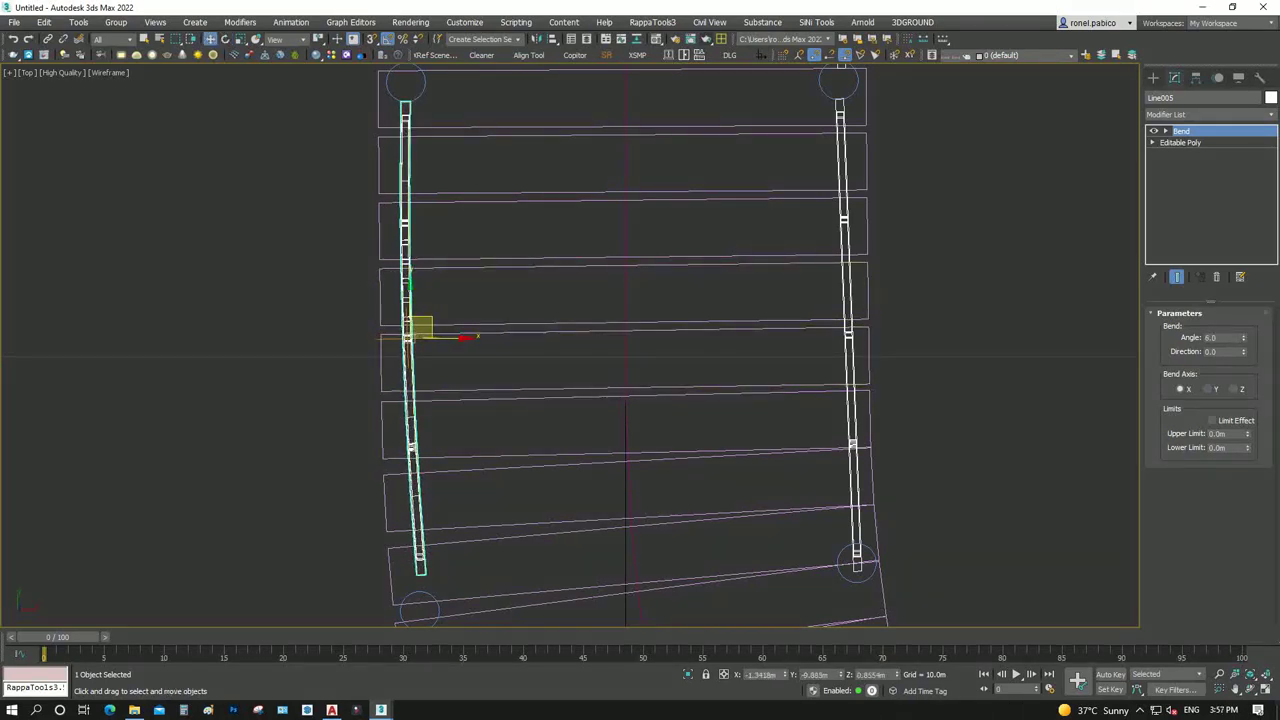
{"action": "left_click_drag", "start_coordinate": [1244, 337], "coordinate": [1244, 343]}
{"action": "scroll", "coordinate": [480, 476], "scroll_direction": "down", "scroll_amount": 2}
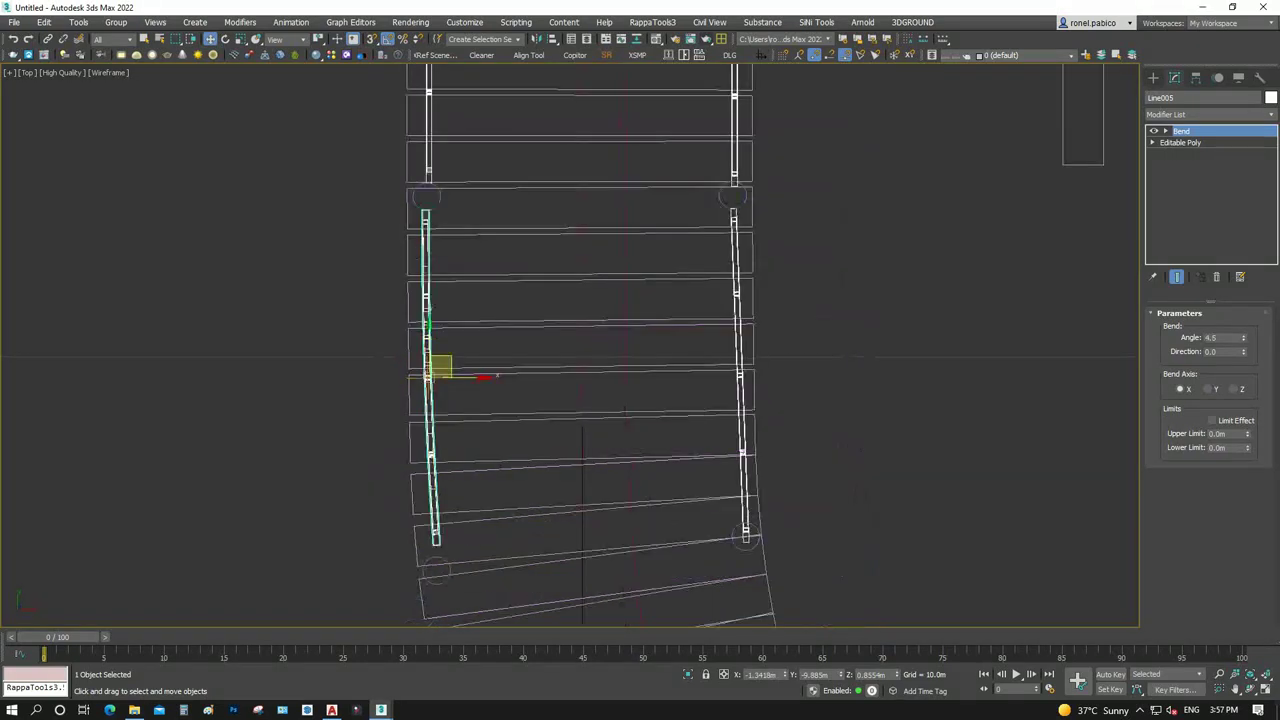
{"action": "scroll", "coordinate": [435, 550], "scroll_direction": "up", "scroll_amount": 3}
{"action": "scroll", "coordinate": [435, 550], "scroll_direction": "up", "scroll_amount": 2}
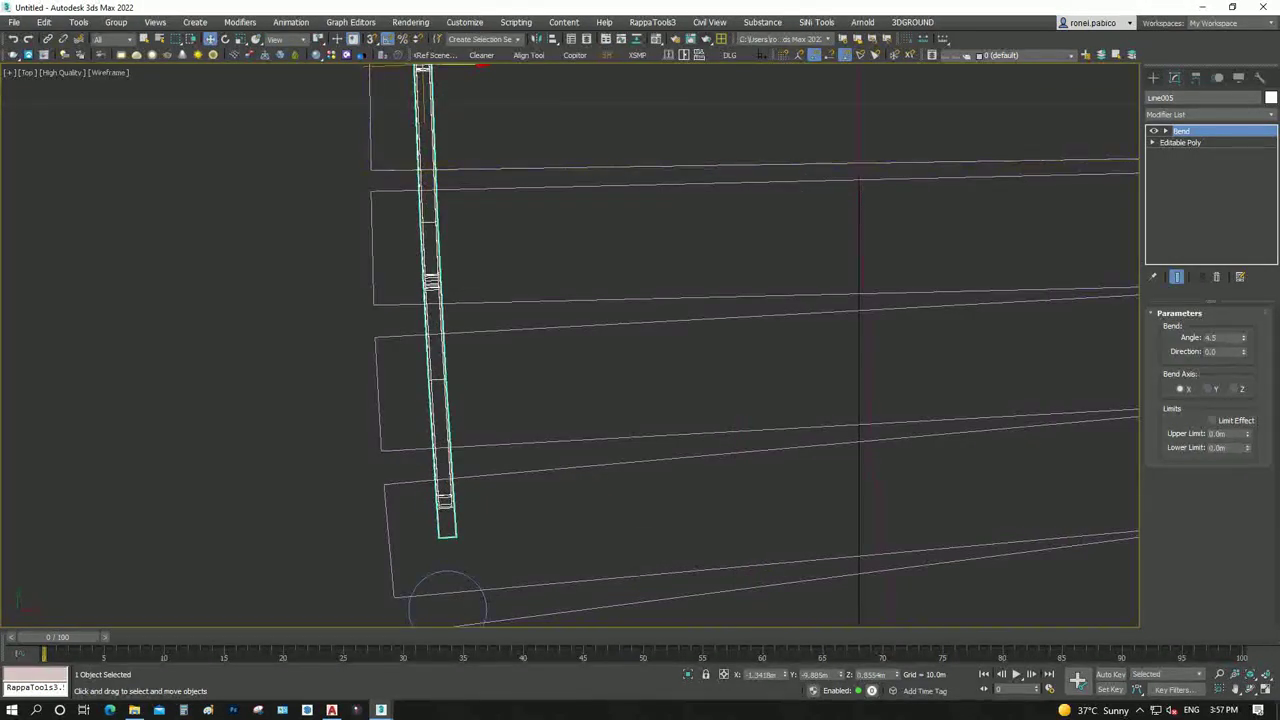
Drag the rail's lower-end vertices downward beneath the bend to lengthen it
{"action": "left_click", "coordinate": [1152, 142]}
{"action": "left_click", "coordinate": [1177, 153]}
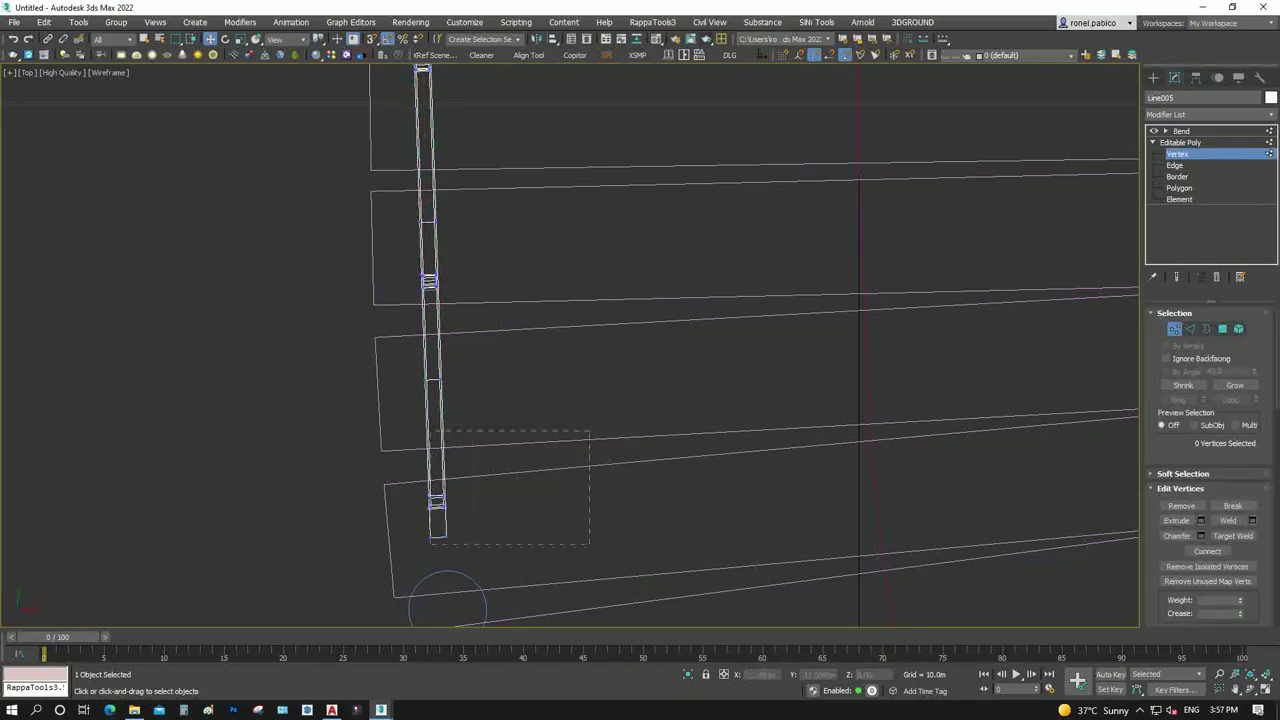
{"action": "left_click_drag", "start_coordinate": [590, 545], "coordinate": [590, 545]}
{"action": "left_click", "coordinate": [1176, 276]}
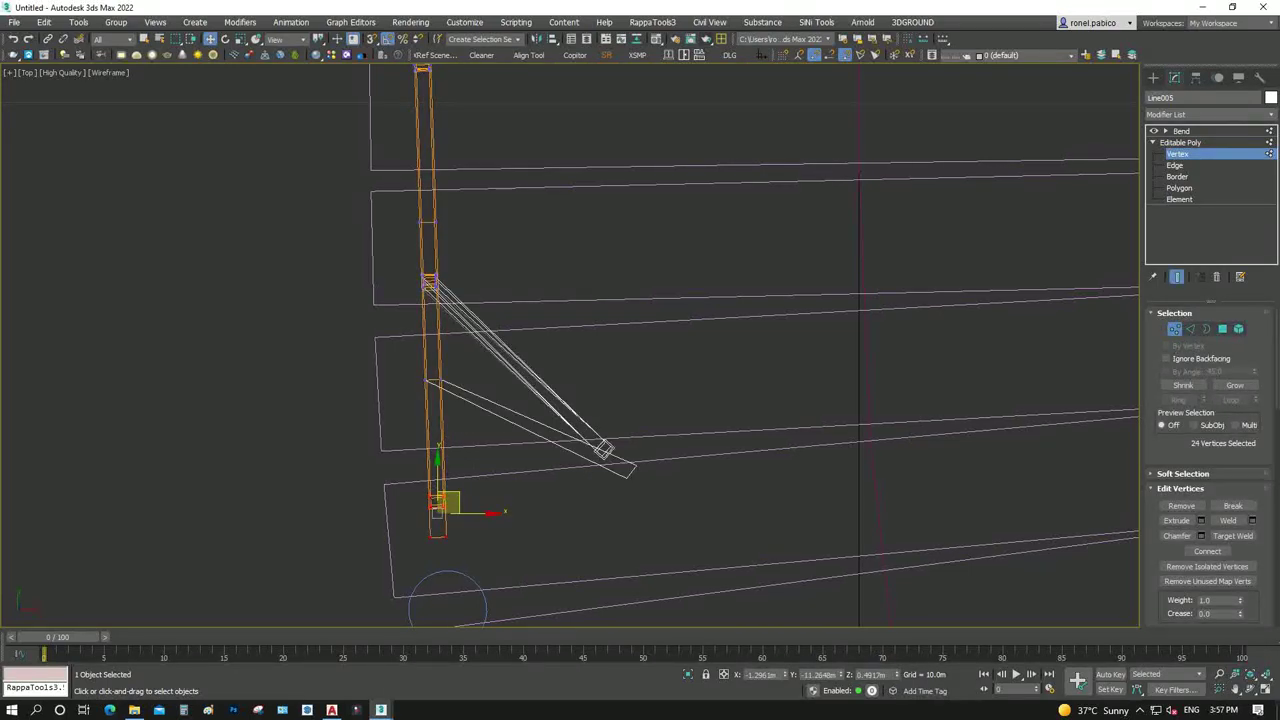
{"action": "left_click_drag", "start_coordinate": [447, 503], "coordinate": [447, 552]}
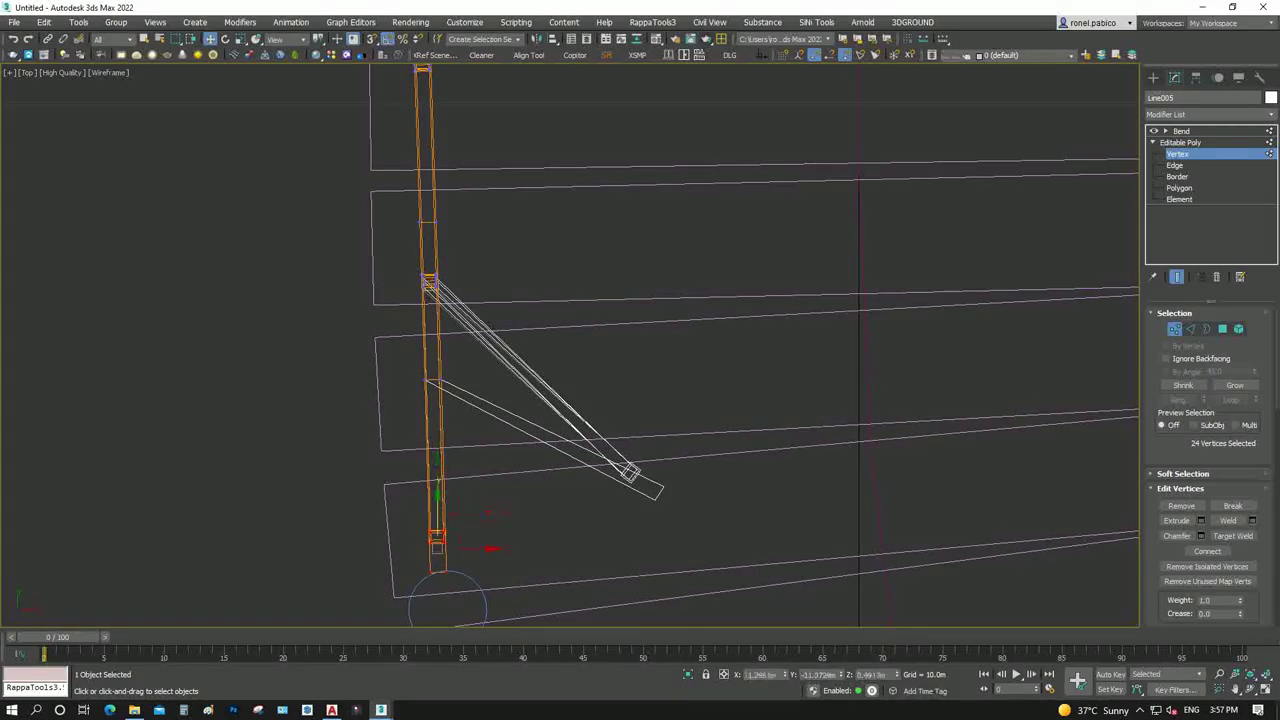
{"action": "left_click", "coordinate": [1181, 131]}
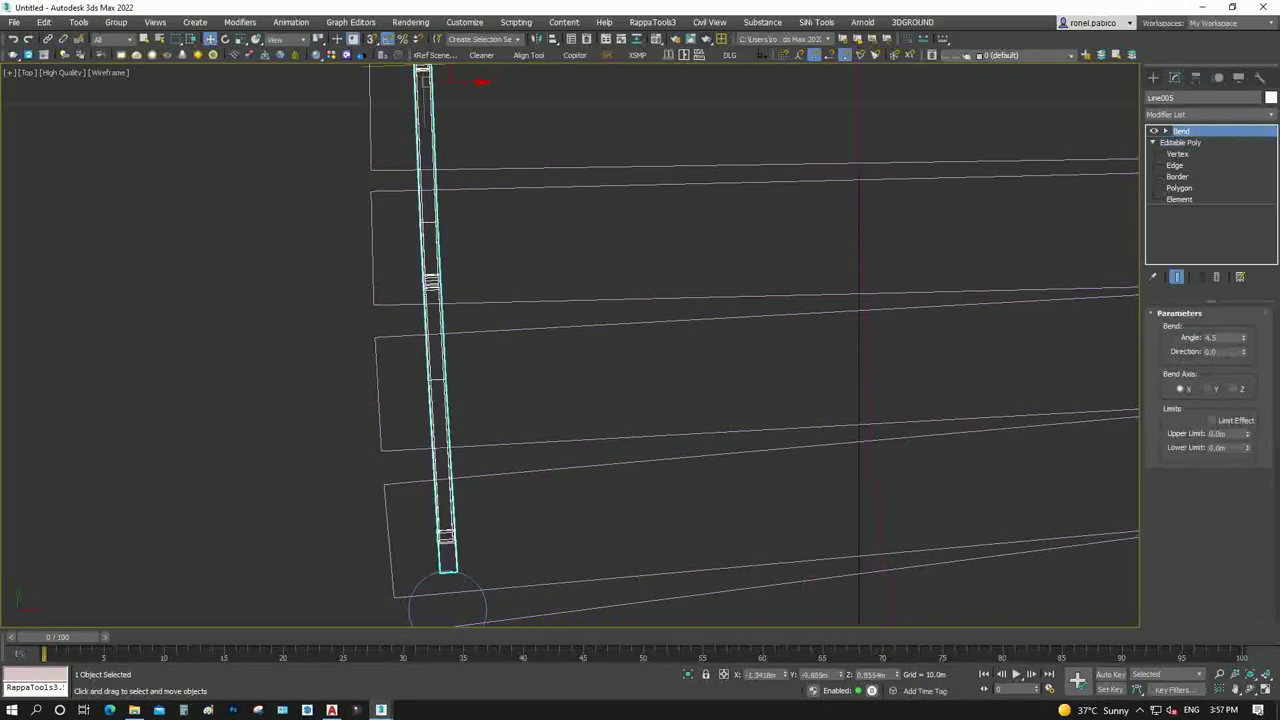
{"action": "scroll", "coordinate": [380, 480], "scroll_direction": "down", "scroll_amount": 3}
{"action": "scroll", "coordinate": [380, 480], "scroll_direction": "down", "scroll_amount": 2}
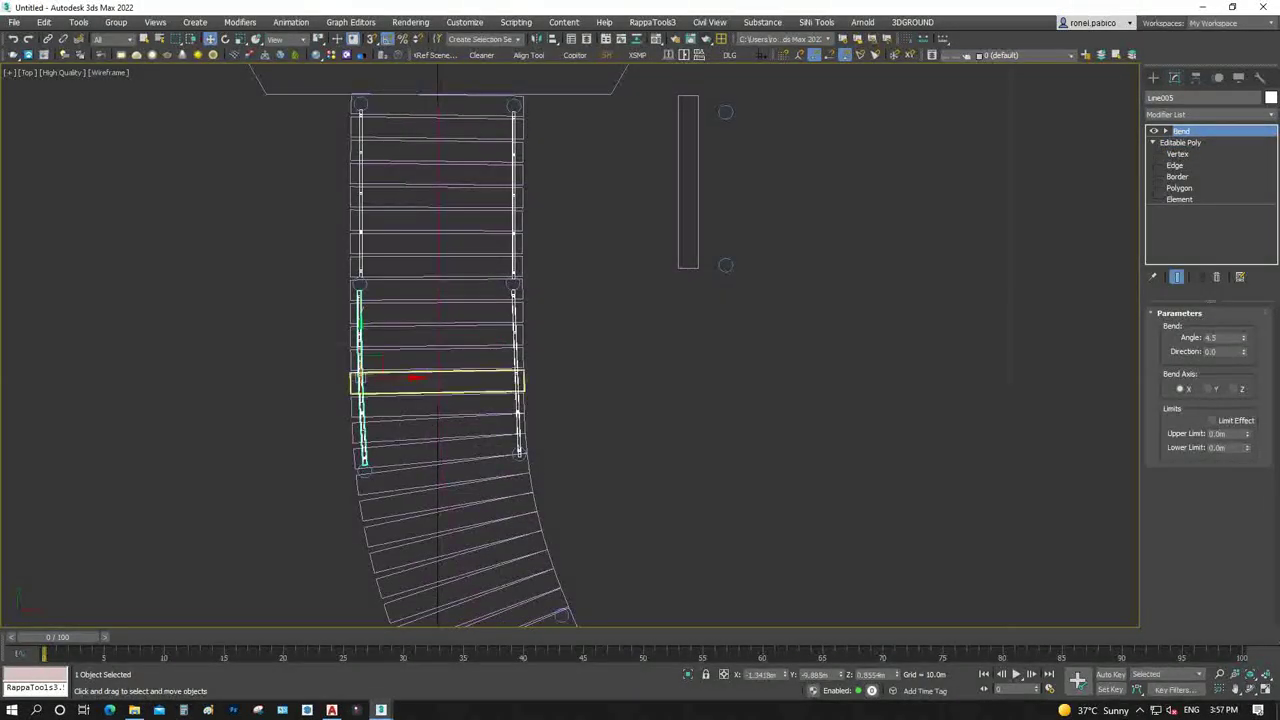
{"action": "scroll", "coordinate": [327, 307], "scroll_direction": "down", "scroll_amount": 2}
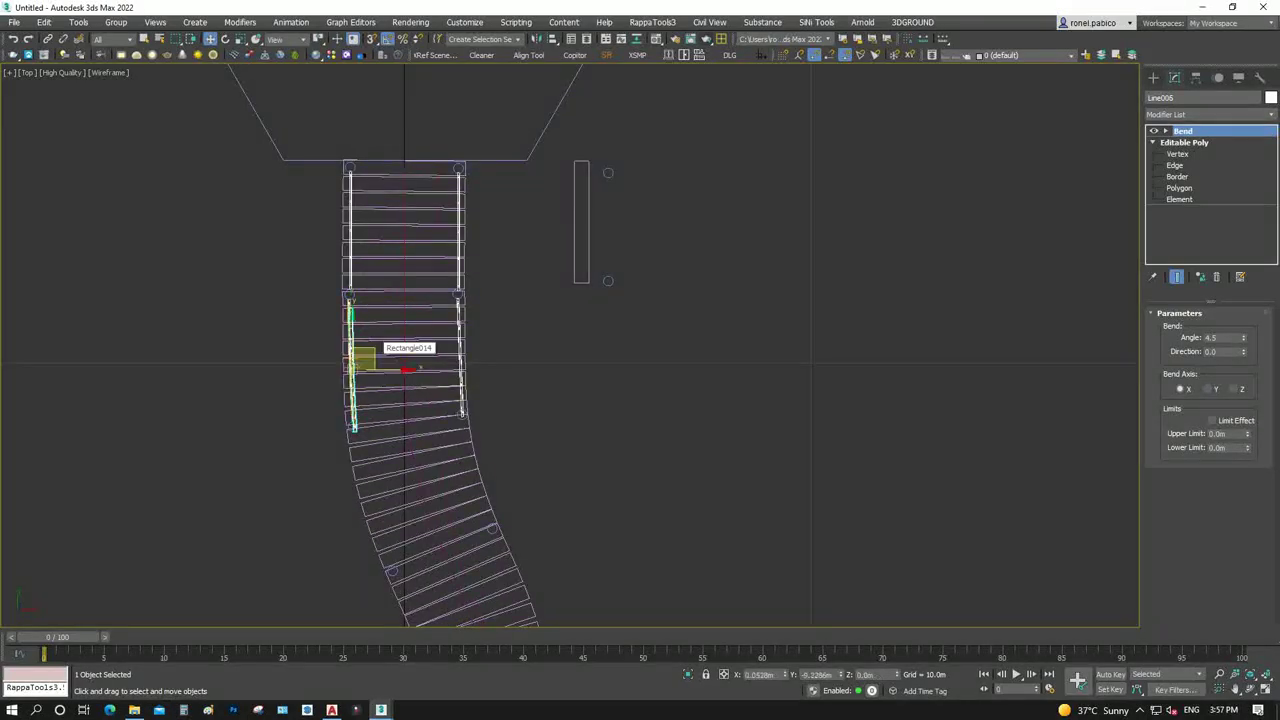
Instance-clone the rail as Line006, rotate it about 15° and move it onto the left walkway edge
{"action": "left_click_drag", "start_coordinate": [362, 347], "coordinate": [392, 492], "text": "shift"}
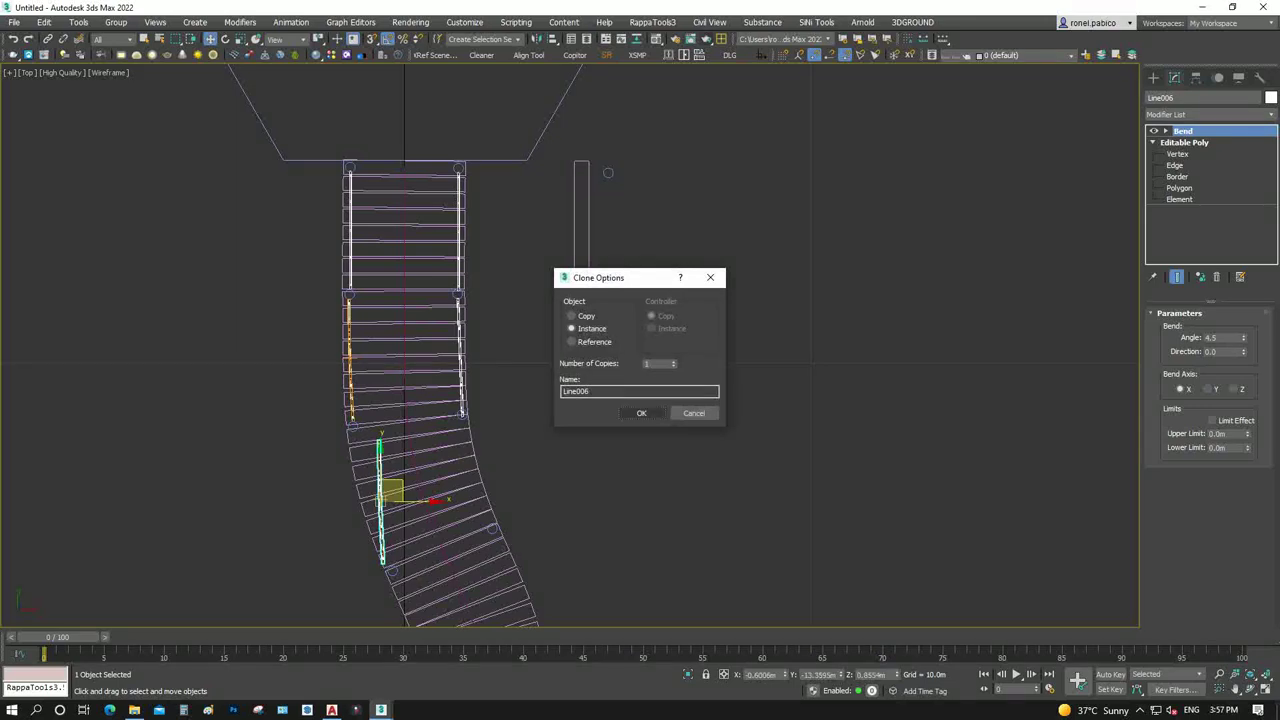
{"action": "left_click", "coordinate": [641, 413]}
{"action": "key", "text": "z"}
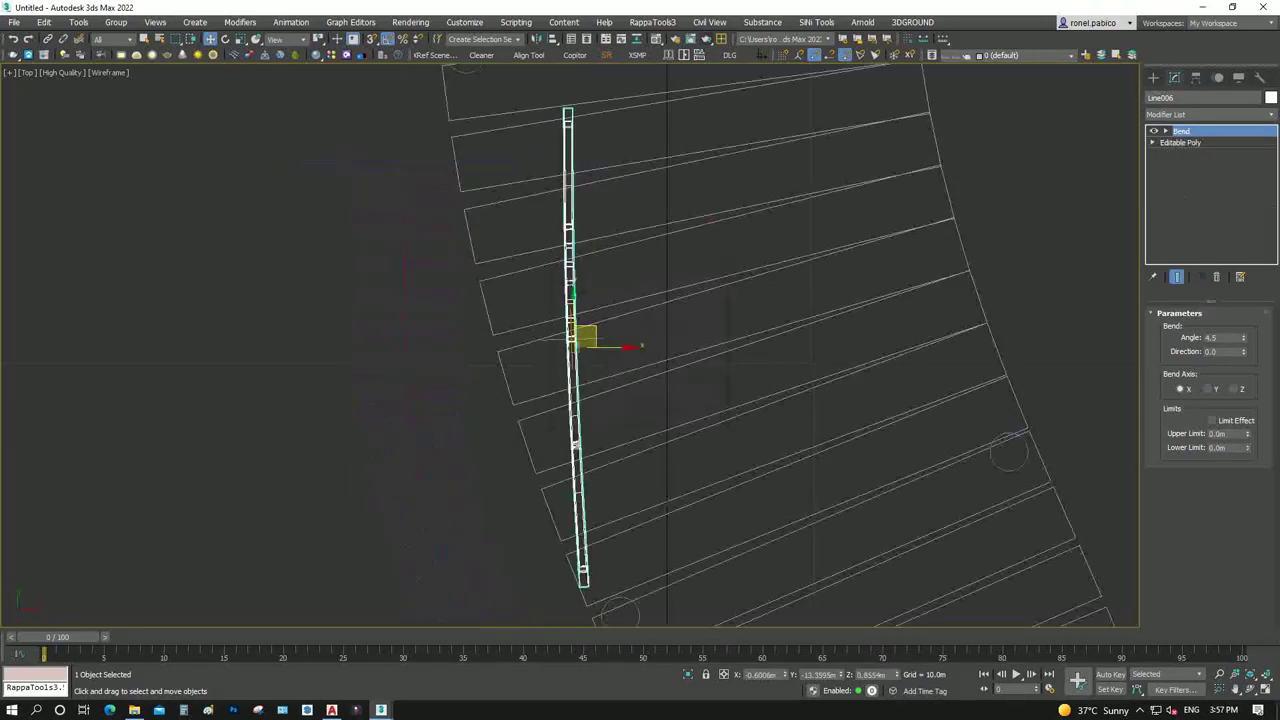
{"action": "key", "text": "e"}
{"action": "scroll", "coordinate": [560, 394], "scroll_direction": "down", "scroll_amount": 2}
{"action": "left_click_drag", "start_coordinate": [600, 345], "coordinate": [640, 350]}
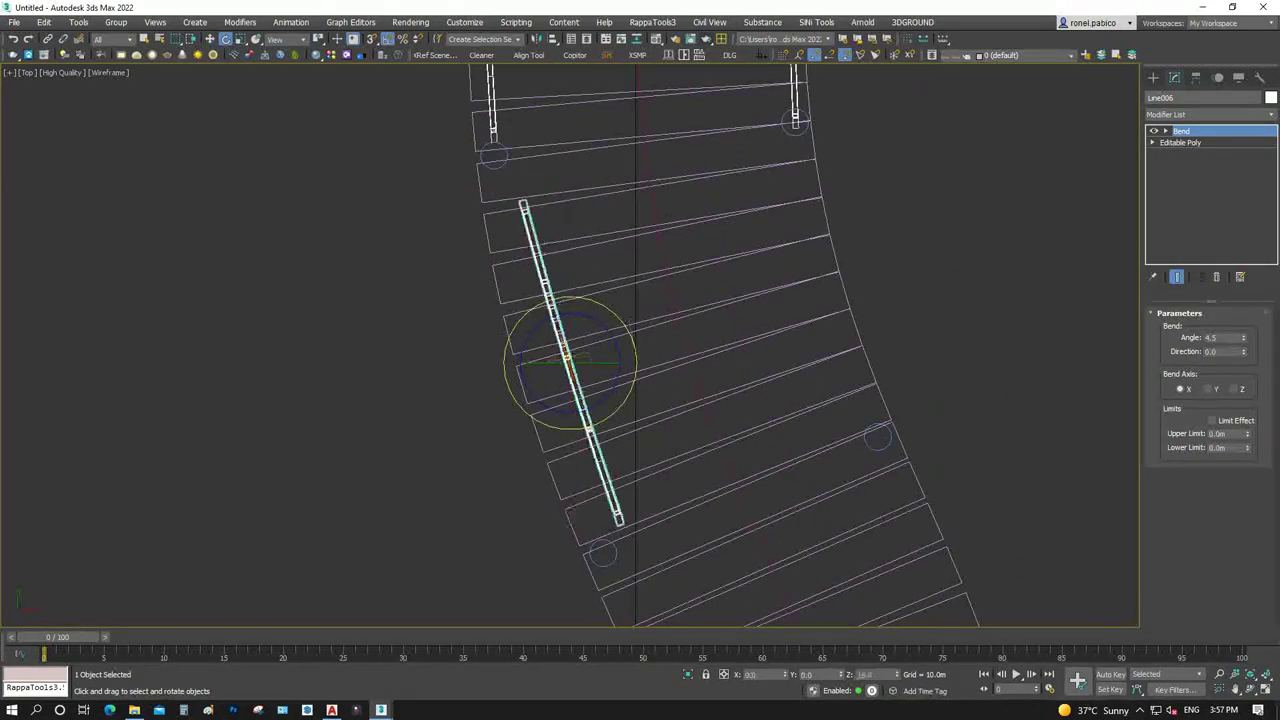
{"action": "key", "text": "w"}
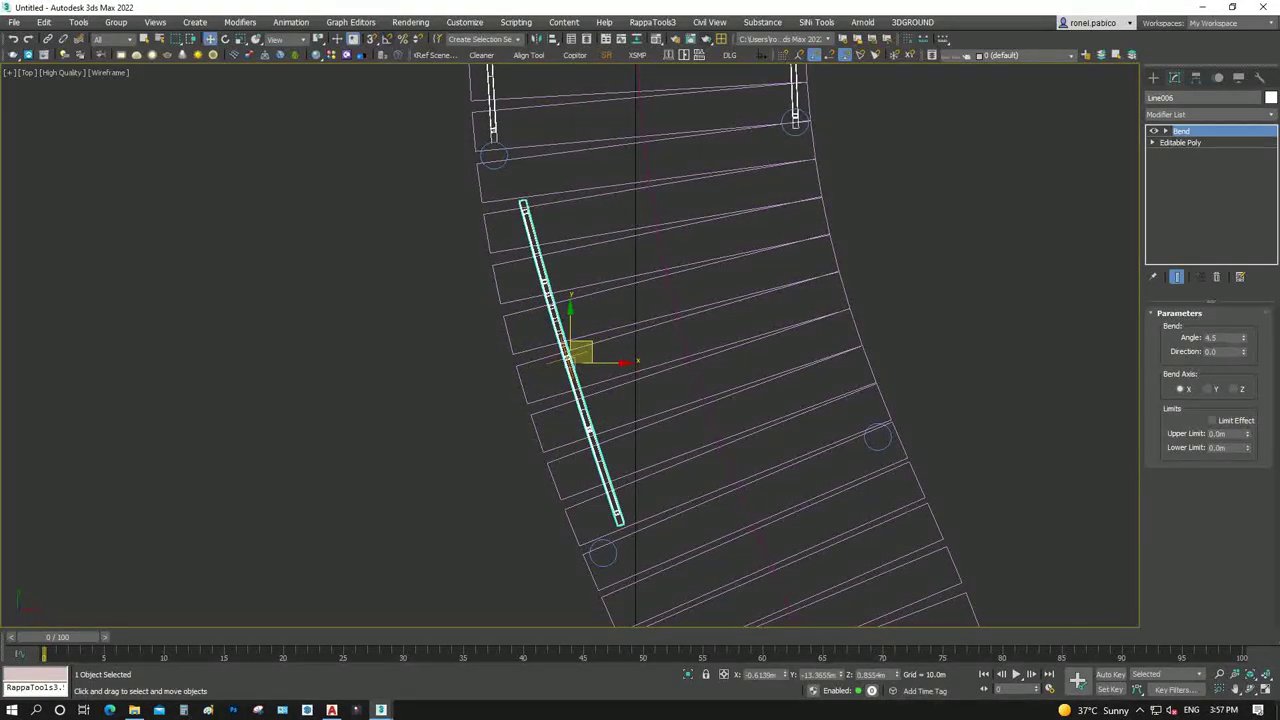
{"action": "left_click_drag", "start_coordinate": [580, 352], "coordinate": [556, 322]}
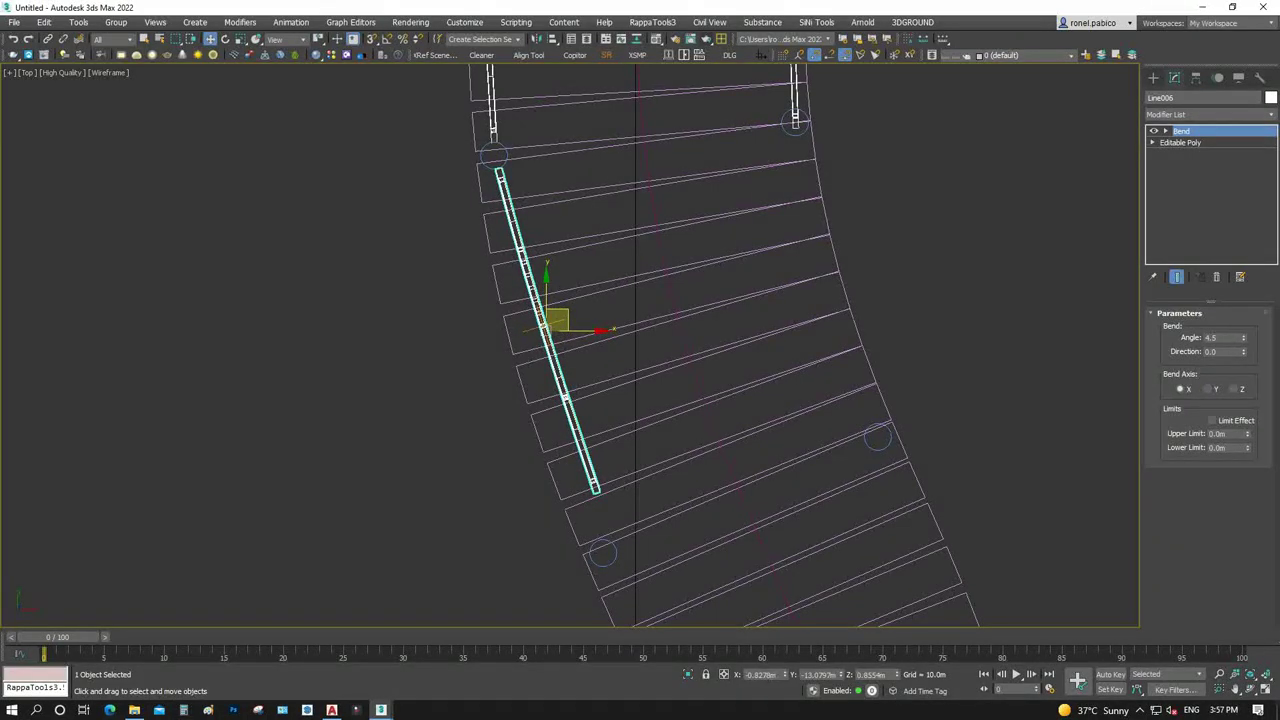
Set Line006's bend angle to 13° and fine-tune its rotation and position along the edge
{"action": "left_click_drag", "start_coordinate": [1243, 337], "coordinate": [1243, 300]}
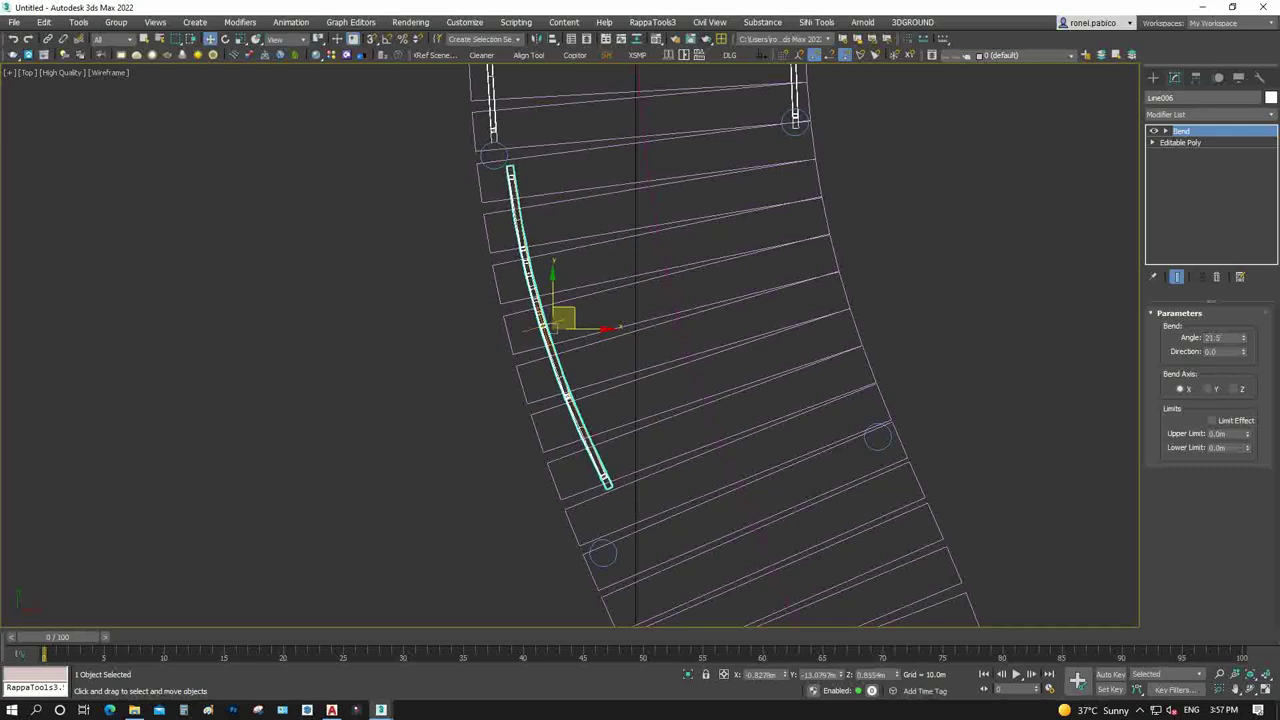
{"action": "key", "text": "e"}
{"action": "left_click_drag", "start_coordinate": [553, 322], "coordinate": [553, 334]}
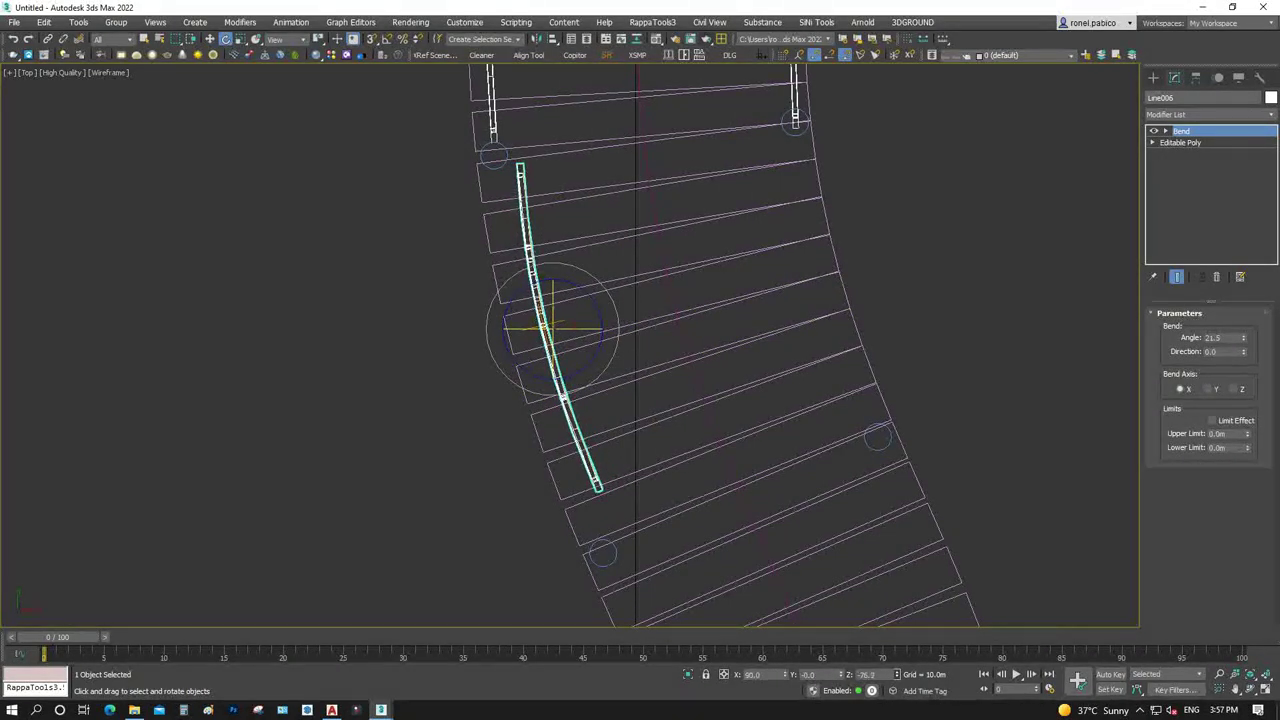
{"action": "left_click_drag", "start_coordinate": [1243, 337], "coordinate": [1243, 354]}
{"action": "key", "text": "w"}
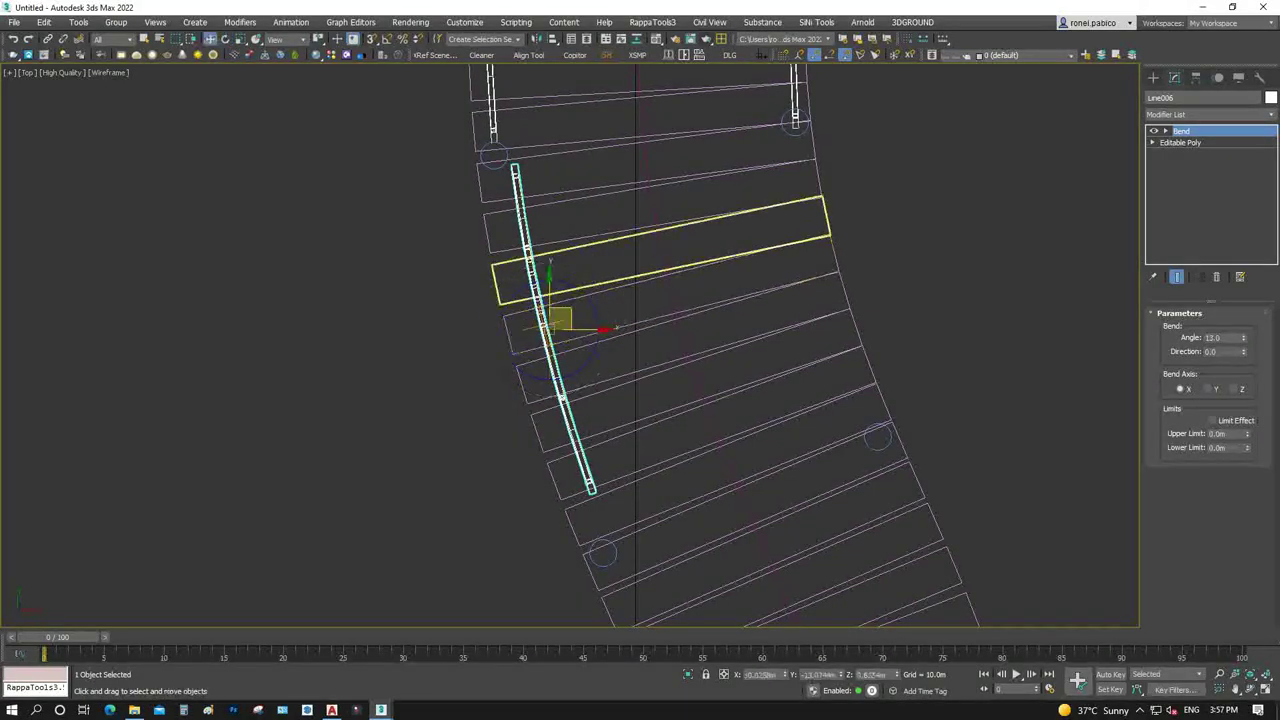
{"action": "left_click_drag", "start_coordinate": [555, 322], "coordinate": [540, 324]}
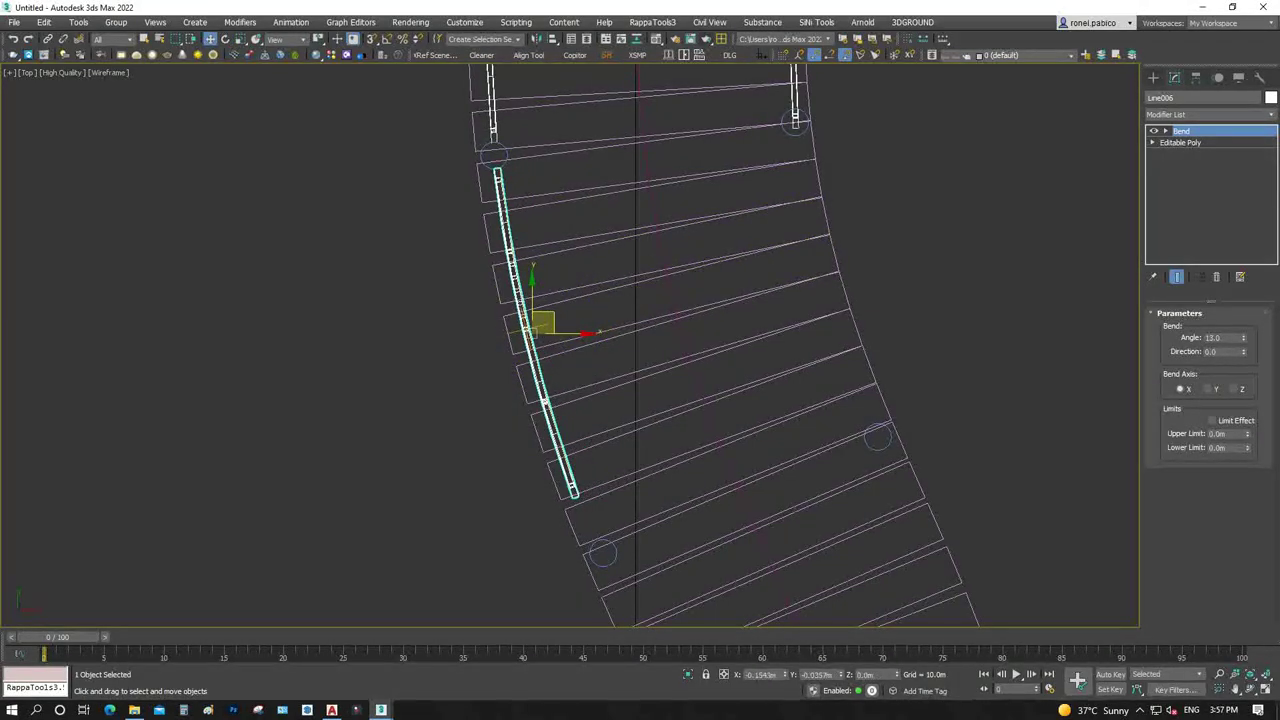
{"action": "scroll", "coordinate": [571, 372], "scroll_direction": "up", "scroll_amount": 3}
{"action": "key", "text": "e"}
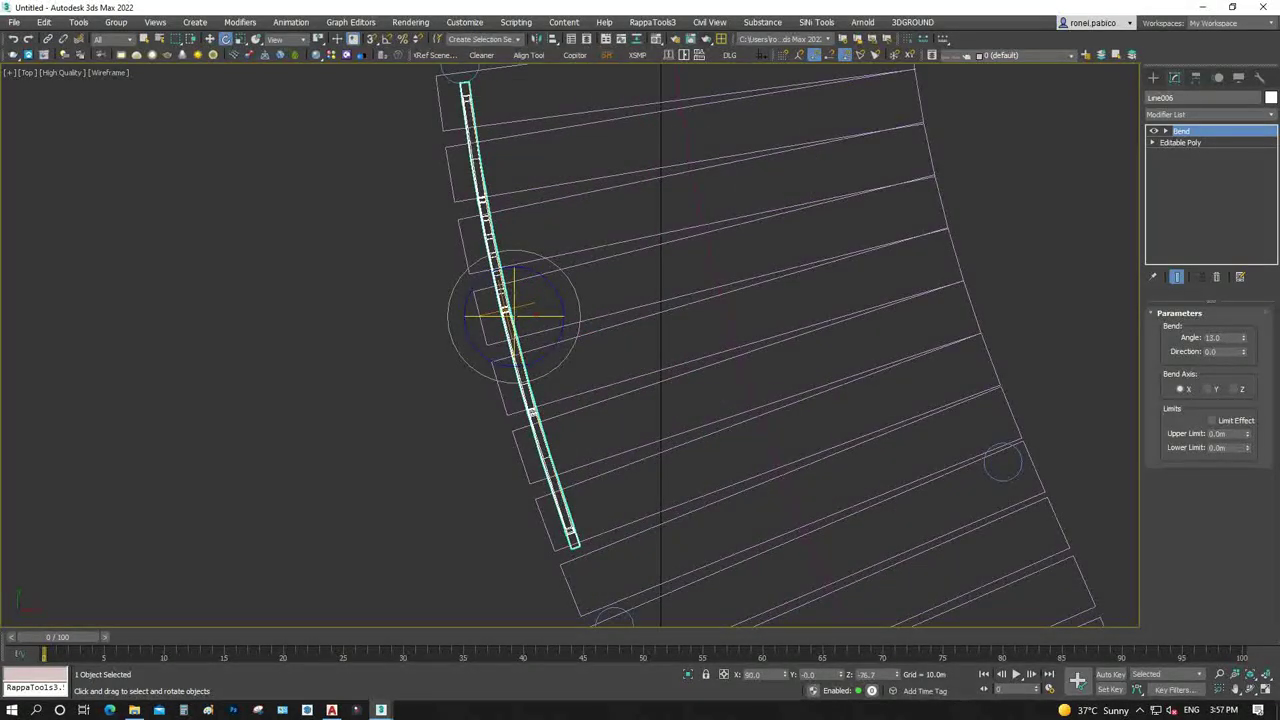
{"action": "left_click_drag", "start_coordinate": [555, 290], "coordinate": [561, 302]}
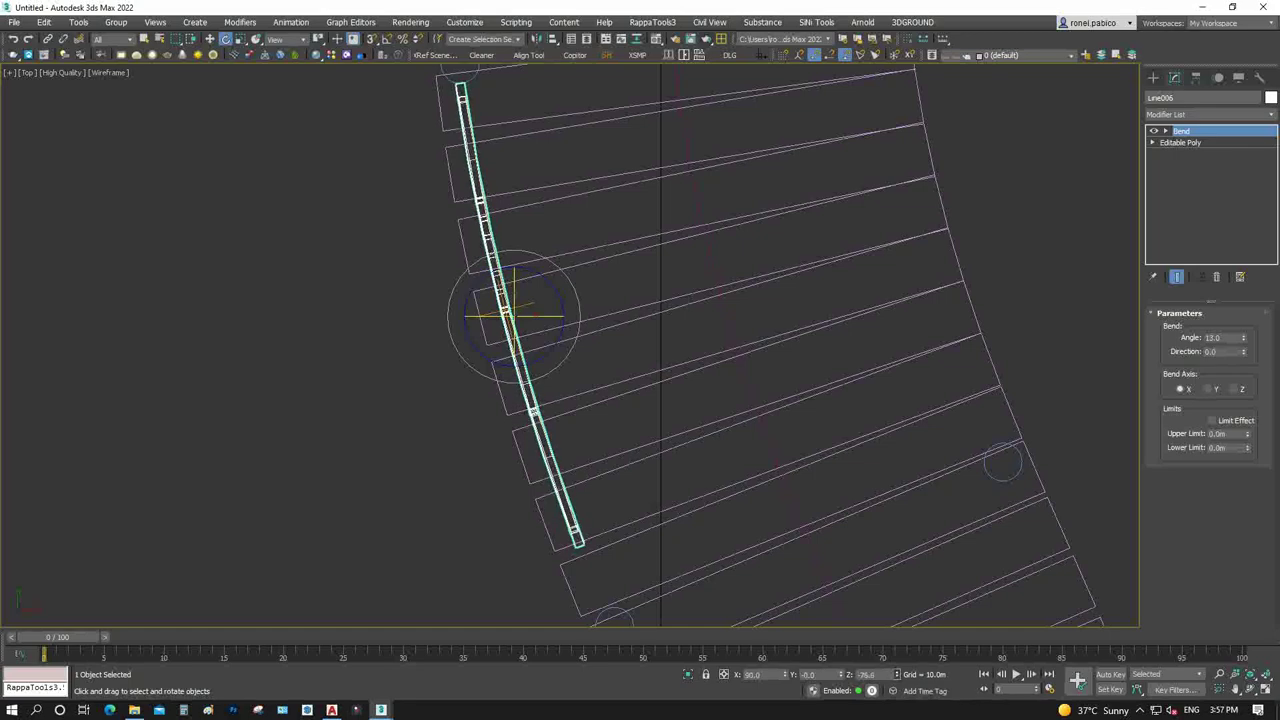
{"action": "key", "text": "w"}
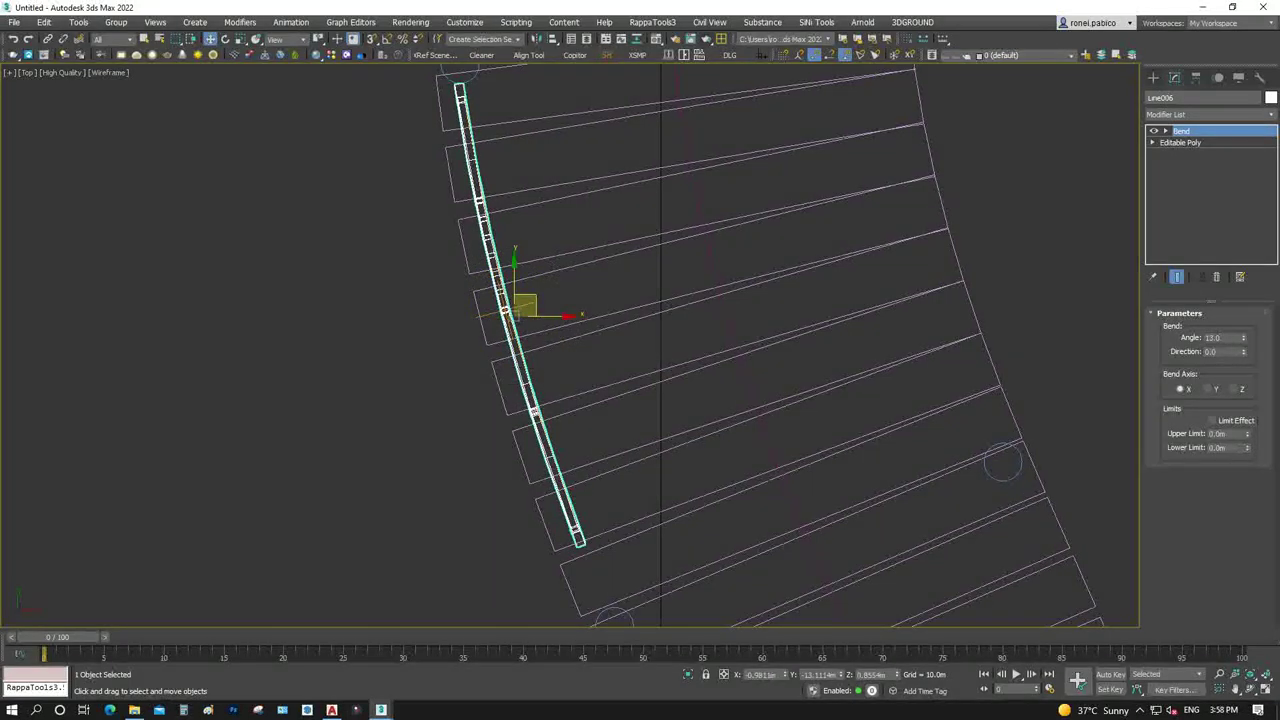
{"action": "left_click_drag", "start_coordinate": [522, 305], "coordinate": [529, 305]}
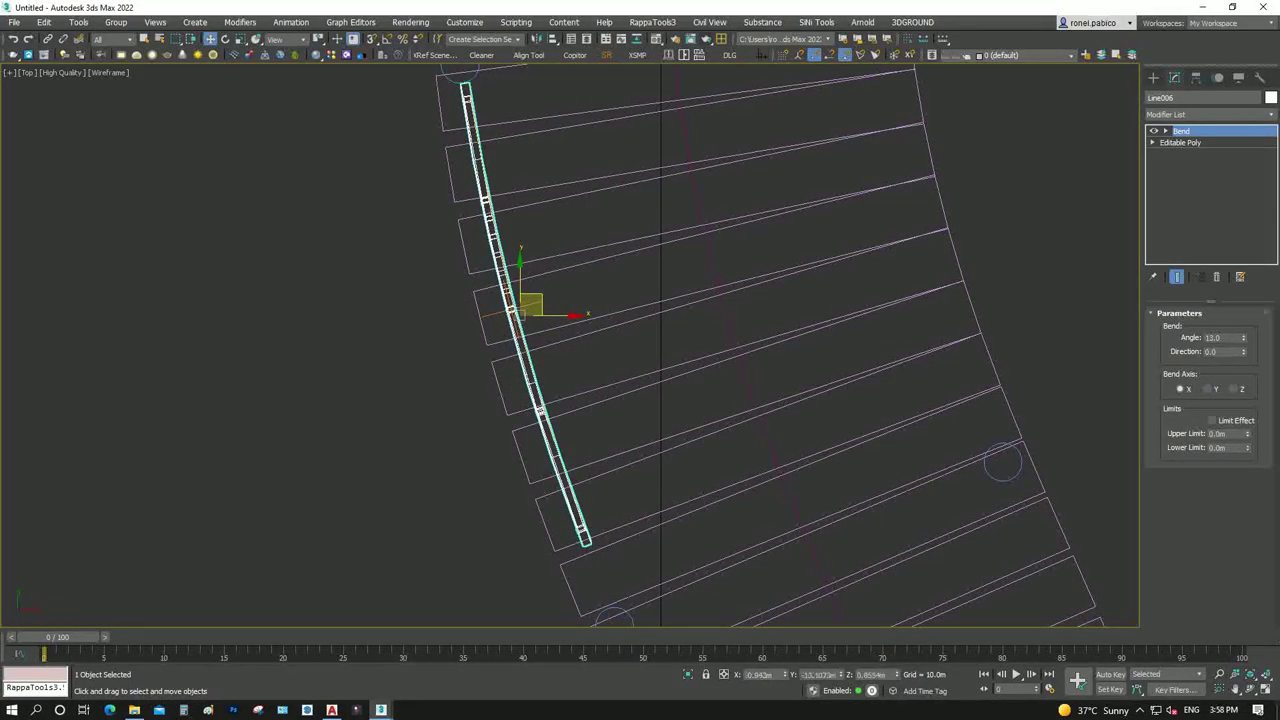
{"action": "scroll", "coordinate": [505, 323], "scroll_direction": "down", "scroll_amount": 4}
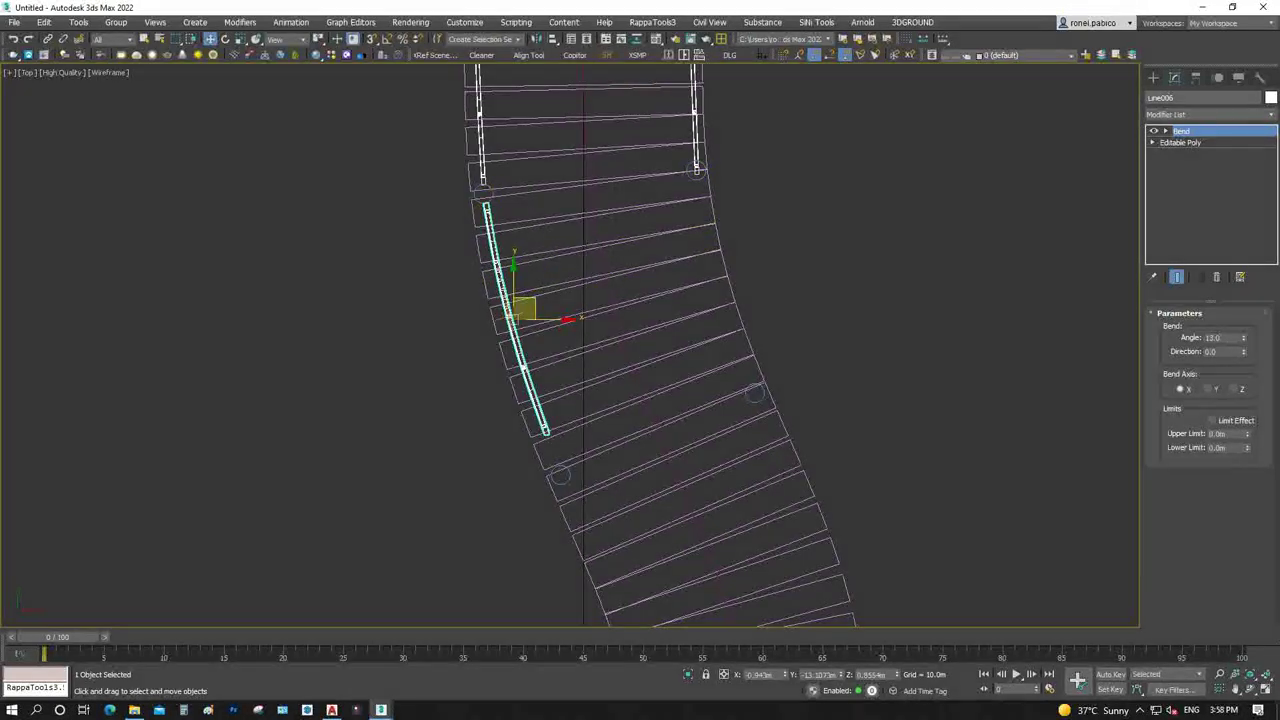
Copy the bent rail across to the right walkway edge as Line007
{"action": "left_click_drag", "start_coordinate": [522, 307], "coordinate": [734, 280], "text": "shift"}
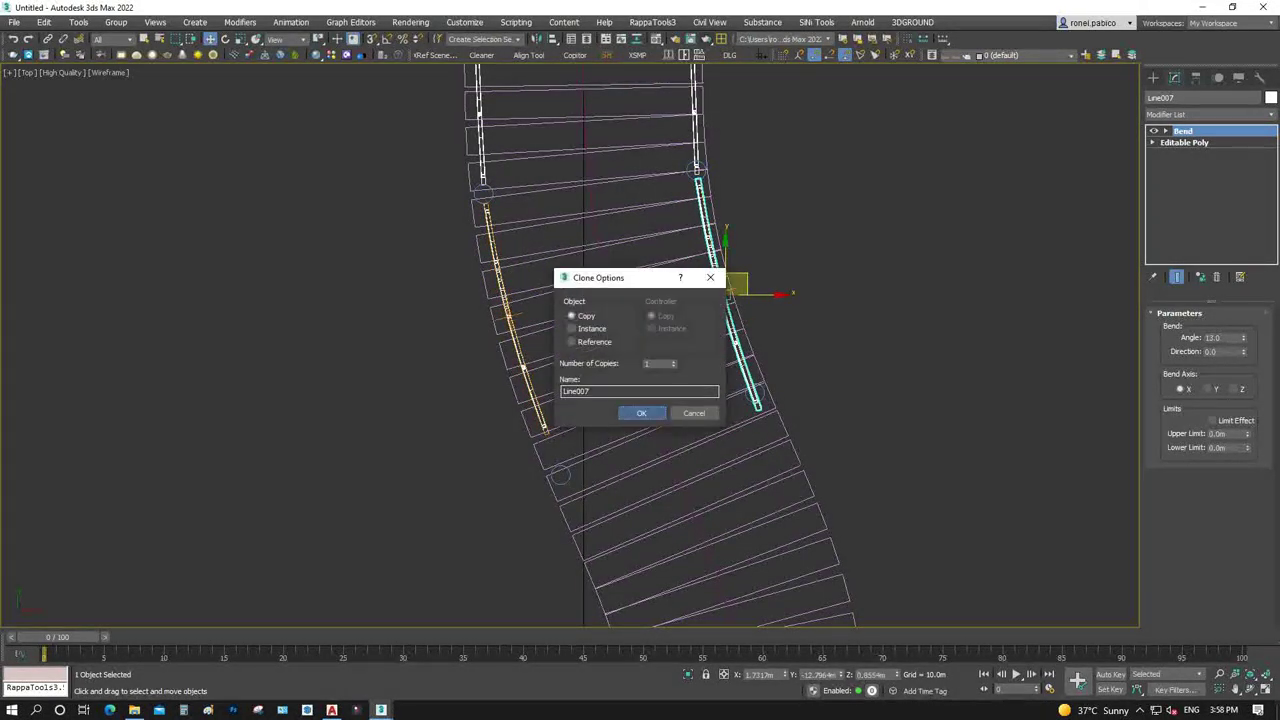
{"action": "left_click", "coordinate": [643, 413]}
{"action": "scroll", "coordinate": [670, 180], "scroll_direction": "up", "scroll_amount": 5}
{"action": "left_click", "coordinate": [714, 163]}
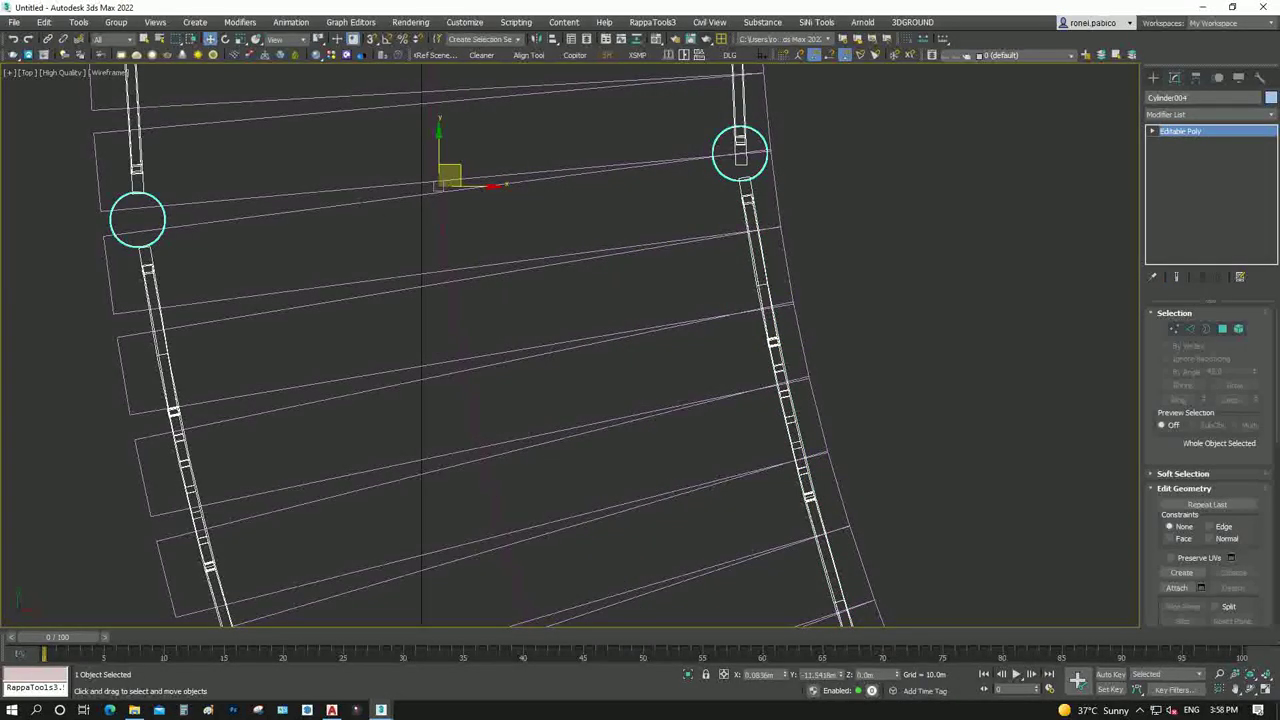
In Element mode, move one Cylinder004 post down to the curved rail's lower end
{"action": "key", "text": "5"}
{"action": "left_click", "coordinate": [740, 155]}
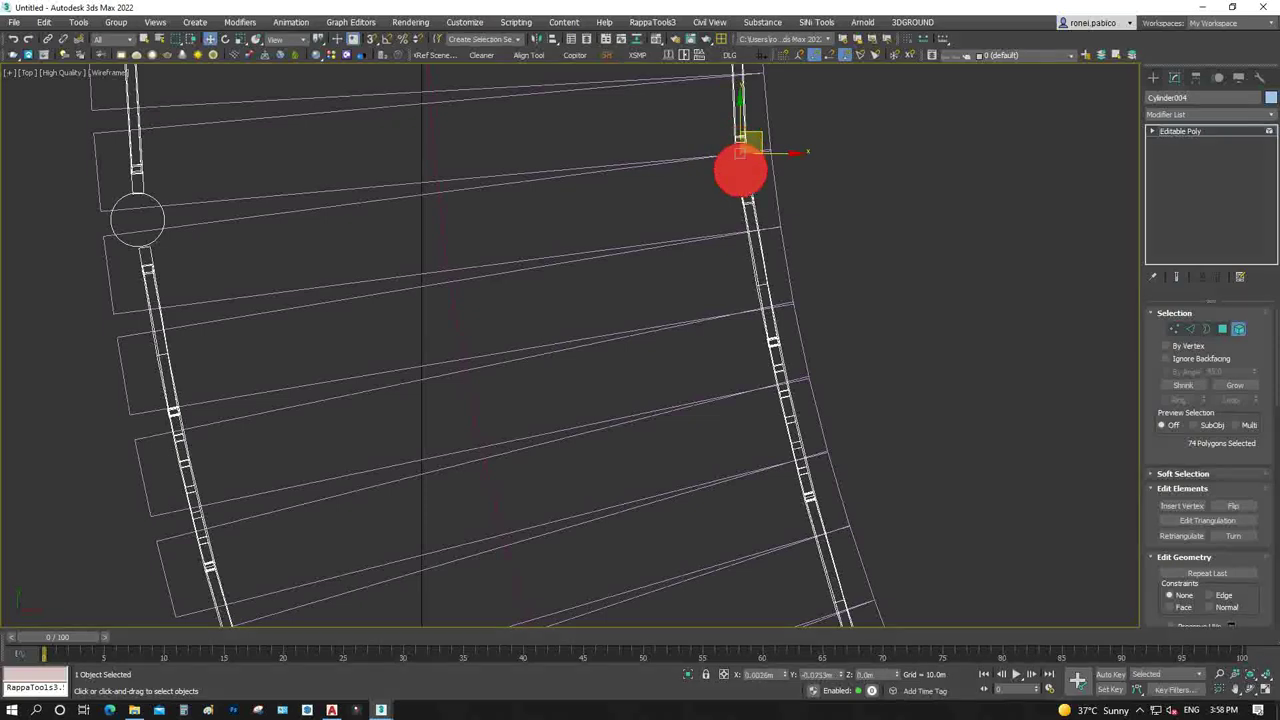
{"action": "left_click_drag", "start_coordinate": [740, 172], "coordinate": [744, 183]}
{"action": "scroll", "coordinate": [466, 258], "scroll_direction": "down", "scroll_amount": 5}
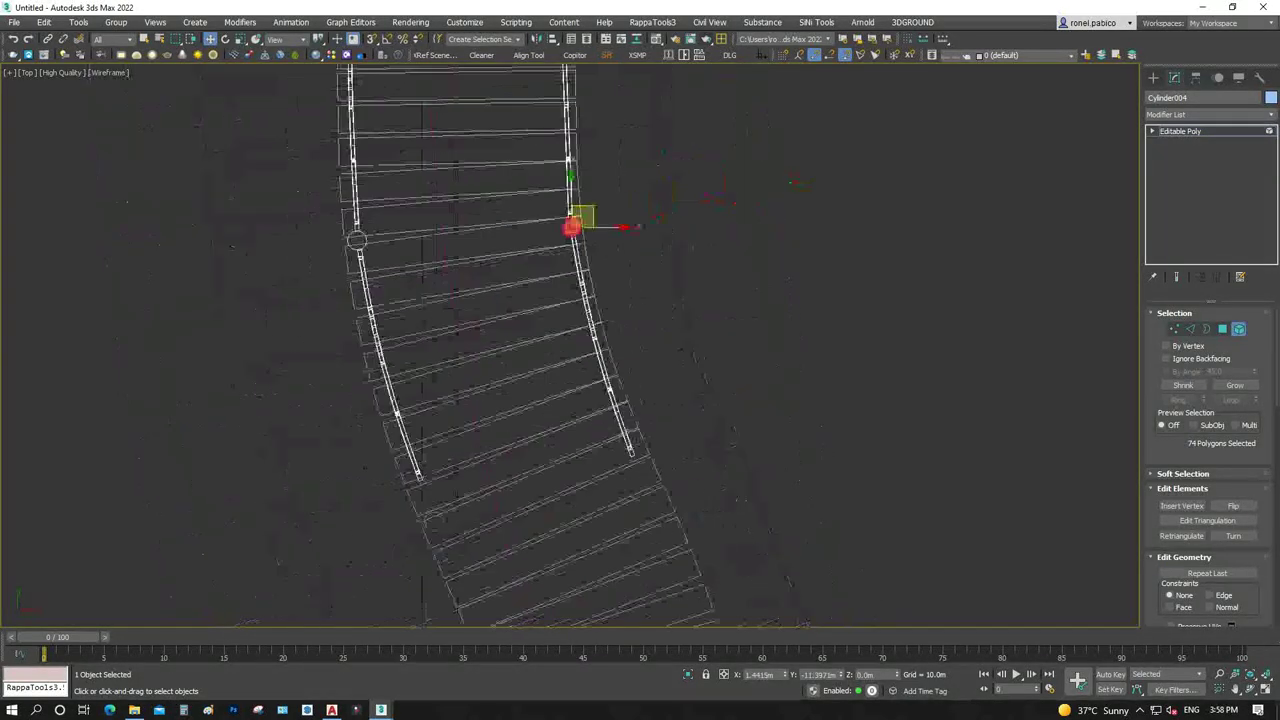
{"action": "scroll", "coordinate": [466, 258], "scroll_direction": "down", "scroll_amount": 3}
{"action": "scroll", "coordinate": [547, 385], "scroll_direction": "up", "scroll_amount": 4}
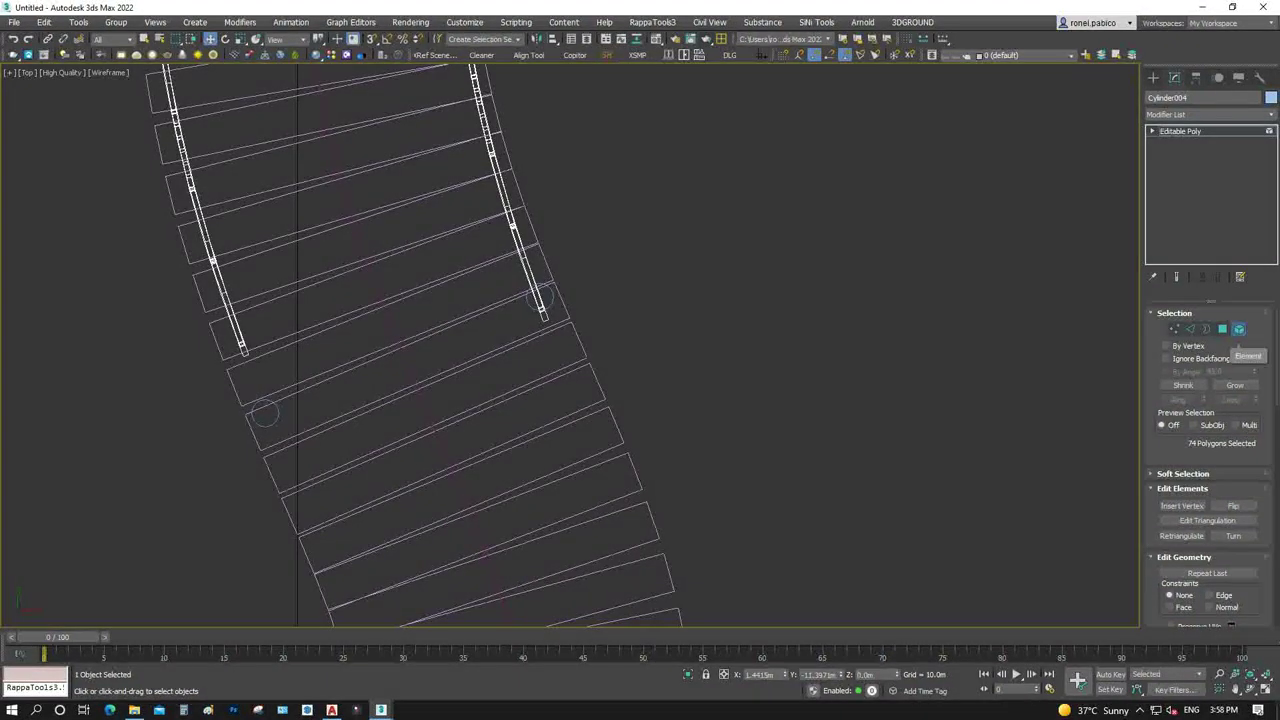
Move the other post pair, Cylinder005, to the ends of the rails
{"action": "key", "text": "u"}
{"action": "scroll", "coordinate": [586, 312], "scroll_direction": "up", "scroll_amount": 1}
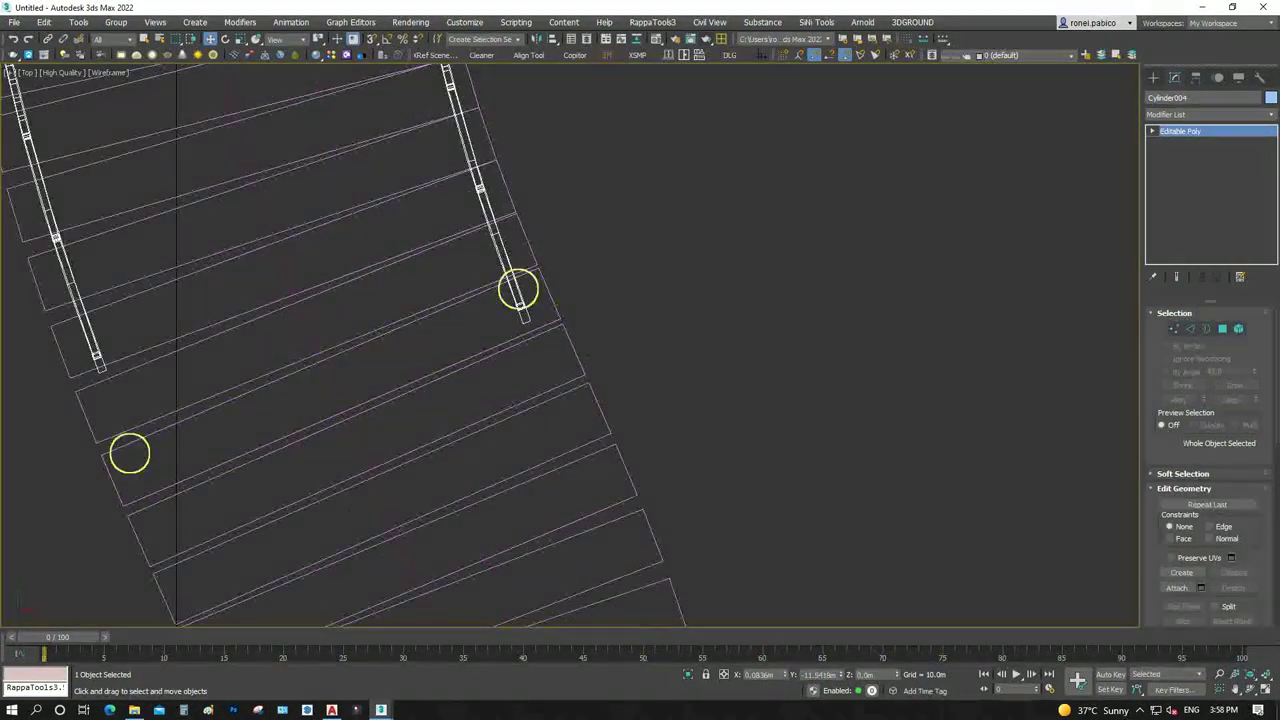
{"action": "left_click_drag", "start_coordinate": [335, 360], "coordinate": [350, 400]}
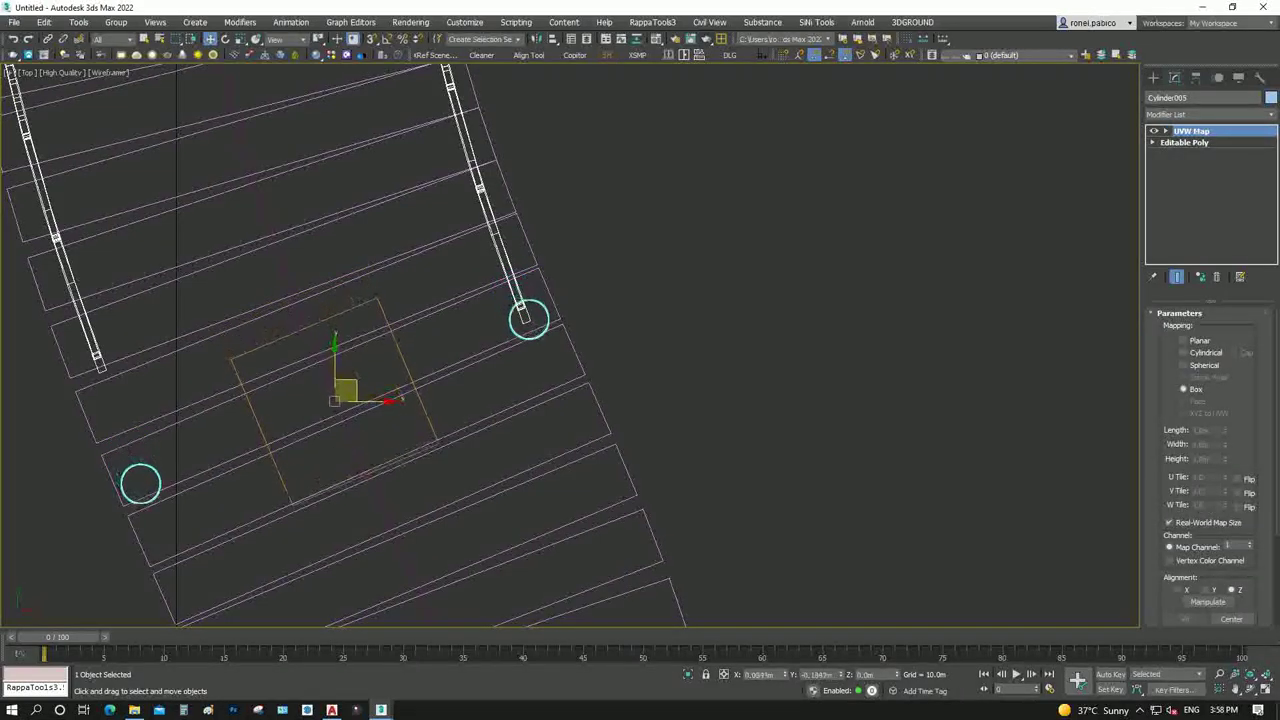
{"action": "scroll", "coordinate": [640, 380], "scroll_direction": "down", "scroll_amount": 5}
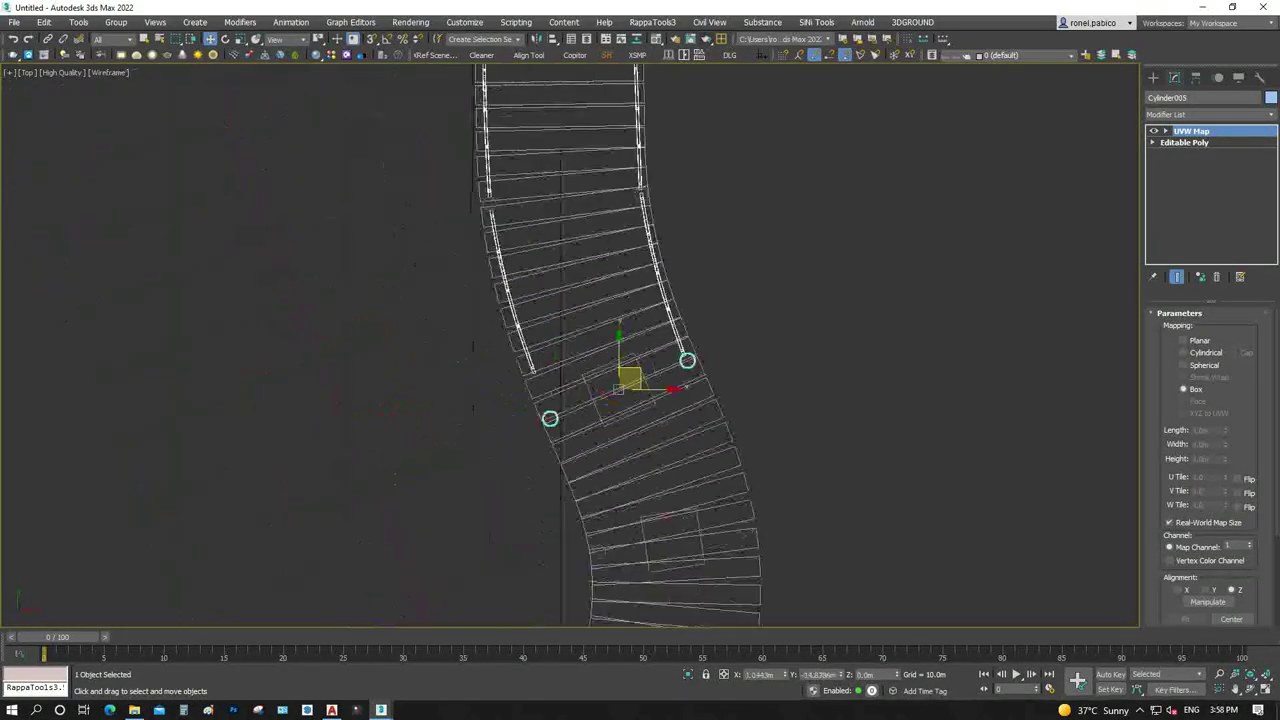
{"action": "scroll", "coordinate": [640, 380], "scroll_direction": "up", "scroll_amount": 2}
{"action": "scroll", "coordinate": [552, 390], "scroll_direction": "up", "scroll_amount": 3}
Select Line006's lower-end vertices and slide them along the rail, checking in an orbited view, then back to Top
{"action": "left_click", "coordinate": [467, 220]}
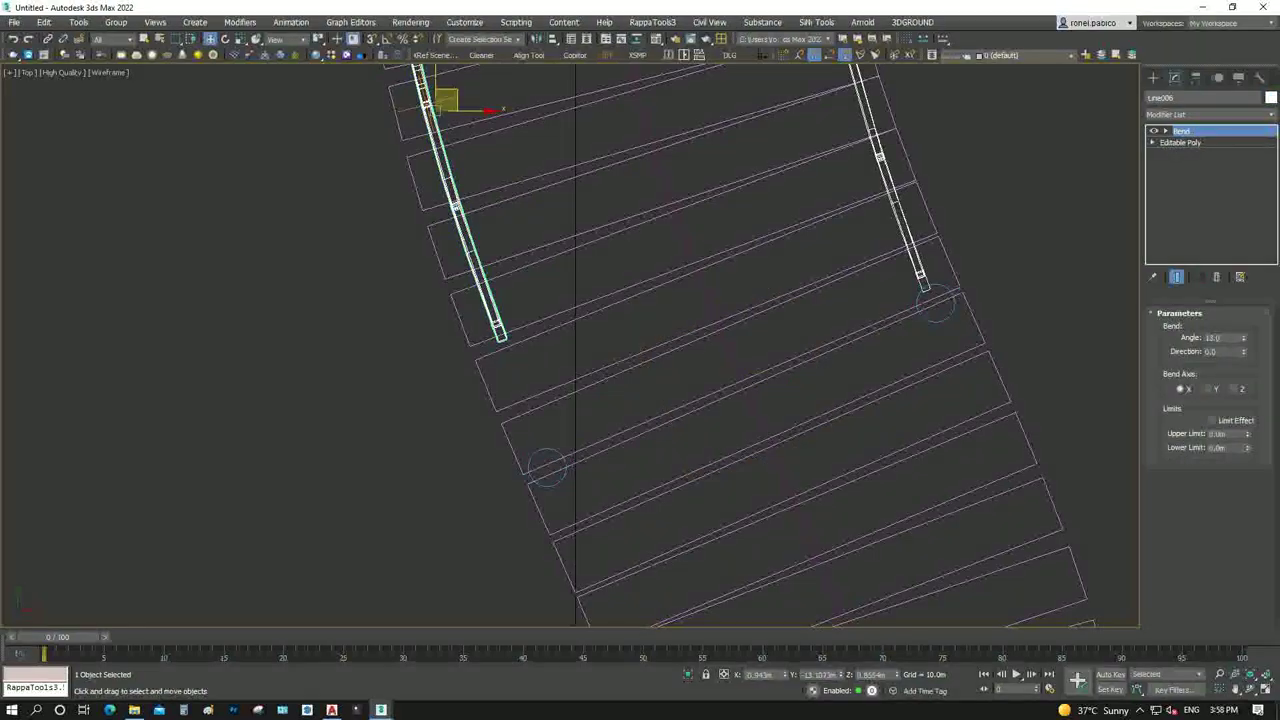
{"action": "left_click", "coordinate": [1153, 142]}
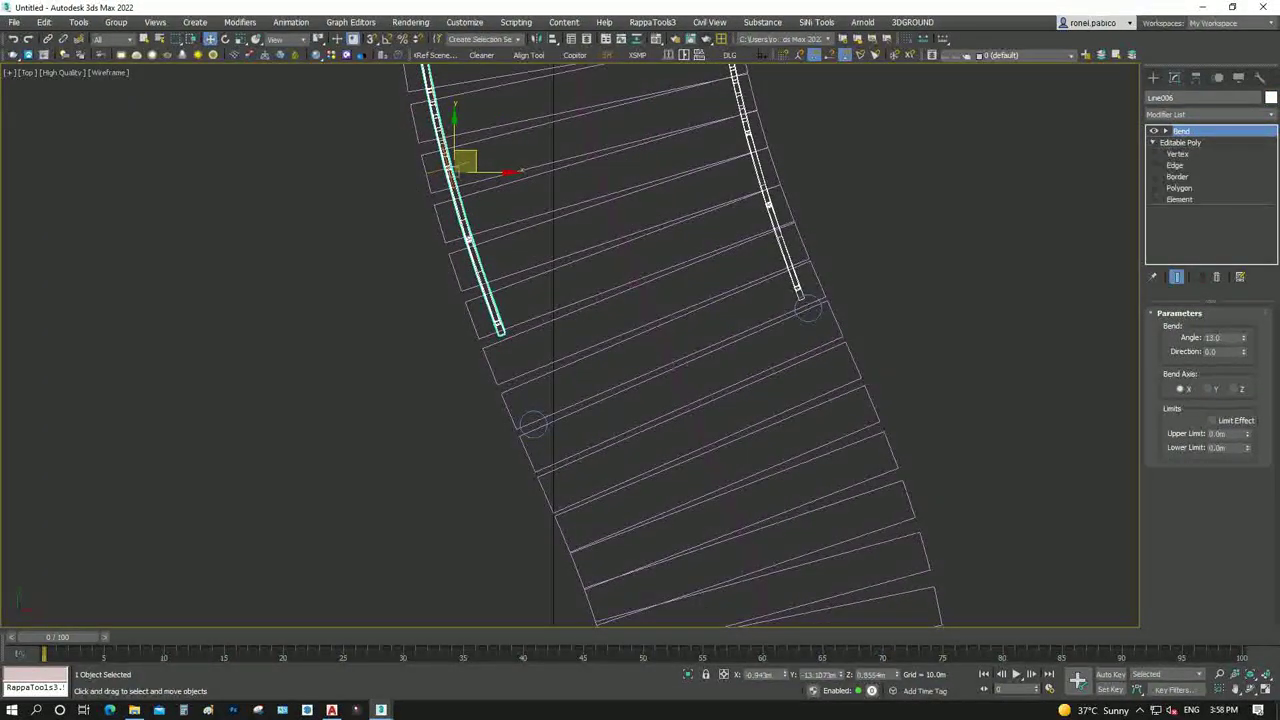
{"action": "left_click", "coordinate": [1178, 154]}
{"action": "left_click_drag", "start_coordinate": [455, 200], "coordinate": [540, 365]}
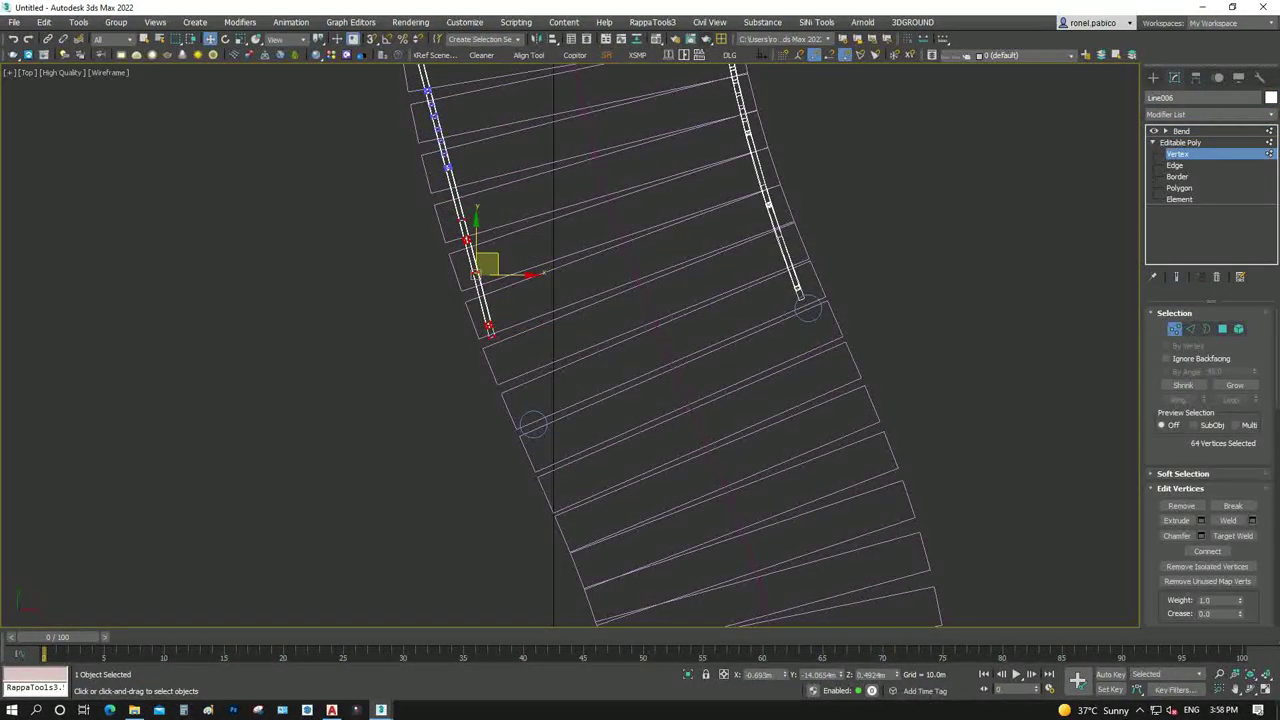
{"action": "left_click_drag", "start_coordinate": [487, 265], "coordinate": [525, 449]}
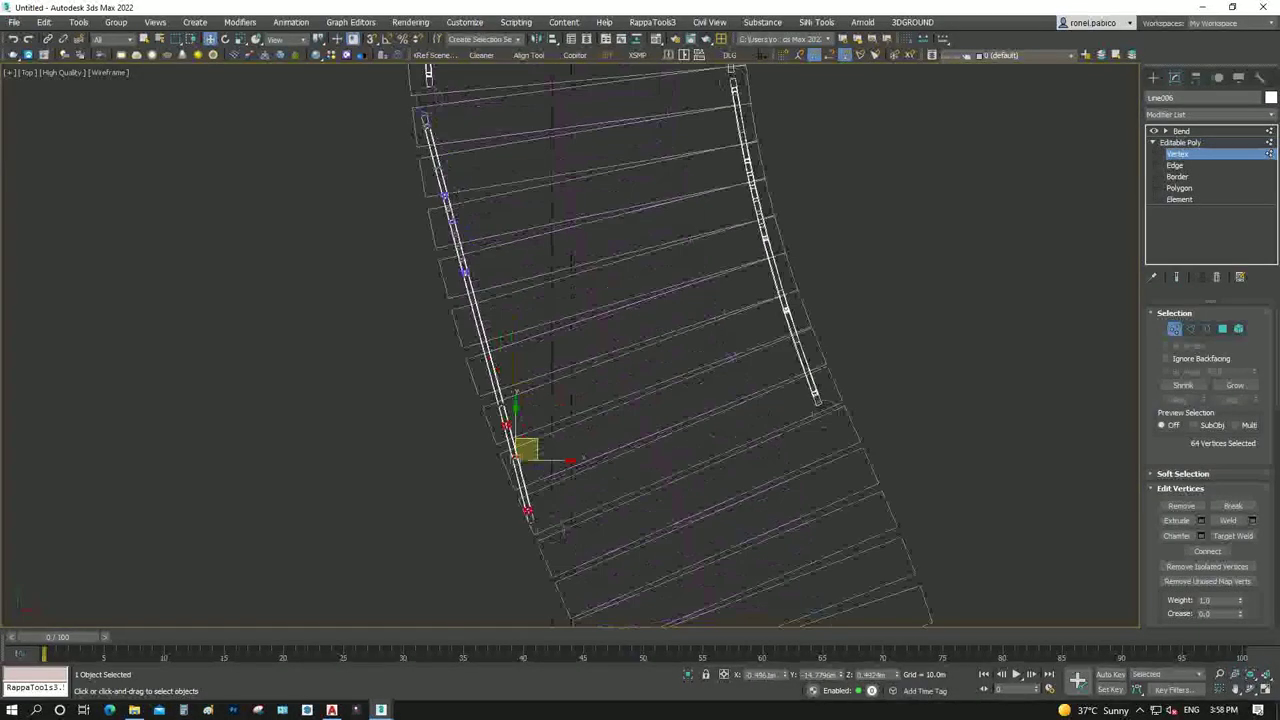
{"action": "mouse_move", "coordinate": [525, 449]}
{"action": "middle_mouse_down", "text": "alt"}
{"action": "mouse_move", "coordinate": [560, 400]}
{"action": "mouse_move", "coordinate": [566, 425]}
{"action": "middle_mouse_up", "text": "alt"}
{"action": "left_click_drag", "start_coordinate": [518, 443], "coordinate": [447, 408]}
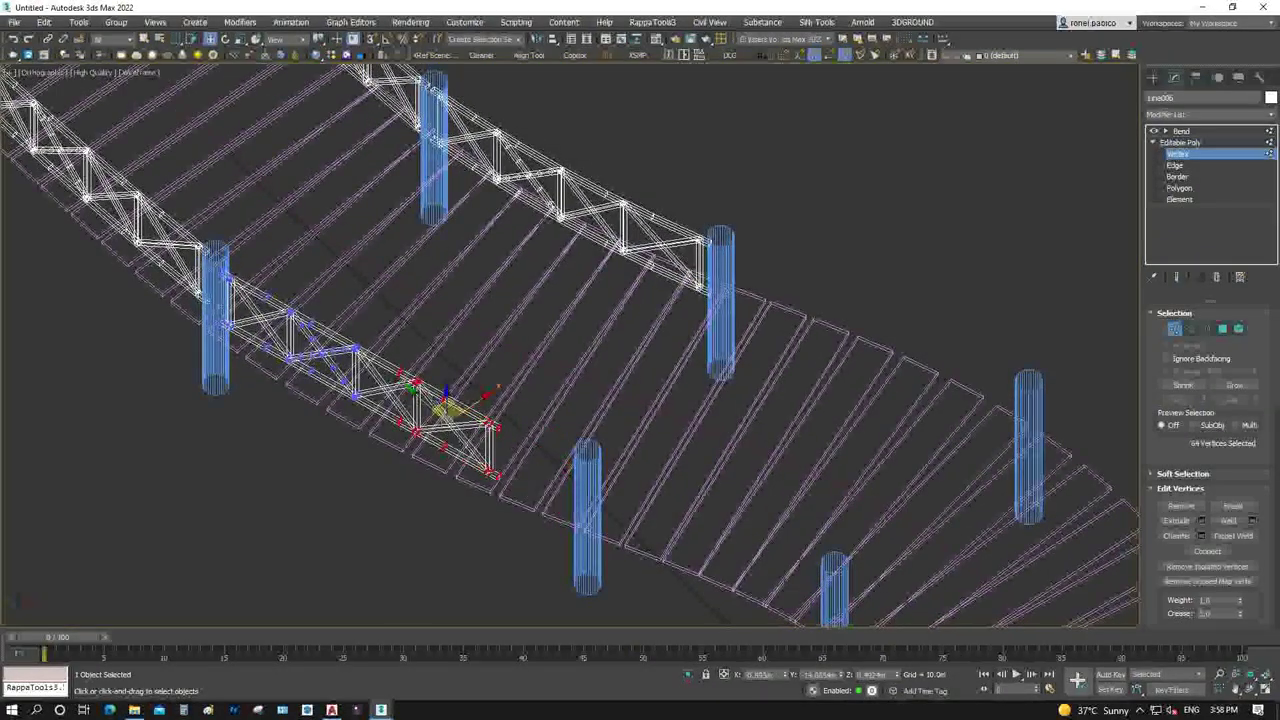
{"action": "key", "text": "t"}
{"action": "scroll", "coordinate": [670, 398], "scroll_direction": "up", "scroll_amount": 10}
{"action": "scroll", "coordinate": [670, 398], "scroll_direction": "down", "scroll_amount": 2}
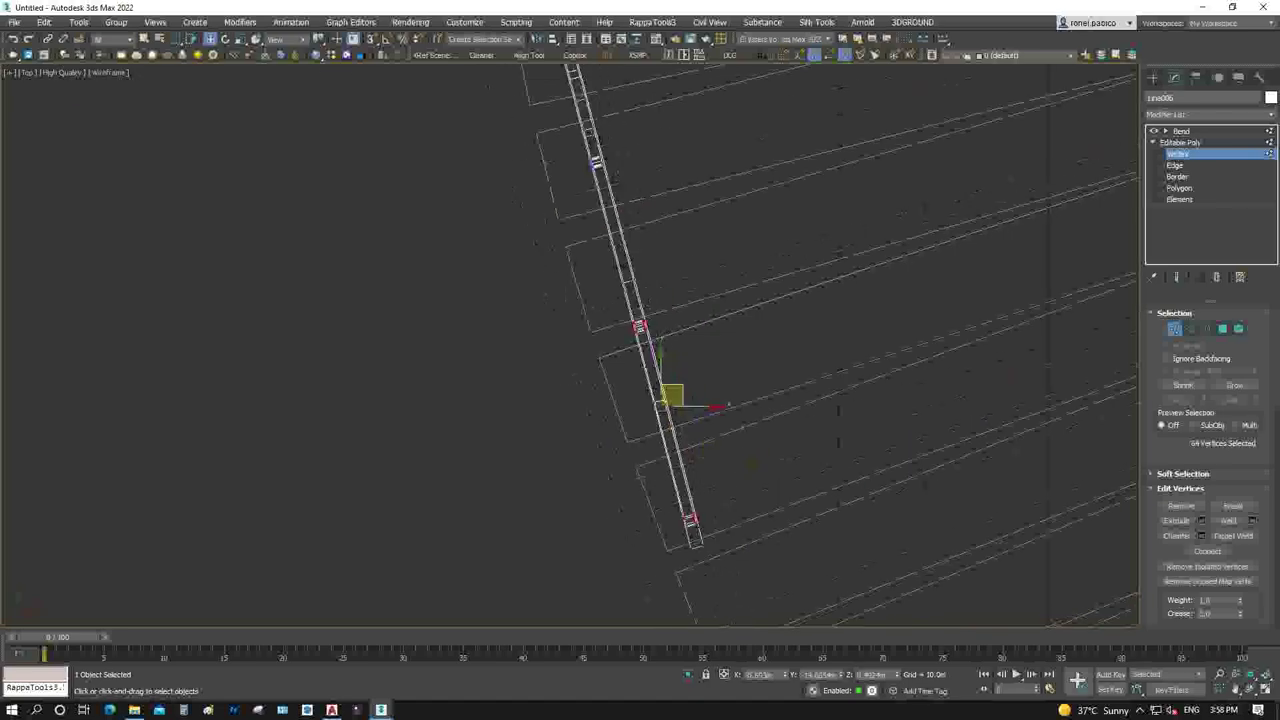
{"action": "scroll", "coordinate": [640, 350], "scroll_direction": "down", "scroll_amount": 5}
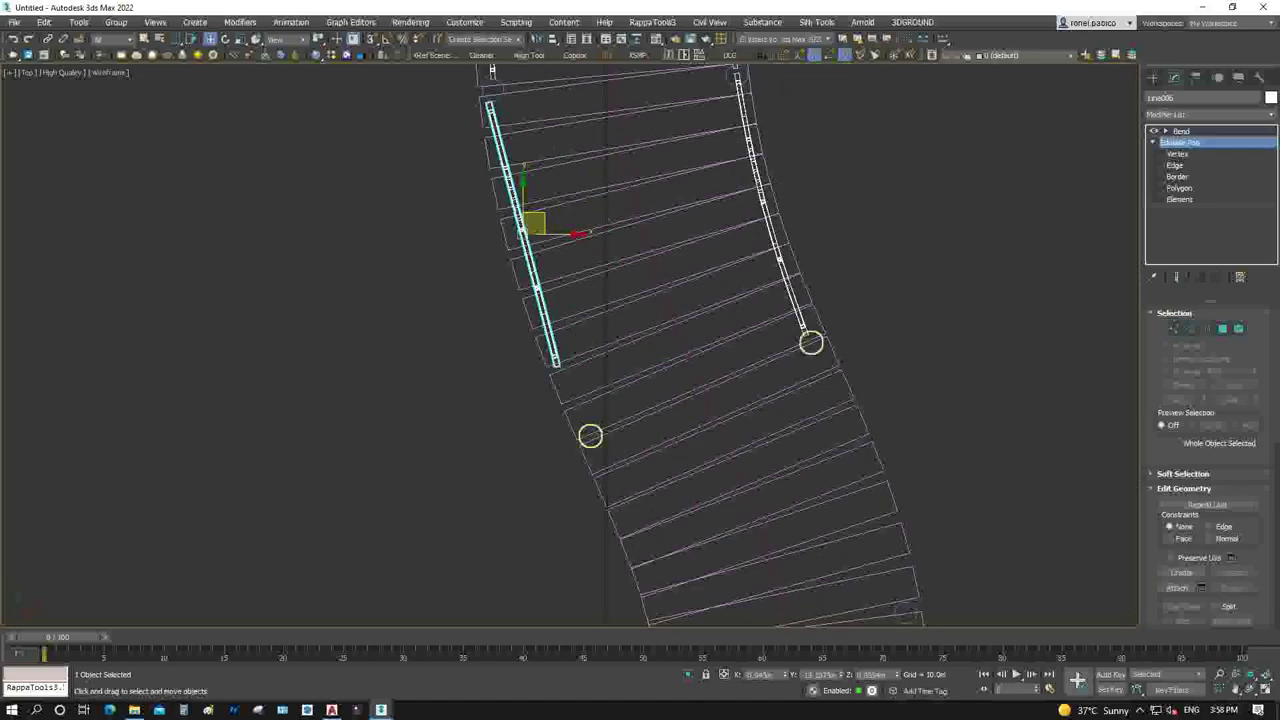
{"action": "left_click", "coordinate": [700, 450]}
Collapse Cylinder005 to an Editable Poly from the viewport context menu
{"action": "left_click", "coordinate": [1153, 142]}
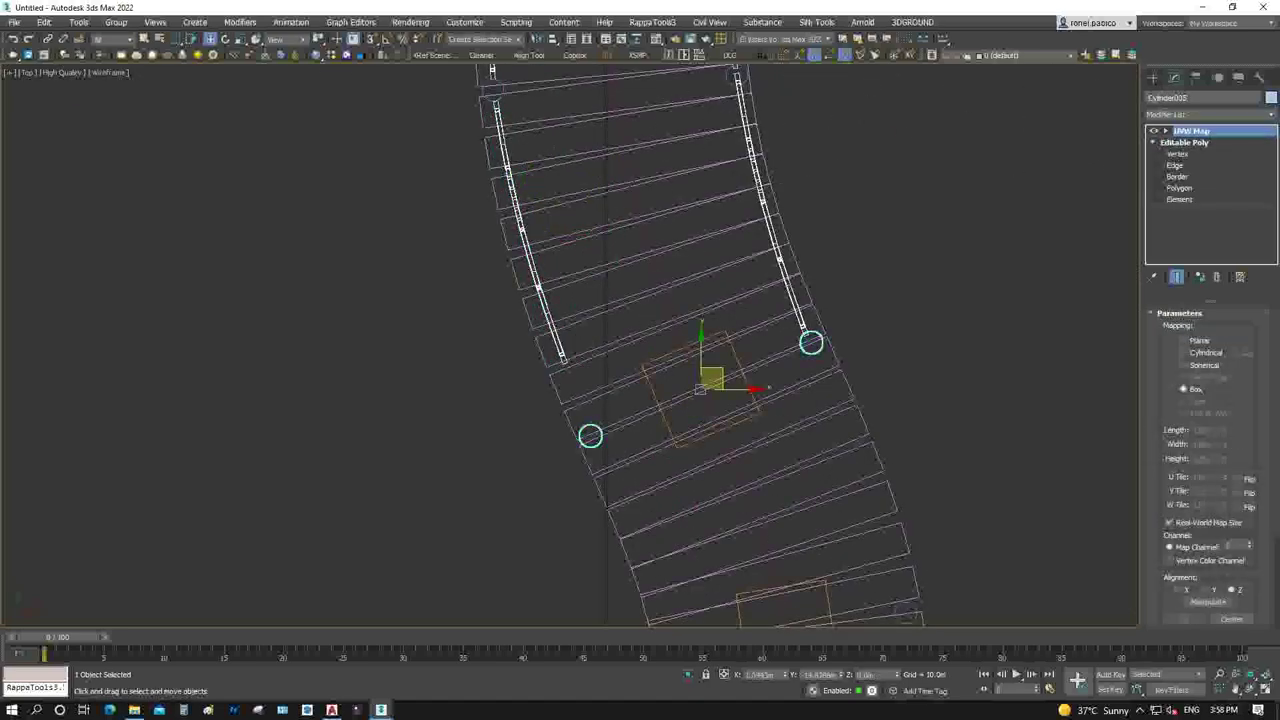
{"action": "left_click", "coordinate": [1179, 199]}
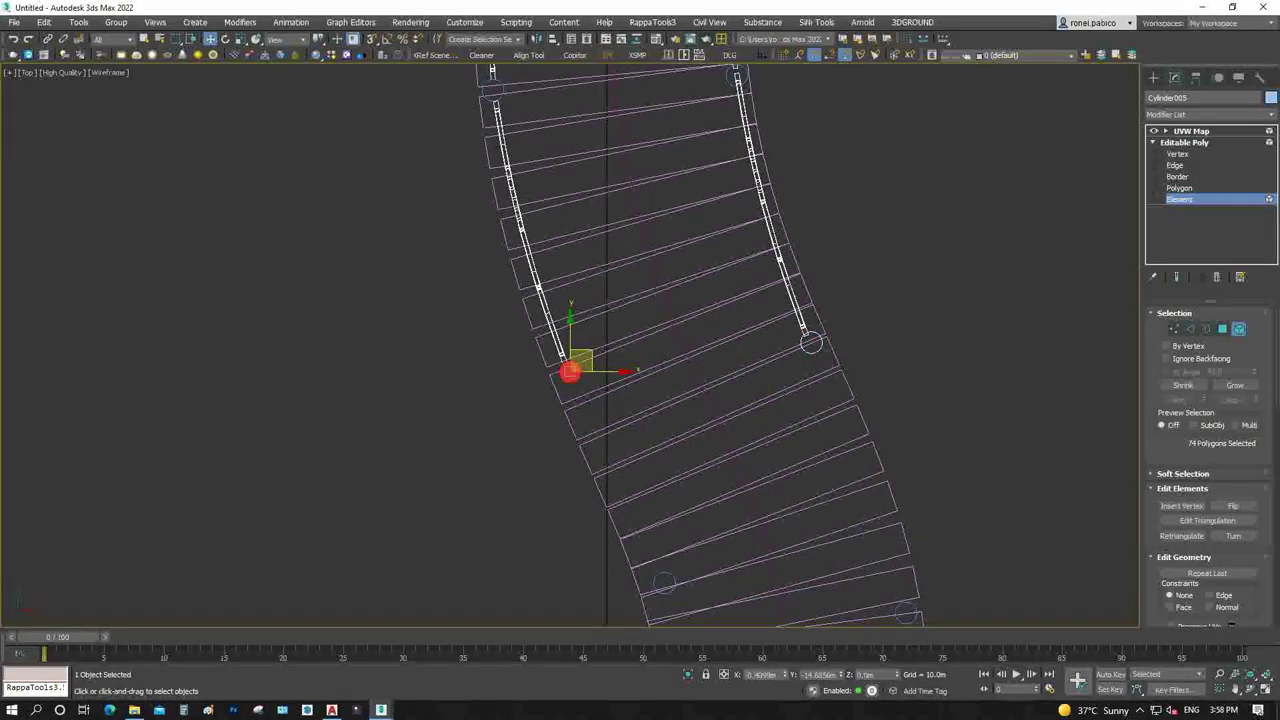
{"action": "right_click", "coordinate": [598, 415]}
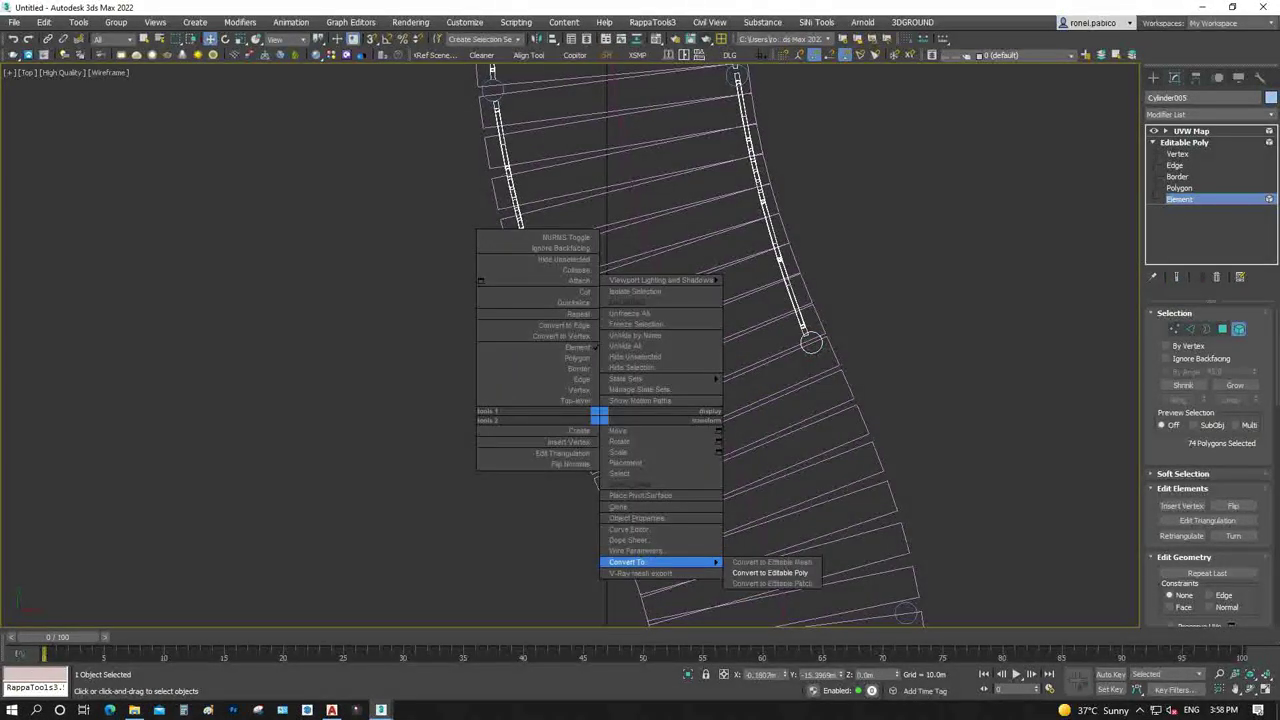
{"action": "left_click", "coordinate": [780, 572]}
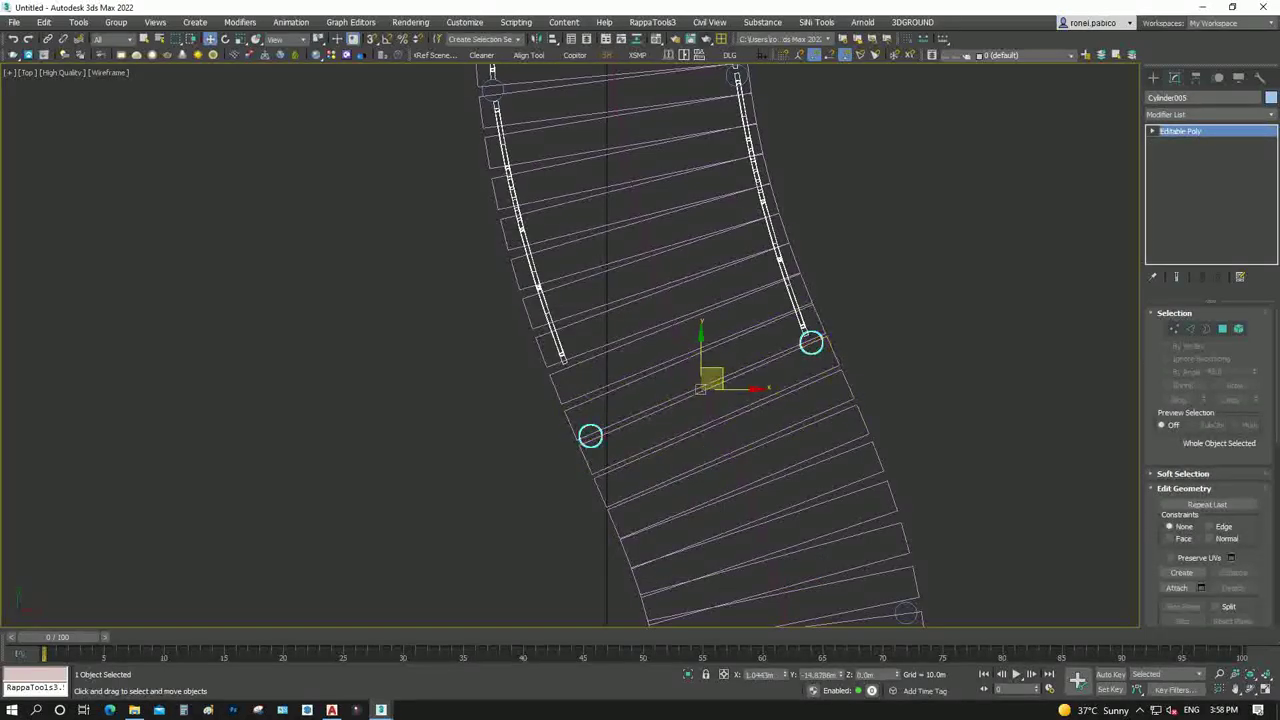
Select a 74-polygon plank element to check the result, then leave Element mode
{"action": "key", "text": "5"}
{"action": "left_click", "coordinate": [590, 435]}
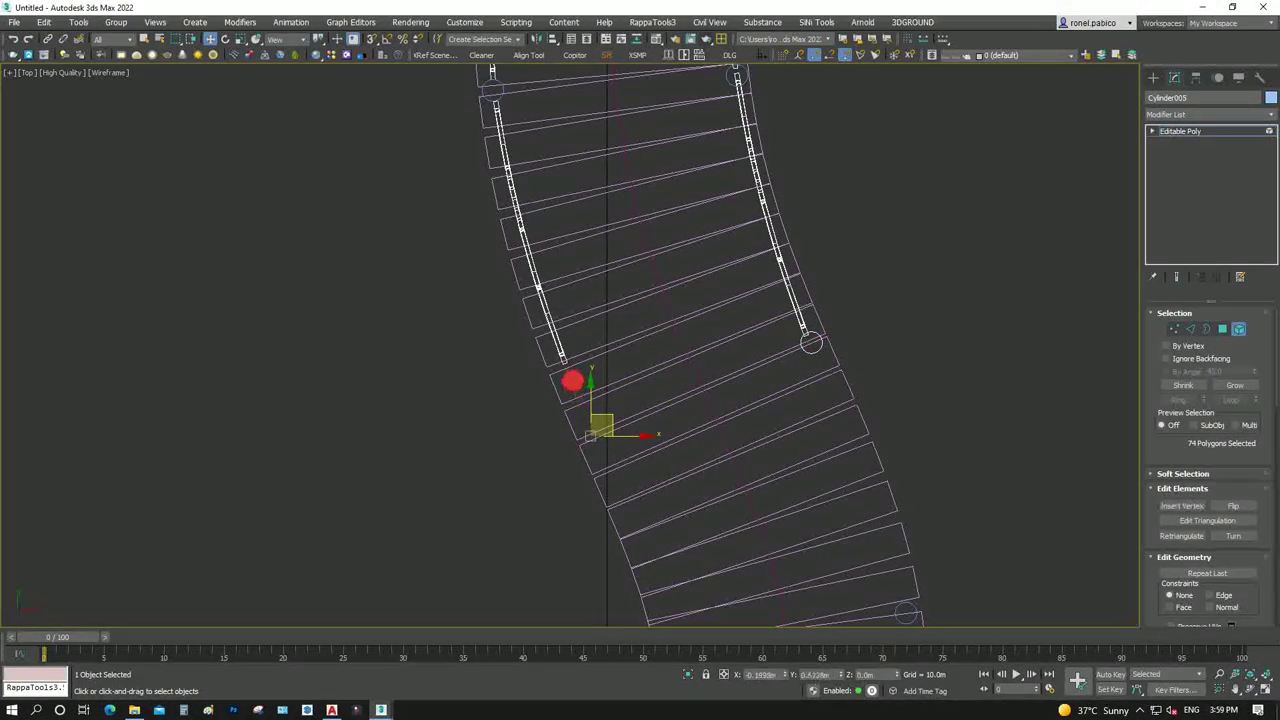
{"action": "scroll", "coordinate": [567, 374], "scroll_direction": "down", "scroll_amount": 5}
{"action": "scroll", "coordinate": [567, 374], "scroll_direction": "down", "scroll_amount": 2}
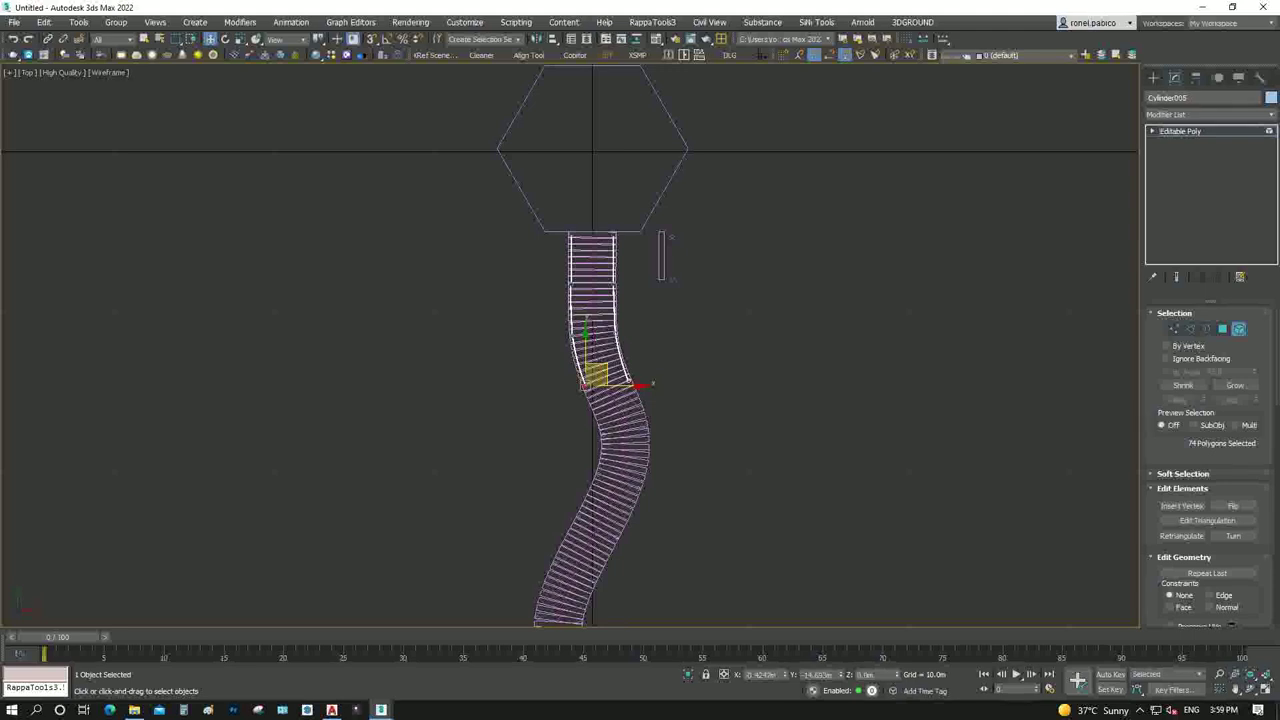
{"action": "scroll", "coordinate": [653, 383], "scroll_direction": "up", "scroll_amount": 4}
{"action": "scroll", "coordinate": [653, 383], "scroll_direction": "up", "scroll_amount": 1}
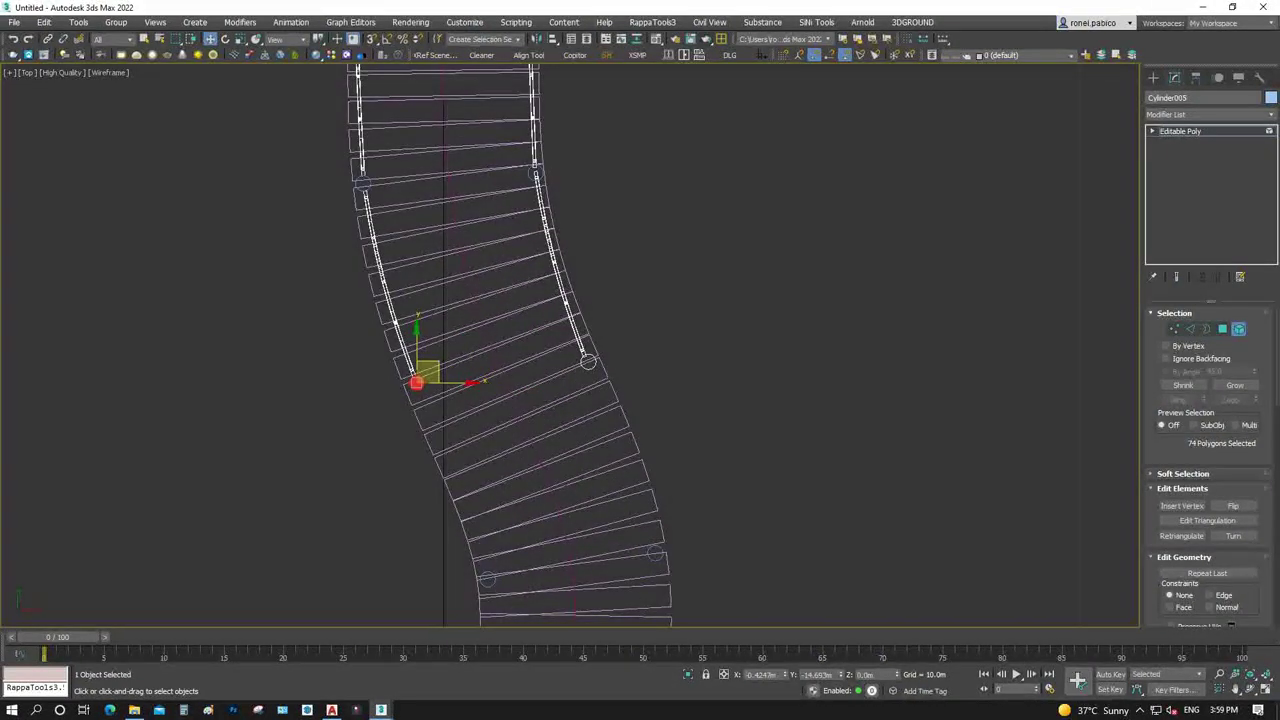
{"action": "key", "text": "5"}
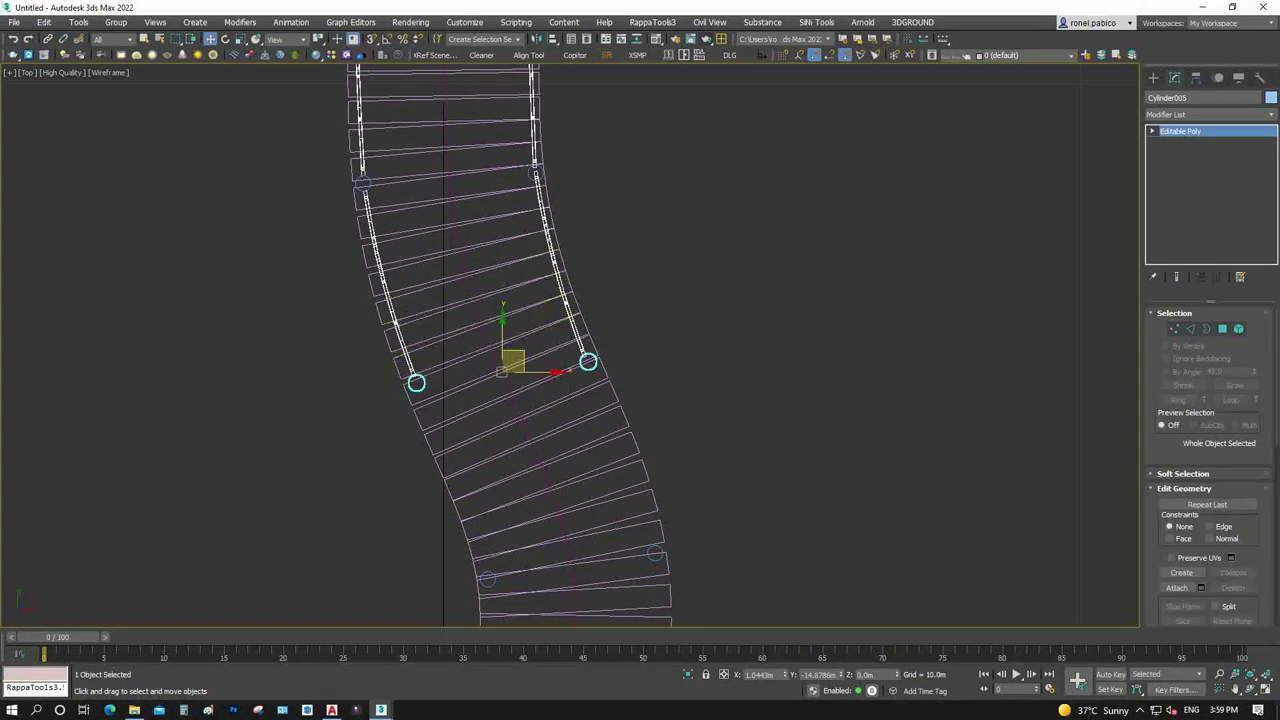
Clone rail Line006 further down the walkway as Line008, bend it to -6.5° and rotate it along the planks
{"action": "left_click", "coordinate": [385, 280]}
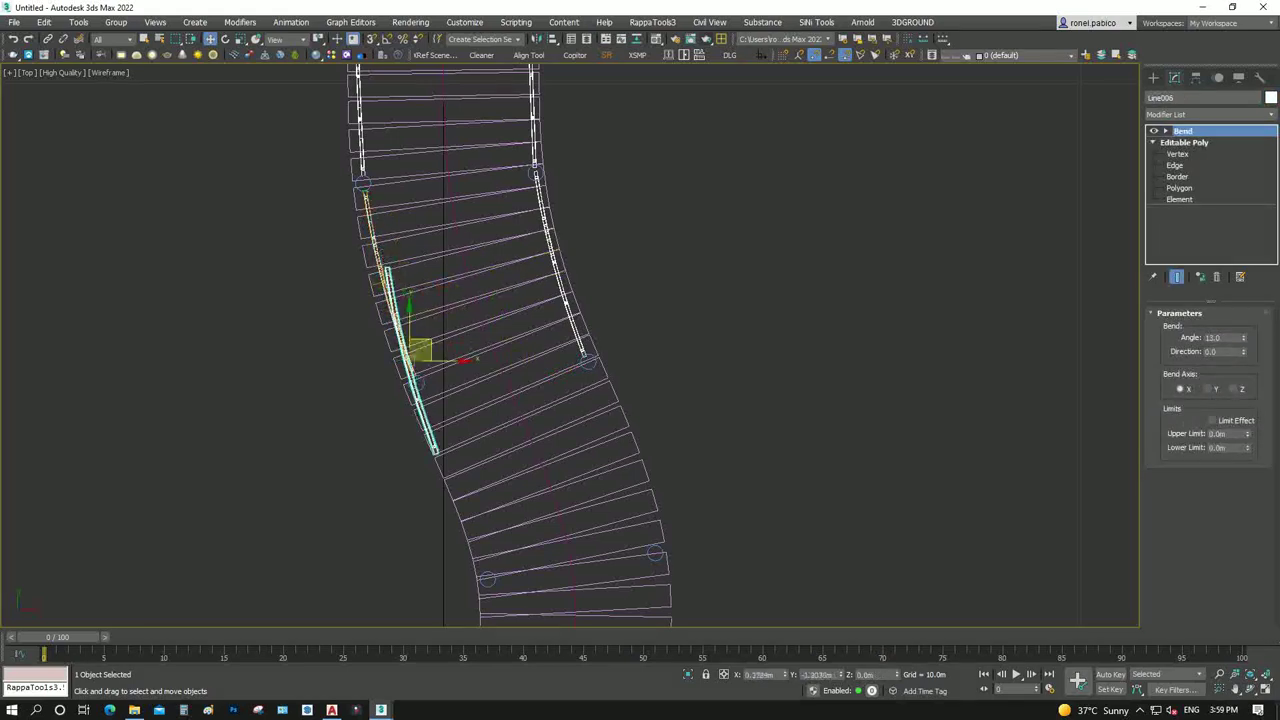
{"action": "left_click_drag", "start_coordinate": [420, 350], "coordinate": [472, 470], "text": "shift"}
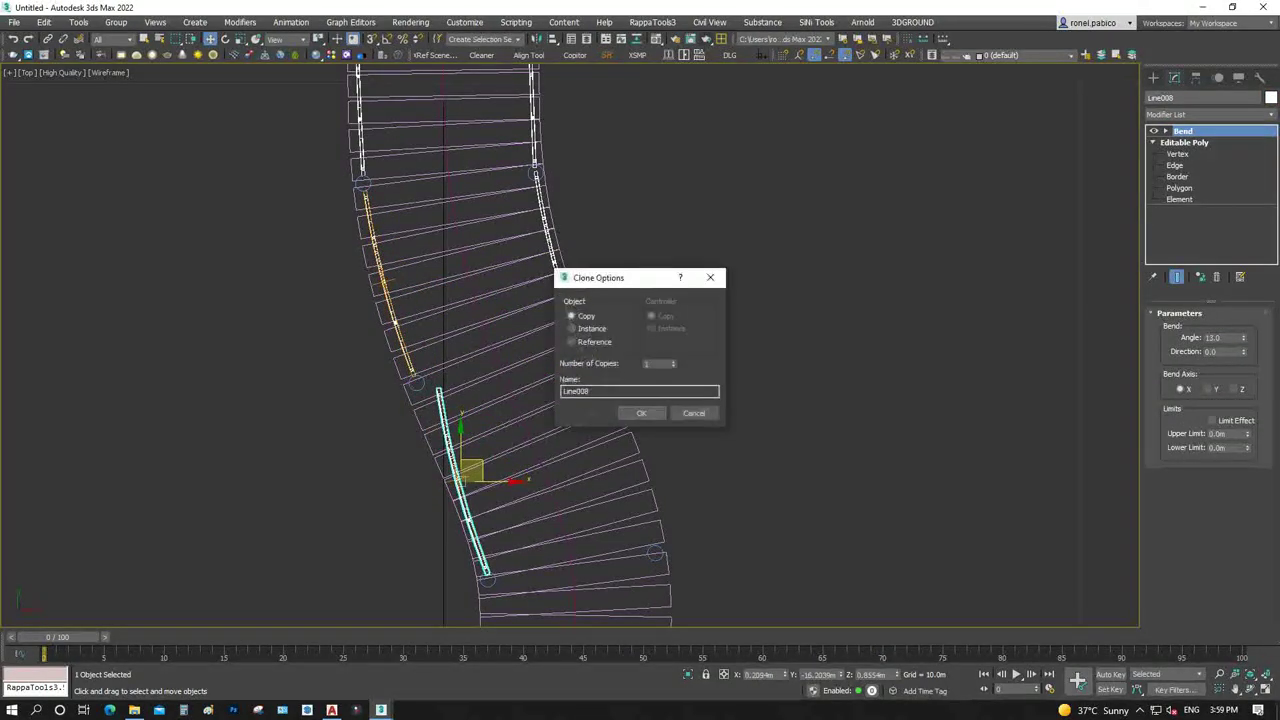
{"action": "left_click", "coordinate": [641, 413]}
{"action": "scroll", "coordinate": [405, 460], "scroll_direction": "up", "scroll_amount": 3}
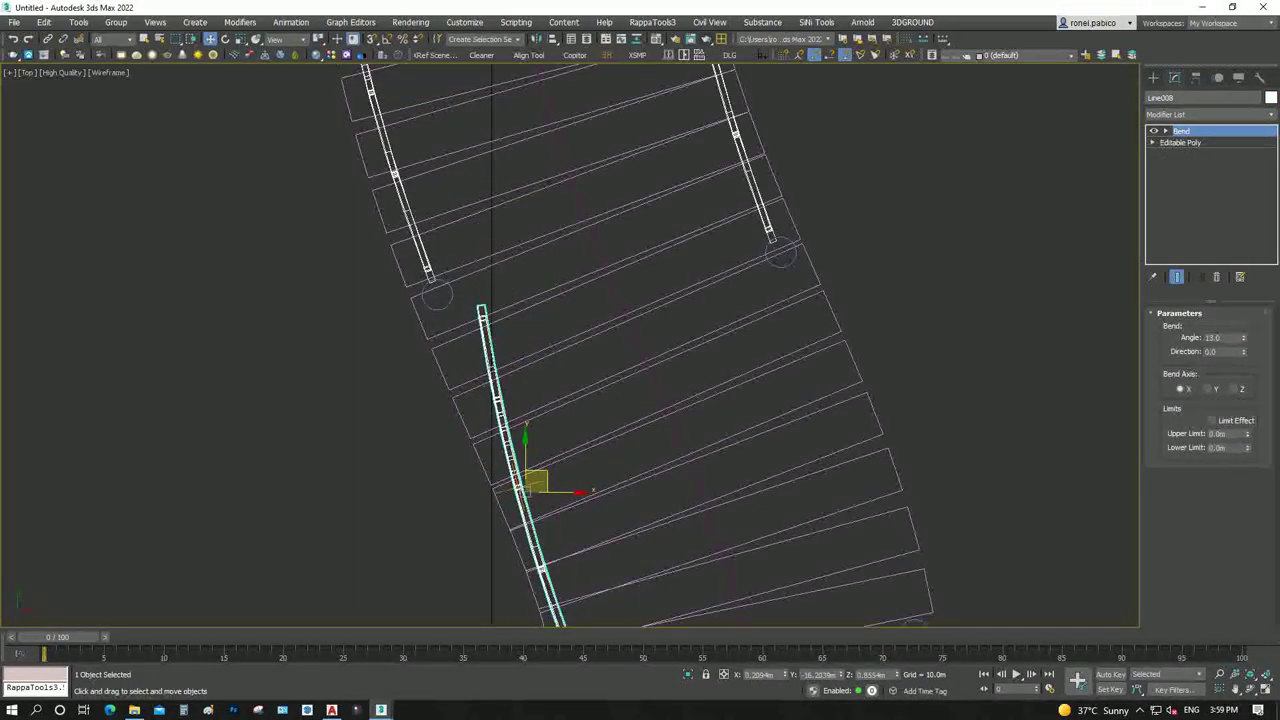
{"action": "left_click_drag", "start_coordinate": [1243, 337], "coordinate": [1243, 380]}
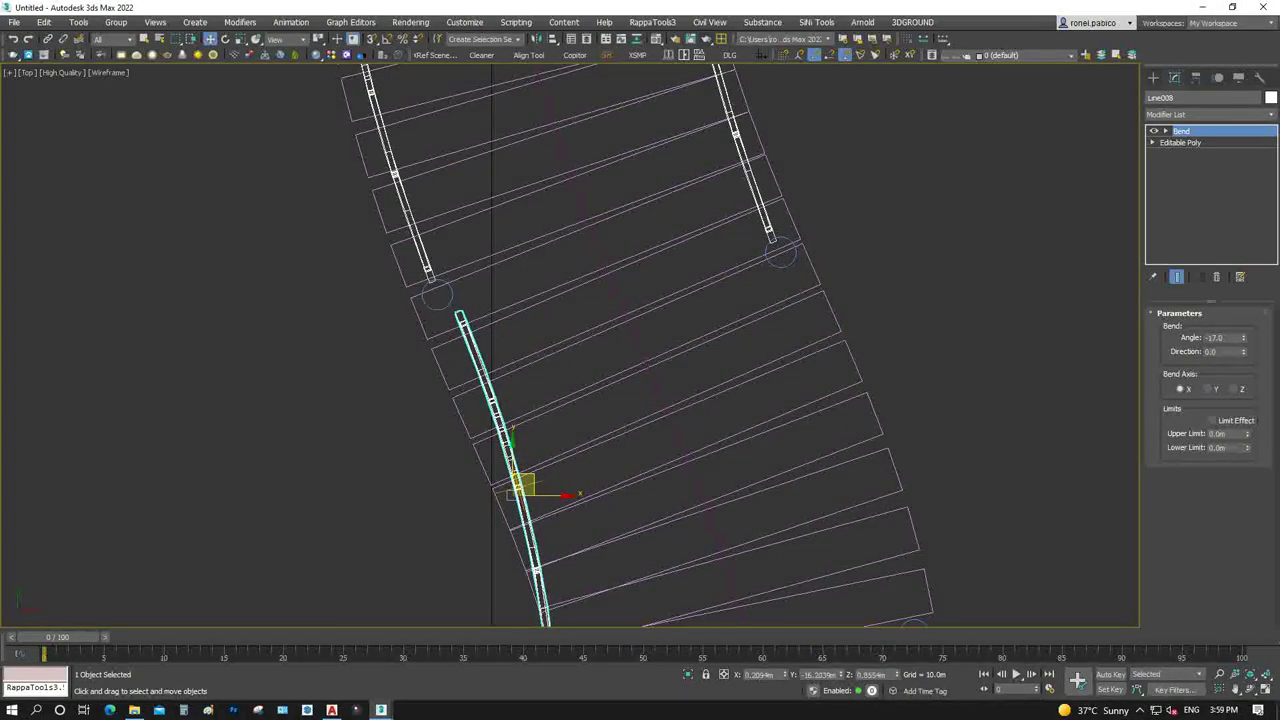
{"action": "key", "text": "e"}
{"action": "left_click_drag", "start_coordinate": [512, 490], "coordinate": [512, 470]}
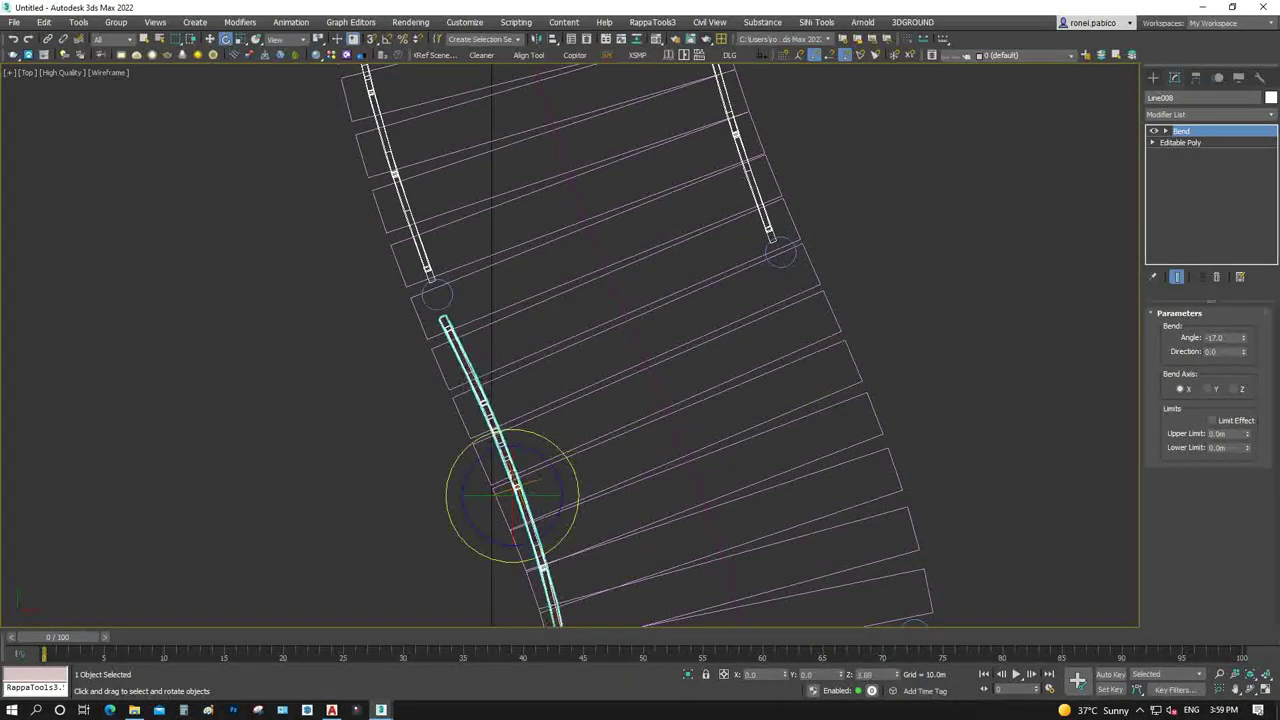
{"action": "scroll", "coordinate": [514, 490], "scroll_direction": "up", "scroll_amount": 2}
{"action": "key", "text": "w"}
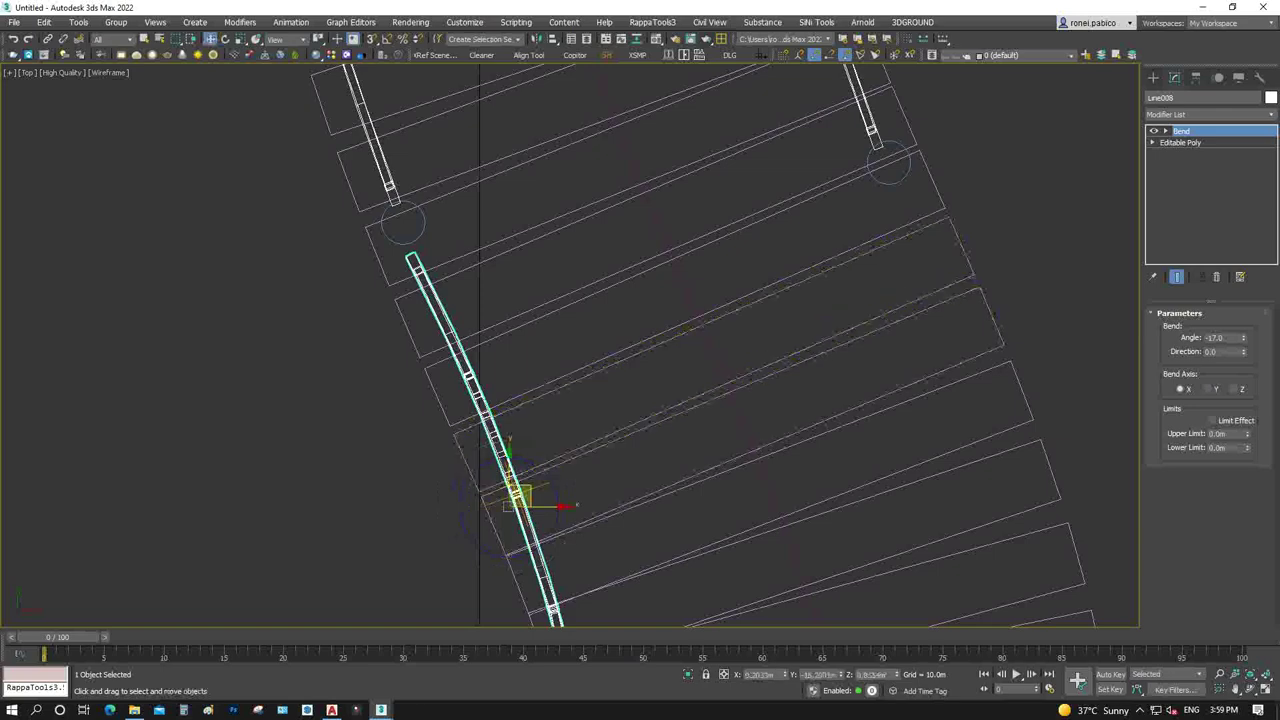
Fine-tune Line008's bend and angle to line up with the plank ends, then drag a copy to the right side
{"action": "key", "text": "ctrl+z"}
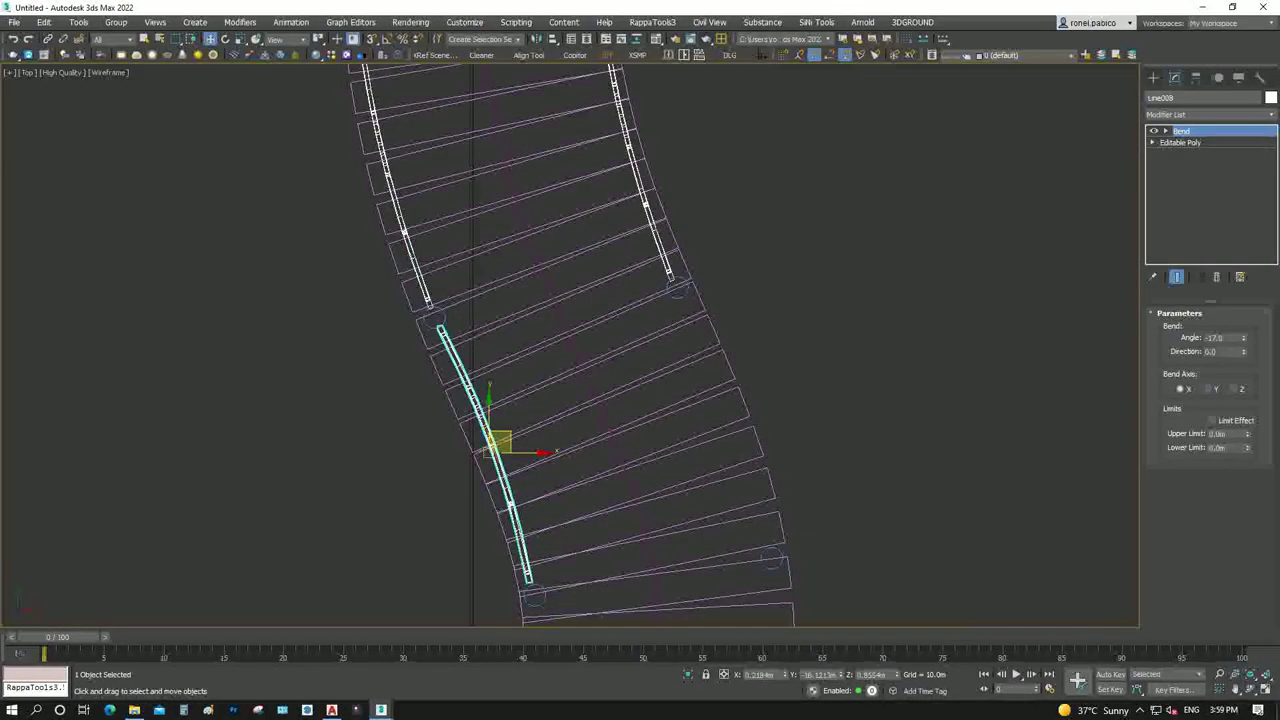
{"action": "left_click_drag", "start_coordinate": [1243, 339], "coordinate": [1243, 325]}
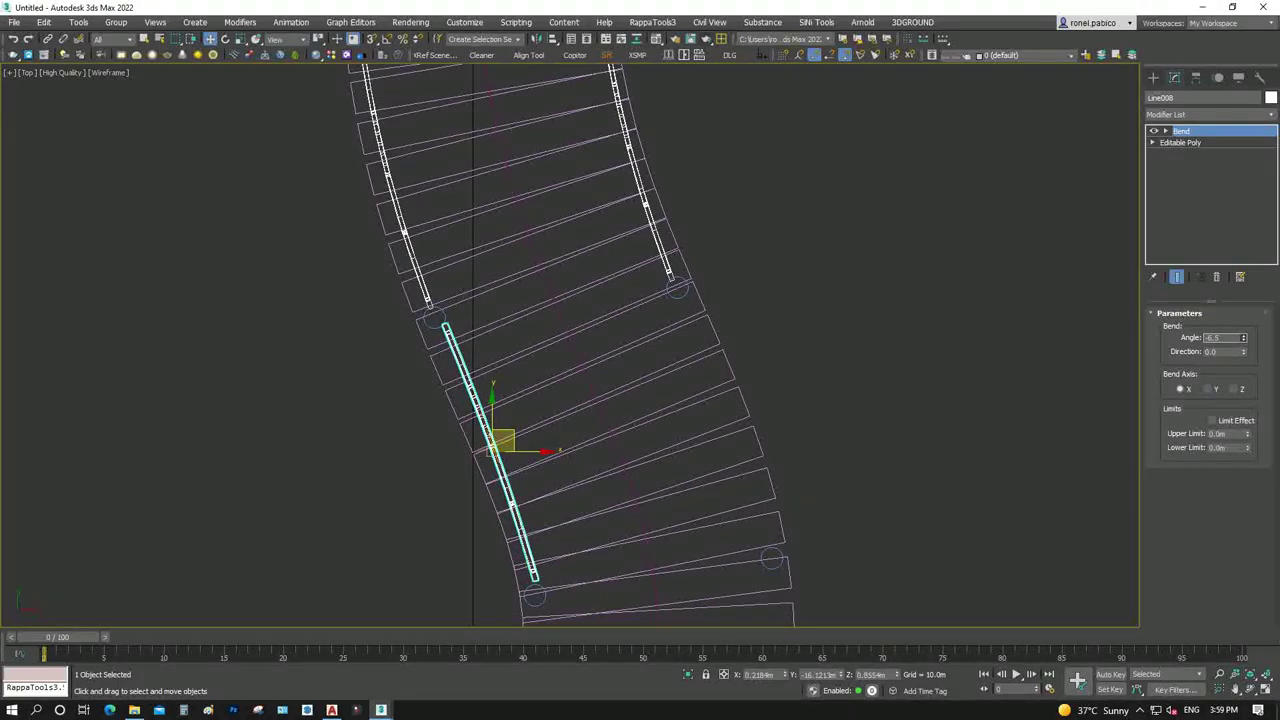
{"action": "scroll", "coordinate": [566, 400], "scroll_direction": "up", "scroll_amount": 3}
{"action": "key", "text": "e"}
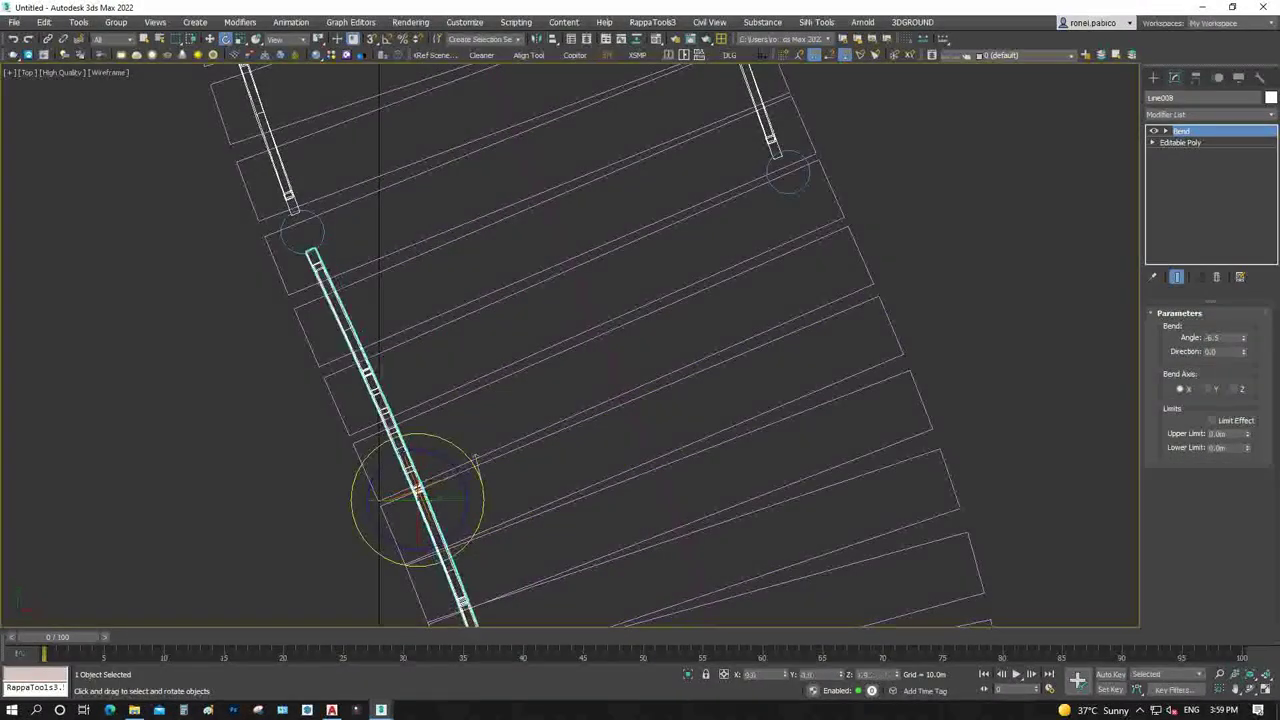
{"action": "left_click_drag", "start_coordinate": [417, 492], "coordinate": [412, 505]}
{"action": "scroll", "coordinate": [412, 505], "scroll_direction": "down", "scroll_amount": 3}
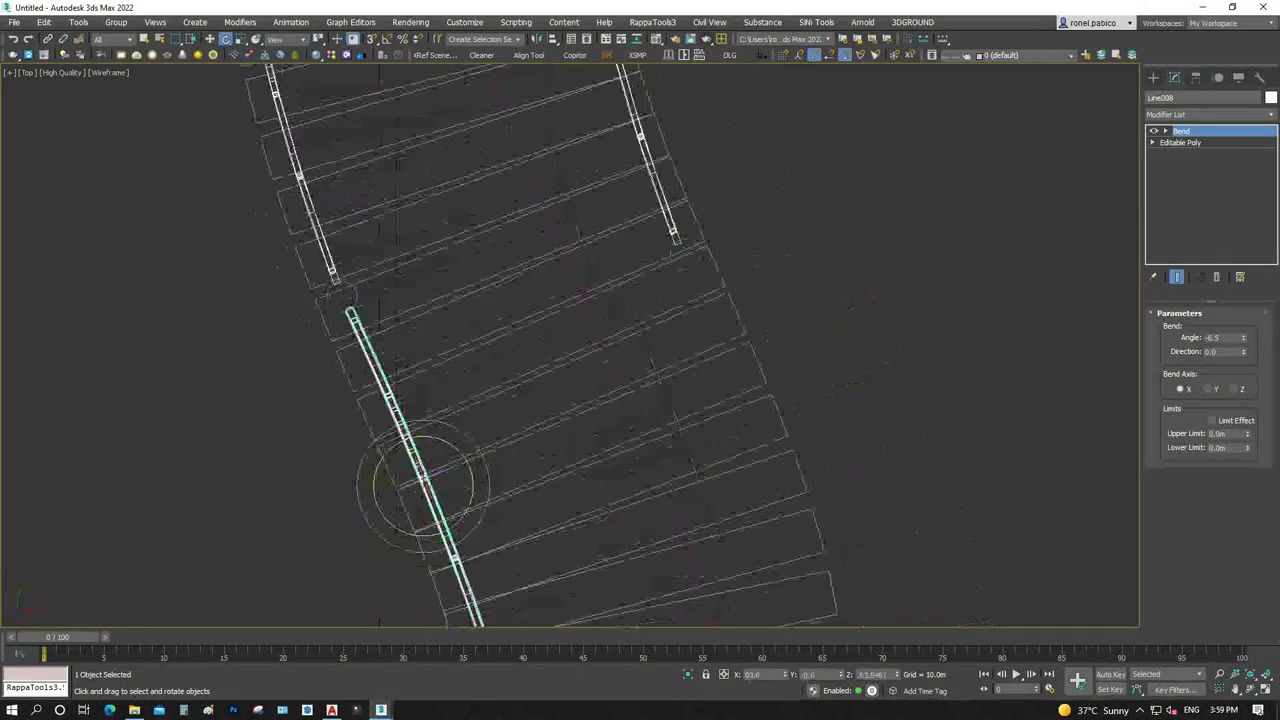
{"action": "scroll", "coordinate": [412, 505], "scroll_direction": "down", "scroll_amount": 2}
{"action": "key", "text": "w"}
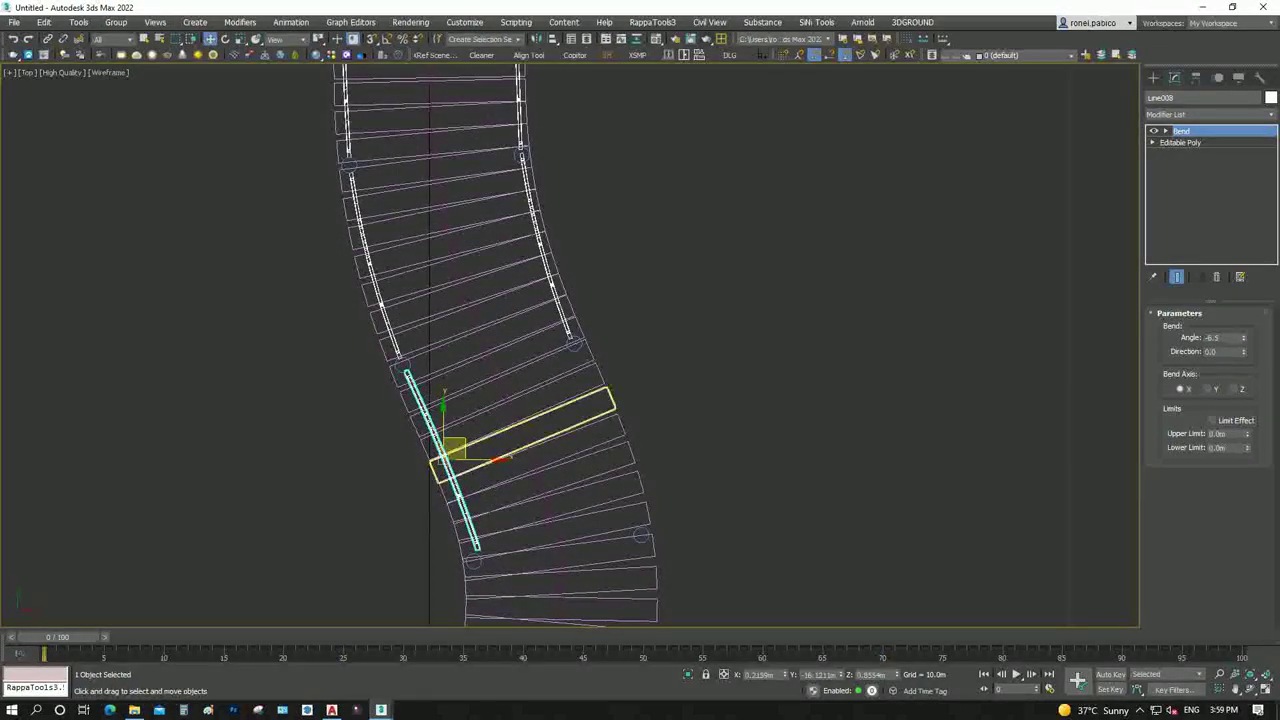
{"action": "left_click_drag", "start_coordinate": [453, 451], "coordinate": [621, 429], "text": "shift"}
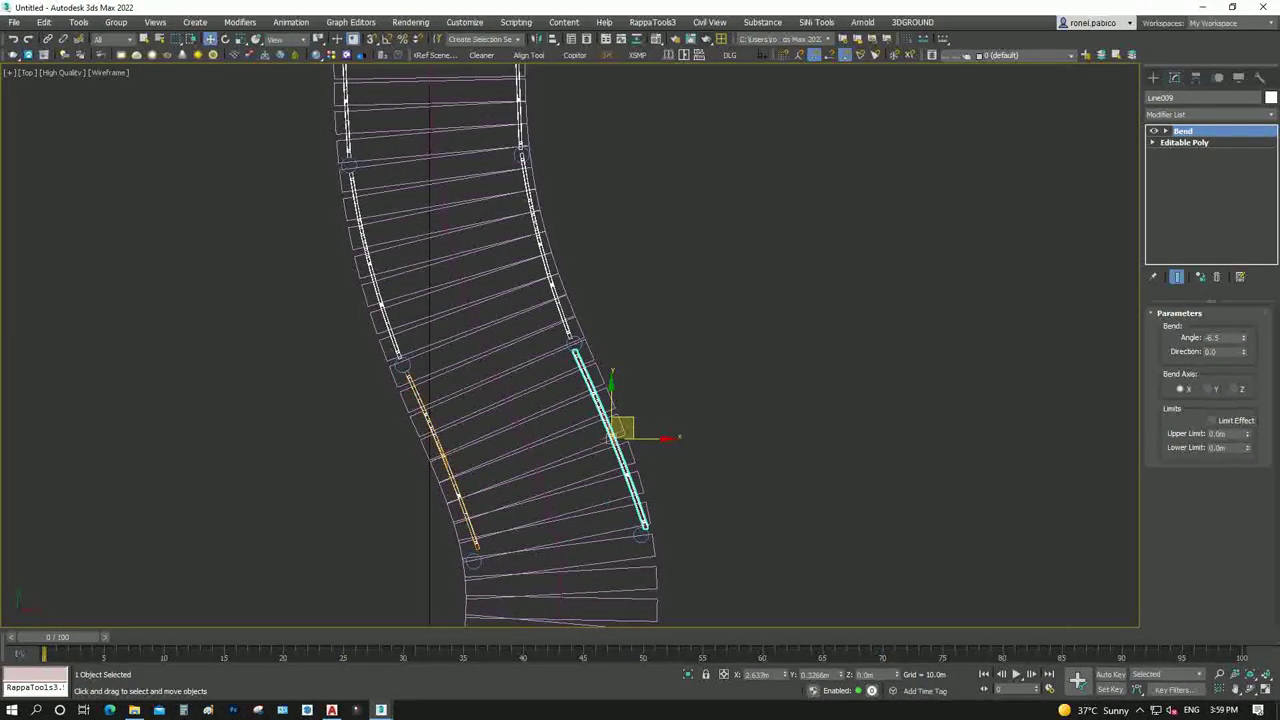
Bend the right rail copy Line009 to -16.5°, then rotate and shift it onto the right plank ends
{"action": "left_click", "coordinate": [640, 414]}
{"action": "scroll", "coordinate": [636, 492], "scroll_direction": "up", "scroll_amount": 5}
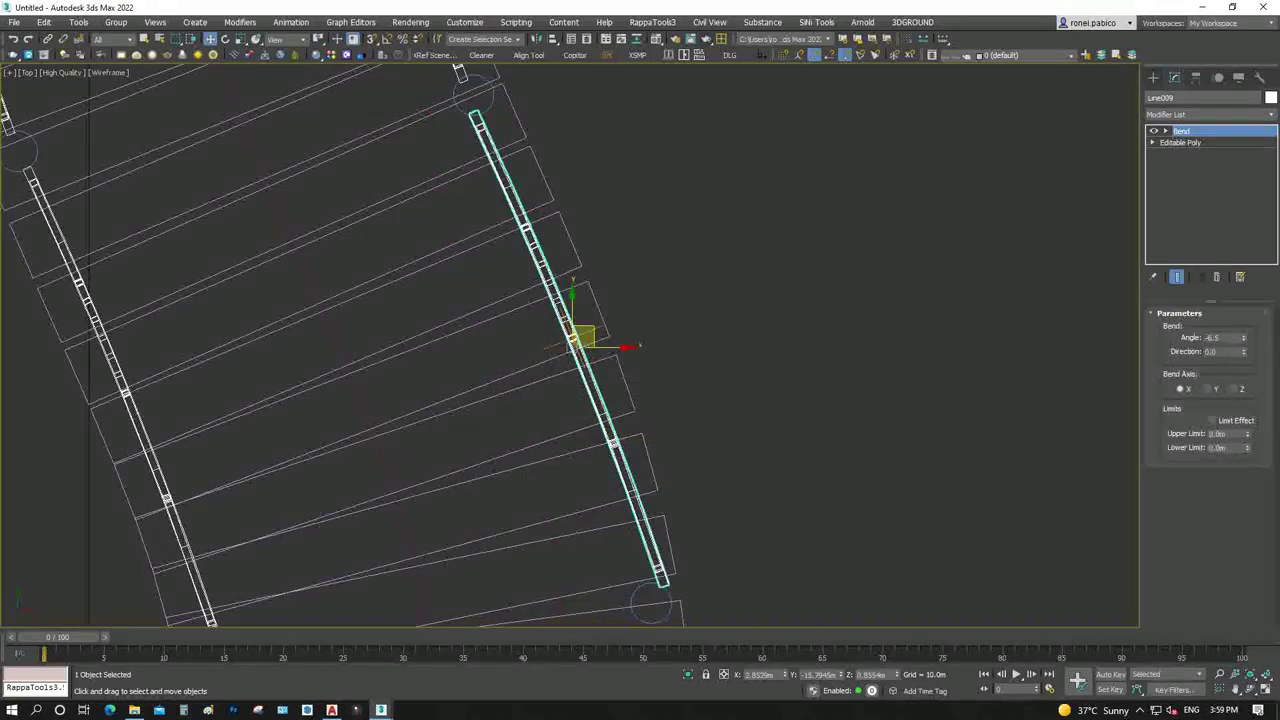
{"action": "left_click_drag", "start_coordinate": [1243, 338], "coordinate": [1243, 360]}
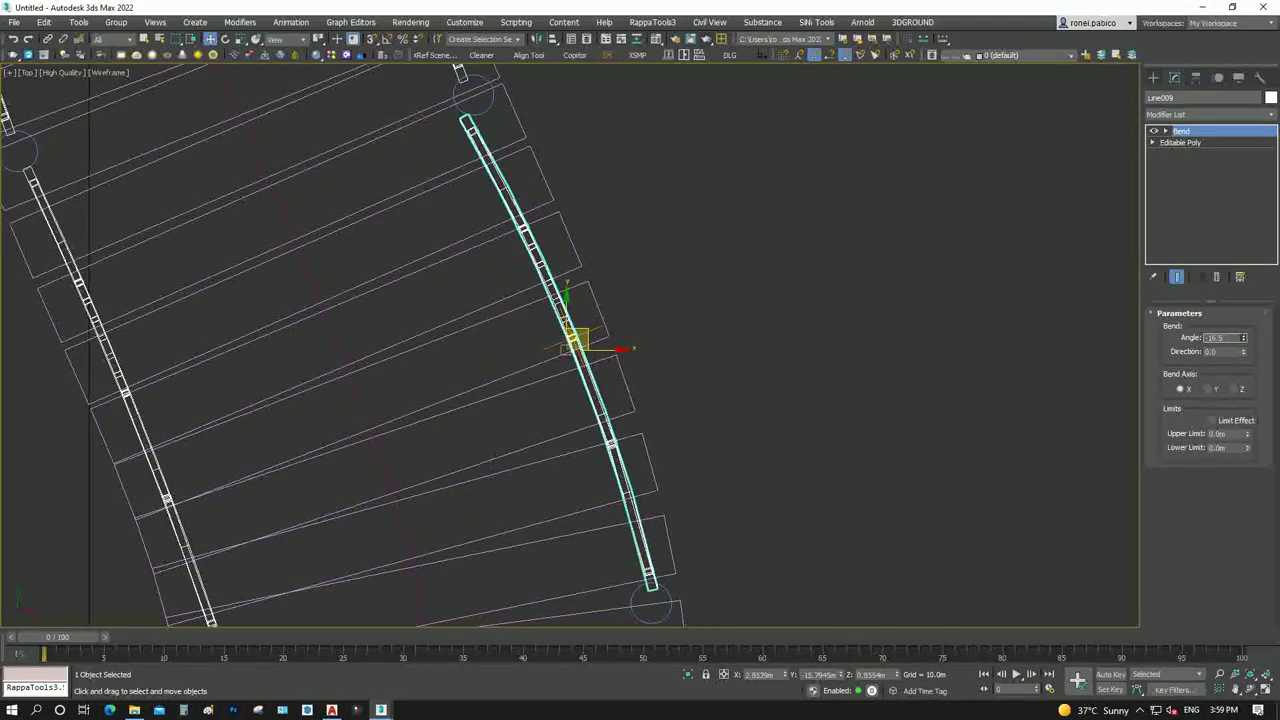
{"action": "key", "text": "e"}
{"action": "left_click_drag", "start_coordinate": [628, 378], "coordinate": [620, 396]}
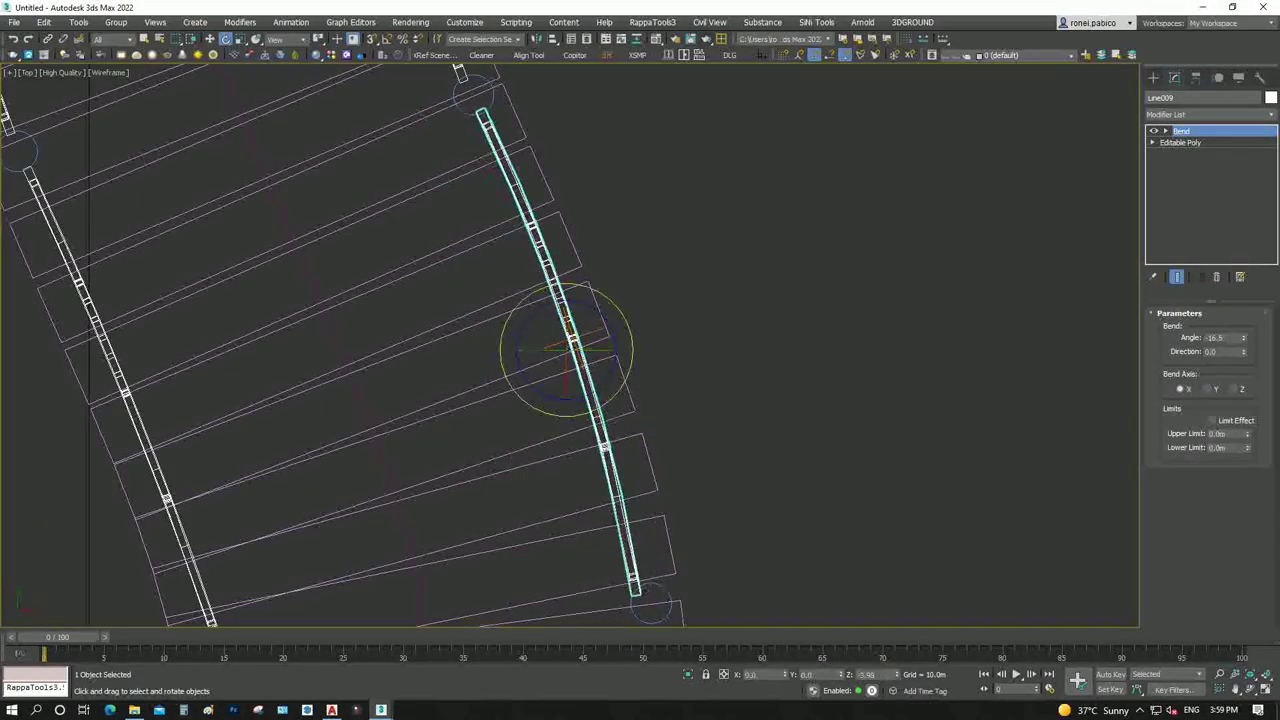
{"action": "key", "text": "w"}
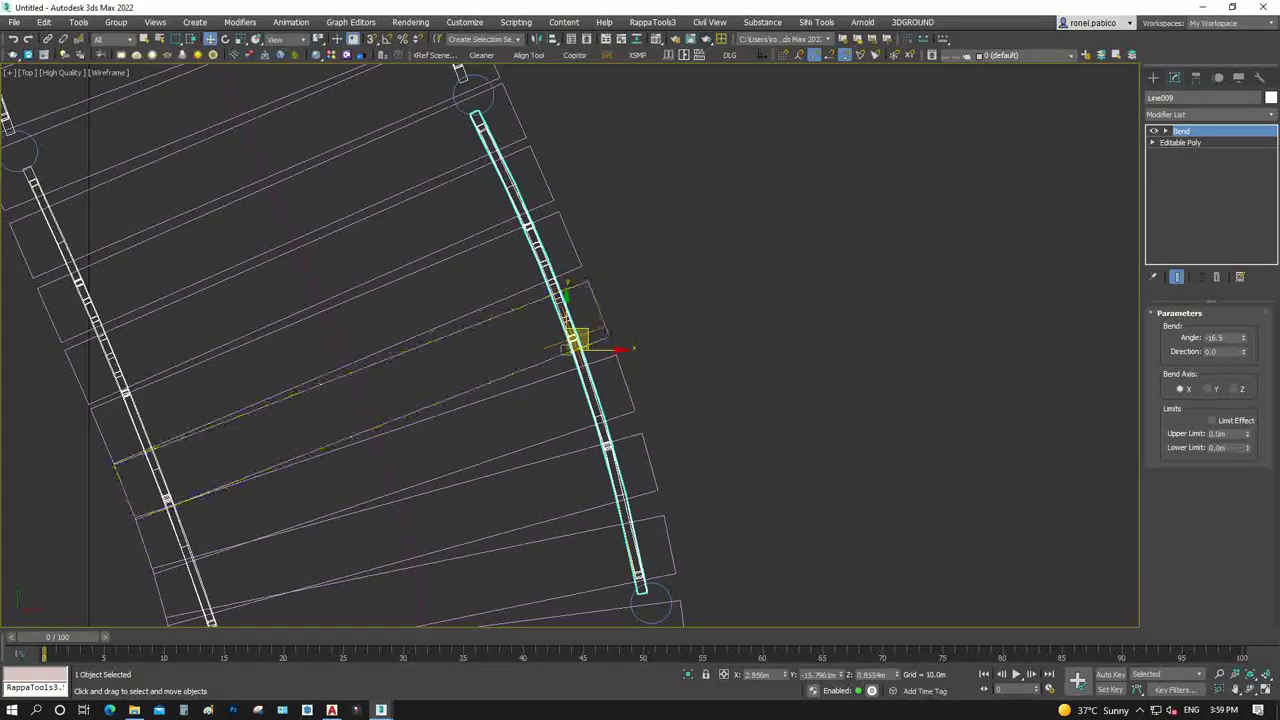
{"action": "left_click_drag", "start_coordinate": [575, 336], "coordinate": [588, 330]}
{"action": "scroll", "coordinate": [636, 335], "scroll_direction": "down", "scroll_amount": 5}
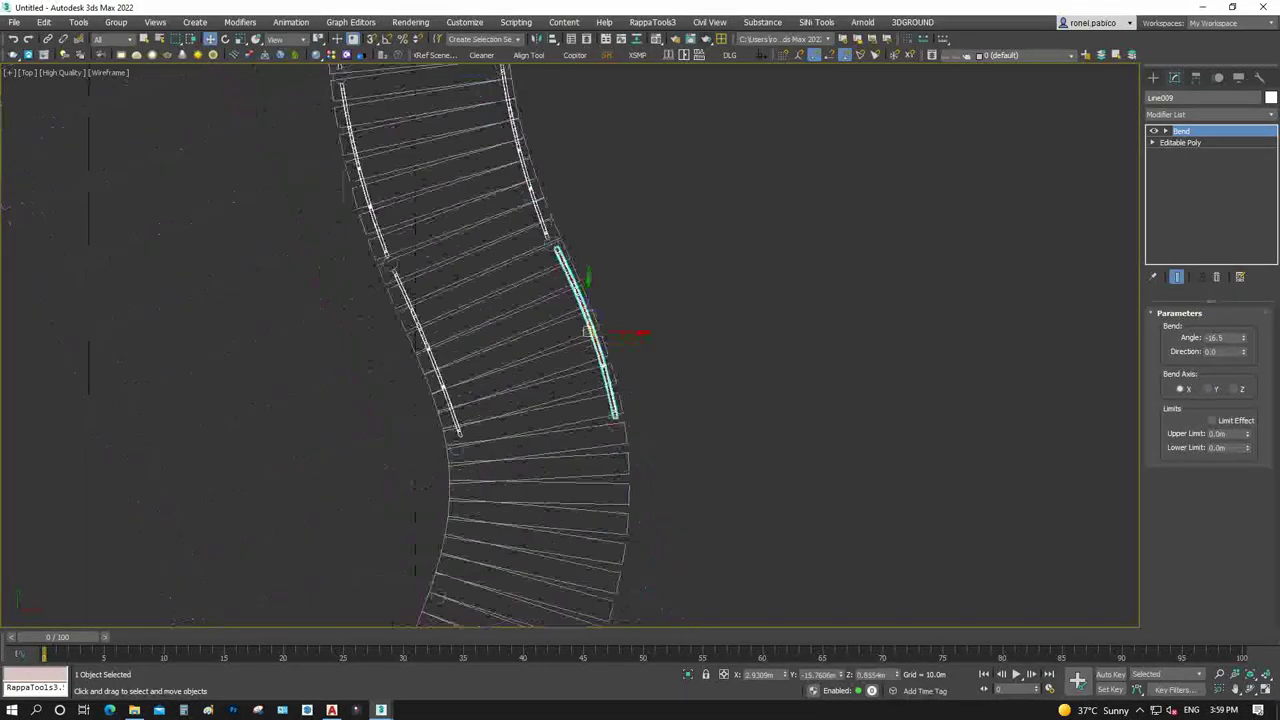
{"action": "scroll", "coordinate": [636, 335], "scroll_direction": "up", "scroll_amount": 5}
{"action": "left_click", "coordinate": [636, 330]}
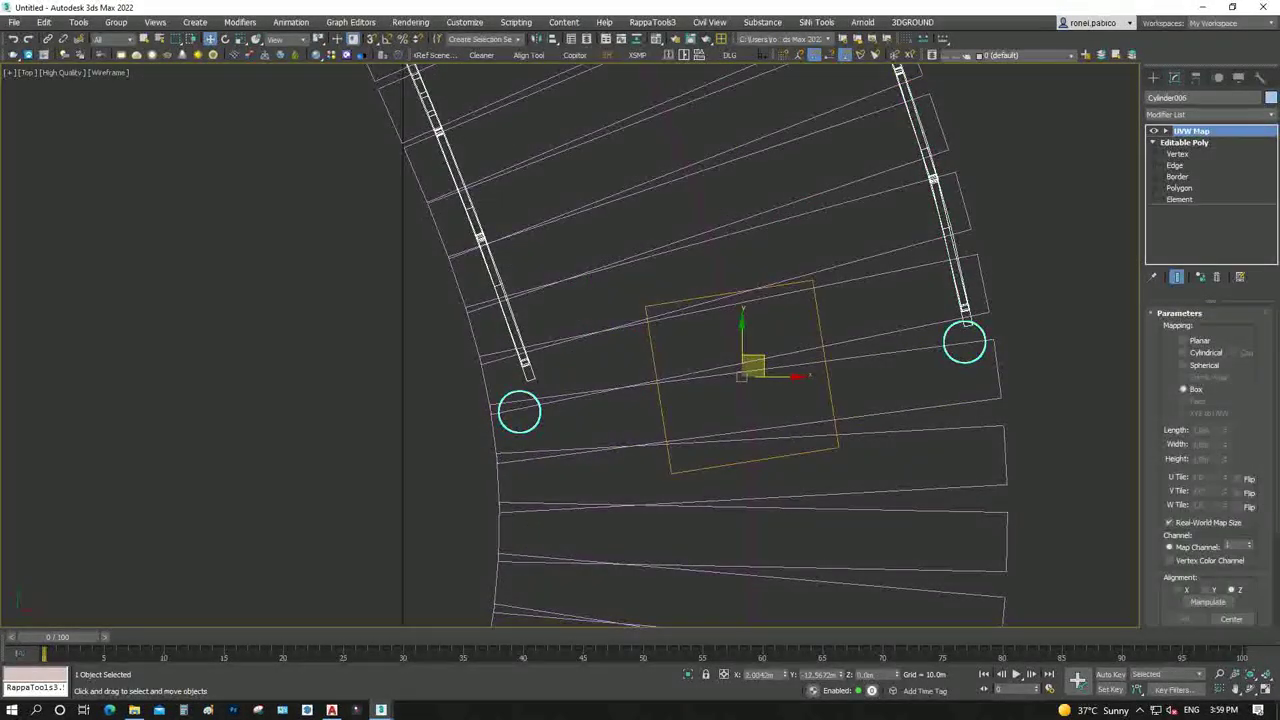
Collapse Cylinder006 to Editable Poly, select its planks as an element, then clear the selection
{"action": "right_click", "coordinate": [515, 385]}
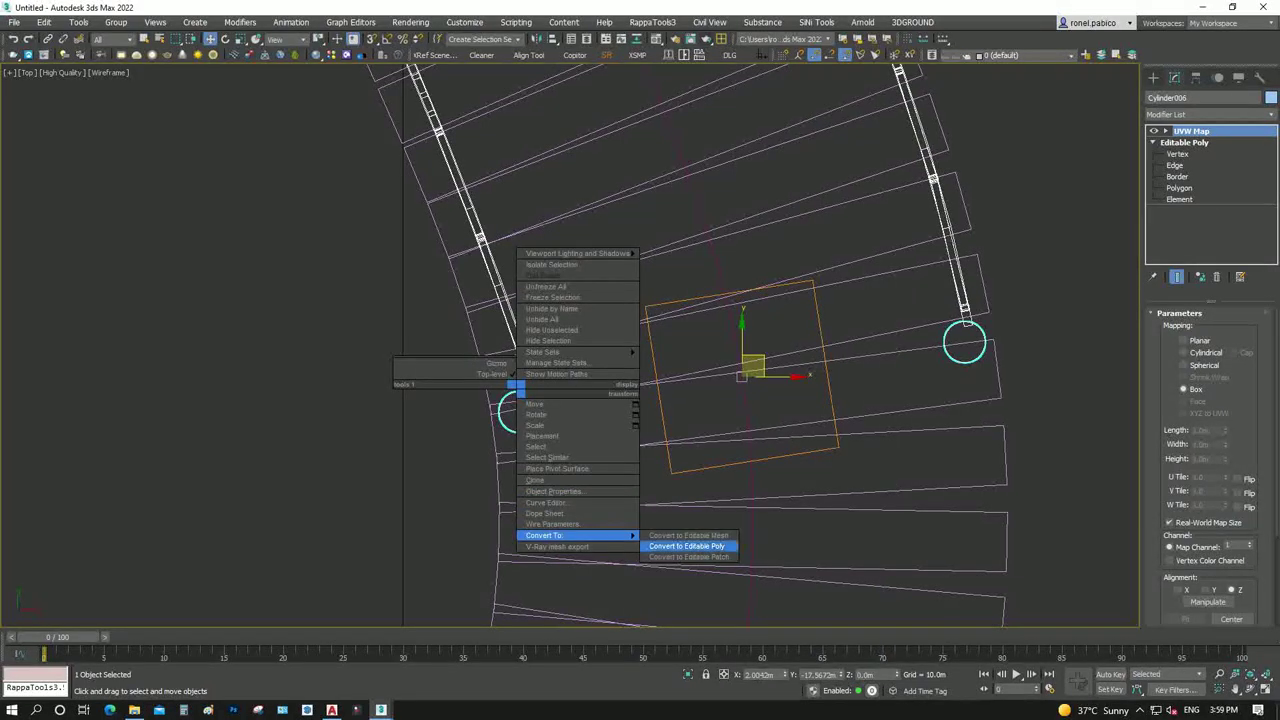
{"action": "left_click", "coordinate": [690, 542]}
{"action": "left_click", "coordinate": [1238, 329]}
{"action": "left_click", "coordinate": [522, 404]}
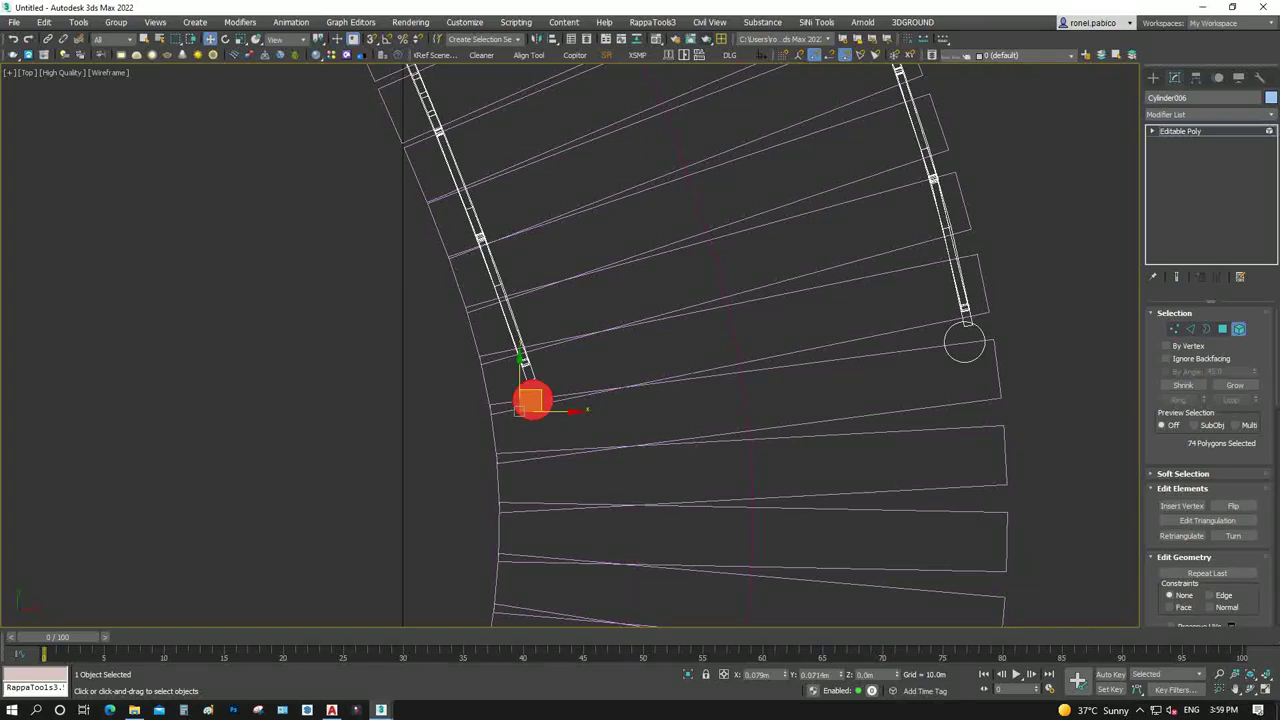
{"action": "scroll", "coordinate": [537, 400], "scroll_direction": "down", "scroll_amount": 5}
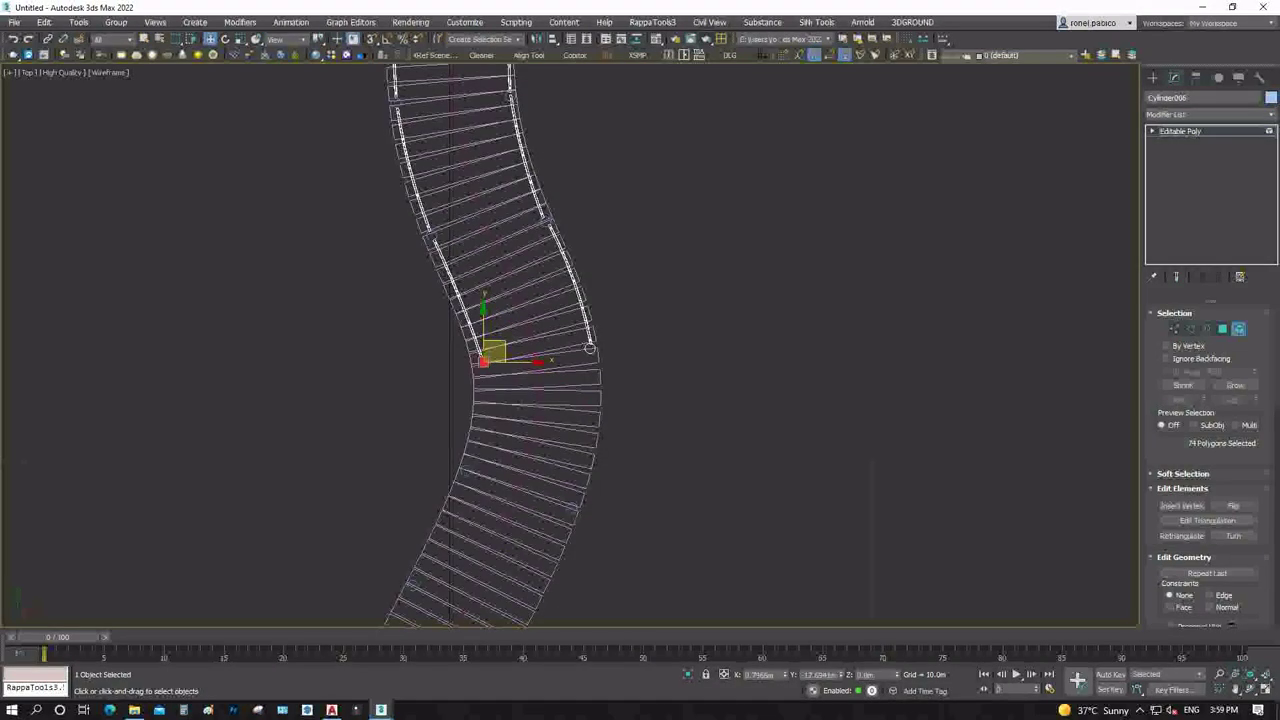
{"action": "scroll", "coordinate": [620, 395], "scroll_direction": "down", "scroll_amount": 2}
{"action": "scroll", "coordinate": [620, 395], "scroll_direction": "down", "scroll_amount": 2}
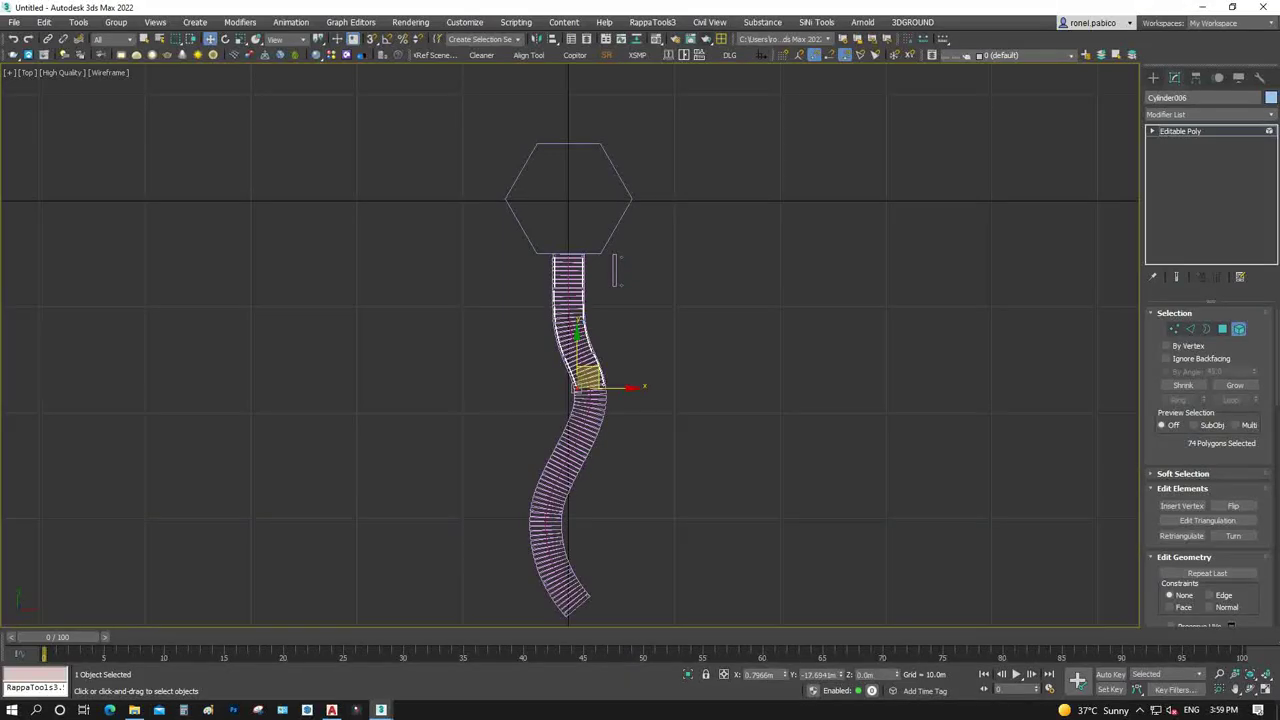
{"action": "key", "text": "ctrl+d"}
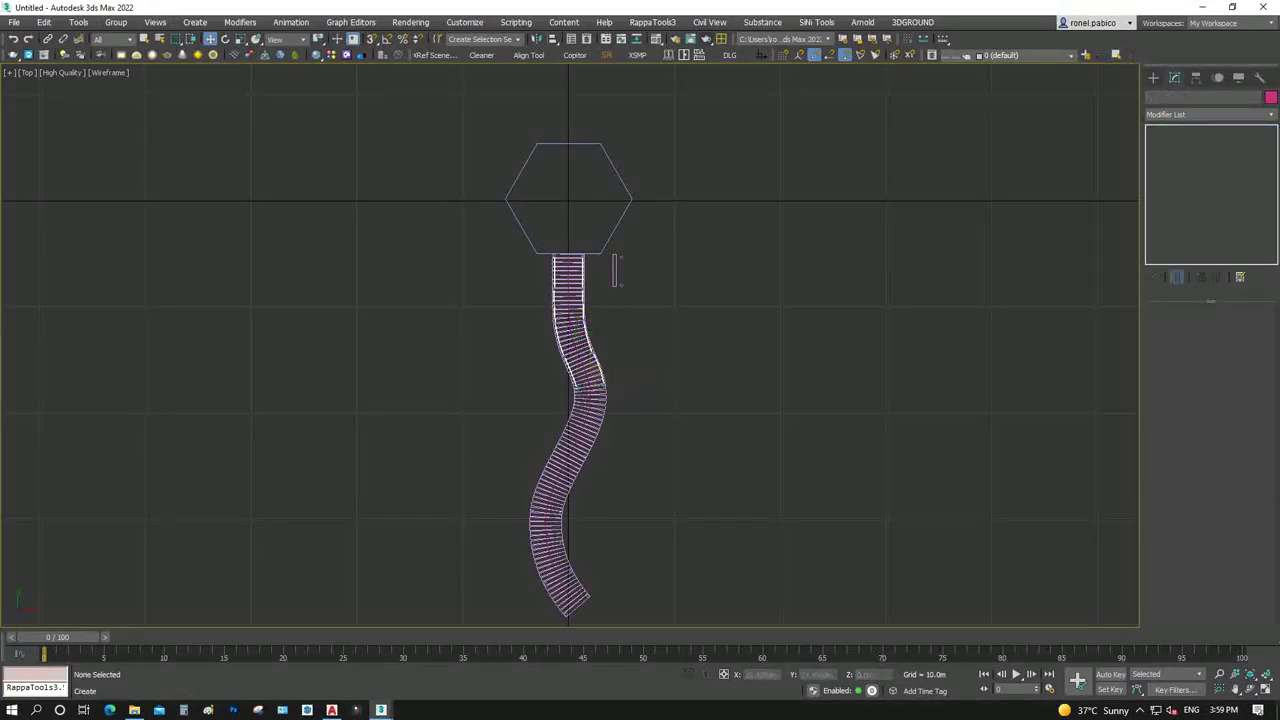
Create a target Physical Camera in Top view aimed across the gazebo and check its view
{"action": "left_click", "coordinate": [1153, 77]}
{"action": "left_click", "coordinate": [1204, 98]}
{"action": "left_click", "coordinate": [1177, 166]}
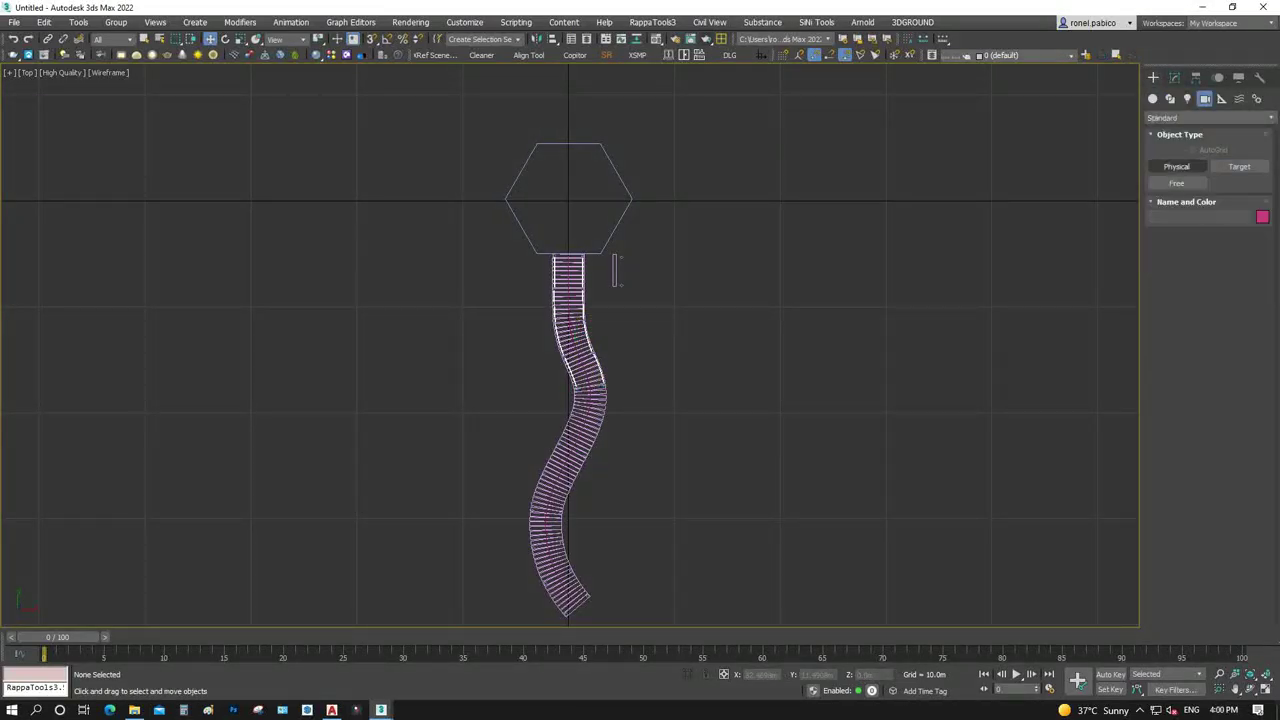
{"action": "left_click_drag", "start_coordinate": [737, 371], "coordinate": [480, 75]}
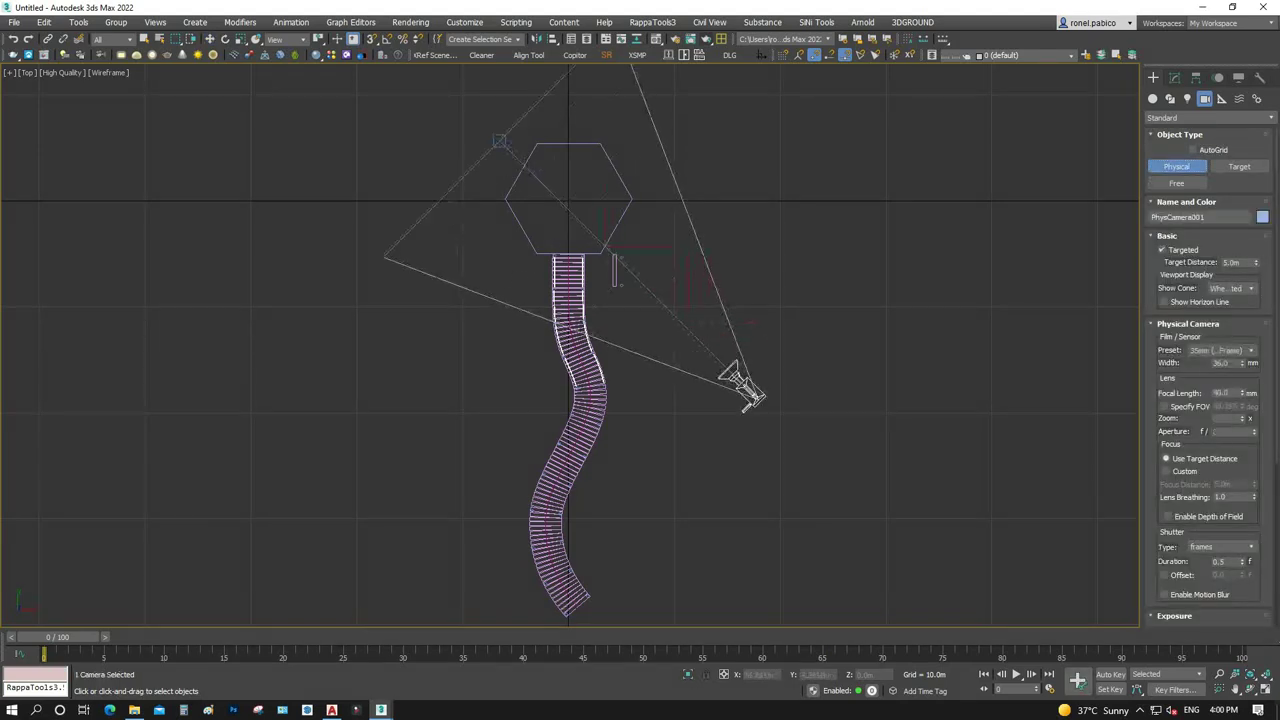
{"action": "key", "text": "c"}
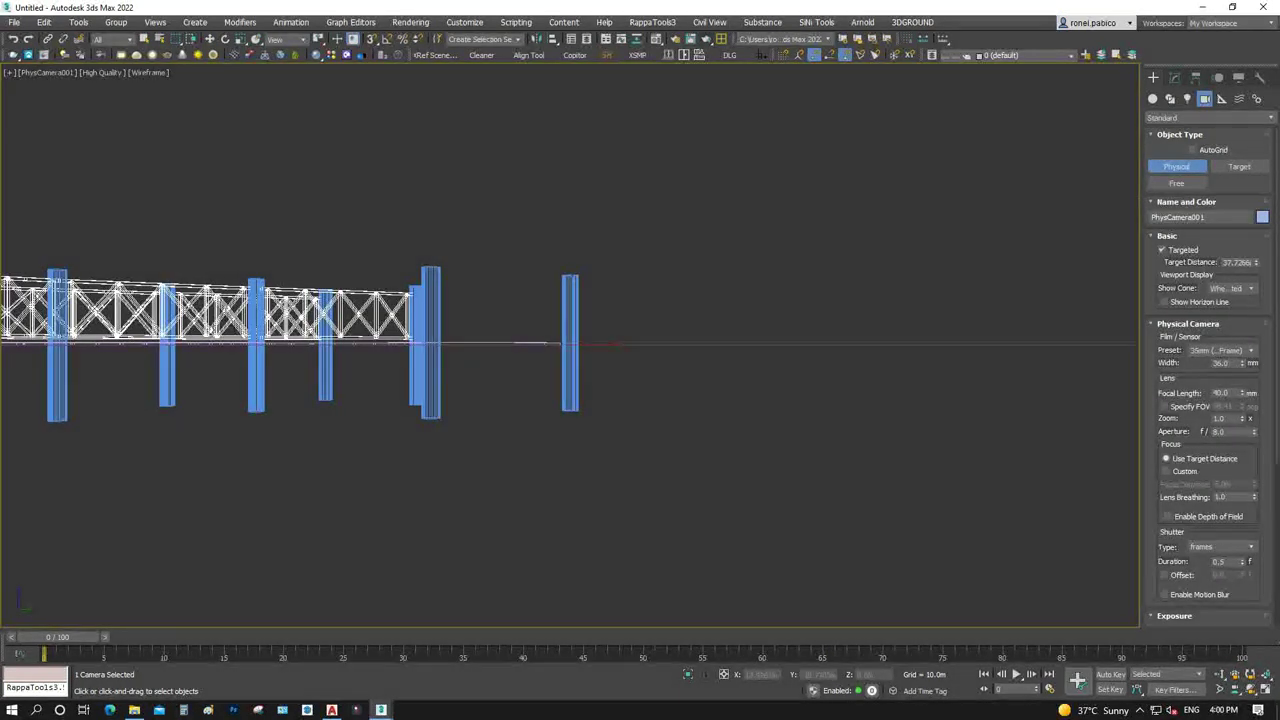
{"action": "key", "text": "p"}
In Front view, raise PhysCamera001 above the ground and lower its target, then view through it
{"action": "key", "text": "f"}
{"action": "key", "text": "w"}
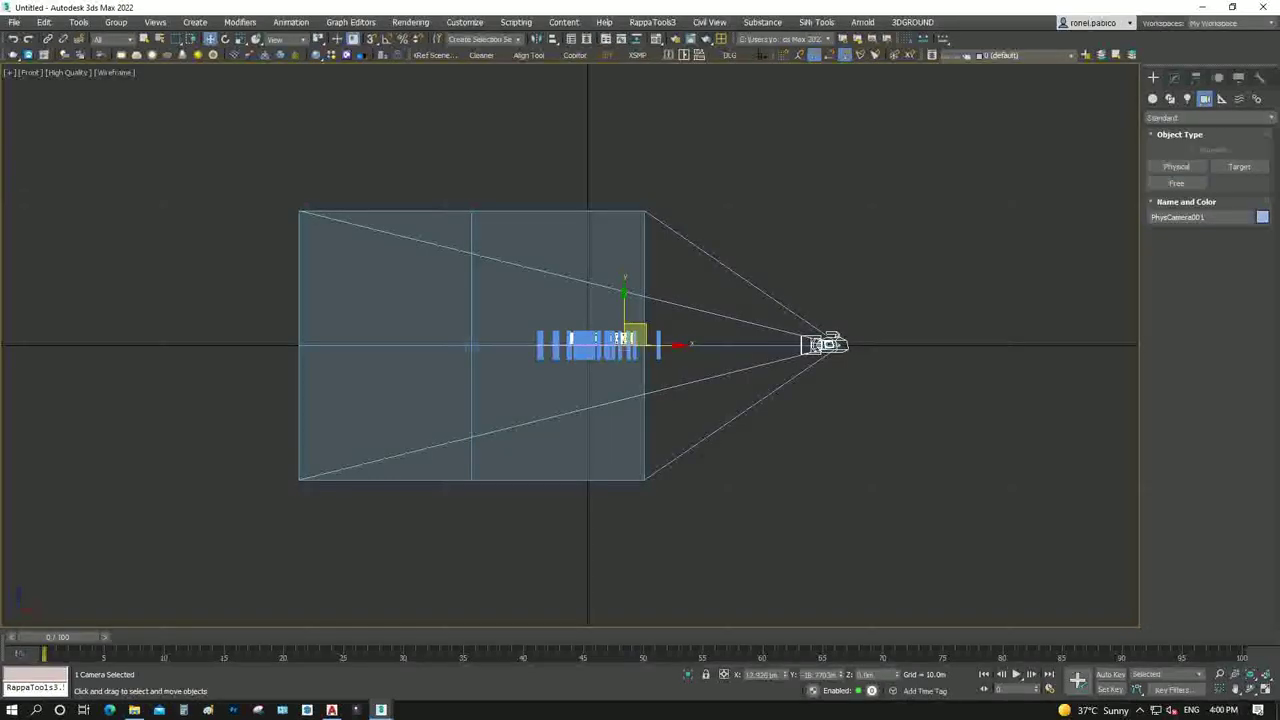
{"action": "scroll", "coordinate": [796, 358], "scroll_direction": "up", "scroll_amount": 4}
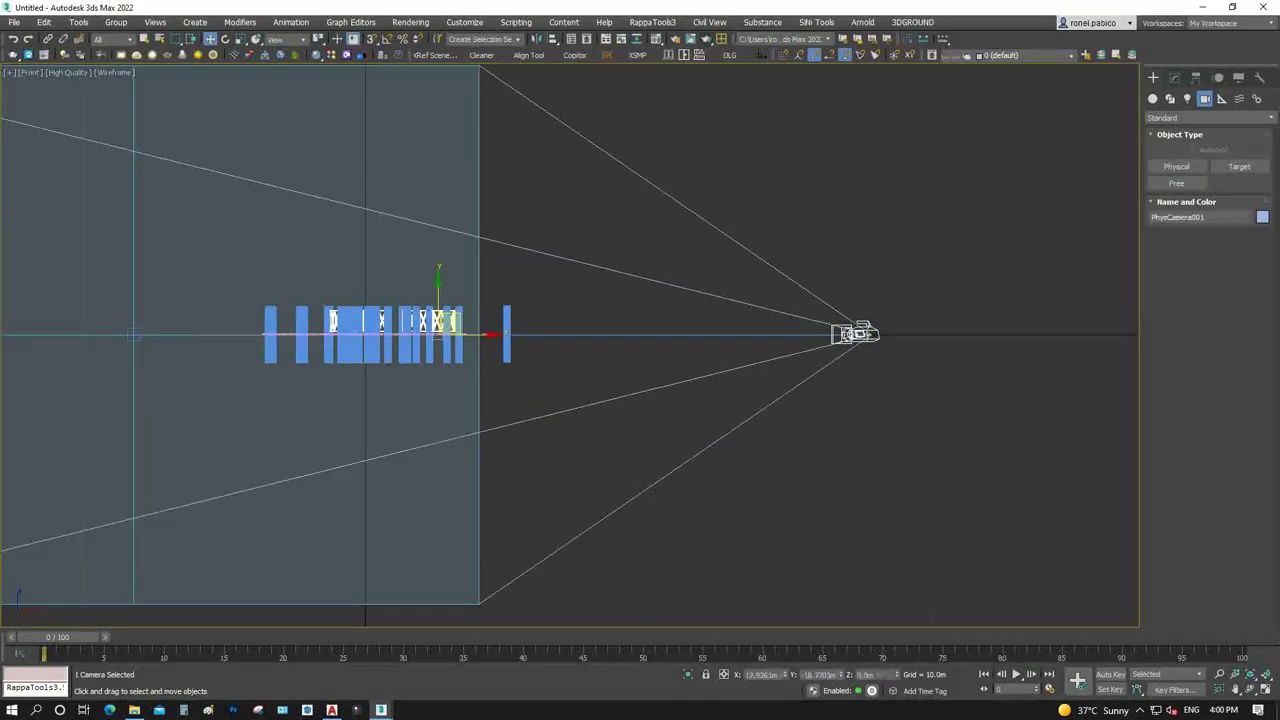
{"action": "left_click_drag", "start_coordinate": [438, 300], "coordinate": [438, 272]}
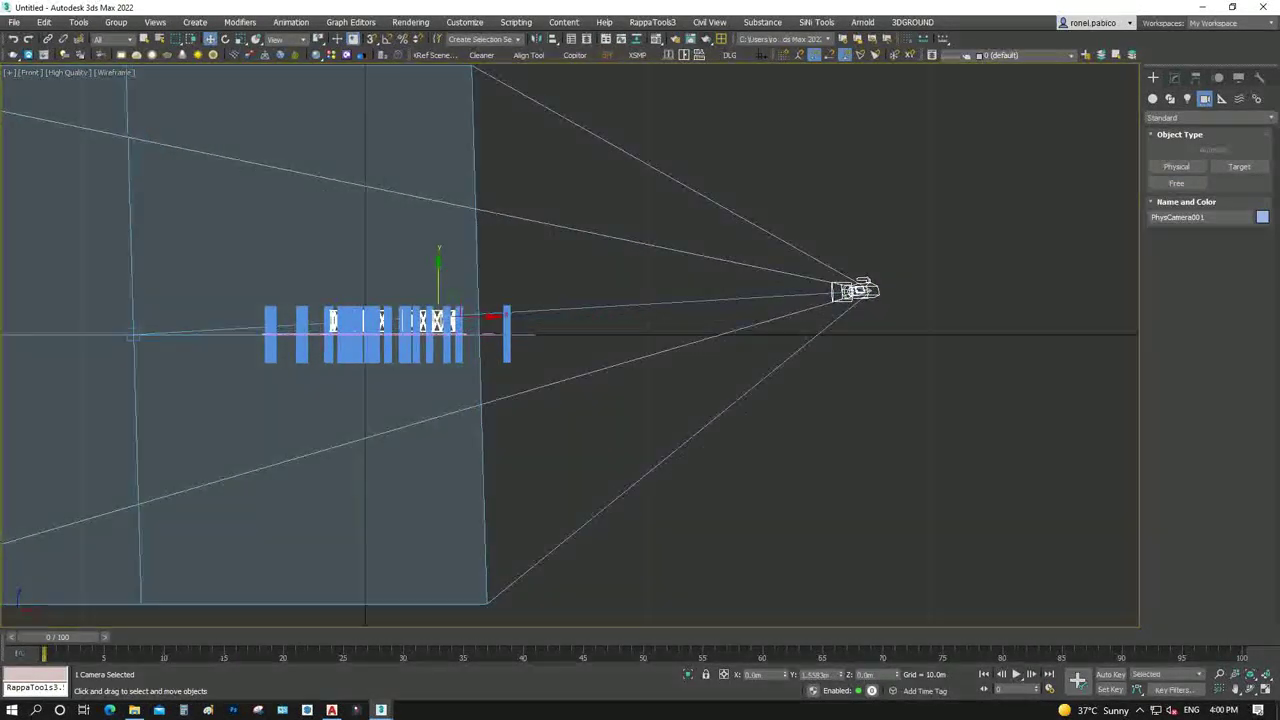
{"action": "left_click_drag", "start_coordinate": [855, 270], "coordinate": [855, 266]}
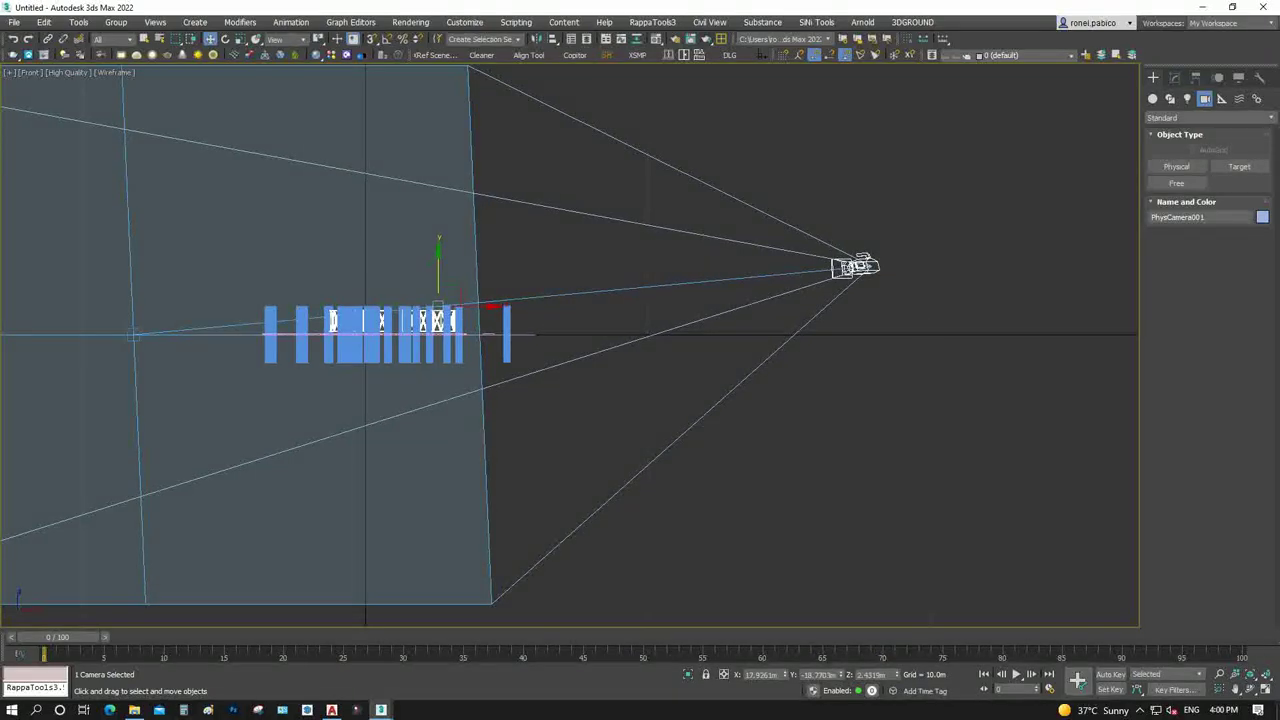
{"action": "left_click_drag", "start_coordinate": [133, 334], "coordinate": [133, 351]}
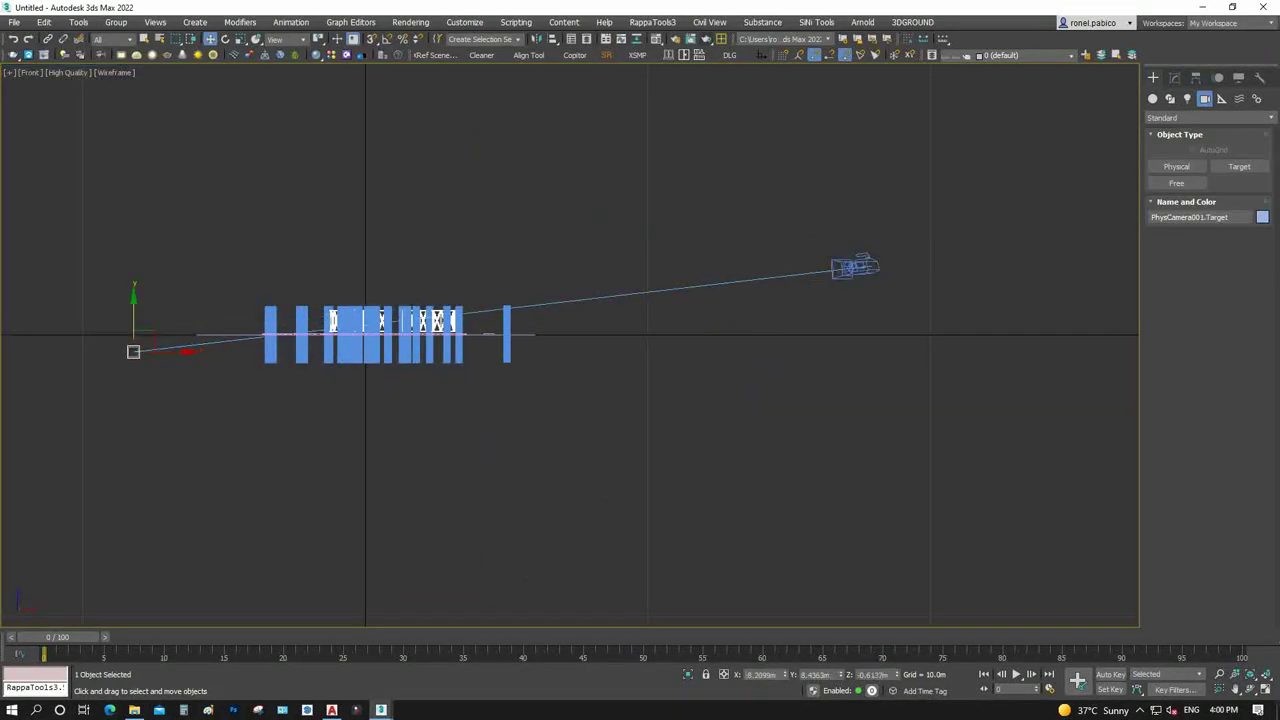
{"action": "key", "text": "c"}
{"action": "key", "text": "ctrl+d"}
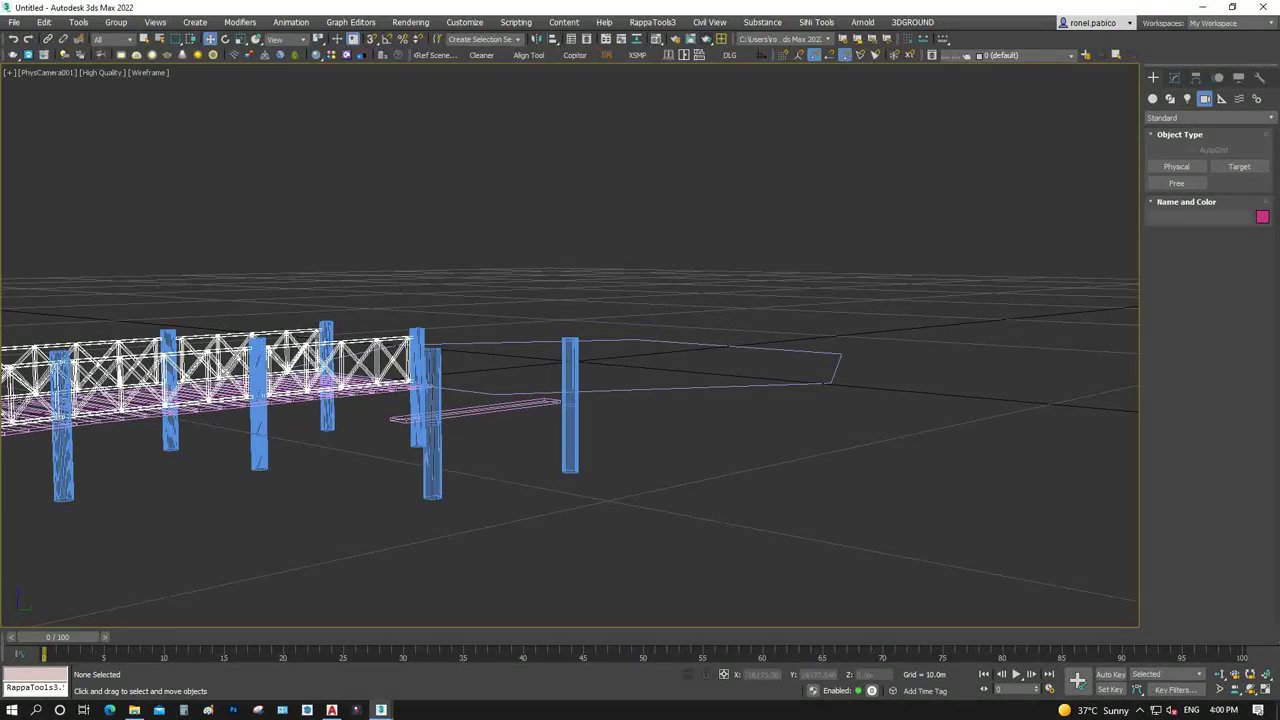
Toggle shading in the camera view, then lower PhysCamera001 slightly in the Front view
{"action": "key", "text": "F3"}
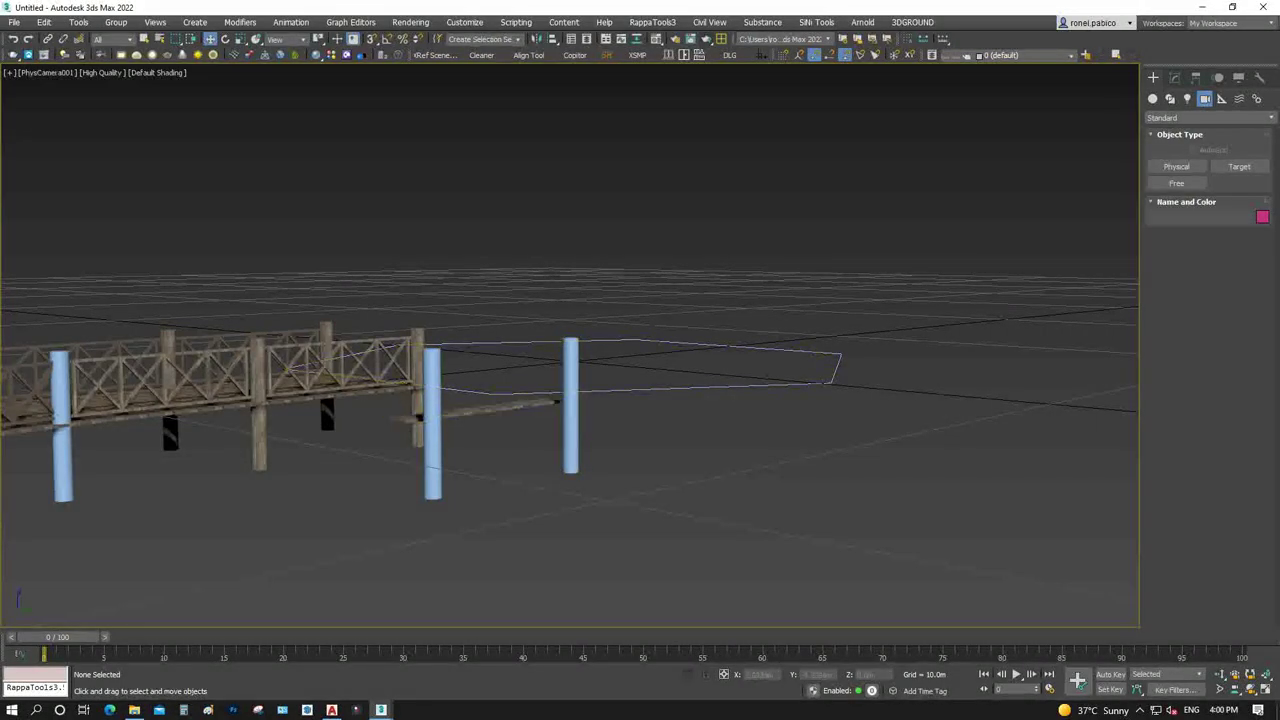
{"action": "key", "text": "F3"}
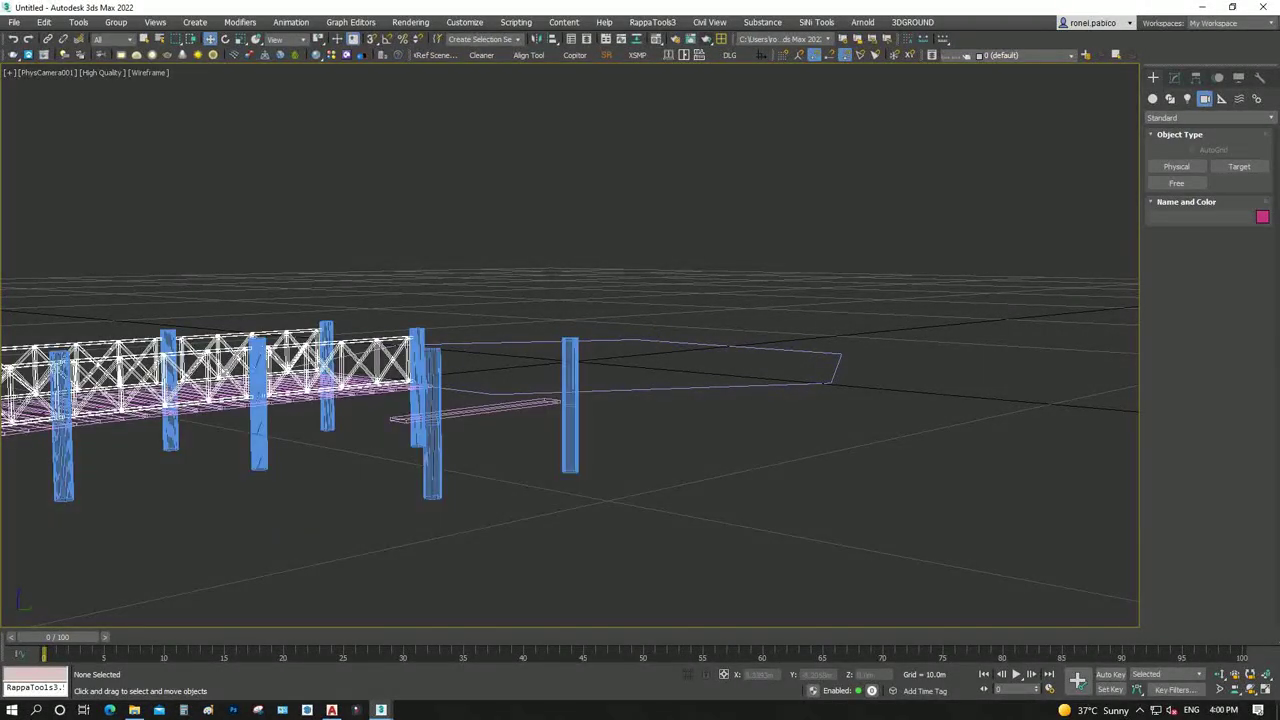
{"action": "key", "text": "F3"}
{"action": "key", "text": "t"}
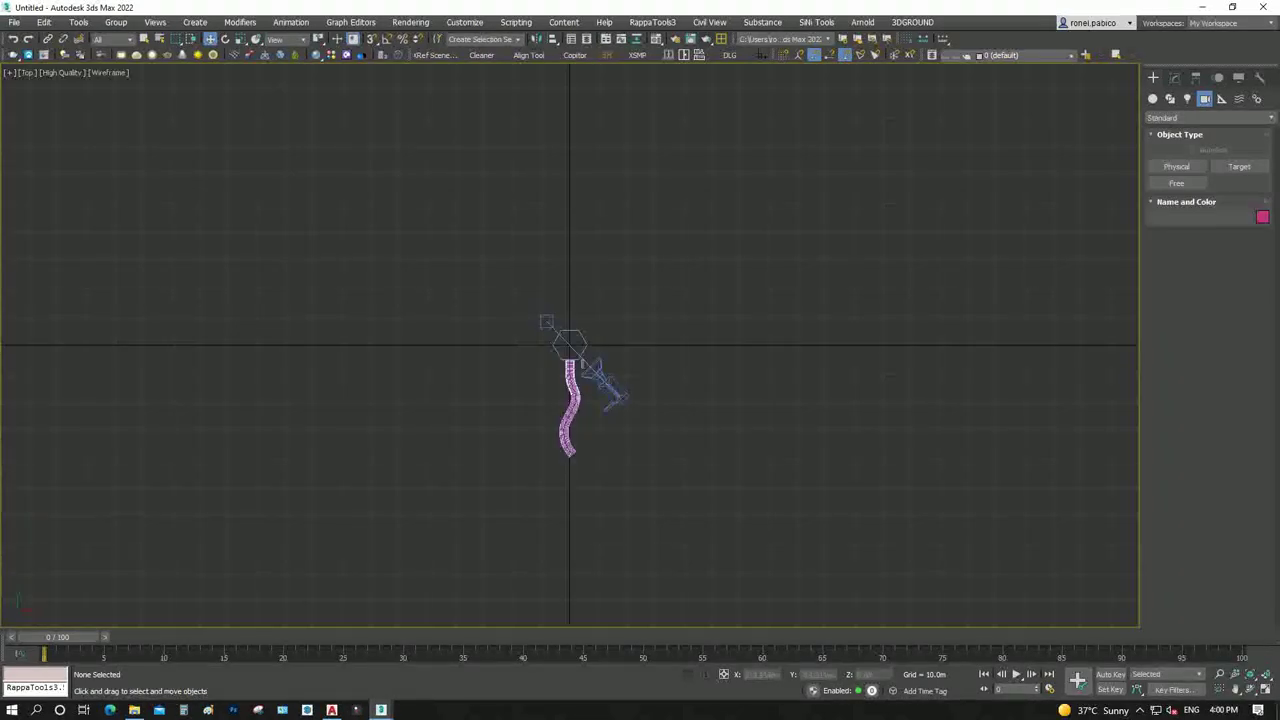
{"action": "key", "text": "f"}
{"action": "key", "text": "z"}
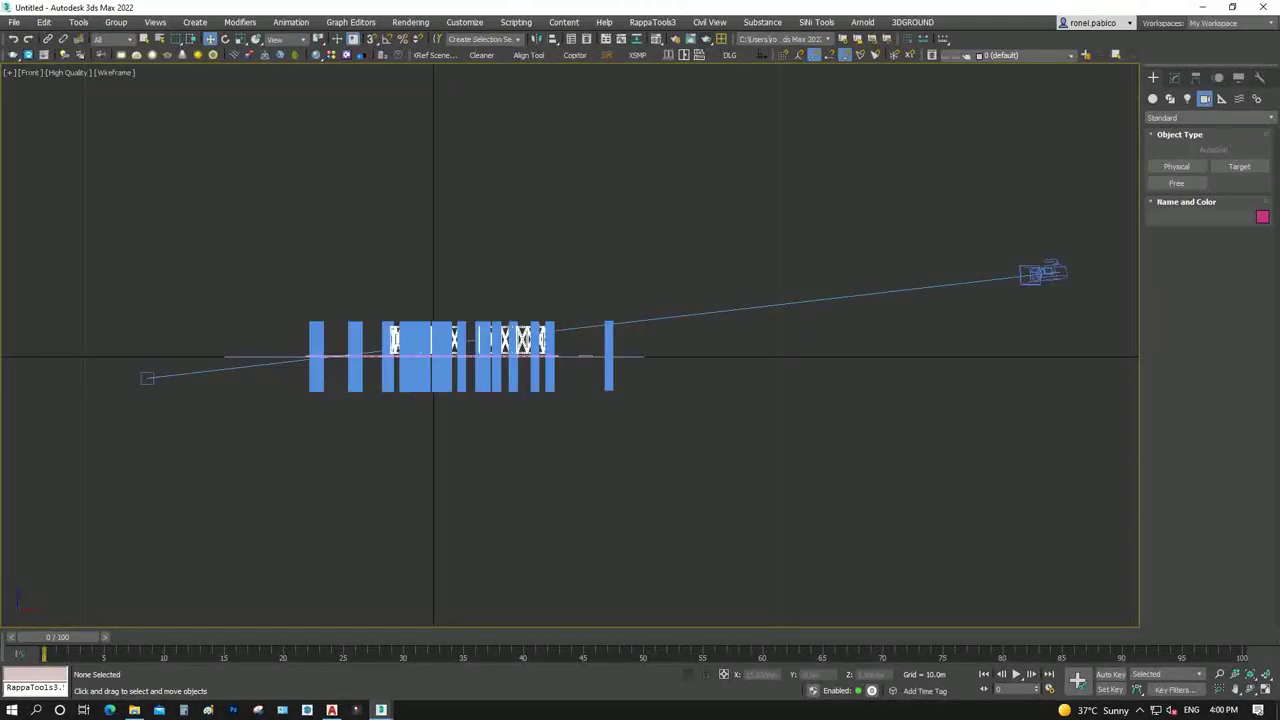
{"action": "left_click_drag", "start_coordinate": [1043, 272], "coordinate": [1043, 305]}
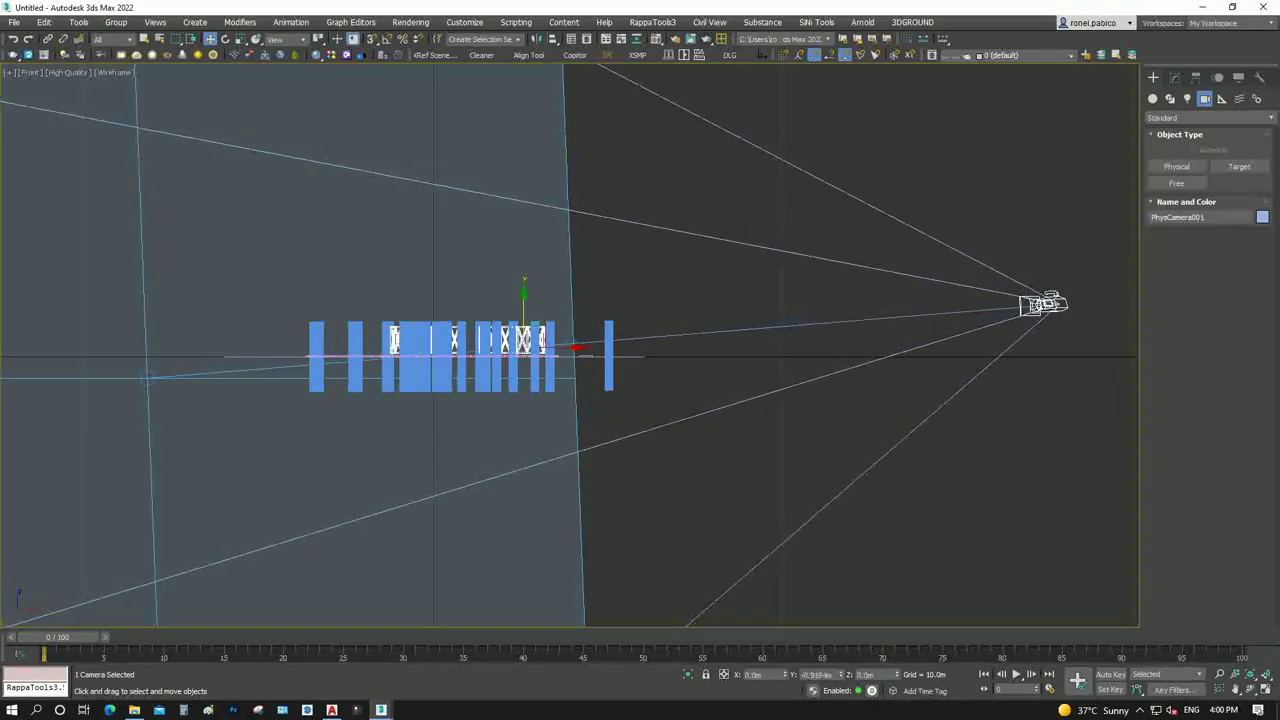
{"action": "key", "text": "ctrl+d"}
Return to the Top view and recheck the shaded camera framing
{"action": "key", "text": "t"}
{"action": "scroll", "coordinate": [550, 300], "scroll_direction": "up", "scroll_amount": 3}
{"action": "scroll", "coordinate": [550, 300], "scroll_direction": "up", "scroll_amount": 3}
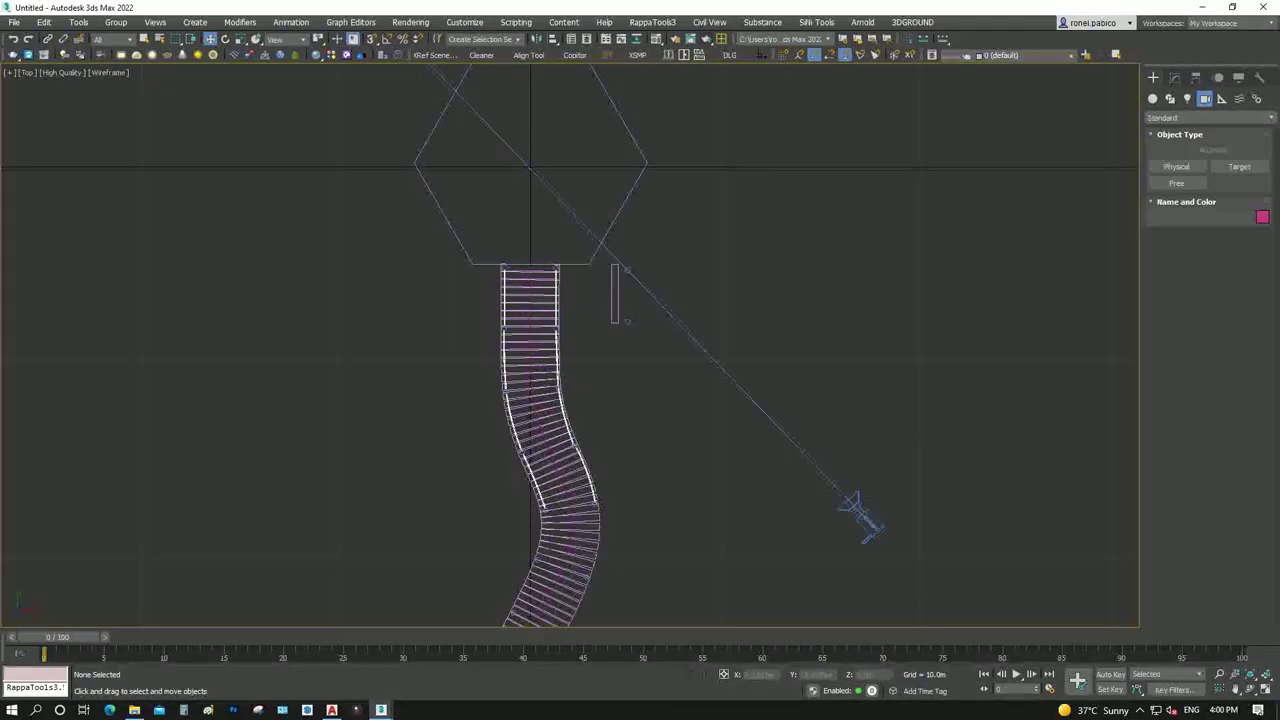
{"action": "key", "text": "c"}
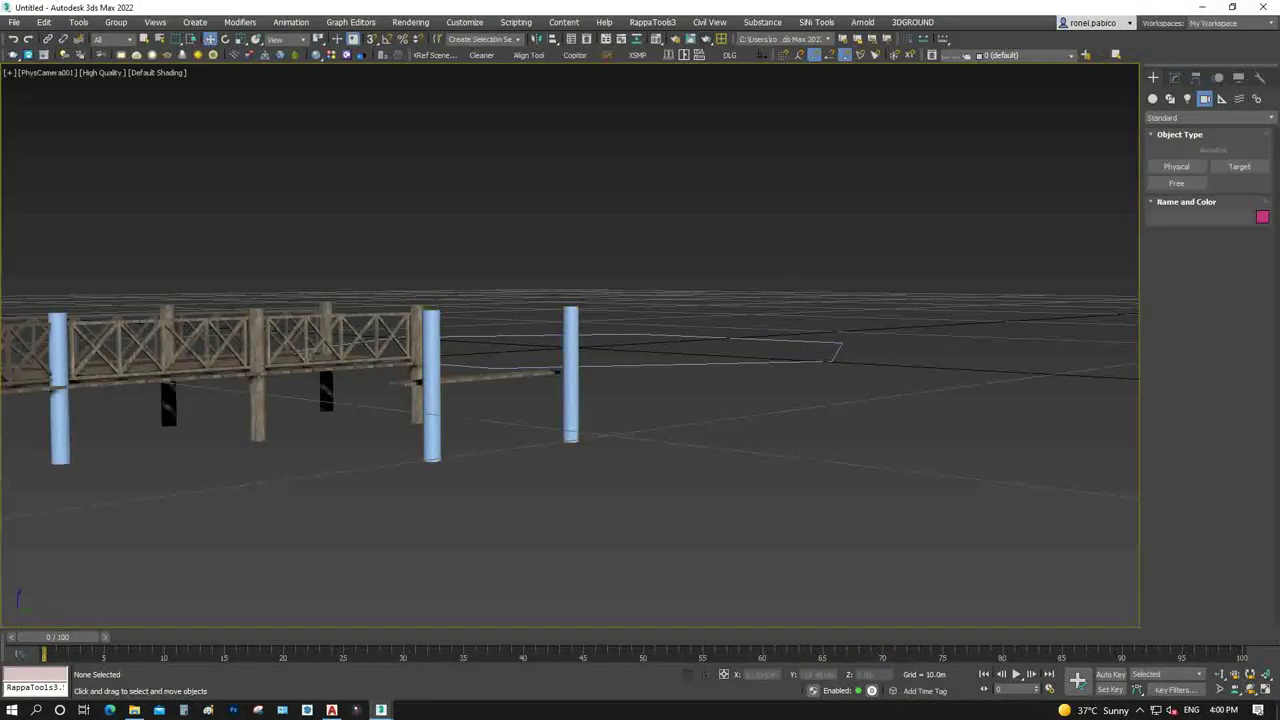
{"action": "key", "text": "t"}
{"action": "scroll", "coordinate": [580, 526], "scroll_direction": "up", "scroll_amount": 3}
Select the right and left handrails, then clear the handrail selection
{"action": "scroll", "coordinate": [580, 526], "scroll_direction": "up", "scroll_amount": 3}
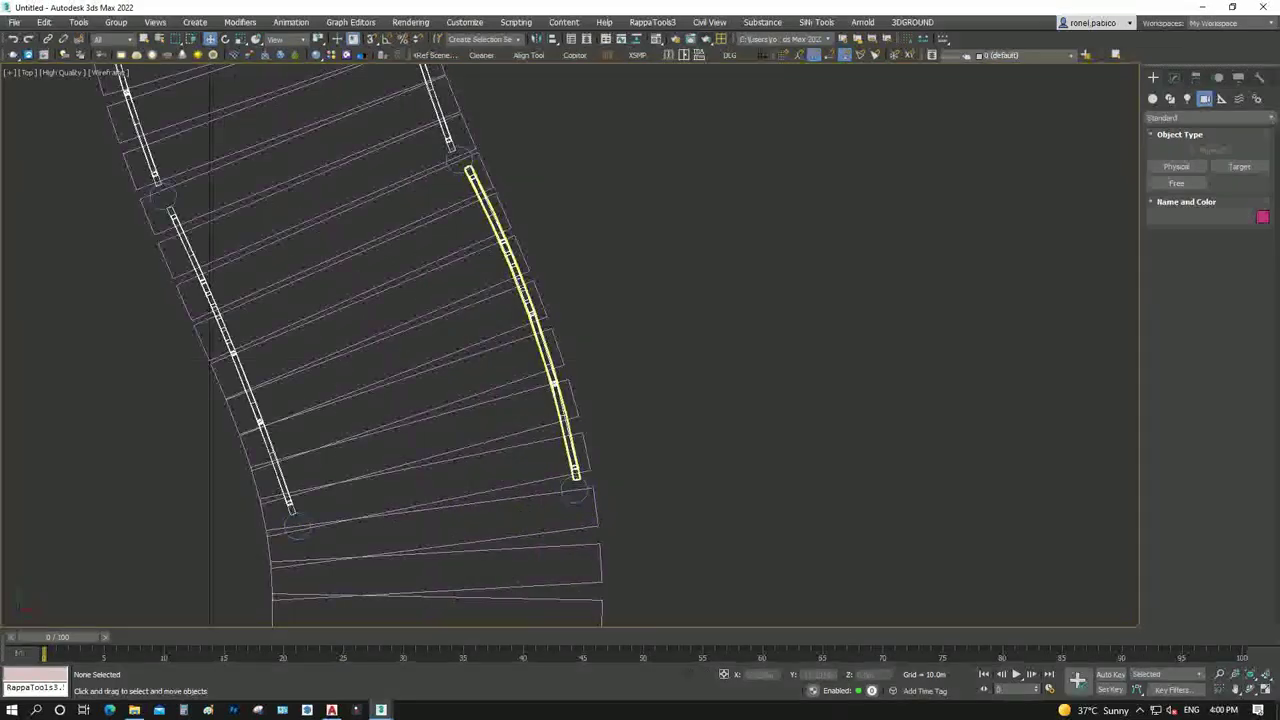
{"action": "left_click", "coordinate": [520, 300]}
{"action": "left_click", "coordinate": [230, 350], "text": "ctrl"}
{"action": "scroll", "coordinate": [560, 435], "scroll_direction": "down", "scroll_amount": 3}
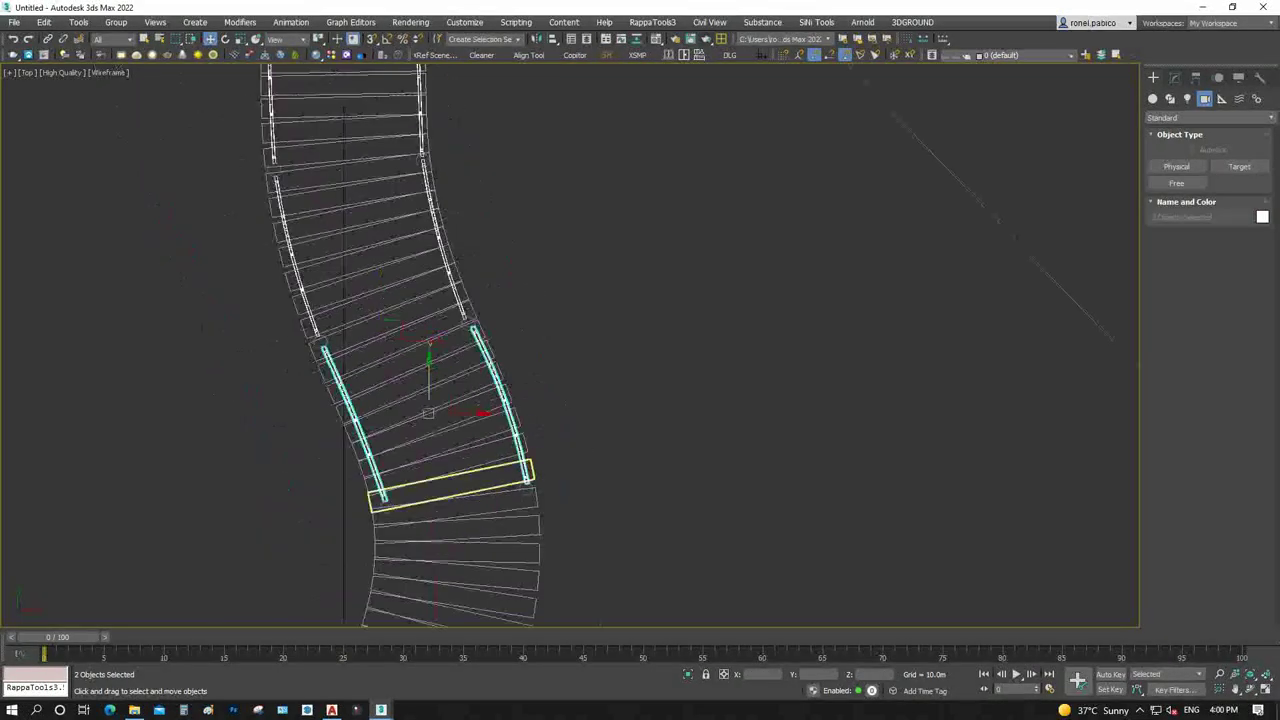
{"action": "scroll", "coordinate": [560, 435], "scroll_direction": "down", "scroll_amount": 2}
{"action": "scroll", "coordinate": [560, 435], "scroll_direction": "down", "scroll_amount": 3}
{"action": "left_click", "coordinate": [604, 480]}
Delete the small rectangle and its two circles beside the top of the walkway
{"action": "scroll", "coordinate": [604, 480], "scroll_direction": "up", "scroll_amount": 3}
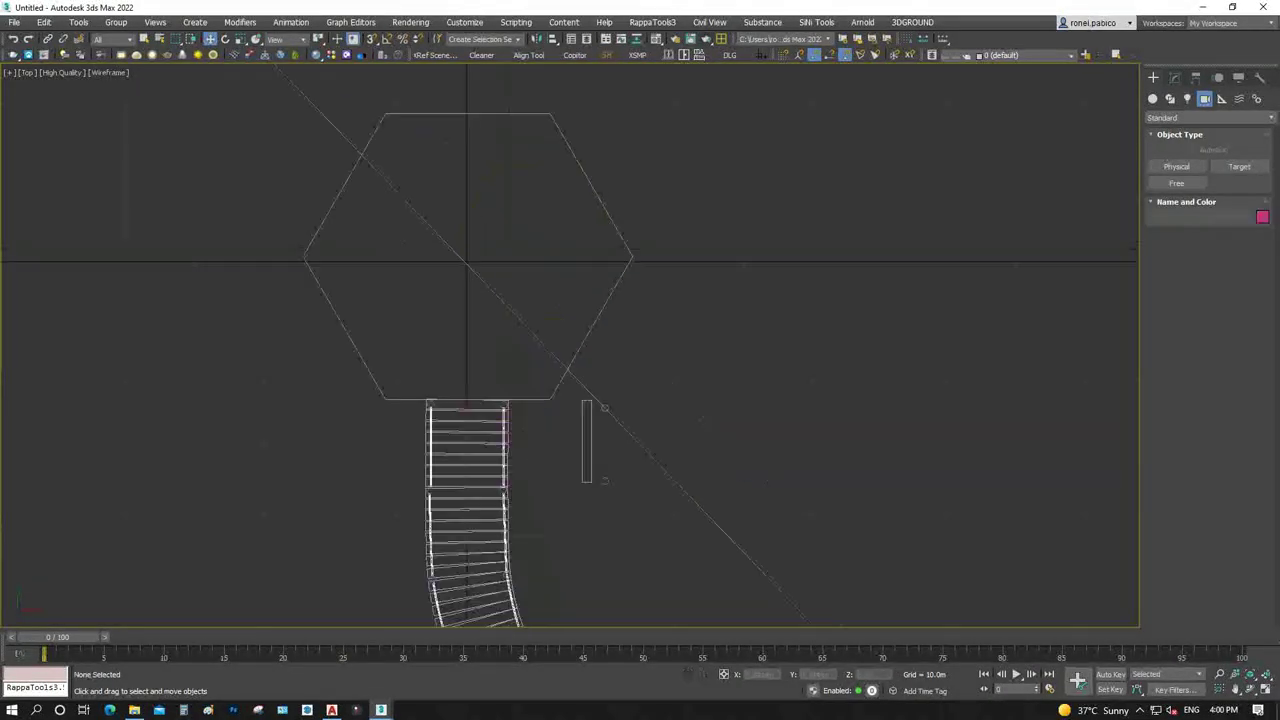
{"action": "left_click", "coordinate": [603, 412]}
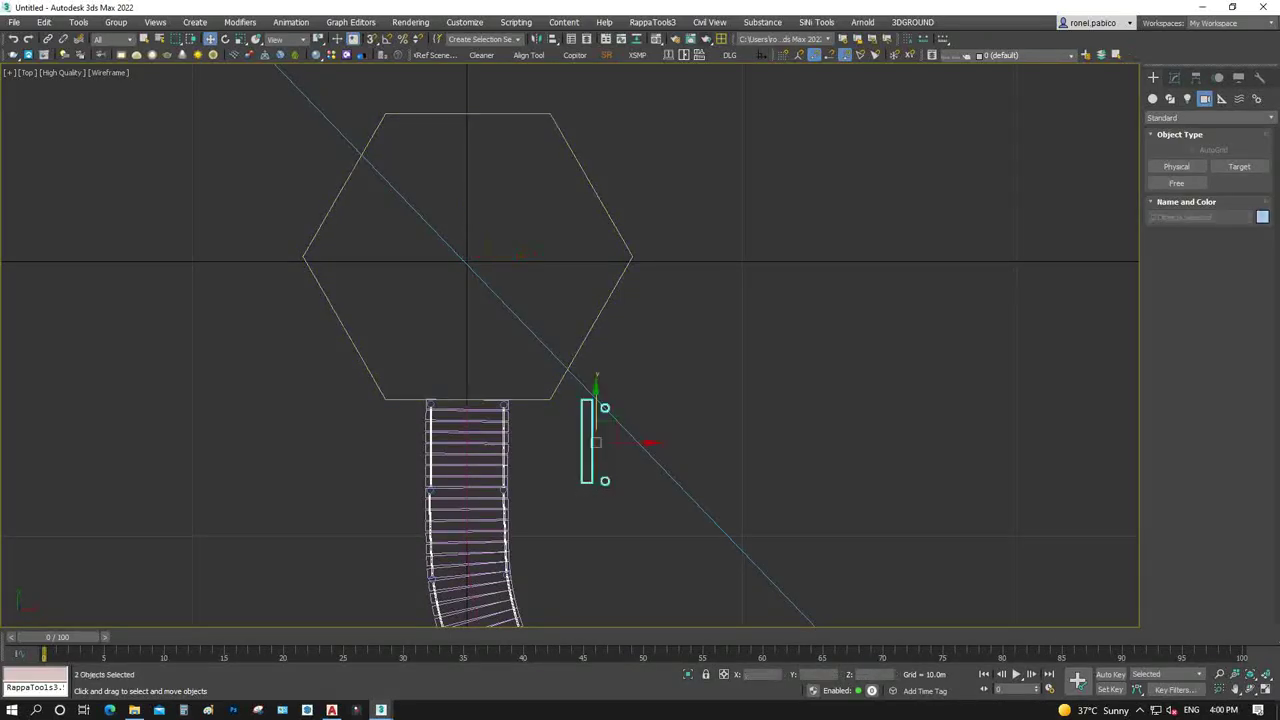
{"action": "scroll", "coordinate": [603, 414], "scroll_direction": "up", "scroll_amount": 3}
{"action": "scroll", "coordinate": [603, 420], "scroll_direction": "down", "scroll_amount": 3}
{"action": "left_click_drag", "start_coordinate": [605, 430], "coordinate": [268, 540]}
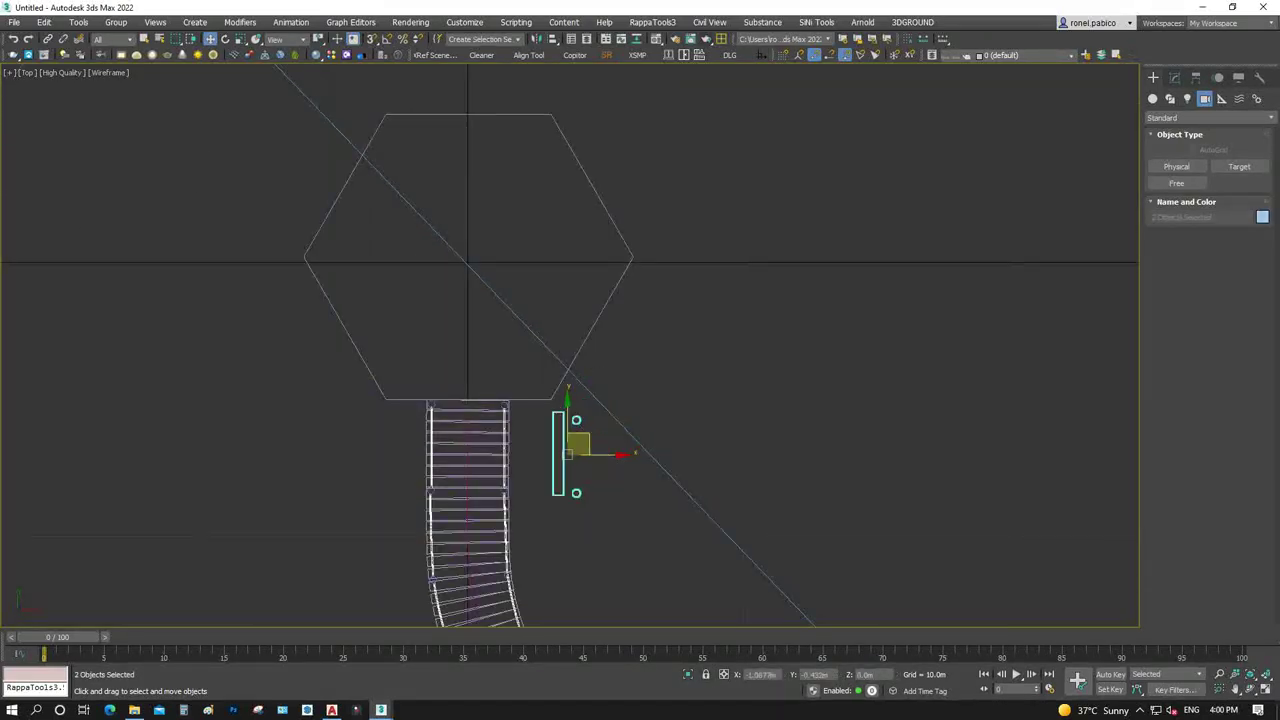
{"action": "key", "text": "Delete"}
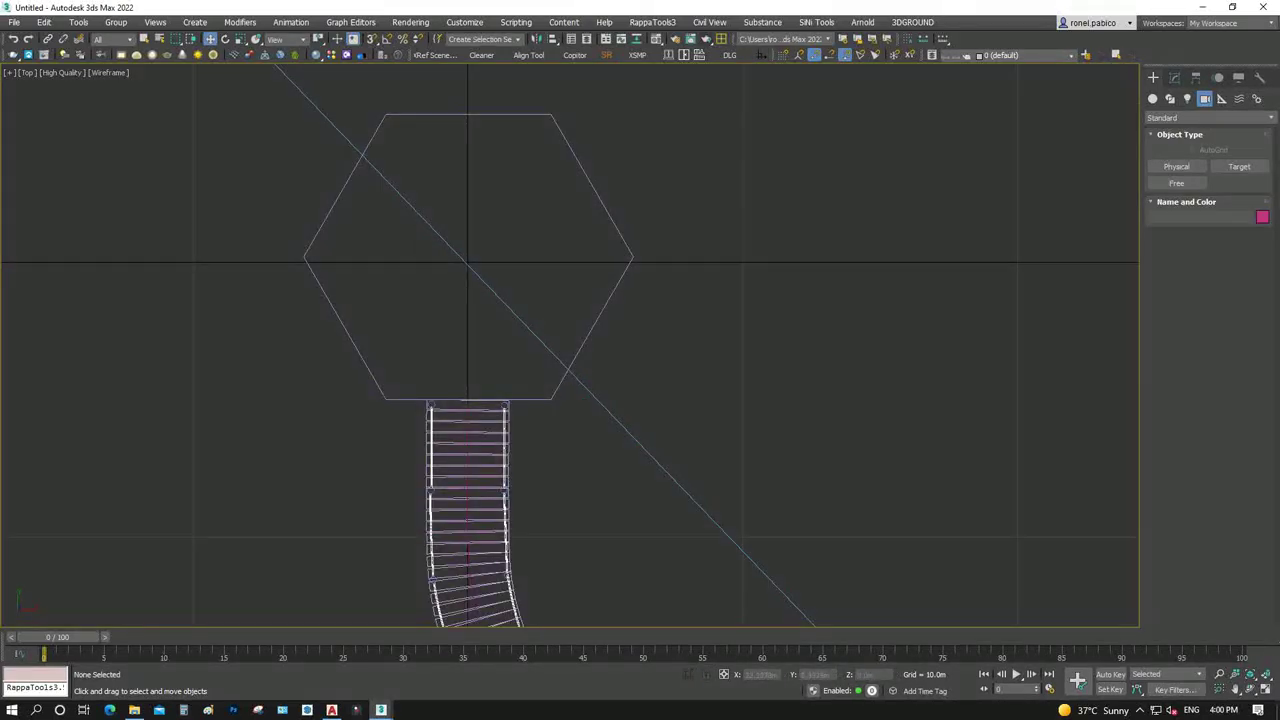
{"action": "left_click", "coordinate": [1175, 77]}
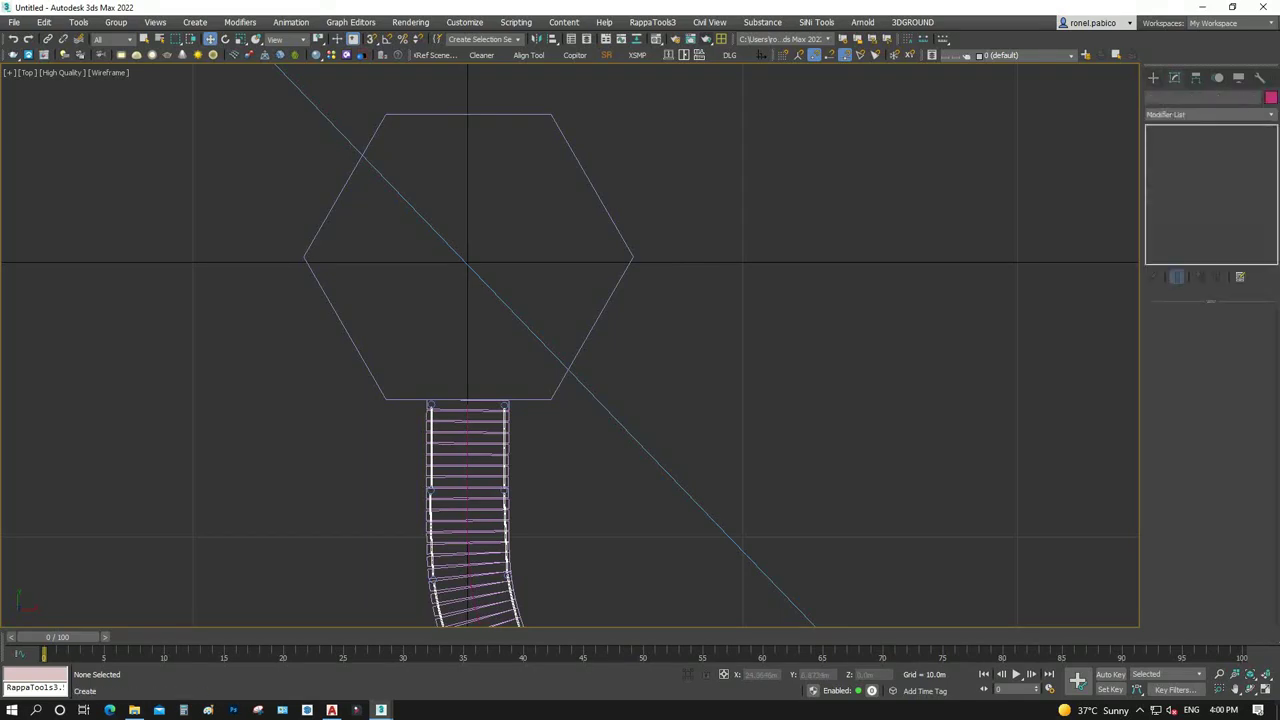
Create a 0.2 m radius cylinder post, Cylinder014, at the hexagon's right corner
{"action": "left_click", "coordinate": [1153, 77]}
{"action": "left_click", "coordinate": [1152, 98]}
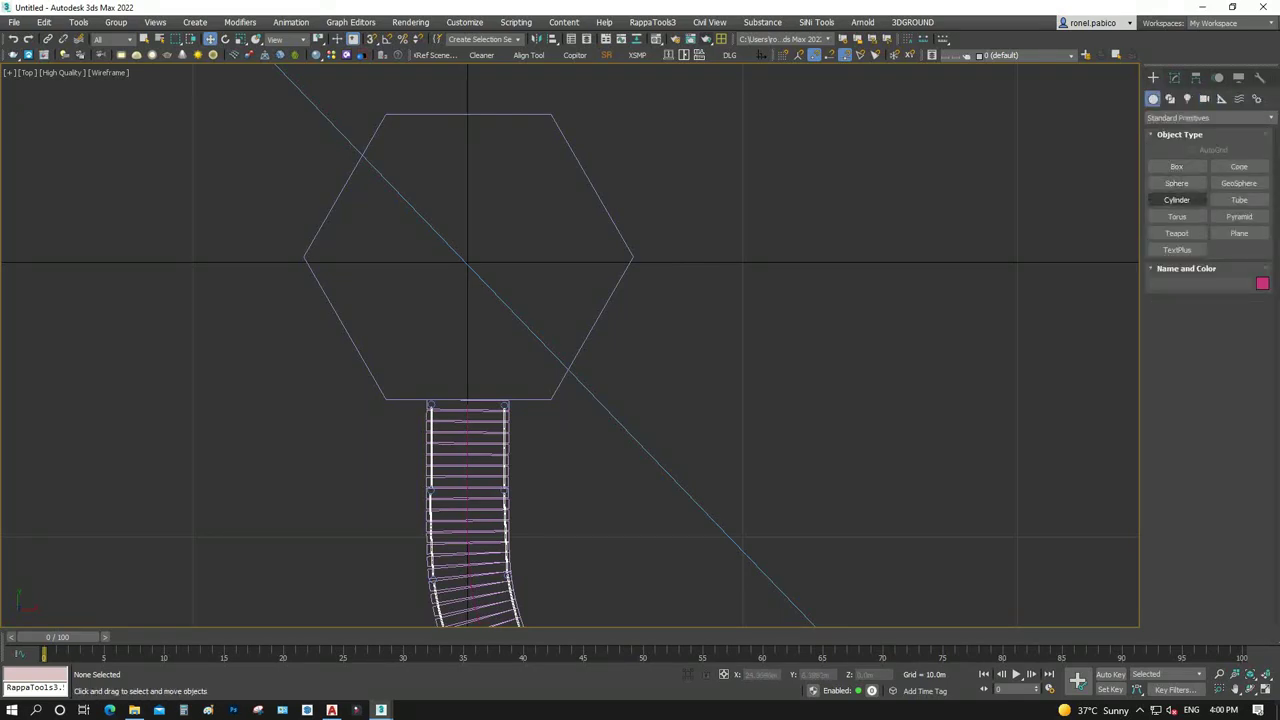
{"action": "left_click", "coordinate": [1177, 200]}
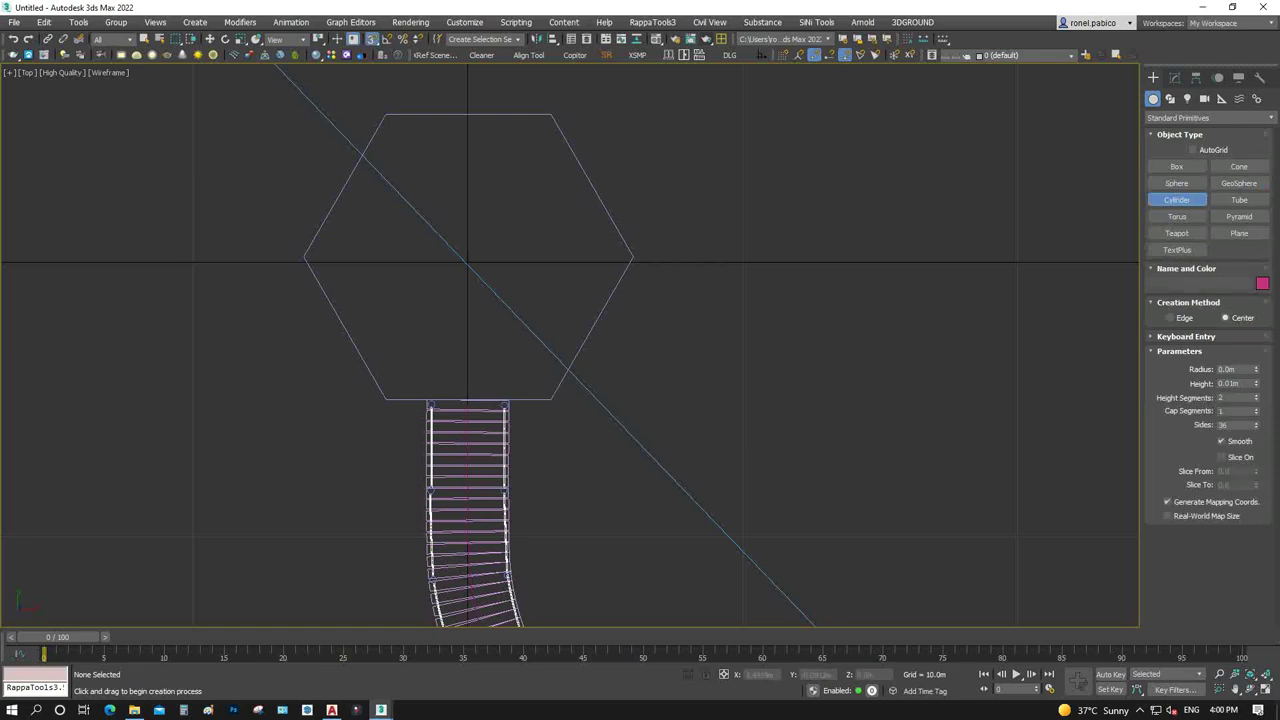
{"action": "left_click_drag", "start_coordinate": [632, 257], "coordinate": [670, 256]}
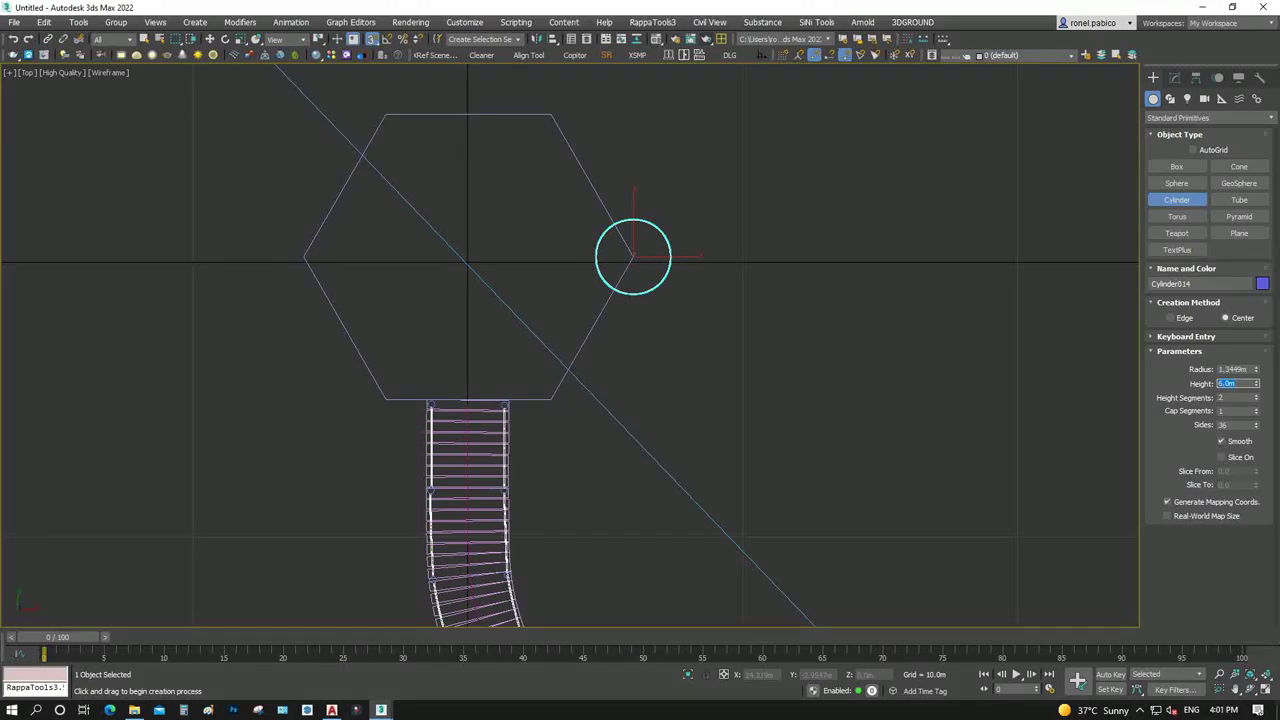
{"action": "type", "text": "0.2"}
{"action": "key", "text": "Return"}
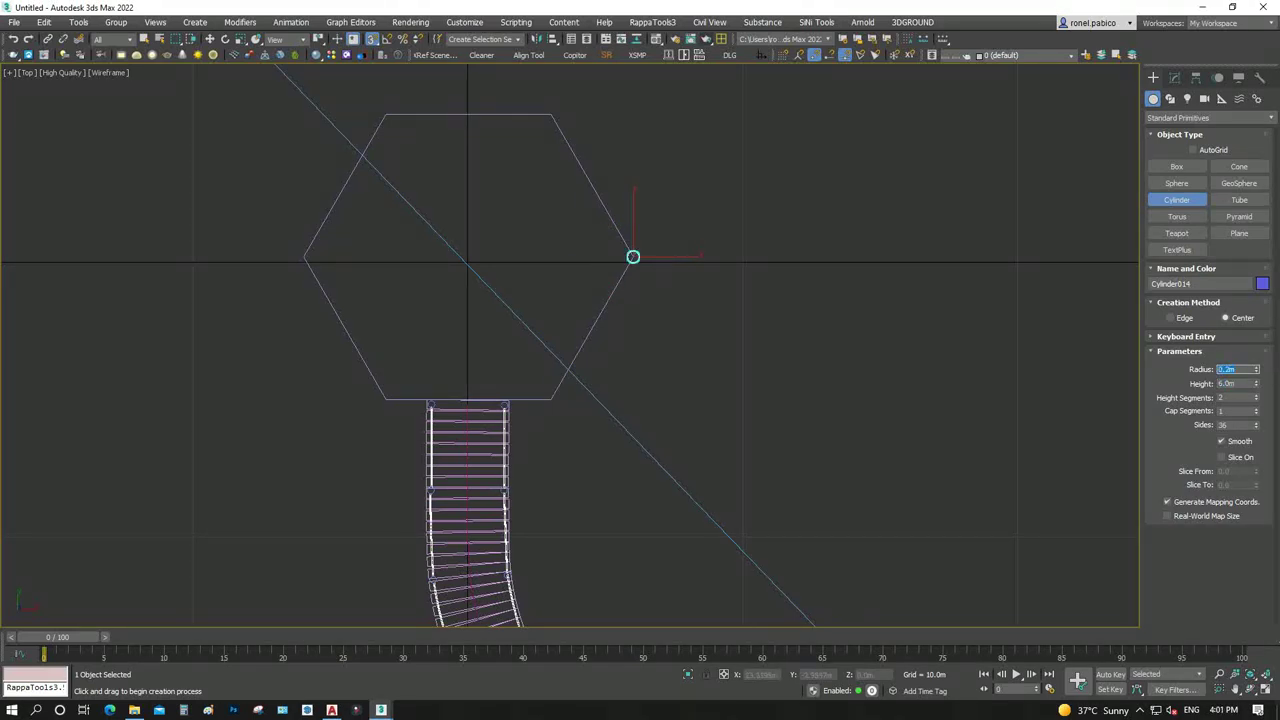
{"action": "key", "text": "w"}
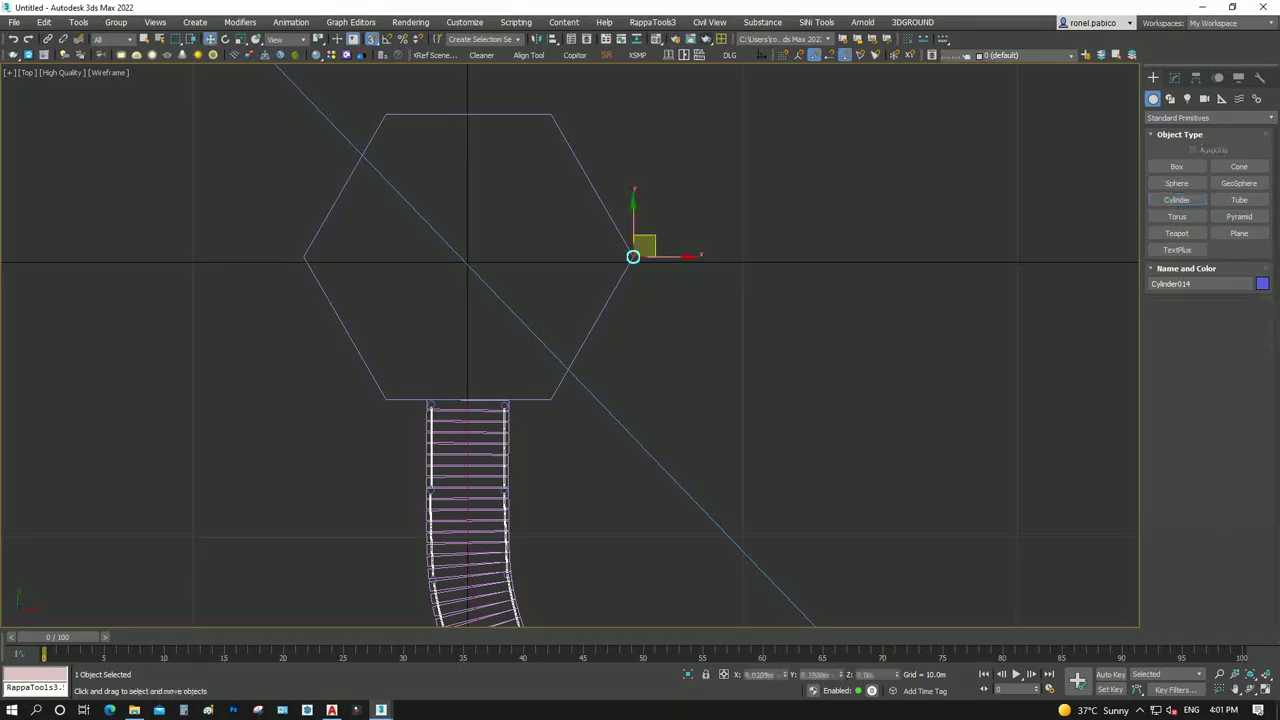
{"action": "middle_click_drag", "start_coordinate": [633, 257], "coordinate": [651, 287]}
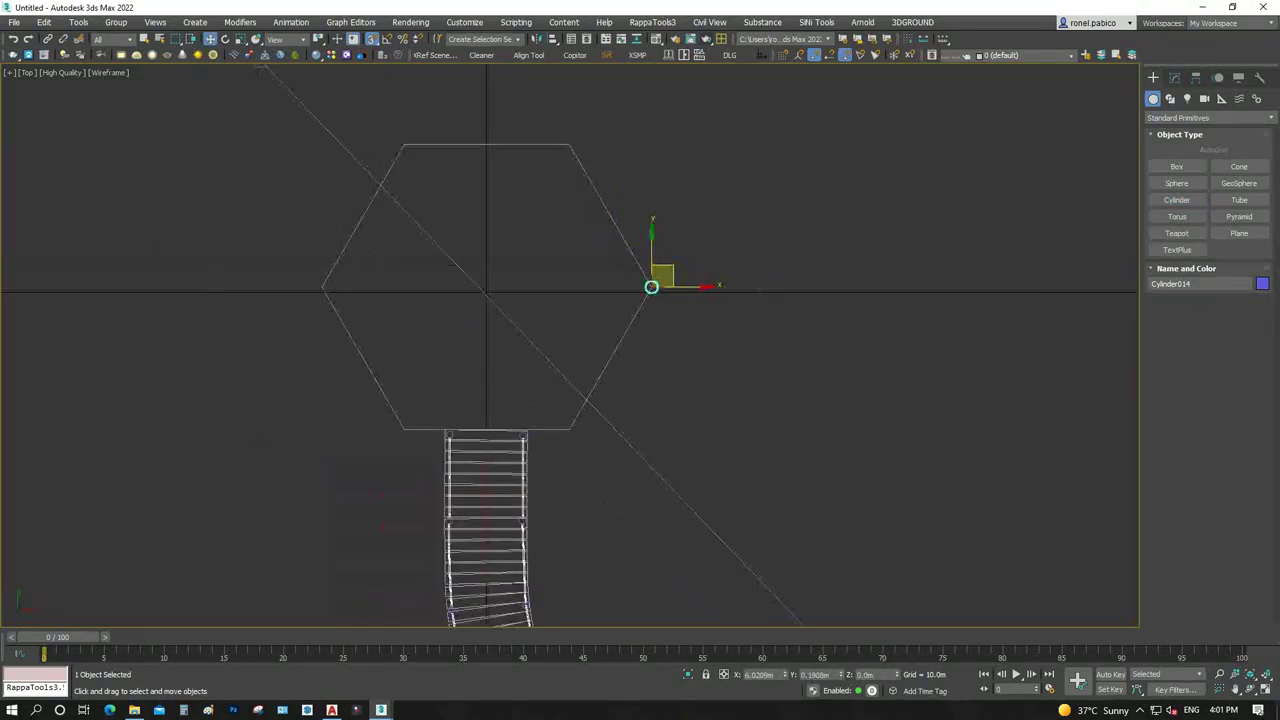
Turn on 2.5D snapping targeting vertices
{"action": "left_click", "coordinate": [371, 38]}
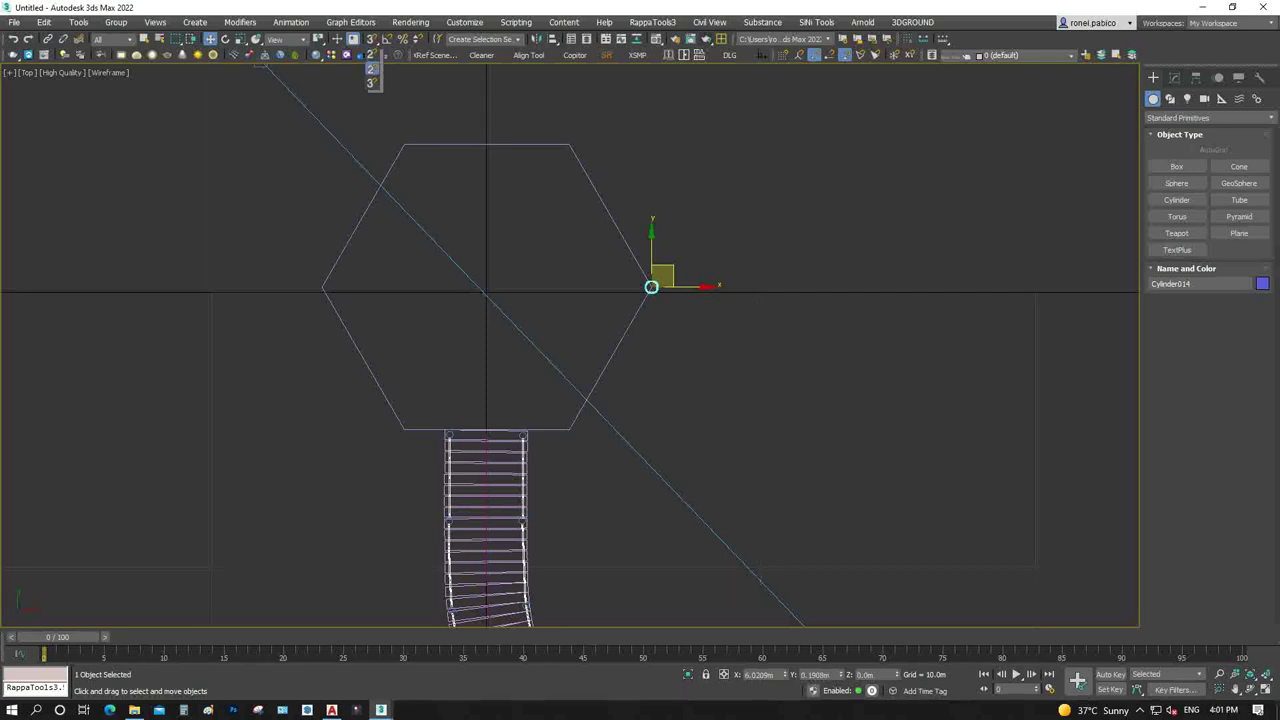
{"action": "left_click", "coordinate": [370, 68]}
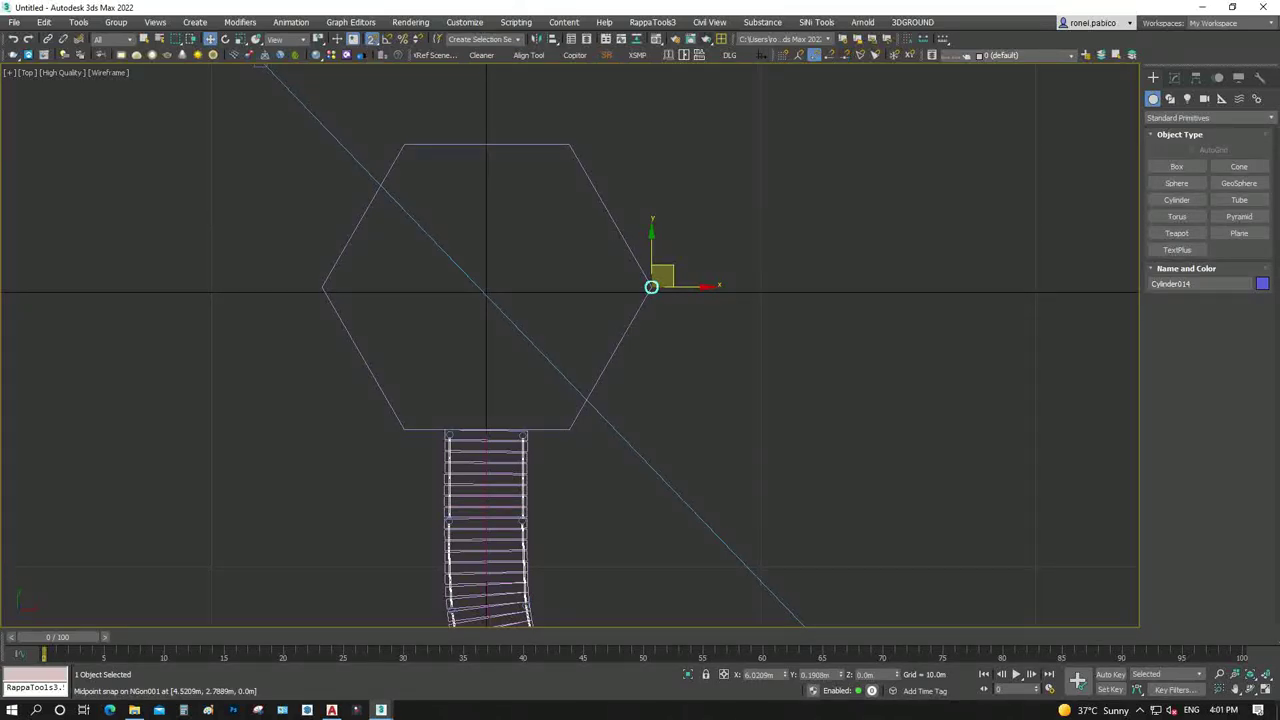
{"action": "scroll", "coordinate": [650, 288], "scroll_direction": "up", "scroll_amount": 2}
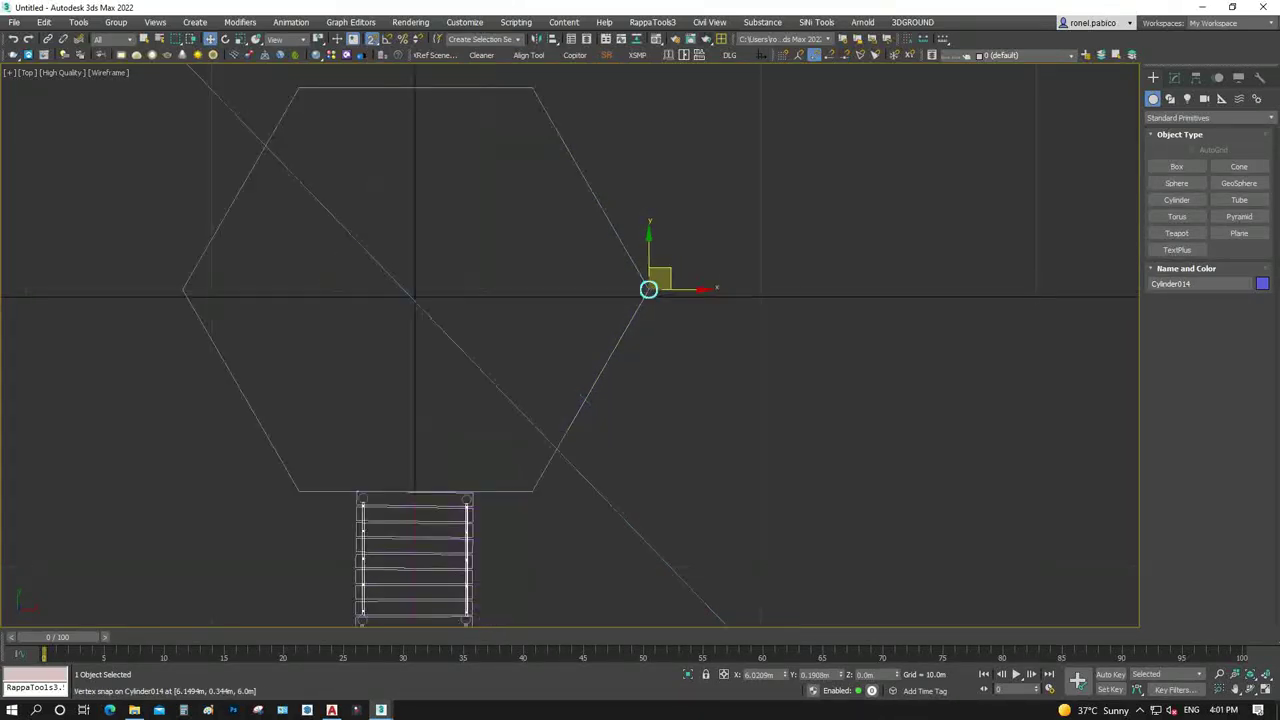
{"action": "right_click", "coordinate": [648, 289], "text": "shift"}
{"action": "left_click", "coordinate": [705, 325]}
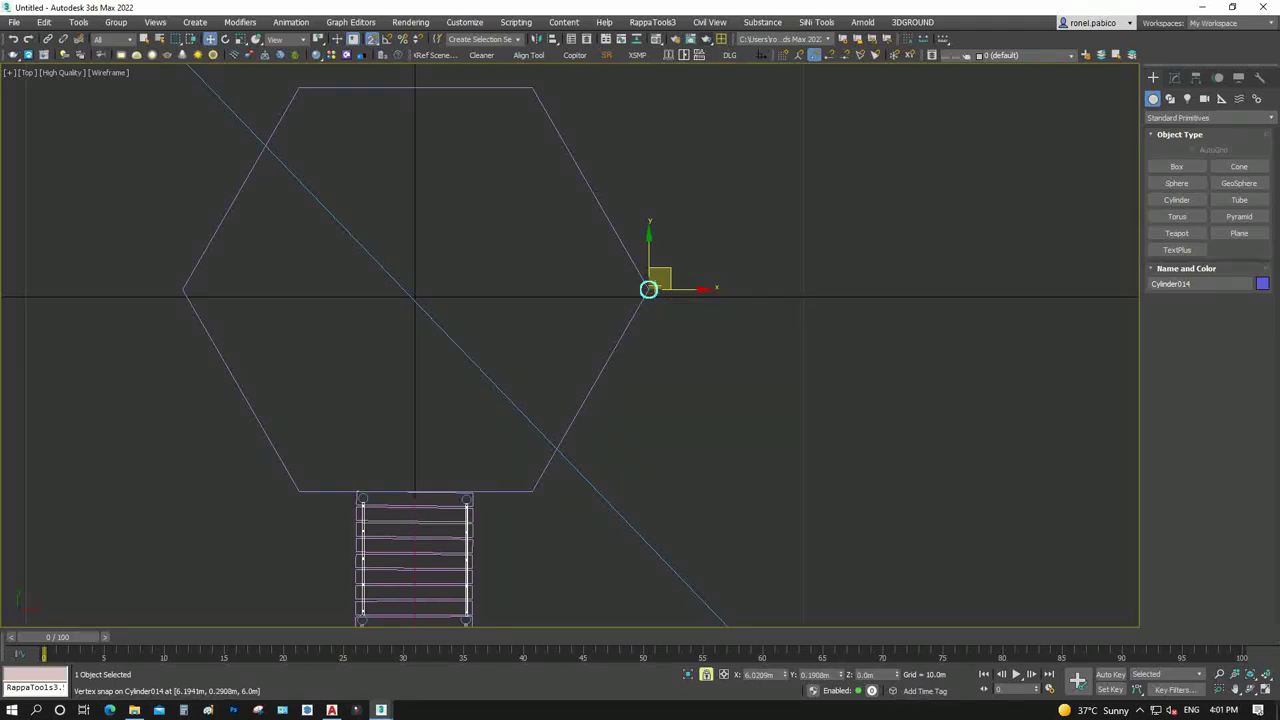
Snap the post to the upper-right corner and copy it to the right, lower-right and lower-left corners
{"action": "left_click_drag", "start_coordinate": [648, 289], "coordinate": [532, 87]}
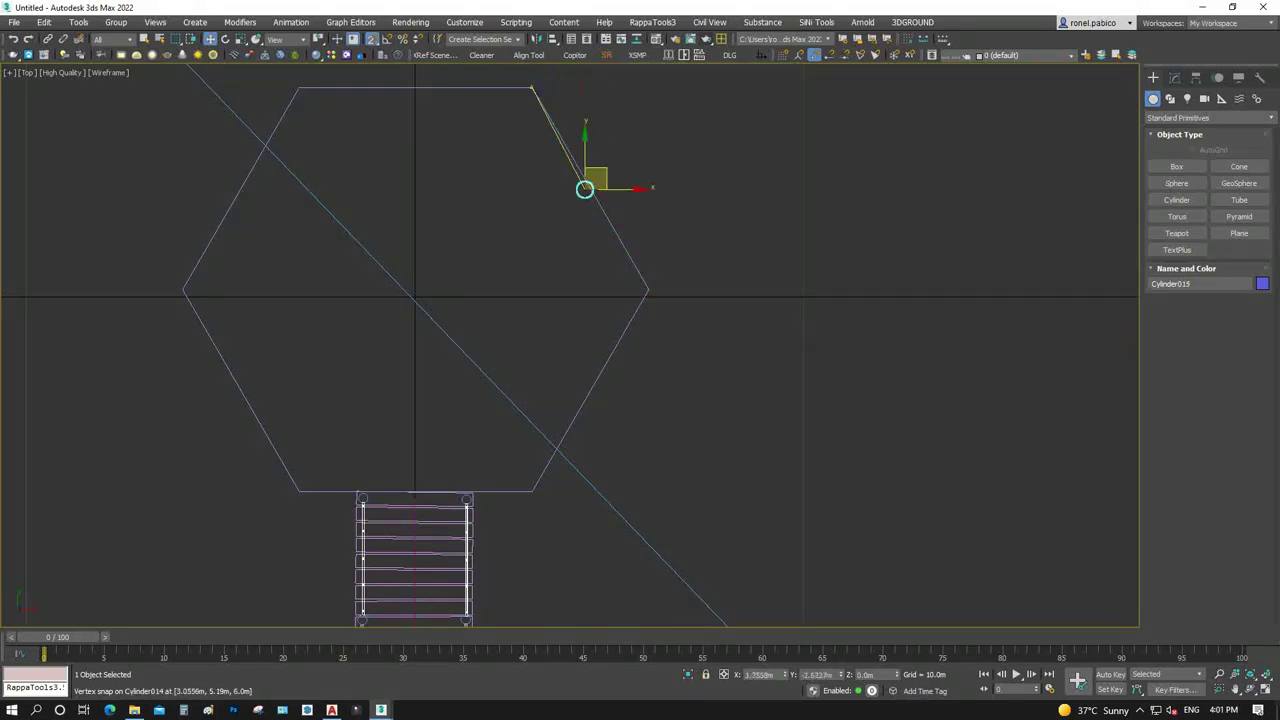
{"action": "left_click_drag", "start_coordinate": [532, 87], "coordinate": [648, 289], "text": "shift"}
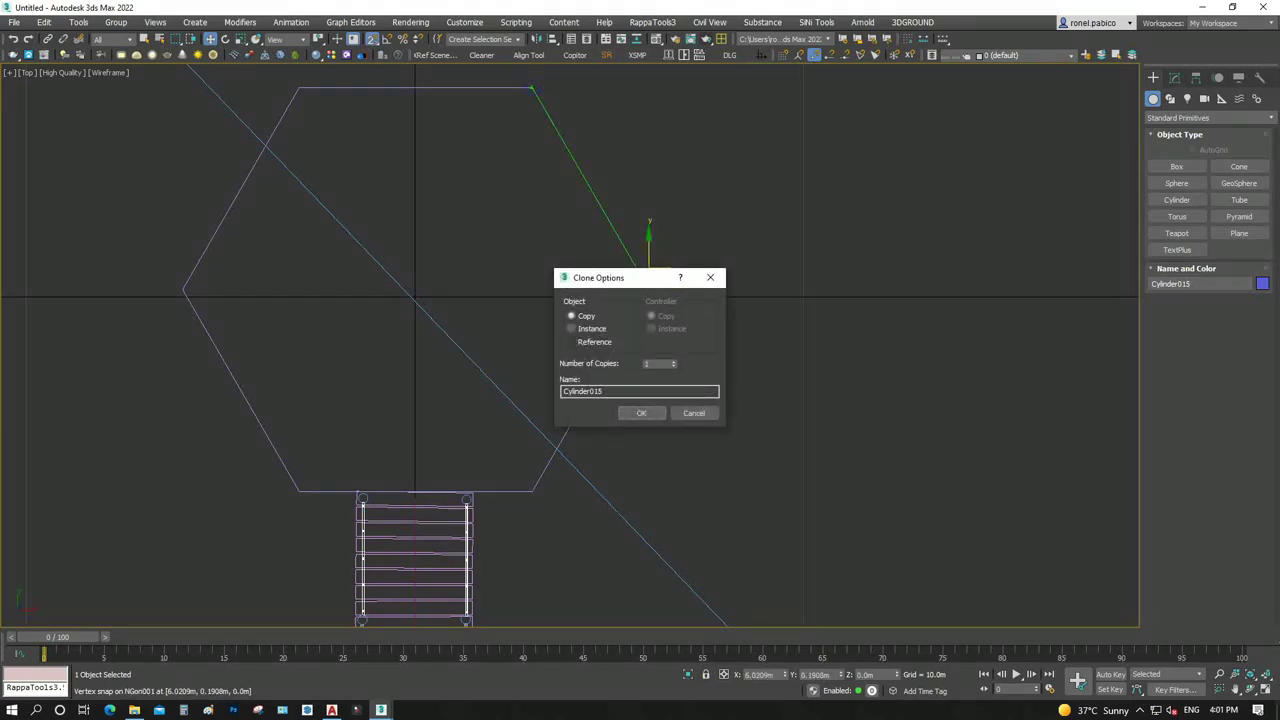
{"action": "left_click", "coordinate": [641, 413]}
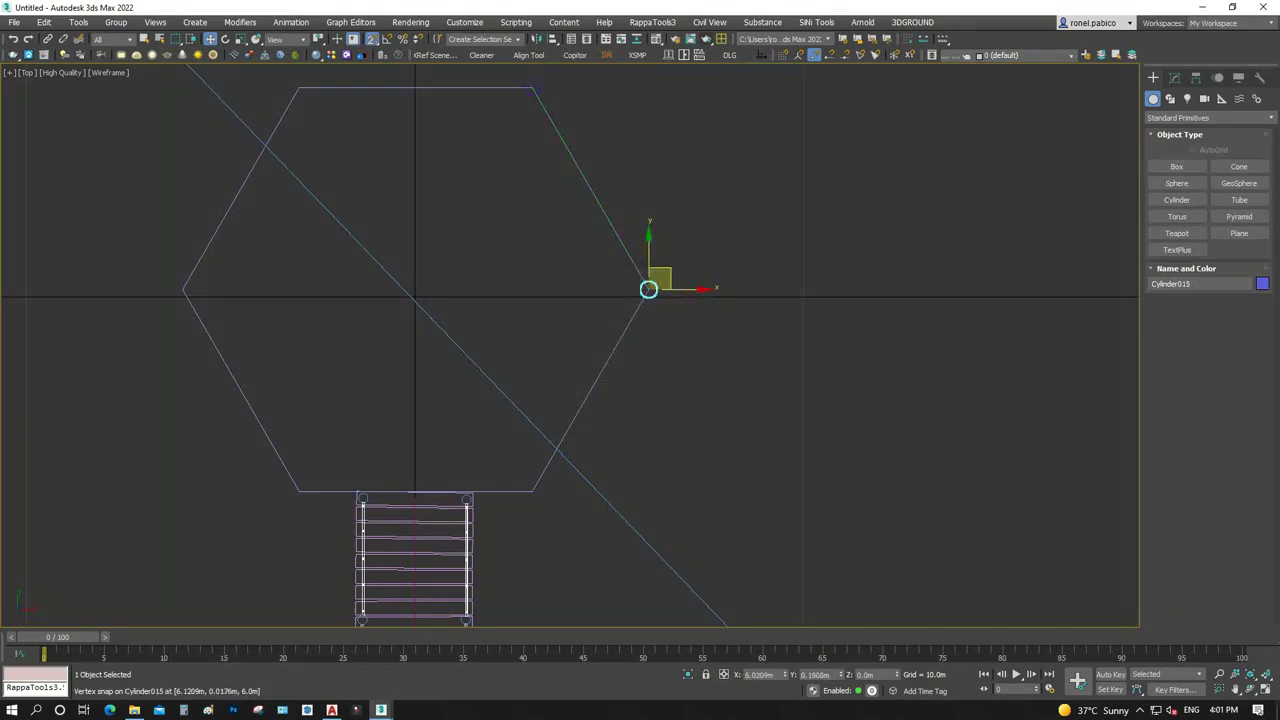
{"action": "mouse_move", "coordinate": [648, 289]}
{"action": "left_mouse_down", "text": "shift"}
{"action": "mouse_move", "coordinate": [532, 491]}
{"action": "mouse_move", "coordinate": [357, 491]}
{"action": "left_mouse_up", "text": "shift"}
{"action": "left_click", "coordinate": [643, 413]}
{"action": "left_click", "coordinate": [532, 491]}
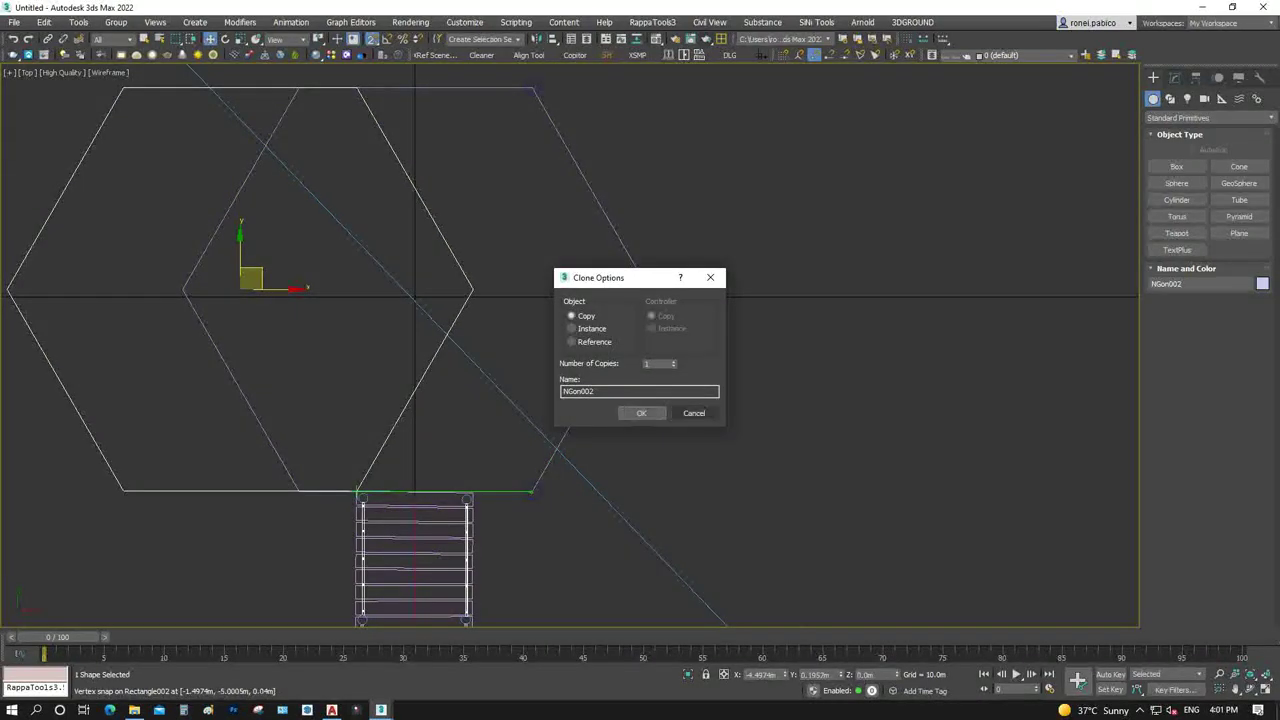
{"action": "left_click", "coordinate": [694, 413]}
{"action": "left_click", "coordinate": [532, 491]}
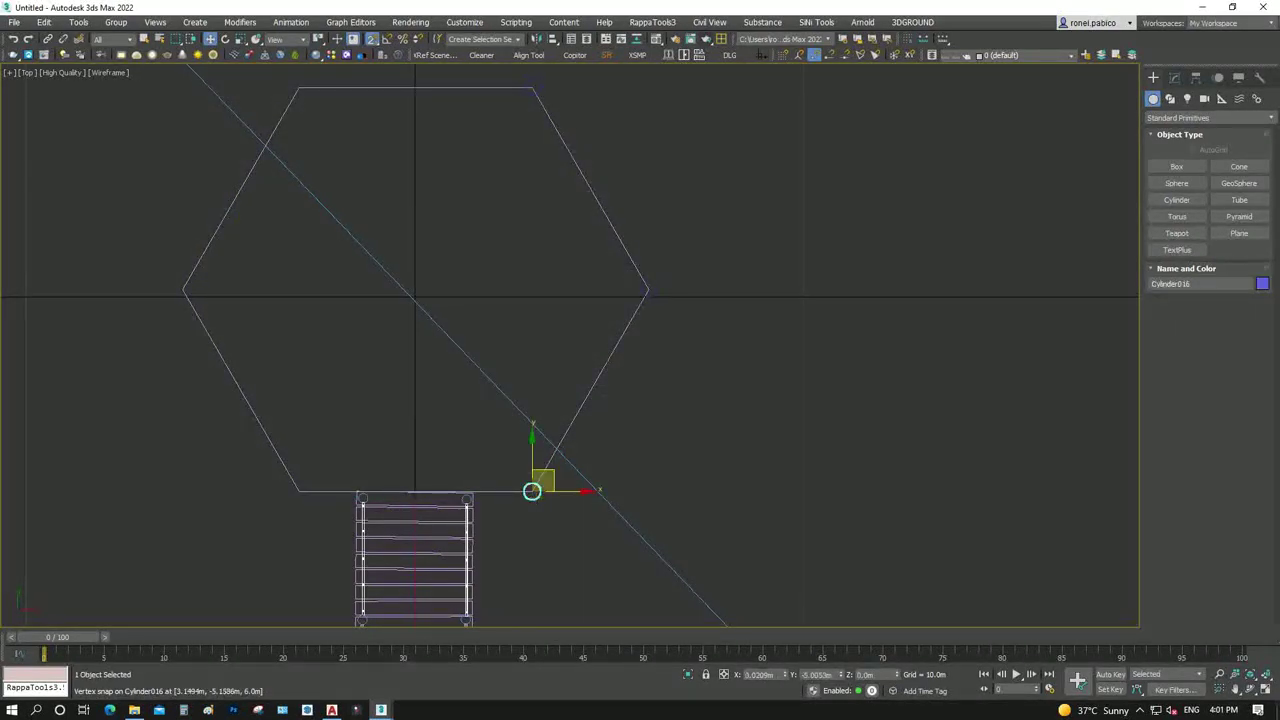
{"action": "left_click_drag", "start_coordinate": [532, 491], "coordinate": [298, 491], "text": "shift"}
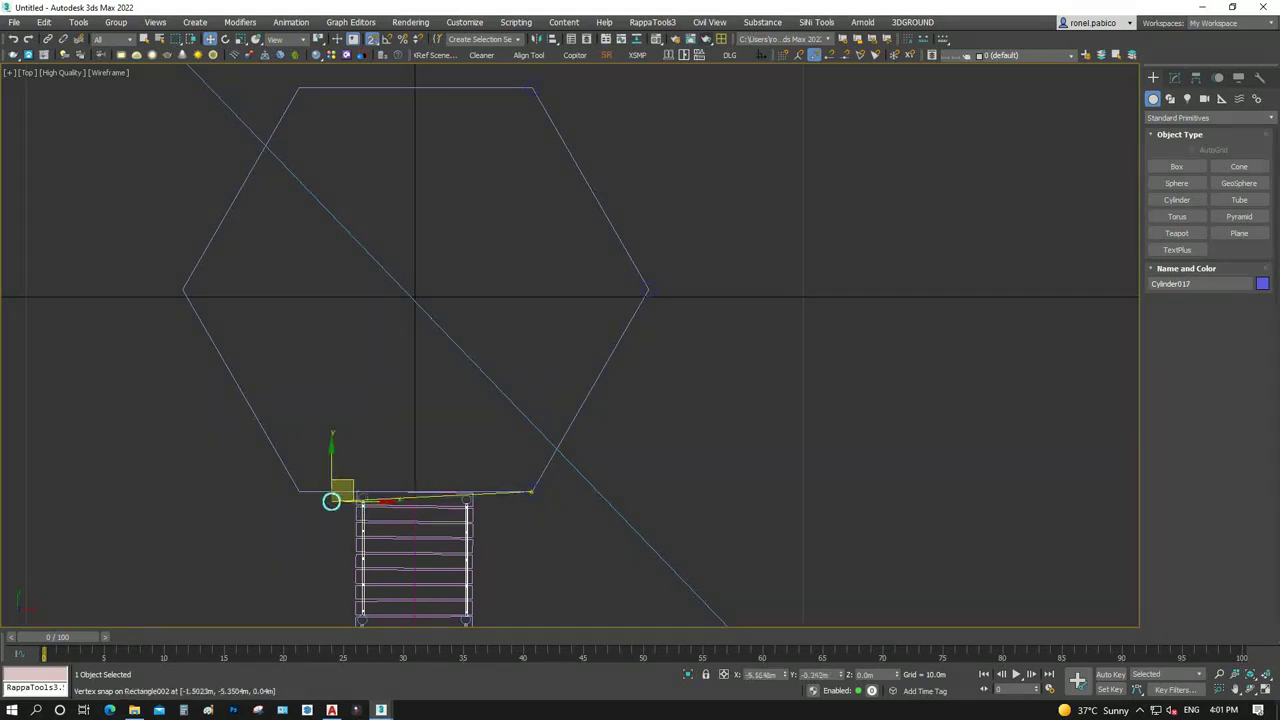
{"action": "left_click", "coordinate": [641, 413]}
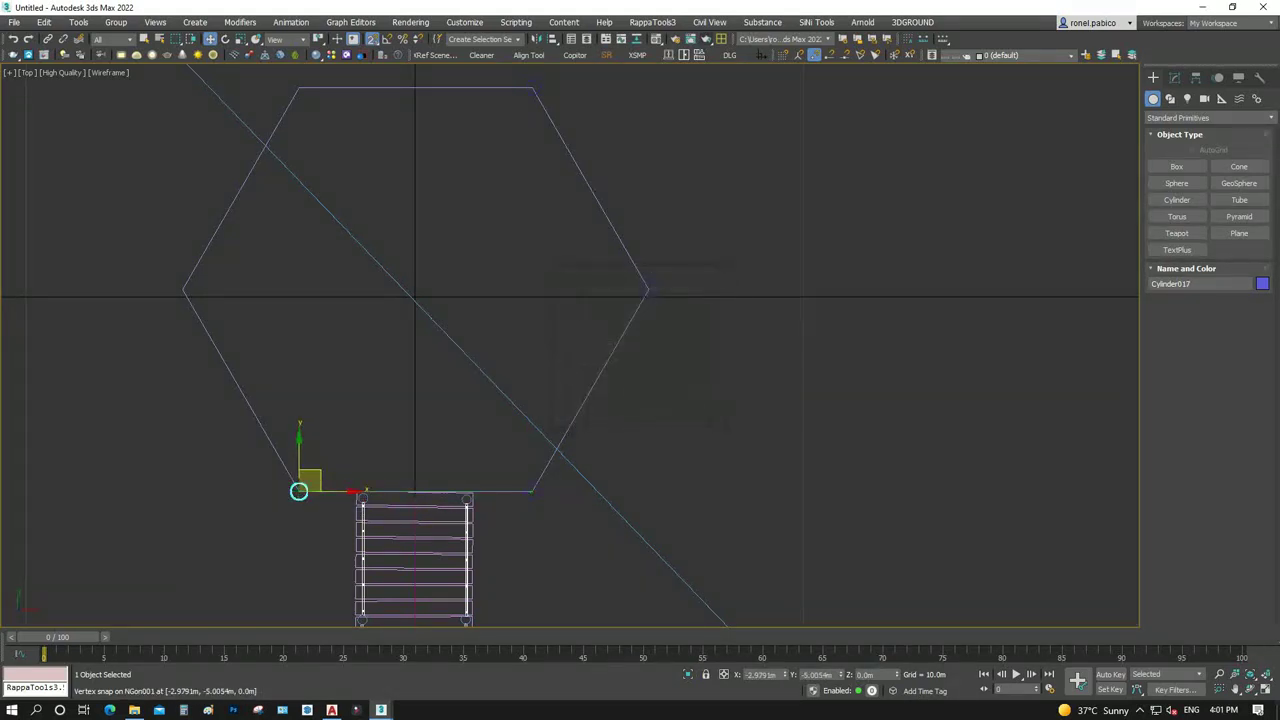
Copy posts onto the left and upper-left corners, then select all six posts in a shaded view
{"action": "left_click_drag", "start_coordinate": [298, 491], "coordinate": [182, 289], "text": "shift"}
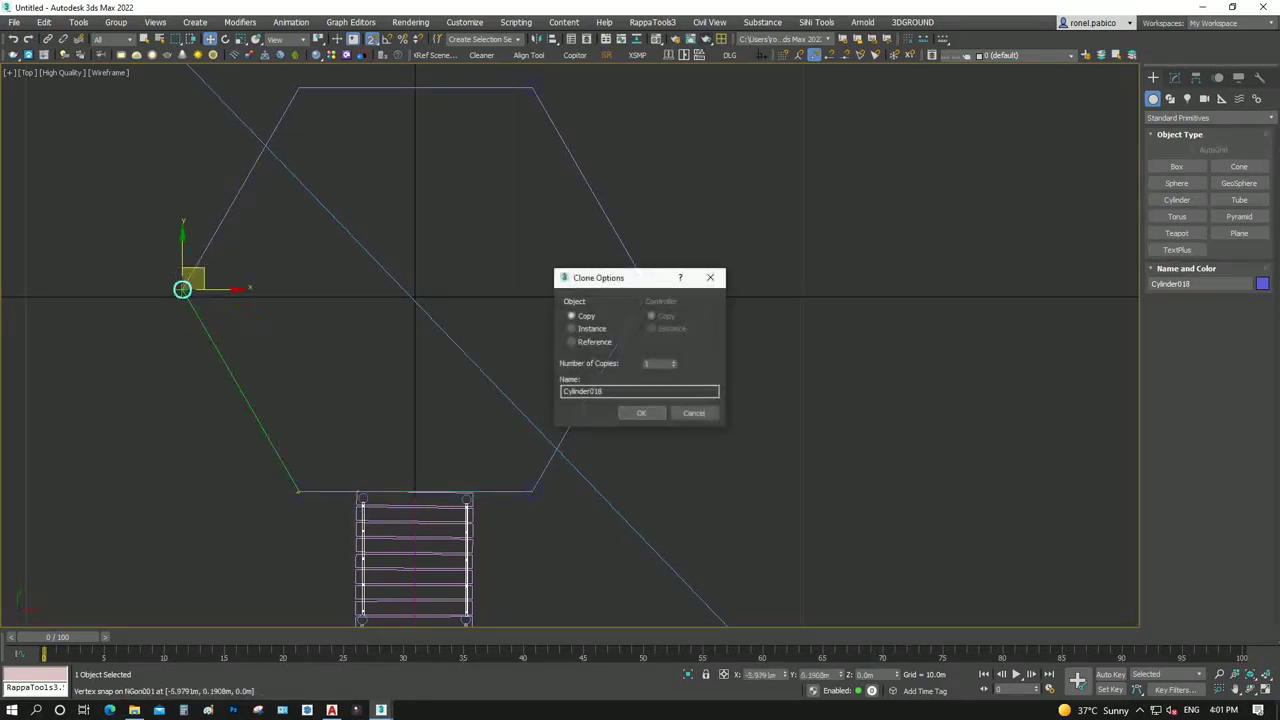
{"action": "key", "text": "Return"}
{"action": "scroll", "coordinate": [342, 433], "scroll_direction": "down", "scroll_amount": 3}
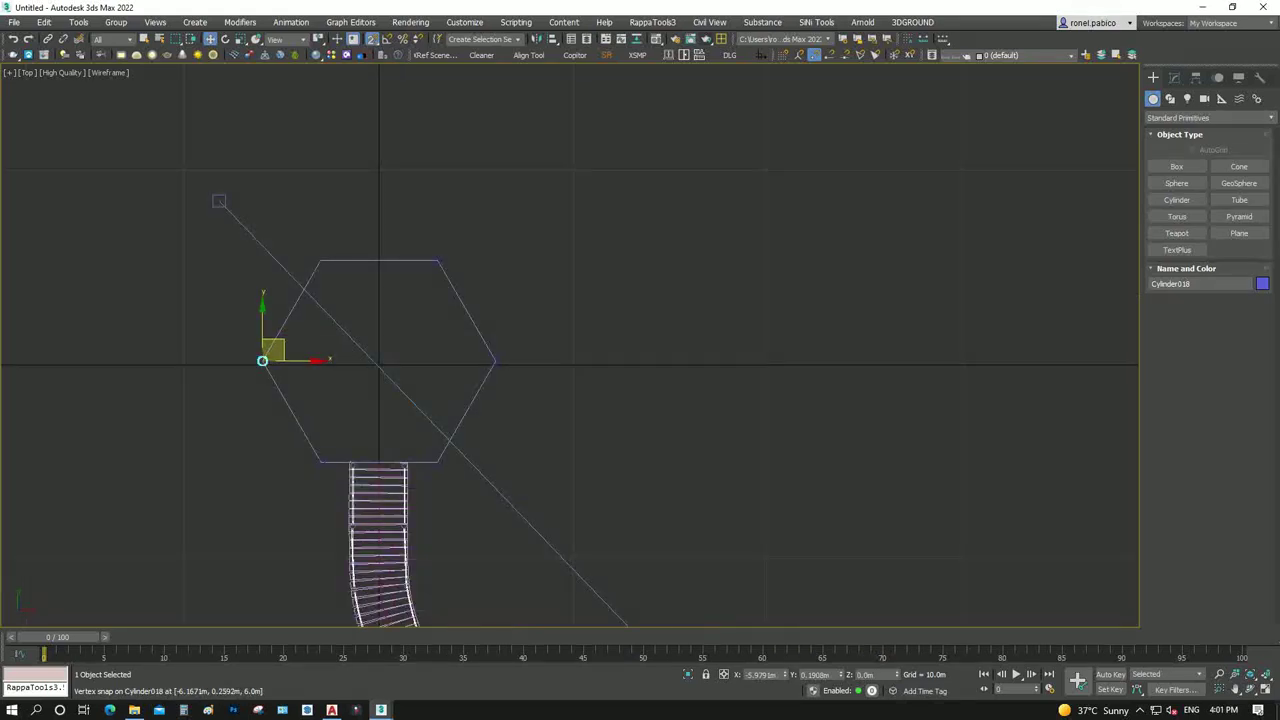
{"action": "left_click_drag", "start_coordinate": [262, 360], "coordinate": [320, 260], "text": "shift"}
{"action": "key", "text": "Return"}
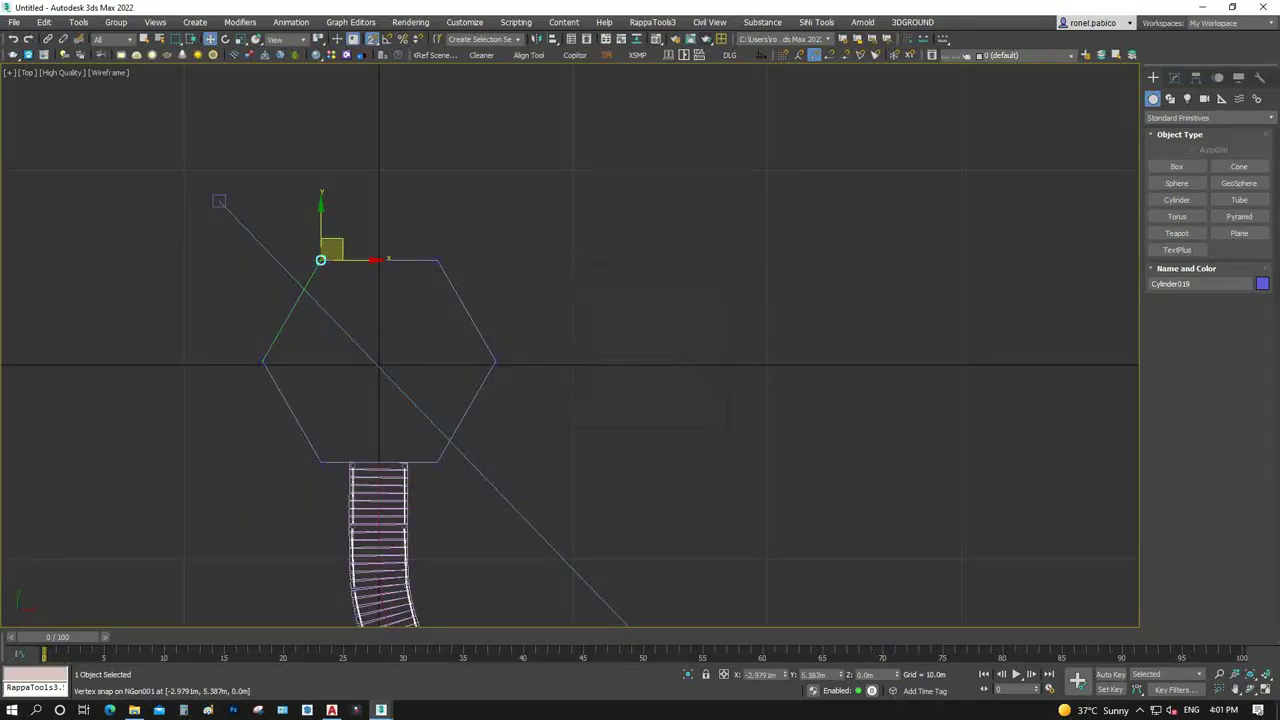
{"action": "key", "text": "p"}
{"action": "key", "text": "l"}
{"action": "left_click_drag", "start_coordinate": [508, 286], "coordinate": [140, 314]}
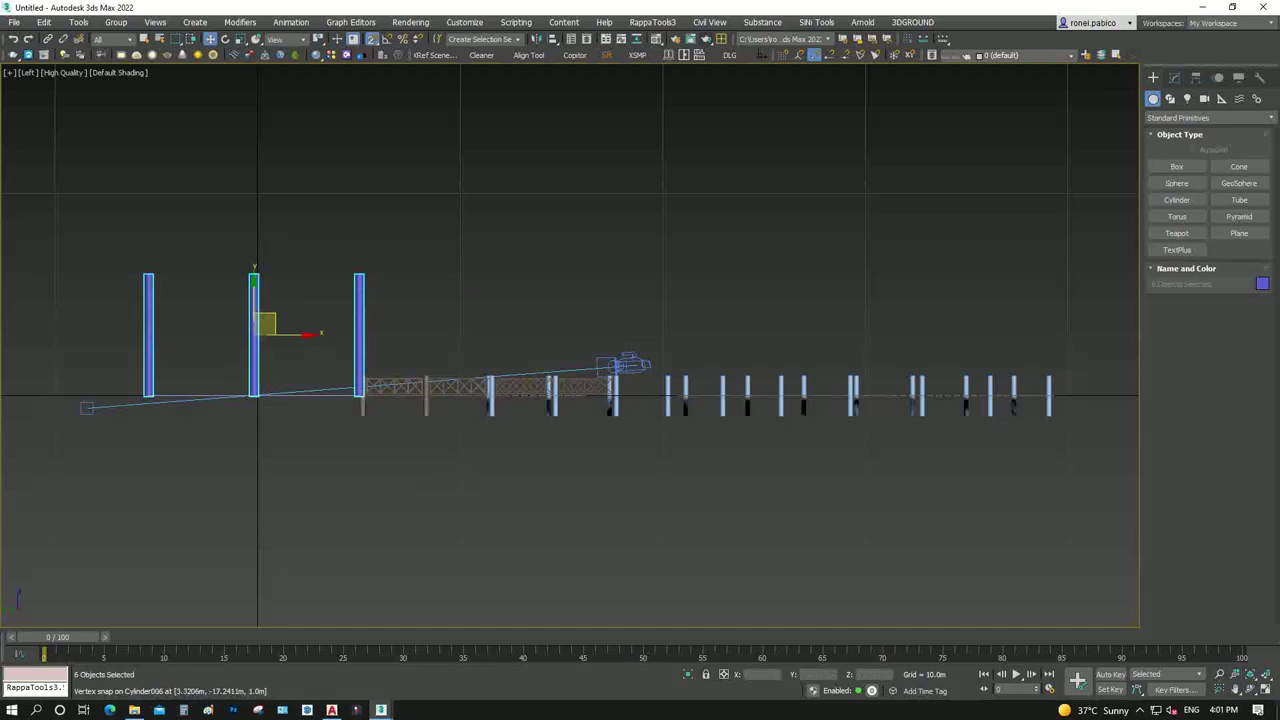
Convert the six corner posts to Editable Poly
{"action": "right_click", "coordinate": [338, 265]}
{"action": "mouse_move", "coordinate": [250, 412]}
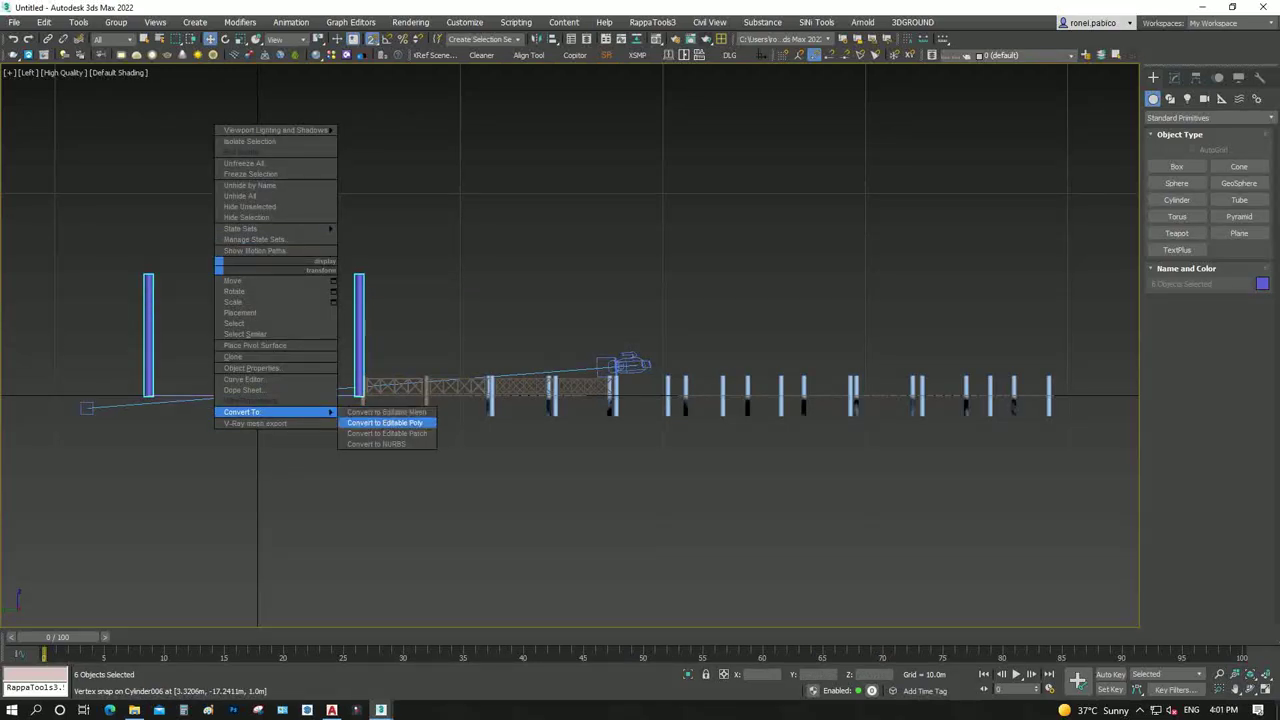
{"action": "left_click", "coordinate": [385, 422]}
{"action": "key", "text": "ctrl+r"}
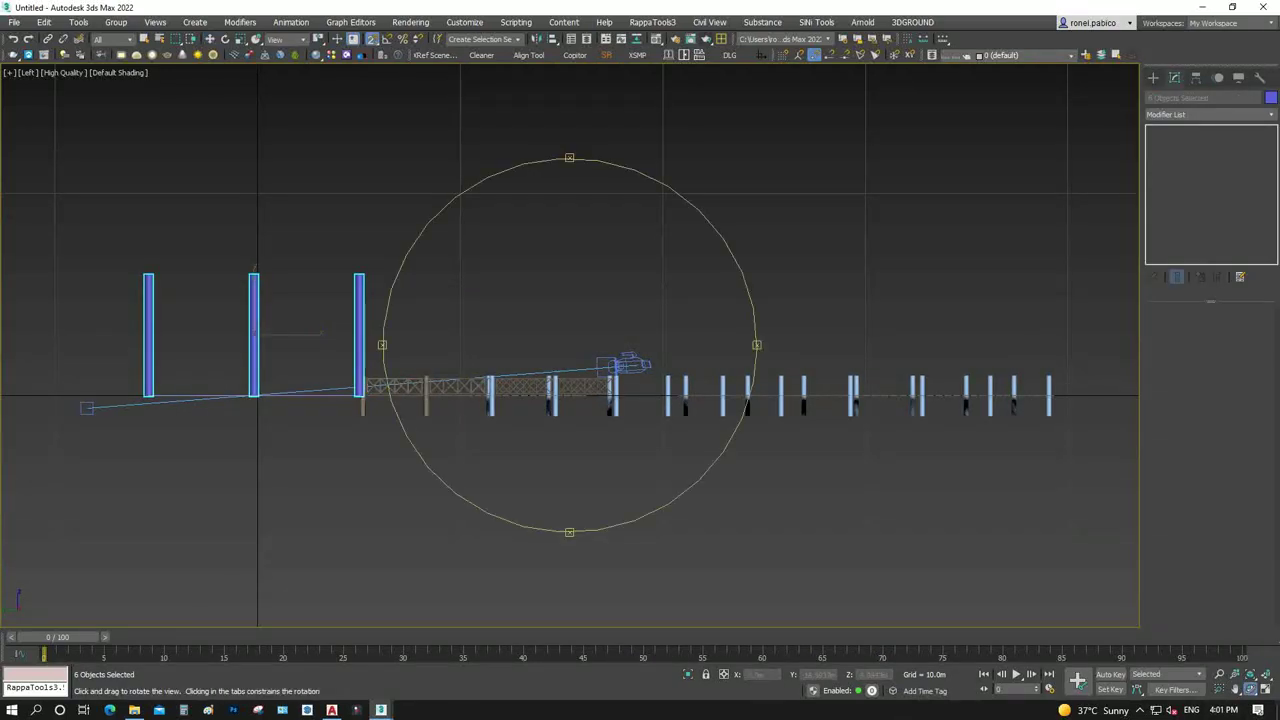
{"action": "left_click_drag", "start_coordinate": [625, 362], "coordinate": [565, 135]}
{"action": "scroll", "coordinate": [310, 222], "scroll_direction": "up", "scroll_amount": 5}
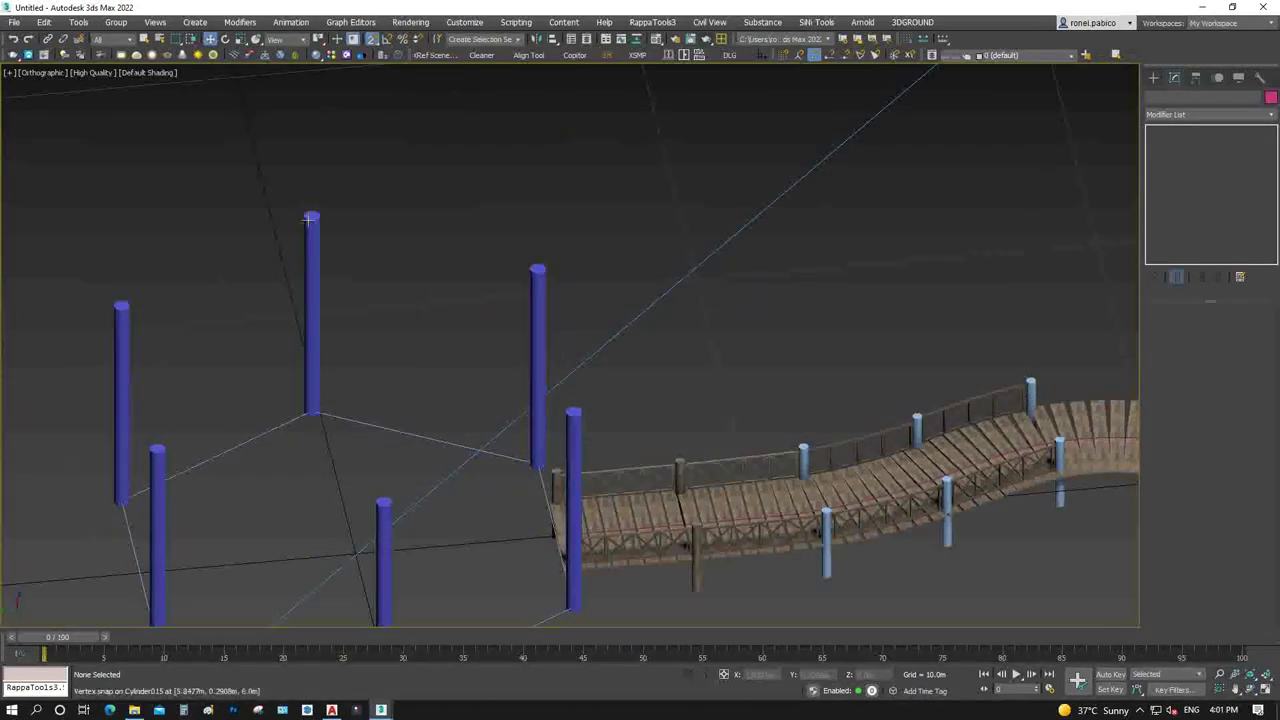
Attach the other five posts to Cylinder015, then switch to the Front view
{"action": "left_click", "coordinate": [310, 222]}
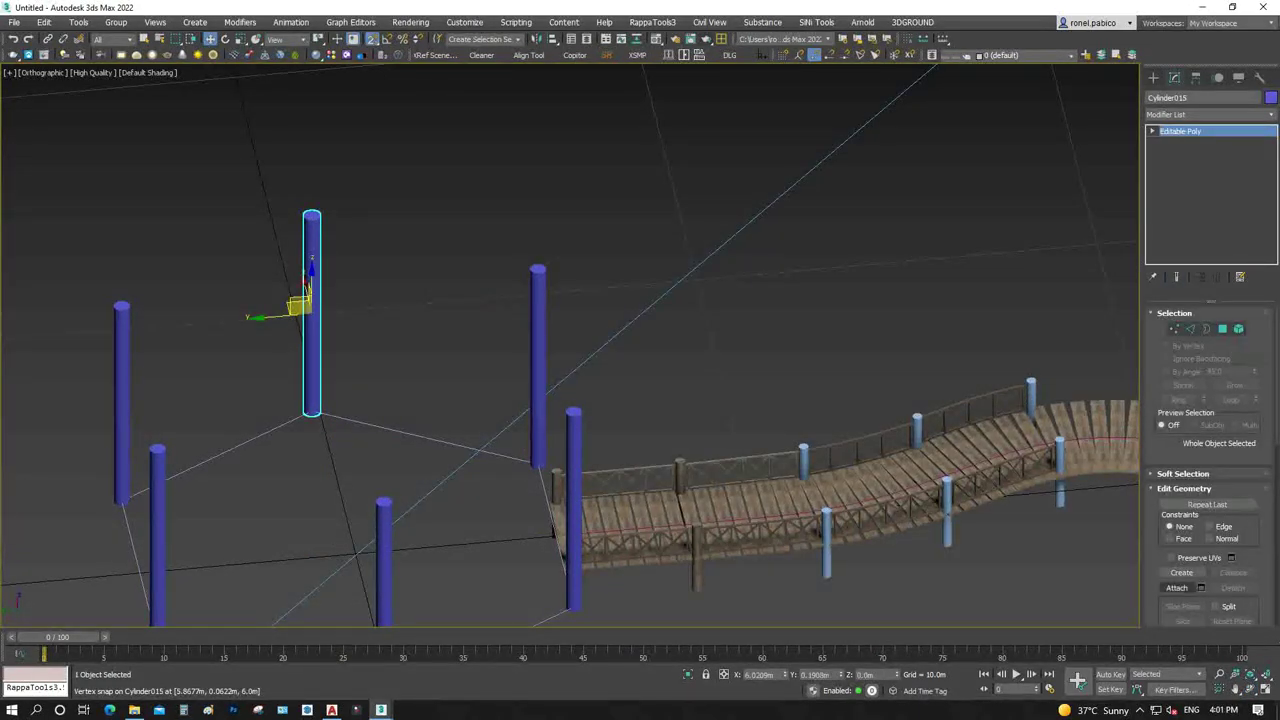
{"action": "left_click", "coordinate": [1177, 587]}
{"action": "left_click", "coordinate": [538, 380]}
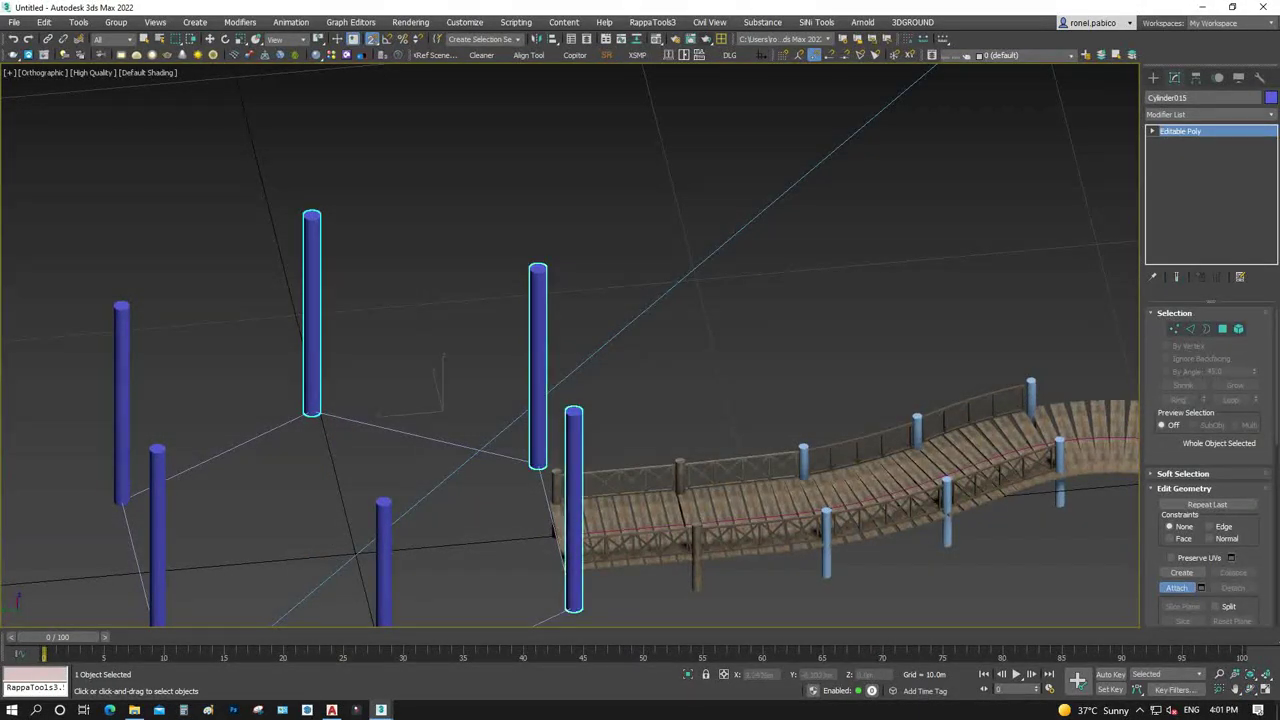
{"action": "left_click", "coordinate": [573, 500]}
{"action": "left_click", "coordinate": [383, 560]}
{"action": "left_click", "coordinate": [157, 520]}
{"action": "left_click", "coordinate": [121, 400]}
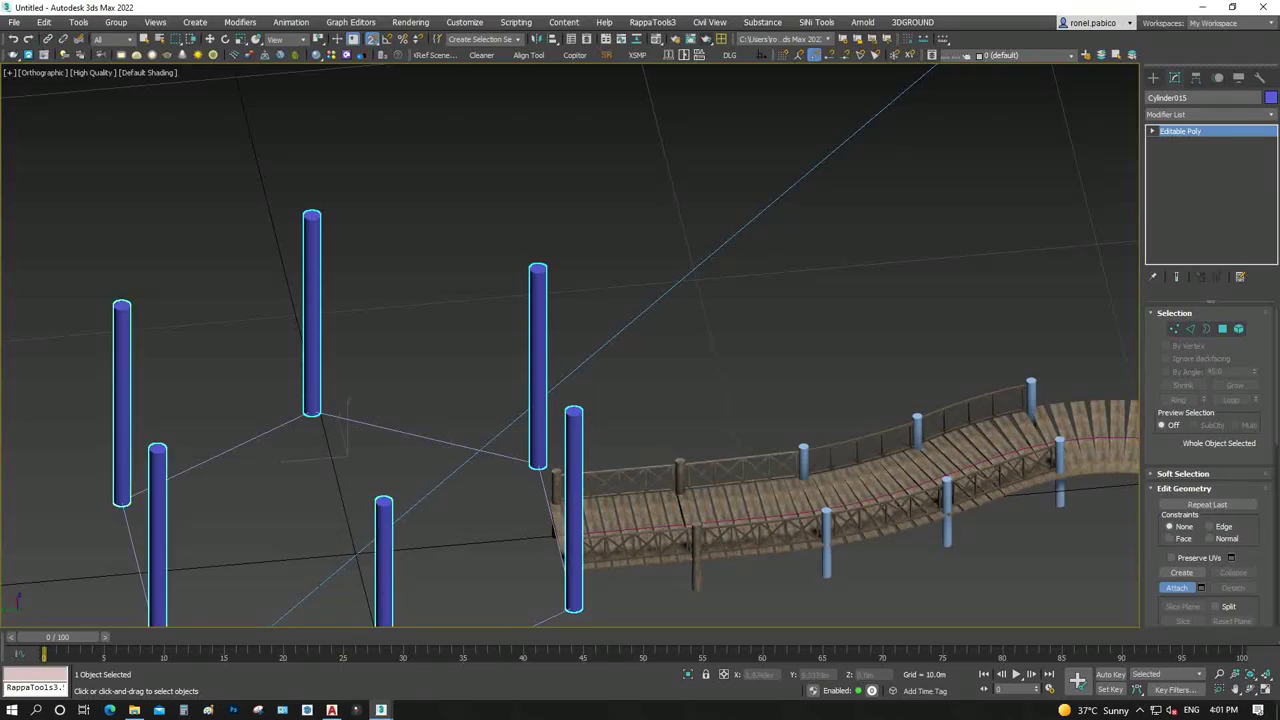
{"action": "key", "text": "f"}
{"action": "key", "text": "Escape"}
In wireframe with snapping off, lower the merged posts slightly and stretch their bottom vertices further down
{"action": "key", "text": "z"}
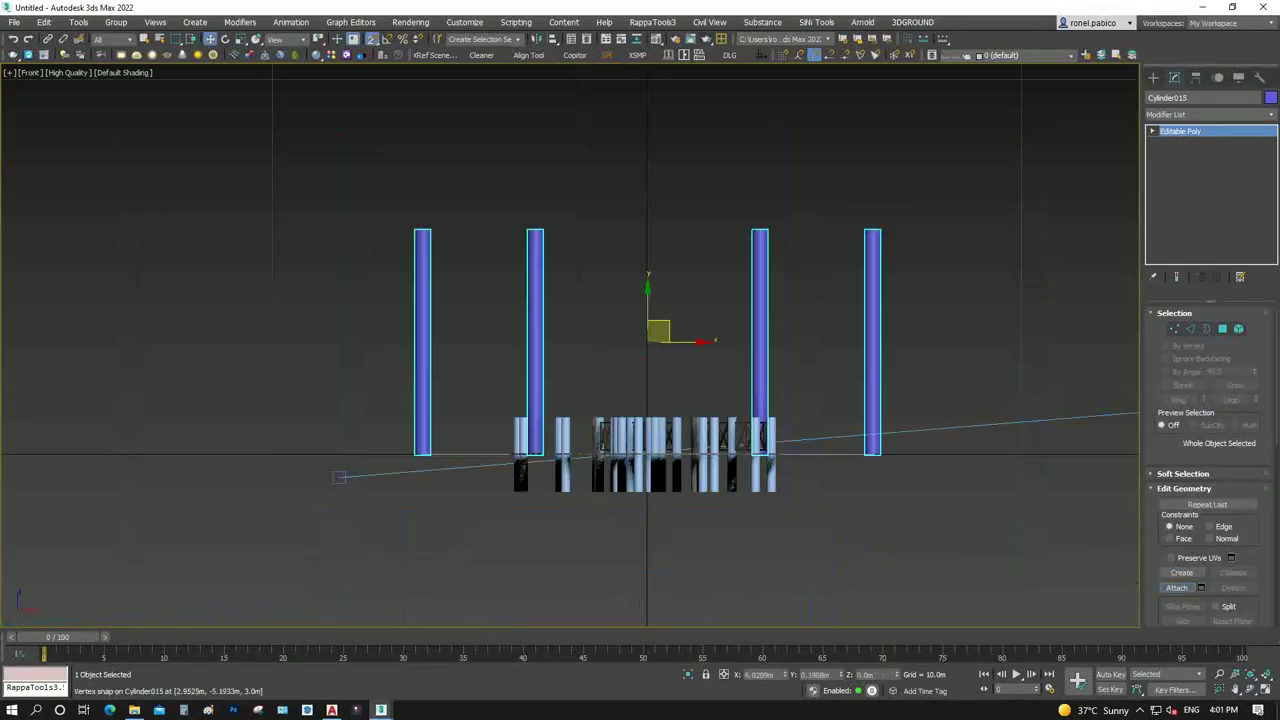
{"action": "key", "text": "F3"}
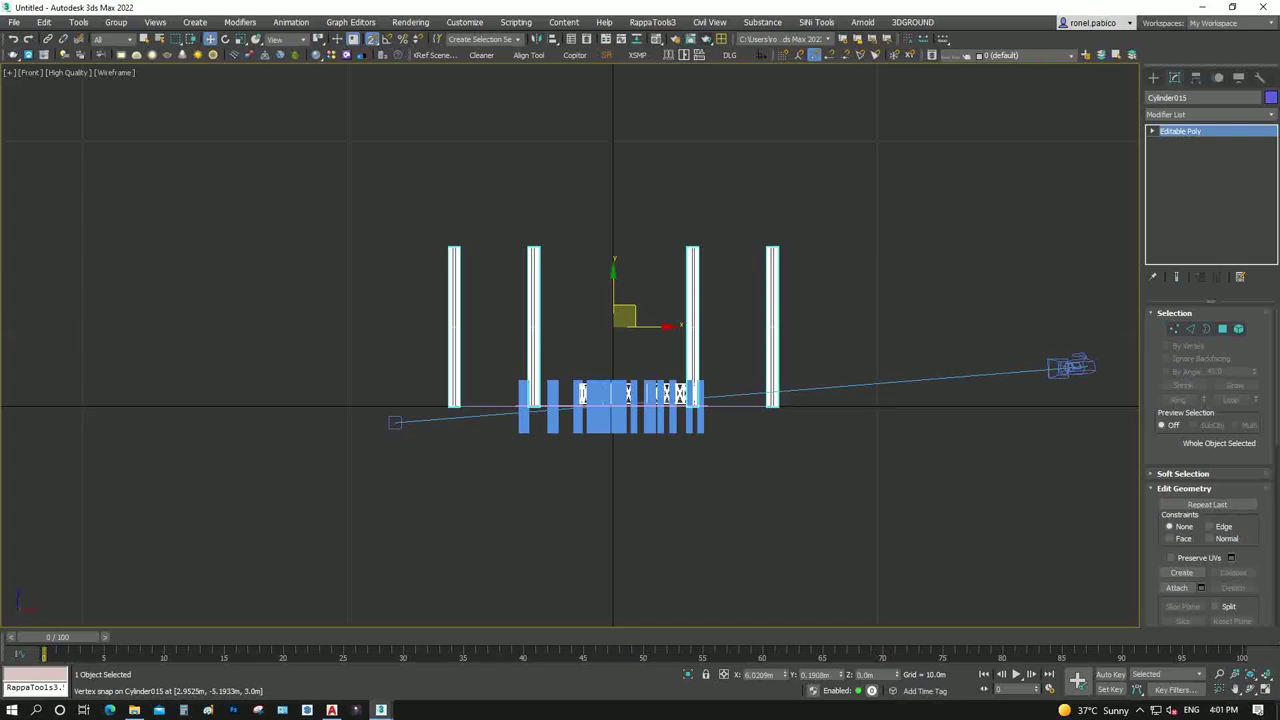
{"action": "key", "text": "s"}
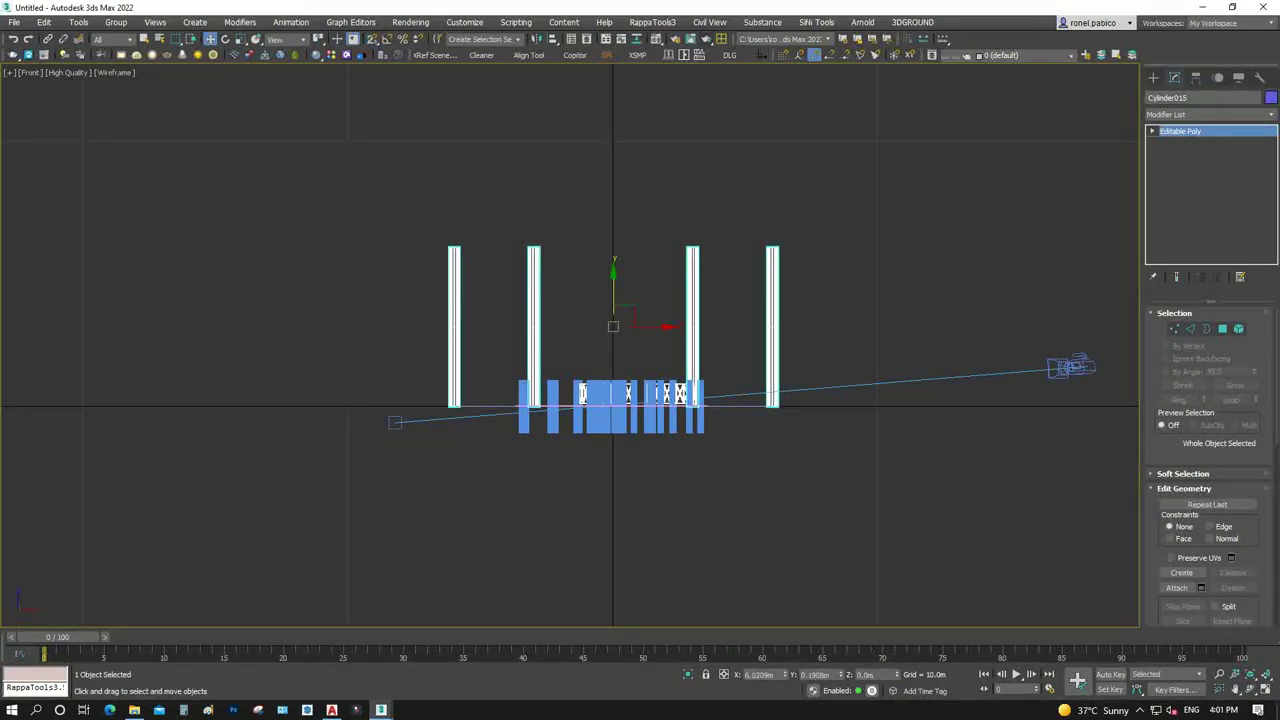
{"action": "left_click_drag", "start_coordinate": [614, 290], "coordinate": [614, 334]}
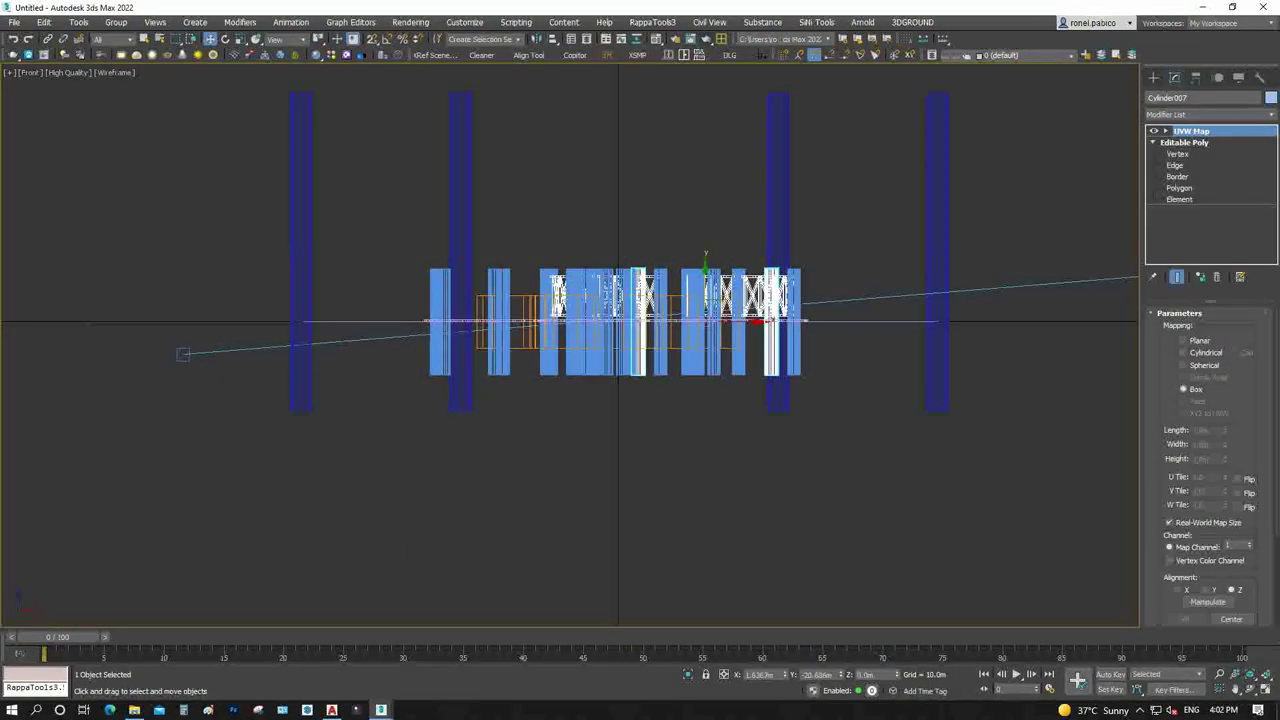
{"action": "left_click", "coordinate": [1177, 153]}
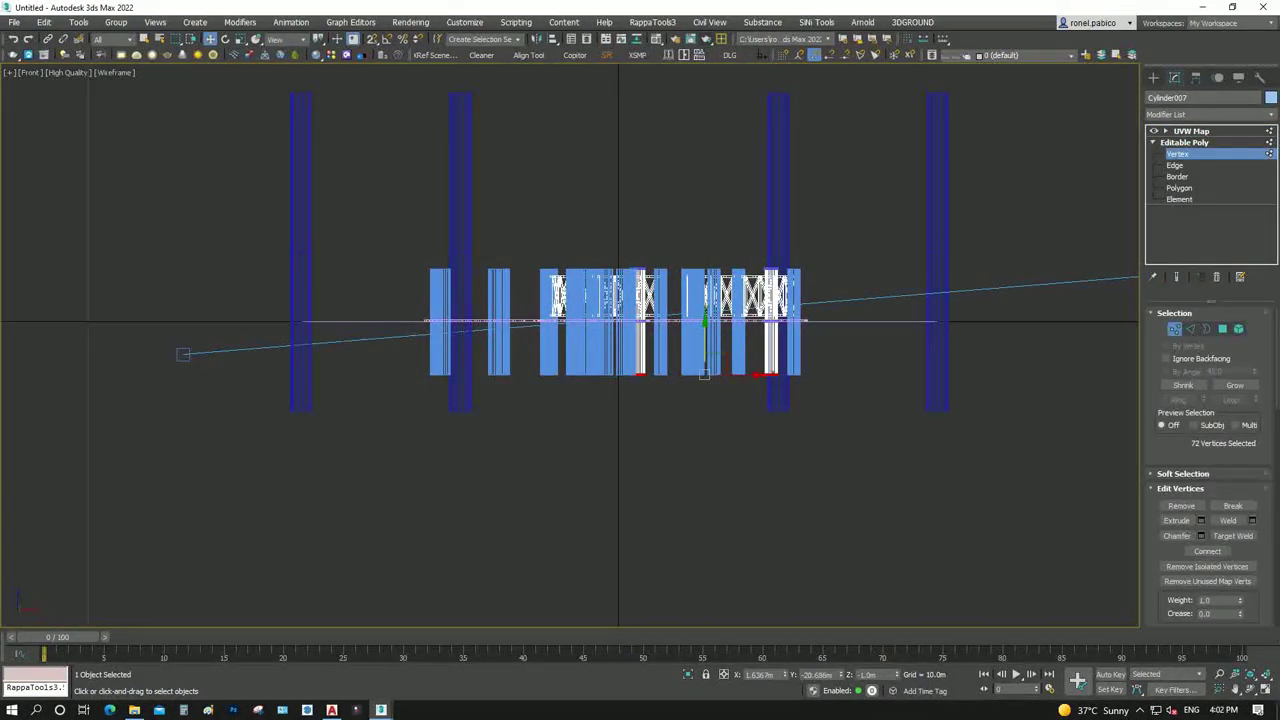
{"action": "left_click_drag", "start_coordinate": [704, 375], "coordinate": [704, 410]}
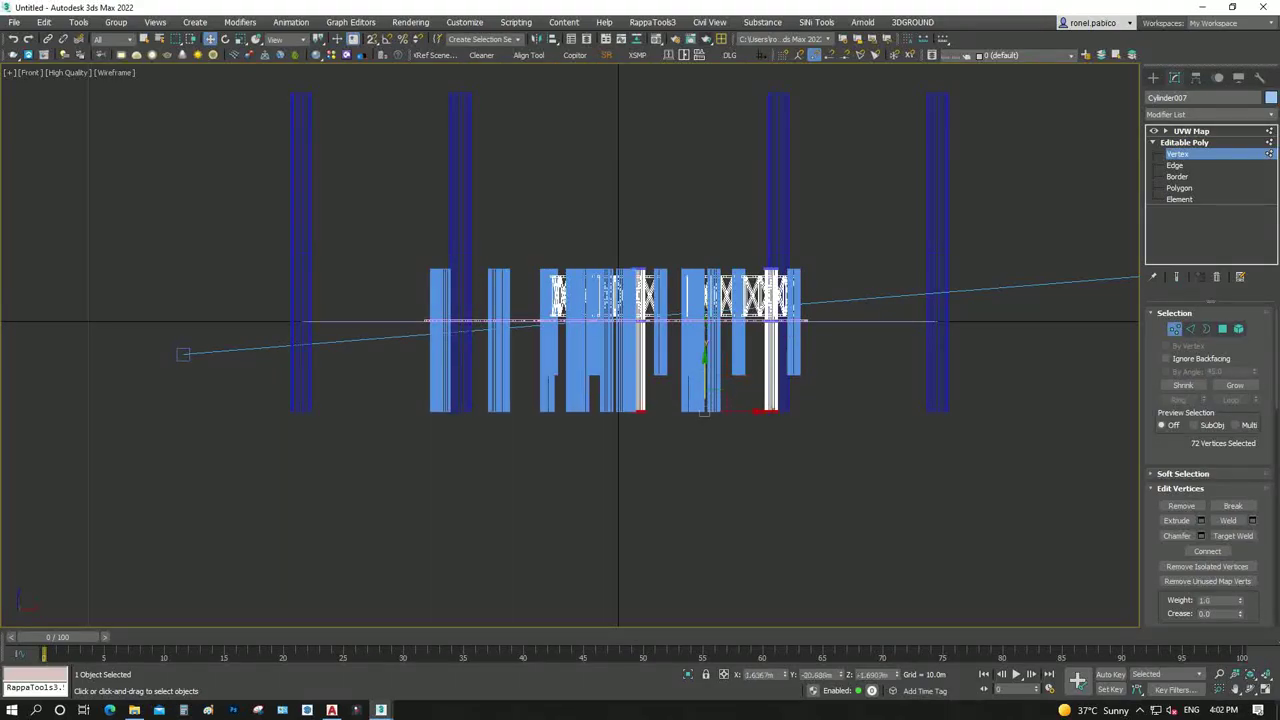
Stretch the next fence post pair's bottom vertices down to ground level
{"action": "scroll", "coordinate": [752, 387], "scroll_direction": "up", "scroll_amount": 4}
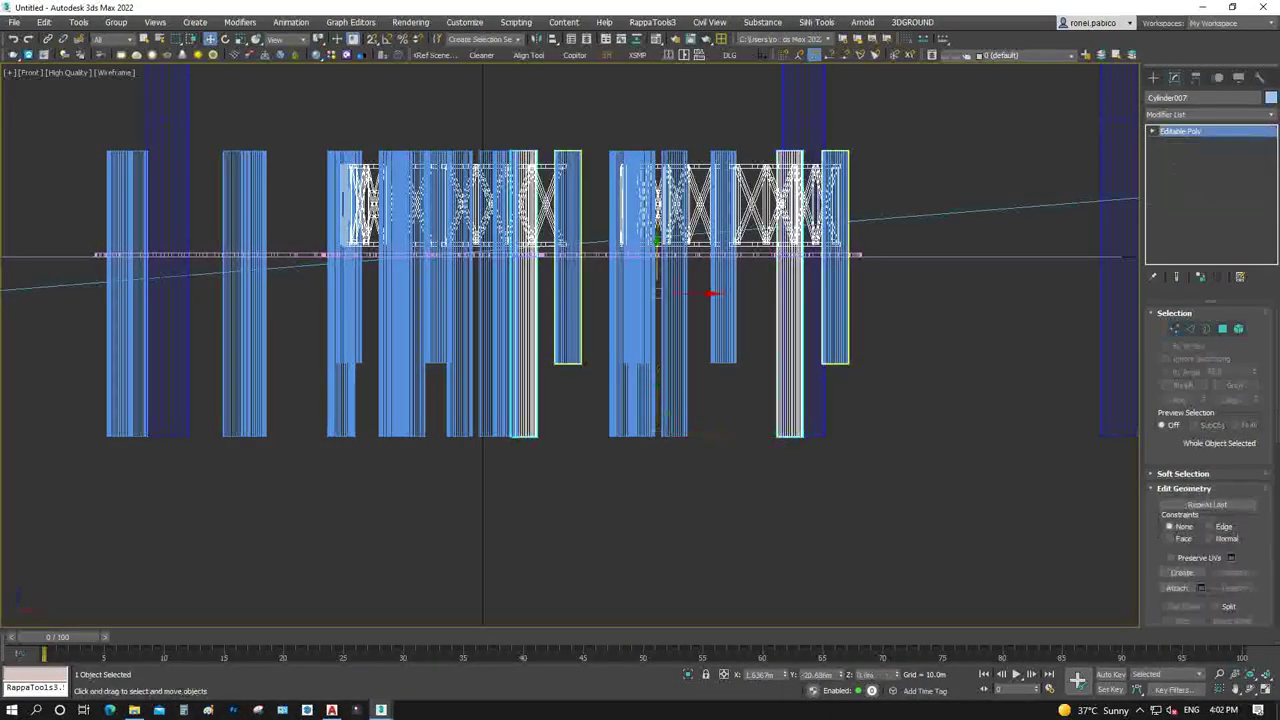
{"action": "left_click", "coordinate": [835, 343]}
{"action": "scroll", "coordinate": [835, 343], "scroll_direction": "down", "scroll_amount": 2}
{"action": "key", "text": "ctrl+a"}
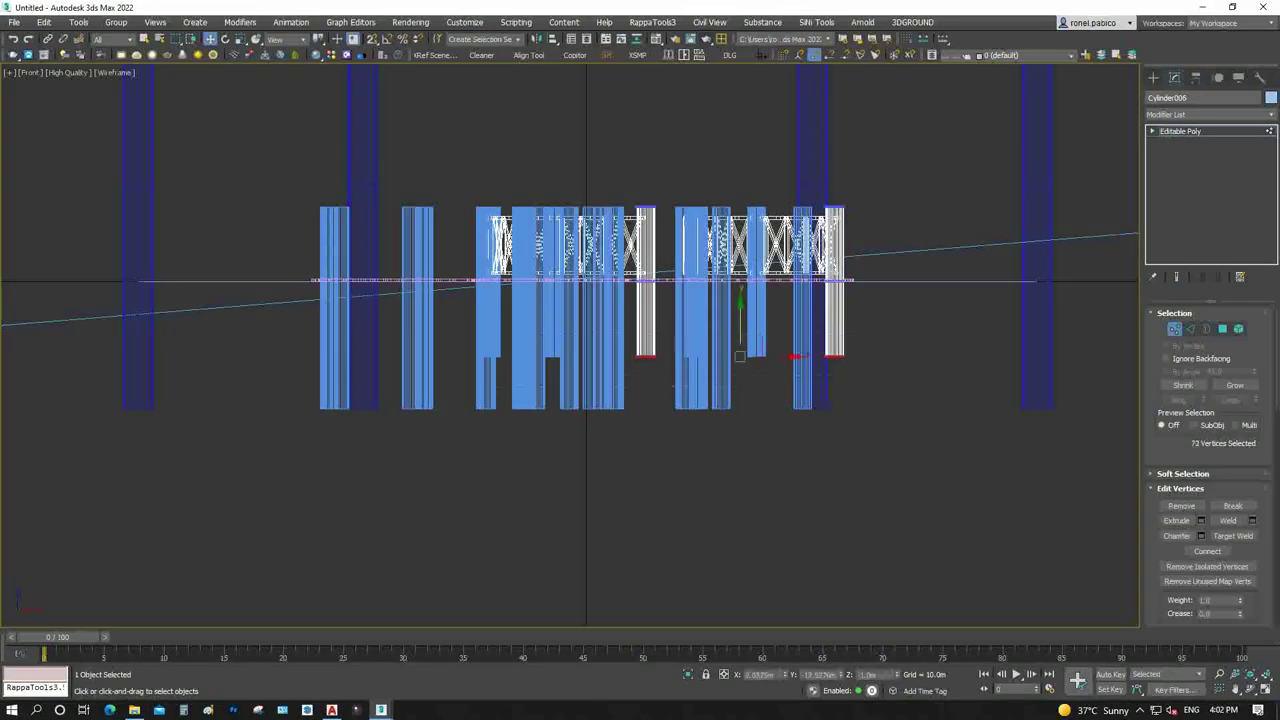
{"action": "left_click_drag", "start_coordinate": [740, 356], "coordinate": [740, 408]}
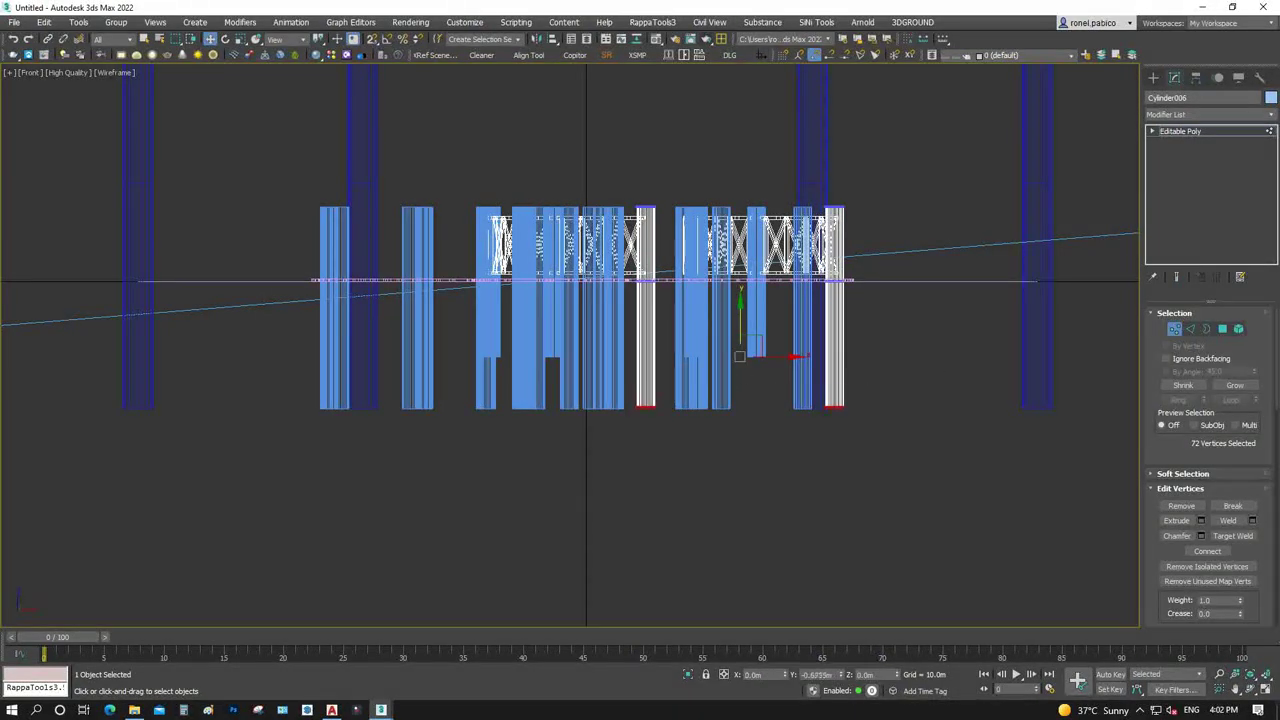
{"action": "key", "text": "1"}
Box-select and lower the bottom vertices of two more post pairs to ground level
{"action": "left_click", "coordinate": [756, 300]}
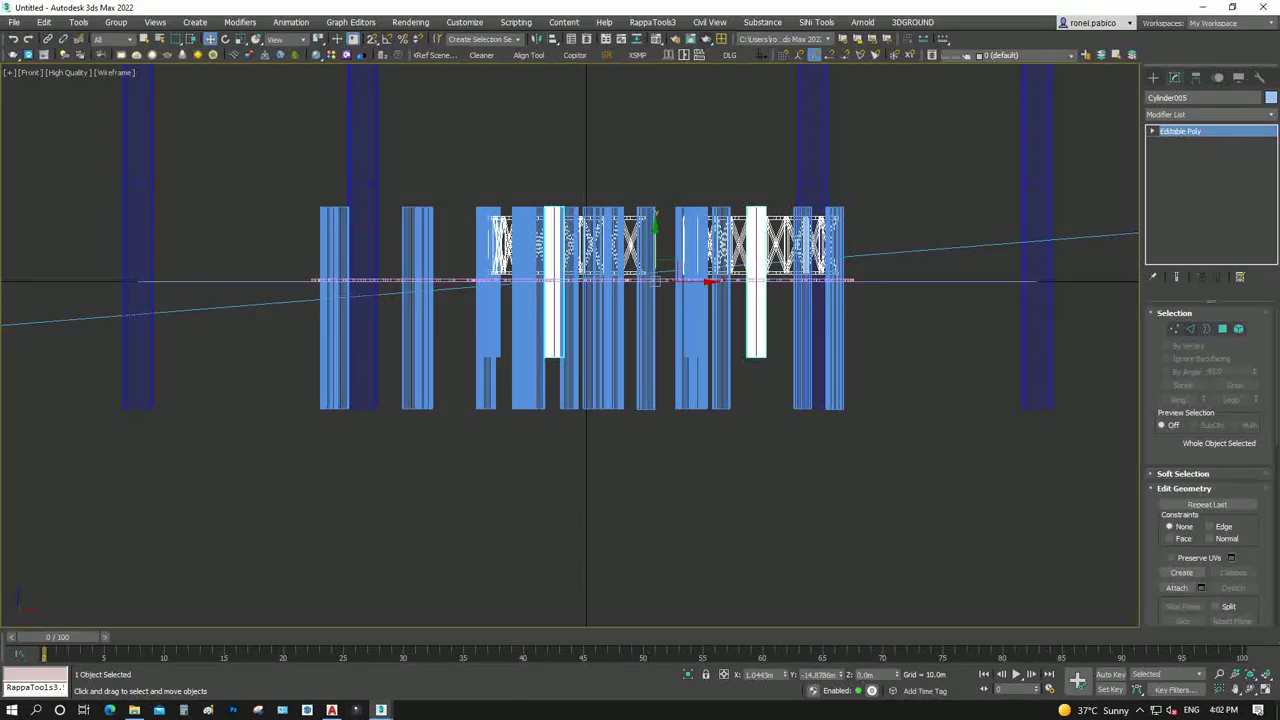
{"action": "key", "text": "1"}
{"action": "left_click_drag", "start_coordinate": [535, 340], "coordinate": [850, 370]}
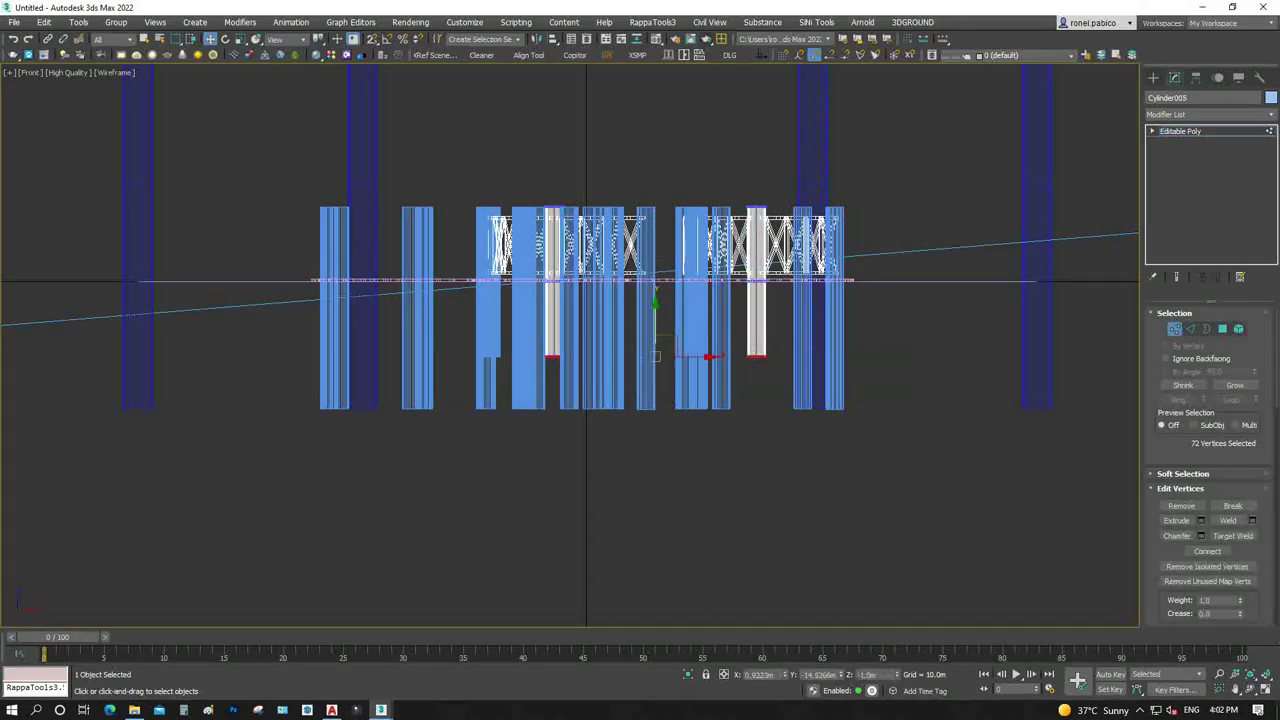
{"action": "left_click_drag", "start_coordinate": [655, 320], "coordinate": [655, 369]}
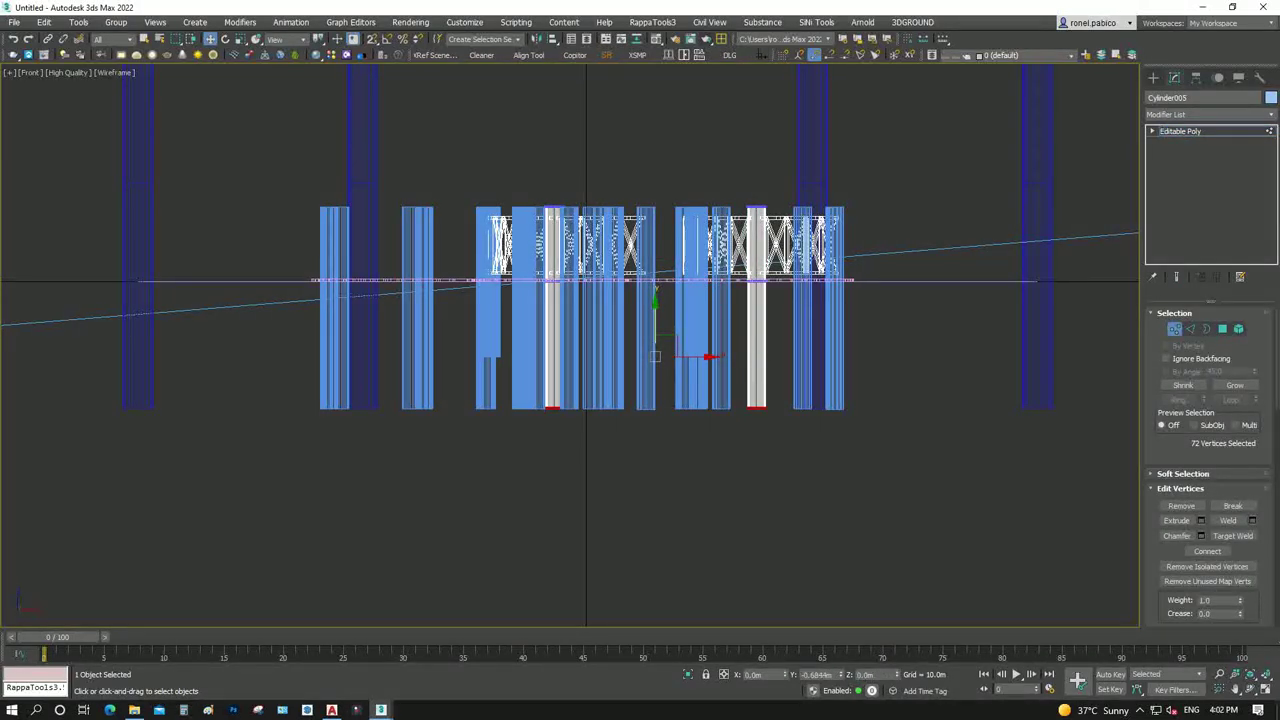
{"action": "key", "text": "1"}
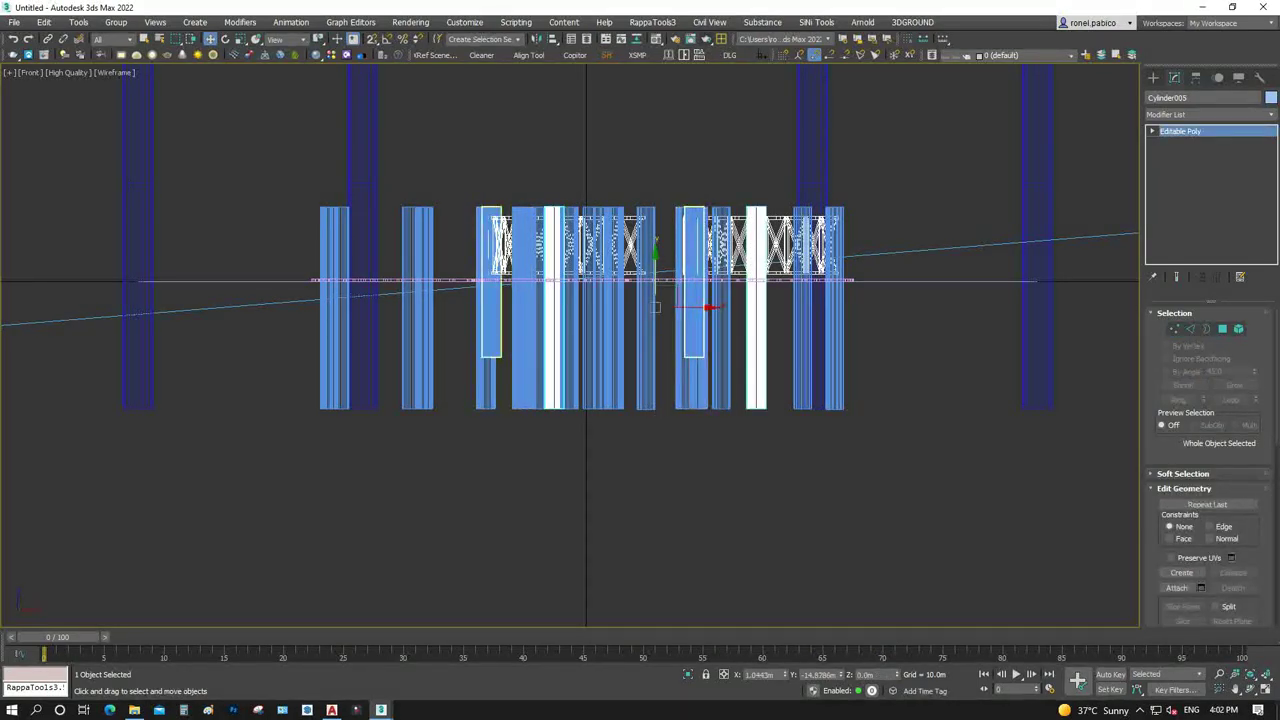
{"action": "left_click", "coordinate": [685, 300]}
{"action": "key", "text": "1"}
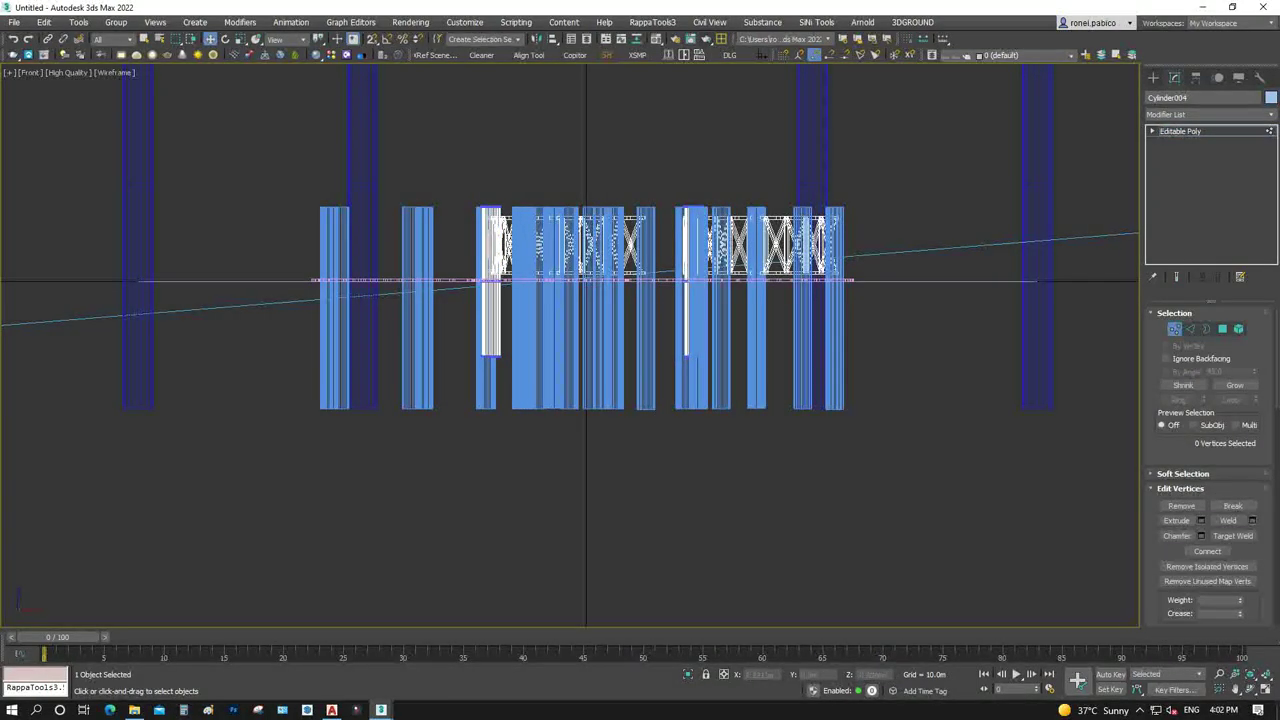
{"action": "left_click_drag", "start_coordinate": [460, 340], "coordinate": [710, 375]}
{"action": "left_click_drag", "start_coordinate": [592, 355], "coordinate": [592, 408]}
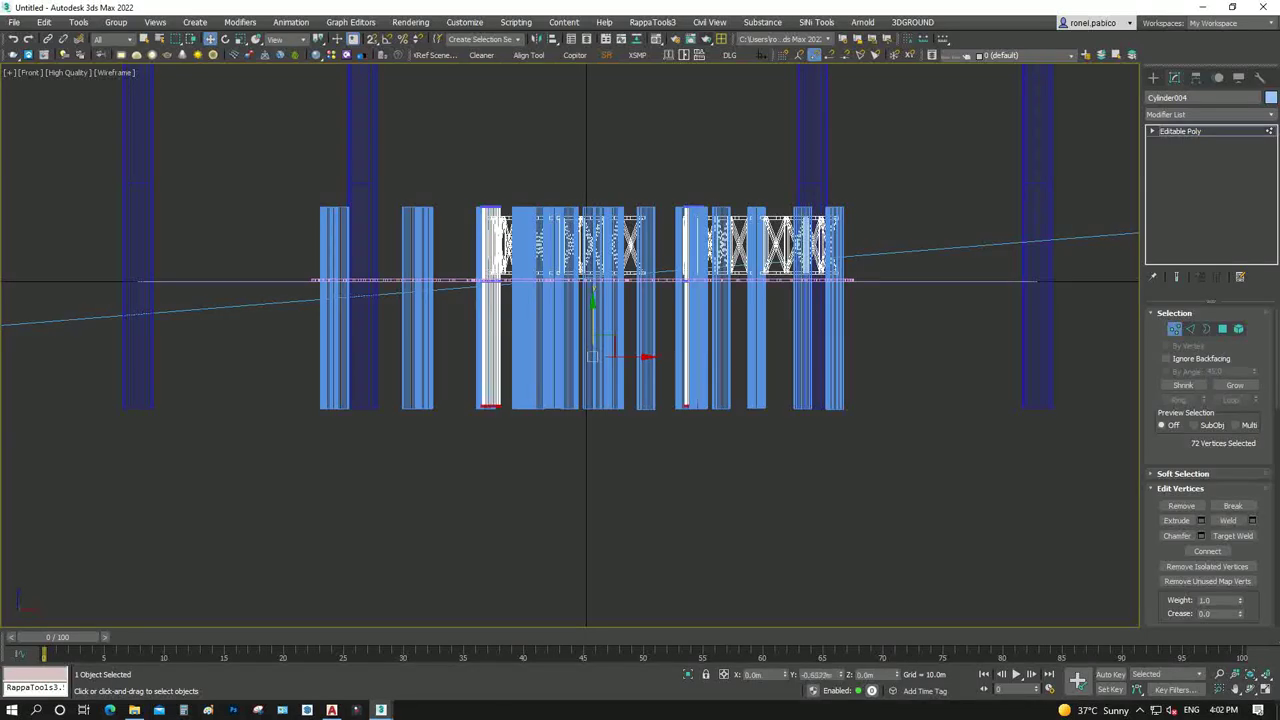
{"action": "key", "text": "ctrl+d"}
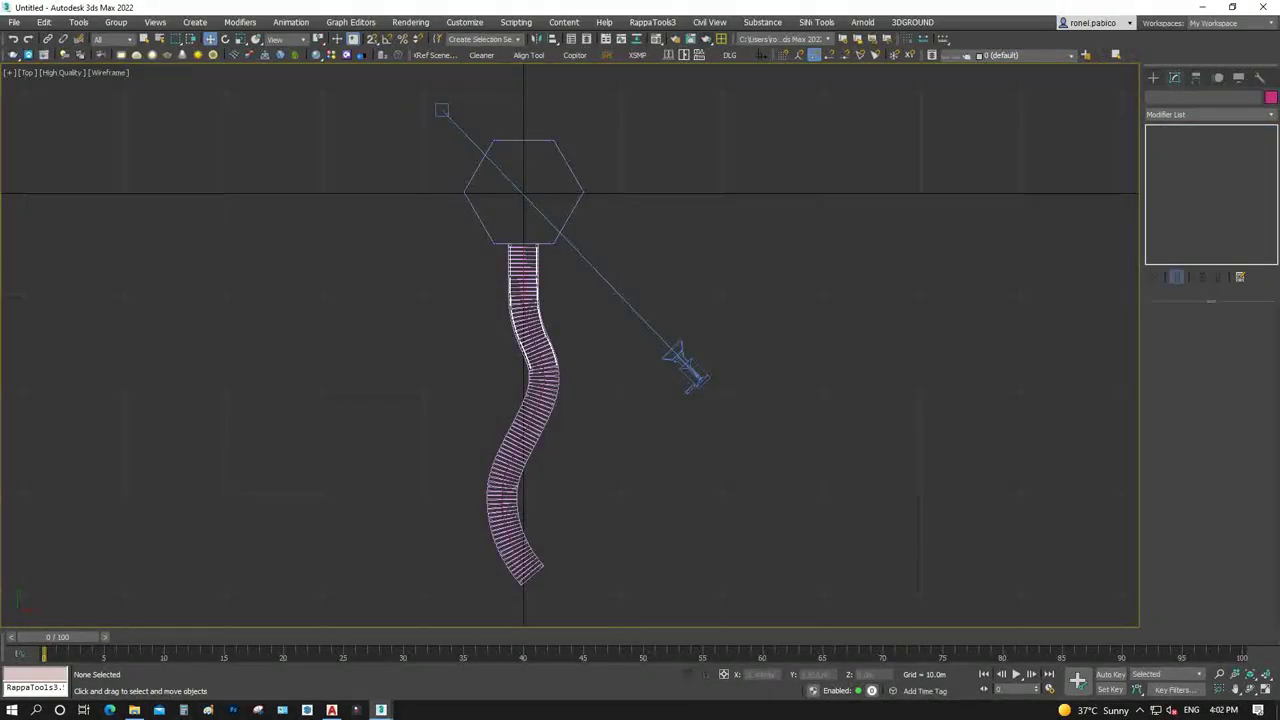
Clone the gazebo hexagon NGon001 in place as a copy, NGon002
{"action": "scroll", "coordinate": [458, 125], "scroll_direction": "up", "scroll_amount": 3}
{"action": "scroll", "coordinate": [716, 268], "scroll_direction": "up", "scroll_amount": 3}
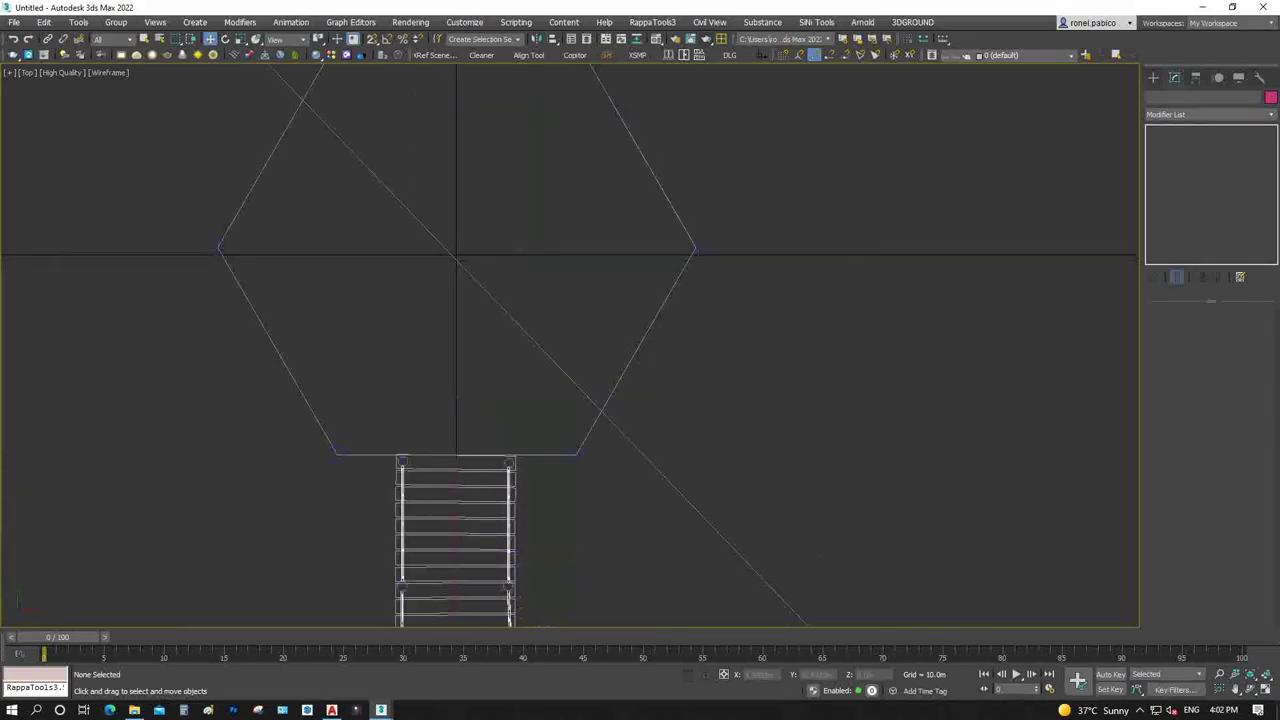
{"action": "left_click", "coordinate": [600, 82]}
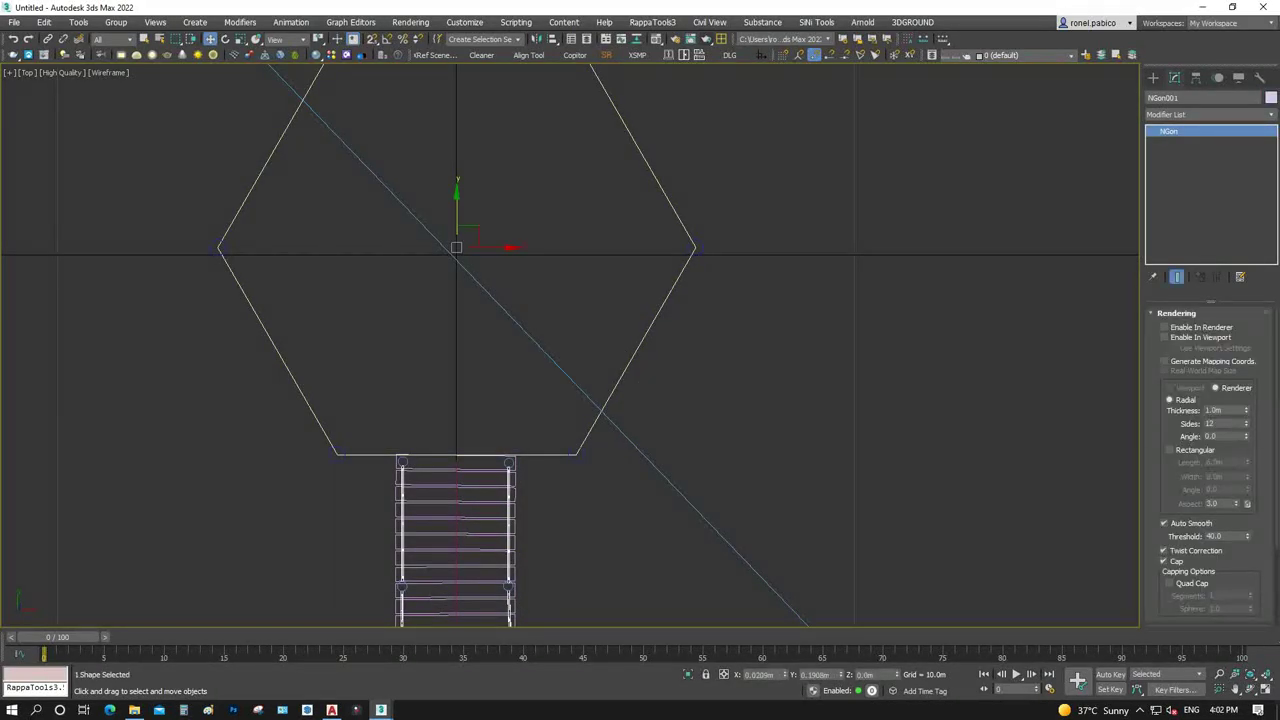
{"action": "key", "text": "ctrl+v"}
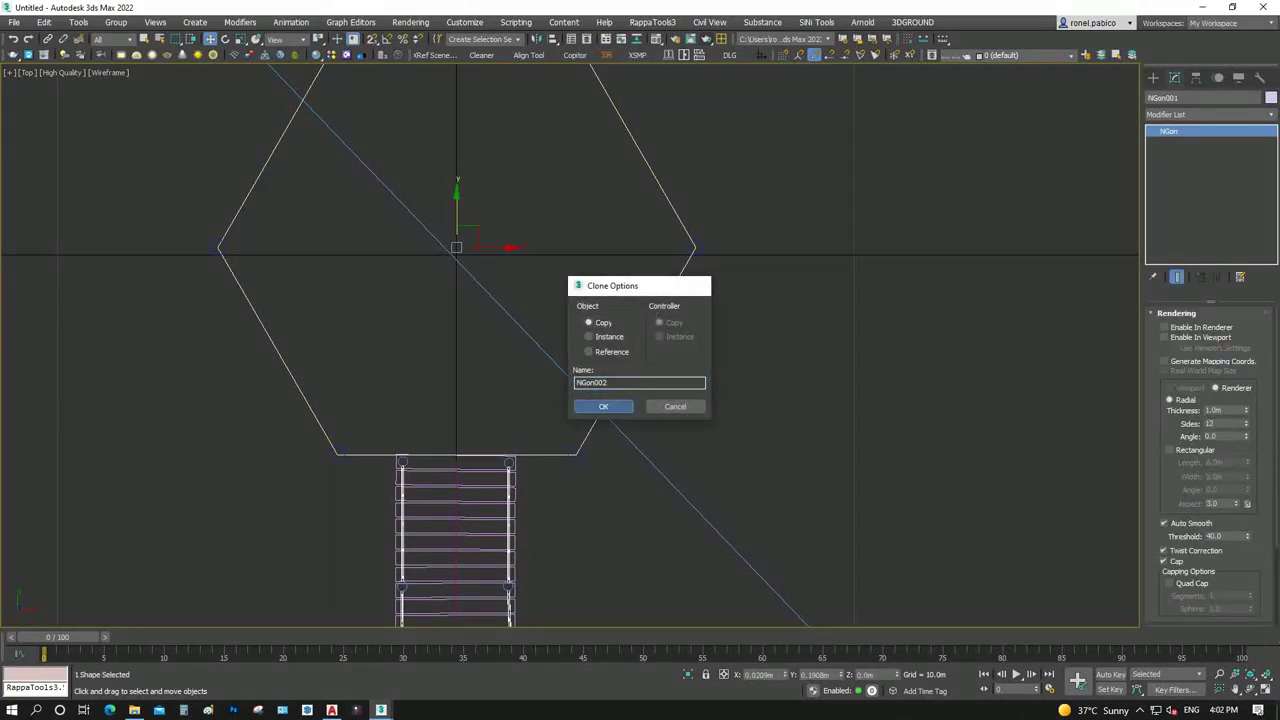
{"action": "key", "text": "Return"}
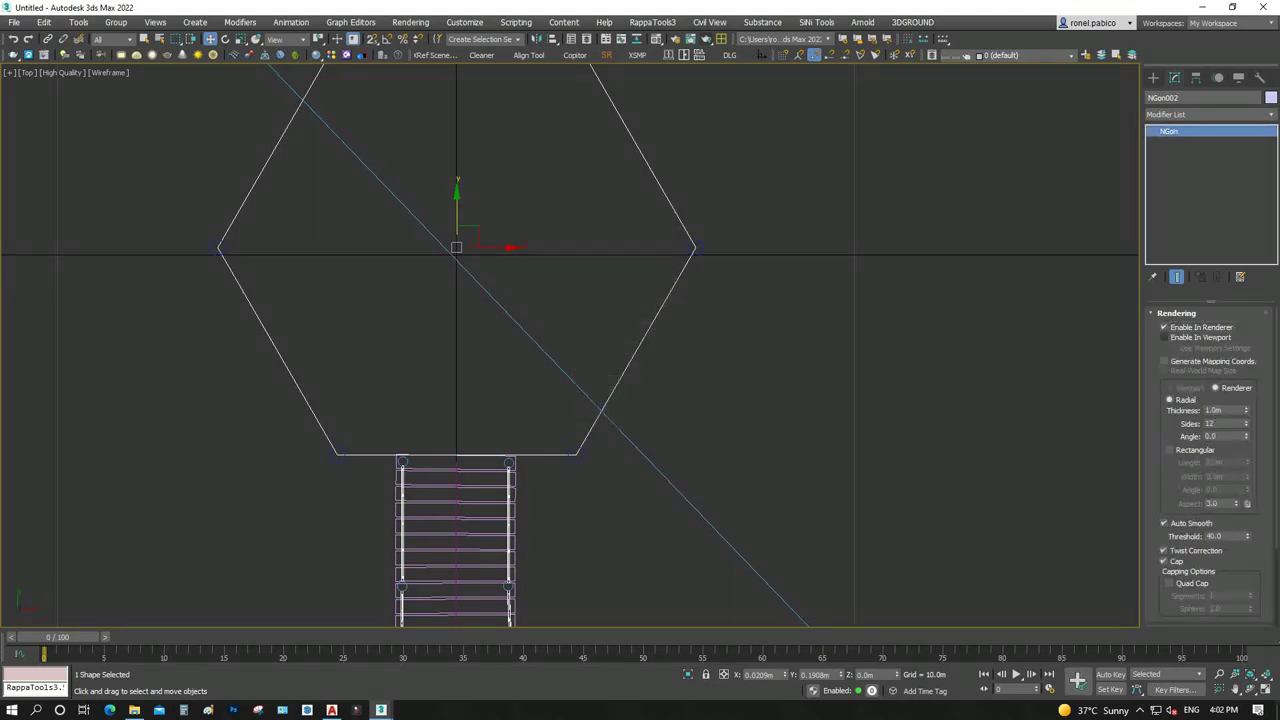
Make NGon002 renderable in the viewport with a 0.3m × 0.3m rectangular cross-section
{"action": "left_click", "coordinate": [1164, 337]}
{"action": "left_click", "coordinate": [1169, 450]}
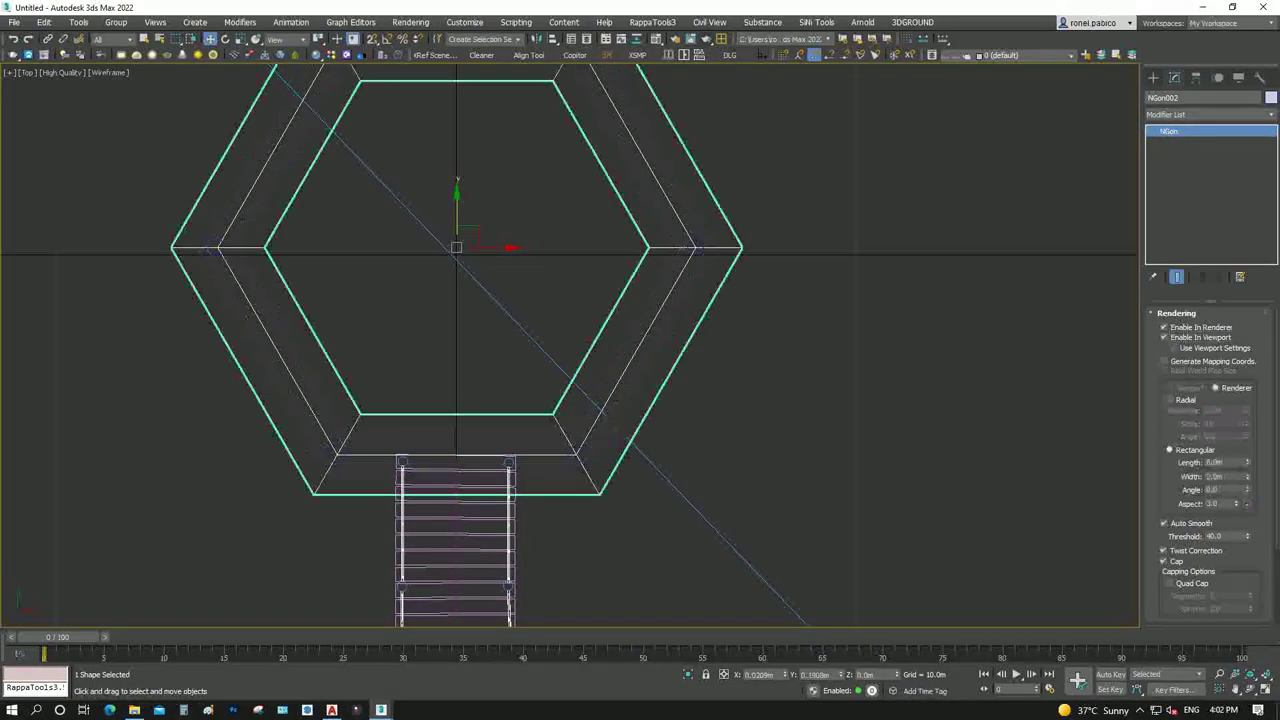
{"action": "left_click", "coordinate": [1222, 462]}
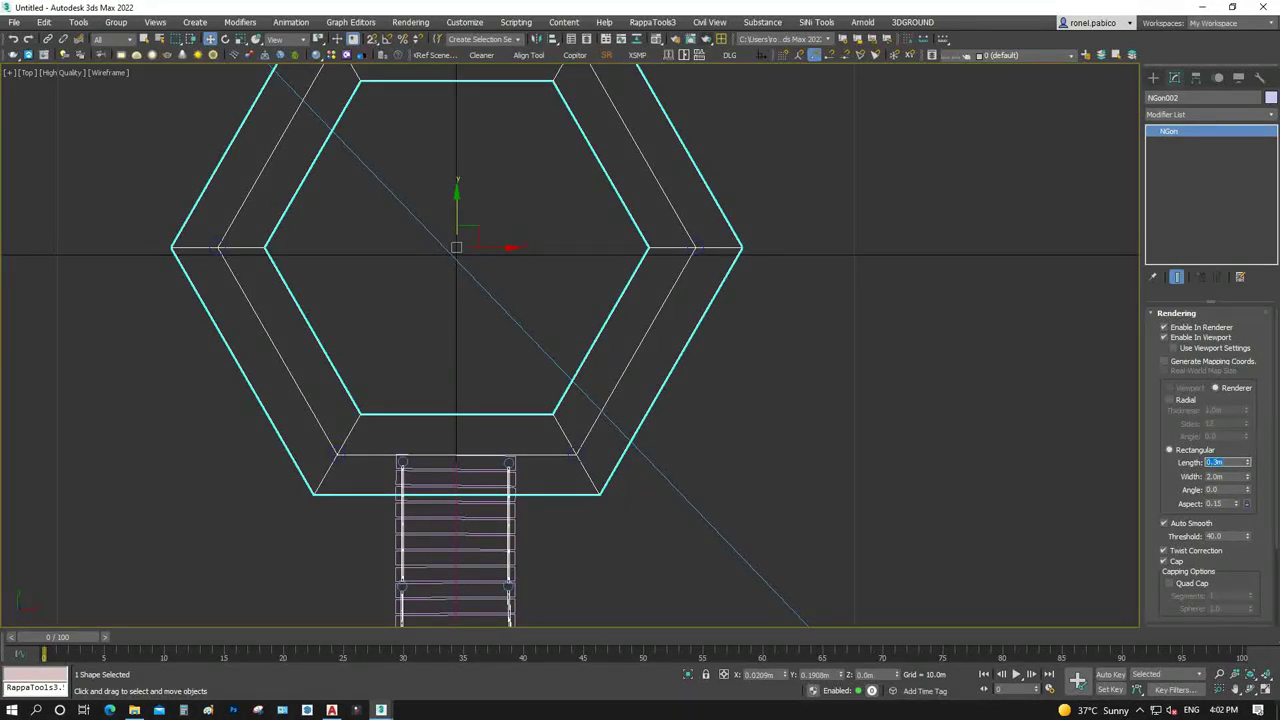
{"action": "key", "text": "Tab"}
{"action": "type", "text": "0.3"}
{"action": "key", "text": "Return"}
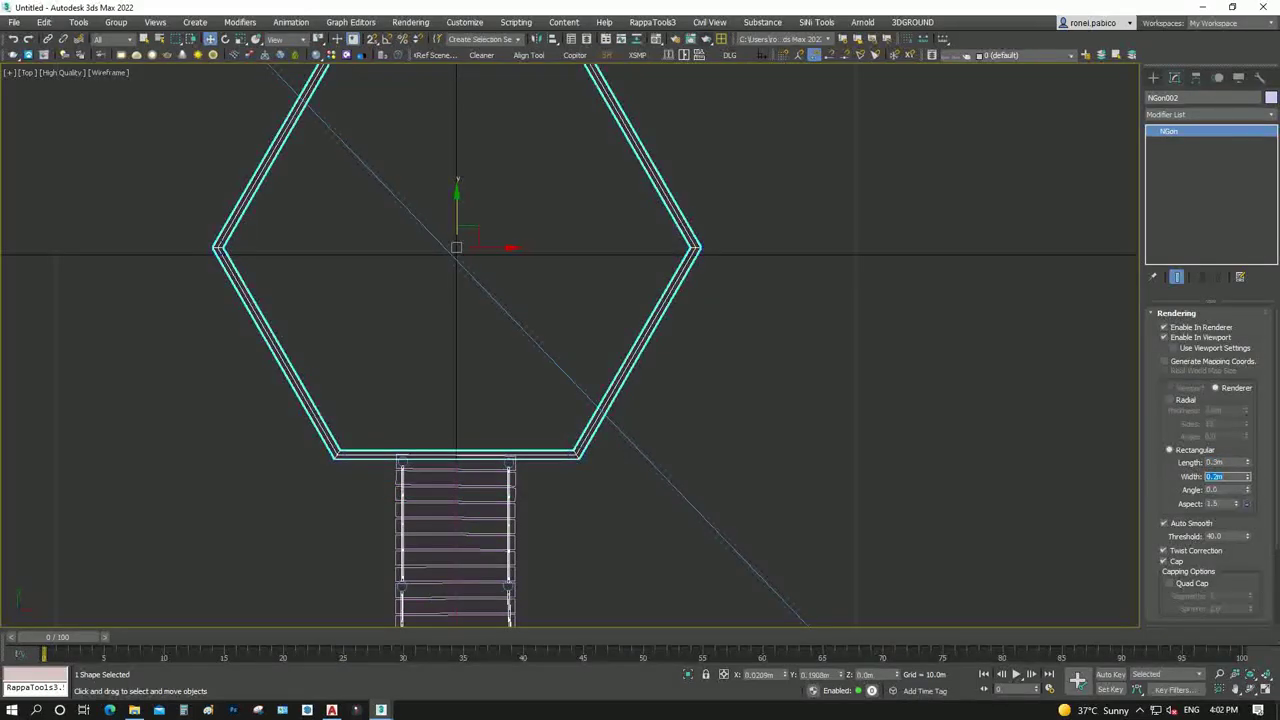
{"action": "key", "text": "ctrl+d"}
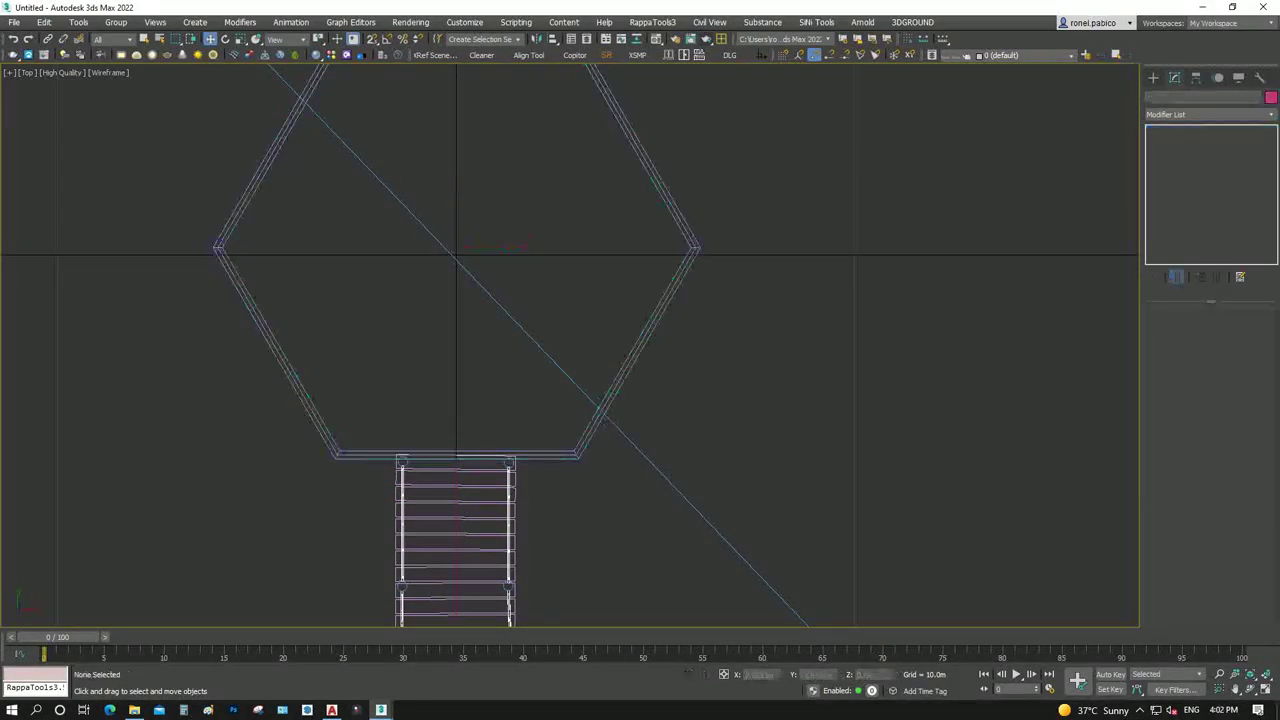
In the Left view, set the rim beam NGon002's rectangular Length to 0.35m
{"action": "key", "text": "f"}
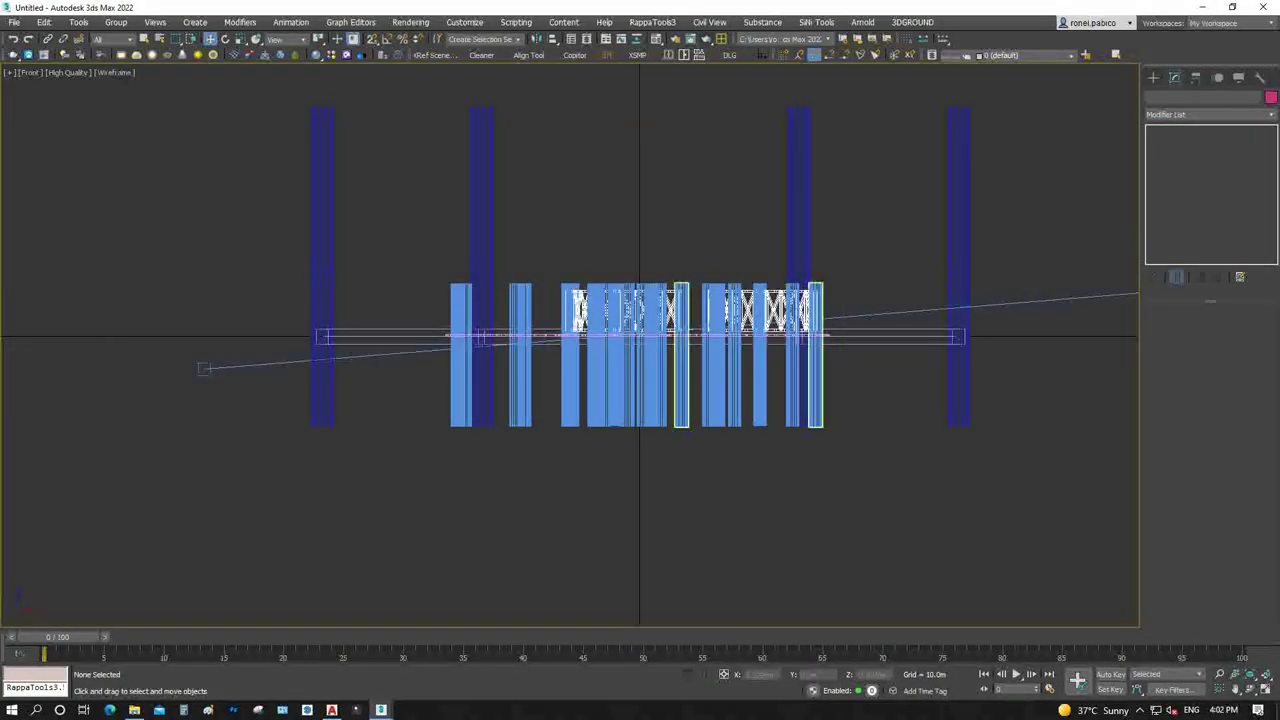
{"action": "key", "text": "l"}
{"action": "key", "text": "z"}
{"action": "scroll", "coordinate": [338, 317], "scroll_direction": "up", "scroll_amount": 2}
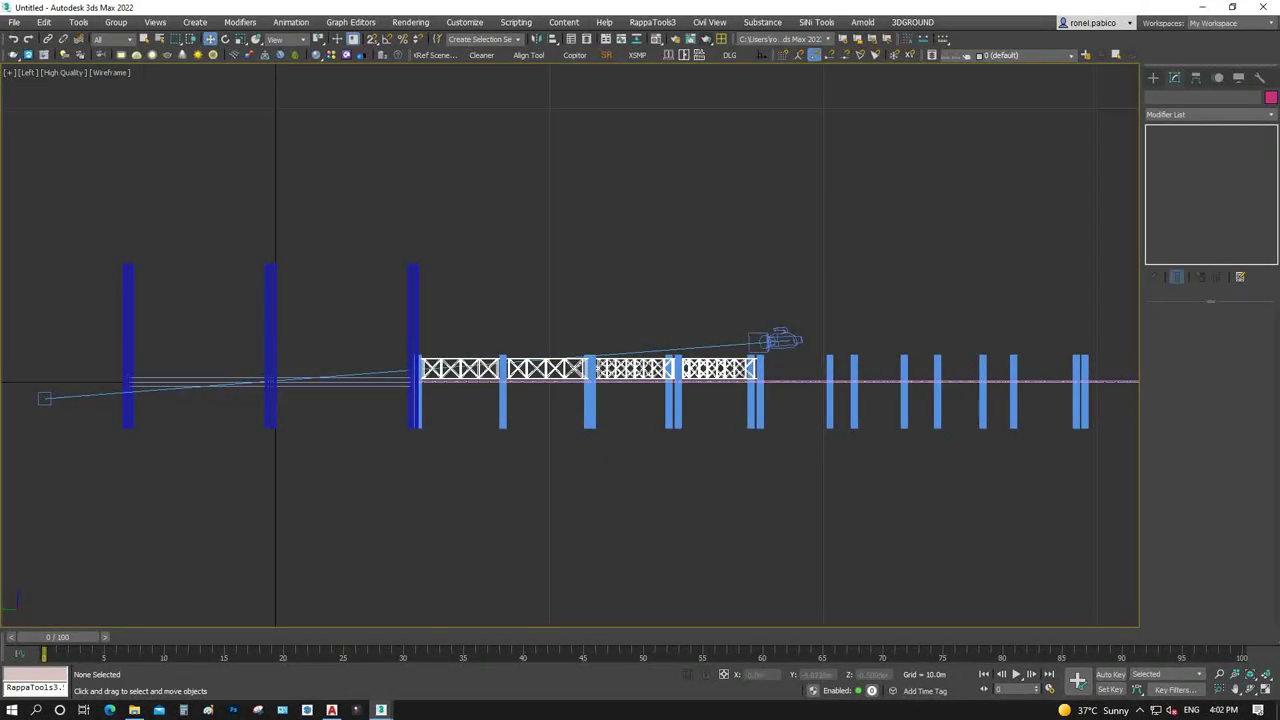
{"action": "scroll", "coordinate": [445, 385], "scroll_direction": "up", "scroll_amount": 2}
{"action": "left_click", "coordinate": [350, 379]}
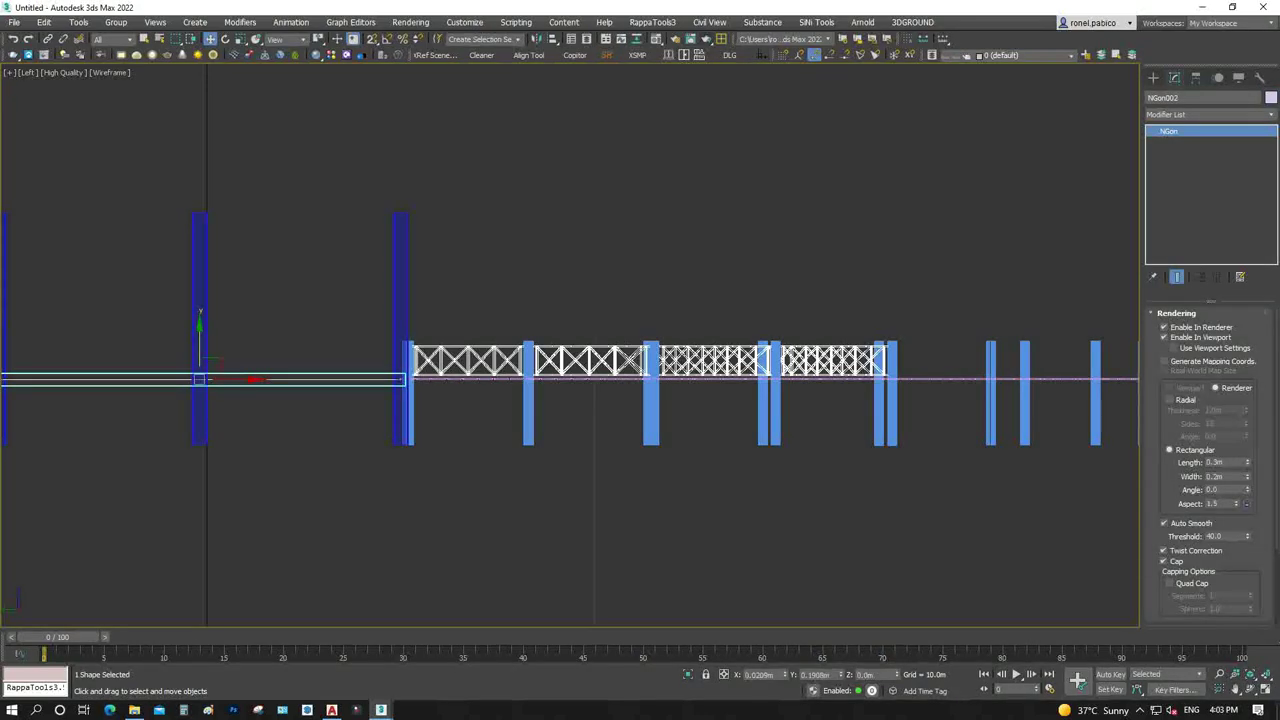
{"action": "double_click", "coordinate": [1215, 462]}
{"action": "type", "text": "0.35"}
{"action": "key", "text": "Return"}
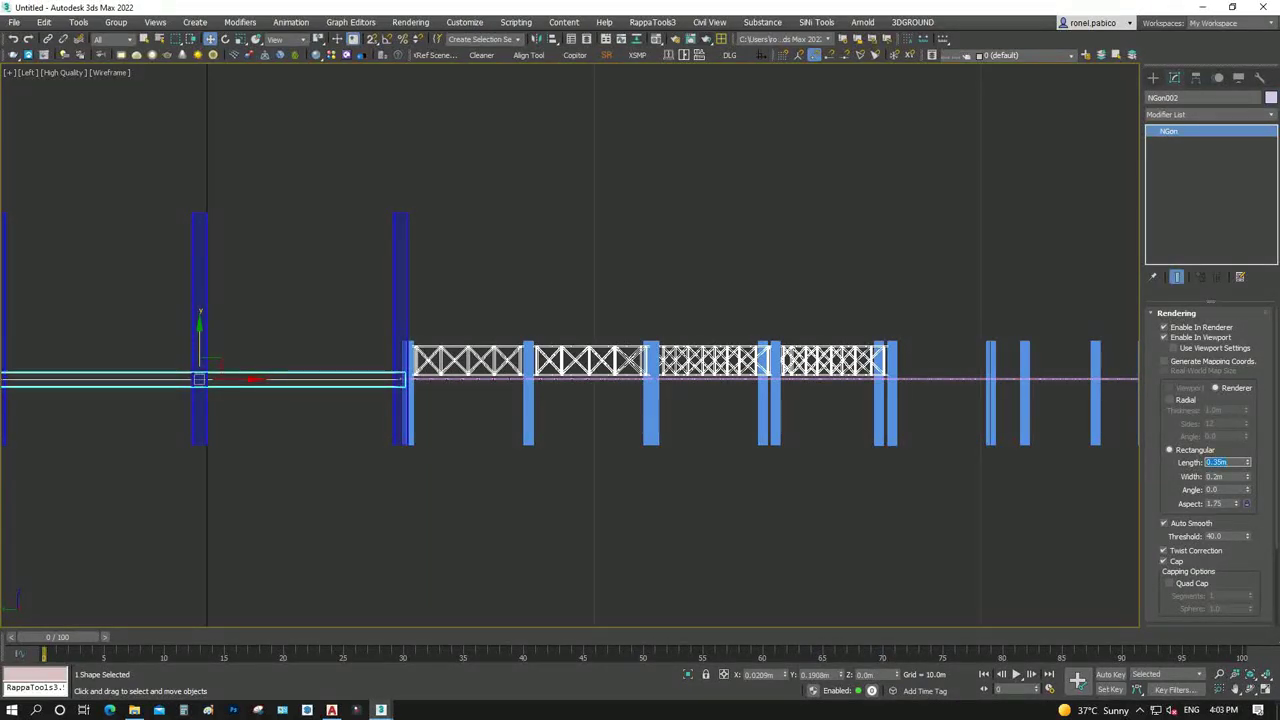
Lower the rim beam slightly, then select the original hexagon NGon001 in the Top view
{"action": "scroll", "coordinate": [210, 388], "scroll_direction": "up", "scroll_amount": 5}
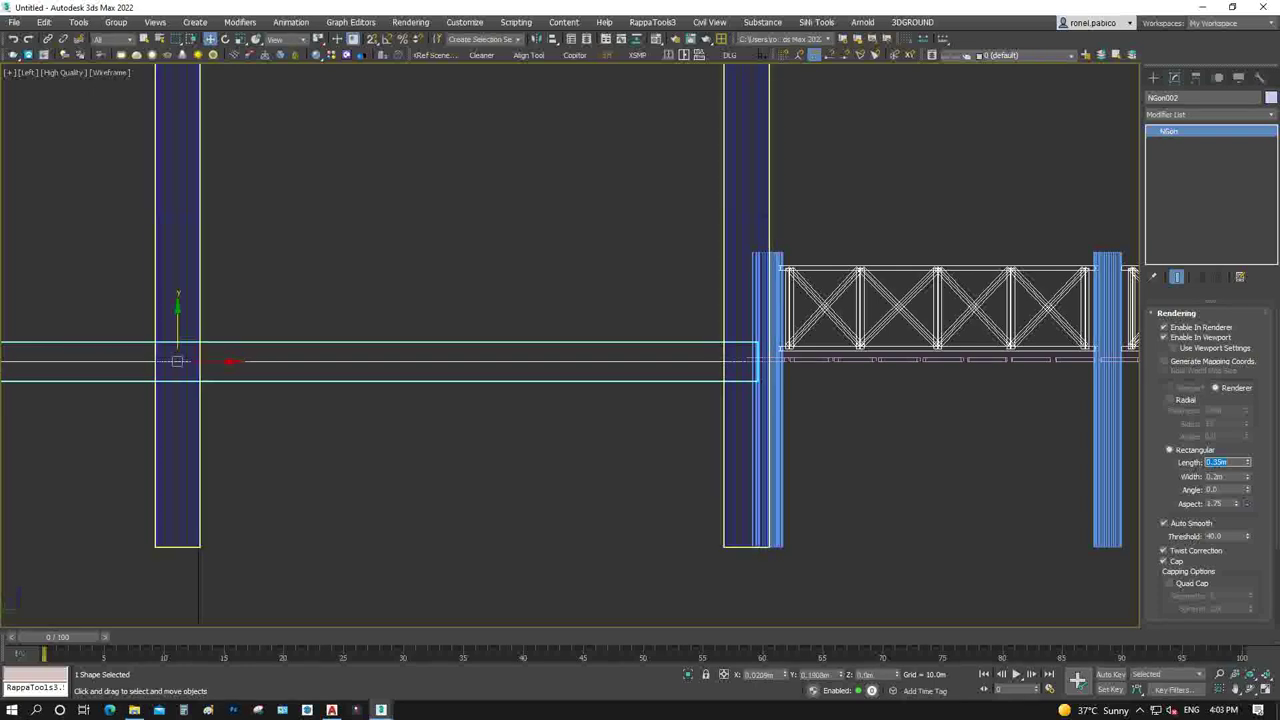
{"action": "left_click_drag", "start_coordinate": [177, 361], "coordinate": [177, 372]}
{"action": "left_click", "coordinate": [177, 371]}
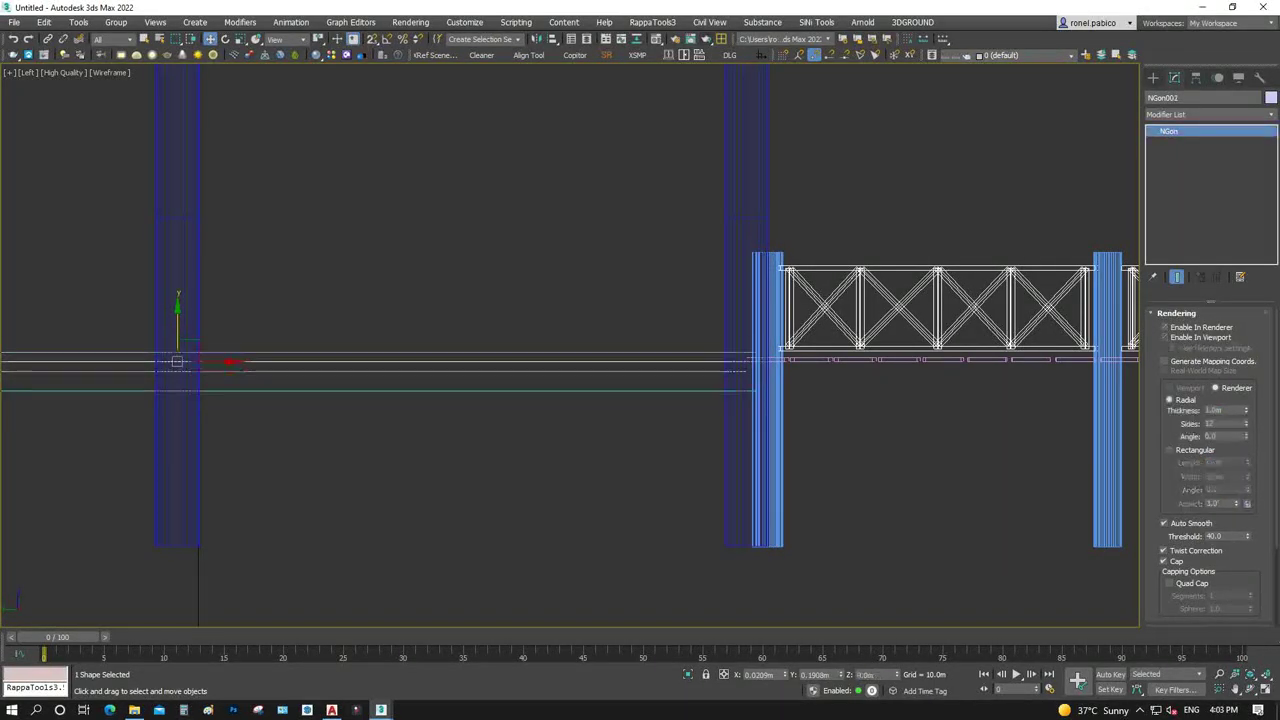
{"action": "key", "text": "t"}
{"action": "key", "text": "z"}
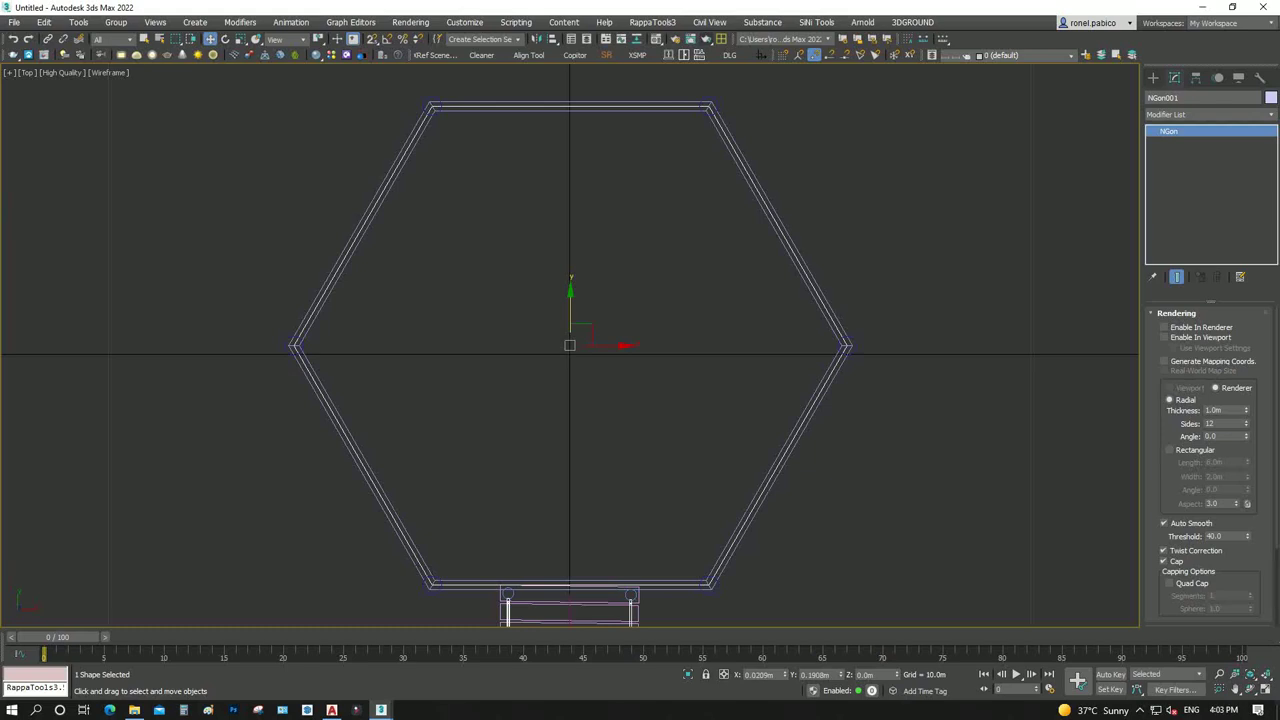
Clone the hexagon as NGon003 and set its radius to 5.0m
{"action": "key", "text": "ctrl+v"}
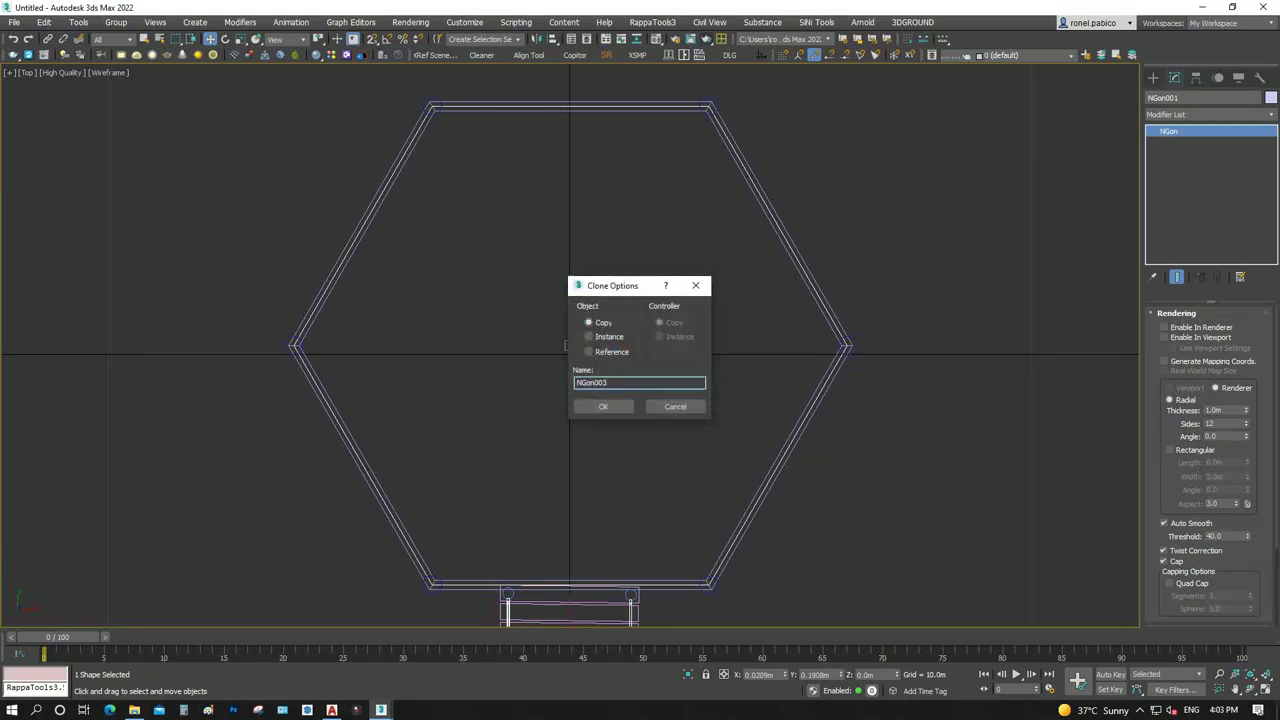
{"action": "left_click", "coordinate": [603, 406]}
{"action": "right_click", "coordinate": [800, 419]}
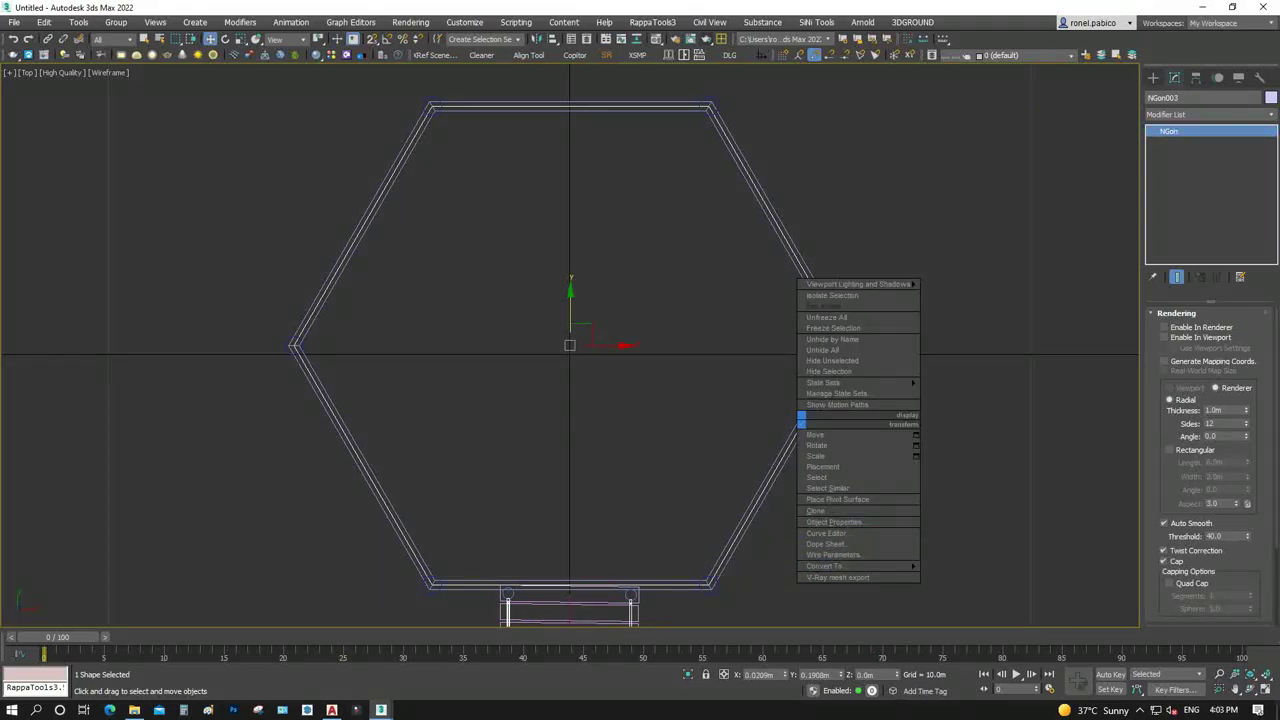
{"action": "scroll", "coordinate": [1210, 450], "scroll_direction": "down", "scroll_amount": 2}
{"action": "scroll", "coordinate": [1210, 450], "scroll_direction": "down", "scroll_amount": 2}
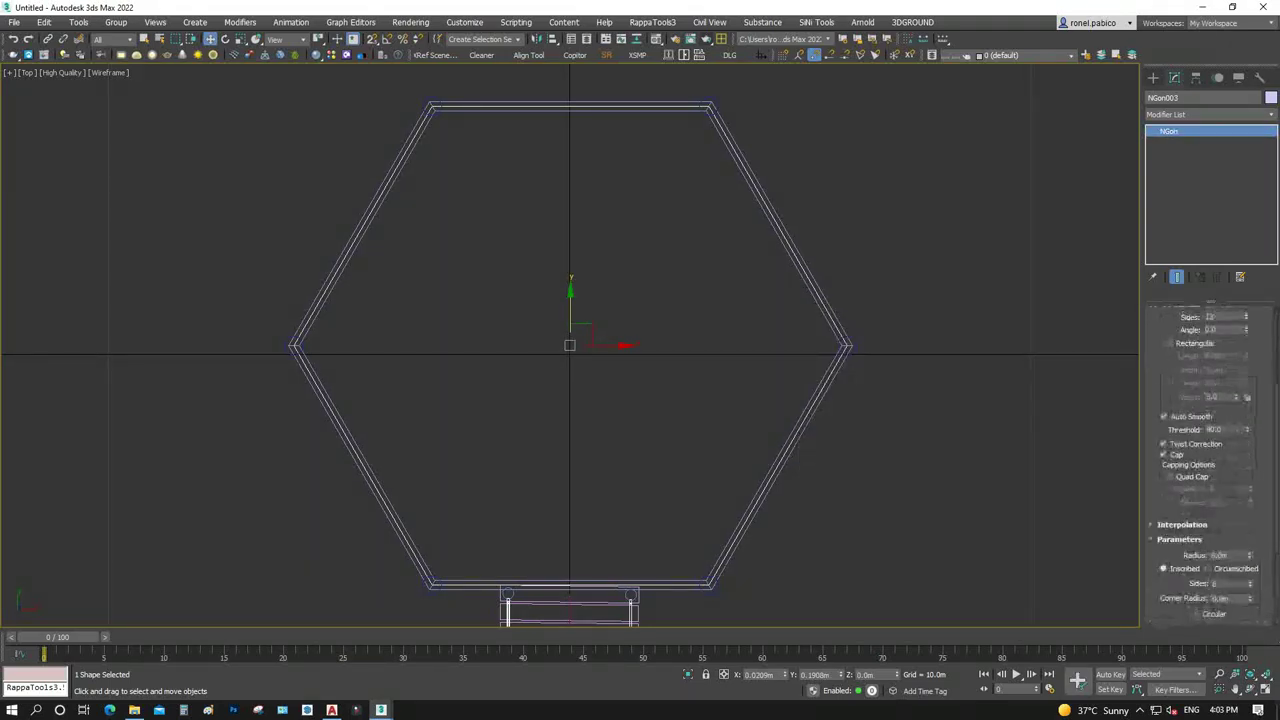
{"action": "double_click", "coordinate": [1220, 555]}
{"action": "type", "text": "5"}
{"action": "key", "text": "Return"}
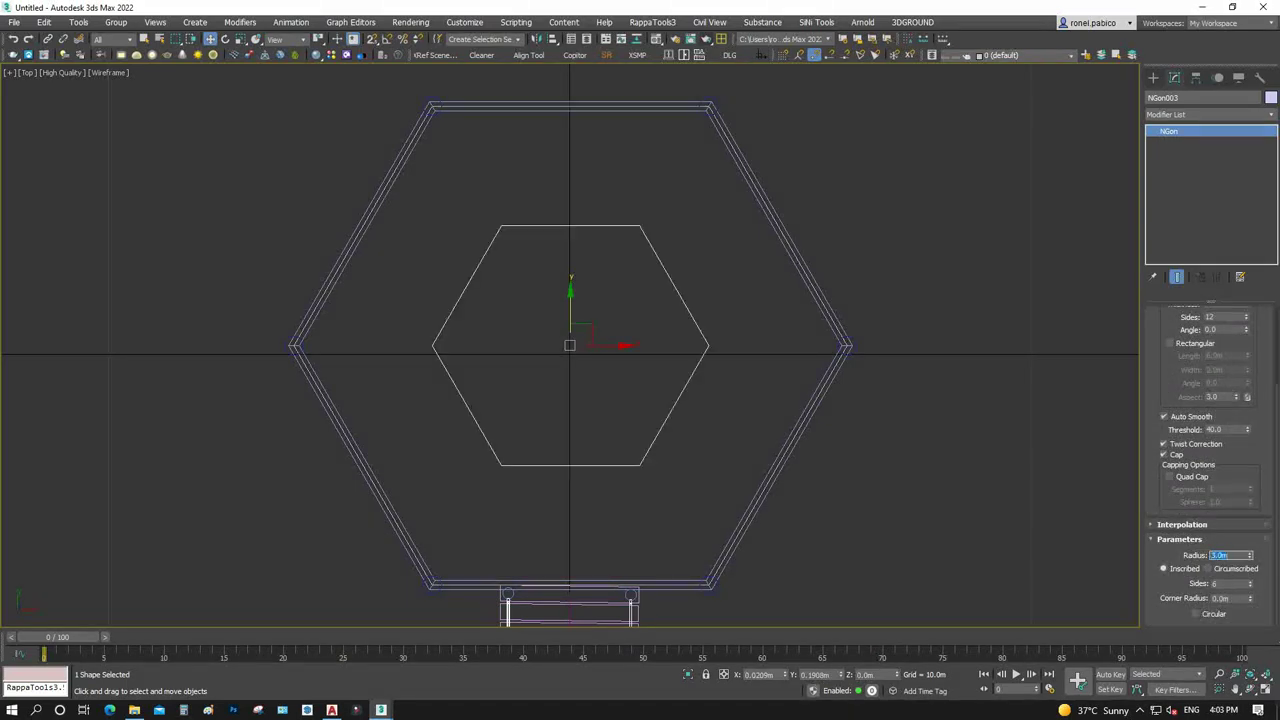
Copy an outer corner post onto the inner hexagon's right corner as a separate object
{"action": "left_click", "coordinate": [366, 226]}
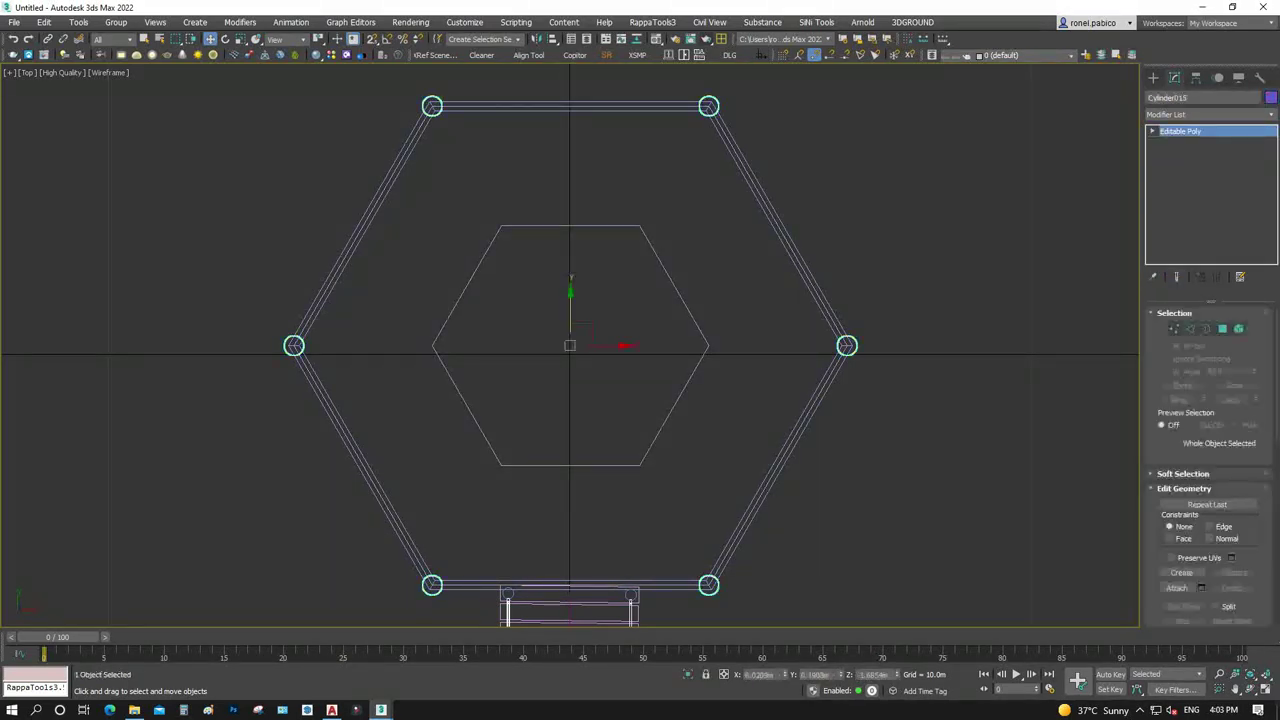
{"action": "key", "text": "5"}
{"action": "left_click_drag", "start_coordinate": [757, 309], "coordinate": [1000, 400]}
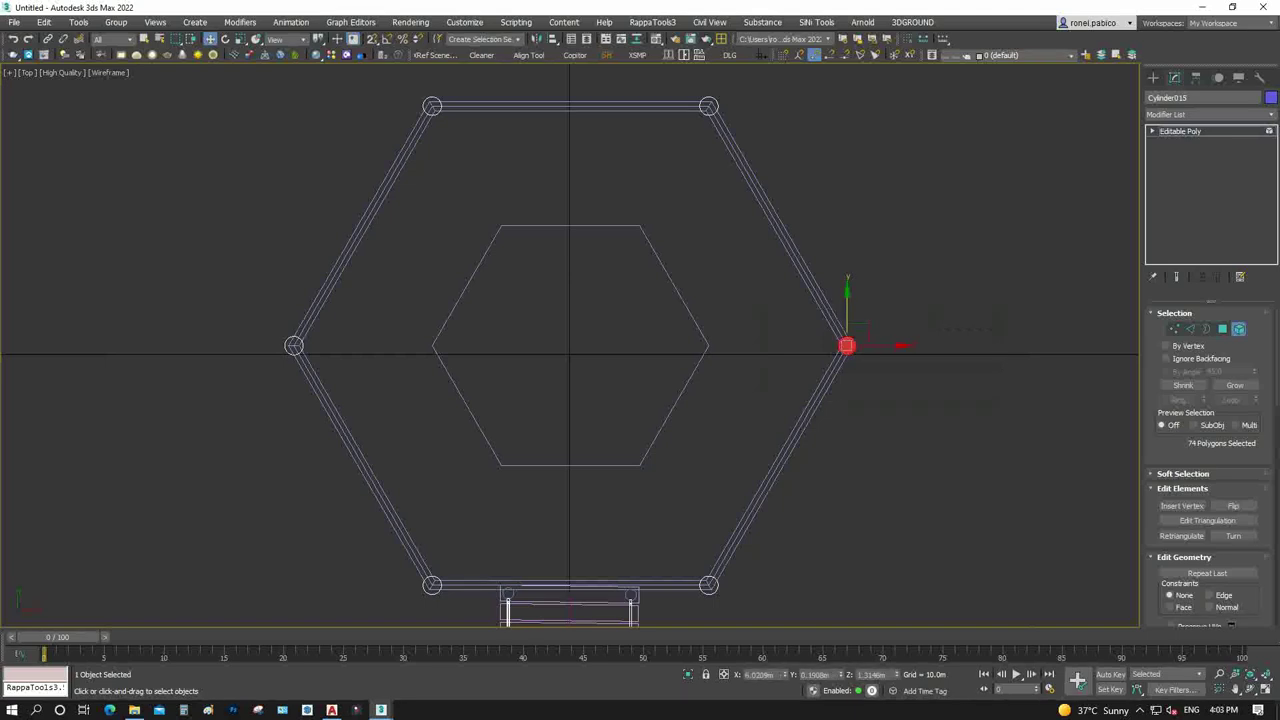
{"action": "left_click_drag", "start_coordinate": [852, 338], "coordinate": [707, 344]}
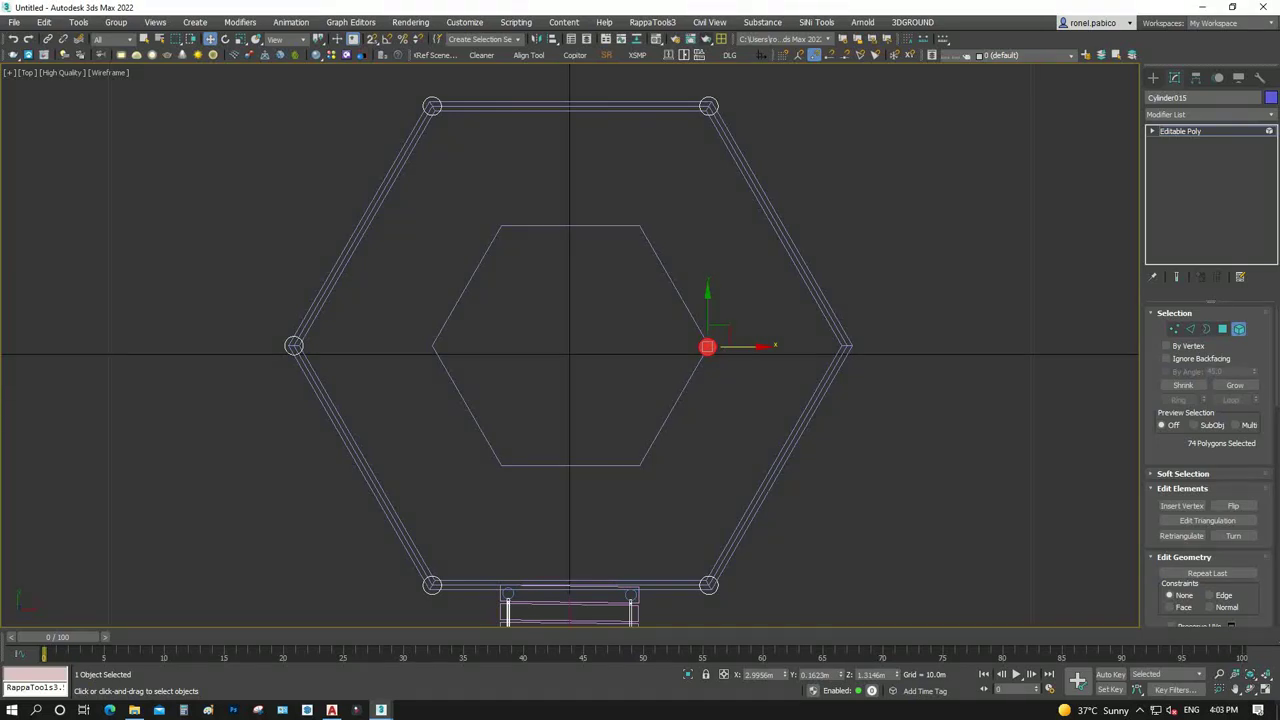
{"action": "left_click_drag", "start_coordinate": [707, 347], "coordinate": [846, 345]}
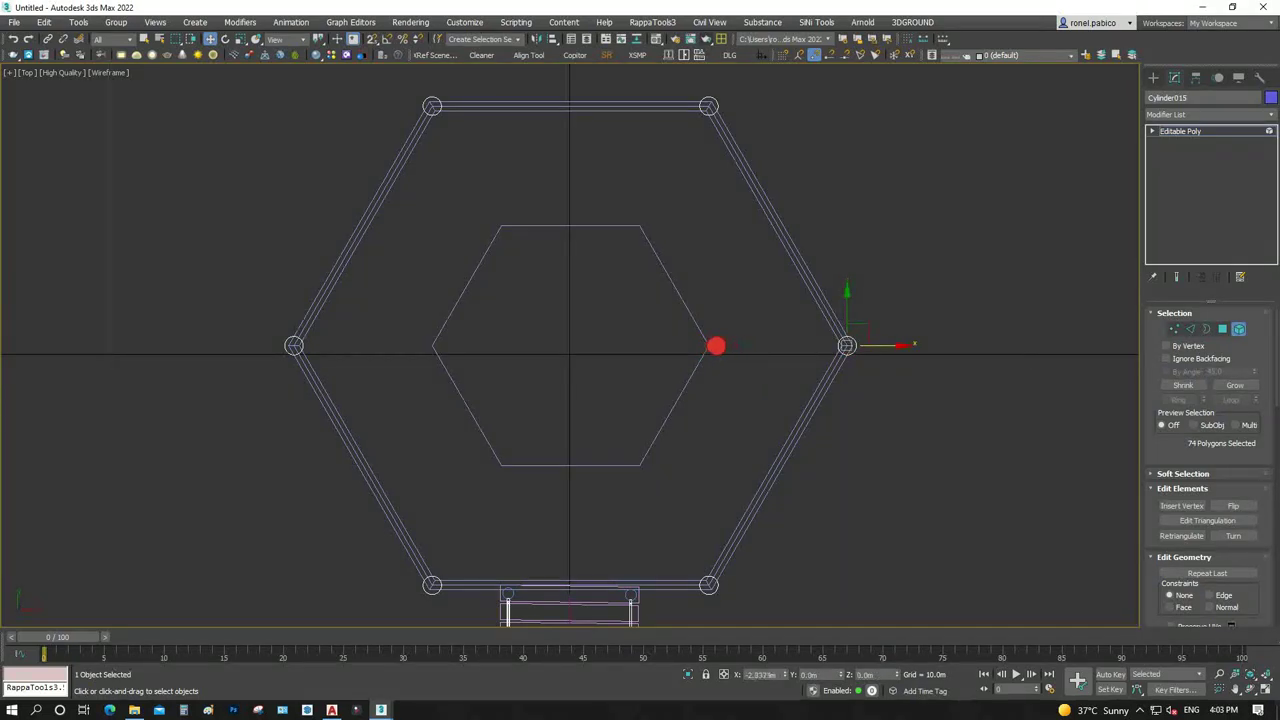
{"action": "left_click", "coordinate": [560, 348]}
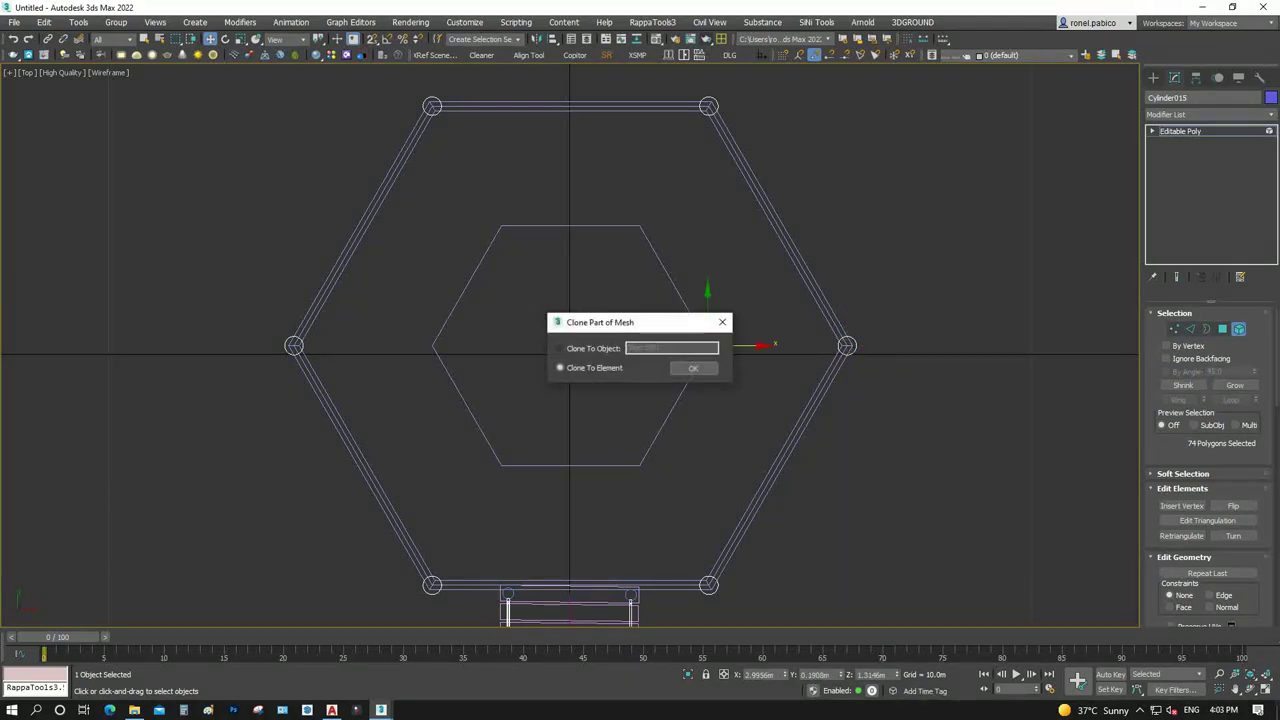
{"action": "left_click", "coordinate": [695, 368]}
{"action": "left_click", "coordinate": [1180, 131]}
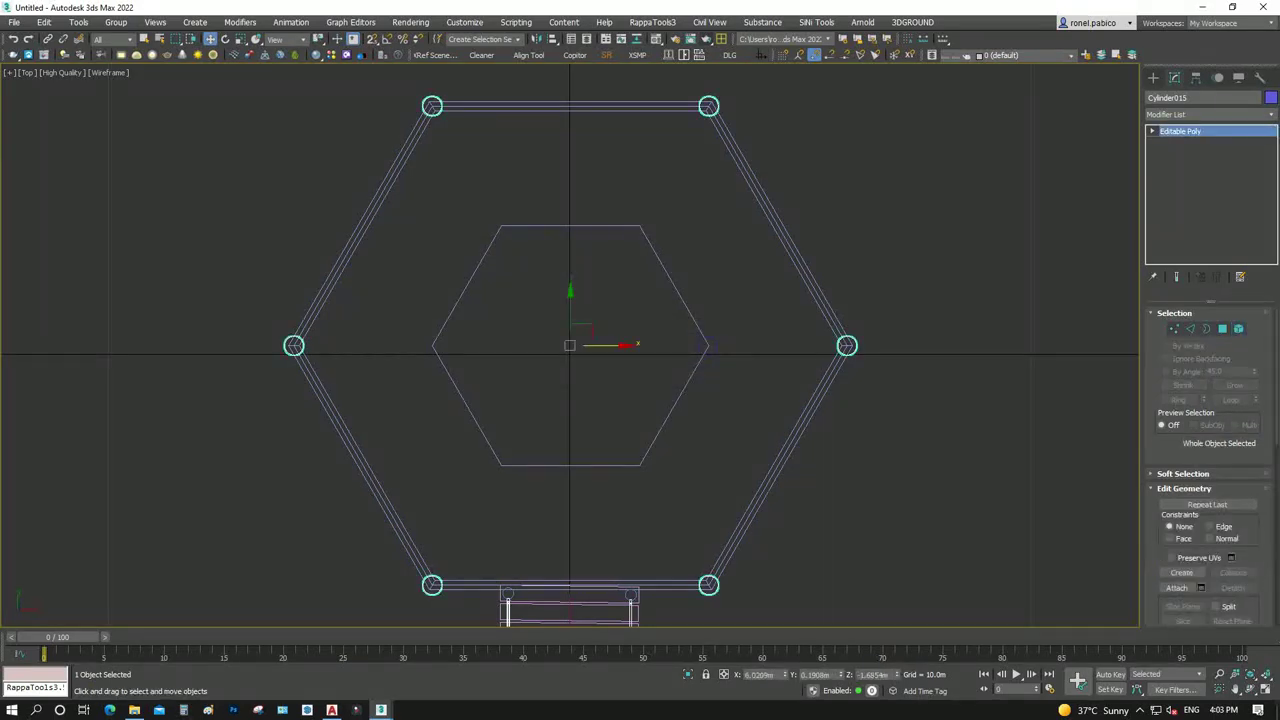
Copy the inner post to the inner hexagon's left and top-right corners
{"action": "left_click", "coordinate": [707, 345]}
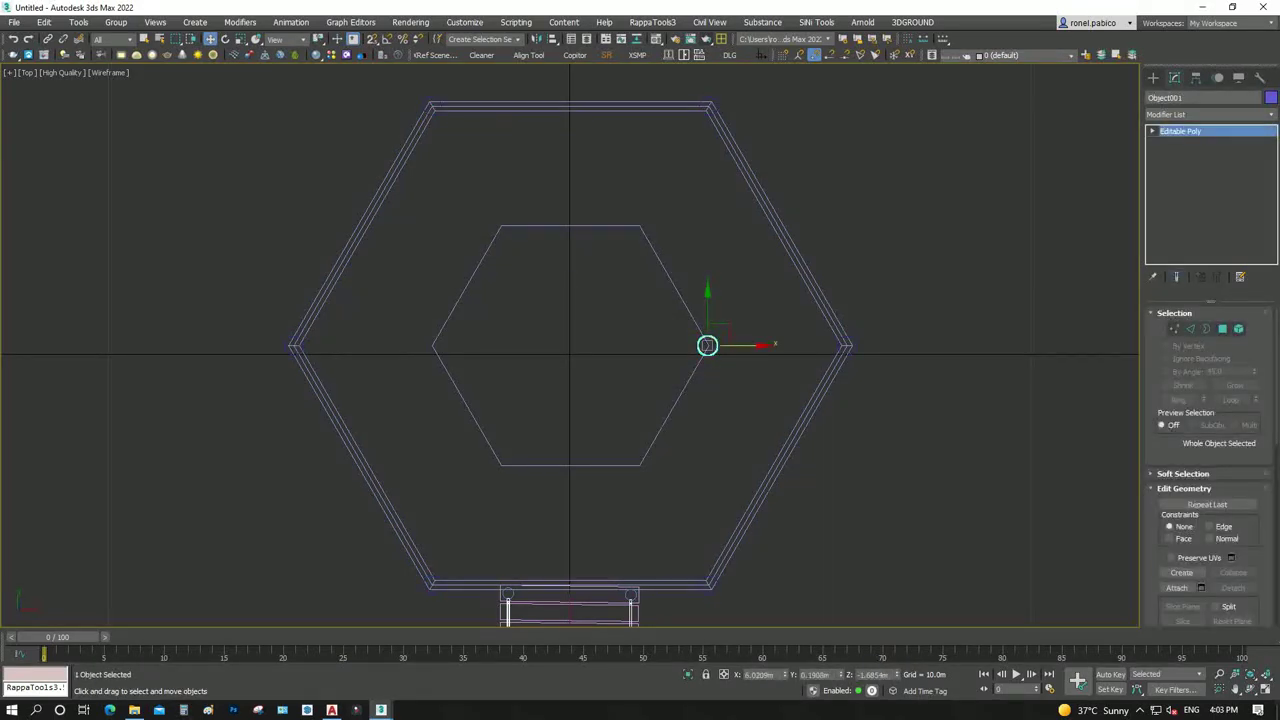
{"action": "key", "text": "5"}
{"action": "scroll", "coordinate": [707, 345], "scroll_direction": "up", "scroll_amount": 3}
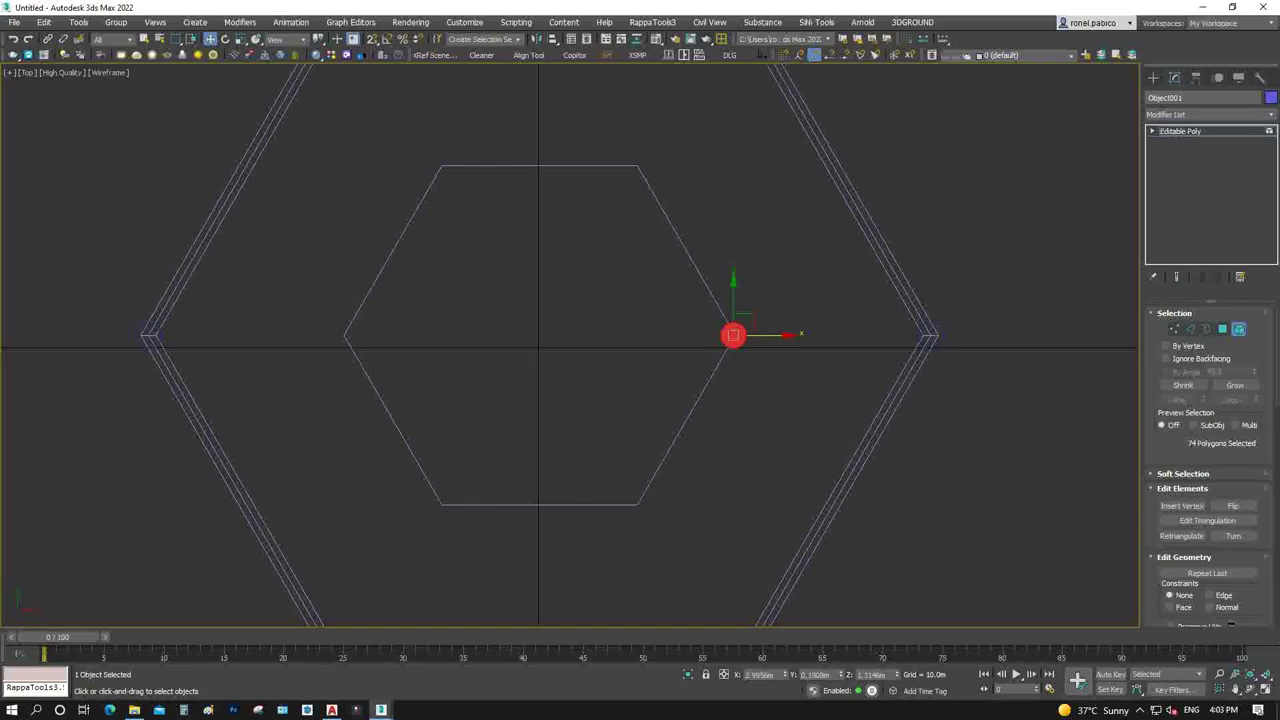
{"action": "left_click_drag", "start_coordinate": [733, 335], "coordinate": [348, 335], "text": "shift"}
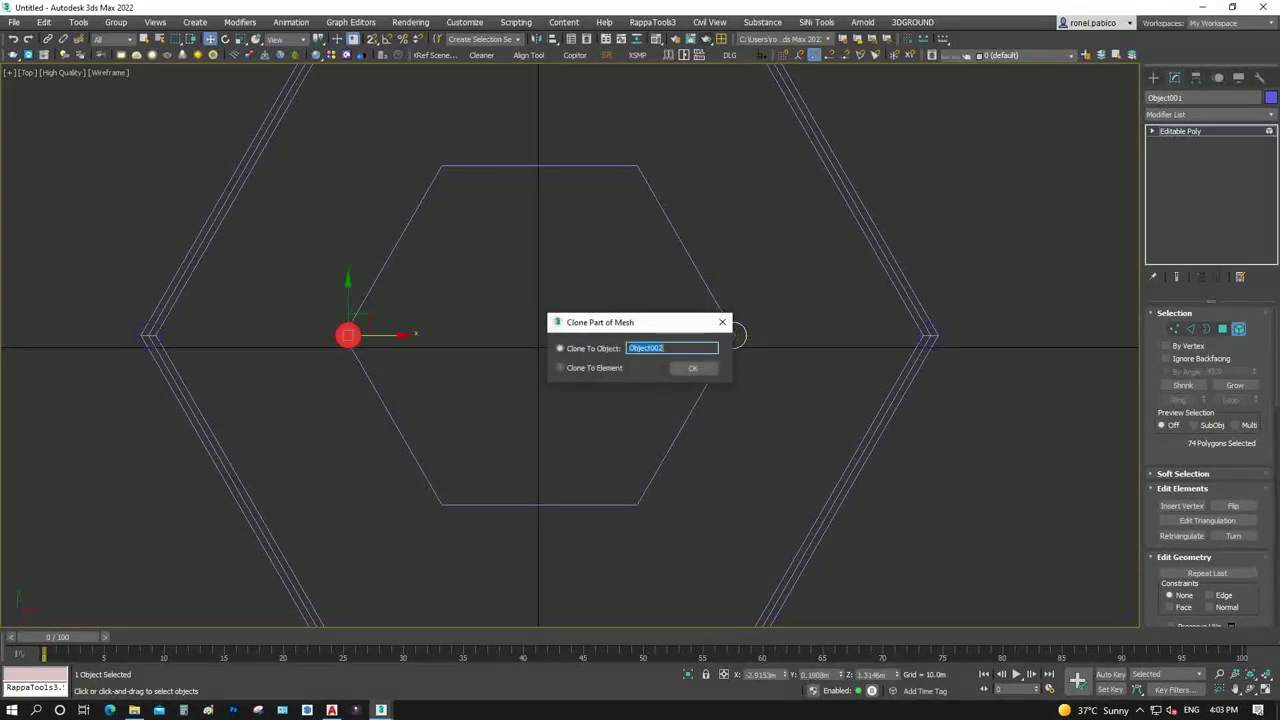
{"action": "key", "text": "Return"}
{"action": "left_click", "coordinate": [733, 335]}
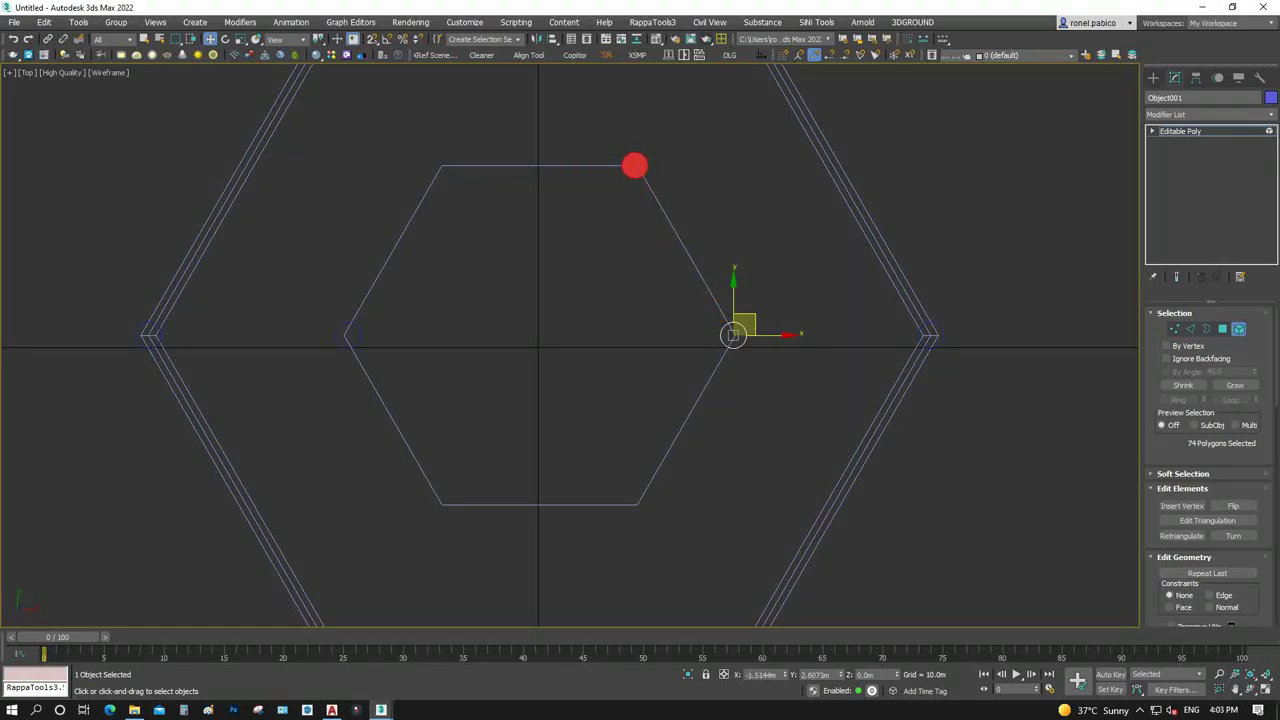
{"action": "mouse_move", "coordinate": [733, 335]}
{"action": "left_mouse_down", "text": "shift"}
{"action": "mouse_move", "coordinate": [635, 165]}
{"action": "mouse_move", "coordinate": [444, 165]}
{"action": "left_mouse_up", "text": "shift"}
{"action": "key", "text": "Return"}
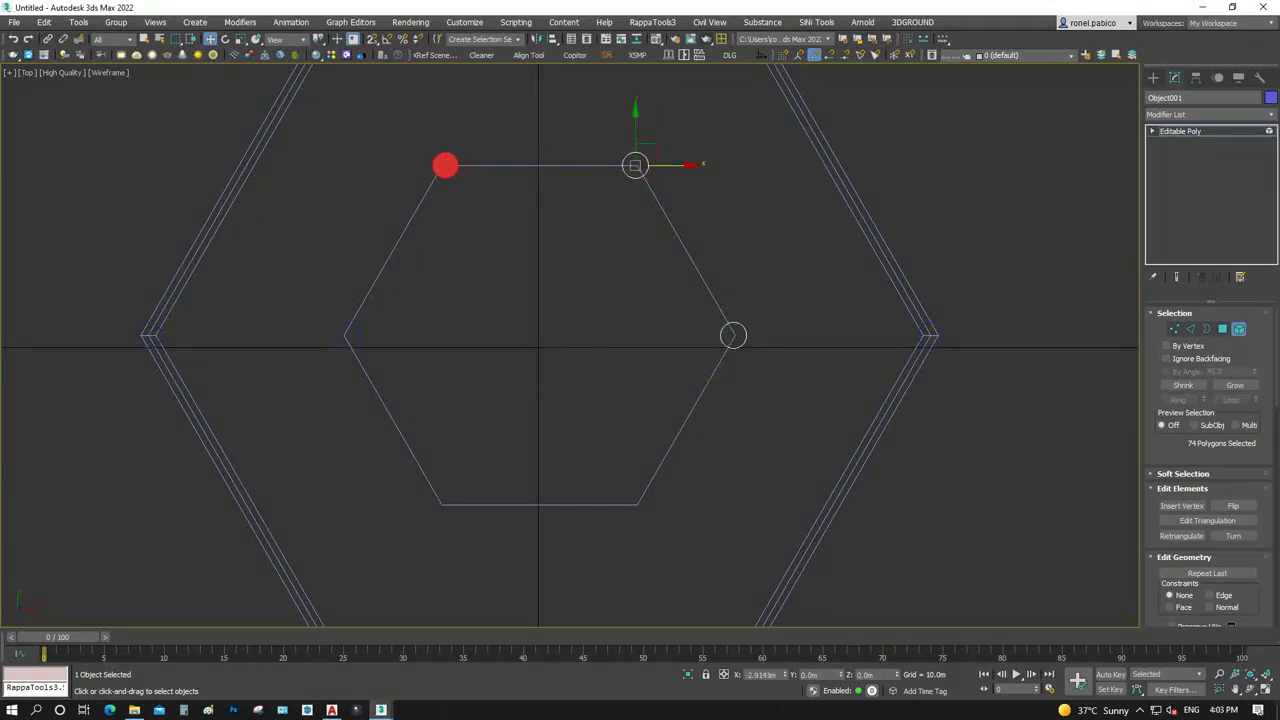
Add posts at the top-left and both bottom corners, then attach the left-corner post
{"action": "key", "text": "Return"}
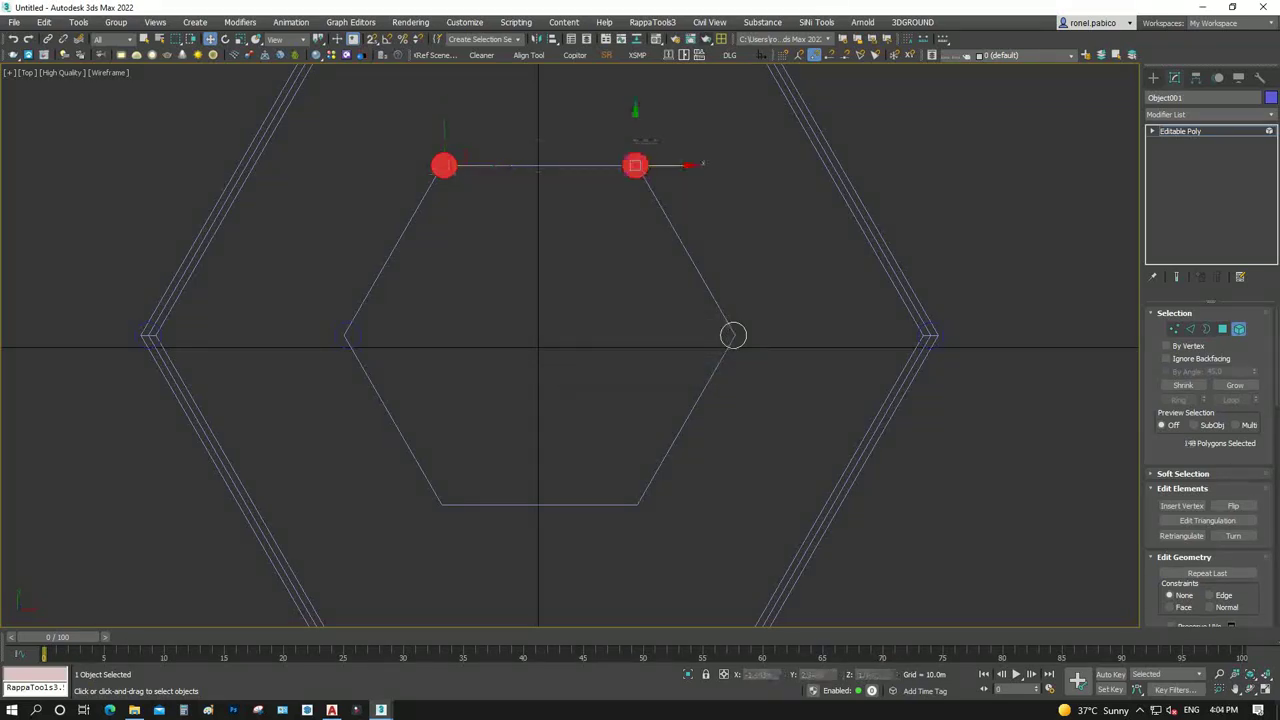
{"action": "left_click_drag", "start_coordinate": [444, 165], "coordinate": [444, 505], "text": "shift"}
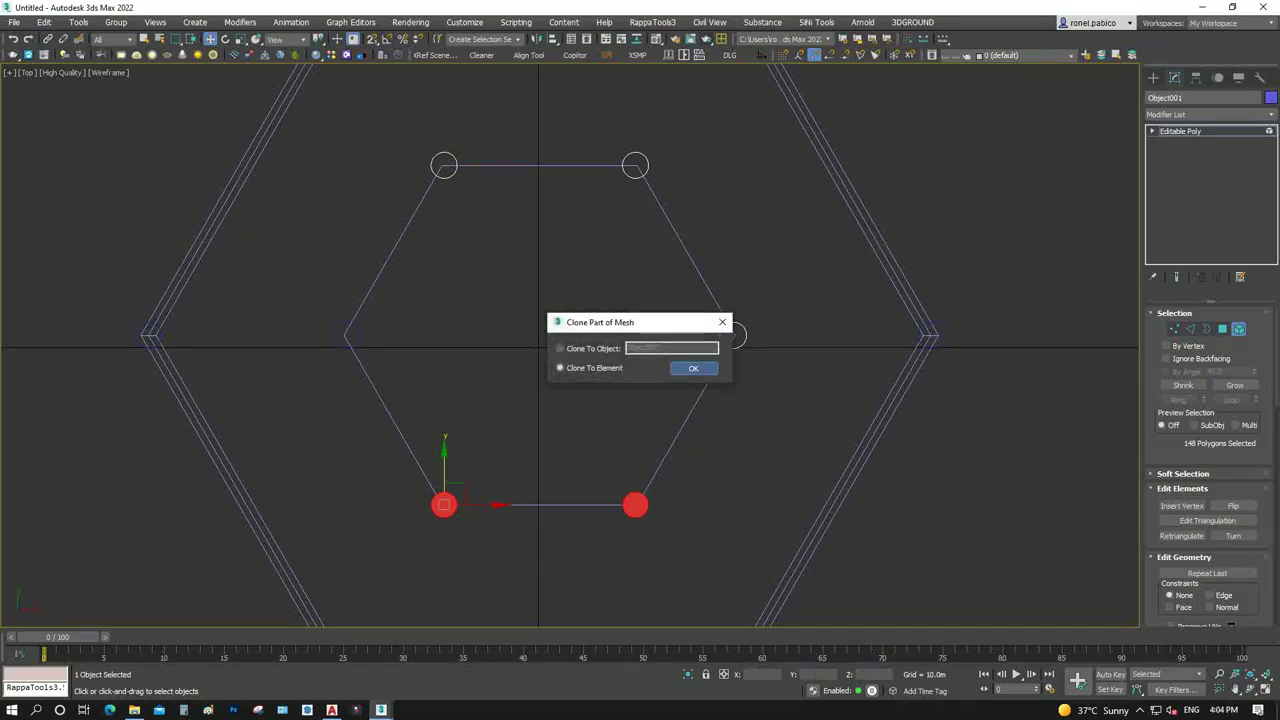
{"action": "key", "text": "Return"}
{"action": "left_click", "coordinate": [1180, 131]}
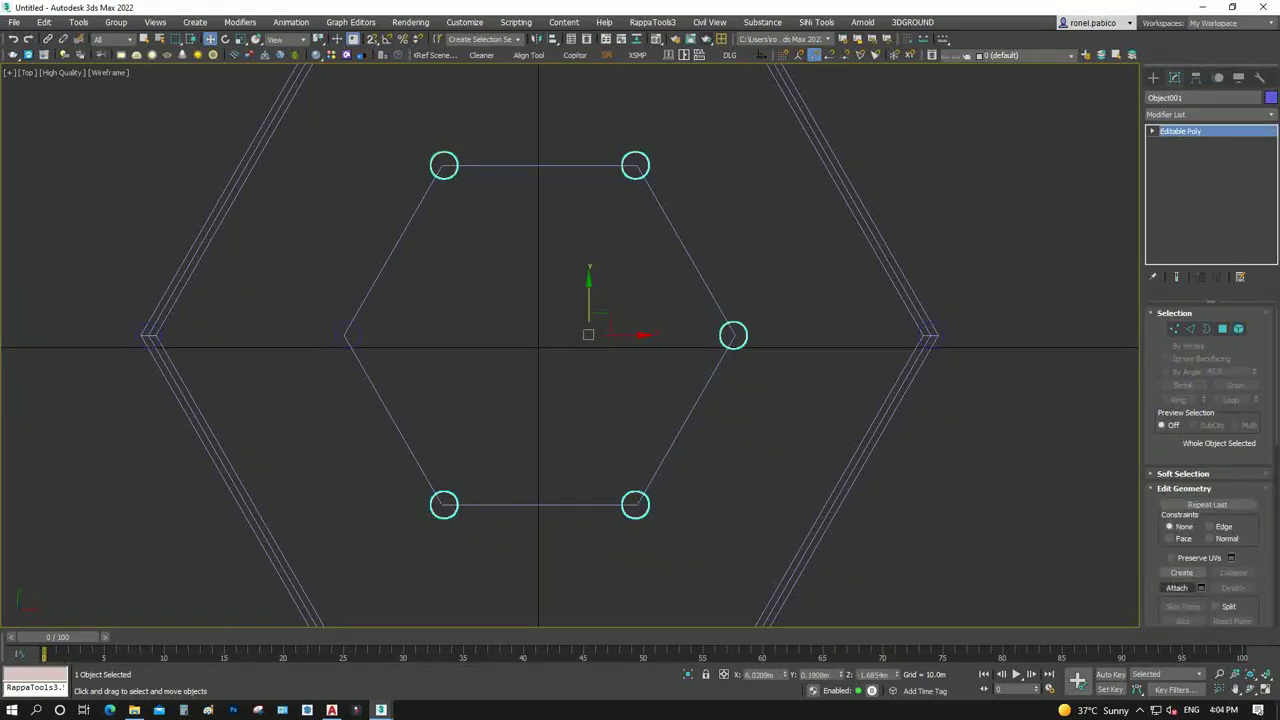
{"action": "left_click", "coordinate": [1177, 587]}
{"action": "left_click", "coordinate": [344, 335]}
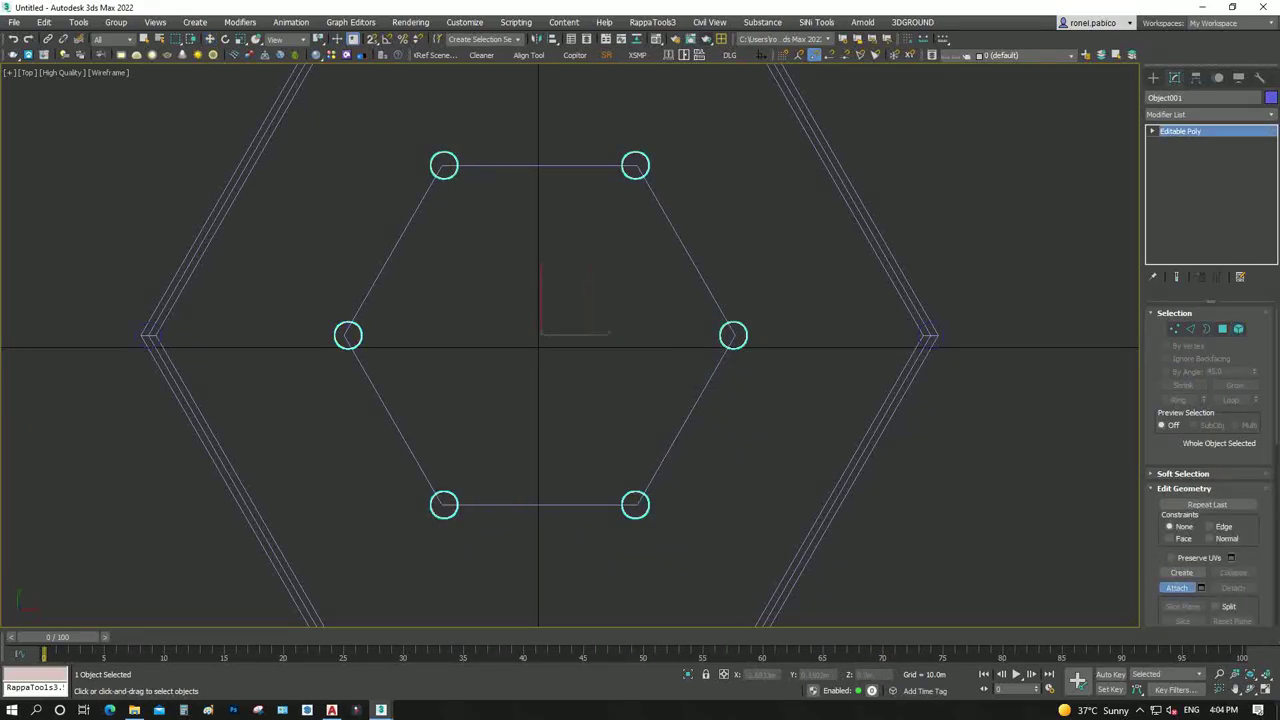
In Front view, drag the six inner post top vertices down to about frame height
{"action": "key", "text": "f"}
{"action": "key", "text": "1"}
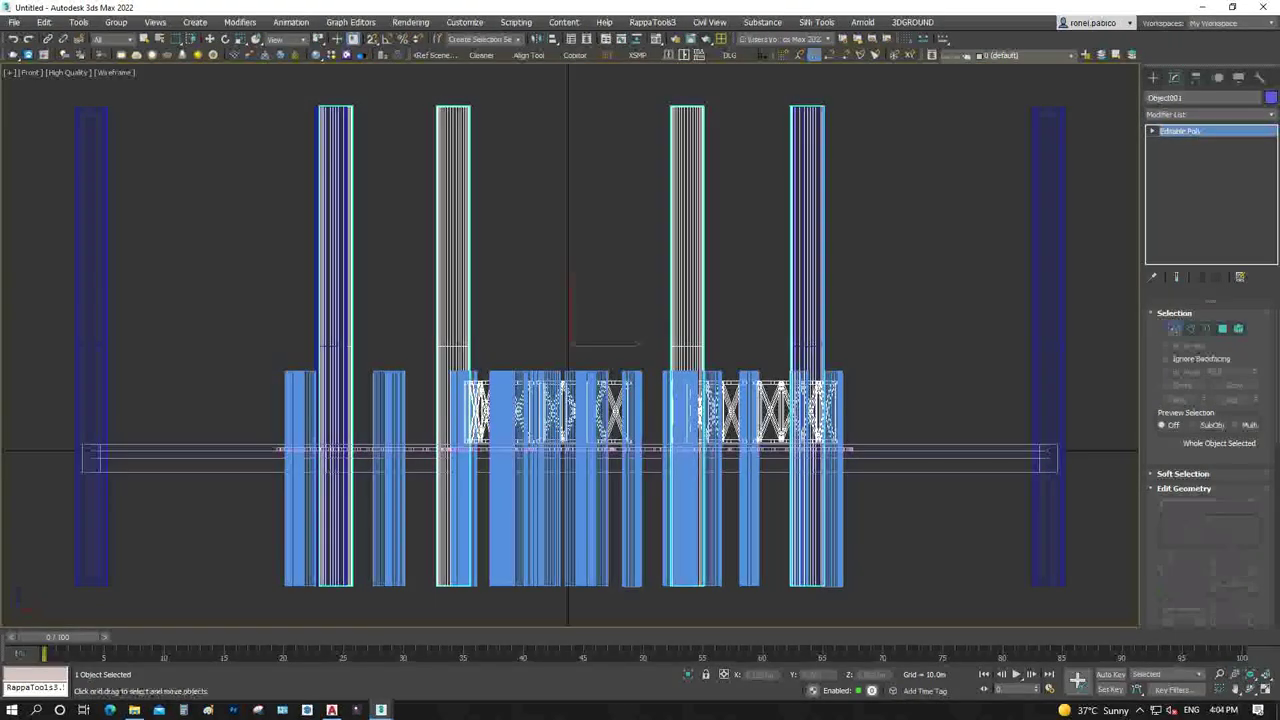
{"action": "scroll", "coordinate": [733, 412], "scroll_direction": "down", "scroll_amount": 2}
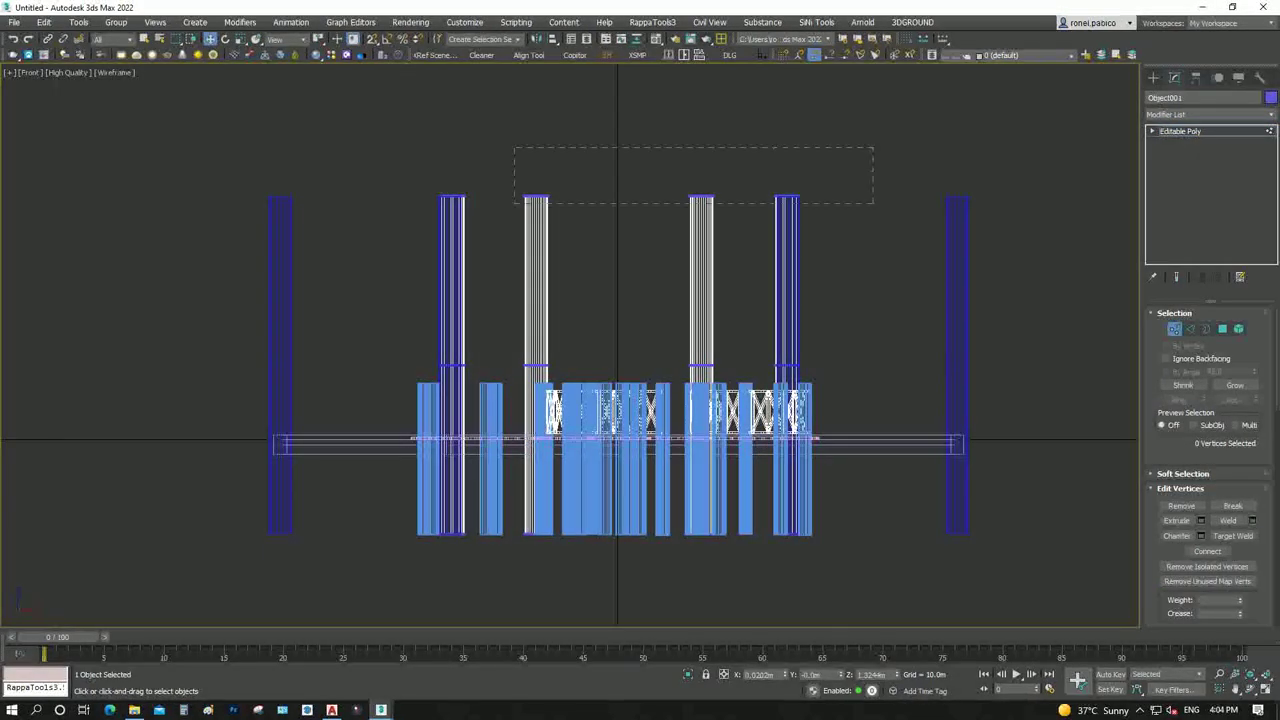
{"action": "left_click_drag", "start_coordinate": [873, 203], "coordinate": [873, 203]}
{"action": "left_click_drag", "start_coordinate": [619, 160], "coordinate": [619, 322]}
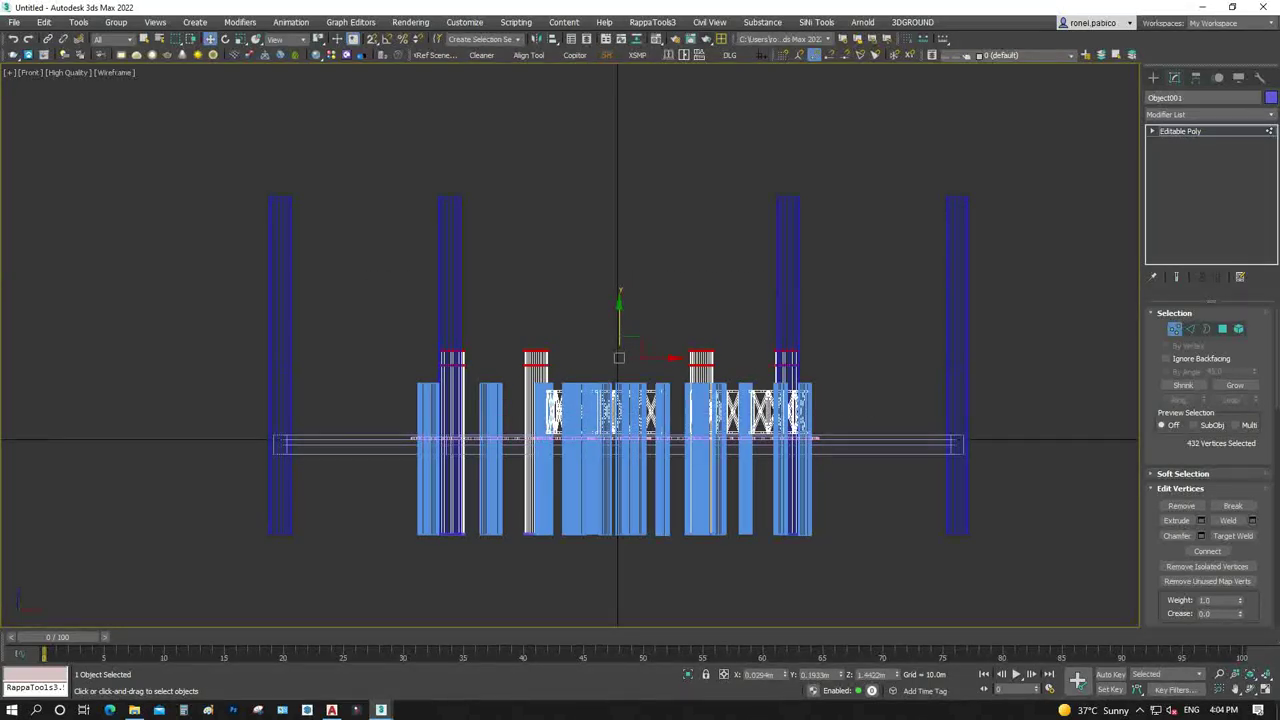
{"action": "left_click_drag", "start_coordinate": [619, 357], "coordinate": [619, 415]}
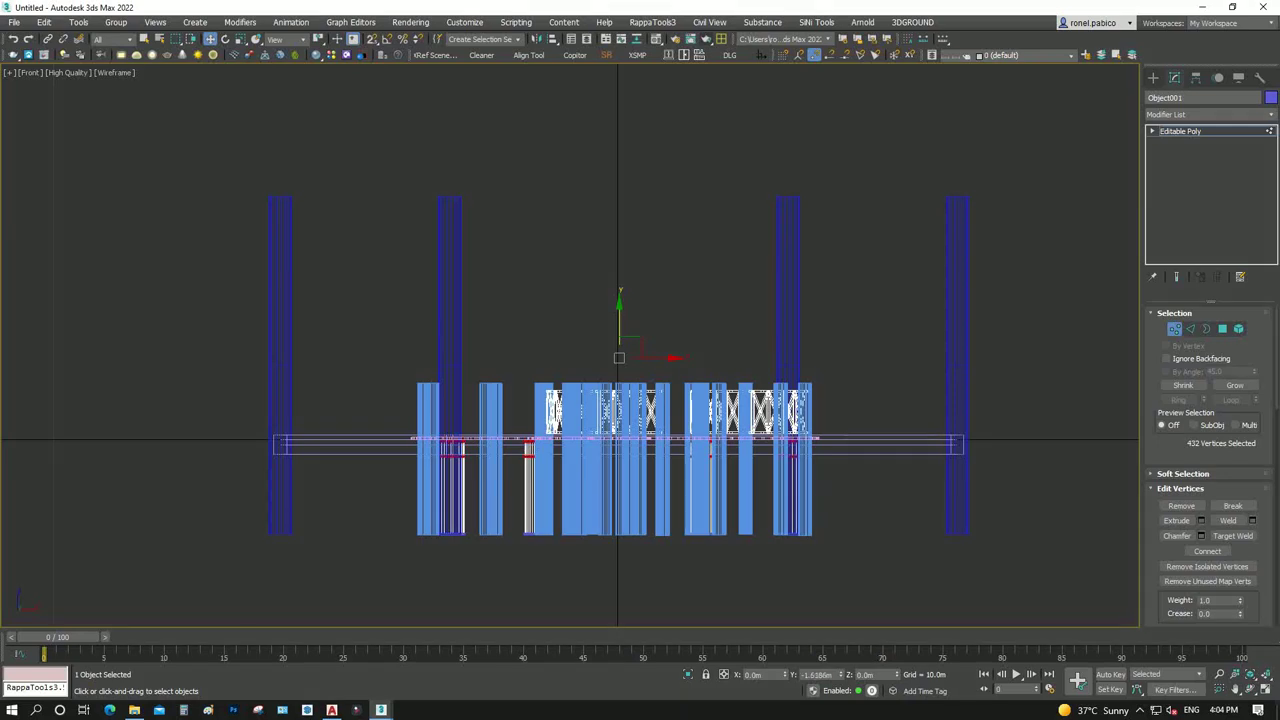
{"action": "key", "text": "t"}
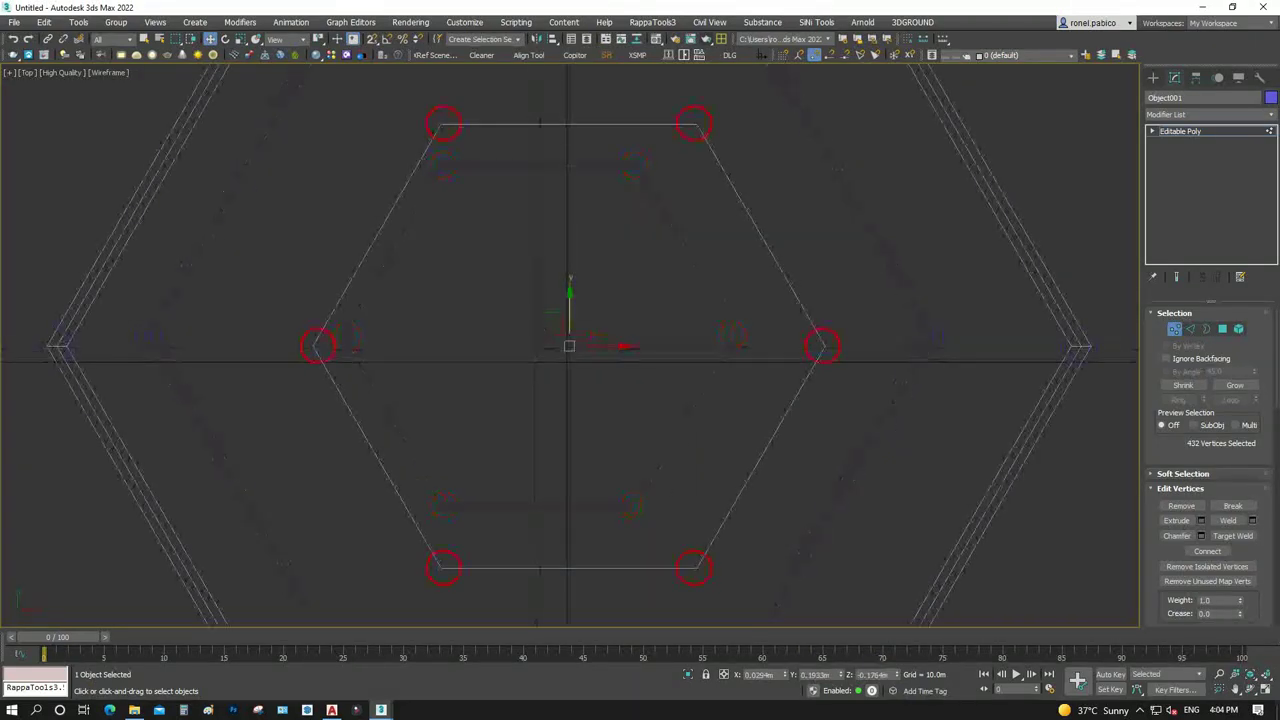
{"action": "key", "text": "F3"}
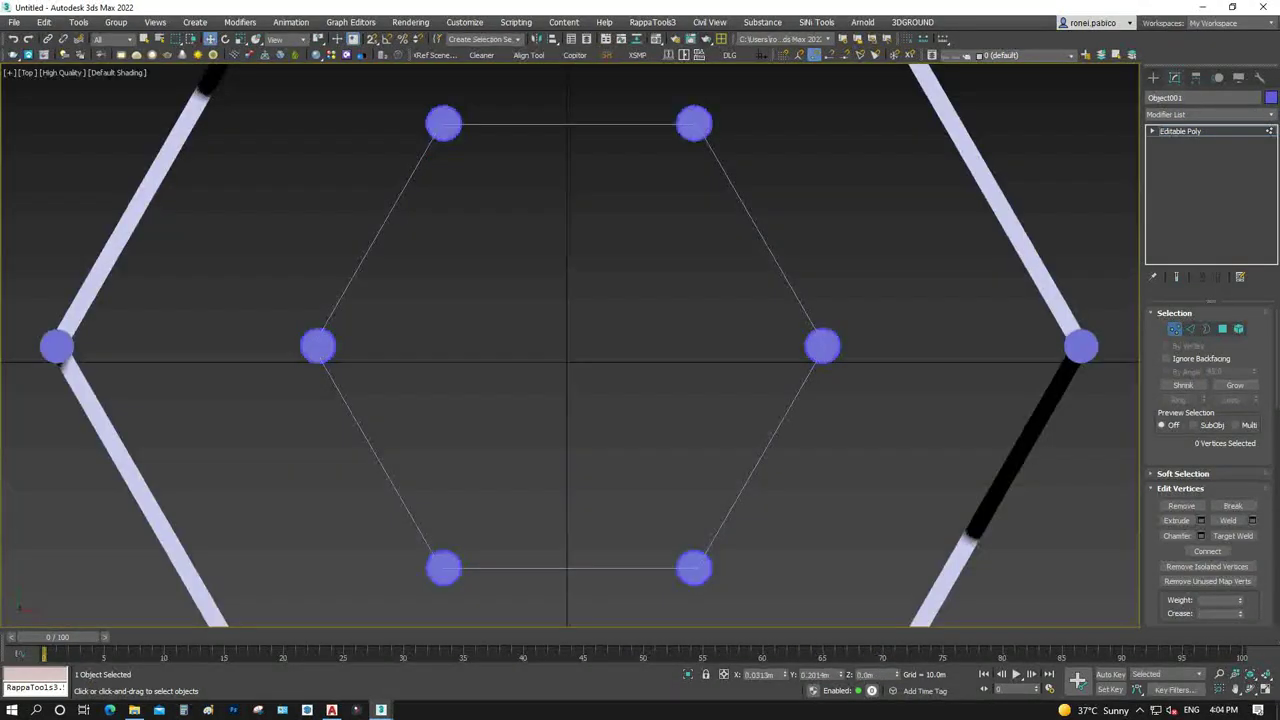
{"action": "key", "text": "ctrl+d"}
Make the inner 5 m hexagon renderable with a rectangular 0.2m × 0.15m beam profile
{"action": "key", "text": "ctrl+z"}
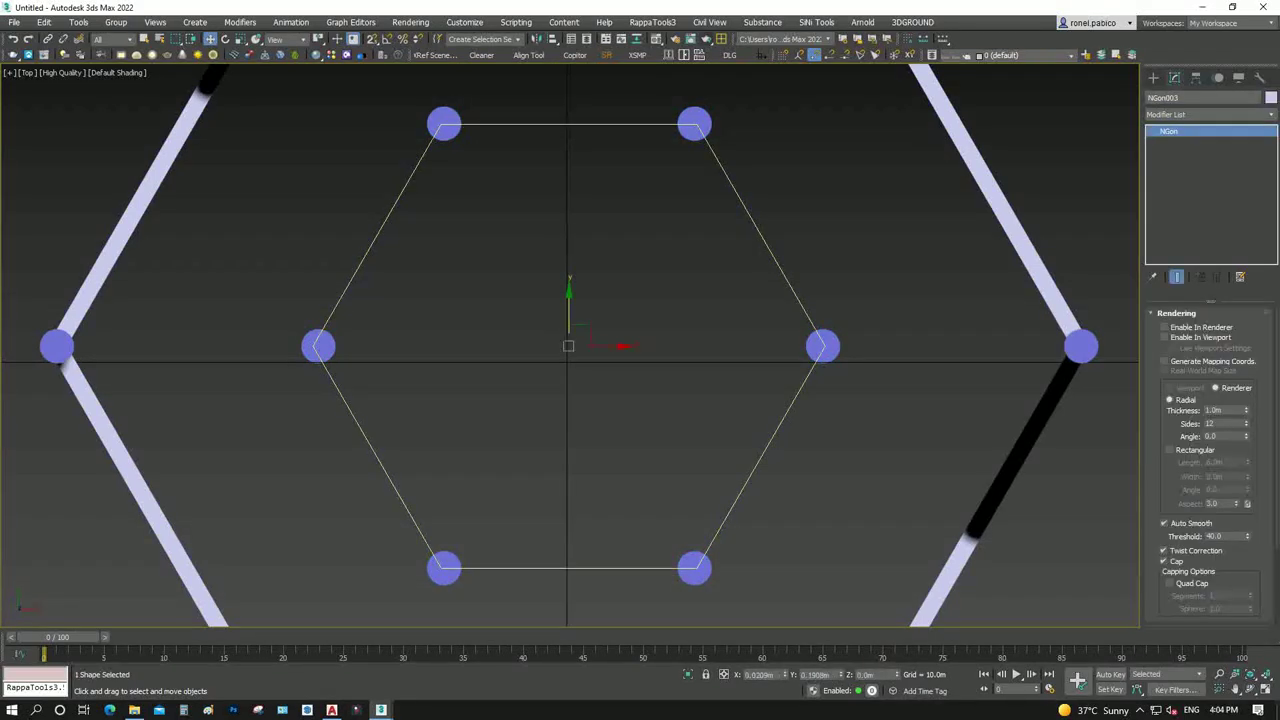
{"action": "key", "text": "F3"}
{"action": "left_click", "coordinate": [1169, 449]}
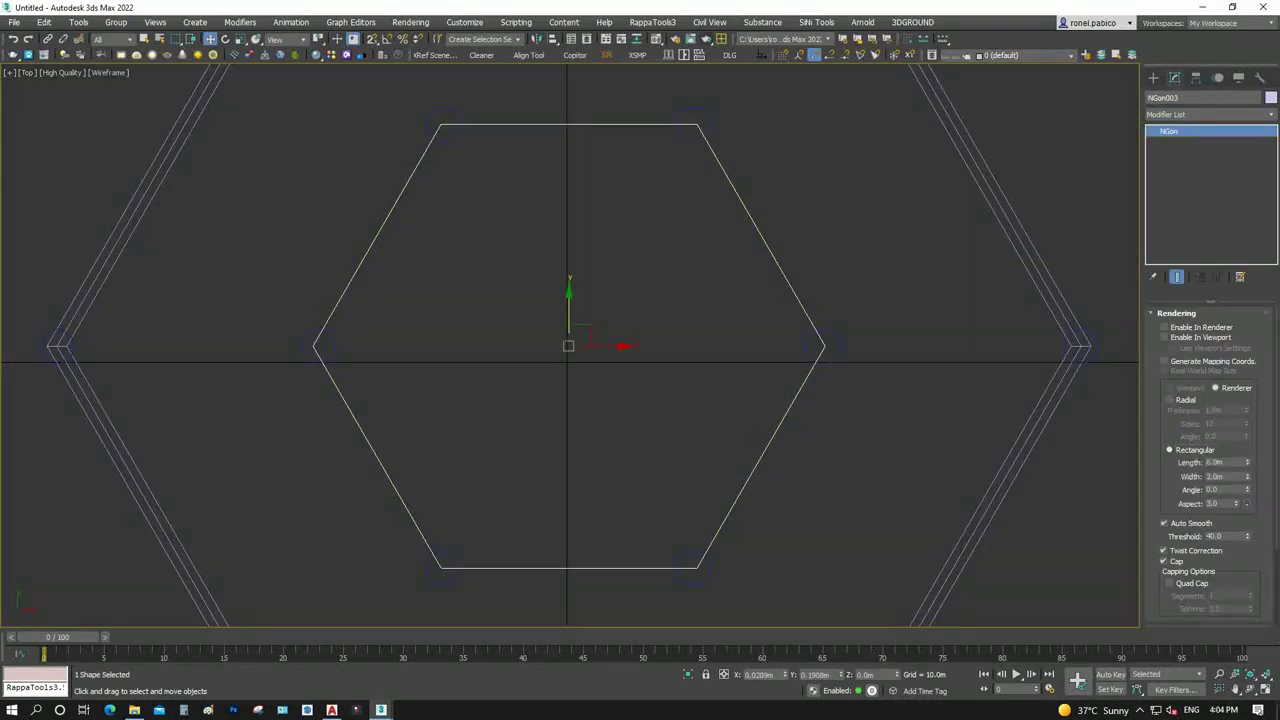
{"action": "left_click", "coordinate": [1164, 327]}
{"action": "left_click", "coordinate": [1164, 337]}
{"action": "double_click", "coordinate": [1222, 462]}
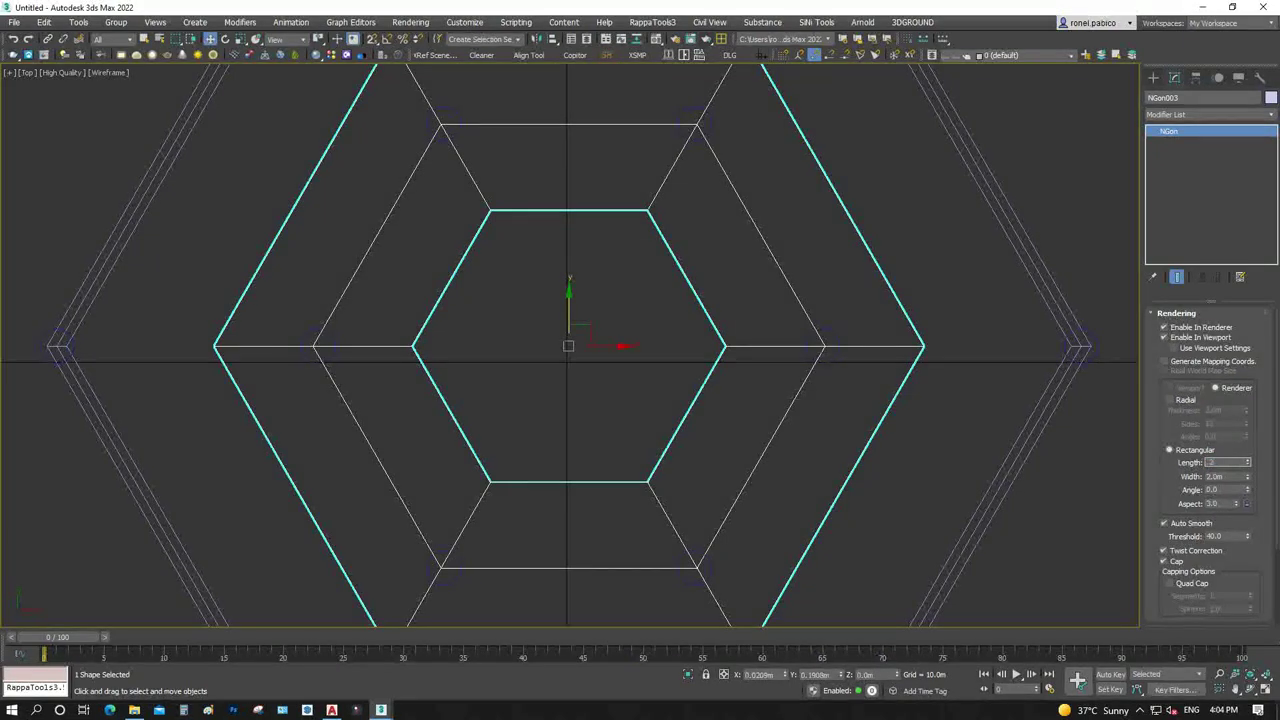
{"action": "key", "text": "Tab"}
{"action": "key", "text": "Return"}
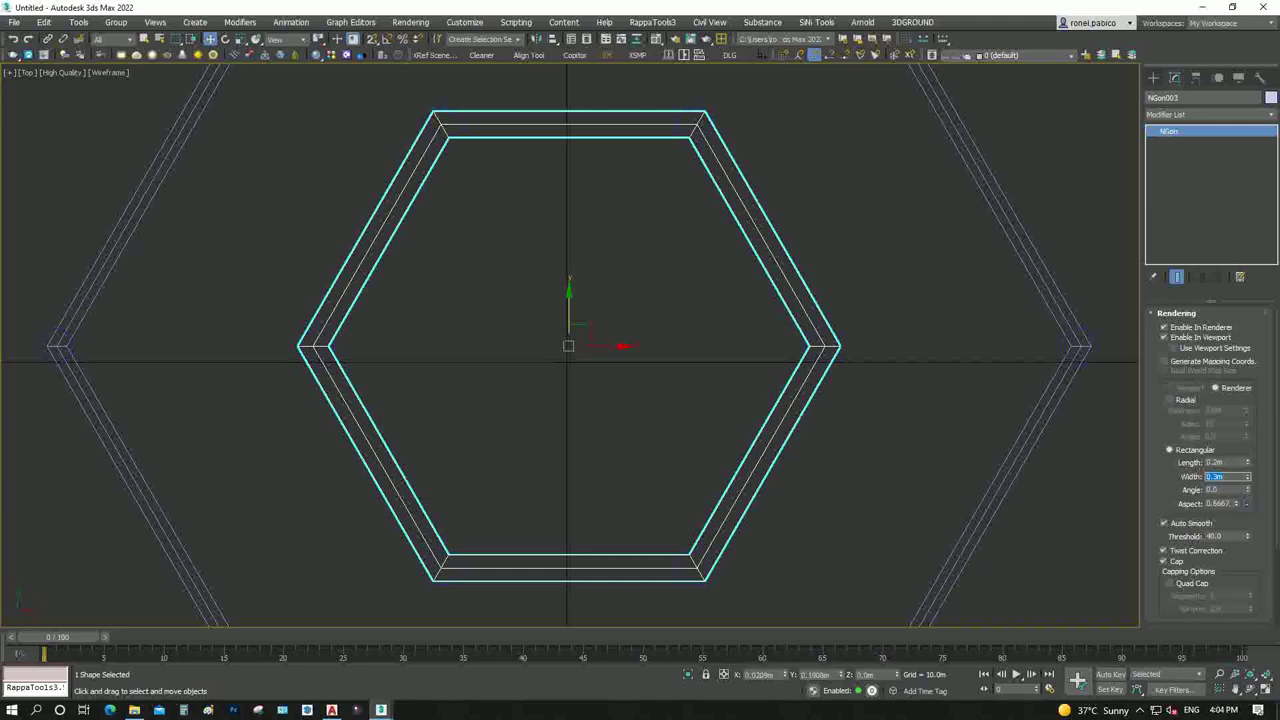
{"action": "type", "text": "15"}
{"action": "key", "text": "Return"}
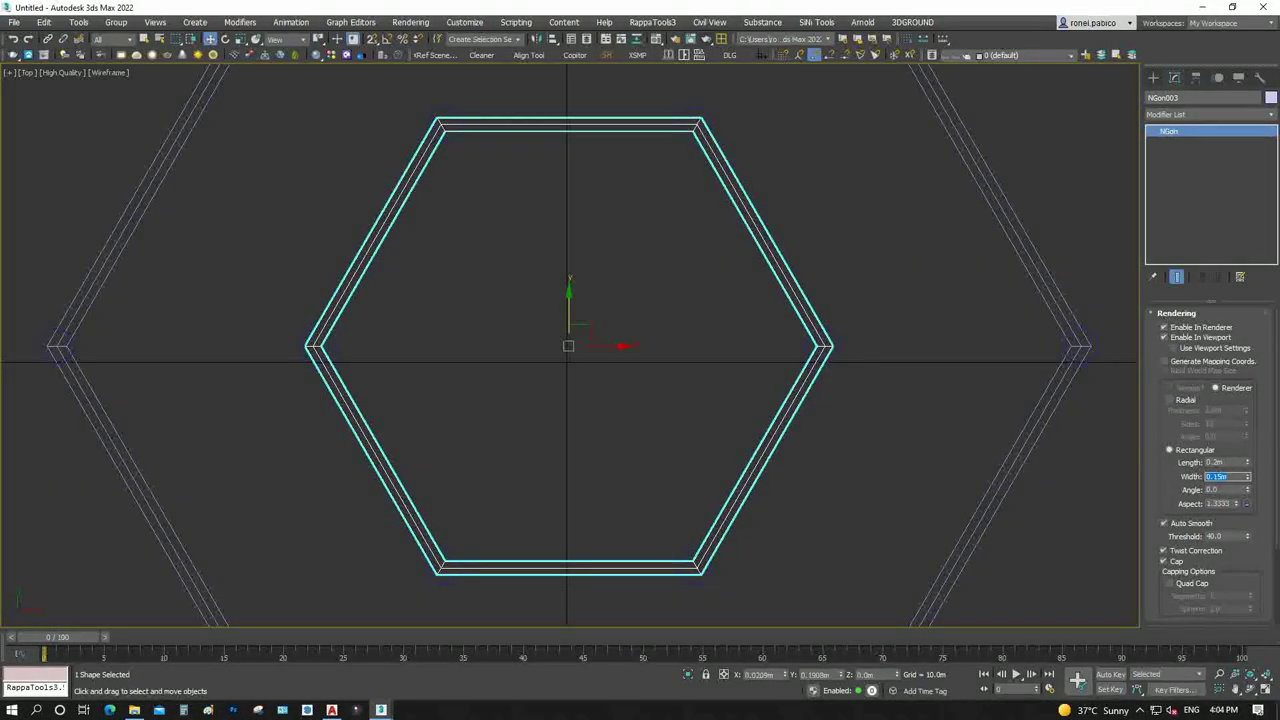
{"action": "scroll", "coordinate": [634, 417], "scroll_direction": "down", "scroll_amount": 2}
{"action": "scroll", "coordinate": [634, 417], "scroll_direction": "down", "scroll_amount": 2}
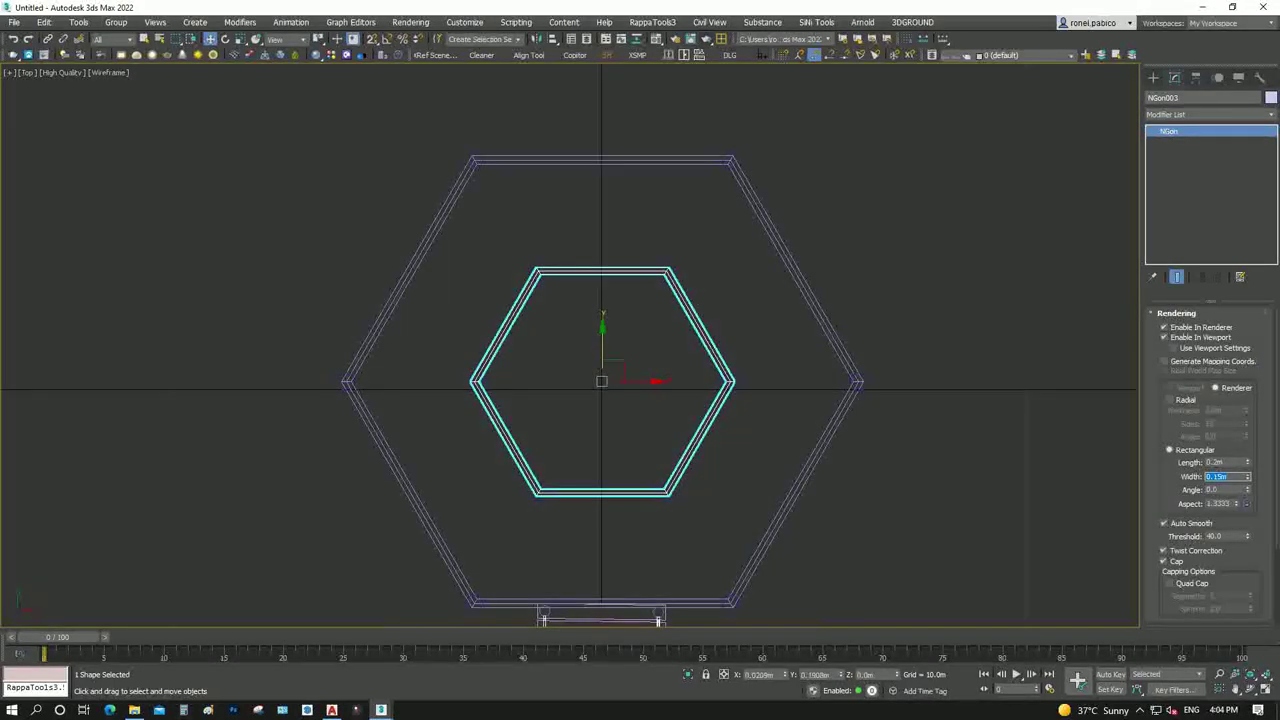
Convert the inner hexagon to an editable spline and copy its top and bottom segments upward
{"action": "right_click", "coordinate": [694, 394]}
{"action": "mouse_move", "coordinate": [740, 541]}
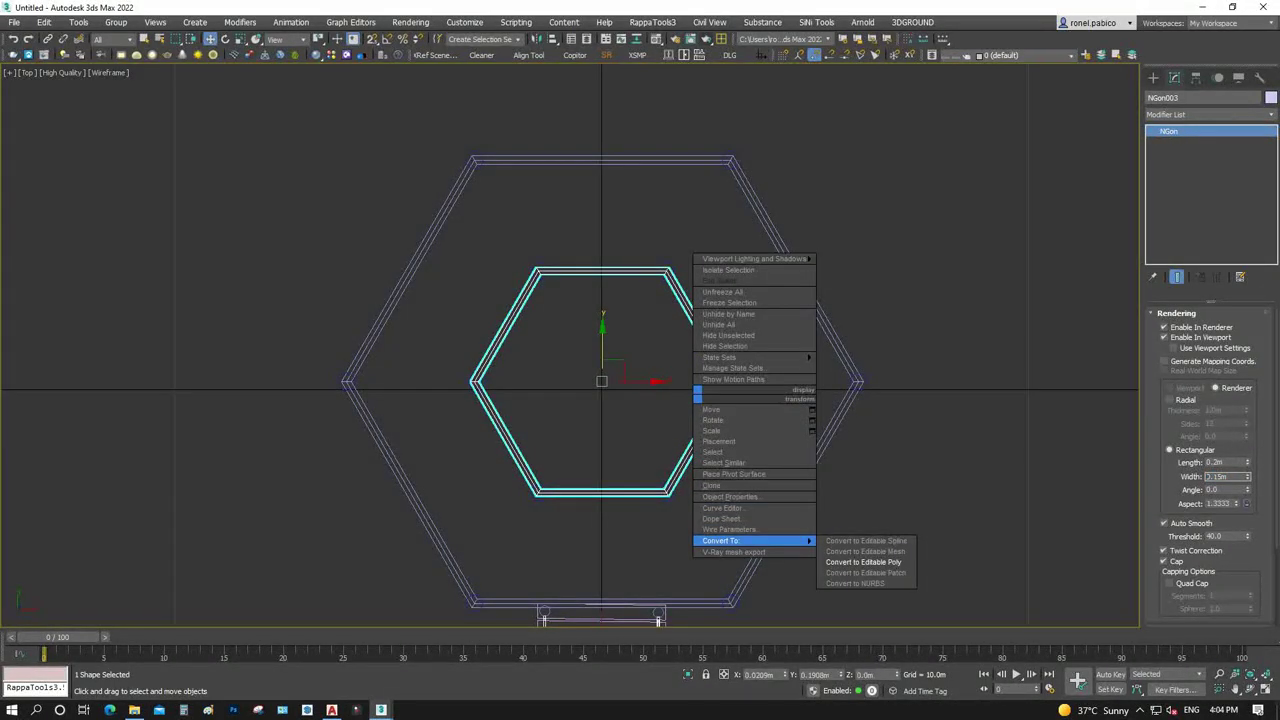
{"action": "left_click", "coordinate": [866, 540]}
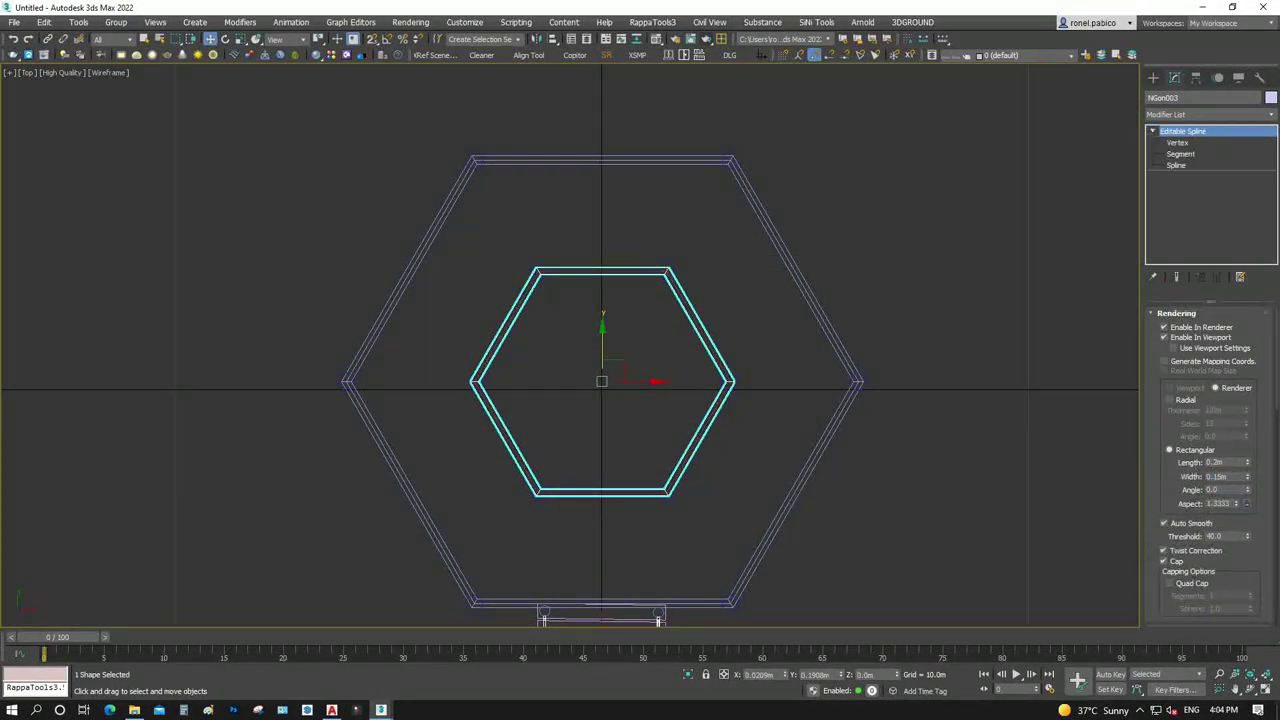
{"action": "key", "text": "2"}
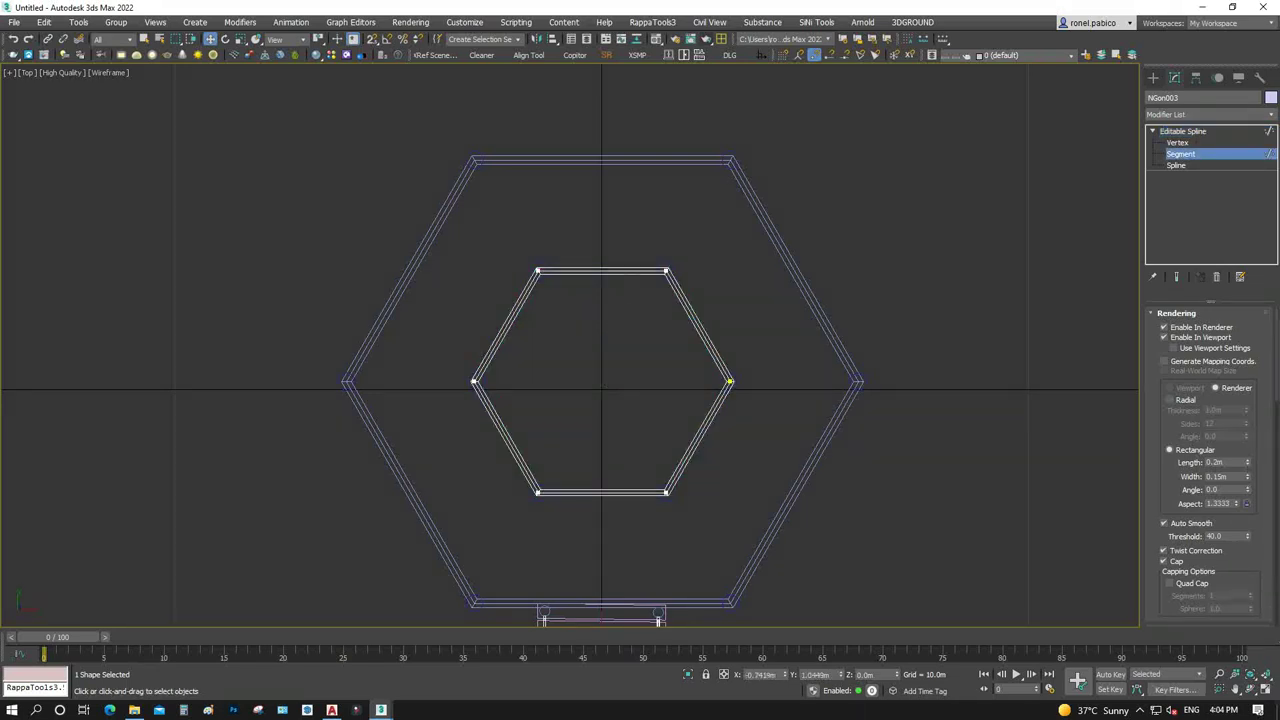
{"action": "left_click", "coordinate": [640, 271]}
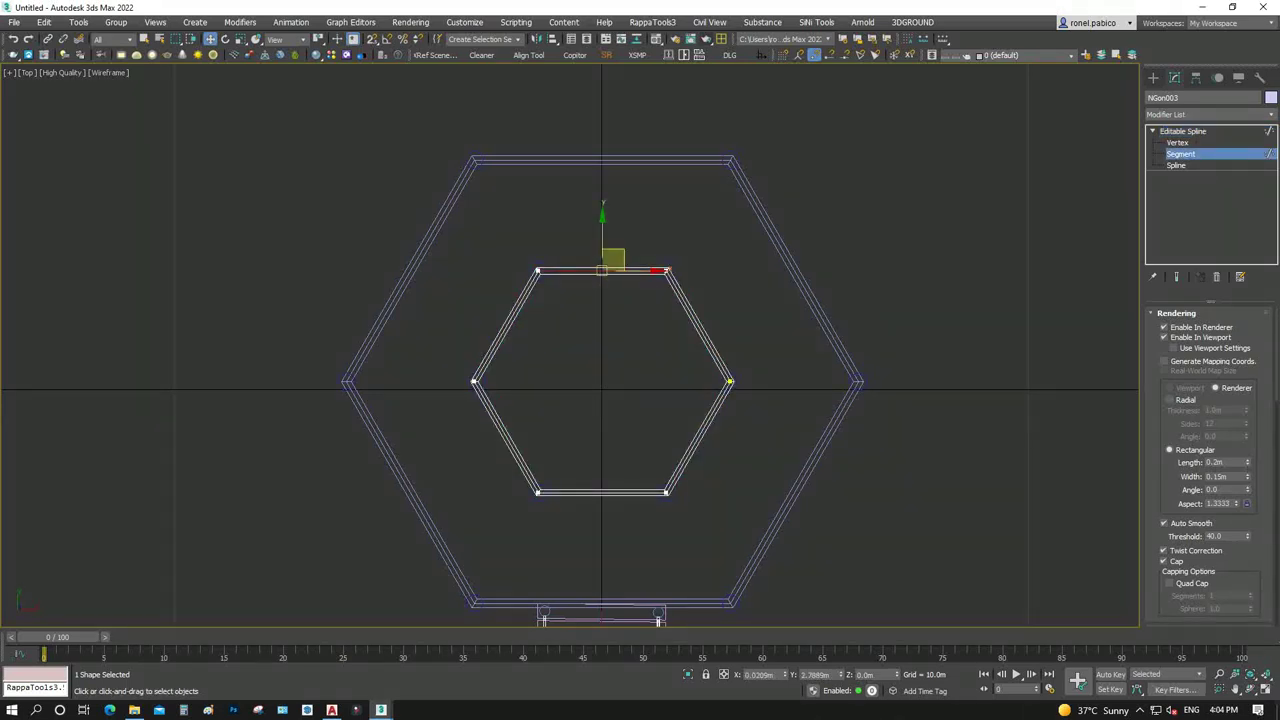
{"action": "left_click", "coordinate": [600, 492], "text": "ctrl"}
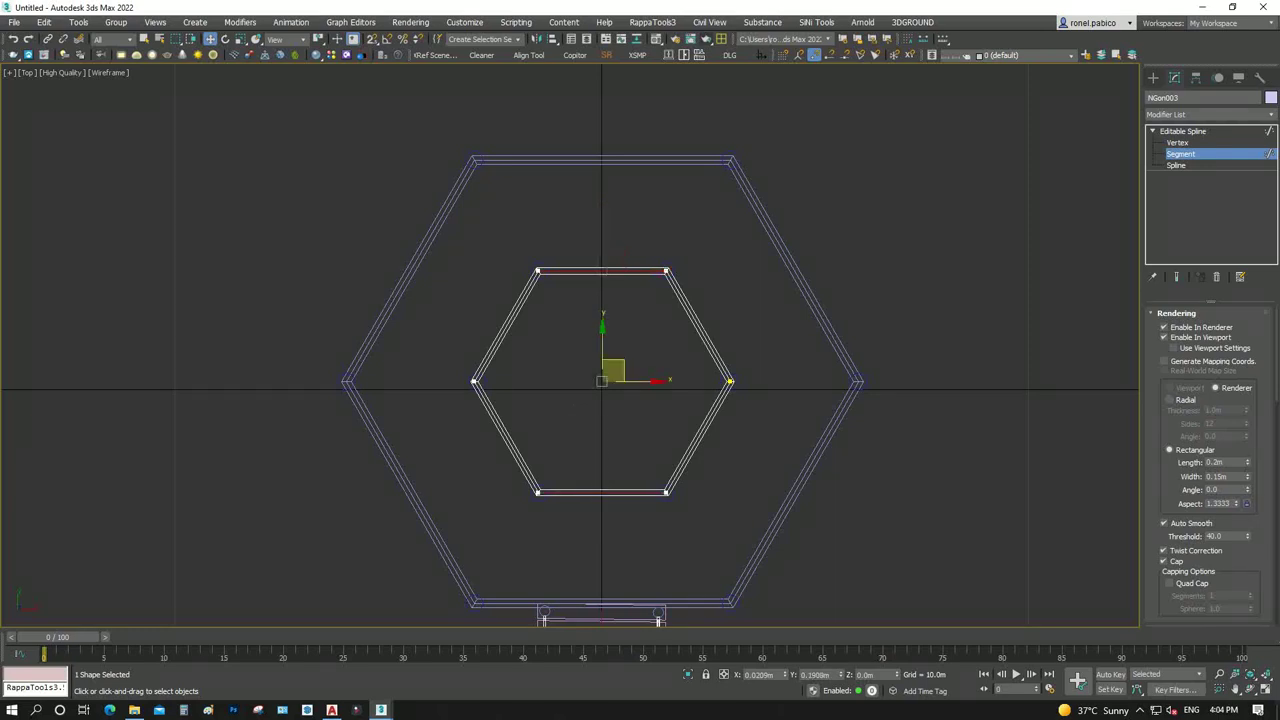
{"action": "left_click_drag", "start_coordinate": [605, 378], "coordinate": [602, 287], "text": "shift"}
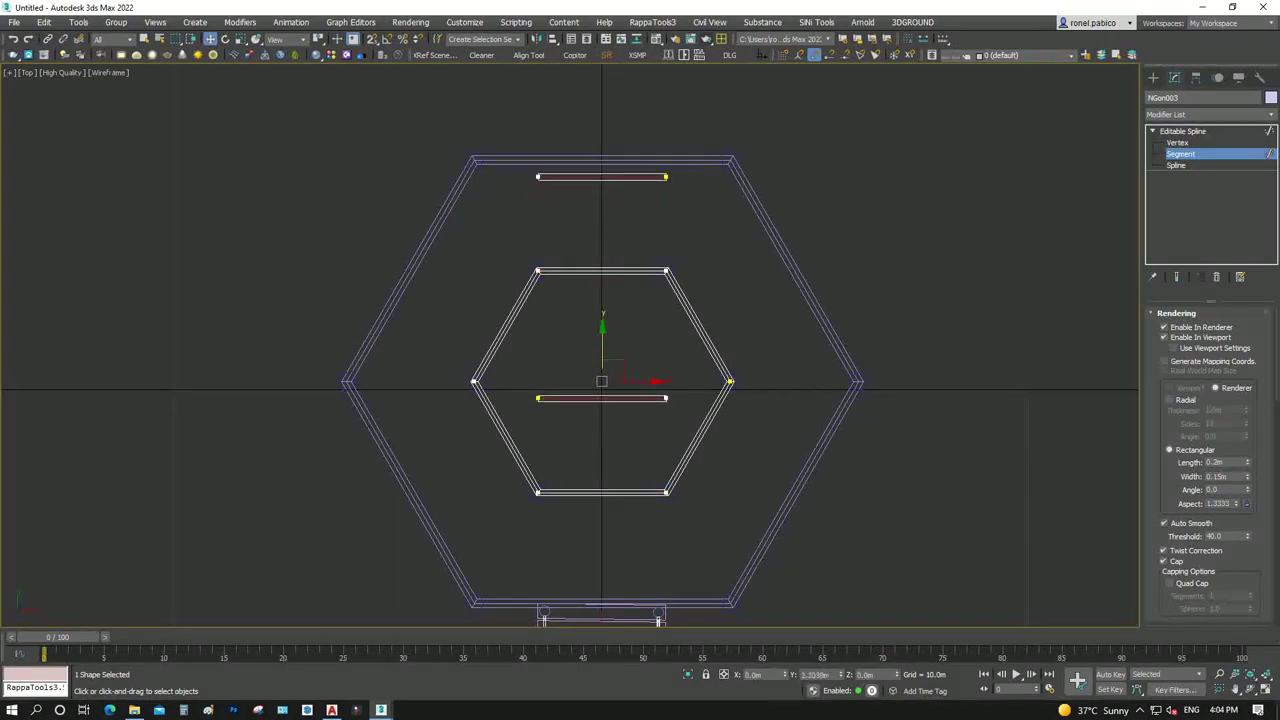
Make all vertices corner points and snap the upper bar's ends onto the inner and outer corners
{"action": "key", "text": "1"}
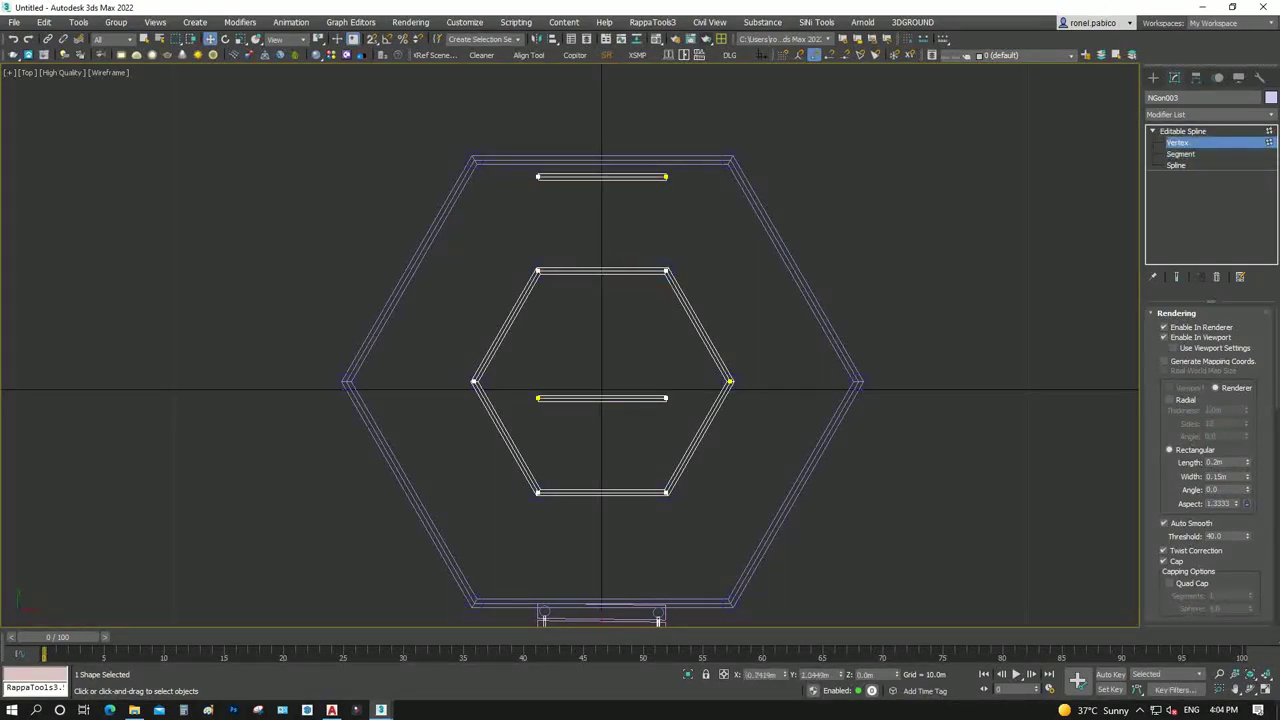
{"action": "left_click", "coordinate": [666, 177]}
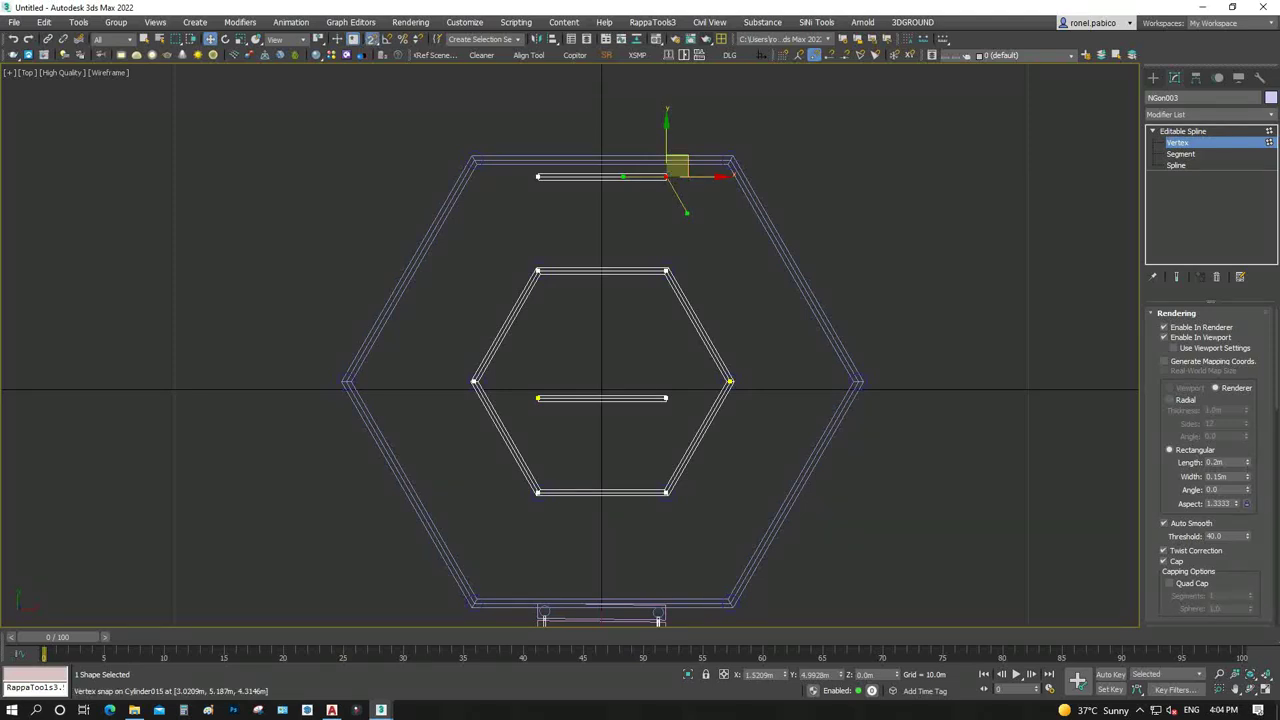
{"action": "key", "text": "ctrl+a"}
{"action": "right_click", "coordinate": [610, 166]}
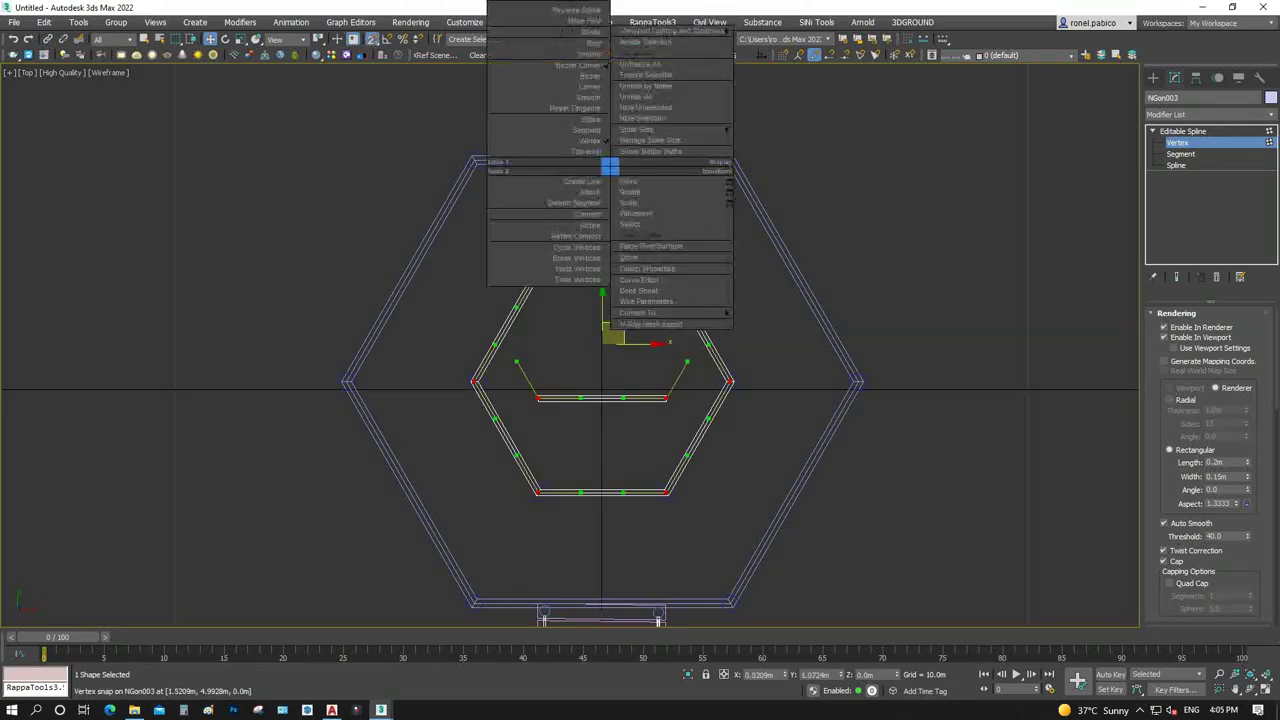
{"action": "left_click", "coordinate": [590, 87]}
{"action": "left_click", "coordinate": [666, 172]}
{"action": "left_click_drag", "start_coordinate": [666, 172], "coordinate": [537, 270]}
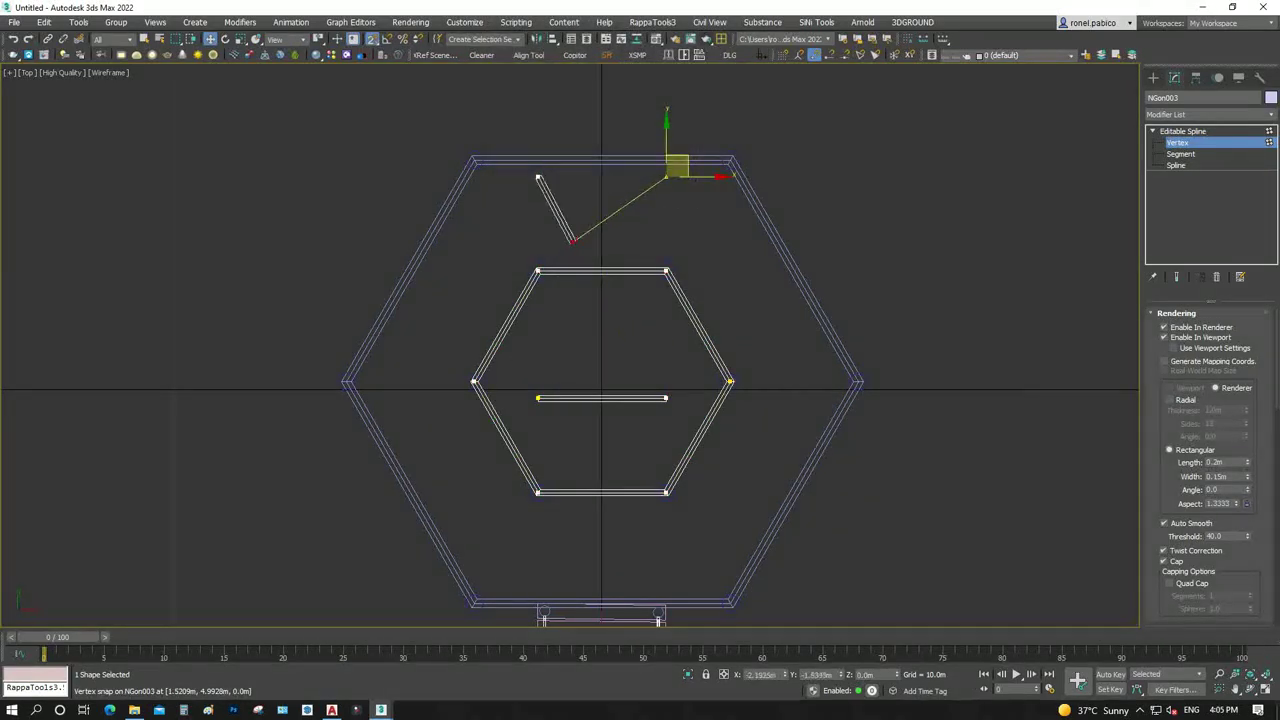
{"action": "scroll", "coordinate": [527, 190], "scroll_direction": "up", "scroll_amount": 3}
{"action": "left_click_drag", "start_coordinate": [547, 164], "coordinate": [432, 138]}
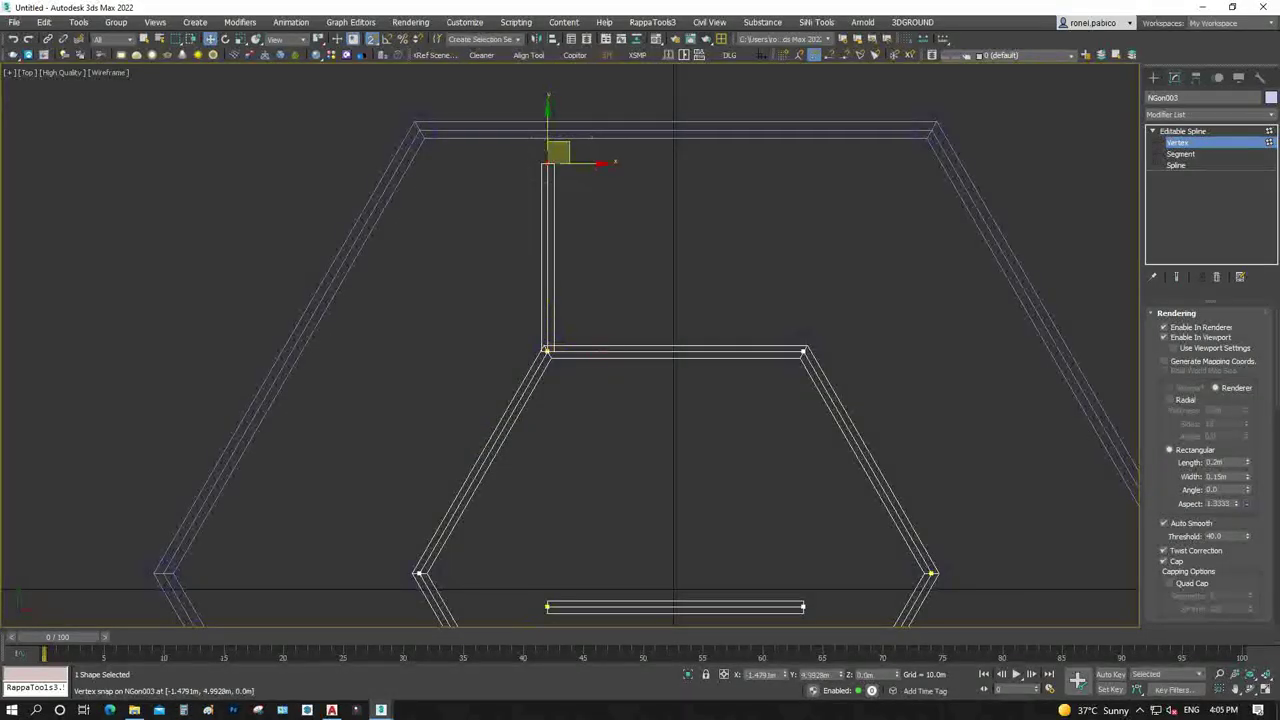
{"action": "scroll", "coordinate": [420, 140], "scroll_direction": "down", "scroll_amount": 3}
{"action": "scroll", "coordinate": [401, 344], "scroll_direction": "up", "scroll_amount": 3}
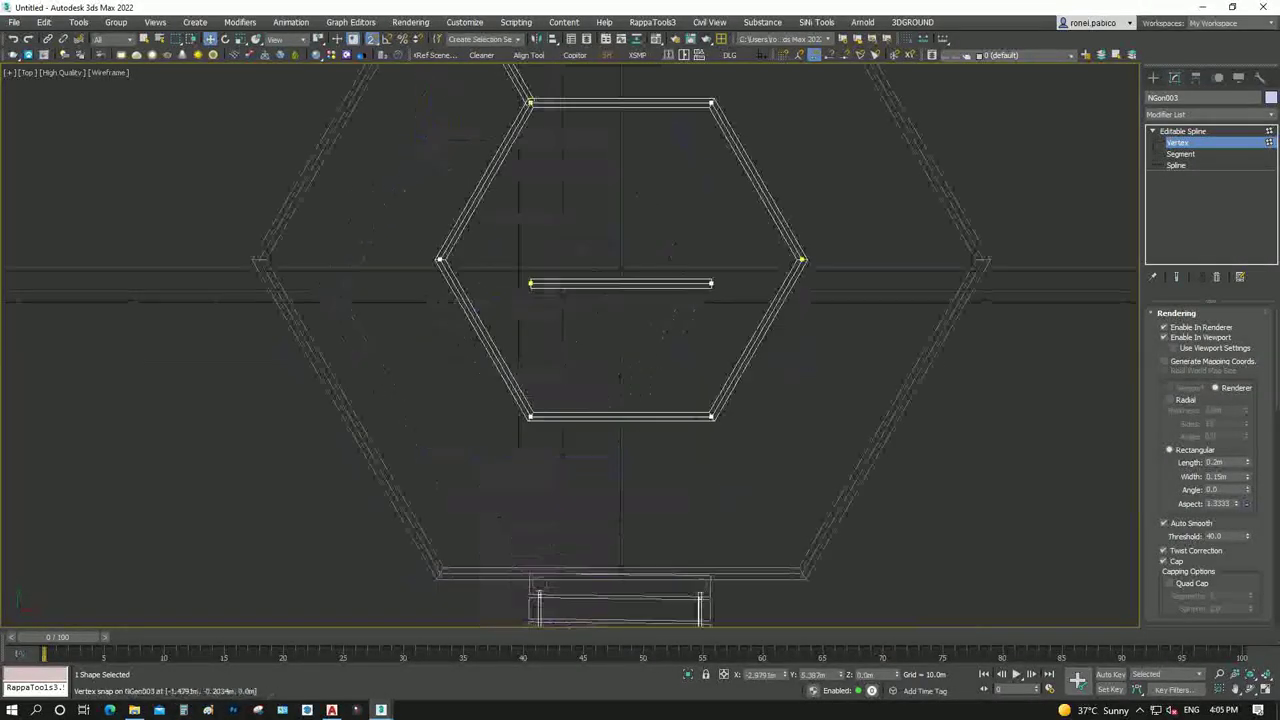
Snap the middle bar's ends onto the lower-left inner and outer hexagon corners
{"action": "left_click", "coordinate": [531, 283]}
{"action": "left_click_drag", "start_coordinate": [531, 283], "coordinate": [530, 415]}
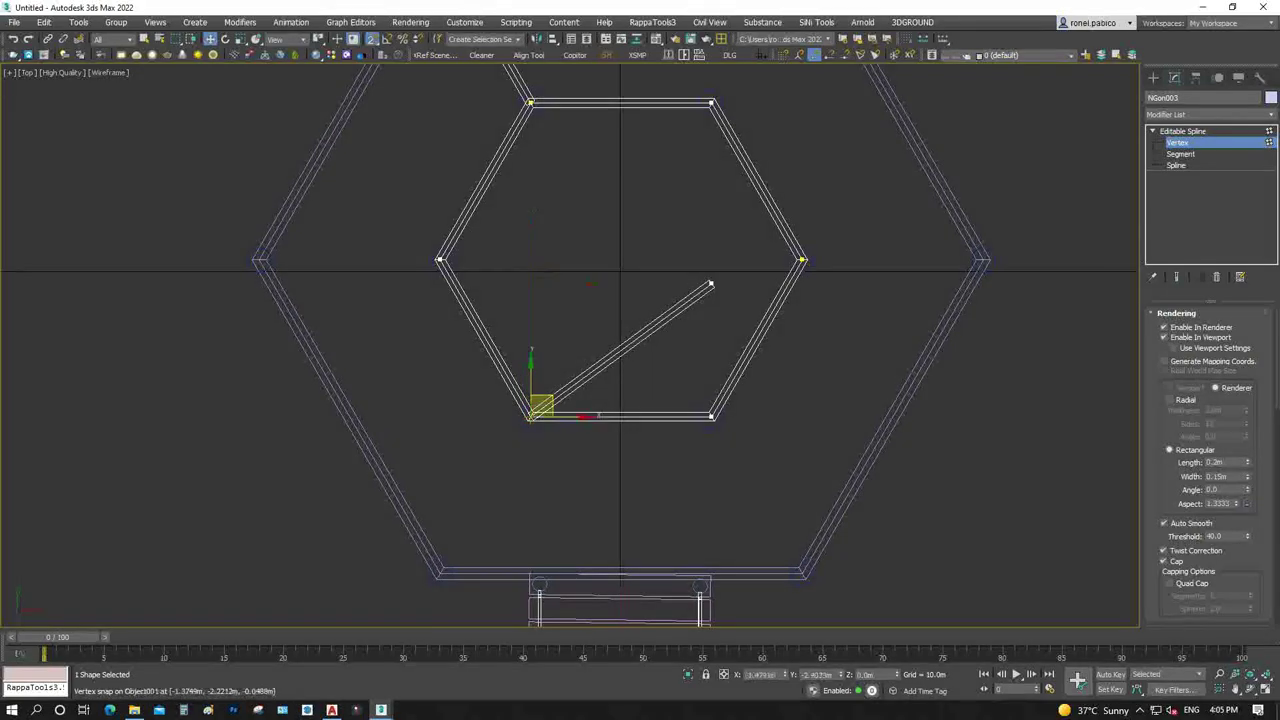
{"action": "left_click", "coordinate": [711, 284]}
{"action": "left_click_drag", "start_coordinate": [711, 284], "coordinate": [440, 572]}
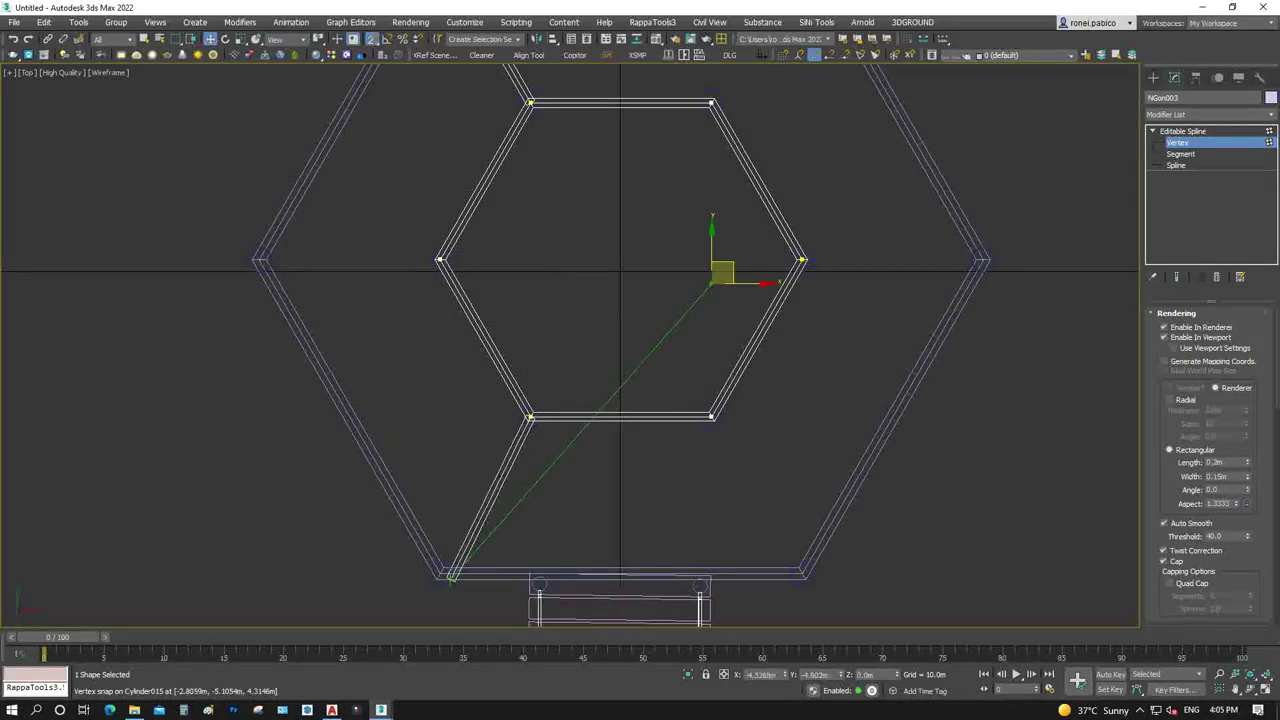
{"action": "scroll", "coordinate": [534, 434], "scroll_direction": "down", "scroll_amount": 2}
{"action": "scroll", "coordinate": [534, 434], "scroll_direction": "down", "scroll_amount": 2}
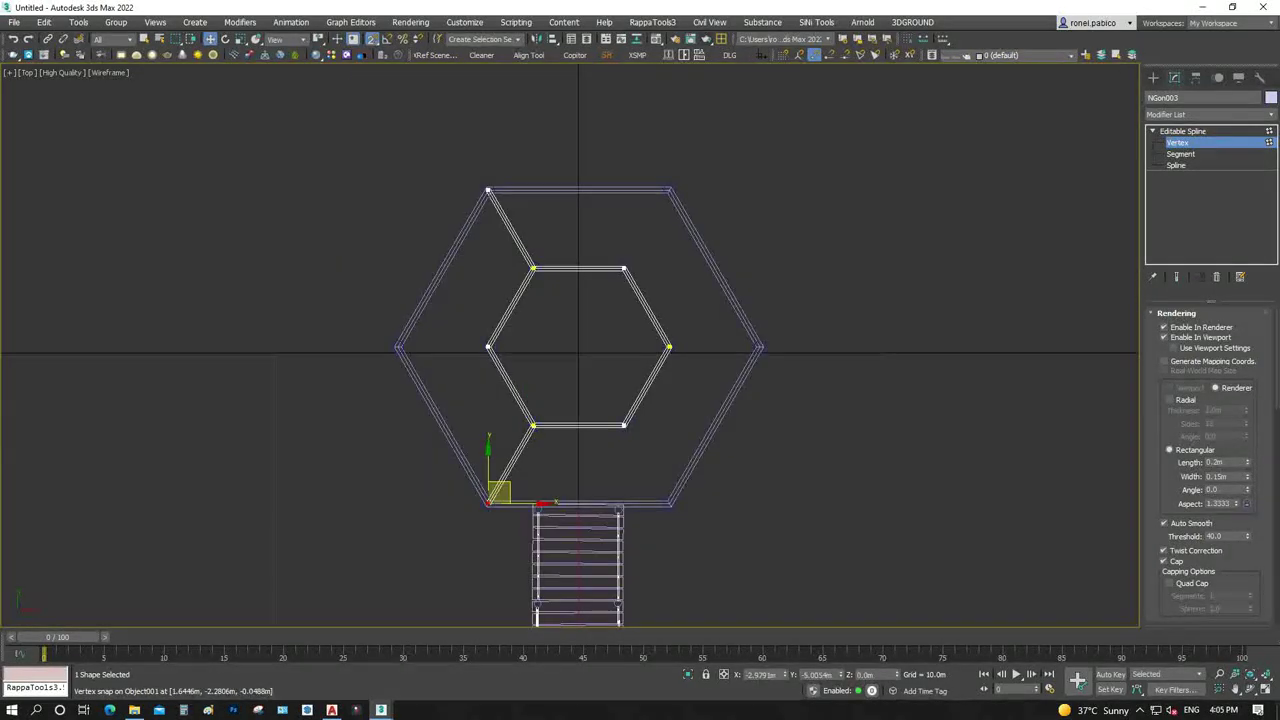
Copy the two diagonal bars to the right and snap an end to the top-right outer corner
{"action": "key", "text": "2"}
{"action": "left_click_drag", "start_coordinate": [533, 268], "coordinate": [612, 268]}
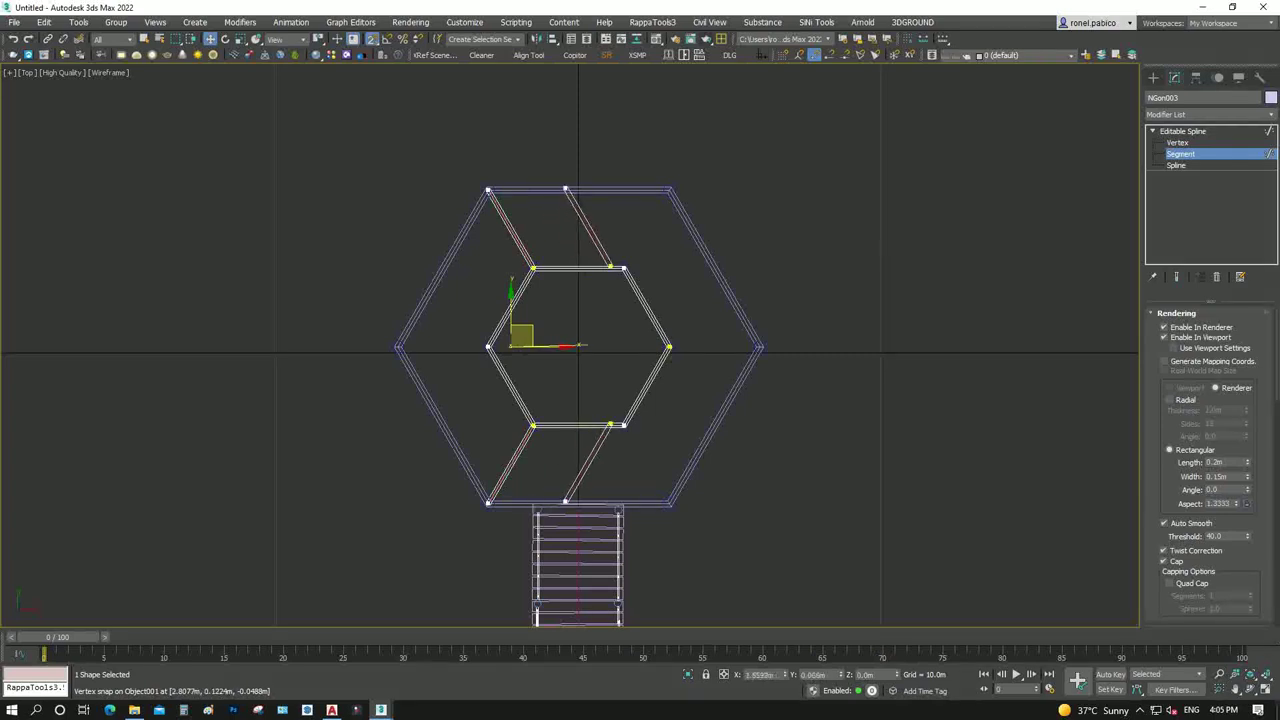
{"action": "scroll", "coordinate": [630, 268], "scroll_direction": "up", "scroll_amount": 3}
{"action": "key", "text": "1"}
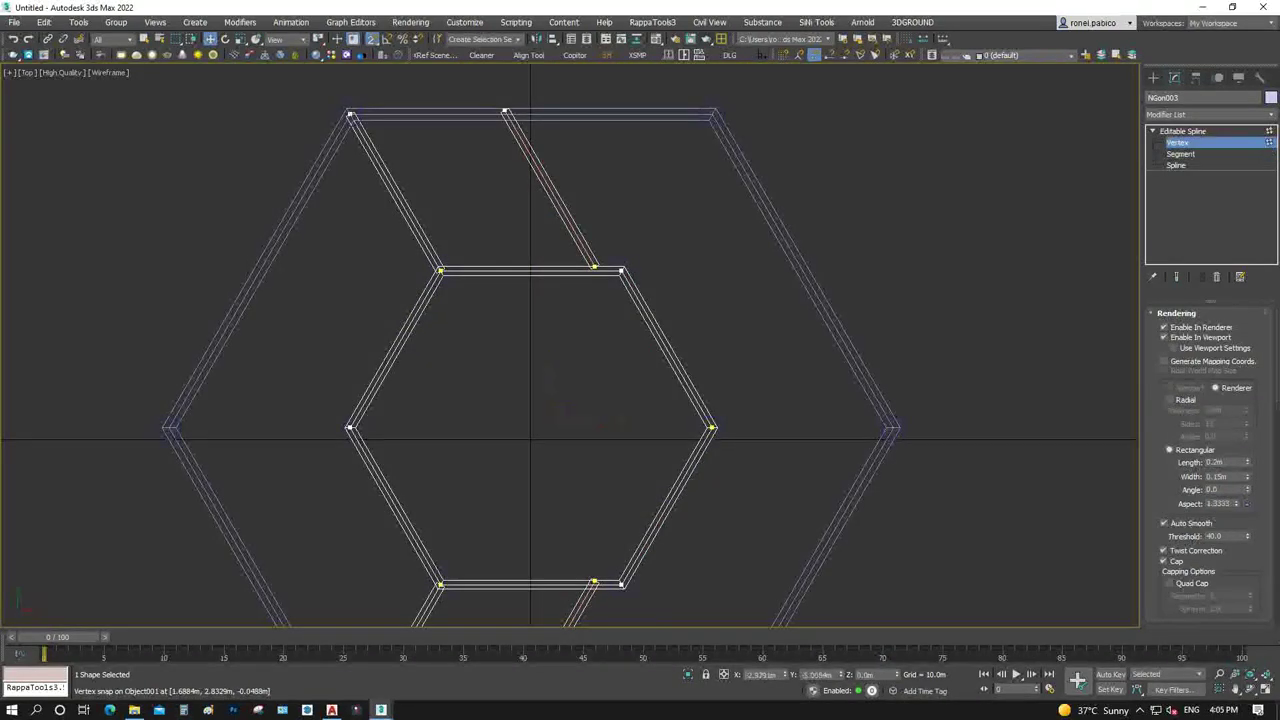
{"action": "scroll", "coordinate": [562, 177], "scroll_direction": "up", "scroll_amount": 4}
{"action": "mouse_move", "coordinate": [627, 390]}
{"action": "left_mouse_down"}
{"action": "mouse_move", "coordinate": [665, 450]}
{"action": "mouse_move", "coordinate": [731, 440]}
{"action": "left_mouse_up"}
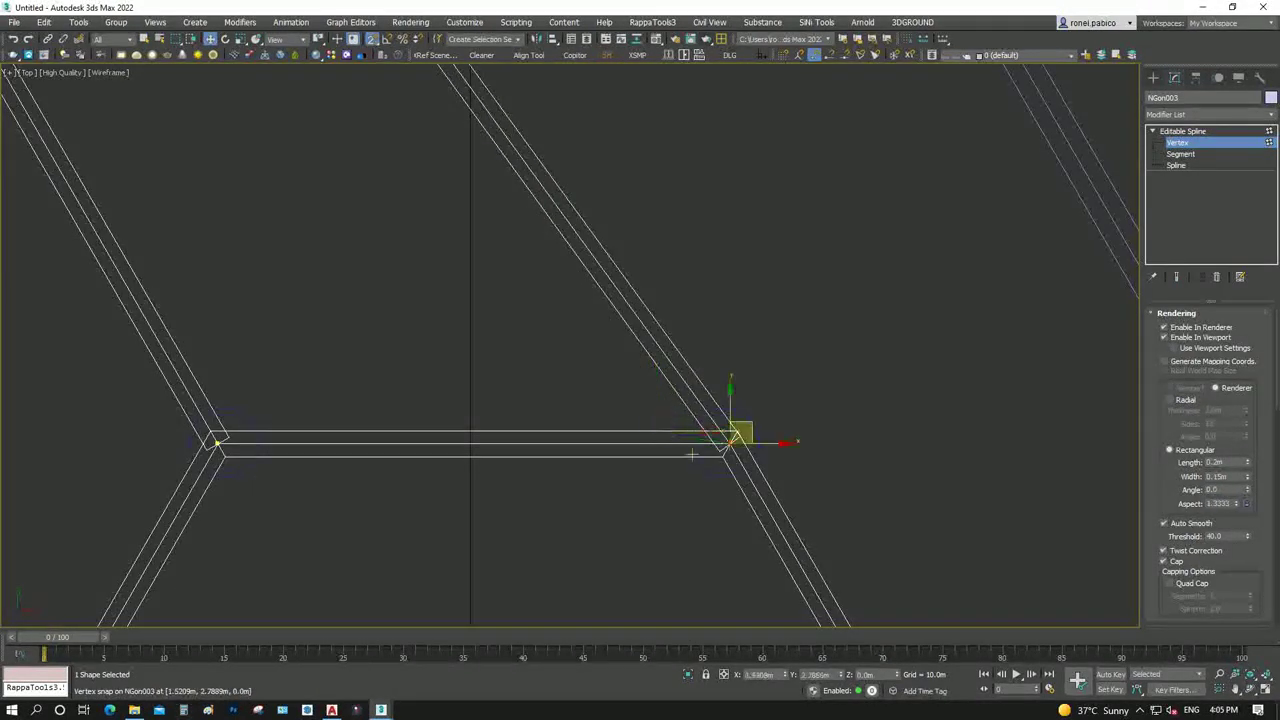
{"action": "middle_click_drag", "start_coordinate": [731, 440], "coordinate": [443, 203]}
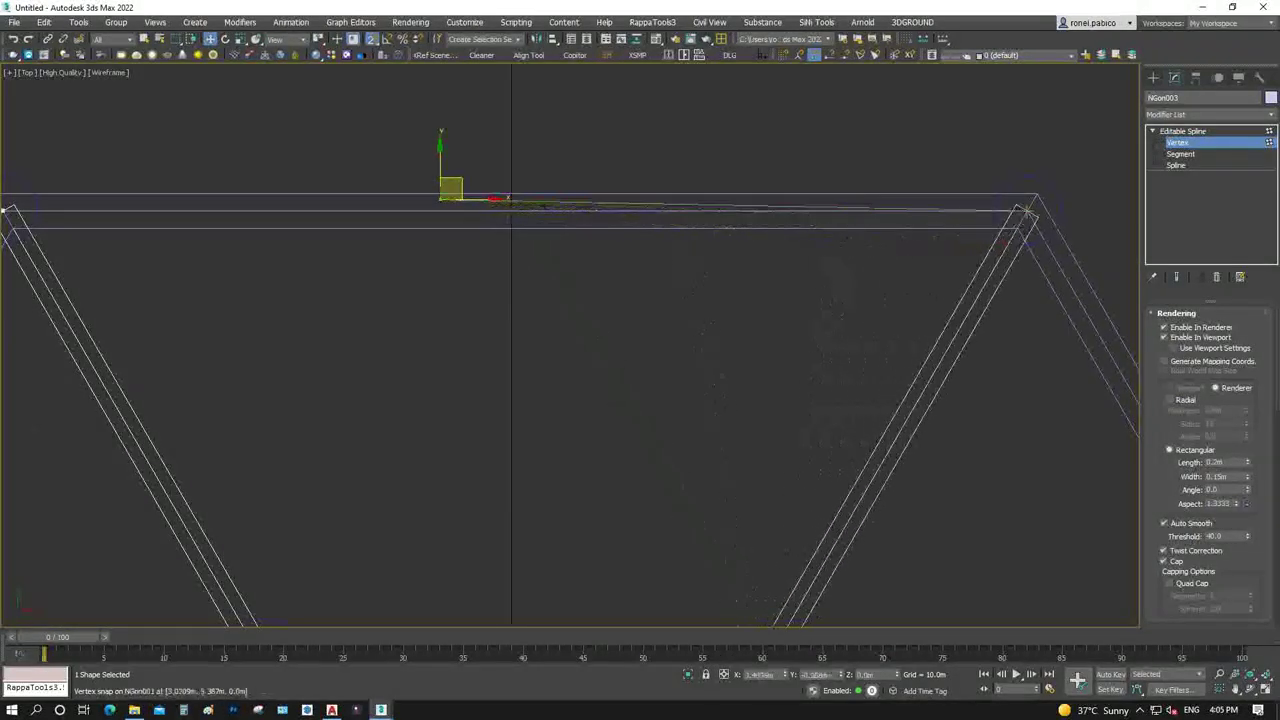
{"action": "left_click_drag", "start_coordinate": [443, 203], "coordinate": [1034, 200]}
Snap the remaining diagonal vertices onto the right corner and the horizontal bar's right end
{"action": "scroll", "coordinate": [623, 246], "scroll_direction": "down", "scroll_amount": 4}
{"action": "scroll", "coordinate": [772, 549], "scroll_direction": "down", "scroll_amount": 3}
{"action": "scroll", "coordinate": [421, 332], "scroll_direction": "up", "scroll_amount": 6}
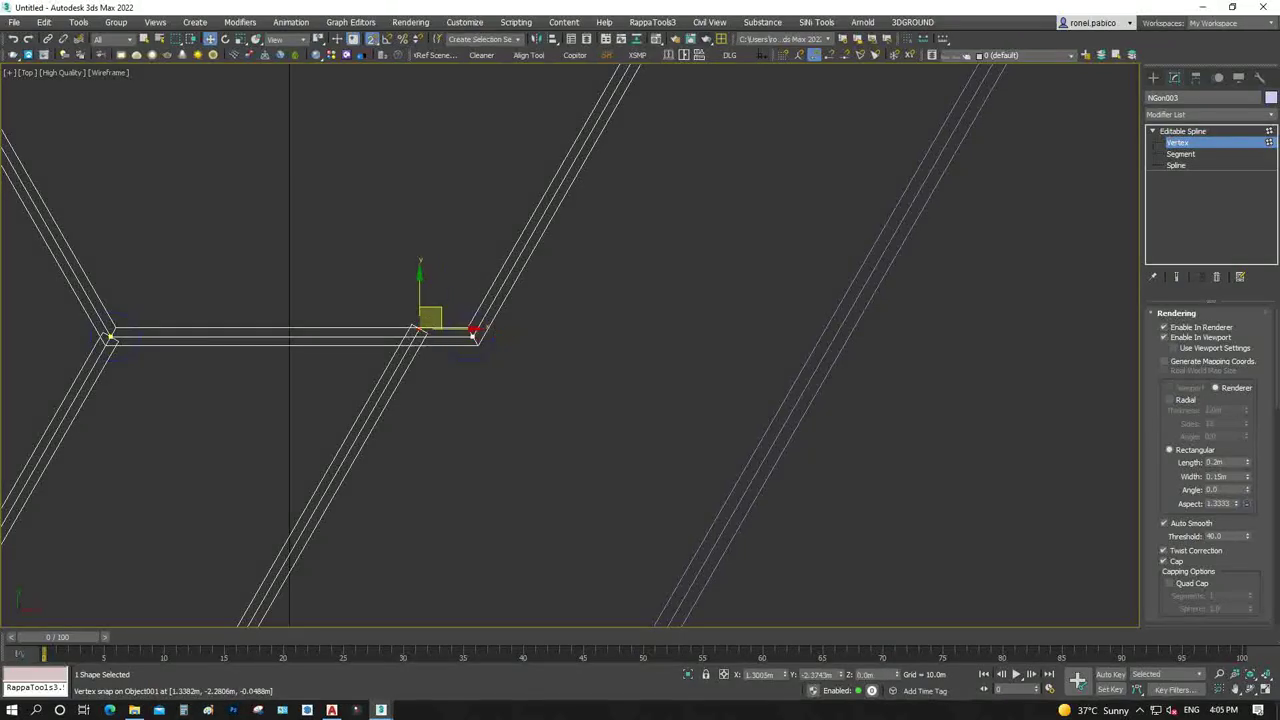
{"action": "left_click_drag", "start_coordinate": [418, 330], "coordinate": [472, 331]}
{"action": "middle_click_drag", "start_coordinate": [480, 330], "coordinate": [340, 332]}
{"action": "left_click", "coordinate": [340, 332]}
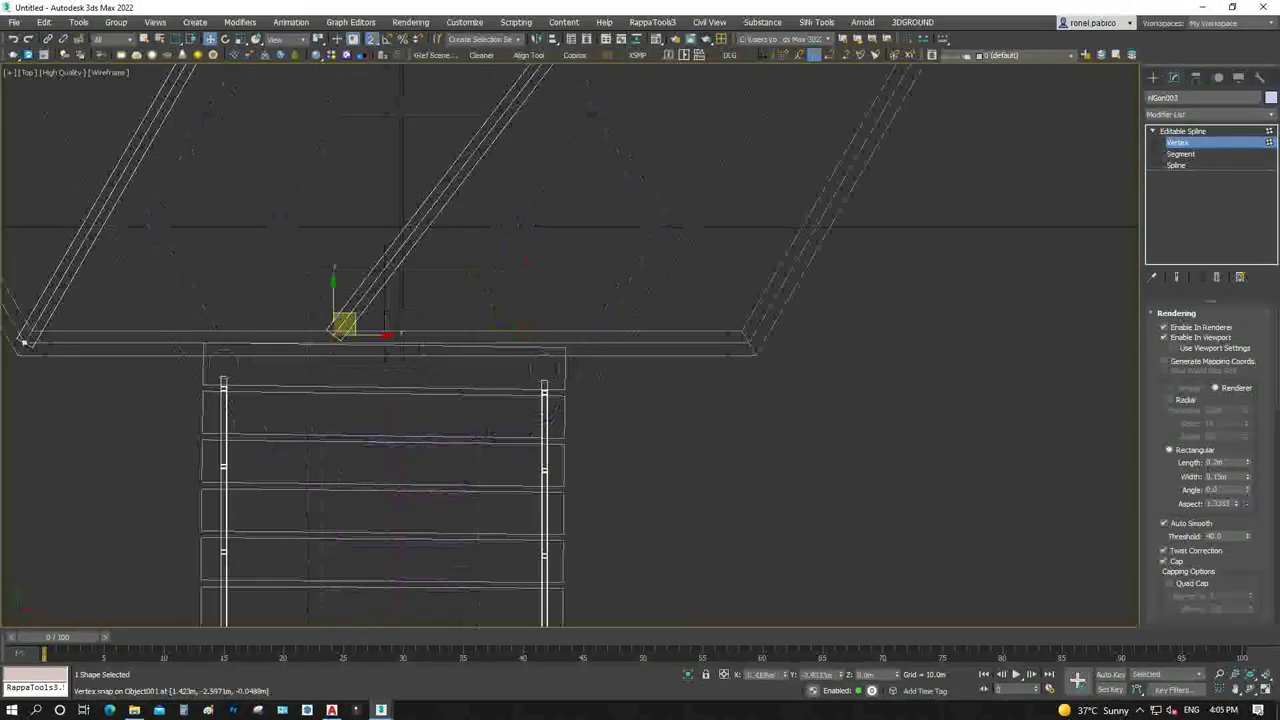
{"action": "left_click_drag", "start_coordinate": [340, 332], "coordinate": [750, 340]}
{"action": "scroll", "coordinate": [584, 430], "scroll_direction": "down", "scroll_amount": 4}
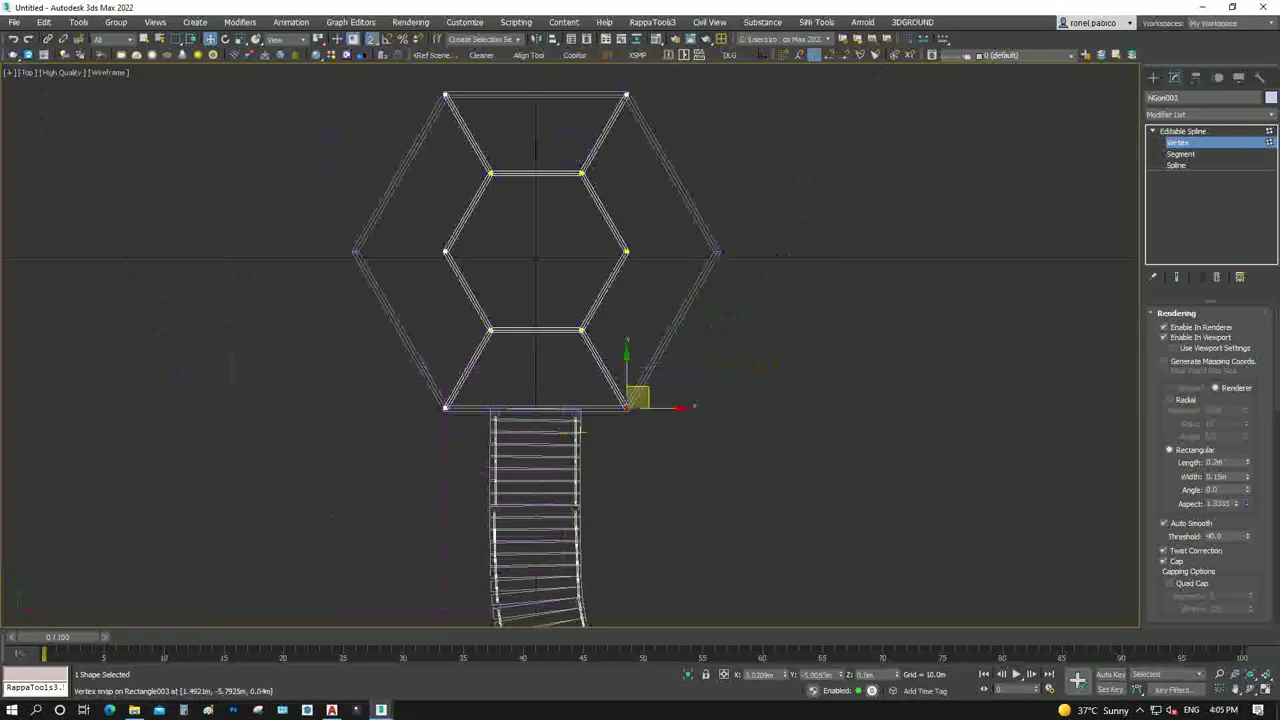
Copy the two right-side inner segments outward and snap one end onto an inner hexagon corner
{"action": "key", "text": "2"}
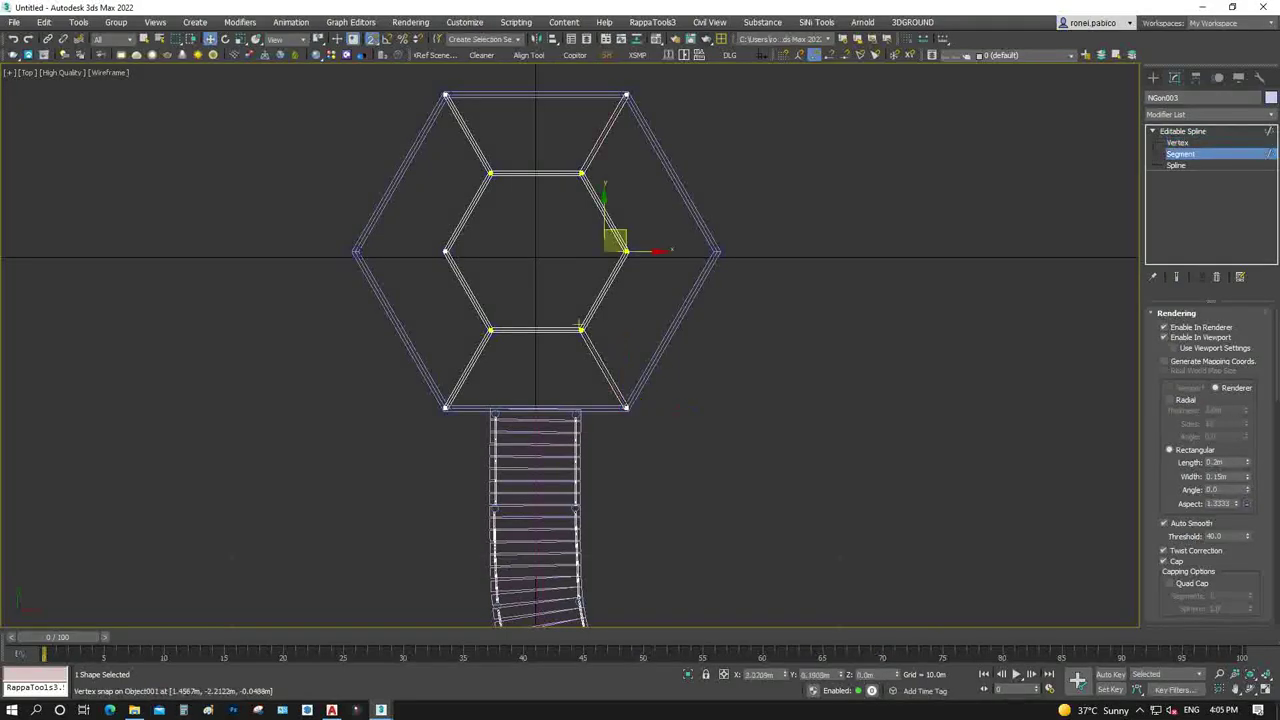
{"action": "scroll", "coordinate": [579, 309], "scroll_direction": "up", "scroll_amount": 4}
{"action": "scroll", "coordinate": [602, 373], "scroll_direction": "down", "scroll_amount": 4}
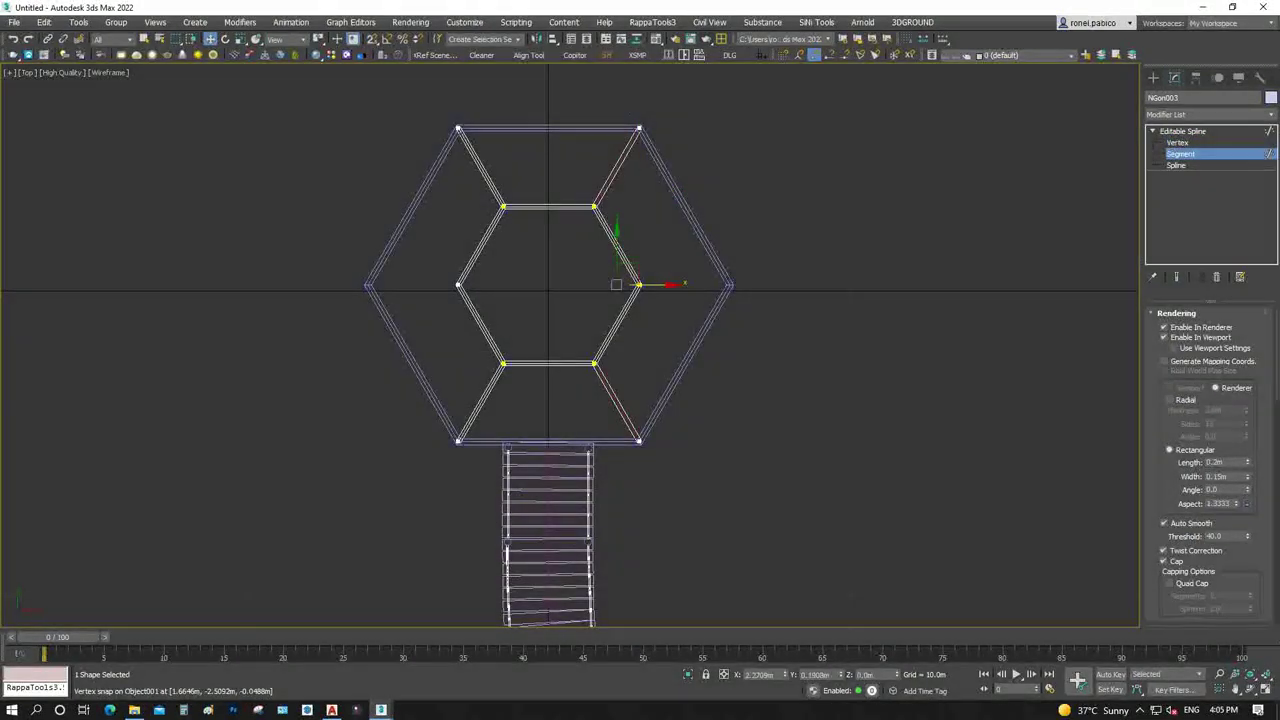
{"action": "left_click_drag", "start_coordinate": [628, 274], "coordinate": [794, 276], "text": "shift"}
{"action": "key", "text": "1"}
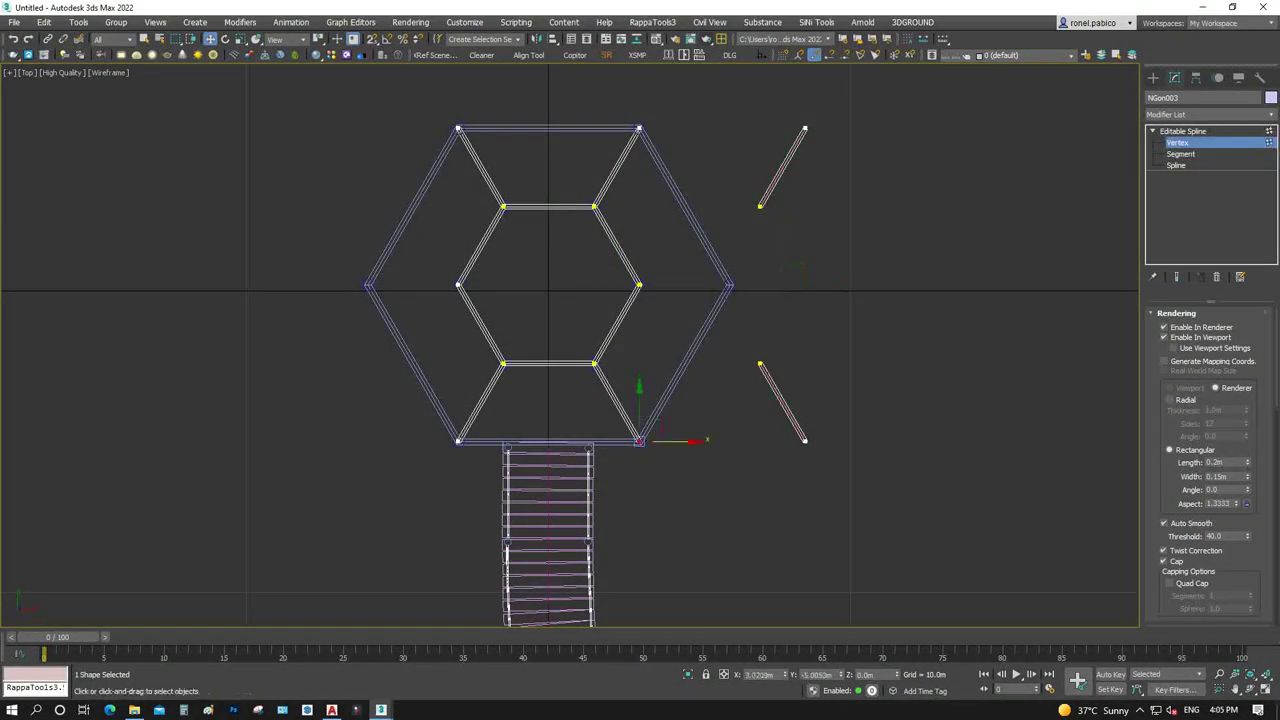
{"action": "scroll", "coordinate": [745, 214], "scroll_direction": "up", "scroll_amount": 4}
{"action": "left_click_drag", "start_coordinate": [775, 200], "coordinate": [533, 357]}
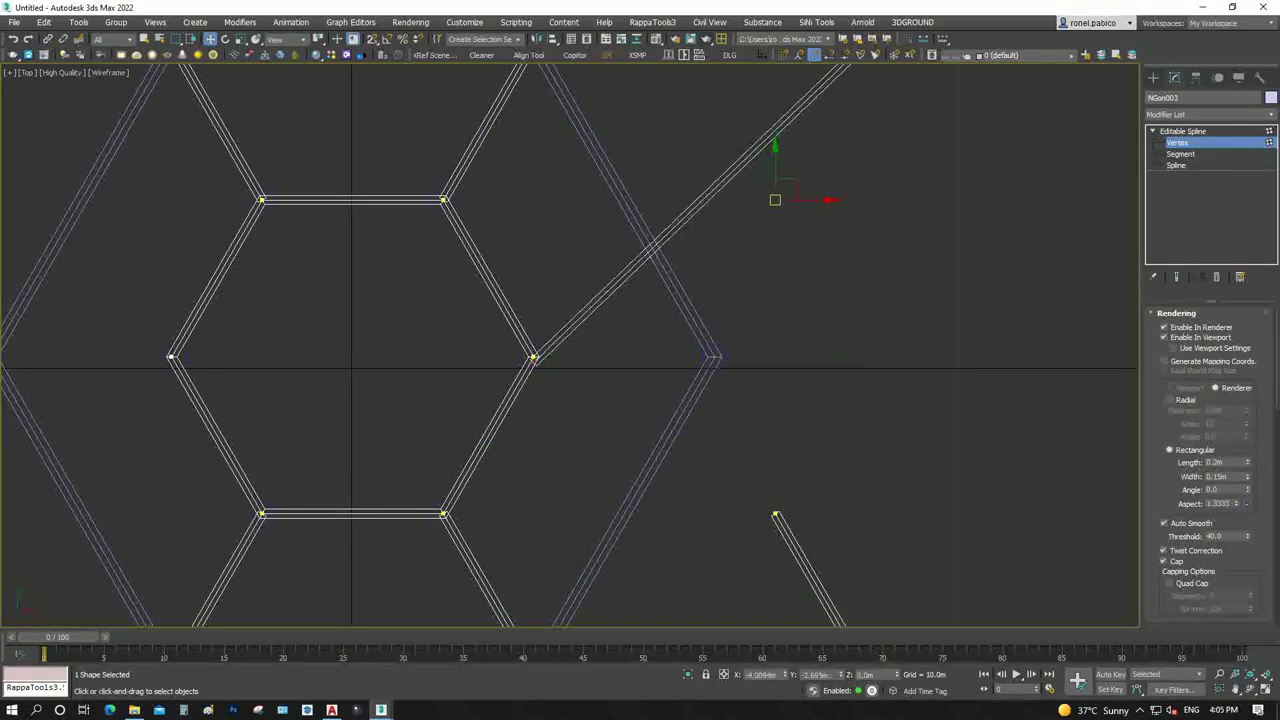
{"action": "key", "text": "s"}
{"action": "left_click_drag", "start_coordinate": [775, 200], "coordinate": [535, 355]}
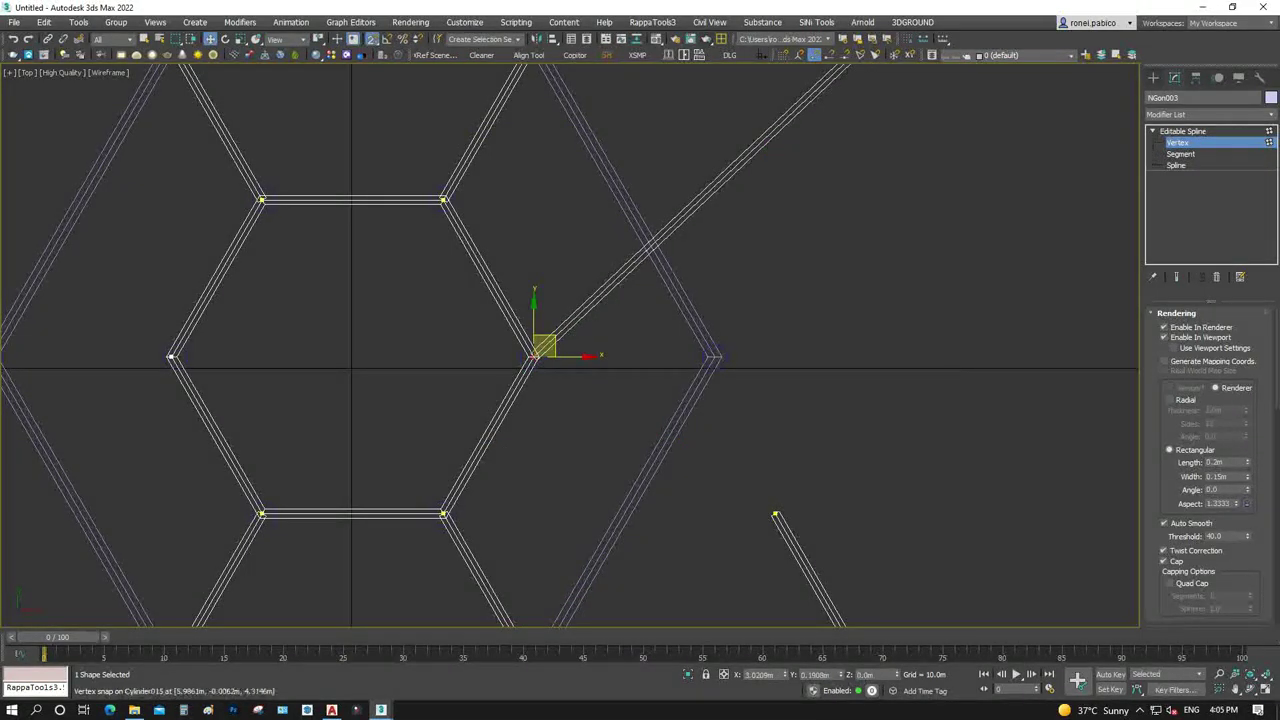
{"action": "scroll", "coordinate": [667, 418], "scroll_direction": "down", "scroll_amount": 2}
Snap the last diagonal's ends onto the matching inner and outer corners, then exit vertex editing
{"action": "left_click", "coordinate": [806, 153]}
{"action": "left_click_drag", "start_coordinate": [806, 153], "coordinate": [703, 375]}
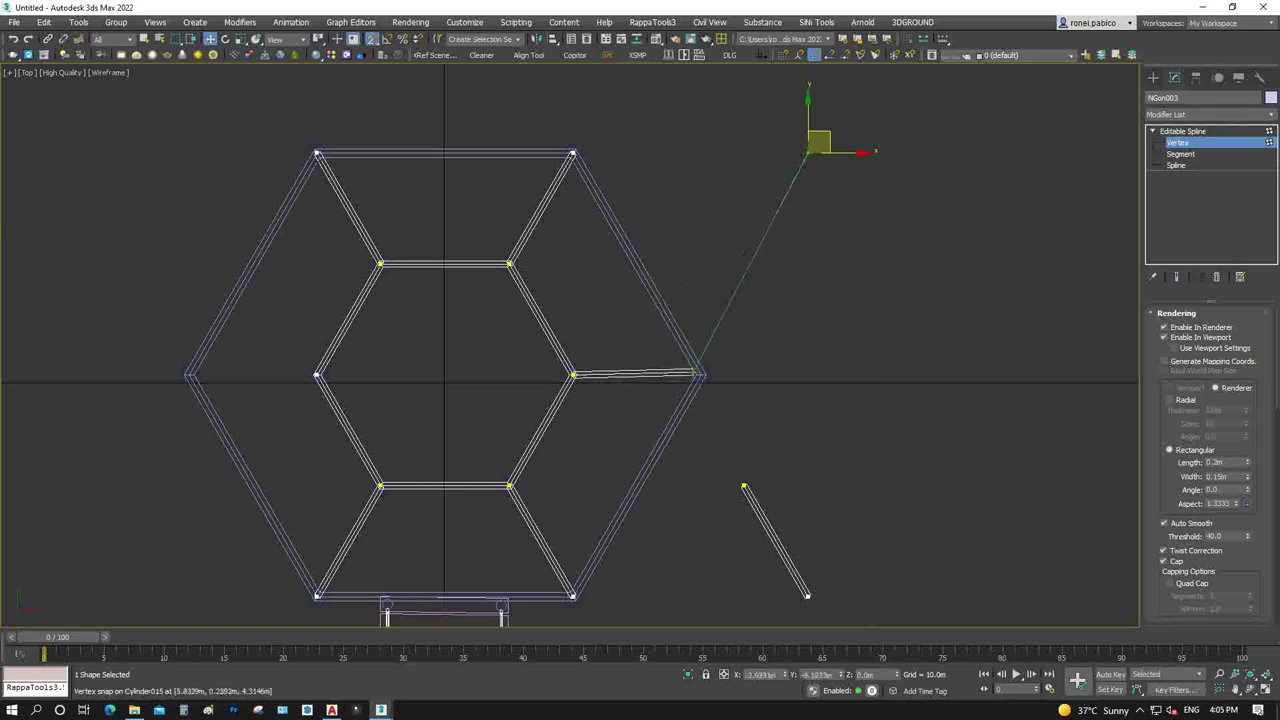
{"action": "scroll", "coordinate": [808, 409], "scroll_direction": "down", "scroll_amount": 2}
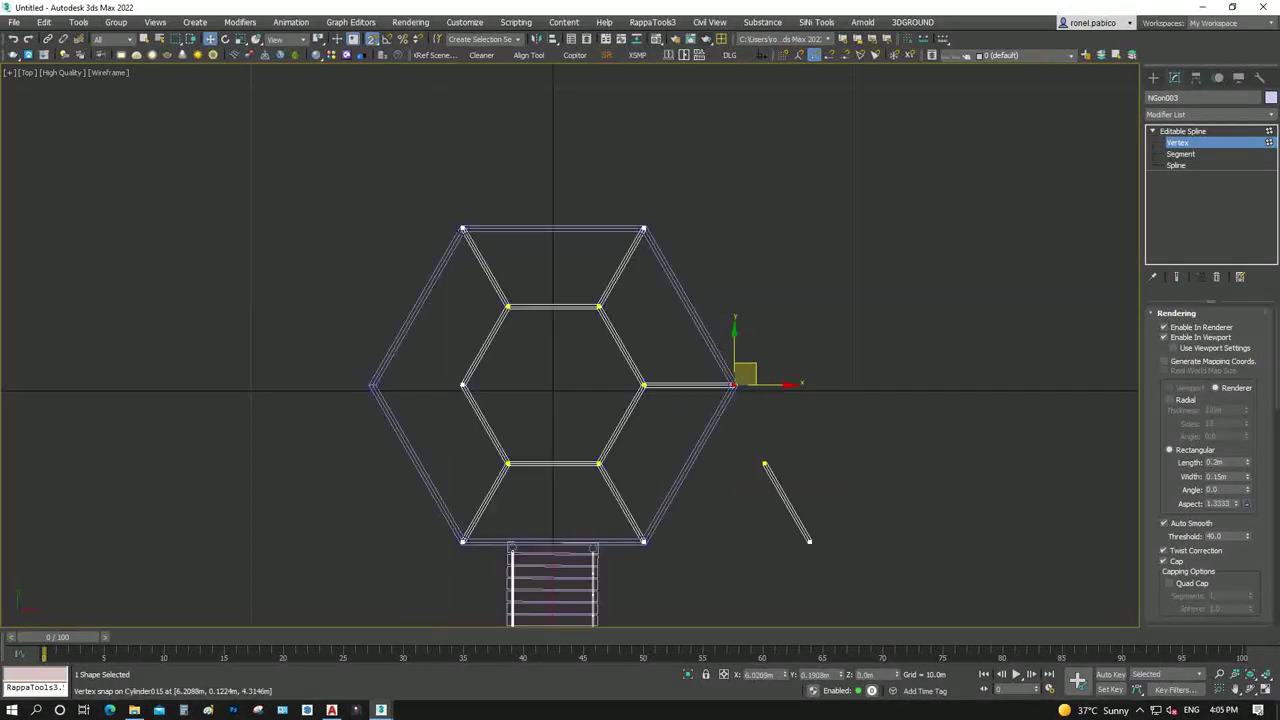
{"action": "key", "text": "ctrl+z"}
{"action": "left_click_drag", "start_coordinate": [766, 458], "coordinate": [372, 385]}
{"action": "left_click", "coordinate": [810, 541]}
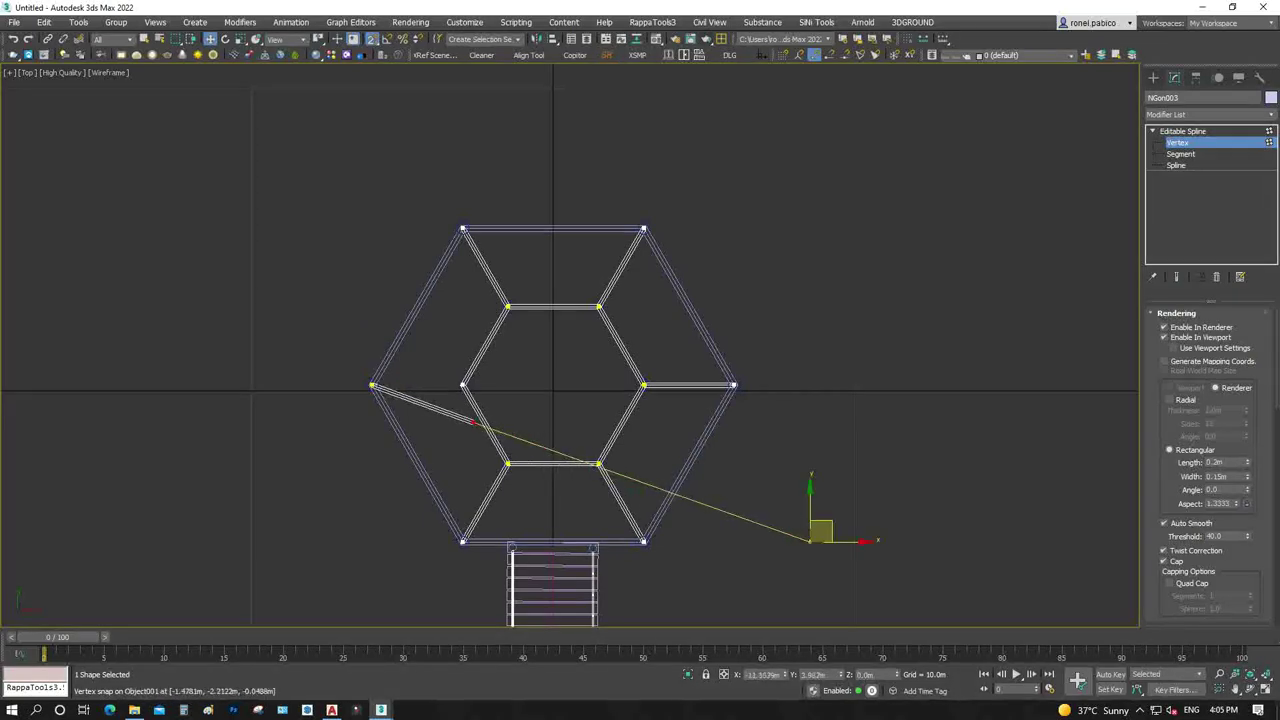
{"action": "left_click_drag", "start_coordinate": [810, 541], "coordinate": [464, 386]}
{"action": "scroll", "coordinate": [464, 386], "scroll_direction": "up", "scroll_amount": 5}
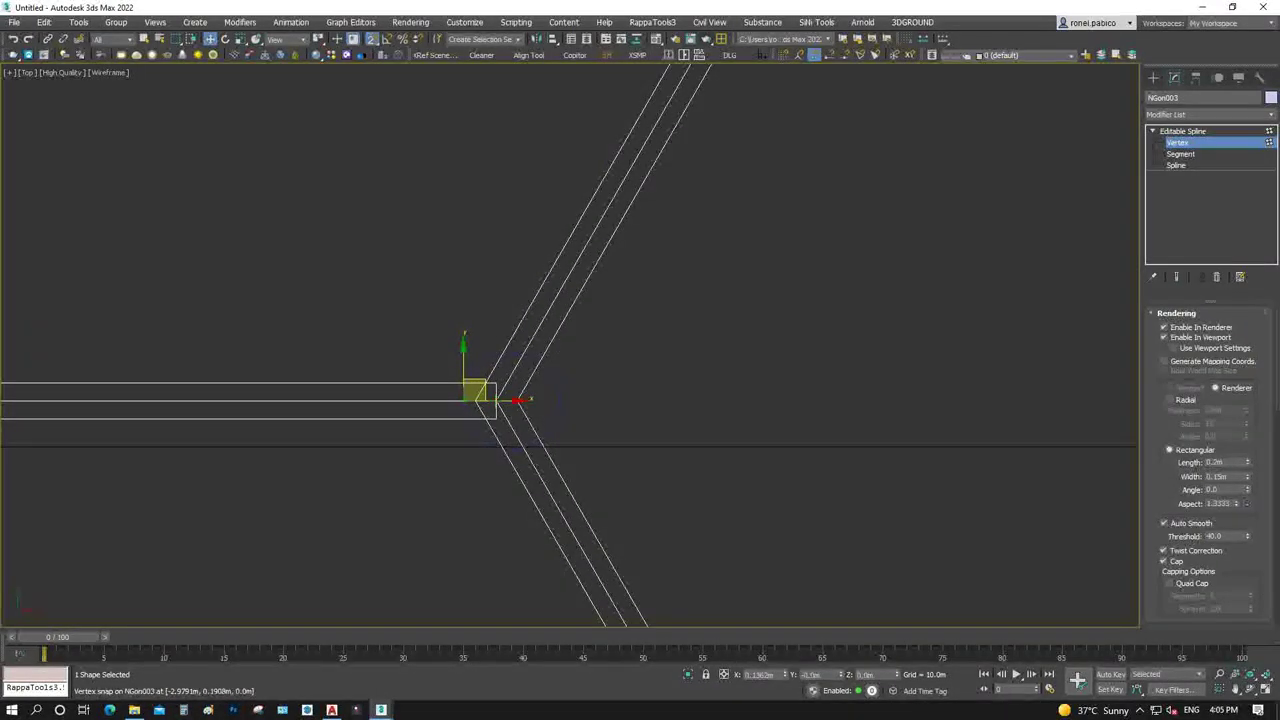
{"action": "scroll", "coordinate": [516, 400], "scroll_direction": "down", "scroll_amount": 5}
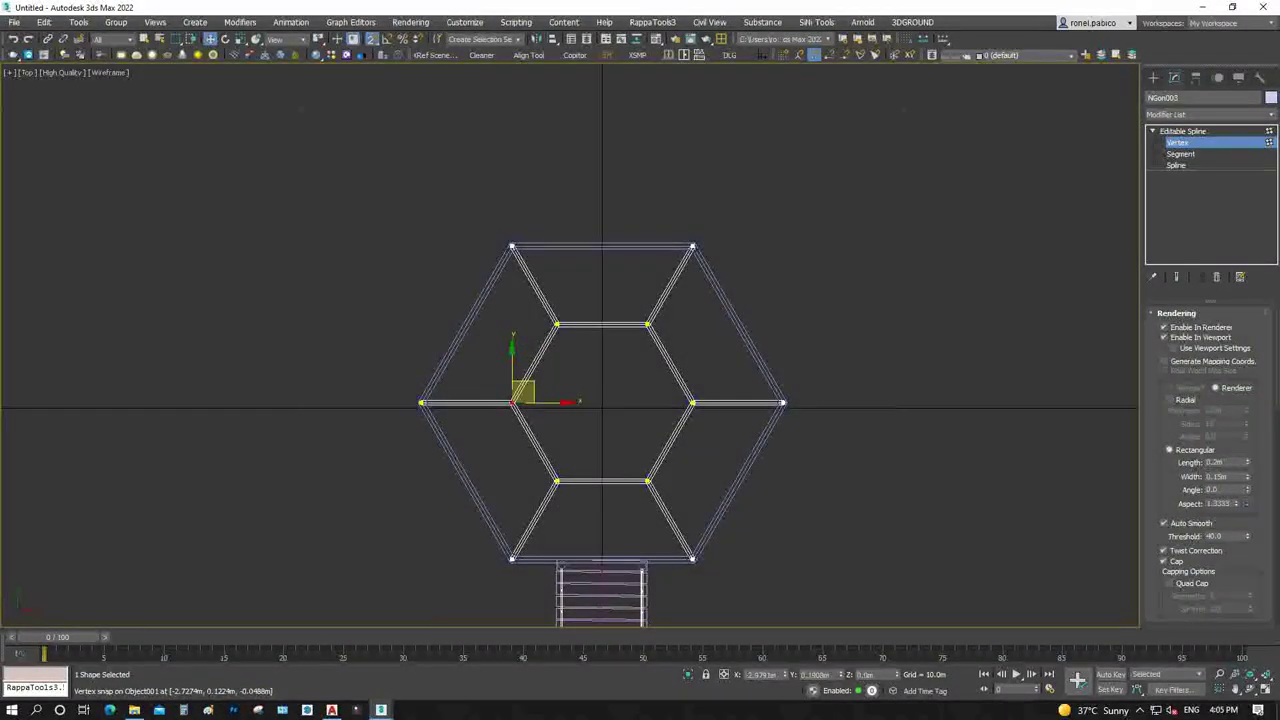
{"action": "key", "text": "1"}
{"action": "key", "text": "ctrl+d"}
Select the hexagon frame splines and apply the wood material in the Material Editor
{"action": "key", "text": "F3"}
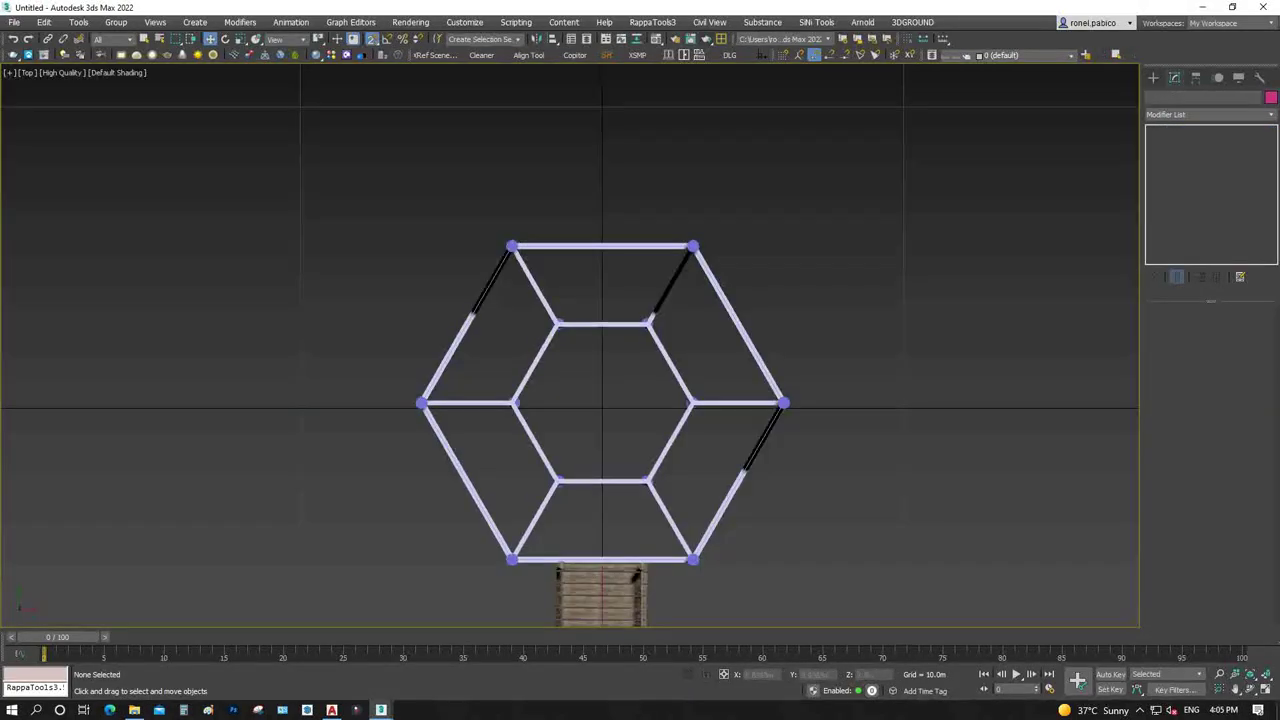
{"action": "left_click_drag", "start_coordinate": [845, 453], "coordinate": [846, 453]}
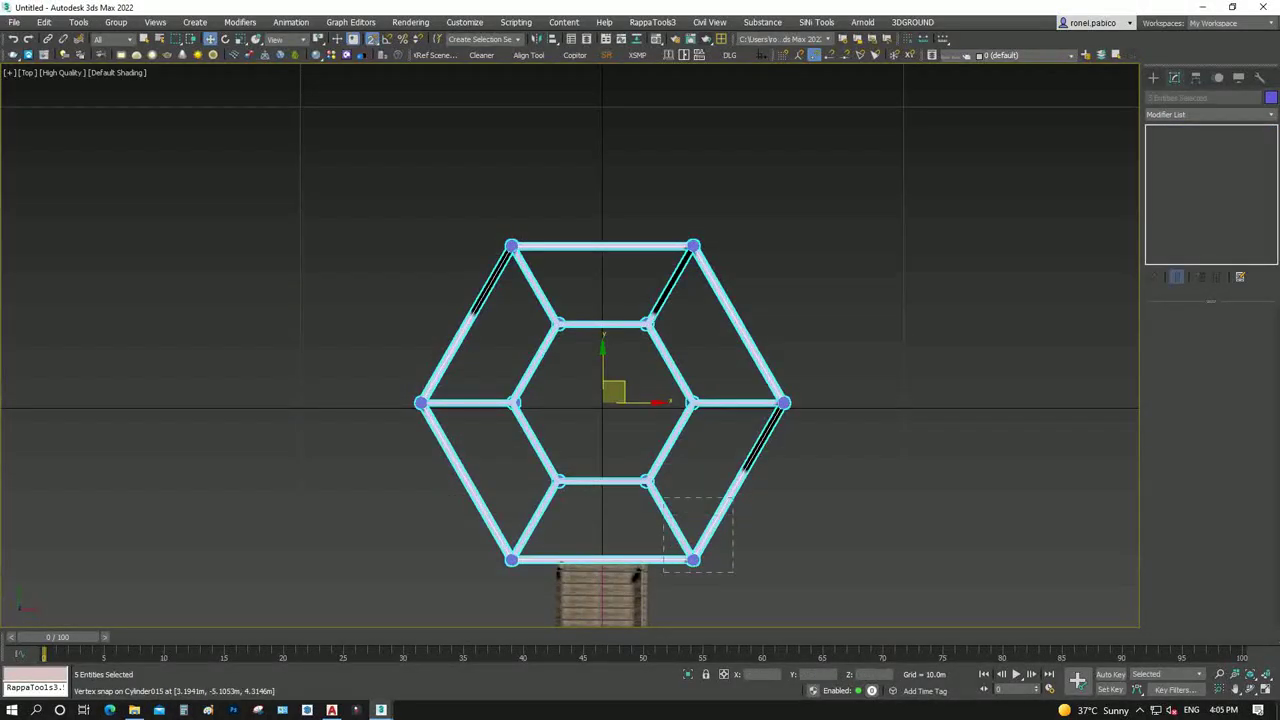
{"action": "left_click_drag", "start_coordinate": [663, 572], "coordinate": [650, 481]}
{"action": "key", "text": "m"}
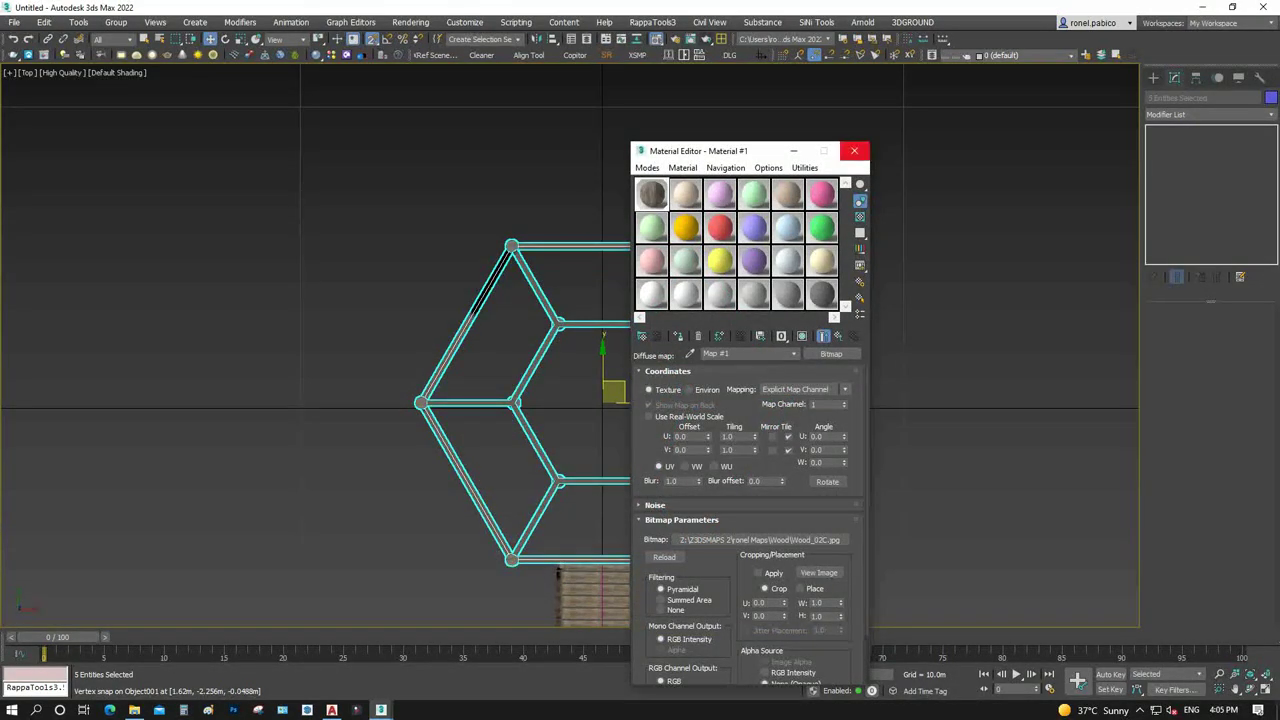
{"action": "left_click", "coordinate": [854, 150]}
Copy the walkway box's UVW Map modifier onto the inner and outer hexagon frames
{"action": "left_click", "coordinate": [687, 600]}
{"action": "scroll", "coordinate": [687, 600], "scroll_direction": "up", "scroll_amount": 2}
{"action": "left_click", "coordinate": [567, 570]}
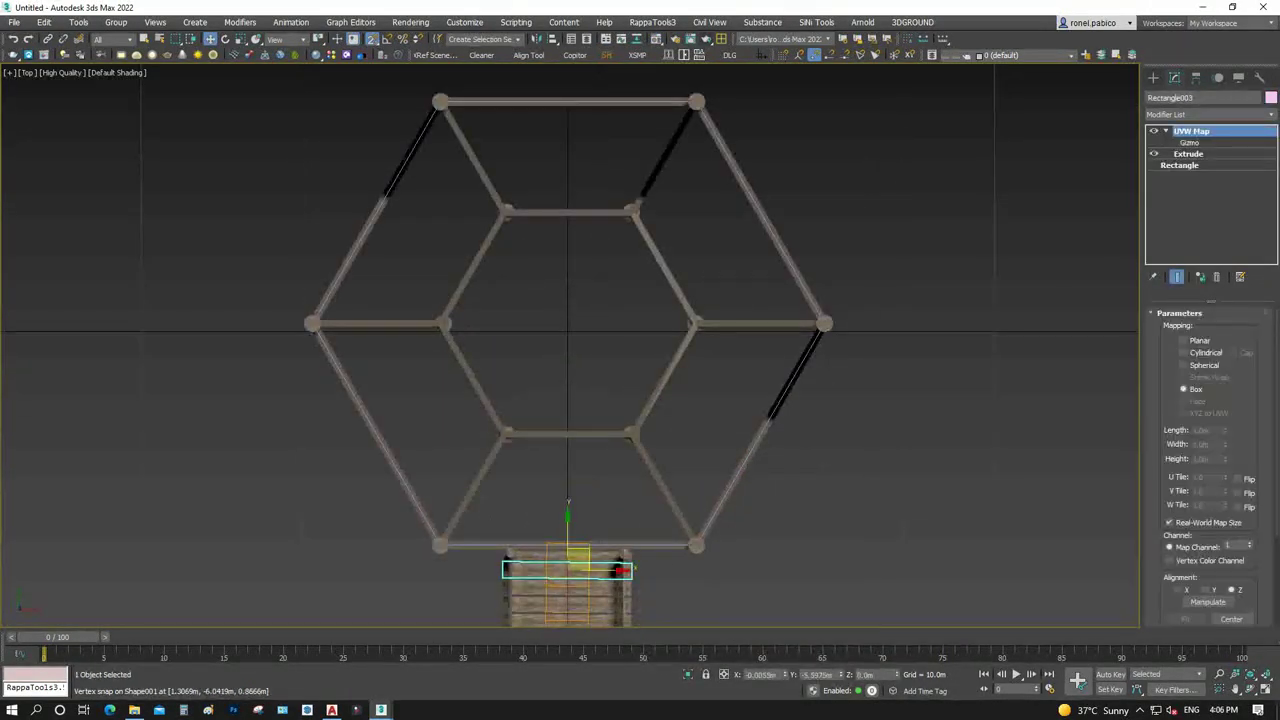
{"action": "left_click", "coordinate": [818, 324]}
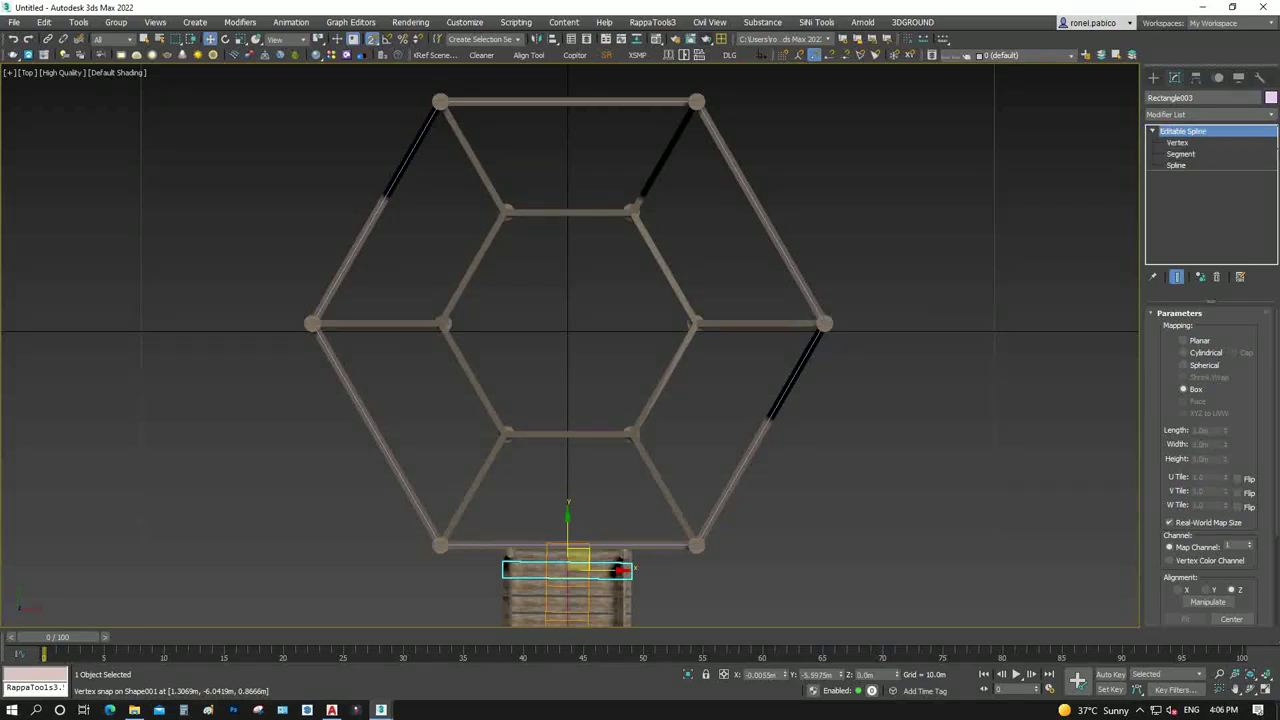
{"action": "left_click_drag", "start_coordinate": [1183, 142], "coordinate": [805, 252]}
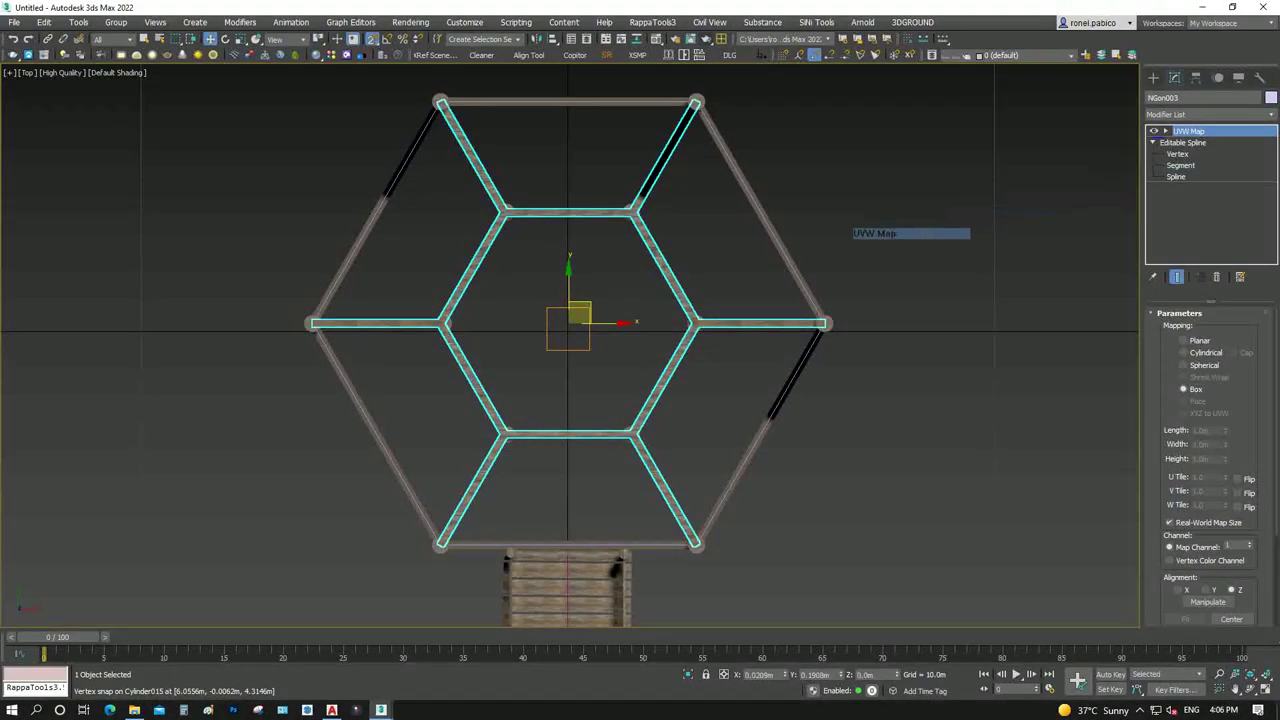
{"action": "left_click", "coordinate": [786, 253]}
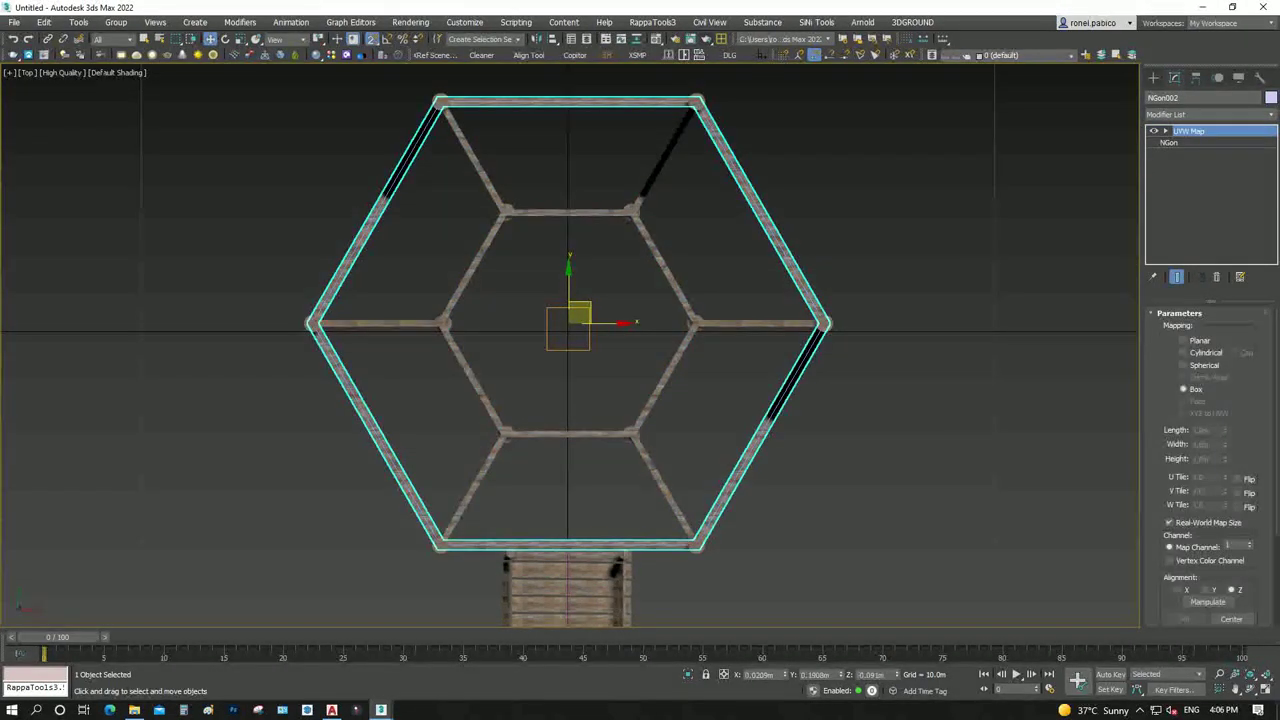
{"action": "left_click_drag", "start_coordinate": [1190, 131], "coordinate": [824, 323]}
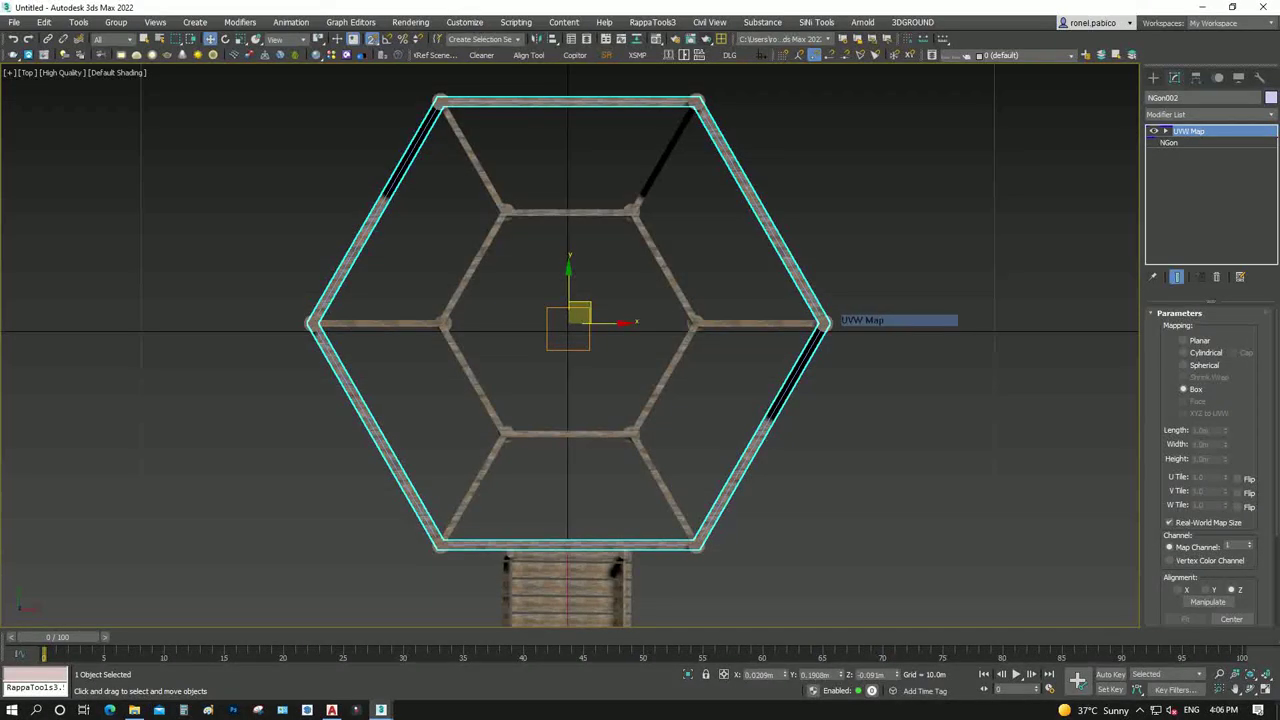
{"action": "key", "text": "ctrl+d"}
Check the pier through the camera, then return to Top view framing the hexagon and walkway
{"action": "key", "text": "c"}
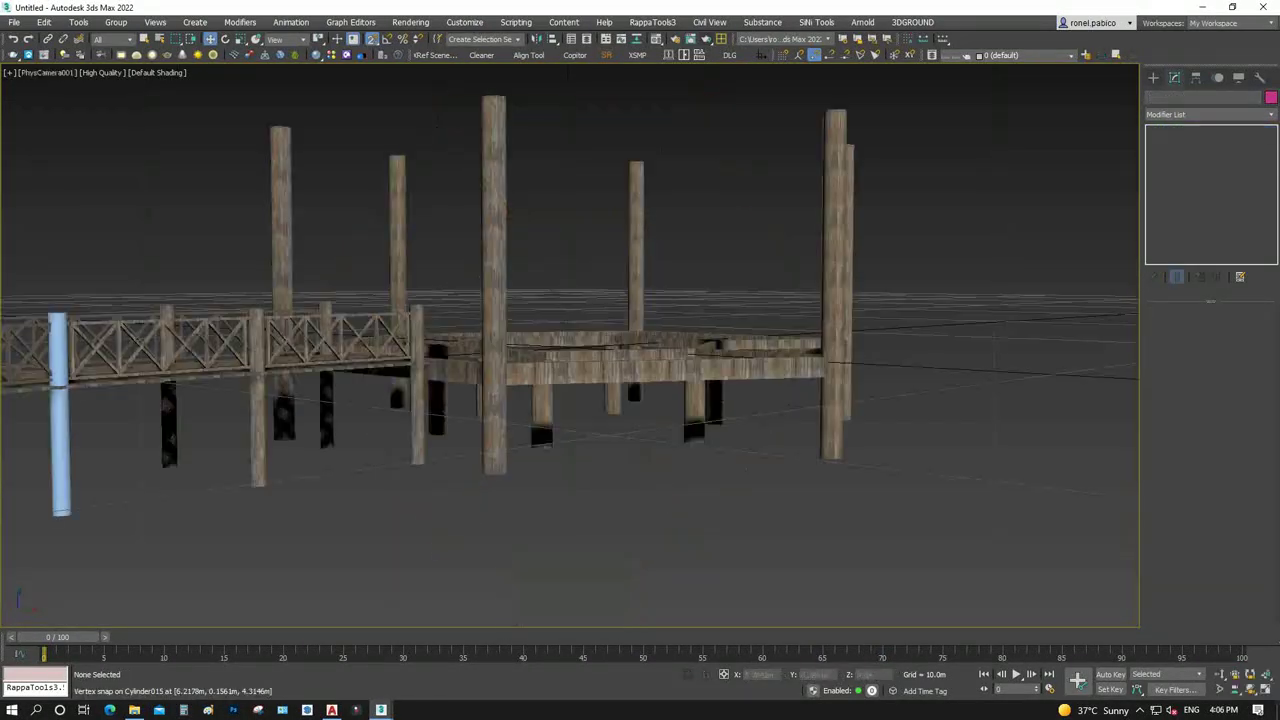
{"action": "key", "text": "t"}
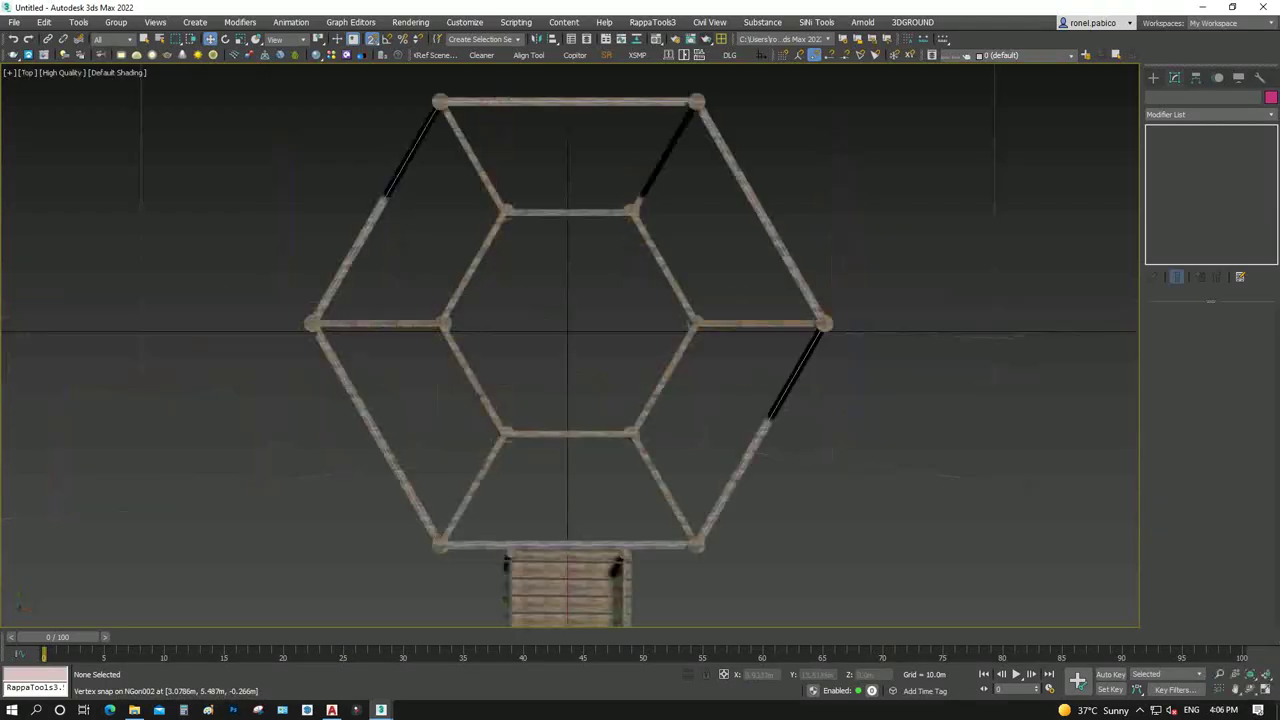
{"action": "key", "text": "z"}
{"action": "scroll", "coordinate": [600, 200], "scroll_direction": "down", "scroll_amount": 2}
{"action": "scroll", "coordinate": [600, 200], "scroll_direction": "up", "scroll_amount": 3}
{"action": "scroll", "coordinate": [600, 200], "scroll_direction": "up", "scroll_amount": 5}
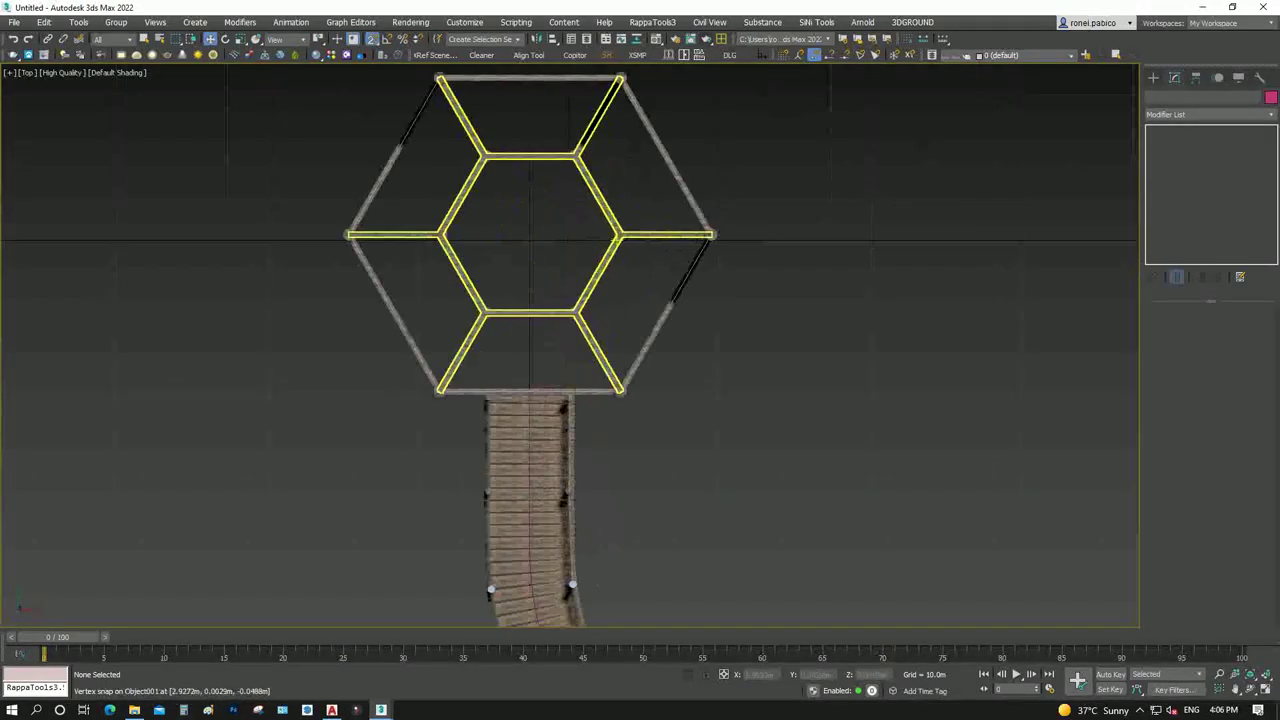
{"action": "scroll", "coordinate": [660, 280], "scroll_direction": "up", "scroll_amount": 2}
{"action": "scroll", "coordinate": [727, 336], "scroll_direction": "down", "scroll_amount": 2}
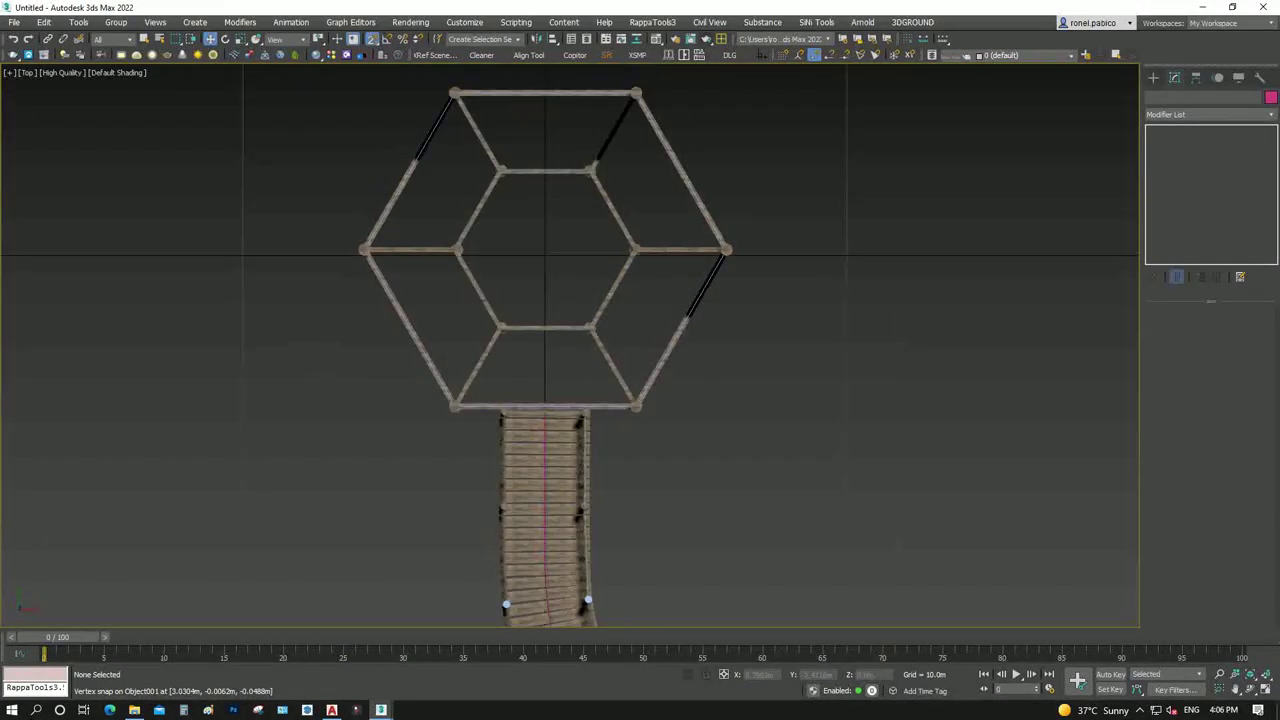
{"action": "scroll", "coordinate": [720, 286], "scroll_direction": "up", "scroll_amount": 2}
Convert the outer hexagon to an editable spline and outline it with an offset of 1
{"action": "key", "text": "F3"}
{"action": "left_click", "coordinate": [690, 300]}
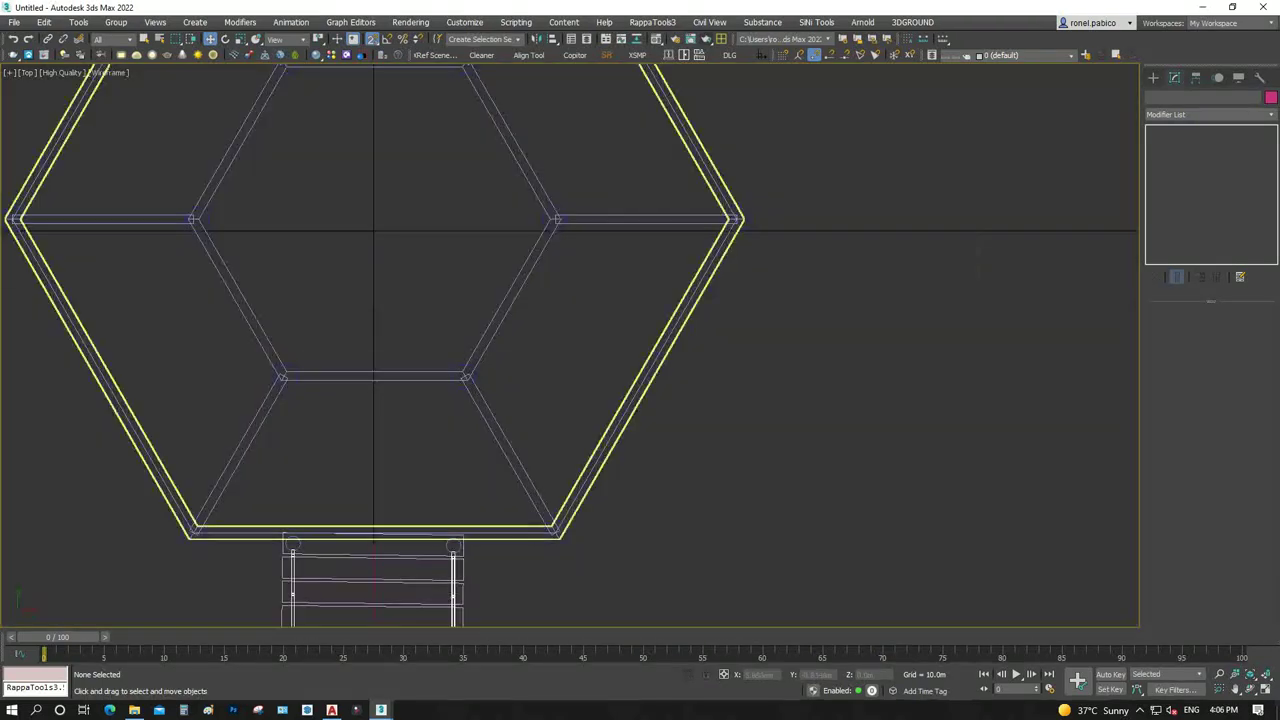
{"action": "right_click", "coordinate": [742, 227]}
{"action": "left_click", "coordinate": [925, 378]}
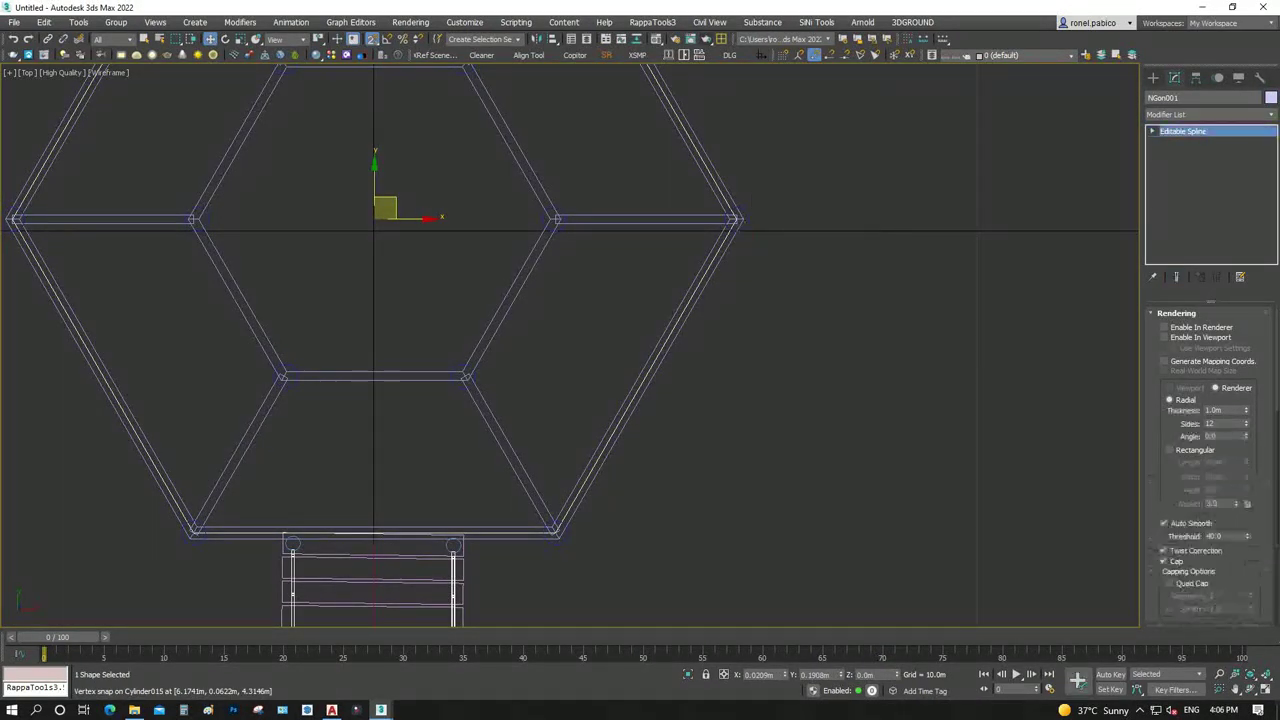
{"action": "left_click", "coordinate": [1152, 131]}
{"action": "left_click", "coordinate": [1176, 165]}
{"action": "left_click_drag", "start_coordinate": [990, 243], "coordinate": [572, 343]}
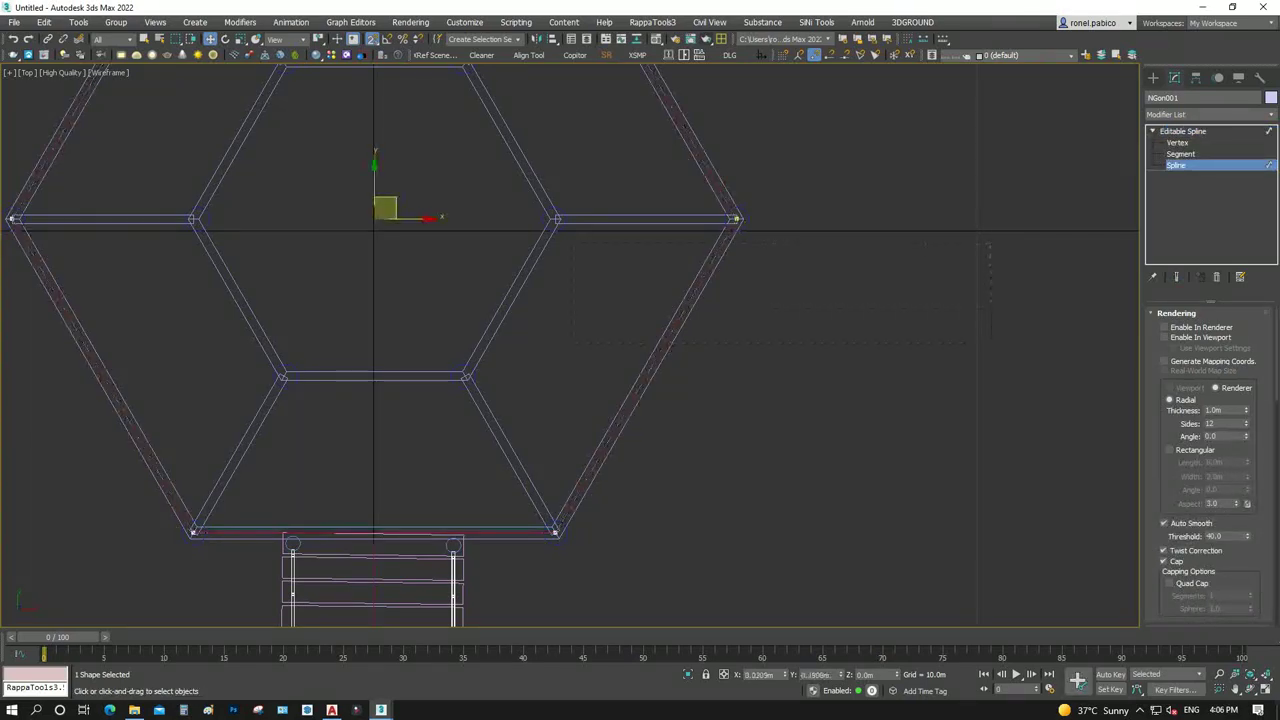
{"action": "scroll", "coordinate": [1210, 450], "scroll_direction": "down", "scroll_amount": 3}
{"action": "scroll", "coordinate": [1210, 450], "scroll_direction": "down", "scroll_amount": 3}
{"action": "scroll", "coordinate": [1210, 450], "scroll_direction": "down", "scroll_amount": 5}
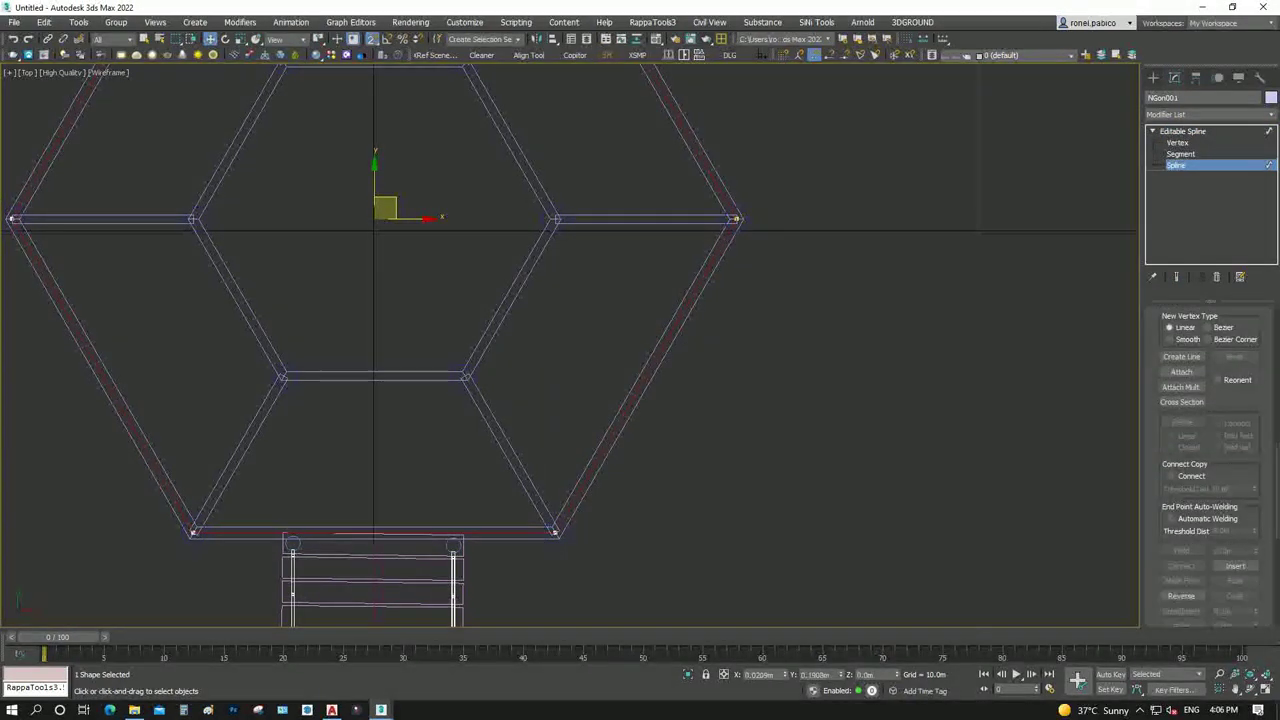
{"action": "scroll", "coordinate": [1210, 450], "scroll_direction": "down", "scroll_amount": 3}
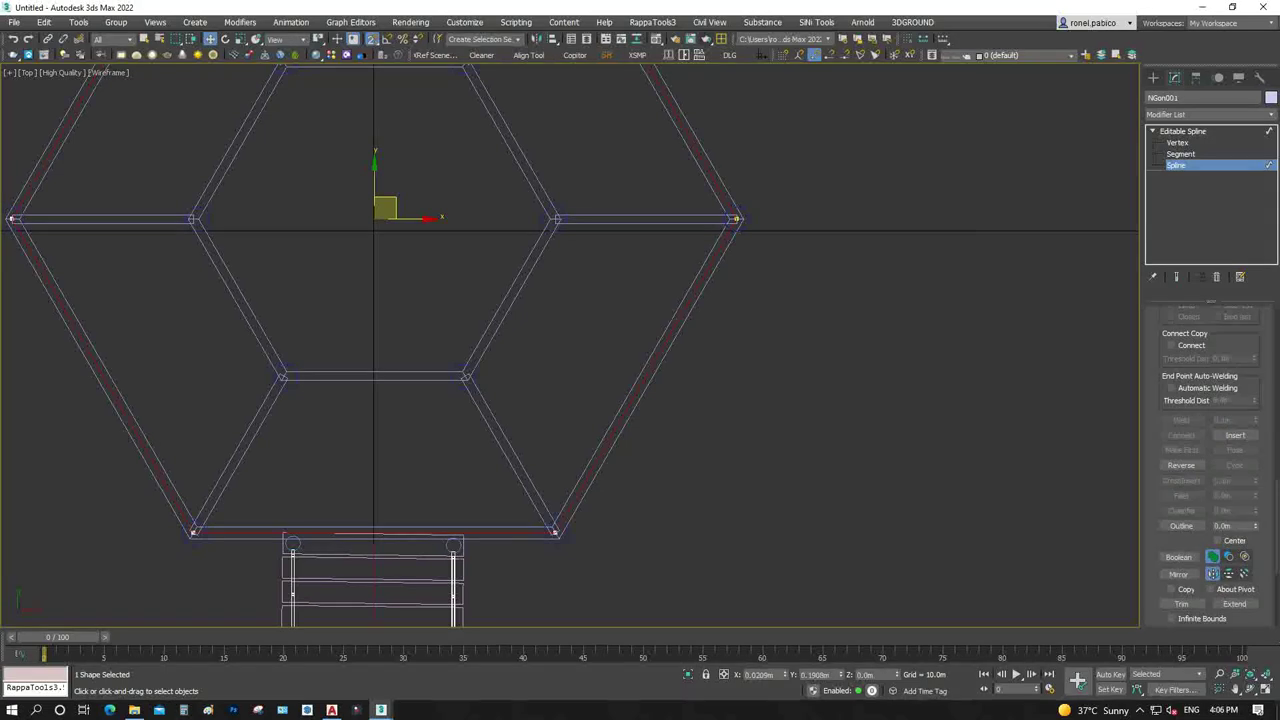
{"action": "left_click", "coordinate": [1235, 526]}
{"action": "type", "text": "1"}
{"action": "key", "text": "Return"}
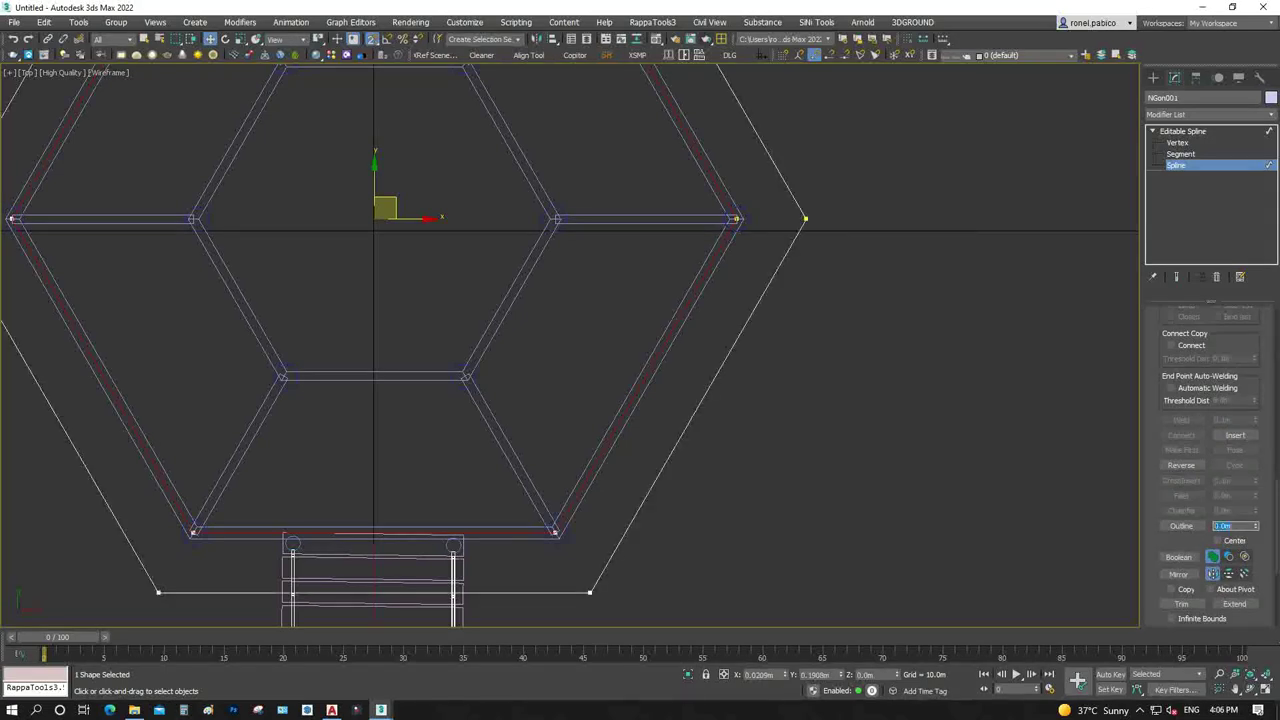
Leave spline editing, clone the outer hexagon as a copy named NGon004, and open the Modifier List
{"action": "left_click", "coordinate": [1183, 131]}
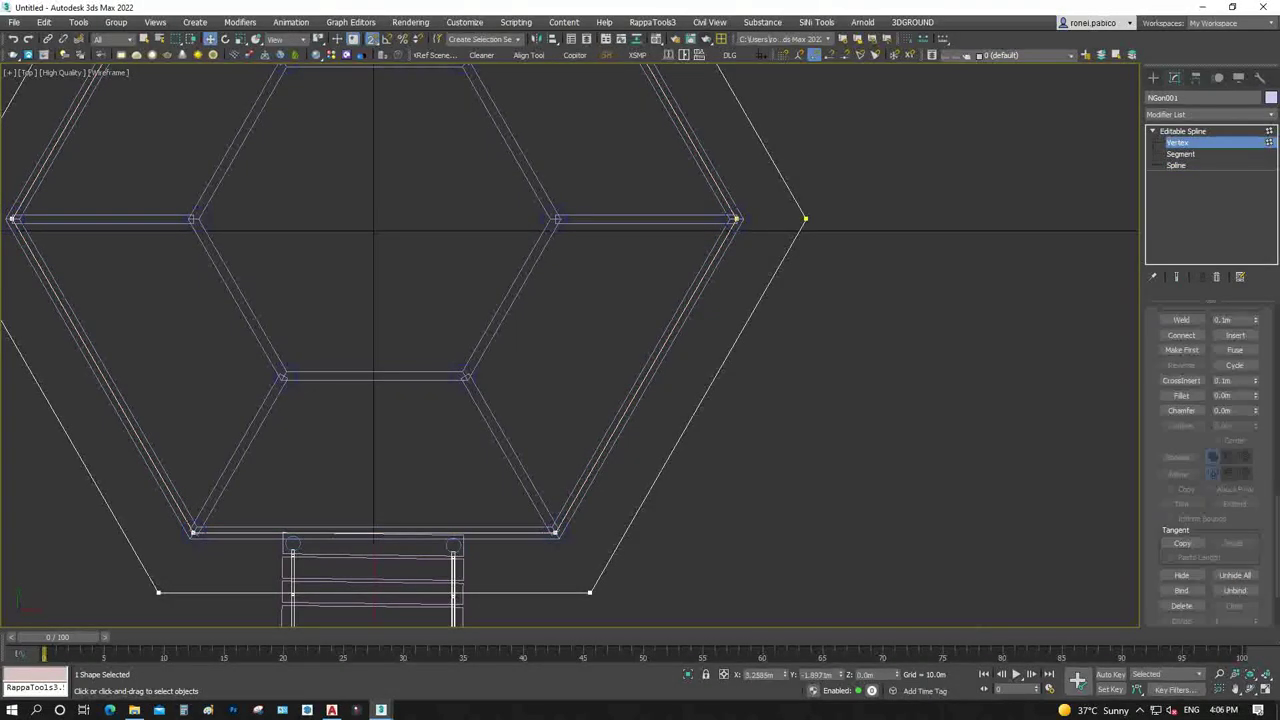
{"action": "right_click", "coordinate": [743, 316]}
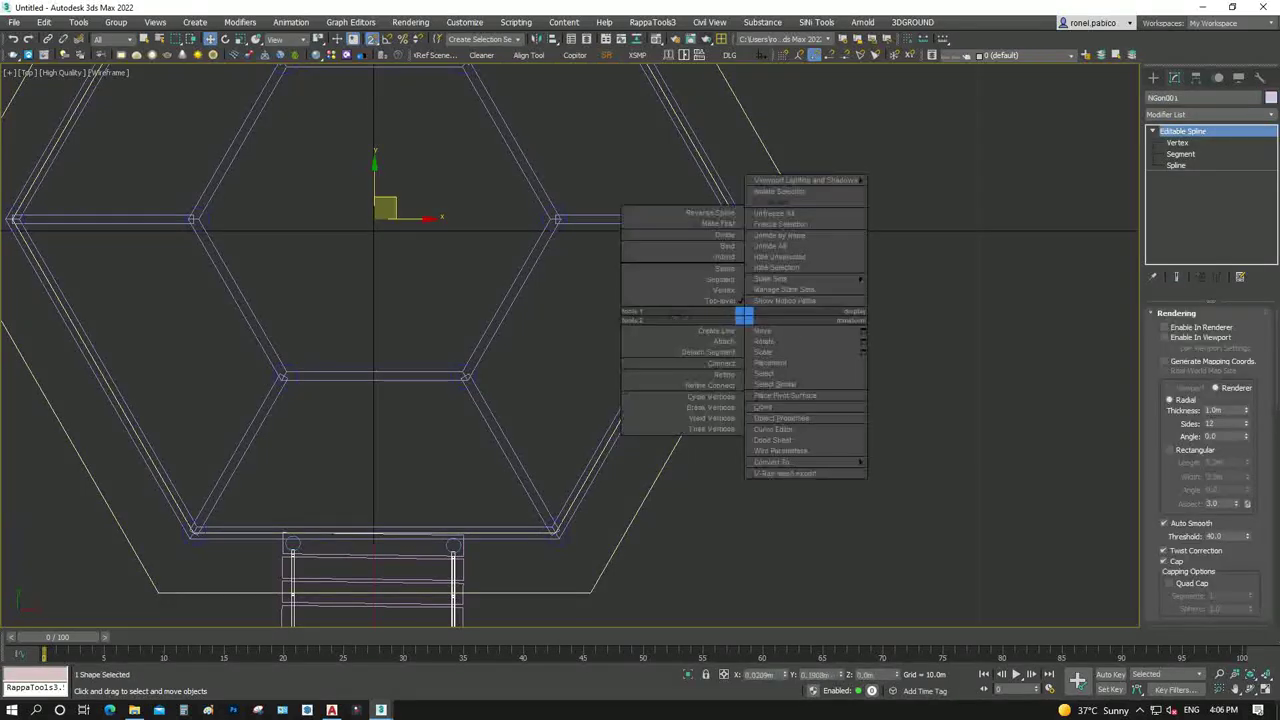
{"action": "left_click", "coordinate": [722, 268]}
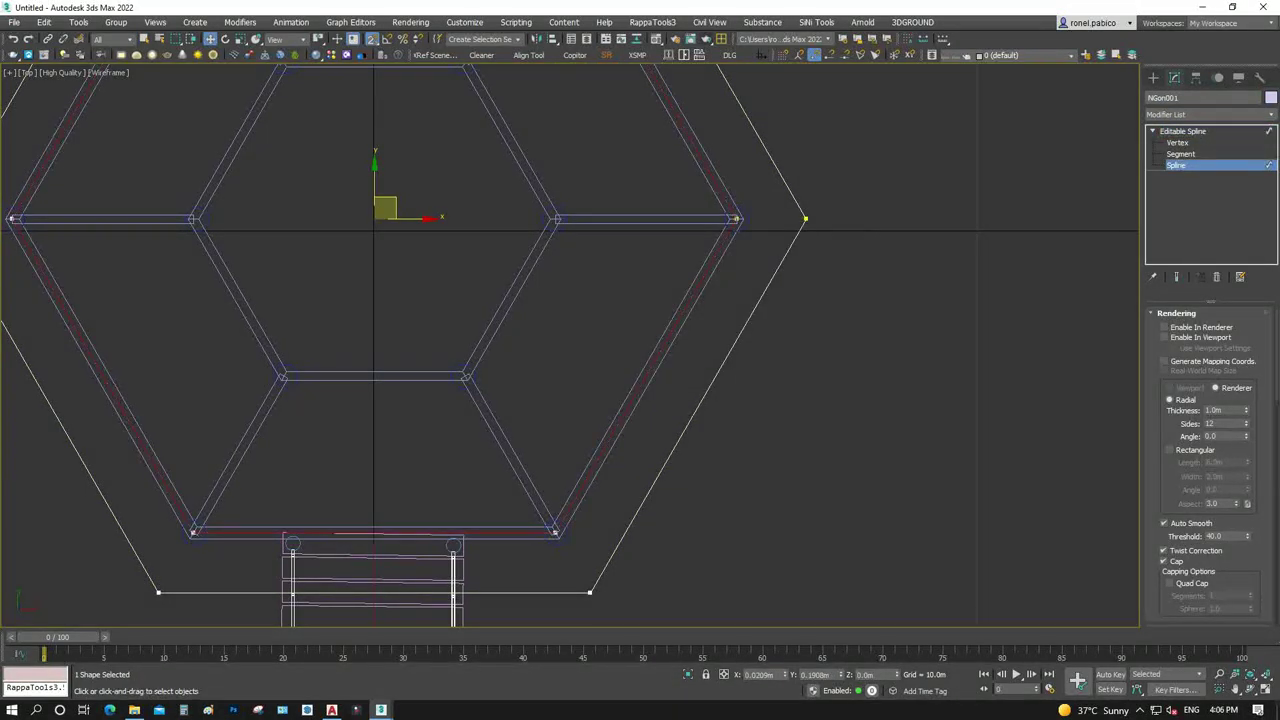
{"action": "scroll", "coordinate": [1210, 460], "scroll_direction": "down", "scroll_amount": 3}
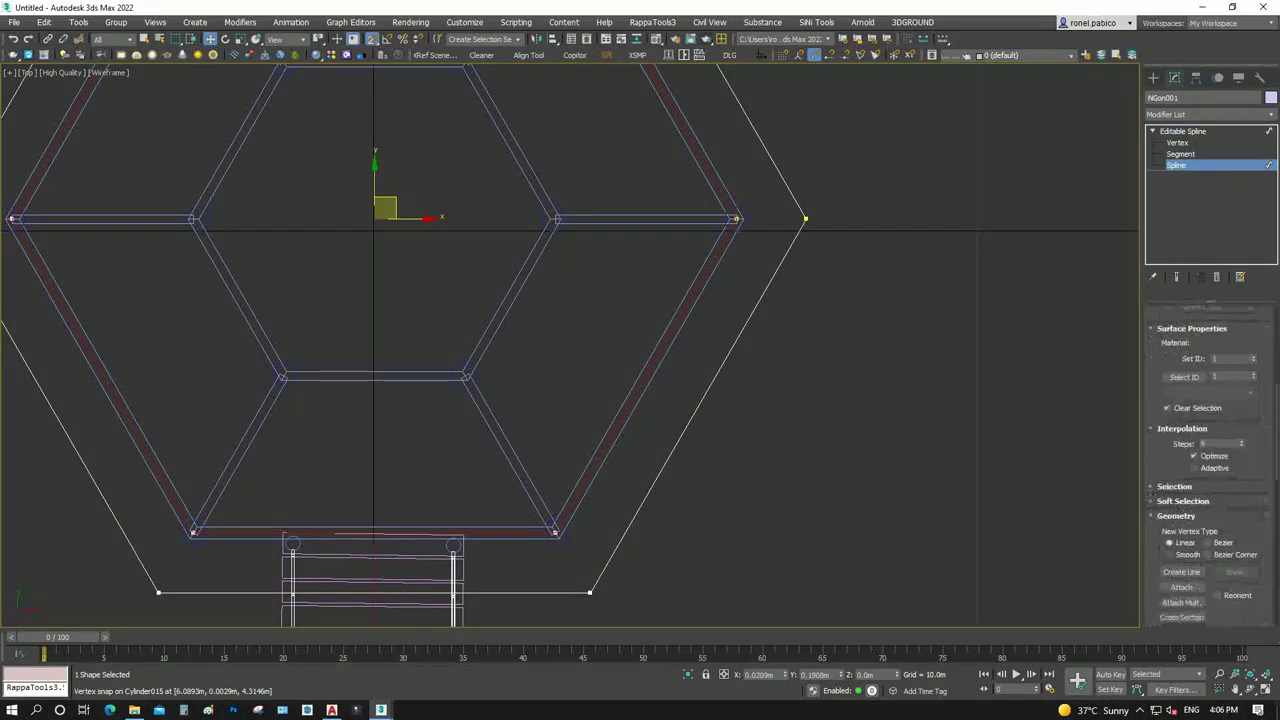
{"action": "scroll", "coordinate": [1210, 460], "scroll_direction": "down", "scroll_amount": 2}
{"action": "scroll", "coordinate": [1210, 460], "scroll_direction": "down", "scroll_amount": 2}
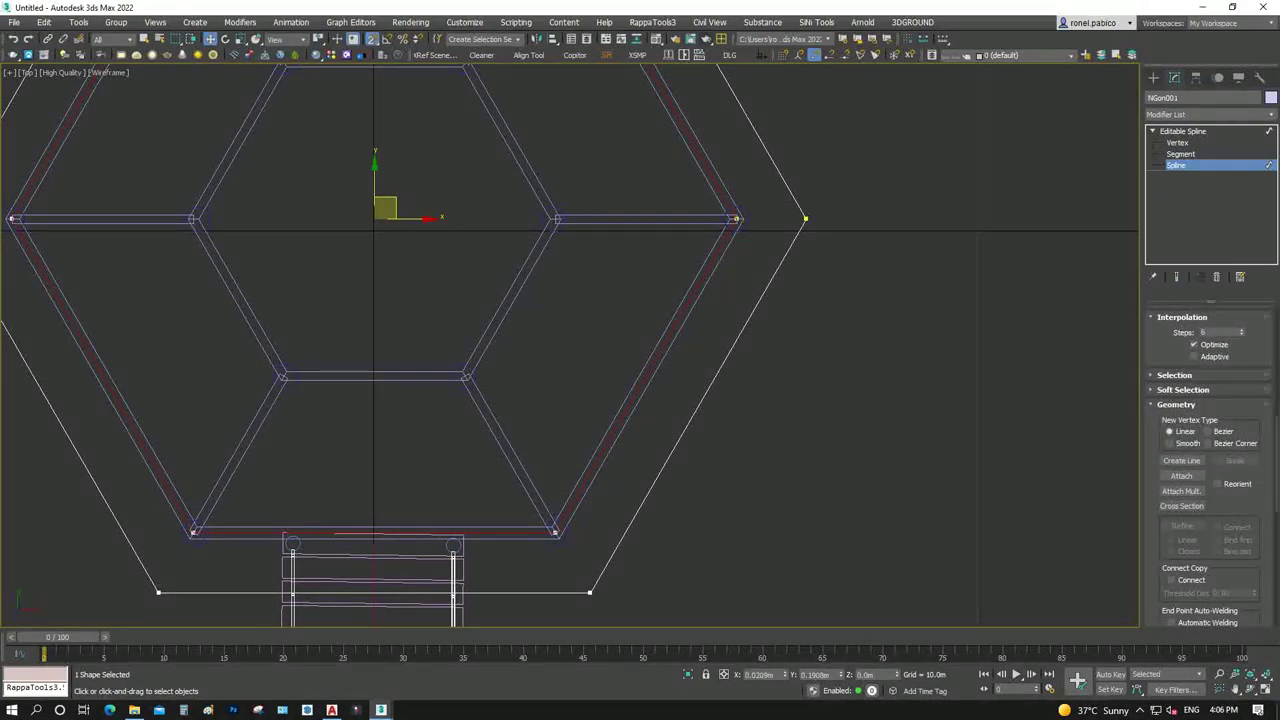
{"action": "key", "text": "ctrl+d"}
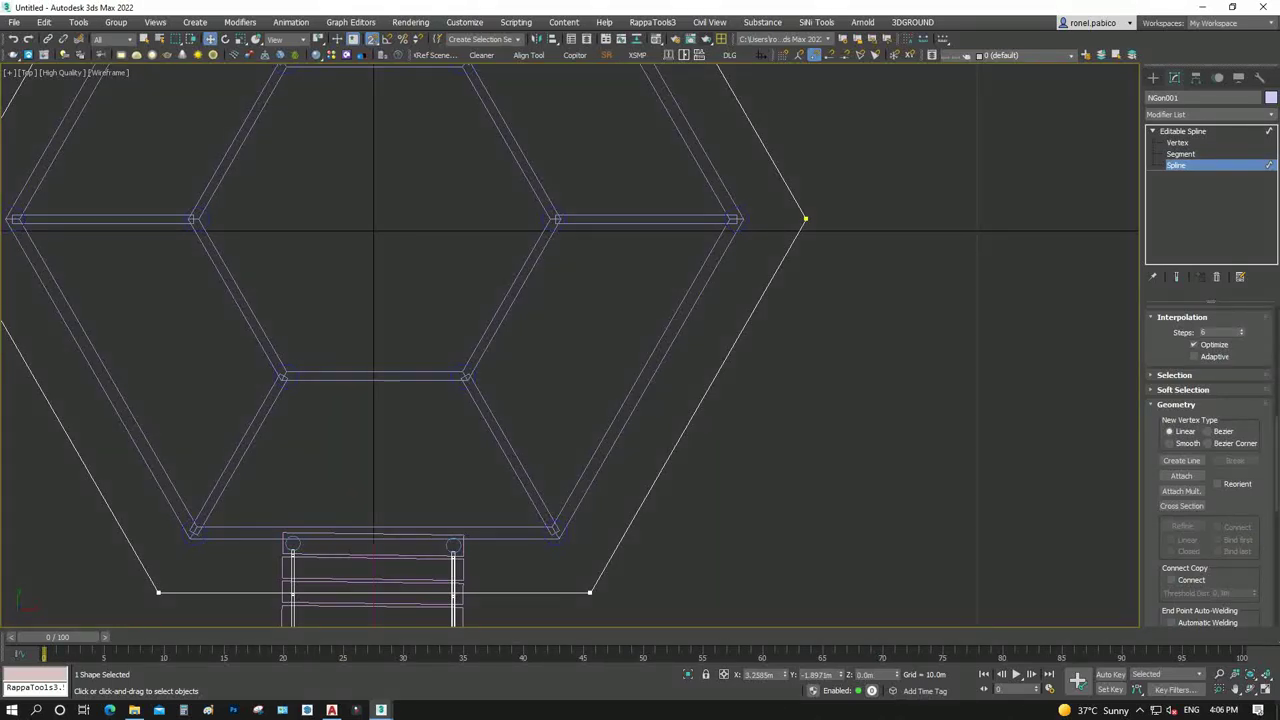
{"action": "scroll", "coordinate": [1210, 460], "scroll_direction": "down", "scroll_amount": 2}
{"action": "left_click", "coordinate": [1183, 131]}
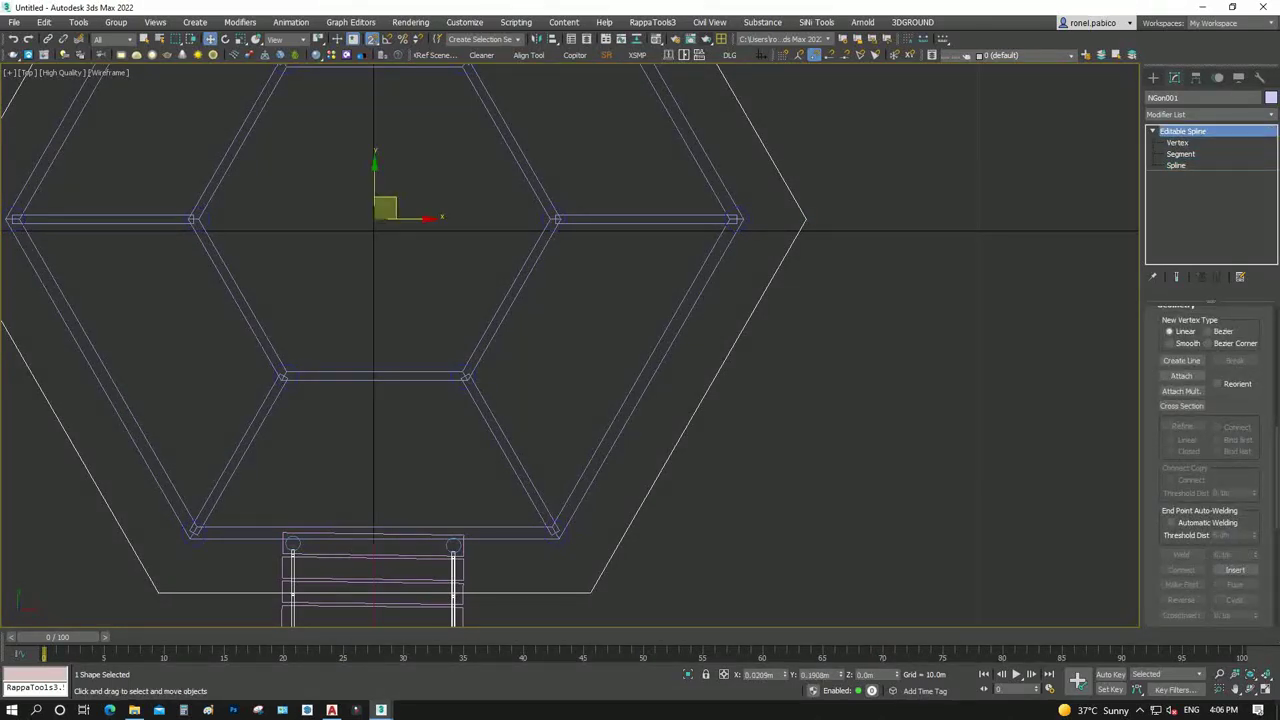
{"action": "key", "text": "ctrl+v"}
{"action": "key", "text": "Return"}
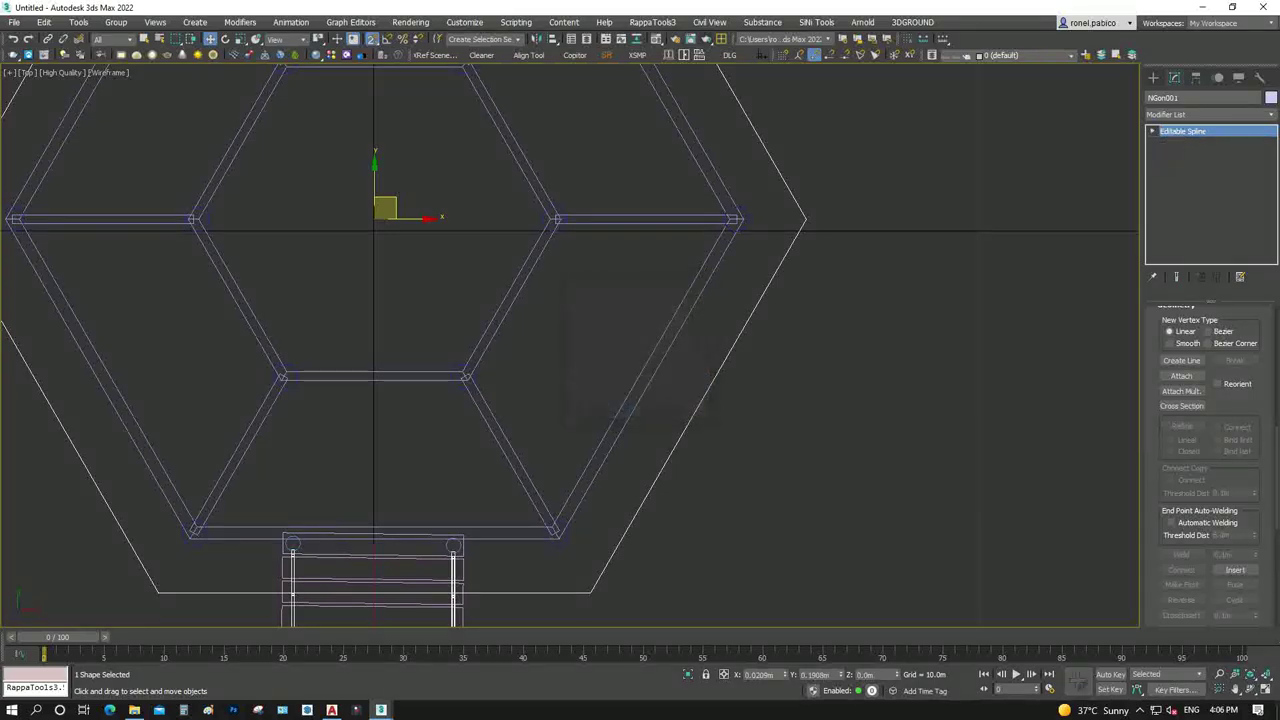
{"action": "left_click", "coordinate": [1205, 114]}
Add an Edit Poly modifier to NGon004 and isolate it in the viewport
{"action": "type", "text": "edit poly"}
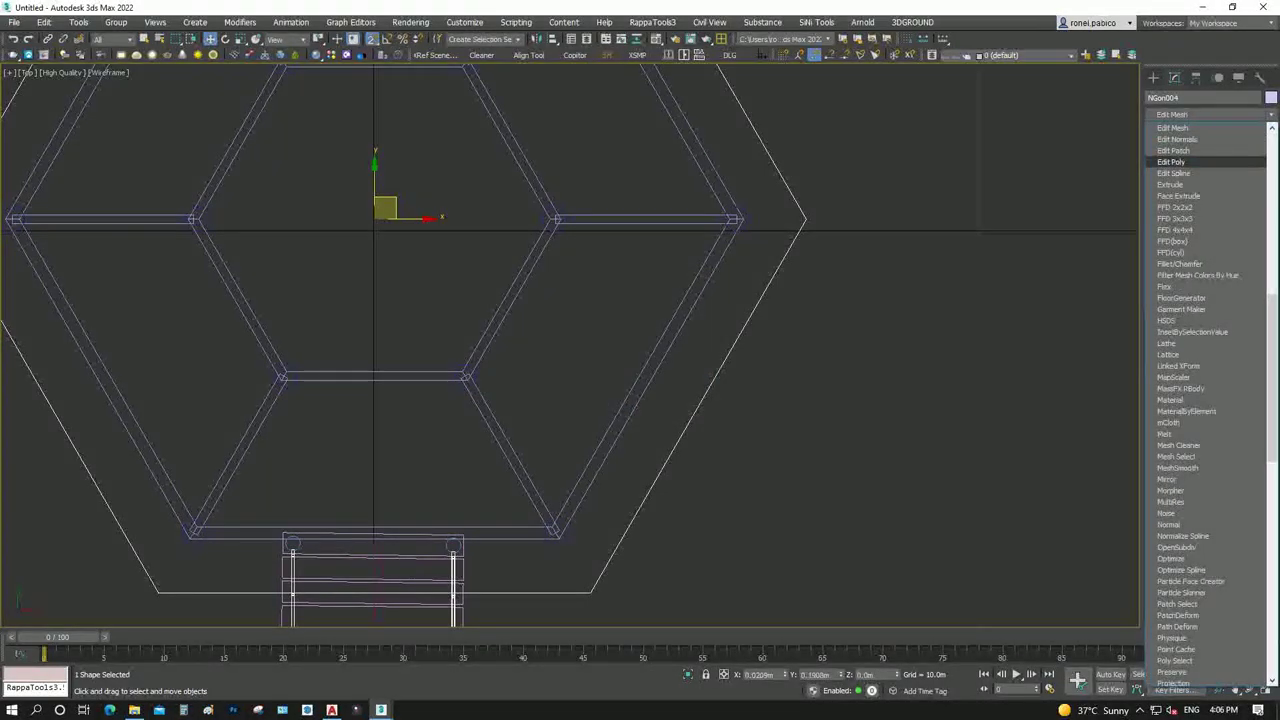
{"action": "key", "text": "Return"}
{"action": "key", "text": "F3"}
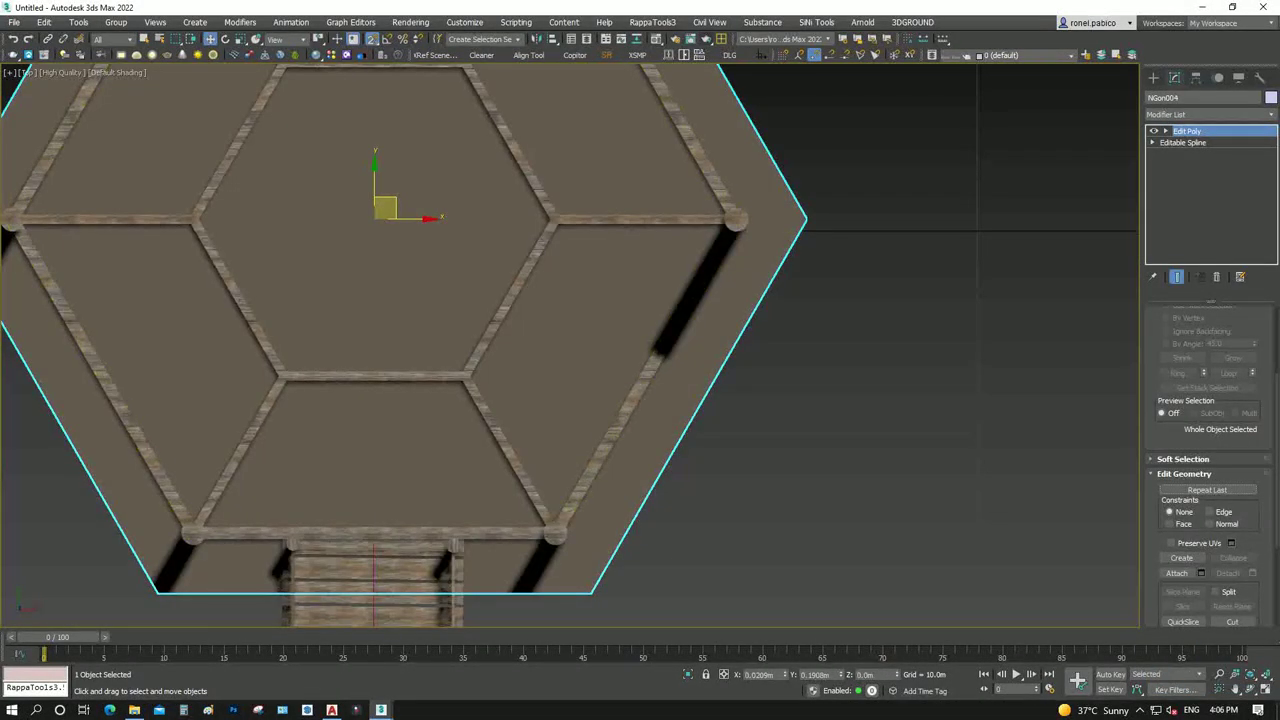
{"action": "right_click", "coordinate": [623, 286]}
{"action": "left_click", "coordinate": [690, 175]}
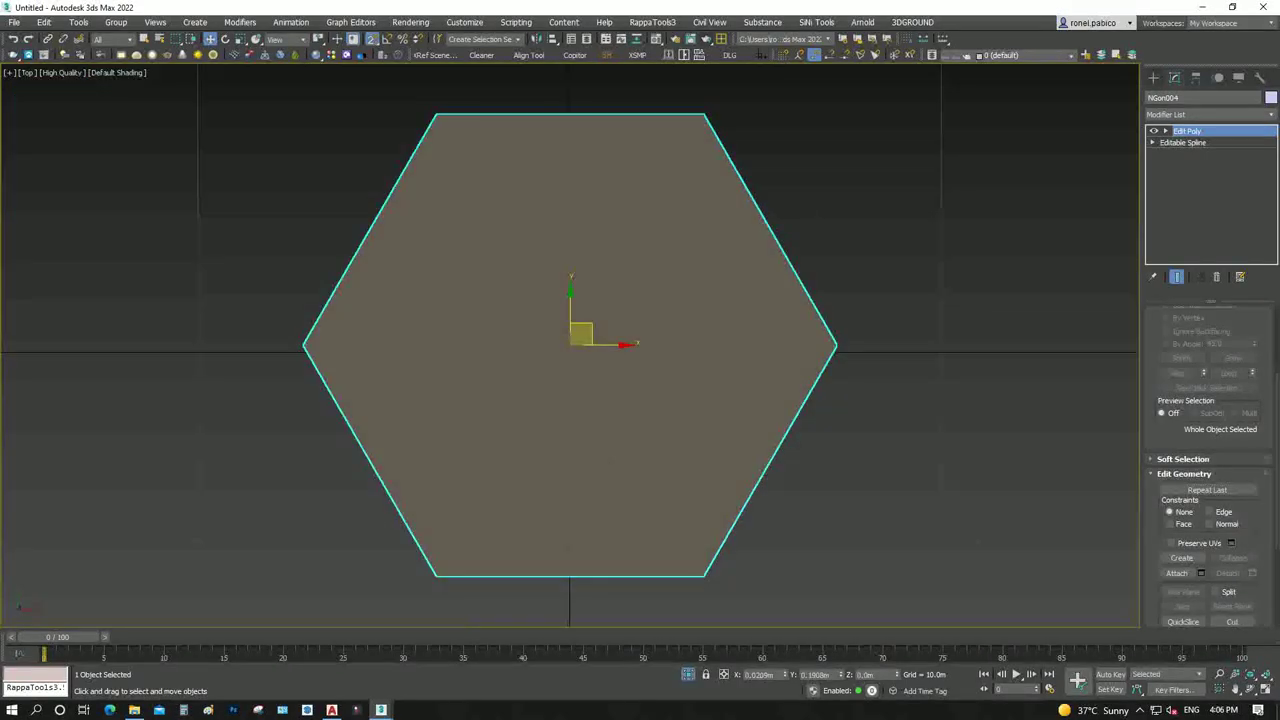
QuickSlice the hexagon polygon corner to corner three times into six triangles
{"action": "left_click", "coordinate": [1165, 131]}
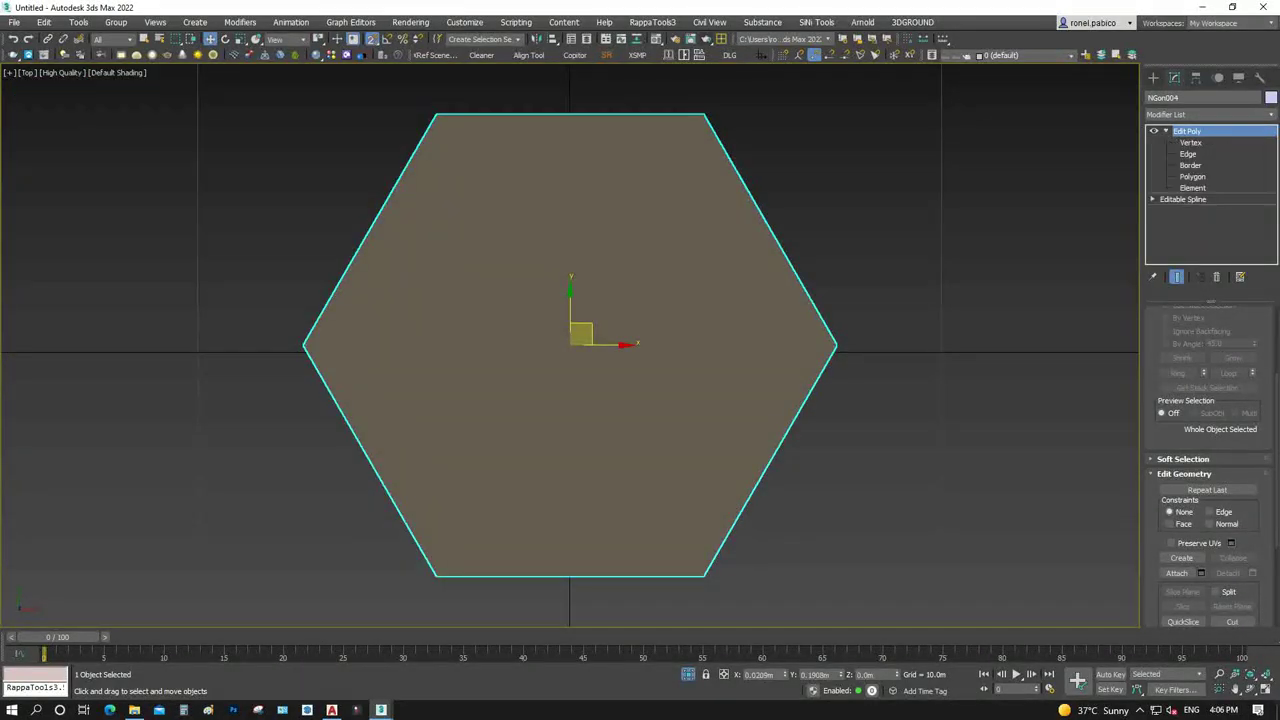
{"action": "left_click", "coordinate": [1192, 176]}
{"action": "key", "text": "ctrl+a"}
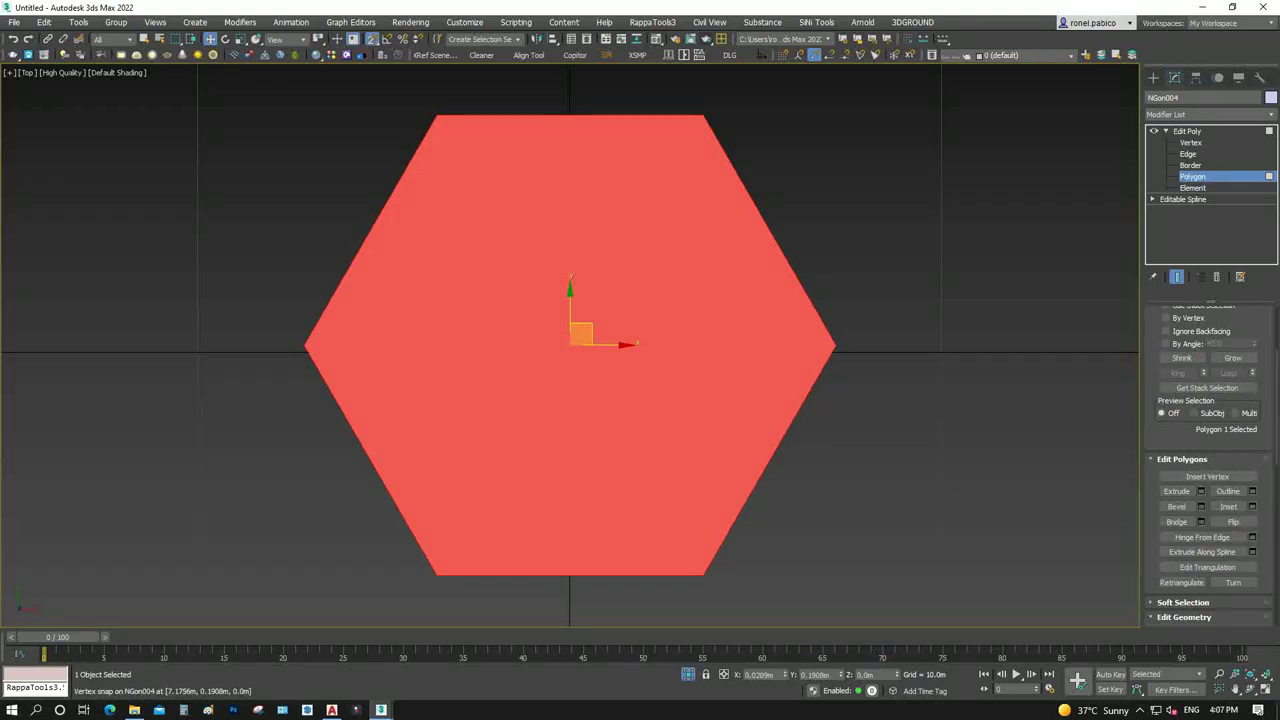
{"action": "scroll", "coordinate": [1207, 460], "scroll_direction": "down", "scroll_amount": 3}
{"action": "scroll", "coordinate": [1207, 460], "scroll_direction": "down", "scroll_amount": 2}
{"action": "left_click", "coordinate": [1183, 538]}
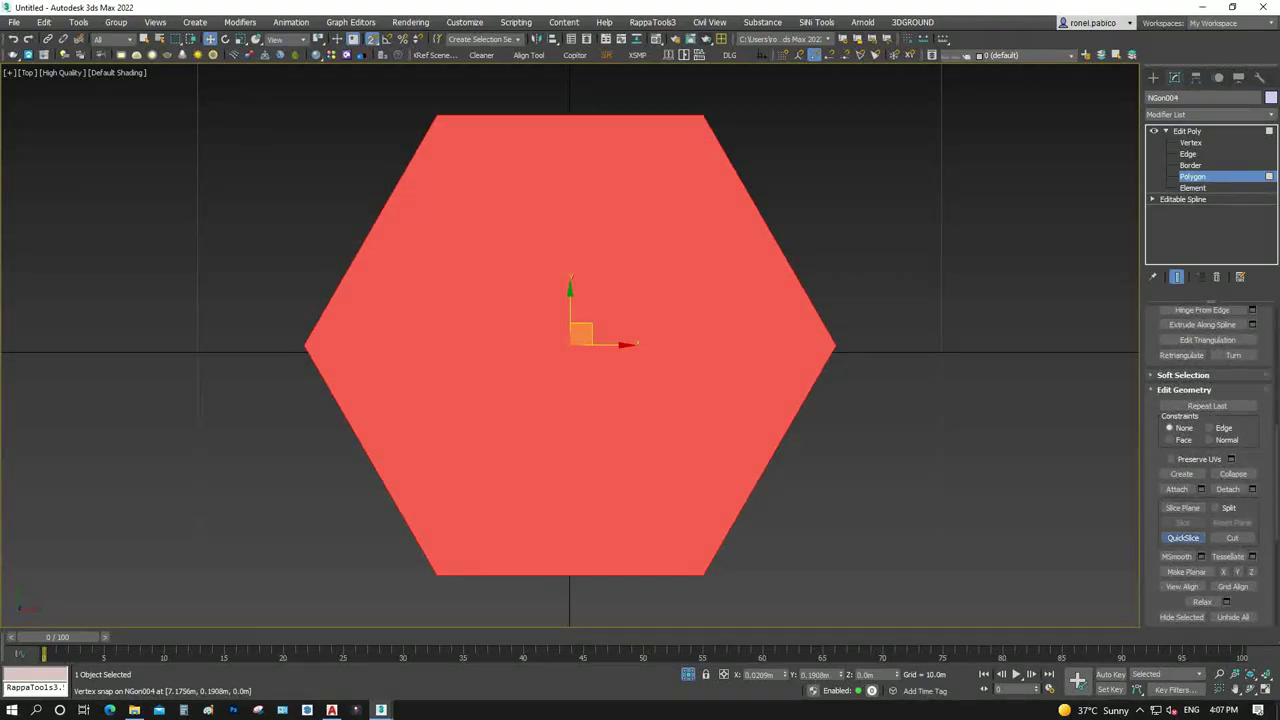
{"action": "left_click", "coordinate": [435, 576]}
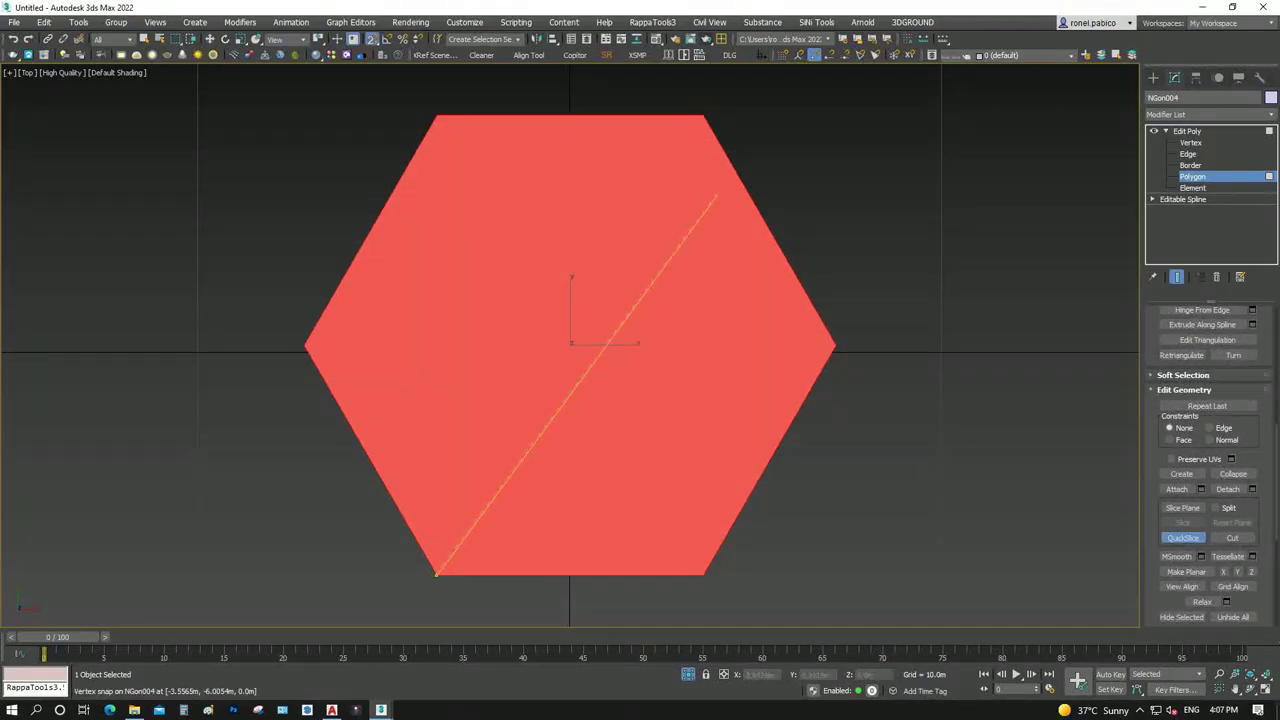
{"action": "left_click", "coordinate": [703, 117]}
{"action": "left_click", "coordinate": [435, 116]}
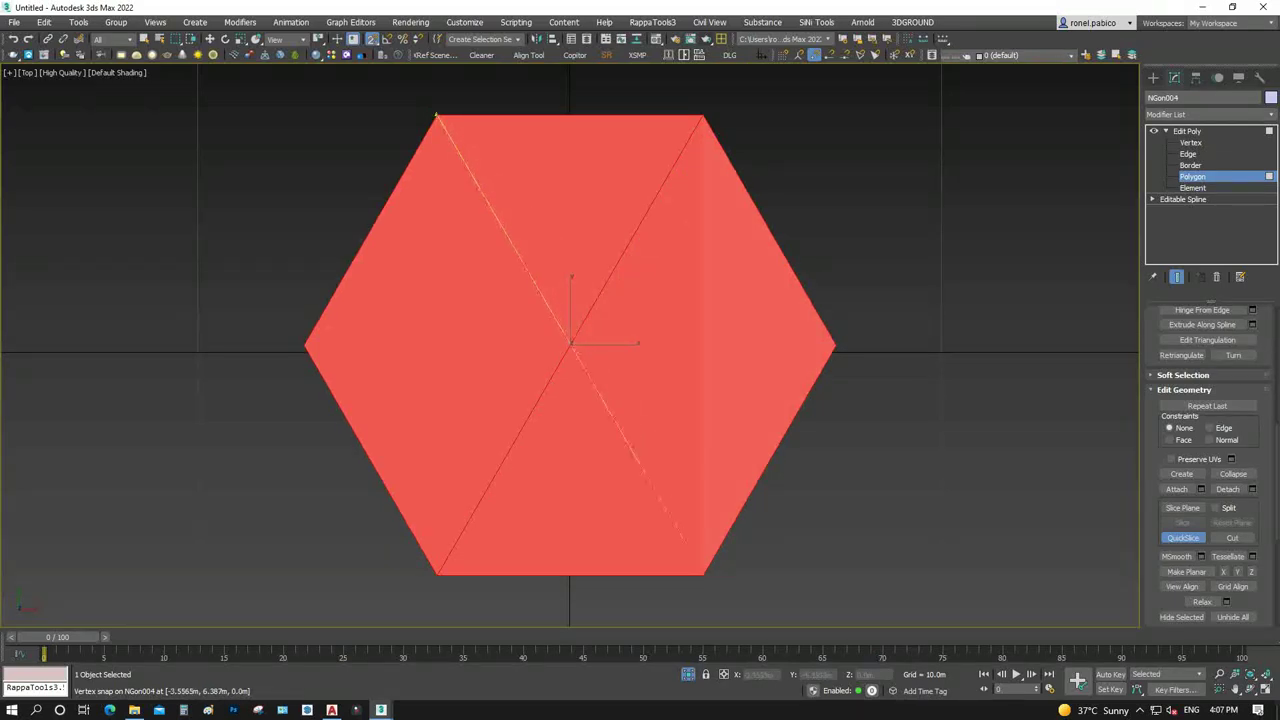
{"action": "left_click", "coordinate": [702, 576]}
{"action": "left_click", "coordinate": [835, 346]}
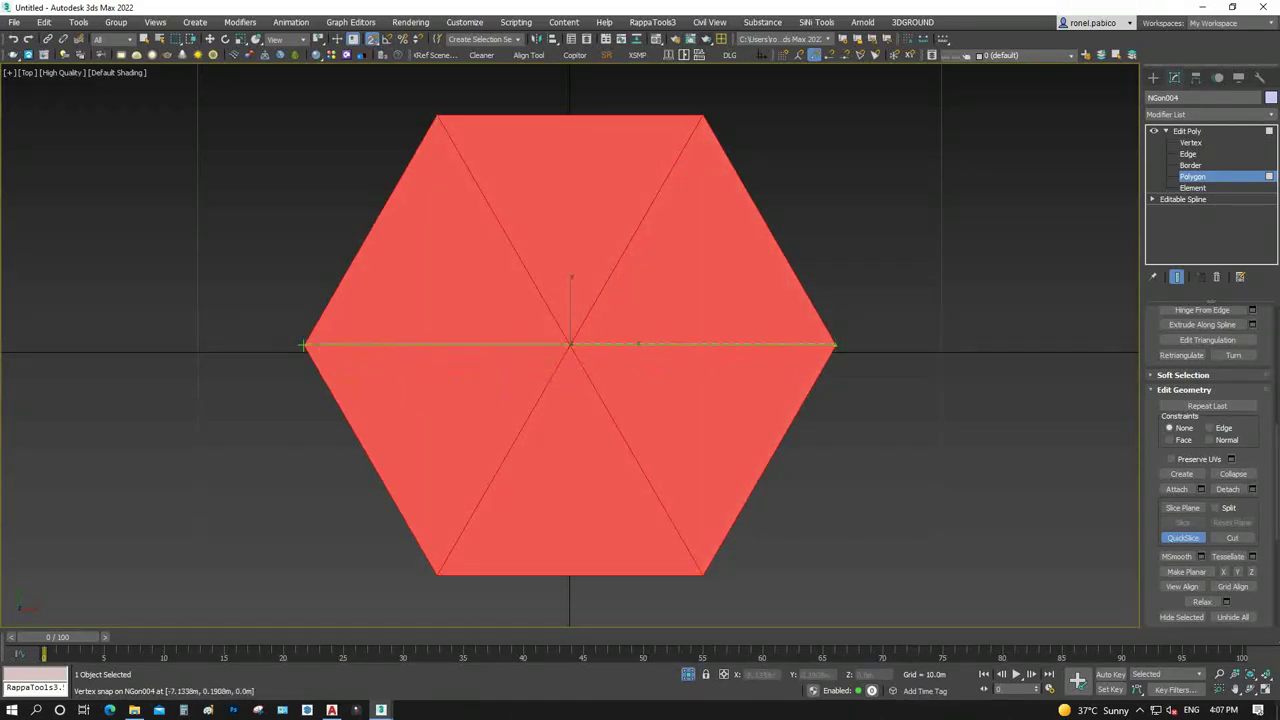
{"action": "left_click", "coordinate": [306, 346]}
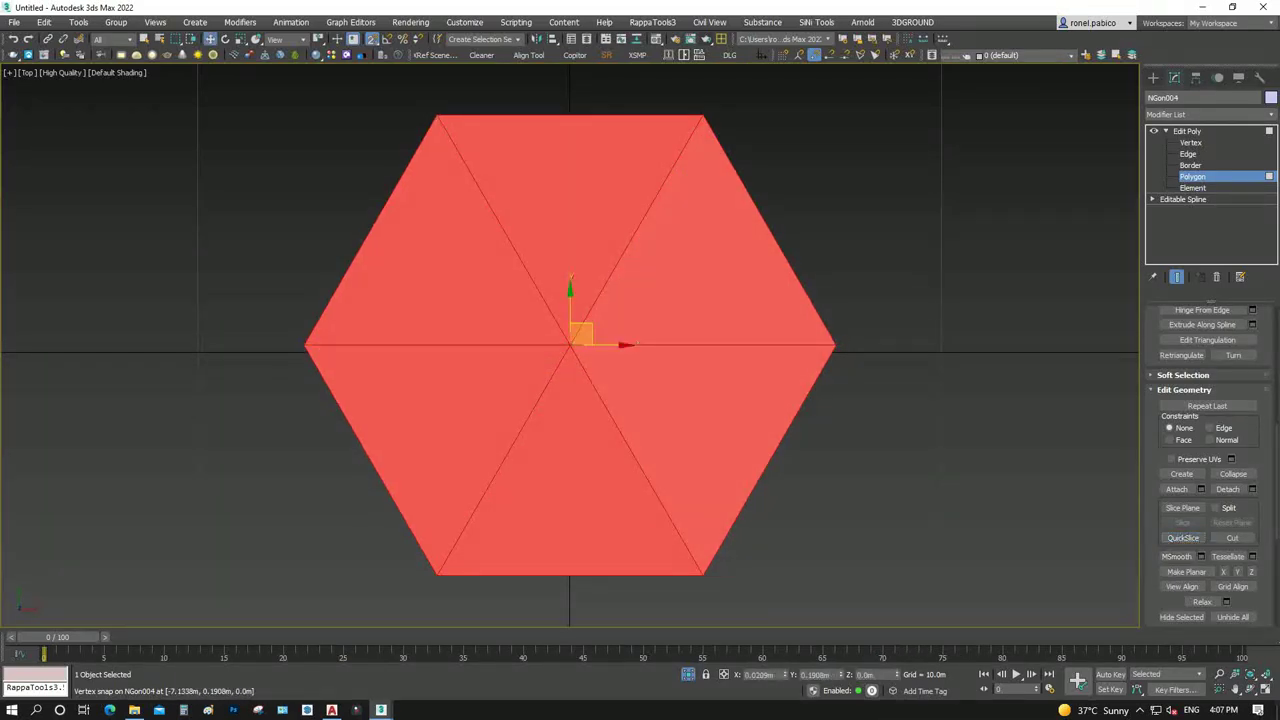
In Front view, raise the centre vertex into a pyramid peak, then end isolation
{"action": "key", "text": "1"}
{"action": "key", "text": "f"}
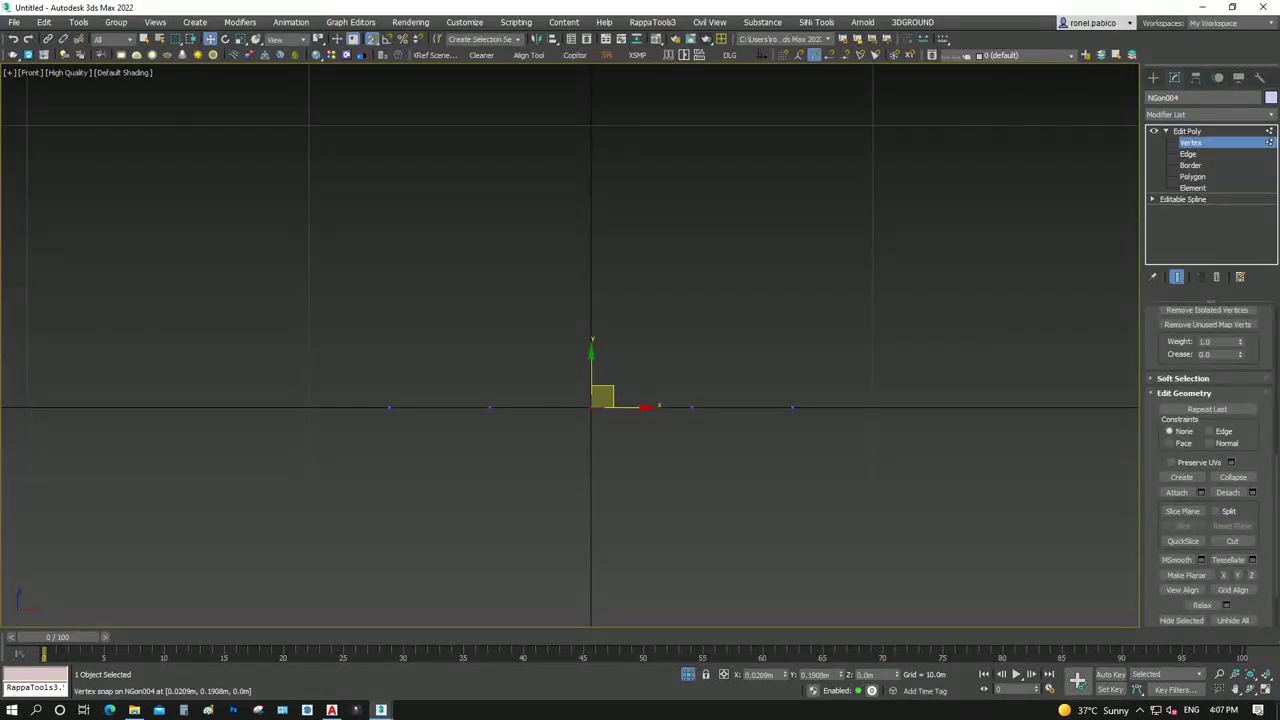
{"action": "left_click_drag", "start_coordinate": [591, 406], "coordinate": [591, 308]}
{"action": "key", "text": "F3"}
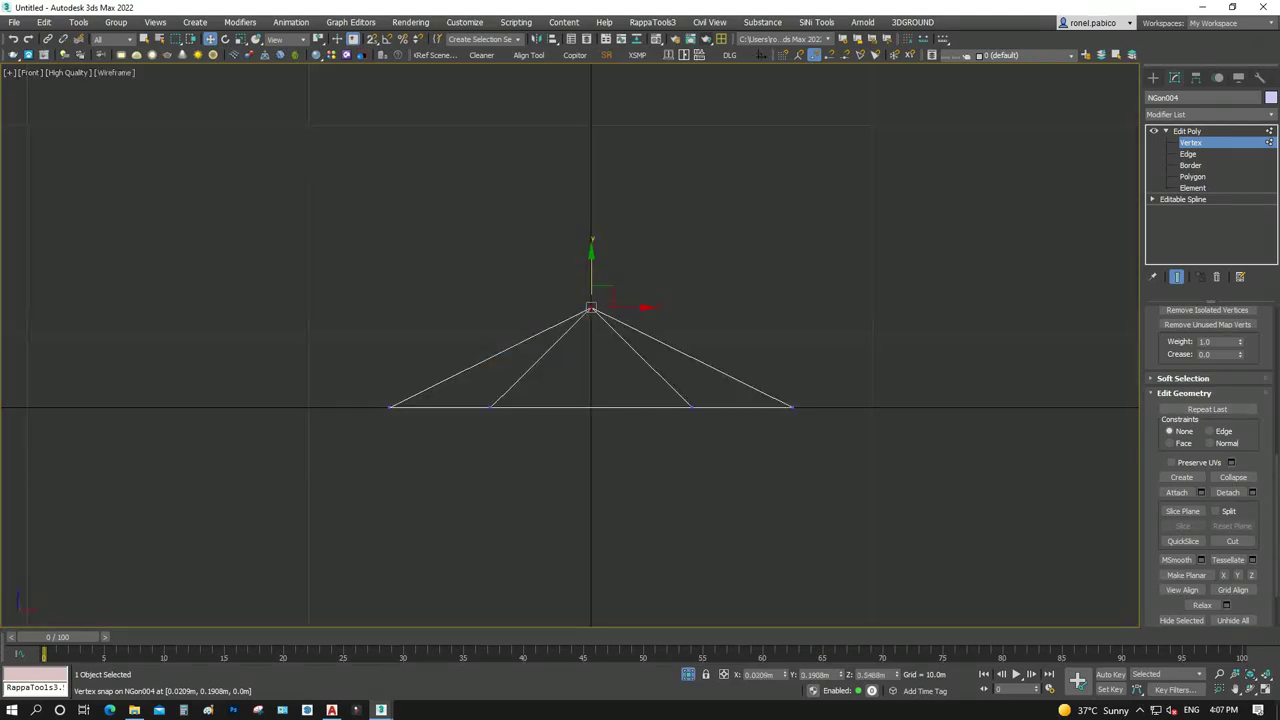
{"action": "left_click_drag", "start_coordinate": [591, 308], "coordinate": [591, 298]}
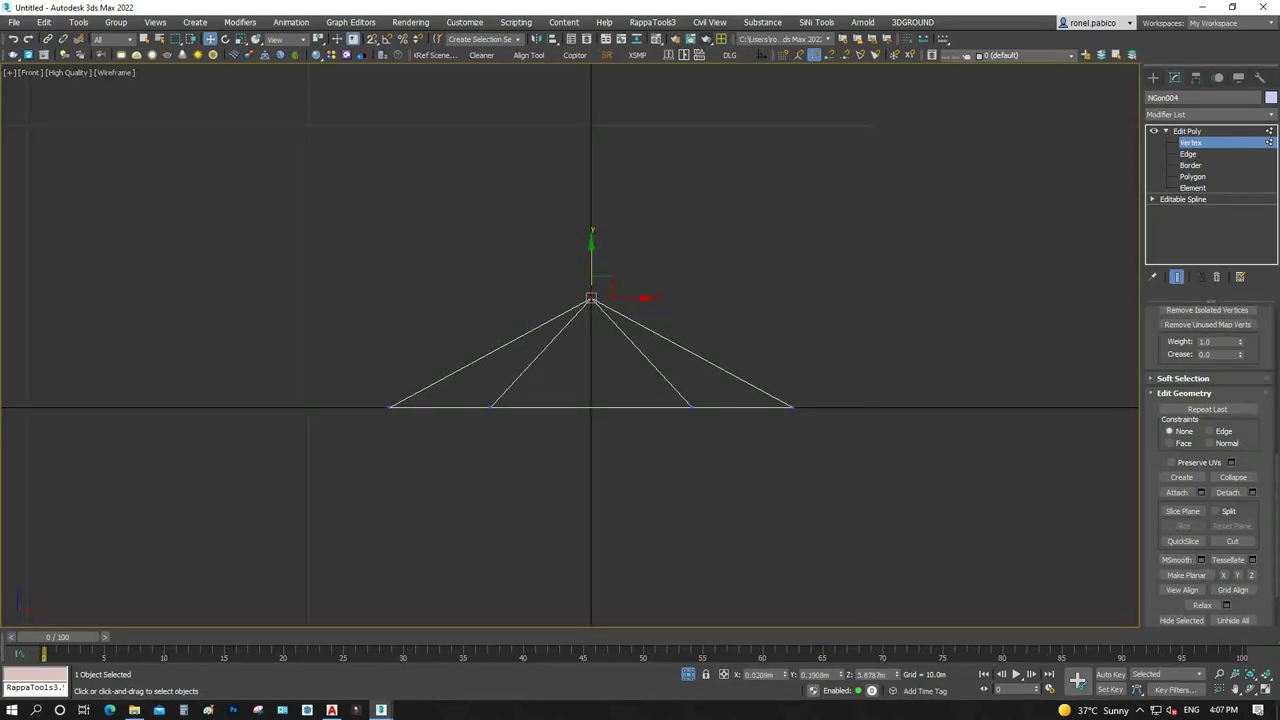
{"action": "key", "text": "1"}
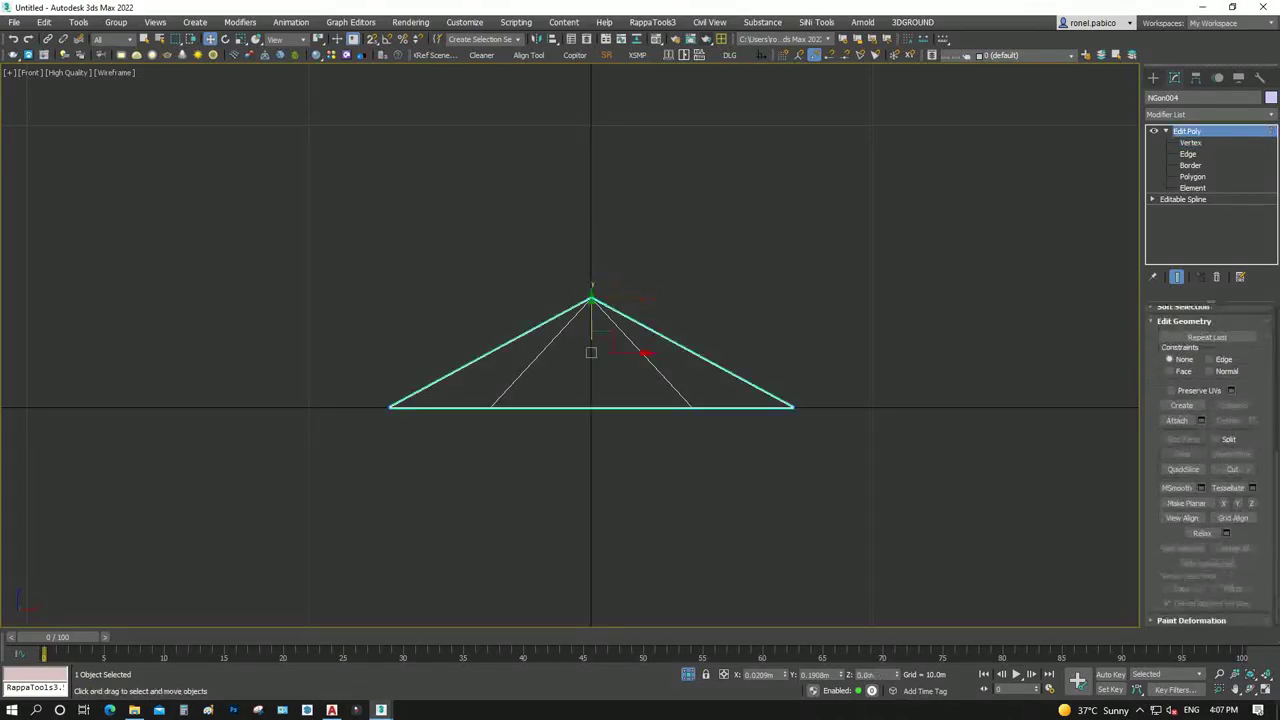
{"action": "right_click", "coordinate": [795, 371]}
{"action": "left_click", "coordinate": [857, 273]}
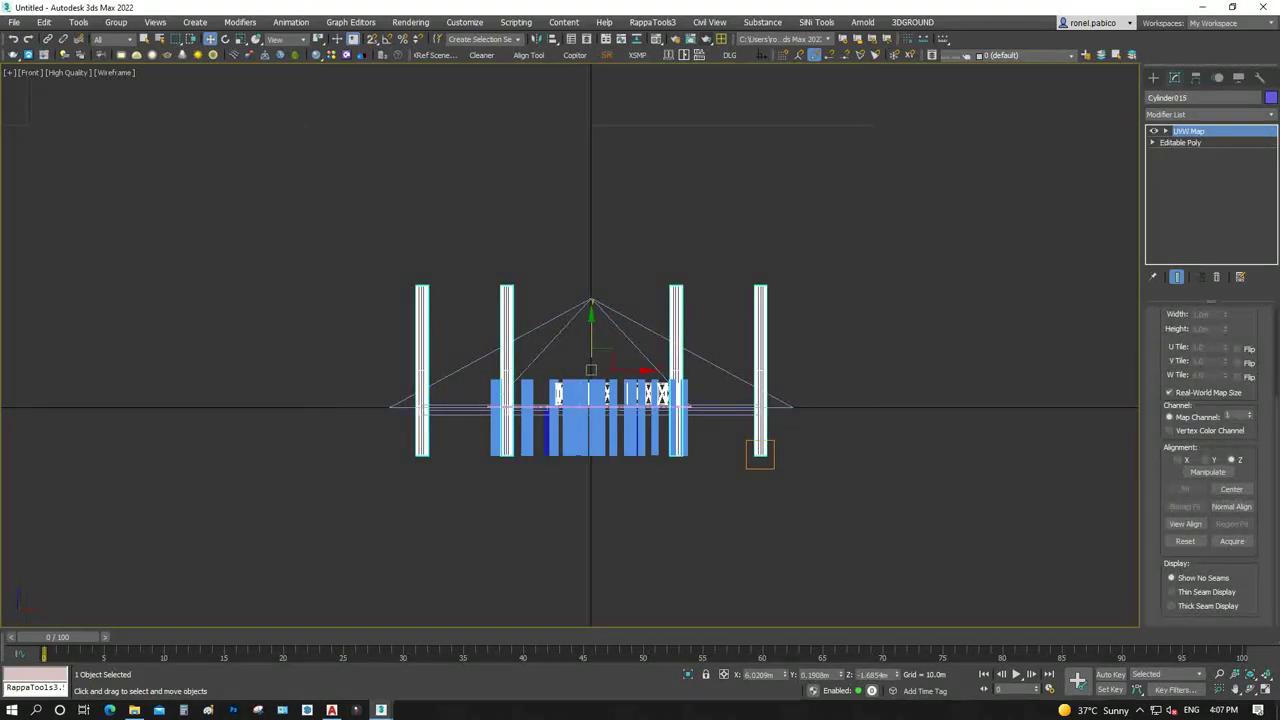
Lift the roof 30 units on Y using the Offset transform type-in
{"action": "left_click", "coordinate": [724, 674]}
{"action": "double_click", "coordinate": [865, 674]}
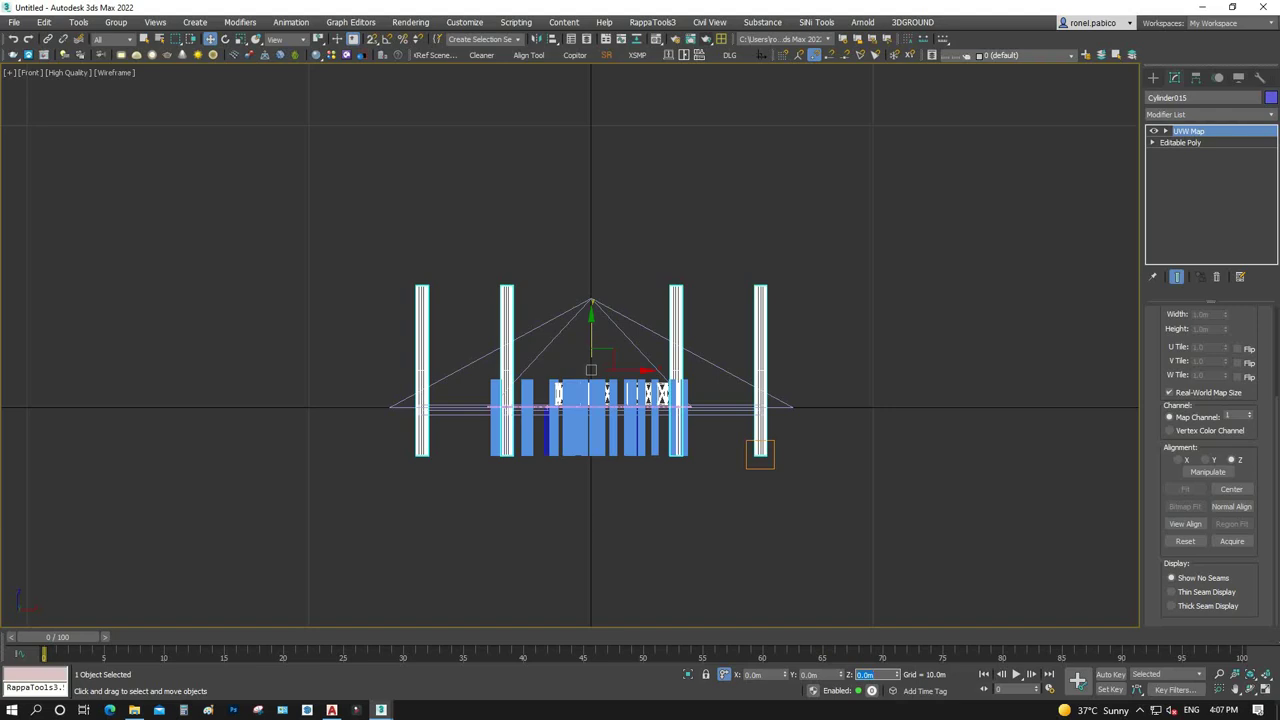
{"action": "double_click", "coordinate": [815, 674]}
{"action": "type", "text": "30"}
{"action": "key", "text": "Return"}
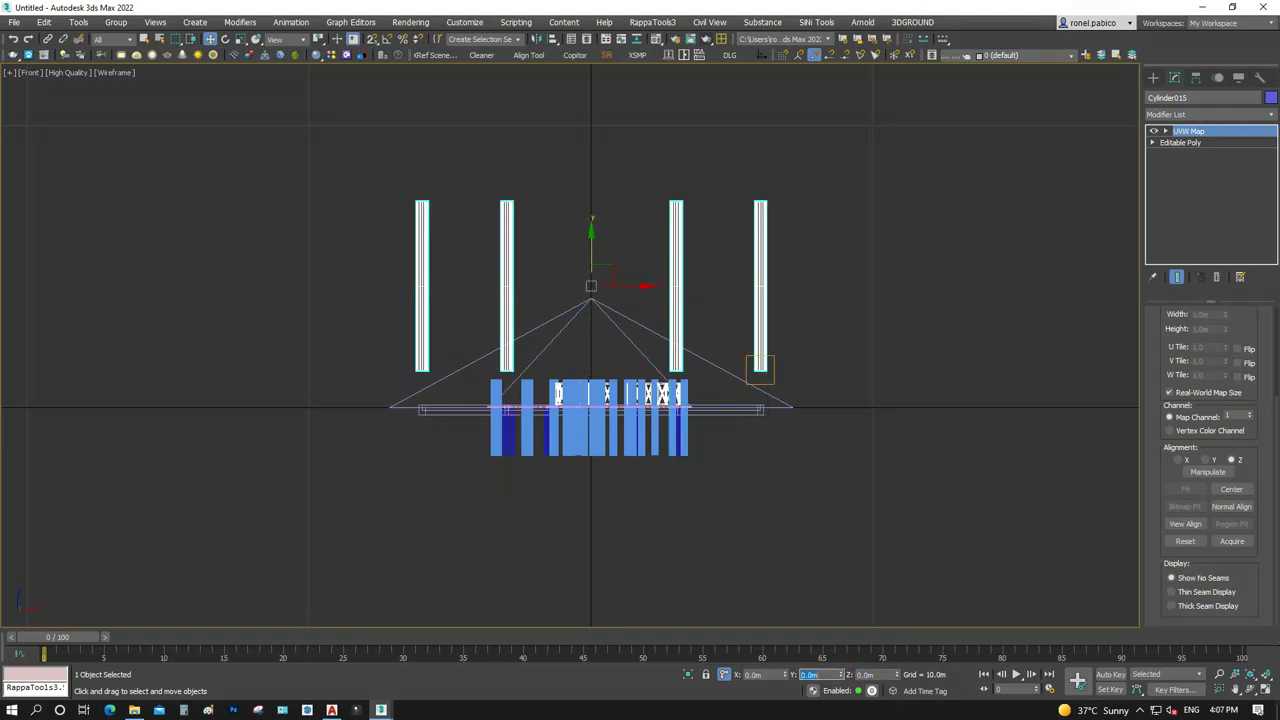
{"action": "key", "text": "ctrl+z"}
{"action": "key", "text": "ctrl+z"}
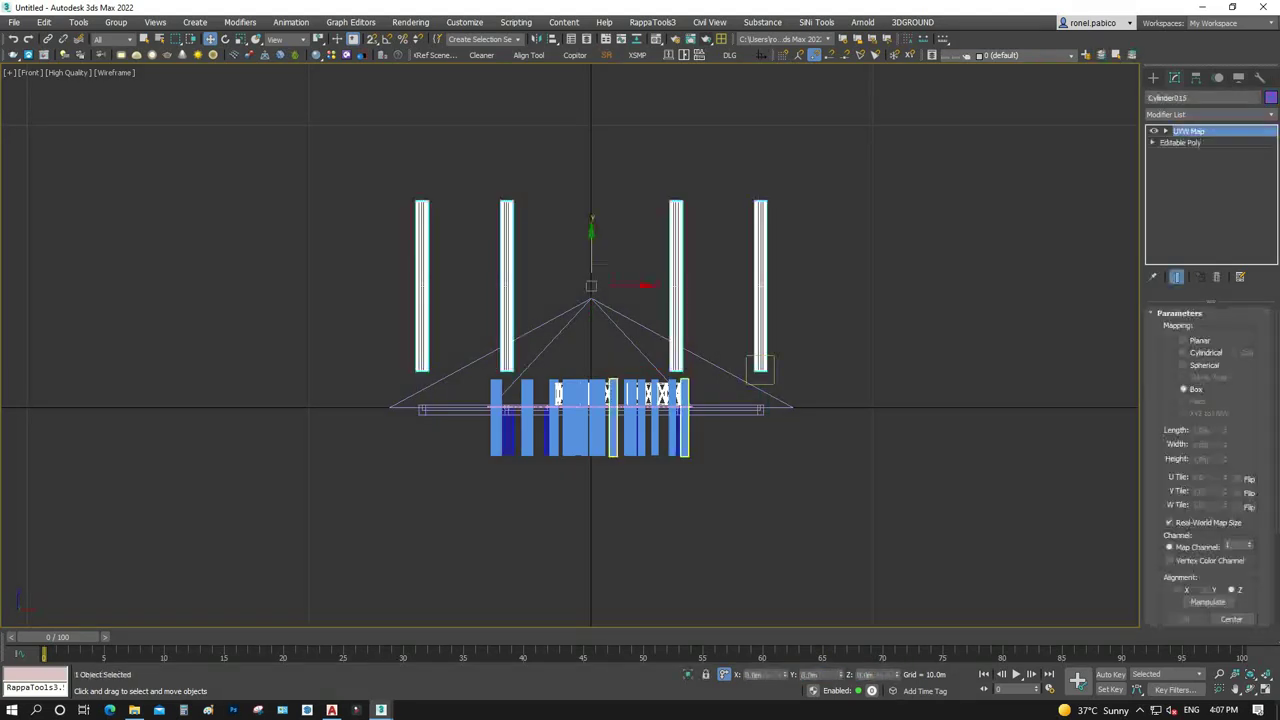
{"action": "key", "text": "ctrl+z"}
{"action": "key", "text": "ctrl+z"}
{"action": "key", "text": "ctrl+z"}
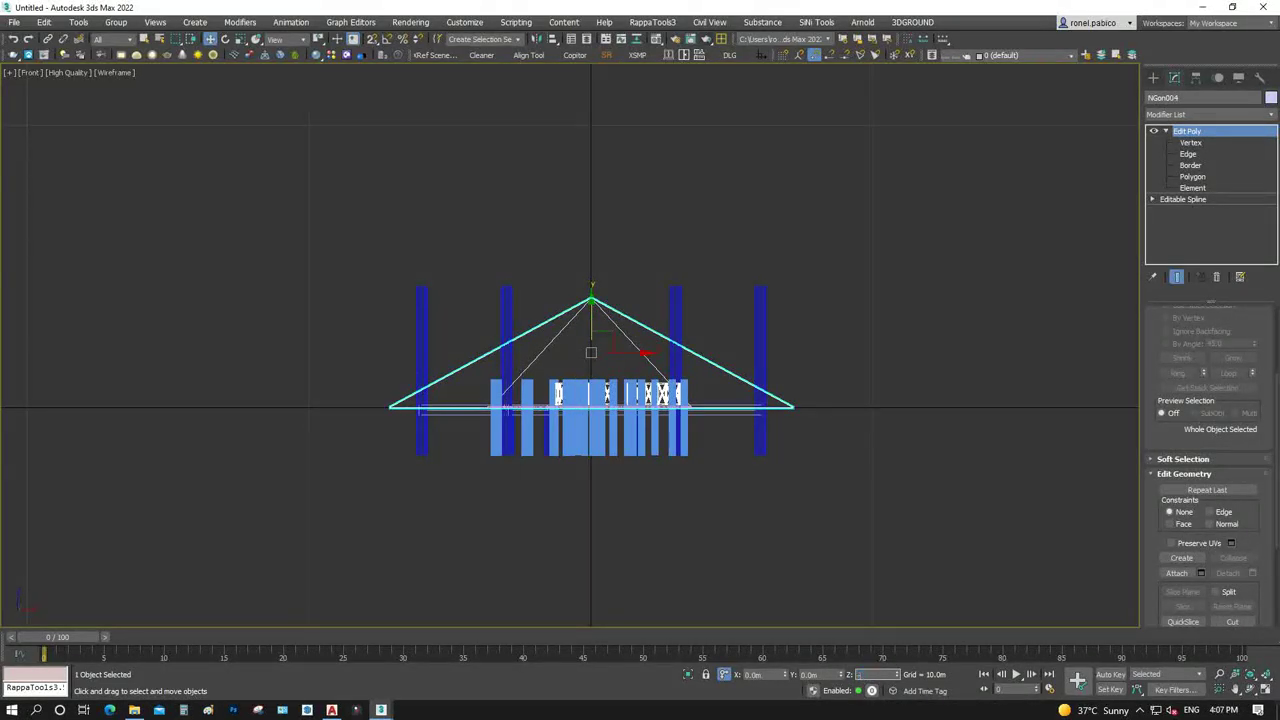
{"action": "left_click", "coordinate": [815, 674]}
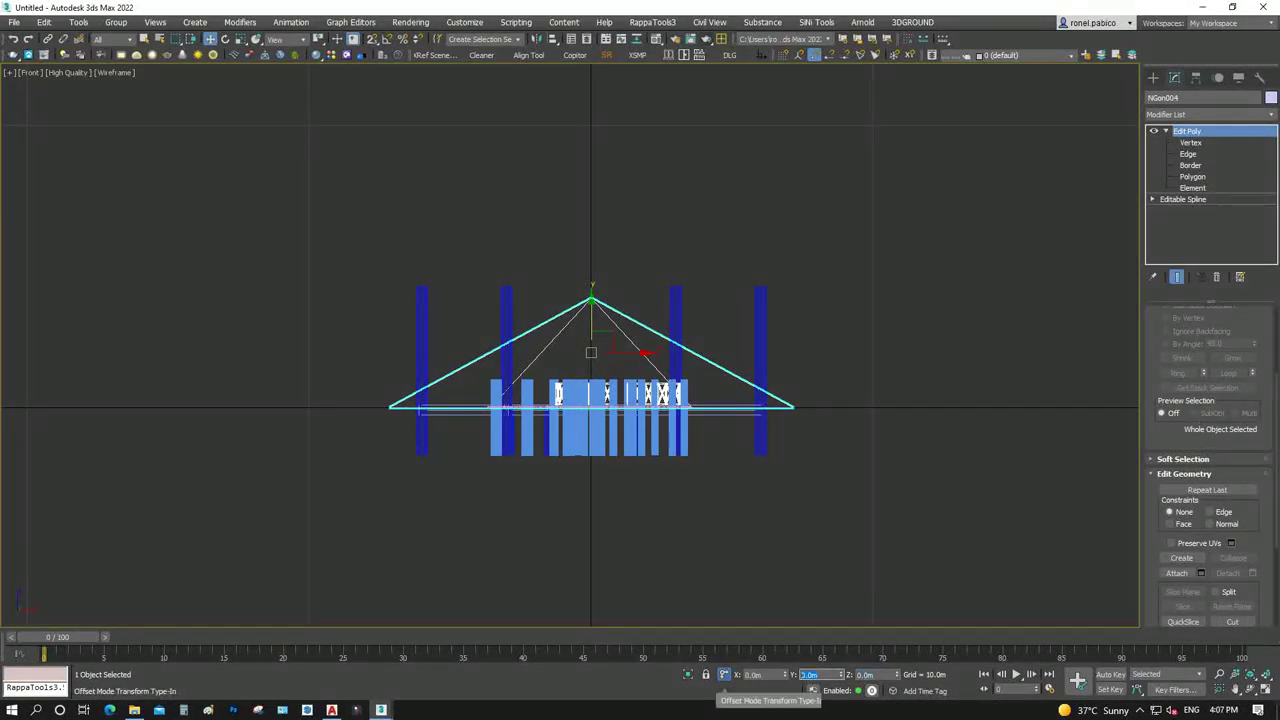
{"action": "type", "text": "3"}
{"action": "key", "text": "Return"}
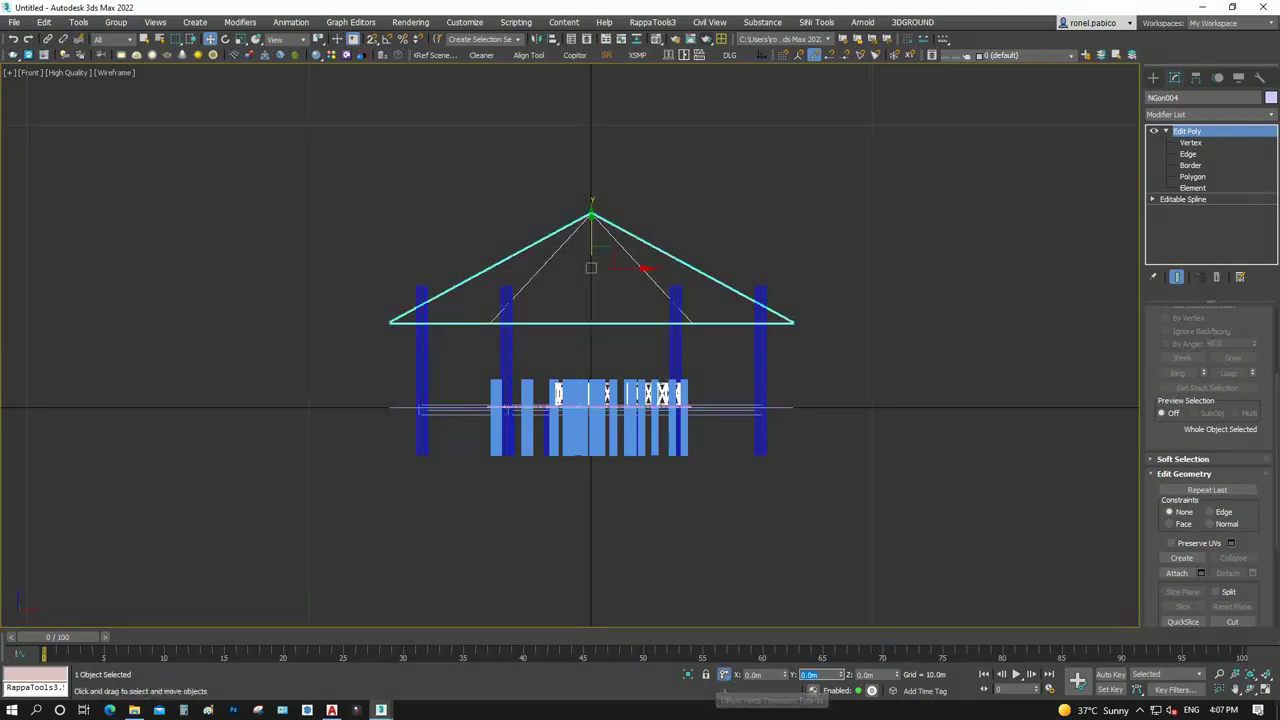
{"action": "key", "text": "ctrl+d"}
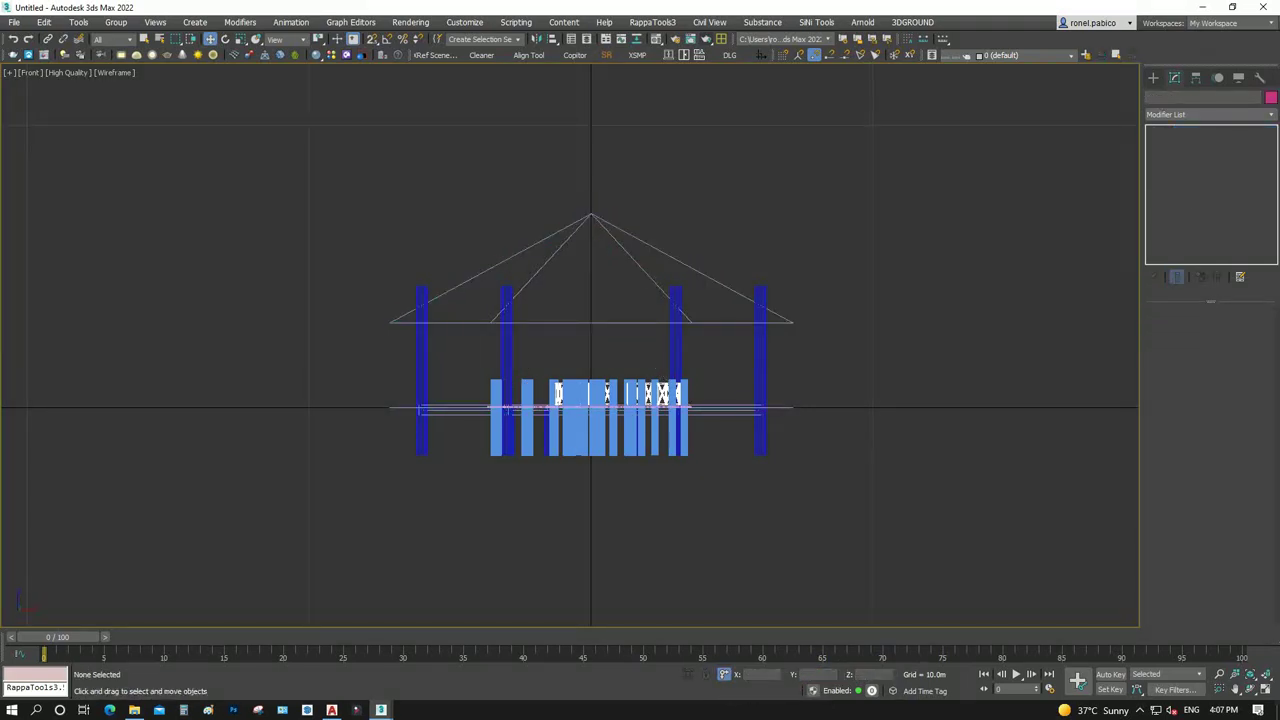
Drag the columns' top vertices down to meet the roof, then switch to the camera view
{"action": "scroll", "coordinate": [823, 345], "scroll_direction": "up", "scroll_amount": 2}
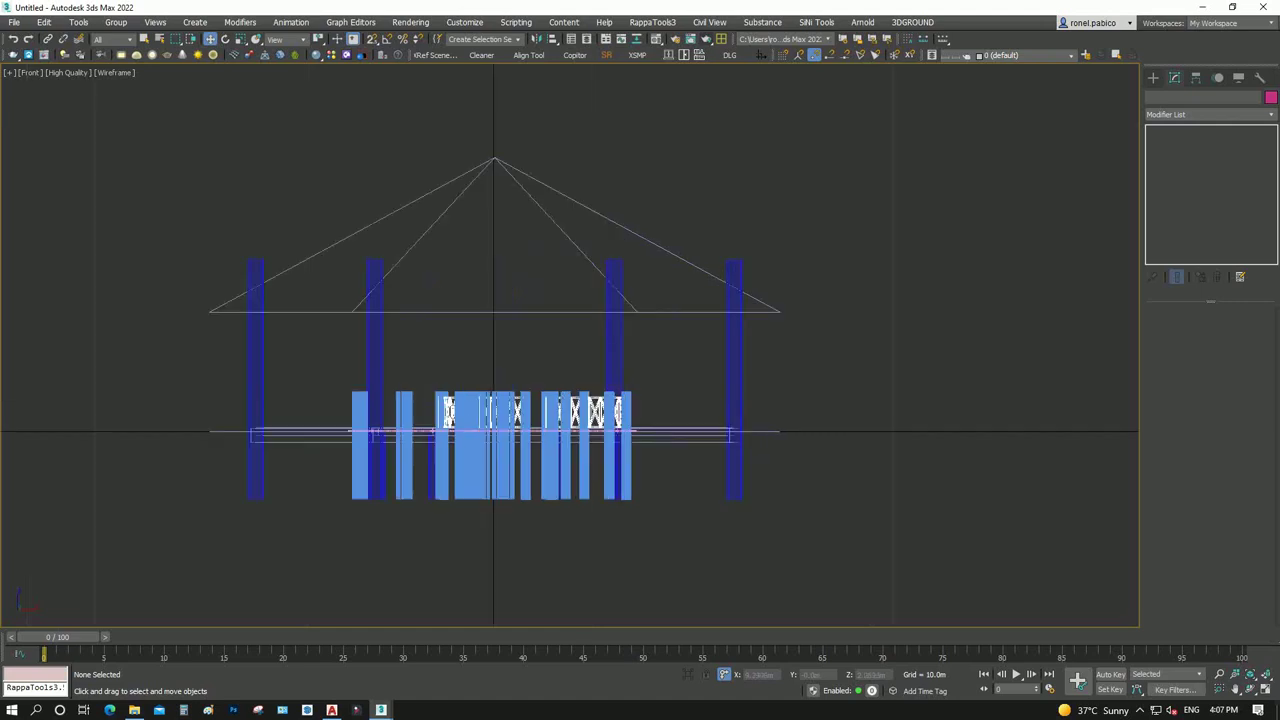
{"action": "left_click", "coordinate": [733, 492]}
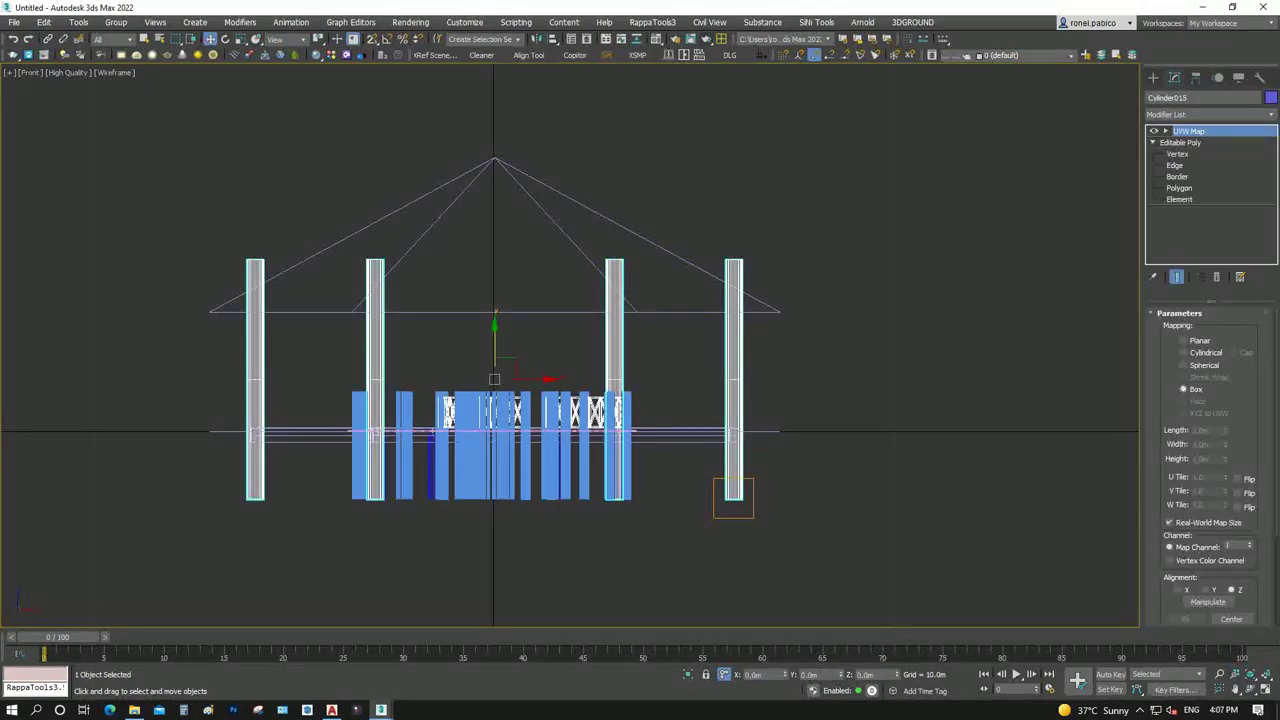
{"action": "scroll", "coordinate": [226, 289], "scroll_direction": "up", "scroll_amount": 2}
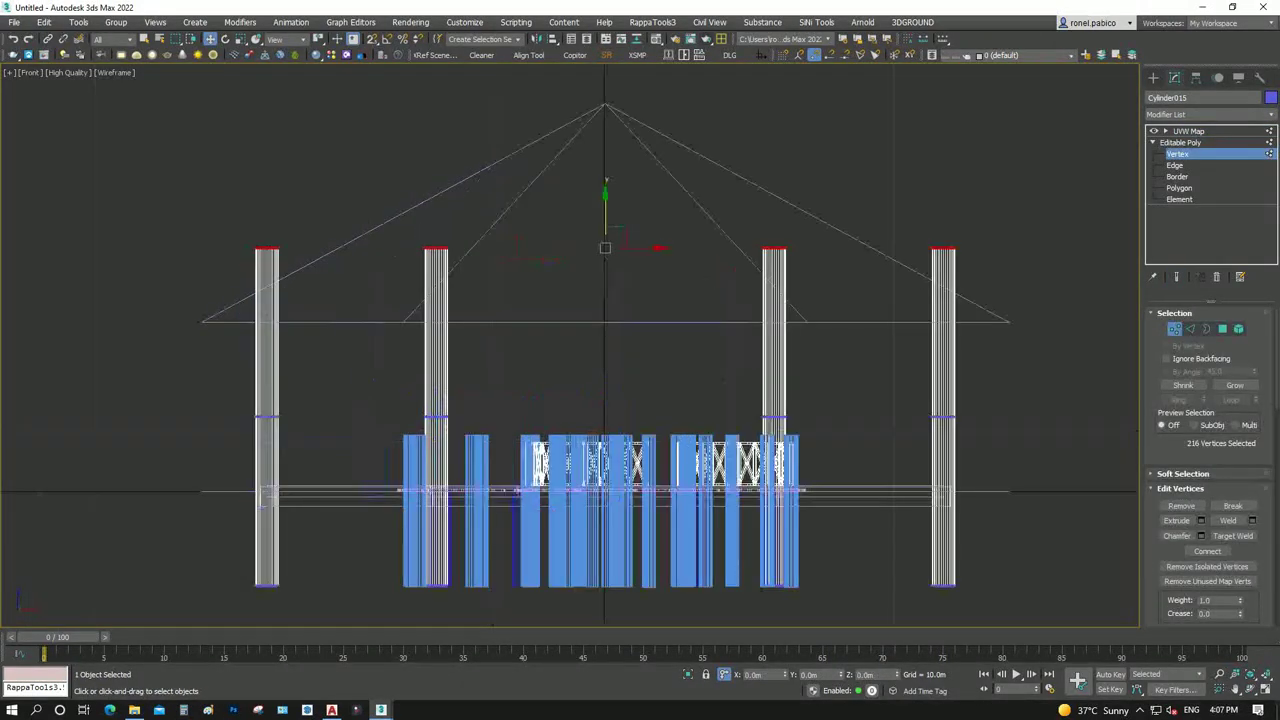
{"action": "left_click_drag", "start_coordinate": [838, 674], "coordinate": [838, 690]}
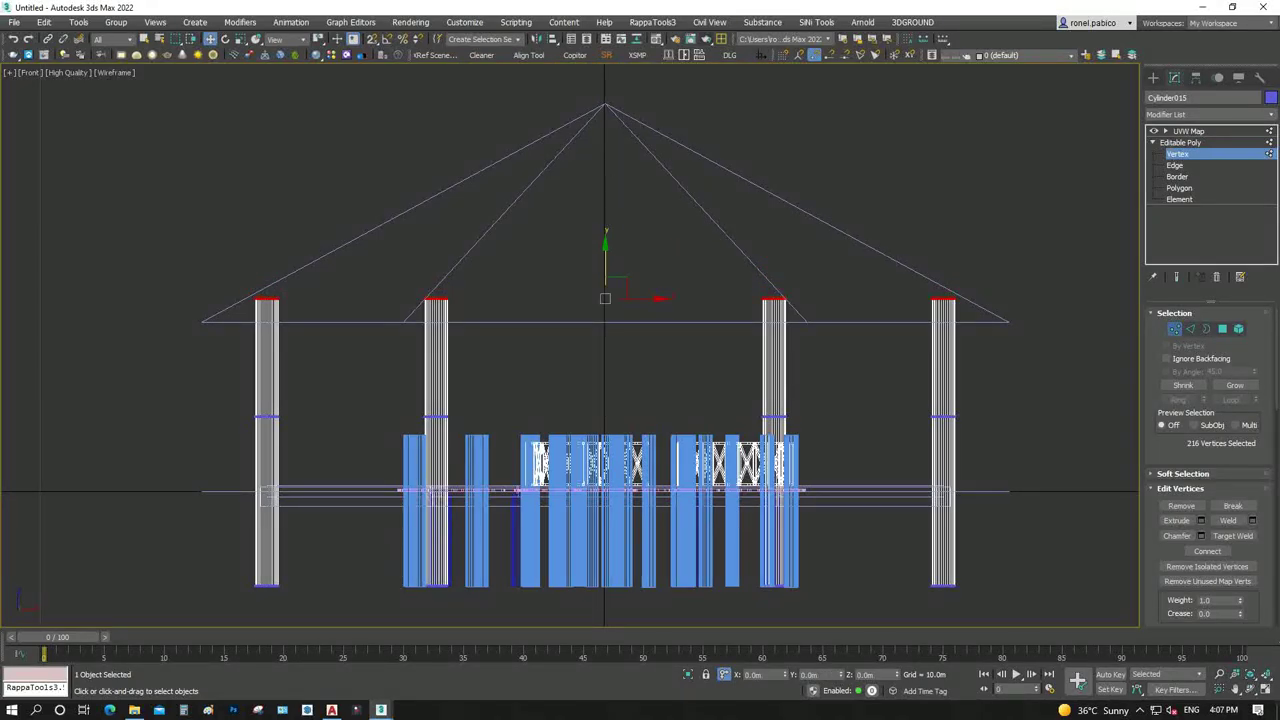
{"action": "key", "text": "1"}
{"action": "key", "text": "ctrl+d"}
{"action": "key", "text": "c"}
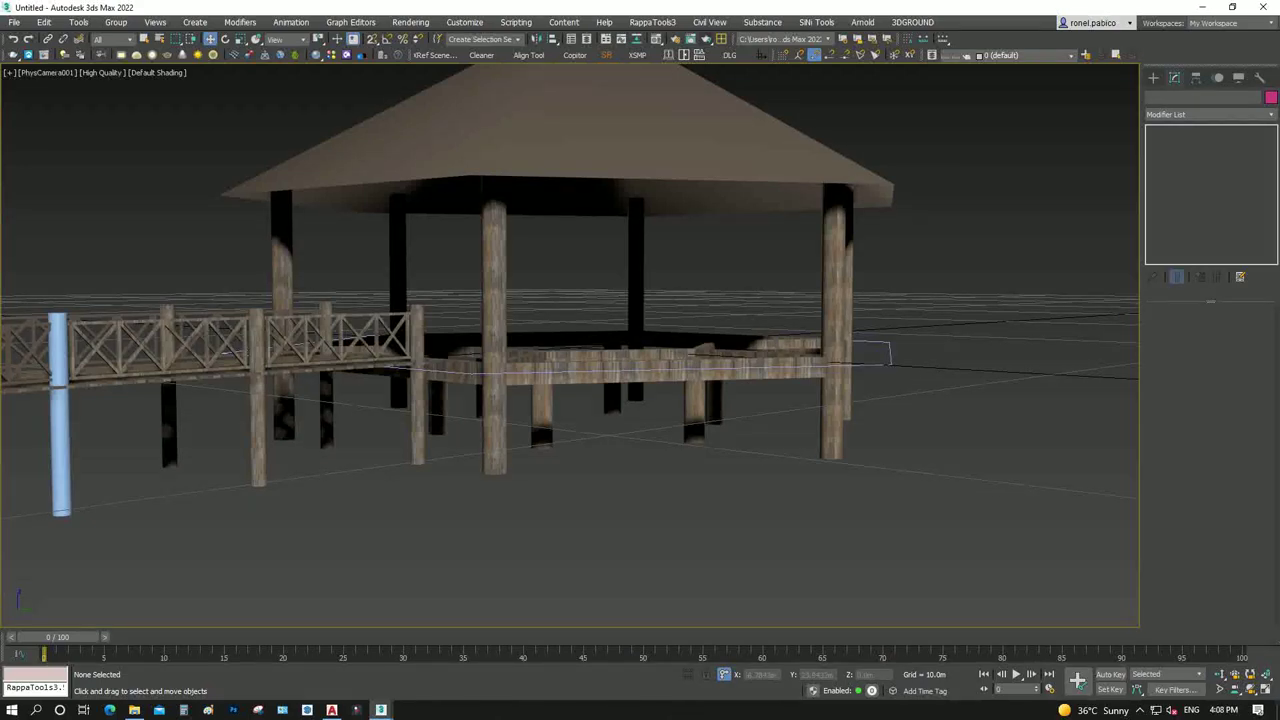
Show all four viewports and select the camera target, PhysCamera001.Target, in the Top view
{"action": "key", "text": "f"}
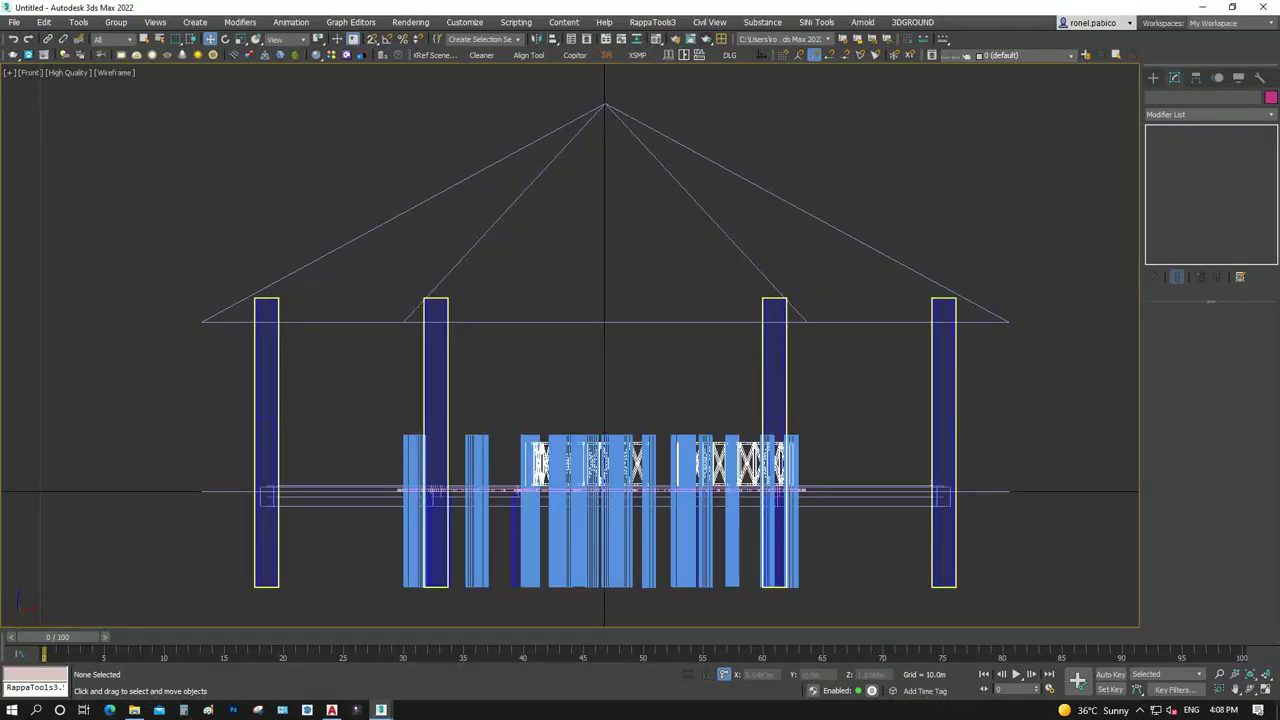
{"action": "key", "text": "c"}
{"action": "key", "text": "alt+w"}
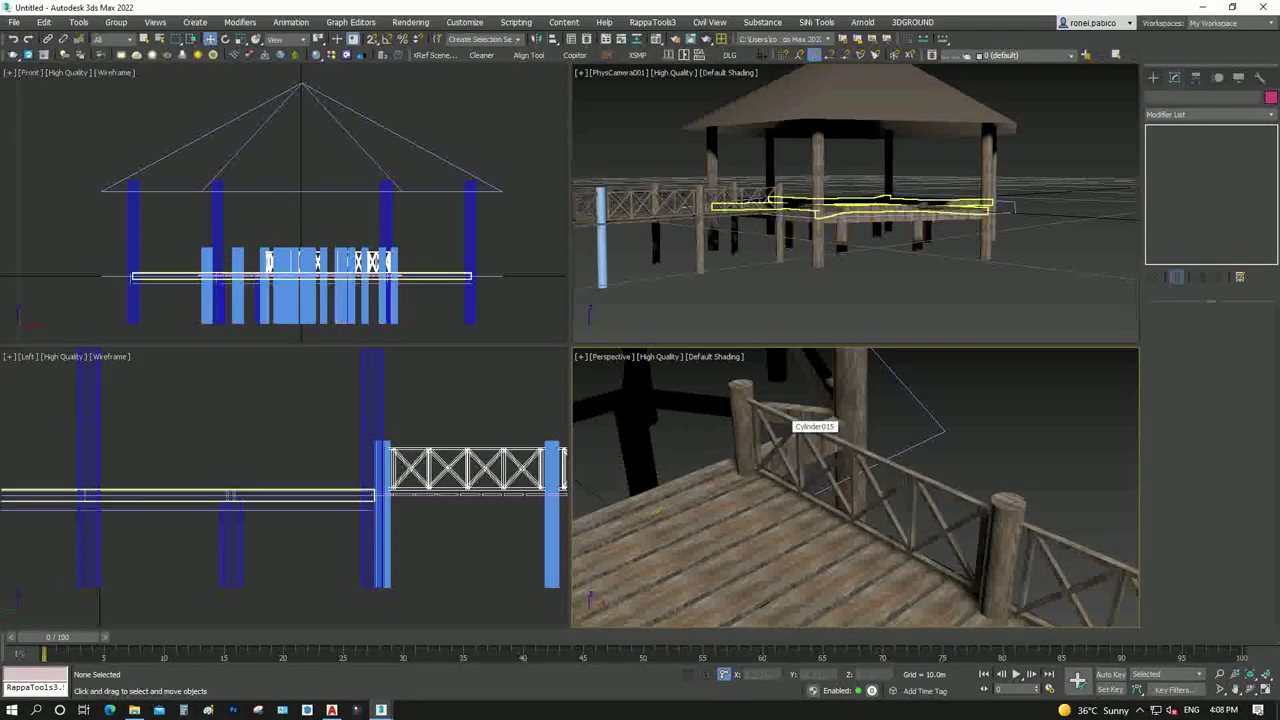
{"action": "middle_click_drag", "start_coordinate": [156, 283], "coordinate": [139, 283]}
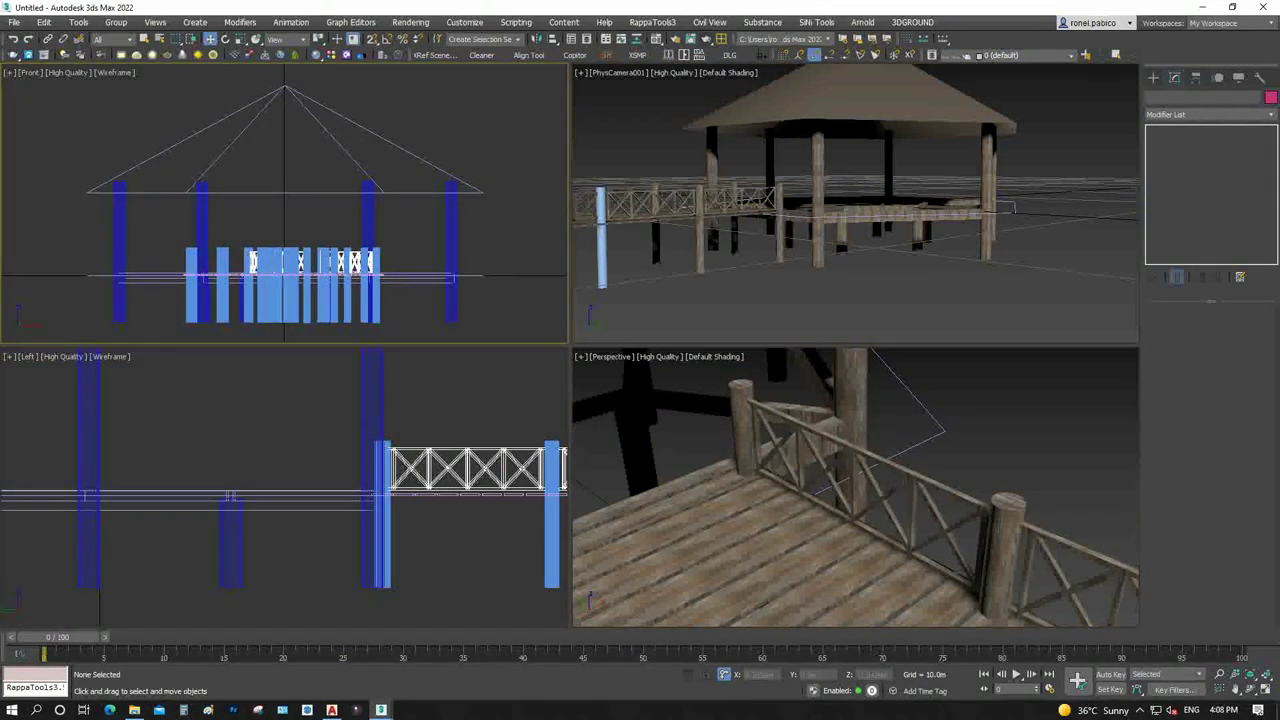
{"action": "key", "text": "t"}
{"action": "key", "text": "z"}
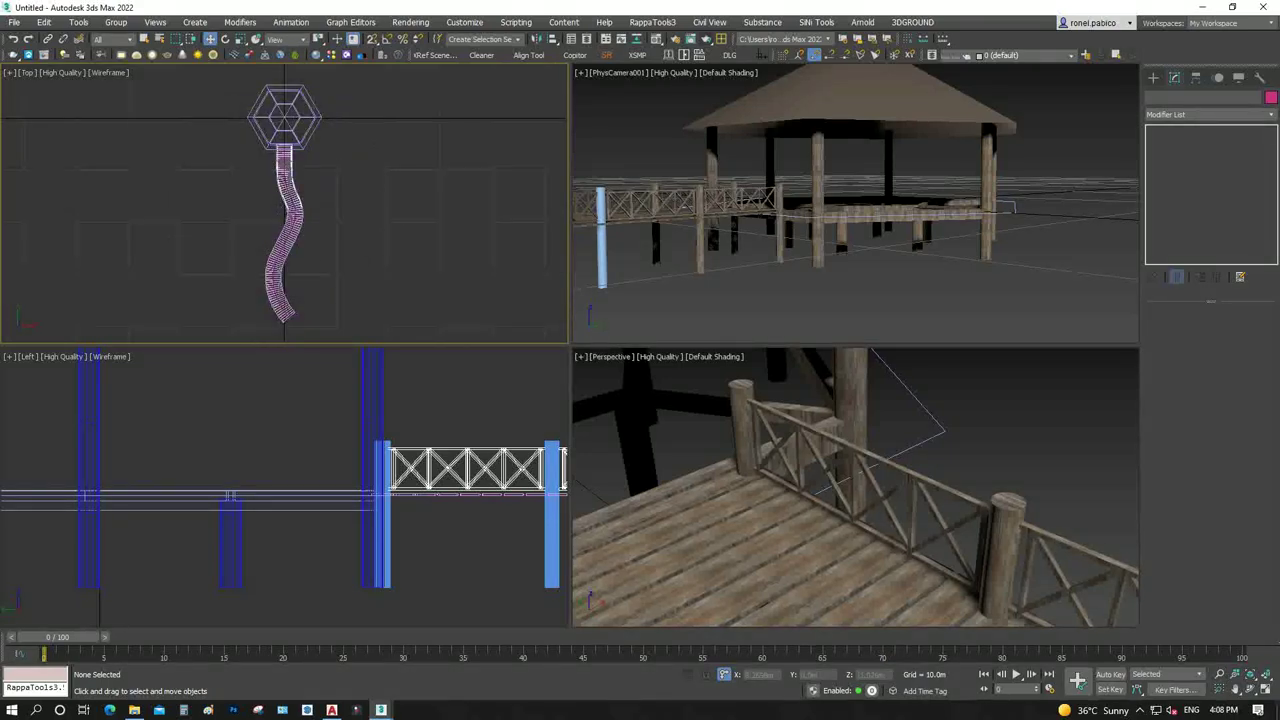
{"action": "left_click_drag", "start_coordinate": [368, 208], "coordinate": [241, 74]}
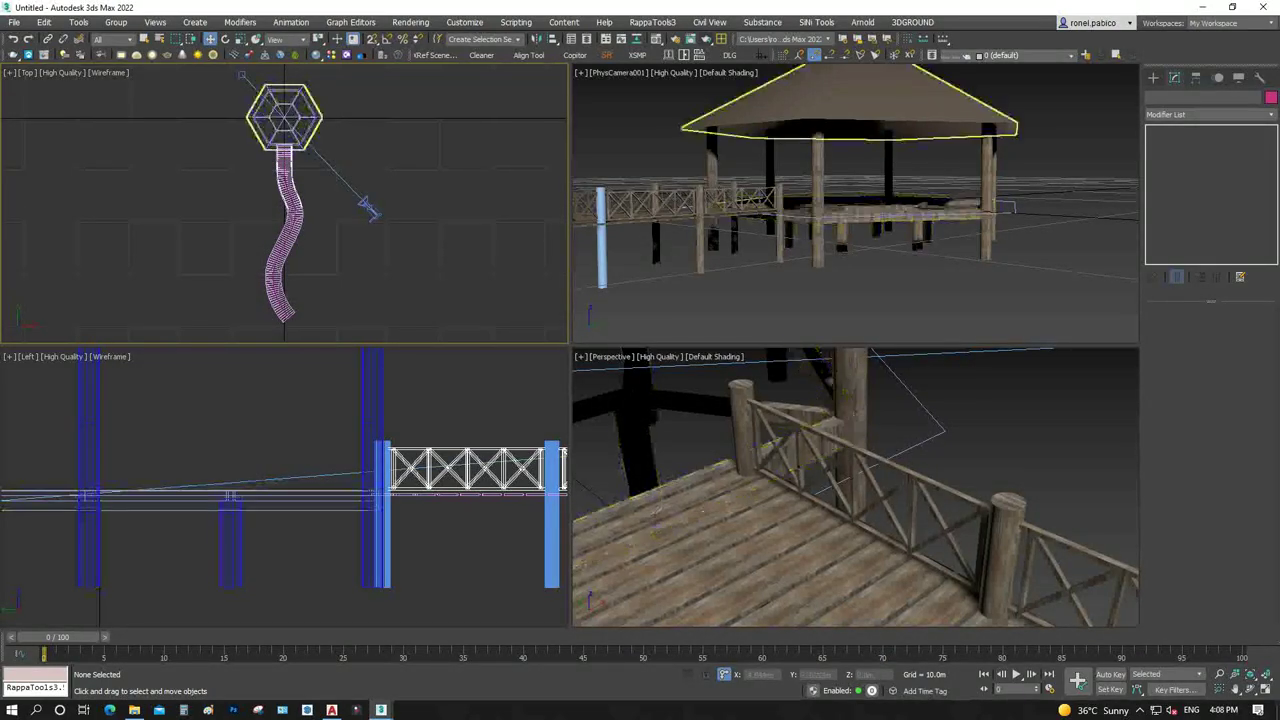
{"action": "left_click", "coordinate": [241, 74]}
Raise the camera target to about 2.92 m and maximize the camera viewport
{"action": "scroll", "coordinate": [563, 455], "scroll_direction": "down", "scroll_amount": 3}
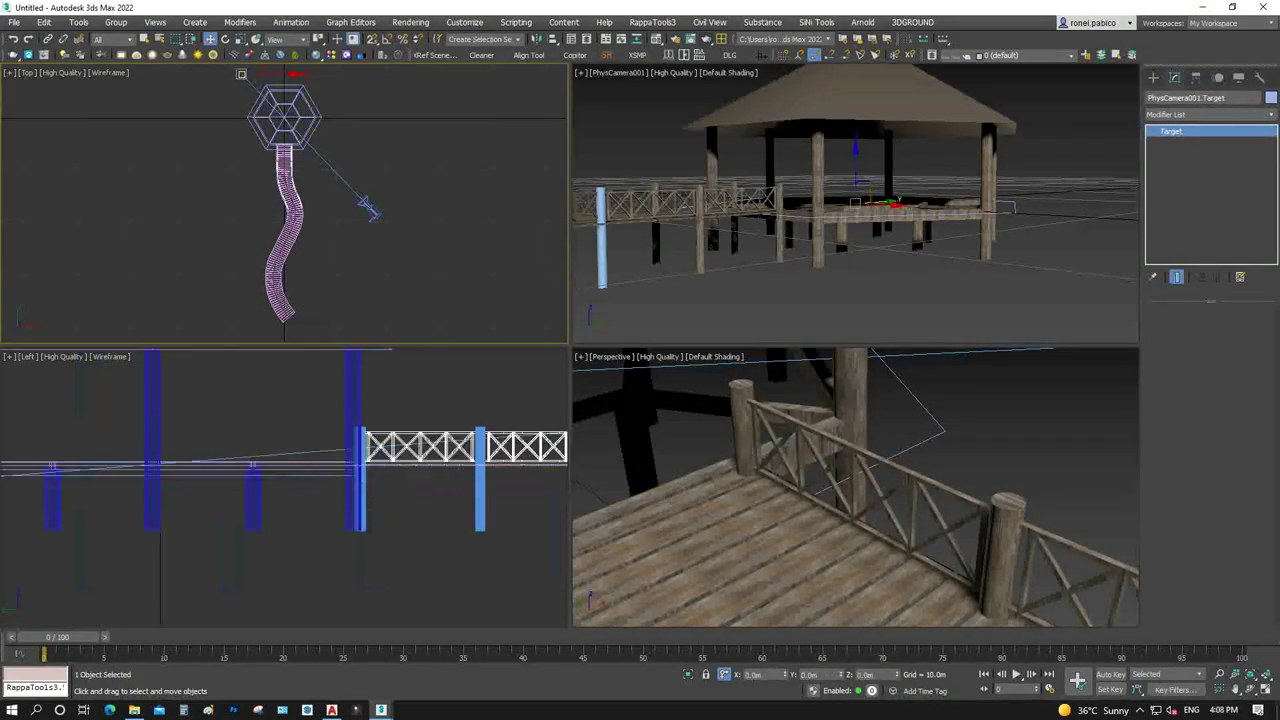
{"action": "scroll", "coordinate": [563, 455], "scroll_direction": "down", "scroll_amount": 2}
{"action": "scroll", "coordinate": [450, 430], "scroll_direction": "up", "scroll_amount": 2}
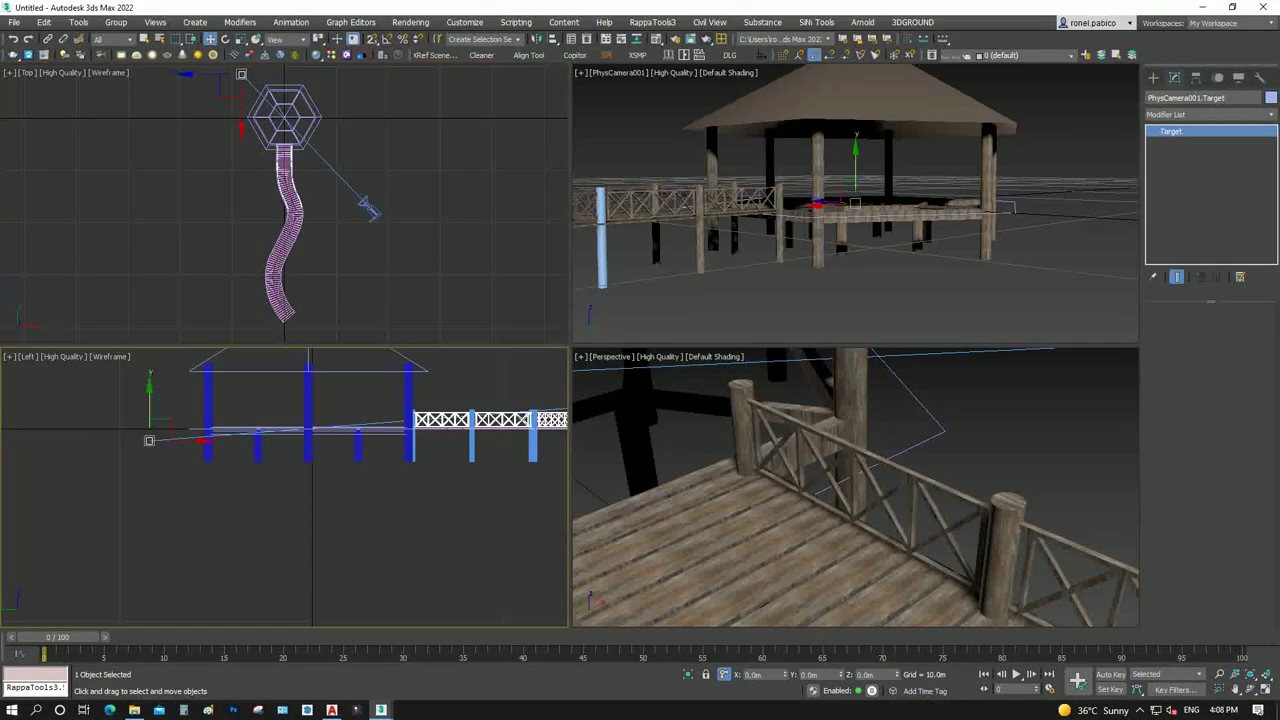
{"action": "mouse_move", "coordinate": [150, 400]}
{"action": "left_mouse_down"}
{"action": "mouse_move", "coordinate": [150, 343]}
{"action": "mouse_move", "coordinate": [149, 379]}
{"action": "left_mouse_up"}
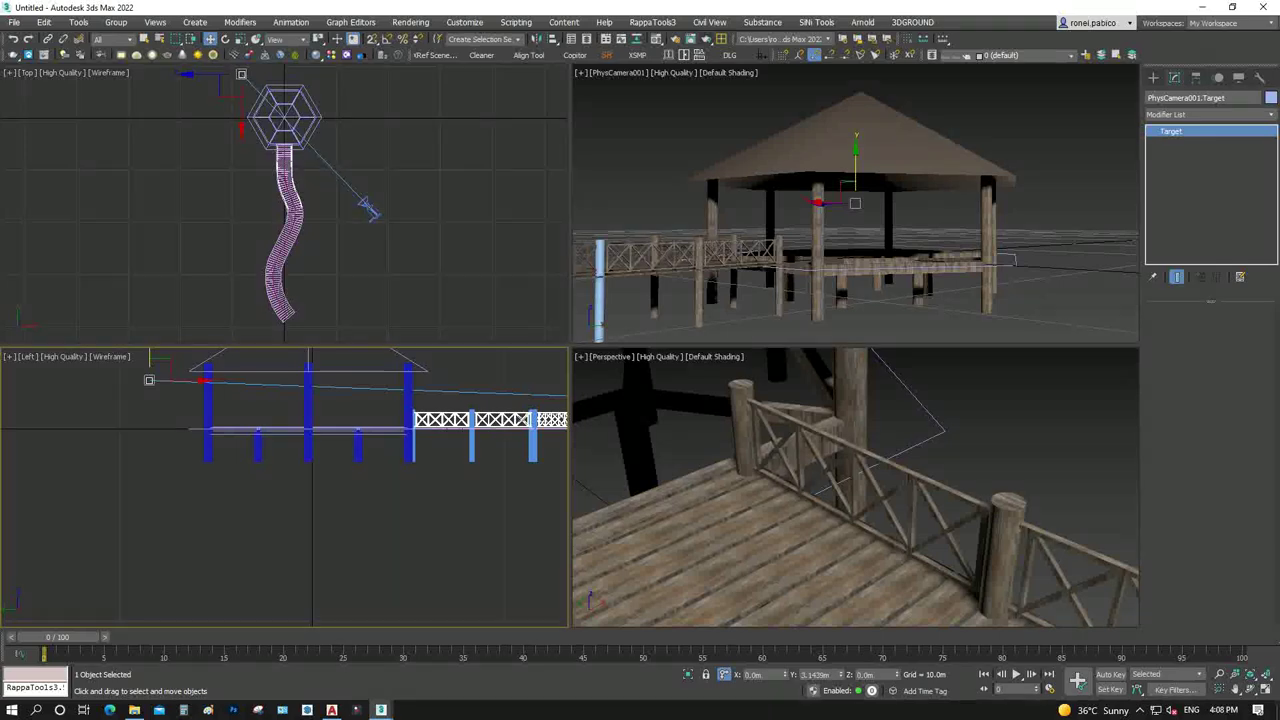
{"action": "left_click", "coordinate": [1090, 95]}
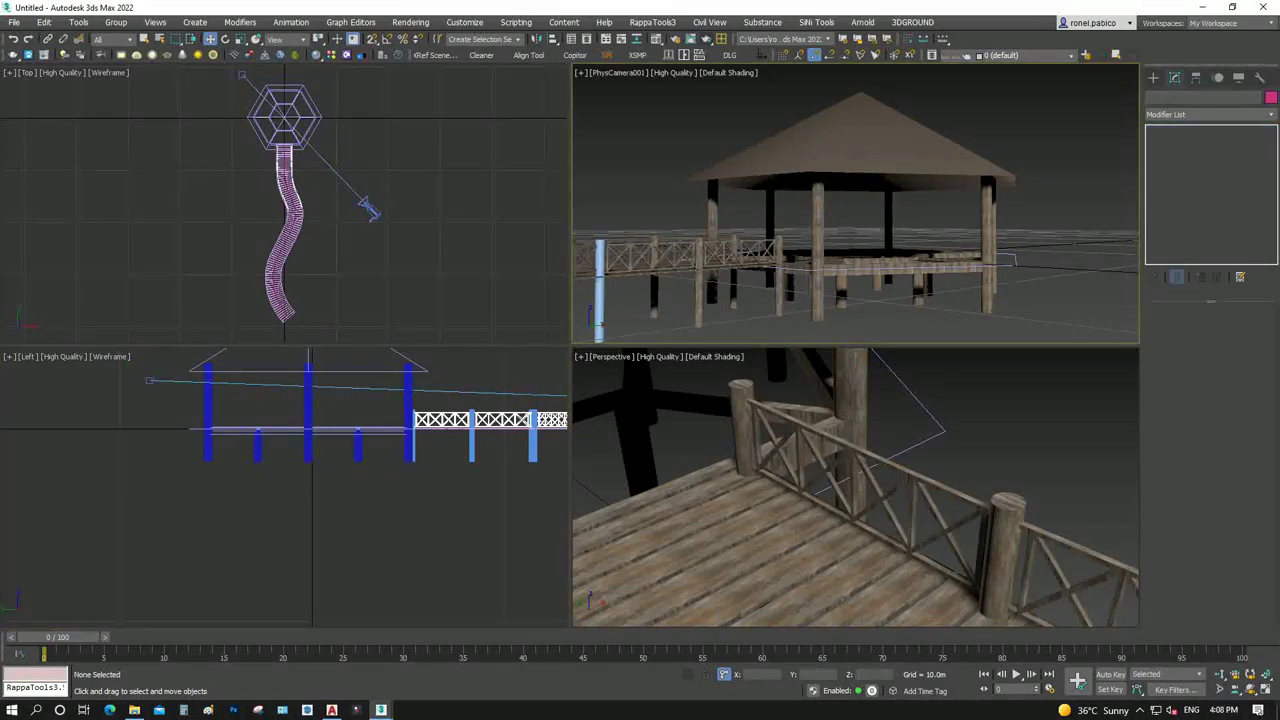
{"action": "key", "text": "alt+w"}
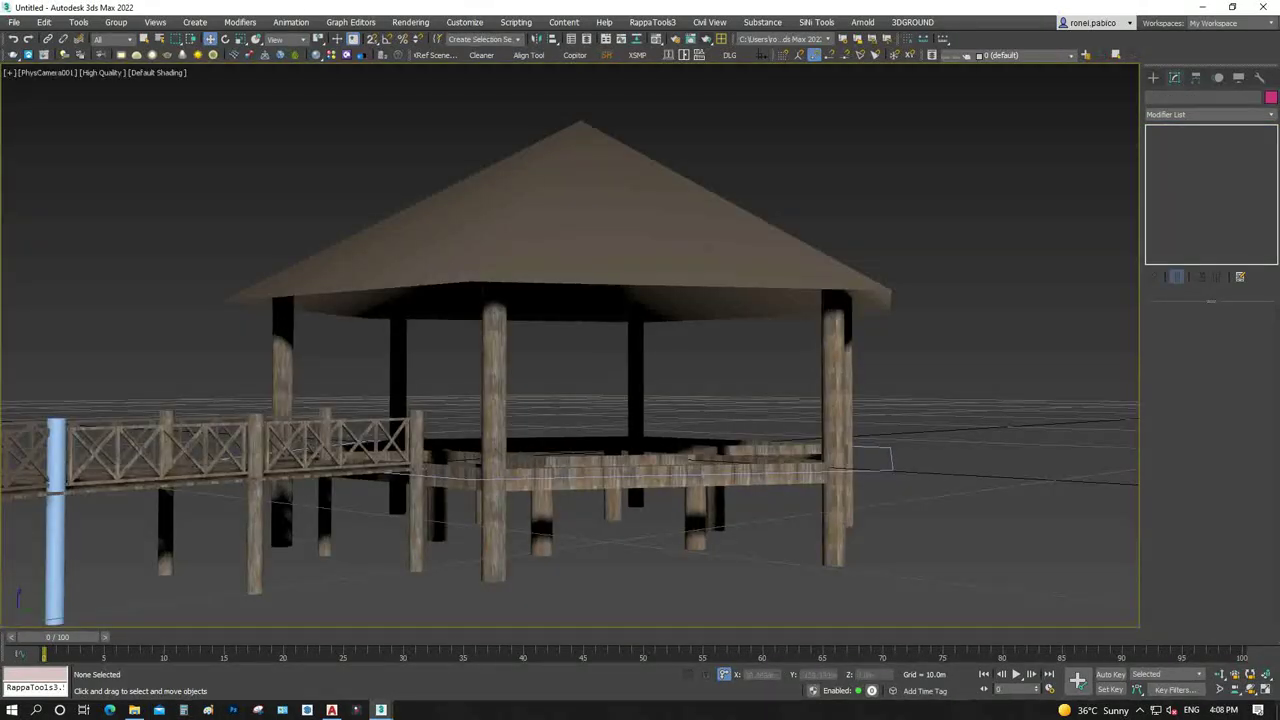
Assign the wood material to Cylinder004, the light-blue pier post, through the Material Editor
{"action": "left_click", "coordinate": [55, 510]}
{"action": "left_click", "coordinate": [656, 38]}
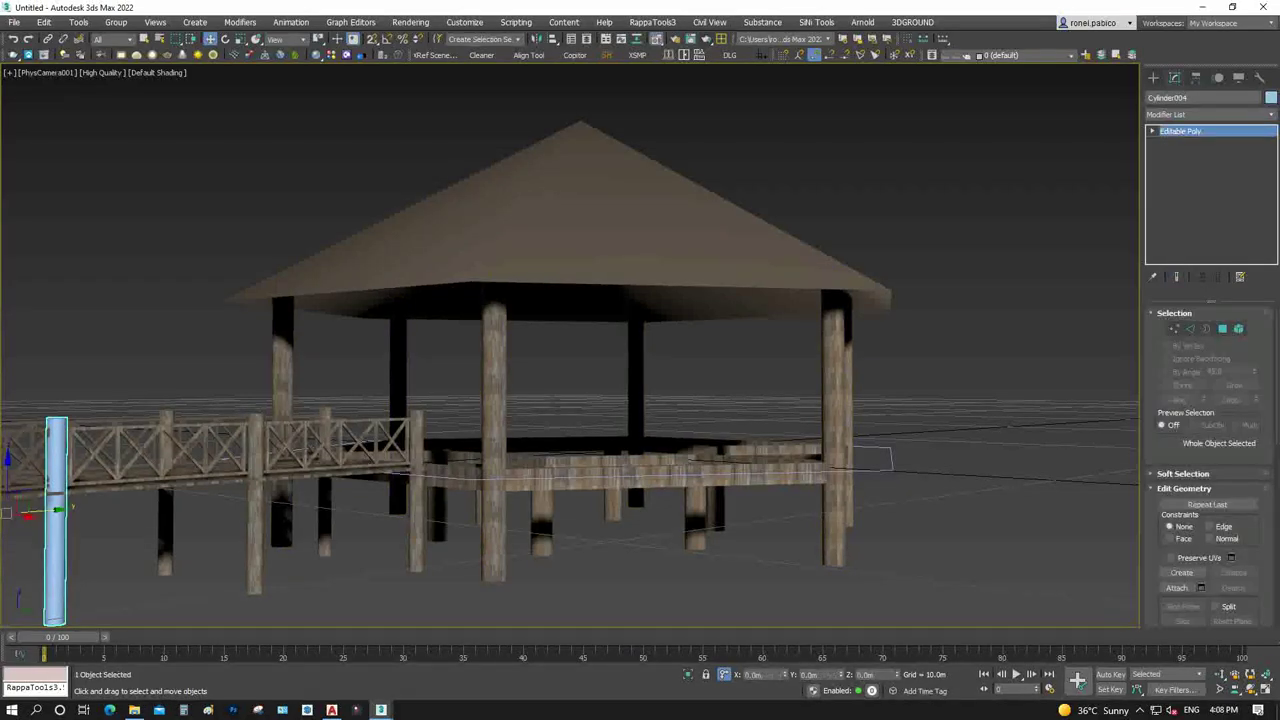
{"action": "left_click", "coordinate": [822, 336]}
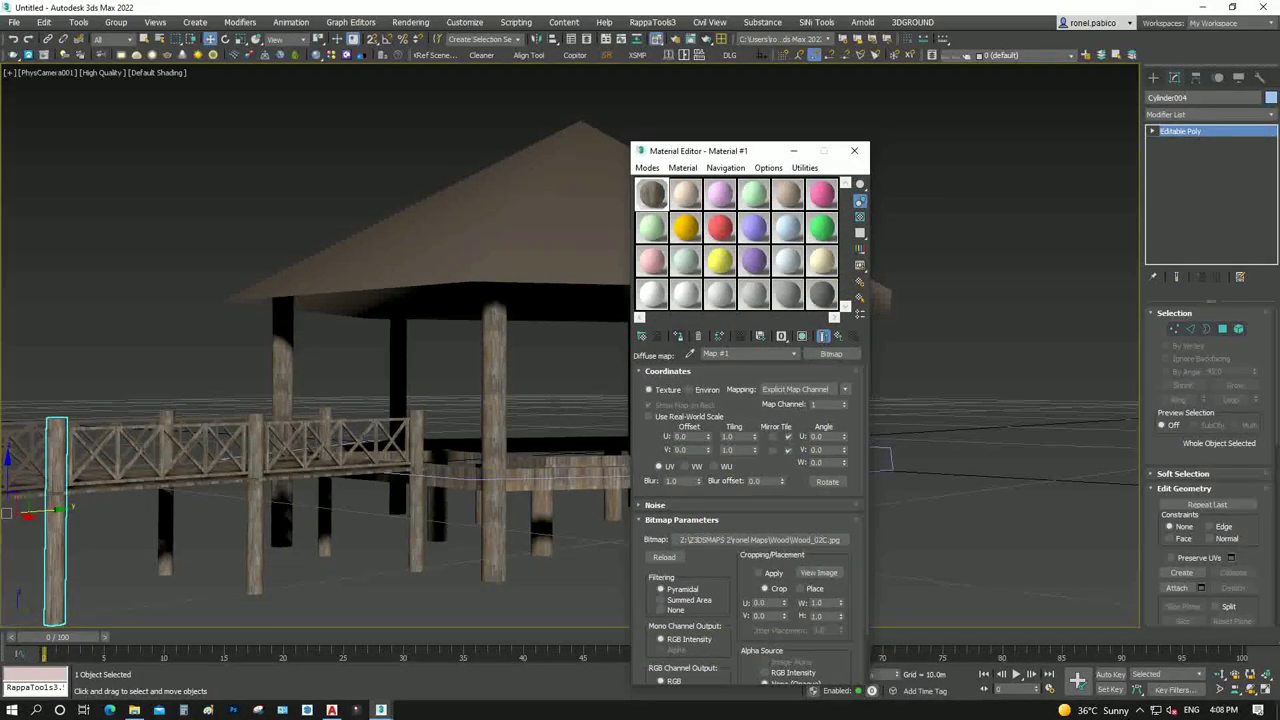
{"action": "left_click", "coordinate": [854, 150]}
{"action": "left_click", "coordinate": [560, 230]}
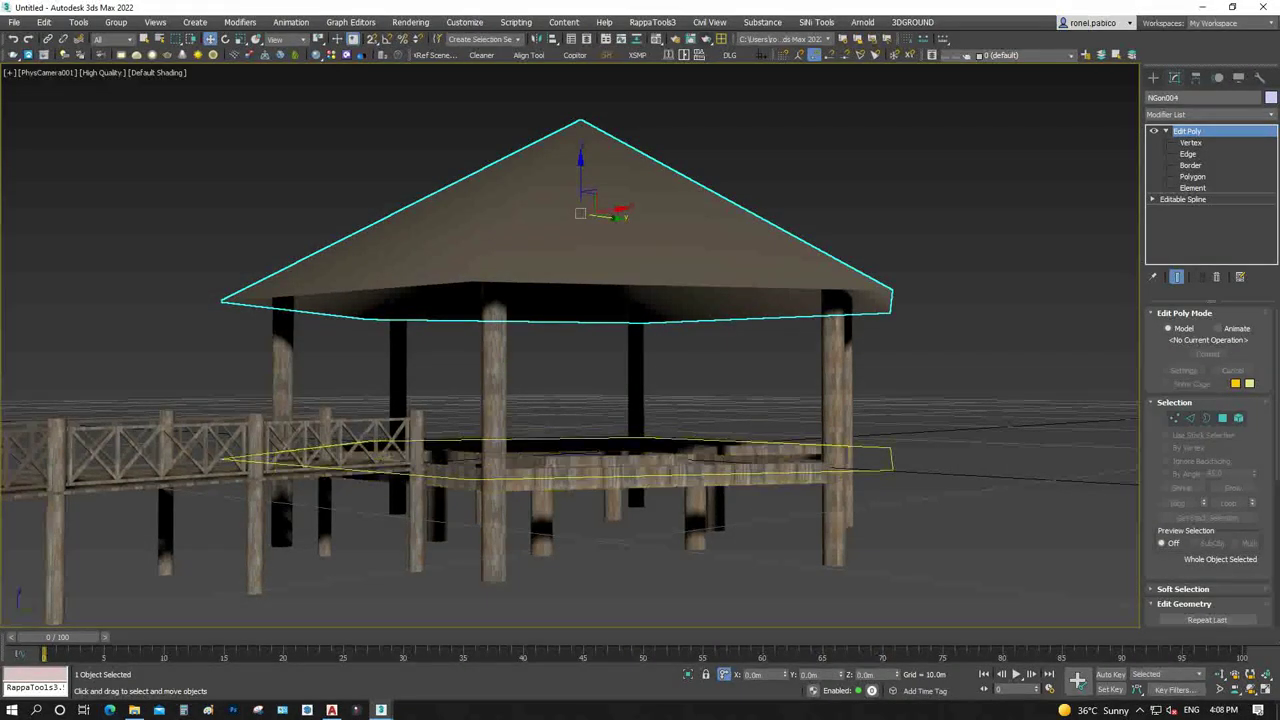
Select the deck NGon002, expand its UVW Map modifier, and frame it in the Left view
{"action": "left_click", "coordinate": [280, 462]}
{"action": "left_click", "coordinate": [600, 462]}
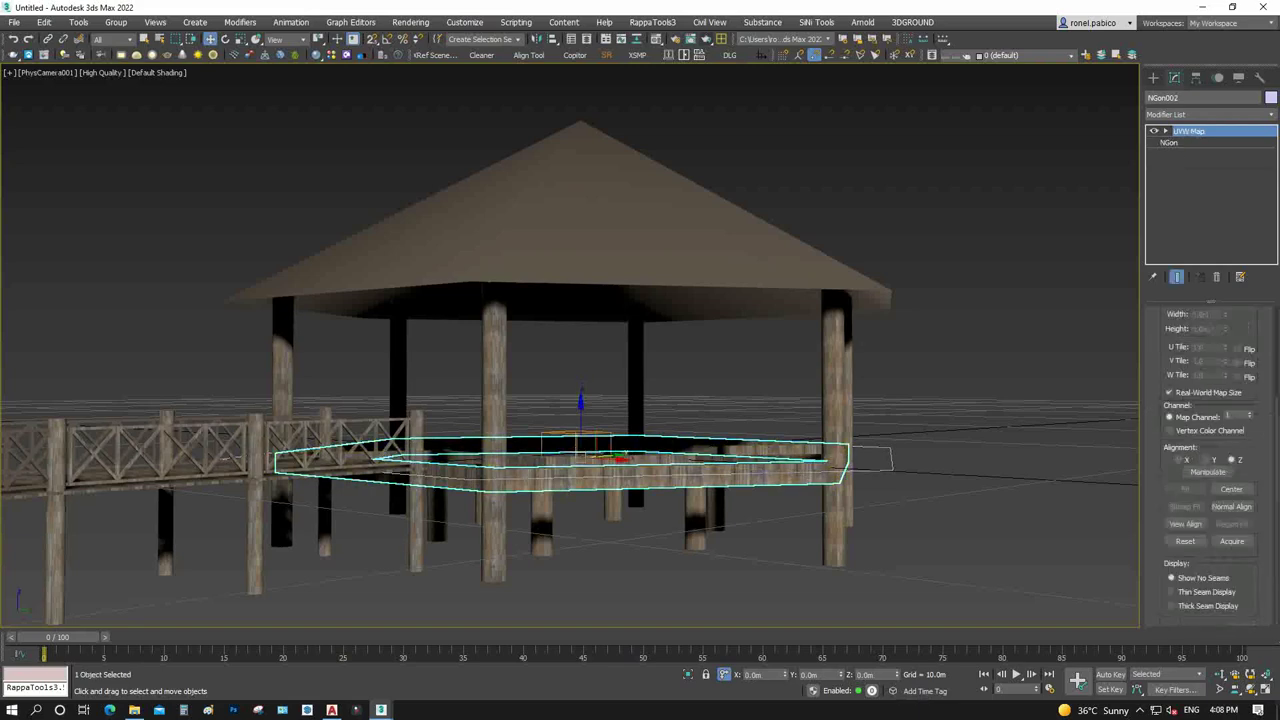
{"action": "left_click", "coordinate": [1188, 131]}
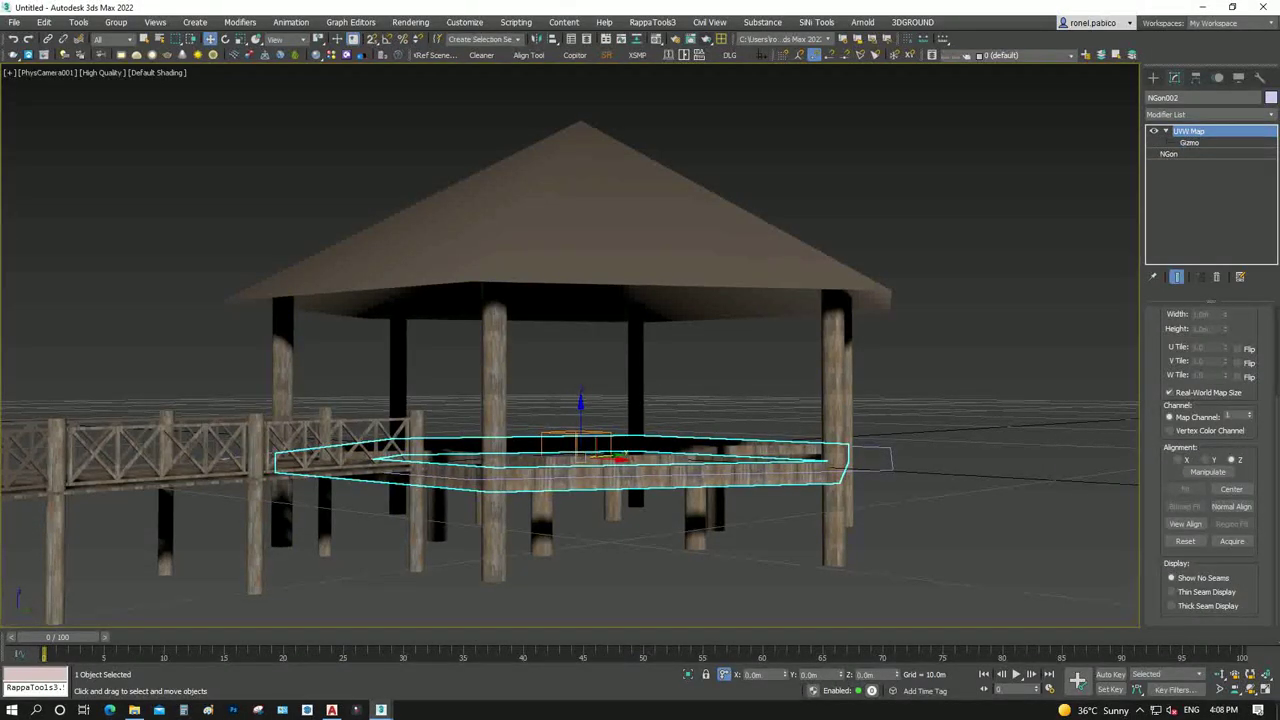
{"action": "key", "text": "f"}
{"action": "key", "text": "z"}
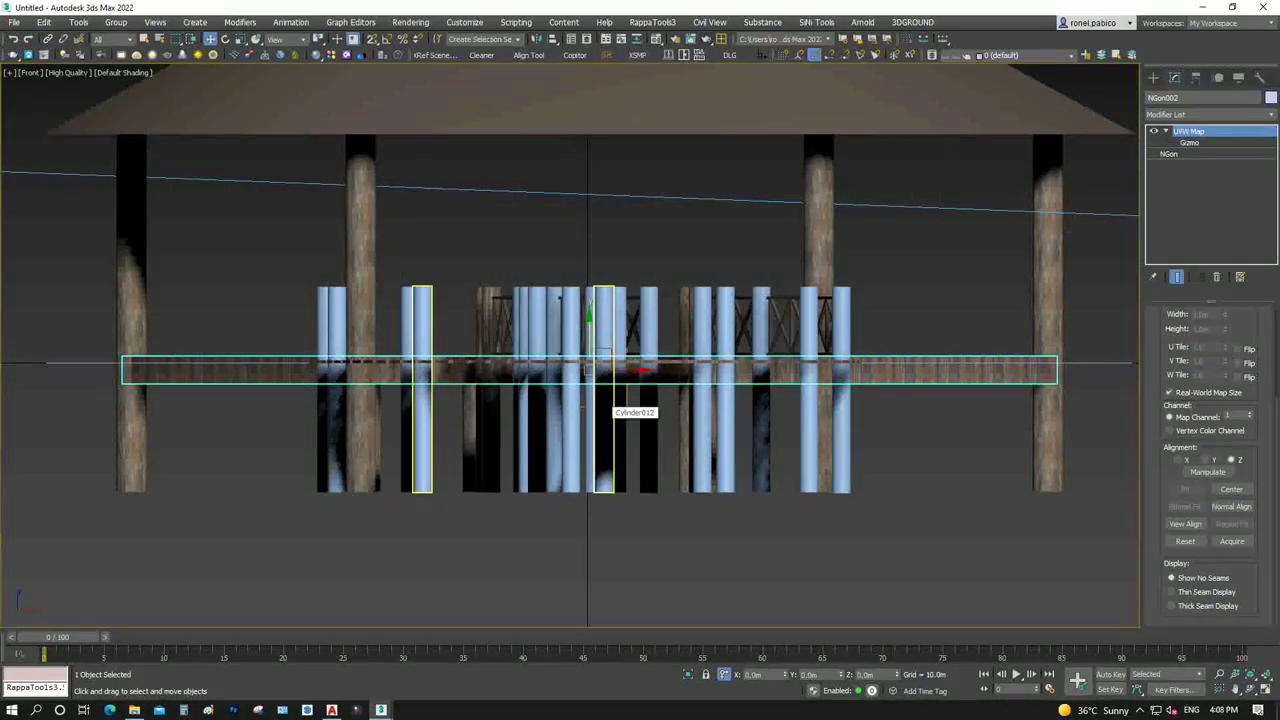
{"action": "key", "text": "l"}
{"action": "key", "text": "F3"}
{"action": "key", "text": "z"}
{"action": "key", "text": "e"}
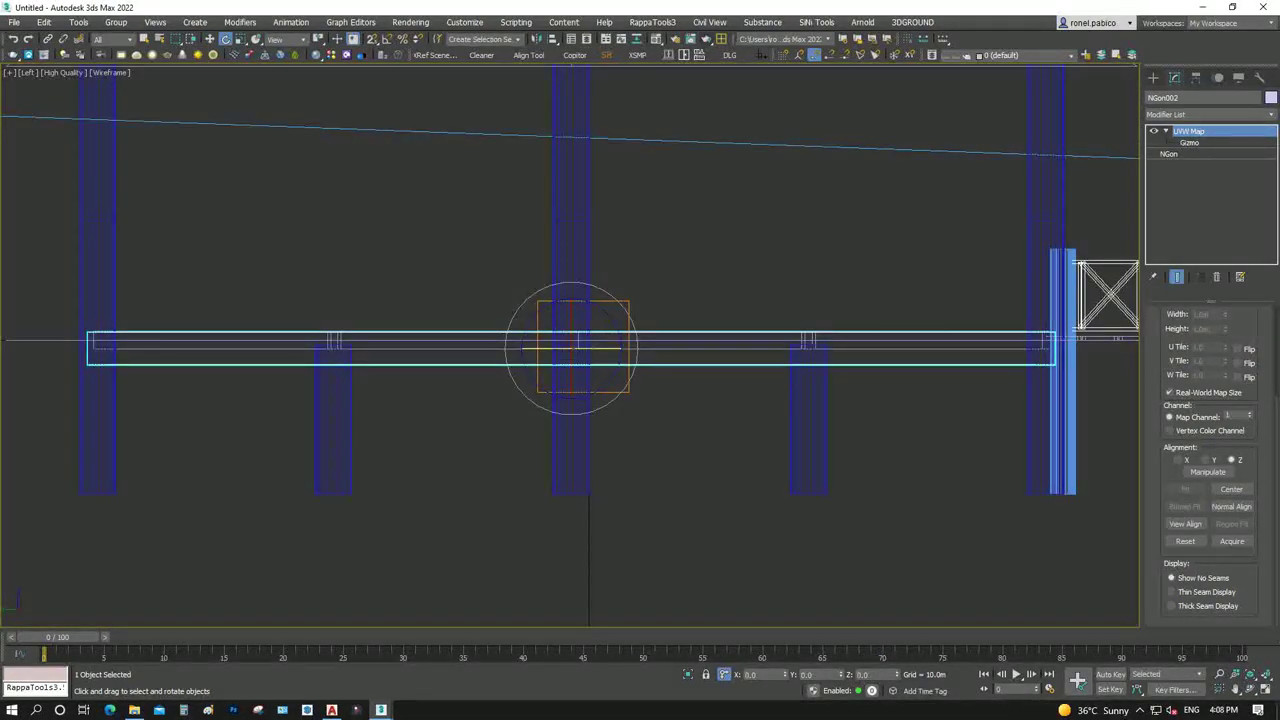
{"action": "key", "text": "F3"}
{"action": "left_click_drag", "start_coordinate": [633, 350], "coordinate": [633, 300]}
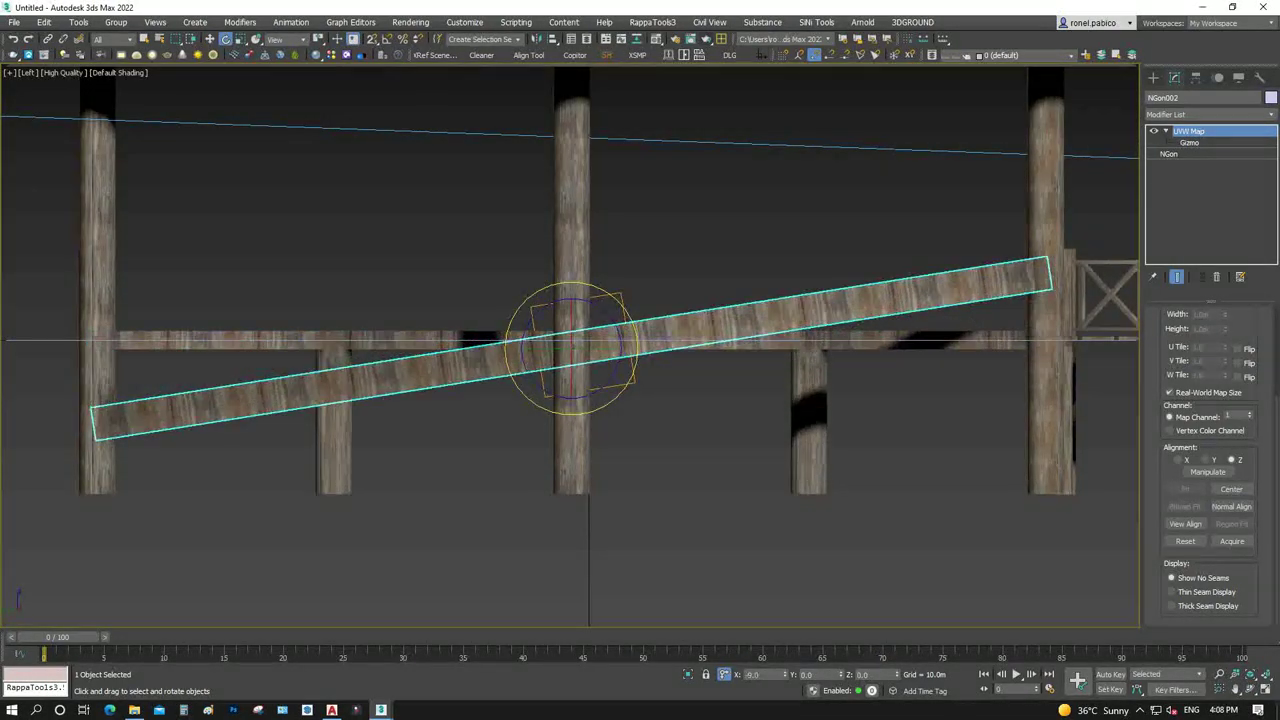
{"action": "key", "text": "ctrl+z"}
Rotate the UVW Map gizmo about -85° so the wood grain runs lengthwise, then check in camera view
{"action": "key", "text": "1"}
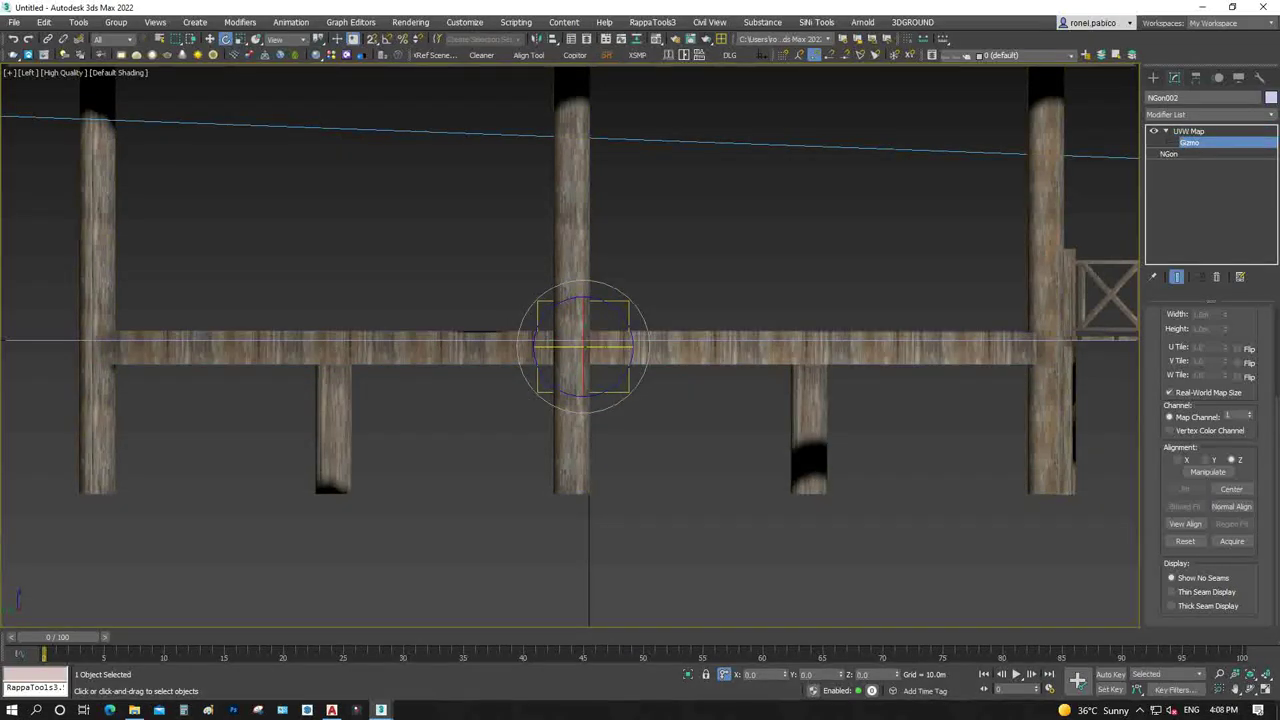
{"action": "left_click_drag", "start_coordinate": [633, 347], "coordinate": [633, 310]}
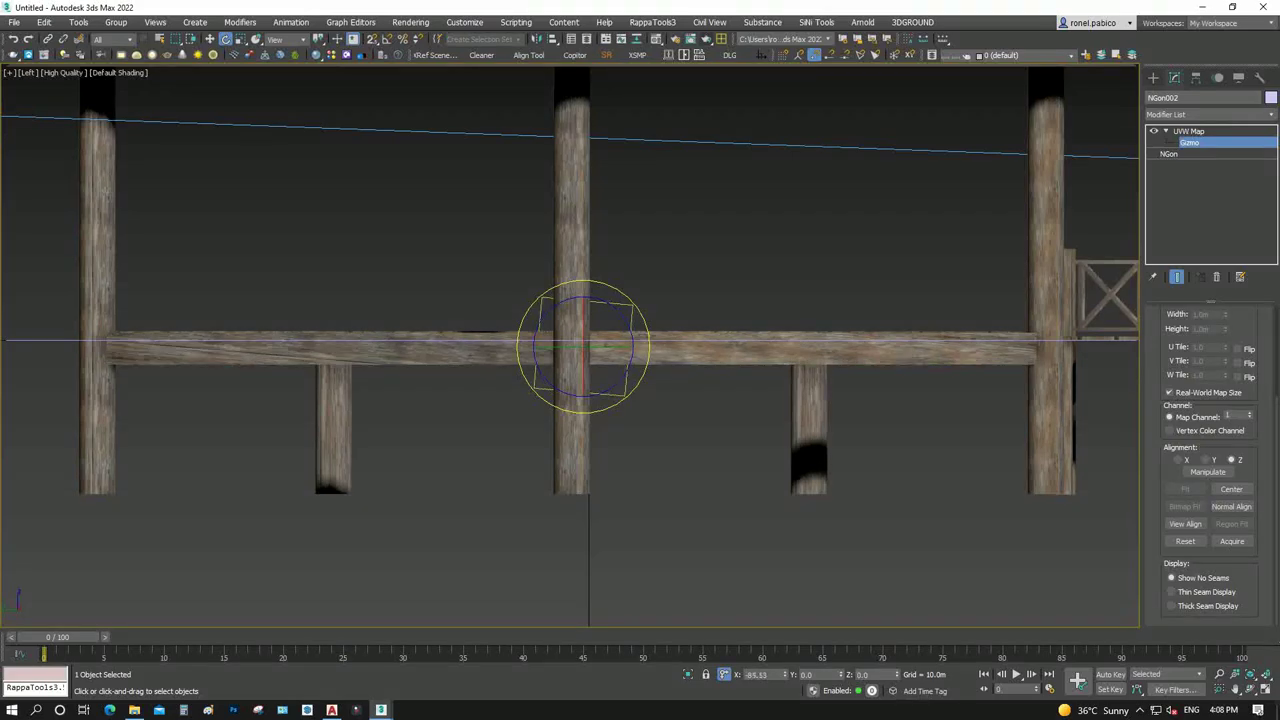
{"action": "scroll", "coordinate": [570, 345], "scroll_direction": "down", "scroll_amount": 3}
{"action": "key", "text": "t"}
{"action": "key", "text": "c"}
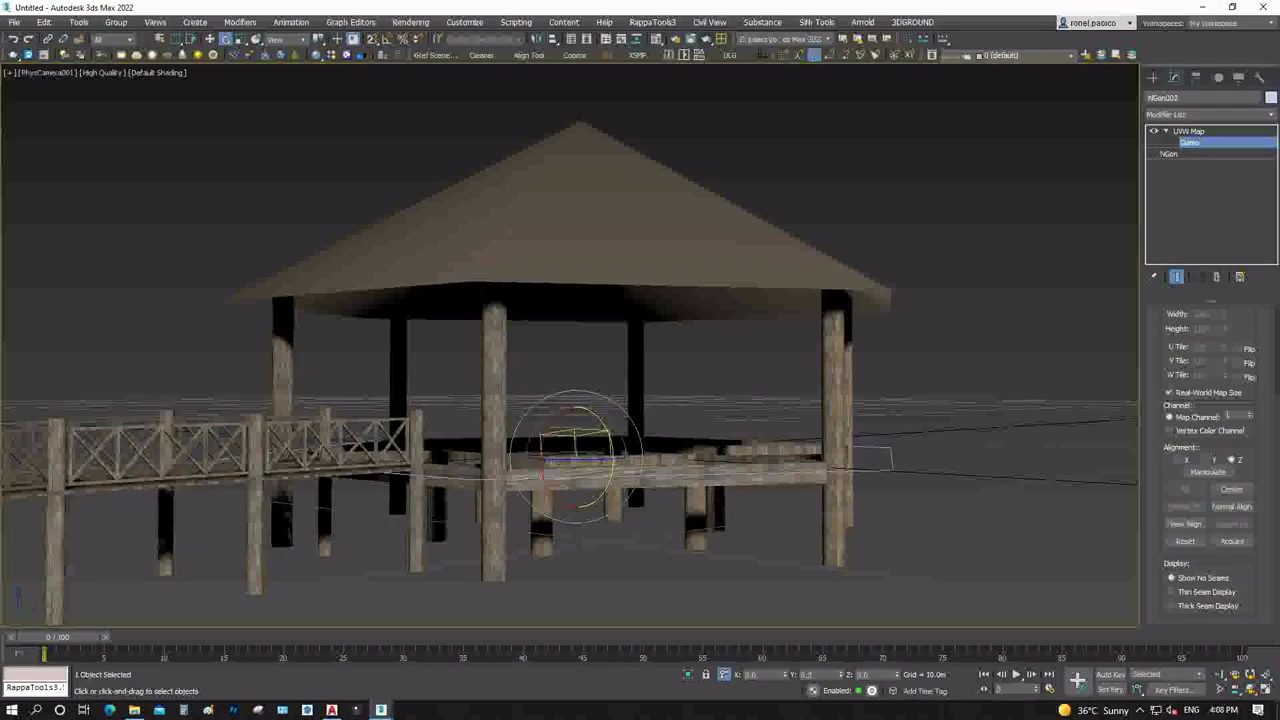
{"action": "left_click", "coordinate": [660, 470]}
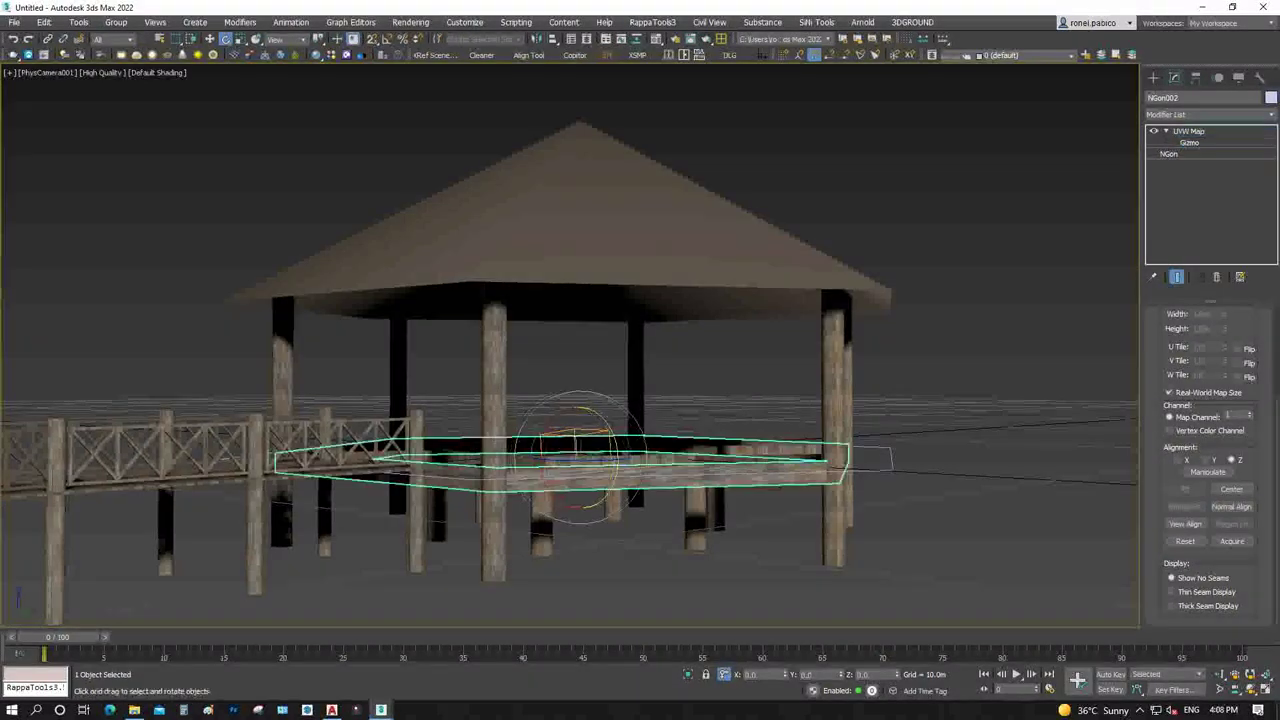
{"action": "left_click", "coordinate": [1000, 300]}
{"action": "left_click", "coordinate": [580, 220]}
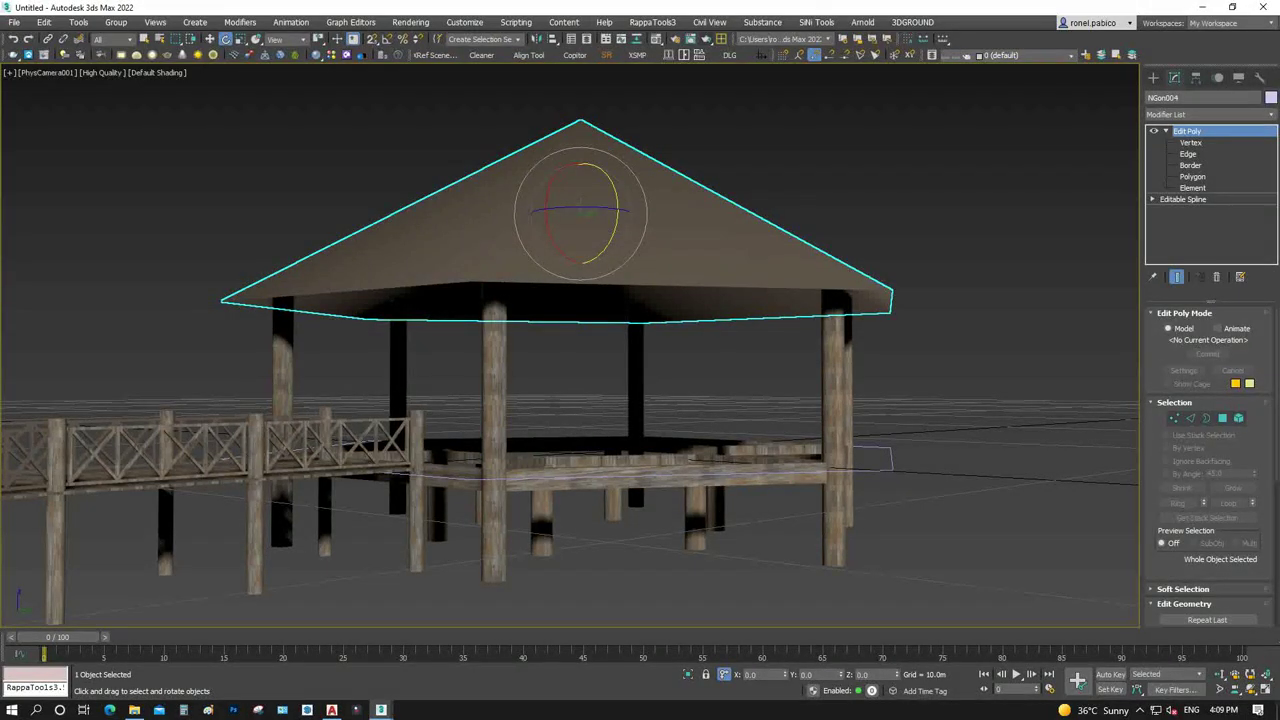
Copy the roof as a separate object, NGon005, isolate it, and frame it from the Top view
{"action": "key", "text": "ctrl+v"}
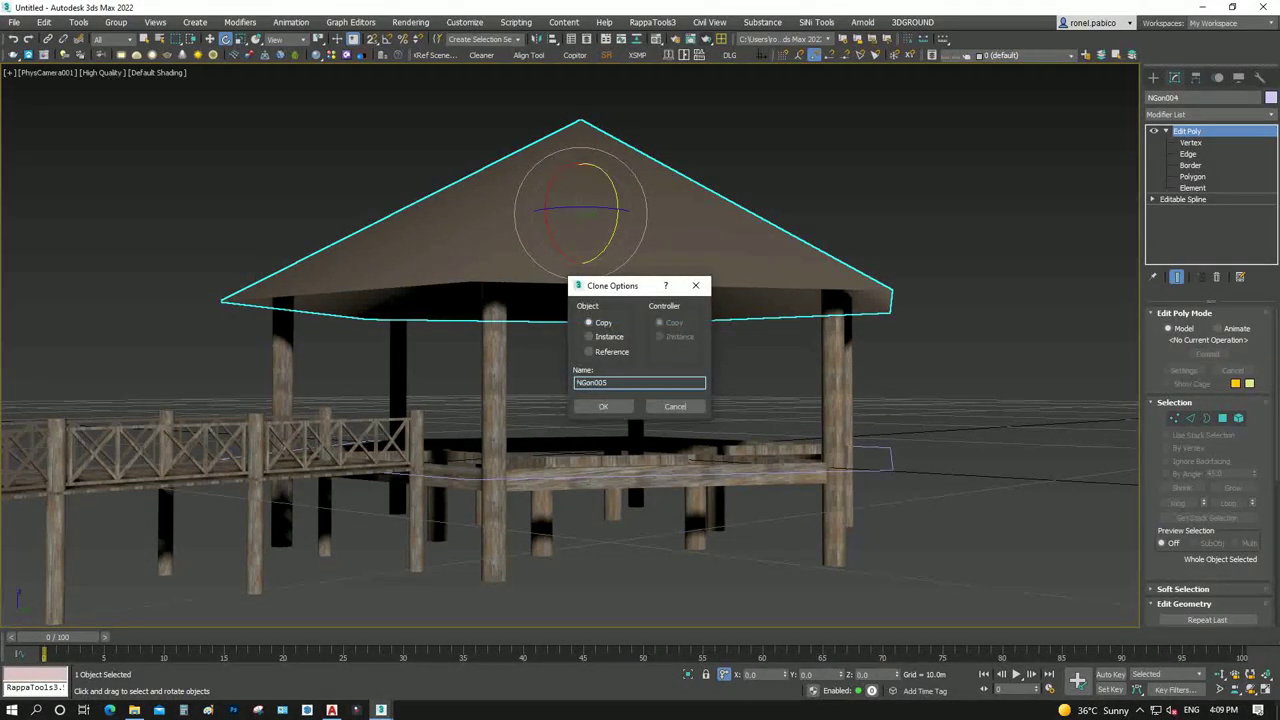
{"action": "left_click", "coordinate": [603, 406]}
{"action": "right_click", "coordinate": [634, 251]}
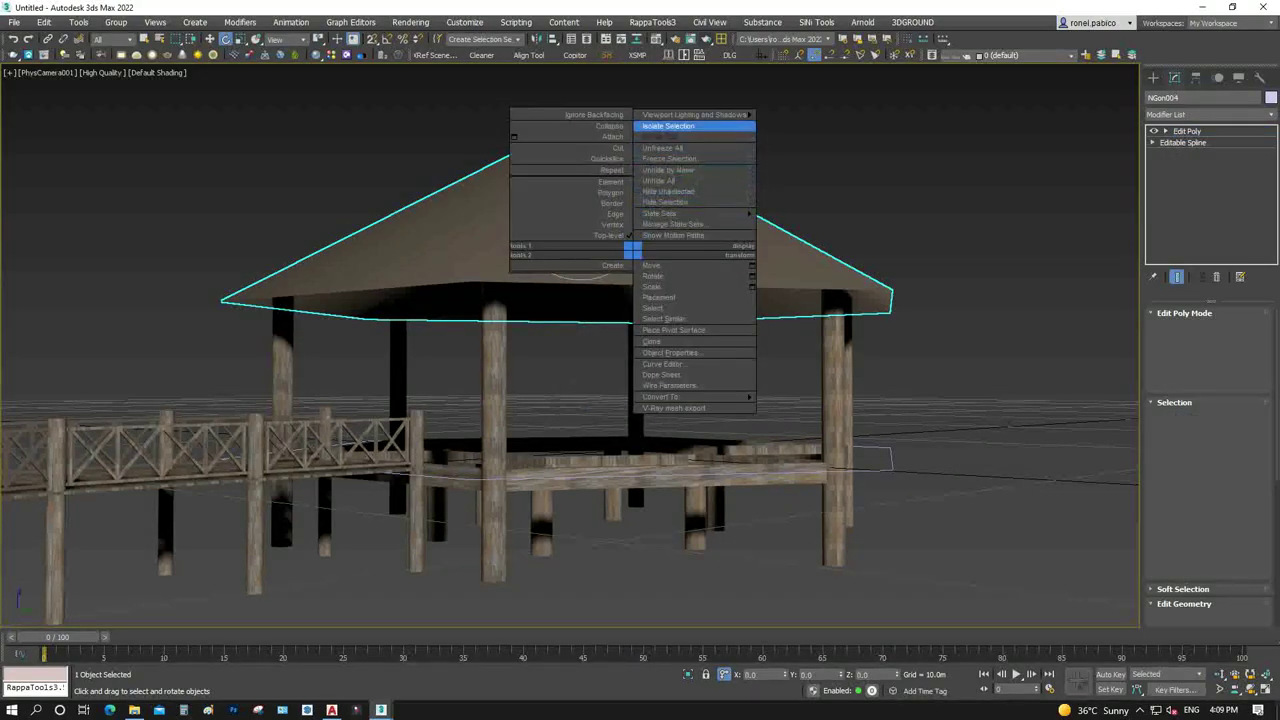
{"action": "left_click", "coordinate": [694, 127]}
{"action": "left_click", "coordinate": [694, 127]}
{"action": "key", "text": "t"}
{"action": "key", "text": "z"}
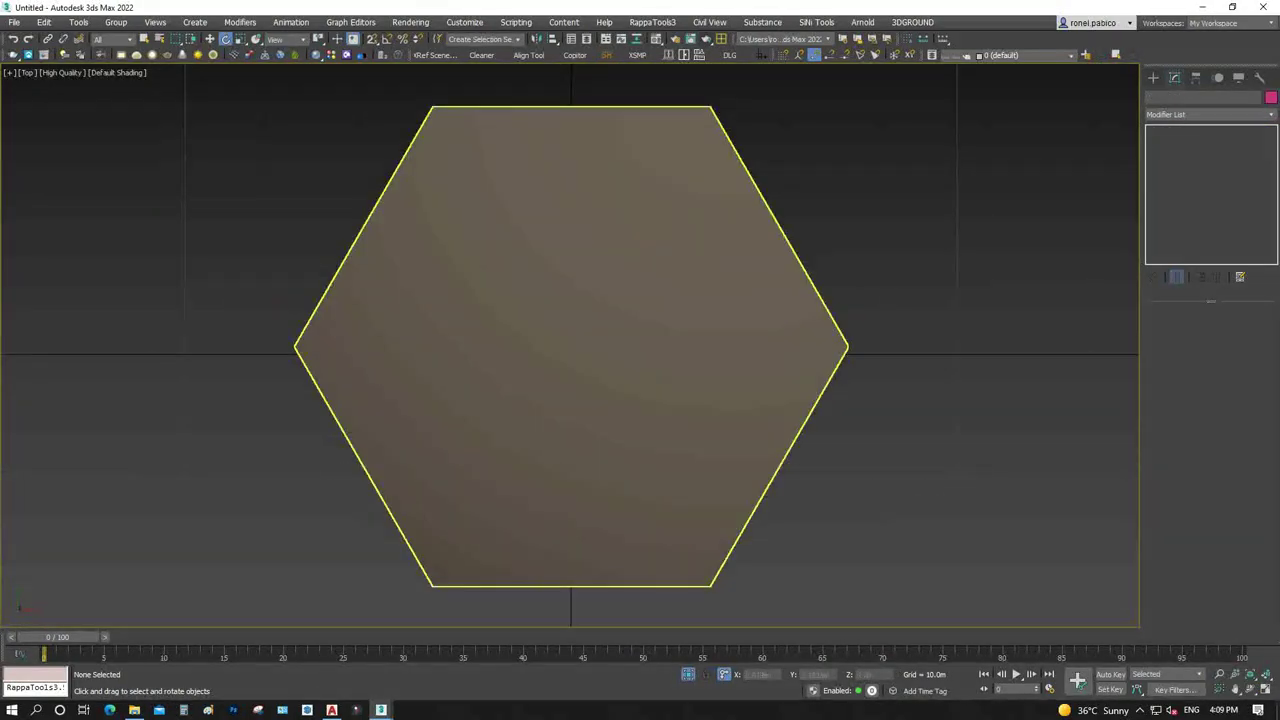
Convert NGon005 to Editable Poly and delete faces until one triangle remains
{"action": "right_click", "coordinate": [664, 267]}
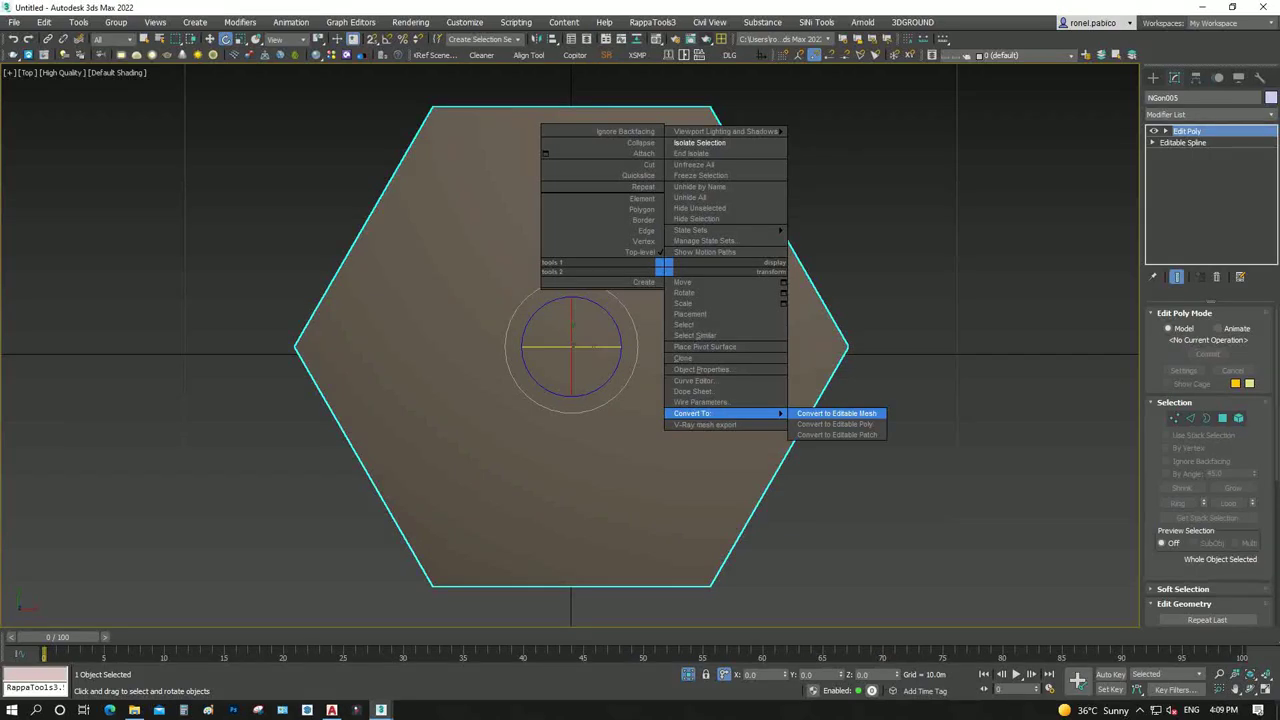
{"action": "left_click", "coordinate": [835, 424]}
{"action": "key", "text": "4"}
{"action": "key", "text": "ctrl+a"}
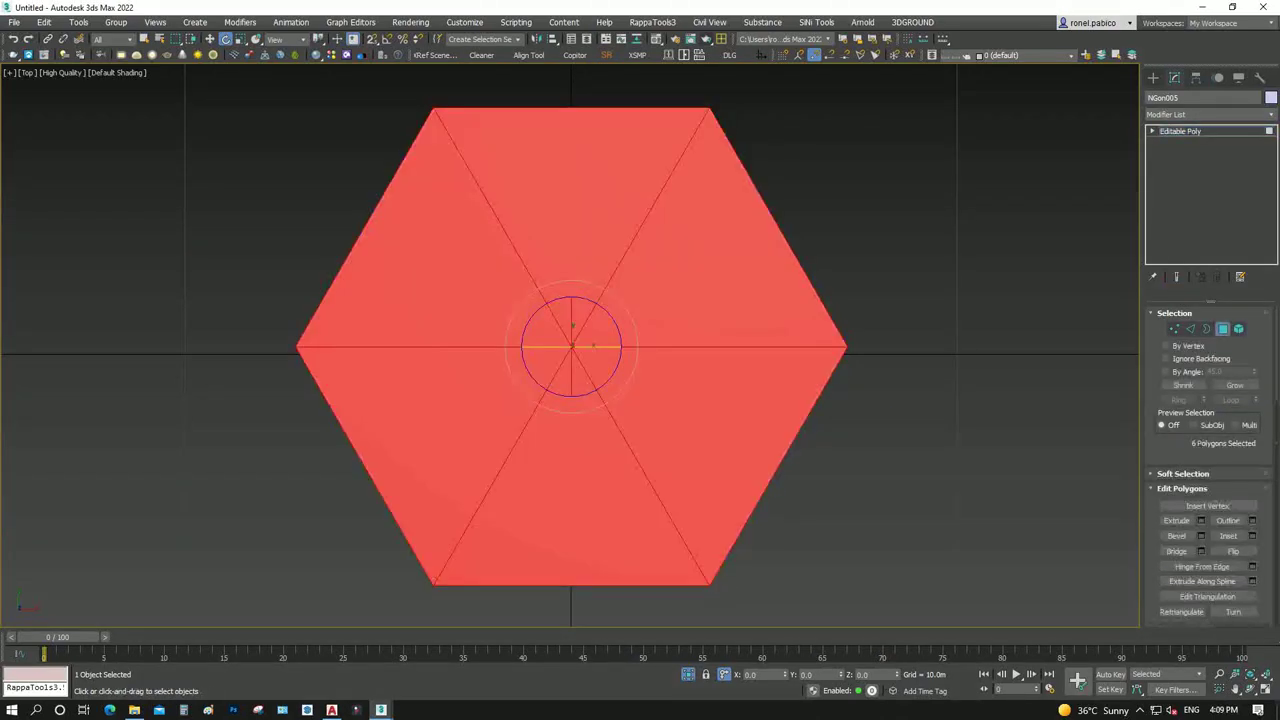
{"action": "left_click_drag", "start_coordinate": [1000, 288], "coordinate": [831, 378]}
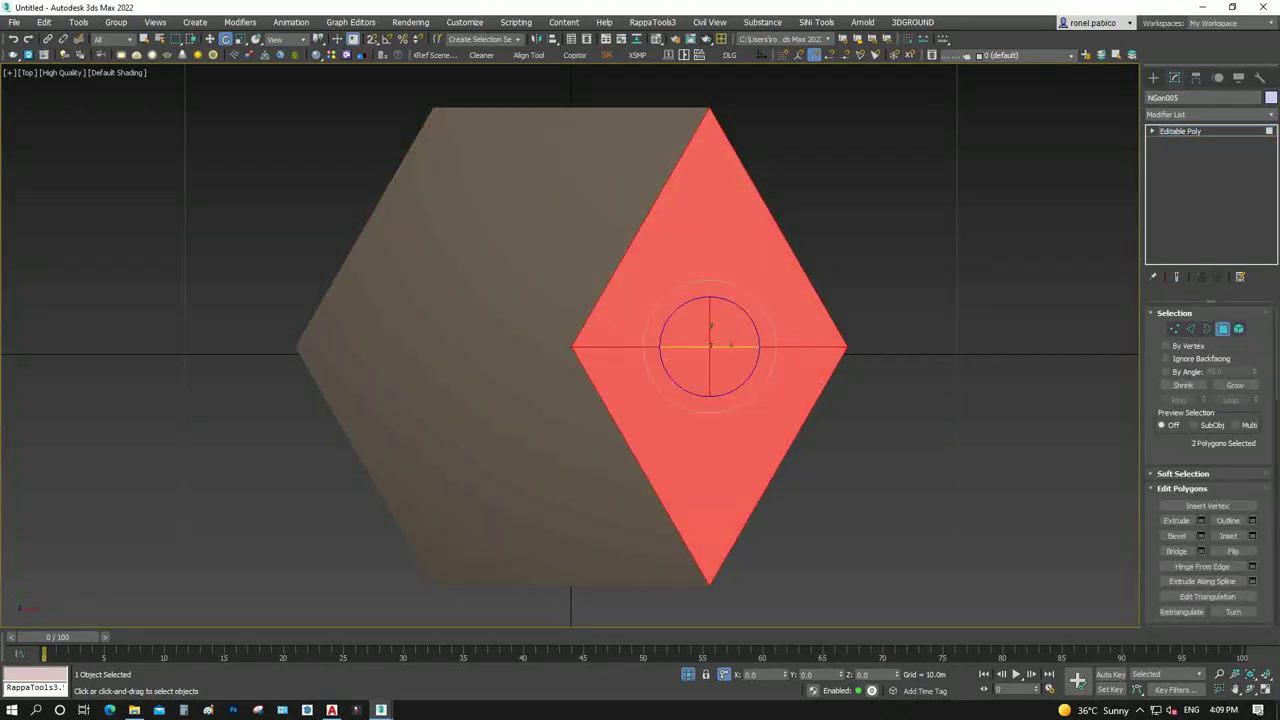
{"action": "key", "text": "Delete"}
{"action": "left_click", "coordinate": [480, 220]}
{"action": "key", "text": "Delete"}
{"action": "left_click", "coordinate": [417, 423]}
{"action": "key", "text": "Delete"}
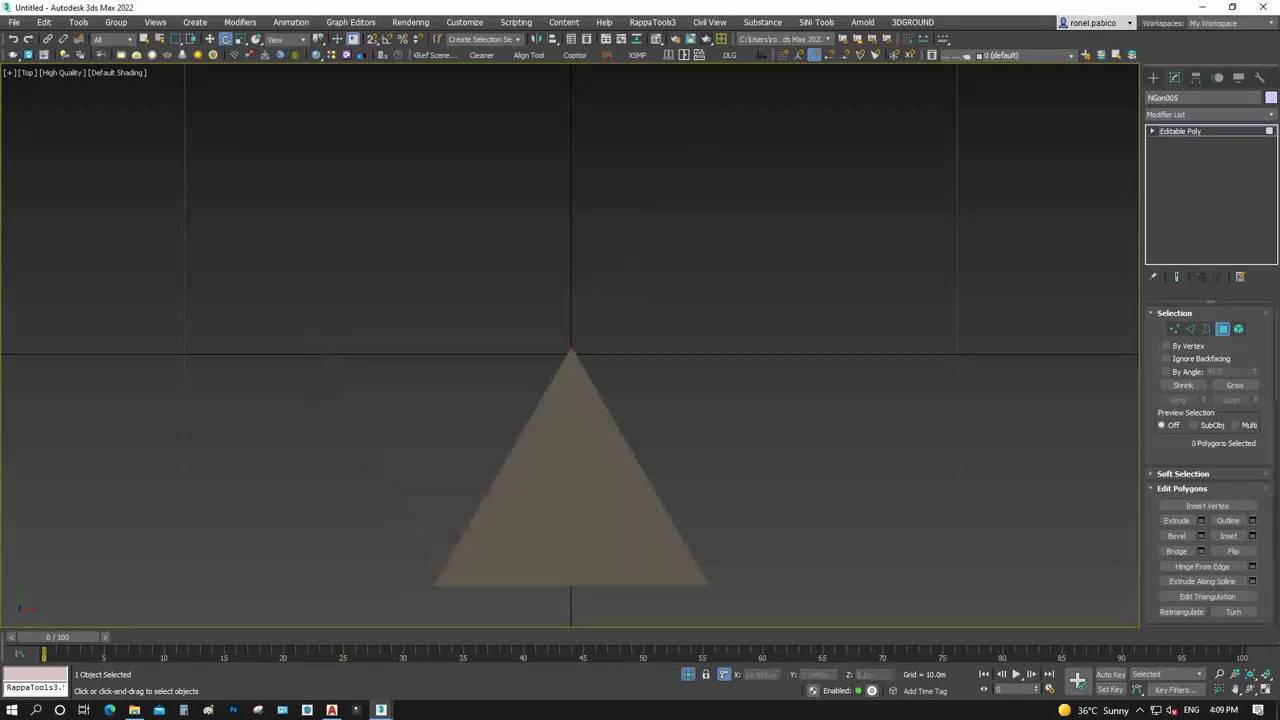
{"action": "key", "text": "4"}
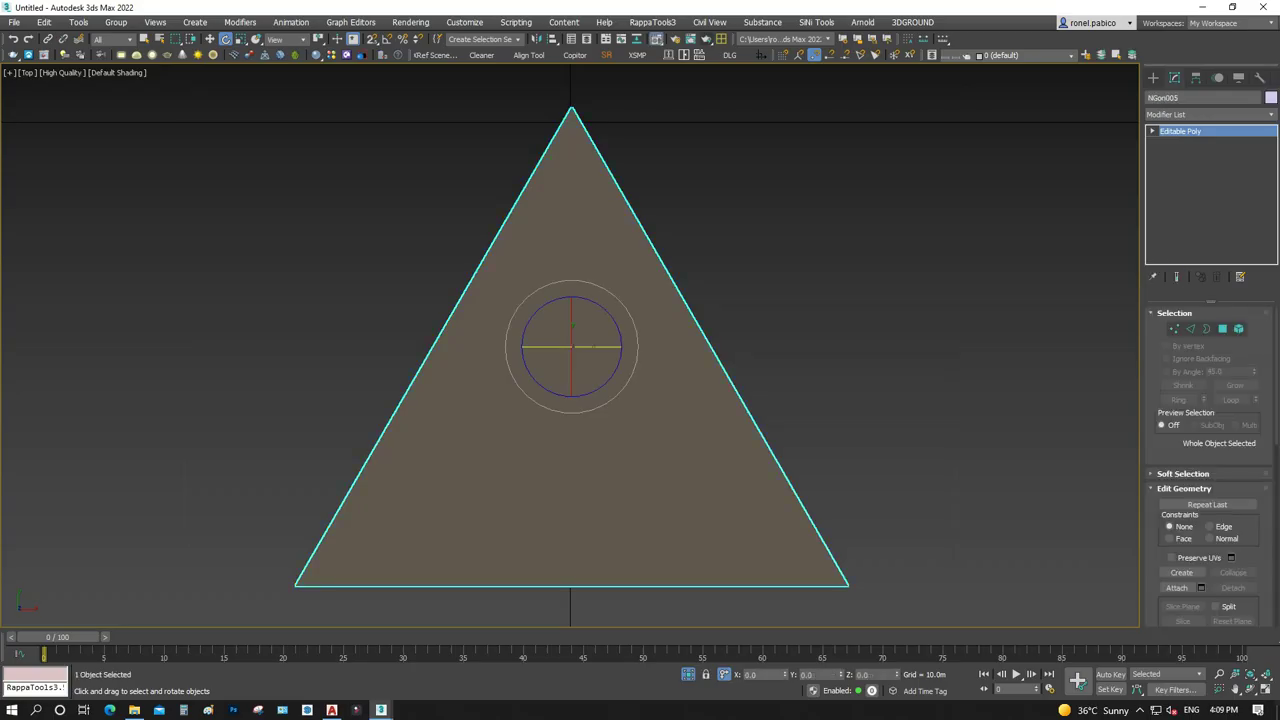
Create a new material using the '1 (1)' wood image as its Bitmap diffuse map
{"action": "left_click", "coordinate": [656, 38]}
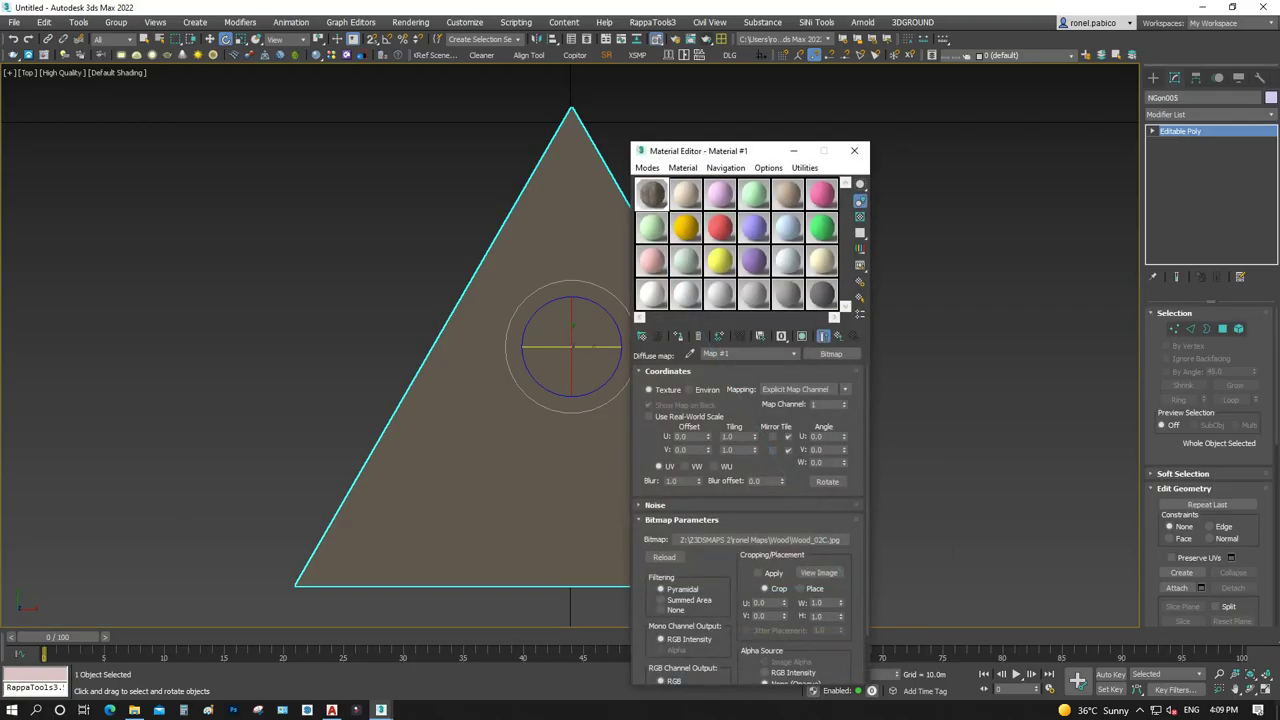
{"action": "left_click", "coordinate": [685, 194]}
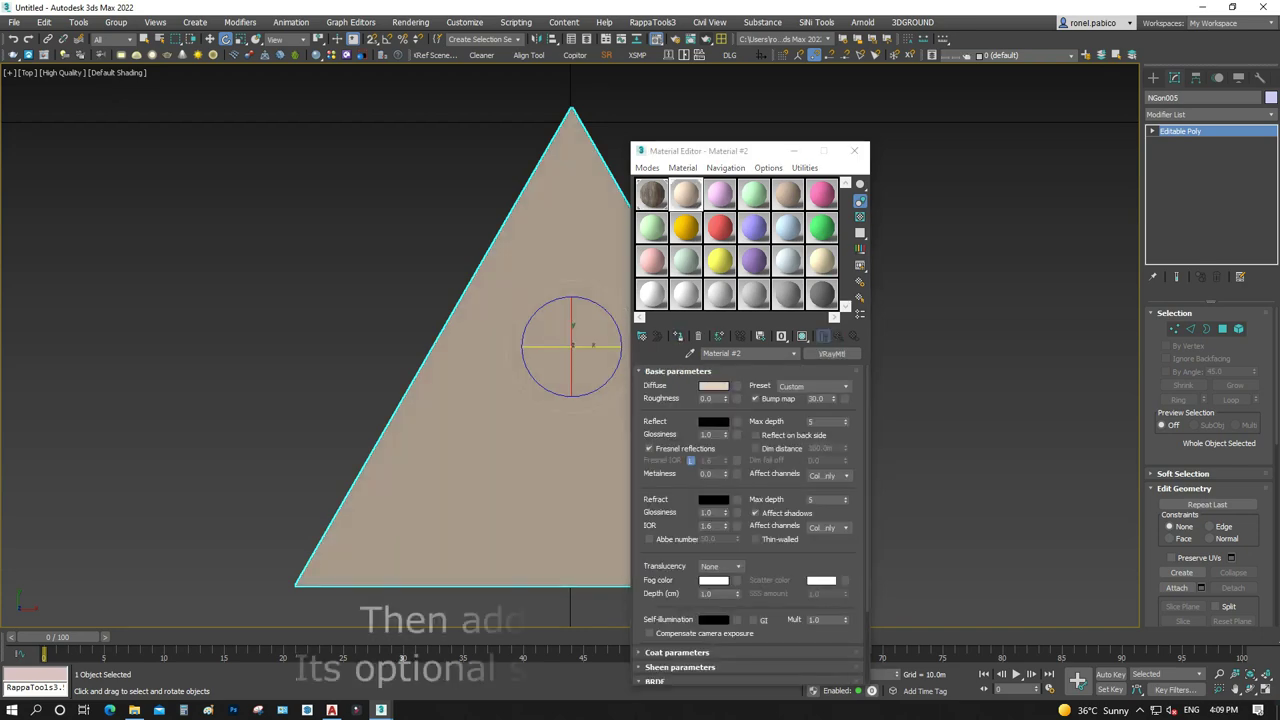
{"action": "left_click", "coordinate": [737, 386]}
{"action": "key", "text": "Return"}
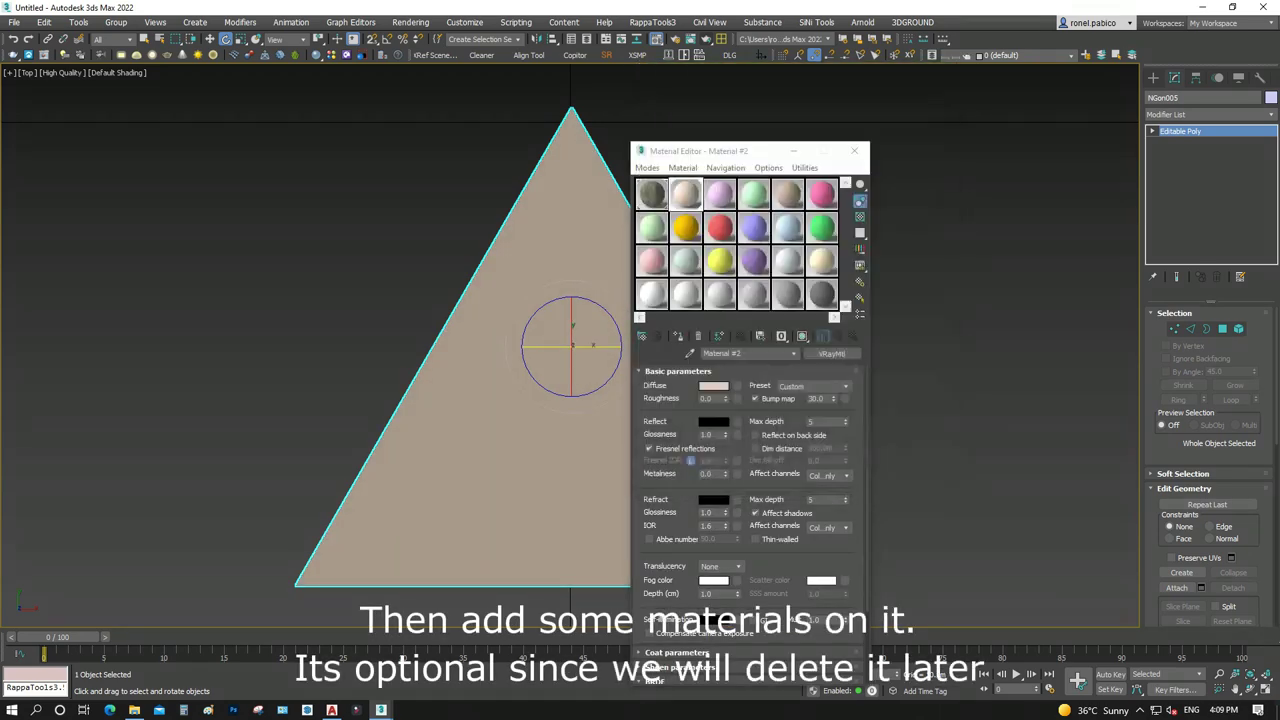
{"action": "scroll", "coordinate": [390, 280], "scroll_direction": "down", "scroll_amount": 3}
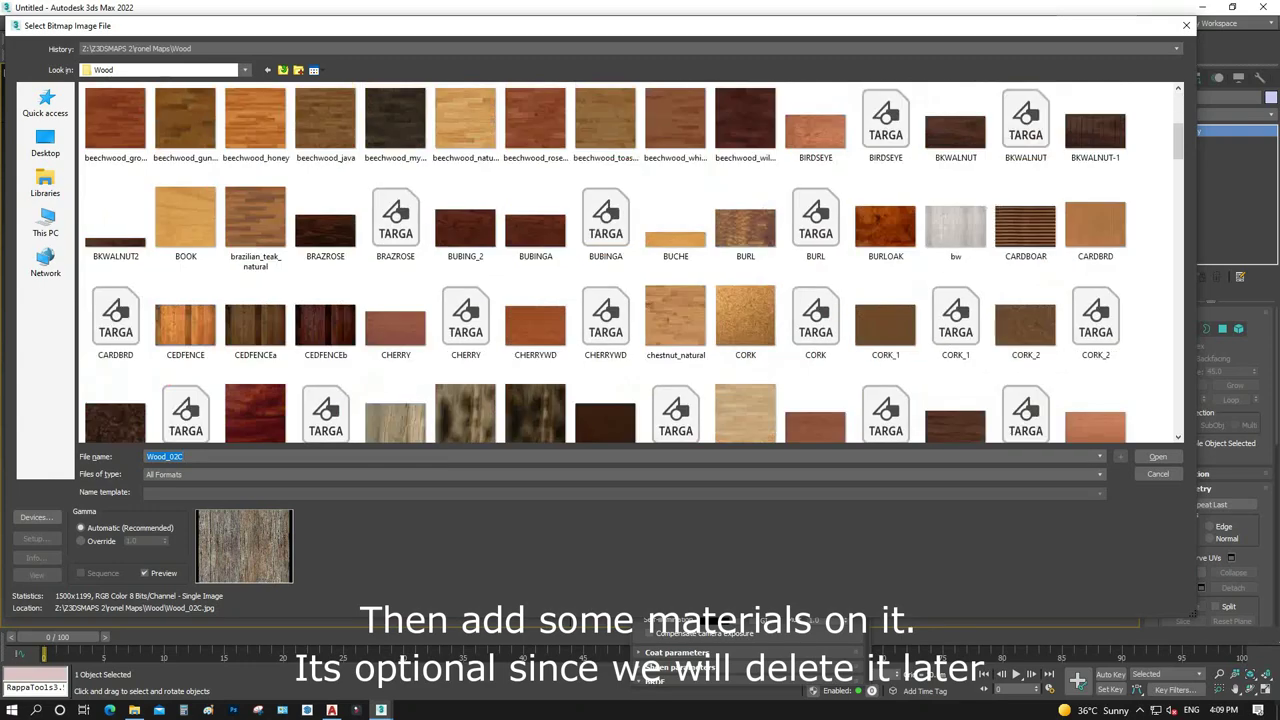
{"action": "scroll", "coordinate": [390, 280], "scroll_direction": "down", "scroll_amount": 3}
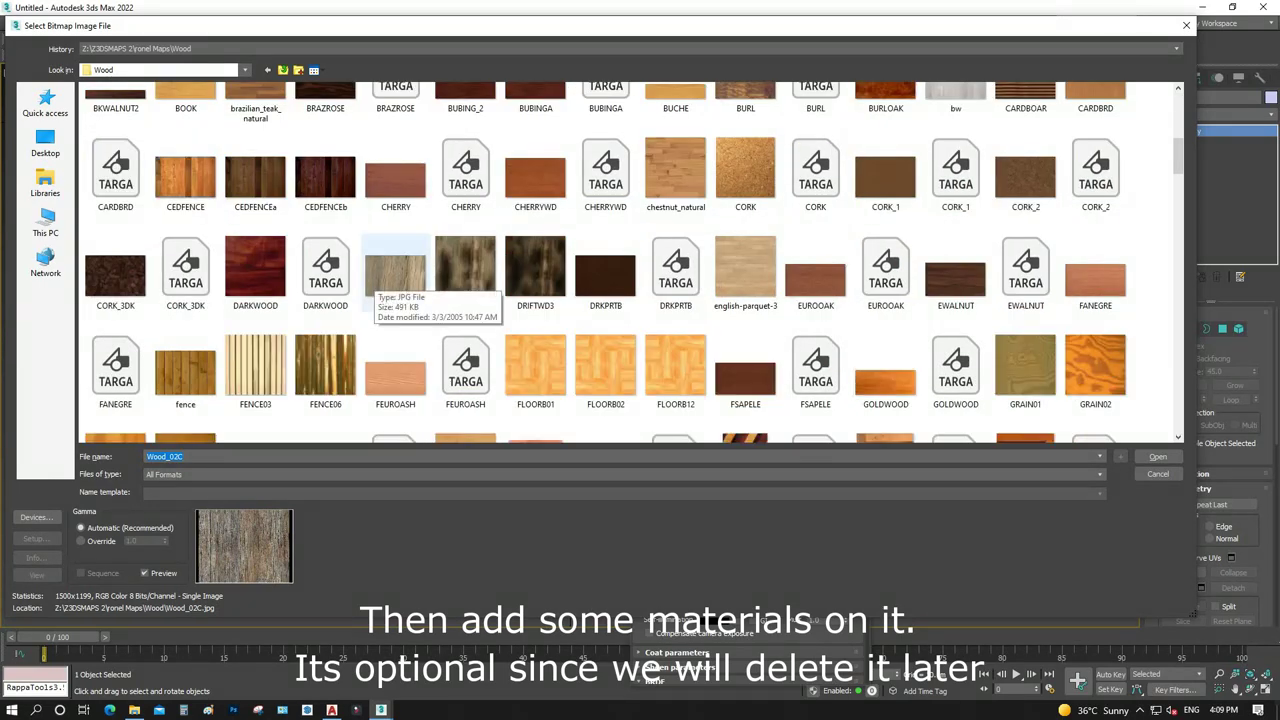
{"action": "scroll", "coordinate": [390, 280], "scroll_direction": "down", "scroll_amount": 2}
{"action": "scroll", "coordinate": [390, 280], "scroll_direction": "down", "scroll_amount": 1}
{"action": "scroll", "coordinate": [630, 260], "scroll_direction": "down", "scroll_amount": 3}
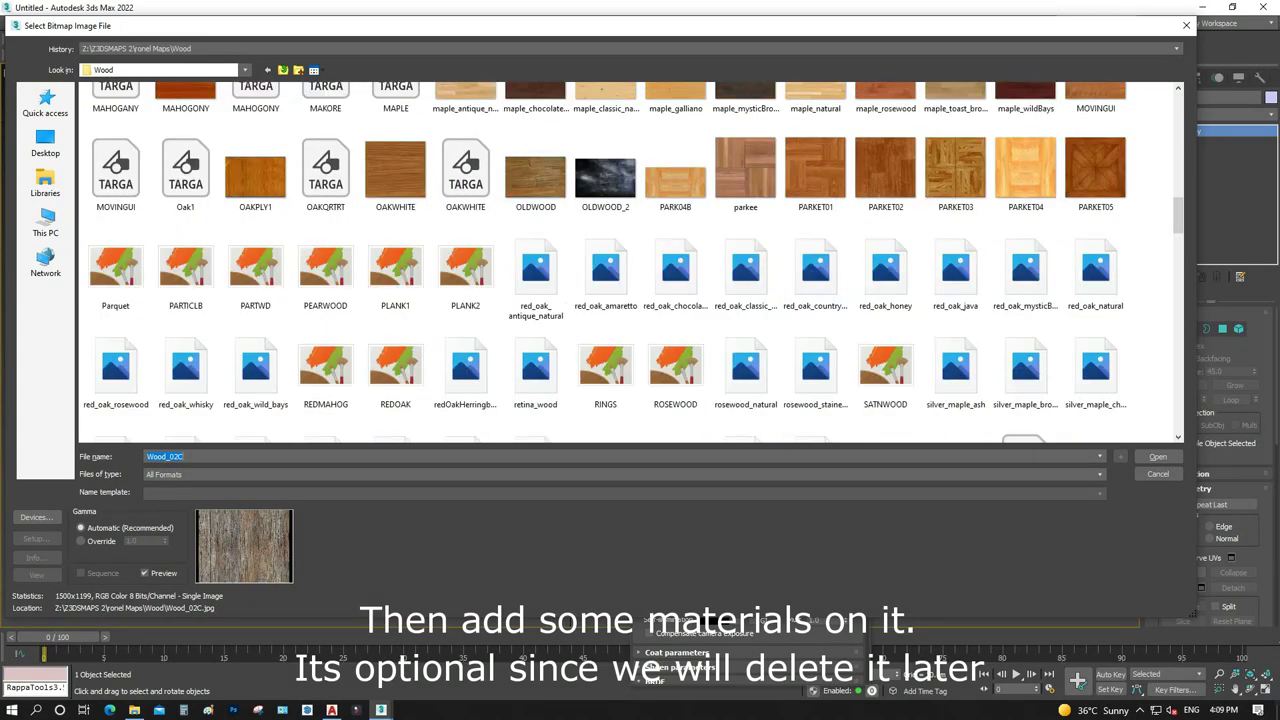
{"action": "scroll", "coordinate": [630, 260], "scroll_direction": "up", "scroll_amount": 9}
{"action": "scroll", "coordinate": [630, 260], "scroll_direction": "up", "scroll_amount": 3}
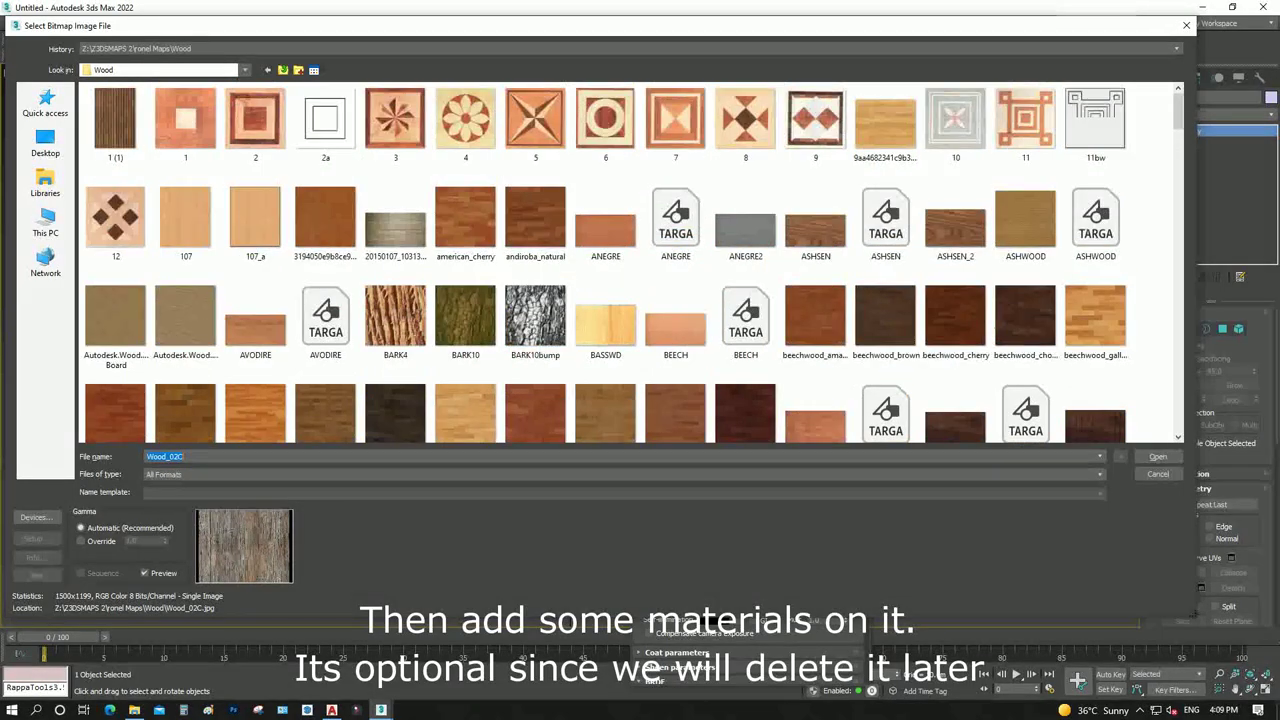
{"action": "double_click", "coordinate": [115, 120]}
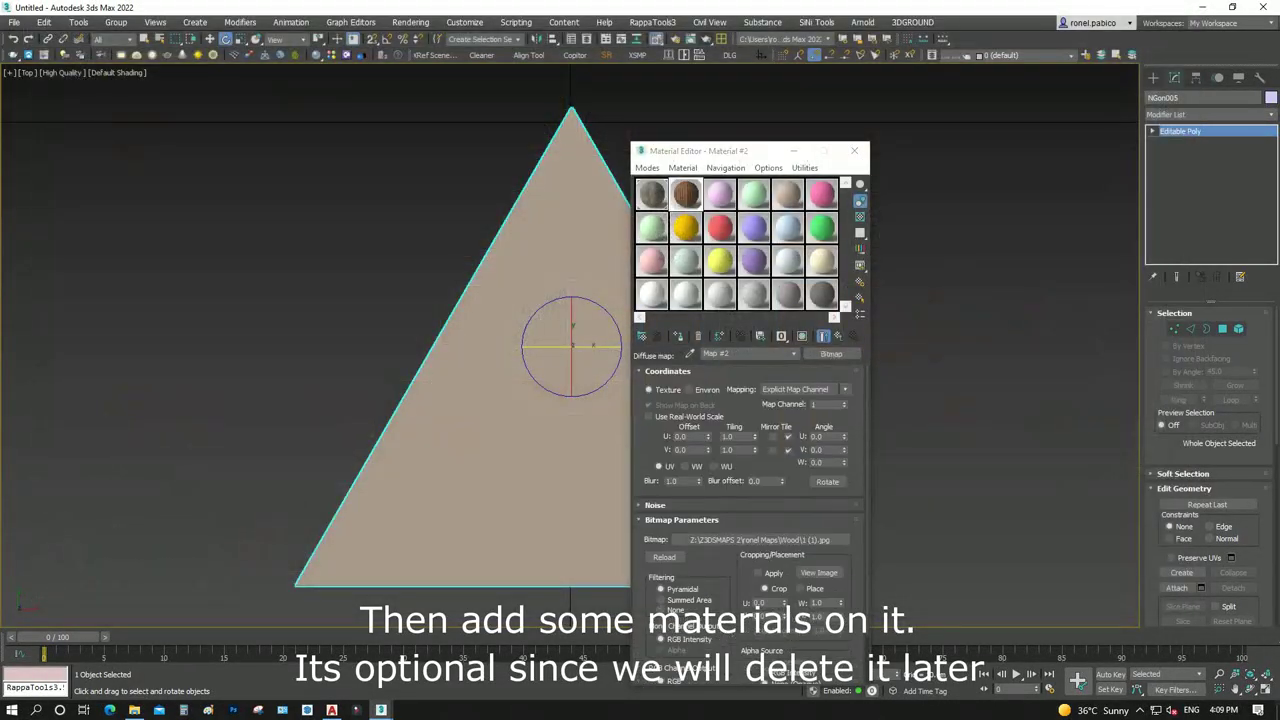
Assign the wood Material #2 to the NGon005 triangle and show it in the viewport
{"action": "left_click", "coordinate": [801, 335]}
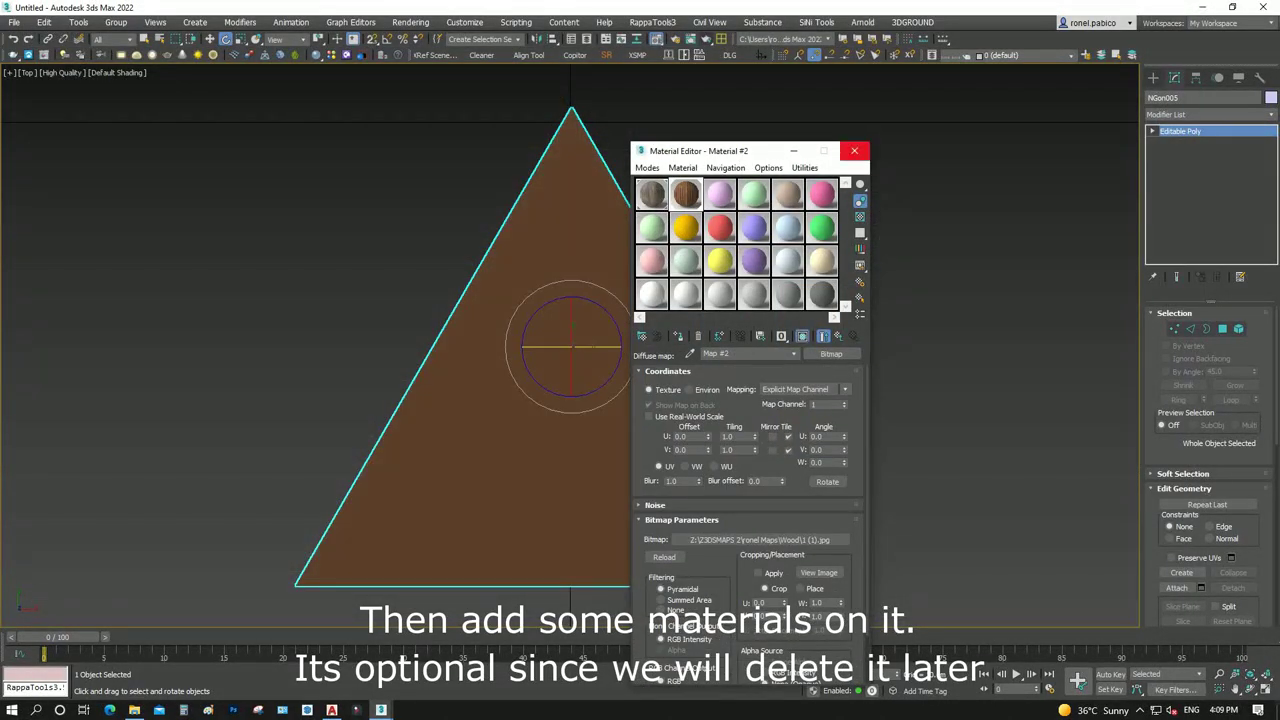
{"action": "left_click", "coordinate": [854, 150]}
{"action": "left_click", "coordinate": [1208, 114]}
{"action": "scroll", "coordinate": [1200, 400], "scroll_direction": "down", "scroll_amount": 10}
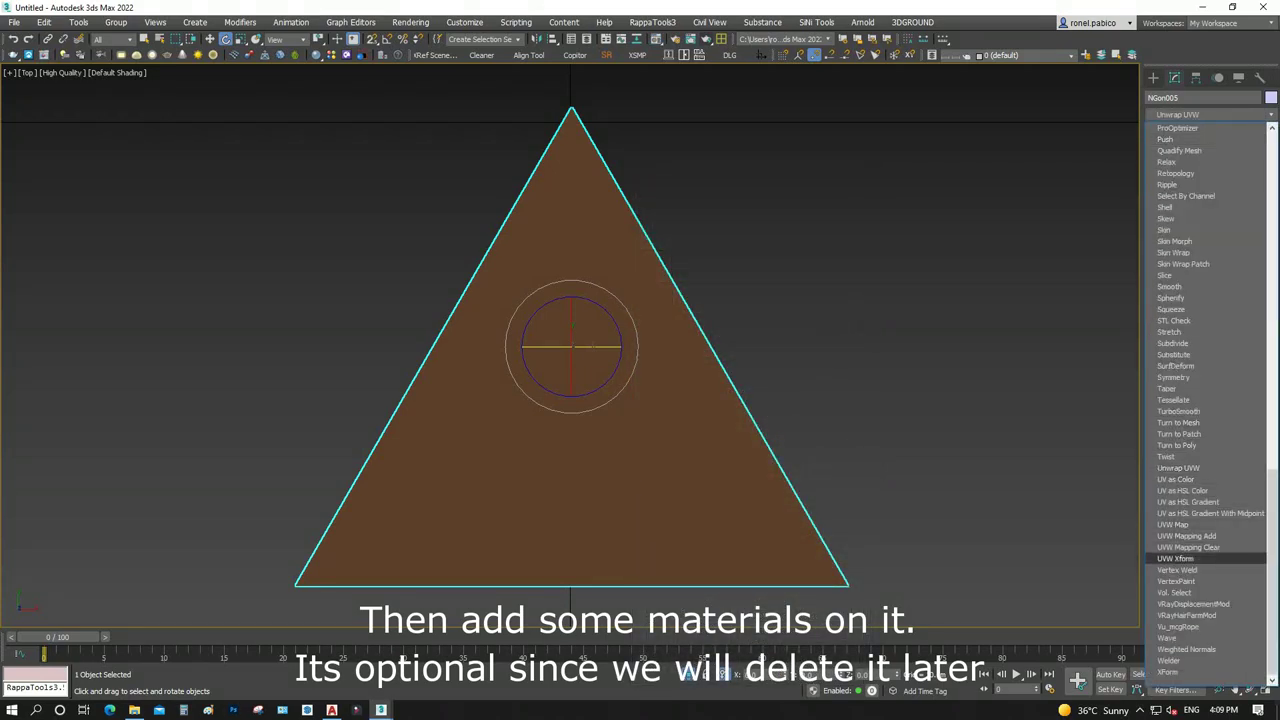
Add a Box-mapped UVW Map modifier and check the wood strips through the camera
{"action": "left_click", "coordinate": [1172, 524]}
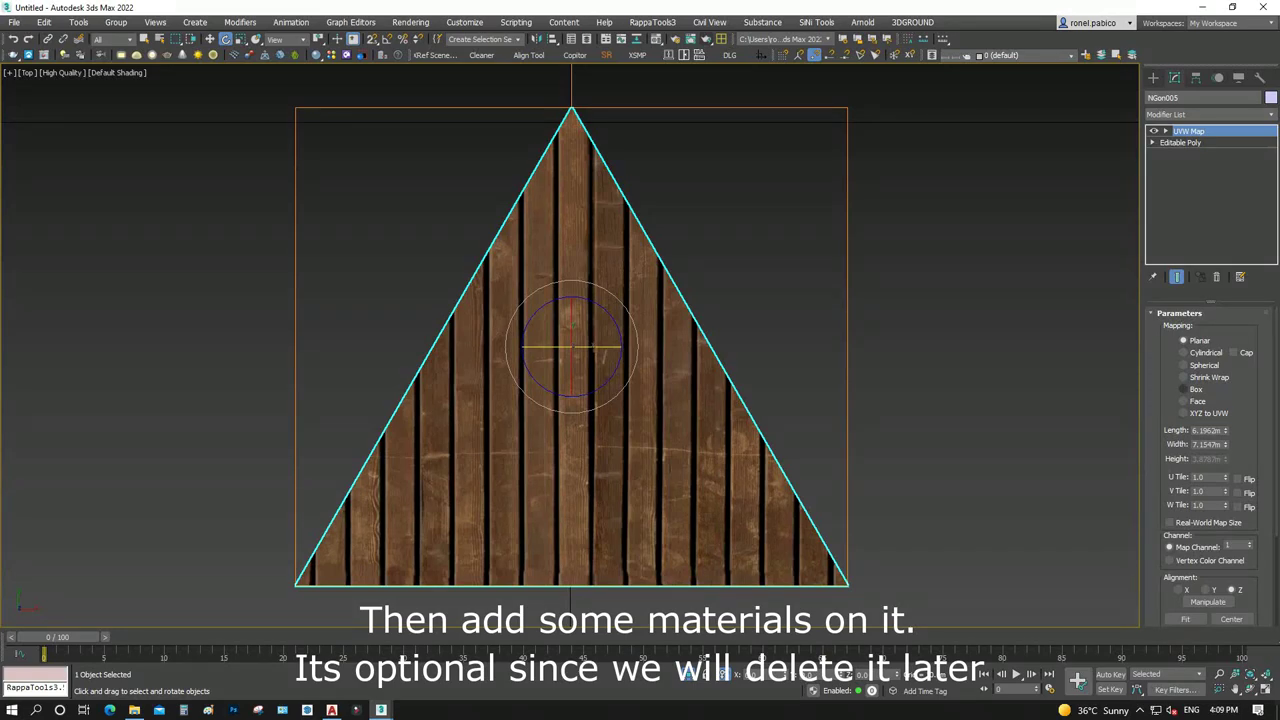
{"action": "left_click", "coordinate": [1184, 401]}
{"action": "left_click", "coordinate": [1184, 389]}
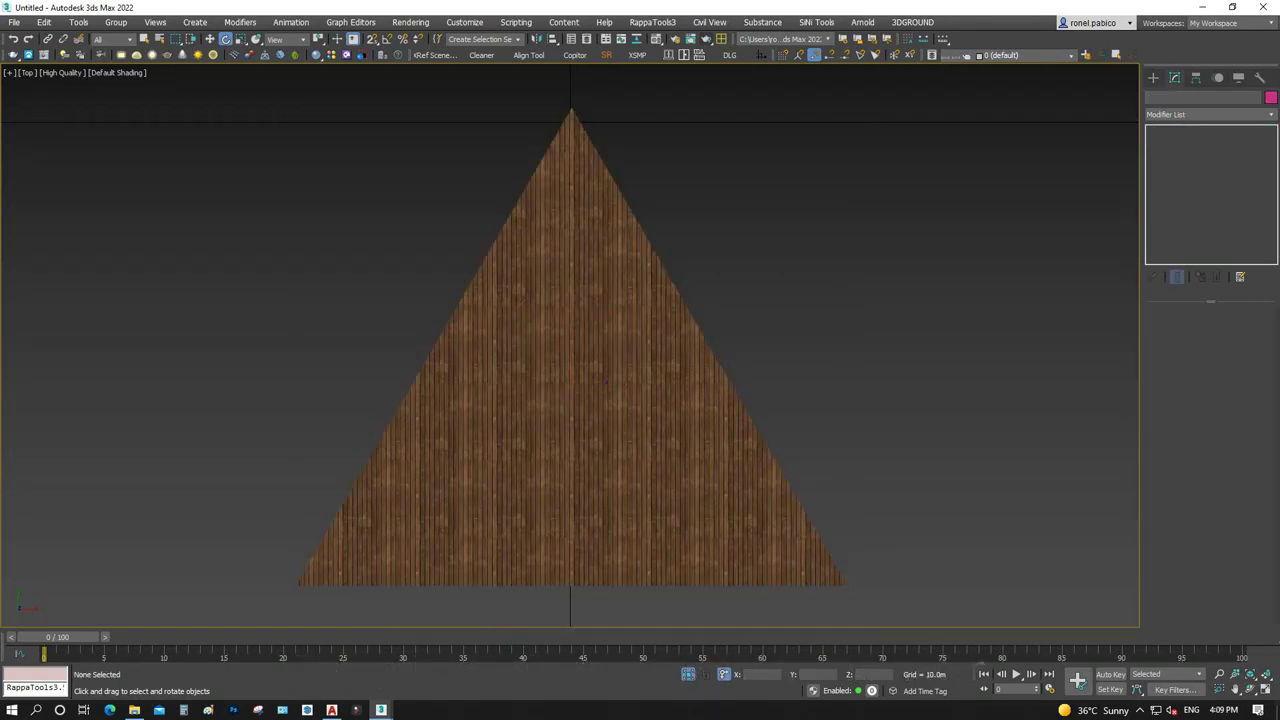
{"action": "key", "text": "ctrl+d"}
{"action": "key", "text": "c"}
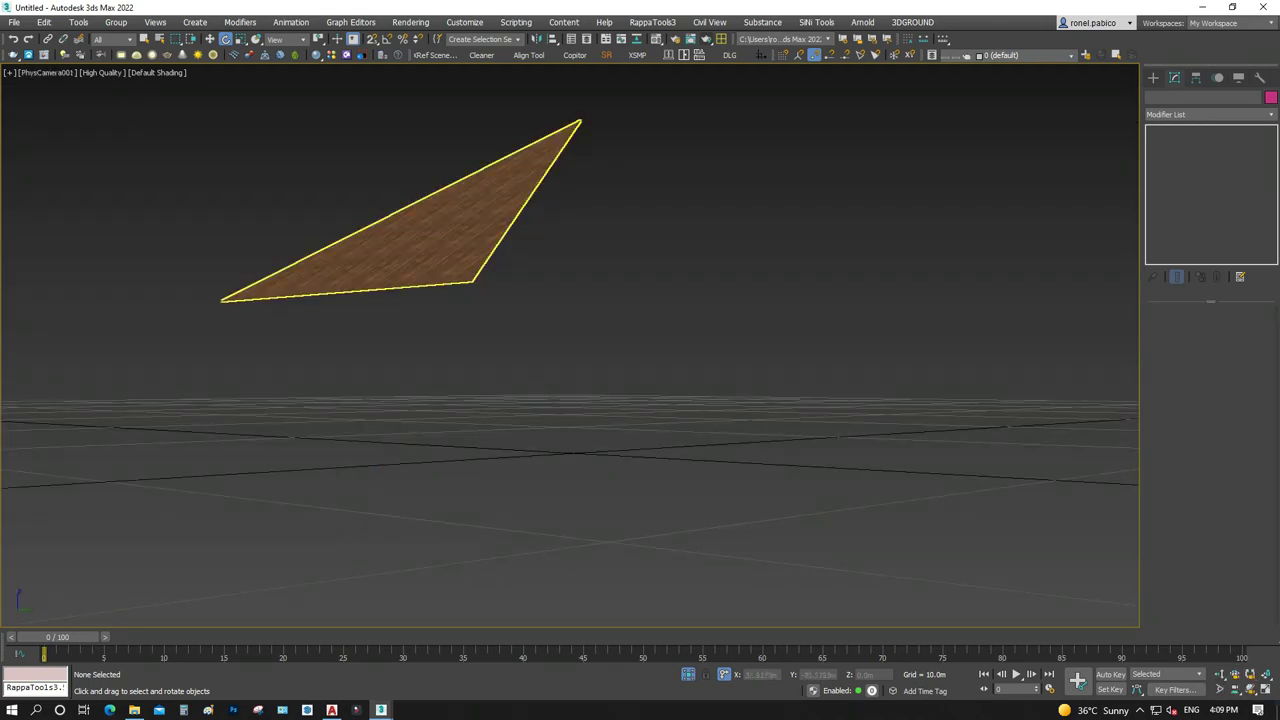
{"action": "left_click", "coordinate": [432, 254]}
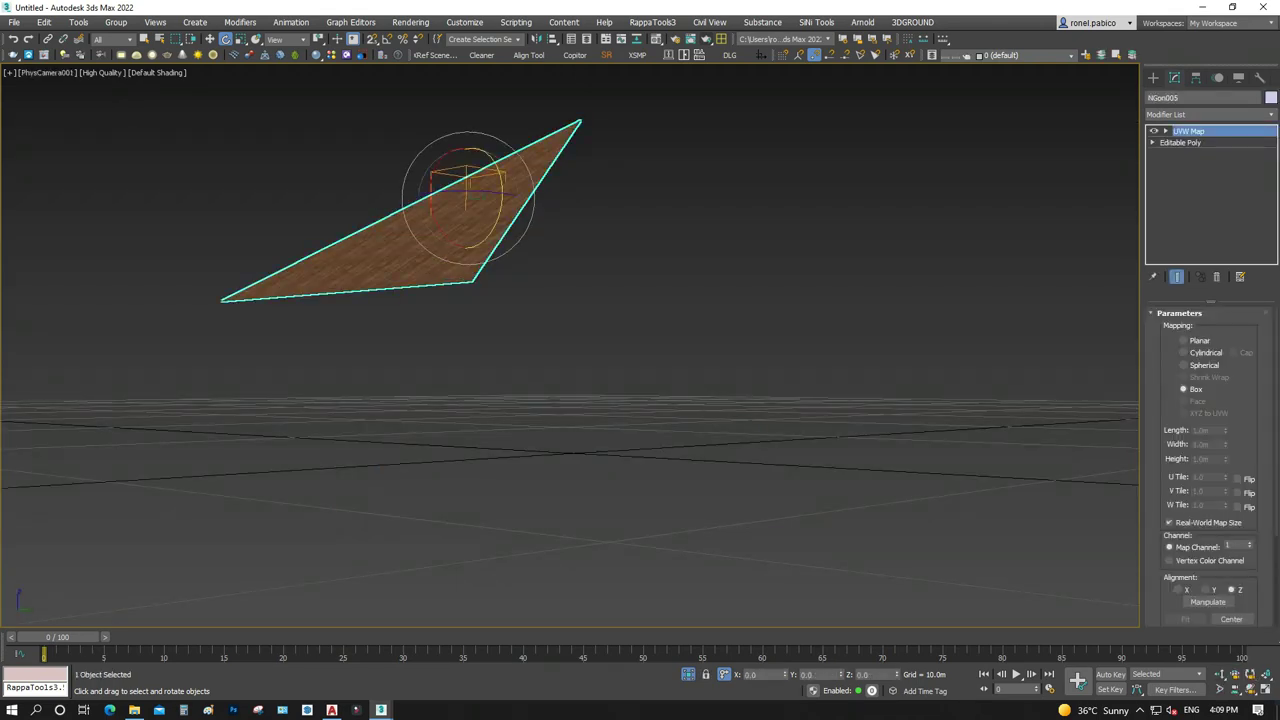
{"action": "key", "text": "t"}
{"action": "key", "text": "z"}
Browse the Create panel's shape categories, then return to modifying the triangle
{"action": "left_click", "coordinate": [1153, 77]}
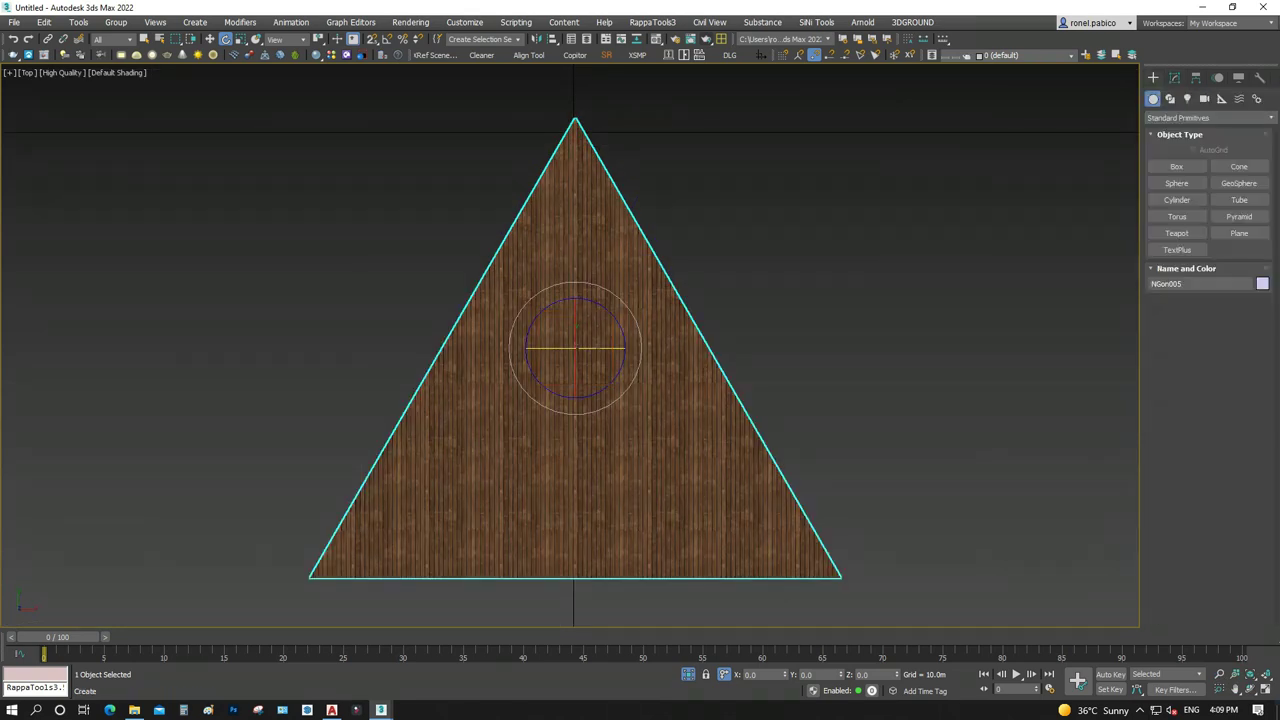
{"action": "left_click", "coordinate": [1208, 118]}
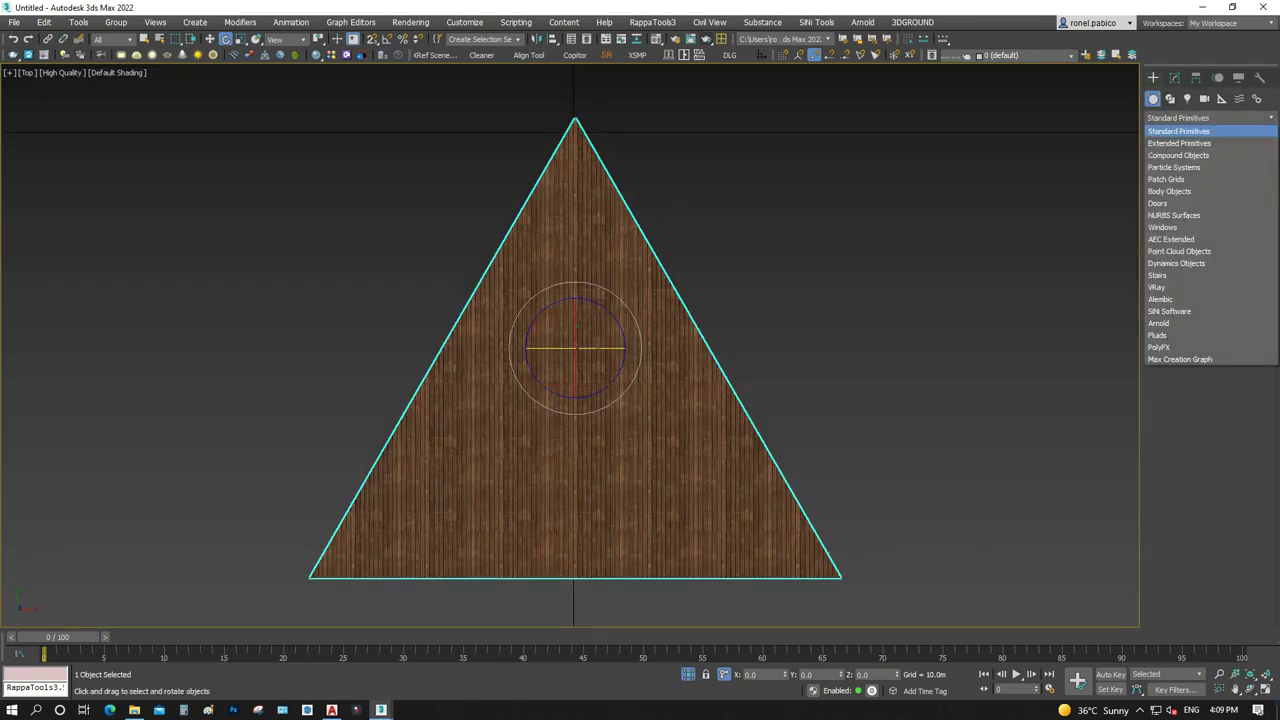
{"action": "left_click", "coordinate": [1170, 98]}
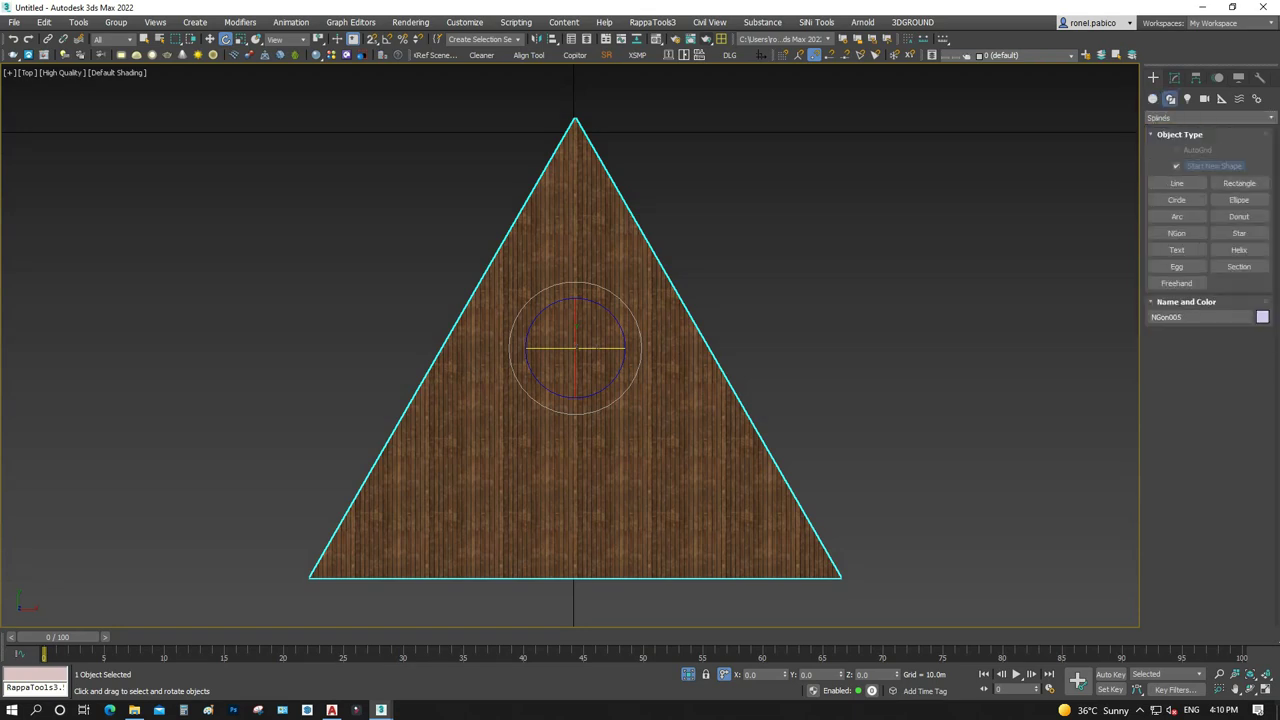
{"action": "left_click", "coordinate": [1208, 118]}
{"action": "left_click", "coordinate": [1158, 131]}
{"action": "left_click", "coordinate": [1175, 77]}
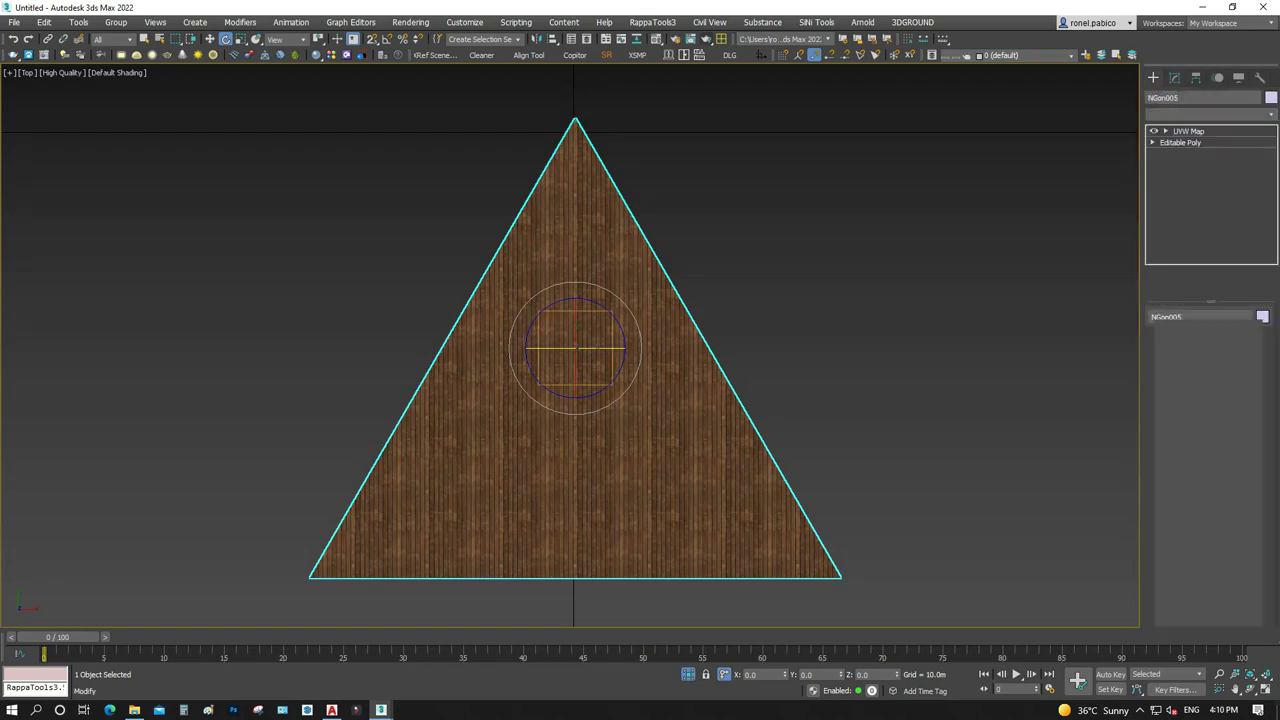
Apply the Hair and Fur (WSM) modifier to the NGon005 triangle
{"action": "left_click", "coordinate": [1208, 113]}
{"action": "type", "text": "hair"}
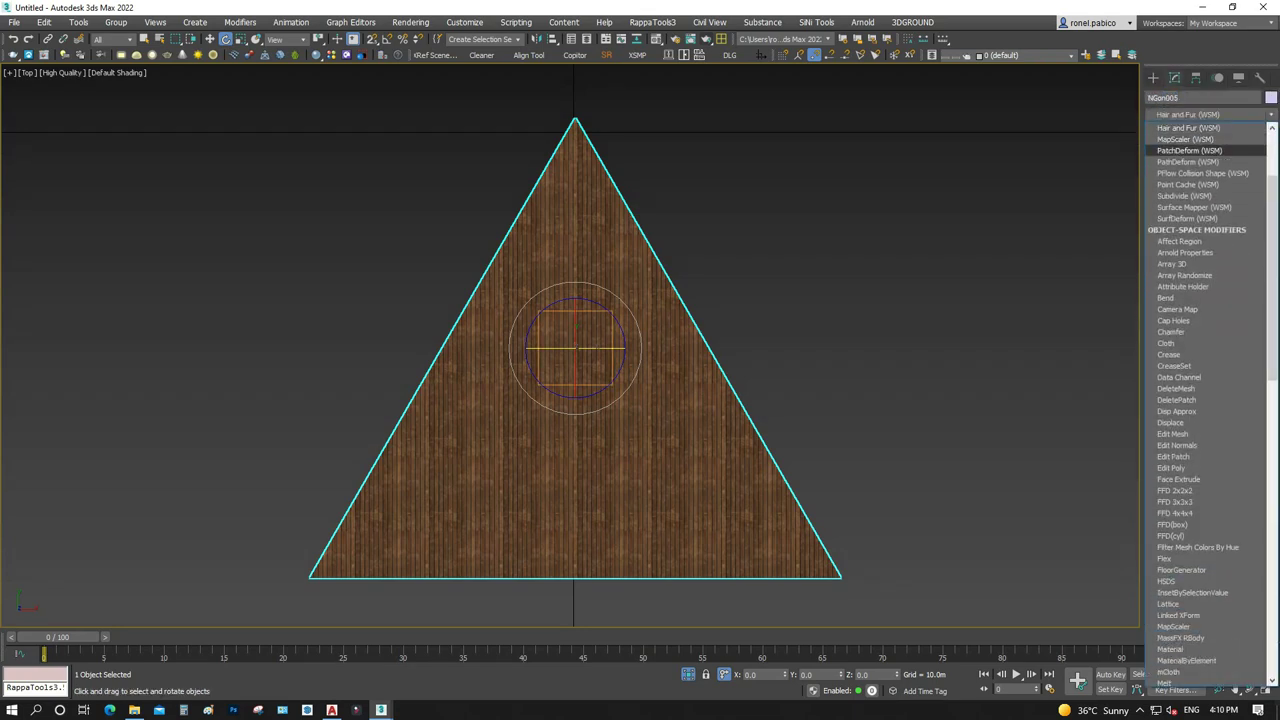
{"action": "key", "text": "Return"}
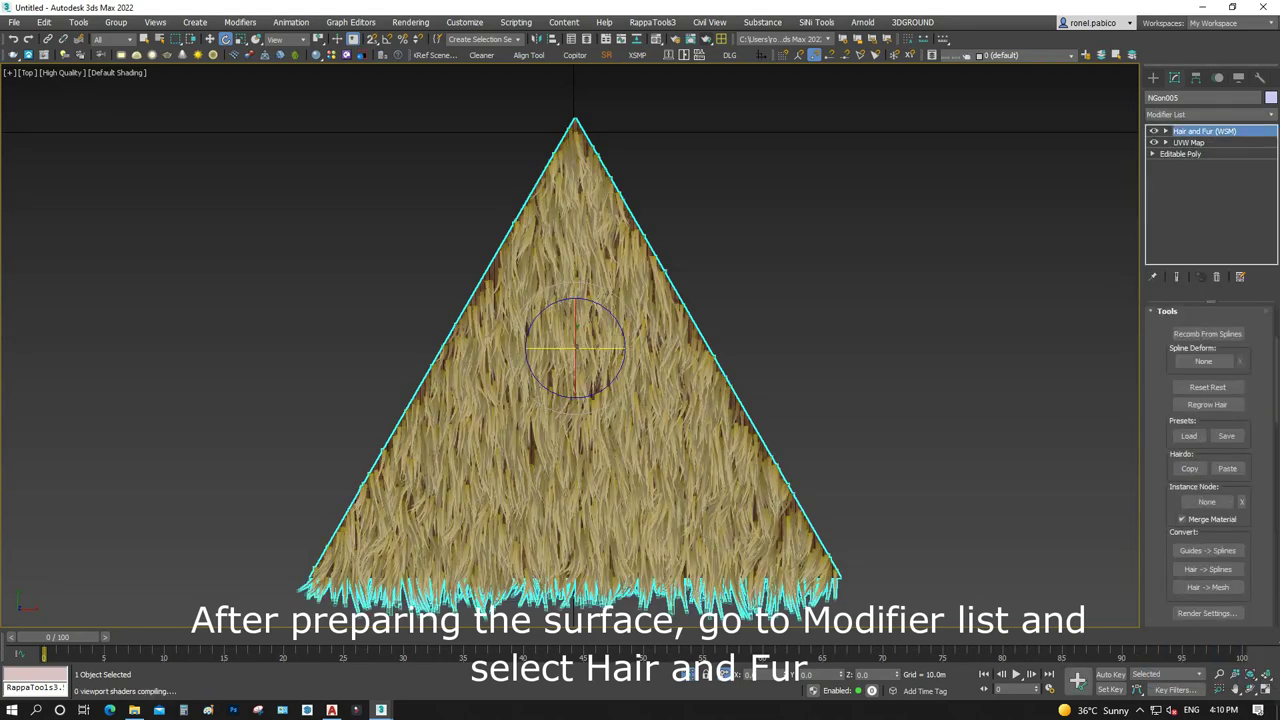
Preview the 10000-hair thatch from the Left view, zoomed to extents
{"action": "key", "text": "ctrl+d"}
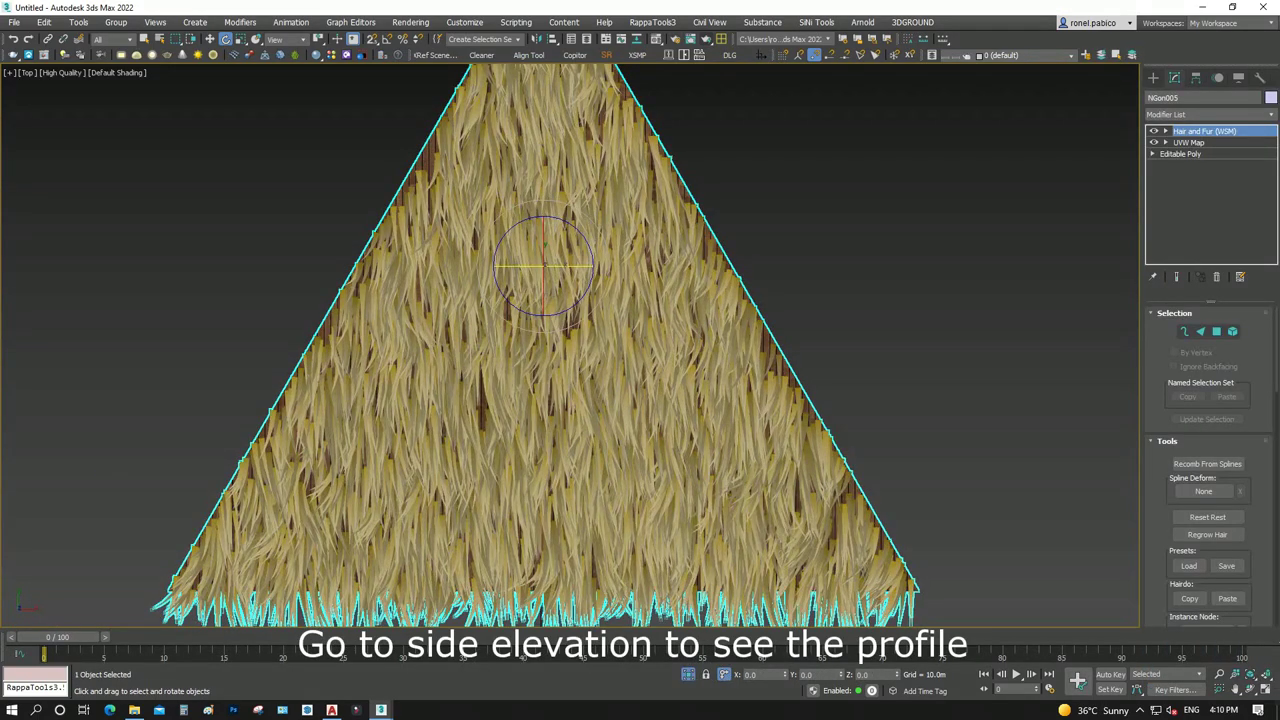
{"action": "key", "text": "l"}
{"action": "key", "text": "z"}
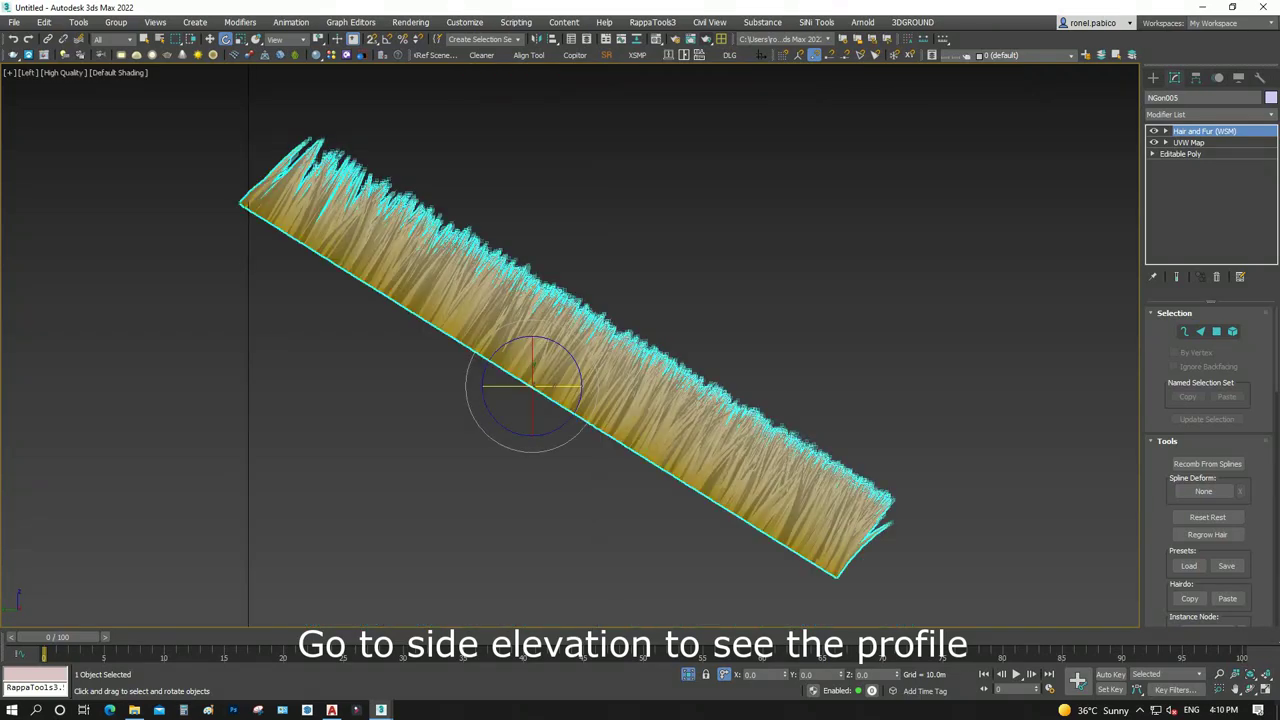
{"action": "scroll", "coordinate": [1208, 466], "scroll_direction": "down", "scroll_amount": 5}
{"action": "scroll", "coordinate": [1208, 466], "scroll_direction": "down", "scroll_amount": 5}
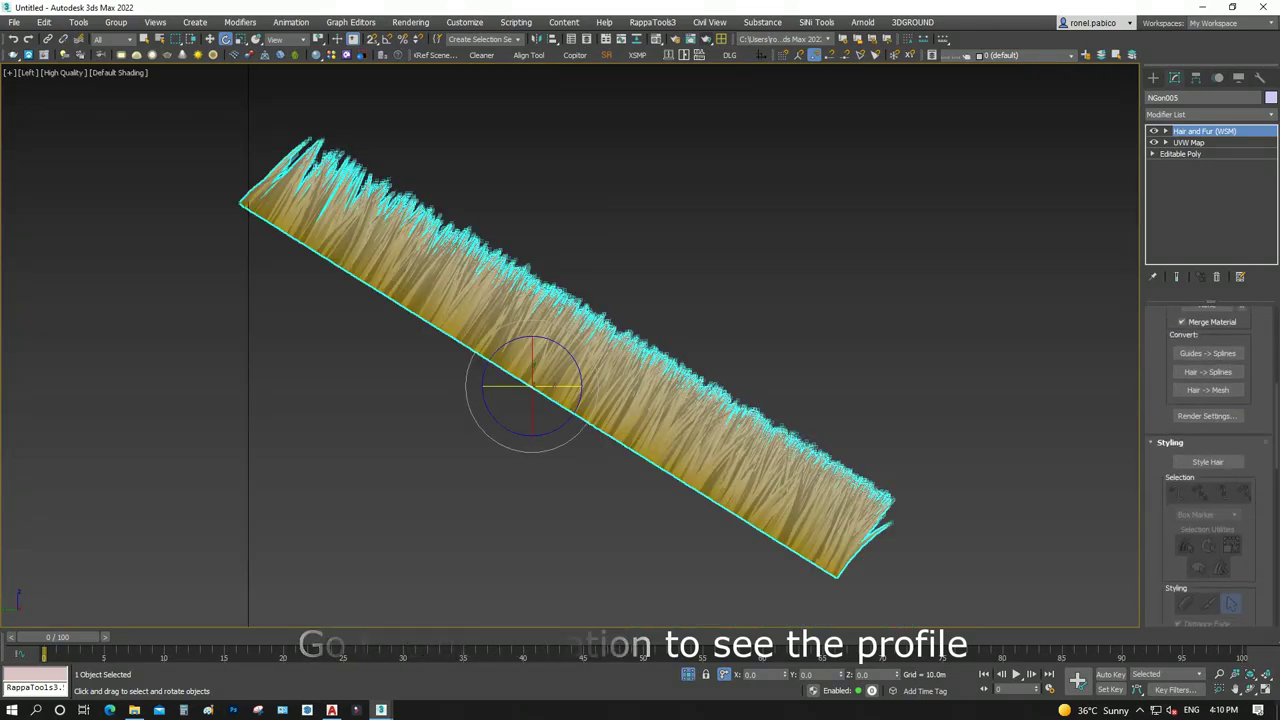
{"action": "scroll", "coordinate": [1208, 466], "scroll_direction": "down", "scroll_amount": 5}
{"action": "scroll", "coordinate": [1210, 466], "scroll_direction": "down", "scroll_amount": 3}
{"action": "scroll", "coordinate": [1210, 466], "scroll_direction": "down", "scroll_amount": 3}
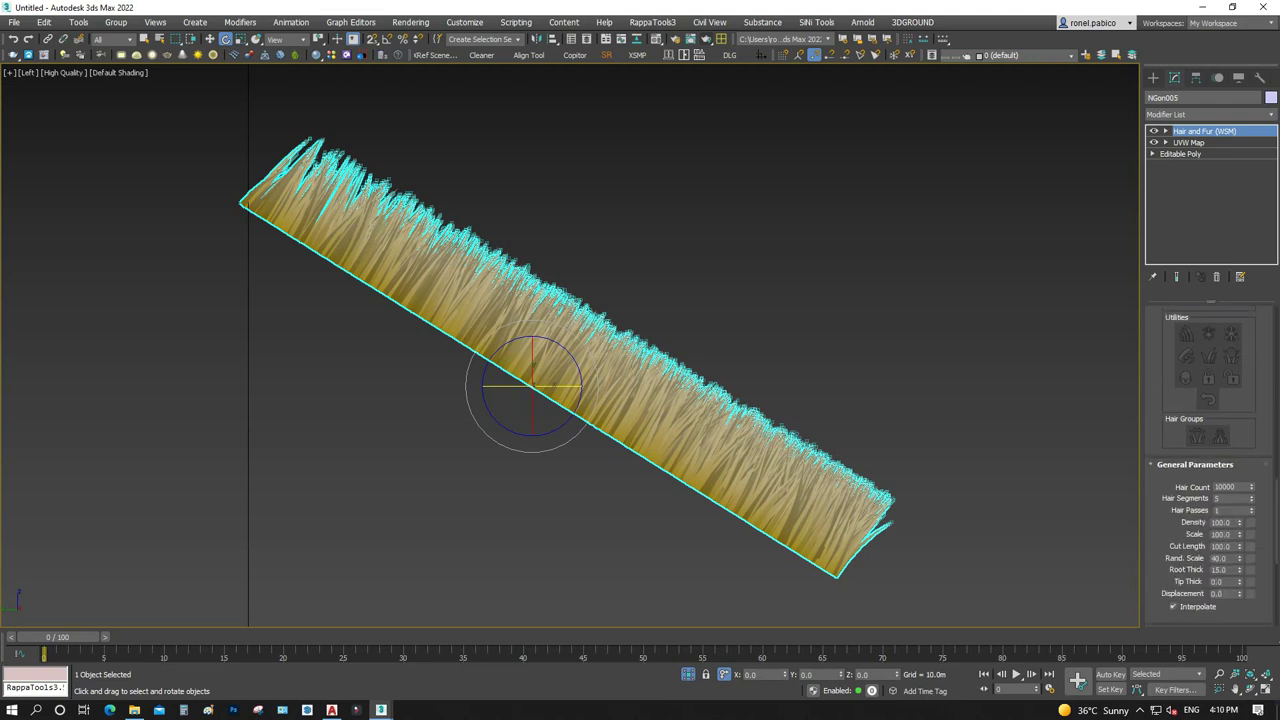
{"action": "scroll", "coordinate": [1210, 466], "scroll_direction": "down", "scroll_amount": 2}
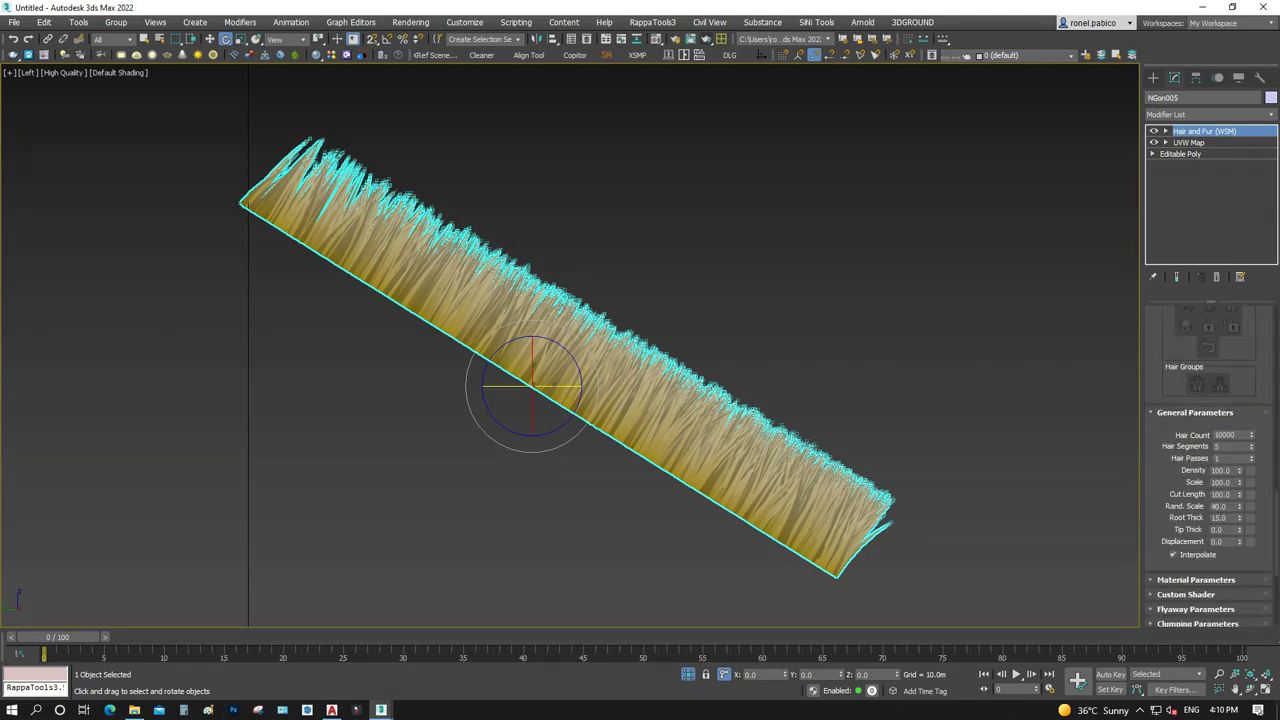
Shorten the thatch hair's Cut Length from 80 to 69
{"action": "left_click_drag", "start_coordinate": [1239, 494], "coordinate": [1239, 510]}
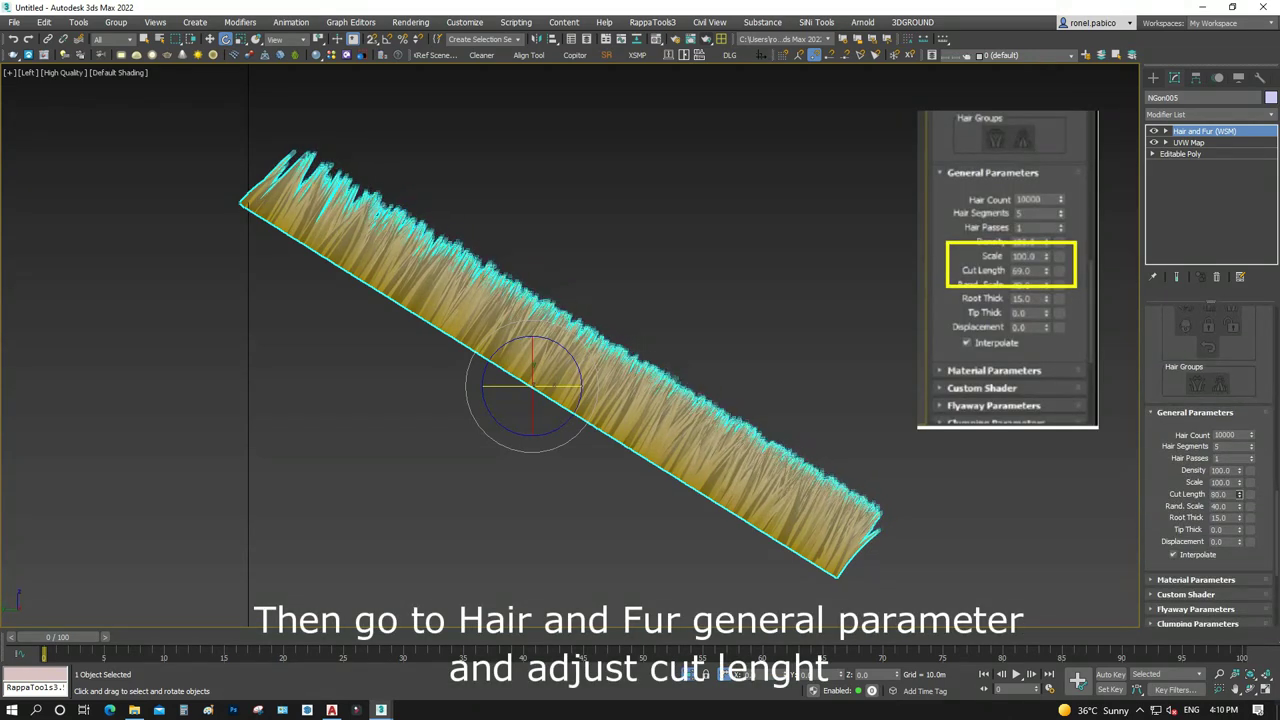
{"action": "type", "text": "69"}
{"action": "key", "text": "Return"}
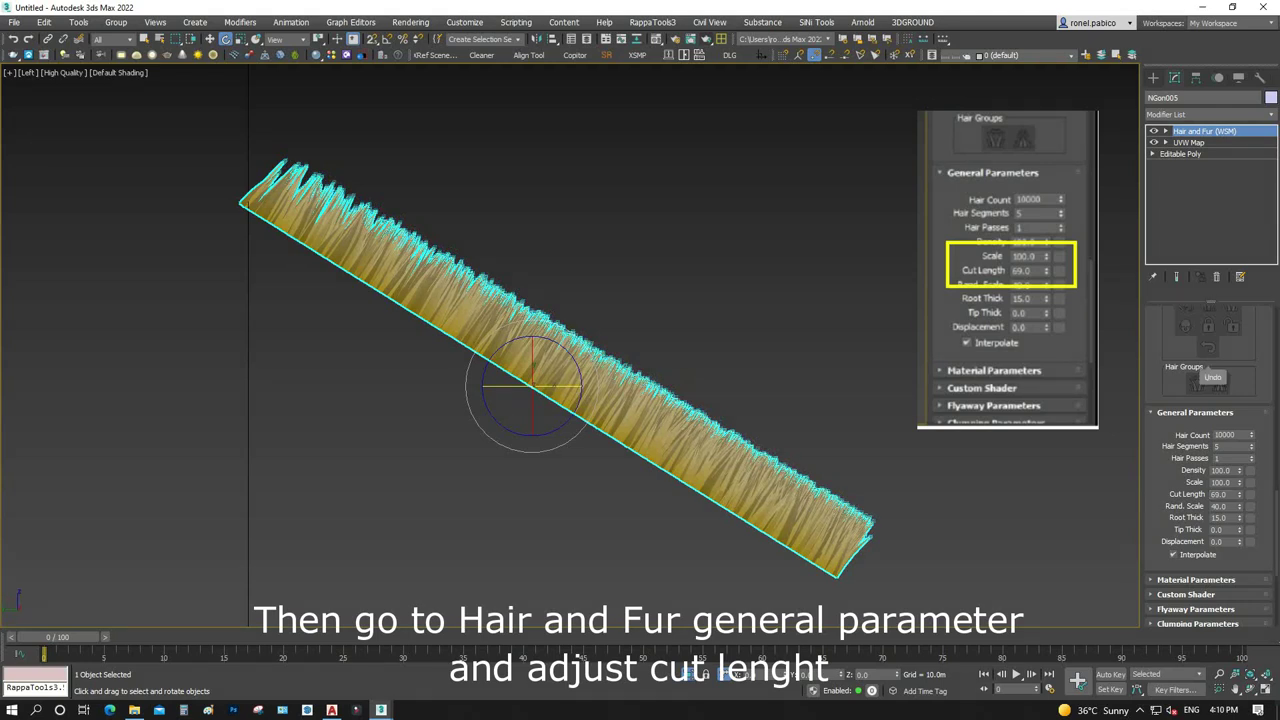
Scroll the Hair and Fur panel past Tools and Convert to the Styling rollout
{"action": "scroll", "coordinate": [1210, 460], "scroll_direction": "up", "scroll_amount": 5}
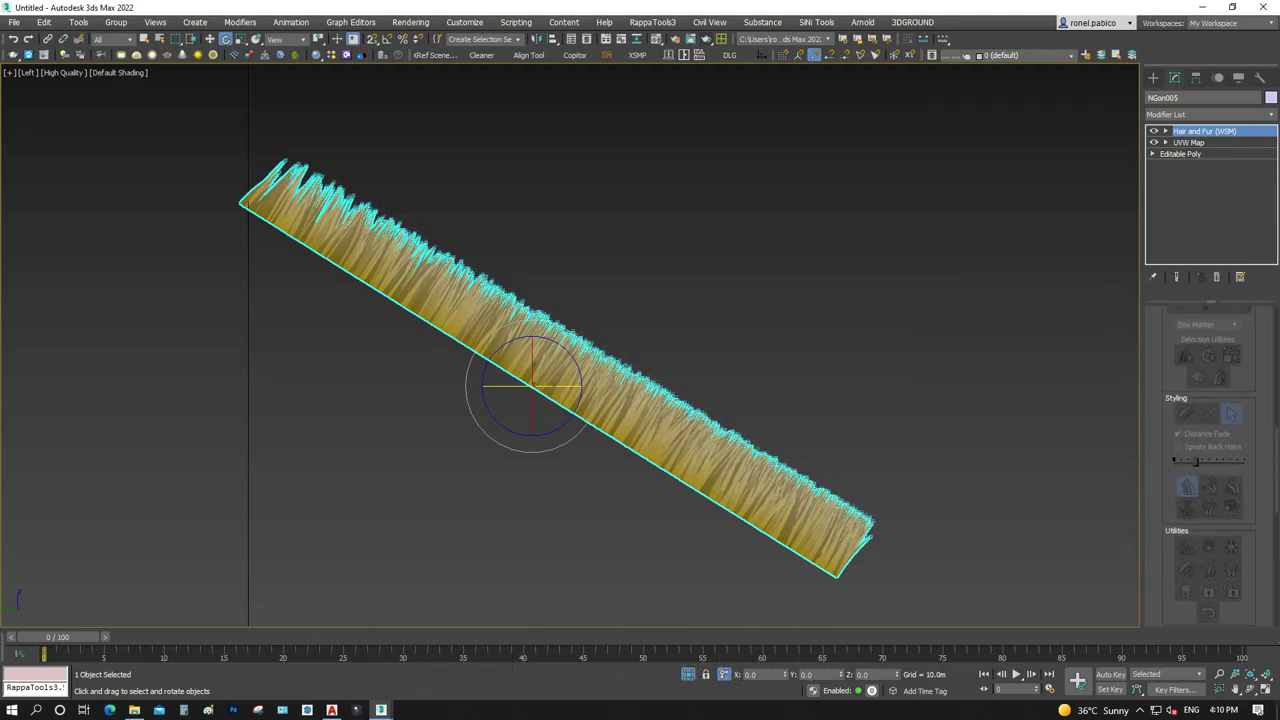
{"action": "scroll", "coordinate": [1210, 460], "scroll_direction": "down", "scroll_amount": 2}
{"action": "scroll", "coordinate": [1210, 460], "scroll_direction": "down", "scroll_amount": 1}
{"action": "scroll", "coordinate": [1210, 460], "scroll_direction": "down", "scroll_amount": 2}
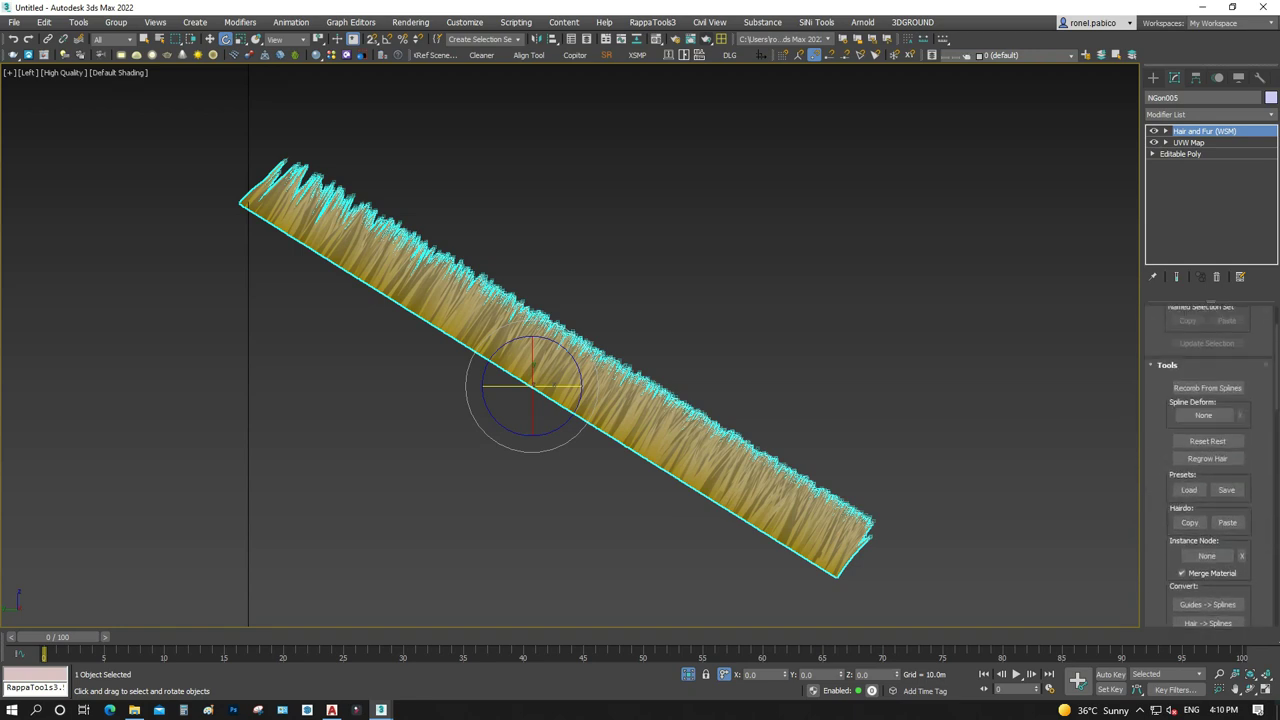
{"action": "scroll", "coordinate": [1210, 460], "scroll_direction": "up", "scroll_amount": 1}
{"action": "scroll", "coordinate": [1210, 460], "scroll_direction": "down", "scroll_amount": 2}
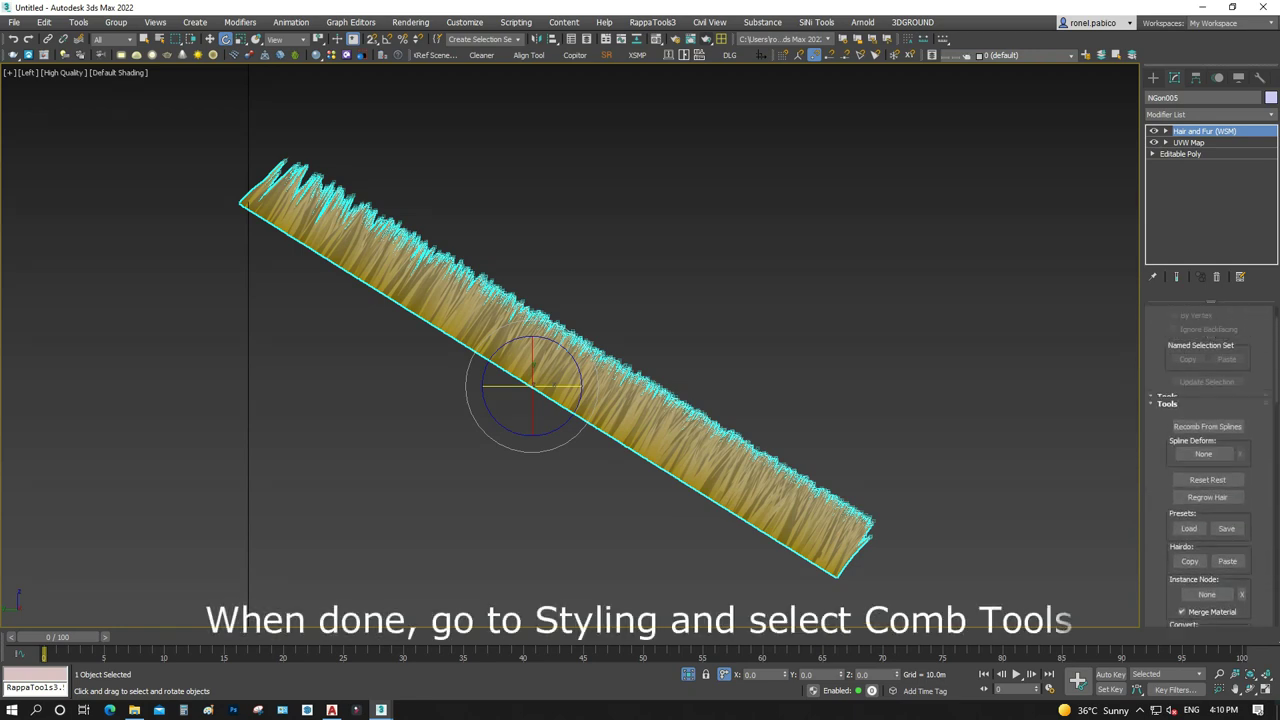
{"action": "scroll", "coordinate": [1210, 460], "scroll_direction": "up", "scroll_amount": 1}
{"action": "scroll", "coordinate": [1210, 460], "scroll_direction": "down", "scroll_amount": 3}
{"action": "scroll", "coordinate": [1210, 460], "scroll_direction": "down", "scroll_amount": 1}
{"action": "scroll", "coordinate": [1210, 460], "scroll_direction": "down", "scroll_amount": 4}
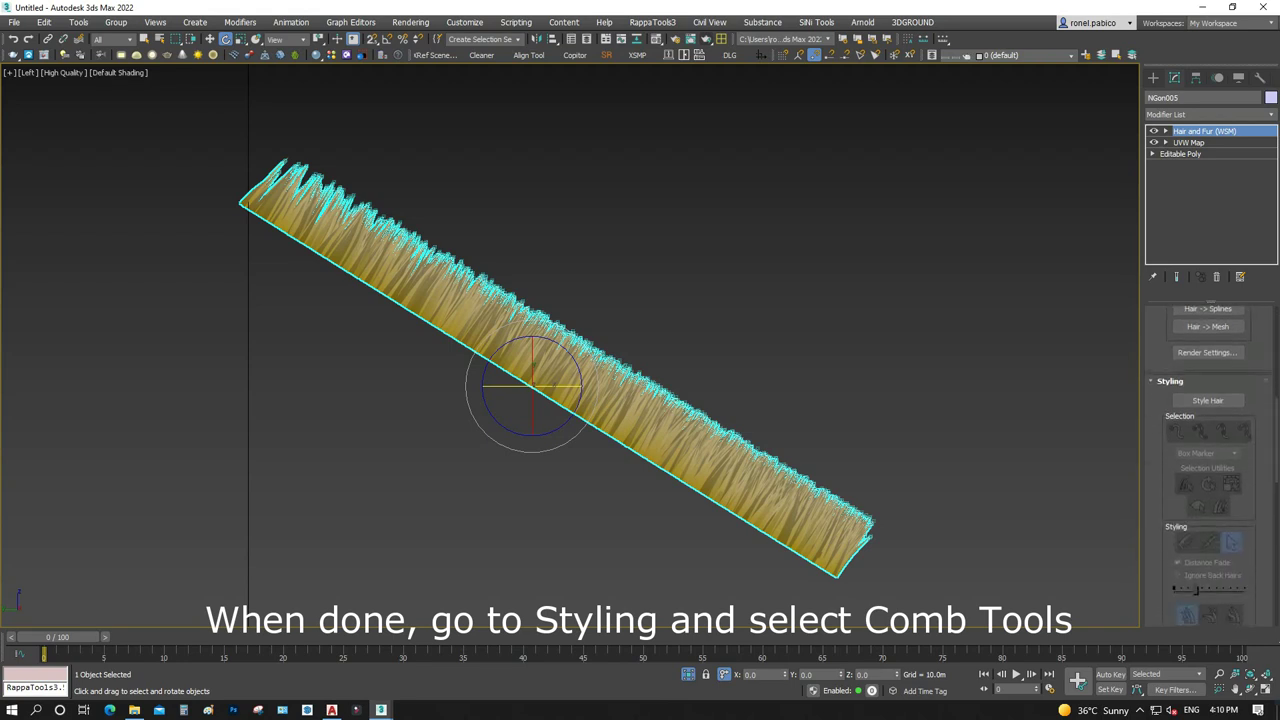
{"action": "scroll", "coordinate": [1210, 460], "scroll_direction": "down", "scroll_amount": 2}
{"action": "scroll", "coordinate": [1210, 460], "scroll_direction": "down", "scroll_amount": 1}
{"action": "scroll", "coordinate": [1208, 400], "scroll_direction": "up", "scroll_amount": 1}
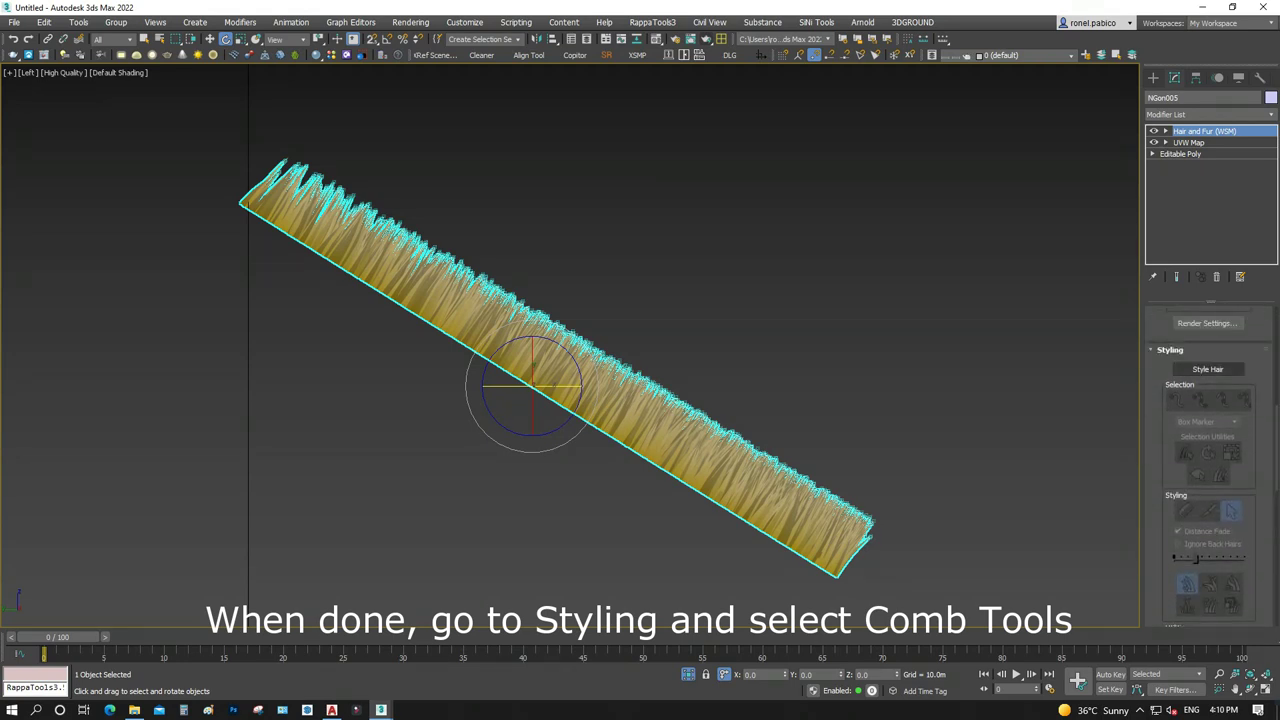
Comb the hair guides at the strip's tip and left end flat, then finish styling
{"action": "left_click", "coordinate": [1208, 369]}
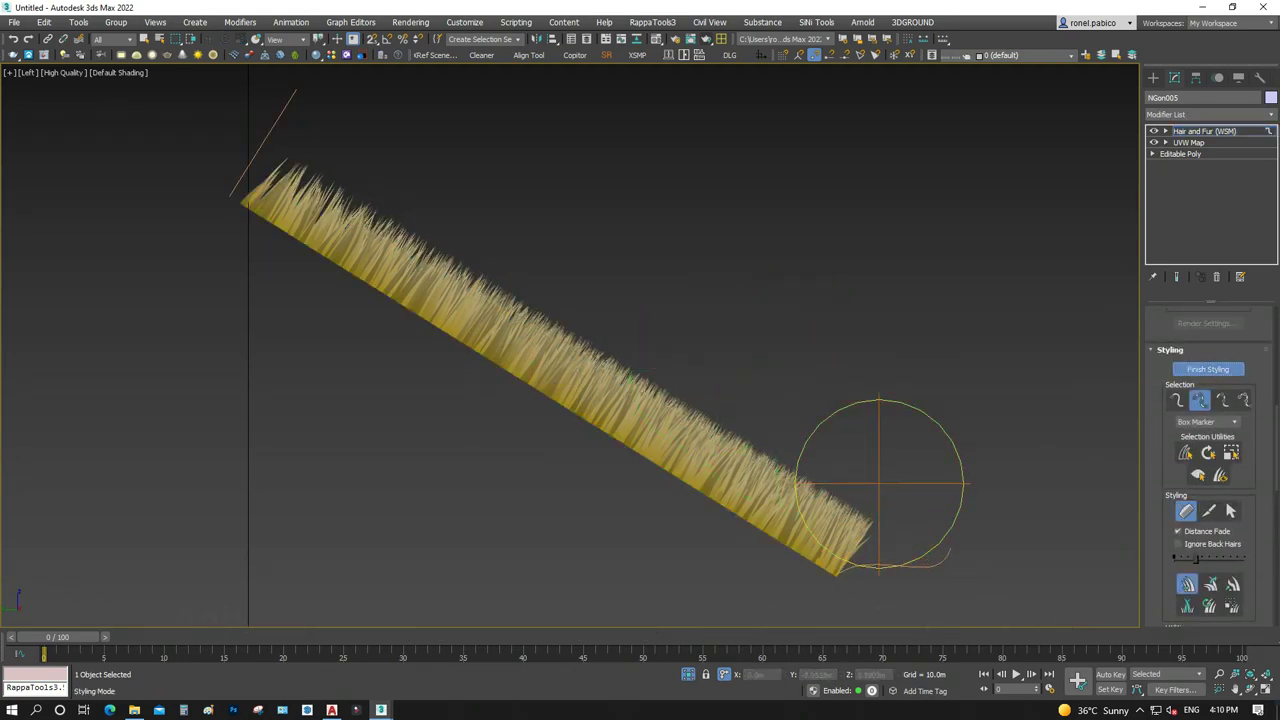
{"action": "scroll", "coordinate": [818, 523], "scroll_direction": "up", "scroll_amount": 3}
{"action": "left_click_drag", "start_coordinate": [803, 409], "coordinate": [771, 471]}
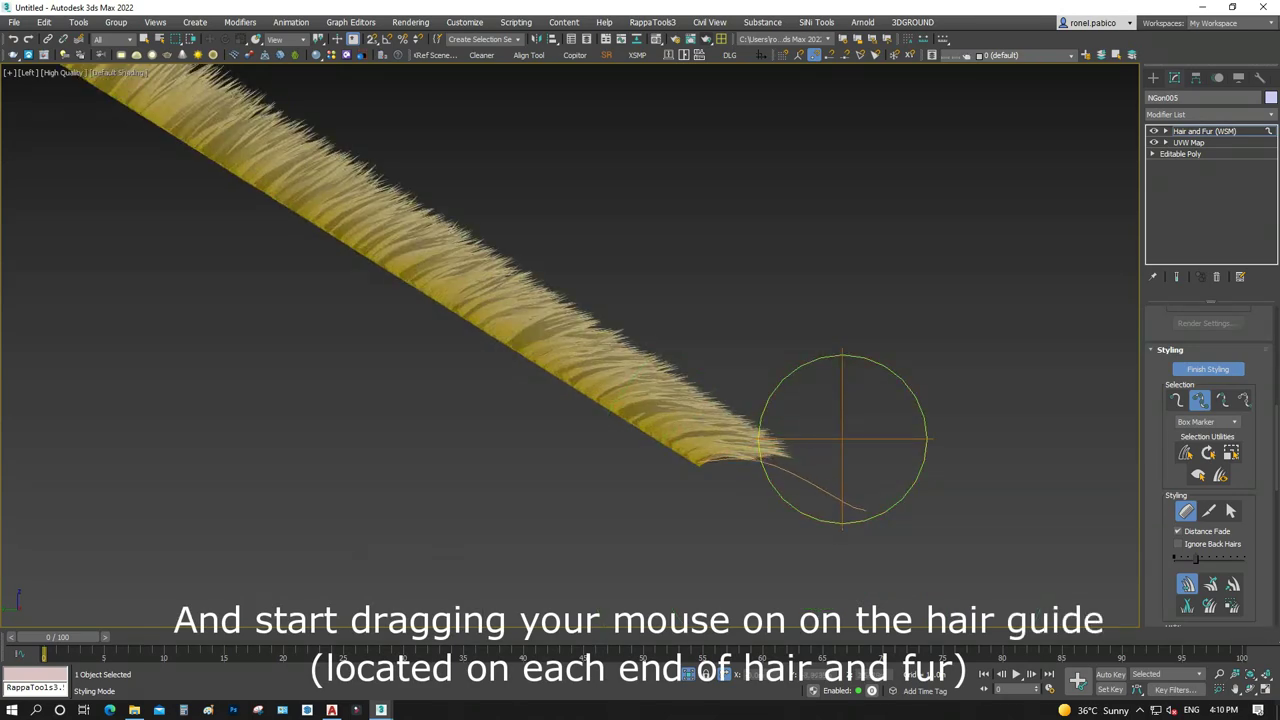
{"action": "left_click_drag", "start_coordinate": [843, 500], "coordinate": [857, 543]}
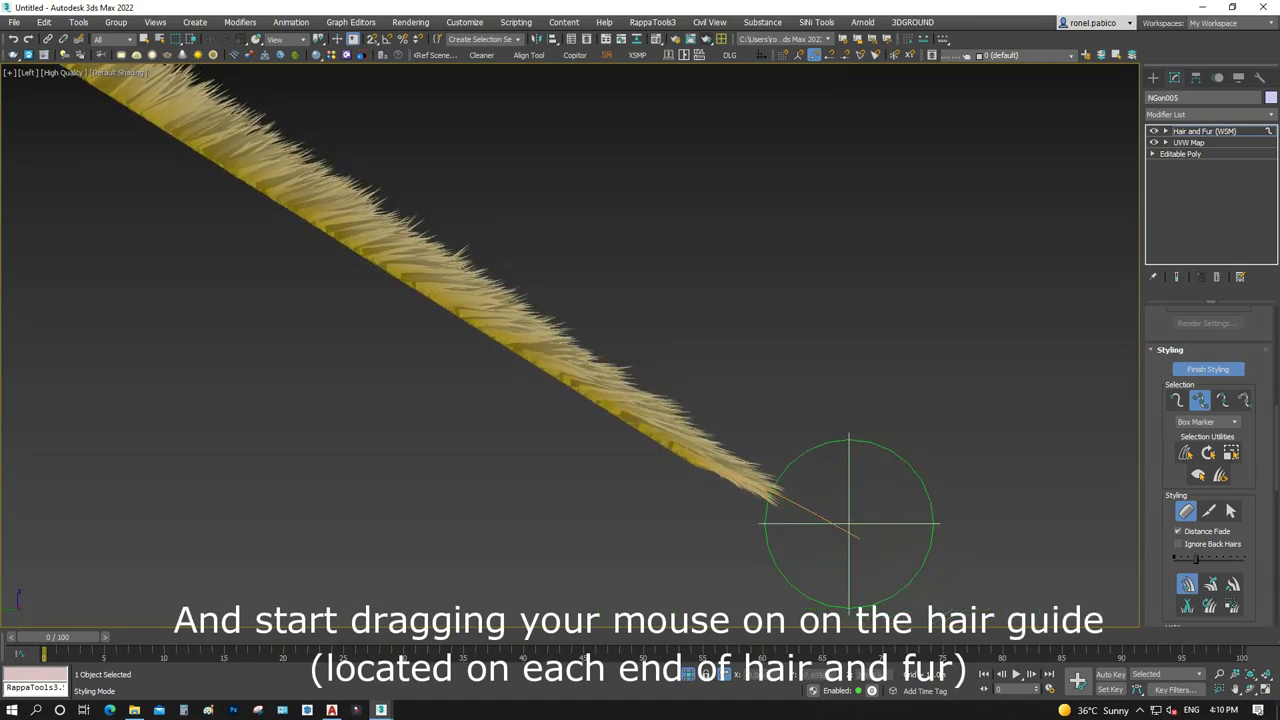
{"action": "left_click_drag", "start_coordinate": [845, 521], "coordinate": [839, 522]}
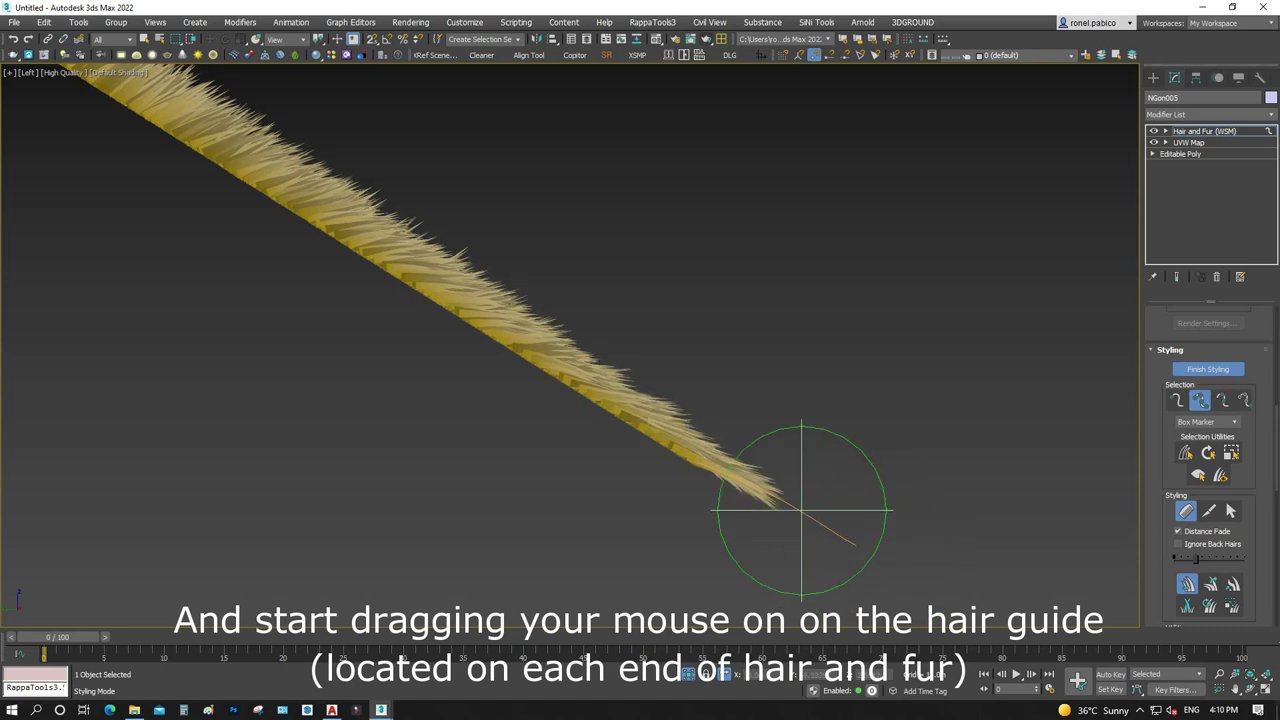
{"action": "scroll", "coordinate": [806, 537], "scroll_direction": "down", "scroll_amount": 2}
{"action": "scroll", "coordinate": [631, 424], "scroll_direction": "down", "scroll_amount": 2}
{"action": "scroll", "coordinate": [371, 214], "scroll_direction": "up", "scroll_amount": 2}
{"action": "mouse_move", "coordinate": [371, 214]}
{"action": "left_mouse_down"}
{"action": "mouse_move", "coordinate": [500, 229]}
{"action": "mouse_move", "coordinate": [598, 307]}
{"action": "left_mouse_up"}
{"action": "scroll", "coordinate": [394, 277], "scroll_direction": "down", "scroll_amount": 2}
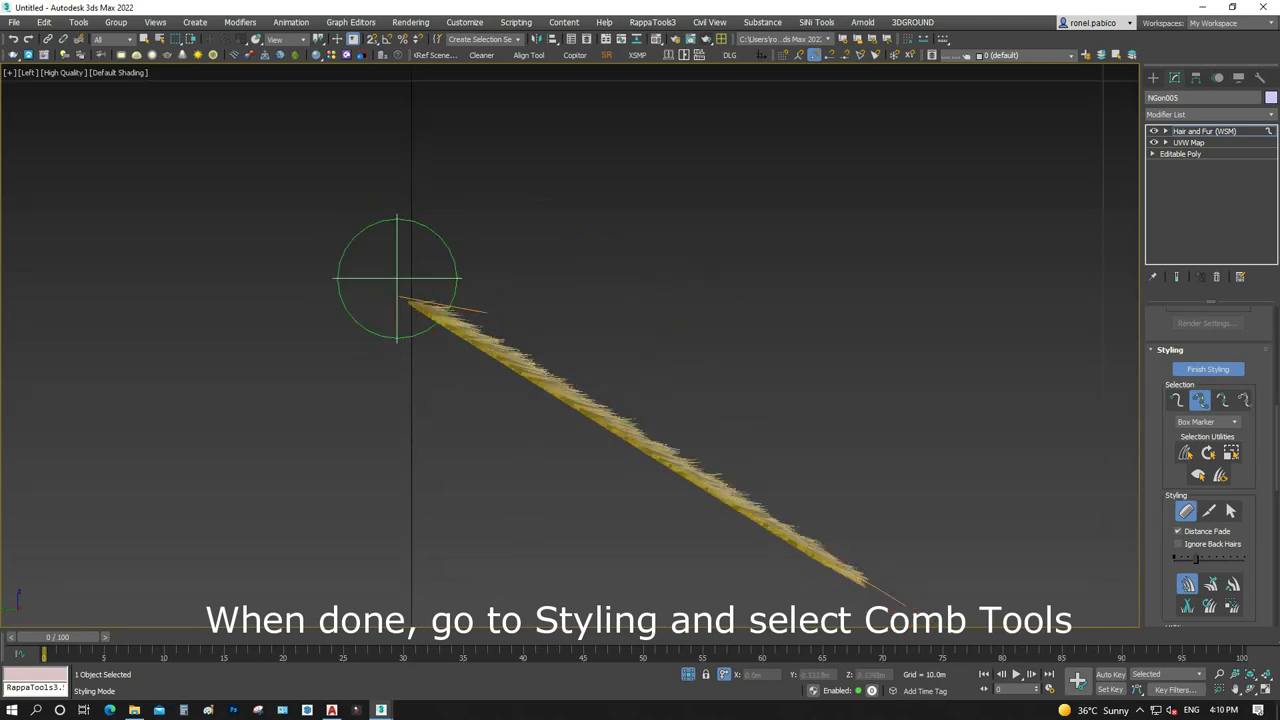
{"action": "scroll", "coordinate": [663, 457], "scroll_direction": "up", "scroll_amount": 2}
{"action": "scroll", "coordinate": [797, 456], "scroll_direction": "down", "scroll_amount": 2}
{"action": "left_click", "coordinate": [1208, 369]}
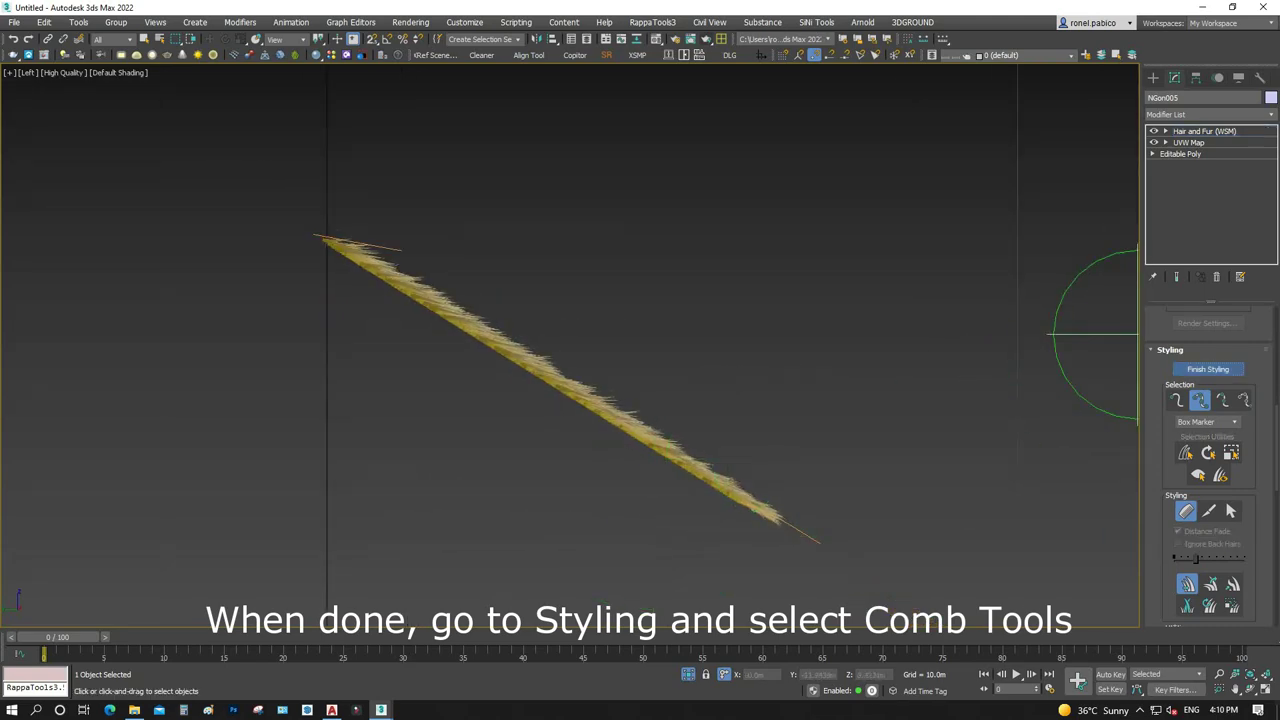
Select the thatch hair in Top view and orbit to an angled view
{"action": "key", "text": "ctrl+d"}
{"action": "key", "text": "t"}
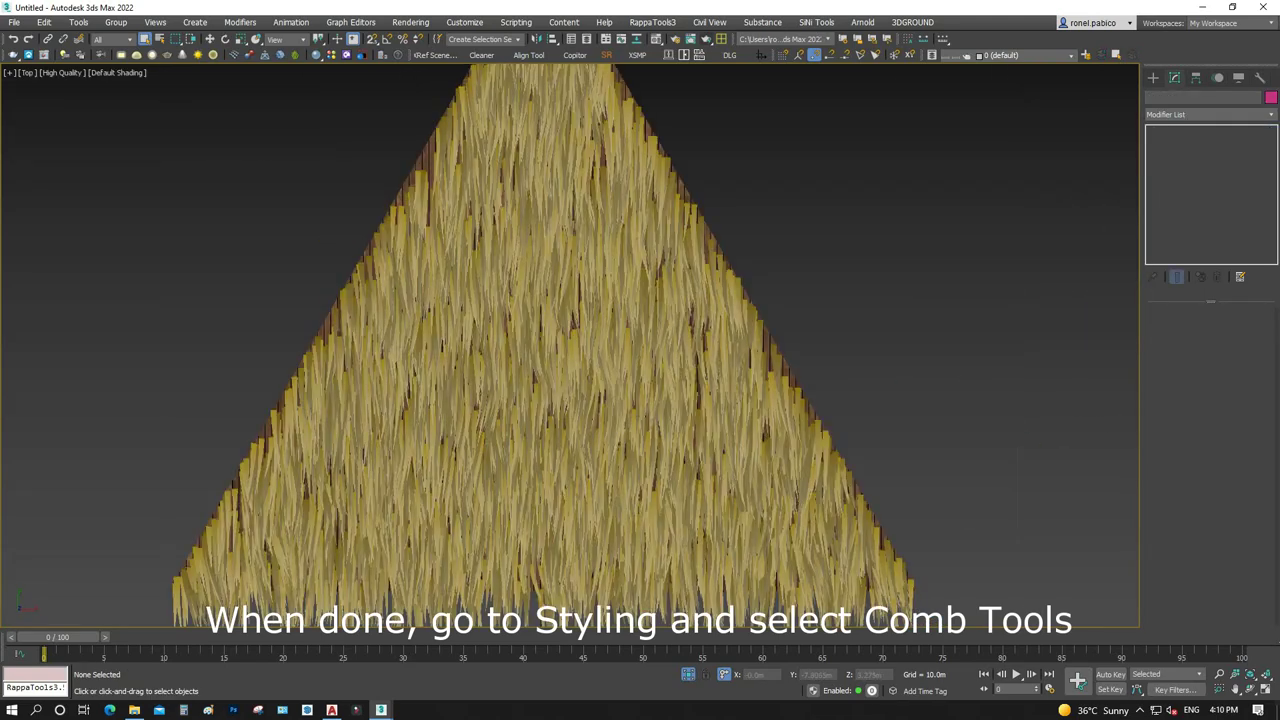
{"action": "key", "text": "z"}
{"action": "left_click", "coordinate": [570, 340]}
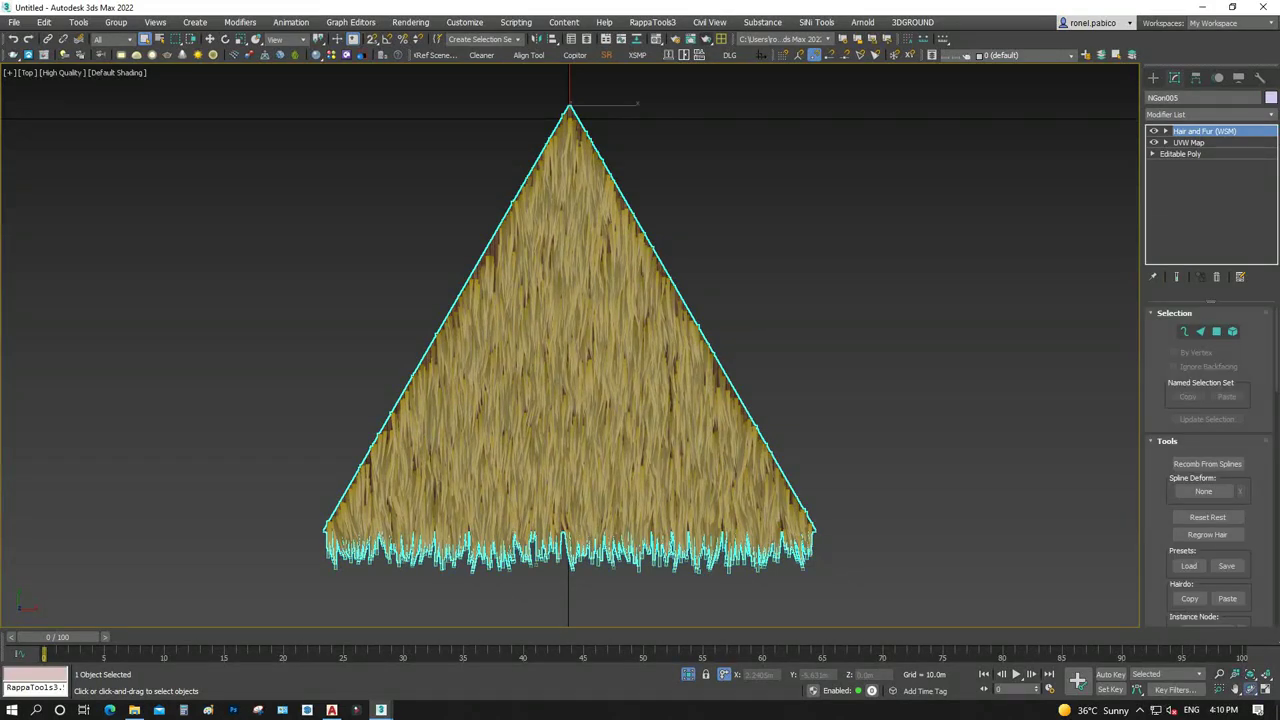
{"action": "left_click", "coordinate": [1250, 690]}
{"action": "mouse_move", "coordinate": [560, 400]}
{"action": "left_mouse_down"}
{"action": "mouse_move", "coordinate": [490, 303]}
{"action": "mouse_move", "coordinate": [540, 320]}
{"action": "left_mouse_up"}
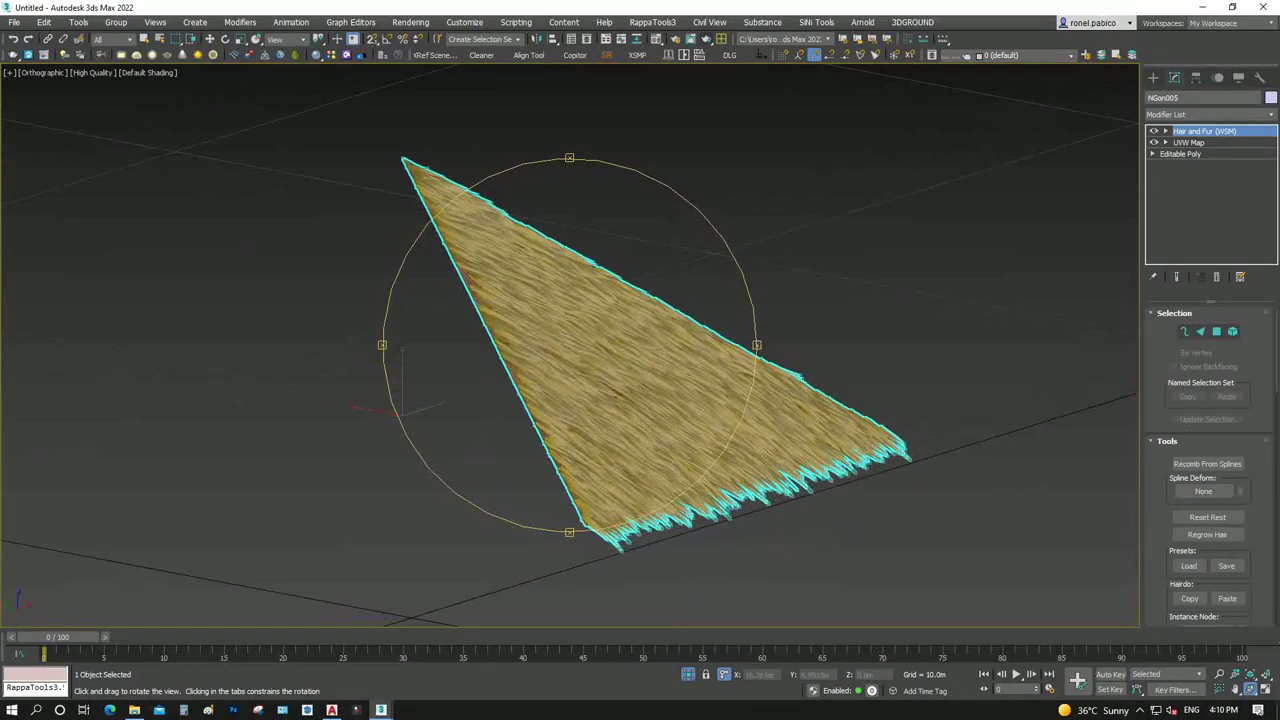
{"action": "scroll", "coordinate": [625, 343], "scroll_direction": "up", "scroll_amount": 3}
{"action": "scroll", "coordinate": [1210, 450], "scroll_direction": "down", "scroll_amount": 5}
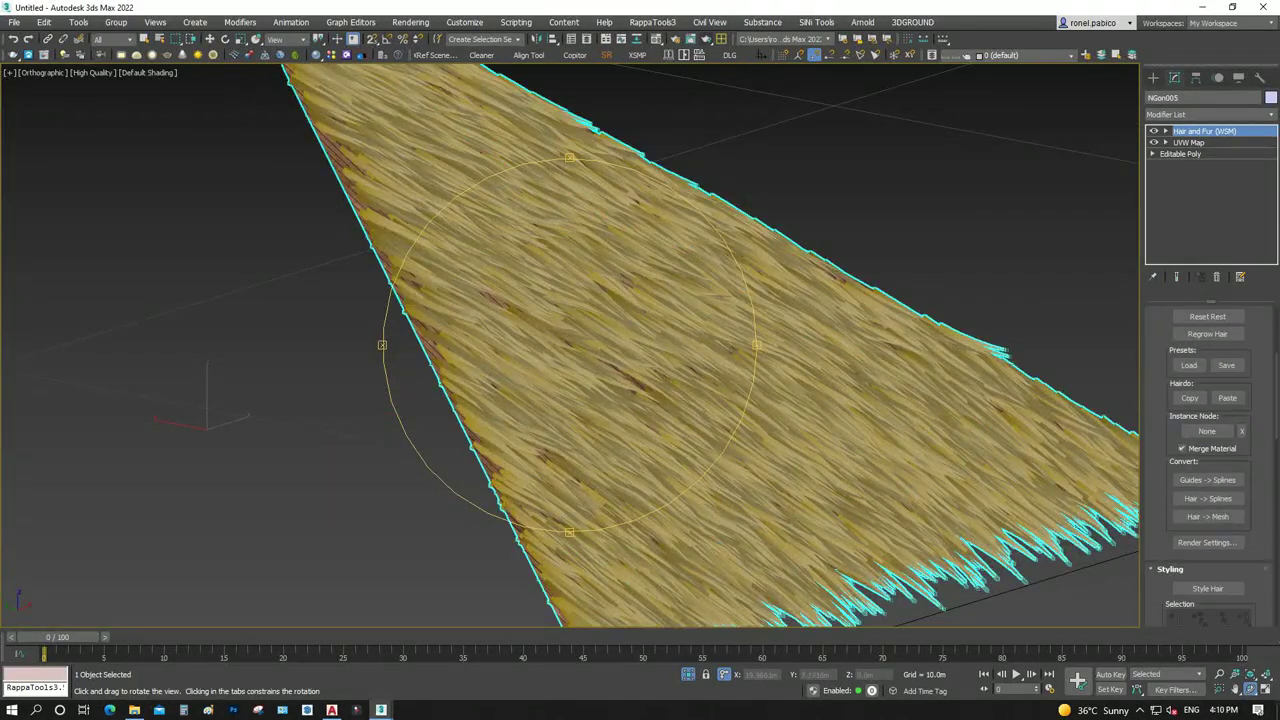
{"action": "scroll", "coordinate": [1210, 450], "scroll_direction": "down", "scroll_amount": 2}
{"action": "scroll", "coordinate": [1210, 450], "scroll_direction": "down", "scroll_amount": 2}
{"action": "scroll", "coordinate": [1210, 450], "scroll_direction": "down", "scroll_amount": 2}
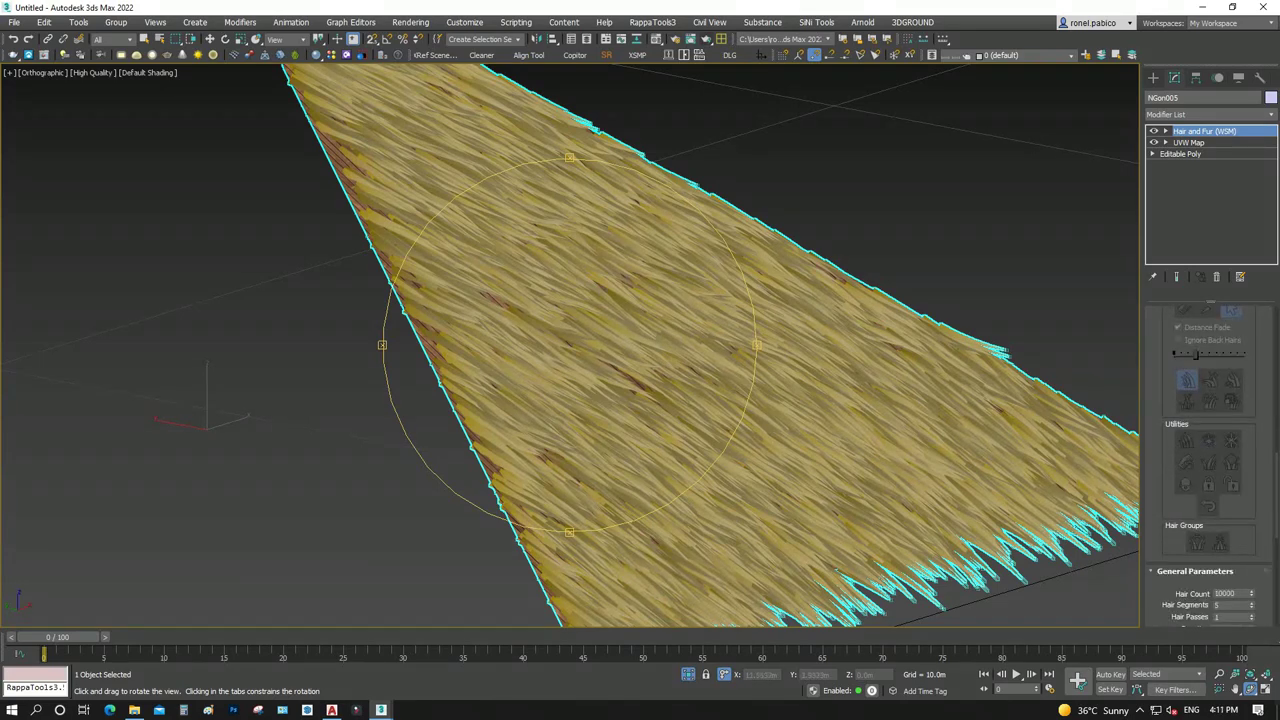
{"action": "scroll", "coordinate": [1210, 450], "scroll_direction": "down", "scroll_amount": 2}
{"action": "scroll", "coordinate": [1210, 450], "scroll_direction": "down", "scroll_amount": 3}
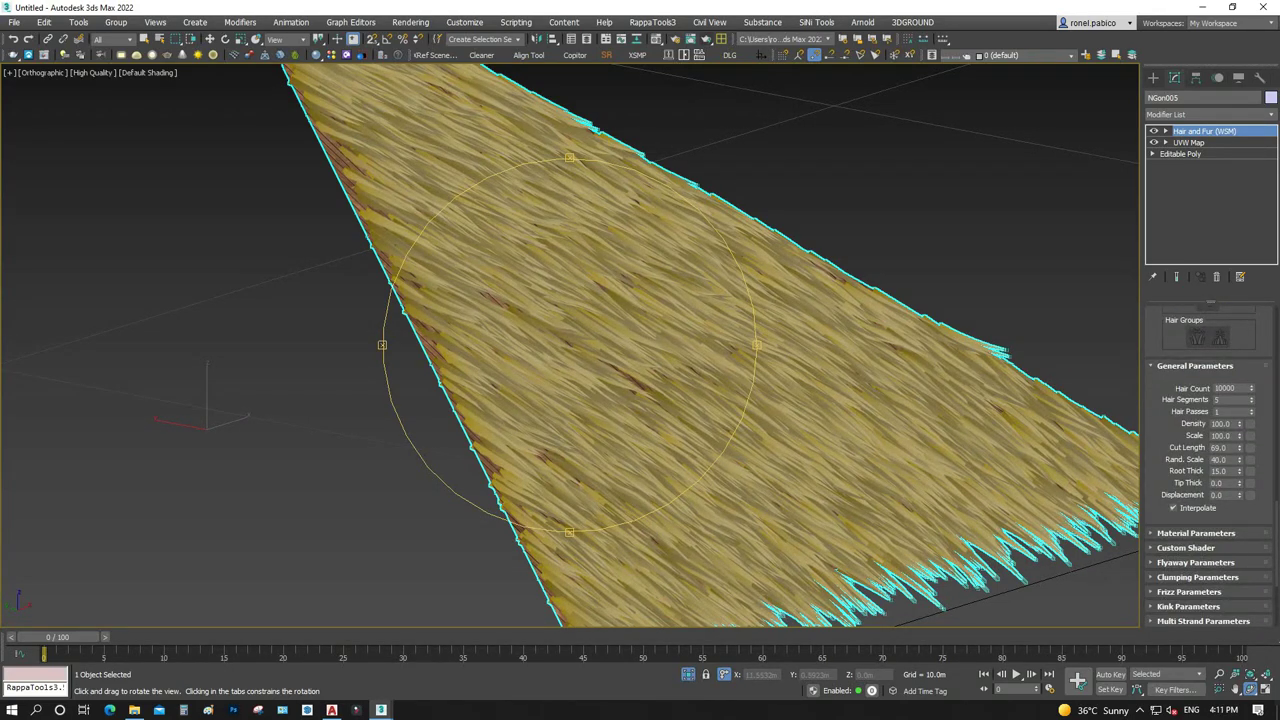
Set the hair Cut Length to 50 and Hair Count to 20000
{"action": "left_click_drag", "start_coordinate": [1239, 447], "coordinate": [1239, 456]}
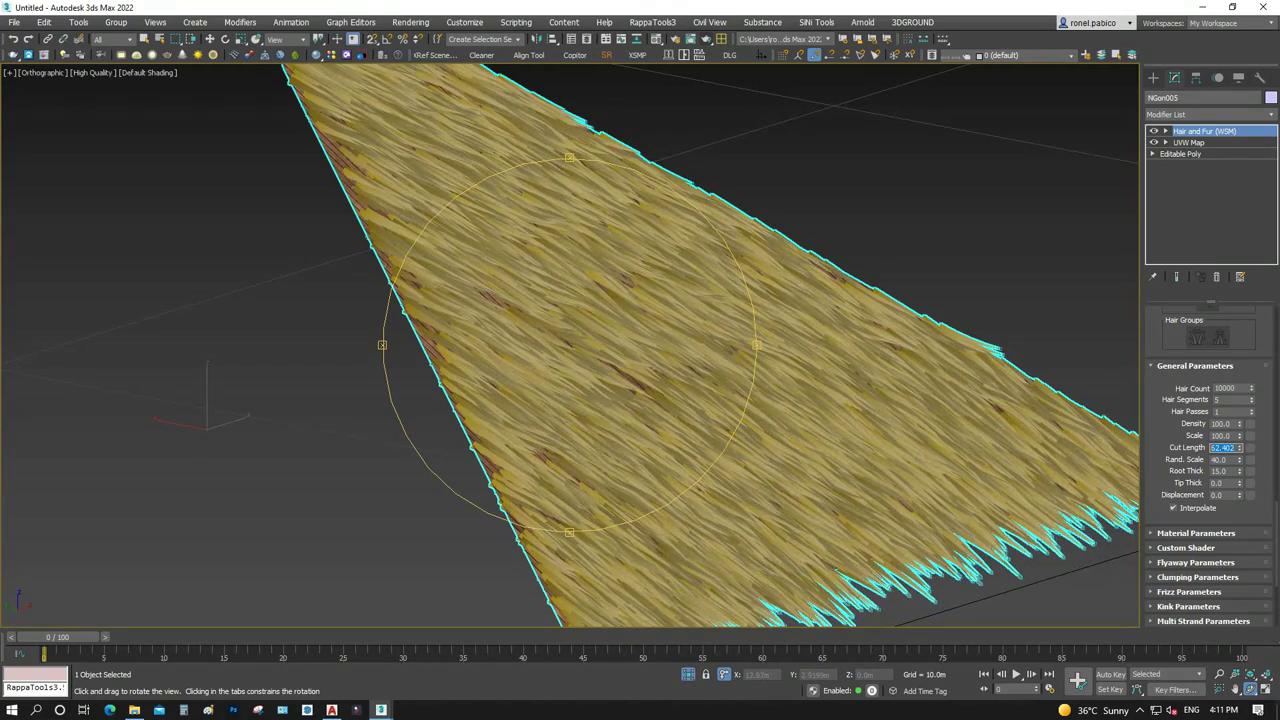
{"action": "type", "text": "50"}
{"action": "key", "text": "Return"}
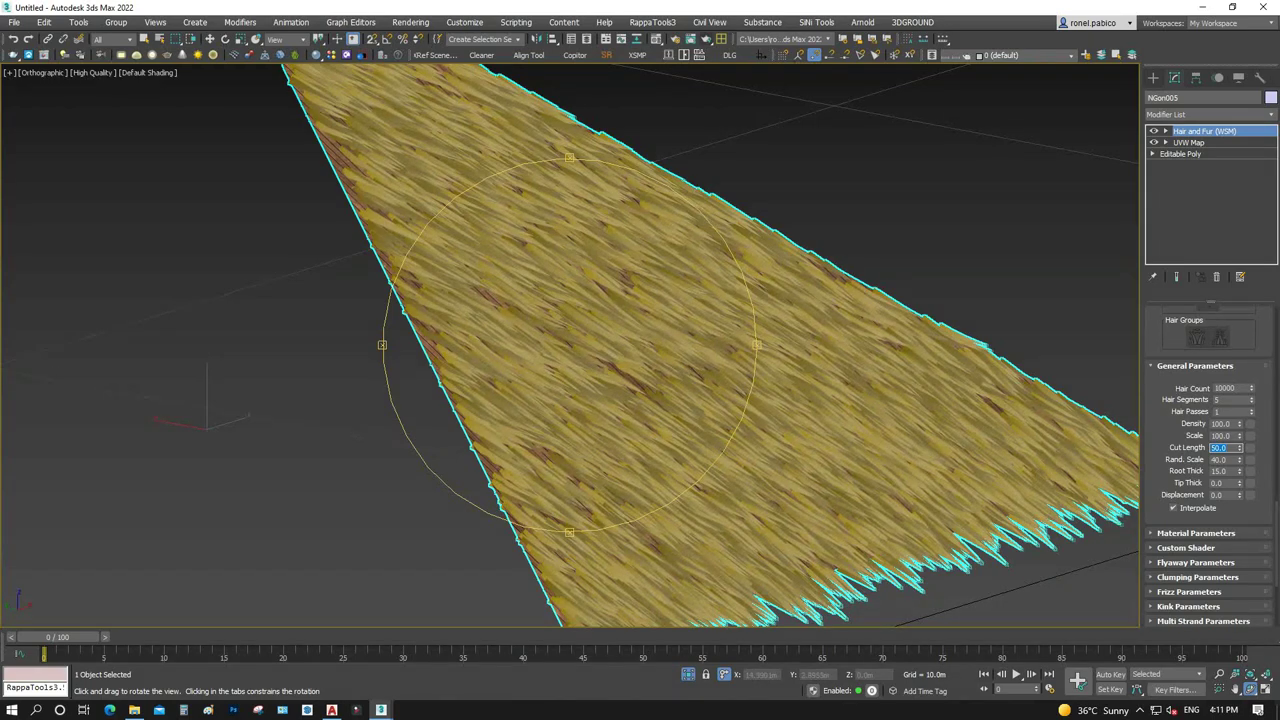
{"action": "left_click", "coordinate": [1228, 388]}
{"action": "type", "text": "20000"}
{"action": "key", "text": "Return"}
Orbit and zoom around the denser thatch to inspect it
{"action": "left_click_drag", "start_coordinate": [600, 350], "coordinate": [640, 330]}
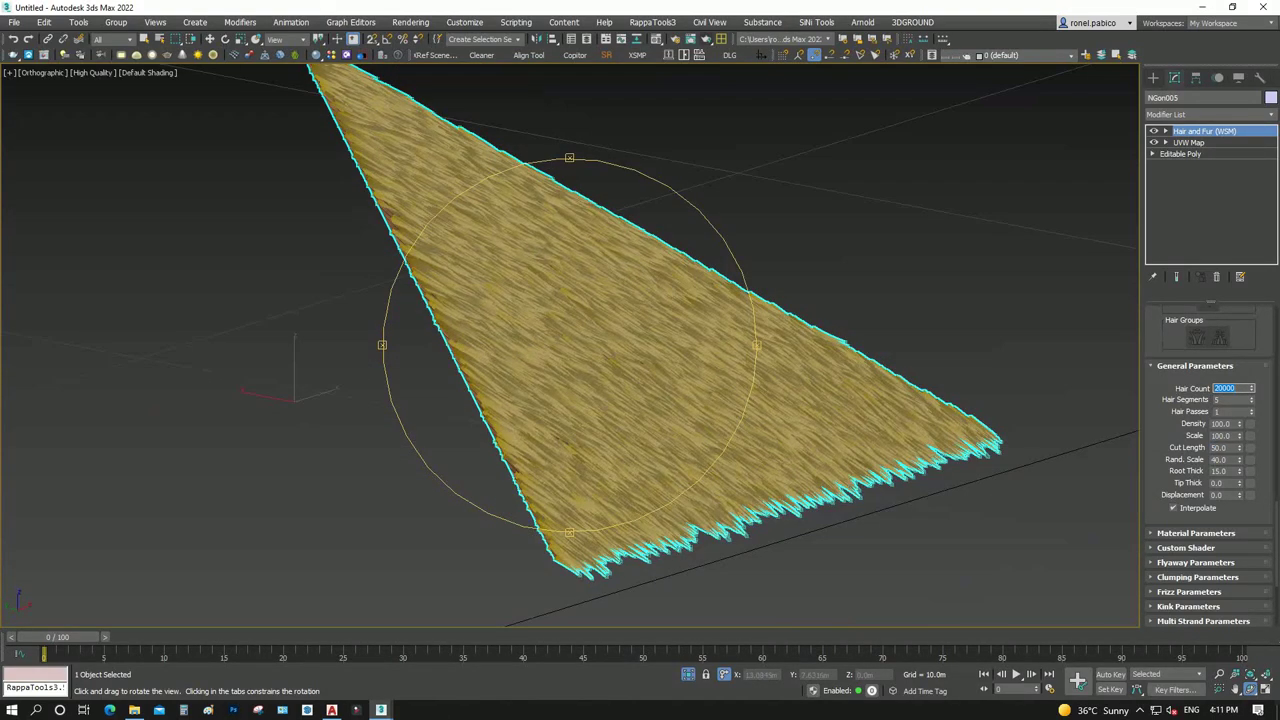
{"action": "scroll", "coordinate": [560, 450], "scroll_direction": "up", "scroll_amount": 2}
{"action": "scroll", "coordinate": [560, 450], "scroll_direction": "up", "scroll_amount": 2}
{"action": "scroll", "coordinate": [560, 450], "scroll_direction": "up", "scroll_amount": 3}
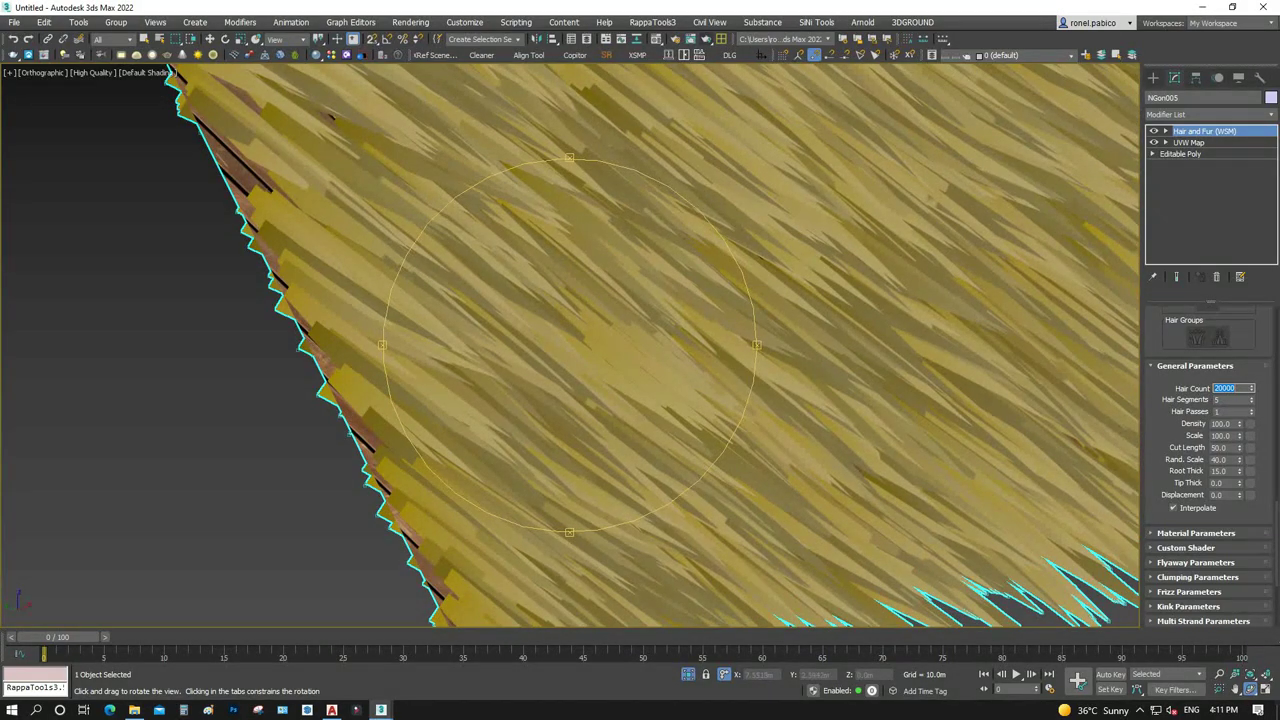
{"action": "scroll", "coordinate": [1210, 460], "scroll_direction": "down", "scroll_amount": 3}
{"action": "scroll", "coordinate": [1210, 460], "scroll_direction": "down", "scroll_amount": 2}
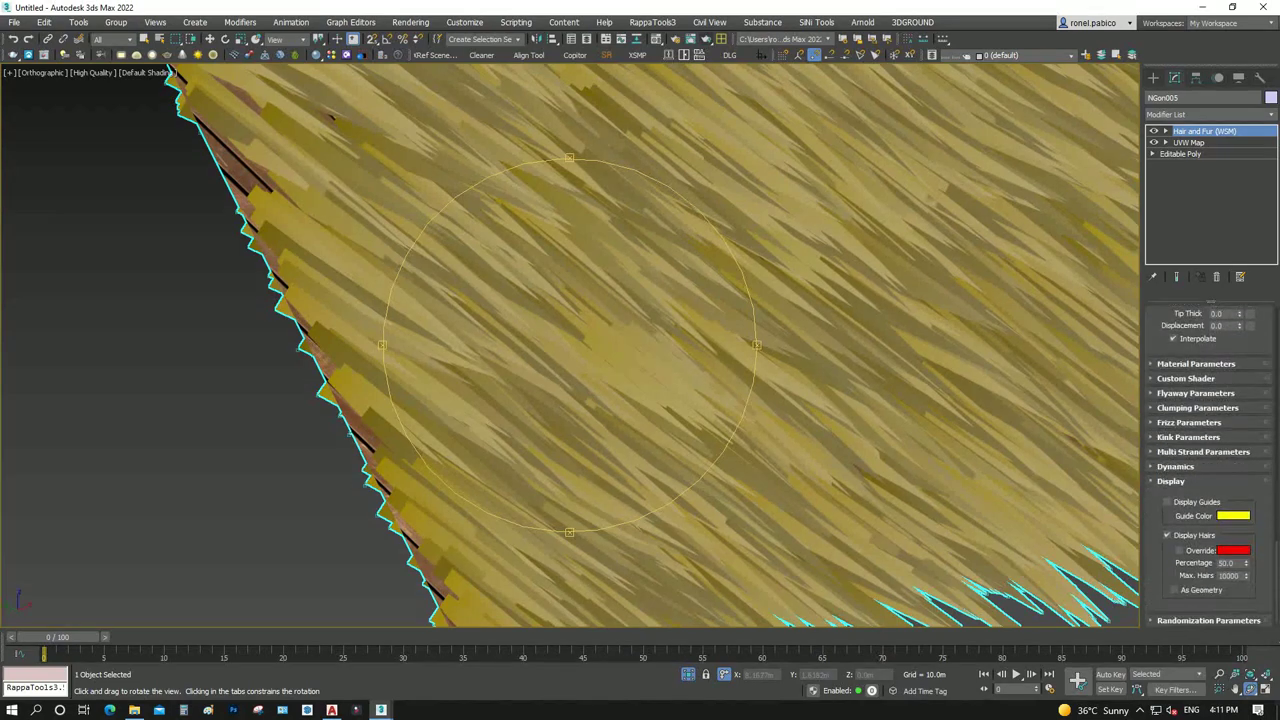
{"action": "scroll", "coordinate": [1210, 460], "scroll_direction": "up", "scroll_amount": 3}
{"action": "scroll", "coordinate": [1210, 460], "scroll_direction": "up", "scroll_amount": 3}
{"action": "scroll", "coordinate": [1208, 444], "scroll_direction": "up", "scroll_amount": 2}
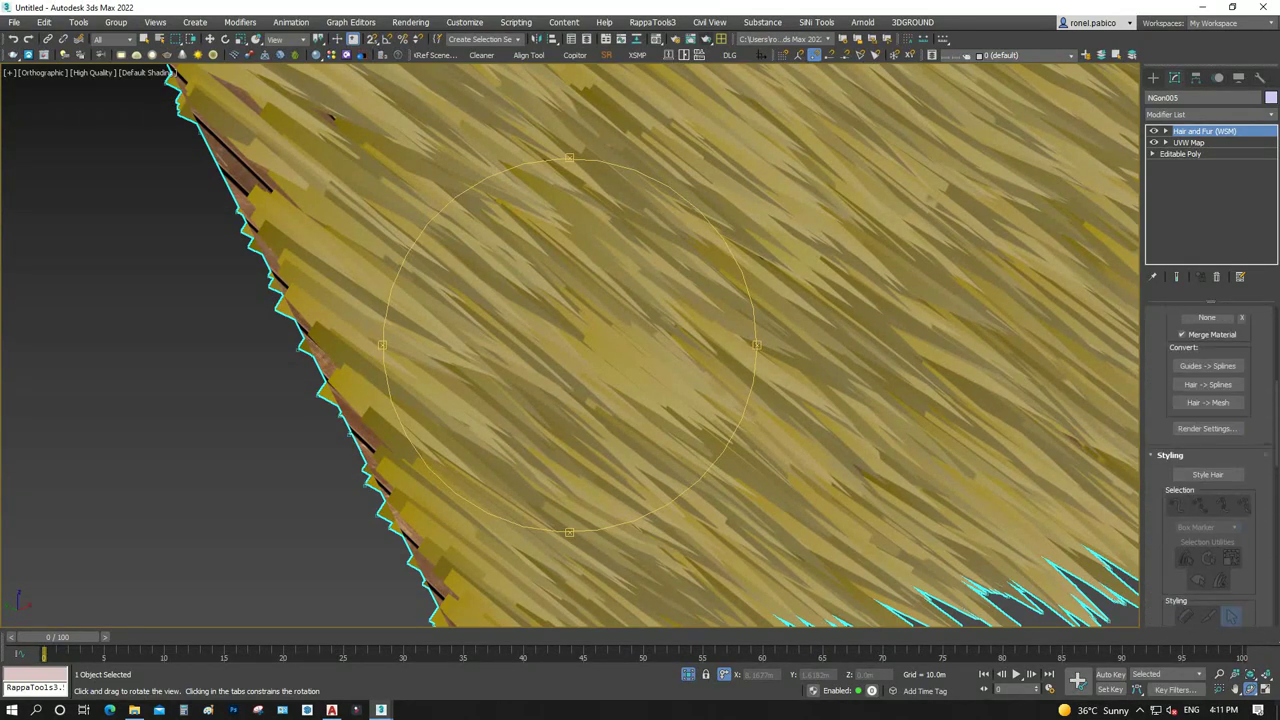
{"action": "scroll", "coordinate": [1208, 444], "scroll_direction": "up", "scroll_amount": 2}
Convert NGon005's thatch hair into mesh geometry with Hair -> Mesh
{"action": "key", "text": "z"}
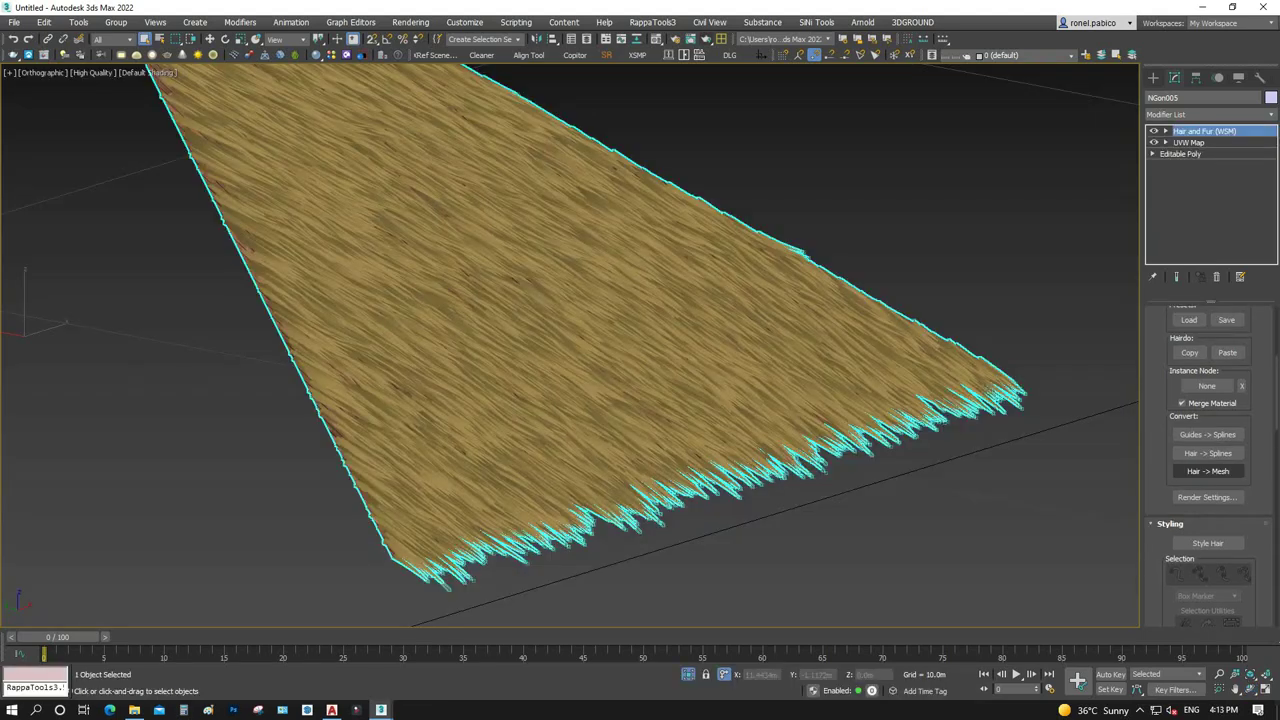
{"action": "left_click", "coordinate": [1208, 471]}
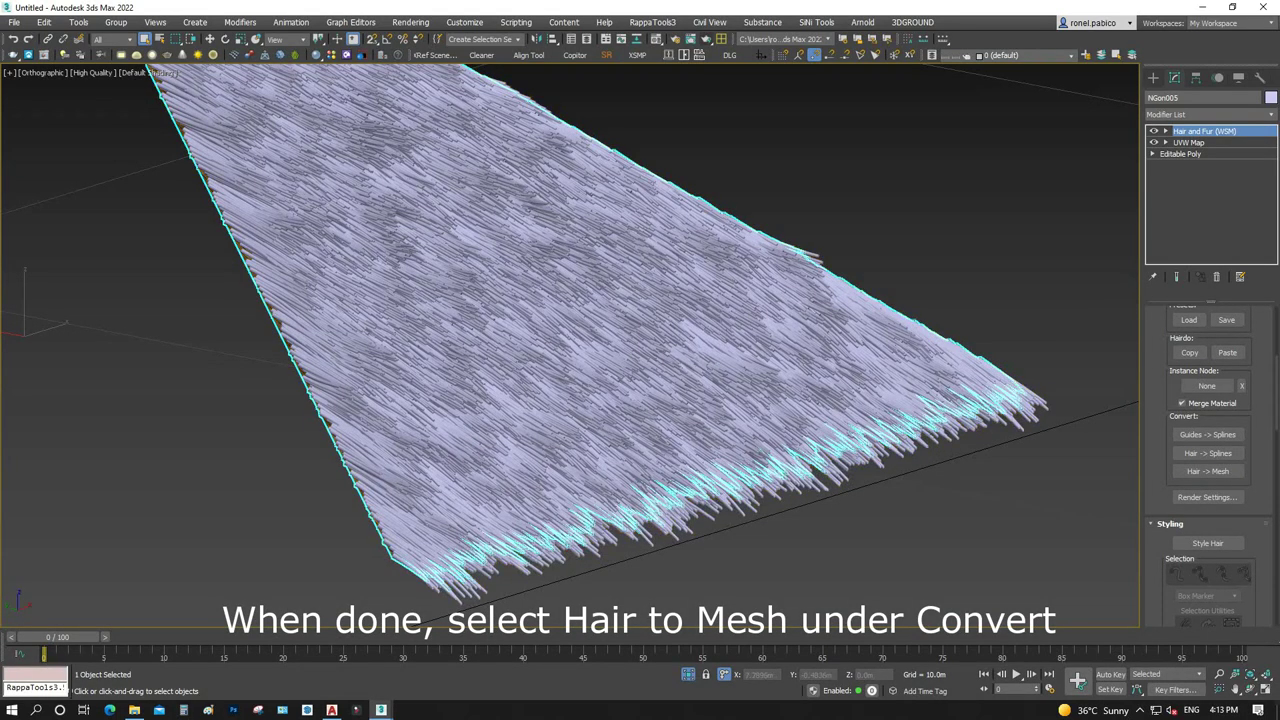
{"action": "scroll", "coordinate": [957, 410], "scroll_direction": "up", "scroll_amount": 2}
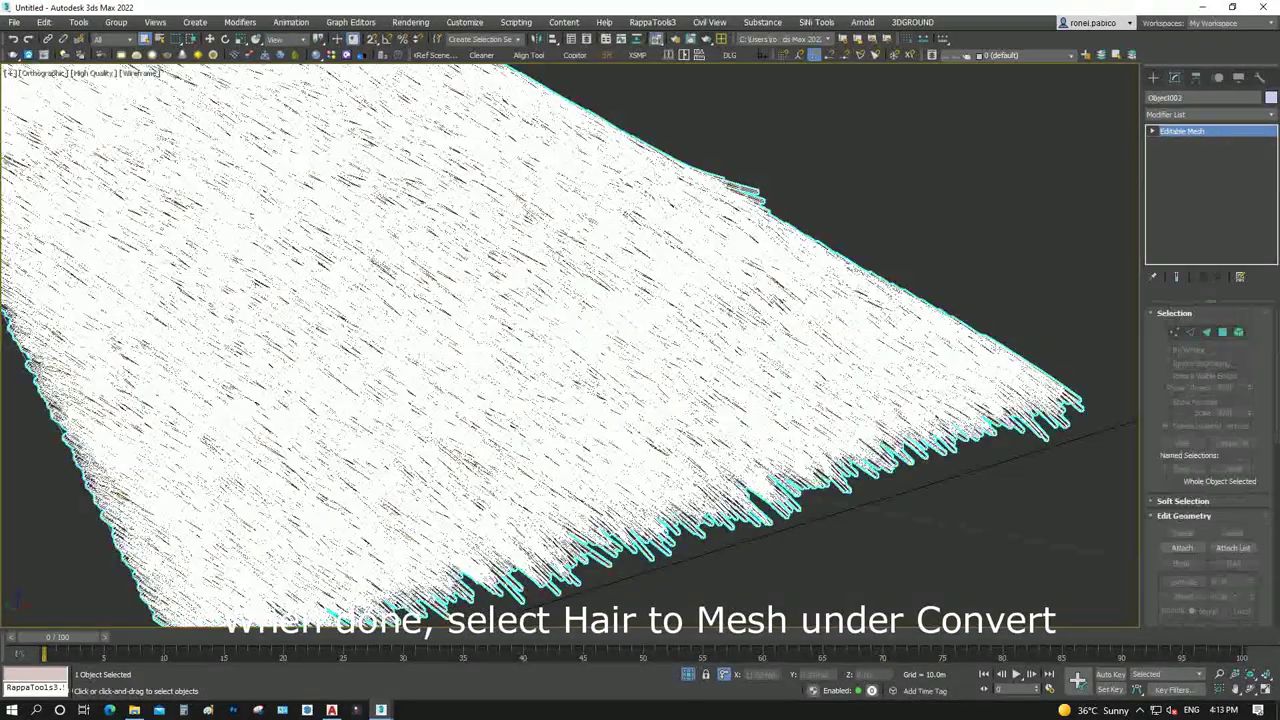
Replace Material #7's empty Bitmap diffuse map with a Gradient map, discarding the old map
{"action": "left_click", "coordinate": [656, 40]}
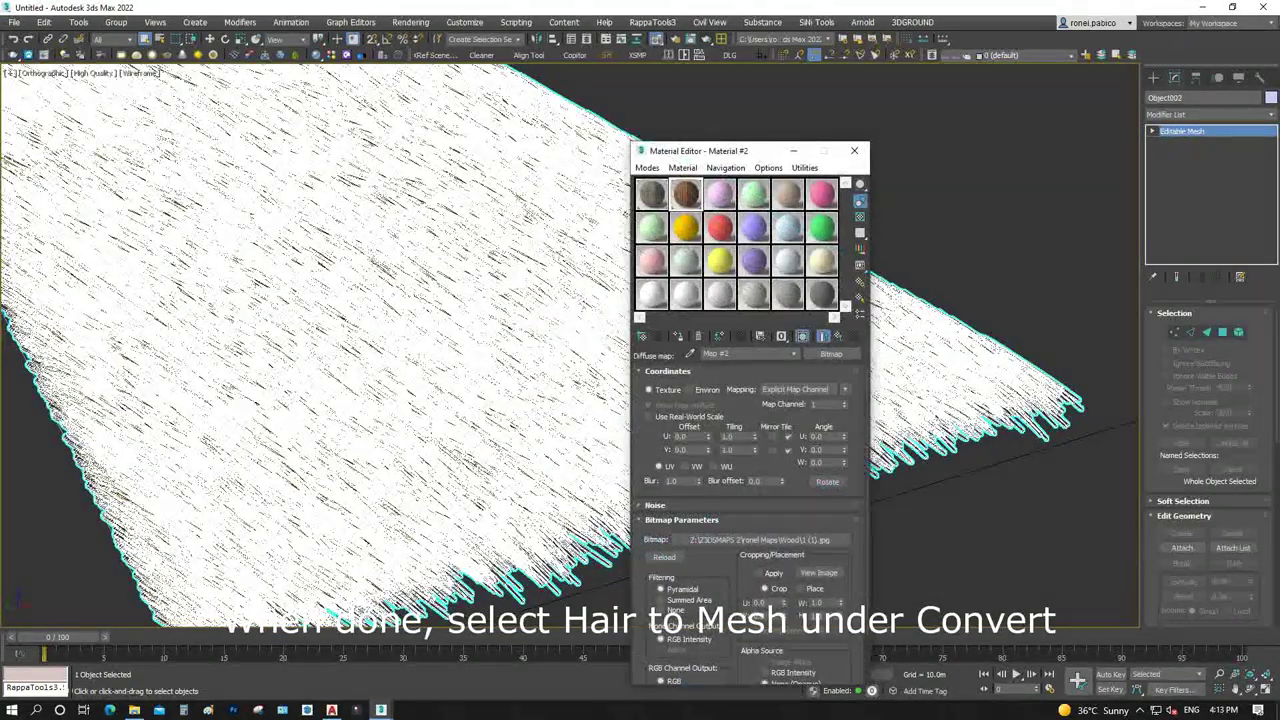
{"action": "left_click", "coordinate": [651, 228]}
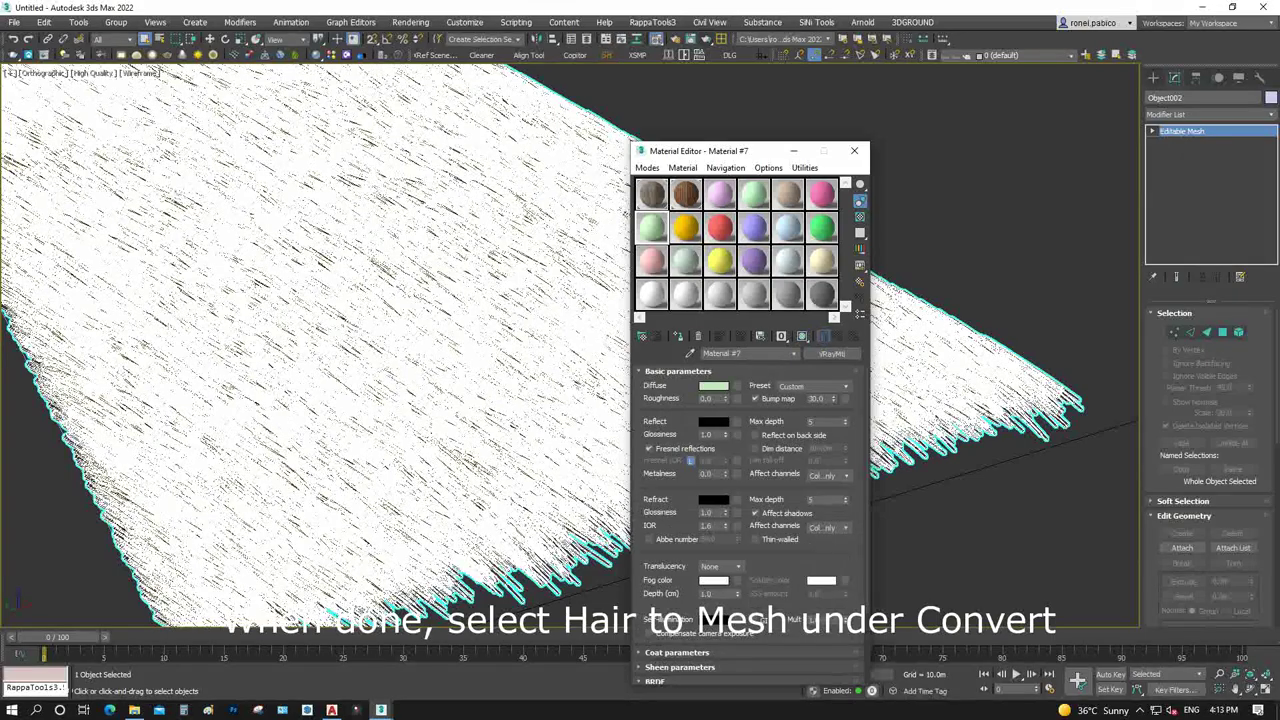
{"action": "left_click", "coordinate": [735, 386]}
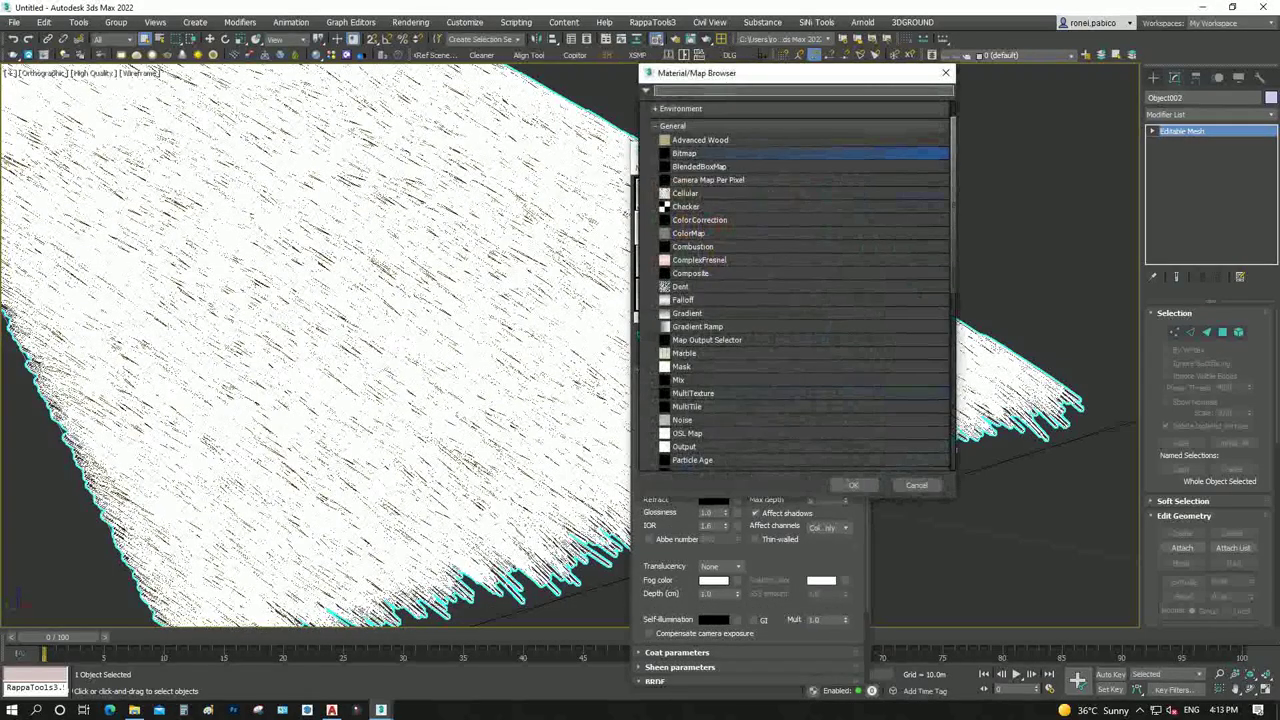
{"action": "key", "text": "Return"}
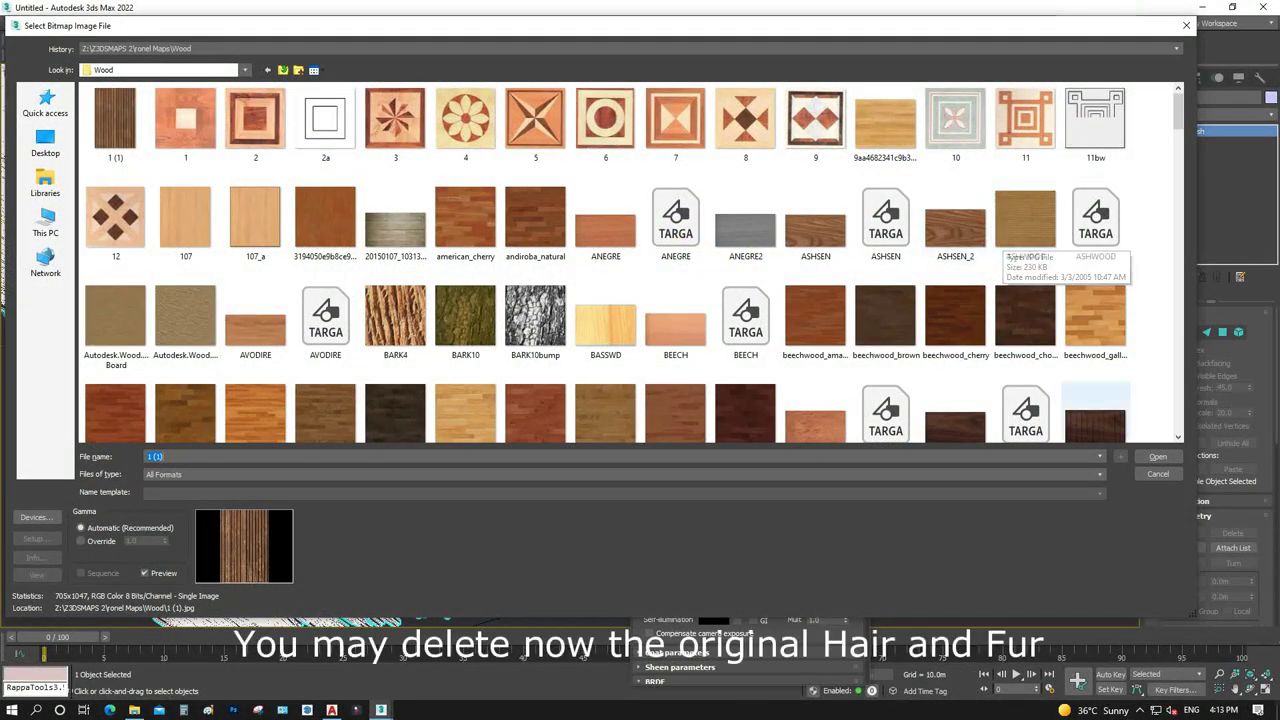
{"action": "left_click", "coordinate": [1158, 474]}
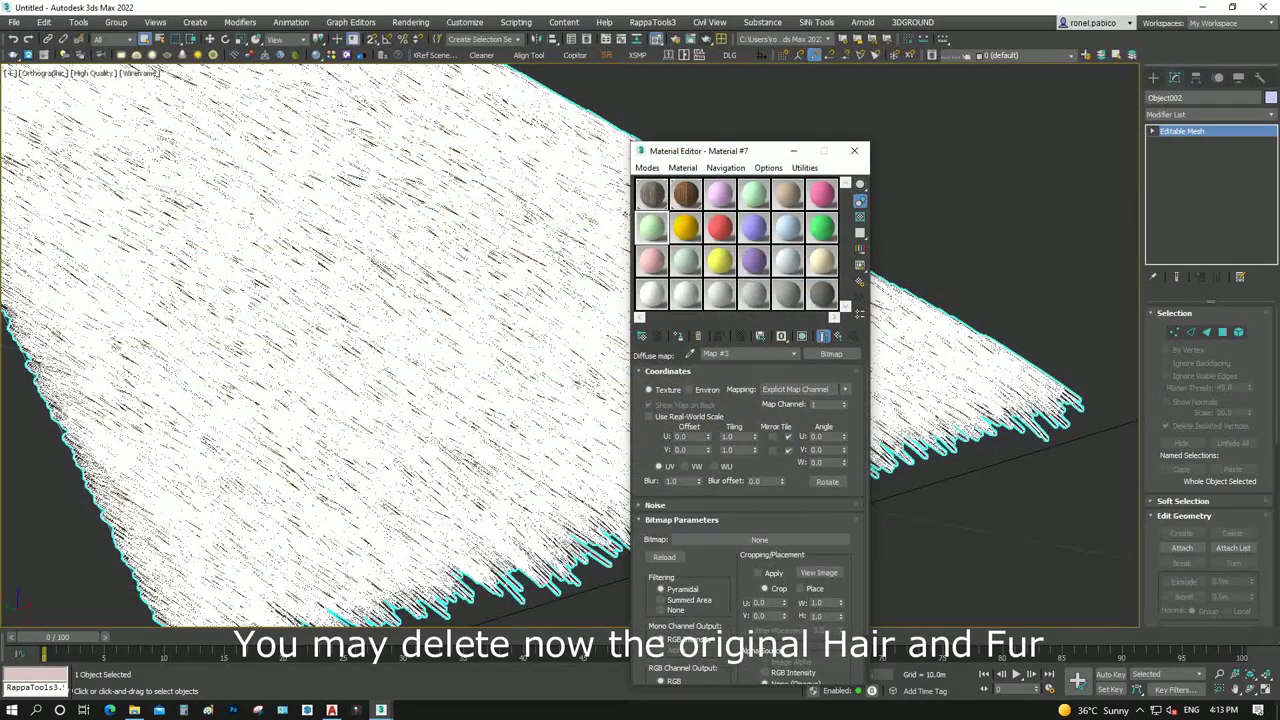
{"action": "left_click", "coordinate": [831, 354]}
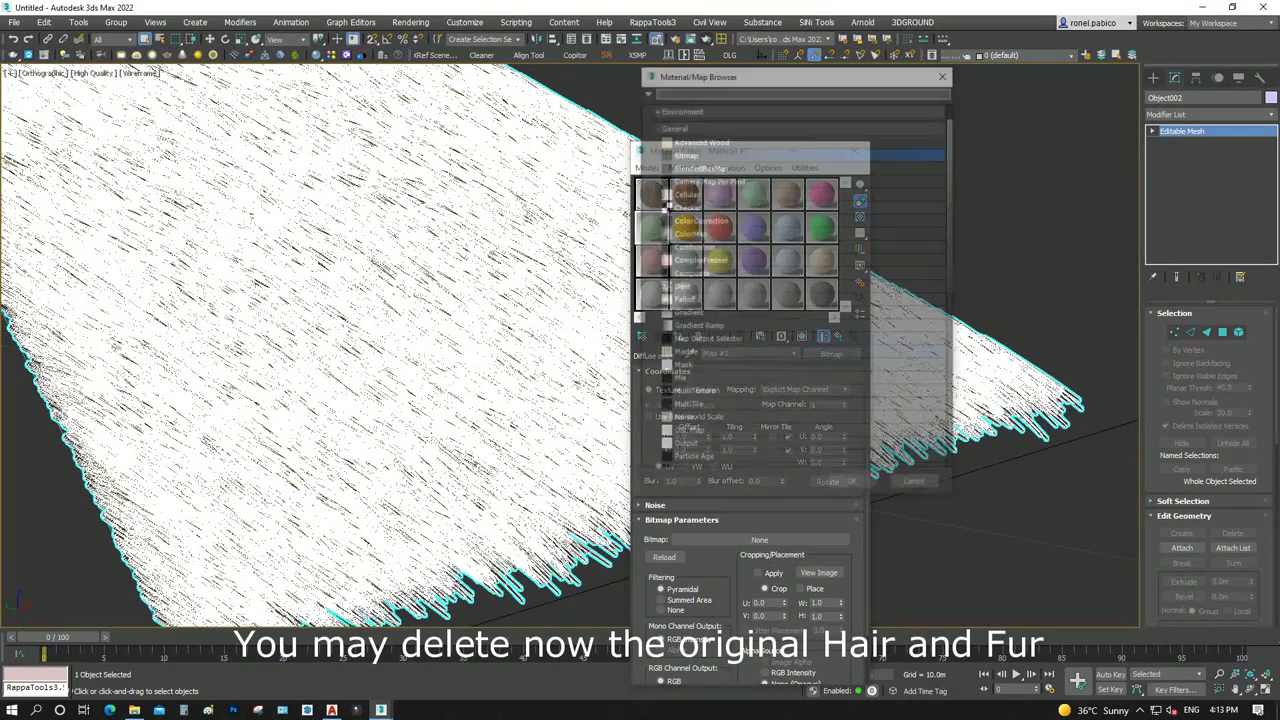
{"action": "left_click", "coordinate": [683, 300]}
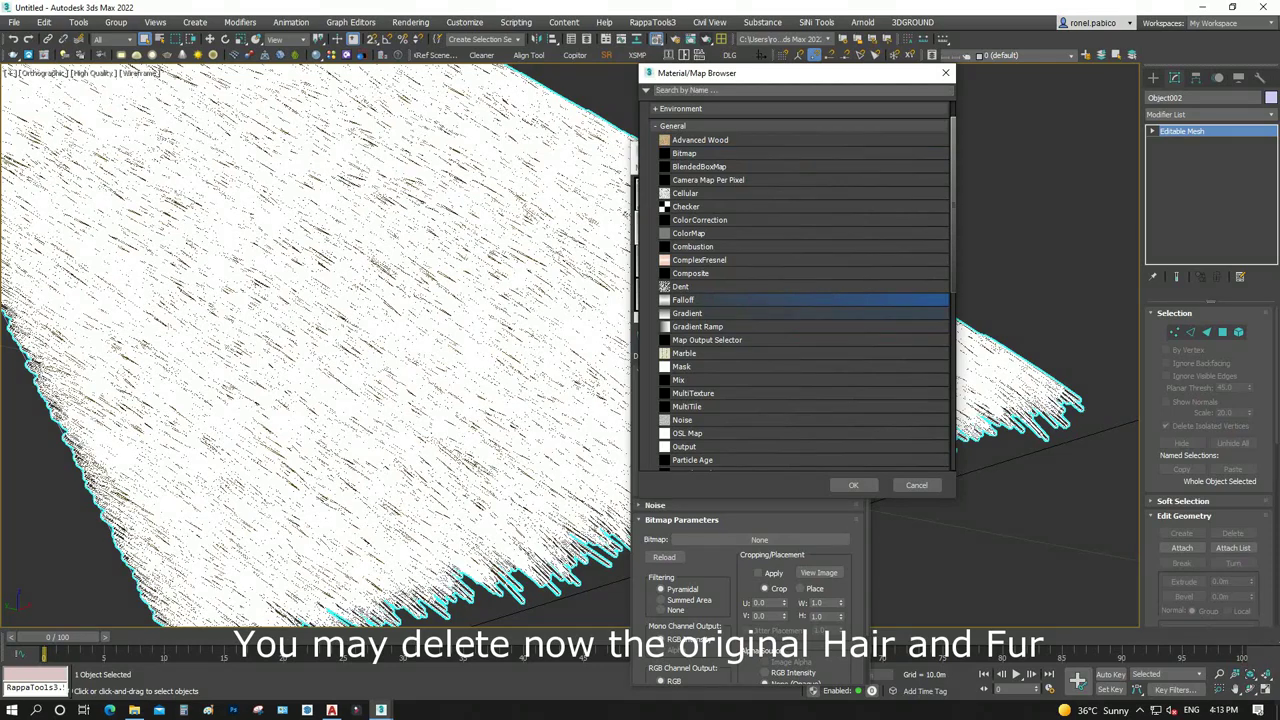
{"action": "left_click", "coordinate": [853, 485]}
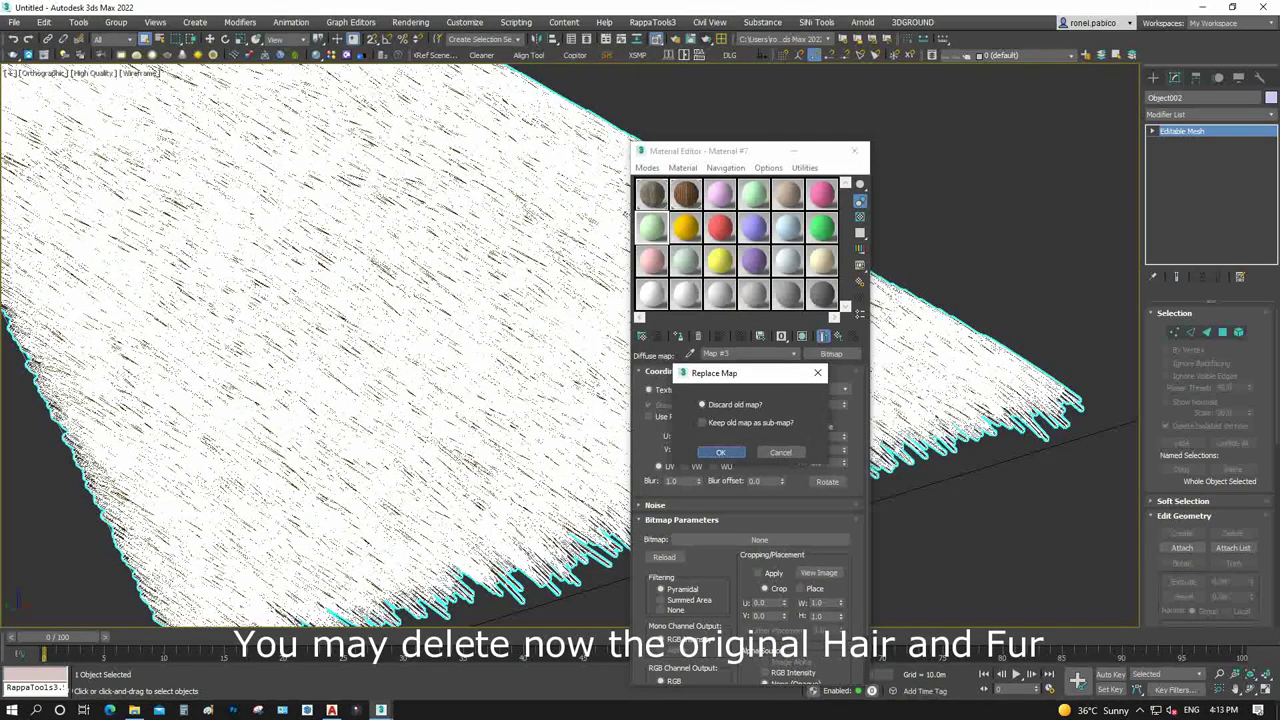
{"action": "left_click", "coordinate": [720, 452]}
Set gradient Color #1 to a warm brown and copy it onto Colors #2 and #3
{"action": "left_click", "coordinate": [699, 550]}
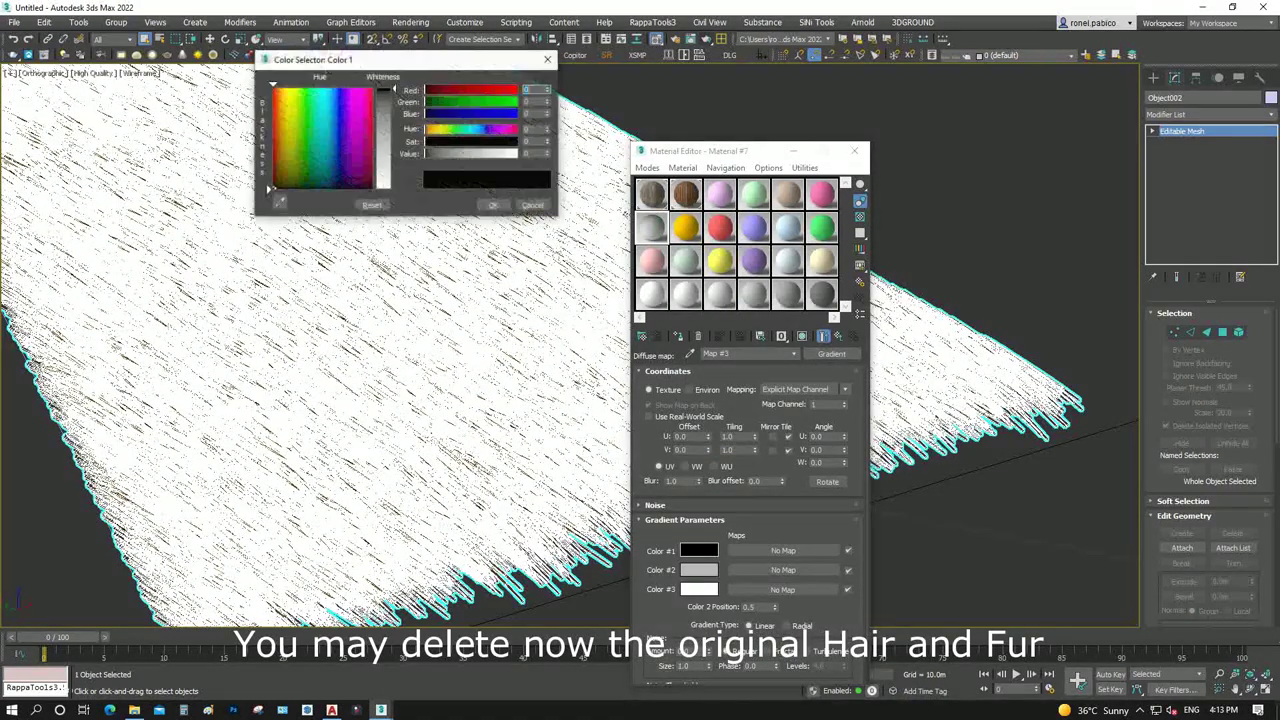
{"action": "left_click", "coordinate": [274, 167]}
{"action": "left_click_drag", "start_coordinate": [385, 90], "coordinate": [385, 113]}
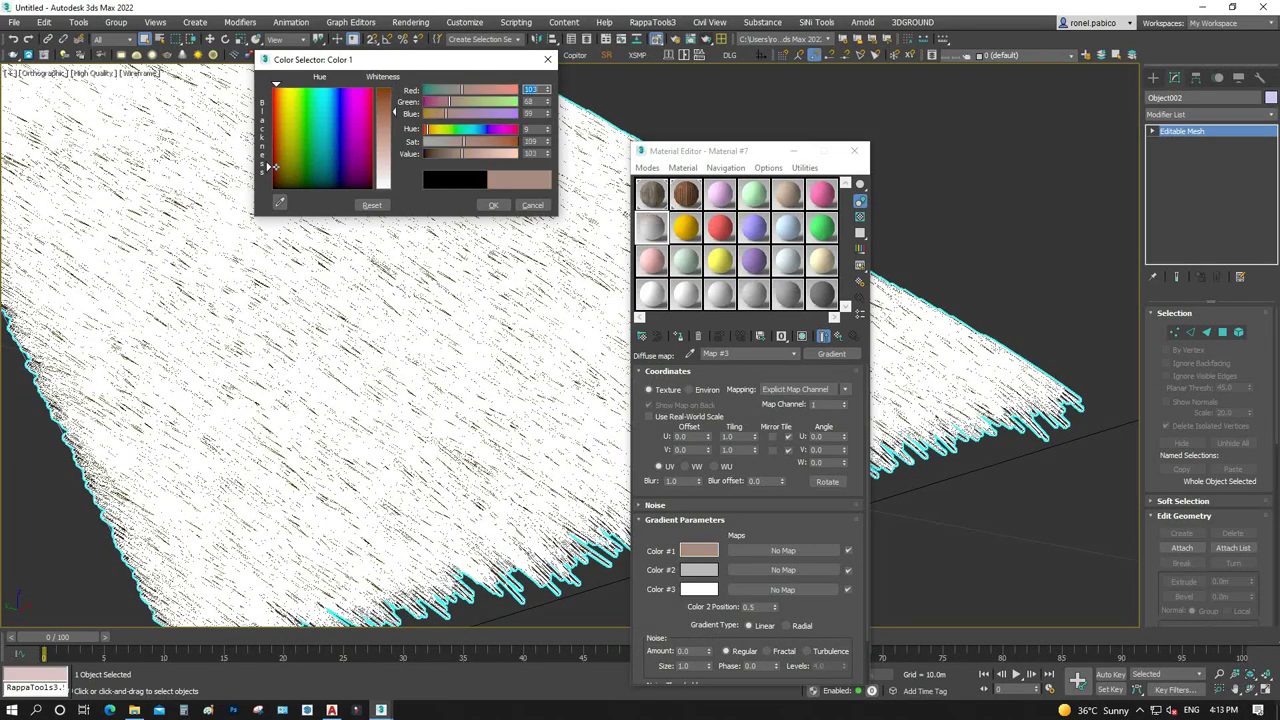
{"action": "left_click_drag", "start_coordinate": [274, 167], "coordinate": [279, 159]}
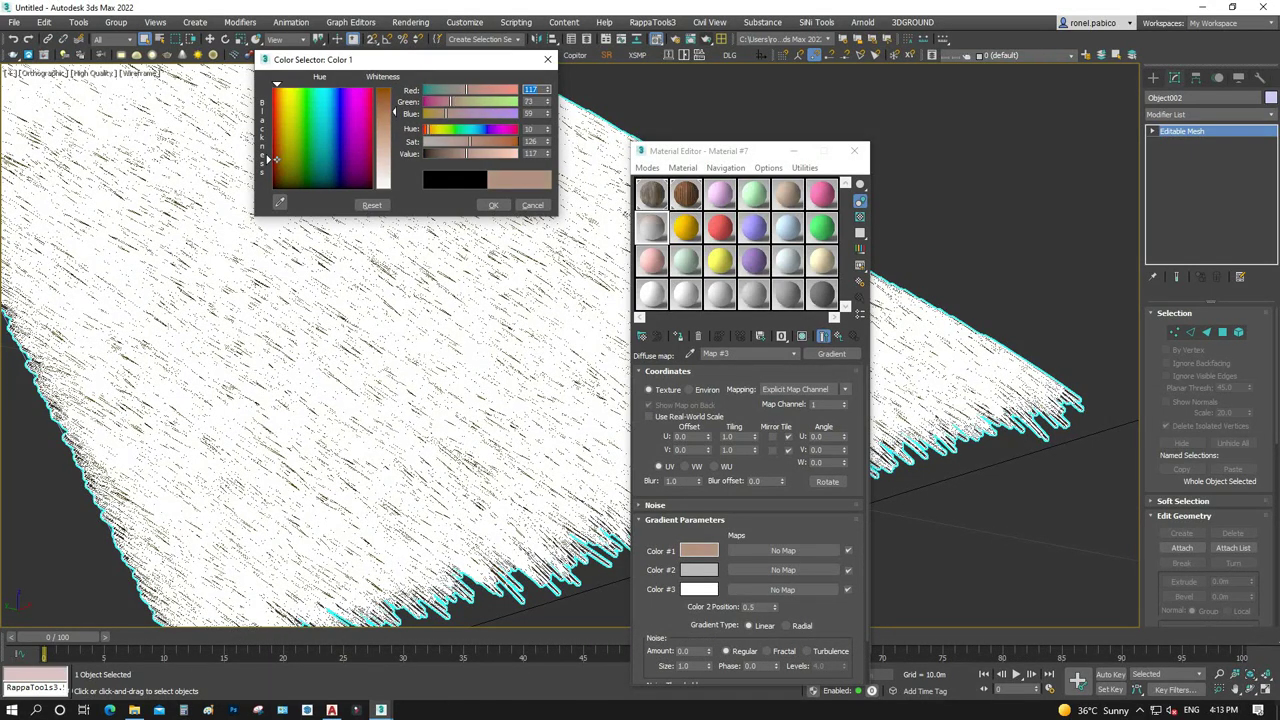
{"action": "left_click", "coordinate": [493, 205]}
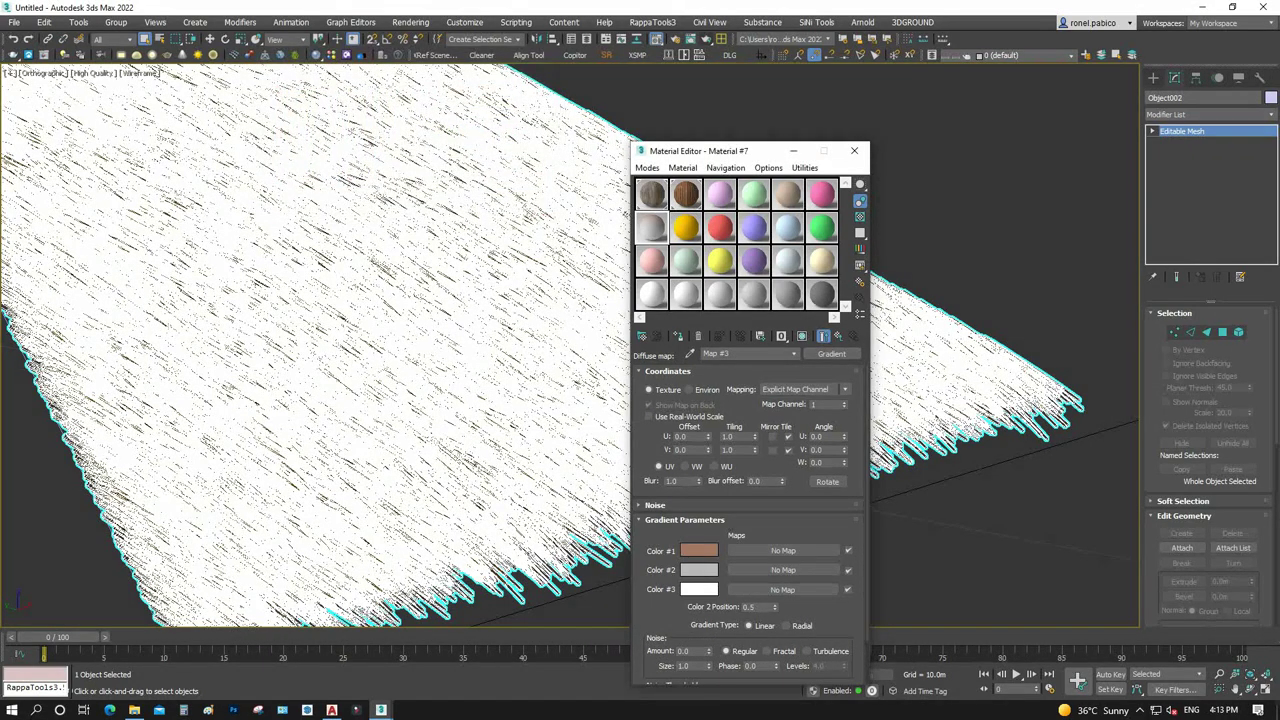
{"action": "left_click_drag", "start_coordinate": [698, 550], "coordinate": [698, 589]}
{"action": "left_click", "coordinate": [744, 424]}
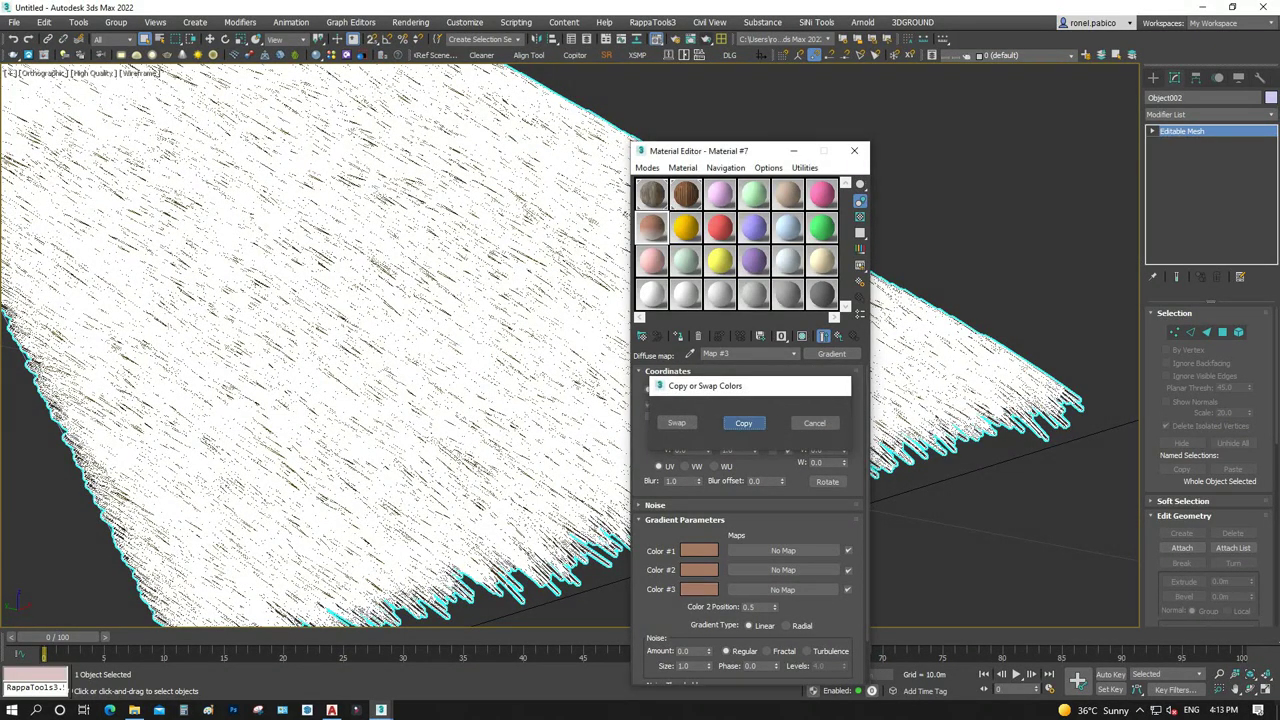
{"action": "left_click", "coordinate": [743, 424]}
{"action": "left_click", "coordinate": [698, 550]}
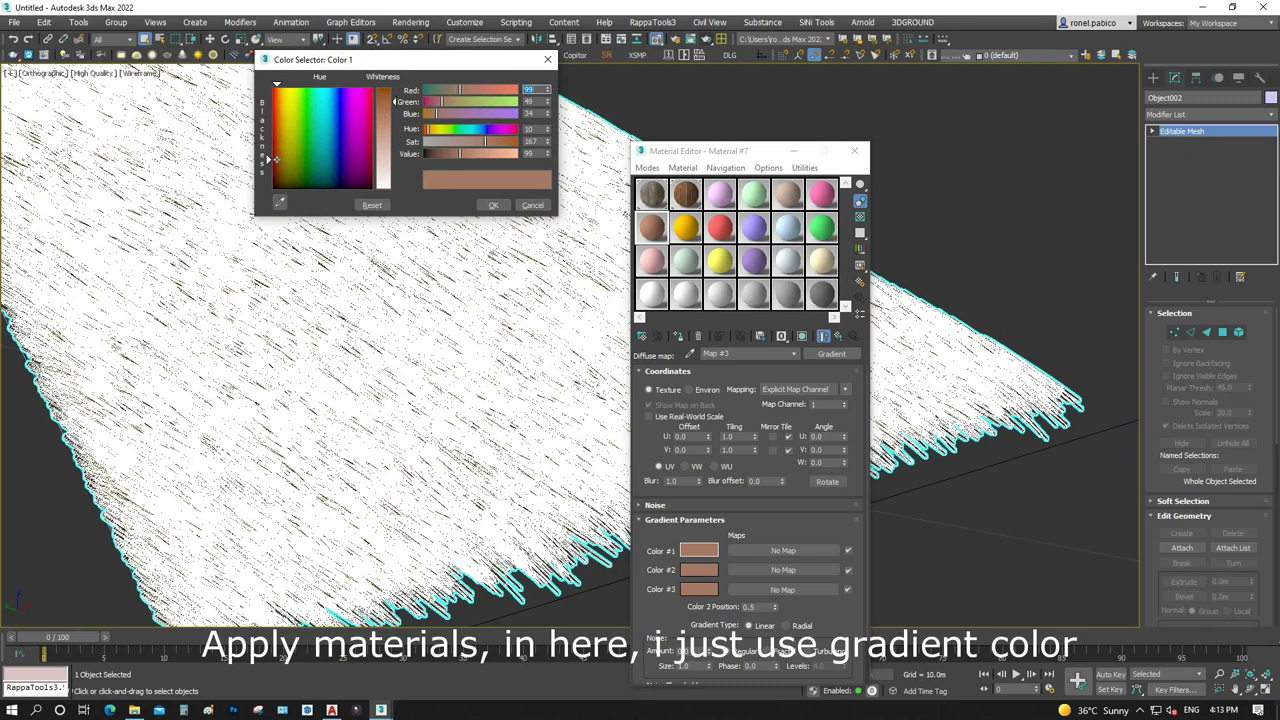
{"action": "left_click_drag", "start_coordinate": [276, 158], "coordinate": [278, 150]}
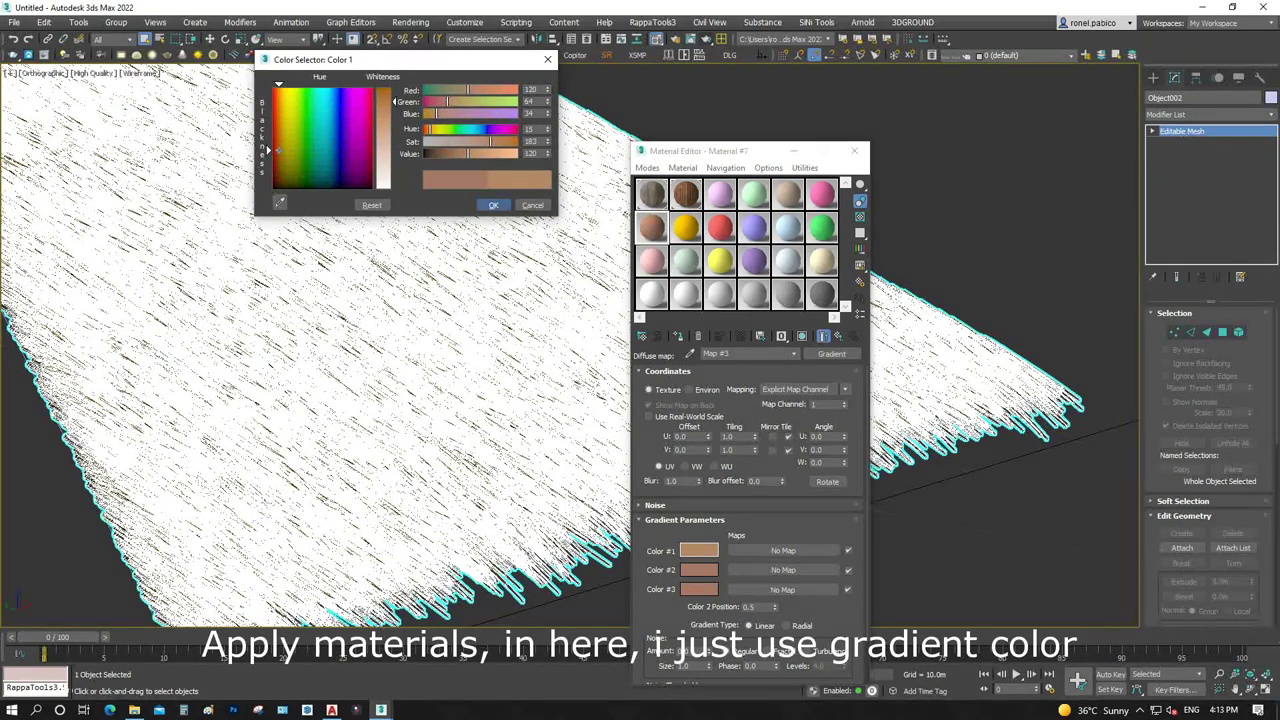
{"action": "key", "text": "Return"}
{"action": "left_click_drag", "start_coordinate": [698, 550], "coordinate": [698, 589]}
{"action": "left_click", "coordinate": [744, 423]}
{"action": "left_click", "coordinate": [748, 421]}
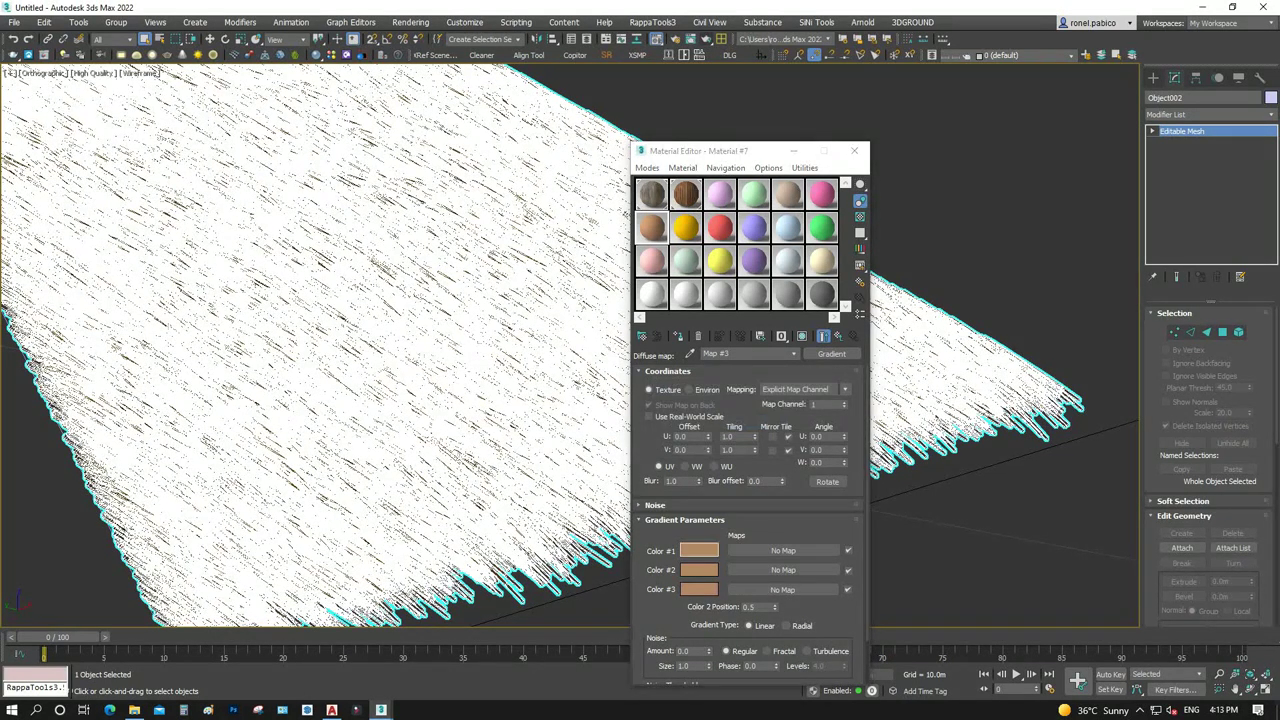
Make Color #1 pale beige and darken Color #3 to dark brown (RGB 120, 84, 34)
{"action": "left_click", "coordinate": [698, 550]}
{"action": "left_click", "coordinate": [493, 204]}
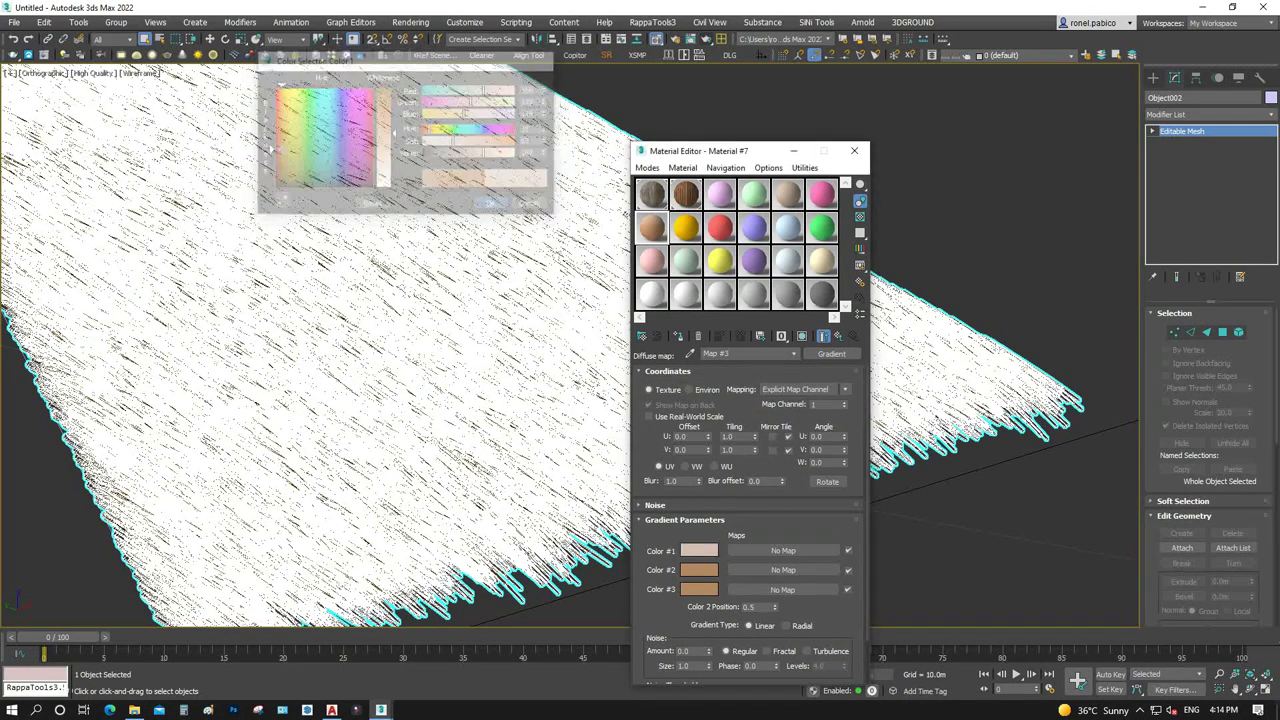
{"action": "left_click", "coordinate": [698, 589]}
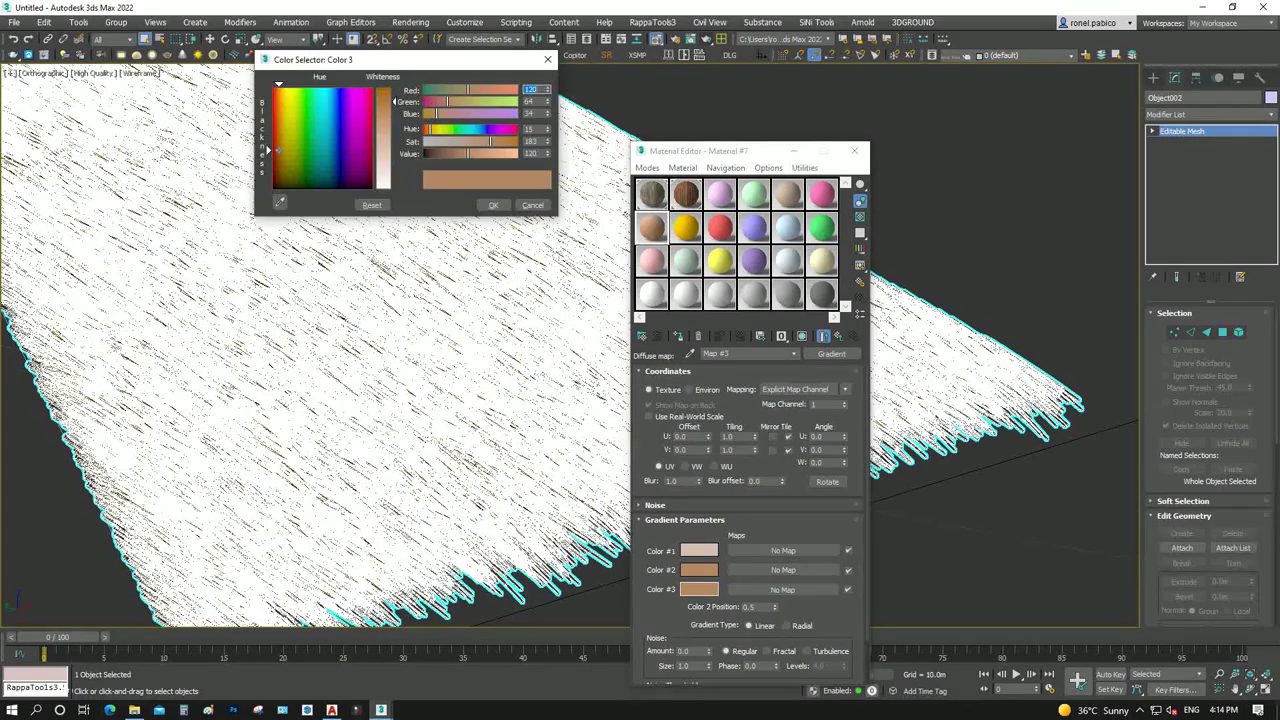
{"action": "left_click_drag", "start_coordinate": [278, 150], "coordinate": [280, 162]}
{"action": "left_click", "coordinate": [493, 204]}
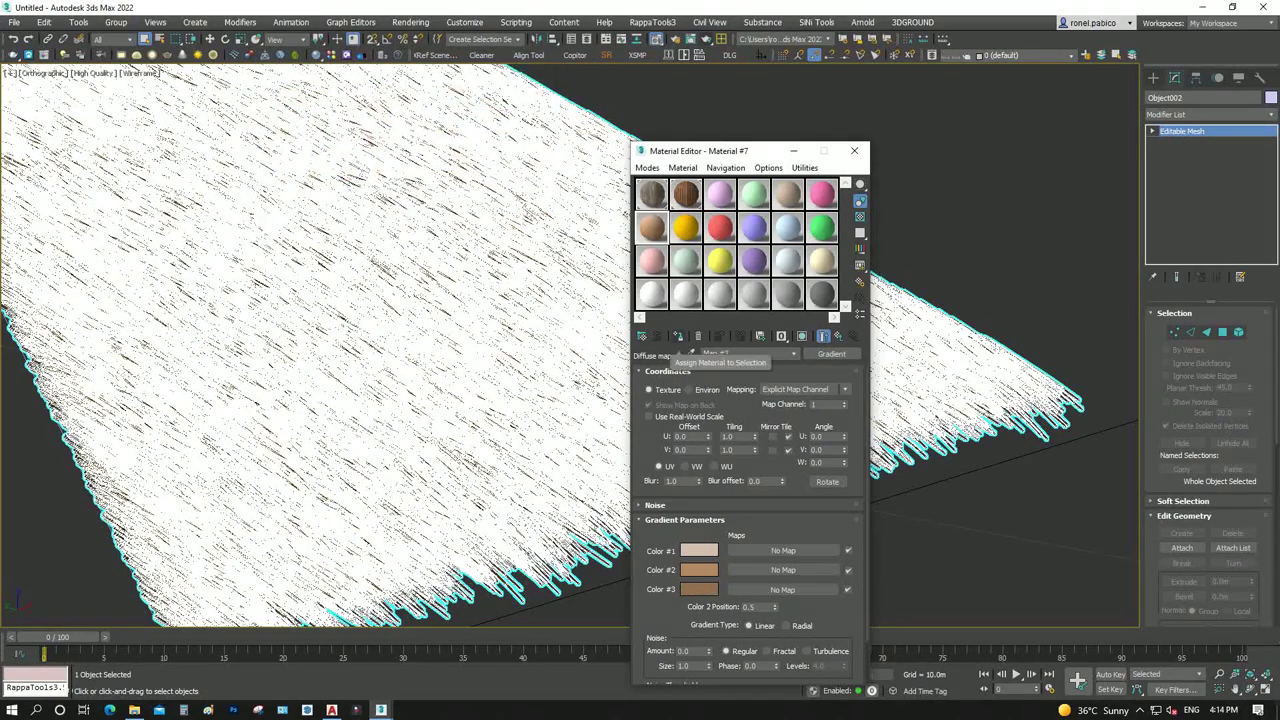
Assign Material #7 to the roof hair mesh and view it shaded
{"action": "left_click", "coordinate": [717, 336]}
{"action": "key", "text": "F3"}
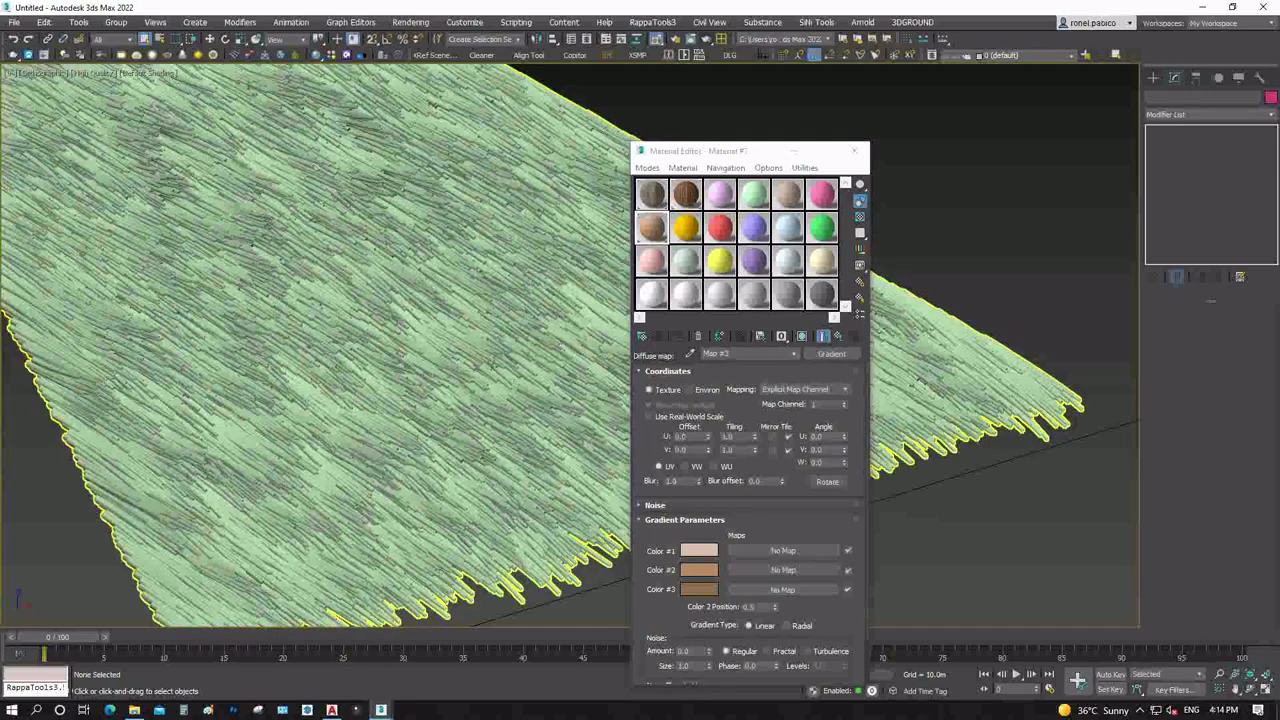
{"action": "key", "text": "ctrl+z"}
{"action": "key", "text": "F3"}
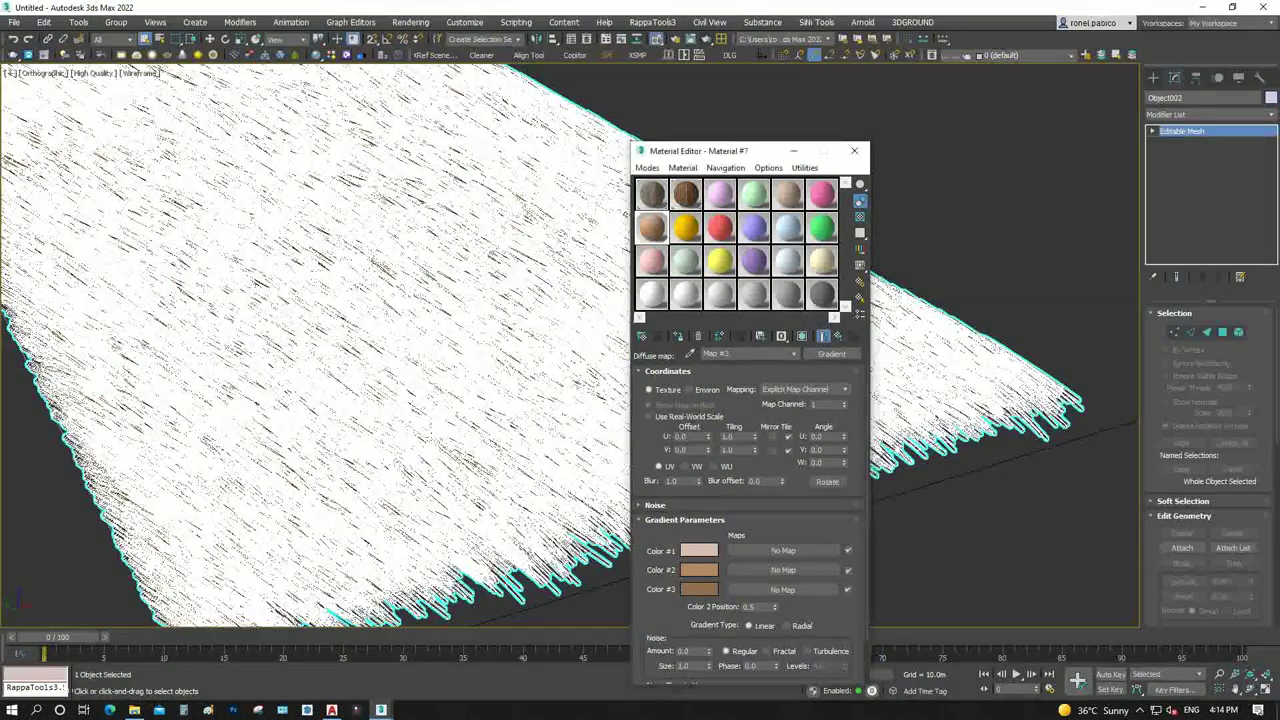
{"action": "left_click", "coordinate": [854, 150]}
{"action": "key", "text": "F3"}
{"action": "key", "text": "ctrl+d"}
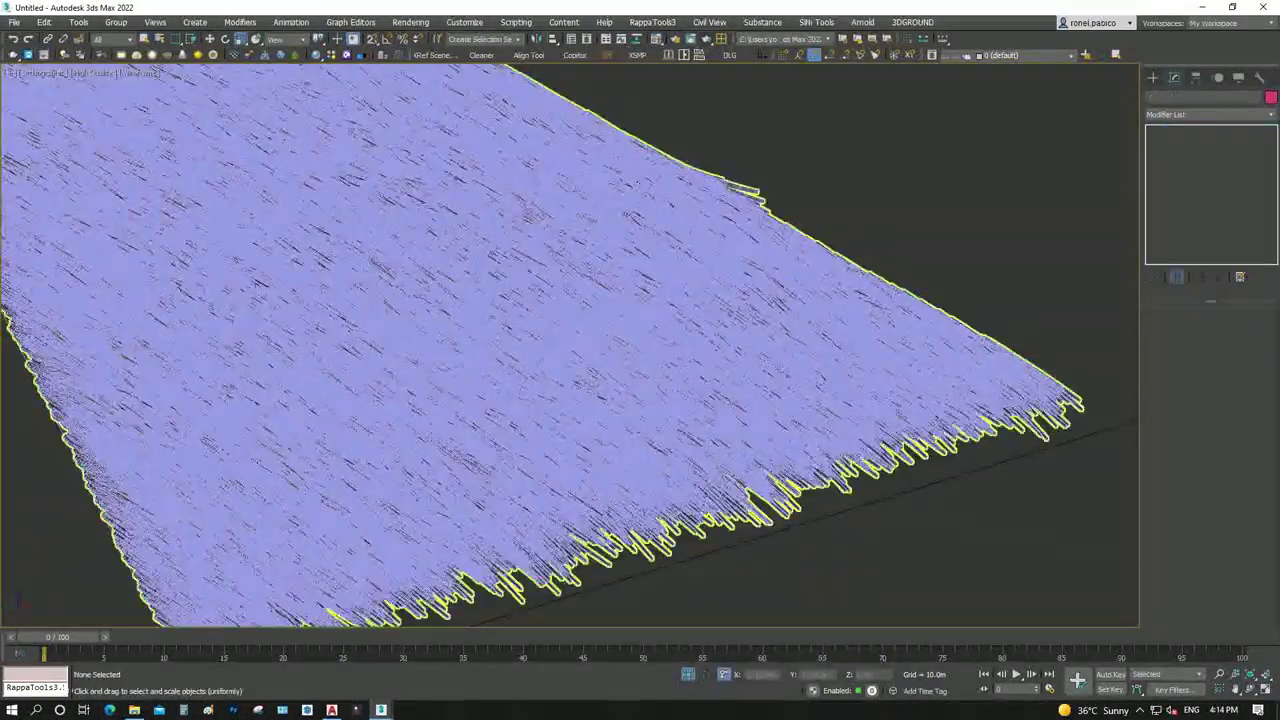
In Top view, frame and select the hair mesh and the triangle panel together
{"action": "key", "text": "t"}
{"action": "key", "text": "c"}
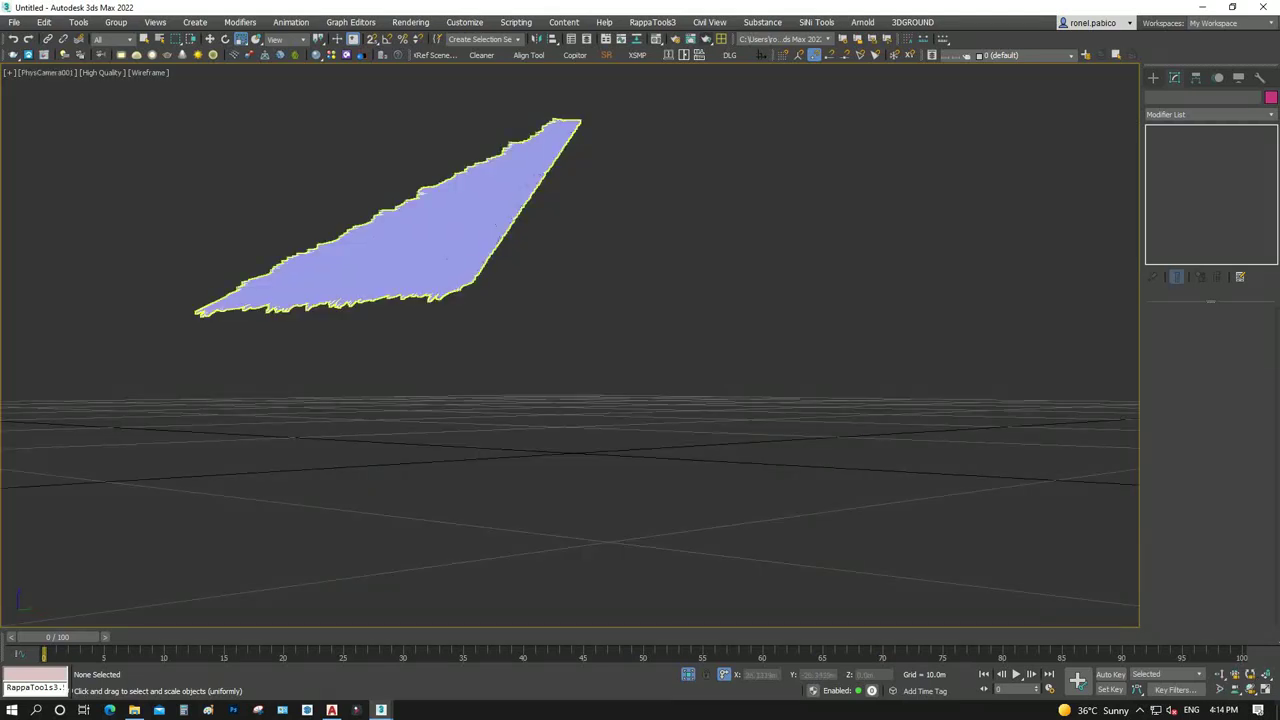
{"action": "key", "text": "ctrl+a"}
{"action": "key", "text": "t"}
{"action": "key", "text": "z"}
{"action": "left_click", "coordinate": [580, 250]}
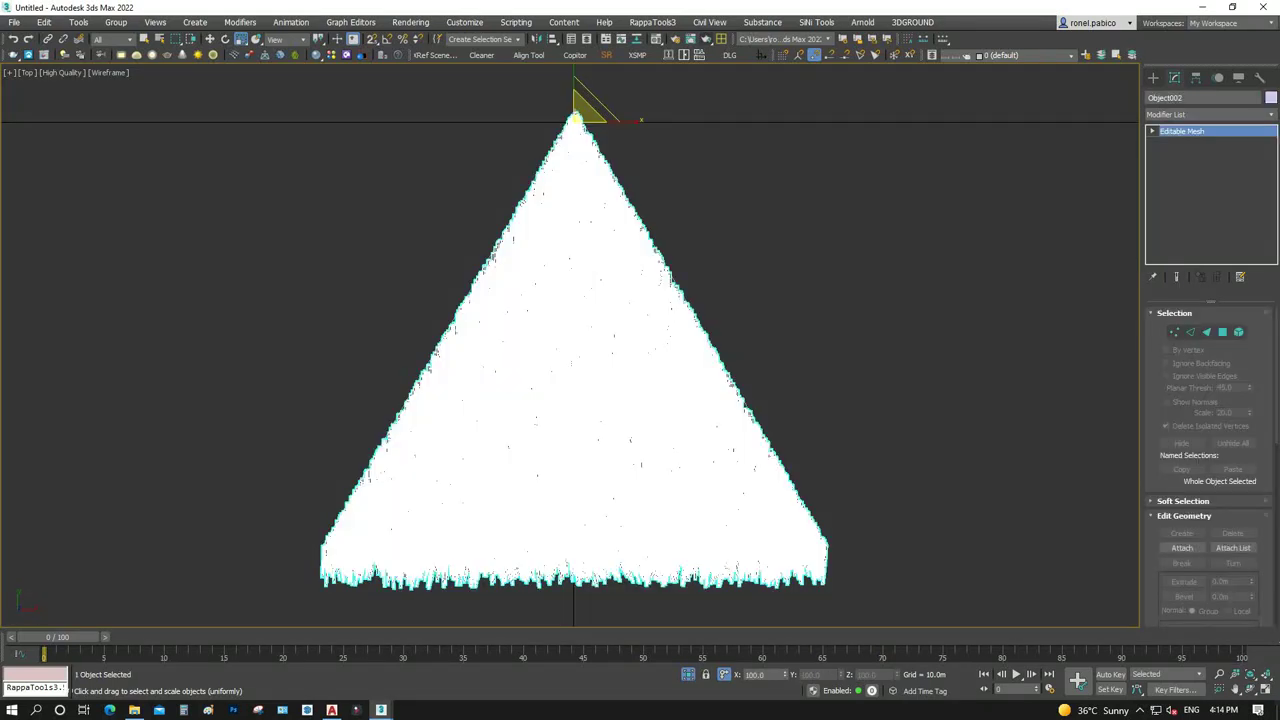
{"action": "left_click_drag", "start_coordinate": [414, 138], "coordinate": [772, 188]}
{"action": "mouse_move", "coordinate": [600, 350]}
{"action": "middle_mouse_down"}
{"action": "mouse_move", "coordinate": [450, 426]}
{"action": "mouse_move", "coordinate": [417, 460]}
{"action": "middle_mouse_up"}
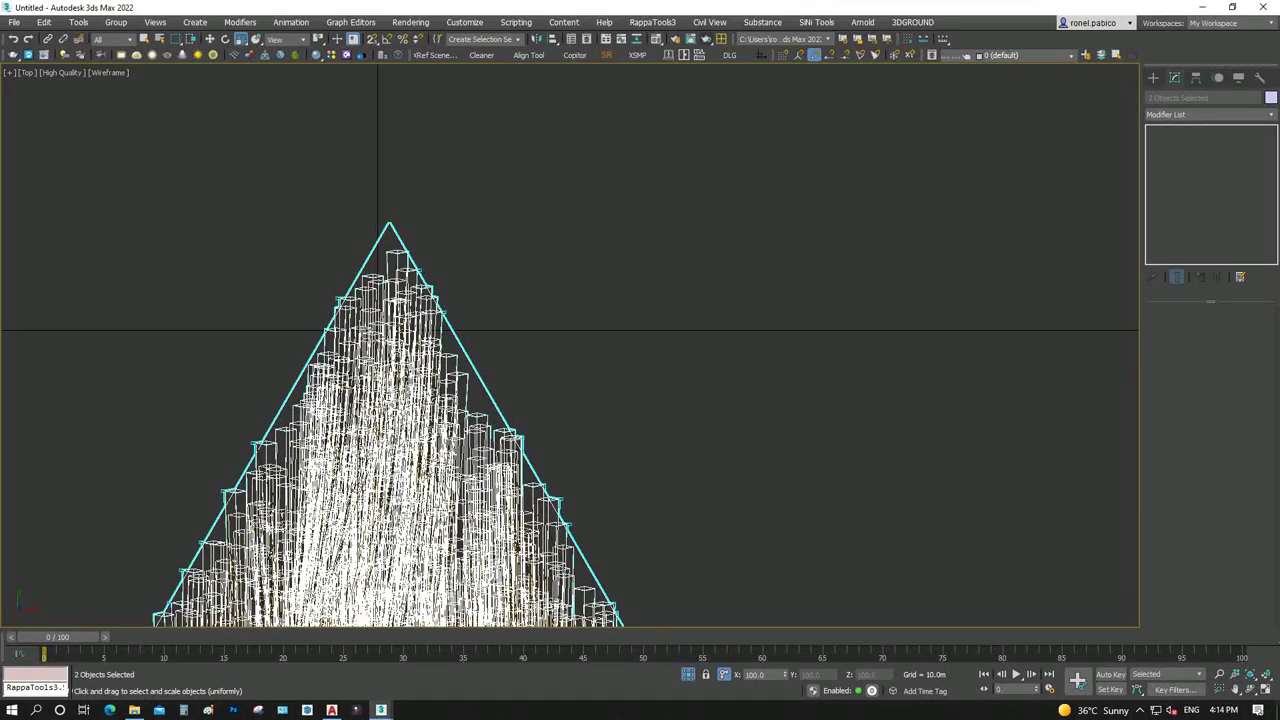
Group the hair mesh and triangle panel as Group004, then ungroup them again
{"action": "left_click", "coordinate": [116, 22]}
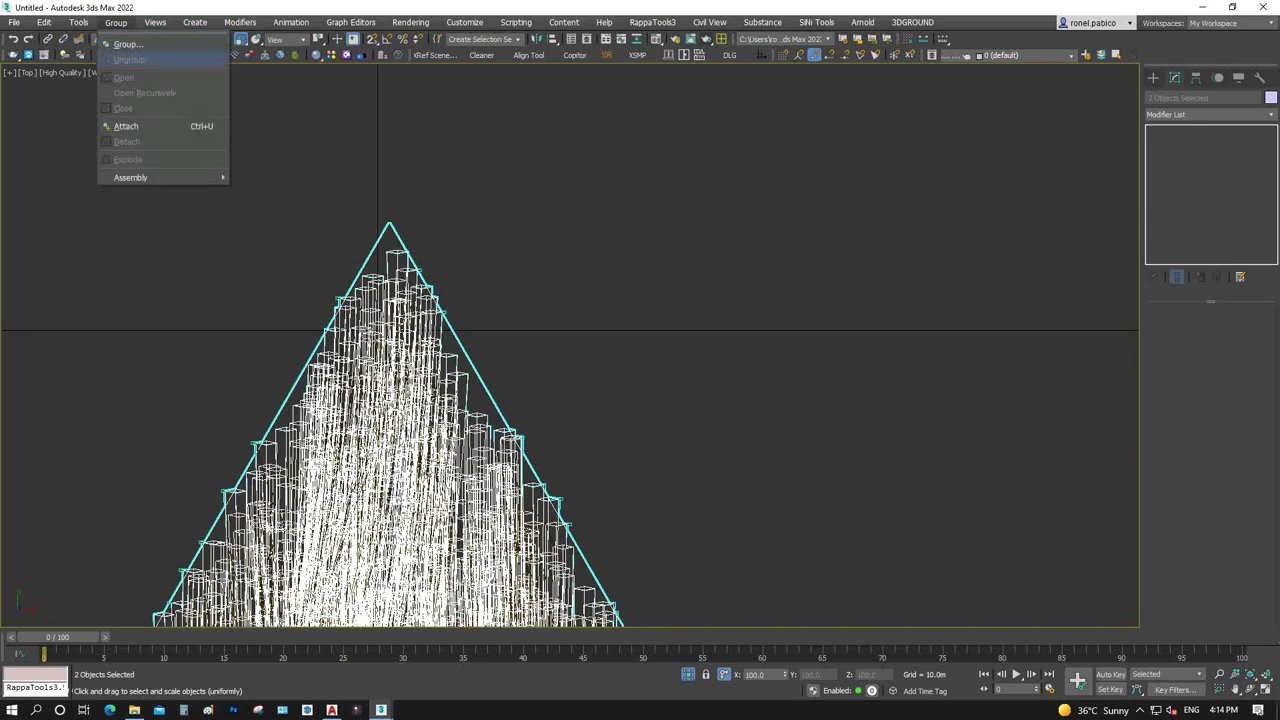
{"action": "left_click", "coordinate": [120, 42]}
{"action": "key", "text": "Return"}
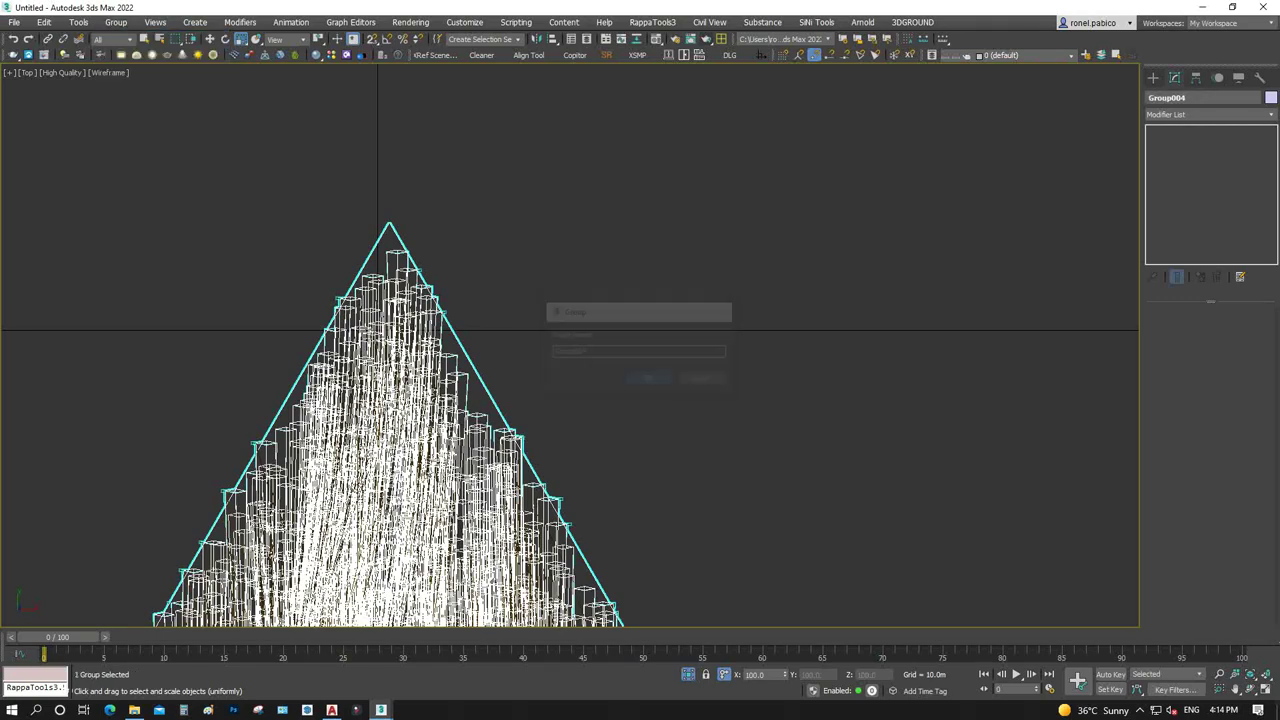
{"action": "left_click", "coordinate": [116, 22]}
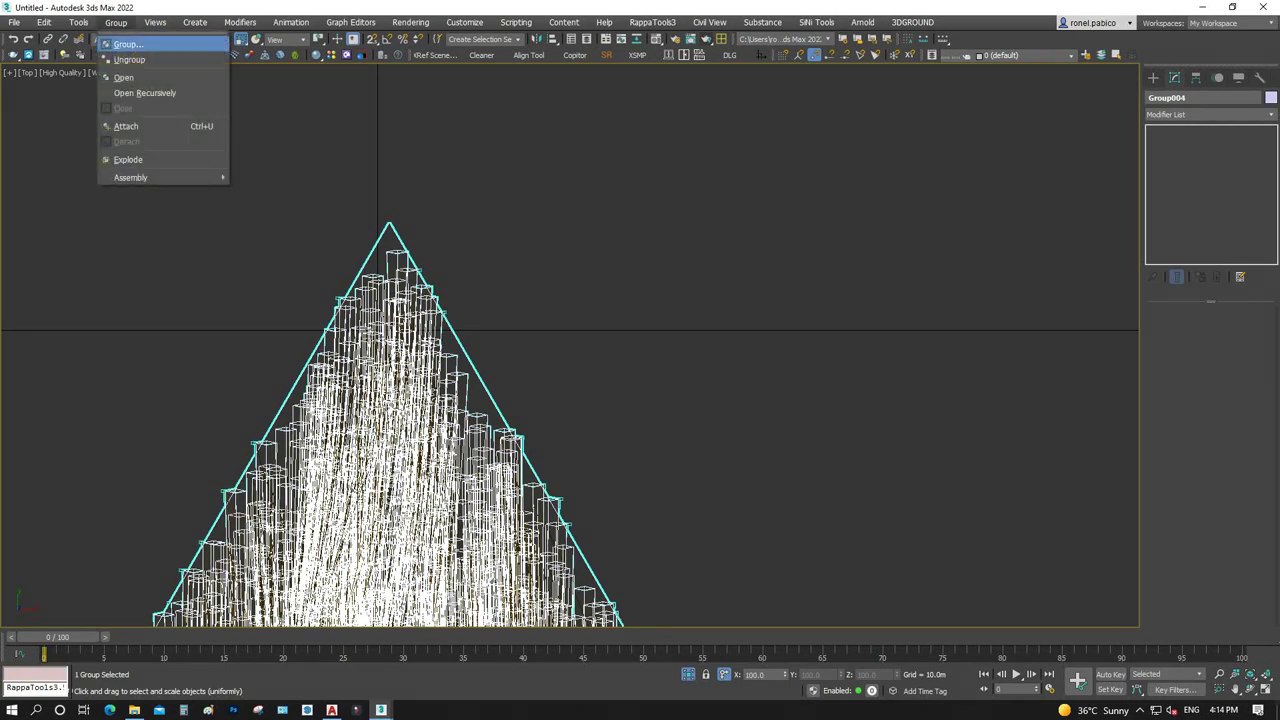
{"action": "left_click", "coordinate": [120, 57]}
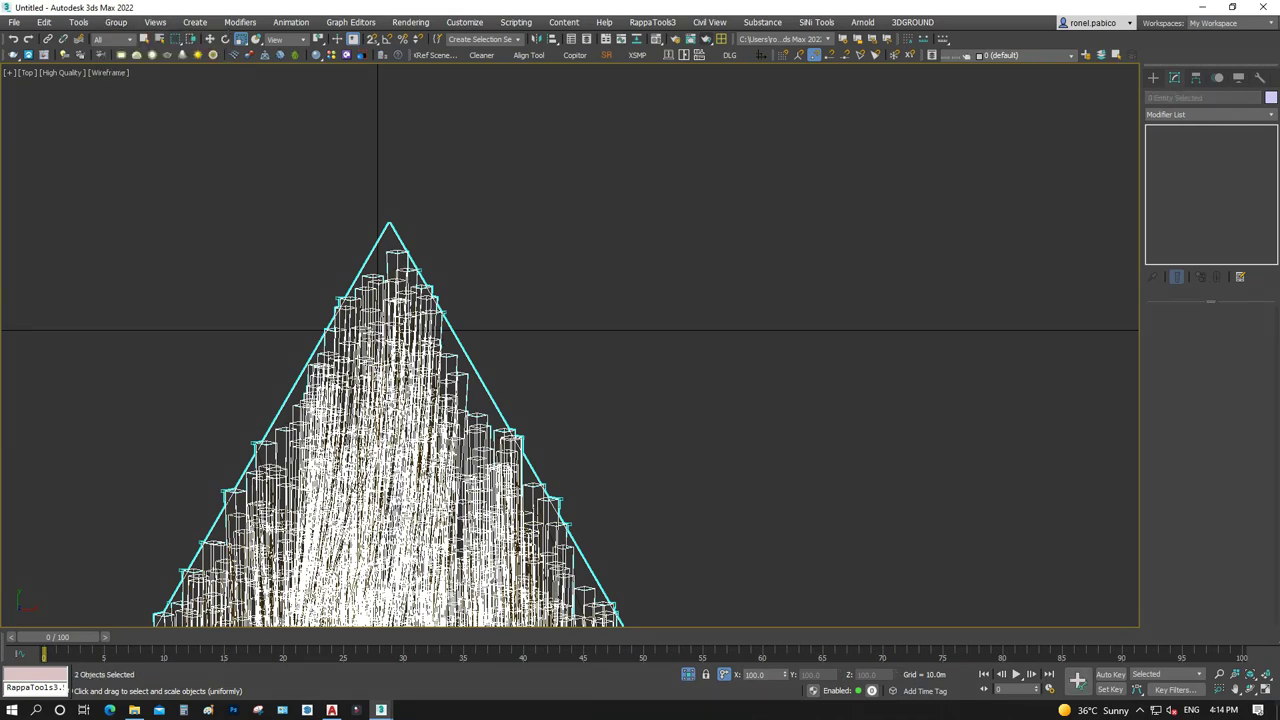
Convert the triangle panel's hair to an Editable Mesh from the right-click menu
{"action": "left_click", "coordinate": [388, 228]}
{"action": "right_click", "coordinate": [388, 228]}
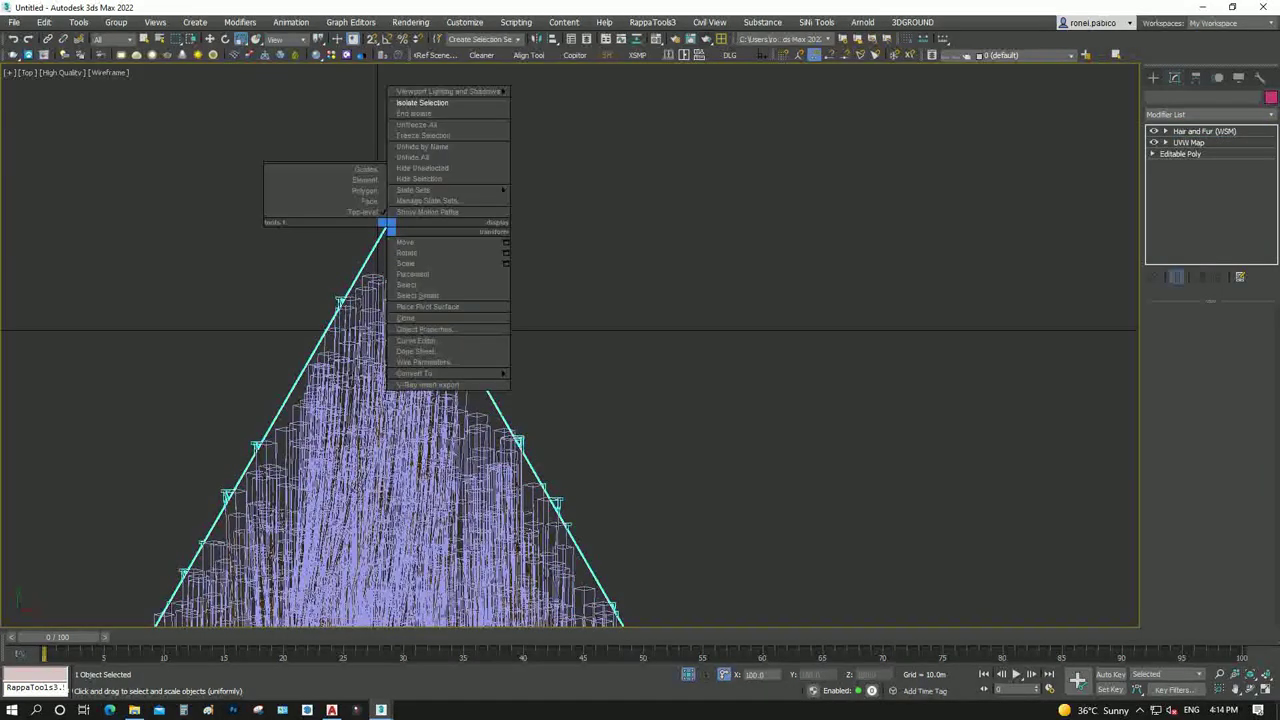
{"action": "left_click", "coordinate": [560, 186]}
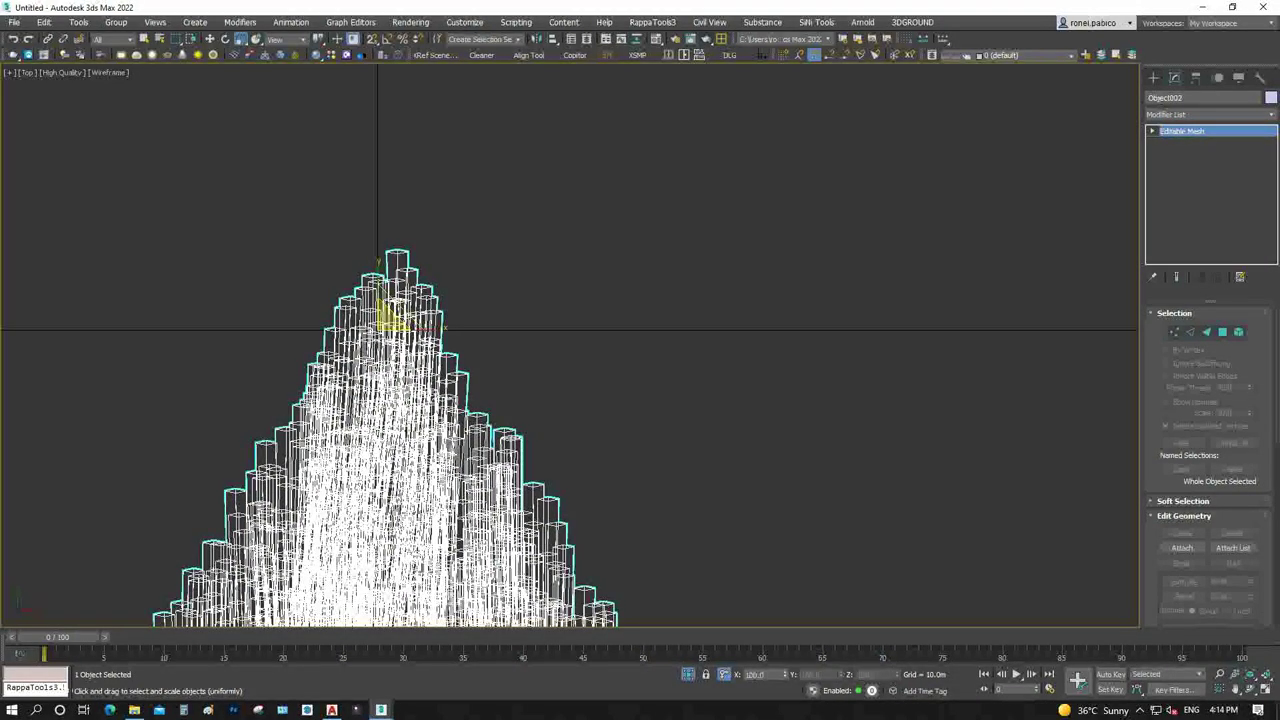
Mirror the straw mesh across the Y axis as an Instance
{"action": "right_click", "coordinate": [512, 166]}
{"action": "left_click", "coordinate": [386, 330]}
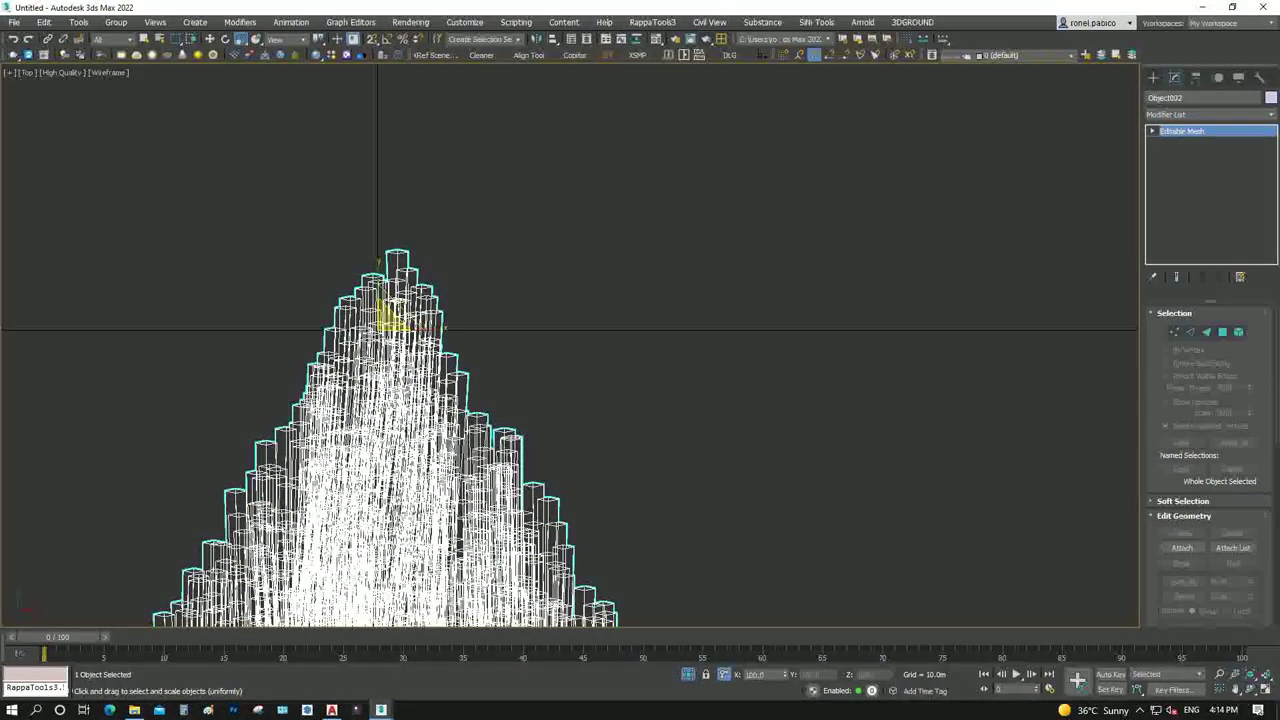
{"action": "left_click", "coordinate": [536, 38]}
{"action": "left_click", "coordinate": [612, 302]}
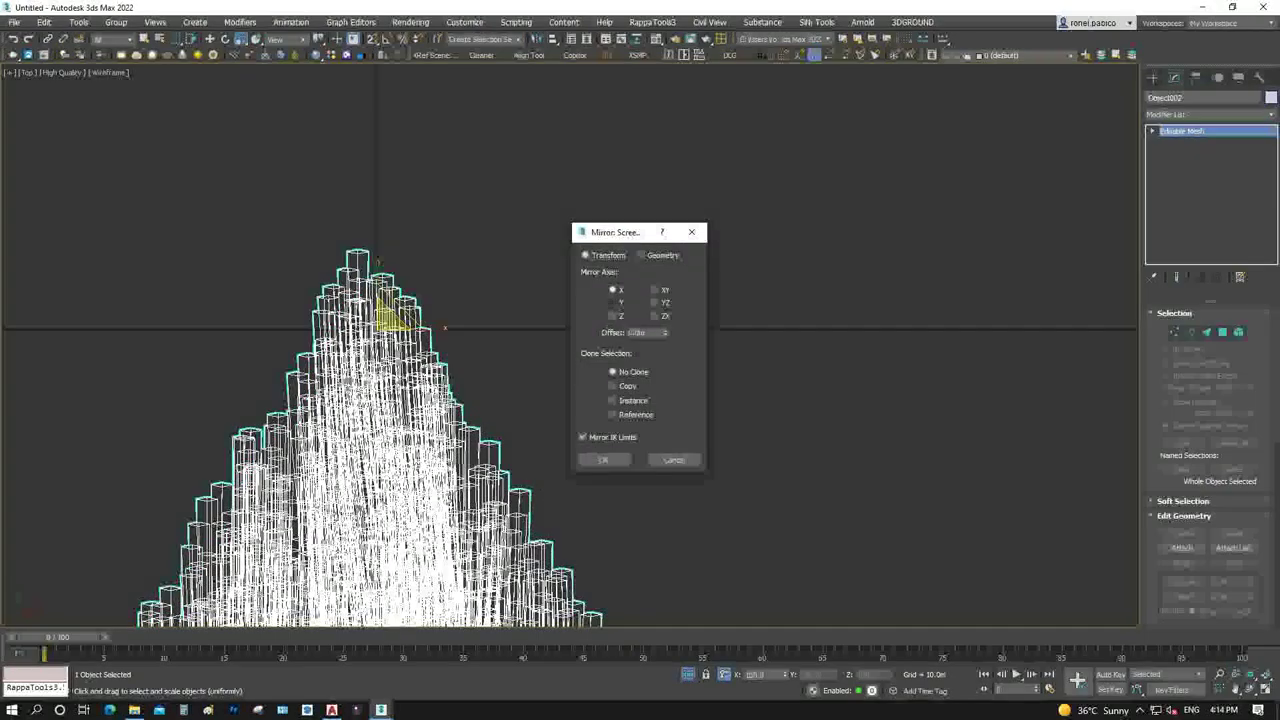
{"action": "left_click", "coordinate": [612, 400]}
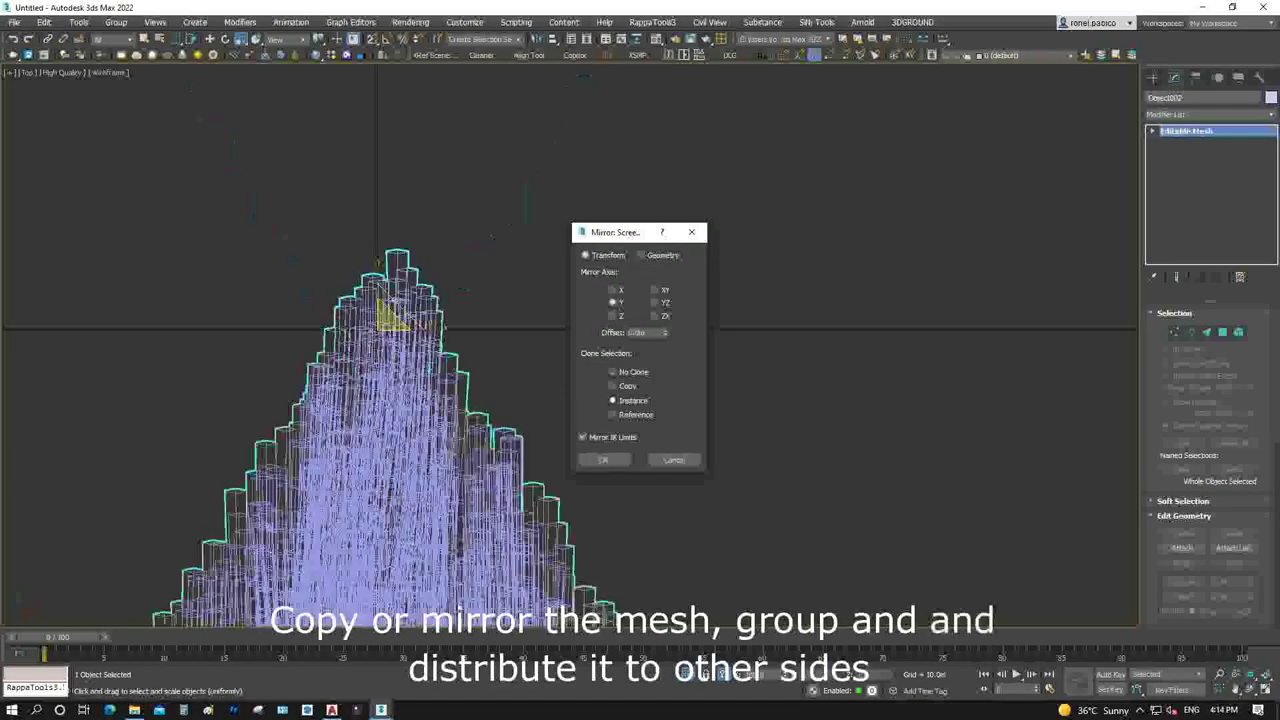
{"action": "left_click", "coordinate": [603, 459]}
Select both meshes and Shift-rotate instanced copies of the pair around Z
{"action": "scroll", "coordinate": [467, 330], "scroll_direction": "down", "scroll_amount": 2}
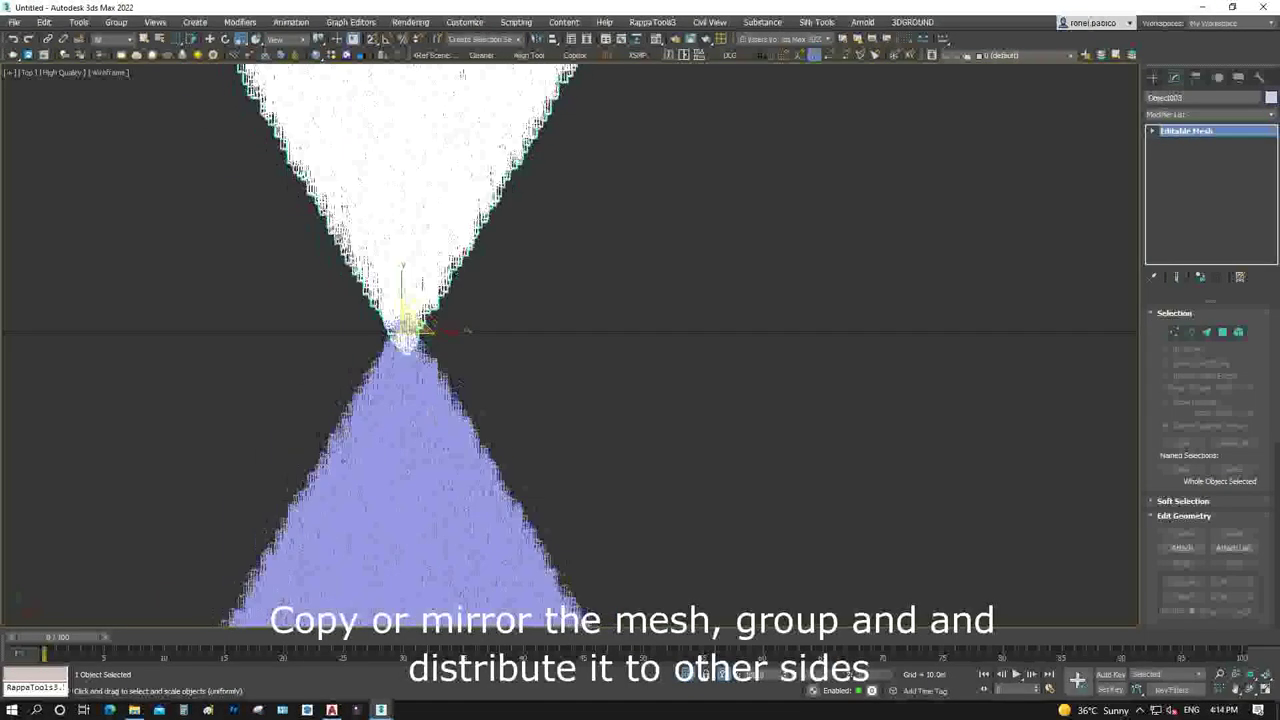
{"action": "scroll", "coordinate": [467, 330], "scroll_direction": "up", "scroll_amount": 2}
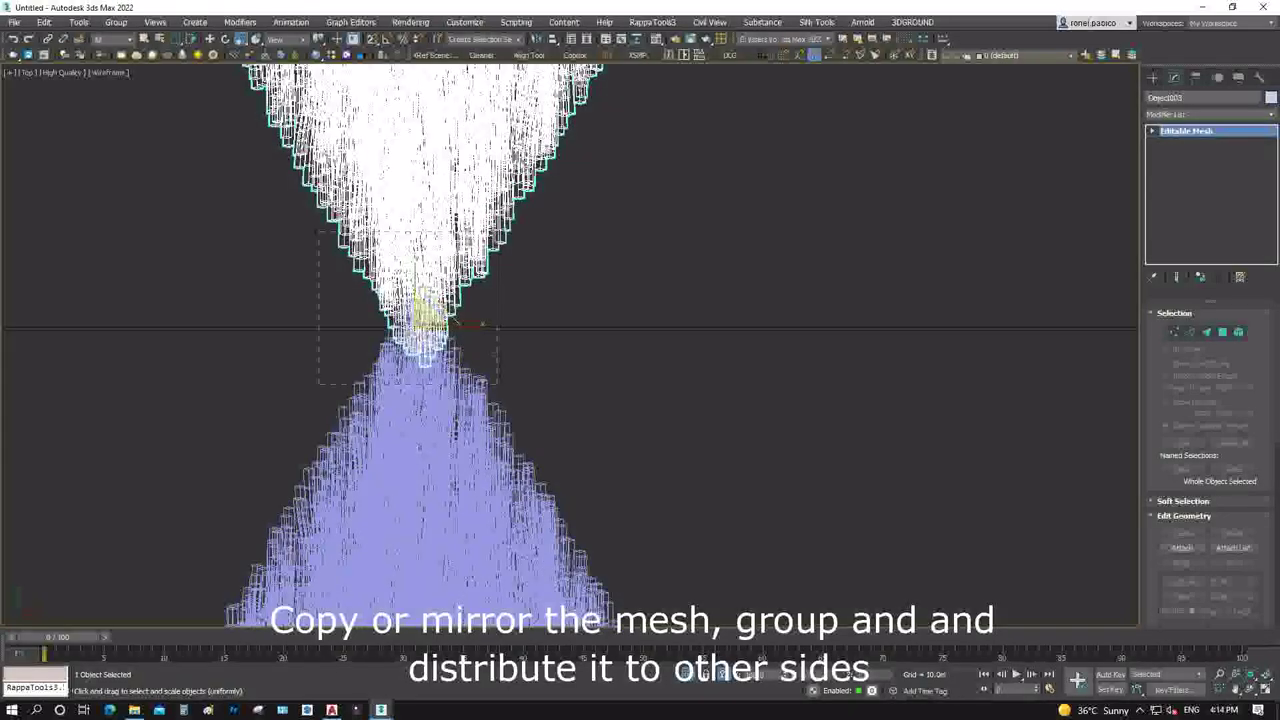
{"action": "left_click_drag", "start_coordinate": [497, 383], "coordinate": [497, 383]}
{"action": "scroll", "coordinate": [497, 383], "scroll_direction": "up", "scroll_amount": 1}
{"action": "key", "text": "e"}
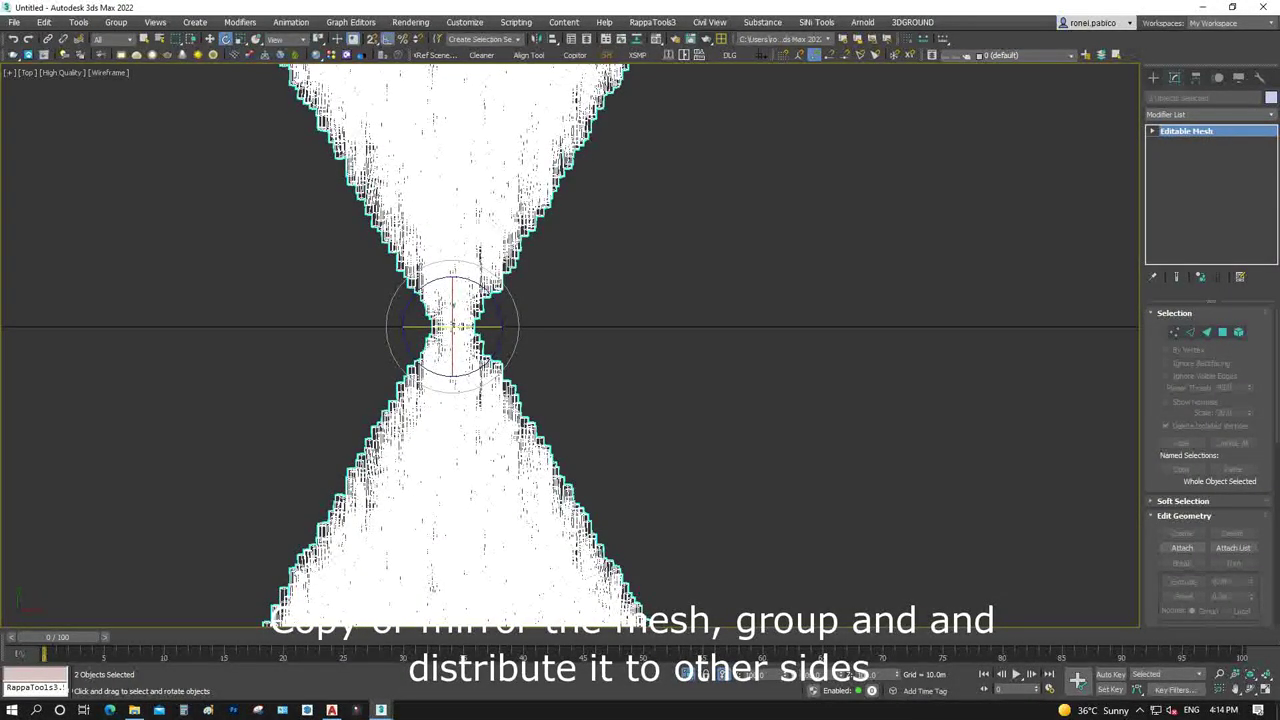
{"action": "mouse_move", "coordinate": [500, 330]}
{"action": "left_mouse_down", "text": "shift"}
{"action": "mouse_move", "coordinate": [476, 445]}
{"action": "mouse_move", "coordinate": [478, 415]}
{"action": "left_mouse_up", "text": "shift"}
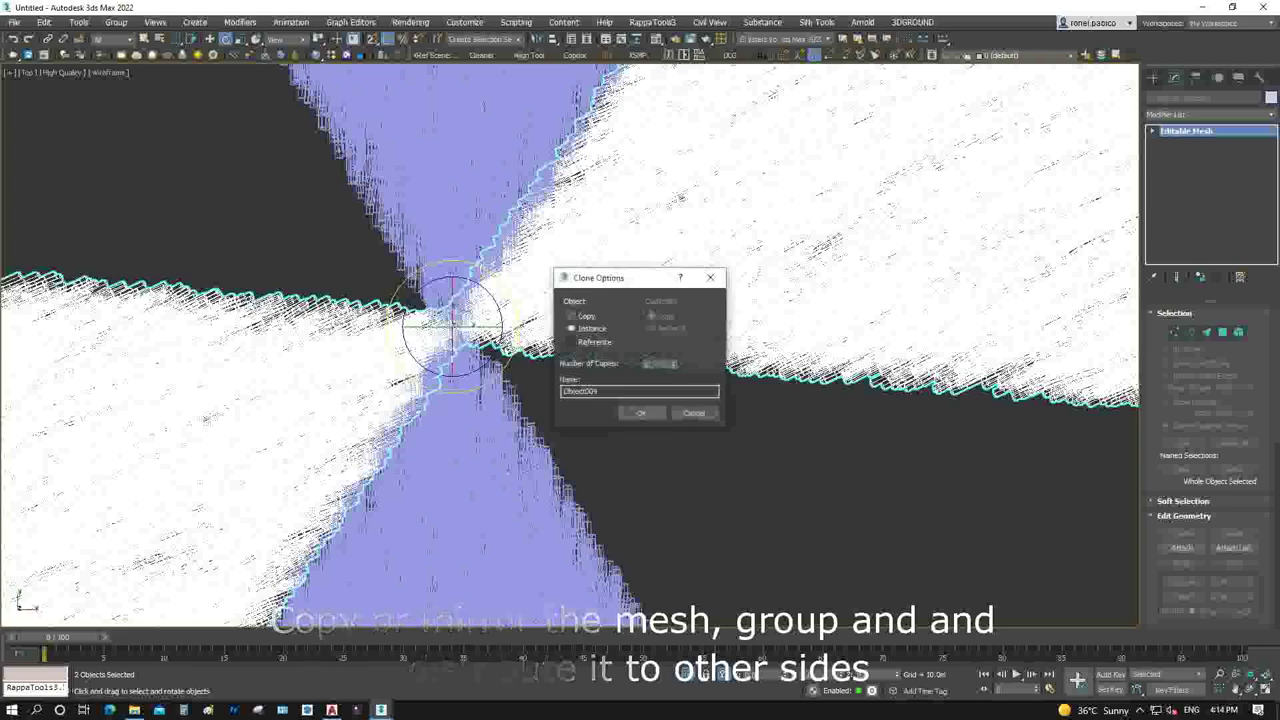
{"action": "key", "text": "Return"}
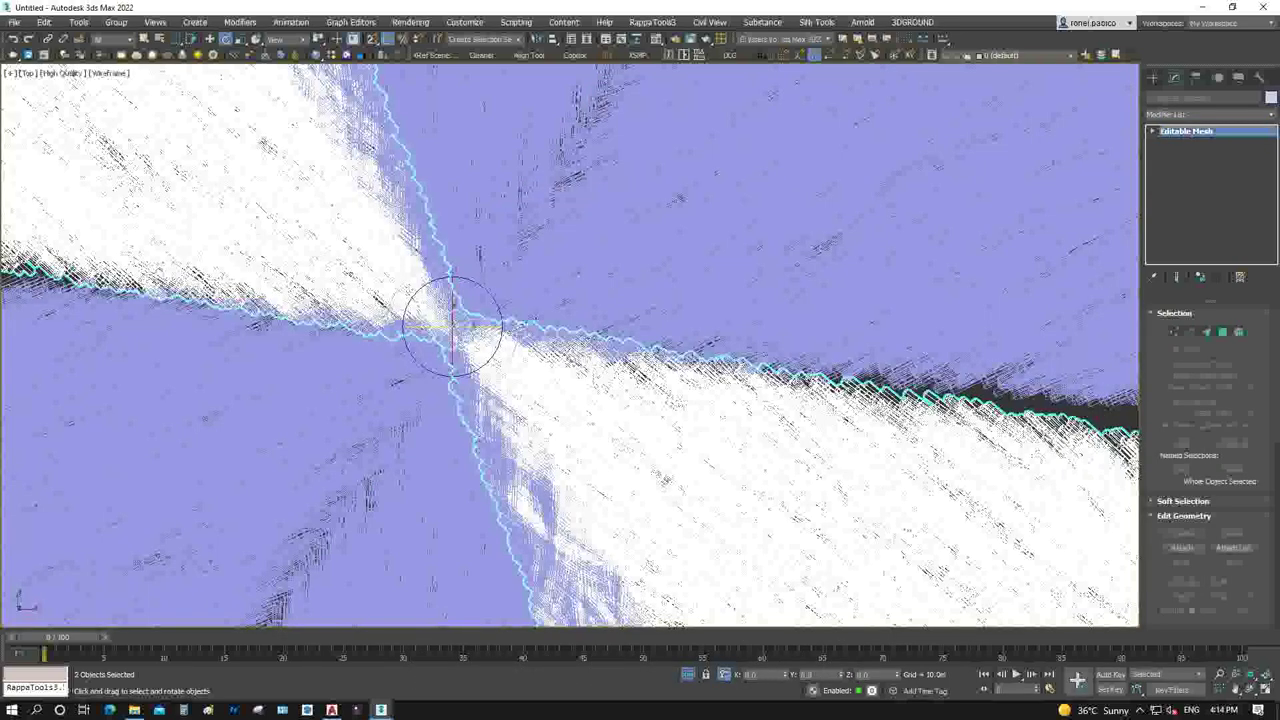
Rotate another instanced copy of the pair into the remaining gap to close the hexagon
{"action": "scroll", "coordinate": [496, 300], "scroll_direction": "down", "scroll_amount": 5}
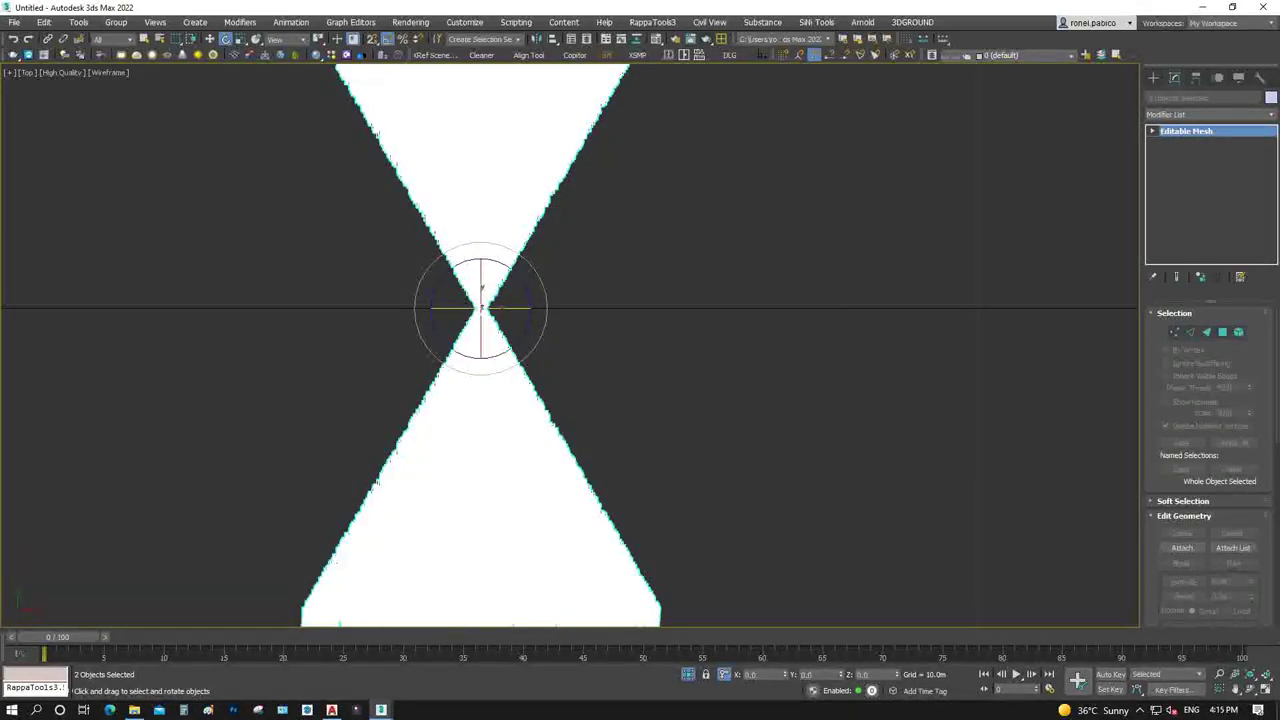
{"action": "mouse_move", "coordinate": [482, 290]}
{"action": "left_mouse_down", "text": "shift"}
{"action": "mouse_move", "coordinate": [460, 368]}
{"action": "mouse_move", "coordinate": [470, 385]}
{"action": "left_mouse_up", "text": "shift"}
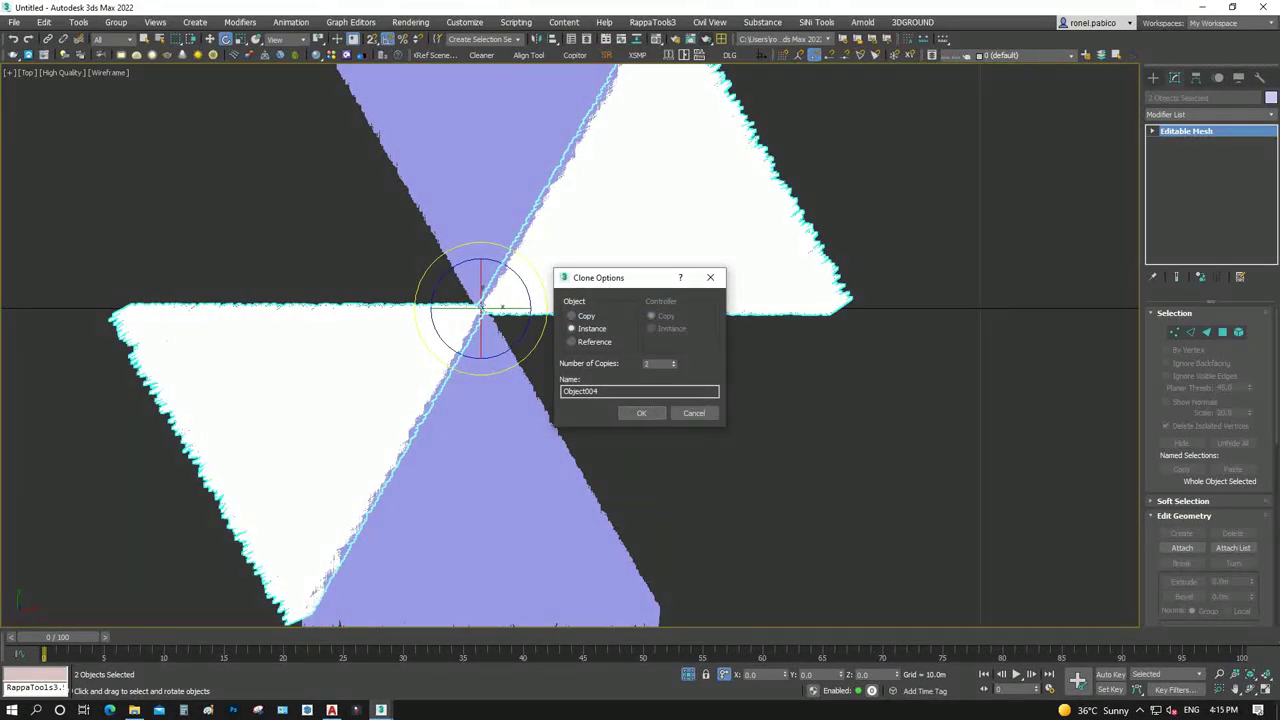
{"action": "left_click", "coordinate": [641, 413]}
Switch to shaded display and Unhide All to bring back the roof surface
{"action": "key", "text": "ctrl+d"}
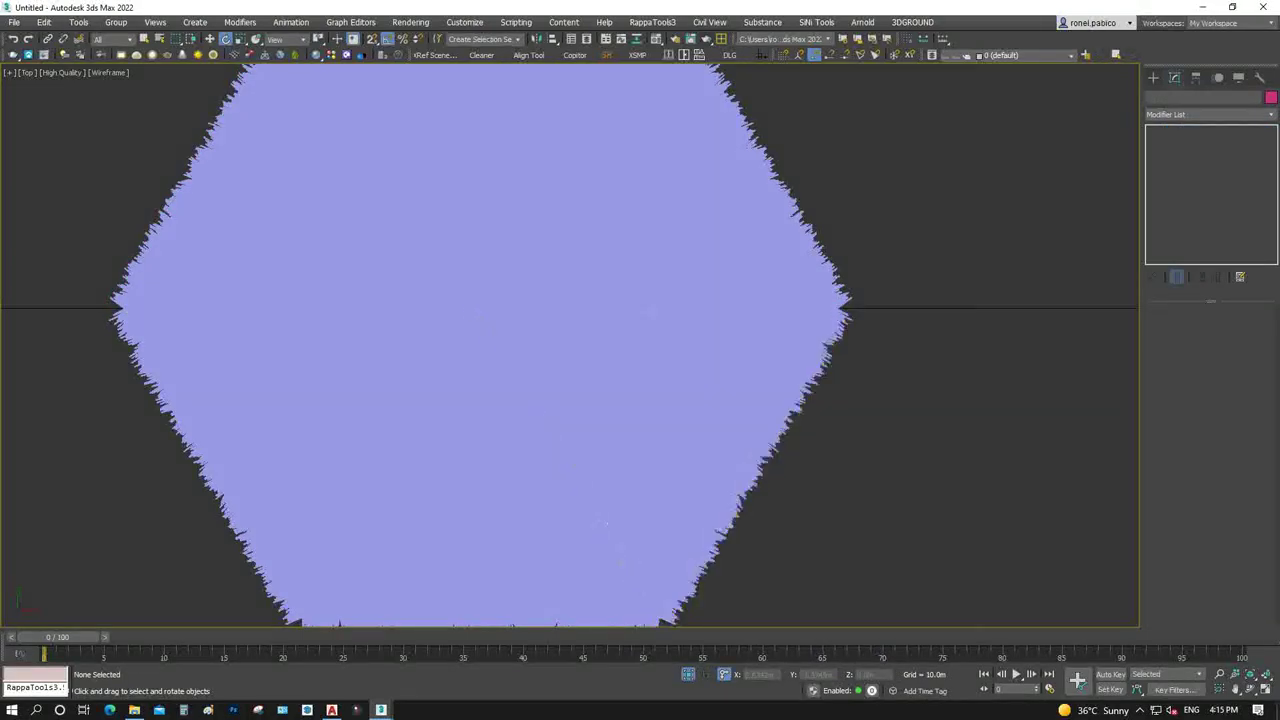
{"action": "key", "text": "F3"}
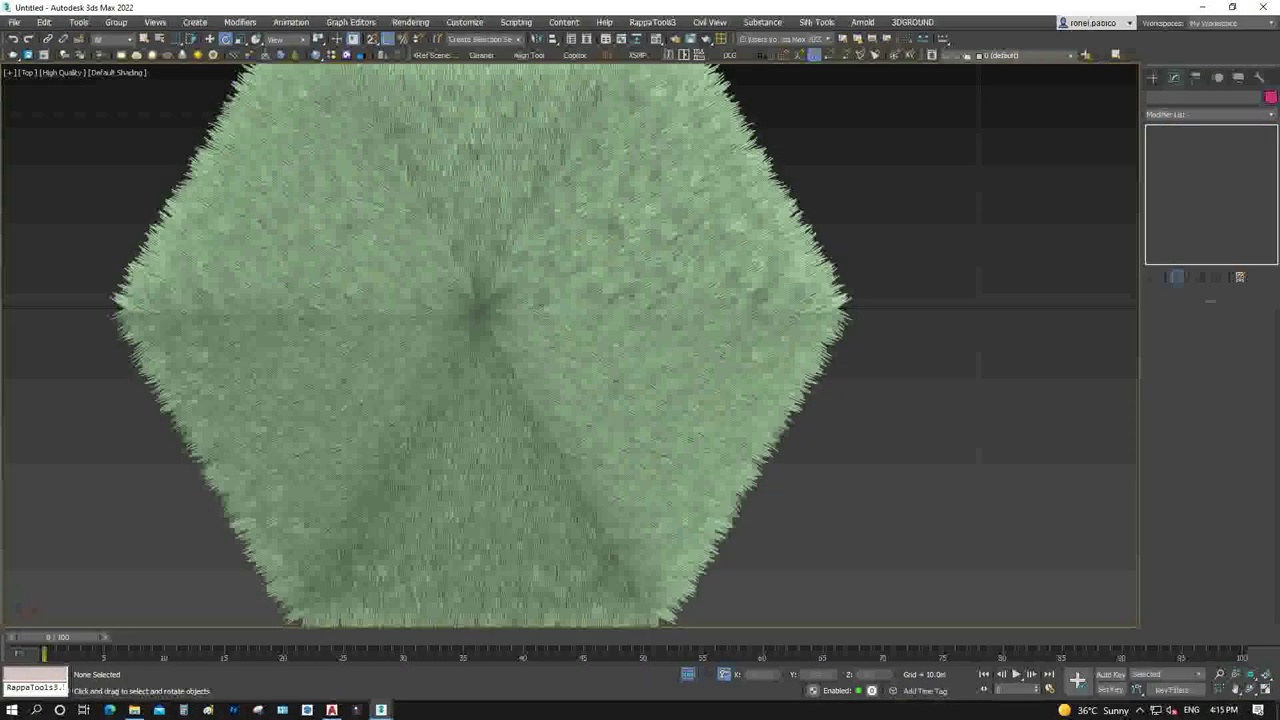
{"action": "left_click_drag", "start_coordinate": [850, 465], "coordinate": [850, 465]}
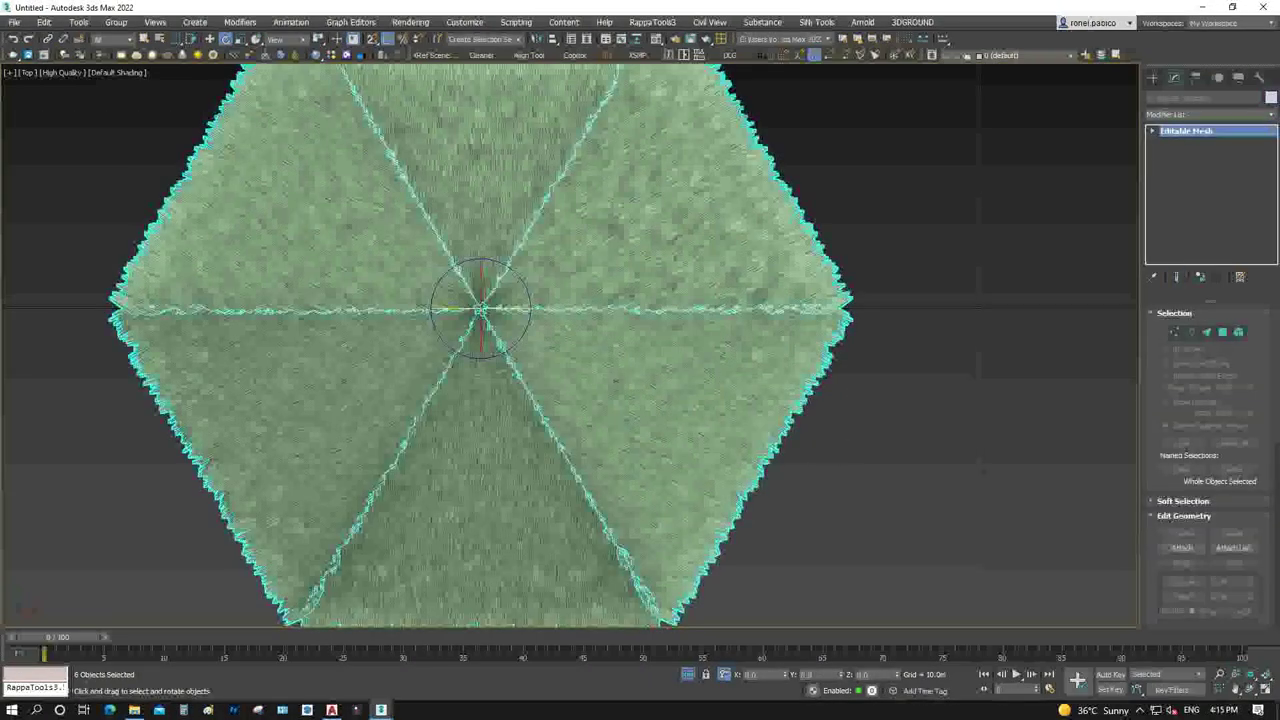
{"action": "left_click", "coordinate": [850, 210]}
{"action": "right_click", "coordinate": [850, 210]}
{"action": "left_click", "coordinate": [875, 108]}
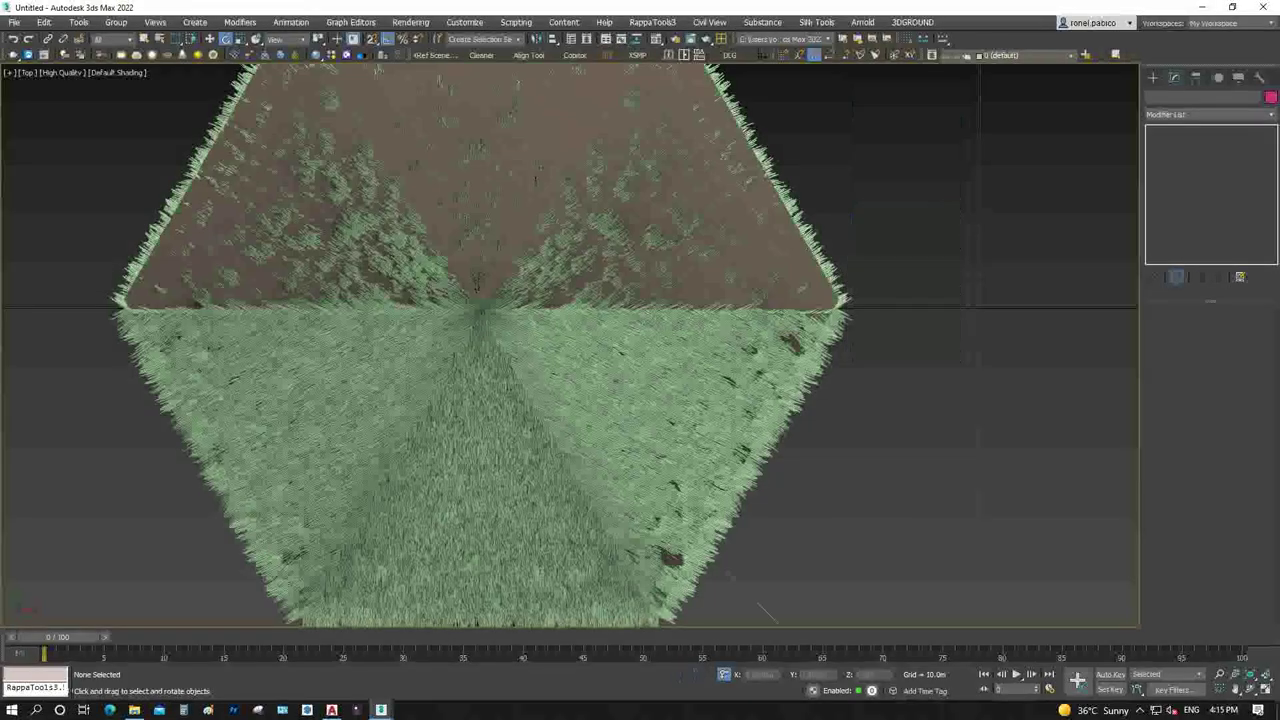
In the PhysCamera001 view, select NGon004 and apply Isolate Selection
{"action": "scroll", "coordinate": [470, 280], "scroll_direction": "up", "scroll_amount": 2}
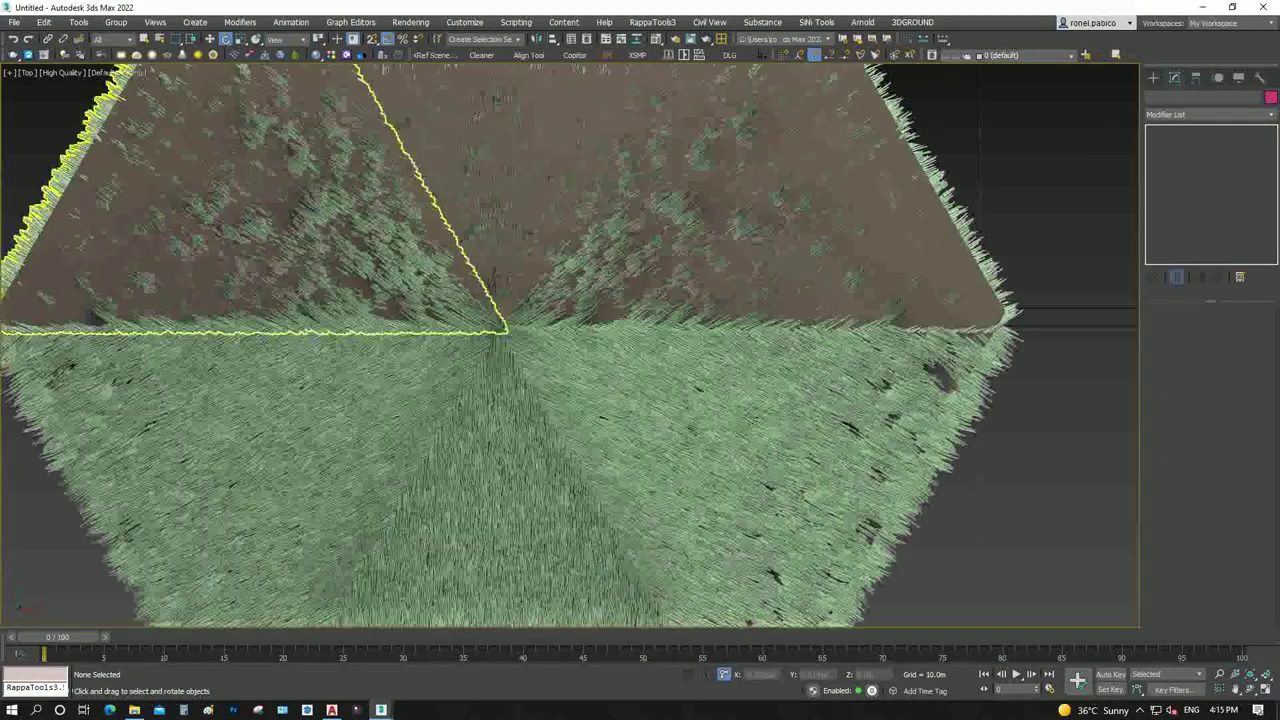
{"action": "key", "text": "c"}
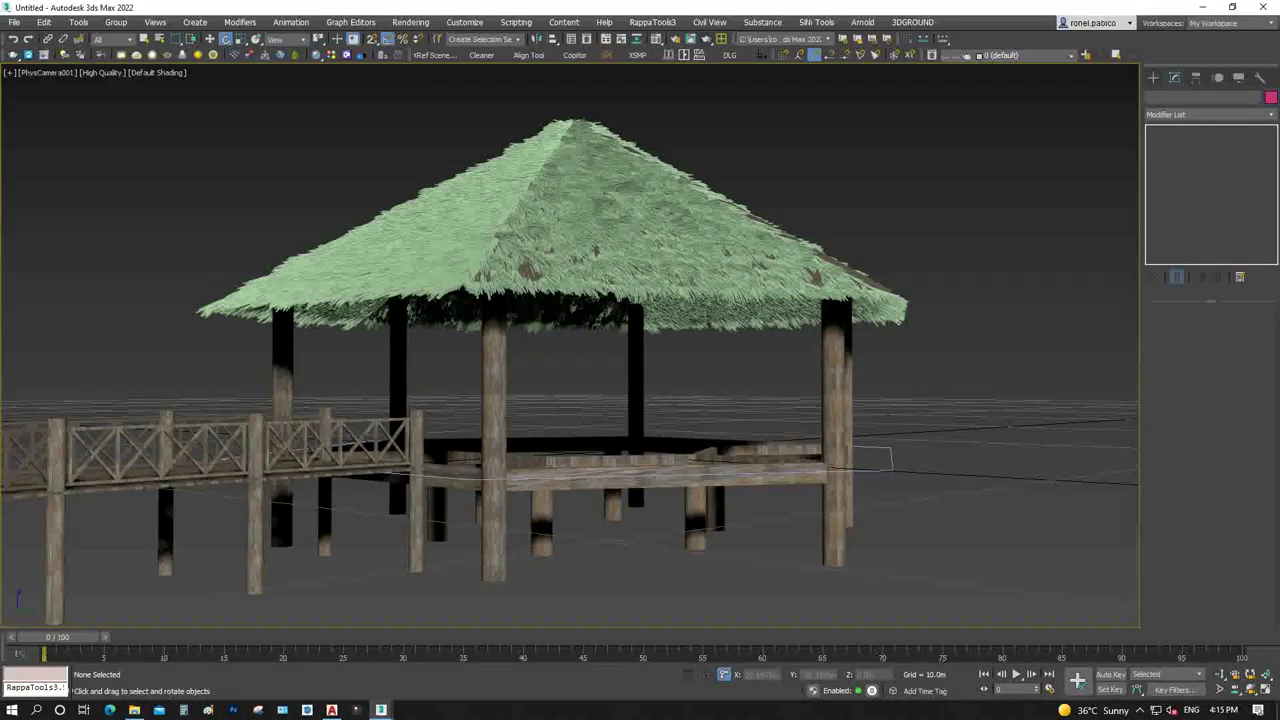
{"action": "left_click", "coordinate": [698, 310]}
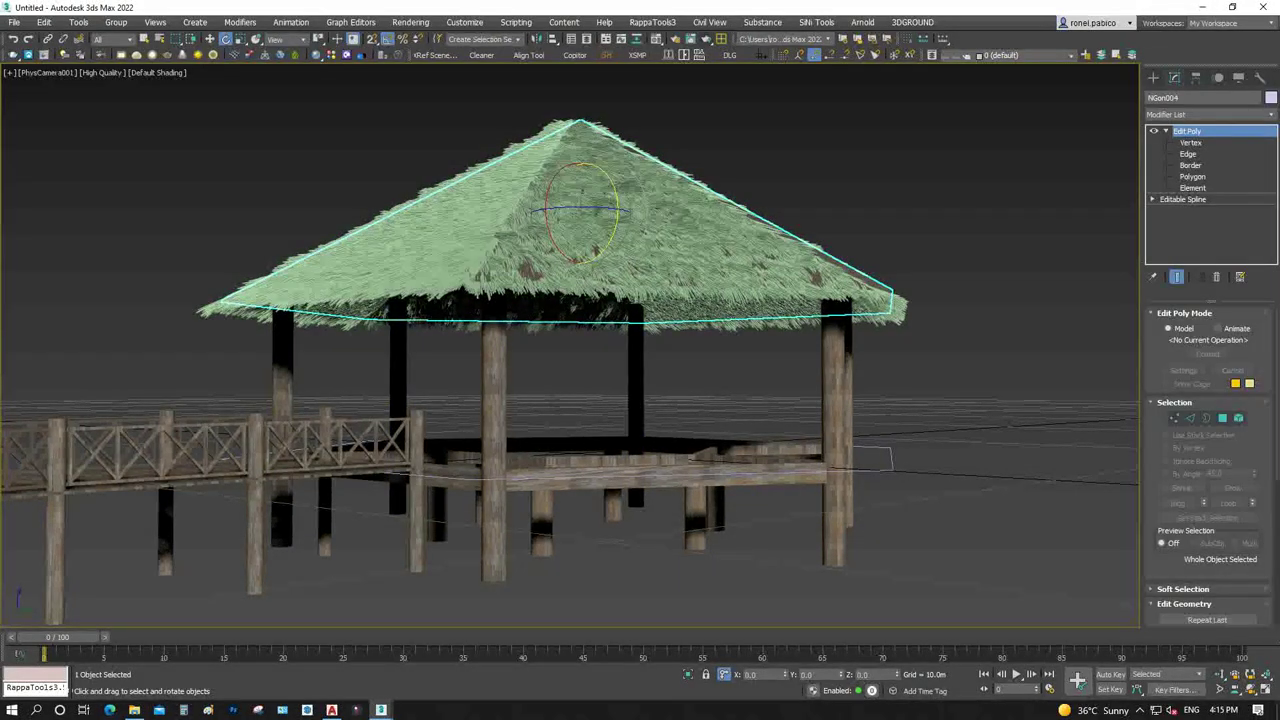
{"action": "right_click", "coordinate": [873, 280]}
{"action": "left_click", "coordinate": [910, 156]}
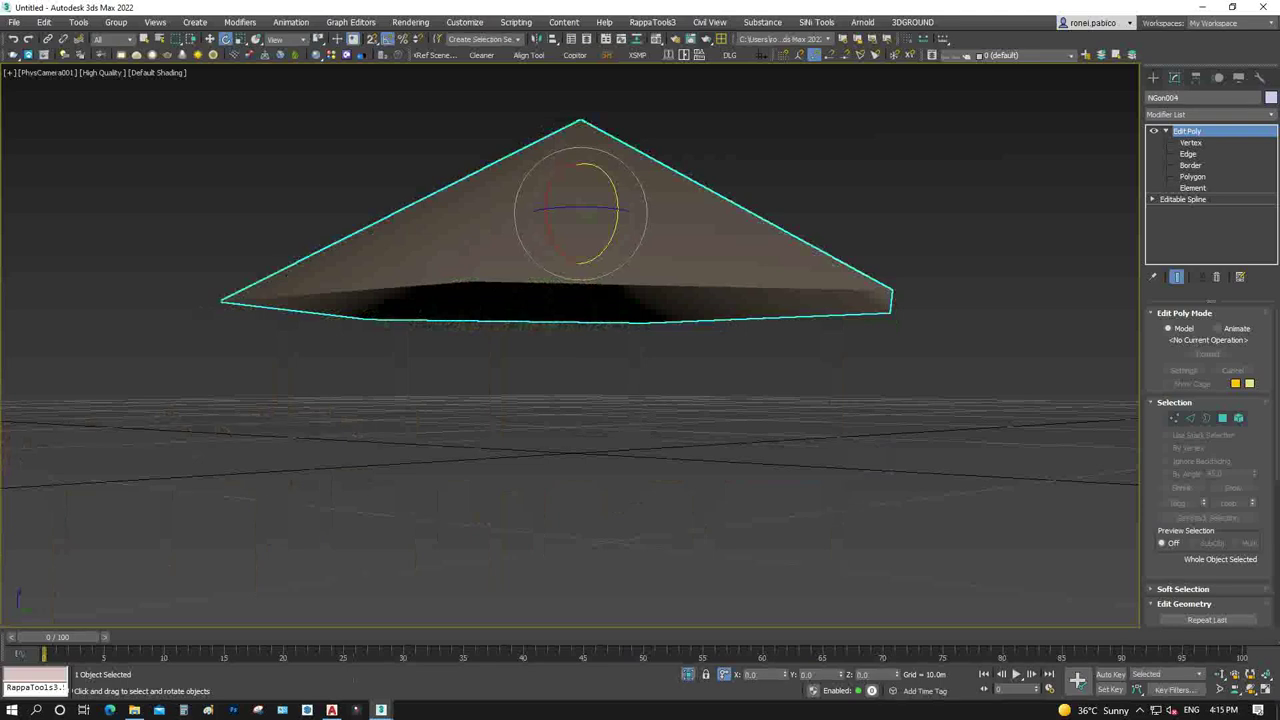
In Top view at Edge level, select NGon004's six outer edges
{"action": "key", "text": "t"}
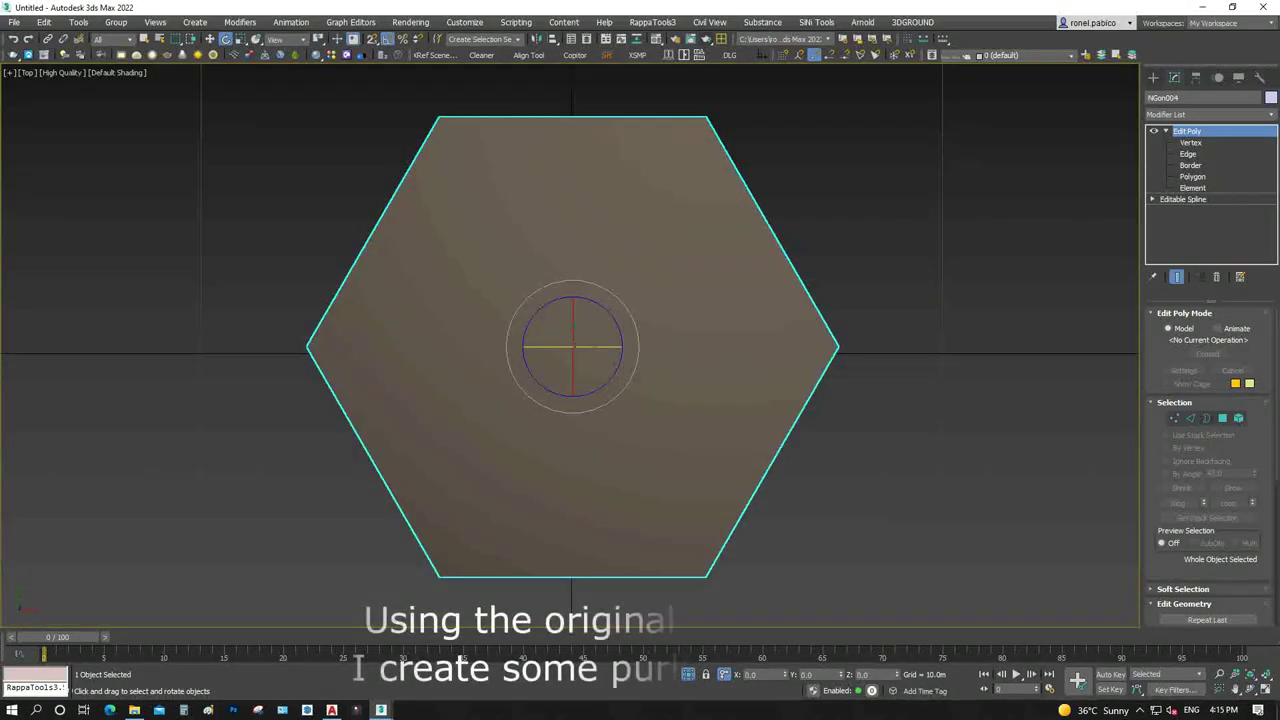
{"action": "key", "text": "2"}
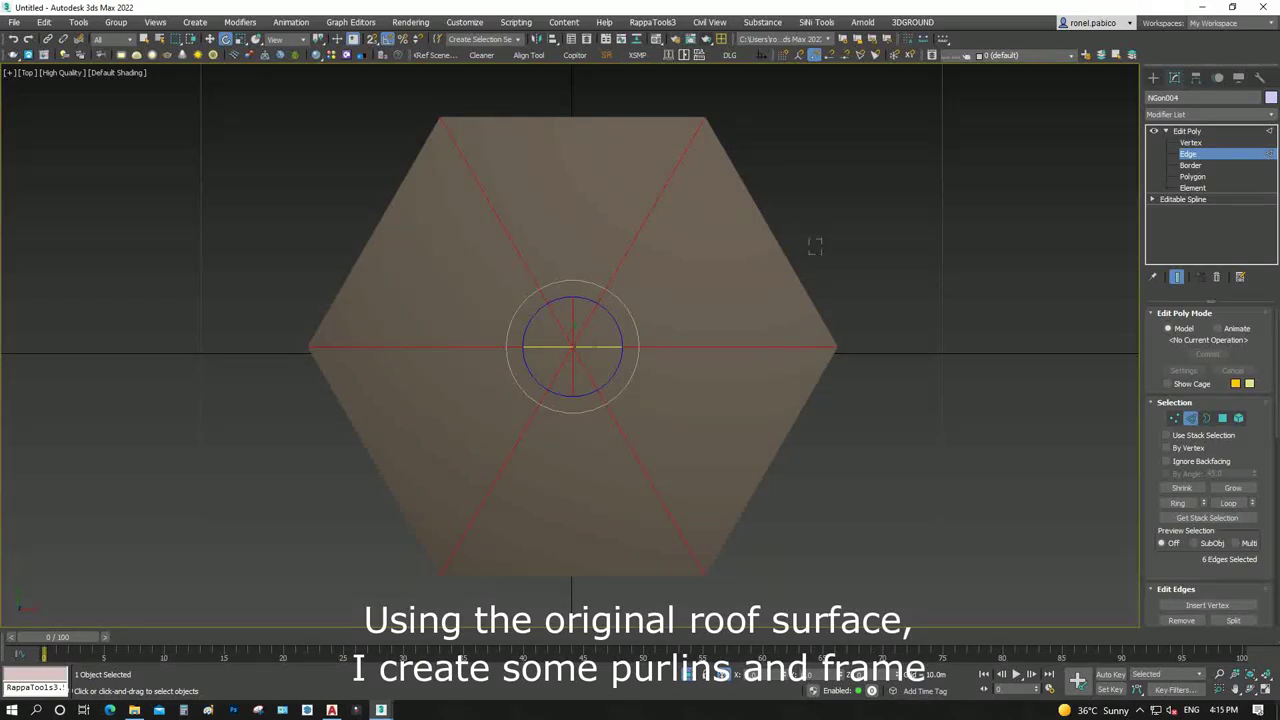
{"action": "left_click", "coordinate": [776, 238]}
{"action": "left_click_drag", "start_coordinate": [588, 88], "coordinate": [640, 135], "text": "ctrl"}
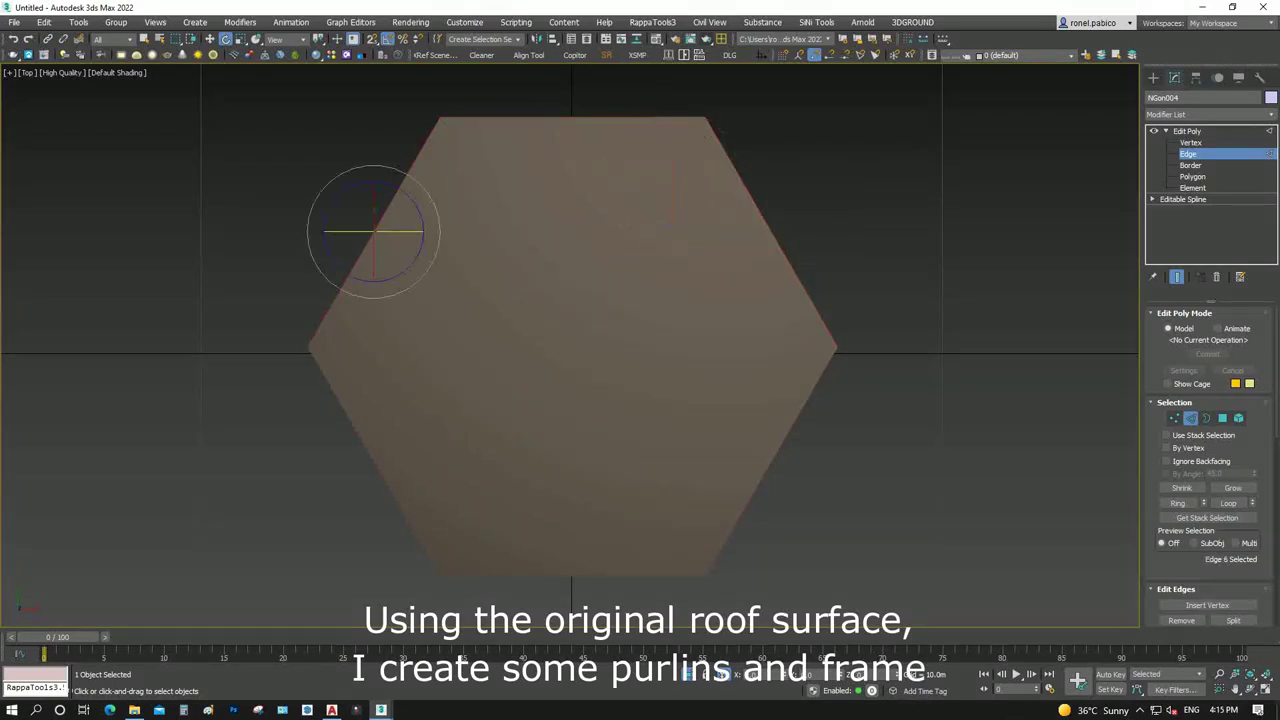
{"action": "scroll", "coordinate": [1210, 460], "scroll_direction": "down", "scroll_amount": 5}
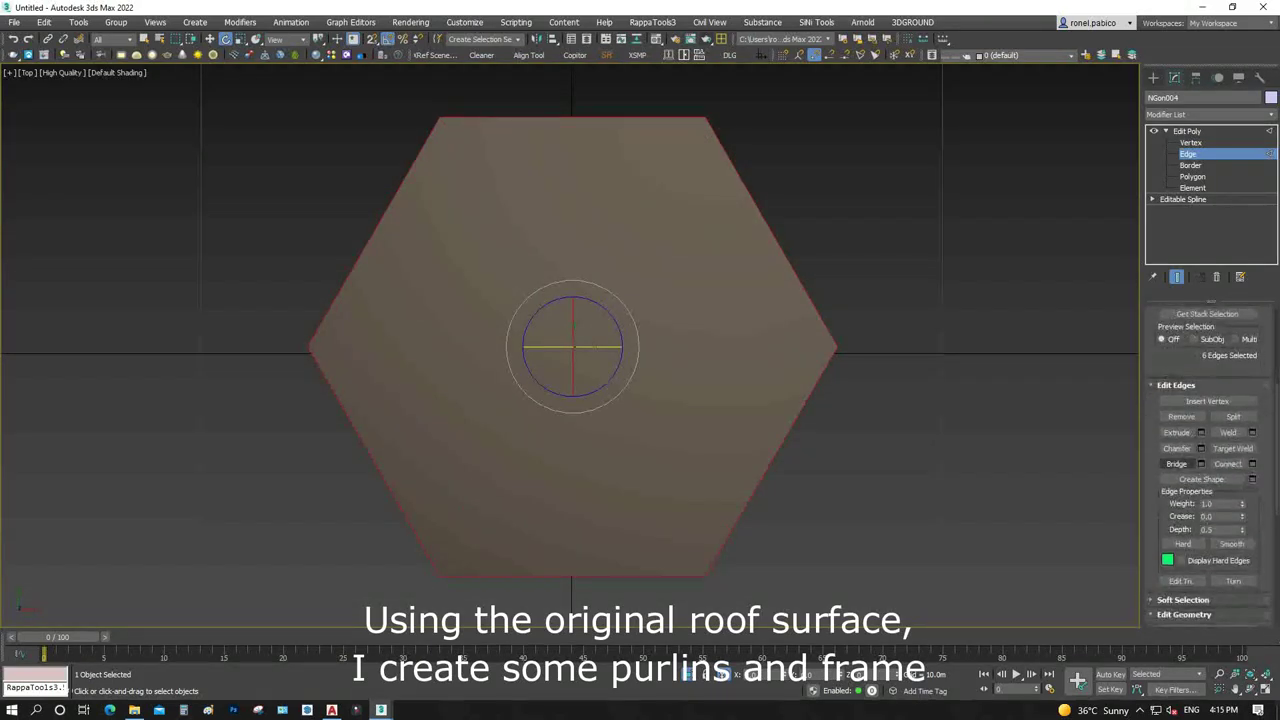
Create a shape named FASCIA from those edges, then preview a Connect ring on the radial edges
{"action": "left_click", "coordinate": [1201, 479]}
{"action": "type", "text": "FASCI"}
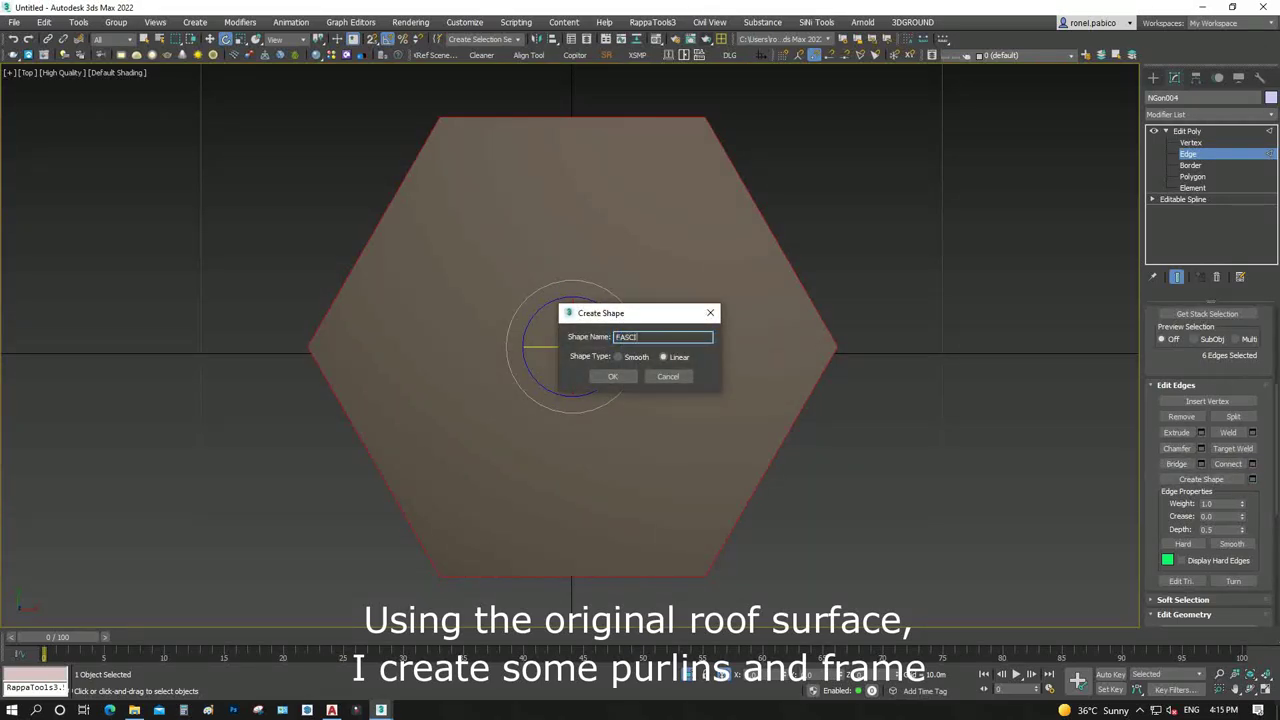
{"action": "type", "text": "A"}
{"action": "key", "text": "Return"}
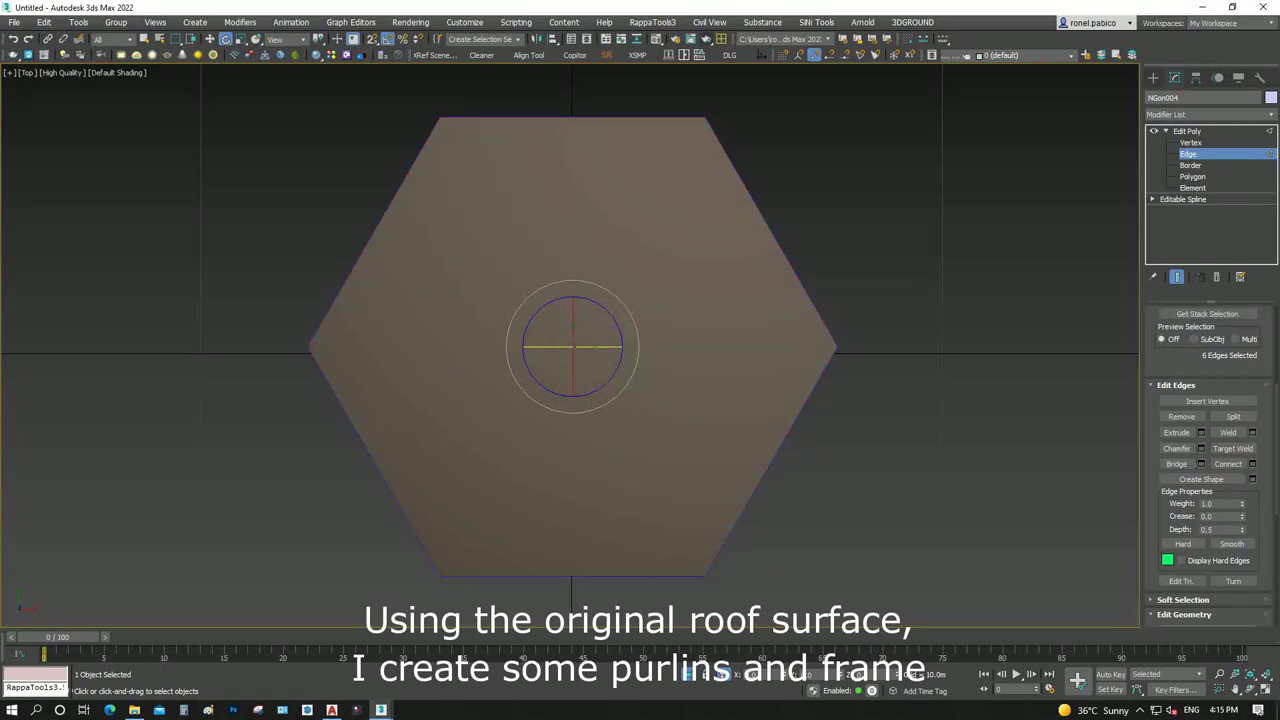
{"action": "key", "text": "F3"}
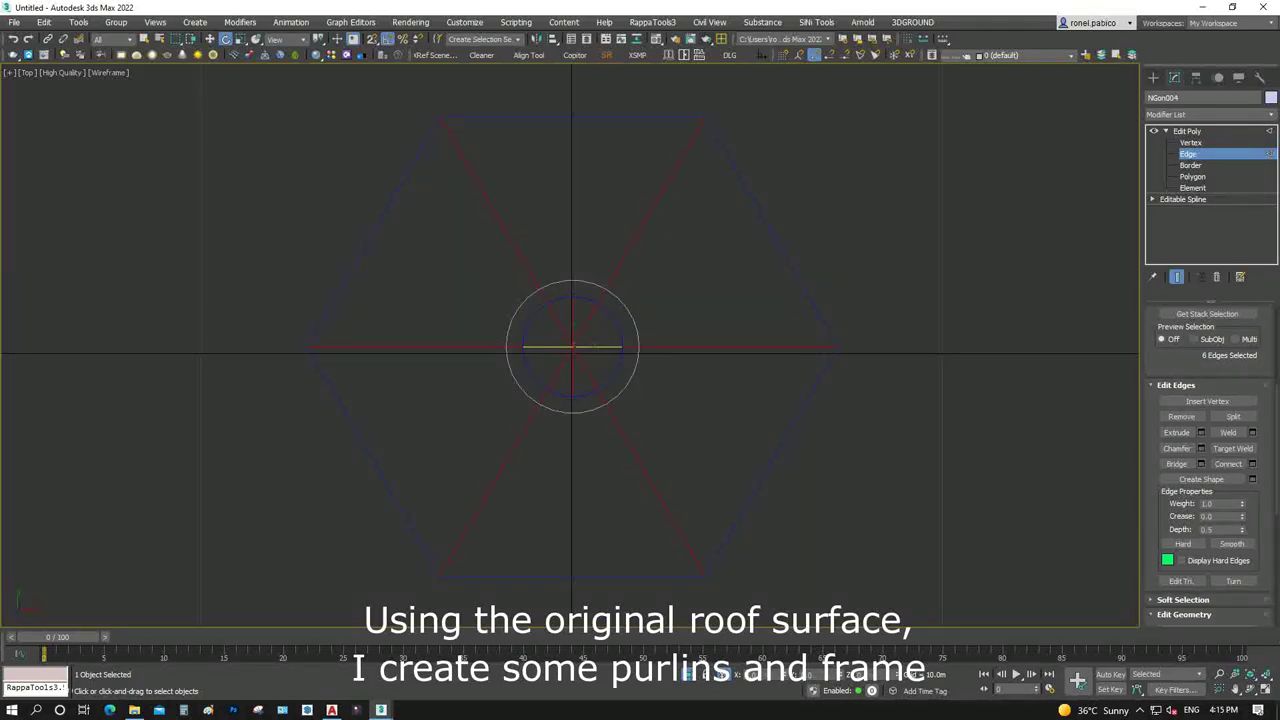
{"action": "left_click", "coordinate": [1252, 464]}
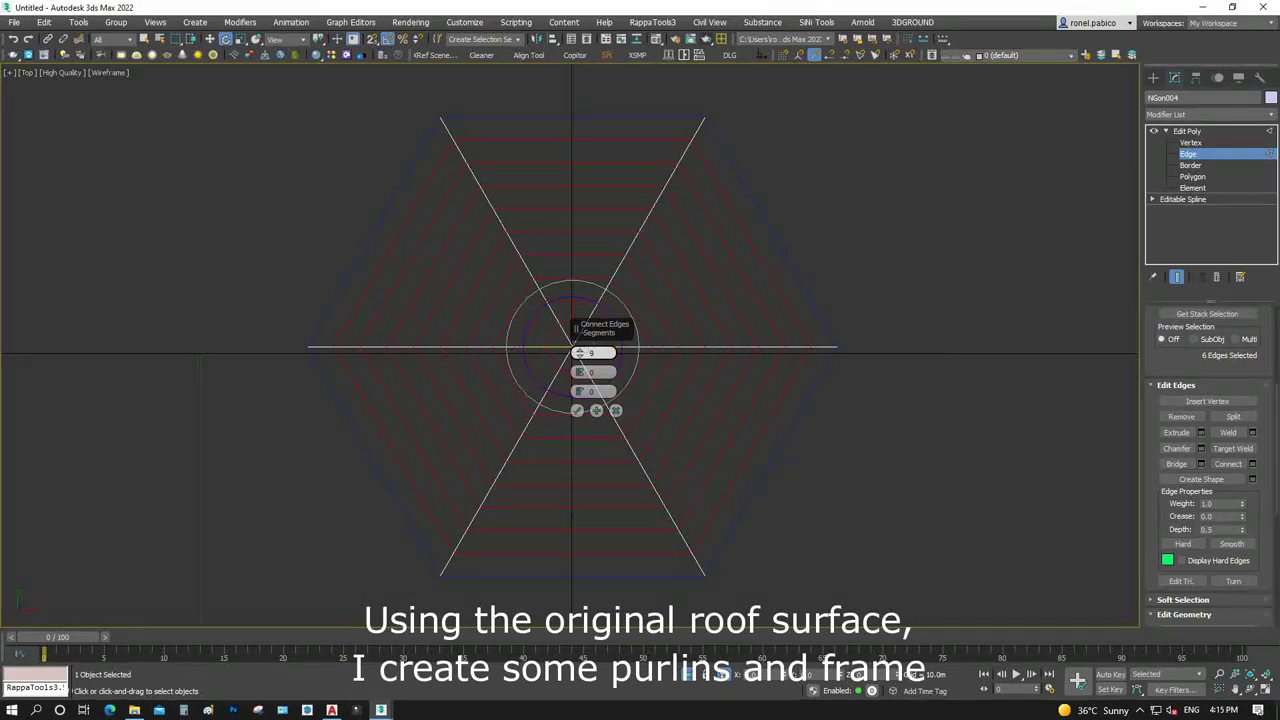
Connect the selected roof edges with 12 segments and extract them as a linear shape named PURLINS
{"action": "left_click_drag", "start_coordinate": [578, 353], "coordinate": [578, 350]}
{"action": "left_click", "coordinate": [577, 410]}
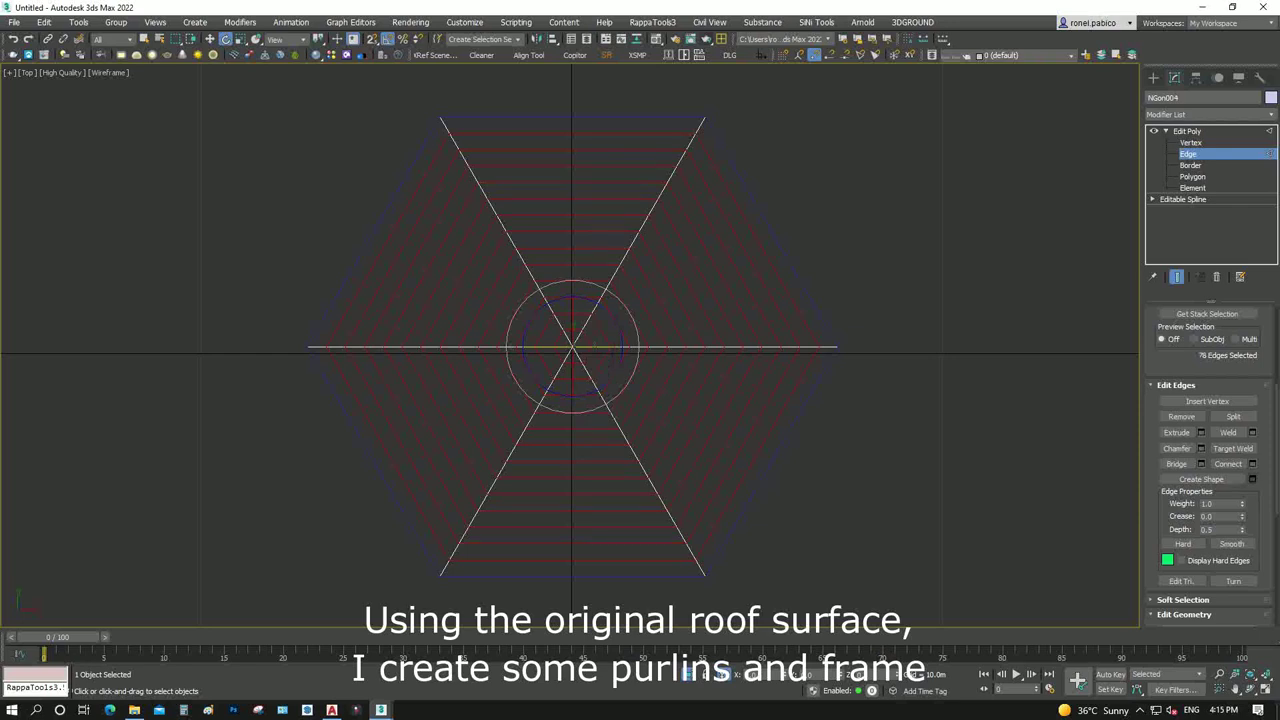
{"action": "left_click", "coordinate": [1201, 479]}
{"action": "type", "text": "PURLIN"}
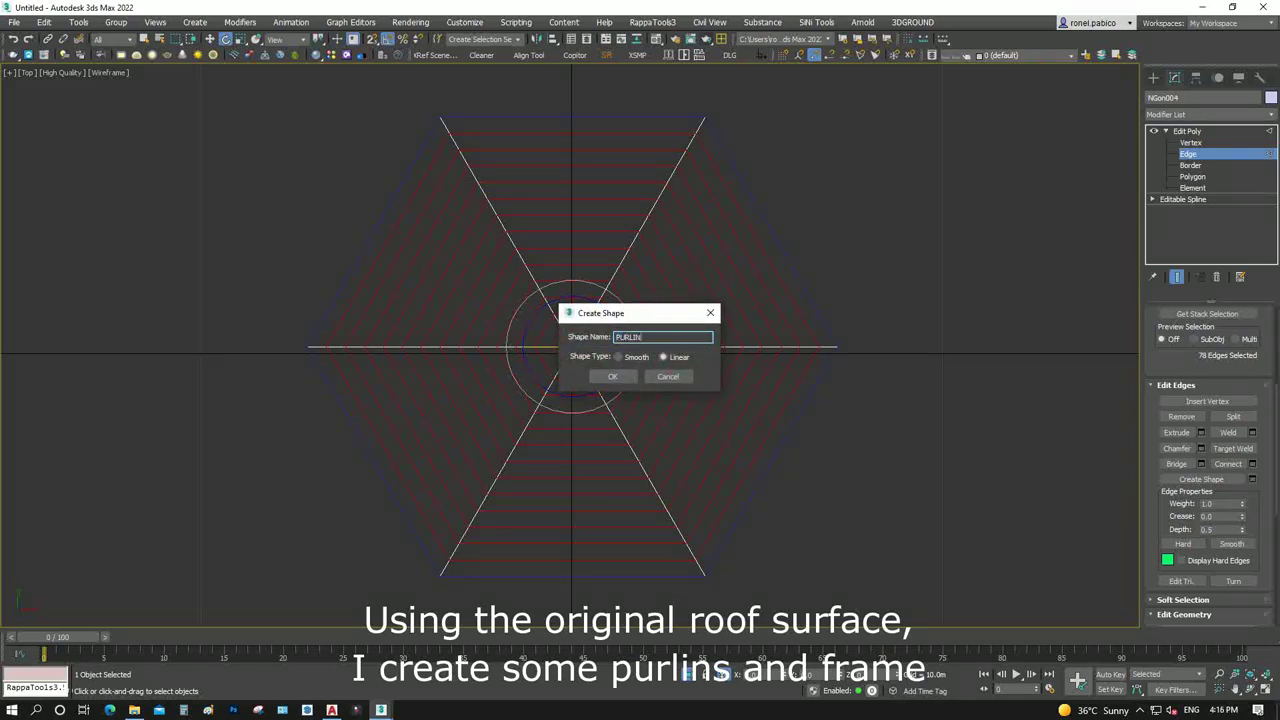
{"action": "key", "text": "Return"}
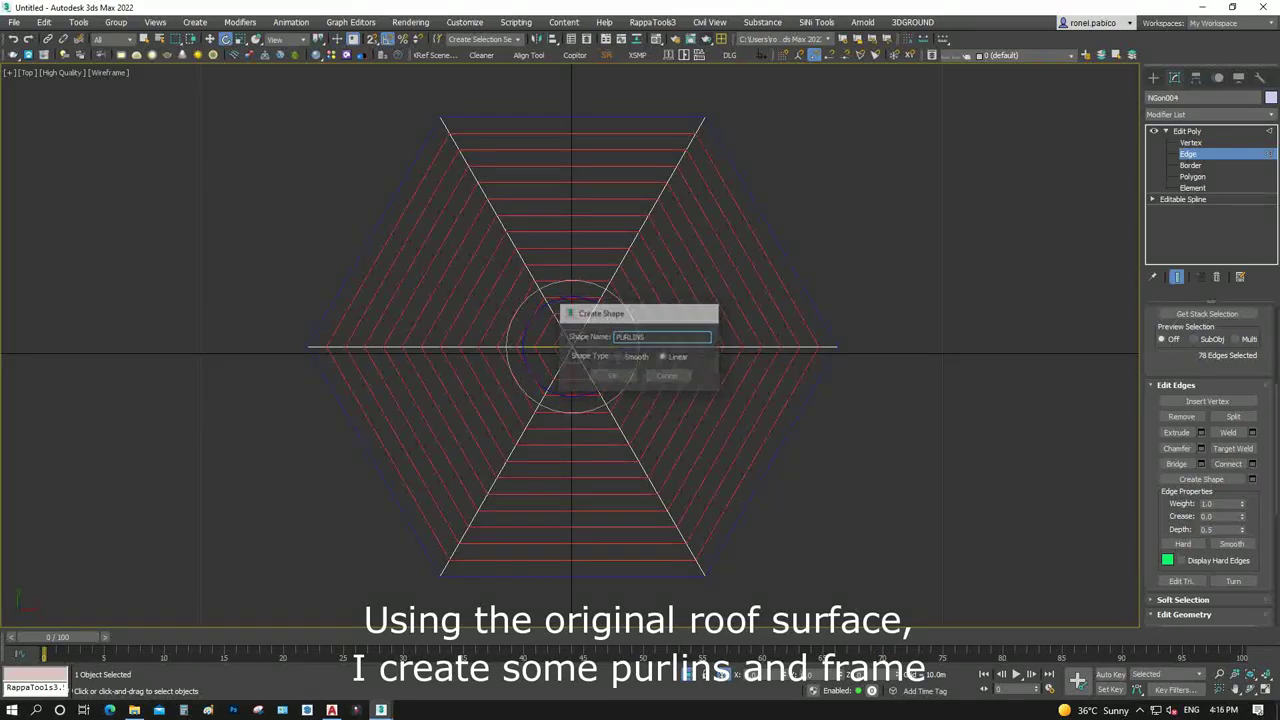
Exit edge editing and frame the whole roof in the Front view
{"action": "key", "text": "2"}
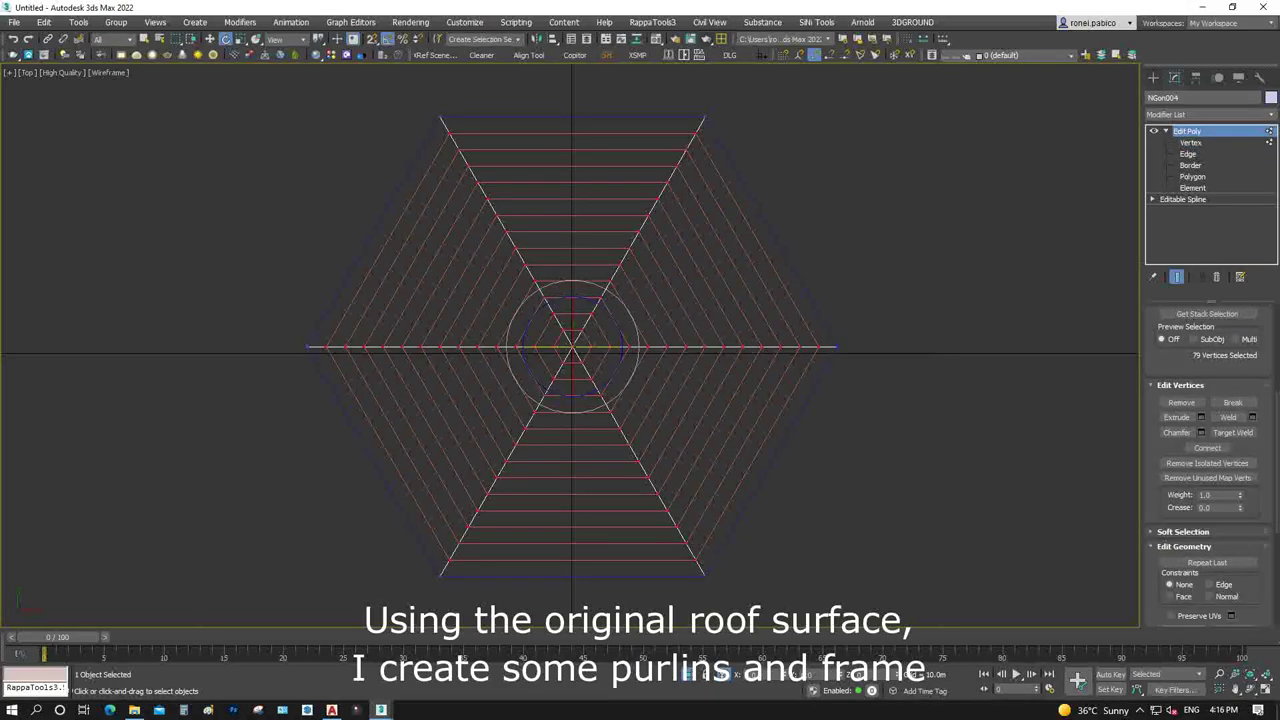
{"action": "key", "text": "f"}
{"action": "key", "text": "z"}
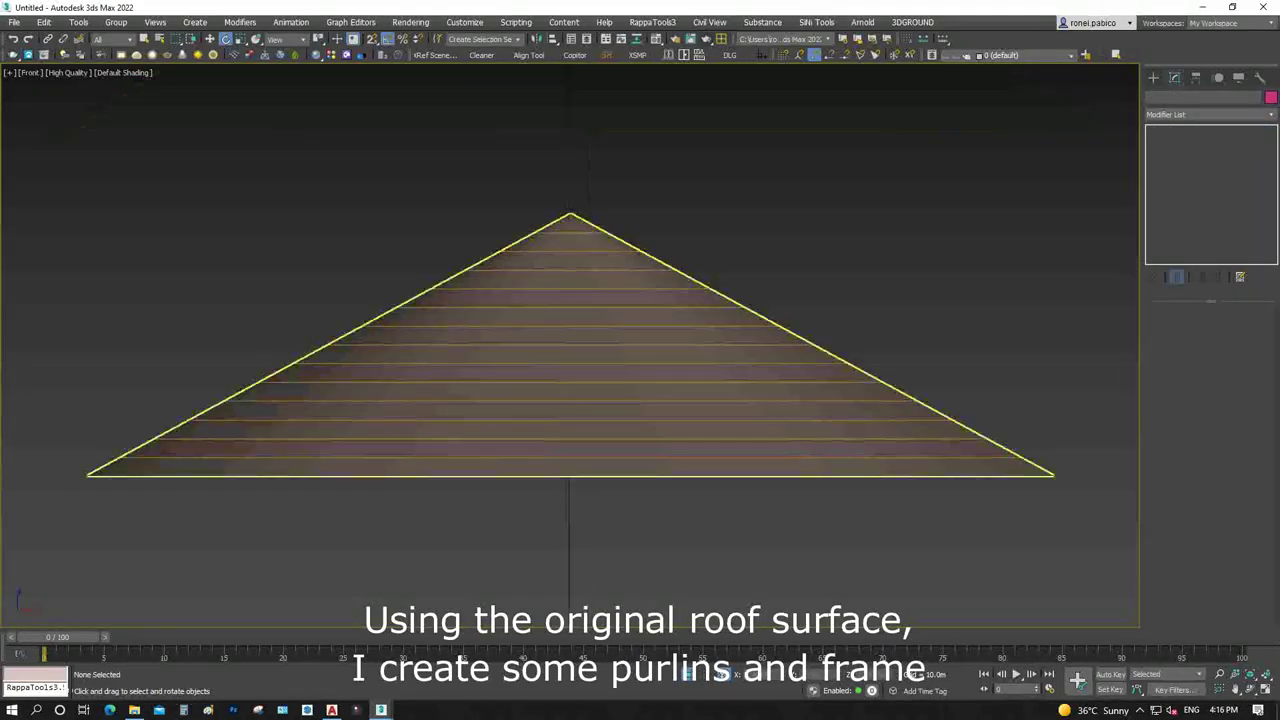
{"action": "key", "text": "ctrl+a"}
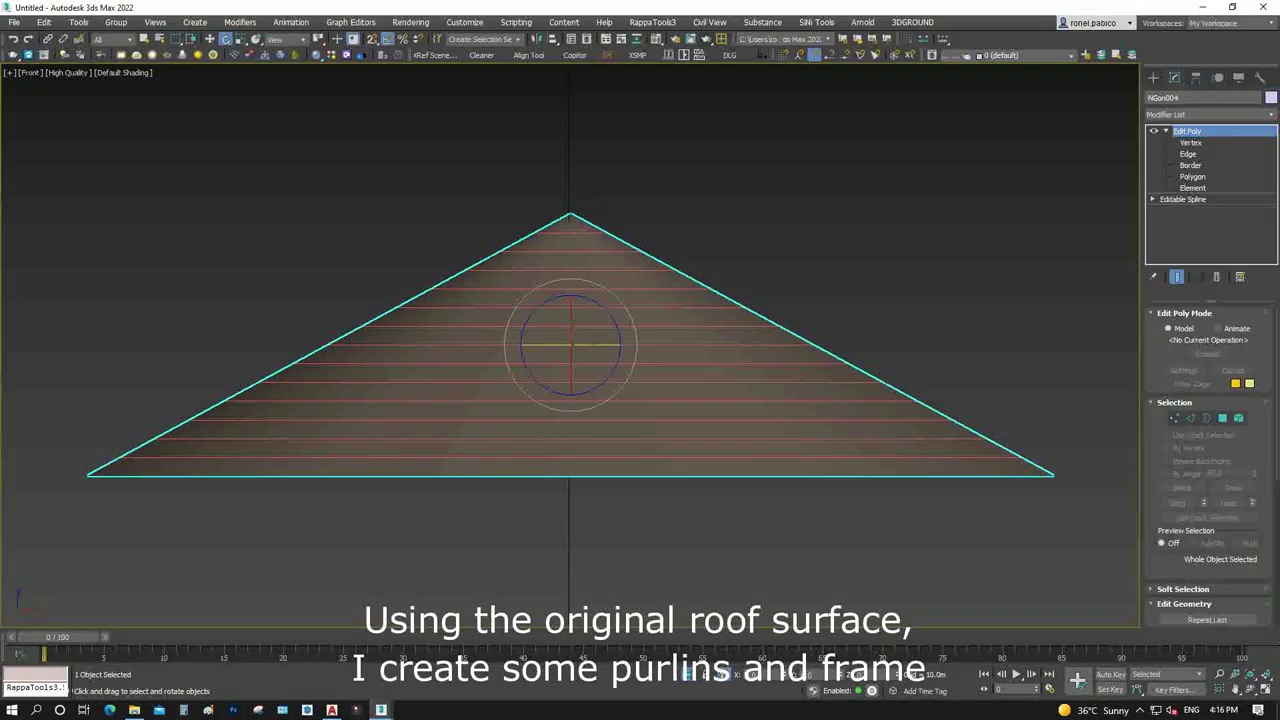
{"action": "scroll", "coordinate": [570, 470], "scroll_direction": "up", "scroll_amount": 2}
{"action": "scroll", "coordinate": [570, 470], "scroll_direction": "up", "scroll_amount": 2}
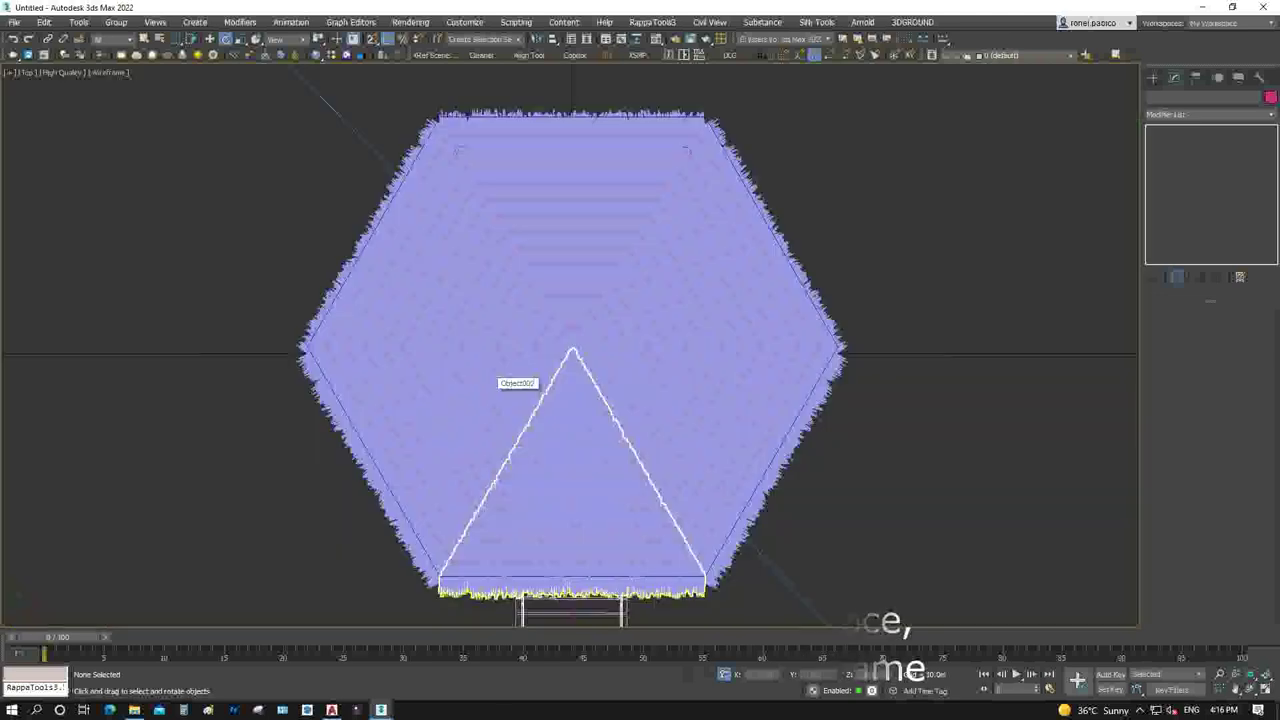
{"action": "scroll", "coordinate": [323, 361], "scroll_direction": "up", "scroll_amount": 10}
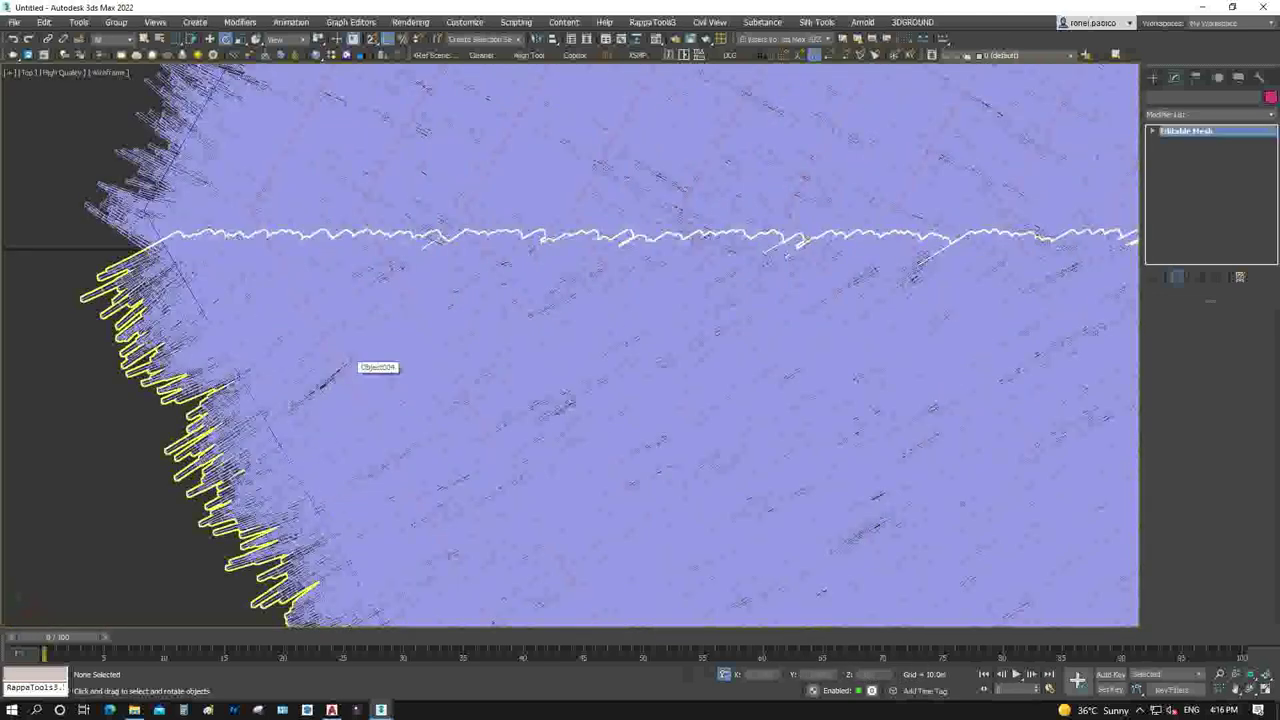
Select all six fur-covered thatch roof pieces
{"action": "left_click", "coordinate": [365, 368]}
{"action": "left_click", "coordinate": [150, 100], "text": "ctrl"}
{"action": "key", "text": "z"}
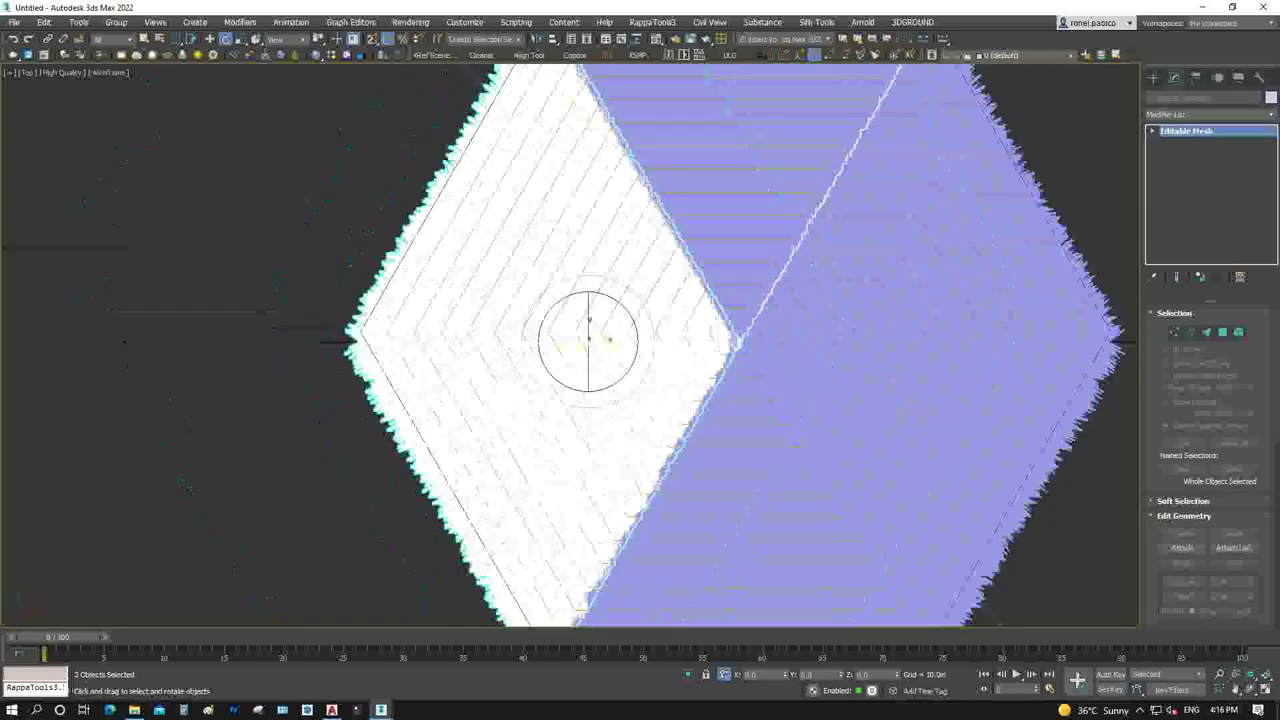
{"action": "left_click", "coordinate": [608, 338], "text": "ctrl"}
{"action": "scroll", "coordinate": [536, 280], "scroll_direction": "up", "scroll_amount": 3}
{"action": "left_click", "coordinate": [536, 280], "text": "ctrl"}
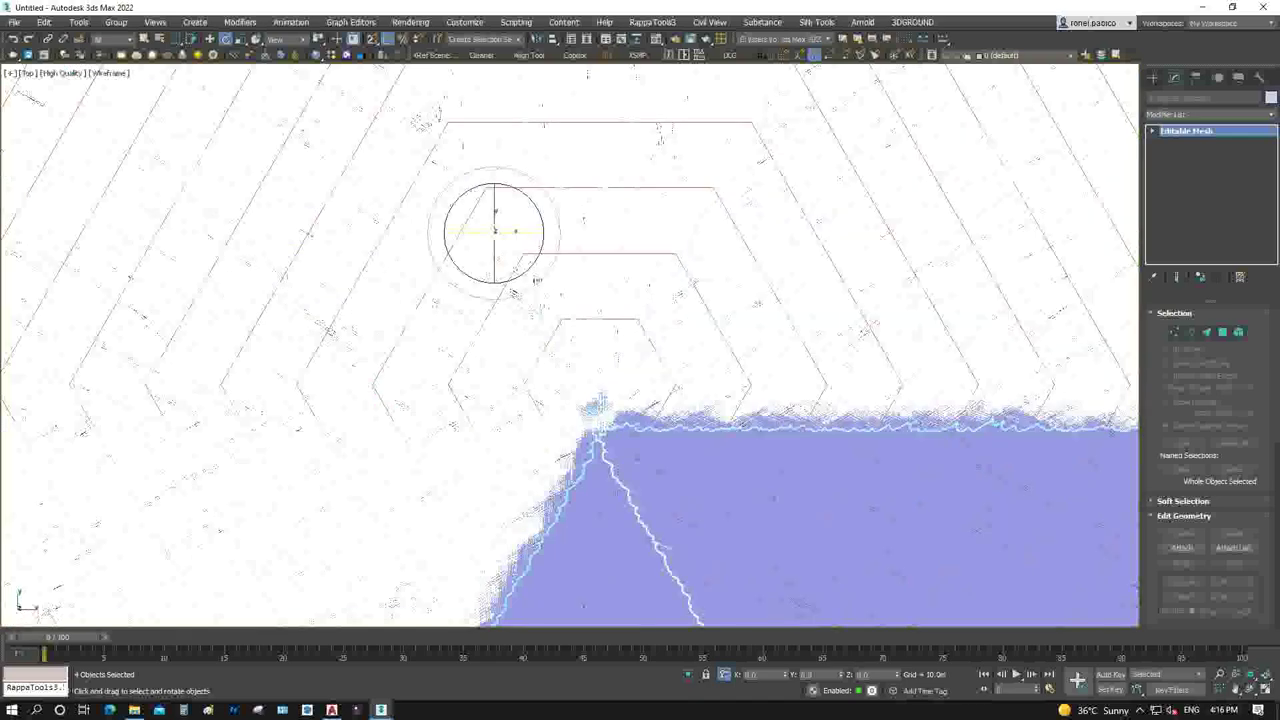
{"action": "left_click", "coordinate": [860, 520], "text": "ctrl"}
{"action": "left_click", "coordinate": [560, 560], "text": "ctrl"}
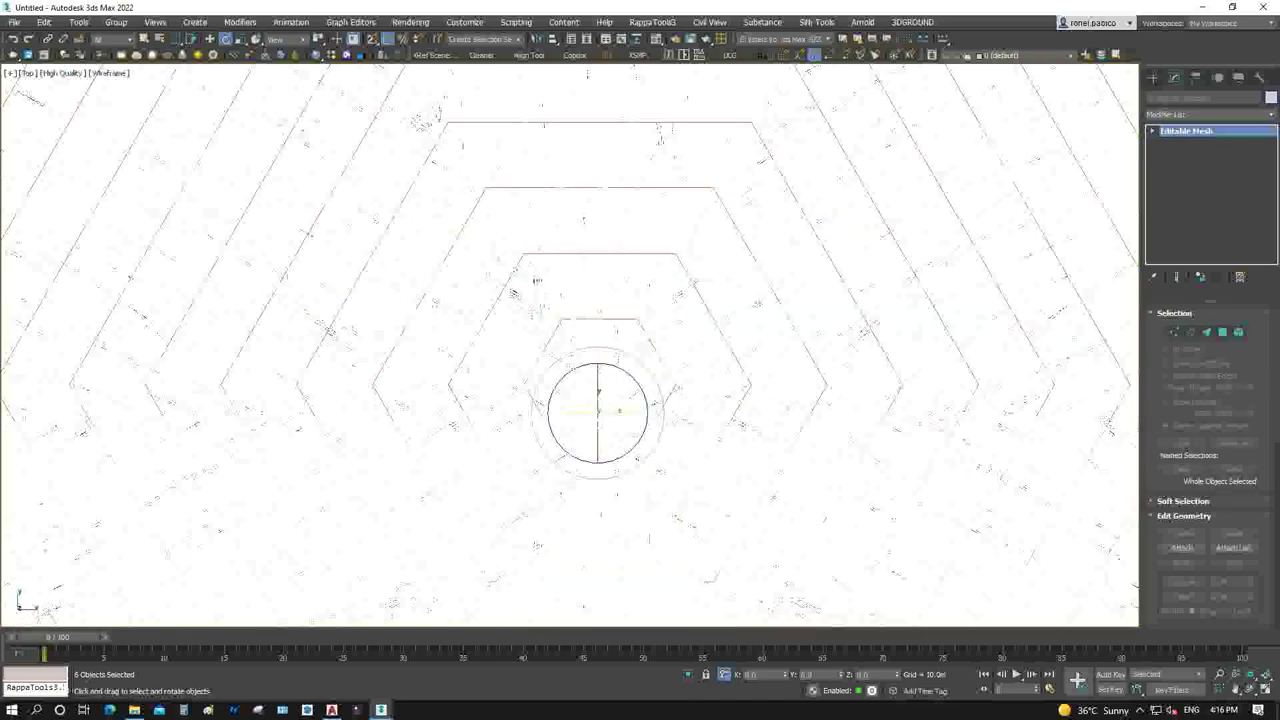
Move the selected thatch into a new layer named THATCH ROOFING, then pick the PURLINS spline
{"action": "left_click", "coordinate": [1101, 54]}
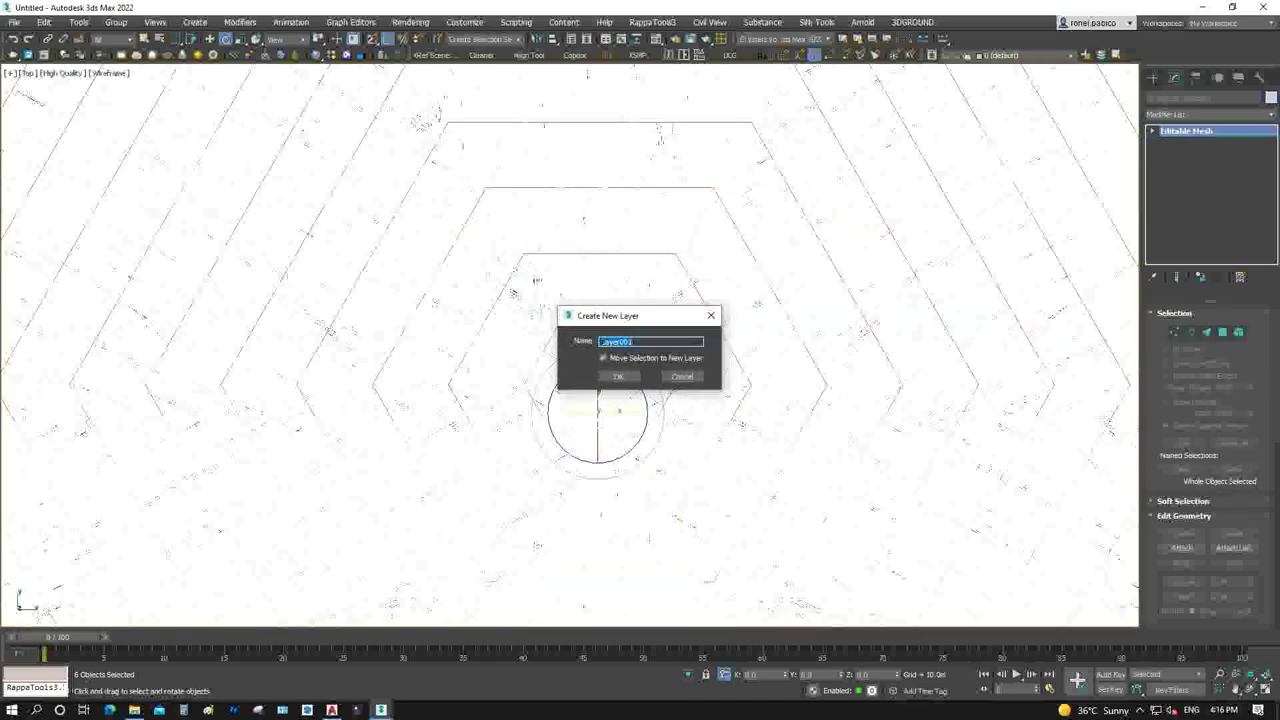
{"action": "type", "text": "1THATCH RO"}
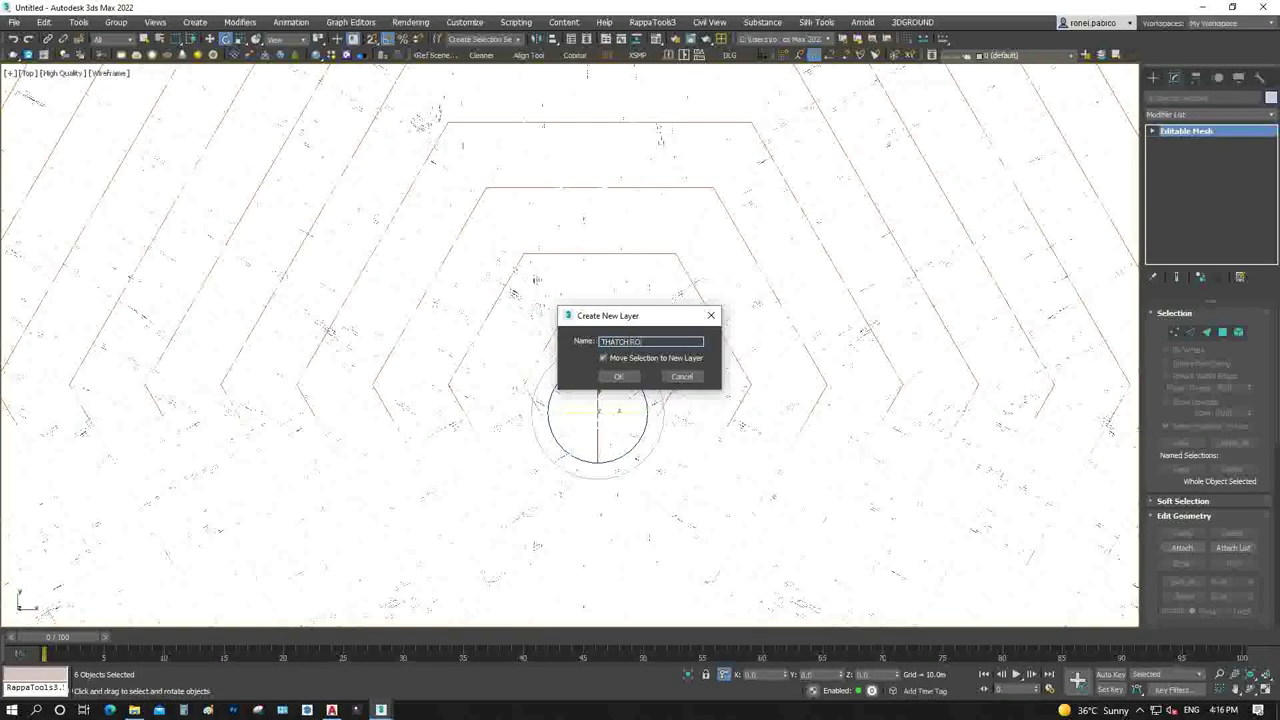
{"action": "type", "text": "OFING"}
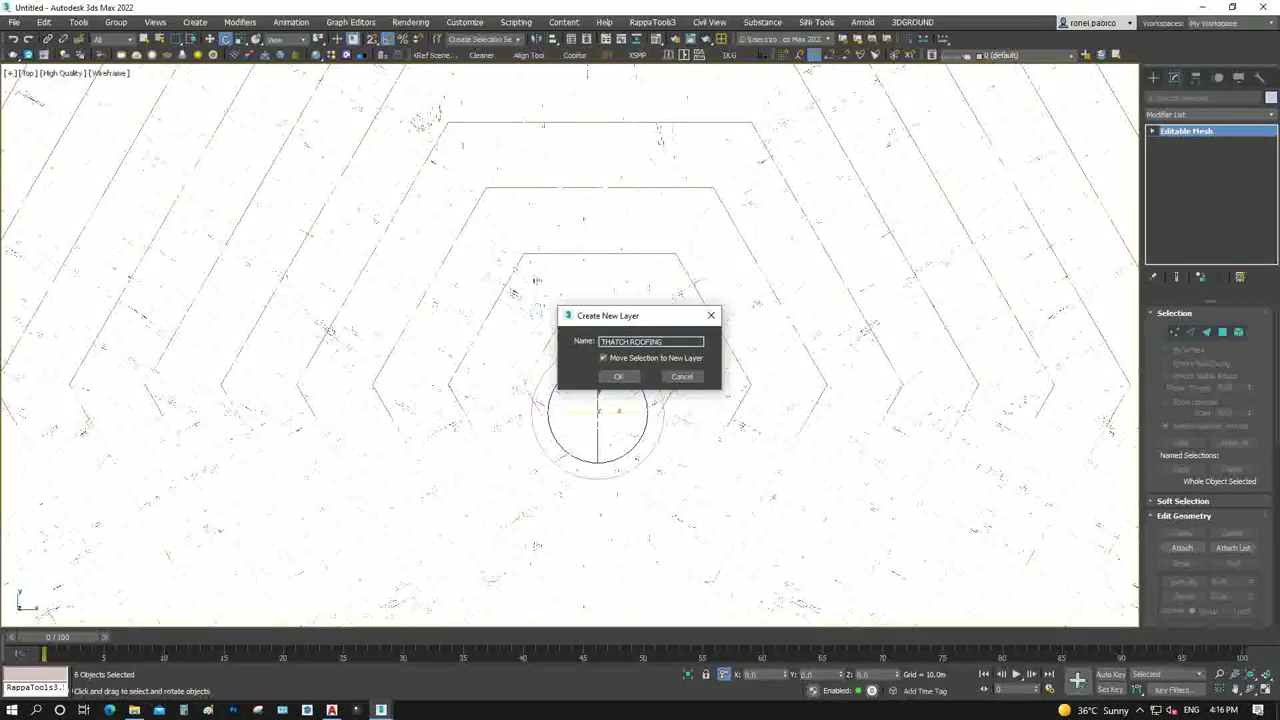
{"action": "key", "text": "Return"}
{"action": "left_click", "coordinate": [1020, 55]}
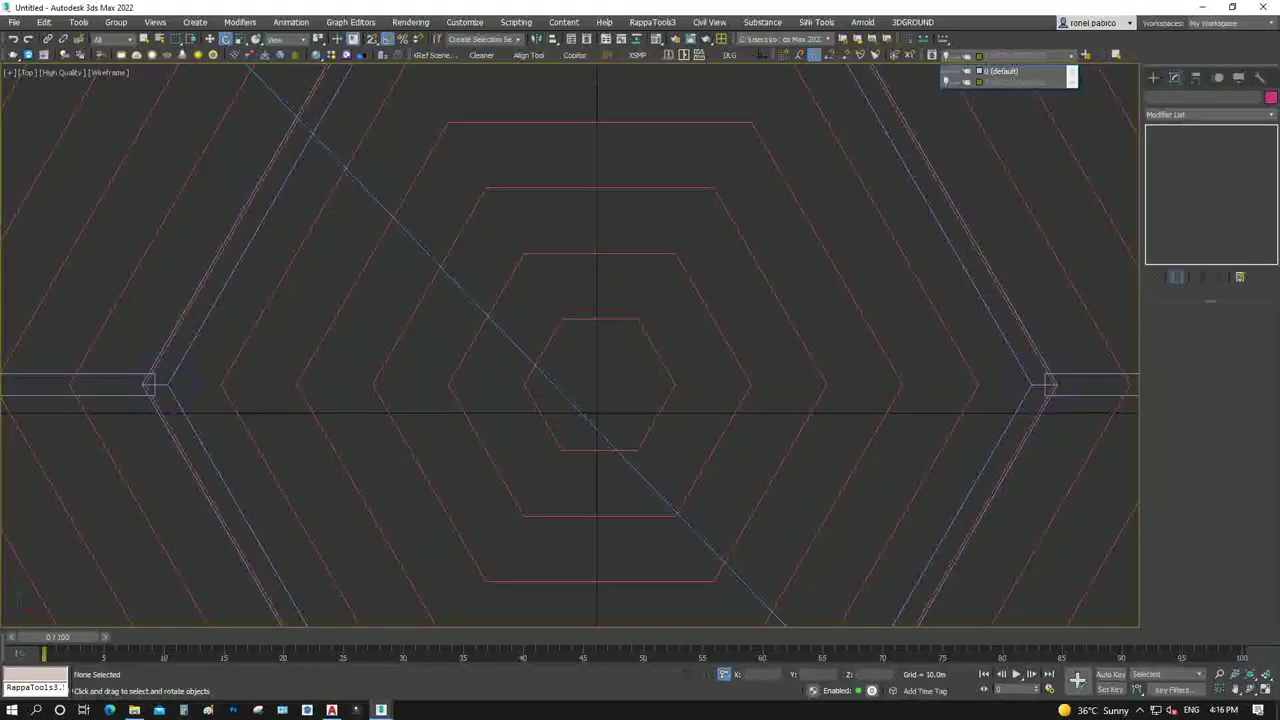
{"action": "left_click", "coordinate": [1013, 82]}
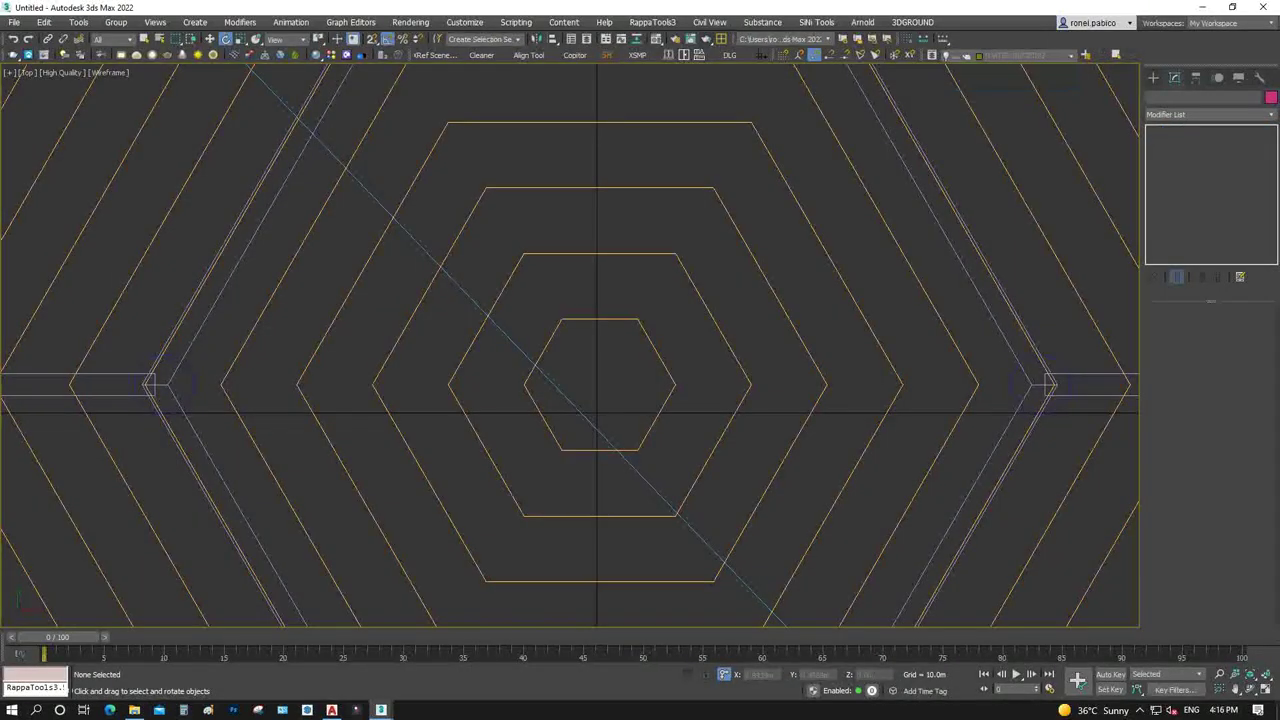
Enable viewport rendering on the PURLINS spline and reselect it in the Front view
{"action": "key", "text": "z"}
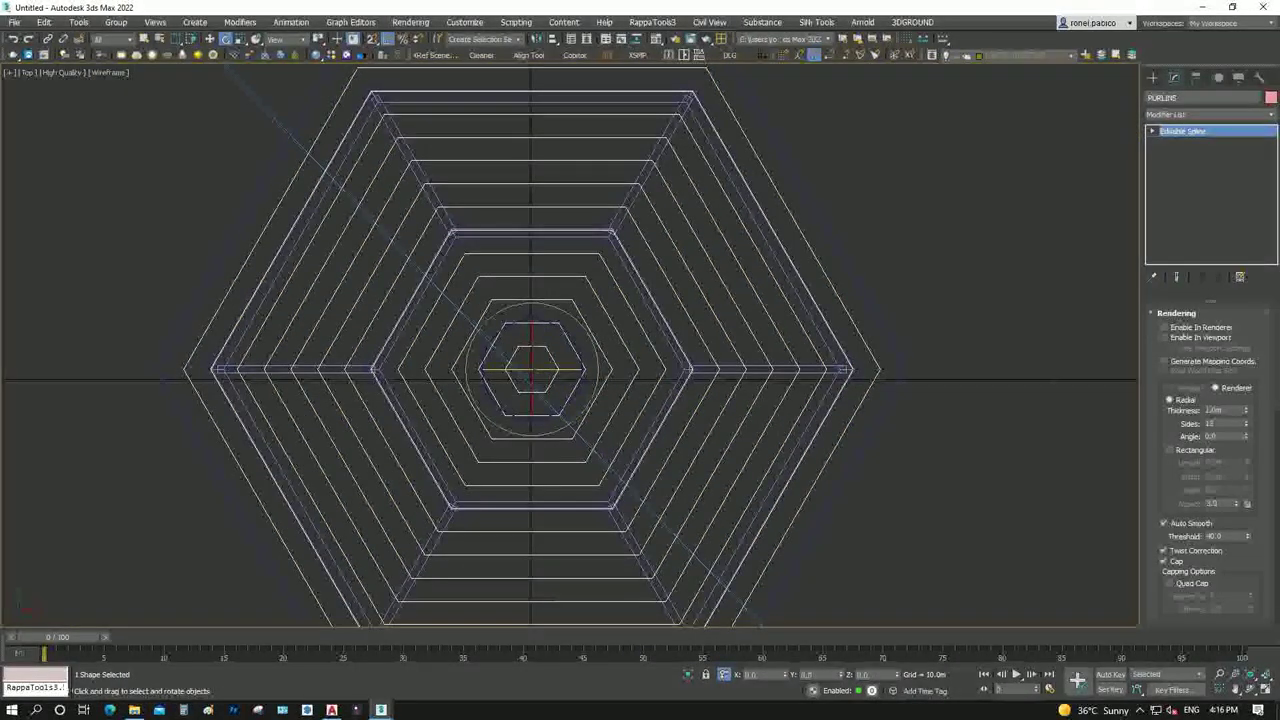
{"action": "left_click", "coordinate": [1164, 337]}
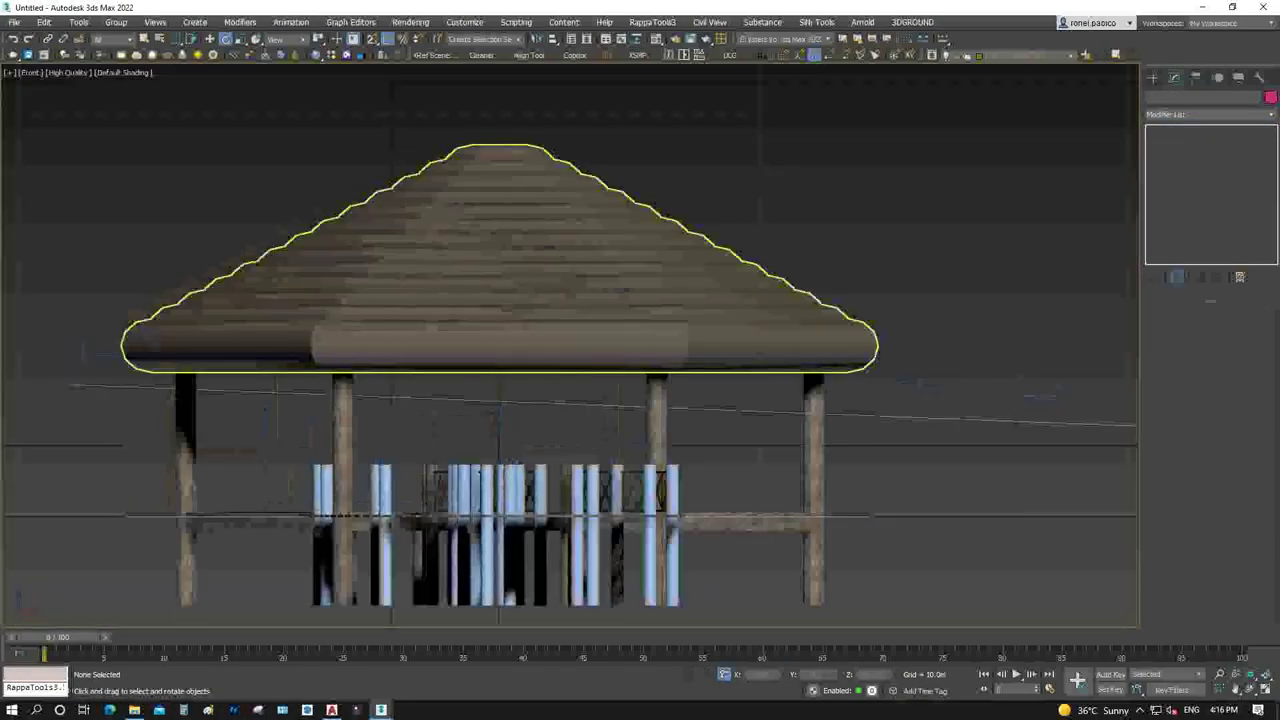
{"action": "left_click", "coordinate": [390, 260]}
{"action": "scroll", "coordinate": [311, 267], "scroll_direction": "up", "scroll_amount": 5}
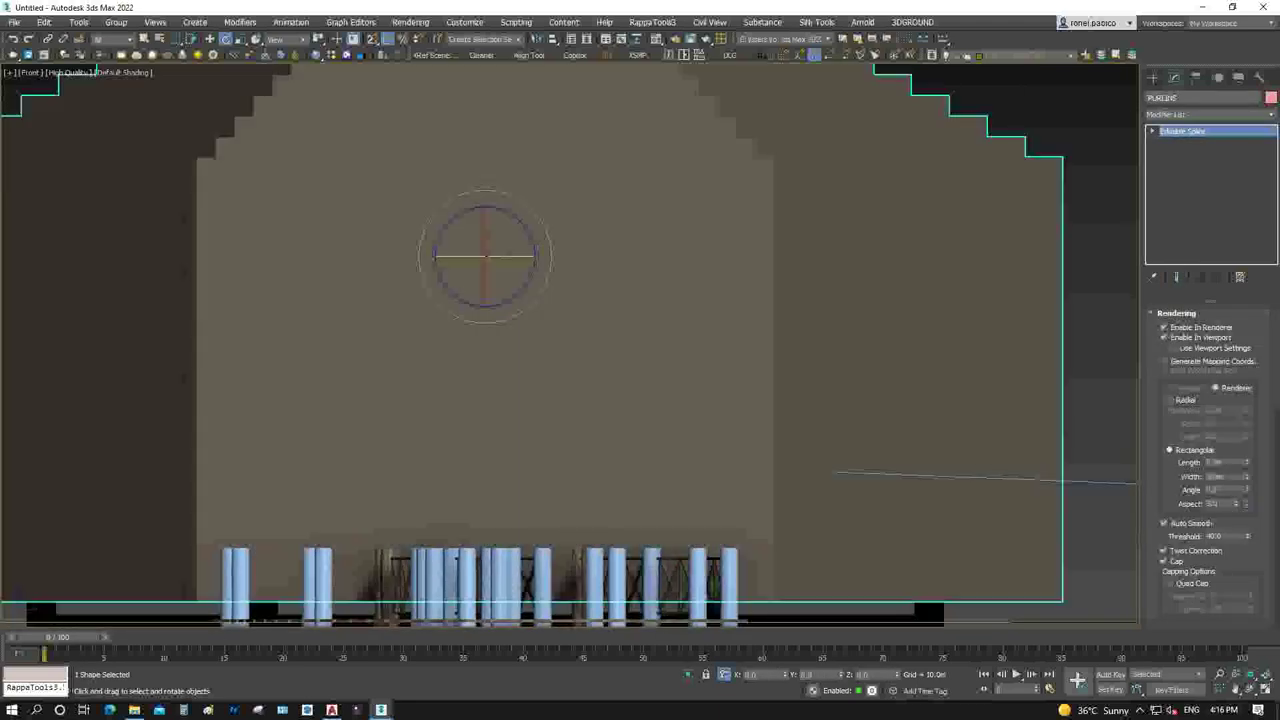
Set the purlins' rectangular profile to 0.075m length and 0.05m width
{"action": "left_click", "coordinate": [1228, 462]}
{"action": "type", "text": "0.05"}
{"action": "key", "text": "Tab"}
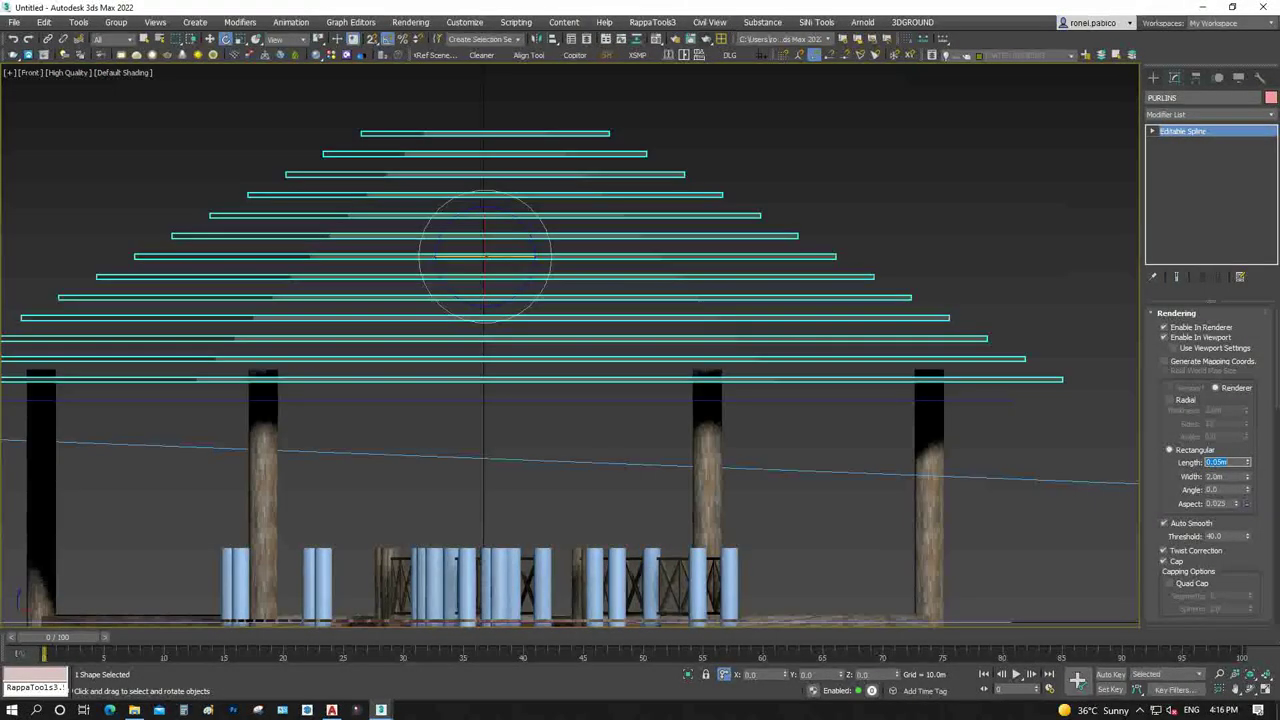
{"action": "key", "text": "Return"}
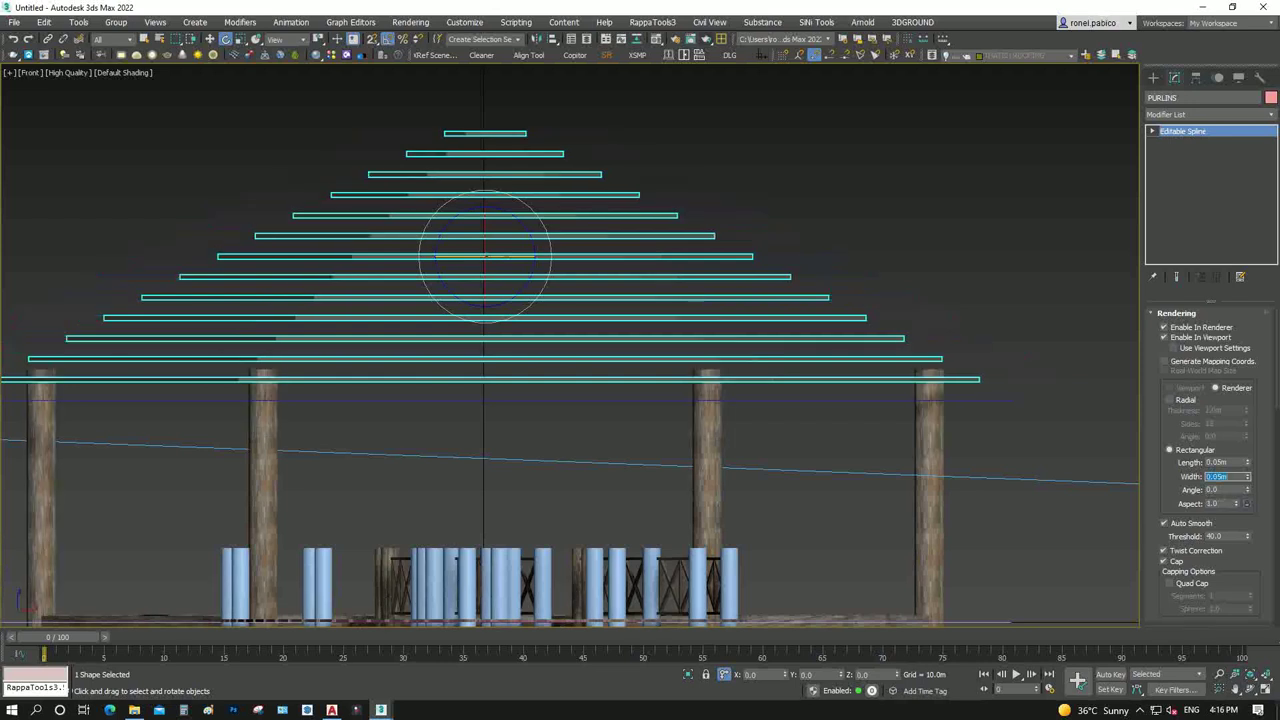
{"action": "type", "text": "0."}
{"action": "key", "text": "Return"}
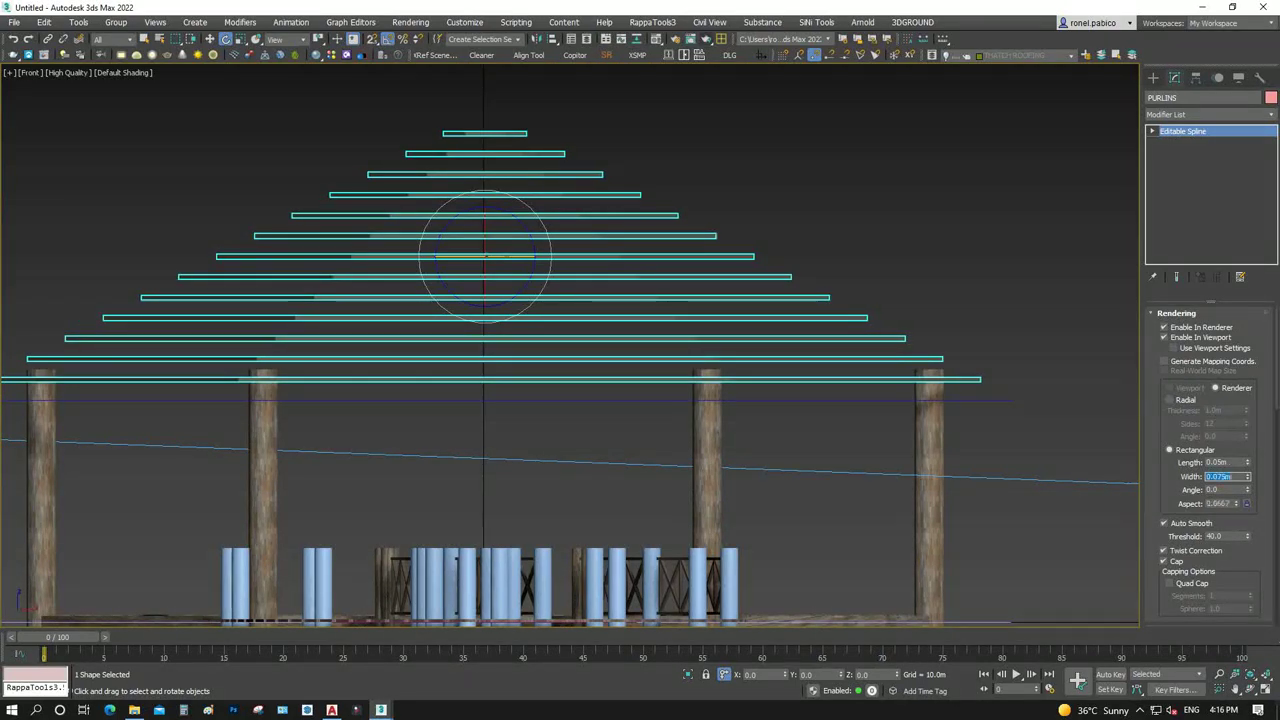
{"action": "type", "text": "0.0"}
{"action": "left_click", "coordinate": [1226, 462]}
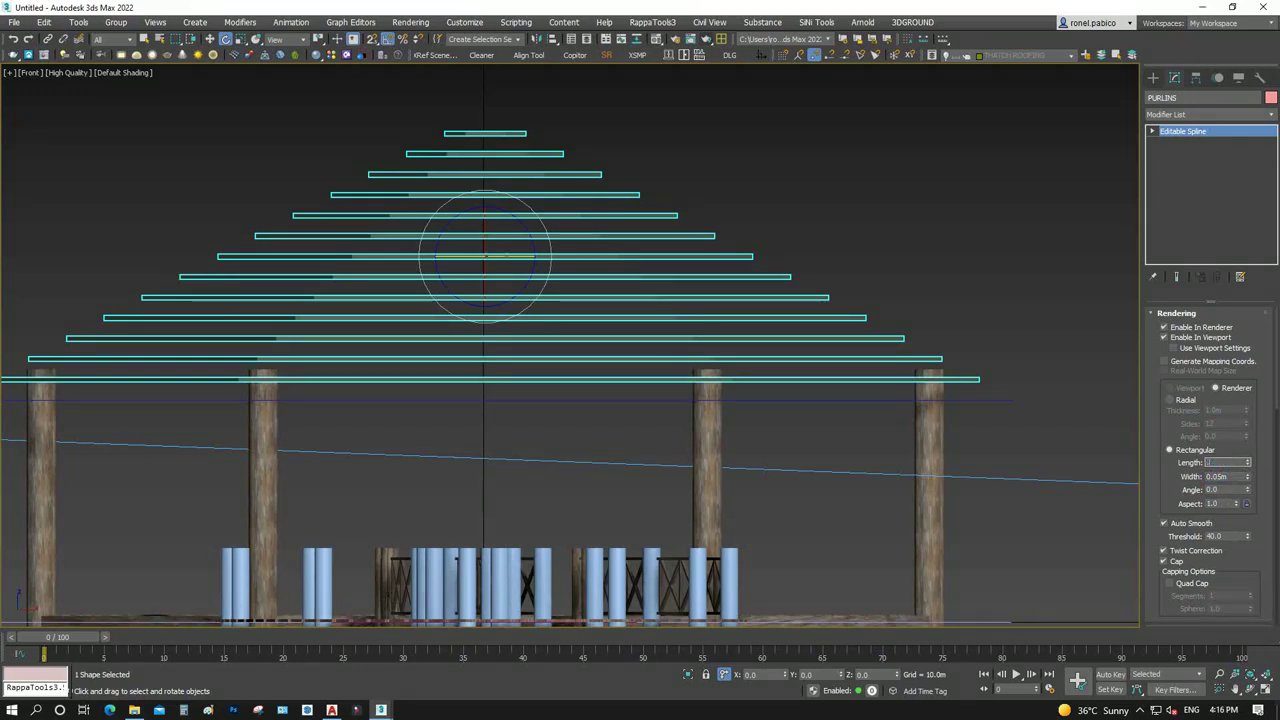
{"action": "type", "text": "5"}
{"action": "key", "text": "Return"}
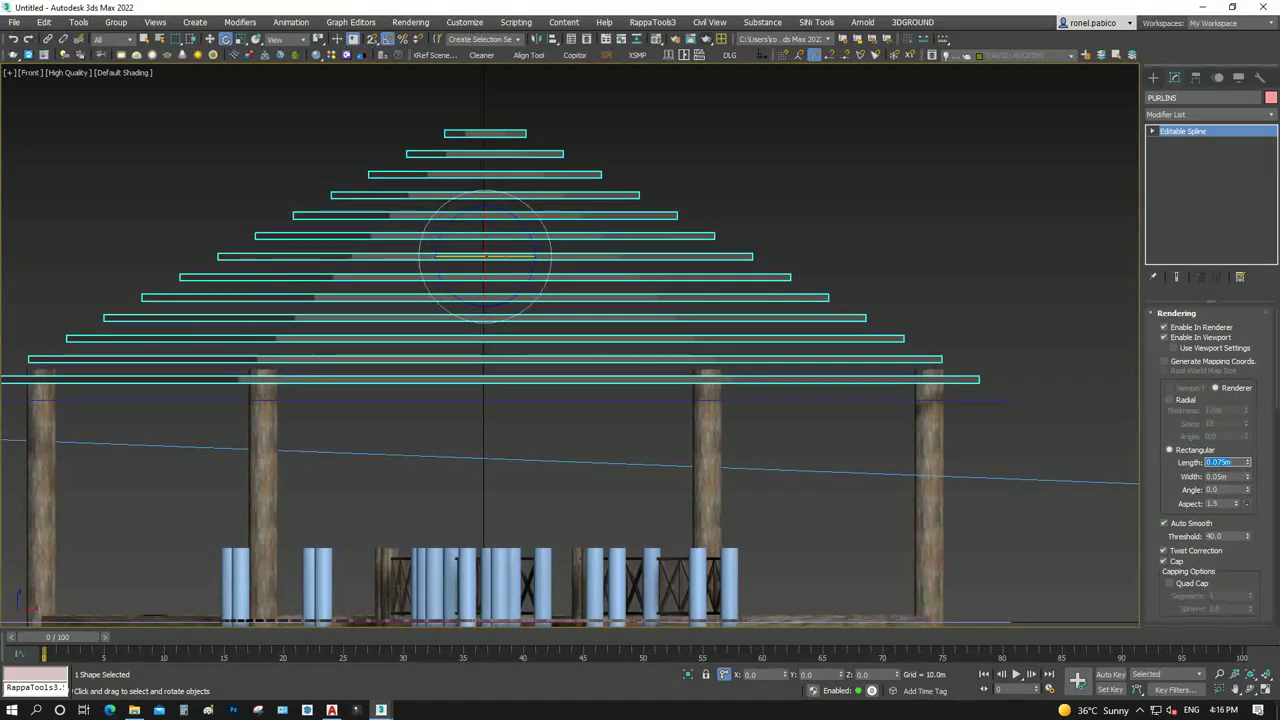
{"action": "key", "text": "ctrl+d"}
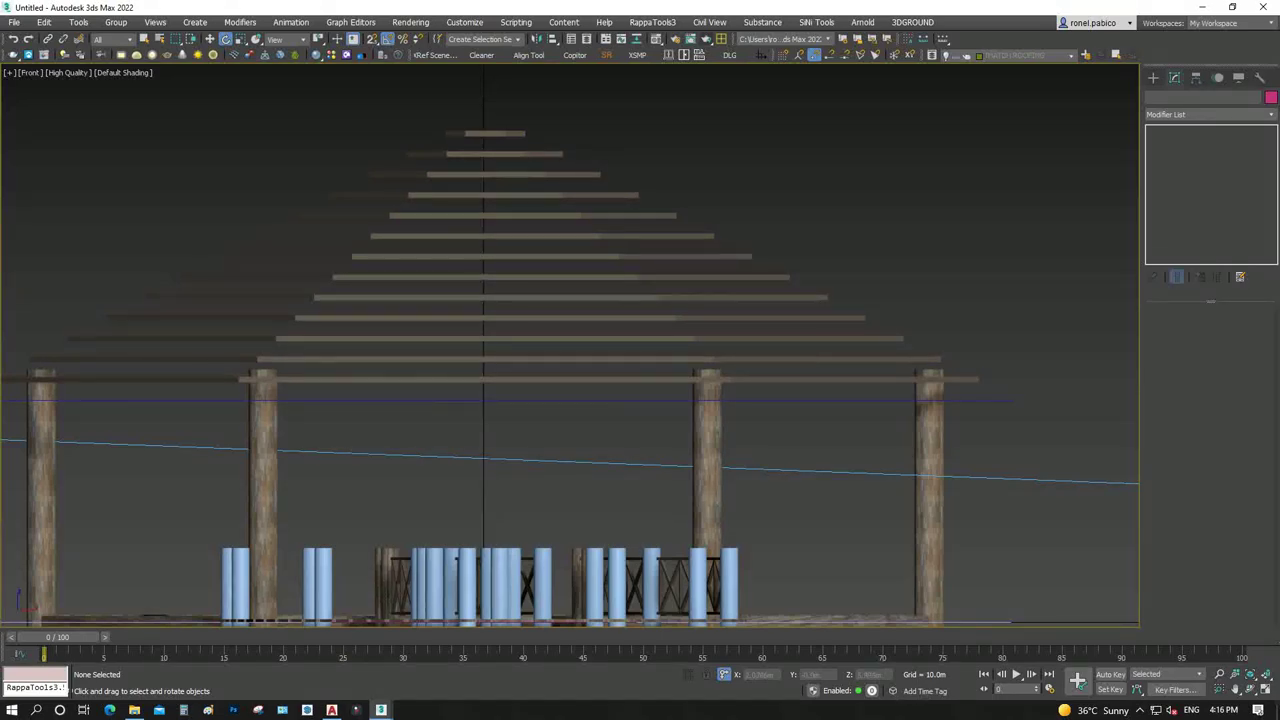
Switch to a wireframe Top view and unhide all objects
{"action": "key", "text": "t"}
{"action": "key", "text": "F3"}
{"action": "scroll", "coordinate": [560, 300], "scroll_direction": "up", "scroll_amount": 3}
{"action": "scroll", "coordinate": [560, 300], "scroll_direction": "up", "scroll_amount": 3}
{"action": "scroll", "coordinate": [705, 357], "scroll_direction": "up", "scroll_amount": 3}
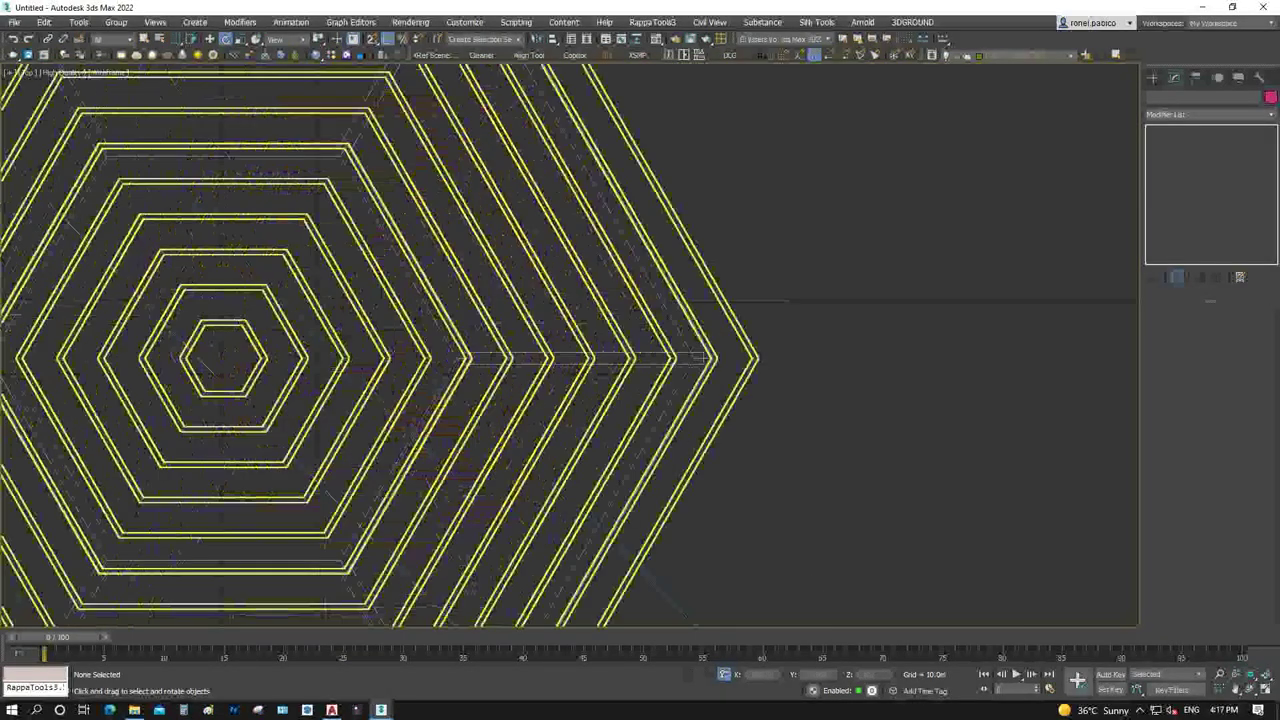
{"action": "scroll", "coordinate": [705, 357], "scroll_direction": "down", "scroll_amount": 3}
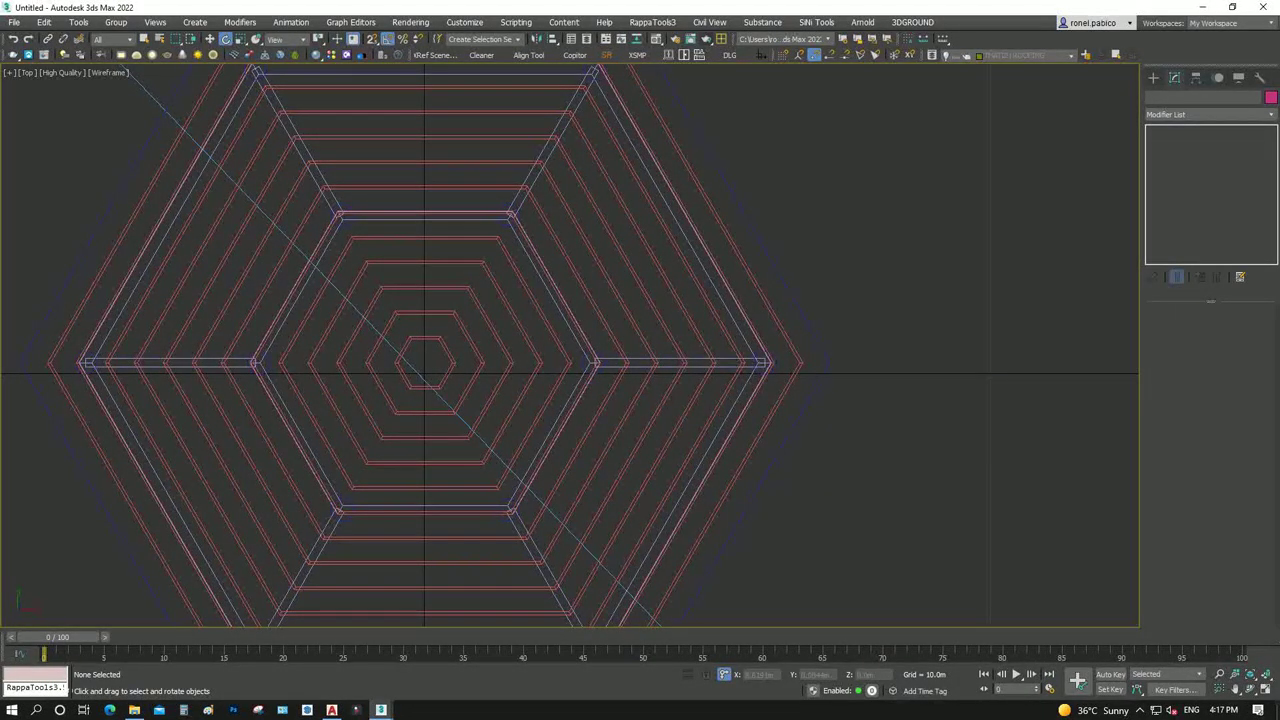
{"action": "right_click", "coordinate": [900, 367]}
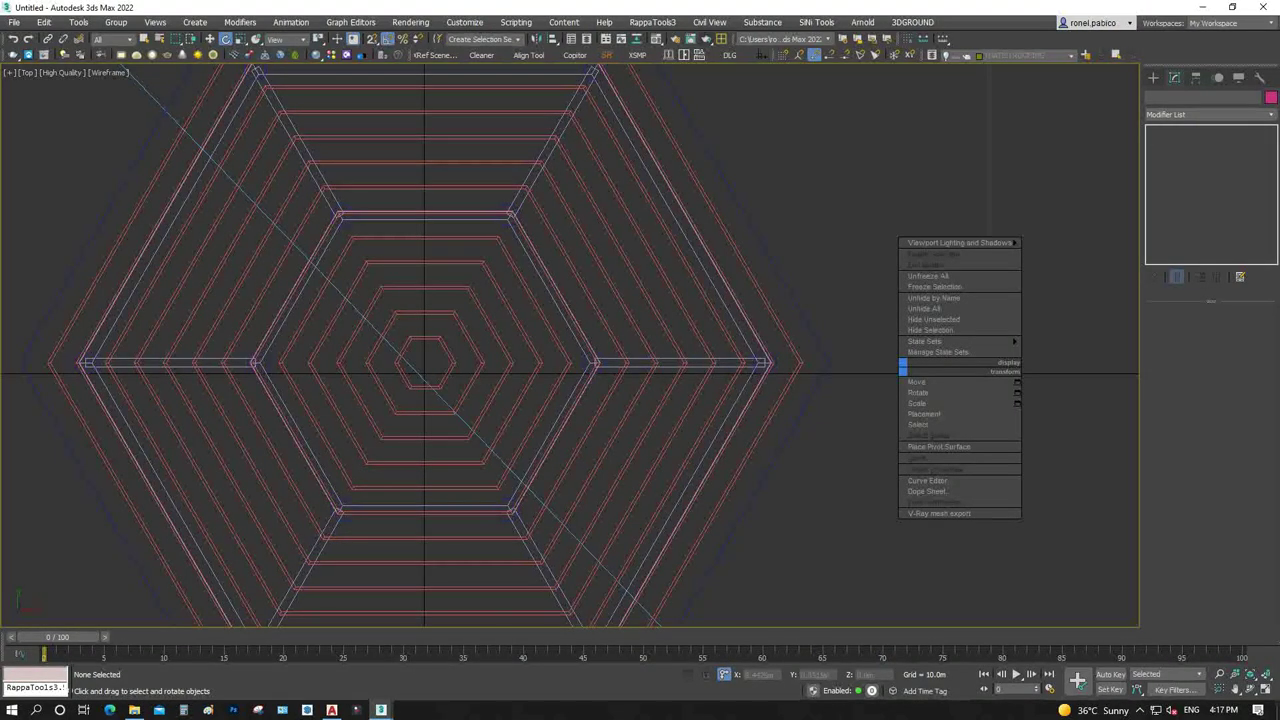
{"action": "right_click", "coordinate": [860, 390]}
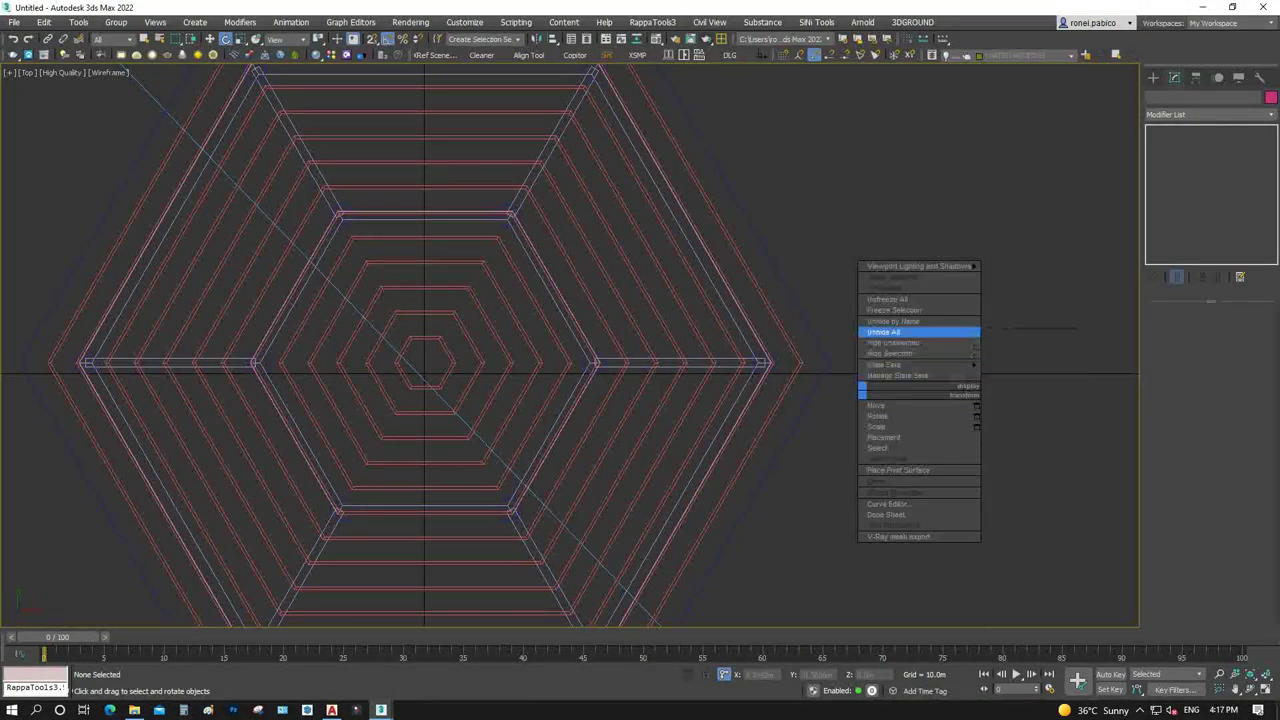
{"action": "left_click", "coordinate": [895, 331]}
{"action": "left_click", "coordinate": [780, 311]}
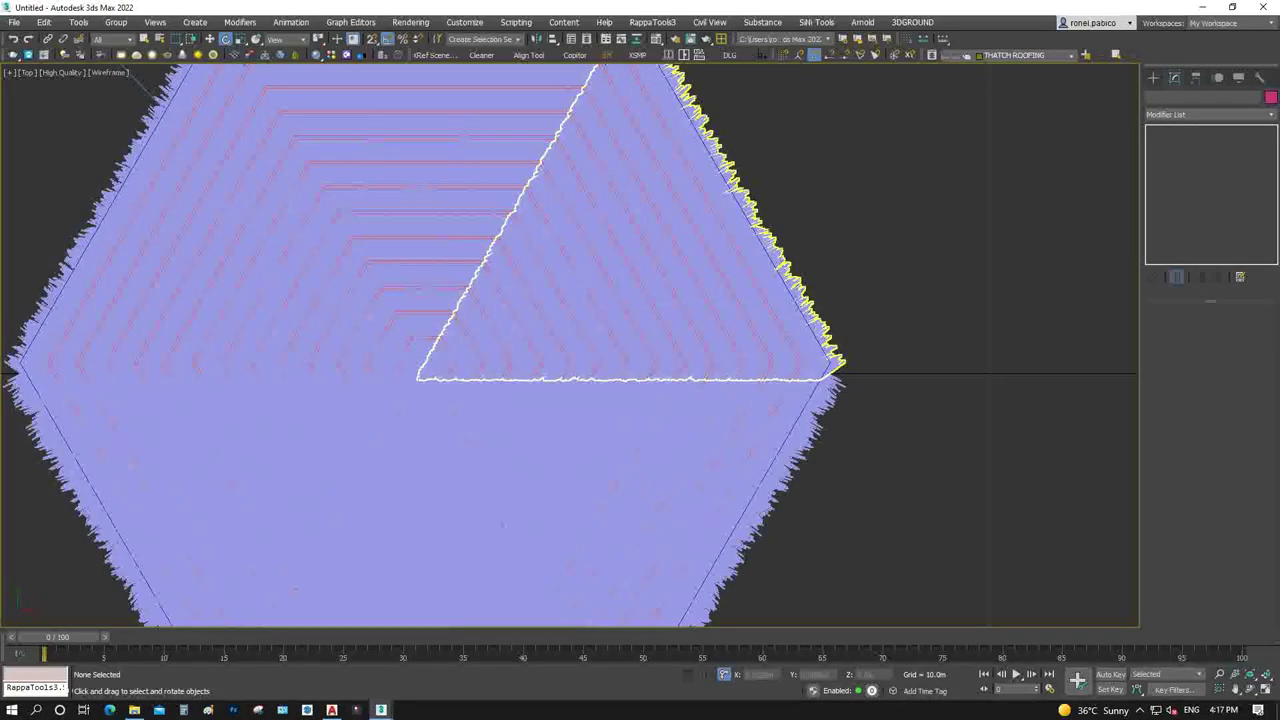
{"action": "scroll", "coordinate": [842, 424], "scroll_direction": "up", "scroll_amount": 2}
{"action": "scroll", "coordinate": [842, 424], "scroll_direction": "up", "scroll_amount": 2}
Hide the large thatch roof mesh and frame the hexagonal structure in wireframe
{"action": "left_click", "coordinate": [600, 250]}
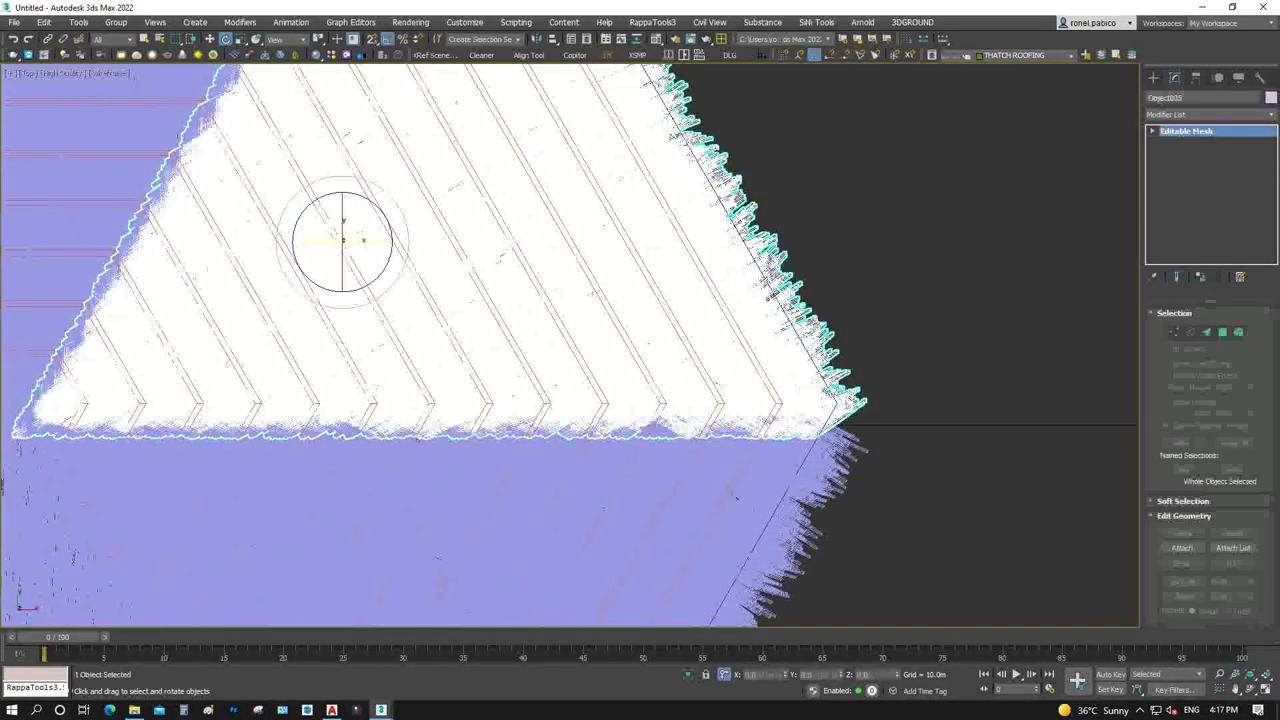
{"action": "left_click", "coordinate": [1020, 55]}
{"action": "key", "text": "Delete"}
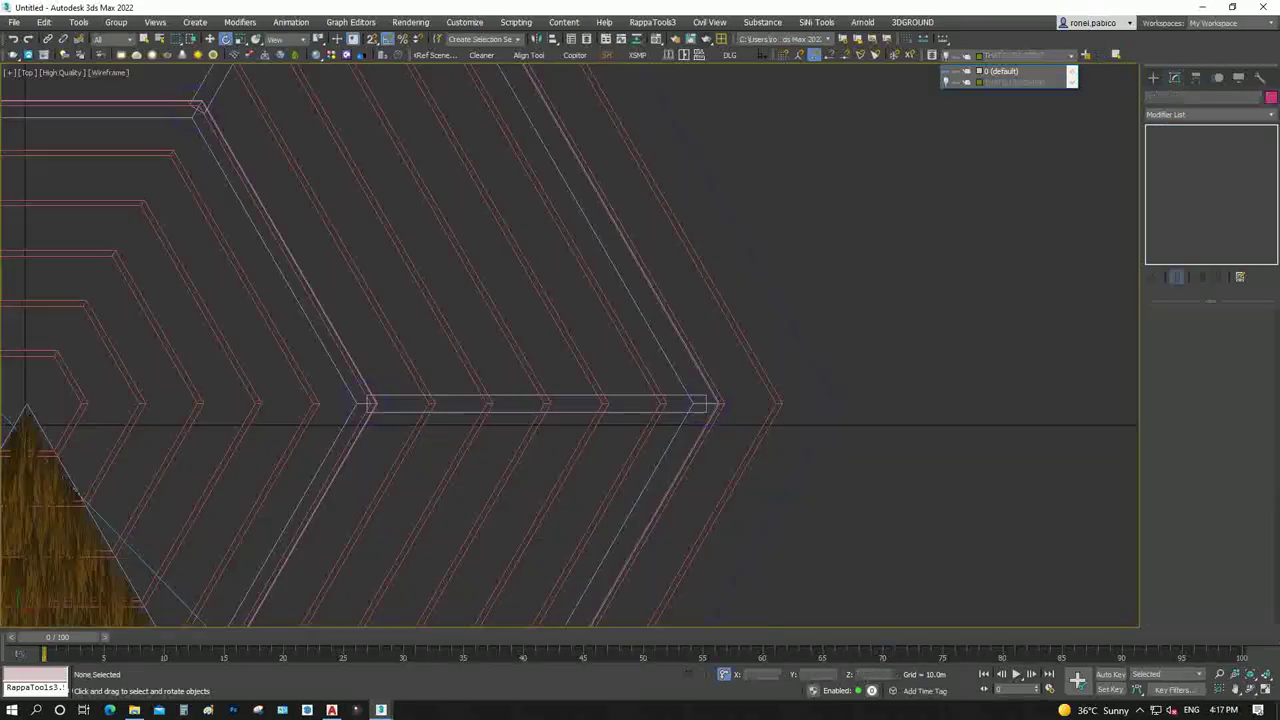
{"action": "key", "text": "F3"}
{"action": "key", "text": "z"}
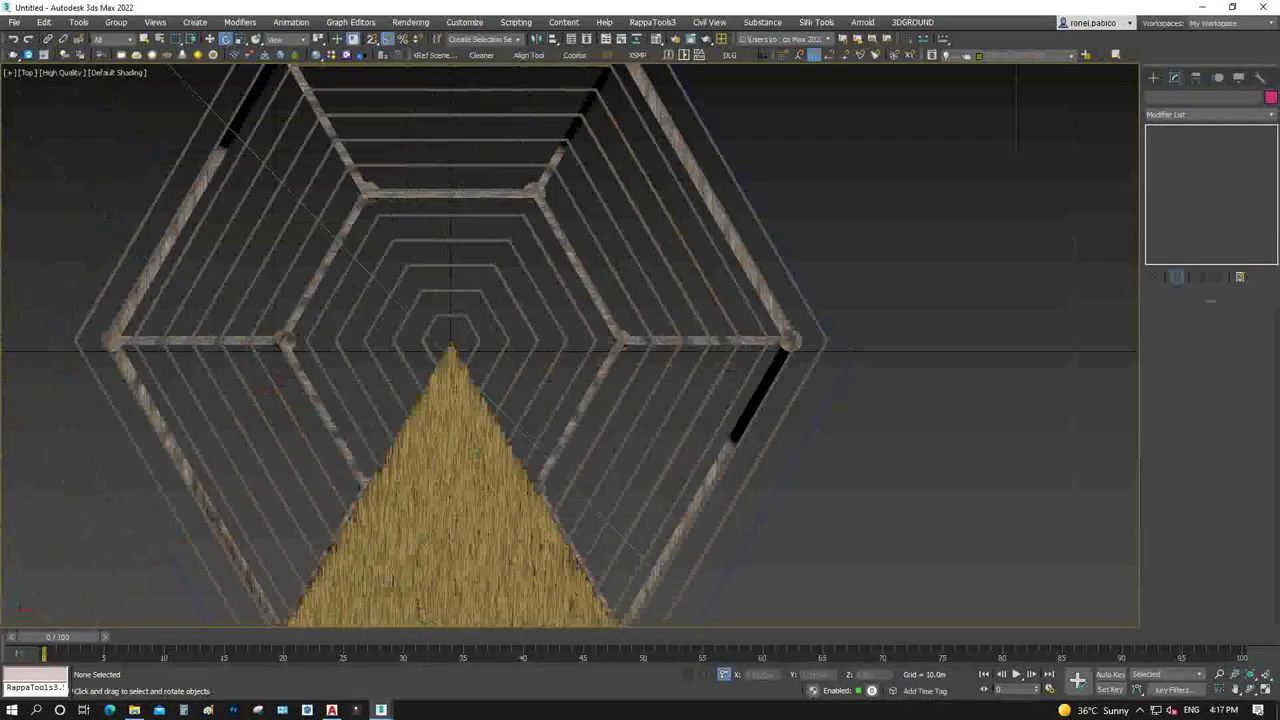
{"action": "key", "text": "F3"}
Select the FASCIA spline and change to the Front view
{"action": "left_click", "coordinate": [525, 349]}
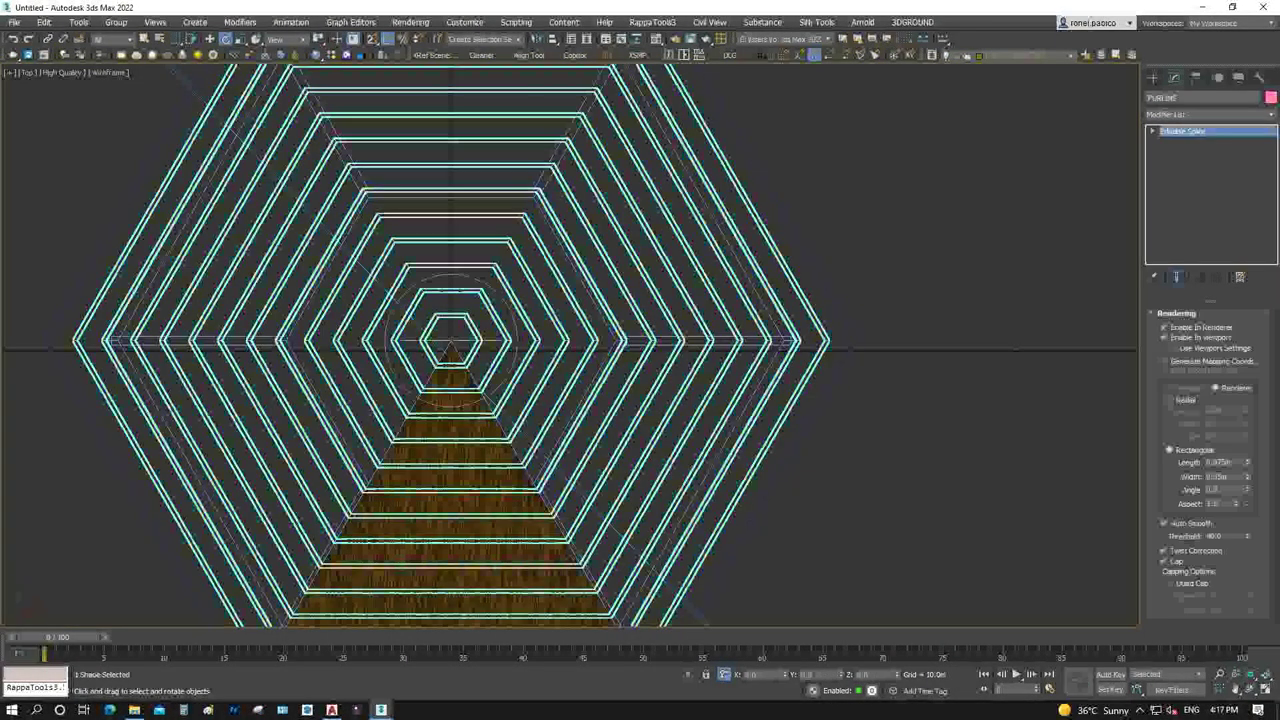
{"action": "right_click", "coordinate": [525, 349]}
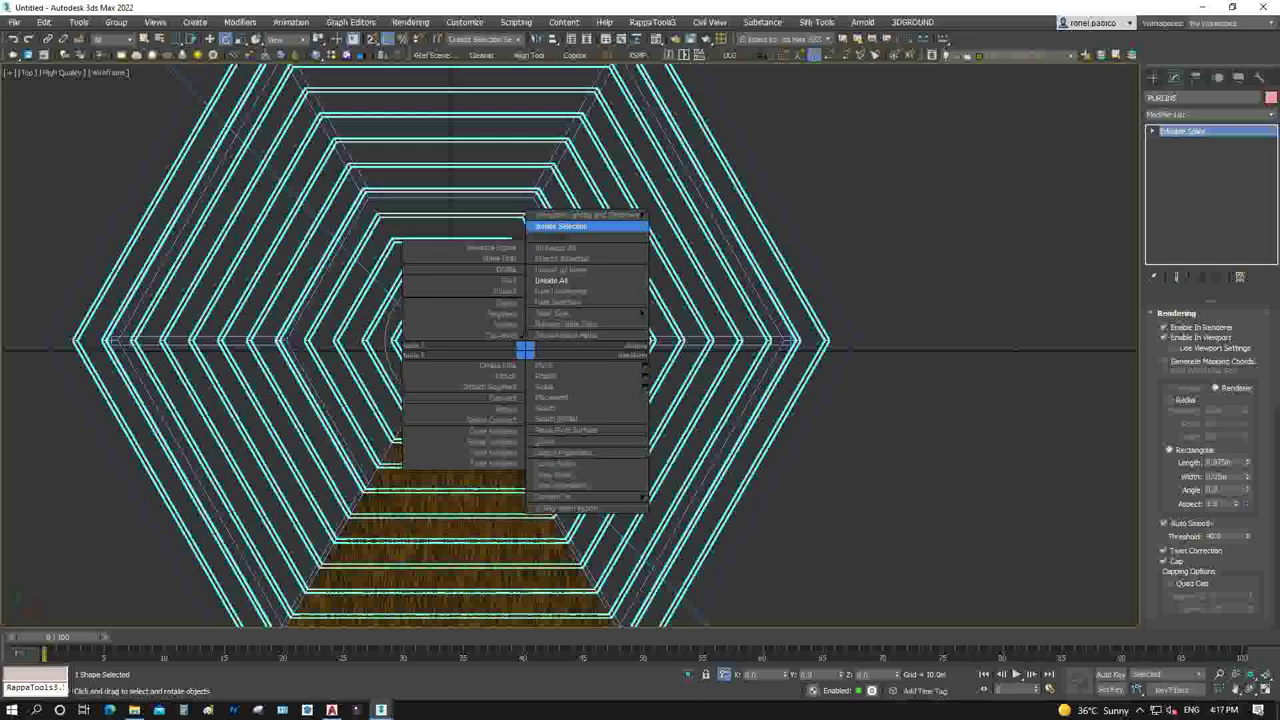
{"action": "key", "text": "Escape"}
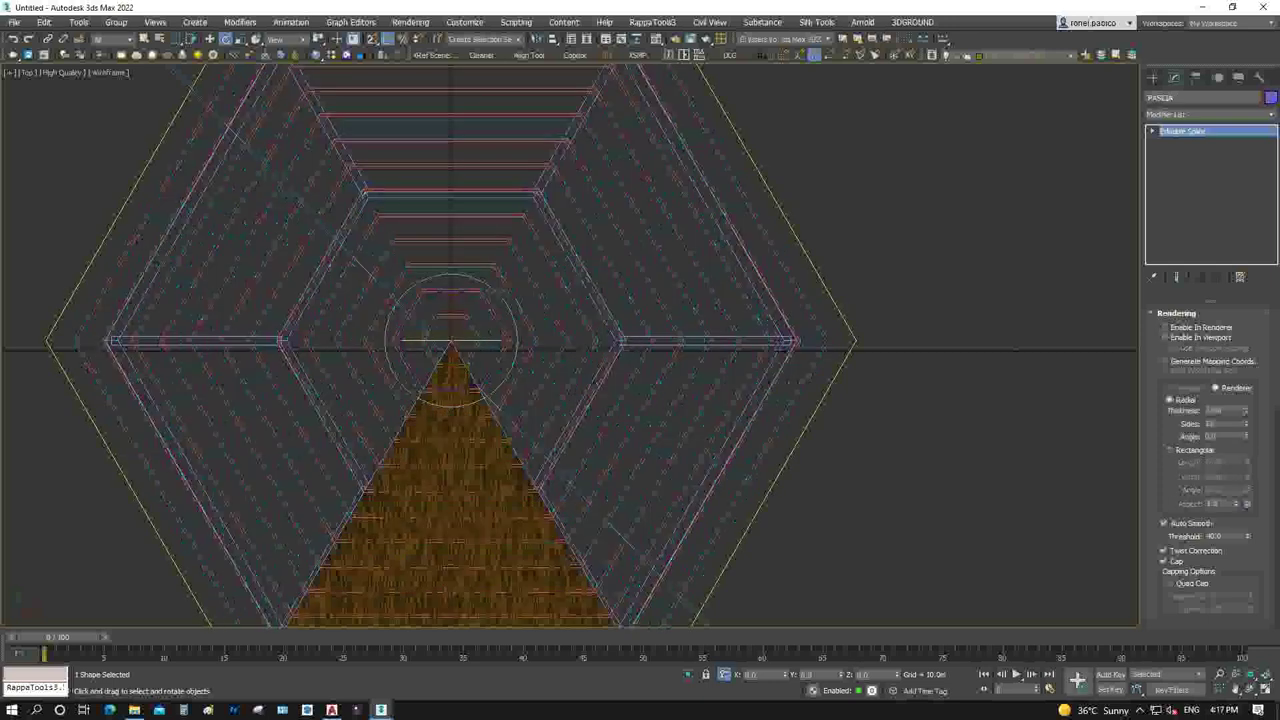
{"action": "key", "text": "f"}
{"action": "key", "text": "F3"}
Render the fascia in viewport as a rectangular beam 0.2m deep and 0.05m wide
{"action": "scroll", "coordinate": [1055, 434], "scroll_direction": "up", "scroll_amount": 5}
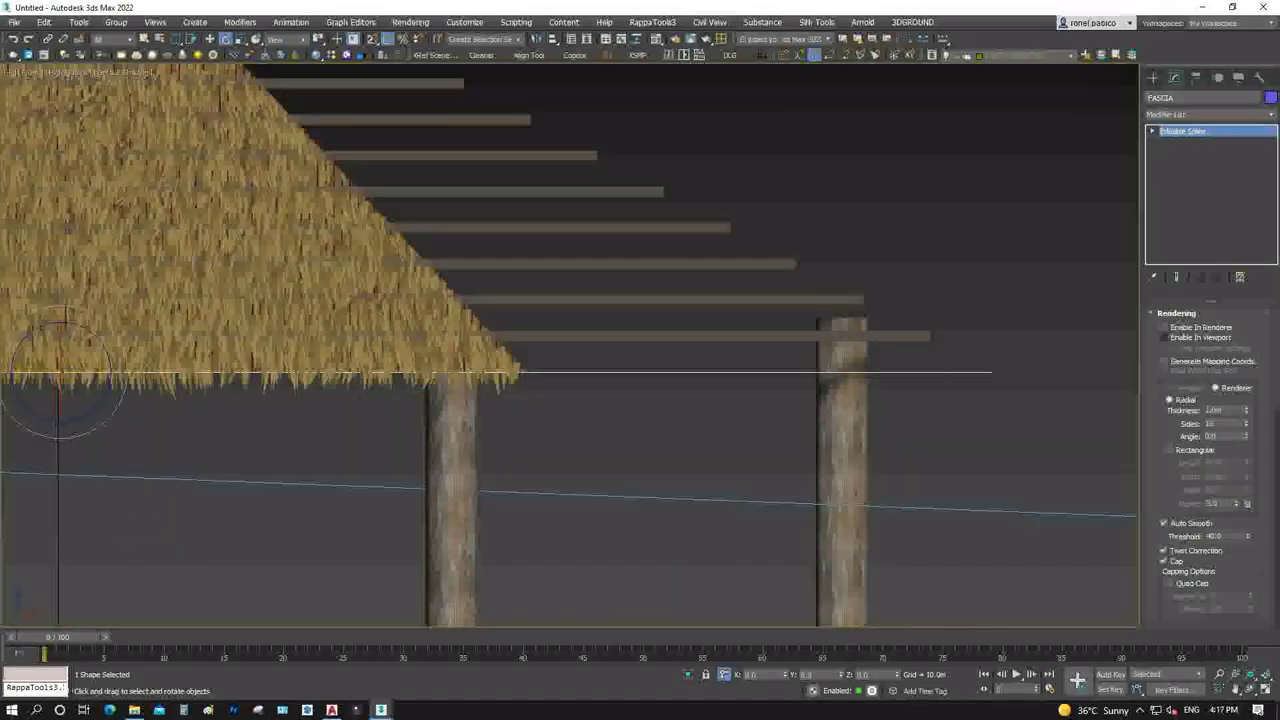
{"action": "left_click", "coordinate": [1164, 337]}
{"action": "left_click", "coordinate": [1169, 449]}
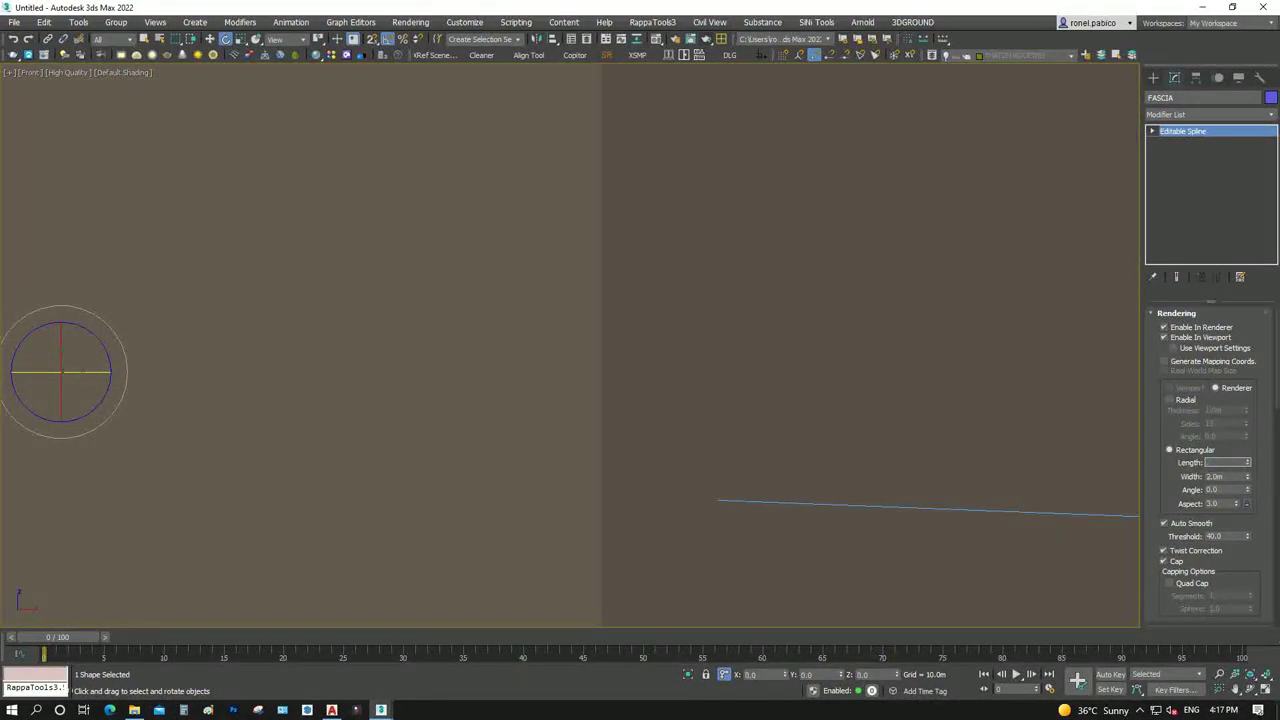
{"action": "left_click", "coordinate": [1227, 462]}
{"action": "type", "text": "1"}
{"action": "key", "text": "Return"}
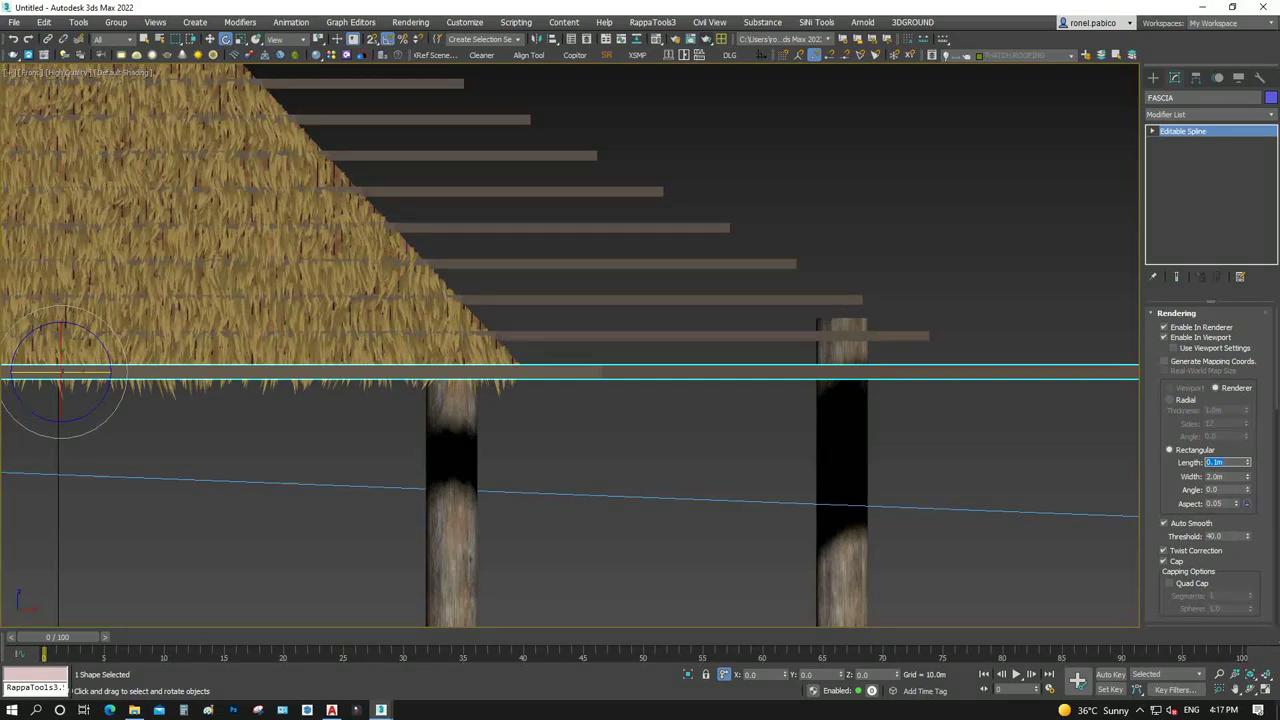
{"action": "type", "text": "0.2"}
{"action": "key", "text": "Return"}
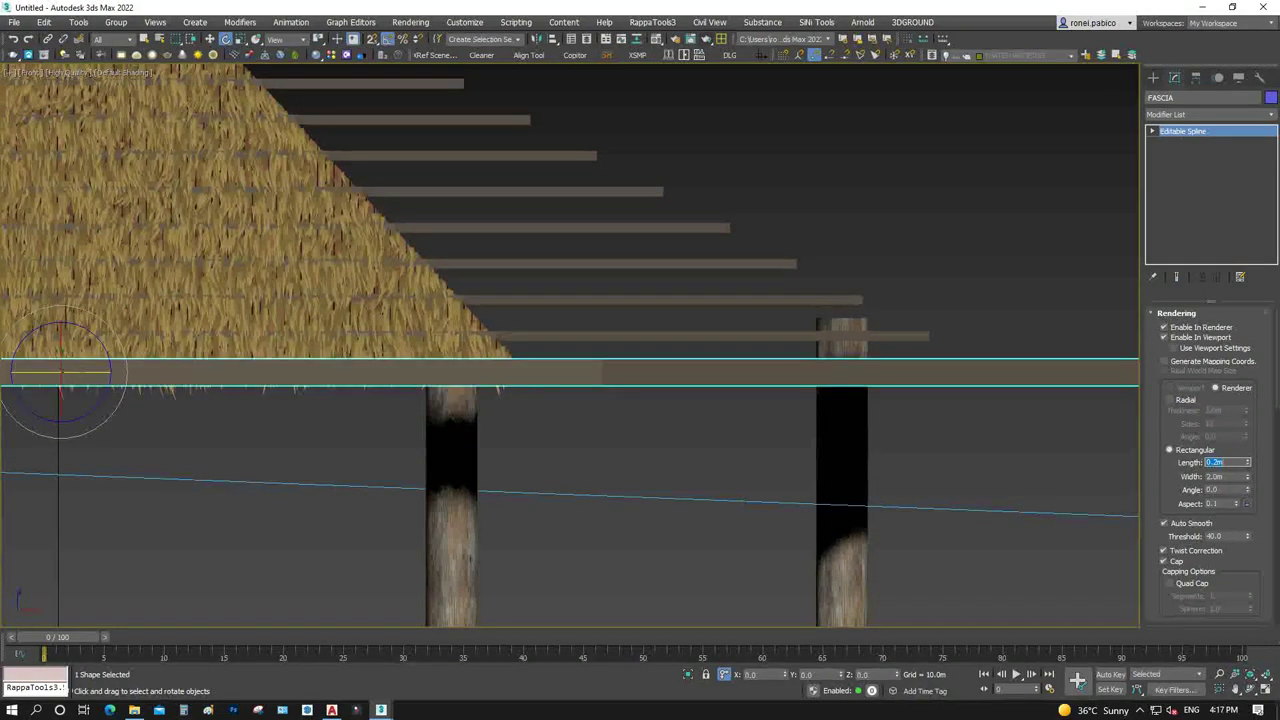
{"action": "key", "text": "Tab"}
{"action": "type", "text": "0.05"}
{"action": "key", "text": "Return"}
Isolate the fascia and roof slat shapes and view them in wireframe Top view
{"action": "key", "text": "ctrl+d"}
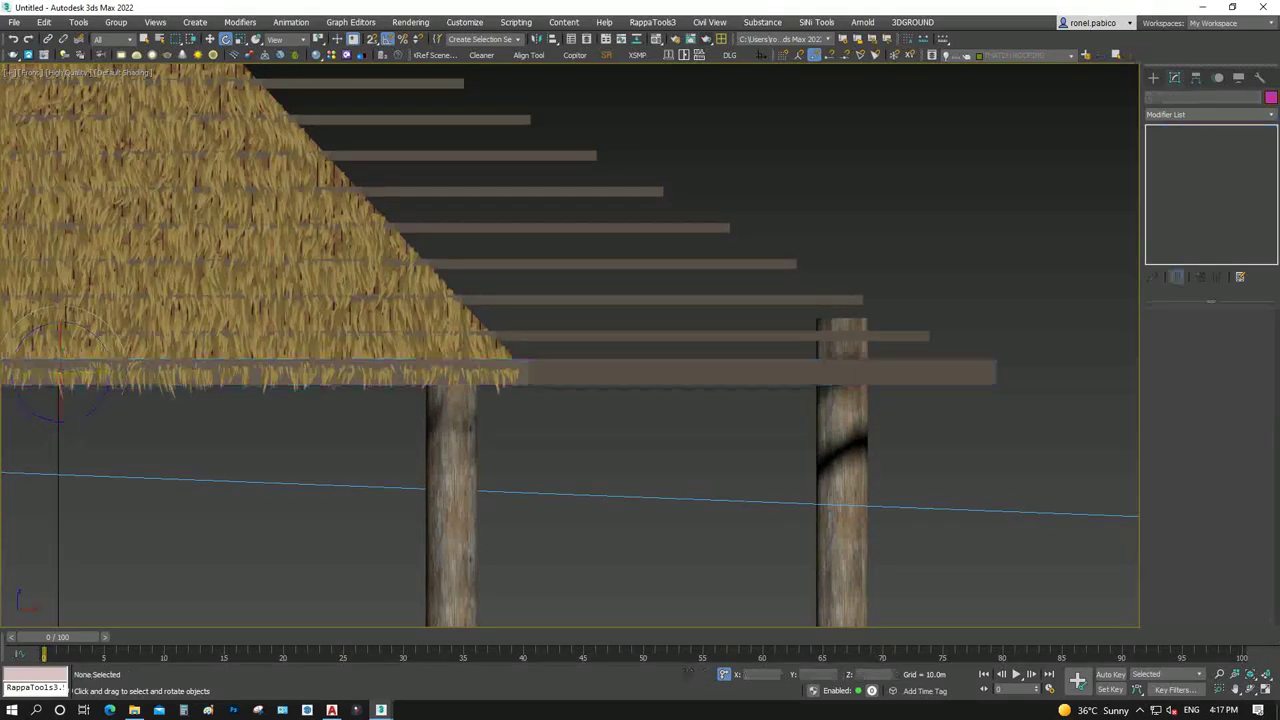
{"action": "scroll", "coordinate": [1000, 373], "scroll_direction": "down", "scroll_amount": 2}
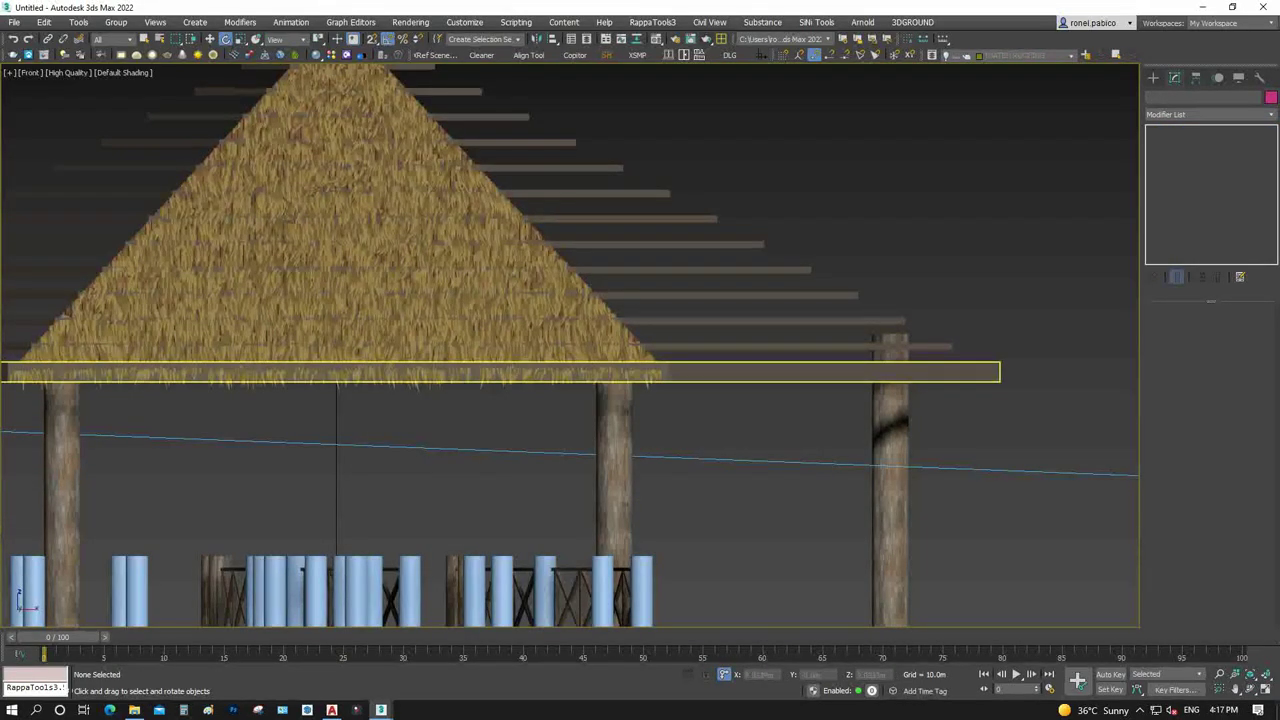
{"action": "left_click", "coordinate": [880, 372]}
{"action": "left_click", "coordinate": [860, 322], "text": "ctrl"}
{"action": "right_click", "coordinate": [866, 343]}
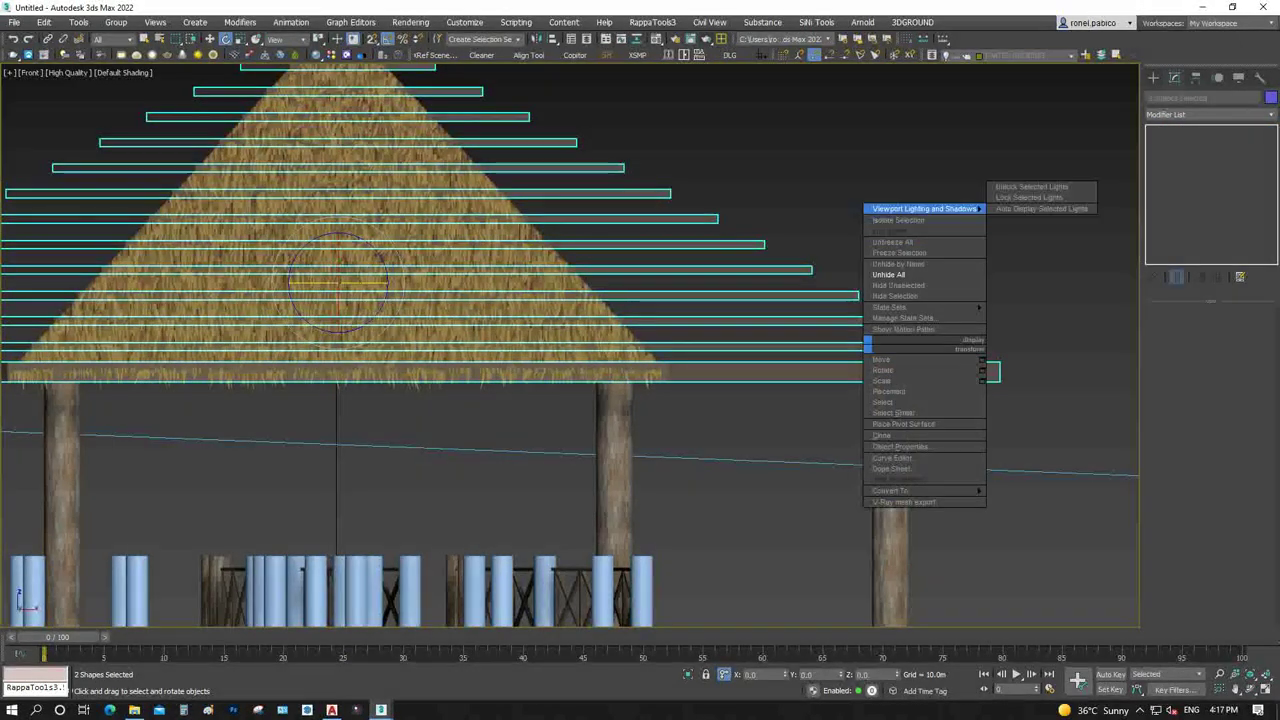
{"action": "left_click", "coordinate": [898, 219]}
{"action": "key", "text": "t"}
{"action": "key", "text": "F3"}
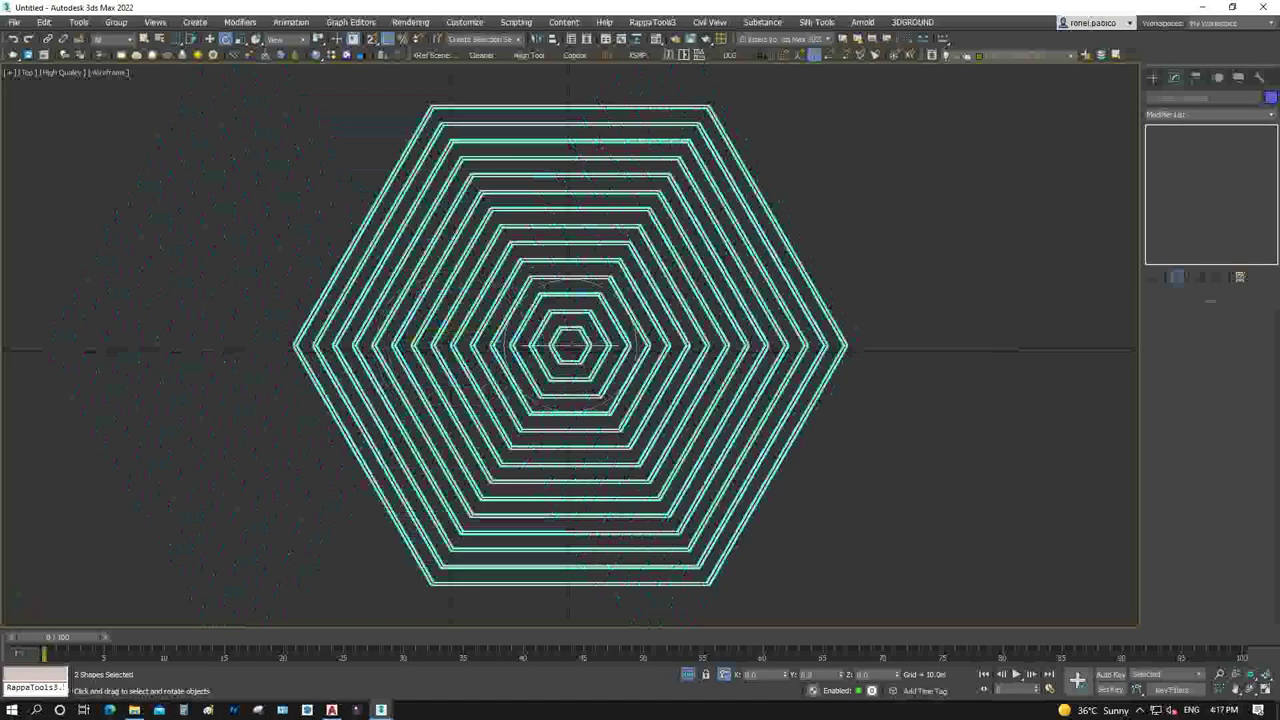
{"action": "key", "text": "ctrl+d"}
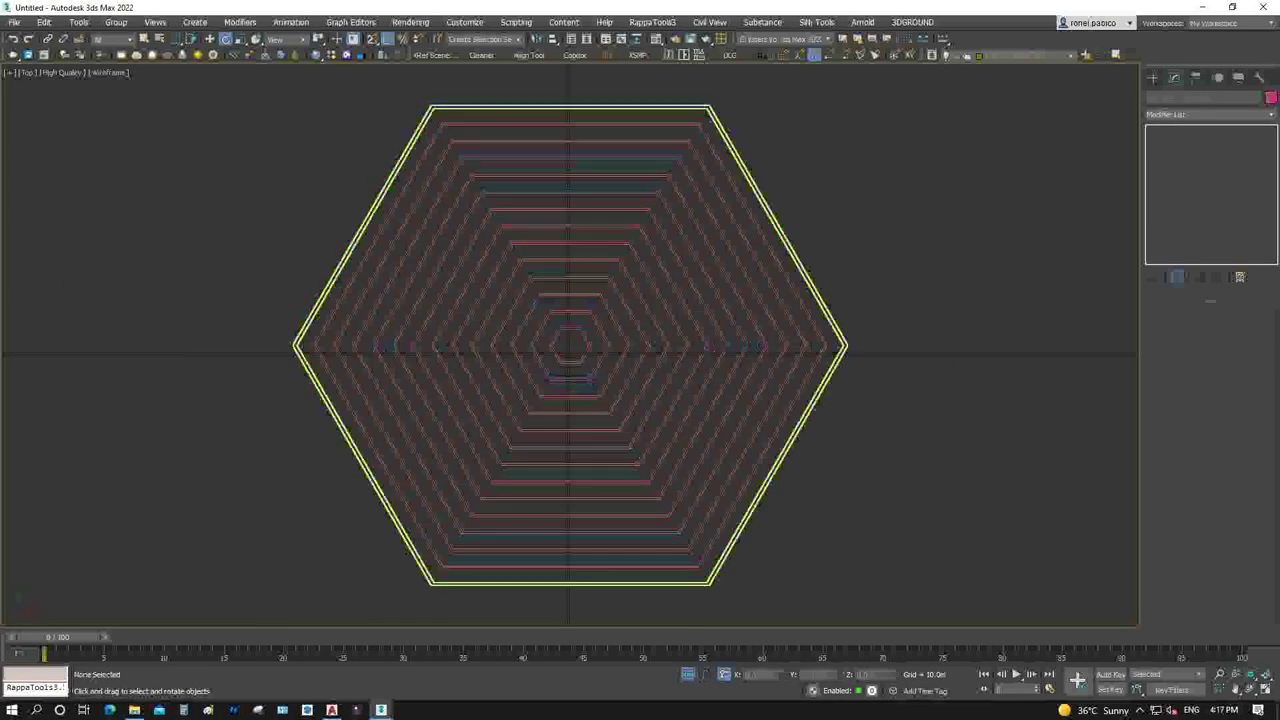
Turn off viewport rendering on the PURLINS hexagon so it shows as thin lines
{"action": "left_click", "coordinate": [779, 464]}
{"action": "key", "text": "ctrl+d"}
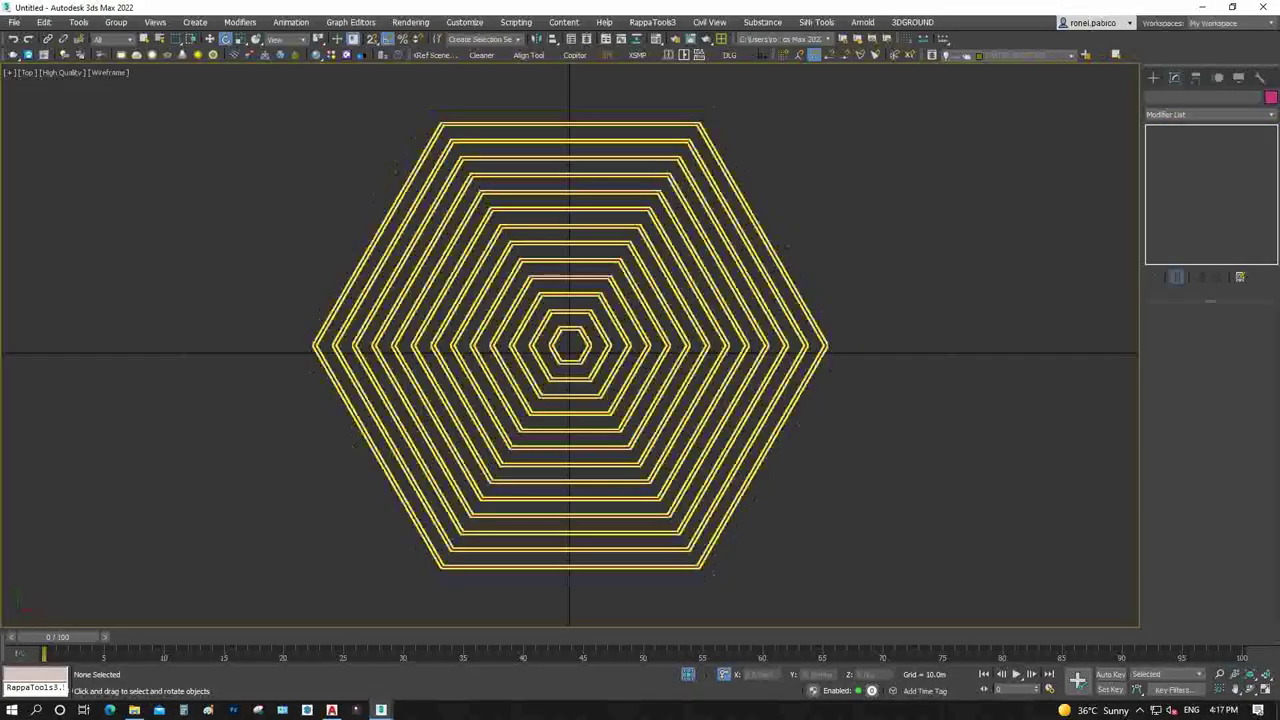
{"action": "left_click", "coordinate": [397, 169]}
{"action": "left_click", "coordinate": [1165, 337]}
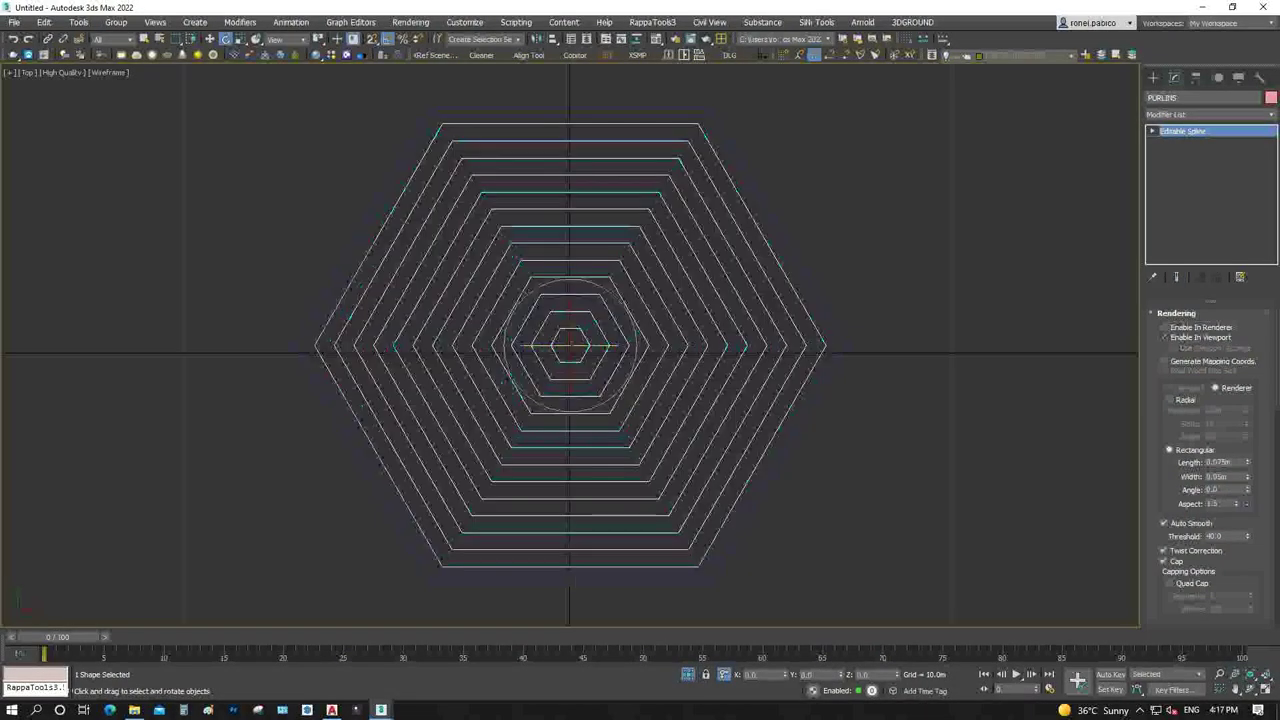
{"action": "key", "text": "ctrl+d"}
{"action": "left_click", "coordinate": [1153, 77]}
{"action": "left_click", "coordinate": [1177, 183]}
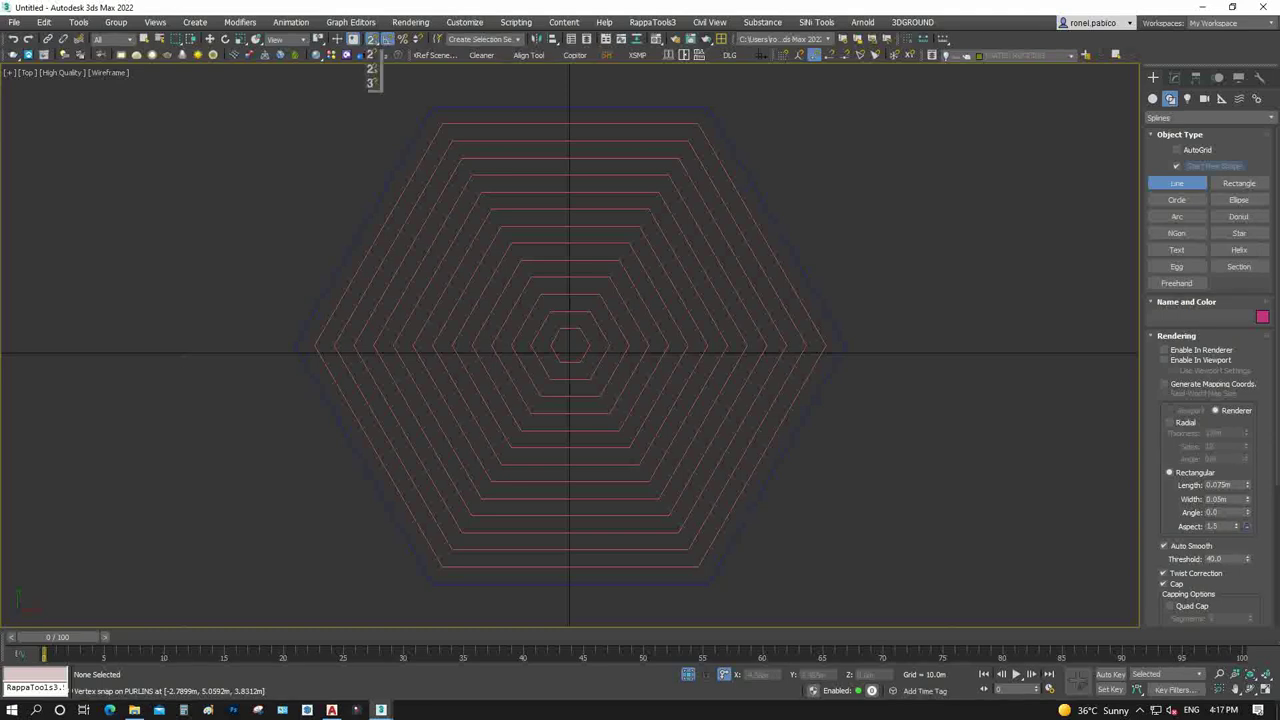
Create a new FRAMES layer for the rafter lines after the hidden-layer warning
{"action": "left_click", "coordinate": [844, 346]}
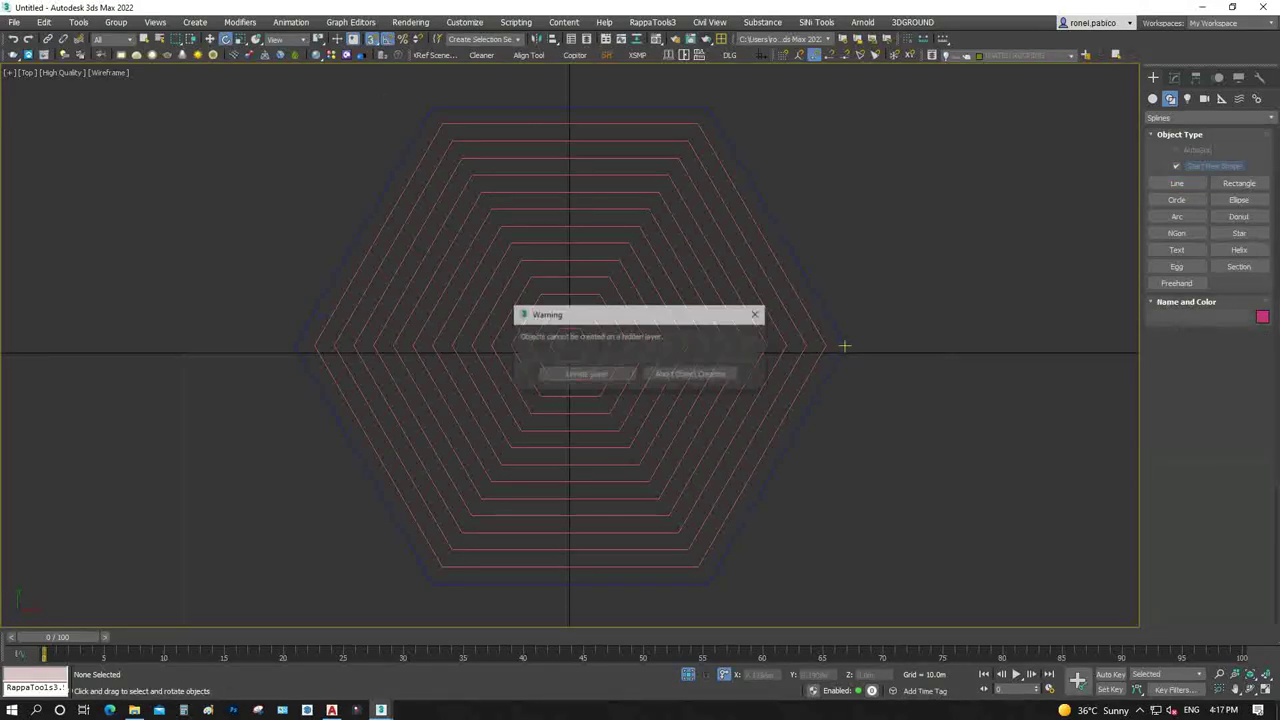
{"action": "left_click", "coordinate": [757, 313]}
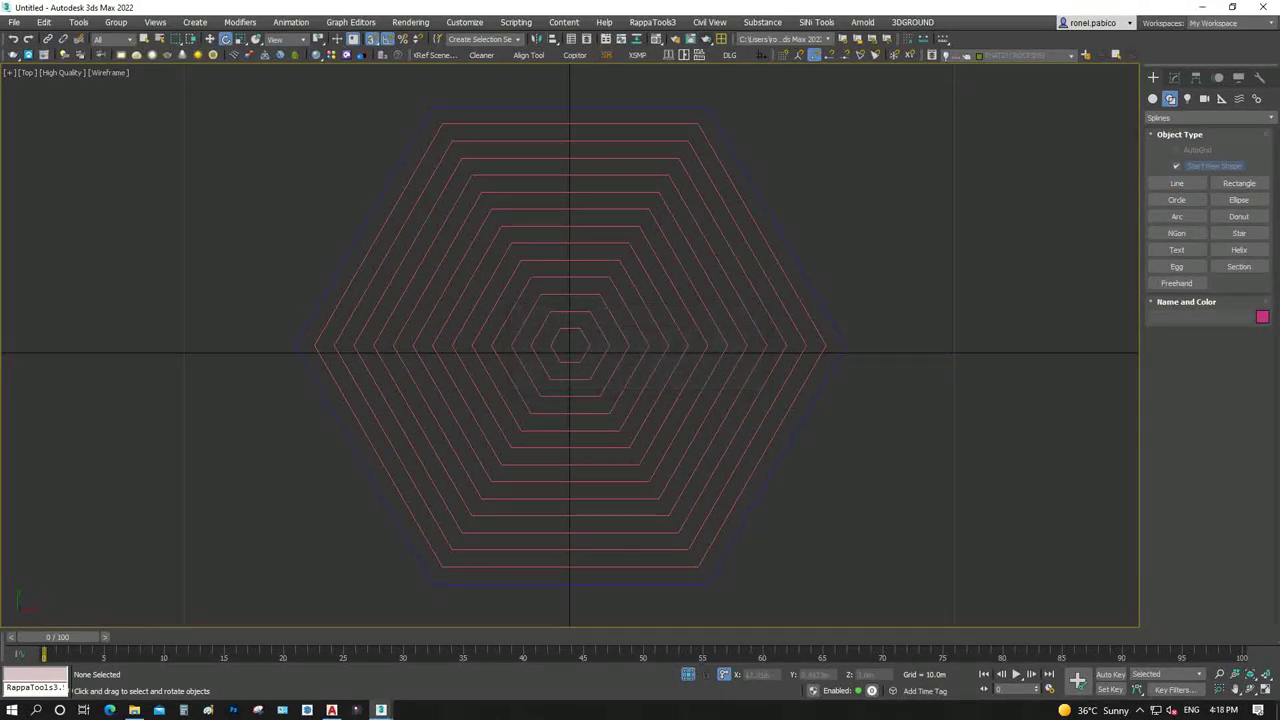
{"action": "left_click", "coordinate": [1087, 55]}
{"action": "type", "text": "FRAMES"}
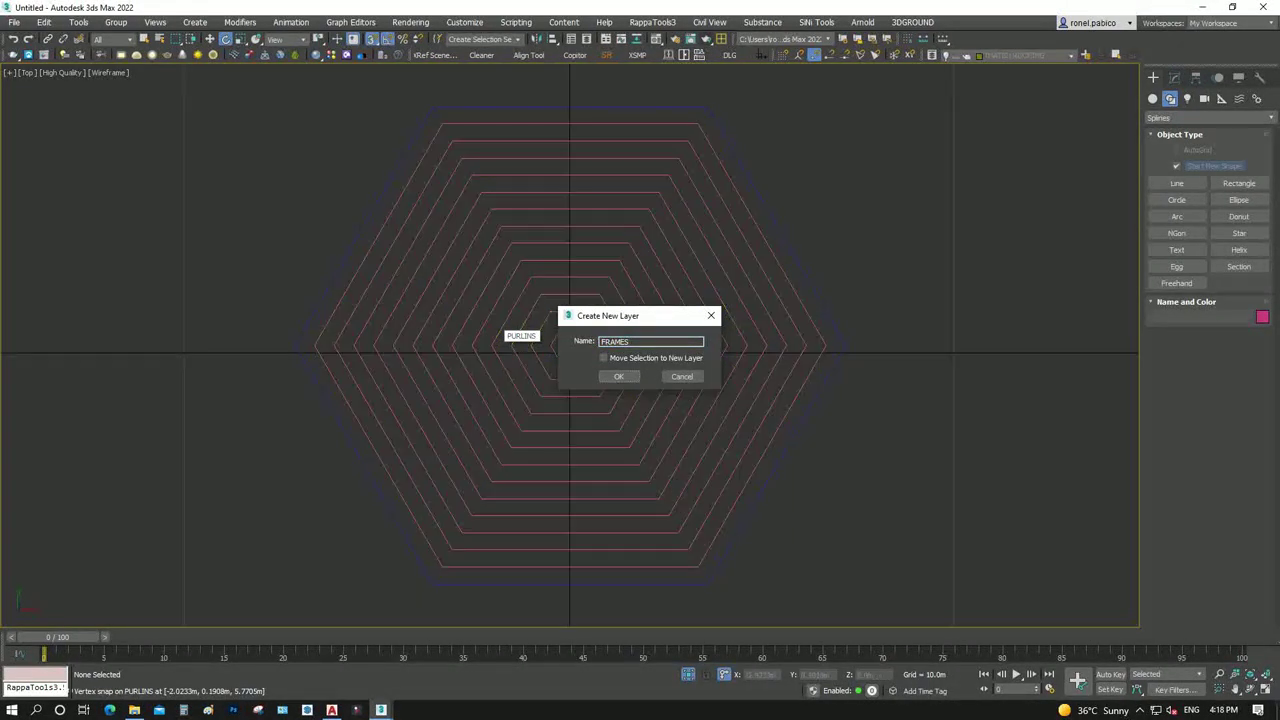
{"action": "left_click", "coordinate": [618, 376]}
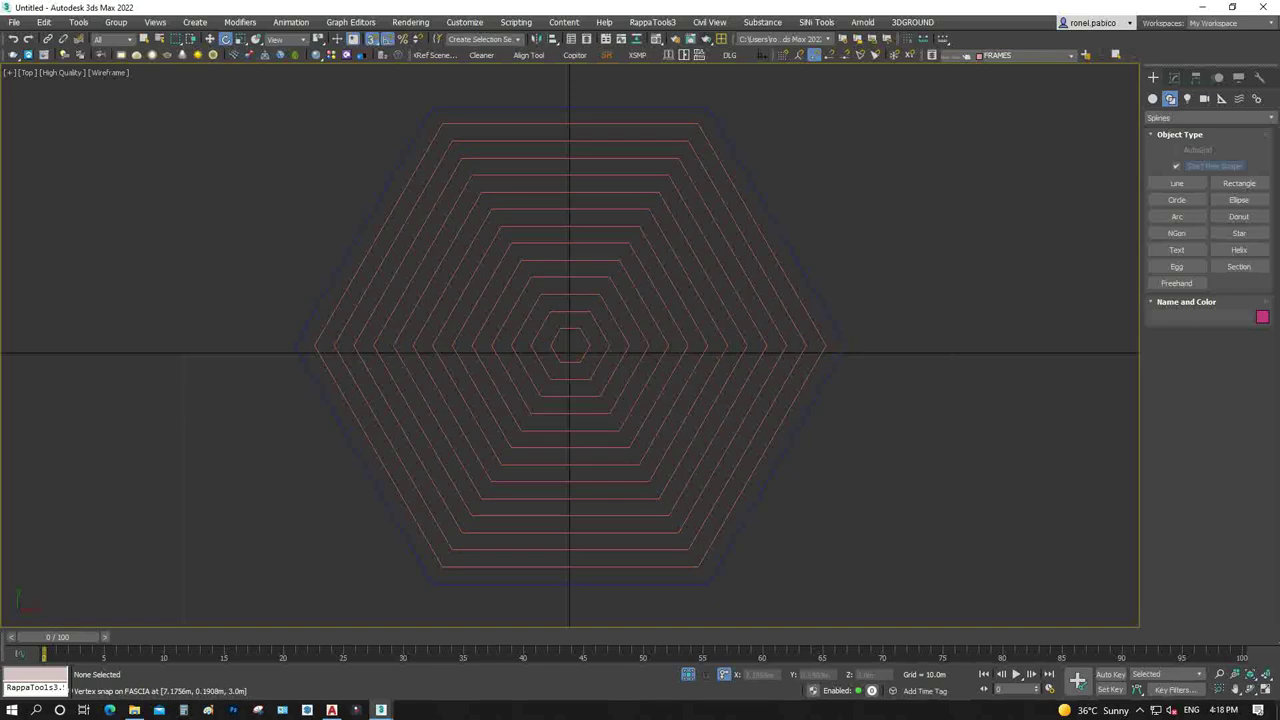
{"action": "left_click", "coordinate": [1177, 183]}
Draw a straight rafter across the hexagon and a diagonal one from upper-right to lower-left corner
{"action": "left_click", "coordinate": [845, 346]}
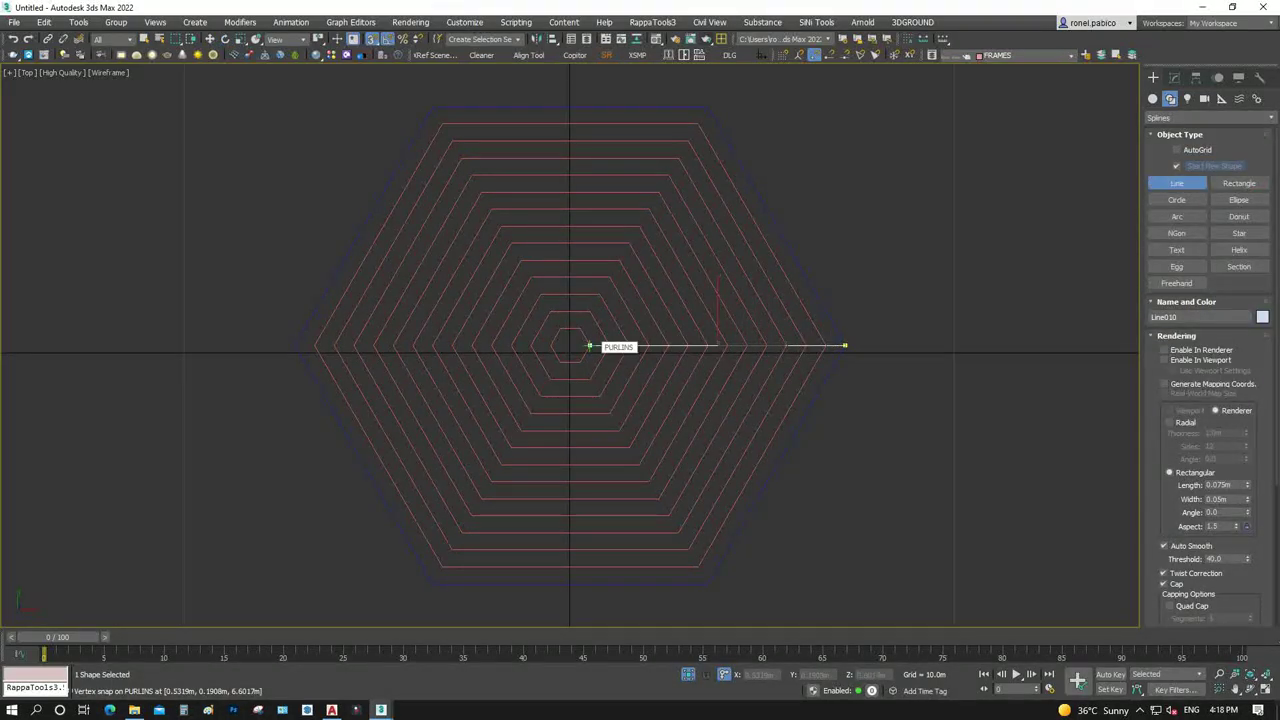
{"action": "left_click", "coordinate": [589, 346]}
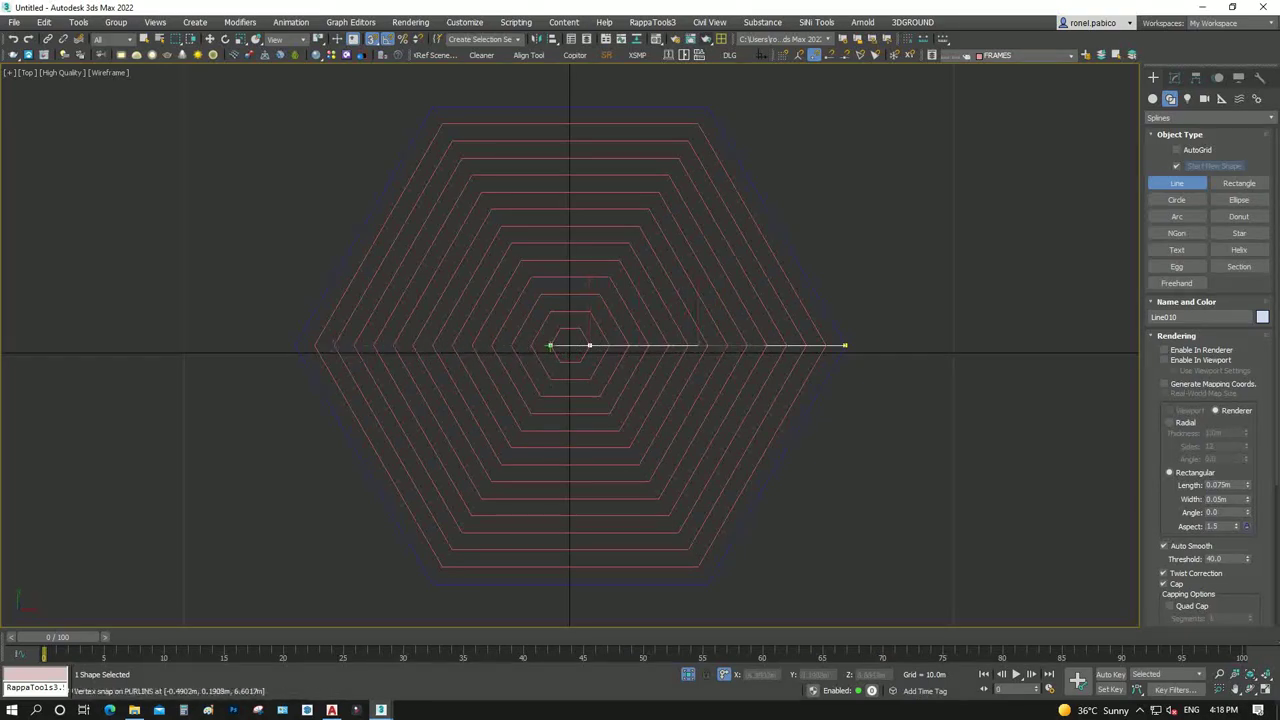
{"action": "left_click", "coordinate": [550, 346]}
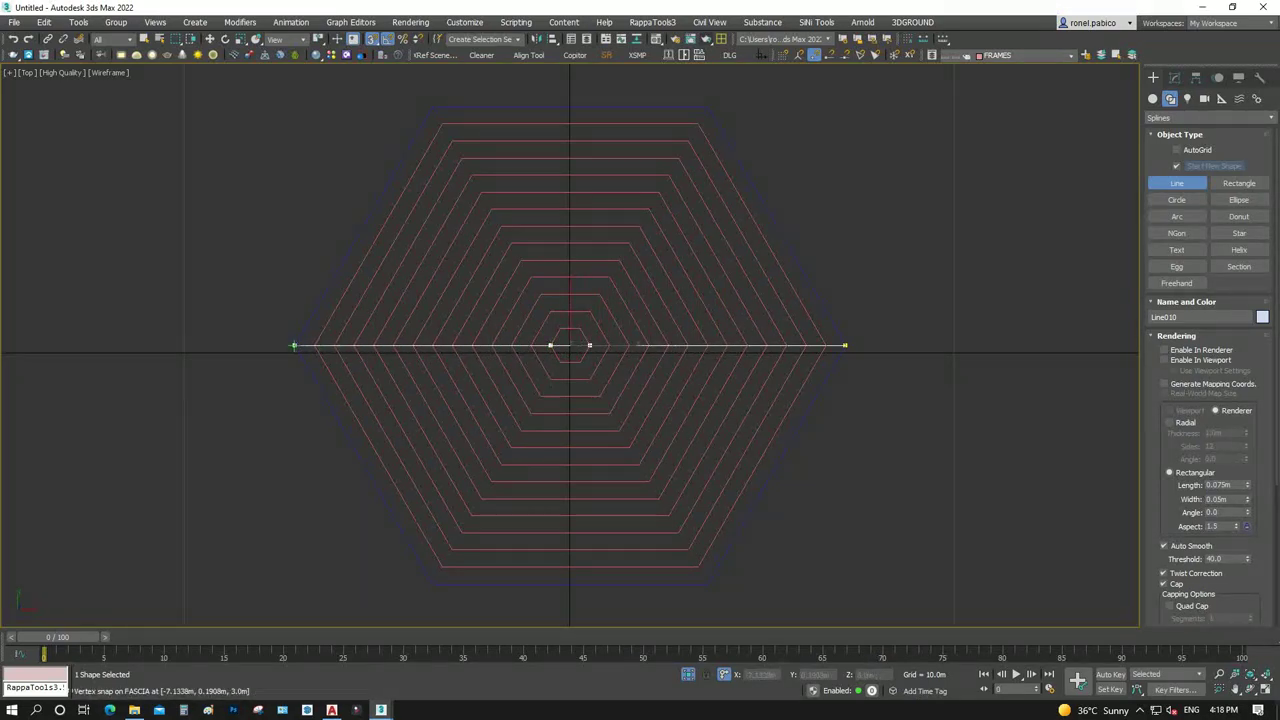
{"action": "right_click", "coordinate": [297, 348]}
{"action": "left_click", "coordinate": [707, 107]}
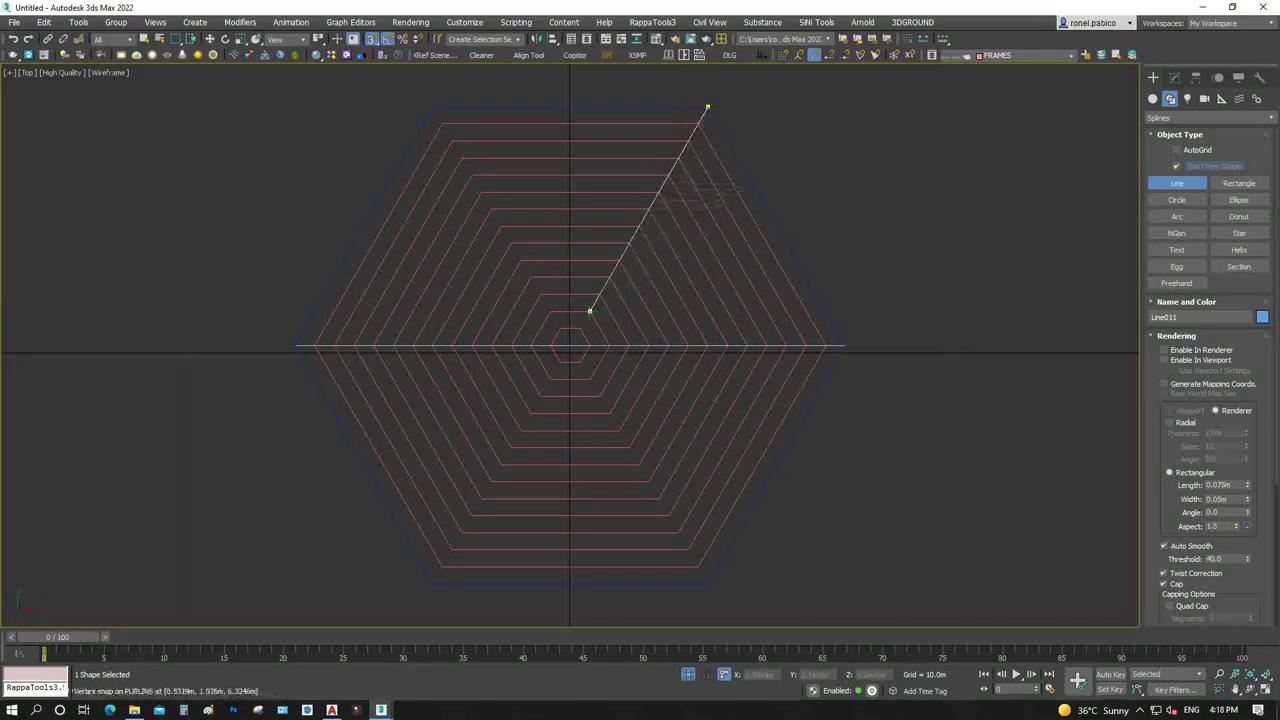
{"action": "left_click", "coordinate": [579, 327]}
{"action": "left_click", "coordinate": [560, 361]}
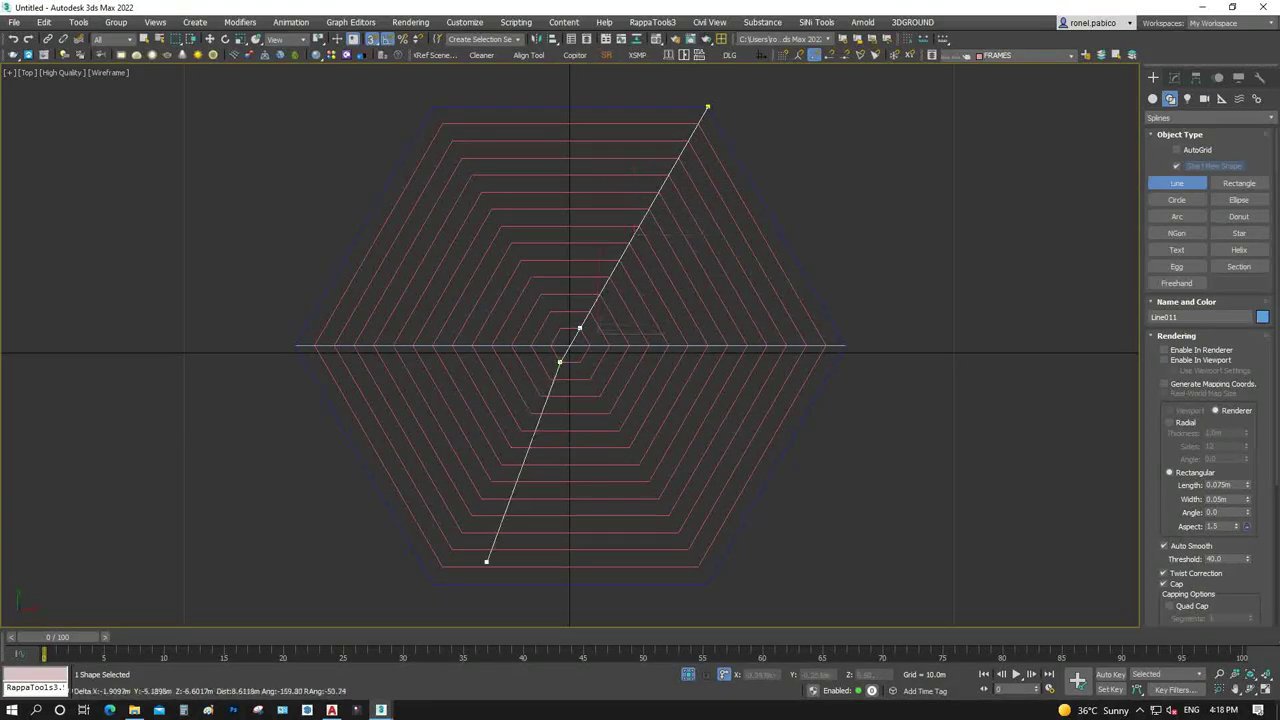
{"action": "left_click", "coordinate": [431, 584]}
{"action": "right_click", "coordinate": [707, 584]}
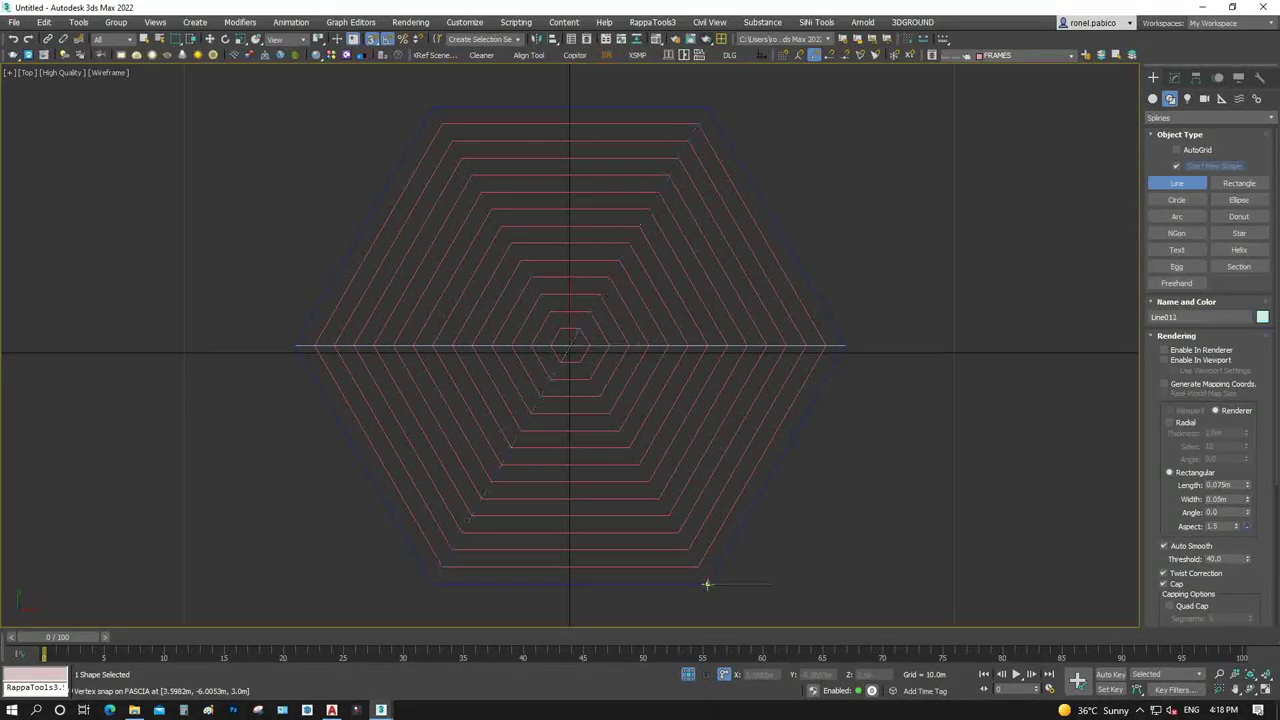
Draw a third rafter from the lower-right corner through the hexagon centre
{"action": "left_click", "coordinate": [707, 584]}
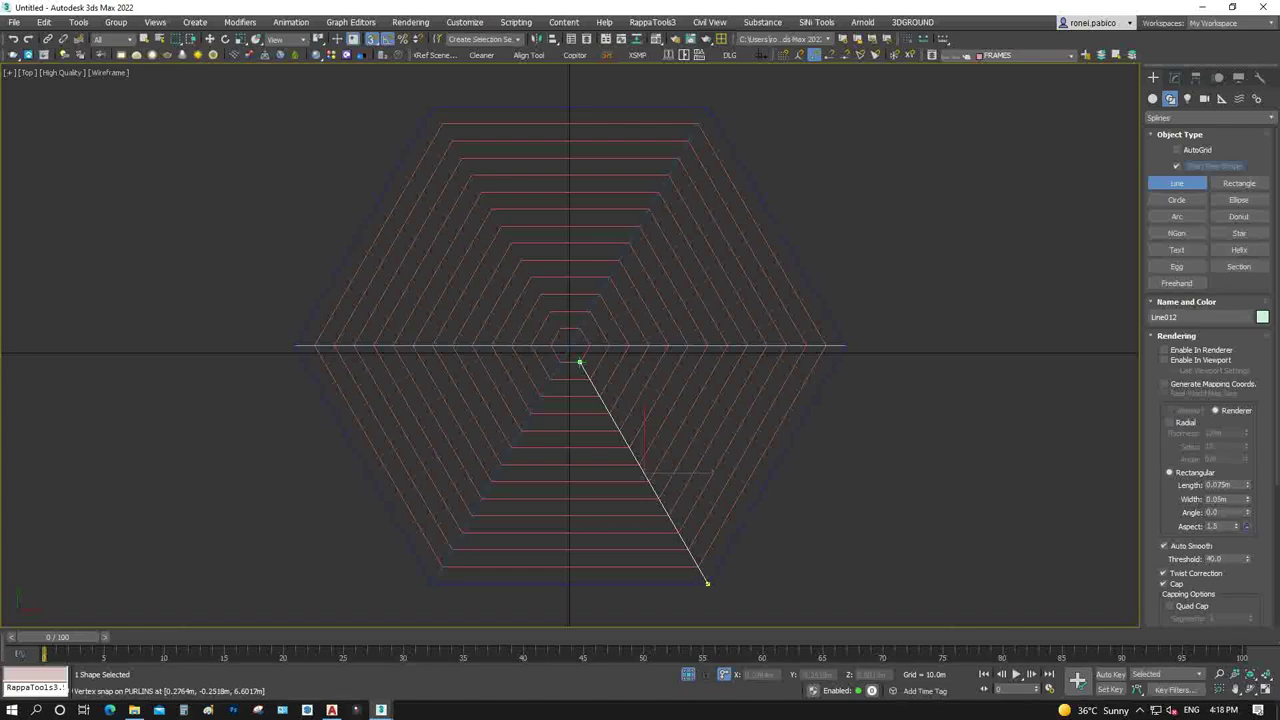
{"action": "left_click", "coordinate": [579, 361]}
{"action": "left_click", "coordinate": [560, 327]}
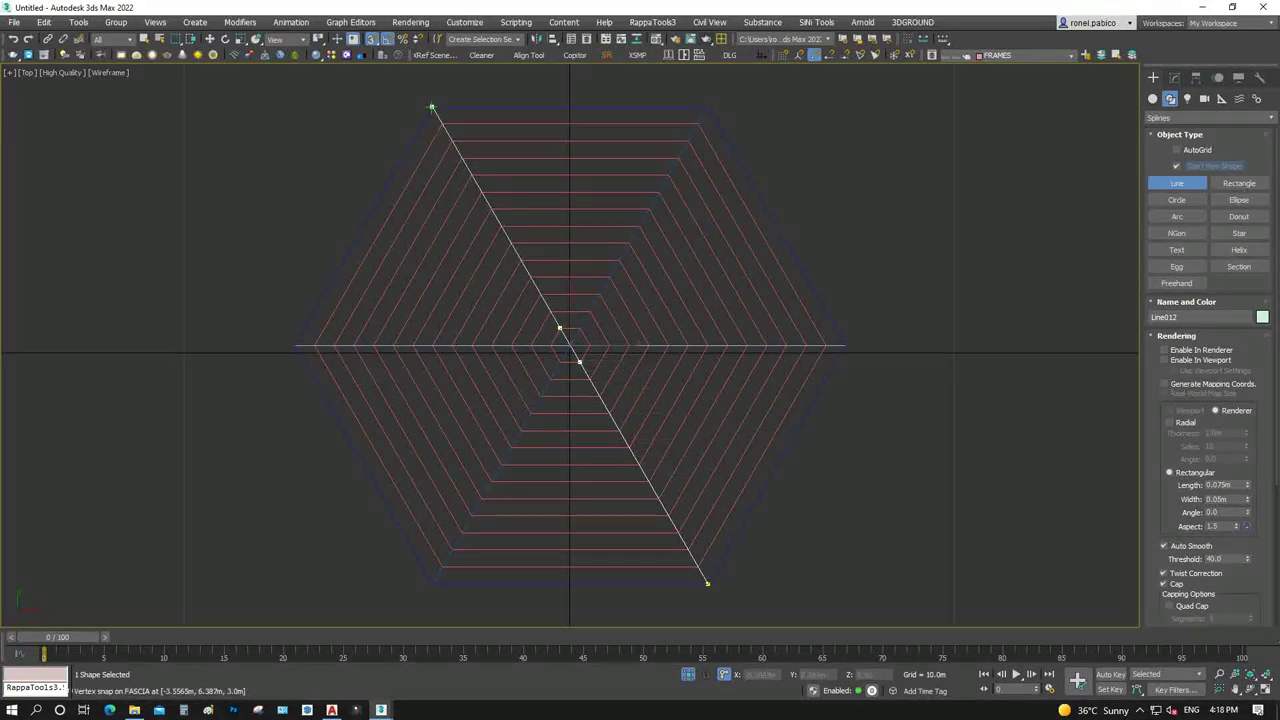
{"action": "scroll", "coordinate": [563, 357], "scroll_direction": "up", "scroll_amount": 3}
{"action": "scroll", "coordinate": [555, 358], "scroll_direction": "up", "scroll_amount": 3}
{"action": "scroll", "coordinate": [536, 358], "scroll_direction": "up", "scroll_amount": 3}
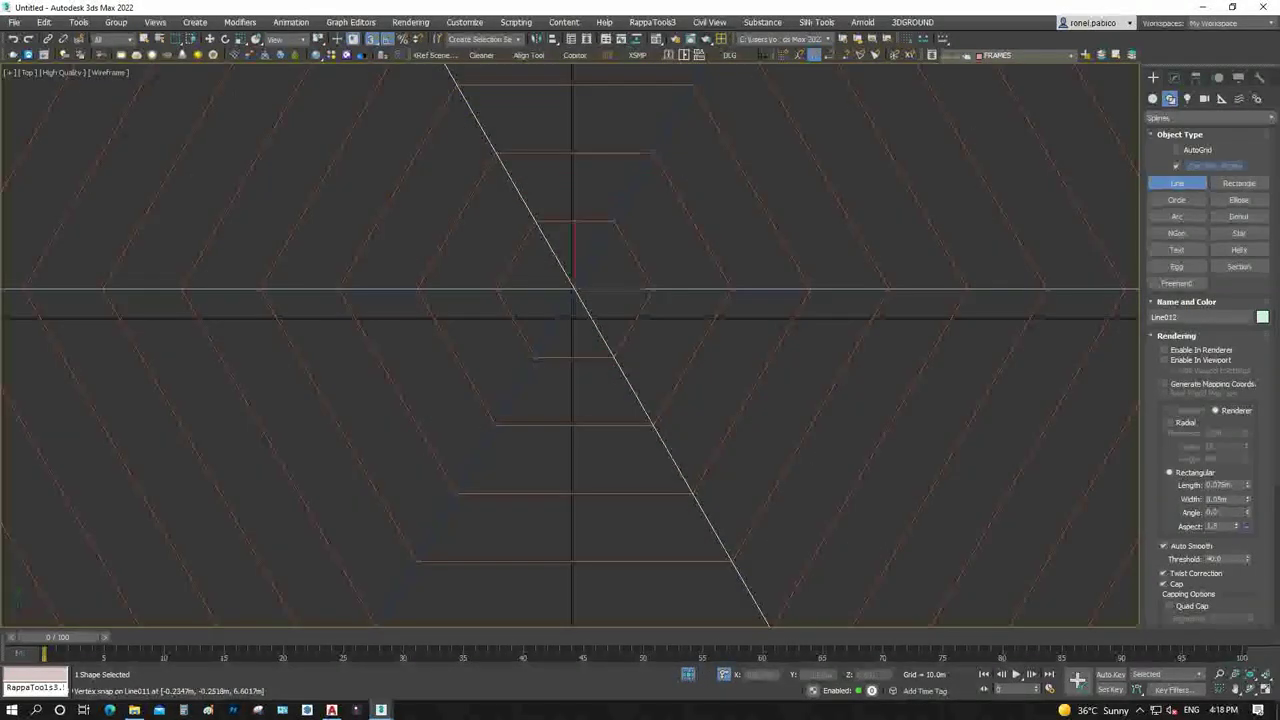
{"action": "key", "text": "e"}
{"action": "scroll", "coordinate": [557, 277], "scroll_direction": "down", "scroll_amount": 2}
{"action": "scroll", "coordinate": [543, 262], "scroll_direction": "up", "scroll_amount": 2}
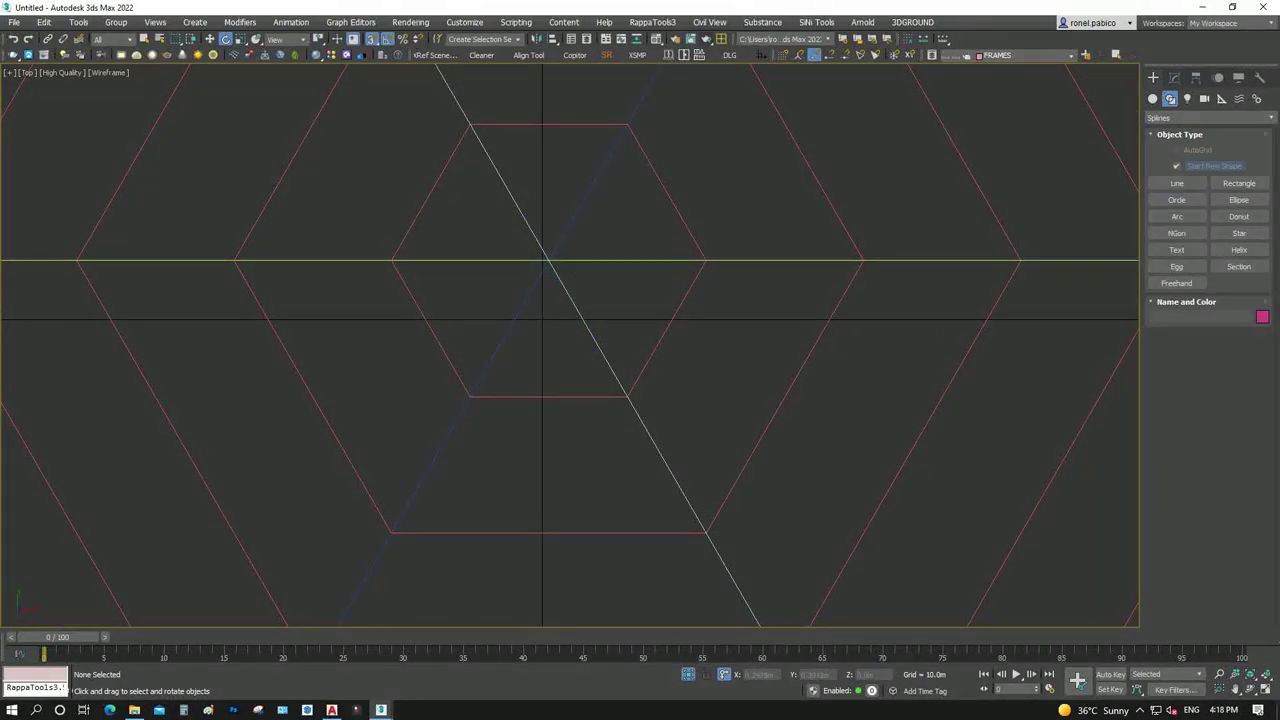
Edit the middle segment of the horizontal line through the quad menu
{"action": "left_click", "coordinate": [545, 262]}
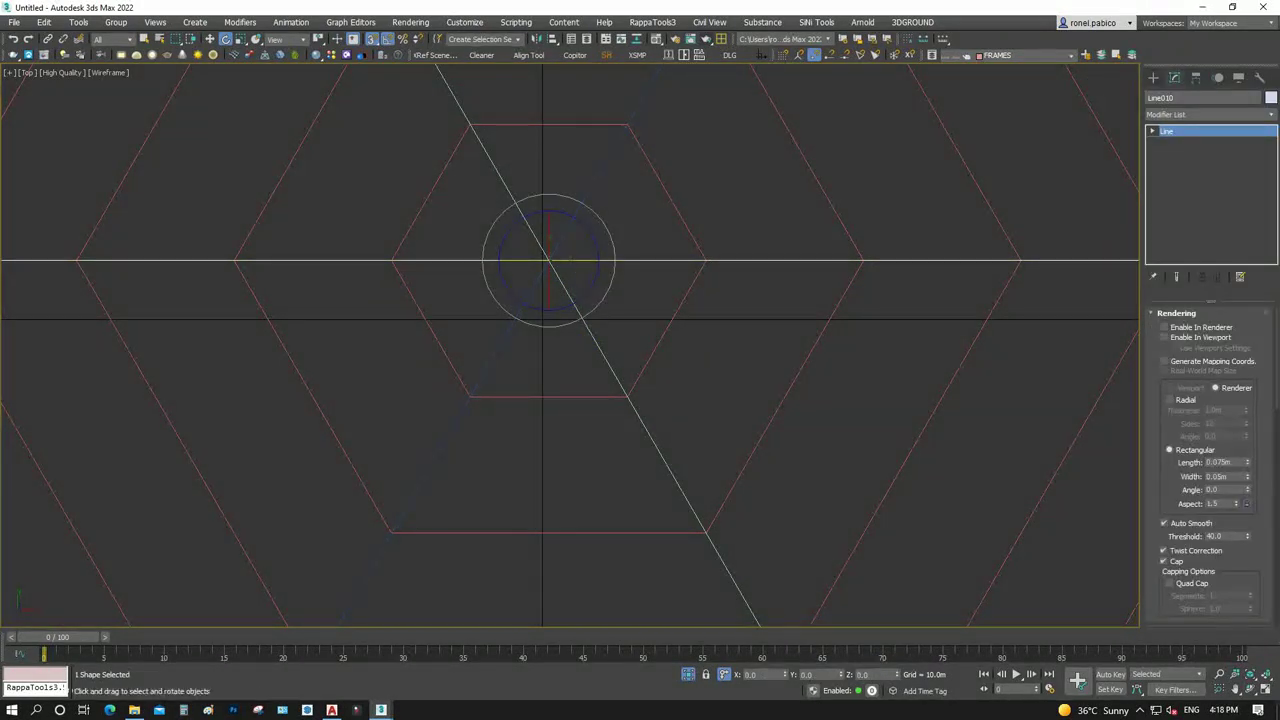
{"action": "key", "text": "2"}
{"action": "left_click", "coordinate": [576, 261]}
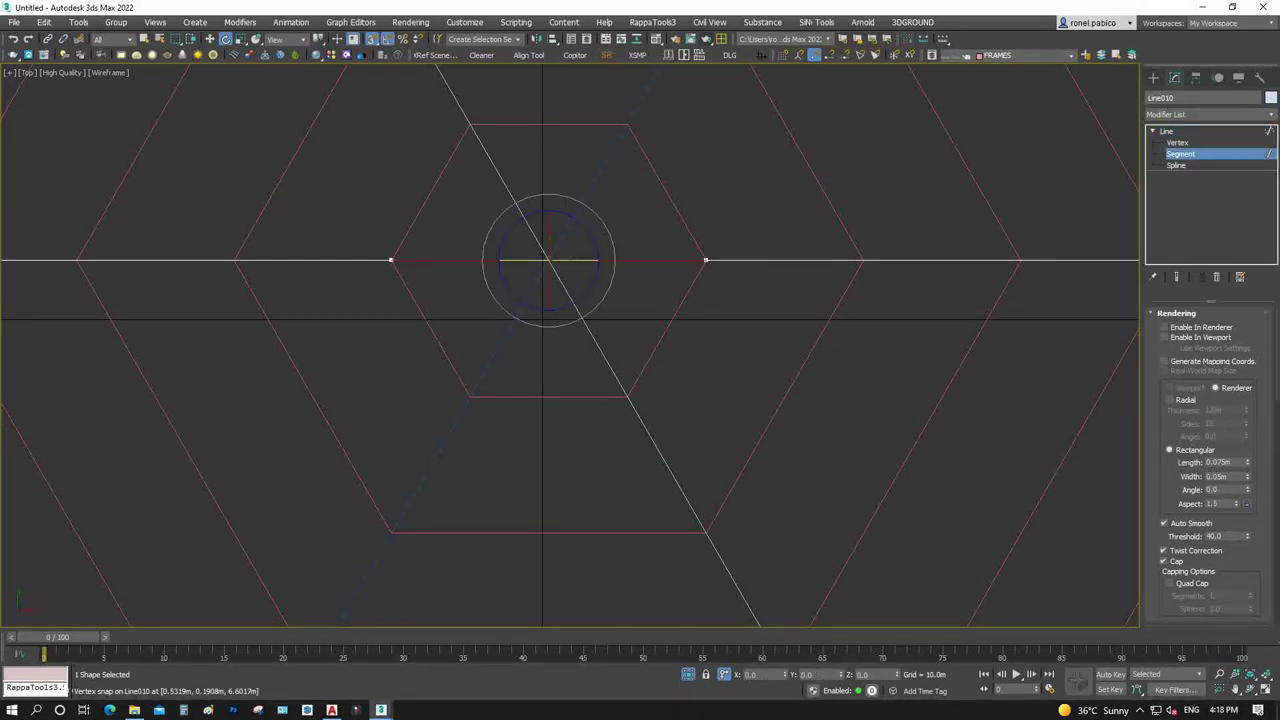
{"action": "right_click", "coordinate": [579, 277]}
{"action": "left_click", "coordinate": [555, 262]}
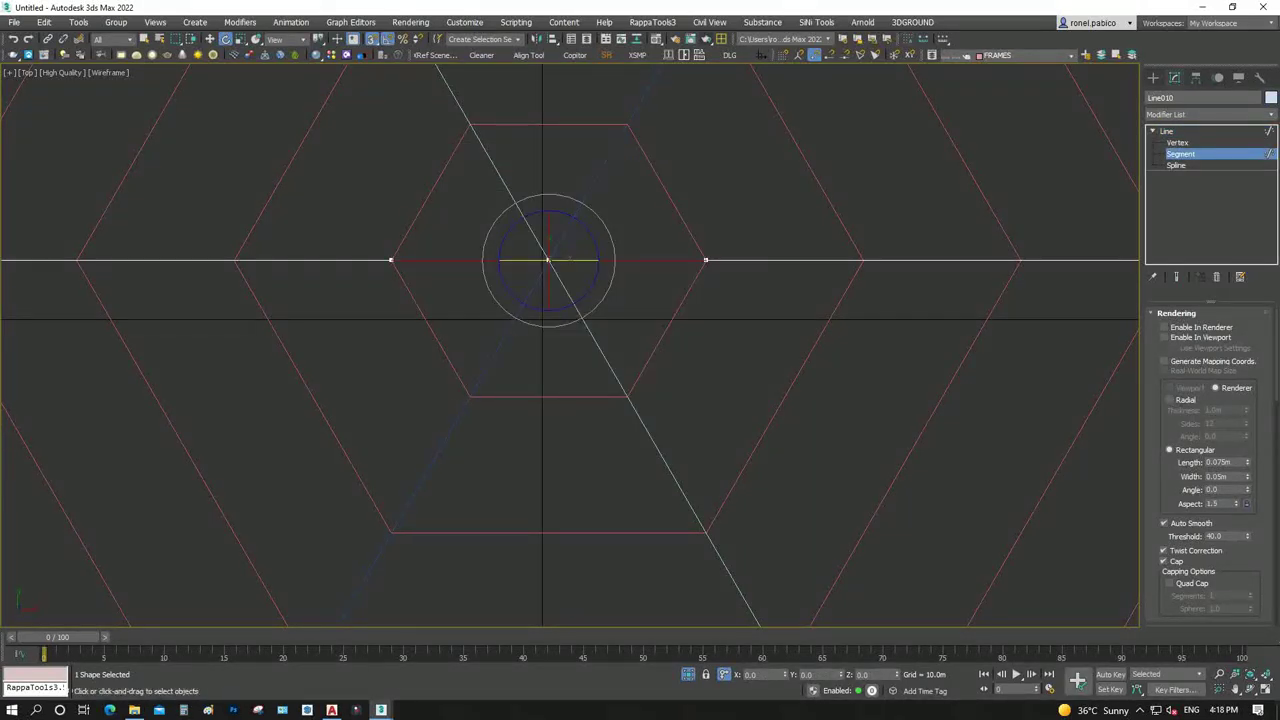
Shift-rotate the horizontal line into a diagonal copy, Line011, and remove its centre segment
{"action": "left_click_drag", "start_coordinate": [555, 262], "coordinate": [548, 262], "text": "shift"}
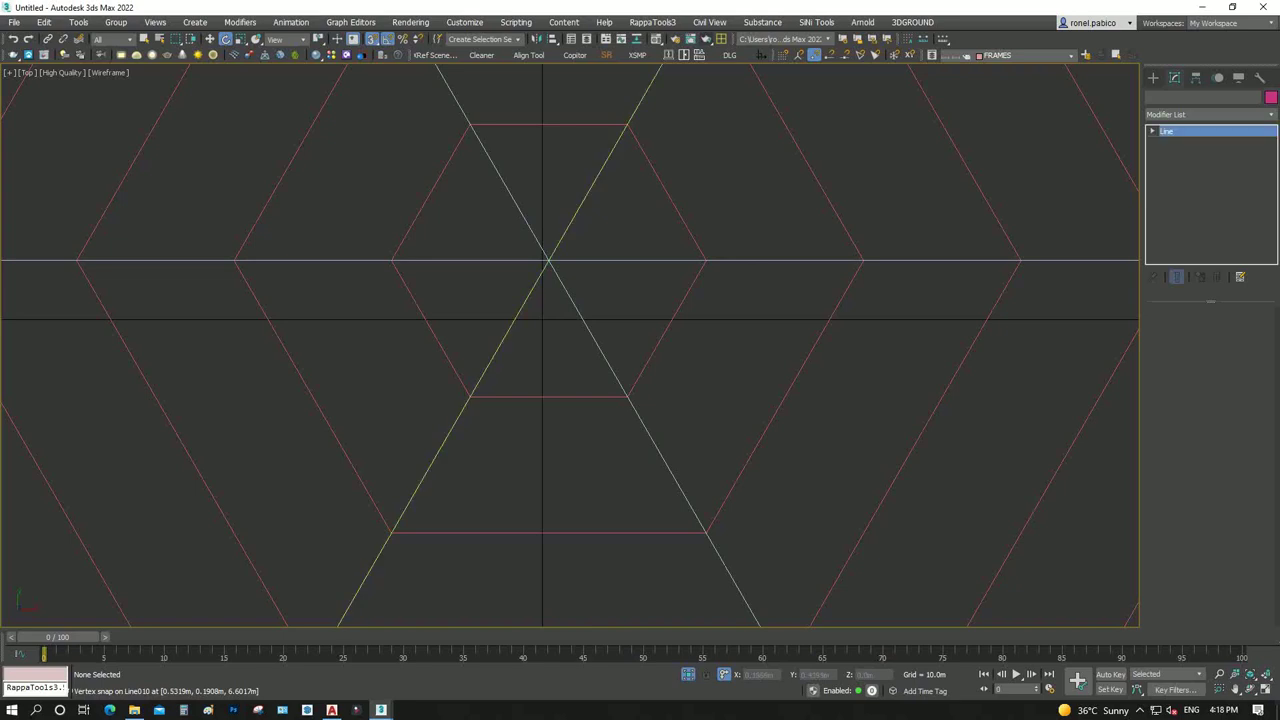
{"action": "key", "text": "2"}
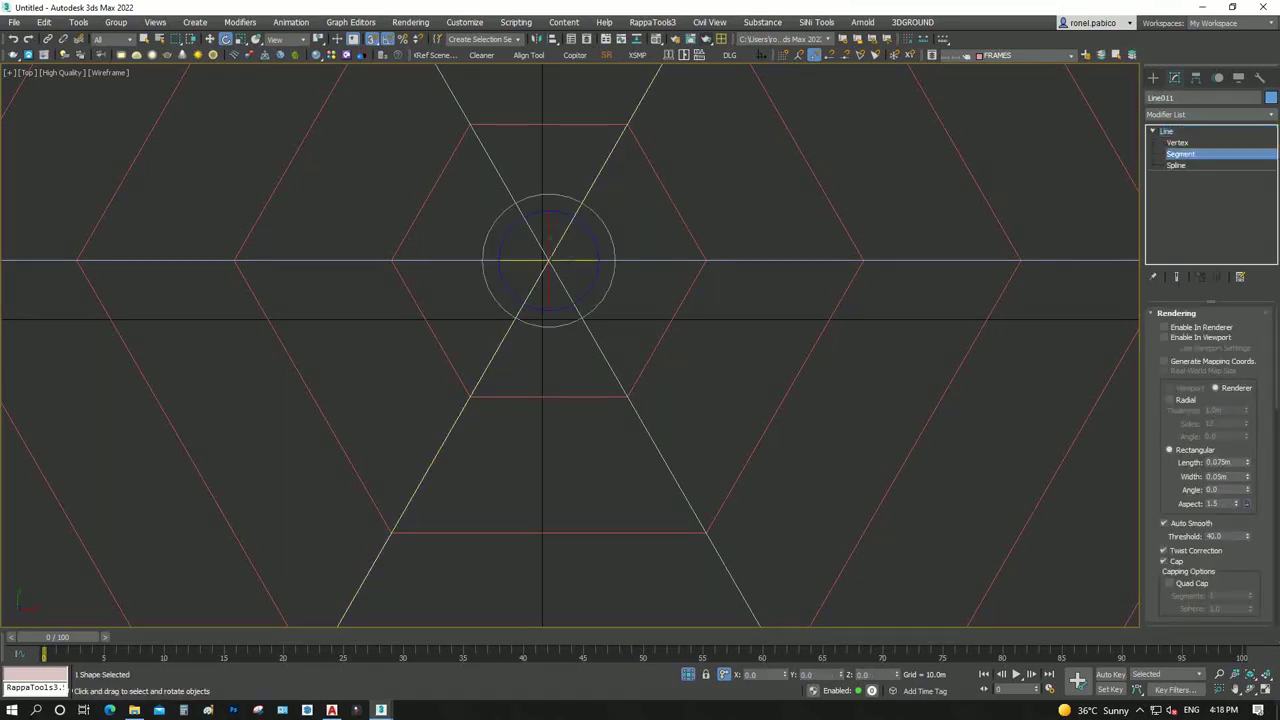
{"action": "right_click", "coordinate": [560, 212]}
{"action": "left_click", "coordinate": [500, 110]}
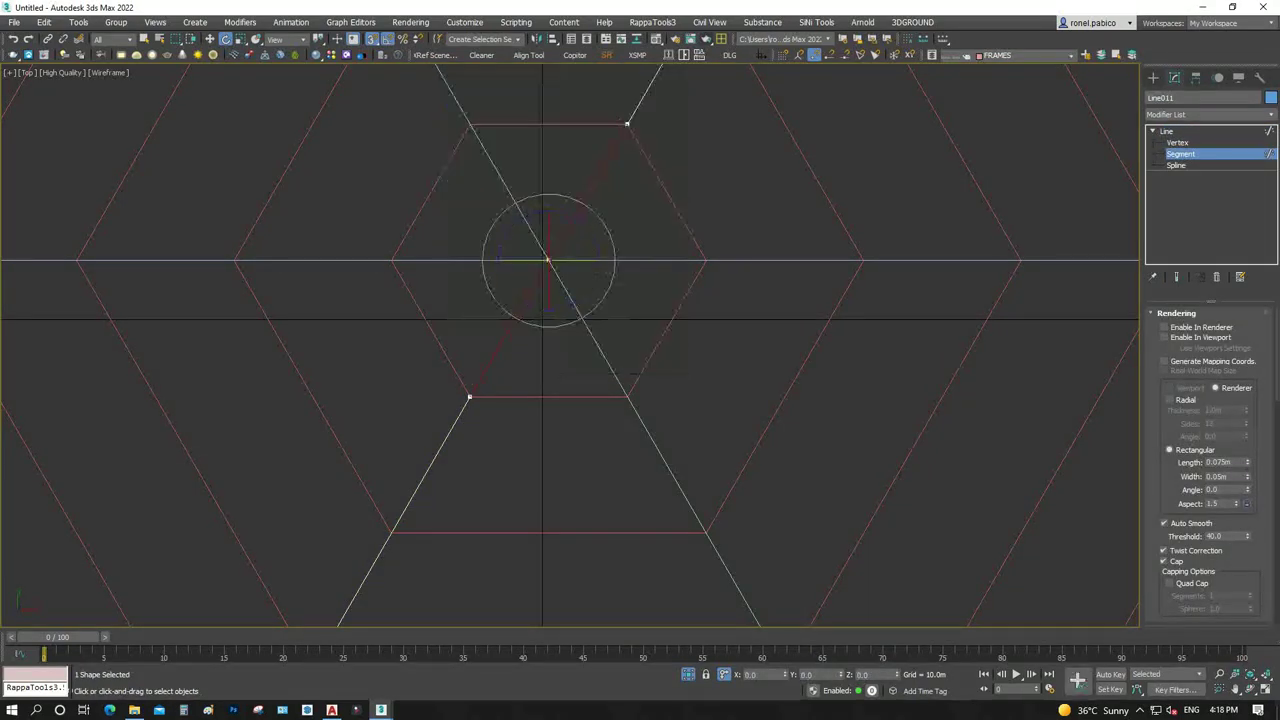
{"action": "key", "text": "Delete"}
{"action": "key", "text": "2"}
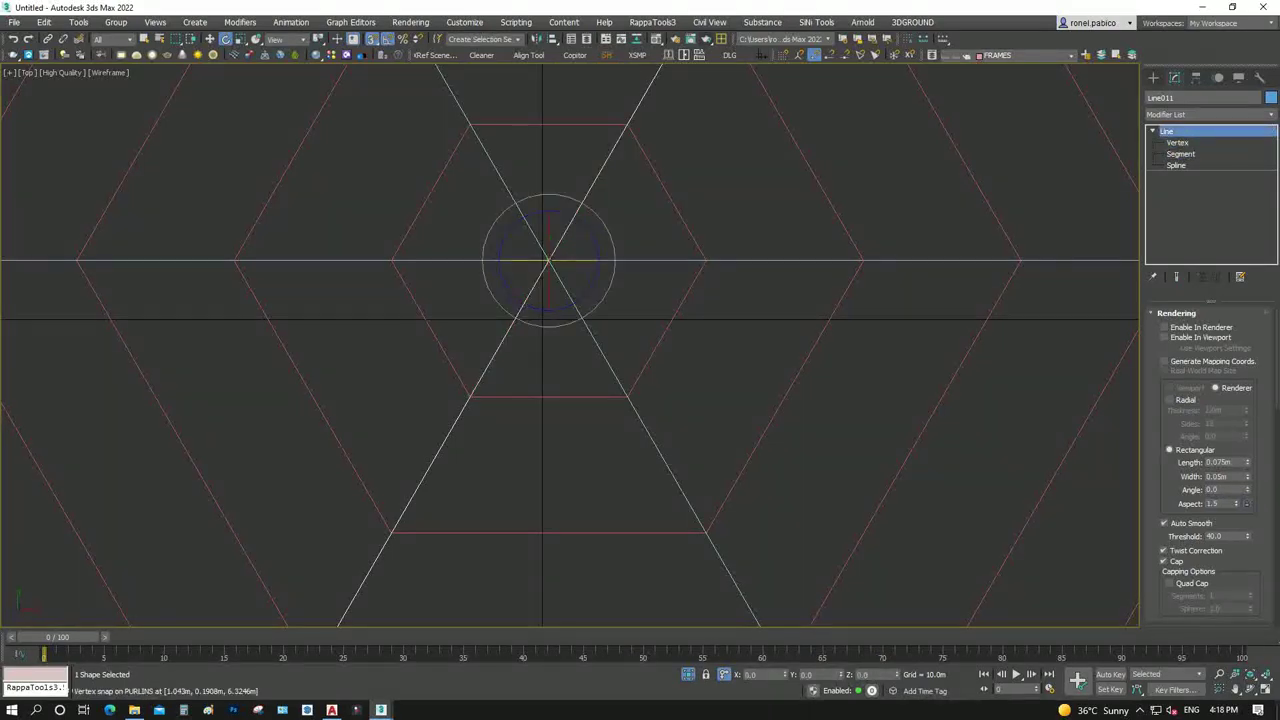
{"action": "key", "text": "Delete"}
Remove Line012's centre segment so it stops at the inner purlin ring
{"action": "left_click", "coordinate": [571, 300]}
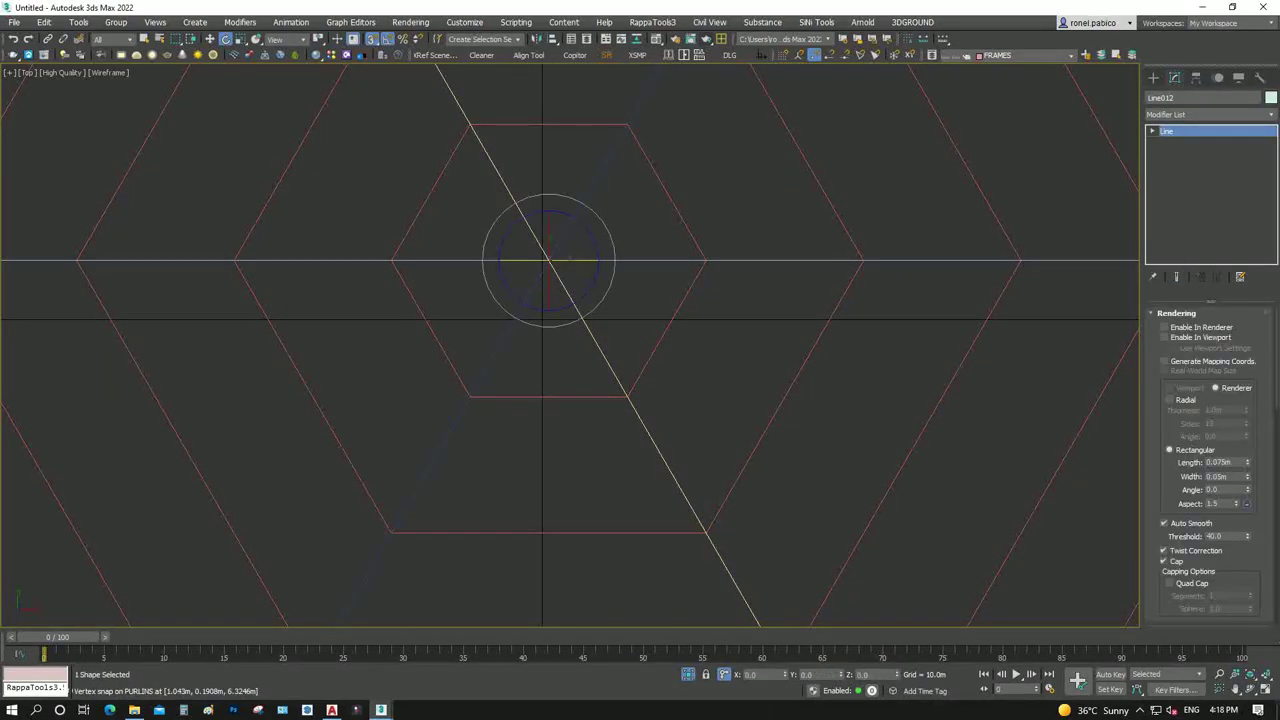
{"action": "left_click", "coordinate": [1152, 131]}
{"action": "key", "text": "2"}
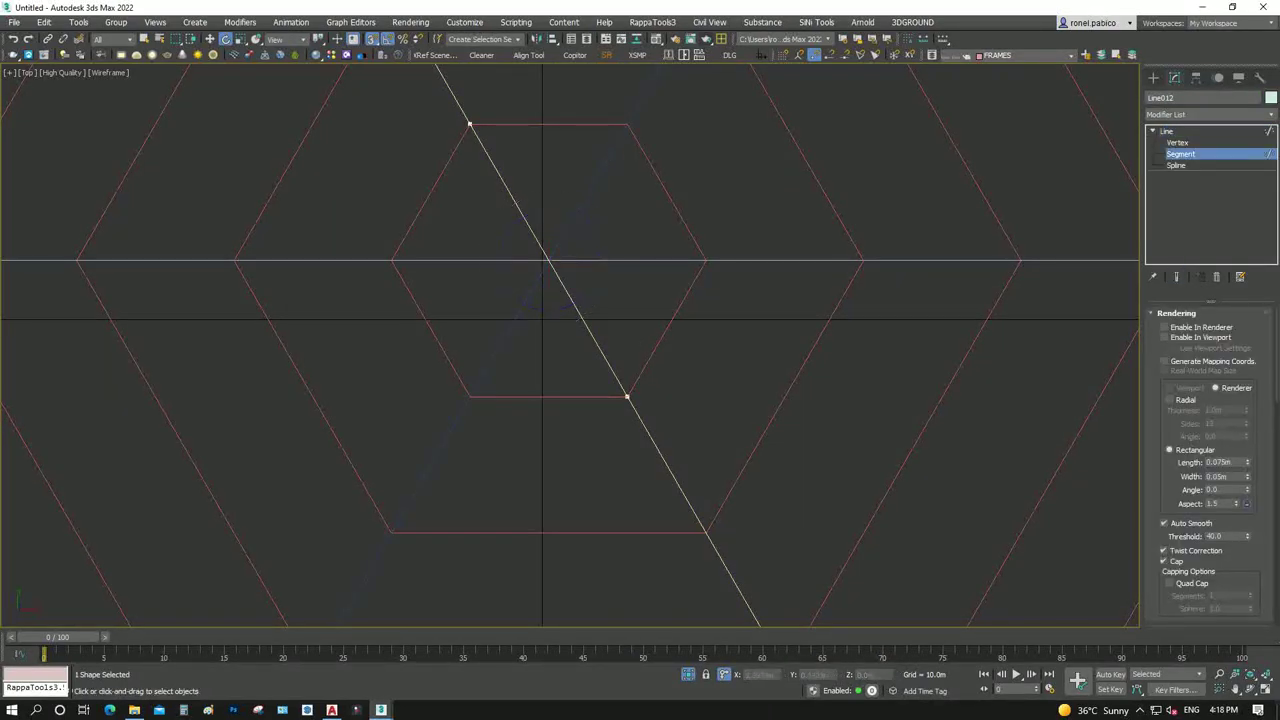
{"action": "left_click", "coordinate": [584, 322]}
{"action": "right_click", "coordinate": [534, 332]}
{"action": "left_click", "coordinate": [517, 241]}
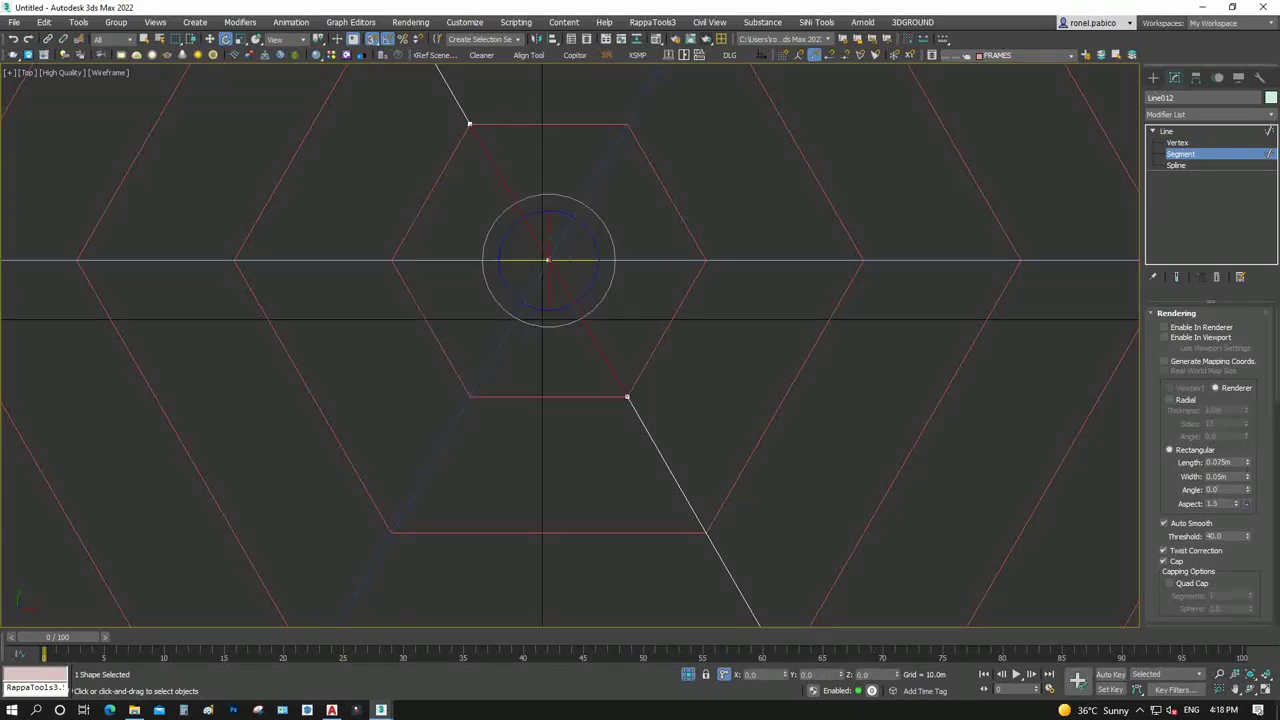
In the Front view, raise Line012's centre vertex up to form the roof peak
{"action": "key", "text": "1"}
{"action": "key", "text": "f"}
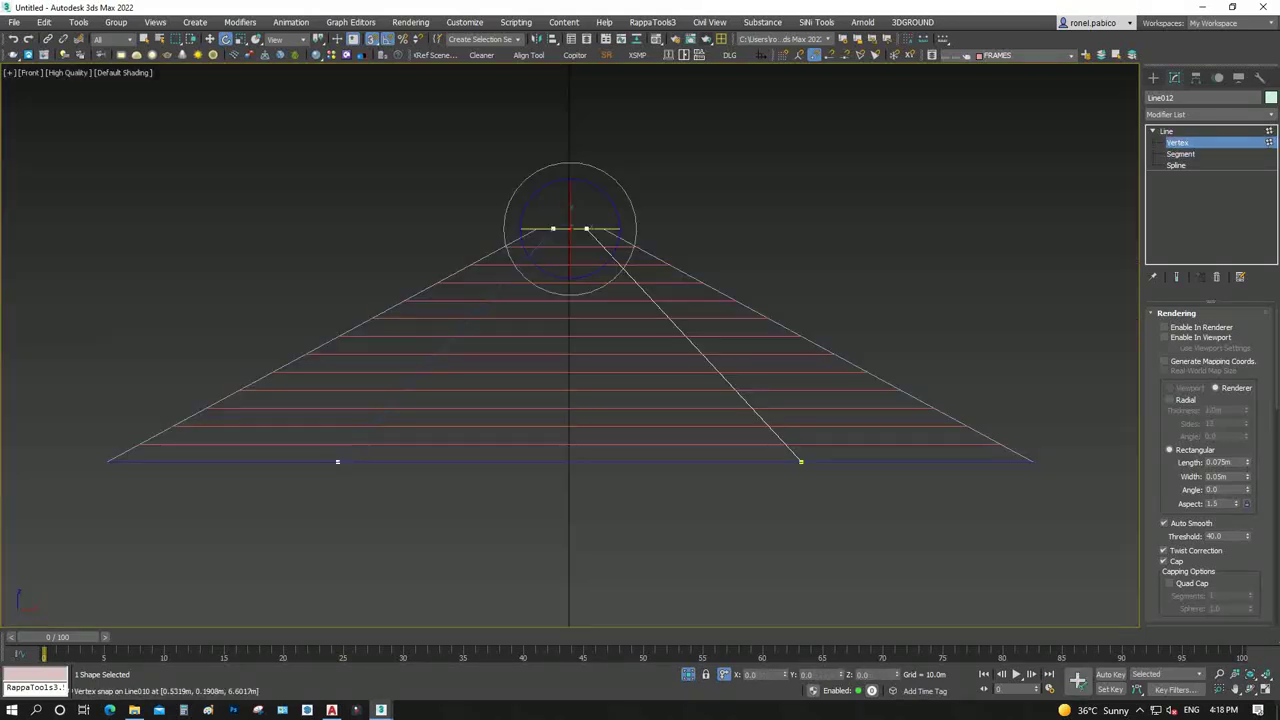
{"action": "scroll", "coordinate": [569, 351], "scroll_direction": "up", "scroll_amount": 3}
{"action": "scroll", "coordinate": [569, 351], "scroll_direction": "up", "scroll_amount": 4}
{"action": "key", "text": "w"}
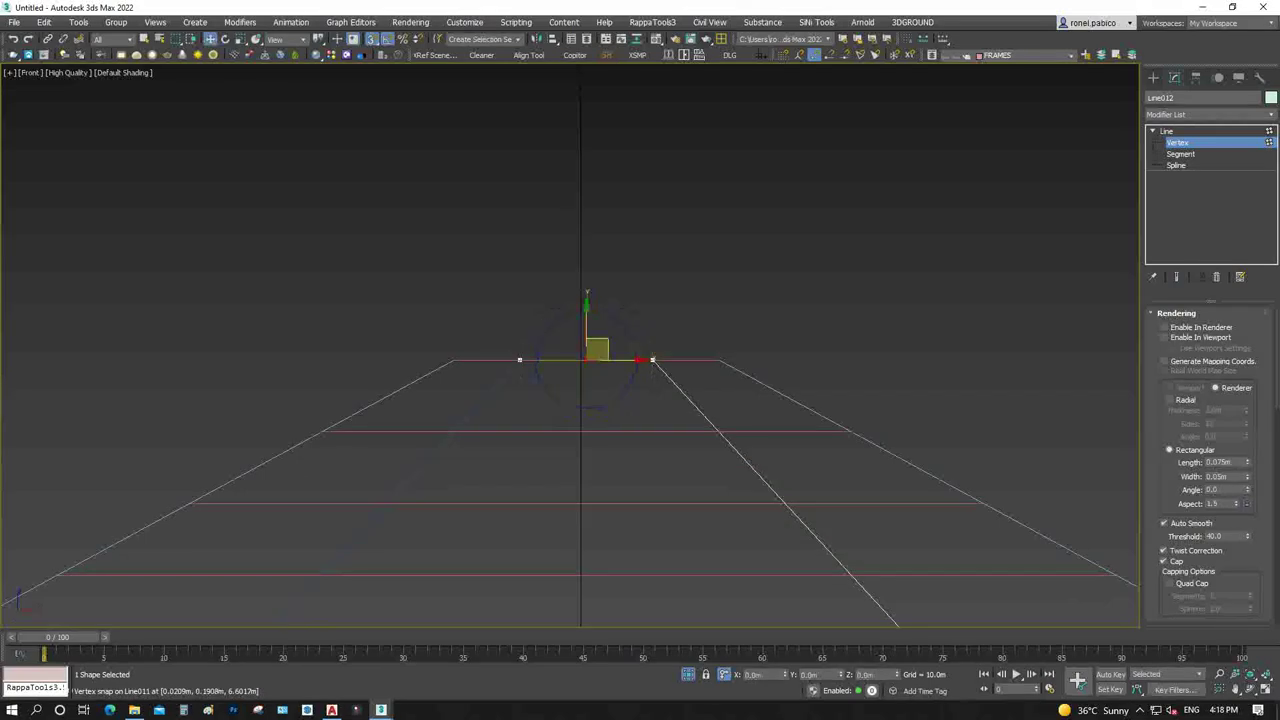
{"action": "scroll", "coordinate": [569, 351], "scroll_direction": "up", "scroll_amount": 4}
{"action": "mouse_move", "coordinate": [585, 293]}
{"action": "left_mouse_down"}
{"action": "mouse_move", "coordinate": [596, 153]}
{"action": "mouse_move", "coordinate": [586, 303]}
{"action": "mouse_move", "coordinate": [585, 204]}
{"action": "left_mouse_up"}
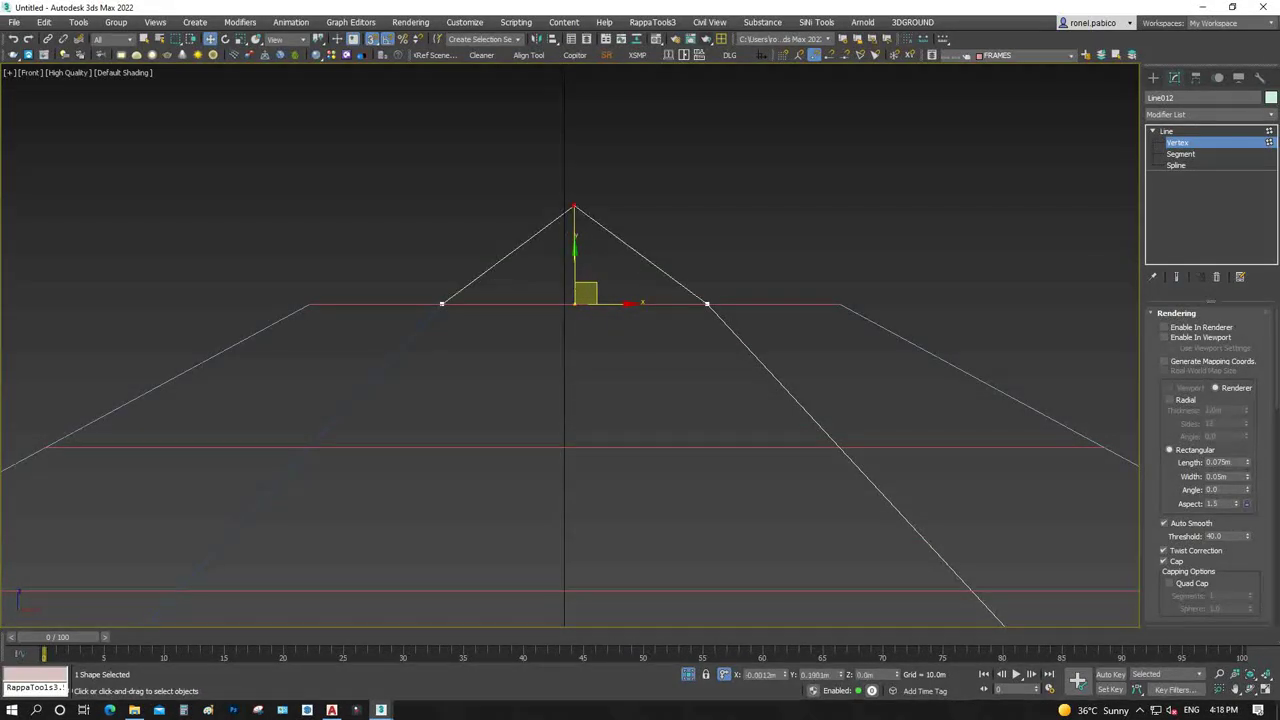
{"action": "left_click_drag", "start_coordinate": [585, 293], "coordinate": [585, 246]}
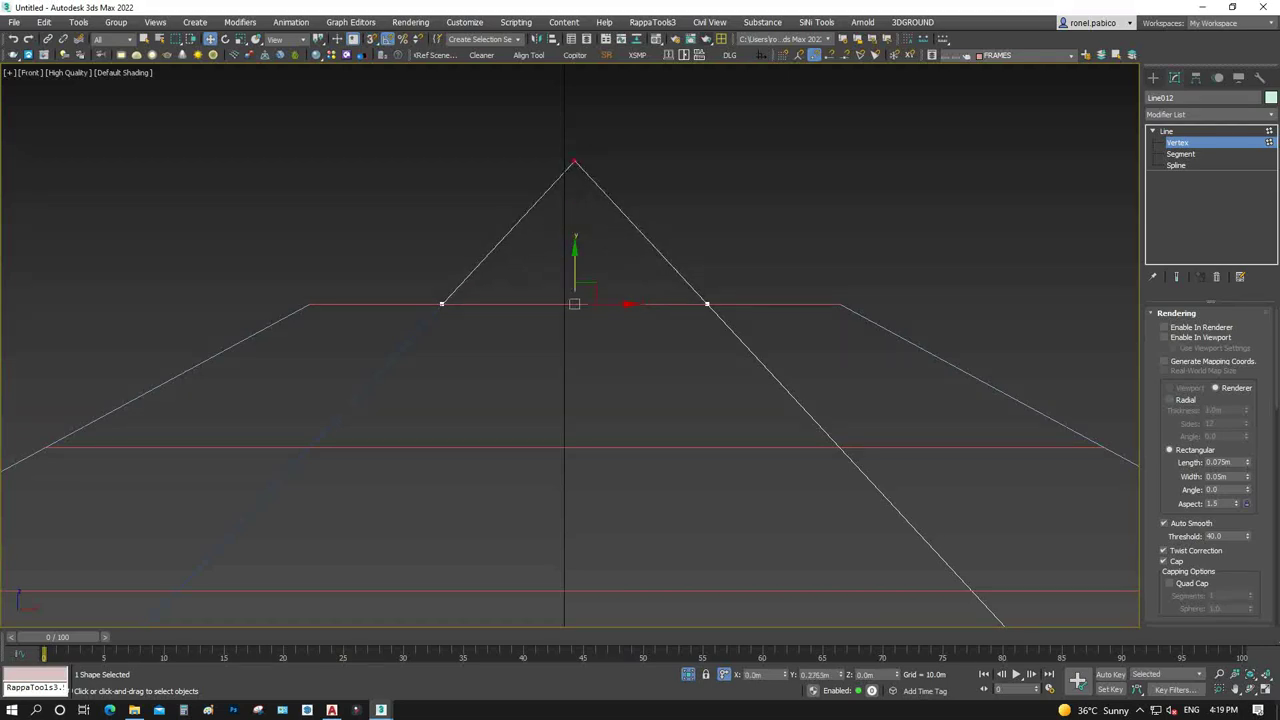
{"action": "key", "text": "1"}
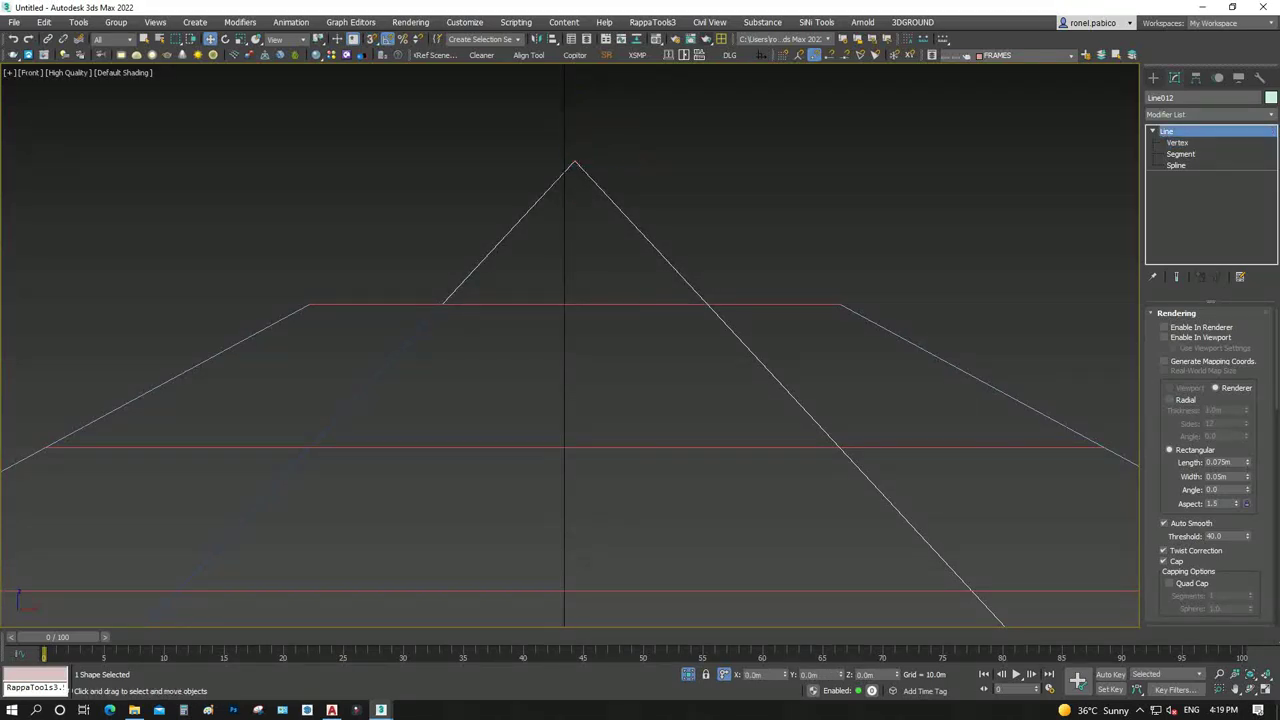
Lift the middle vertices of Line010 and Line011 up to the same apex
{"action": "key", "text": "ctrl+z"}
{"action": "key", "text": "1"}
{"action": "left_click_drag", "start_coordinate": [575, 300], "coordinate": [575, 162]}
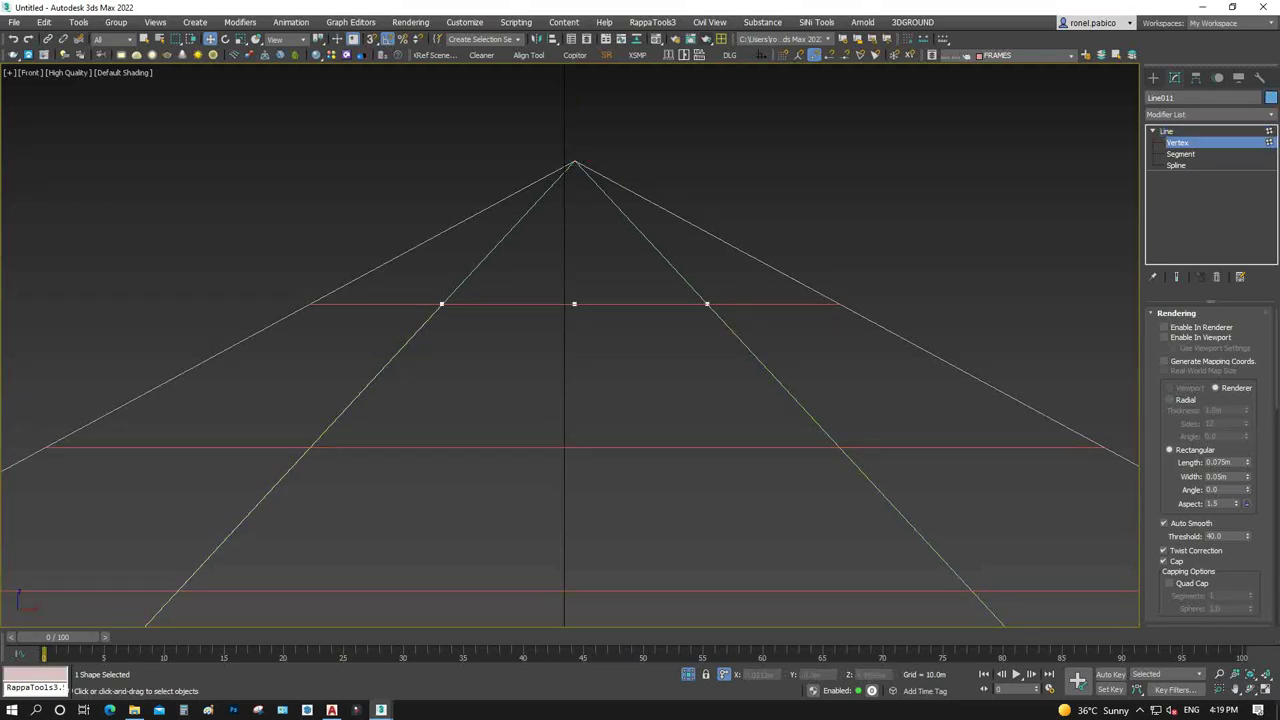
{"action": "left_click", "coordinate": [574, 303]}
{"action": "left_click_drag", "start_coordinate": [574, 303], "coordinate": [574, 160]}
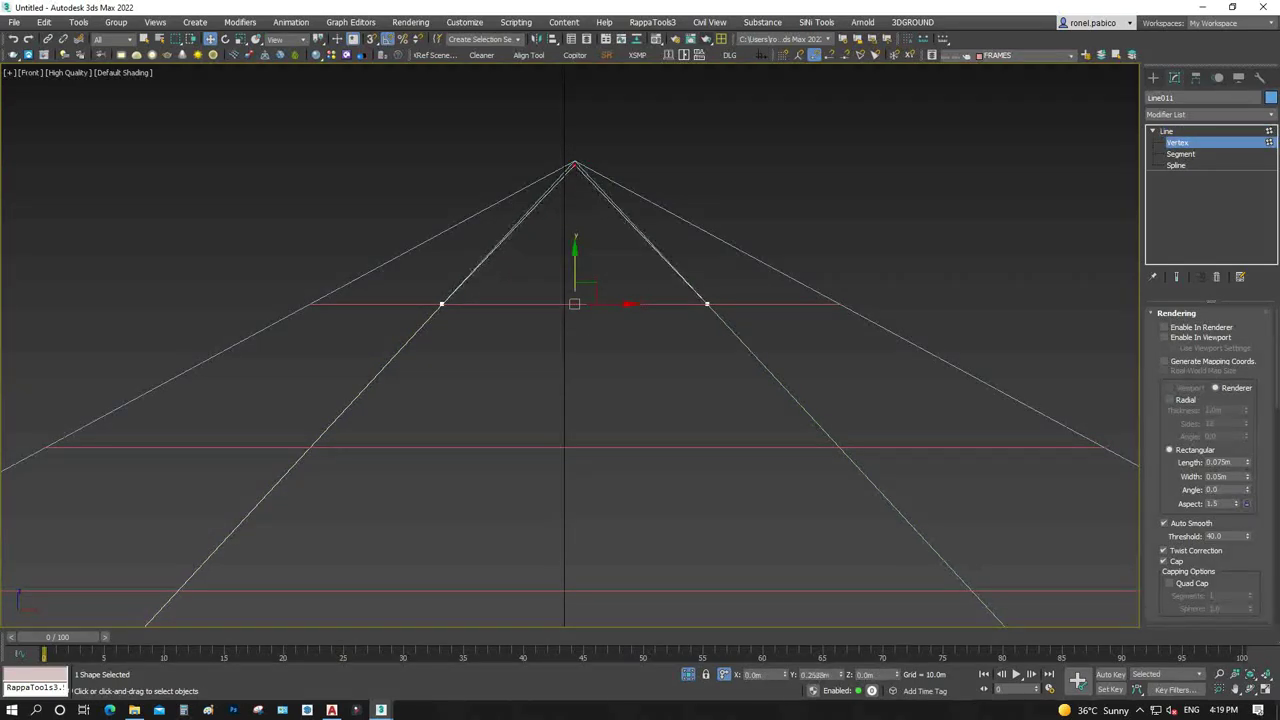
{"action": "scroll", "coordinate": [560, 255], "scroll_direction": "down", "scroll_amount": 3}
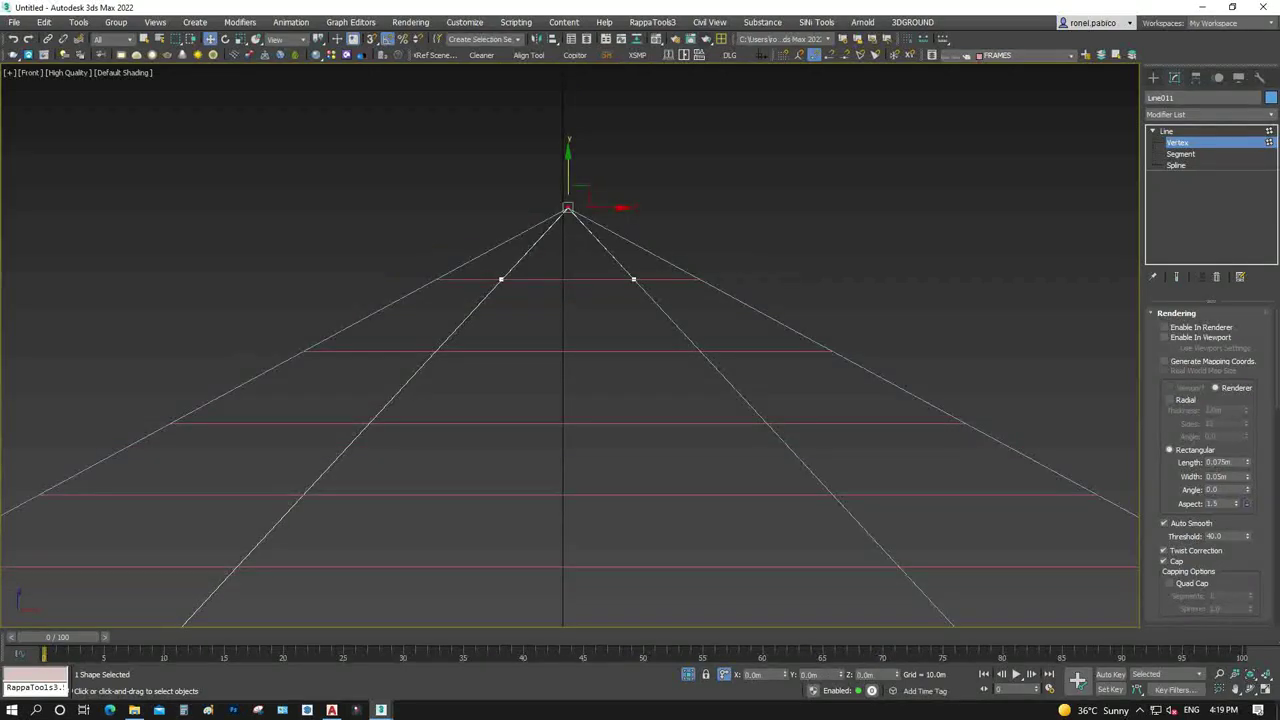
{"action": "key", "text": "1"}
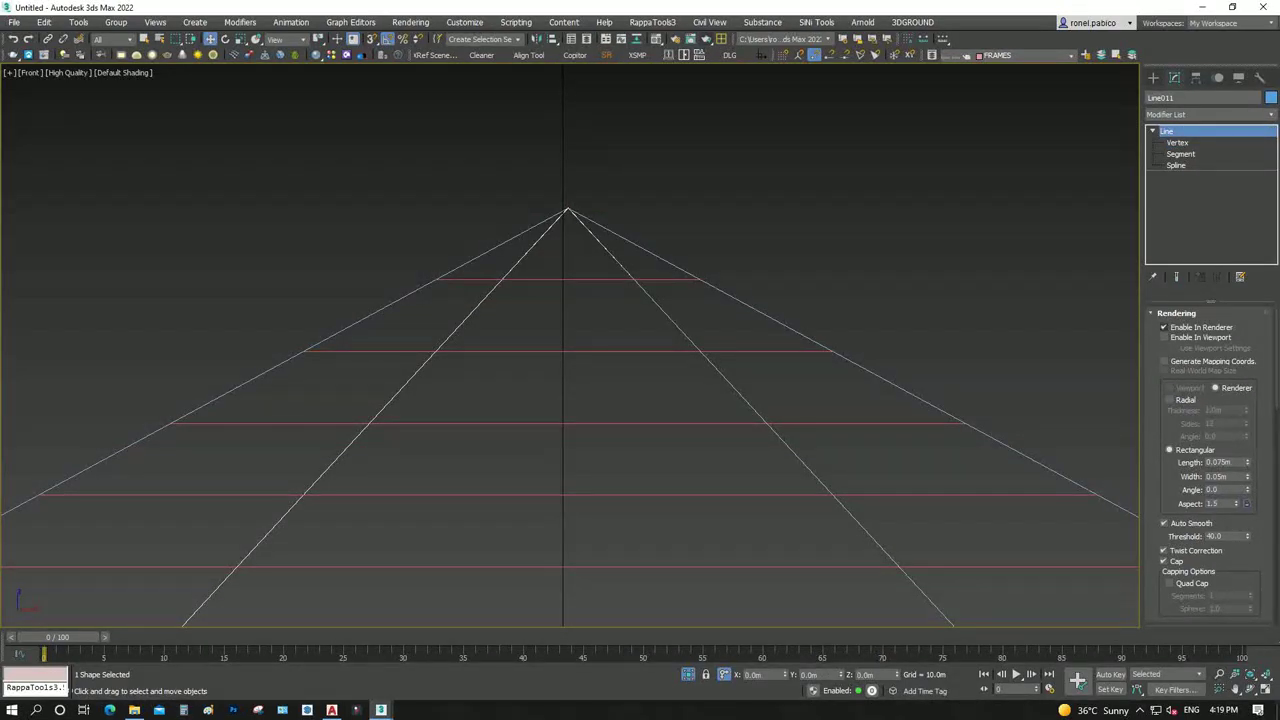
Enable viewport rendering so the diagonal rafter and Line010 display as solid beams
{"action": "left_click", "coordinate": [1164, 337]}
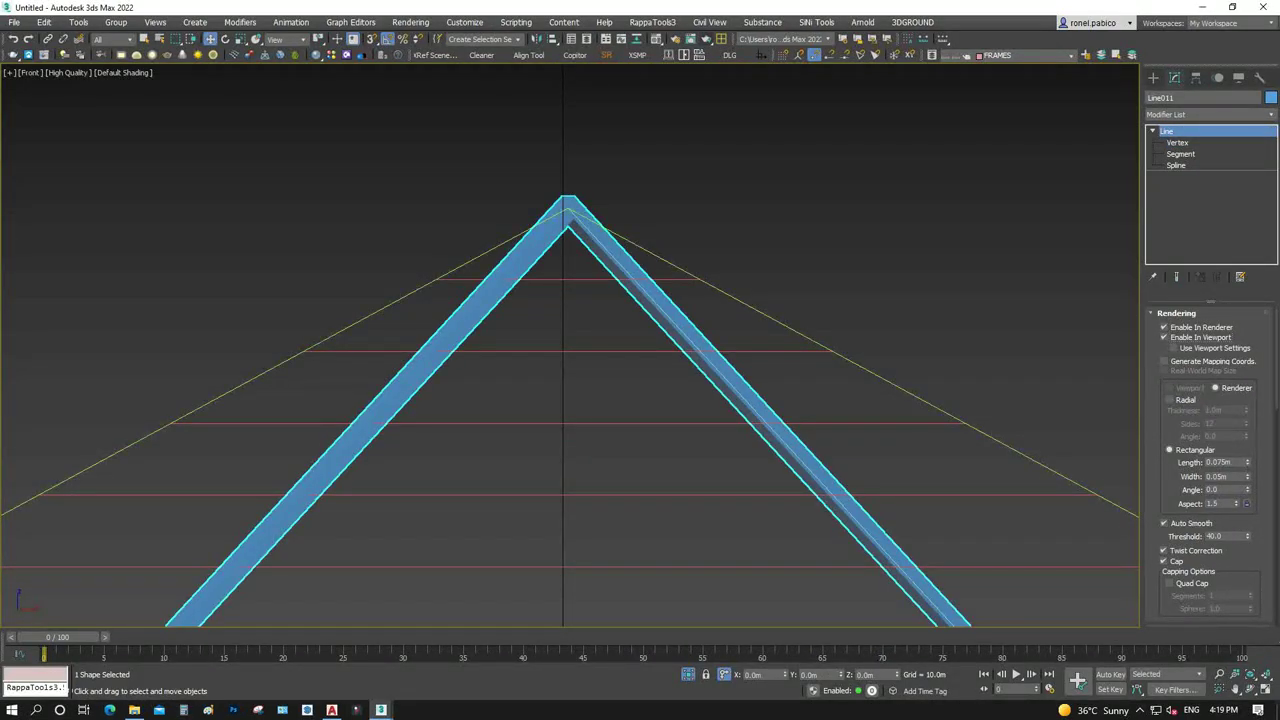
{"action": "left_click", "coordinate": [1164, 337]}
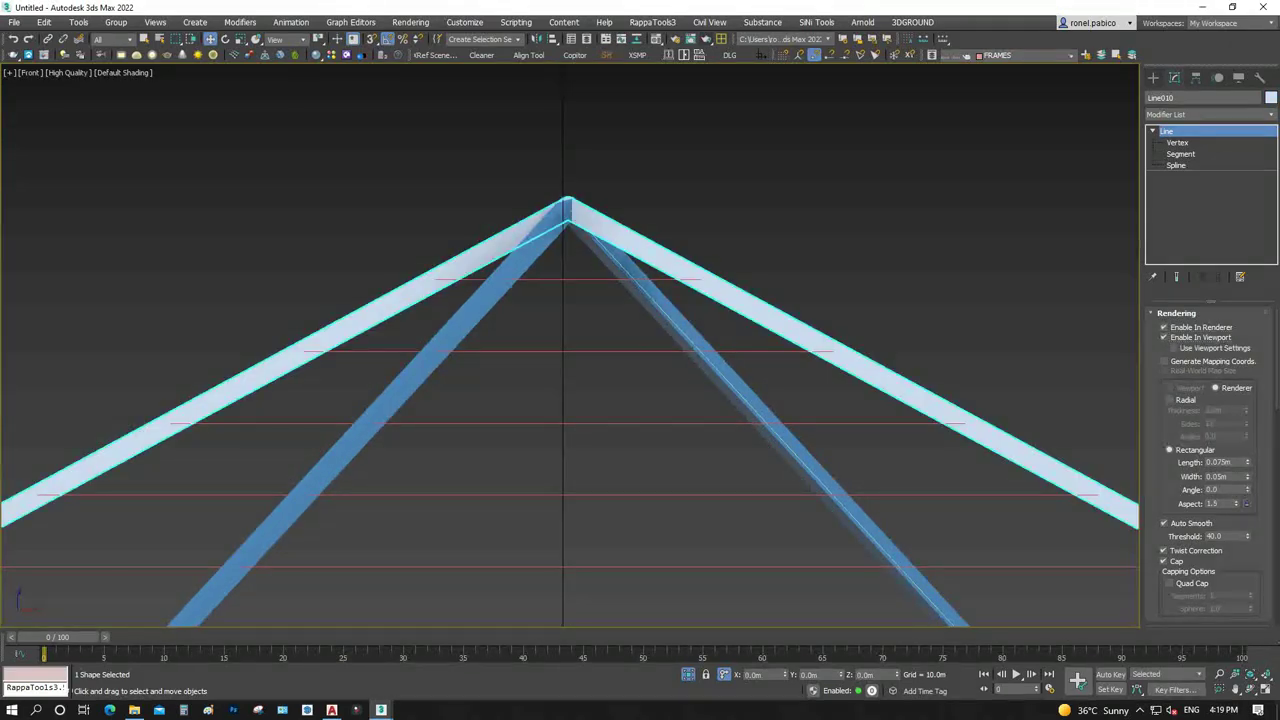
{"action": "key", "text": "ctrl+d"}
{"action": "left_click", "coordinate": [775, 430]}
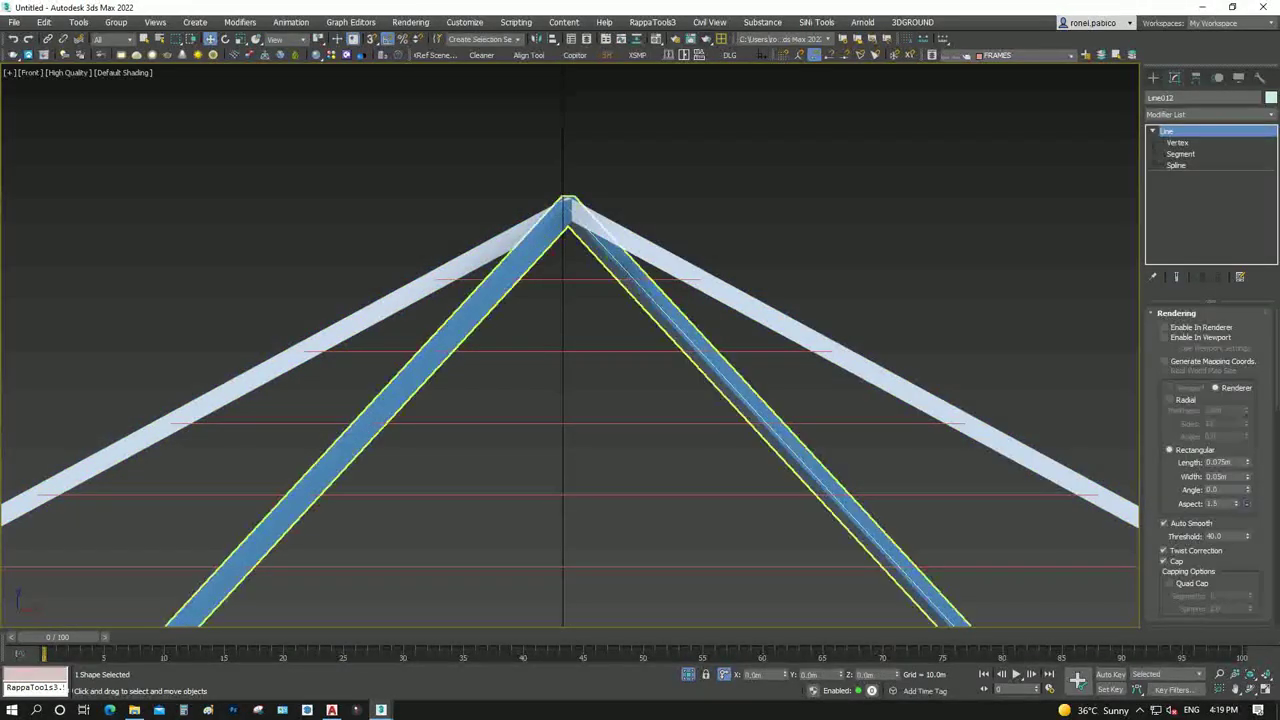
{"action": "key", "text": "ctrl+d"}
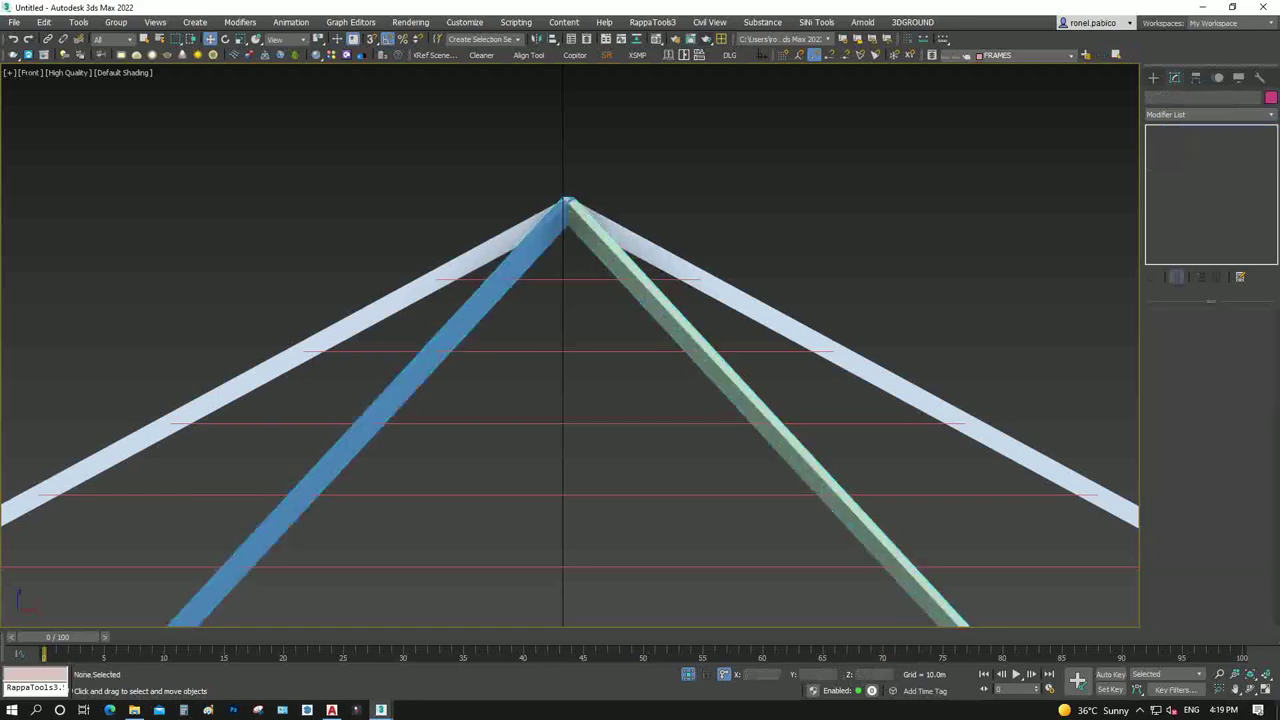
{"action": "key", "text": "t"}
{"action": "key", "text": "F3"}
{"action": "scroll", "coordinate": [570, 345], "scroll_direction": "down", "scroll_amount": 3}
{"action": "key", "text": "F3"}
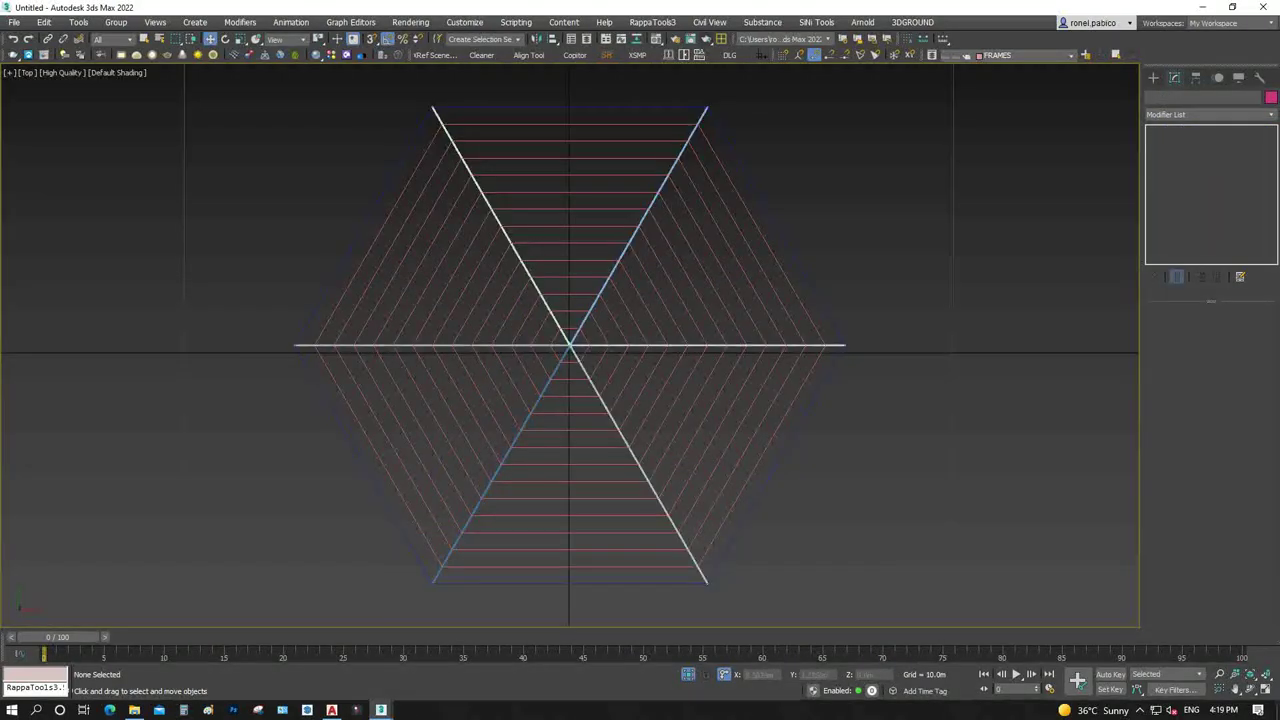
{"action": "scroll", "coordinate": [885, 363], "scroll_direction": "up", "scroll_amount": 3}
Show the PURLINS as solid geometry, then select all roof-frame shapes and open the Material Editor
{"action": "left_click", "coordinate": [758, 410]}
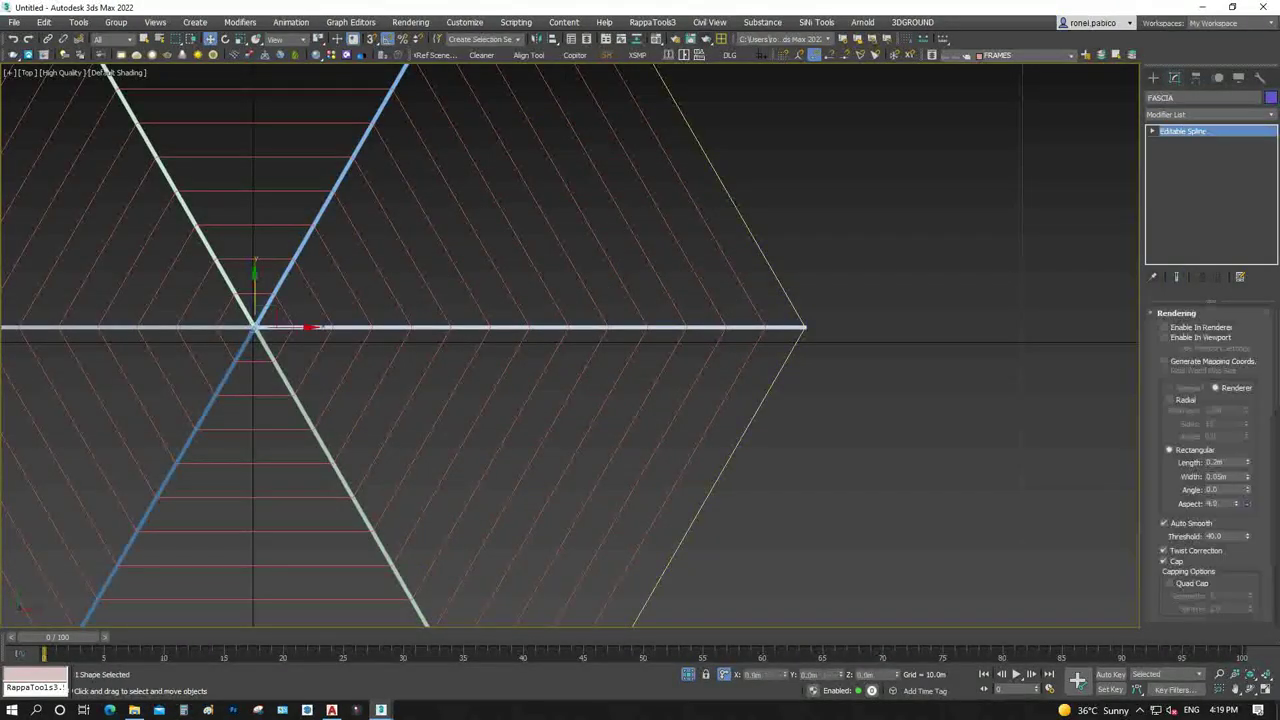
{"action": "left_click", "coordinate": [300, 190]}
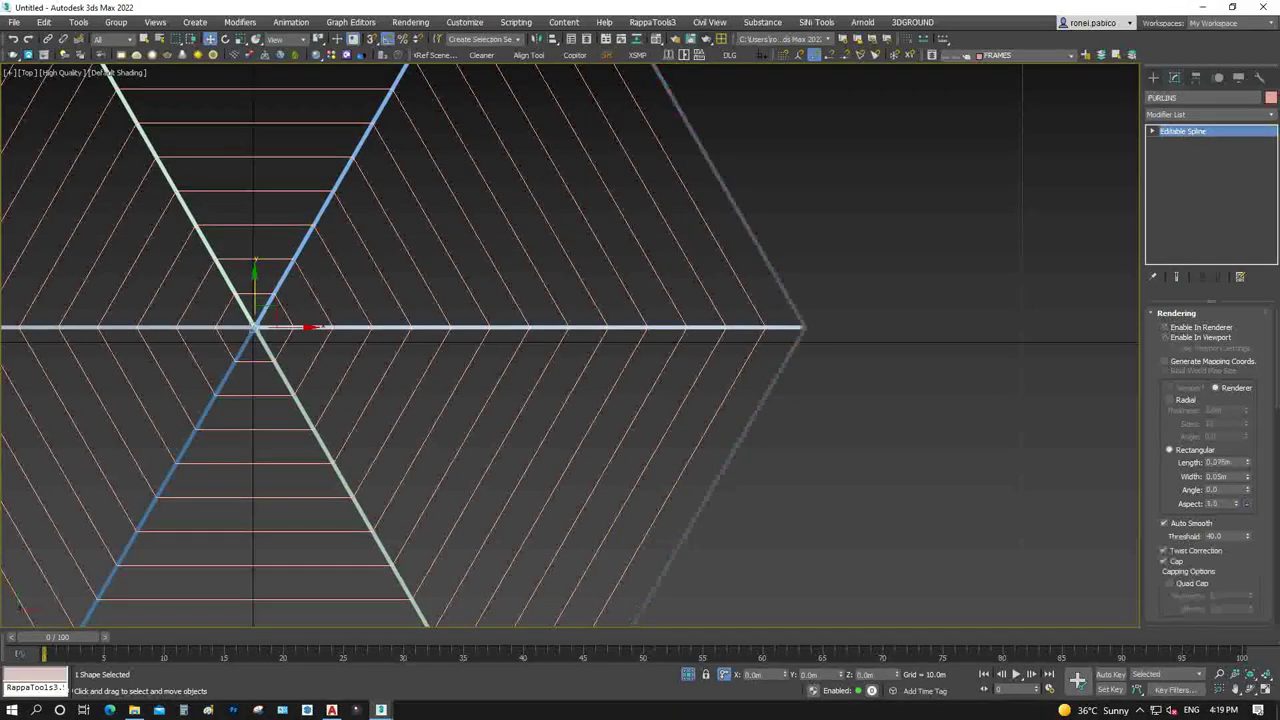
{"action": "left_click", "coordinate": [1164, 337]}
{"action": "left_click", "coordinate": [893, 434]}
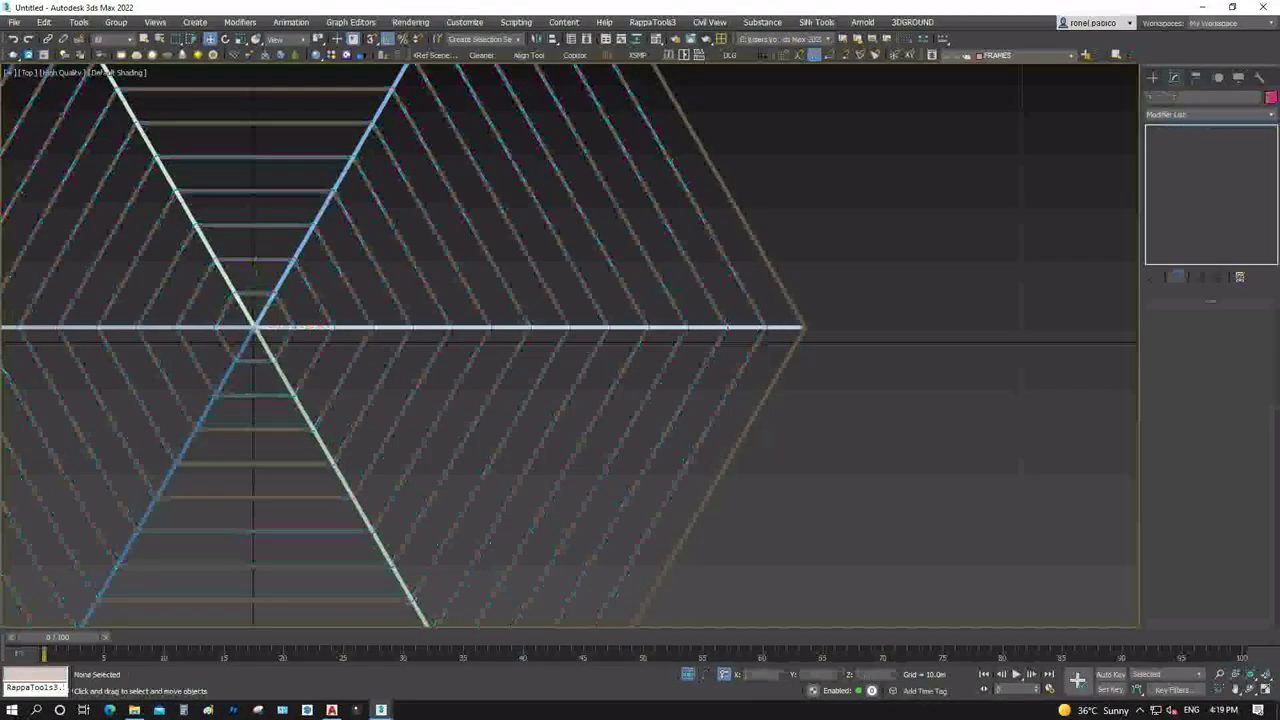
{"action": "scroll", "coordinate": [893, 434], "scroll_direction": "down", "scroll_amount": 2}
{"action": "key", "text": "ctrl+a"}
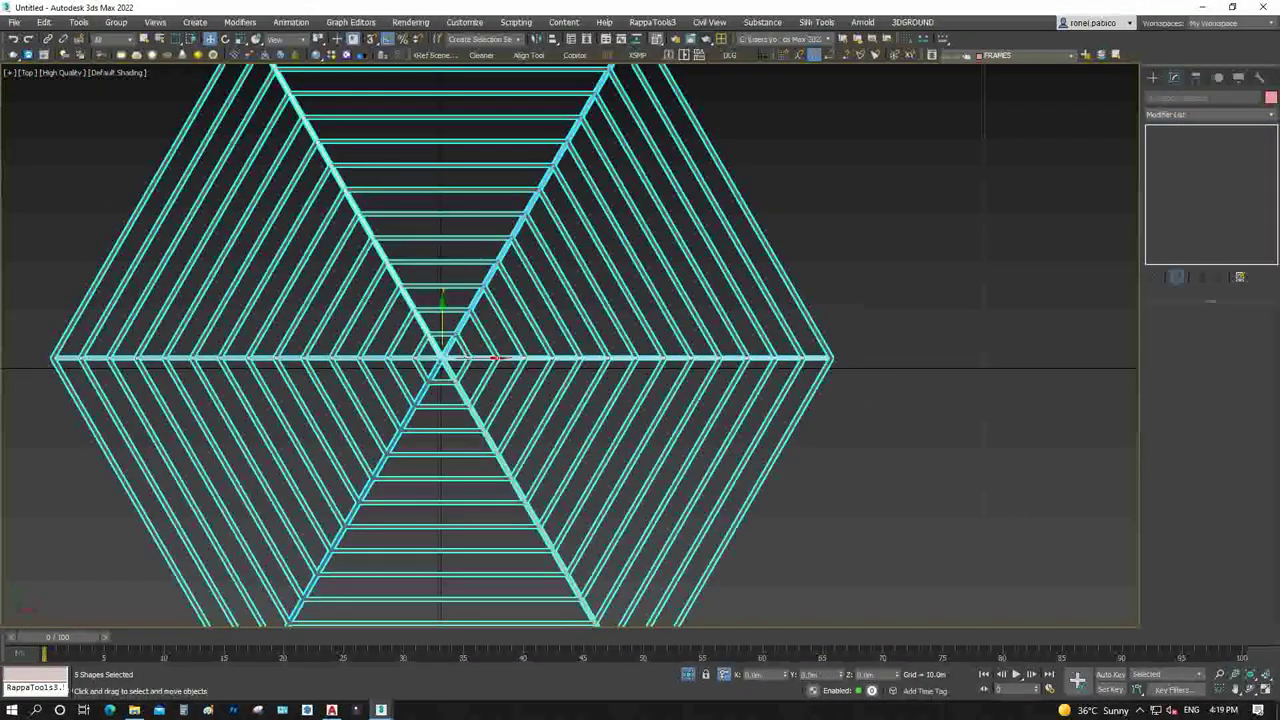
{"action": "key", "text": "m"}
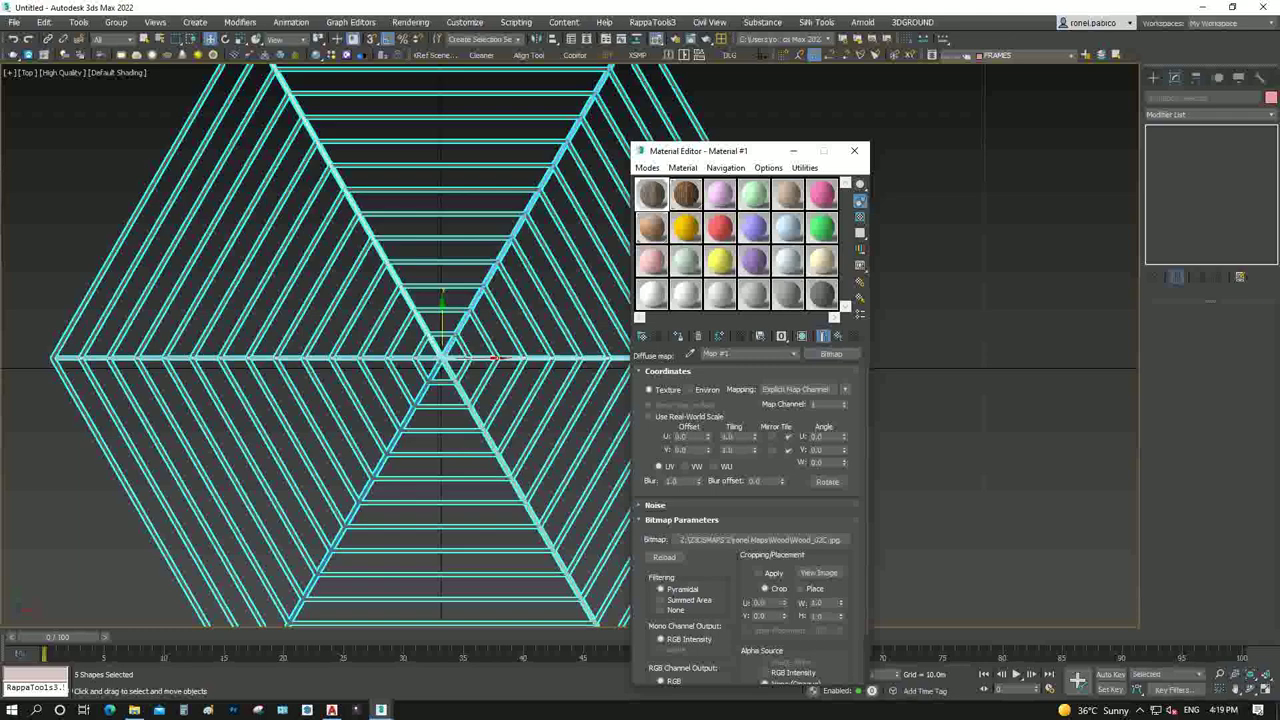
Load WOOD_02C from the Wood folder as Material #2's diffuse bitmap
{"action": "left_click", "coordinate": [720, 228]}
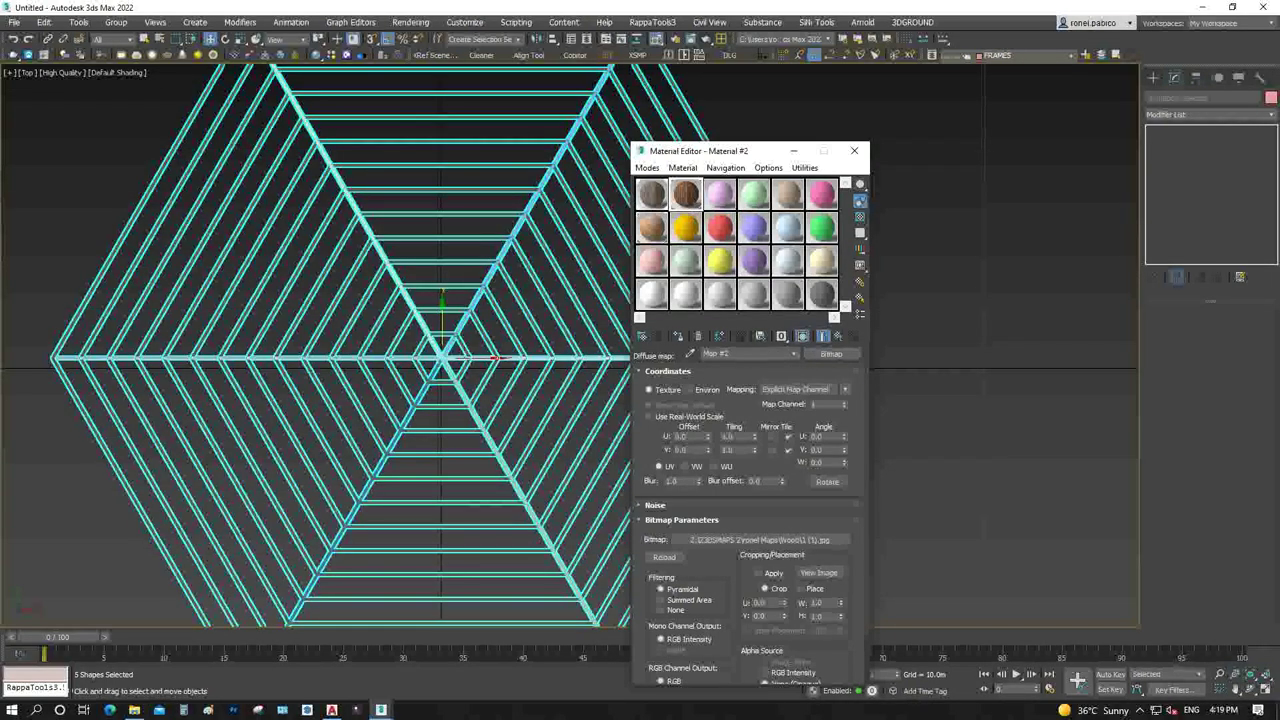
{"action": "left_click", "coordinate": [714, 539]}
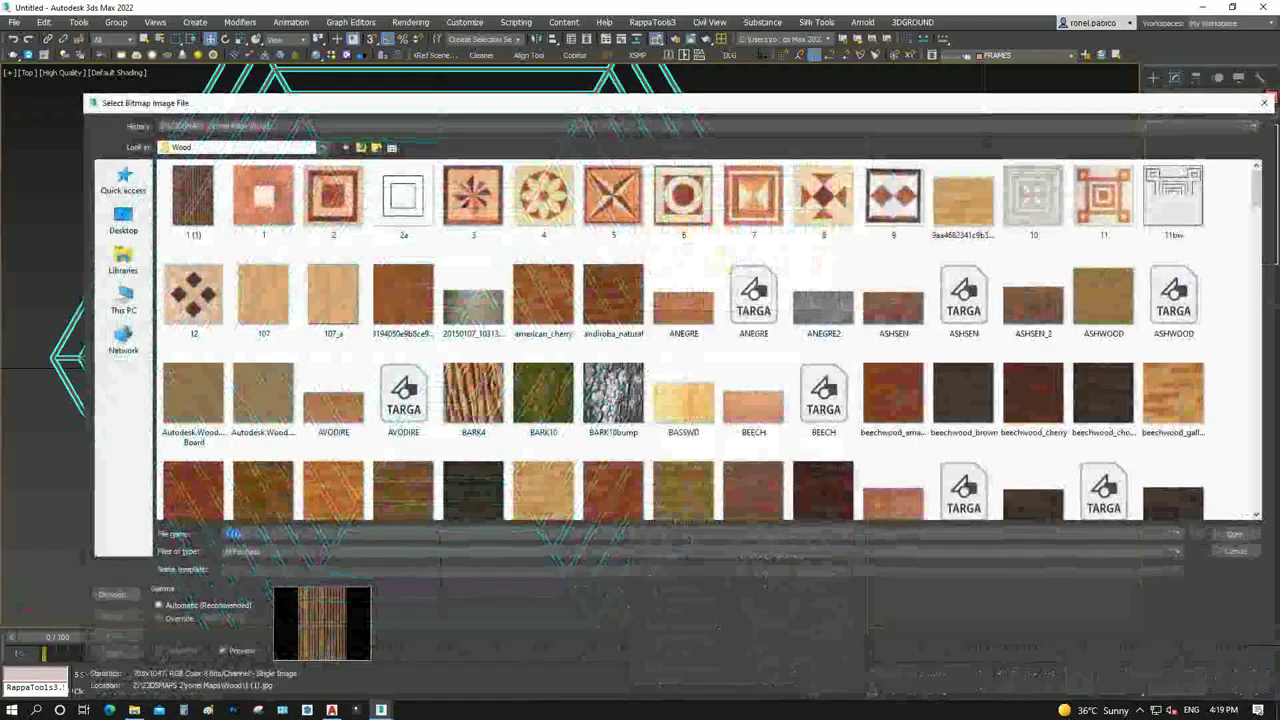
{"action": "scroll", "coordinate": [684, 400], "scroll_direction": "down", "scroll_amount": 3}
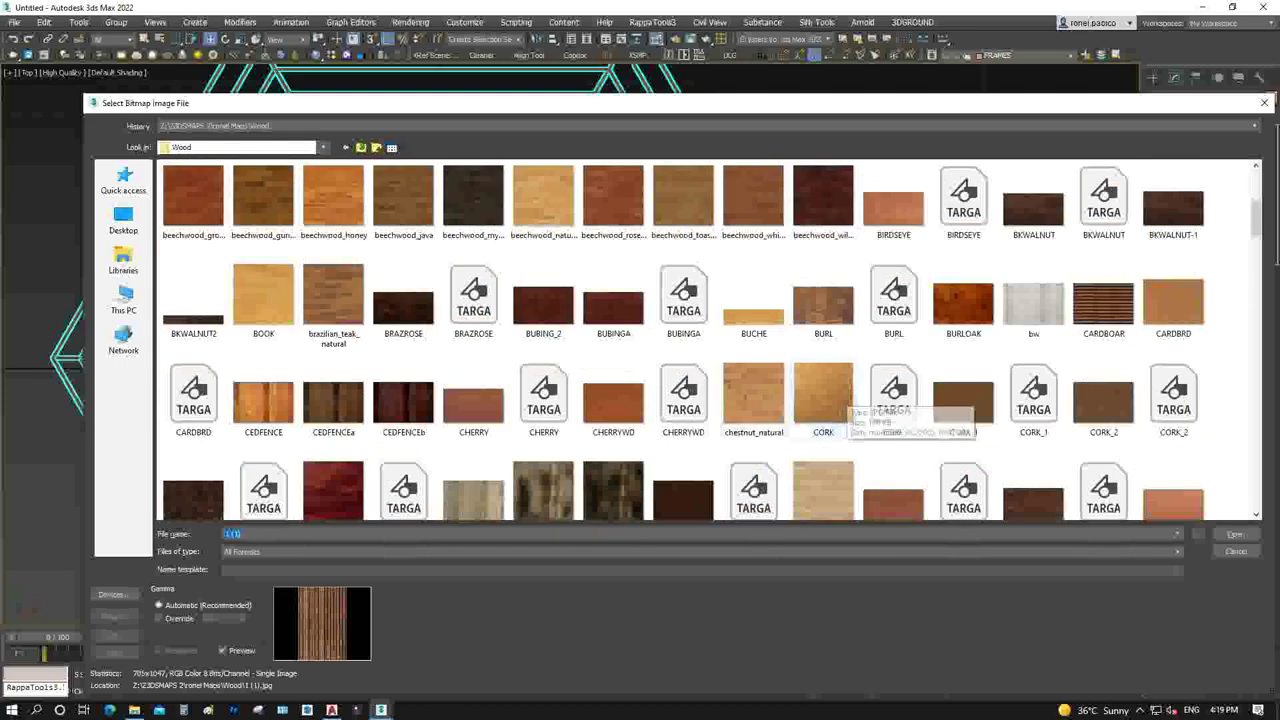
{"action": "scroll", "coordinate": [684, 400], "scroll_direction": "down", "scroll_amount": 2}
{"action": "scroll", "coordinate": [684, 400], "scroll_direction": "down", "scroll_amount": 5}
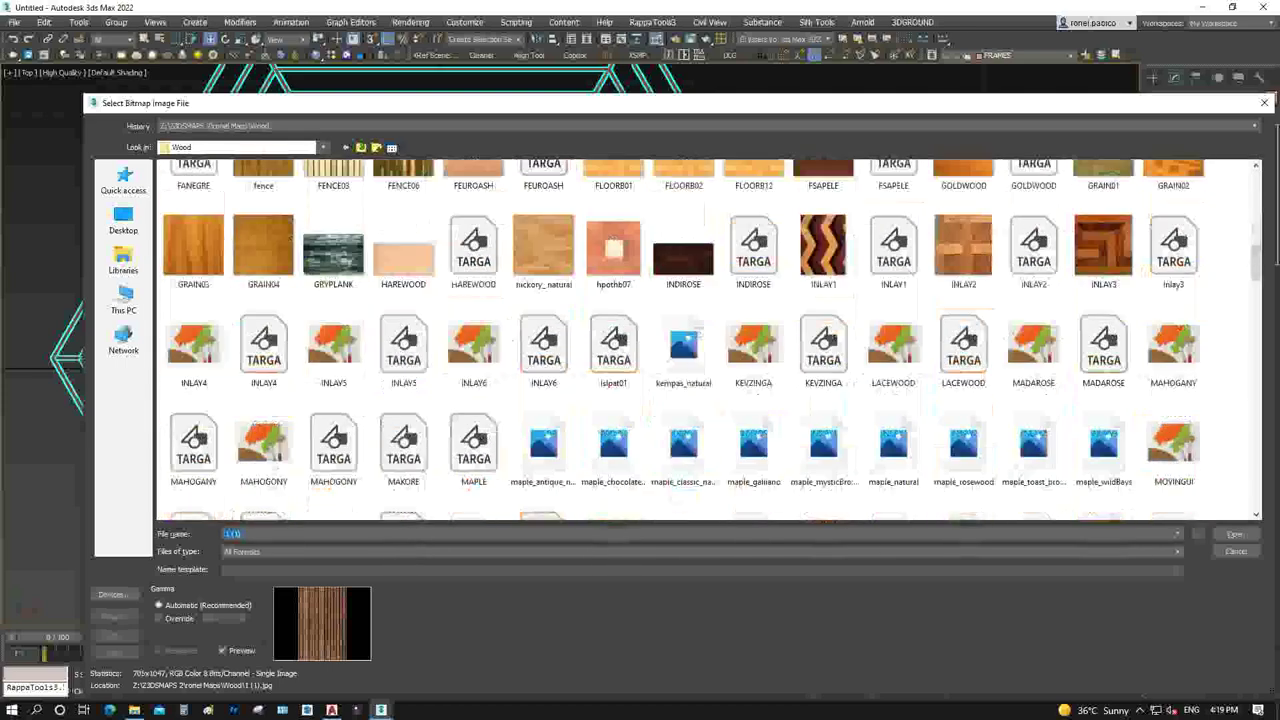
{"action": "scroll", "coordinate": [684, 400], "scroll_direction": "down", "scroll_amount": 5}
{"action": "scroll", "coordinate": [684, 400], "scroll_direction": "down", "scroll_amount": 5}
{"action": "scroll", "coordinate": [684, 400], "scroll_direction": "down", "scroll_amount": 5}
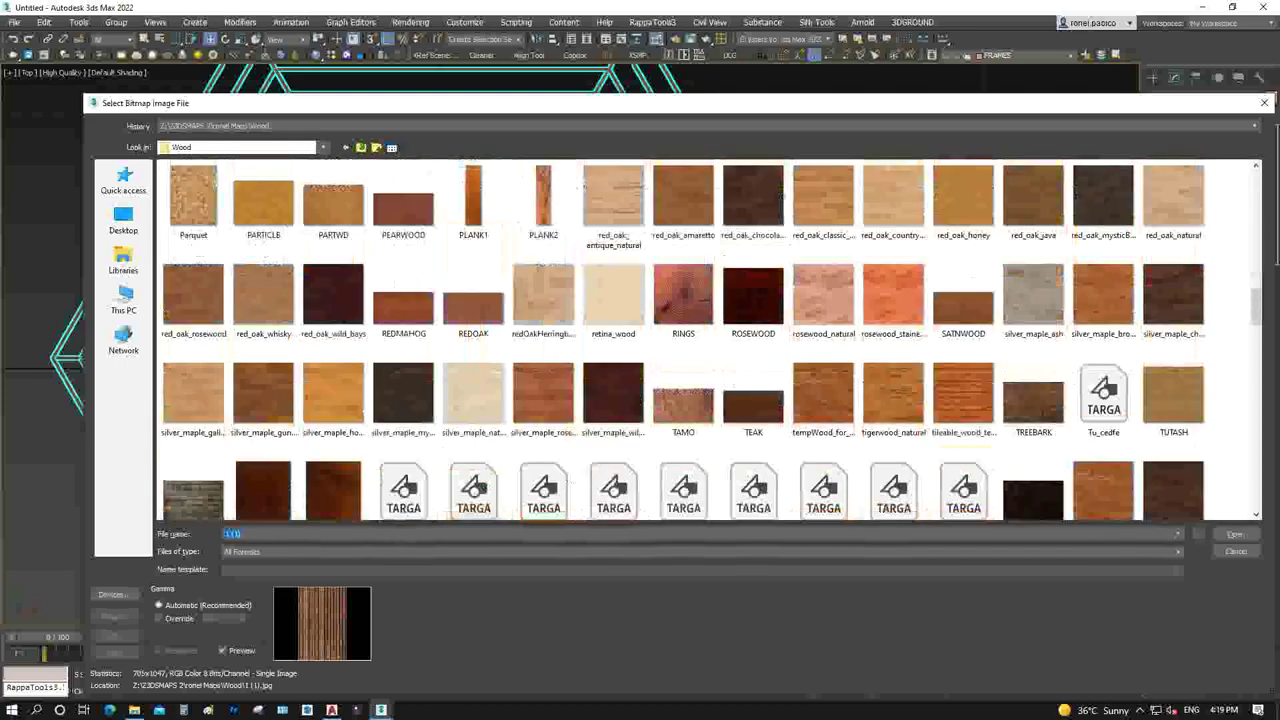
{"action": "scroll", "coordinate": [684, 400], "scroll_direction": "down", "scroll_amount": 3}
{"action": "scroll", "coordinate": [823, 350], "scroll_direction": "down", "scroll_amount": 3}
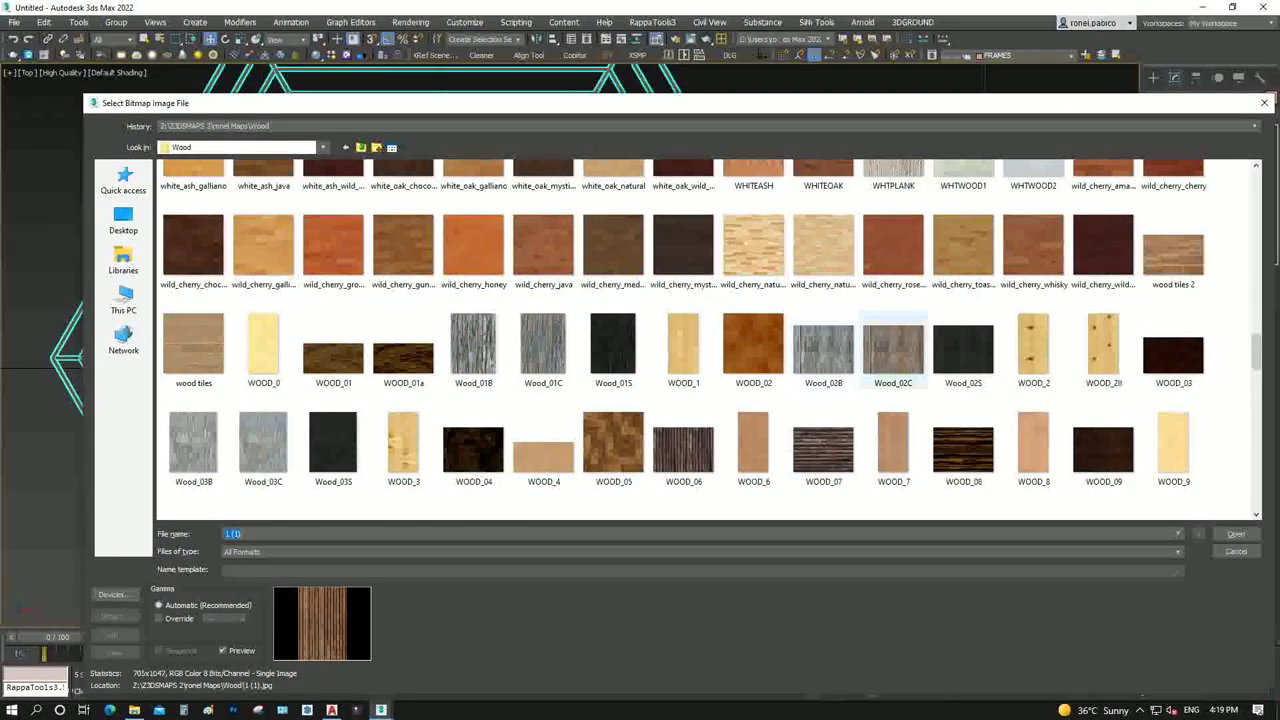
{"action": "double_click", "coordinate": [893, 350]}
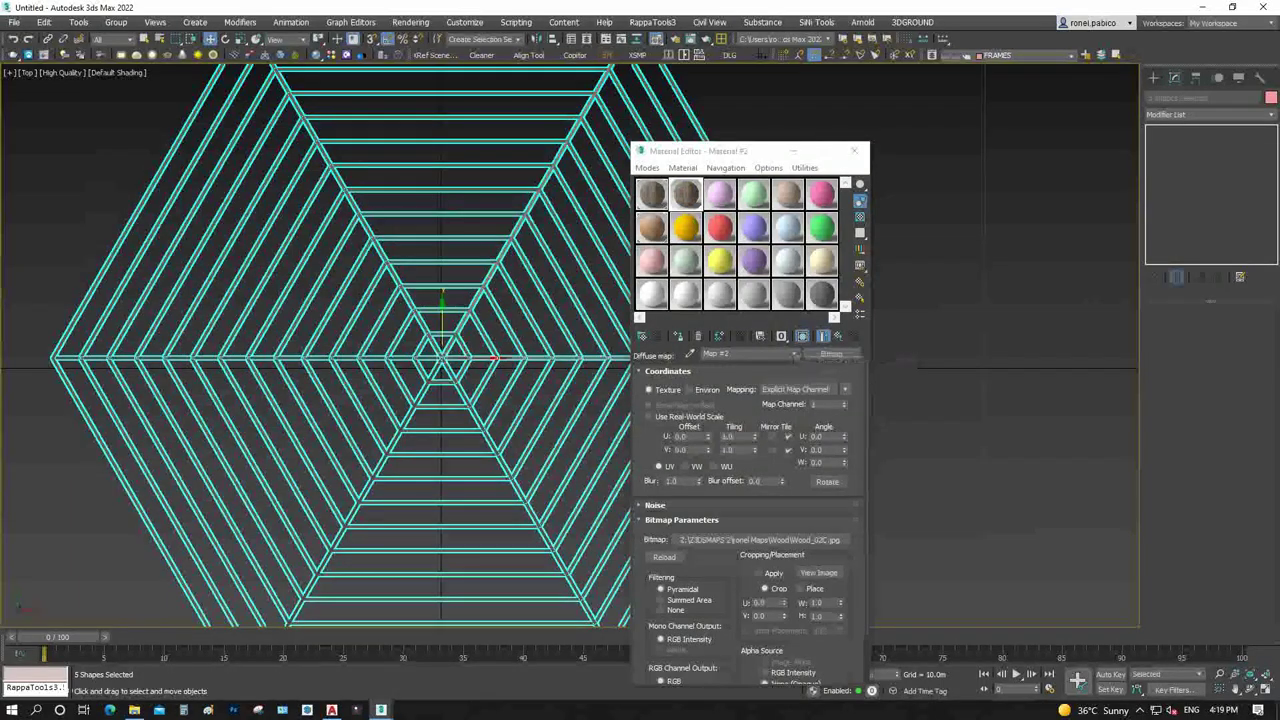
Assign the wood material to all roof-frame shapes and add a box UVW Map modifier
{"action": "key", "text": "F3"}
{"action": "key", "text": "ctrl+d"}
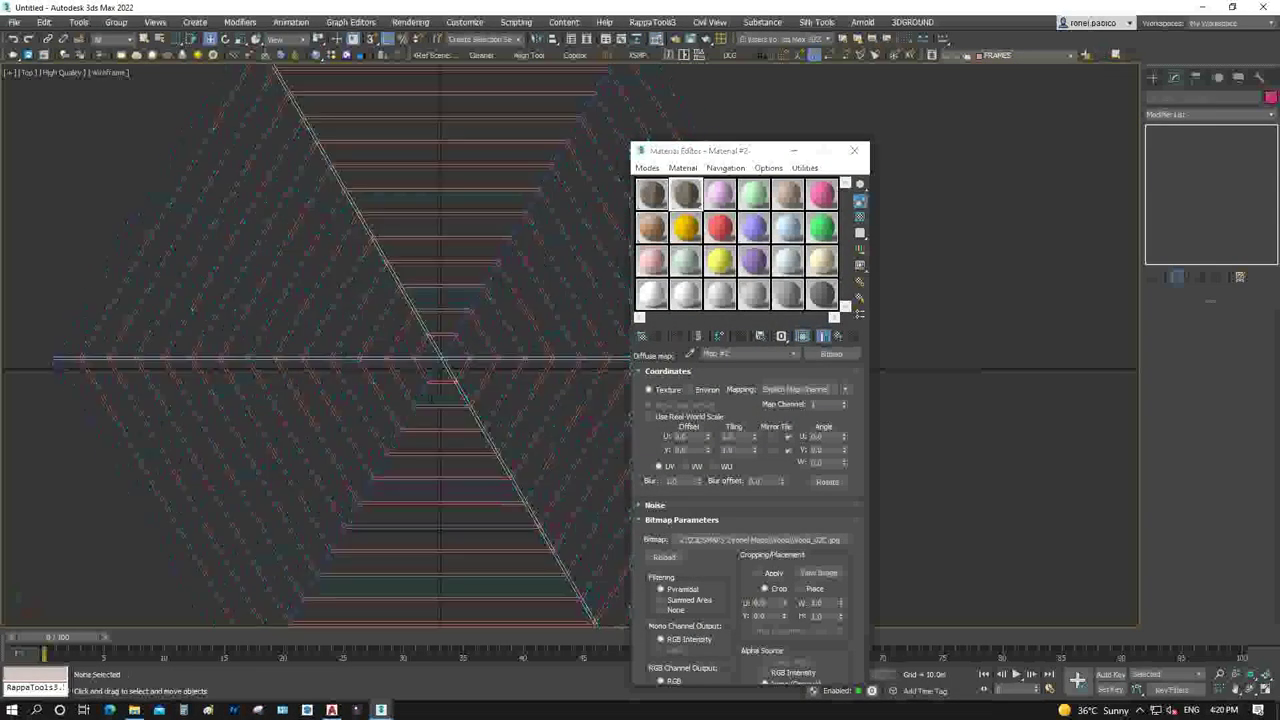
{"action": "scroll", "coordinate": [480, 330], "scroll_direction": "up", "scroll_amount": 5}
{"action": "key", "text": "F3"}
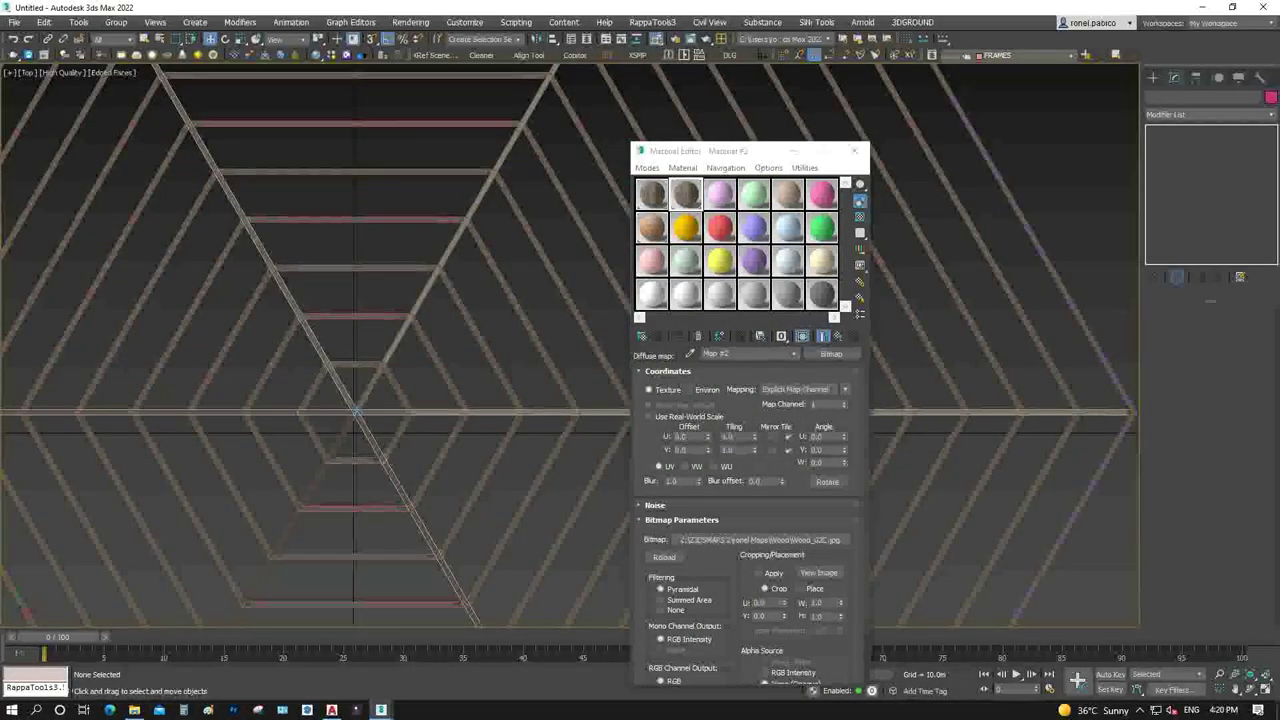
{"action": "key", "text": "ctrl+a"}
{"action": "key", "text": "m"}
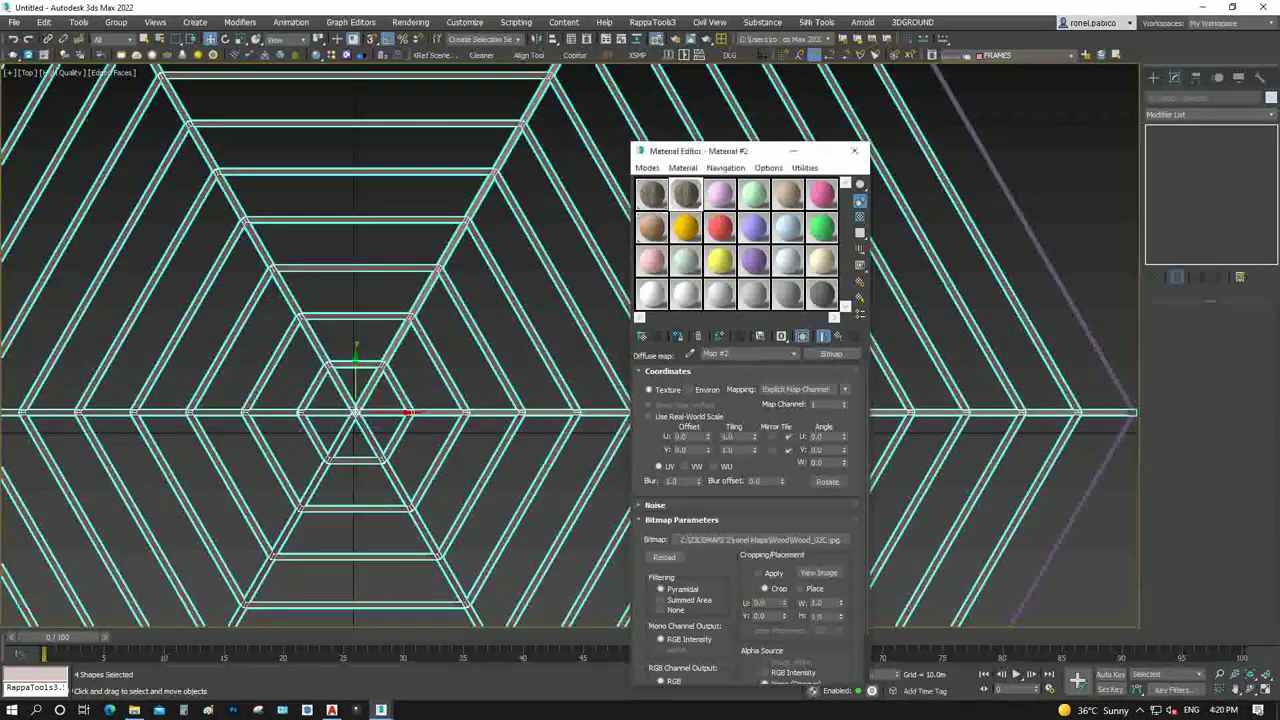
{"action": "left_click", "coordinate": [1210, 114]}
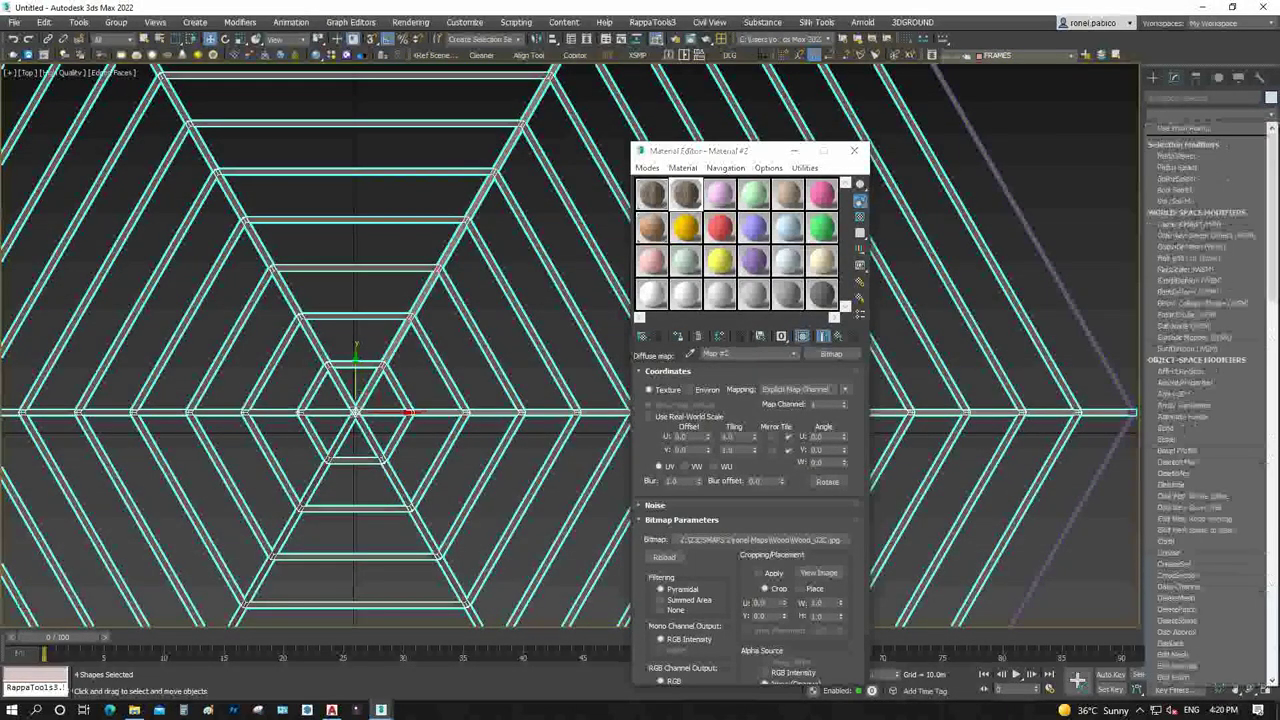
{"action": "scroll", "coordinate": [1200, 400], "scroll_direction": "down", "scroll_amount": 10}
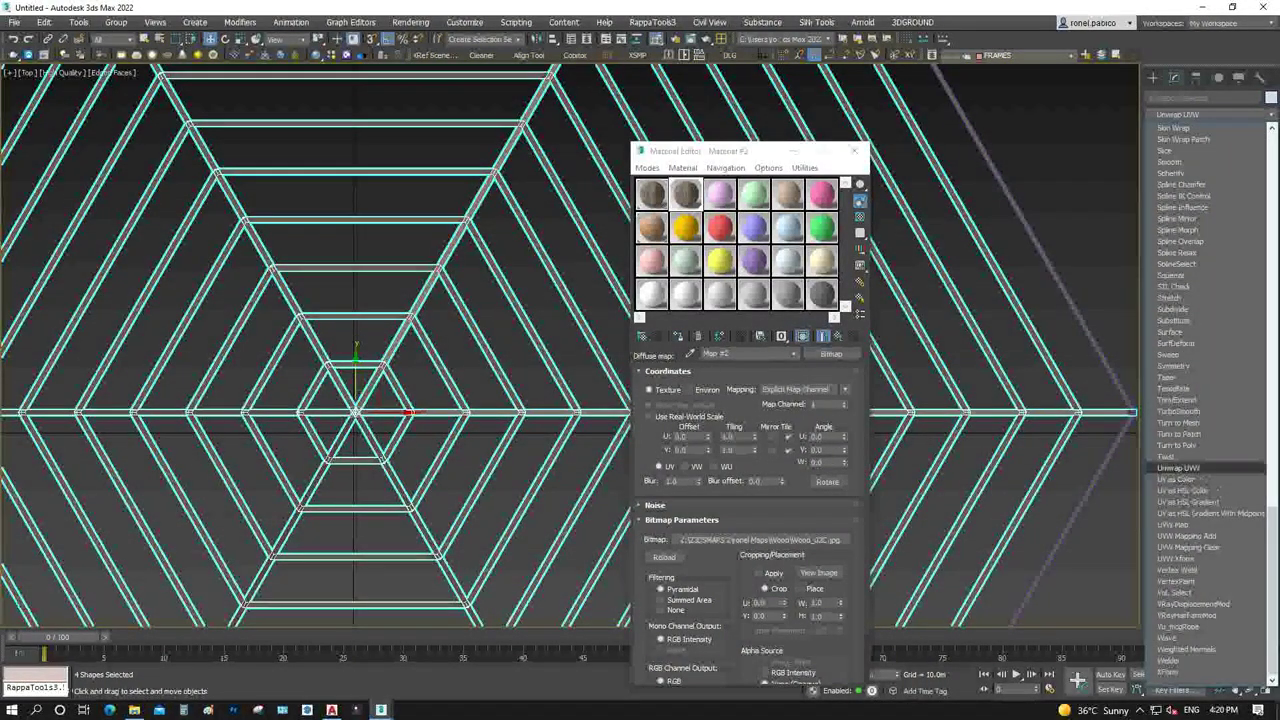
{"action": "left_click", "coordinate": [1175, 524]}
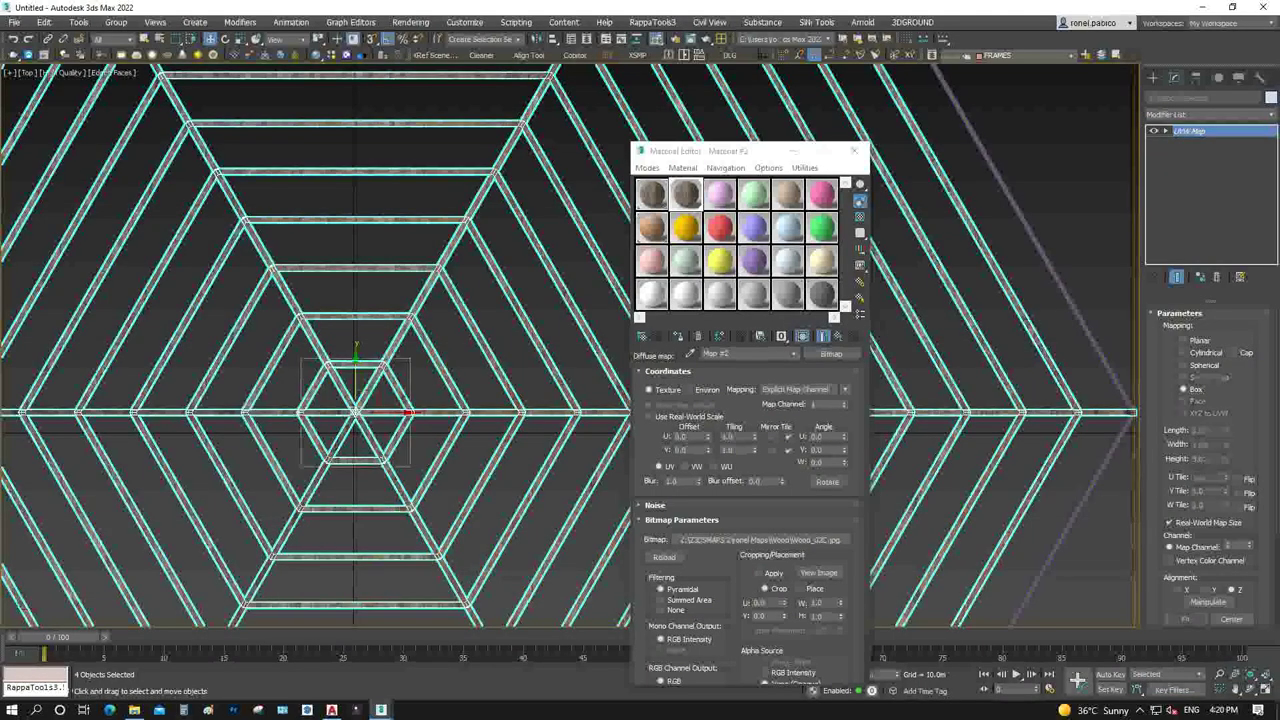
Check the wood on the PURLINS and FASCIA beams, then close the Material Editor
{"action": "left_click", "coordinate": [1050, 360]}
{"action": "left_click", "coordinate": [1068, 300]}
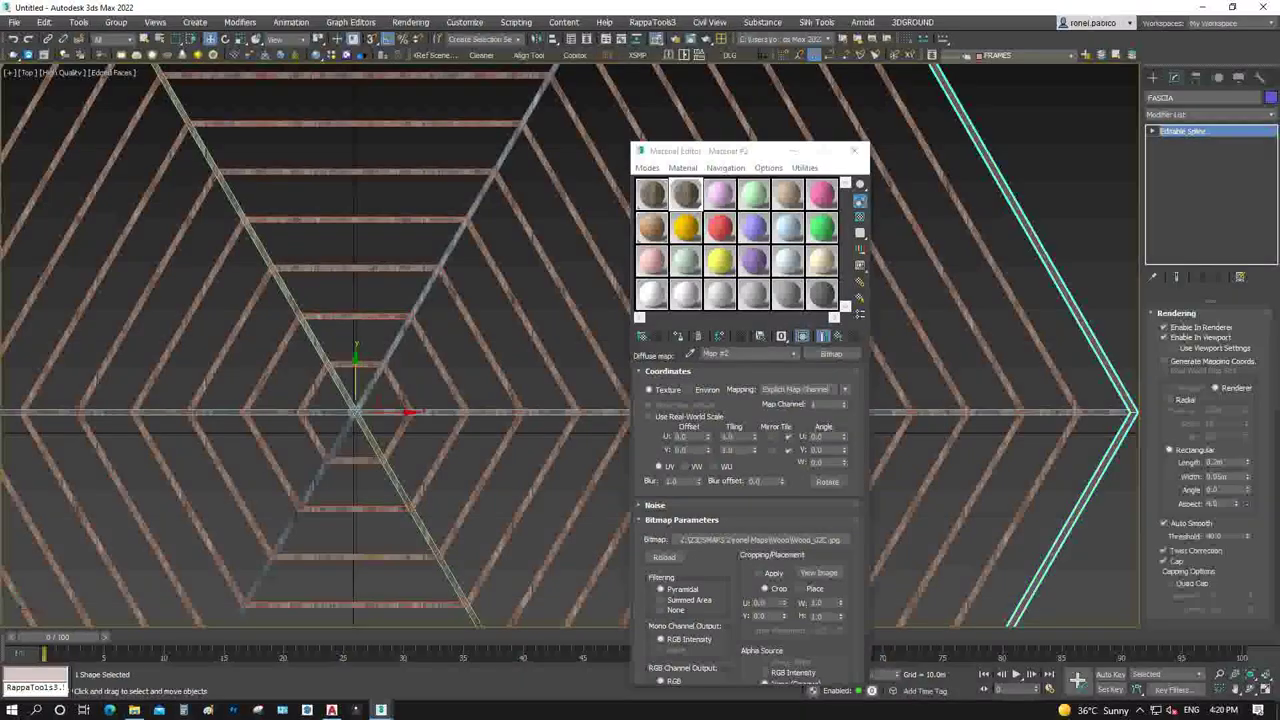
{"action": "left_click", "coordinate": [1040, 340]}
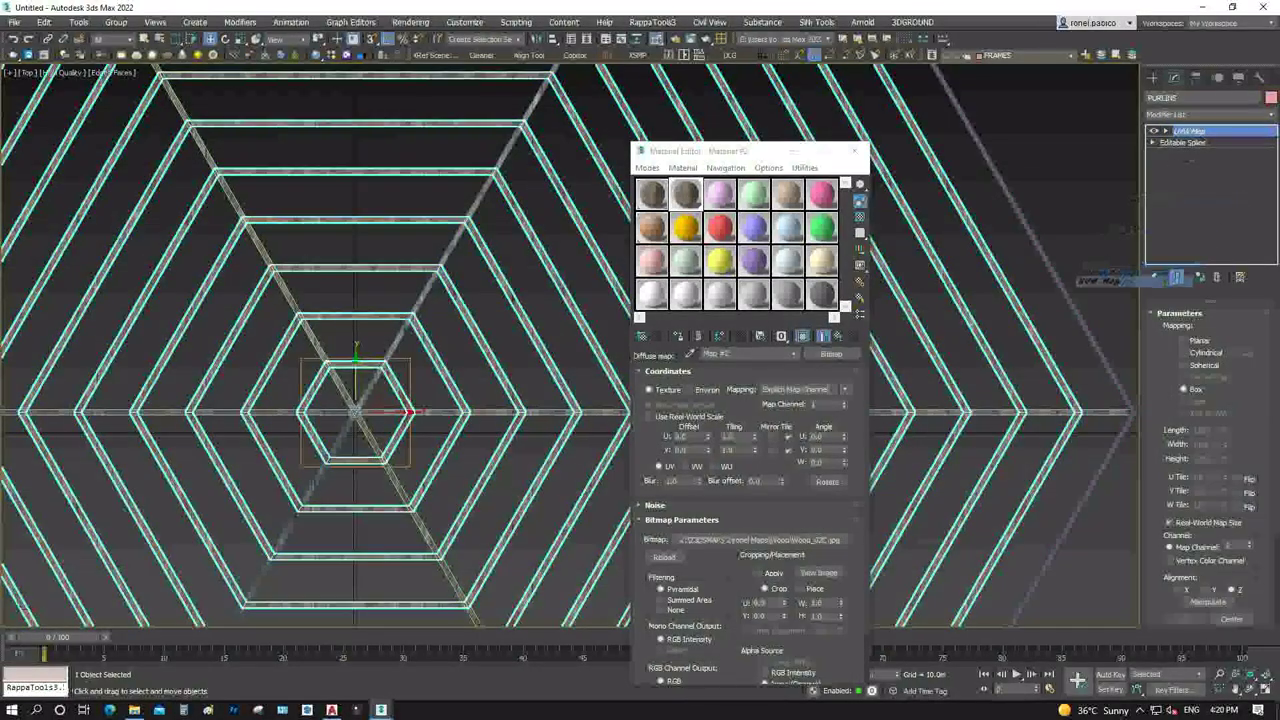
{"action": "left_click", "coordinate": [1058, 272]}
{"action": "key", "text": "ctrl+d"}
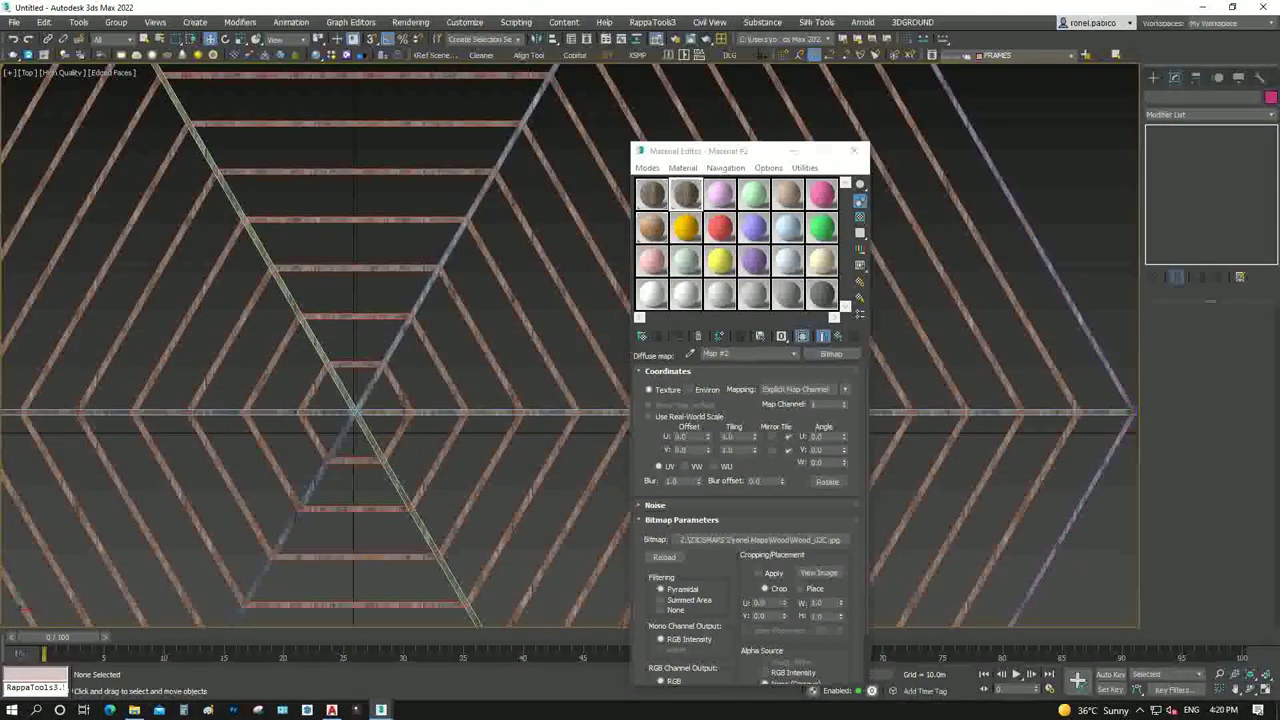
{"action": "left_click", "coordinate": [854, 150]}
Rotate the FASCIA's UVW Map gizmo 100° so the grain runs along the beam
{"action": "key", "text": "f"}
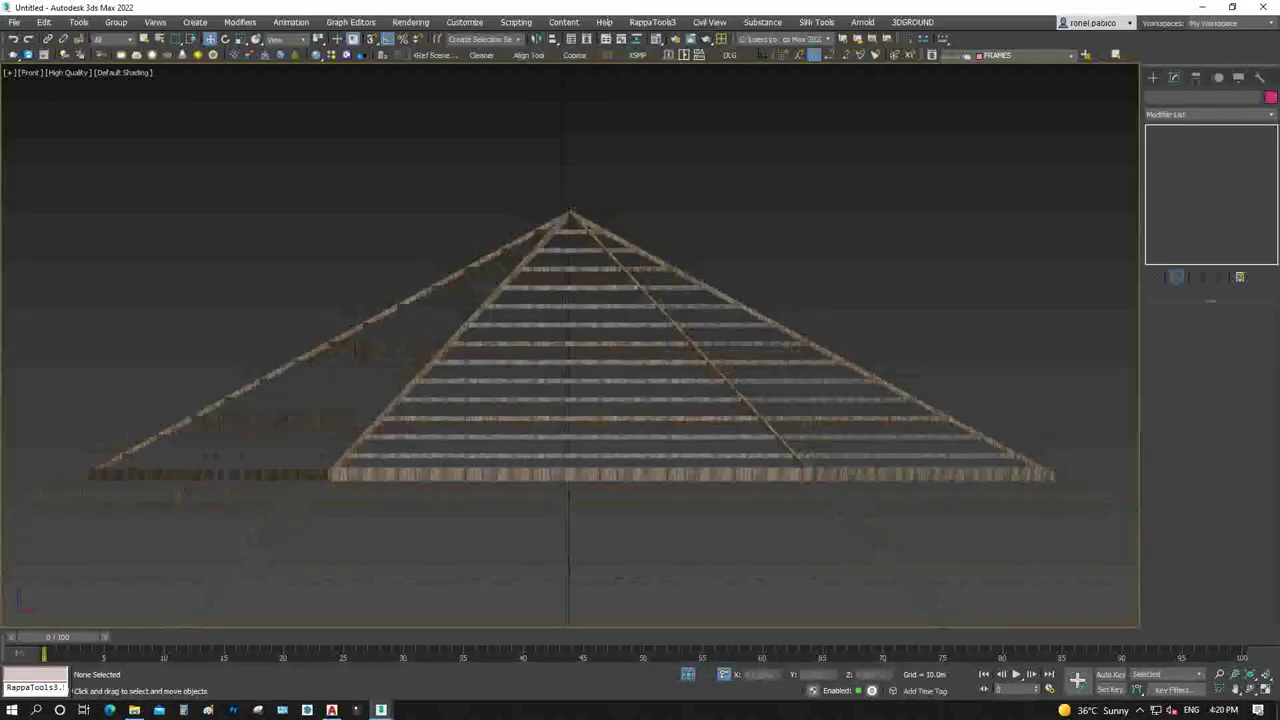
{"action": "scroll", "coordinate": [570, 400], "scroll_direction": "up", "scroll_amount": 5}
{"action": "left_click", "coordinate": [637, 487]}
{"action": "scroll", "coordinate": [637, 485], "scroll_direction": "down", "scroll_amount": 2}
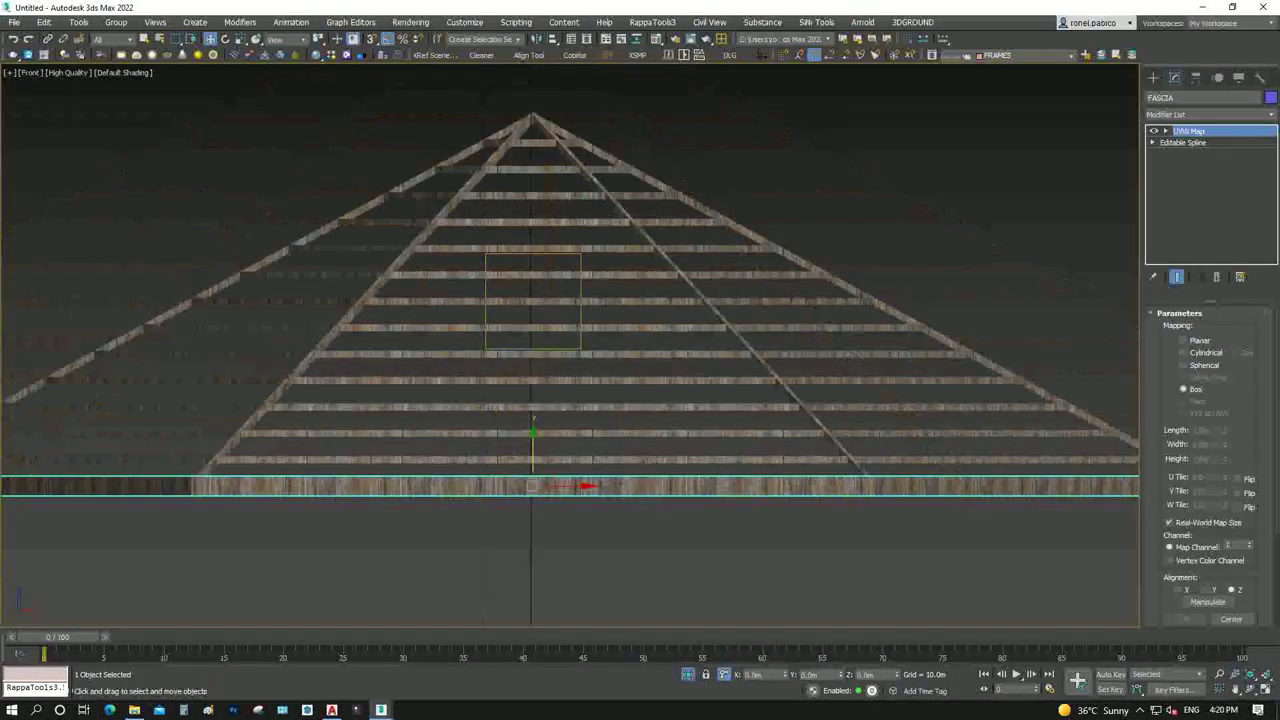
{"action": "left_click", "coordinate": [1165, 131]}
{"action": "left_click", "coordinate": [1189, 142]}
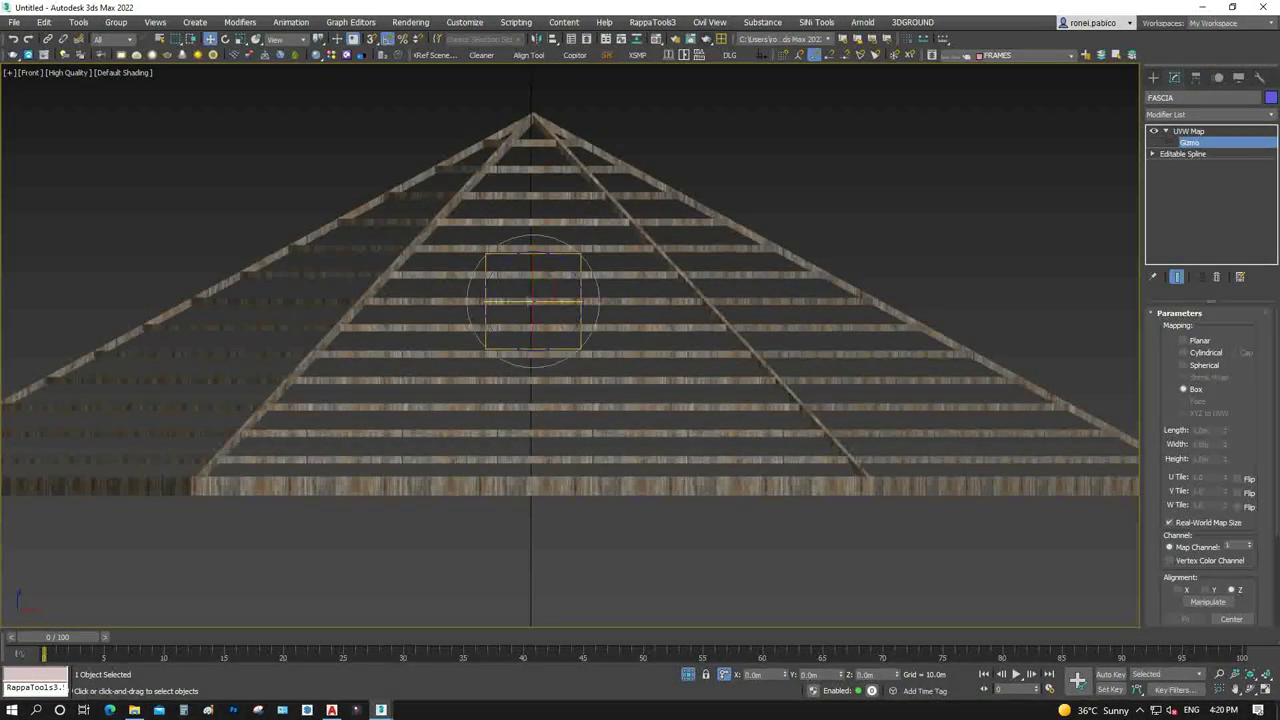
{"action": "mouse_move", "coordinate": [565, 240]}
{"action": "left_mouse_down"}
{"action": "mouse_move", "coordinate": [598, 290]}
{"action": "mouse_move", "coordinate": [595, 279]}
{"action": "left_mouse_up"}
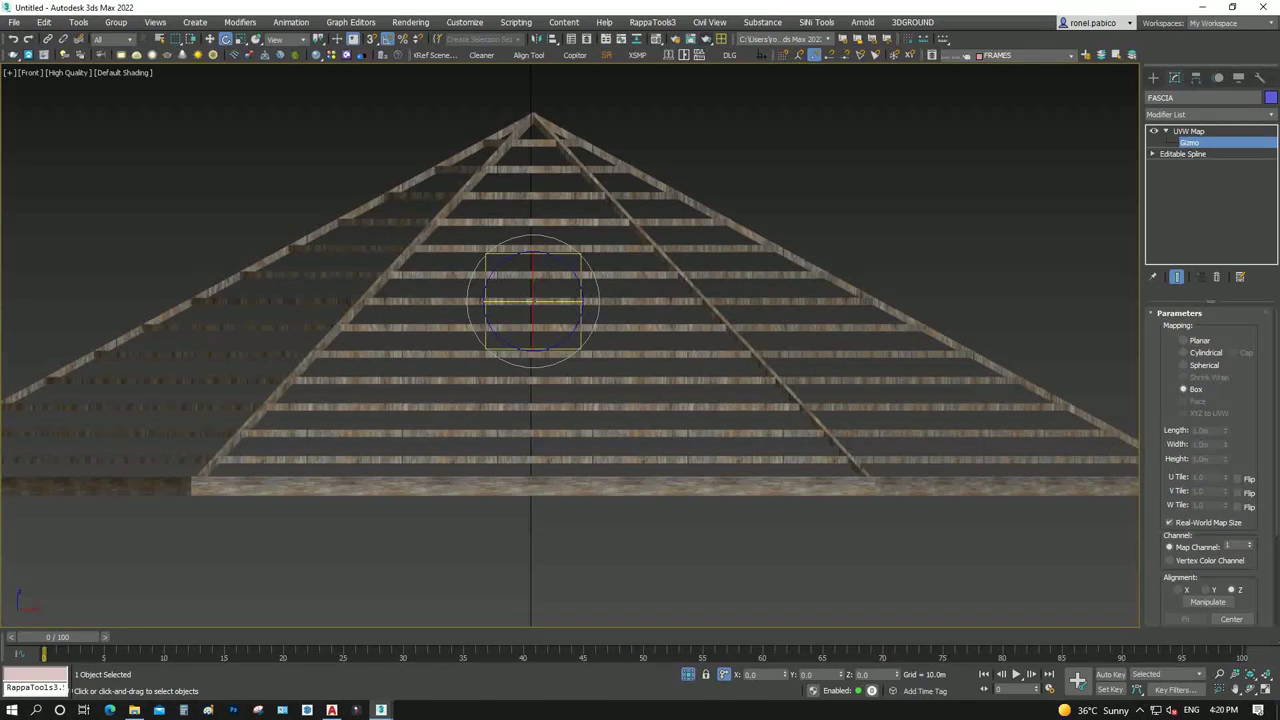
Rotate the PURLINS' UVW Map gizmo 85° to align their wood grain
{"action": "left_click", "coordinate": [492, 275]}
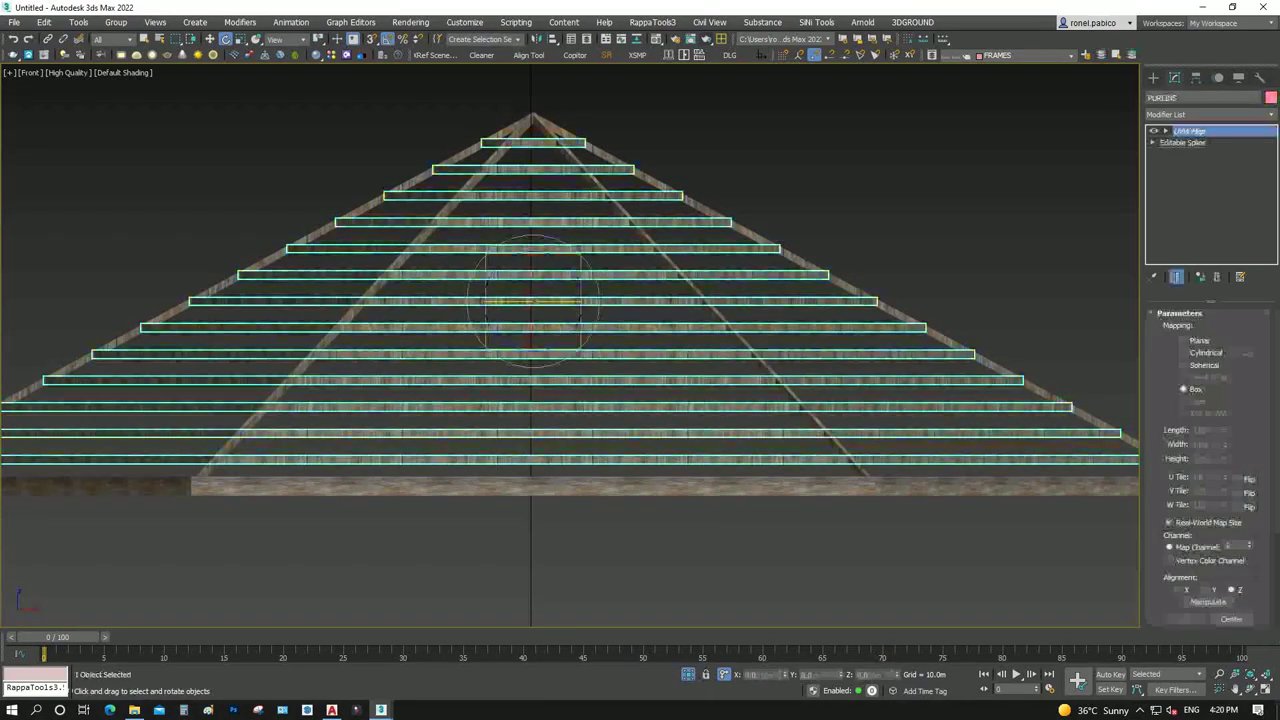
{"action": "key", "text": "1"}
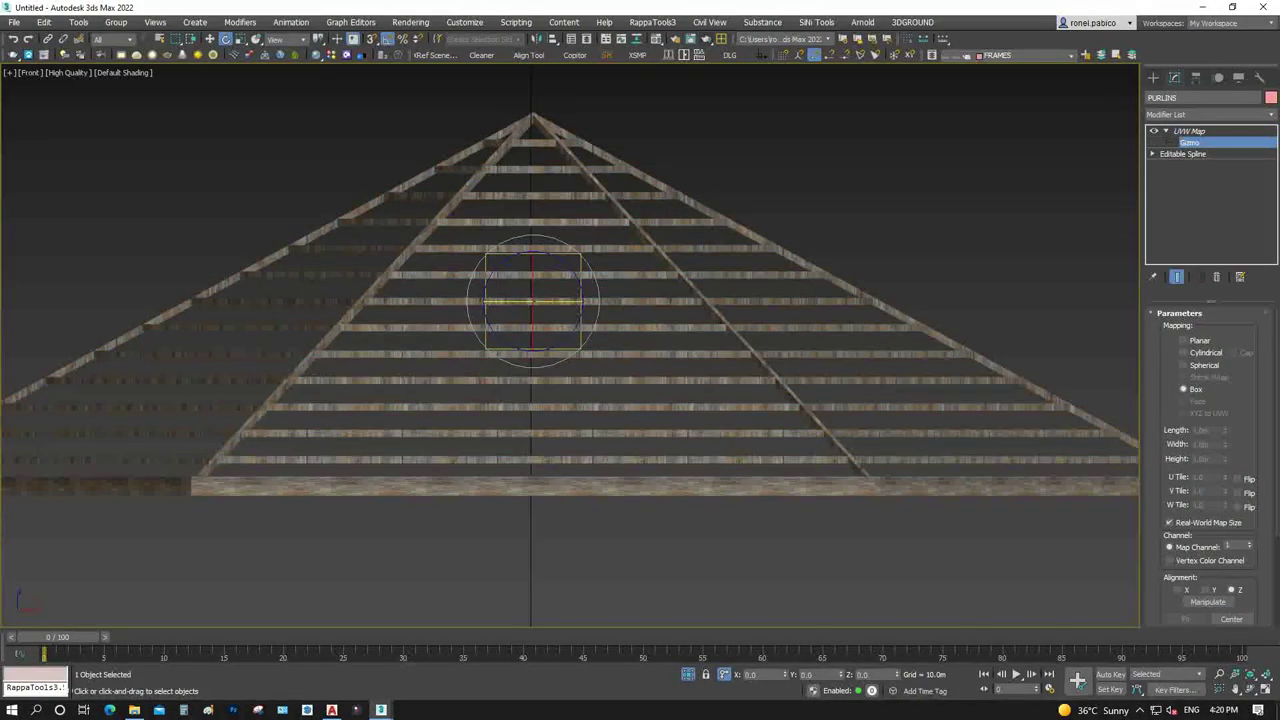
{"action": "left_click_drag", "start_coordinate": [575, 301], "coordinate": [578, 318]}
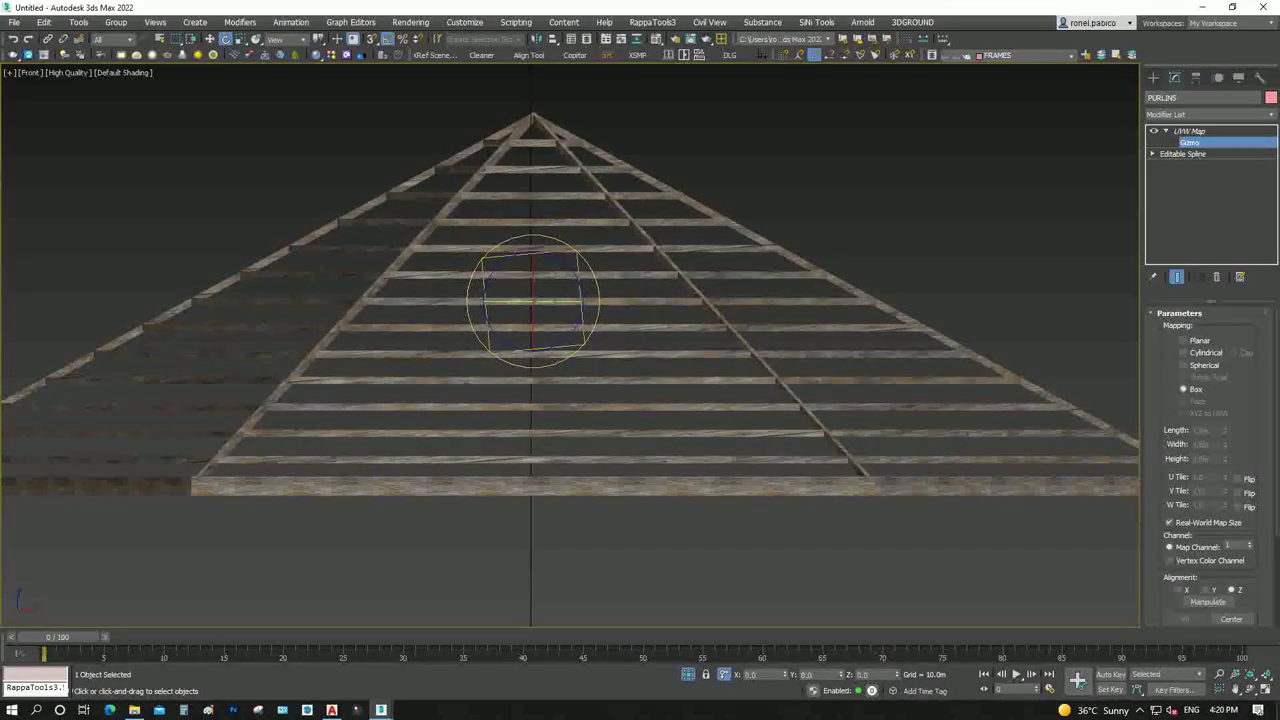
{"action": "scroll", "coordinate": [608, 346], "scroll_direction": "down", "scroll_amount": 4}
End isolation to show the whole gazebo, then hide the thatch roof
{"action": "left_click", "coordinate": [820, 212]}
{"action": "right_click", "coordinate": [820, 212]}
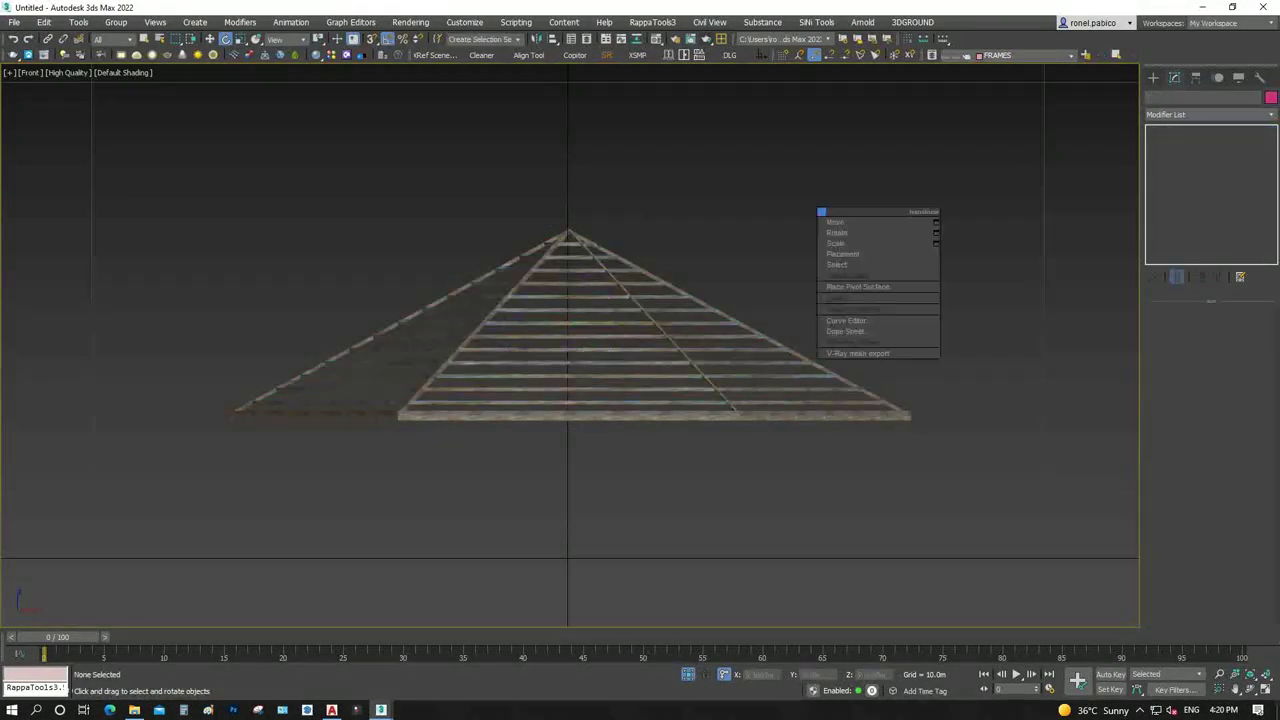
{"action": "left_click", "coordinate": [870, 112]}
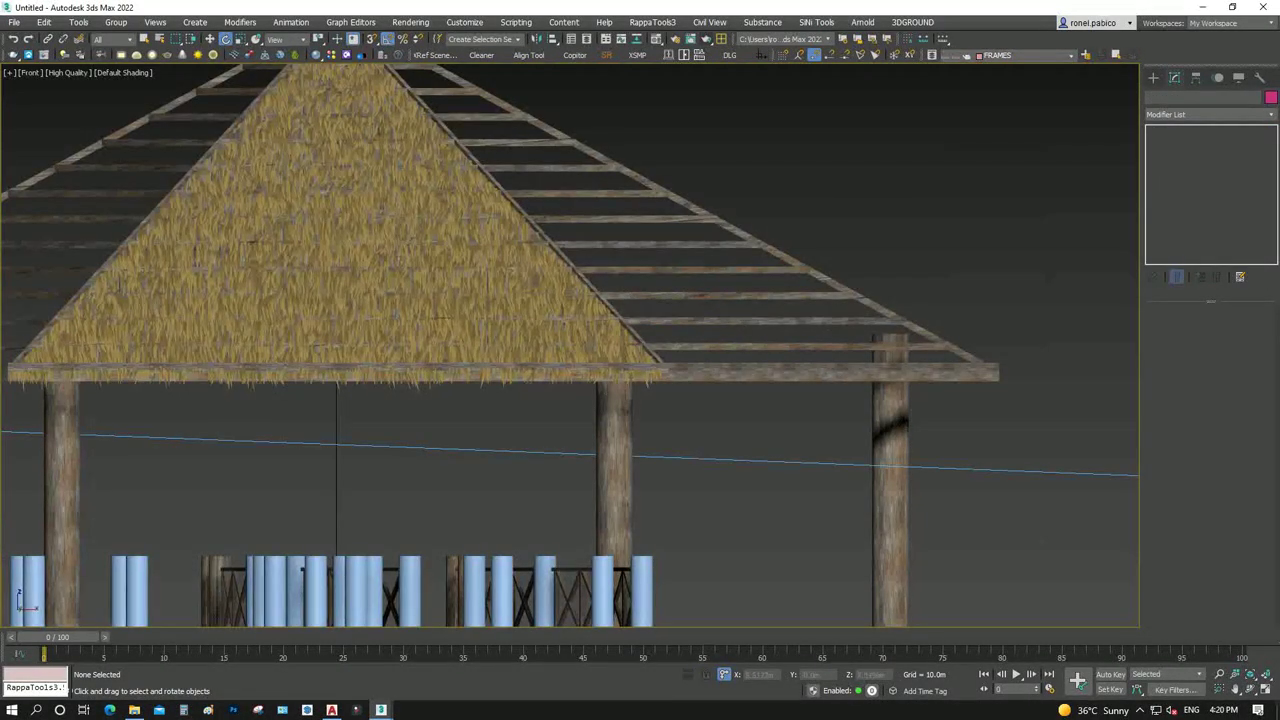
{"action": "scroll", "coordinate": [570, 346], "scroll_direction": "down", "scroll_amount": 3}
{"action": "key", "text": "t"}
{"action": "scroll", "coordinate": [570, 346], "scroll_direction": "down", "scroll_amount": 4}
{"action": "scroll", "coordinate": [570, 346], "scroll_direction": "up", "scroll_amount": 2}
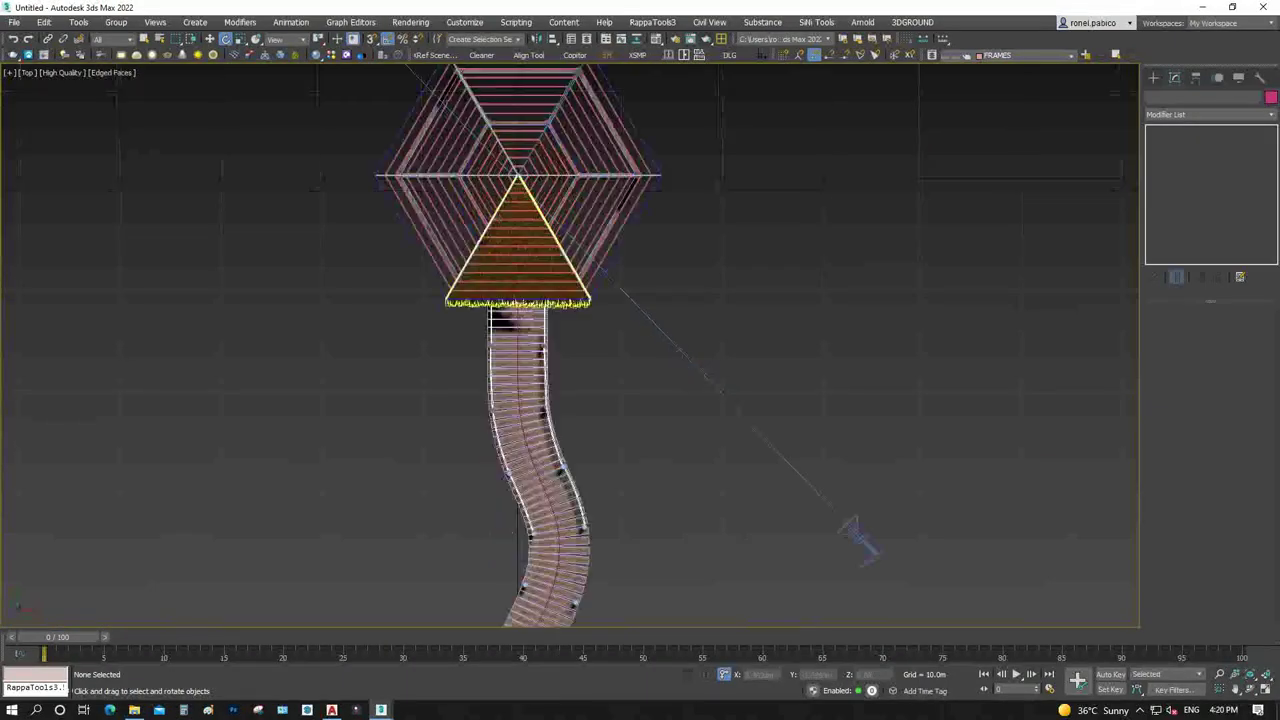
{"action": "scroll", "coordinate": [529, 319], "scroll_direction": "up", "scroll_amount": 3}
{"action": "scroll", "coordinate": [529, 319], "scroll_direction": "up", "scroll_amount": 5}
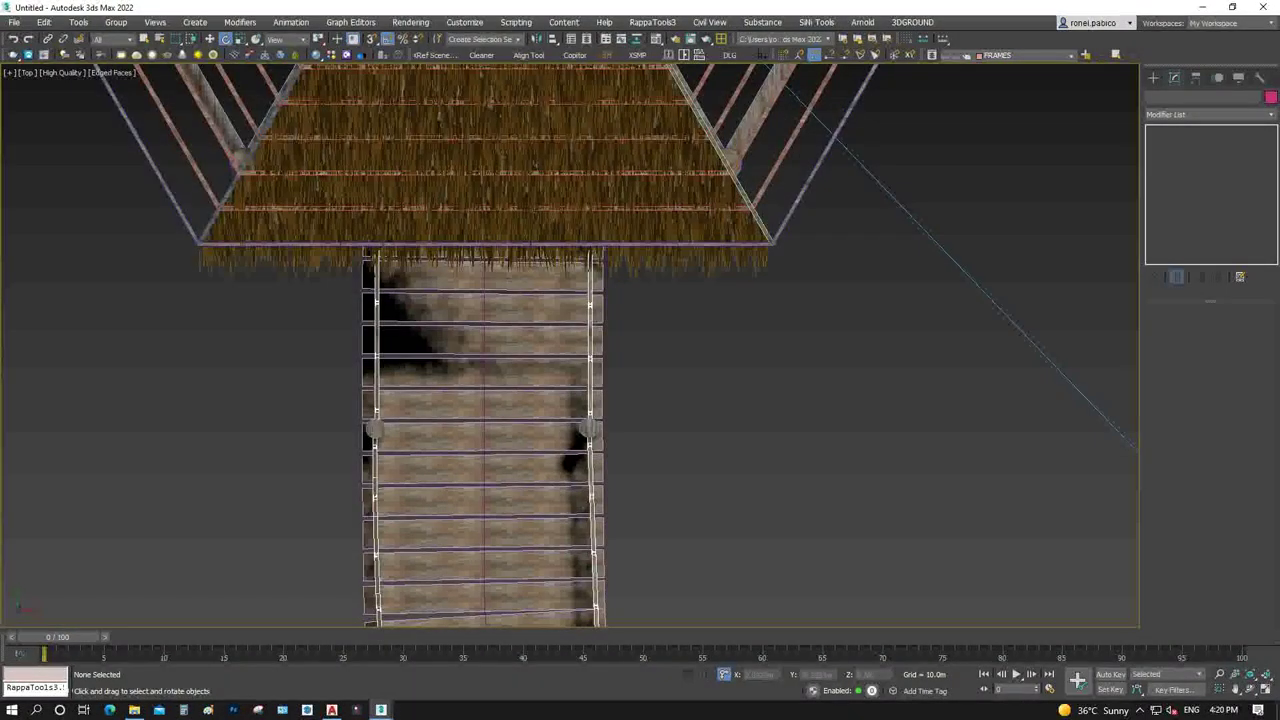
{"action": "scroll", "coordinate": [712, 229], "scroll_direction": "up", "scroll_amount": 2}
{"action": "left_click", "coordinate": [712, 229]}
{"action": "scroll", "coordinate": [712, 229], "scroll_direction": "up", "scroll_amount": 3}
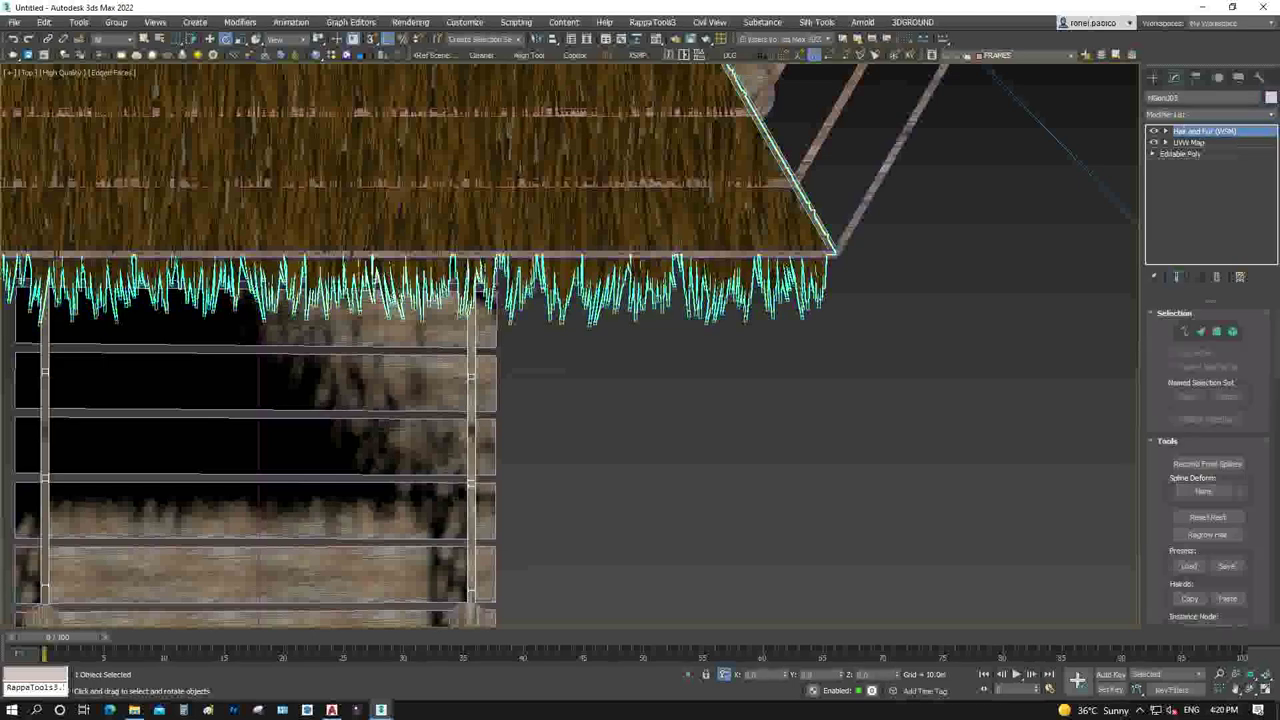
{"action": "scroll", "coordinate": [712, 229], "scroll_direction": "up", "scroll_amount": 3}
{"action": "key", "text": "alt+h"}
{"action": "scroll", "coordinate": [816, 361], "scroll_direction": "down", "scroll_amount": 4}
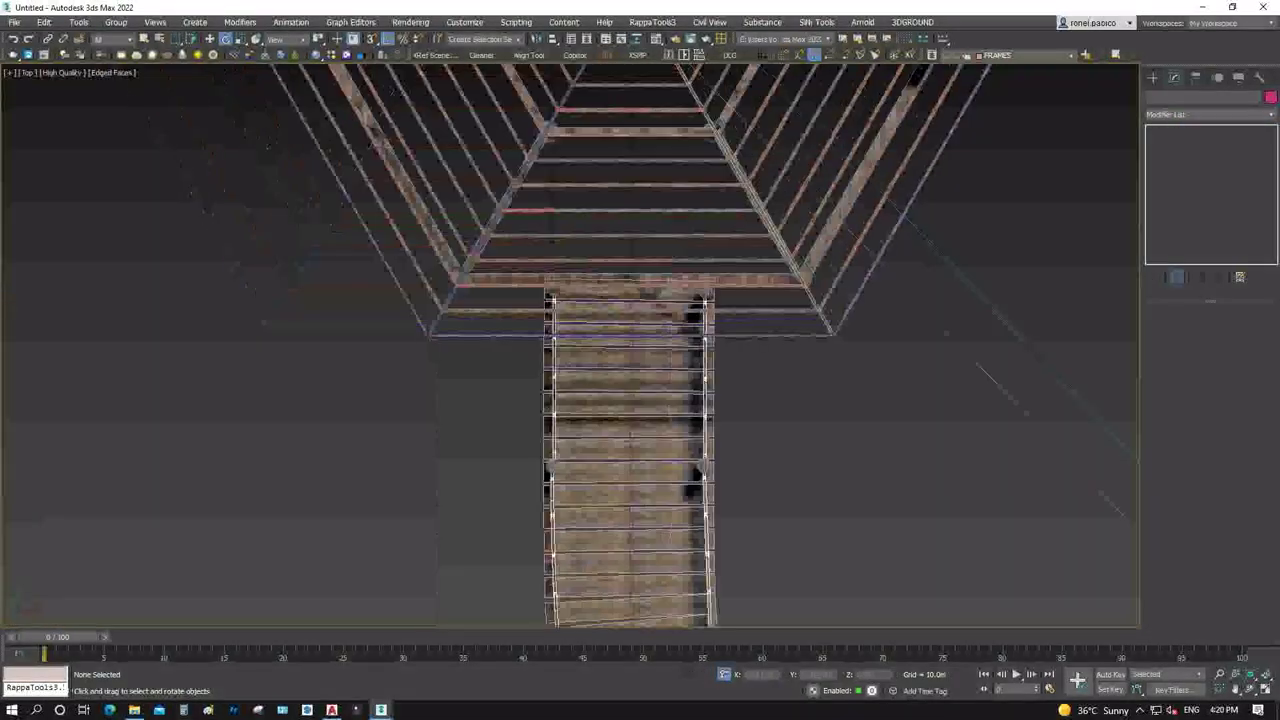
{"action": "scroll", "coordinate": [816, 361], "scroll_direction": "down", "scroll_amount": 3}
In the camera view, give all objects one shared object colour, then select the floor and columns
{"action": "key", "text": "c"}
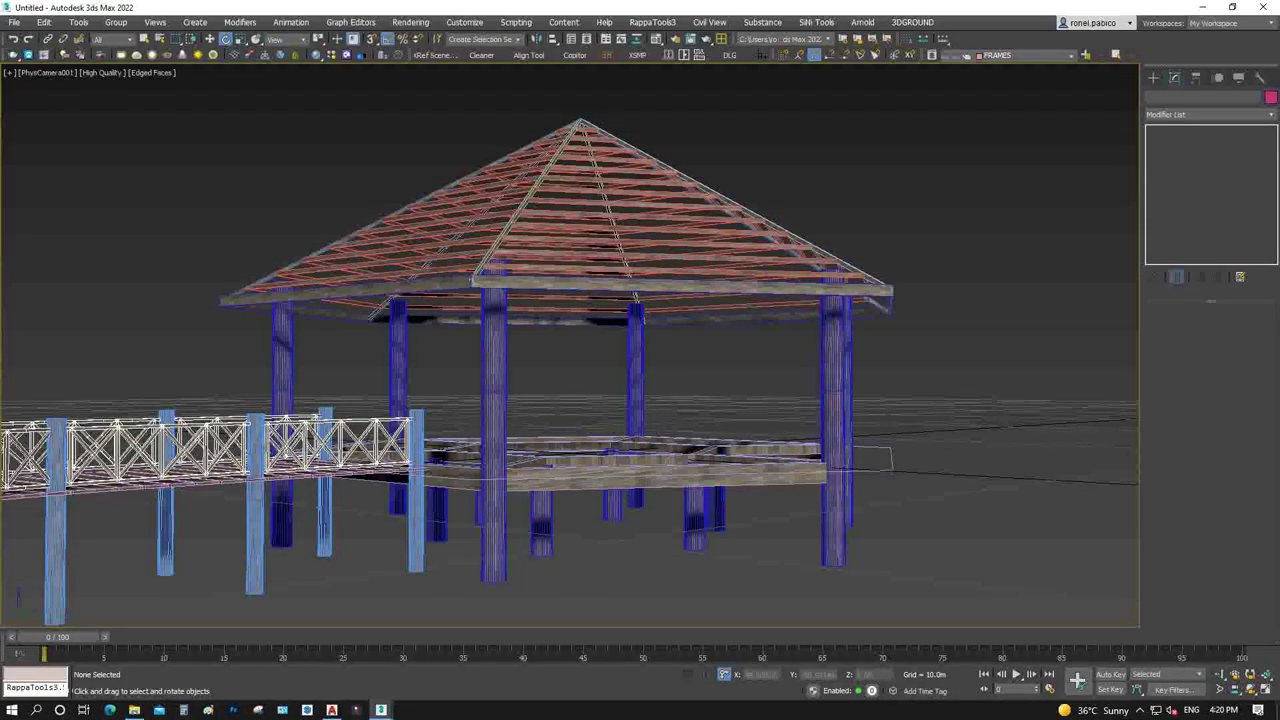
{"action": "key", "text": "ctrl+a"}
{"action": "left_click", "coordinate": [1270, 97]}
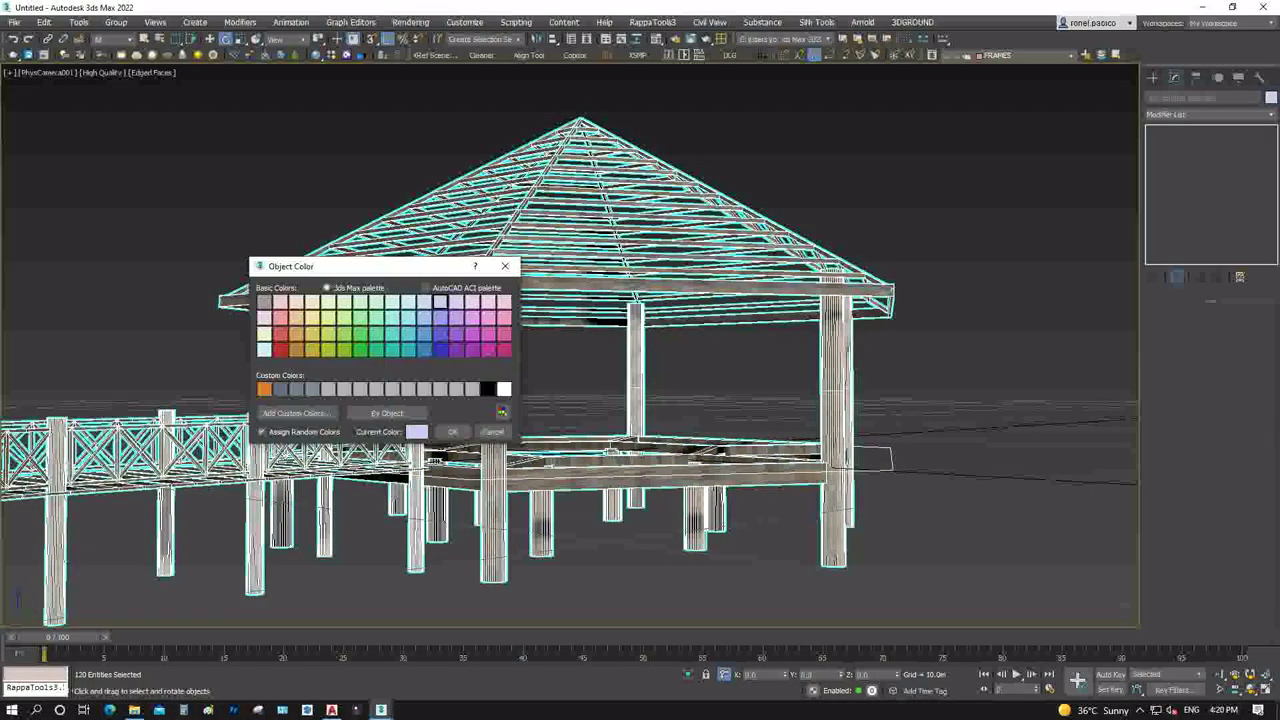
{"action": "left_click", "coordinate": [452, 431]}
{"action": "key", "text": "ctrl+d"}
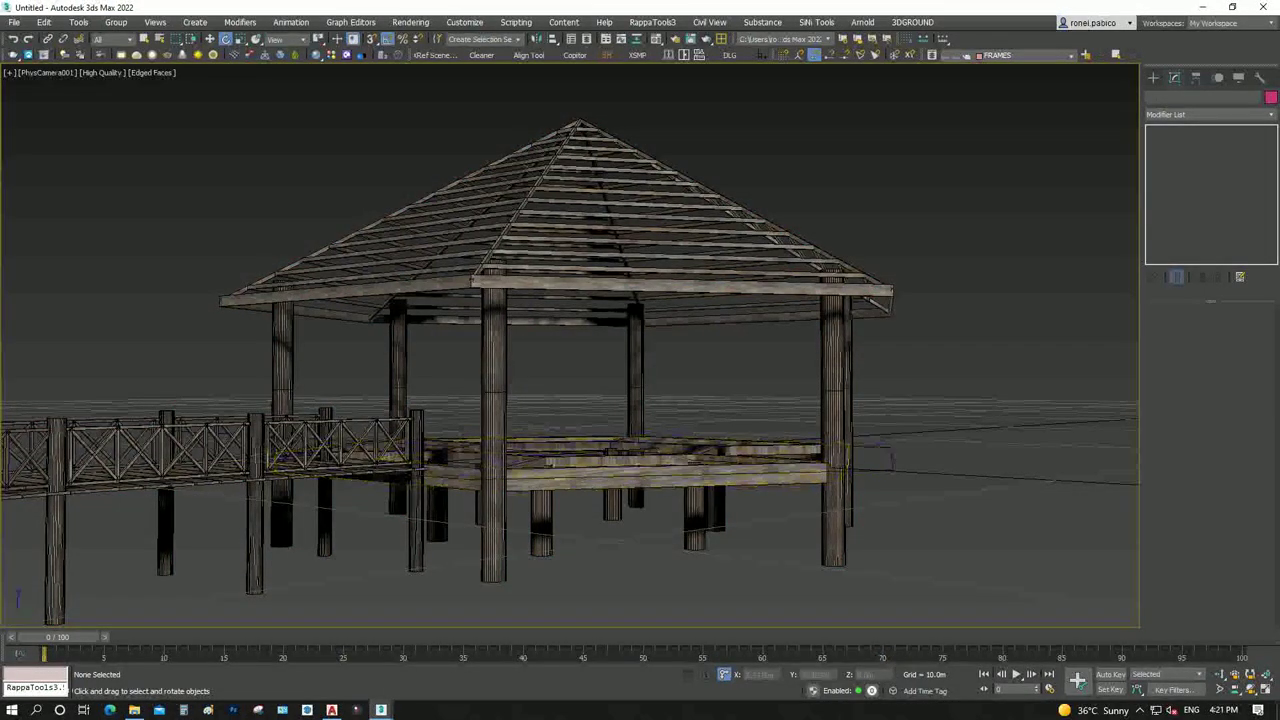
{"action": "left_click", "coordinate": [560, 462]}
{"action": "left_click", "coordinate": [838, 372], "text": "ctrl"}
Isolate the floor and columns, switch to the Top view, then unhide all objects
{"action": "right_click", "coordinate": [806, 371]}
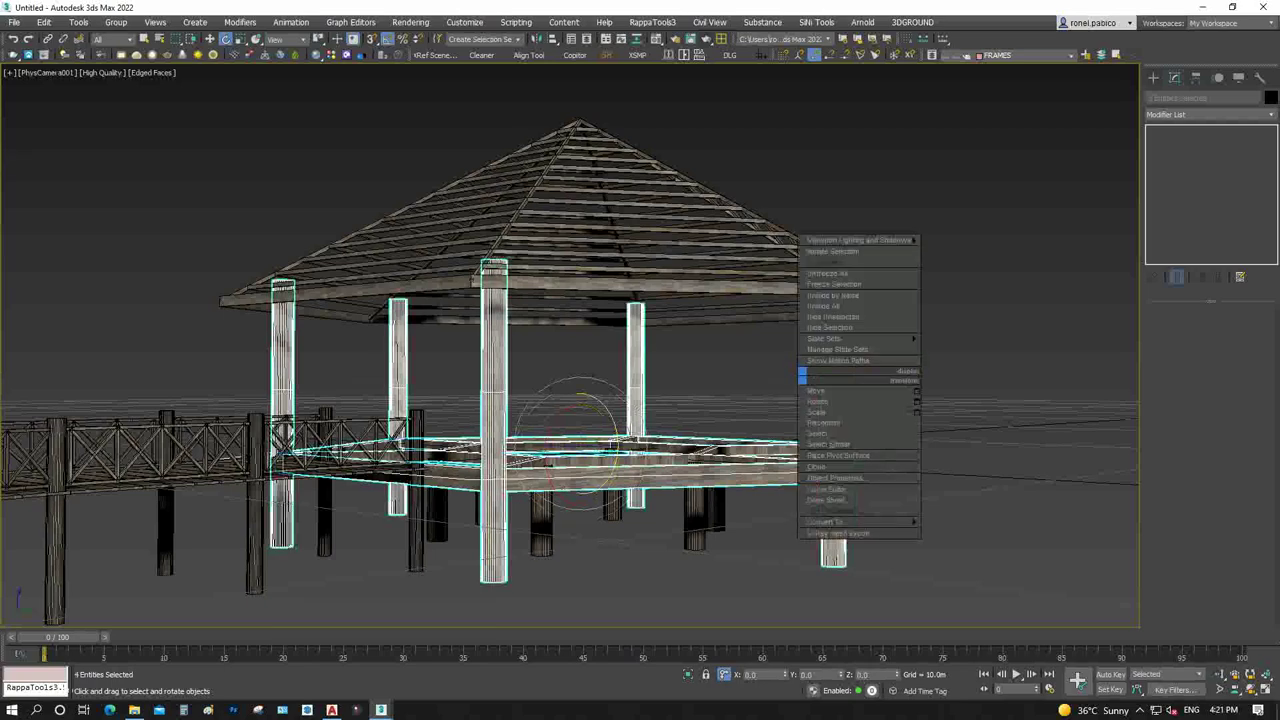
{"action": "left_click", "coordinate": [850, 249]}
{"action": "key", "text": "ctrl+d"}
{"action": "key", "text": "t"}
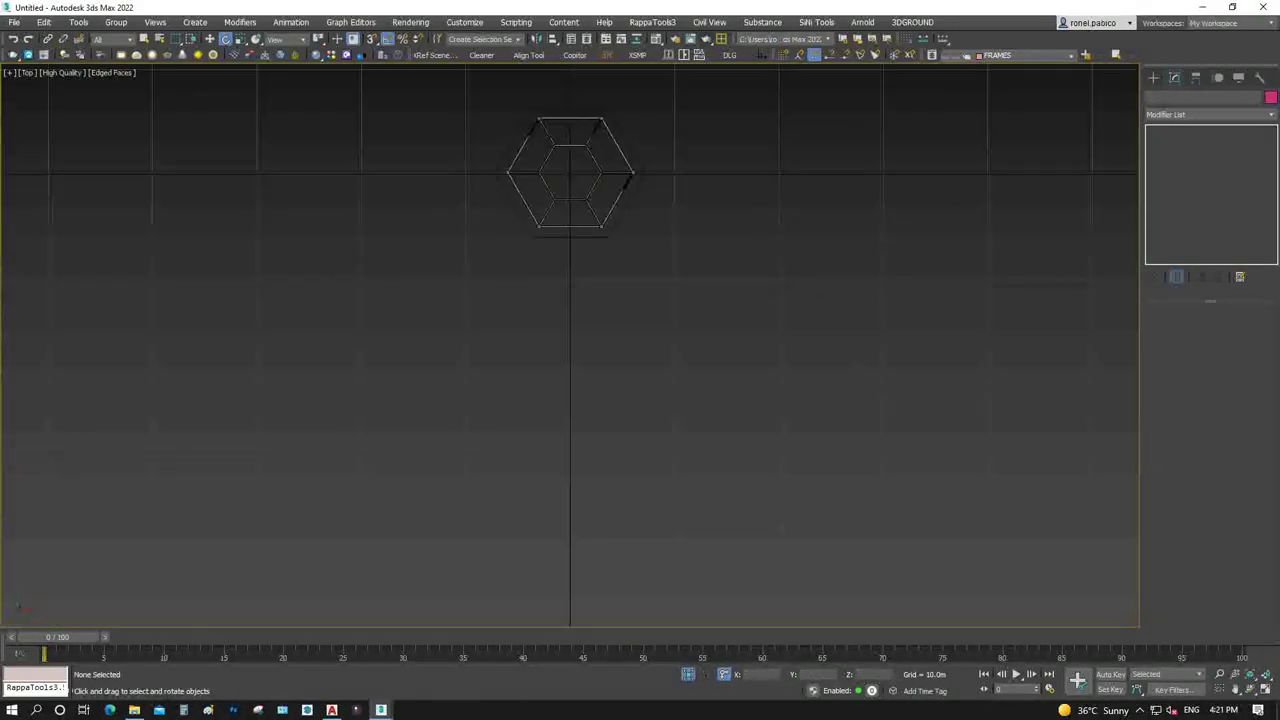
{"action": "key", "text": "z"}
{"action": "right_click", "coordinate": [937, 329]}
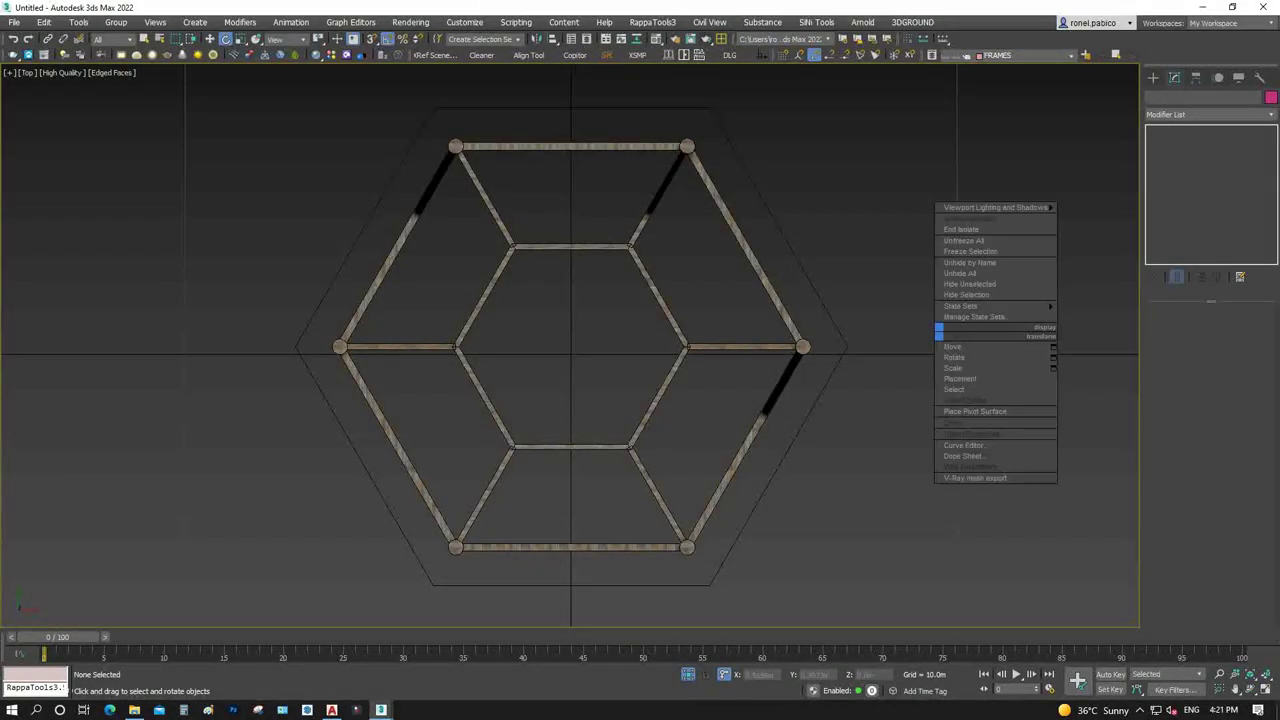
{"action": "left_click", "coordinate": [990, 240]}
{"action": "scroll", "coordinate": [617, 600], "scroll_direction": "up", "scroll_amount": 5}
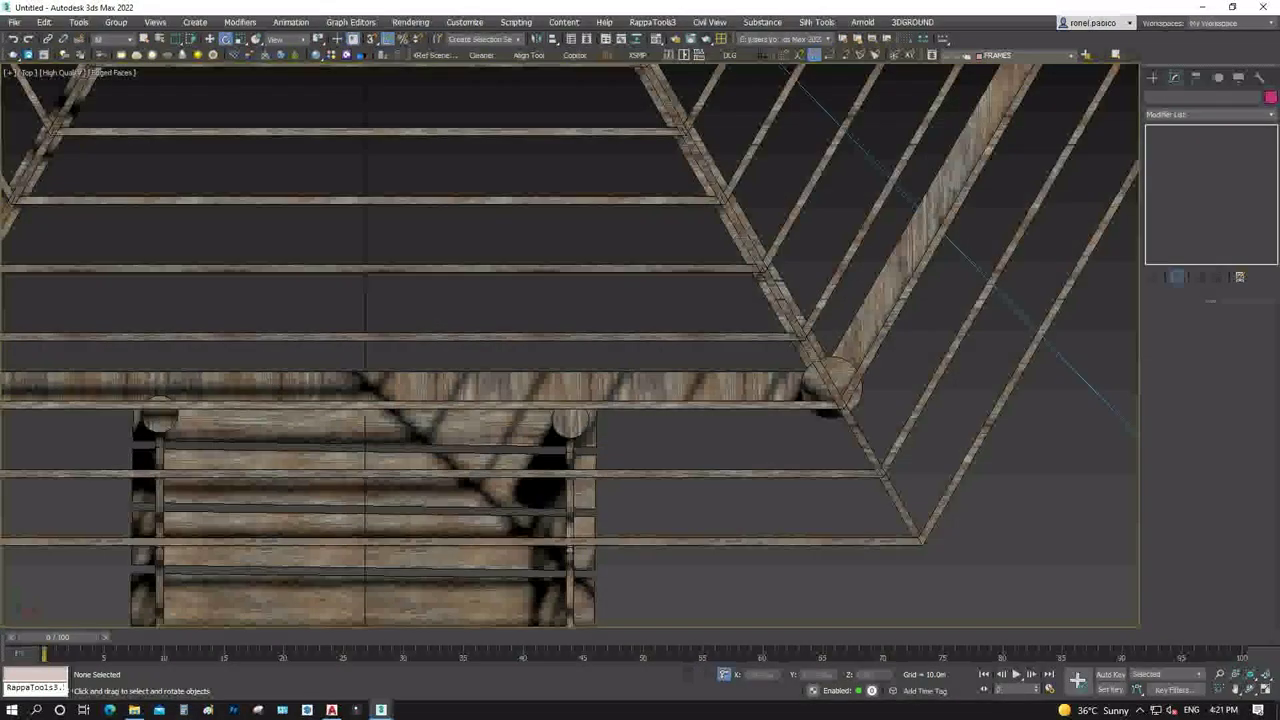
Isolate Group001 together with the posts and floor beam in the Front view
{"action": "left_click", "coordinate": [572, 520]}
{"action": "scroll", "coordinate": [576, 520], "scroll_direction": "down", "scroll_amount": 5}
{"action": "scroll", "coordinate": [578, 517], "scroll_direction": "down", "scroll_amount": 2}
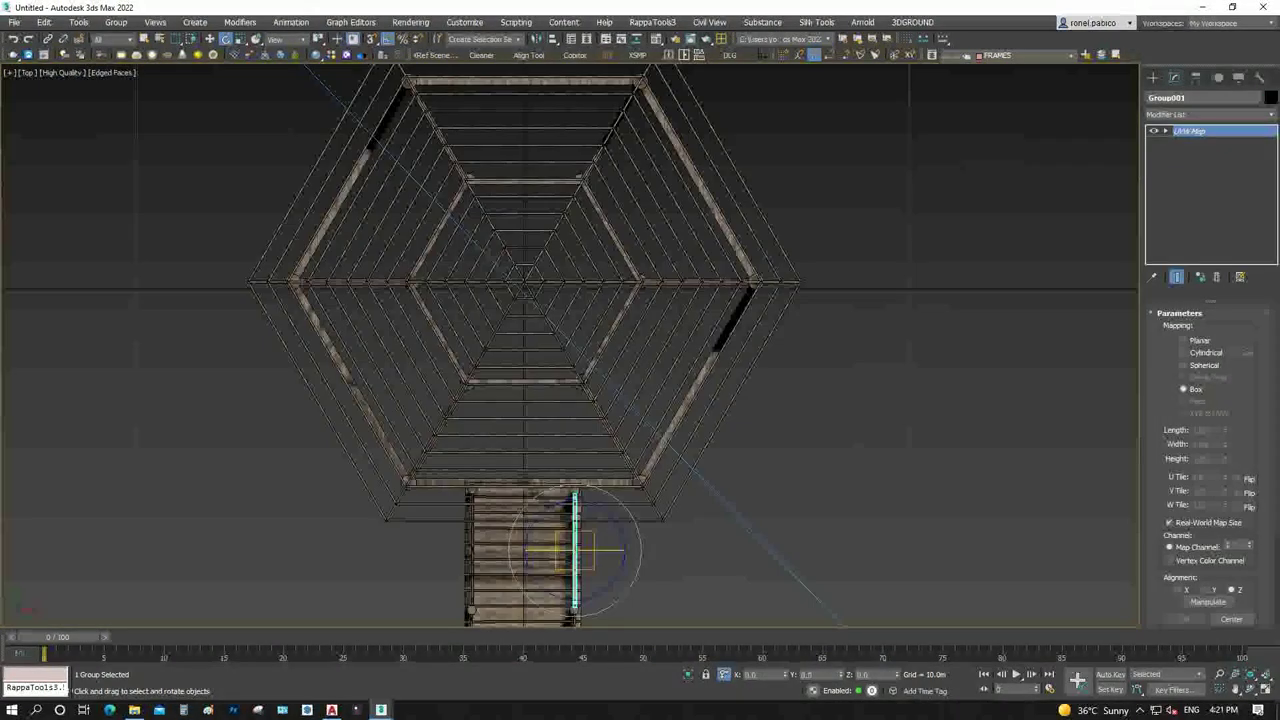
{"action": "key", "text": "f"}
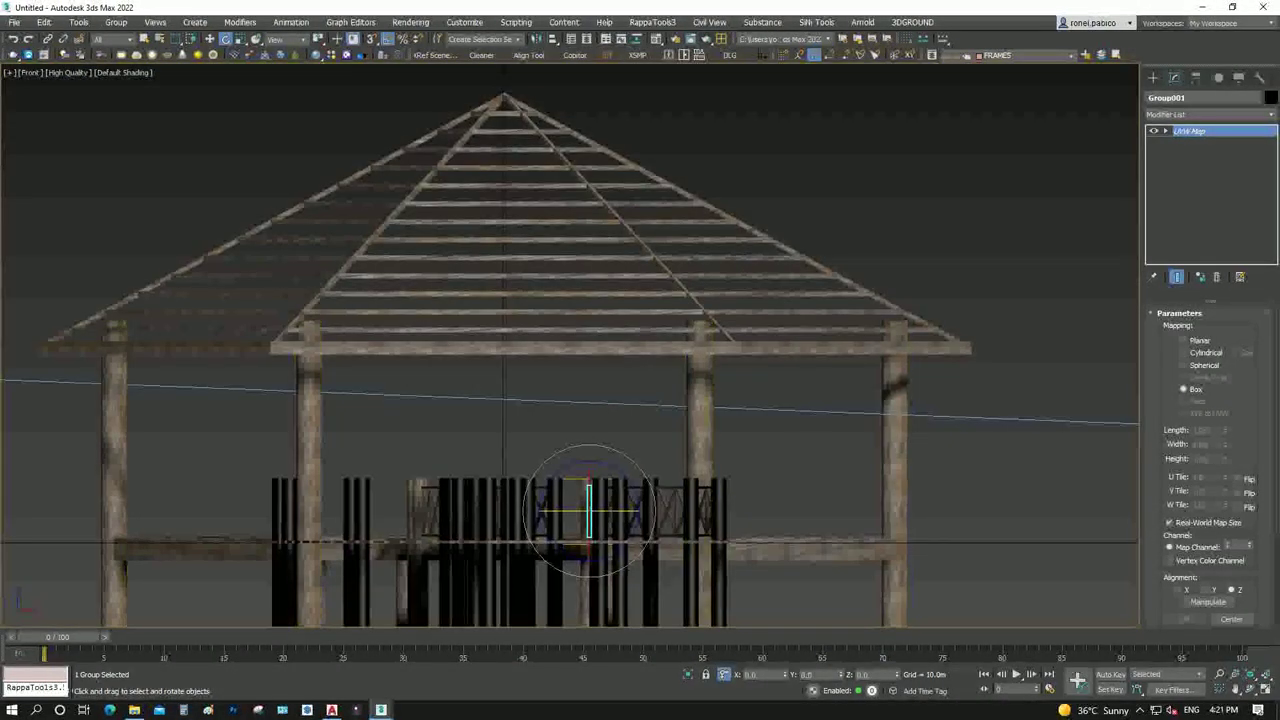
{"action": "left_click", "coordinate": [709, 387], "text": "ctrl"}
{"action": "left_click", "coordinate": [785, 543], "text": "ctrl"}
{"action": "right_click", "coordinate": [786, 537]}
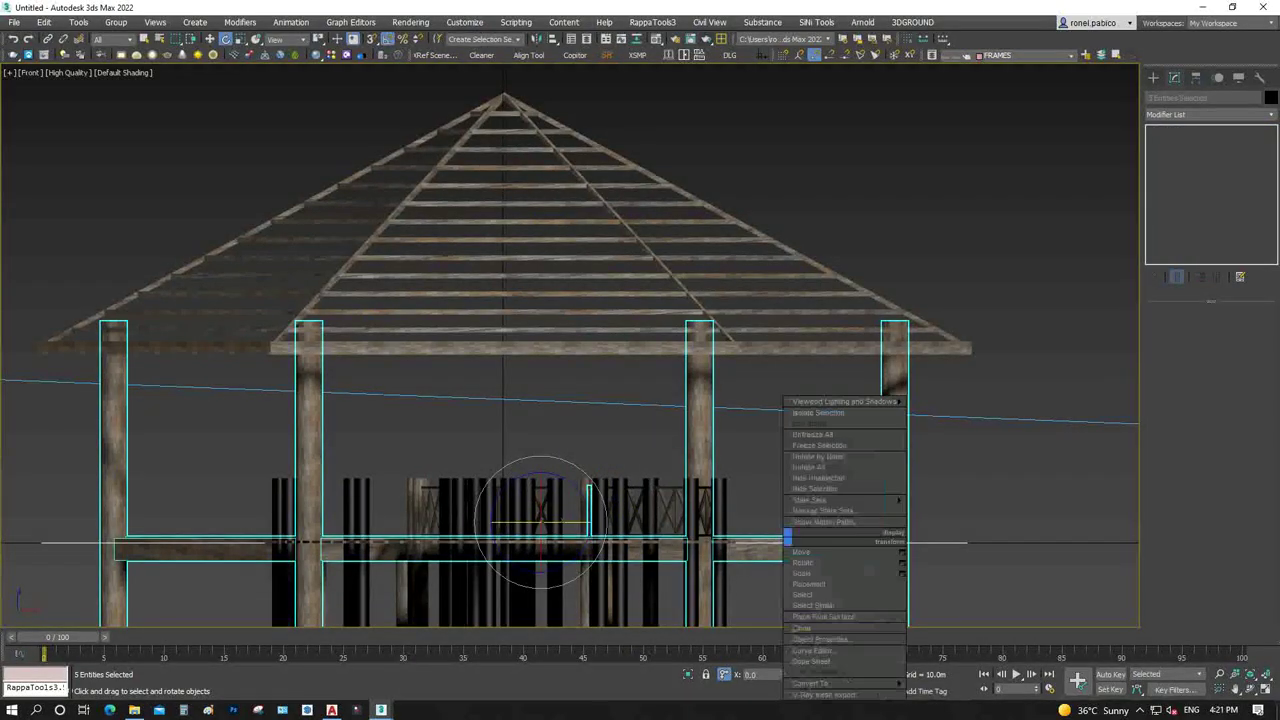
{"action": "left_click", "coordinate": [818, 412]}
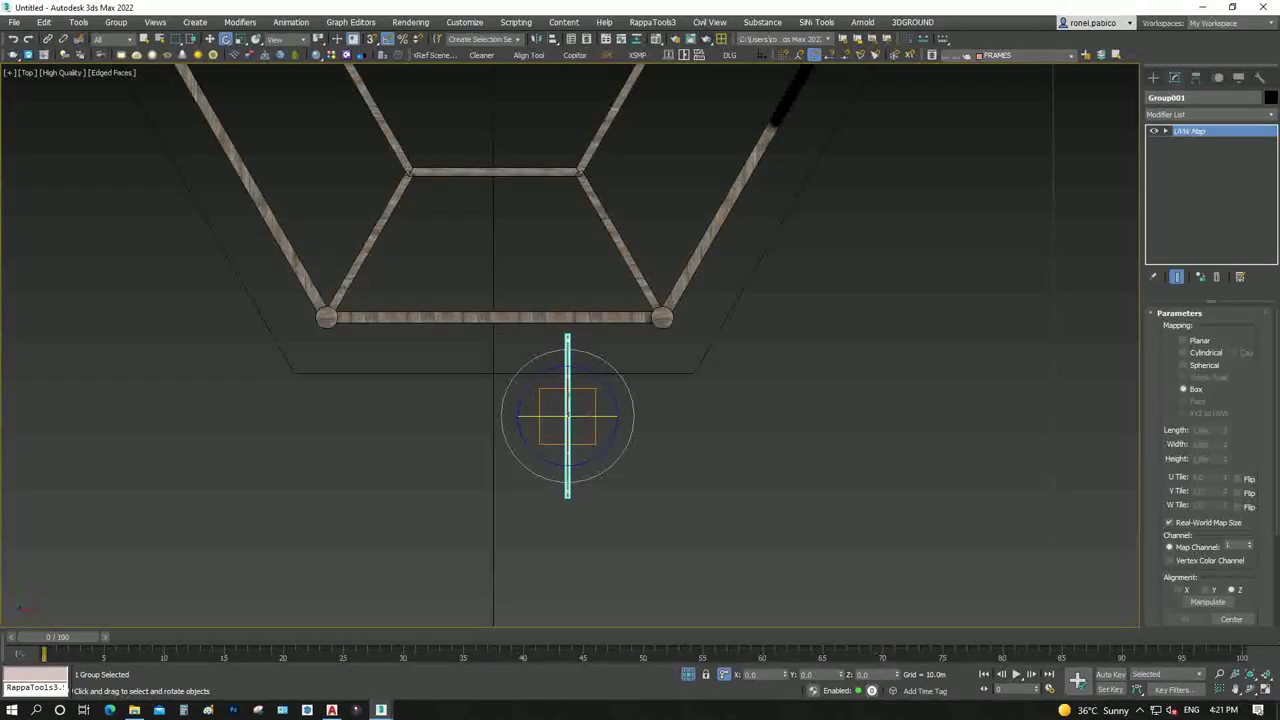
In wireframe view, copy the railing bar as Group004 and fit it onto the lower-right hexagon edge
{"action": "key", "text": "F3"}
{"action": "scroll", "coordinate": [590, 507], "scroll_direction": "down", "scroll_amount": 2}
{"action": "scroll", "coordinate": [590, 507], "scroll_direction": "down", "scroll_amount": 2}
{"action": "key", "text": "w"}
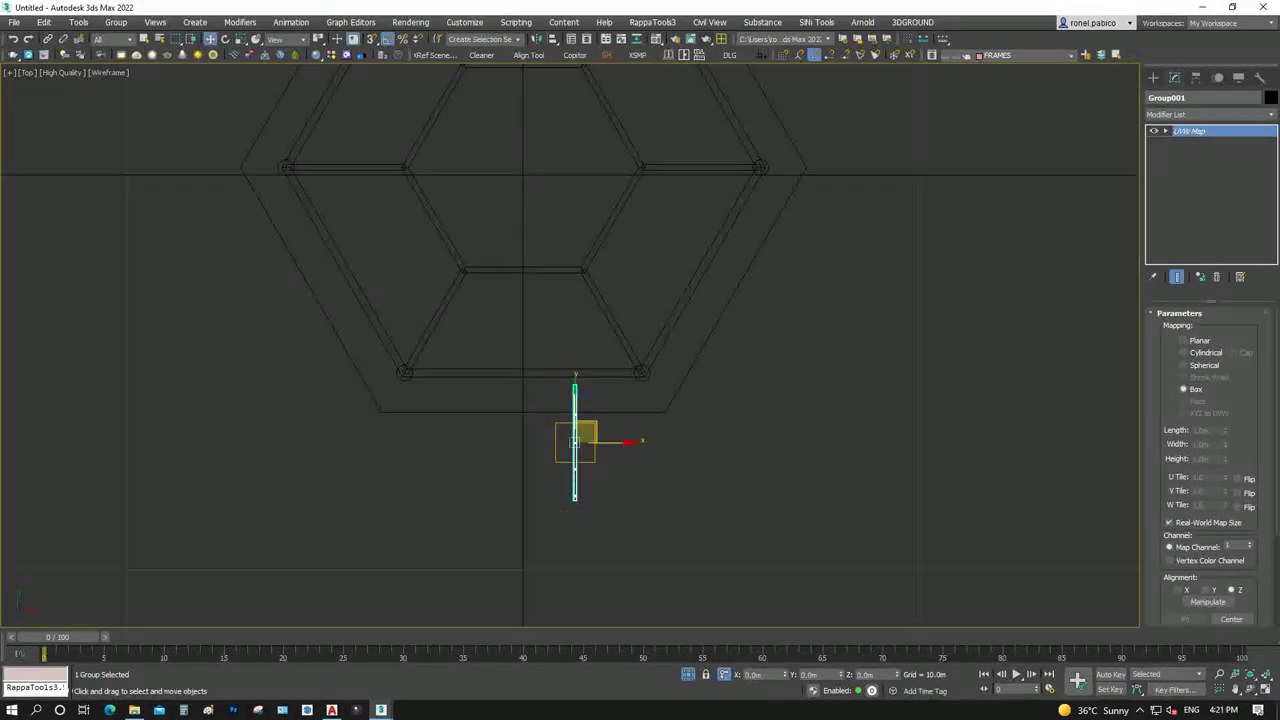
{"action": "left_click_drag", "start_coordinate": [575, 442], "coordinate": [660, 318], "text": "shift"}
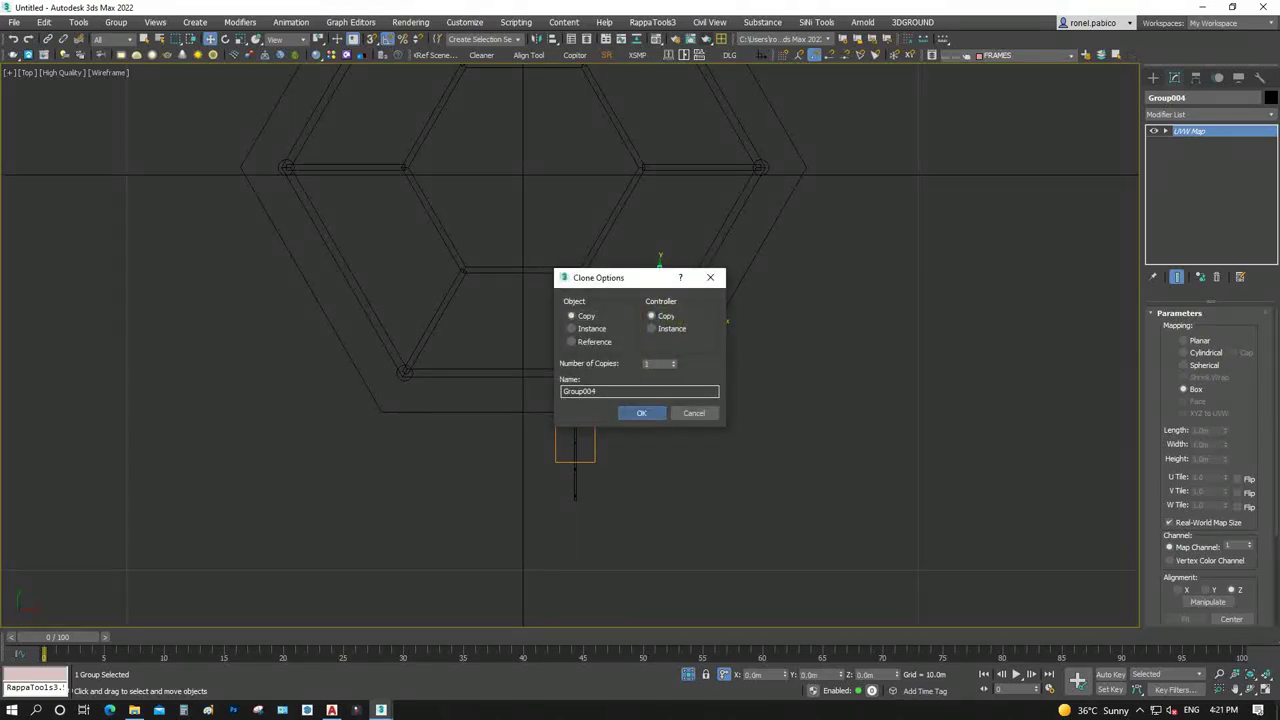
{"action": "left_click", "coordinate": [641, 413]}
{"action": "scroll", "coordinate": [665, 454], "scroll_direction": "up", "scroll_amount": 3}
{"action": "key", "text": "e"}
{"action": "left_click_drag", "start_coordinate": [700, 390], "coordinate": [660, 405]}
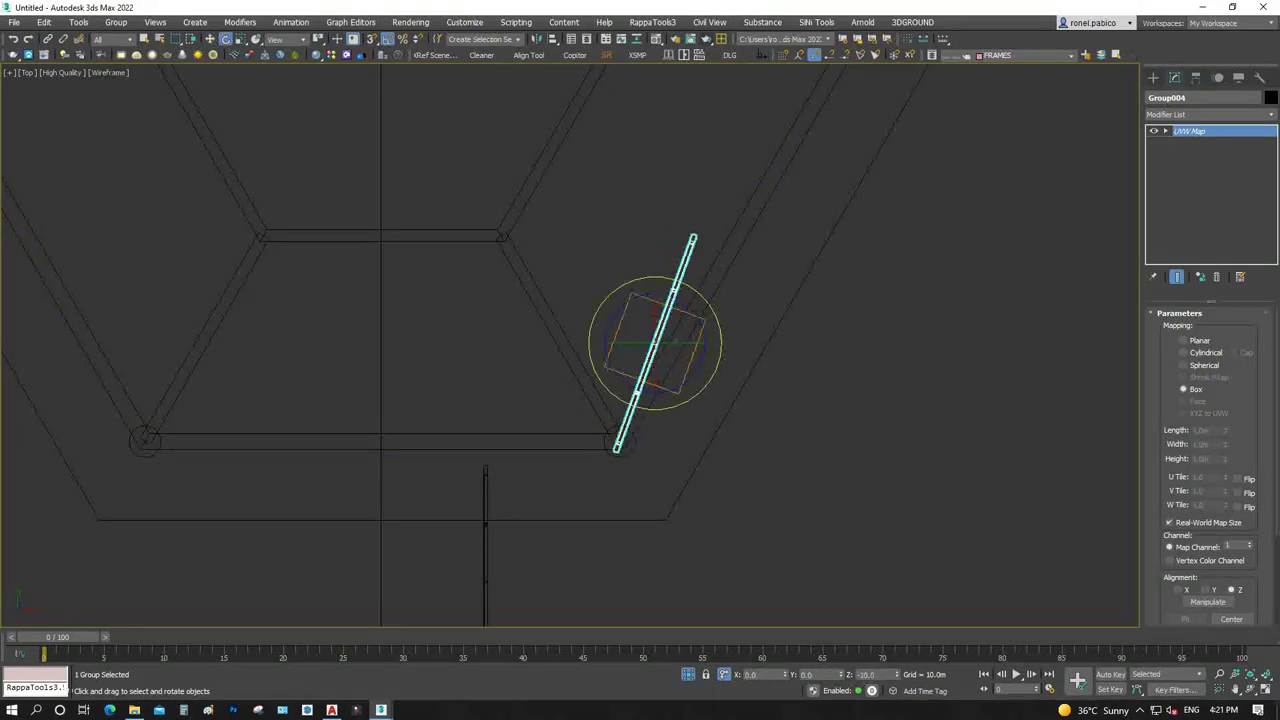
{"action": "scroll", "coordinate": [712, 328], "scroll_direction": "up", "scroll_amount": 2}
{"action": "key", "text": "w"}
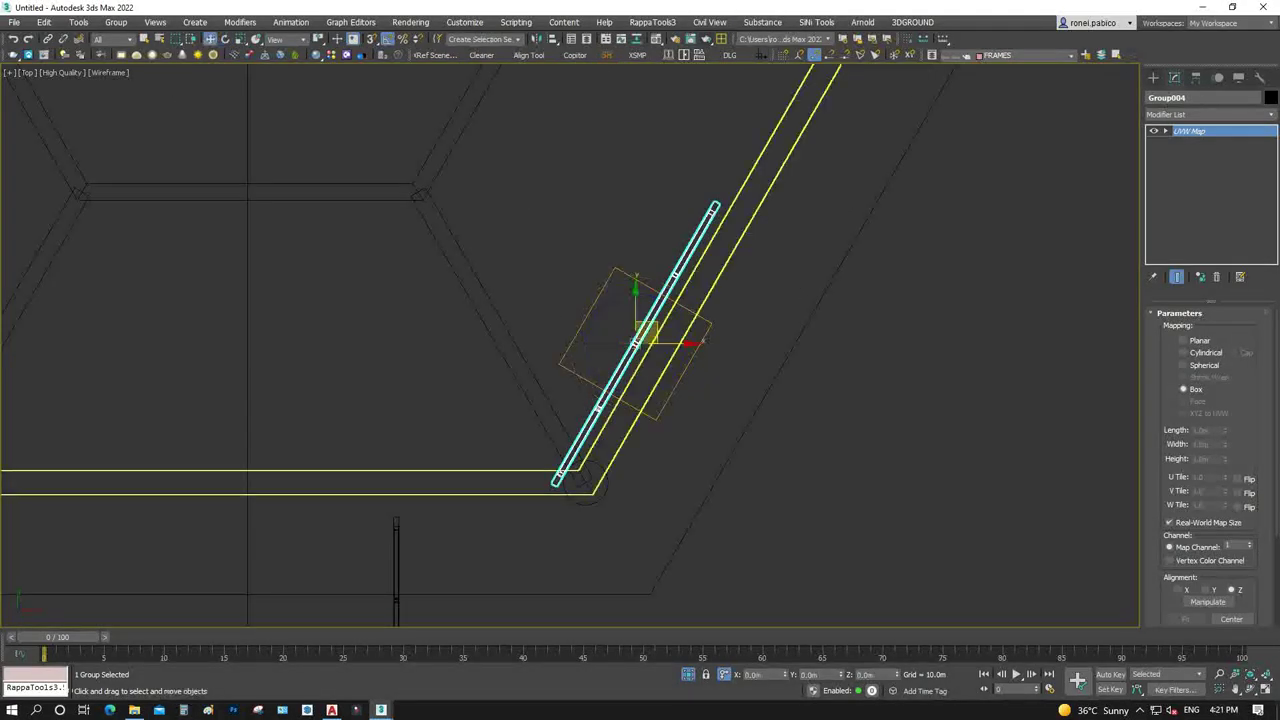
{"action": "left_click_drag", "start_coordinate": [643, 323], "coordinate": [688, 310]}
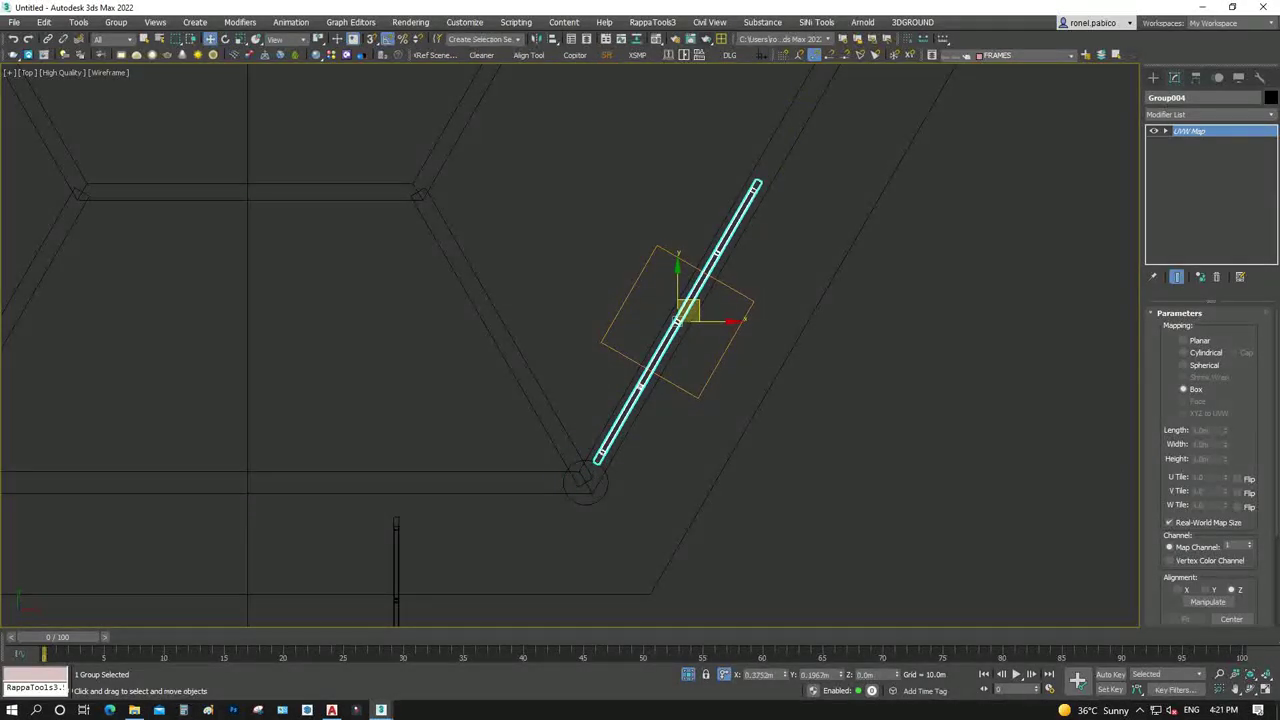
{"action": "scroll", "coordinate": [570, 446], "scroll_direction": "down", "scroll_amount": 3}
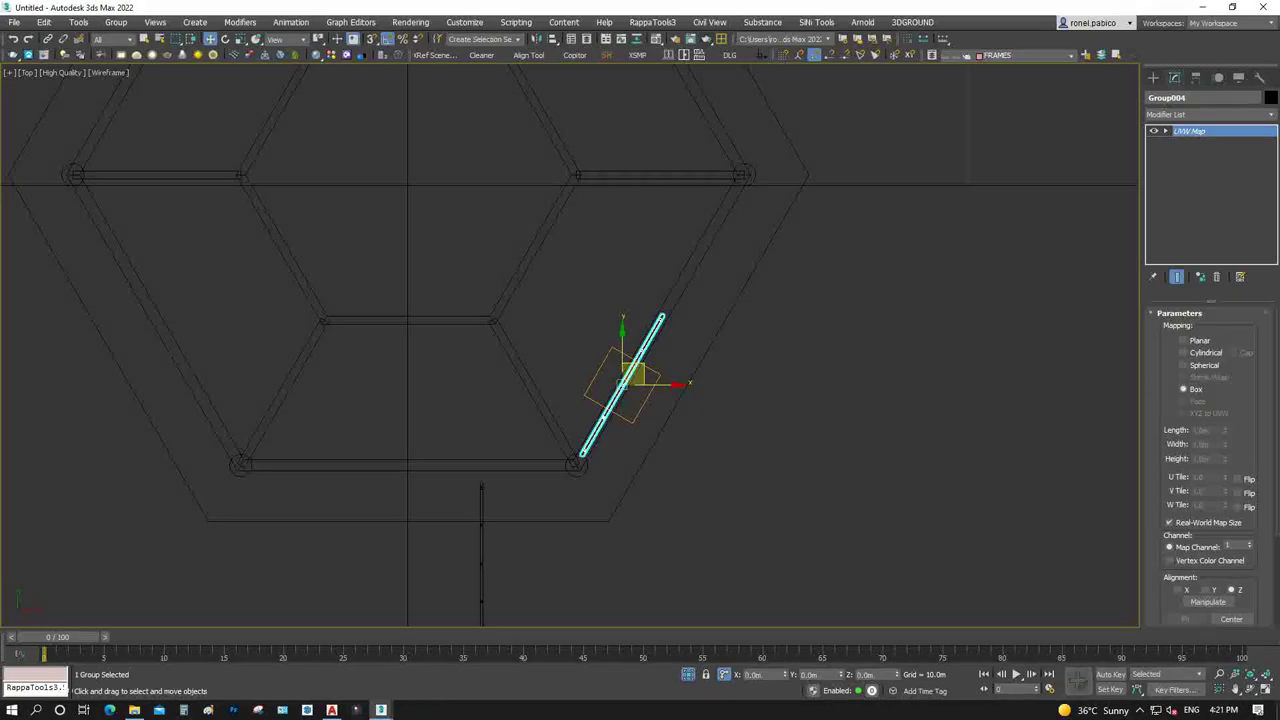
Make a second rail copy further along the edge and nudge it into line
{"action": "left_click_drag", "start_coordinate": [624, 382], "coordinate": [700, 250], "text": "shift"}
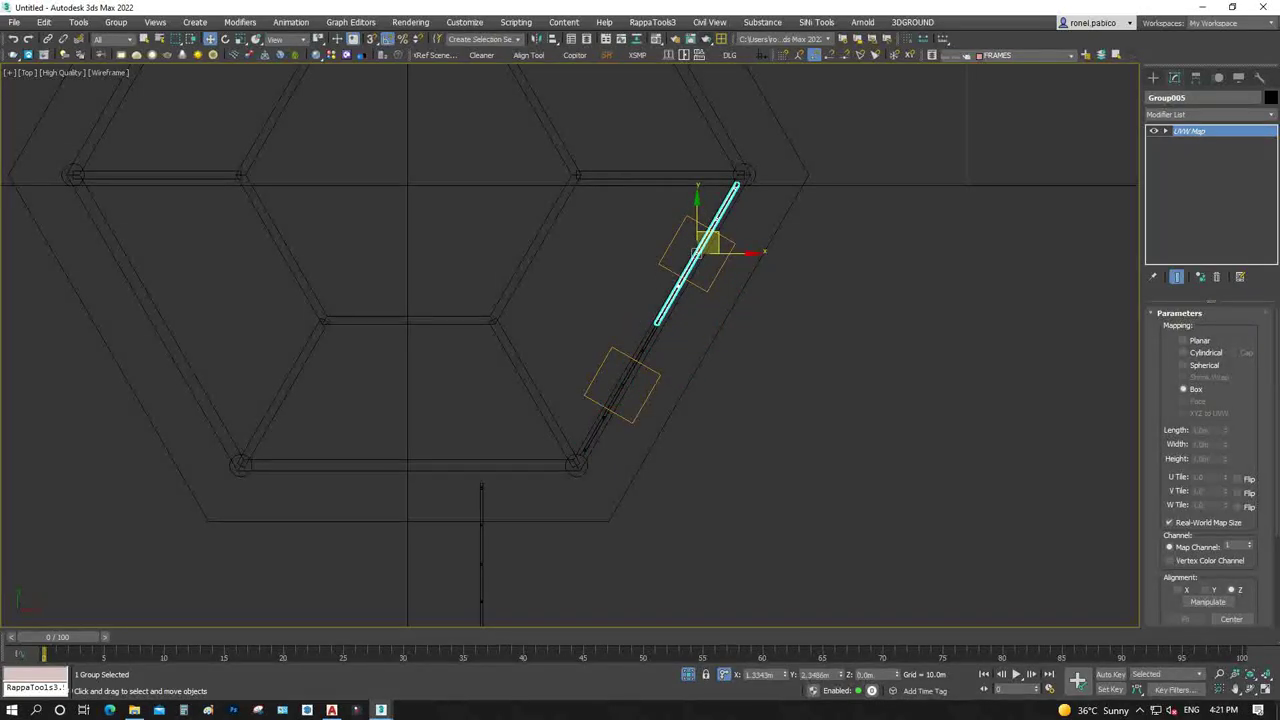
{"action": "left_click", "coordinate": [643, 413]}
{"action": "key", "text": "z"}
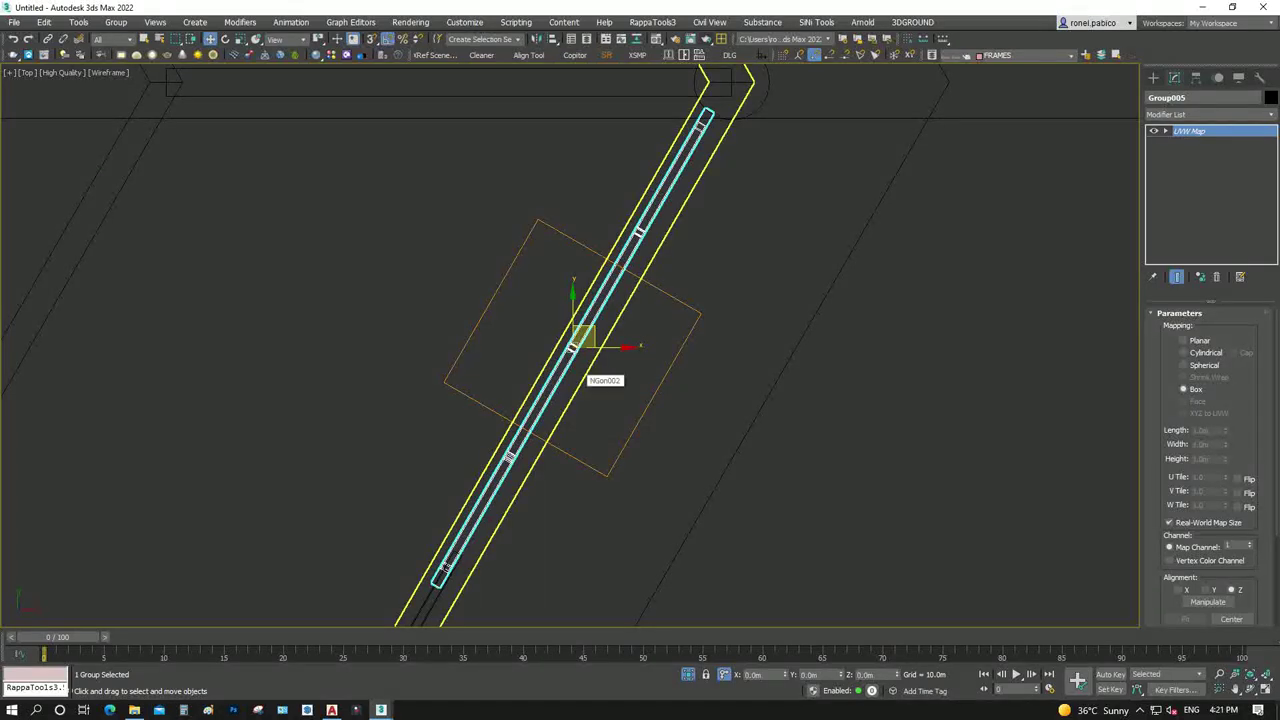
{"action": "scroll", "coordinate": [577, 382], "scroll_direction": "down", "scroll_amount": 2}
{"action": "left_click_drag", "start_coordinate": [584, 347], "coordinate": [585, 349]}
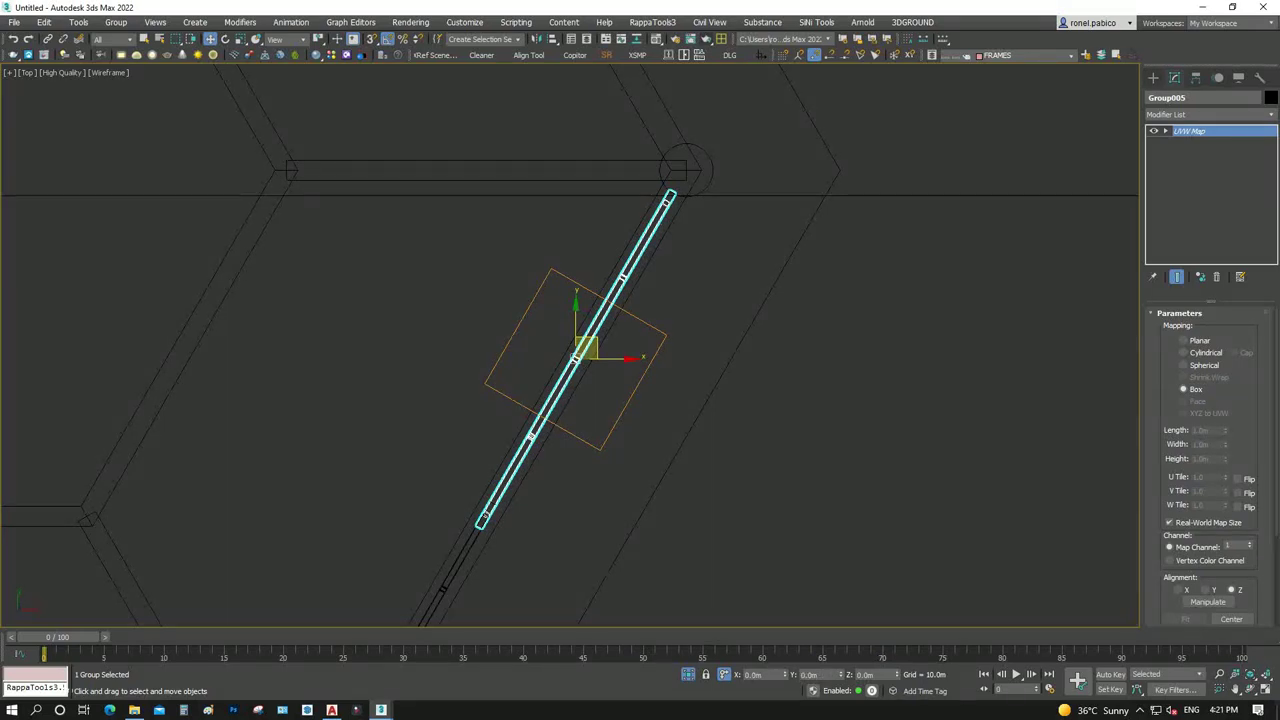
{"action": "scroll", "coordinate": [665, 326], "scroll_direction": "down", "scroll_amount": 2}
{"action": "scroll", "coordinate": [665, 326], "scroll_direction": "down", "scroll_amount": 1}
{"action": "scroll", "coordinate": [638, 354], "scroll_direction": "up", "scroll_amount": 2}
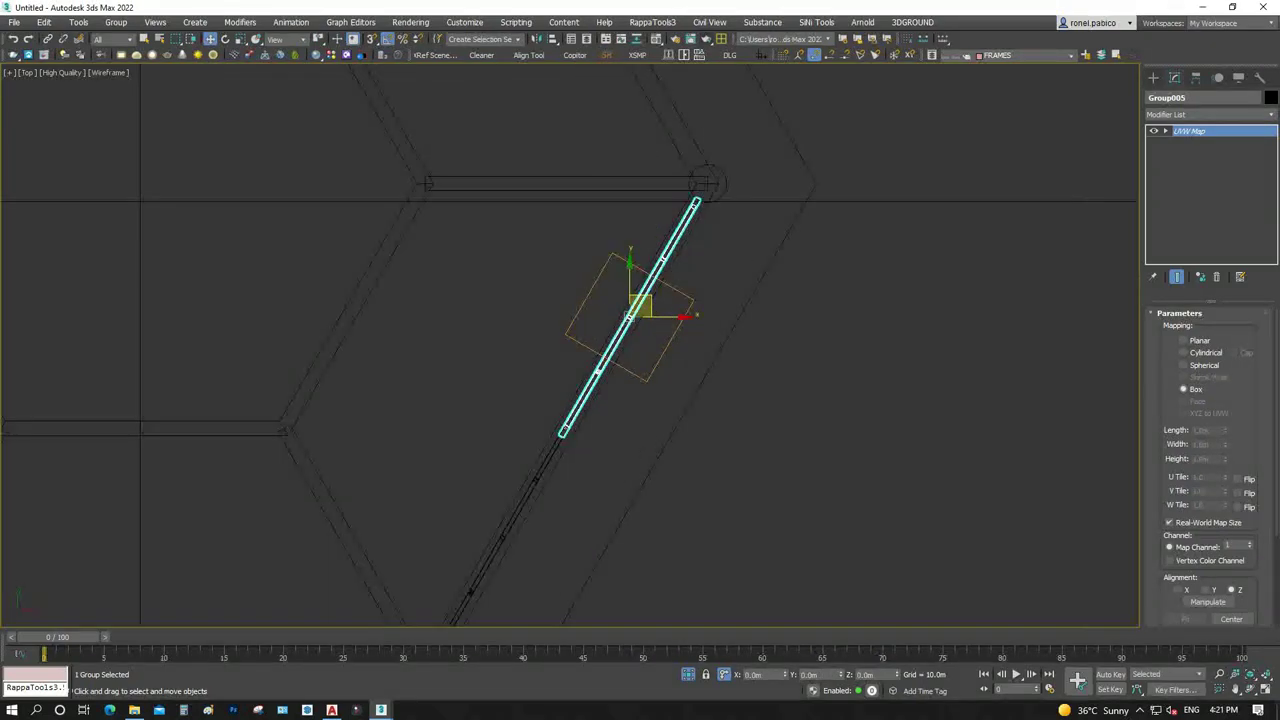
Create an upright rail copy and shorten it lengthwise
{"action": "key", "text": "e"}
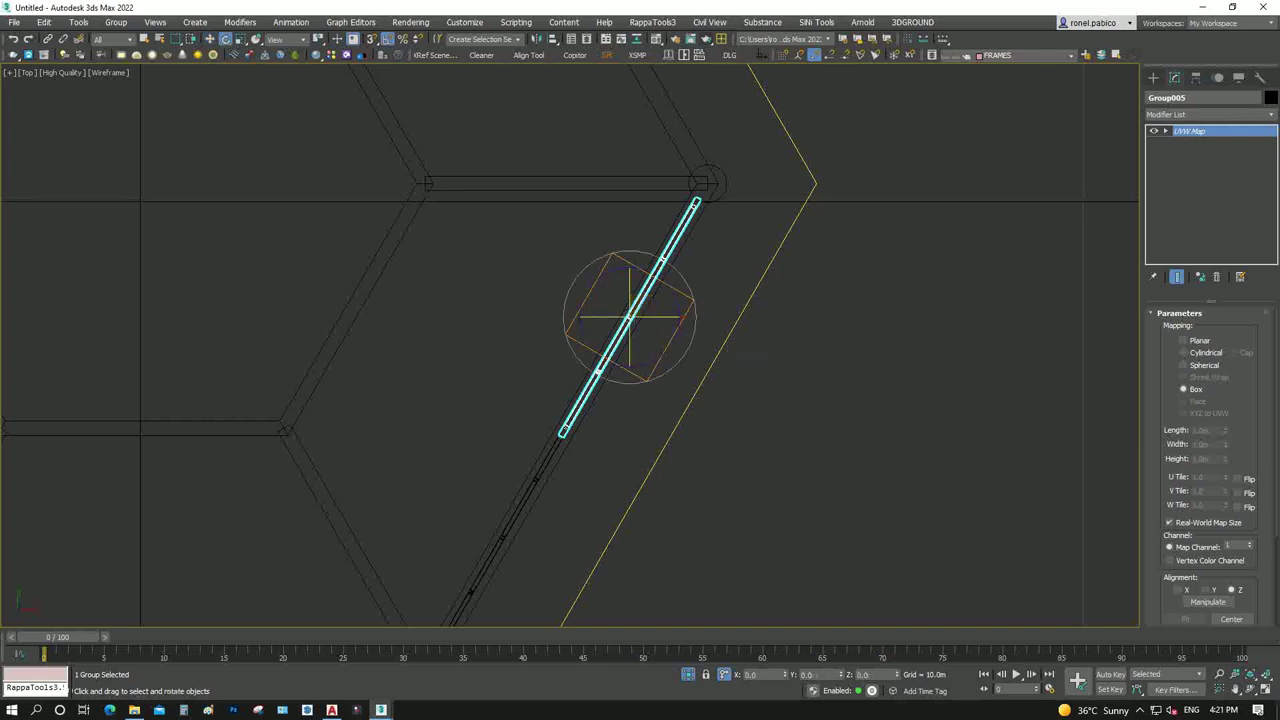
{"action": "mouse_move", "coordinate": [698, 312]}
{"action": "left_mouse_down", "text": "shift"}
{"action": "mouse_move", "coordinate": [600, 430]}
{"action": "mouse_move", "coordinate": [593, 290]}
{"action": "mouse_move", "coordinate": [598, 320]}
{"action": "left_mouse_up", "text": "shift"}
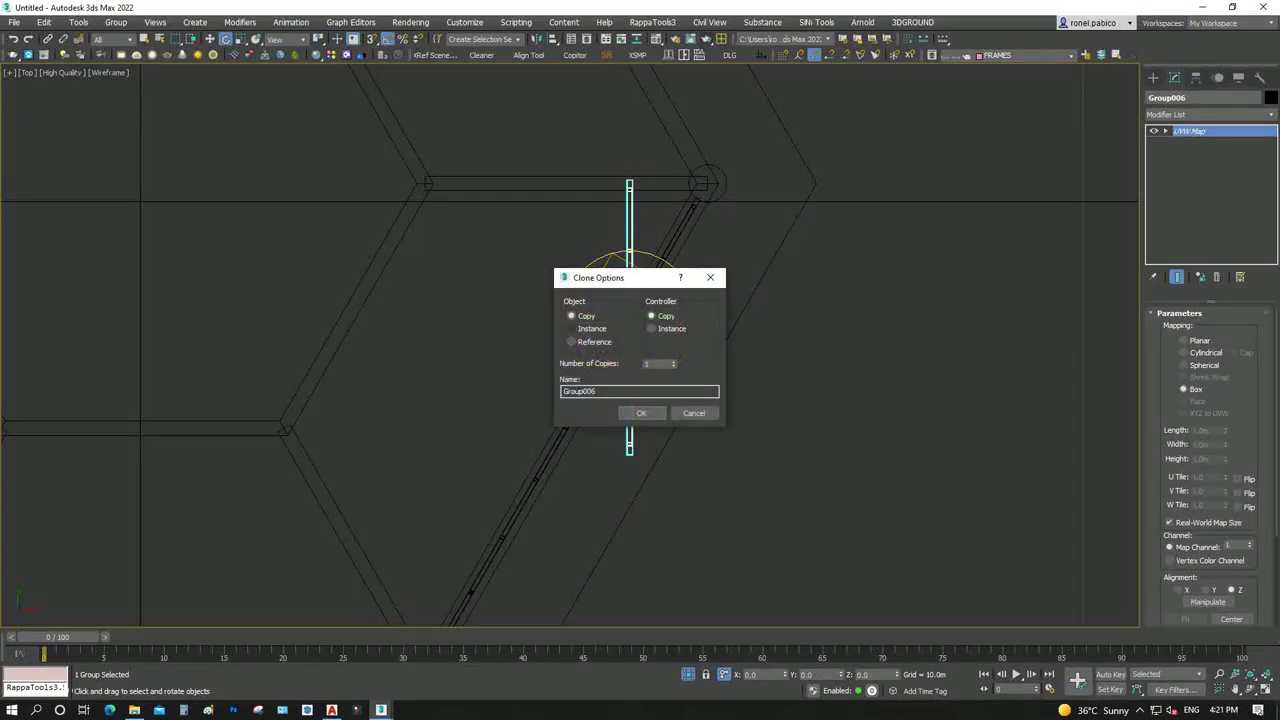
{"action": "key", "text": "Return"}
{"action": "key", "text": "r"}
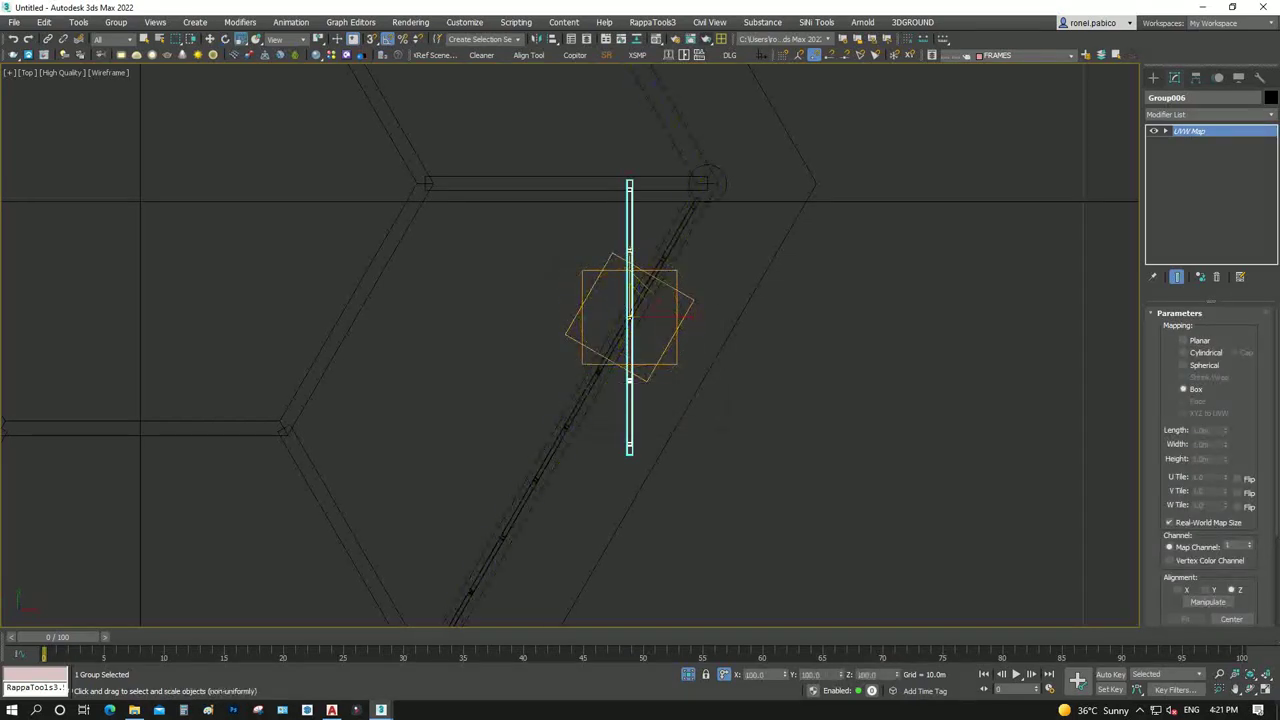
{"action": "left_click_drag", "start_coordinate": [640, 270], "coordinate": [640, 276]}
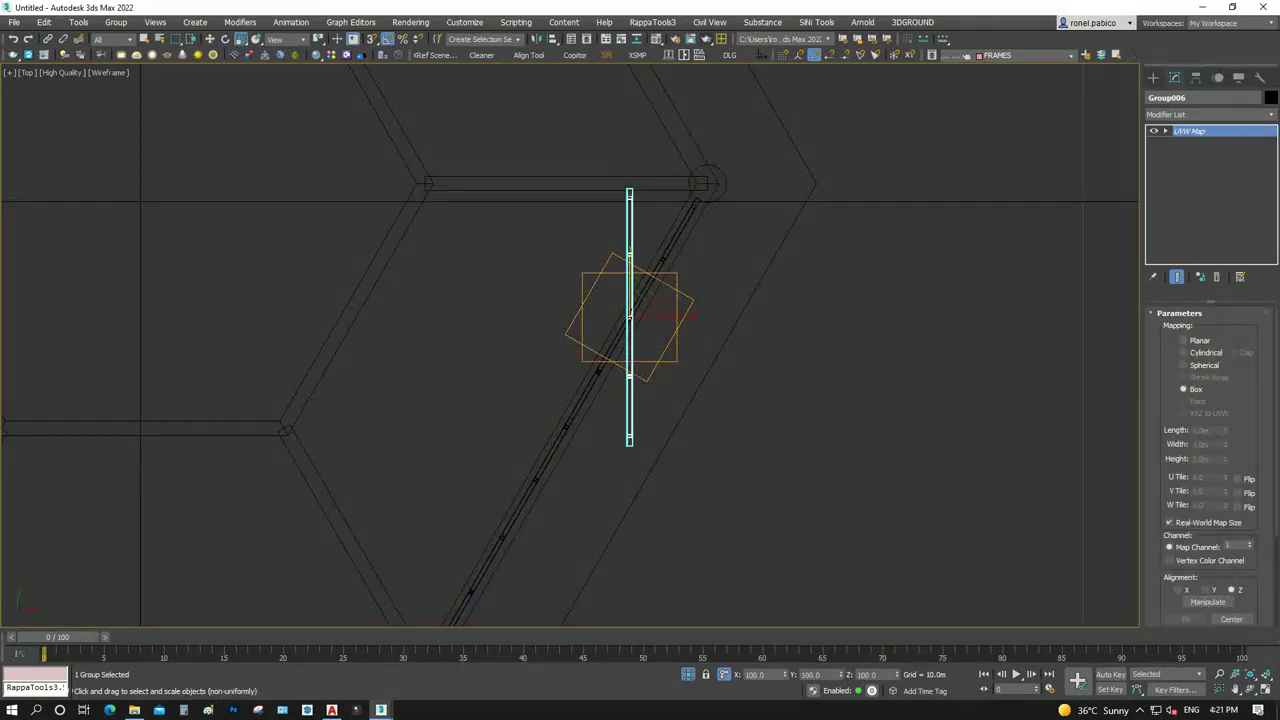
{"action": "scroll", "coordinate": [629, 318], "scroll_direction": "up", "scroll_amount": 3}
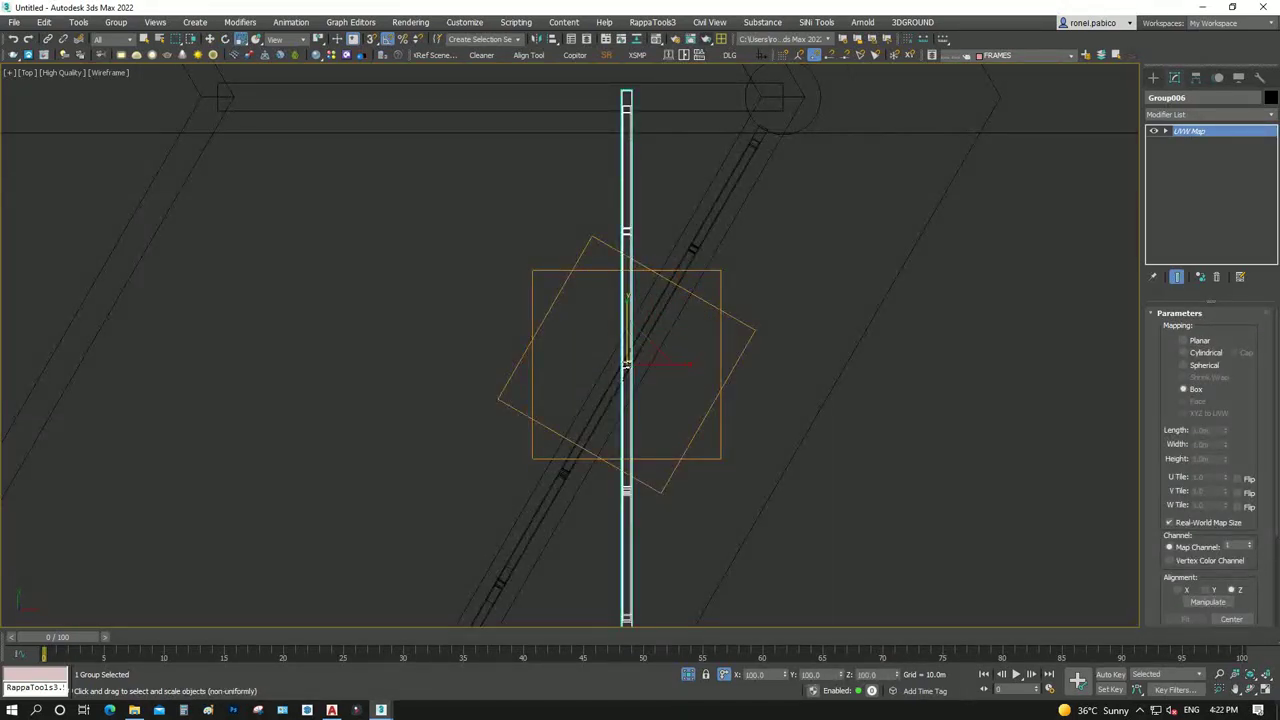
{"action": "left_click_drag", "start_coordinate": [626, 366], "coordinate": [626, 367]}
Tilt the upright rail about 30 degrees clockwise
{"action": "key", "text": "e"}
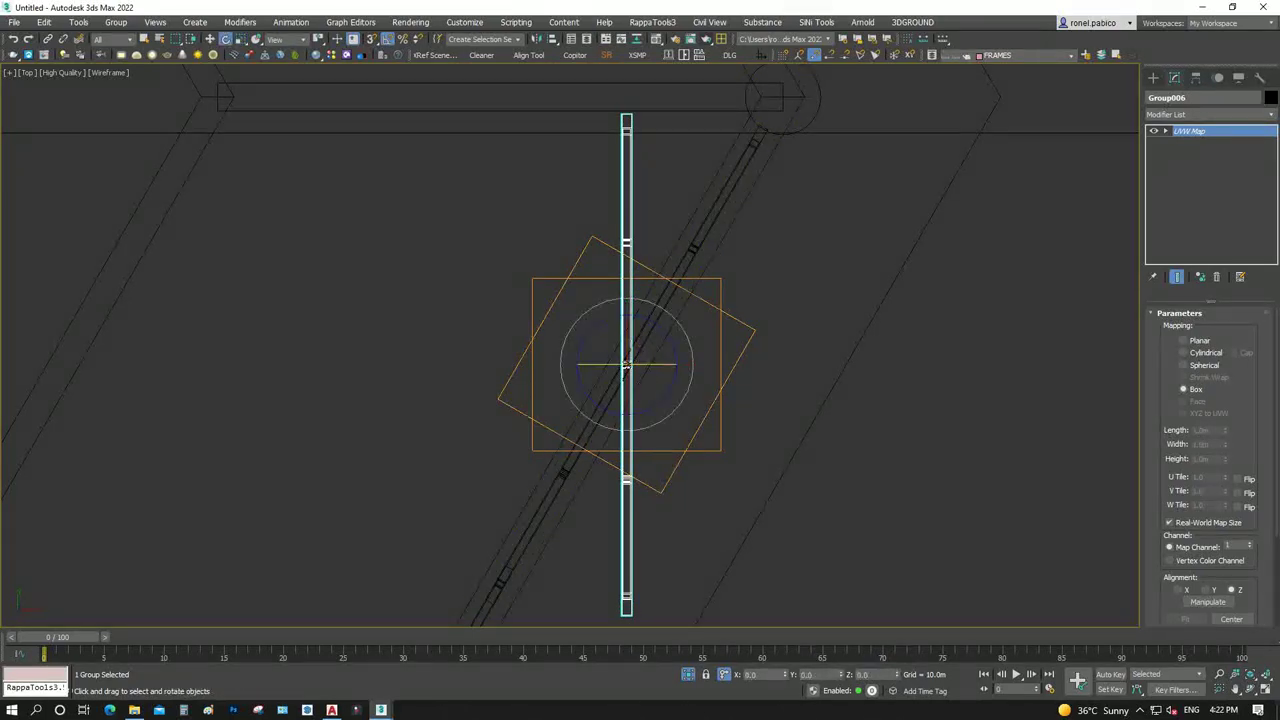
{"action": "left_click", "coordinate": [626, 366]}
{"action": "key", "text": "ctrl+d"}
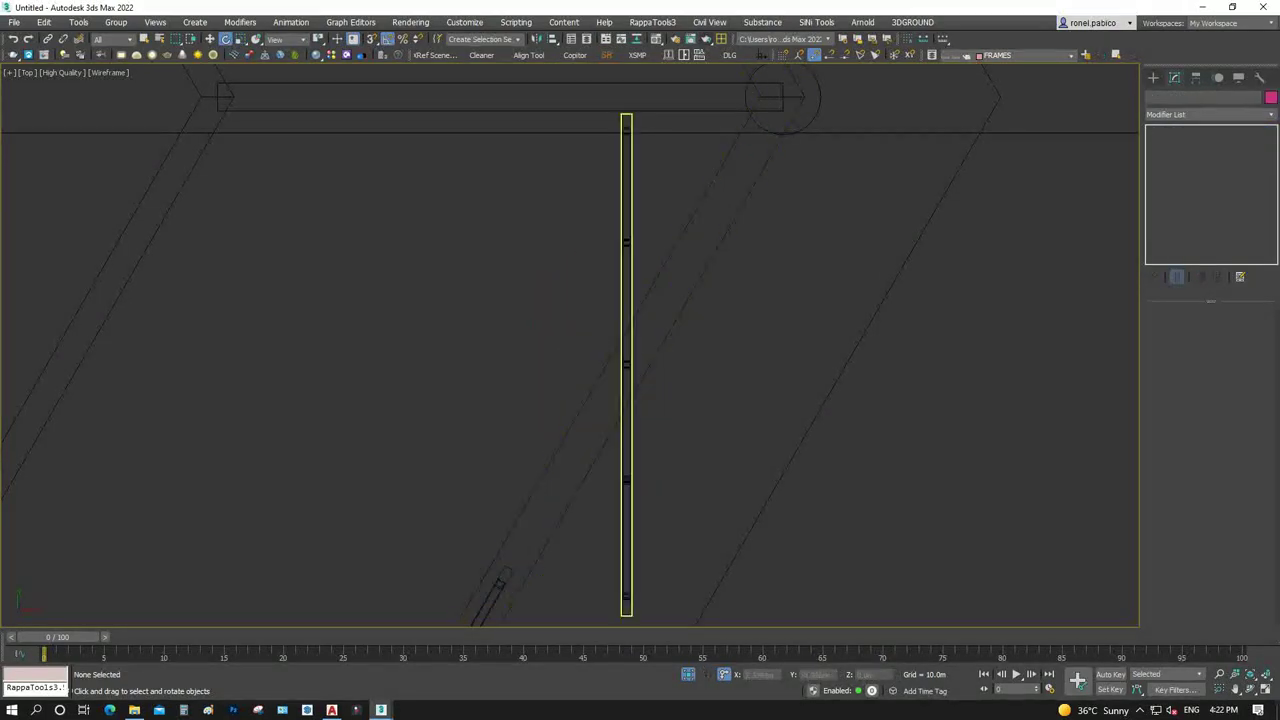
{"action": "left_click", "coordinate": [626, 366]}
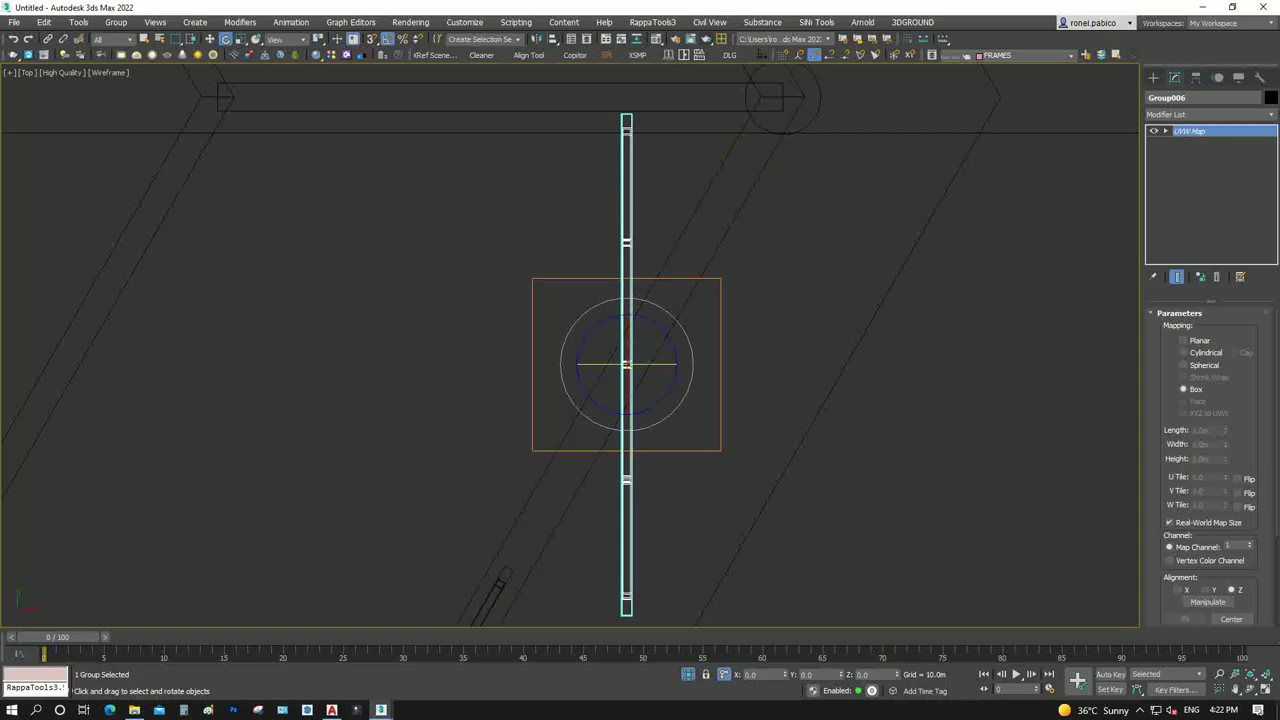
{"action": "left_click_drag", "start_coordinate": [626, 366], "coordinate": [648, 332]}
{"action": "key", "text": "w"}
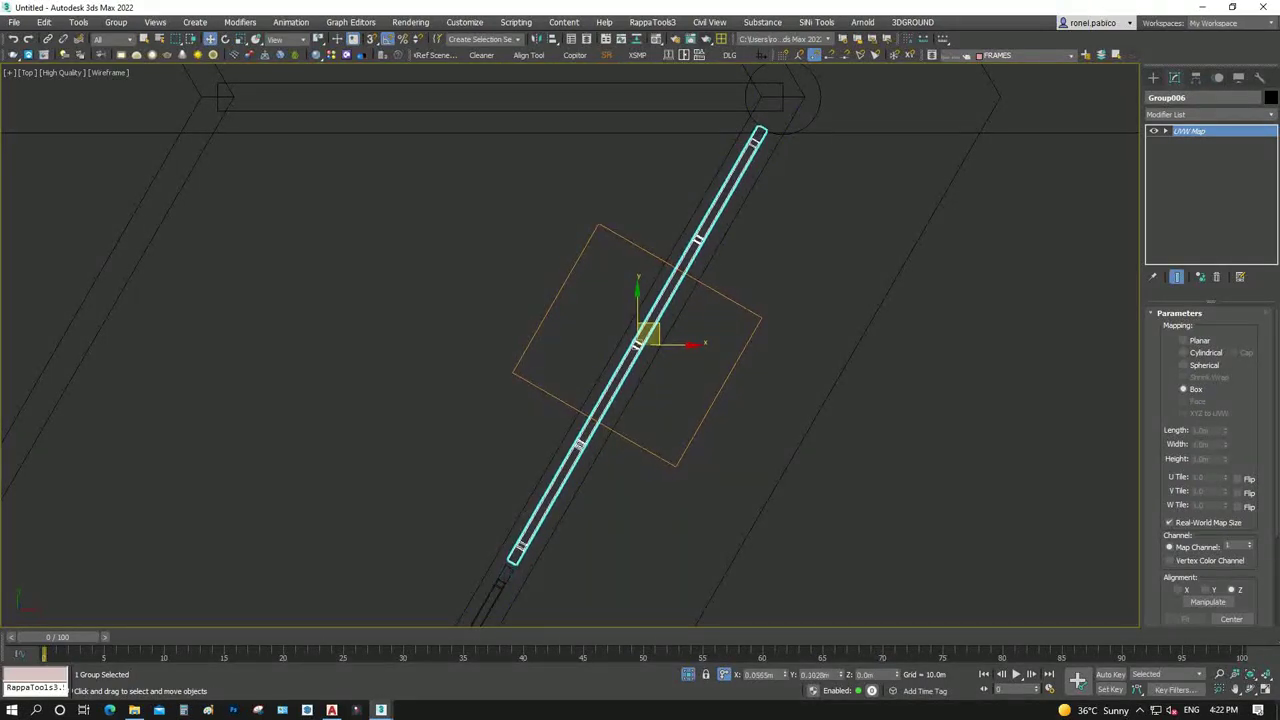
{"action": "scroll", "coordinate": [645, 335], "scroll_direction": "down", "scroll_amount": 3}
{"action": "middle_click_drag", "start_coordinate": [648, 332], "coordinate": [640, 368]}
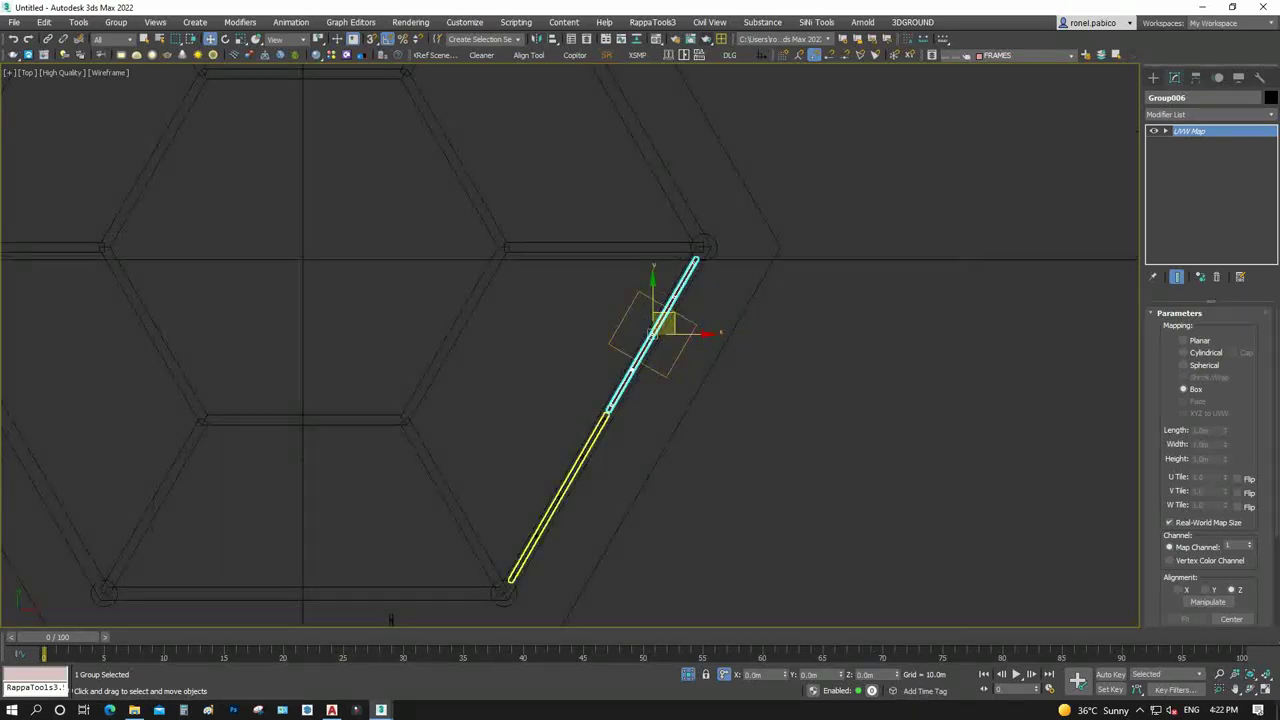
Delete the lower brace Group004 and Shift-drag the upper brace Group006 down-left
{"action": "left_click", "coordinate": [556, 500]}
{"action": "key", "text": "Delete"}
{"action": "left_click", "coordinate": [652, 333]}
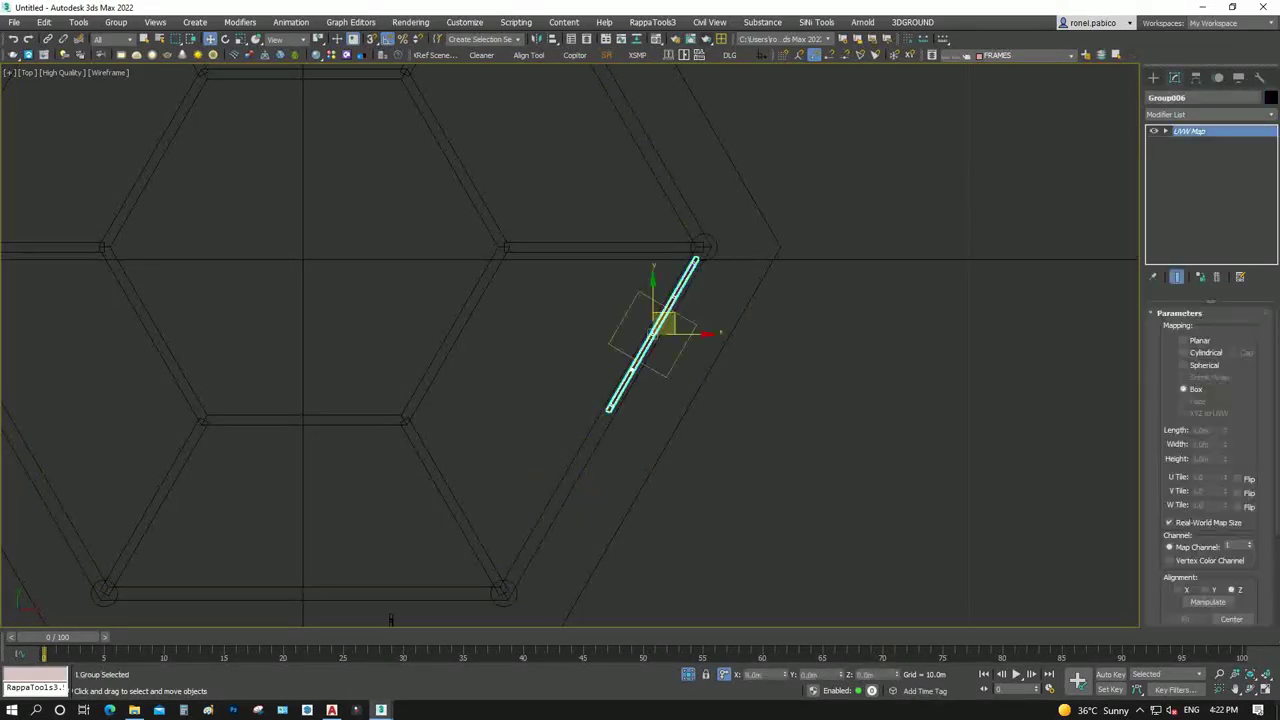
{"action": "left_click_drag", "start_coordinate": [652, 333], "coordinate": [557, 500], "text": "shift"}
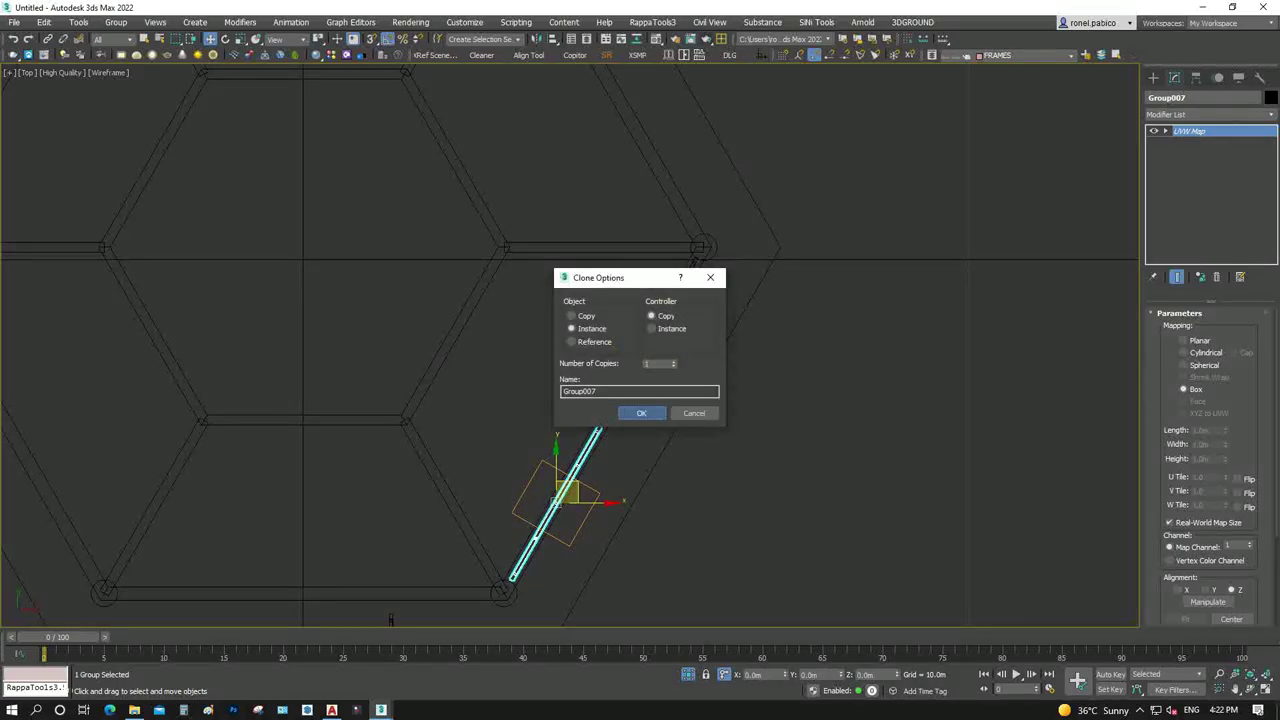
Confirm the instanced brace copy and nudge both braces slightly up-left
{"action": "key", "text": "Return"}
{"action": "scroll", "coordinate": [565, 460], "scroll_direction": "up", "scroll_amount": 5}
{"action": "scroll", "coordinate": [560, 440], "scroll_direction": "down", "scroll_amount": 3}
{"action": "scroll", "coordinate": [570, 345], "scroll_direction": "up", "scroll_amount": 2}
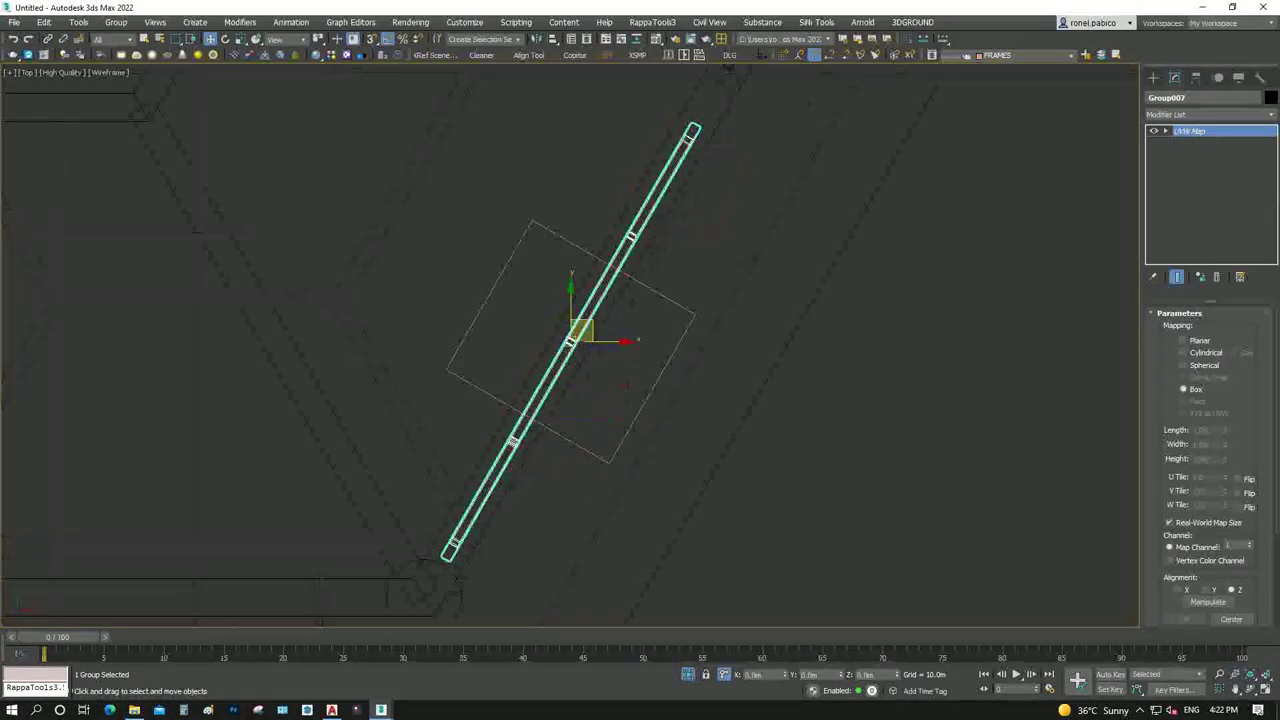
{"action": "key", "text": "1"}
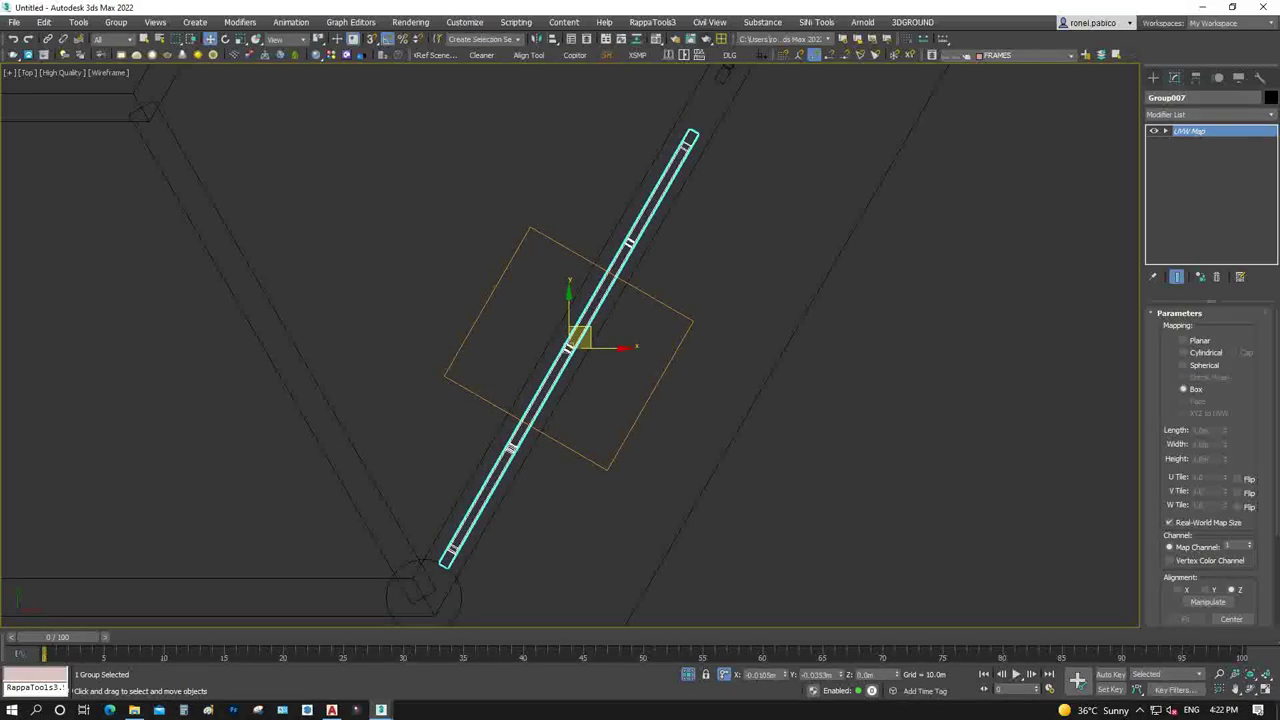
{"action": "scroll", "coordinate": [512, 465], "scroll_direction": "down", "scroll_amount": 3}
{"action": "scroll", "coordinate": [660, 240], "scroll_direction": "up", "scroll_amount": 3}
{"action": "scroll", "coordinate": [660, 240], "scroll_direction": "up", "scroll_amount": 1}
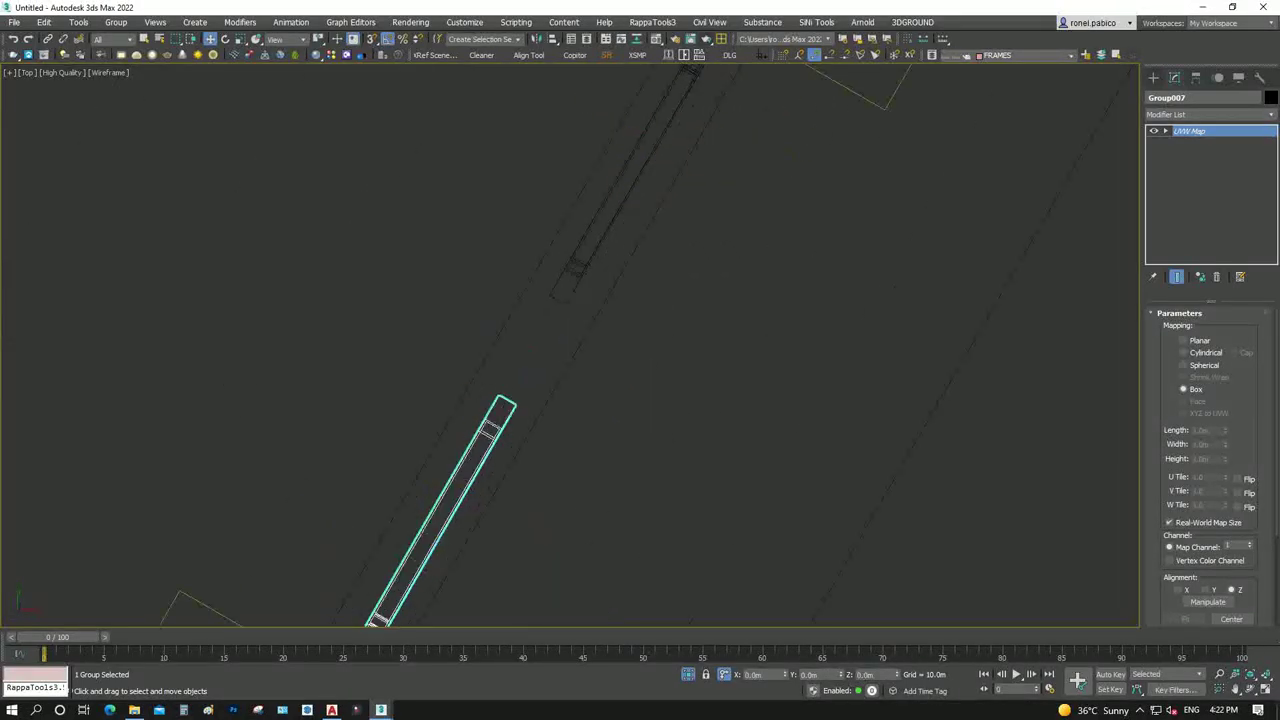
{"action": "left_click_drag", "start_coordinate": [450, 500], "coordinate": [430, 487]}
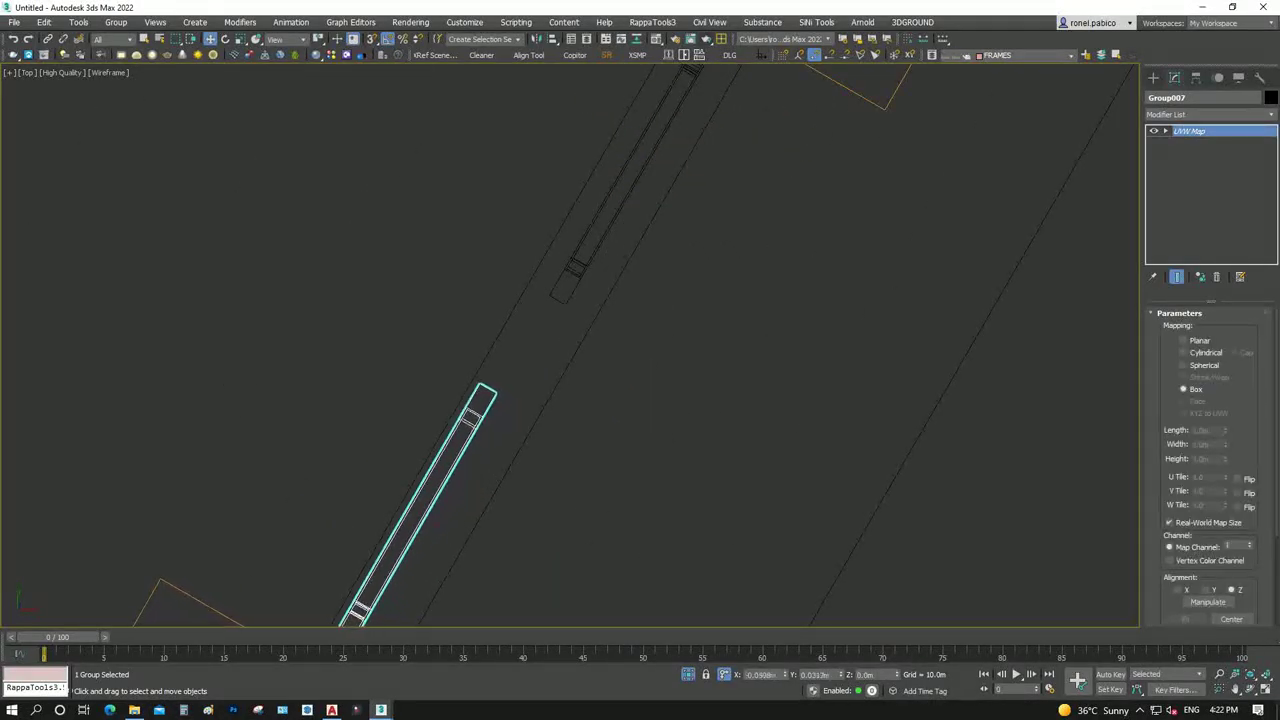
{"action": "left_click_drag", "start_coordinate": [627, 180], "coordinate": [609, 173]}
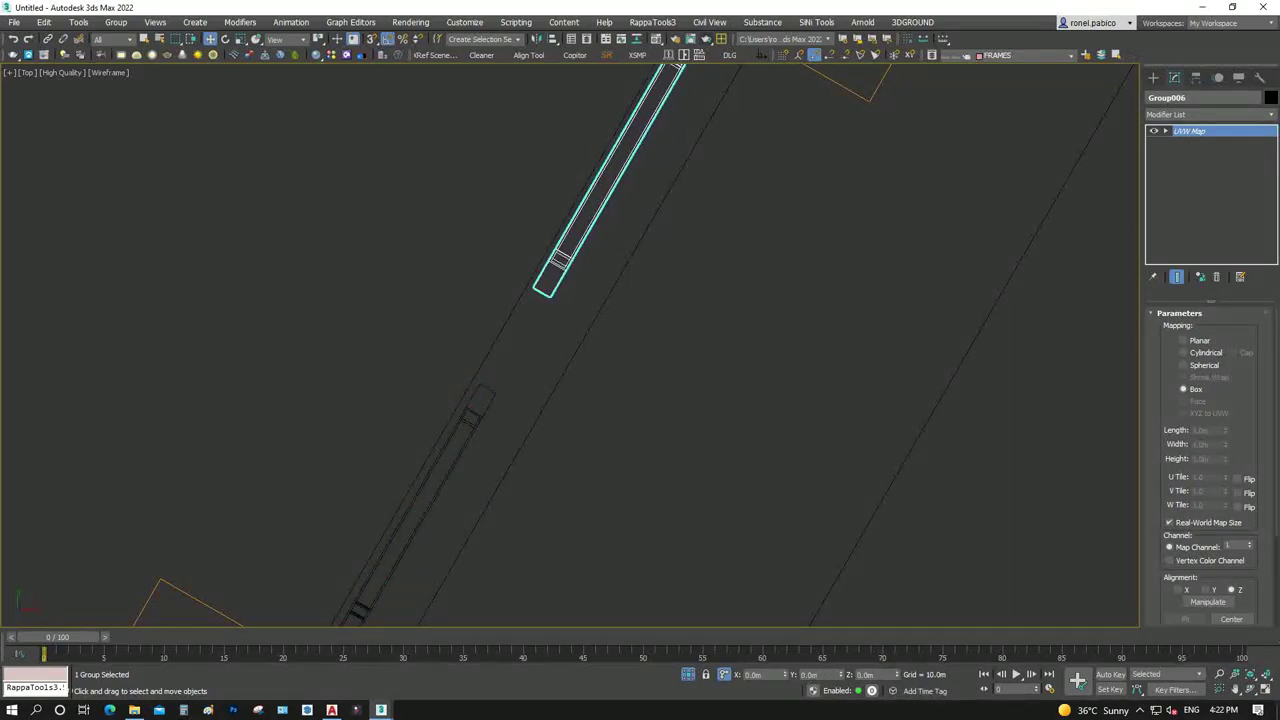
{"action": "scroll", "coordinate": [607, 412], "scroll_direction": "down", "scroll_amount": 2}
{"action": "scroll", "coordinate": [607, 412], "scroll_direction": "down", "scroll_amount": 2}
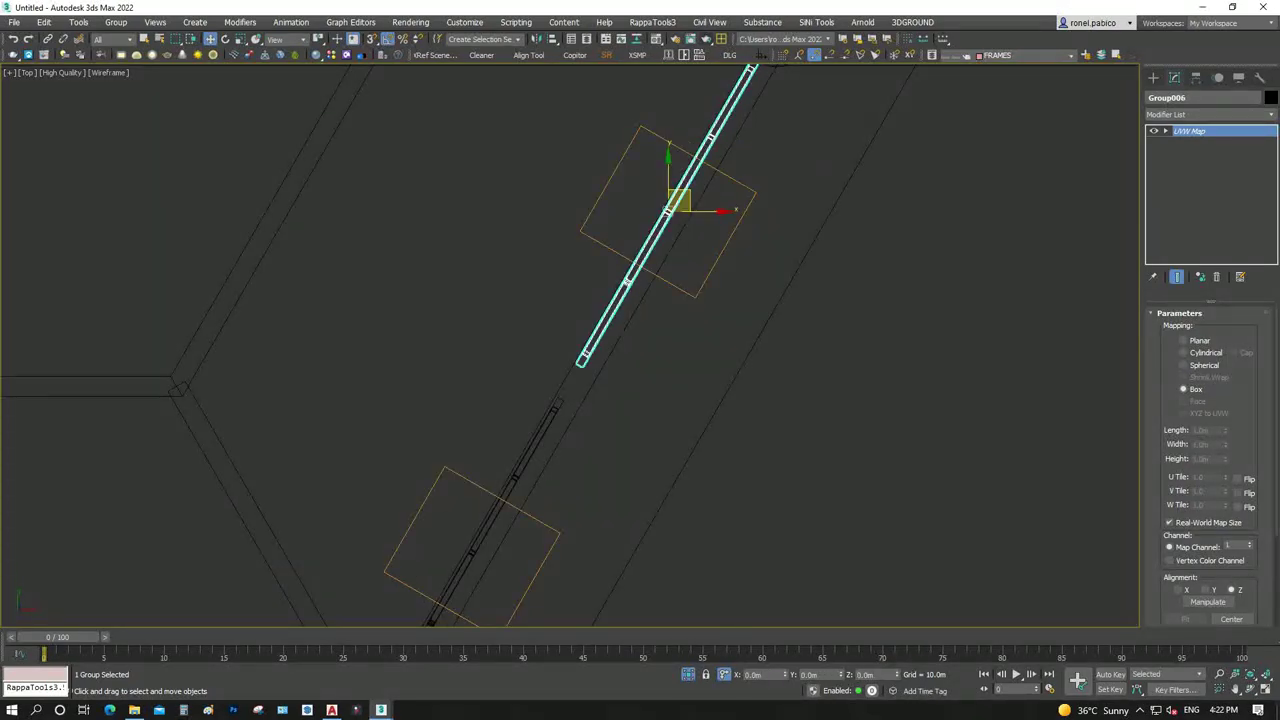
Rotate Group006 vertical, stretch it longer on Y, rotate it back diagonal and shift it into place
{"action": "key", "text": "e"}
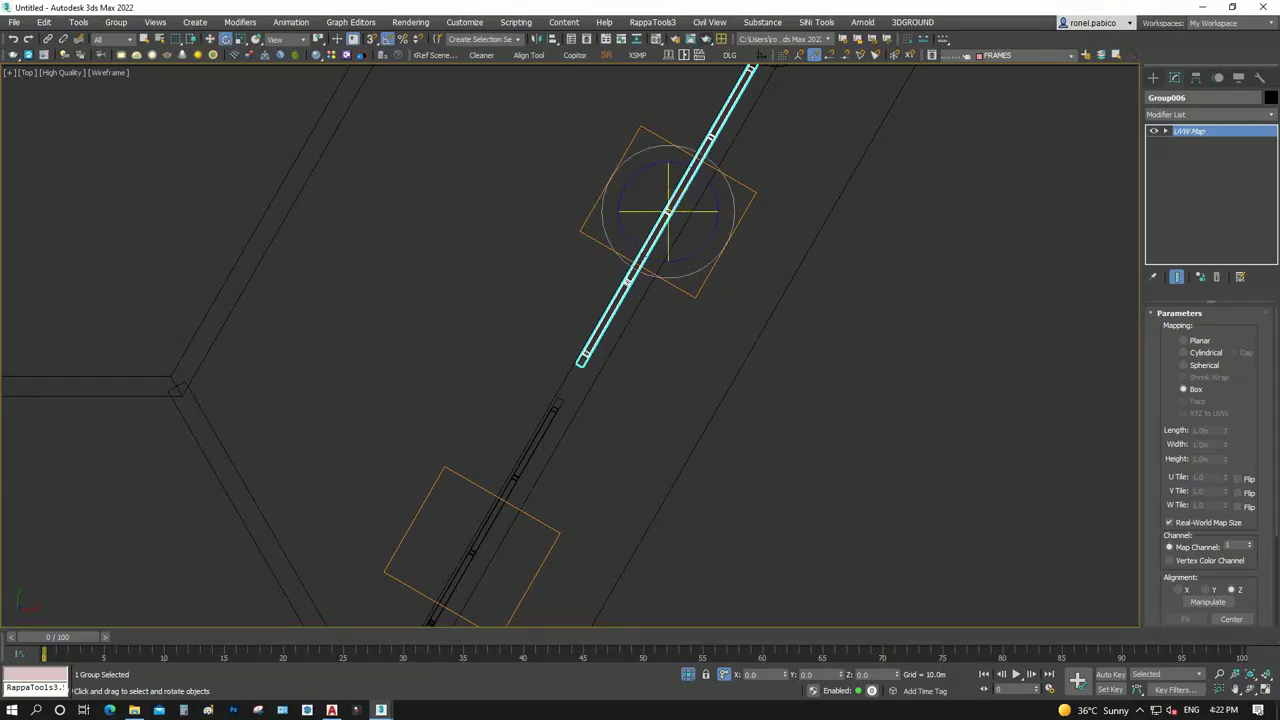
{"action": "left_click_drag", "start_coordinate": [712, 228], "coordinate": [695, 255]}
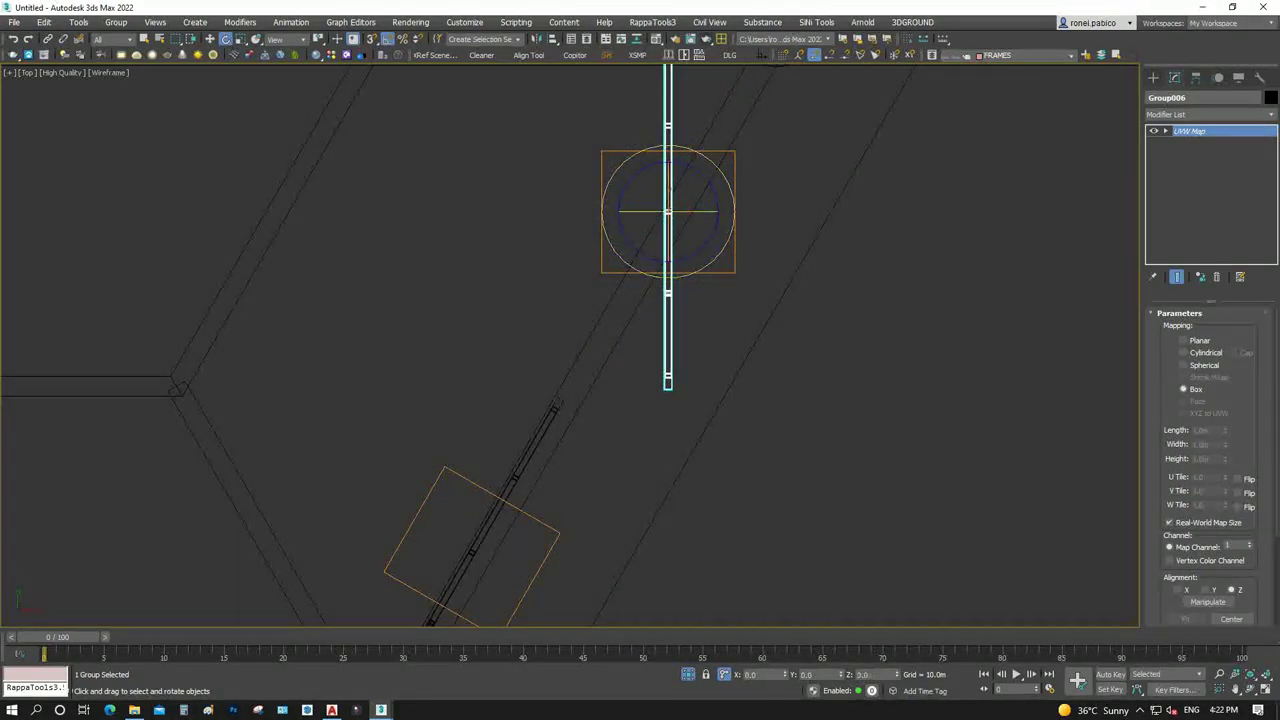
{"action": "key", "text": "r"}
{"action": "scroll", "coordinate": [673, 150], "scroll_direction": "up", "scroll_amount": 5}
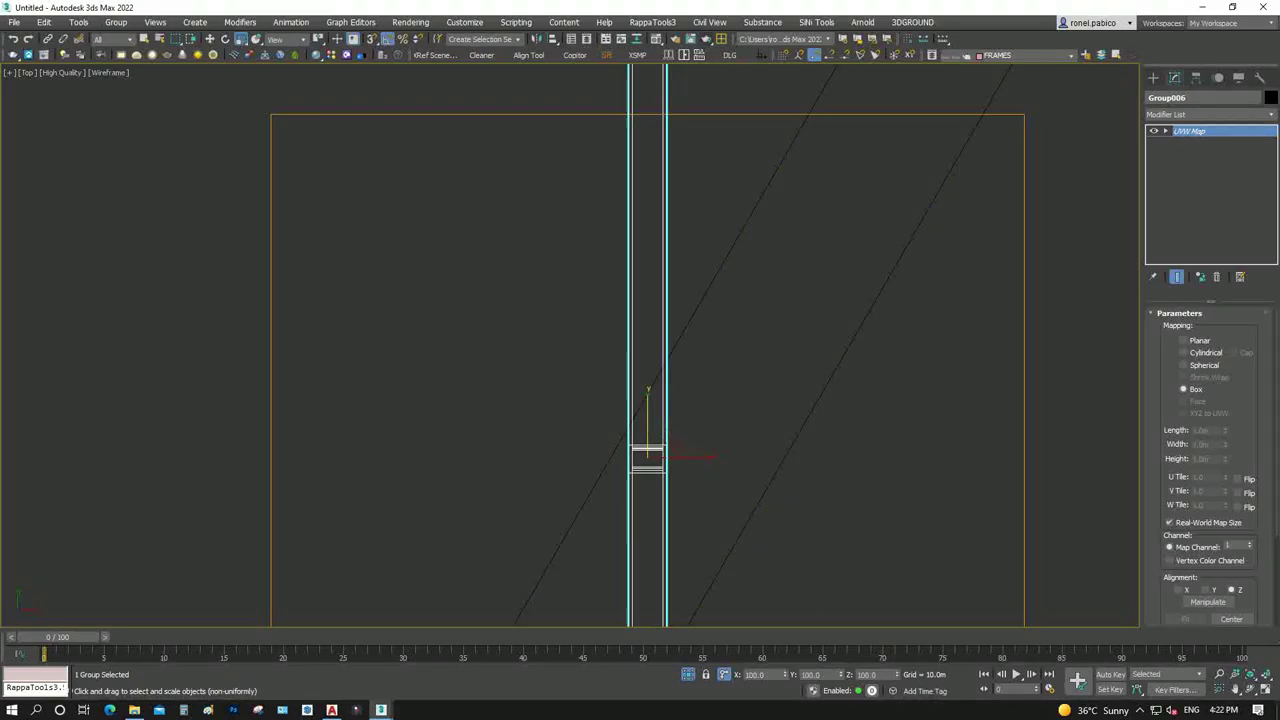
{"action": "left_click_drag", "start_coordinate": [648, 420], "coordinate": [648, 400]}
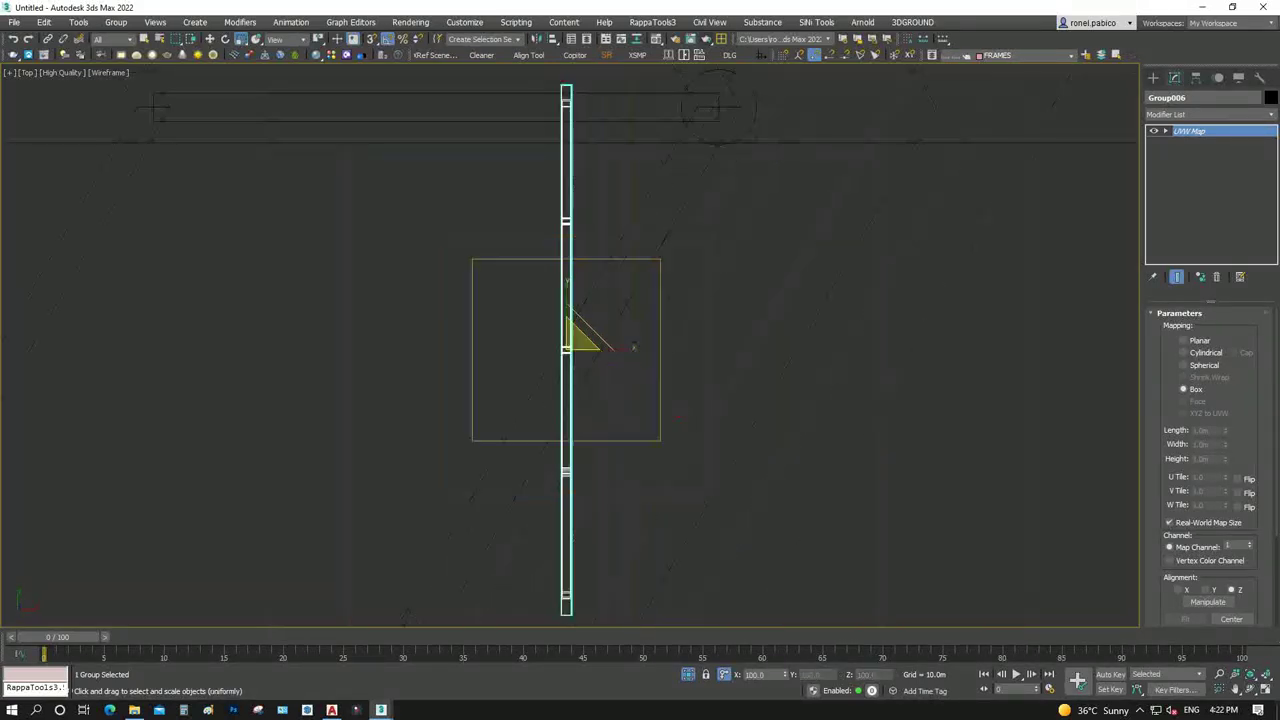
{"action": "scroll", "coordinate": [560, 330], "scroll_direction": "down", "scroll_amount": 3}
{"action": "scroll", "coordinate": [562, 335], "scroll_direction": "down", "scroll_amount": 1}
{"action": "key", "text": "e"}
{"action": "left_click_drag", "start_coordinate": [628, 338], "coordinate": [619, 366]}
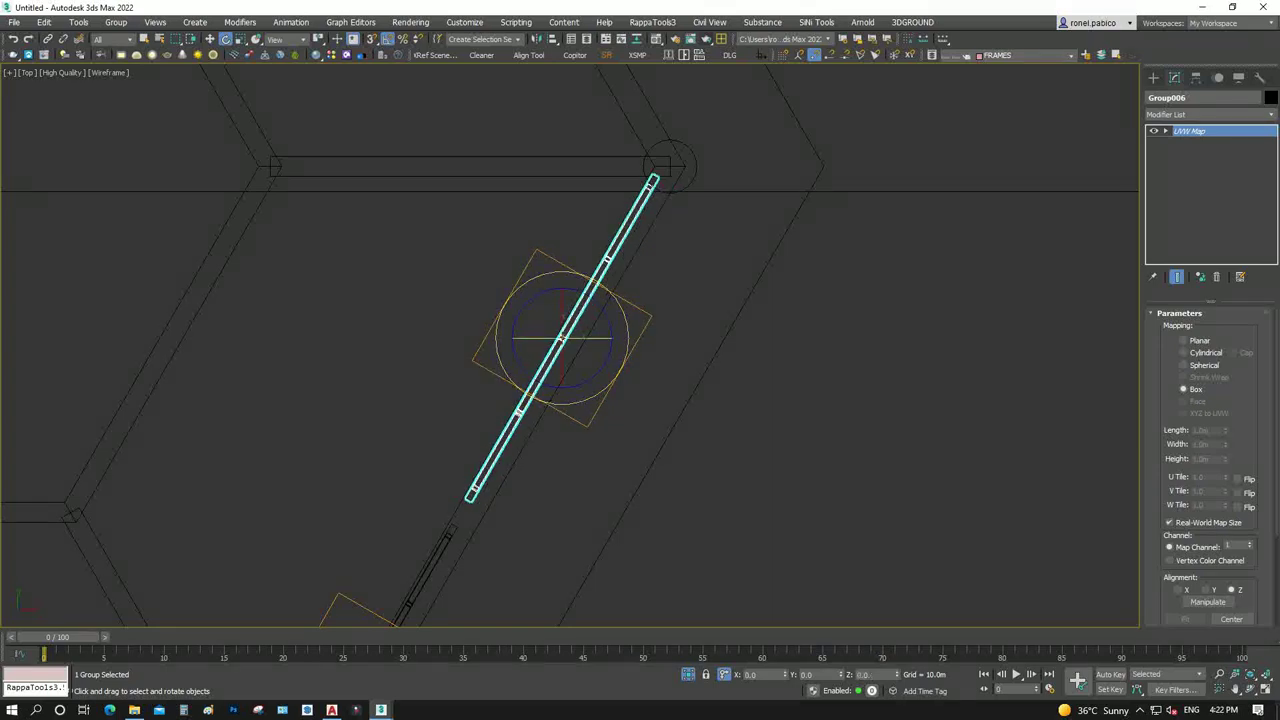
{"action": "key", "text": "w"}
{"action": "left_click_drag", "start_coordinate": [572, 327], "coordinate": [570, 335]}
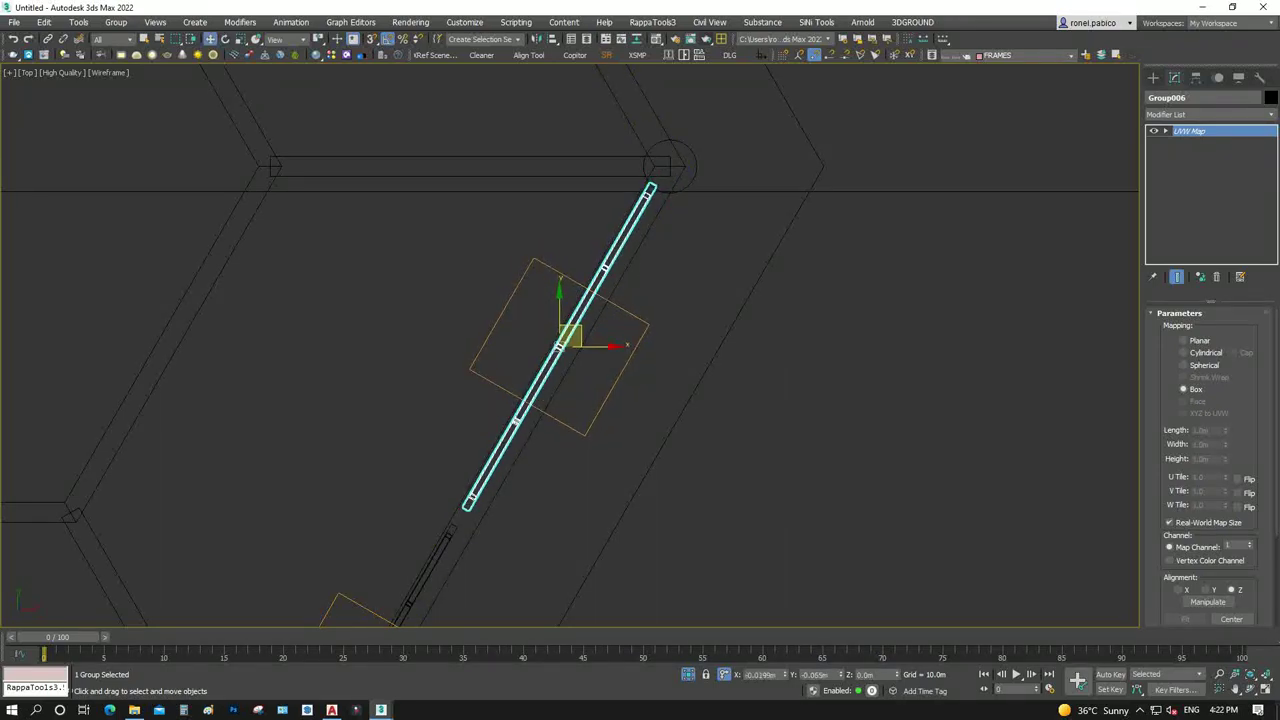
Reselect the upper brace and Shift-drag a new instance down-left
{"action": "scroll", "coordinate": [560, 380], "scroll_direction": "down", "scroll_amount": 3}
{"action": "scroll", "coordinate": [485, 490], "scroll_direction": "up", "scroll_amount": 3}
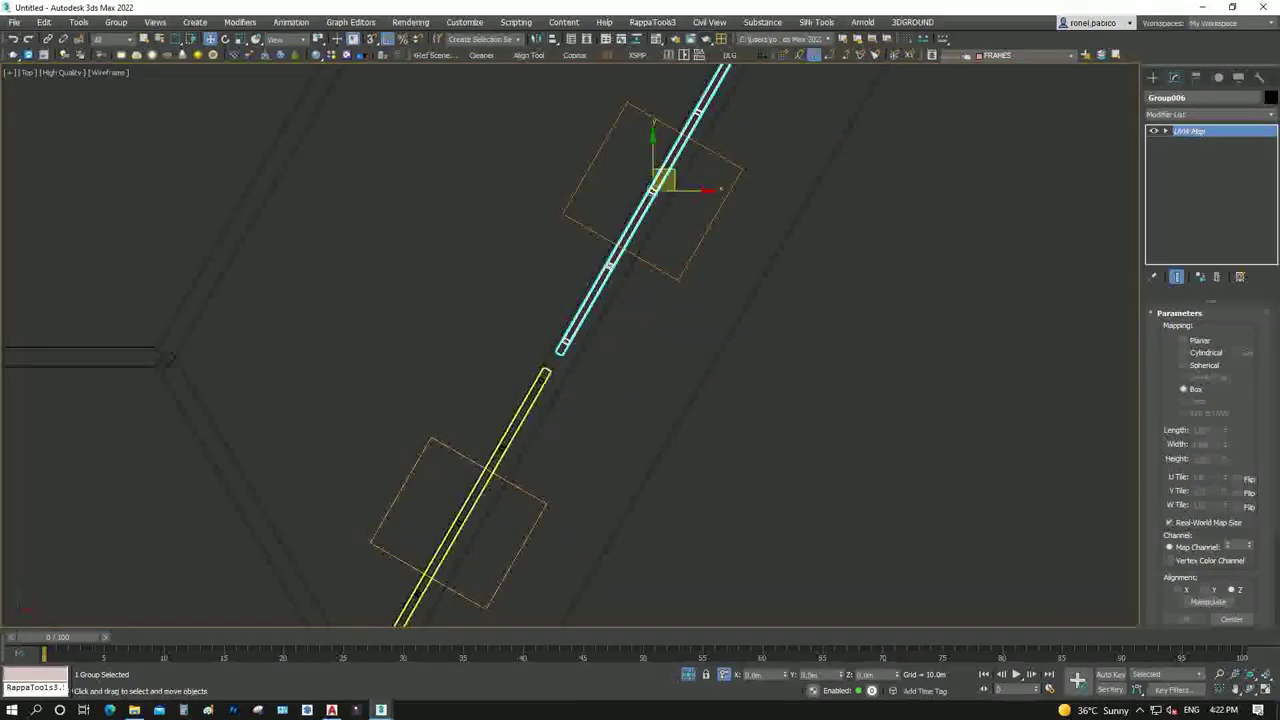
{"action": "left_click", "coordinate": [500, 460]}
{"action": "left_click", "coordinate": [580, 400]}
{"action": "left_click", "coordinate": [604, 281]}
{"action": "scroll", "coordinate": [604, 281], "scroll_direction": "down", "scroll_amount": 3}
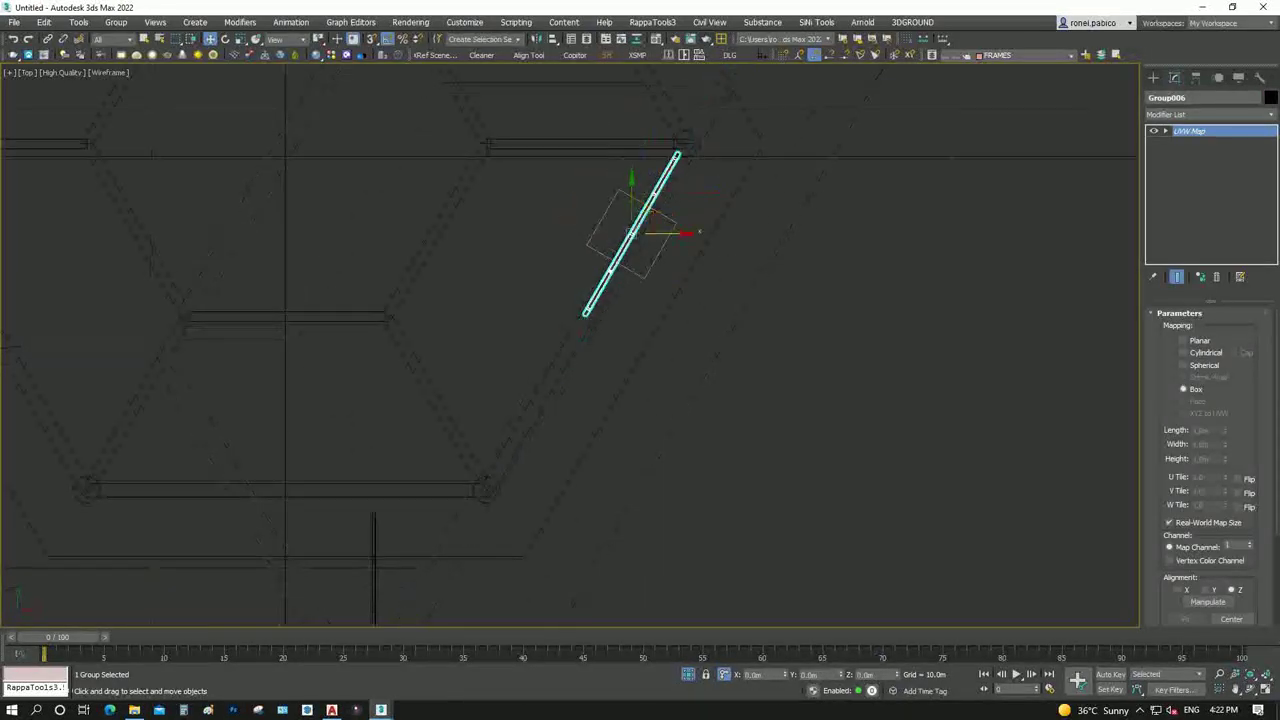
{"action": "left_click_drag", "start_coordinate": [631, 233], "coordinate": [537, 394], "text": "shift"}
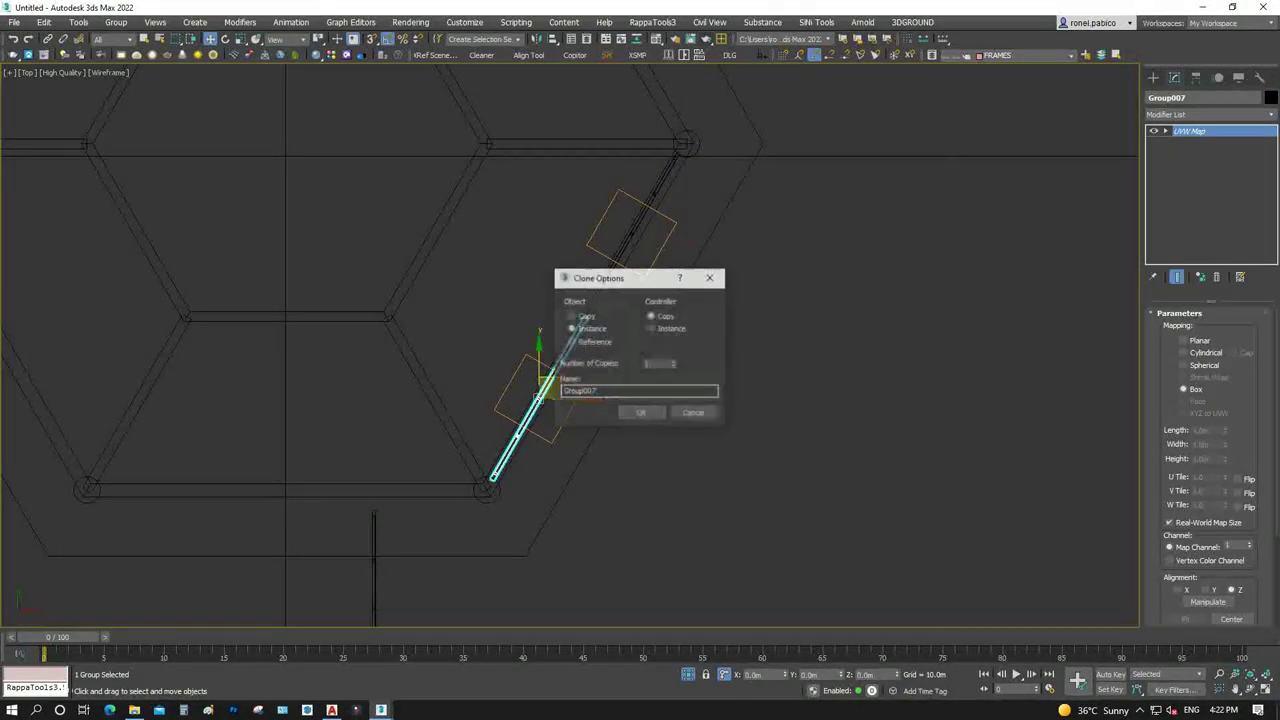
Confirm the instance Group007 and nudge it slightly up-left below the upper brace
{"action": "key", "text": "Return"}
{"action": "scroll", "coordinate": [510, 460], "scroll_direction": "up", "scroll_amount": 3}
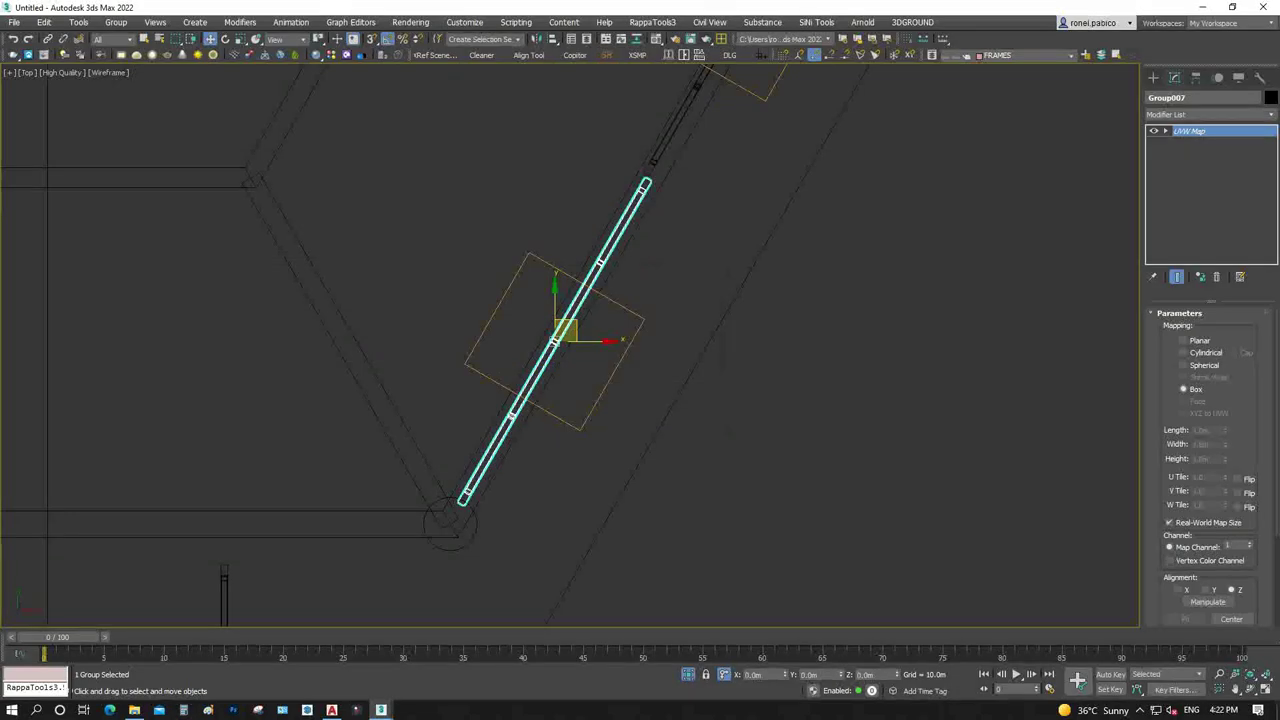
{"action": "left_click_drag", "start_coordinate": [565, 330], "coordinate": [562, 328]}
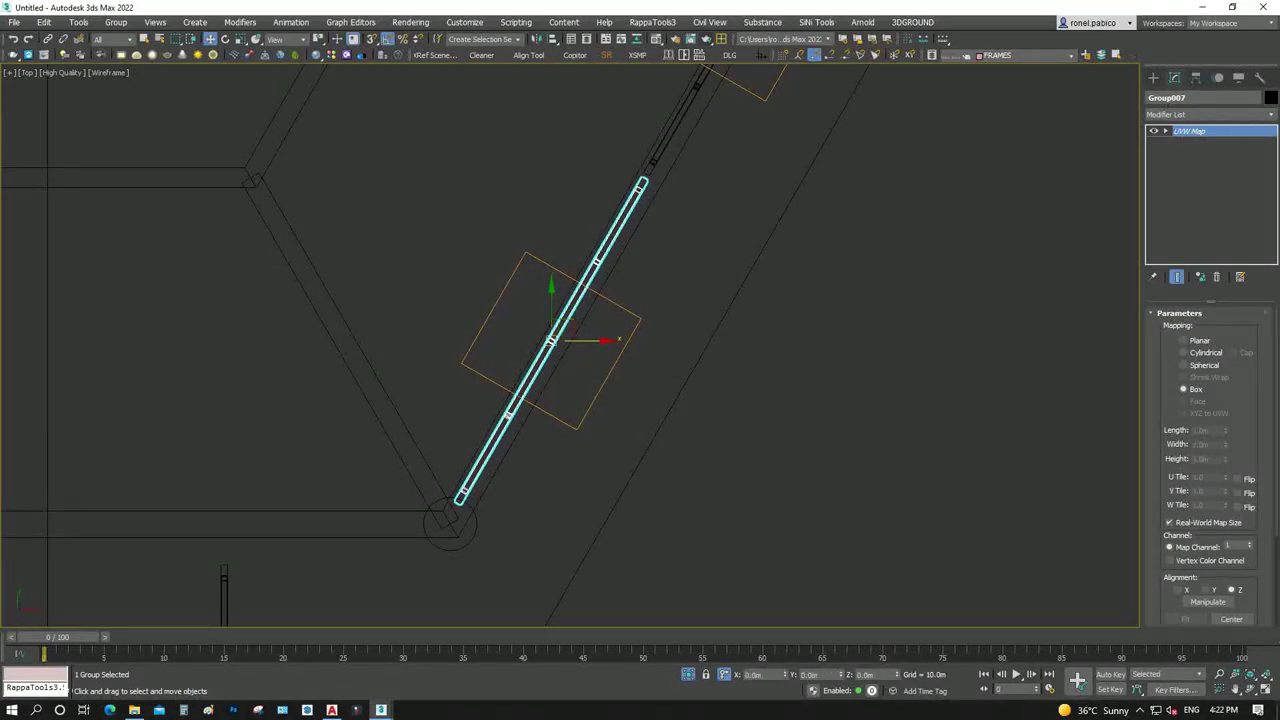
{"action": "scroll", "coordinate": [560, 340], "scroll_direction": "down", "scroll_amount": 3}
{"action": "scroll", "coordinate": [560, 340], "scroll_direction": "up", "scroll_amount": 6}
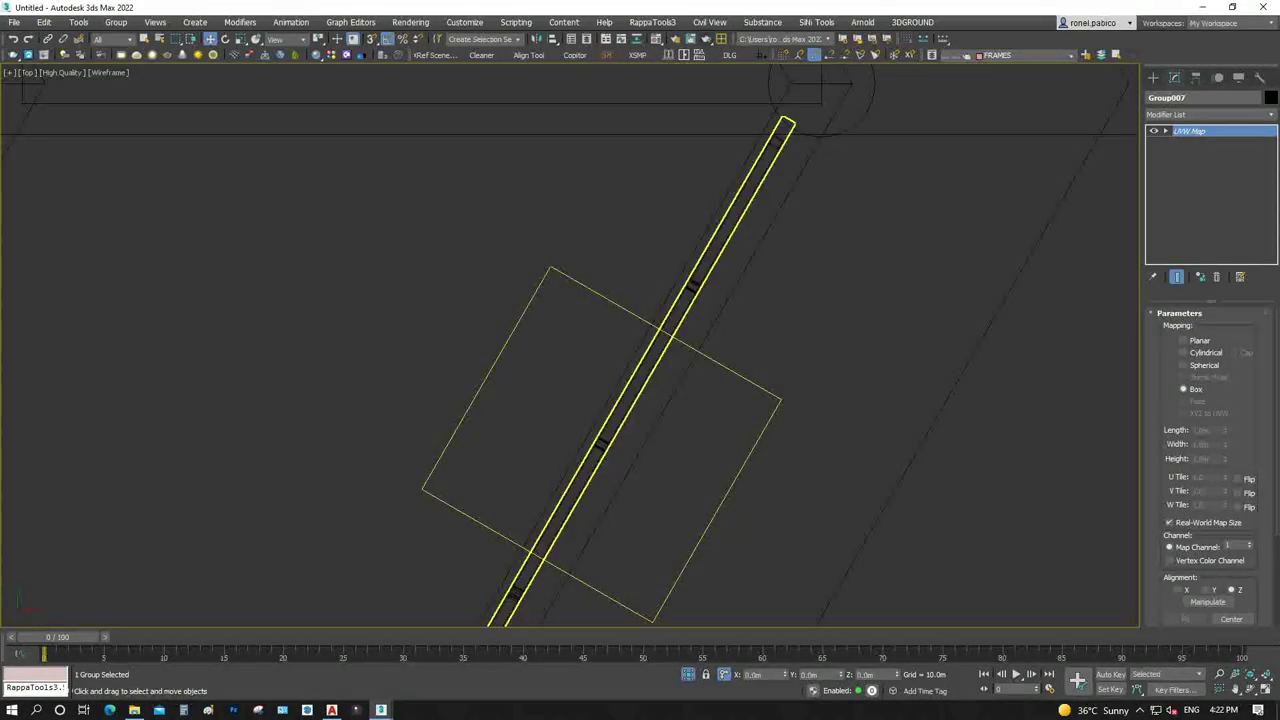
{"action": "left_click", "coordinate": [614, 430]}
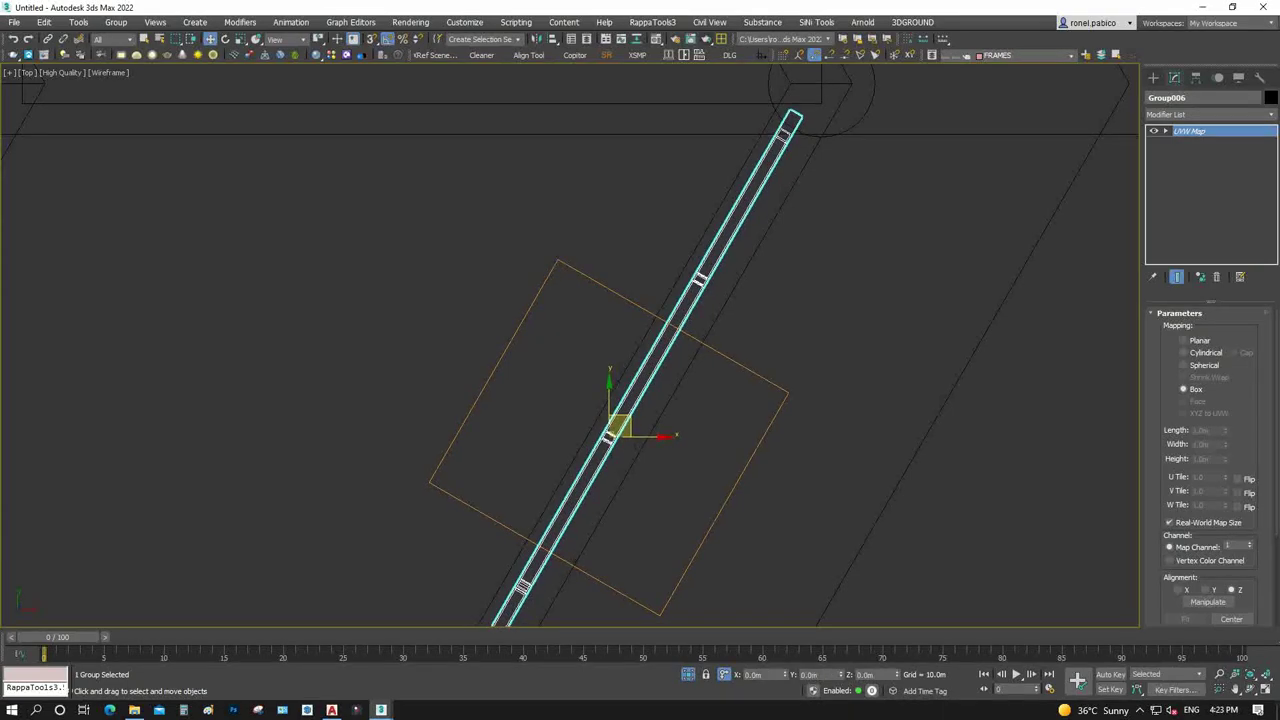
{"action": "scroll", "coordinate": [615, 430], "scroll_direction": "down", "scroll_amount": 3}
{"action": "scroll", "coordinate": [615, 430], "scroll_direction": "up", "scroll_amount": 5}
{"action": "middle_click_drag", "start_coordinate": [640, 400], "coordinate": [640, 315]}
{"action": "left_click", "coordinate": [555, 495]}
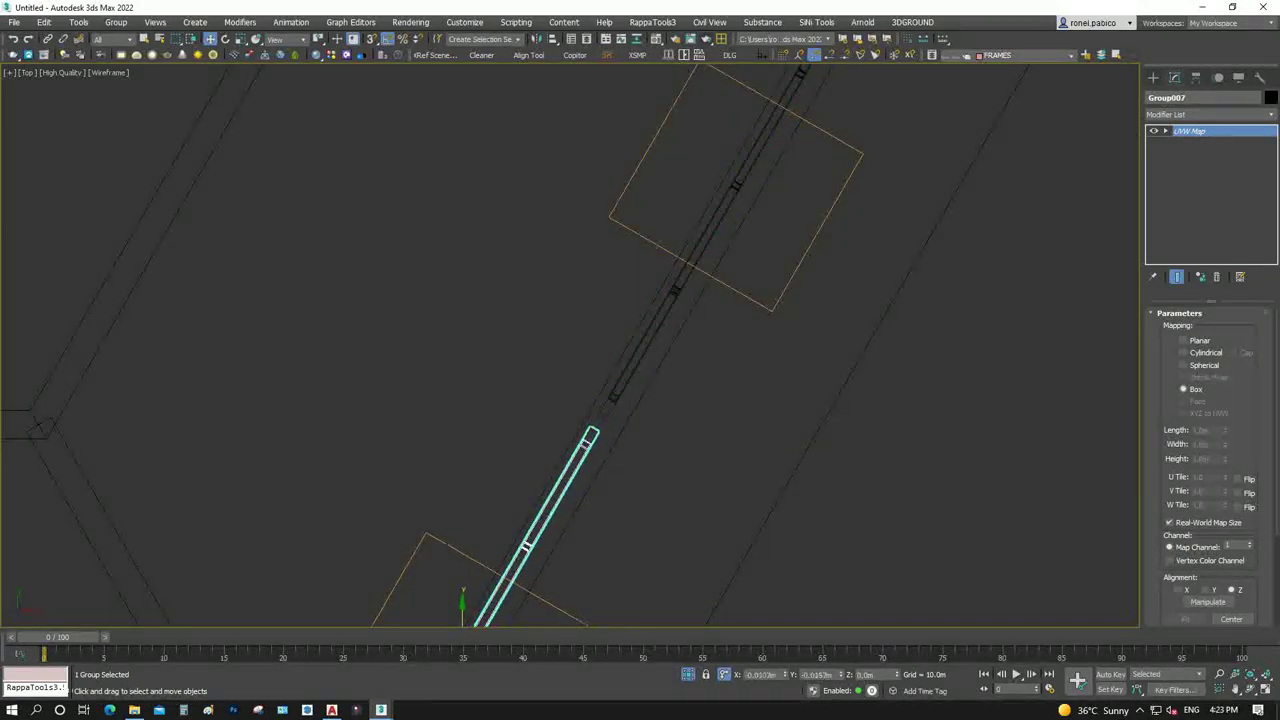
Unhide all hidden gazebo objects and select a cylinder post
{"action": "right_click", "coordinate": [586, 430]}
{"action": "left_click", "coordinate": [640, 331]}
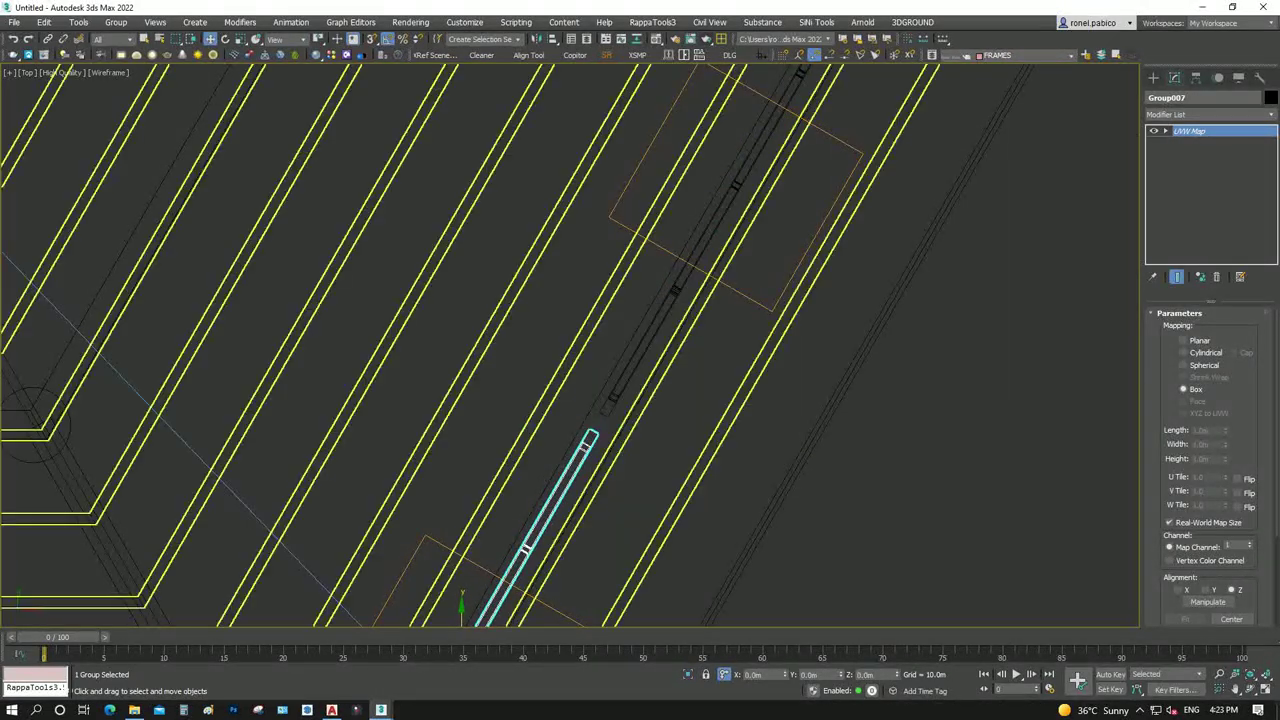
{"action": "scroll", "coordinate": [540, 470], "scroll_direction": "down", "scroll_amount": 3}
{"action": "scroll", "coordinate": [540, 470], "scroll_direction": "down", "scroll_amount": 2}
{"action": "scroll", "coordinate": [512, 485], "scroll_direction": "up", "scroll_amount": 5}
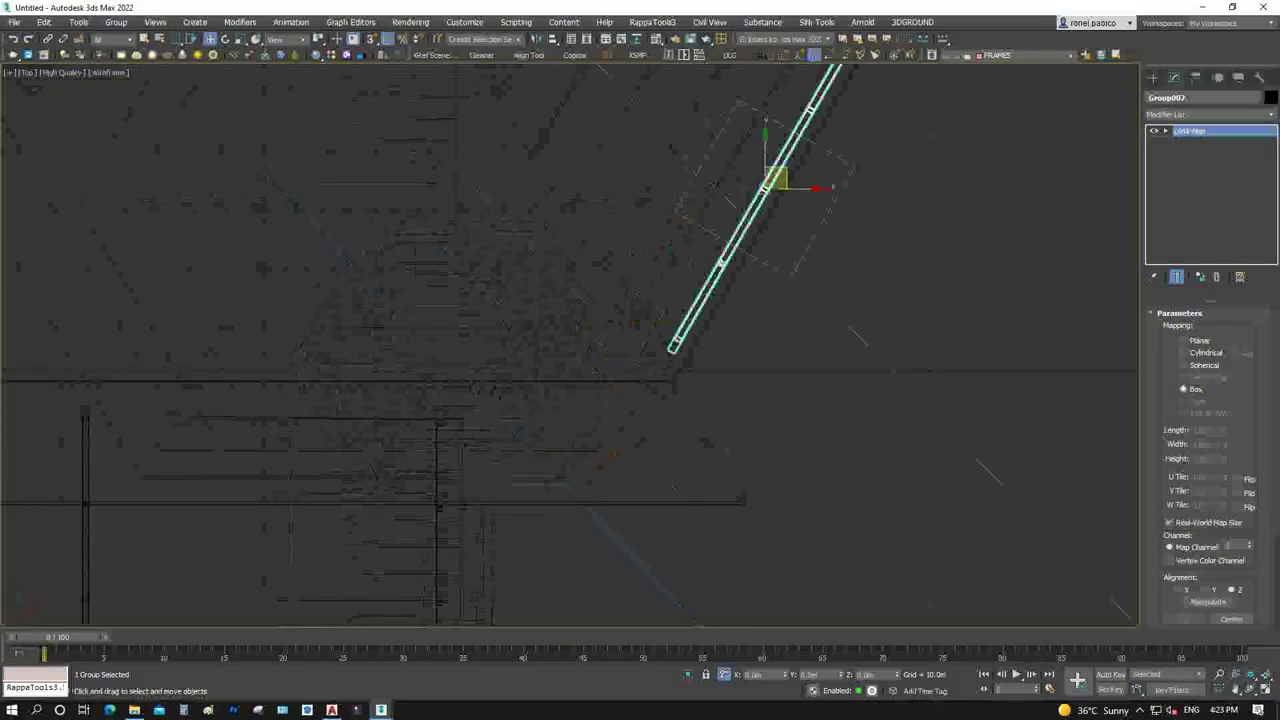
{"action": "left_click", "coordinate": [440, 391]}
{"action": "scroll", "coordinate": [418, 440], "scroll_direction": "down", "scroll_amount": 2}
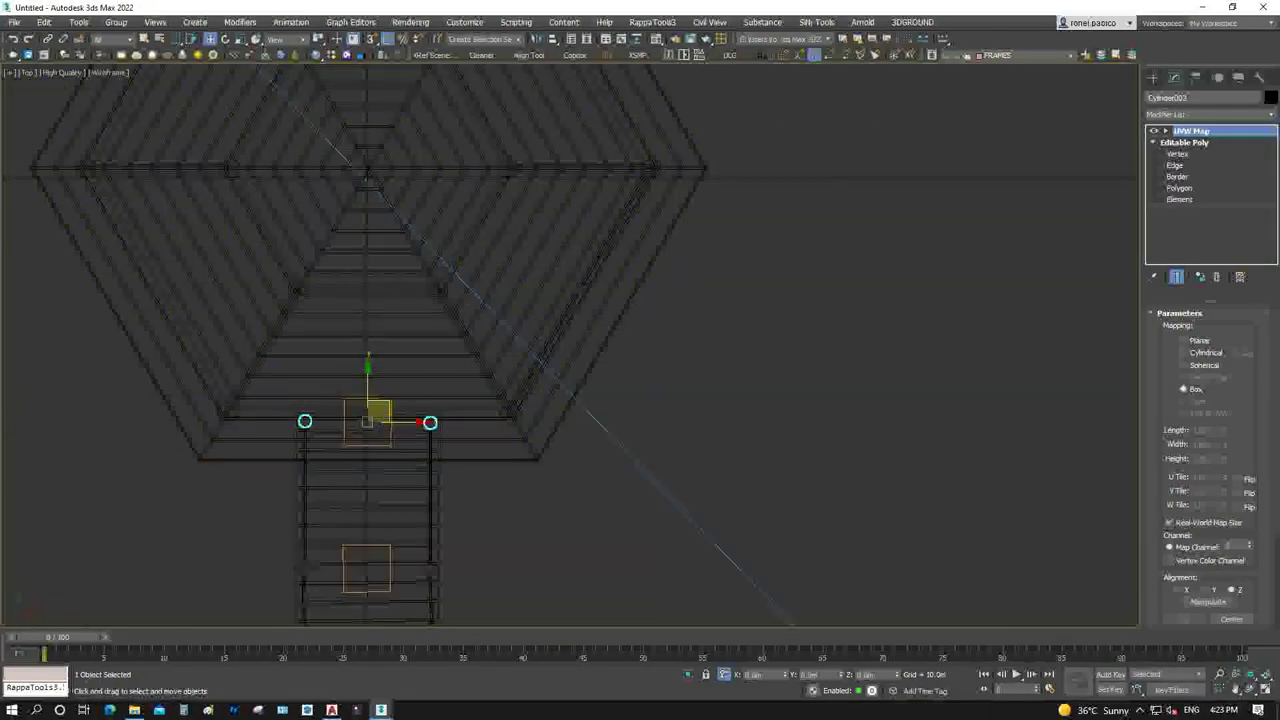
Copy the cylinder post to the right and delete its extra right-hand element
{"action": "left_click_drag", "start_coordinate": [372, 414], "coordinate": [632, 300], "text": "shift"}
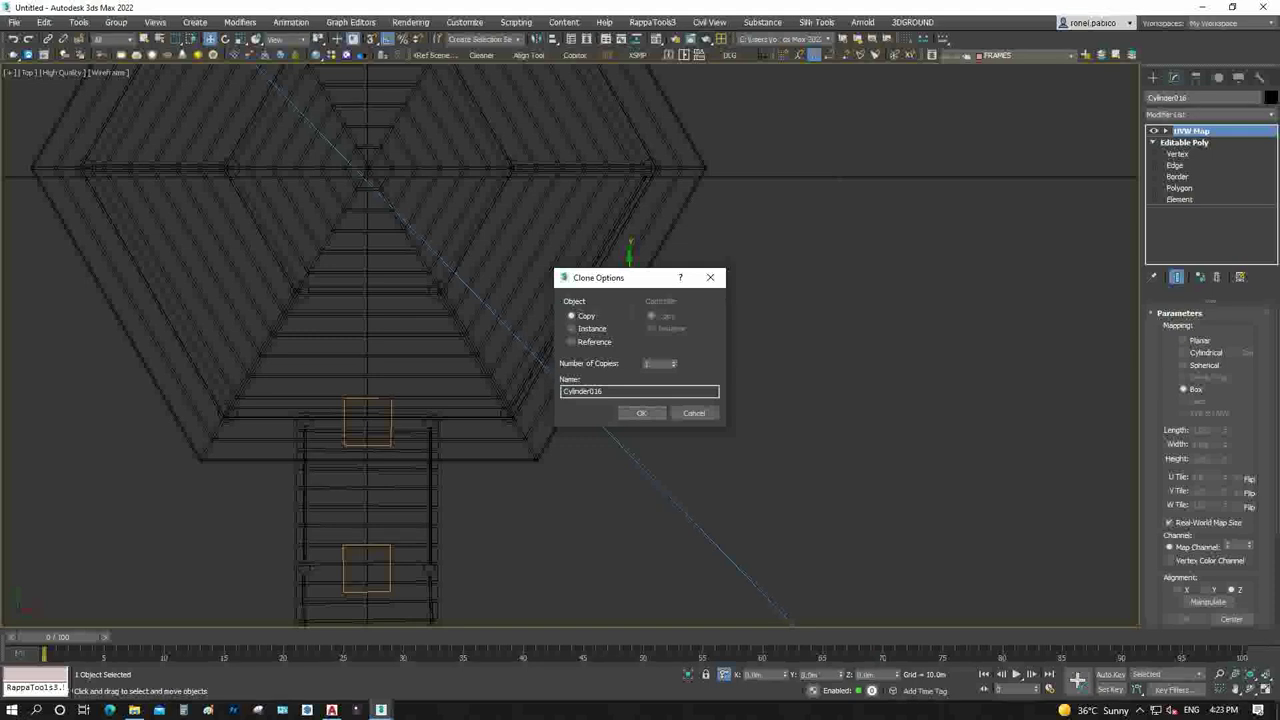
{"action": "key", "text": "Return"}
{"action": "key", "text": "z"}
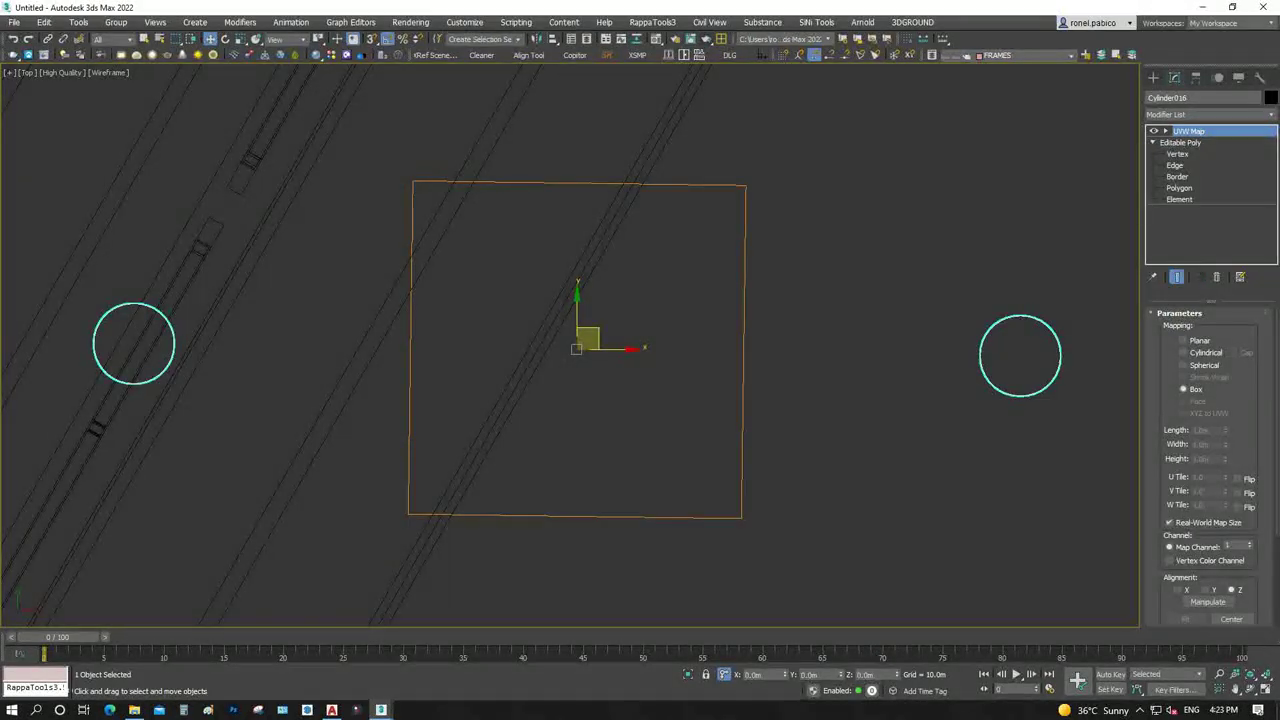
{"action": "left_click", "coordinate": [1179, 199]}
{"action": "left_click", "coordinate": [1020, 355]}
{"action": "key", "text": "Delete"}
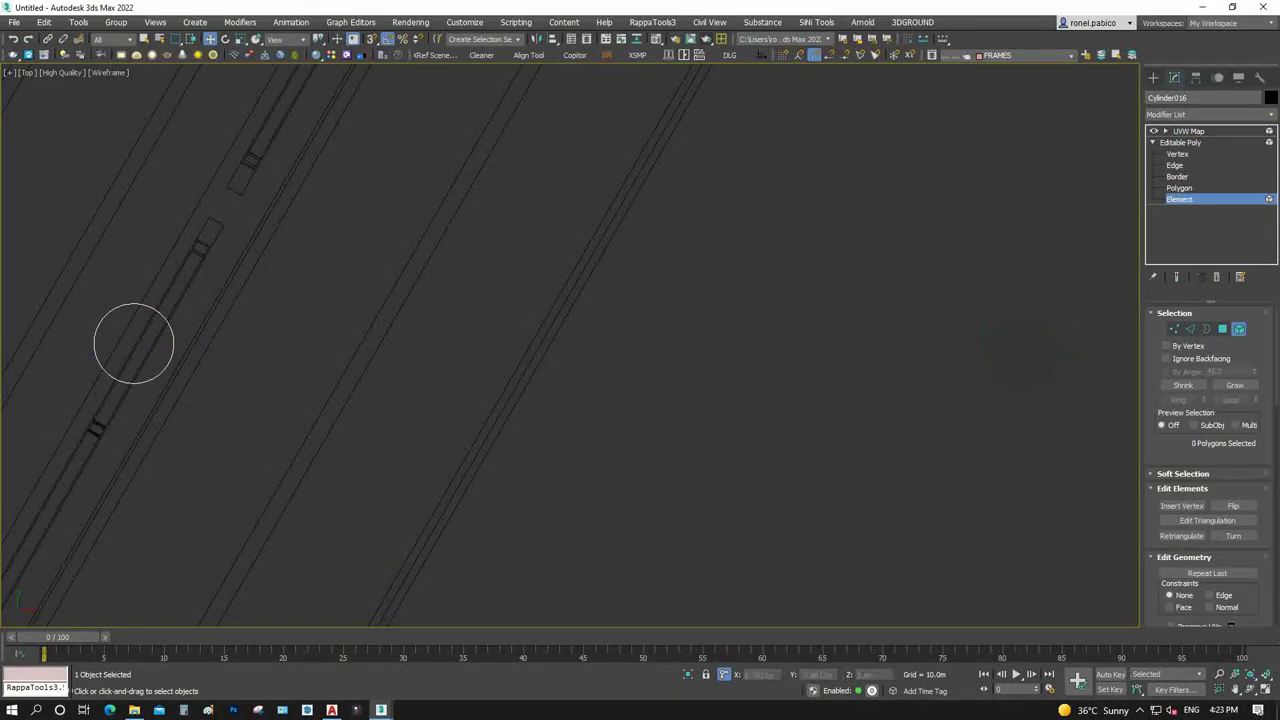
{"action": "left_click", "coordinate": [1188, 131]}
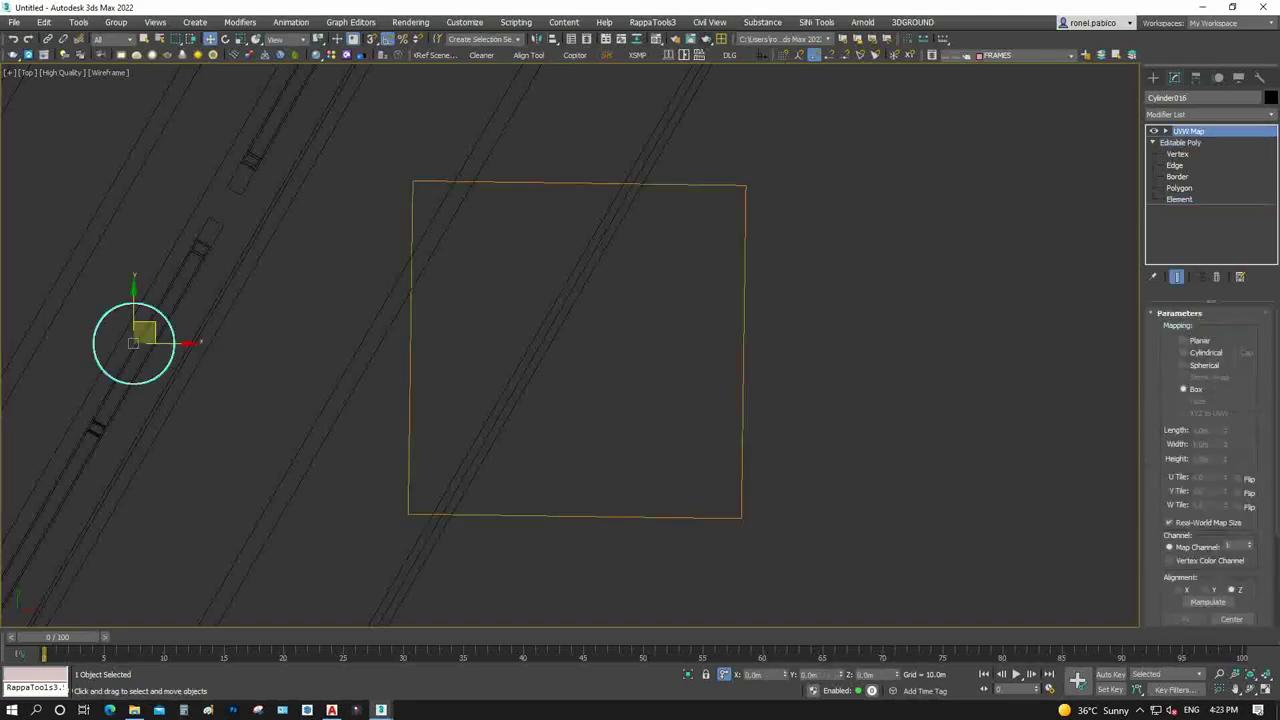
Shift the post slightly, add the railing pipe, and group them as Group008
{"action": "mouse_move", "coordinate": [234, 348]}
{"action": "middle_mouse_down"}
{"action": "mouse_move", "coordinate": [472, 362]}
{"action": "mouse_move", "coordinate": [366, 290]}
{"action": "middle_mouse_up"}
{"action": "scroll", "coordinate": [472, 362], "scroll_direction": "down", "scroll_amount": 4}
{"action": "scroll", "coordinate": [366, 290], "scroll_direction": "up", "scroll_amount": 4}
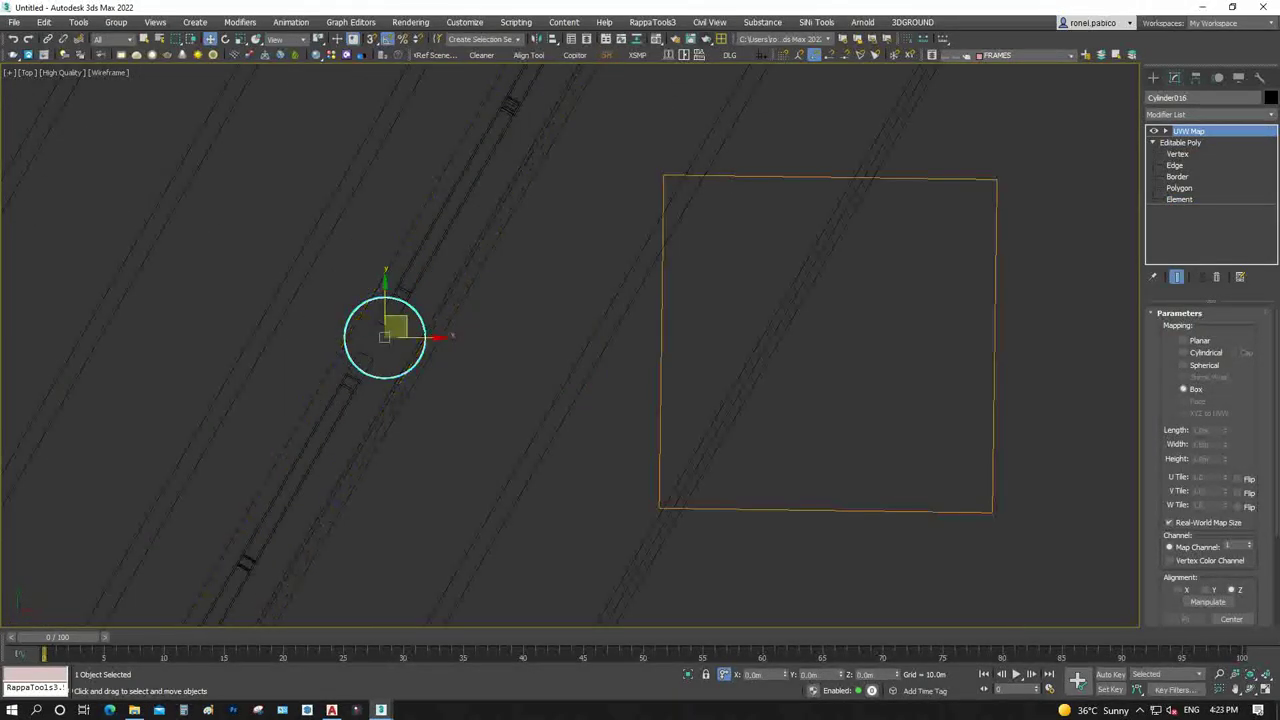
{"action": "left_click_drag", "start_coordinate": [395, 330], "coordinate": [394, 337]}
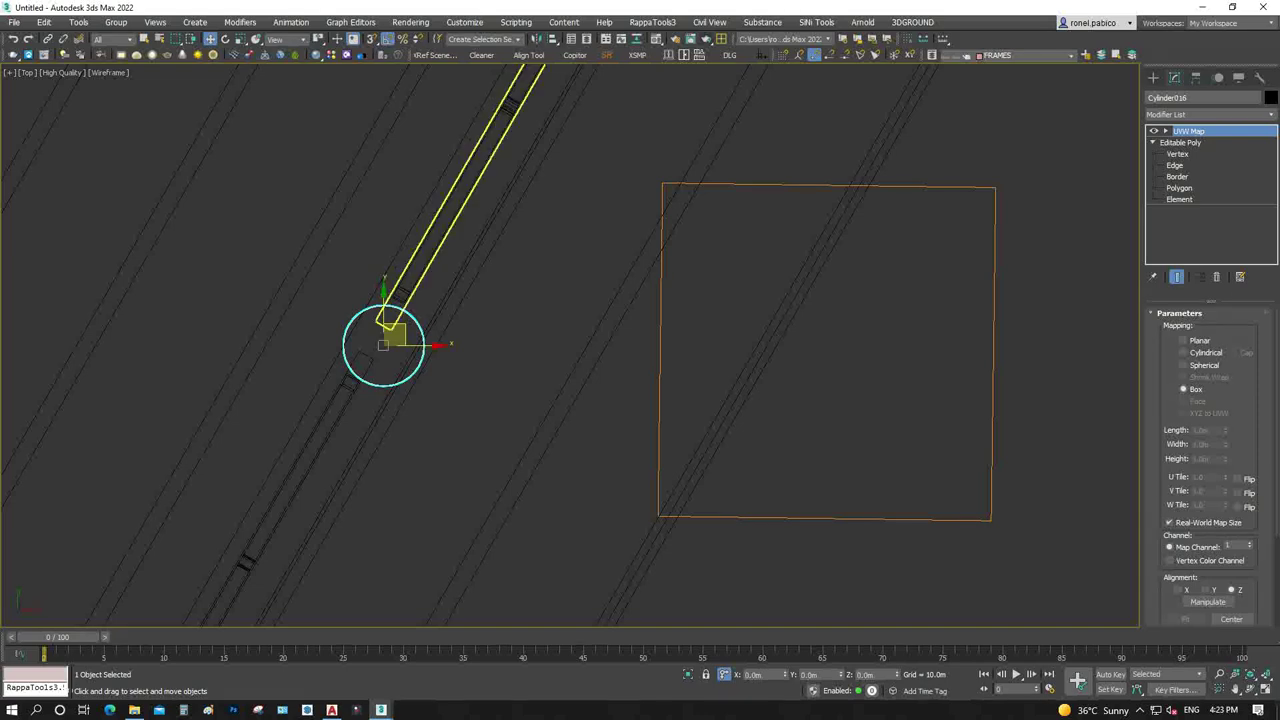
{"action": "left_click", "coordinate": [405, 285], "text": "ctrl"}
{"action": "left_click", "coordinate": [116, 22]}
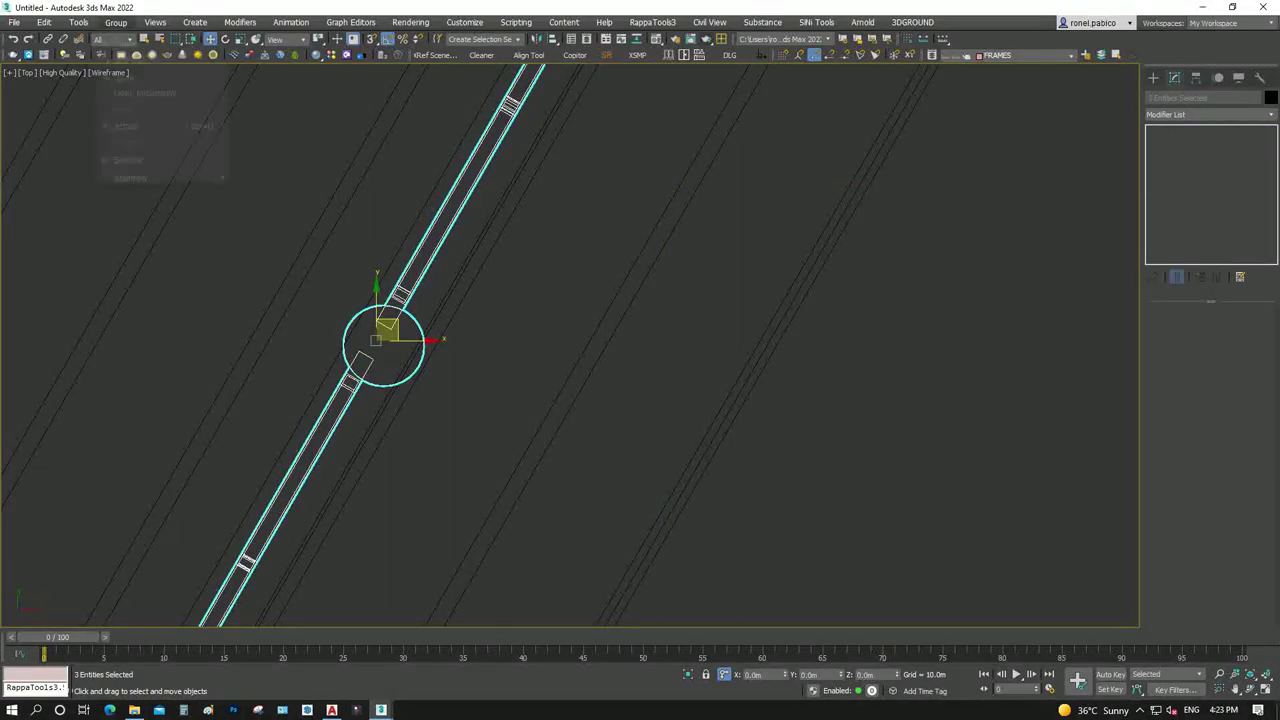
{"action": "left_click", "coordinate": [116, 22]}
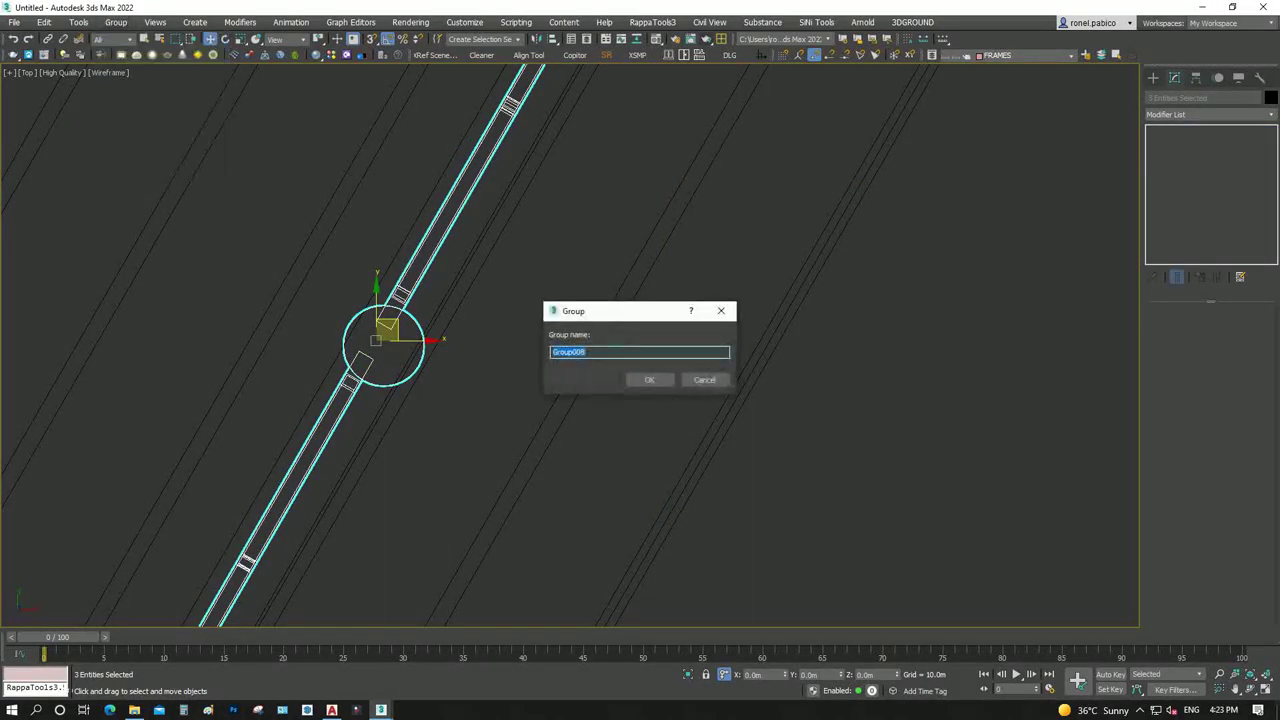
{"action": "key", "text": "Return"}
{"action": "key", "text": "z"}
{"action": "scroll", "coordinate": [598, 389], "scroll_direction": "down", "scroll_amount": 5}
{"action": "scroll", "coordinate": [598, 389], "scroll_direction": "up", "scroll_amount": 2}
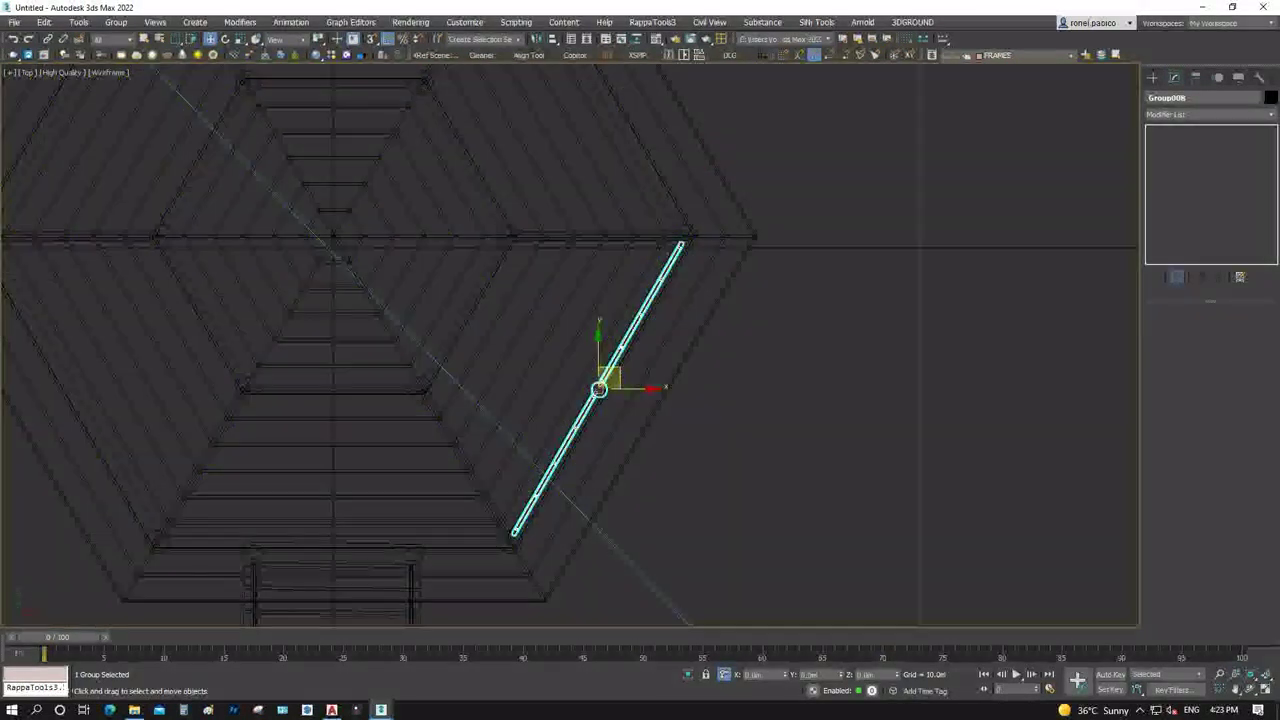
Mirror-copy the railing group and slide the copy up along the hexagon edge
{"action": "key", "text": "alt+m"}
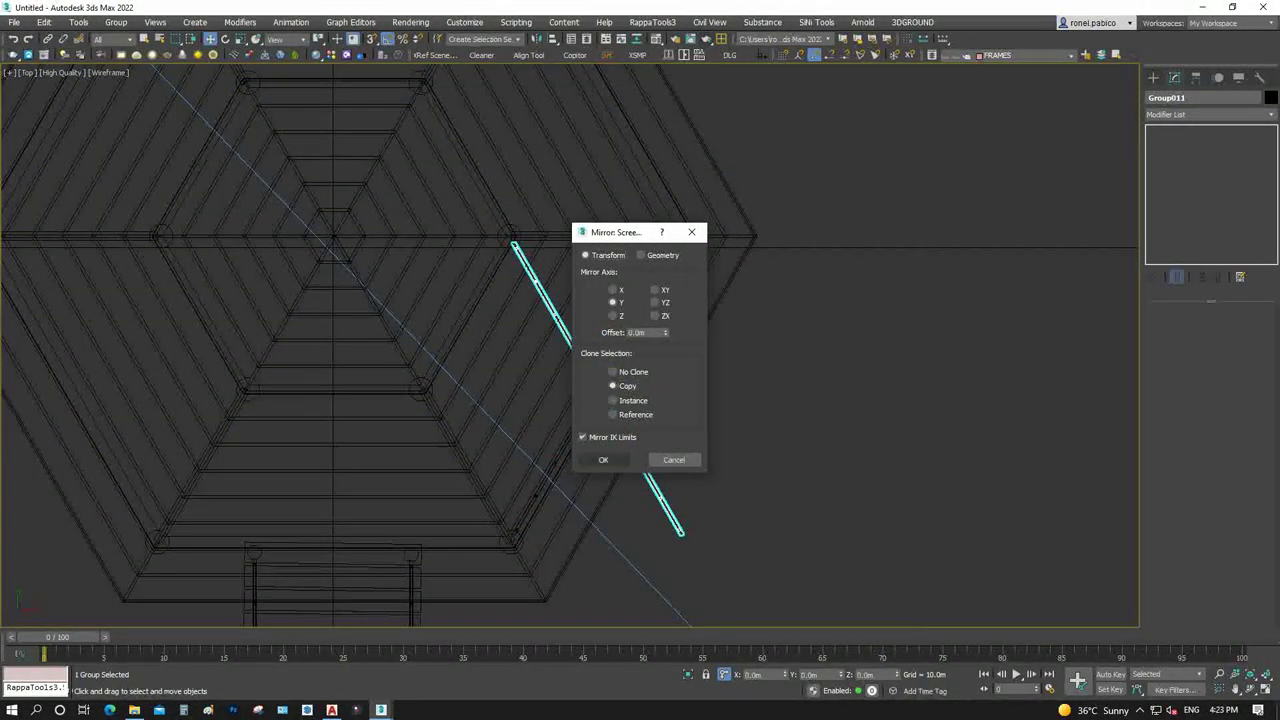
{"action": "left_click", "coordinate": [603, 459]}
{"action": "scroll", "coordinate": [597, 423], "scroll_direction": "down", "scroll_amount": 2}
{"action": "mouse_move", "coordinate": [597, 423]}
{"action": "left_mouse_down"}
{"action": "mouse_move", "coordinate": [603, 265]}
{"action": "mouse_move", "coordinate": [564, 290]}
{"action": "left_mouse_up"}
{"action": "scroll", "coordinate": [608, 266], "scroll_direction": "up", "scroll_amount": 4}
{"action": "scroll", "coordinate": [563, 290], "scroll_direction": "down", "scroll_amount": 1}
{"action": "scroll", "coordinate": [640, 472], "scroll_direction": "up", "scroll_amount": 3}
Mirror-copy both railing pieces together and place the pair on the hexagon's left edge
{"action": "left_click_drag", "start_coordinate": [640, 472], "coordinate": [500, 88]}
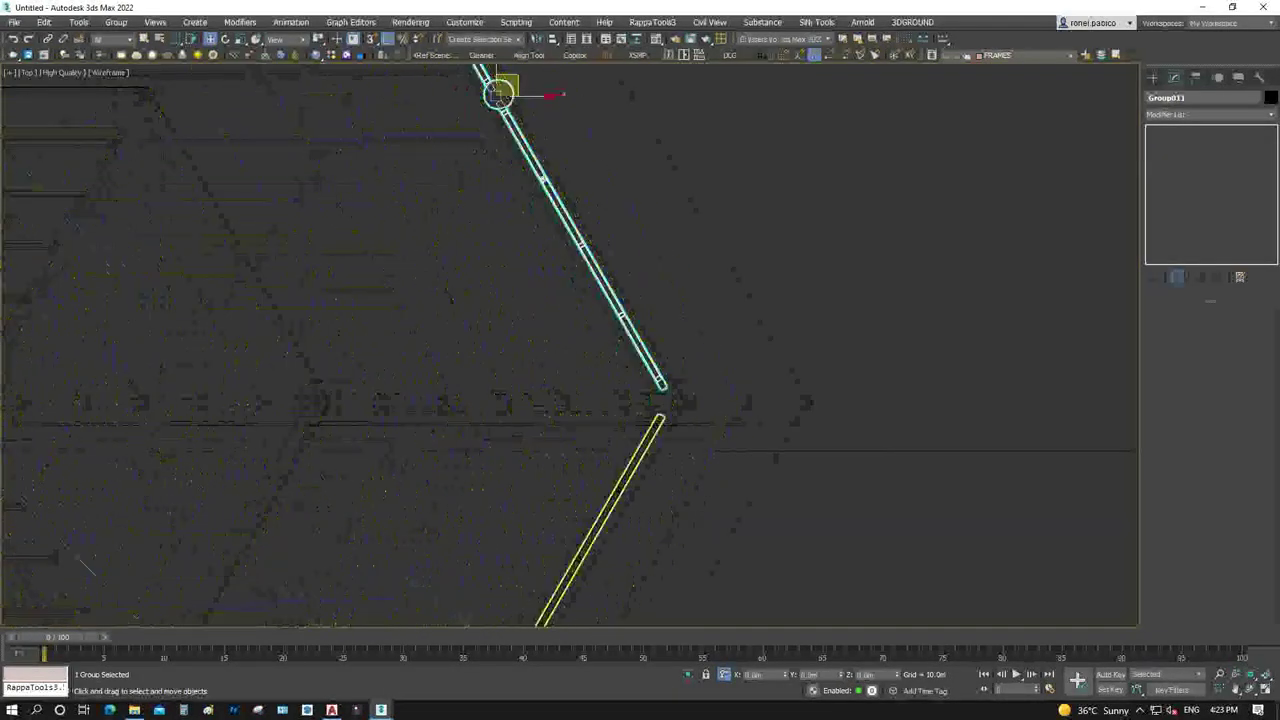
{"action": "left_click", "coordinate": [537, 38]}
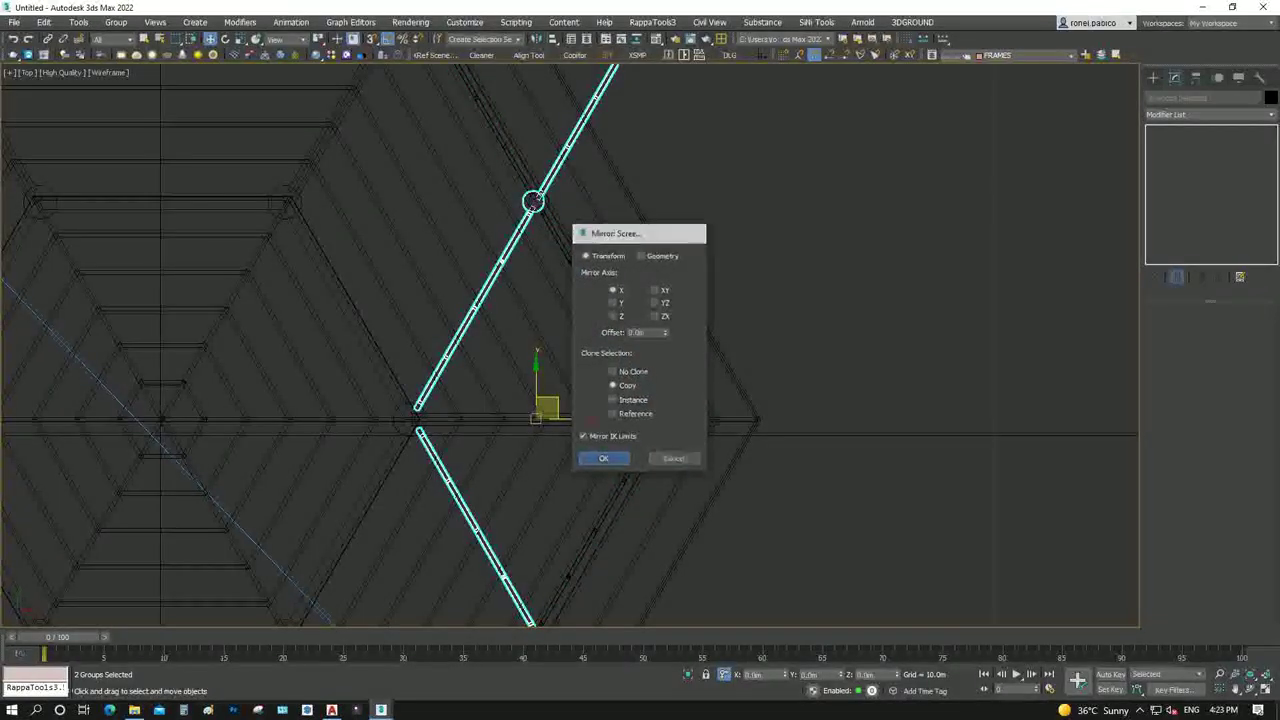
{"action": "left_click", "coordinate": [603, 459]}
{"action": "scroll", "coordinate": [640, 405], "scroll_direction": "down", "scroll_amount": 5}
{"action": "scroll", "coordinate": [522, 412], "scroll_direction": "up", "scroll_amount": 2}
{"action": "left_click_drag", "start_coordinate": [640, 414], "coordinate": [377, 416]}
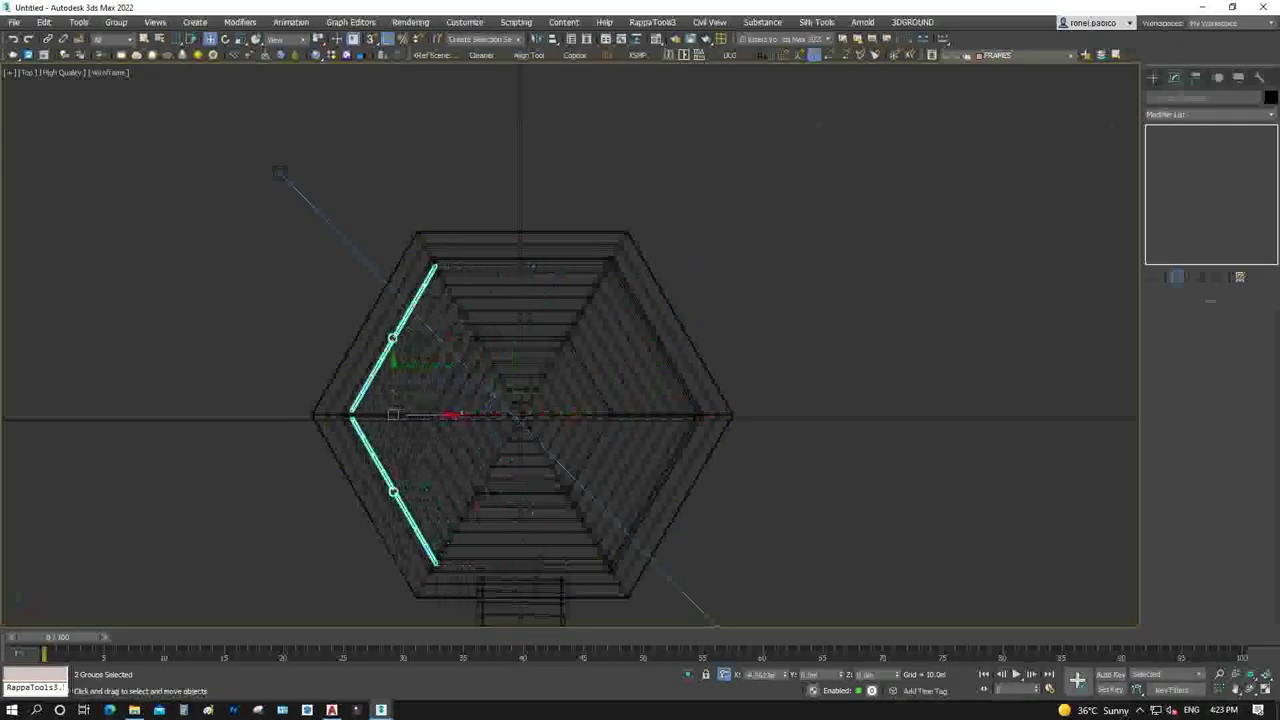
{"action": "scroll", "coordinate": [377, 420], "scroll_direction": "up", "scroll_amount": 5}
{"action": "left_click_drag", "start_coordinate": [445, 385], "coordinate": [433, 385]}
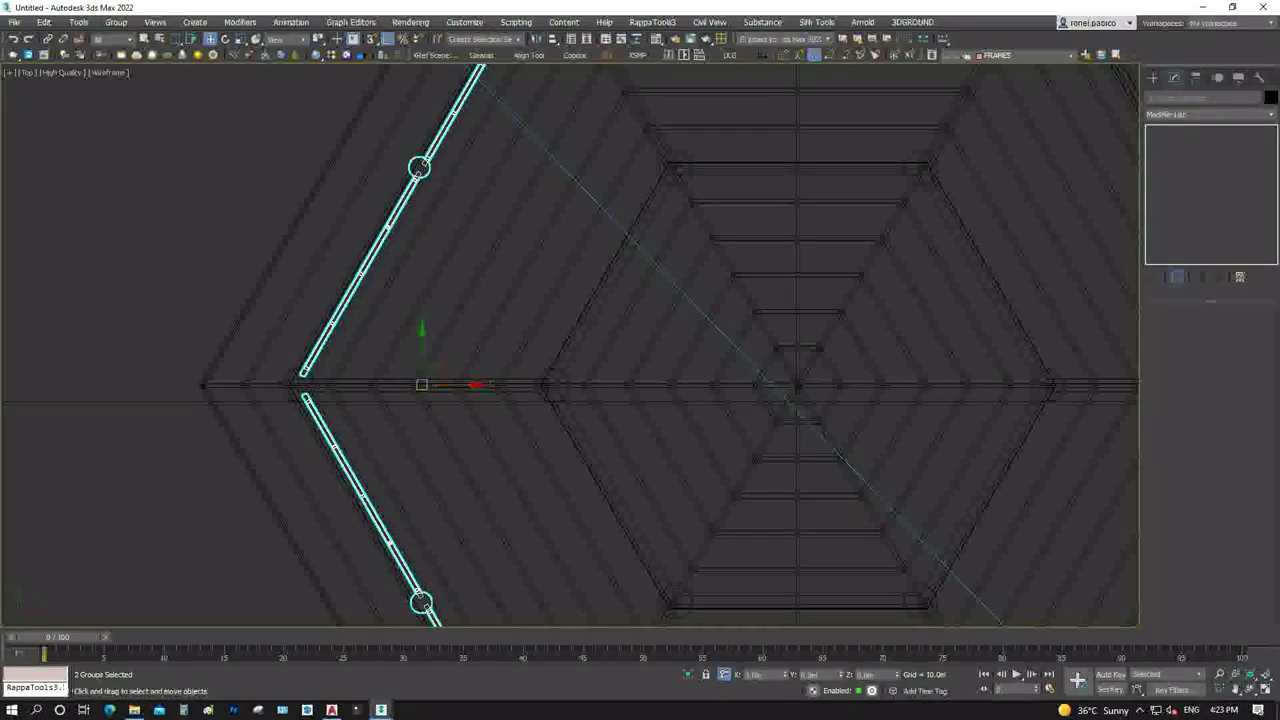
{"action": "scroll", "coordinate": [413, 375], "scroll_direction": "down", "scroll_amount": 5}
{"action": "scroll", "coordinate": [467, 609], "scroll_direction": "up", "scroll_amount": 5}
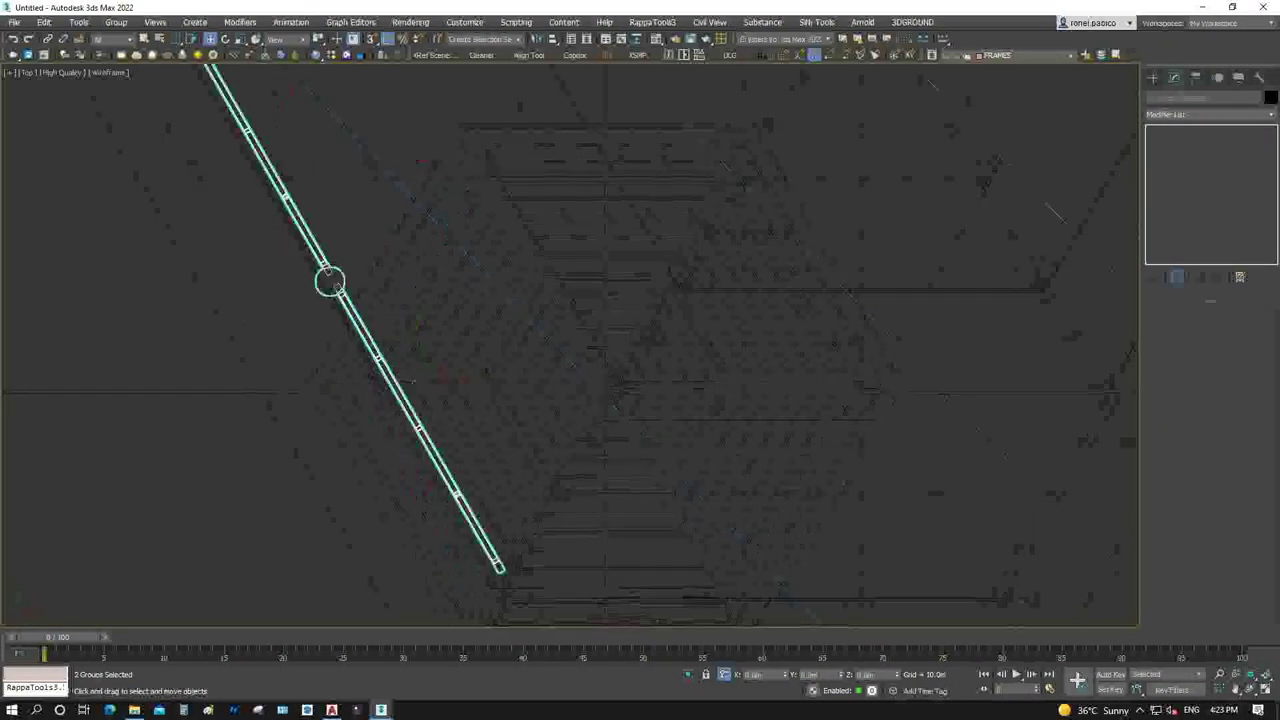
{"action": "scroll", "coordinate": [450, 520], "scroll_direction": "down", "scroll_amount": 5}
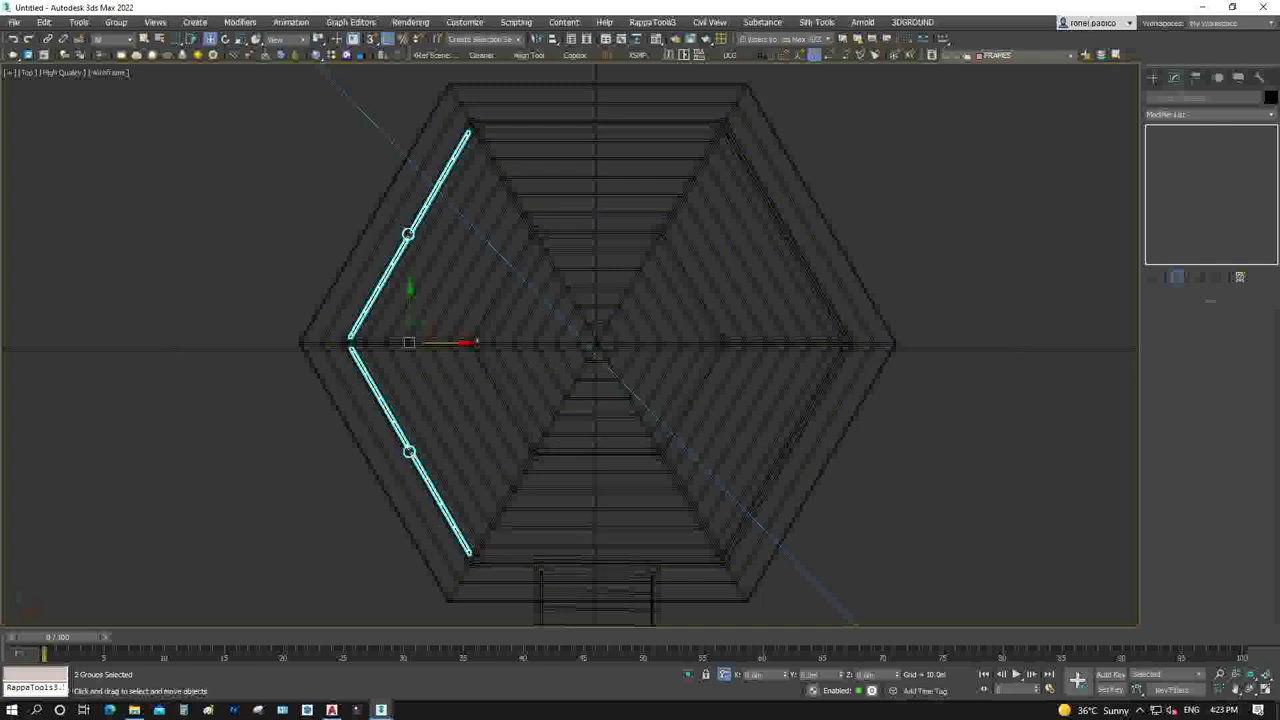
Make a rotated copy of the railing pair and fit it to the top hexagon edge's corner
{"action": "key", "text": "e"}
{"action": "left_click_drag", "start_coordinate": [410, 277], "coordinate": [512, 338]}
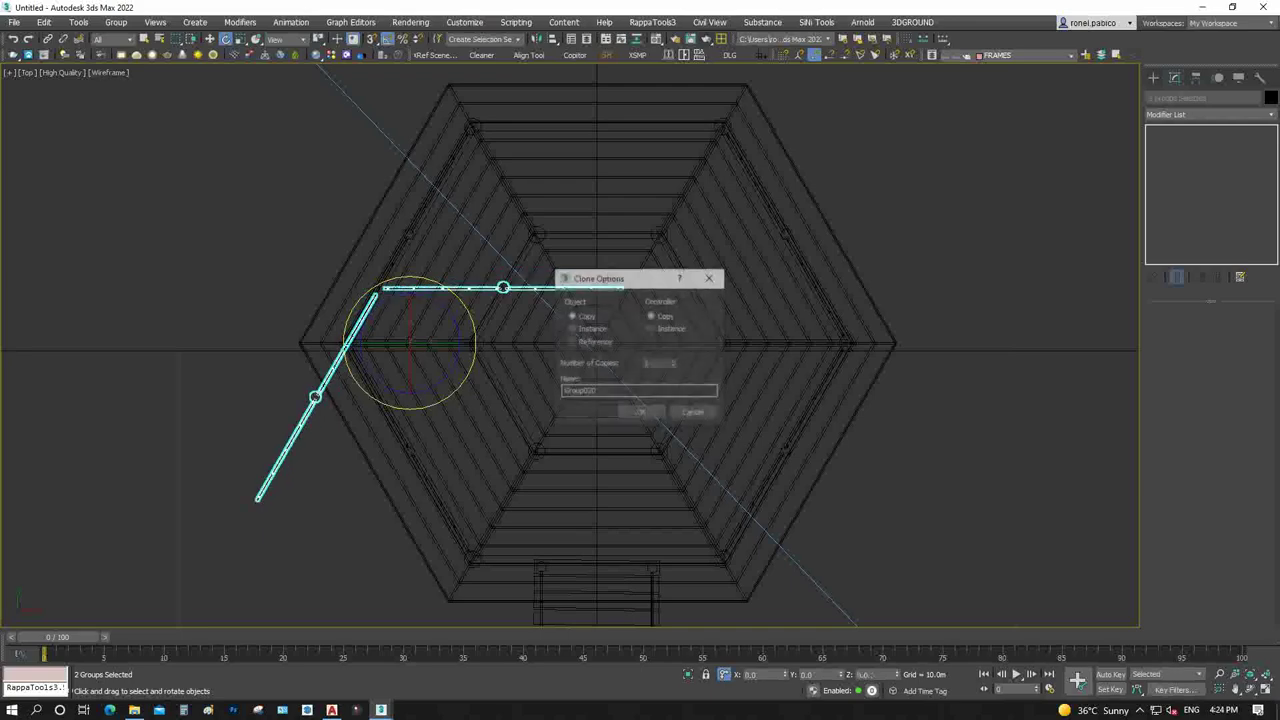
{"action": "left_click", "coordinate": [642, 413]}
{"action": "key", "text": "w"}
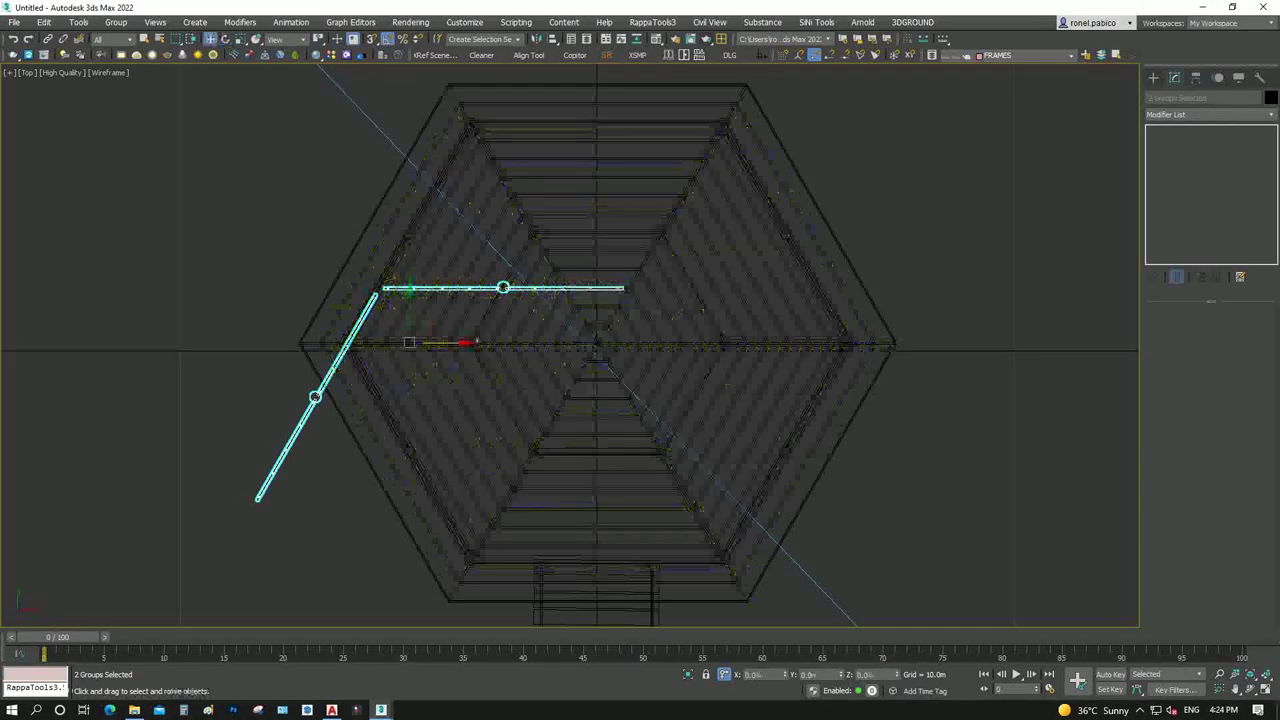
{"action": "mouse_move", "coordinate": [423, 331]}
{"action": "left_mouse_down"}
{"action": "mouse_move", "coordinate": [495, 170]}
{"action": "mouse_move", "coordinate": [511, 171]}
{"action": "left_mouse_up"}
{"action": "middle_click_drag", "start_coordinate": [500, 200], "coordinate": [520, 330]}
{"action": "scroll", "coordinate": [575, 280], "scroll_direction": "up", "scroll_amount": 3}
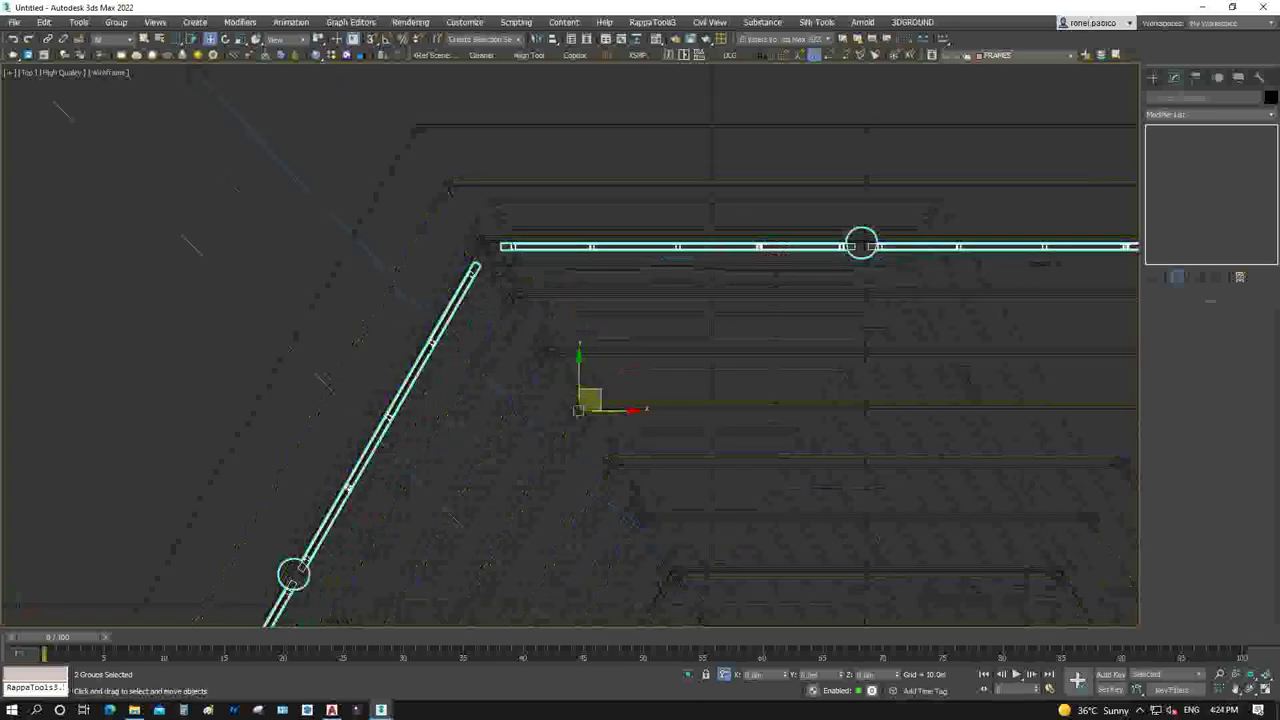
{"action": "left_click_drag", "start_coordinate": [592, 396], "coordinate": [601, 408]}
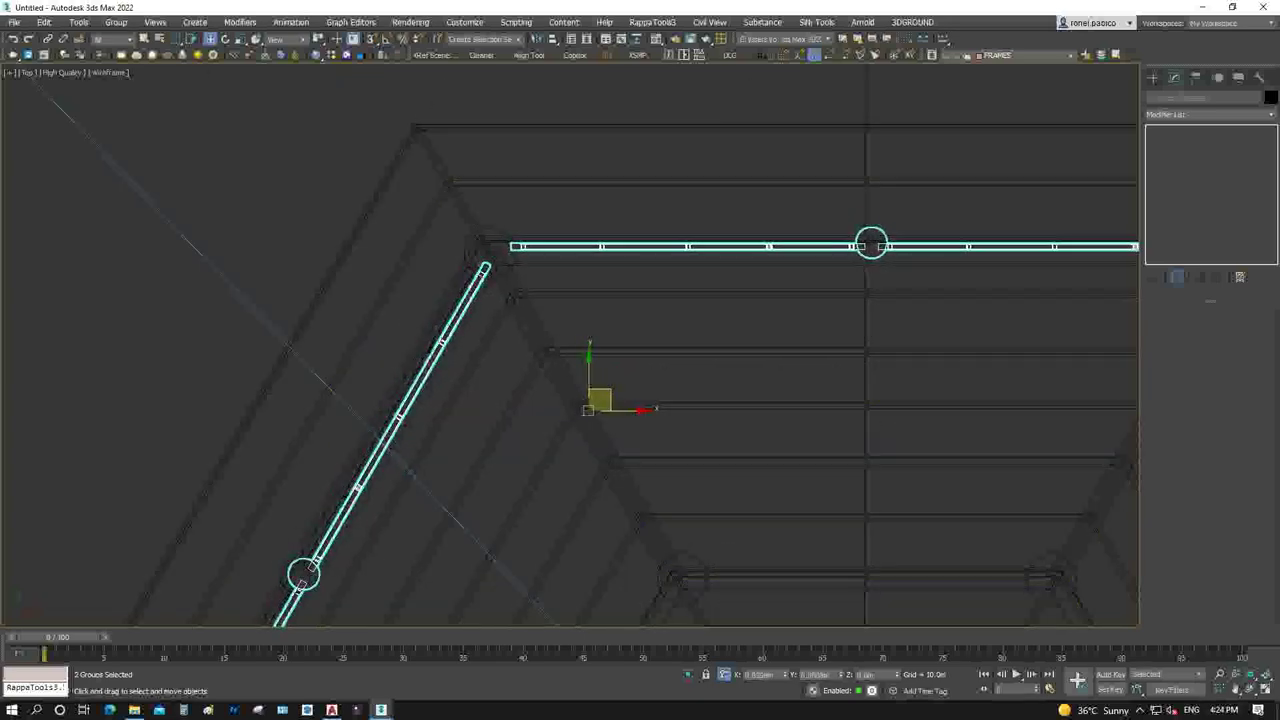
{"action": "scroll", "coordinate": [380, 310], "scroll_direction": "down", "scroll_amount": 3}
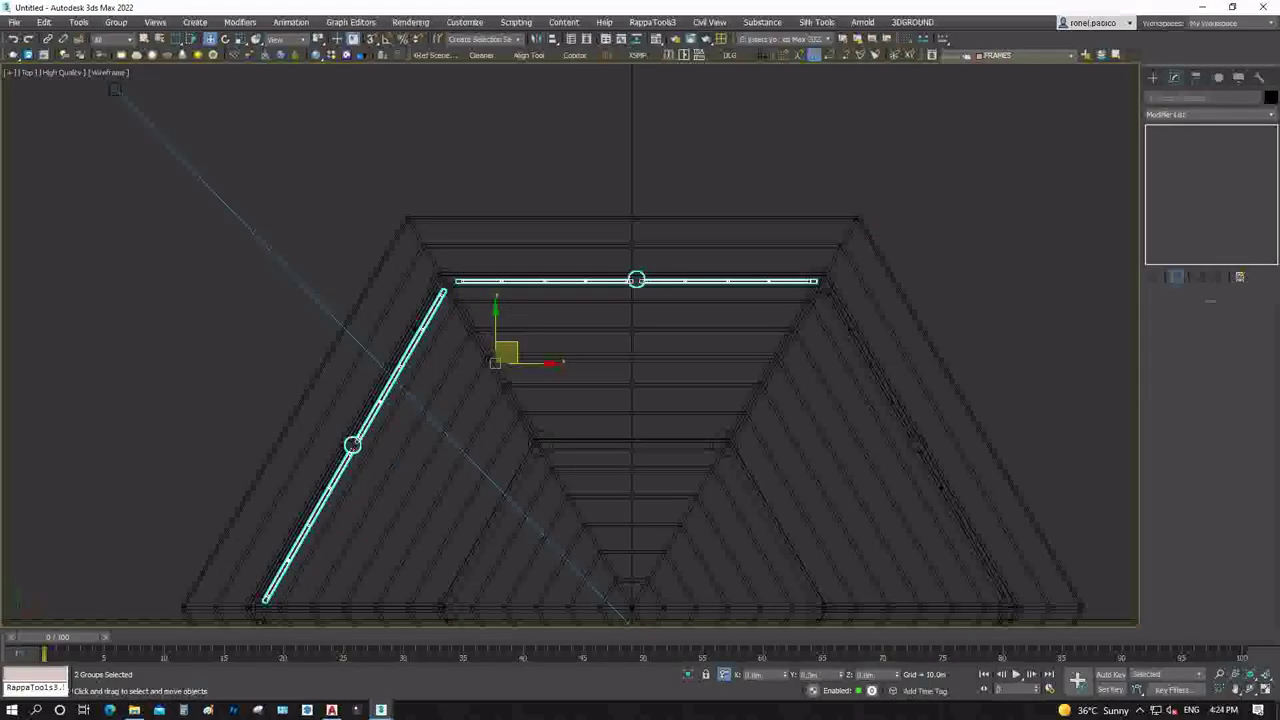
{"action": "scroll", "coordinate": [365, 335], "scroll_direction": "down", "scroll_amount": 3}
{"action": "scroll", "coordinate": [365, 335], "scroll_direction": "up", "scroll_amount": 3}
{"action": "scroll", "coordinate": [329, 317], "scroll_direction": "up", "scroll_amount": 3}
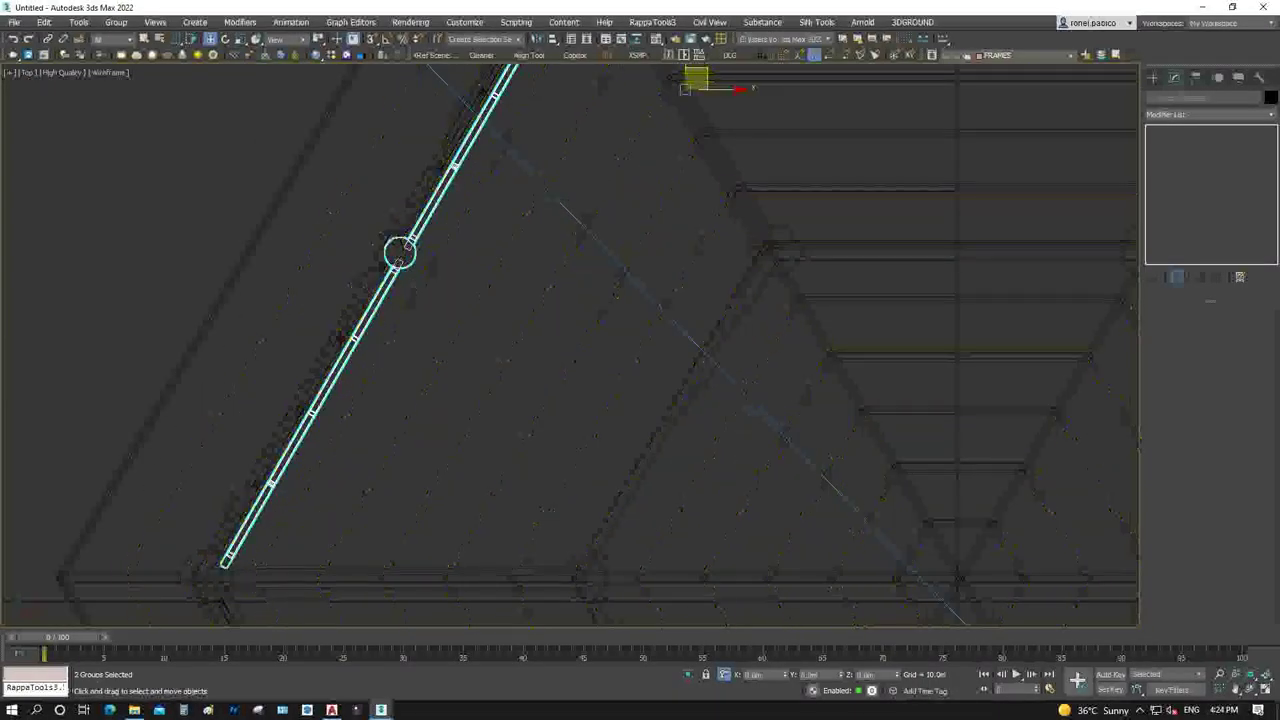
Move the diagonal railing to the front, rotate it level, and select it with the front posts
{"action": "left_click", "coordinate": [400, 252]}
{"action": "scroll", "coordinate": [404, 259], "scroll_direction": "down", "scroll_amount": 4}
{"action": "left_click_drag", "start_coordinate": [410, 252], "coordinate": [566, 527]}
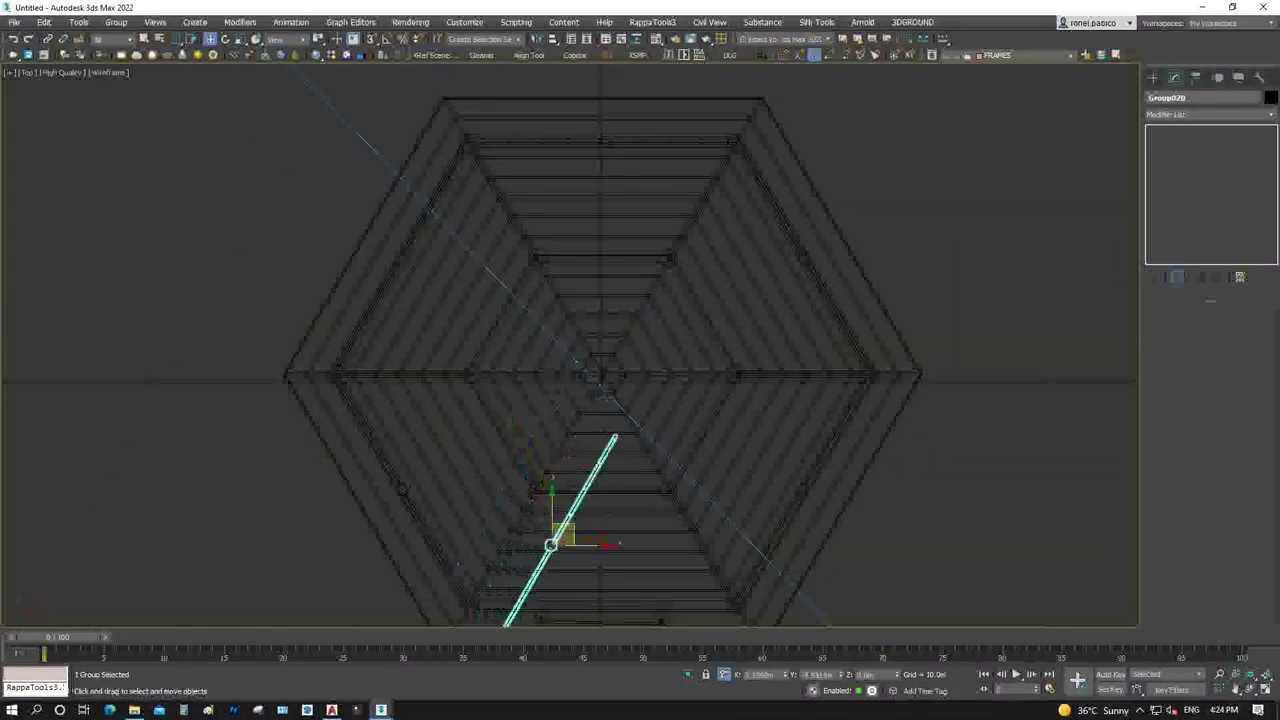
{"action": "key", "text": "e"}
{"action": "key", "text": "z"}
{"action": "mouse_move", "coordinate": [600, 400]}
{"action": "left_mouse_down"}
{"action": "mouse_move", "coordinate": [540, 405]}
{"action": "mouse_move", "coordinate": [600, 405]}
{"action": "mouse_move", "coordinate": [643, 347]}
{"action": "mouse_move", "coordinate": [625, 350]}
{"action": "mouse_move", "coordinate": [655, 411]}
{"action": "left_mouse_up"}
{"action": "key", "text": "w"}
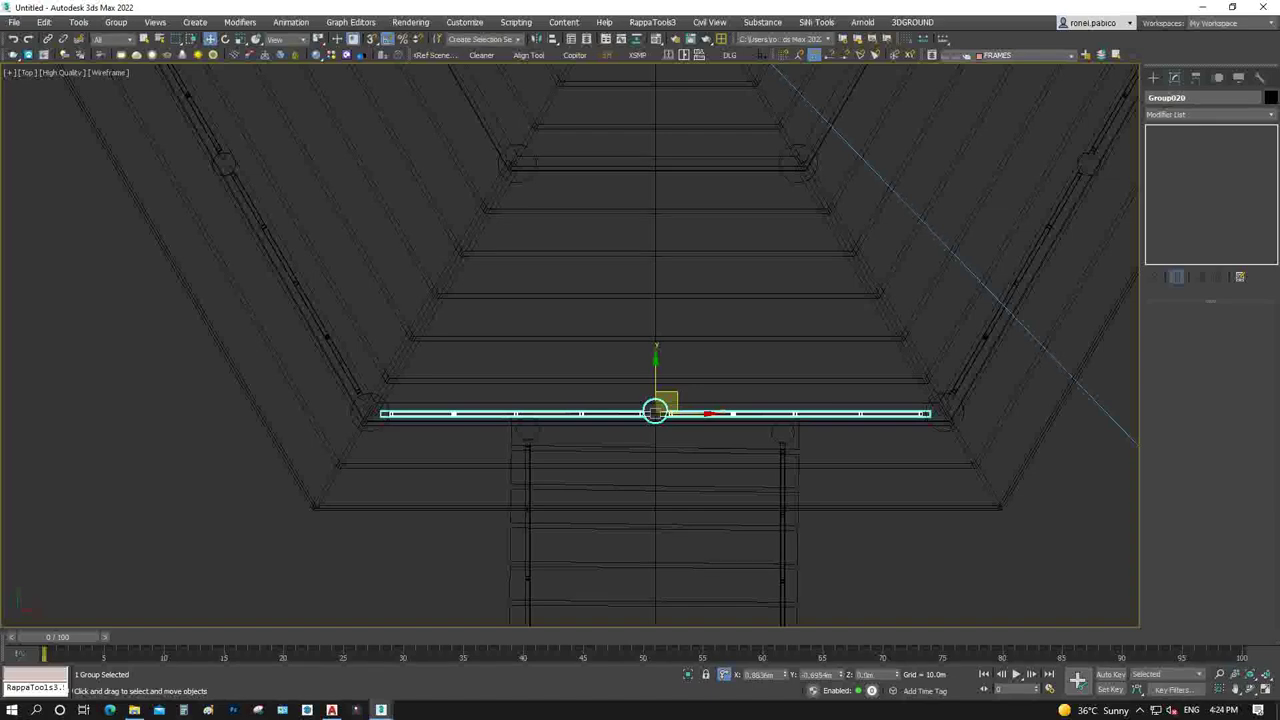
{"action": "scroll", "coordinate": [655, 411], "scroll_direction": "up", "scroll_amount": 3}
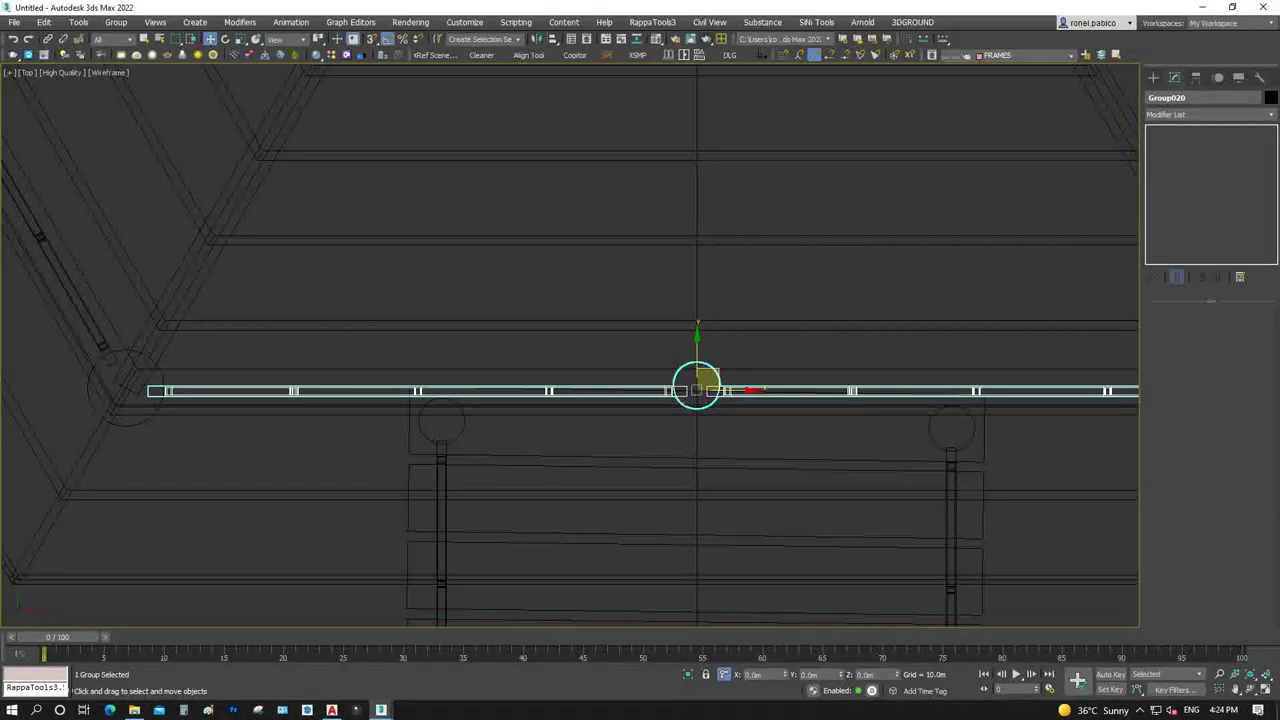
{"action": "left_click", "coordinate": [441, 404], "text": "ctrl"}
Isolate the railing and posts, shown shaded in a framed front view
{"action": "right_click", "coordinate": [463, 423]}
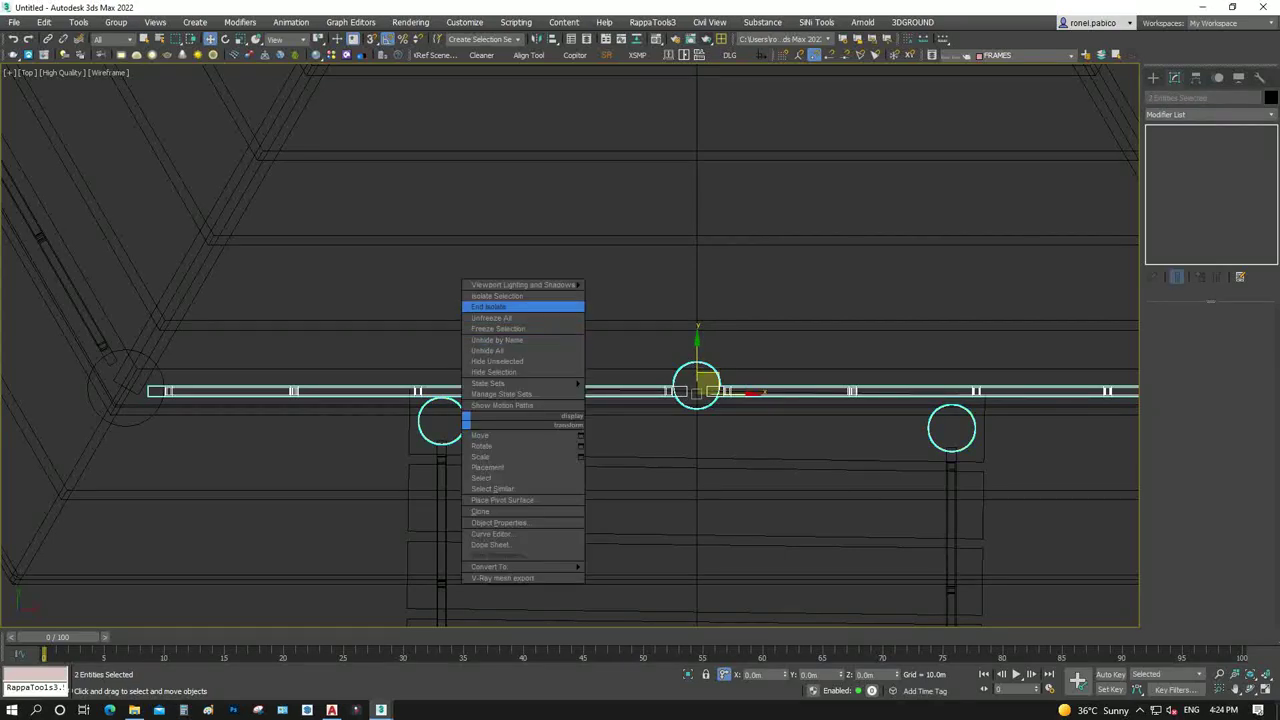
{"action": "left_click", "coordinate": [523, 292]}
{"action": "key", "text": "f"}
{"action": "key", "text": "F3"}
{"action": "key", "text": "z"}
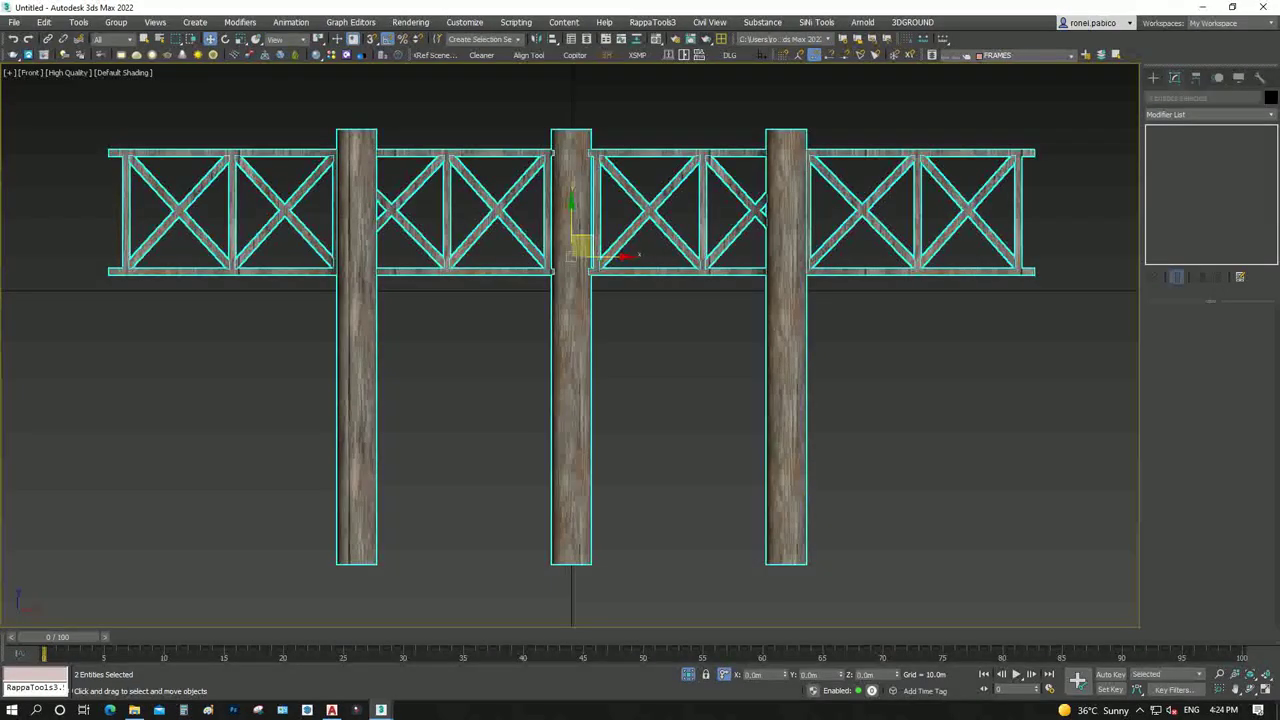
Ungroup the railing group and delete the centre post
{"action": "left_click", "coordinate": [230, 170]}
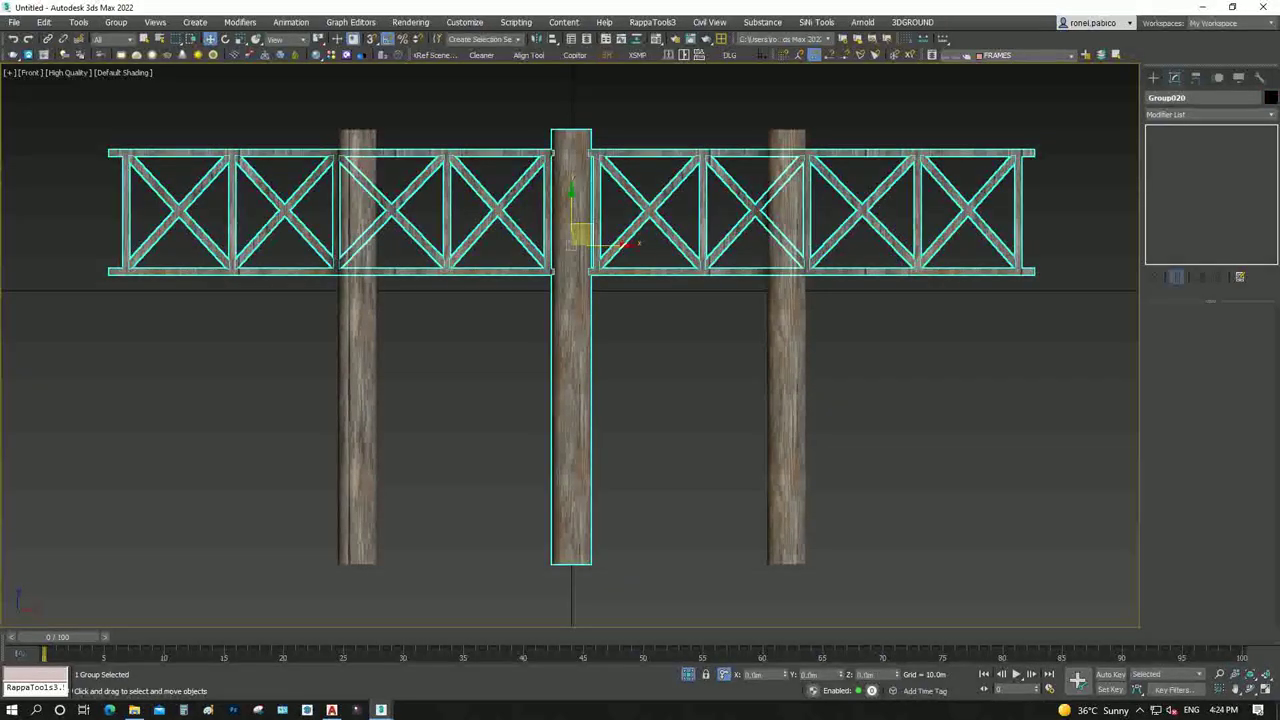
{"action": "left_click", "coordinate": [116, 22]}
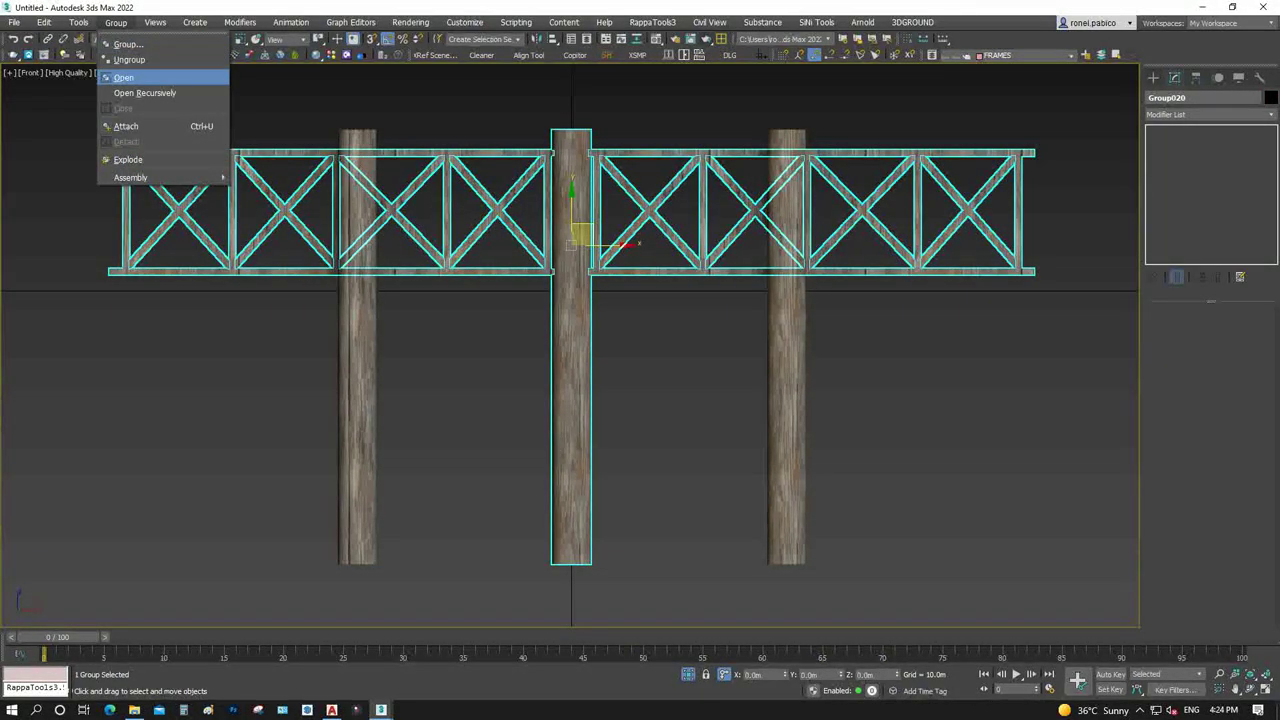
{"action": "left_click", "coordinate": [128, 60]}
{"action": "left_click", "coordinate": [571, 400]}
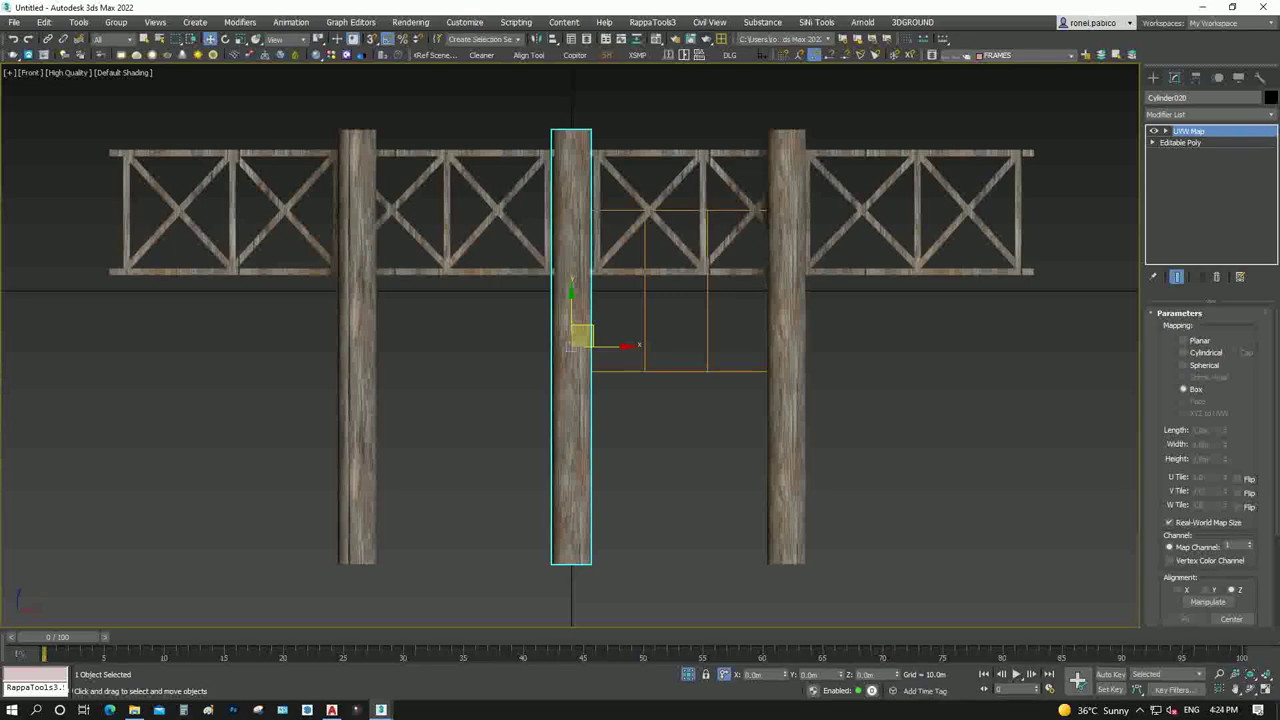
{"action": "key", "text": "Delete"}
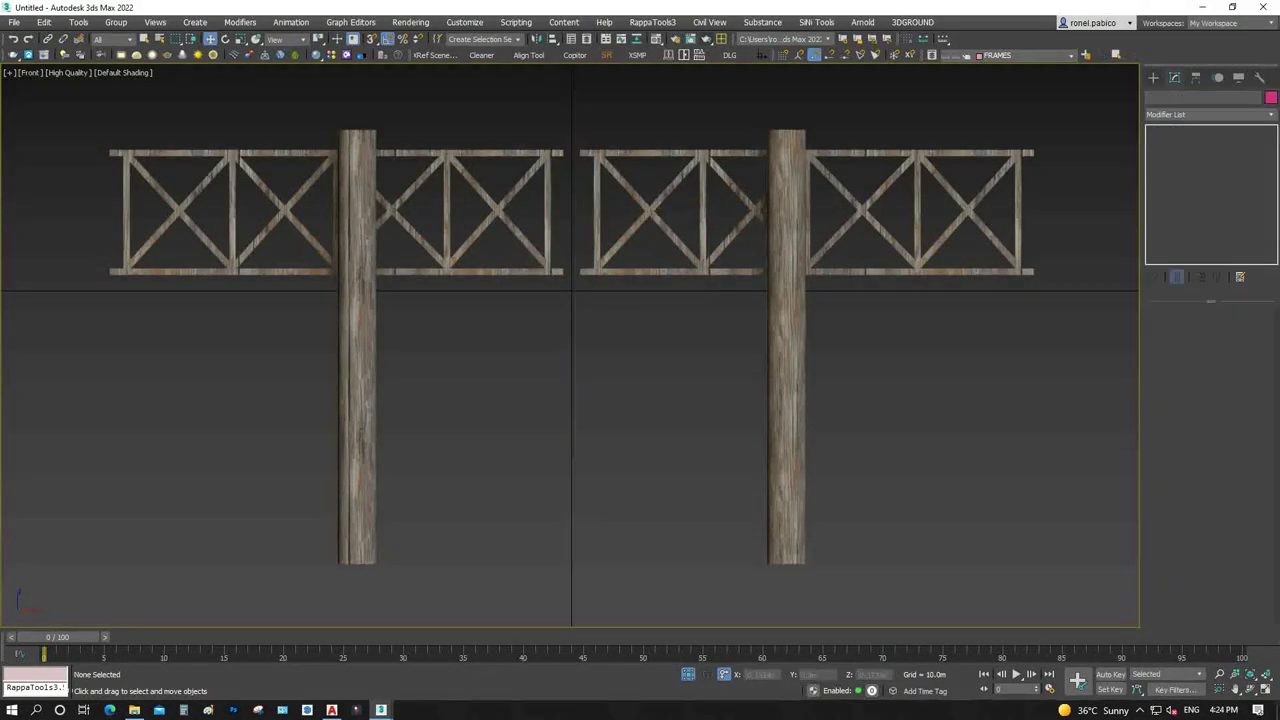
Ungroup the left railing and trial-delete its frame spline's rails and end verticals, then undo
{"action": "left_click", "coordinate": [300, 212]}
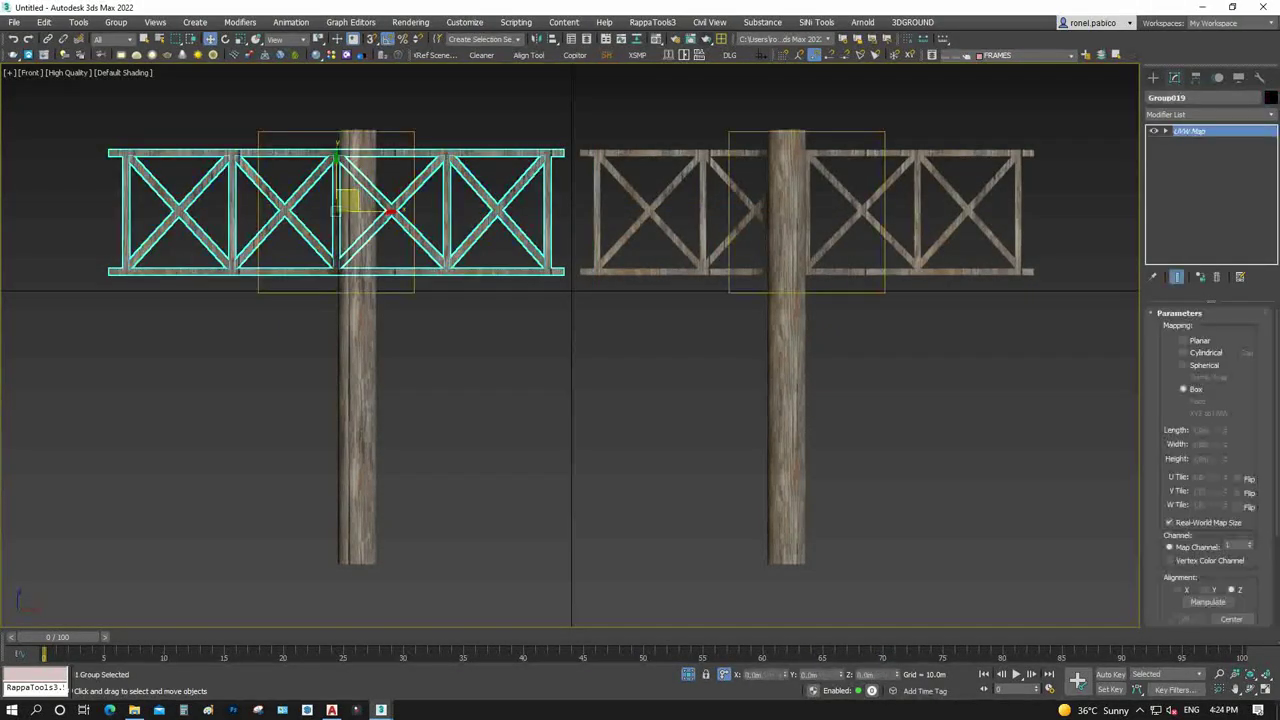
{"action": "left_click", "coordinate": [116, 22]}
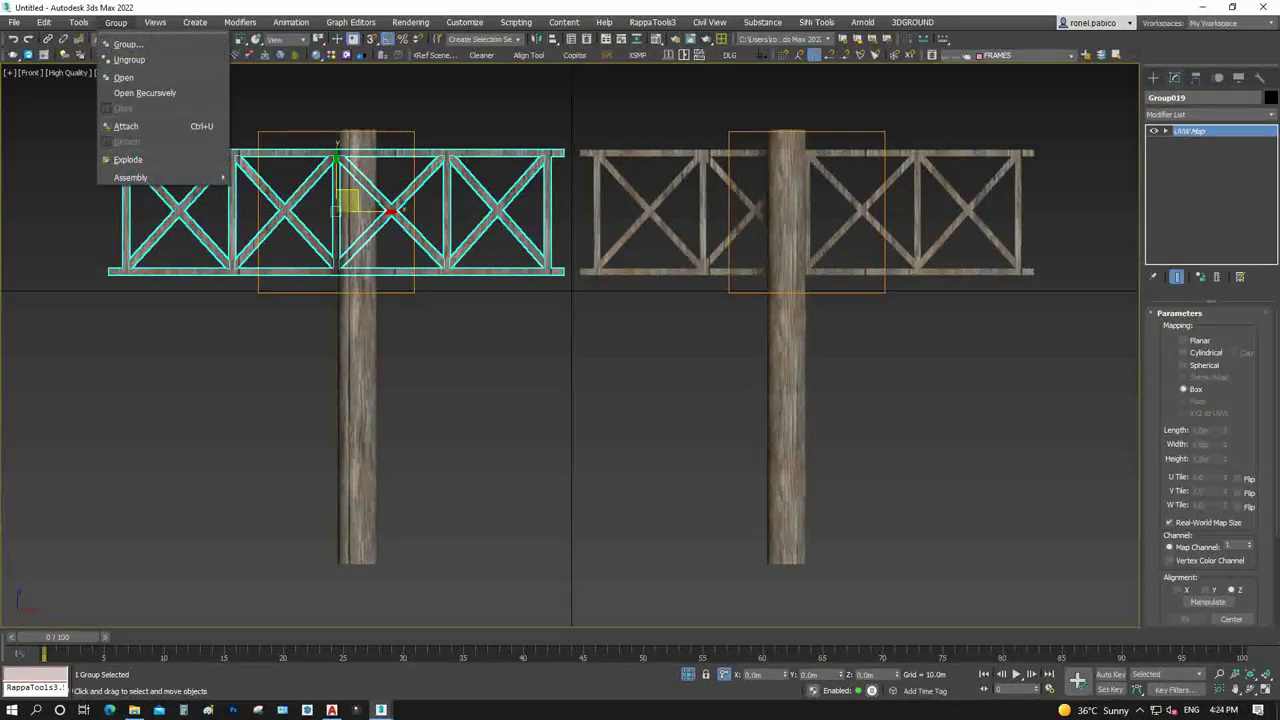
{"action": "left_click", "coordinate": [130, 60]}
{"action": "left_click", "coordinate": [300, 450]}
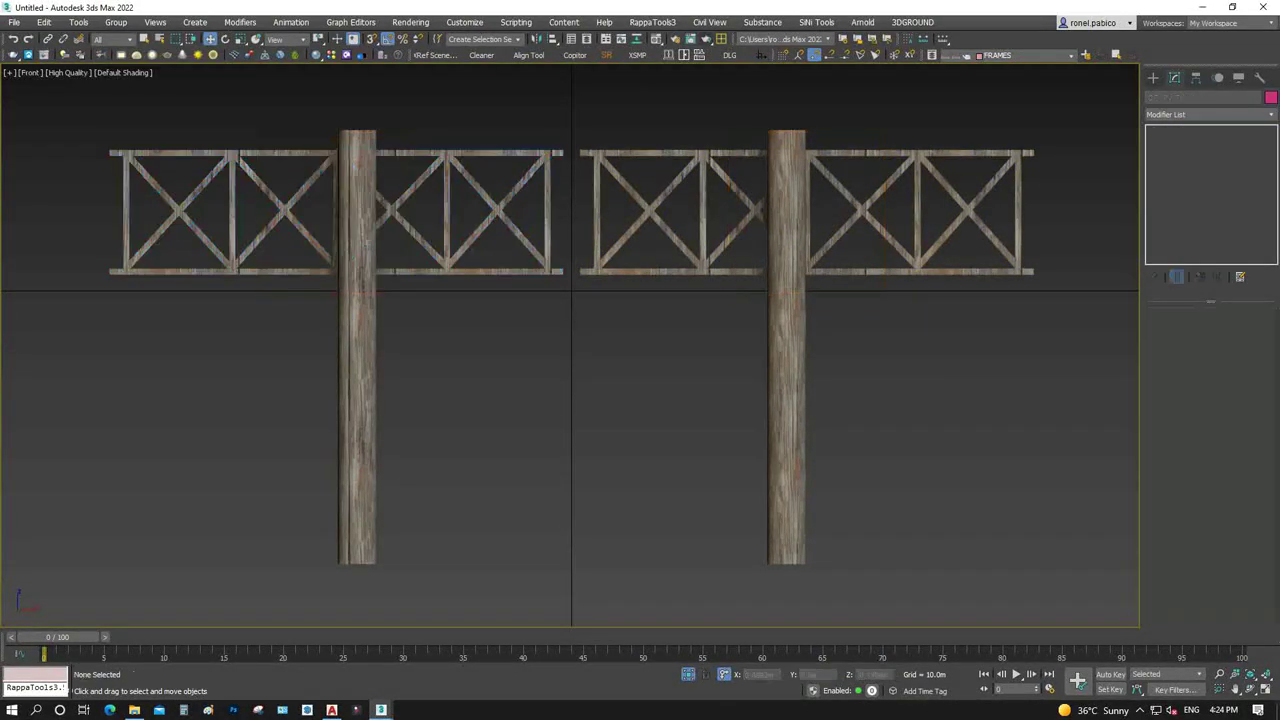
{"action": "left_click", "coordinate": [180, 153]}
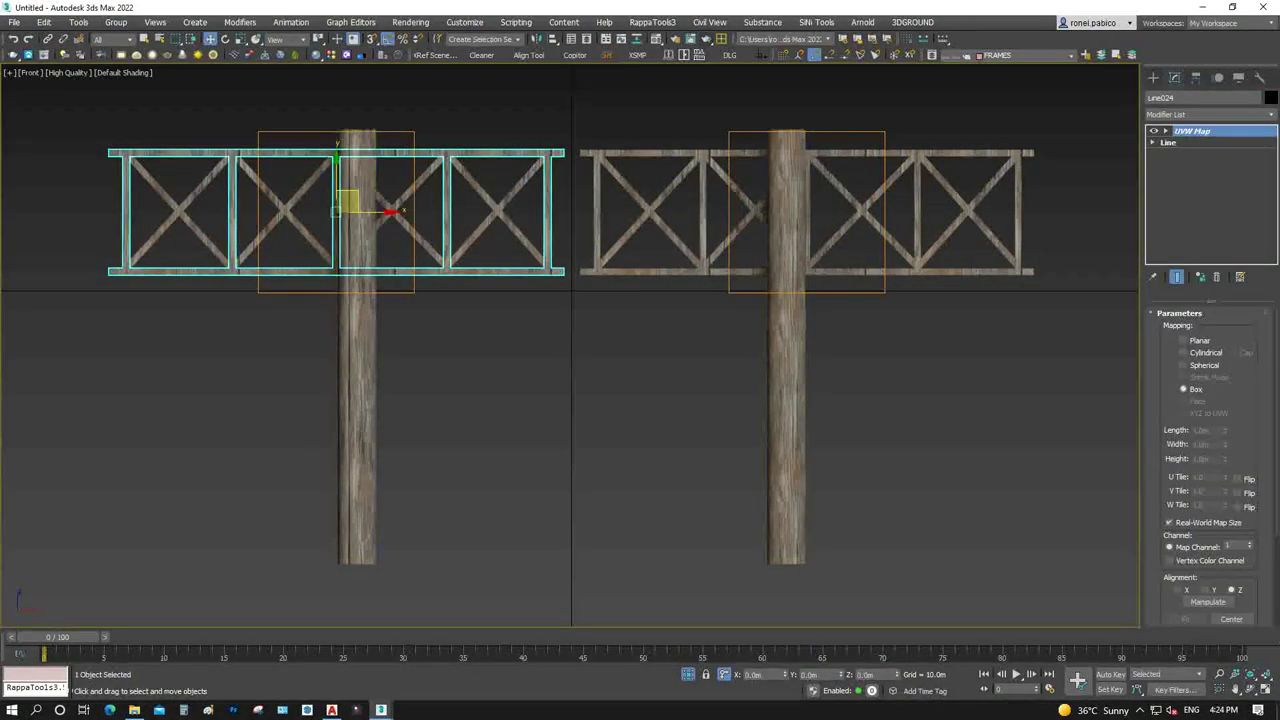
{"action": "left_click", "coordinate": [1178, 154]}
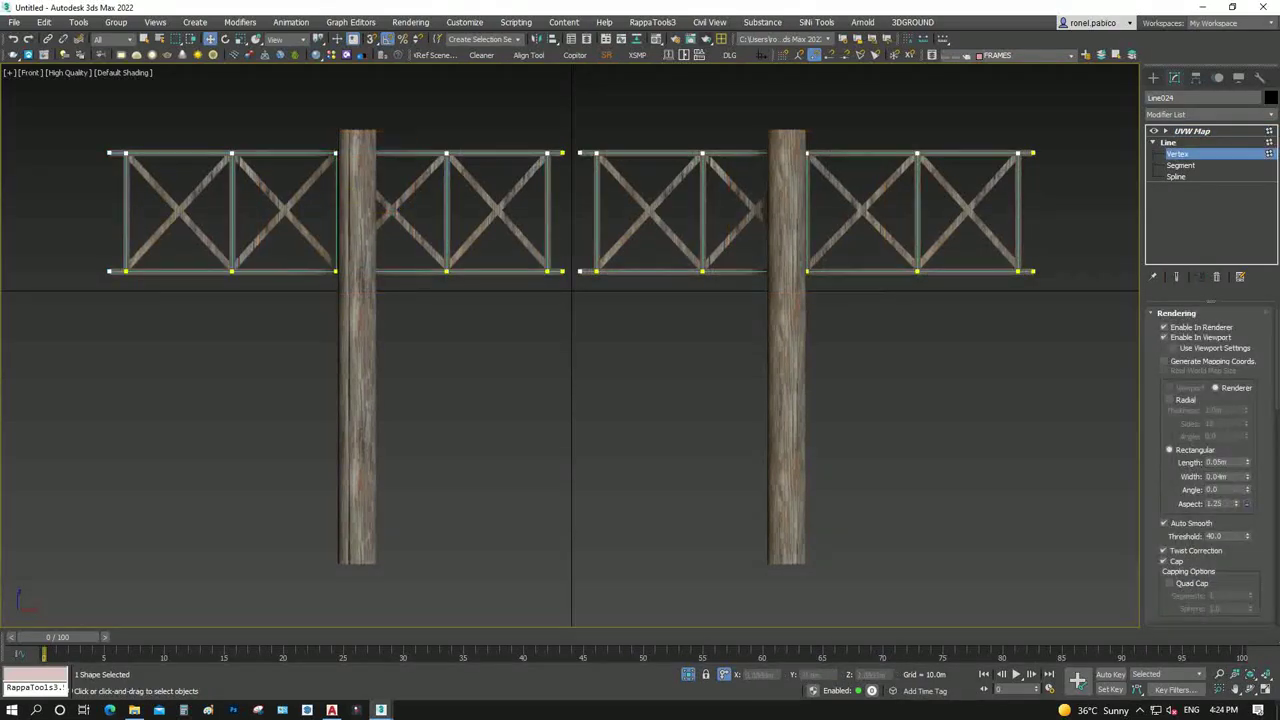
{"action": "key", "text": "Delete"}
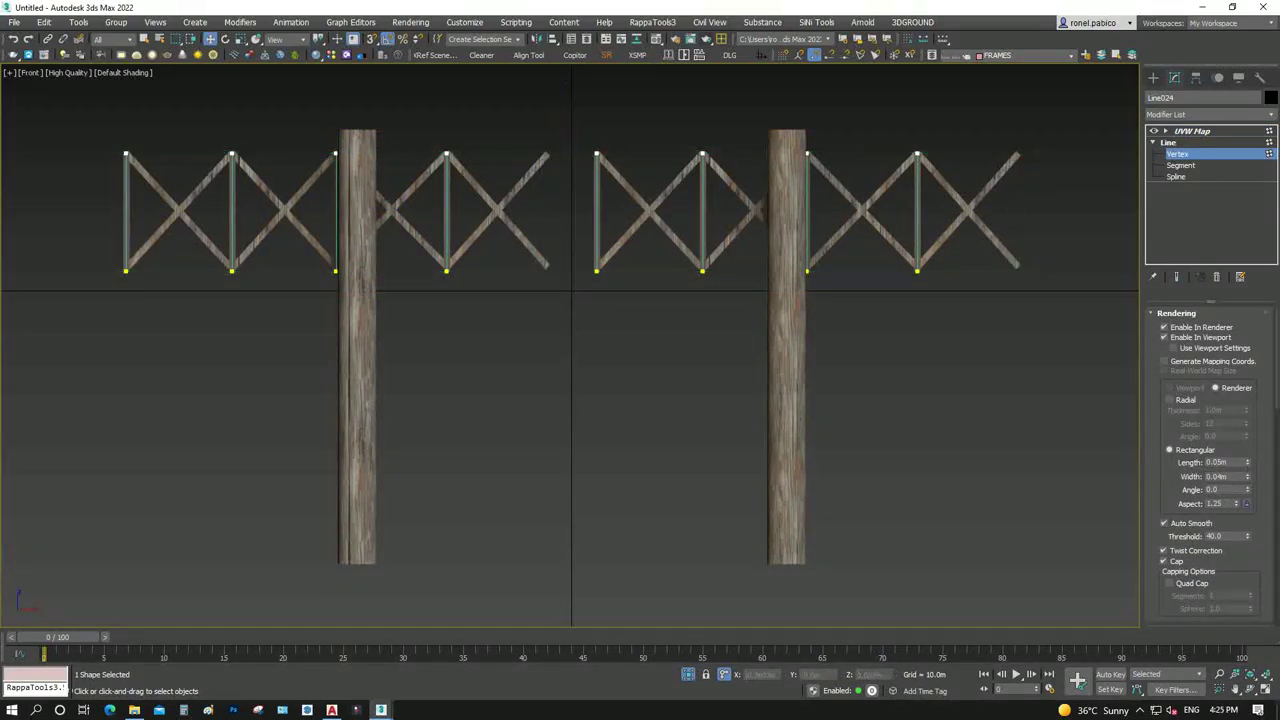
{"action": "key", "text": "ctrl+z"}
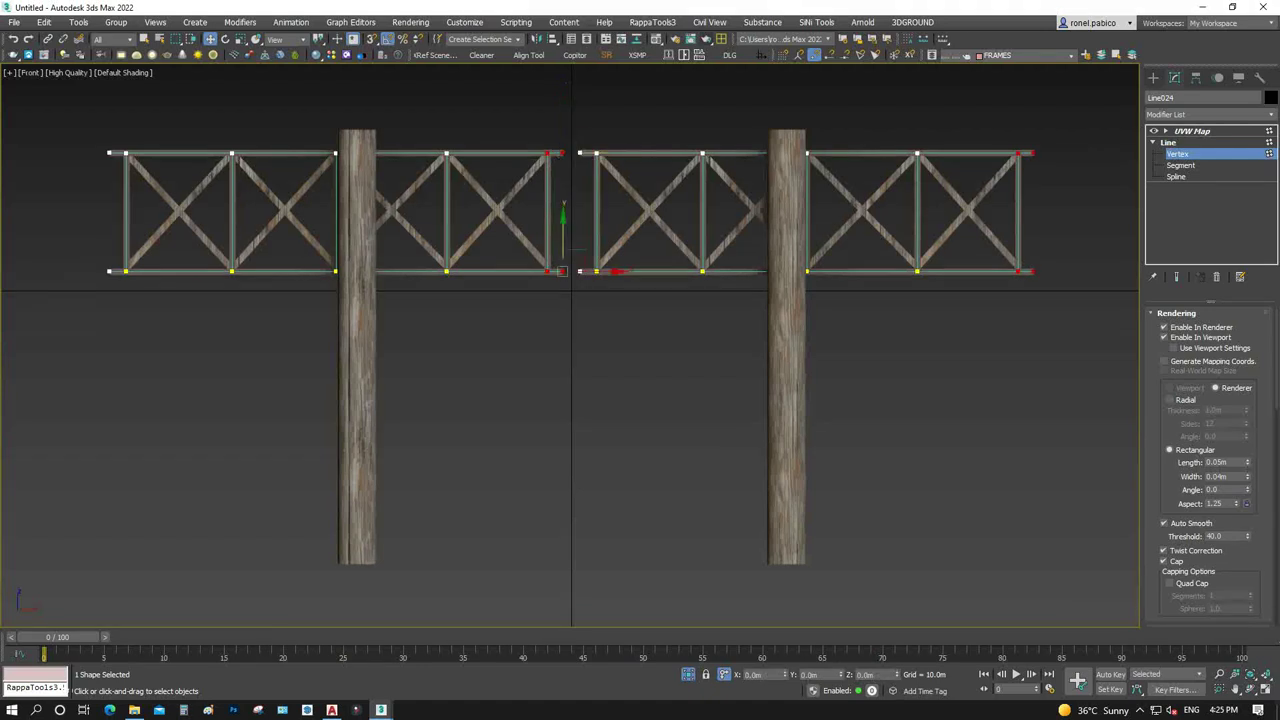
Delete the frame's right-end bottom vertex and pull the rail ends left about 0.644m
{"action": "left_click", "coordinate": [446, 271]}
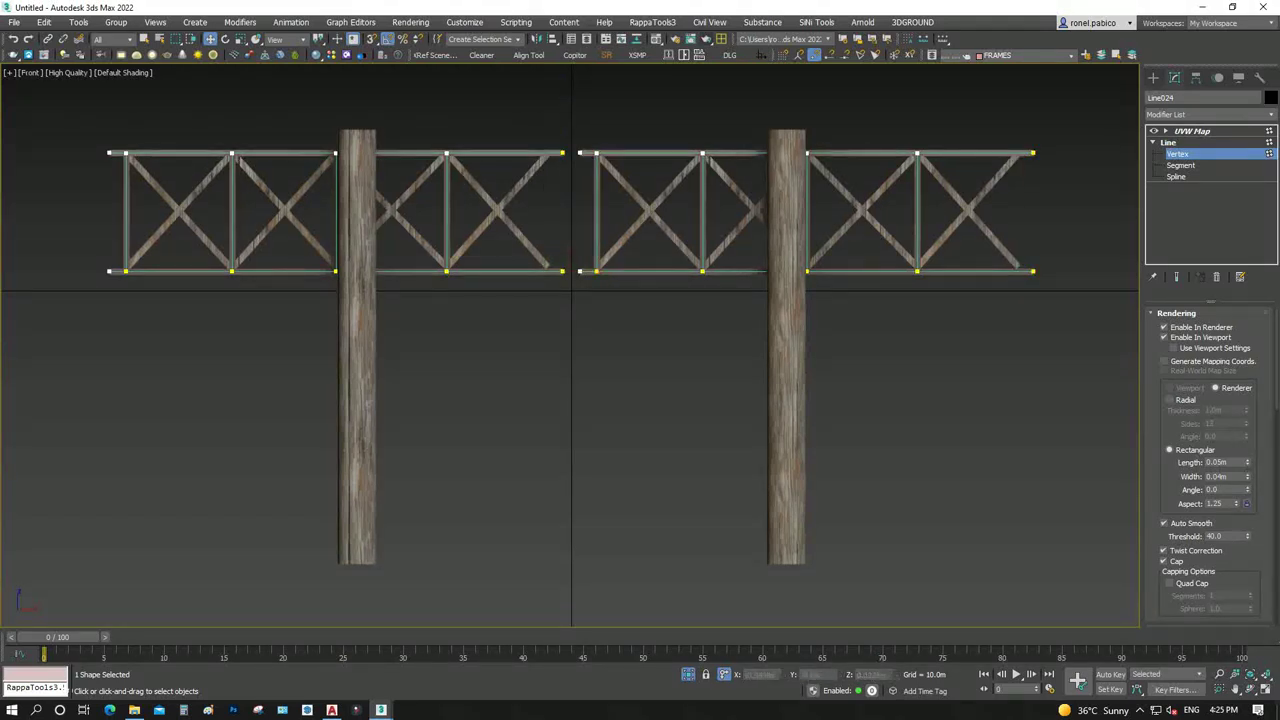
{"action": "key", "text": "Delete"}
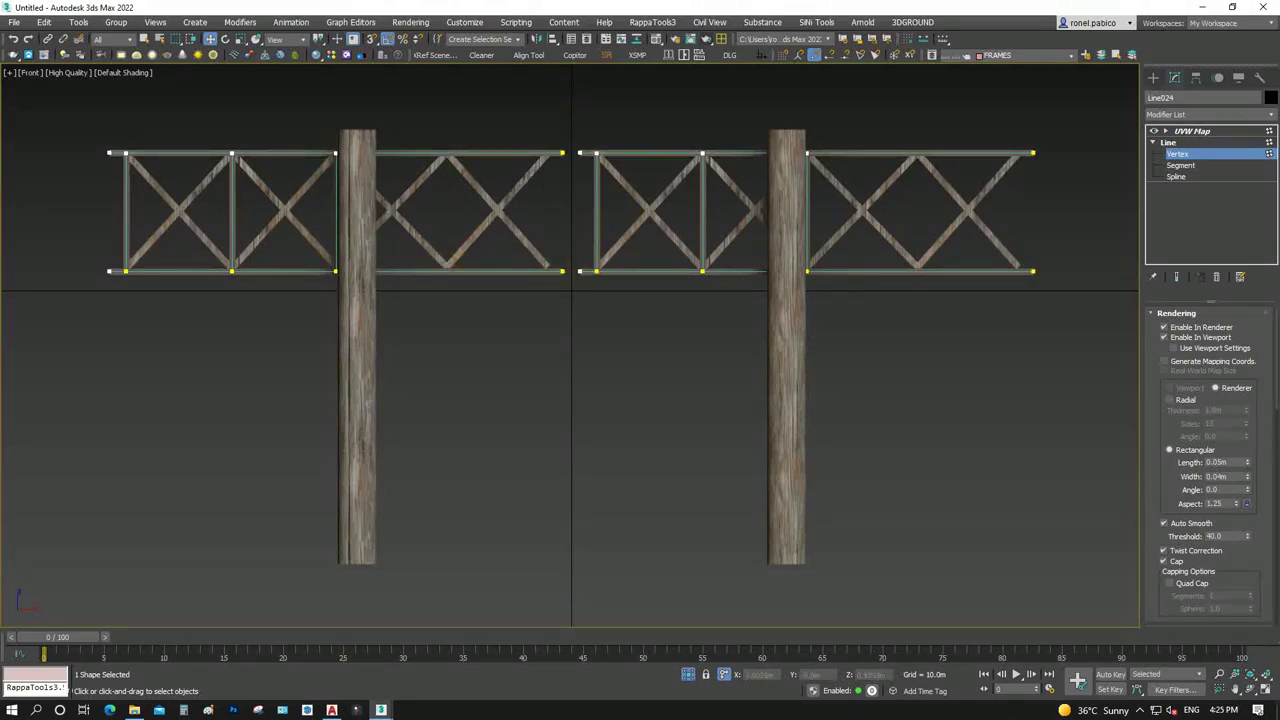
{"action": "left_click_drag", "start_coordinate": [545, 135], "coordinate": [568, 290]}
{"action": "left_click_drag", "start_coordinate": [562, 153], "coordinate": [457, 153]}
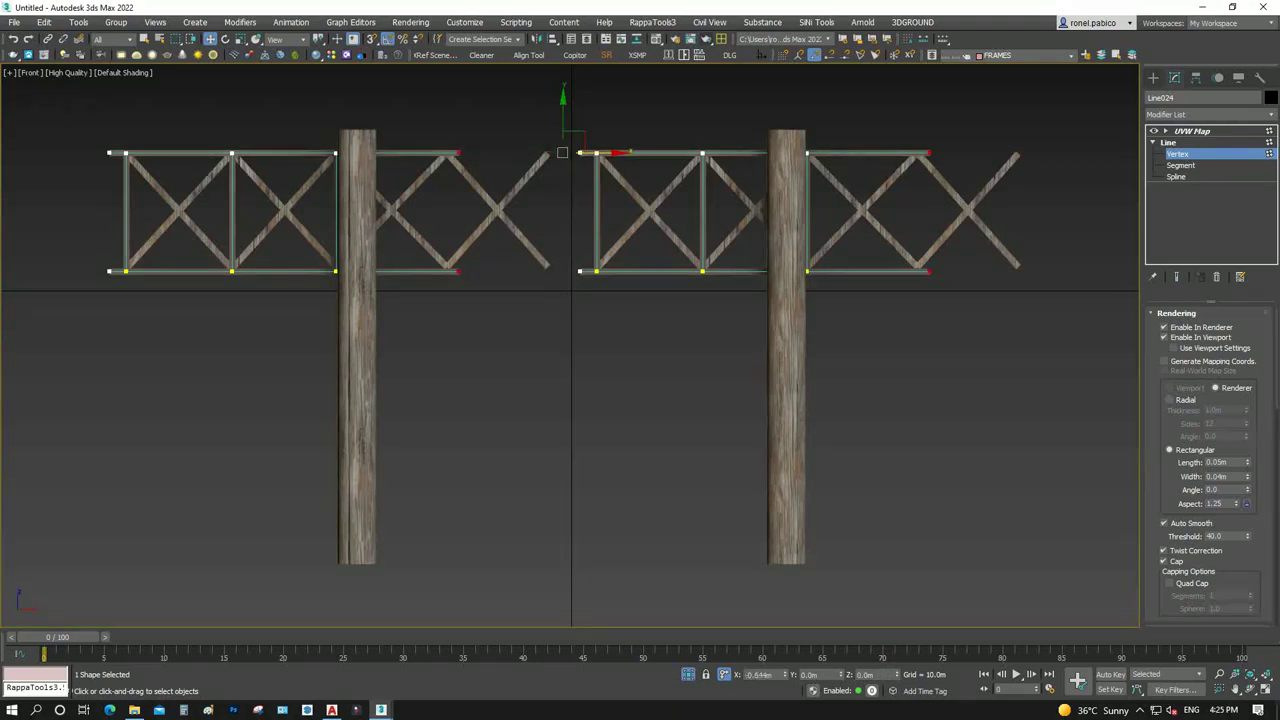
{"action": "mouse_move", "coordinate": [562, 153]}
{"action": "left_mouse_down"}
{"action": "mouse_move", "coordinate": [457, 153]}
{"action": "mouse_move", "coordinate": [562, 153]}
{"action": "left_mouse_up"}
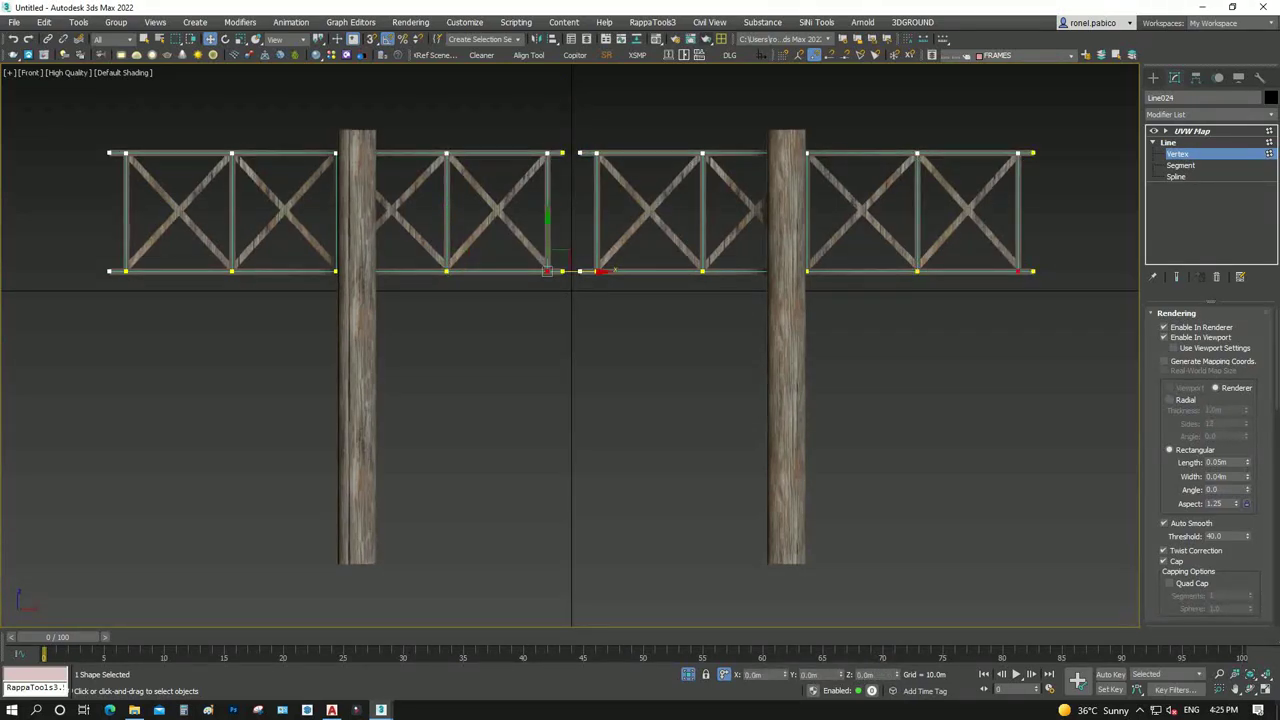
{"action": "left_click", "coordinate": [515, 140]}
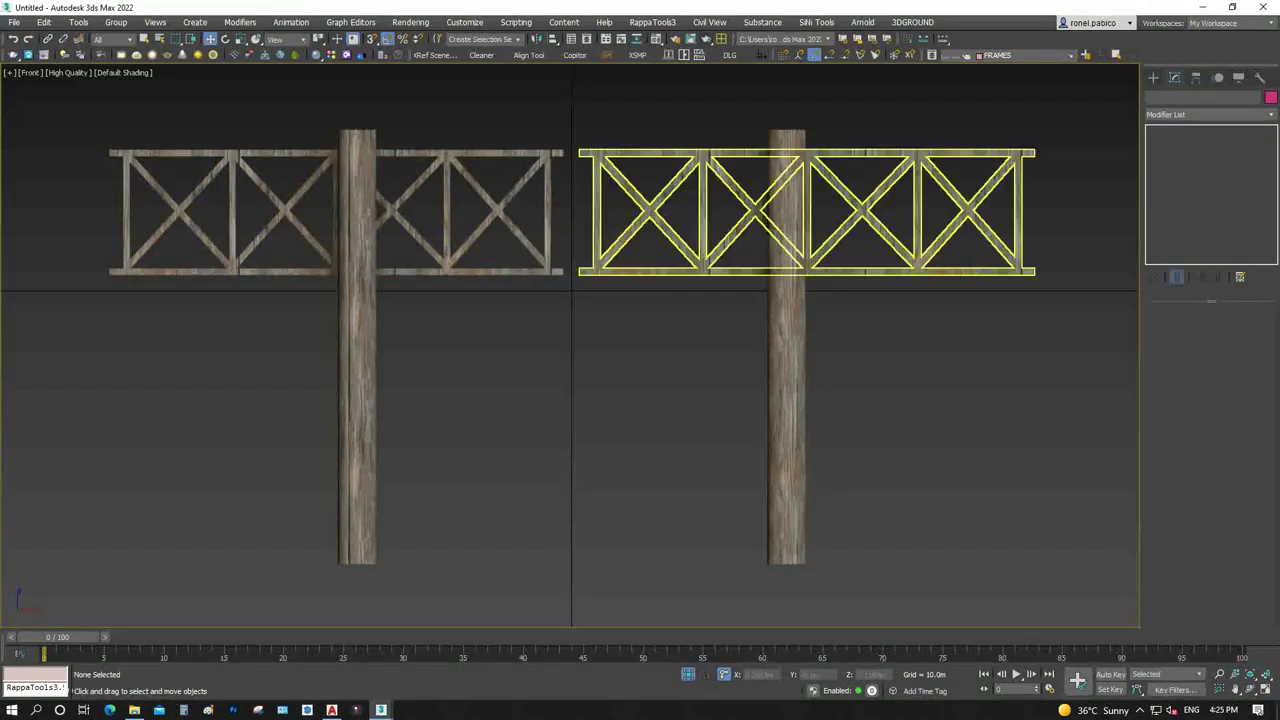
{"action": "left_click", "coordinate": [960, 210]}
Convert both railings to Editable Poly
{"action": "left_click", "coordinate": [520, 215], "text": "ctrl"}
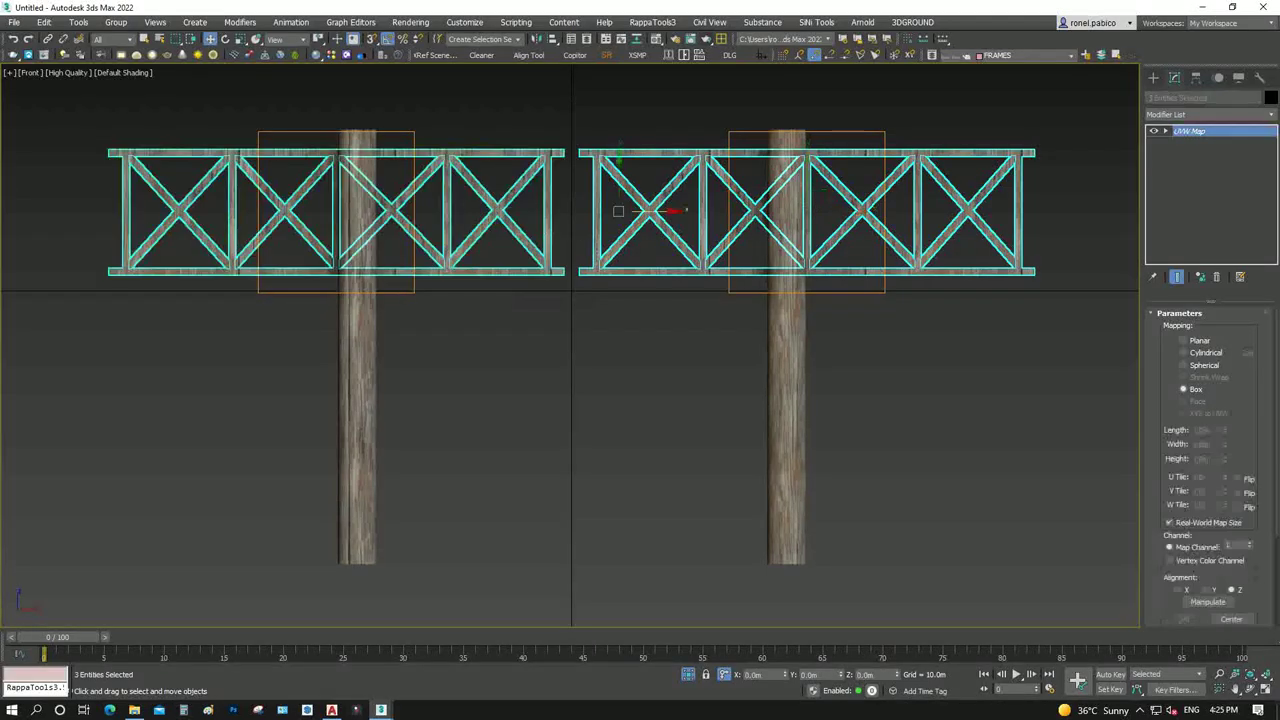
{"action": "right_click", "coordinate": [518, 233]}
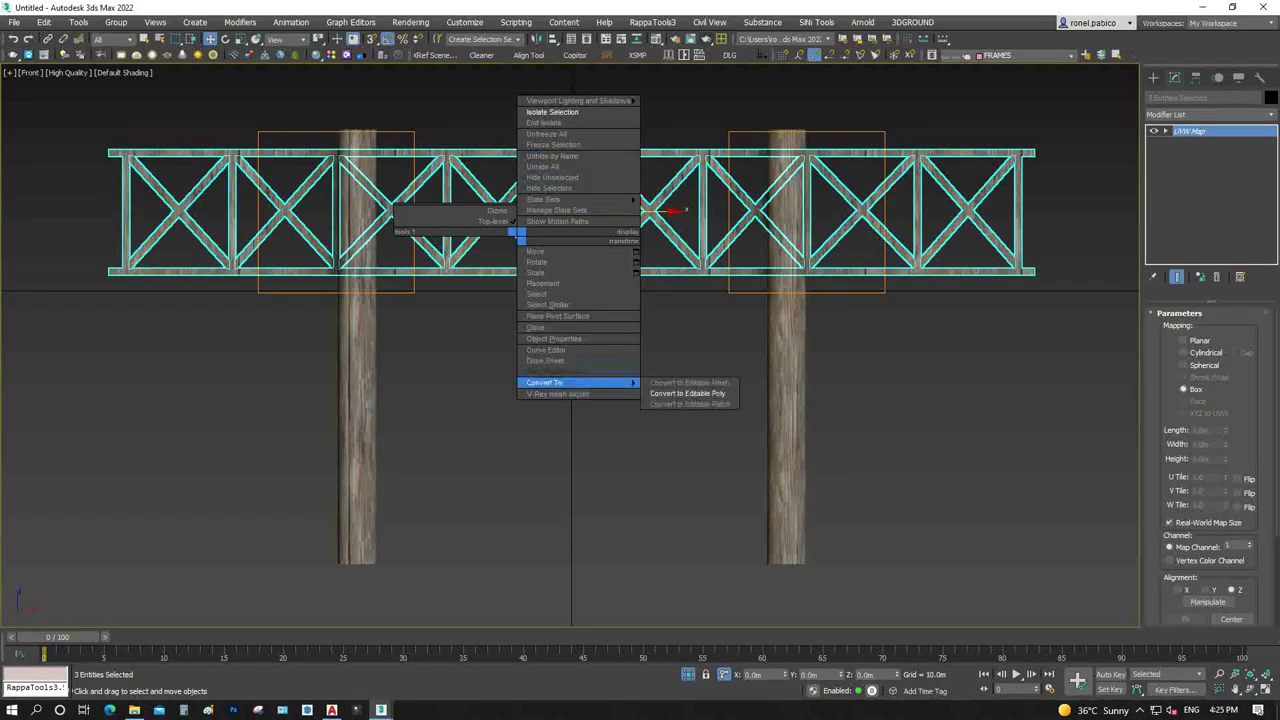
{"action": "left_click", "coordinate": [688, 388]}
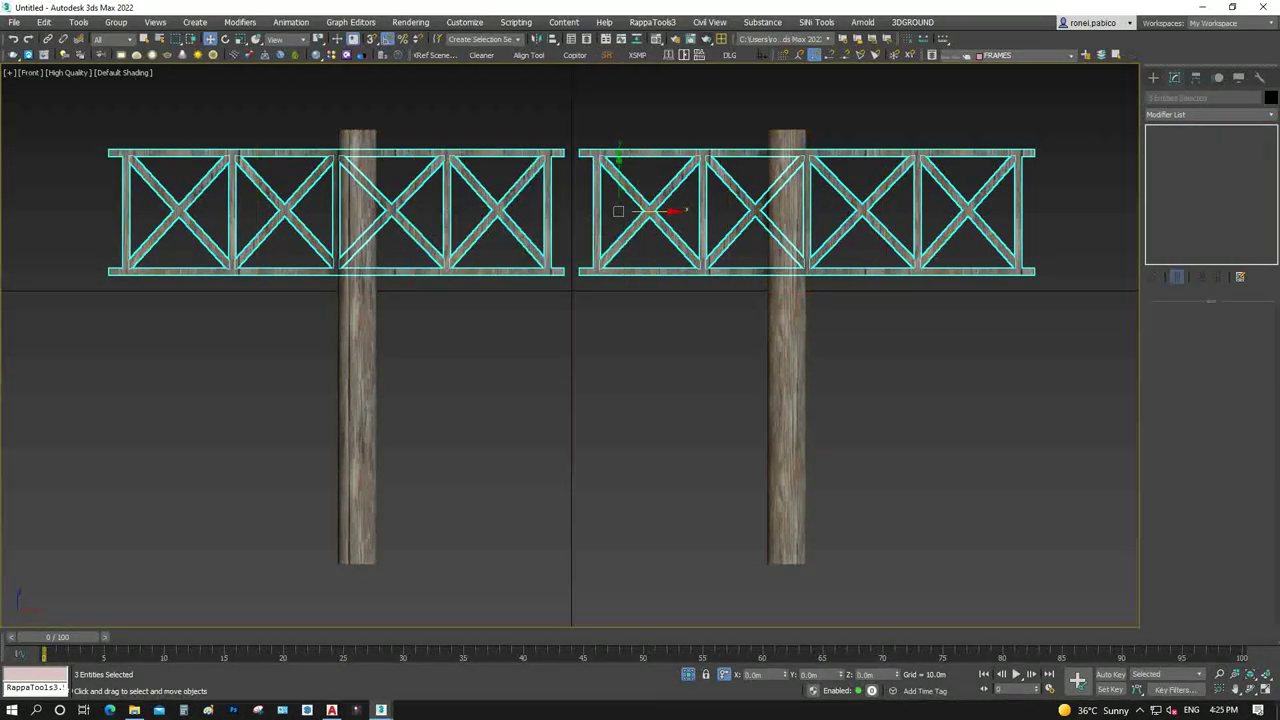
Delete the left railing's X braces in the bay beyond the post
{"action": "left_click", "coordinate": [450, 350]}
{"action": "left_click", "coordinate": [440, 210]}
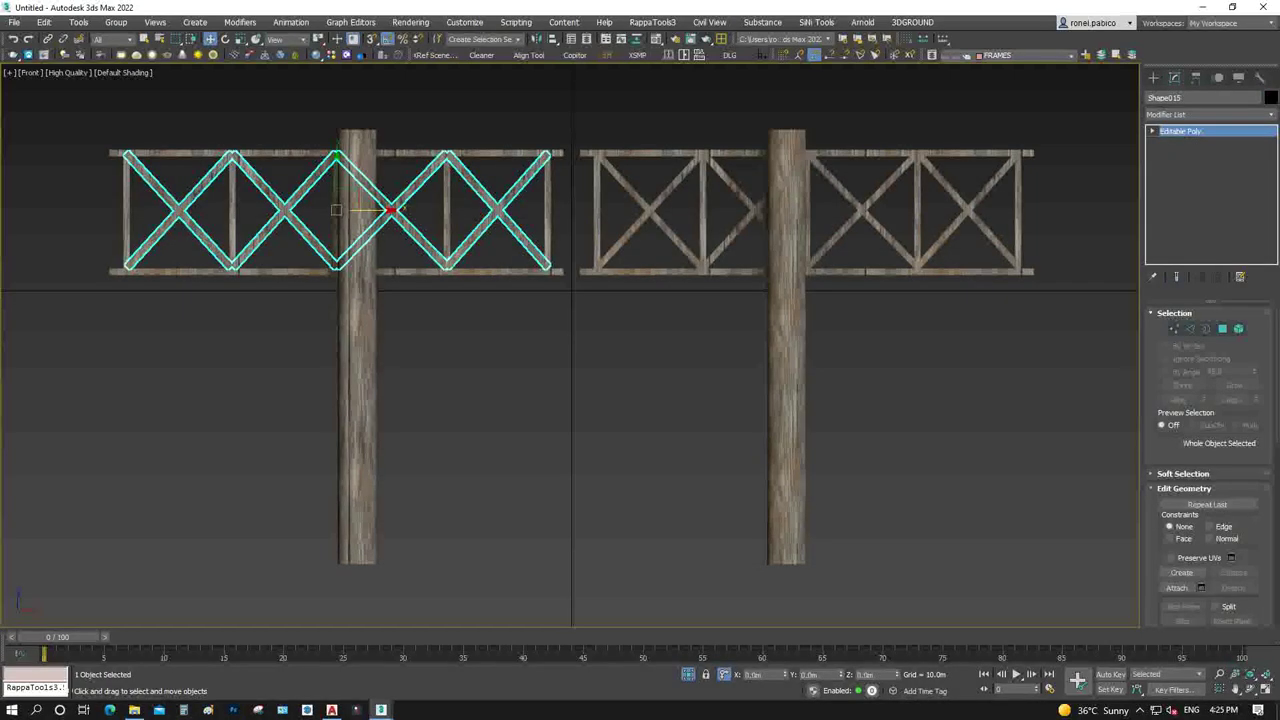
{"action": "key", "text": "5"}
{"action": "scroll", "coordinate": [480, 201], "scroll_direction": "up", "scroll_amount": 2}
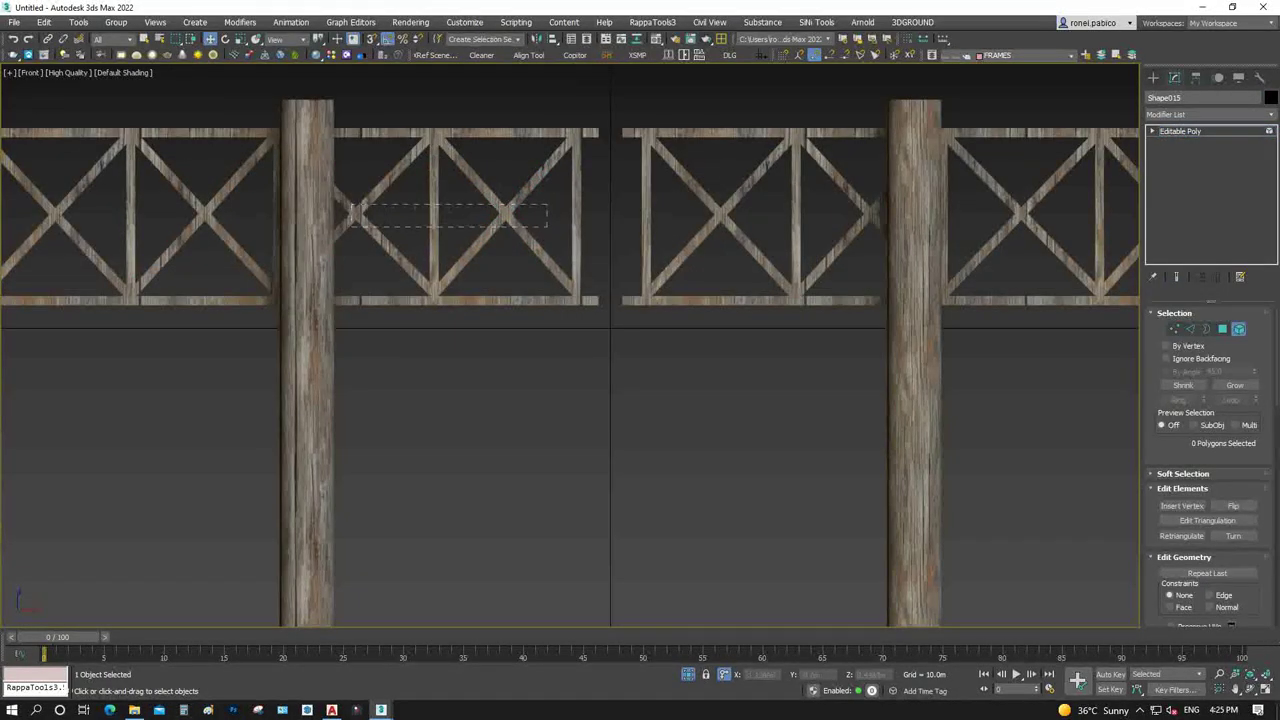
{"action": "left_click_drag", "start_coordinate": [547, 225], "coordinate": [352, 208]}
{"action": "key", "text": "Delete"}
{"action": "left_click", "coordinate": [200, 212]}
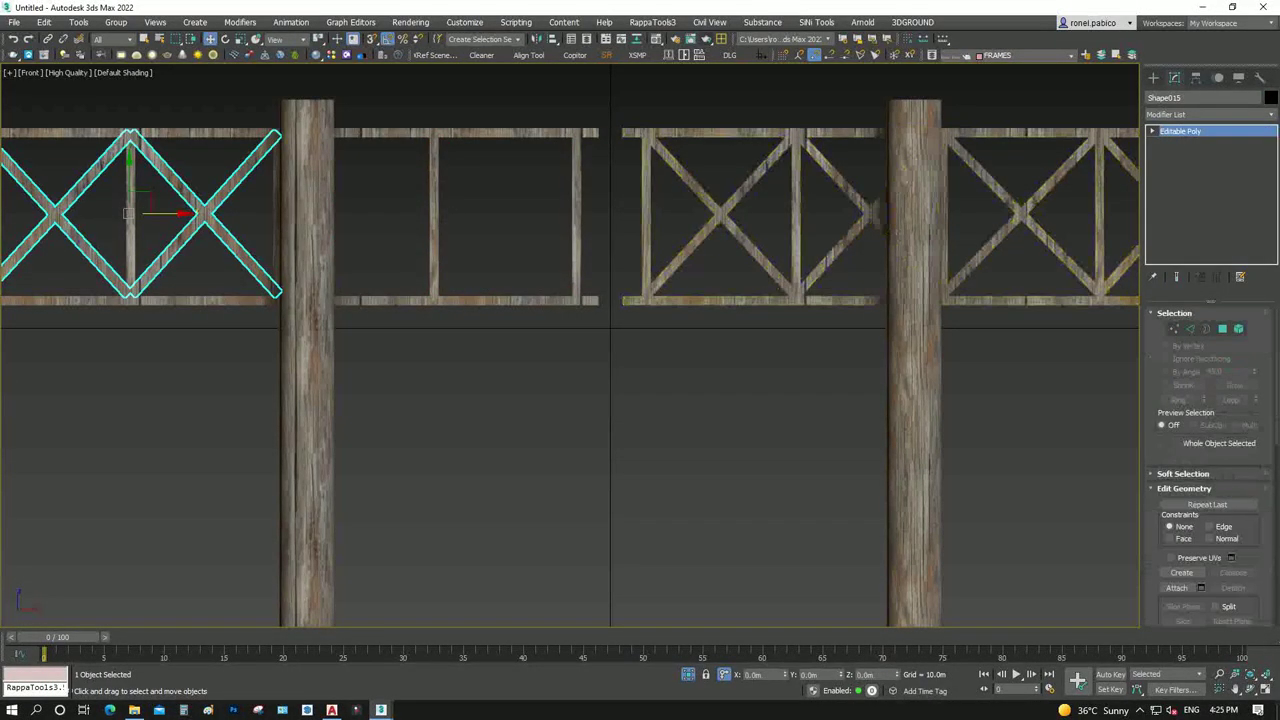
Delete the frame's two vertical bars in that bay and pull the rail ends back to the post
{"action": "left_click", "coordinate": [277, 220]}
{"action": "left_click", "coordinate": [1238, 329]}
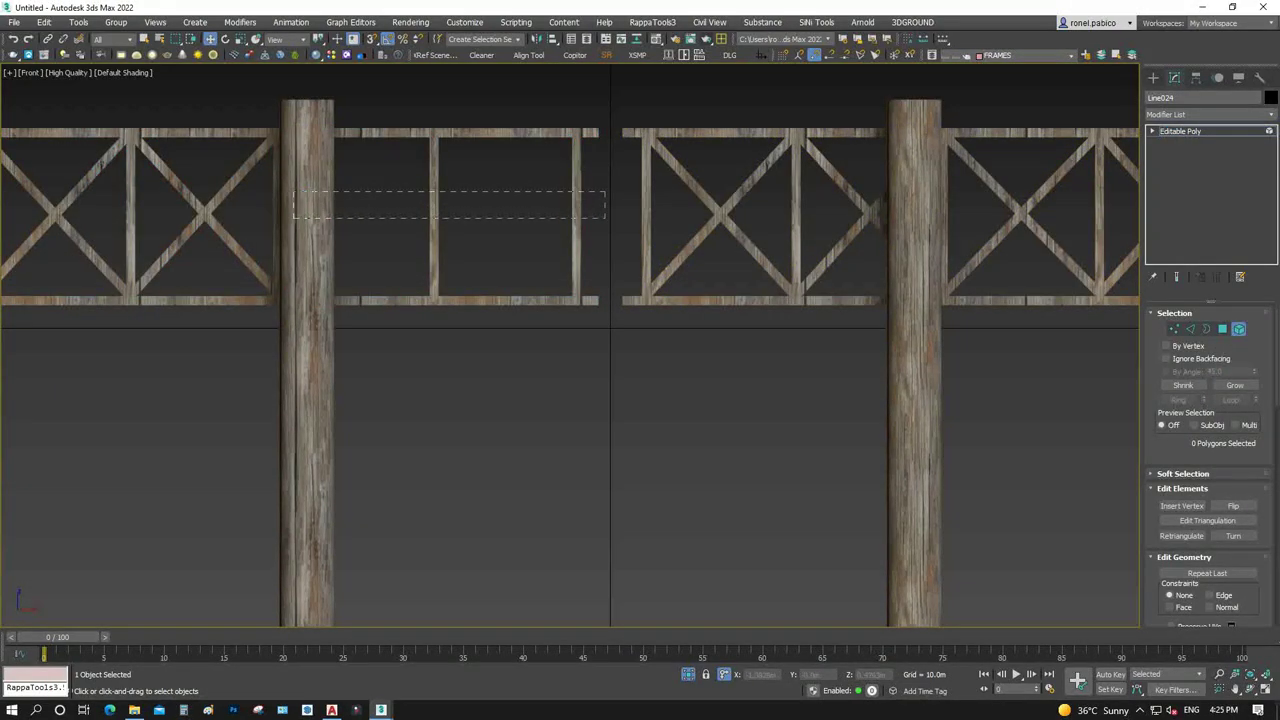
{"action": "left_click_drag", "start_coordinate": [294, 217], "coordinate": [300, 216]}
{"action": "key", "text": "Delete"}
{"action": "key", "text": "1"}
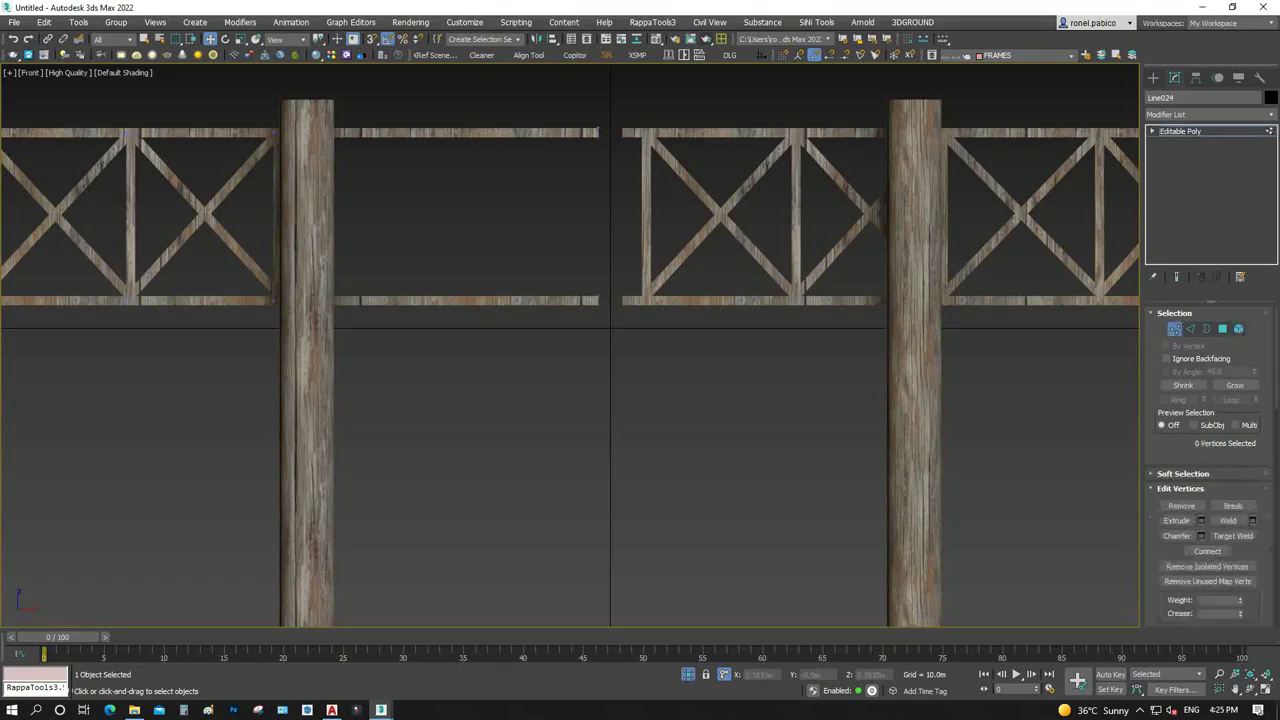
{"action": "left_click_drag", "start_coordinate": [784, 675], "coordinate": [784, 700]}
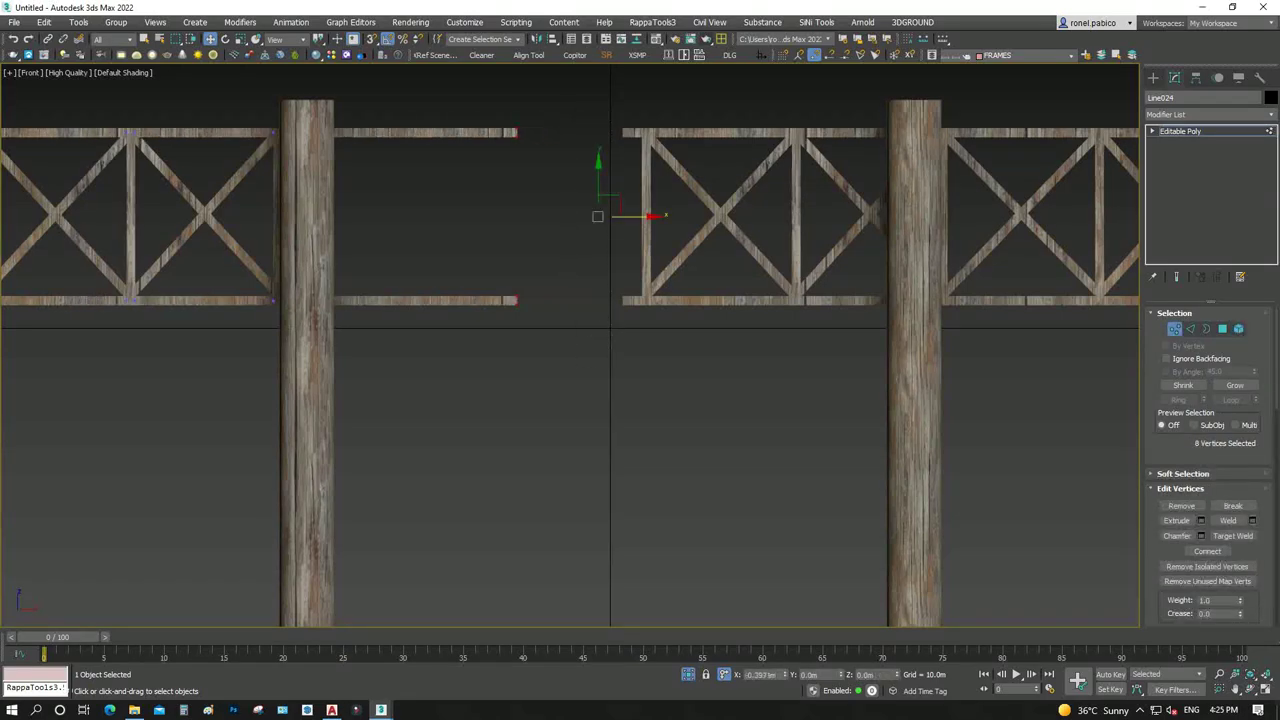
{"action": "scroll", "coordinate": [479, 260], "scroll_direction": "down", "scroll_amount": 3}
In wireframe, nudge the rail ends against the post and slide both end bars left
{"action": "key", "text": "F3"}
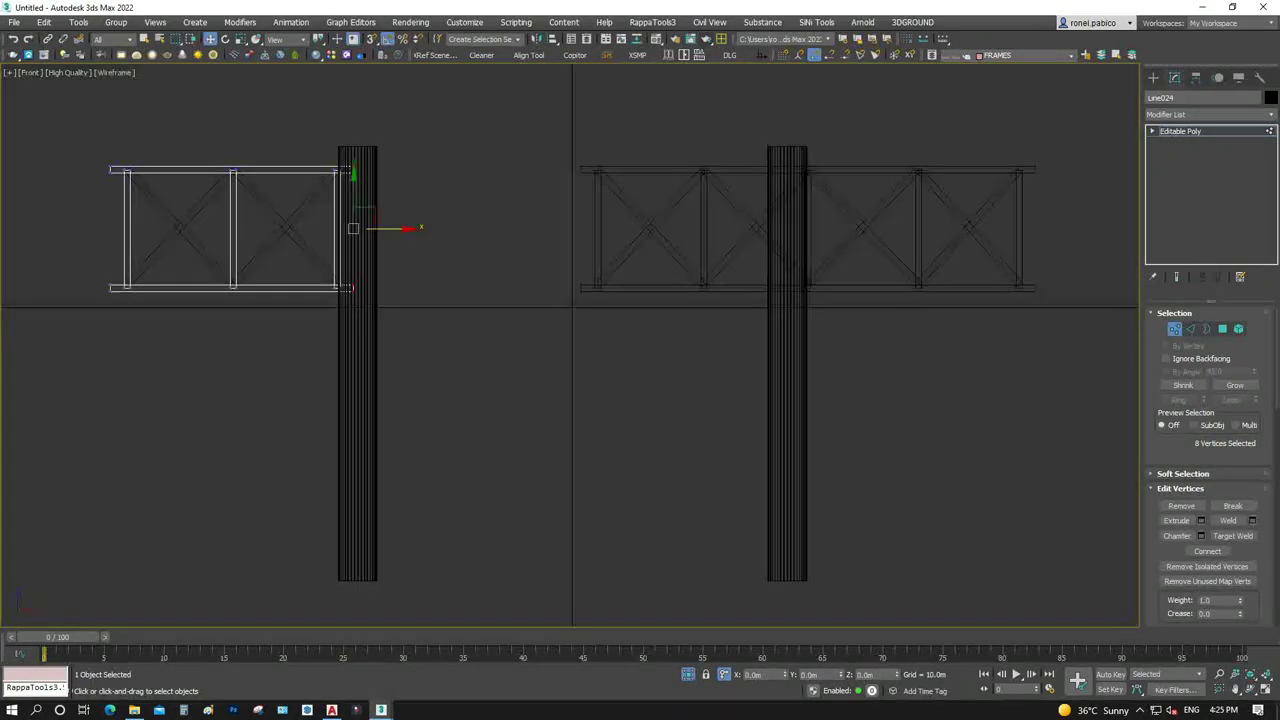
{"action": "scroll", "coordinate": [94, 195], "scroll_direction": "up", "scroll_amount": 5}
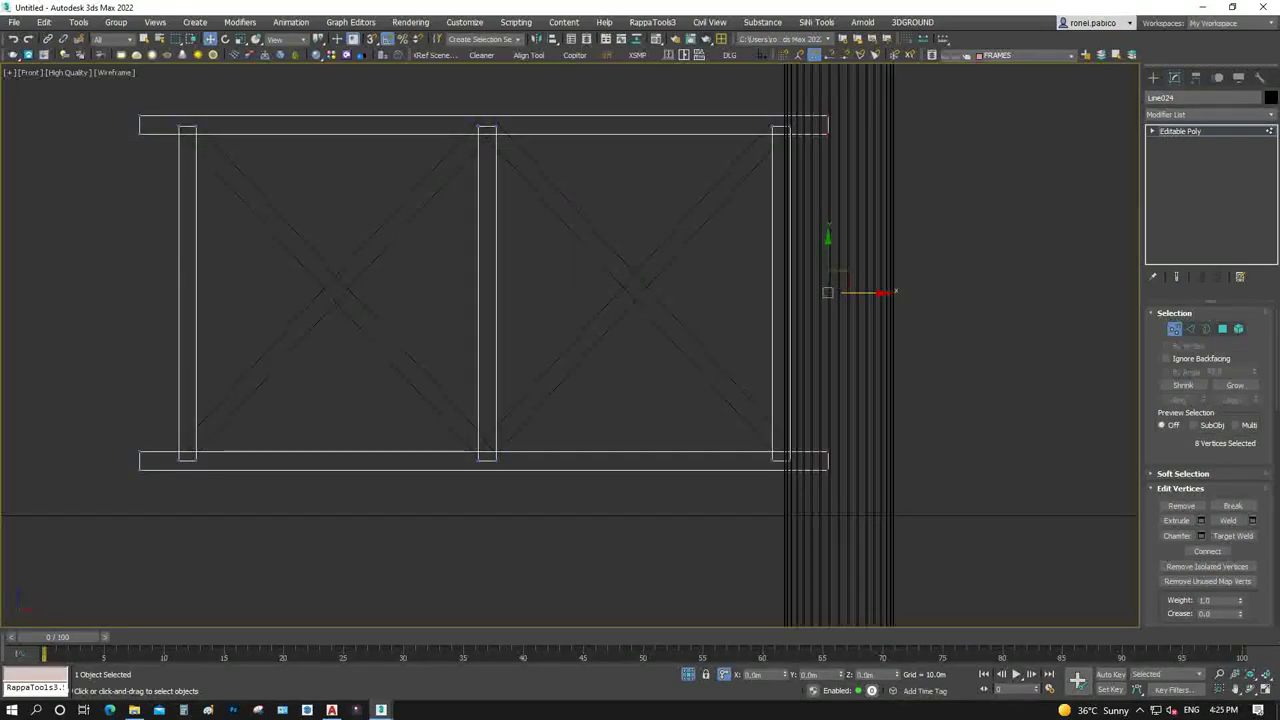
{"action": "left_click_drag", "start_coordinate": [784, 675], "coordinate": [784, 682]}
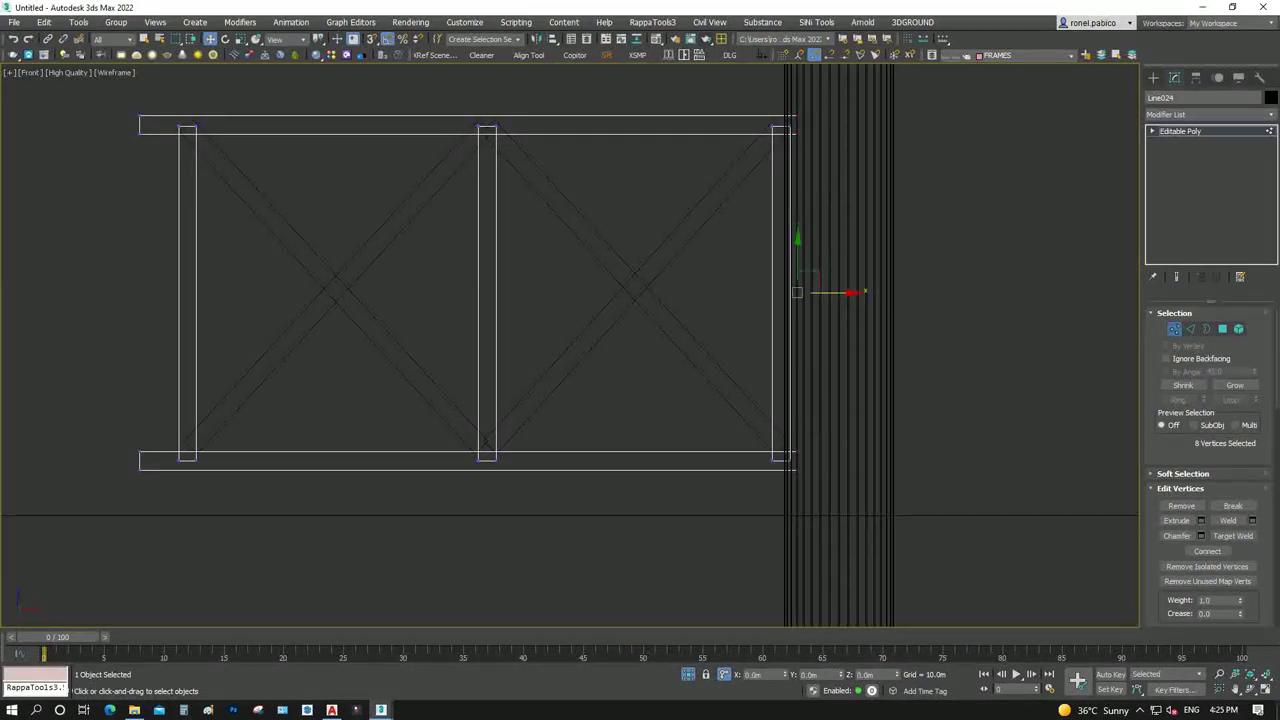
{"action": "key", "text": "5"}
{"action": "left_click", "coordinate": [780, 290]}
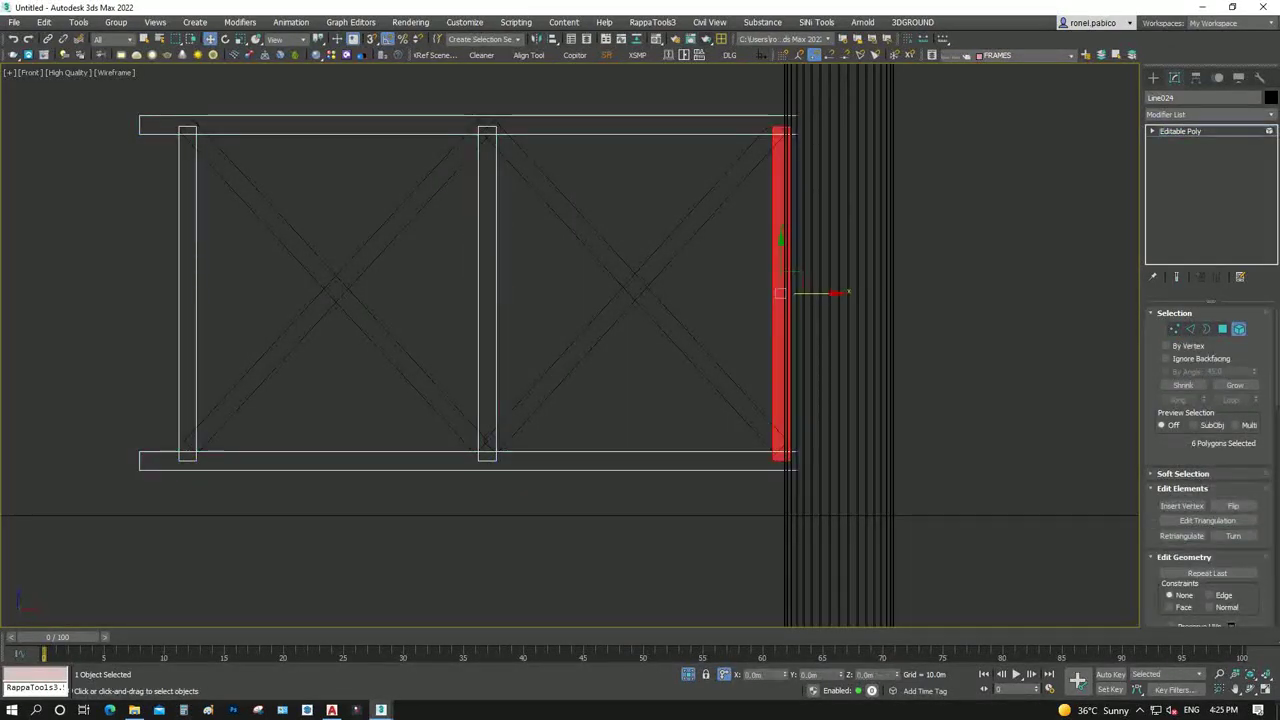
{"action": "left_click_drag", "start_coordinate": [784, 675], "coordinate": [784, 682]}
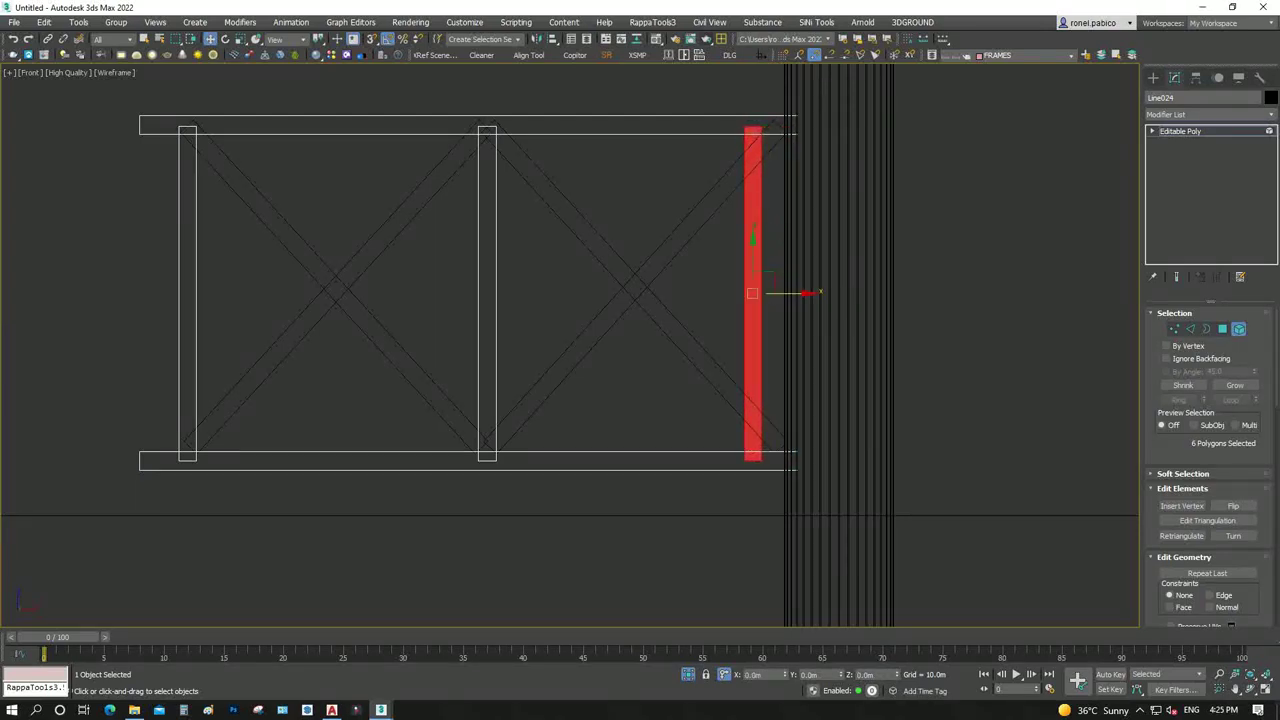
{"action": "left_click", "coordinate": [186, 275], "text": "ctrl"}
{"action": "left_click", "coordinate": [186, 275]}
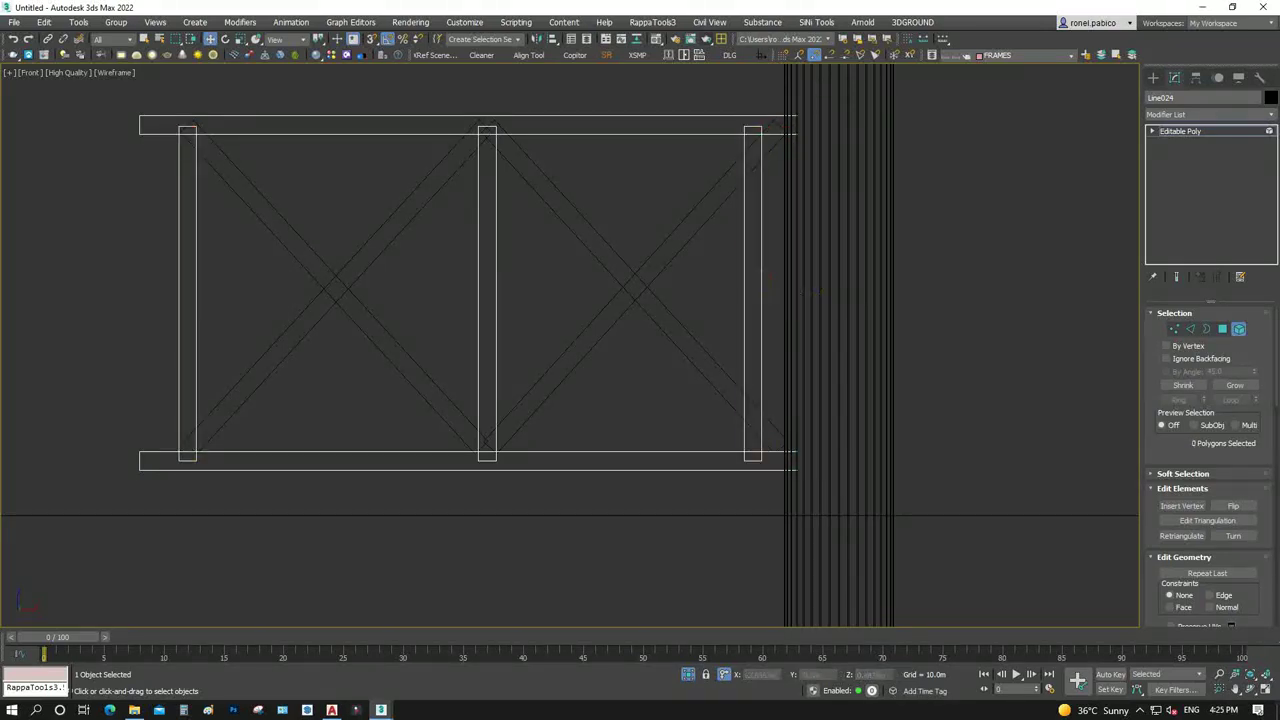
{"action": "left_click_drag", "start_coordinate": [785, 675], "coordinate": [785, 681]}
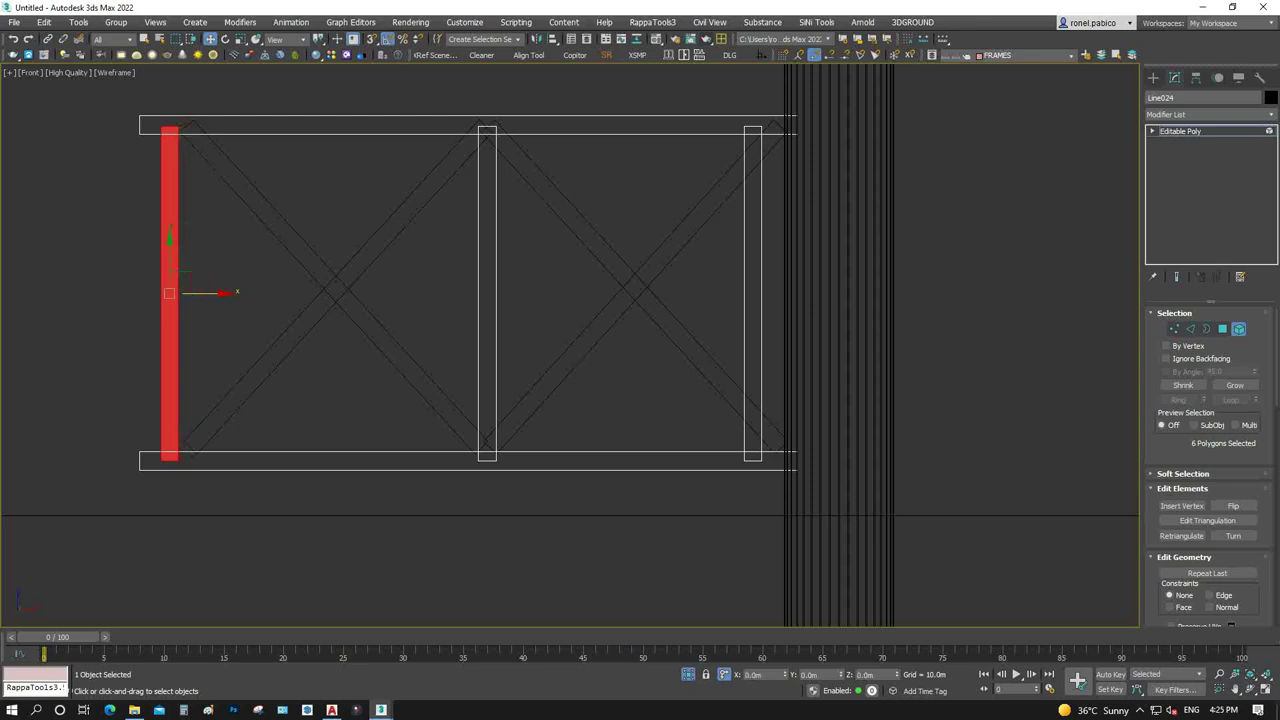
Move the X-brace end vertices so the brace tips meet the end bars
{"action": "key", "text": "5"}
{"action": "left_click", "coordinate": [258, 200]}
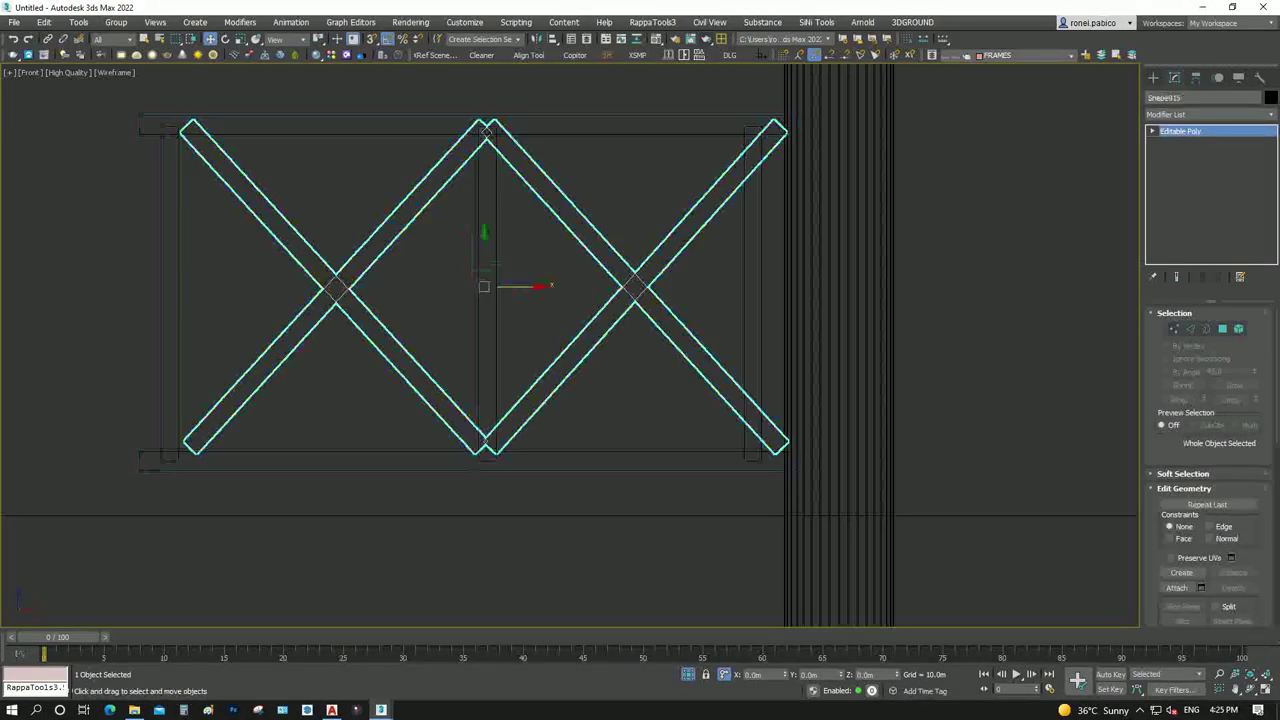
{"action": "key", "text": "1"}
{"action": "key", "text": "ctrl+a"}
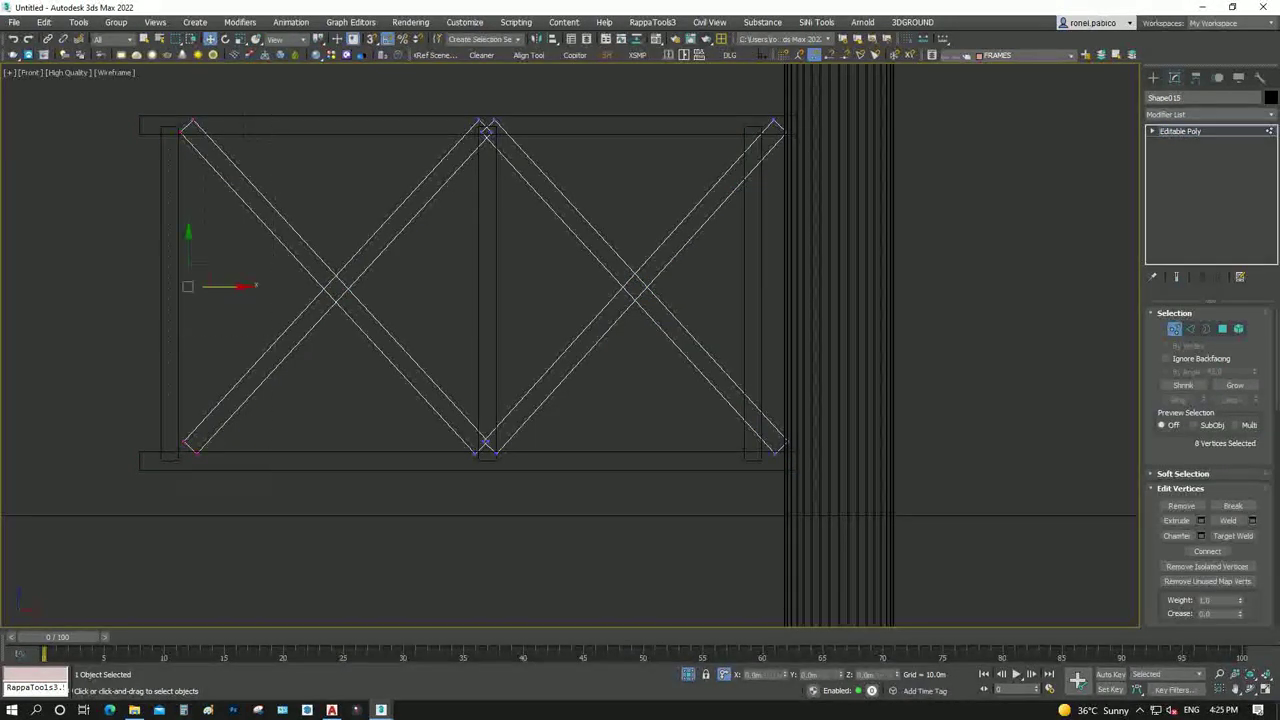
{"action": "left_click_drag", "start_coordinate": [785, 675], "coordinate": [785, 683]}
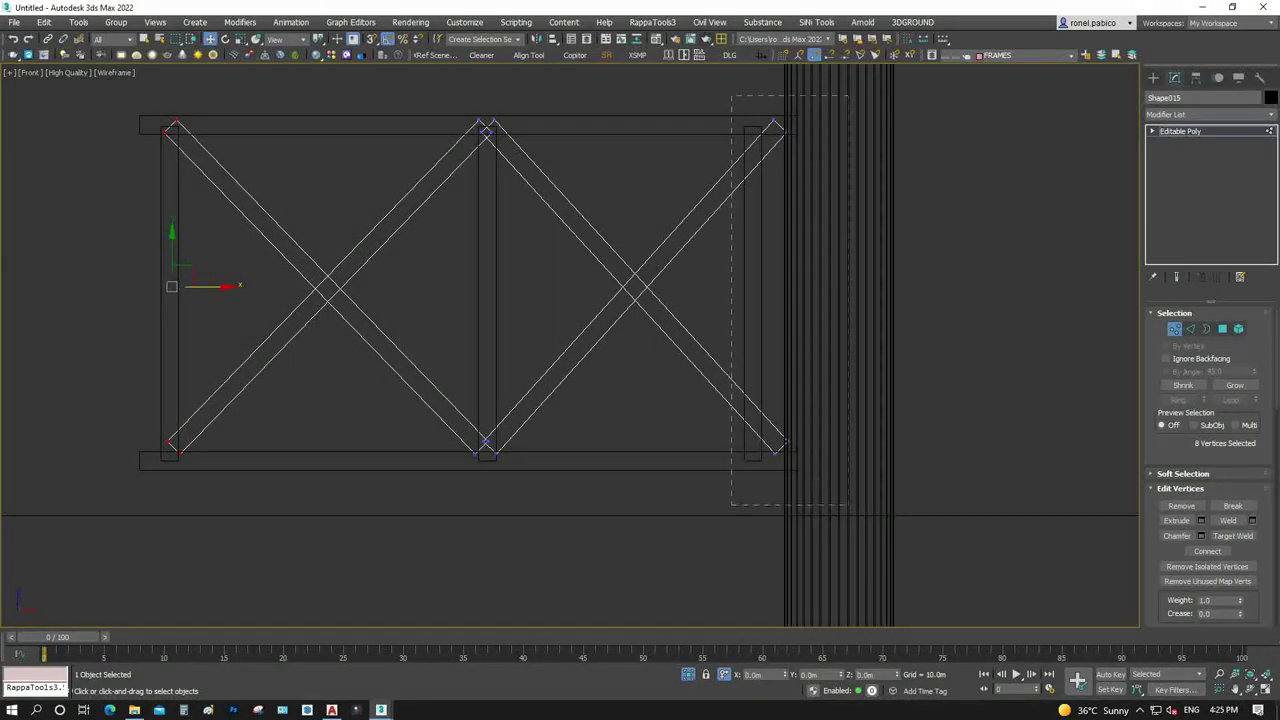
{"action": "left_click_drag", "start_coordinate": [778, 675], "coordinate": [778, 690]}
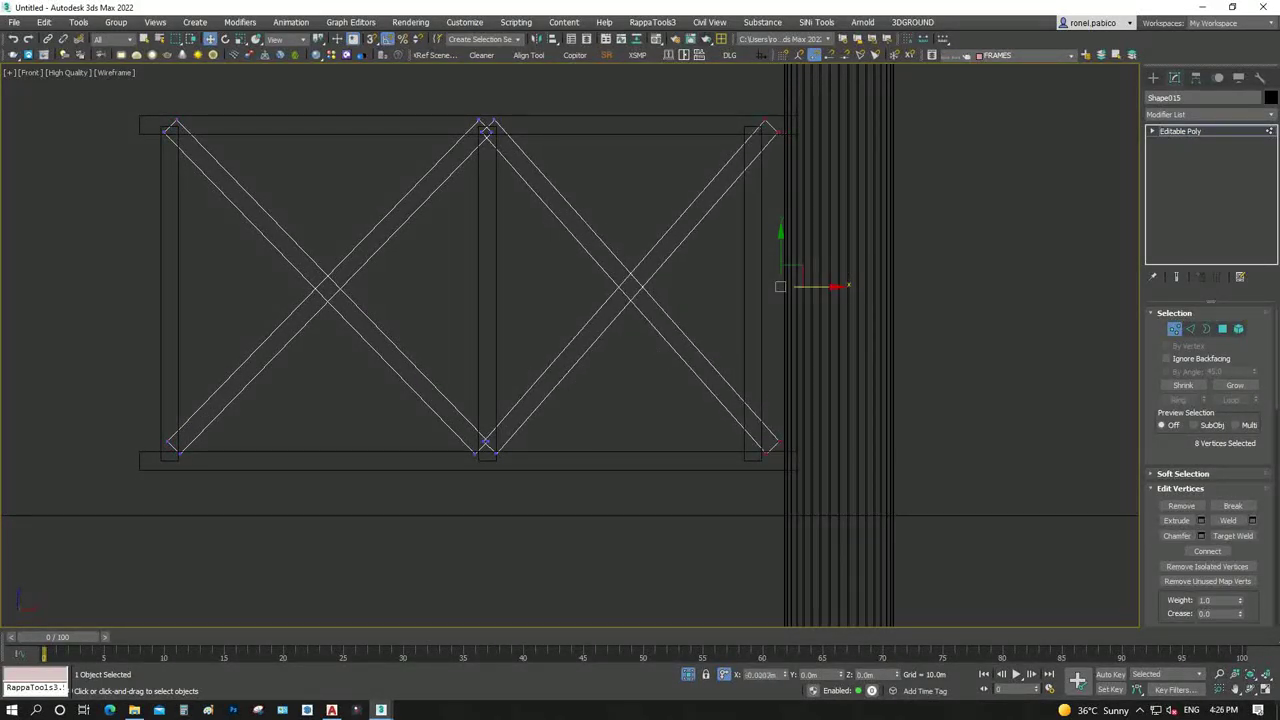
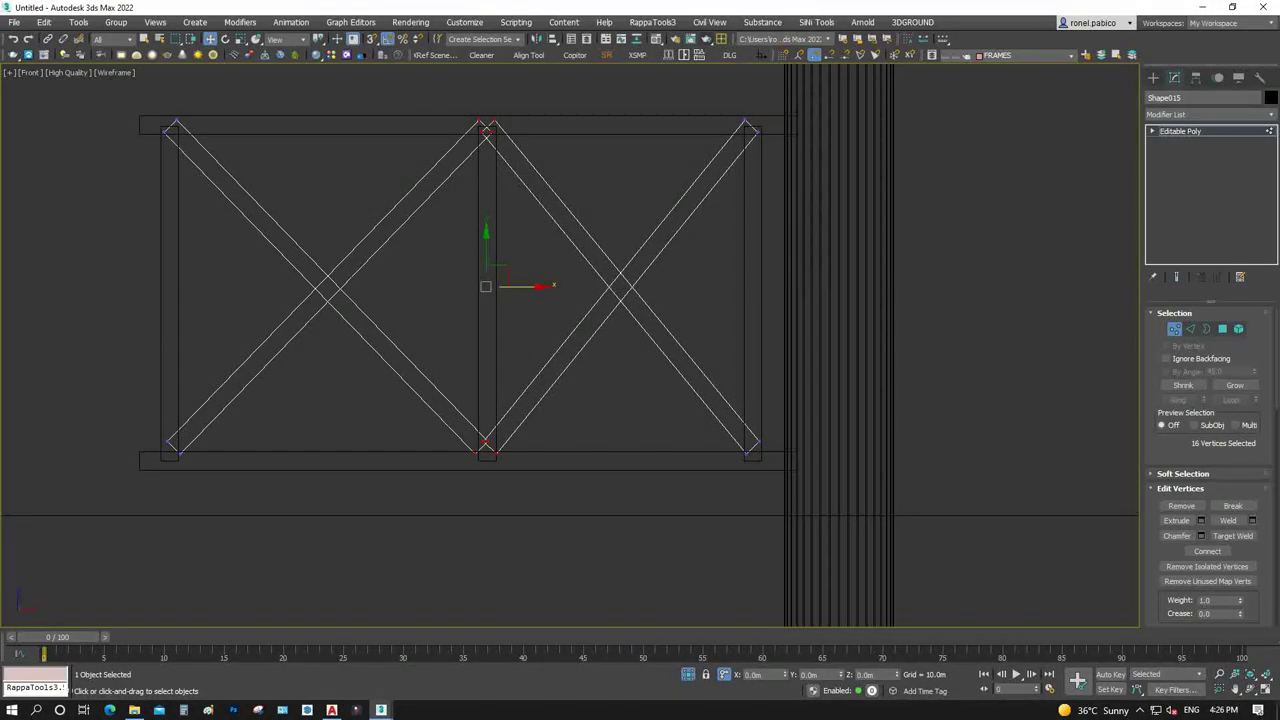
Shift the middle X-brace vertices and the middle post polygons slightly left
{"action": "left_click_drag", "start_coordinate": [778, 676], "coordinate": [778, 686]}
{"action": "left_click", "coordinate": [1174, 329]}
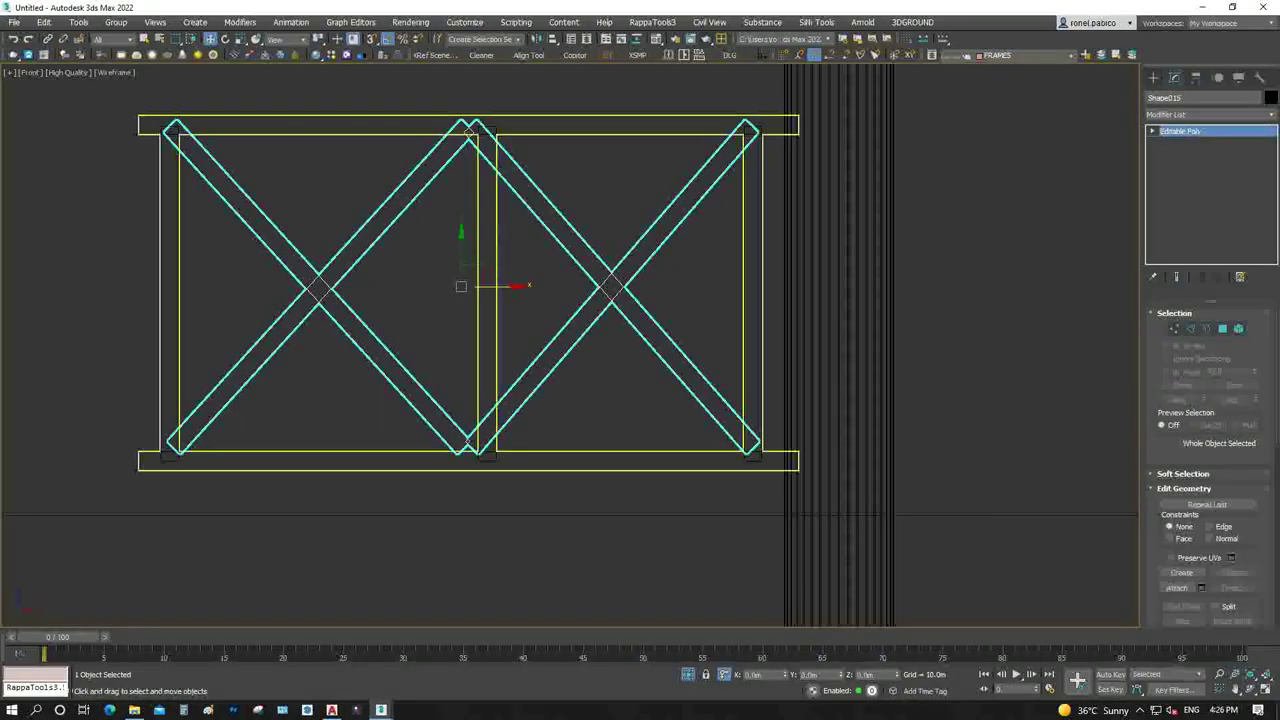
{"action": "left_click", "coordinate": [486, 300]}
{"action": "key", "text": "4"}
{"action": "left_click", "coordinate": [170, 290]}
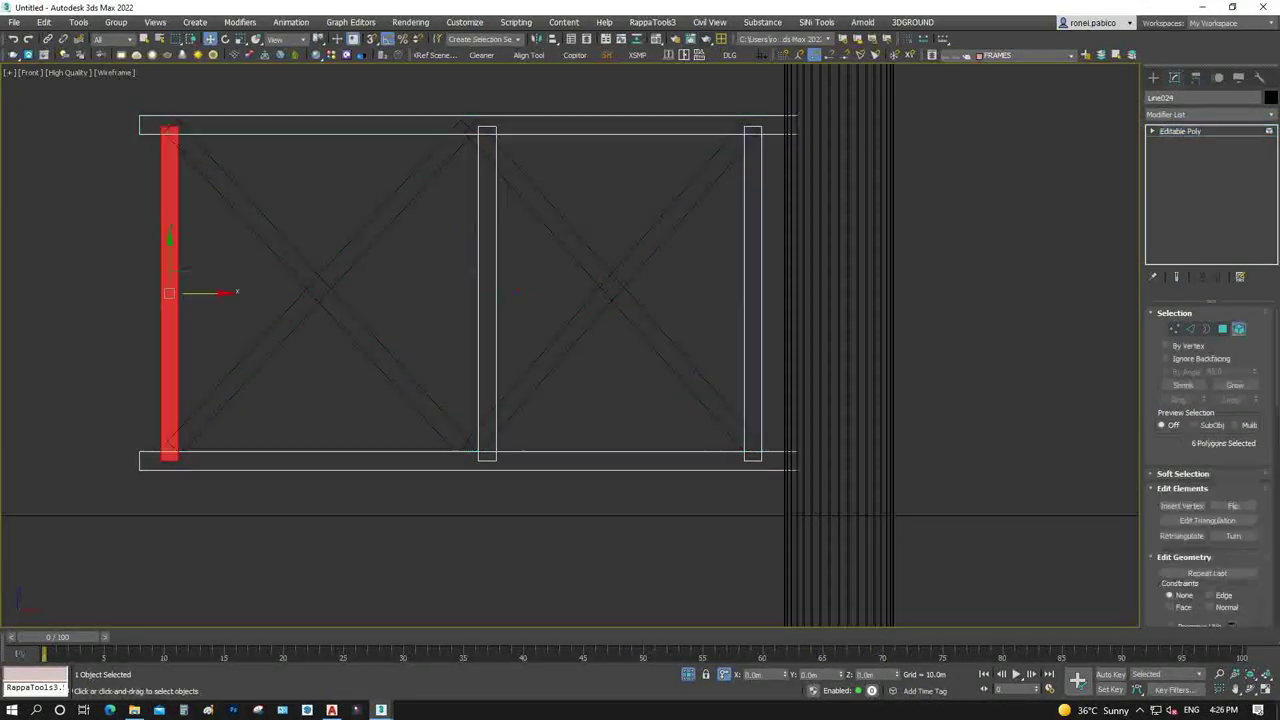
{"action": "left_click", "coordinate": [486, 300]}
{"action": "left_click_drag", "start_coordinate": [778, 676], "coordinate": [778, 688]}
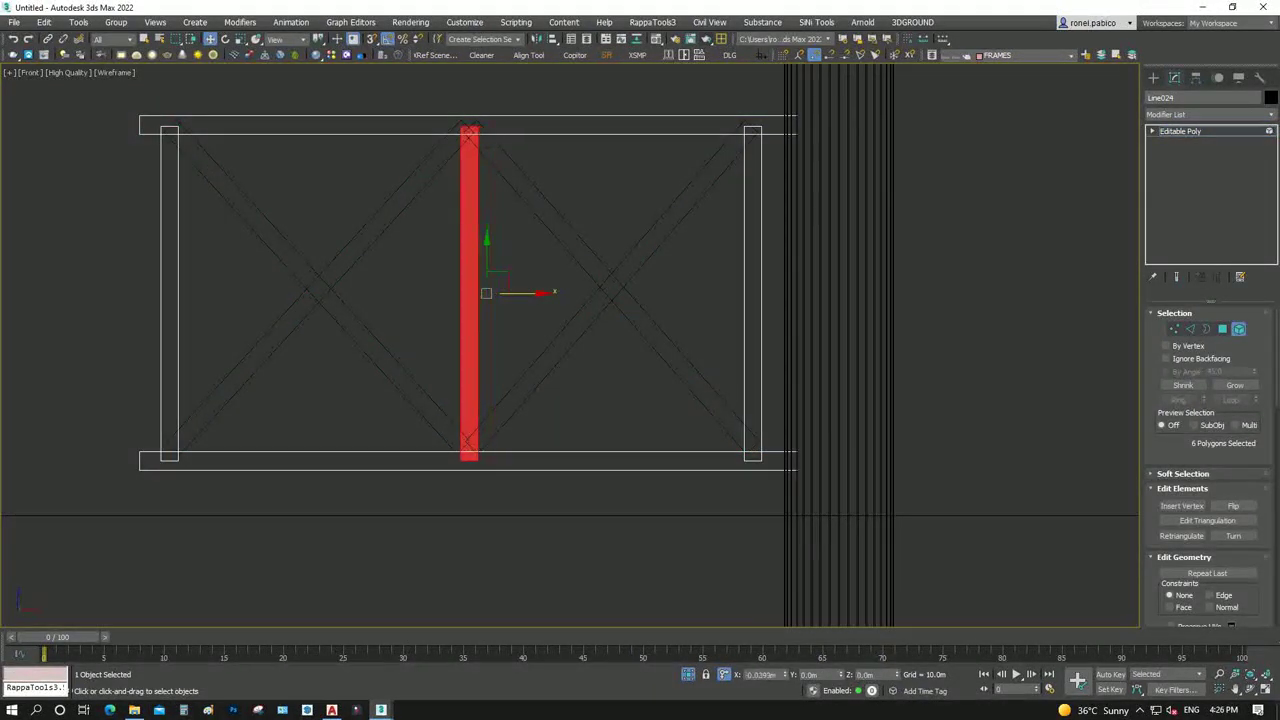
Return the lattice frame to whole-object editing after trying the Attach option
{"action": "scroll", "coordinate": [412, 340], "scroll_direction": "down", "scroll_amount": 4}
{"action": "scroll", "coordinate": [415, 343], "scroll_direction": "down", "scroll_amount": 2}
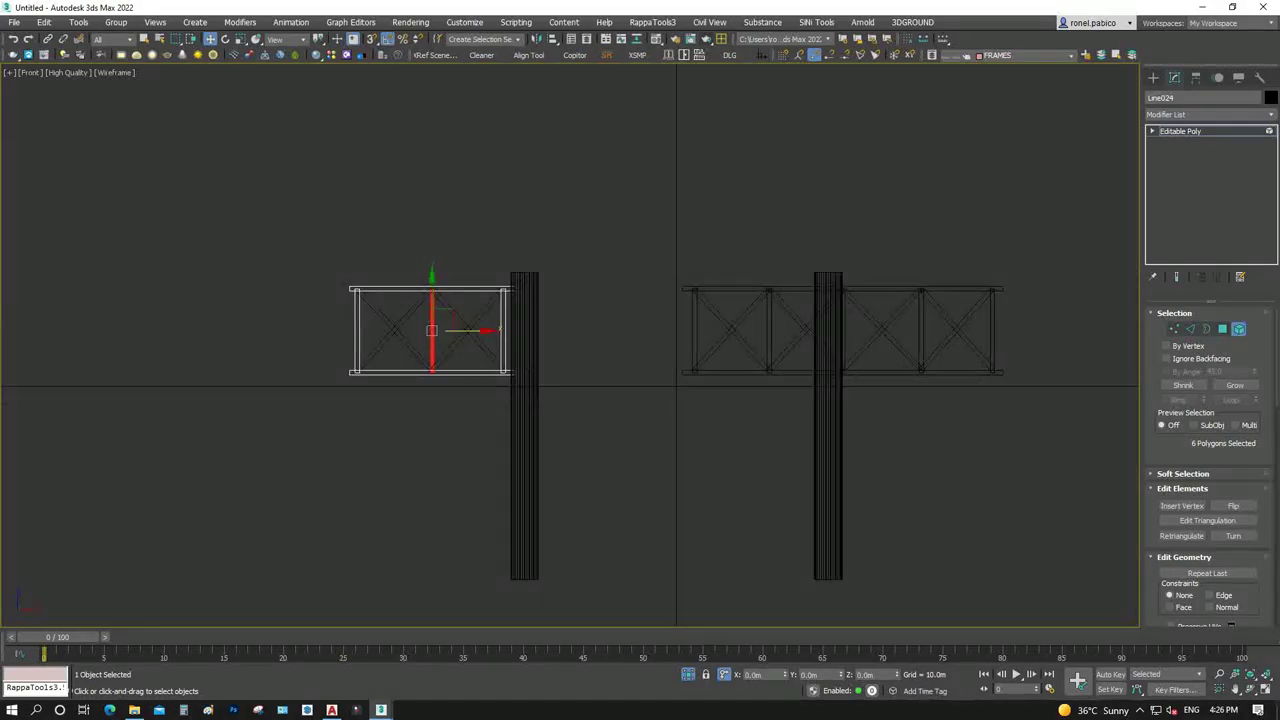
{"action": "scroll", "coordinate": [1210, 470], "scroll_direction": "down", "scroll_amount": 2}
{"action": "scroll", "coordinate": [1210, 470], "scroll_direction": "down", "scroll_amount": 2}
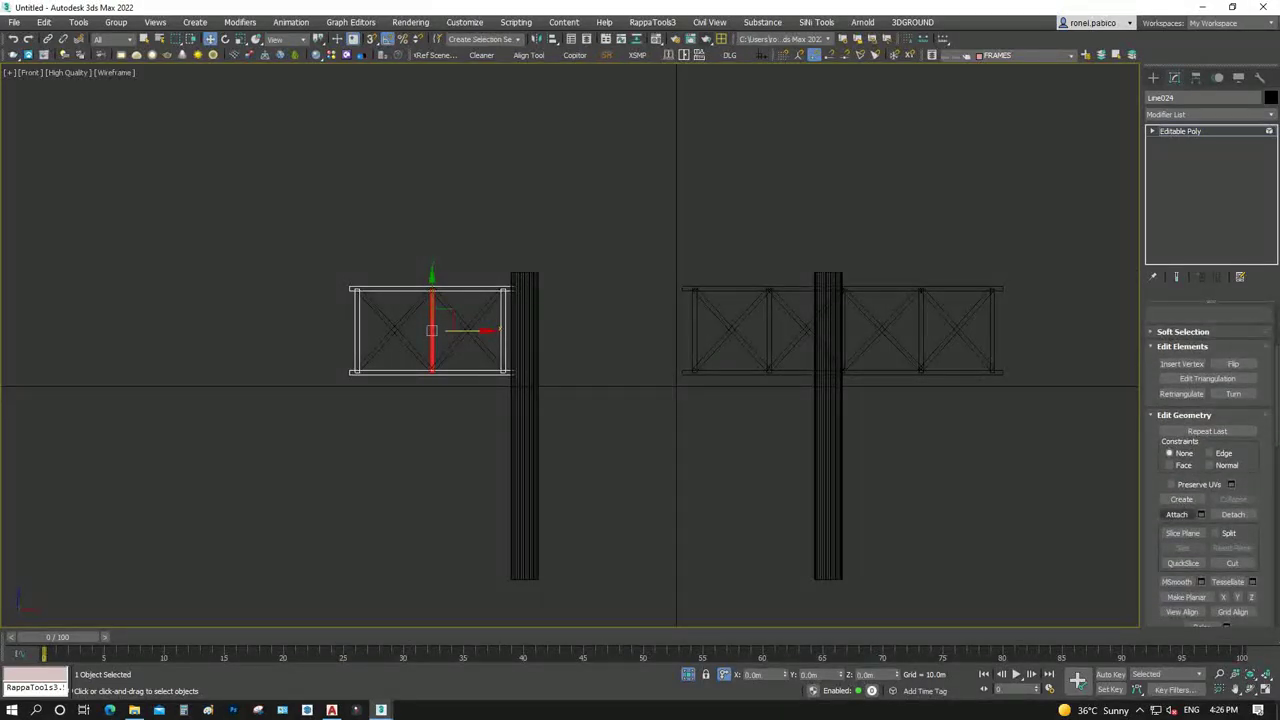
{"action": "left_click", "coordinate": [1176, 514]}
{"action": "scroll", "coordinate": [493, 400], "scroll_direction": "up", "scroll_amount": 2}
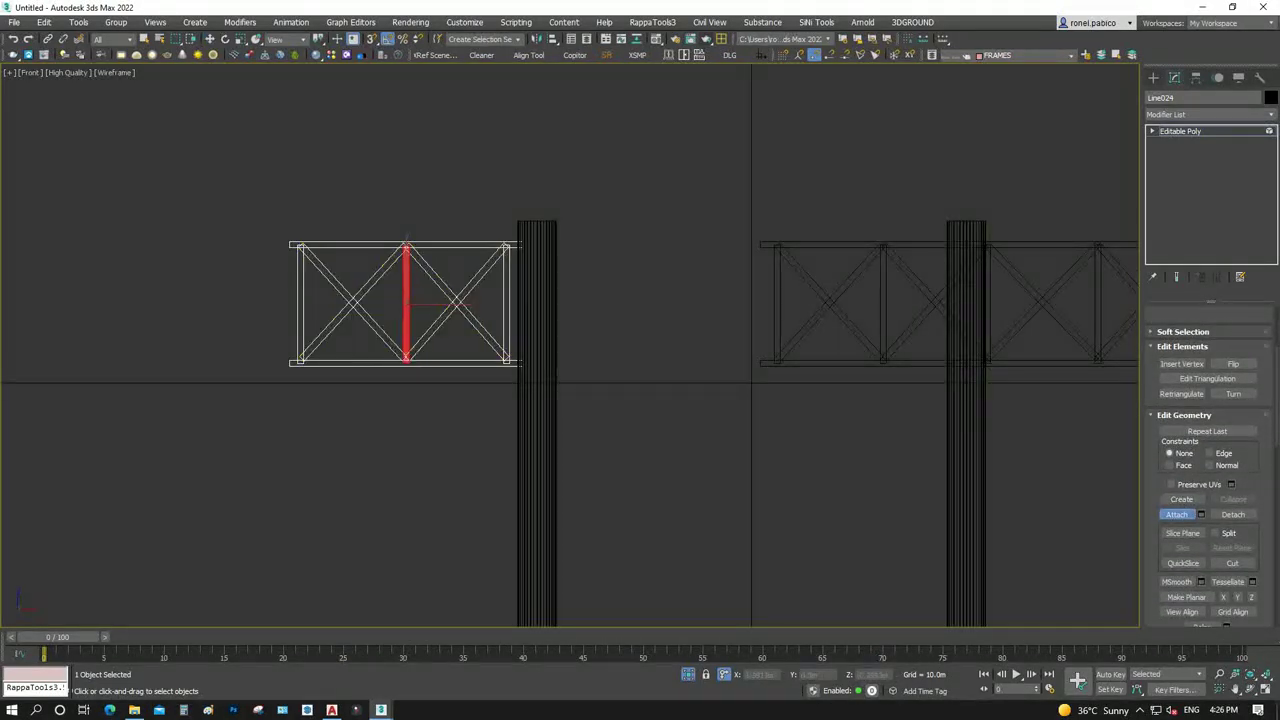
{"action": "key", "text": "w"}
{"action": "left_click", "coordinate": [1152, 131]}
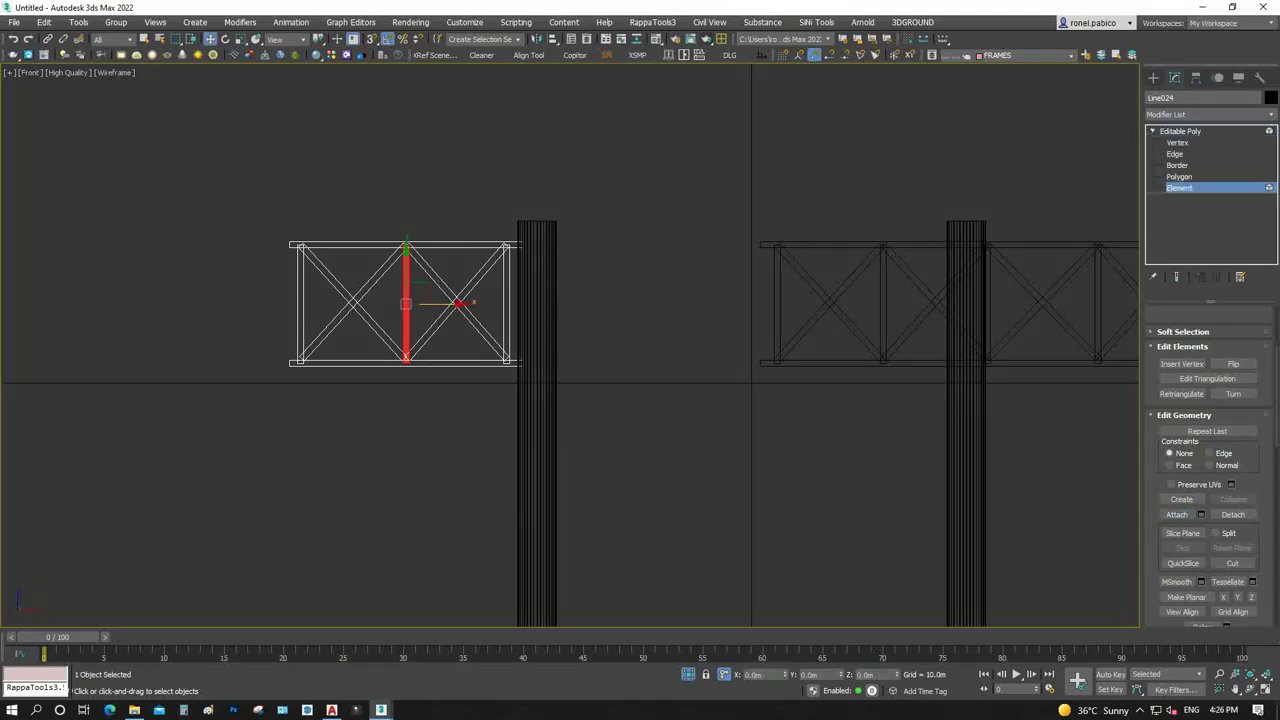
{"action": "left_click", "coordinate": [1185, 131]}
Shift-drag the left lattice frame along X to clone it beside the right post
{"action": "left_click", "coordinate": [940, 300]}
{"action": "scroll", "coordinate": [650, 355], "scroll_direction": "down", "scroll_amount": 3}
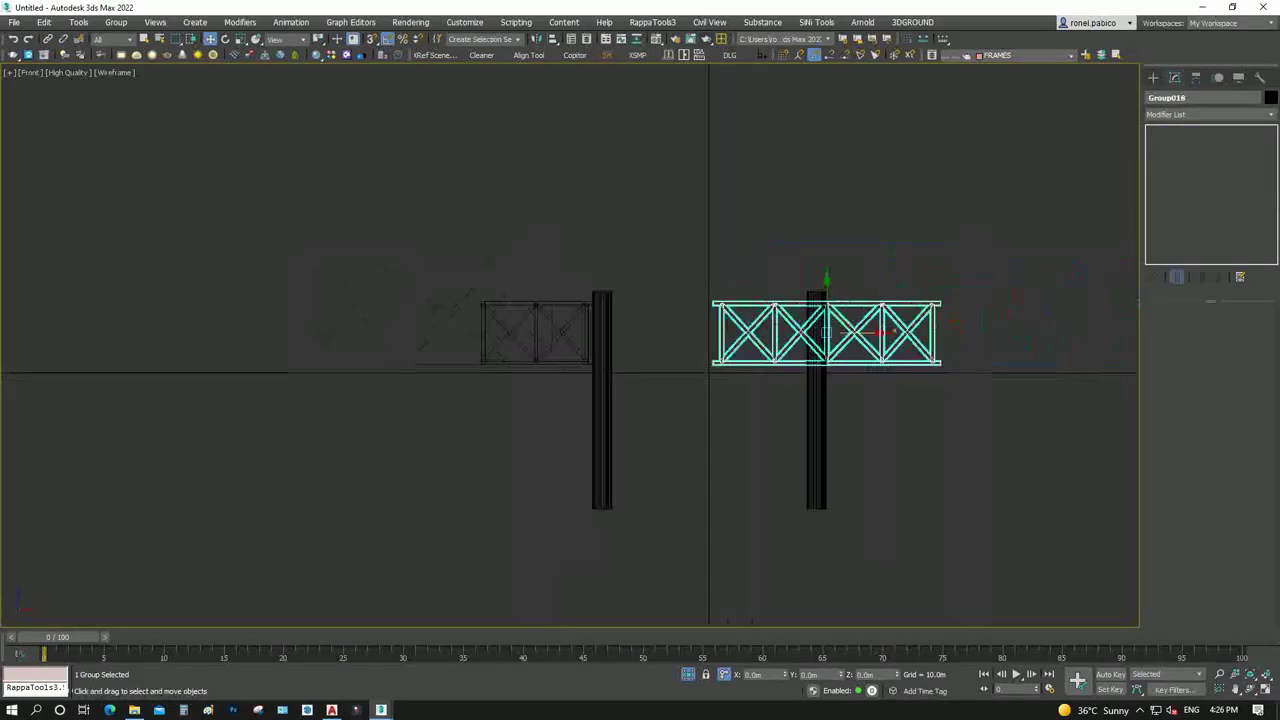
{"action": "left_click", "coordinate": [510, 330]}
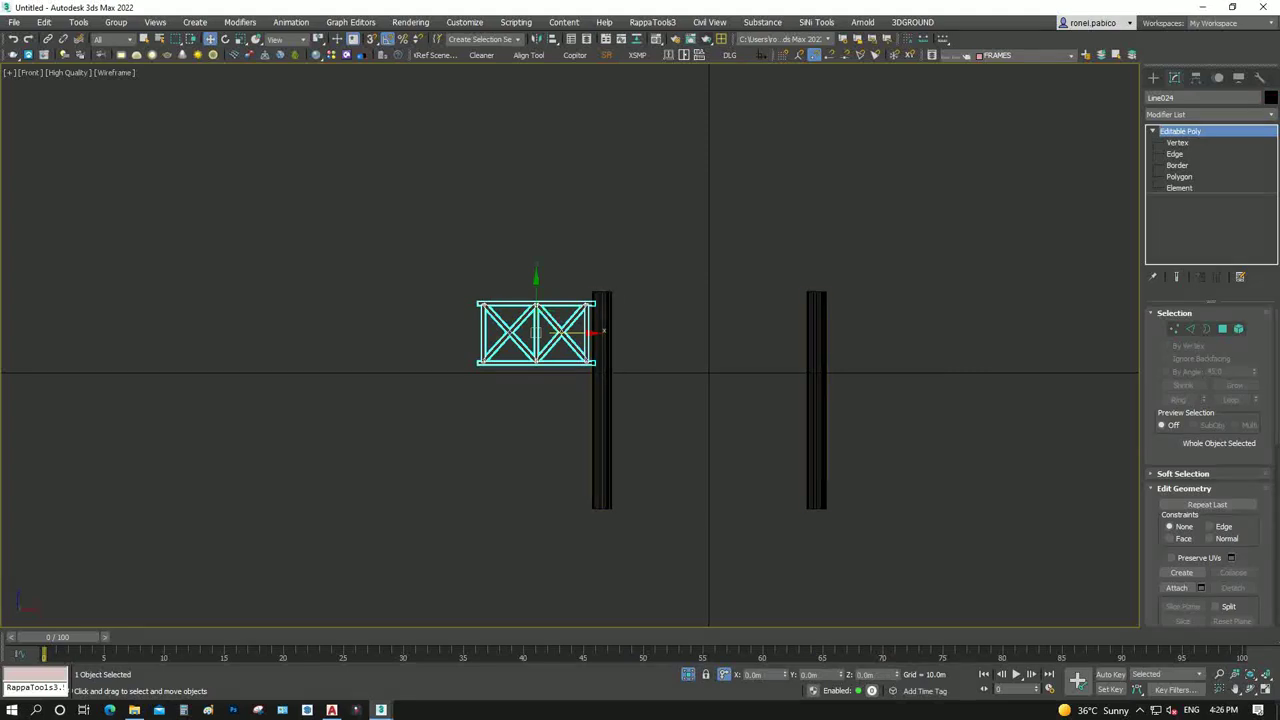
{"action": "left_click_drag", "start_coordinate": [560, 332], "coordinate": [907, 332], "text": "shift"}
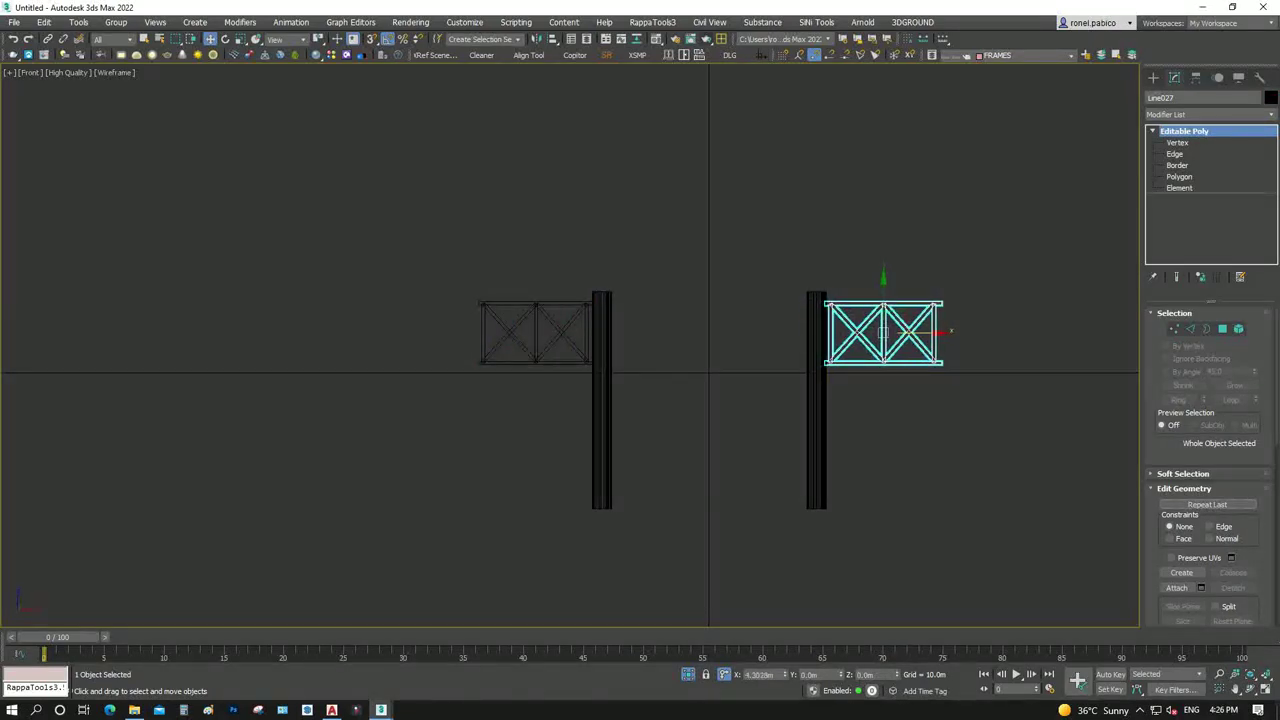
{"action": "key", "text": "Return"}
In Top view, unhide all scene objects and select the left railing frame
{"action": "key", "text": "t"}
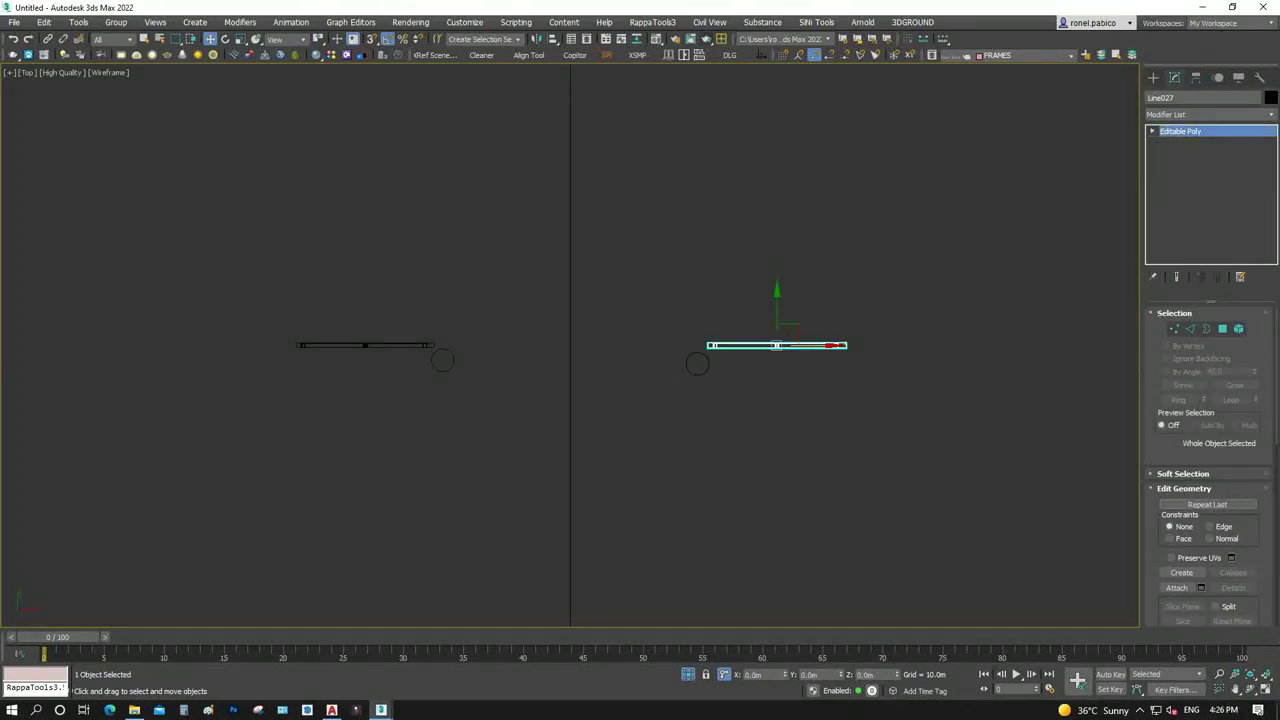
{"action": "key", "text": "z"}
{"action": "right_click", "coordinate": [678, 420]}
{"action": "left_click", "coordinate": [730, 321]}
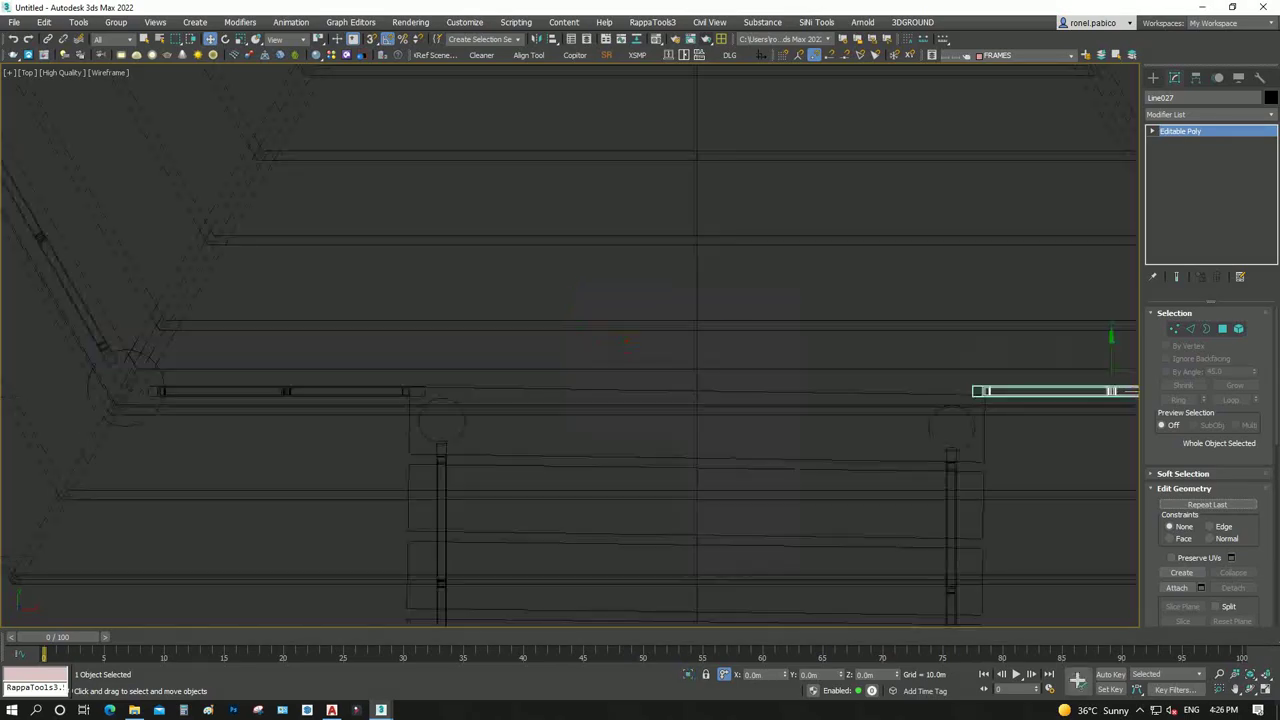
{"action": "scroll", "coordinate": [450, 390], "scroll_direction": "down", "scroll_amount": 2}
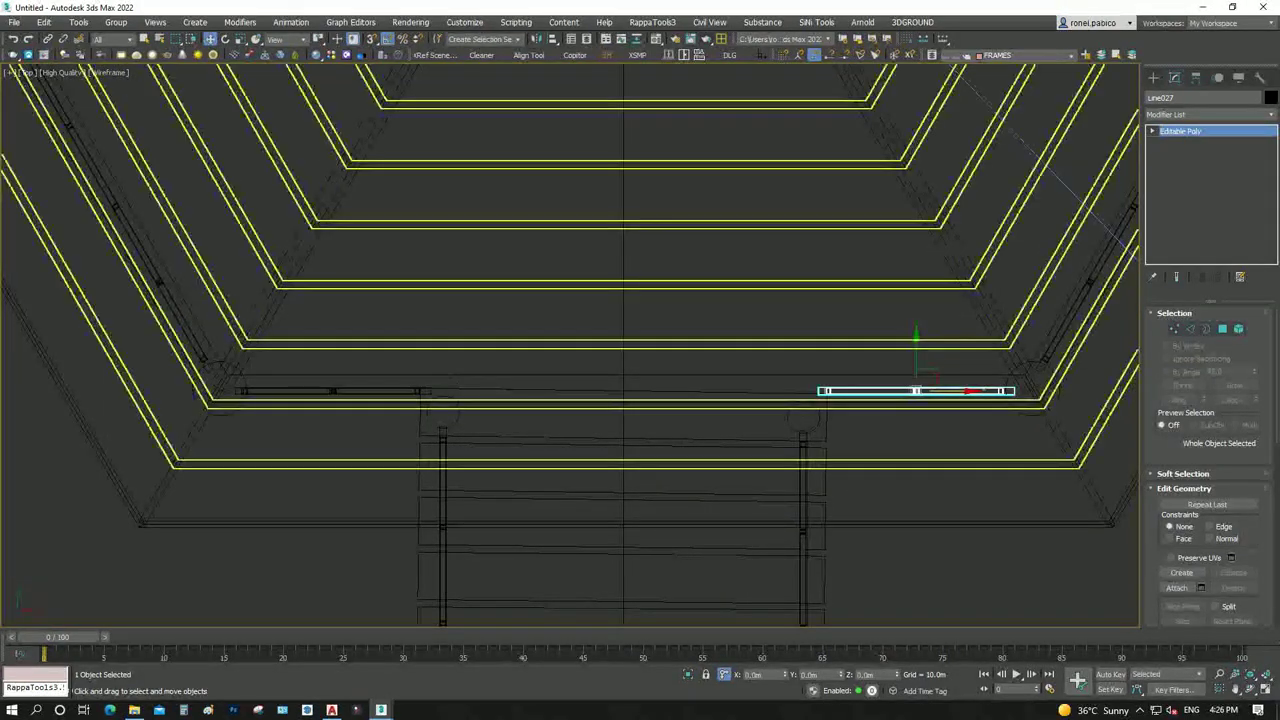
{"action": "scroll", "coordinate": [971, 390], "scroll_direction": "up", "scroll_amount": 4}
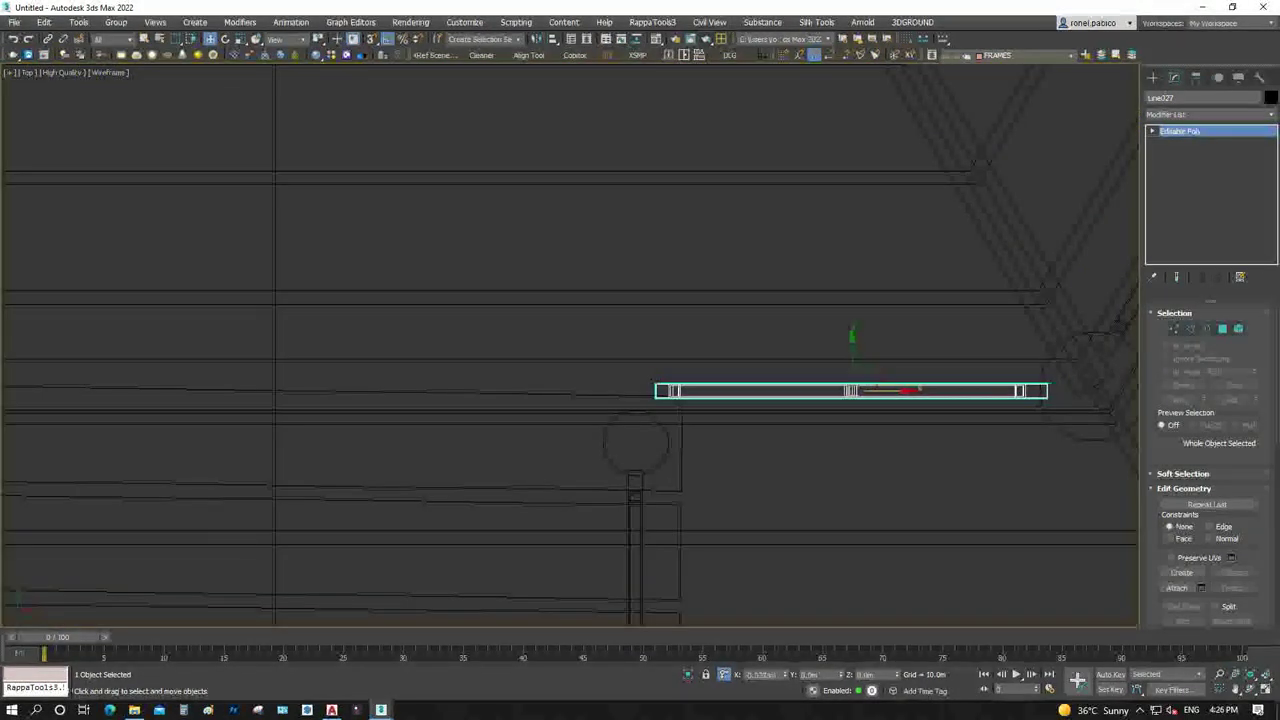
{"action": "middle_click_drag", "start_coordinate": [971, 390], "coordinate": [399, 390]}
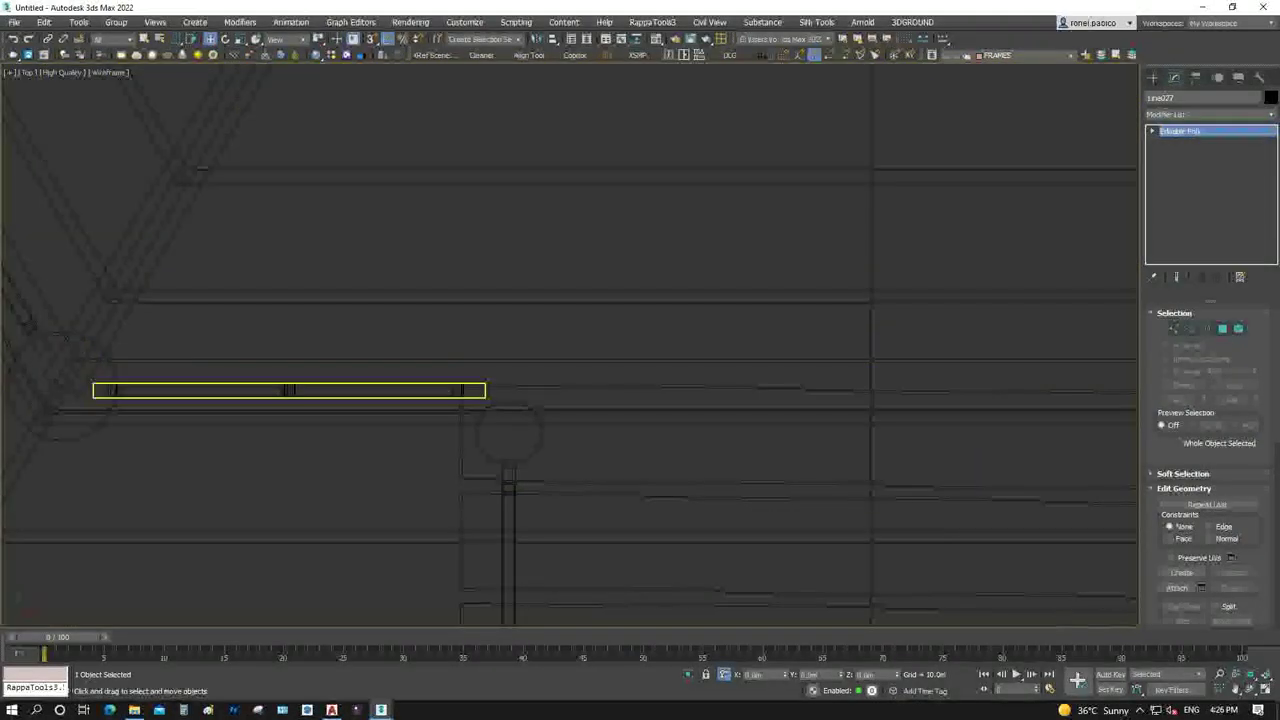
{"action": "left_click", "coordinate": [290, 390]}
{"action": "middle_click_drag", "start_coordinate": [290, 390], "coordinate": [312, 390]}
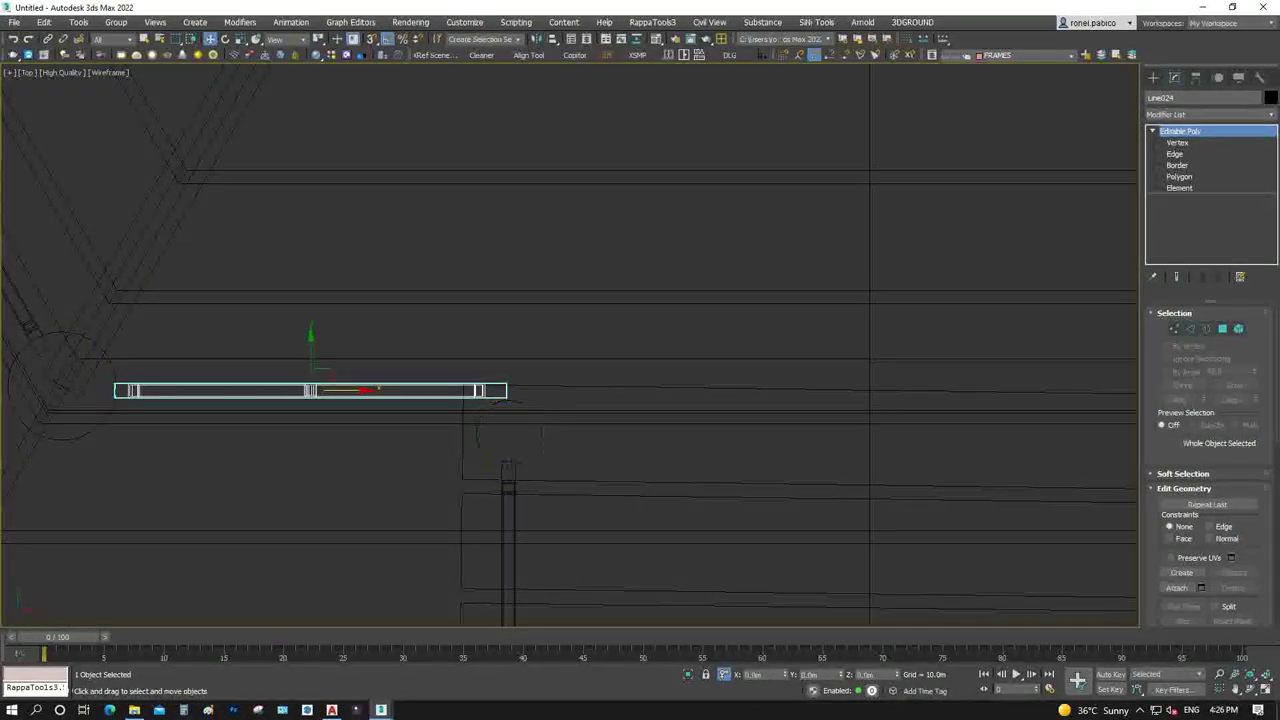
Raise the round post cap slightly and frame both vertical posts
{"action": "left_click", "coordinate": [508, 400]}
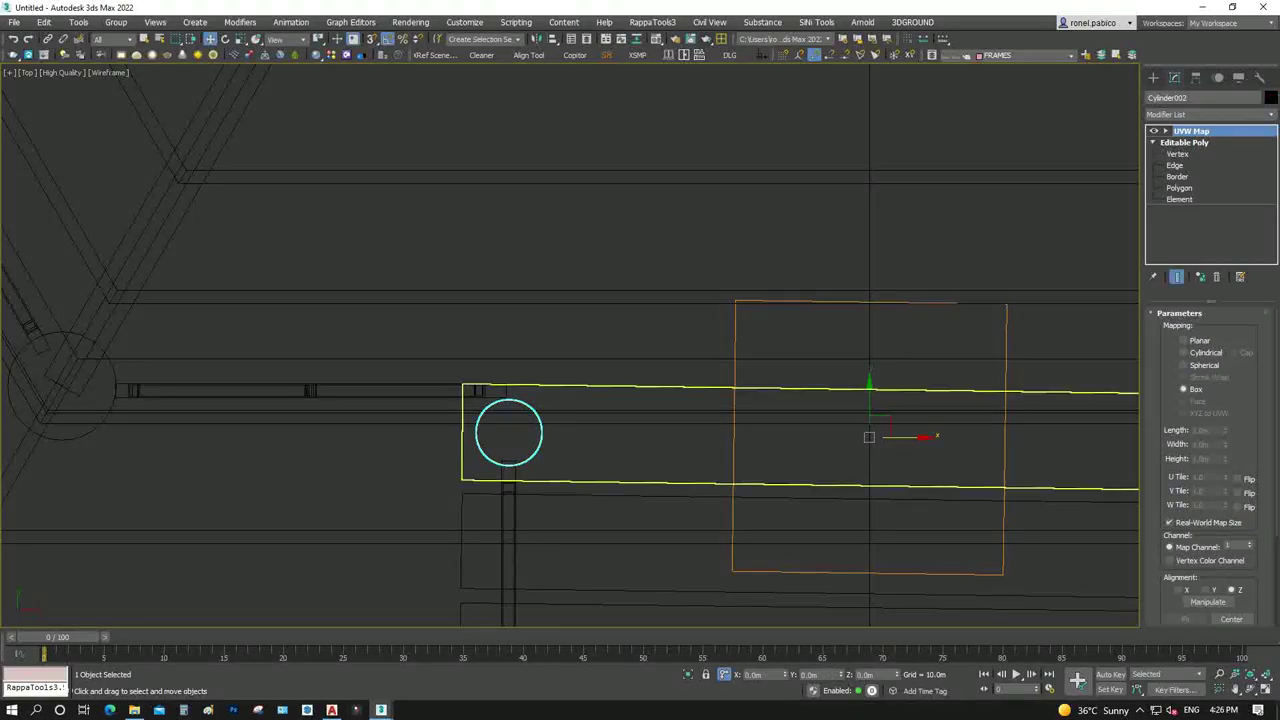
{"action": "mouse_move", "coordinate": [869, 405]}
{"action": "left_mouse_down"}
{"action": "mouse_move", "coordinate": [869, 389]}
{"action": "mouse_move", "coordinate": [869, 405]}
{"action": "left_mouse_up"}
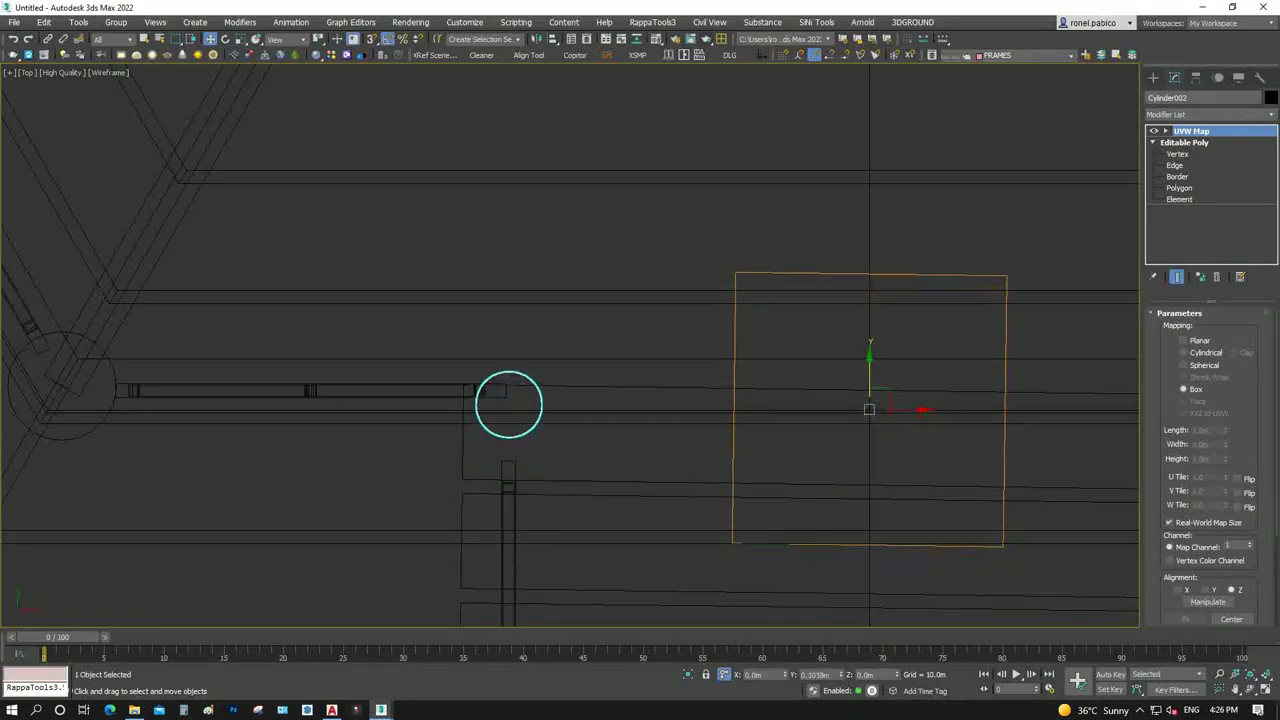
{"action": "key", "text": "z"}
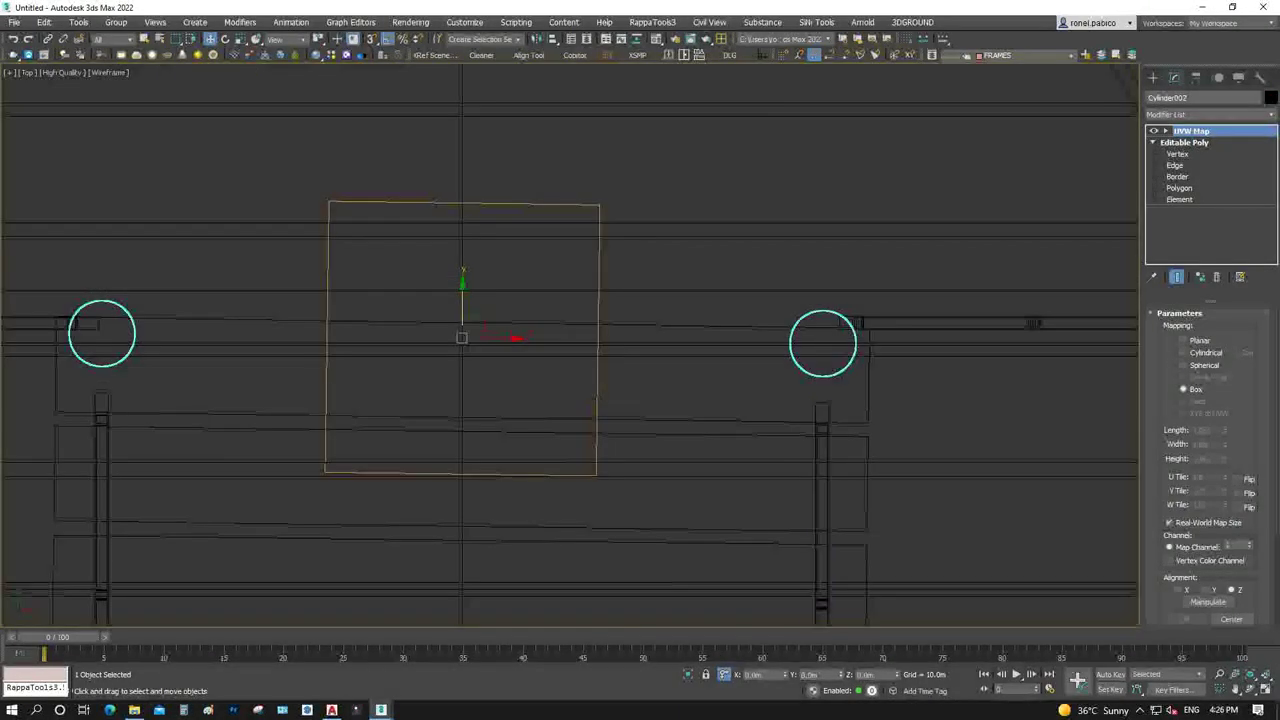
{"action": "left_click", "coordinate": [822, 500]}
{"action": "left_click", "coordinate": [101, 500], "text": "ctrl"}
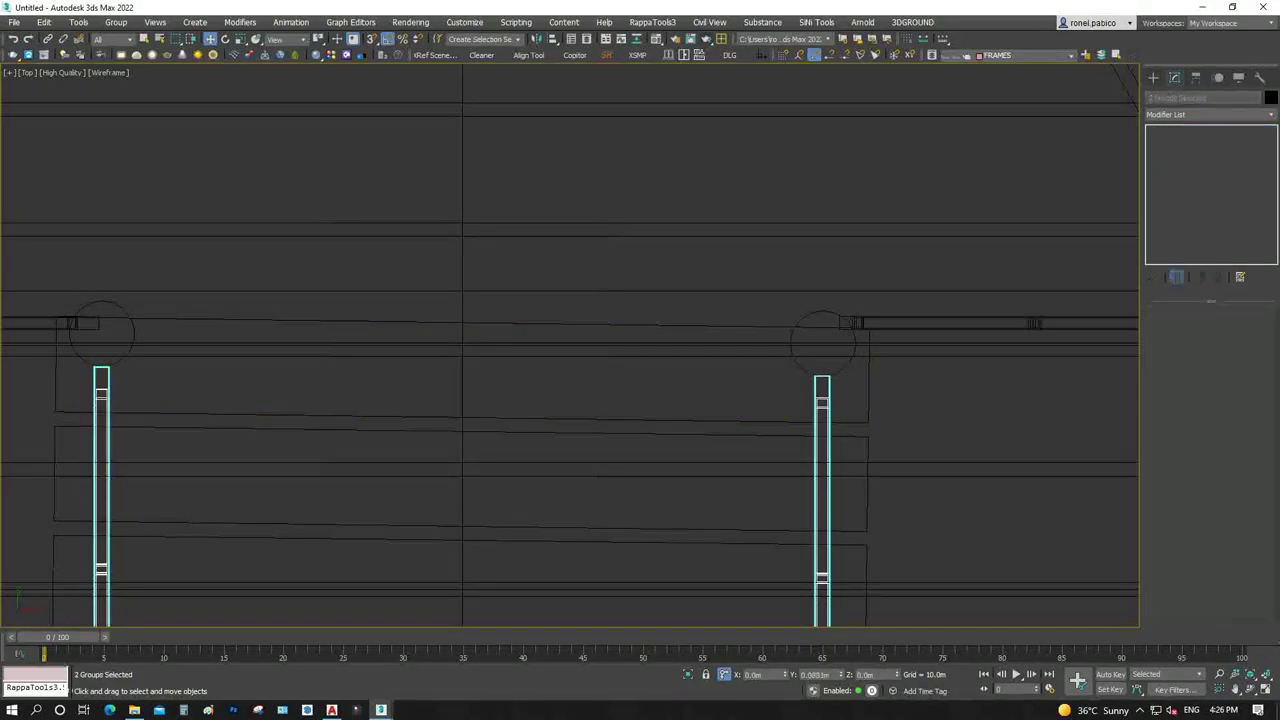
{"action": "key", "text": "z"}
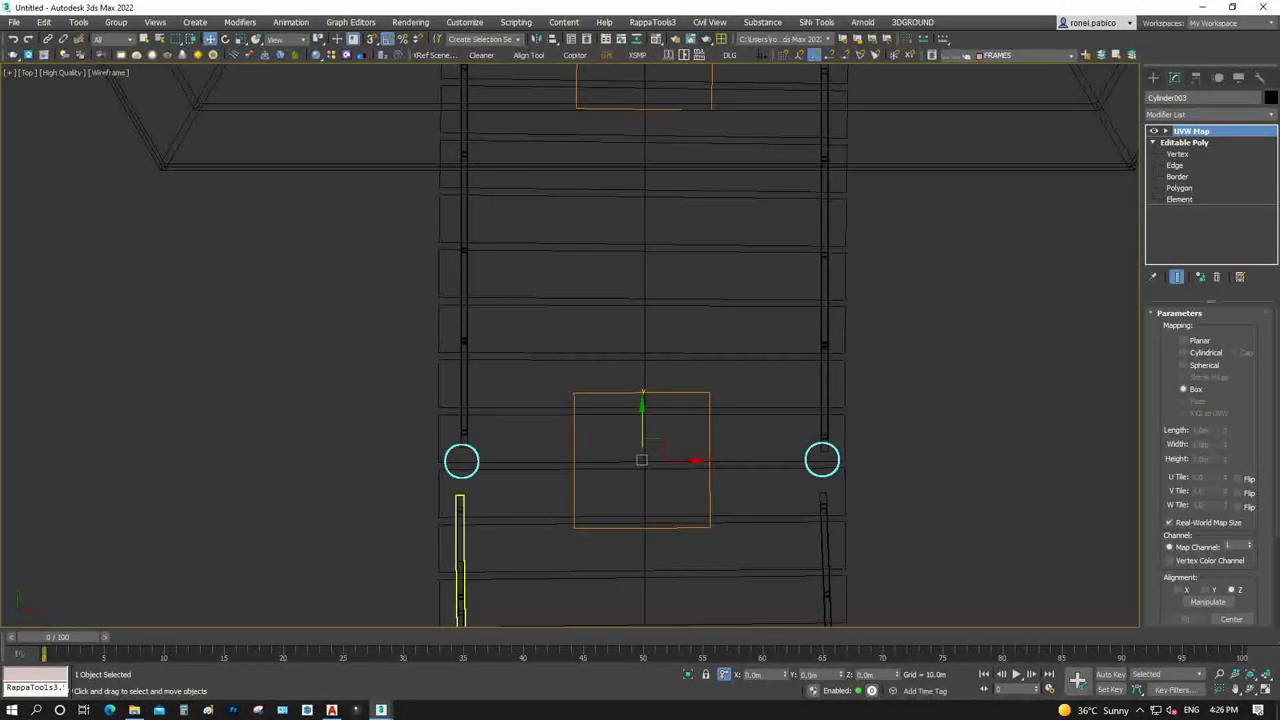
Select the two stair legs and the circular cylinders to inspect them
{"action": "left_click", "coordinate": [460, 560]}
{"action": "left_click", "coordinate": [824, 560], "text": "ctrl"}
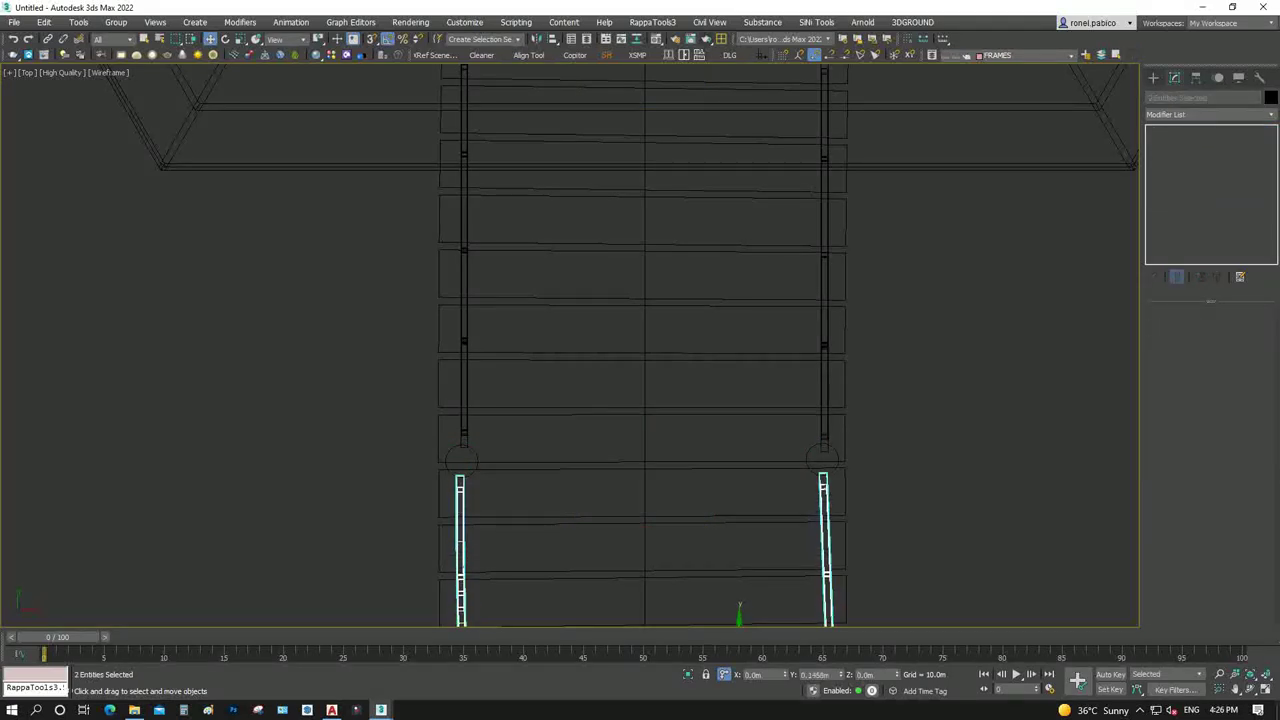
{"action": "scroll", "coordinate": [445, 300], "scroll_direction": "down", "scroll_amount": 3}
{"action": "scroll", "coordinate": [455, 500], "scroll_direction": "up", "scroll_amount": 3}
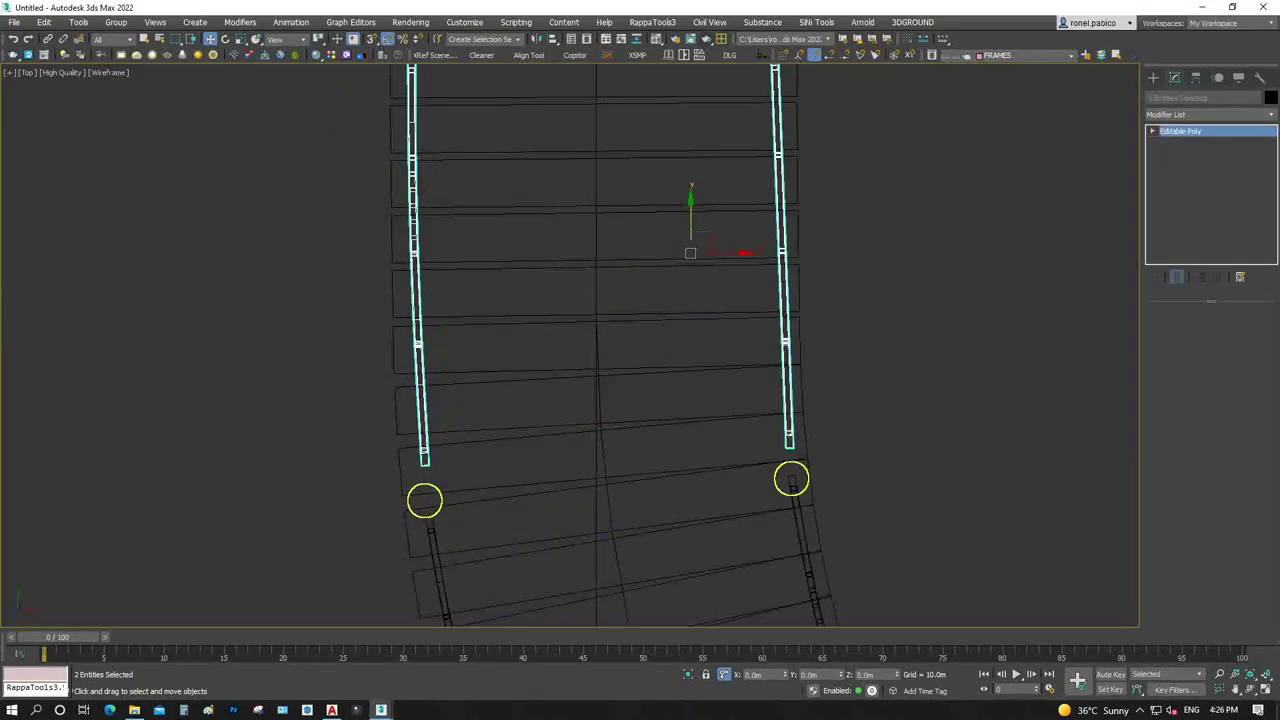
{"action": "left_click", "coordinate": [791, 479]}
{"action": "middle_click_drag", "start_coordinate": [600, 400], "coordinate": [600, 376]}
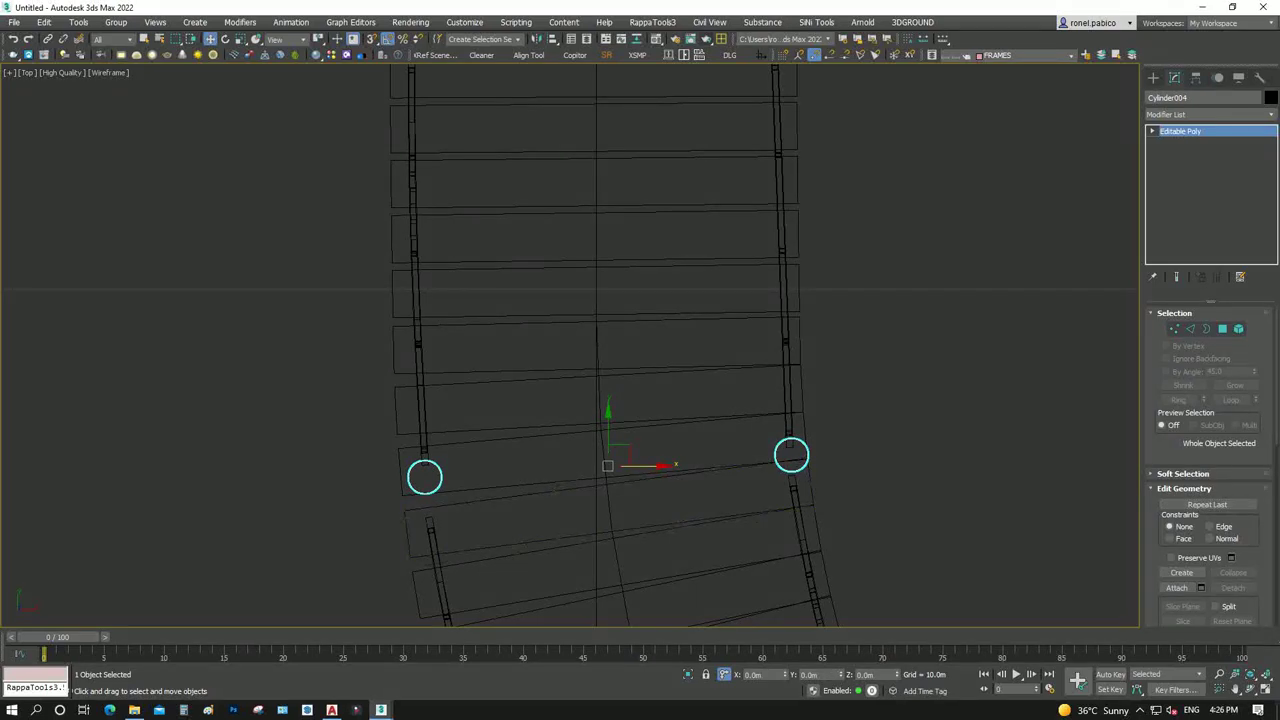
Nudge the bent left stair leg up-left, then select the bent right leg
{"action": "left_click", "coordinate": [432, 560]}
{"action": "scroll", "coordinate": [440, 560], "scroll_direction": "down", "scroll_amount": 3}
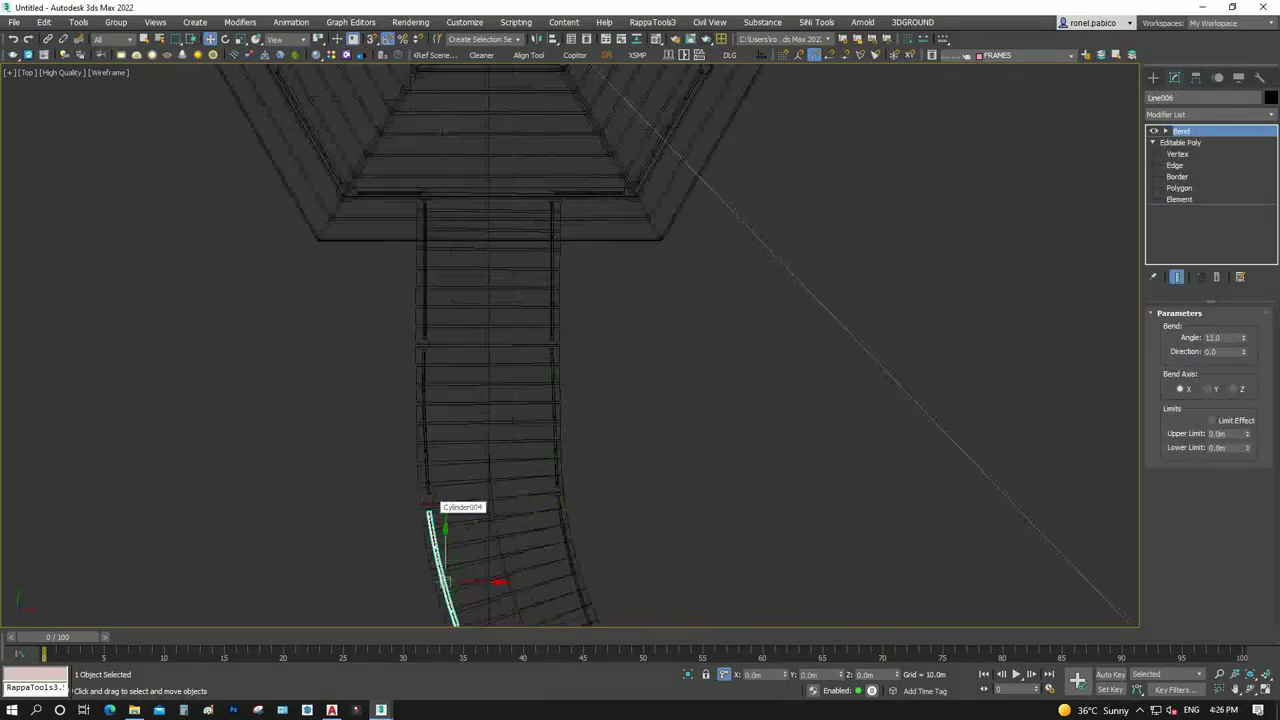
{"action": "scroll", "coordinate": [440, 560], "scroll_direction": "up", "scroll_amount": 2}
{"action": "left_click_drag", "start_coordinate": [468, 557], "coordinate": [465, 554]}
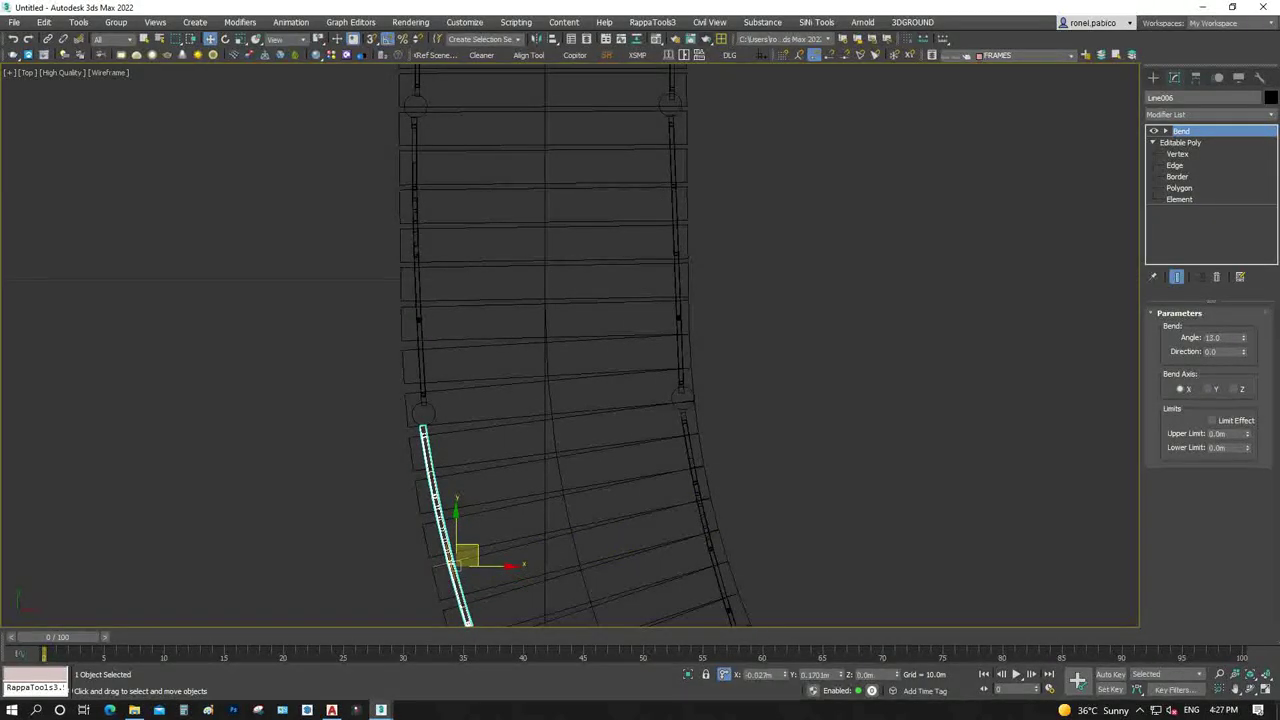
{"action": "scroll", "coordinate": [465, 554], "scroll_direction": "down", "scroll_amount": 3}
{"action": "scroll", "coordinate": [720, 530], "scroll_direction": "up", "scroll_amount": 4}
{"action": "left_click", "coordinate": [698, 530]}
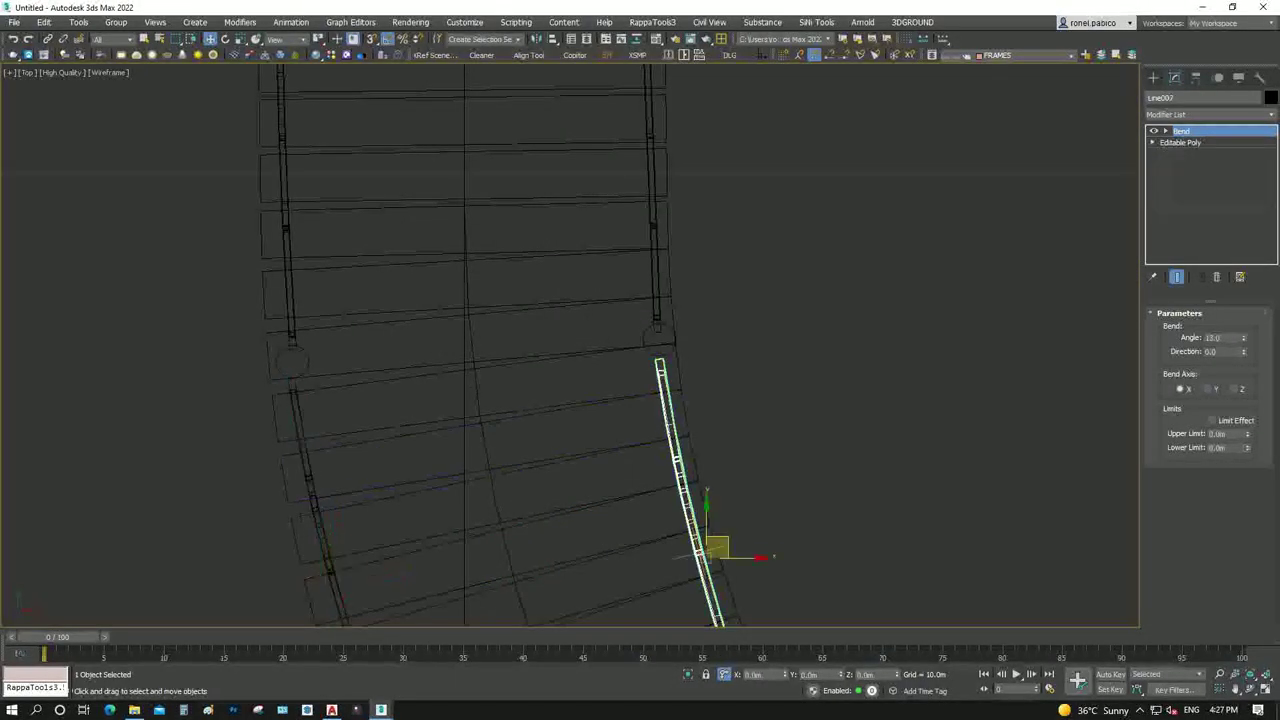
{"action": "scroll", "coordinate": [916, 459], "scroll_direction": "down", "scroll_amount": 3}
{"action": "scroll", "coordinate": [916, 459], "scroll_direction": "up", "scroll_amount": 4}
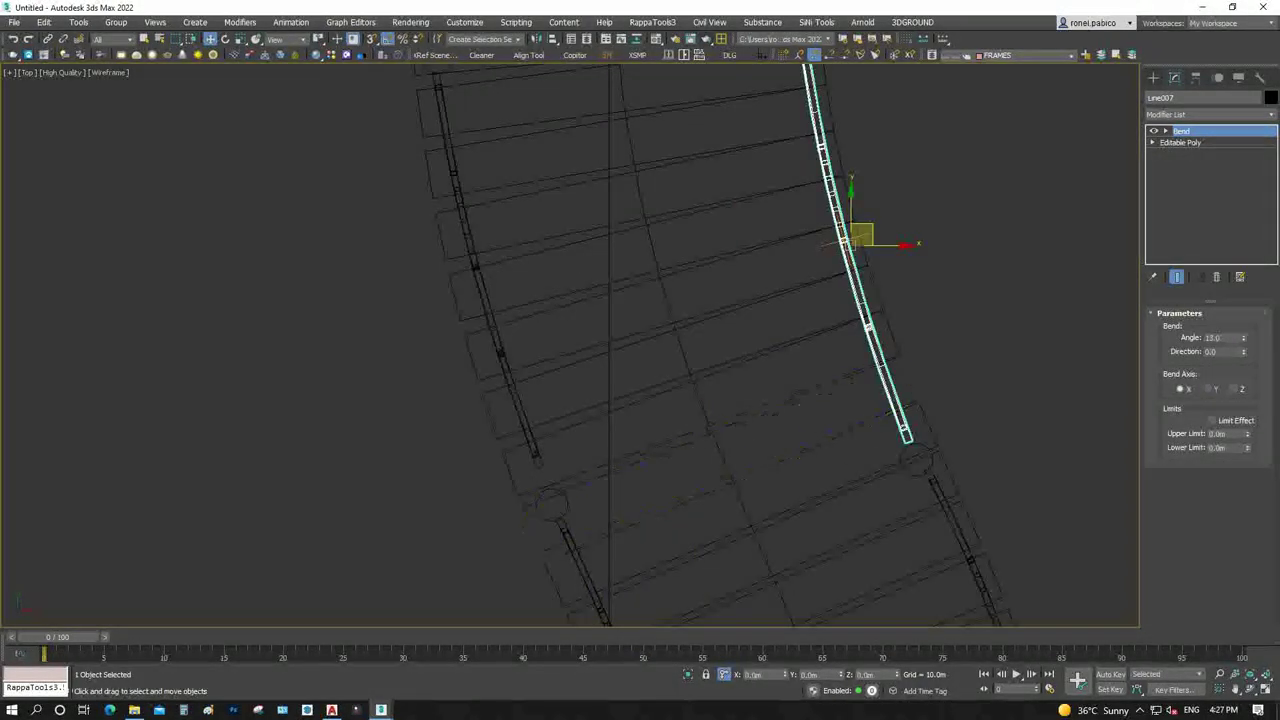
Move Cylinder005's left and right post elements up to the railing ends, then select Line008
{"action": "left_click", "coordinate": [916, 459]}
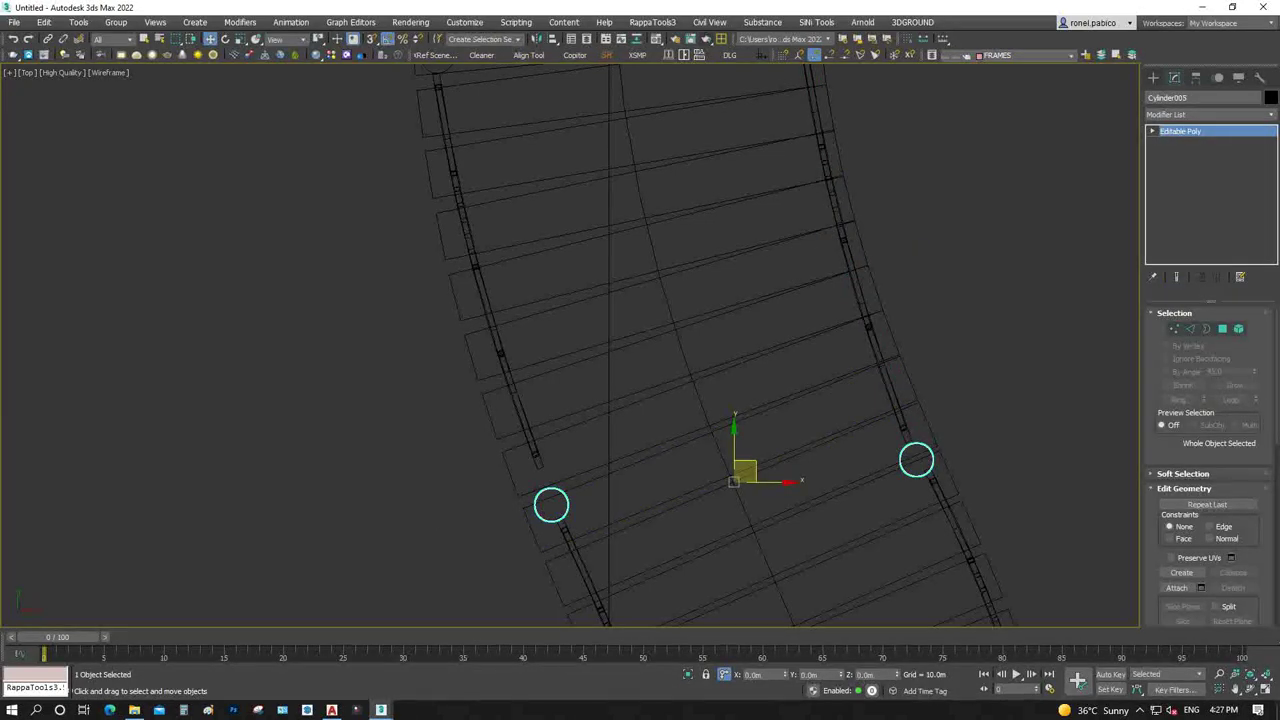
{"action": "right_click", "coordinate": [551, 505]}
{"action": "key", "text": "Escape"}
{"action": "left_click", "coordinate": [545, 484]}
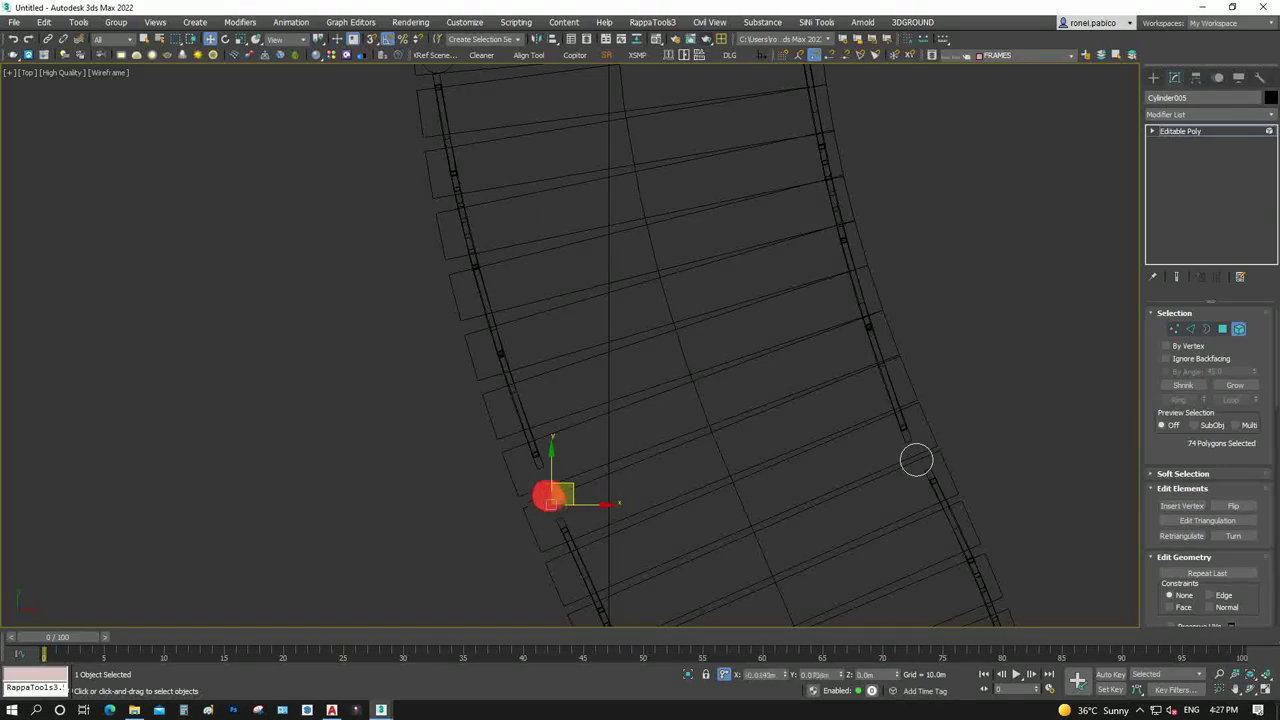
{"action": "left_click_drag", "start_coordinate": [545, 484], "coordinate": [546, 483]}
{"action": "left_click", "coordinate": [916, 460]}
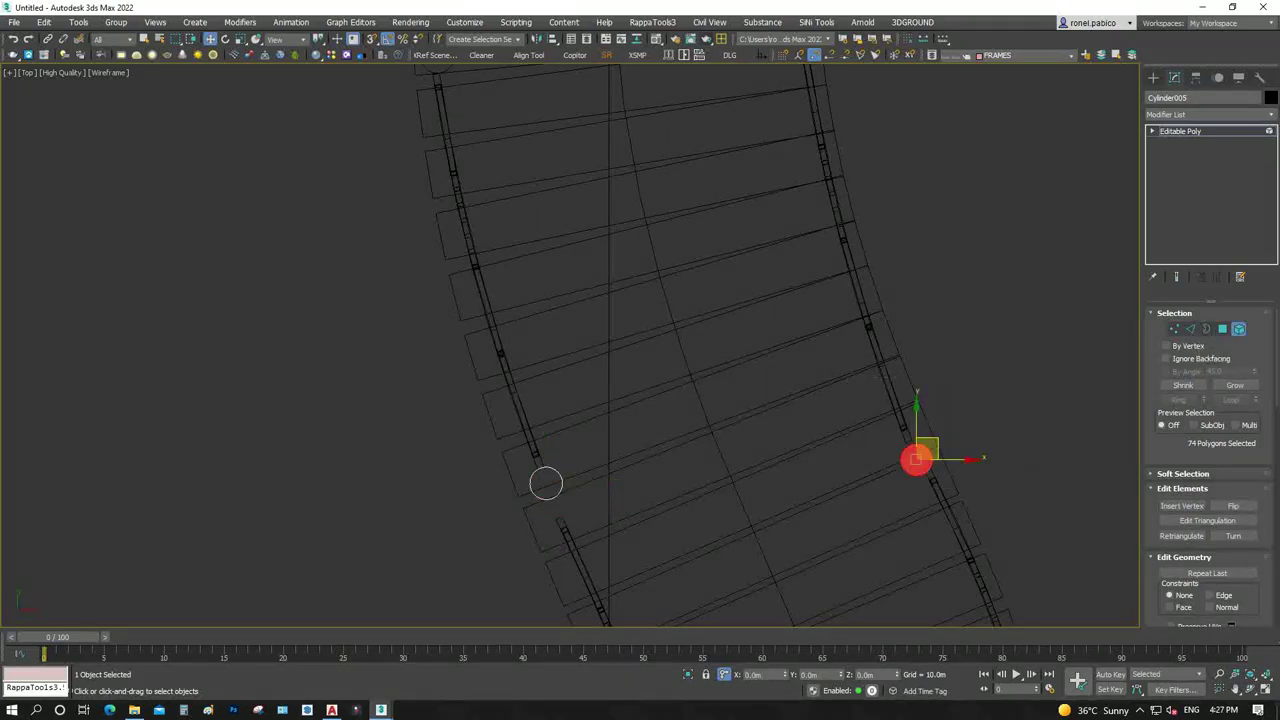
{"action": "left_click_drag", "start_coordinate": [916, 460], "coordinate": [916, 455]}
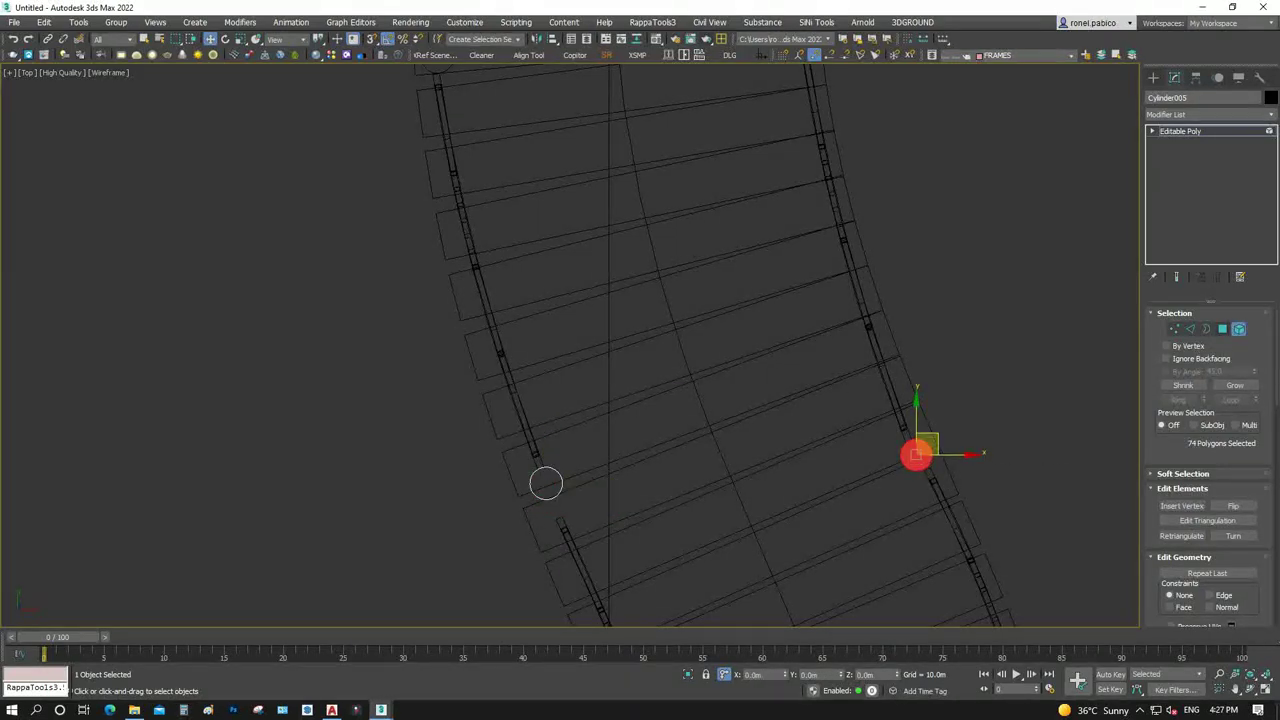
{"action": "key", "text": "5"}
{"action": "left_click", "coordinate": [553, 512]}
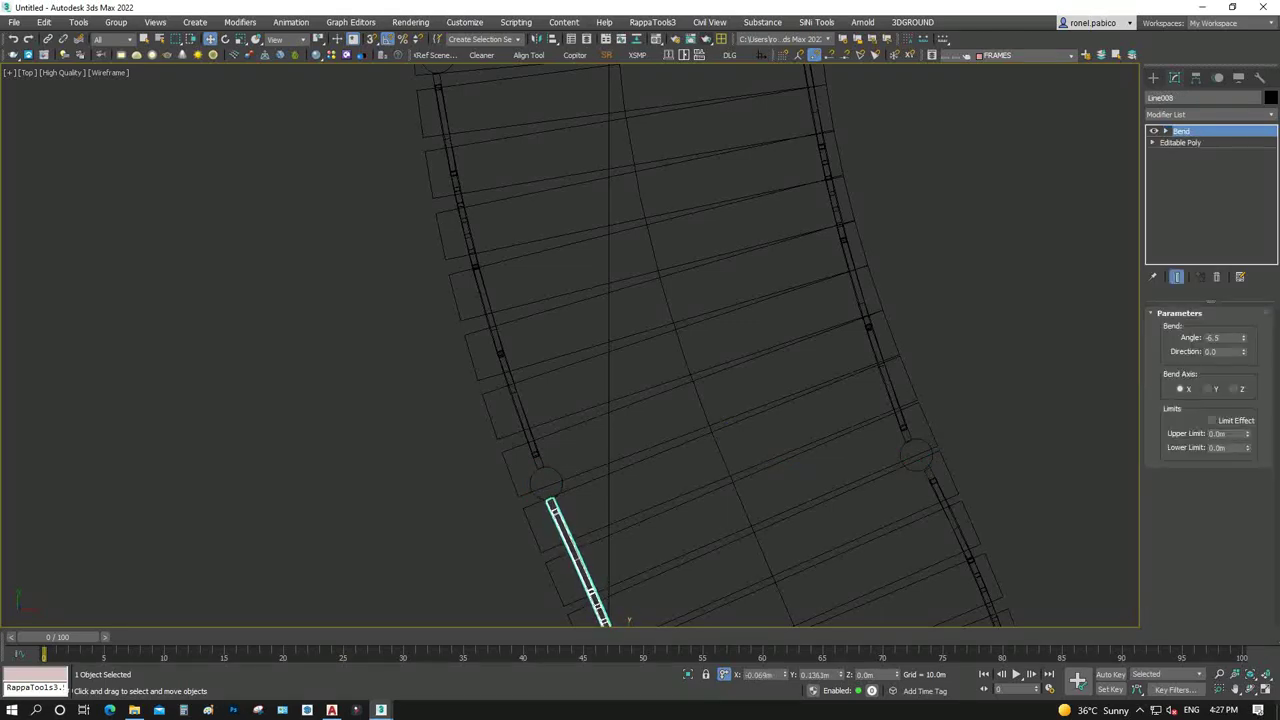
View the gazebo through the camera, shaded with edges, and reframe it
{"action": "key", "text": "c"}
{"action": "key", "text": "ctrl+d"}
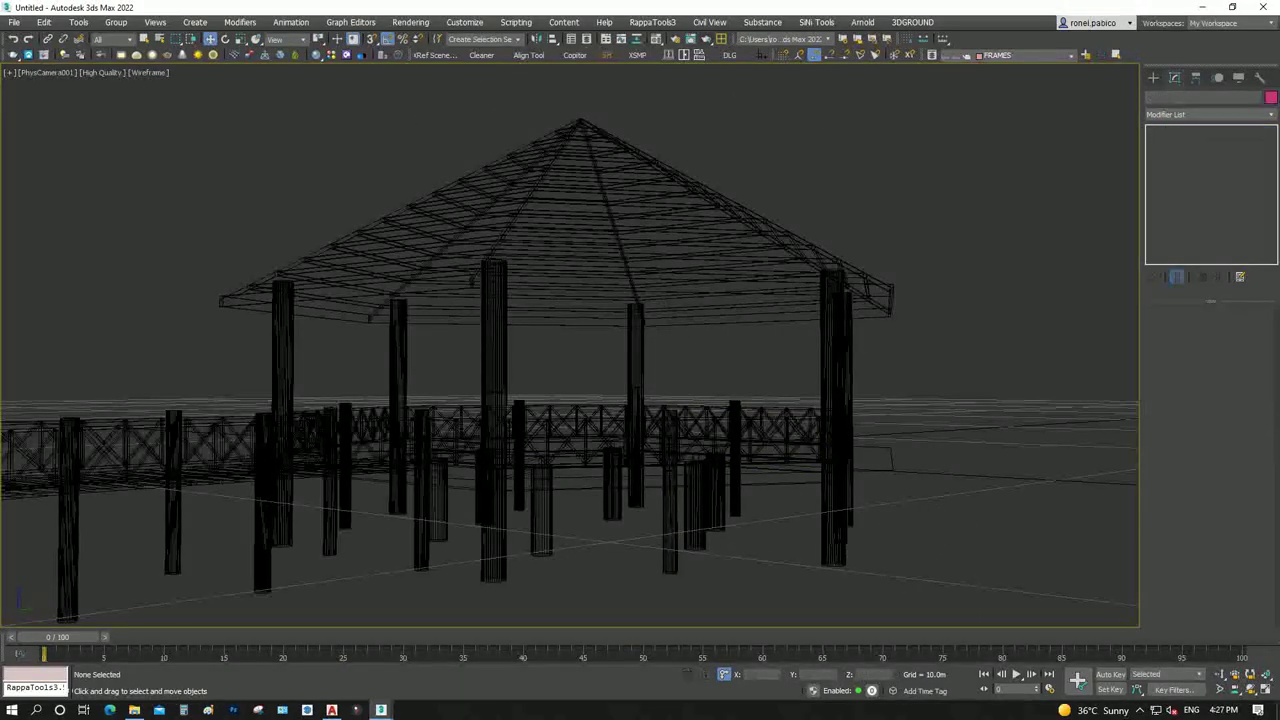
{"action": "key", "text": "F3"}
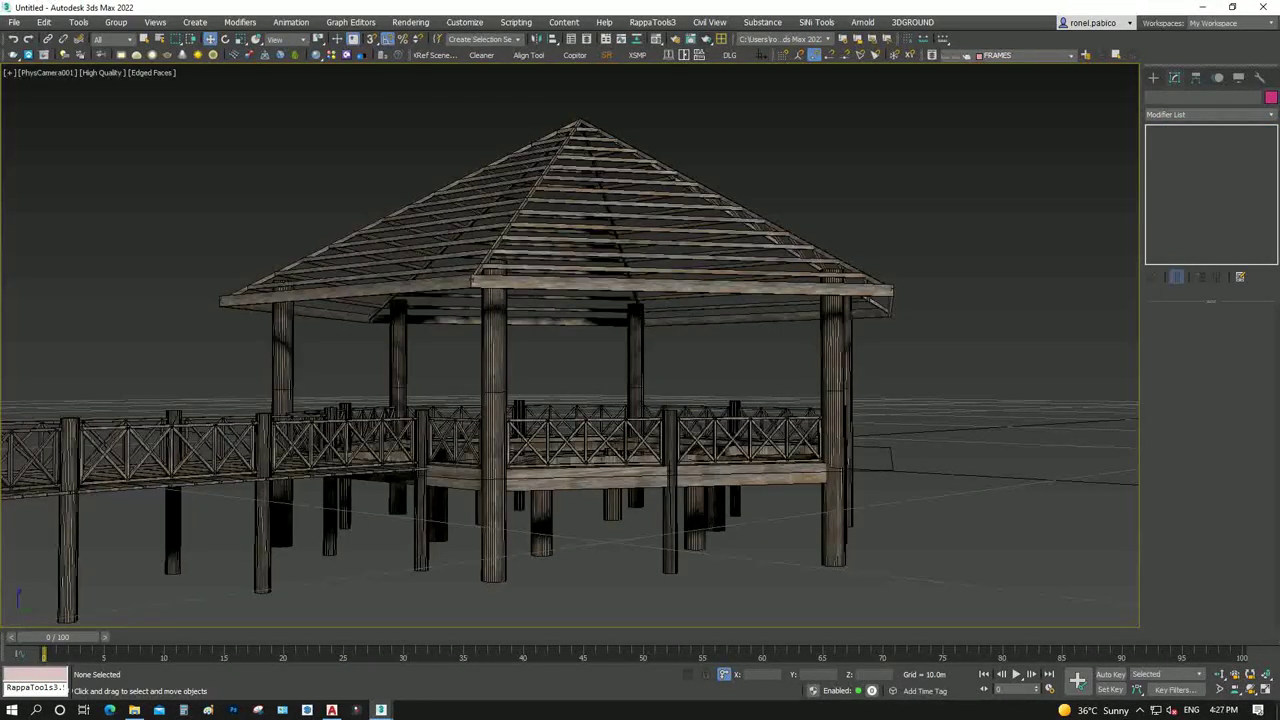
{"action": "middle_click_drag", "start_coordinate": [570, 400], "coordinate": [650, 399]}
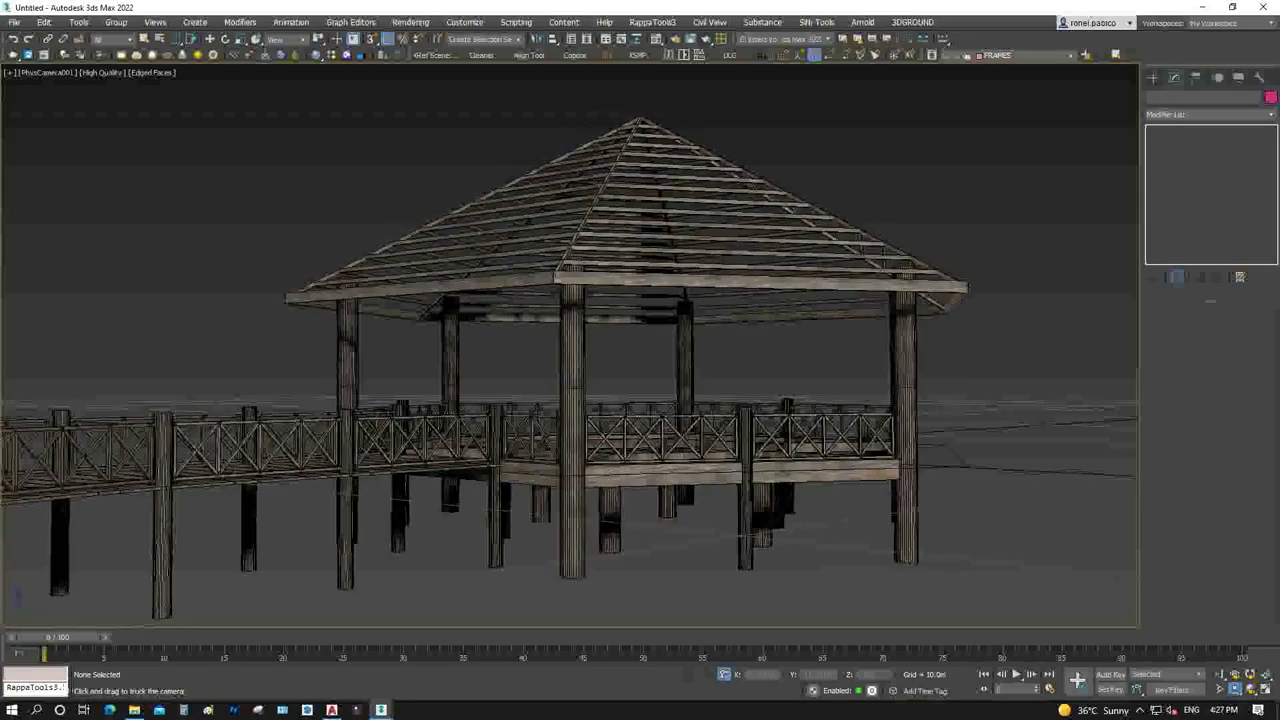
Show the hexagonal gazebo from directly above in wireframe, zoomed in
{"action": "key", "text": "t"}
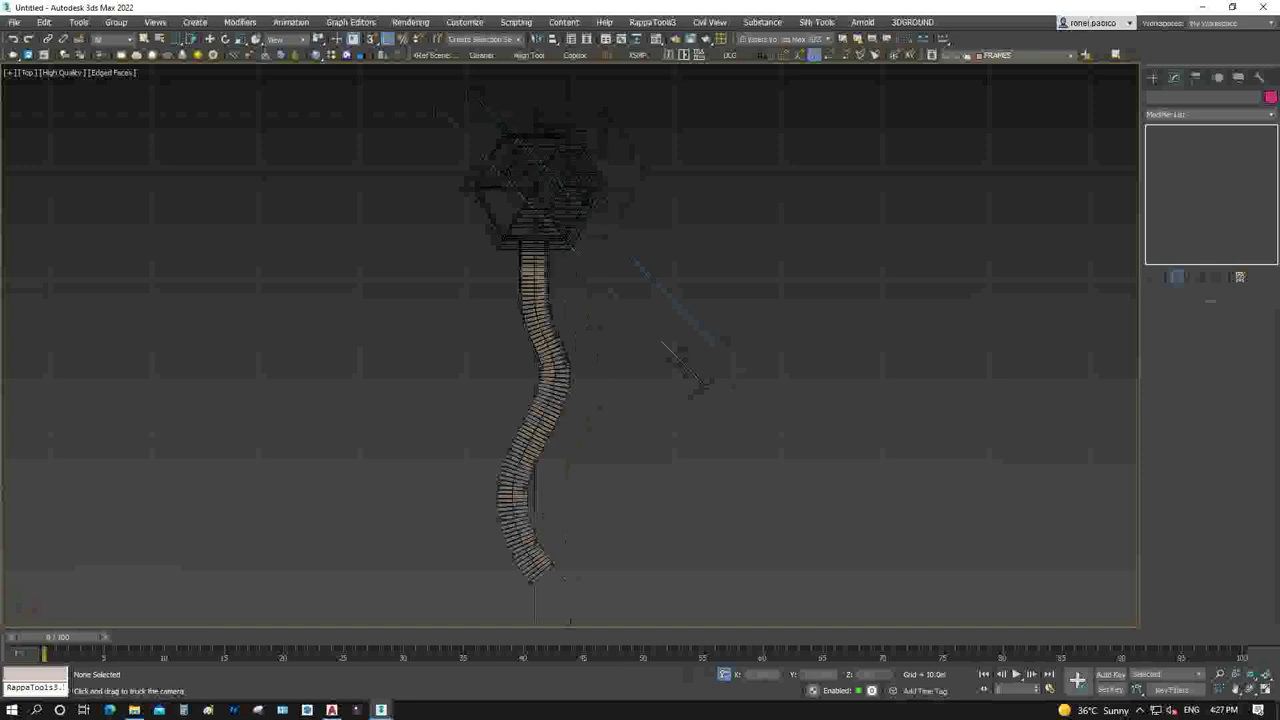
{"action": "key", "text": "F3"}
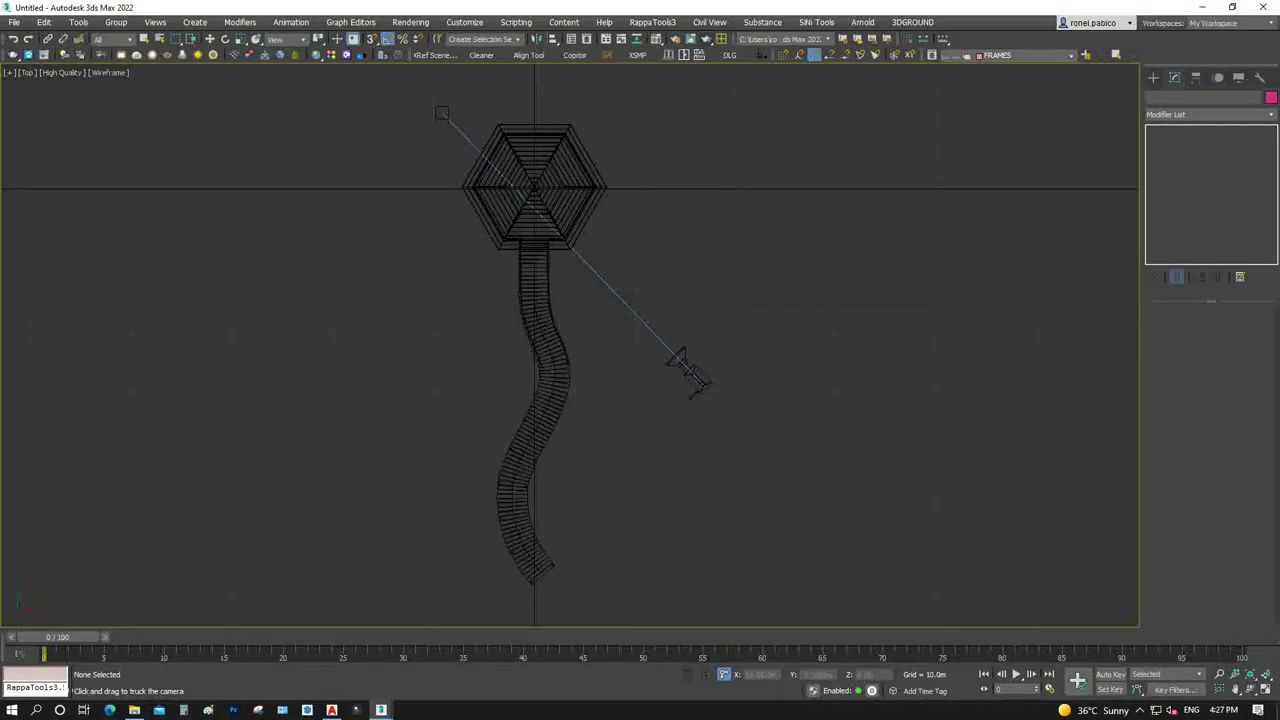
{"action": "scroll", "coordinate": [524, 145], "scroll_direction": "up", "scroll_amount": 5}
{"action": "scroll", "coordinate": [870, 470], "scroll_direction": "down", "scroll_amount": 4}
{"action": "scroll", "coordinate": [593, 351], "scroll_direction": "up", "scroll_amount": 5}
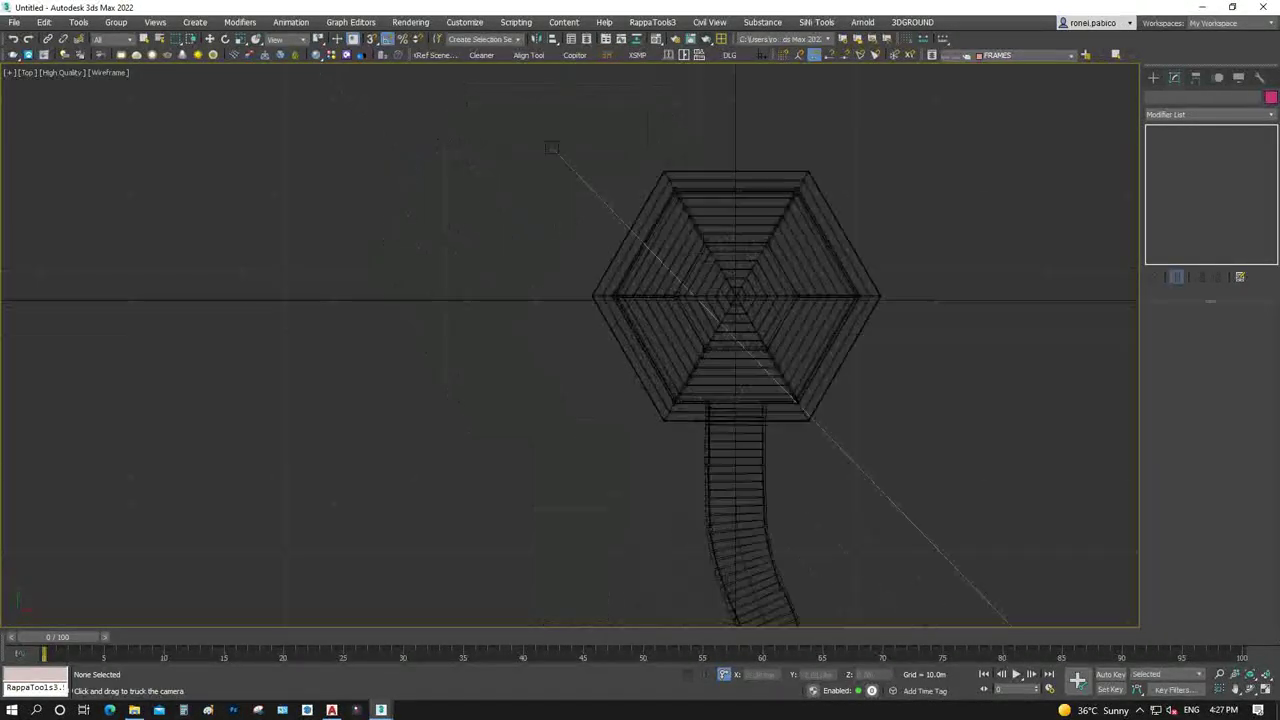
{"action": "key", "text": "w"}
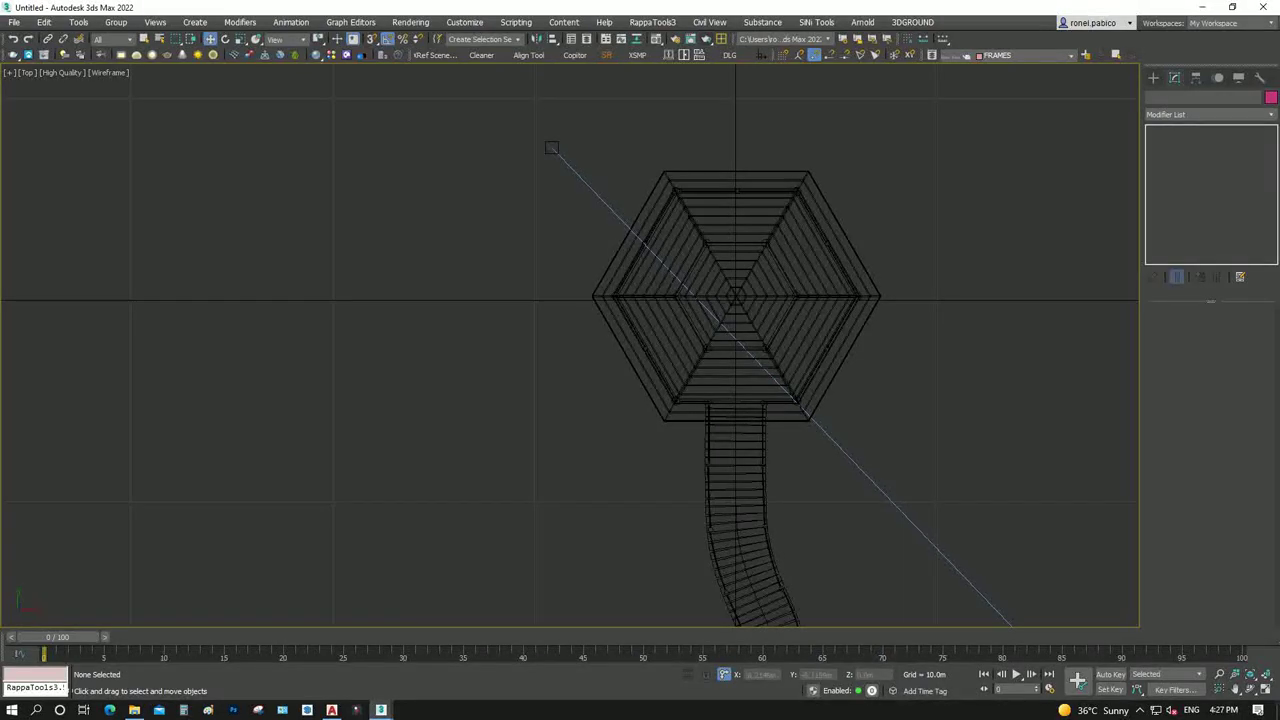
Create a VRayPlane in Top view left of the gazebo
{"action": "key", "text": "shift+s"}
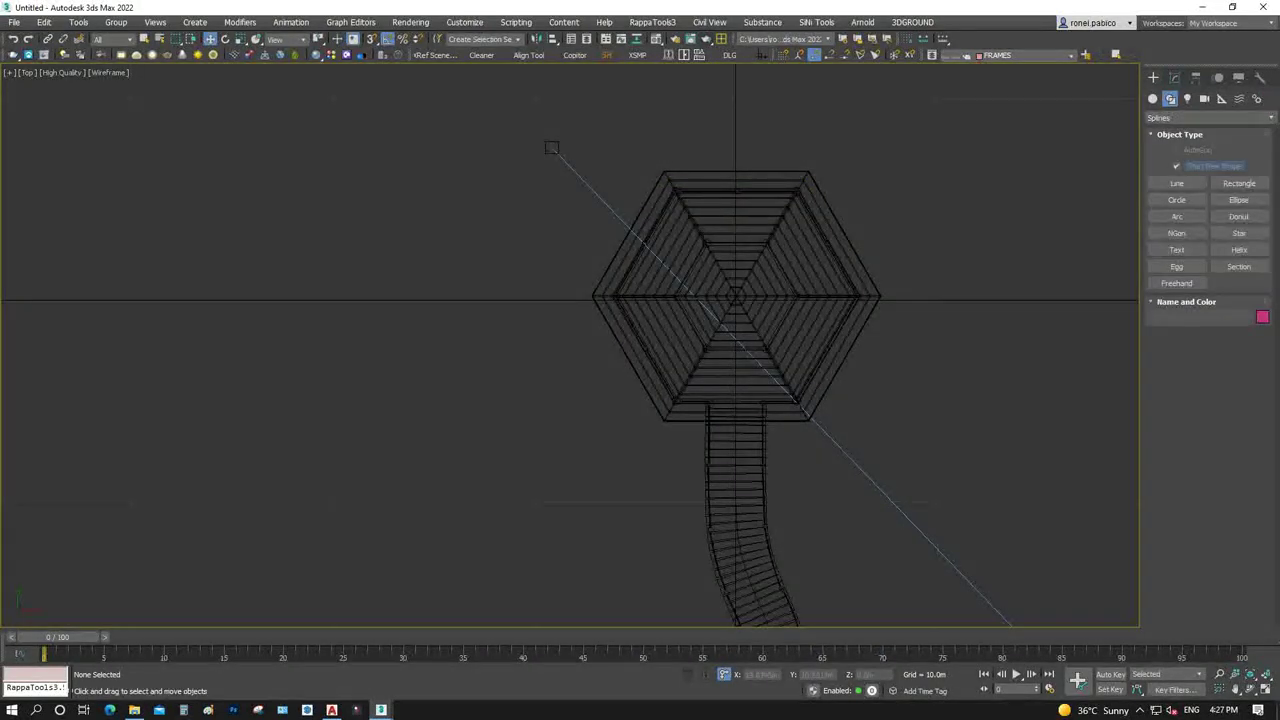
{"action": "left_click", "coordinate": [1152, 98]}
{"action": "left_click", "coordinate": [1210, 117]}
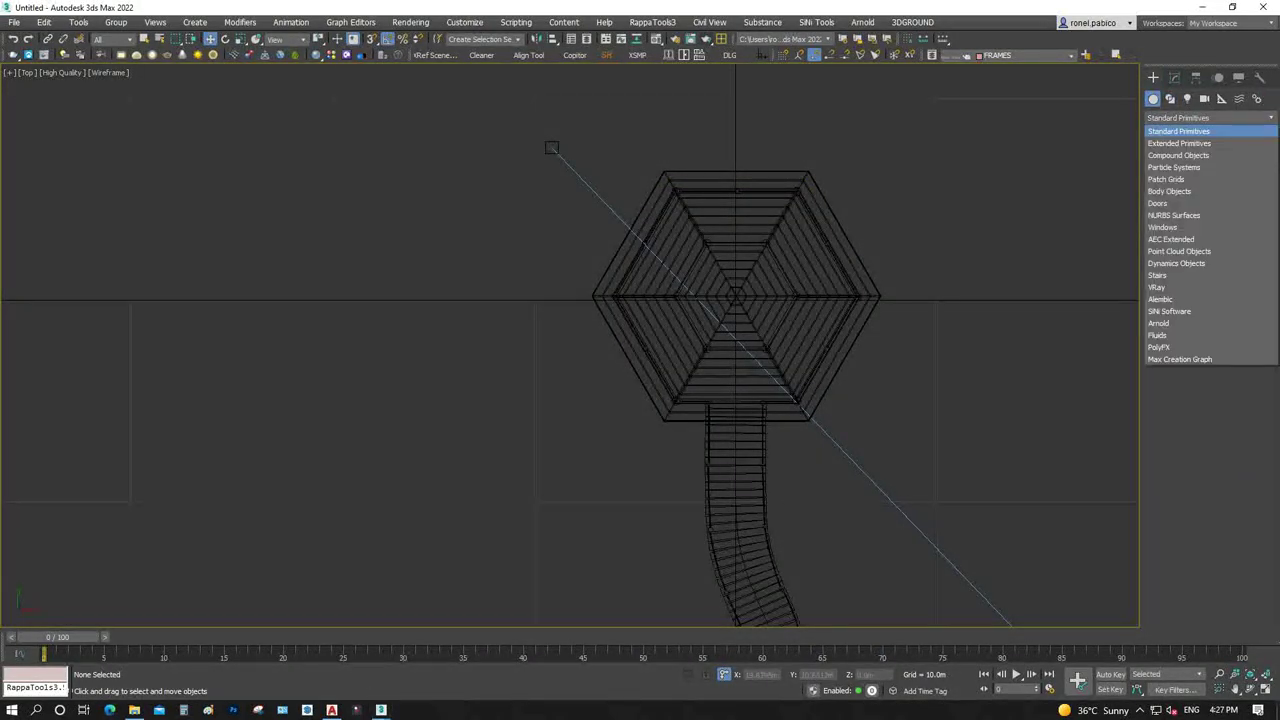
{"action": "left_click", "coordinate": [1157, 287]}
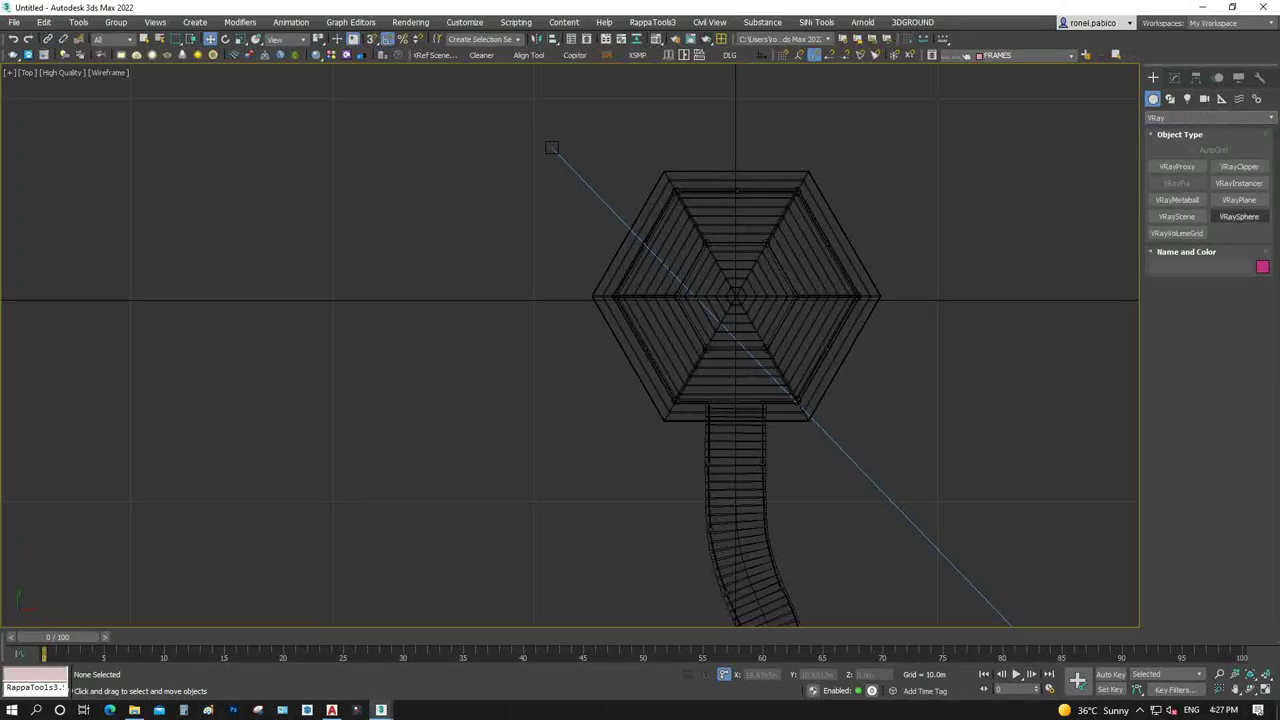
{"action": "left_click", "coordinate": [1239, 199]}
{"action": "left_click", "coordinate": [569, 409]}
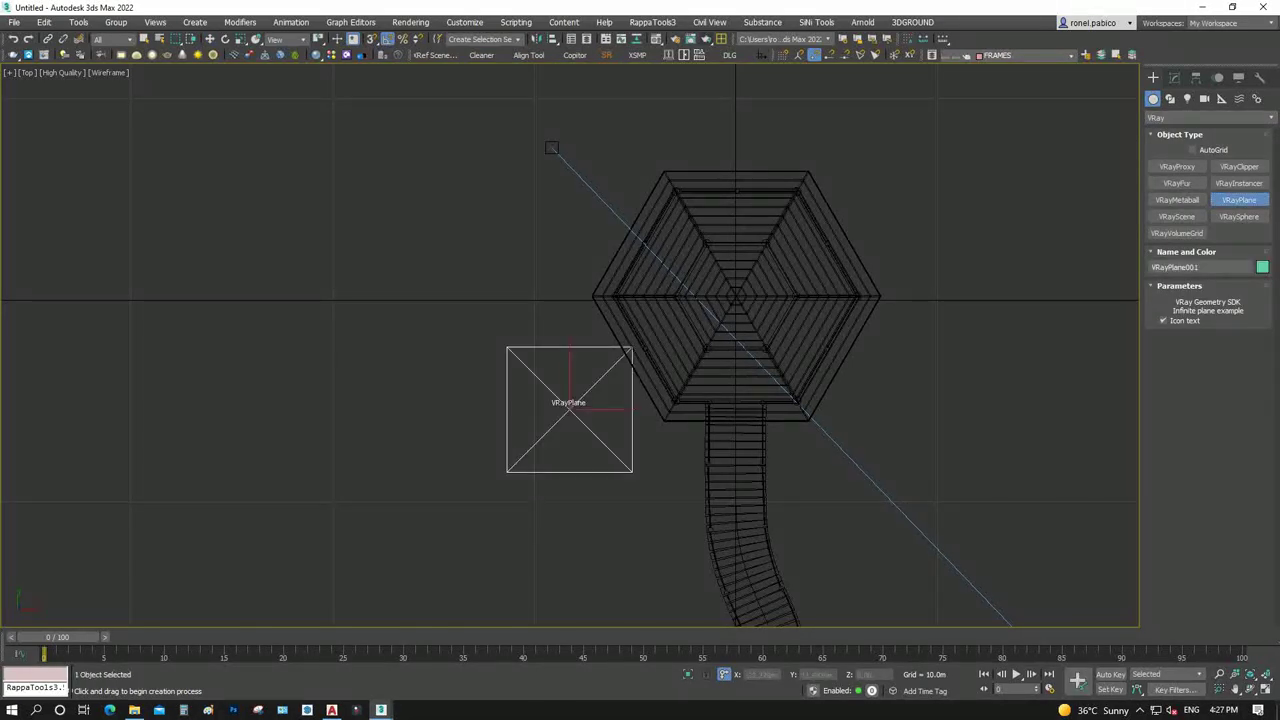
{"action": "key", "text": "w"}
In the shaded Left view, lower the V-Ray plane below the deck
{"action": "key", "text": "l"}
{"action": "key", "text": "f"}
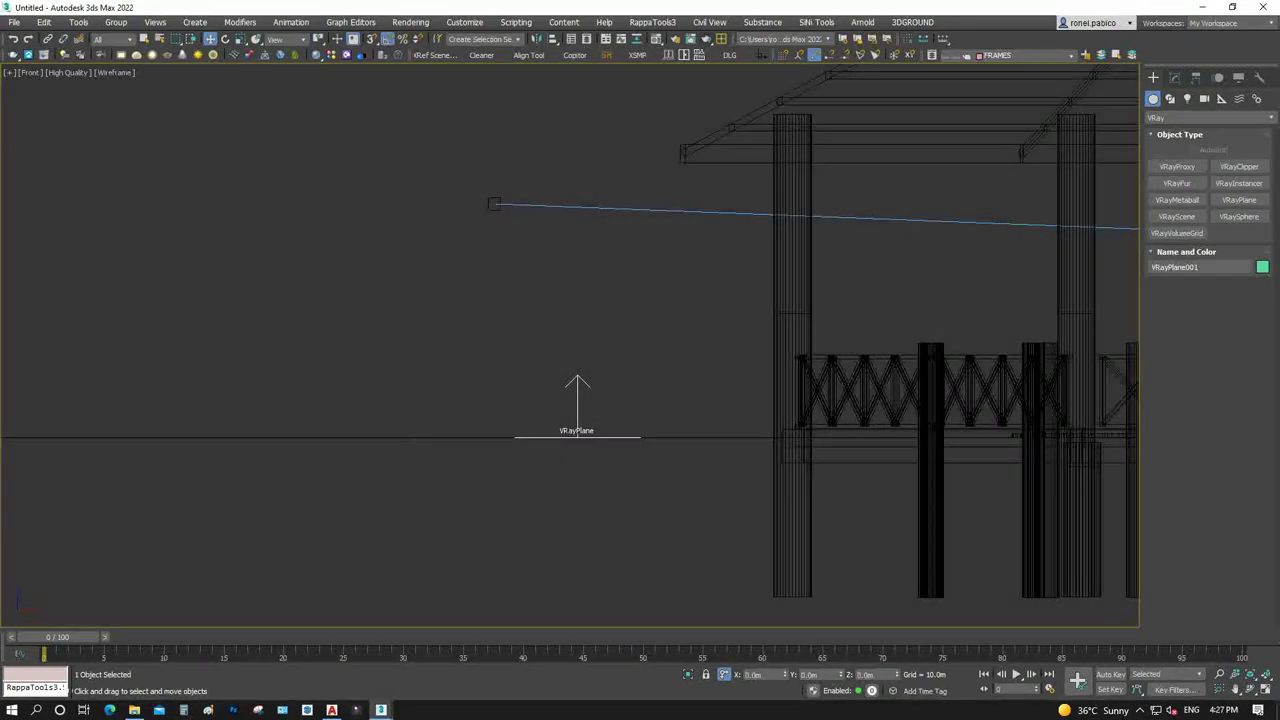
{"action": "key", "text": "l"}
{"action": "key", "text": "F3"}
{"action": "scroll", "coordinate": [577, 390], "scroll_direction": "up", "scroll_amount": 5}
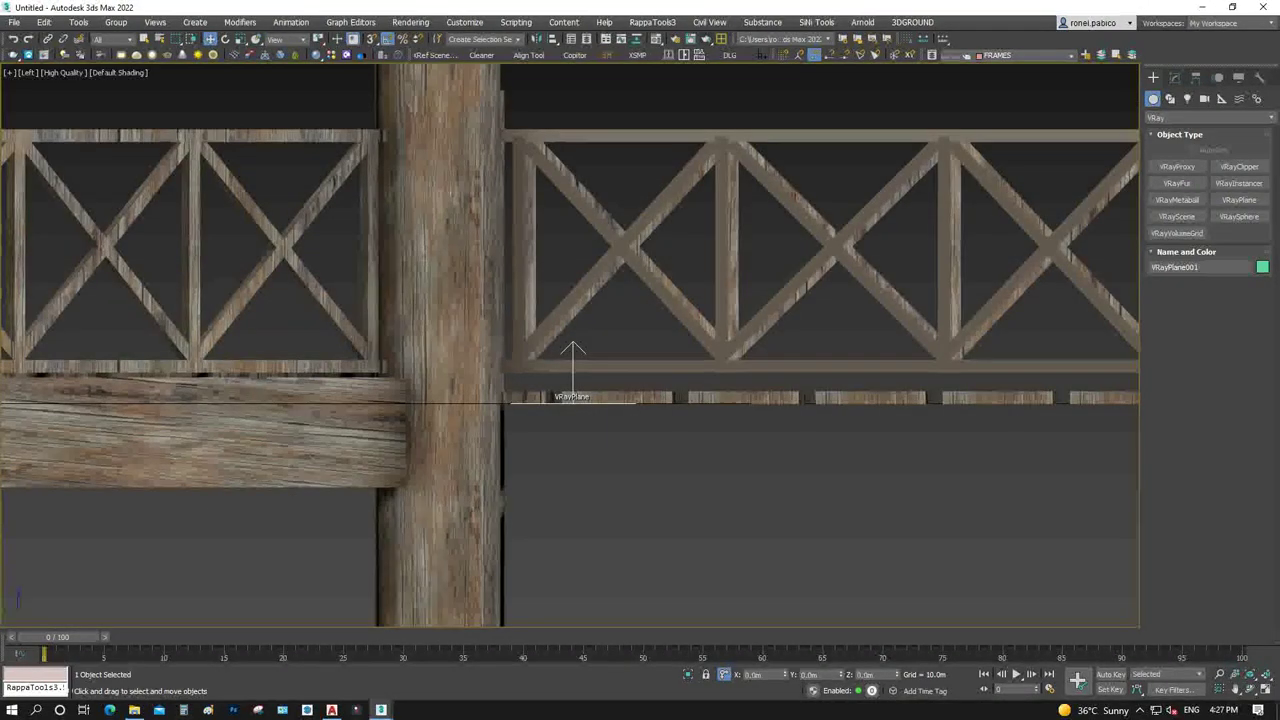
{"action": "scroll", "coordinate": [577, 390], "scroll_direction": "down", "scroll_amount": 2}
{"action": "scroll", "coordinate": [521, 440], "scroll_direction": "down", "scroll_amount": 2}
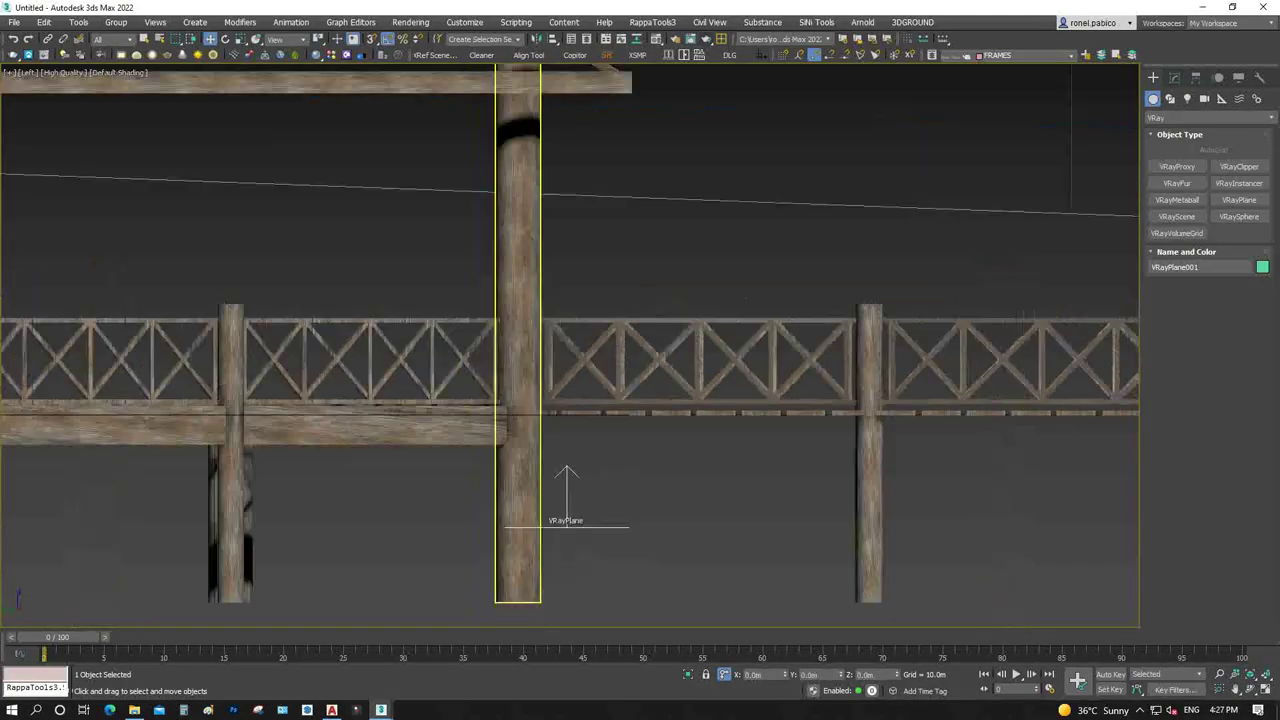
{"action": "scroll", "coordinate": [521, 440], "scroll_direction": "down", "scroll_amount": 2}
{"action": "mouse_move", "coordinate": [540, 405]}
{"action": "left_mouse_down"}
{"action": "mouse_move", "coordinate": [540, 428]}
{"action": "mouse_move", "coordinate": [542, 403]}
{"action": "left_mouse_up"}
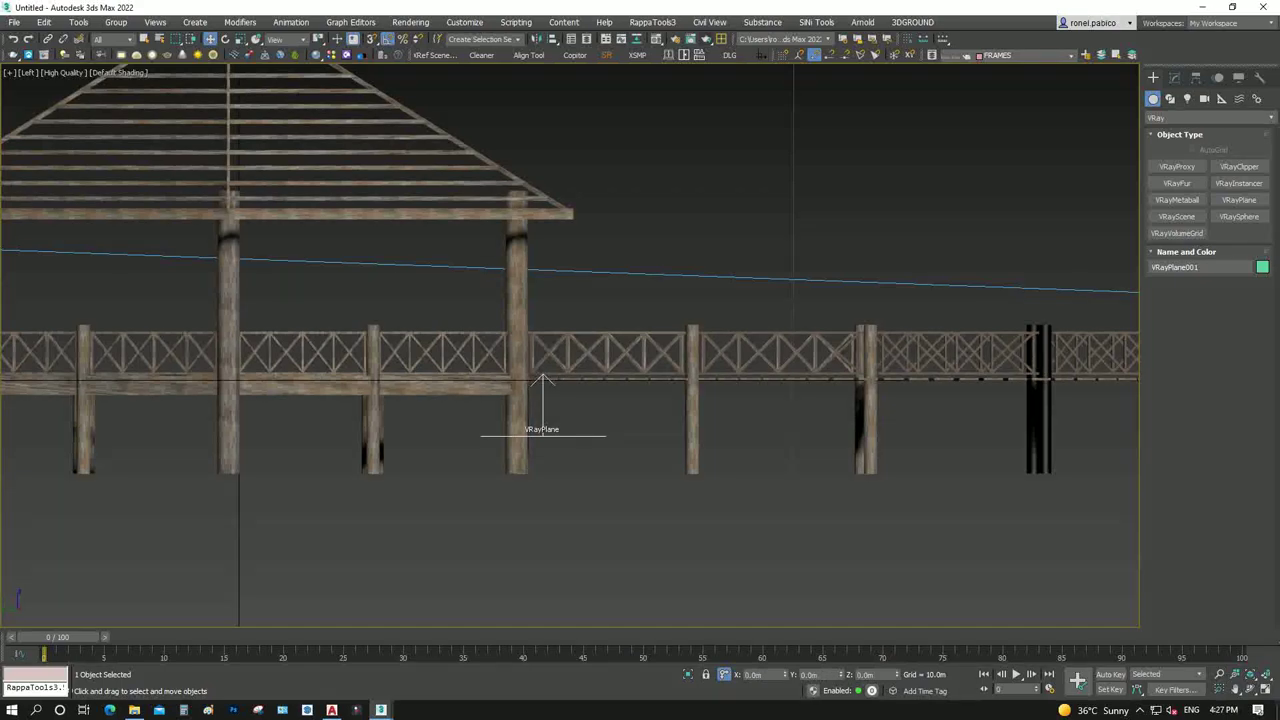
{"action": "scroll", "coordinate": [542, 427], "scroll_direction": "up", "scroll_amount": 2}
{"action": "scroll", "coordinate": [542, 427], "scroll_direction": "up", "scroll_amount": 2}
Copy the plane downward, raise the copy closer to the deck, and select both planes
{"action": "left_click", "coordinate": [542, 538]}
{"action": "left_click_drag", "start_coordinate": [542, 538], "coordinate": [542, 553]}
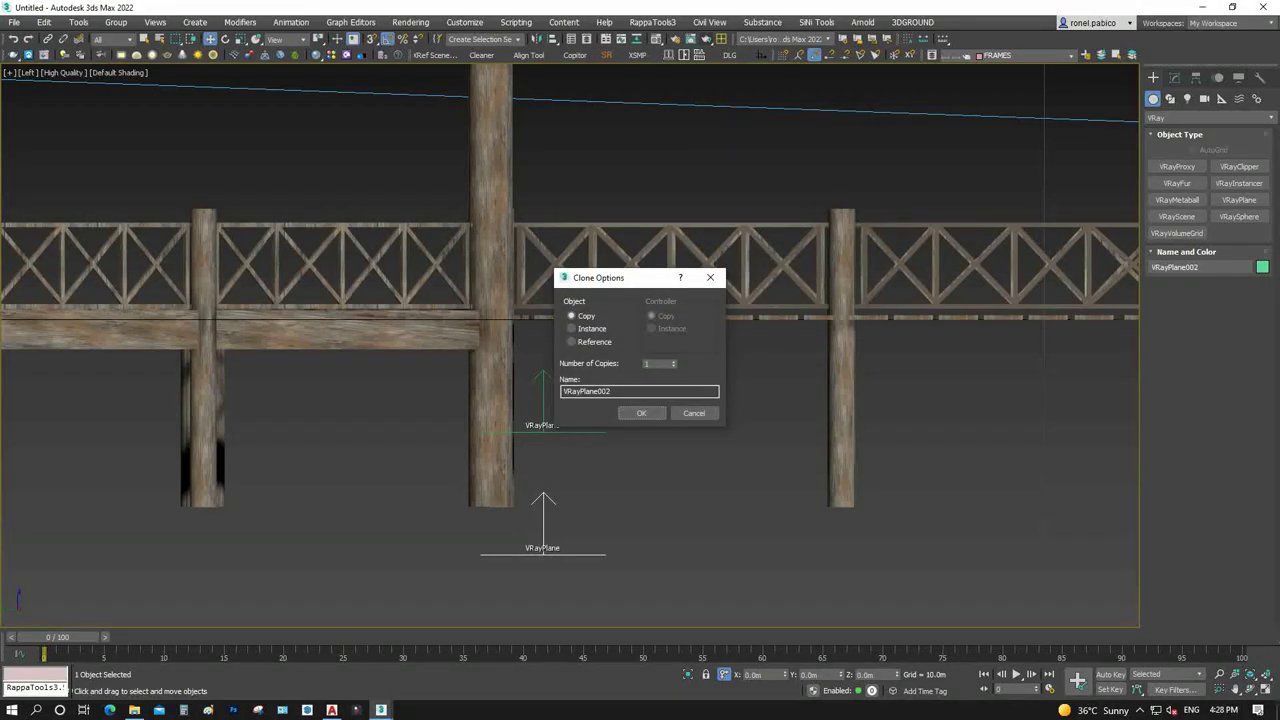
{"action": "left_click", "coordinate": [641, 413]}
{"action": "scroll", "coordinate": [547, 453], "scroll_direction": "down", "scroll_amount": 3}
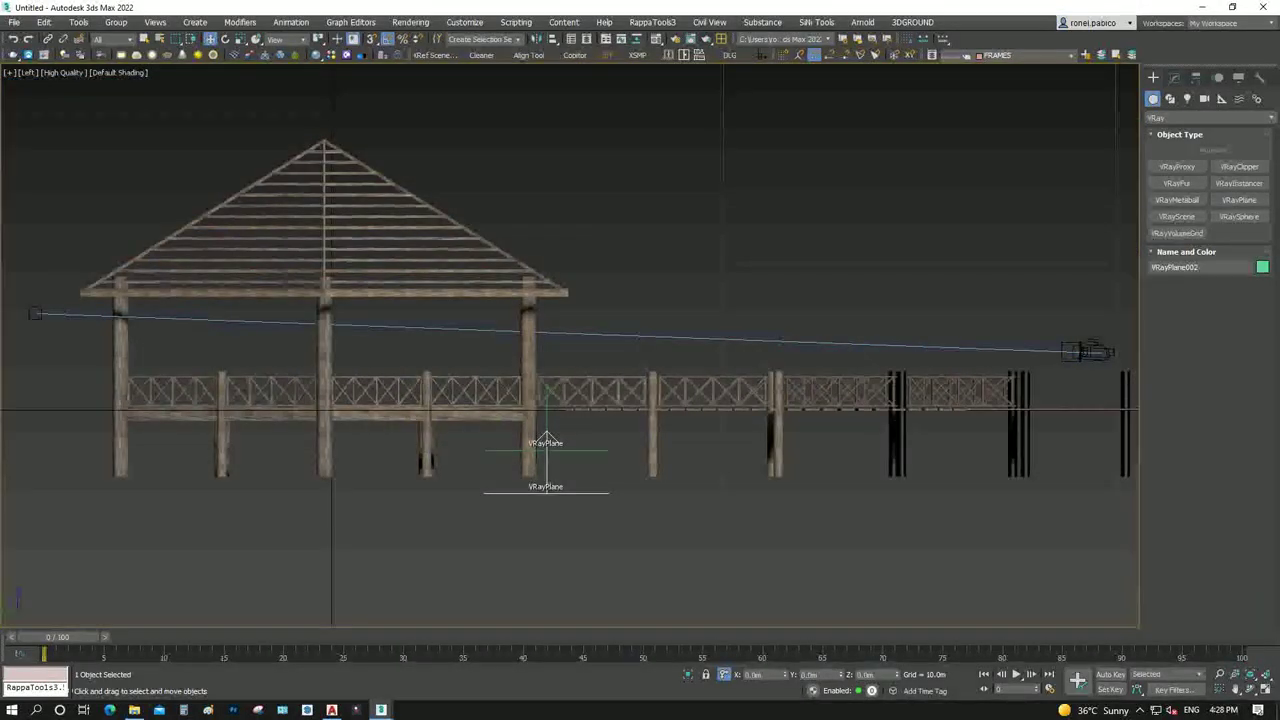
{"action": "scroll", "coordinate": [520, 488], "scroll_direction": "up", "scroll_amount": 2}
{"action": "scroll", "coordinate": [520, 488], "scroll_direction": "up", "scroll_amount": 2}
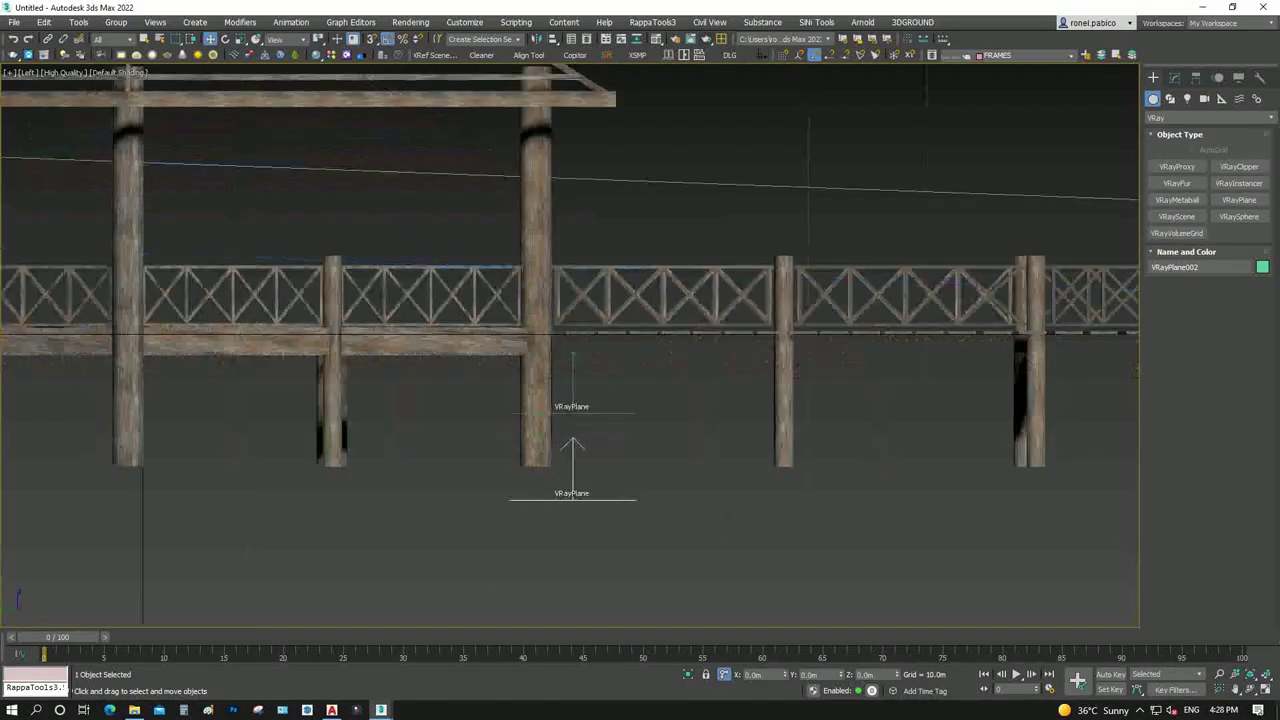
{"action": "left_click_drag", "start_coordinate": [572, 445], "coordinate": [572, 397]}
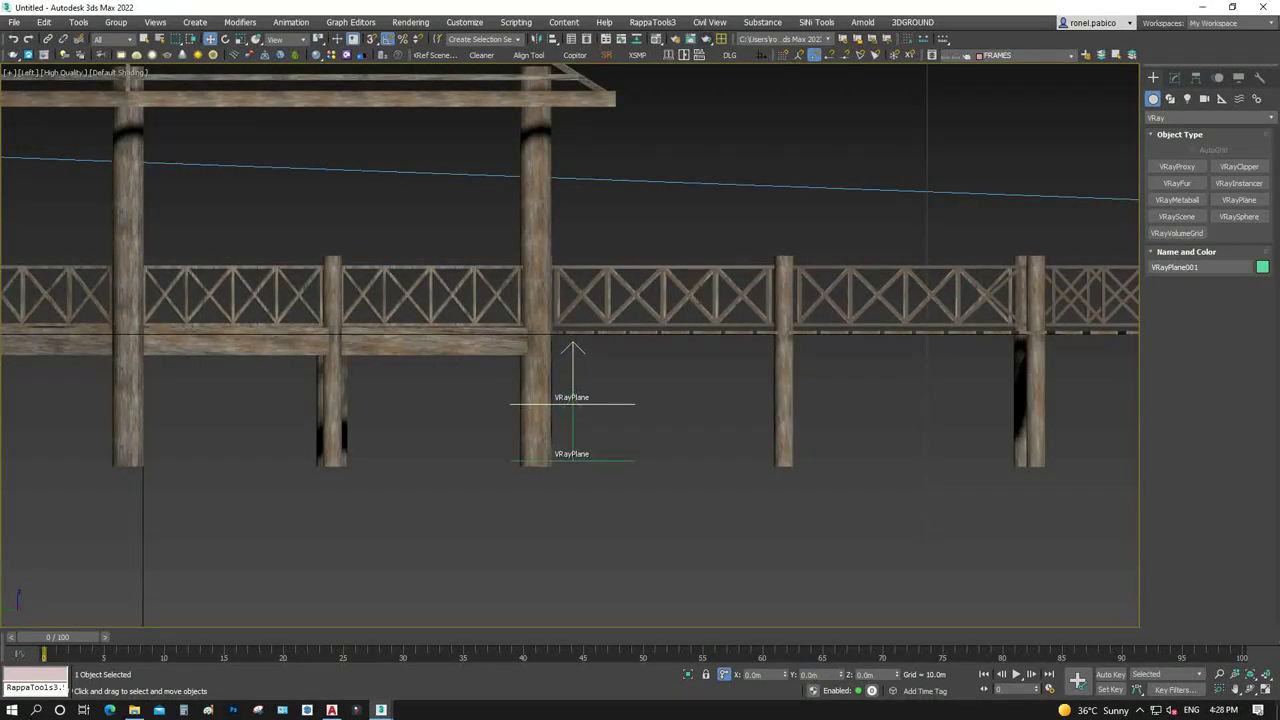
{"action": "left_click", "coordinate": [572, 461], "text": "ctrl"}
Hide everything except the two planes and zoom to them in Perspective
{"action": "right_click", "coordinate": [614, 290]}
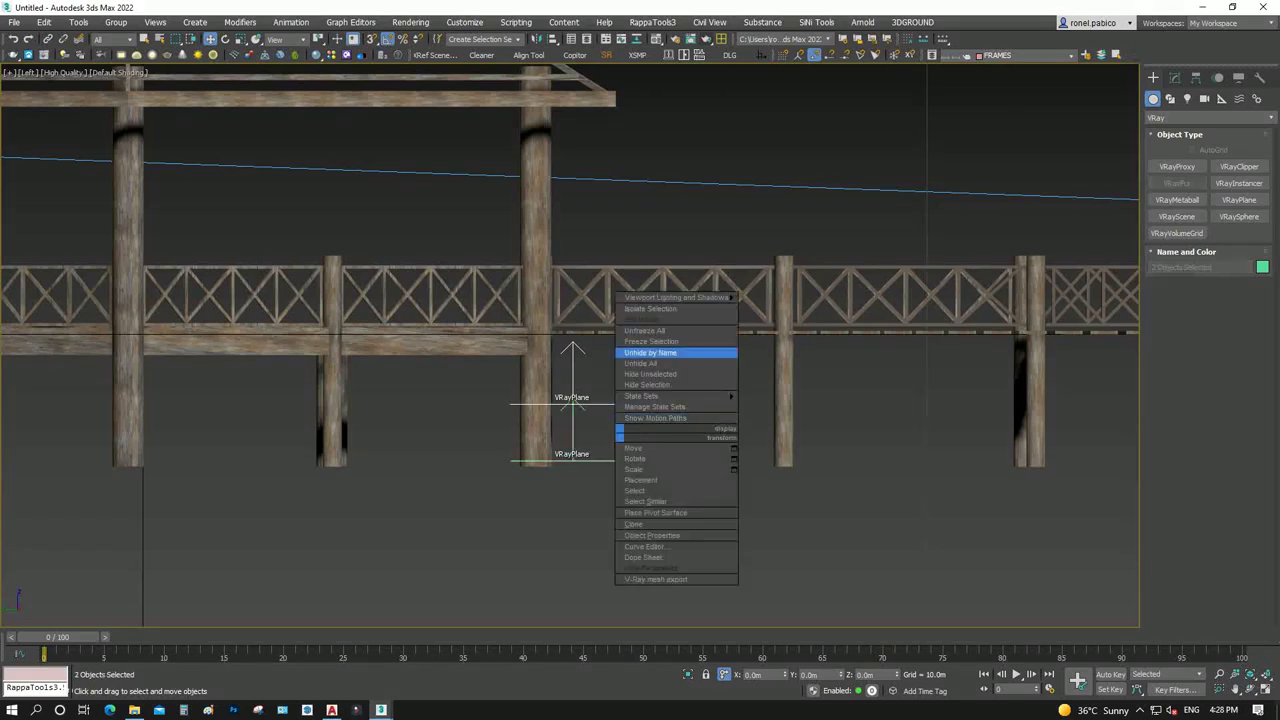
{"action": "left_click", "coordinate": [660, 351]}
{"action": "key", "text": "p"}
{"action": "key", "text": "z"}
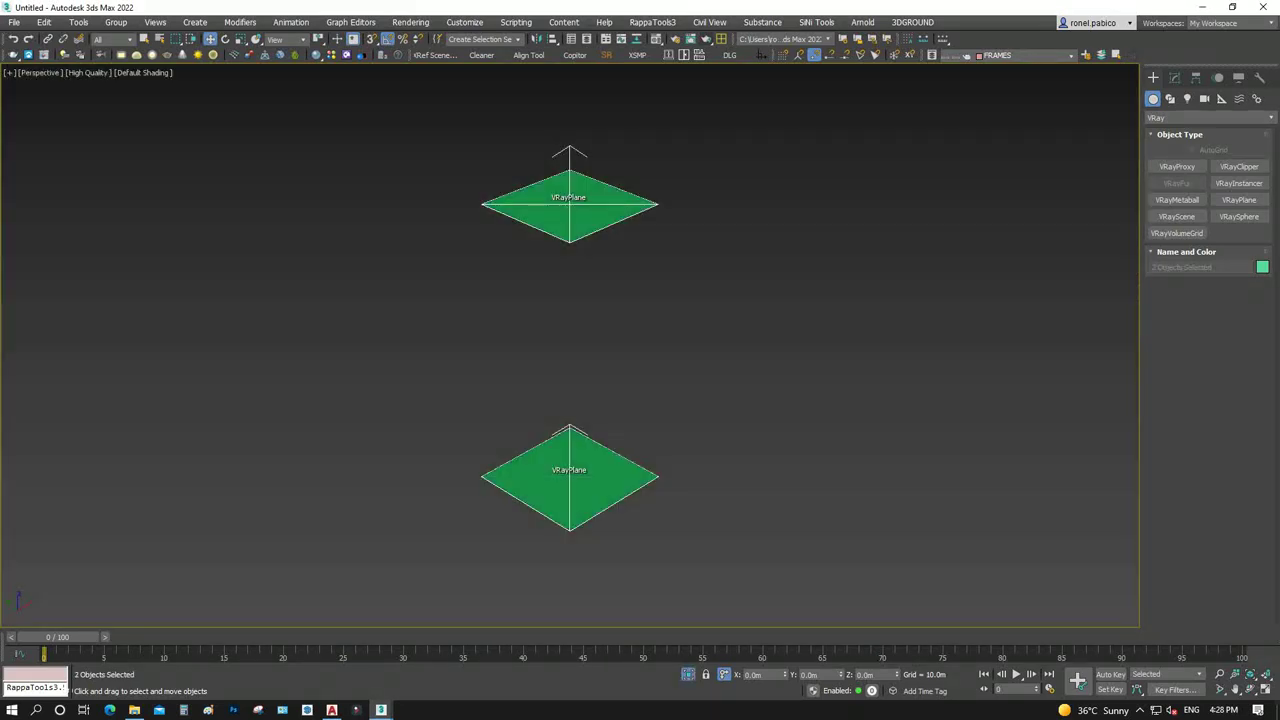
Rename the upper plane WATER SURFACE and the lower plane BEACH SURFACE
{"action": "left_click", "coordinate": [570, 215]}
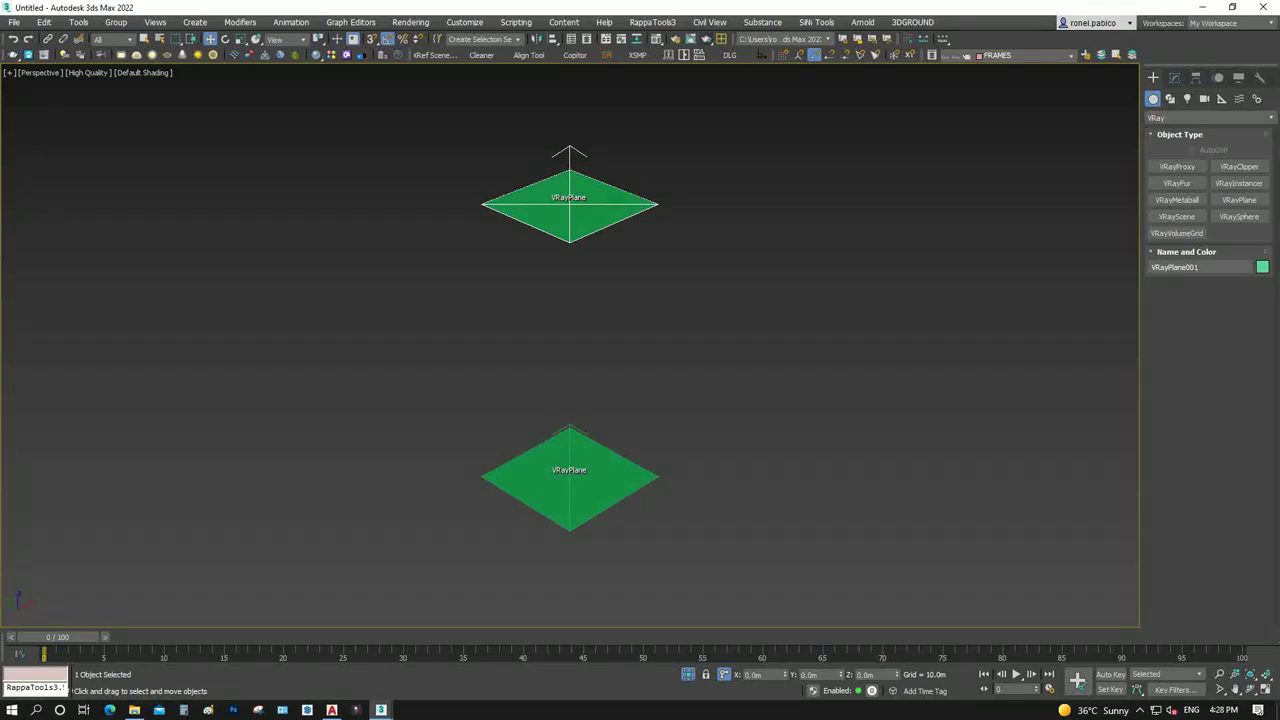
{"action": "left_click", "coordinate": [1190, 267]}
{"action": "type", "text": "WATER SURFACE"}
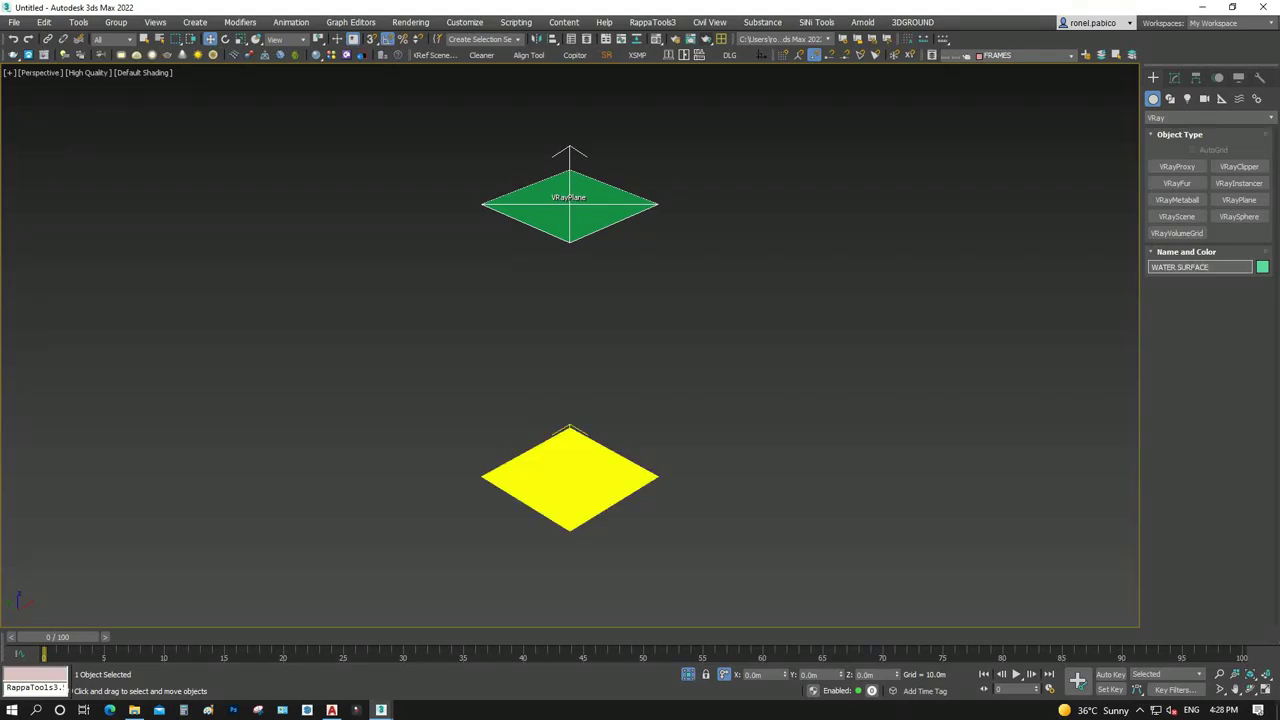
{"action": "left_click", "coordinate": [569, 490]}
{"action": "left_click", "coordinate": [1190, 267]}
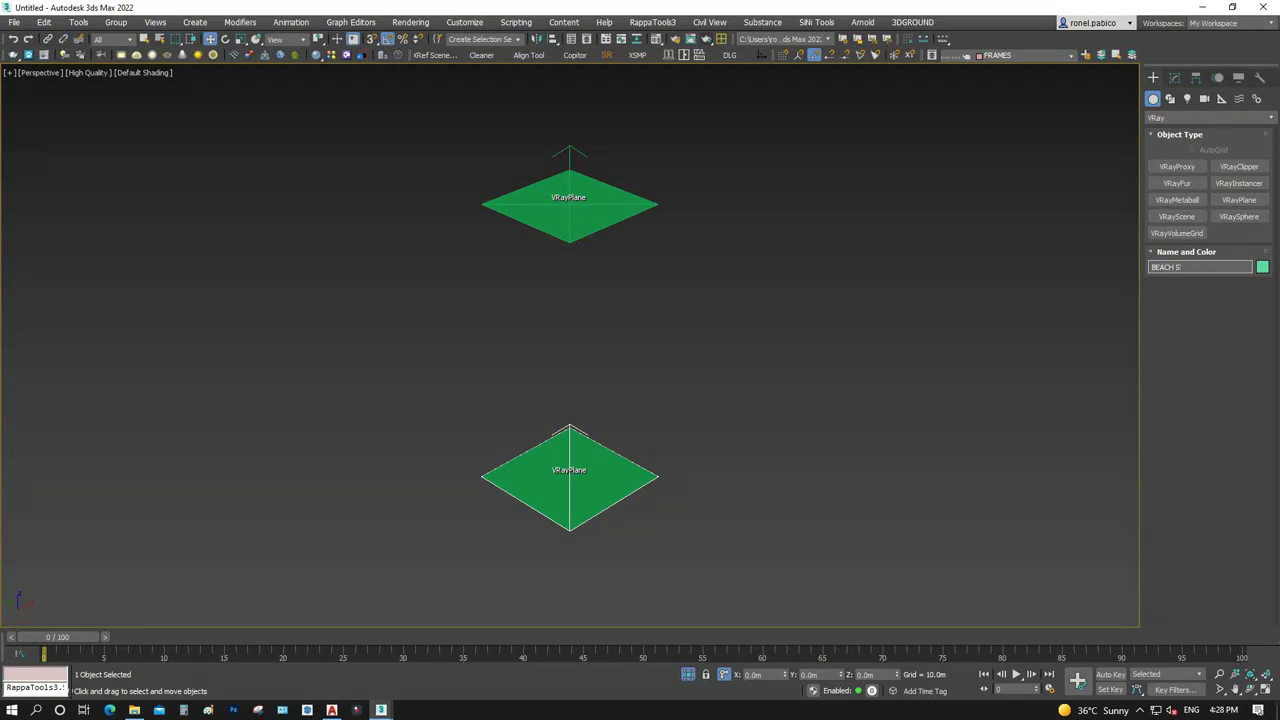
{"action": "type", "text": "E"}
{"action": "key", "text": "Return"}
{"action": "key", "text": "ctrl+d"}
Open the Material Editor, pick the pink Material #13, and select BEACH SURFACE
{"action": "key", "text": "m"}
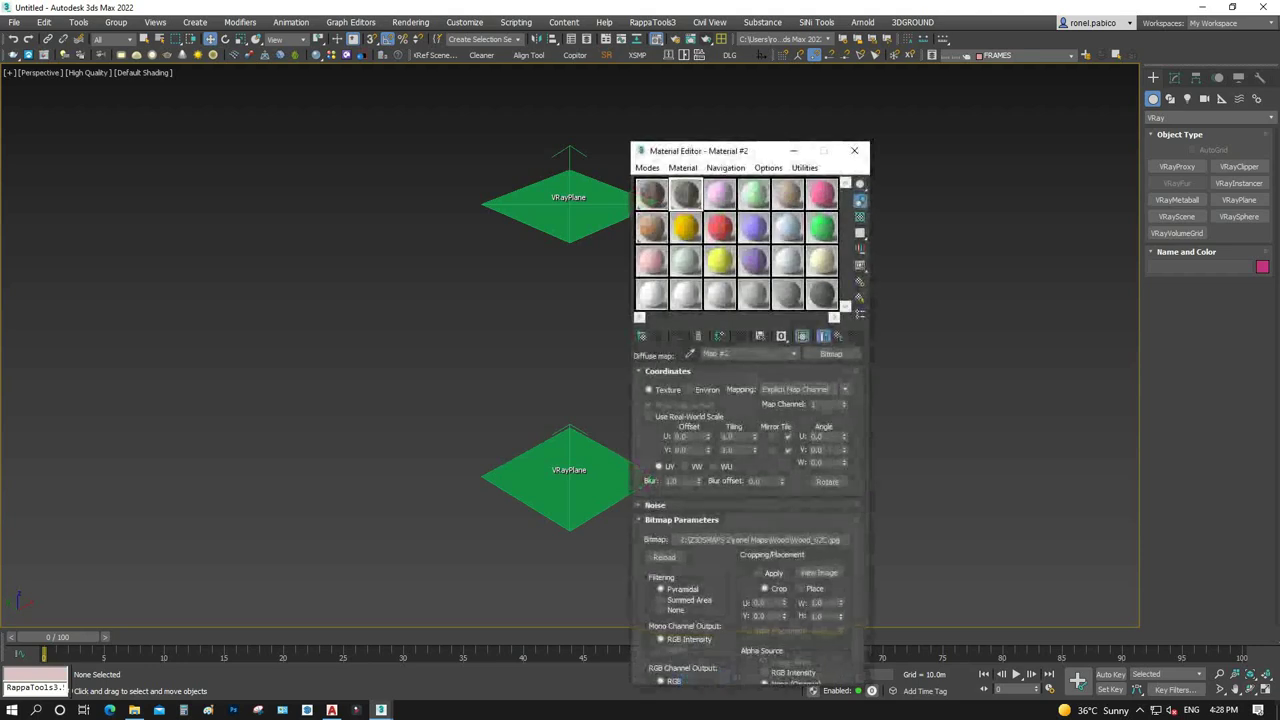
{"action": "left_click", "coordinate": [651, 261]}
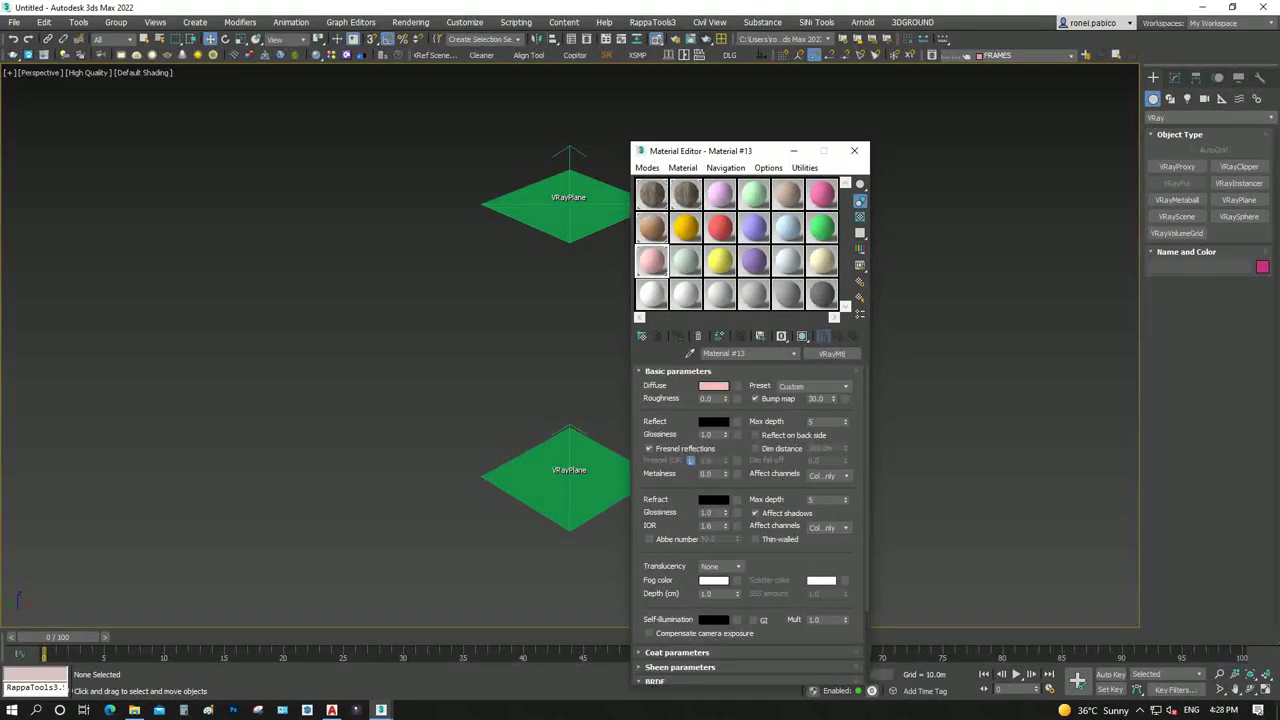
{"action": "left_click", "coordinate": [545, 490]}
{"action": "left_click", "coordinate": [677, 335]}
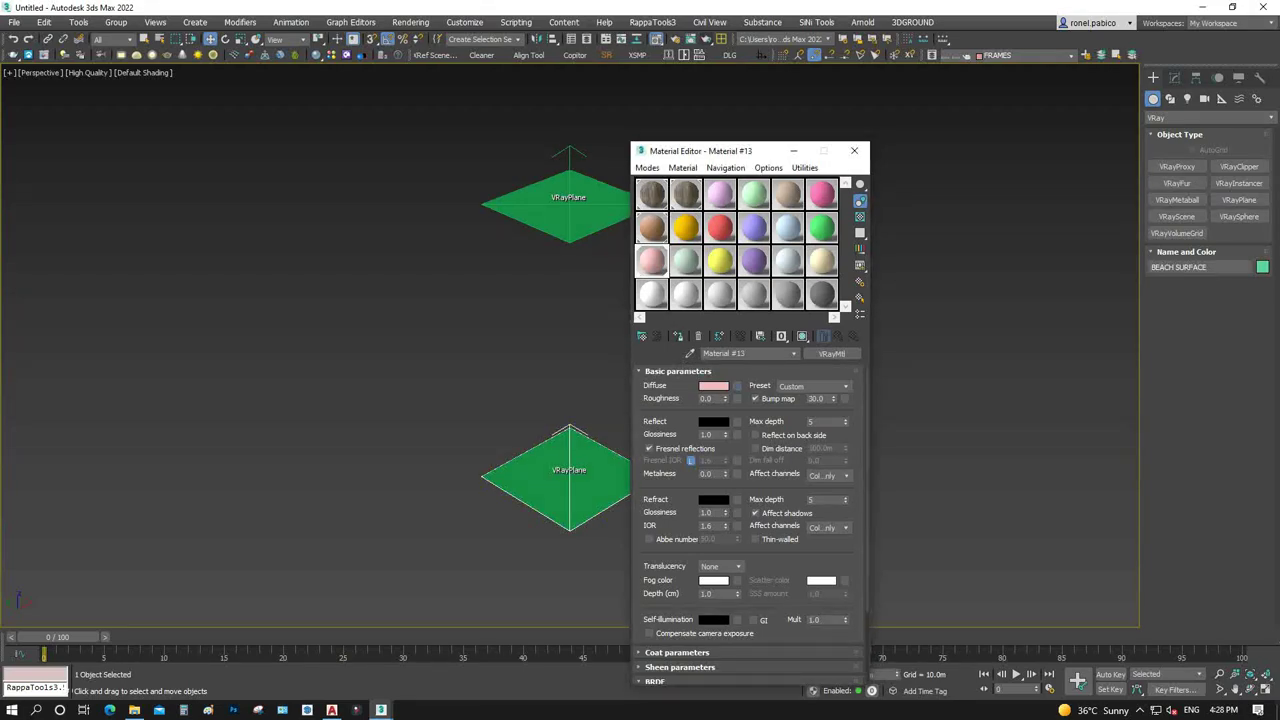
Load Ground\pebbles.jpg as Material #13's diffuse bitmap
{"action": "left_click", "coordinate": [736, 385]}
{"action": "double_click", "coordinate": [700, 126]}
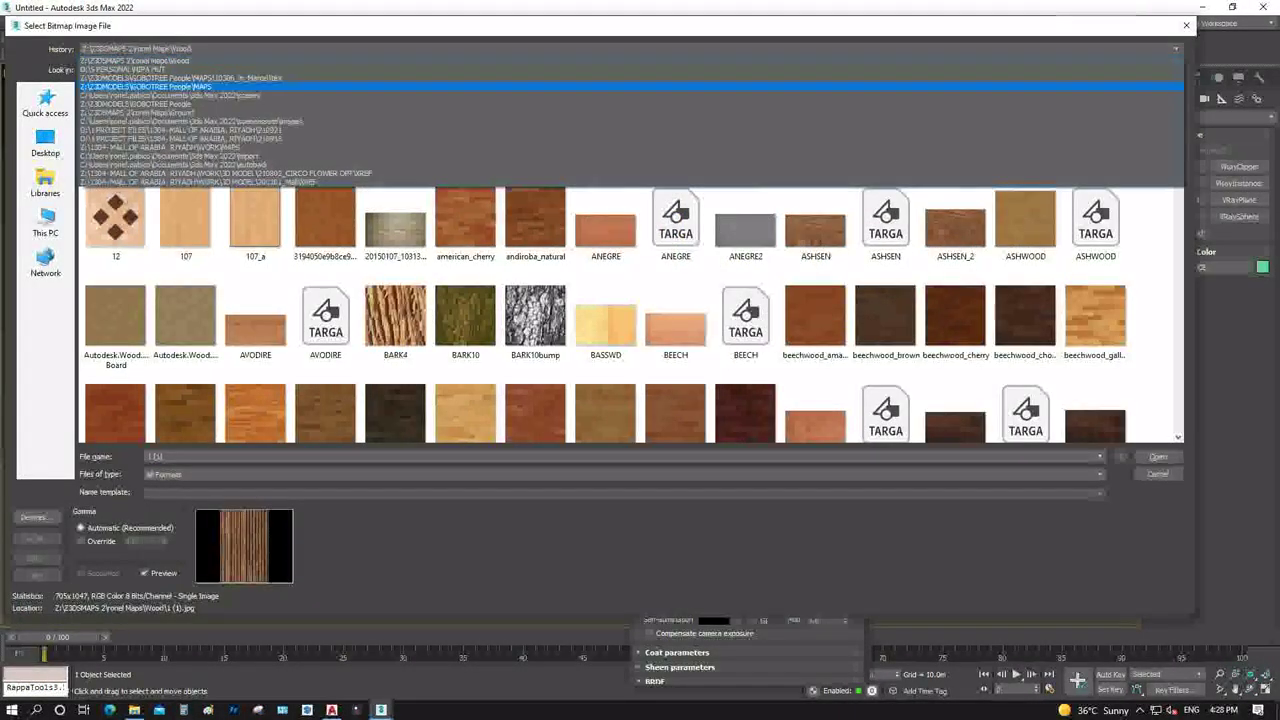
{"action": "left_click", "coordinate": [160, 113]}
{"action": "scroll", "coordinate": [465, 300], "scroll_direction": "down", "scroll_amount": 5}
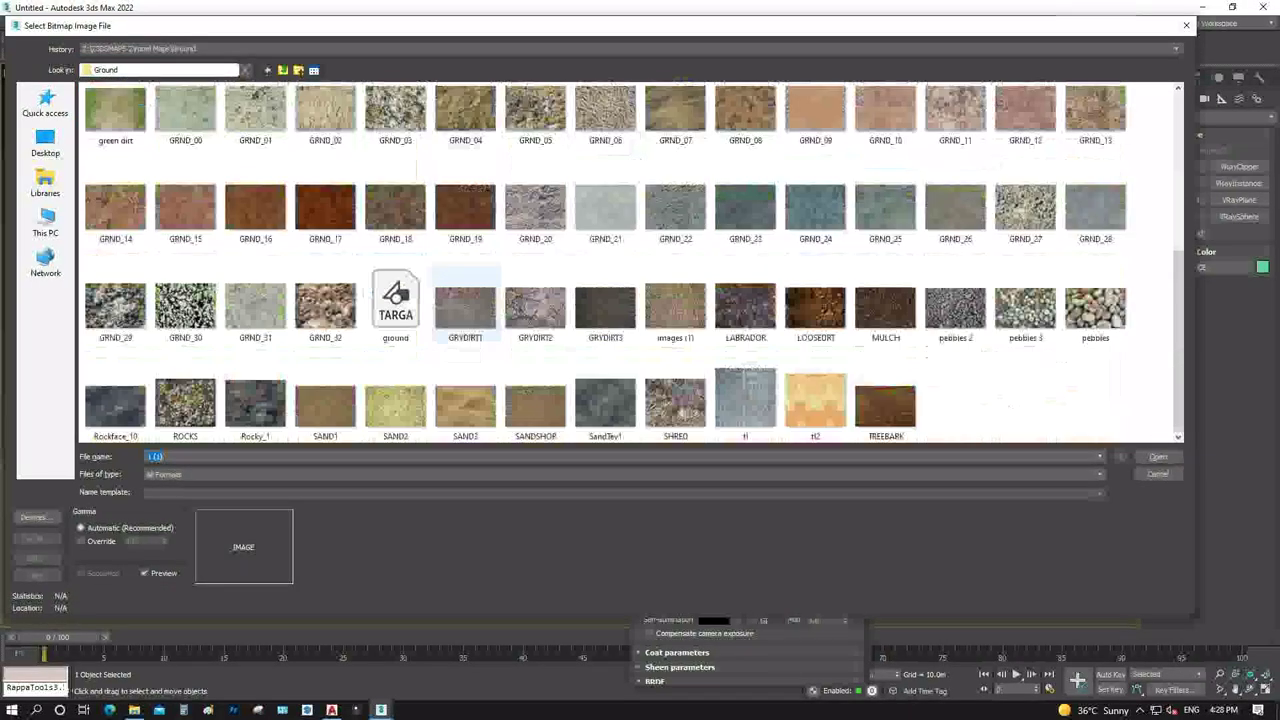
{"action": "double_click", "coordinate": [1095, 307]}
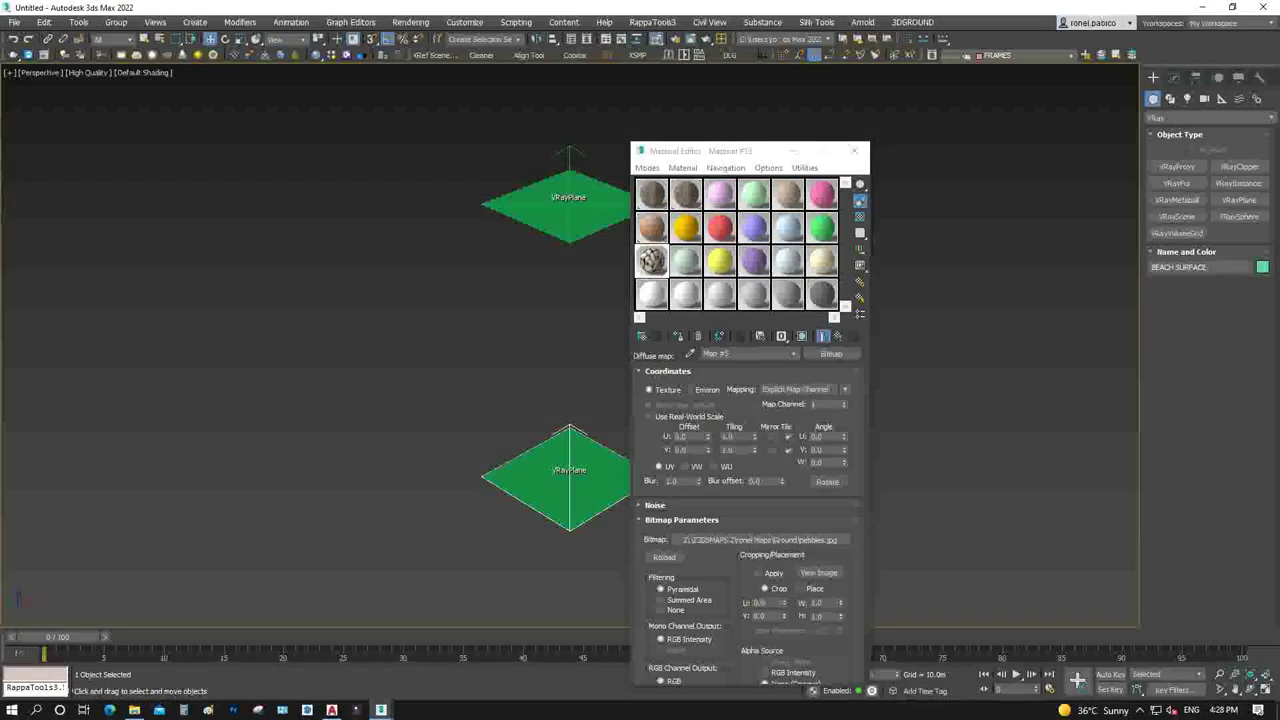
{"action": "left_click", "coordinate": [560, 205]}
{"action": "left_click", "coordinate": [651, 293]}
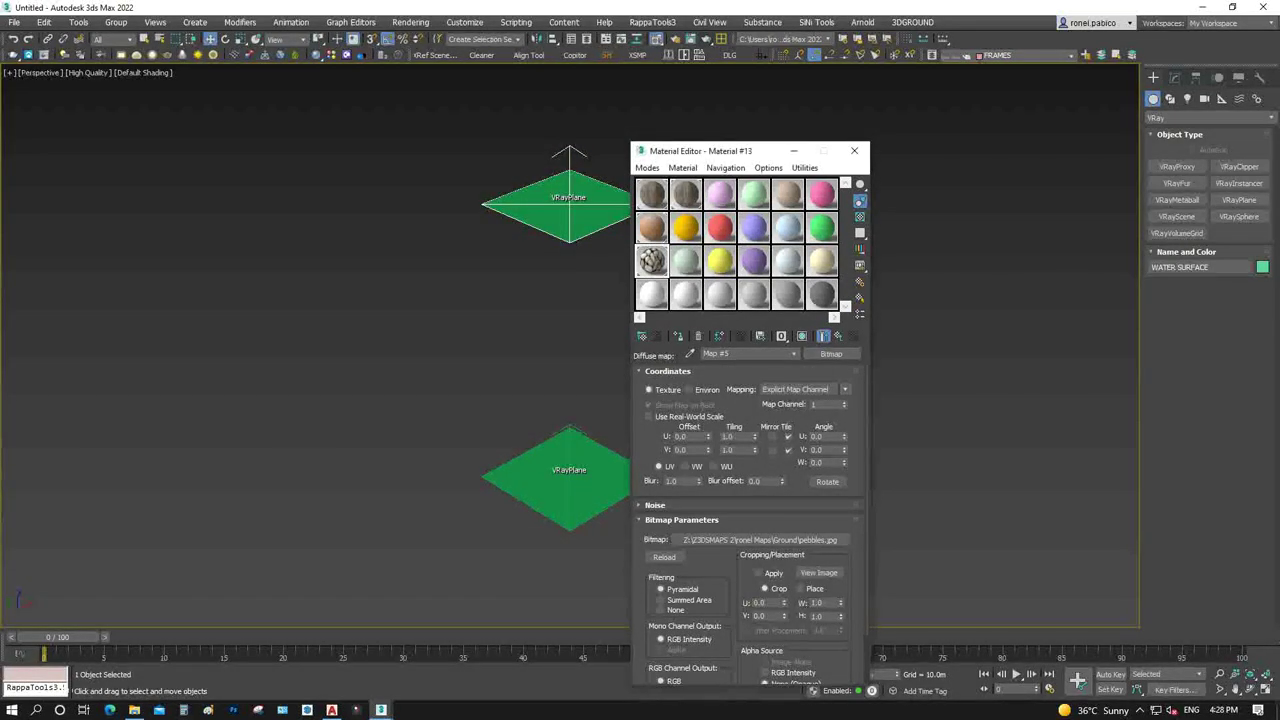
{"action": "left_click", "coordinate": [838, 335]}
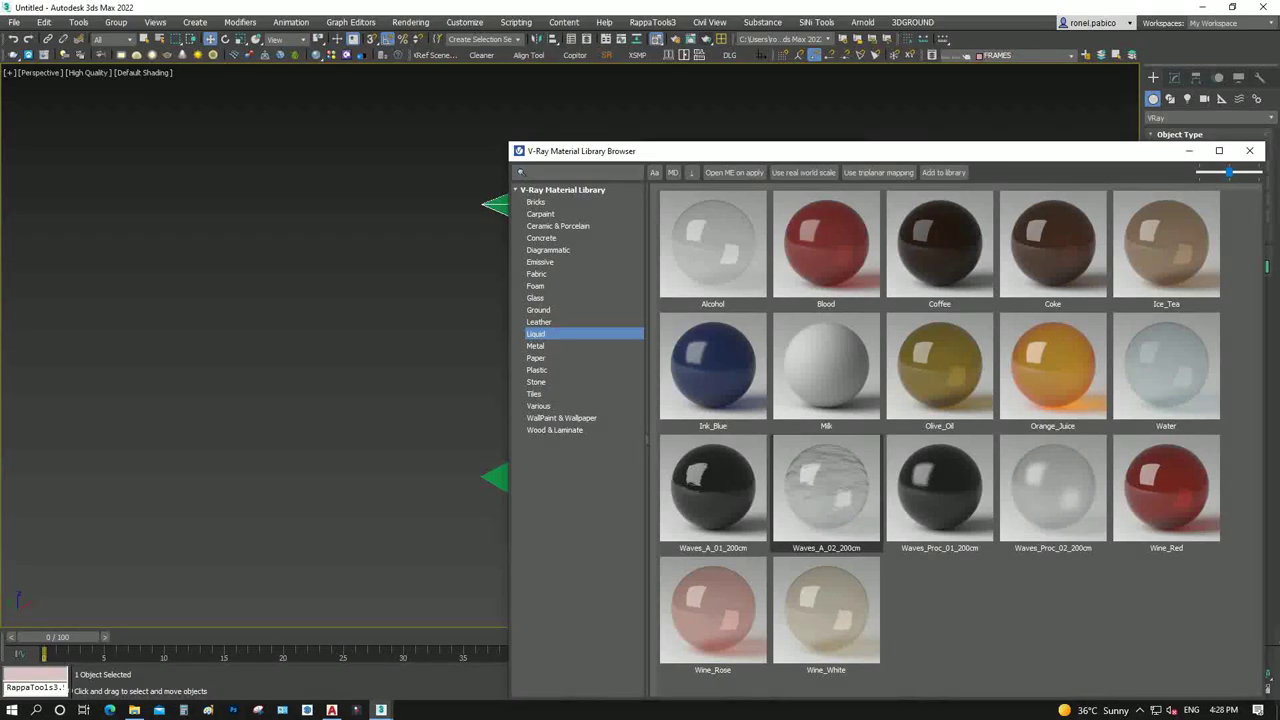
Add the Waves_A_02_200cm preset from the V-Ray Material Library to the editor
{"action": "right_click", "coordinate": [808, 470]}
{"action": "left_click", "coordinate": [845, 494]}
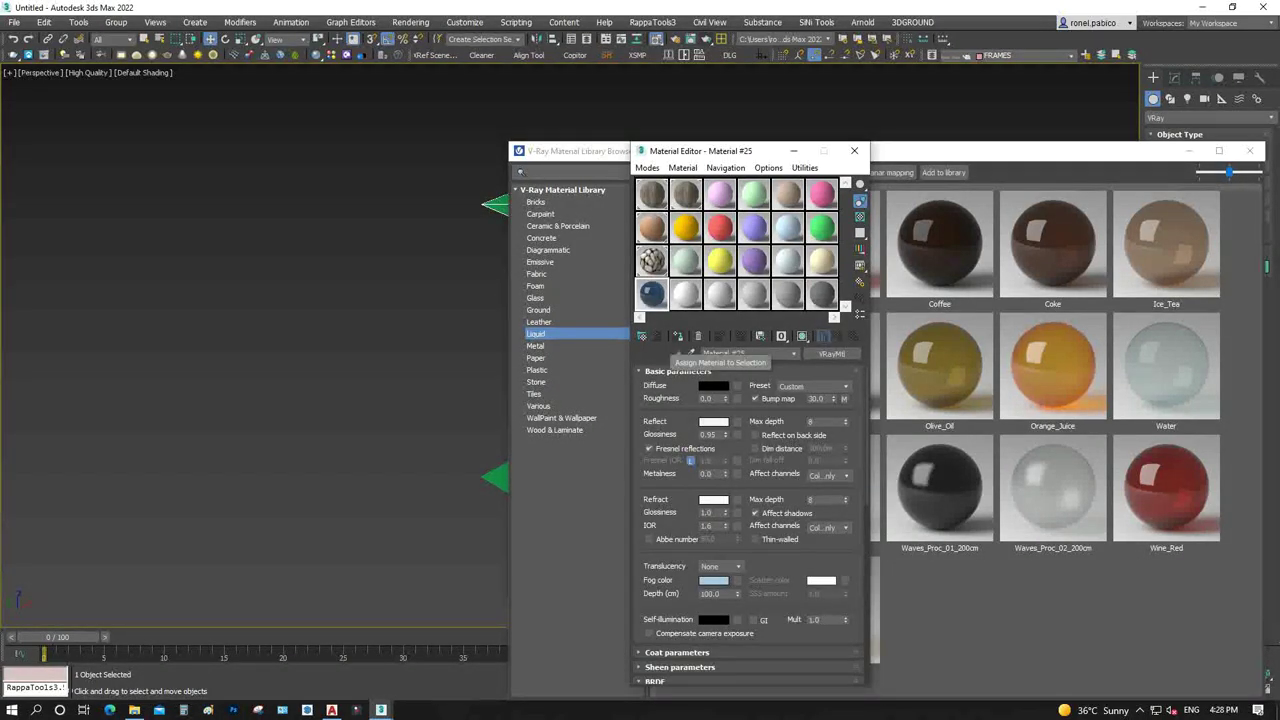
{"action": "left_click", "coordinate": [1249, 150]}
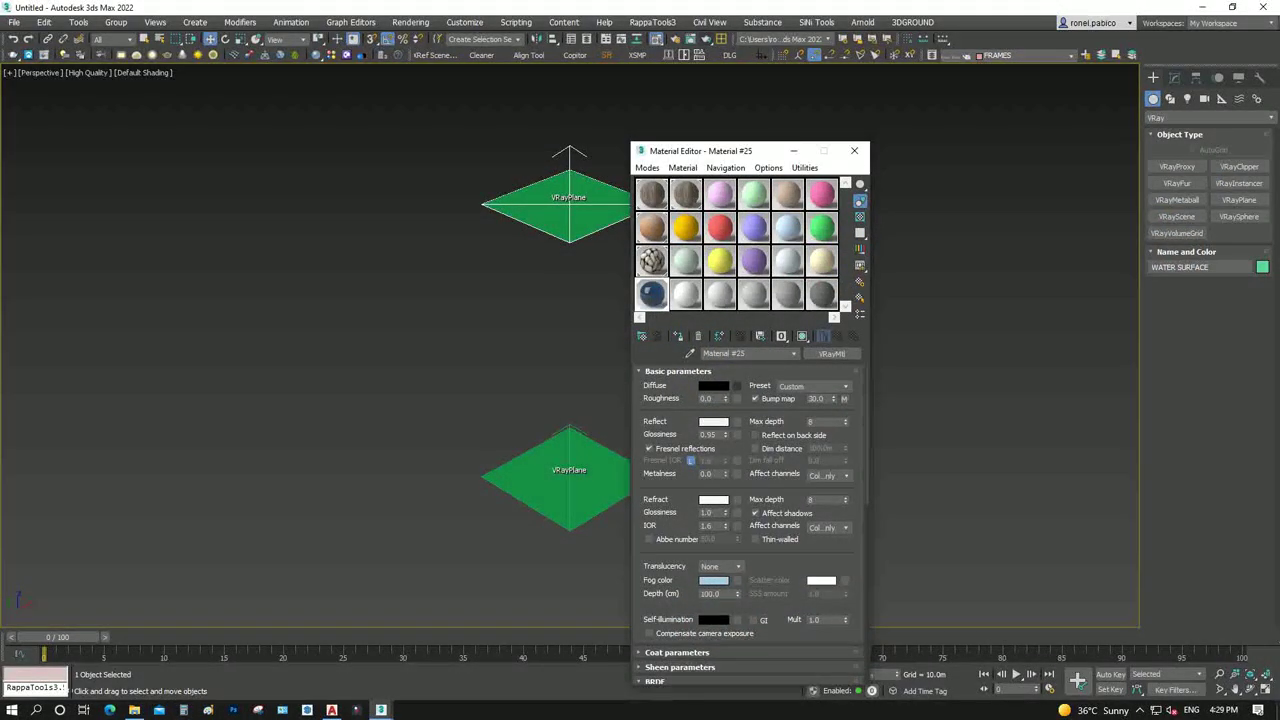
Give the water's reflection a Fresnel Falloff map with swapped colours, the second grey
{"action": "left_click", "coordinate": [738, 421]}
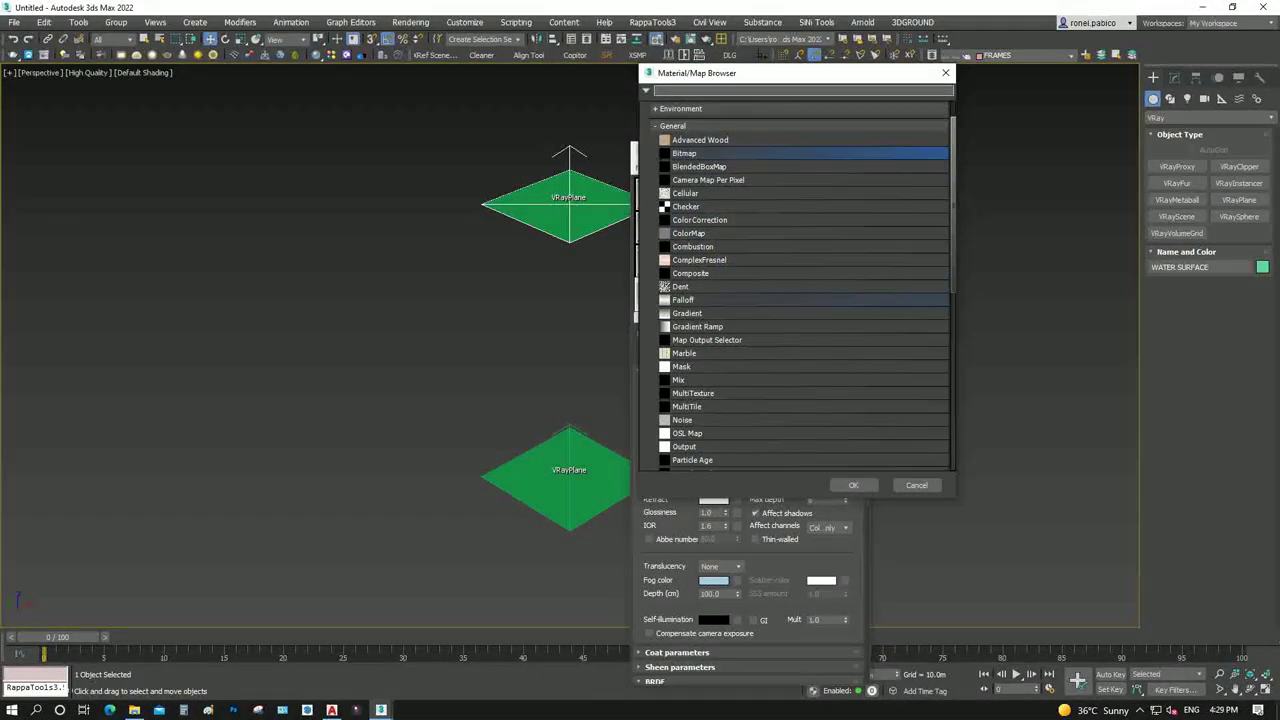
{"action": "double_click", "coordinate": [683, 300]}
{"action": "left_click", "coordinate": [772, 435]}
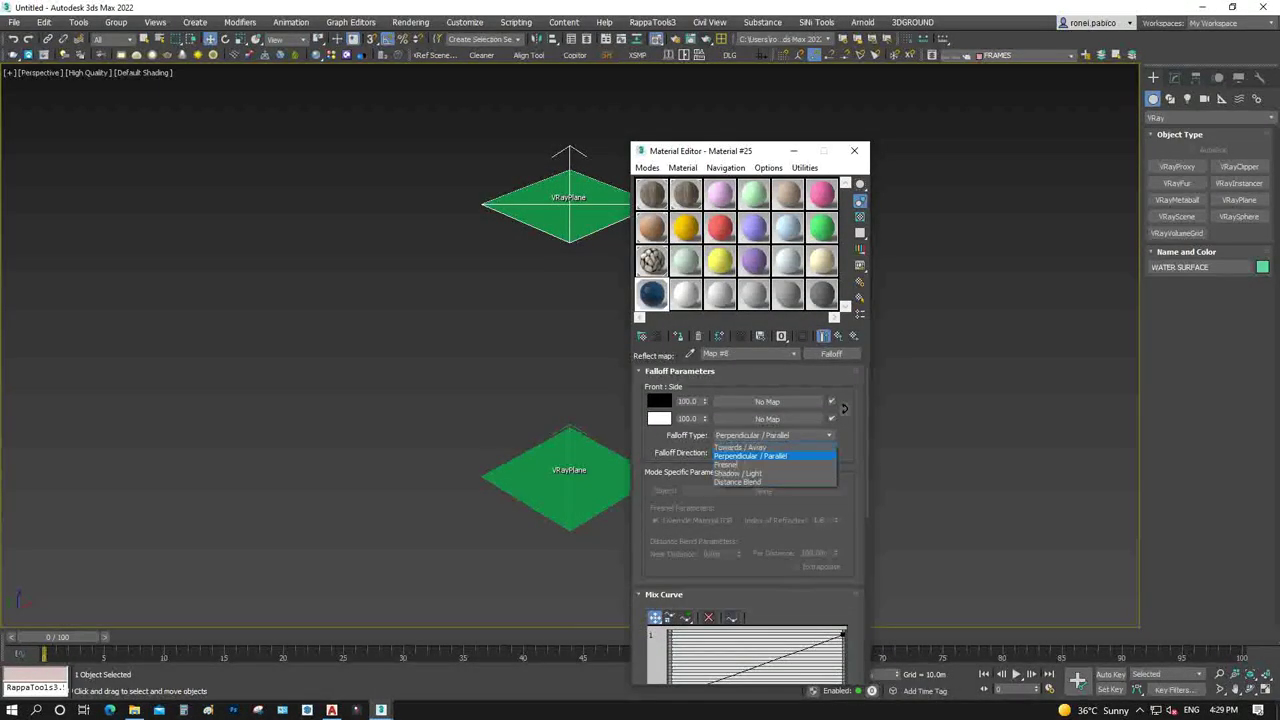
{"action": "left_click", "coordinate": [740, 464]}
{"action": "left_click", "coordinate": [844, 408]}
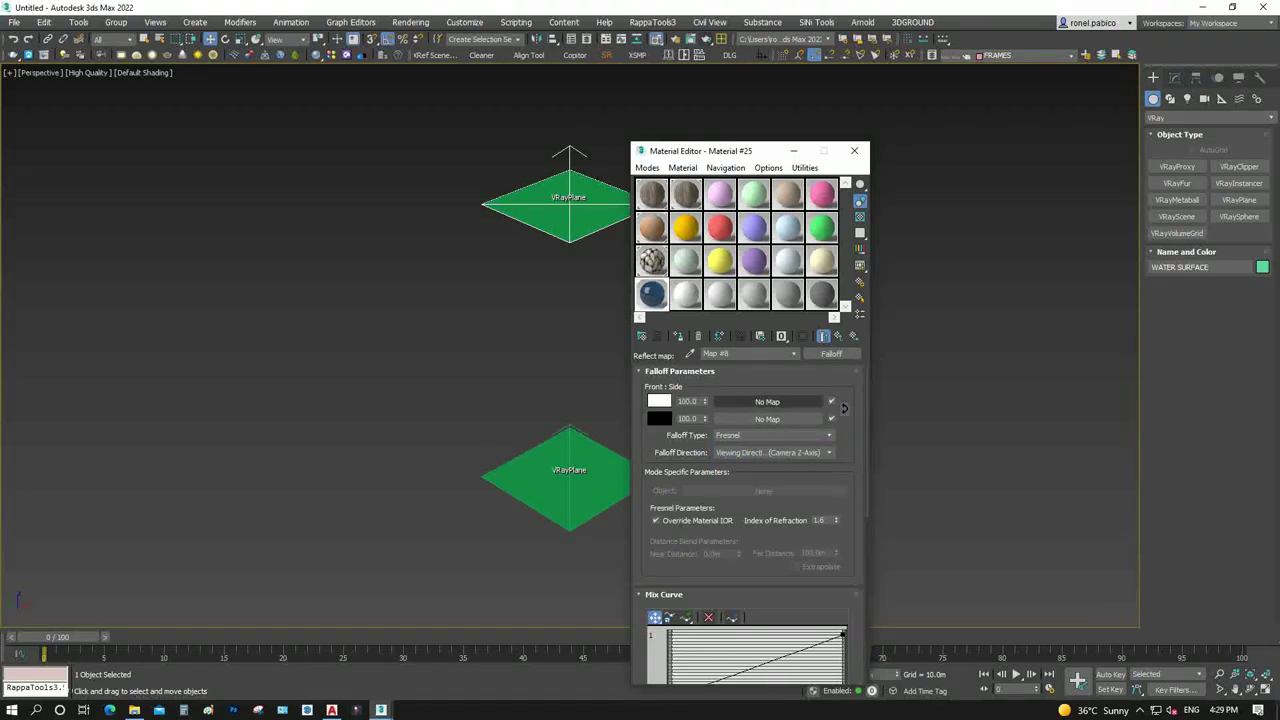
{"action": "left_click", "coordinate": [659, 418]}
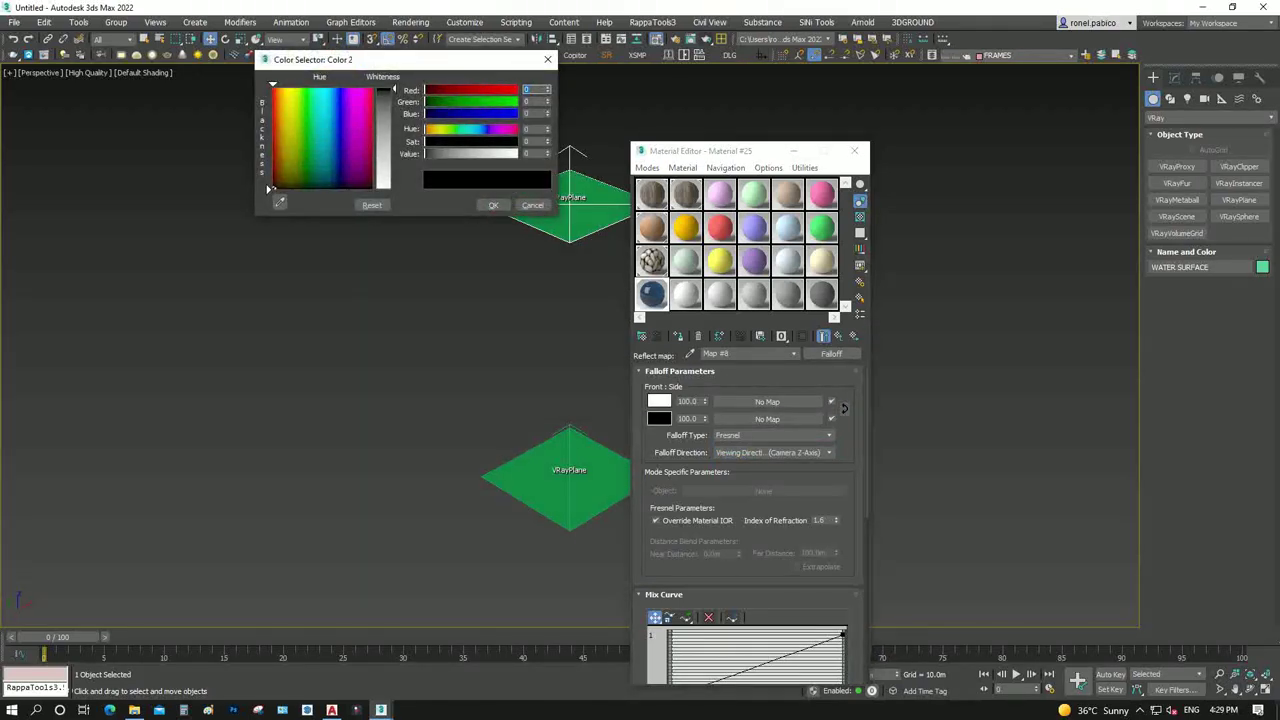
{"action": "left_click", "coordinate": [493, 205]}
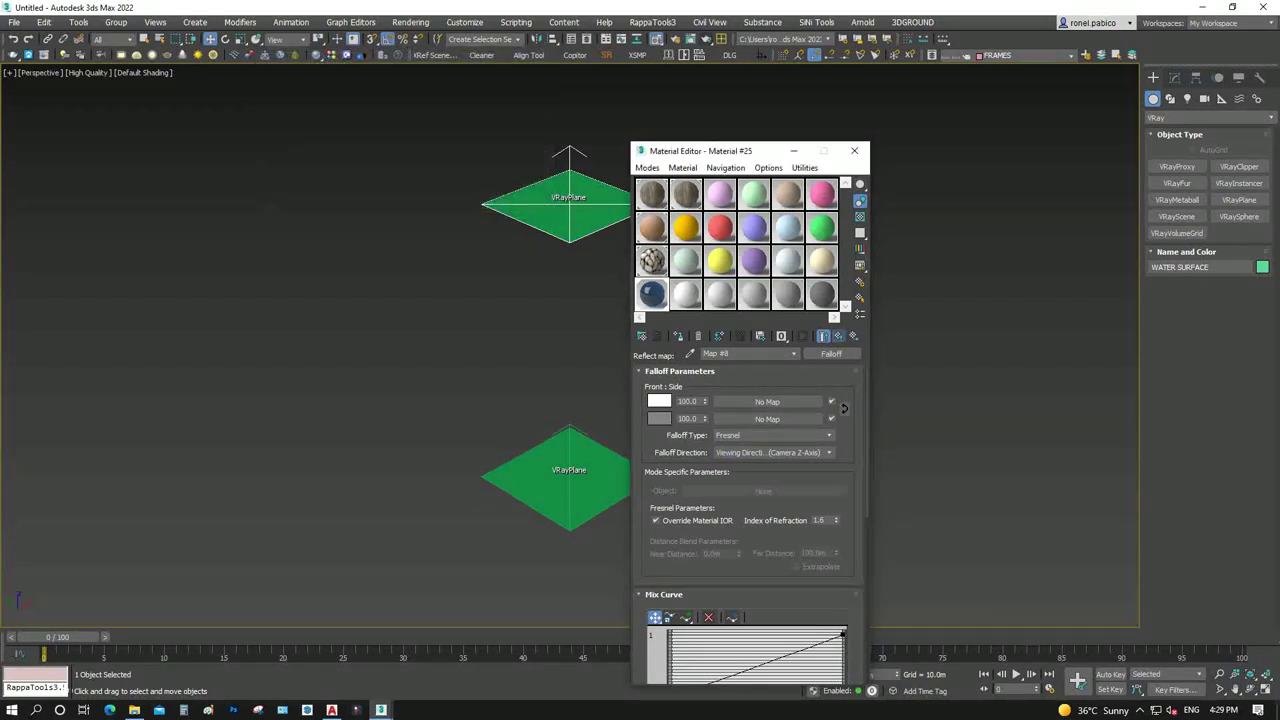
{"action": "left_click", "coordinate": [853, 335]}
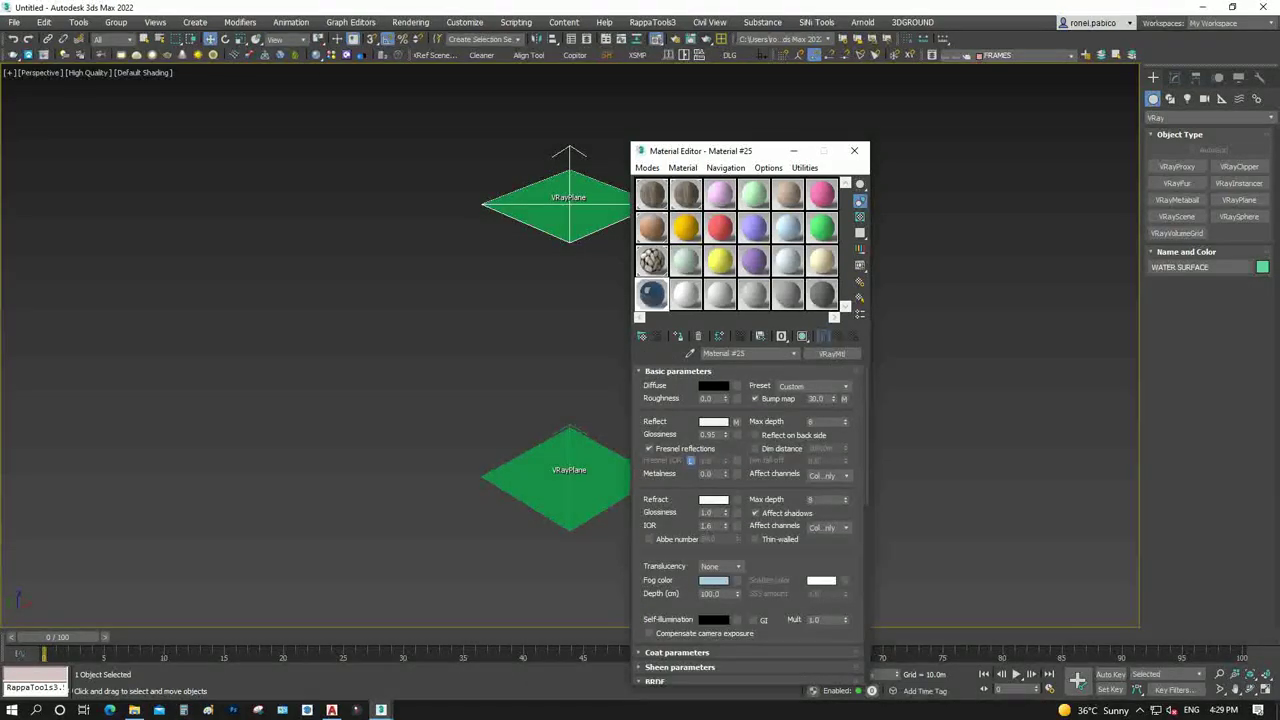
Replace the bump bitmap with a Noise map of size 0.5
{"action": "scroll", "coordinate": [750, 500], "scroll_direction": "down", "scroll_amount": 5}
{"action": "scroll", "coordinate": [760, 540], "scroll_direction": "down", "scroll_amount": 2}
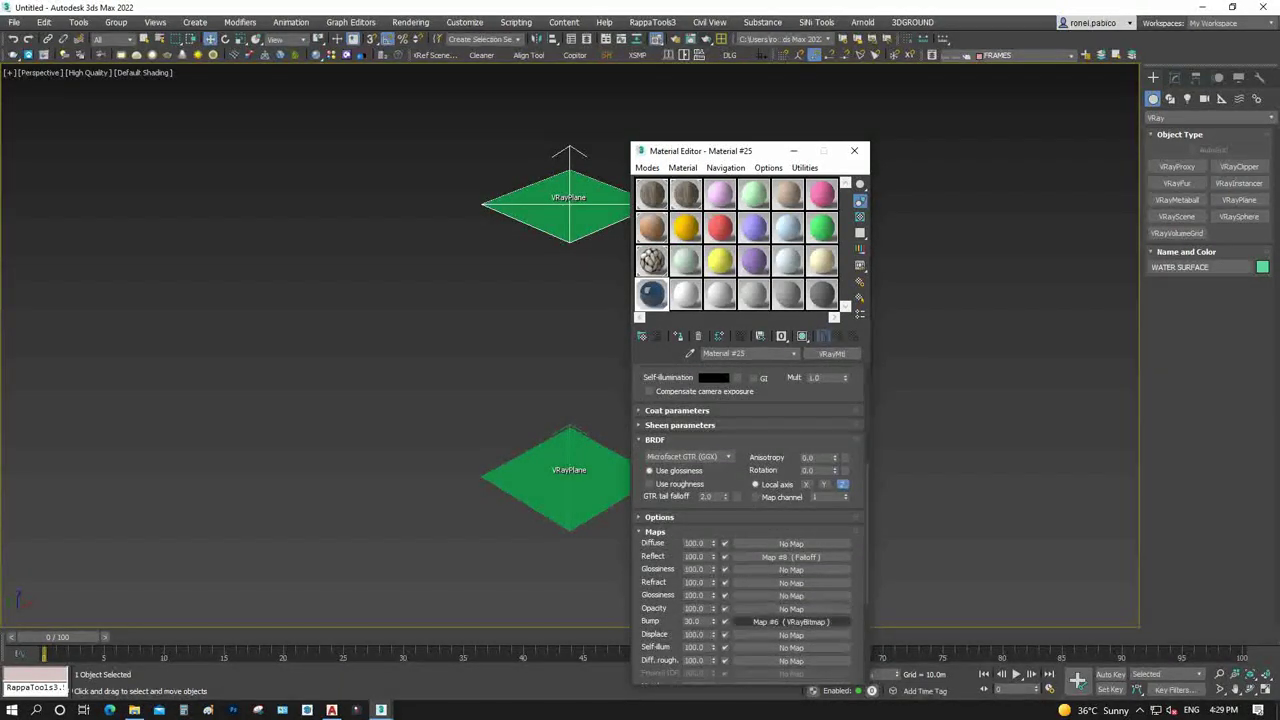
{"action": "left_click", "coordinate": [790, 621]}
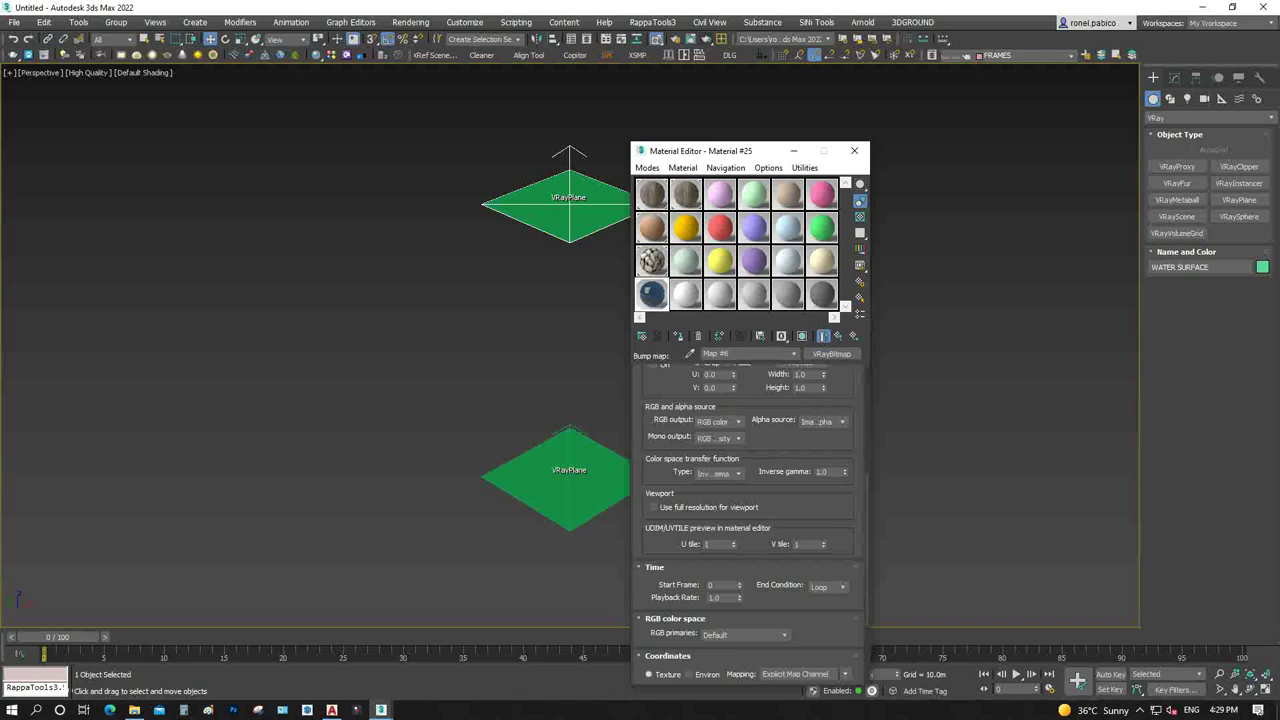
{"action": "left_click", "coordinate": [831, 353]}
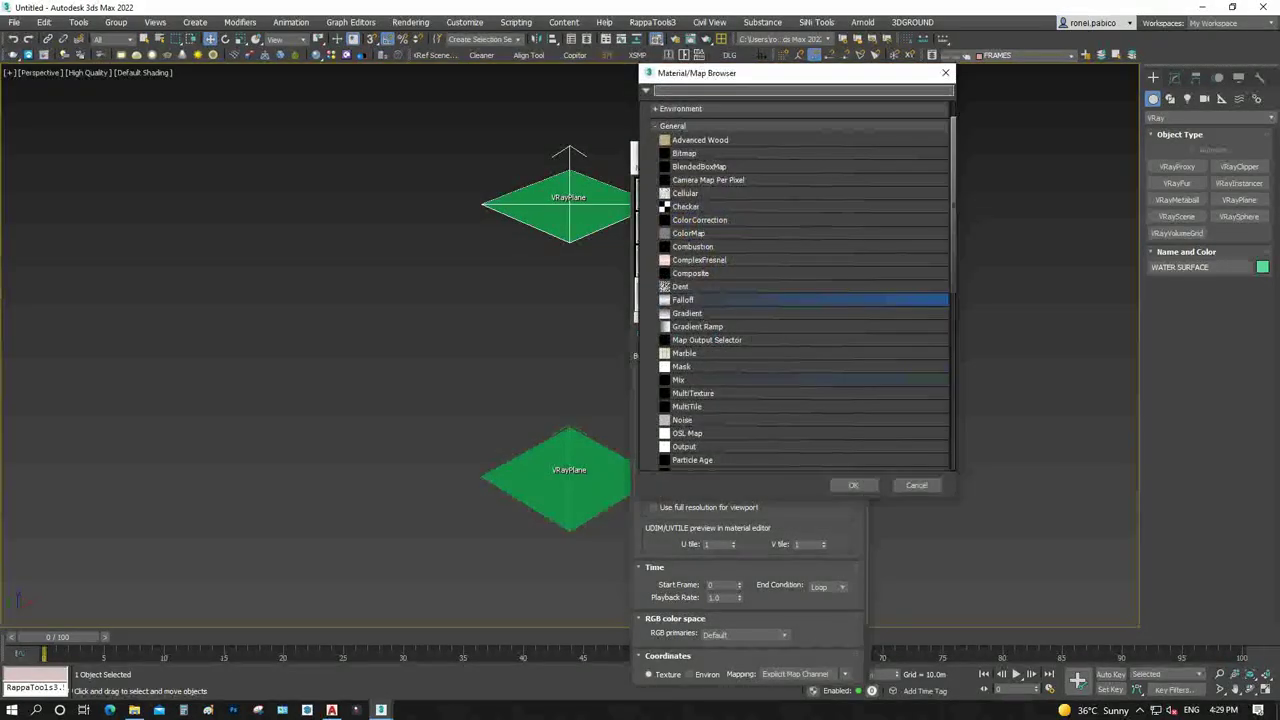
{"action": "double_click", "coordinate": [900, 419]}
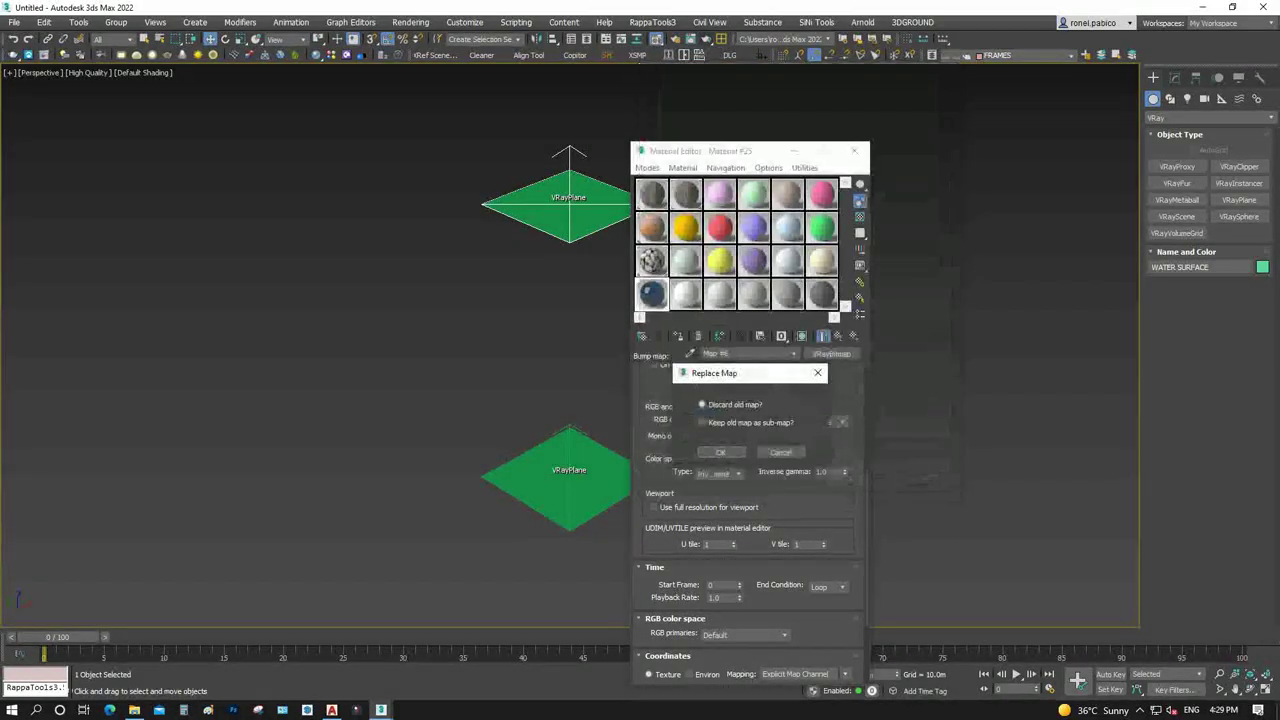
{"action": "left_click", "coordinate": [720, 452]}
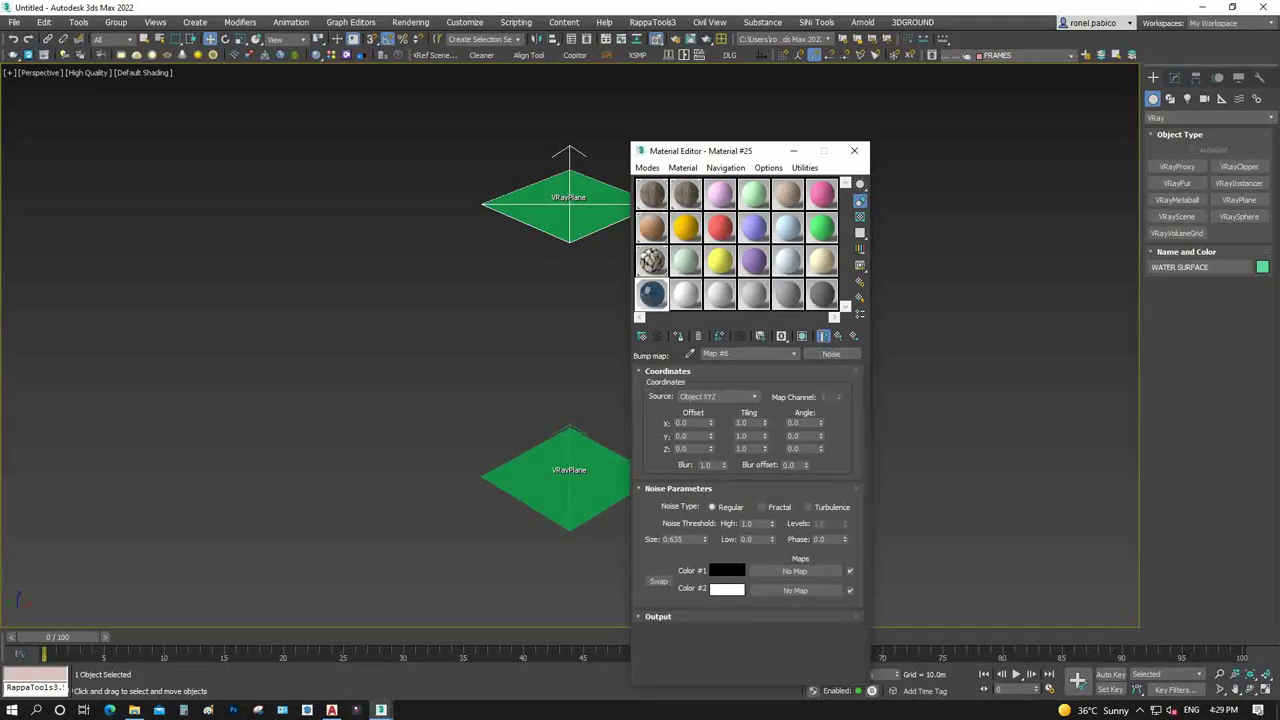
{"action": "left_click", "coordinate": [685, 539]}
{"action": "type", "text": "0.5"}
{"action": "left_click", "coordinate": [590, 518]}
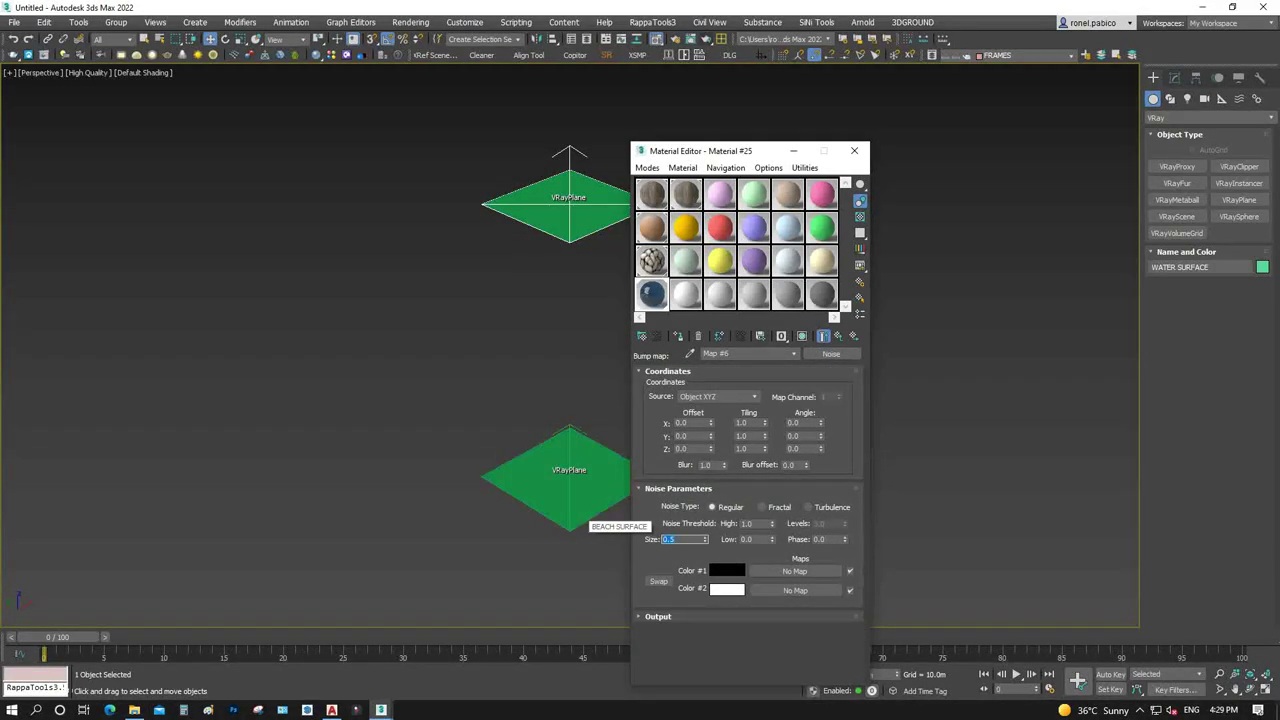
{"action": "key", "text": "c"}
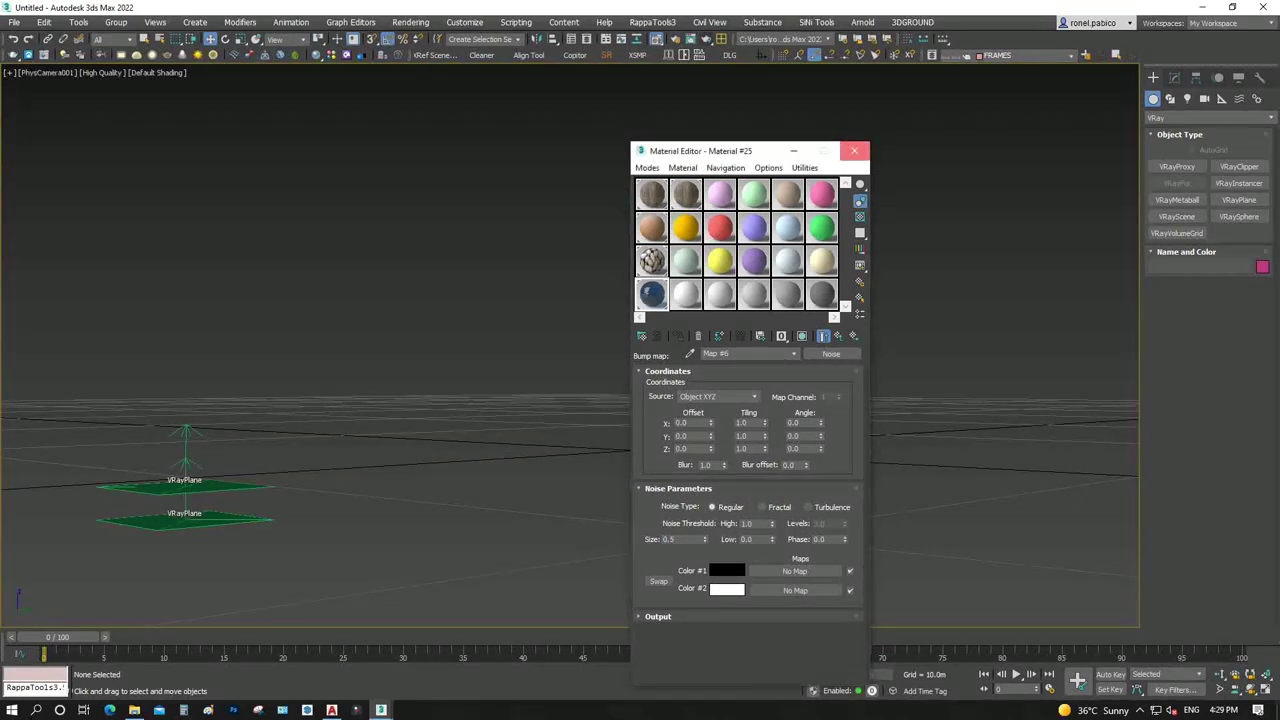
Close the Material Editor and test-render the camera view
{"action": "left_click", "coordinate": [853, 151]}
{"action": "left_click", "coordinate": [706, 39]}
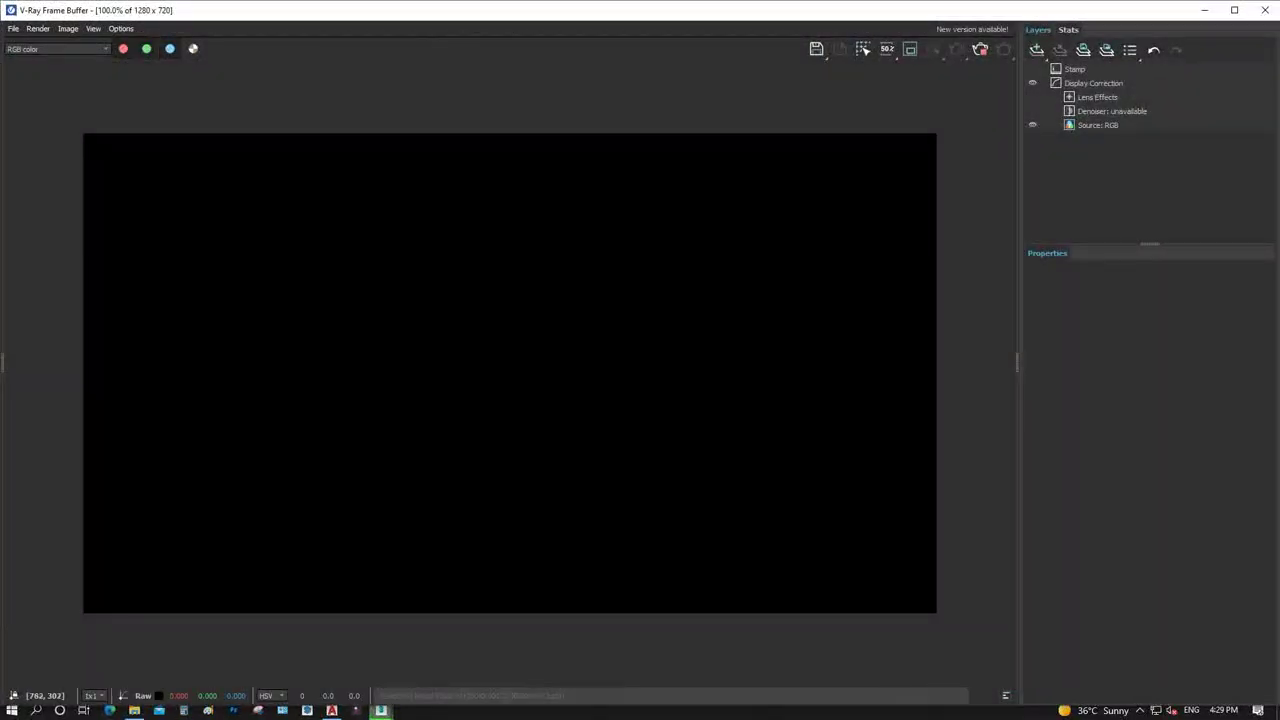
{"action": "left_click", "coordinate": [1265, 9]}
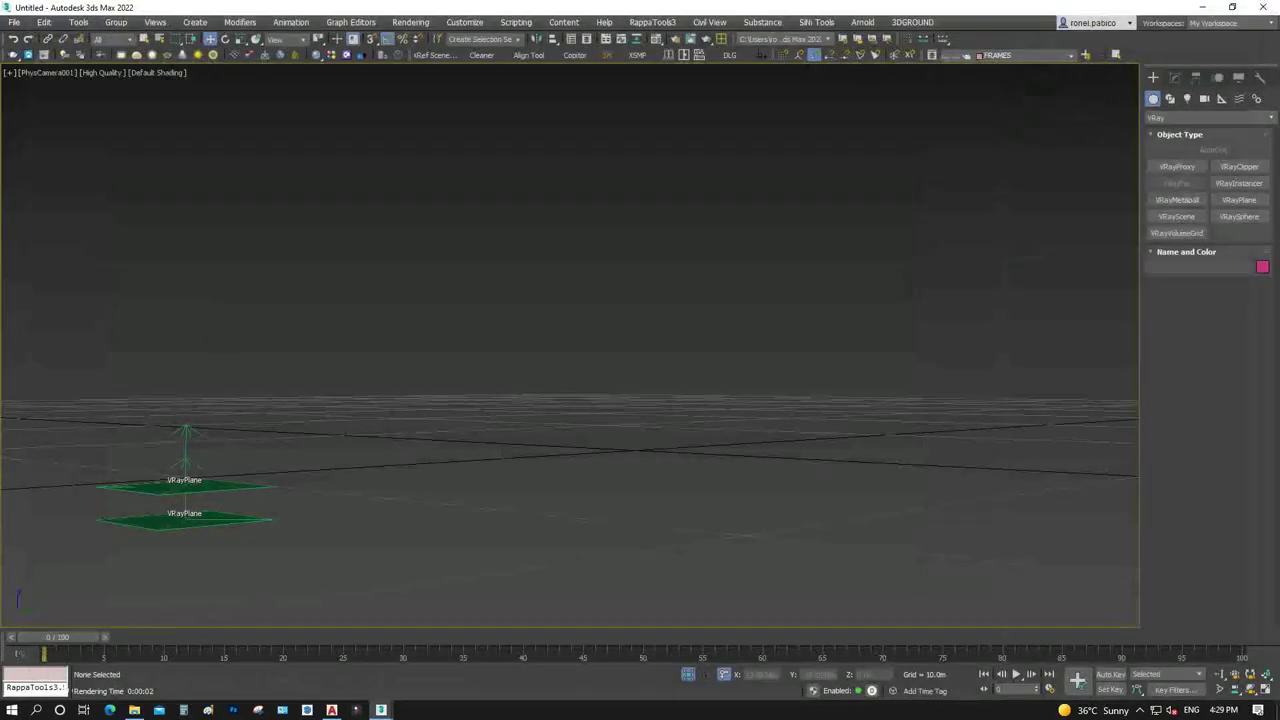
Create a VRaySun in the Top view aimed across the planes, accepting the VRaySky map
{"action": "key", "text": "t"}
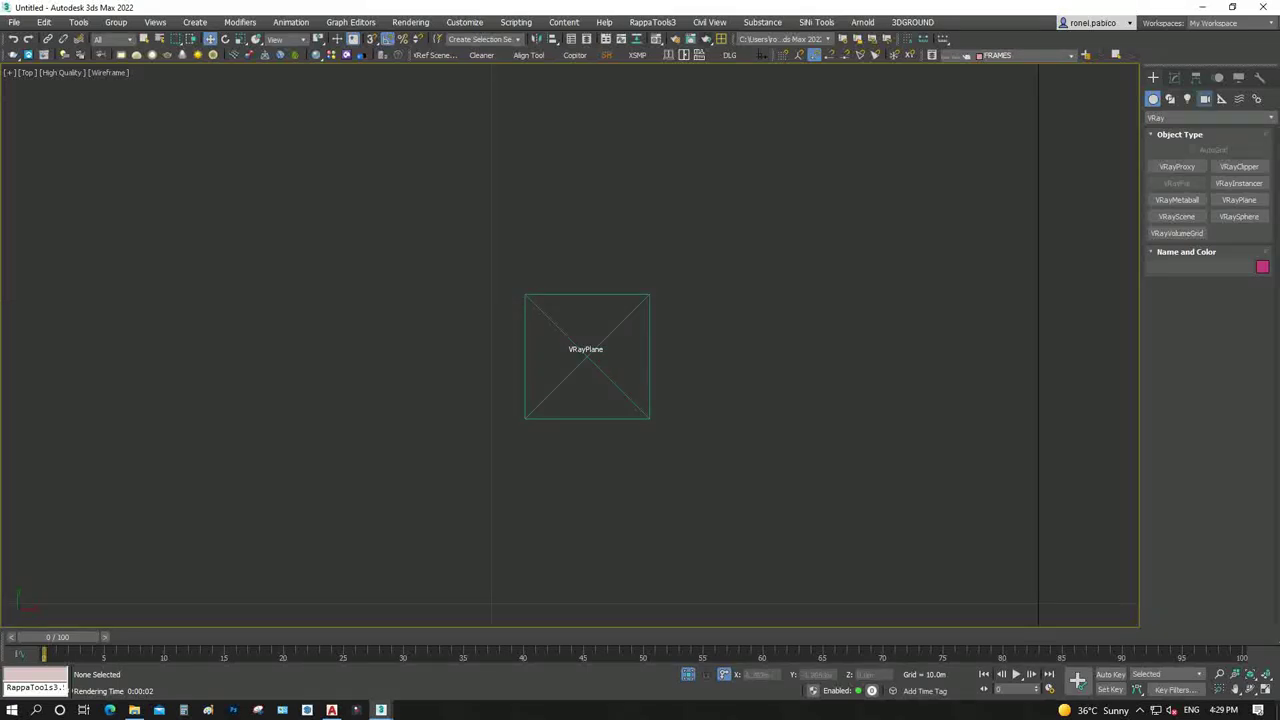
{"action": "left_click", "coordinate": [1187, 98]}
{"action": "left_click", "coordinate": [1210, 117]}
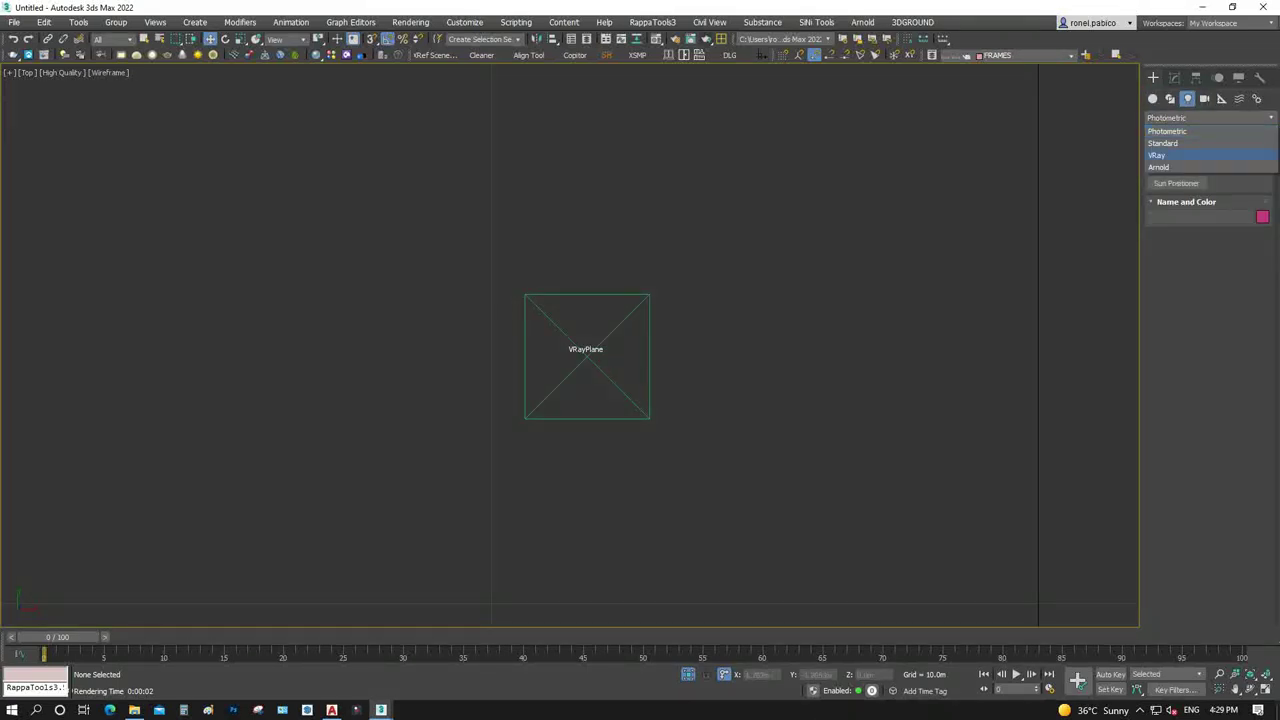
{"action": "left_click", "coordinate": [1157, 155]}
{"action": "left_click", "coordinate": [1239, 183]}
{"action": "middle_click_drag", "start_coordinate": [590, 360], "coordinate": [702, 368]}
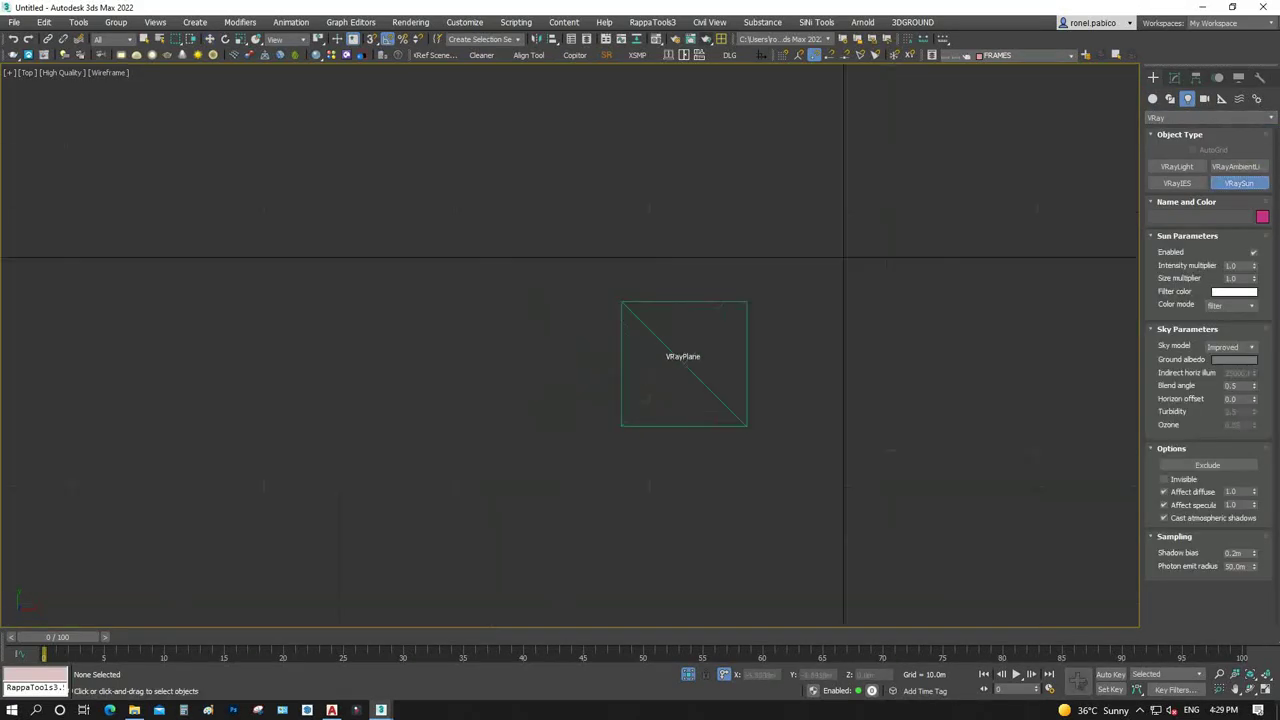
{"action": "left_click_drag", "start_coordinate": [1020, 484], "coordinate": [370, 186]}
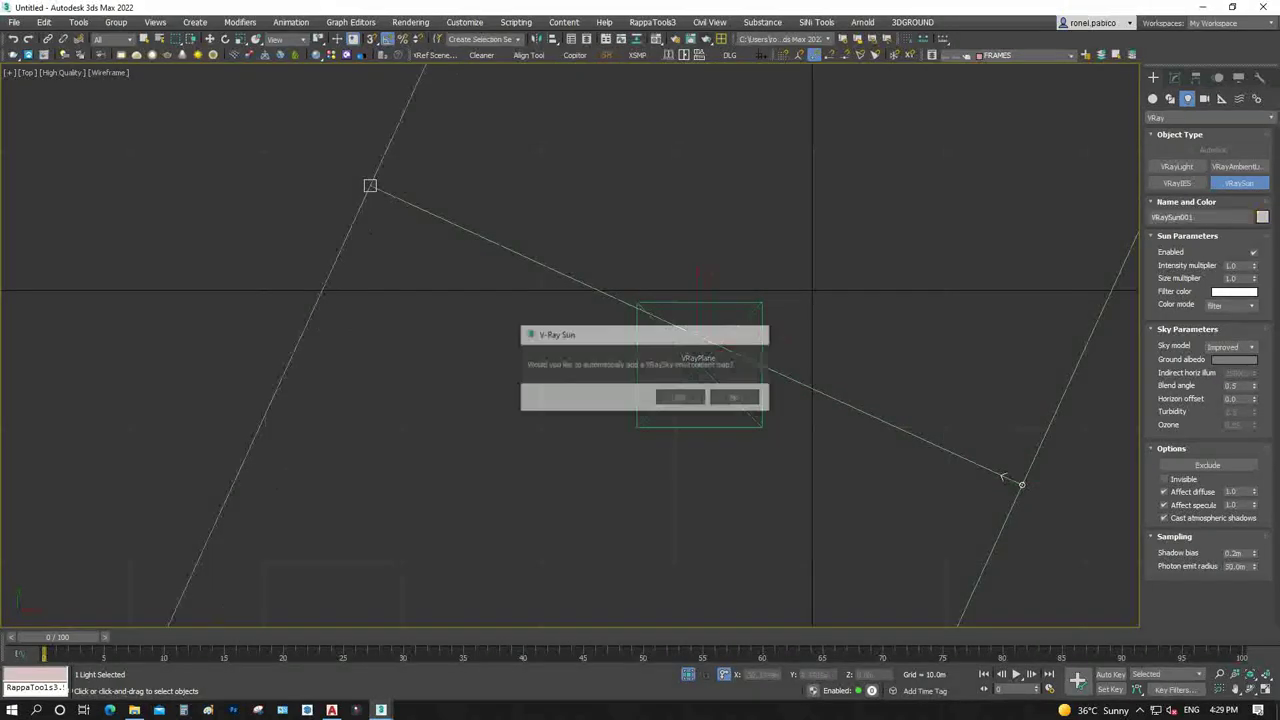
{"action": "key", "text": "Return"}
Raise the VRaySun in the Front view so it shines diagonally down, then render through PhysCamera001
{"action": "key", "text": "f"}
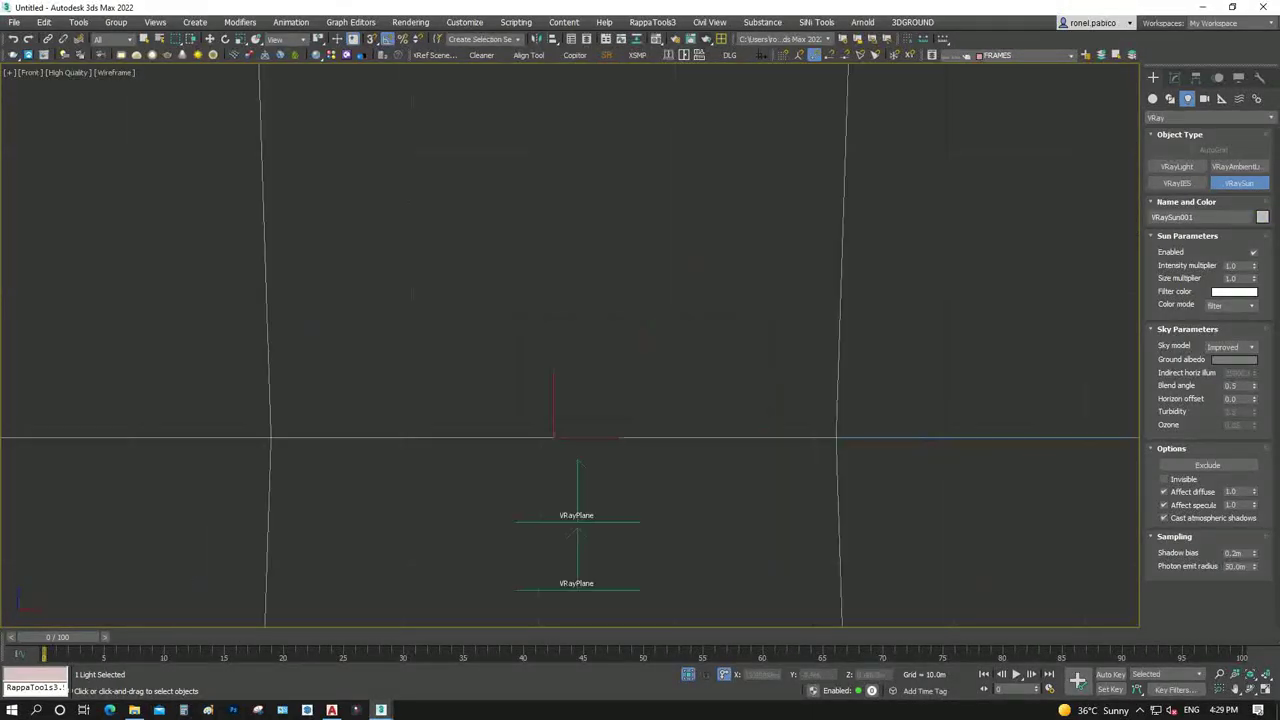
{"action": "scroll", "coordinate": [622, 388], "scroll_direction": "down", "scroll_amount": 4}
{"action": "scroll", "coordinate": [622, 388], "scroll_direction": "down", "scroll_amount": 2}
{"action": "scroll", "coordinate": [622, 388], "scroll_direction": "up", "scroll_amount": 2}
{"action": "key", "text": "w"}
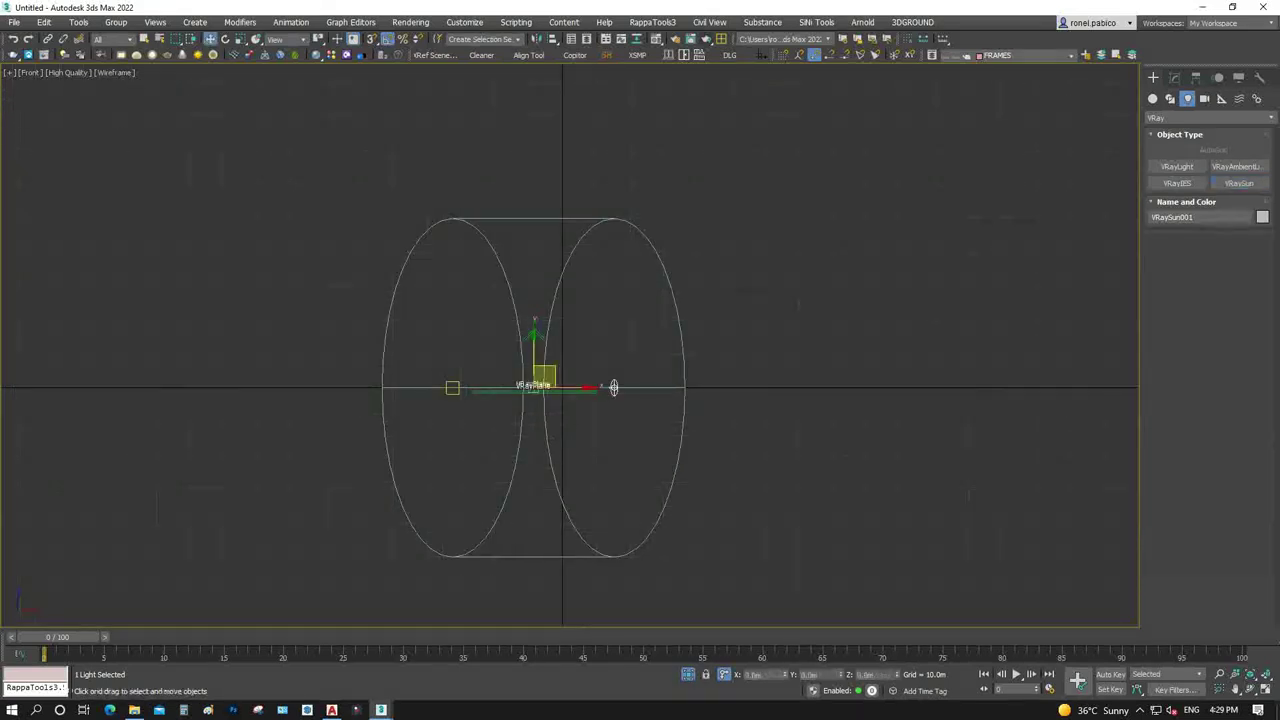
{"action": "left_click", "coordinate": [614, 387]}
{"action": "left_click", "coordinate": [614, 387]}
{"action": "left_click_drag", "start_coordinate": [614, 387], "coordinate": [613, 188]}
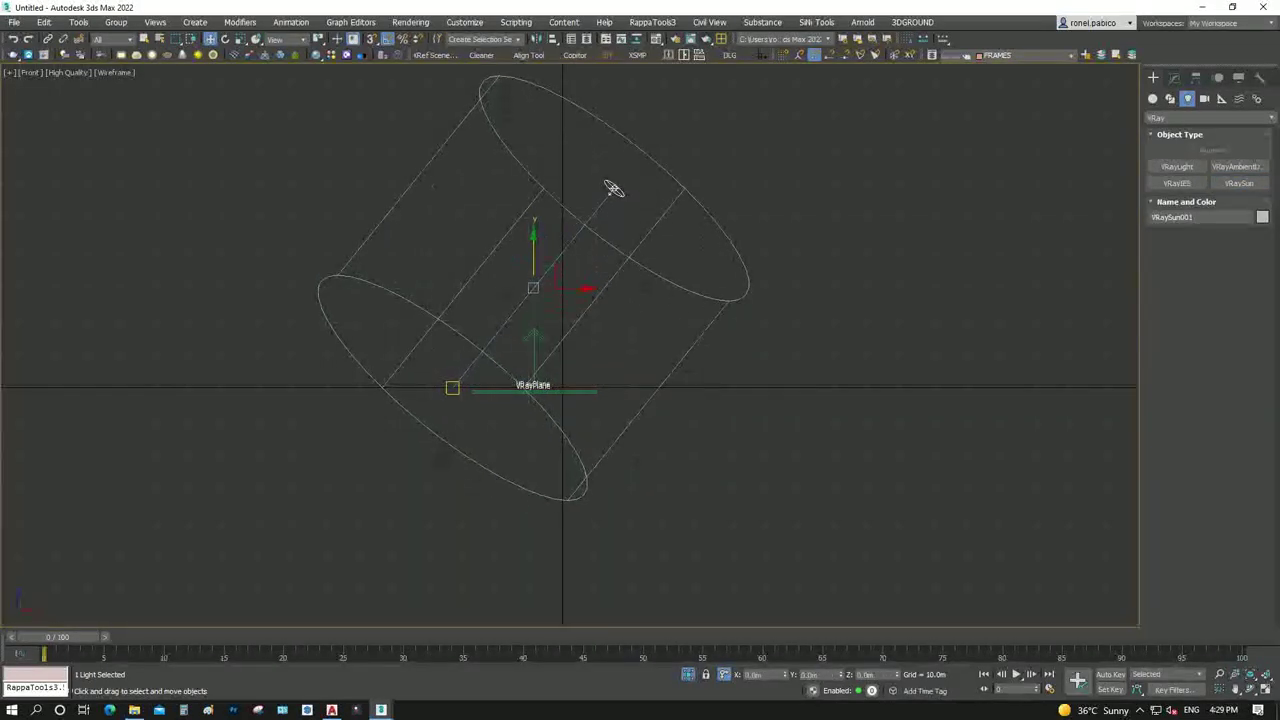
{"action": "key", "text": "c"}
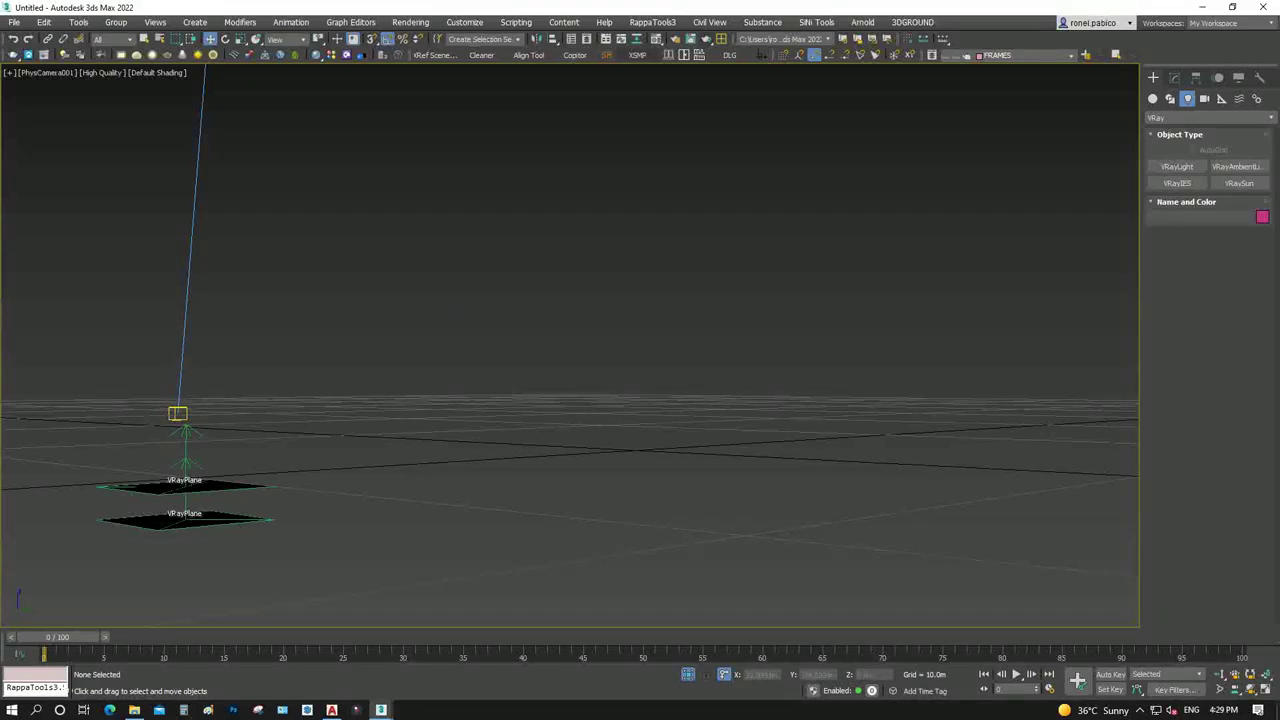
{"action": "left_click", "coordinate": [706, 39]}
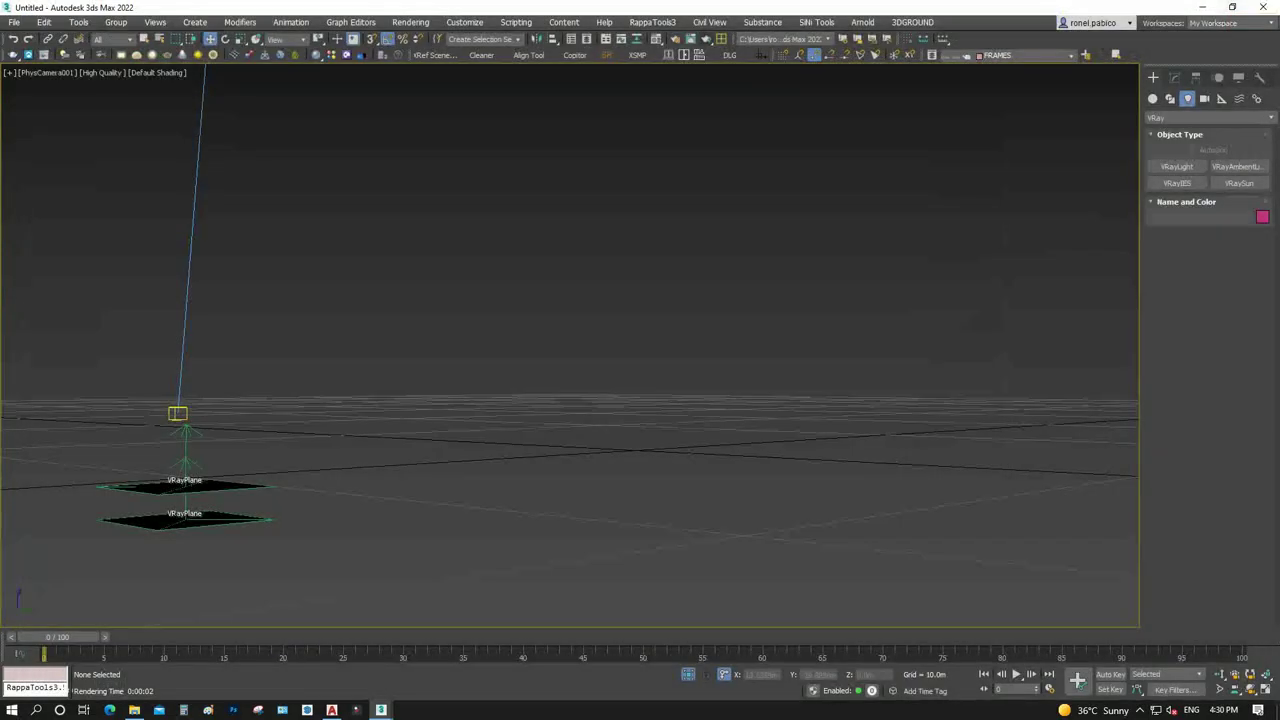
Choose V-Ray Exposure Control as the exposure control type in Environment and Effects
{"action": "key", "text": "8"}
{"action": "left_click", "coordinate": [366, 261]}
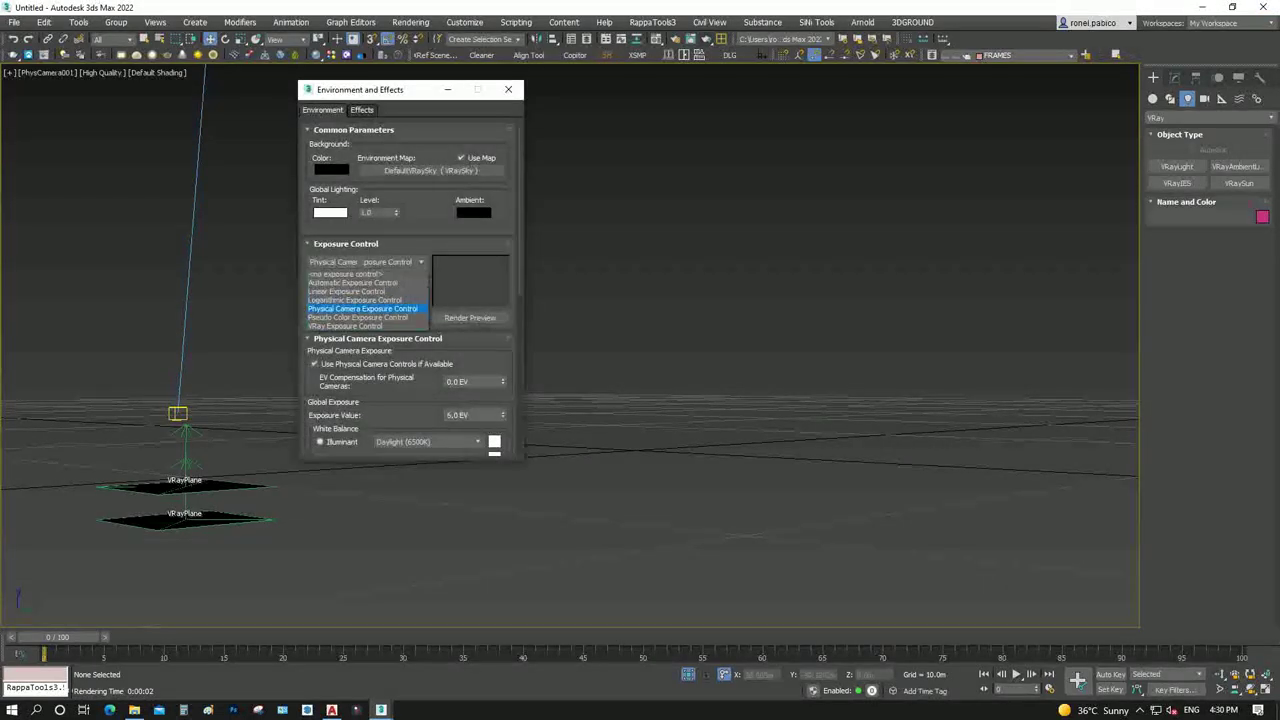
{"action": "left_click", "coordinate": [345, 326]}
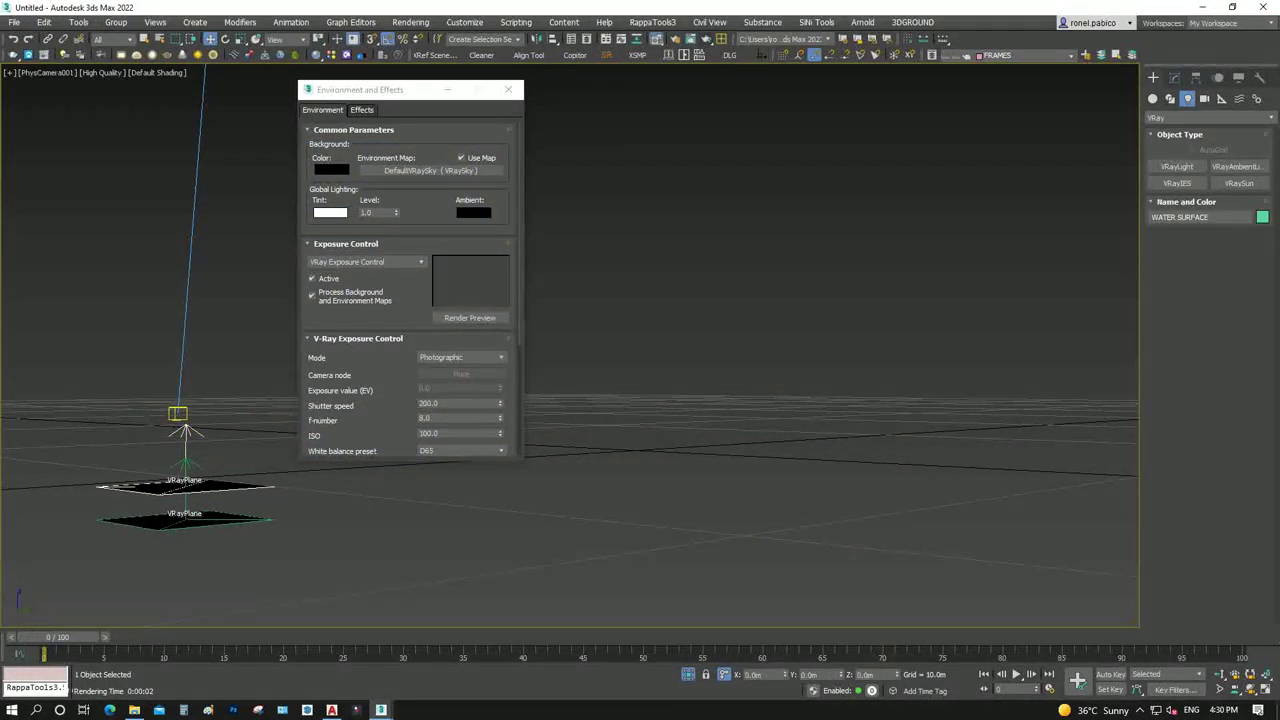
Return to the water material's main parameters and browse the modifier list without adding any modifier
{"action": "key", "text": "m"}
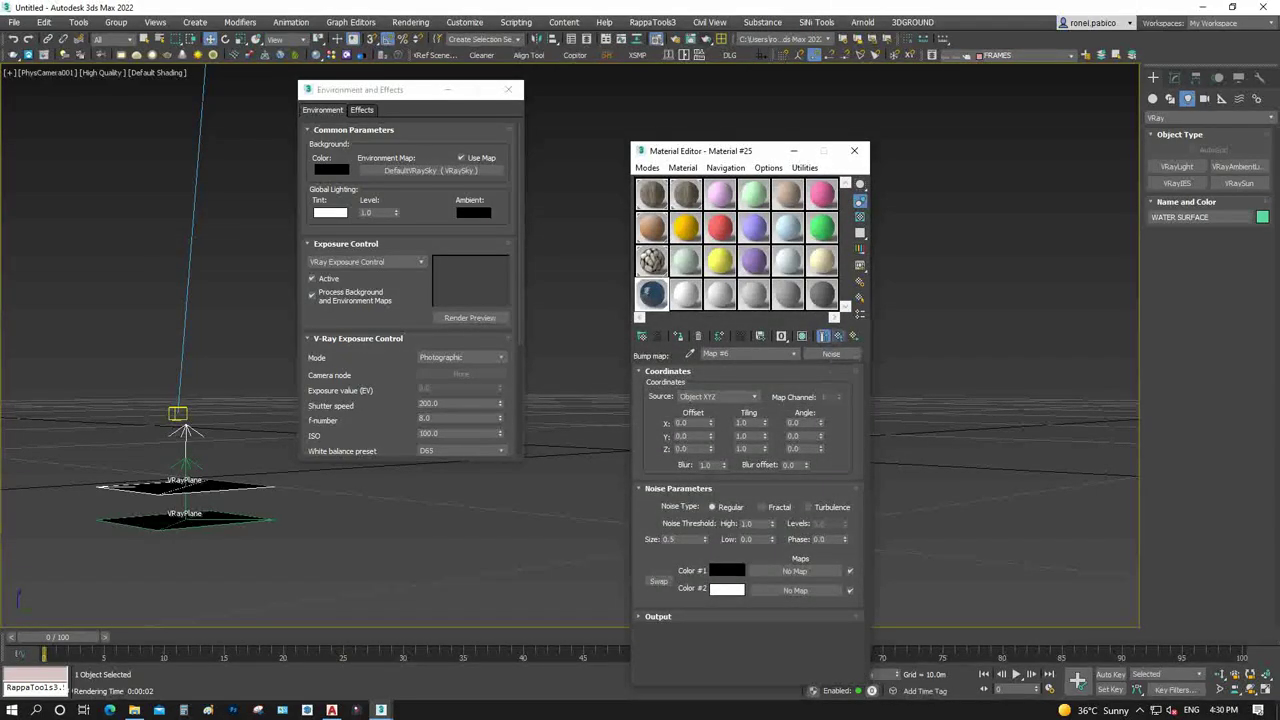
{"action": "left_click", "coordinate": [822, 335]}
{"action": "left_click", "coordinate": [1174, 77]}
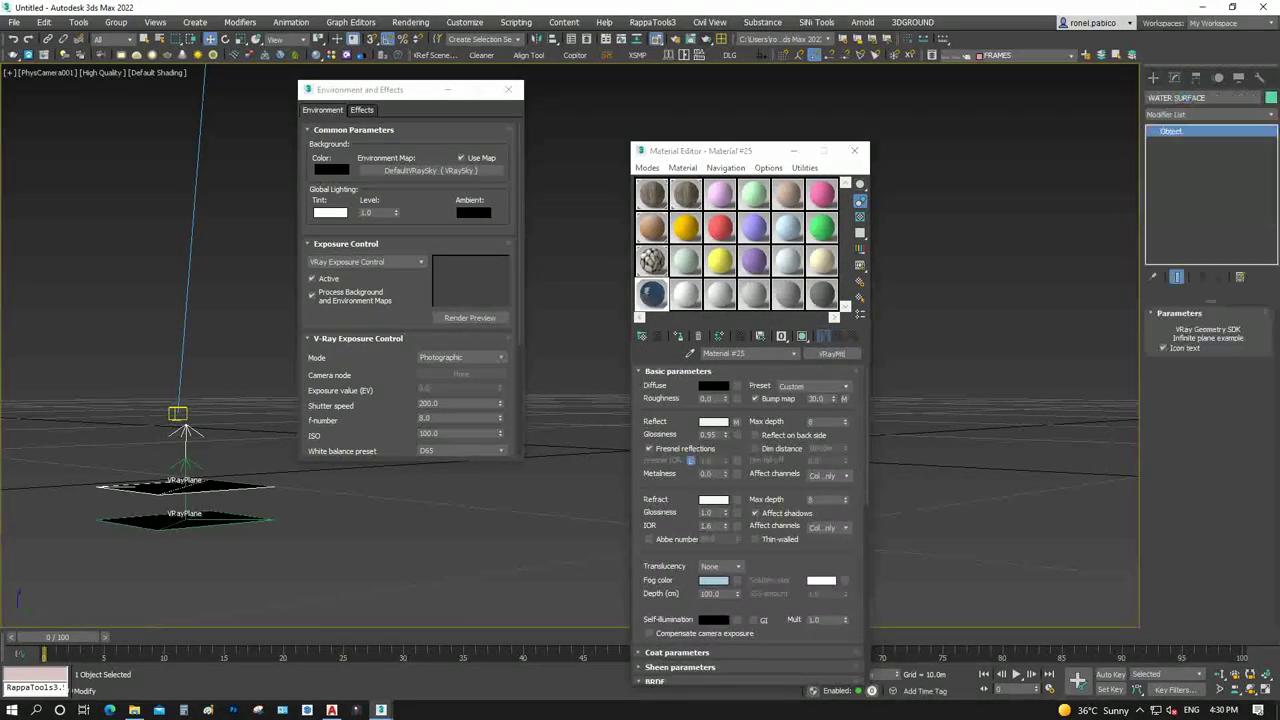
{"action": "left_click", "coordinate": [1210, 114]}
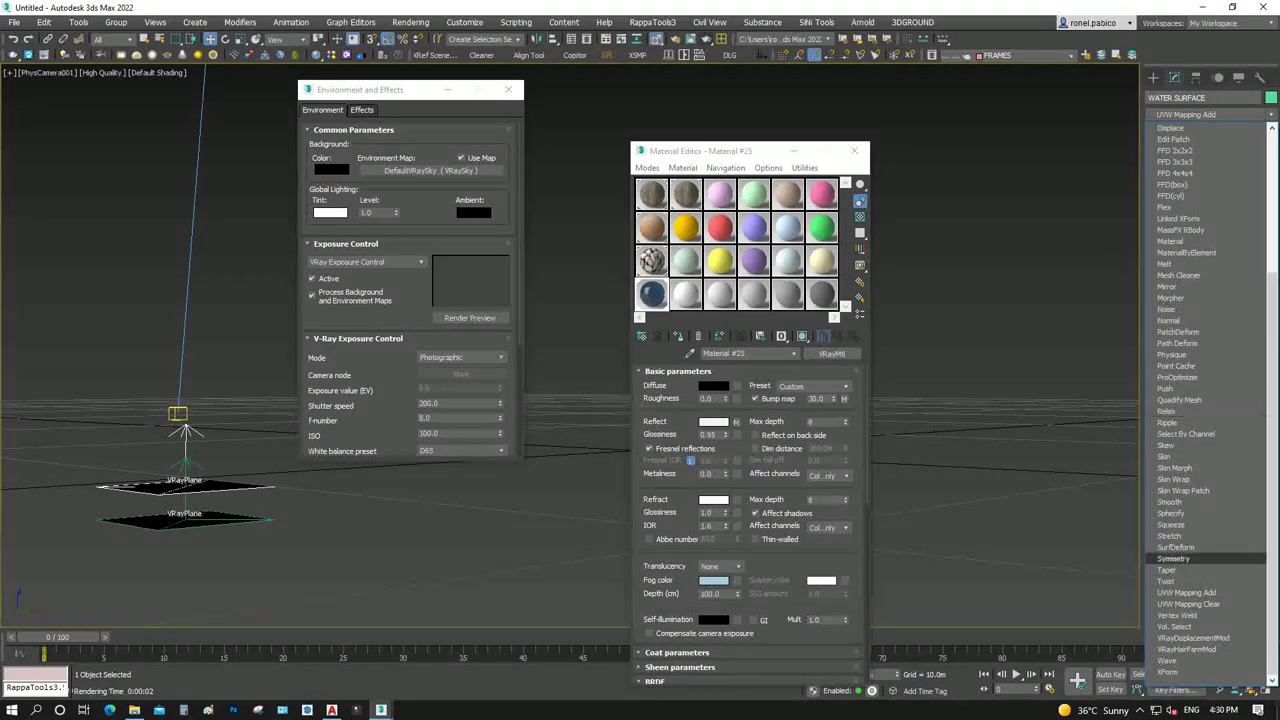
{"action": "key", "text": "Escape"}
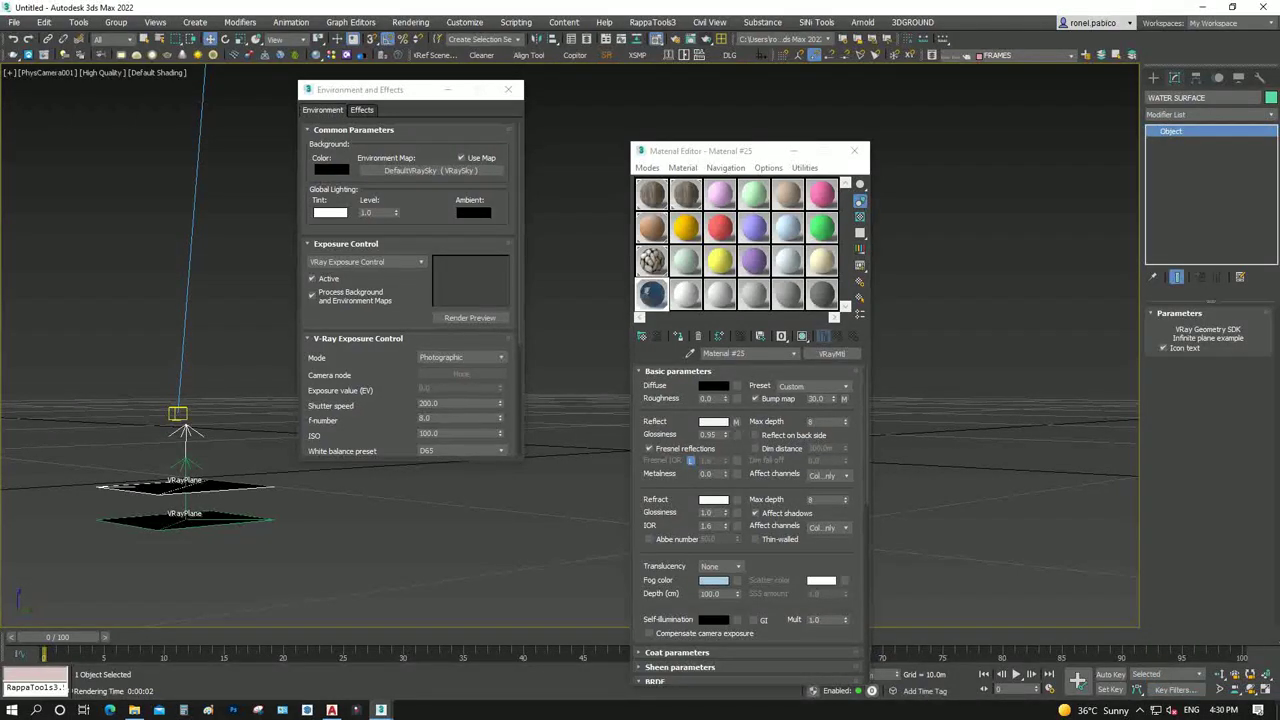
Set the water's Noise bump size to 0.1, render the finer ripples, then select BEACH SURFACE
{"action": "scroll", "coordinate": [745, 500], "scroll_direction": "down", "scroll_amount": 2}
{"action": "scroll", "coordinate": [745, 500], "scroll_direction": "down", "scroll_amount": 2}
{"action": "scroll", "coordinate": [745, 500], "scroll_direction": "down", "scroll_amount": 2}
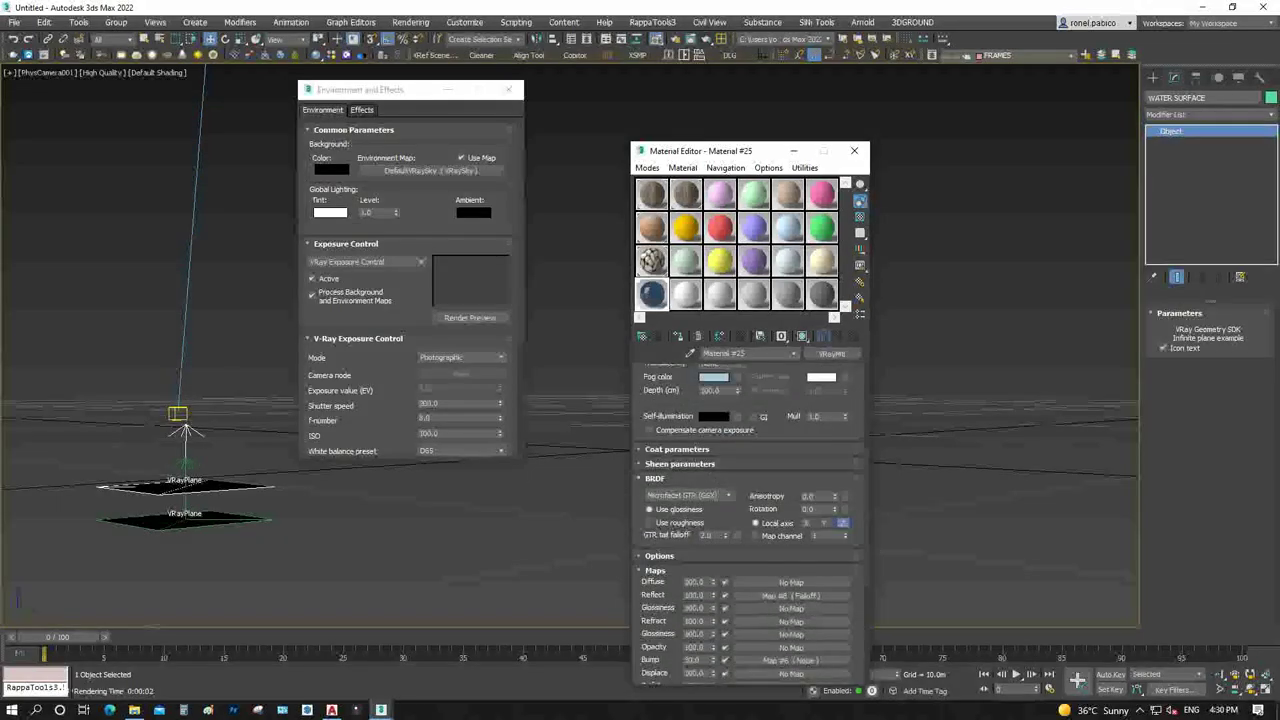
{"action": "left_click", "coordinate": [790, 660]}
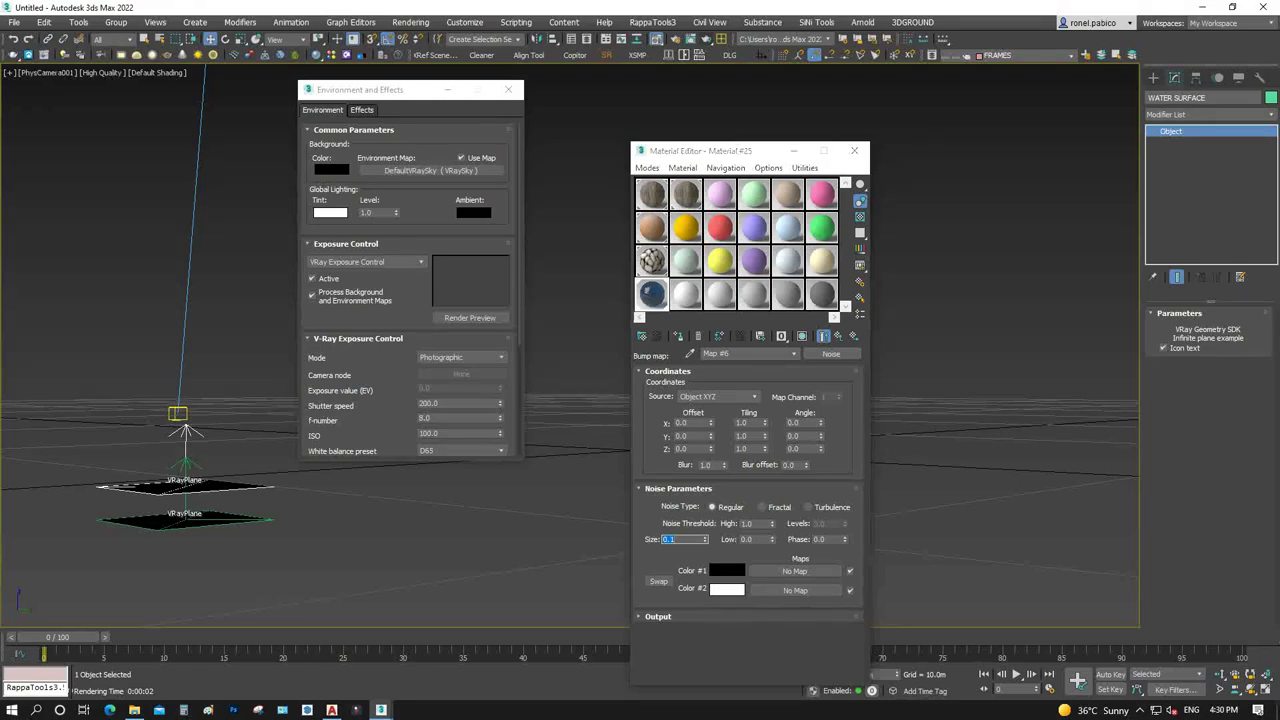
{"action": "left_click", "coordinate": [706, 39]}
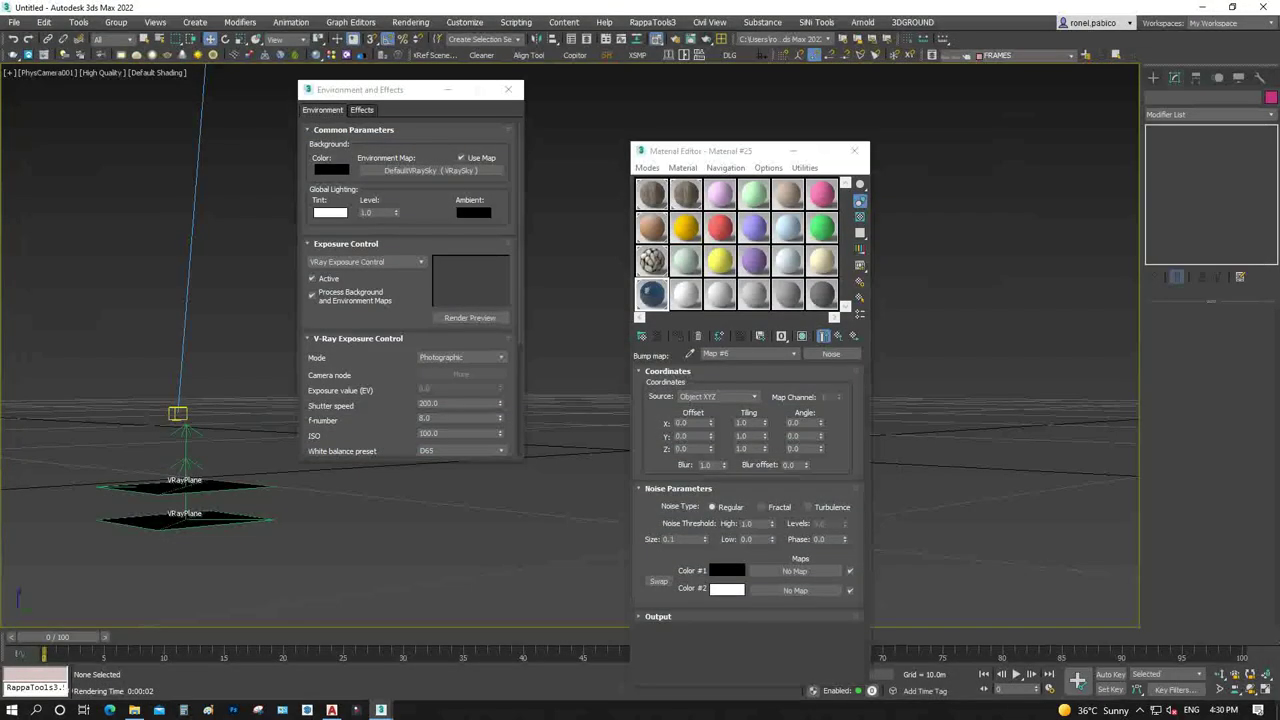
{"action": "left_click", "coordinate": [185, 519]}
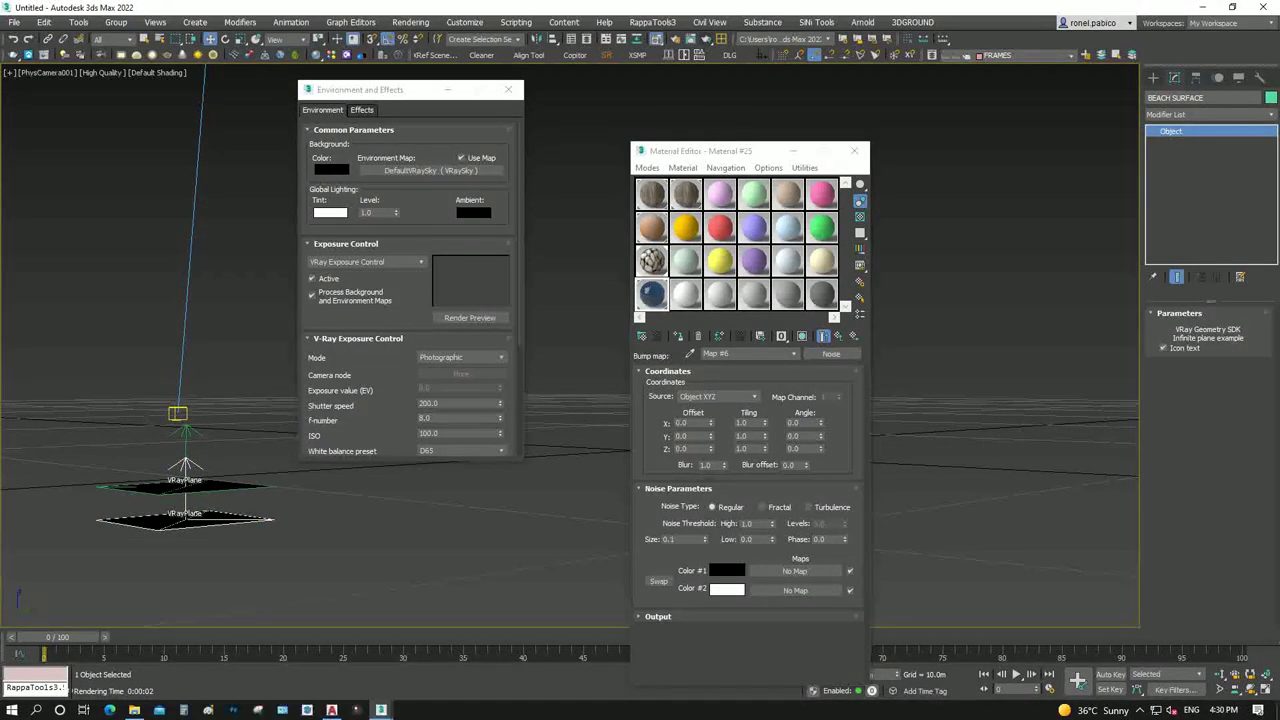
Turn on Use Real-World Scale for the pebbles diffuse texture and test-render the ground
{"action": "left_click", "coordinate": [651, 260]}
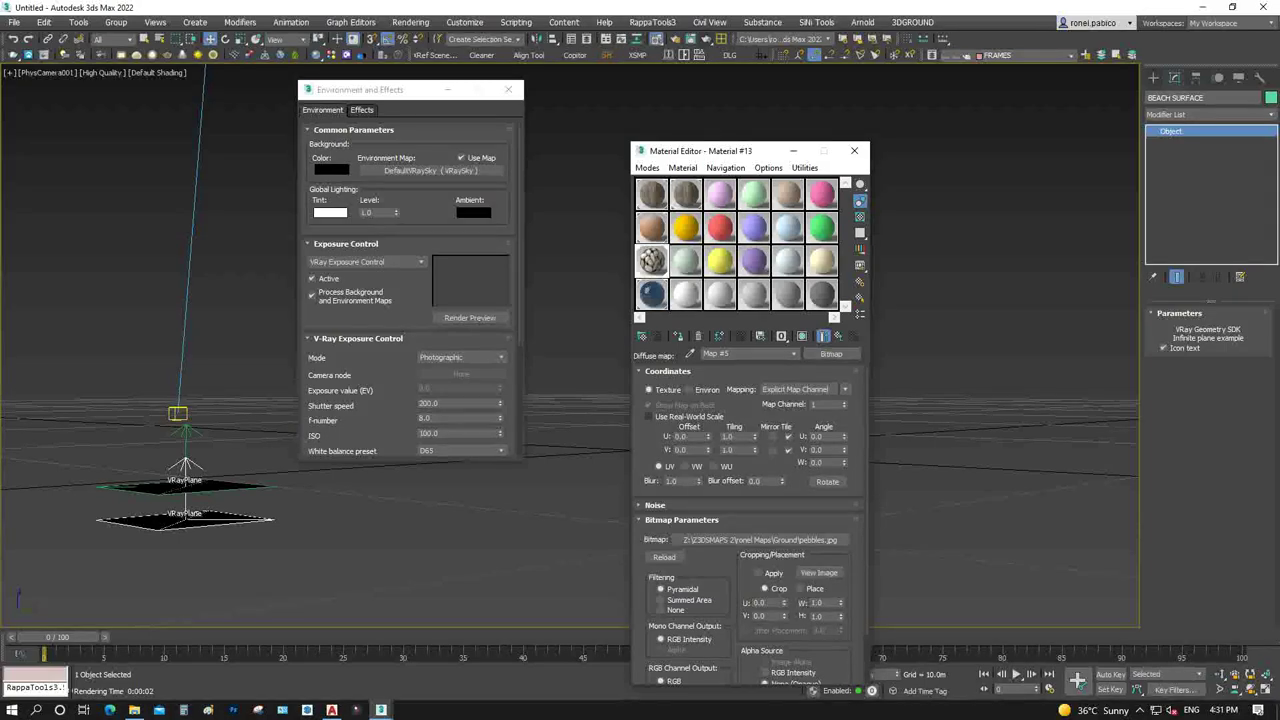
{"action": "left_click", "coordinate": [648, 416]}
{"action": "key", "text": "shift+q"}
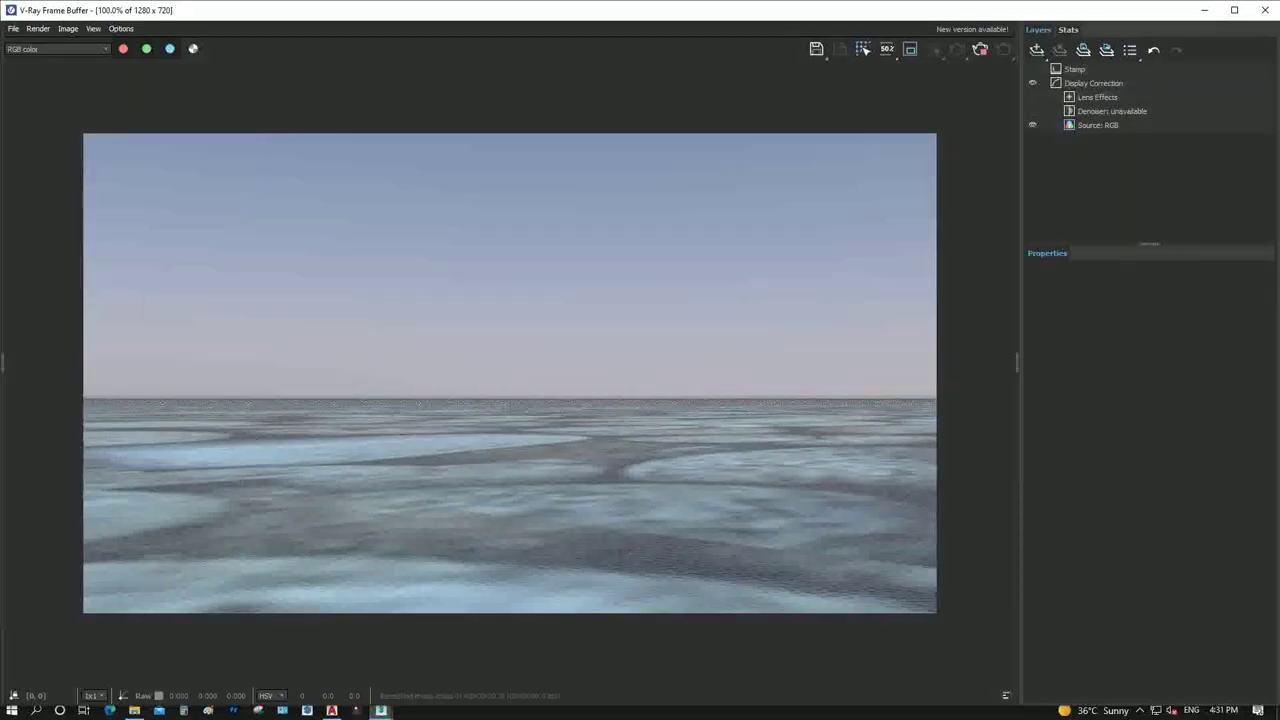
{"action": "left_click", "coordinate": [1264, 9]}
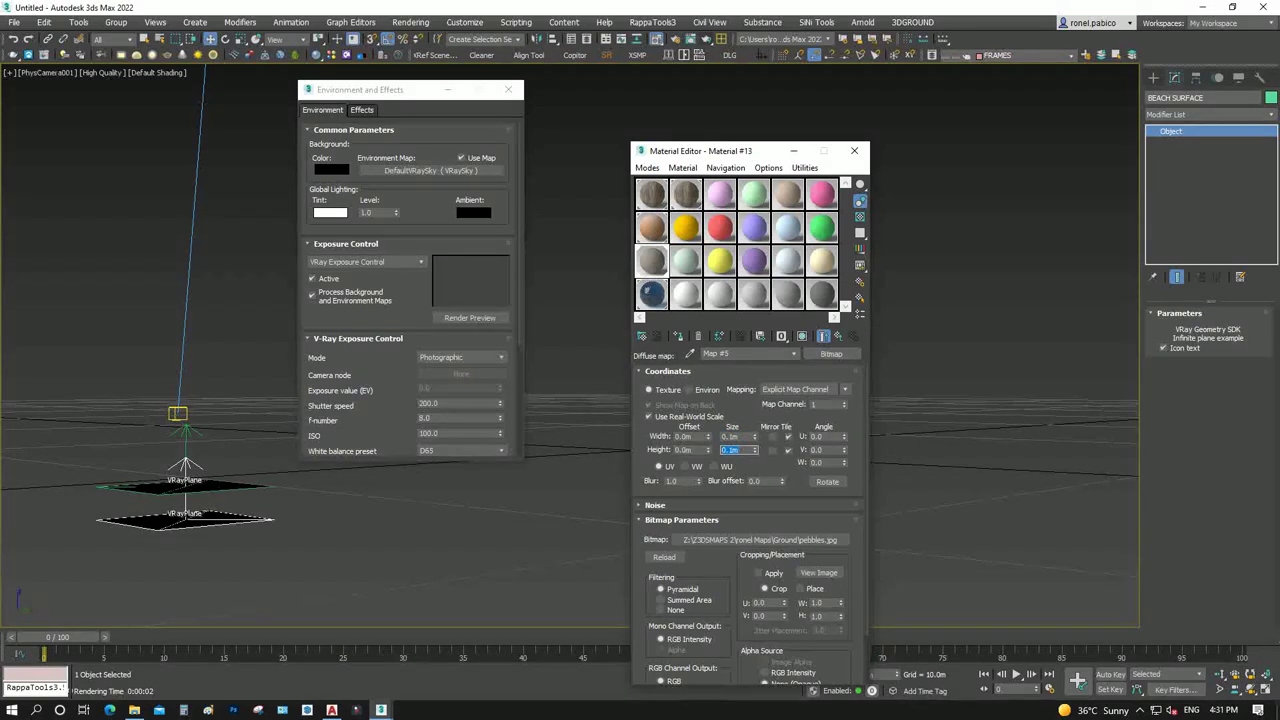
{"action": "key", "text": "shift+q"}
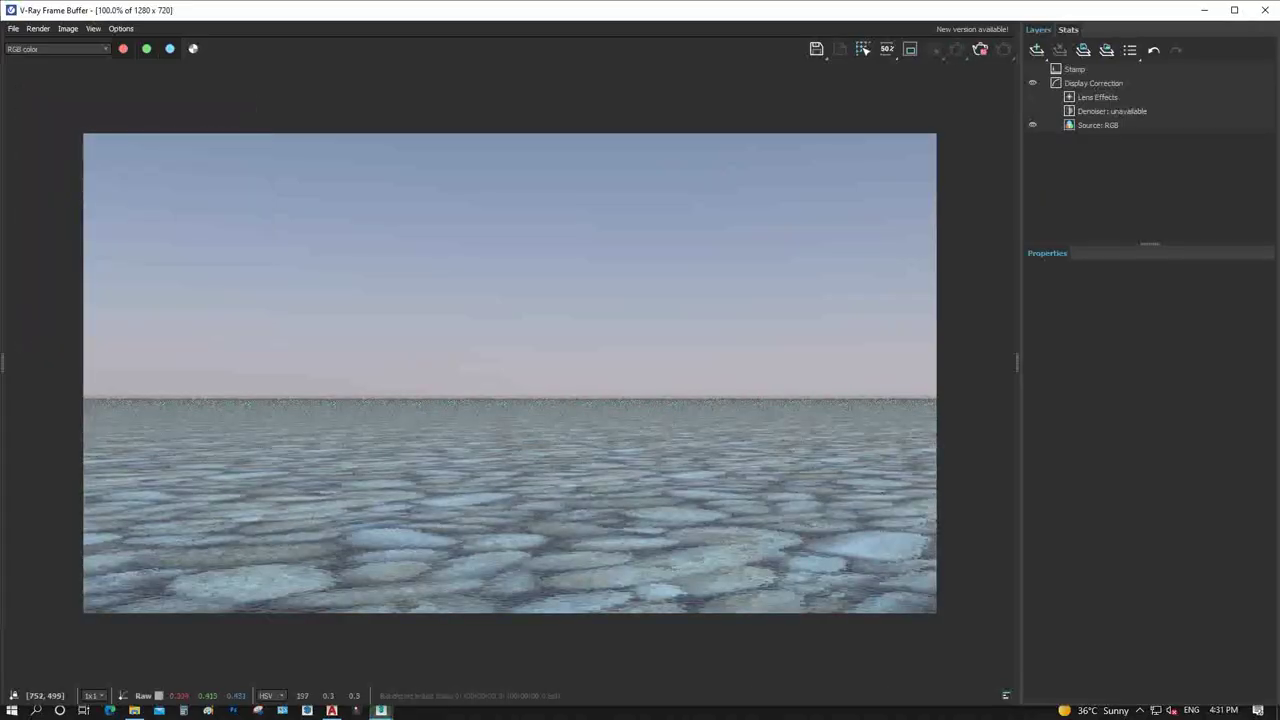
{"action": "left_click", "coordinate": [1264, 9]}
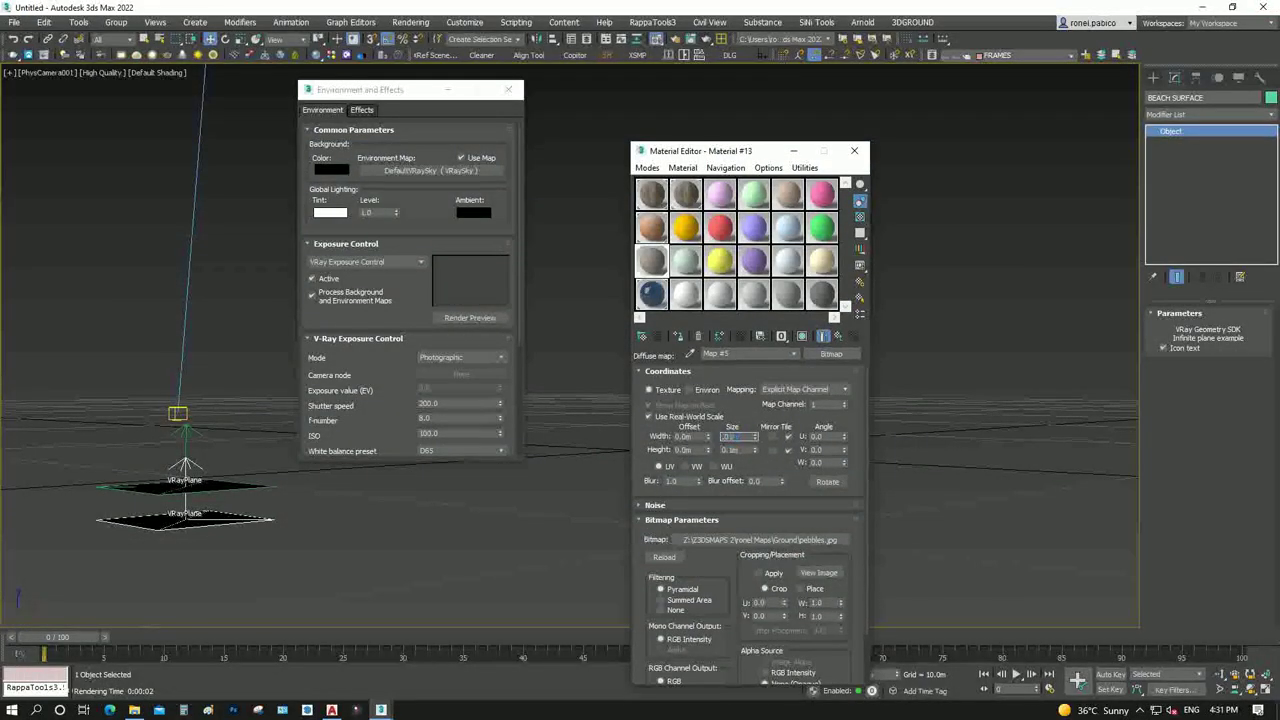
Set the pebbles texture width to 0.01m and height to 0.02m, re-rendering to check
{"action": "key", "text": "Tab"}
{"action": "key", "text": "ctrl+d"}
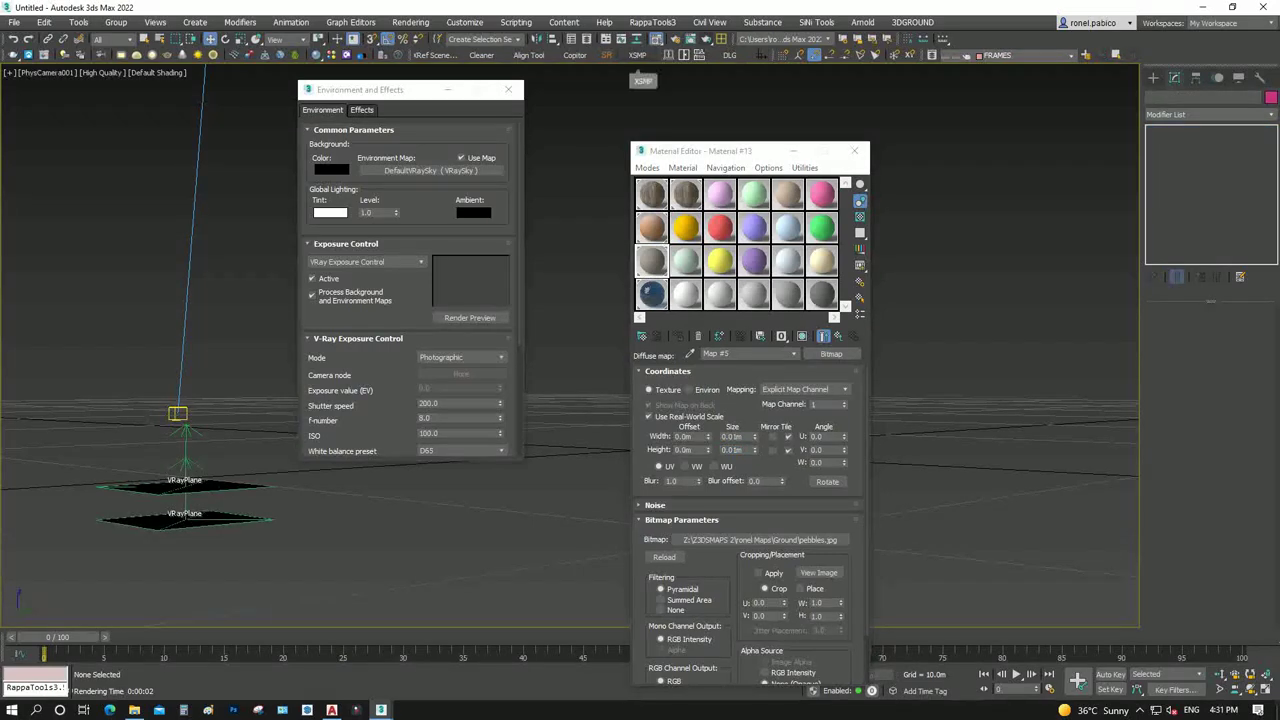
{"action": "key", "text": "shift+q"}
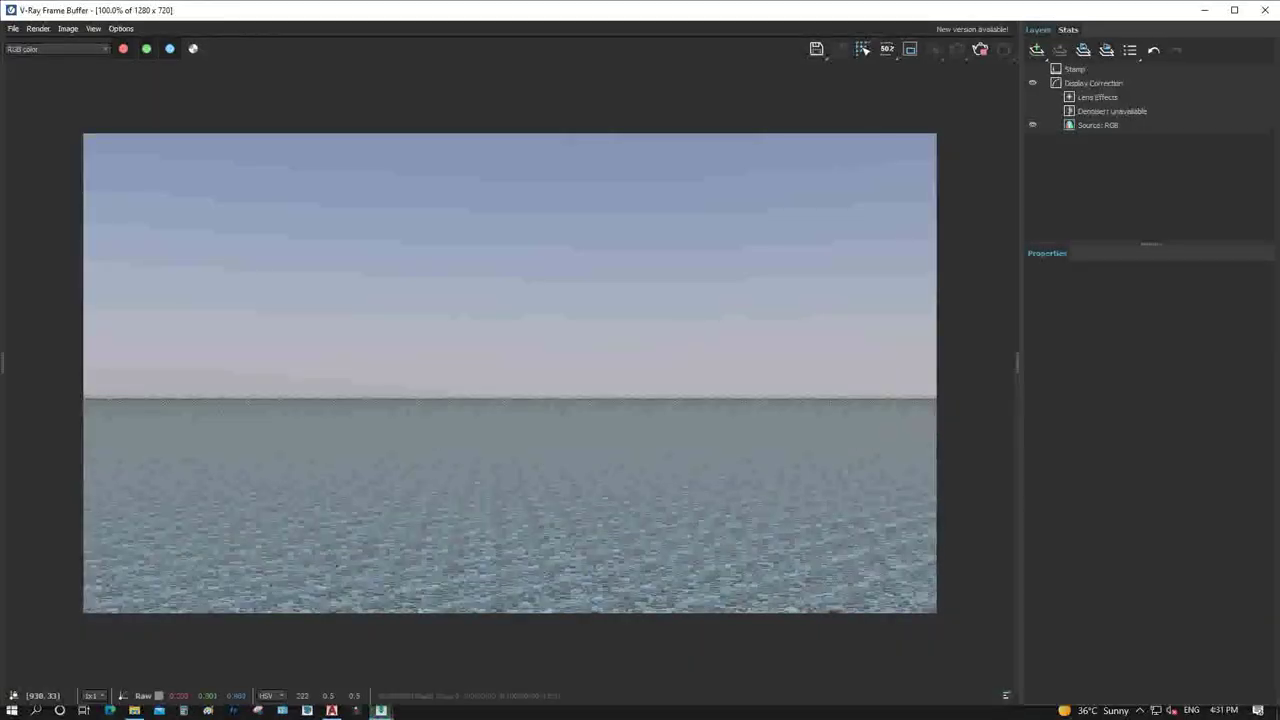
{"action": "left_click", "coordinate": [1259, 9]}
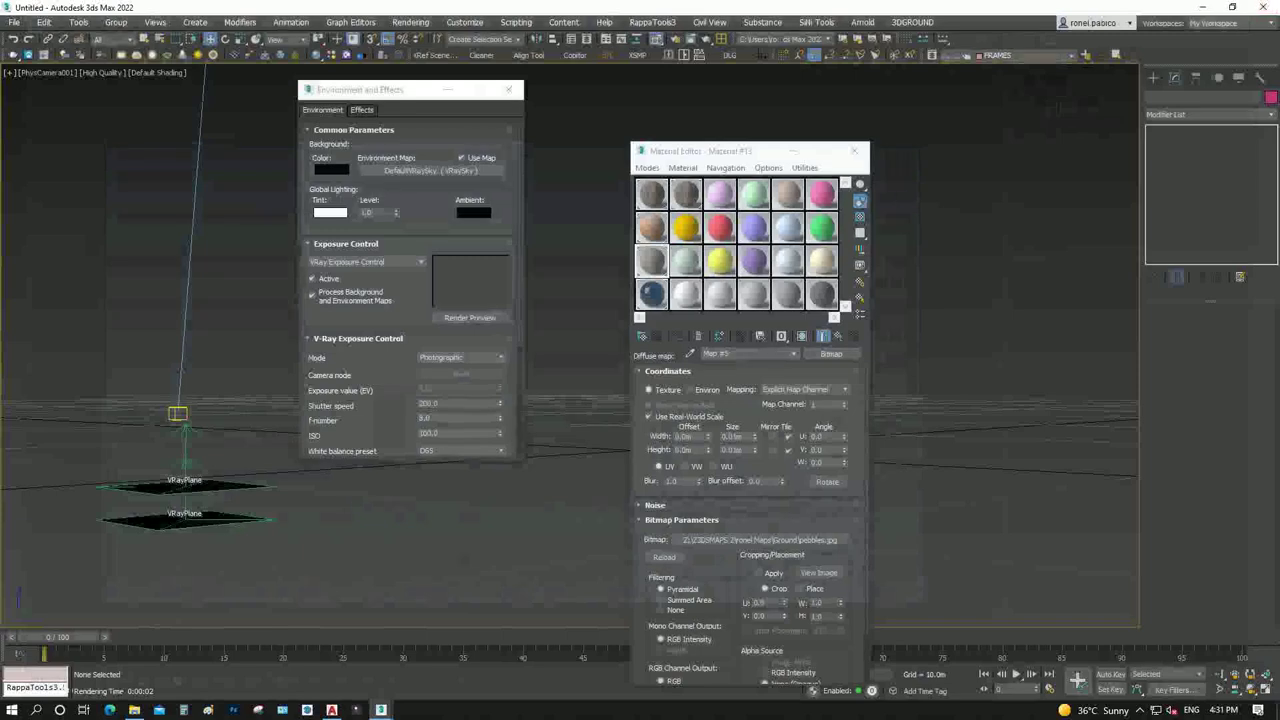
{"action": "left_click", "coordinate": [738, 449]}
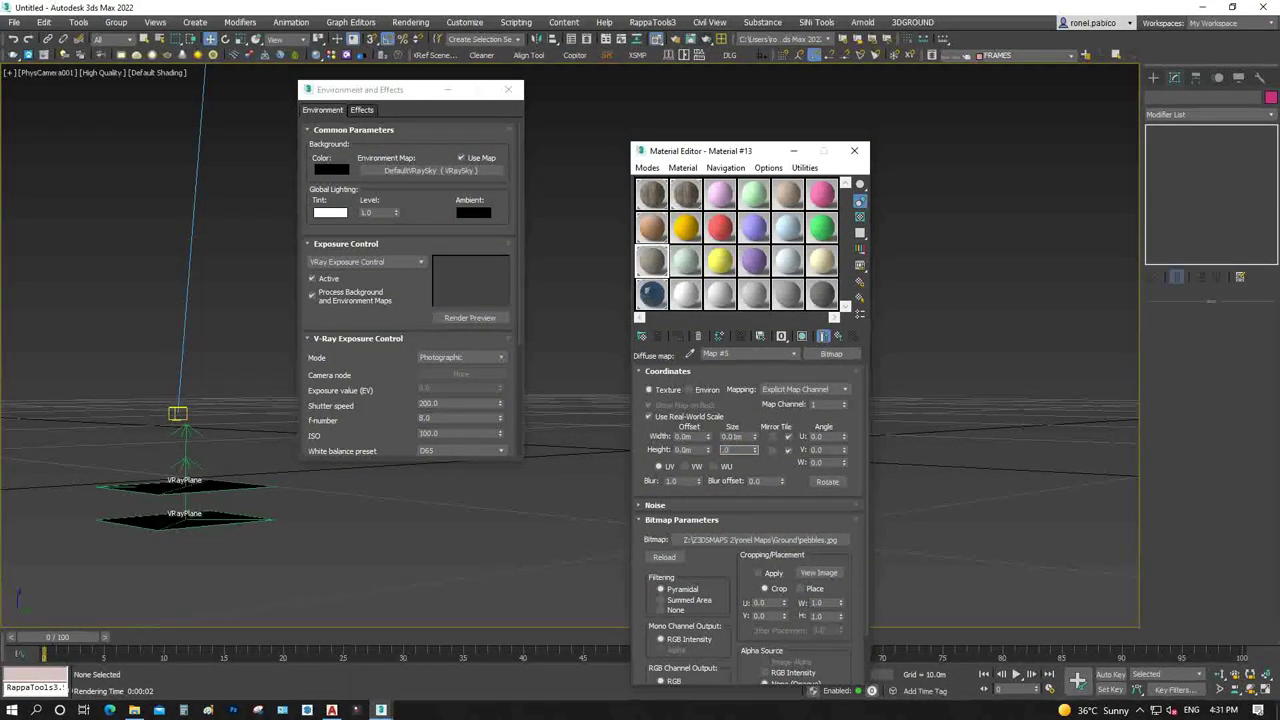
{"action": "type", "text": ".2"}
{"action": "left_click", "coordinate": [738, 436]}
Select the WATER SURFACE plane, check its material, and reopen the pebbles ground material
{"action": "left_click", "coordinate": [185, 487]}
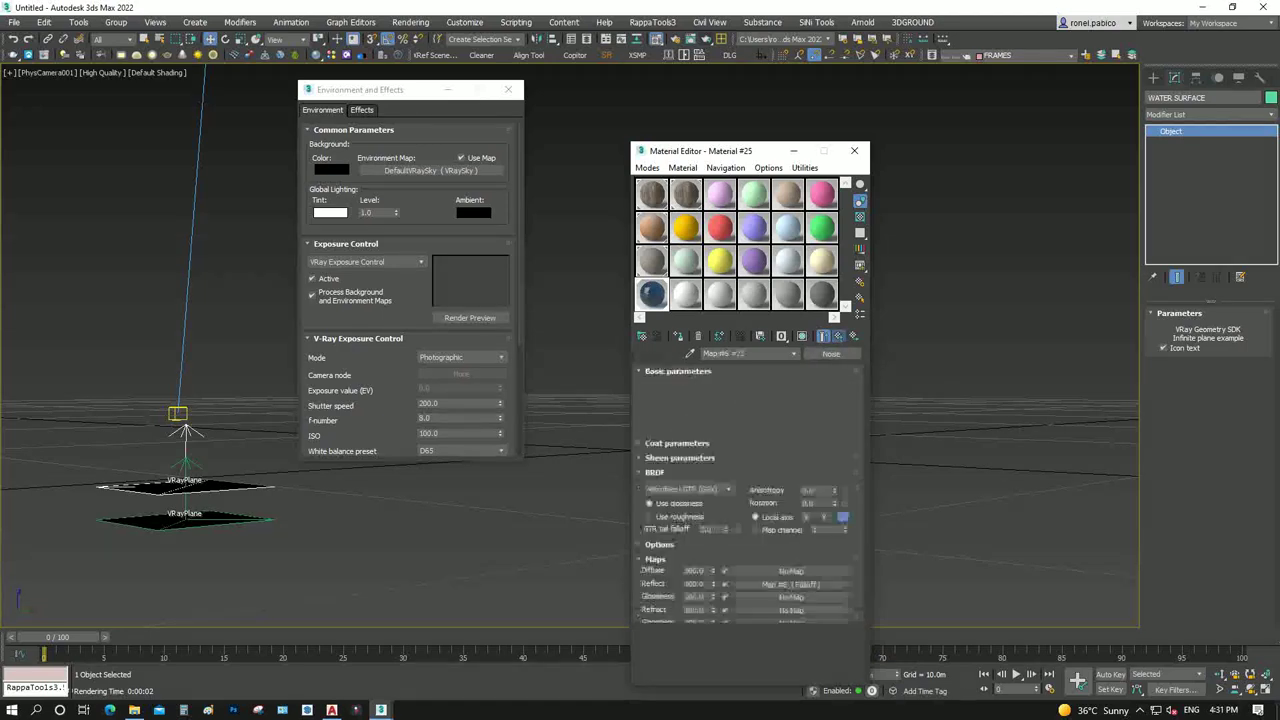
{"action": "left_click", "coordinate": [560, 560]}
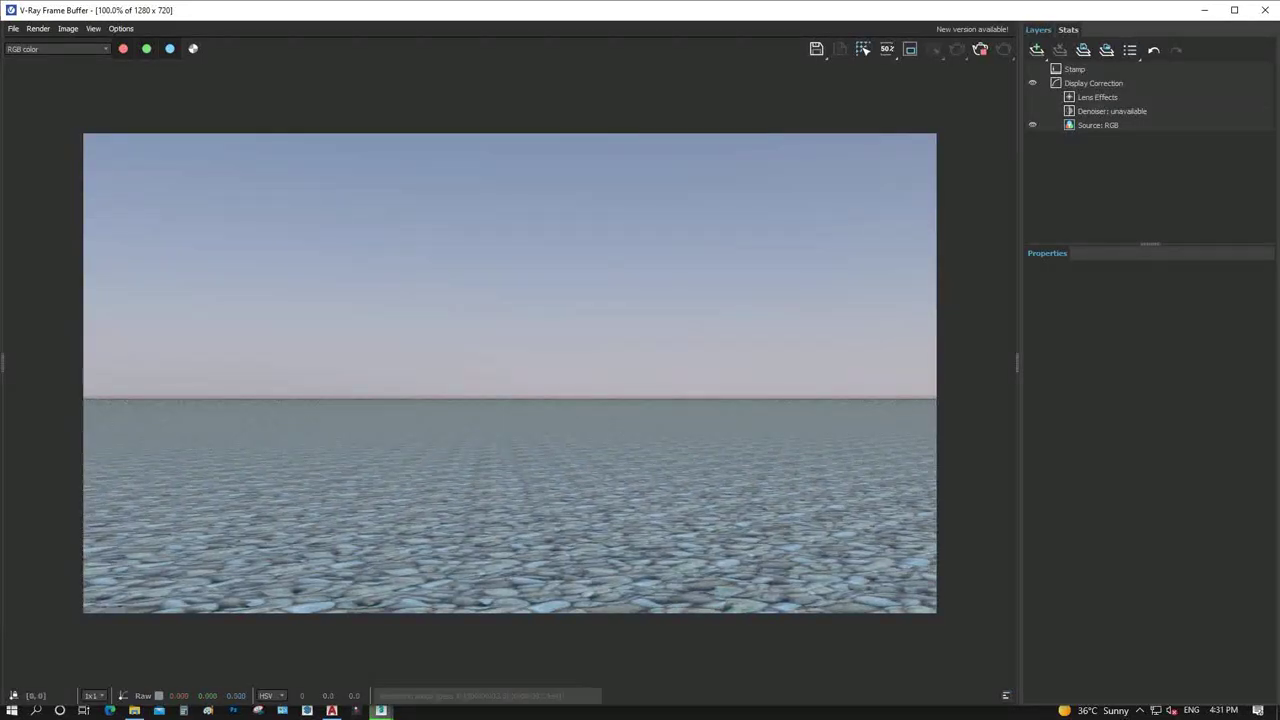
{"action": "left_click", "coordinate": [1265, 9]}
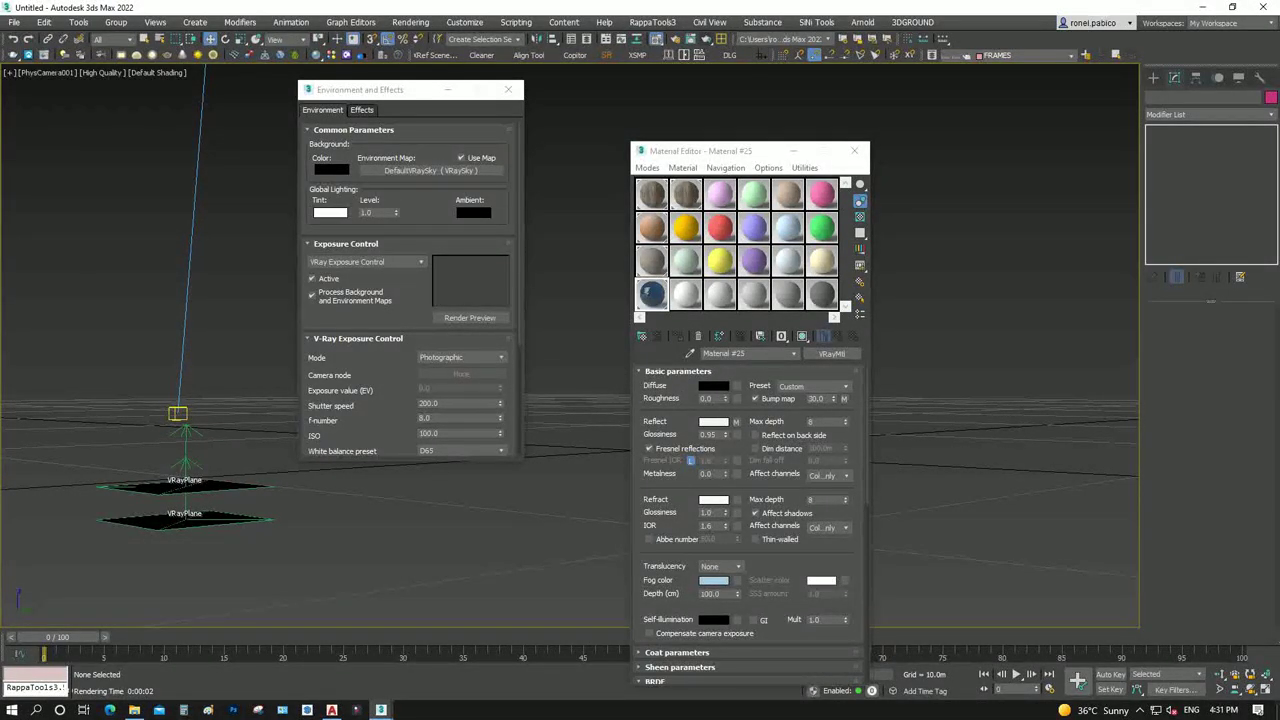
{"action": "left_click", "coordinate": [651, 260]}
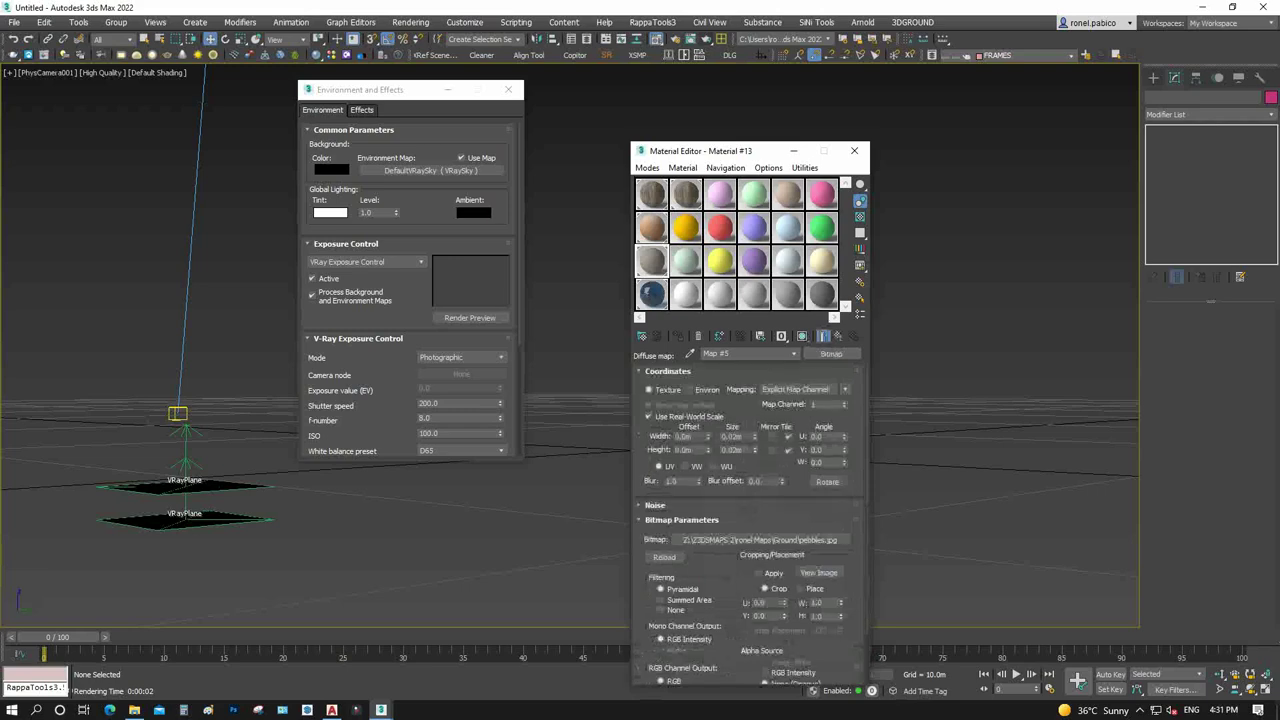
Replace the ground diffuse bitmap with GRYDIRT1, test-render it, and close Environment and Effects
{"action": "left_click", "coordinate": [760, 539]}
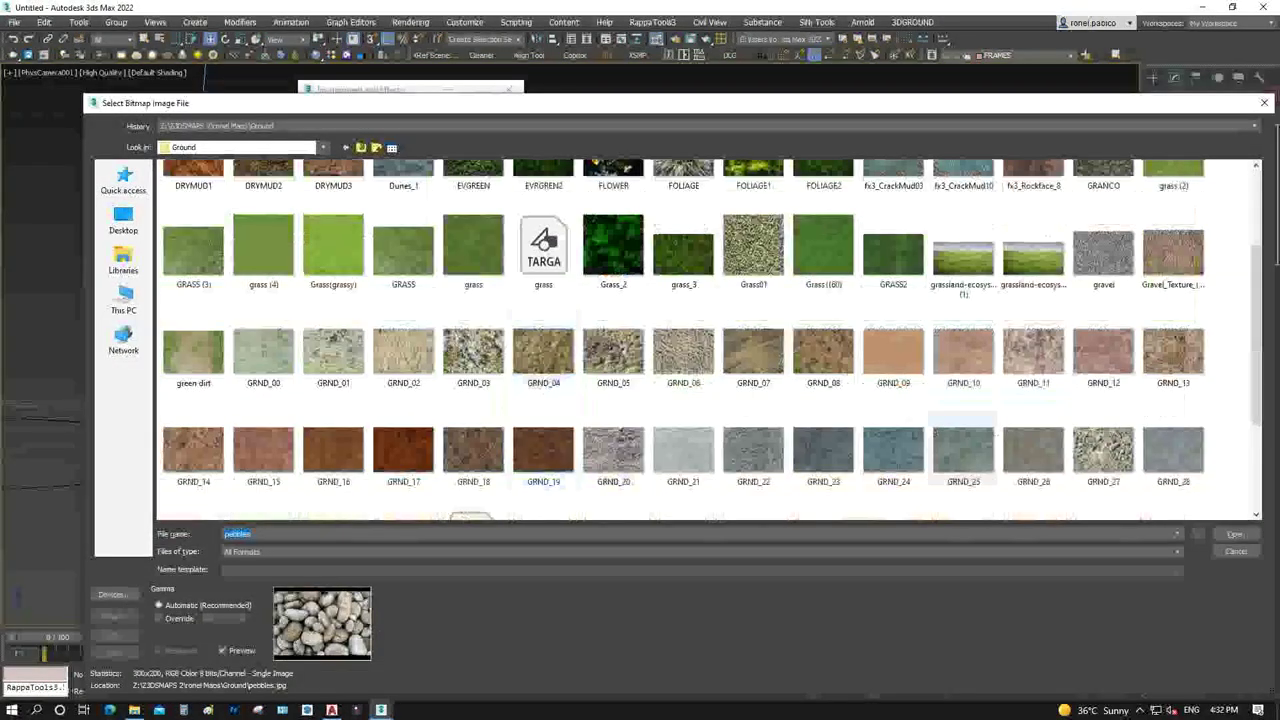
{"action": "scroll", "coordinate": [963, 450], "scroll_direction": "down", "scroll_amount": 2}
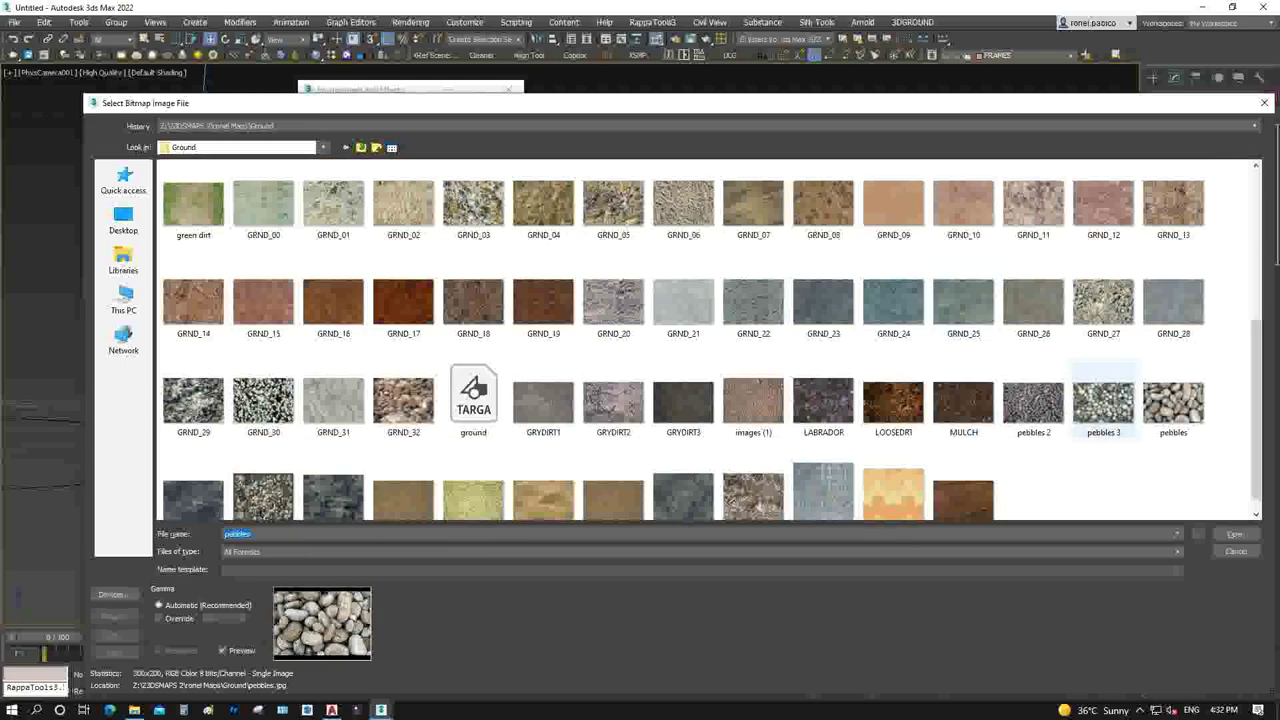
{"action": "scroll", "coordinate": [545, 390], "scroll_direction": "down", "scroll_amount": 1}
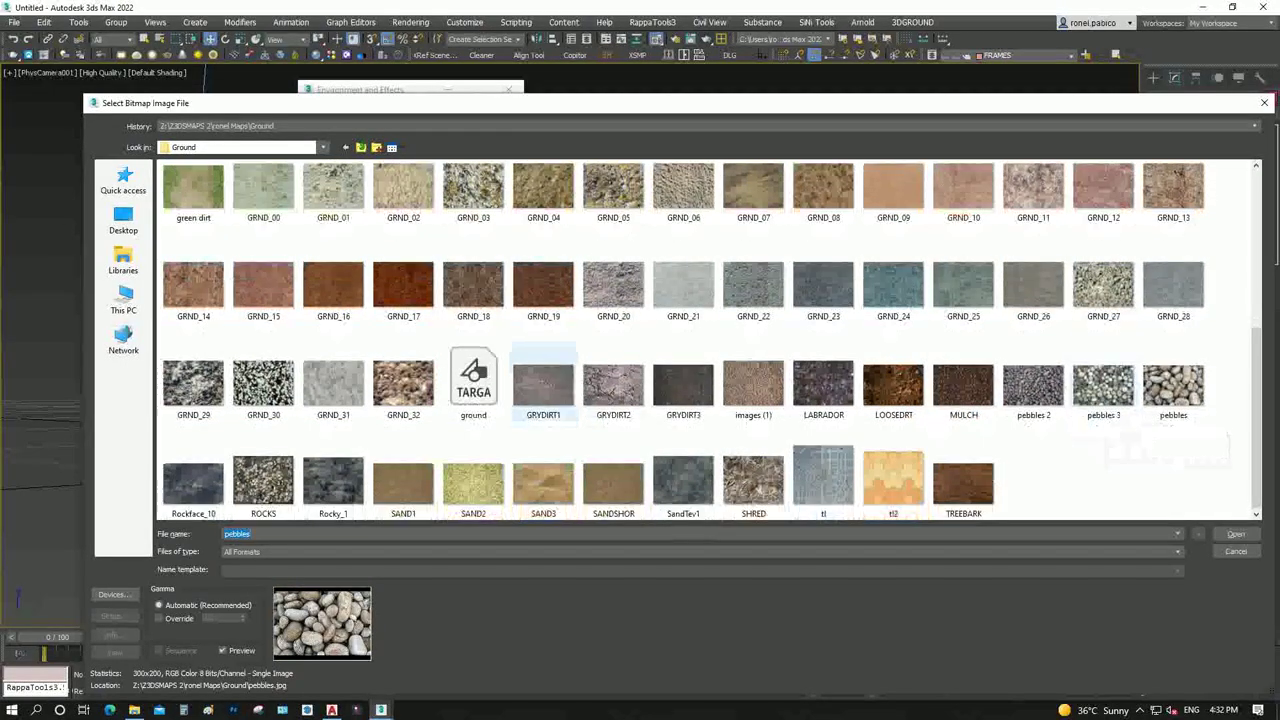
{"action": "double_click", "coordinate": [543, 388]}
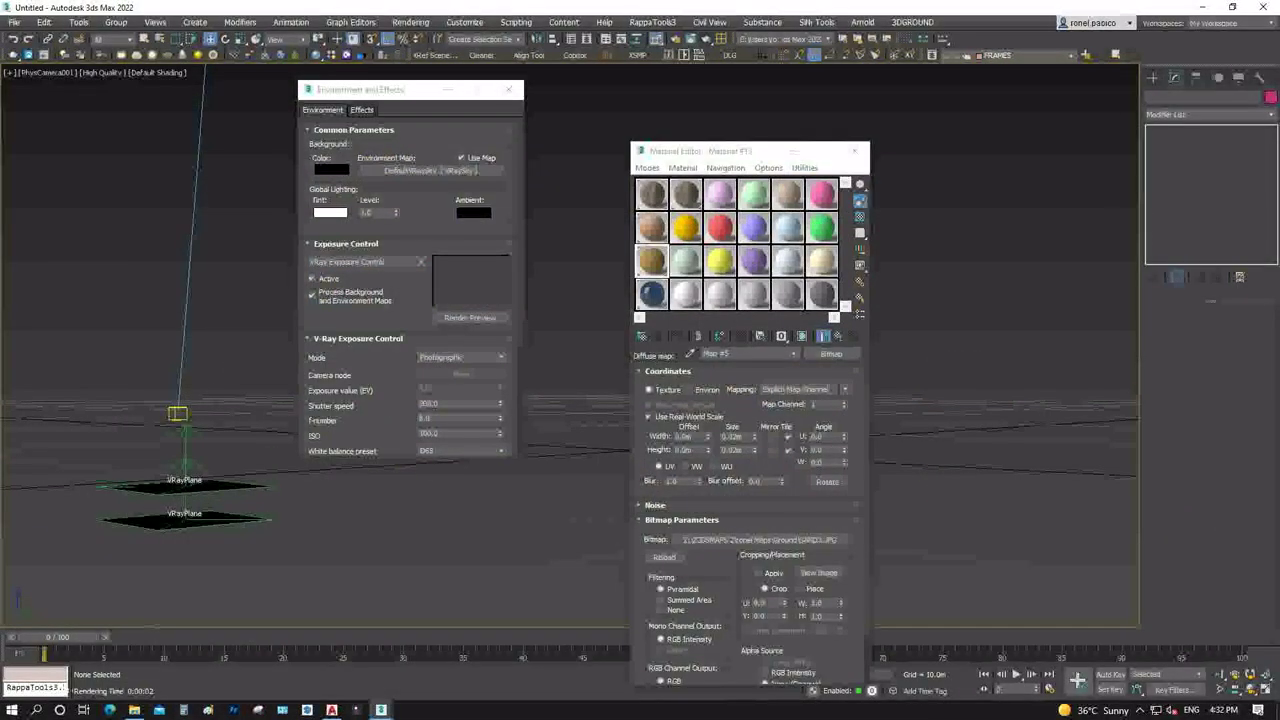
{"action": "left_click", "coordinate": [706, 40]}
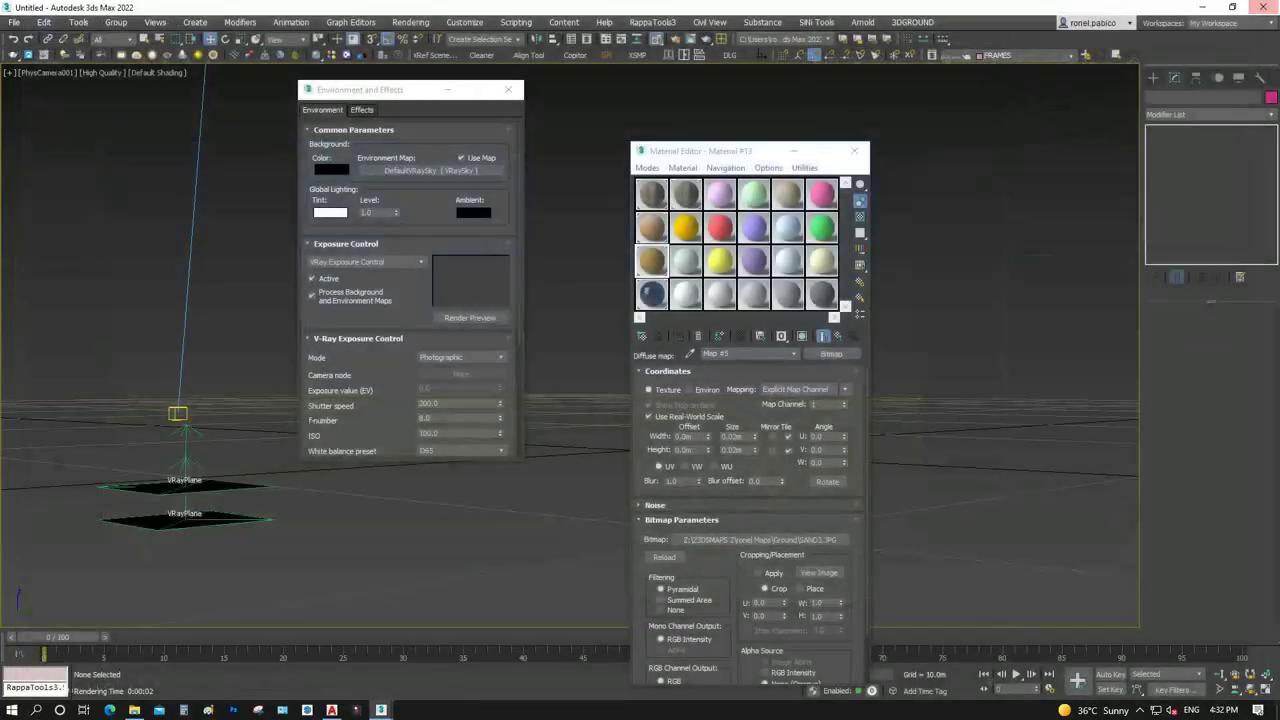
{"action": "left_click", "coordinate": [508, 89]}
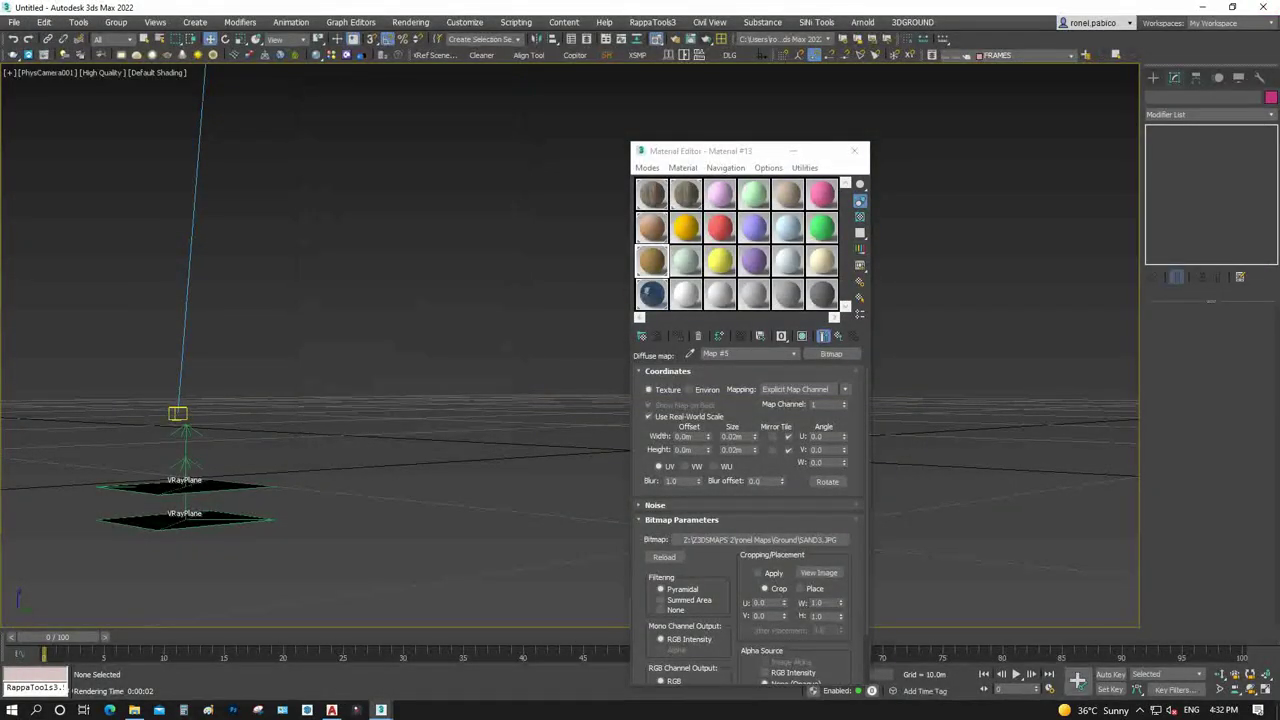
Lower the VRaySun in the Front view and set its sky model to CIE Clear
{"action": "key", "text": "f"}
{"action": "scroll", "coordinate": [488, 252], "scroll_direction": "up", "scroll_amount": 3}
{"action": "left_click", "coordinate": [854, 150]}
{"action": "left_click", "coordinate": [722, 124]}
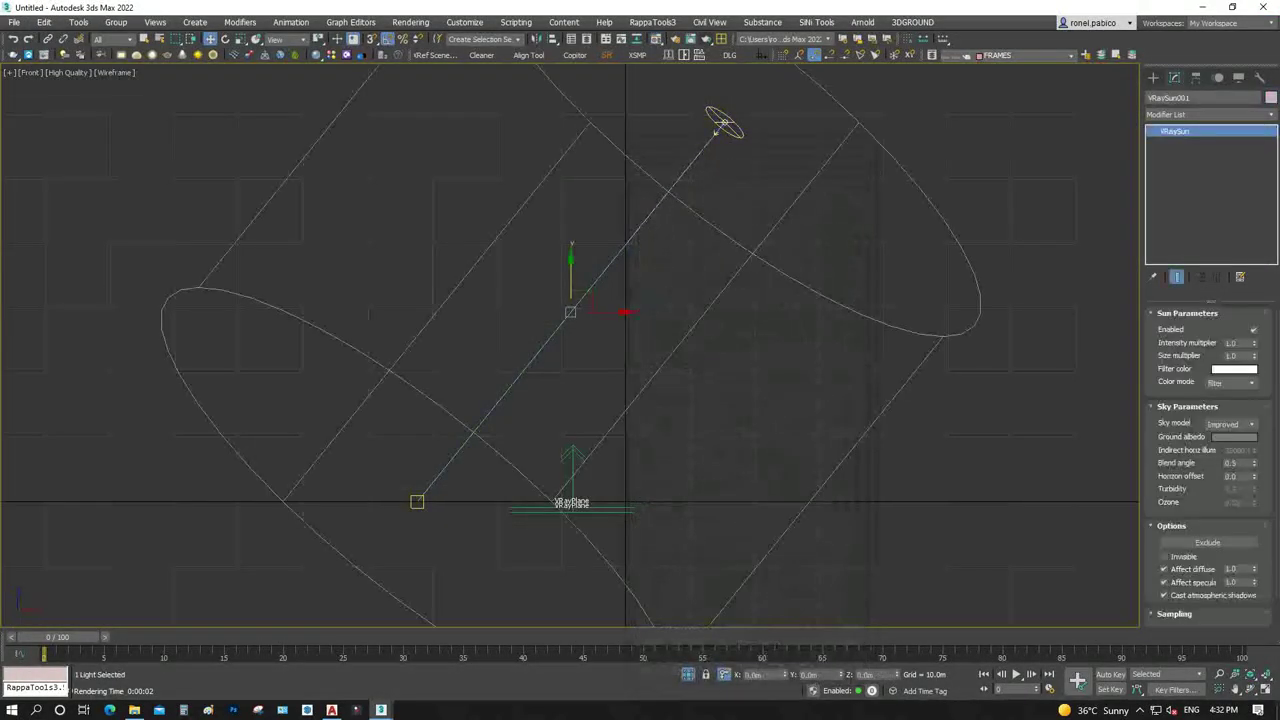
{"action": "left_click_drag", "start_coordinate": [716, 131], "coordinate": [715, 170]}
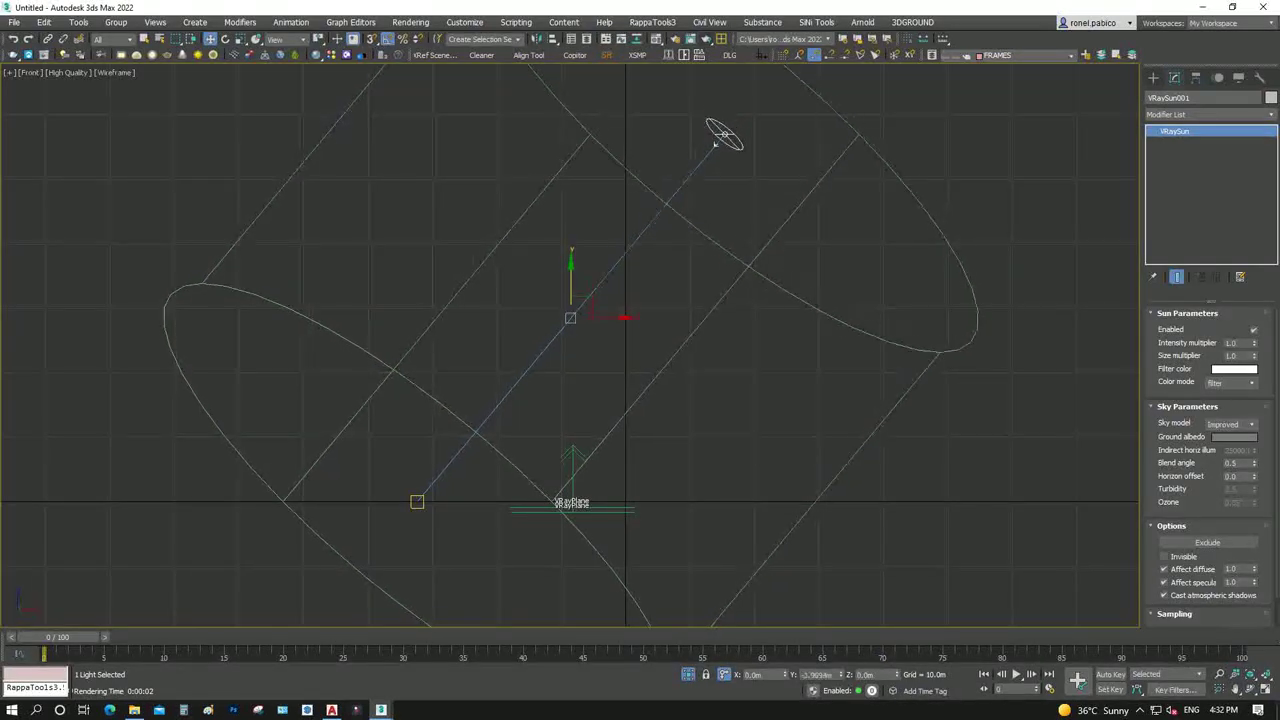
{"action": "left_click", "coordinate": [1230, 424]}
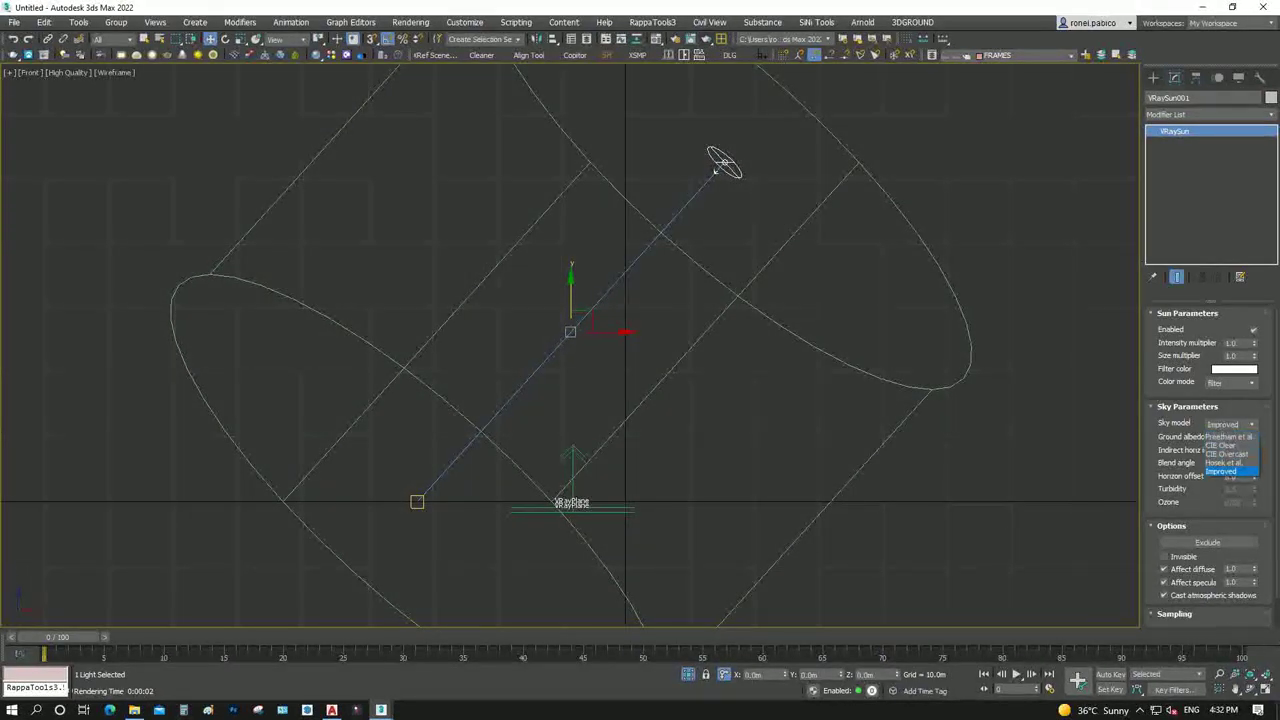
{"action": "left_click", "coordinate": [1222, 445]}
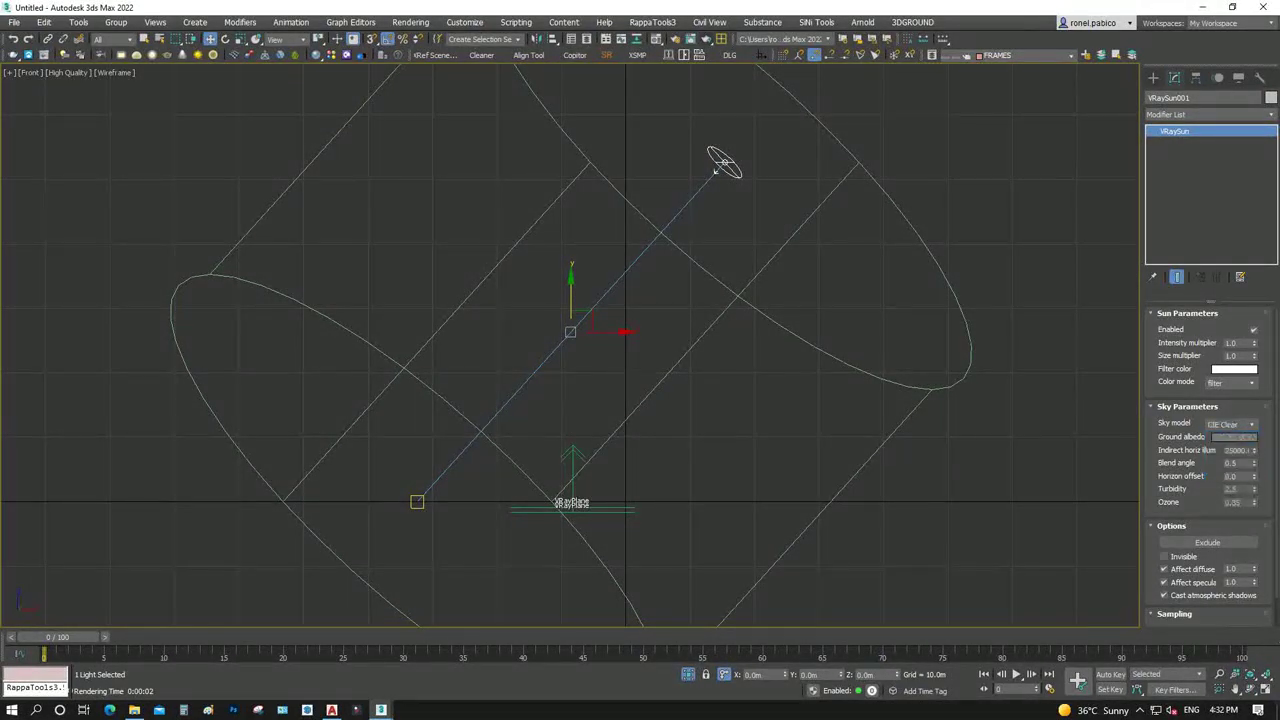
{"action": "key", "text": "ctrl+d"}
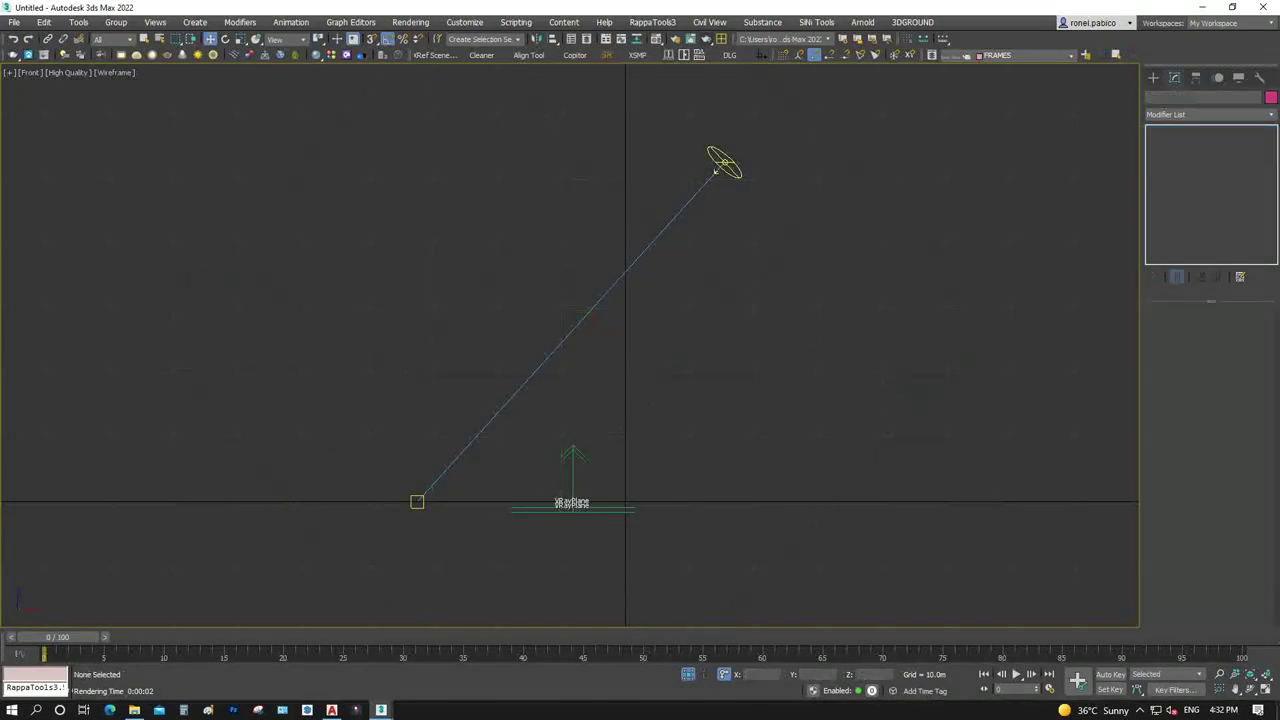
Unhide all the gazebo objects and render the PhysCamera001 view
{"action": "right_click", "coordinate": [686, 423]}
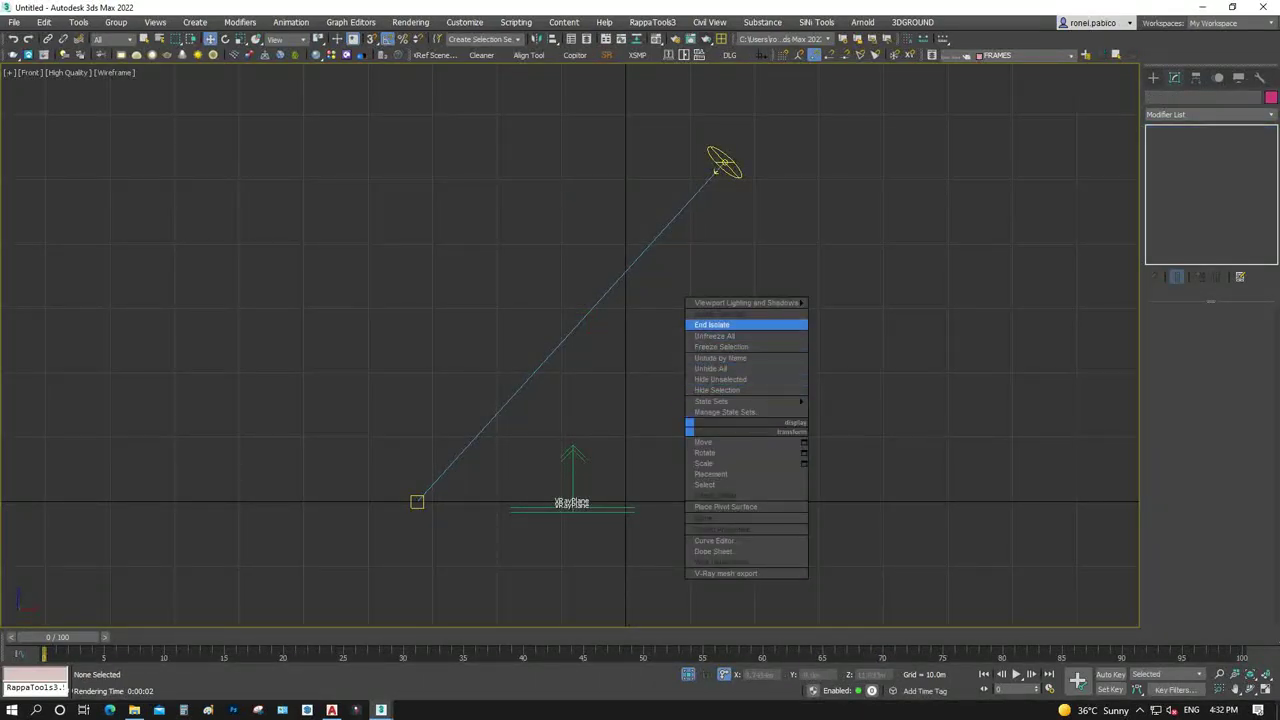
{"action": "left_click", "coordinate": [740, 322]}
{"action": "left_click", "coordinate": [1030, 55]}
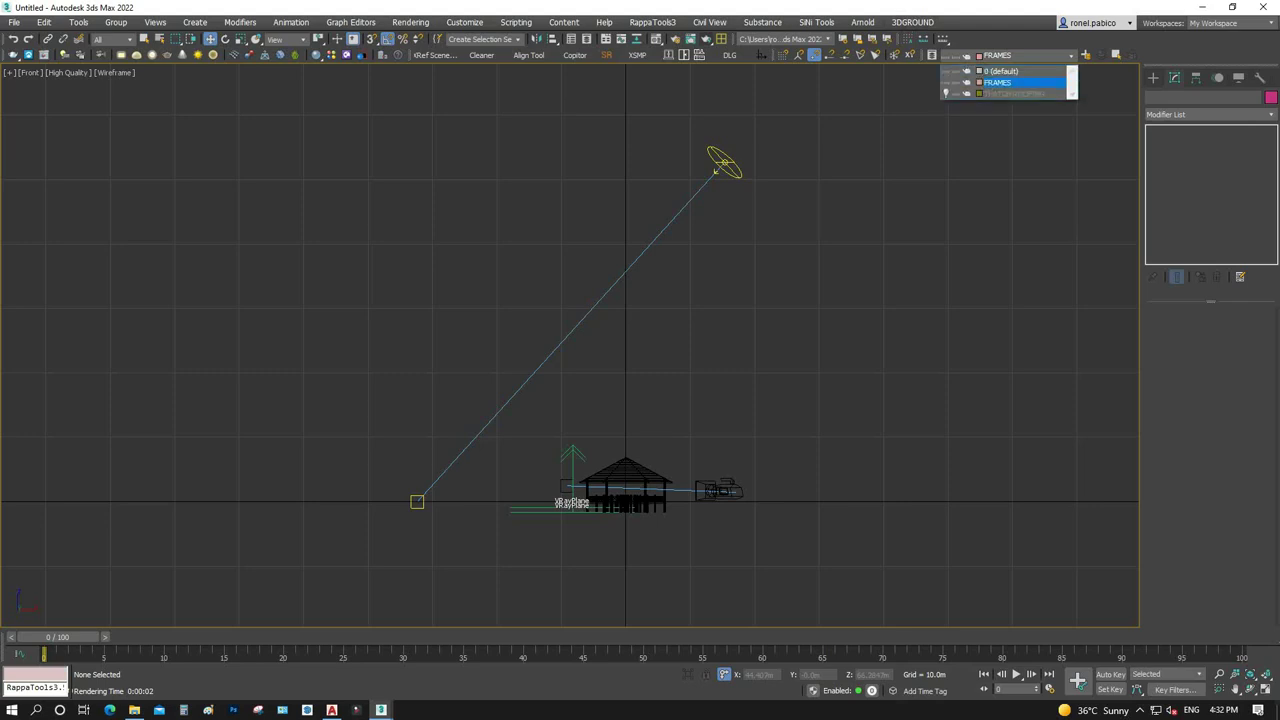
{"action": "left_click", "coordinate": [1015, 93]}
{"action": "key", "text": "c"}
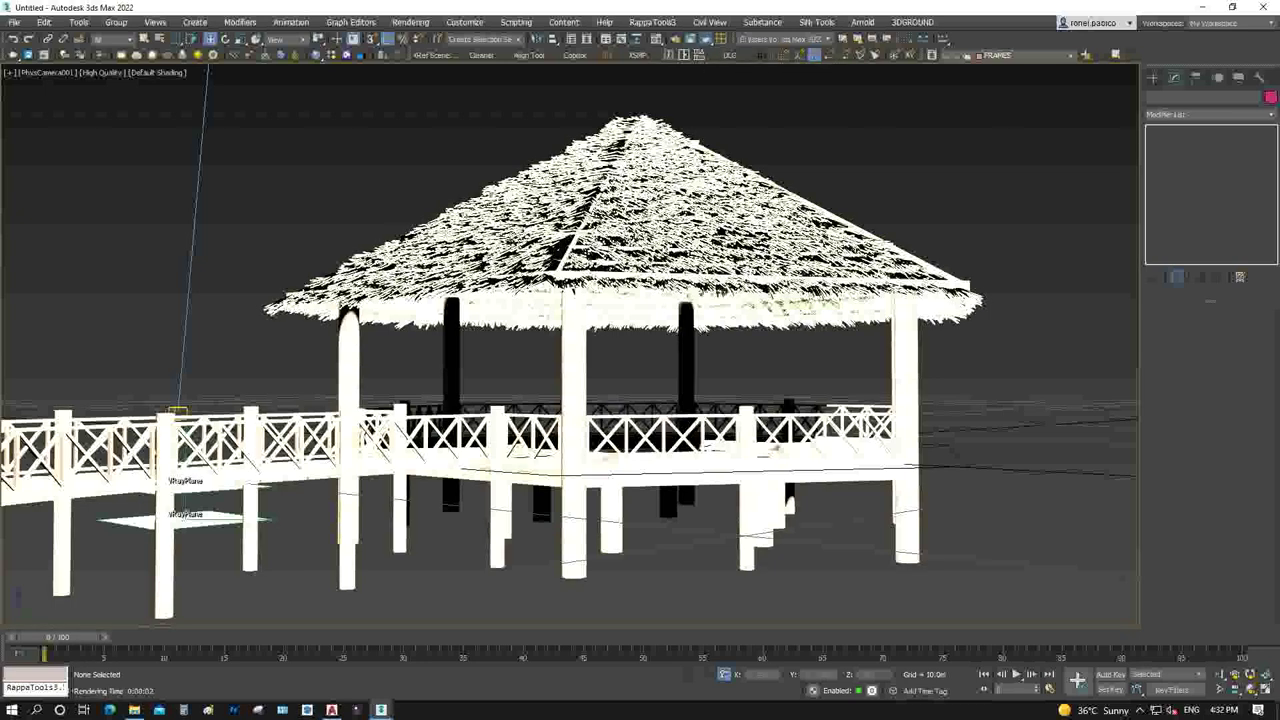
{"action": "key", "text": "shift+q"}
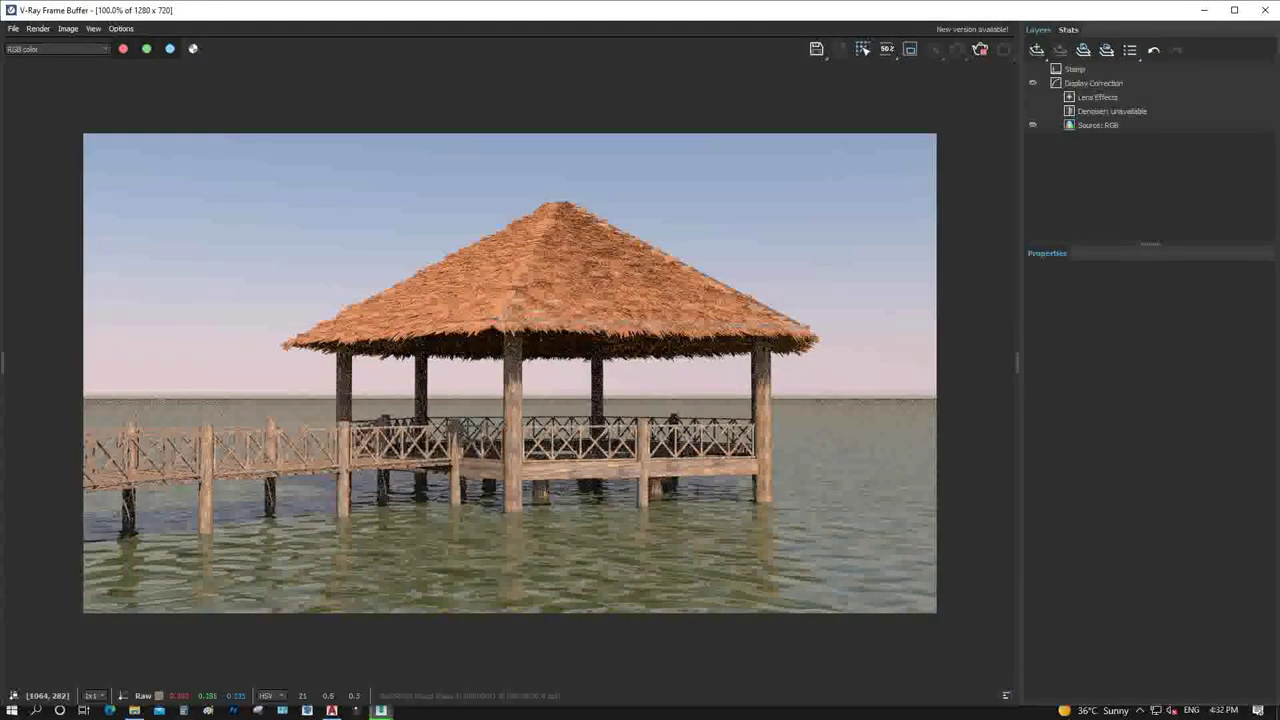
{"action": "key", "text": "alt+Tab"}
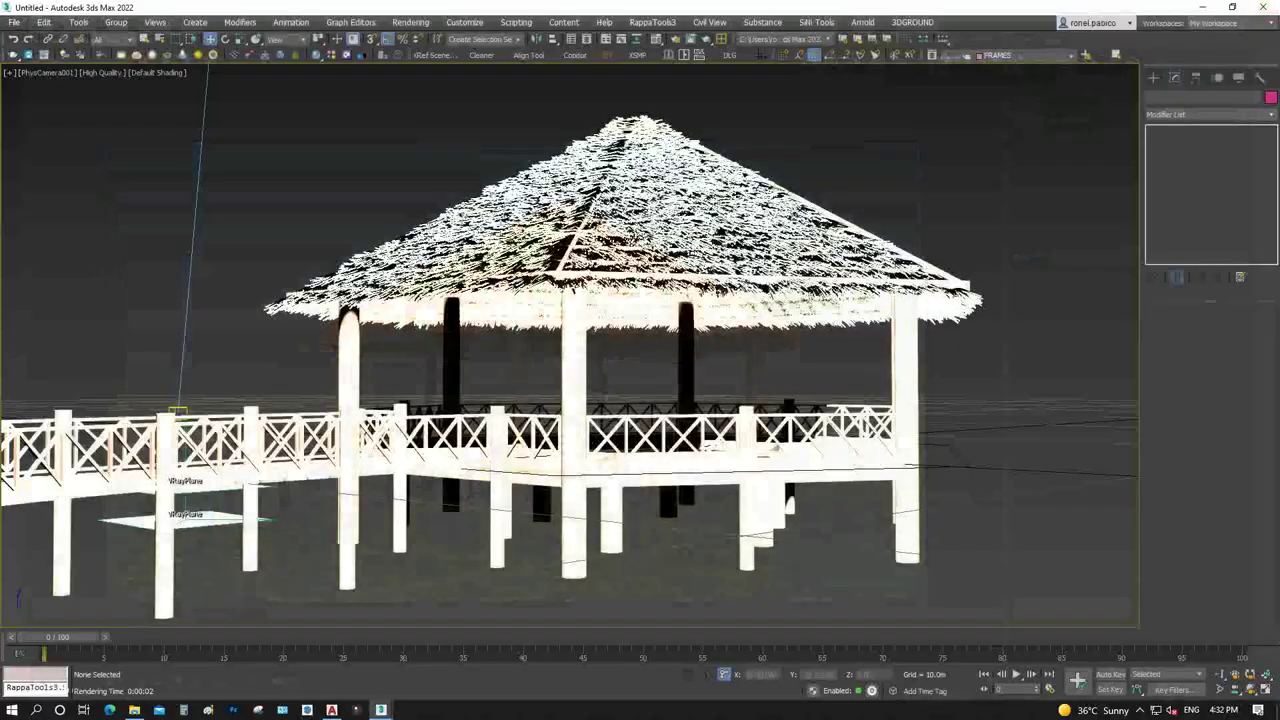
Select all six thatch roof pieces, upper and lower, in the Front view
{"action": "key", "text": "f"}
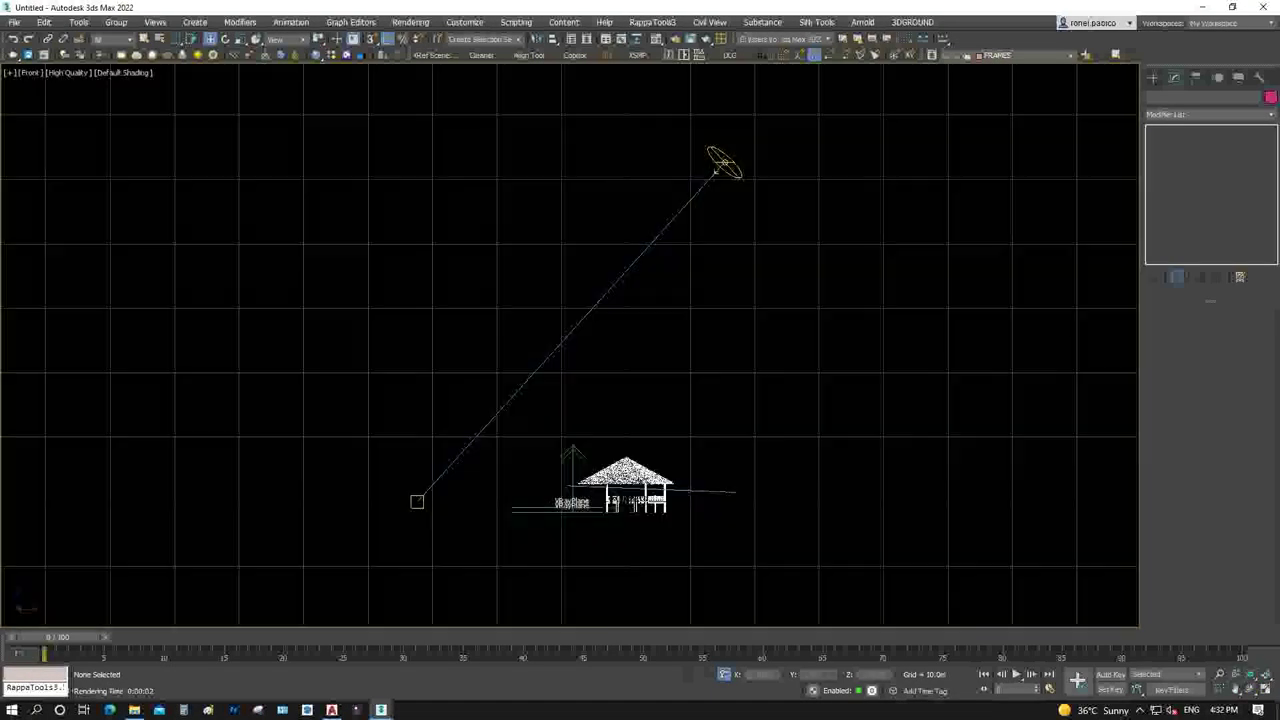
{"action": "scroll", "coordinate": [650, 485], "scroll_direction": "up", "scroll_amount": 3}
{"action": "scroll", "coordinate": [650, 485], "scroll_direction": "up", "scroll_amount": 3}
{"action": "scroll", "coordinate": [650, 485], "scroll_direction": "up", "scroll_amount": 3}
{"action": "scroll", "coordinate": [650, 485], "scroll_direction": "up", "scroll_amount": 1}
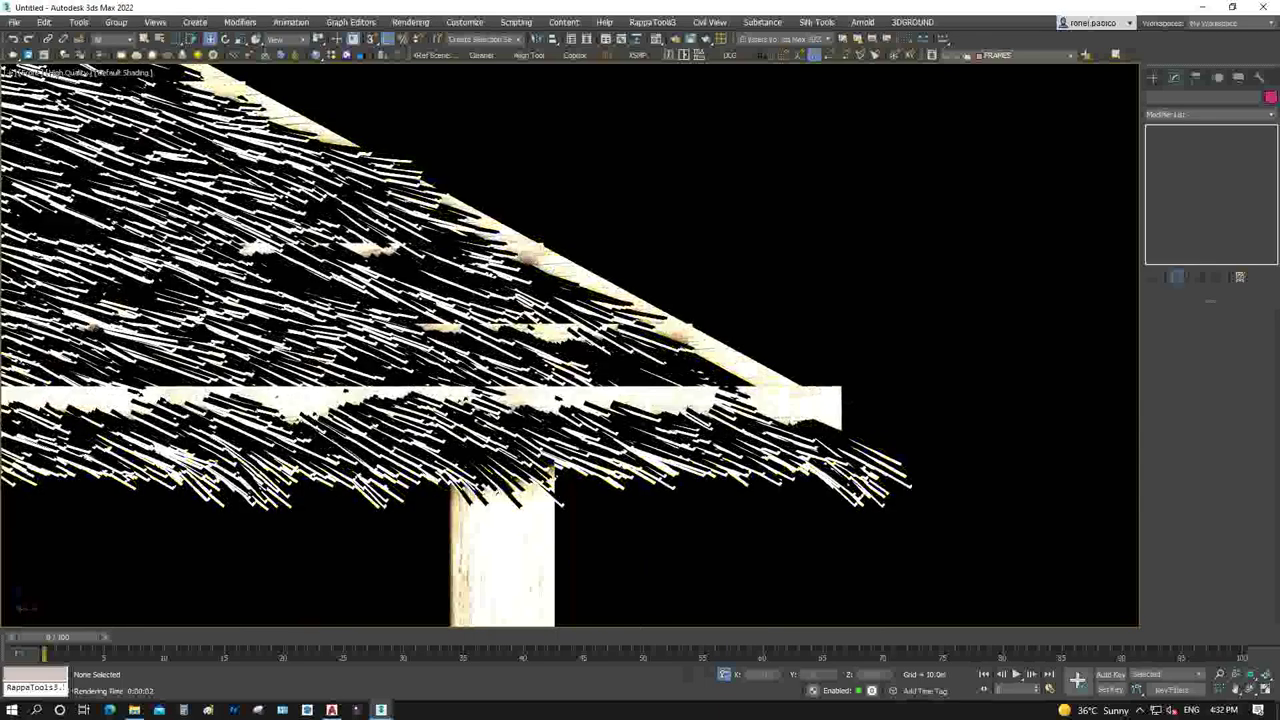
{"action": "left_click", "coordinate": [22, 465]}
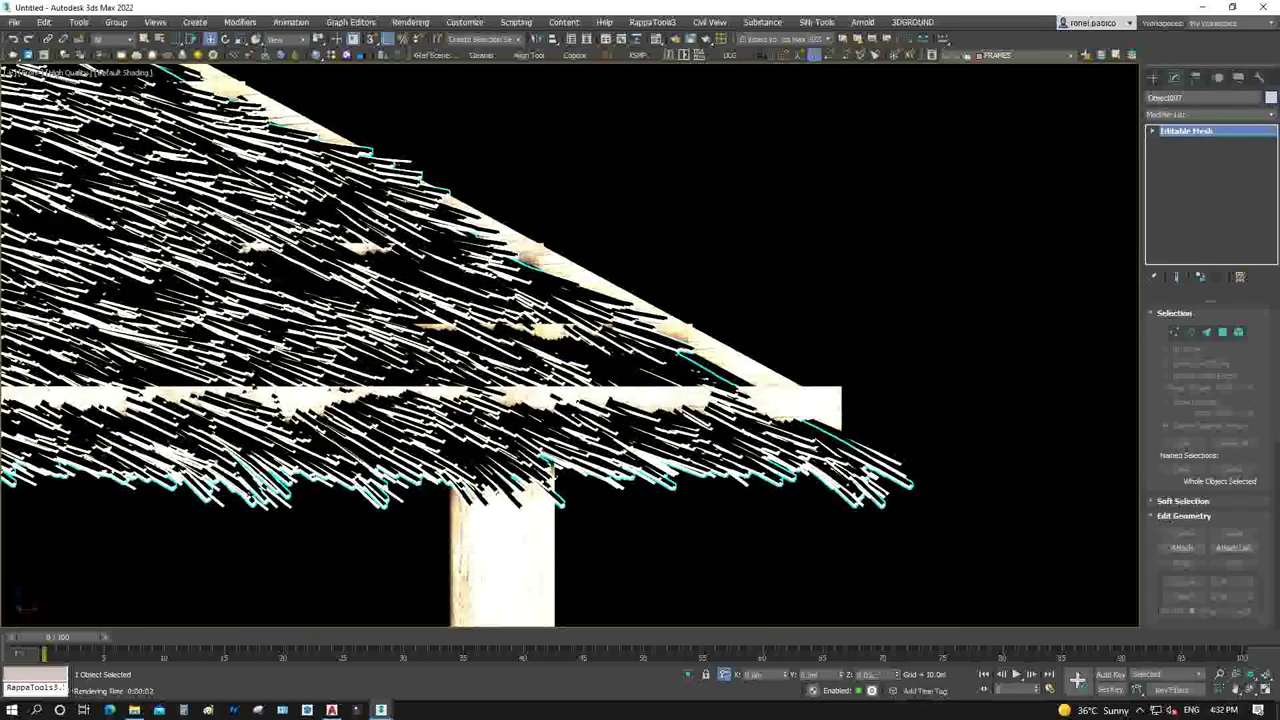
{"action": "key", "text": "ctrl+d"}
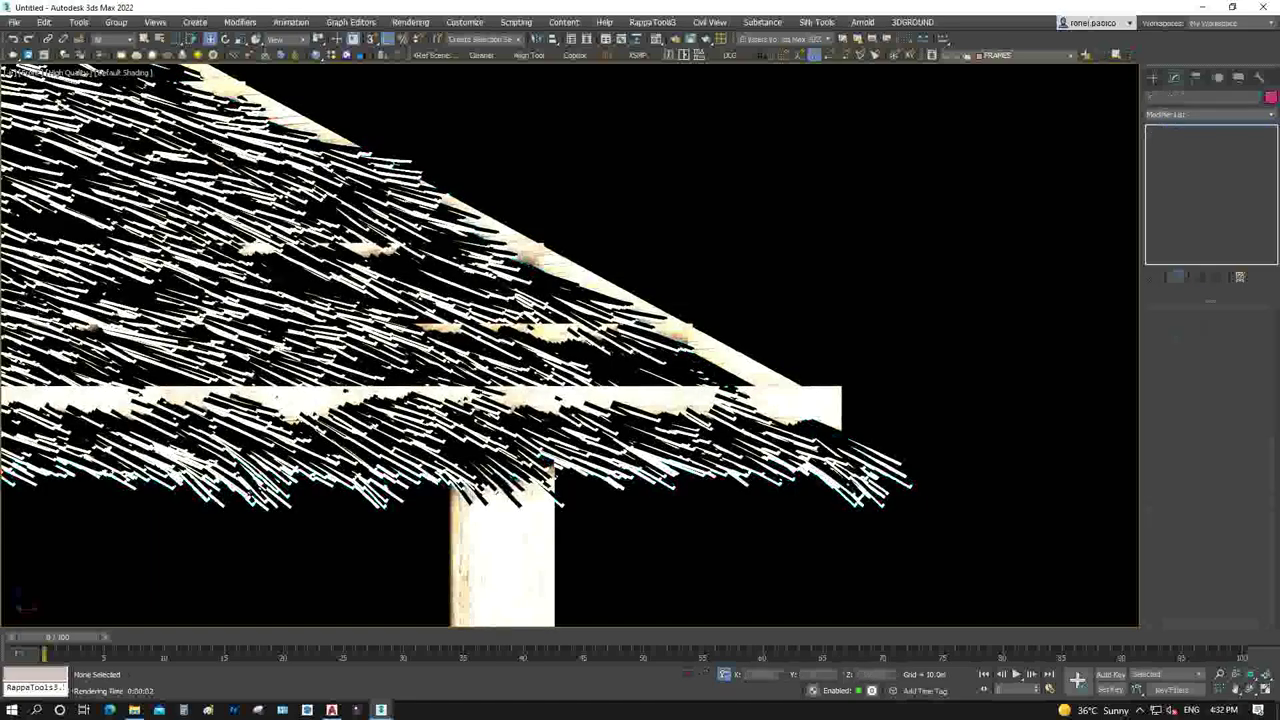
{"action": "left_click", "coordinate": [855, 495]}
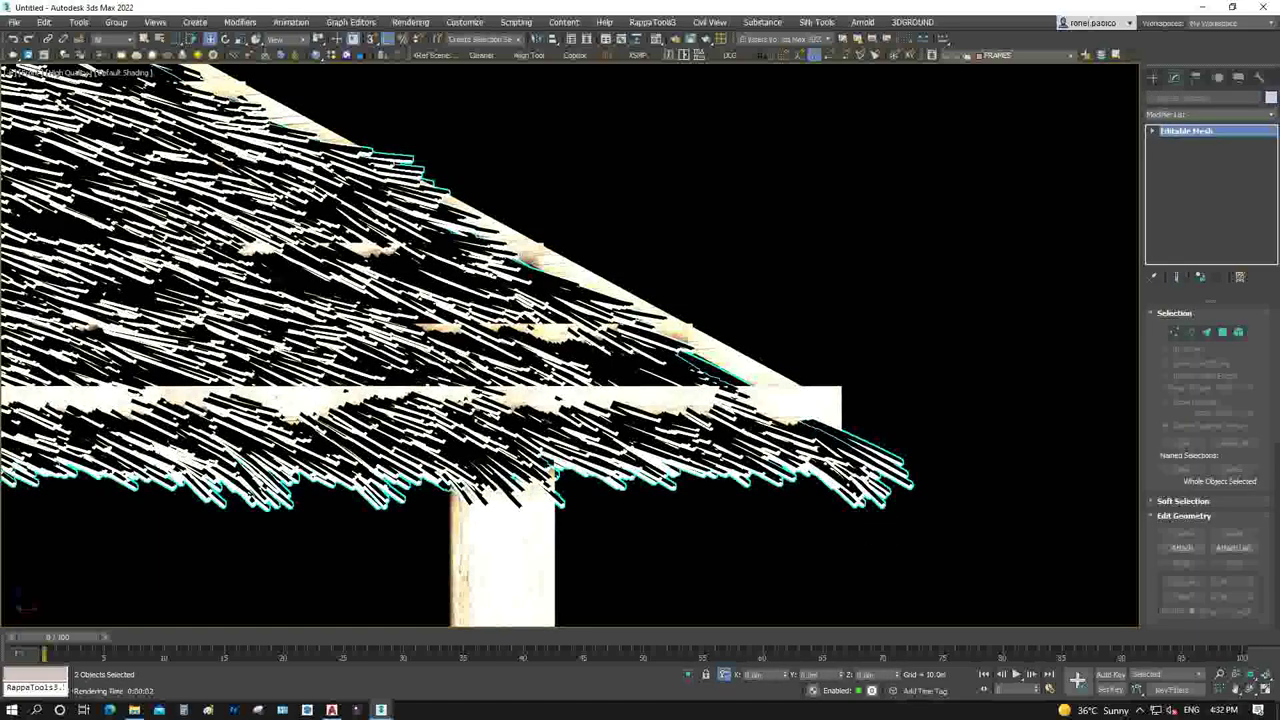
{"action": "scroll", "coordinate": [745, 325], "scroll_direction": "down", "scroll_amount": 4}
{"action": "scroll", "coordinate": [745, 325], "scroll_direction": "down", "scroll_amount": 3}
{"action": "scroll", "coordinate": [745, 325], "scroll_direction": "down", "scroll_amount": 2}
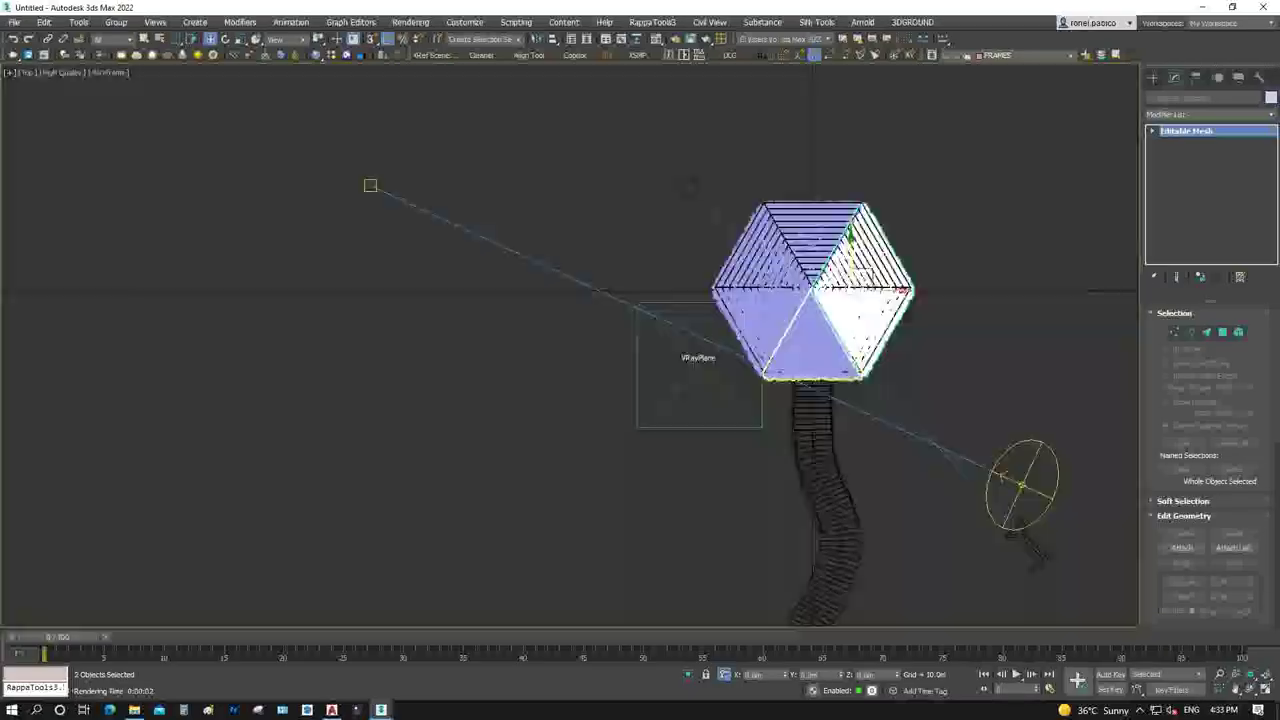
{"action": "scroll", "coordinate": [879, 292], "scroll_direction": "up", "scroll_amount": 4}
{"action": "scroll", "coordinate": [800, 330], "scroll_direction": "up", "scroll_amount": 4}
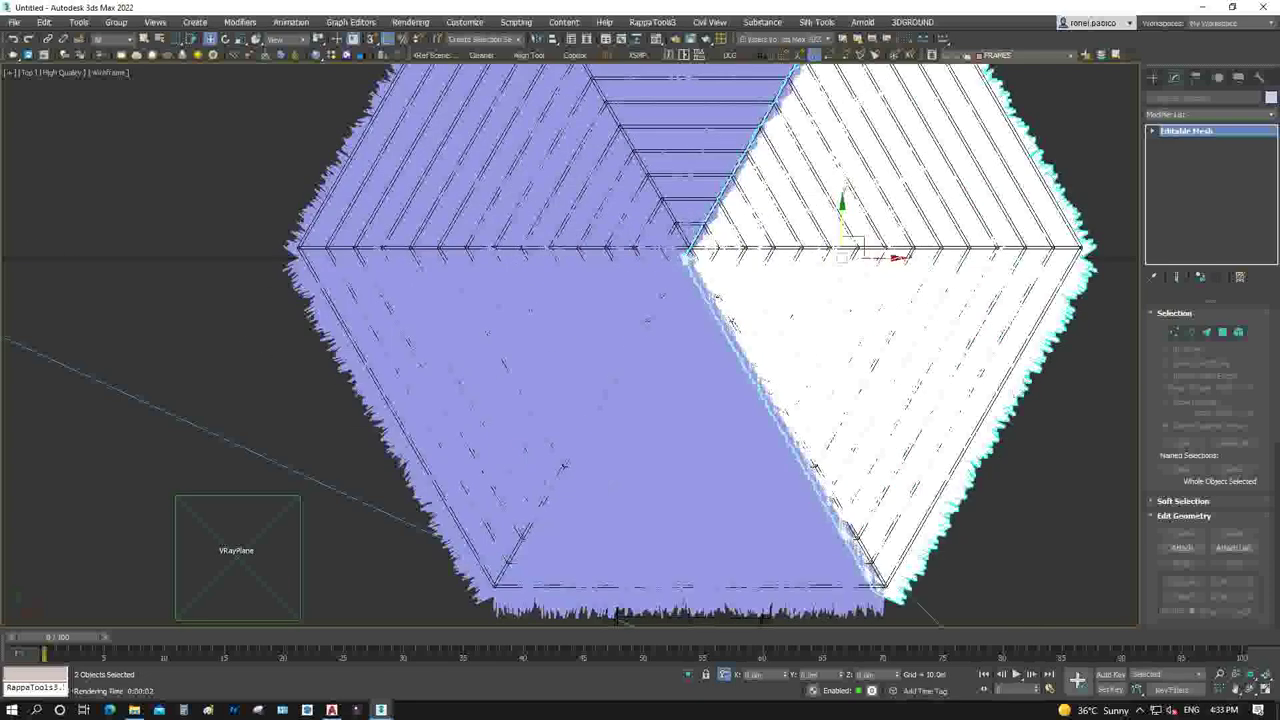
{"action": "left_click", "coordinate": [690, 450], "text": "ctrl"}
{"action": "left_click", "coordinate": [500, 380], "text": "ctrl"}
{"action": "left_click", "coordinate": [470, 160], "text": "ctrl"}
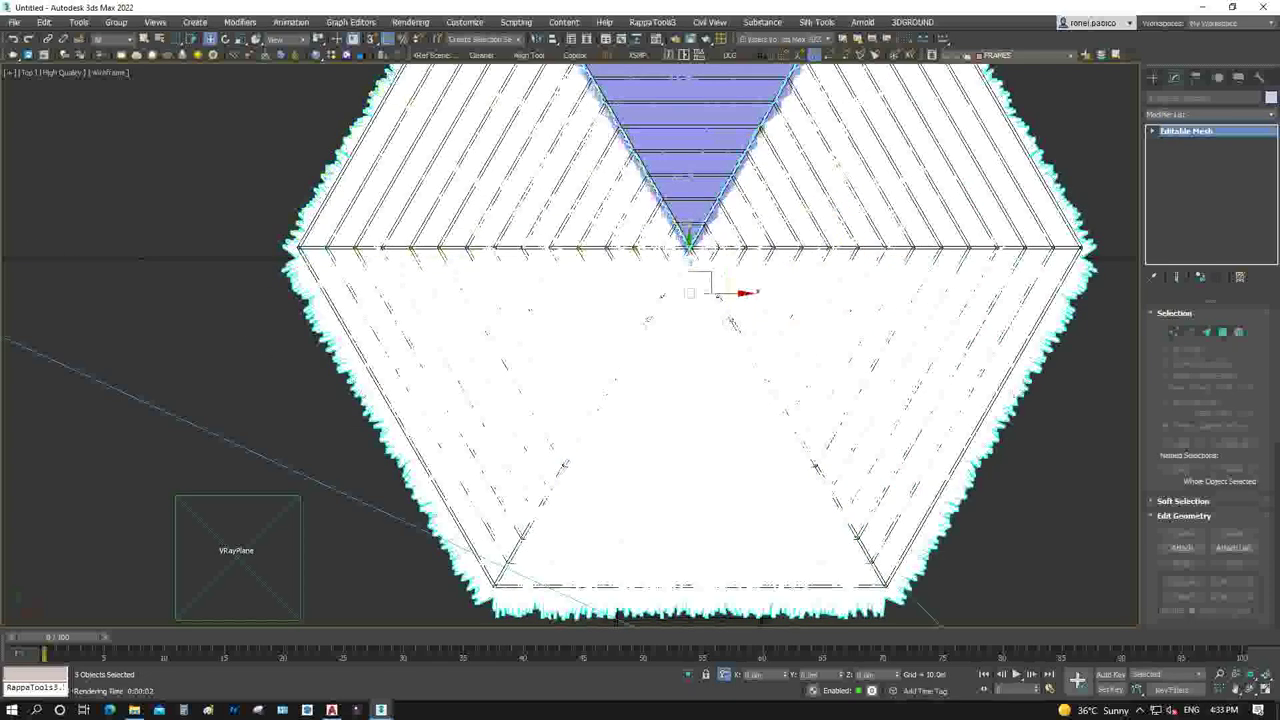
{"action": "left_click", "coordinate": [690, 130], "text": "ctrl"}
Group the six roof pieces under the name THATCH ROOFING
{"action": "left_click", "coordinate": [116, 21]}
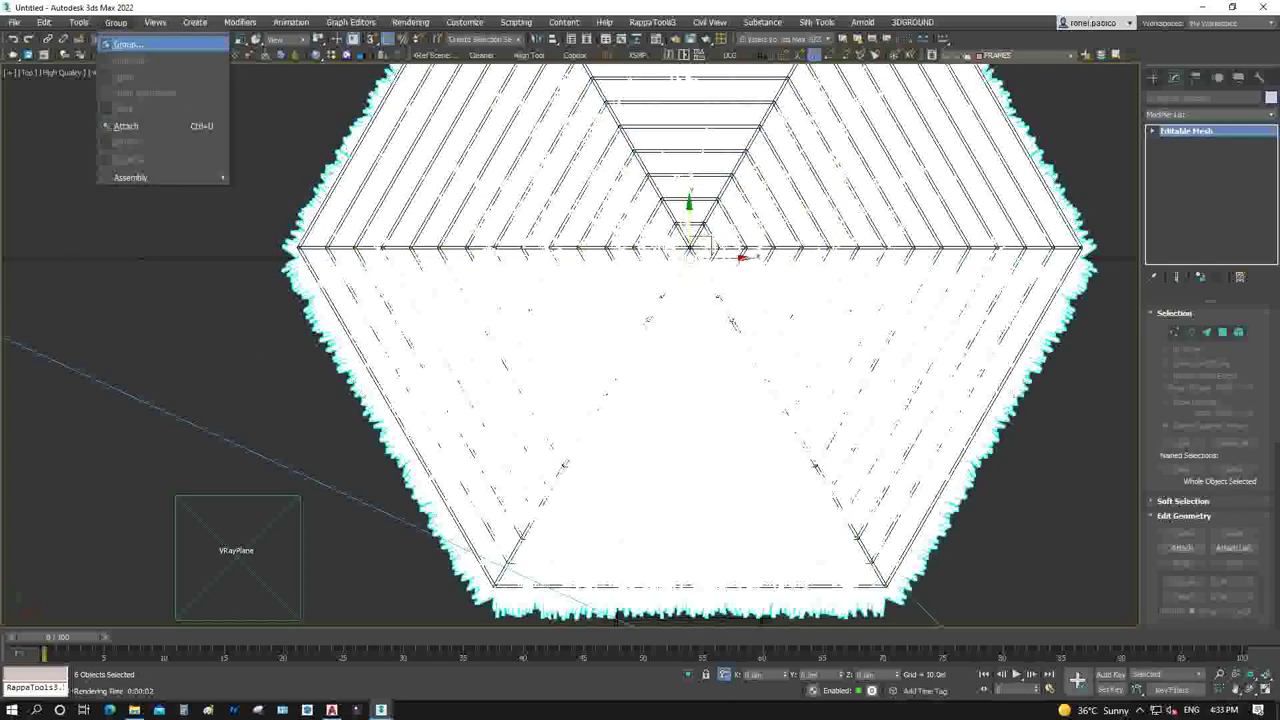
{"action": "left_click", "coordinate": [125, 44]}
{"action": "type", "text": "THATCH ROOFIN"}
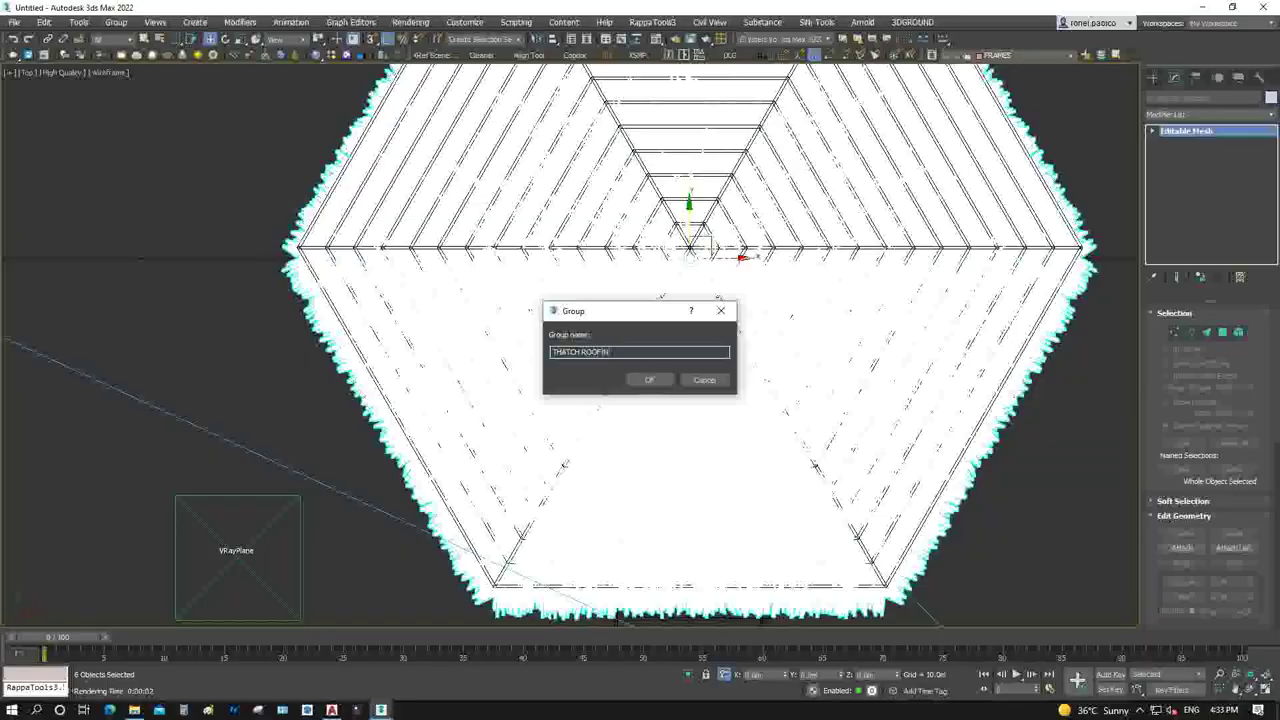
{"action": "type", "text": "G"}
{"action": "key", "text": "Return"}
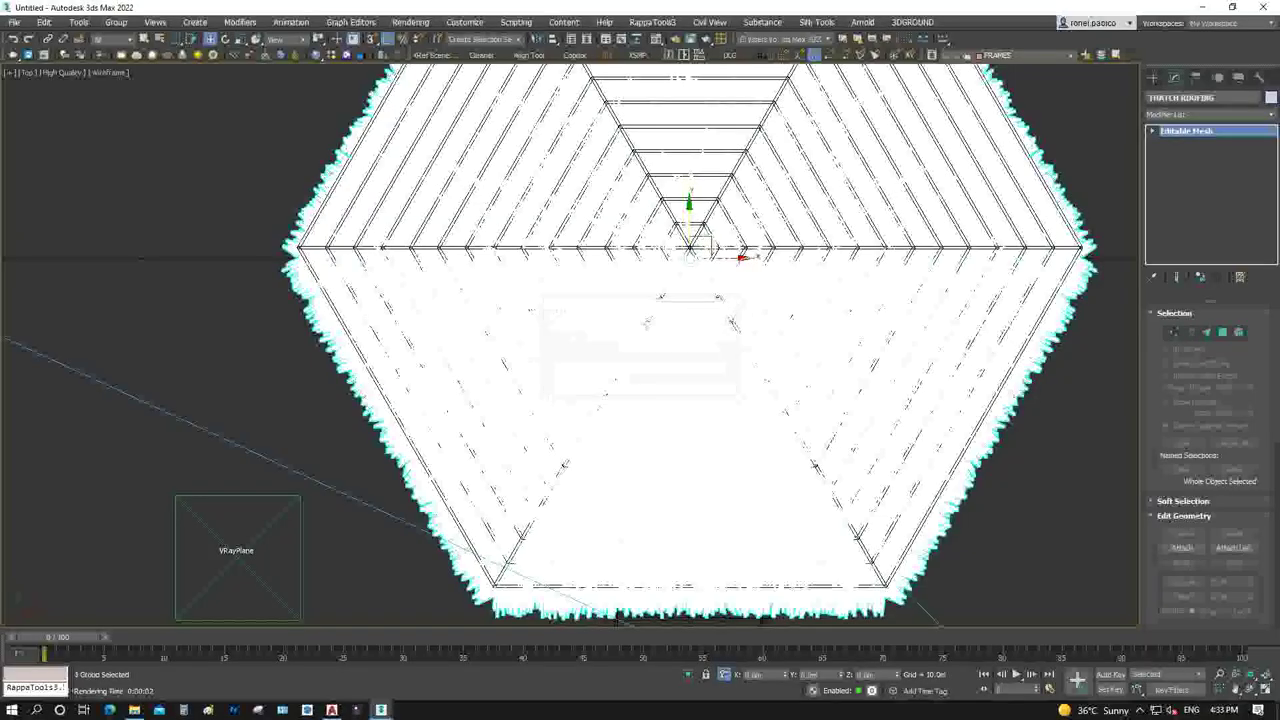
{"action": "key", "text": "f"}
Move the FASCIA board and the diagonal fascia slightly down along the roof edge
{"action": "key", "text": "F3"}
{"action": "scroll", "coordinate": [560, 325], "scroll_direction": "up", "scroll_amount": 4}
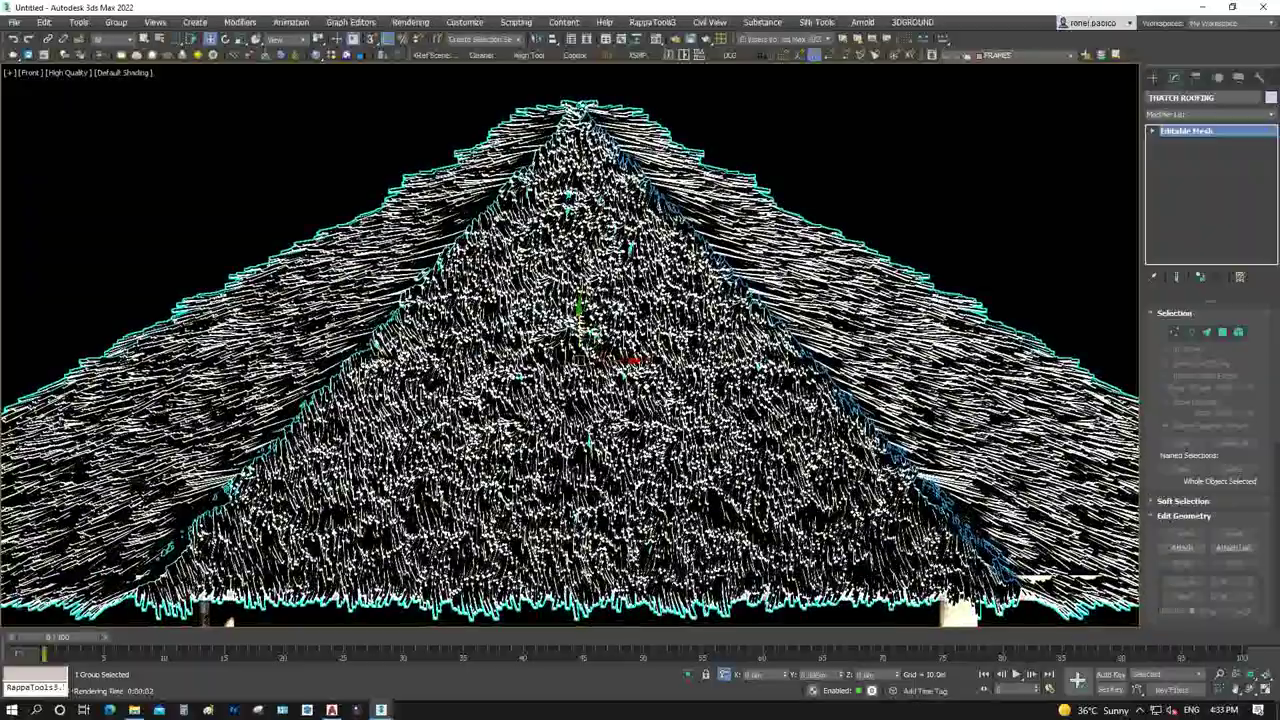
{"action": "scroll", "coordinate": [560, 325], "scroll_direction": "down", "scroll_amount": 4}
{"action": "key", "text": "ctrl+d"}
{"action": "scroll", "coordinate": [730, 410], "scroll_direction": "up", "scroll_amount": 3}
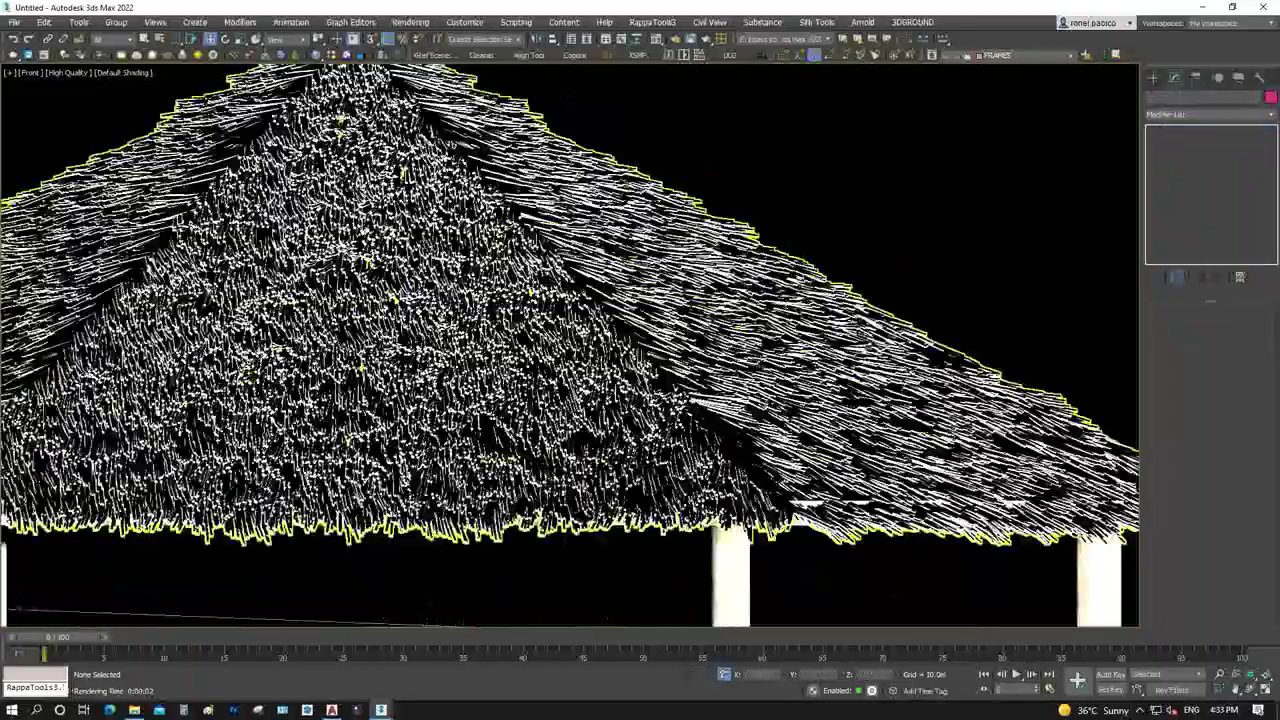
{"action": "scroll", "coordinate": [730, 410], "scroll_direction": "up", "scroll_amount": 3}
{"action": "scroll", "coordinate": [730, 410], "scroll_direction": "up", "scroll_amount": 3}
{"action": "scroll", "coordinate": [570, 345], "scroll_direction": "down", "scroll_amount": 1}
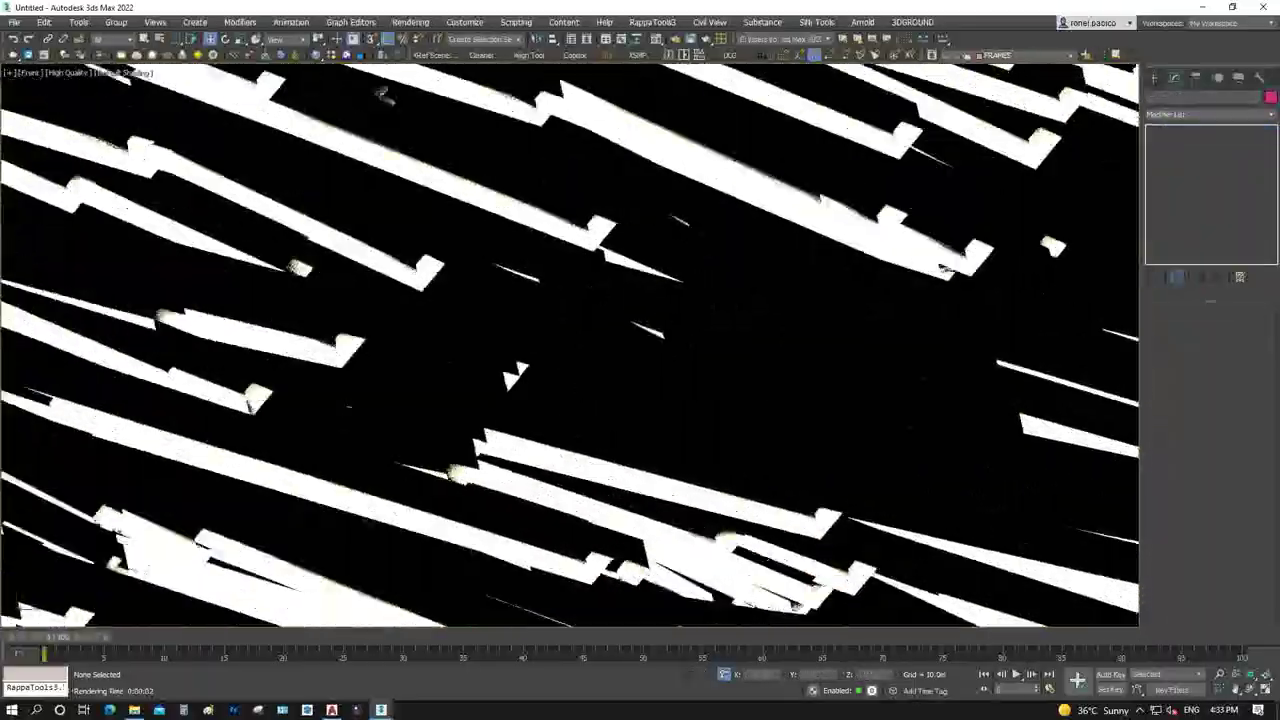
{"action": "scroll", "coordinate": [570, 345], "scroll_direction": "down", "scroll_amount": 3}
{"action": "scroll", "coordinate": [570, 345], "scroll_direction": "down", "scroll_amount": 2}
{"action": "scroll", "coordinate": [950, 440], "scroll_direction": "up", "scroll_amount": 3}
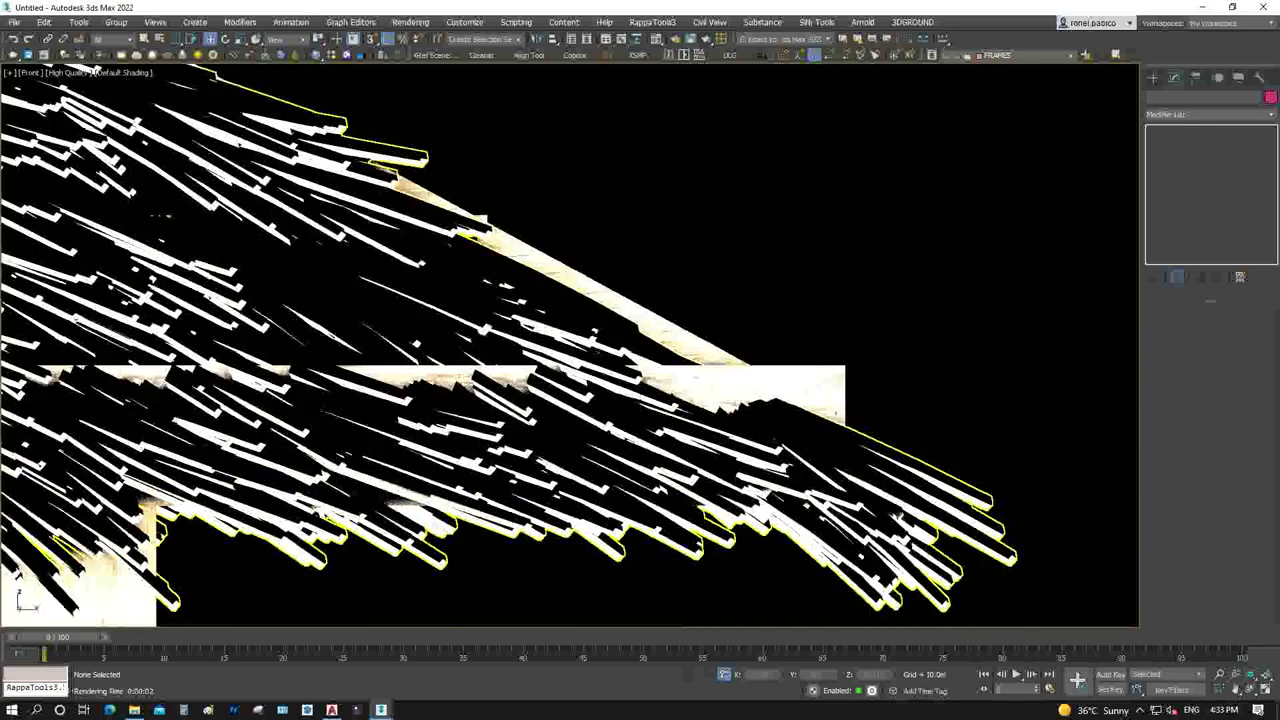
{"action": "left_click", "coordinate": [820, 470]}
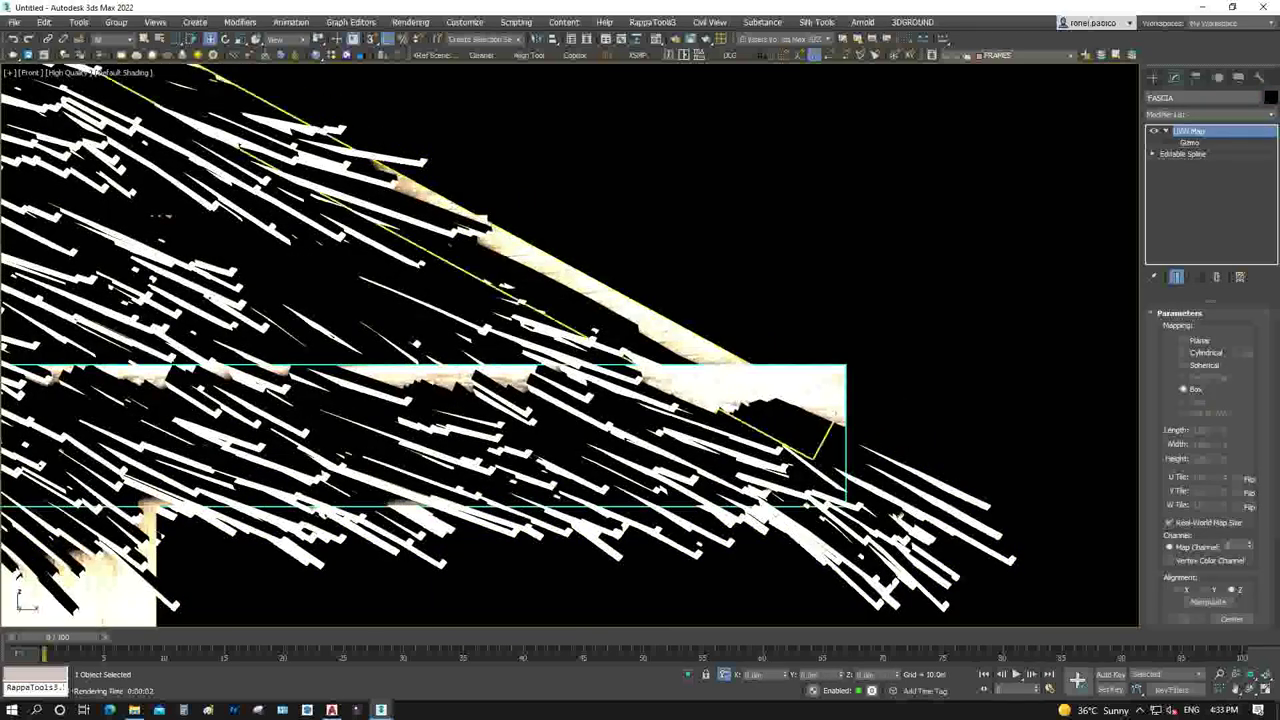
{"action": "left_click", "coordinate": [705, 345], "text": "ctrl"}
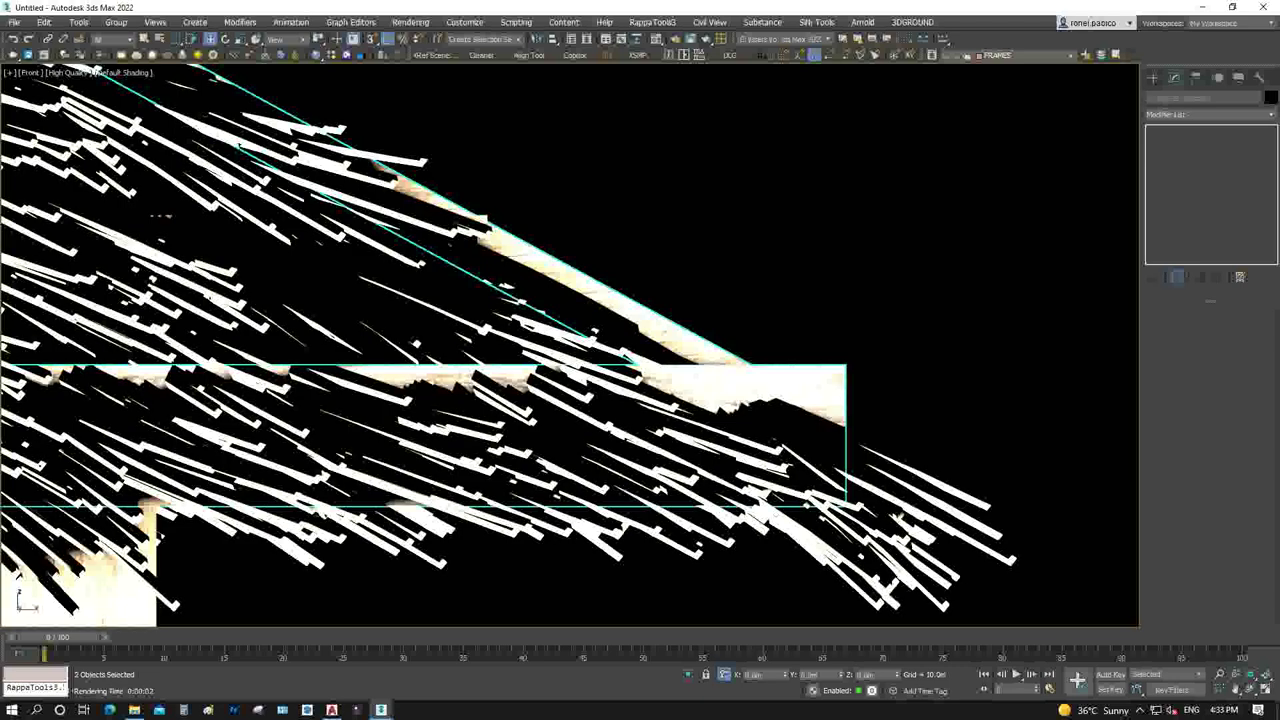
{"action": "left_click_drag", "start_coordinate": [500, 430], "coordinate": [500, 524]}
{"action": "key", "text": "ctrl+z"}
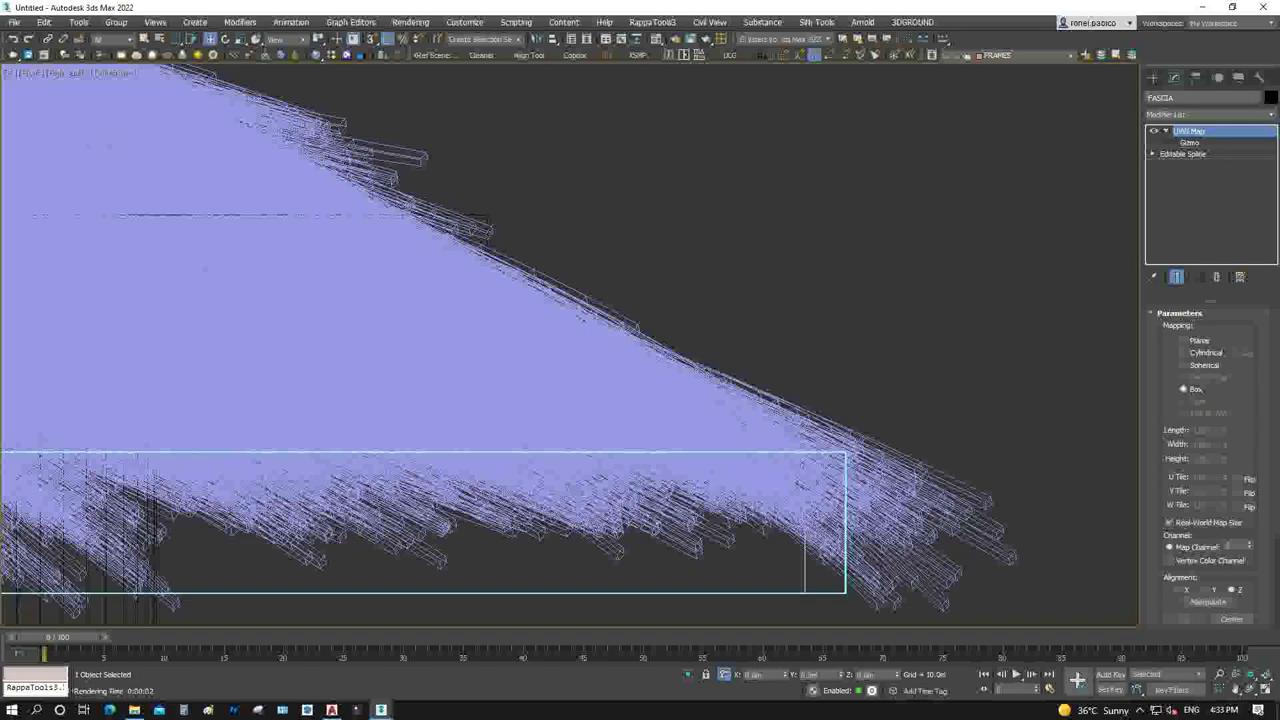
Select the THATCH ROOFING group and show the Front view with default shading
{"action": "left_click_drag", "start_coordinate": [845, 593], "coordinate": [845, 593]}
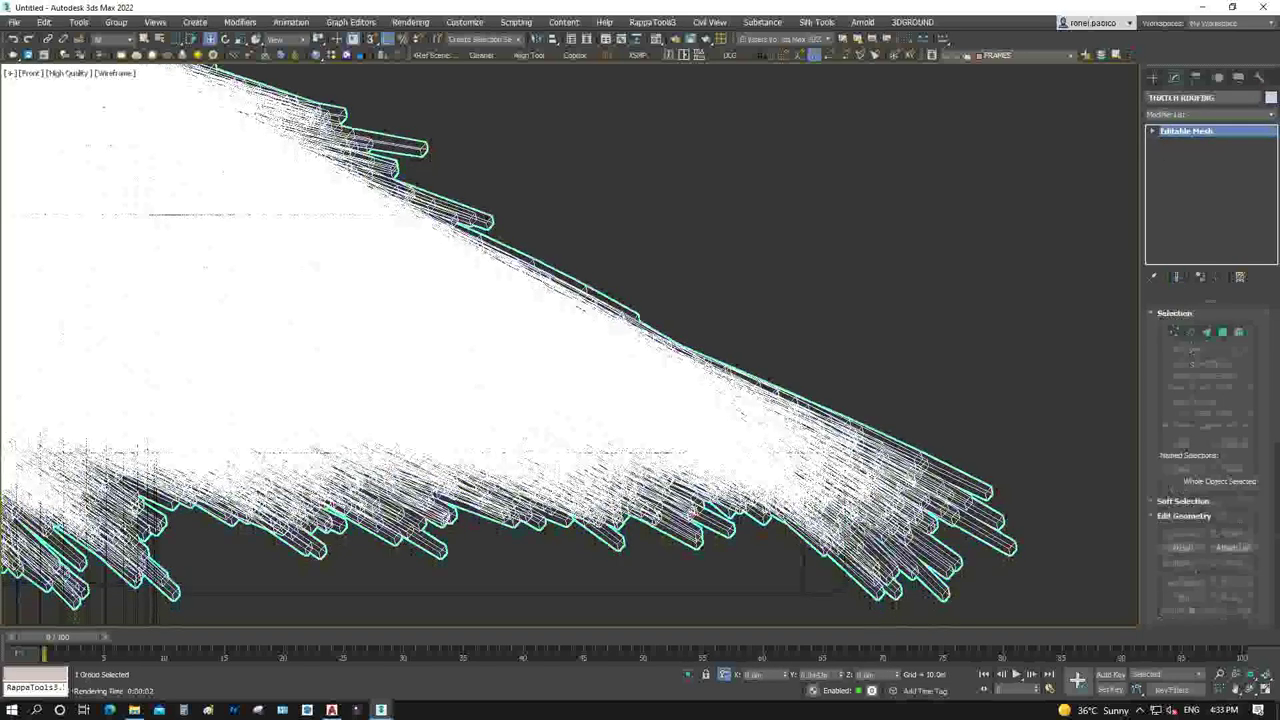
{"action": "scroll", "coordinate": [570, 345], "scroll_direction": "down", "scroll_amount": 1}
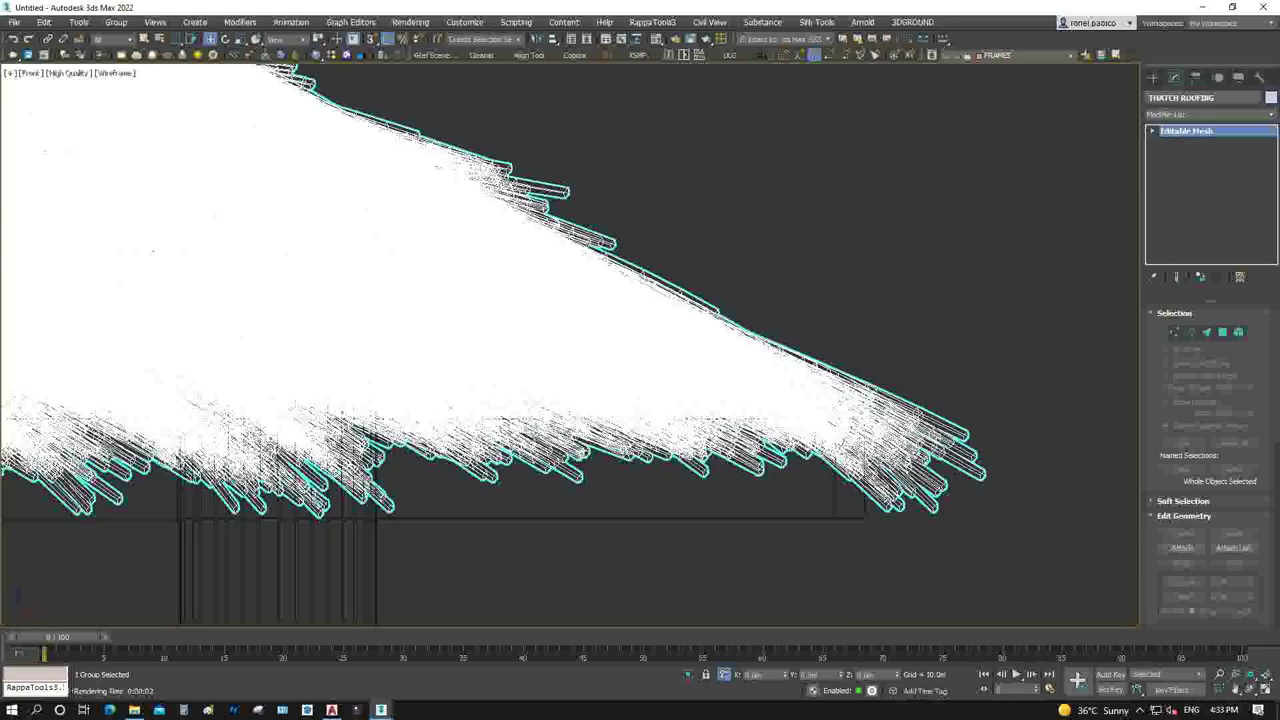
{"action": "scroll", "coordinate": [510, 375], "scroll_direction": "up", "scroll_amount": 3}
{"action": "scroll", "coordinate": [510, 375], "scroll_direction": "up", "scroll_amount": 2}
{"action": "key", "text": "F3"}
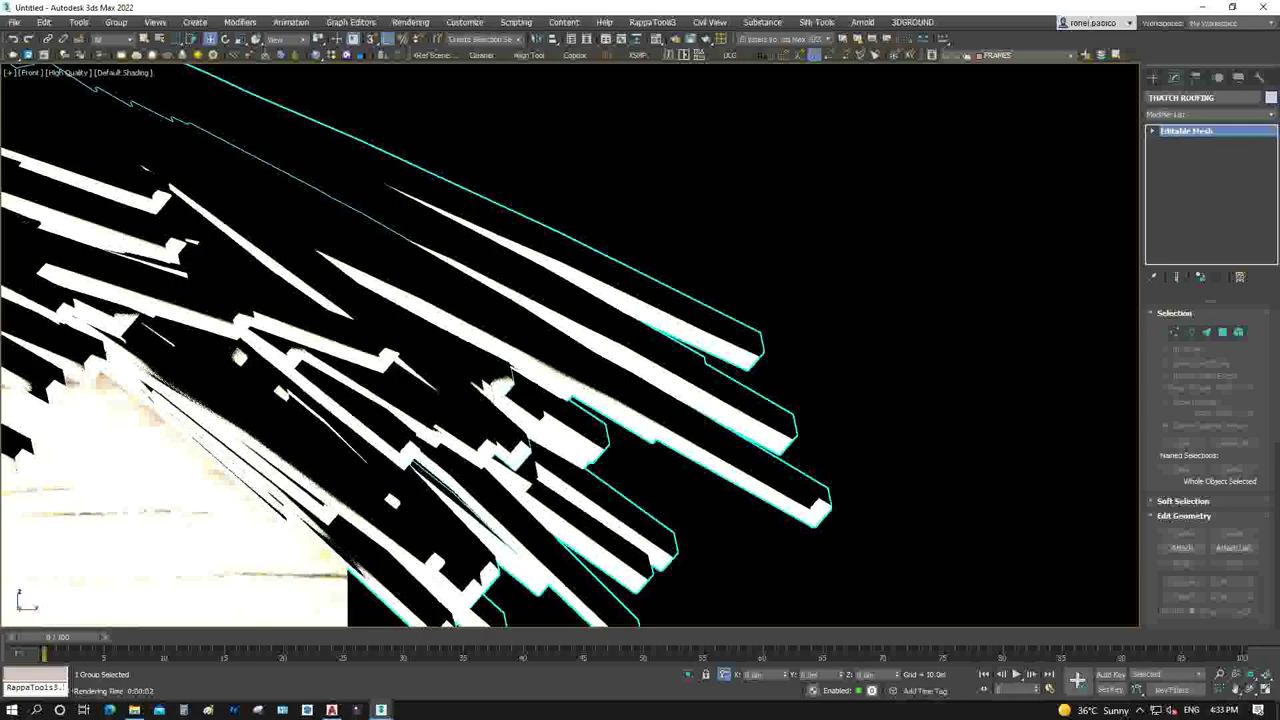
In Material #7, make gradient Color #2 a paler tone
{"action": "key", "text": "8"}
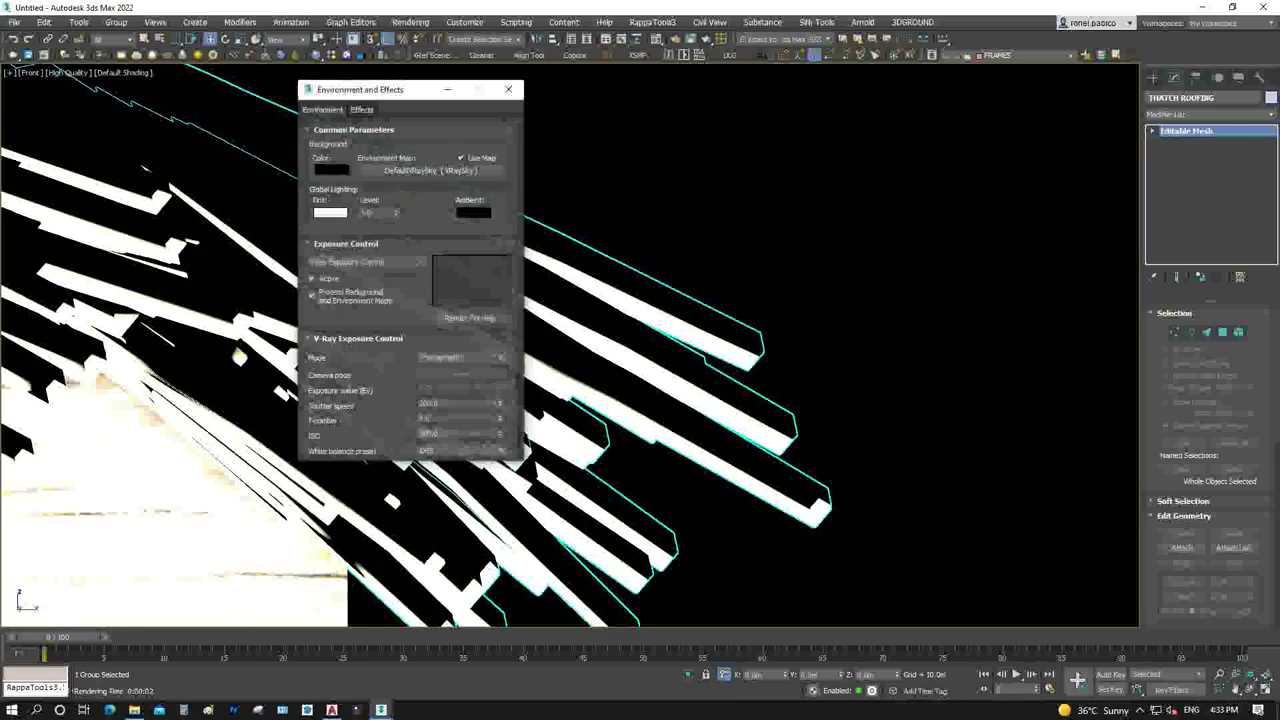
{"action": "key", "text": "ctrl+d"}
{"action": "key", "text": "m"}
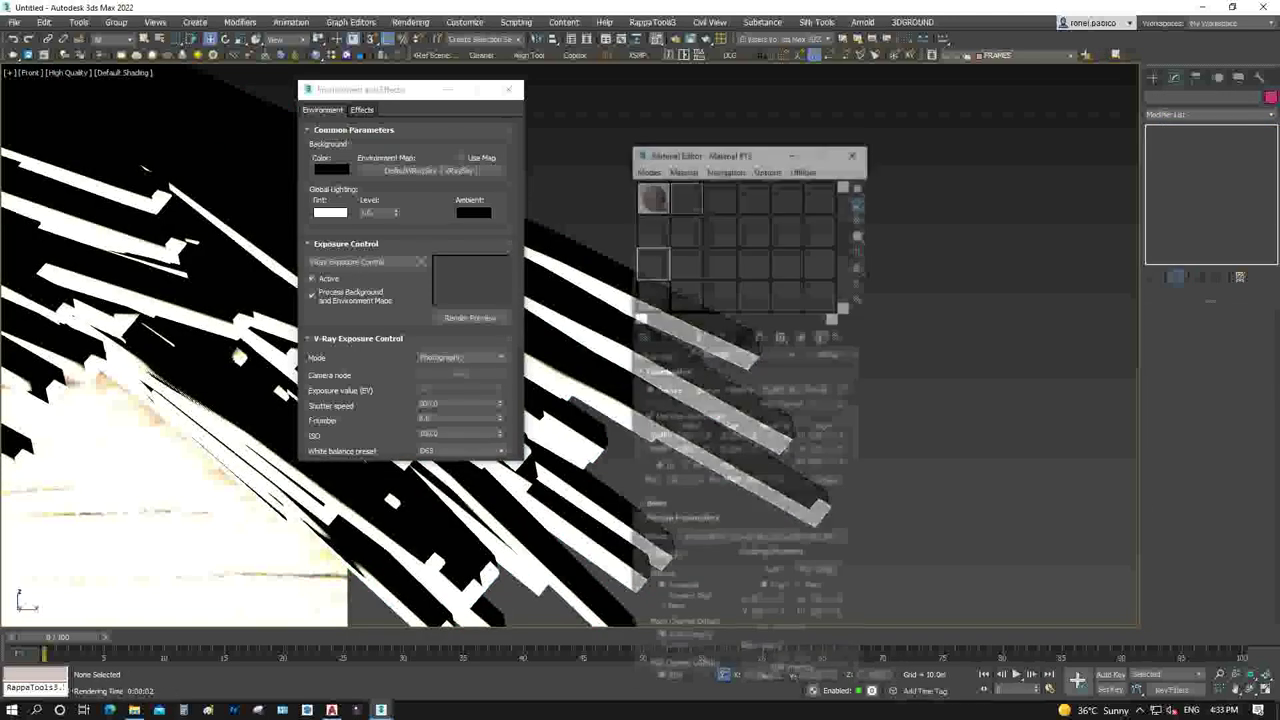
{"action": "left_click", "coordinate": [651, 227]}
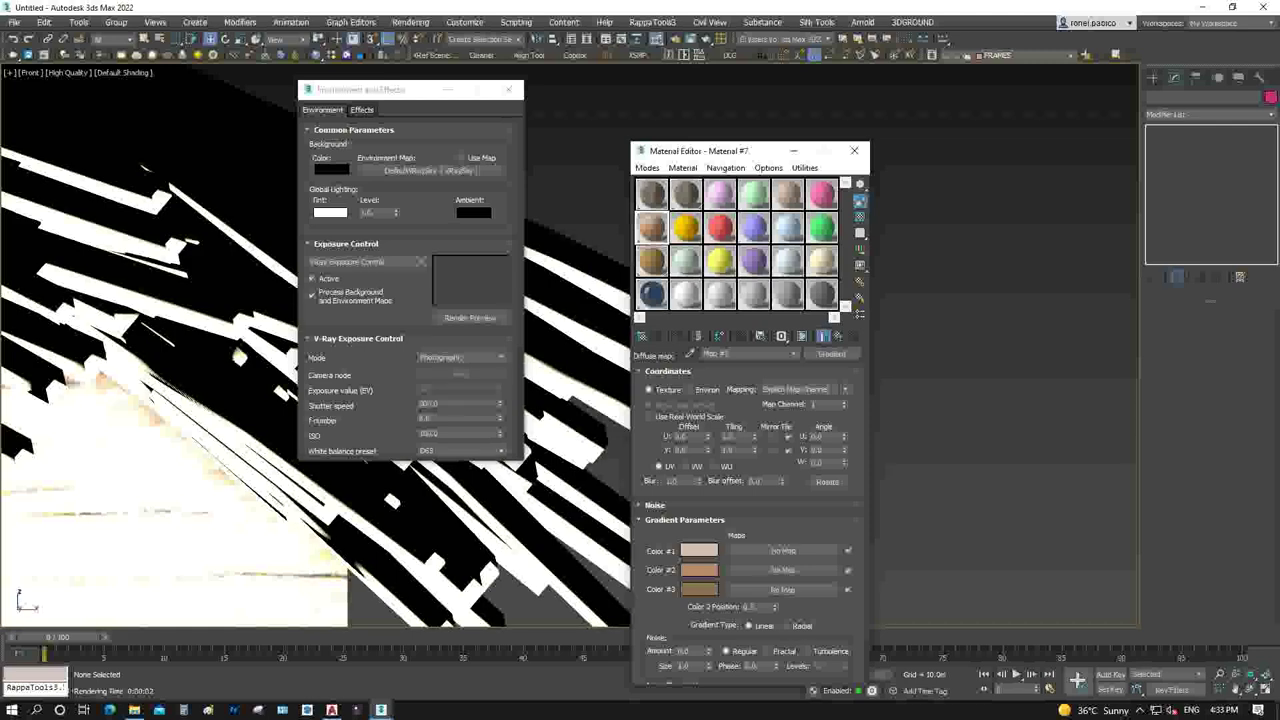
{"action": "left_click", "coordinate": [698, 569]}
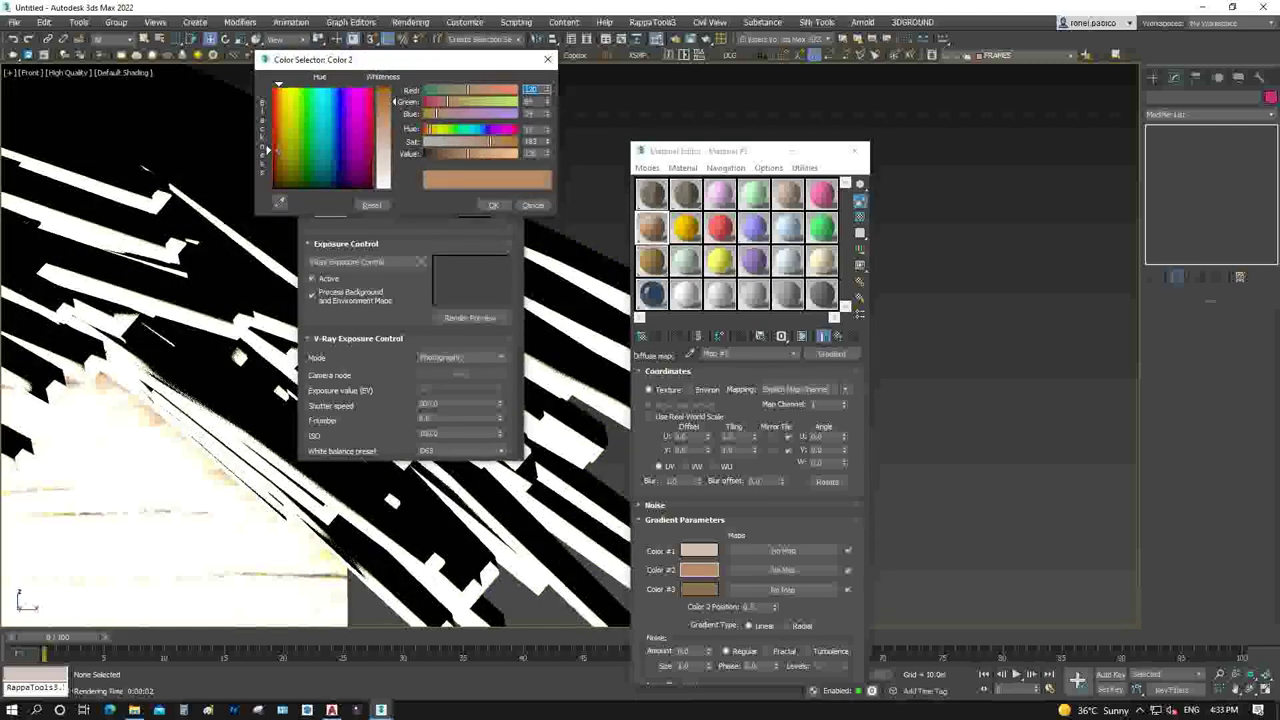
{"action": "left_click_drag", "start_coordinate": [490, 141], "coordinate": [467, 141]}
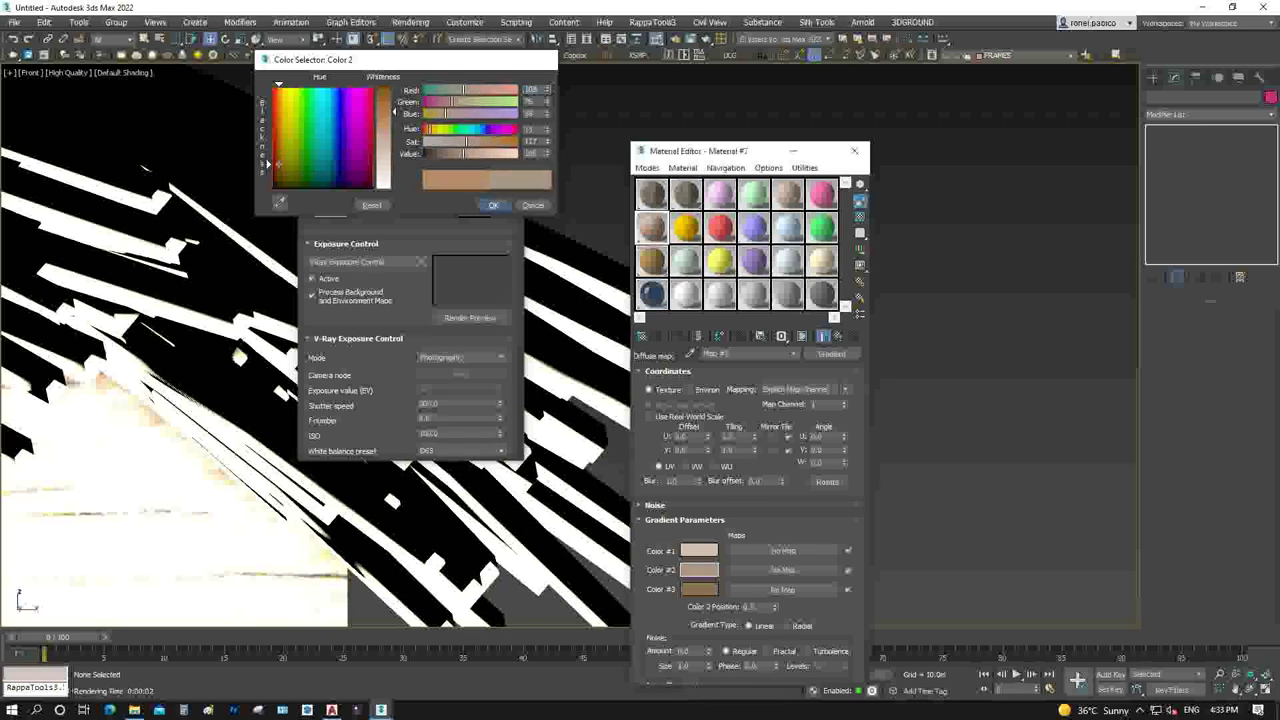
{"action": "left_click", "coordinate": [493, 204]}
Copy gradient Color #2 onto Color #3, then close Environment and the Material Editor
{"action": "left_click_drag", "start_coordinate": [698, 569], "coordinate": [698, 589]}
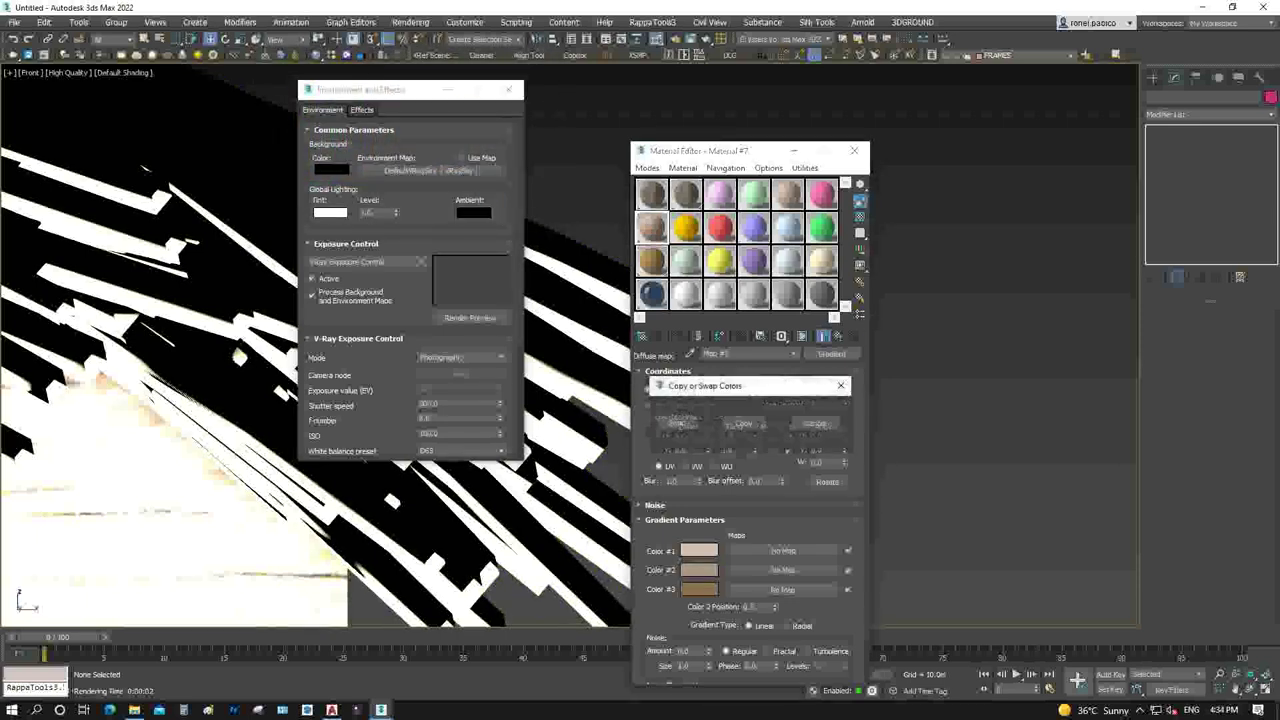
{"action": "left_click", "coordinate": [743, 426]}
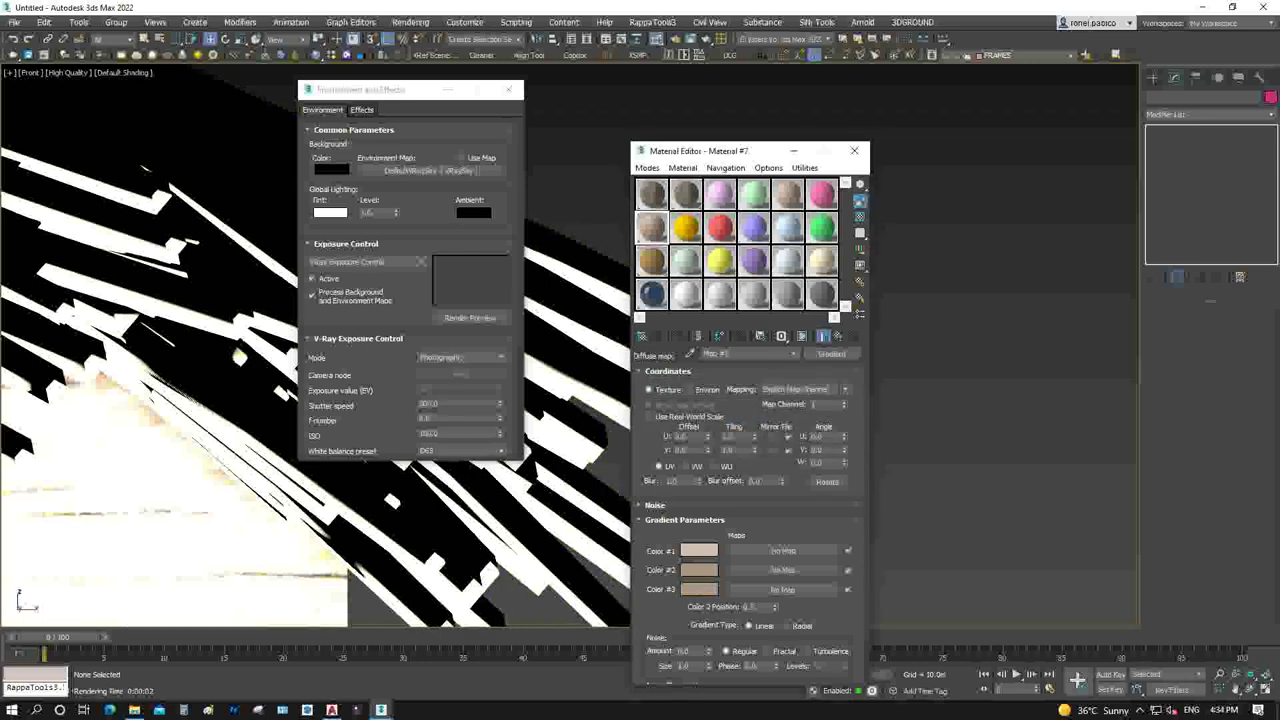
{"action": "left_click", "coordinate": [698, 589]}
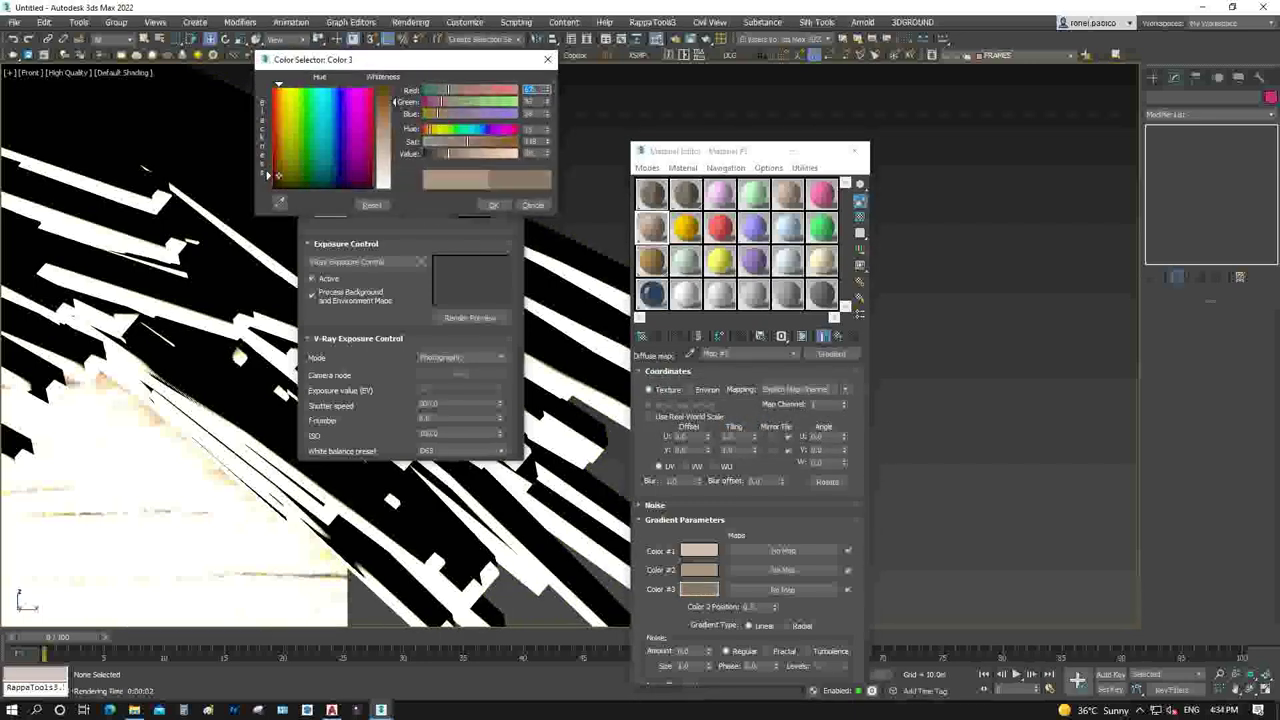
{"action": "left_click", "coordinate": [493, 204]}
{"action": "left_click", "coordinate": [509, 89]}
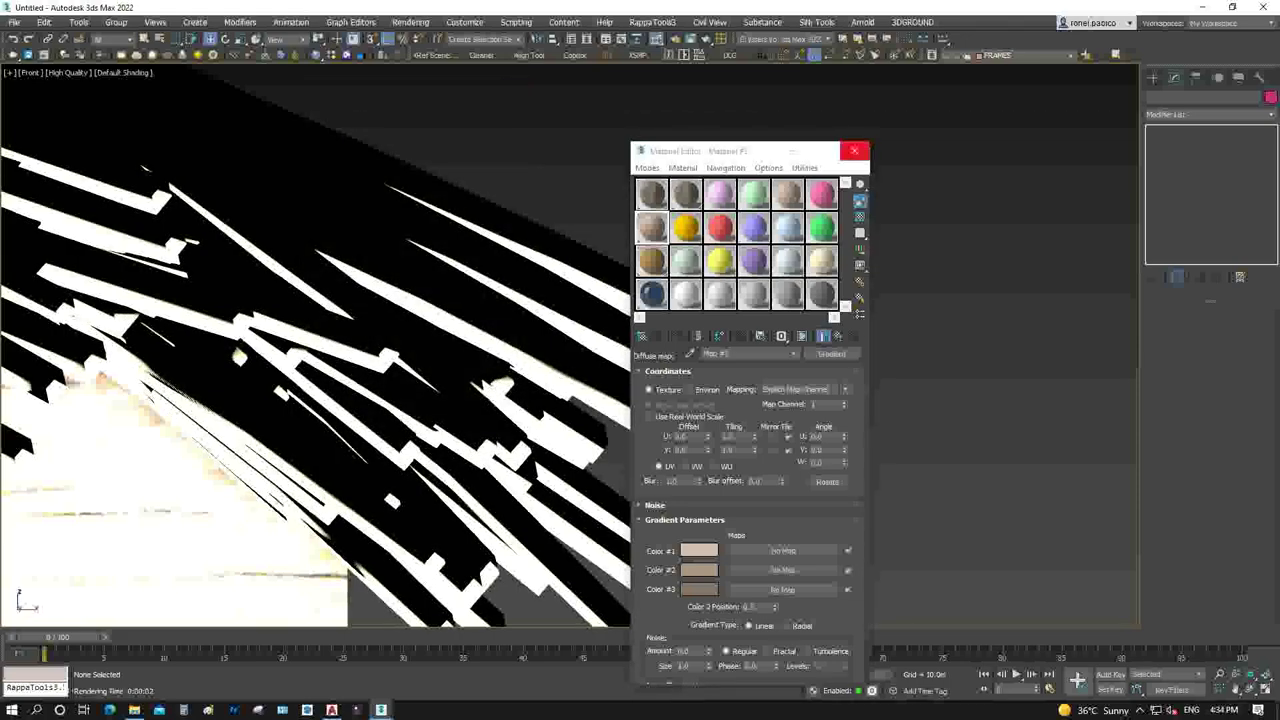
{"action": "left_click", "coordinate": [855, 150]}
Save the scene as THATCH ROOFING.max in the scenes folder
{"action": "key", "text": "ctrl+s"}
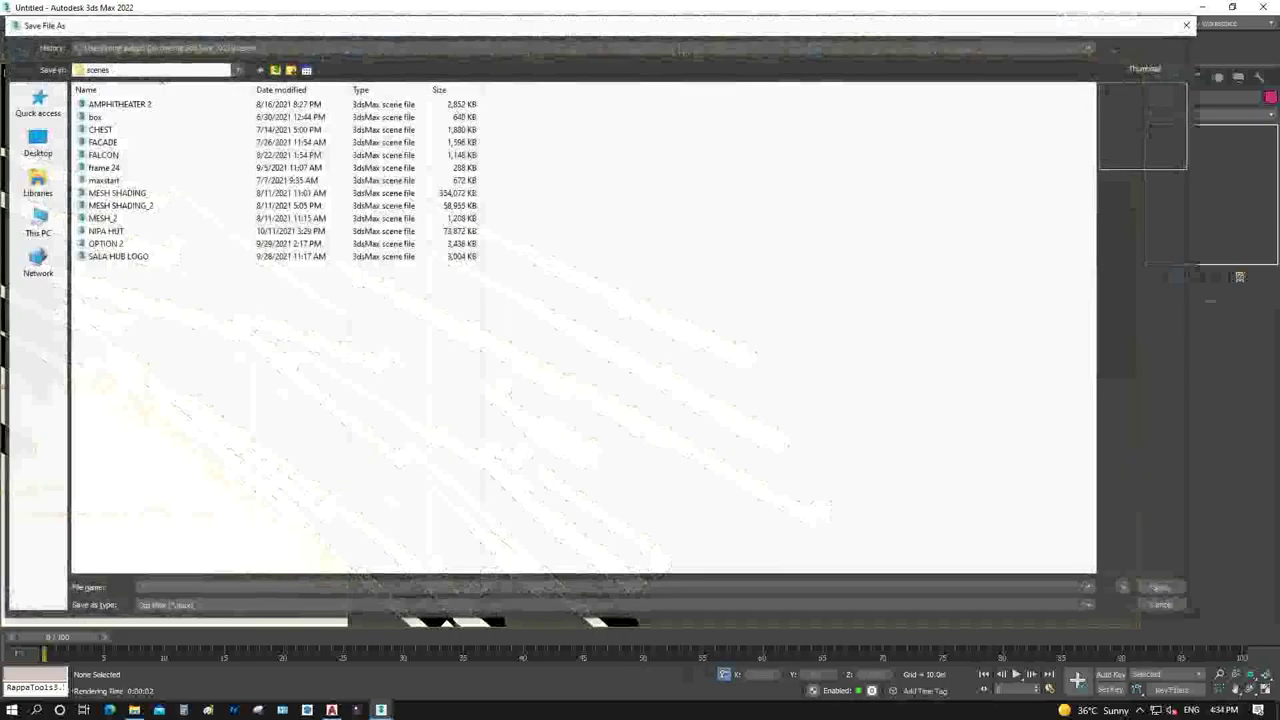
{"action": "type", "text": "THATCH ROOFING"}
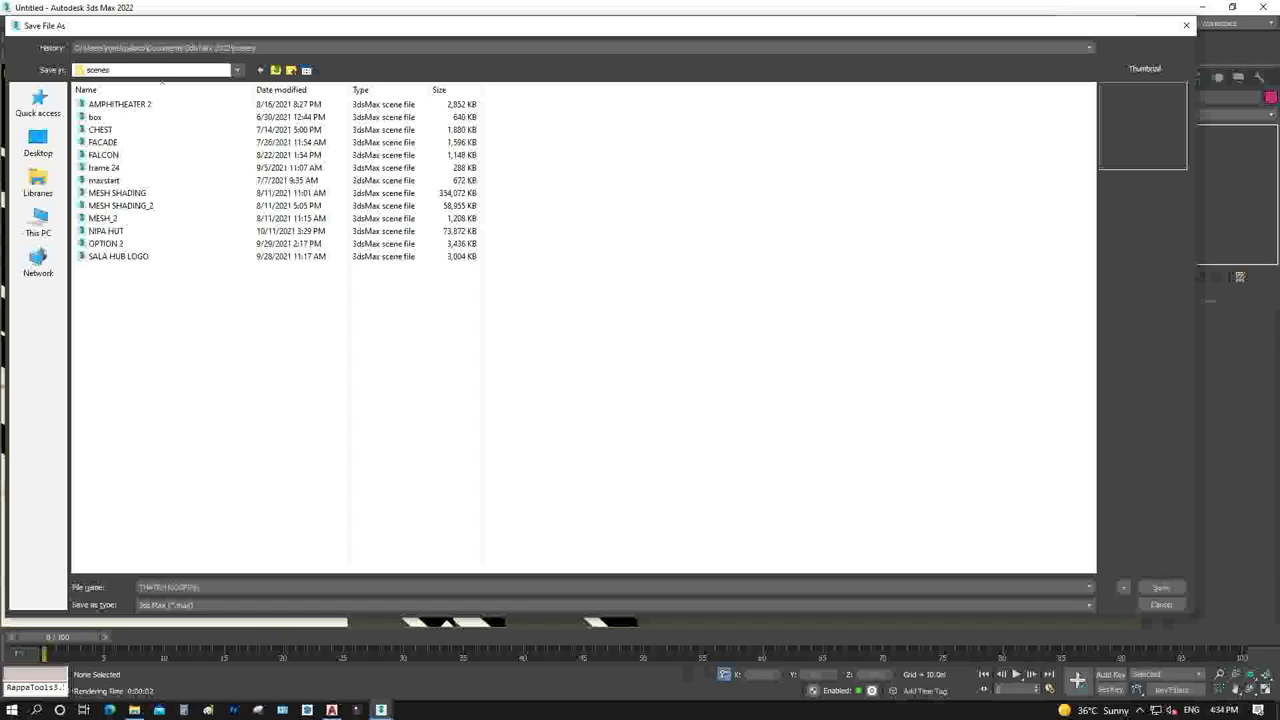
{"action": "key", "text": "Return"}
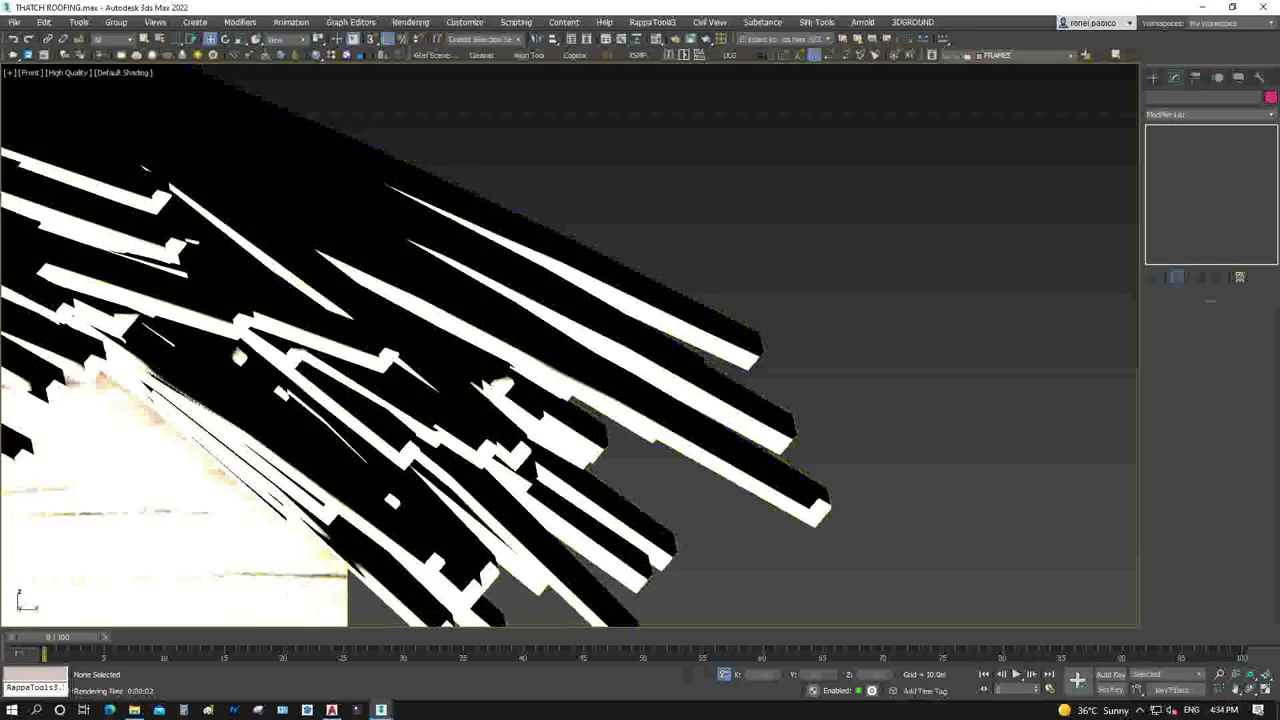
Show the Top view in wireframe, zoomed to fit the whole gazebo layout
{"action": "key", "text": "t"}
{"action": "key", "text": "F3"}
{"action": "key", "text": "z"}
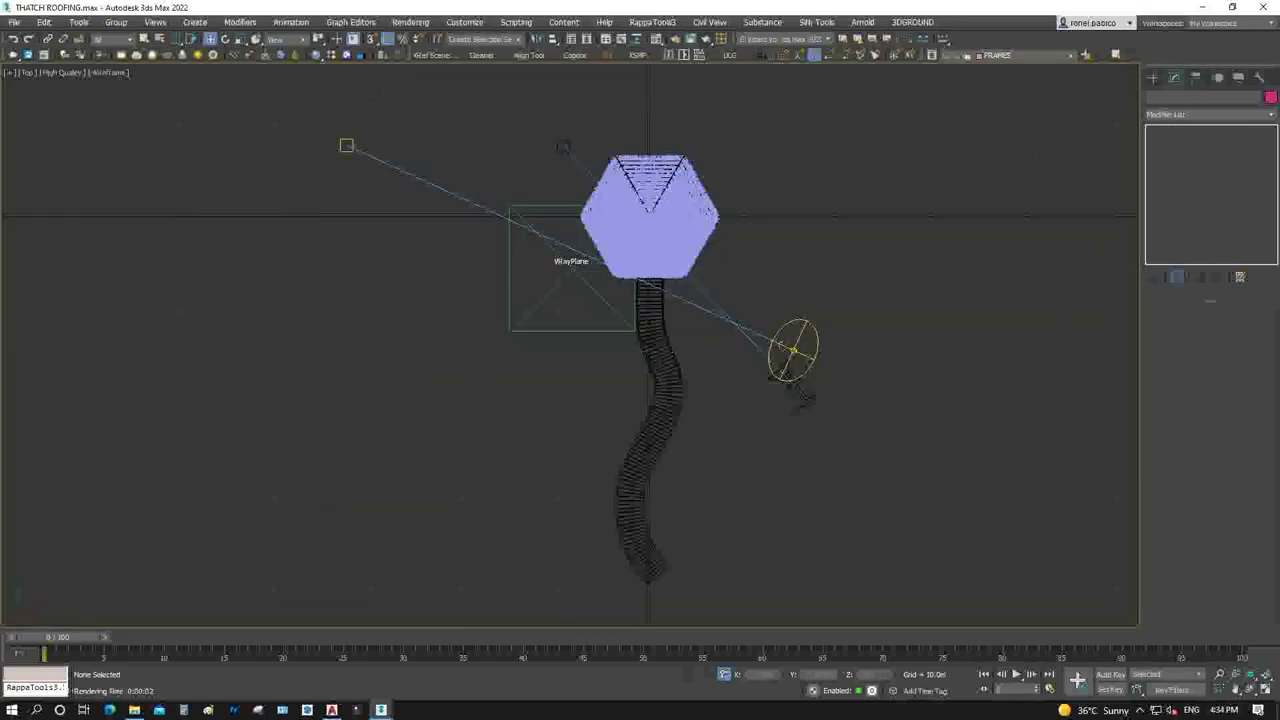
{"action": "scroll", "coordinate": [605, 402], "scroll_direction": "down", "scroll_amount": 2}
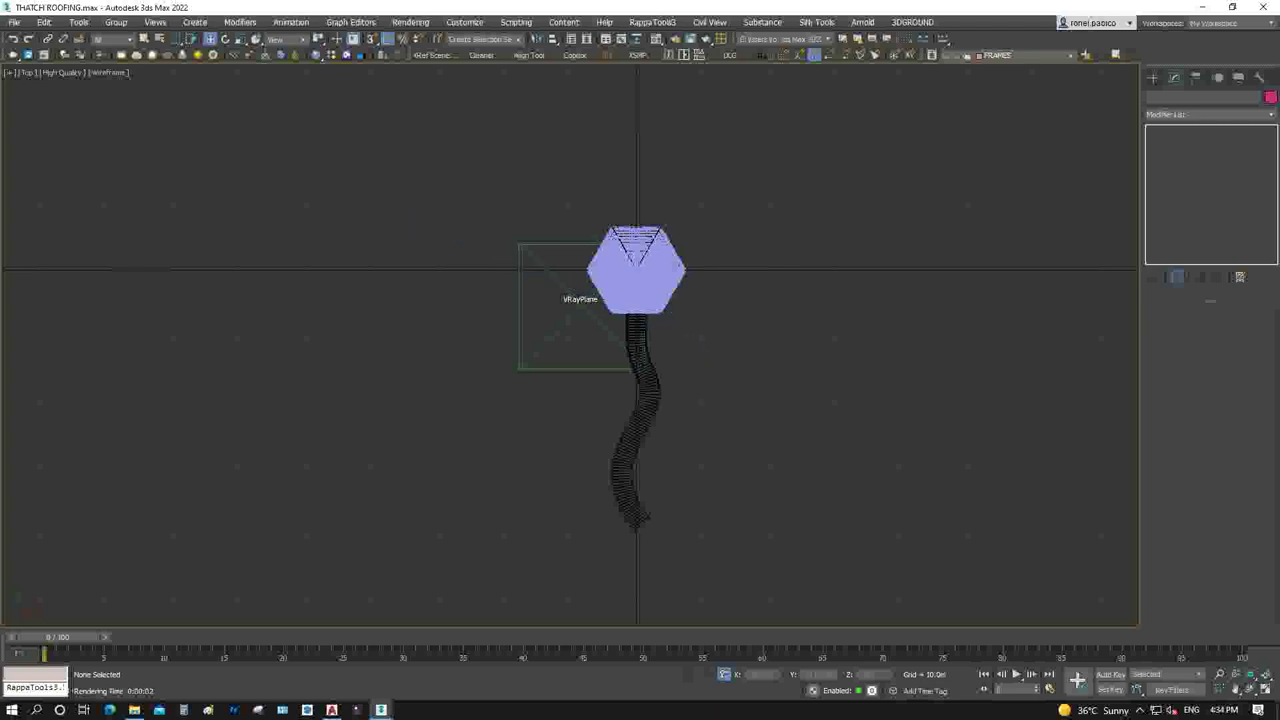
Select the ladder rung Cylinder002 together with all its instances and similar objects
{"action": "left_click", "coordinate": [1153, 77]}
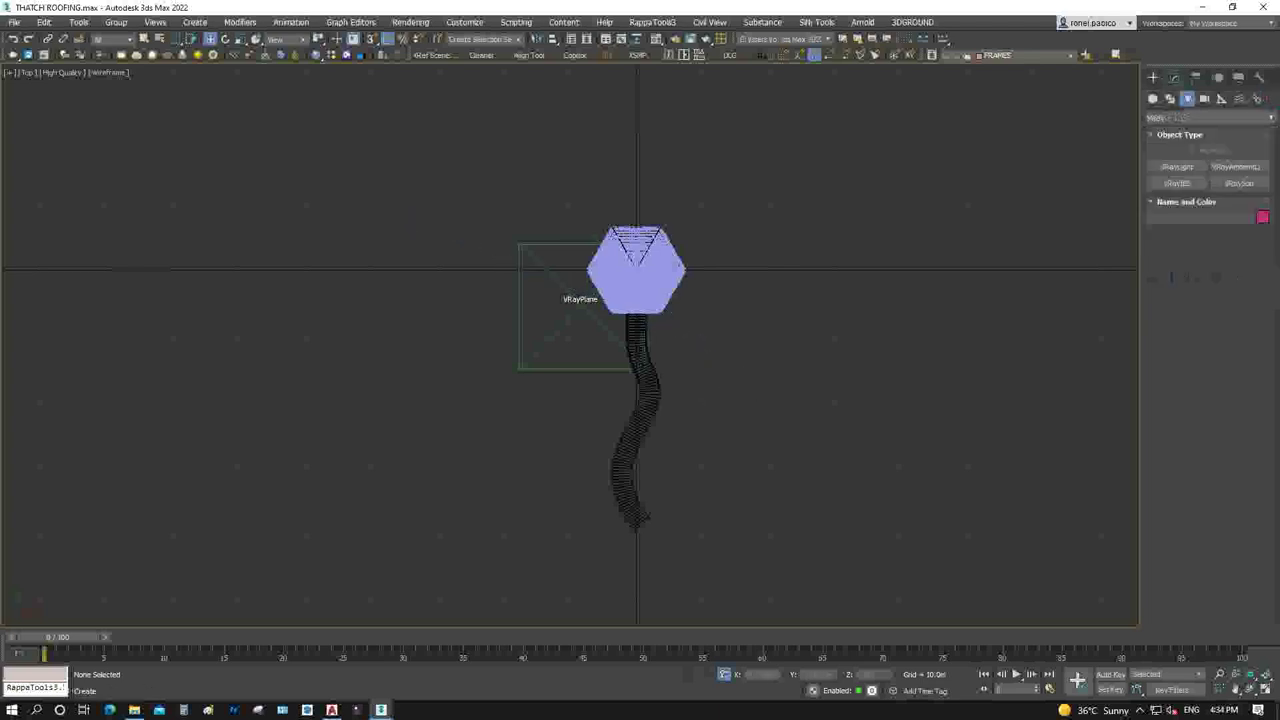
{"action": "scroll", "coordinate": [660, 320], "scroll_direction": "up", "scroll_amount": 5}
{"action": "scroll", "coordinate": [660, 320], "scroll_direction": "up", "scroll_amount": 4}
{"action": "scroll", "coordinate": [617, 316], "scroll_direction": "up", "scroll_amount": 3}
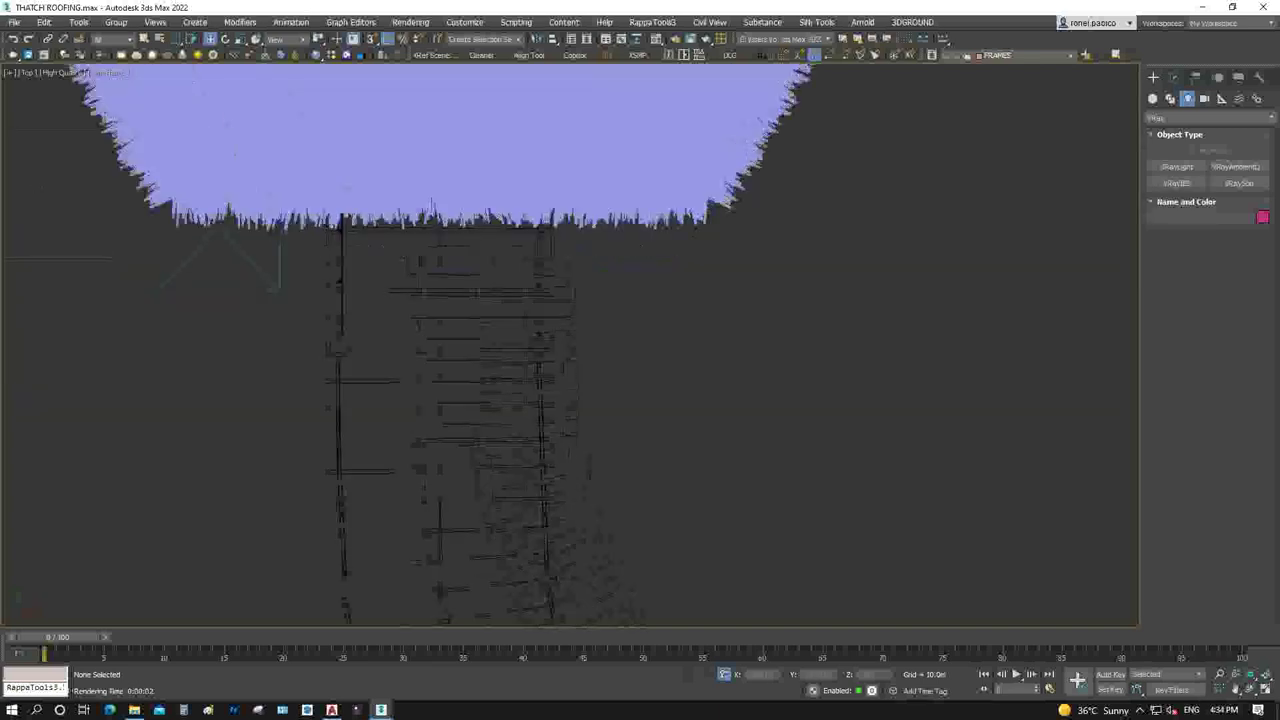
{"action": "left_click", "coordinate": [440, 347]}
{"action": "right_click", "coordinate": [538, 347]}
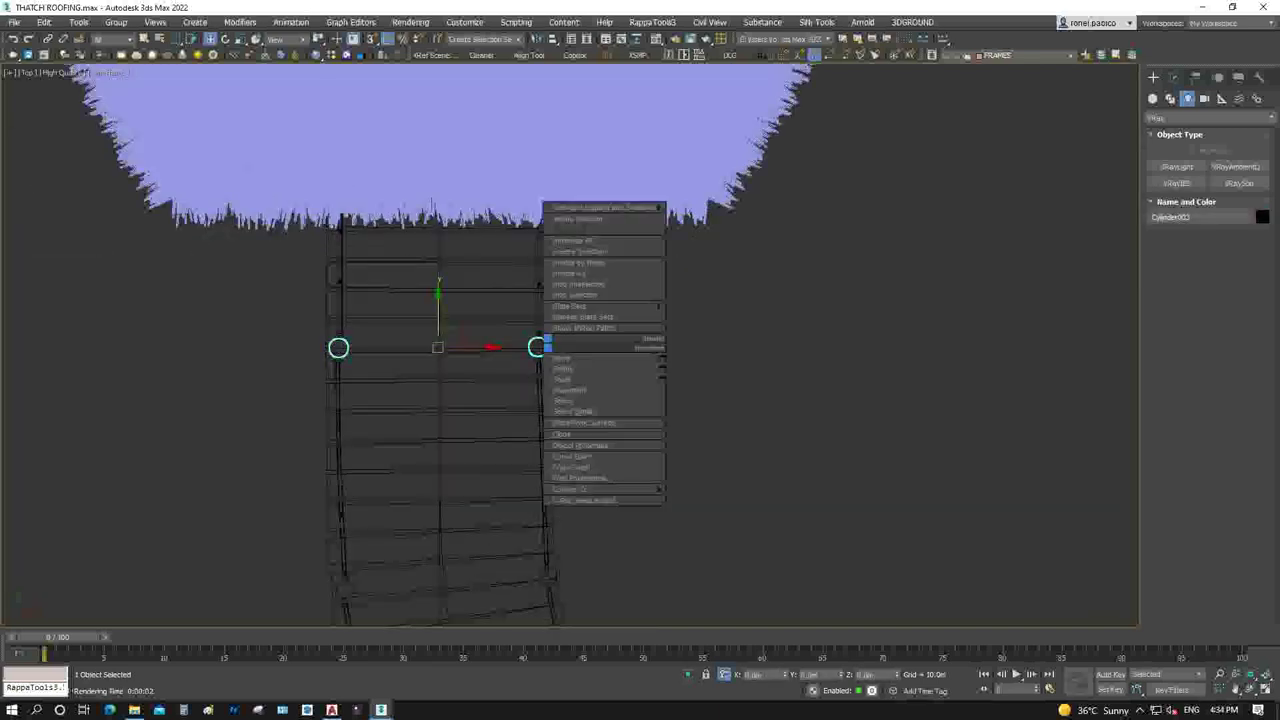
{"action": "left_click", "coordinate": [600, 410]}
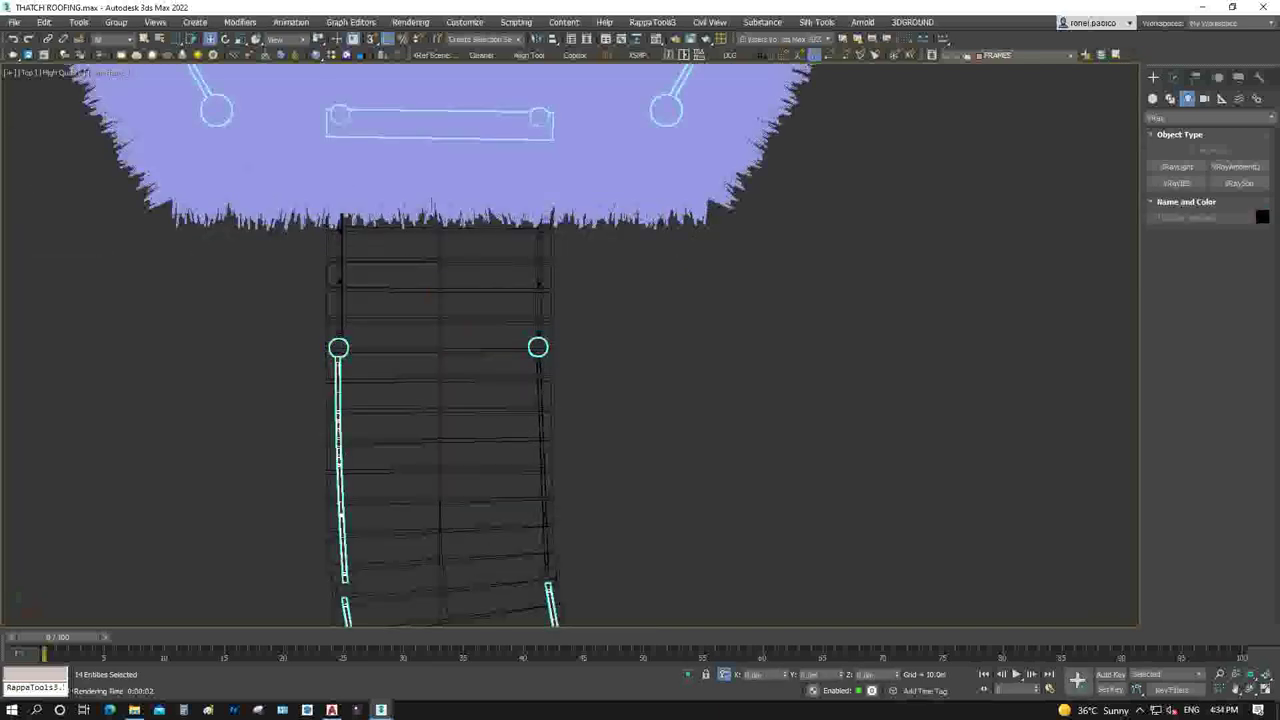
{"action": "right_click", "coordinate": [538, 347]}
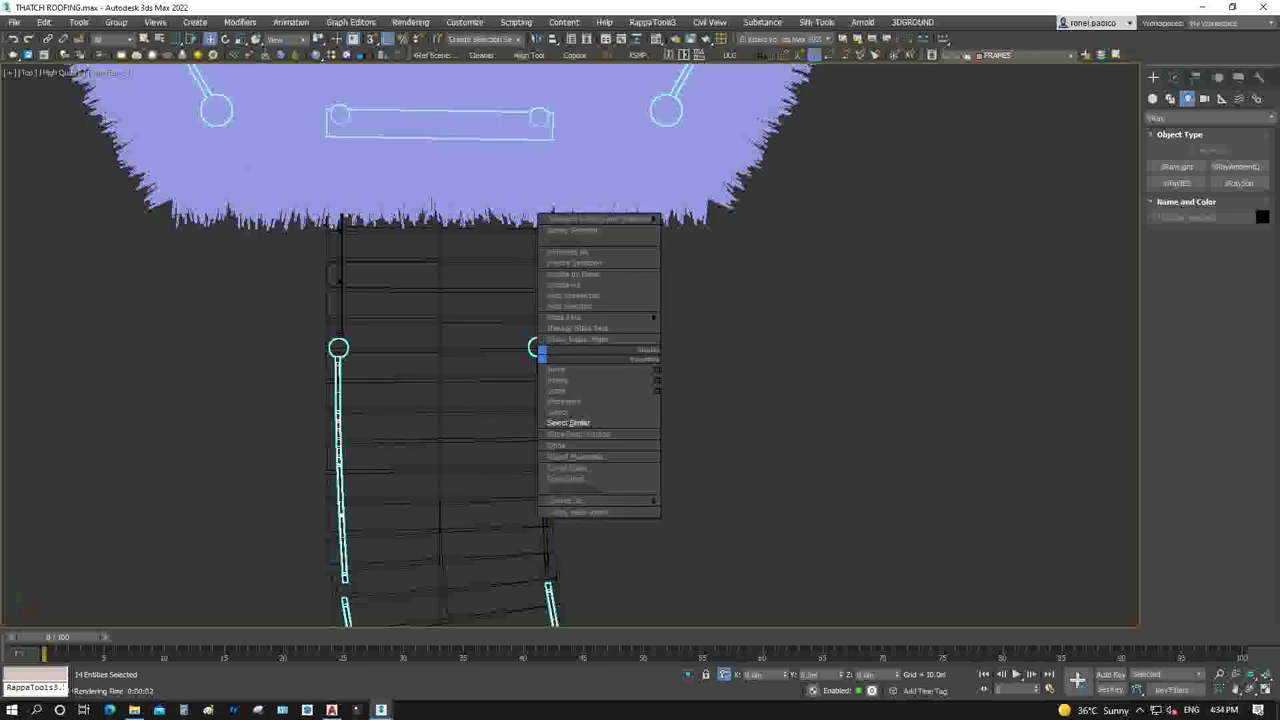
{"action": "left_click", "coordinate": [568, 422]}
Add one more ladder piece to the selection and isolate the selected objects
{"action": "scroll", "coordinate": [469, 413], "scroll_direction": "down", "scroll_amount": 5}
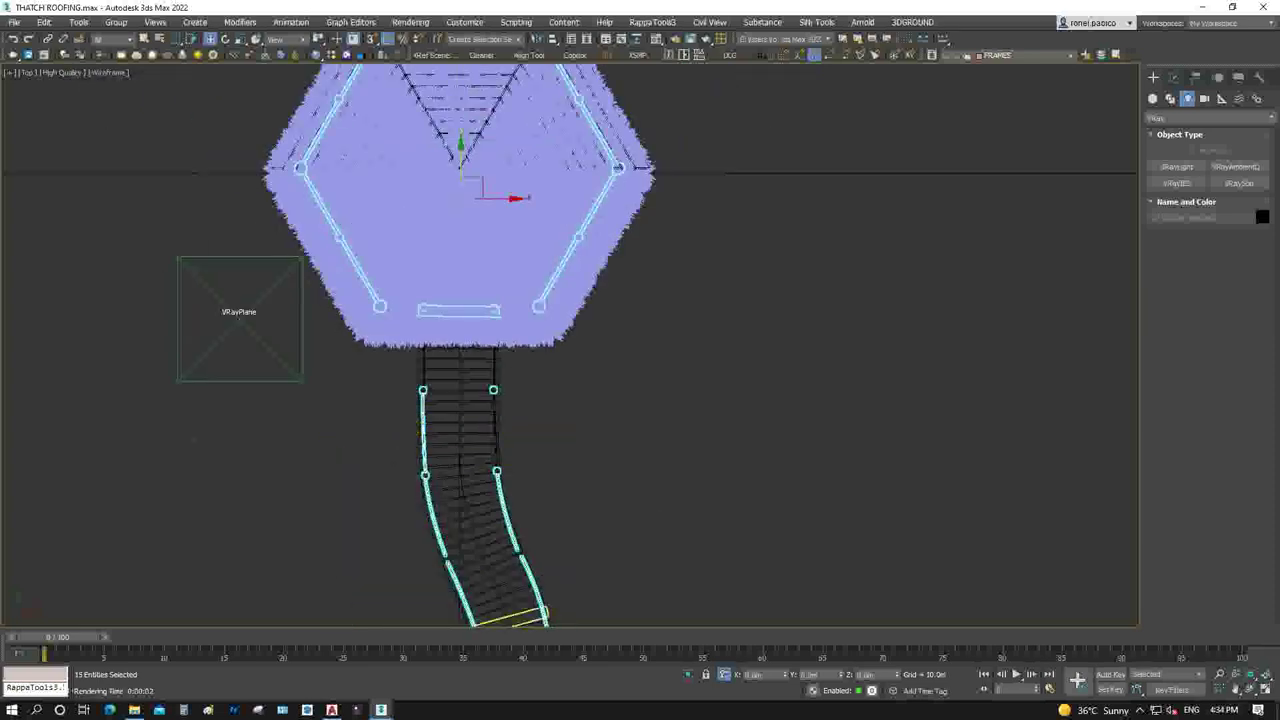
{"action": "scroll", "coordinate": [469, 413], "scroll_direction": "up", "scroll_amount": 5}
{"action": "left_click", "coordinate": [480, 412], "text": "ctrl"}
{"action": "right_click", "coordinate": [491, 404]}
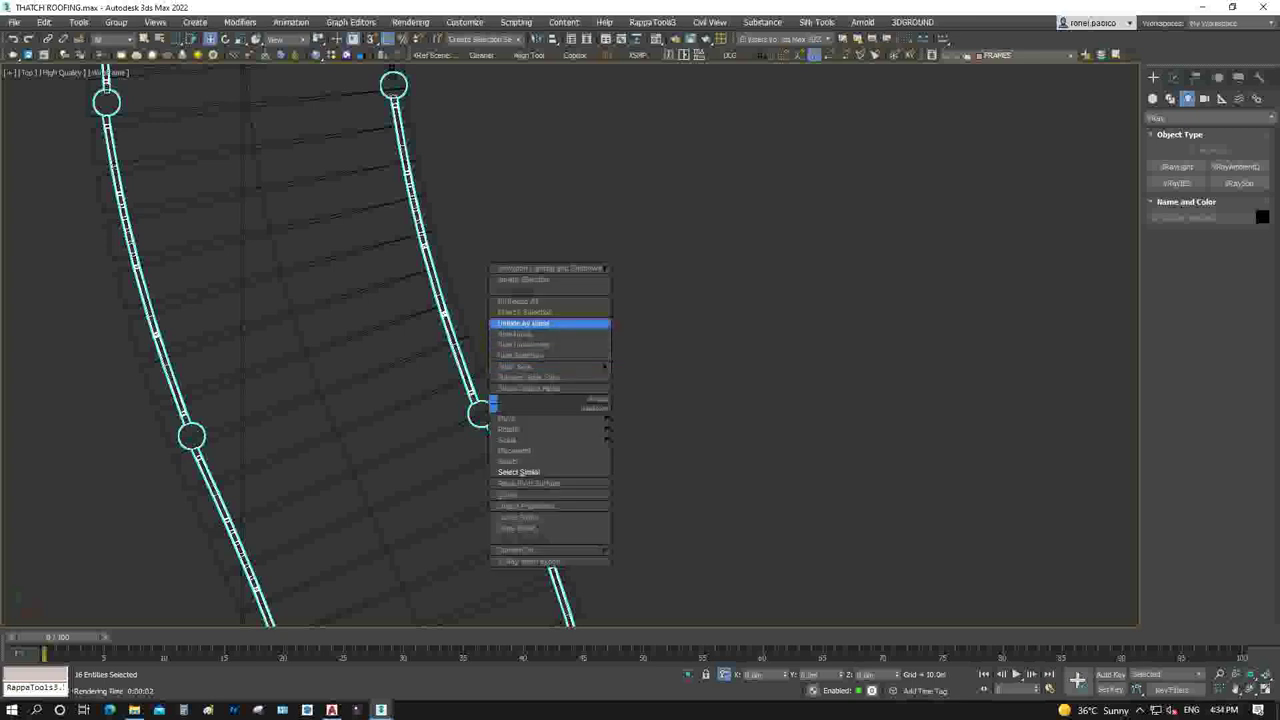
{"action": "left_click", "coordinate": [524, 279]}
Deselect everything, zoom in on the rail tops and select the right post-top cylinder
{"action": "left_click", "coordinate": [594, 408]}
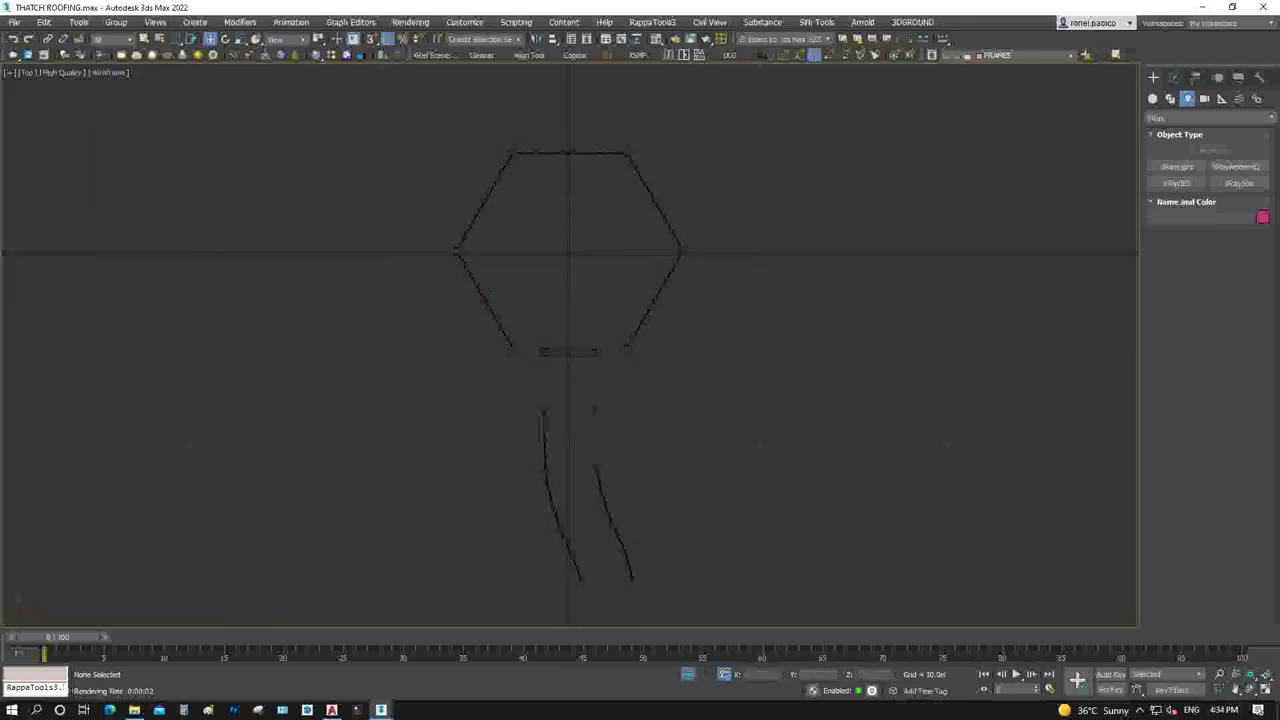
{"action": "scroll", "coordinate": [594, 408], "scroll_direction": "up", "scroll_amount": 3}
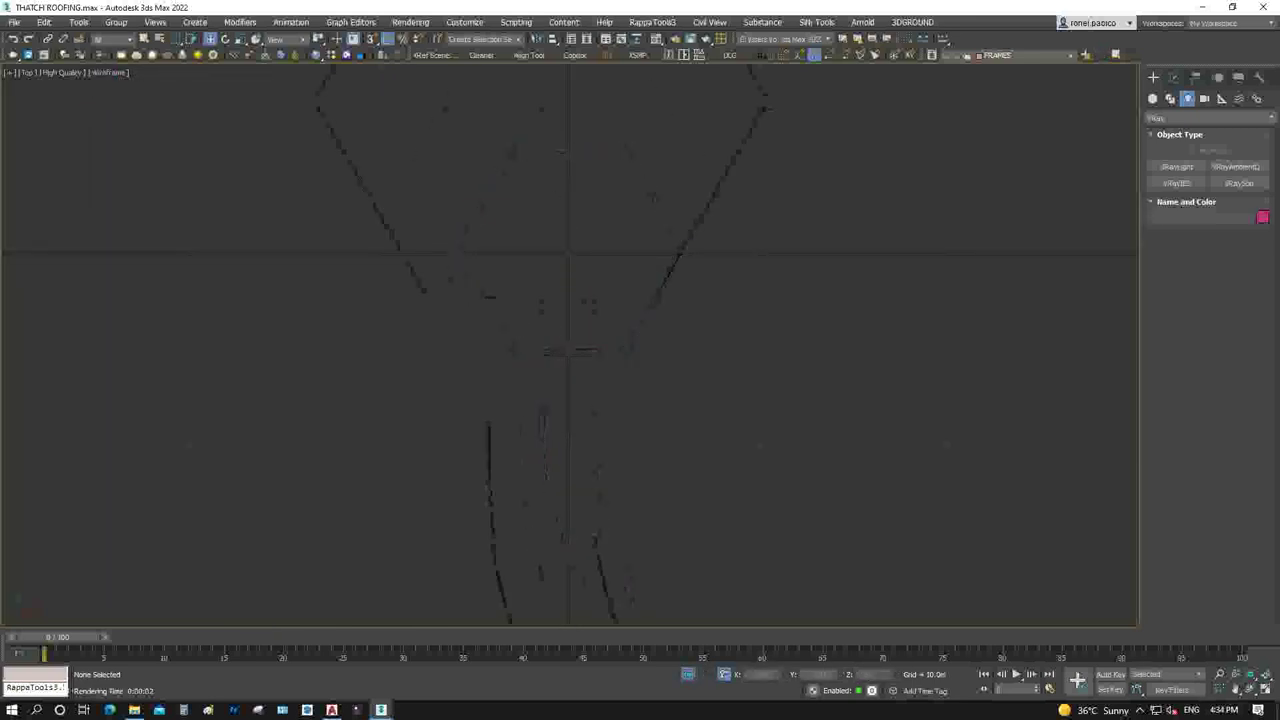
{"action": "scroll", "coordinate": [594, 408], "scroll_direction": "up", "scroll_amount": 2}
{"action": "left_click", "coordinate": [588, 412]}
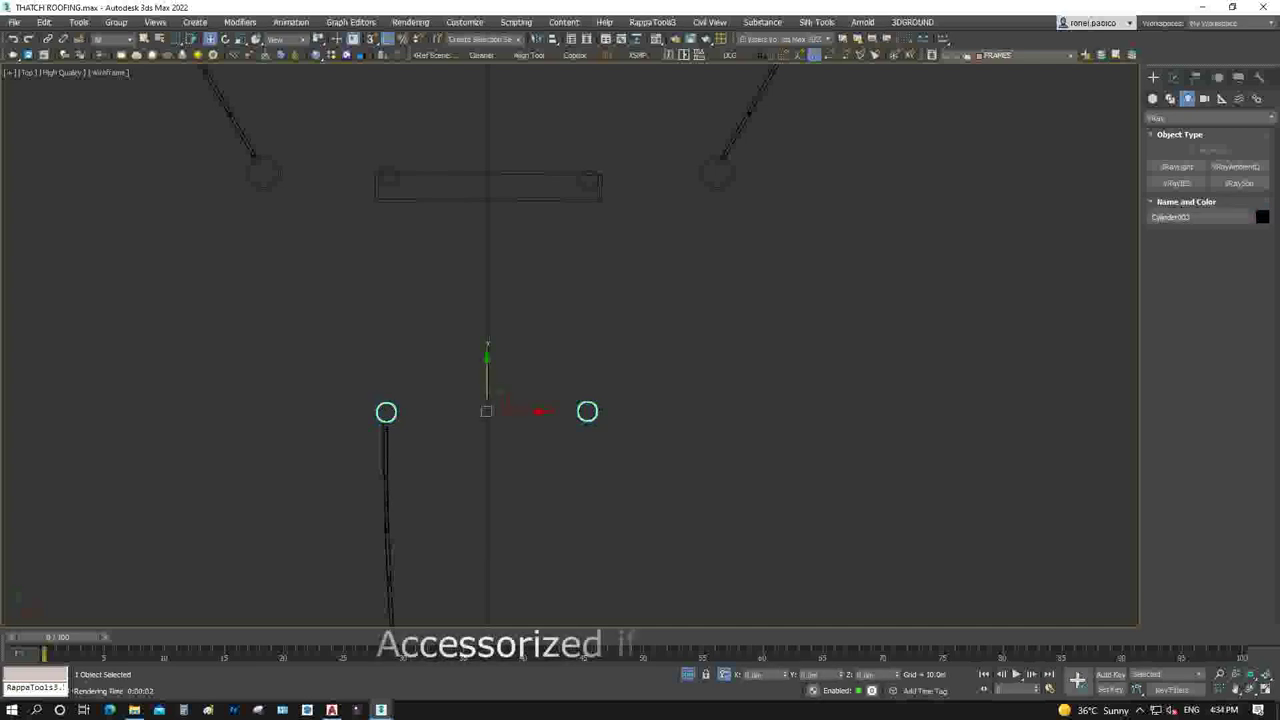
{"action": "scroll", "coordinate": [461, 430], "scroll_direction": "up", "scroll_amount": 4}
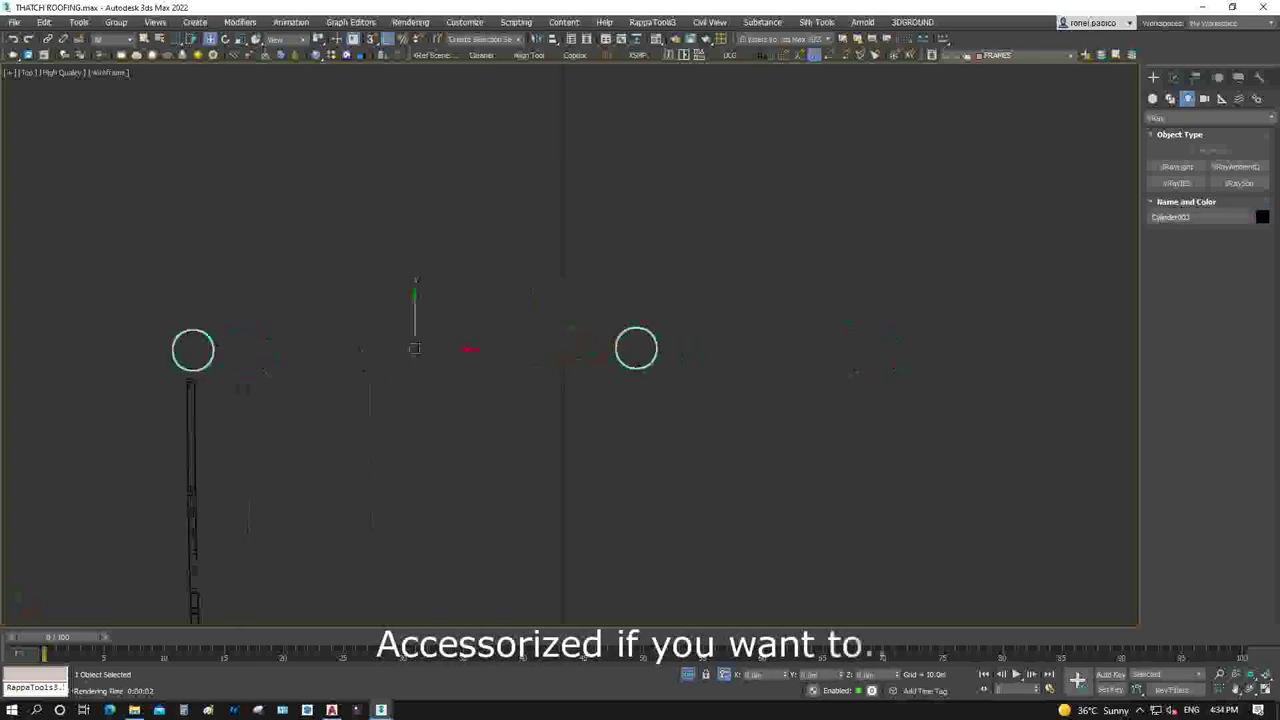
Draw a Standard Primitives box over the post top and raise it above the post
{"action": "left_click", "coordinate": [1210, 117]}
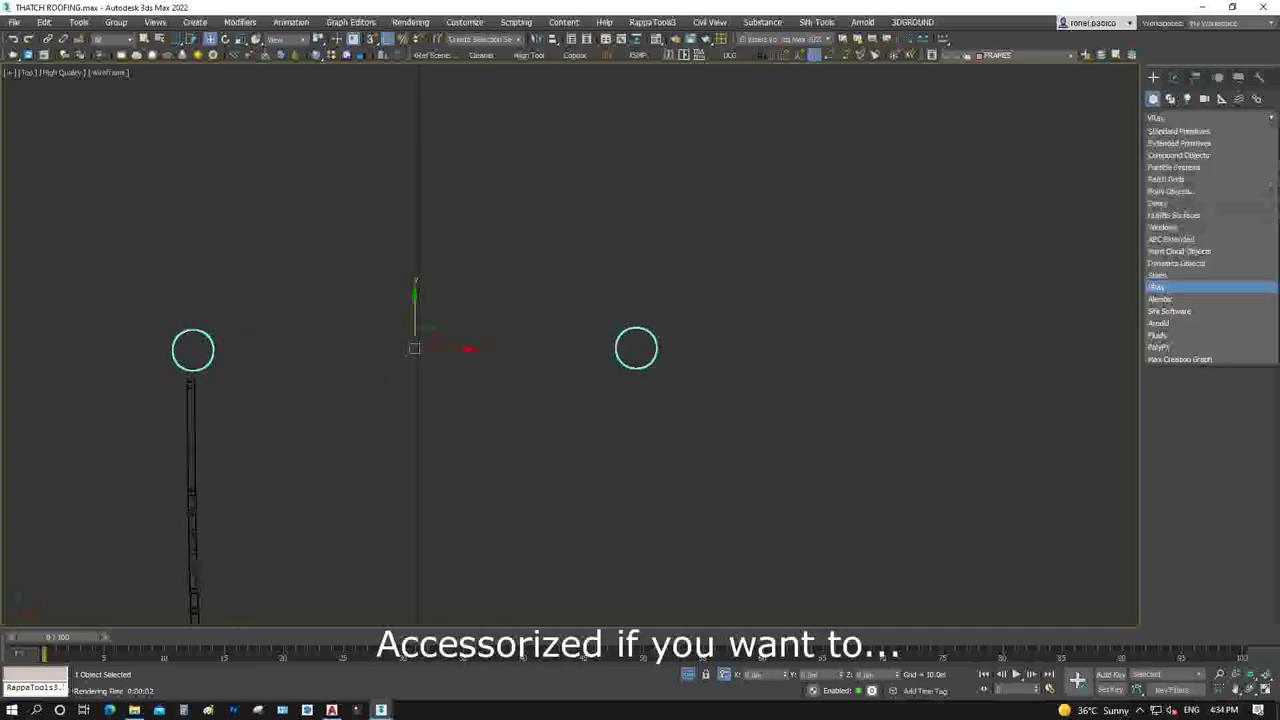
{"action": "left_click", "coordinate": [1178, 131]}
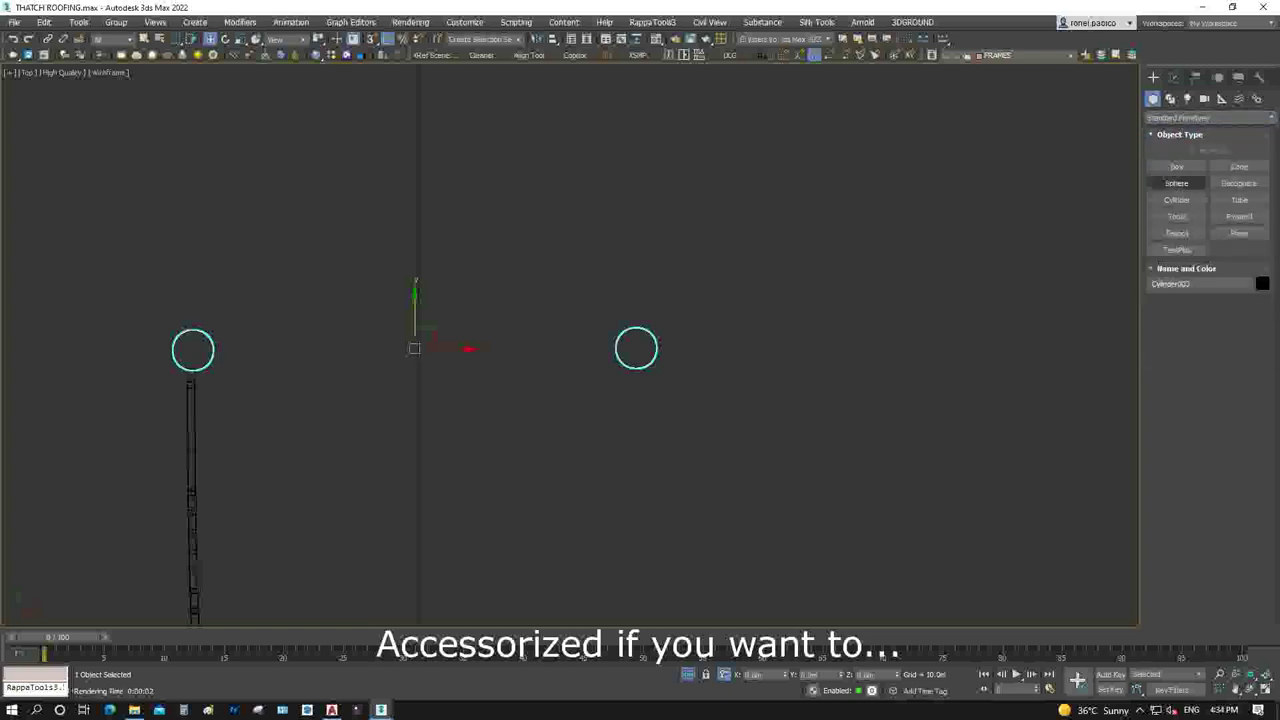
{"action": "left_click", "coordinate": [1177, 166]}
{"action": "left_click_drag", "start_coordinate": [628, 343], "coordinate": [710, 421]}
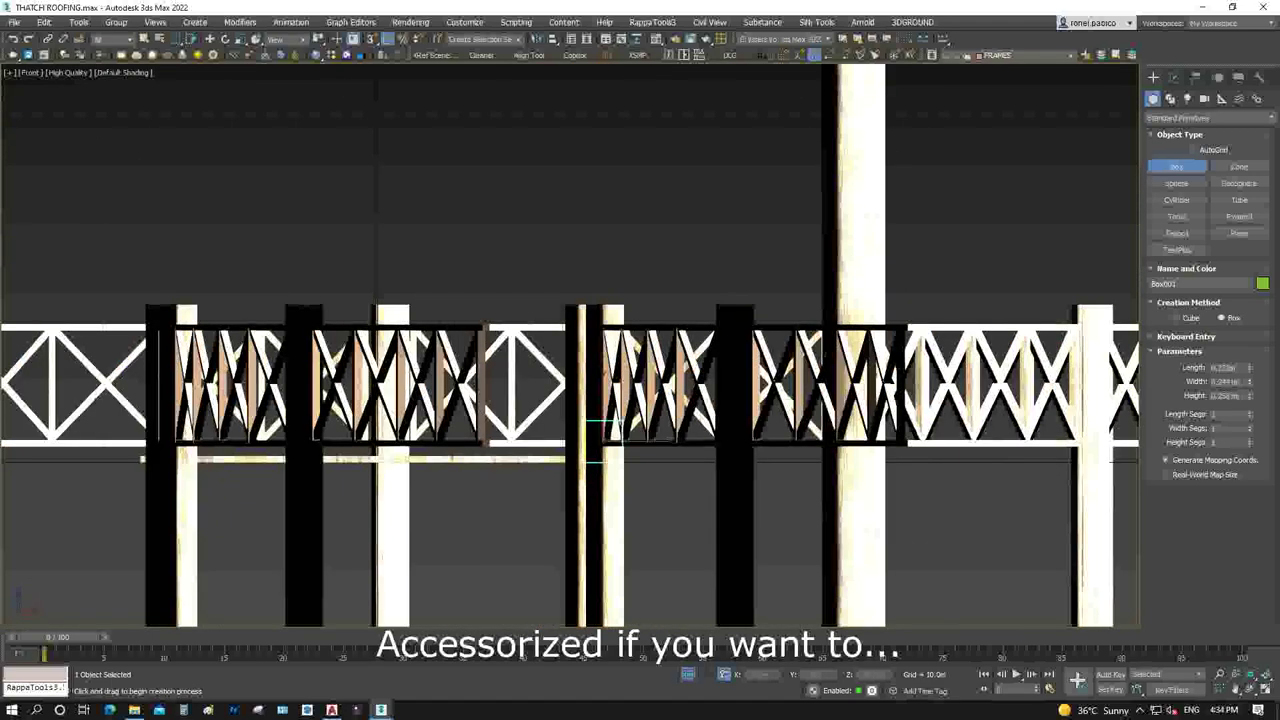
{"action": "key", "text": "F3"}
{"action": "key", "text": "w"}
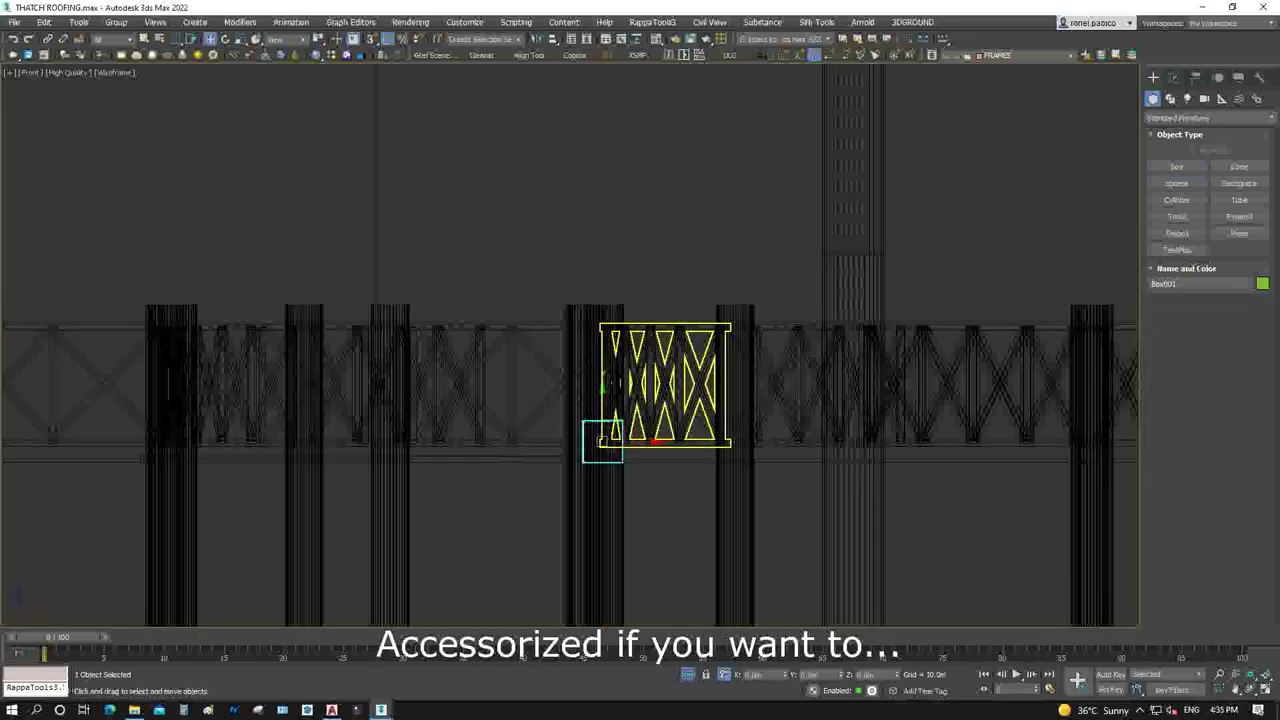
{"action": "left_click_drag", "start_coordinate": [602, 441], "coordinate": [602, 279]}
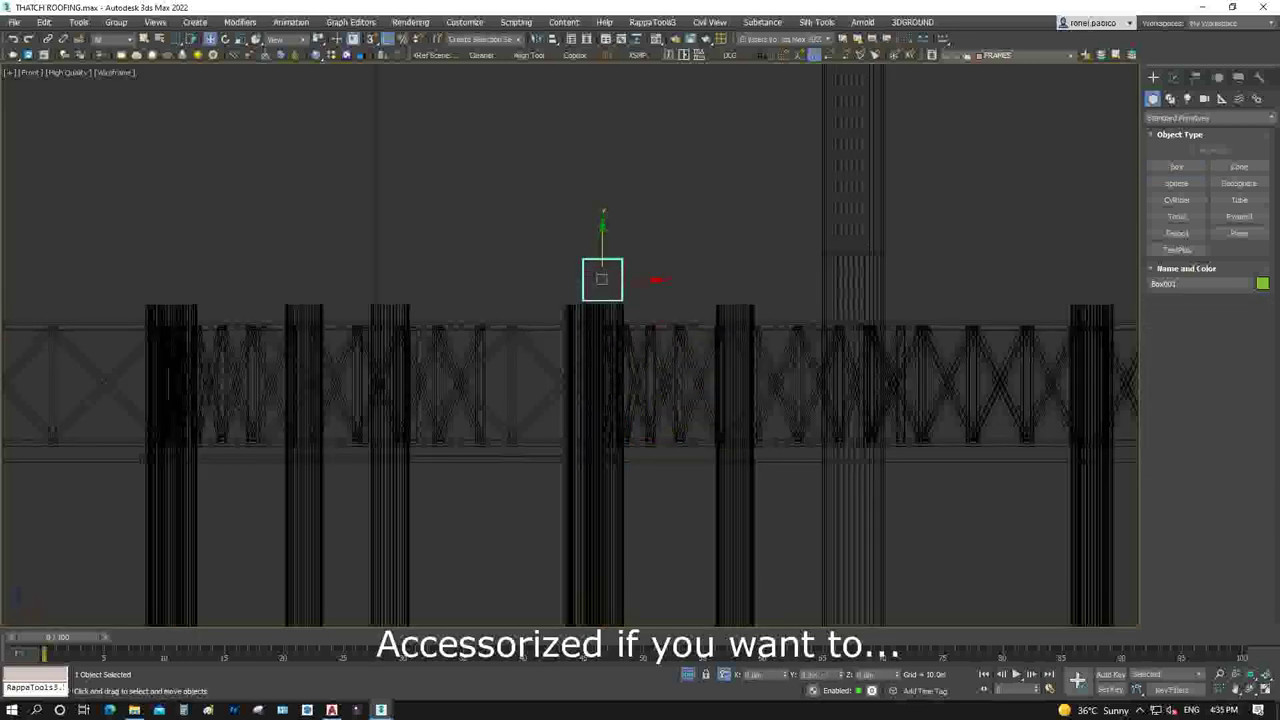
Frame the box in the Top view, then reselect it in the Front view
{"action": "key", "text": "t"}
{"action": "key", "text": "z"}
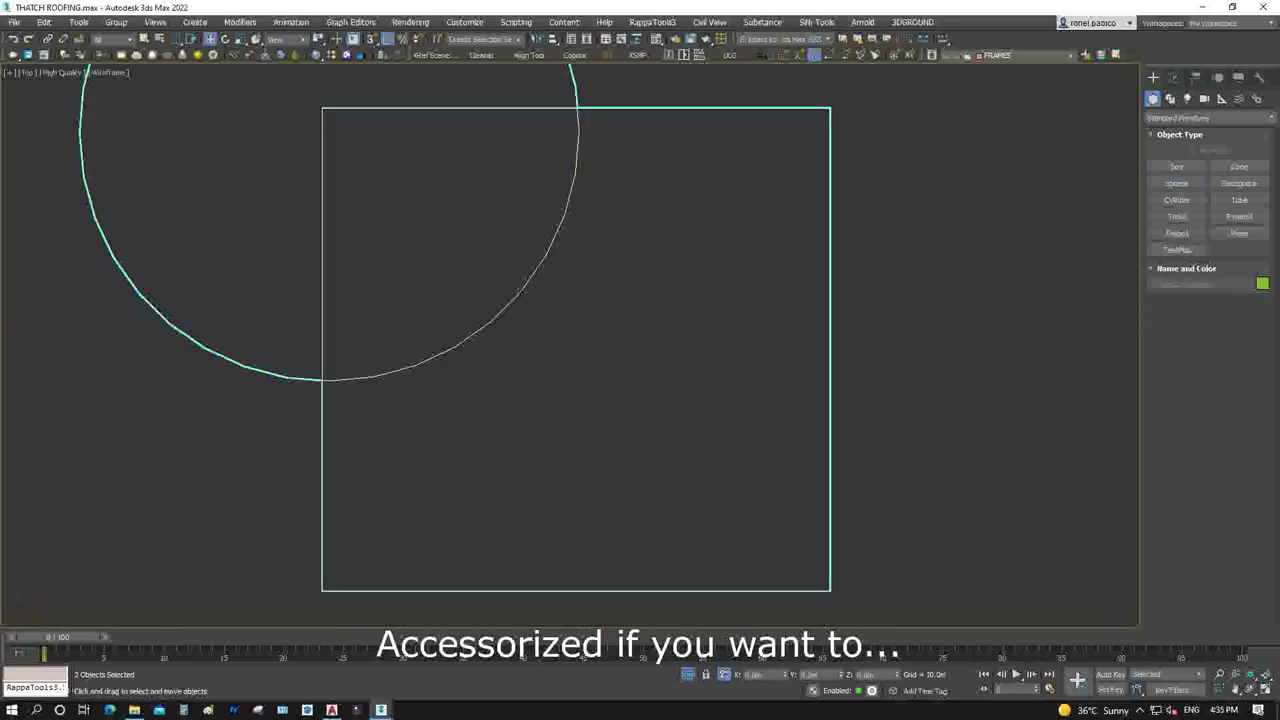
{"action": "right_click", "coordinate": [515, 290]}
{"action": "left_click", "coordinate": [570, 172]}
{"action": "key", "text": "f"}
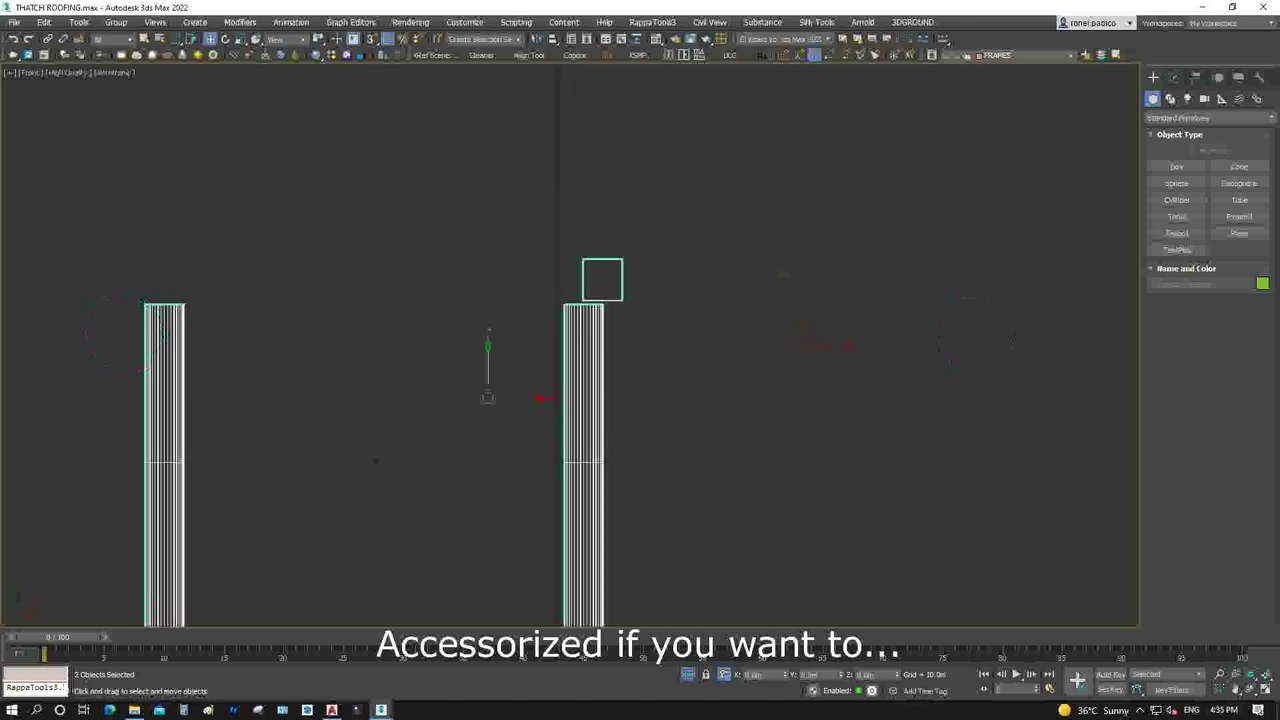
{"action": "left_click", "coordinate": [604, 271]}
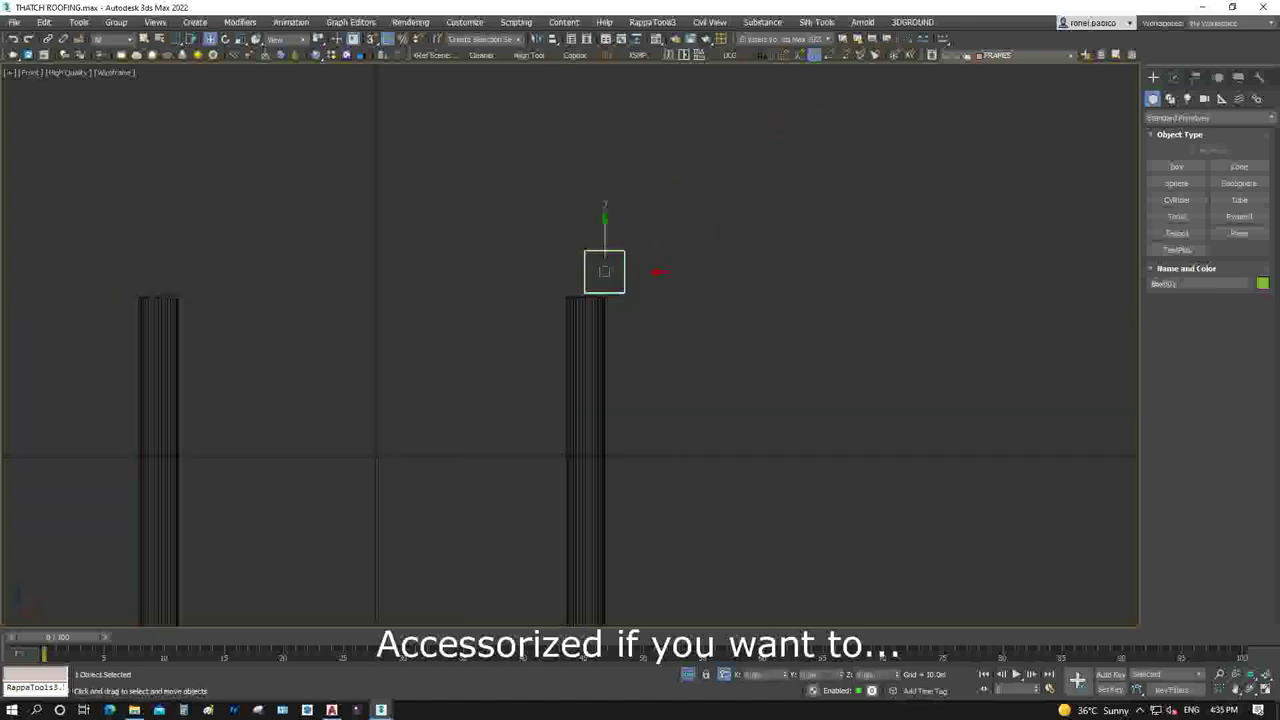
Enter the box's length and set its width to 0.3m in the Modify panel
{"action": "scroll", "coordinate": [604, 271], "scroll_direction": "up", "scroll_amount": 1}
{"action": "scroll", "coordinate": [590, 266], "scroll_direction": "up", "scroll_amount": 1}
{"action": "scroll", "coordinate": [577, 256], "scroll_direction": "up", "scroll_amount": 1}
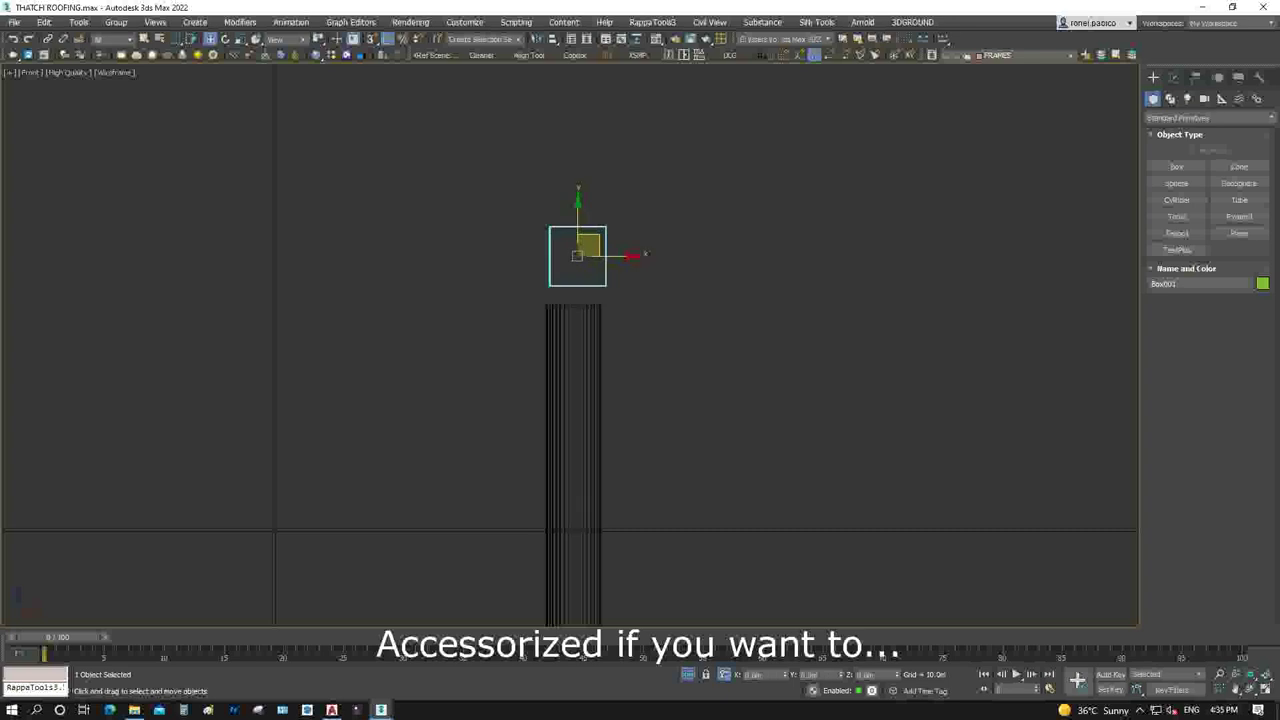
{"action": "left_click", "coordinate": [1174, 77]}
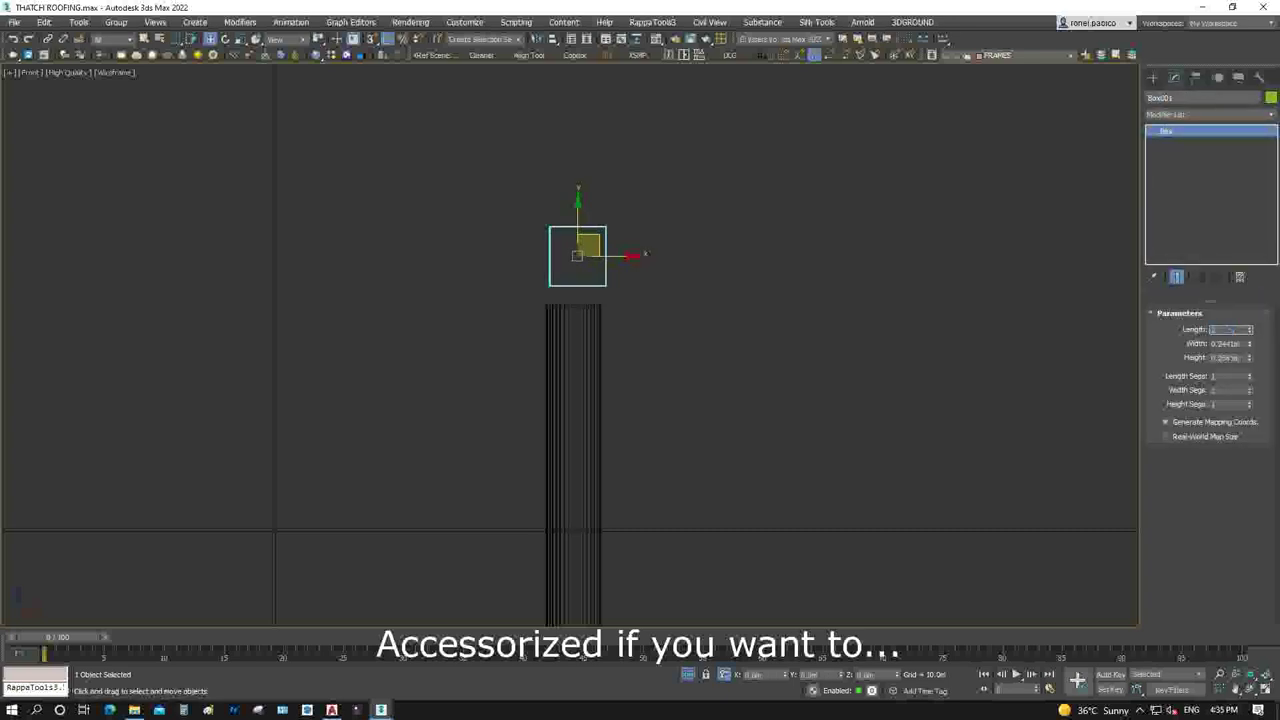
{"action": "type", "text": "0."}
{"action": "key", "text": "Tab"}
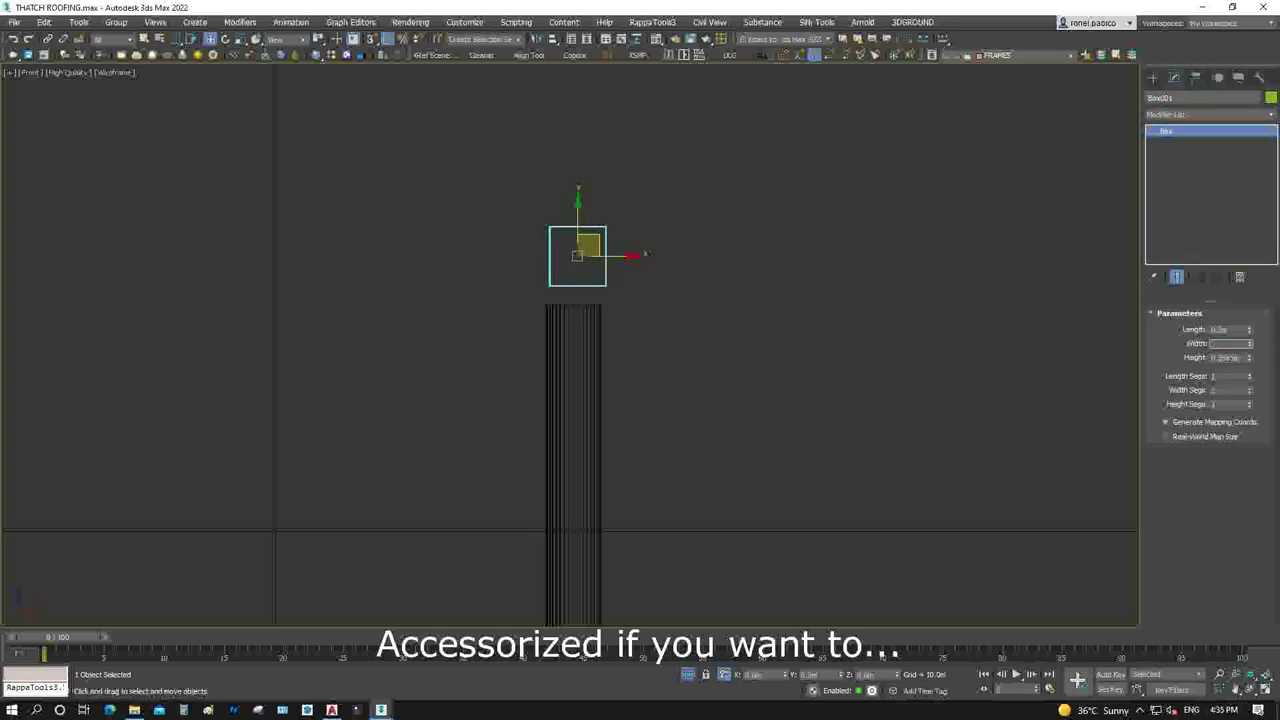
{"action": "type", "text": "0.3"}
{"action": "key", "text": "Return"}
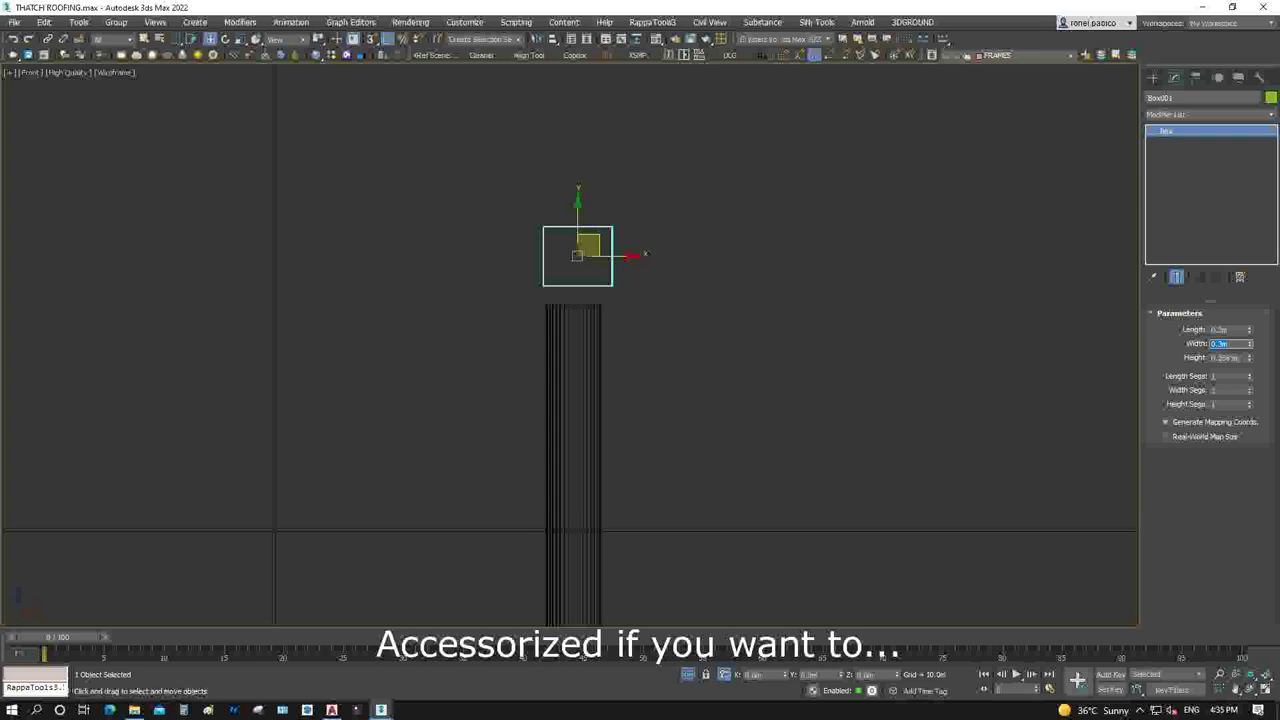
Set the box height to 0.4m and nudge it to sit directly over the post top
{"action": "key", "text": "Tab"}
{"action": "type", "text": "0.4"}
{"action": "key", "text": "Return"}
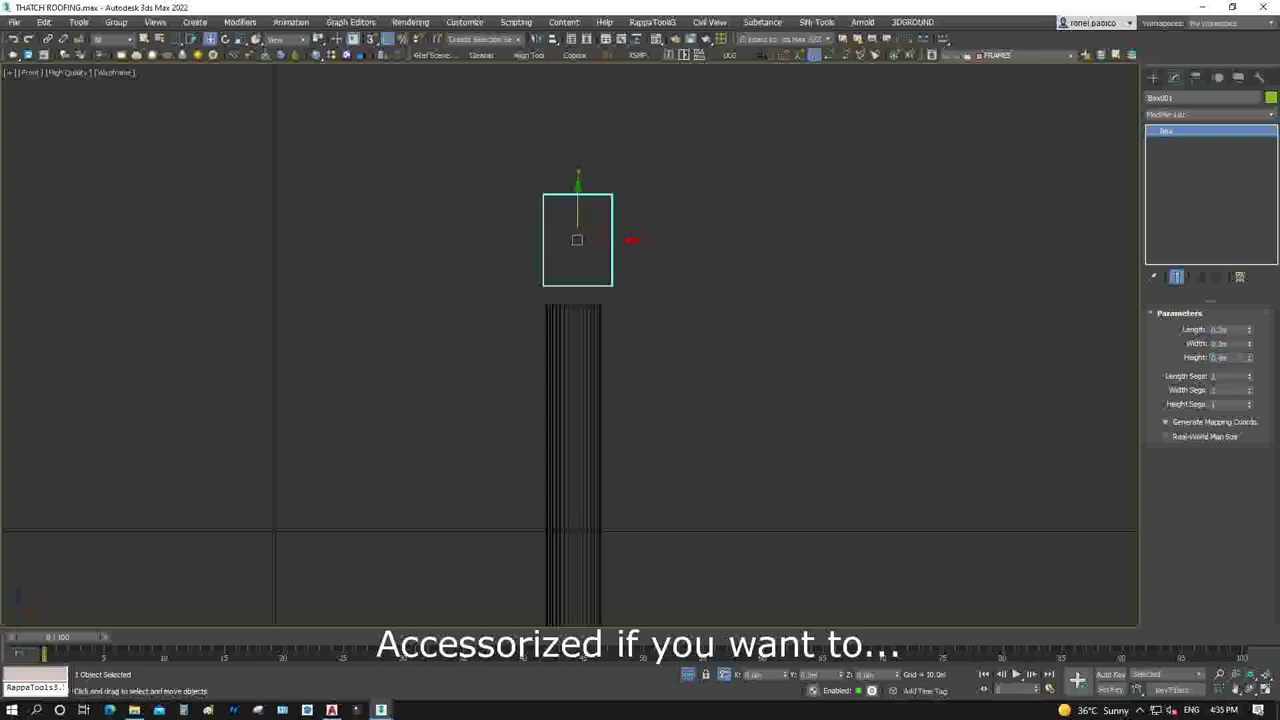
{"action": "mouse_move", "coordinate": [577, 205]}
{"action": "left_mouse_down"}
{"action": "mouse_move", "coordinate": [577, 182]}
{"action": "mouse_move", "coordinate": [570, 215]}
{"action": "left_mouse_up"}
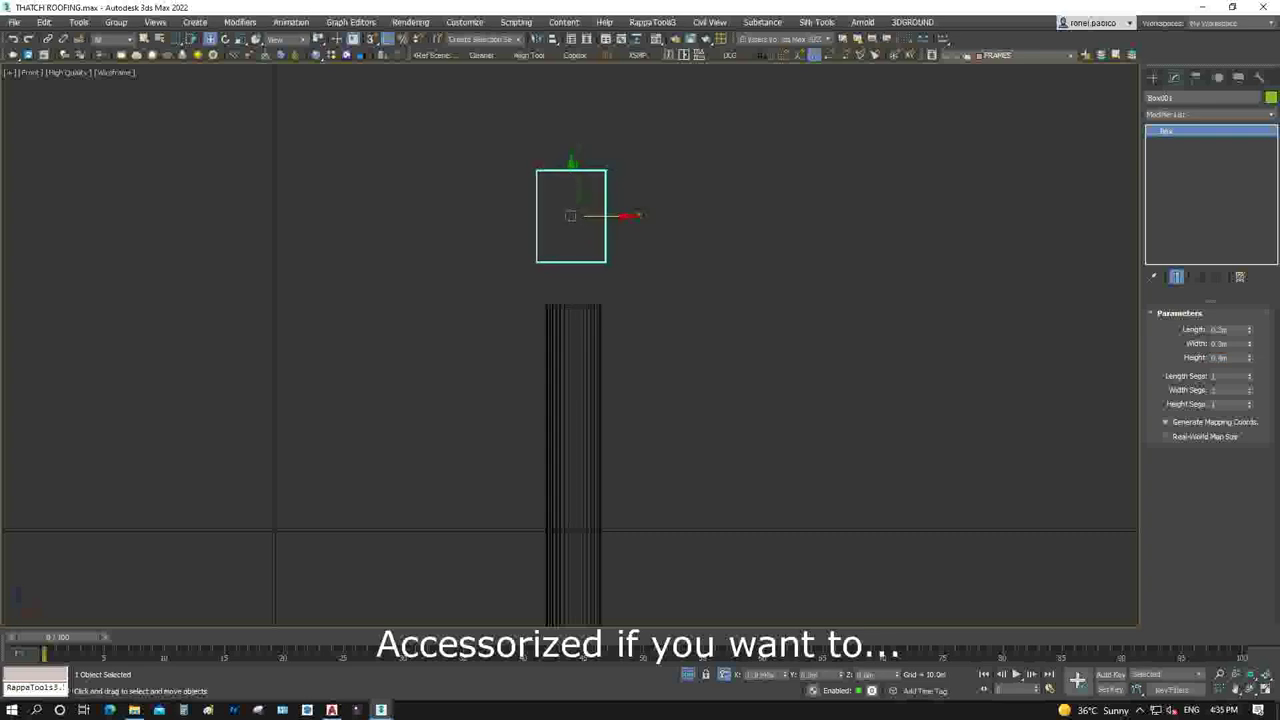
{"action": "scroll", "coordinate": [579, 191], "scroll_direction": "up", "scroll_amount": 4}
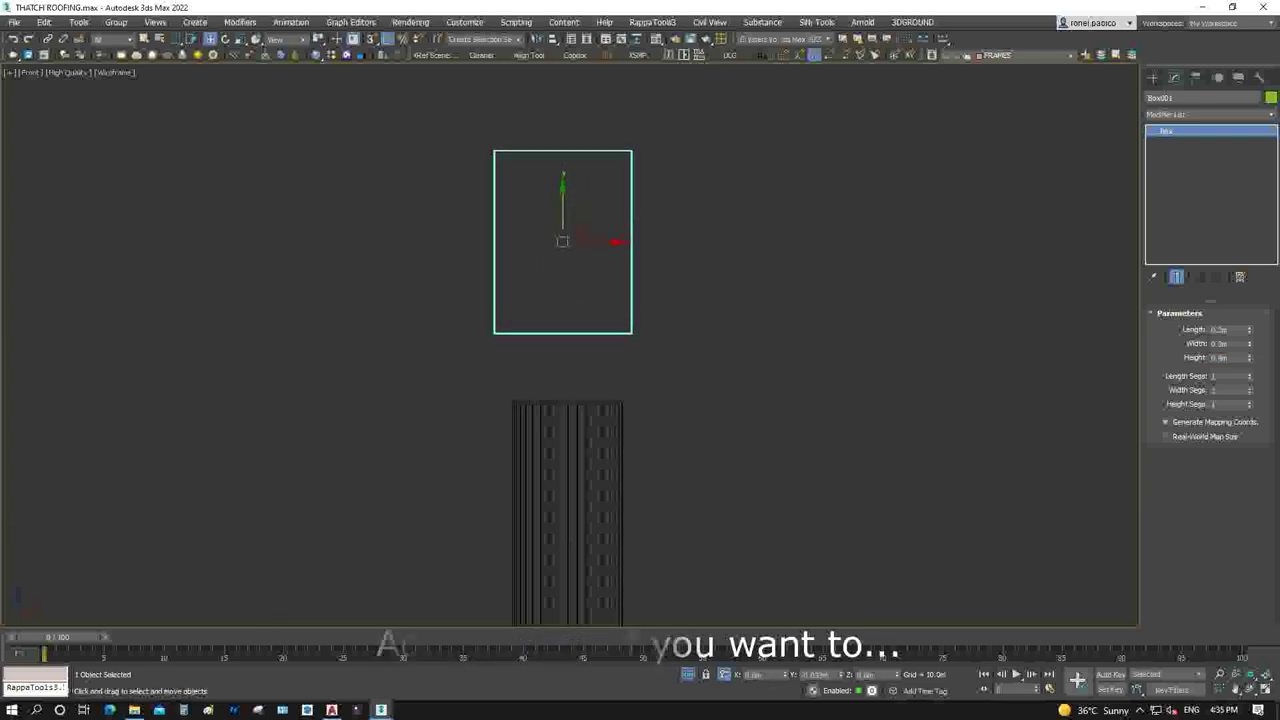
{"action": "left_click_drag", "start_coordinate": [600, 241], "coordinate": [566, 214]}
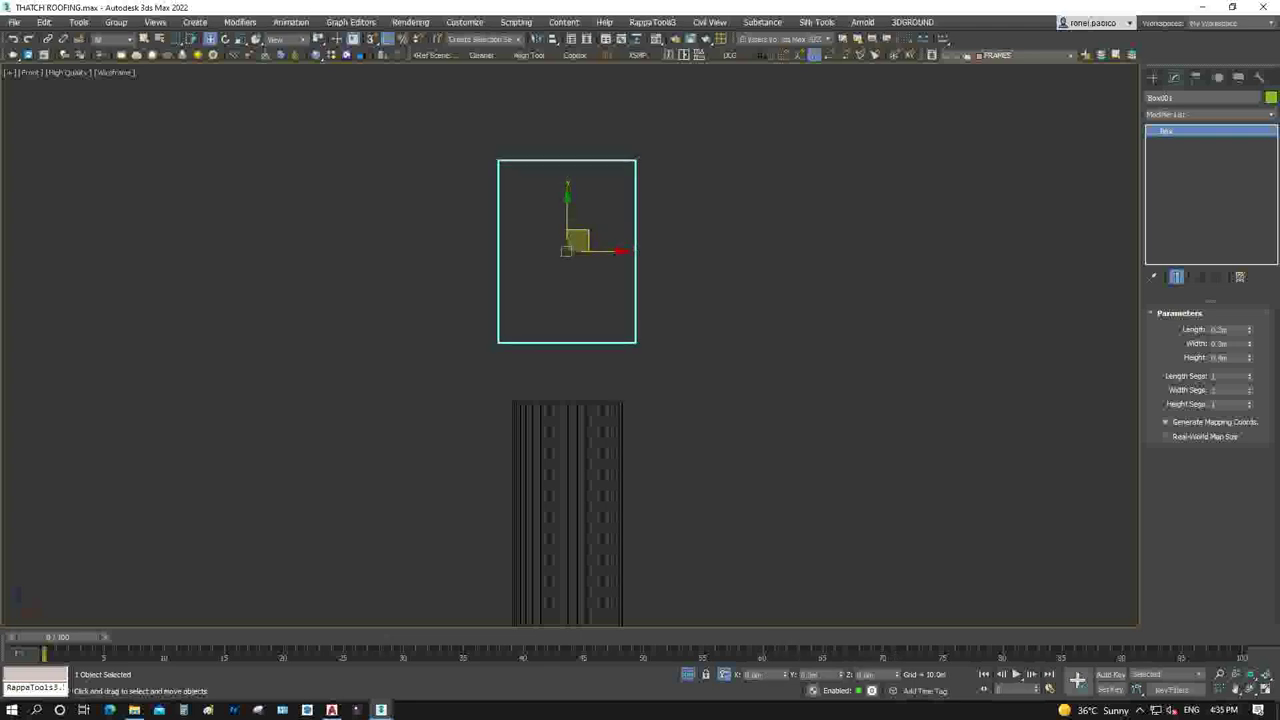
Frame the box in the Top view and convert it to an Editable Poly
{"action": "key", "text": "t"}
{"action": "key", "text": "z"}
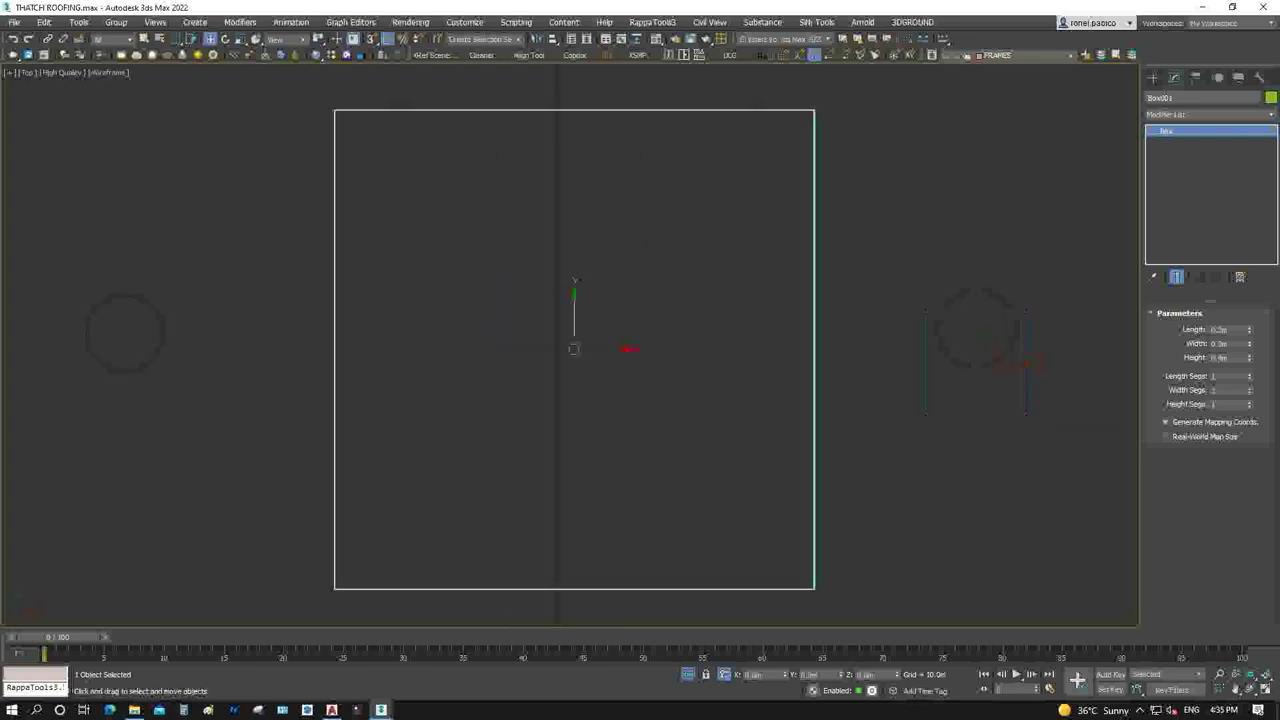
{"action": "right_click", "coordinate": [594, 300]}
{"action": "mouse_move", "coordinate": [650, 446]}
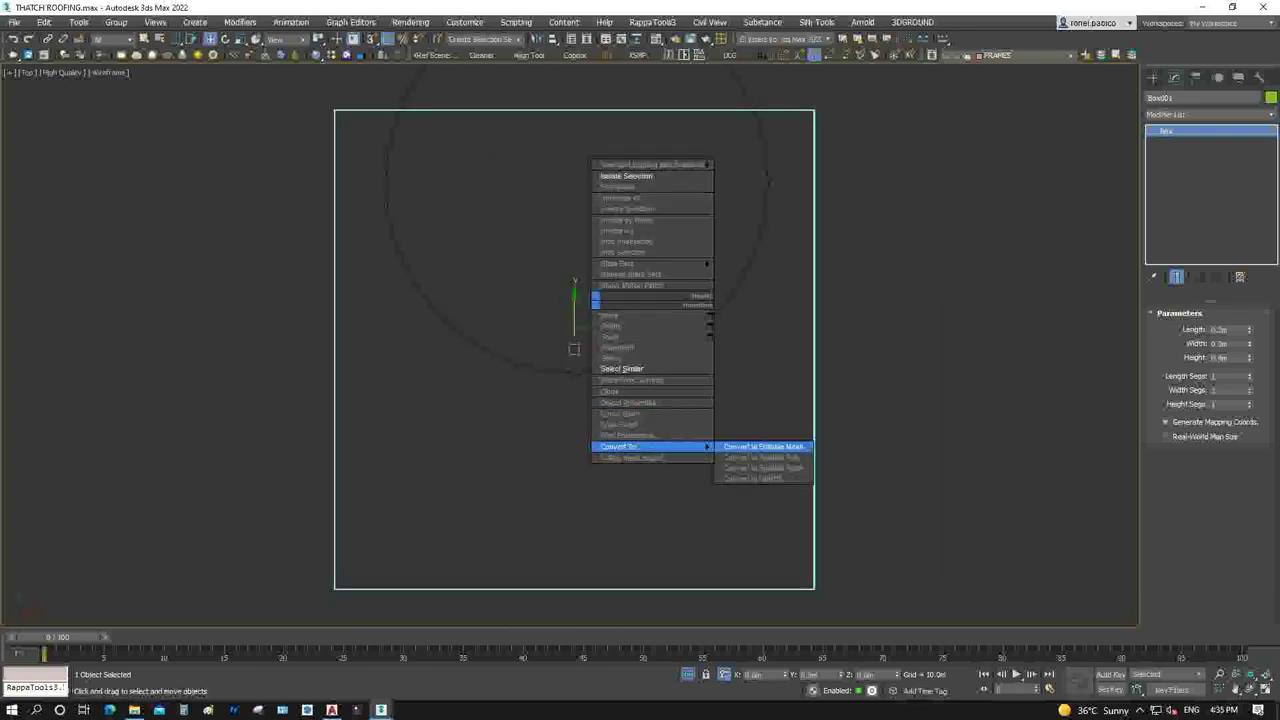
{"action": "left_click", "coordinate": [760, 457]}
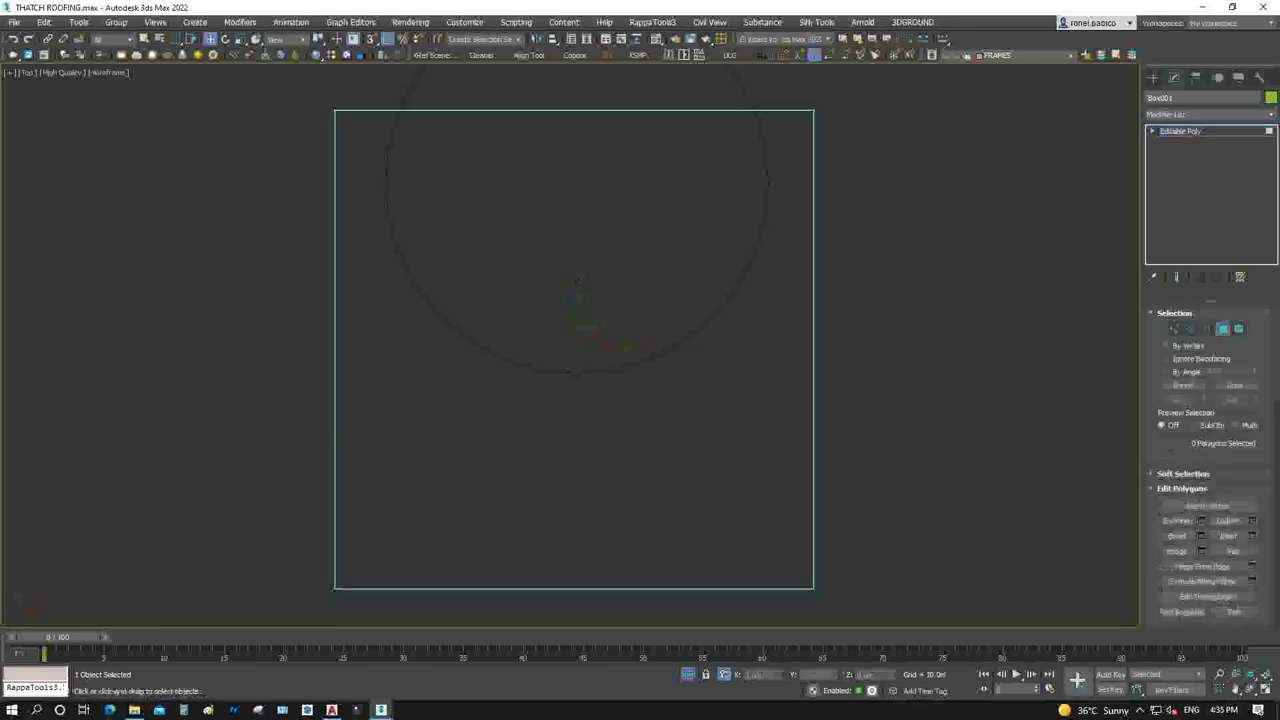
Select the box's top polygon, refining the face selection from an angled view
{"action": "left_click", "coordinate": [574, 349]}
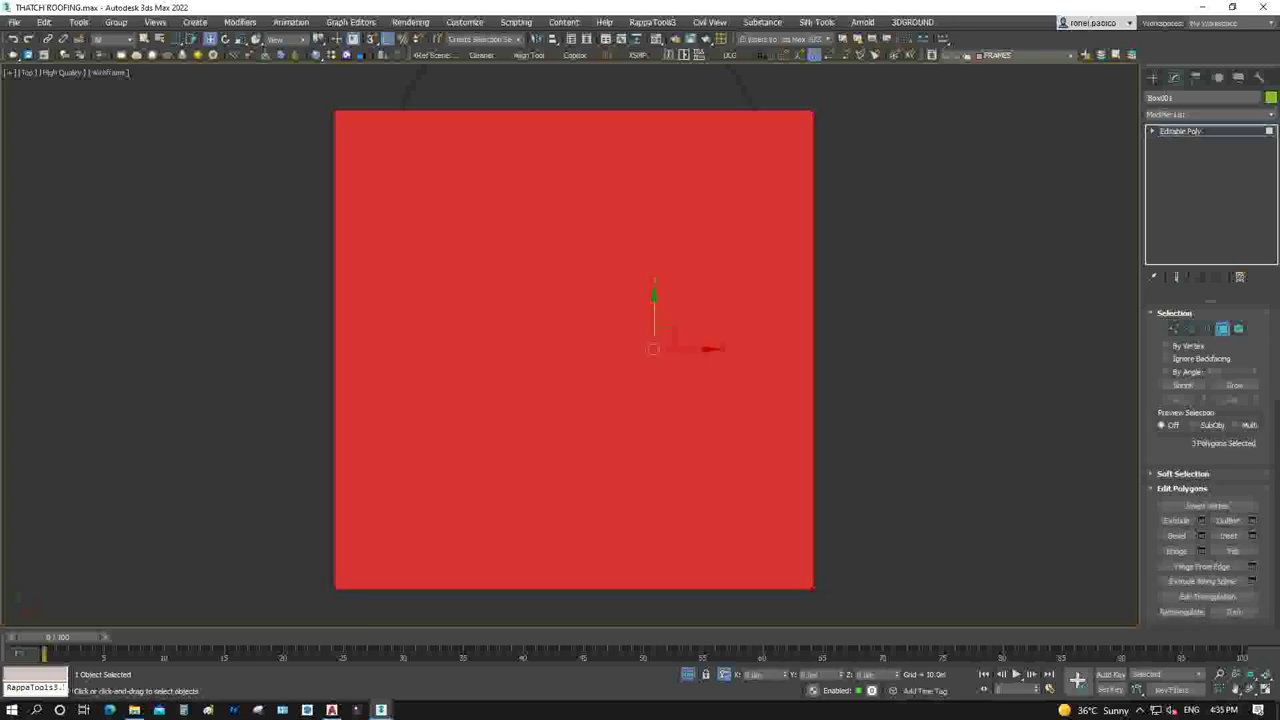
{"action": "middle_click_drag", "start_coordinate": [574, 349], "coordinate": [640, 300], "text": "alt"}
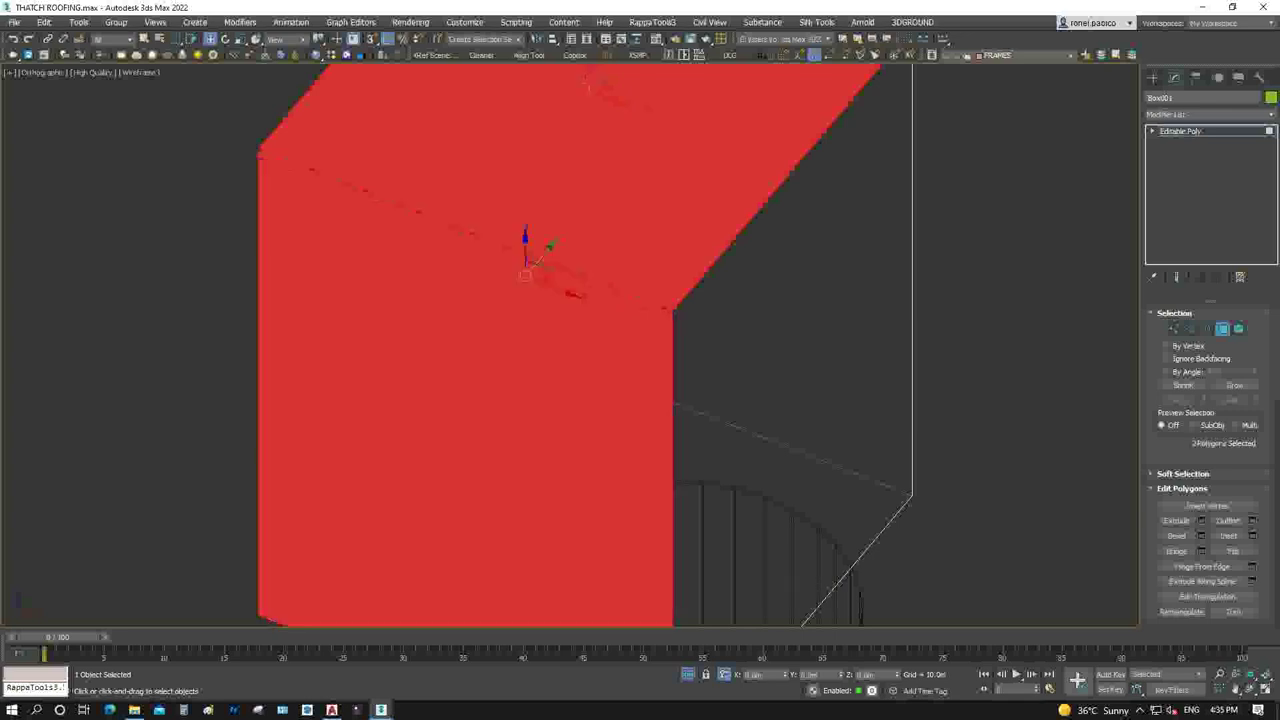
{"action": "left_click", "coordinate": [560, 180]}
{"action": "left_click", "coordinate": [465, 450], "text": "ctrl"}
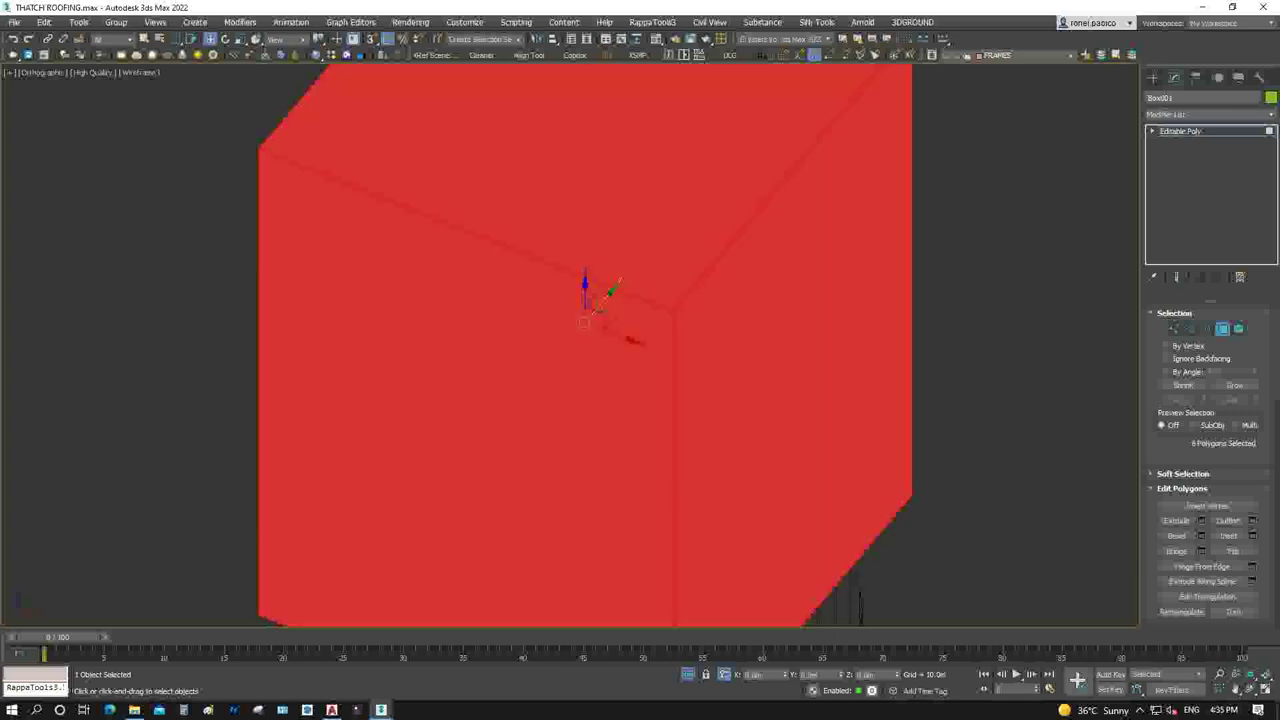
{"action": "left_click", "coordinate": [580, 480]}
{"action": "left_click", "coordinate": [560, 180], "text": "ctrl"}
{"action": "key", "text": "t"}
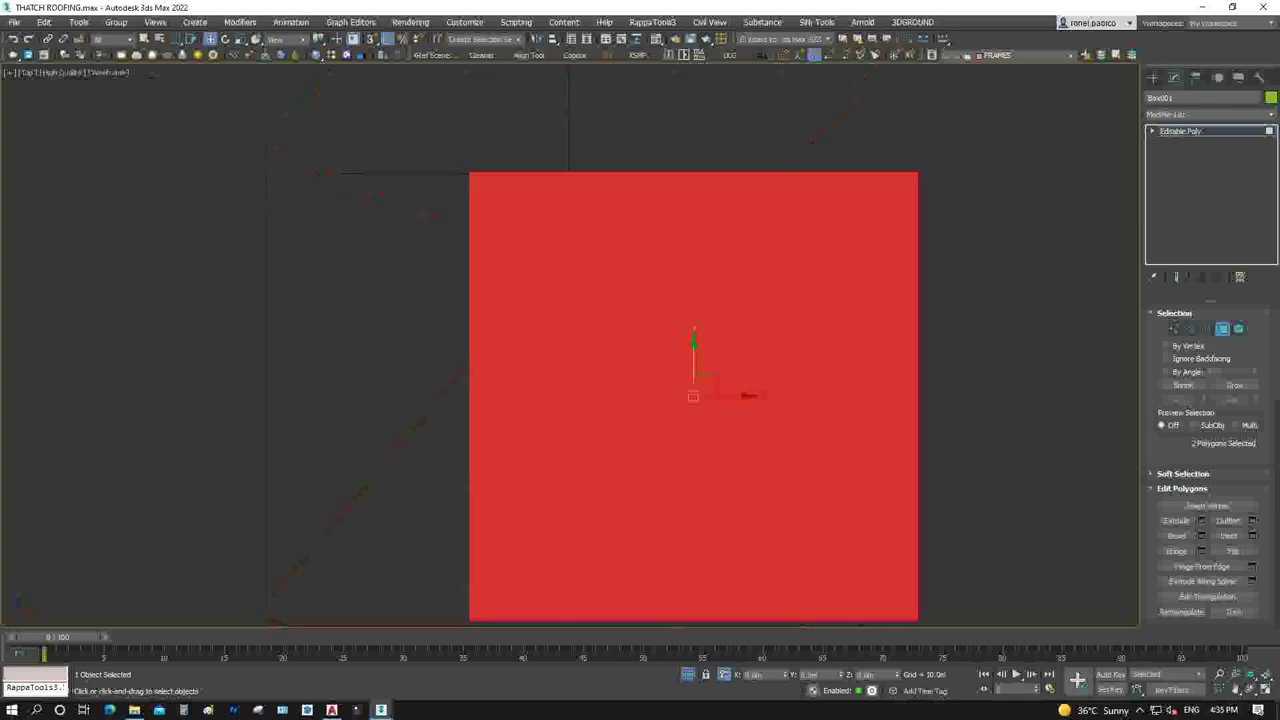
{"action": "scroll", "coordinate": [1200, 450], "scroll_direction": "down", "scroll_amount": 5}
{"action": "scroll", "coordinate": [1200, 450], "scroll_direction": "down", "scroll_amount": 3}
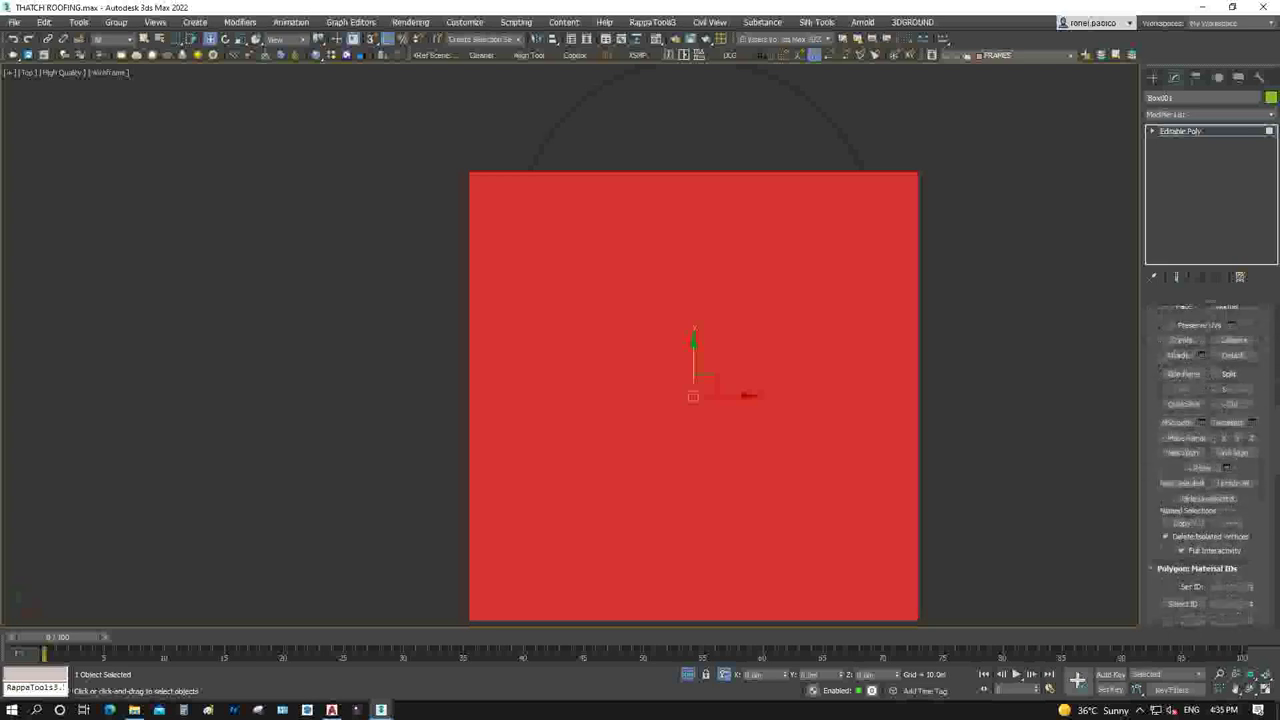
Cut two vertex-snapped corner-to-corner diagonals across the top face with Cut
{"action": "left_click", "coordinate": [1183, 403]}
{"action": "key", "text": "s"}
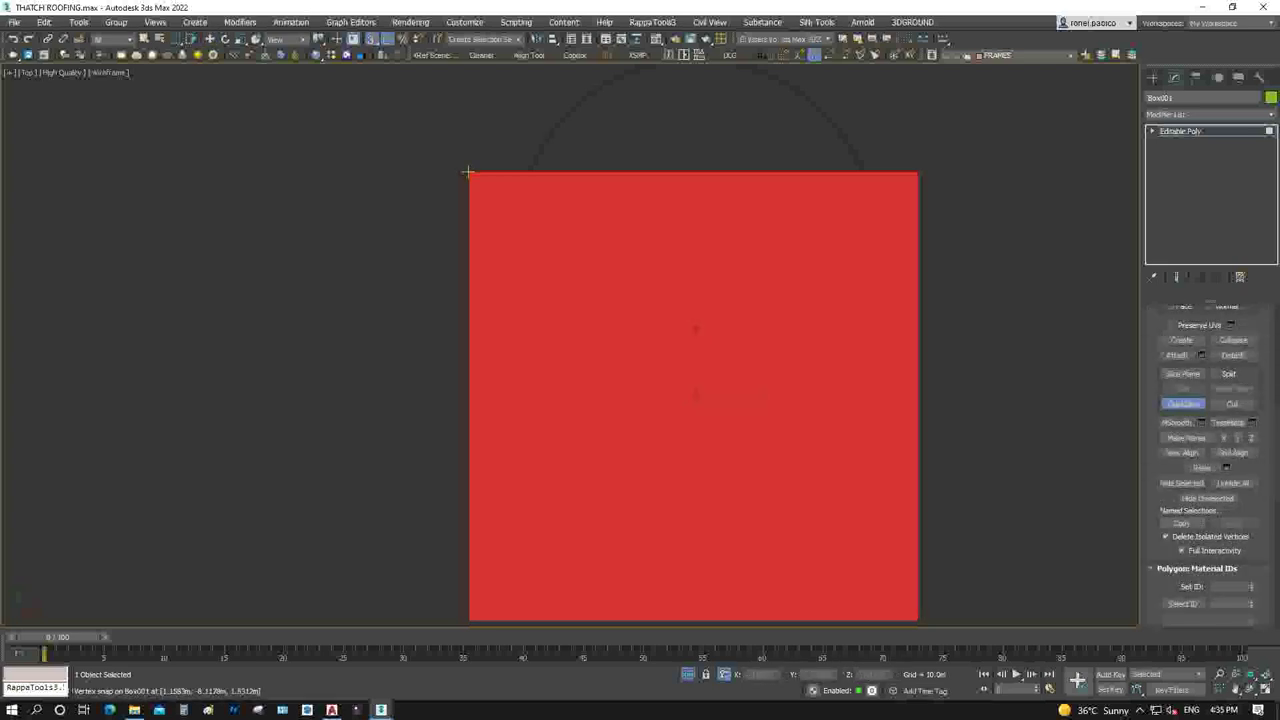
{"action": "scroll", "coordinate": [467, 173], "scroll_direction": "down", "scroll_amount": 2}
{"action": "left_click", "coordinate": [785, 490]}
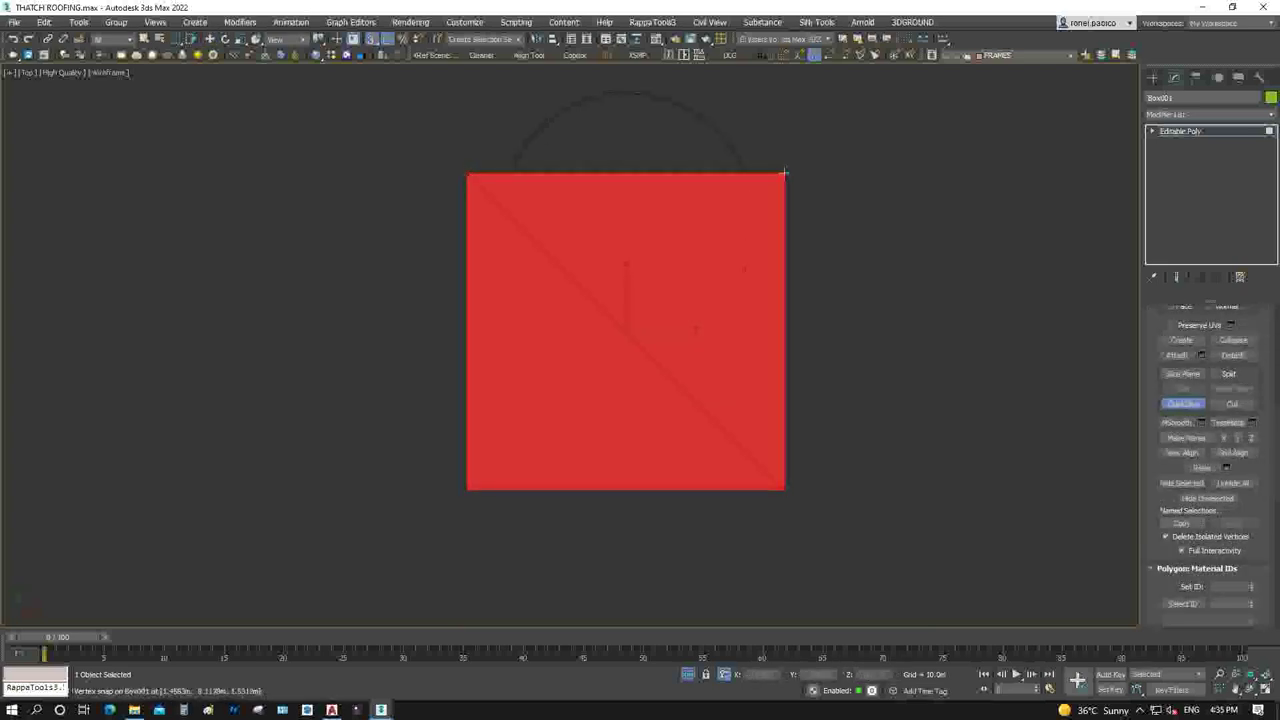
{"action": "left_click", "coordinate": [465, 490]}
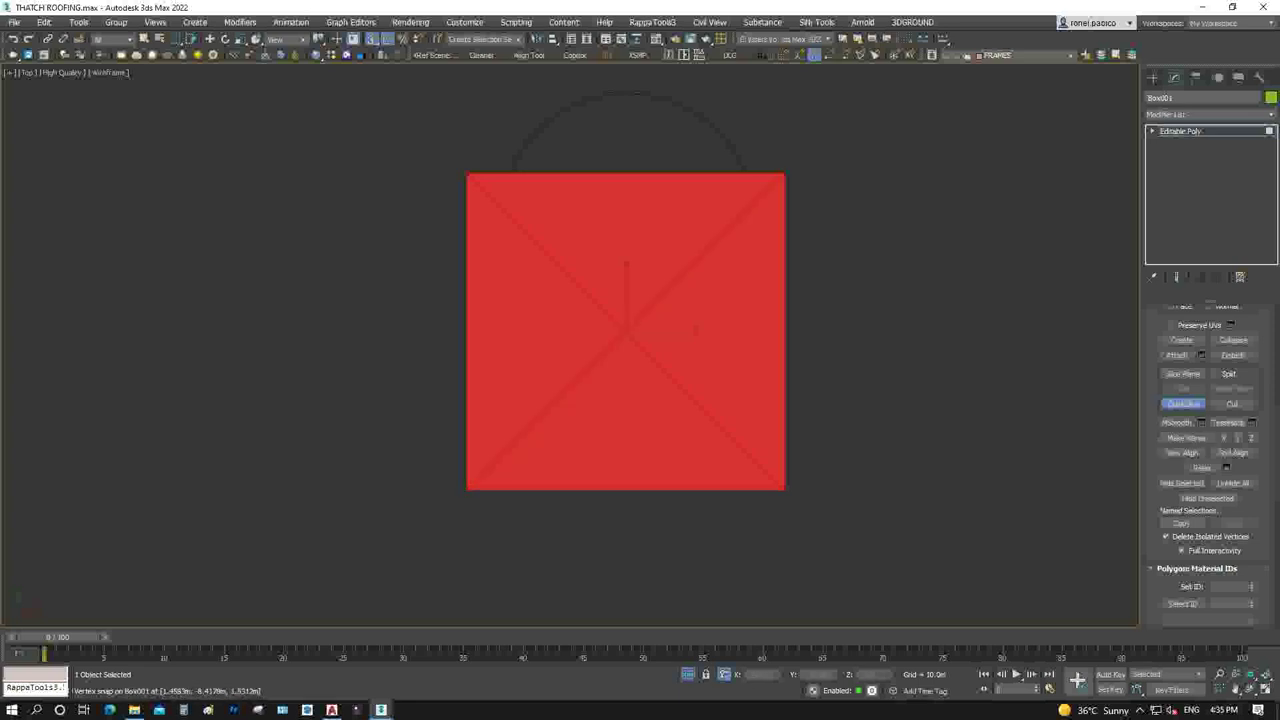
{"action": "right_click", "coordinate": [694, 330]}
In Vertex mode, snap-pull the centre top vertex upward into a roof peak
{"action": "key", "text": "1"}
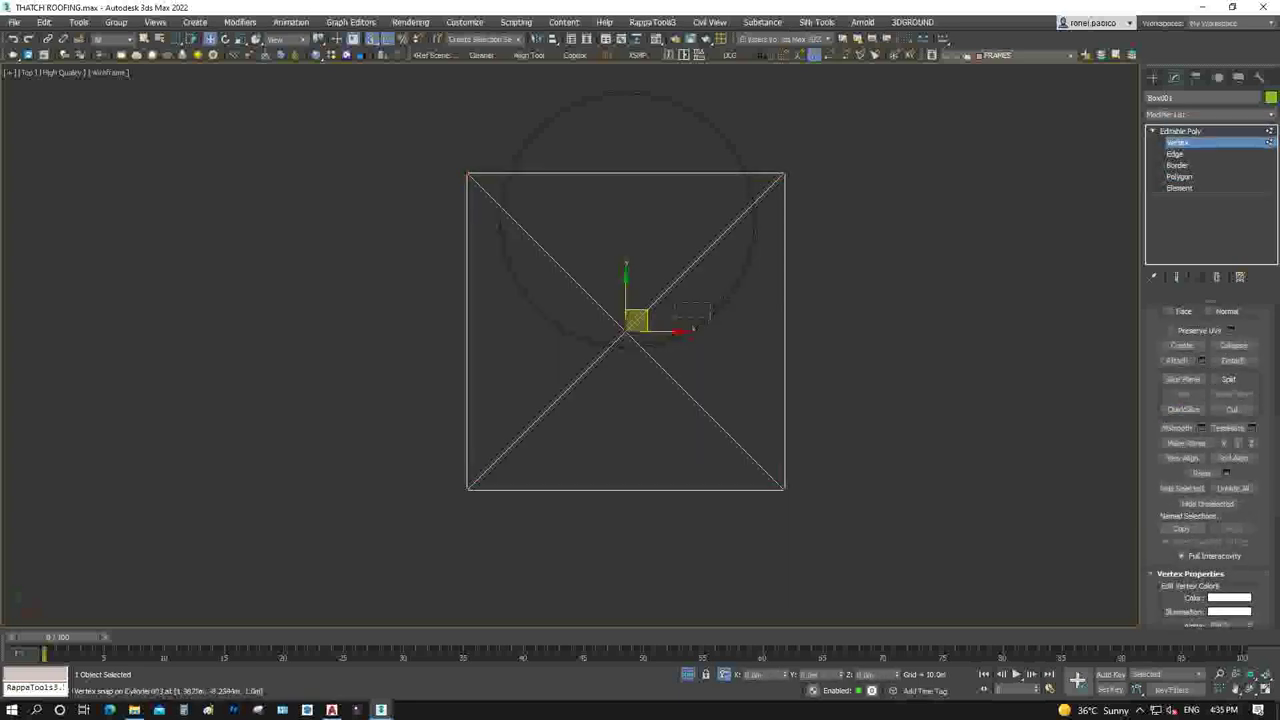
{"action": "key", "text": "f"}
{"action": "scroll", "coordinate": [690, 320], "scroll_direction": "down", "scroll_amount": 3}
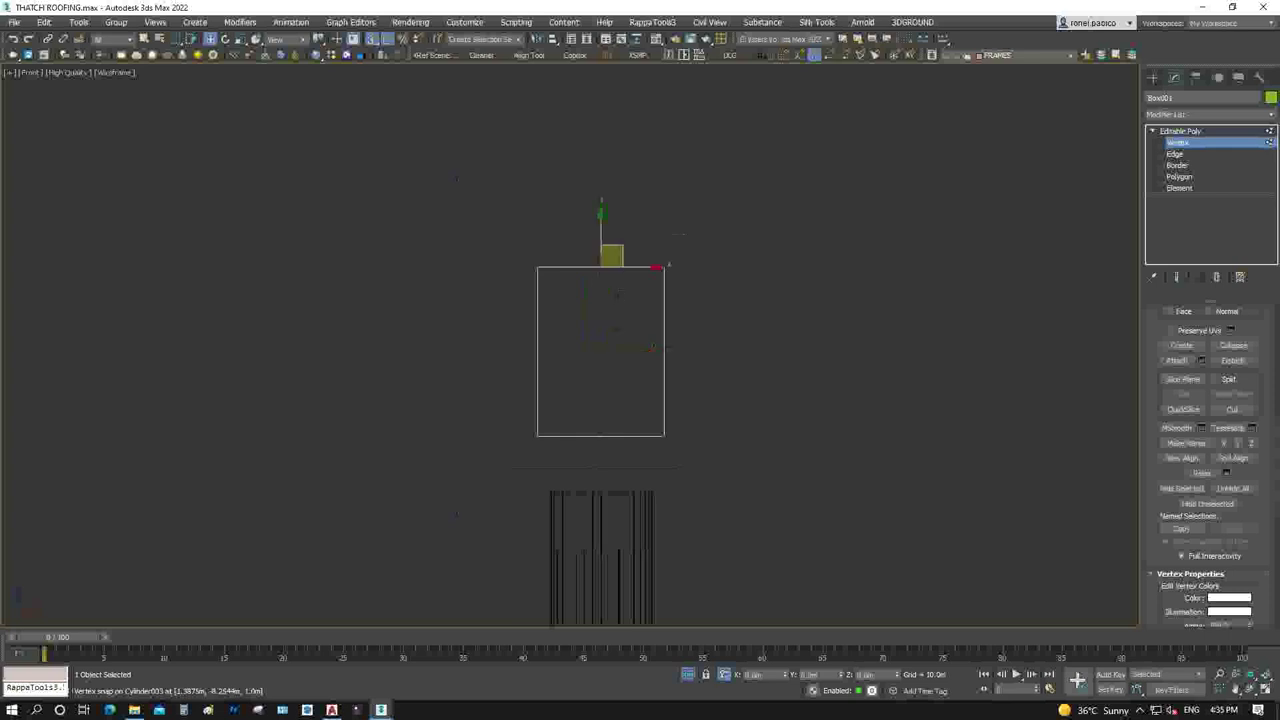
{"action": "scroll", "coordinate": [673, 287], "scroll_direction": "up", "scroll_amount": 3}
{"action": "key", "text": "s"}
{"action": "left_click_drag", "start_coordinate": [607, 287], "coordinate": [606, 207]}
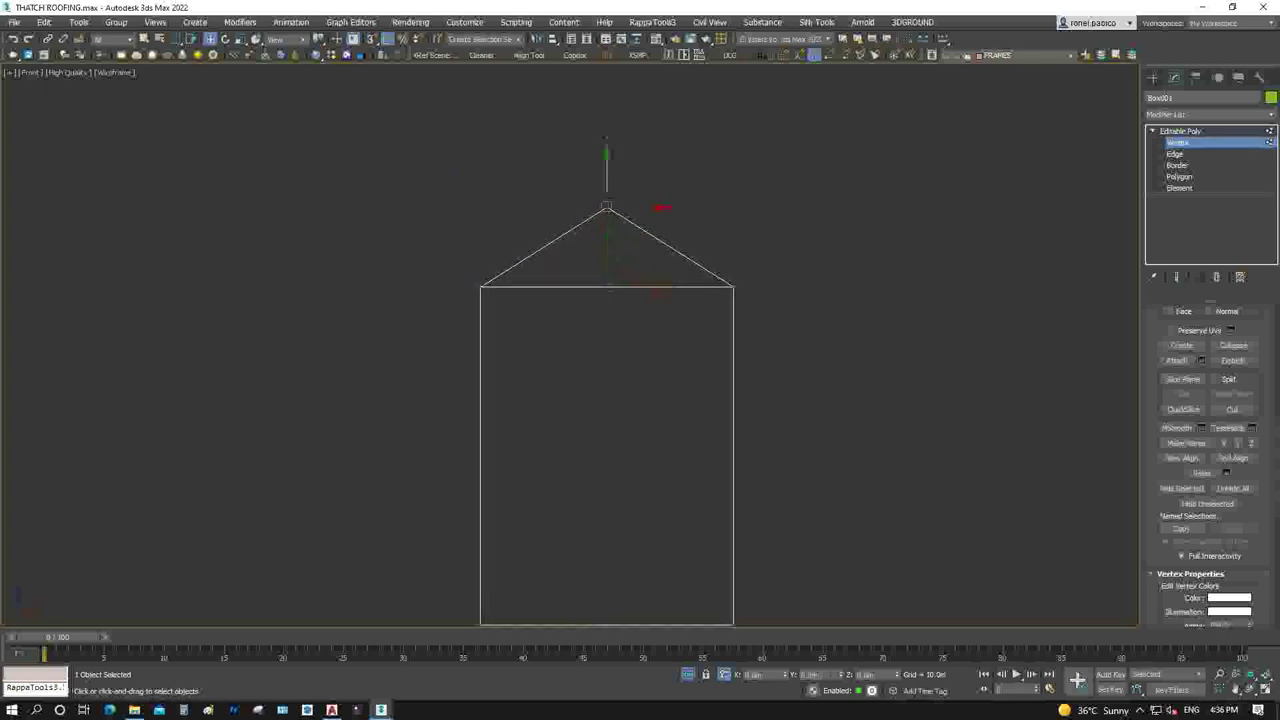
Undo recent vertex edits and compare the cap's profile in the Top and Front views
{"action": "middle_click_drag", "start_coordinate": [607, 400], "coordinate": [614, 395]}
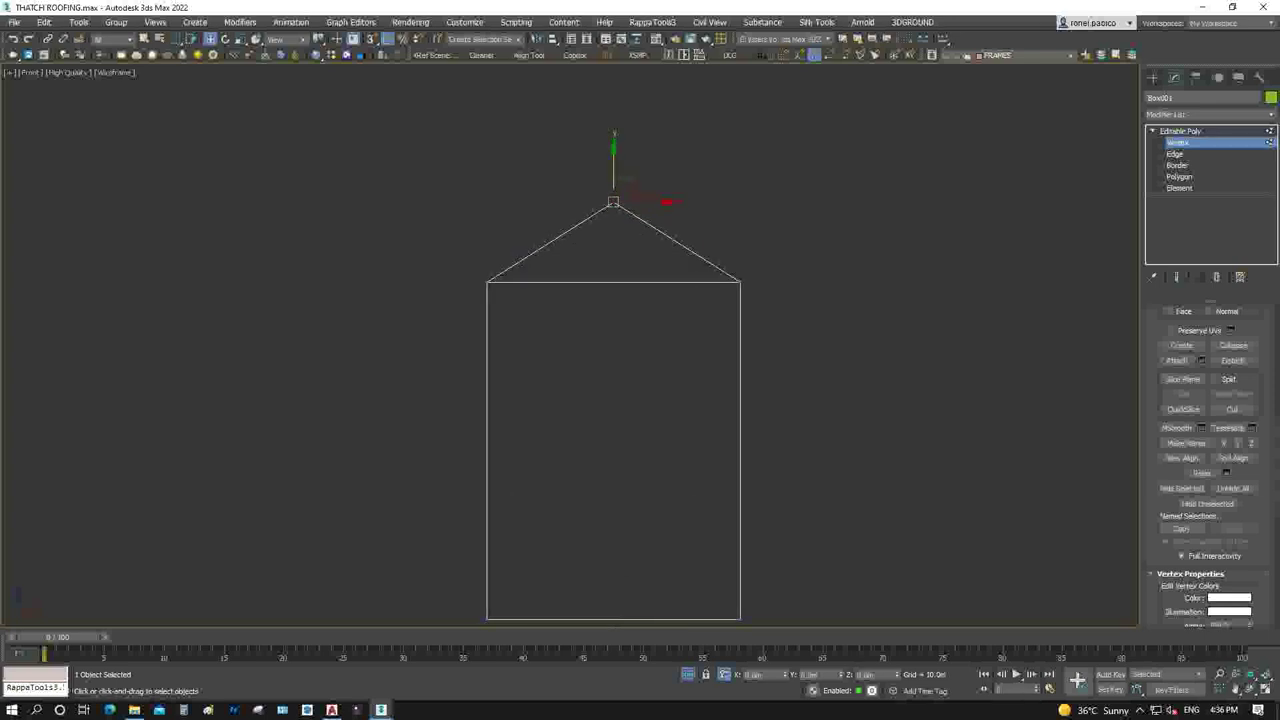
{"action": "scroll", "coordinate": [603, 183], "scroll_direction": "down", "scroll_amount": 2}
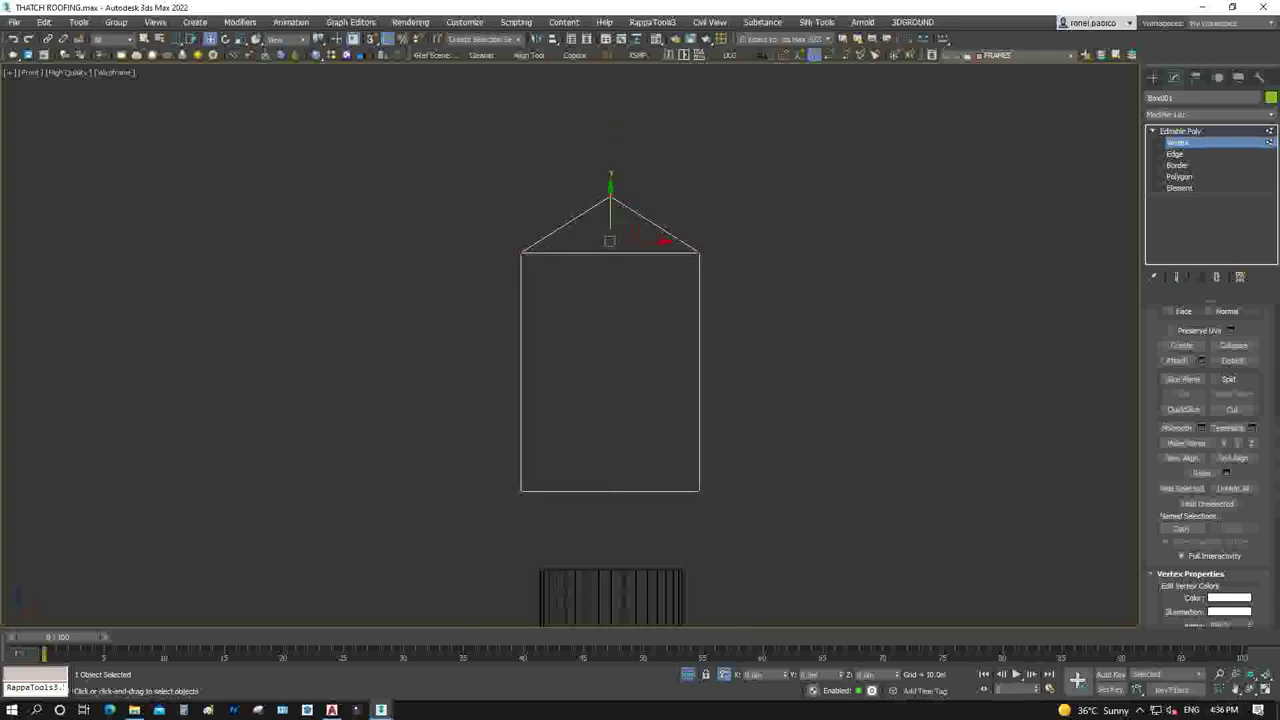
{"action": "key", "text": "ctrl+z"}
{"action": "key", "text": "ctrl+z"}
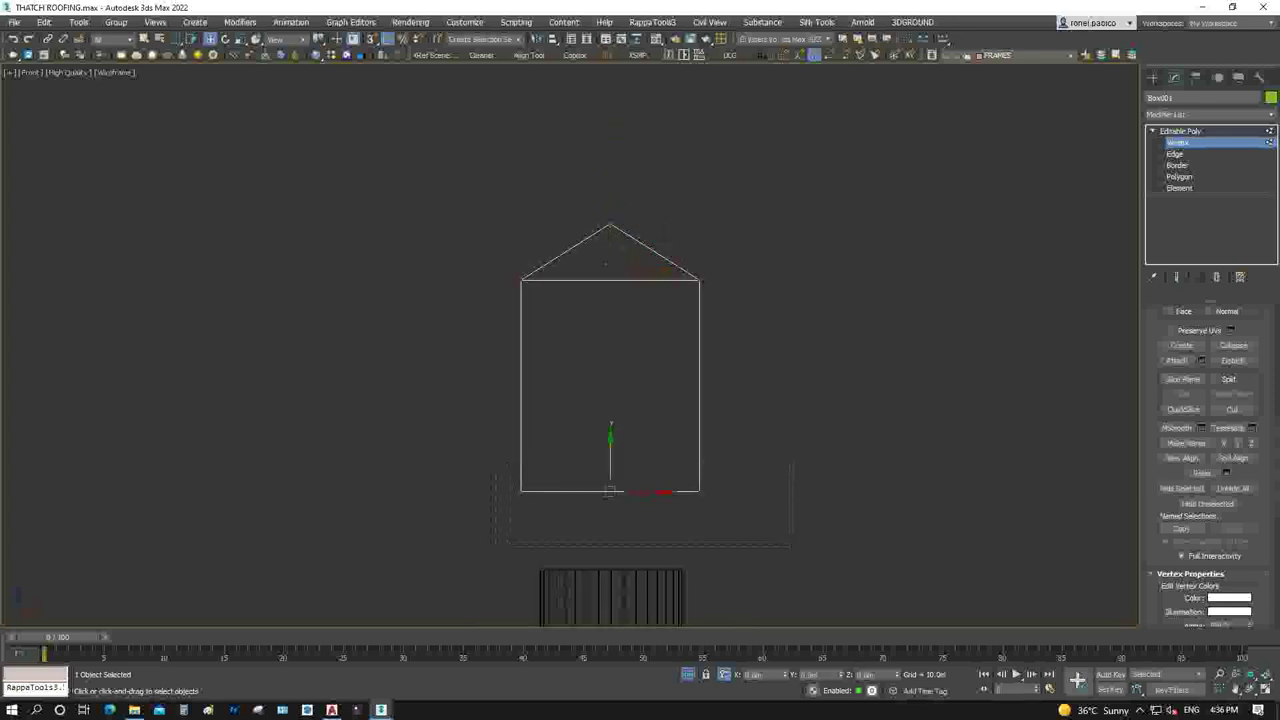
{"action": "key", "text": "t"}
{"action": "key", "text": "ctrl+z"}
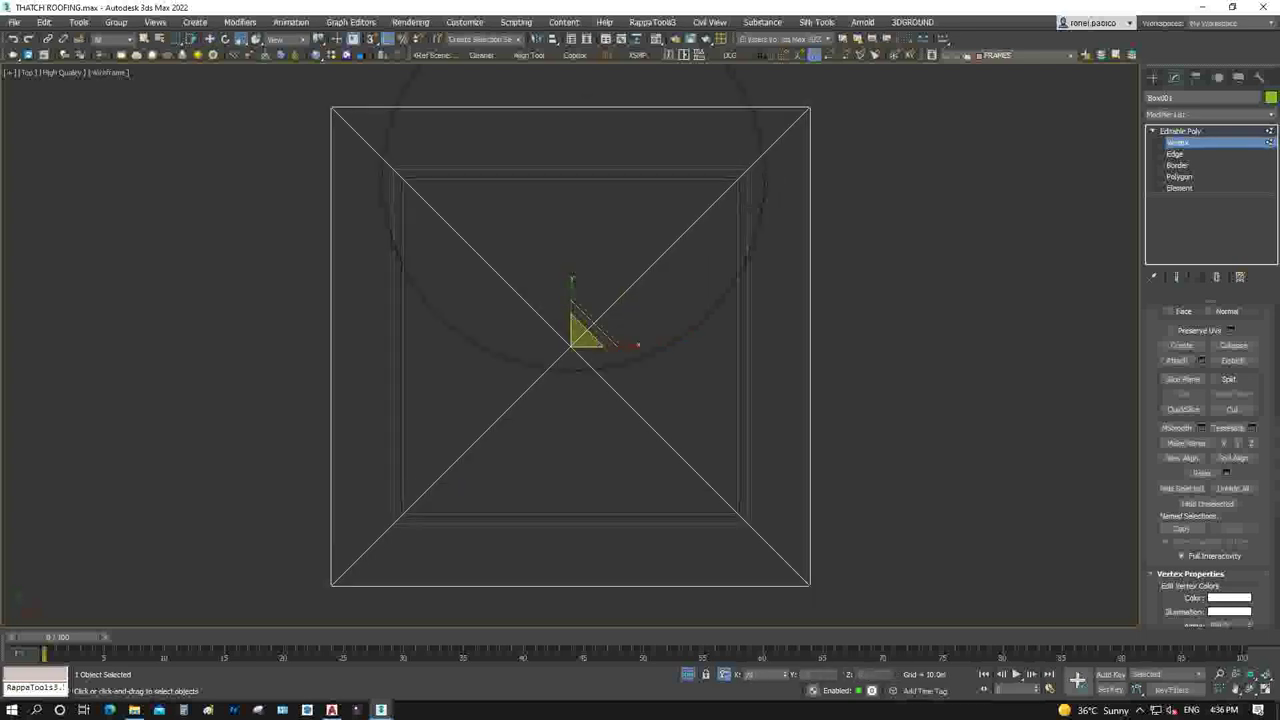
{"action": "key", "text": "f"}
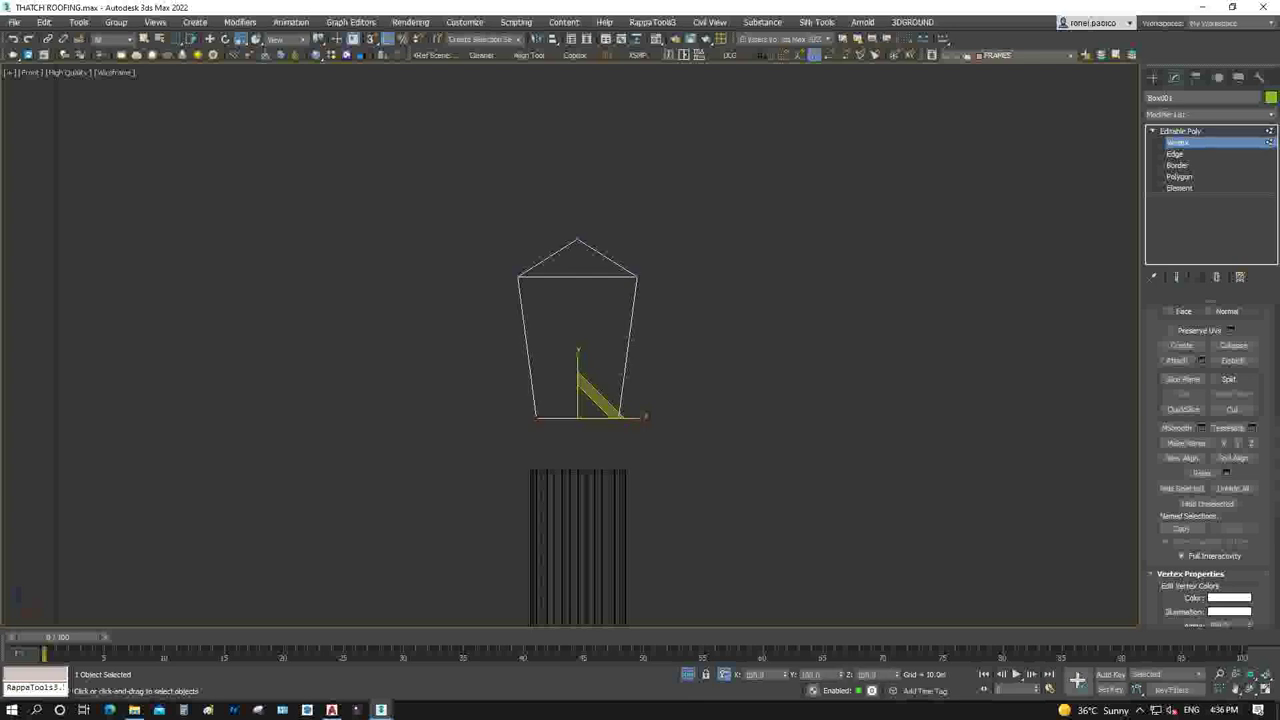
{"action": "key", "text": "t"}
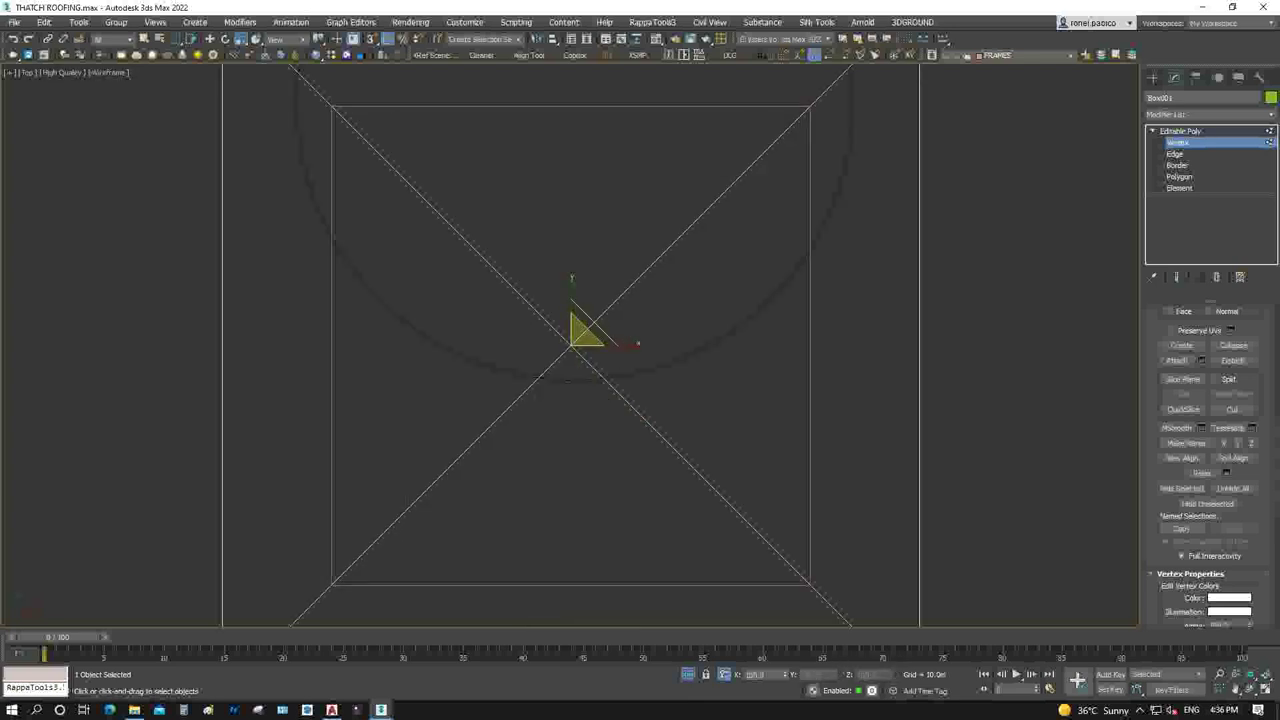
{"action": "key", "text": "f"}
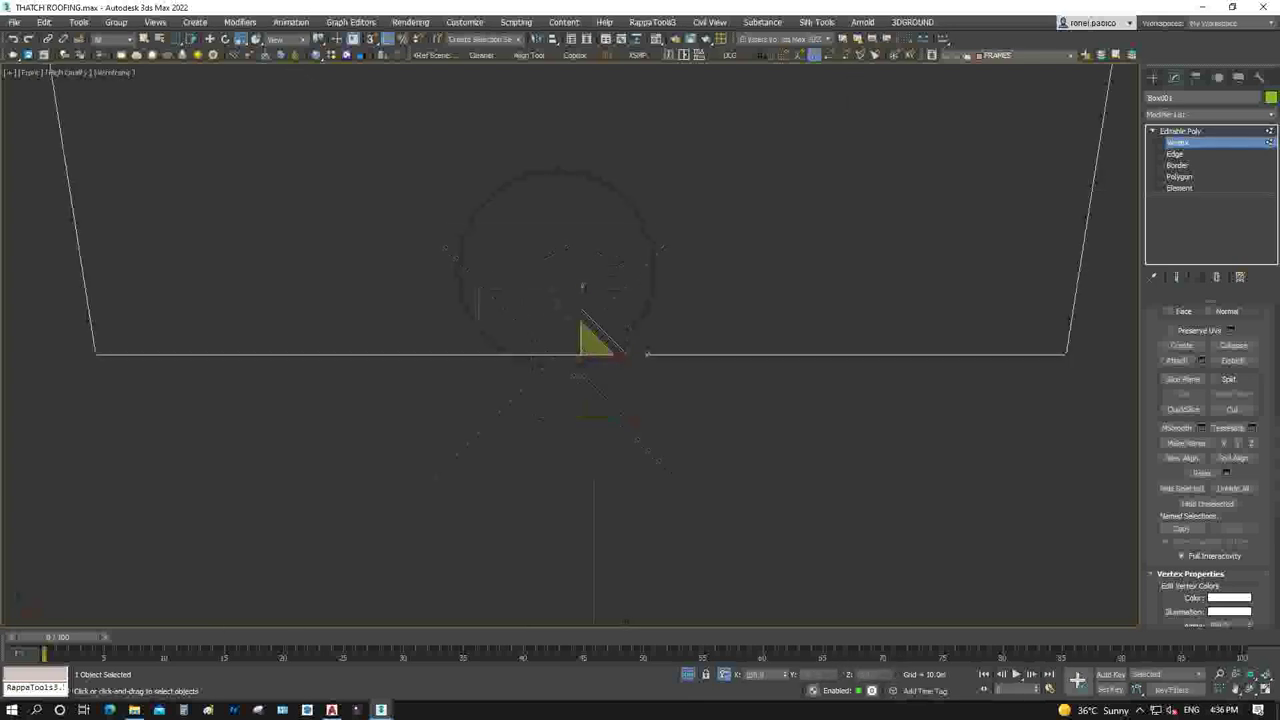
{"action": "key", "text": "w"}
{"action": "scroll", "coordinate": [609, 357], "scroll_direction": "up", "scroll_amount": 2}
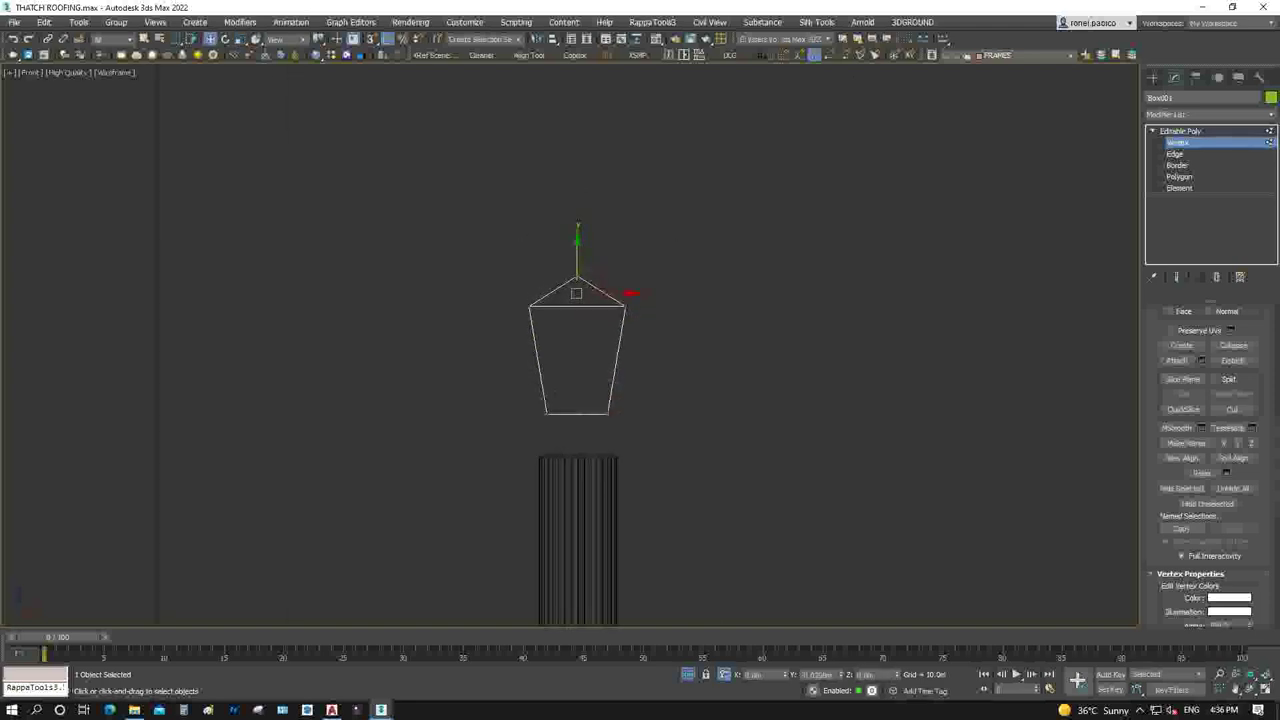
Clone the lantern cap as Box002 and give it a Lattice modifier with thinner struts
{"action": "key", "text": "1"}
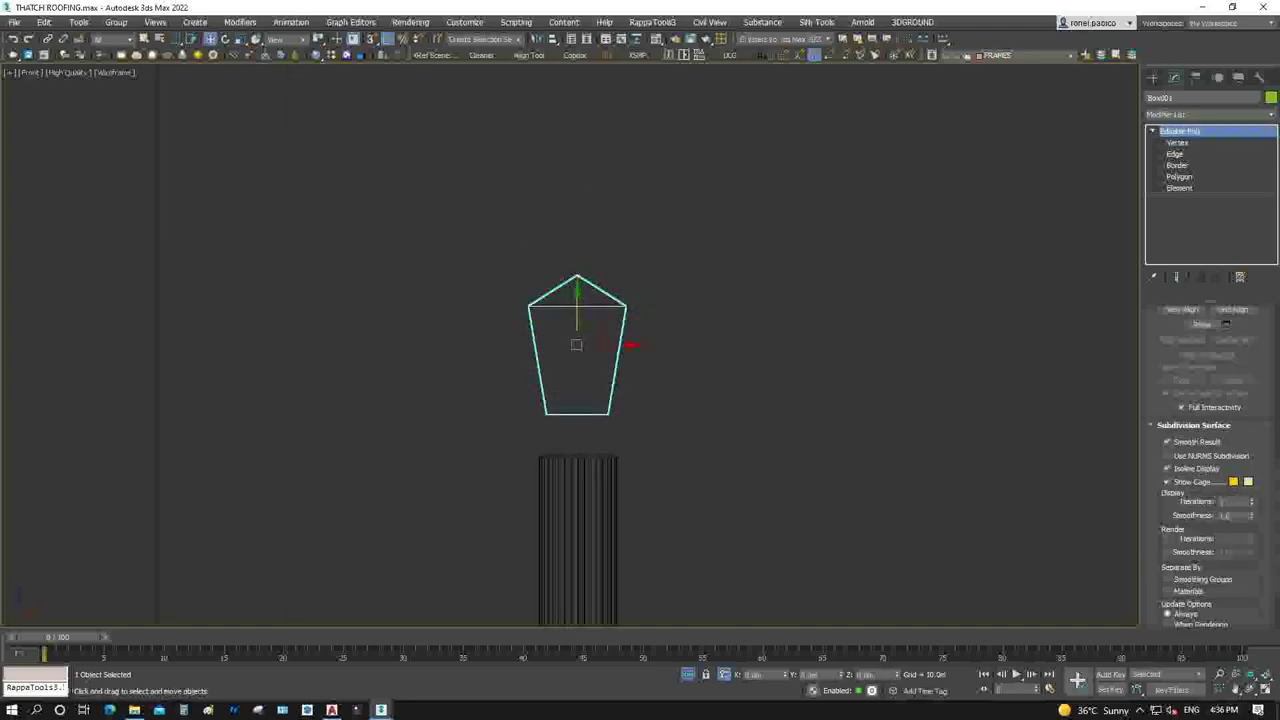
{"action": "key", "text": "ctrl+v"}
{"action": "left_click", "coordinate": [603, 405]}
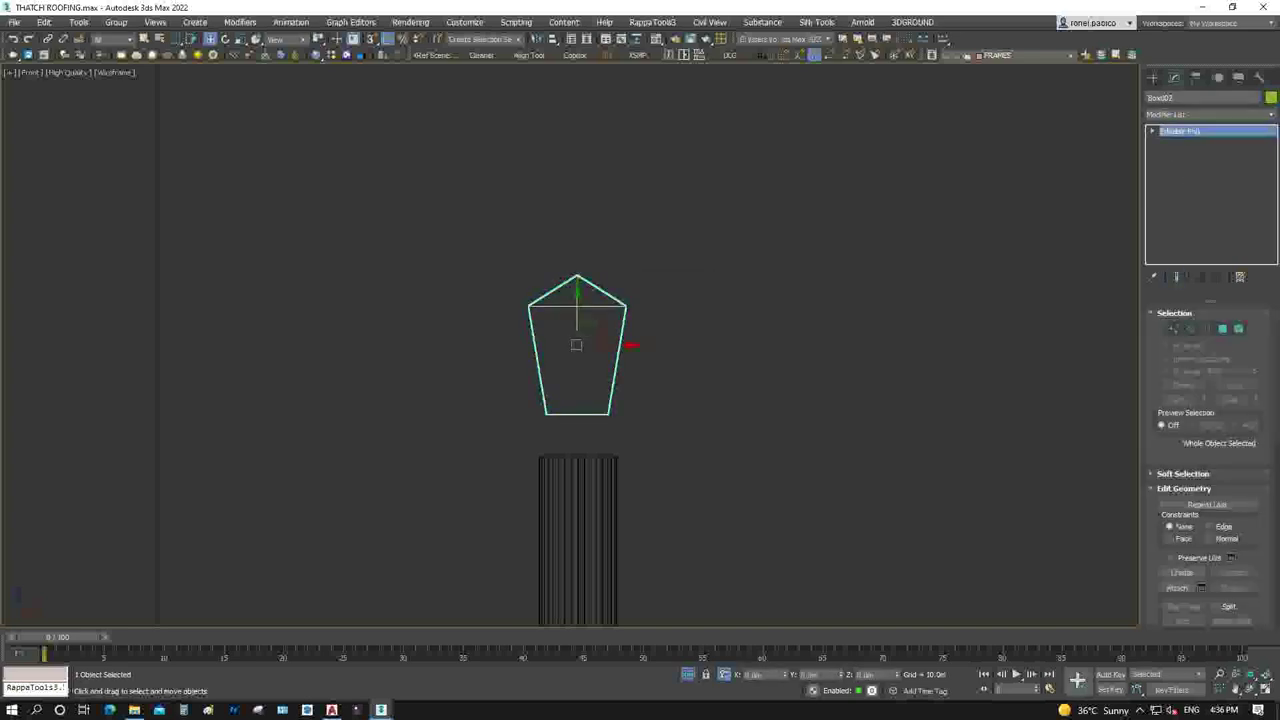
{"action": "left_click", "coordinate": [1210, 114]}
{"action": "scroll", "coordinate": [1200, 300], "scroll_direction": "down", "scroll_amount": 5}
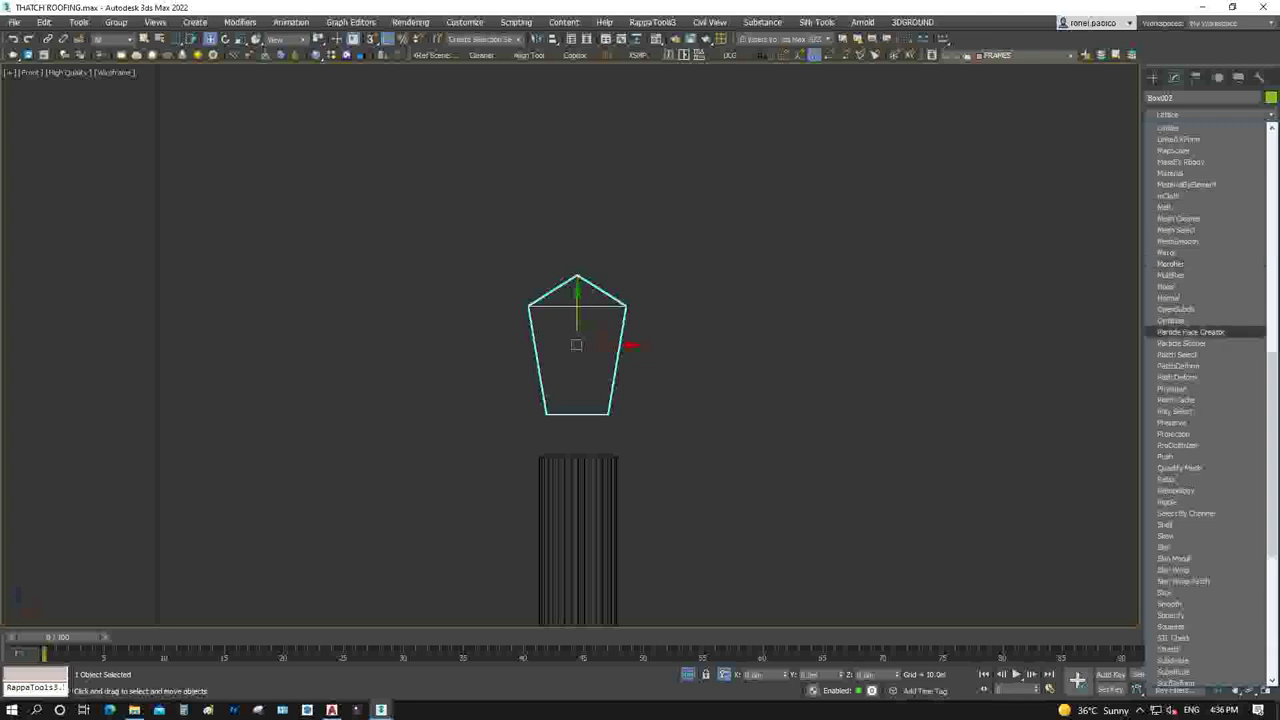
{"action": "left_click", "coordinate": [1168, 129]}
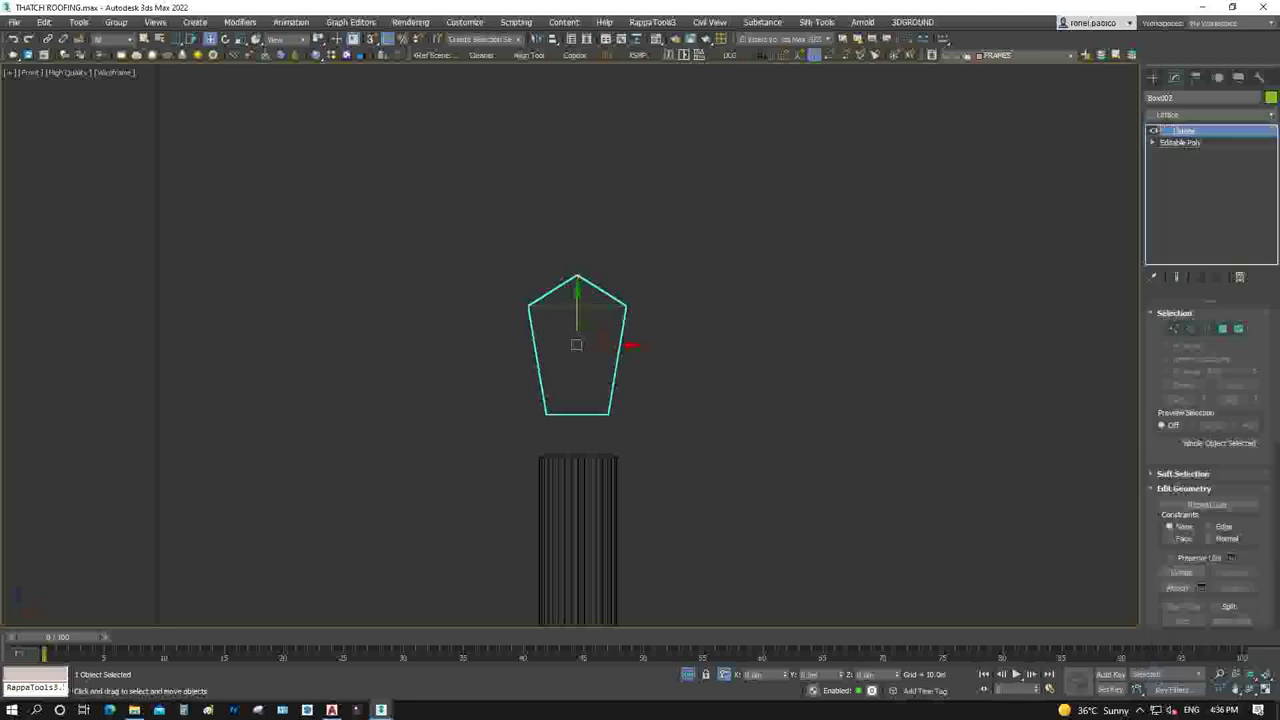
{"action": "left_click", "coordinate": [1228, 412]}
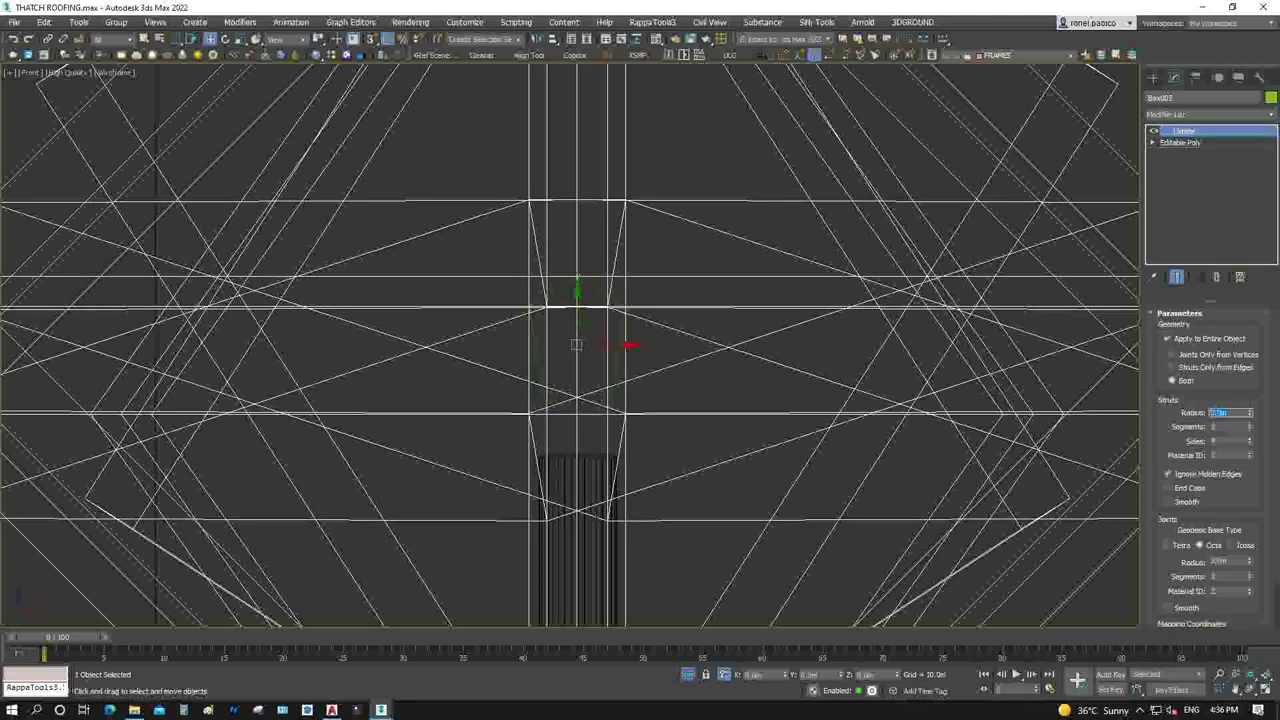
{"action": "key", "text": "Return"}
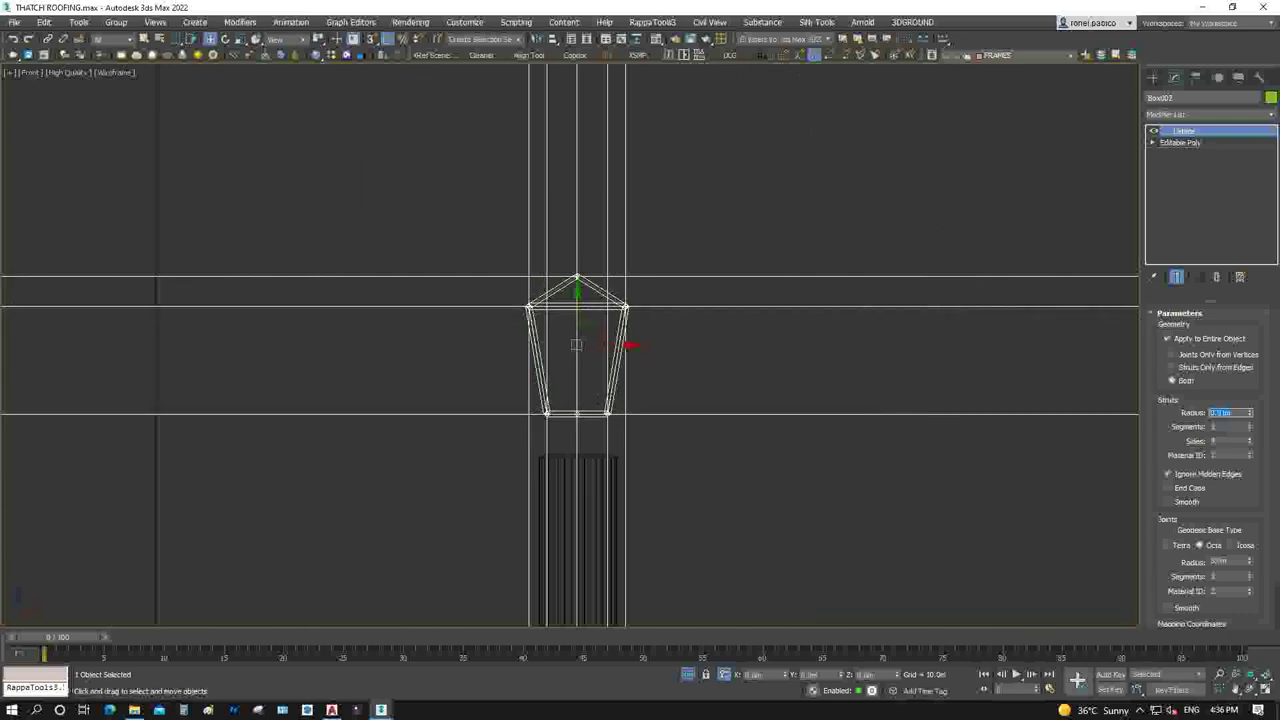
Inspect the lattice frame in shaded and wireframe views, then reselect the original cap Box001
{"action": "scroll", "coordinate": [583, 389], "scroll_direction": "up", "scroll_amount": 4}
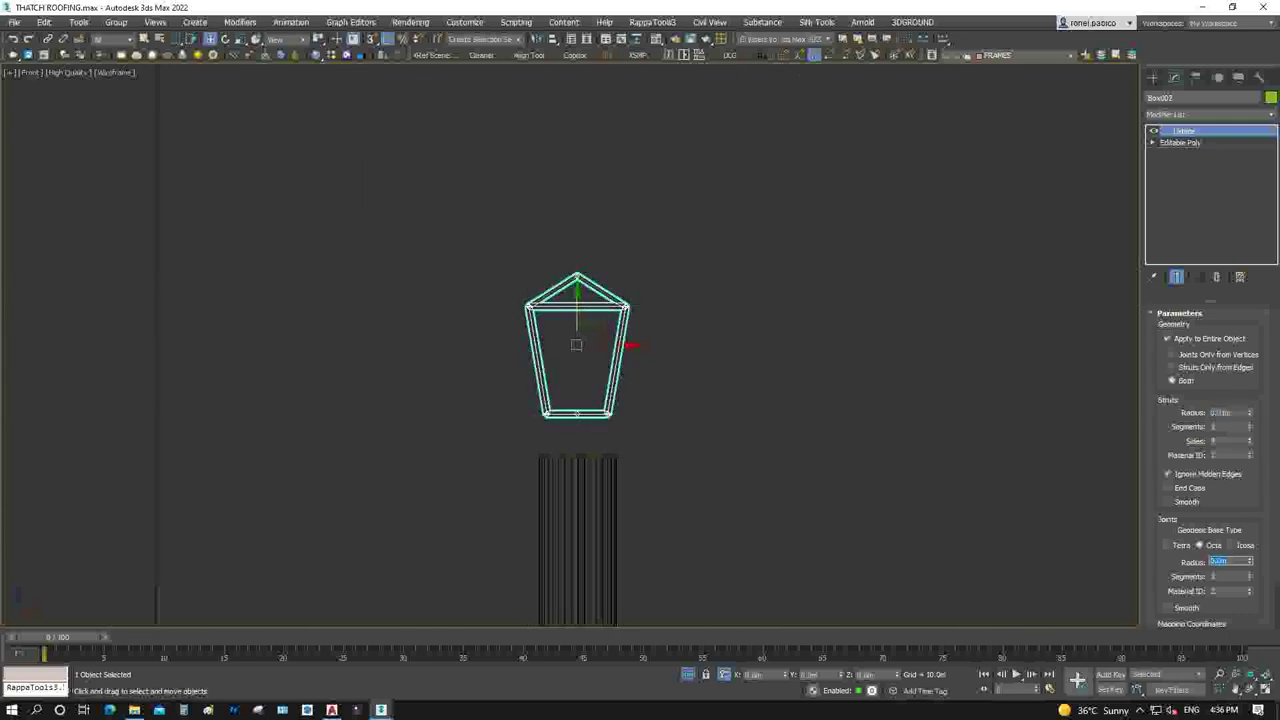
{"action": "key", "text": "ctrl+d"}
{"action": "key", "text": "F3"}
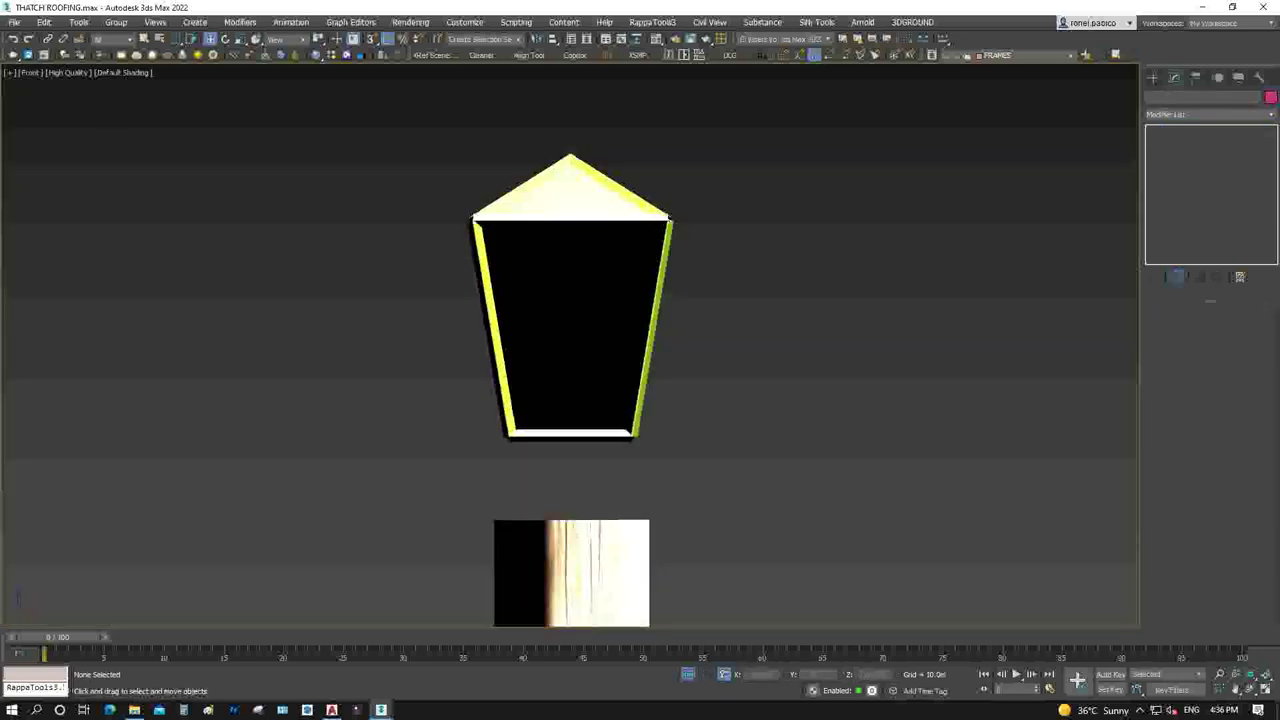
{"action": "key", "text": "ctrl+z"}
{"action": "key", "text": "F3"}
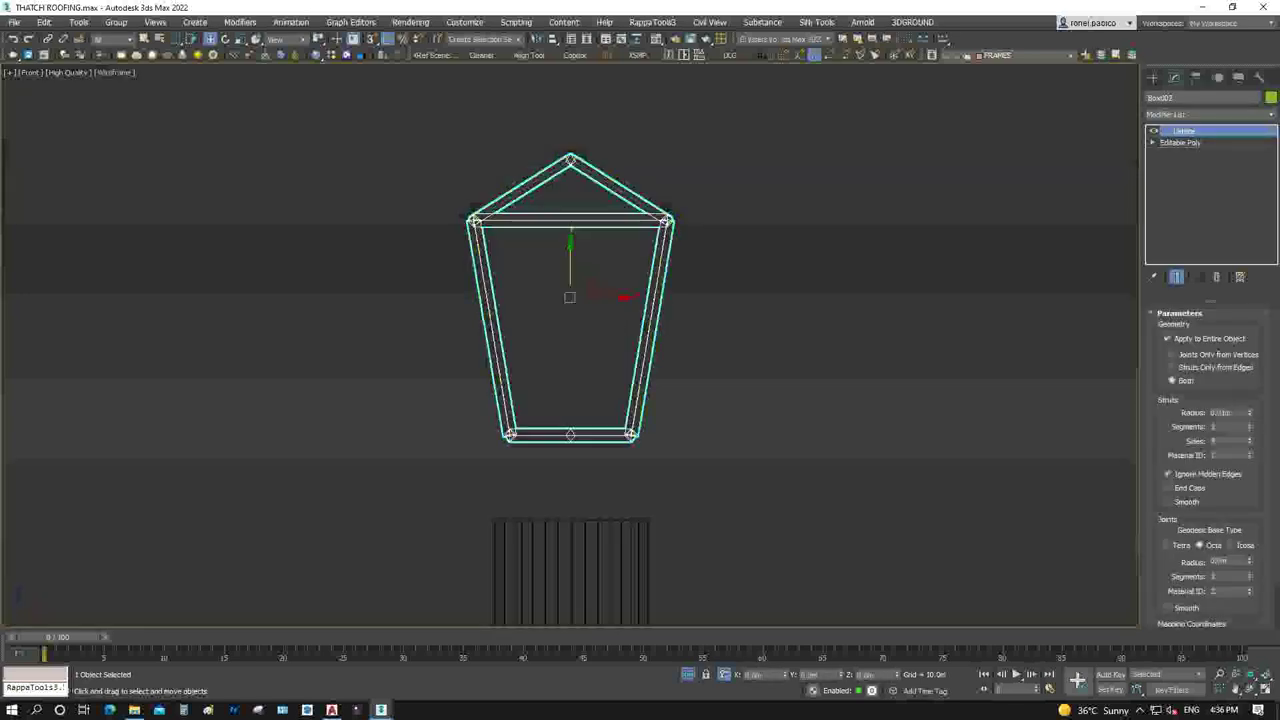
{"action": "key", "text": "ctrl+d"}
{"action": "key", "text": "F3"}
{"action": "key", "text": "ctrl+z"}
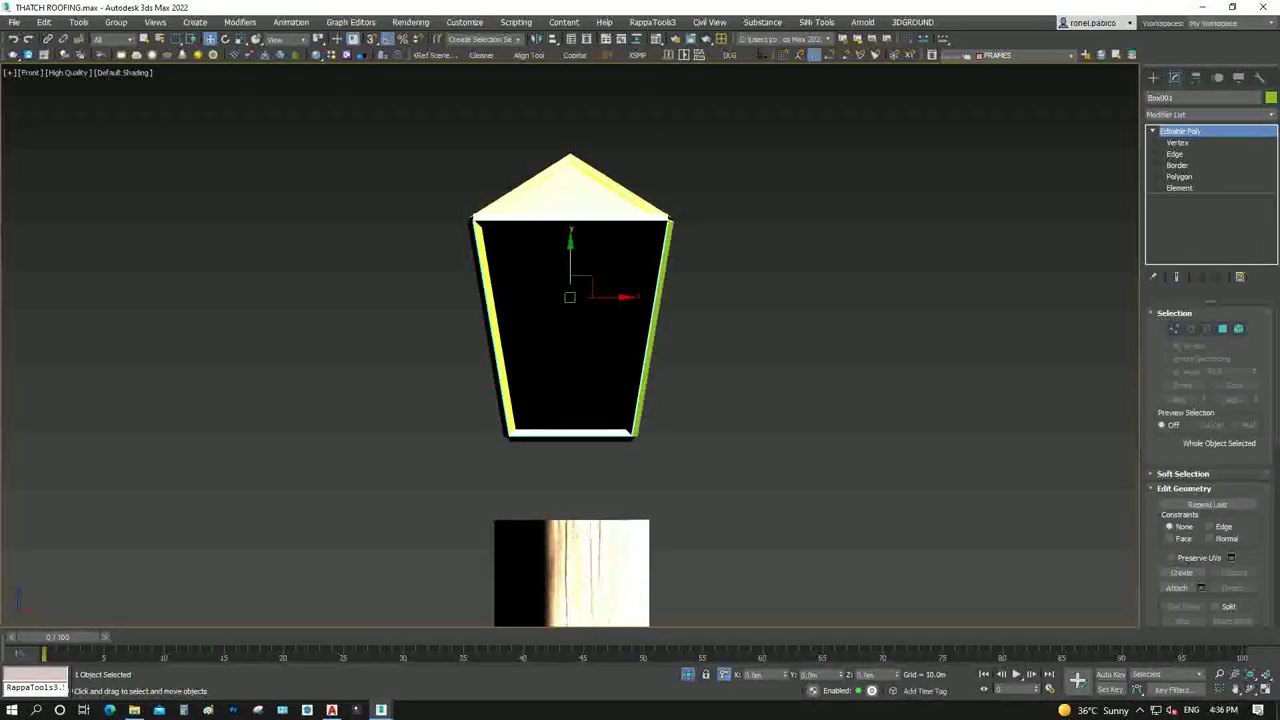
Turn an unused slot into a VRayMtlWrapper, discarding the old material, with a VRayLightMtl base
{"action": "key", "text": "m"}
{"action": "left_click", "coordinate": [651, 292]}
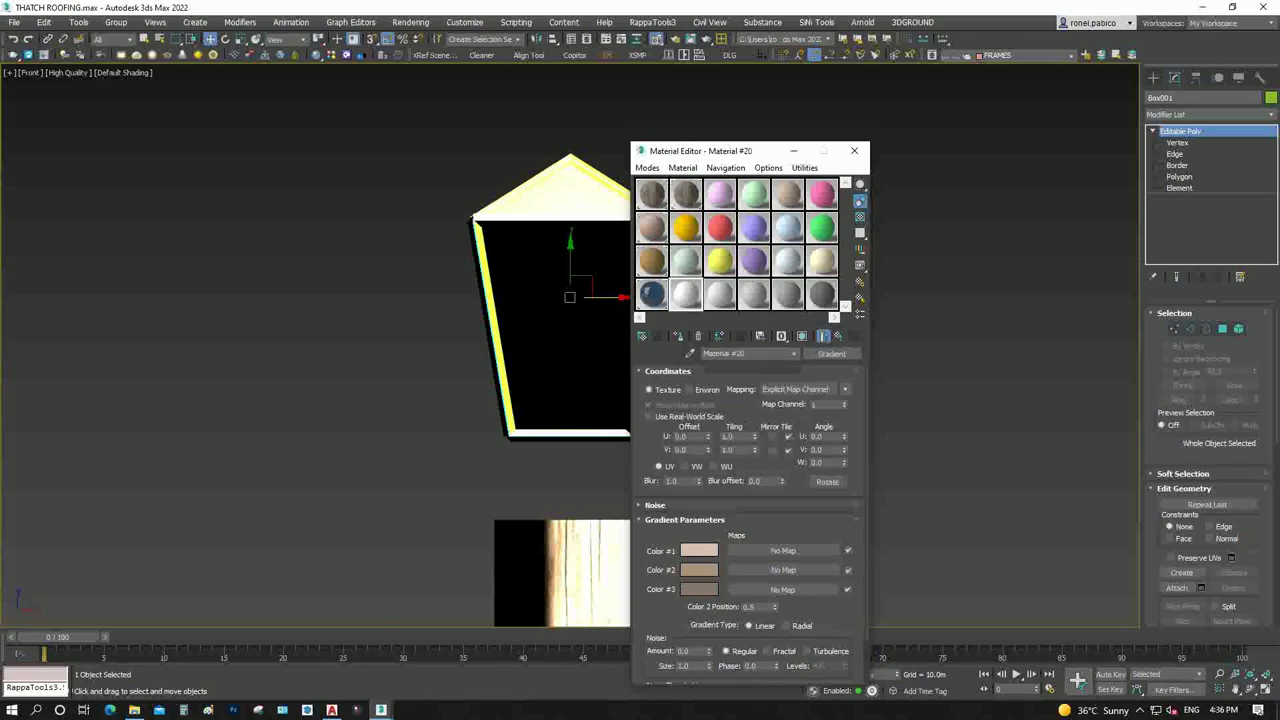
{"action": "left_click", "coordinate": [830, 354]}
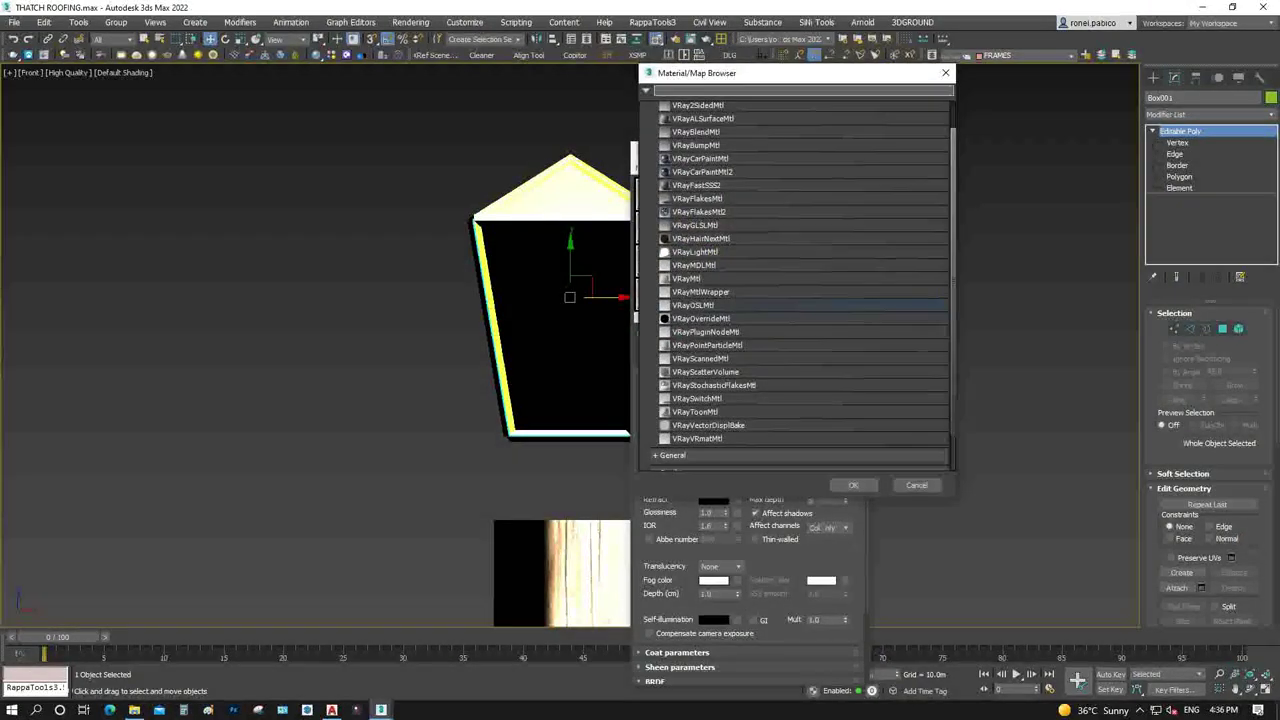
{"action": "double_click", "coordinate": [701, 291]}
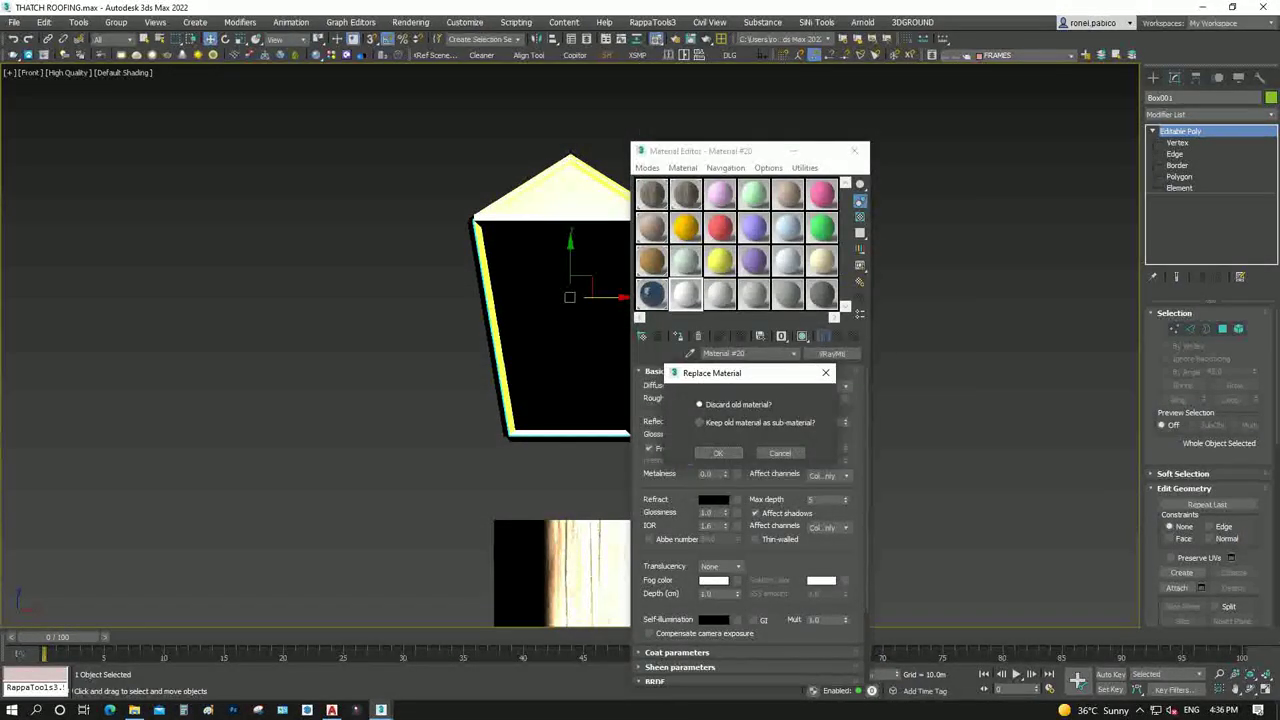
{"action": "left_click", "coordinate": [718, 453]}
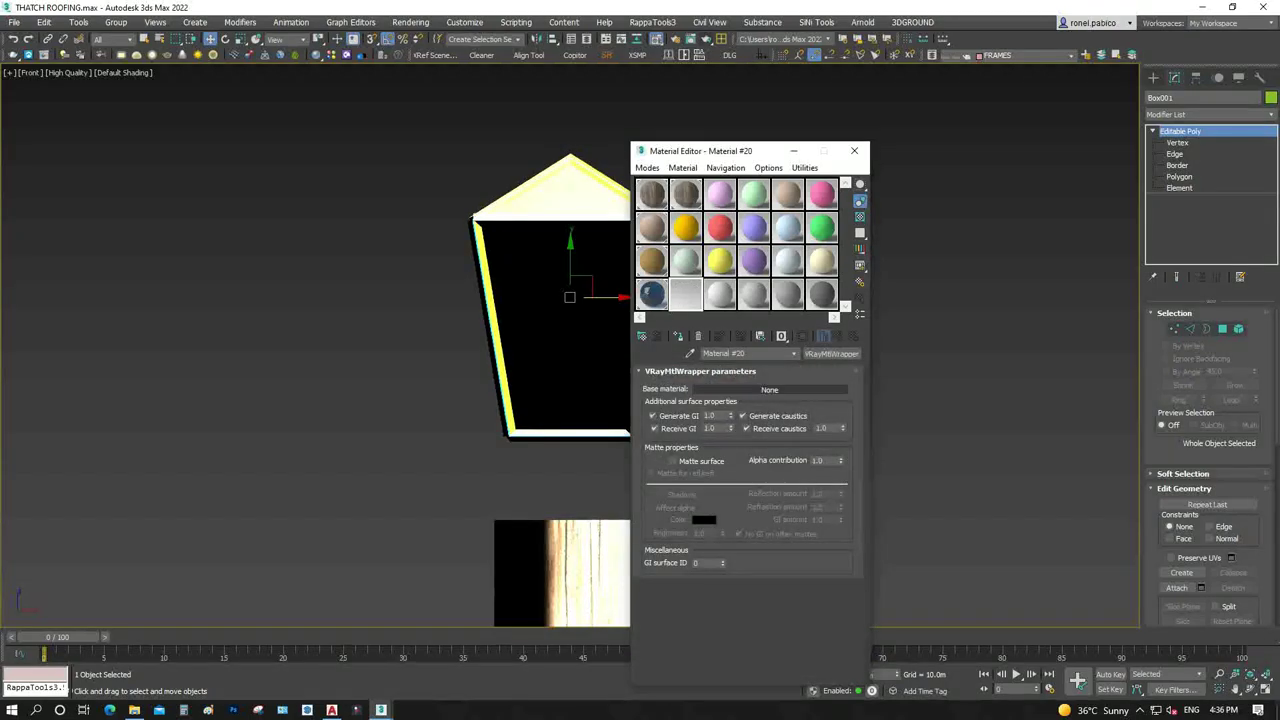
{"action": "left_click", "coordinate": [830, 354]}
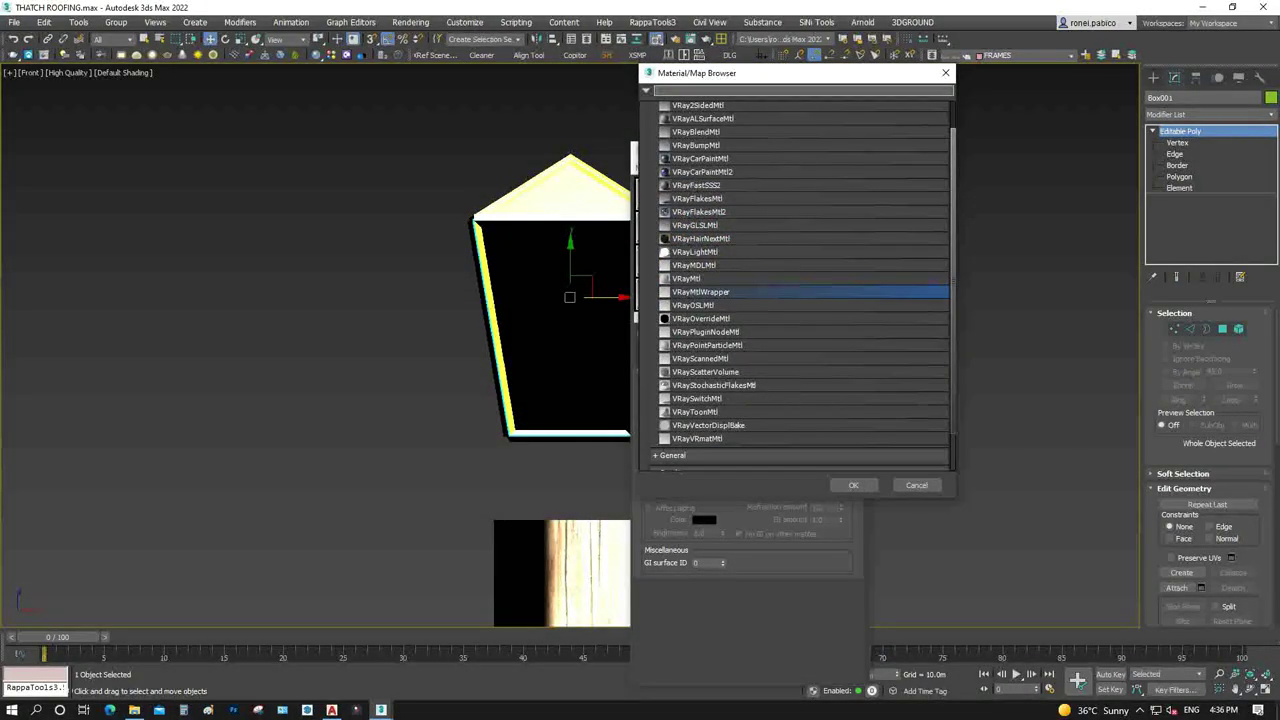
{"action": "double_click", "coordinate": [694, 252]}
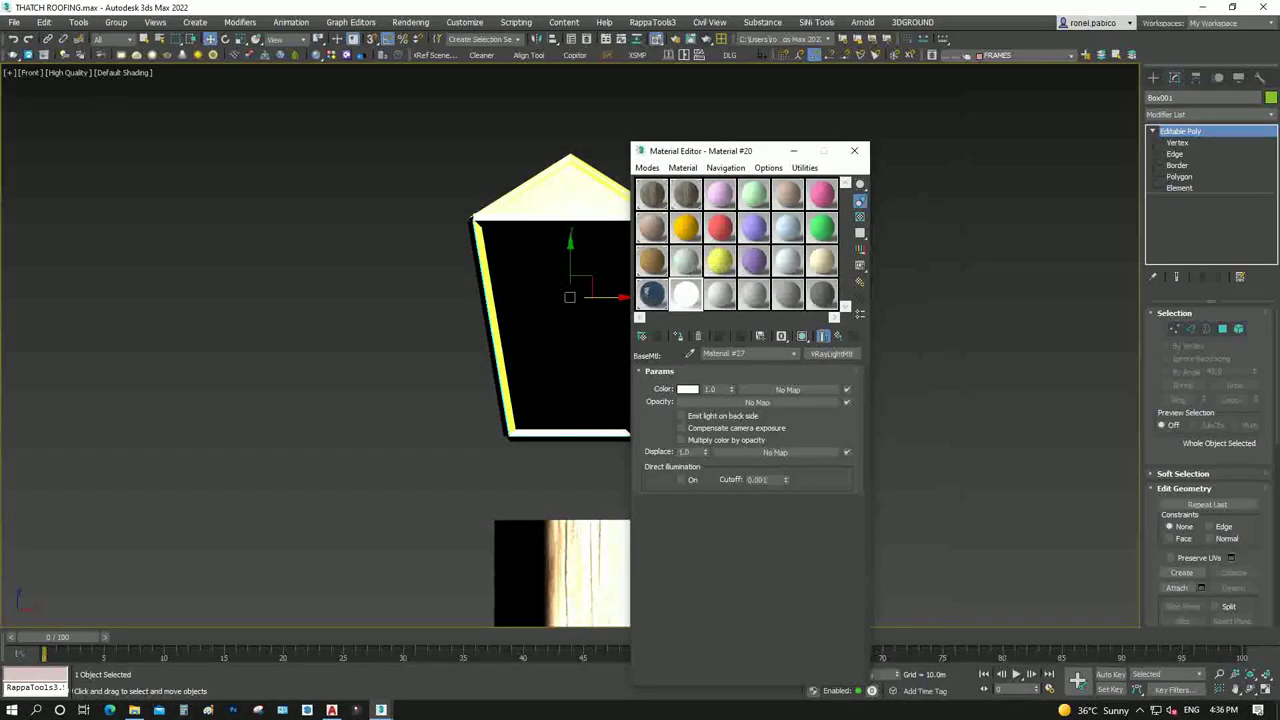
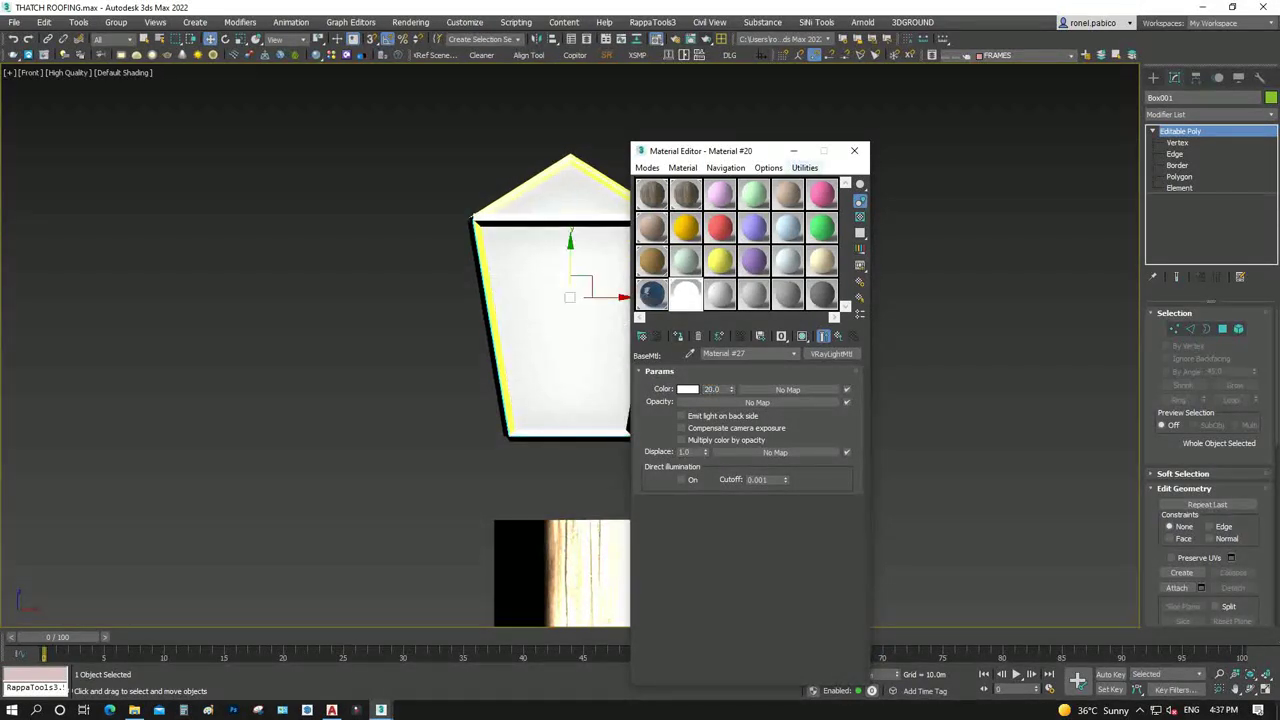
Close the Material Editor, select both lantern frame pieces and zoom to them in Top wireframe view
{"action": "left_click", "coordinate": [854, 150]}
{"action": "left_click", "coordinate": [668, 217]}
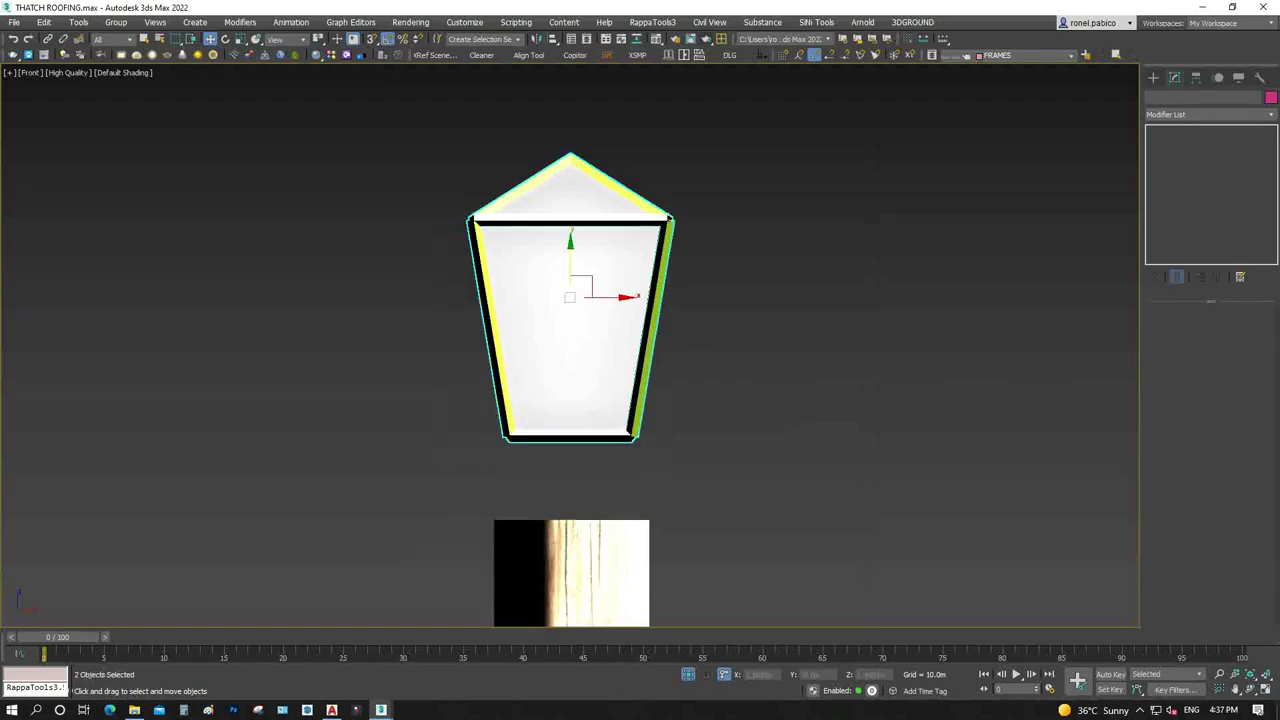
{"action": "left_click", "coordinate": [668, 217], "text": "ctrl"}
{"action": "key", "text": "t"}
{"action": "key", "text": "F3"}
{"action": "type", "text": "x"}
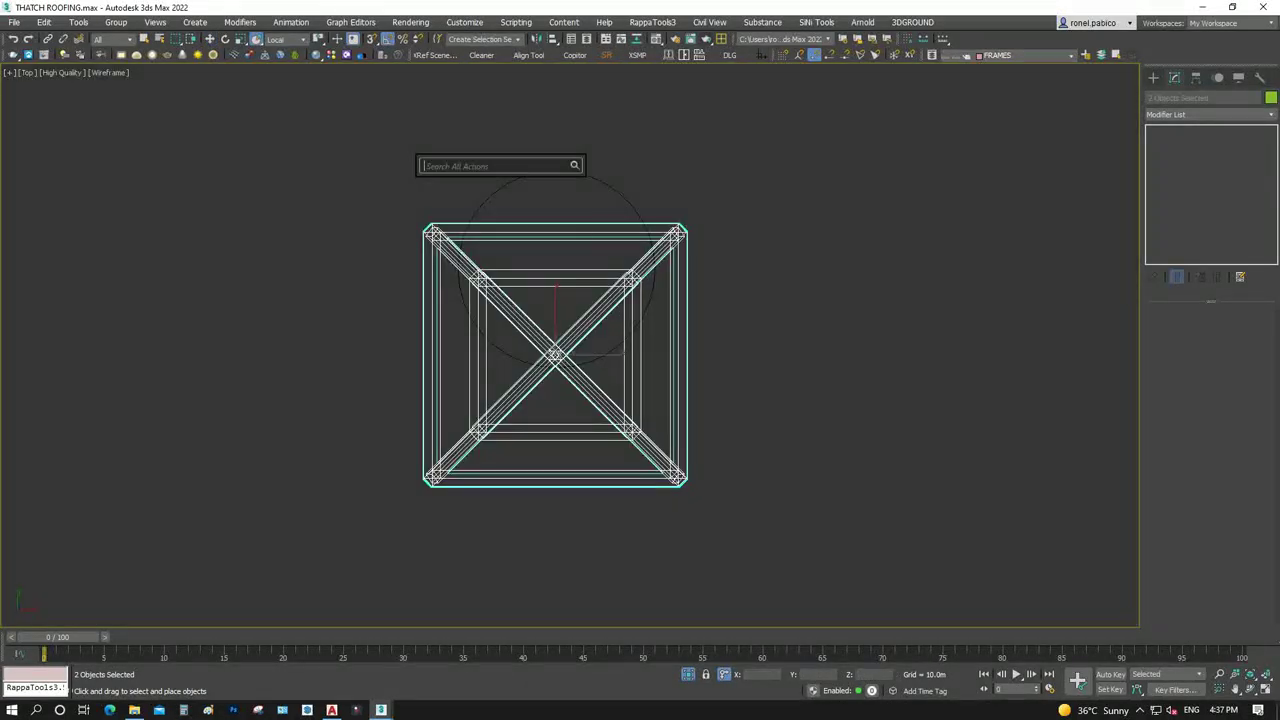
{"action": "type", "text": "zoom"}
{"action": "key", "text": "Return"}
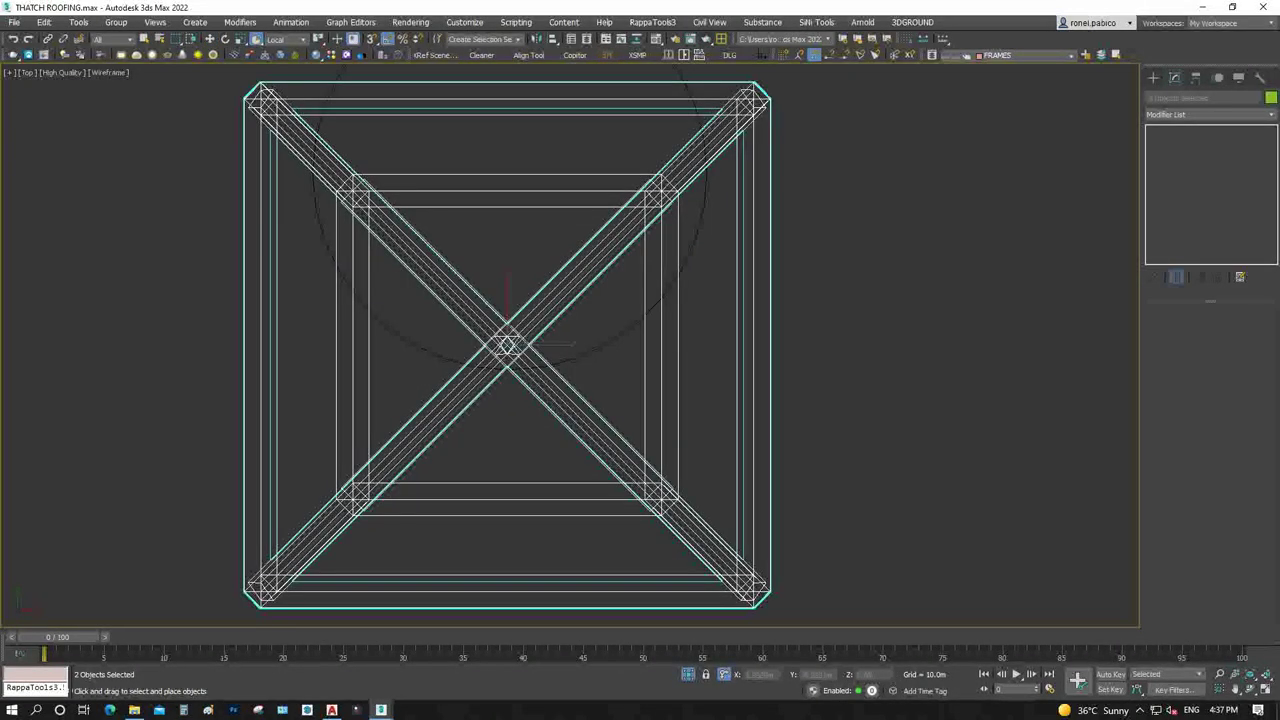
Move both lantern frame pieces so they are centred over the round post
{"action": "scroll", "coordinate": [540, 330], "scroll_direction": "up", "scroll_amount": 3}
{"action": "scroll", "coordinate": [540, 330], "scroll_direction": "down", "scroll_amount": 5}
{"action": "scroll", "coordinate": [533, 314], "scroll_direction": "down", "scroll_amount": 2}
{"action": "left_click_drag", "start_coordinate": [432, 418], "coordinate": [775, 472]}
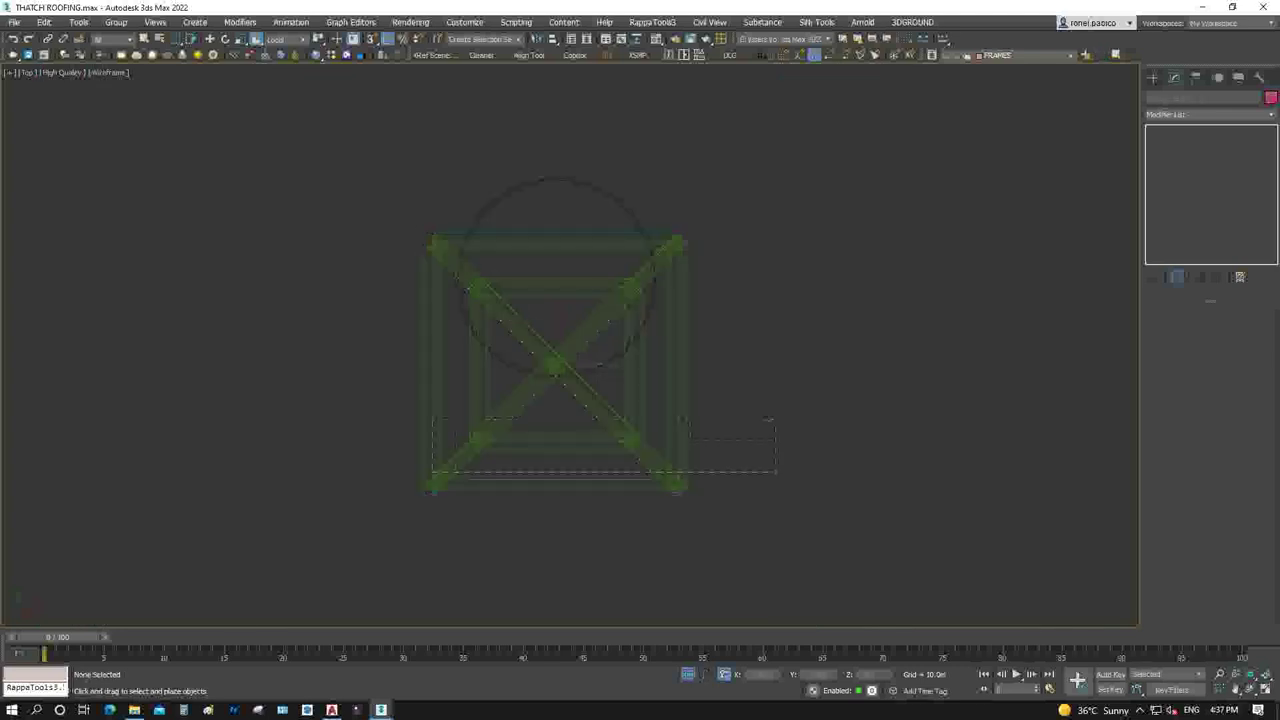
{"action": "key", "text": "w"}
{"action": "left_click_drag", "start_coordinate": [555, 365], "coordinate": [560, 278]}
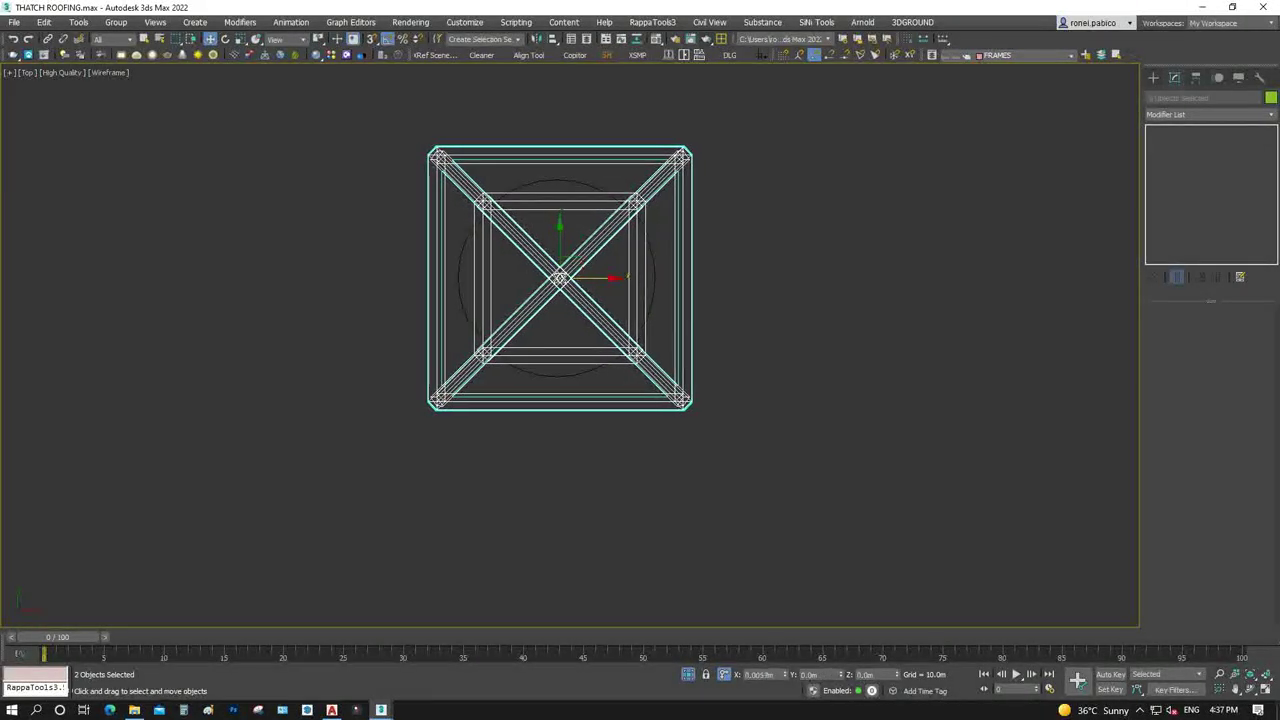
Create a standard-primitive sphere at the lantern centre in the Top view
{"action": "left_click", "coordinate": [1153, 77]}
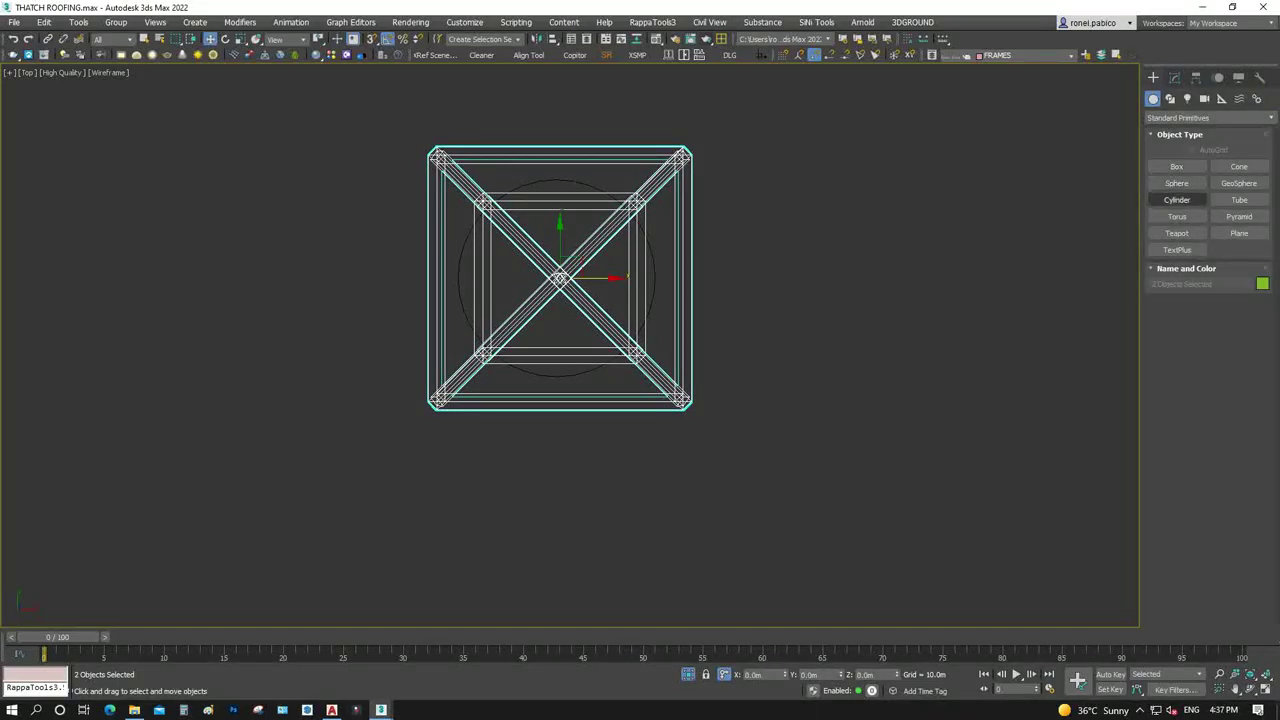
{"action": "left_click", "coordinate": [1177, 200]}
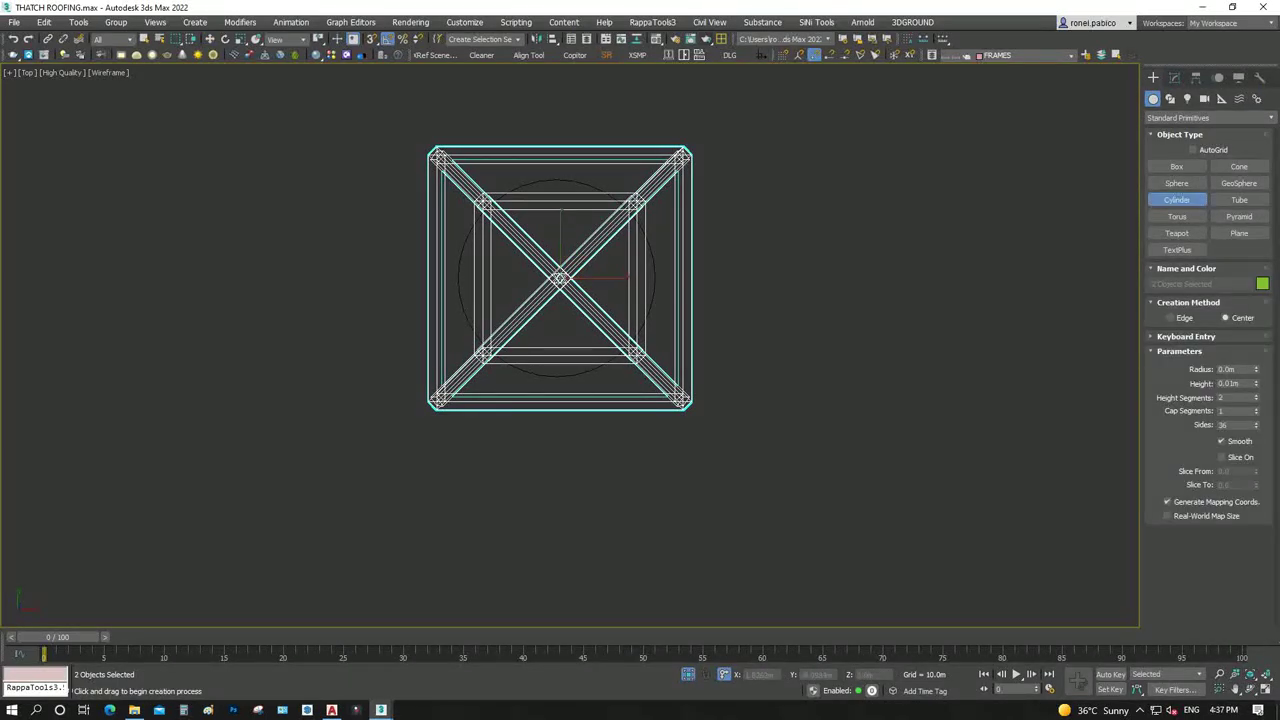
{"action": "left_click", "coordinate": [1177, 183]}
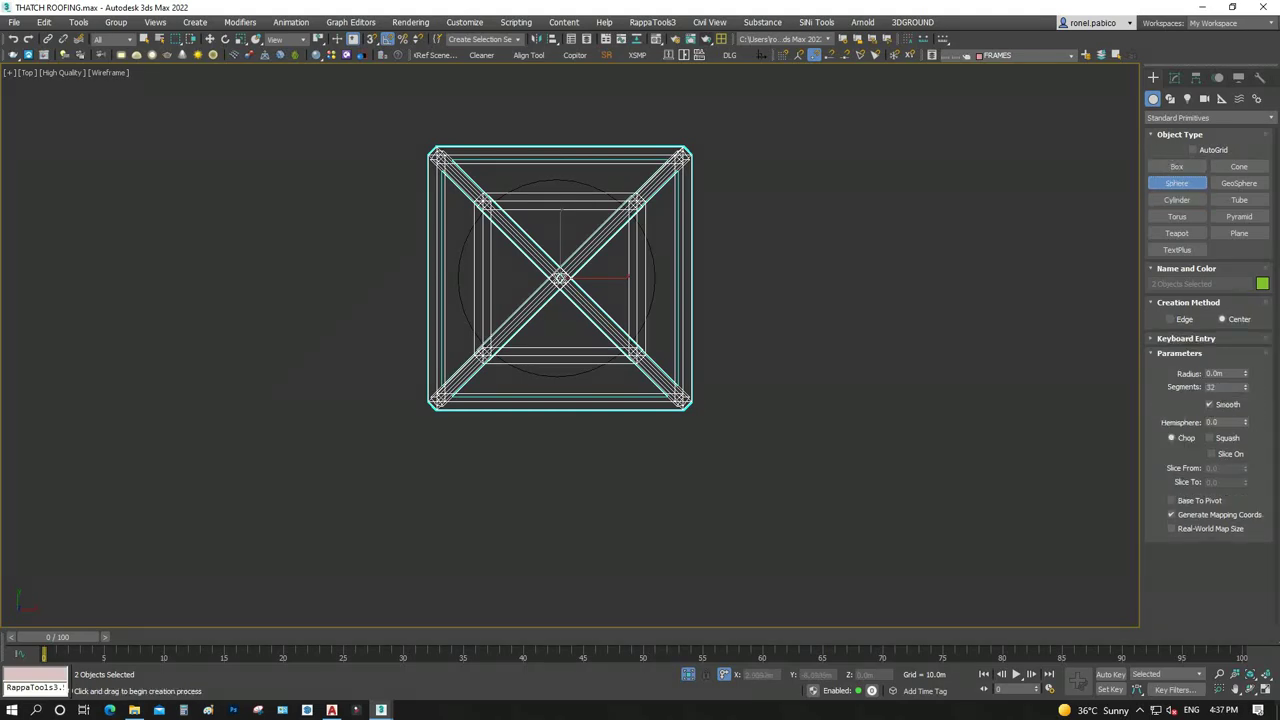
{"action": "scroll", "coordinate": [535, 296], "scroll_direction": "up", "scroll_amount": 2}
{"action": "scroll", "coordinate": [535, 296], "scroll_direction": "up", "scroll_amount": 3}
{"action": "left_click_drag", "start_coordinate": [585, 262], "coordinate": [707, 262]}
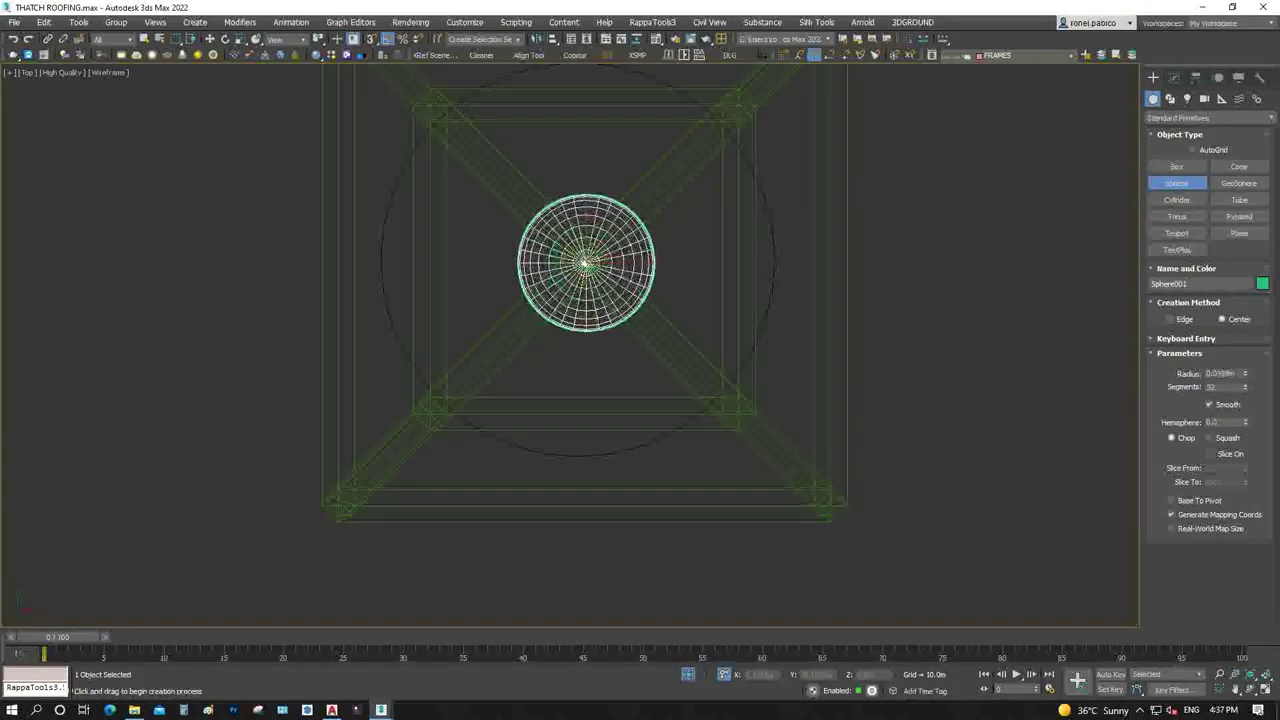
In Front view, lift the sphere up onto the post
{"action": "key", "text": "f"}
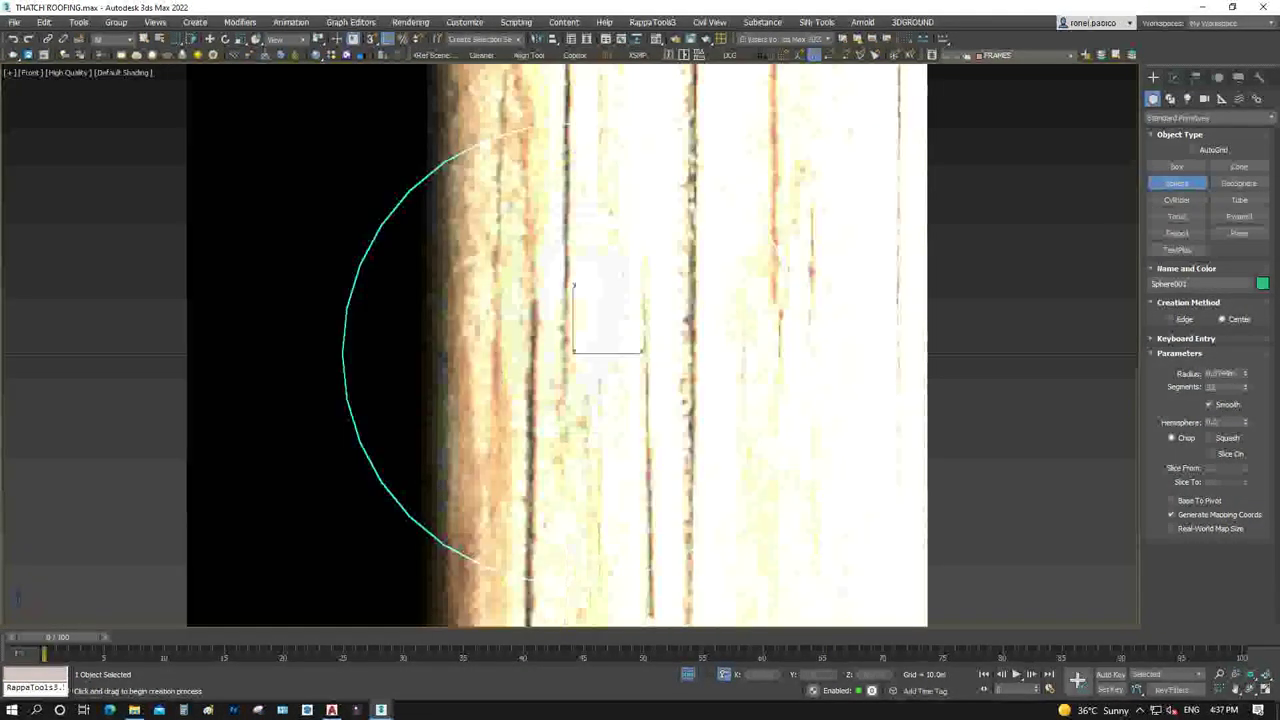
{"action": "scroll", "coordinate": [575, 402], "scroll_direction": "down", "scroll_amount": 5}
{"action": "key", "text": "w"}
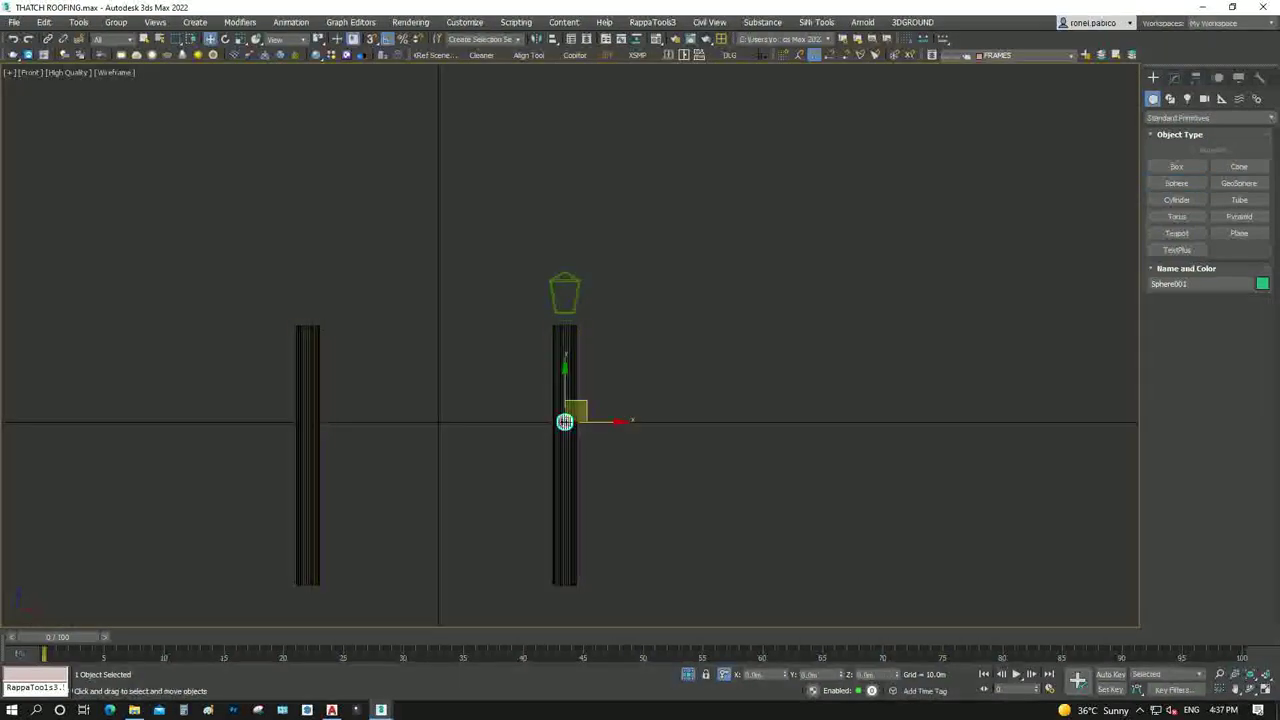
{"action": "left_click_drag", "start_coordinate": [564, 417], "coordinate": [564, 312]}
{"action": "scroll", "coordinate": [555, 320], "scroll_direction": "up", "scroll_amount": 8}
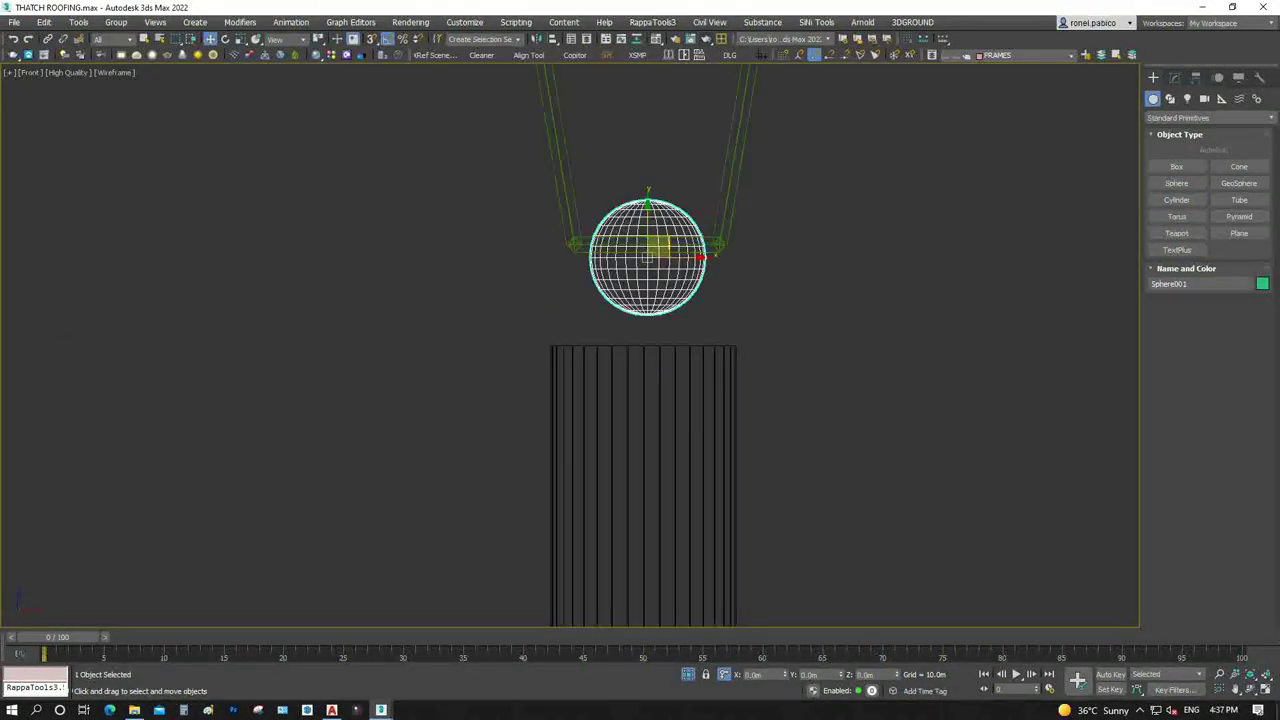
{"action": "left_click_drag", "start_coordinate": [647, 249], "coordinate": [647, 286]}
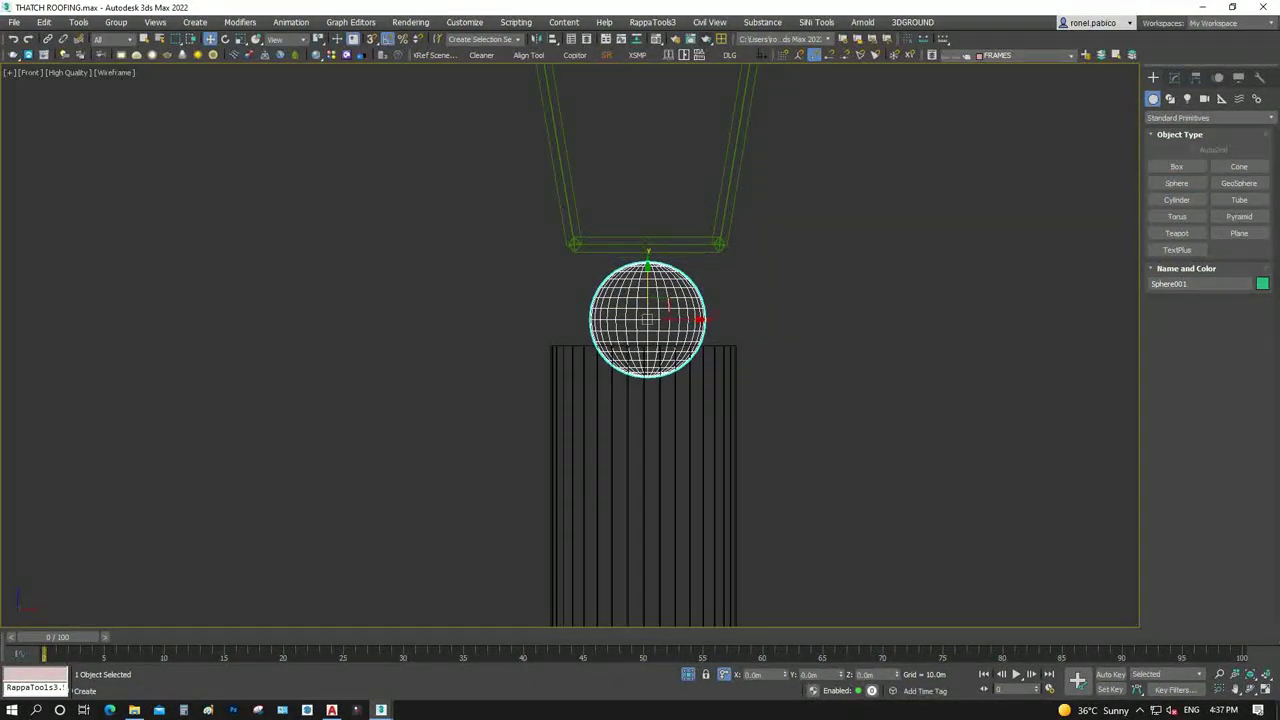
Set the sphere radius to about 0.0544m and lower it to sit on the post top
{"action": "left_click", "coordinate": [1174, 77]}
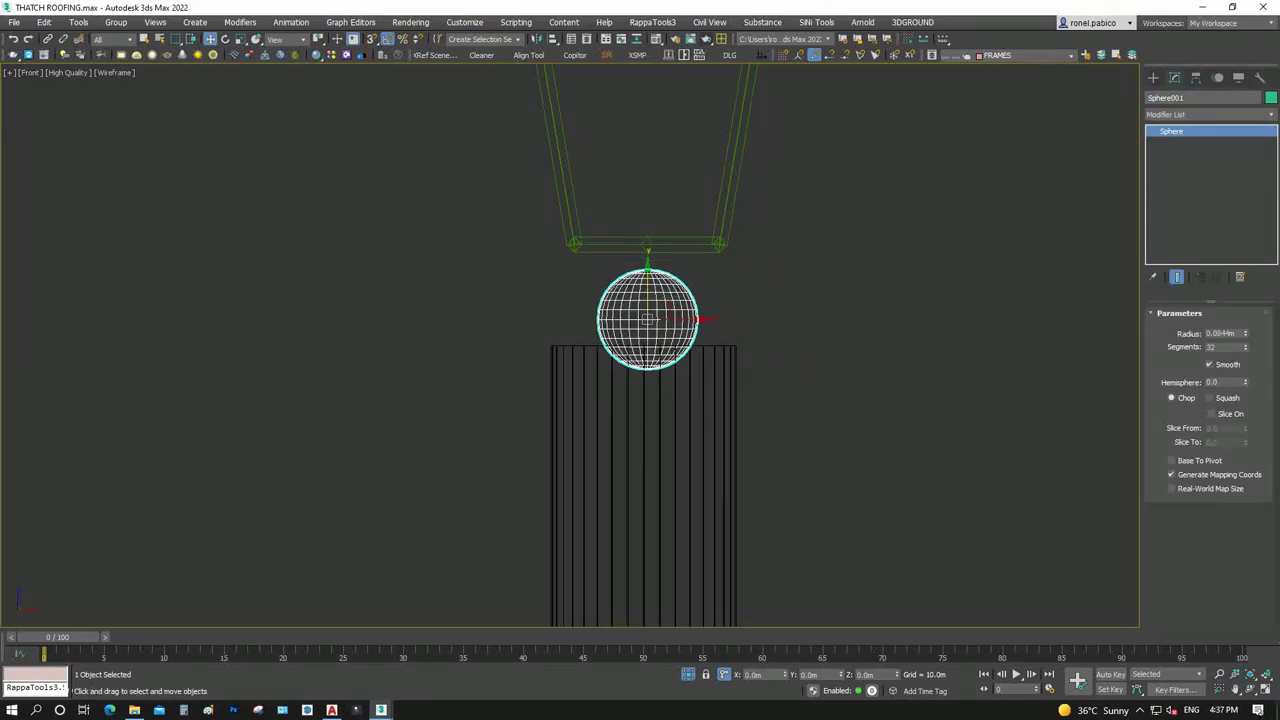
{"action": "left_click_drag", "start_coordinate": [1245, 333], "coordinate": [1245, 360]}
{"action": "scroll", "coordinate": [776, 363], "scroll_direction": "up", "scroll_amount": 4}
{"action": "left_click_drag", "start_coordinate": [519, 240], "coordinate": [519, 292]}
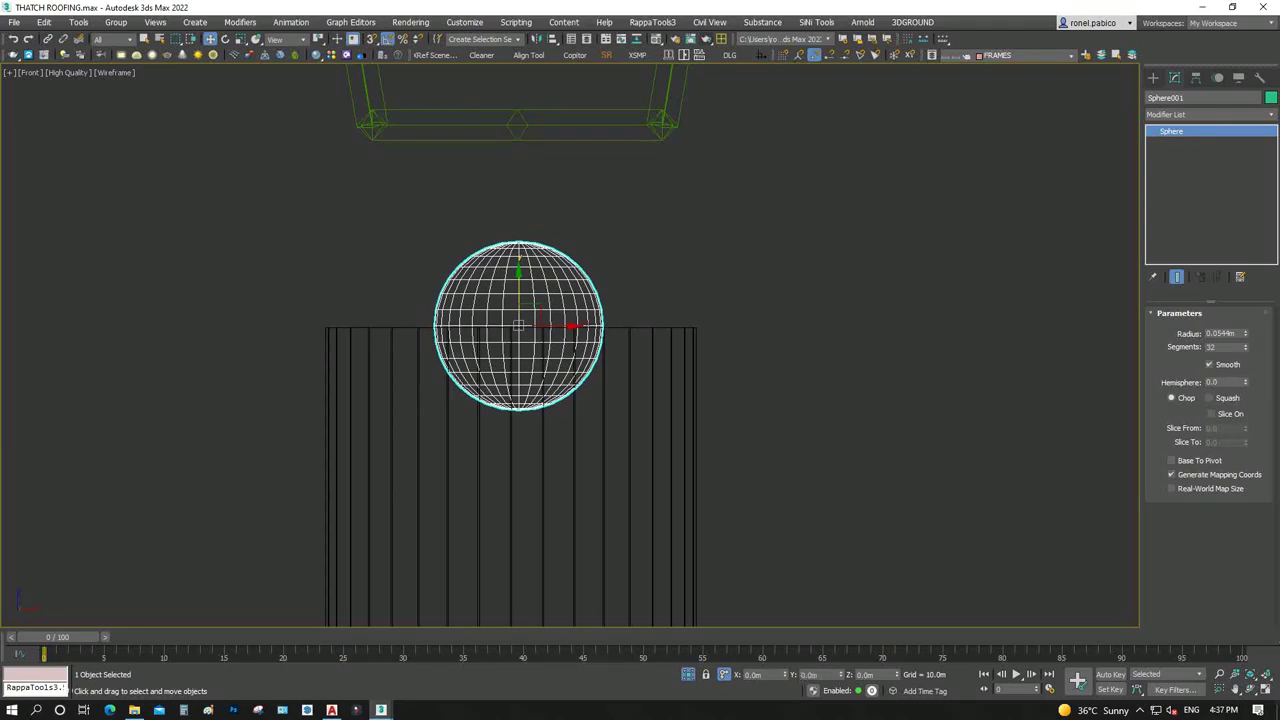
Convert the sphere to Editable Poly and delete its lower-half vertices, leaving a dome
{"action": "right_click", "coordinate": [519, 286]}
{"action": "mouse_move", "coordinate": [600, 443]}
{"action": "left_click", "coordinate": [689, 443]}
{"action": "key", "text": "1"}
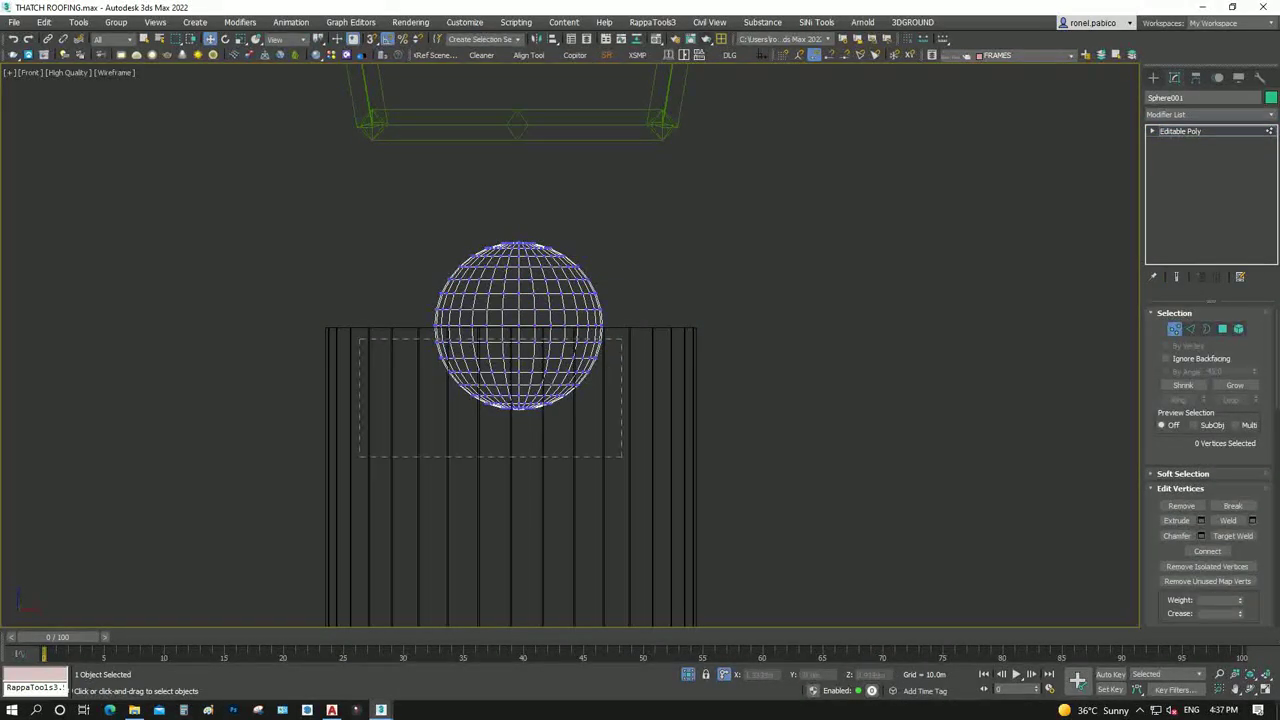
{"action": "left_click_drag", "start_coordinate": [359, 337], "coordinate": [622, 457]}
{"action": "key", "text": "Delete"}
{"action": "scroll", "coordinate": [541, 220], "scroll_direction": "up", "scroll_amount": 2}
{"action": "scroll", "coordinate": [541, 220], "scroll_direction": "up", "scroll_amount": 3}
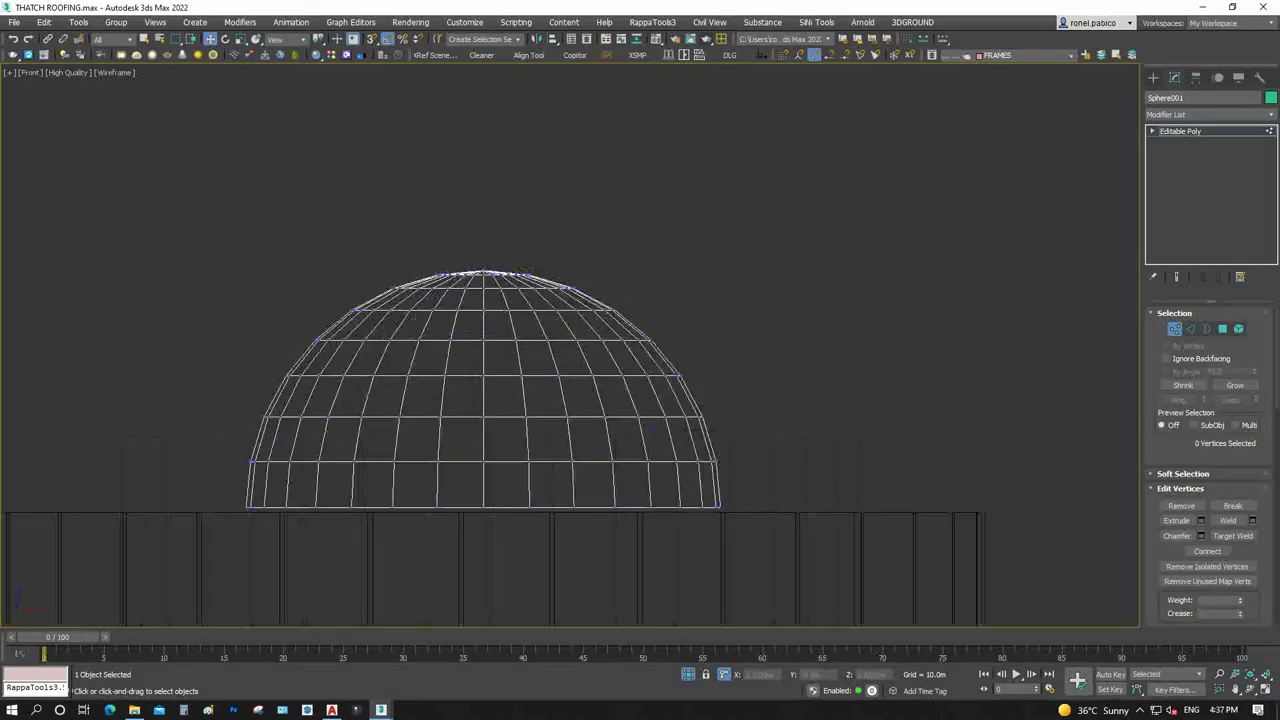
Select the dome's top vertices, then pick an edge on the dome in Edge mode
{"action": "mouse_move", "coordinate": [443, 229]}
{"action": "left_mouse_down"}
{"action": "mouse_move", "coordinate": [563, 282]}
{"action": "mouse_move", "coordinate": [488, 216]}
{"action": "mouse_move", "coordinate": [488, 190]}
{"action": "left_mouse_up"}
{"action": "scroll", "coordinate": [488, 350], "scroll_direction": "down", "scroll_amount": 5}
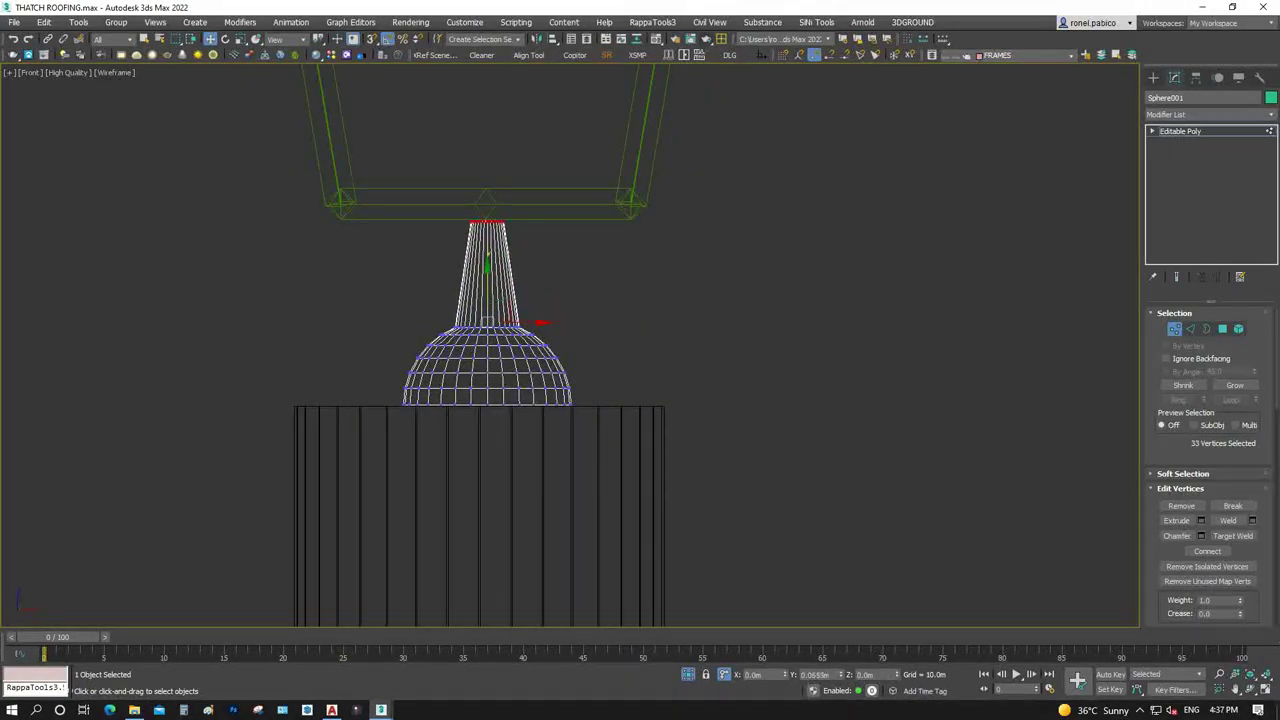
{"action": "scroll", "coordinate": [590, 330], "scroll_direction": "down", "scroll_amount": 3}
{"action": "scroll", "coordinate": [553, 350], "scroll_direction": "up", "scroll_amount": 2}
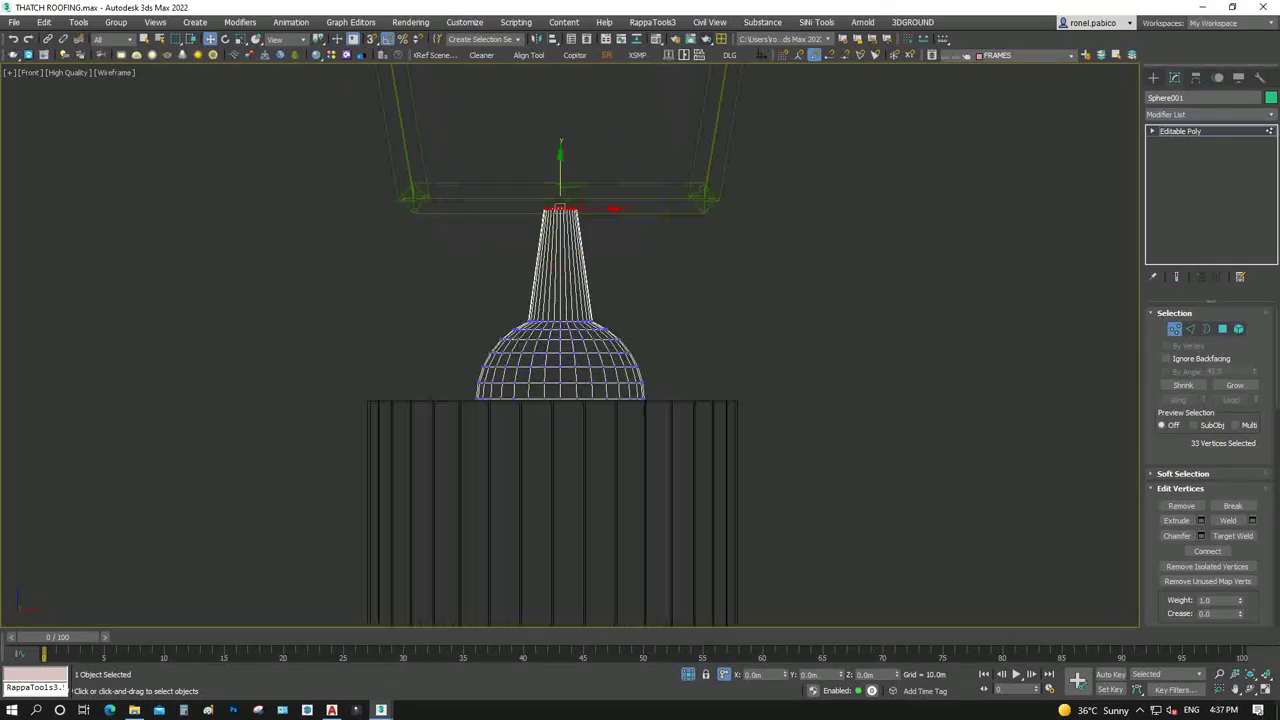
{"action": "scroll", "coordinate": [553, 350], "scroll_direction": "up", "scroll_amount": 2}
{"action": "scroll", "coordinate": [553, 350], "scroll_direction": "up", "scroll_amount": 2}
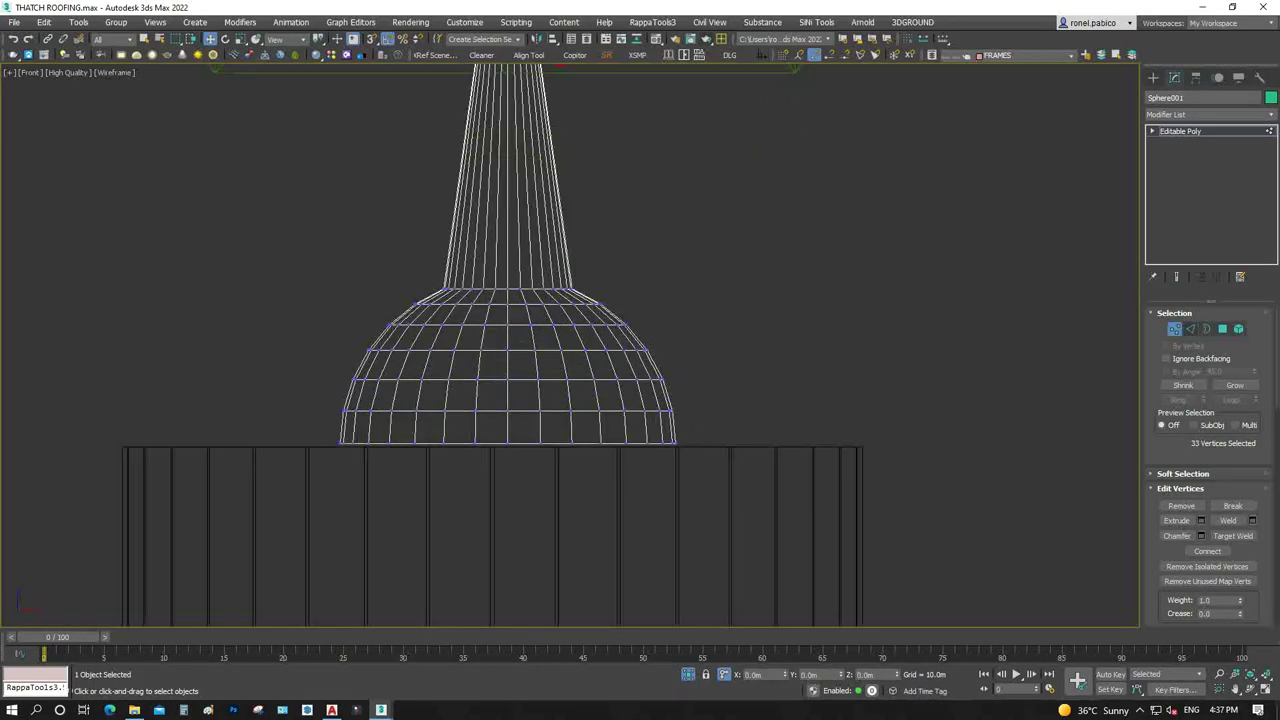
{"action": "key", "text": "2"}
{"action": "left_click", "coordinate": [625, 410]}
Remove several horizontal edge loops from the dome
{"action": "key", "text": "alt+l"}
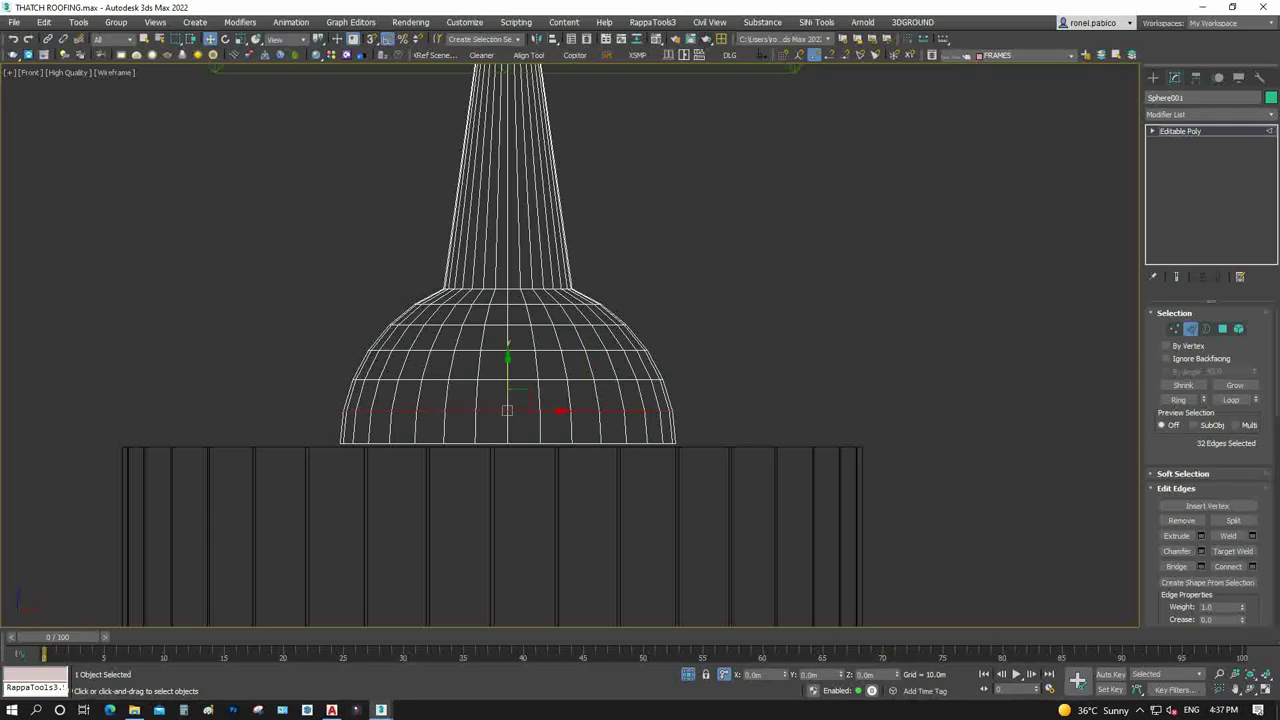
{"action": "key", "text": "ctrl+BackSpace"}
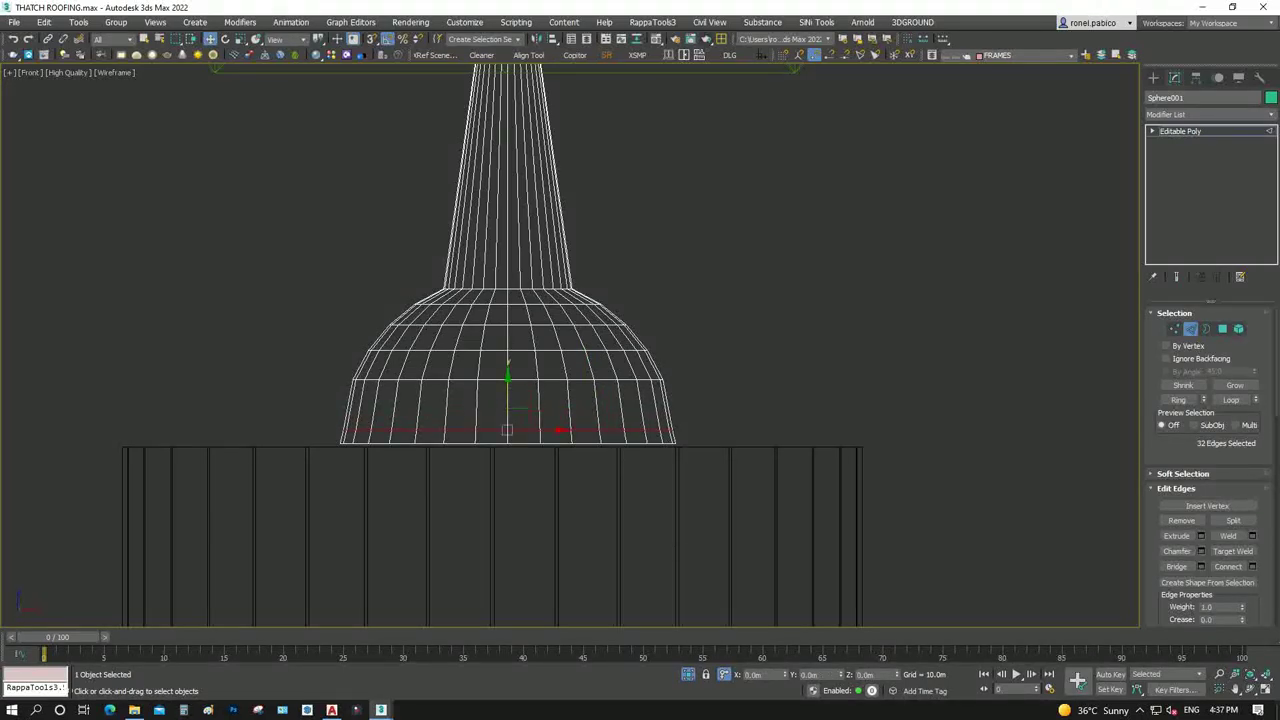
{"action": "scroll", "coordinate": [500, 413], "scroll_direction": "up", "scroll_amount": 2}
{"action": "double_click", "coordinate": [620, 367]}
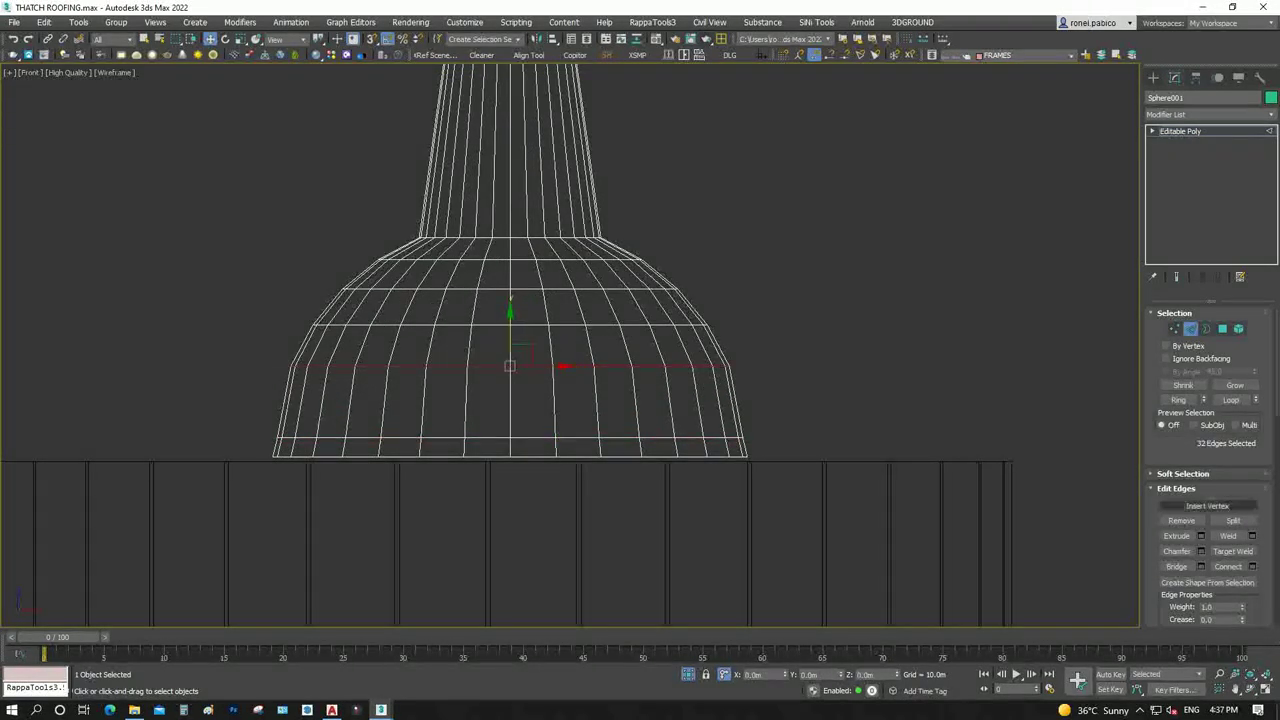
{"action": "left_click", "coordinate": [1181, 520]}
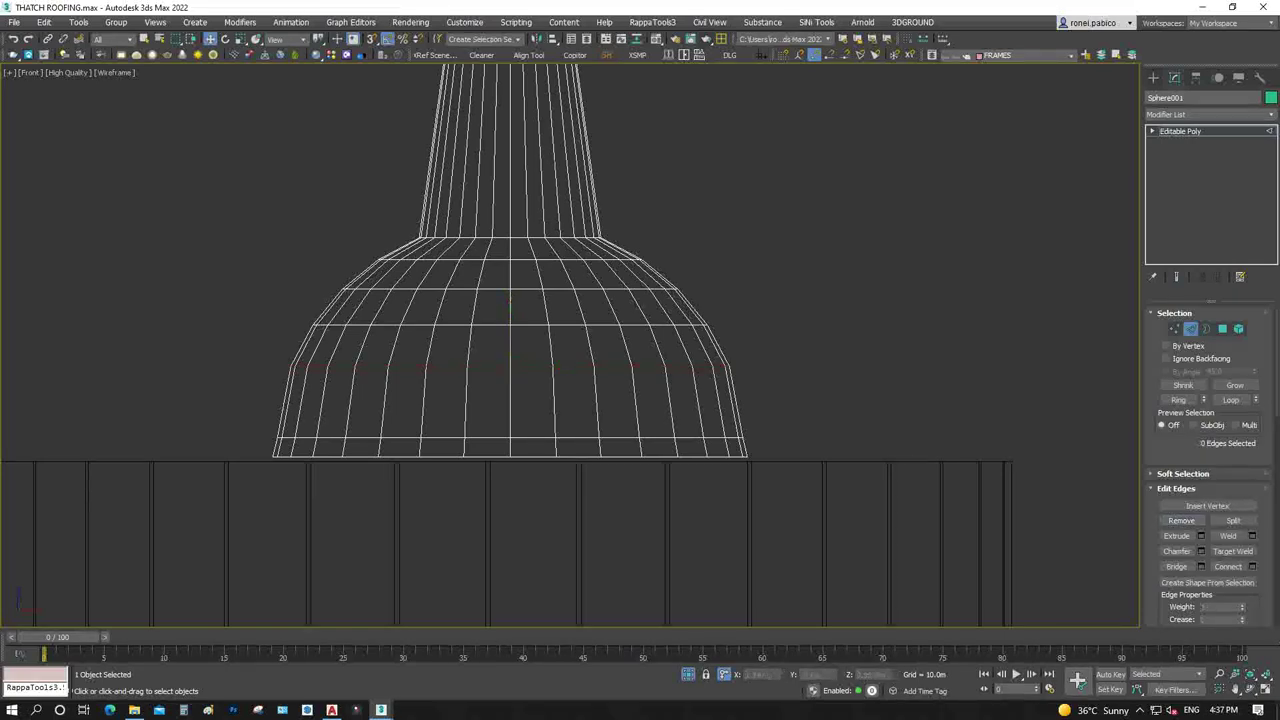
{"action": "double_click", "coordinate": [600, 325]}
{"action": "left_click", "coordinate": [1181, 520]}
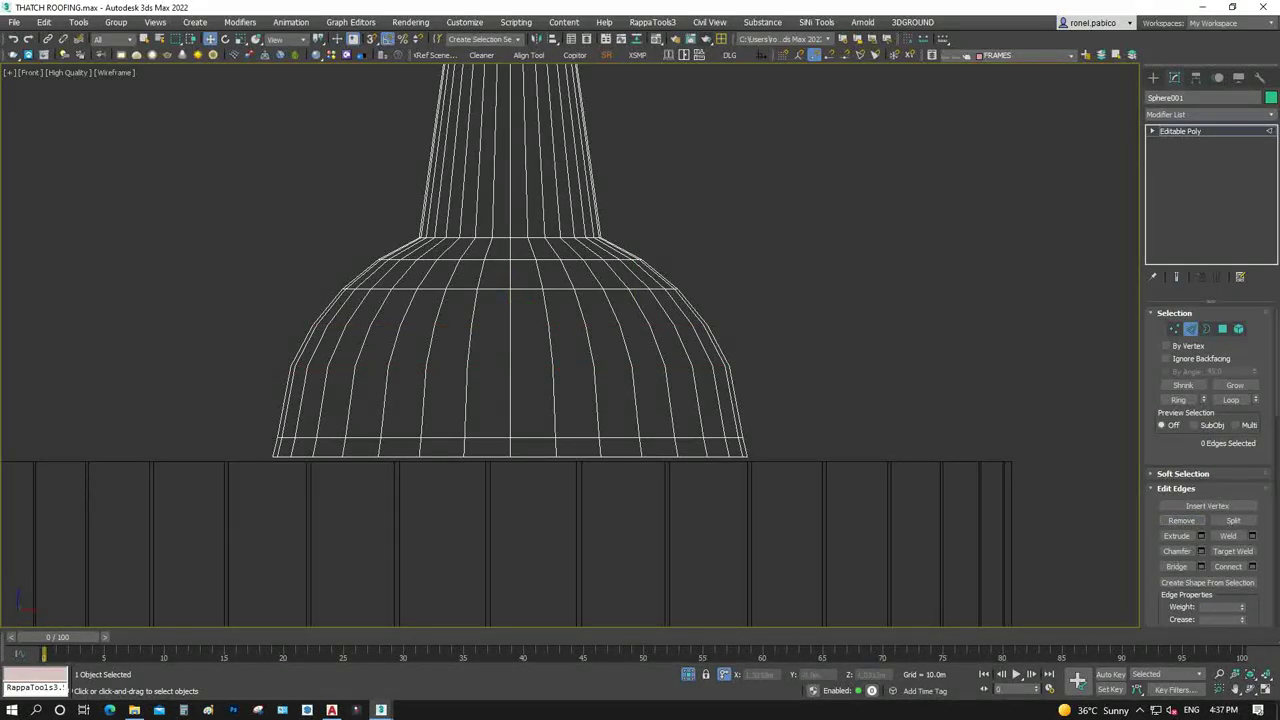
{"action": "double_click", "coordinate": [640, 289]}
{"action": "left_click", "coordinate": [1181, 520]}
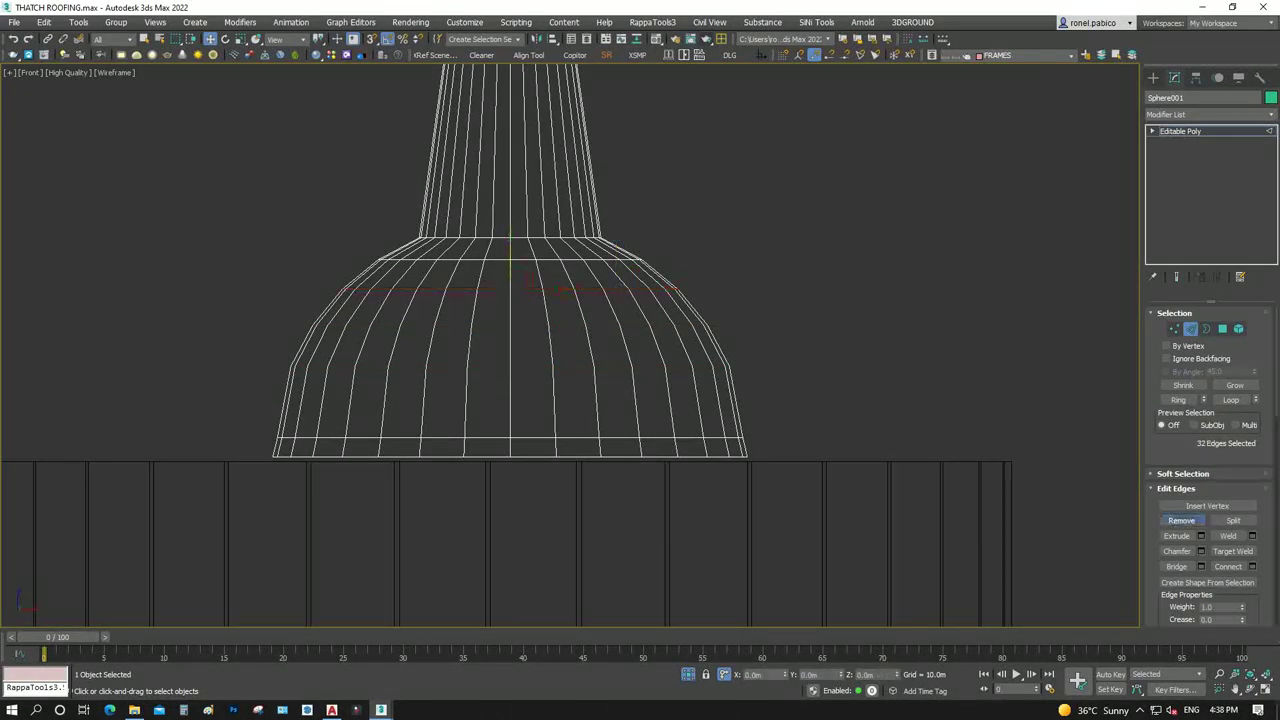
Delete the dome's middle vertices to straighten the cone, undoing a trial loop move
{"action": "double_click", "coordinate": [620, 259]}
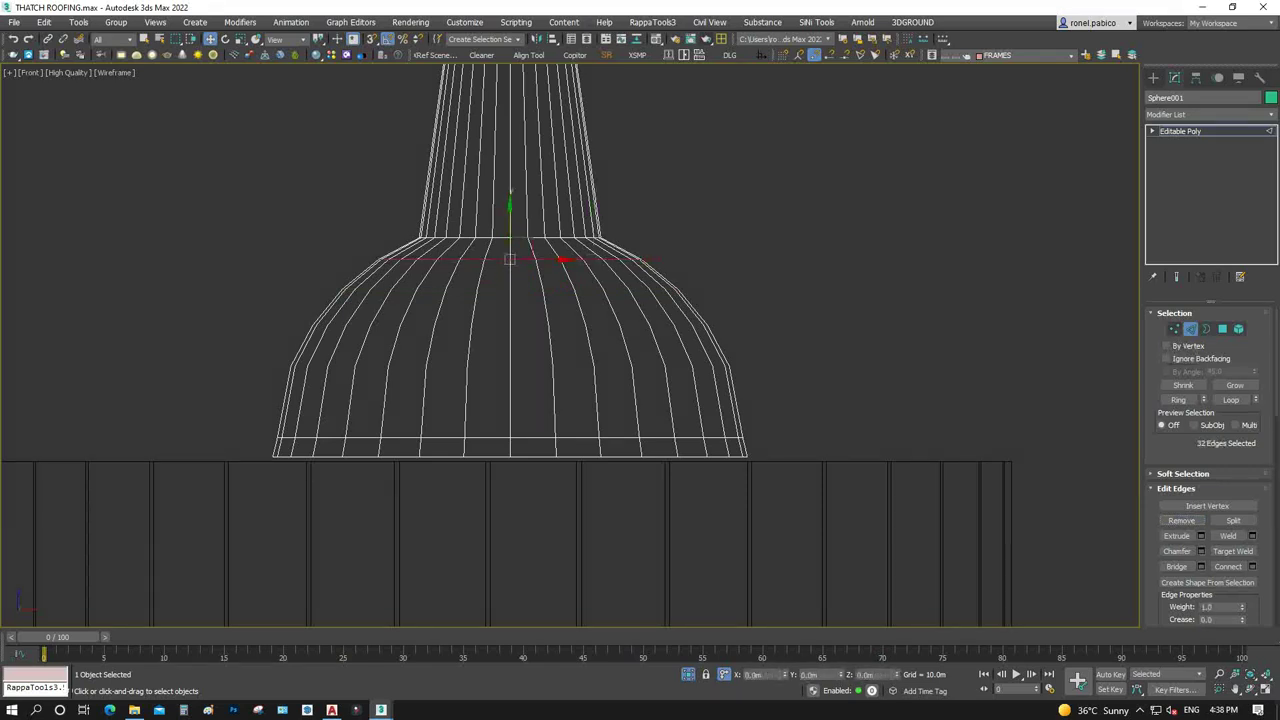
{"action": "left_click_drag", "start_coordinate": [837, 674], "coordinate": [837, 700]}
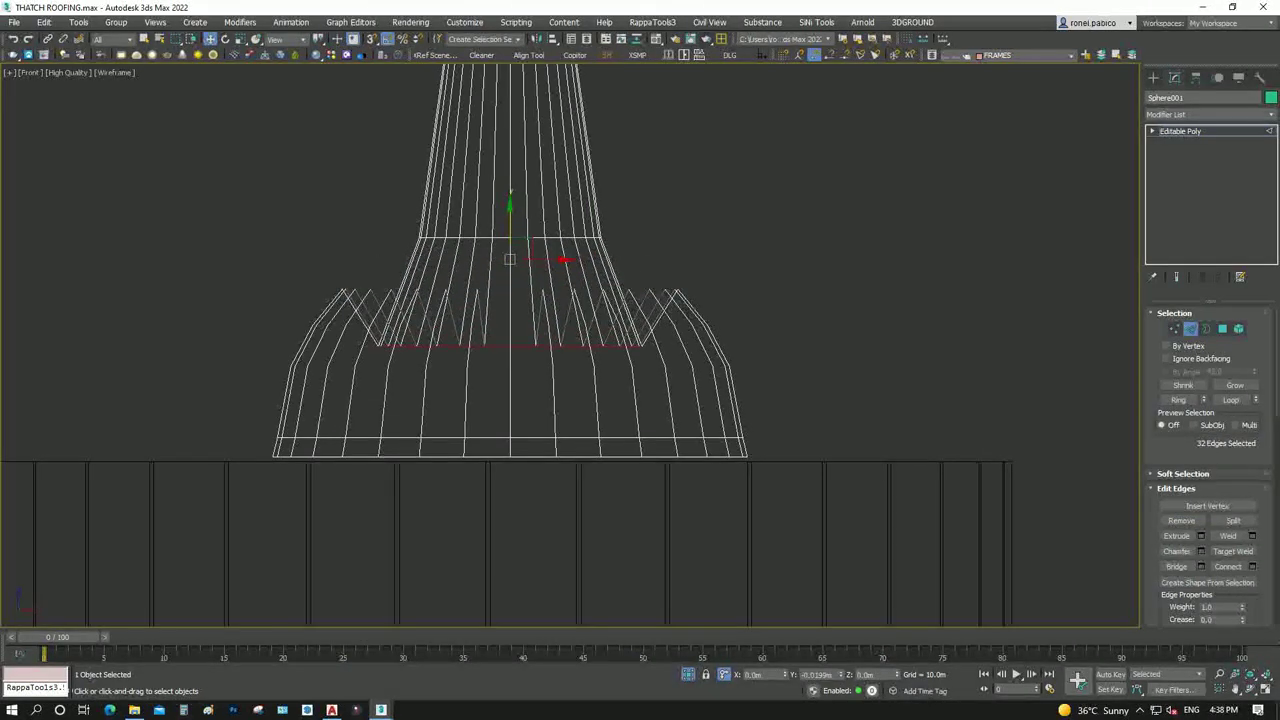
{"action": "key", "text": "ctrl+z"}
{"action": "key", "text": "1"}
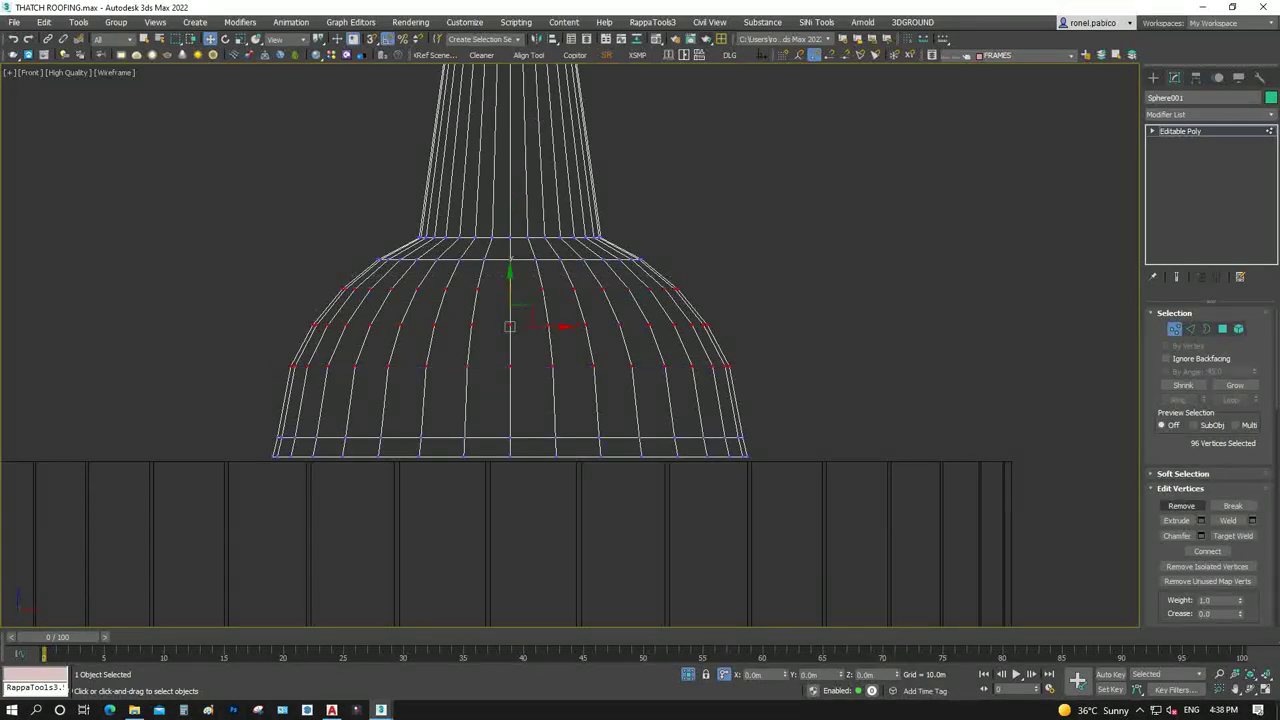
{"action": "key", "text": "BackSpace"}
{"action": "key", "text": "2"}
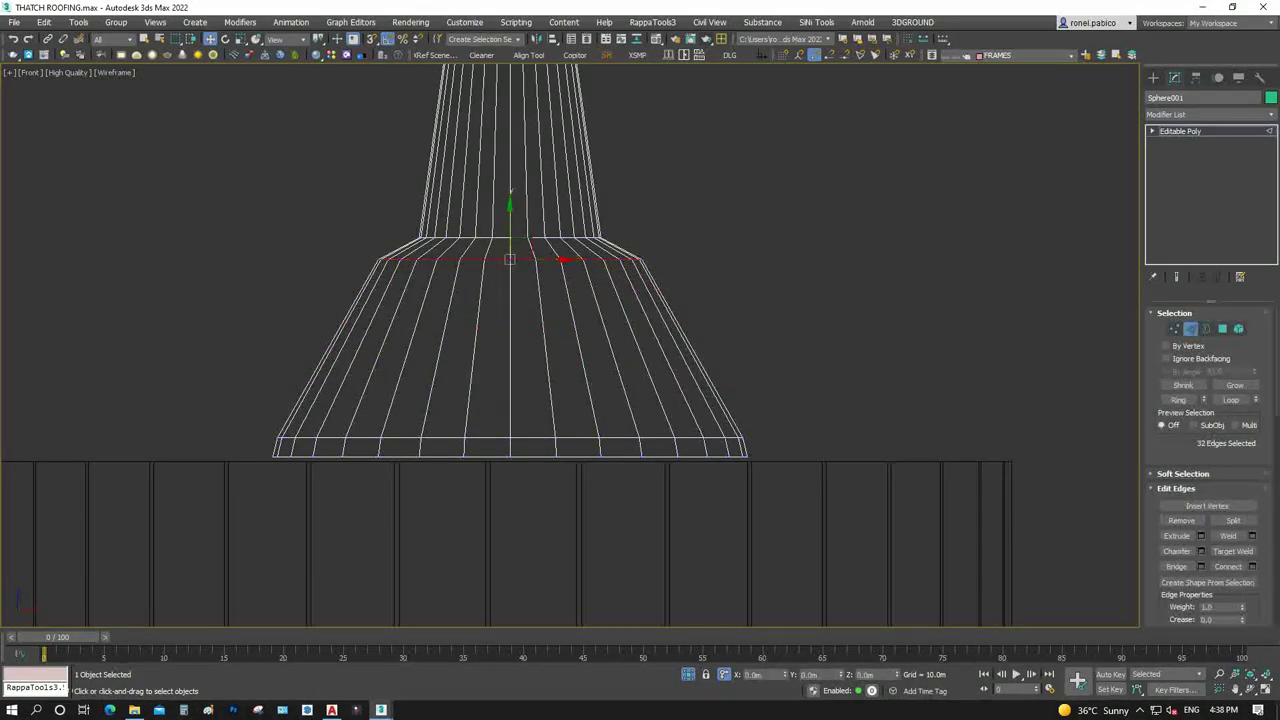
{"action": "left_click_drag", "start_coordinate": [837, 674], "coordinate": [837, 700]}
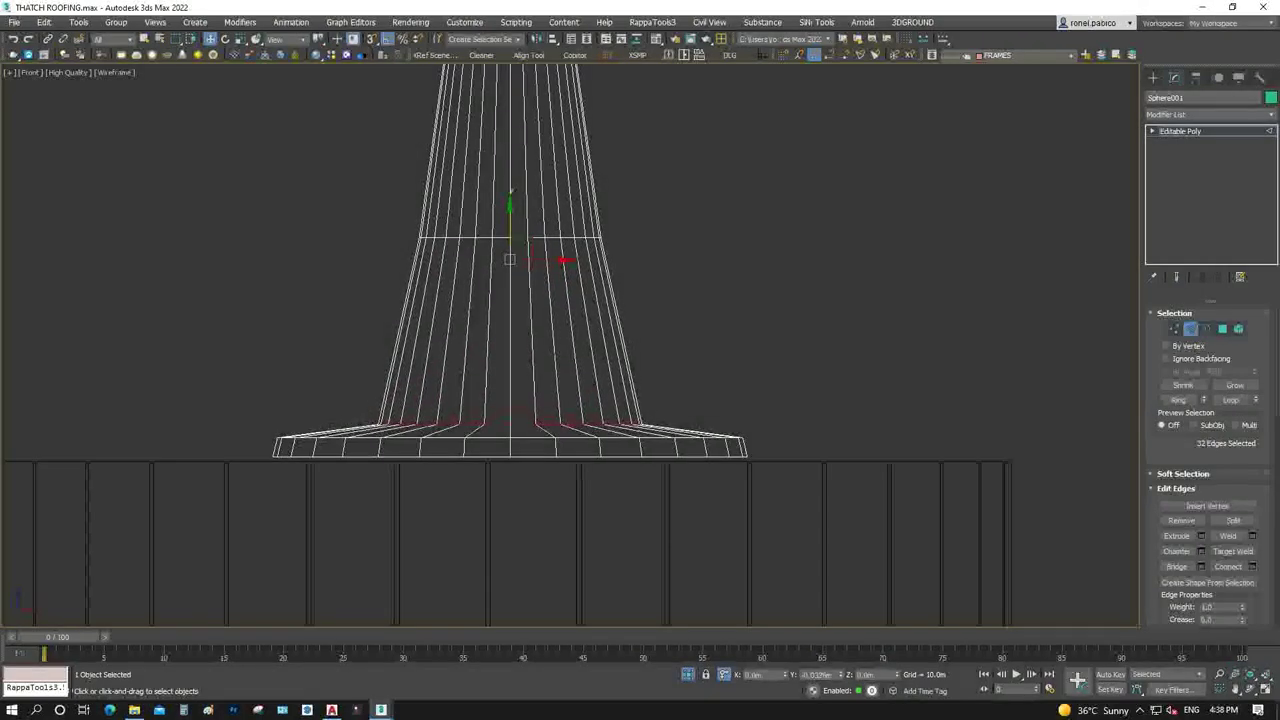
Slide the cone's middle edge loop up near the top
{"action": "scroll", "coordinate": [573, 409], "scroll_direction": "down", "scroll_amount": 3}
{"action": "scroll", "coordinate": [560, 318], "scroll_direction": "up", "scroll_amount": 5}
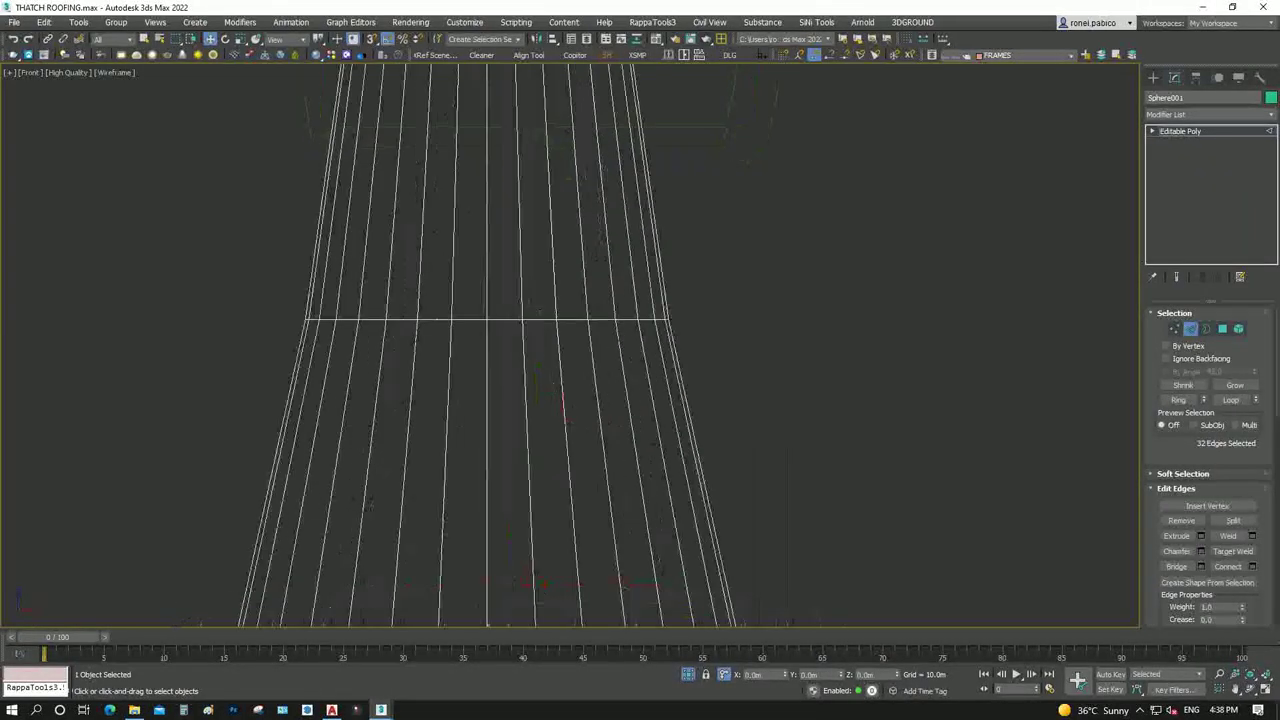
{"action": "double_click", "coordinate": [600, 318]}
{"action": "scroll", "coordinate": [560, 318], "scroll_direction": "down", "scroll_amount": 4}
{"action": "left_click_drag", "start_coordinate": [545, 370], "coordinate": [545, 185]}
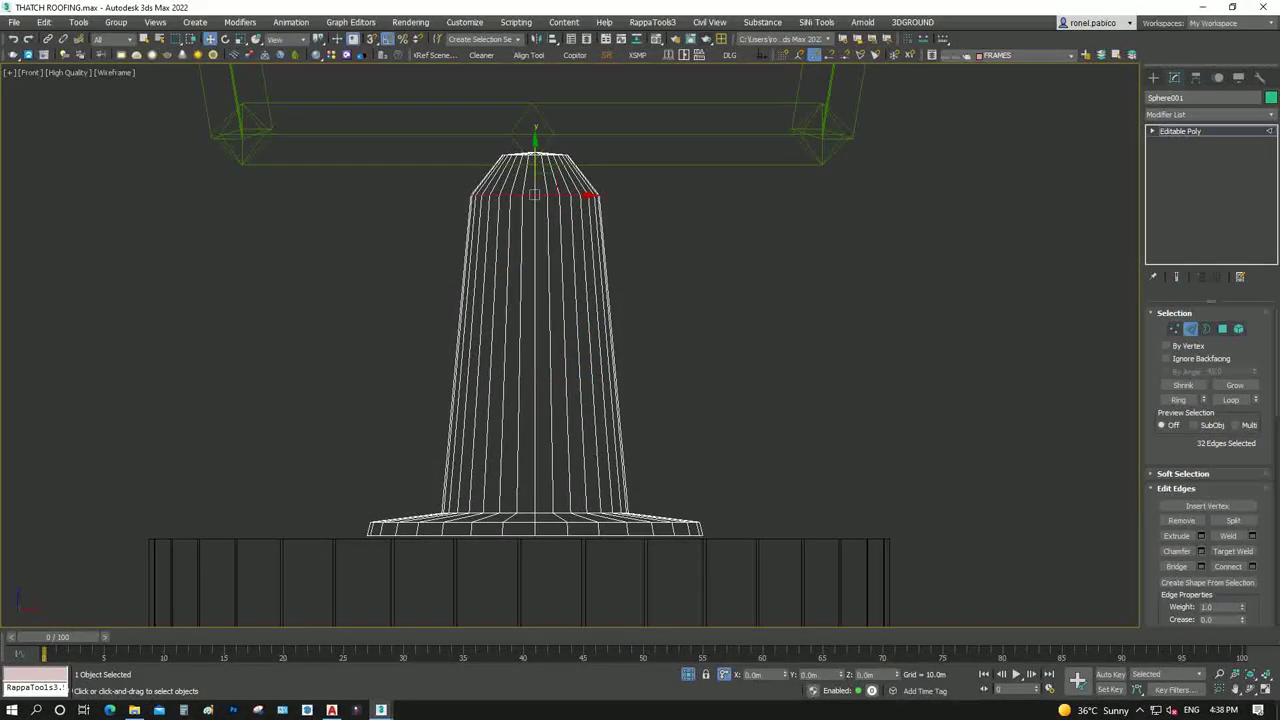
Check the cone from top and front views and add its top centre vertex to the selection
{"action": "key", "text": "r"}
{"action": "key", "text": "t"}
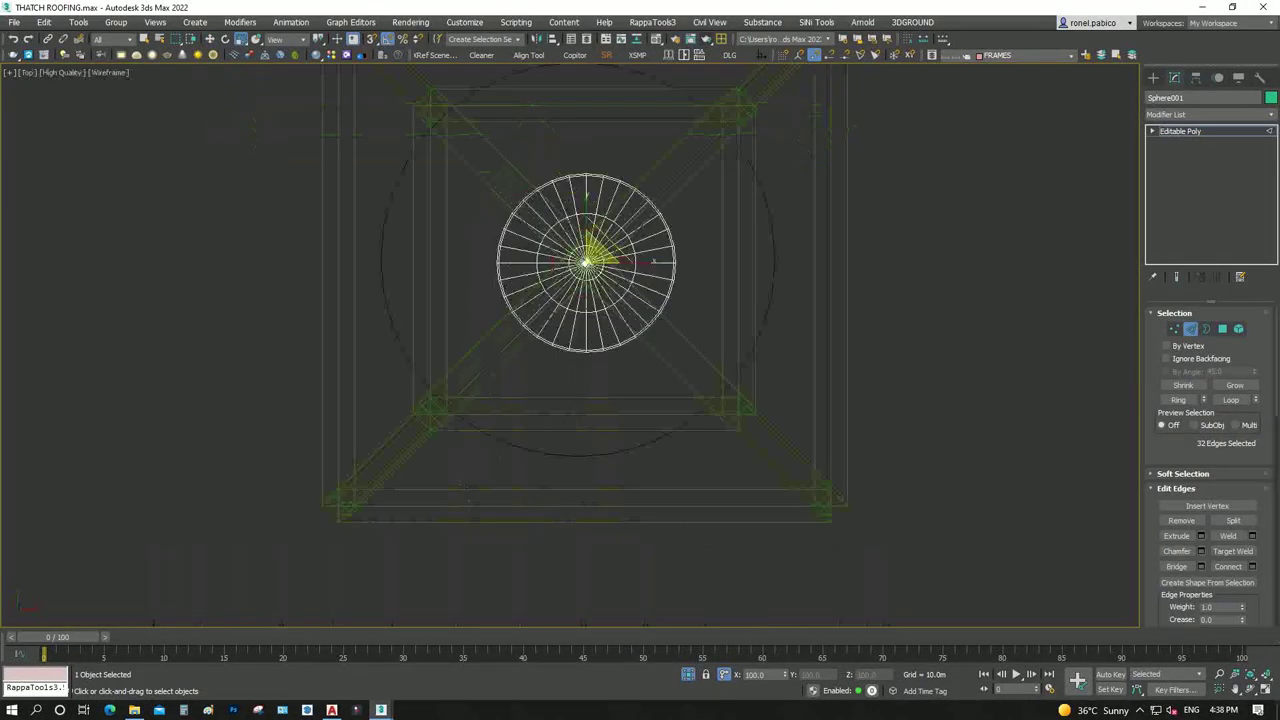
{"action": "key", "text": "z"}
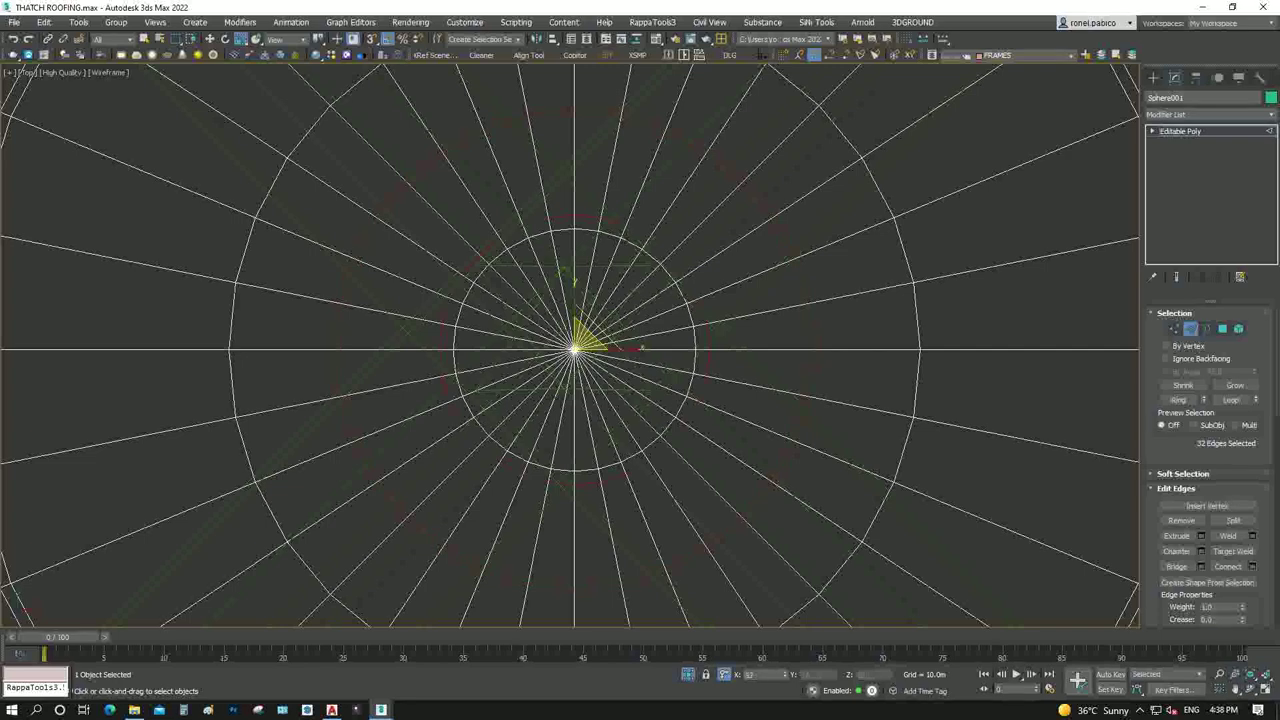
{"action": "key", "text": "f"}
{"action": "key", "text": "z"}
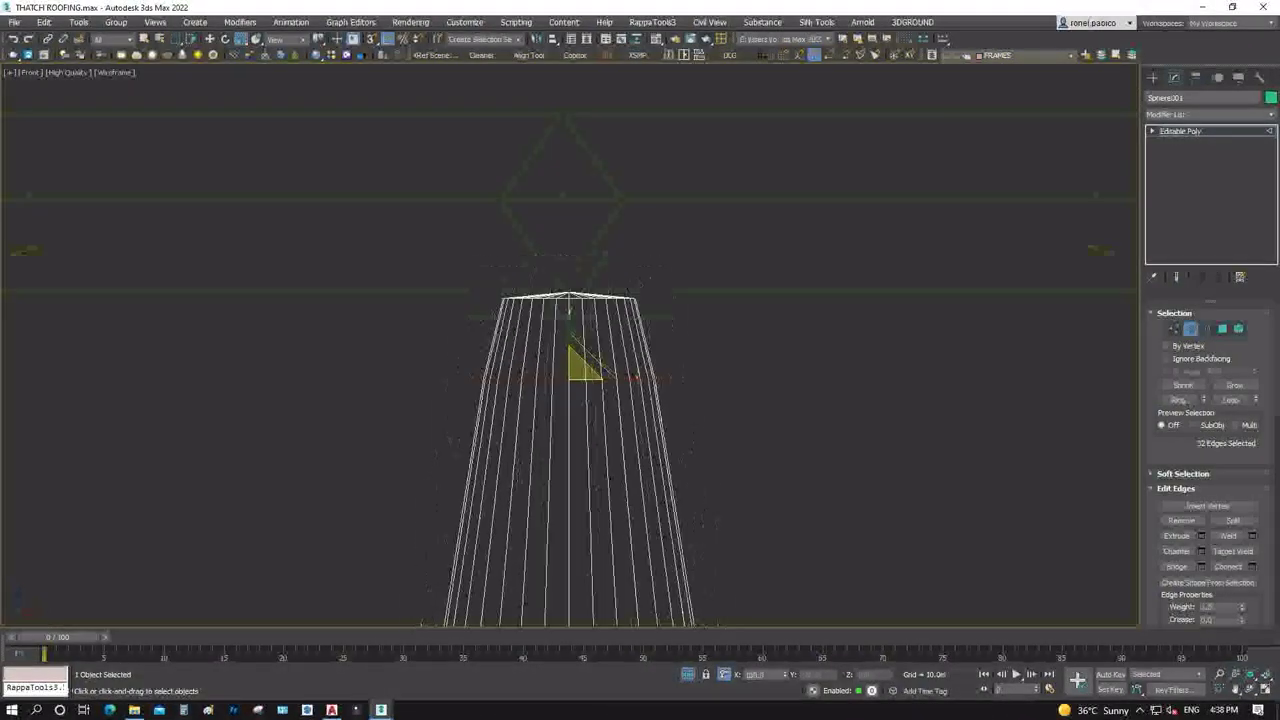
{"action": "key", "text": "1"}
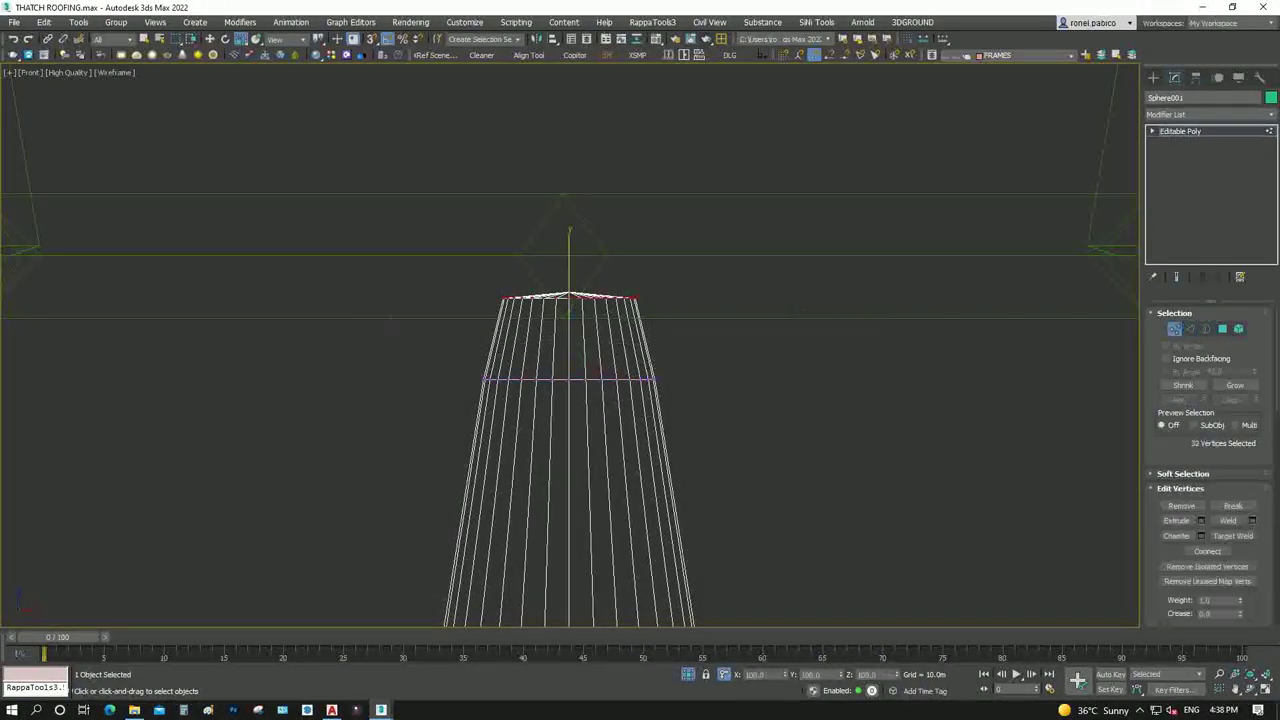
{"action": "left_click", "coordinate": [570, 294], "text": "ctrl"}
Select the top ring and apex vertices and scale the ring outward into a wide rim
{"action": "key", "text": "t"}
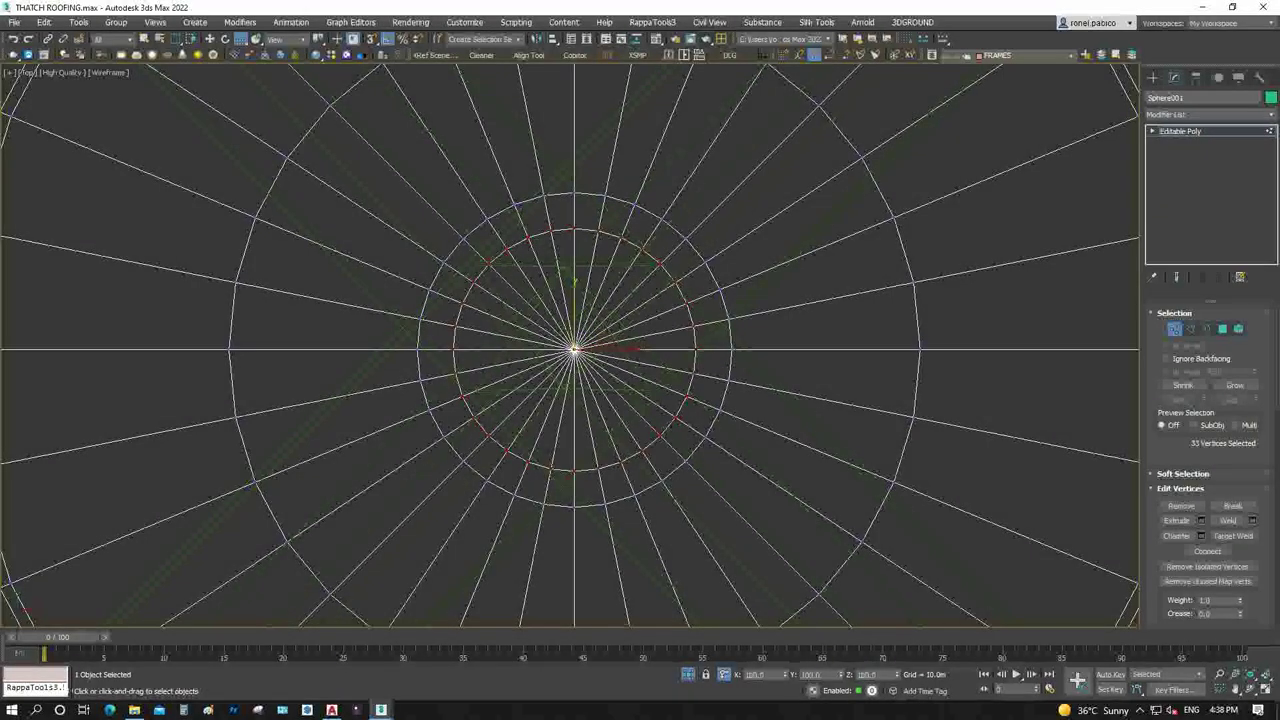
{"action": "scroll", "coordinate": [596, 350], "scroll_direction": "up", "scroll_amount": 5}
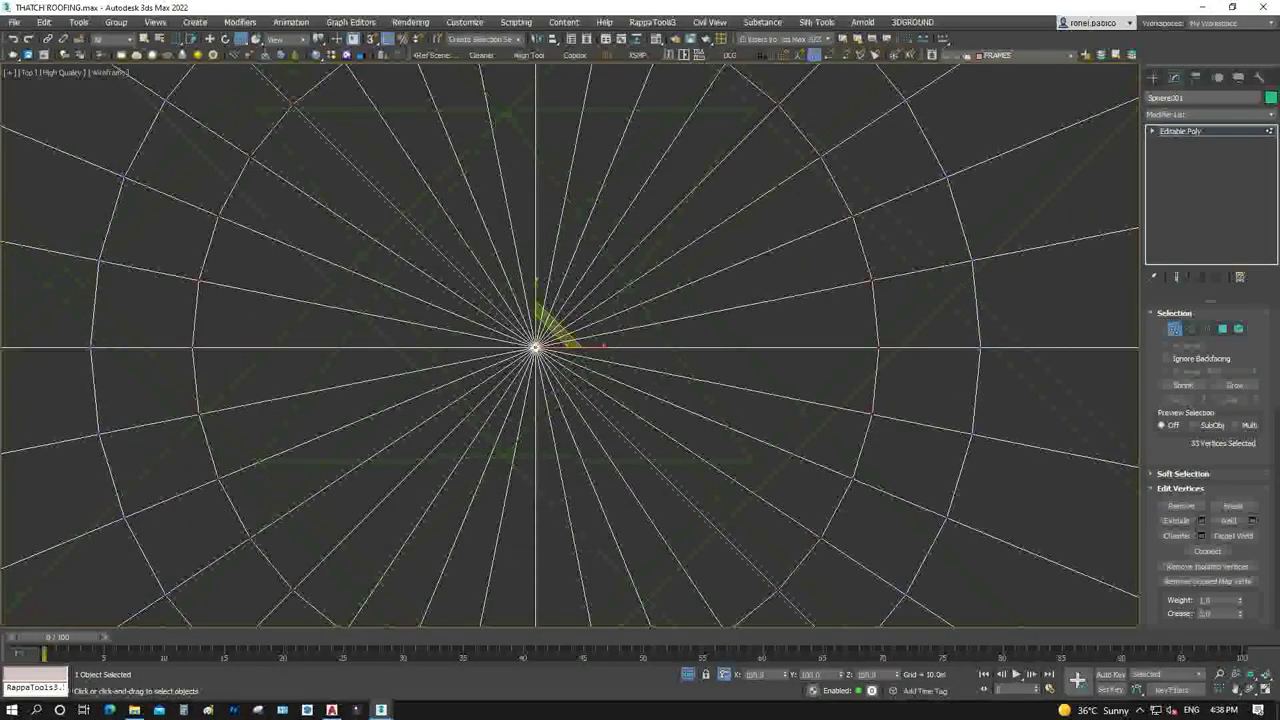
{"action": "left_click", "coordinate": [535, 347]}
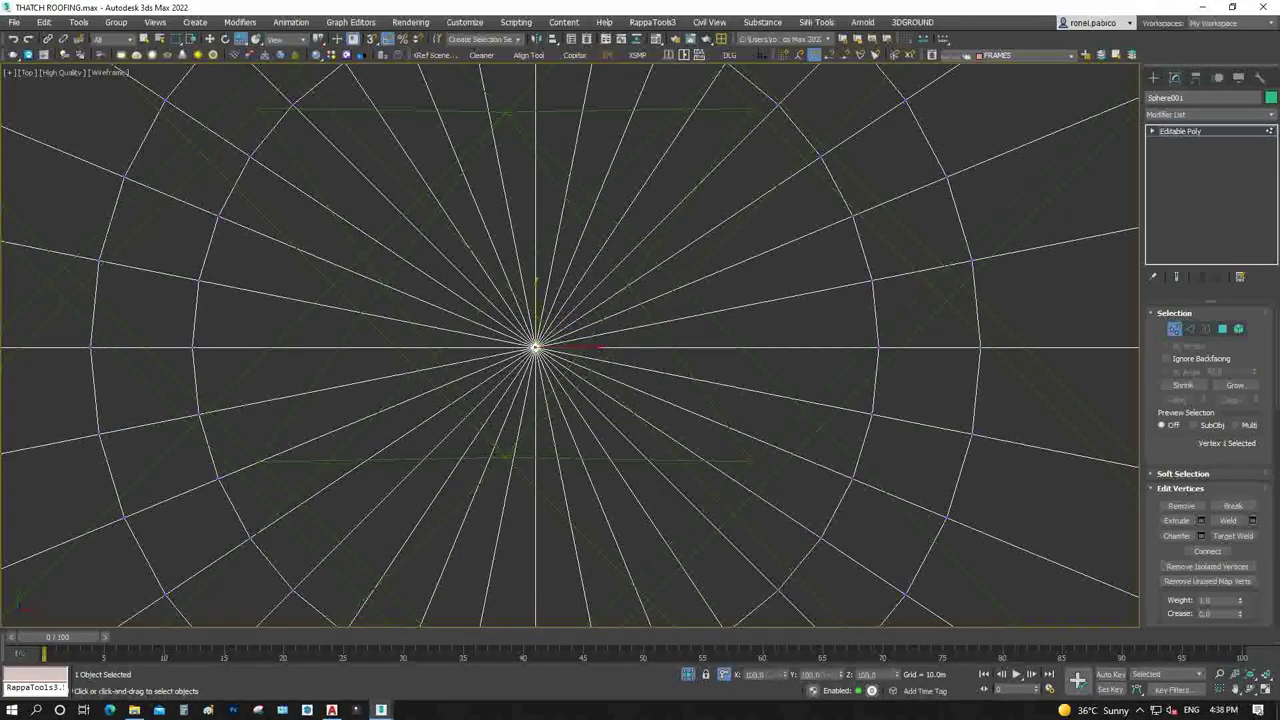
{"action": "scroll", "coordinate": [535, 347], "scroll_direction": "down", "scroll_amount": 2}
{"action": "key", "text": "f"}
{"action": "scroll", "coordinate": [600, 360], "scroll_direction": "down", "scroll_amount": 2}
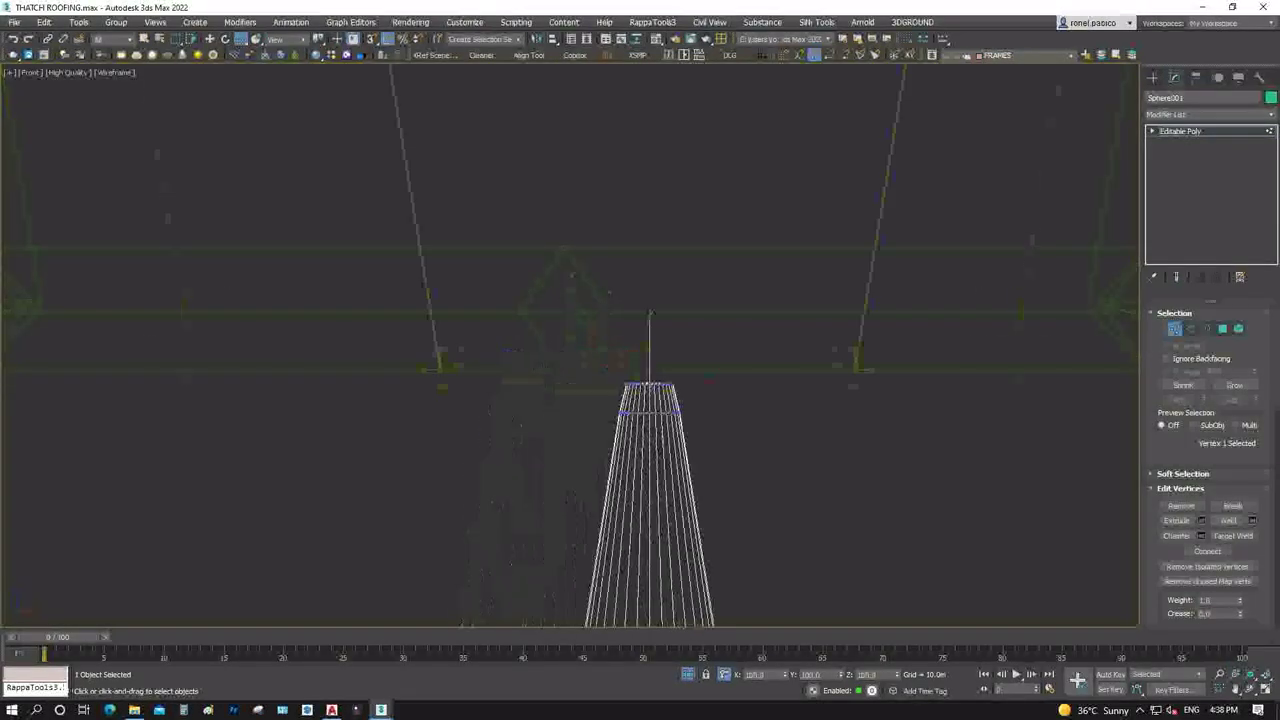
{"action": "left_click_drag", "start_coordinate": [527, 298], "coordinate": [722, 378]}
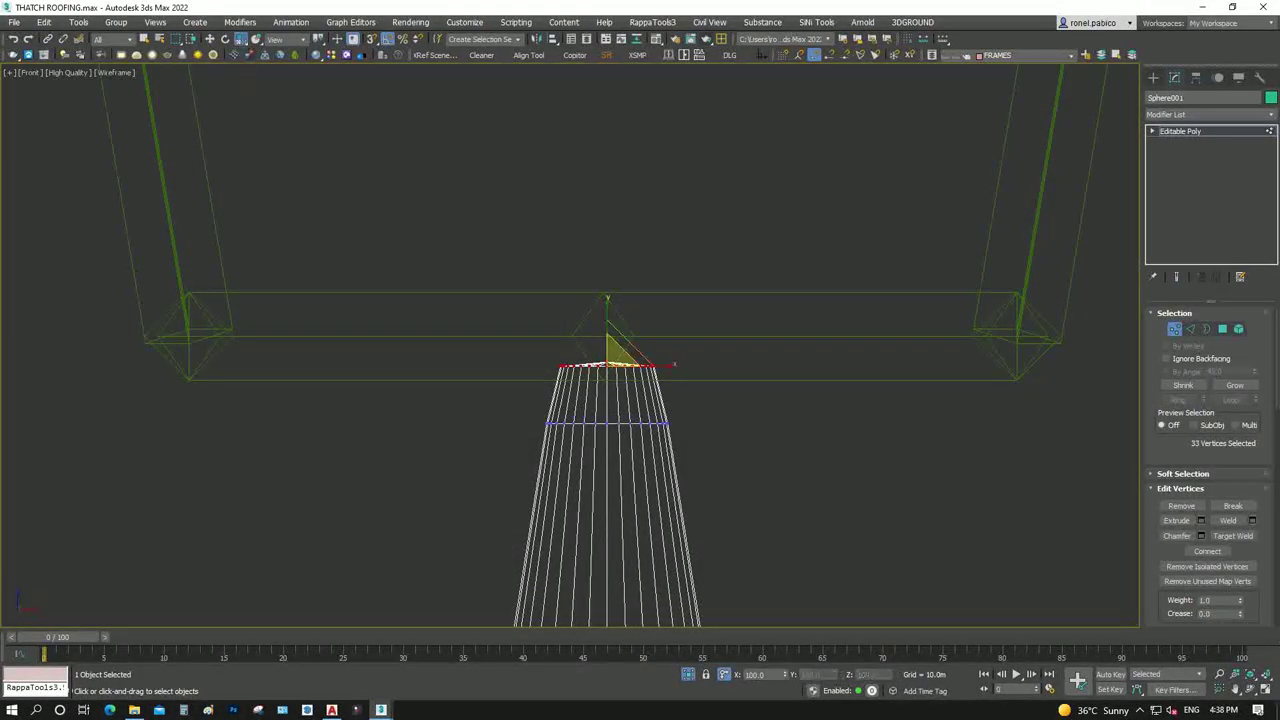
{"action": "scroll", "coordinate": [615, 352], "scroll_direction": "up", "scroll_amount": 2}
{"action": "key", "text": "t"}
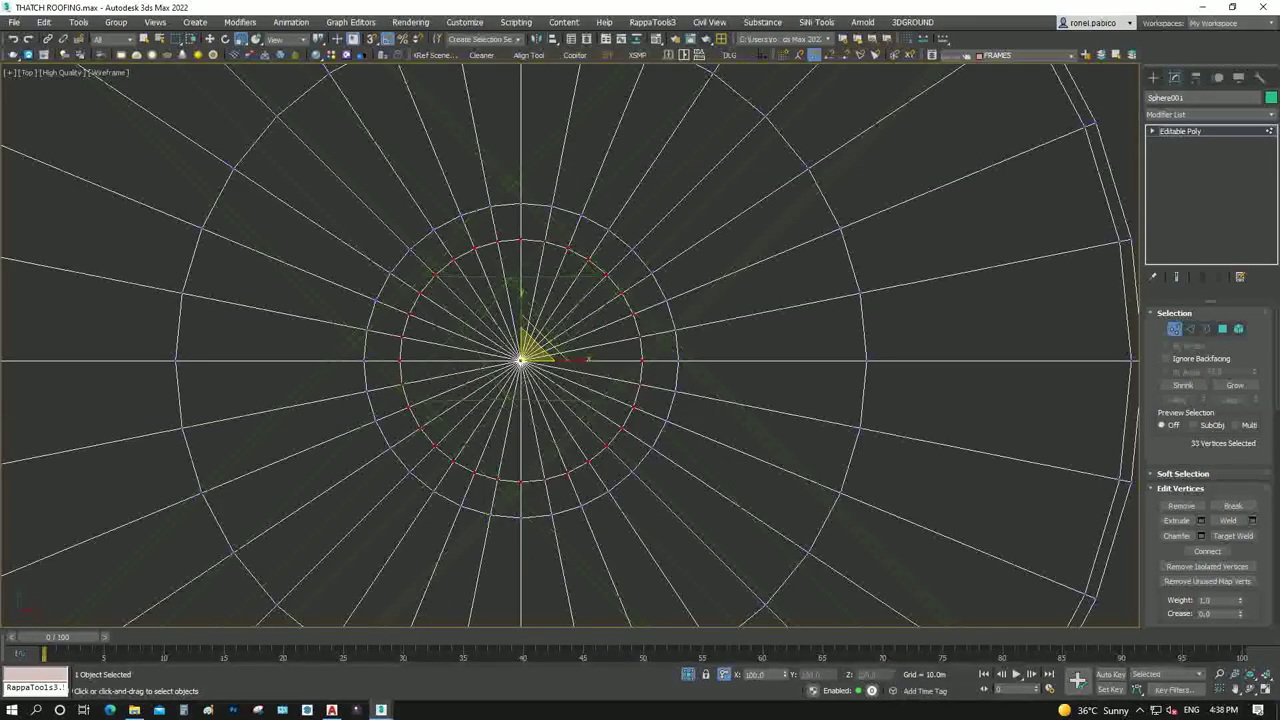
{"action": "left_click_drag", "start_coordinate": [524, 350], "coordinate": [526, 230]}
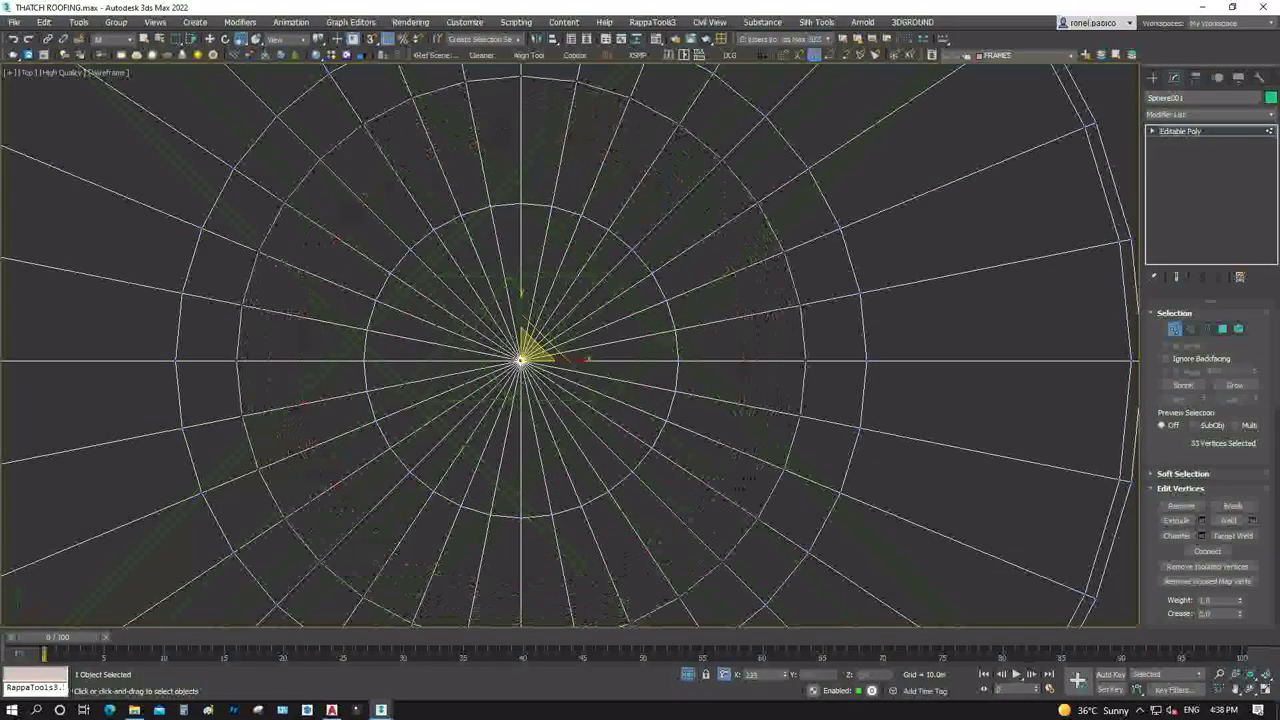
Delete the apex vertex to open the top of the rim
{"action": "scroll", "coordinate": [420, 320], "scroll_direction": "down", "scroll_amount": 3}
{"action": "scroll", "coordinate": [420, 320], "scroll_direction": "up", "scroll_amount": 2}
{"action": "scroll", "coordinate": [420, 320], "scroll_direction": "up", "scroll_amount": 2}
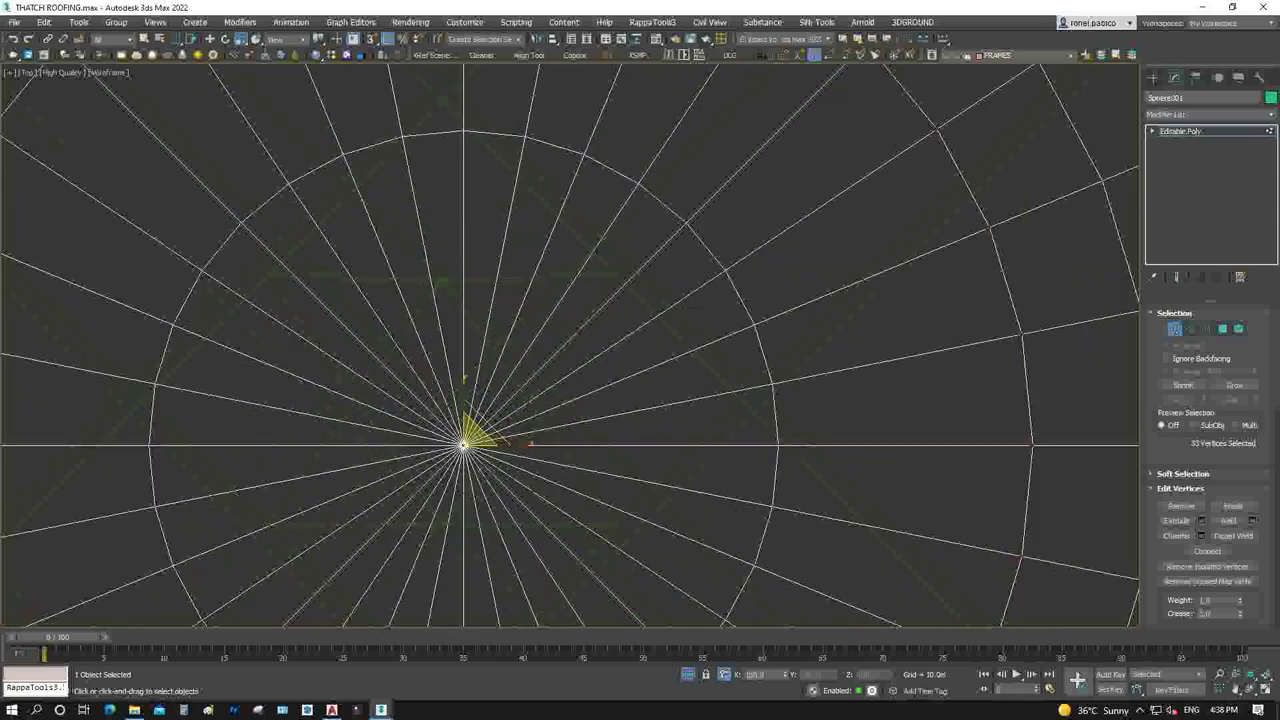
{"action": "scroll", "coordinate": [420, 320], "scroll_direction": "up", "scroll_amount": 2}
{"action": "key", "text": "f"}
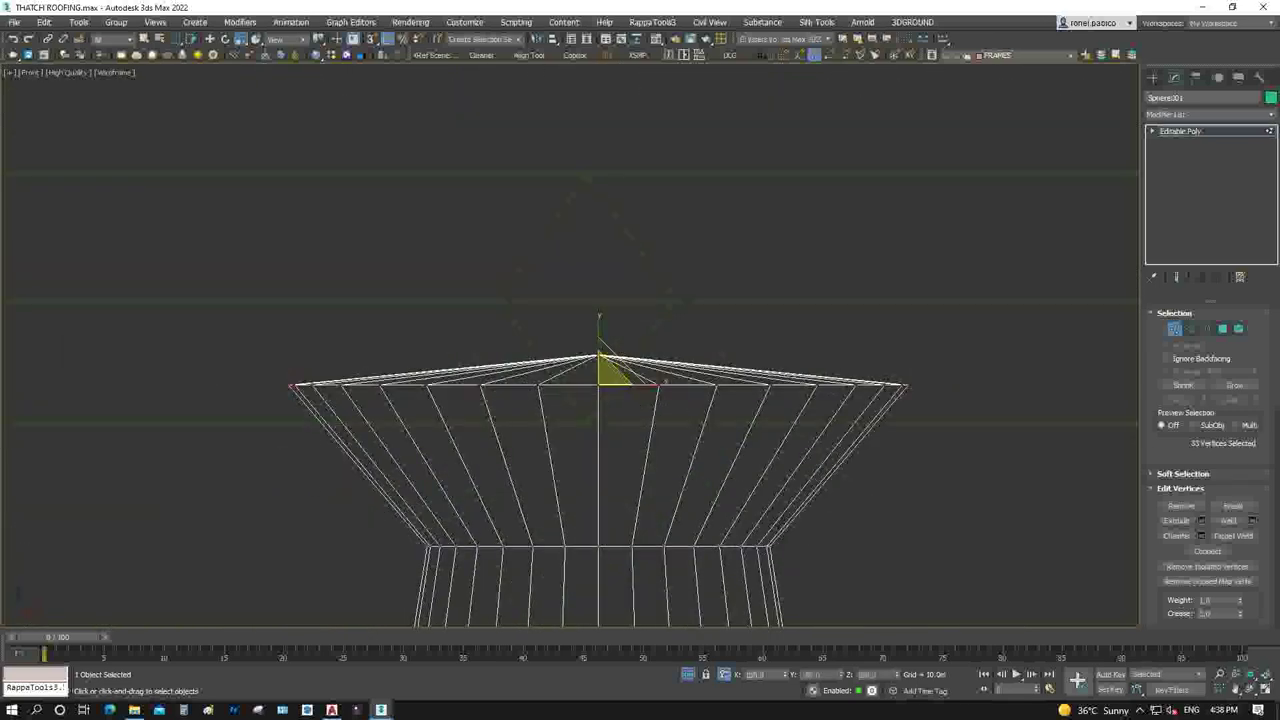
{"action": "scroll", "coordinate": [603, 400], "scroll_direction": "up", "scroll_amount": 4}
{"action": "scroll", "coordinate": [603, 400], "scroll_direction": "up", "scroll_amount": 1}
{"action": "left_click", "coordinate": [593, 305]}
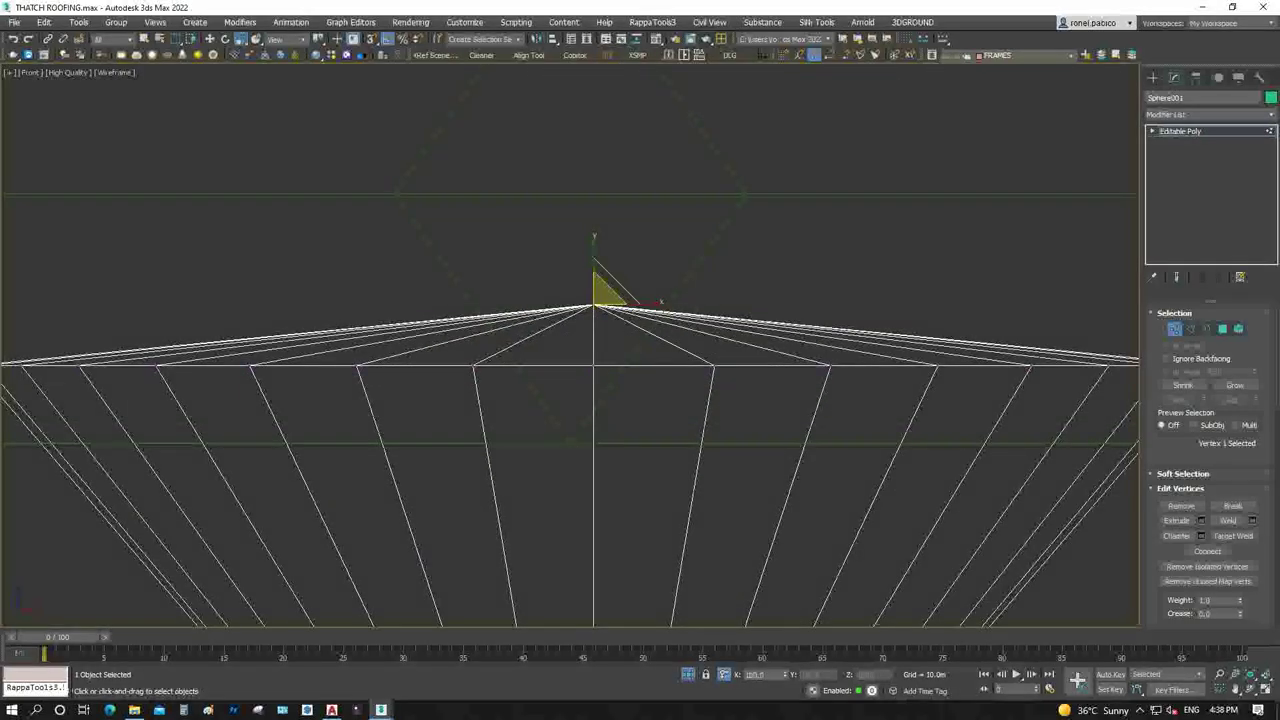
{"action": "key", "text": "Delete"}
Select the stem's bottom vertex ring and scale it down to about 81%
{"action": "scroll", "coordinate": [560, 377], "scroll_direction": "down", "scroll_amount": 2}
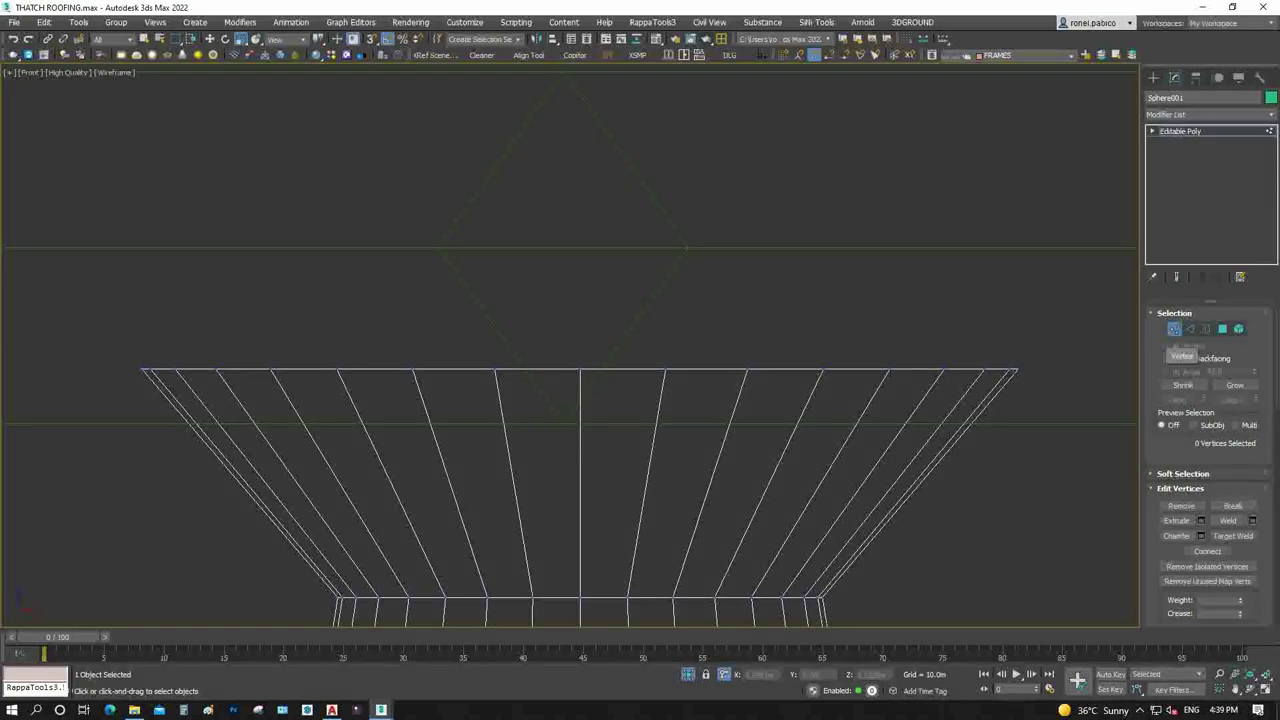
{"action": "left_click_drag", "start_coordinate": [1074, 400], "coordinate": [1074, 400]}
{"action": "key", "text": "w"}
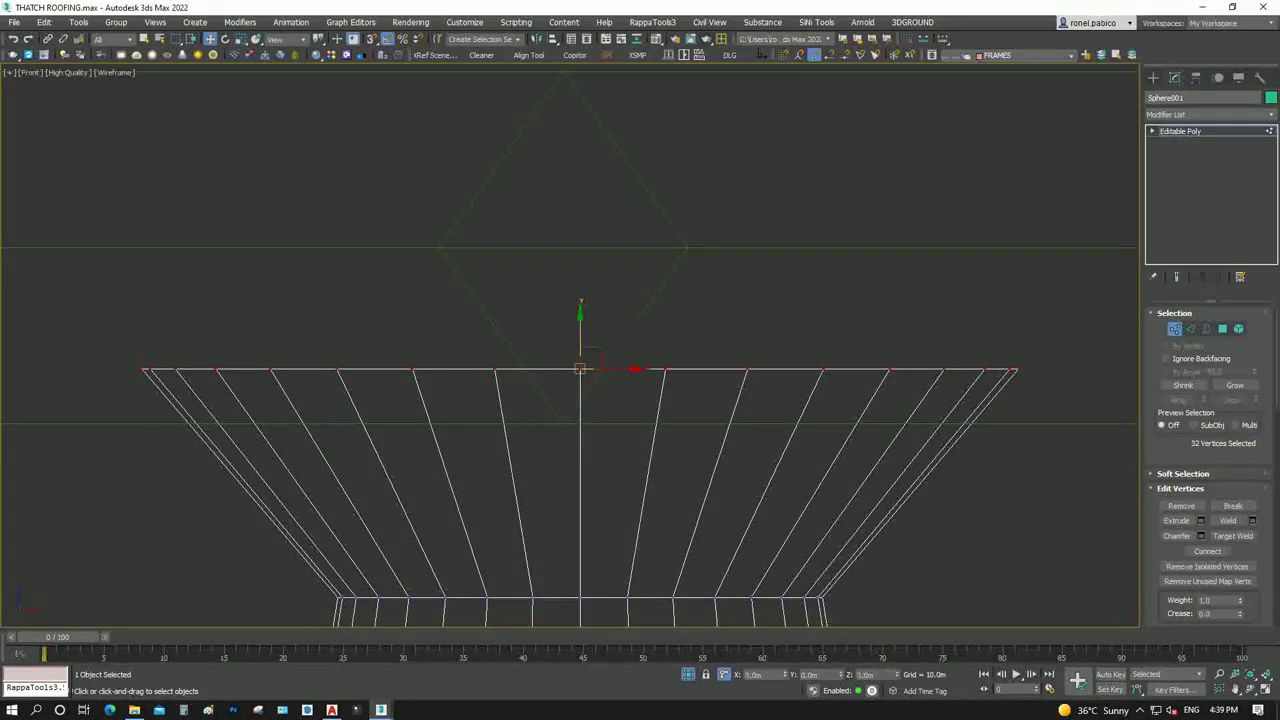
{"action": "scroll", "coordinate": [574, 434], "scroll_direction": "down", "scroll_amount": 2}
{"action": "scroll", "coordinate": [574, 434], "scroll_direction": "down", "scroll_amount": 2}
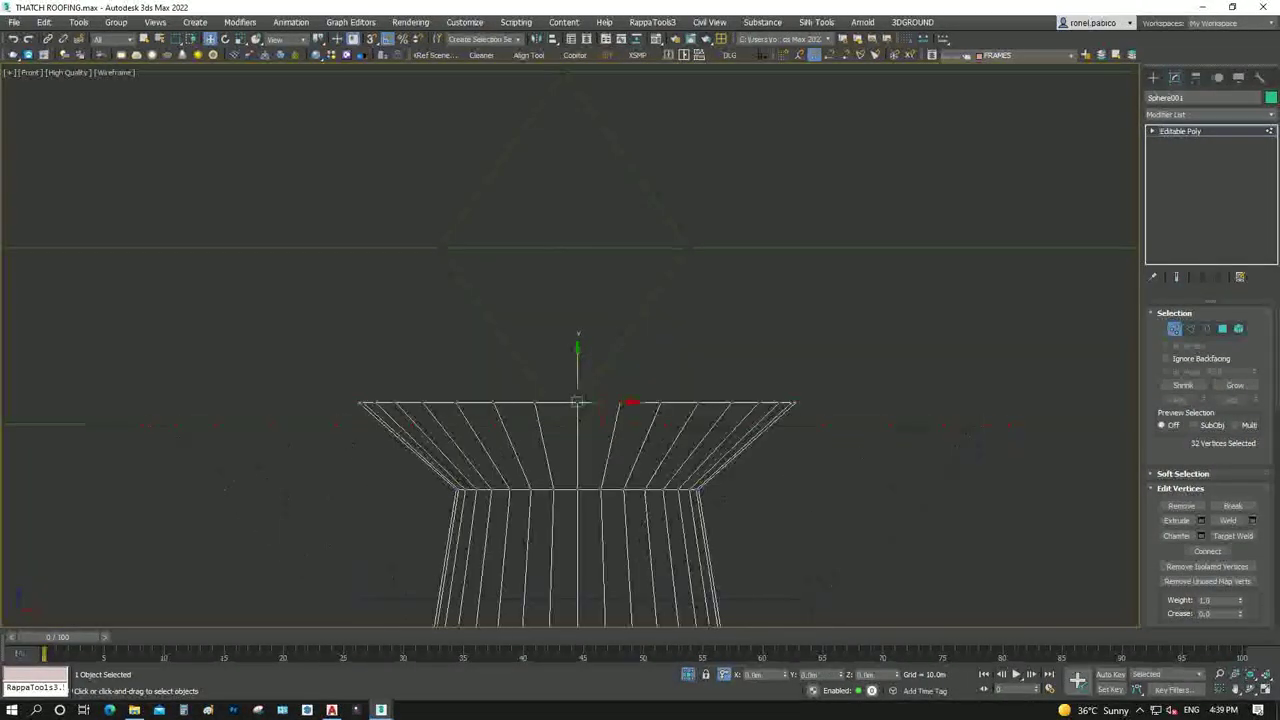
{"action": "left_click_drag", "start_coordinate": [330, 465], "coordinate": [745, 520]}
{"action": "scroll", "coordinate": [564, 370], "scroll_direction": "down", "scroll_amount": 1}
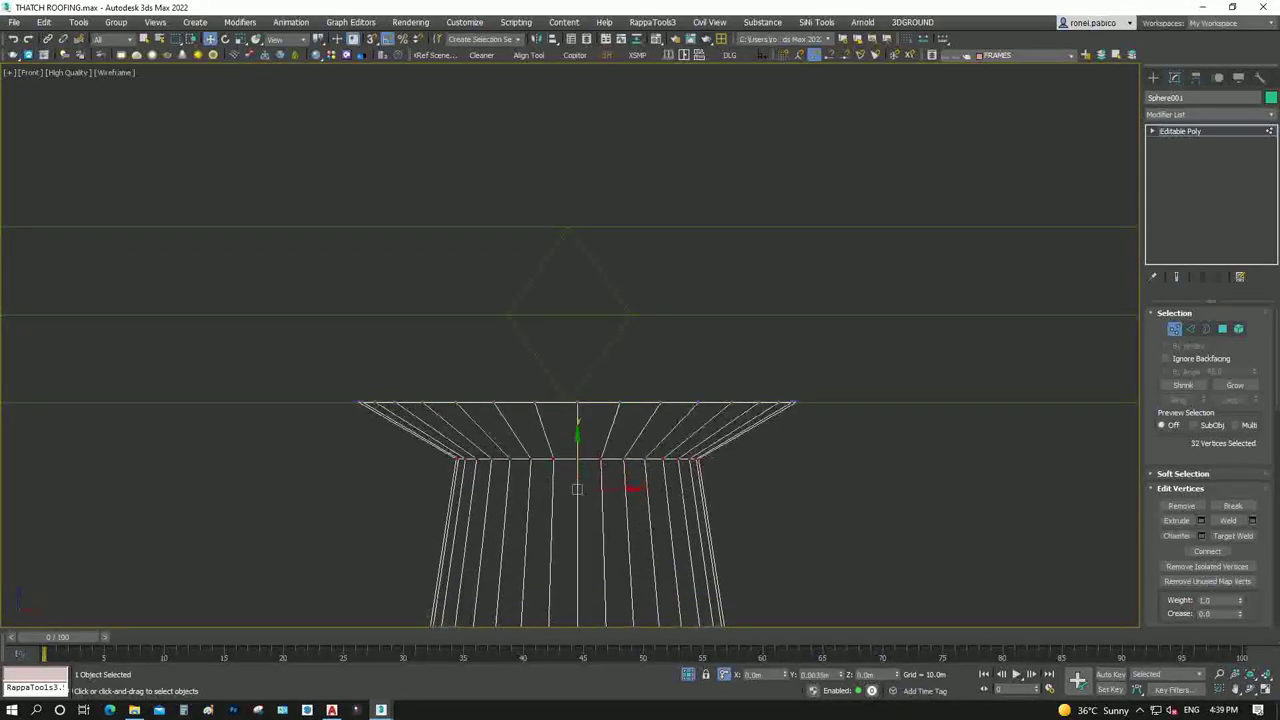
{"action": "scroll", "coordinate": [564, 370], "scroll_direction": "down", "scroll_amount": 3}
{"action": "scroll", "coordinate": [564, 370], "scroll_direction": "down", "scroll_amount": 5}
{"action": "scroll", "coordinate": [578, 397], "scroll_direction": "up", "scroll_amount": 3}
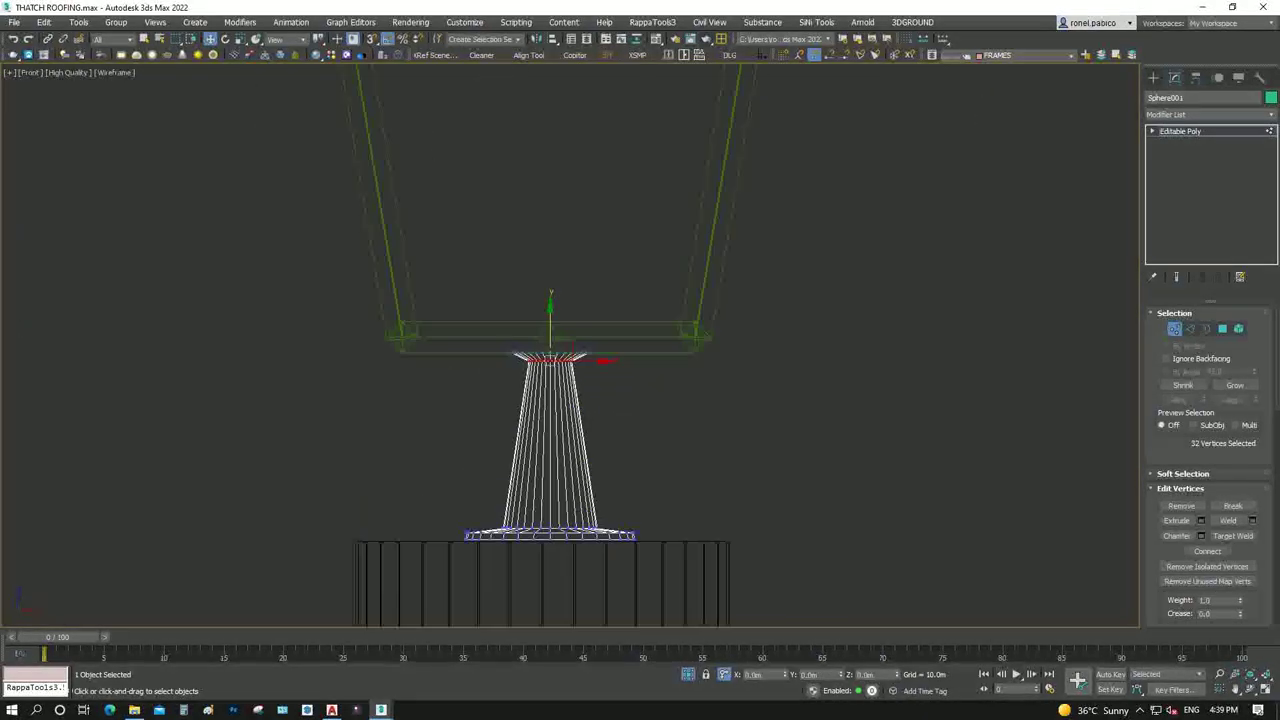
{"action": "scroll", "coordinate": [532, 486], "scroll_direction": "up", "scroll_amount": 3}
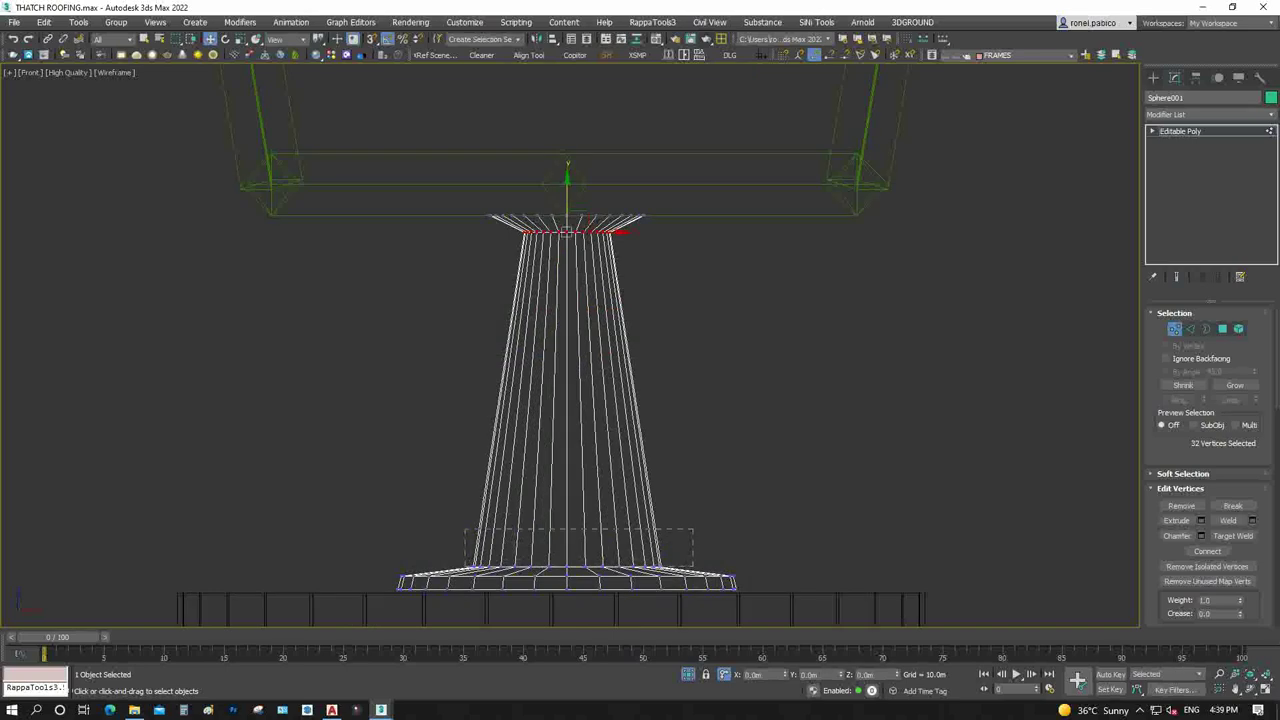
{"action": "left_click_drag", "start_coordinate": [440, 555], "coordinate": [700, 577]}
{"action": "key", "text": "r"}
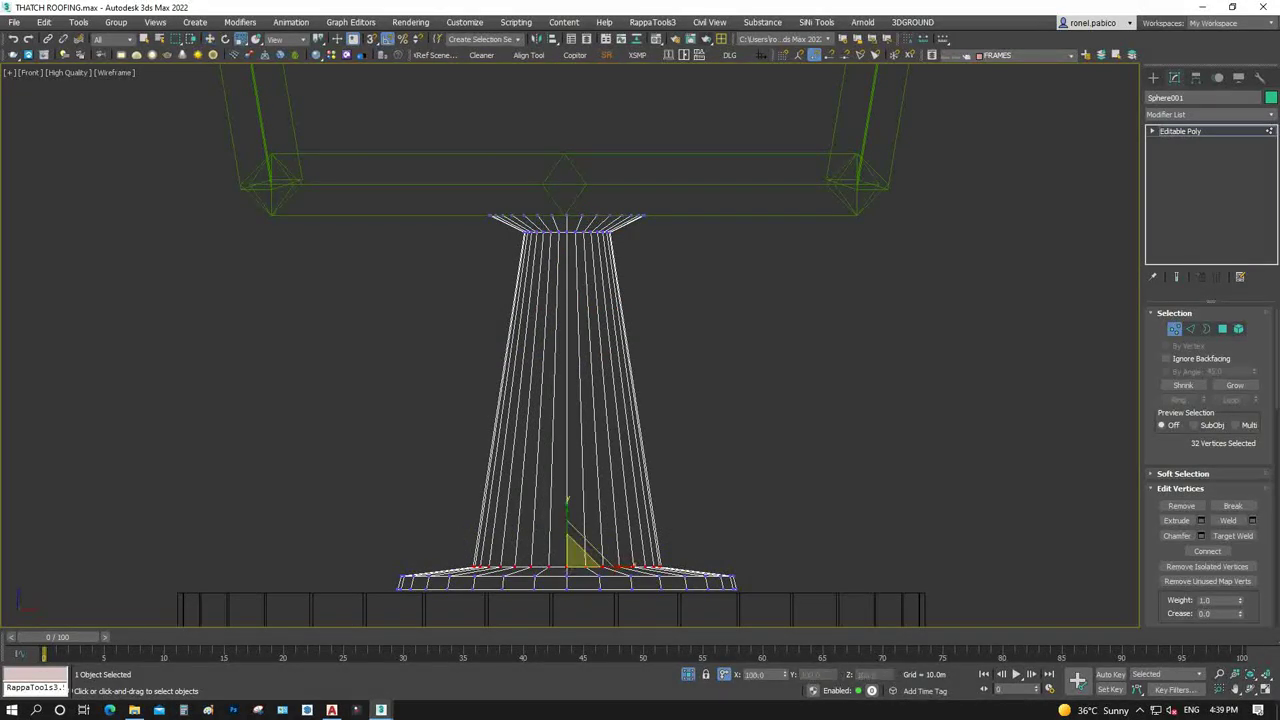
{"action": "left_click_drag", "start_coordinate": [578, 548], "coordinate": [578, 575]}
{"action": "scroll", "coordinate": [605, 260], "scroll_direction": "up", "scroll_amount": 5}
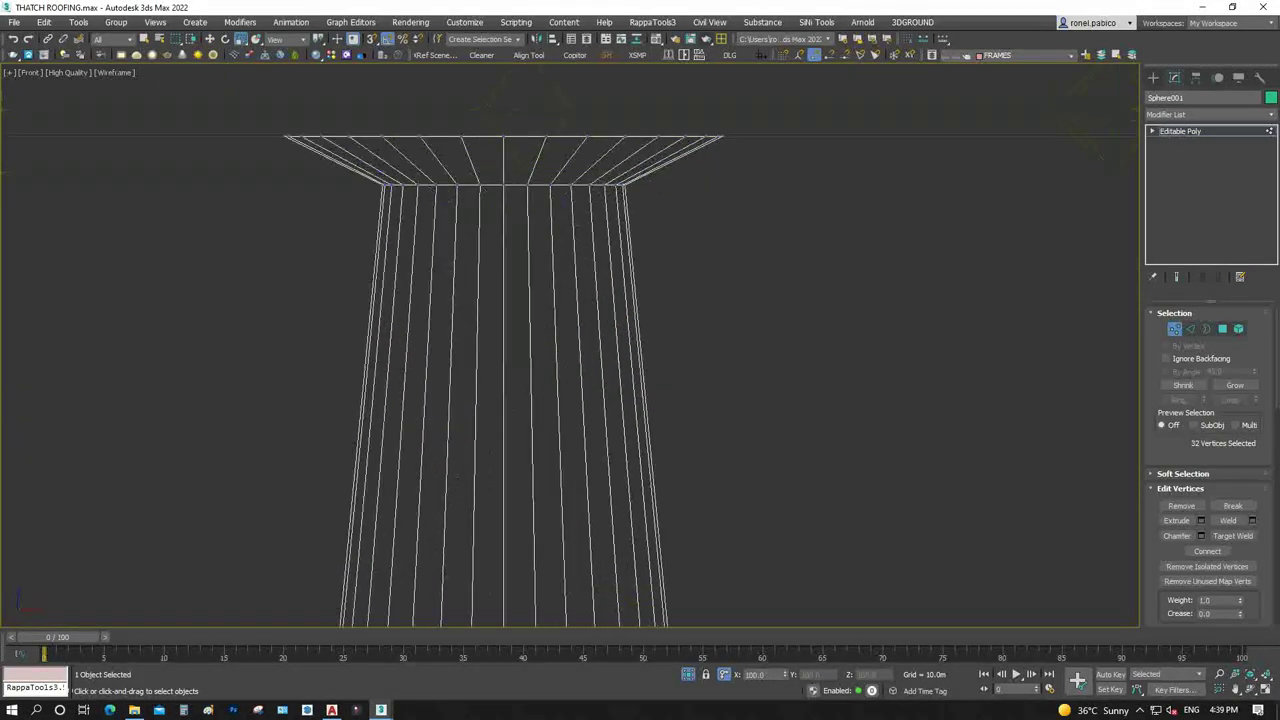
Chamfer the rim-stem edge ring by about 0.004m, then clear the selection
{"action": "key", "text": "2"}
{"action": "scroll", "coordinate": [578, 197], "scroll_direction": "up", "scroll_amount": 2}
{"action": "scroll", "coordinate": [578, 197], "scroll_direction": "up", "scroll_amount": 2}
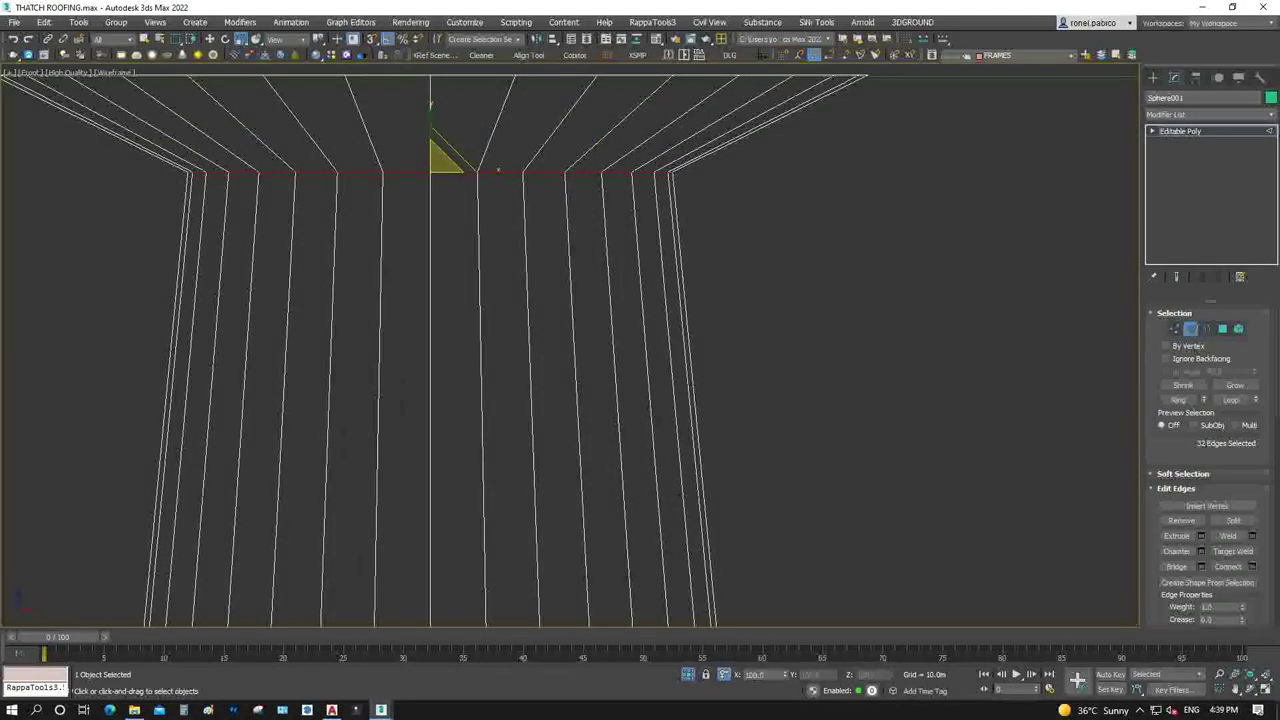
{"action": "key", "text": "ctrl+shift+c"}
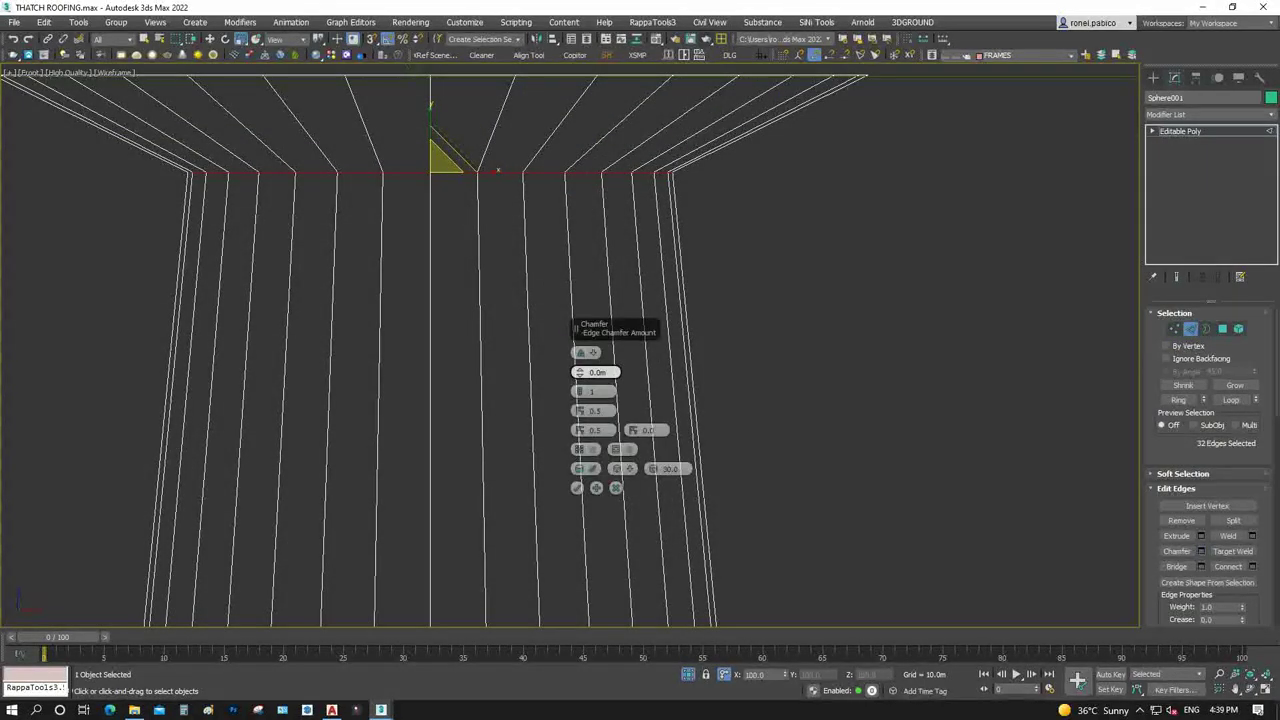
{"action": "mouse_move", "coordinate": [579, 372]}
{"action": "left_mouse_down"}
{"action": "mouse_move", "coordinate": [579, 340]}
{"action": "mouse_move", "coordinate": [579, 362]}
{"action": "left_mouse_up"}
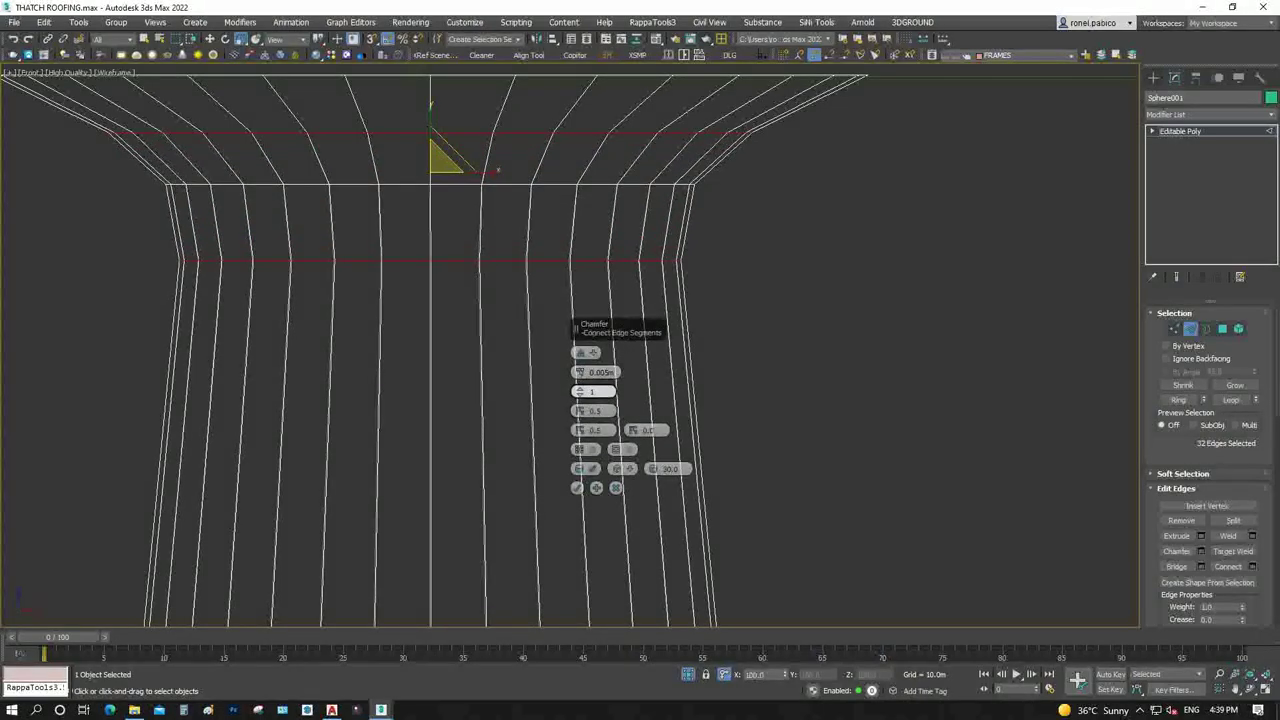
{"action": "left_click", "coordinate": [576, 487]}
{"action": "scroll", "coordinate": [576, 487], "scroll_direction": "down", "scroll_amount": 3}
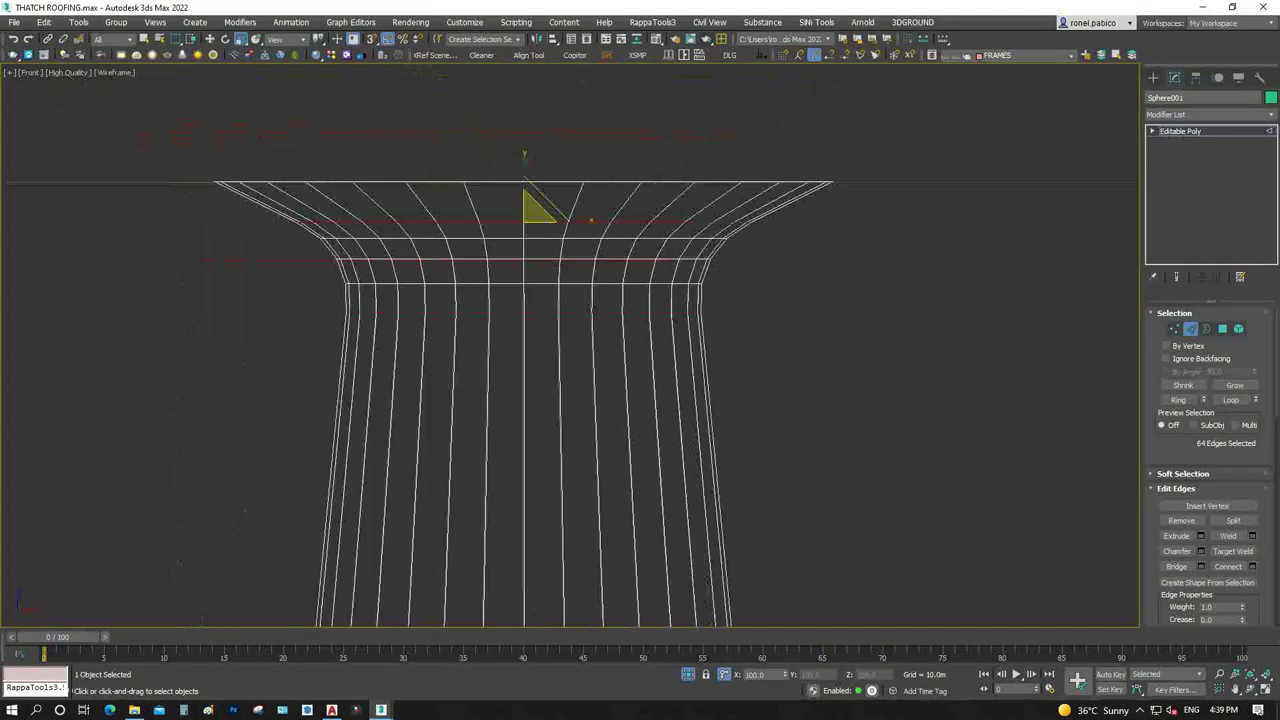
{"action": "key", "text": "ctrl+d"}
{"action": "scroll", "coordinate": [590, 400], "scroll_direction": "down", "scroll_amount": 5}
{"action": "key", "text": "t"}
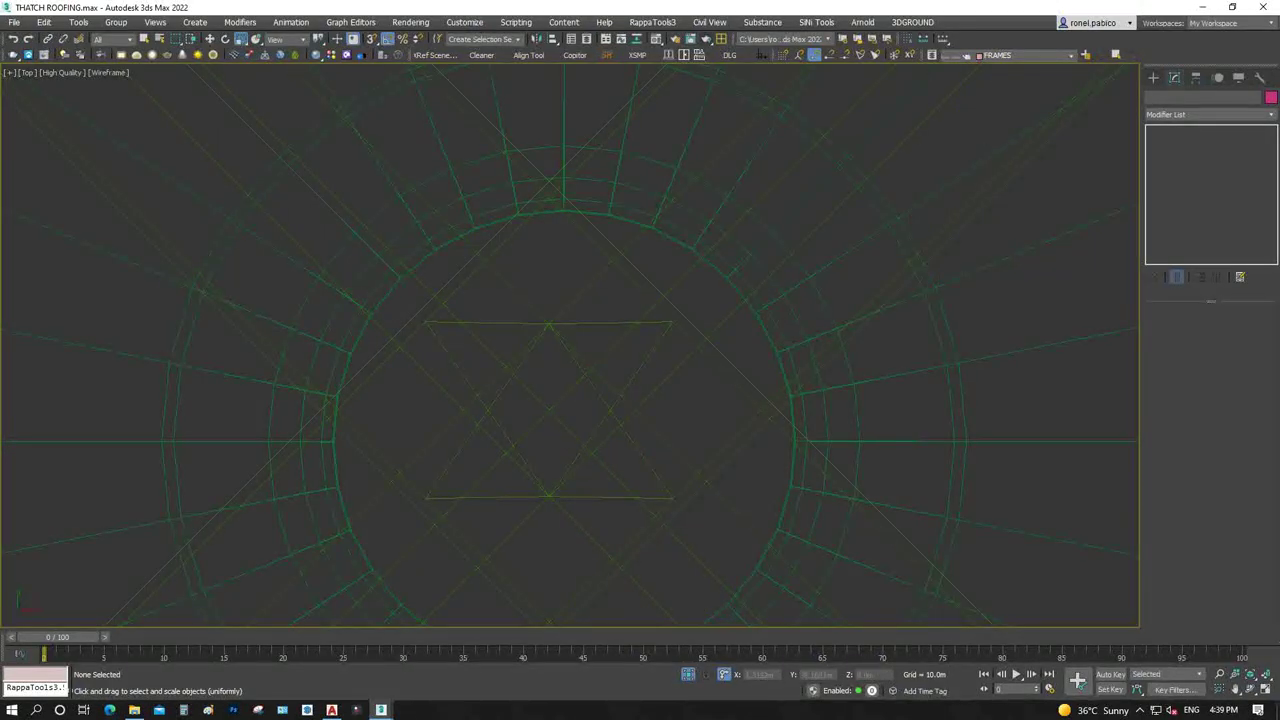
Change the VRayLightMtl colour to warm beige (about RGB 224, 174, 109) and close the editor
{"action": "key", "text": "m"}
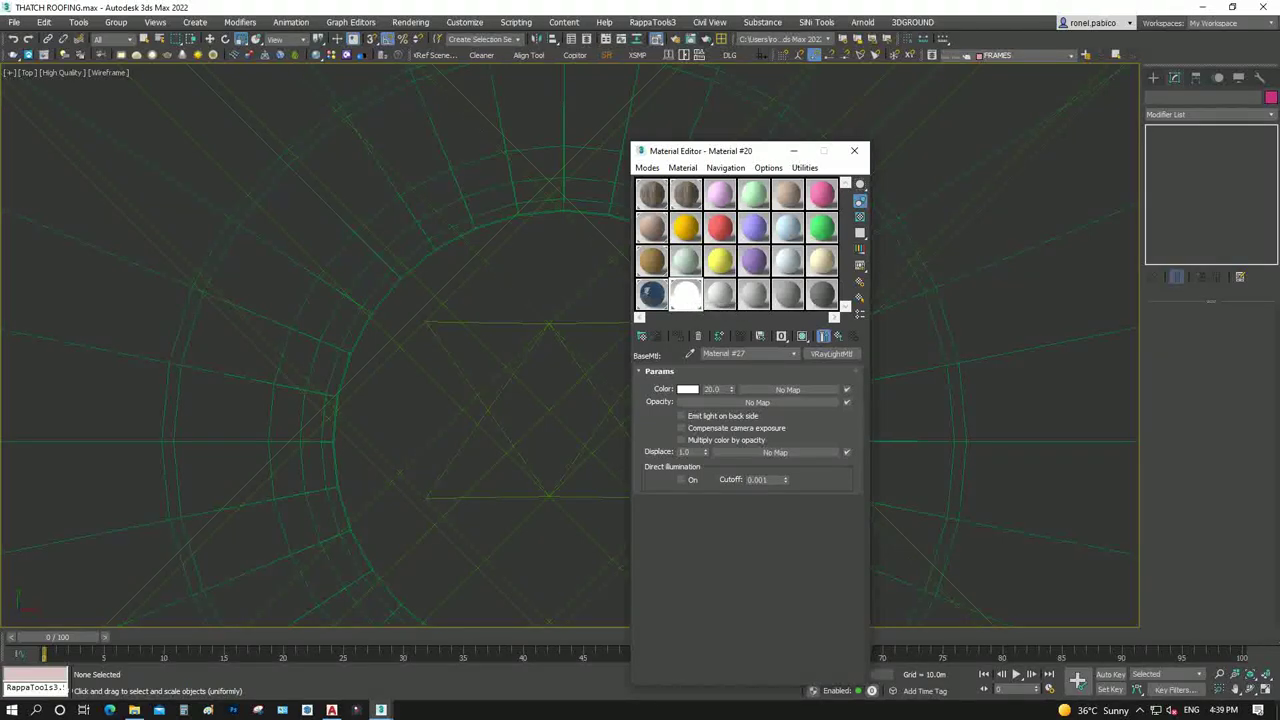
{"action": "left_click", "coordinate": [687, 389]}
{"action": "left_click", "coordinate": [284, 140]}
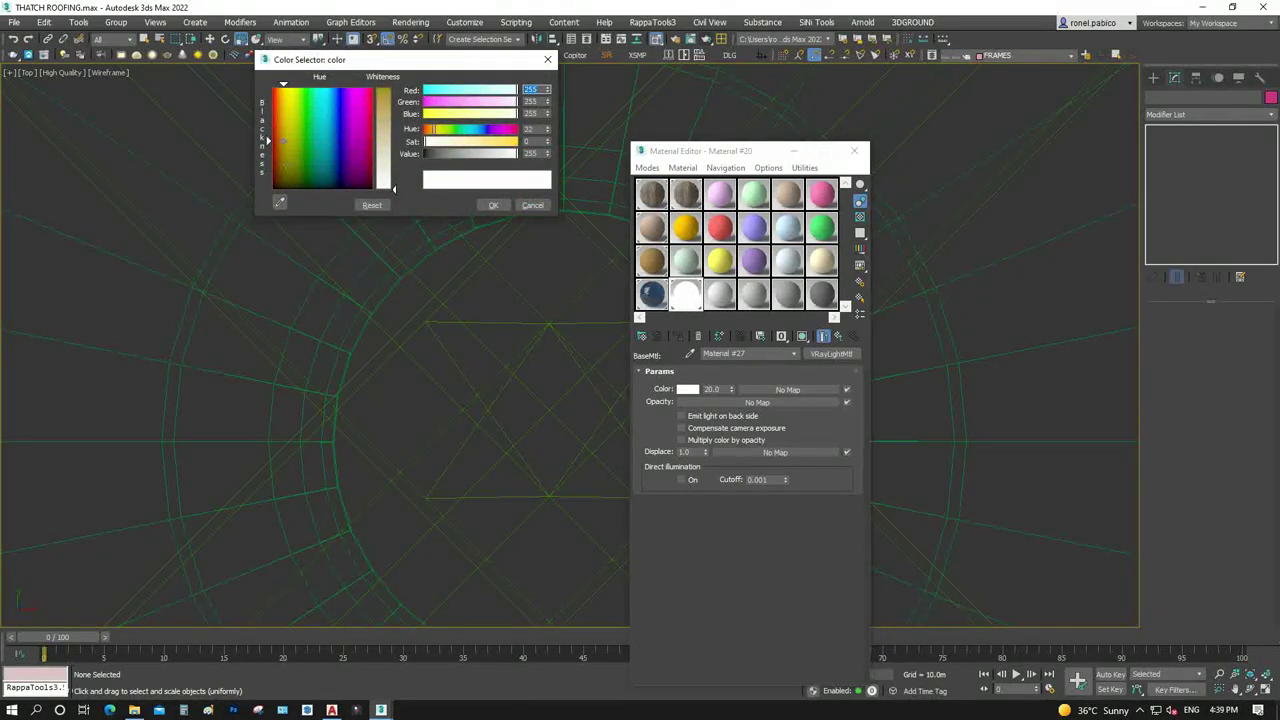
{"action": "left_click_drag", "start_coordinate": [278, 129], "coordinate": [282, 116]}
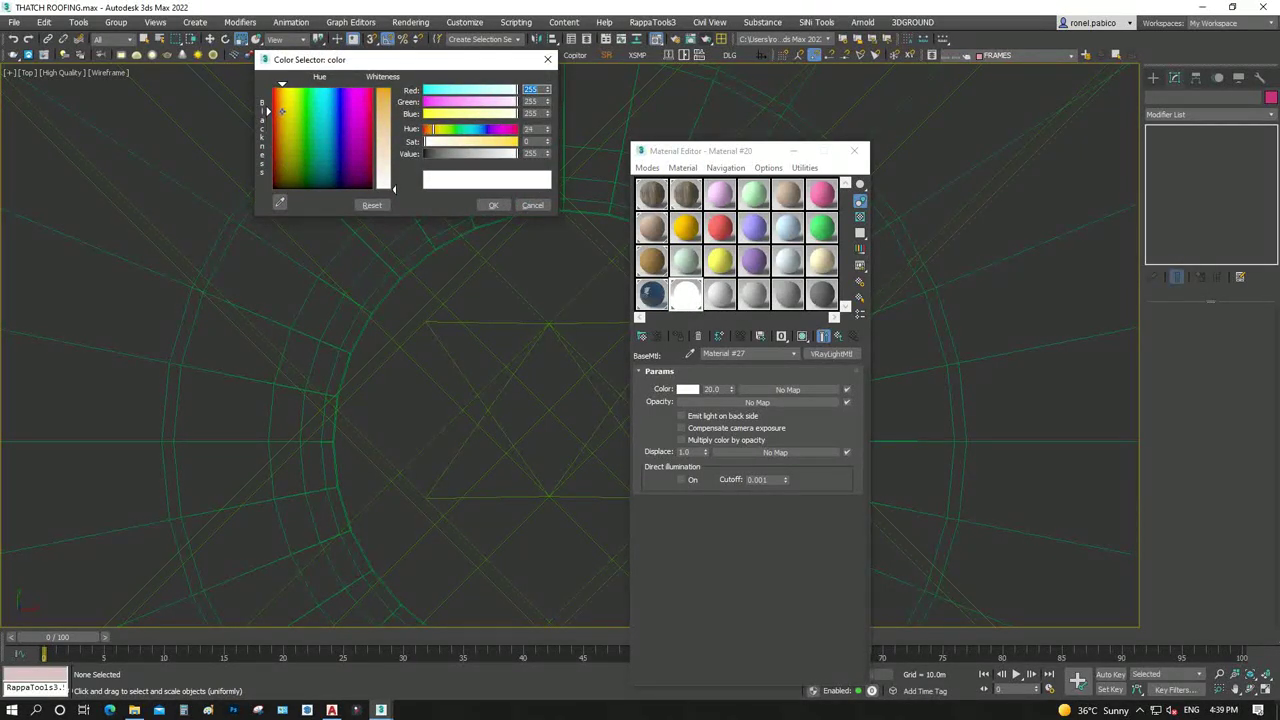
{"action": "left_click_drag", "start_coordinate": [383, 187], "coordinate": [383, 115]}
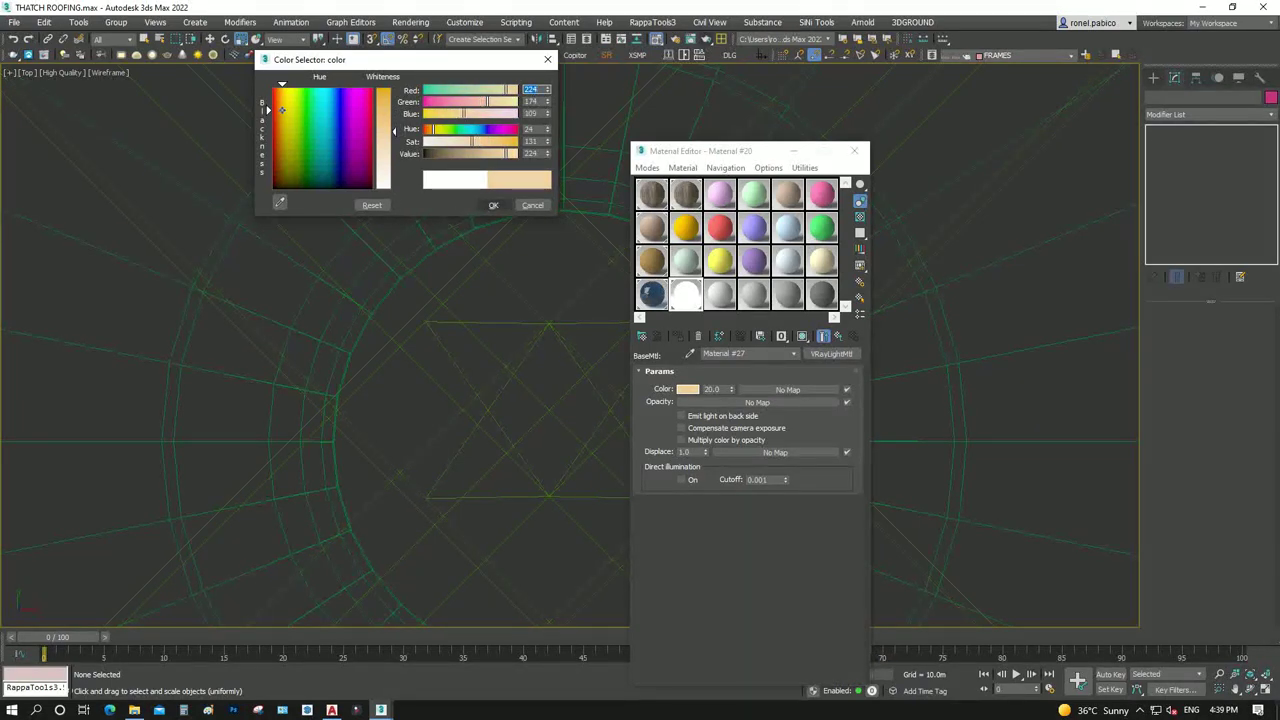
{"action": "left_click", "coordinate": [493, 205]}
{"action": "left_click", "coordinate": [854, 150]}
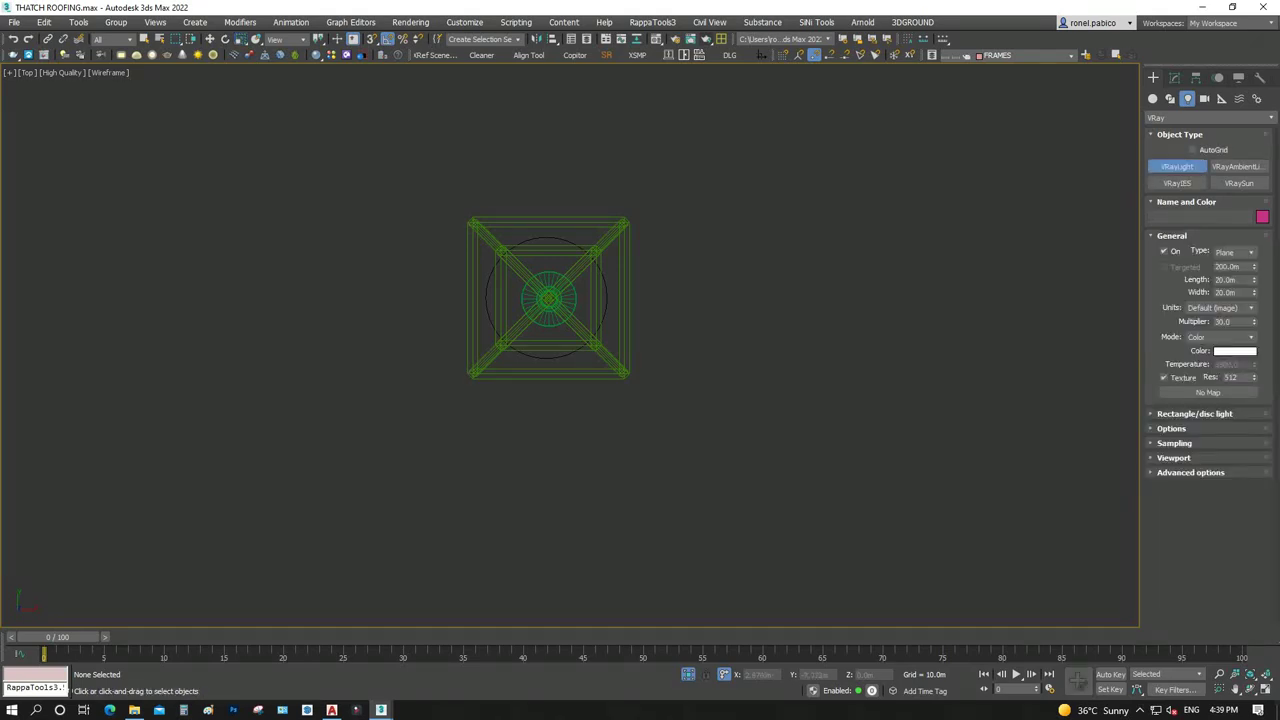
Create a sphere-type VRayLight and move it onto the lantern's centre
{"action": "left_click_drag", "start_coordinate": [718, 284], "coordinate": [814, 376]}
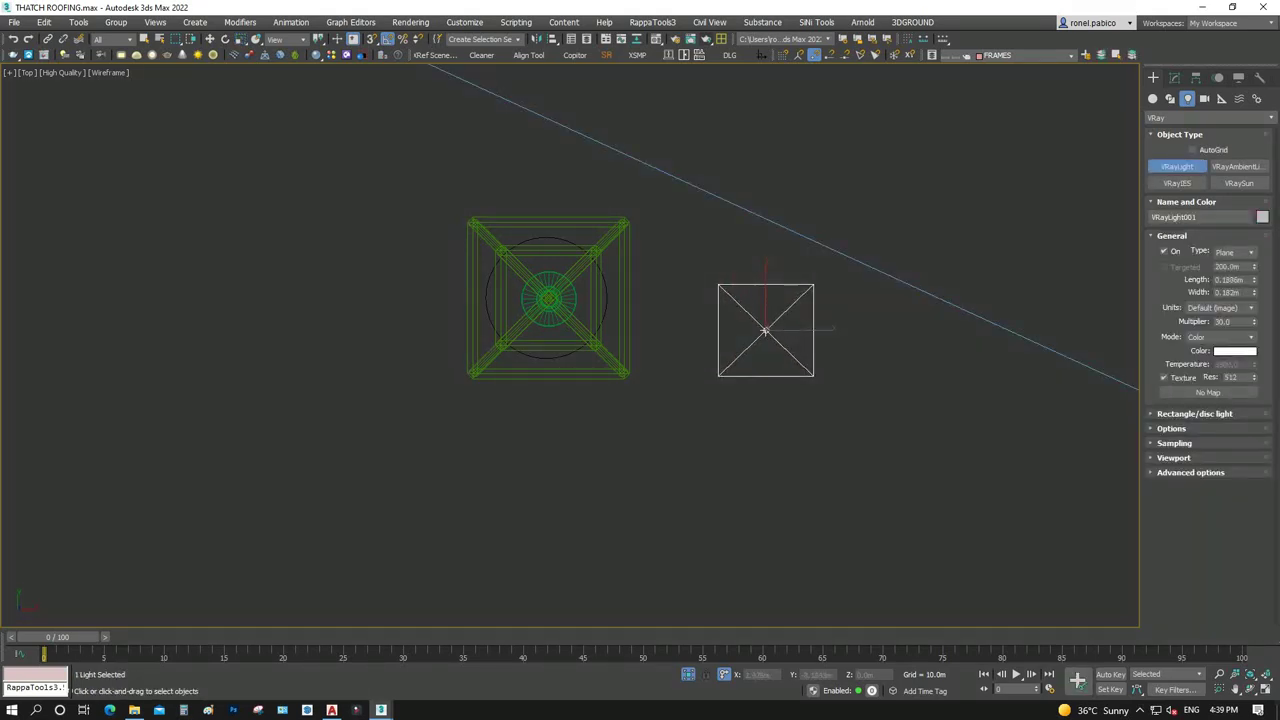
{"action": "left_click", "coordinate": [1235, 252]}
{"action": "left_click", "coordinate": [1225, 282]}
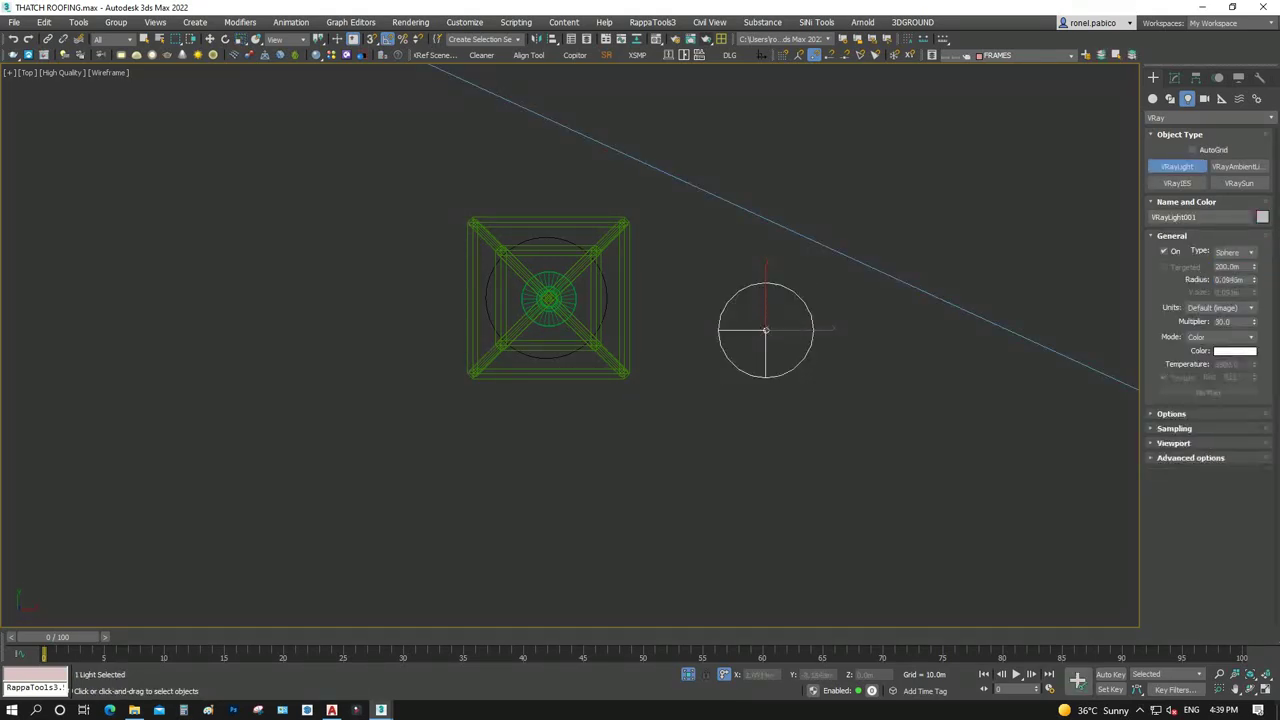
{"action": "key", "text": "w"}
{"action": "mouse_move", "coordinate": [766, 330]}
{"action": "left_mouse_down"}
{"action": "mouse_move", "coordinate": [643, 297]}
{"action": "mouse_move", "coordinate": [549, 292]}
{"action": "left_mouse_up"}
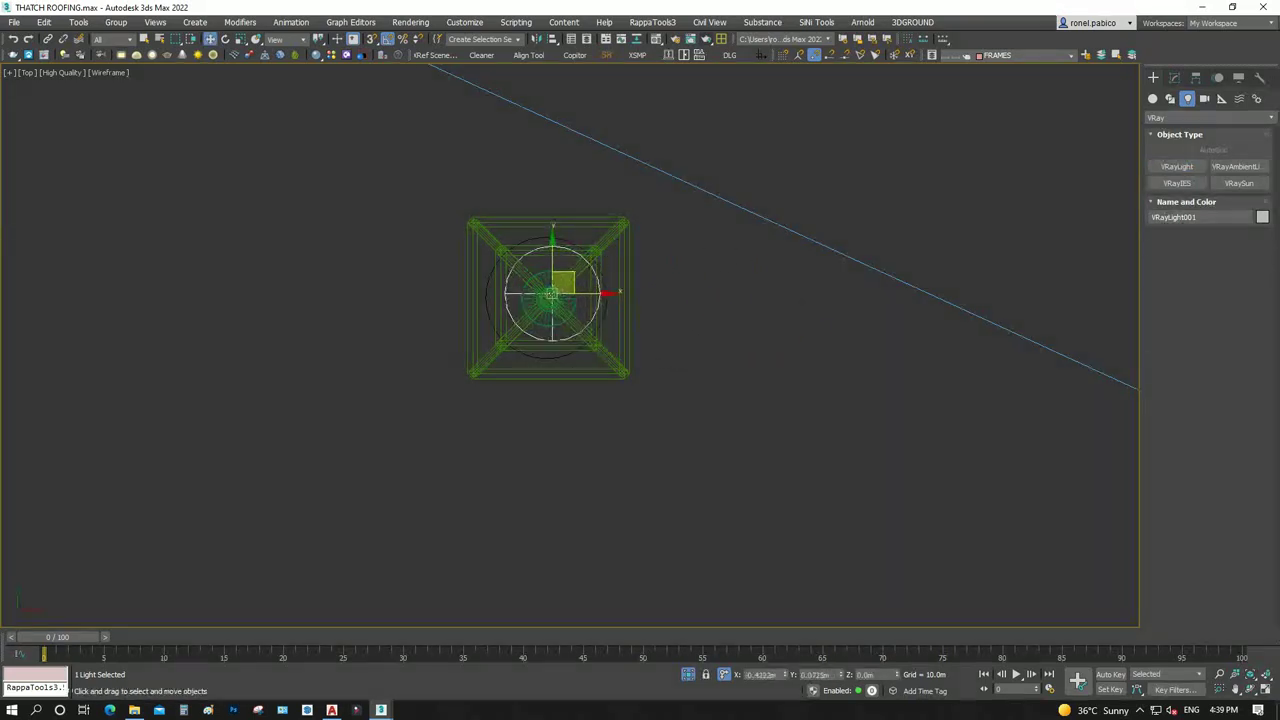
In Front view, raise the sphere light to just above the lantern top
{"action": "key", "text": "f"}
{"action": "scroll", "coordinate": [570, 414], "scroll_direction": "up", "scroll_amount": 5}
{"action": "scroll", "coordinate": [570, 440], "scroll_direction": "down", "scroll_amount": 5}
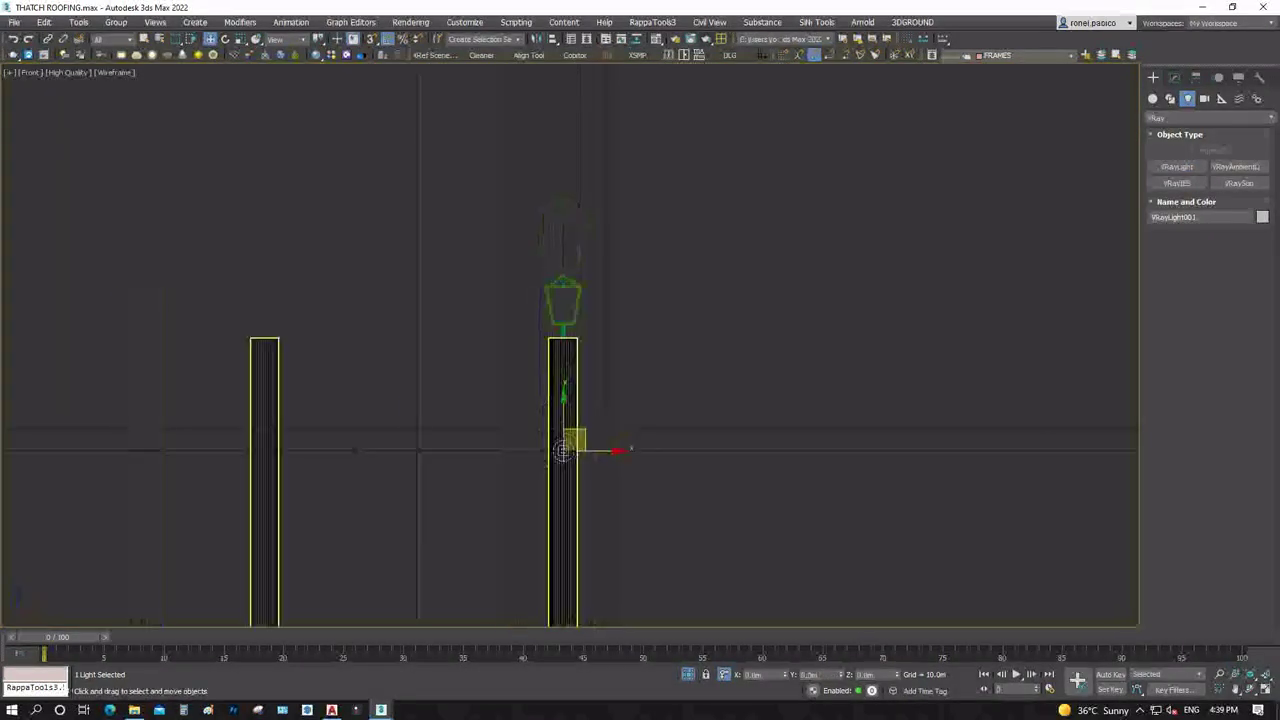
{"action": "scroll", "coordinate": [565, 443], "scroll_direction": "down", "scroll_amount": 4}
{"action": "scroll", "coordinate": [561, 409], "scroll_direction": "up", "scroll_amount": 5}
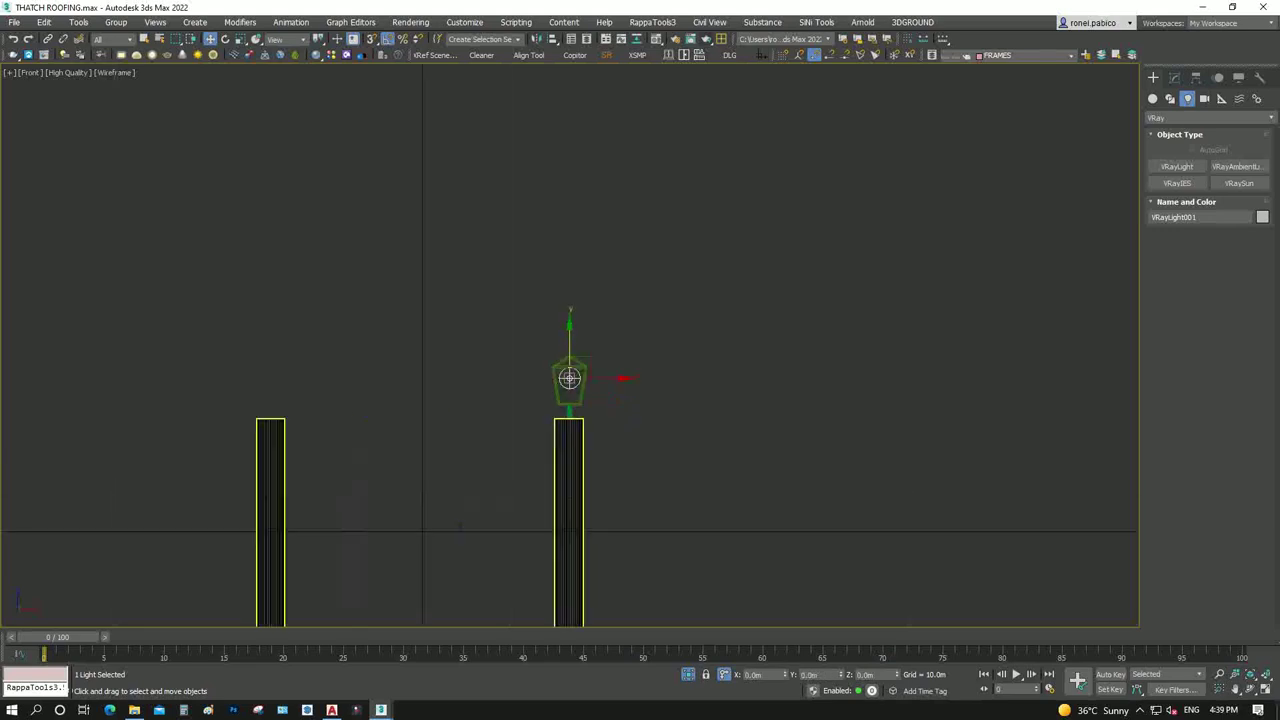
{"action": "scroll", "coordinate": [561, 409], "scroll_direction": "up", "scroll_amount": 3}
{"action": "left_click_drag", "start_coordinate": [587, 317], "coordinate": [587, 319]}
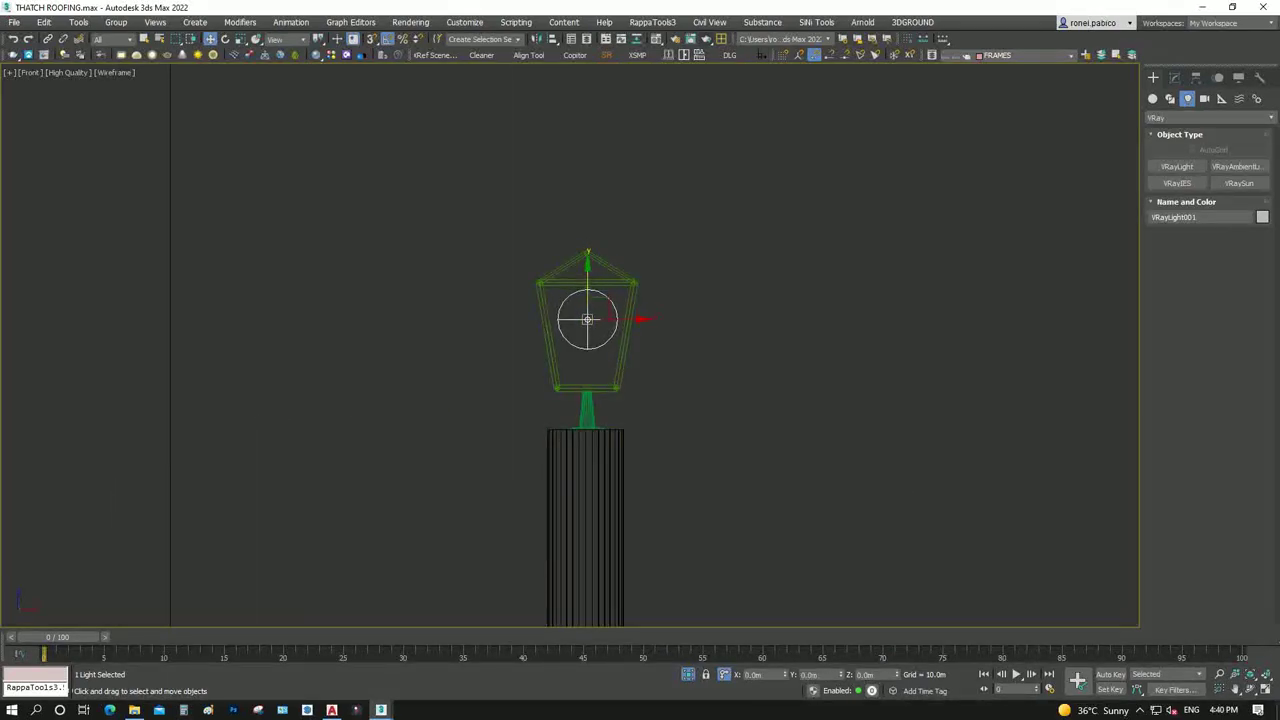
{"action": "key", "text": "ctrl+m"}
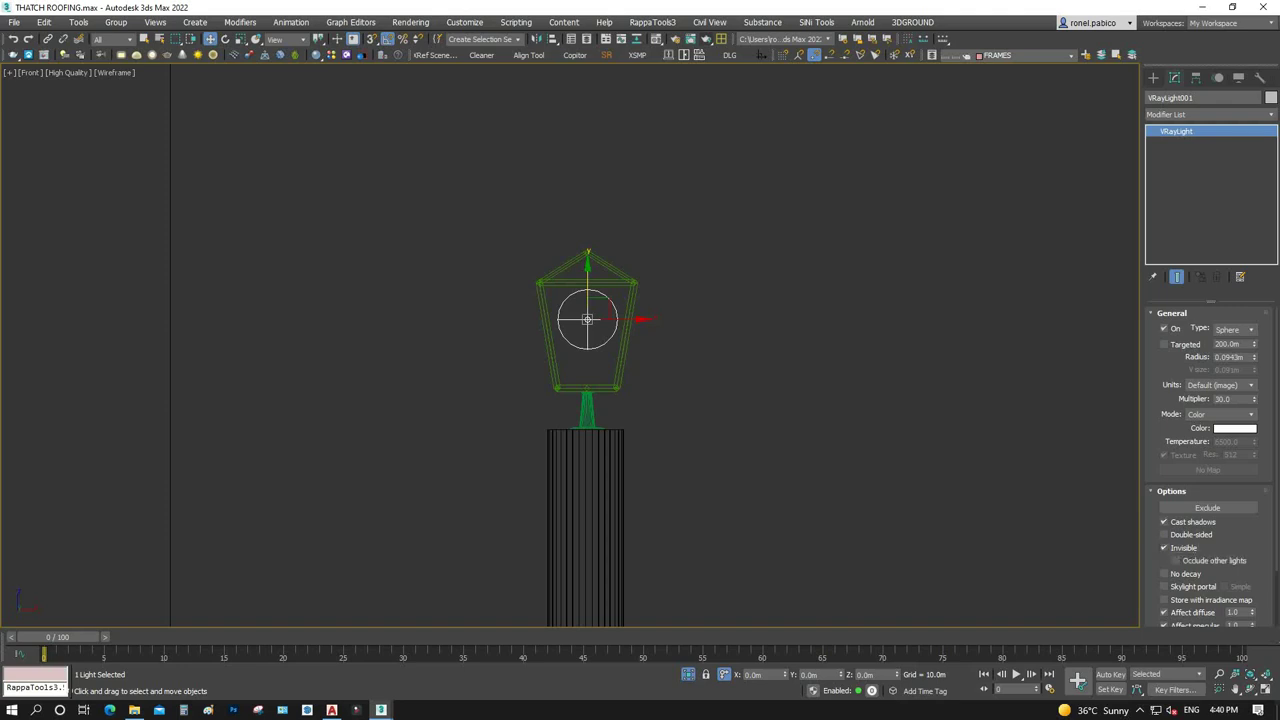
{"action": "left_click_drag", "start_coordinate": [587, 318], "coordinate": [587, 212]}
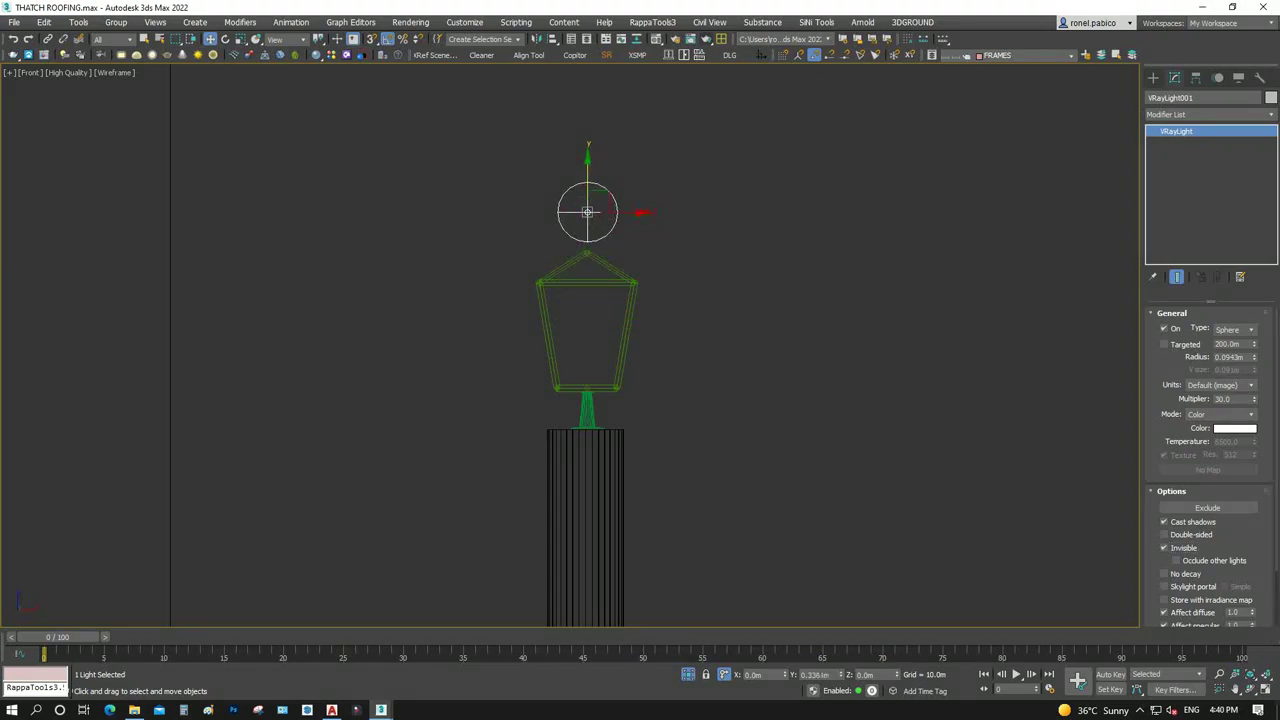
Select the lantern frame together with its stem
{"action": "left_click_drag", "start_coordinate": [469, 398], "coordinate": [660, 250]}
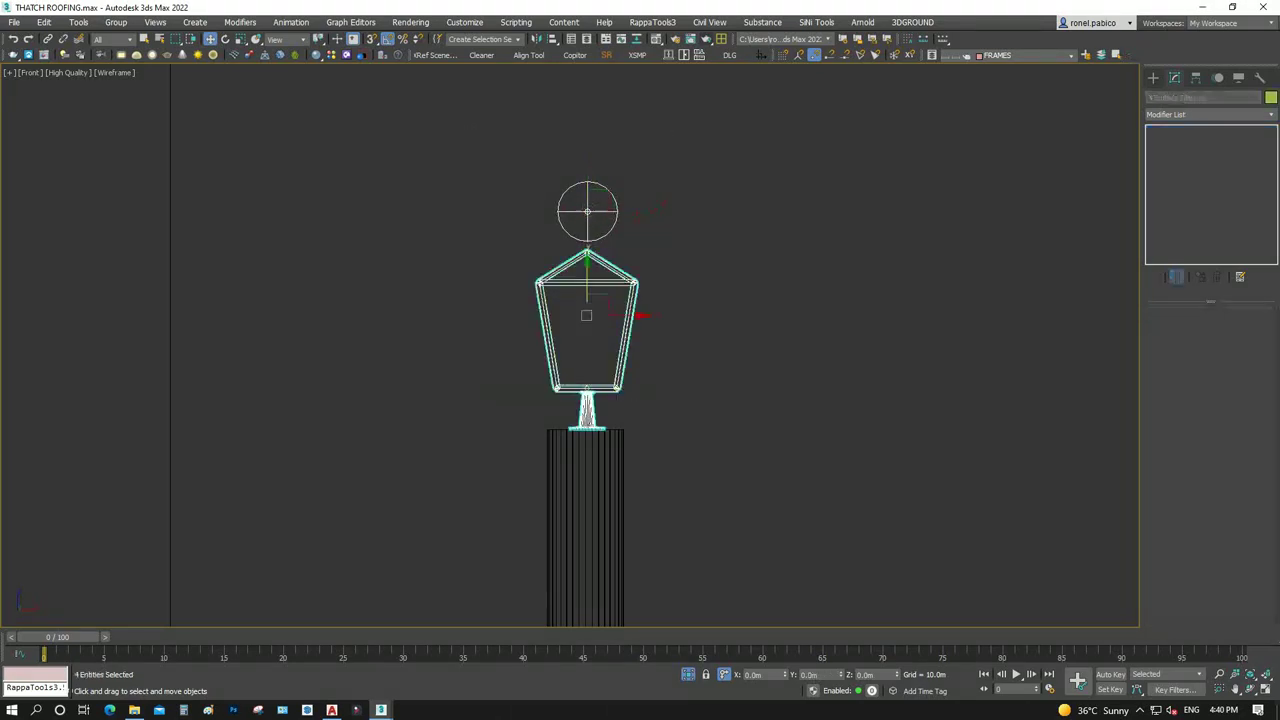
{"action": "key", "text": "ctrl+d"}
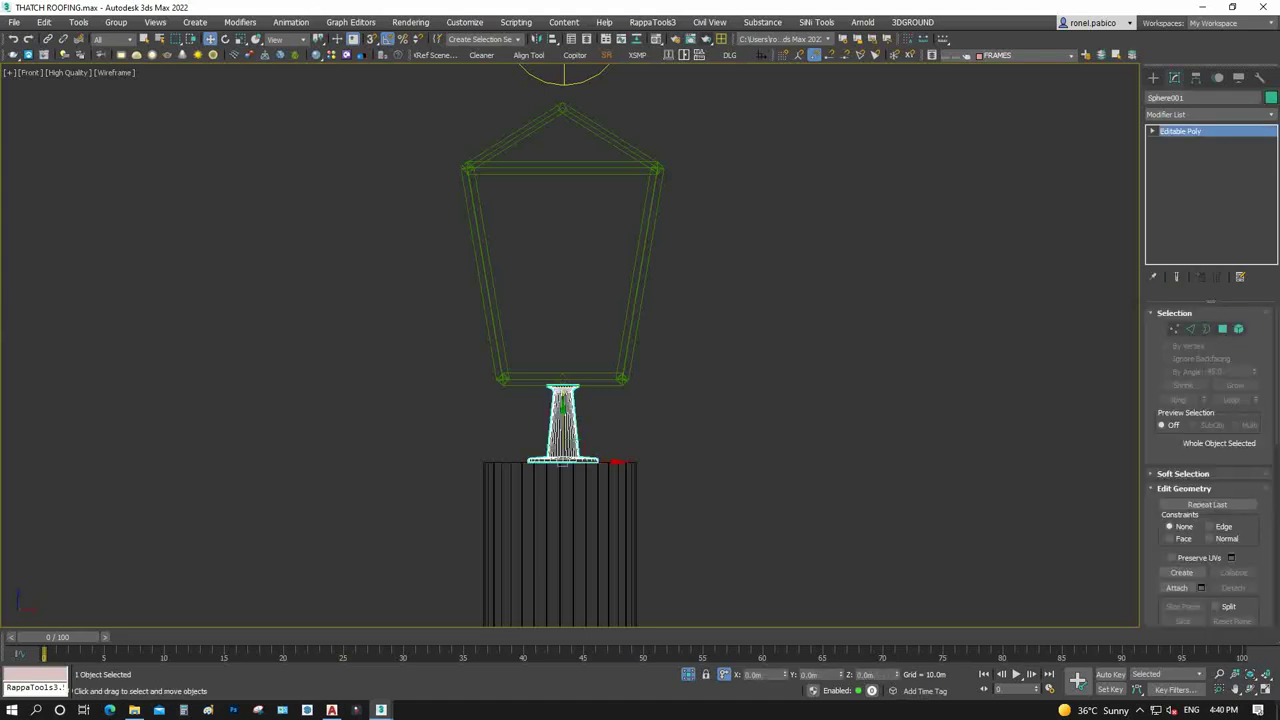
{"action": "left_click", "coordinate": [641, 270], "text": "ctrl"}
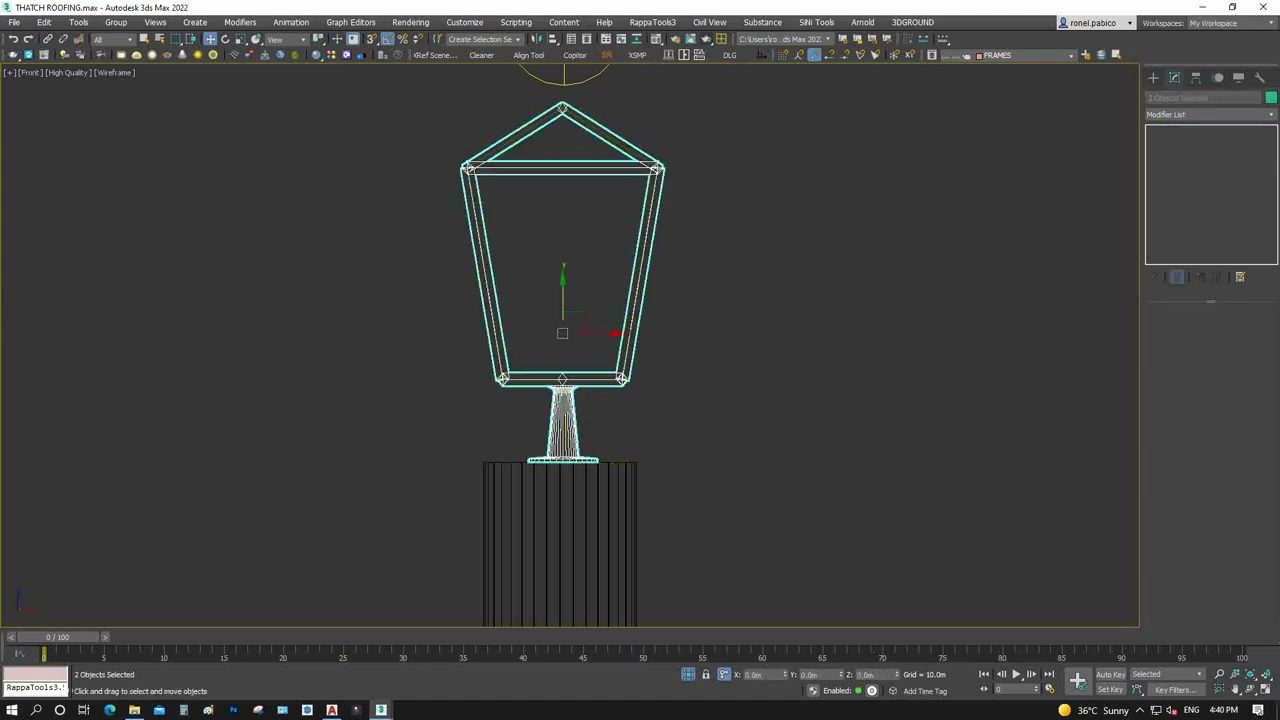
Inspect the cream lantern material's diffuse colour in the Material Editor
{"action": "key", "text": "m"}
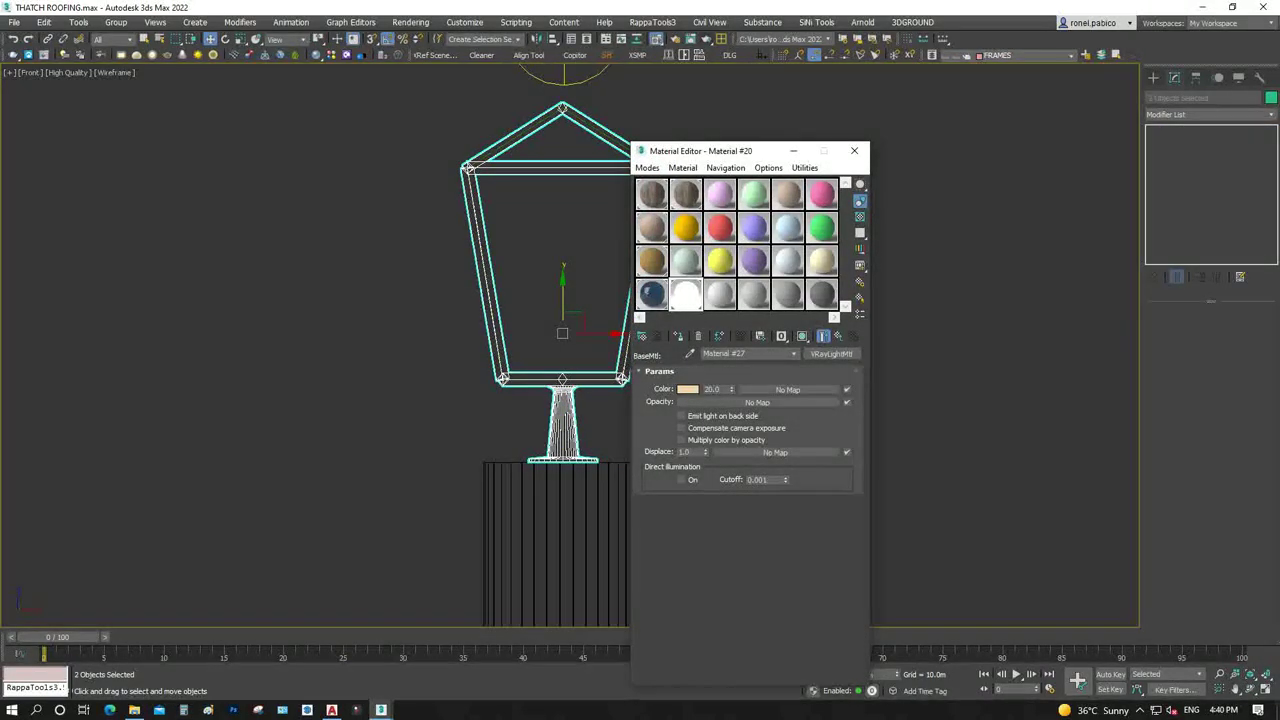
{"action": "left_click", "coordinate": [821, 260]}
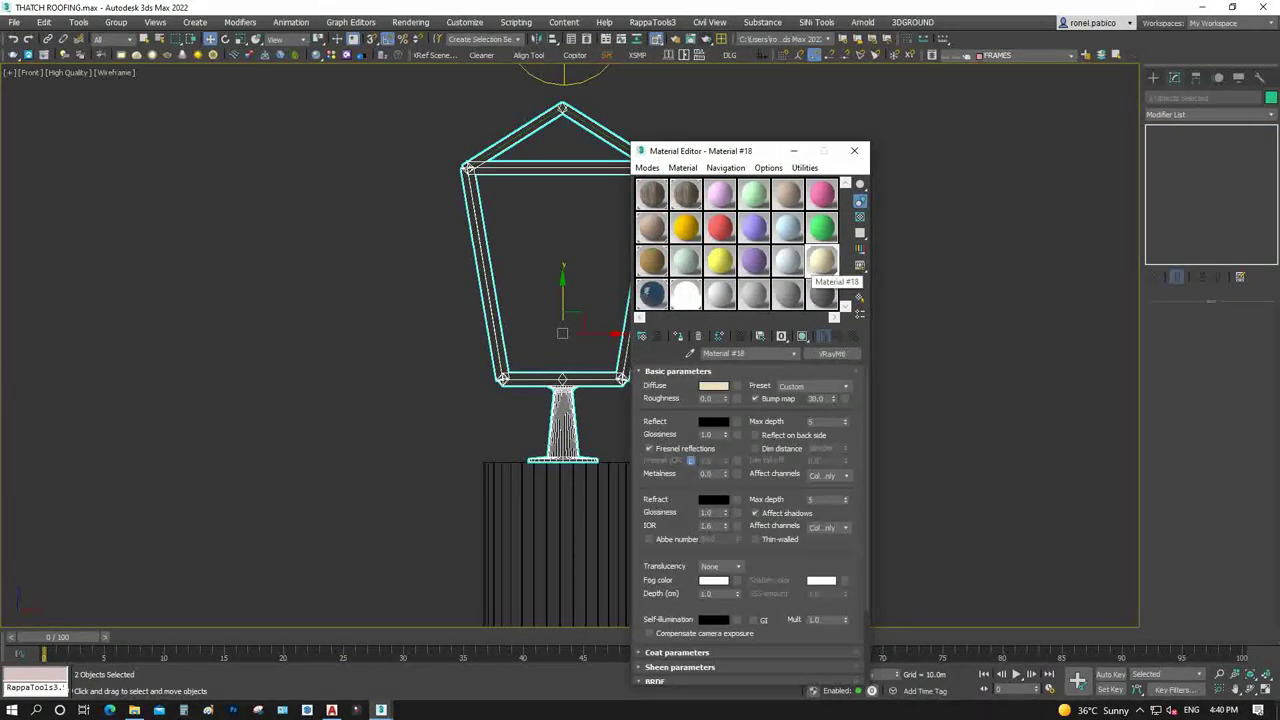
{"action": "left_click", "coordinate": [713, 385]}
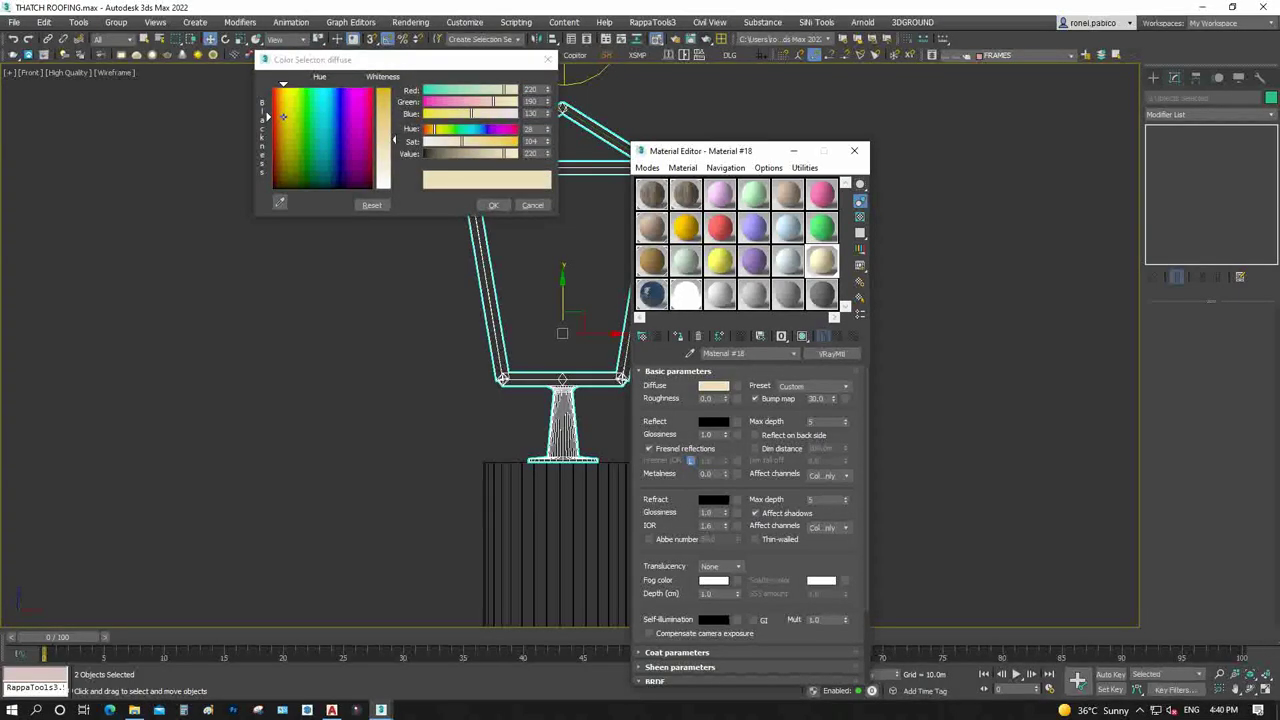
{"action": "left_click", "coordinate": [493, 205]}
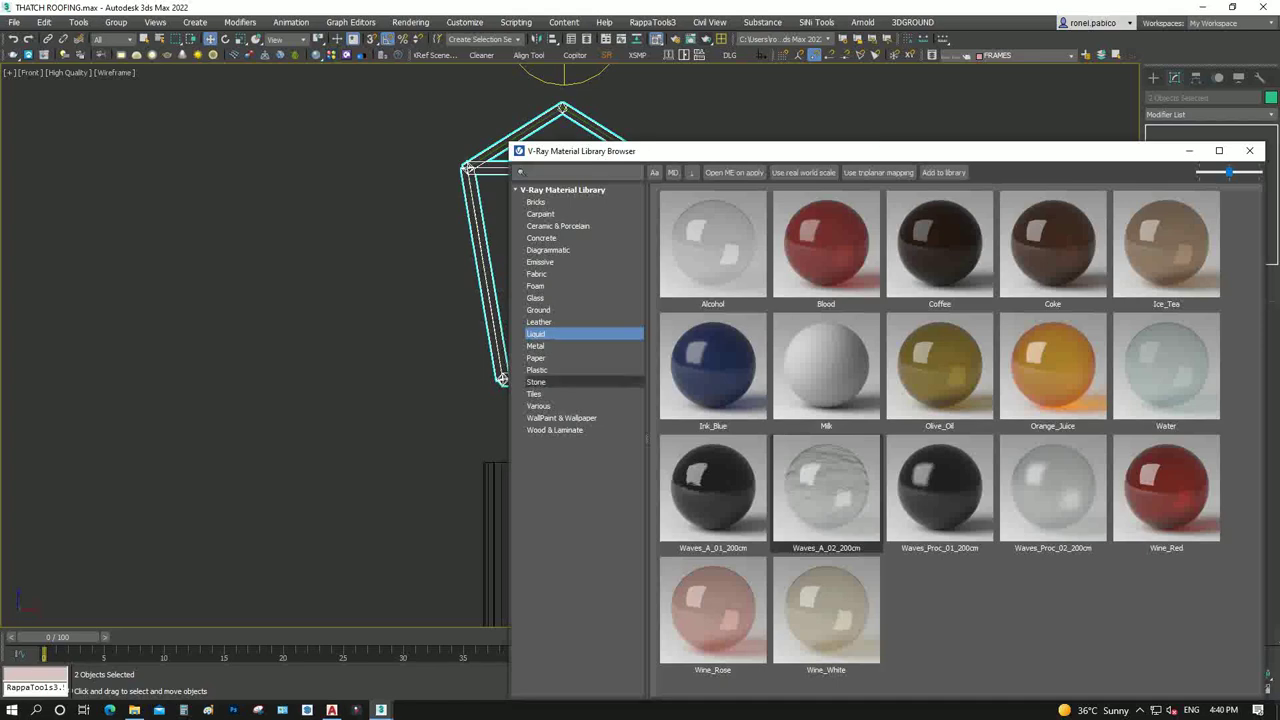
Apply the V-Ray library's Metal_Weathered_S02_20cm copper to the selected lantern frame and stem
{"action": "left_click", "coordinate": [536, 346]}
{"action": "scroll", "coordinate": [940, 430], "scroll_direction": "down", "scroll_amount": 5}
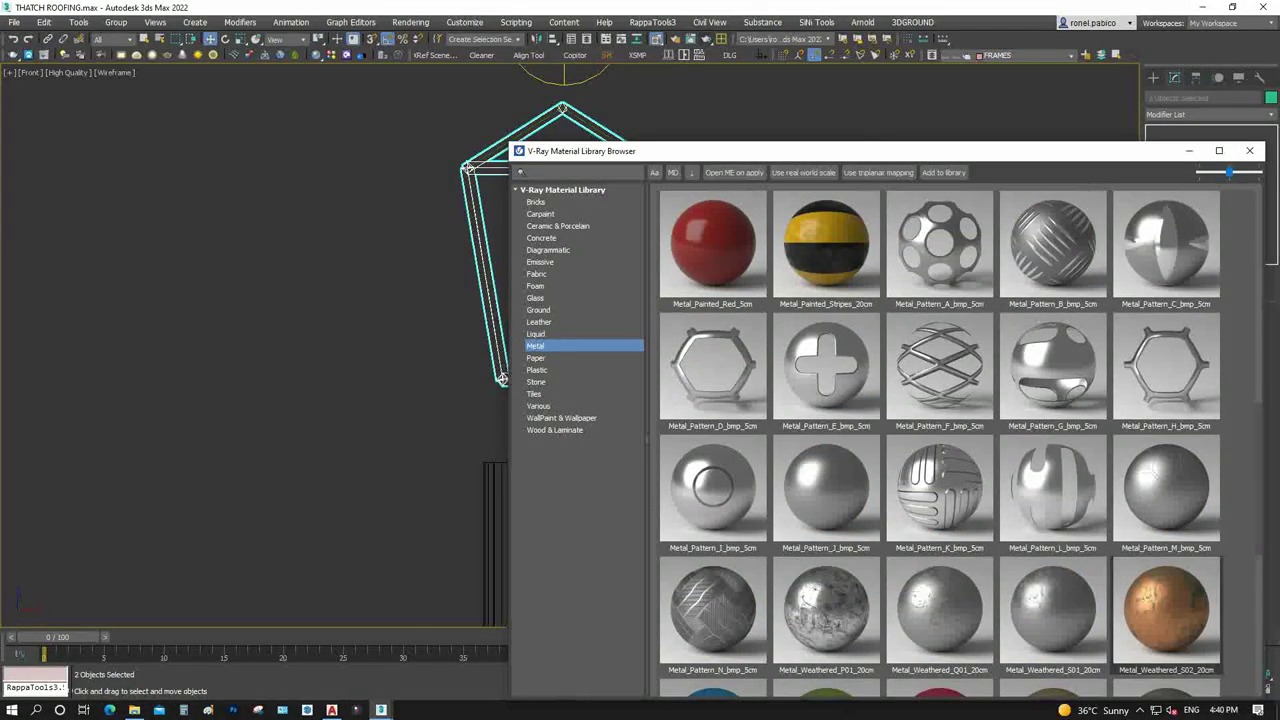
{"action": "right_click", "coordinate": [1150, 608]}
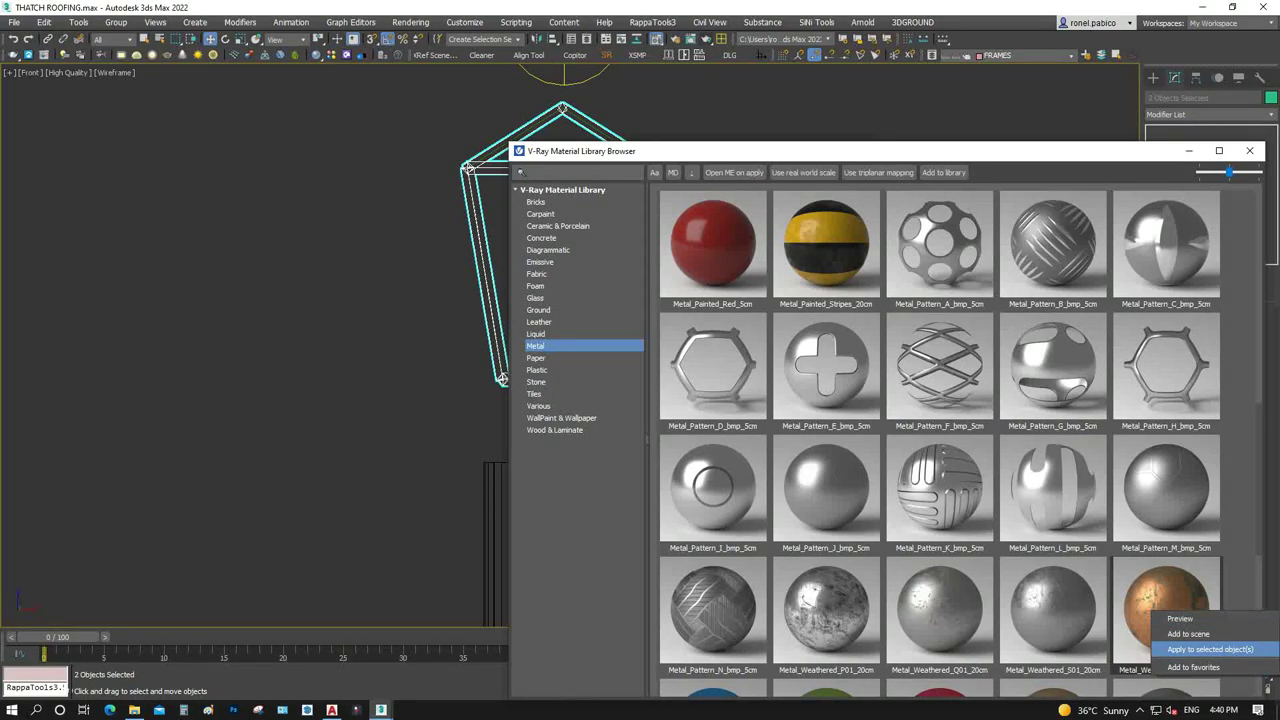
{"action": "left_click", "coordinate": [1210, 649]}
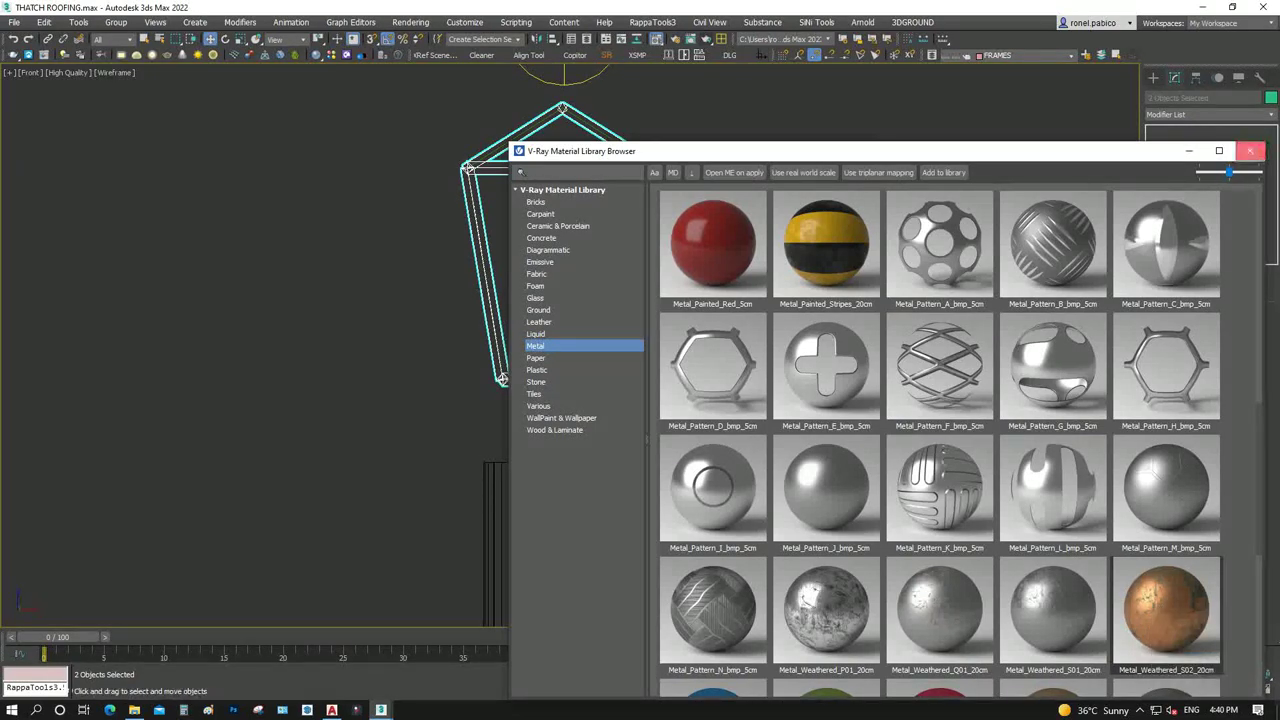
{"action": "left_click", "coordinate": [1249, 150]}
{"action": "left_click", "coordinate": [855, 151]}
Add a Shell modifier with 0.1m outer amount to the lantern frame Box001
{"action": "scroll", "coordinate": [569, 112], "scroll_direction": "up", "scroll_amount": 5}
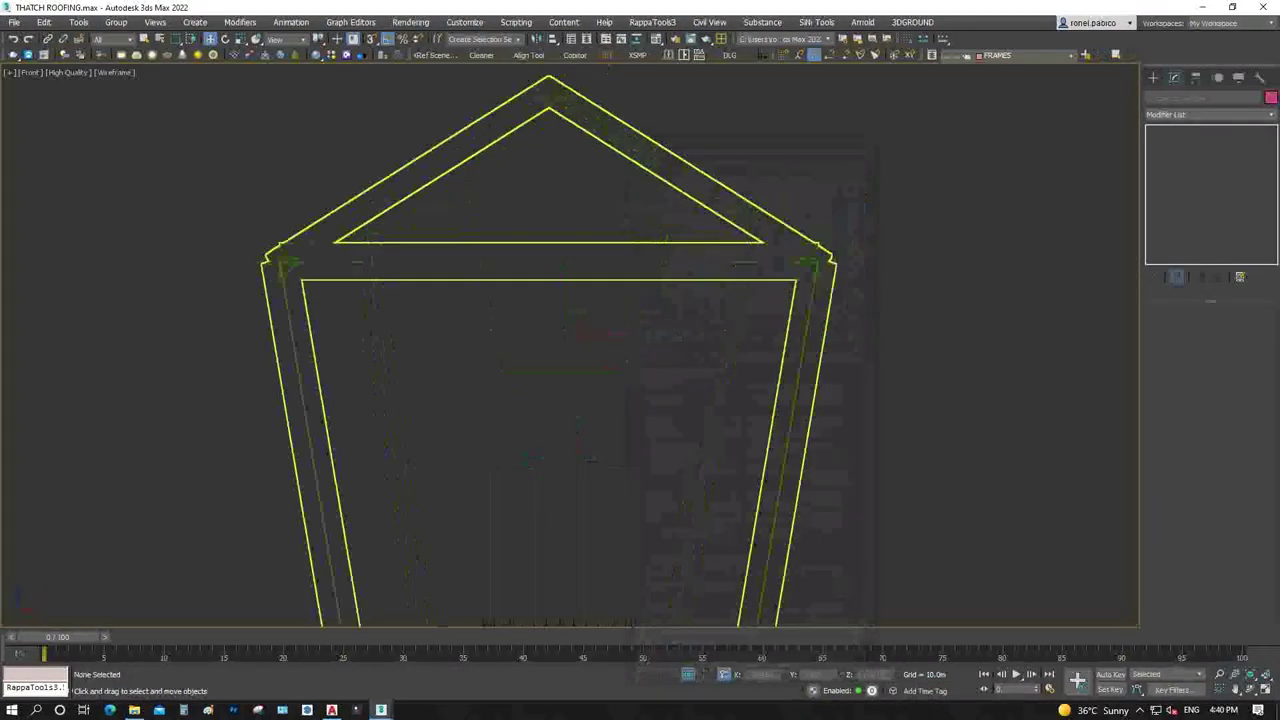
{"action": "left_click", "coordinate": [569, 108]}
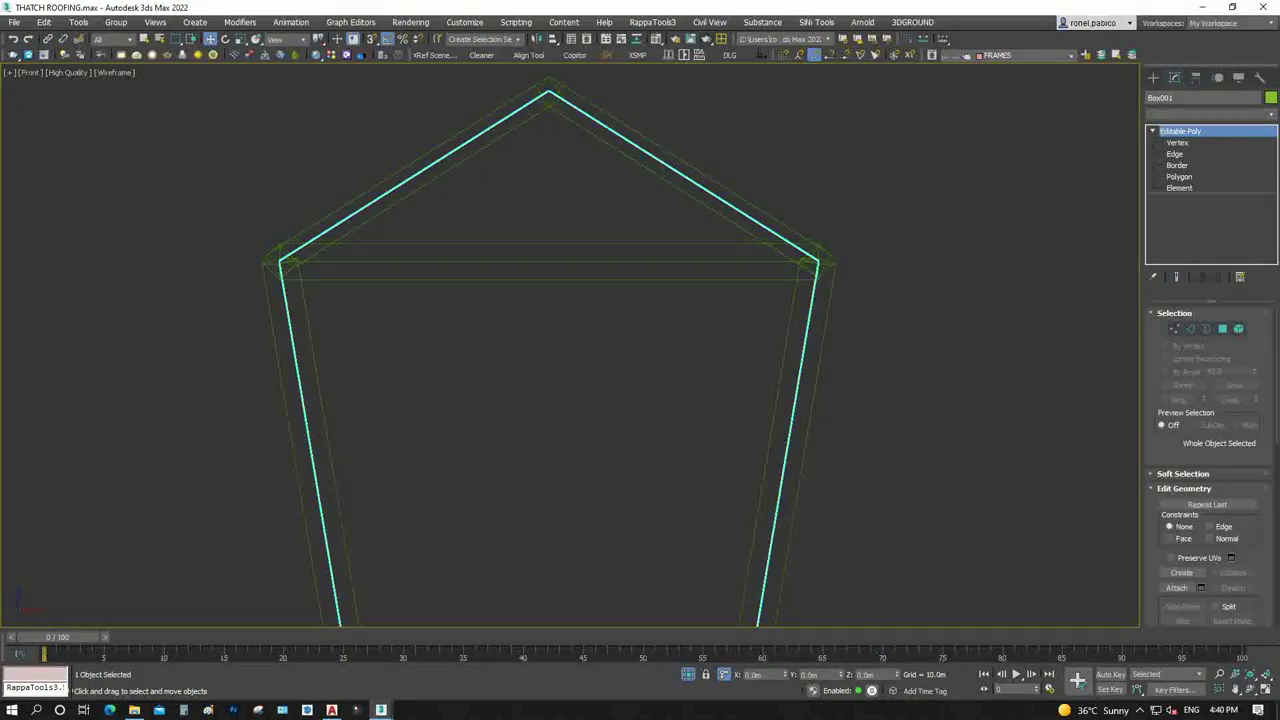
{"action": "left_click", "coordinate": [1210, 114]}
{"action": "key", "text": "s"}
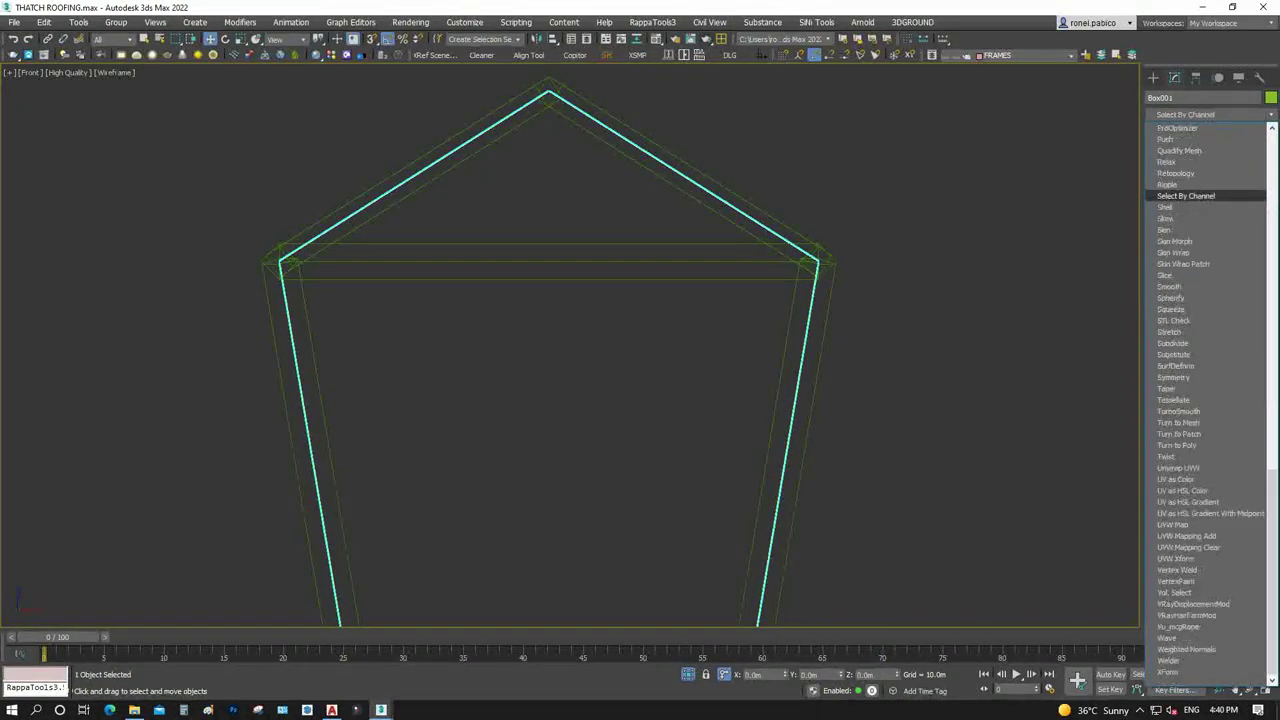
{"action": "key", "text": "s"}
{"action": "key", "text": "Return"}
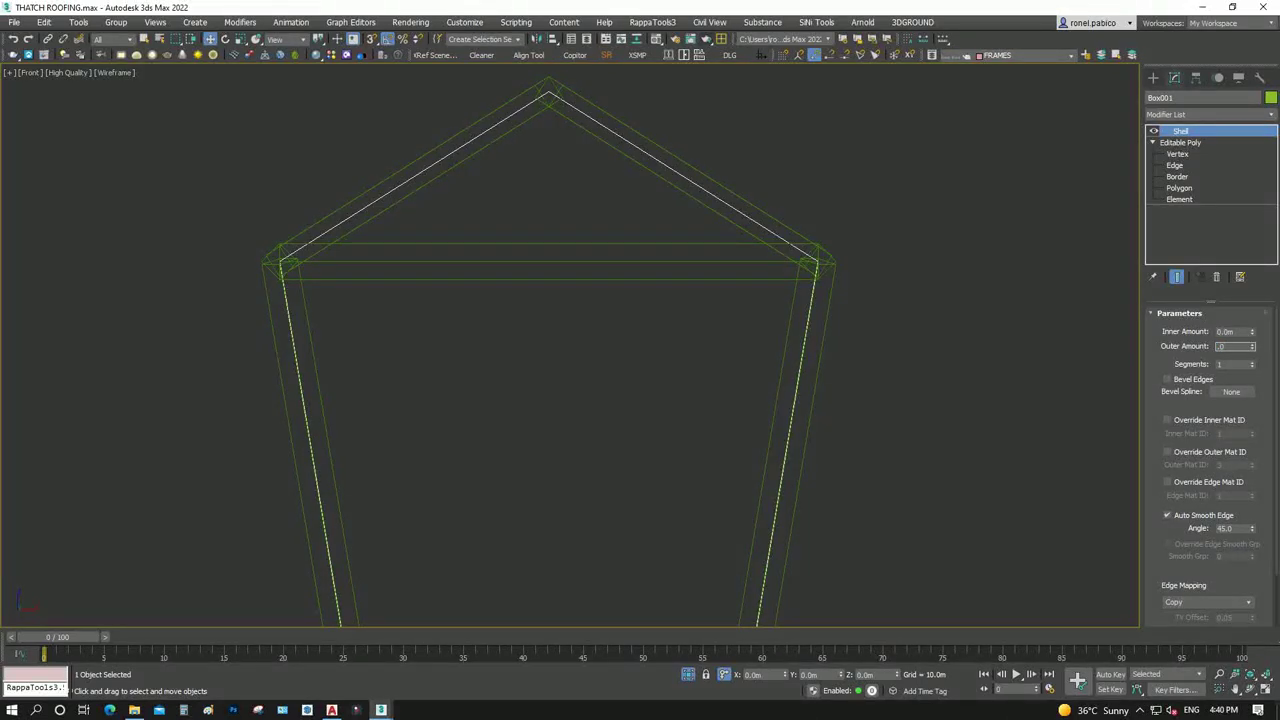
{"action": "type", "text": ".1"}
{"action": "key", "text": "Return"}
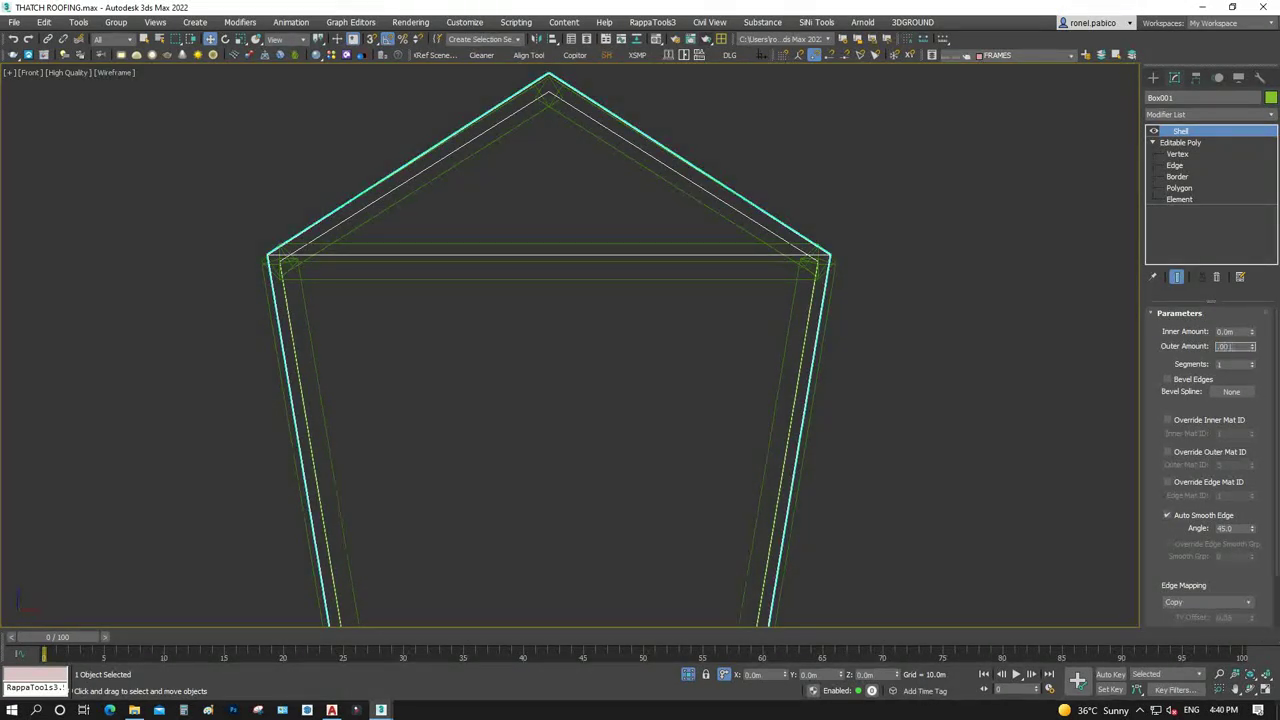
Group the four lantern parts into a single group
{"action": "left_click", "coordinate": [530, 280]}
{"action": "scroll", "coordinate": [530, 280], "scroll_direction": "down", "scroll_amount": 5}
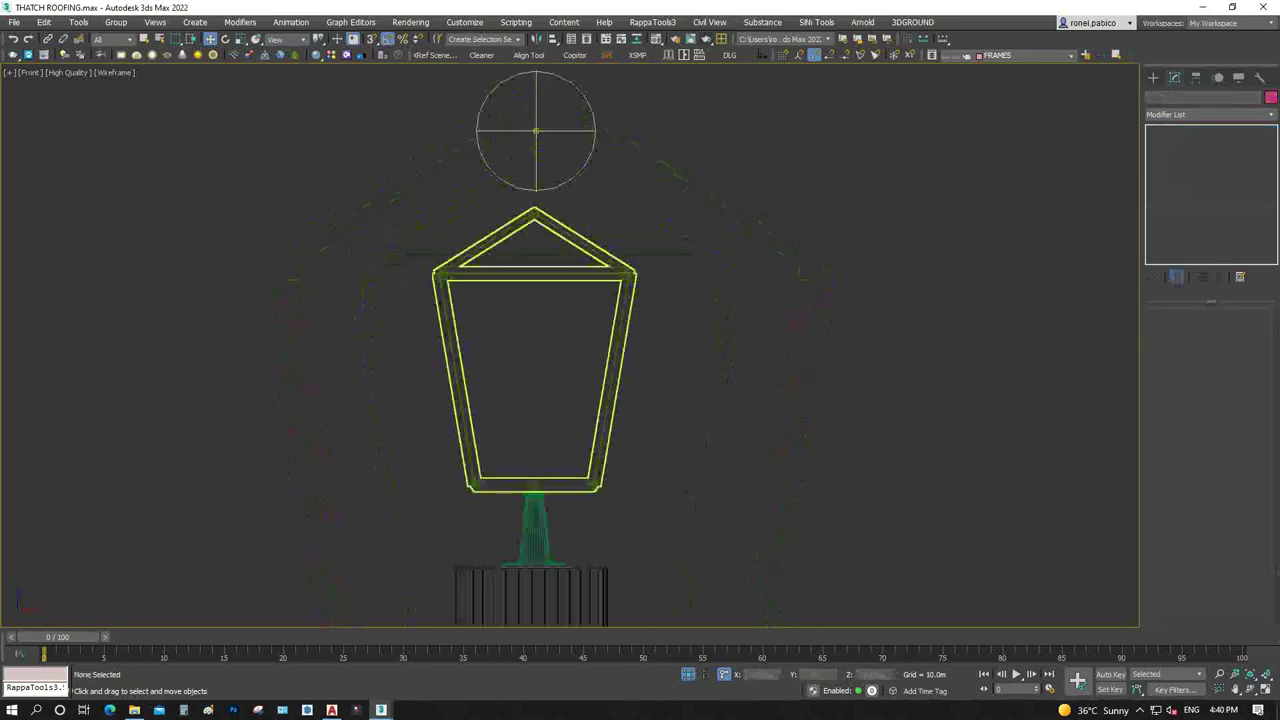
{"action": "left_click_drag", "start_coordinate": [656, 490], "coordinate": [656, 490]}
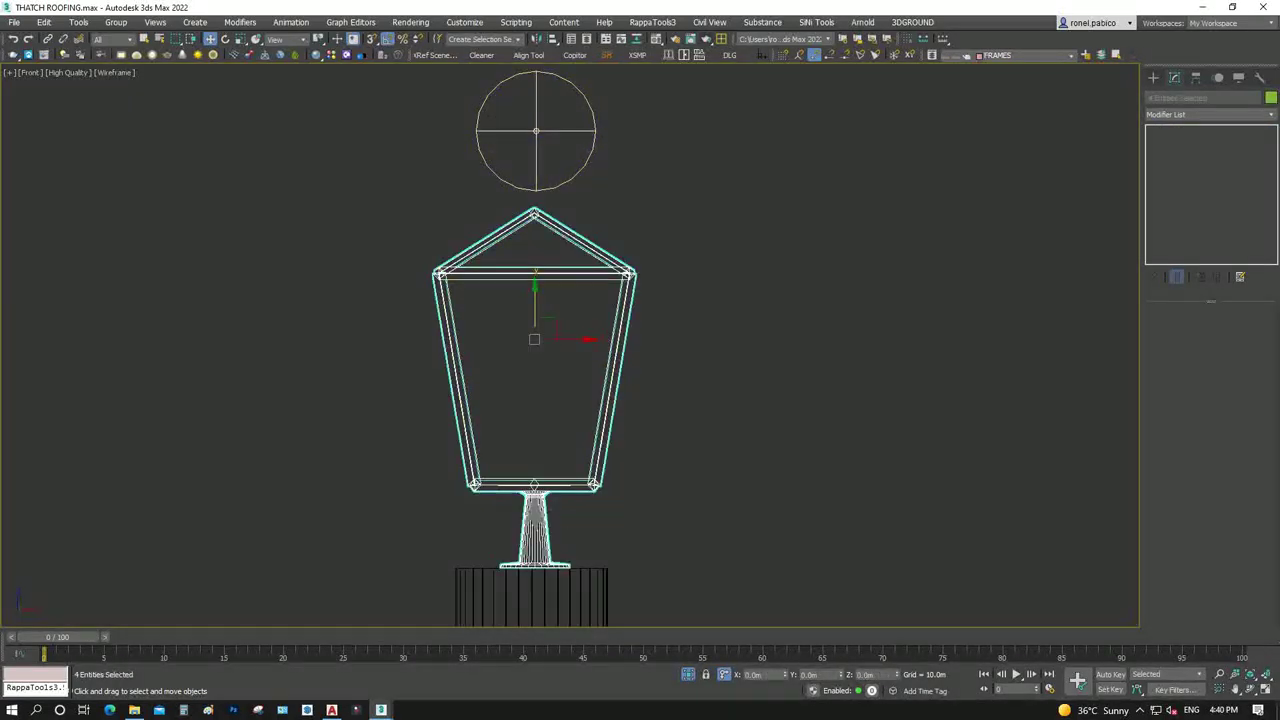
{"action": "left_click", "coordinate": [116, 22]}
{"action": "left_click", "coordinate": [128, 44]}
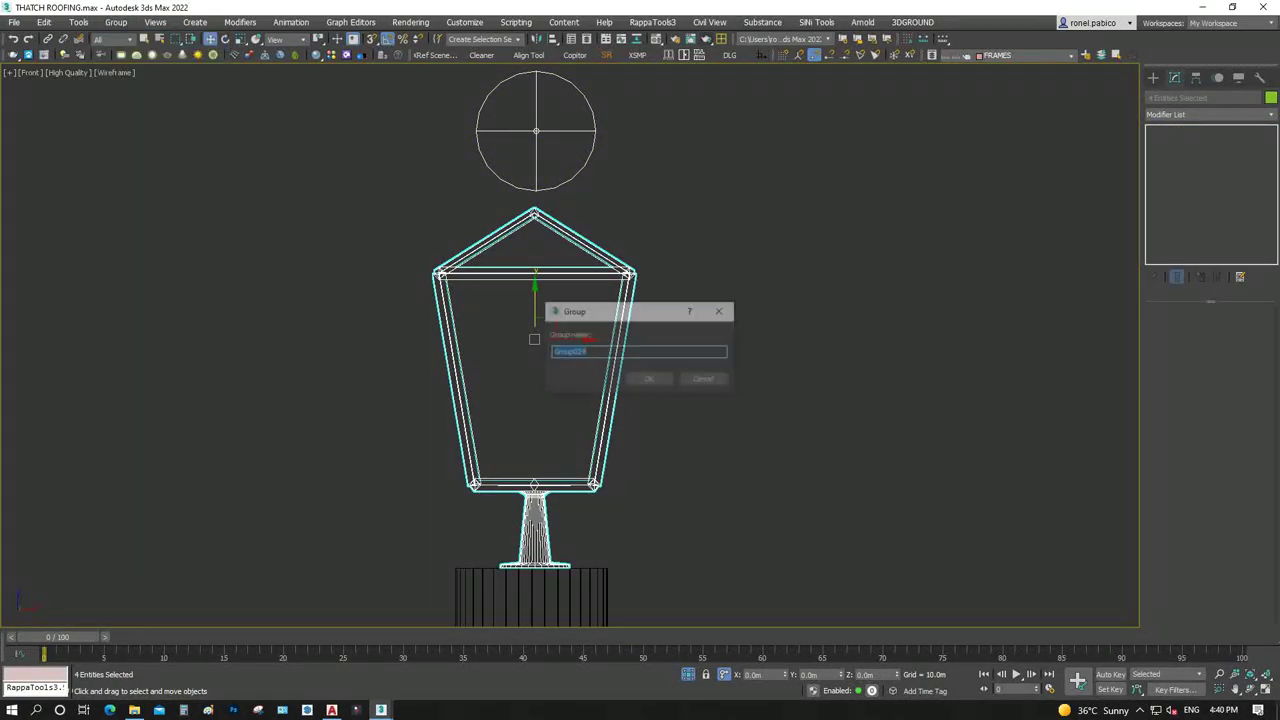
{"action": "left_click", "coordinate": [651, 380]}
{"action": "left_click", "coordinate": [651, 380]}
Unfreeze all objects and clone the lantern group onto the opposite stair post in Top view
{"action": "right_click", "coordinate": [703, 332]}
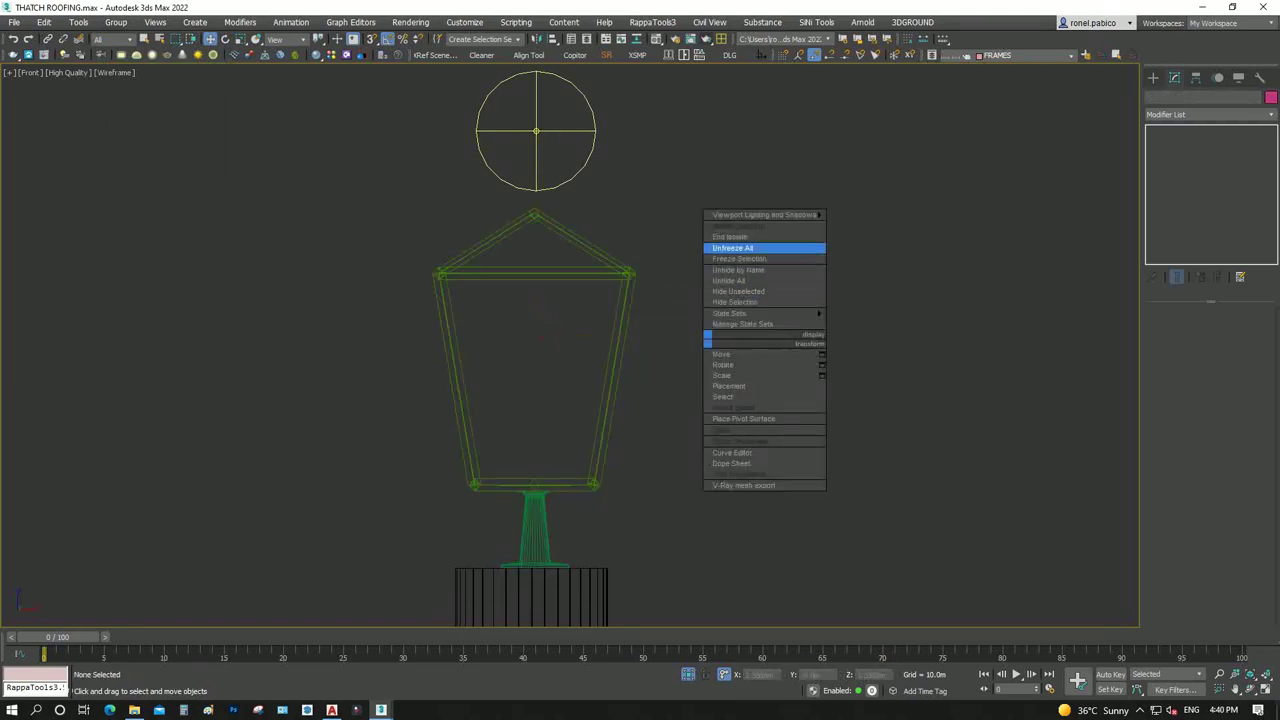
{"action": "left_click", "coordinate": [745, 248]}
{"action": "left_click", "coordinate": [450, 380]}
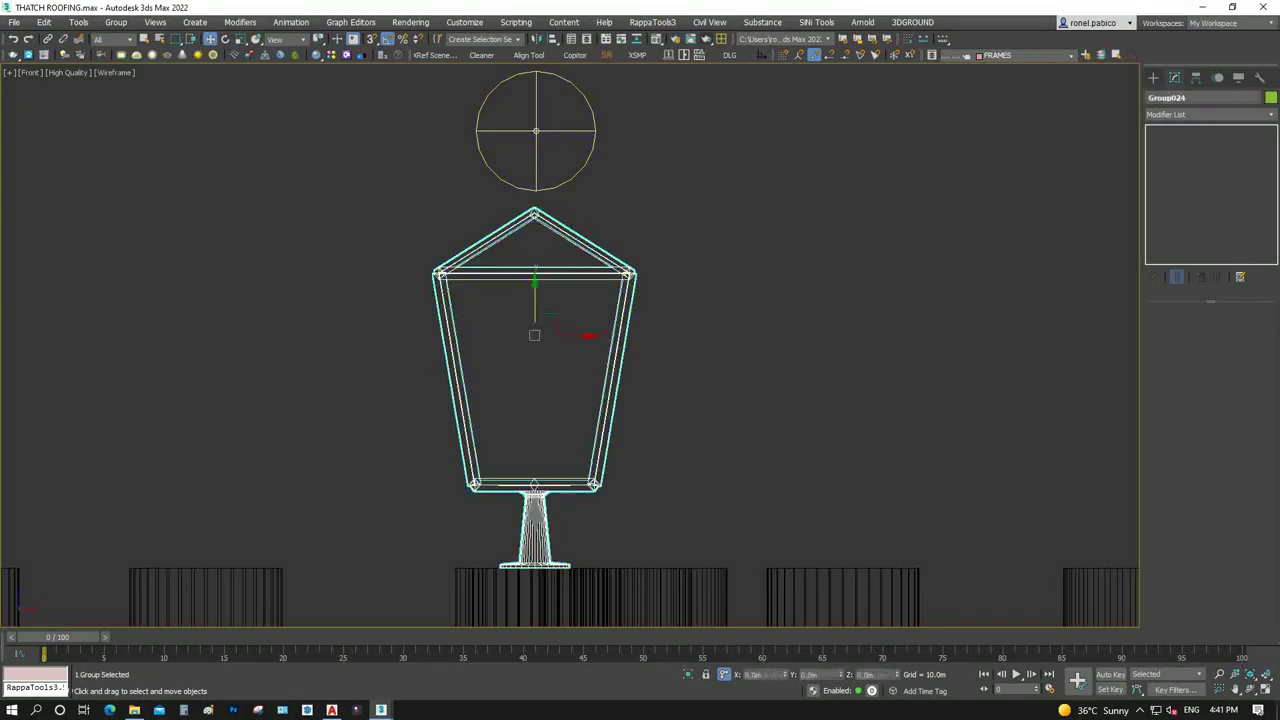
{"action": "key", "text": "t"}
{"action": "scroll", "coordinate": [585, 365], "scroll_direction": "down", "scroll_amount": 5}
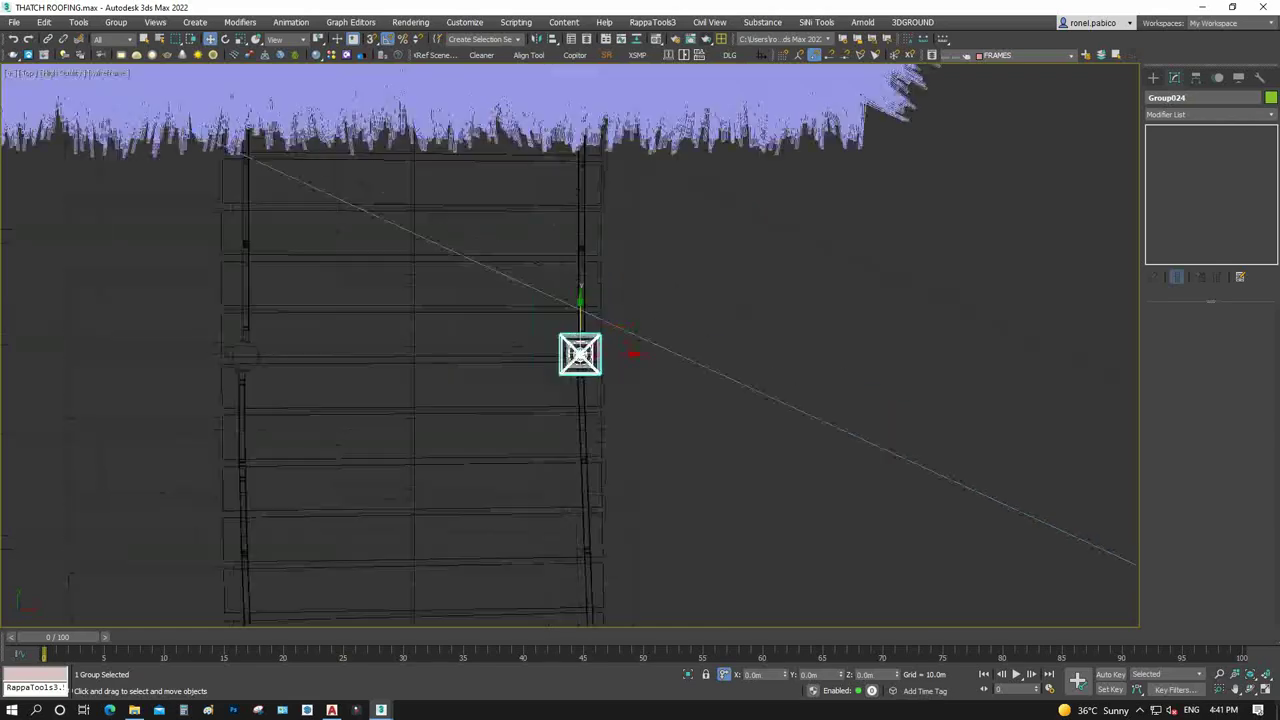
{"action": "scroll", "coordinate": [585, 365], "scroll_direction": "down", "scroll_amount": 2}
{"action": "scroll", "coordinate": [540, 340], "scroll_direction": "up", "scroll_amount": 4}
{"action": "left_click_drag", "start_coordinate": [540, 325], "coordinate": [65, 325], "text": "shift"}
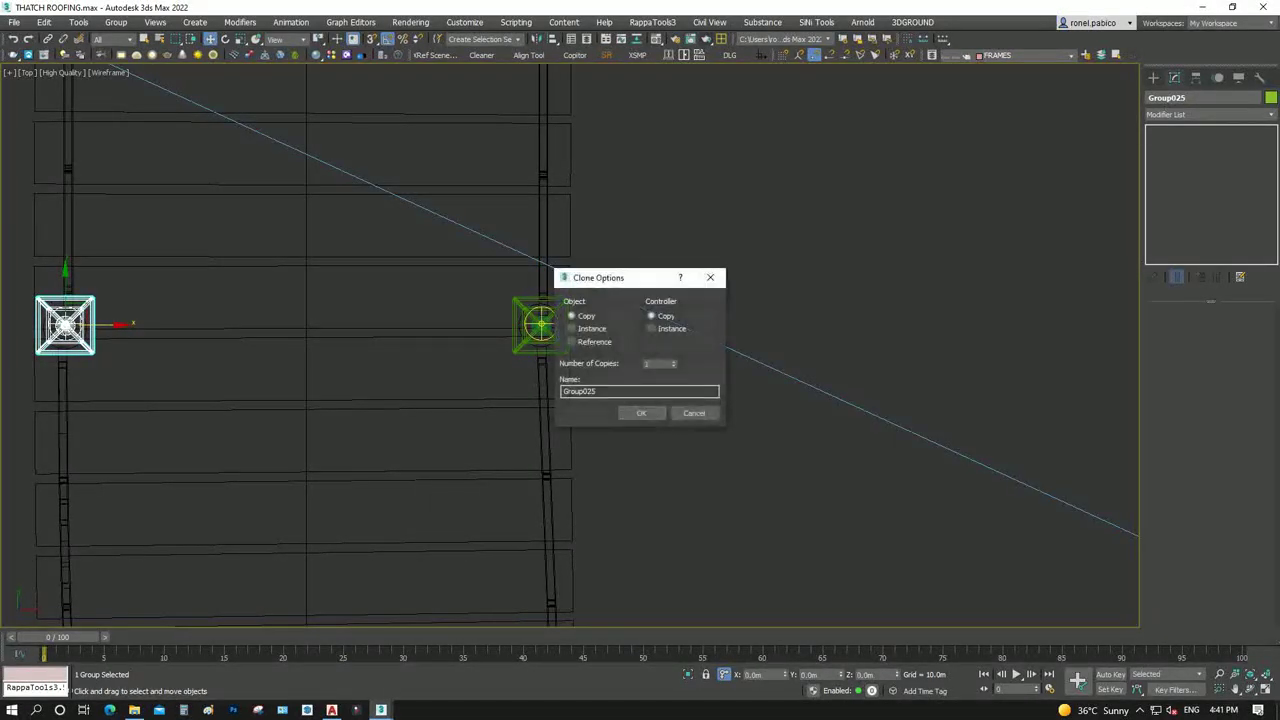
{"action": "left_click", "coordinate": [643, 413]}
Select both lanterns and the boardwalk posts, then isolate that selection
{"action": "scroll", "coordinate": [654, 421], "scroll_direction": "down", "scroll_amount": 2}
{"action": "left_click", "coordinate": [597, 373], "text": "ctrl"}
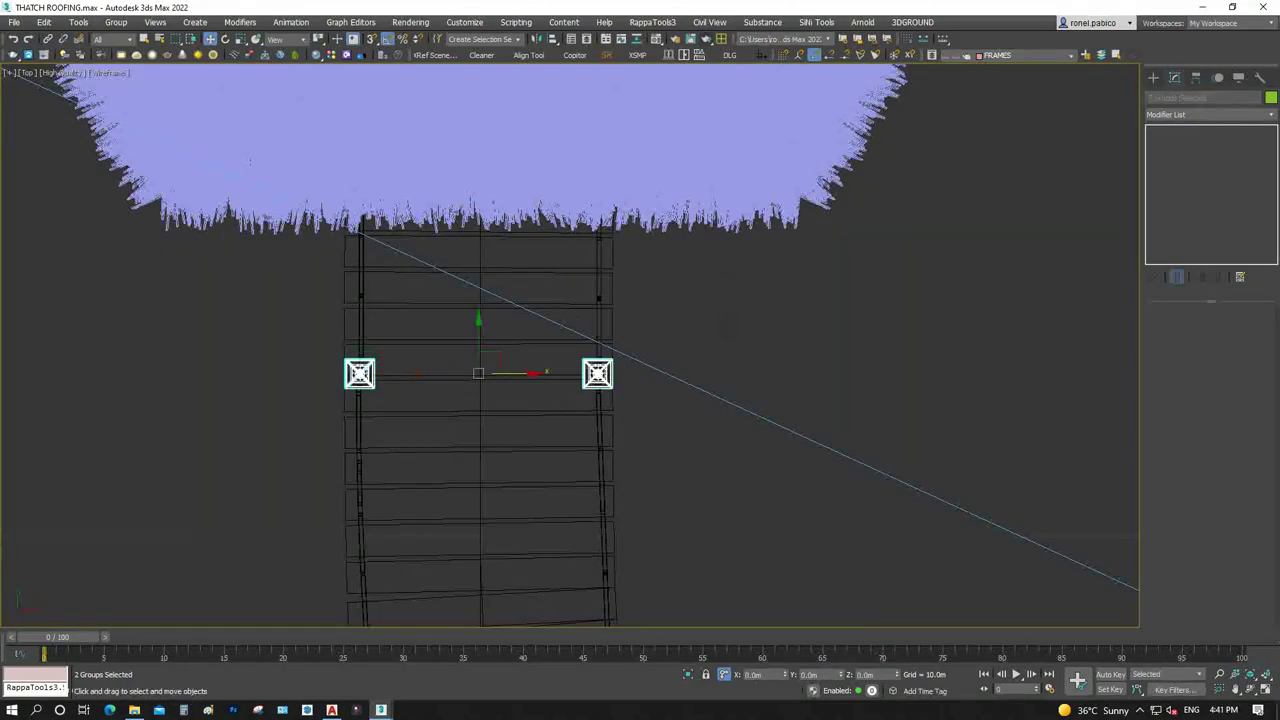
{"action": "left_click", "coordinate": [1250, 690]}
{"action": "left_click_drag", "start_coordinate": [570, 250], "coordinate": [570, 420]}
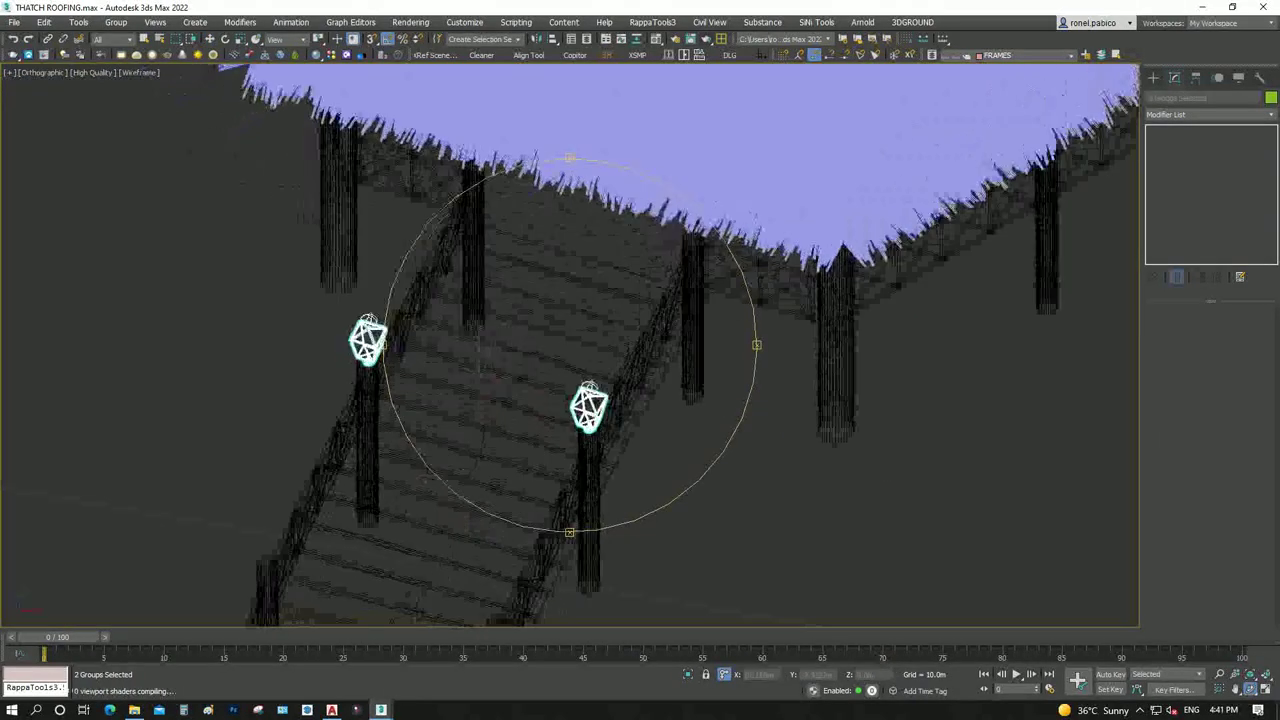
{"action": "key", "text": "w"}
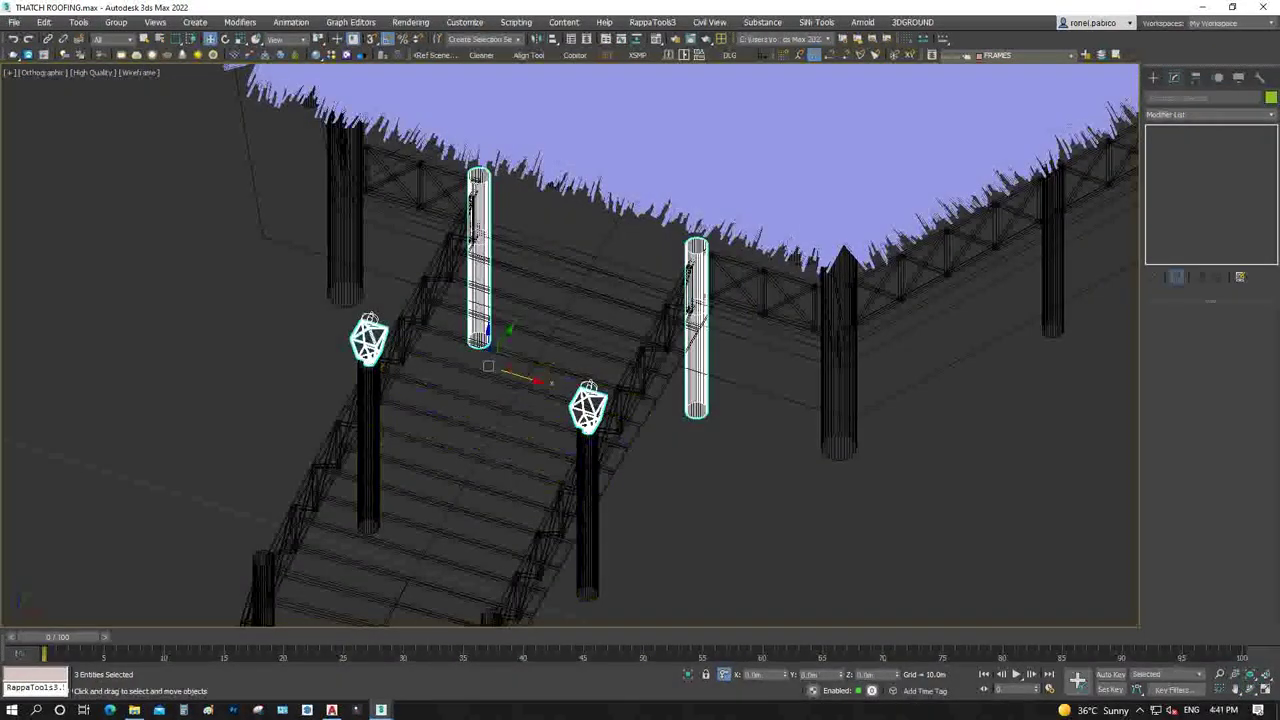
{"action": "left_click", "coordinate": [258, 580], "text": "ctrl"}
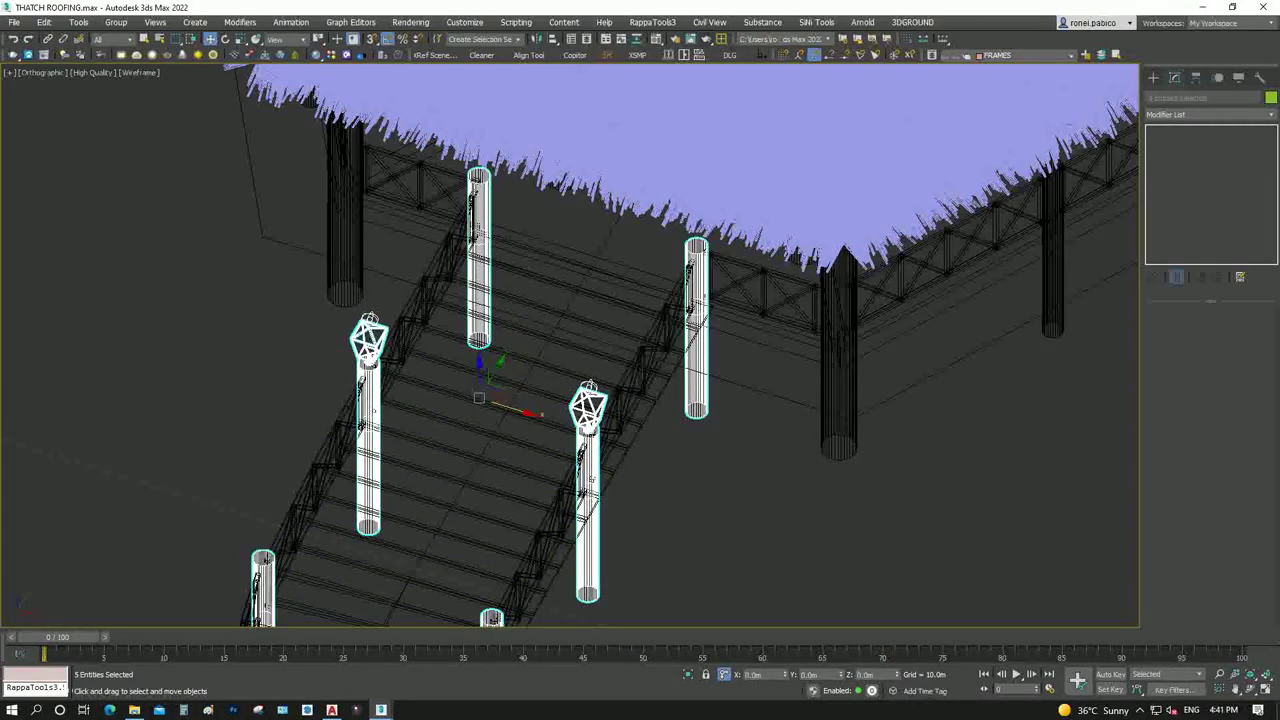
{"action": "scroll", "coordinate": [330, 472], "scroll_direction": "down", "scroll_amount": 5}
{"action": "scroll", "coordinate": [335, 472], "scroll_direction": "up", "scroll_amount": 5}
{"action": "left_click", "coordinate": [148, 560], "text": "ctrl"}
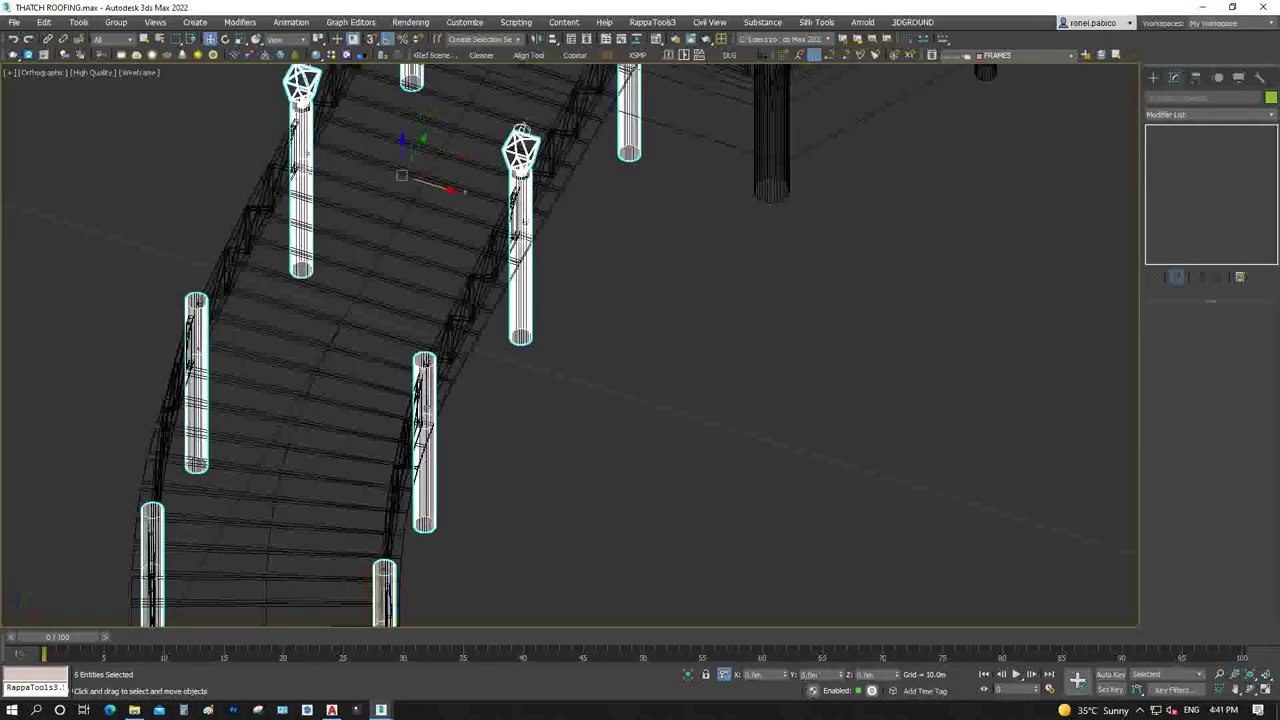
{"action": "scroll", "coordinate": [148, 560], "scroll_direction": "down", "scroll_amount": 5}
{"action": "scroll", "coordinate": [385, 418], "scroll_direction": "up", "scroll_amount": 4}
{"action": "left_click", "coordinate": [343, 540], "text": "ctrl"}
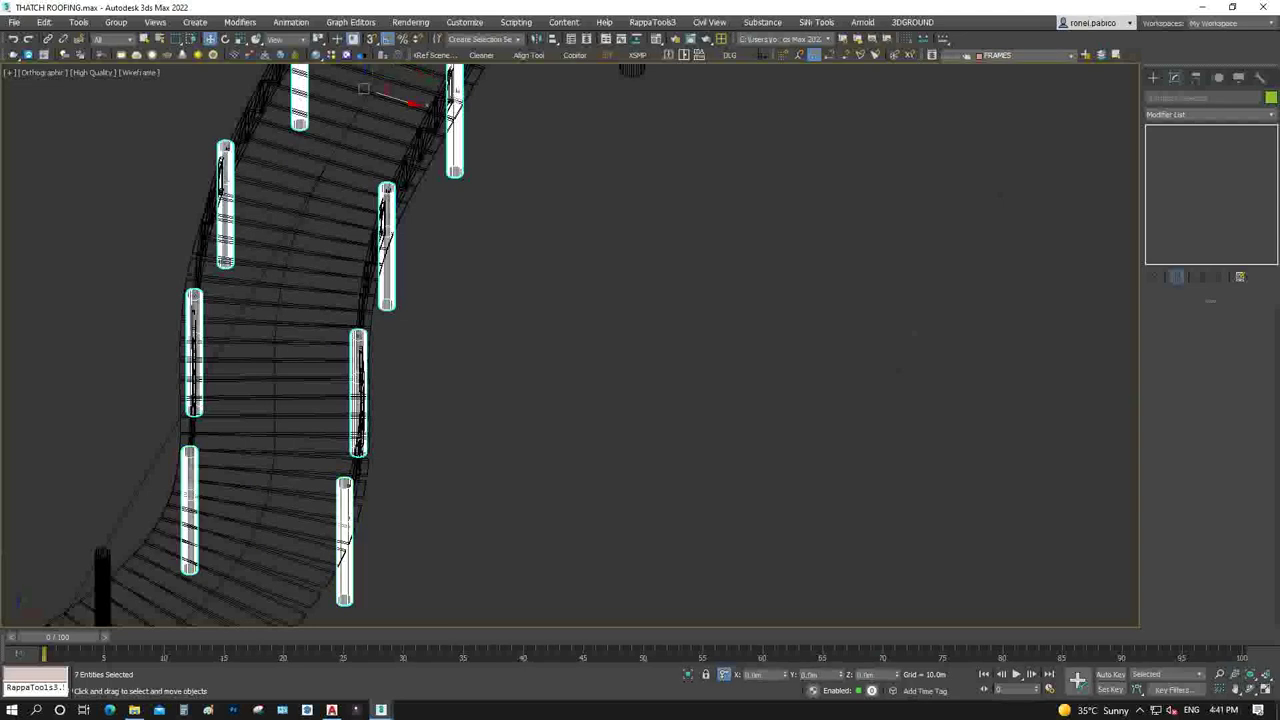
{"action": "right_click", "coordinate": [350, 538]}
{"action": "left_click", "coordinate": [383, 412]}
Clone both lanterns up onto the next pair of posts
{"action": "key", "text": "t"}
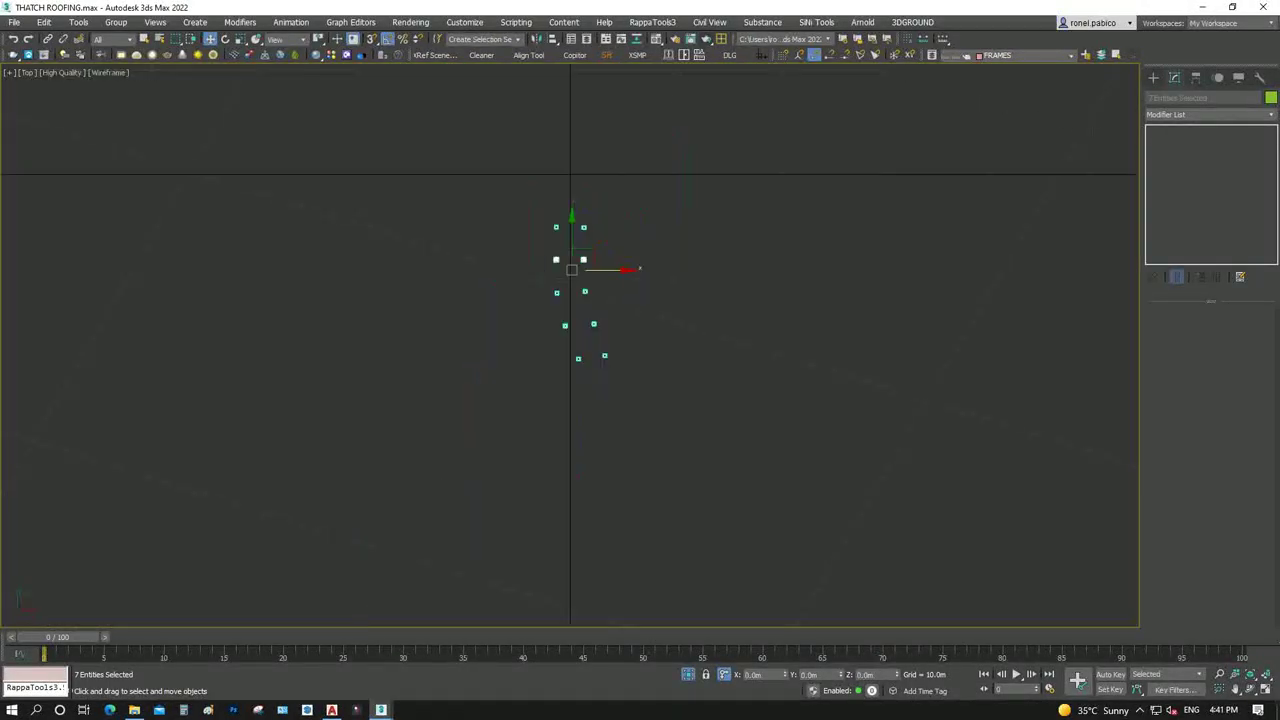
{"action": "key", "text": "z"}
{"action": "scroll", "coordinate": [510, 380], "scroll_direction": "down", "scroll_amount": 2}
{"action": "scroll", "coordinate": [575, 228], "scroll_direction": "up", "scroll_amount": 5}
{"action": "scroll", "coordinate": [521, 326], "scroll_direction": "up", "scroll_amount": 2}
{"action": "key", "text": "ctrl+d"}
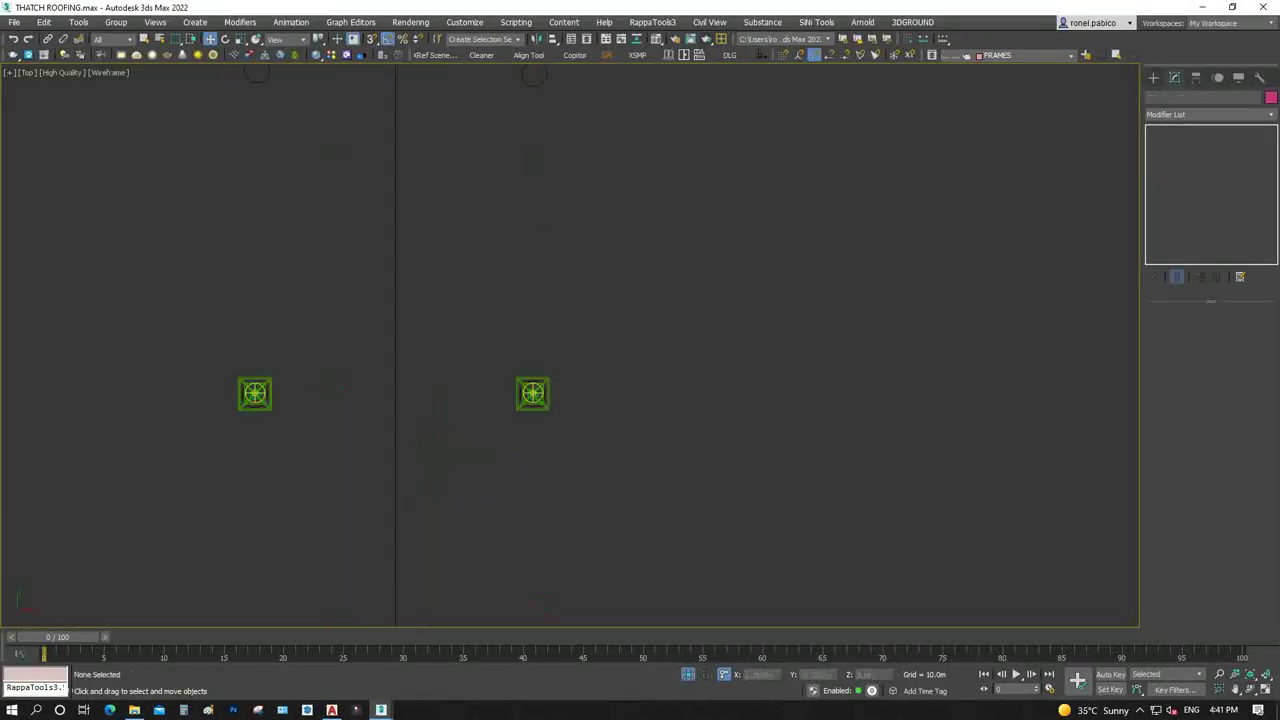
{"action": "left_click", "coordinate": [532, 393]}
{"action": "left_click", "coordinate": [254, 393], "text": "ctrl"}
{"action": "scroll", "coordinate": [405, 476], "scroll_direction": "down", "scroll_amount": 2}
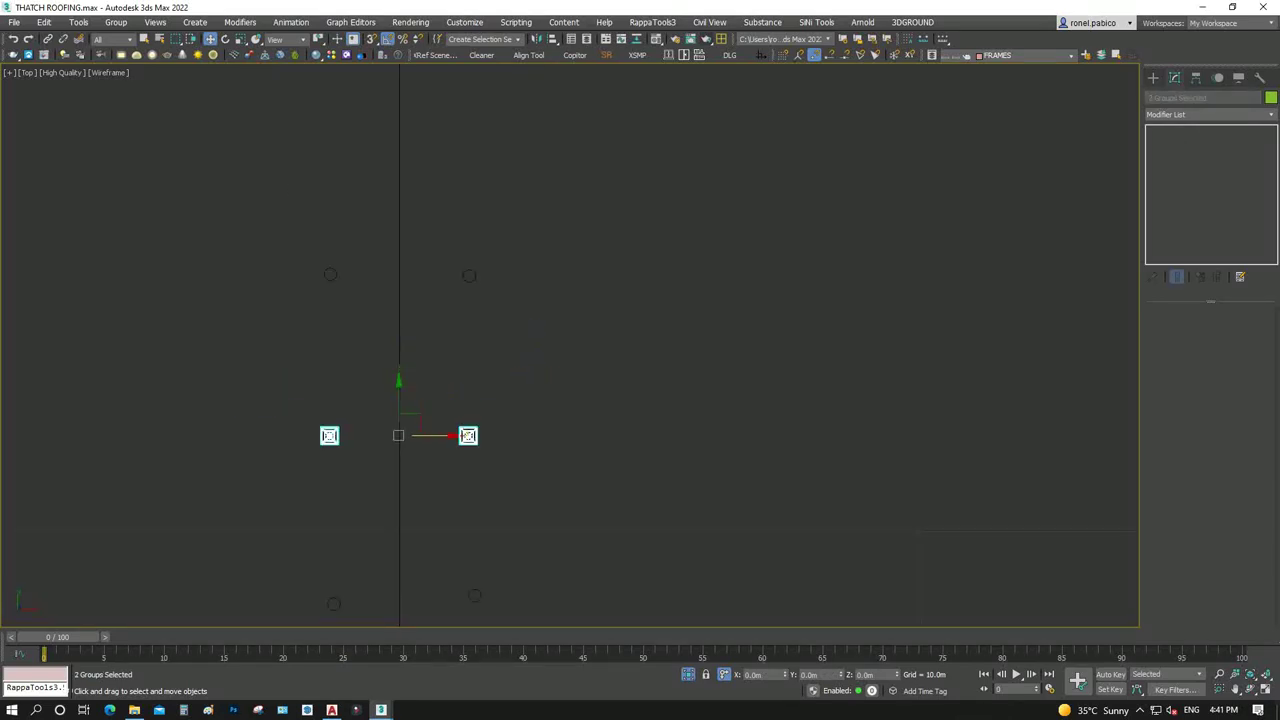
{"action": "mouse_move", "coordinate": [406, 426]}
{"action": "left_mouse_down", "text": "shift"}
{"action": "mouse_move", "coordinate": [406, 313]}
{"action": "mouse_move", "coordinate": [467, 278]}
{"action": "left_mouse_up", "text": "shift"}
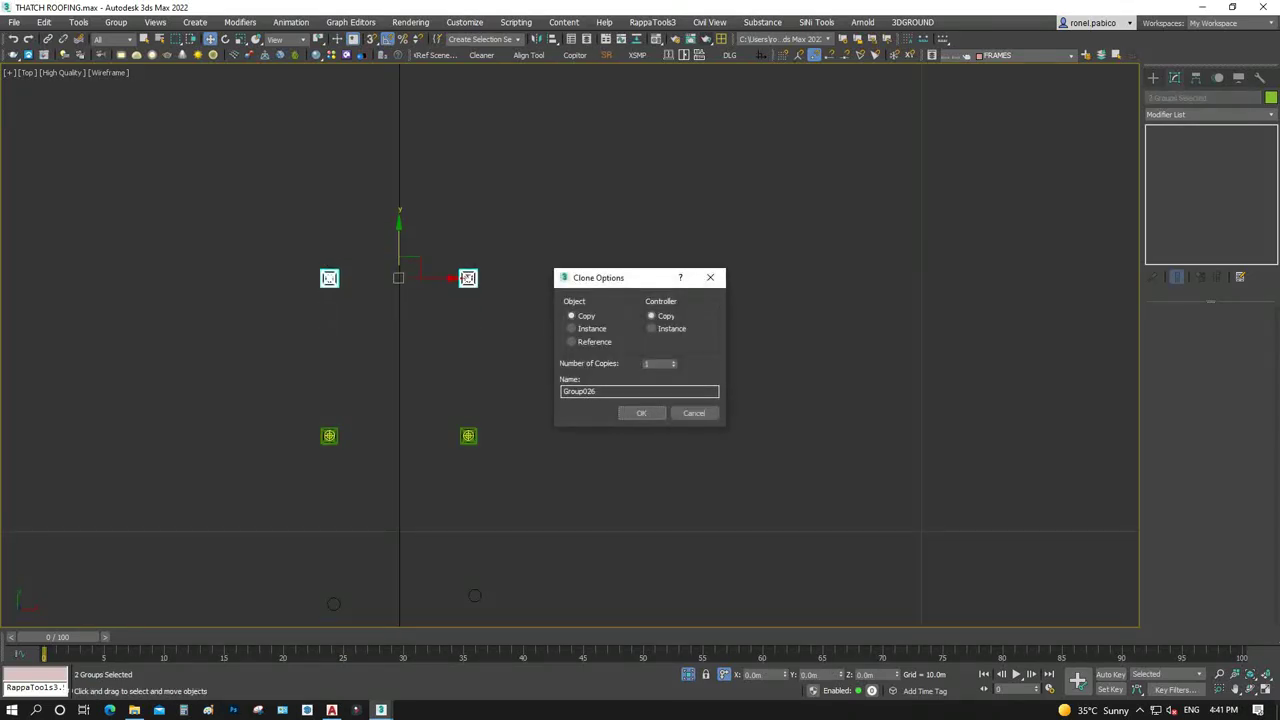
{"action": "key", "text": "Return"}
{"action": "key", "text": "z"}
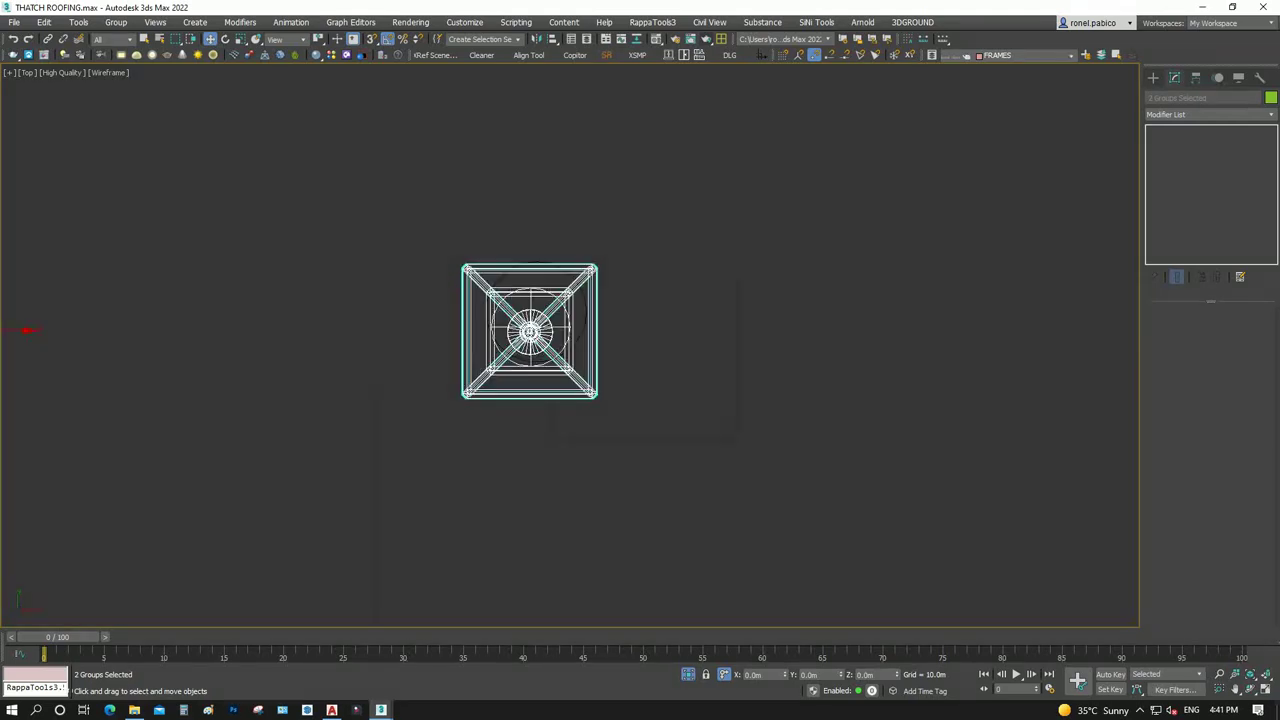
{"action": "left_click_drag", "start_coordinate": [530, 330], "coordinate": [530, 310]}
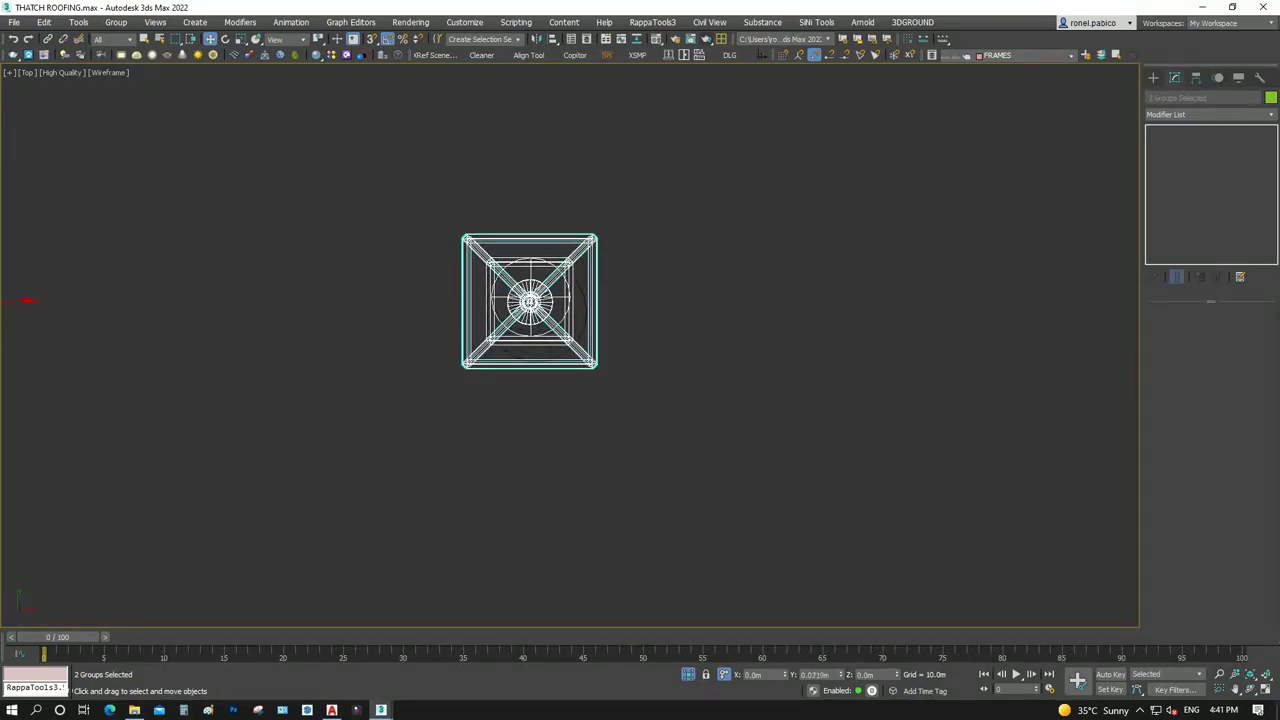
Align the left copied lantern on its post and clone it down to another post
{"action": "scroll", "coordinate": [718, 366], "scroll_direction": "down", "scroll_amount": 5}
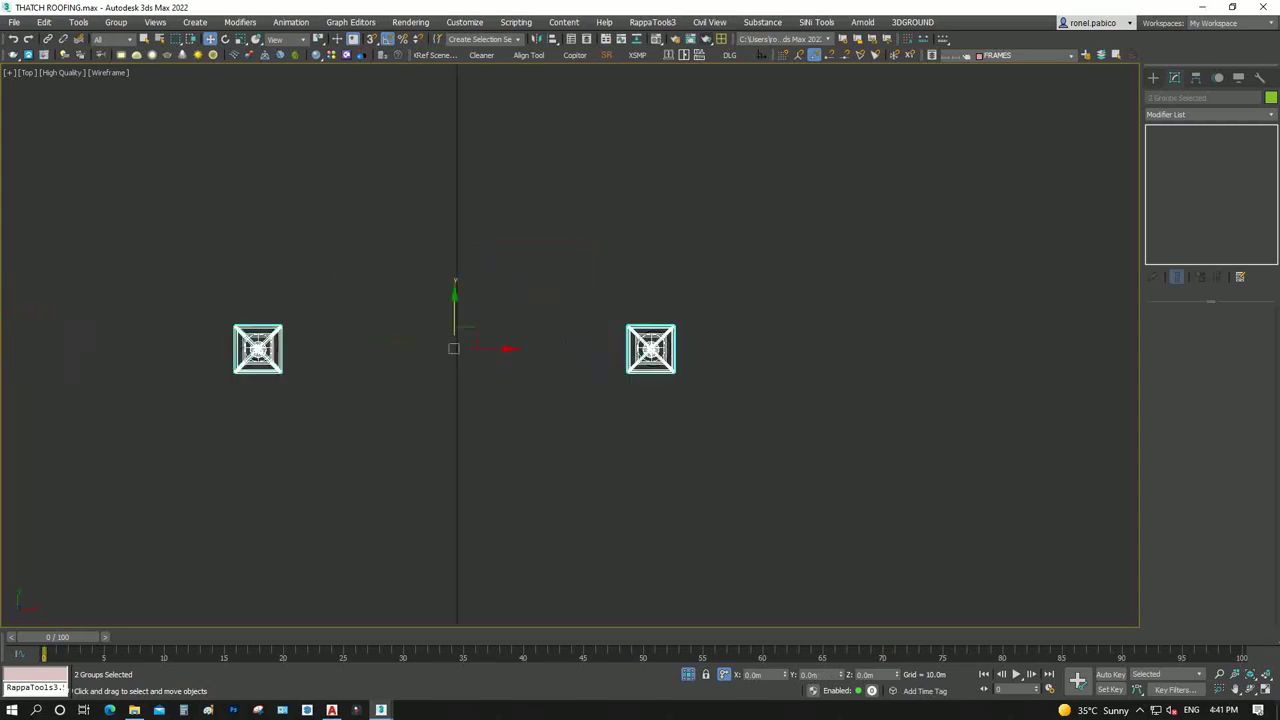
{"action": "scroll", "coordinate": [293, 314], "scroll_direction": "up", "scroll_amount": 5}
{"action": "left_click", "coordinate": [180, 402]}
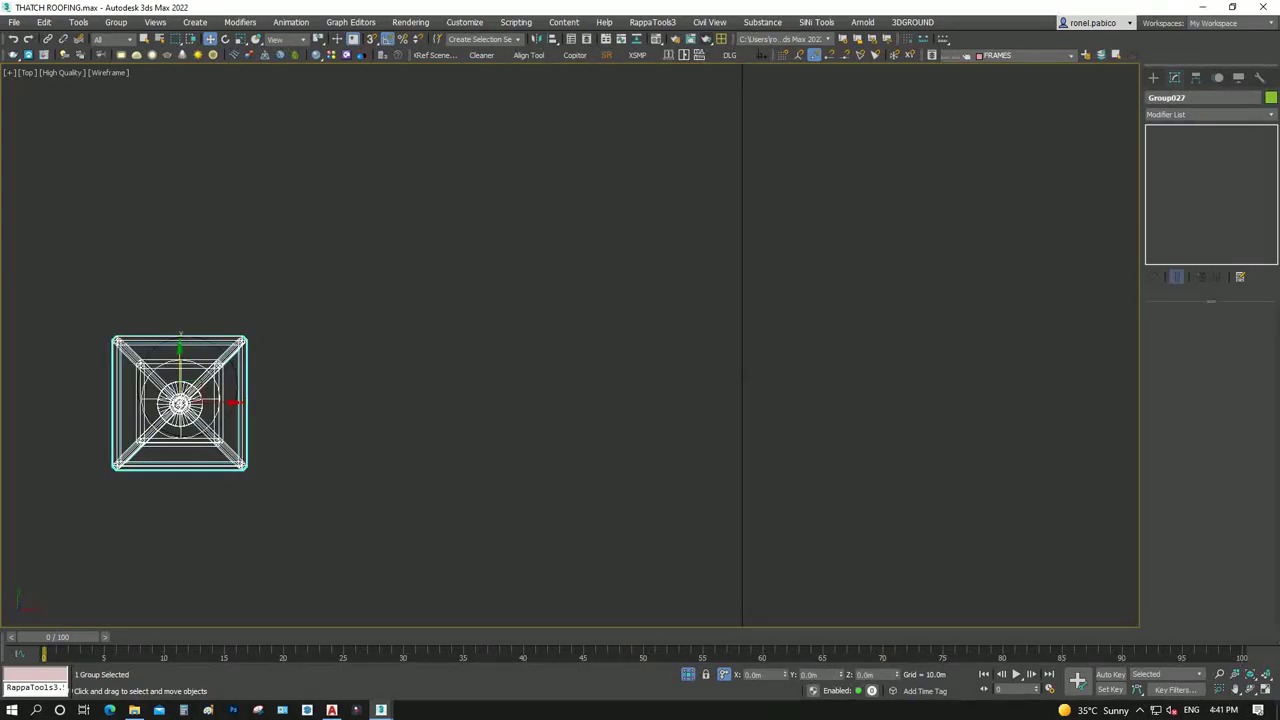
{"action": "left_click_drag", "start_coordinate": [188, 394], "coordinate": [200, 376]}
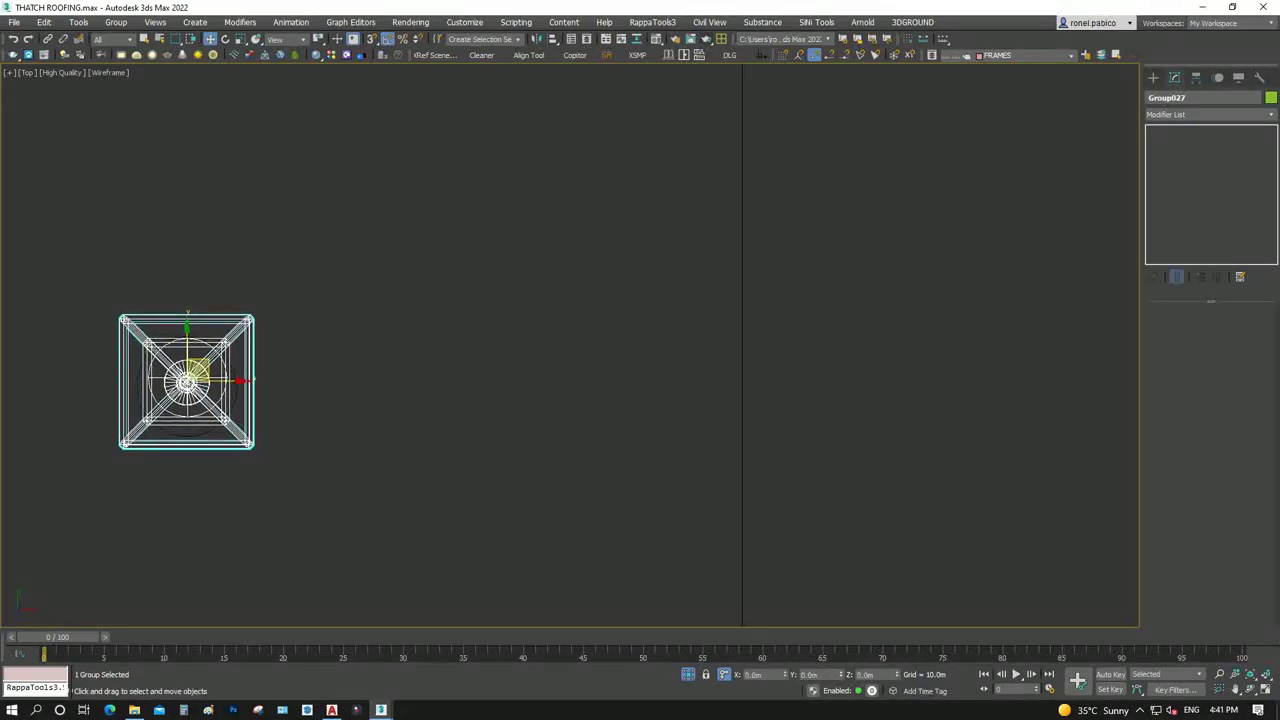
{"action": "left_click_drag", "start_coordinate": [318, 279], "coordinate": [320, 514], "text": "shift"}
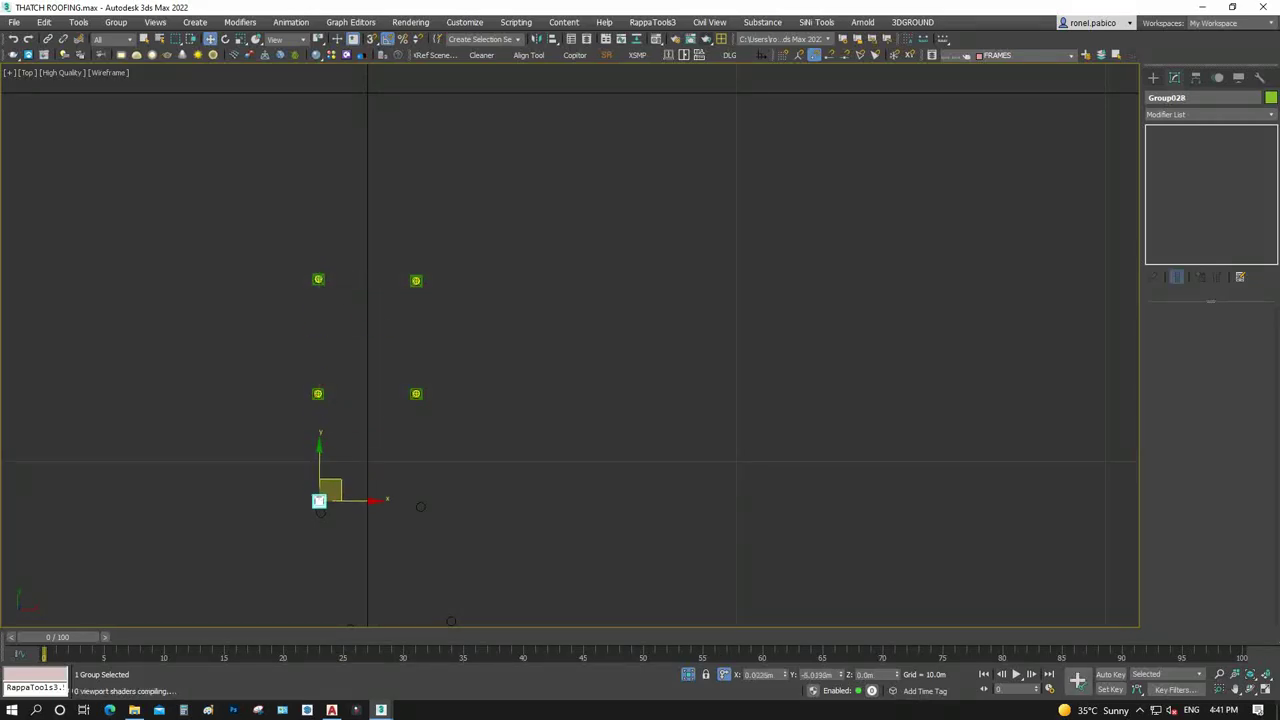
{"action": "key", "text": "Return"}
{"action": "key", "text": "z"}
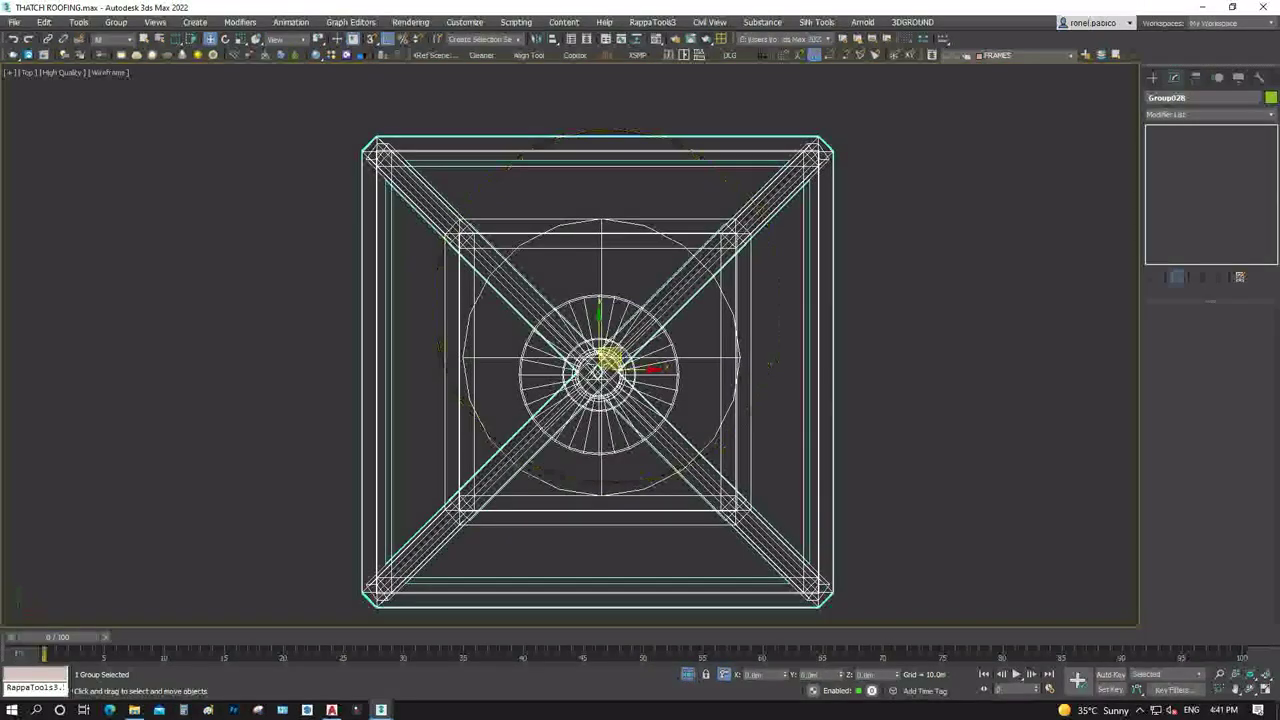
{"action": "scroll", "coordinate": [595, 300], "scroll_direction": "up", "scroll_amount": 1}
{"action": "scroll", "coordinate": [595, 300], "scroll_direction": "up", "scroll_amount": 2}
{"action": "scroll", "coordinate": [300, 404], "scroll_direction": "down", "scroll_amount": 1}
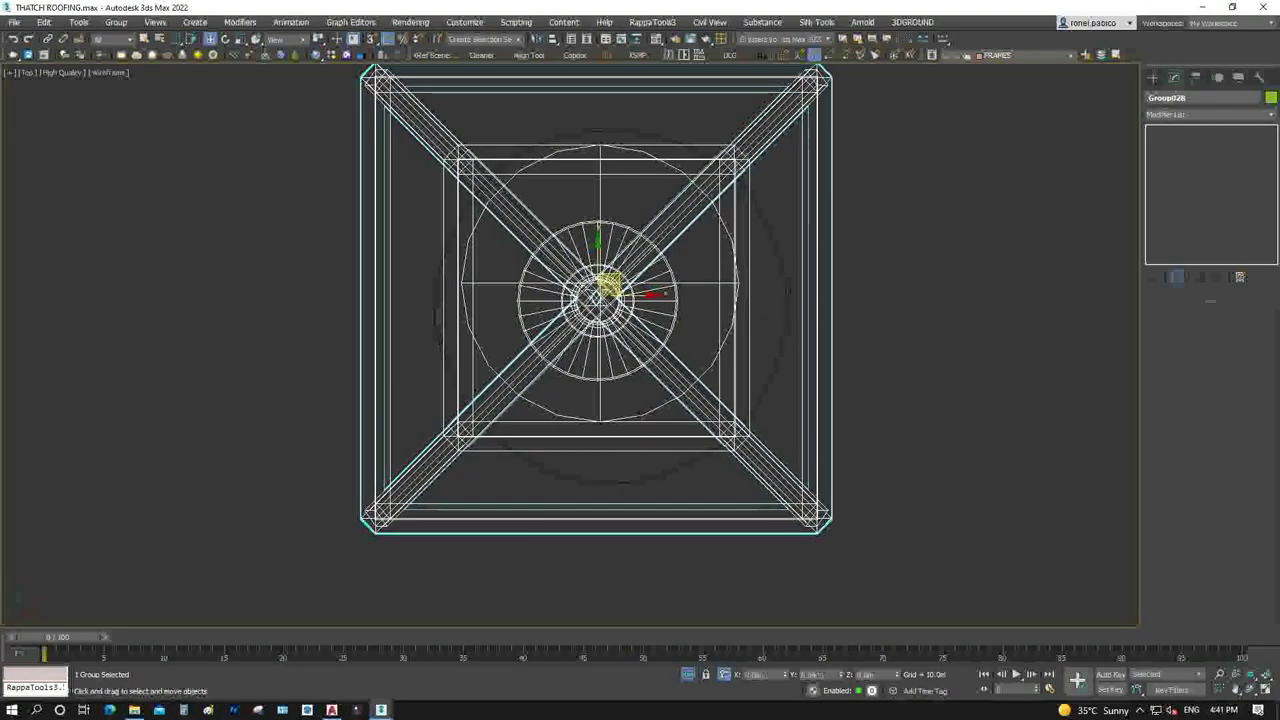
{"action": "scroll", "coordinate": [300, 404], "scroll_direction": "down", "scroll_amount": 4}
{"action": "scroll", "coordinate": [300, 404], "scroll_direction": "down", "scroll_amount": 1}
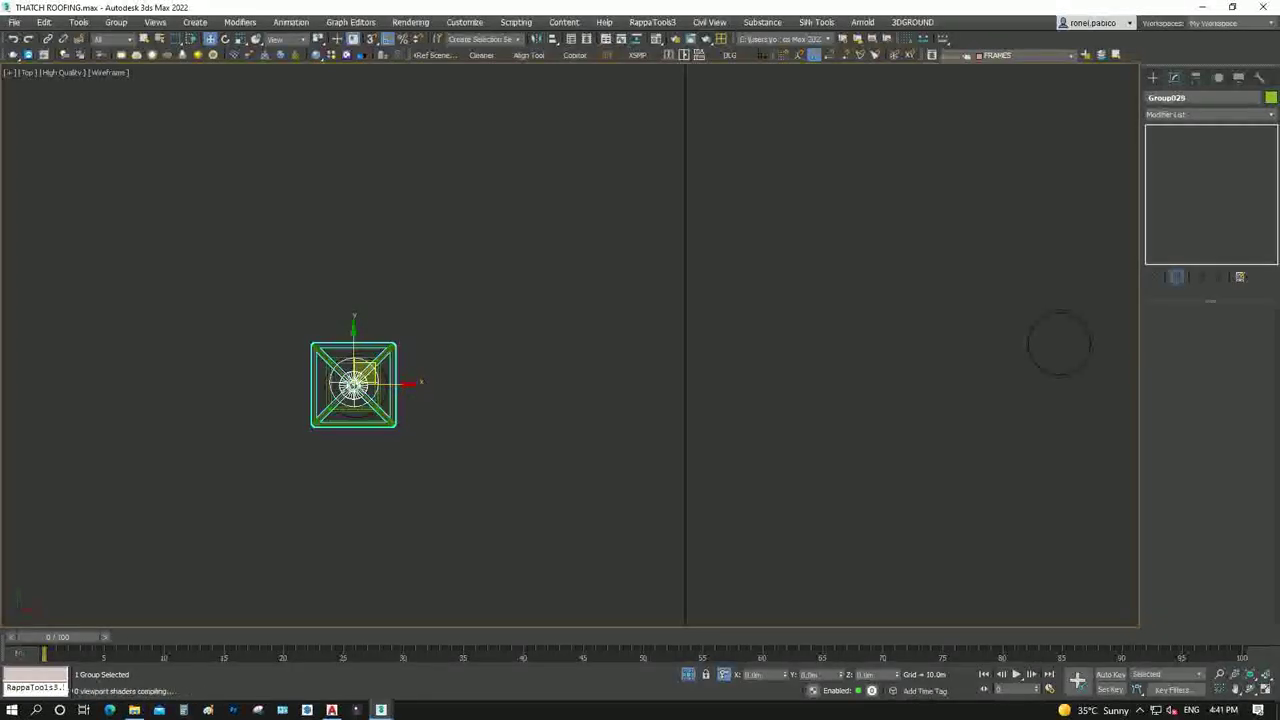
Clone a lantern across to the right post and check all six through the camera
{"action": "left_click_drag", "start_coordinate": [353, 385], "coordinate": [1061, 342], "text": "shift"}
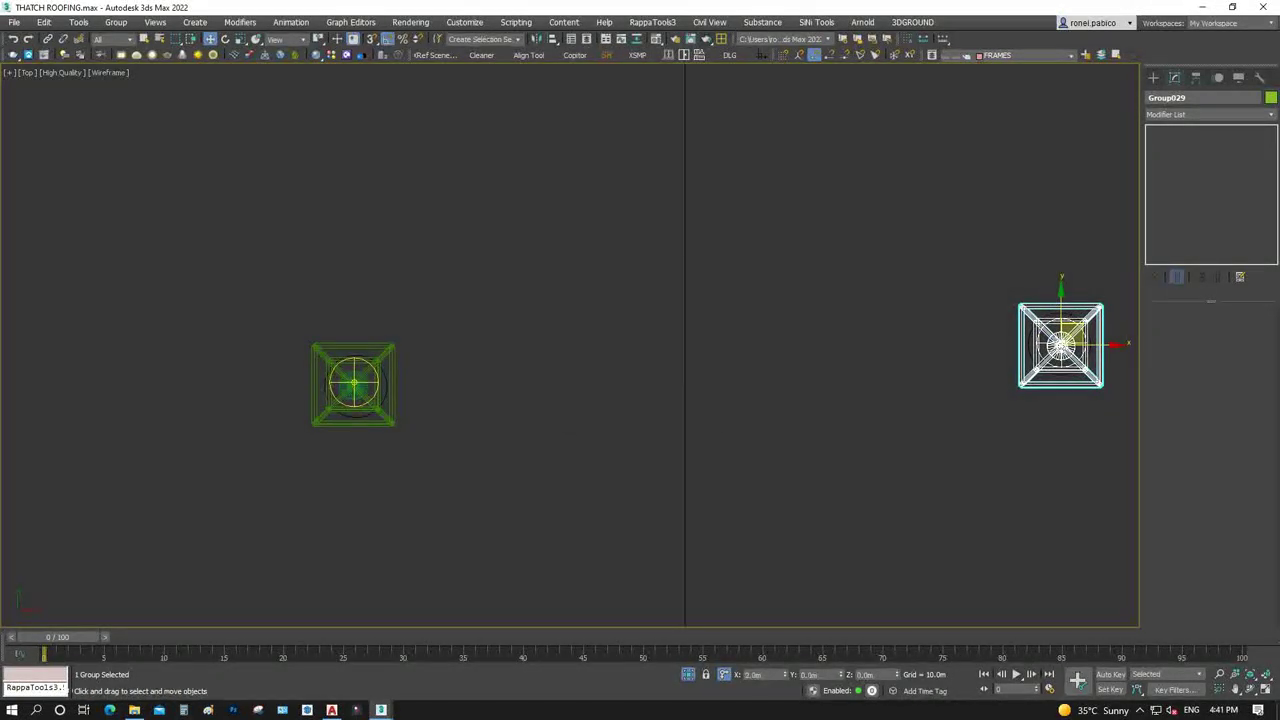
{"action": "left_click", "coordinate": [643, 412]}
{"action": "left_click", "coordinate": [643, 412]}
{"action": "key", "text": "c"}
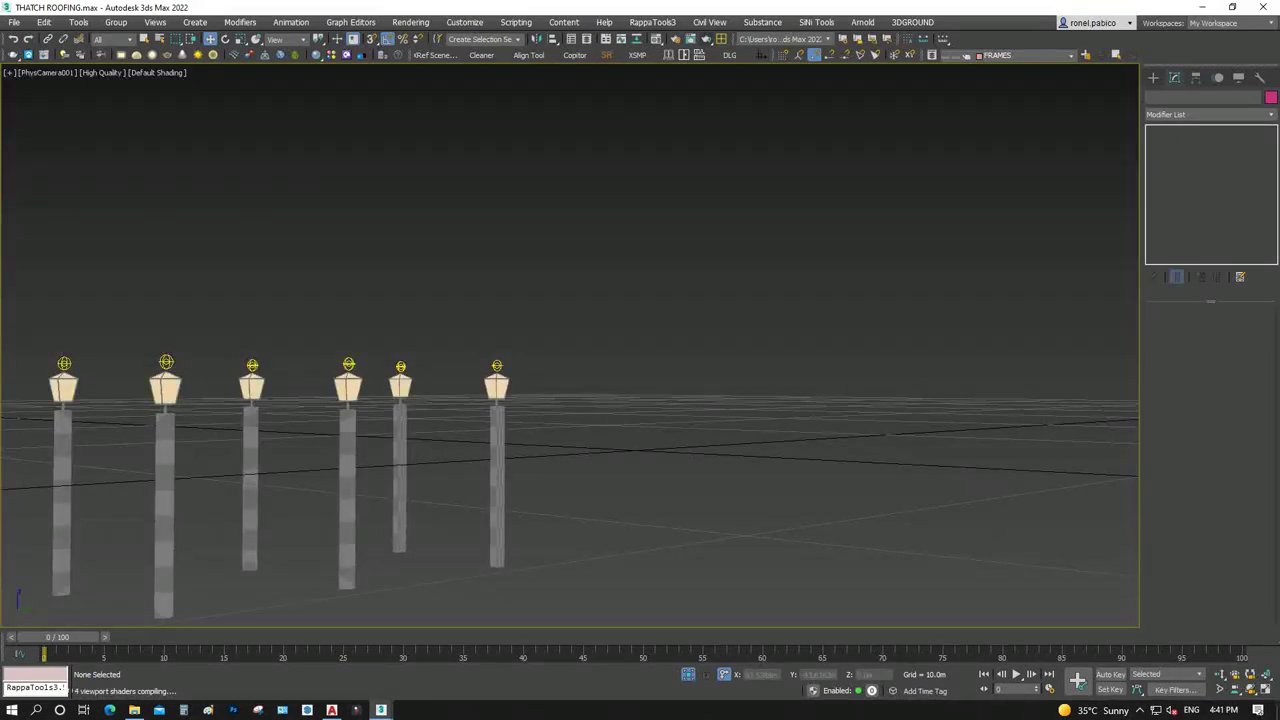
Unhide all the scene objects in the top view
{"action": "key", "text": "t"}
{"action": "scroll", "coordinate": [509, 337], "scroll_direction": "down", "scroll_amount": 5}
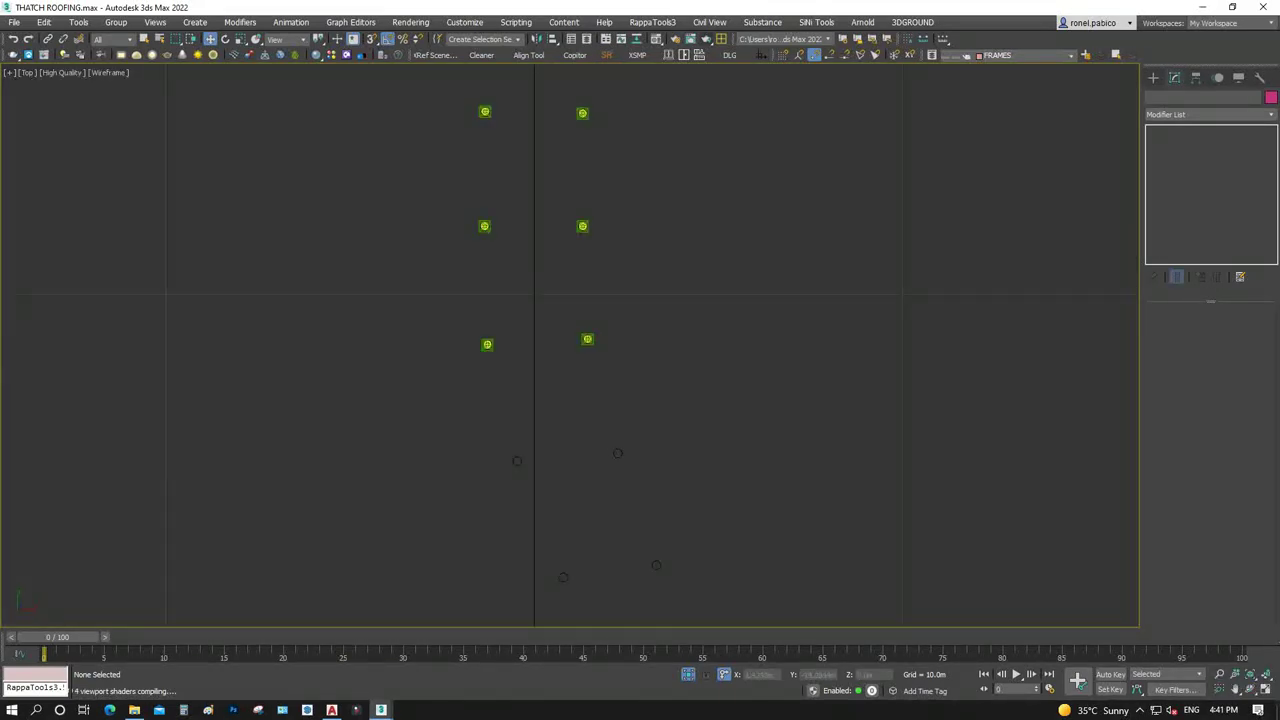
{"action": "right_click", "coordinate": [686, 343]}
{"action": "left_click", "coordinate": [740, 286]}
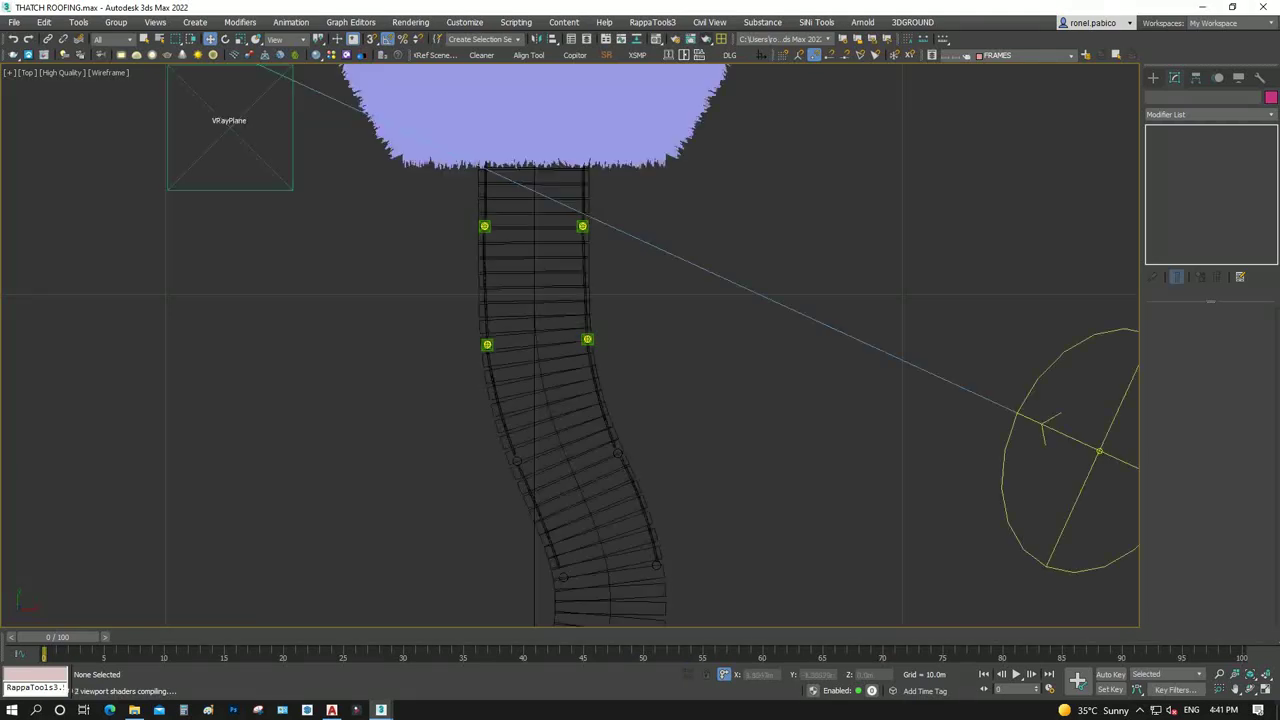
{"action": "scroll", "coordinate": [665, 440], "scroll_direction": "down", "scroll_amount": 3}
{"action": "scroll", "coordinate": [640, 215], "scroll_direction": "up", "scroll_amount": 2}
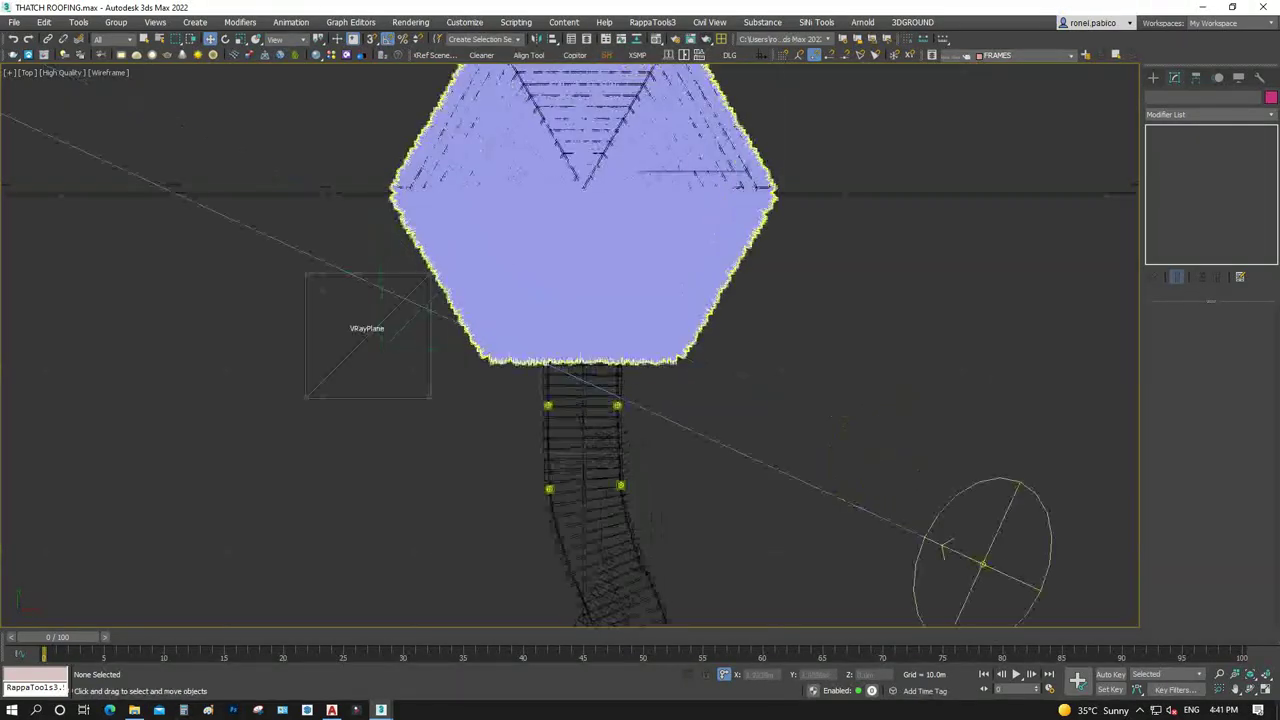
Create VRayLight007 beside the thatch roof and change its type to Sphere
{"action": "left_click", "coordinate": [1153, 77]}
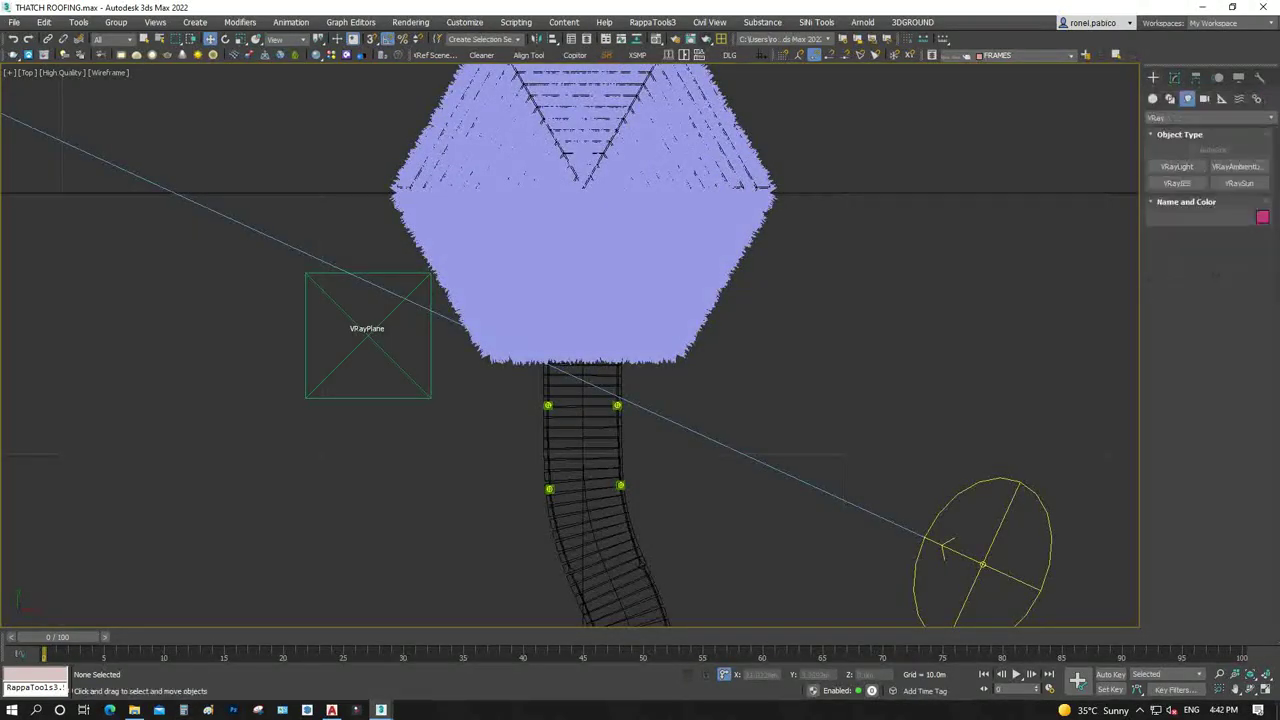
{"action": "left_click", "coordinate": [1177, 166]}
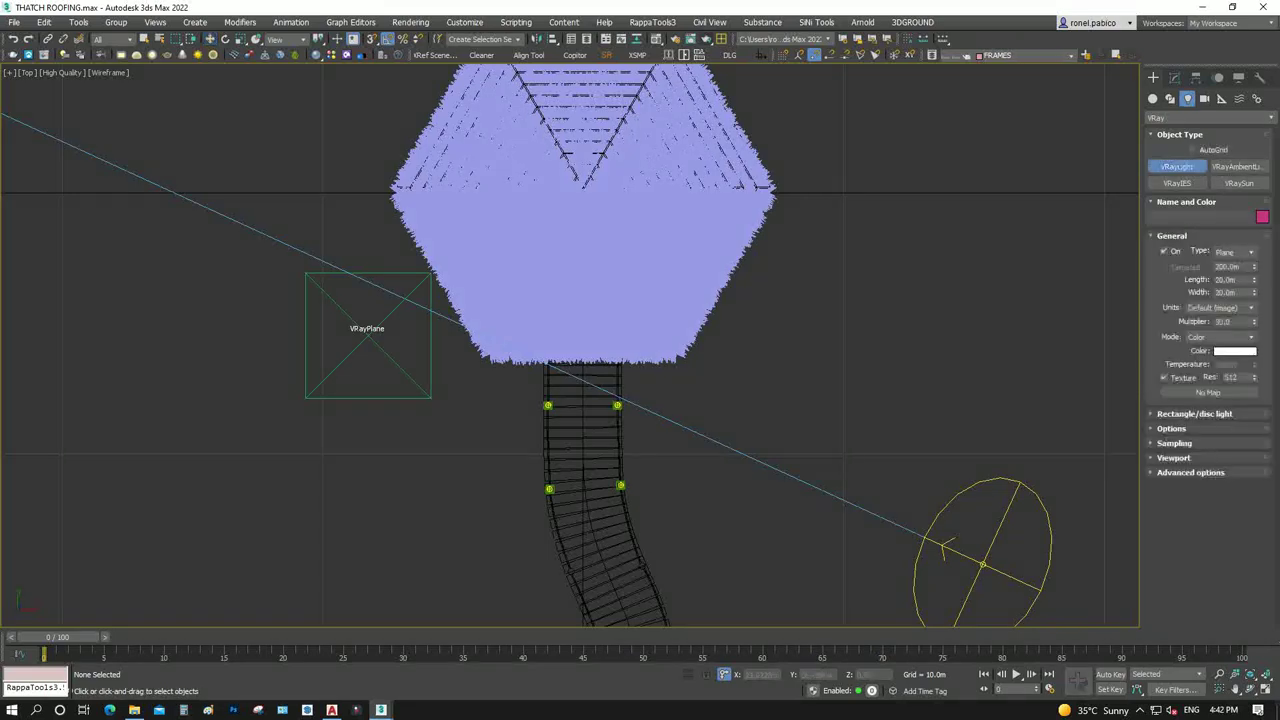
{"action": "left_click_drag", "start_coordinate": [843, 298], "coordinate": [878, 338]}
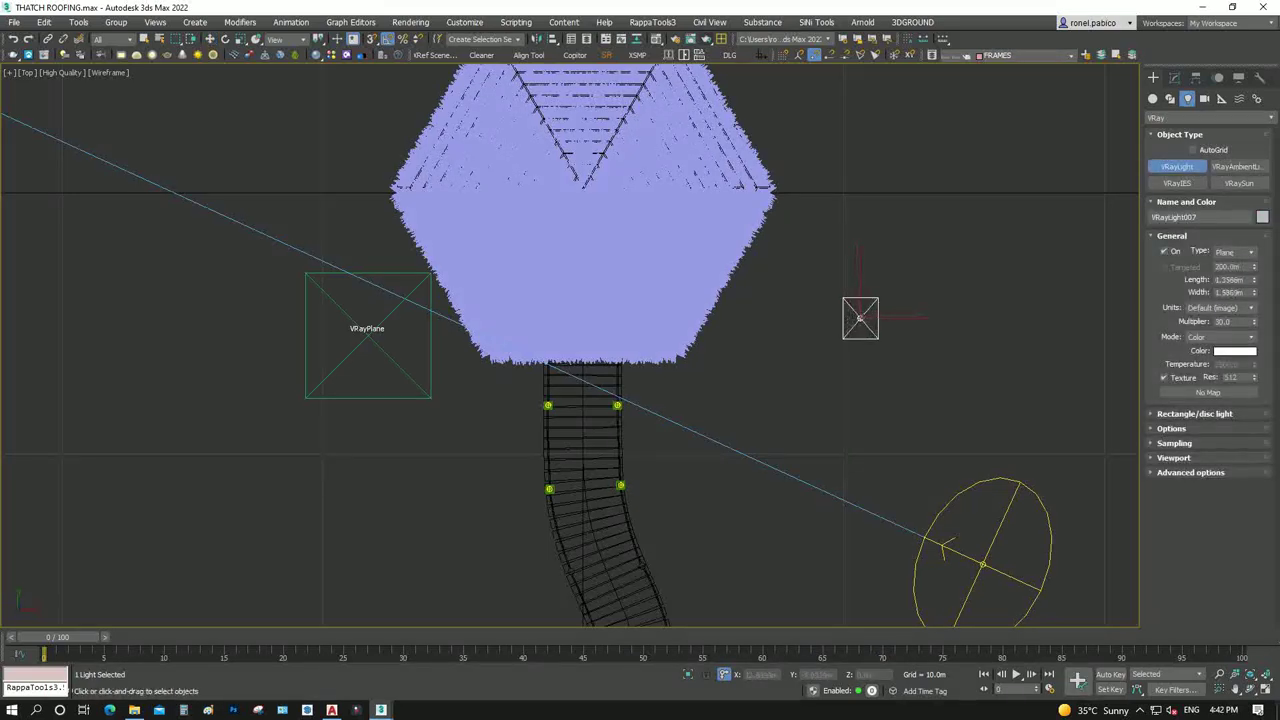
{"action": "key", "text": "w"}
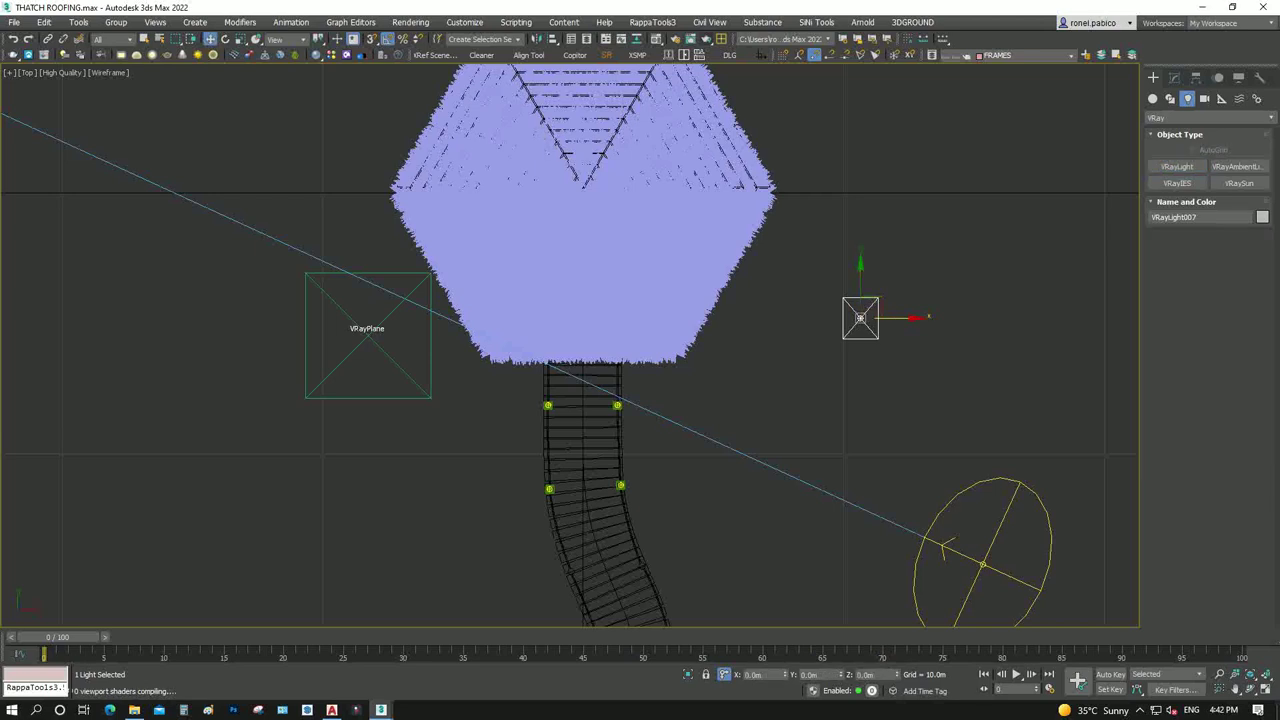
{"action": "left_click_drag", "start_coordinate": [860, 318], "coordinate": [838, 318]}
{"action": "left_click", "coordinate": [1175, 77]}
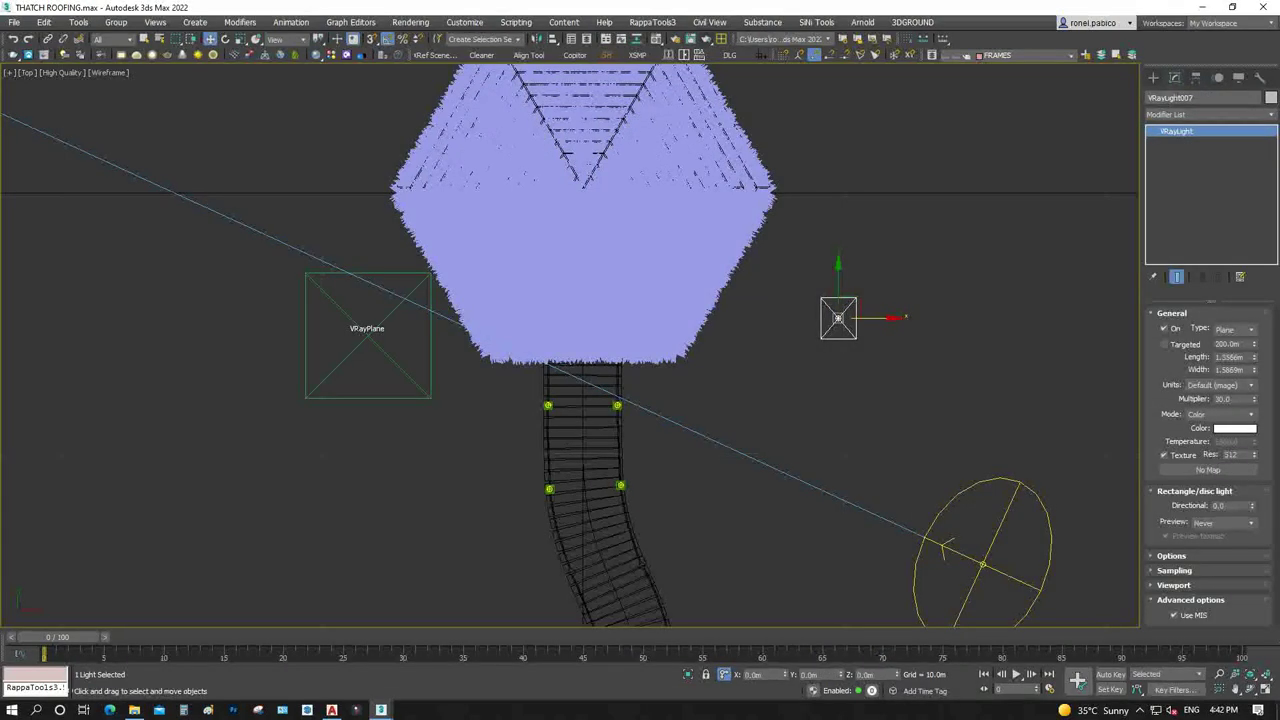
{"action": "left_click", "coordinate": [1225, 359]}
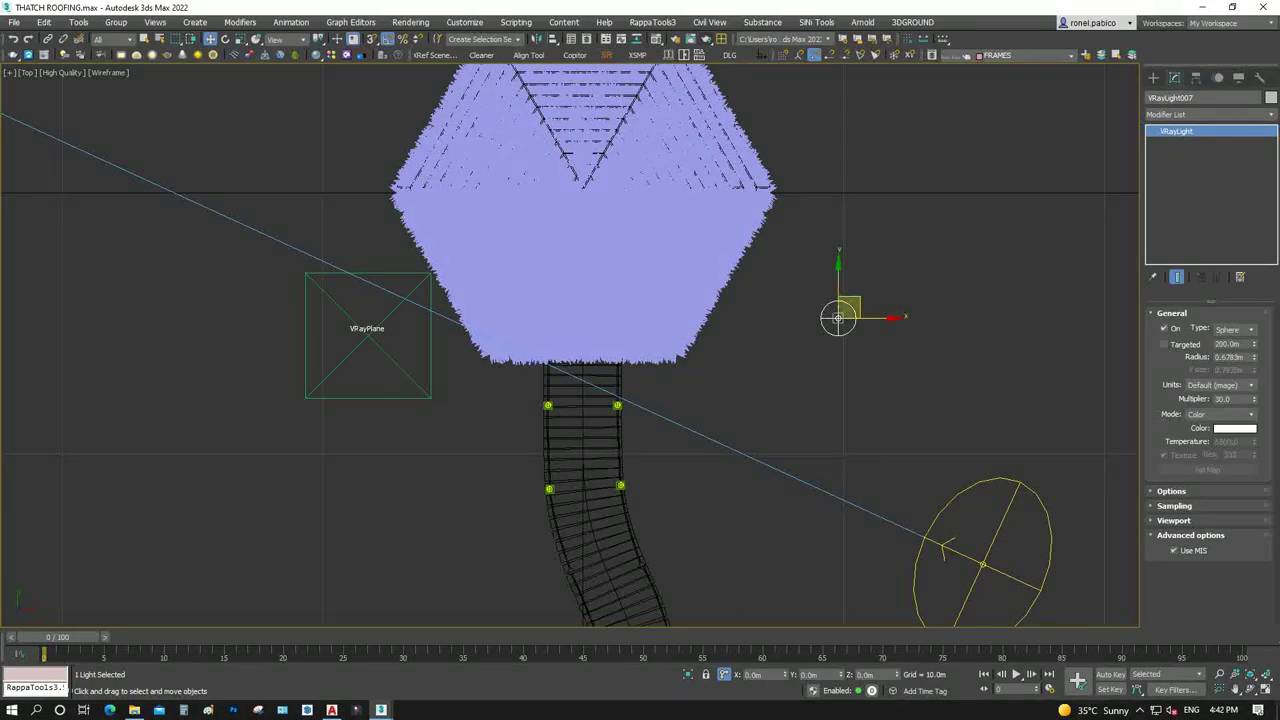
Move the sphere light into the roof and raise it to the apex in Front view
{"action": "left_click_drag", "start_coordinate": [838, 318], "coordinate": [586, 188]}
{"action": "key", "text": "f"}
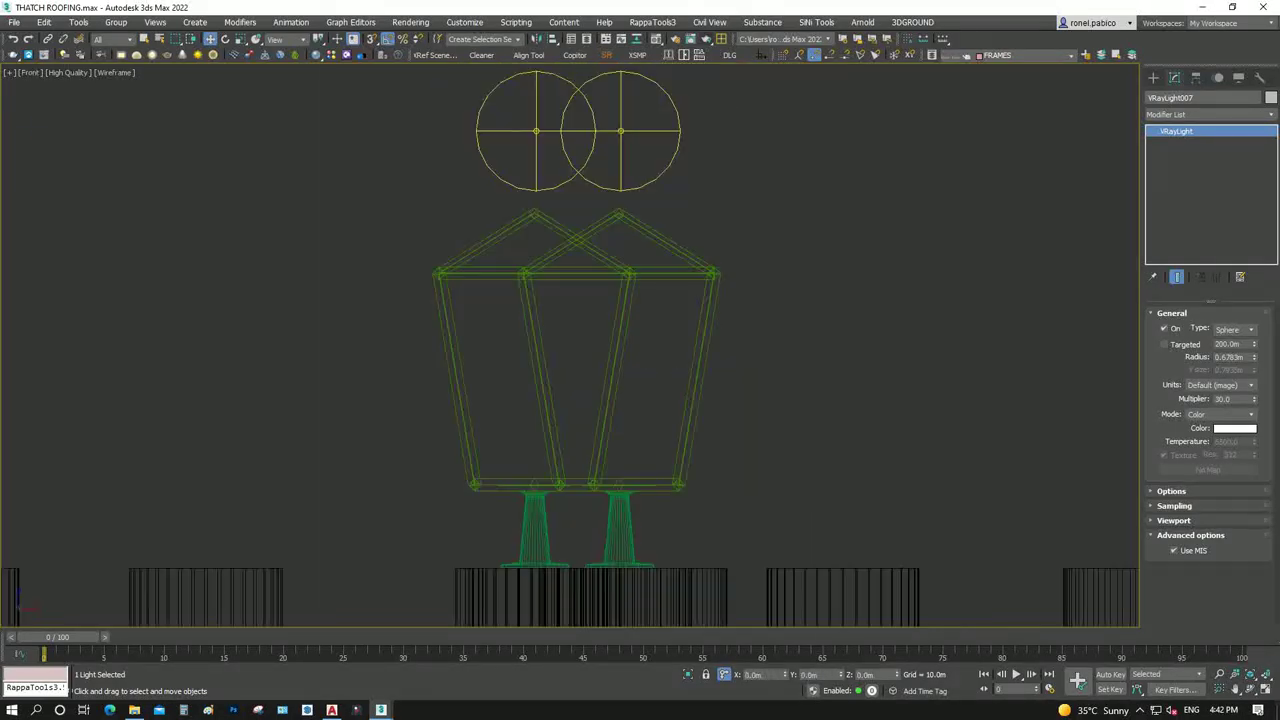
{"action": "scroll", "coordinate": [600, 172], "scroll_direction": "down", "scroll_amount": 10}
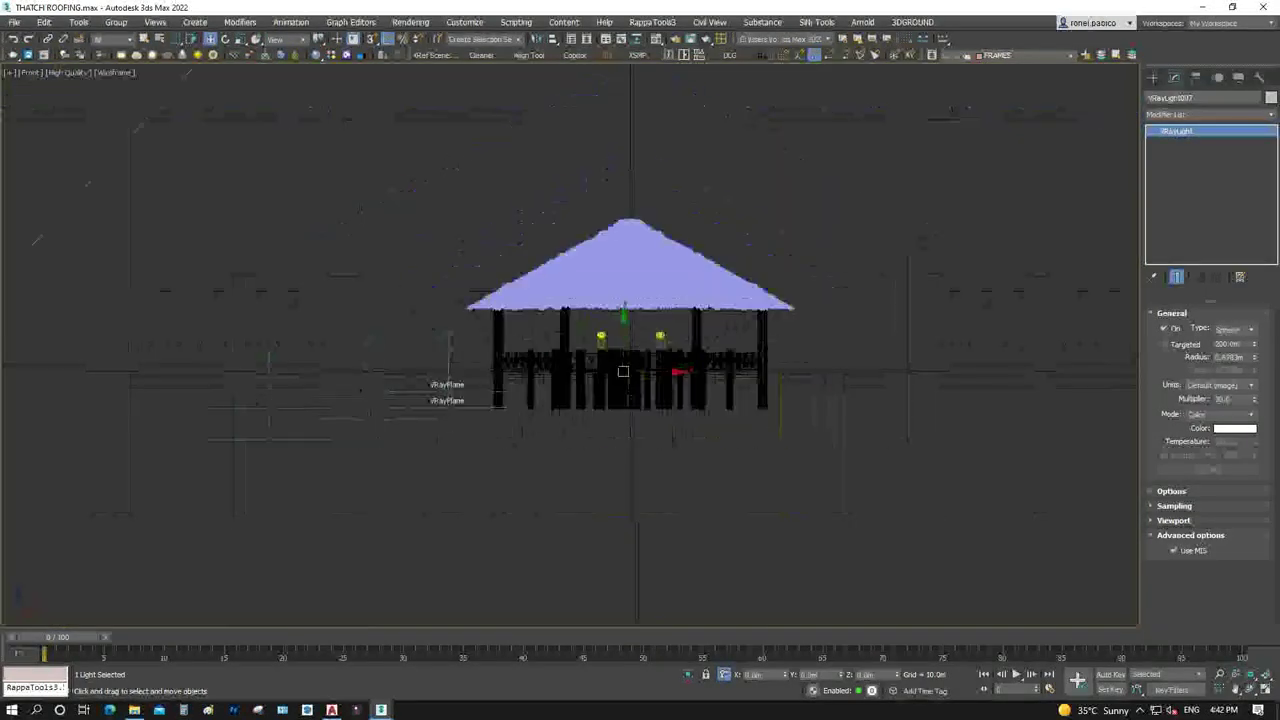
{"action": "left_click_drag", "start_coordinate": [622, 345], "coordinate": [624, 222]}
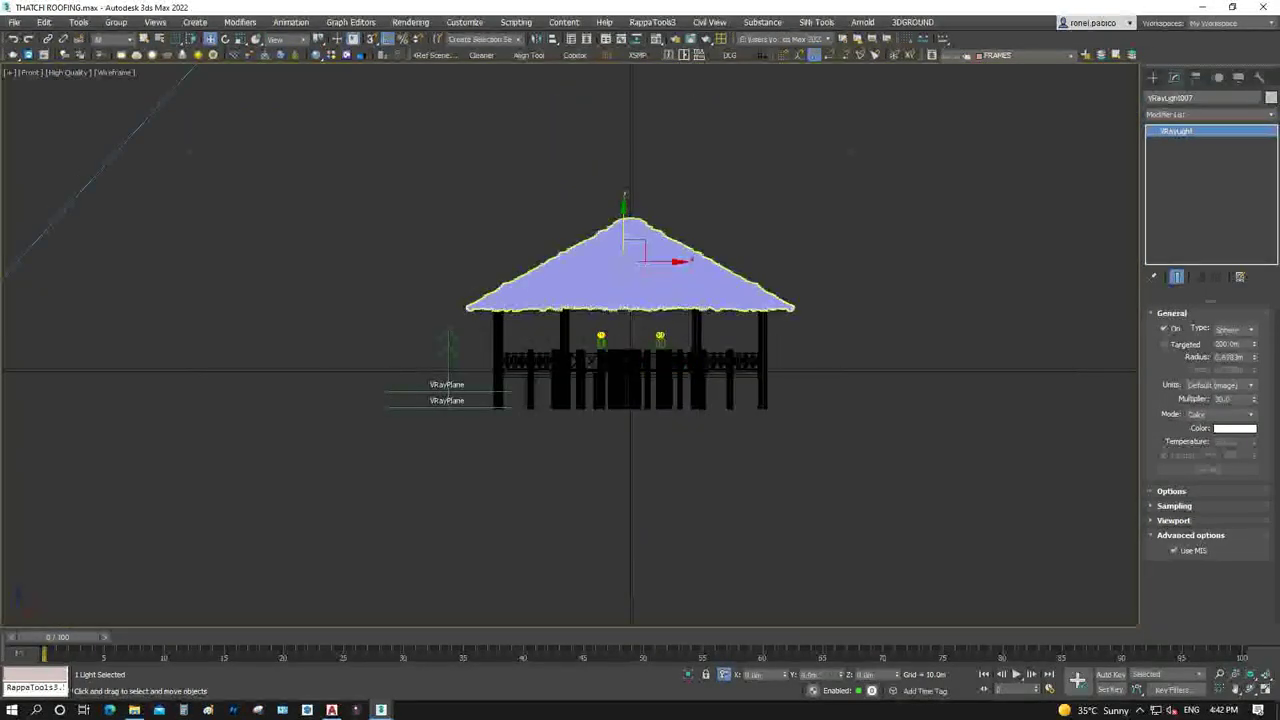
{"action": "key", "text": "ctrl+d"}
Render a draft from PhysCamera001 in SolidRocks with IM / LC method and Vray2x Exterior preset
{"action": "key", "text": "t"}
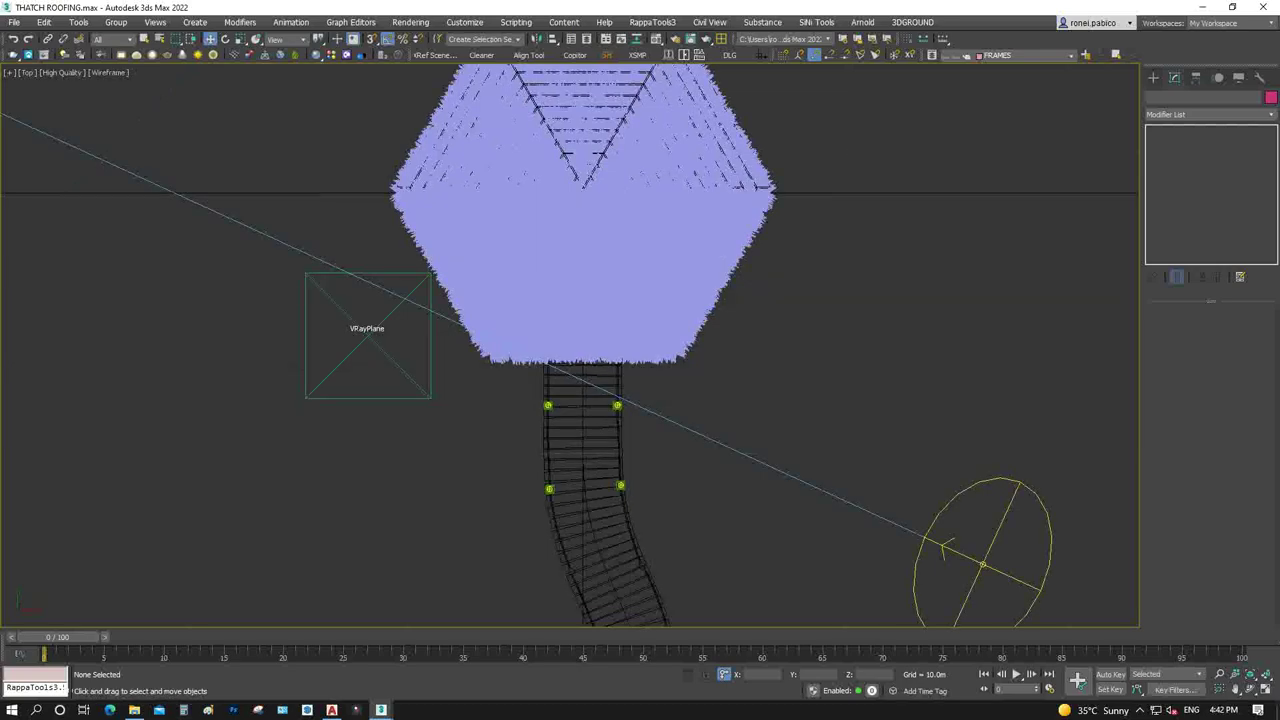
{"action": "key", "text": "c"}
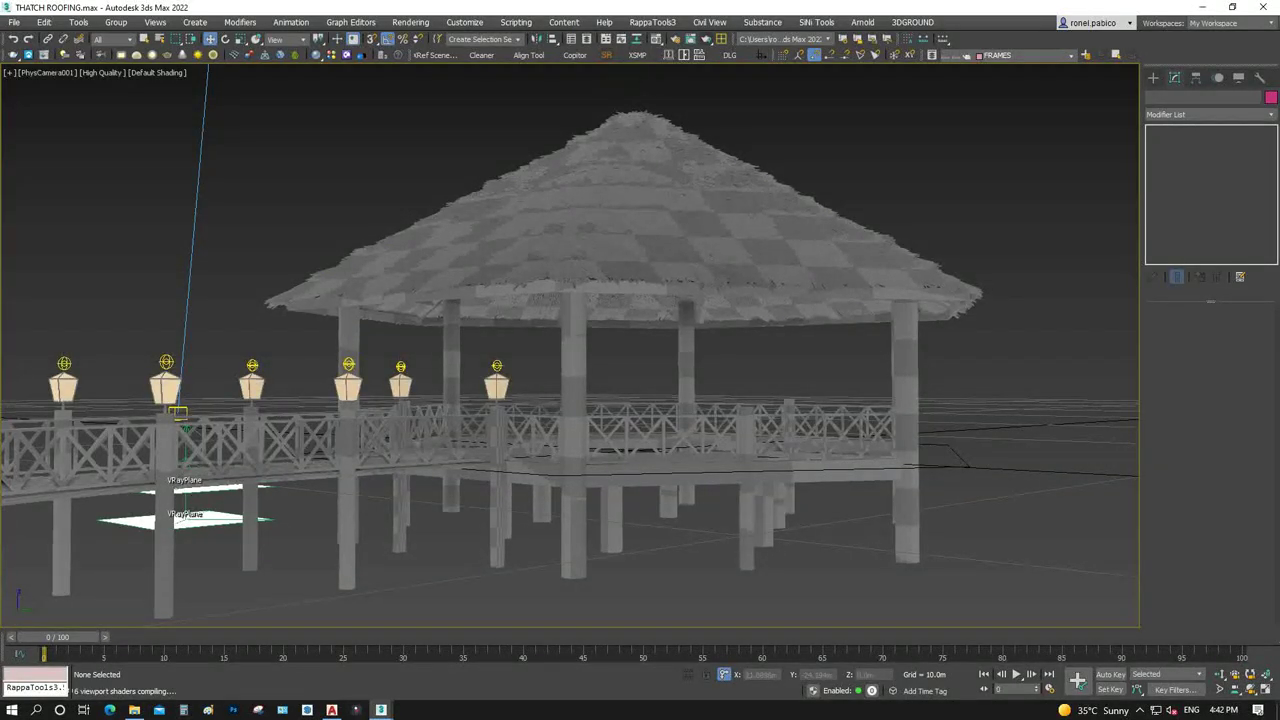
{"action": "left_click", "coordinate": [606, 55]}
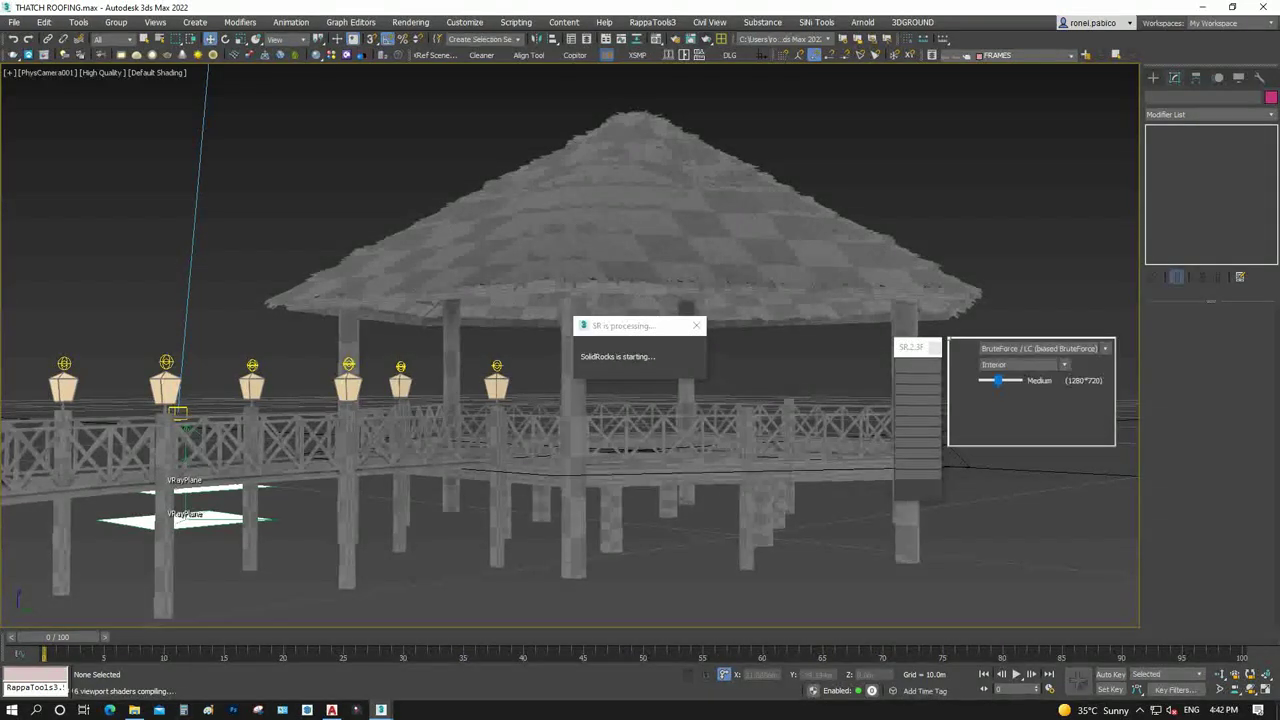
{"action": "left_click", "coordinate": [1043, 399]}
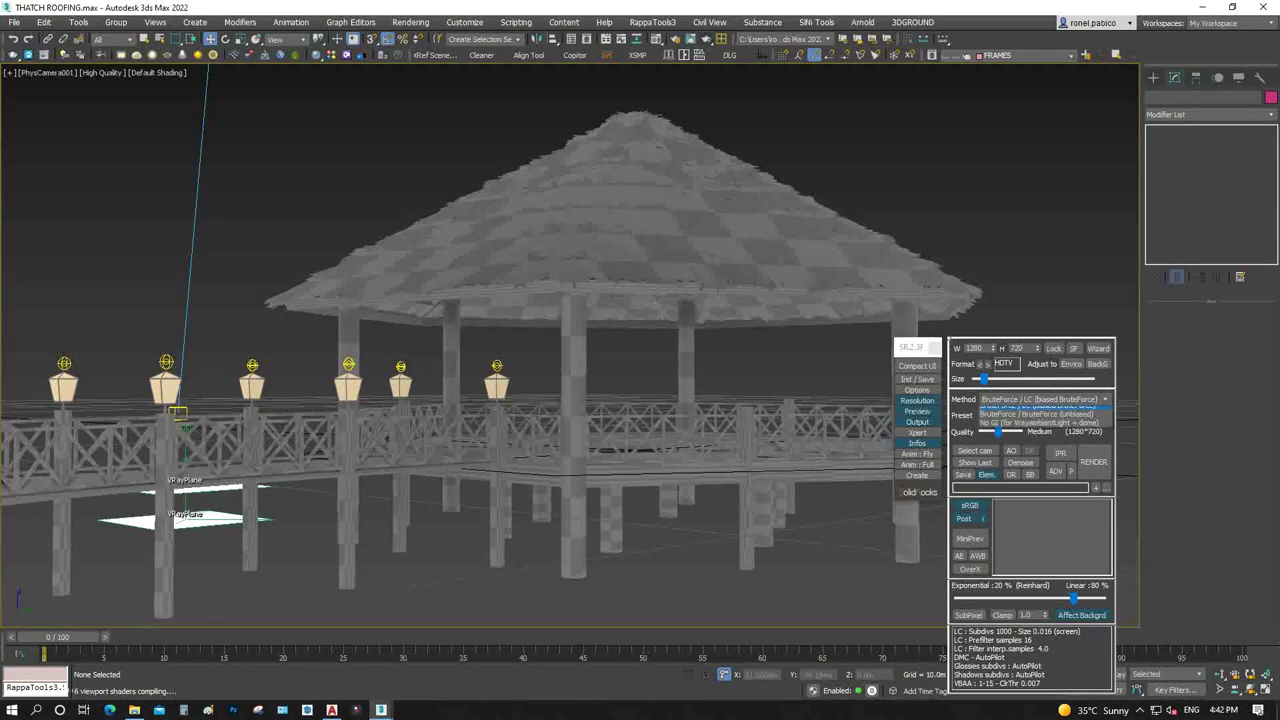
{"action": "left_click", "coordinate": [1028, 420]}
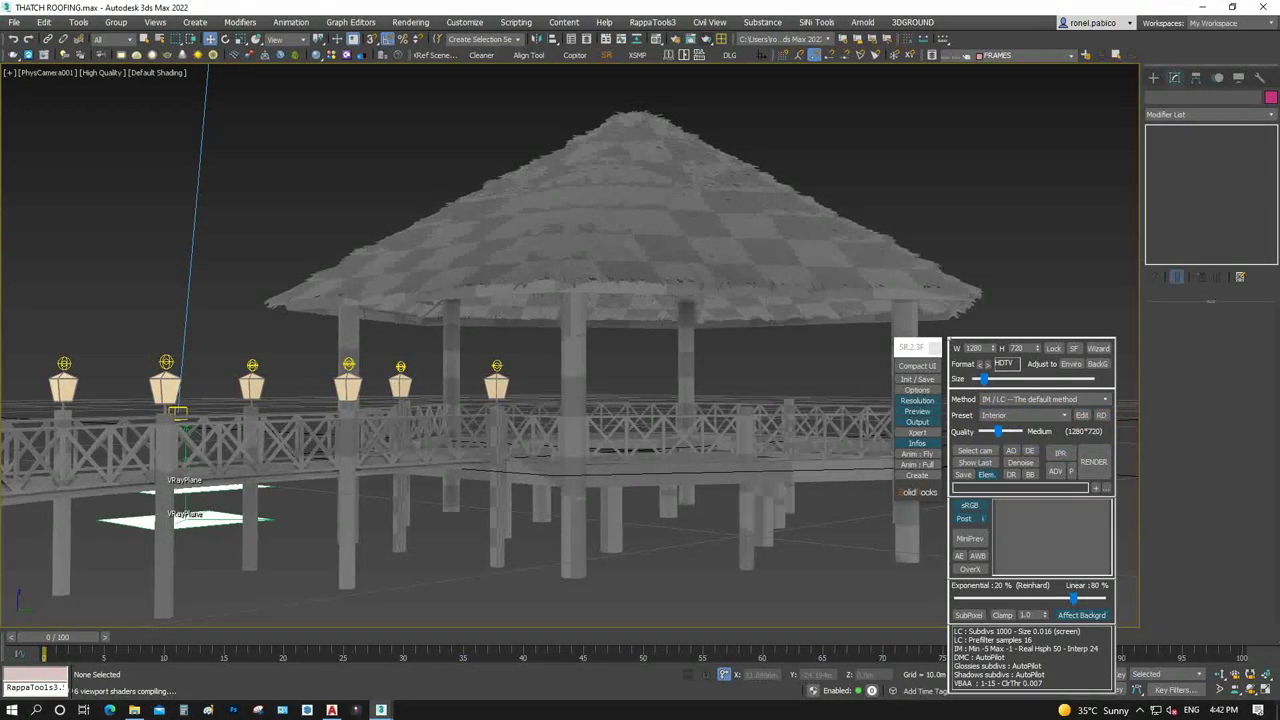
{"action": "left_click", "coordinate": [1020, 415]}
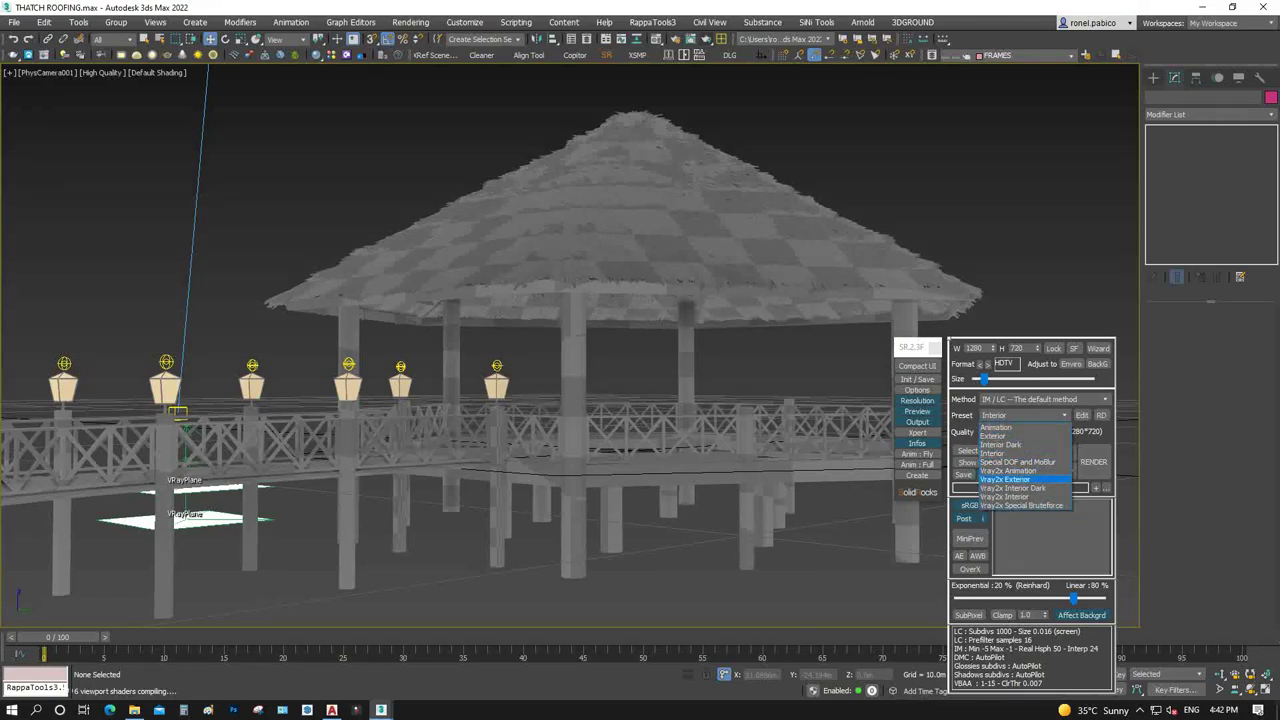
{"action": "left_click", "coordinate": [1005, 479]}
{"action": "left_click", "coordinate": [1093, 461]}
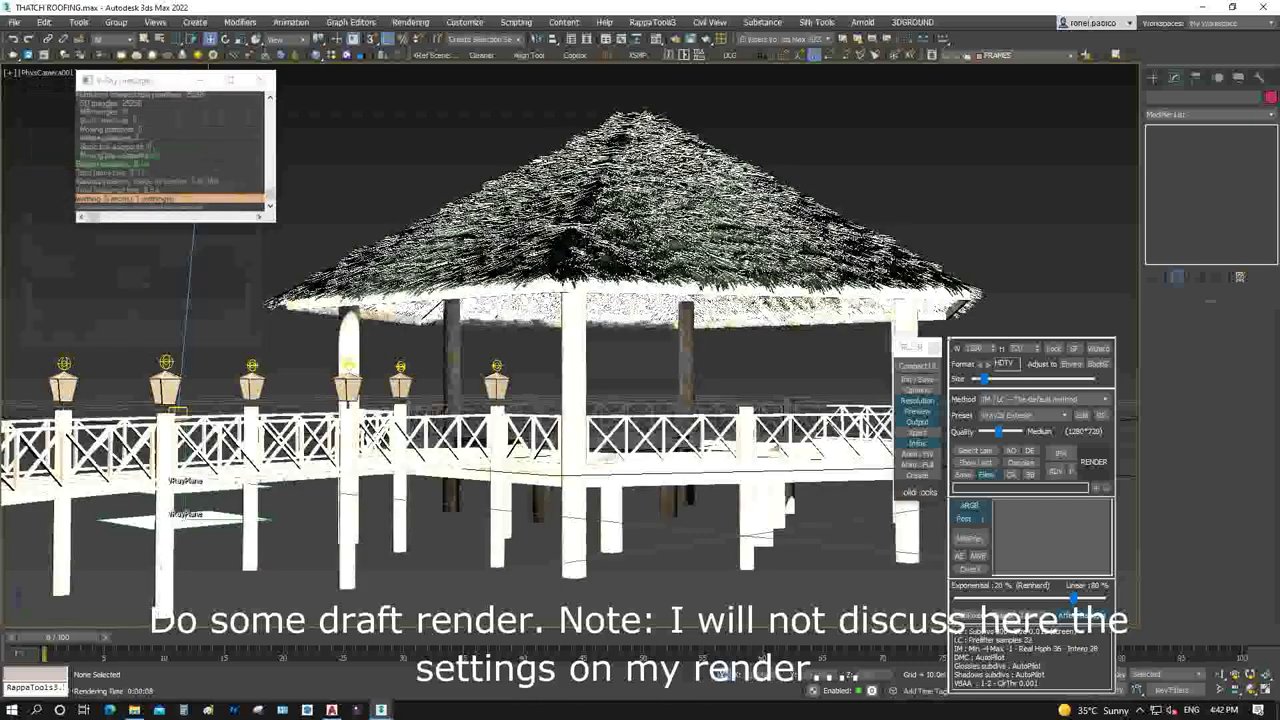
{"action": "key", "text": "8"}
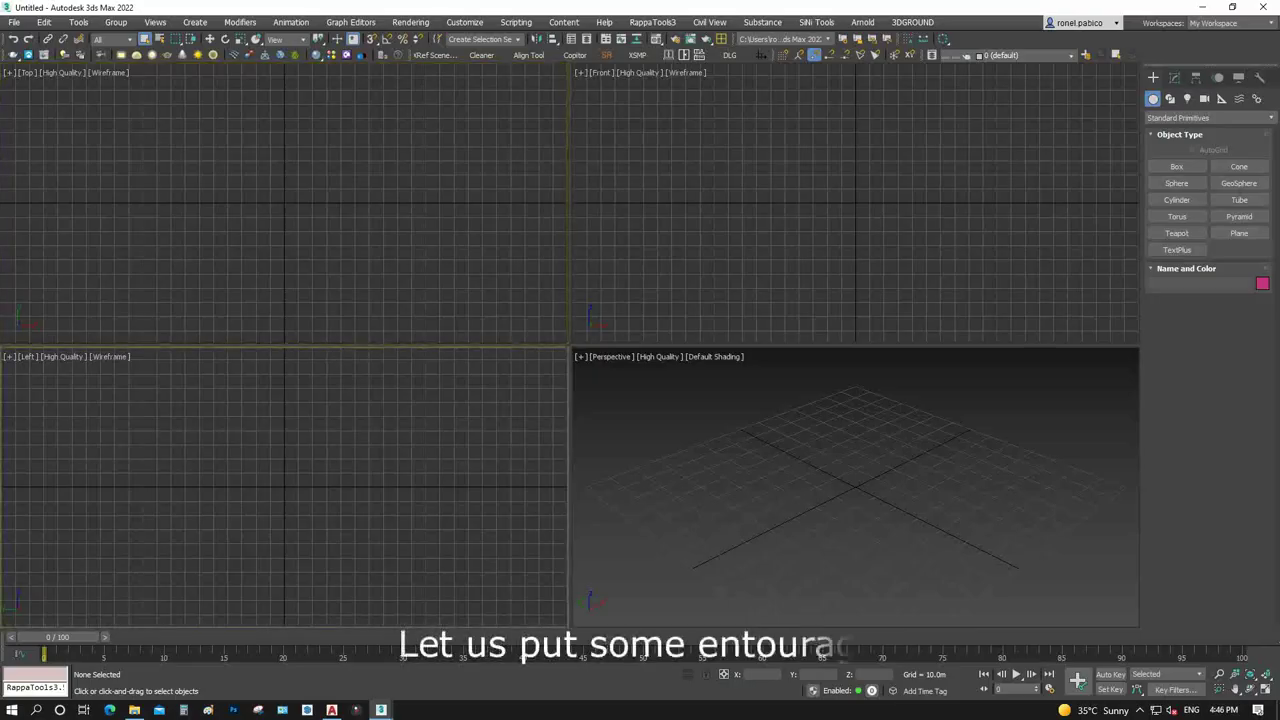
Open 2020 Ready Post People.max from the recent GOBOTREE People folder
{"action": "key", "text": "ctrl+o"}
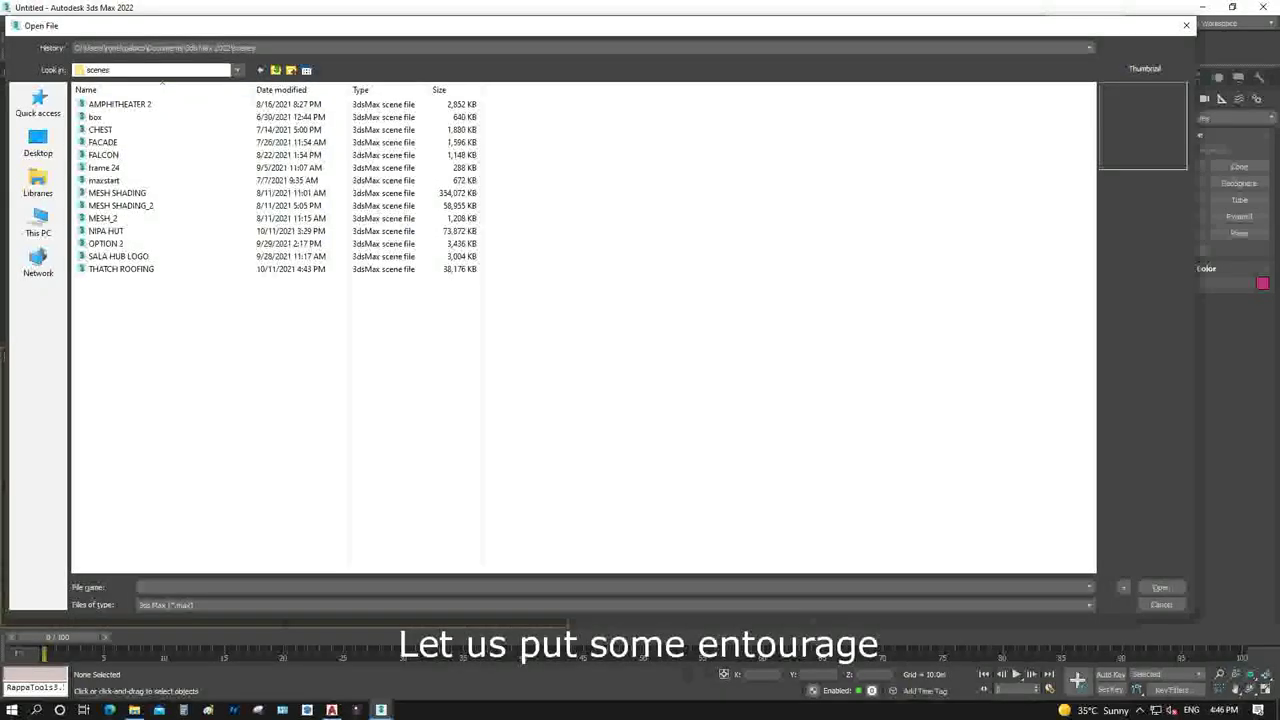
{"action": "left_click", "coordinate": [1090, 47]}
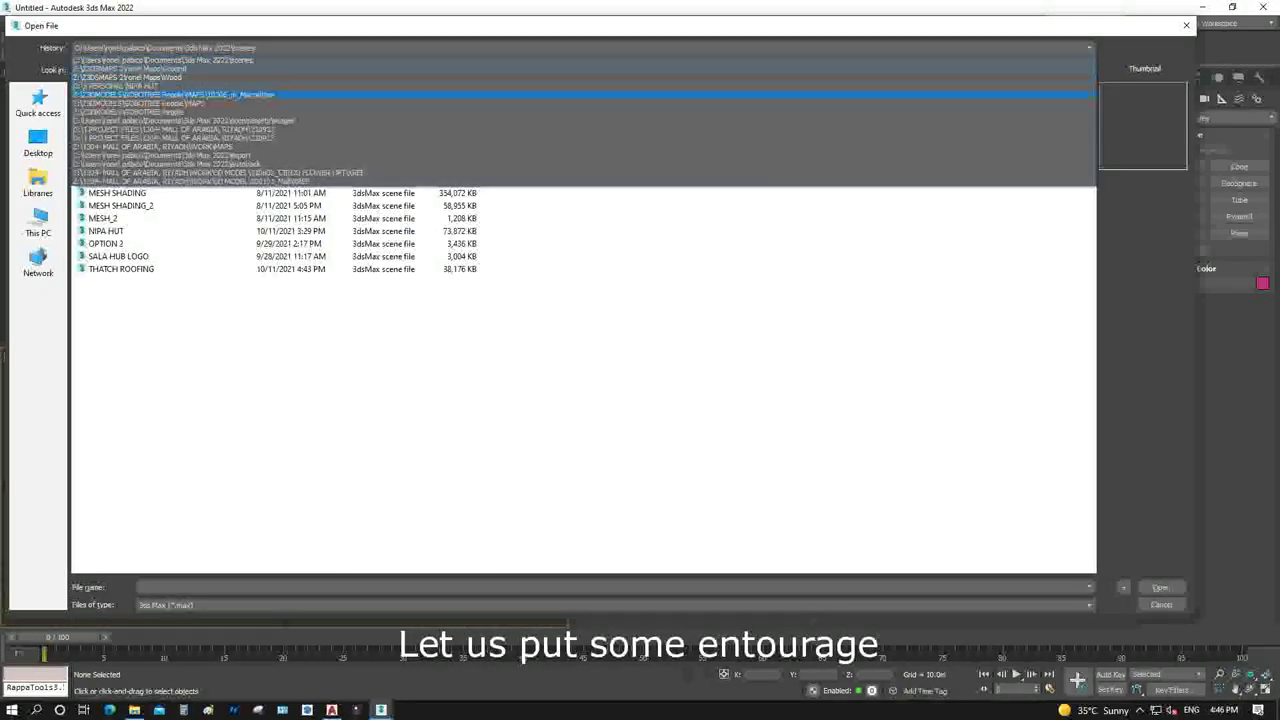
{"action": "left_click", "coordinate": [128, 111]}
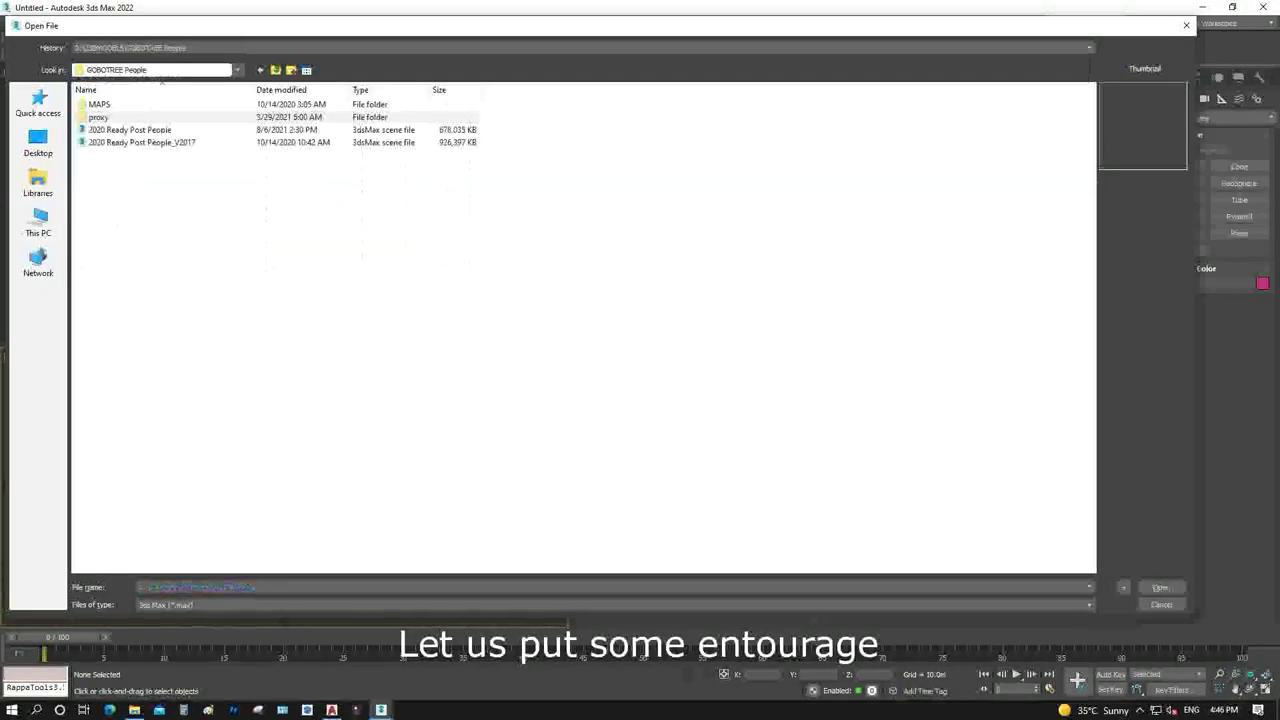
{"action": "left_click", "coordinate": [140, 142]}
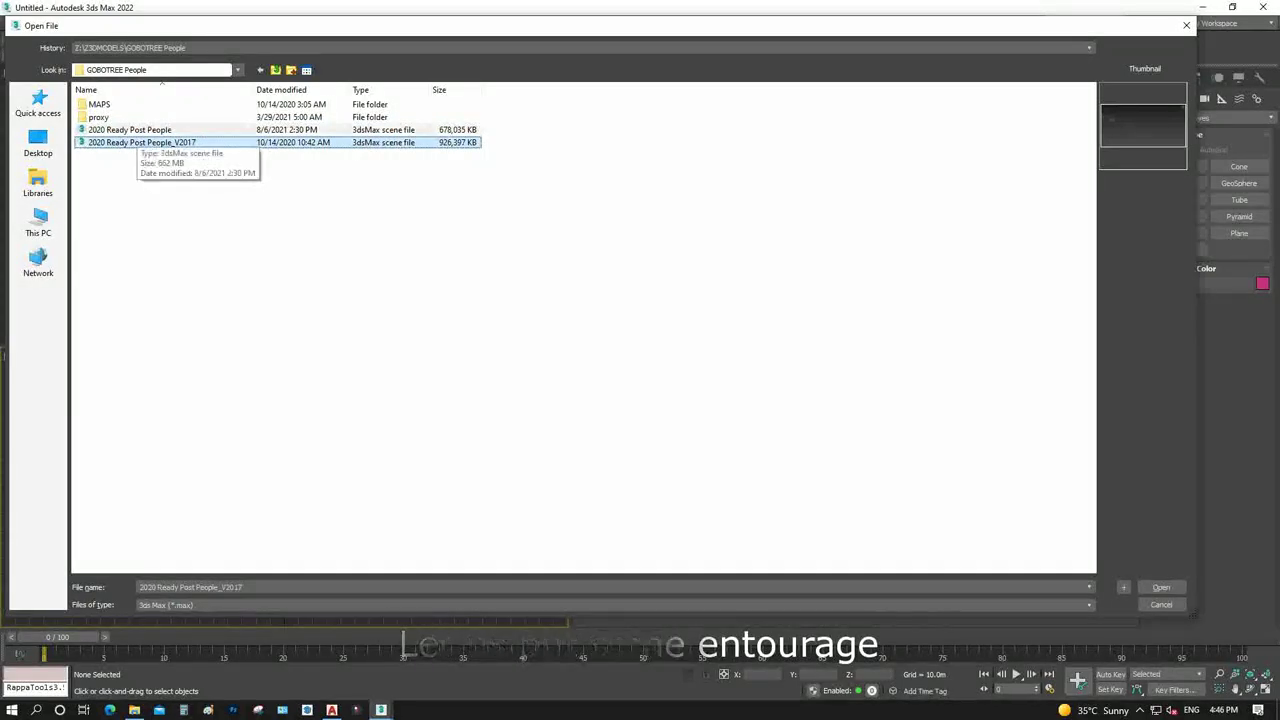
{"action": "double_click", "coordinate": [130, 129]}
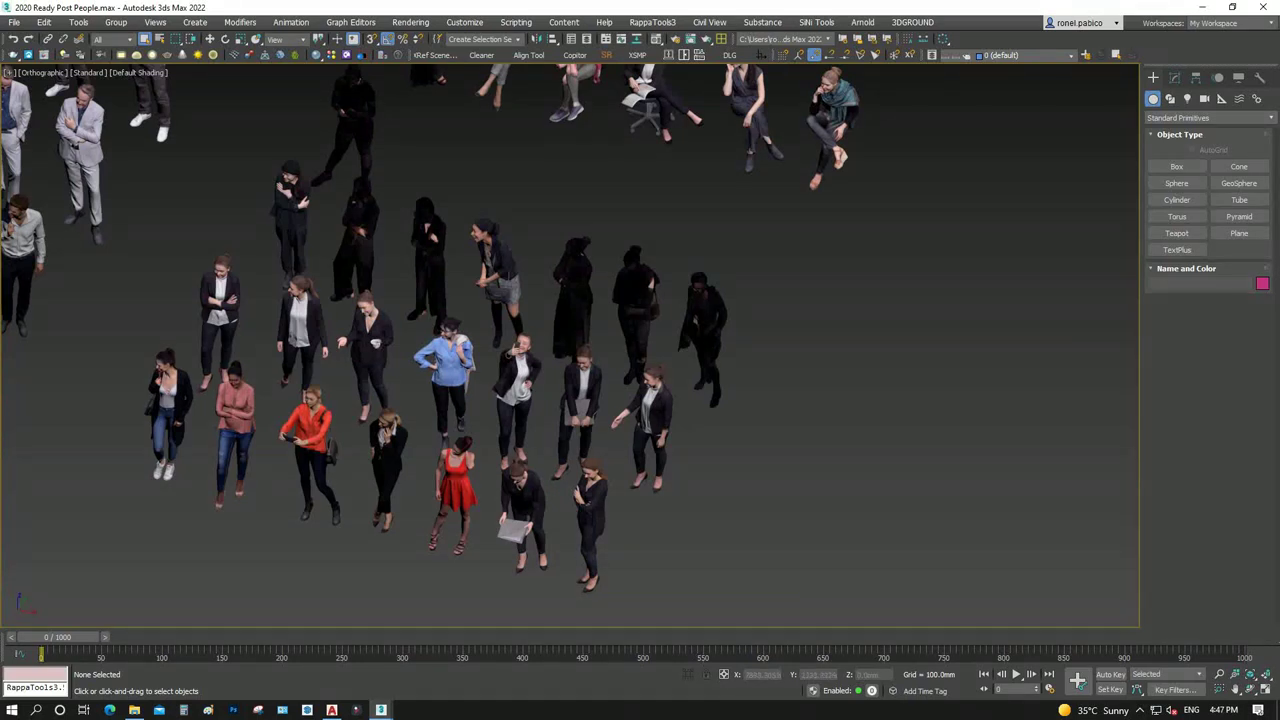
Select two women and the men in orange, blue, red and brown jacket
{"action": "left_click", "coordinate": [445, 370]}
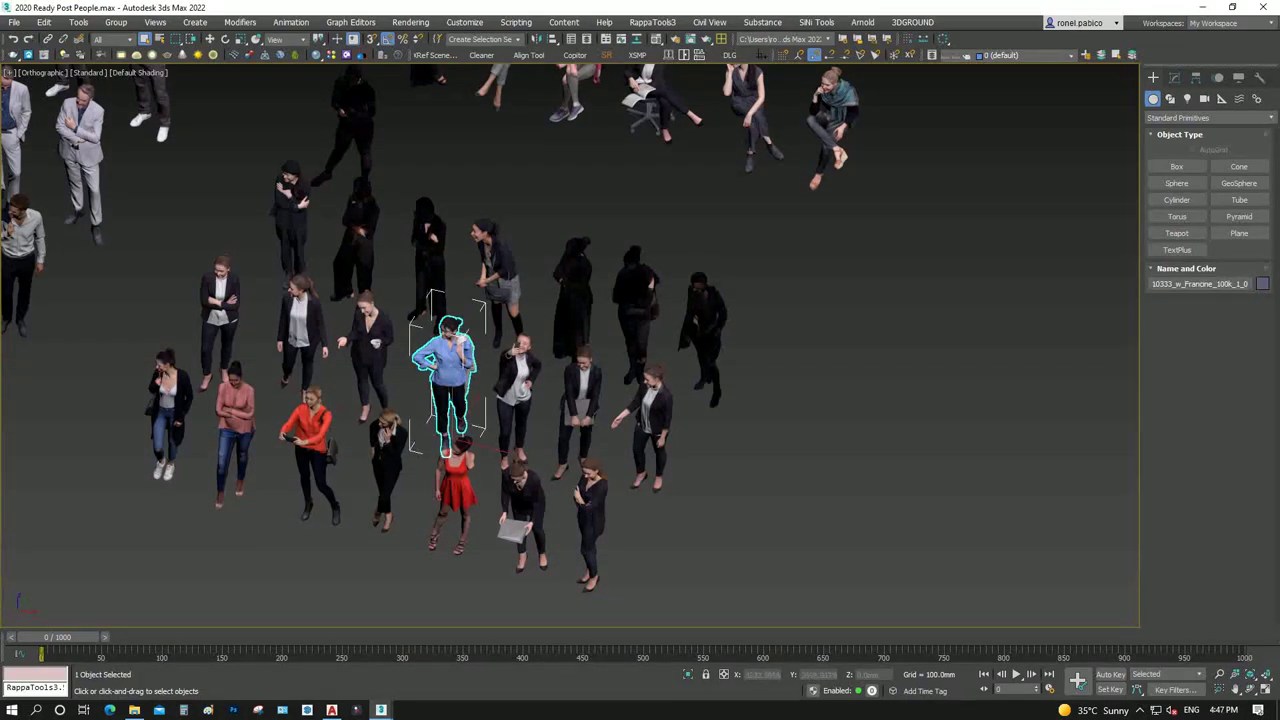
{"action": "left_click", "coordinate": [369, 360], "text": "ctrl"}
{"action": "scroll", "coordinate": [628, 435], "scroll_direction": "down", "scroll_amount": 2}
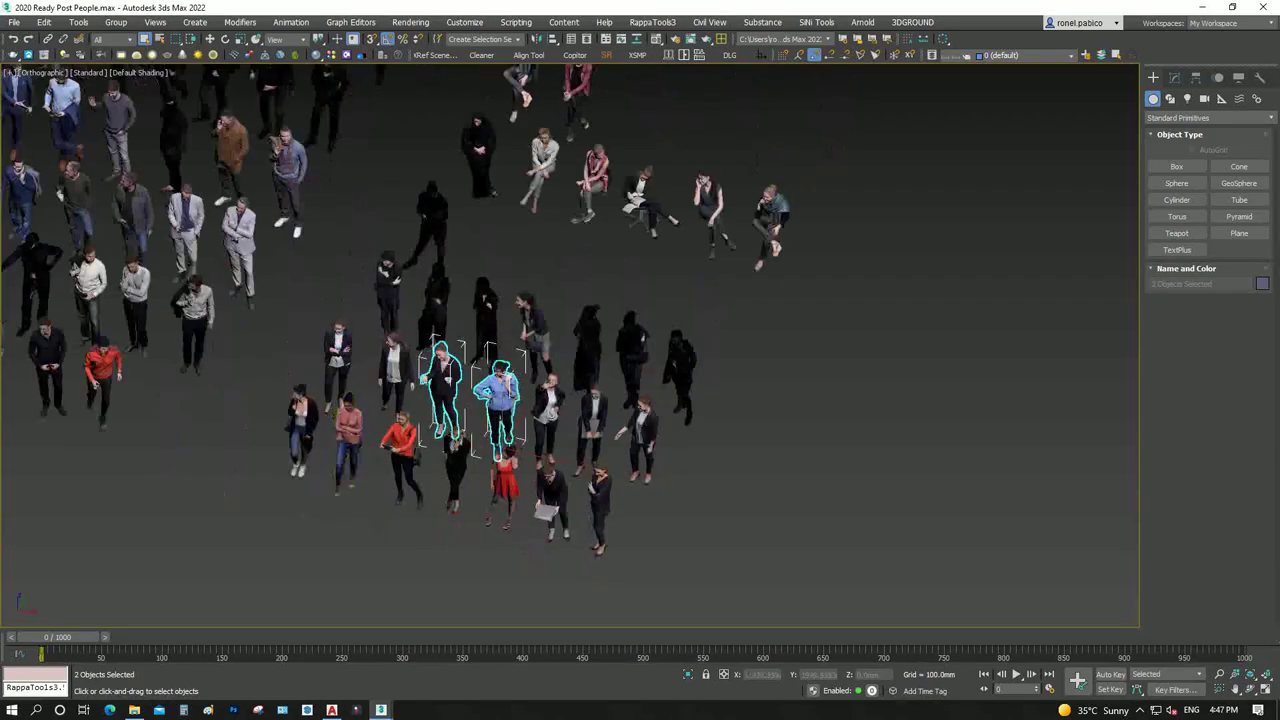
{"action": "scroll", "coordinate": [437, 450], "scroll_direction": "down", "scroll_amount": 2}
{"action": "scroll", "coordinate": [328, 414], "scroll_direction": "up", "scroll_amount": 2}
{"action": "middle_click_drag", "start_coordinate": [330, 414], "coordinate": [760, 470]}
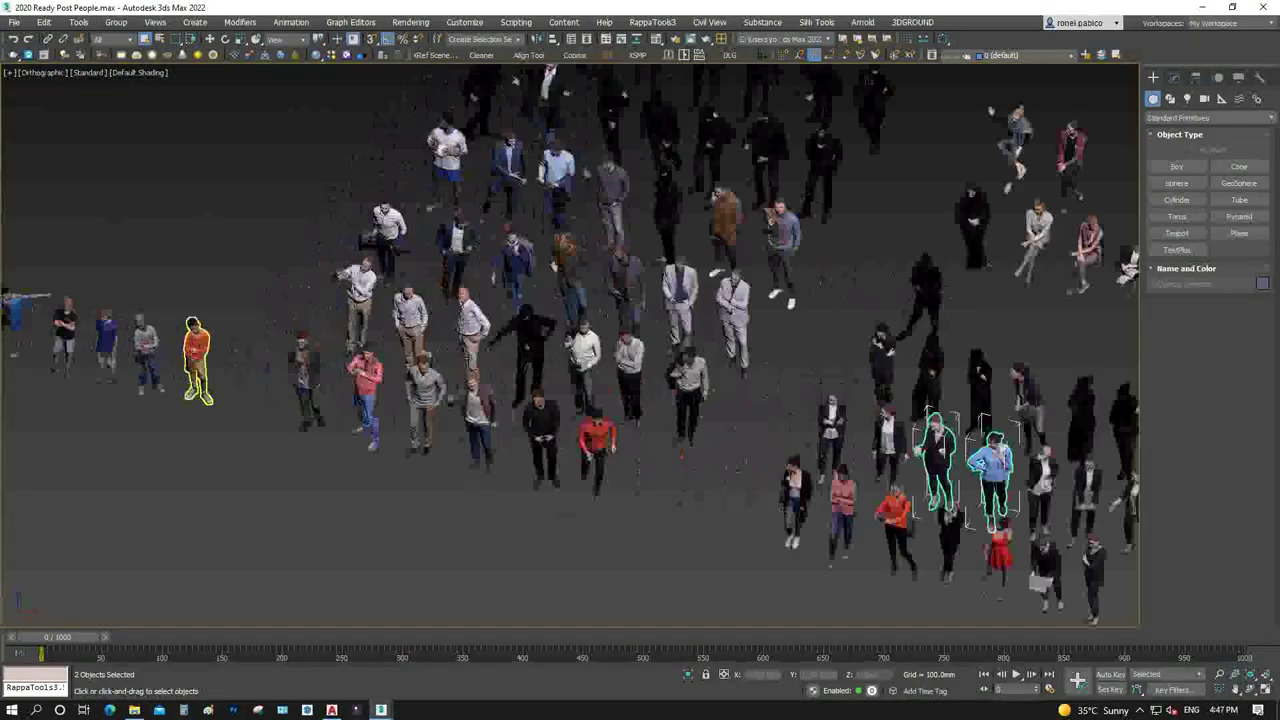
{"action": "left_click", "coordinate": [197, 358], "text": "ctrl"}
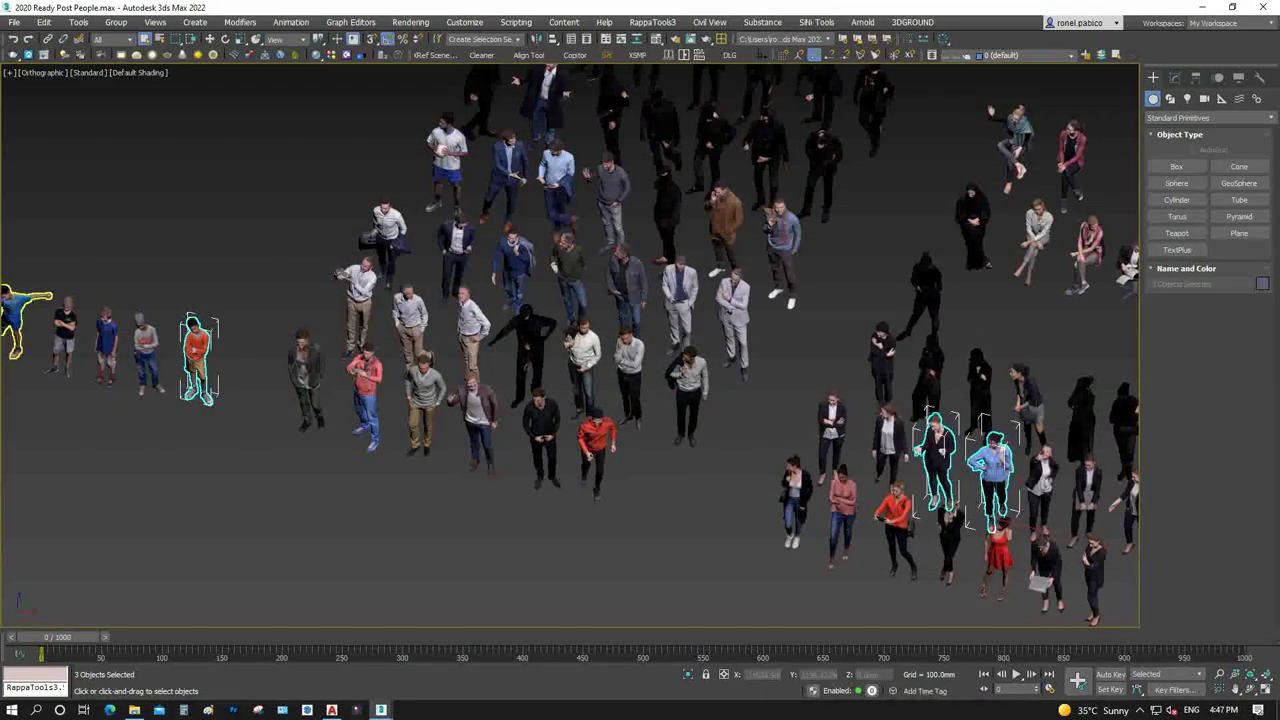
{"action": "left_click", "coordinate": [25, 300], "text": "ctrl"}
{"action": "left_click", "coordinate": [365, 385], "text": "ctrl"}
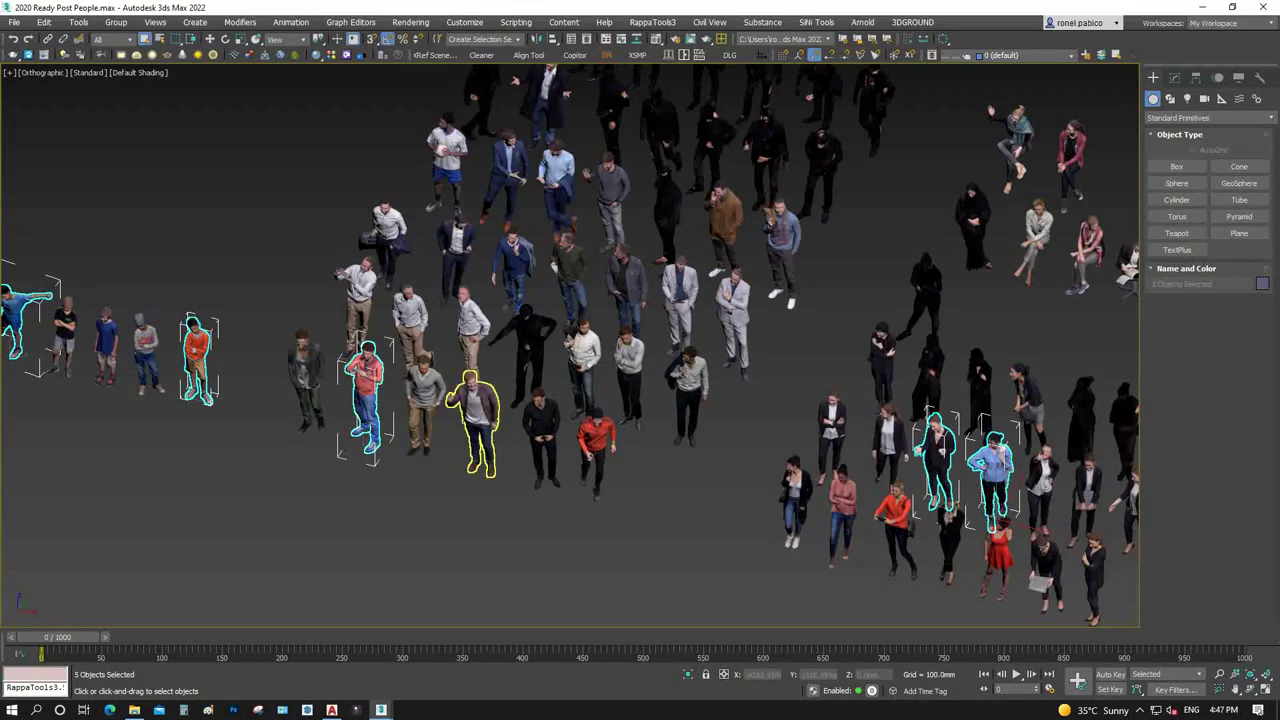
{"action": "left_click", "coordinate": [474, 412], "text": "ctrl"}
Add the woman in the black jacket and store all seven in Copitor's Copy1 slot
{"action": "scroll", "coordinate": [337, 375], "scroll_direction": "down", "scroll_amount": 2}
{"action": "scroll", "coordinate": [720, 455], "scroll_direction": "up", "scroll_amount": 3}
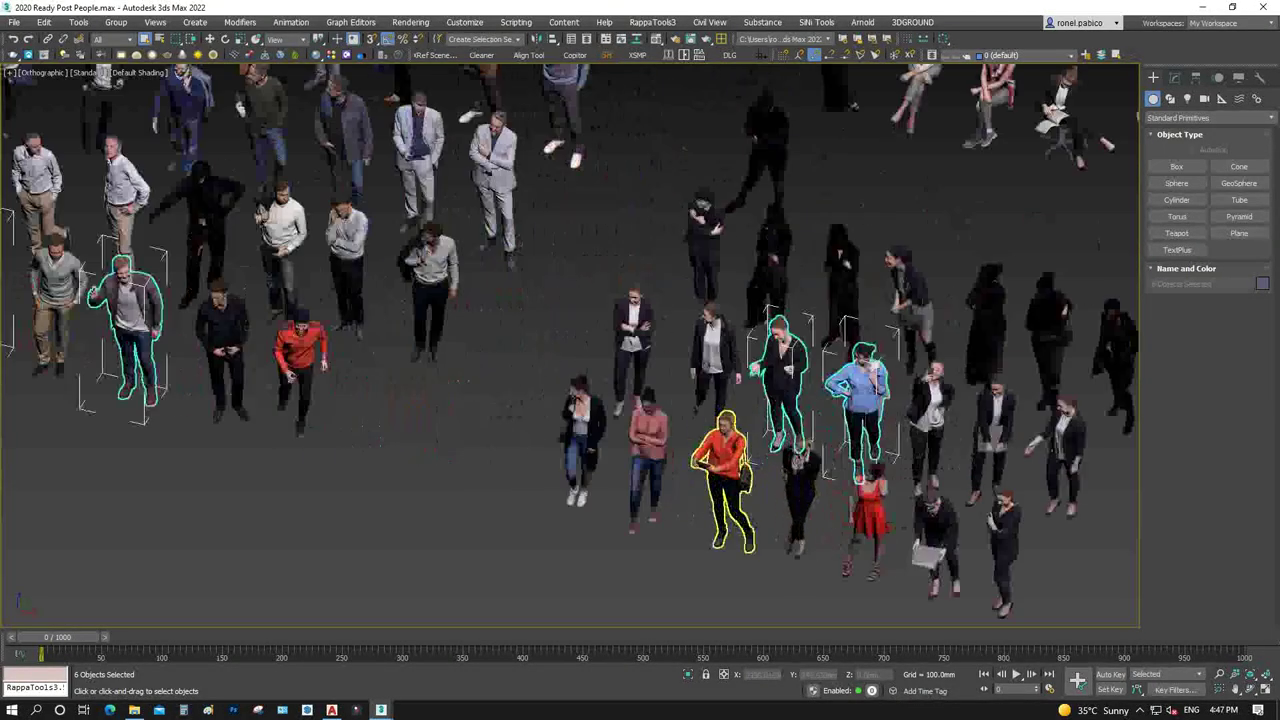
{"action": "scroll", "coordinate": [715, 460], "scroll_direction": "up", "scroll_amount": 2}
{"action": "left_click", "coordinate": [510, 410], "text": "ctrl"}
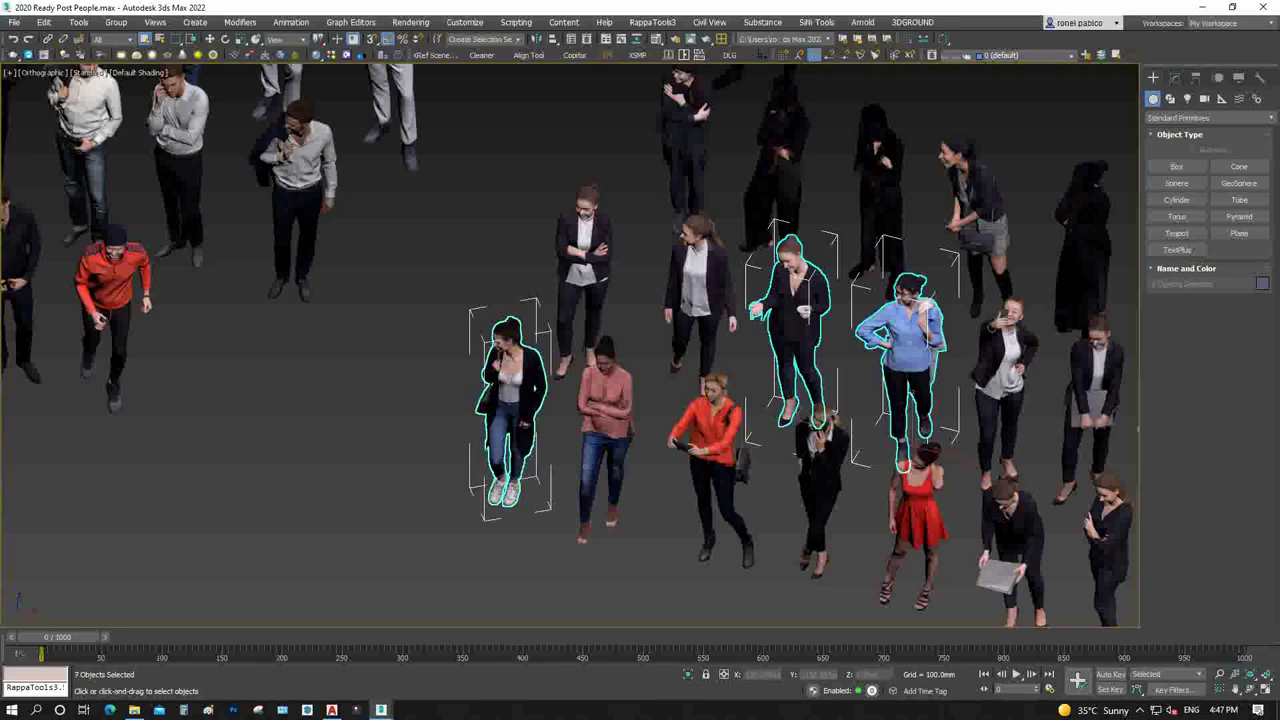
{"action": "left_click", "coordinate": [575, 55]}
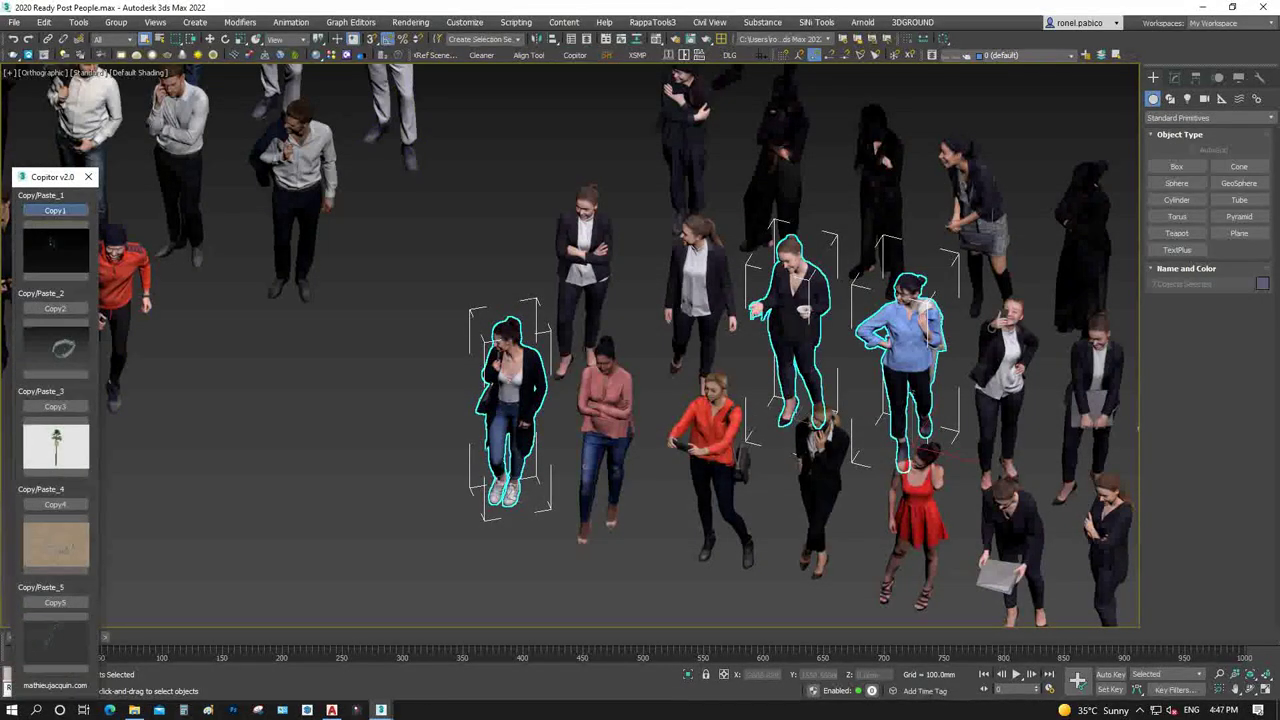
{"action": "left_click", "coordinate": [55, 211]}
{"action": "left_click", "coordinate": [430, 330]}
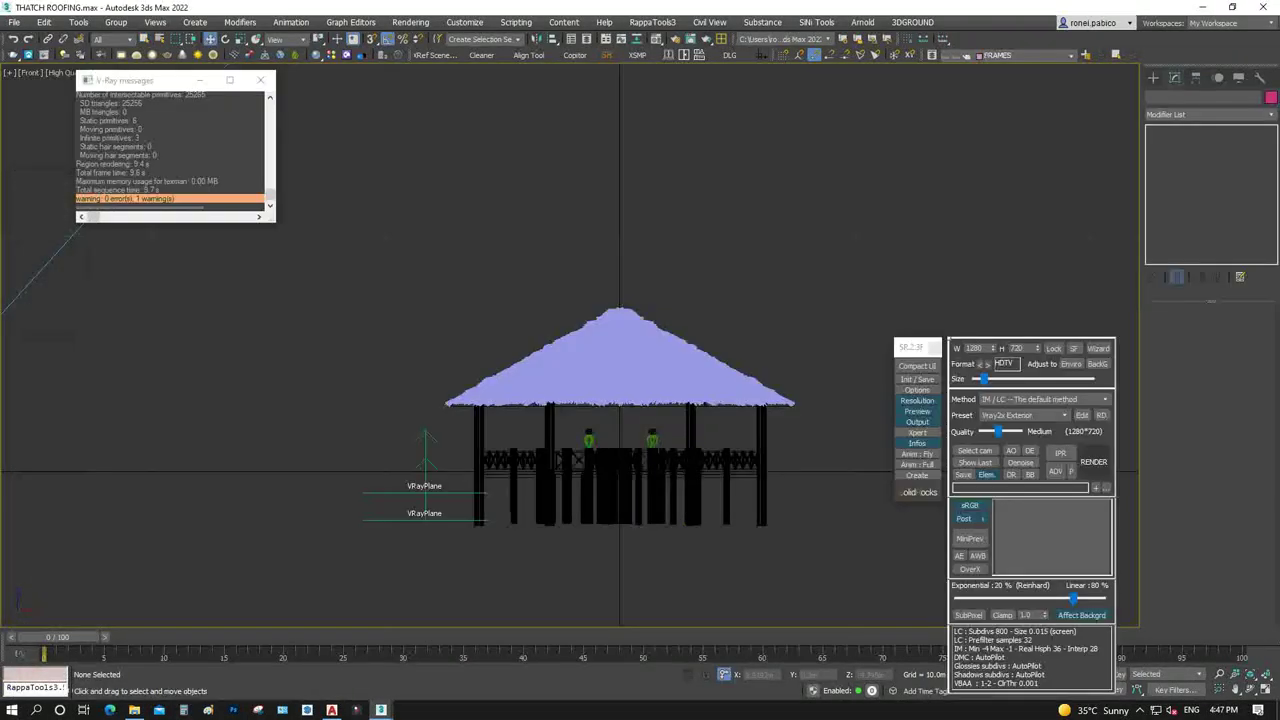
Close the V-Ray messages window and dismiss the missing plugins warning
{"action": "key", "text": "t"}
{"action": "key", "text": "z"}
{"action": "left_click", "coordinate": [260, 80]}
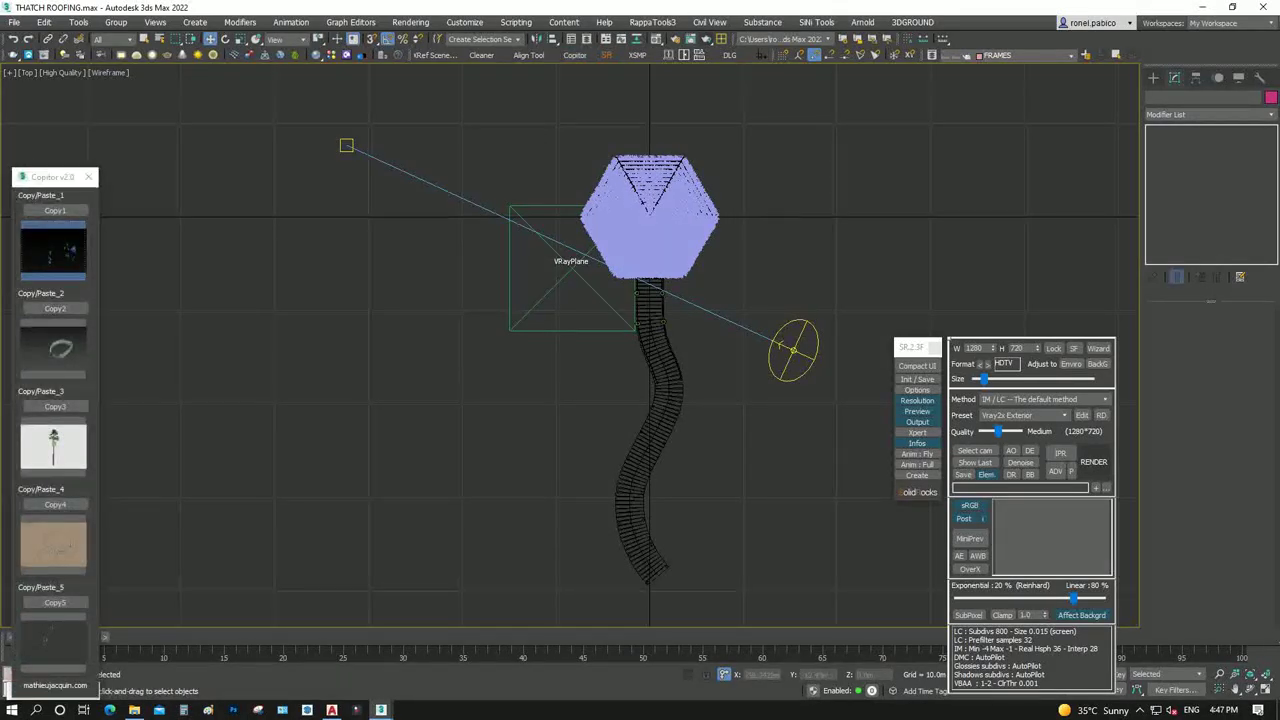
{"action": "left_click", "coordinate": [719, 463]}
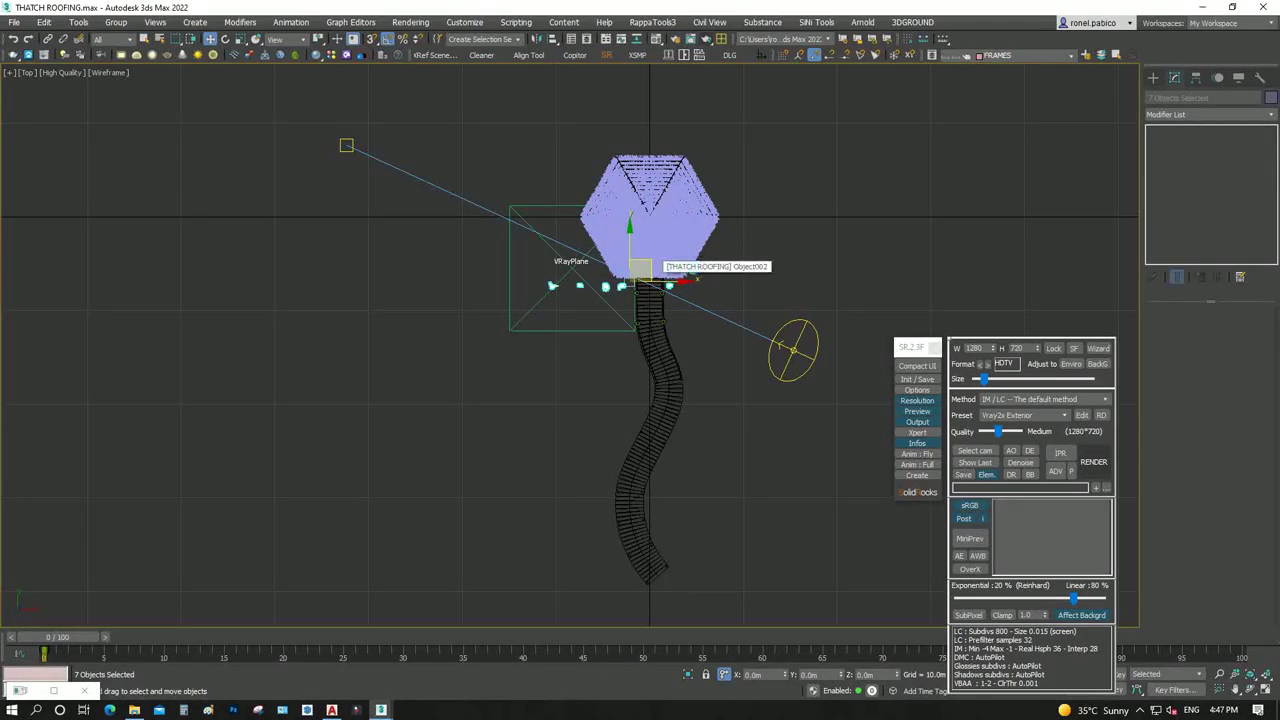
Move the seven selected people figures down and to the left in the Top view
{"action": "key", "text": "l"}
{"action": "key", "text": "z"}
{"action": "scroll", "coordinate": [690, 545], "scroll_direction": "up", "scroll_amount": 3}
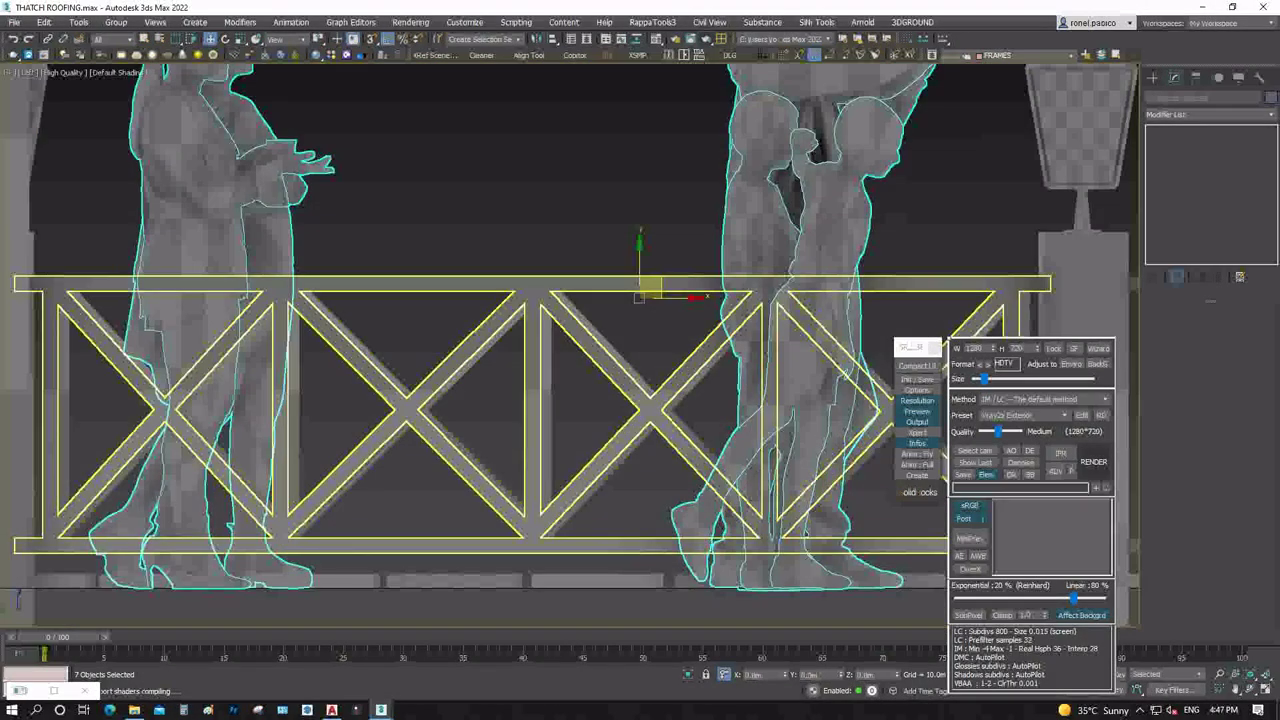
{"action": "middle_click_drag", "start_coordinate": [690, 545], "coordinate": [690, 532]}
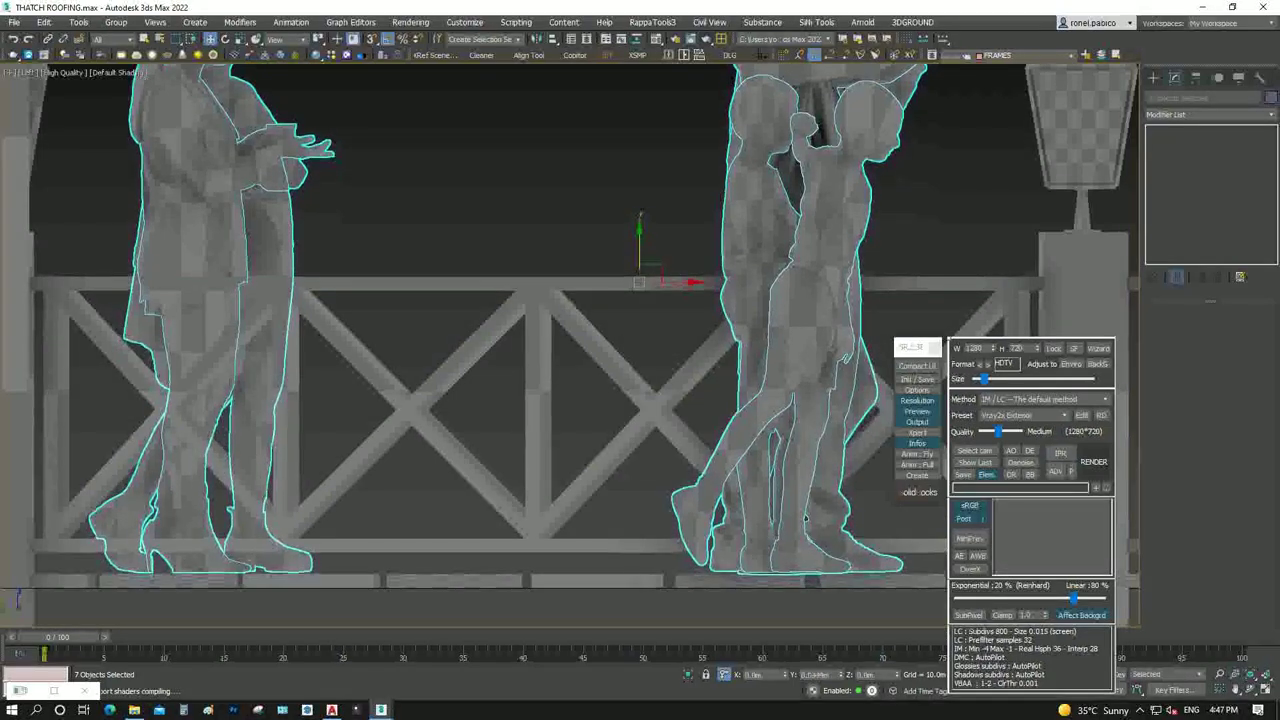
{"action": "scroll", "coordinate": [645, 300], "scroll_direction": "down", "scroll_amount": 3}
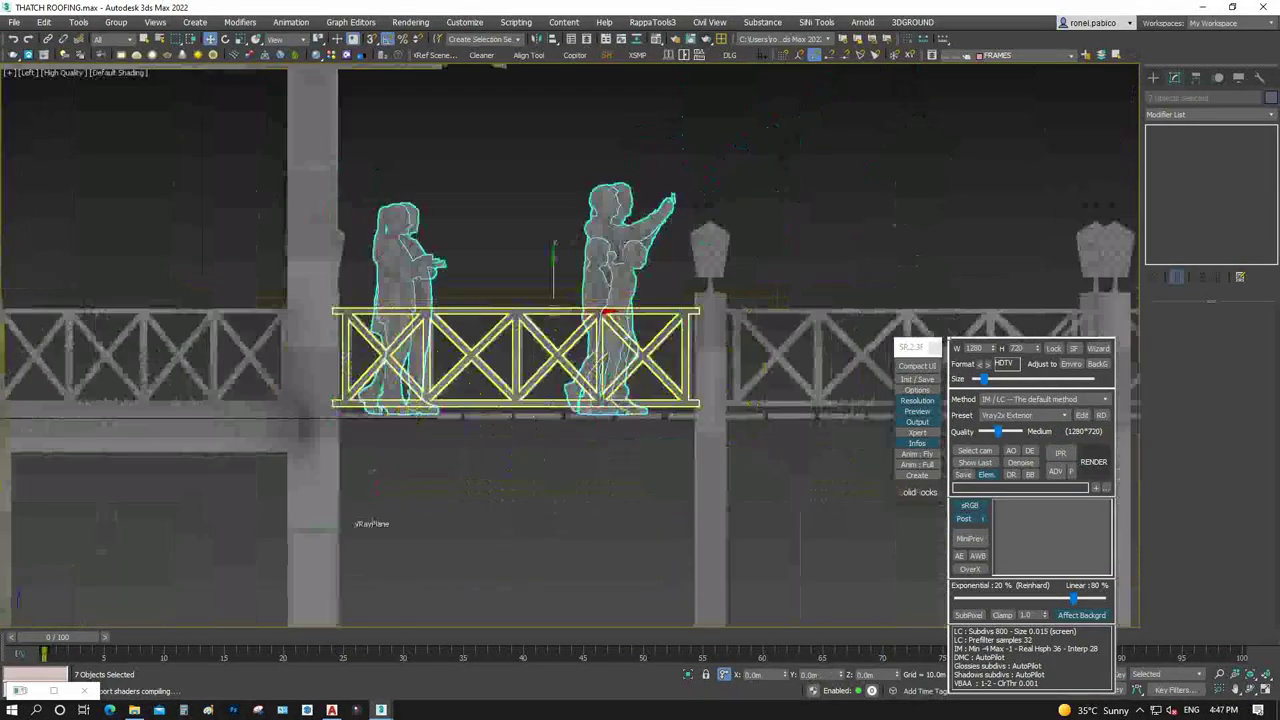
{"action": "key", "text": "t"}
{"action": "scroll", "coordinate": [645, 248], "scroll_direction": "up", "scroll_amount": 5}
{"action": "scroll", "coordinate": [645, 248], "scroll_direction": "up", "scroll_amount": 1}
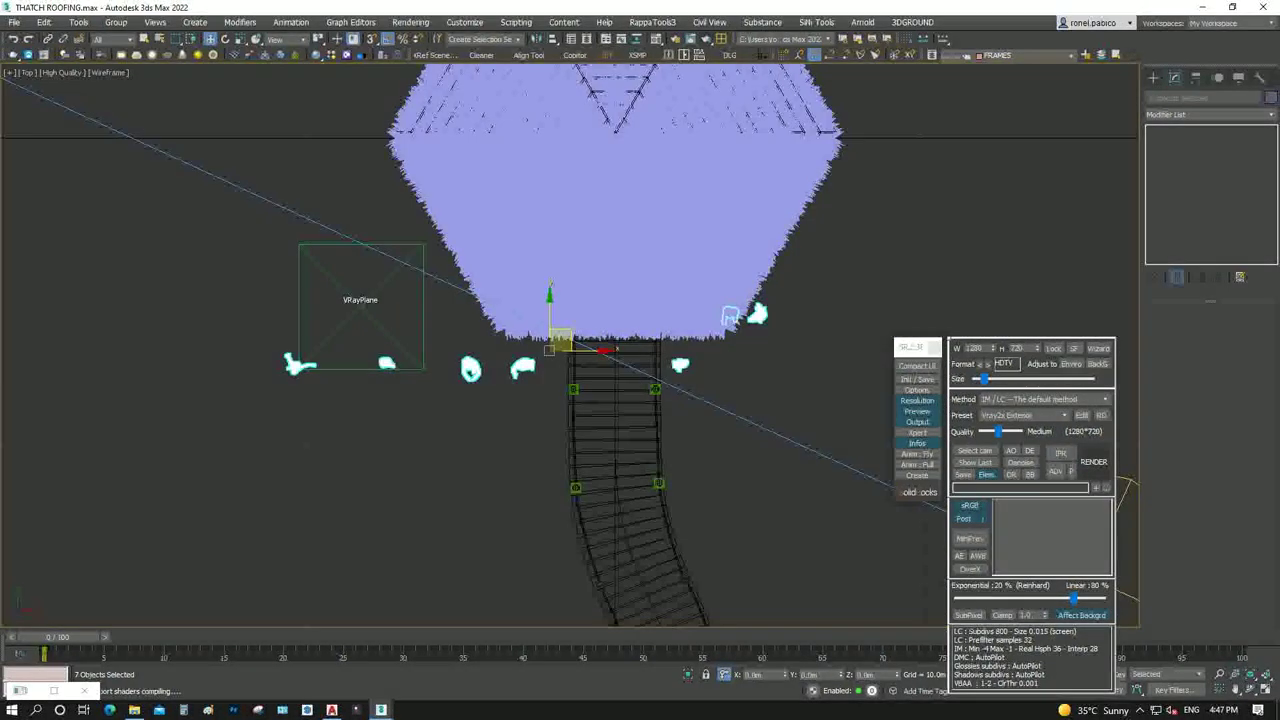
{"action": "left_click_drag", "start_coordinate": [560, 336], "coordinate": [360, 462]}
Move individual figures toward the boardwalk, placing one at the roof edge
{"action": "left_click", "coordinate": [440, 430]}
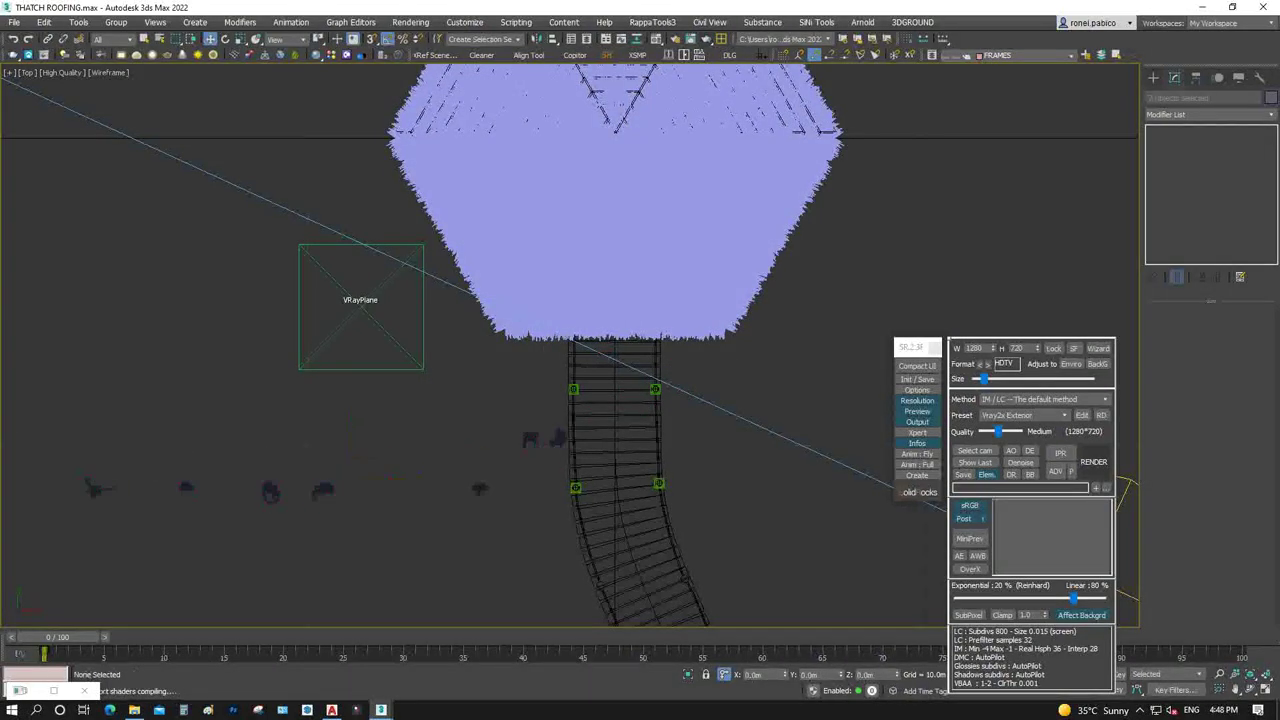
{"action": "scroll", "coordinate": [505, 495], "scroll_direction": "up", "scroll_amount": 2}
{"action": "left_click", "coordinate": [578, 412]}
{"action": "mouse_move", "coordinate": [578, 412]}
{"action": "left_mouse_down"}
{"action": "mouse_move", "coordinate": [677, 320]}
{"action": "mouse_move", "coordinate": [688, 330]}
{"action": "left_mouse_up"}
{"action": "left_click_drag", "start_coordinate": [540, 415], "coordinate": [698, 284]}
{"action": "key", "text": "e"}
Move the left-hand person figure to the centre of the hut
{"action": "left_click", "coordinate": [468, 486]}
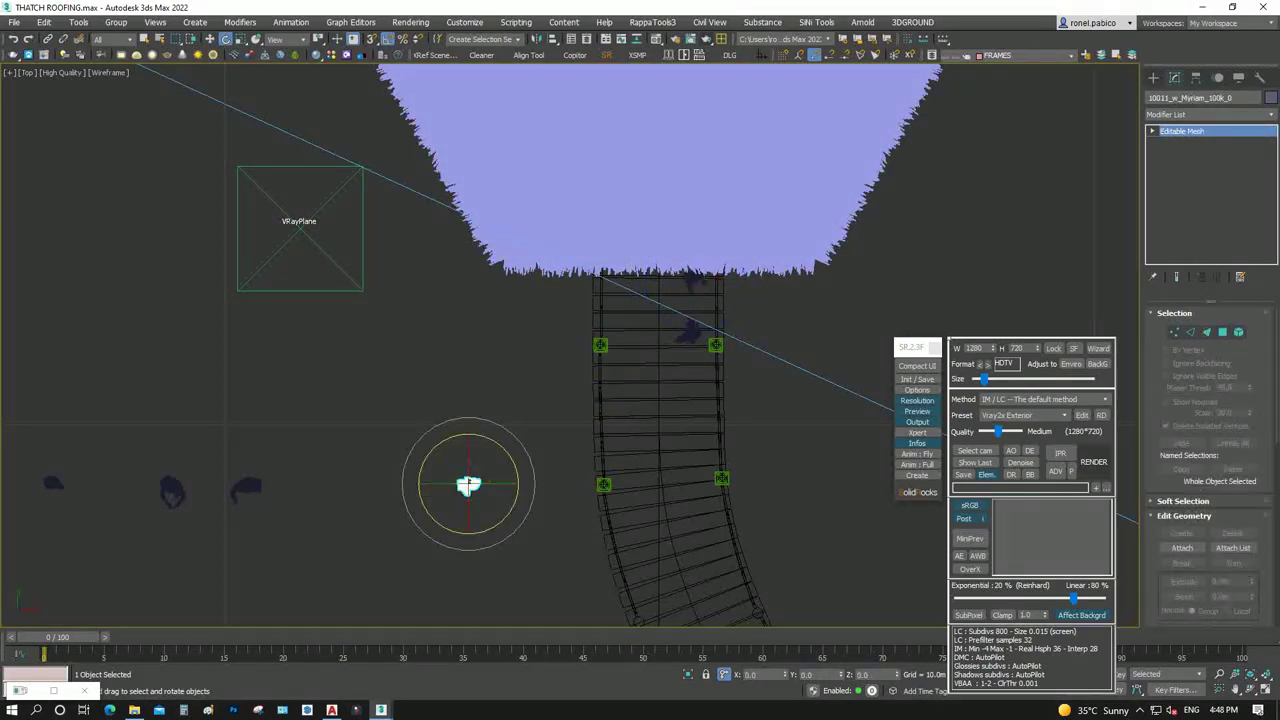
{"action": "scroll", "coordinate": [470, 484], "scroll_direction": "down", "scroll_amount": 3}
{"action": "left_click", "coordinate": [222, 474]}
{"action": "key", "text": "w"}
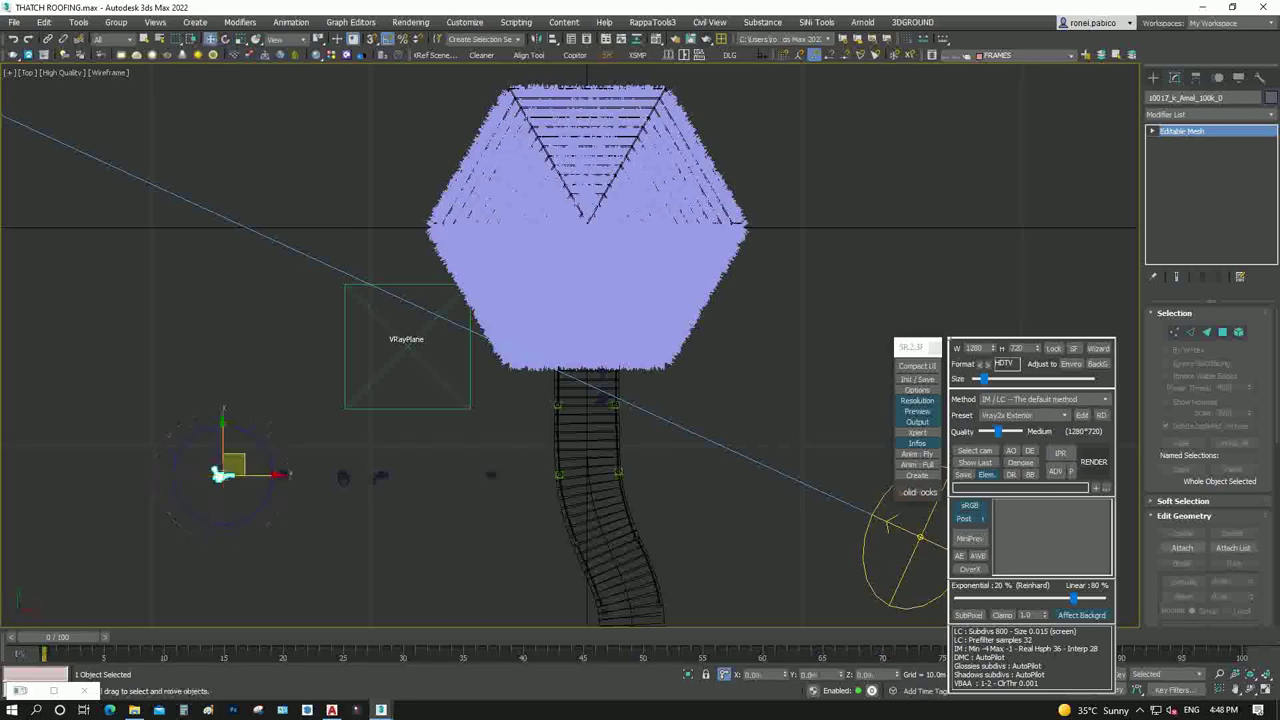
{"action": "left_click_drag", "start_coordinate": [222, 474], "coordinate": [522, 284]}
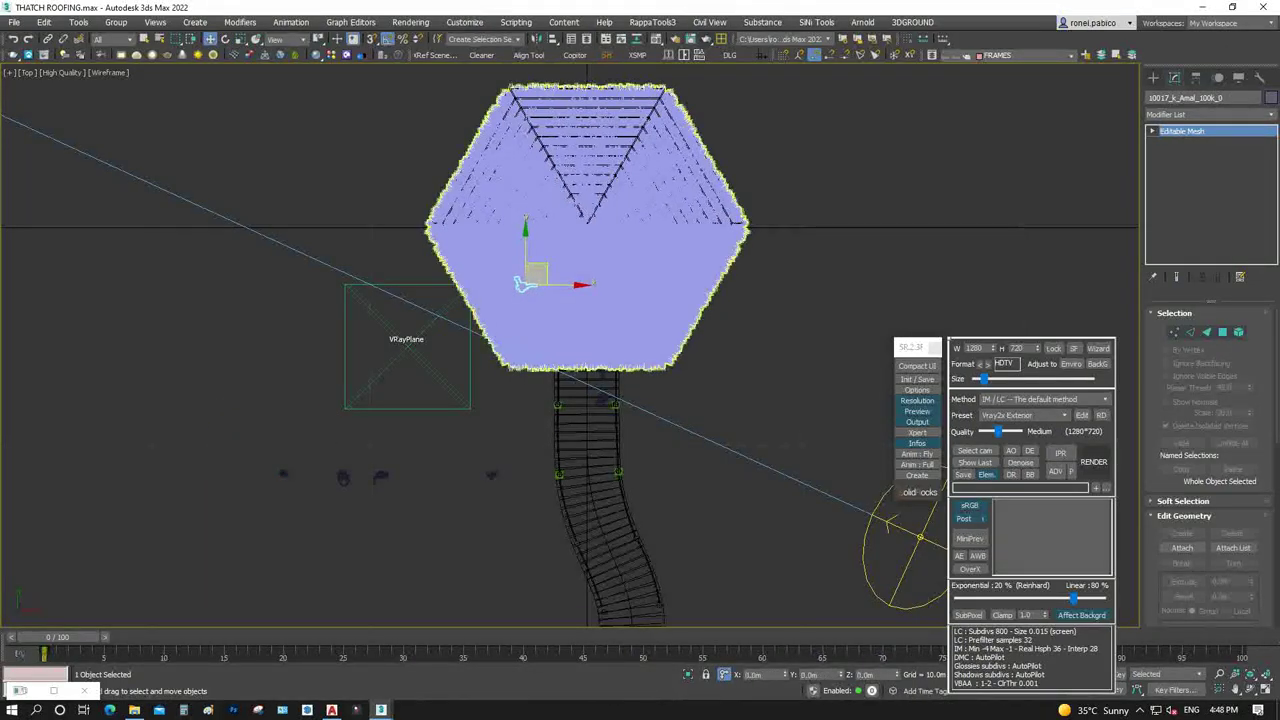
Check the row of five figures from the Front view with shaded display
{"action": "left_click_drag", "start_coordinate": [509, 494], "coordinate": [509, 494], "text": "ctrl"}
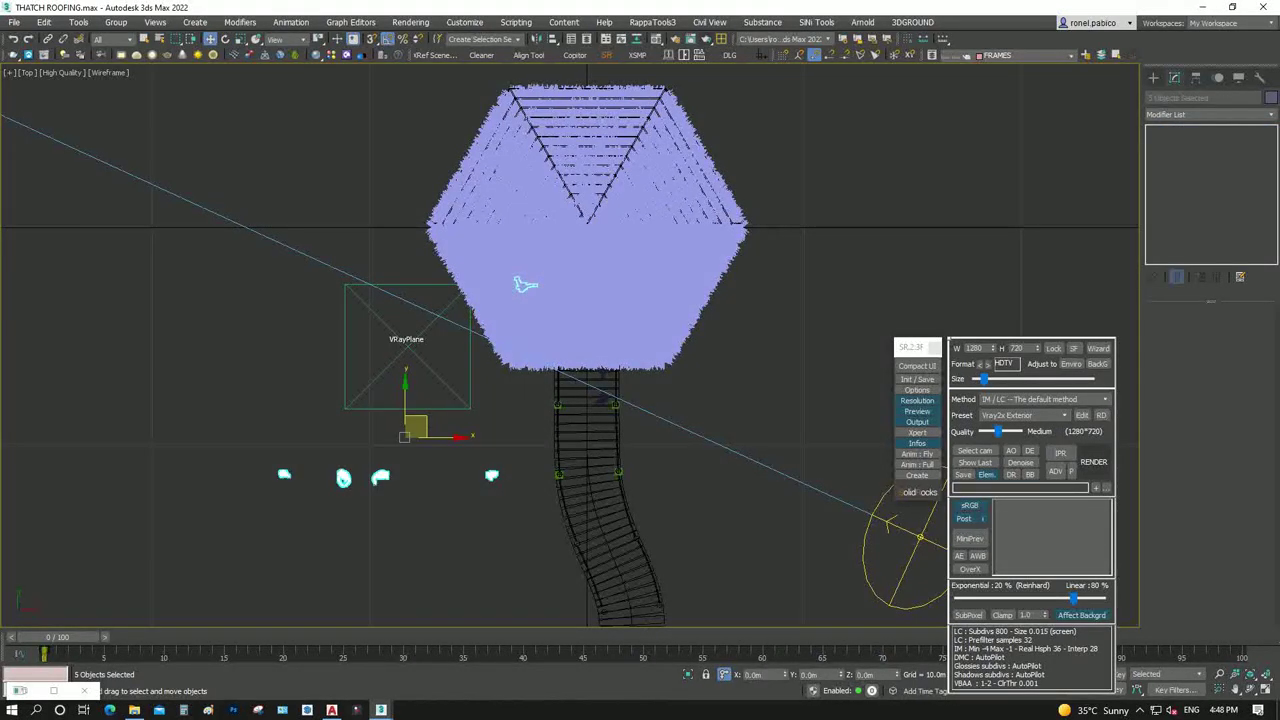
{"action": "key", "text": "f"}
{"action": "scroll", "coordinate": [570, 430], "scroll_direction": "down", "scroll_amount": 1}
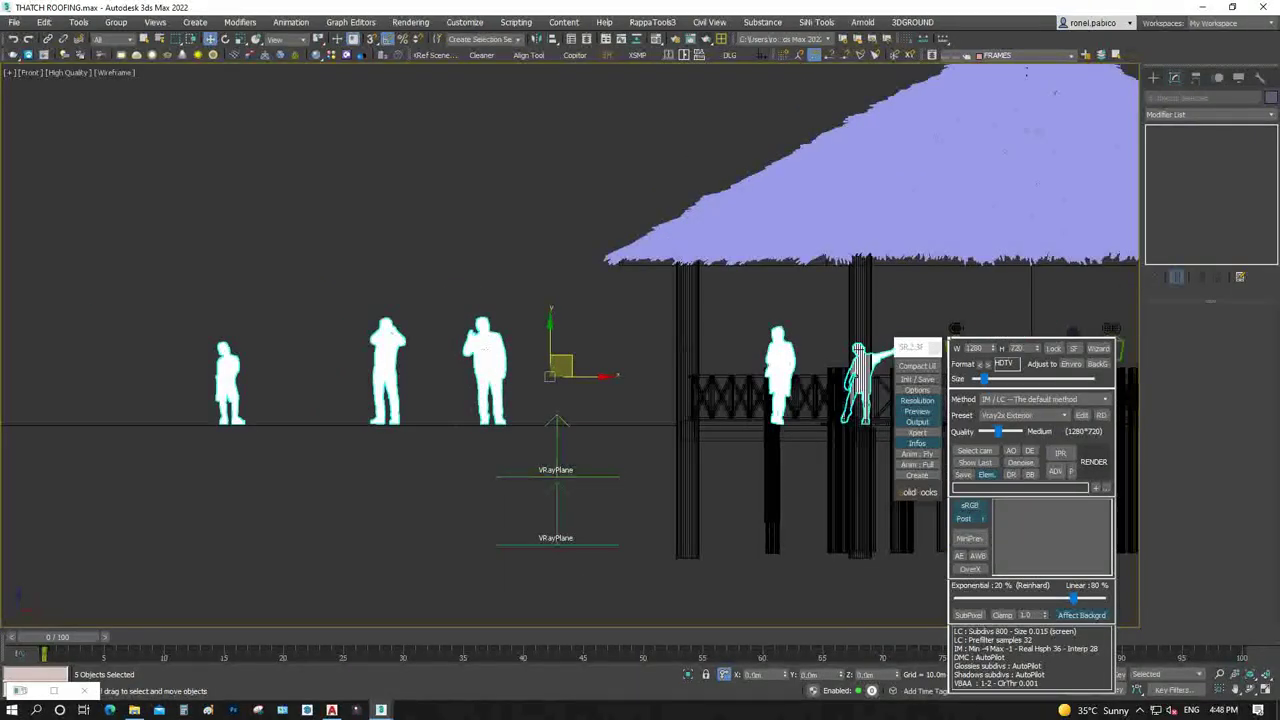
{"action": "scroll", "coordinate": [700, 400], "scroll_direction": "up", "scroll_amount": 2}
{"action": "scroll", "coordinate": [655, 450], "scroll_direction": "up", "scroll_amount": 2}
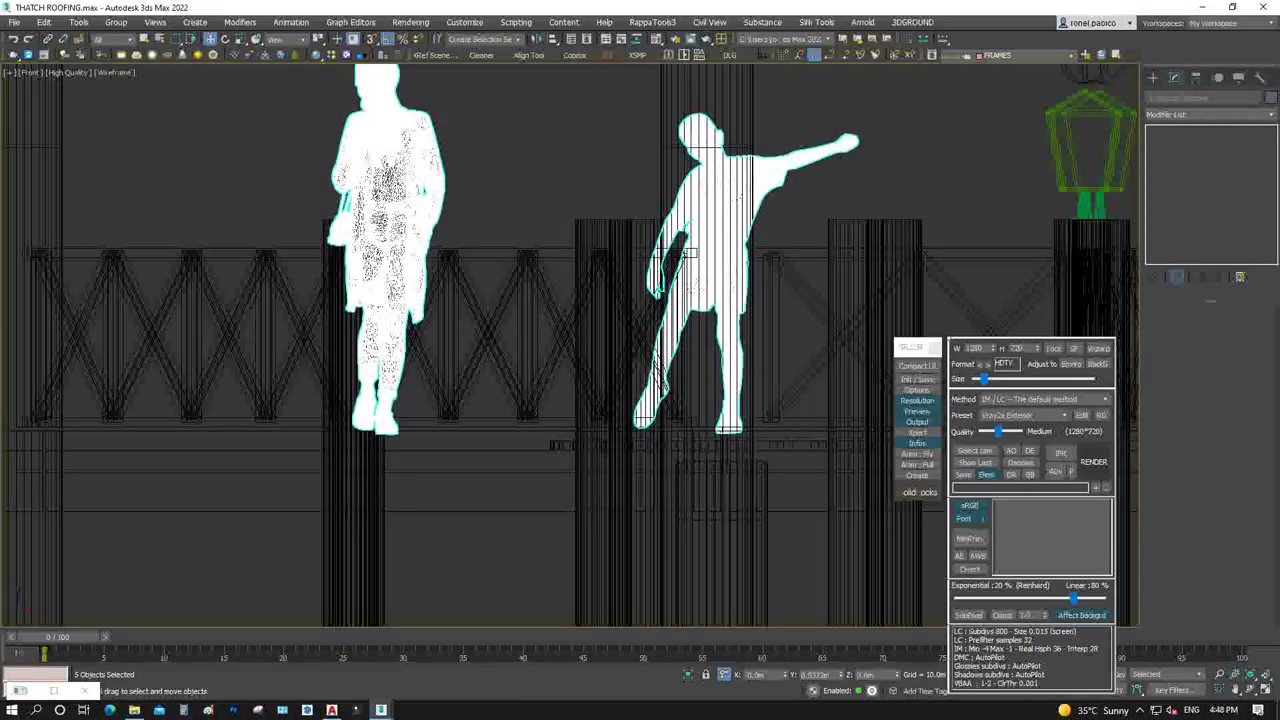
{"action": "key", "text": "F3"}
{"action": "key", "text": "F3"}
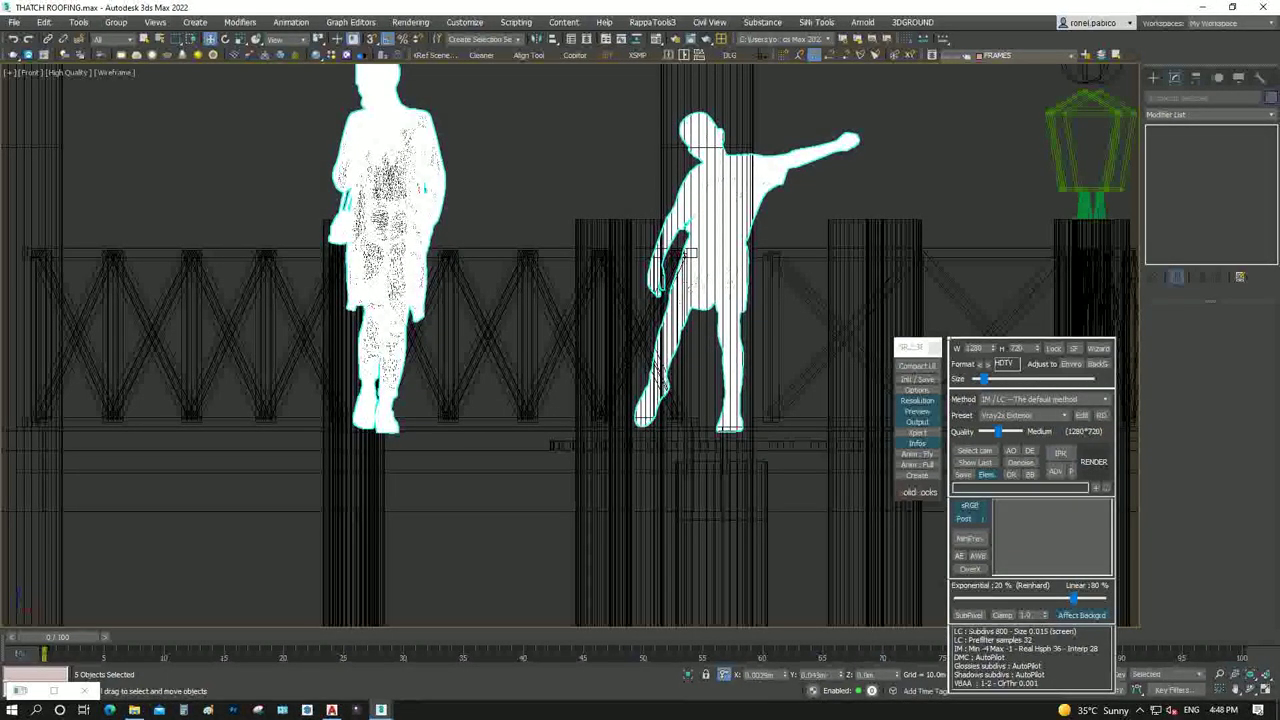
{"action": "scroll", "coordinate": [575, 430], "scroll_direction": "down", "scroll_amount": 4}
{"action": "key", "text": "t"}
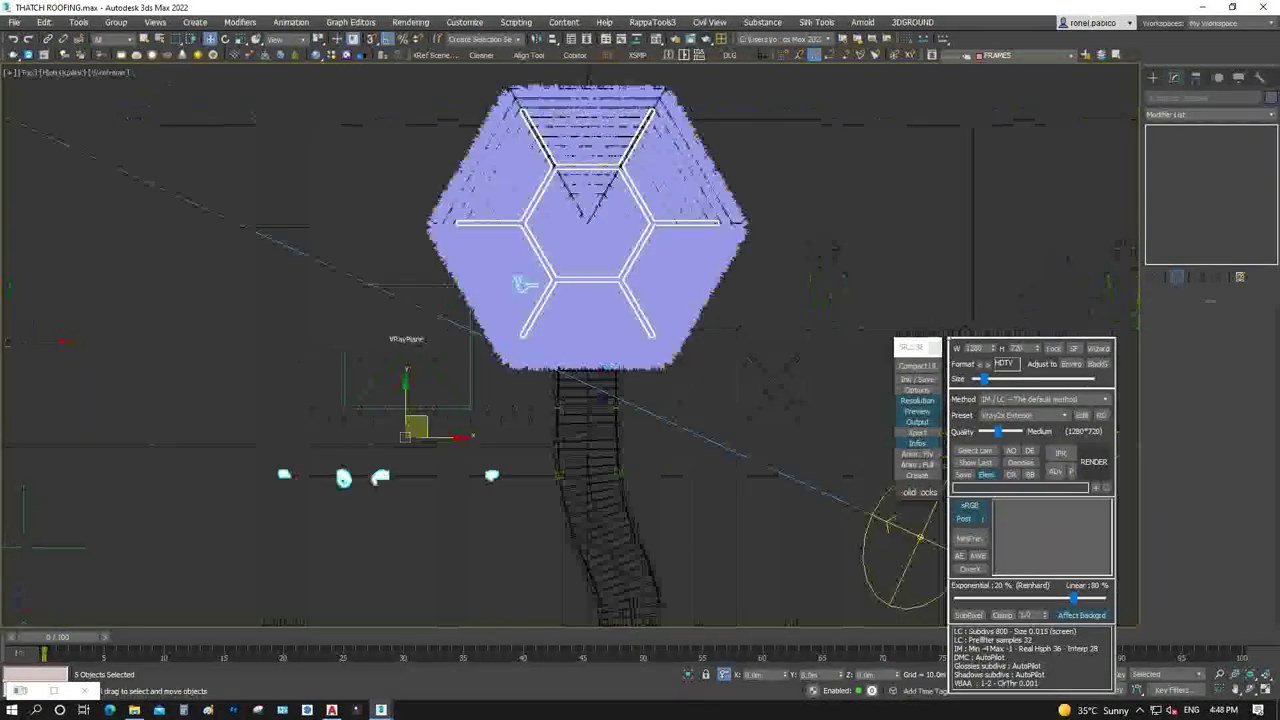
{"action": "scroll", "coordinate": [274, 410], "scroll_direction": "up", "scroll_amount": 5}
{"action": "scroll", "coordinate": [485, 455], "scroll_direction": "down", "scroll_amount": 4}
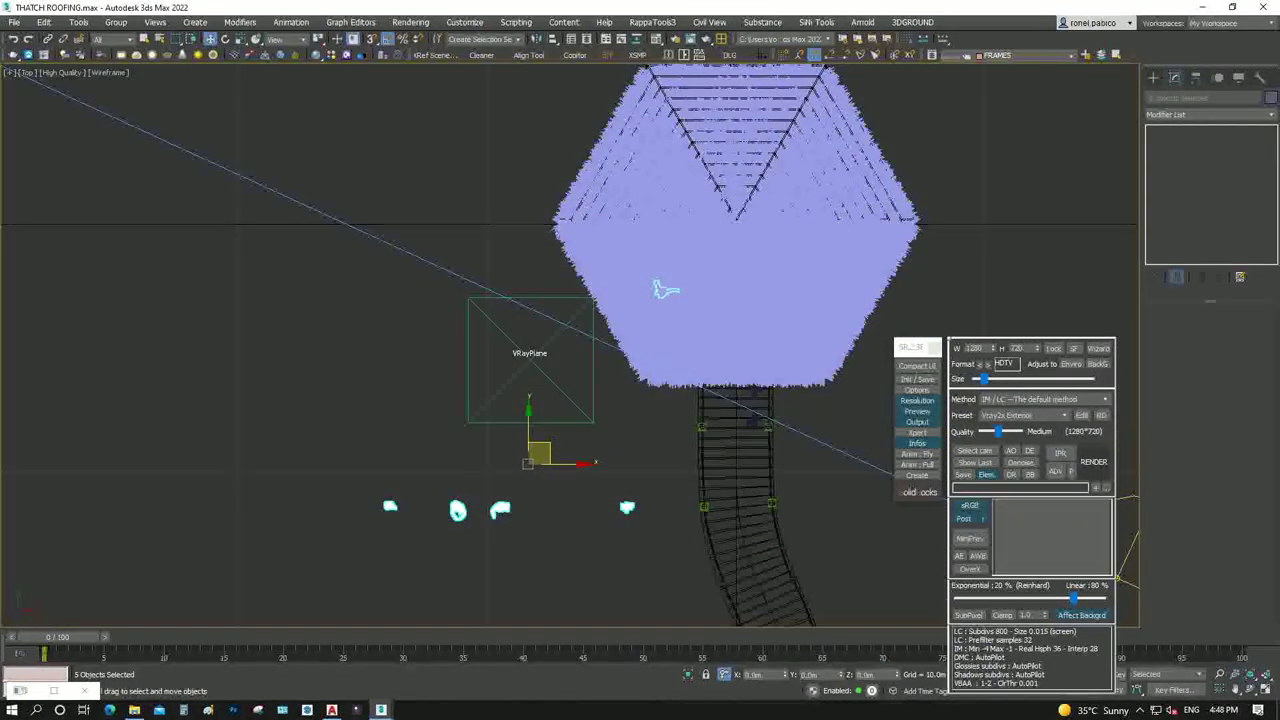
{"action": "left_click", "coordinate": [665, 290]}
Hide the THATCH ROOFING layer and move three more figures onto the hut floor
{"action": "left_click", "coordinate": [1030, 55]}
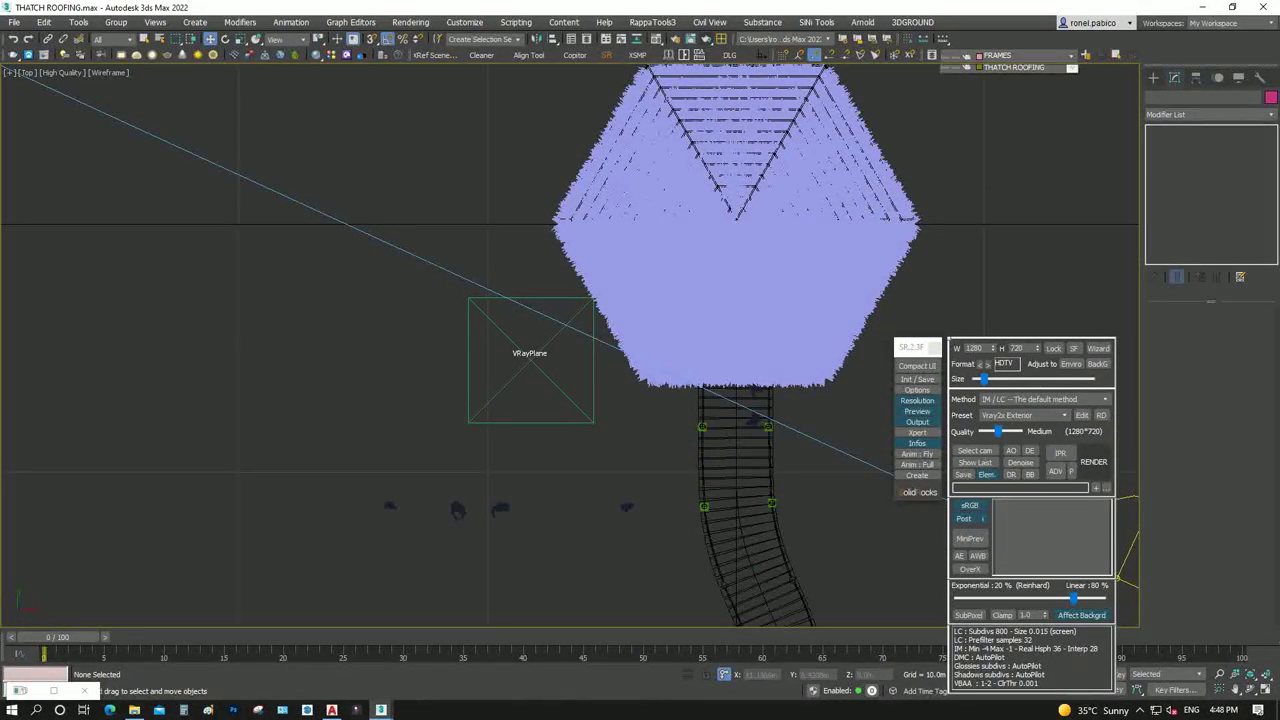
{"action": "left_click", "coordinate": [729, 228]}
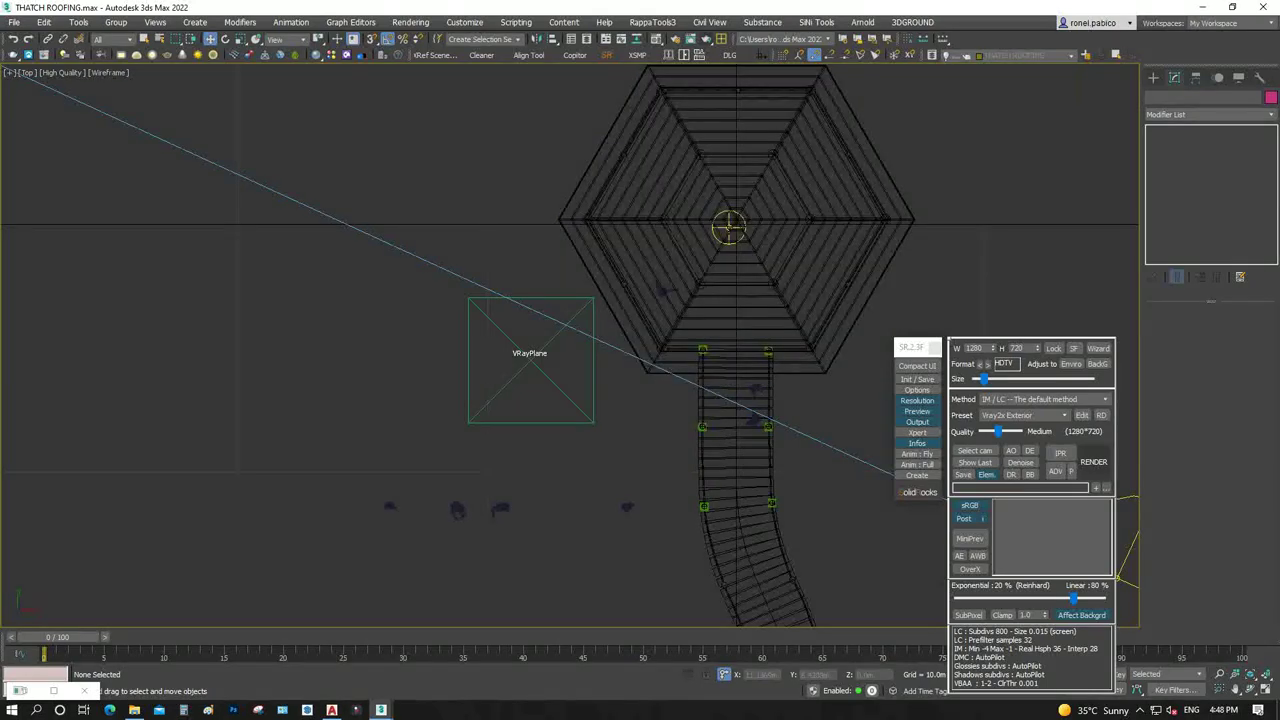
{"action": "left_click", "coordinate": [627, 507]}
{"action": "left_click_drag", "start_coordinate": [627, 507], "coordinate": [803, 285]}
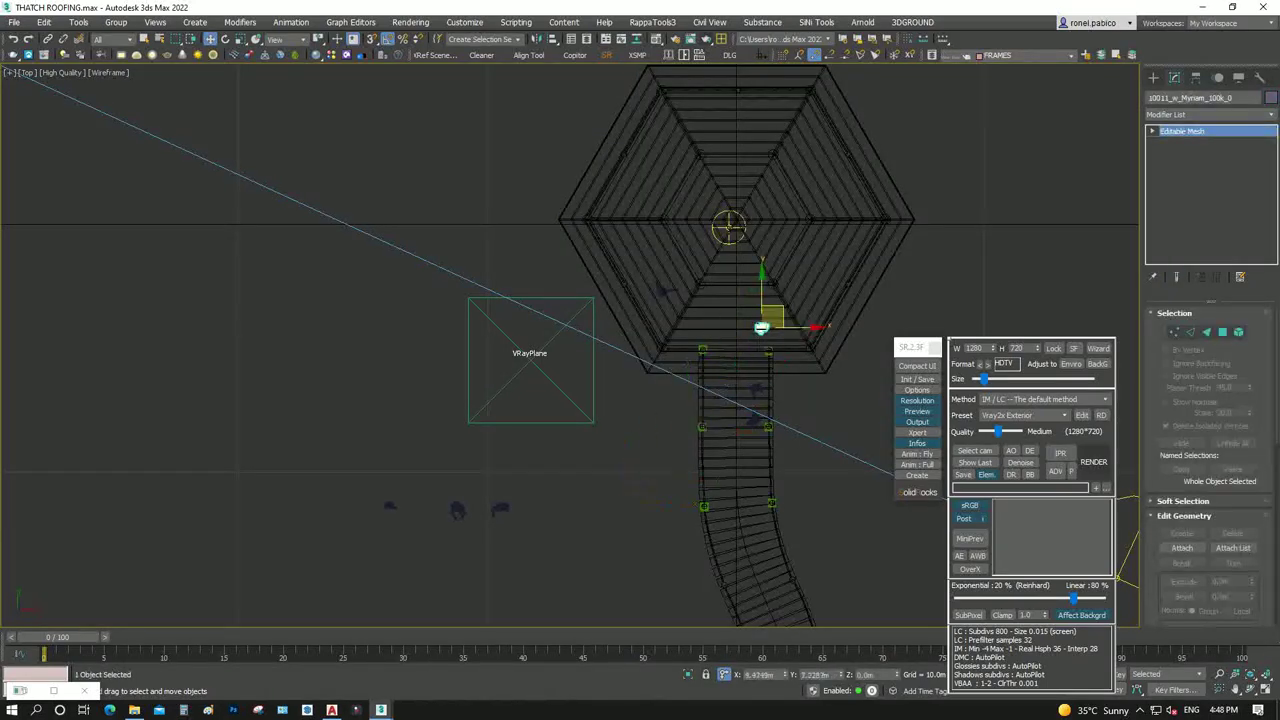
{"action": "mouse_move", "coordinate": [438, 488]}
{"action": "left_mouse_down"}
{"action": "mouse_move", "coordinate": [516, 526]}
{"action": "mouse_move", "coordinate": [821, 229]}
{"action": "mouse_move", "coordinate": [709, 315]}
{"action": "mouse_move", "coordinate": [805, 115]}
{"action": "left_mouse_up"}
{"action": "left_click", "coordinate": [820, 229]}
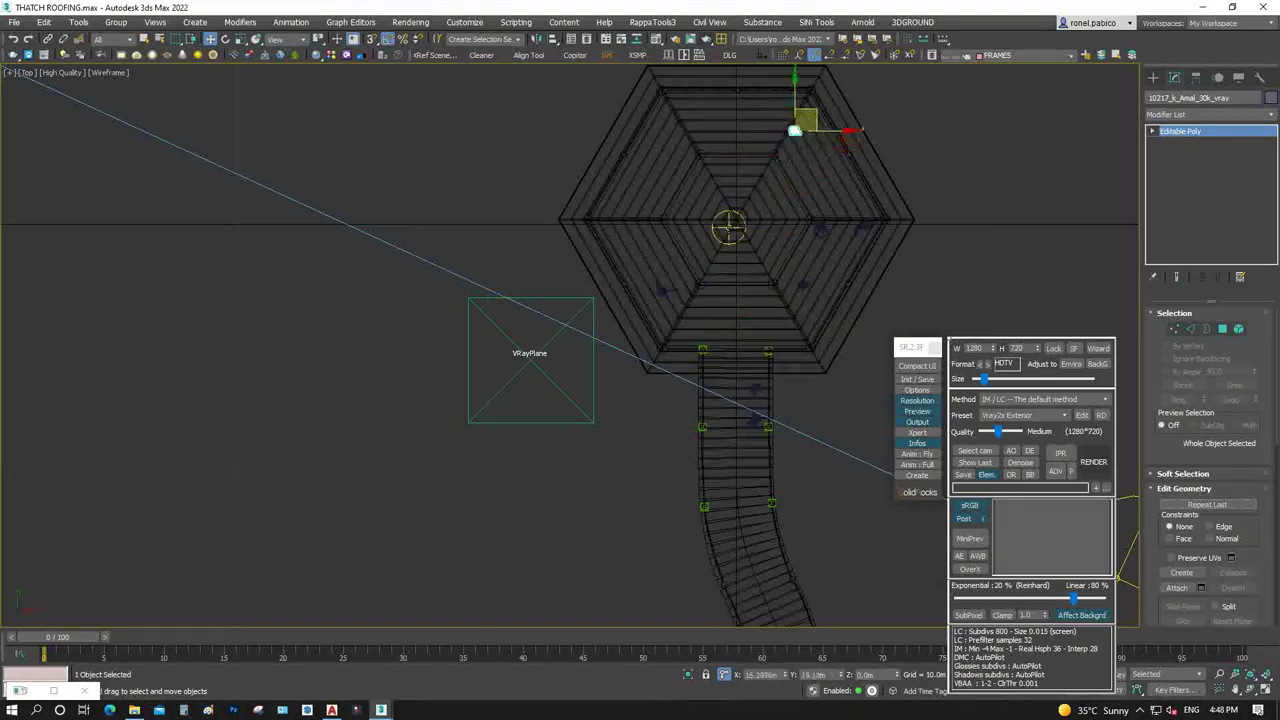
{"action": "key", "text": "c"}
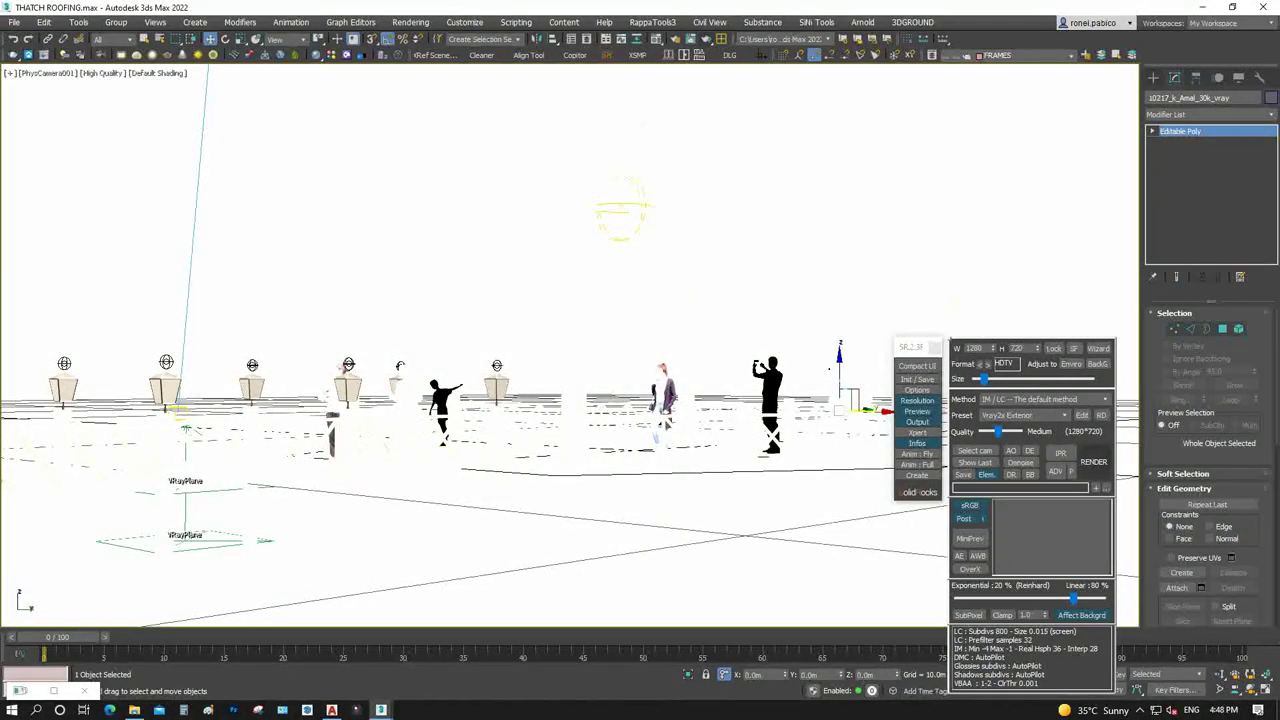
Unhide the THATCH ROOFING layer in the wireframe camera view and open V-Ray Render Setup
{"action": "key", "text": "F3"}
{"action": "key", "text": "ctrl+d"}
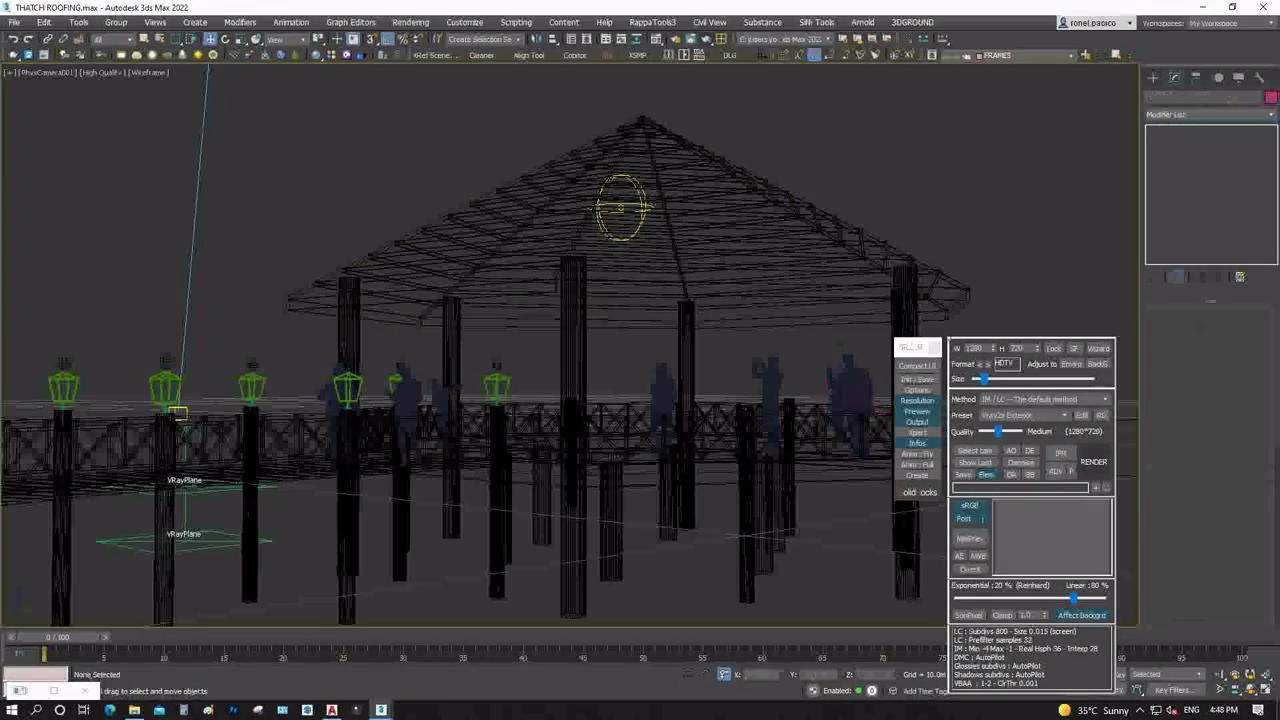
{"action": "left_click", "coordinate": [1025, 55]}
{"action": "left_click", "coordinate": [946, 104]}
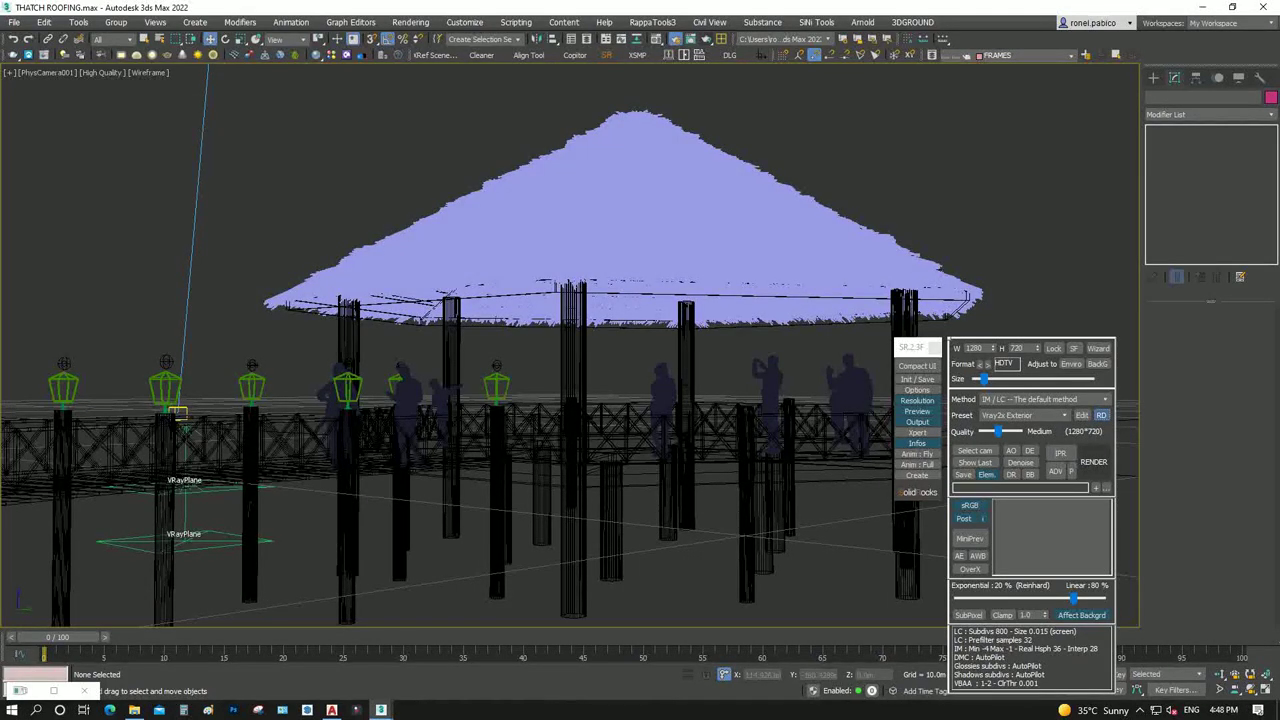
{"action": "left_click", "coordinate": [1101, 414]}
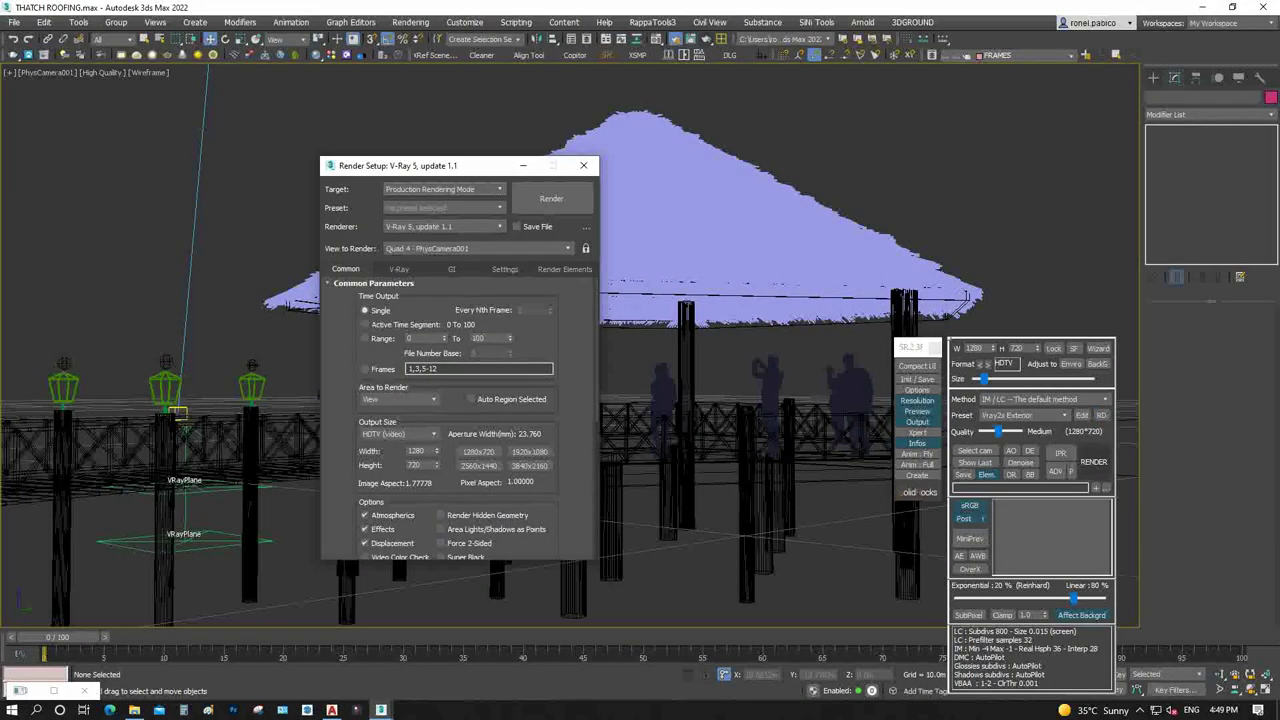
Pick VRayDenoiser, VRayLighting, VRayMtlID and VRayObjectID from the render elements list
{"action": "left_click", "coordinate": [564, 269]}
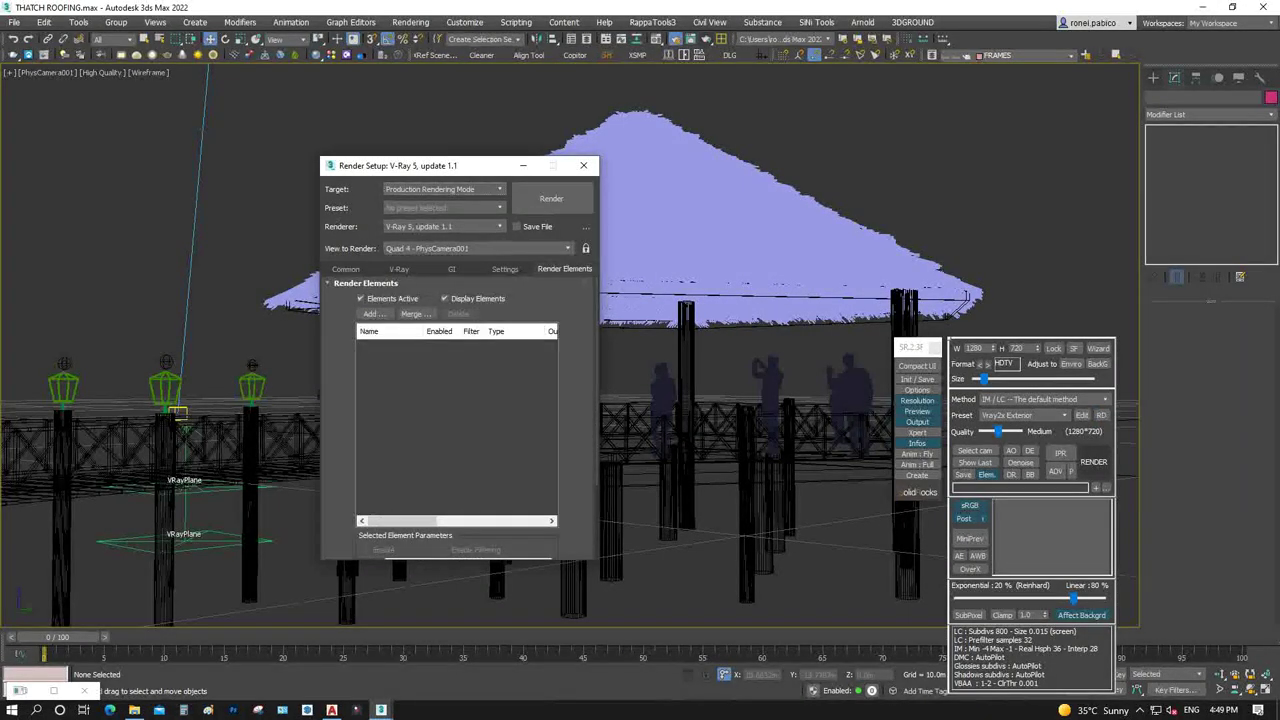
{"action": "left_click", "coordinate": [373, 314]}
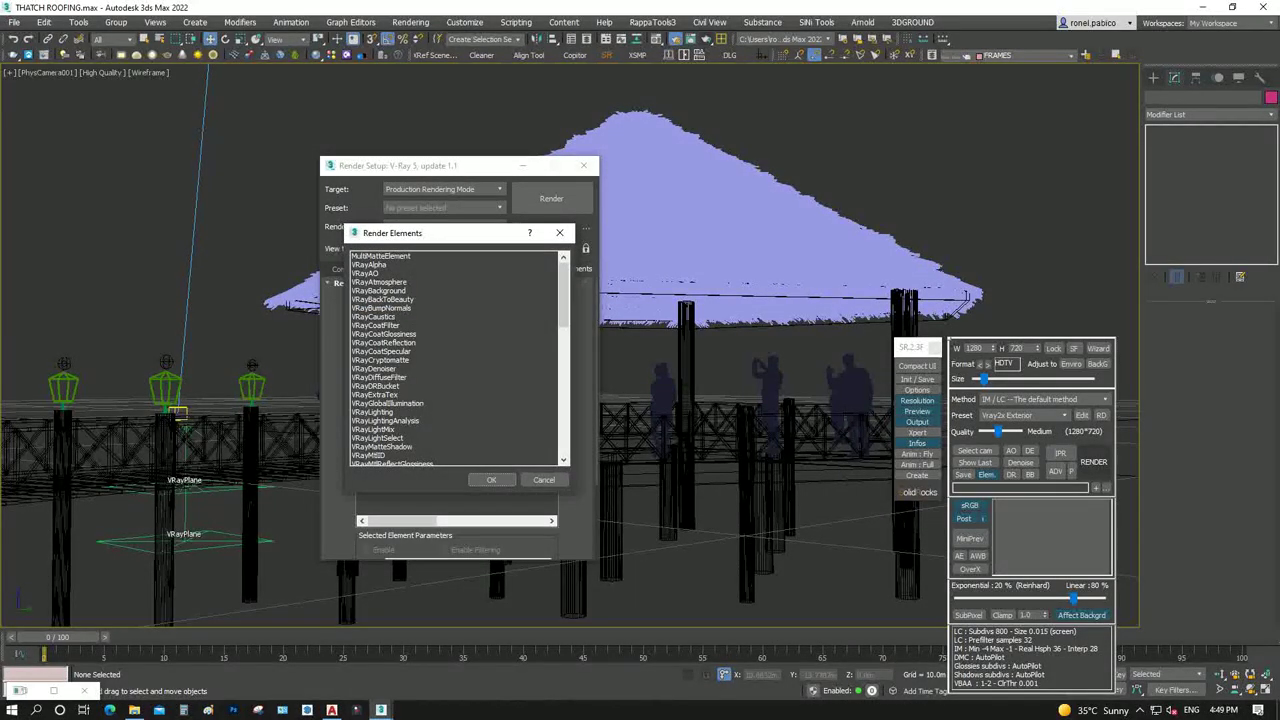
{"action": "left_click", "coordinate": [375, 368]}
{"action": "scroll", "coordinate": [375, 368], "scroll_direction": "down", "scroll_amount": 2}
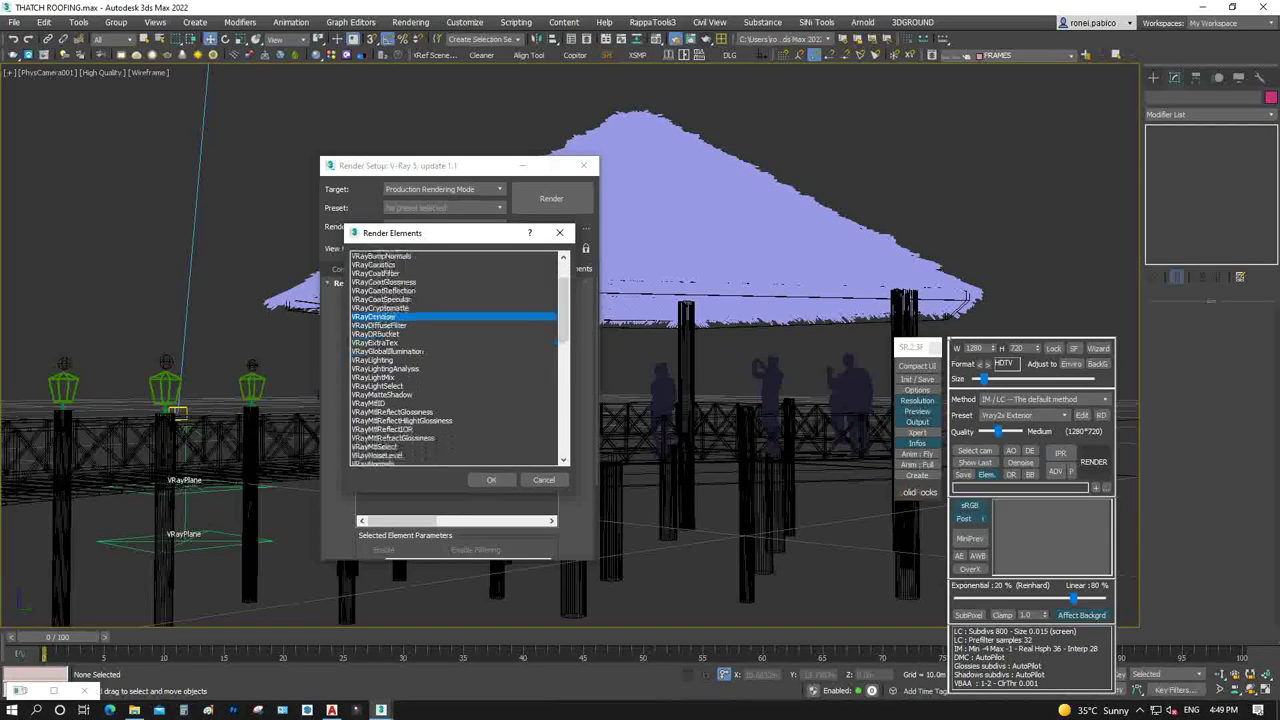
{"action": "left_click", "coordinate": [373, 360], "text": "ctrl"}
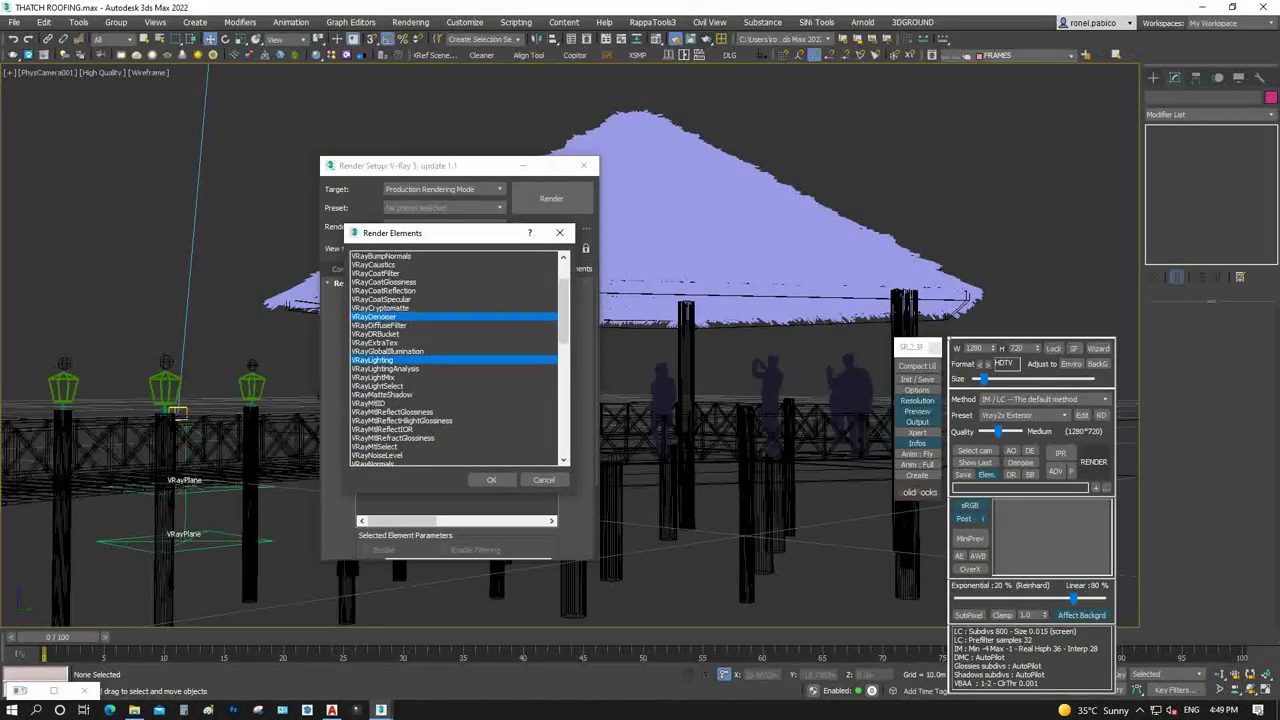
{"action": "left_click", "coordinate": [368, 403], "text": "ctrl"}
{"action": "scroll", "coordinate": [400, 380], "scroll_direction": "down", "scroll_amount": 1}
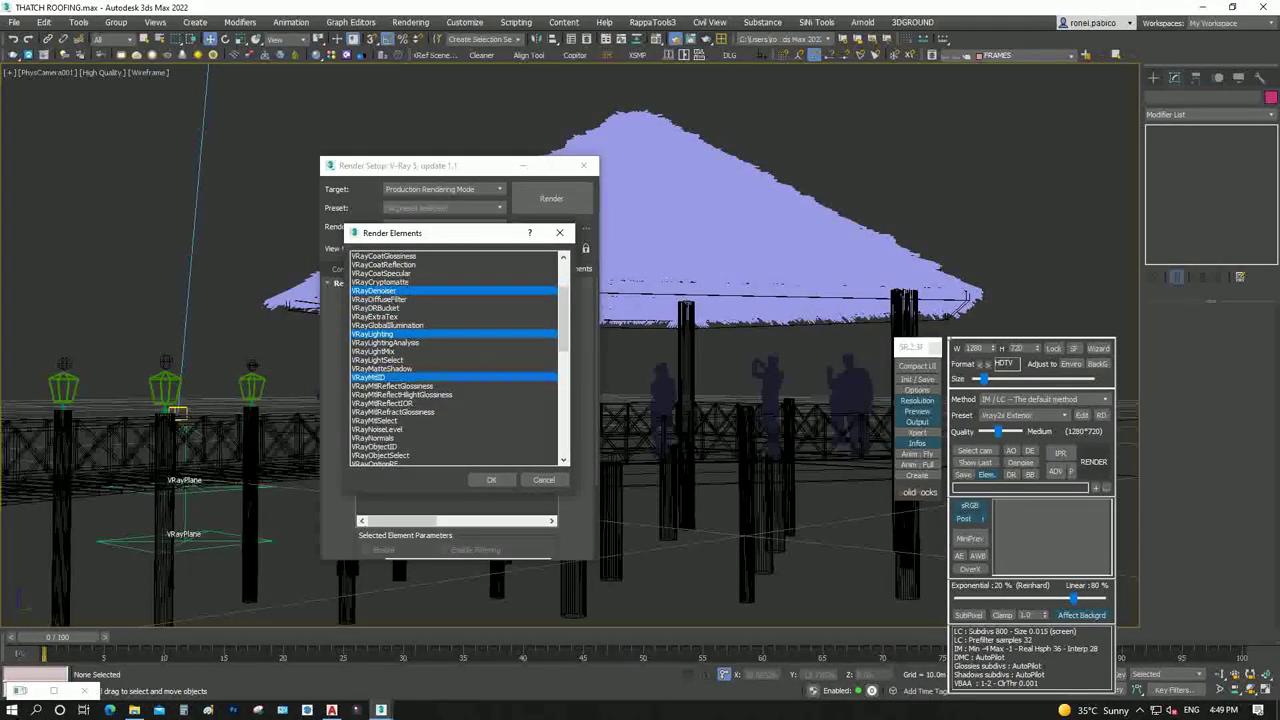
{"action": "left_click", "coordinate": [374, 446], "text": "ctrl"}
Add VRayRawReflection, VRayRawRefraction, VRayReflection, VRayRenderID and VRayWireColor, then close Render Setup
{"action": "scroll", "coordinate": [455, 360], "scroll_direction": "down", "scroll_amount": 2}
{"action": "scroll", "coordinate": [455, 360], "scroll_direction": "down", "scroll_amount": 2}
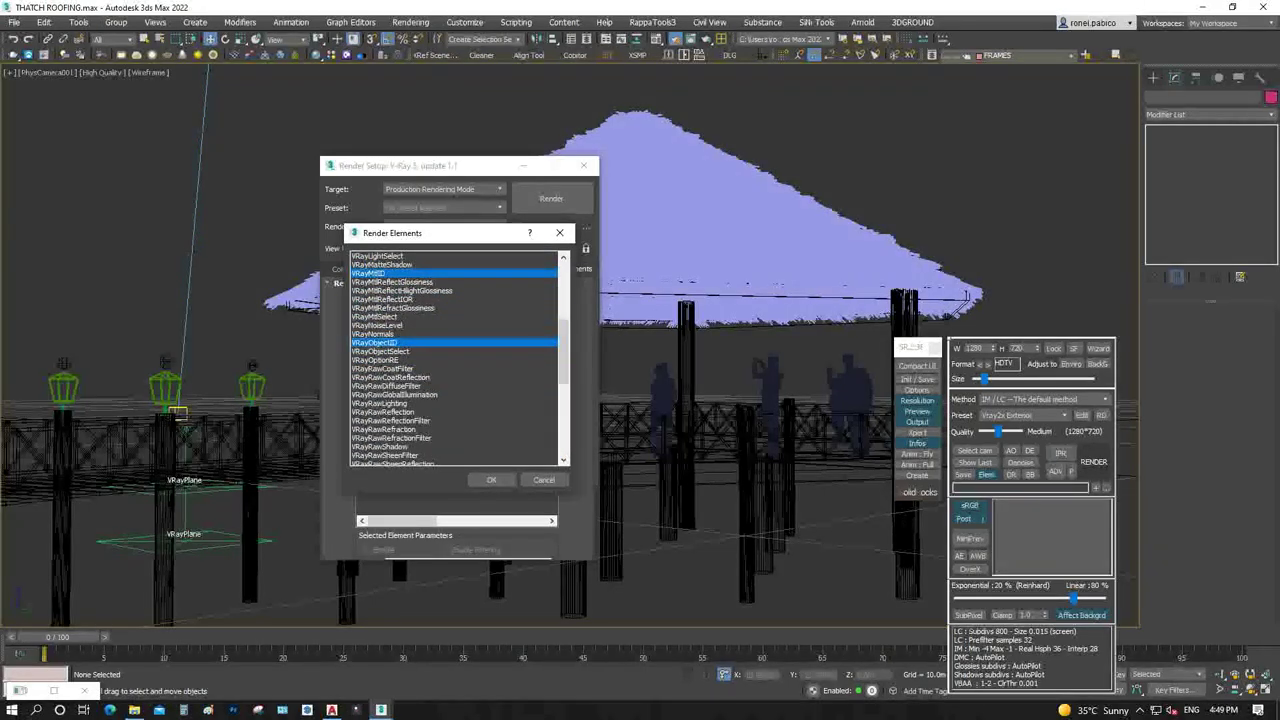
{"action": "left_click", "coordinate": [382, 411], "text": "ctrl"}
{"action": "left_click", "coordinate": [382, 429], "text": "ctrl"}
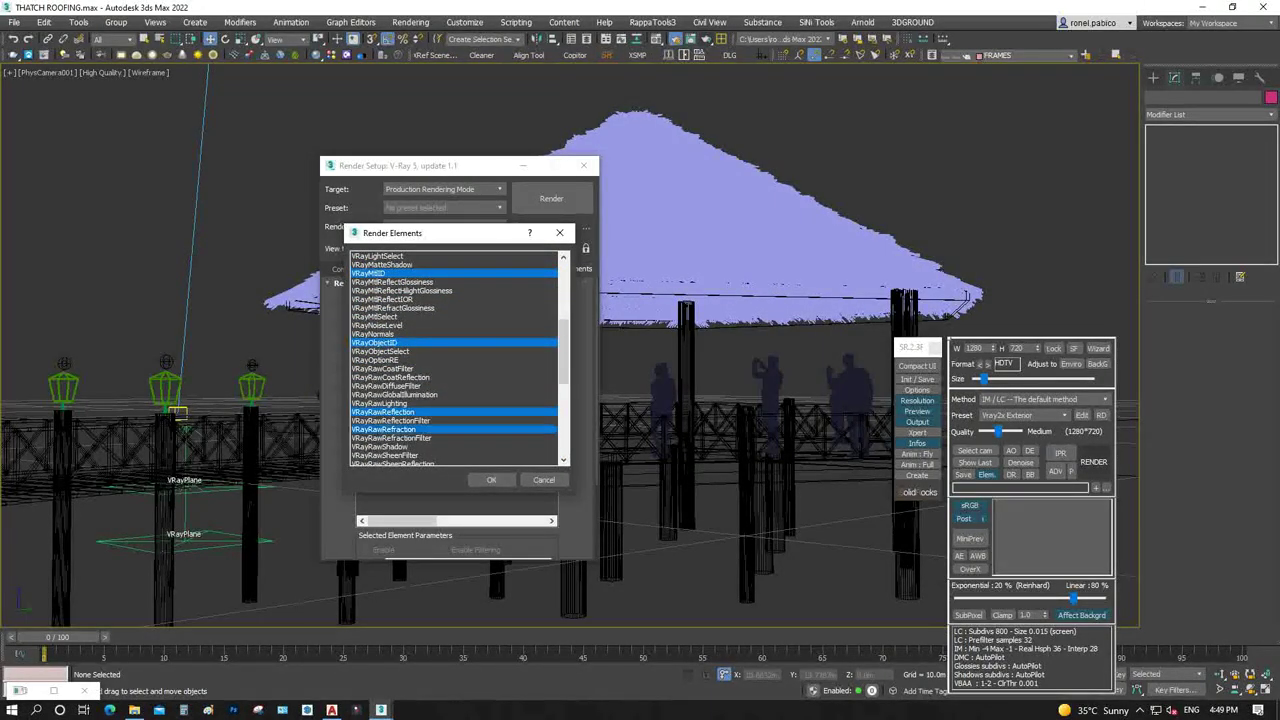
{"action": "scroll", "coordinate": [455, 360], "scroll_direction": "down", "scroll_amount": 2}
{"action": "left_click", "coordinate": [380, 429], "text": "ctrl"}
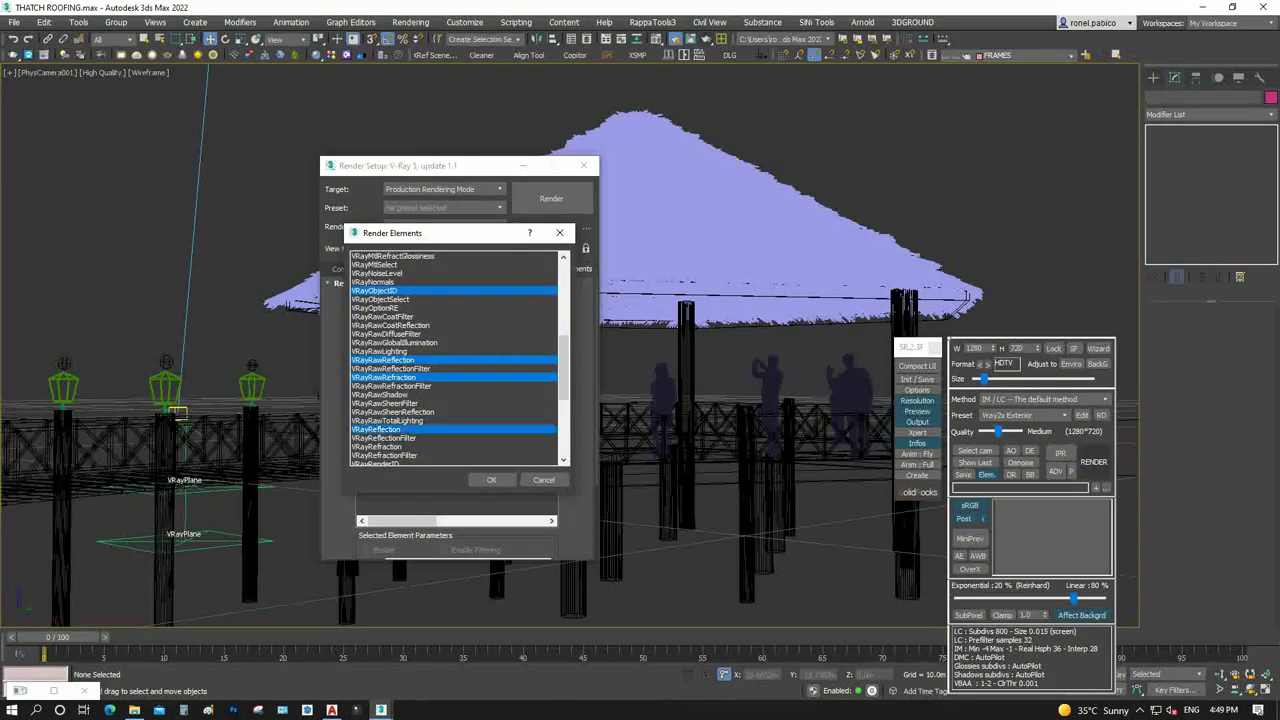
{"action": "scroll", "coordinate": [455, 360], "scroll_direction": "down", "scroll_amount": 2}
{"action": "scroll", "coordinate": [455, 360], "scroll_direction": "down", "scroll_amount": 1}
{"action": "left_click", "coordinate": [380, 386], "text": "ctrl"}
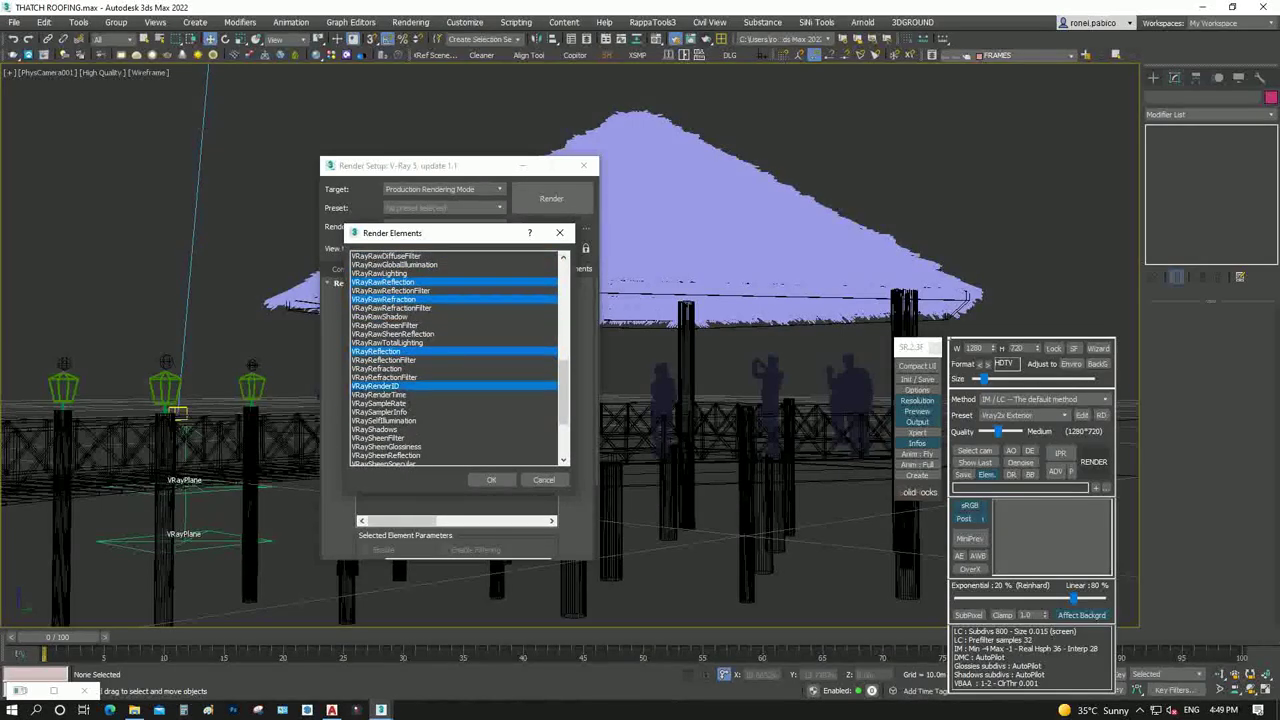
{"action": "scroll", "coordinate": [455, 360], "scroll_direction": "down", "scroll_amount": 2}
{"action": "scroll", "coordinate": [455, 360], "scroll_direction": "down", "scroll_amount": 1}
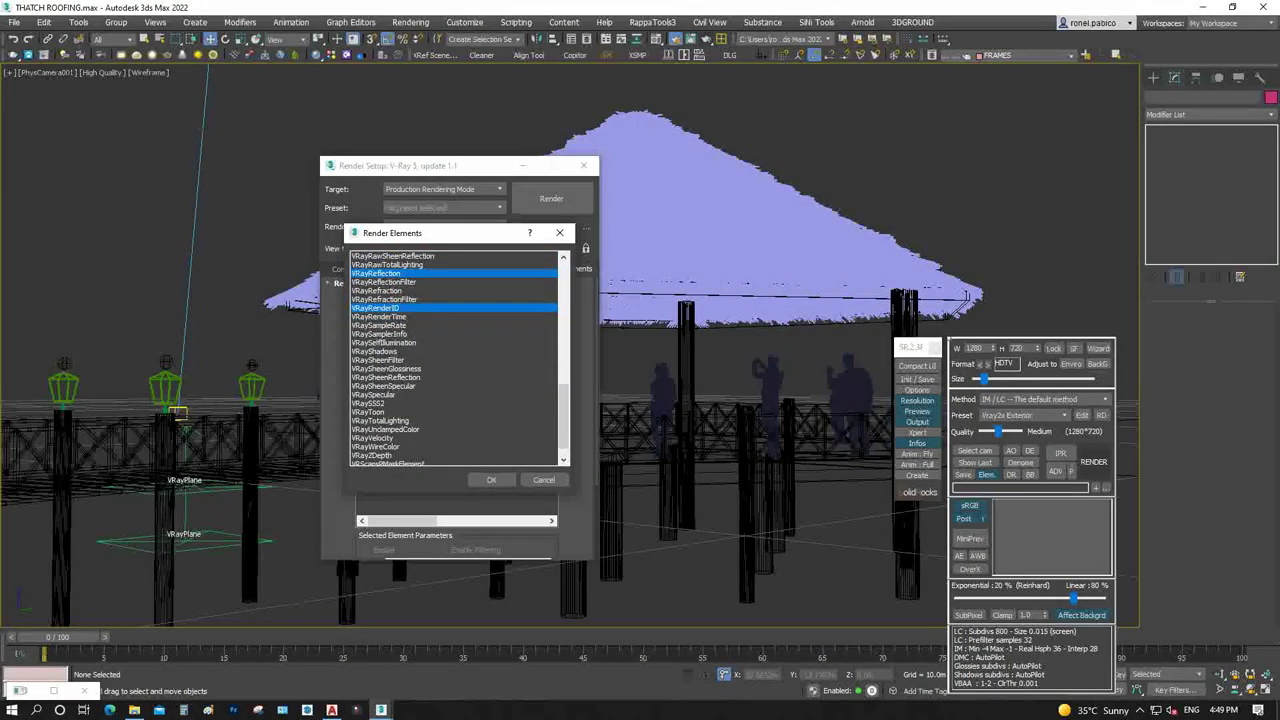
{"action": "scroll", "coordinate": [455, 360], "scroll_direction": "down", "scroll_amount": 1}
{"action": "left_click", "coordinate": [380, 429], "text": "ctrl"}
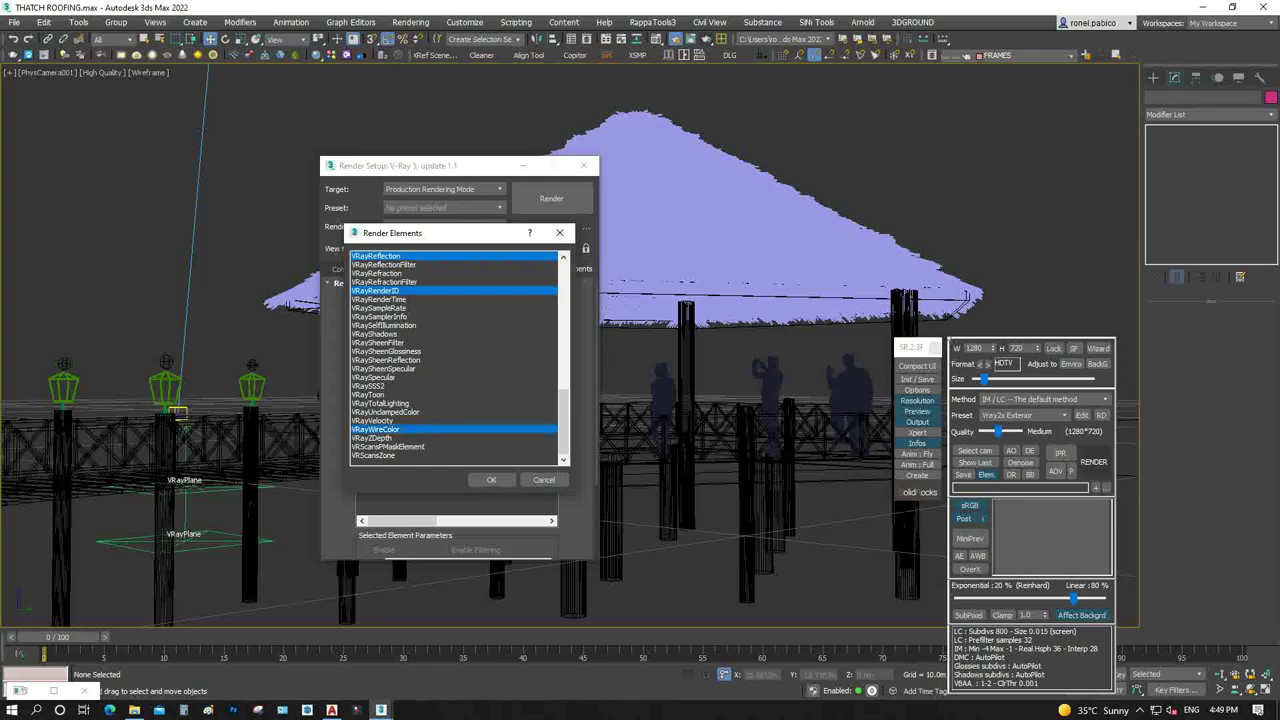
{"action": "left_click", "coordinate": [491, 479]}
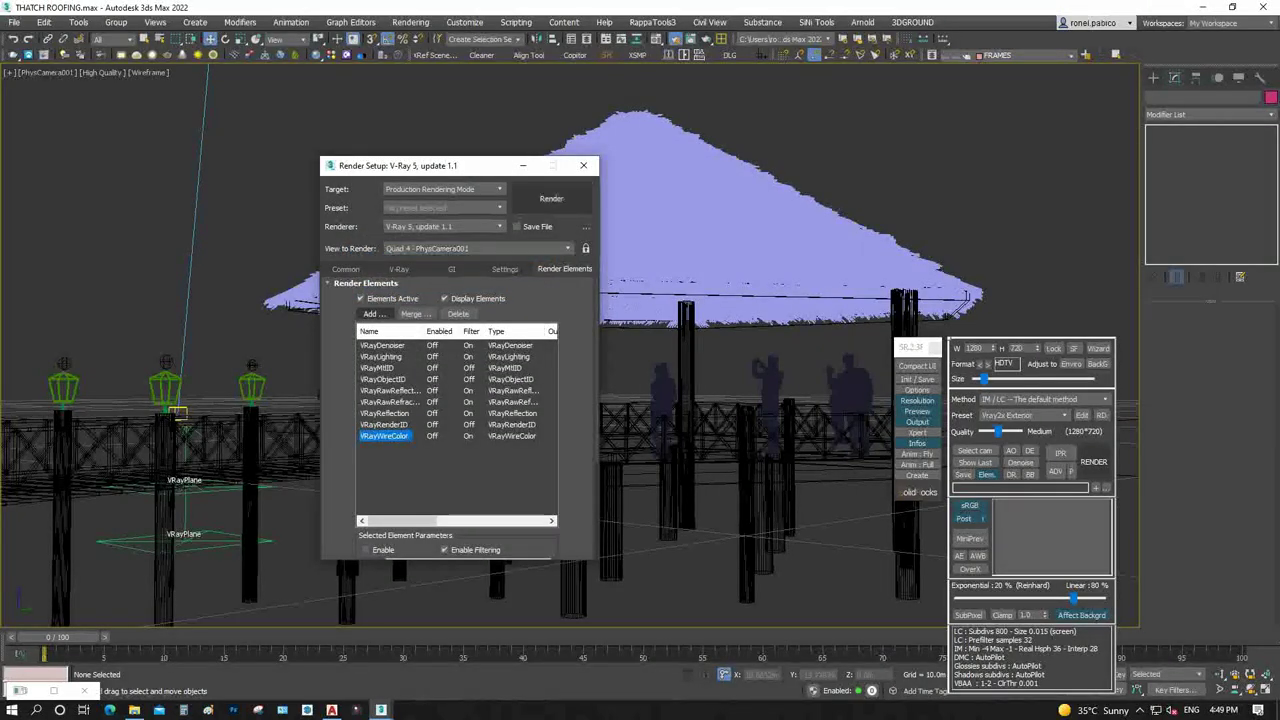
{"action": "left_click", "coordinate": [583, 165]}
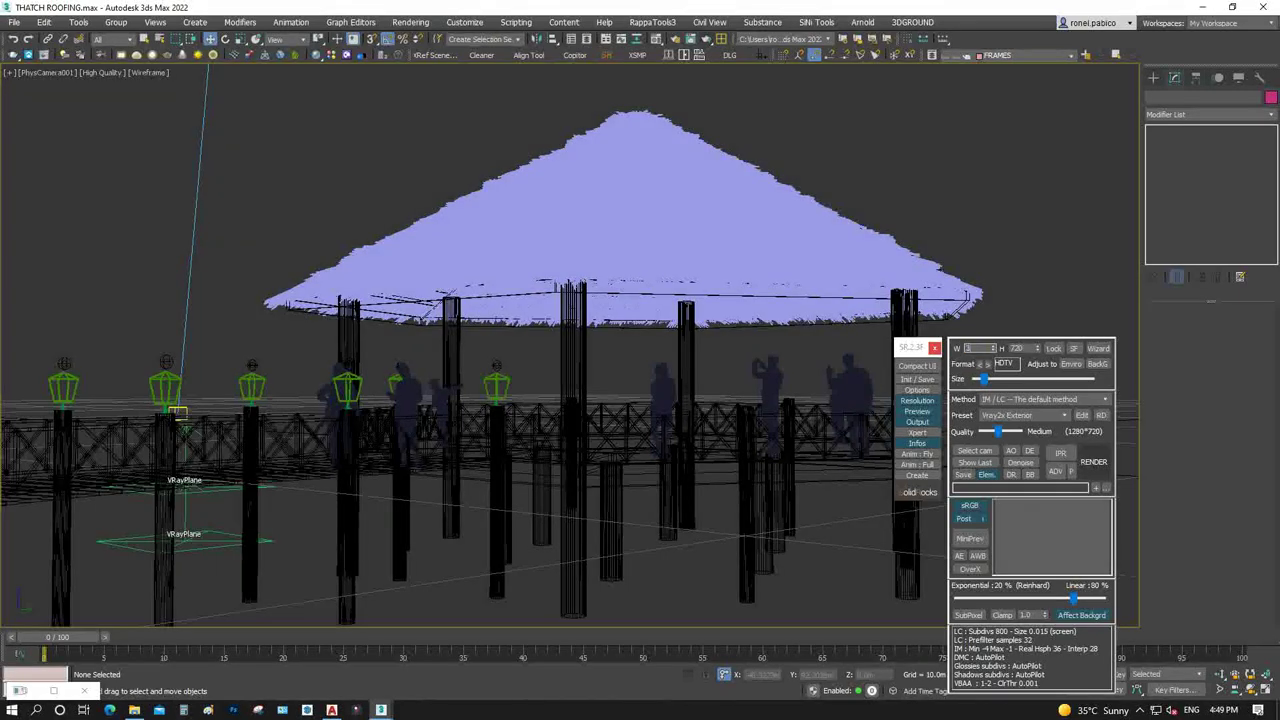
{"action": "type", "text": "3000"}
Set the render size to 3000 × 1500, show Safe Frame, and lock the 2.0 aspect ratio
{"action": "key", "text": "Return"}
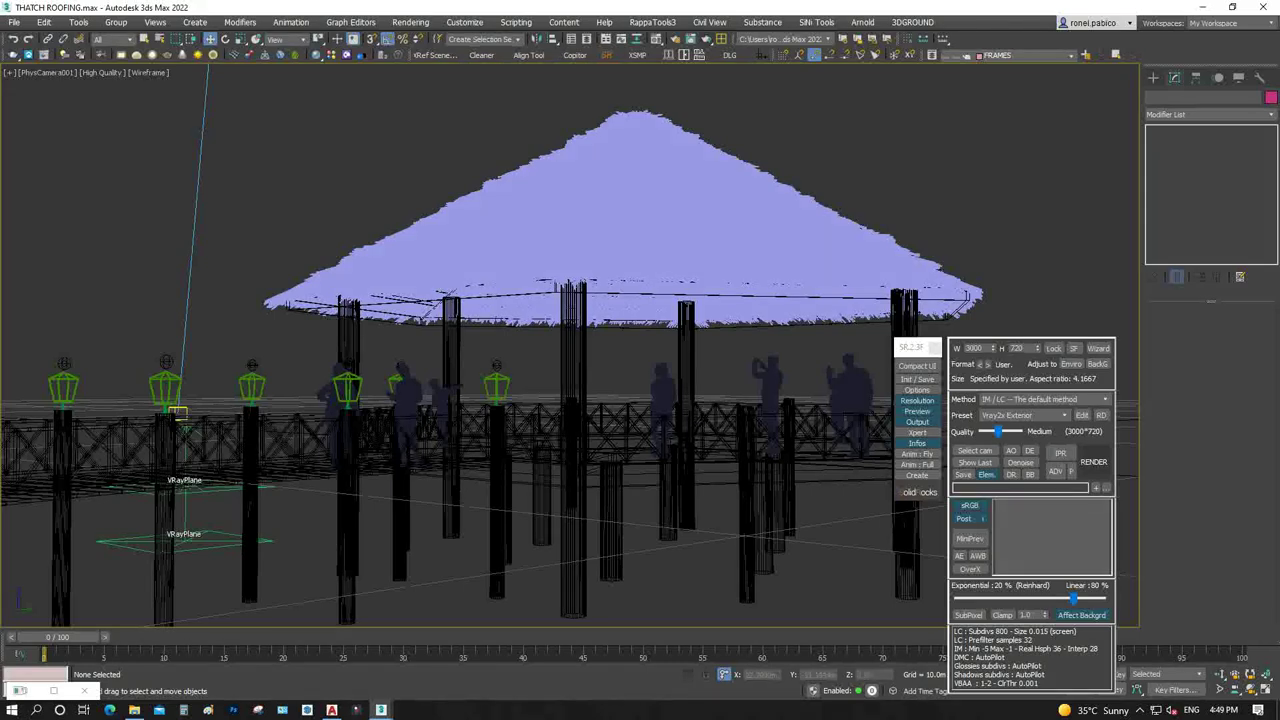
{"action": "key", "text": "shift+f"}
{"action": "type", "text": "6250"}
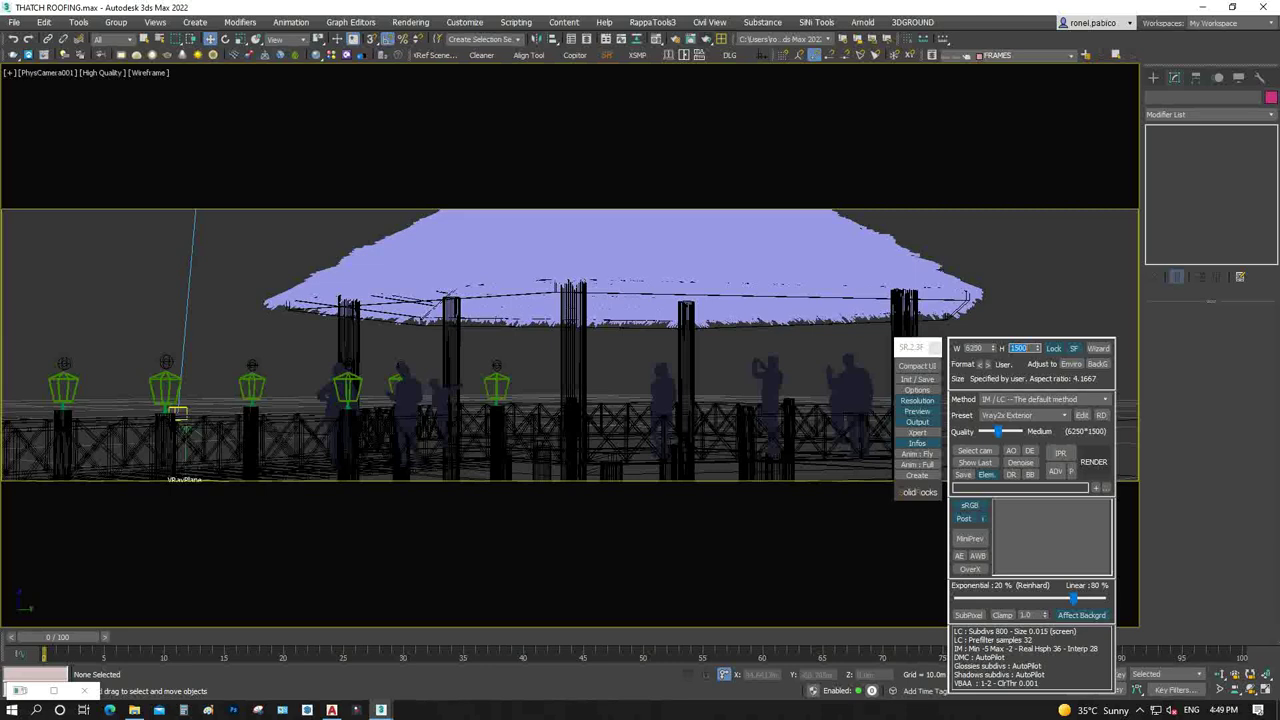
{"action": "key", "text": "Return"}
{"action": "type", "text": "3000"}
{"action": "key", "text": "Return"}
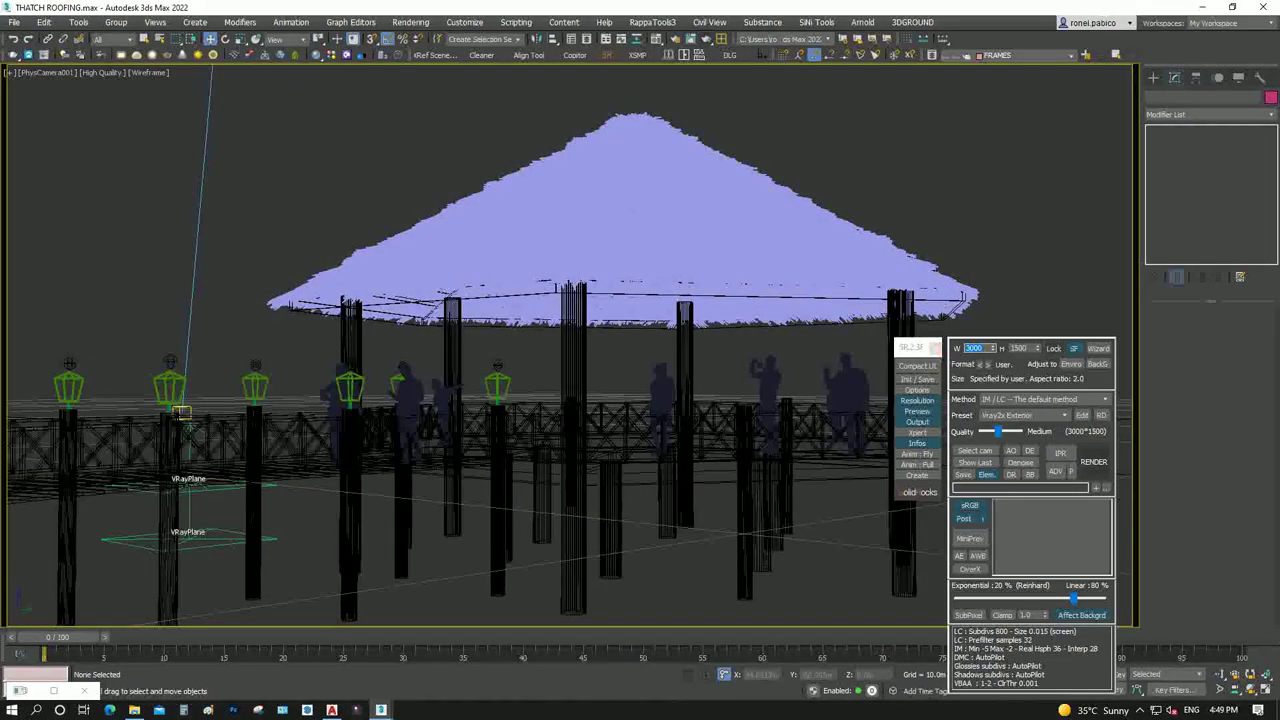
{"action": "left_click", "coordinate": [1054, 348]}
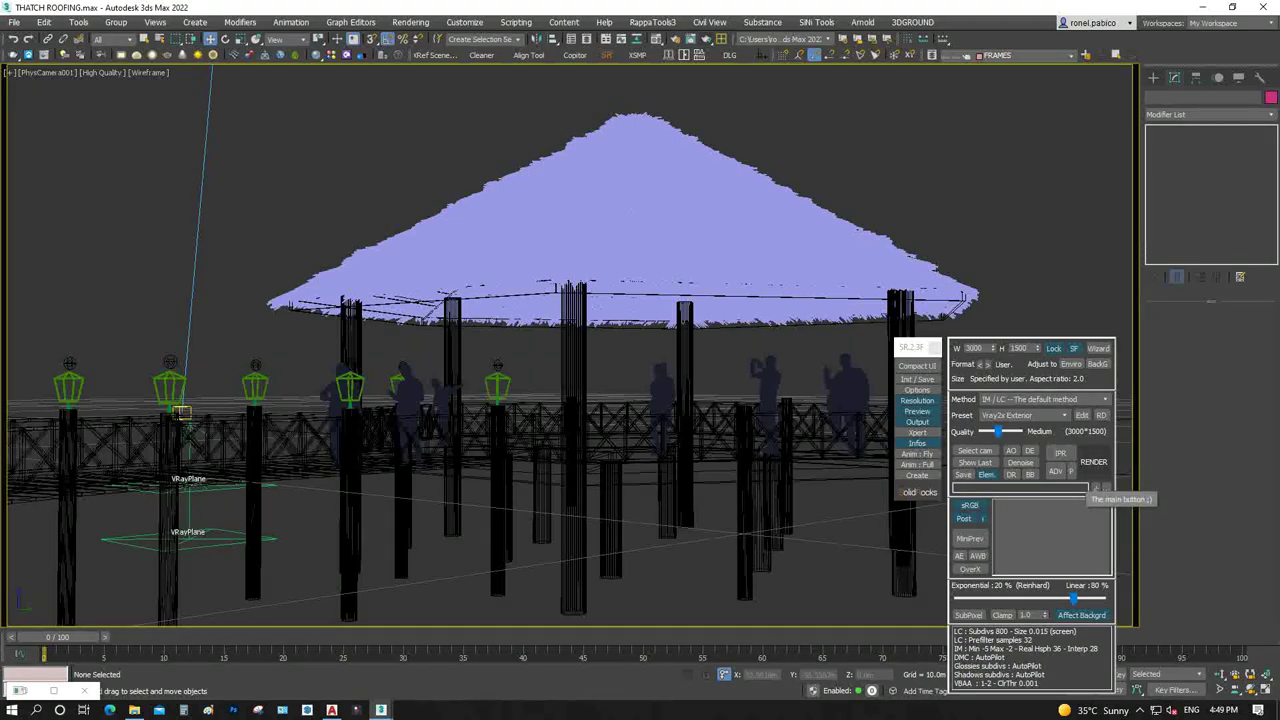
Render the camera view, zoom out the frame buffer, close it, and render again
{"action": "left_click", "coordinate": [1093, 462]}
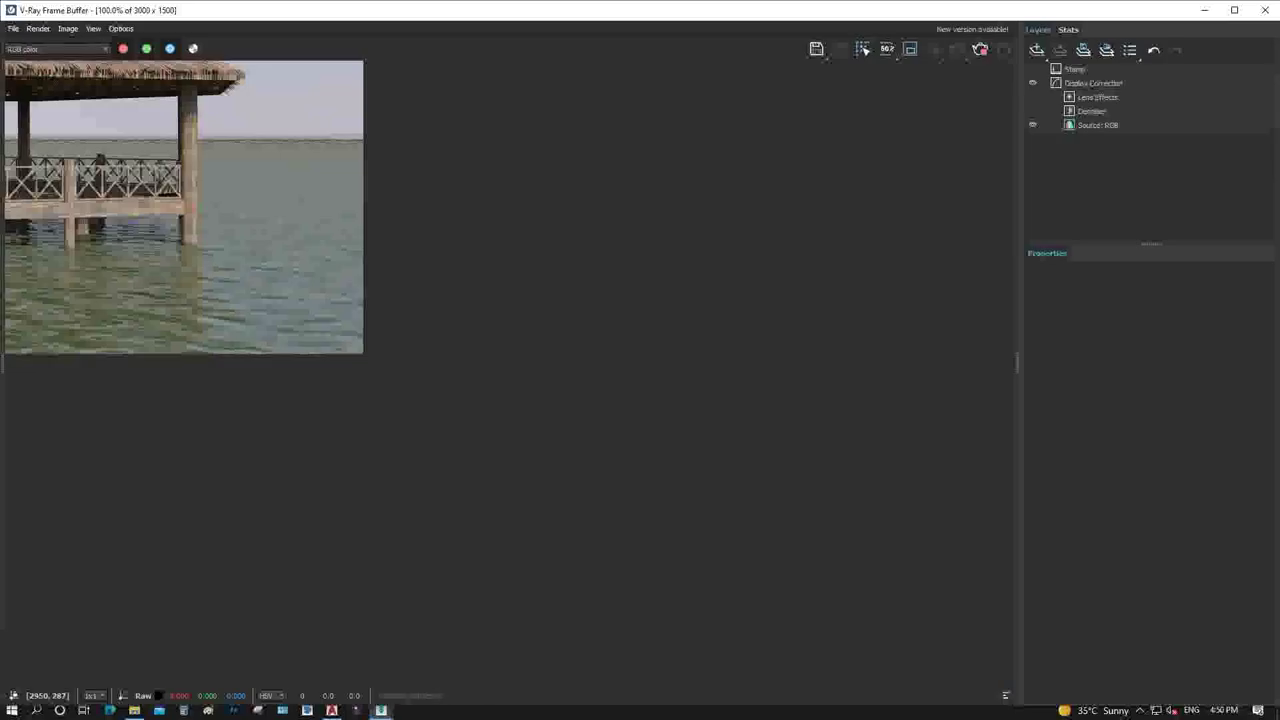
{"action": "scroll", "coordinate": [775, 378], "scroll_direction": "down", "scroll_amount": 1}
{"action": "scroll", "coordinate": [775, 378], "scroll_direction": "down", "scroll_amount": 1}
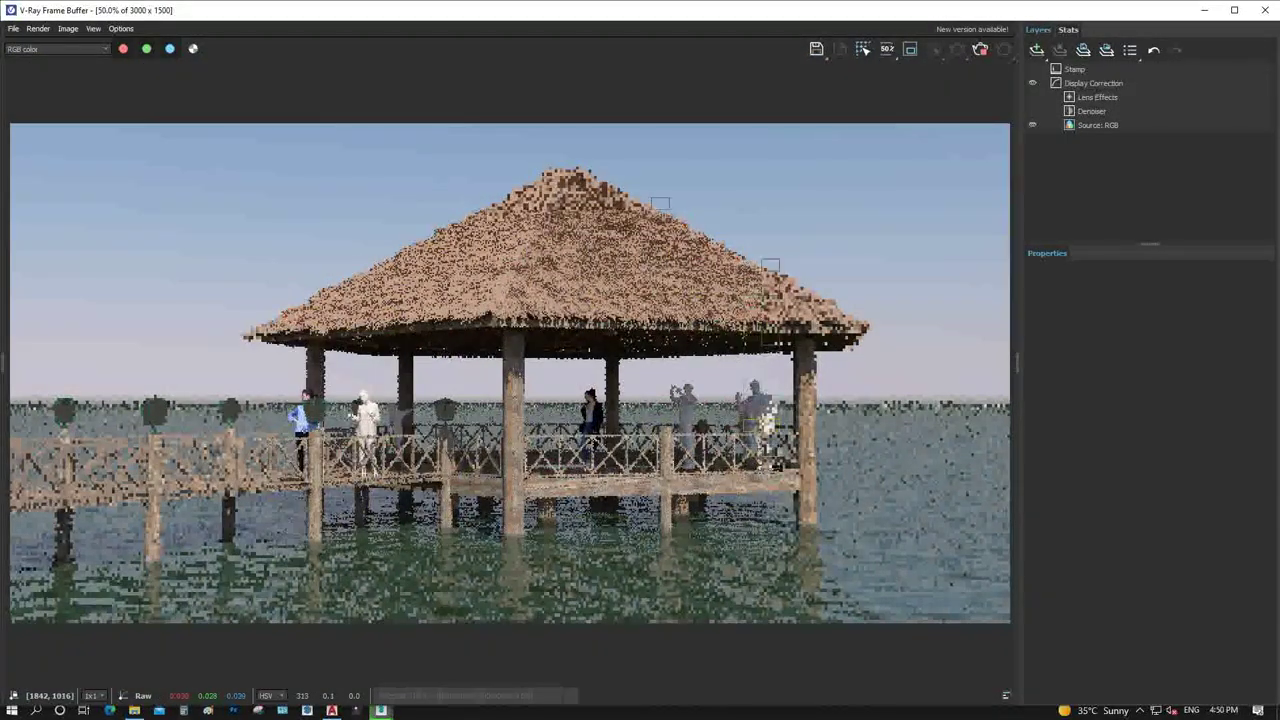
{"action": "left_click", "coordinate": [1258, 10]}
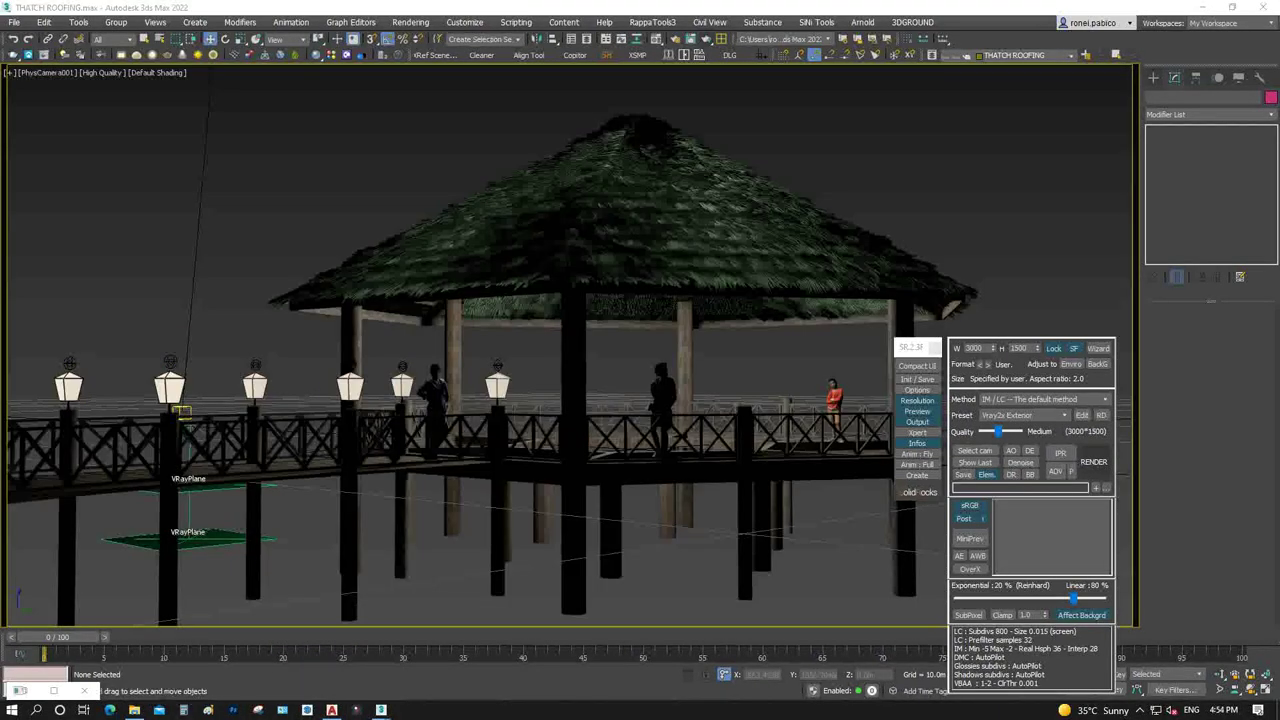
{"action": "left_click", "coordinate": [1093, 461]}
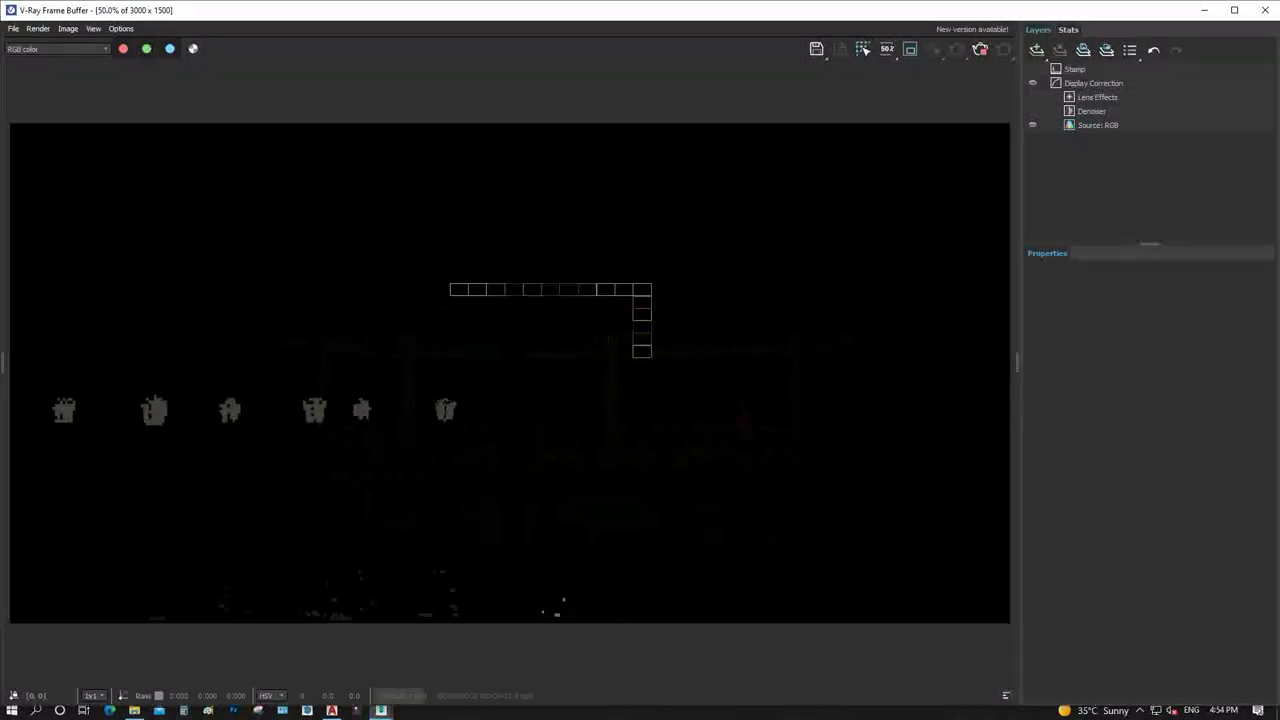
Discard the dark render and re-render the hut until the daylight image refines
{"action": "left_click", "coordinate": [1265, 10]}
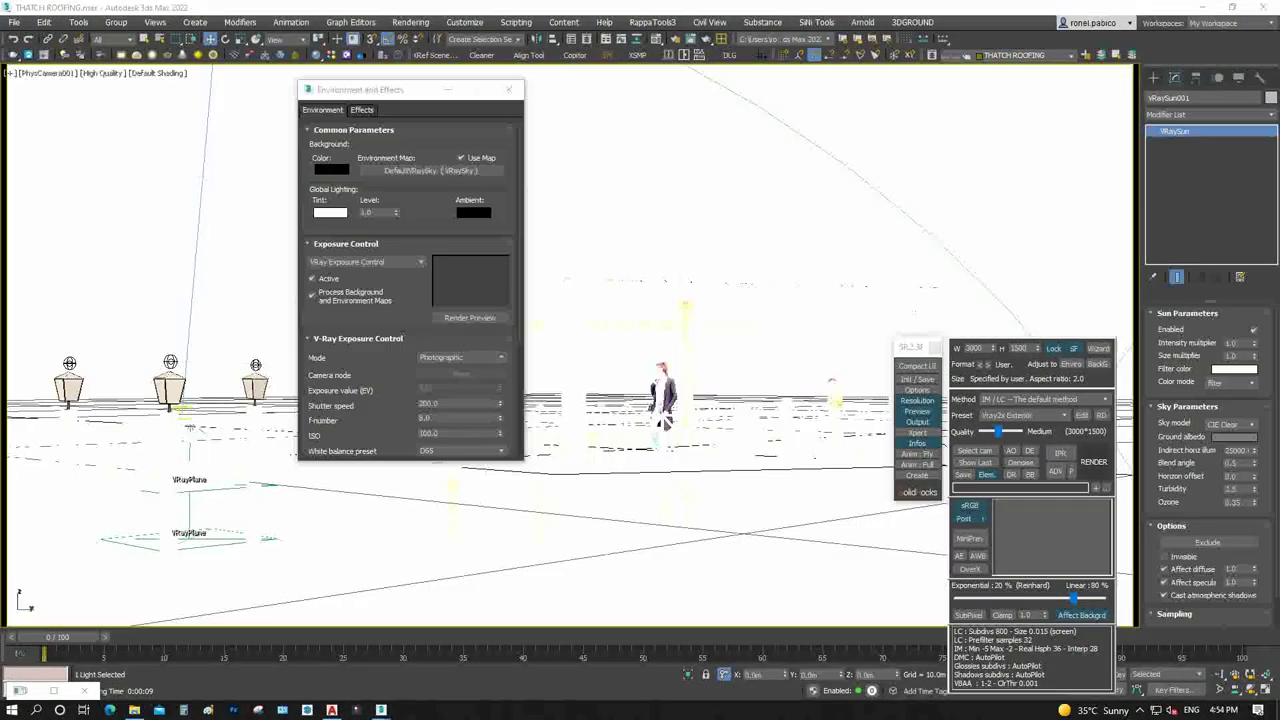
{"action": "left_click", "coordinate": [1093, 461]}
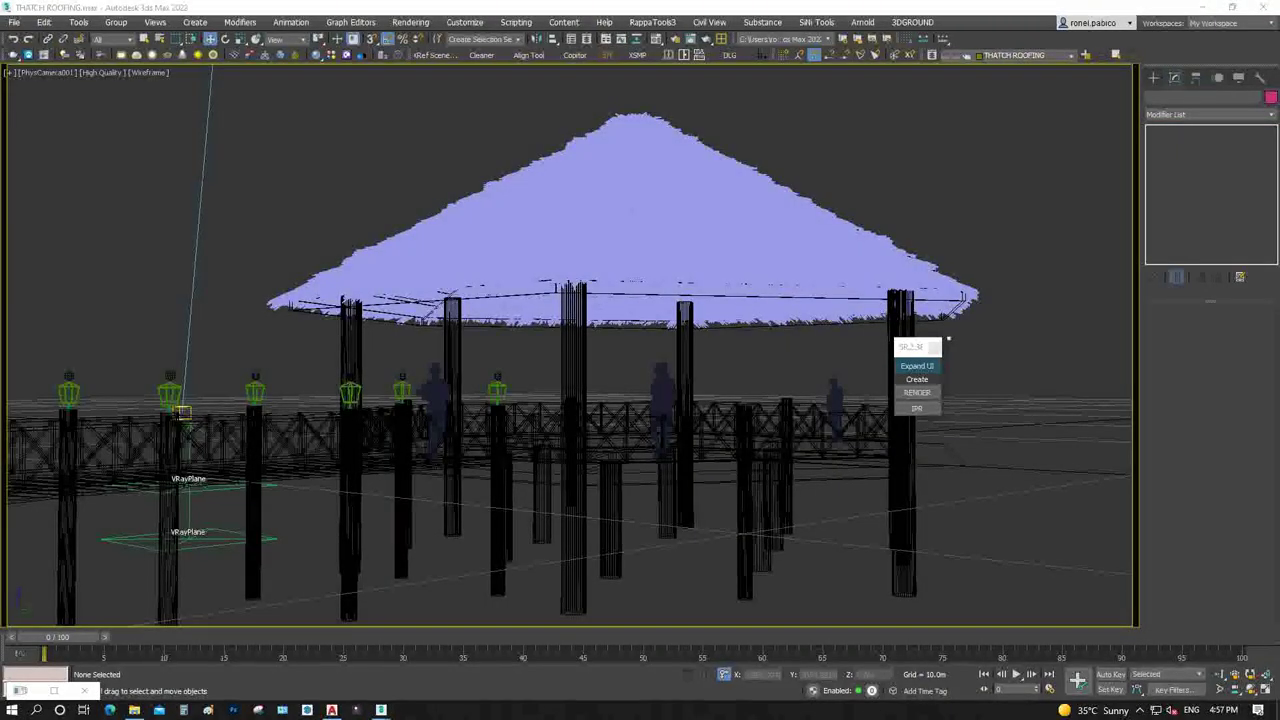
{"action": "left_click", "coordinate": [917, 392]}
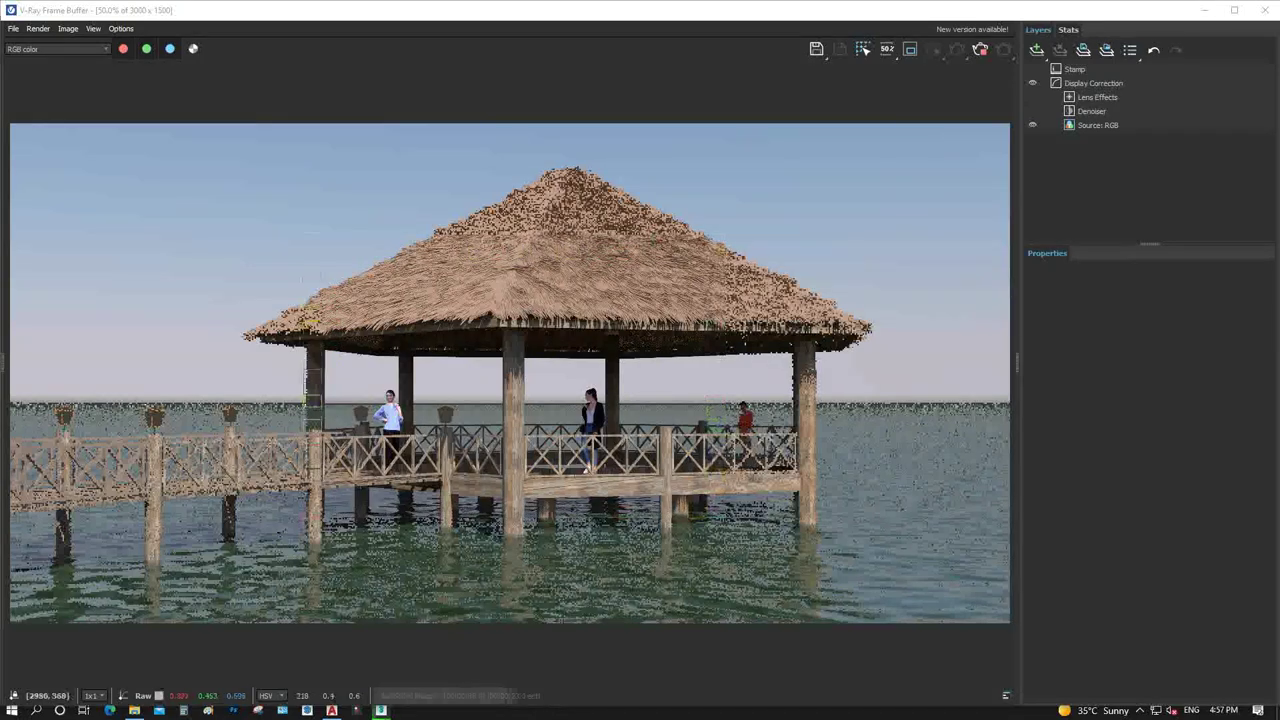
Close the render window and select the PURLINS and rafter Line011 in shaded Top view
{"action": "left_click", "coordinate": [1203, 10]}
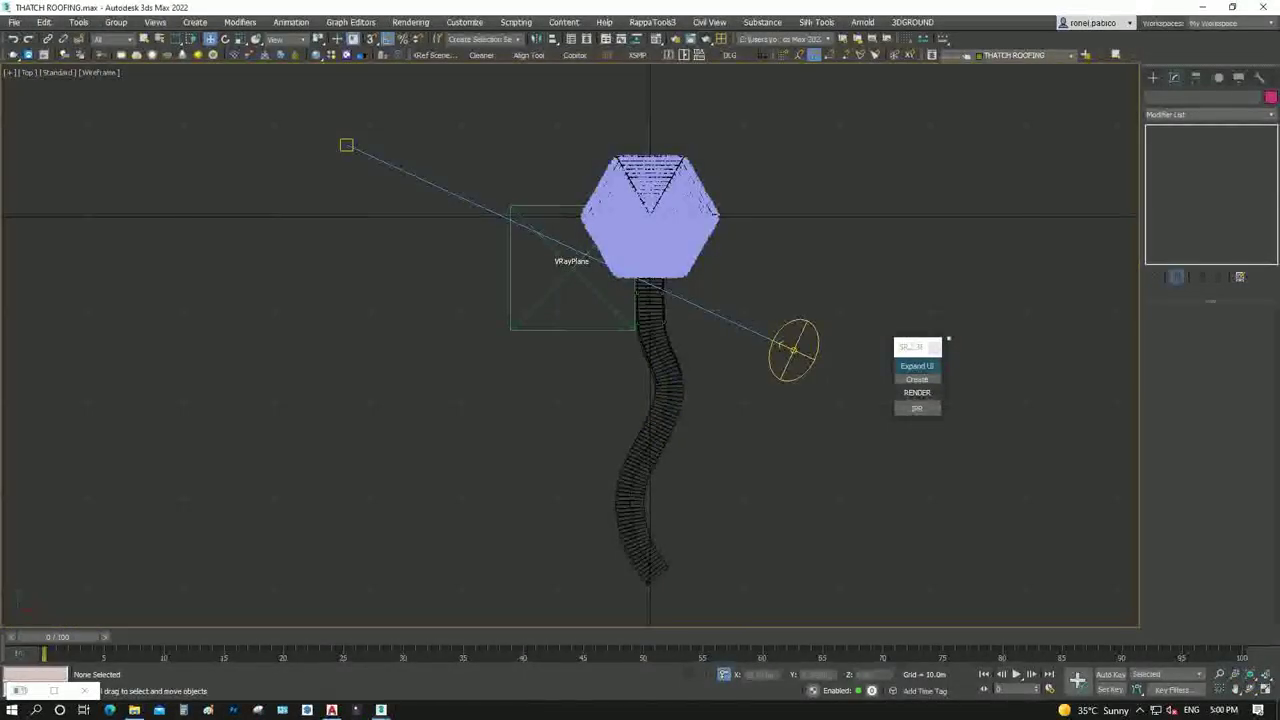
{"action": "scroll", "coordinate": [678, 162], "scroll_direction": "up", "scroll_amount": 2}
{"action": "scroll", "coordinate": [678, 162], "scroll_direction": "up", "scroll_amount": 5}
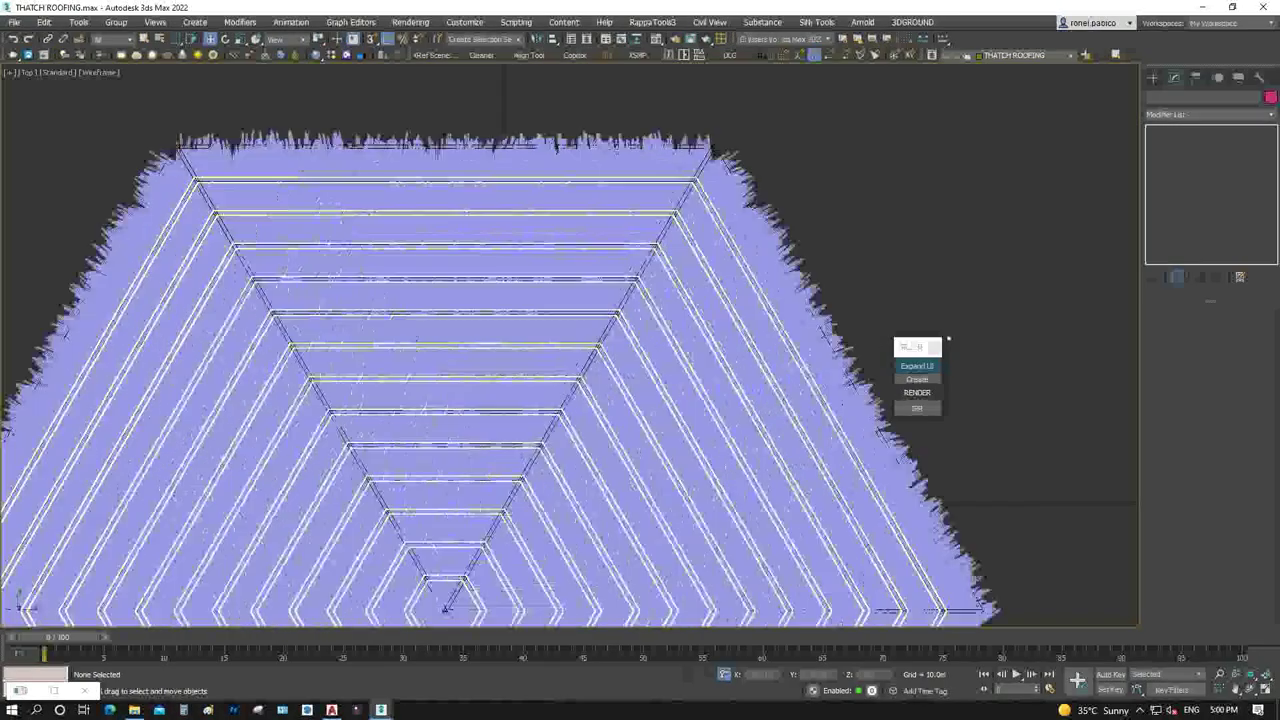
{"action": "scroll", "coordinate": [678, 162], "scroll_direction": "up", "scroll_amount": 2}
{"action": "scroll", "coordinate": [678, 162], "scroll_direction": "up", "scroll_amount": 1}
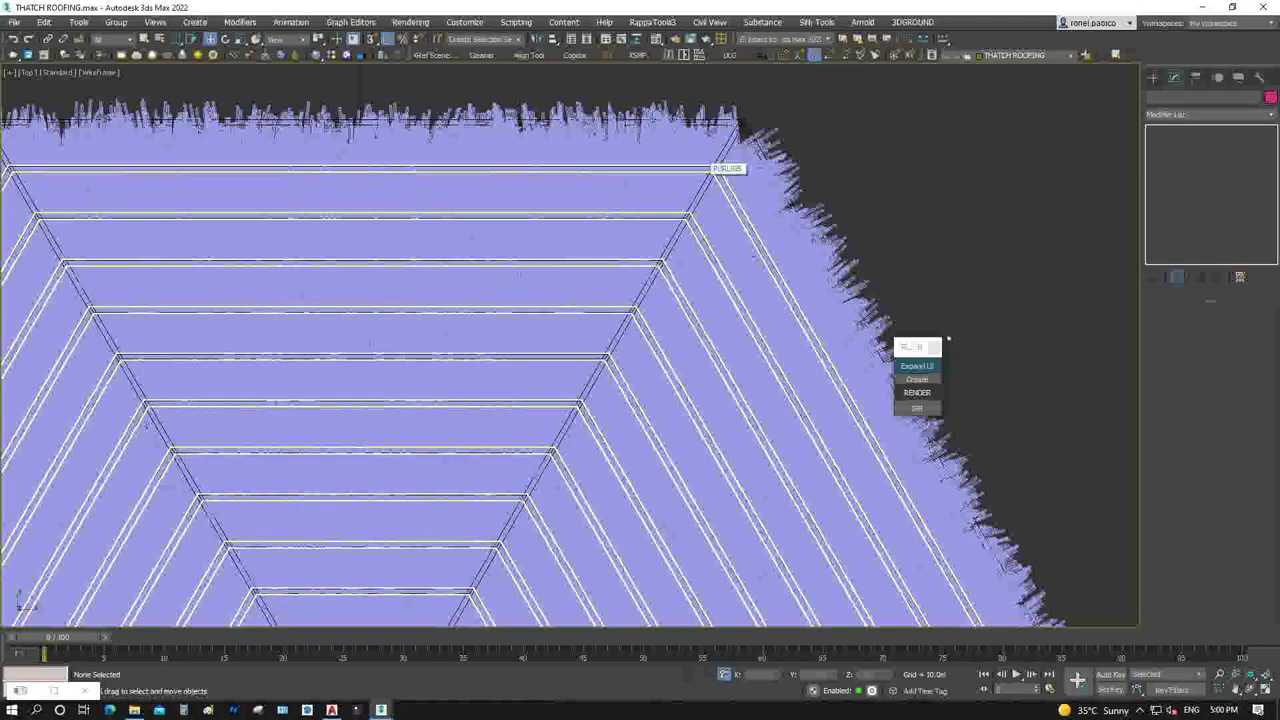
{"action": "left_click", "coordinate": [712, 166]}
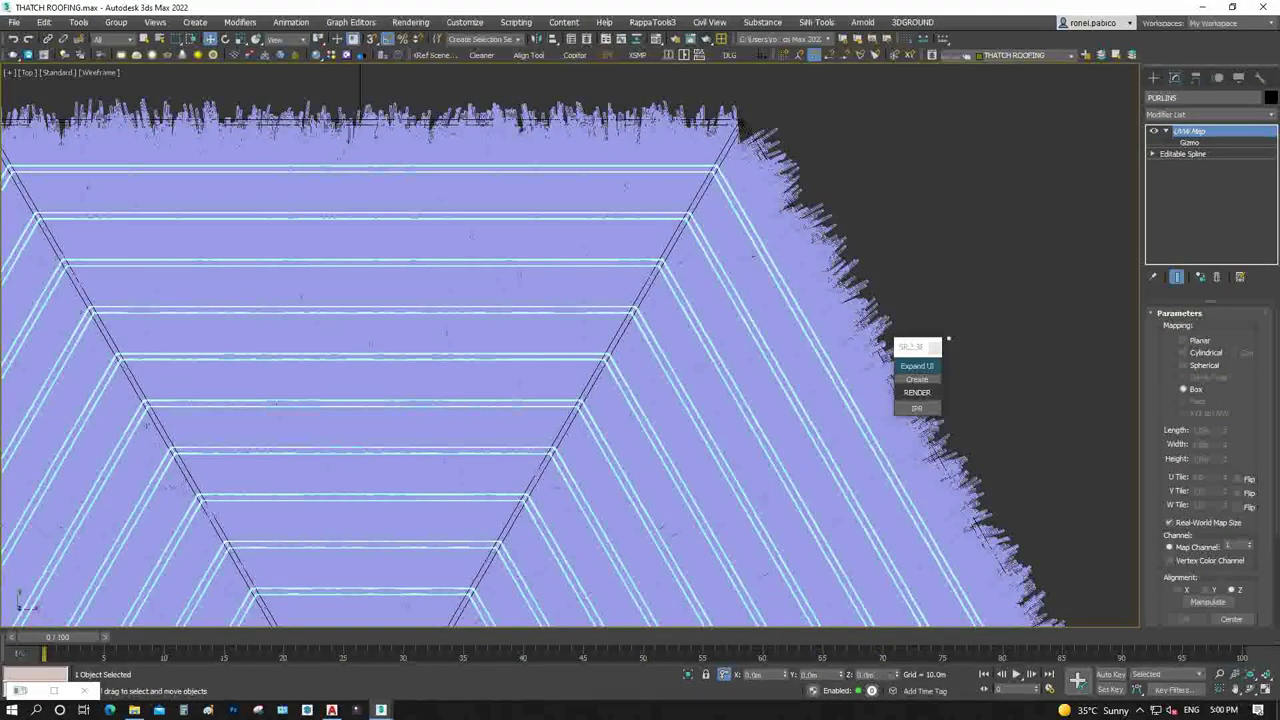
{"action": "left_click", "coordinate": [948, 339]}
{"action": "key", "text": "F3"}
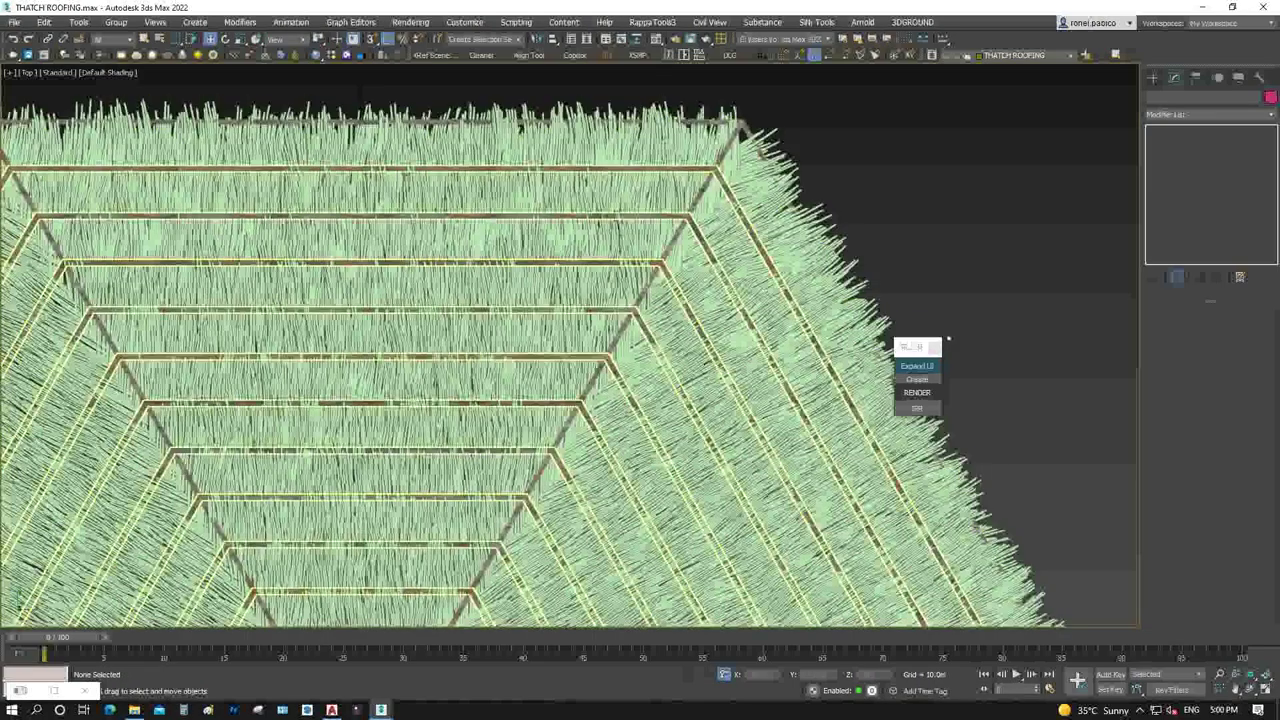
{"action": "key", "text": "ctrl+z"}
{"action": "scroll", "coordinate": [948, 339], "scroll_direction": "up", "scroll_amount": 10}
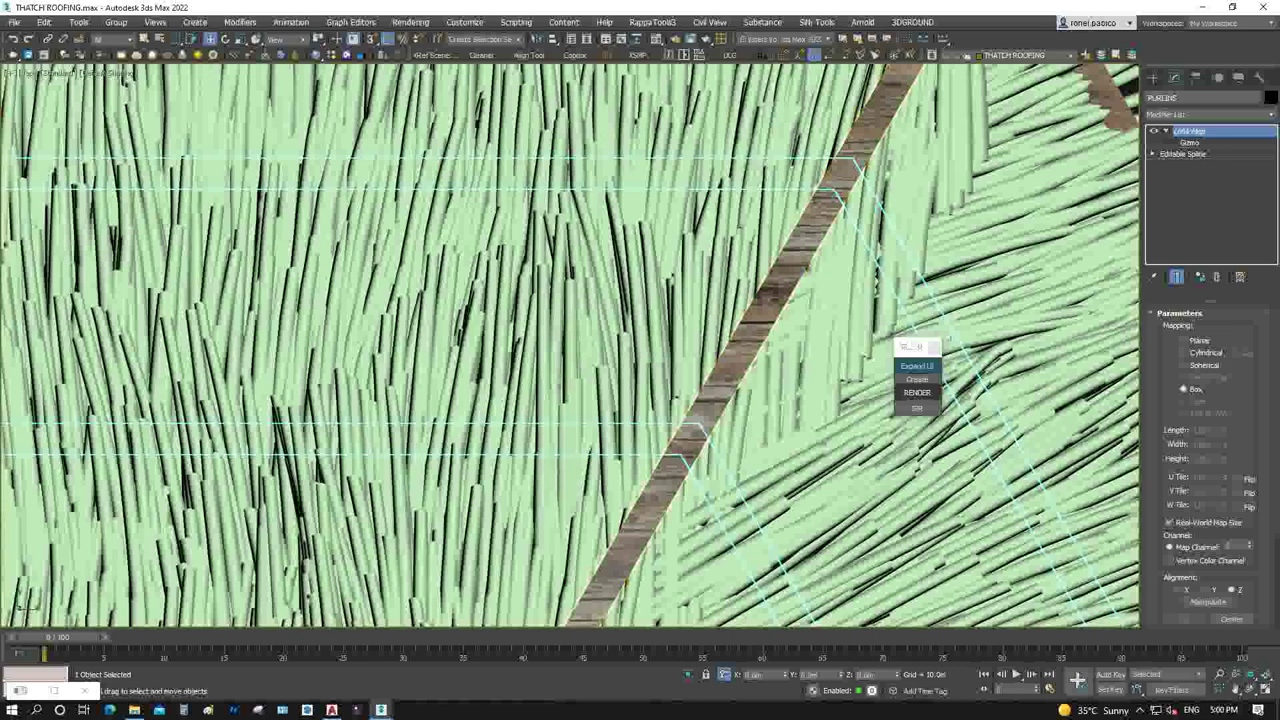
{"action": "key", "text": "ctrl+z"}
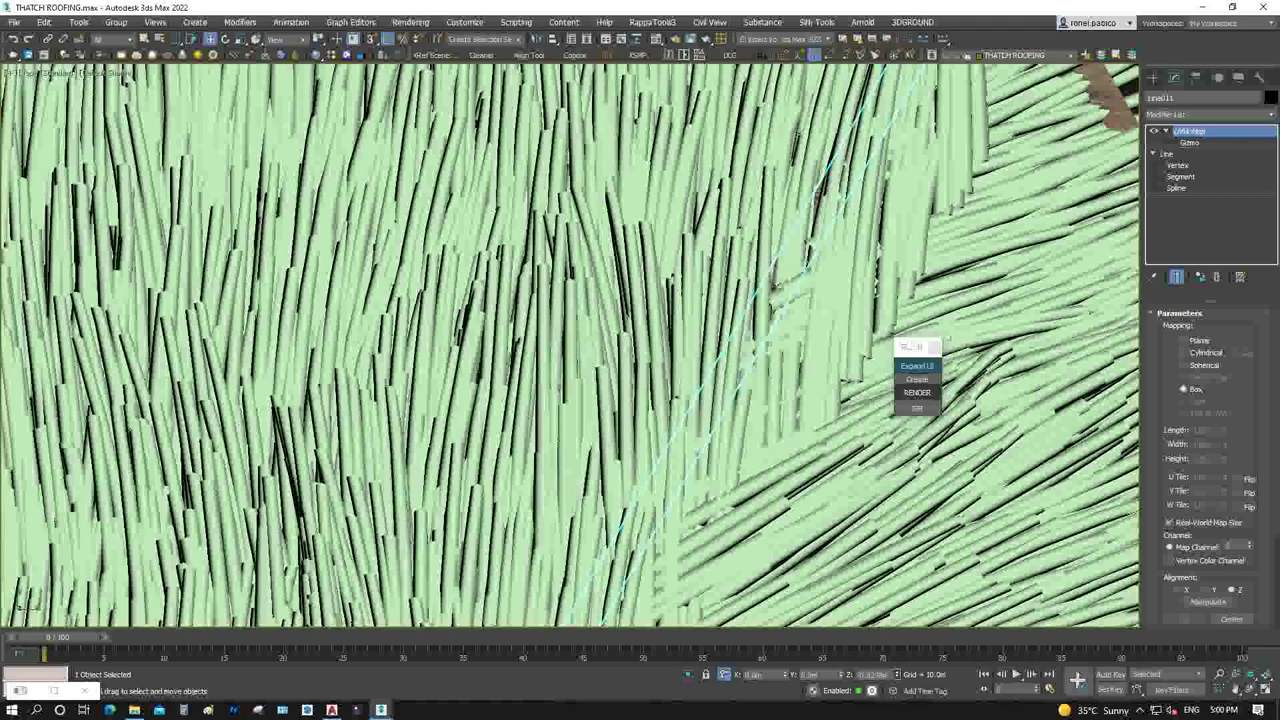
Hide the THATCH ROOFING layer, show textures in Top view, and select the top roof beam
{"action": "scroll", "coordinate": [560, 560], "scroll_direction": "down", "scroll_amount": 3}
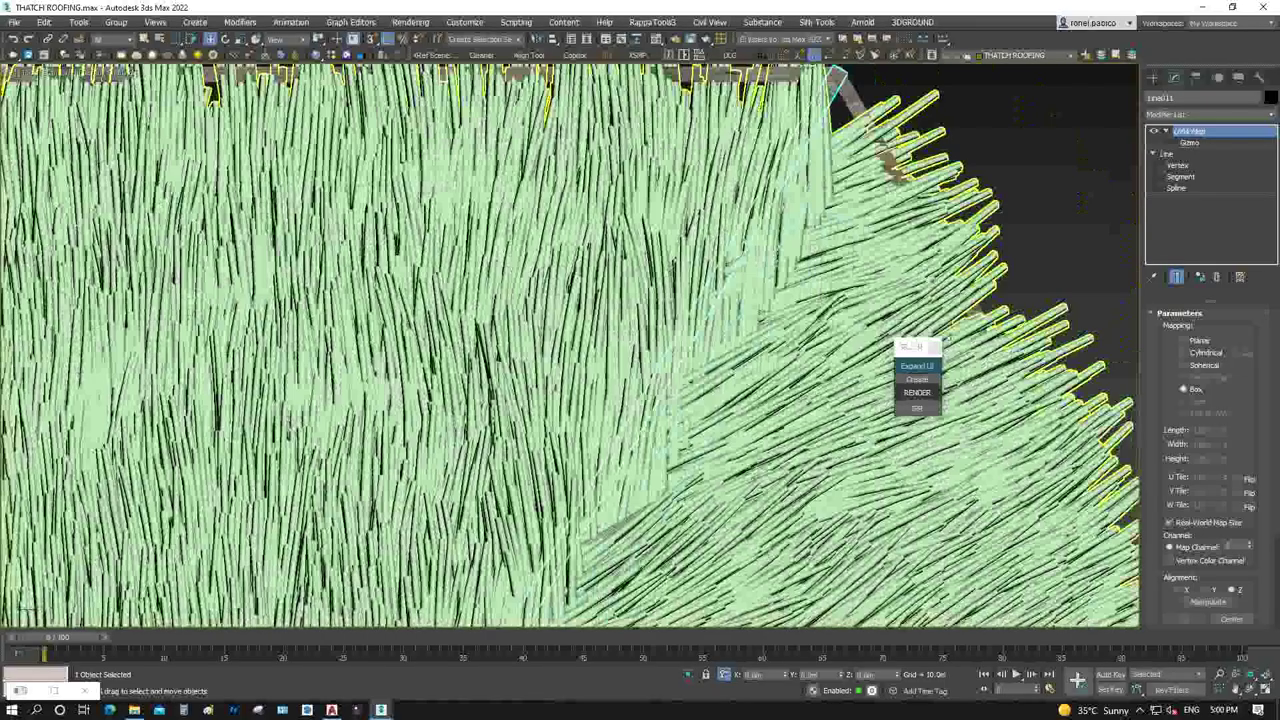
{"action": "scroll", "coordinate": [560, 560], "scroll_direction": "down", "scroll_amount": 2}
{"action": "scroll", "coordinate": [560, 560], "scroll_direction": "down", "scroll_amount": 3}
{"action": "scroll", "coordinate": [560, 560], "scroll_direction": "down", "scroll_amount": 3}
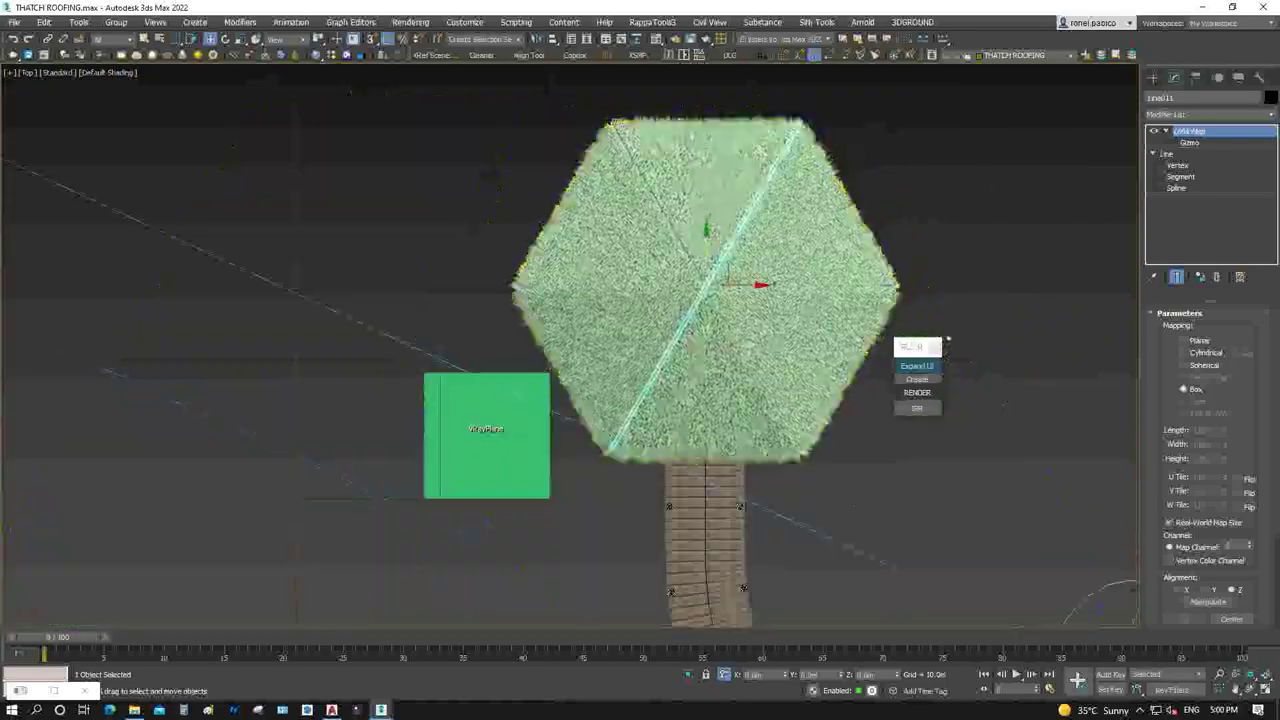
{"action": "key", "text": "f"}
{"action": "scroll", "coordinate": [886, 343], "scroll_direction": "up", "scroll_amount": 3}
{"action": "scroll", "coordinate": [946, 340], "scroll_direction": "up", "scroll_amount": 2}
{"action": "left_click", "coordinate": [947, 339]}
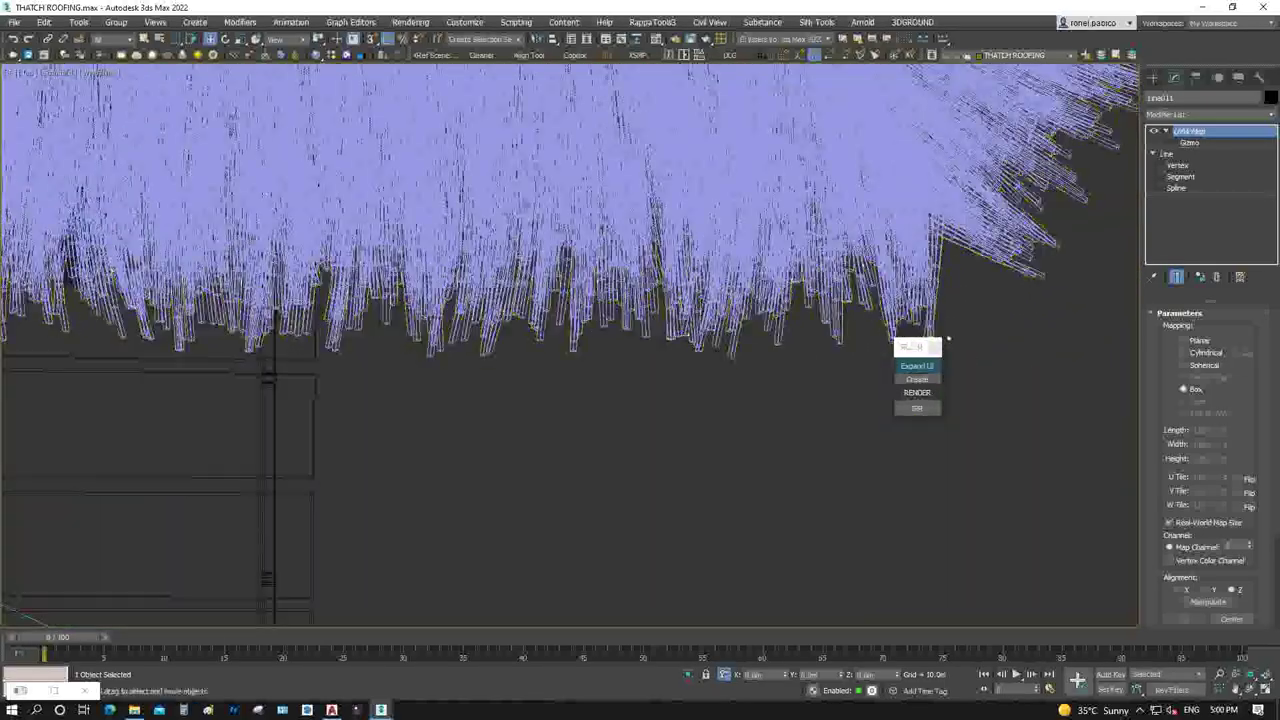
{"action": "left_click", "coordinate": [1015, 55]}
{"action": "key", "text": "t"}
{"action": "scroll", "coordinate": [948, 340], "scroll_direction": "down", "scroll_amount": 2}
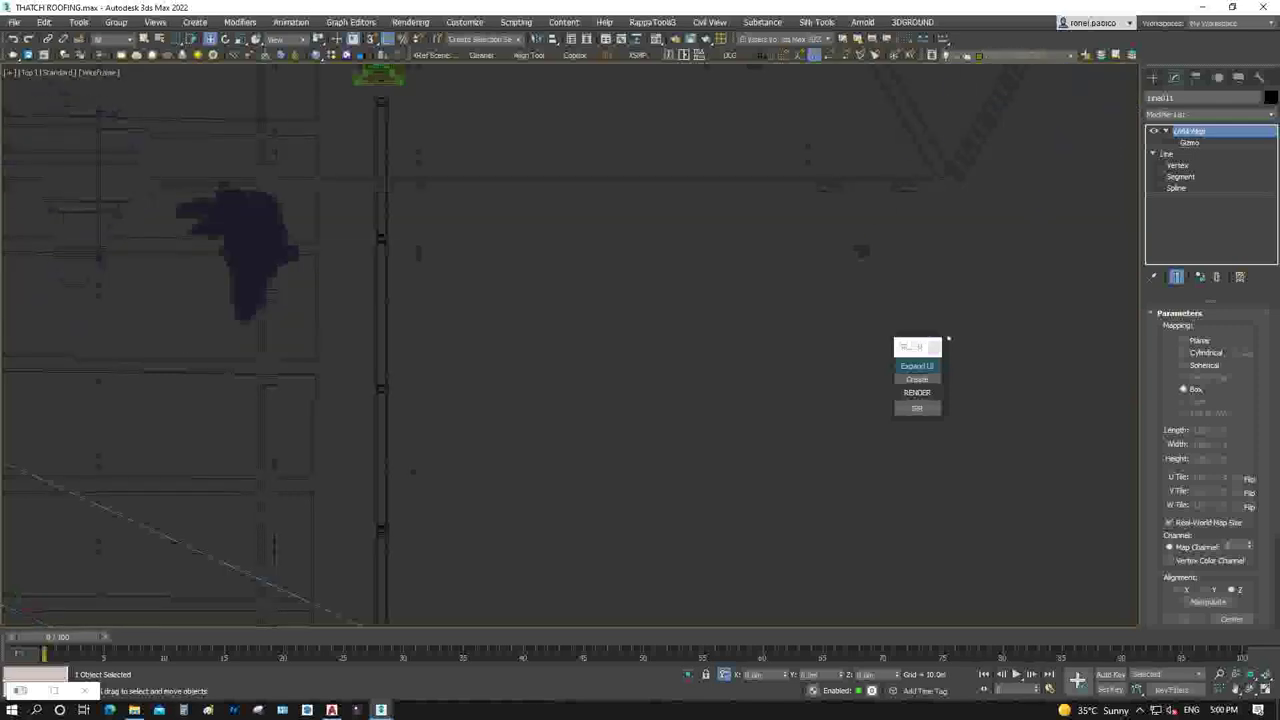
{"action": "key", "text": "F3"}
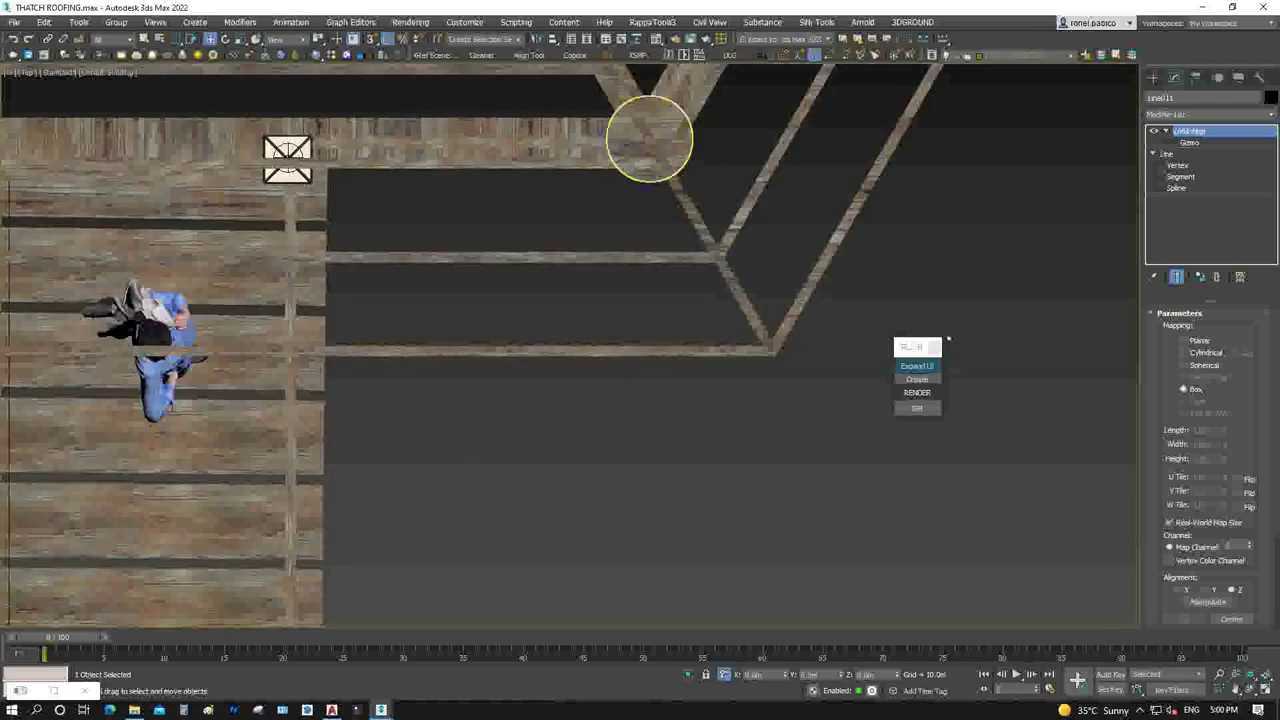
{"action": "left_click", "coordinate": [649, 138]}
Isolate the hexagon ring and clone it in place as a copy
{"action": "key", "text": "z"}
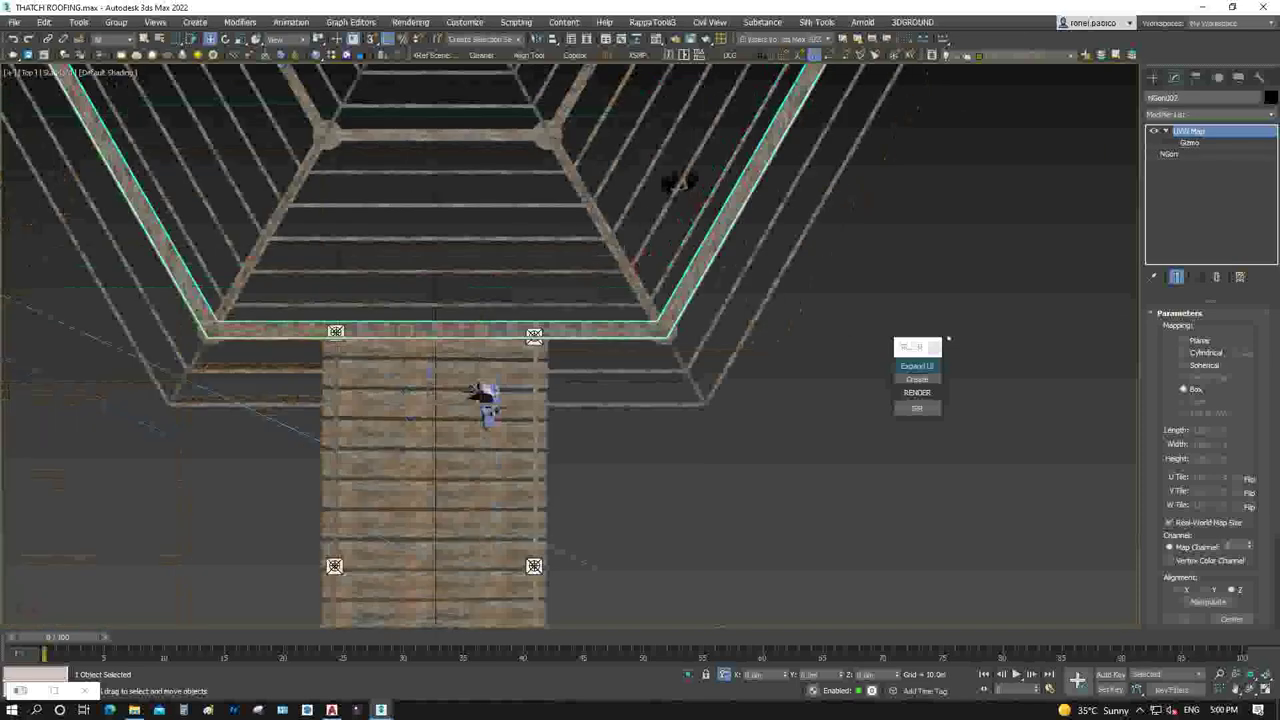
{"action": "right_click", "coordinate": [640, 328]}
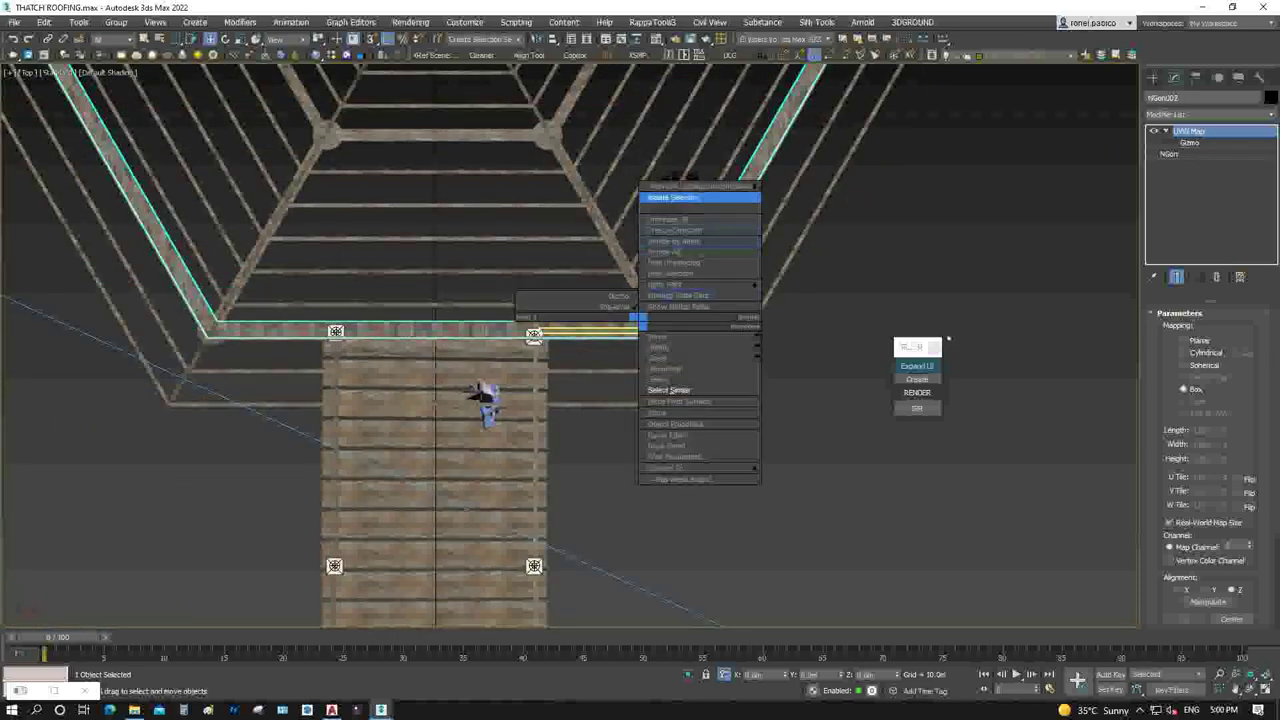
{"action": "left_click", "coordinate": [700, 204]}
{"action": "left_click", "coordinate": [948, 340]}
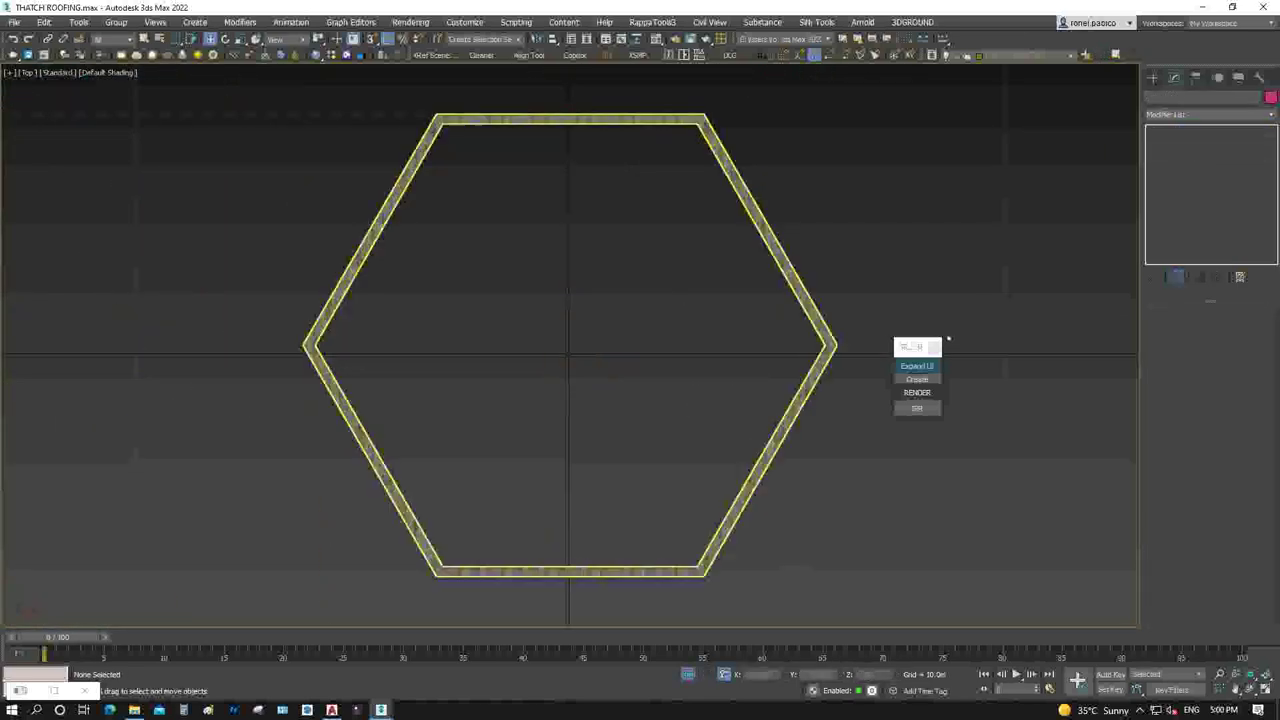
{"action": "key", "text": "ctrl+a"}
{"action": "key", "text": "ctrl+v"}
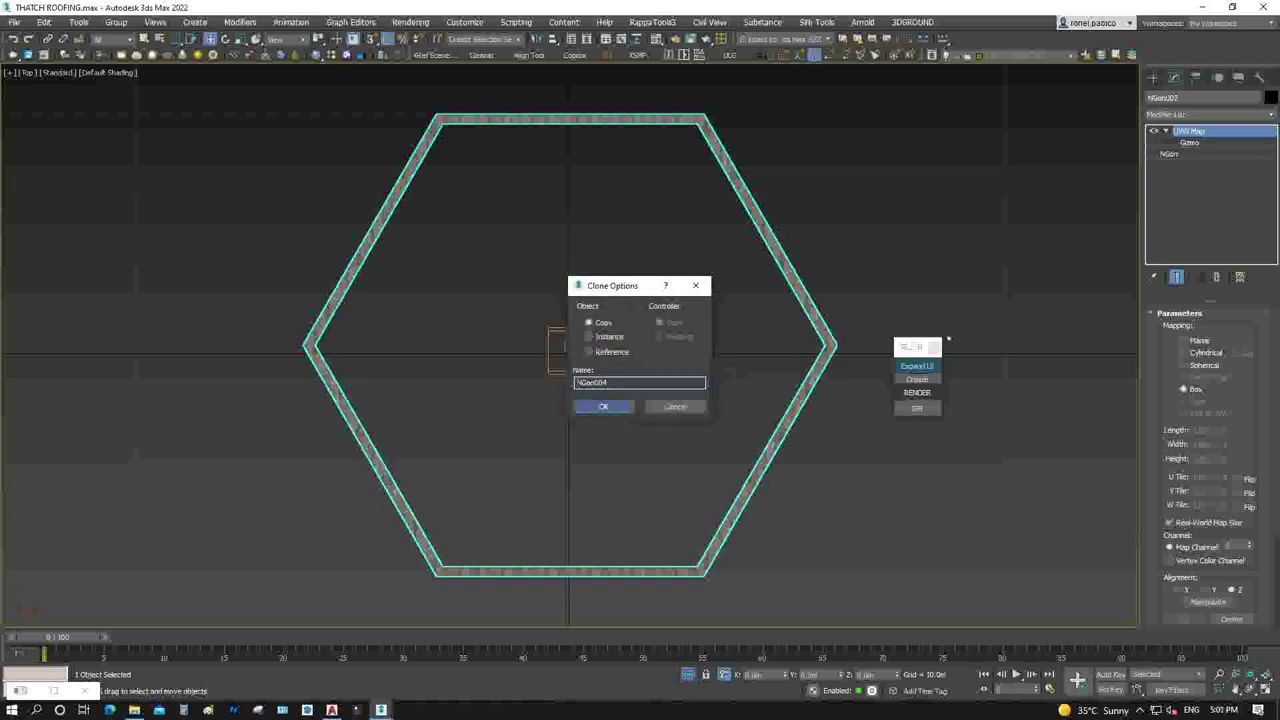
{"action": "key", "text": "Return"}
{"action": "left_click", "coordinate": [1169, 142]}
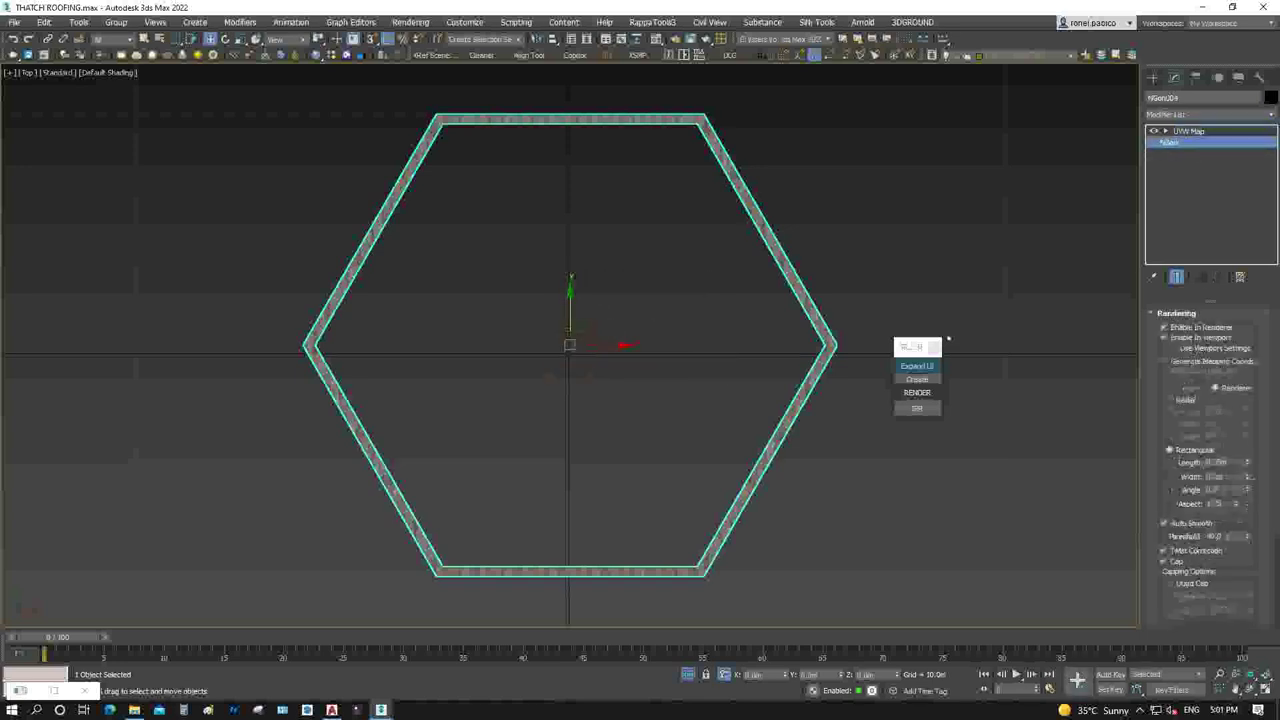
{"action": "right_click", "coordinate": [948, 340]}
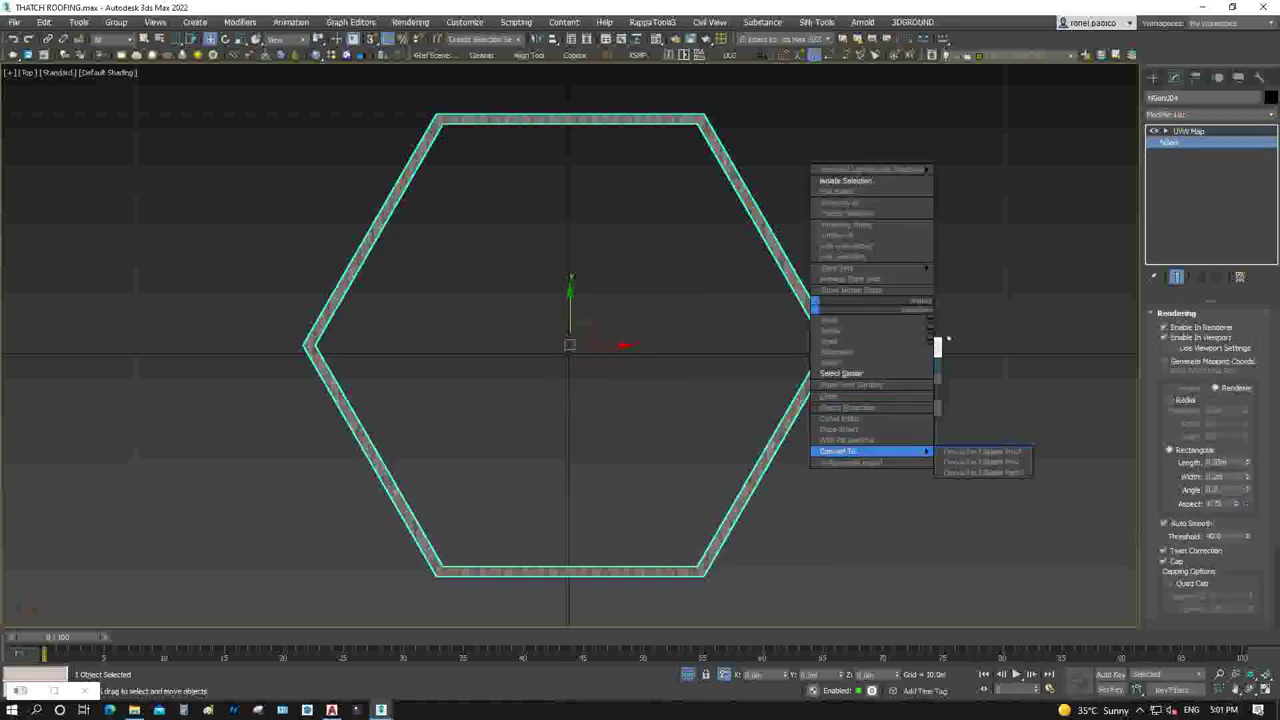
{"action": "left_click", "coordinate": [948, 340]}
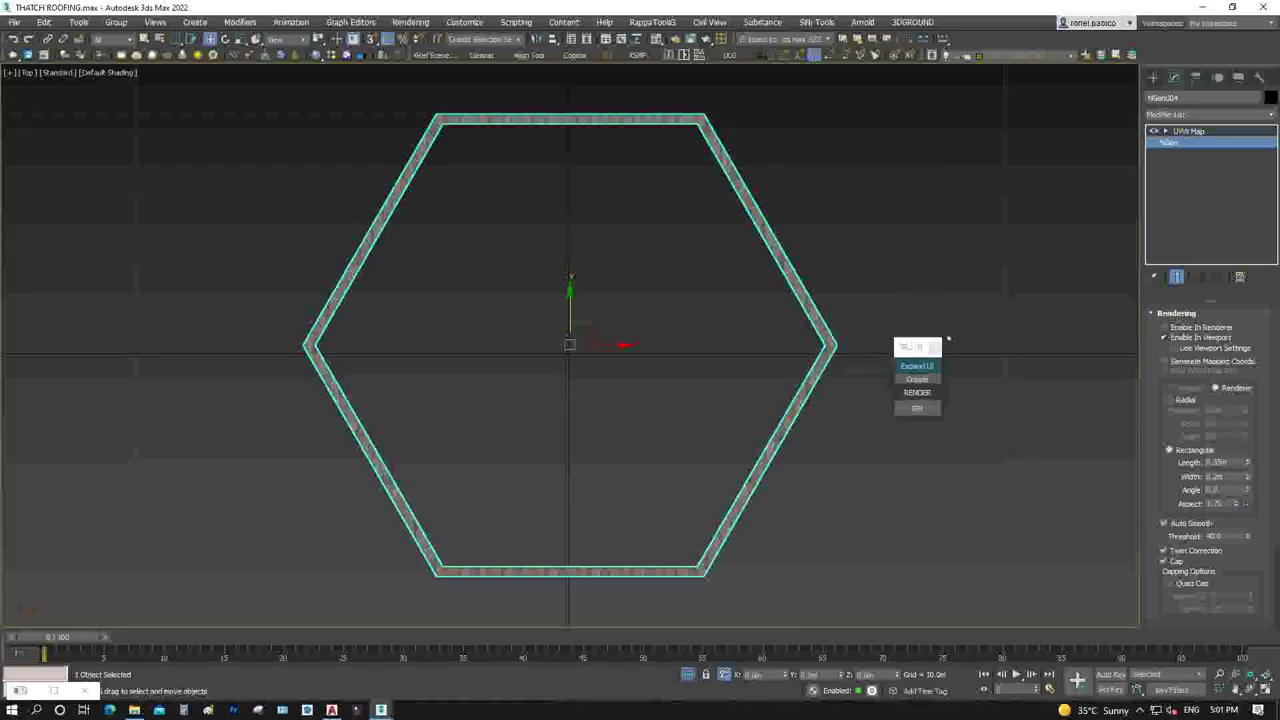
Extrude NGon004 into a thin slab and assign it the wood material
{"action": "left_click", "coordinate": [1205, 114]}
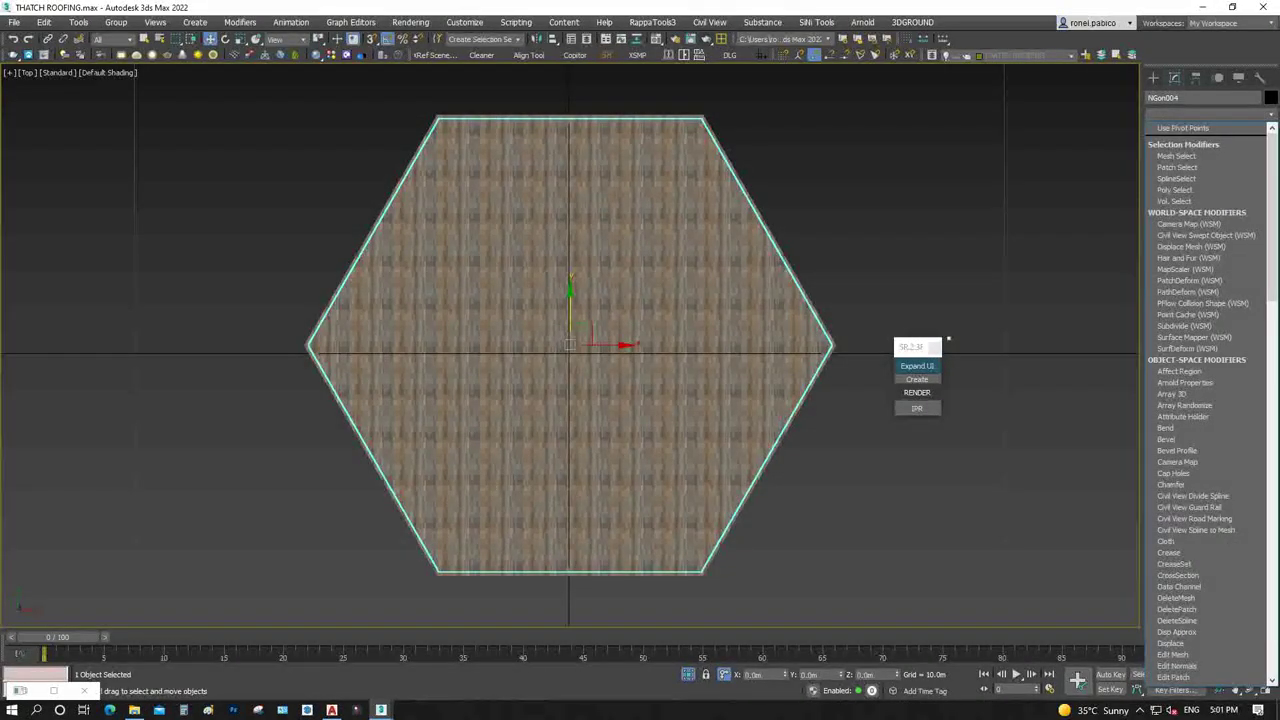
{"action": "type", "text": "ext"}
{"action": "key", "text": "Return"}
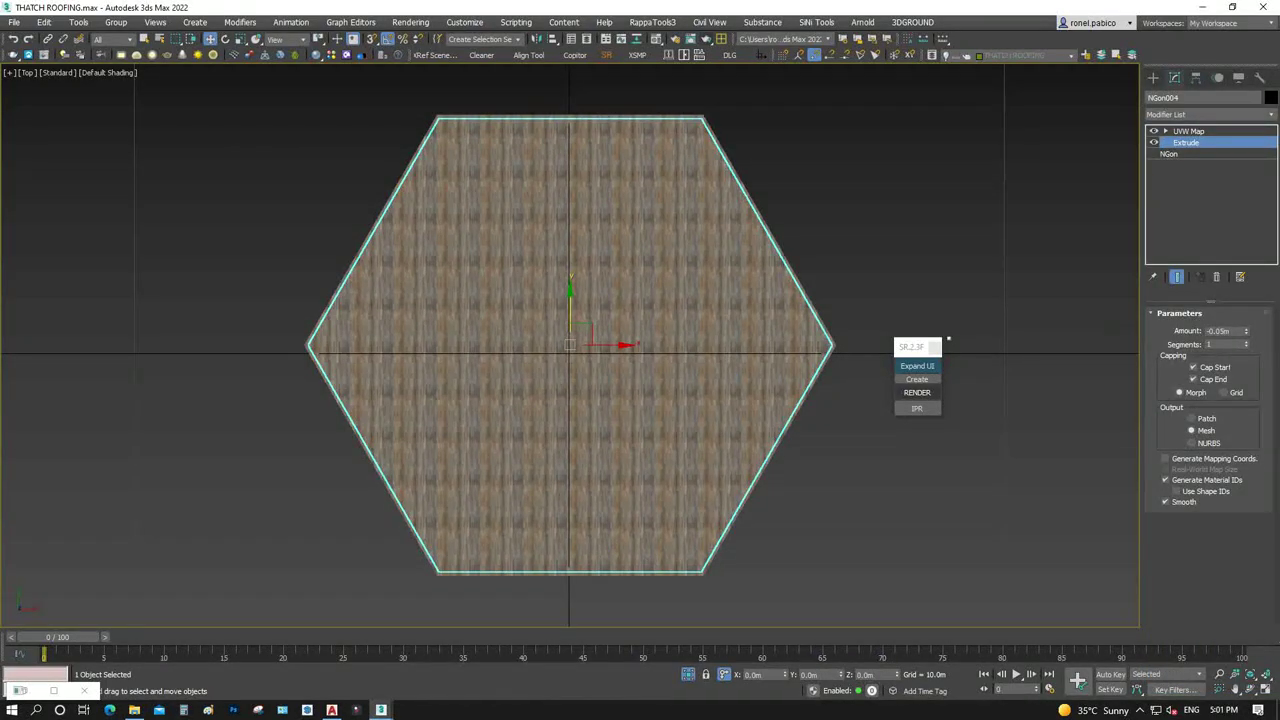
{"action": "mouse_move", "coordinate": [948, 340]}
{"action": "middle_mouse_down", "text": "alt"}
{"action": "mouse_move", "coordinate": [940, 300]}
{"action": "mouse_move", "coordinate": [948, 340]}
{"action": "middle_mouse_up", "text": "alt"}
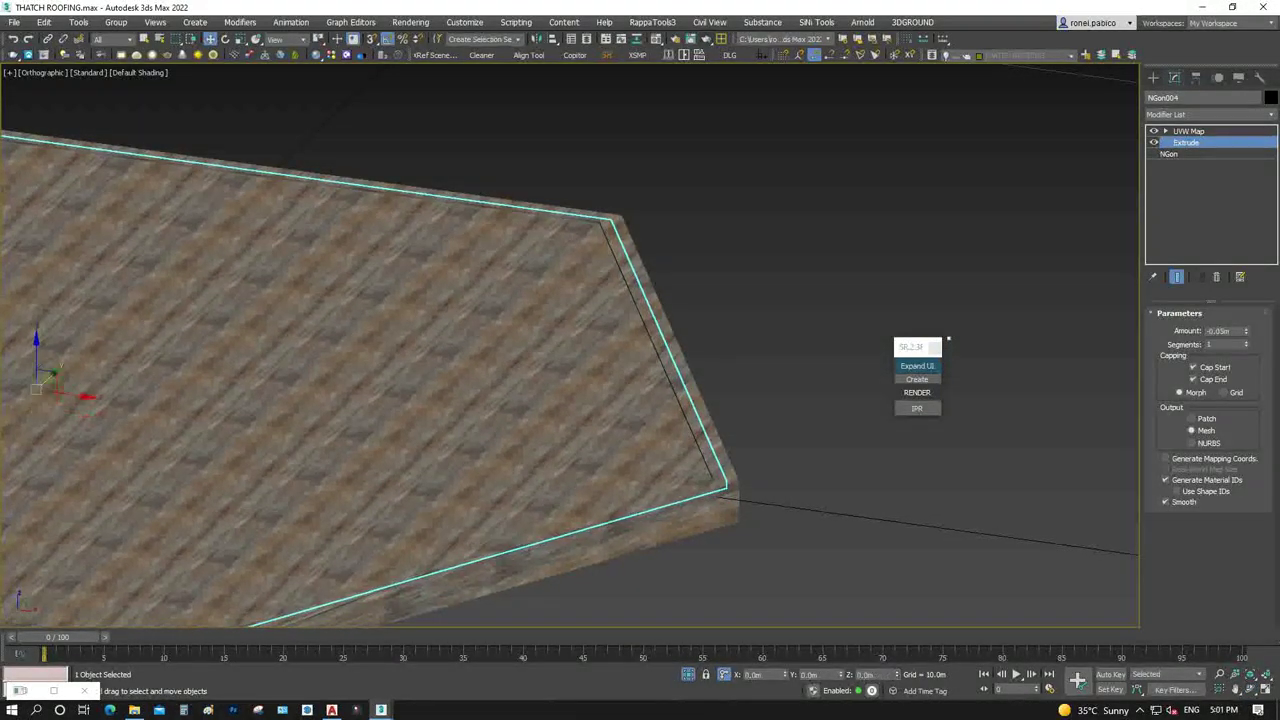
{"action": "key", "text": "m"}
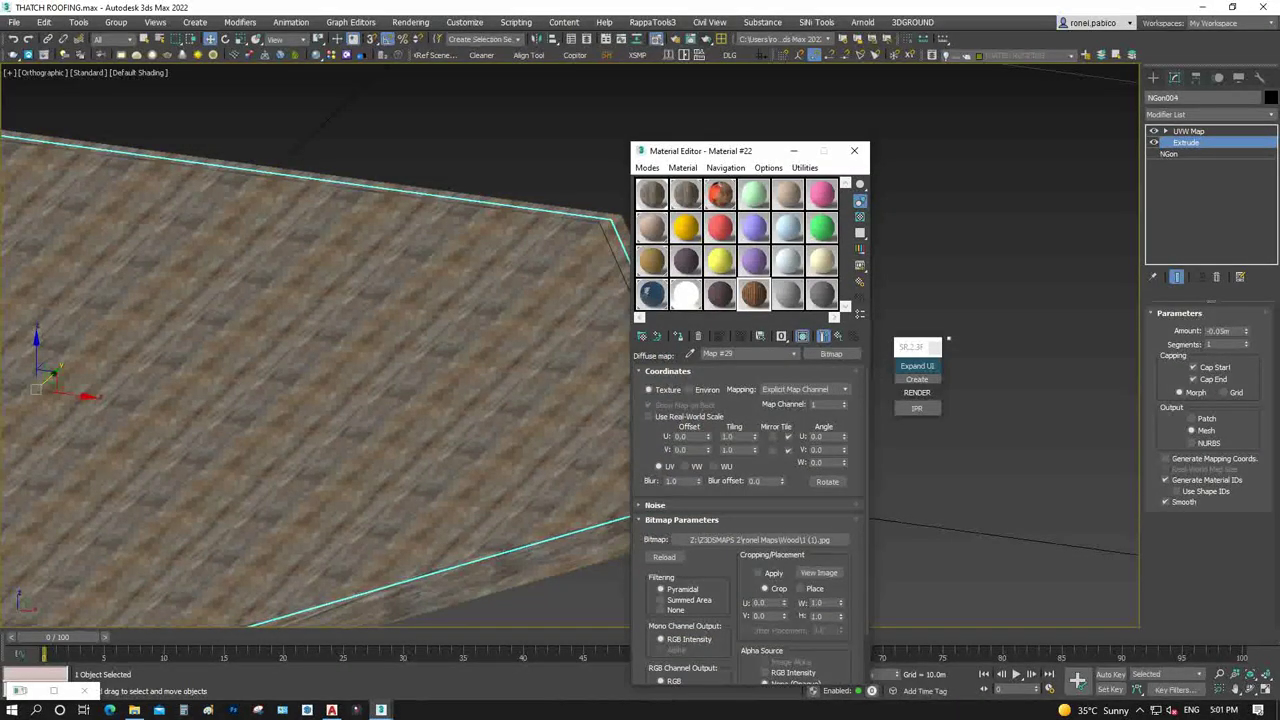
{"action": "left_click", "coordinate": [678, 336]}
{"action": "left_click", "coordinate": [1188, 131]}
{"action": "left_click", "coordinate": [854, 150]}
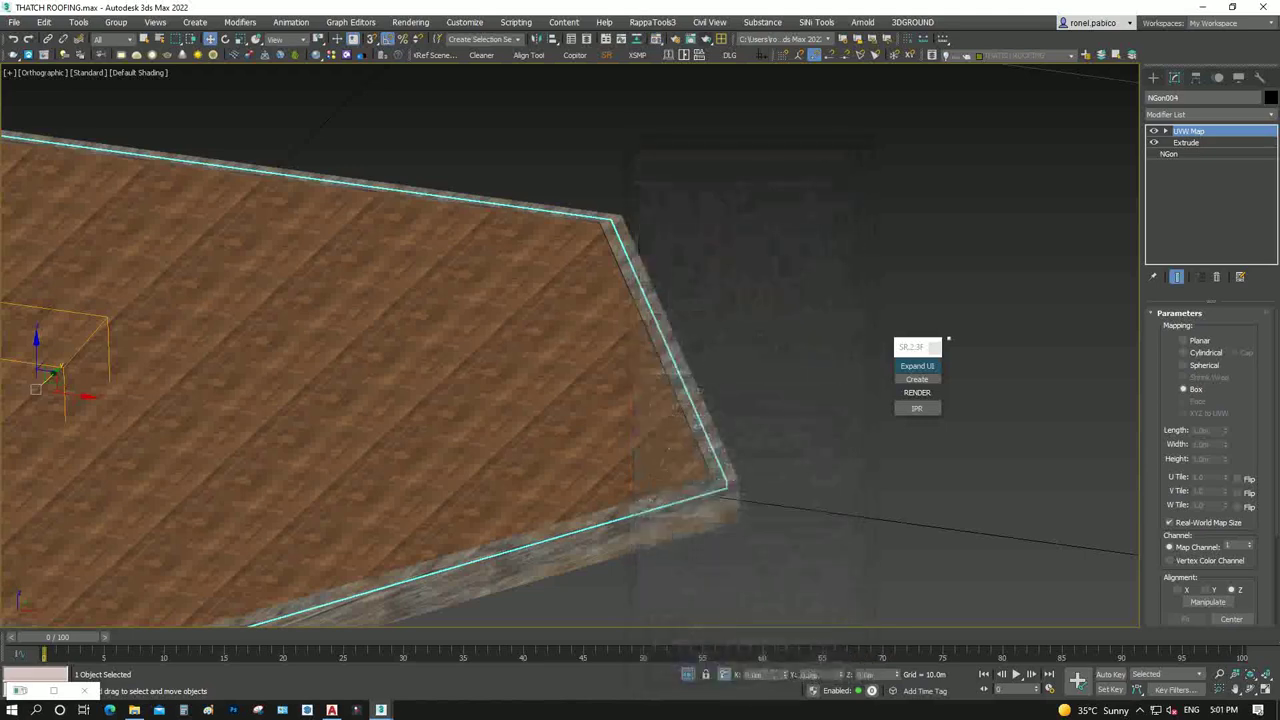
{"action": "left_click", "coordinate": [727, 417]}
{"action": "key", "text": "F3"}
{"action": "scroll", "coordinate": [729, 419], "scroll_direction": "down", "scroll_amount": 5}
End isolation, frame the whole scene in Top view, and switch to 2020 Ready Post People.max
{"action": "scroll", "coordinate": [729, 419], "scroll_direction": "down", "scroll_amount": 3}
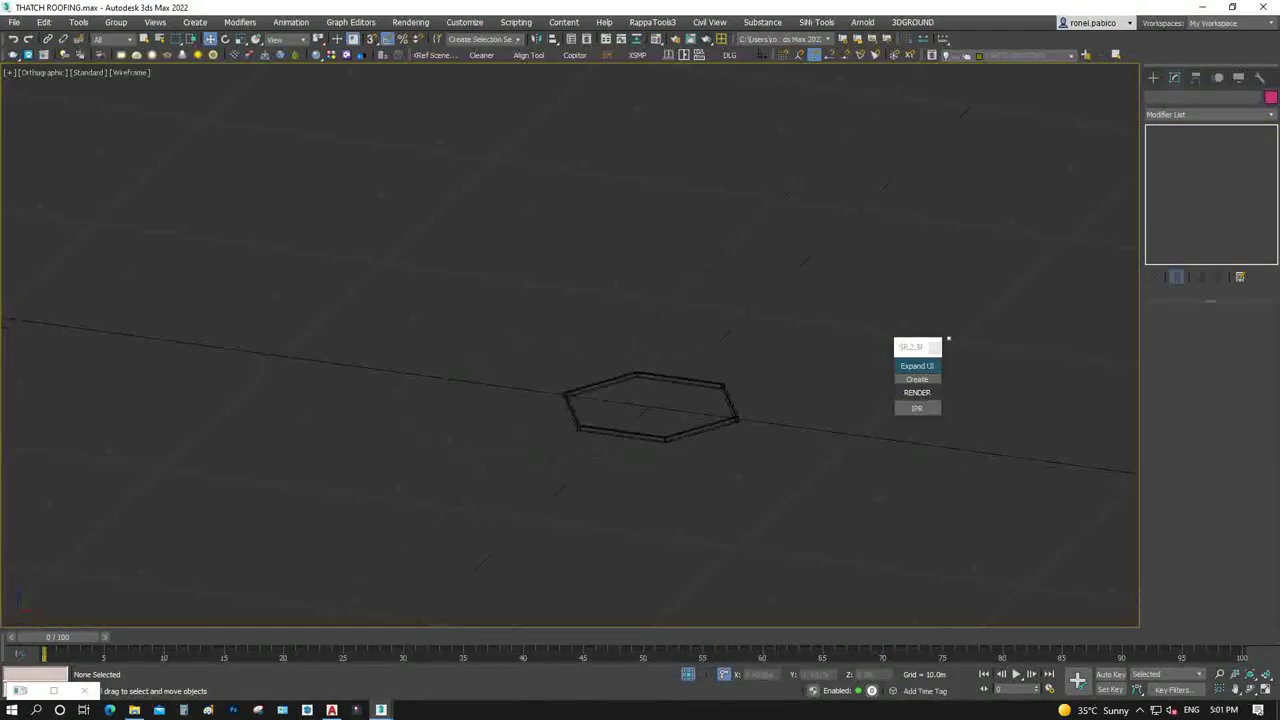
{"action": "left_click", "coordinate": [730, 412]}
{"action": "right_click", "coordinate": [700, 263]}
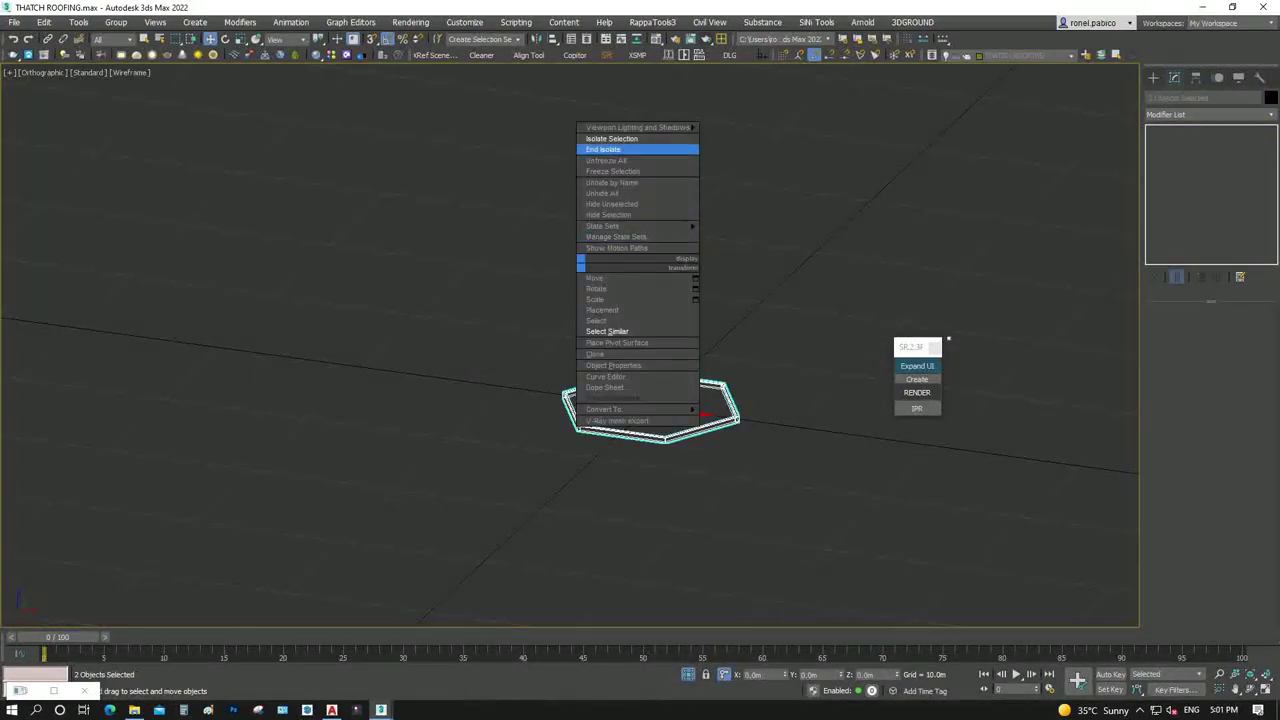
{"action": "left_click", "coordinate": [640, 149]}
{"action": "key", "text": "t"}
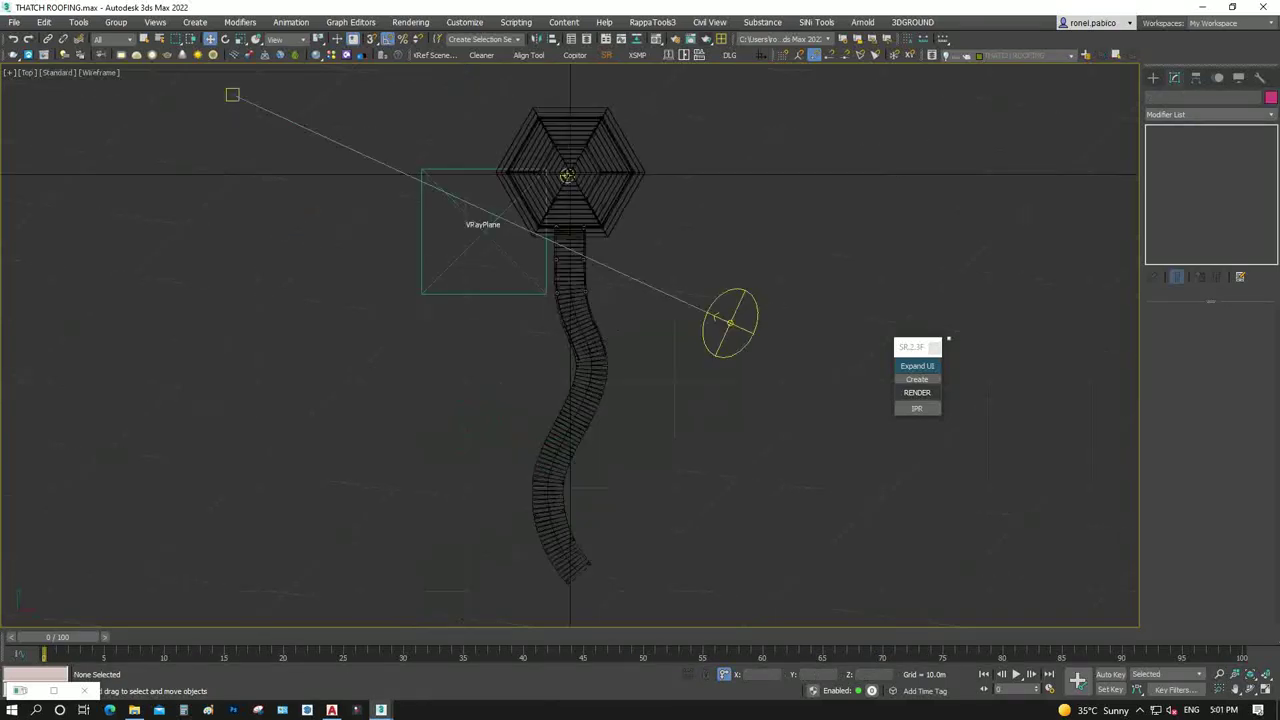
{"action": "key", "text": "z"}
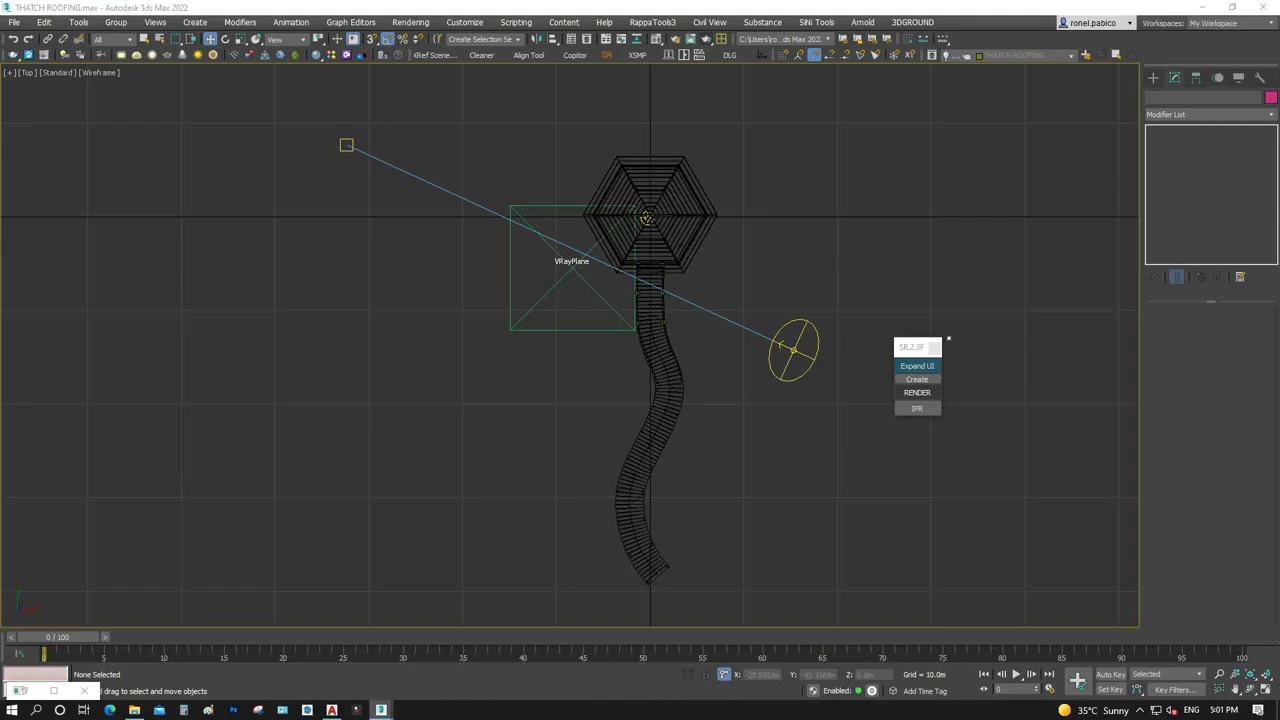
{"action": "left_click", "coordinate": [519, 655]}
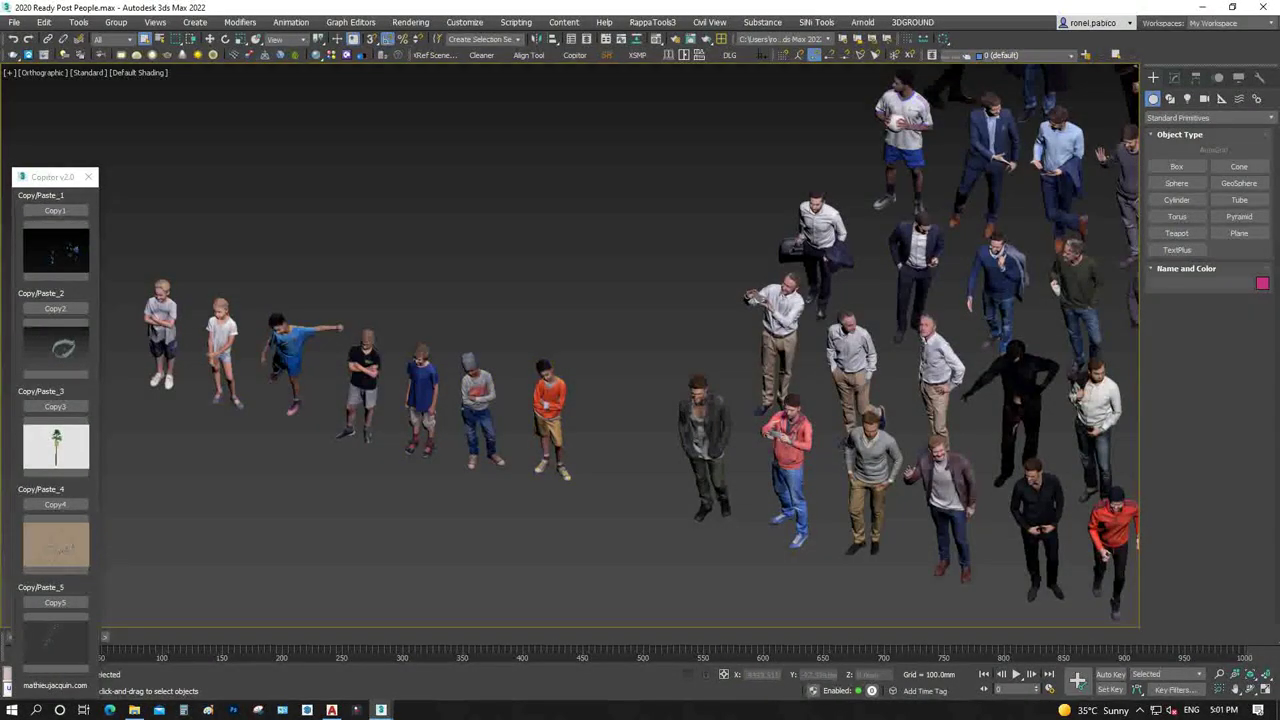
Copy both red-shirted figures into Copitor's first slot and go back to THATCH ROOFING.max
{"action": "left_click", "coordinate": [788, 460]}
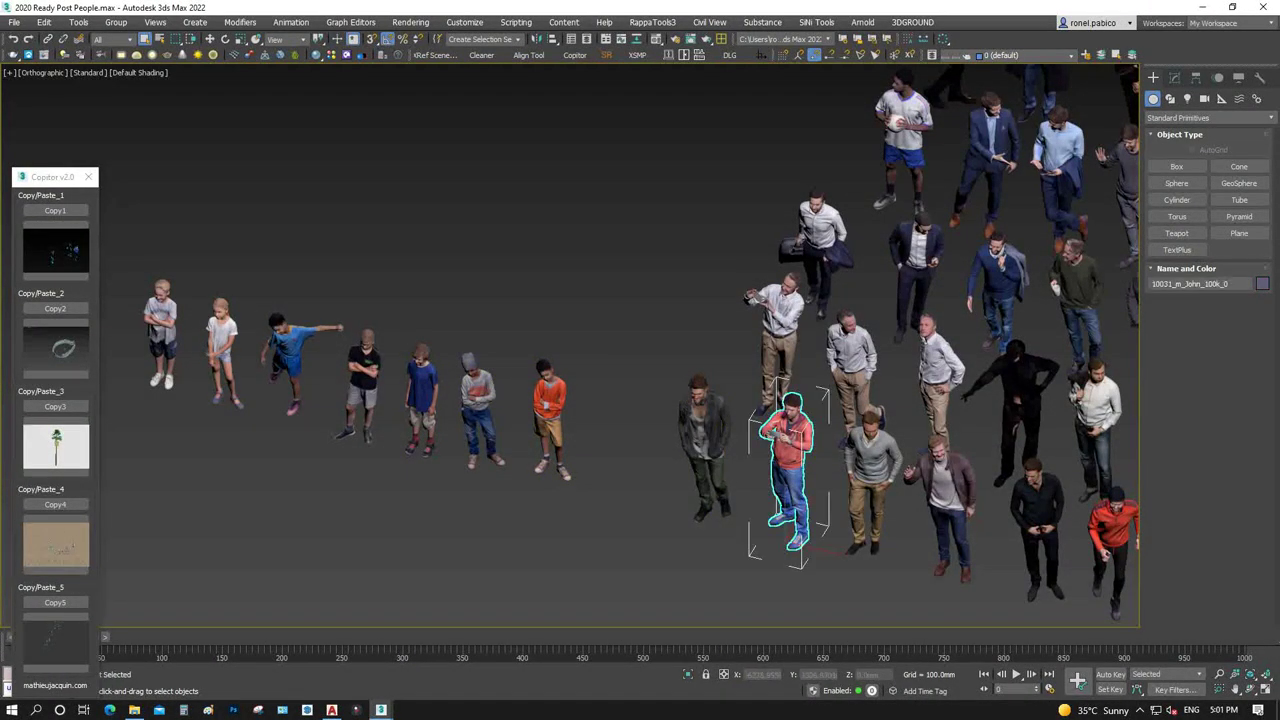
{"action": "left_click", "coordinate": [932, 515], "text": "ctrl"}
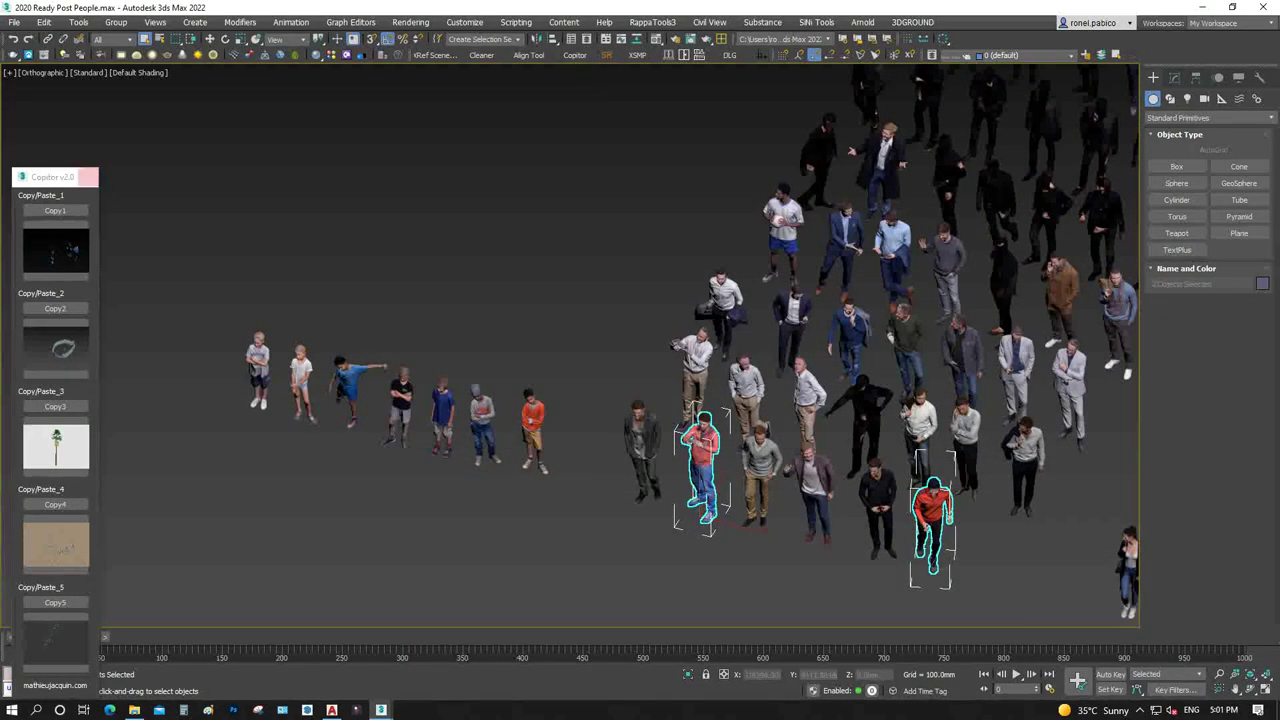
{"action": "left_click", "coordinate": [575, 55]}
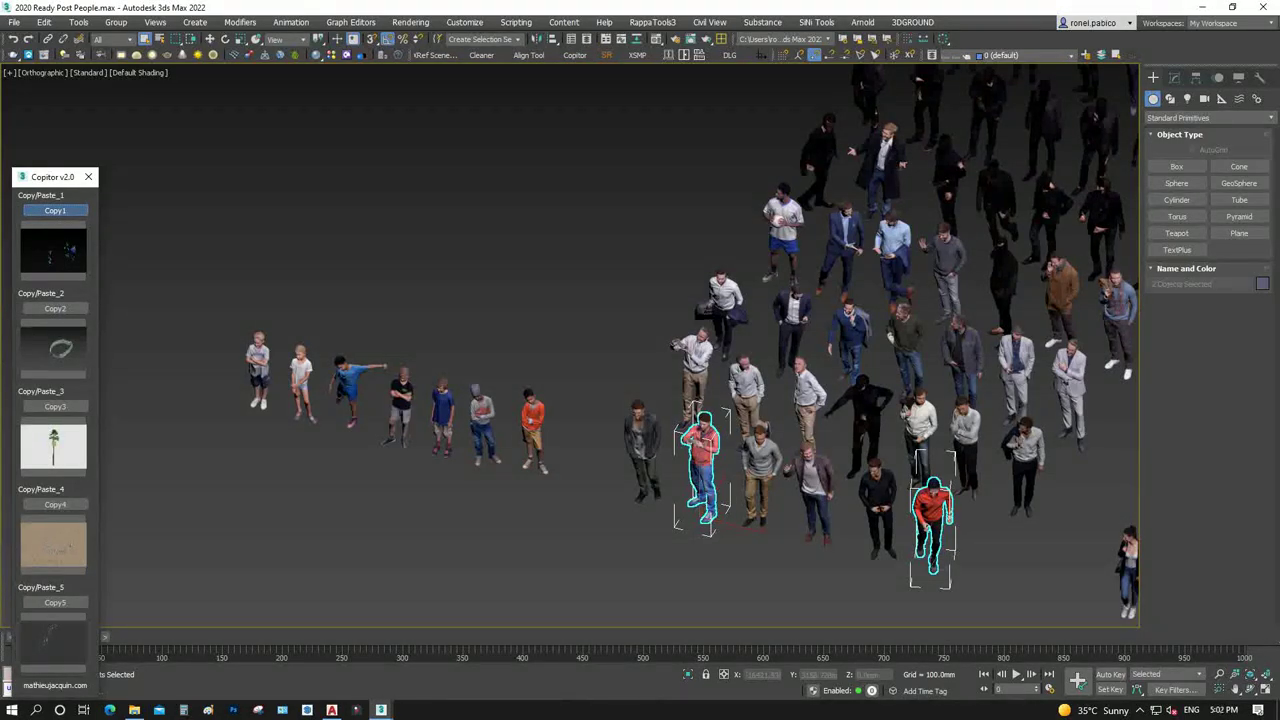
{"action": "key", "text": "ctrl+d"}
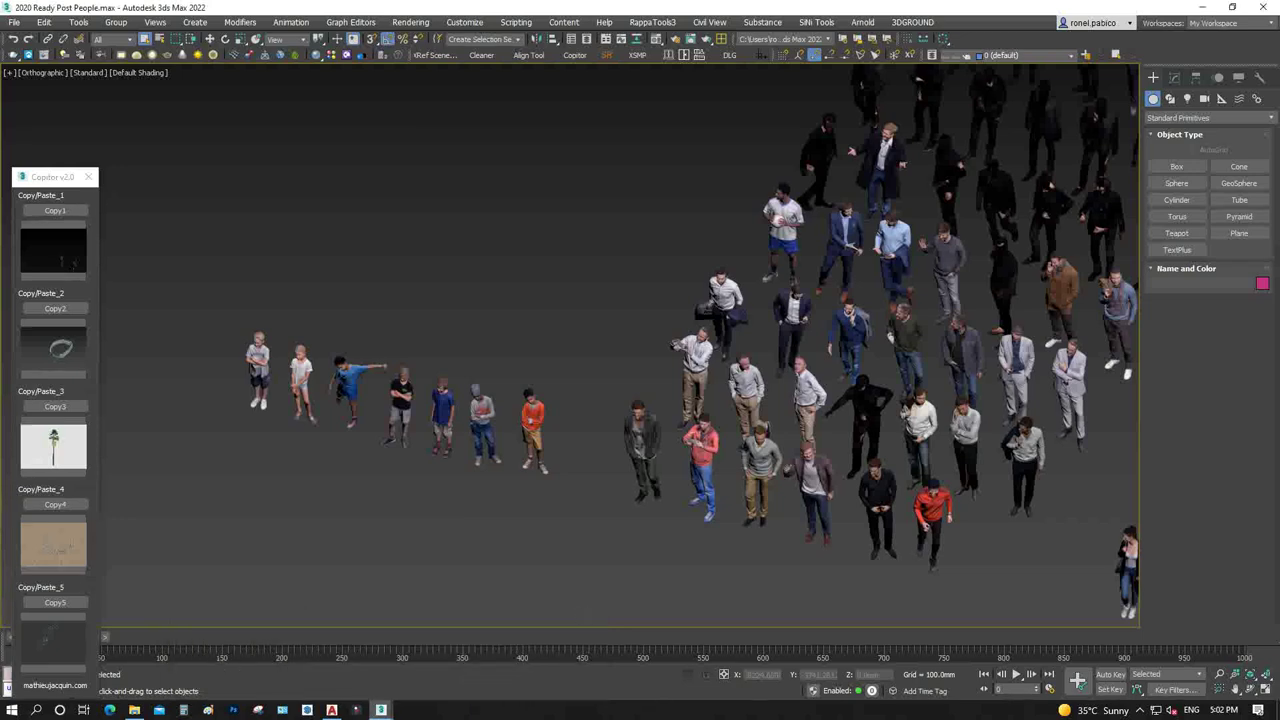
{"action": "left_click", "coordinate": [237, 650]}
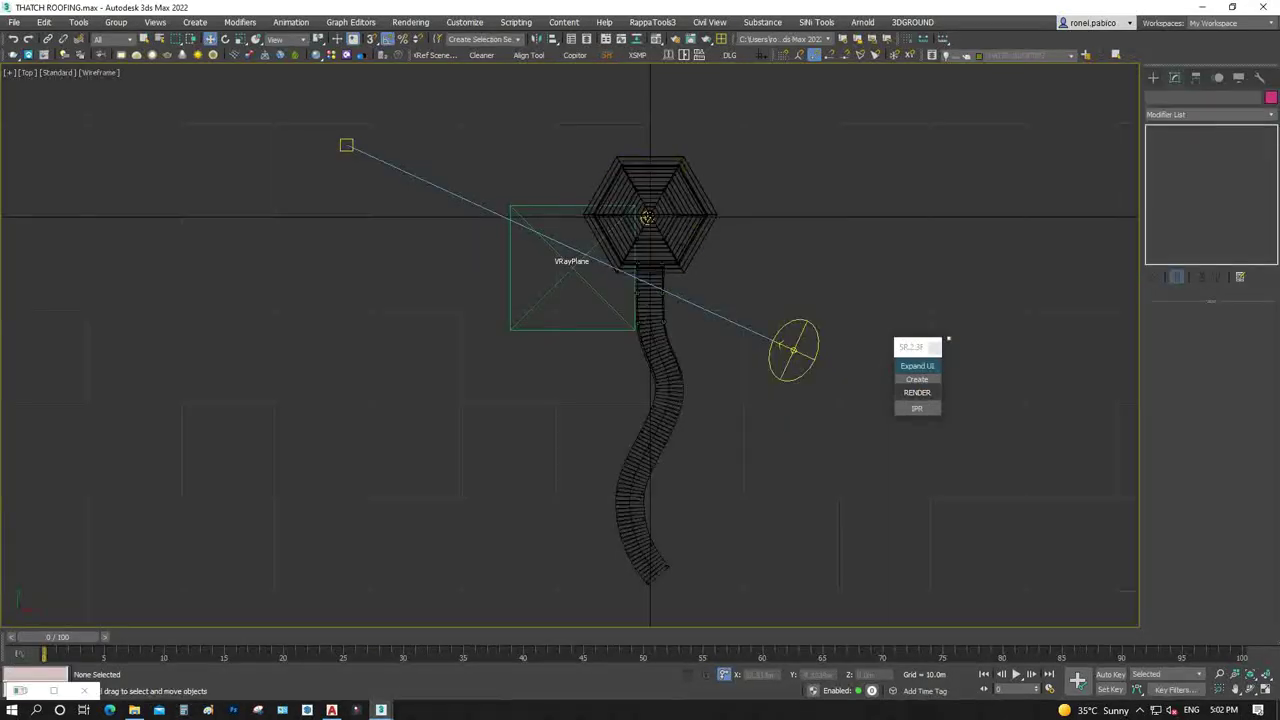
Paste the two copied figures into the hut scene, dismissing the missing-files warning
{"action": "left_click", "coordinate": [575, 55]}
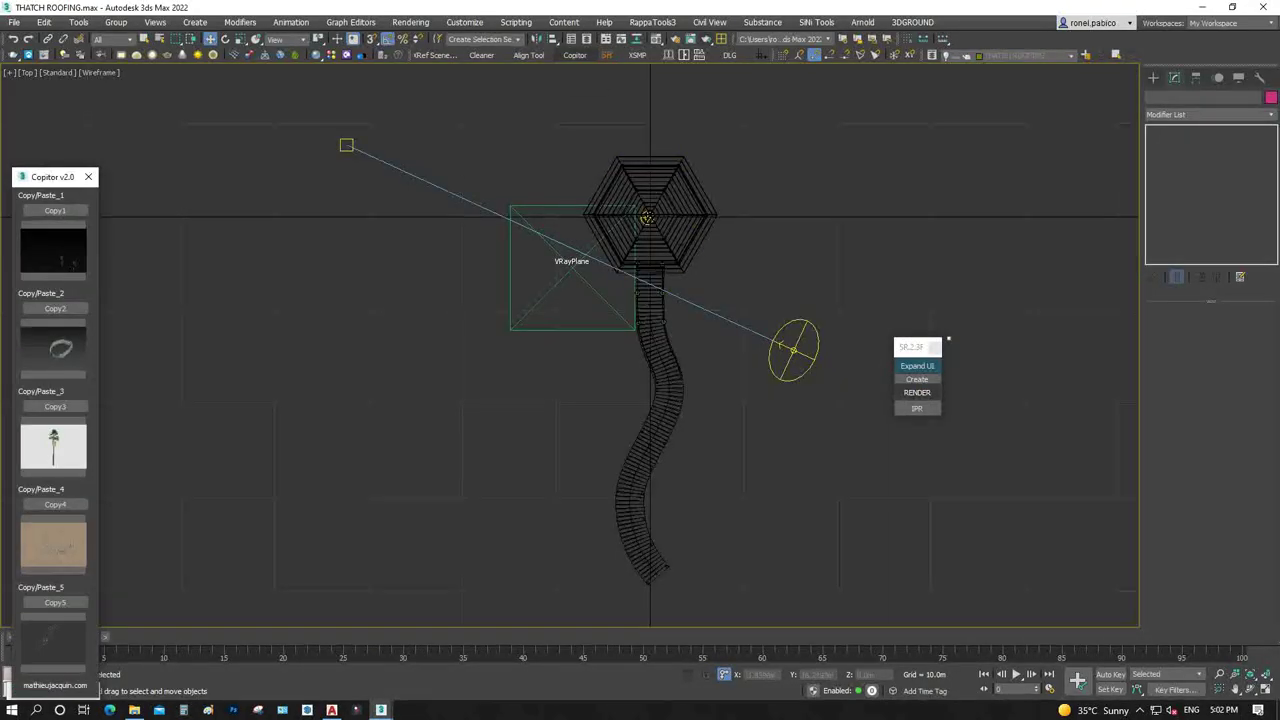
{"action": "left_click", "coordinate": [53, 250]}
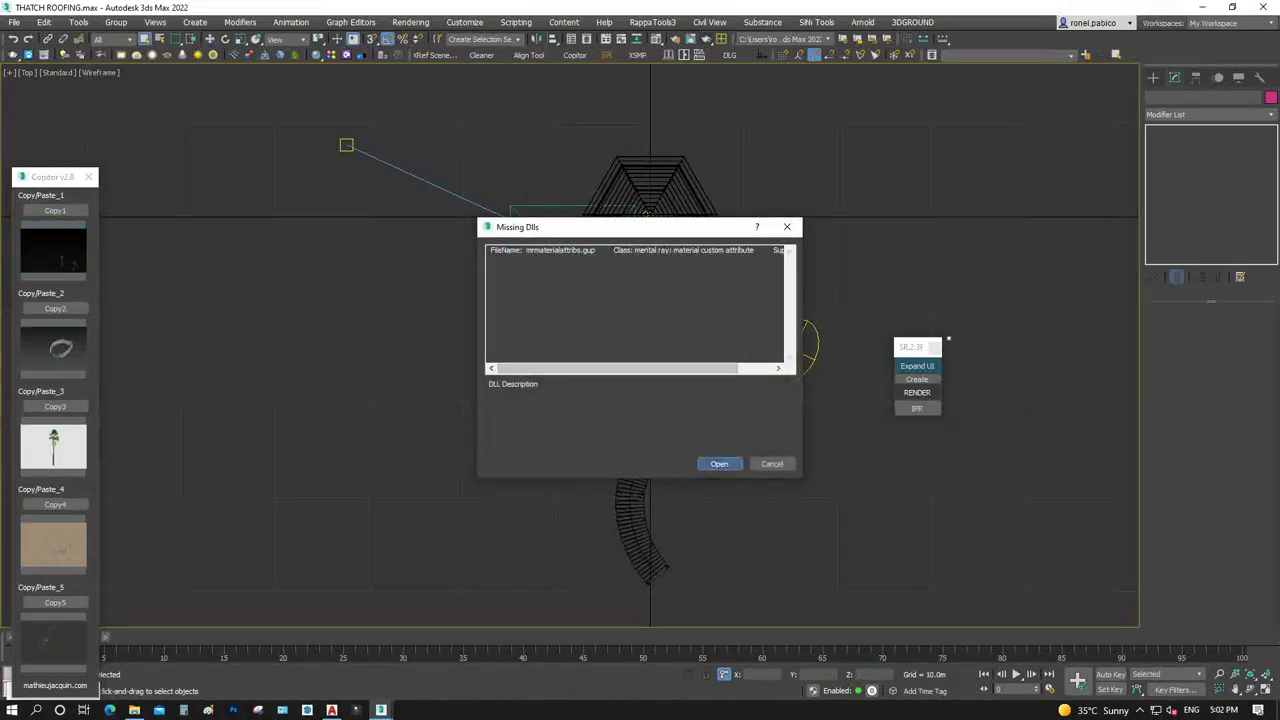
{"action": "left_click", "coordinate": [720, 463]}
In the Front view, slide the left figure right along the boardwalk railing
{"action": "key", "text": "z"}
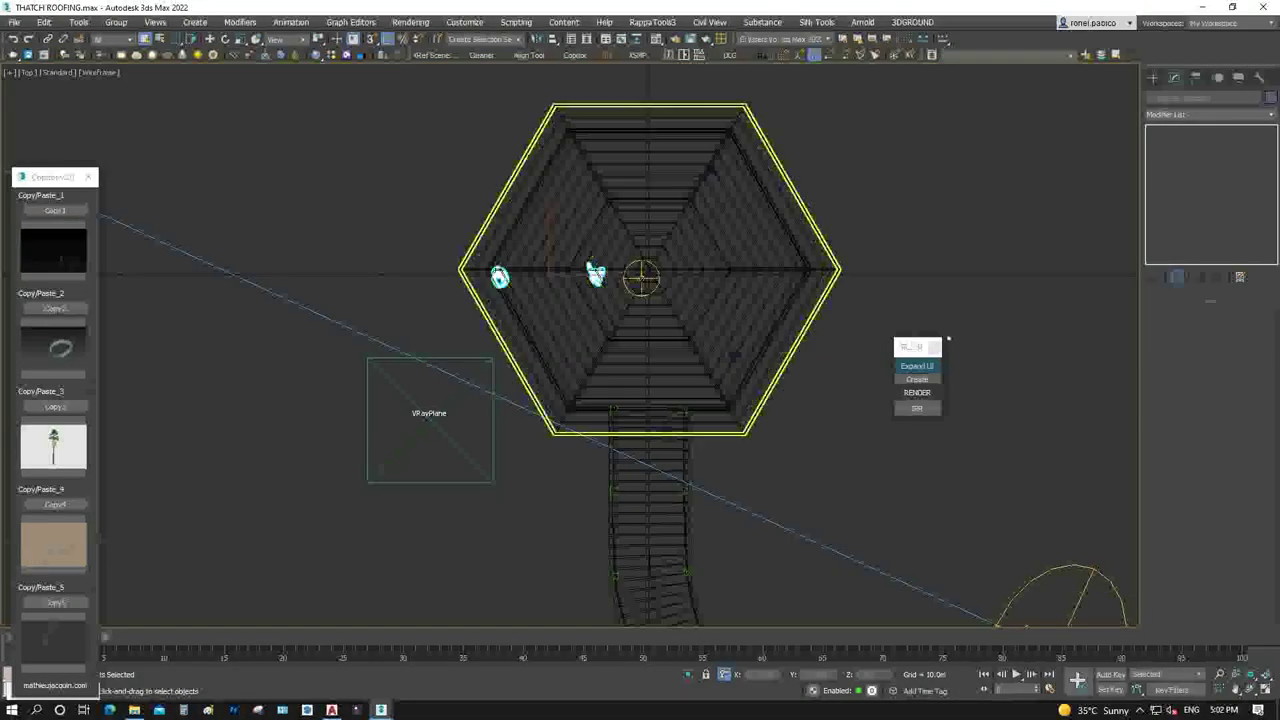
{"action": "key", "text": "f"}
{"action": "scroll", "coordinate": [190, 420], "scroll_direction": "up", "scroll_amount": 5}
{"action": "scroll", "coordinate": [190, 420], "scroll_direction": "down", "scroll_amount": 1}
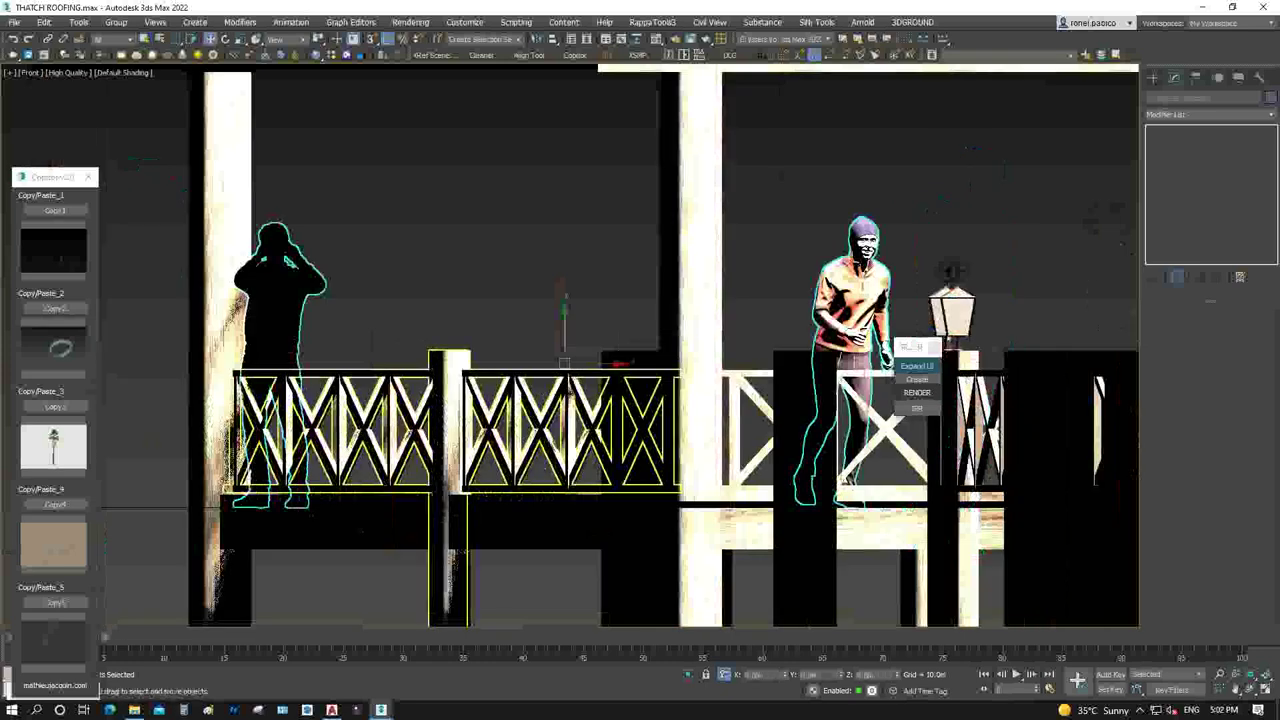
{"action": "key", "text": "q"}
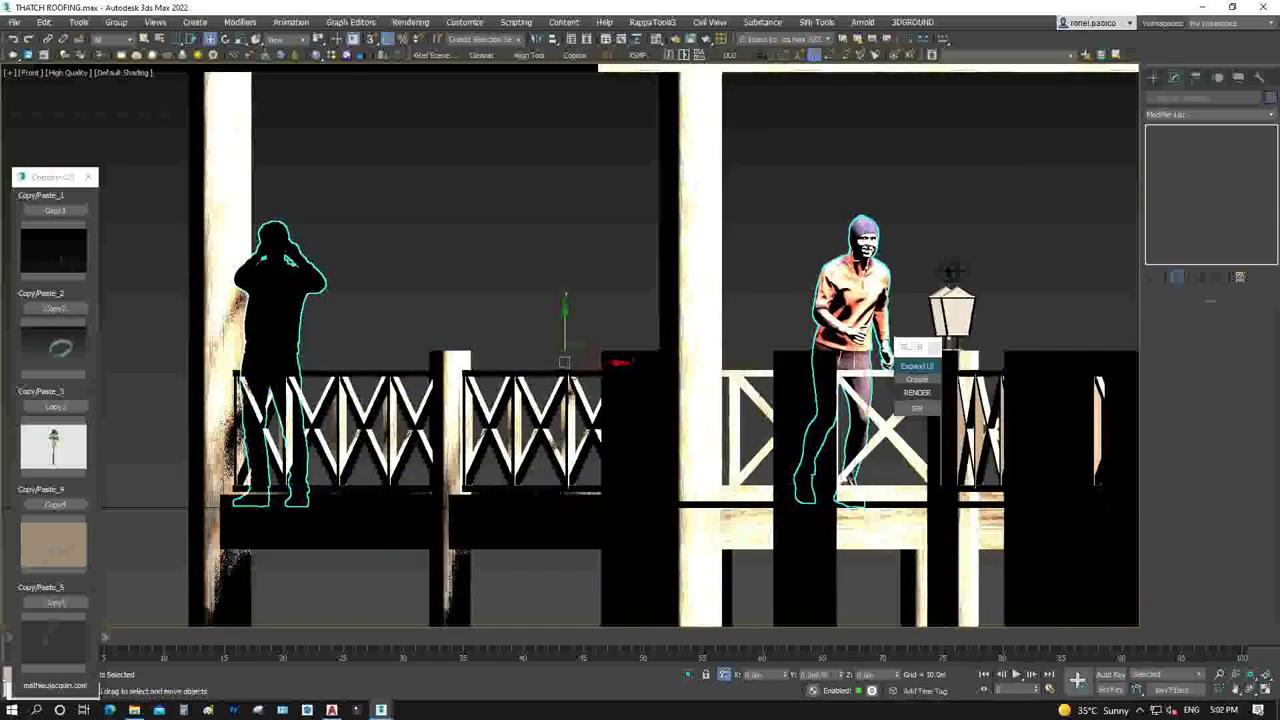
{"action": "left_click", "coordinate": [285, 300]}
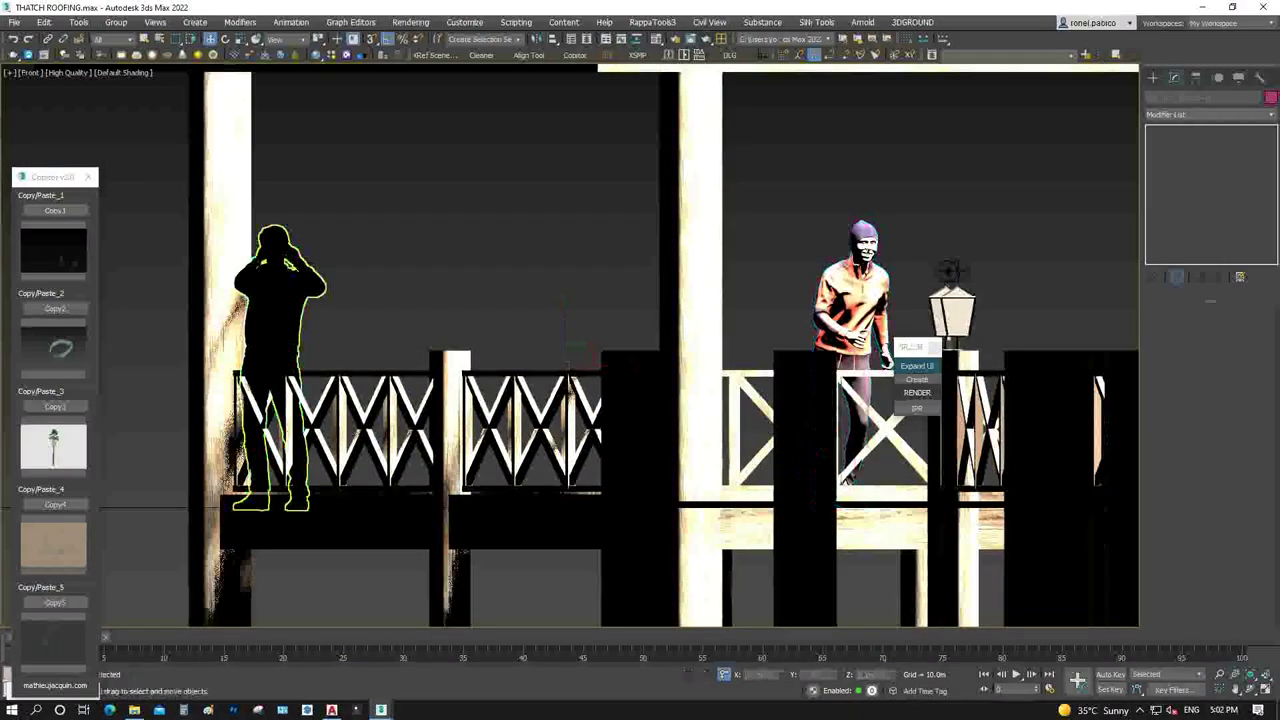
{"action": "left_click_drag", "start_coordinate": [300, 368], "coordinate": [473, 368]}
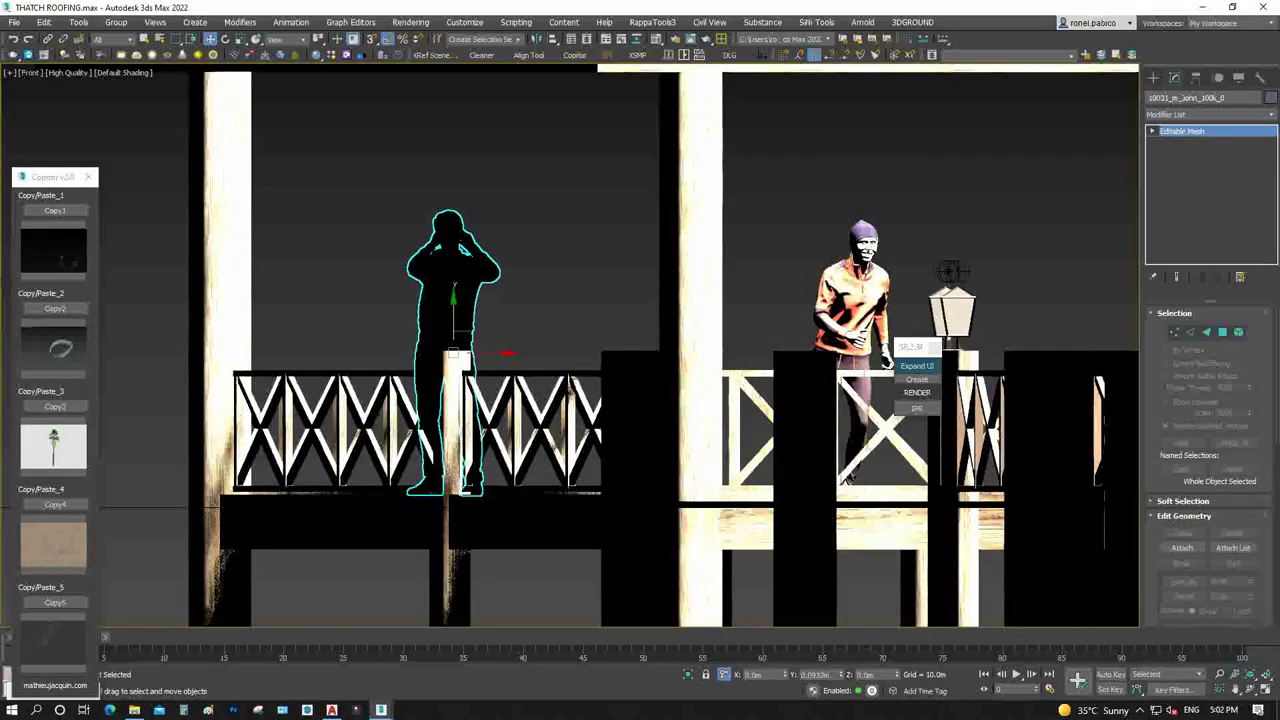
In the Top view, move the figure right and slightly up onto the deck
{"action": "key", "text": "t"}
{"action": "scroll", "coordinate": [435, 328], "scroll_direction": "down", "scroll_amount": 4}
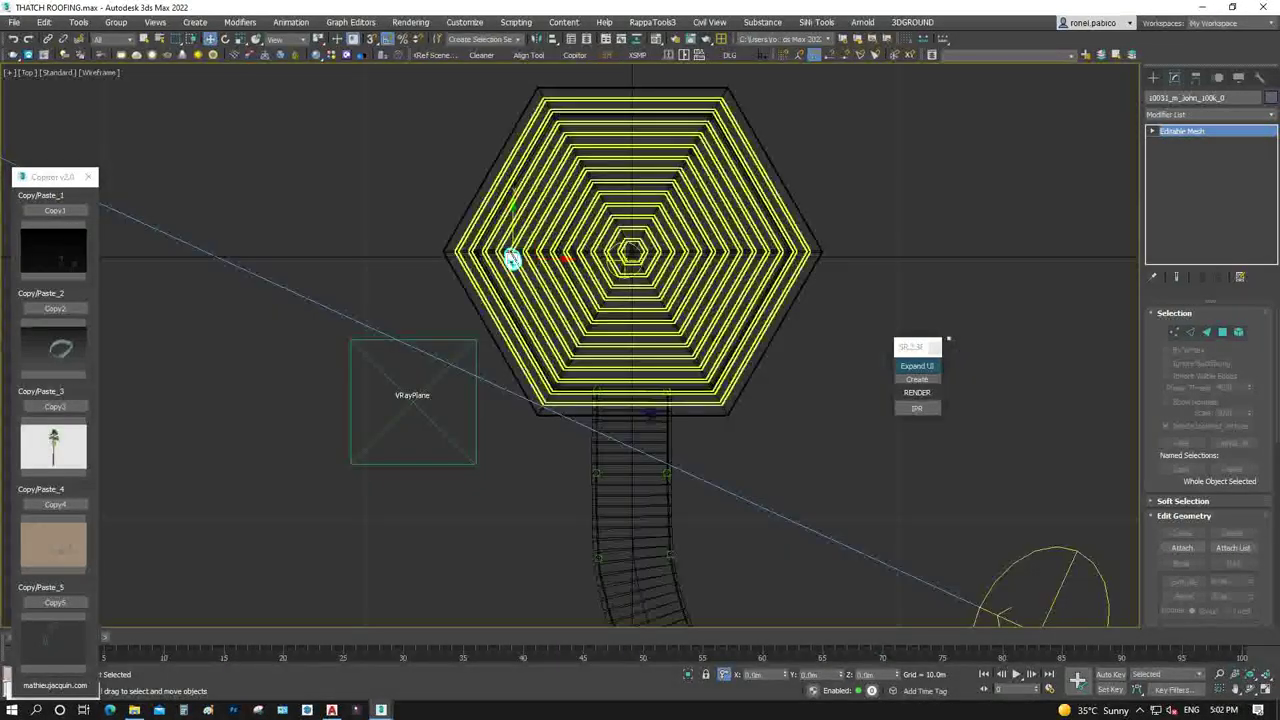
{"action": "left_click_drag", "start_coordinate": [520, 240], "coordinate": [728, 214]}
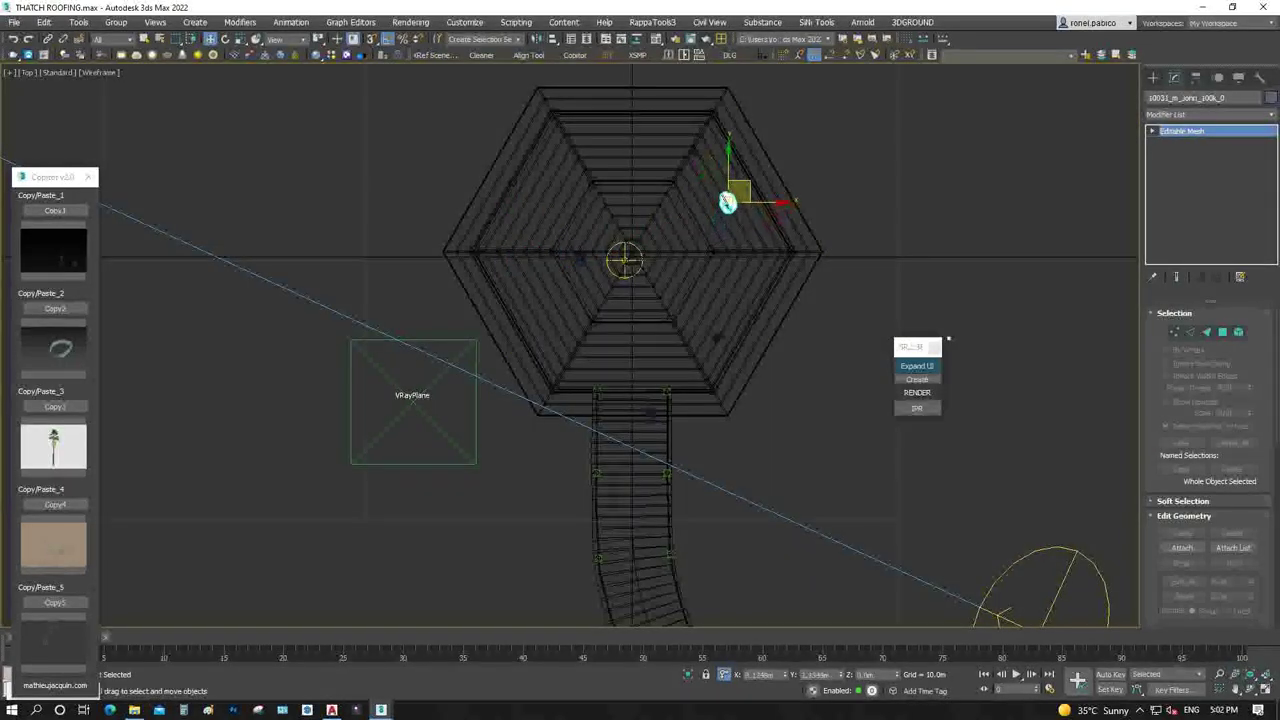
{"action": "key", "text": "c"}
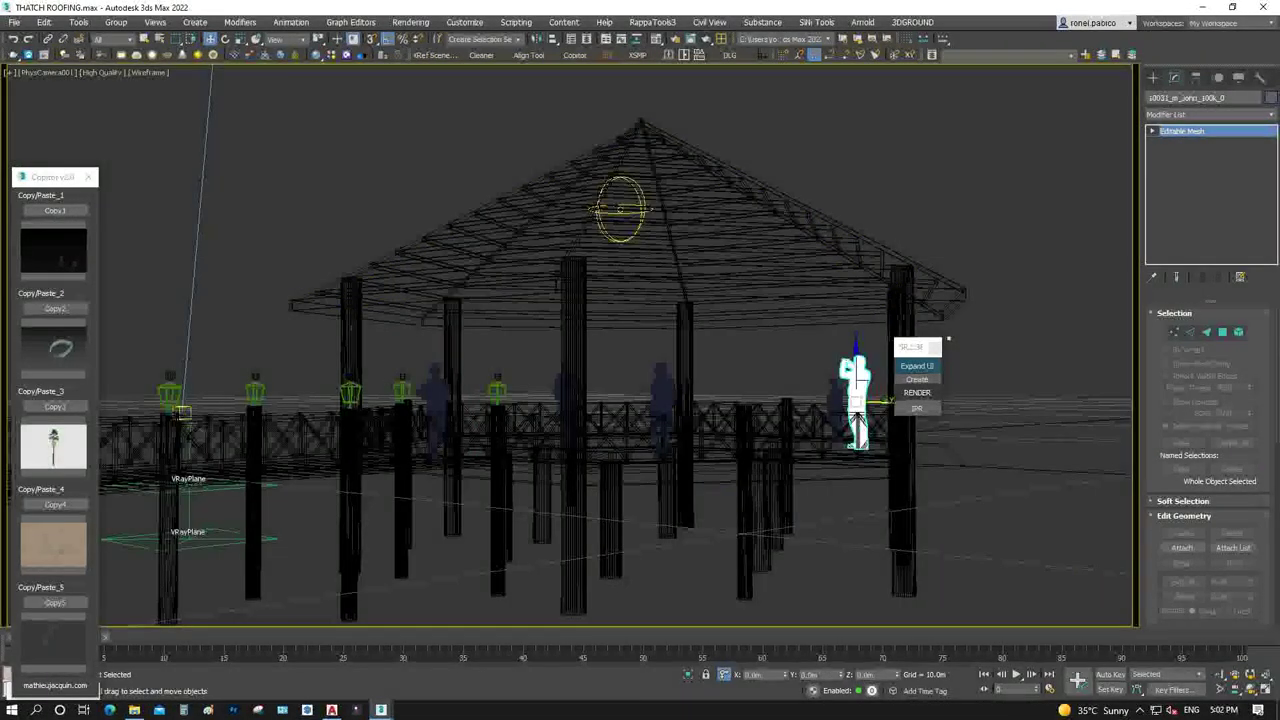
{"action": "left_click", "coordinate": [566, 398]}
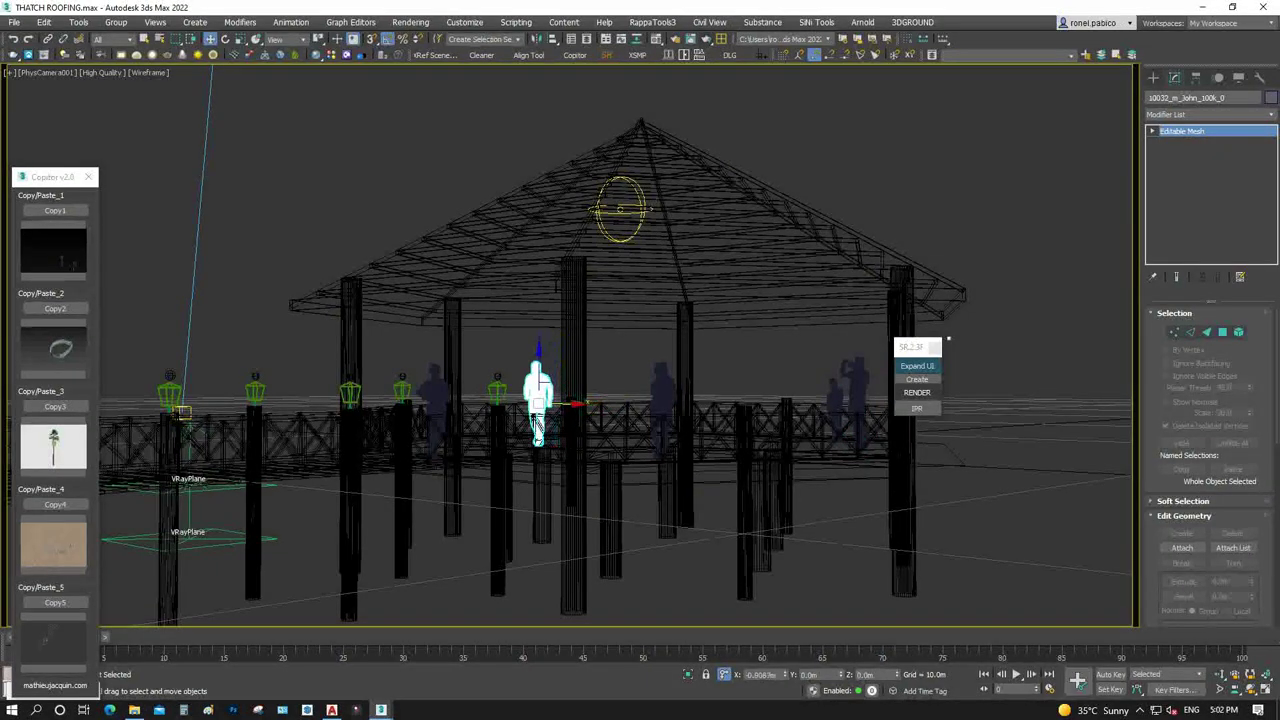
{"action": "key", "text": "ctrl+d"}
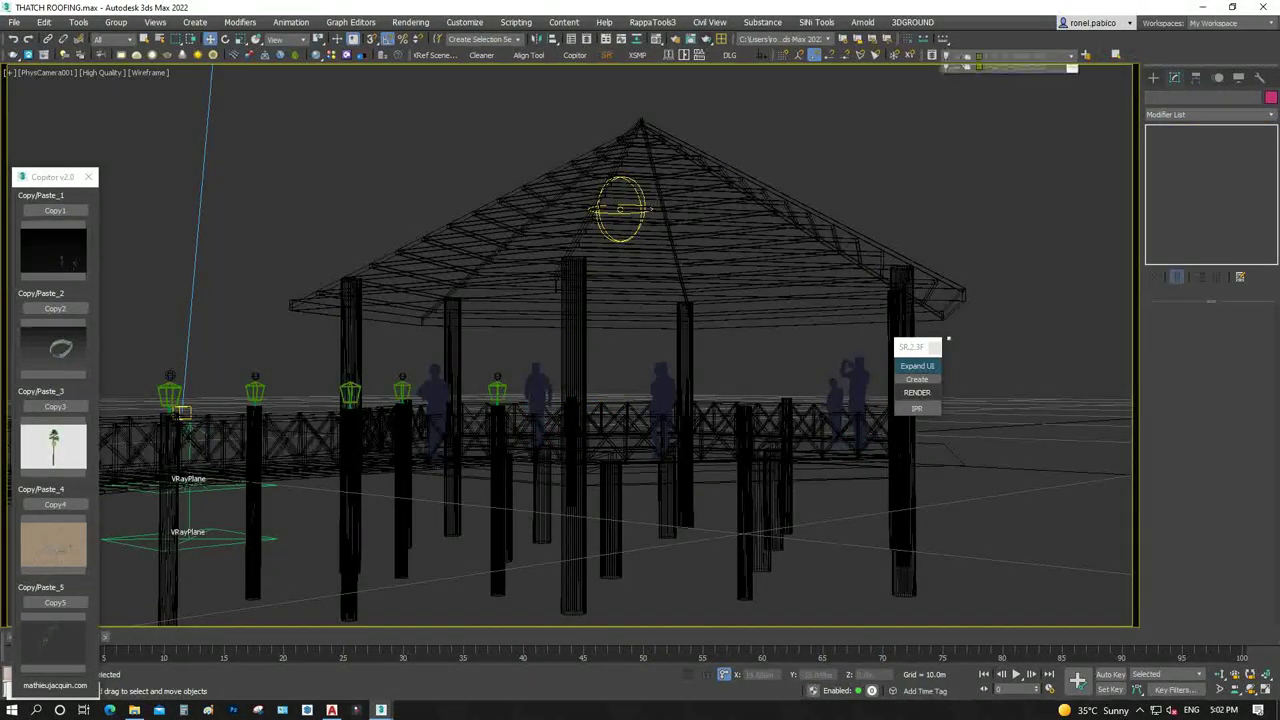
Unhide the THATCH ROOFING layer and switch the viewport back to shaded display
{"action": "left_click", "coordinate": [946, 104]}
{"action": "left_click", "coordinate": [1012, 104]}
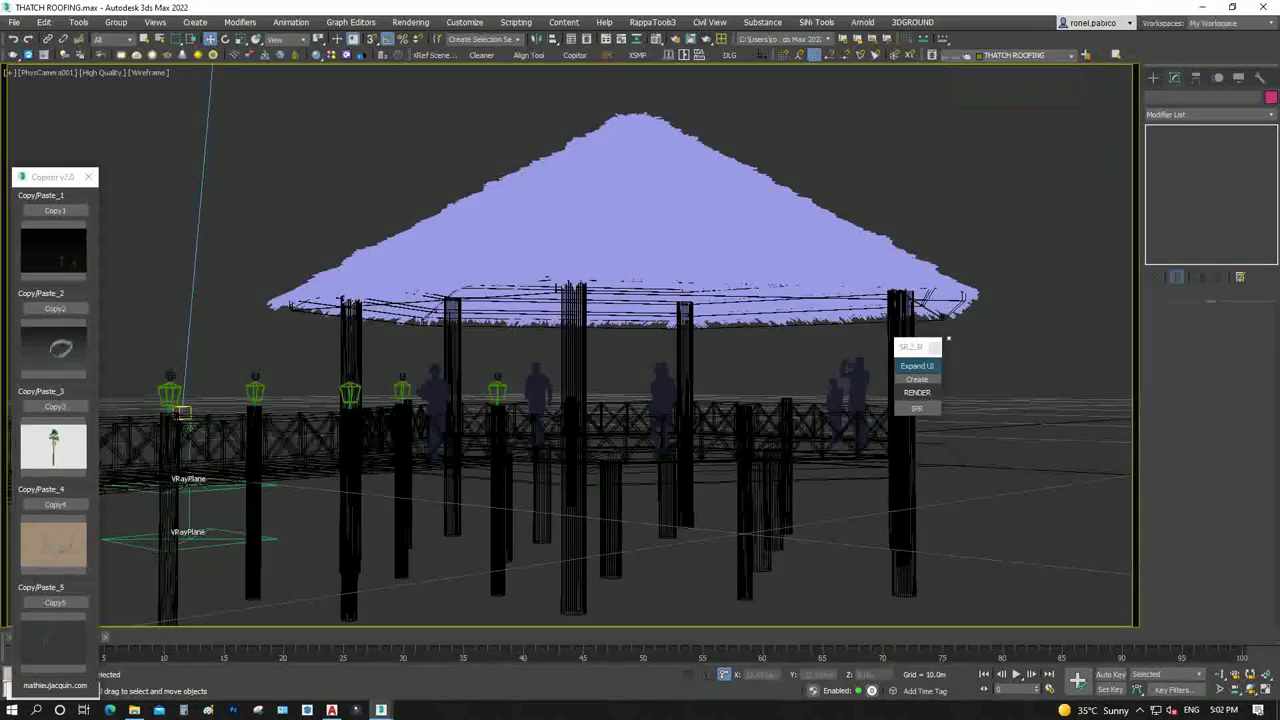
{"action": "key", "text": "F3"}
Render the PhysCamera001 view of the hut into the V-Ray Frame Buffer
{"action": "key", "text": "shift+q"}
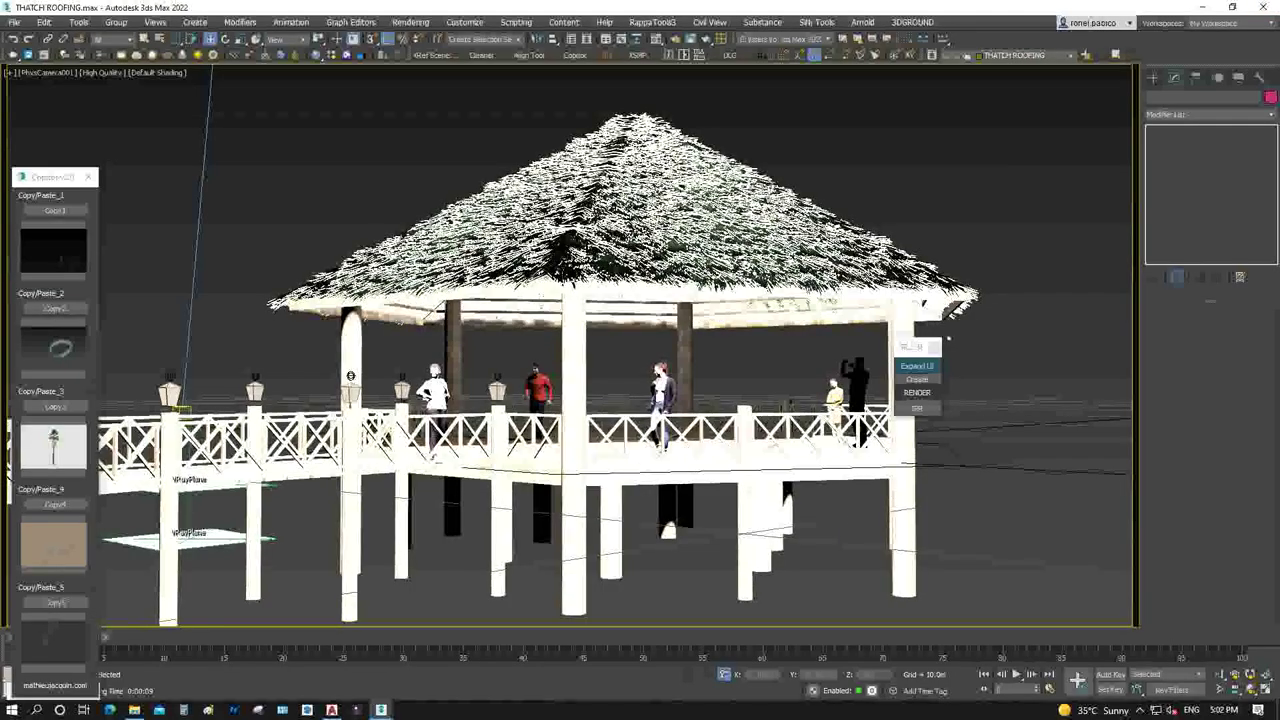
{"action": "key", "text": "8"}
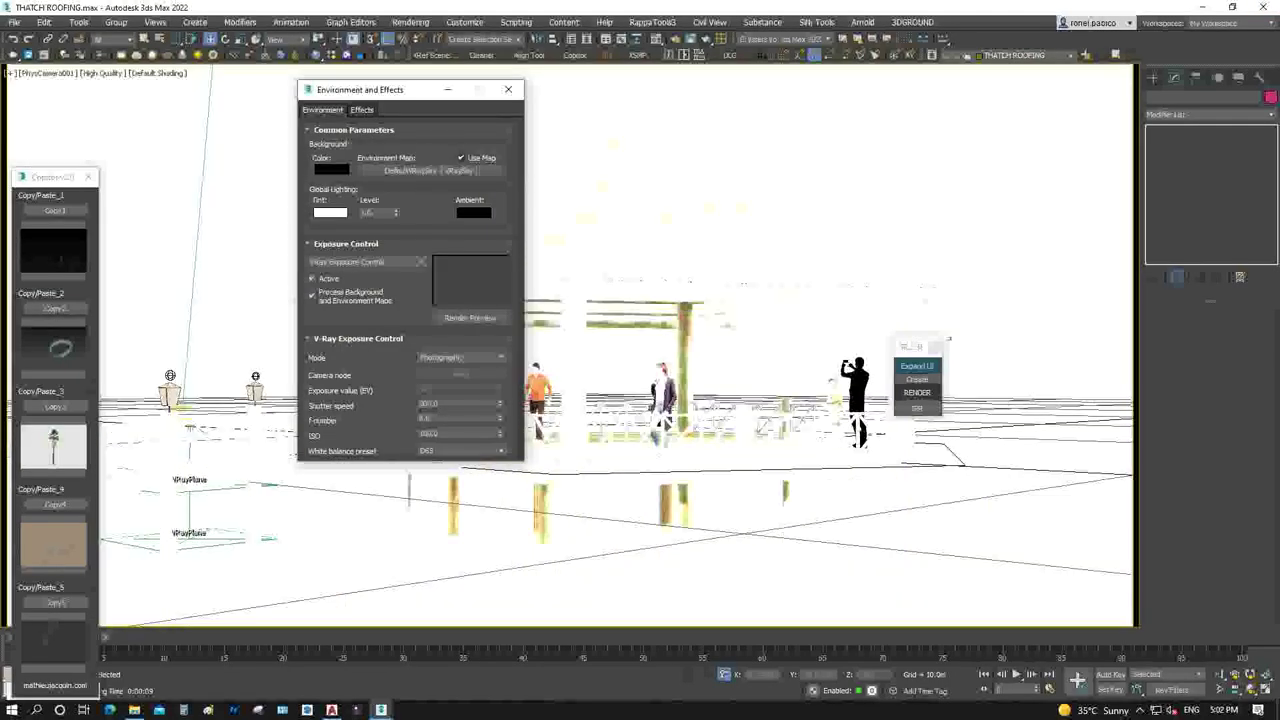
{"action": "left_click", "coordinate": [508, 89]}
{"action": "left_click", "coordinate": [917, 392]}
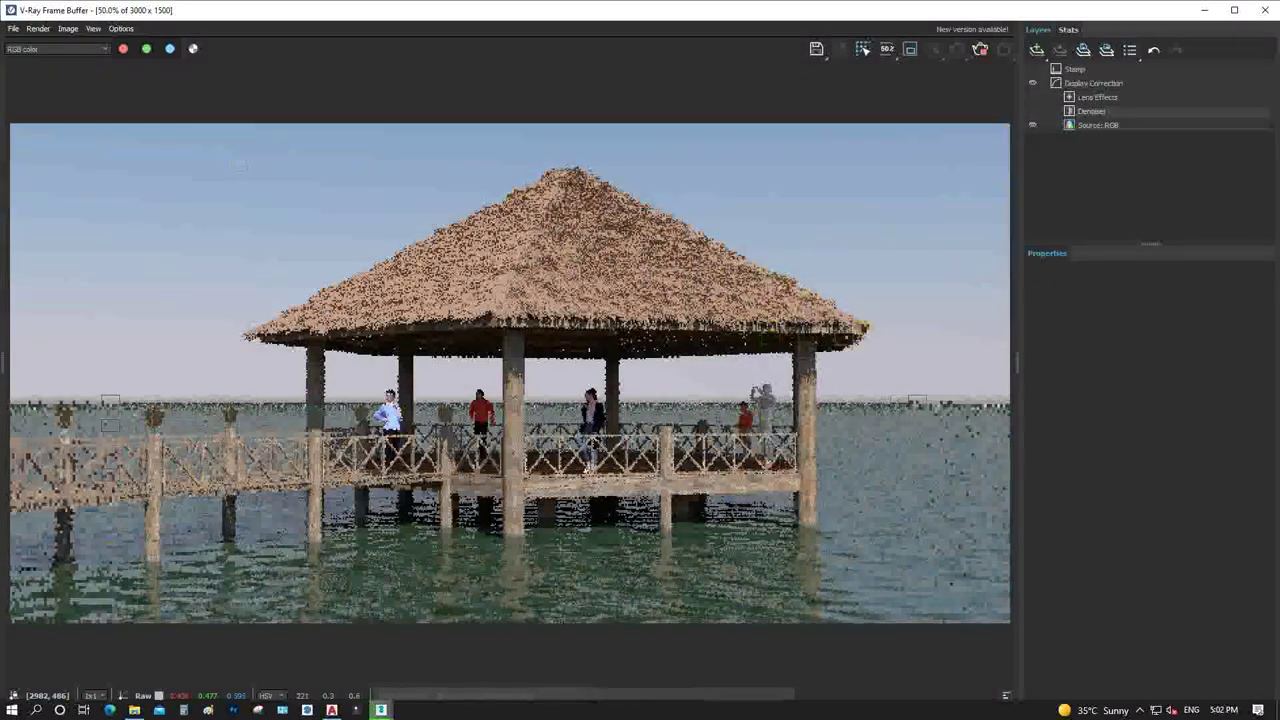
Add an Exposure correction layer set to 0.442 and nudge its contrast
{"action": "left_click", "coordinate": [1037, 49]}
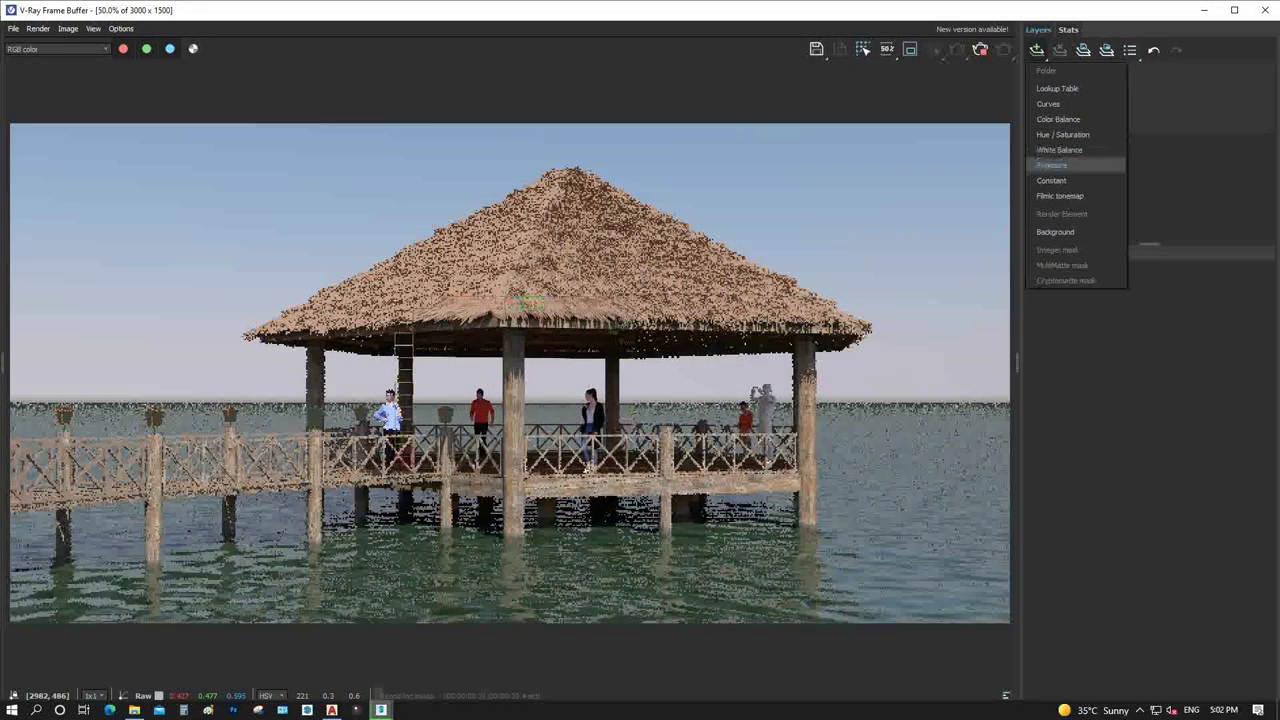
{"action": "left_click", "coordinate": [1051, 165]}
{"action": "left_click_drag", "start_coordinate": [1126, 313], "coordinate": [1131, 313]}
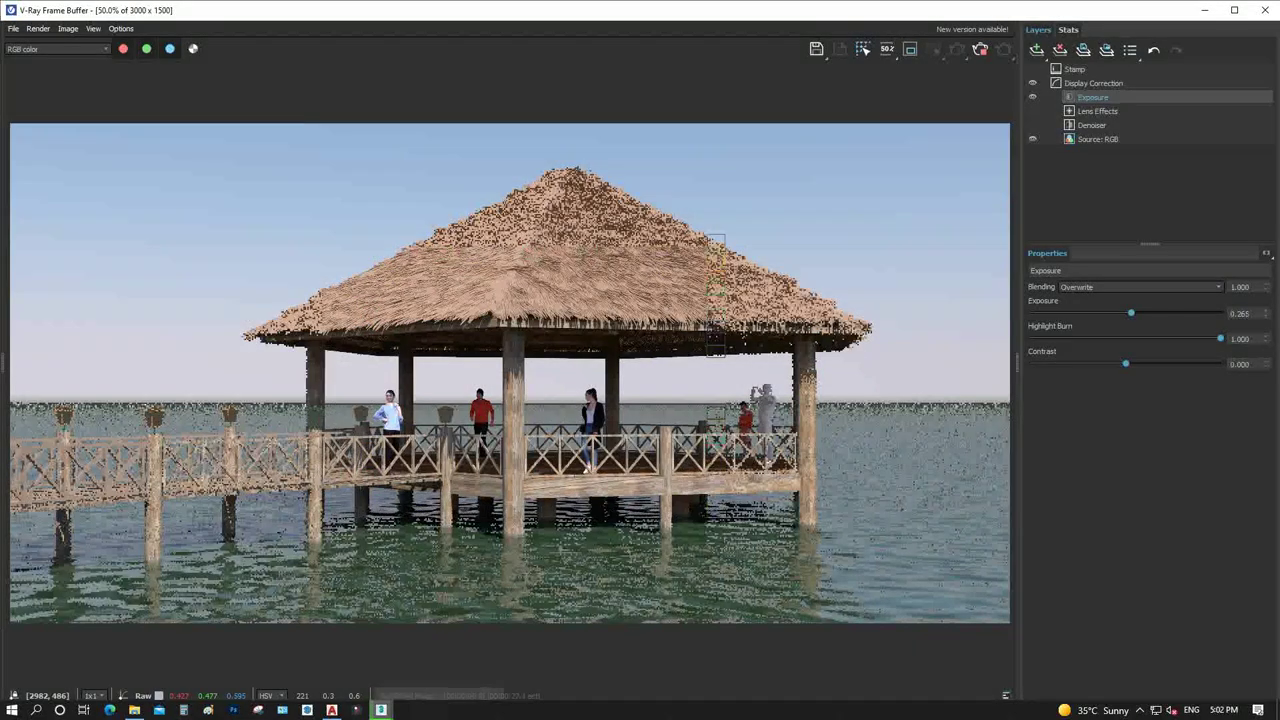
{"action": "mouse_move", "coordinate": [1126, 363]}
{"action": "left_mouse_down"}
{"action": "mouse_move", "coordinate": [1114, 363]}
{"action": "mouse_move", "coordinate": [1140, 363]}
{"action": "left_mouse_up"}
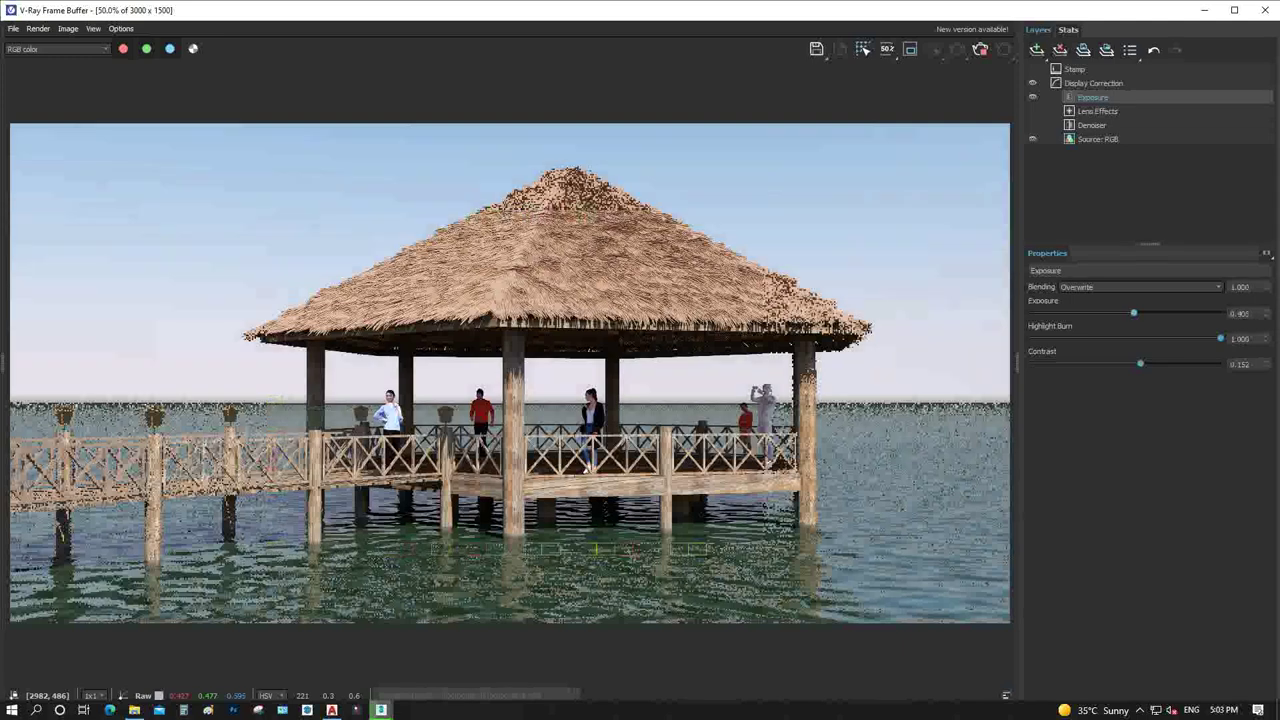
{"action": "left_click_drag", "start_coordinate": [1131, 313], "coordinate": [1134, 313]}
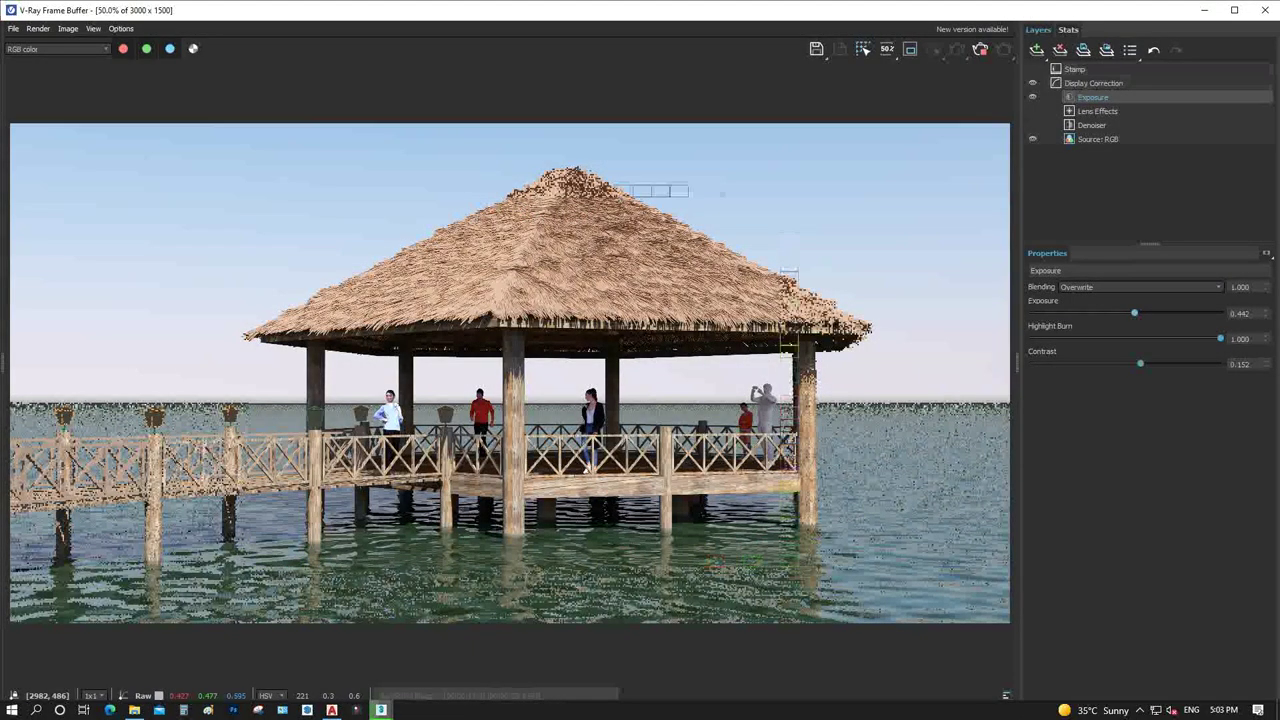
Add a Hue/Saturation layer, shift the hue slightly, and close the frame buffer
{"action": "left_click", "coordinate": [1037, 49]}
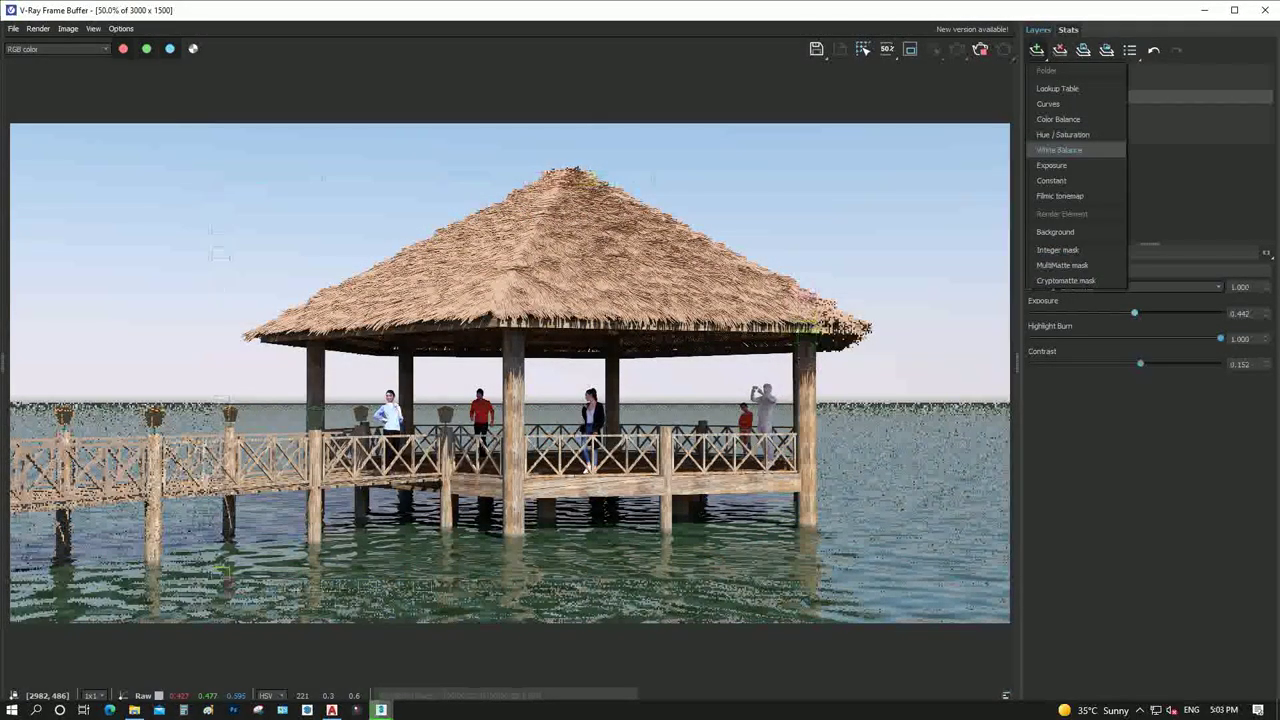
{"action": "left_click", "coordinate": [1062, 134]}
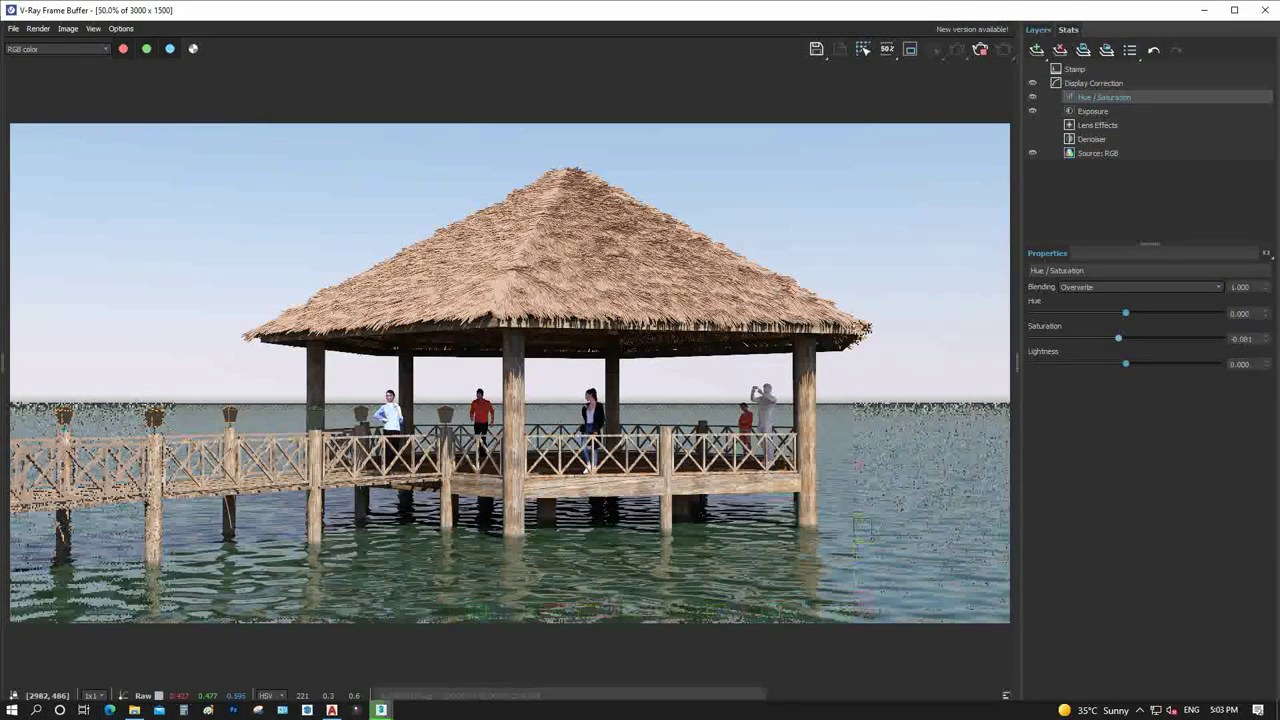
{"action": "left_click_drag", "start_coordinate": [1125, 313], "coordinate": [1130, 313]}
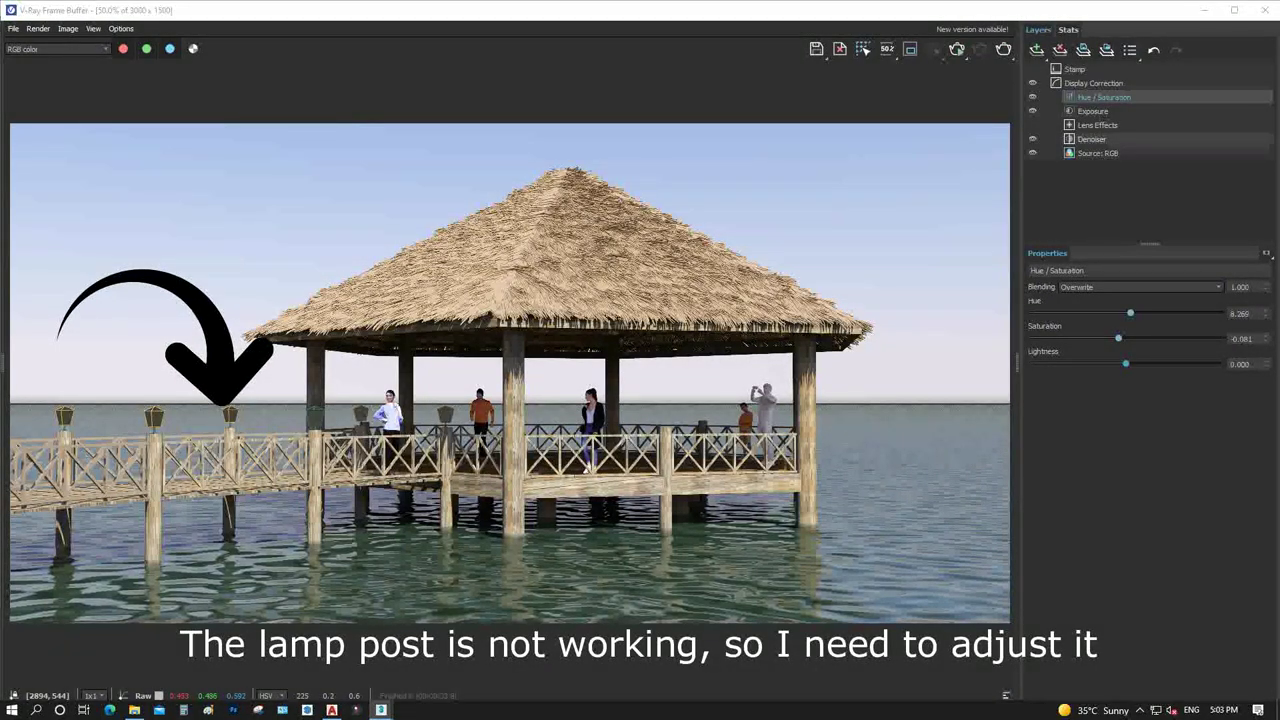
{"action": "left_click", "coordinate": [1265, 10]}
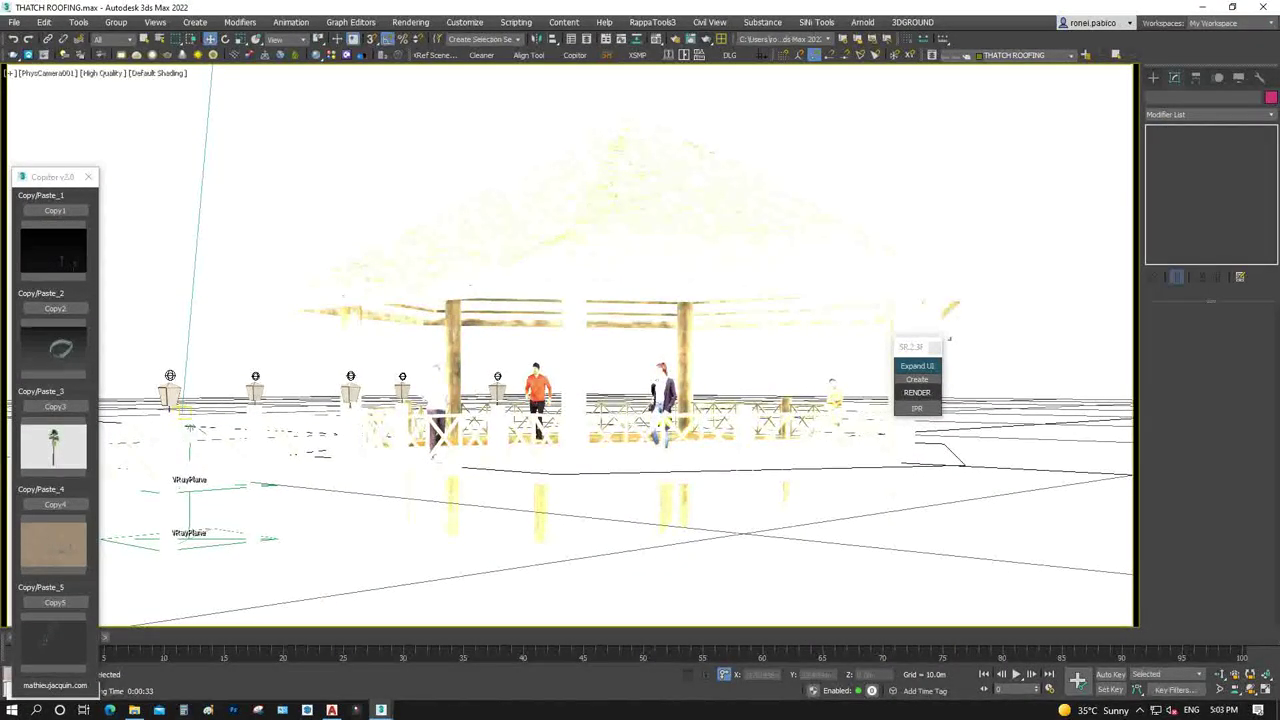
Select objects similar to the pavilion group, switch to wireframe Top view, then deselect
{"action": "left_click", "coordinate": [497, 388]}
{"action": "right_click", "coordinate": [497, 388]}
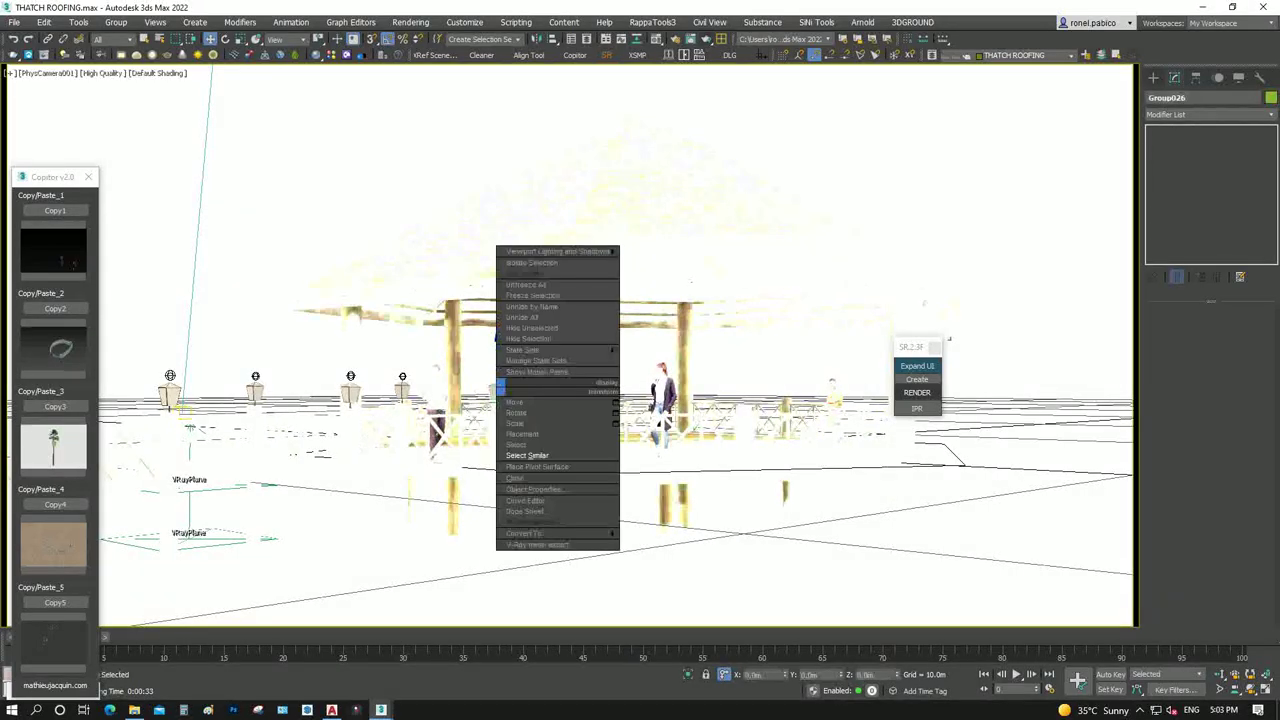
{"action": "left_click", "coordinate": [527, 455]}
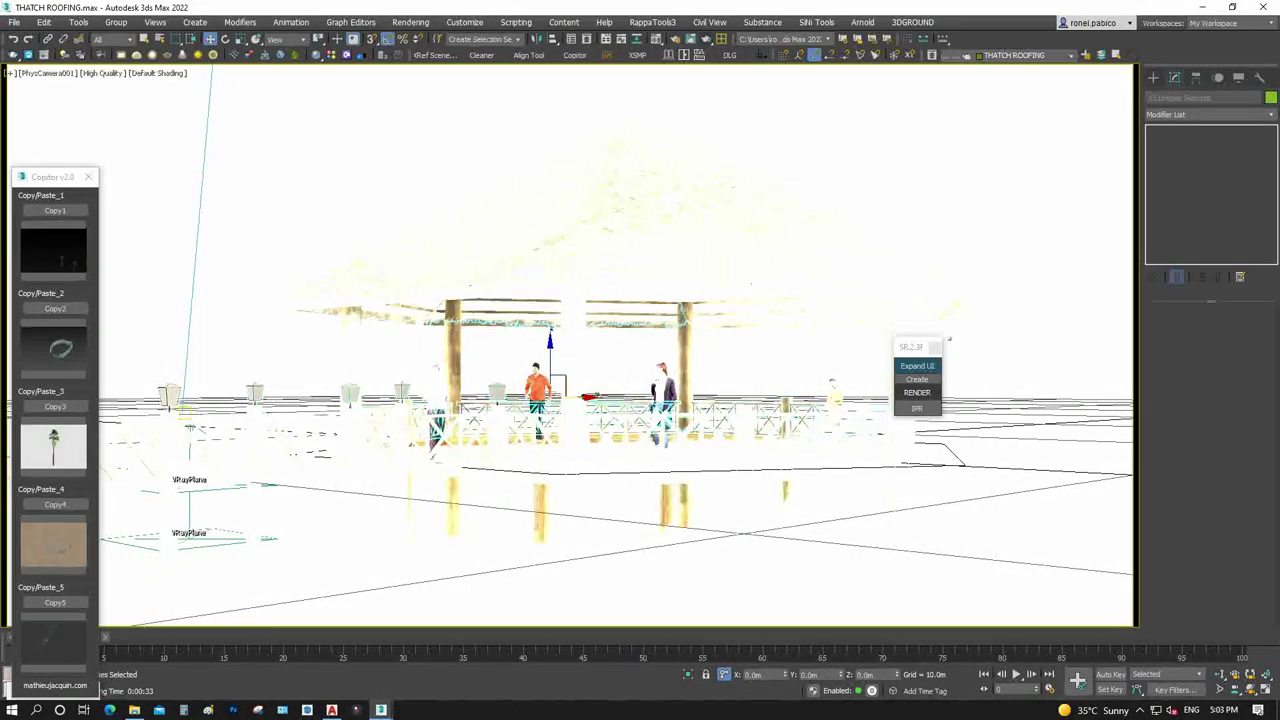
{"action": "key", "text": "F3"}
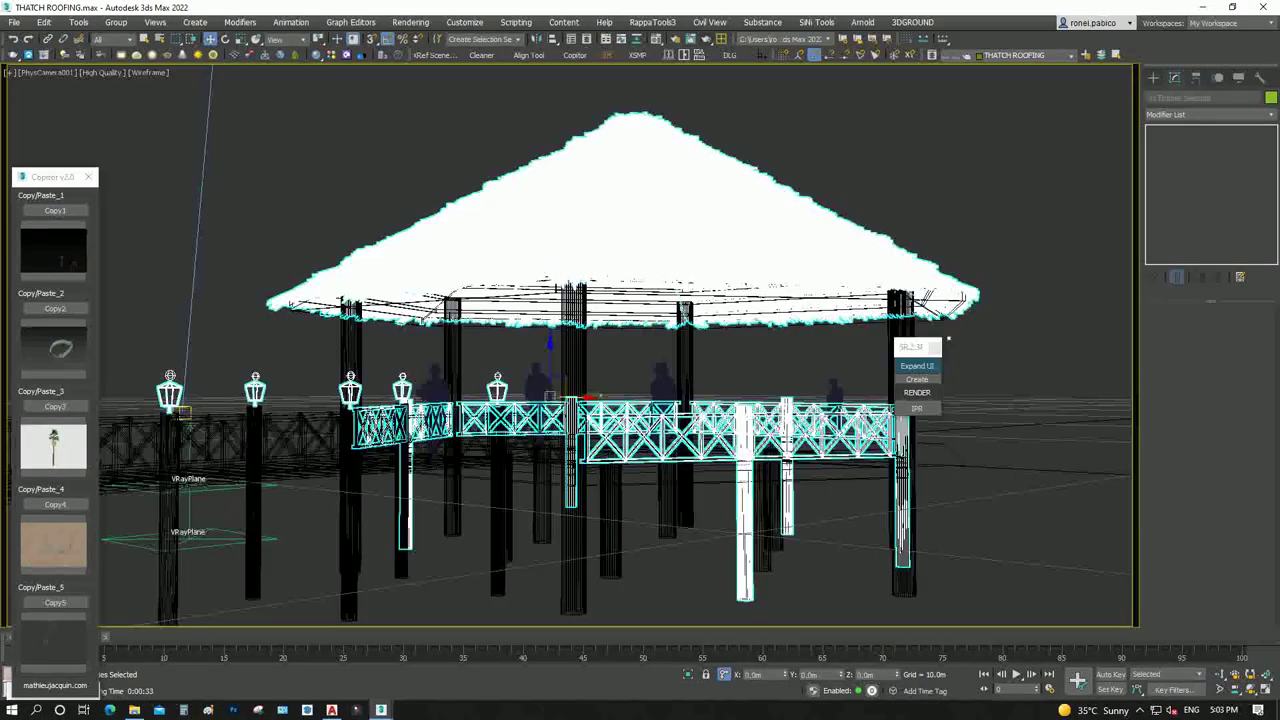
{"action": "key", "text": "t"}
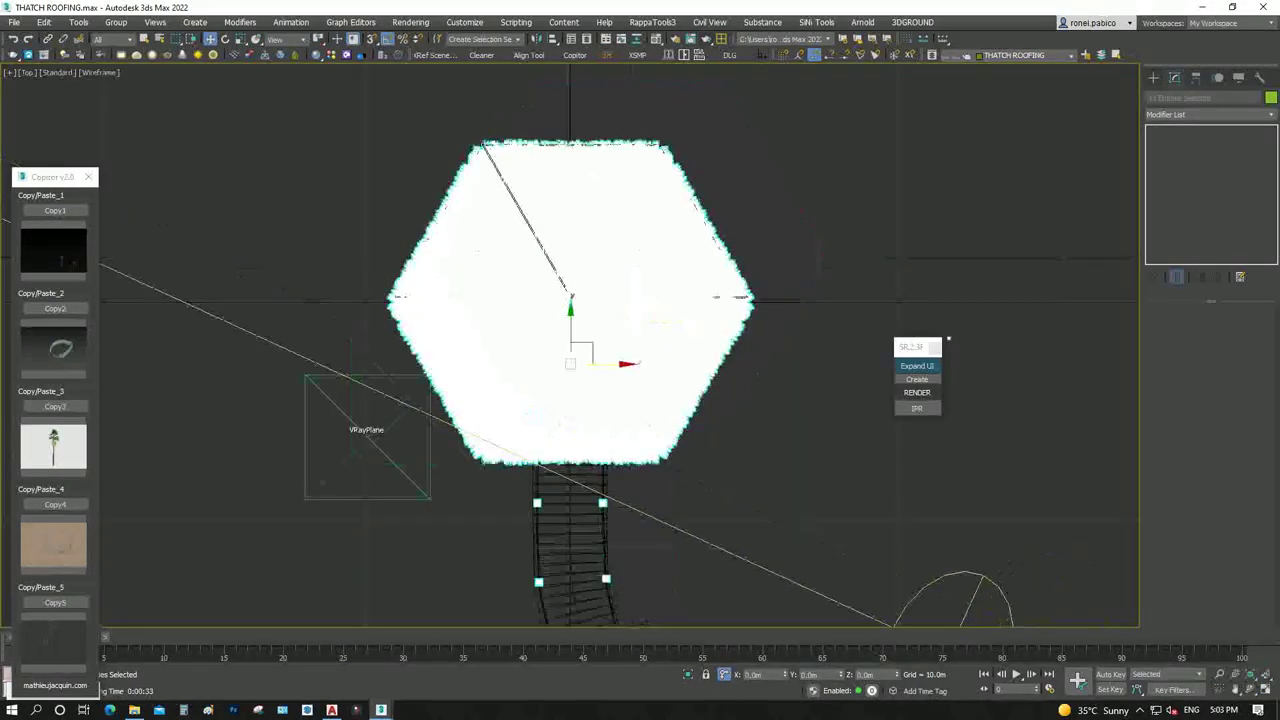
{"action": "key", "text": "ctrl+d"}
In the Left view, select the lantern frame pieces on the boardwalk posts
{"action": "key", "text": "l"}
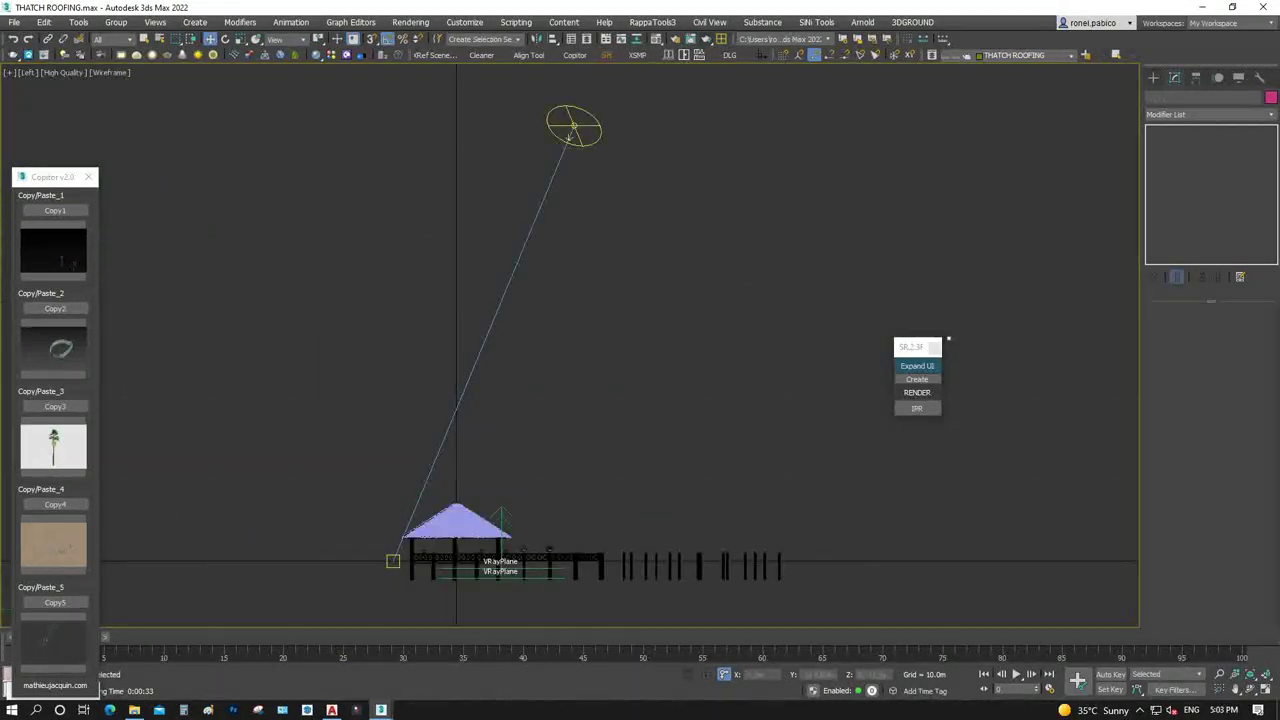
{"action": "scroll", "coordinate": [460, 583], "scroll_direction": "up", "scroll_amount": 5}
{"action": "scroll", "coordinate": [500, 600], "scroll_direction": "up", "scroll_amount": 3}
{"action": "scroll", "coordinate": [500, 600], "scroll_direction": "down", "scroll_amount": 3}
{"action": "scroll", "coordinate": [500, 600], "scroll_direction": "up", "scroll_amount": 4}
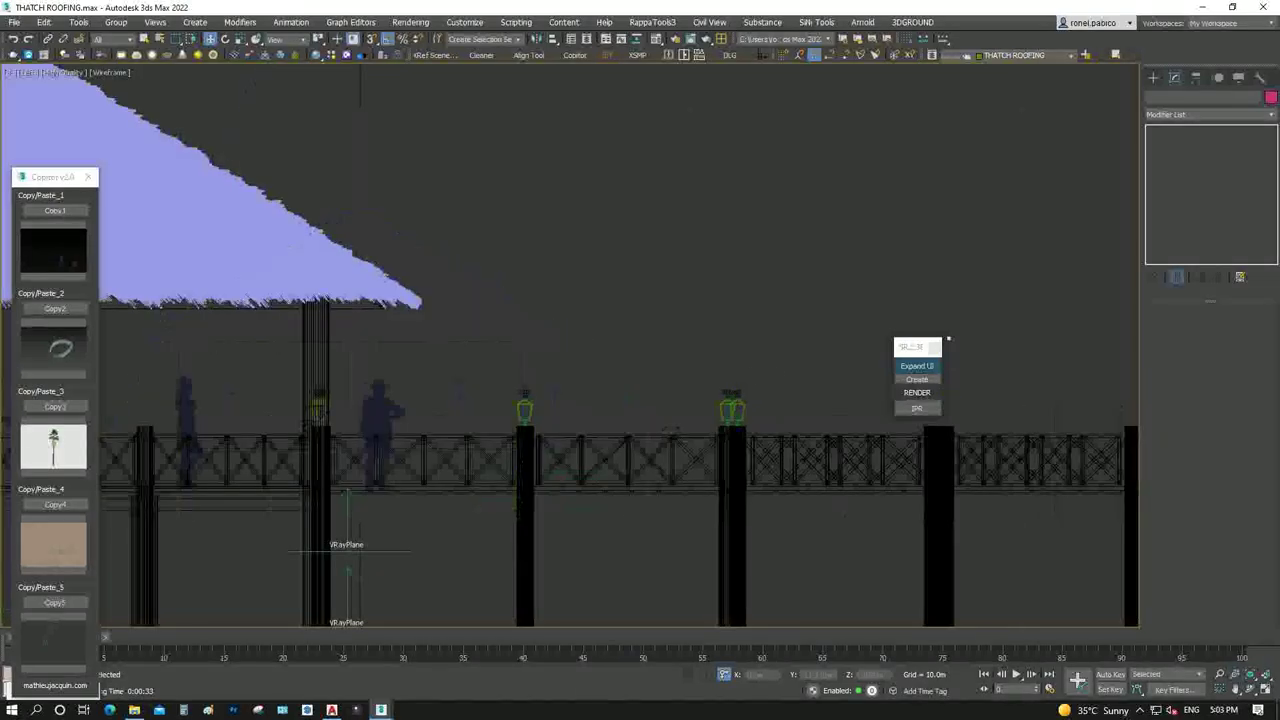
{"action": "left_click_drag", "start_coordinate": [550, 368], "coordinate": [783, 410]}
{"action": "scroll", "coordinate": [631, 400], "scroll_direction": "up", "scroll_amount": 4}
{"action": "scroll", "coordinate": [631, 400], "scroll_direction": "up", "scroll_amount": 4}
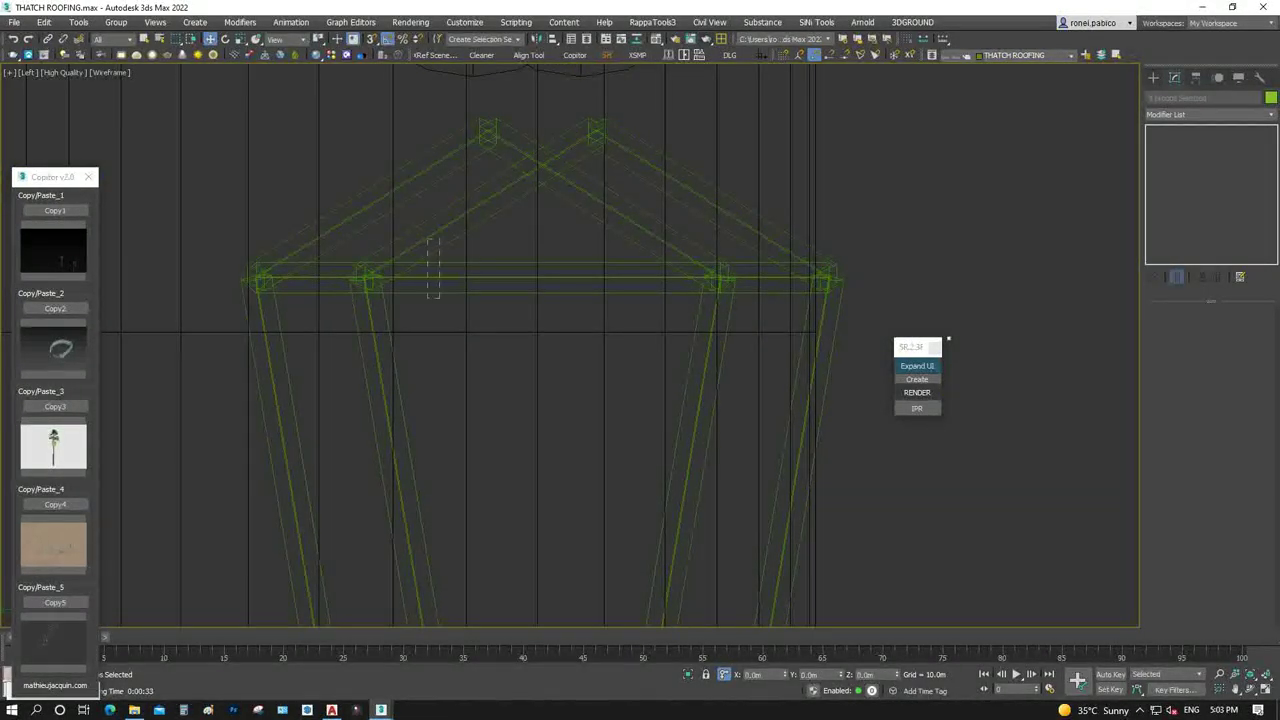
{"action": "left_click_drag", "start_coordinate": [438, 297], "coordinate": [428, 238]}
Move the selected lantern frames into a new layer named LAMP, then pick THATCH ROOFING
{"action": "right_click", "coordinate": [428, 240]}
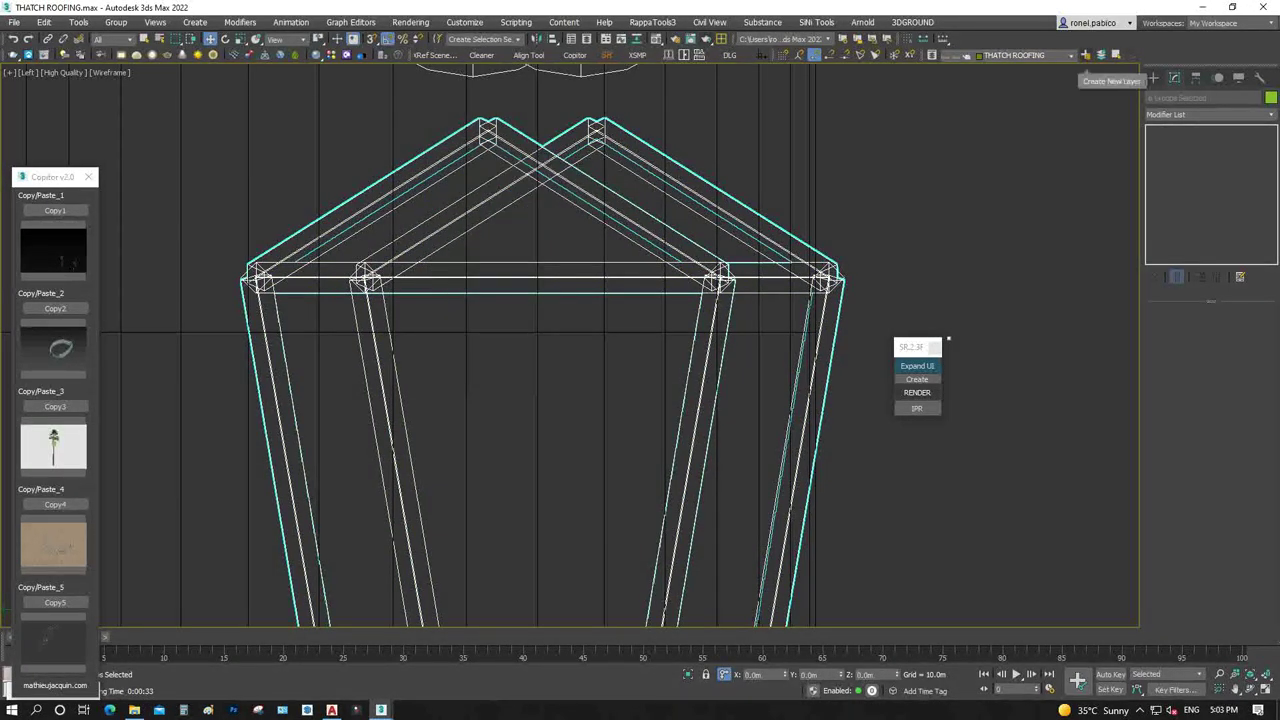
{"action": "left_click", "coordinate": [1086, 56]}
{"action": "type", "text": "LAMP"}
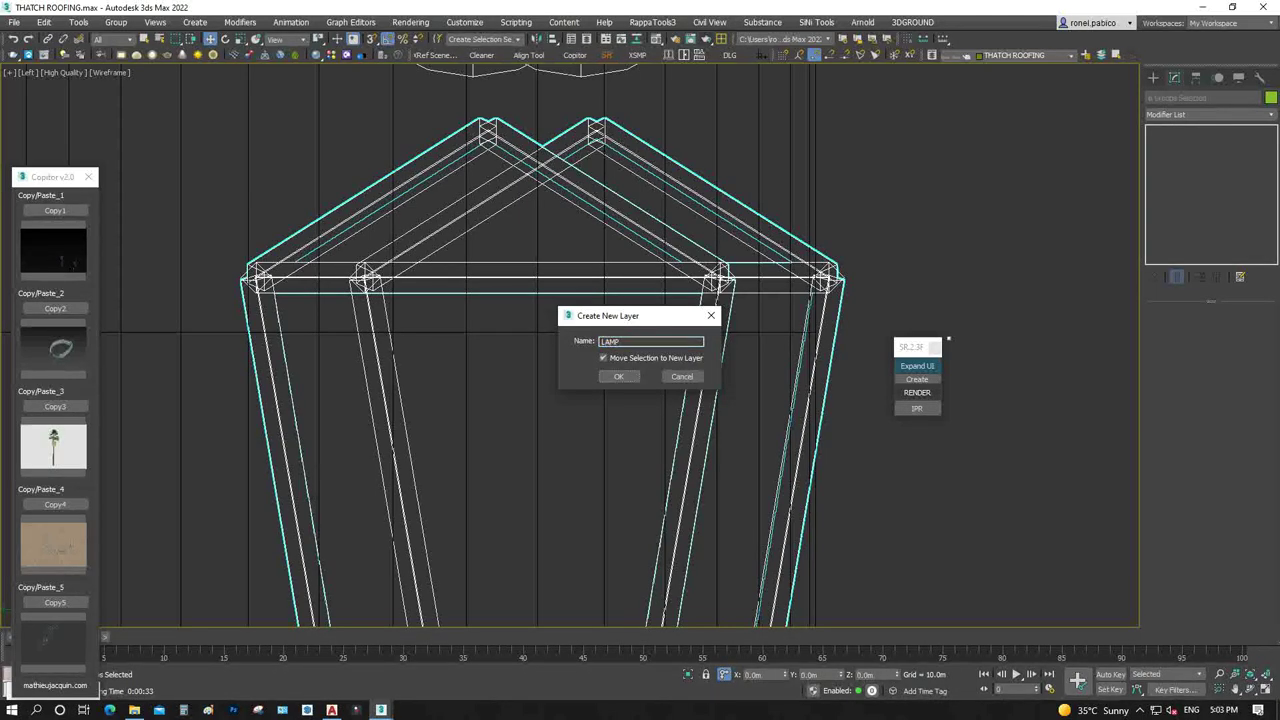
{"action": "key", "text": "Return"}
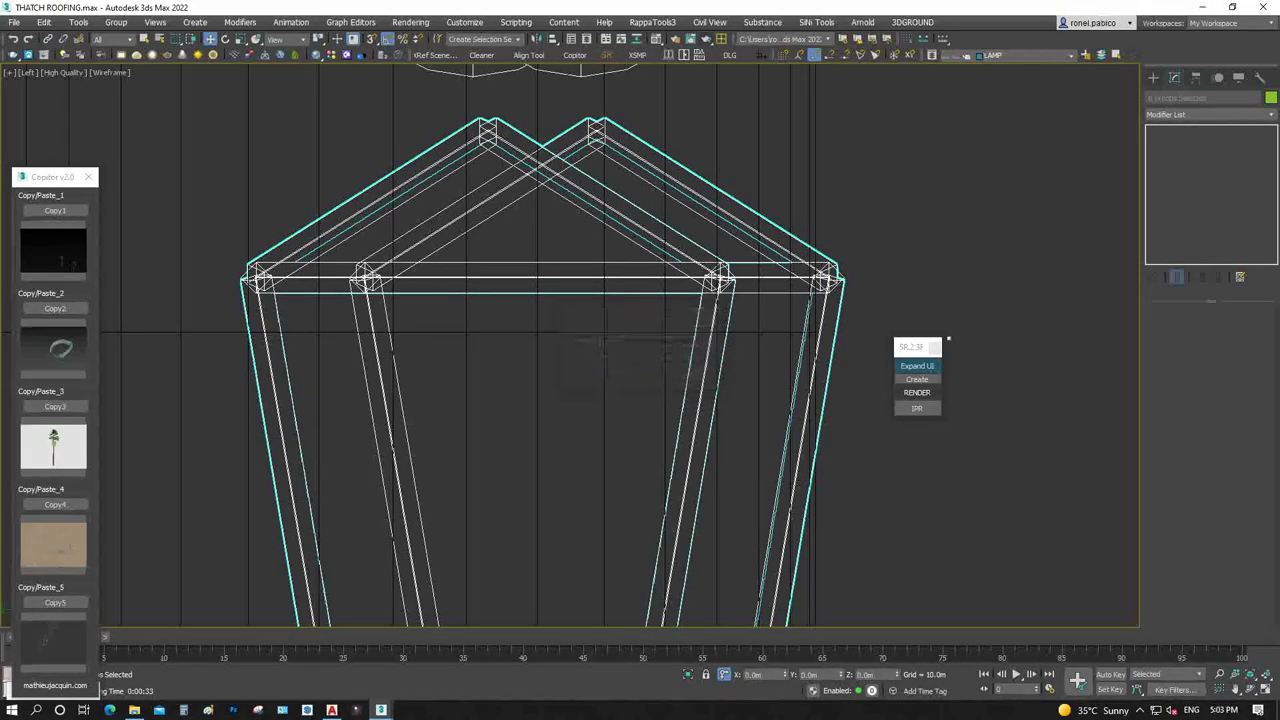
{"action": "left_click", "coordinate": [1000, 55]}
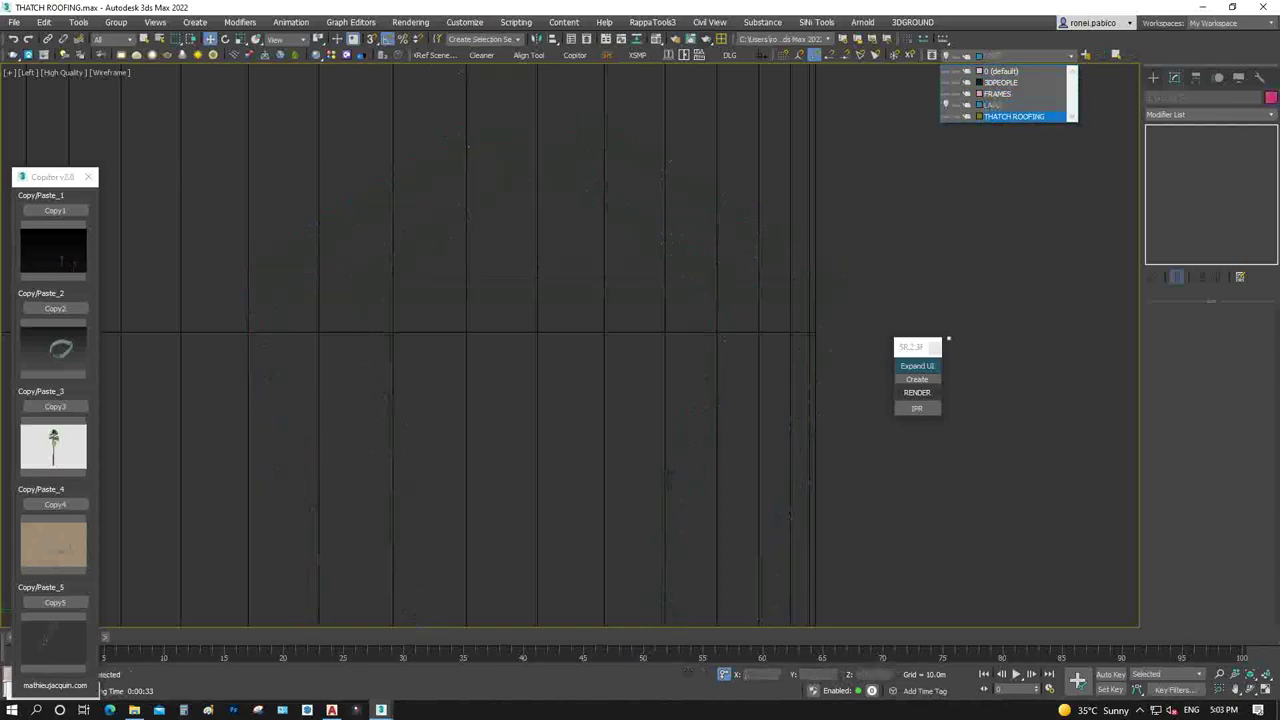
{"action": "left_click", "coordinate": [1013, 116]}
From the camera view, expand the SP2.3F panel and start the 6000 × 3000 render
{"action": "key", "text": "c"}
{"action": "left_click", "coordinate": [948, 340]}
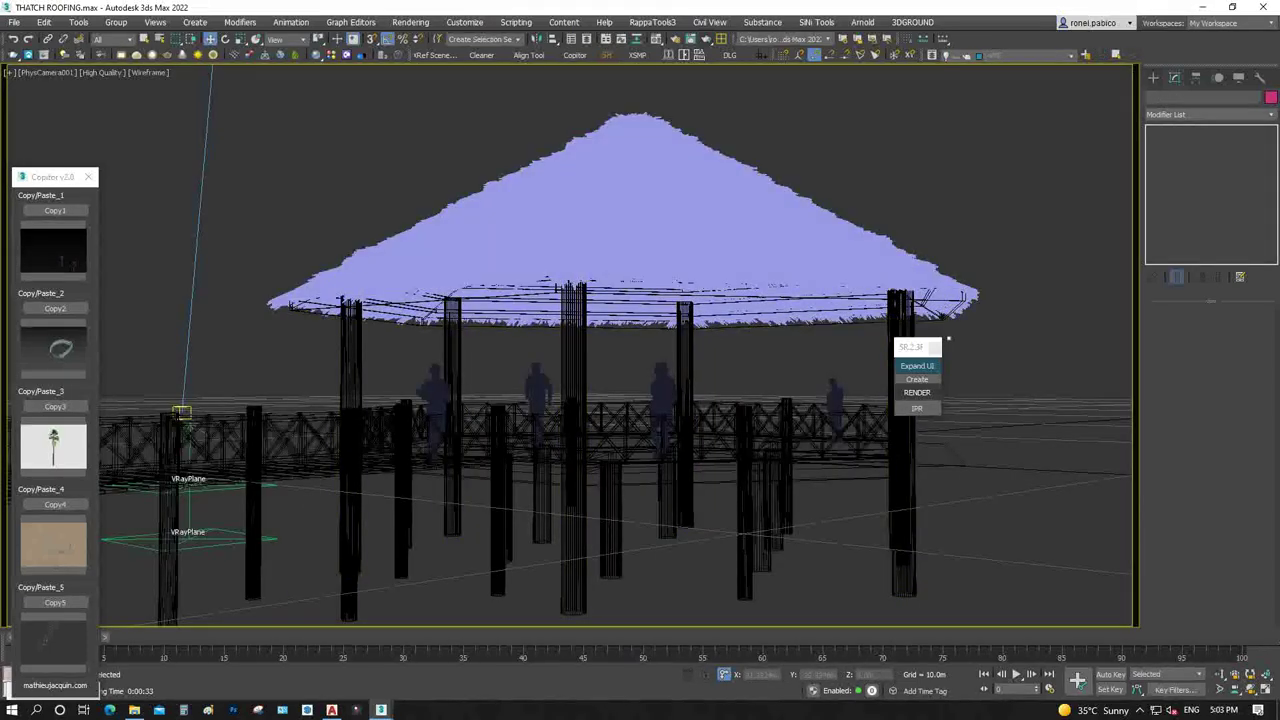
{"action": "left_click", "coordinate": [917, 365]}
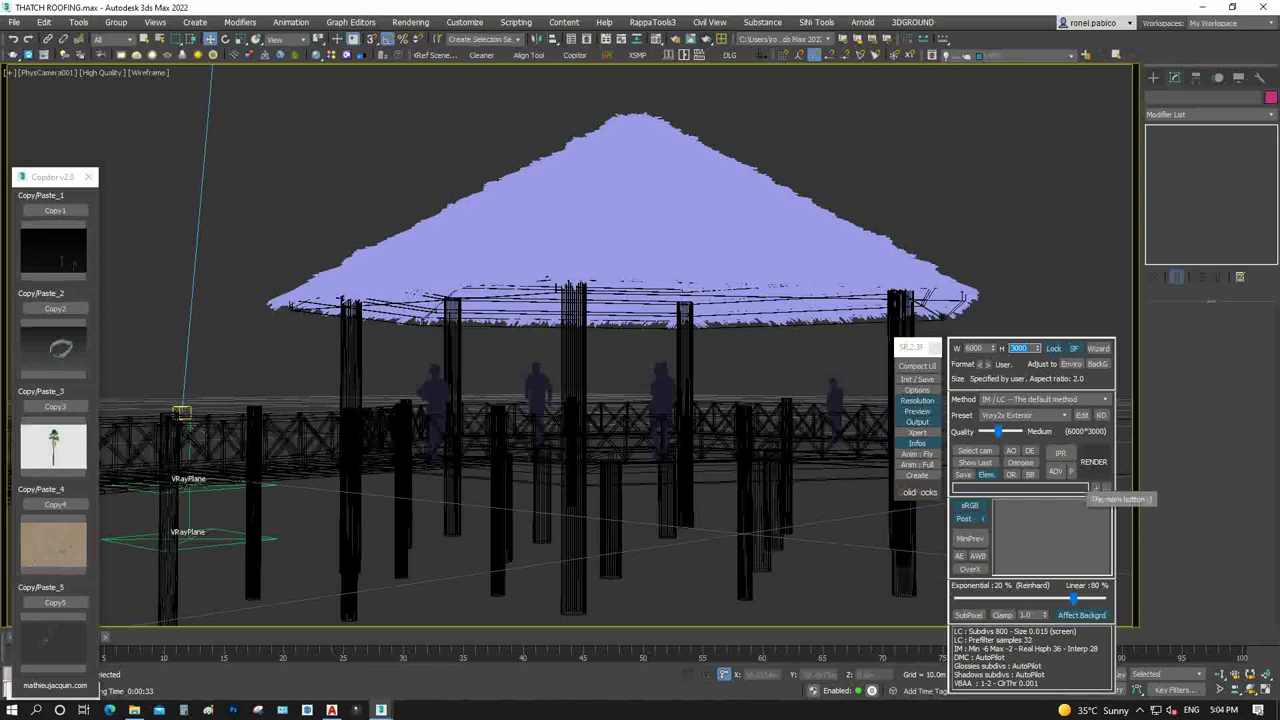
{"action": "left_click", "coordinate": [1093, 461]}
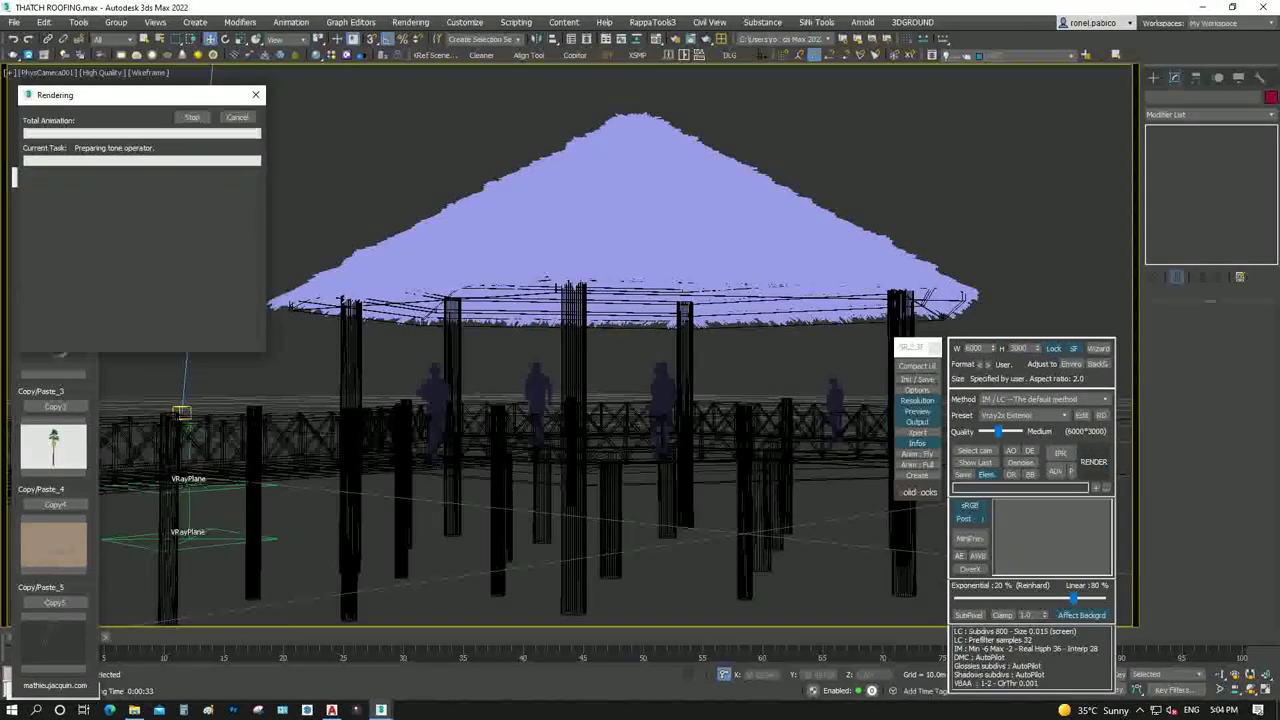
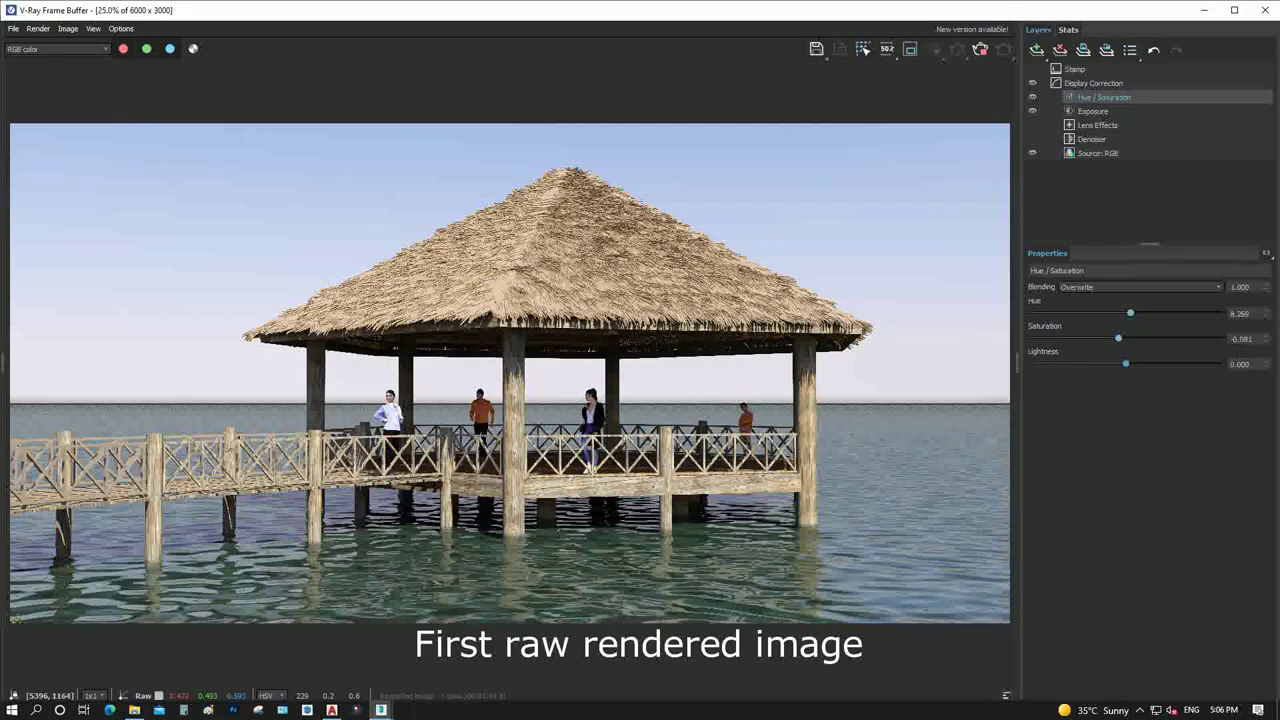
Open the Save options for the first raw gazebo render in the V-Ray Frame Buffer
{"action": "left_click", "coordinate": [816, 50]}
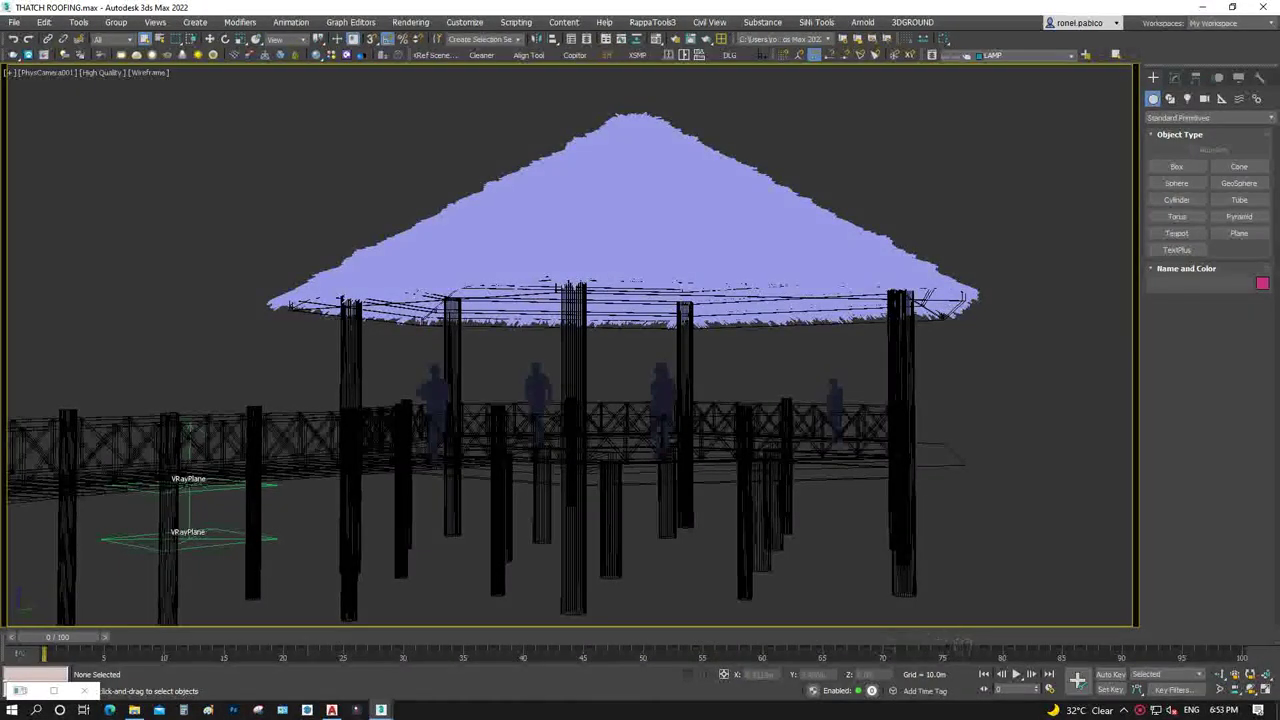
Select the hexagon roof and walkway, excluding the four standing figures
{"action": "key", "text": "t"}
{"action": "key", "text": "z"}
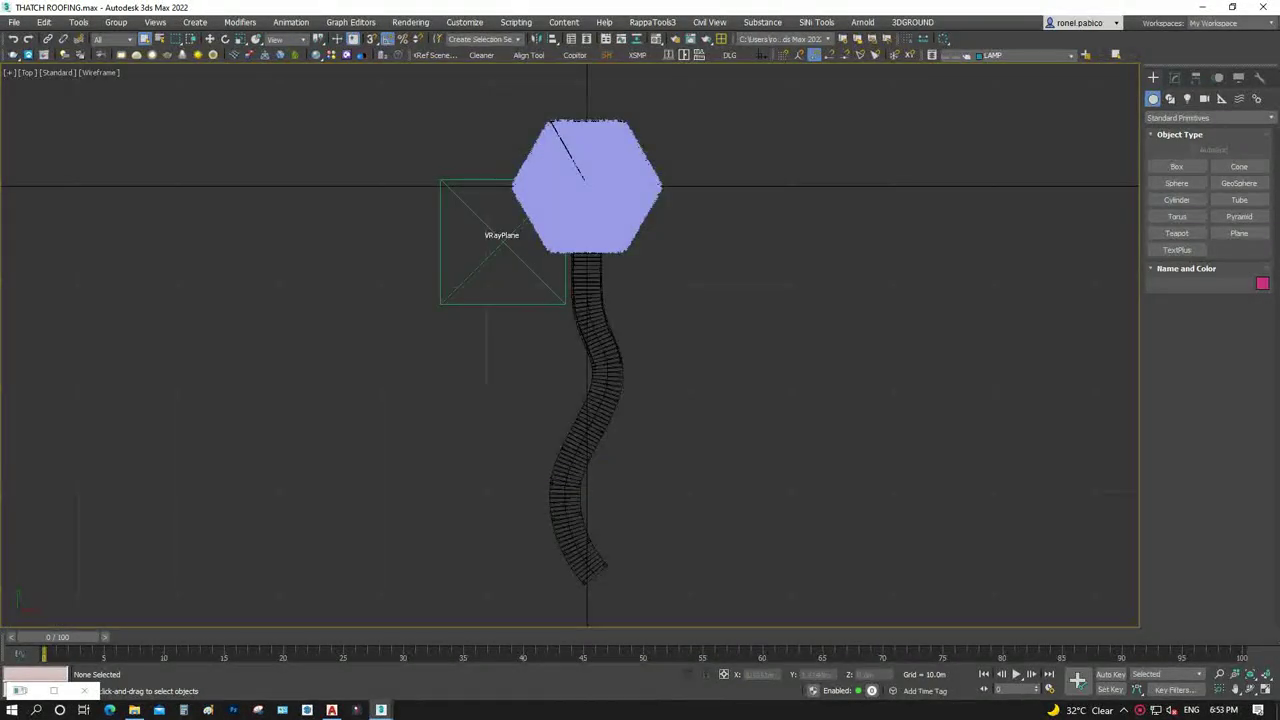
{"action": "left_click_drag", "start_coordinate": [678, 247], "coordinate": [680, 248]}
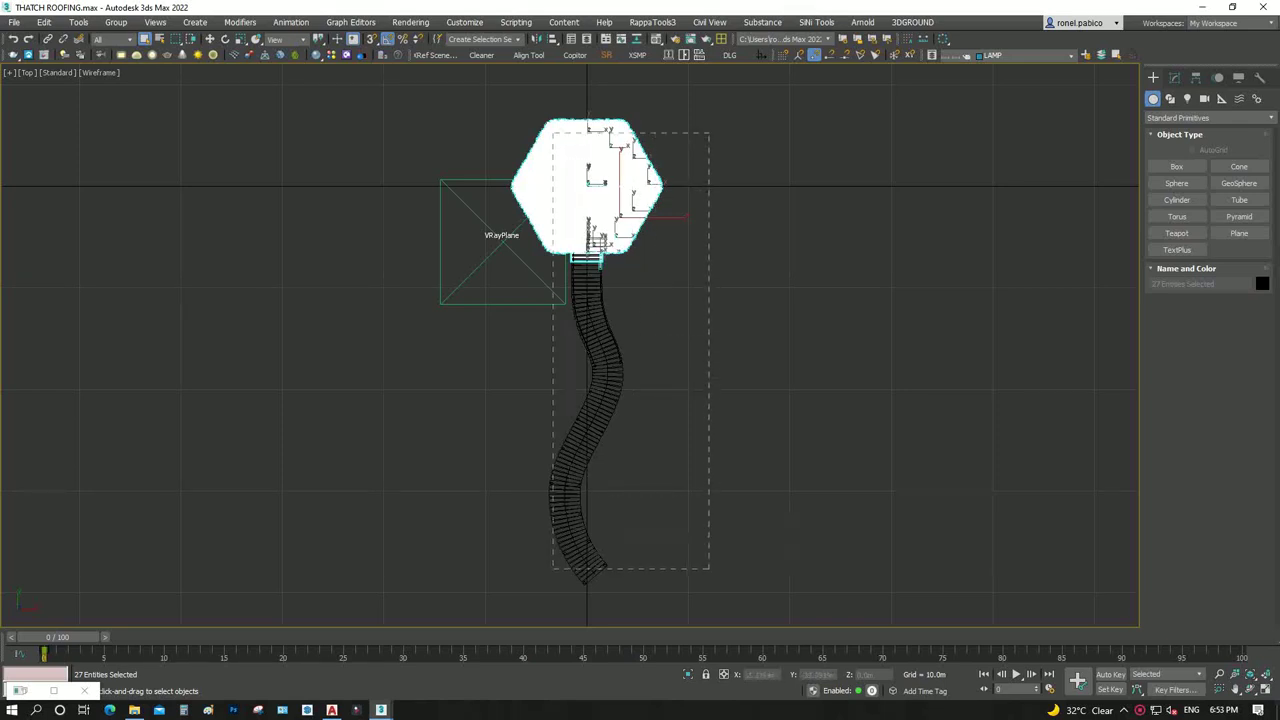
{"action": "left_click_drag", "start_coordinate": [709, 568], "coordinate": [709, 568], "text": "ctrl"}
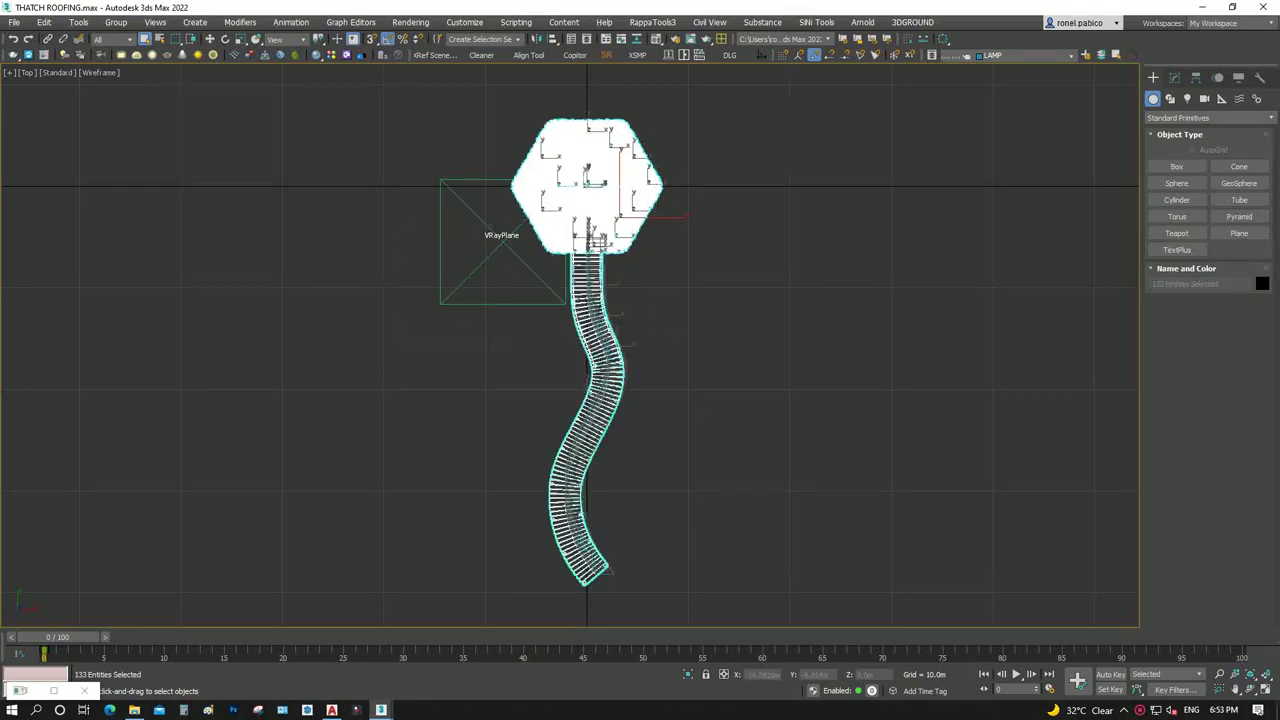
{"action": "key", "text": "f"}
{"action": "key", "text": "z"}
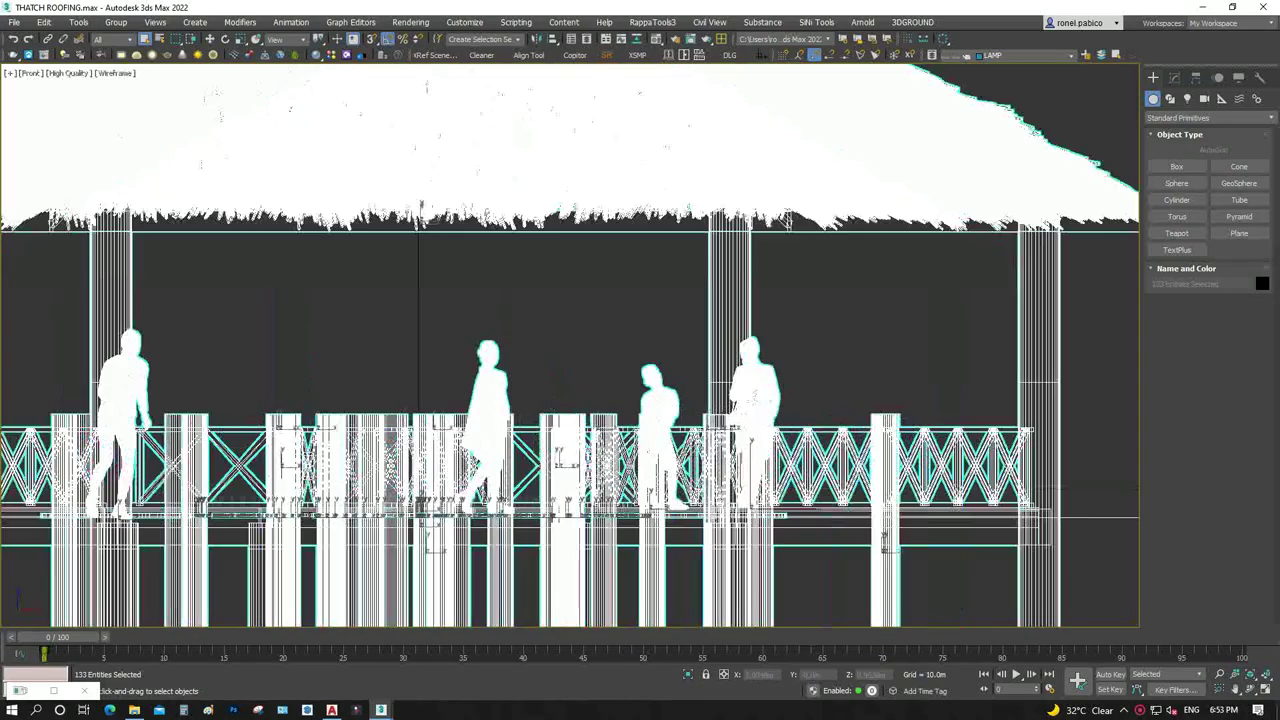
{"action": "left_click", "coordinate": [752, 385], "text": "alt"}
{"action": "left_click", "coordinate": [656, 395], "text": "alt"}
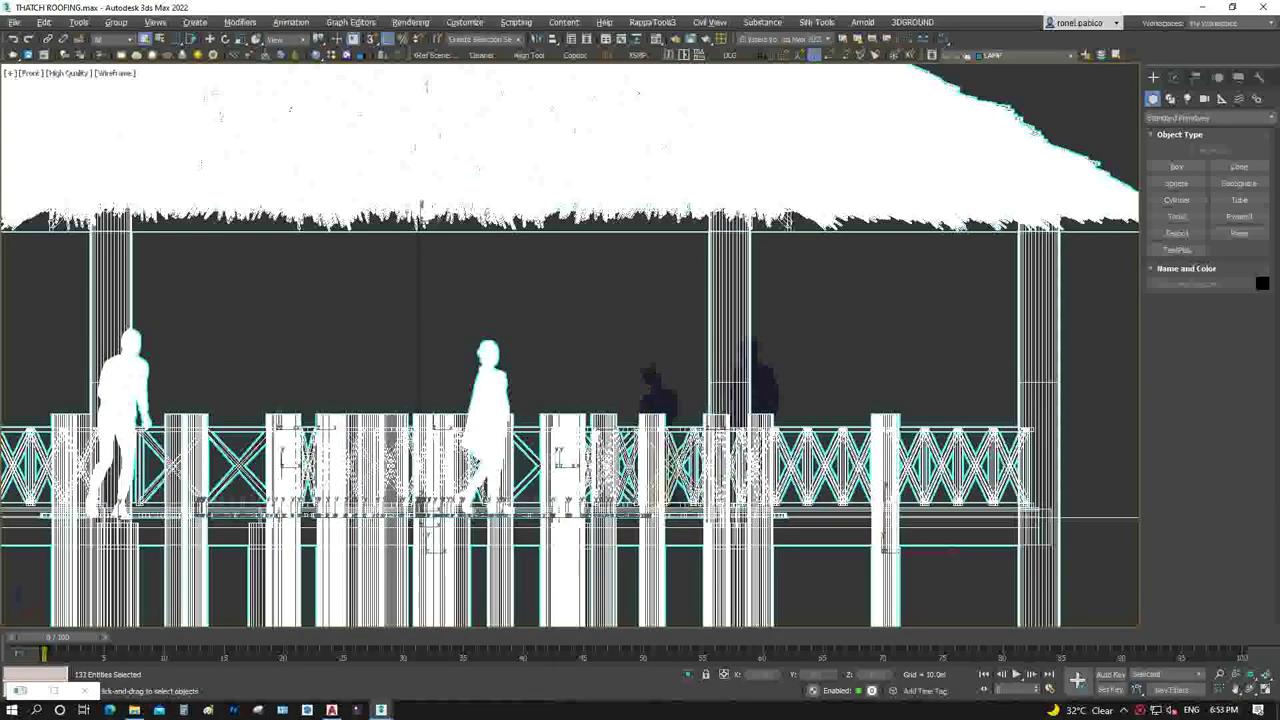
{"action": "left_click", "coordinate": [488, 385], "text": "alt"}
{"action": "left_click", "coordinate": [122, 380], "text": "alt"}
{"action": "scroll", "coordinate": [427, 305], "scroll_direction": "down", "scroll_amount": 5}
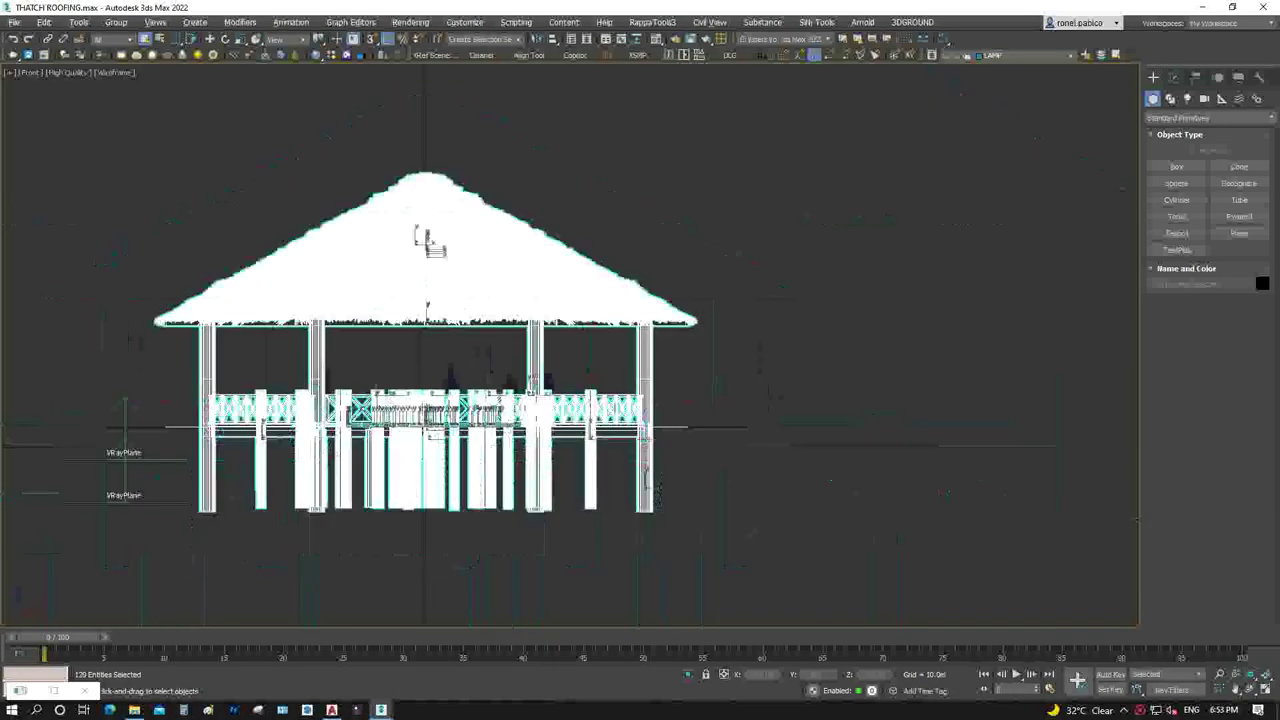
Group the selected gazebo parts and Shift-drag the group right to clone it
{"action": "left_click", "coordinate": [116, 22]}
{"action": "left_click", "coordinate": [122, 44]}
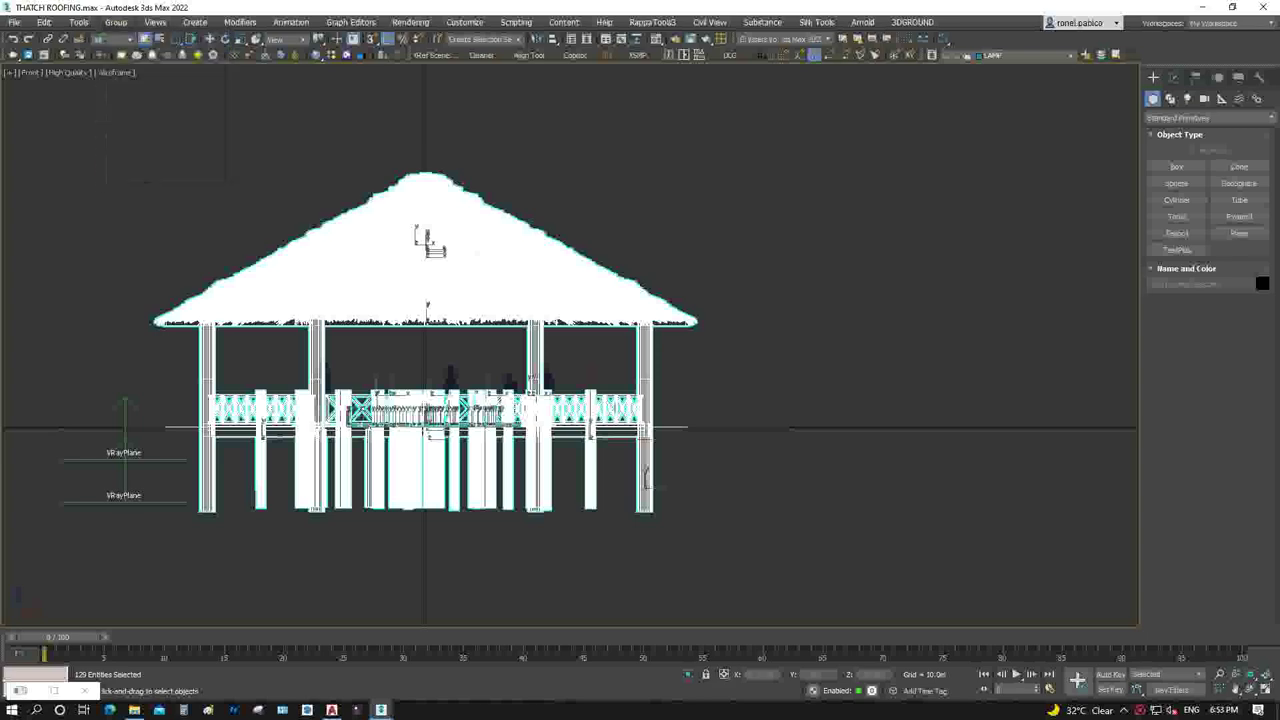
{"action": "left_click", "coordinate": [647, 380]}
{"action": "key", "text": "t"}
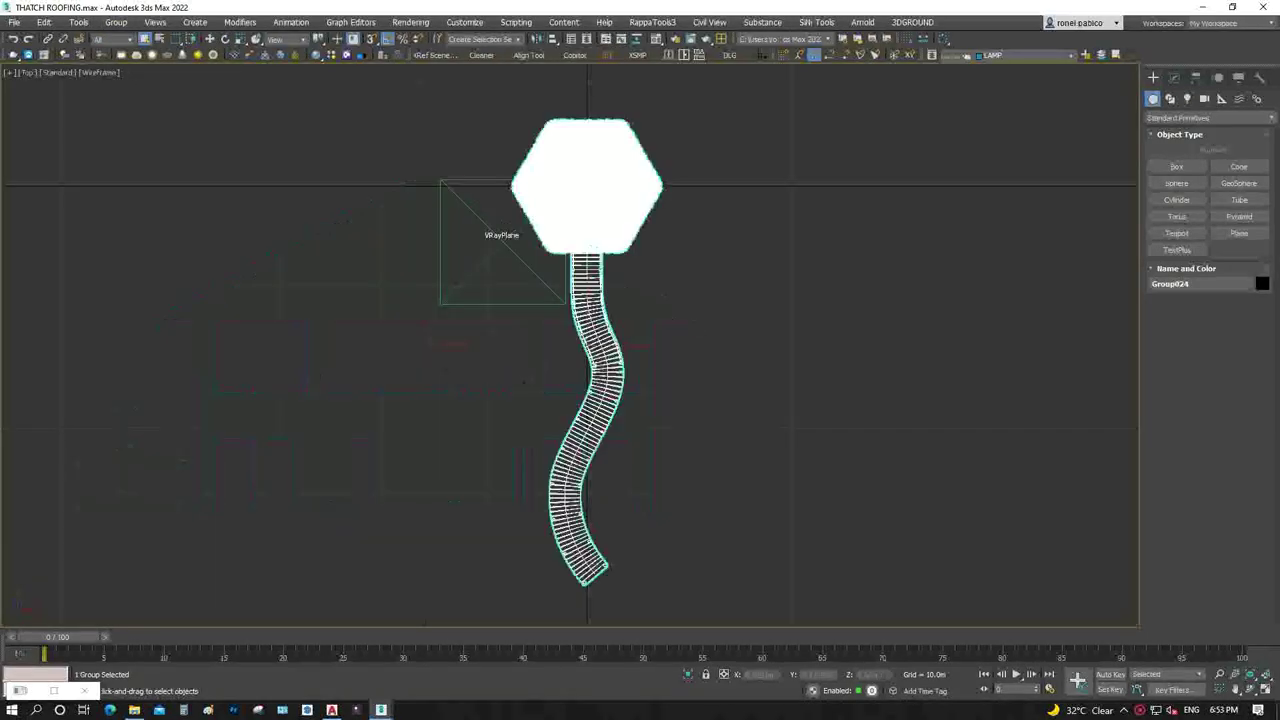
{"action": "key", "text": "w"}
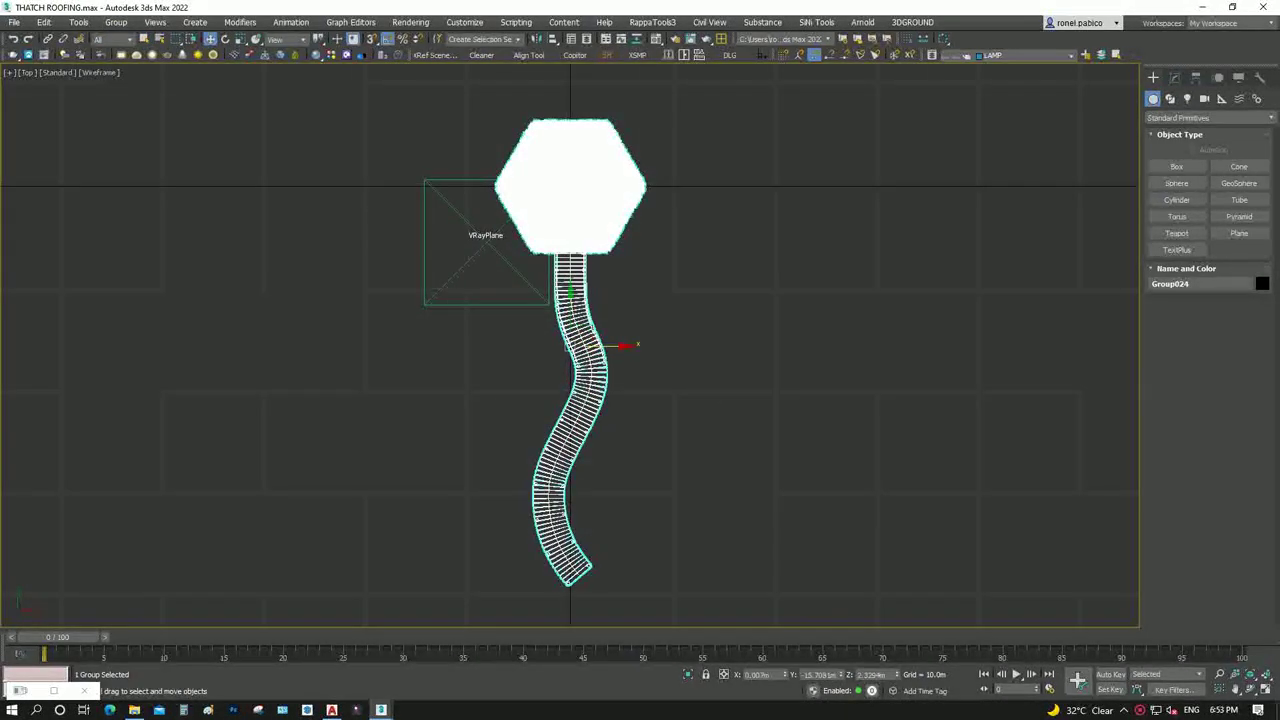
{"action": "left_click_drag", "start_coordinate": [625, 345], "coordinate": [786, 345], "text": "shift"}
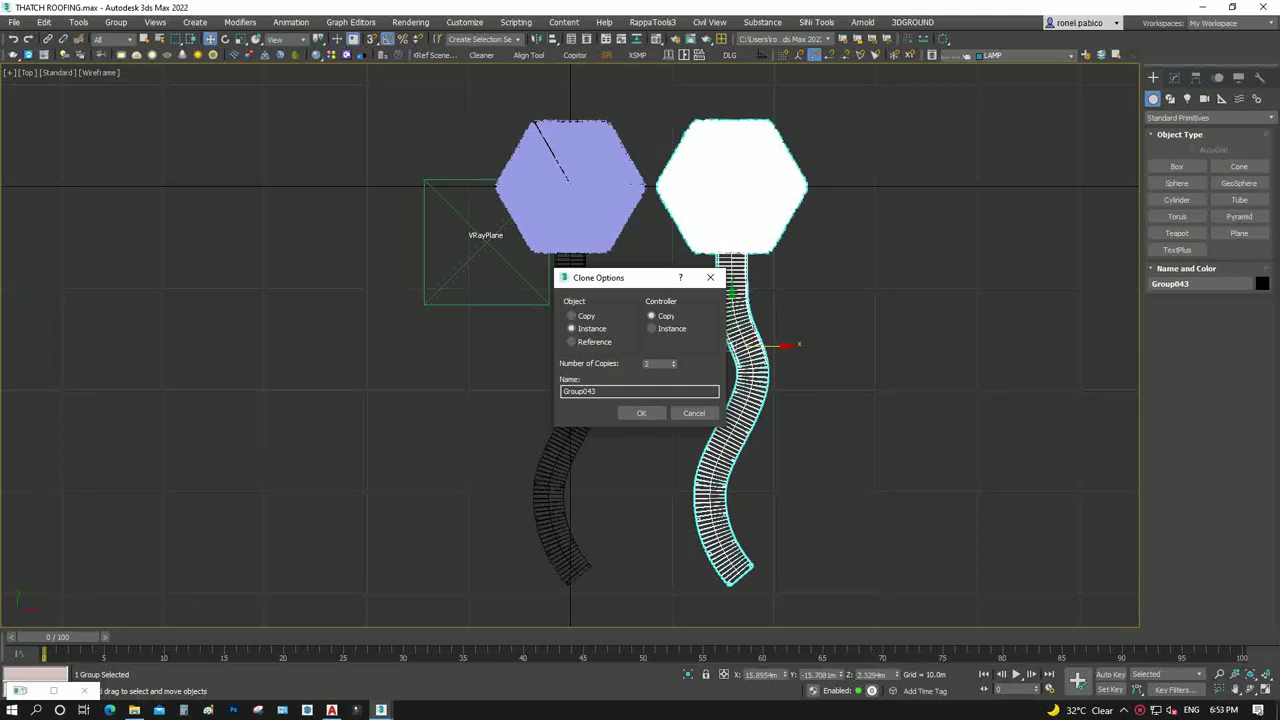
Create the instanced copies and move the last copy left of the original
{"action": "key", "text": "Return"}
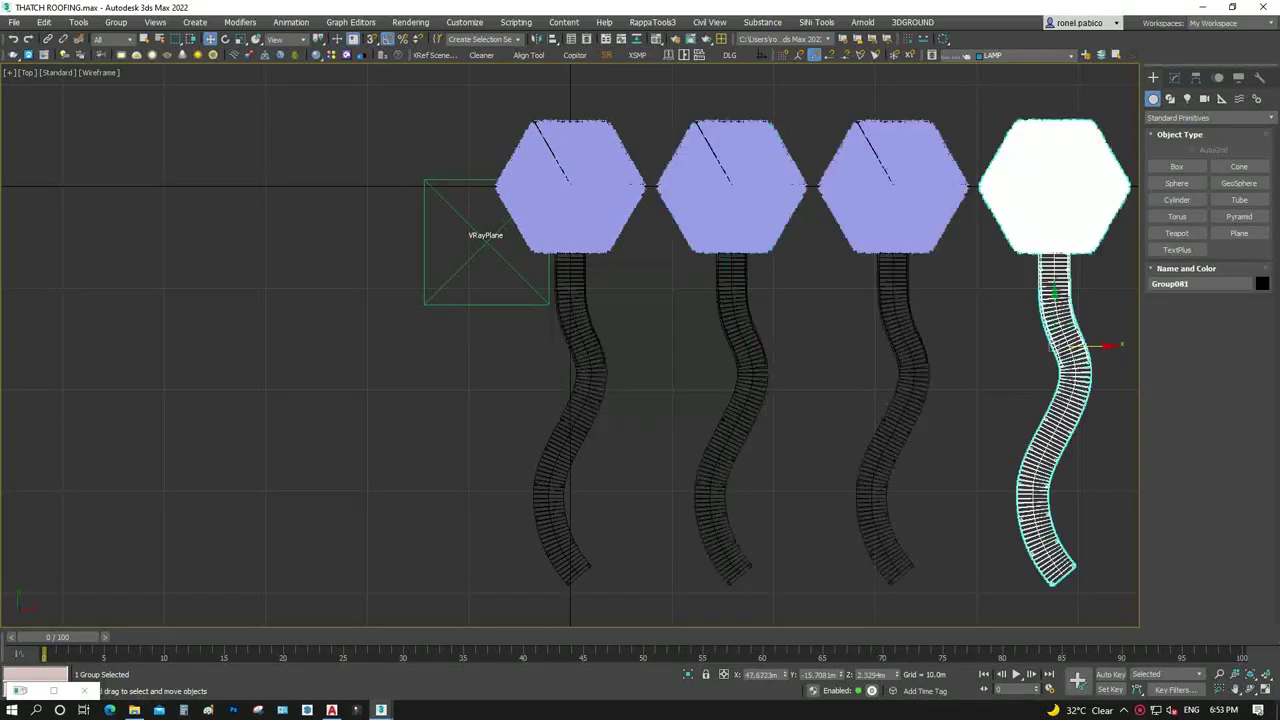
{"action": "left_click_drag", "start_coordinate": [1100, 345], "coordinate": [313, 345]}
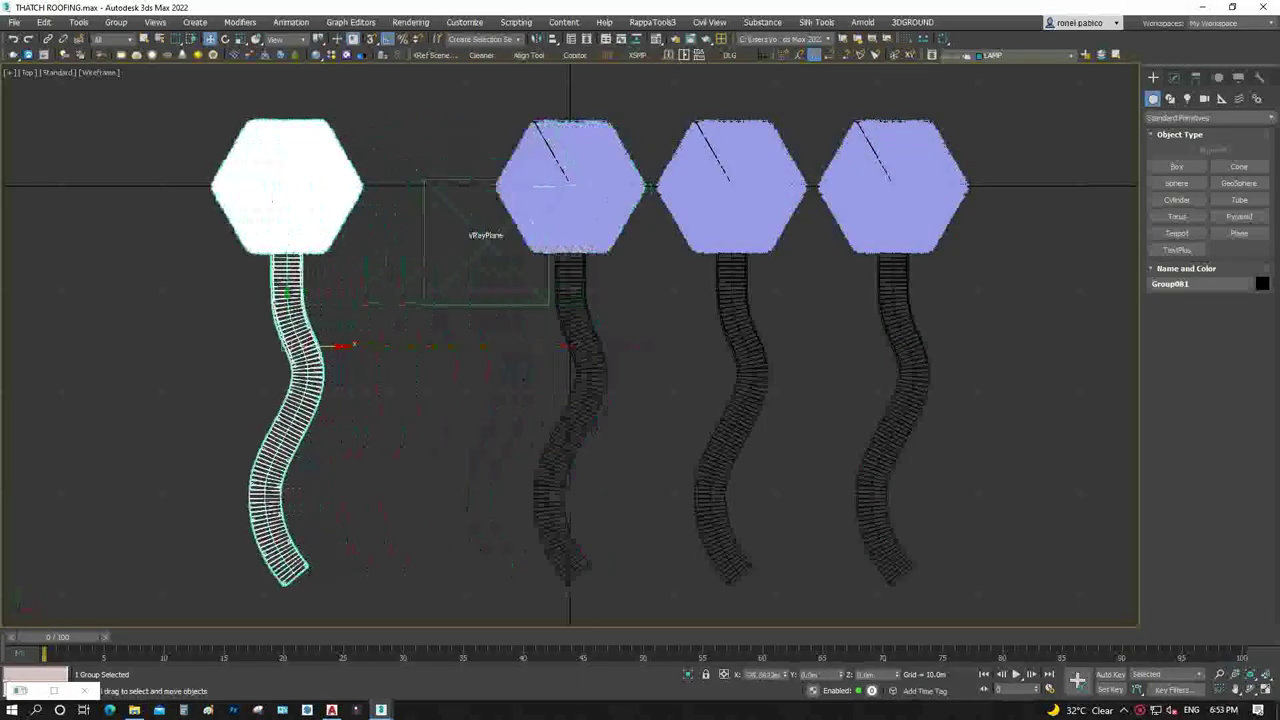
{"action": "key", "text": "ctrl+d"}
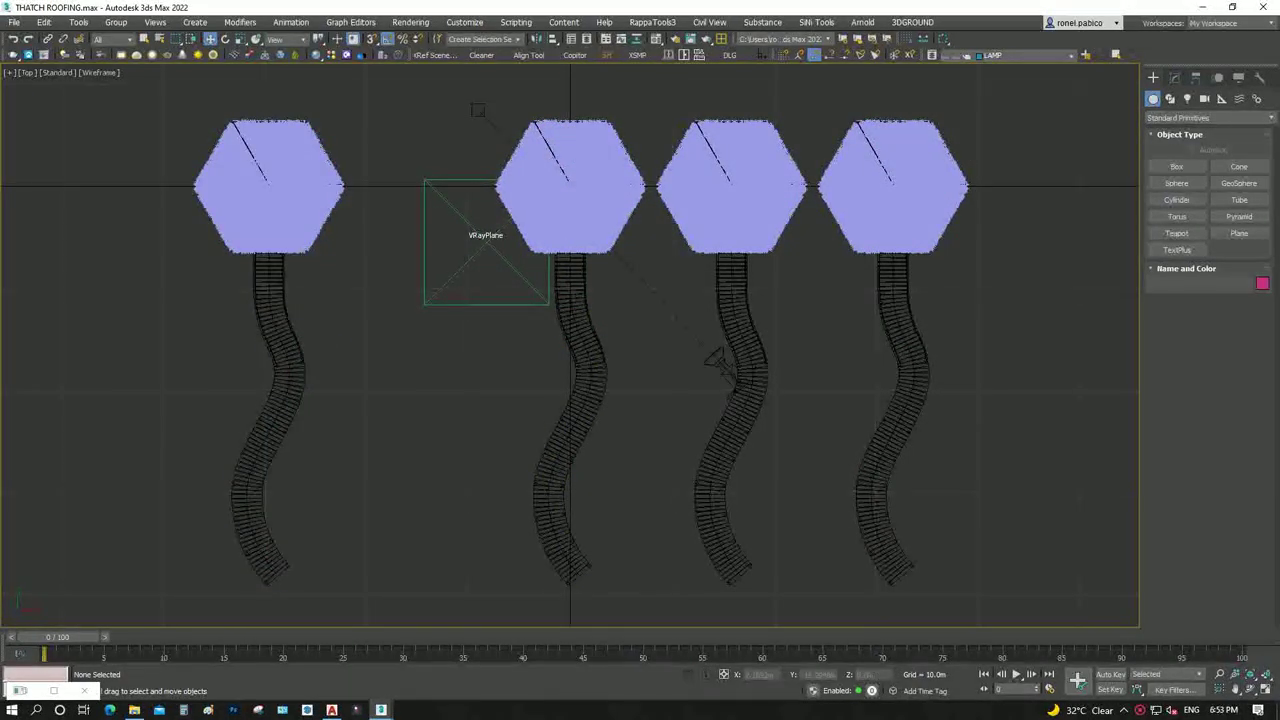
Move PhysCamera001 right of the gazebos and re-aim its target up and left
{"action": "left_click", "coordinate": [735, 375]}
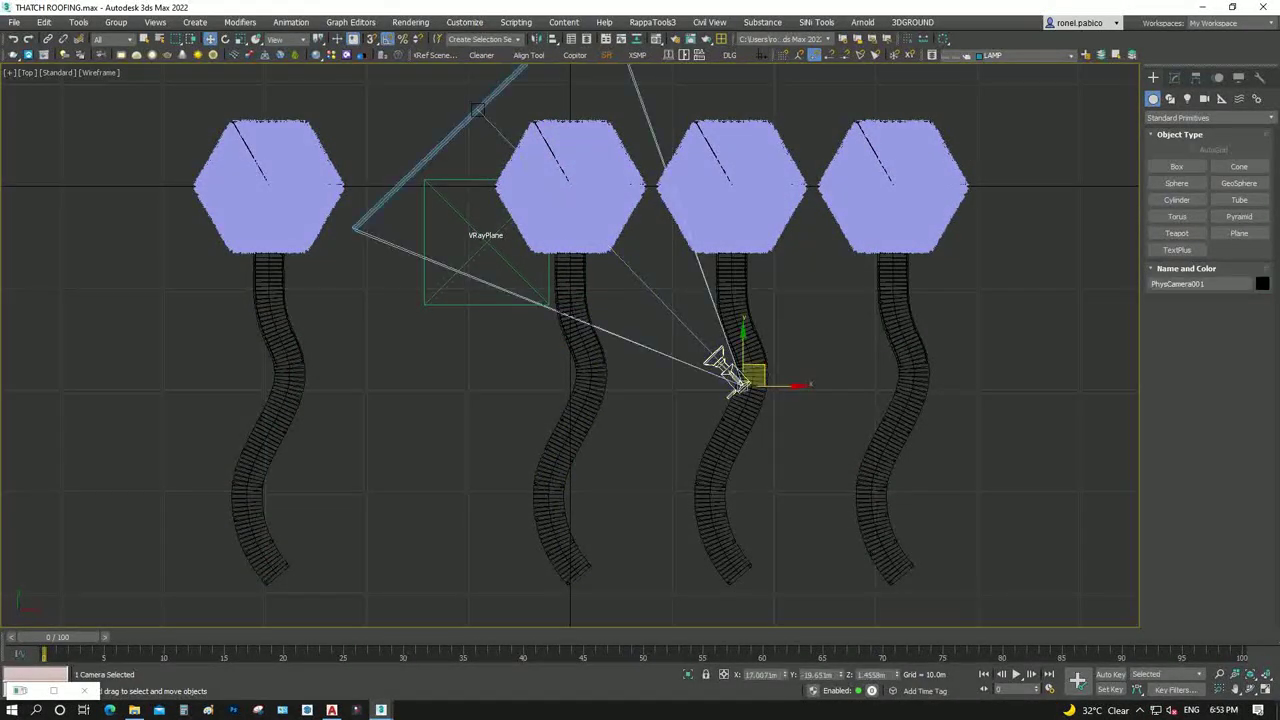
{"action": "left_click_drag", "start_coordinate": [738, 376], "coordinate": [1050, 298]}
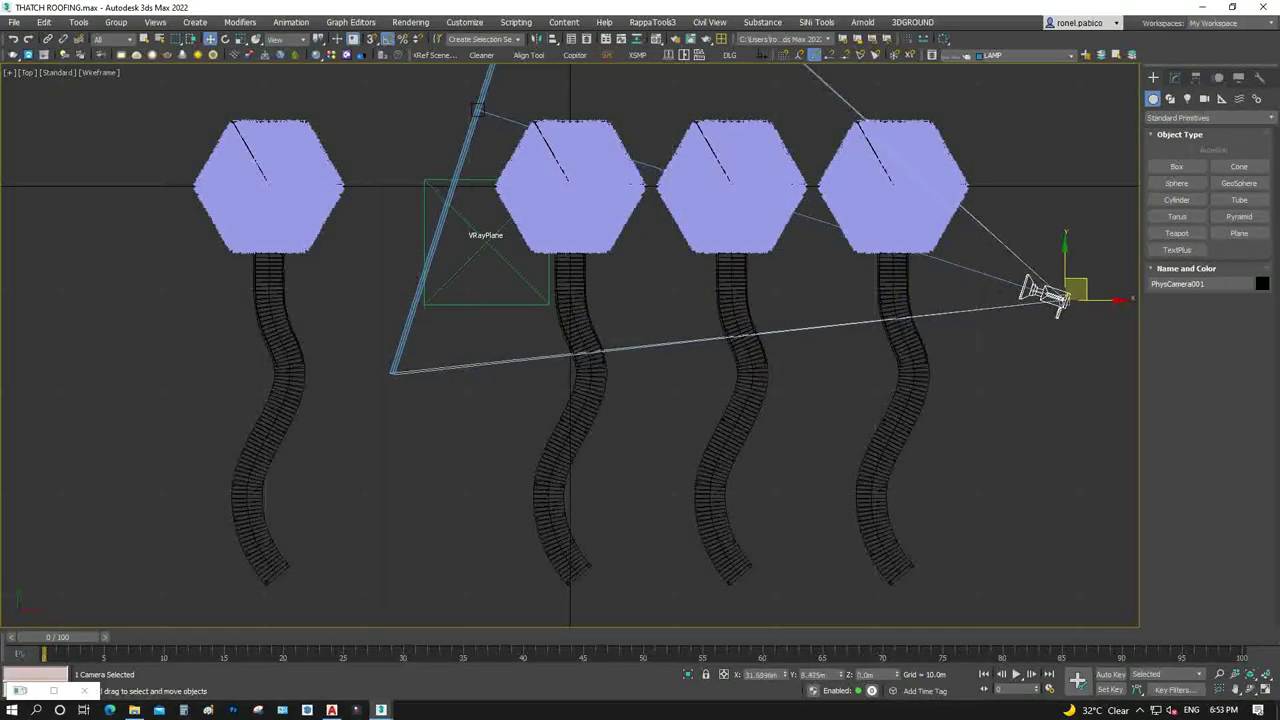
{"action": "key", "text": "c"}
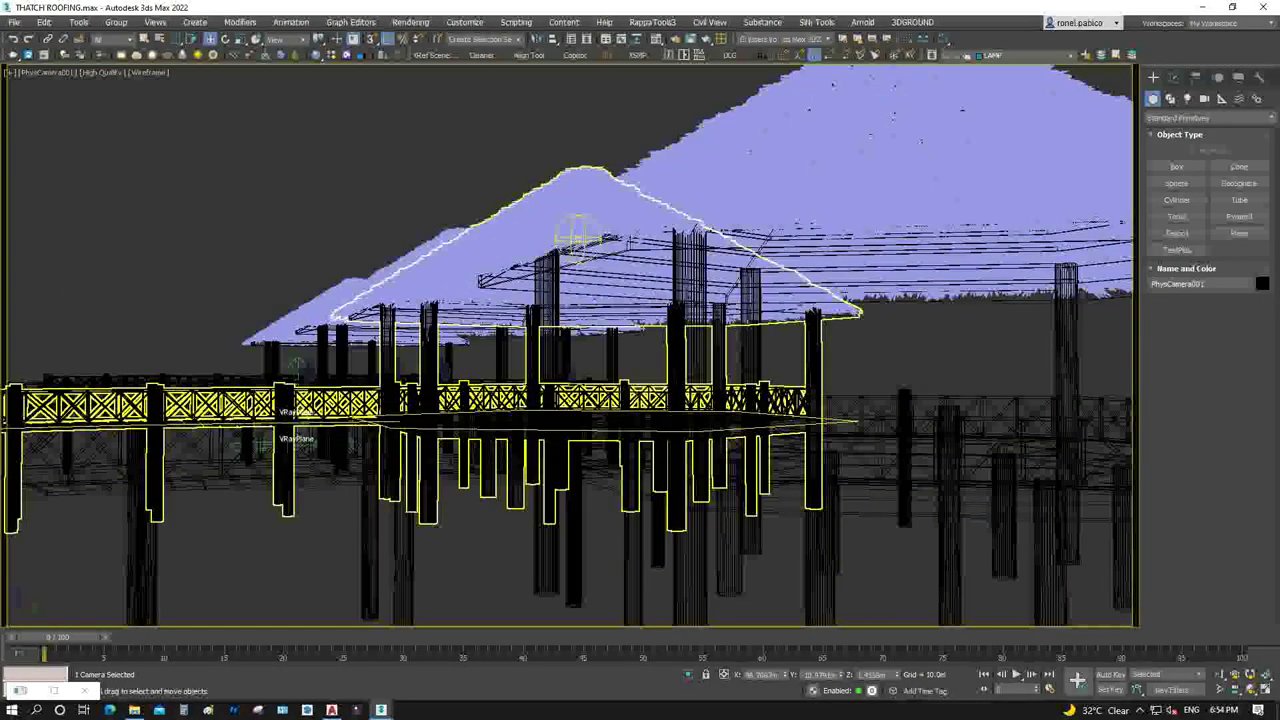
{"action": "key", "text": "t"}
{"action": "scroll", "coordinate": [729, 292], "scroll_direction": "down", "scroll_amount": 1}
{"action": "scroll", "coordinate": [729, 292], "scroll_direction": "down", "scroll_amount": 2}
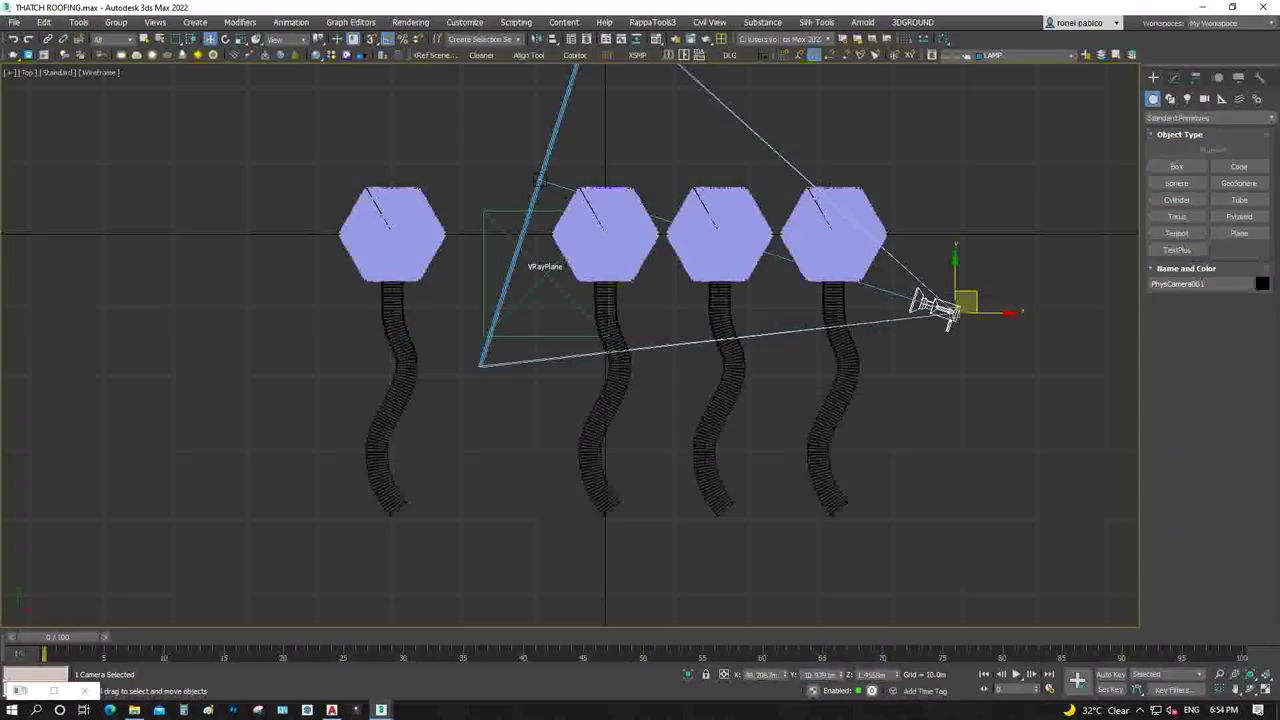
{"action": "left_click_drag", "start_coordinate": [950, 318], "coordinate": [1010, 316]}
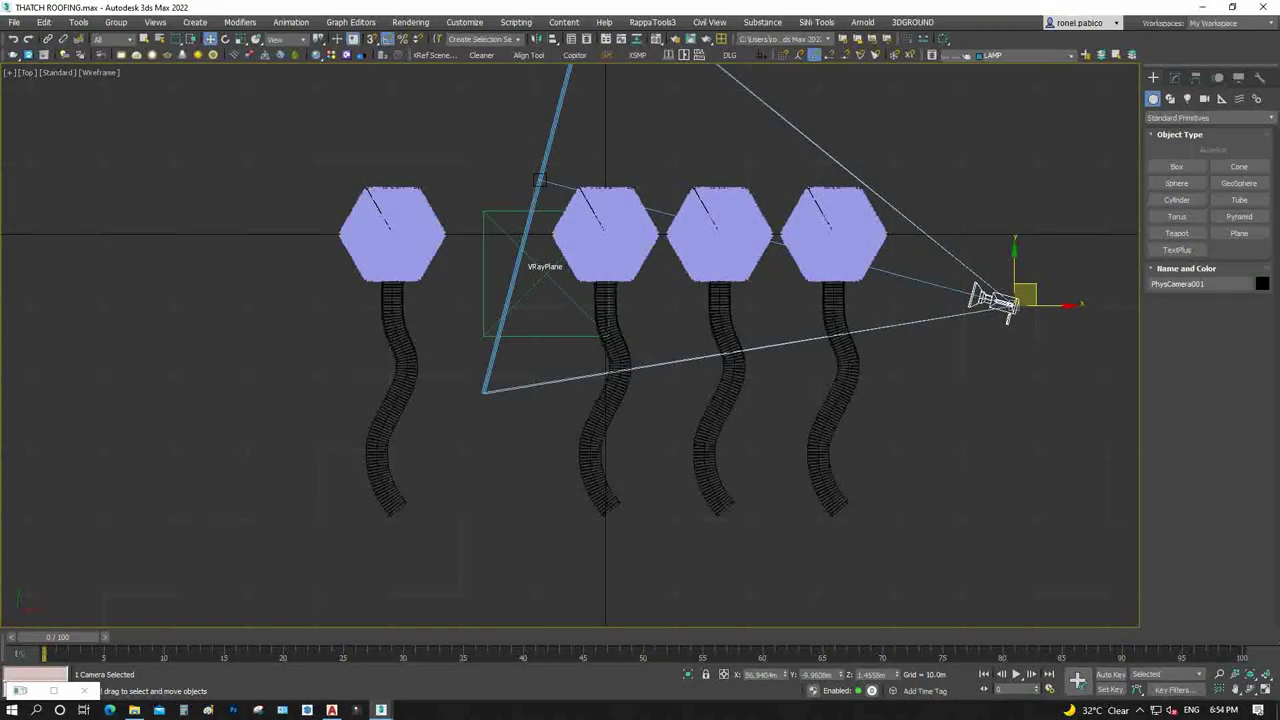
{"action": "key", "text": "c"}
{"action": "key", "text": "t"}
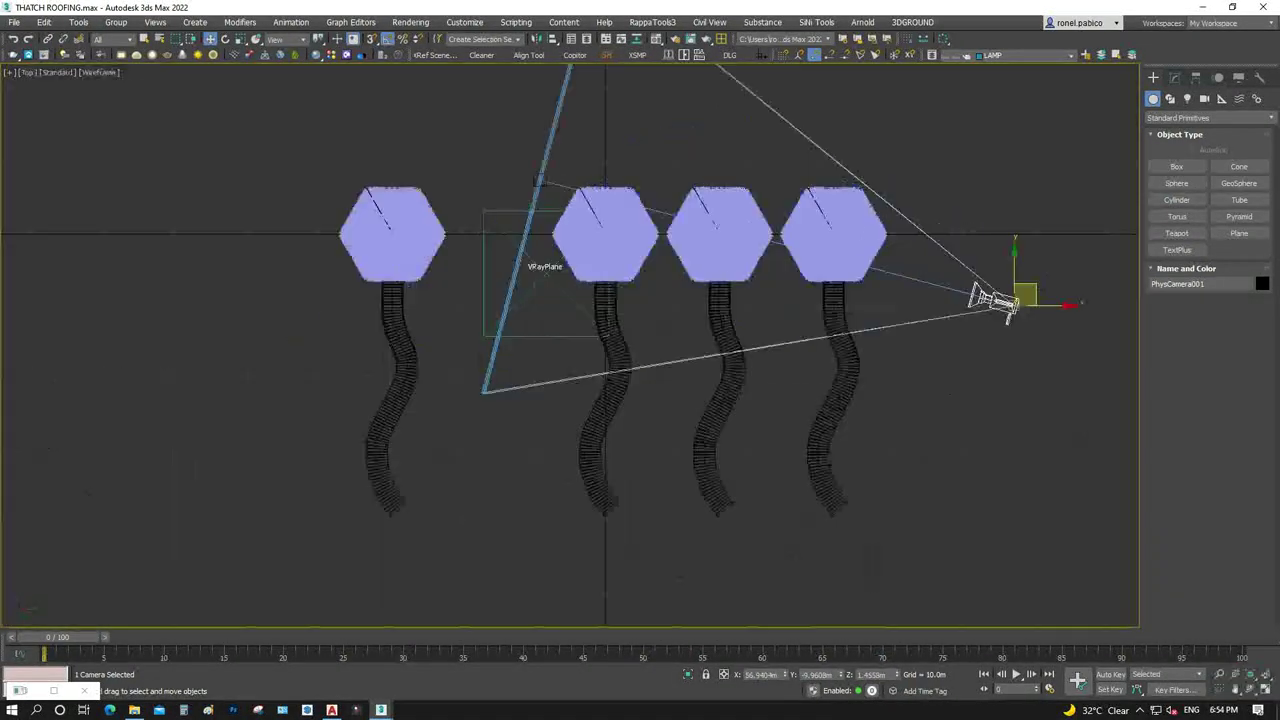
{"action": "left_click_drag", "start_coordinate": [1008, 318], "coordinate": [1008, 365]}
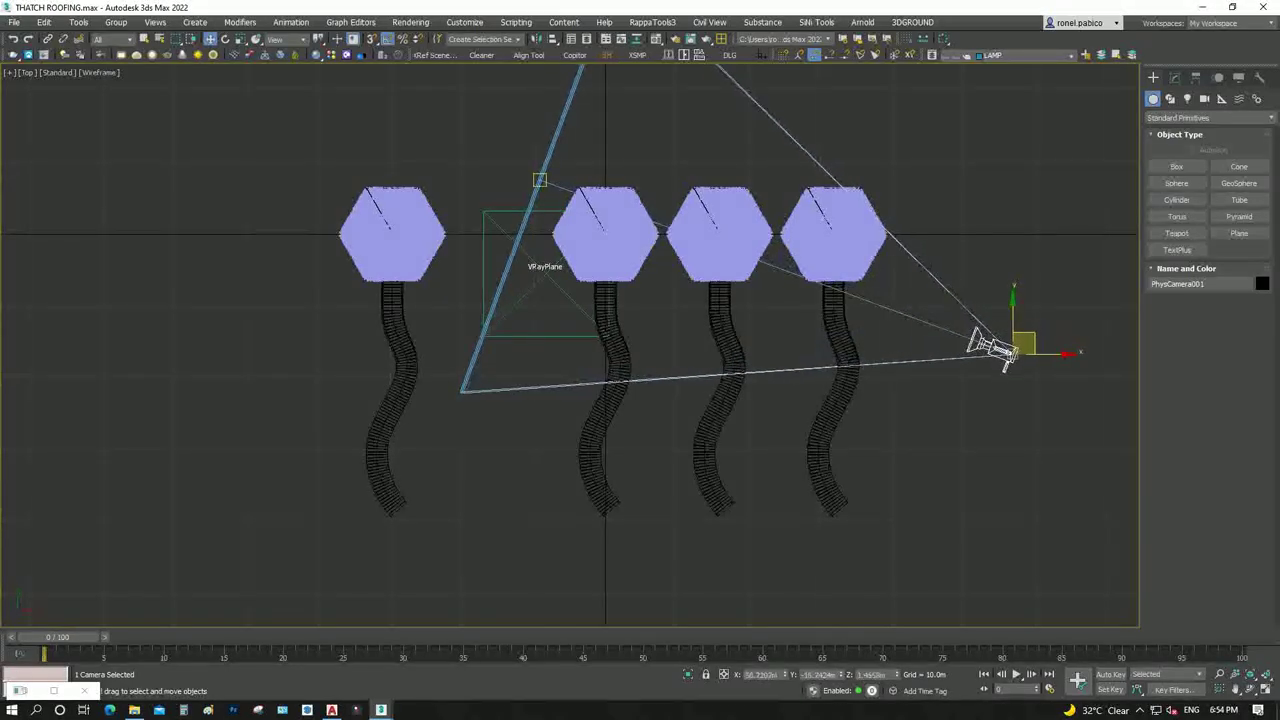
{"action": "left_click_drag", "start_coordinate": [539, 180], "coordinate": [381, 88]}
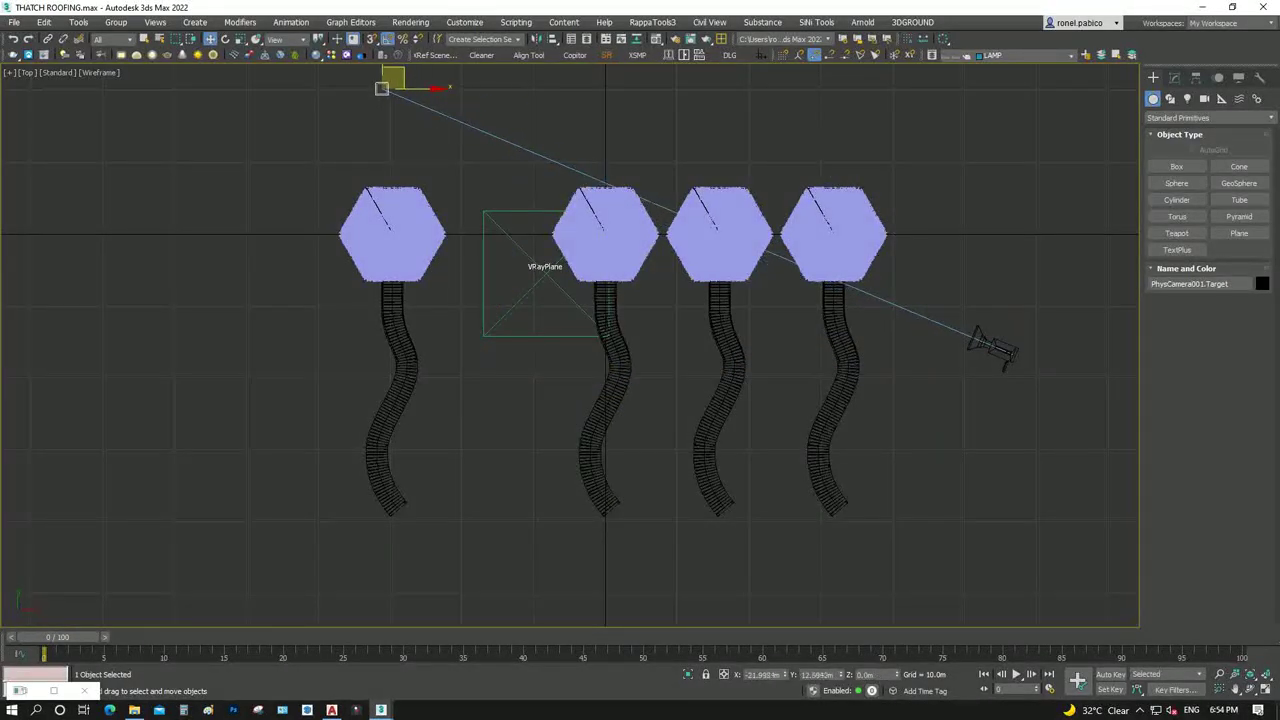
{"action": "key", "text": "c"}
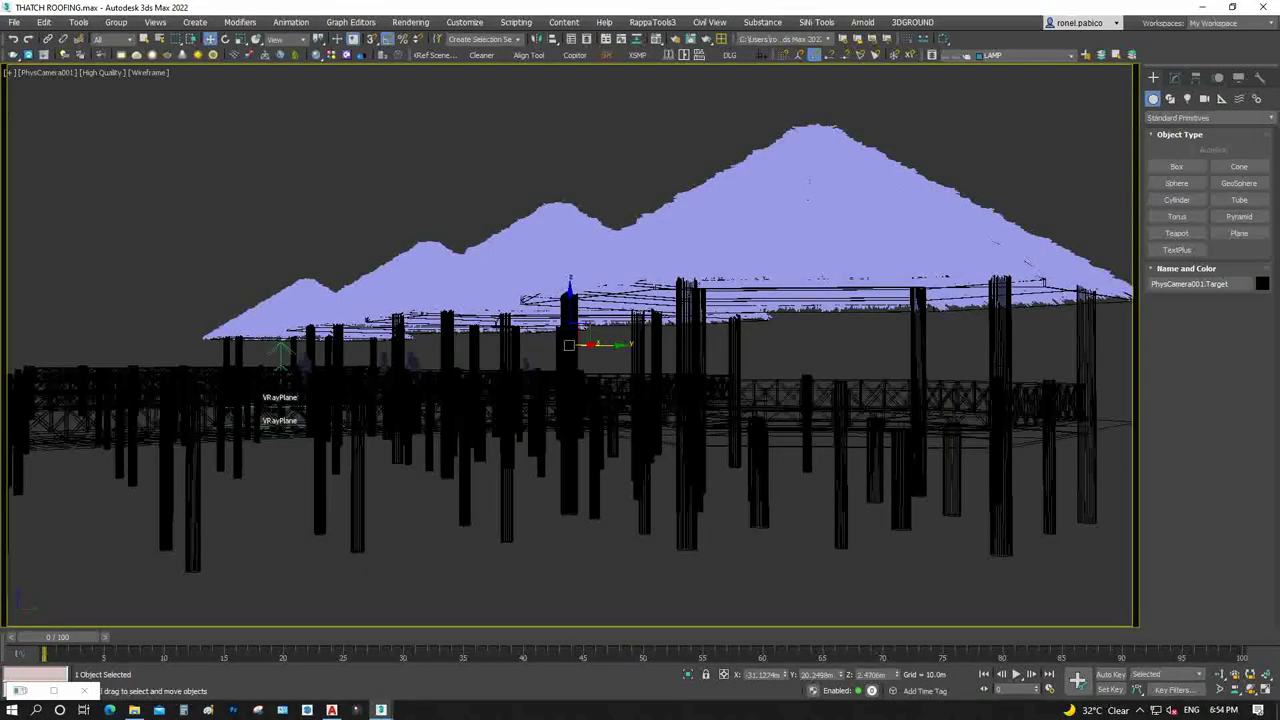
{"action": "key", "text": "t"}
Shift the leftmost gazebo slightly down and view the camera shot shaded
{"action": "left_click", "coordinate": [390, 234]}
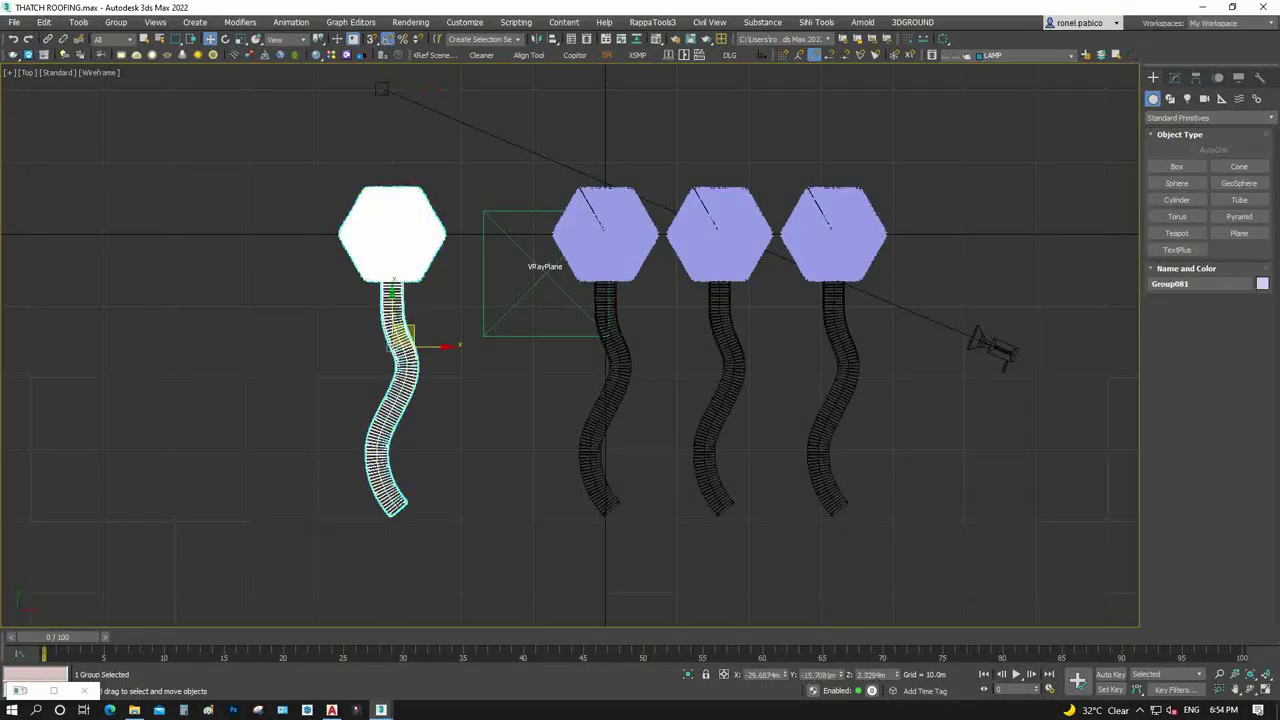
{"action": "left_click_drag", "start_coordinate": [396, 340], "coordinate": [396, 406]}
{"action": "key", "text": "c"}
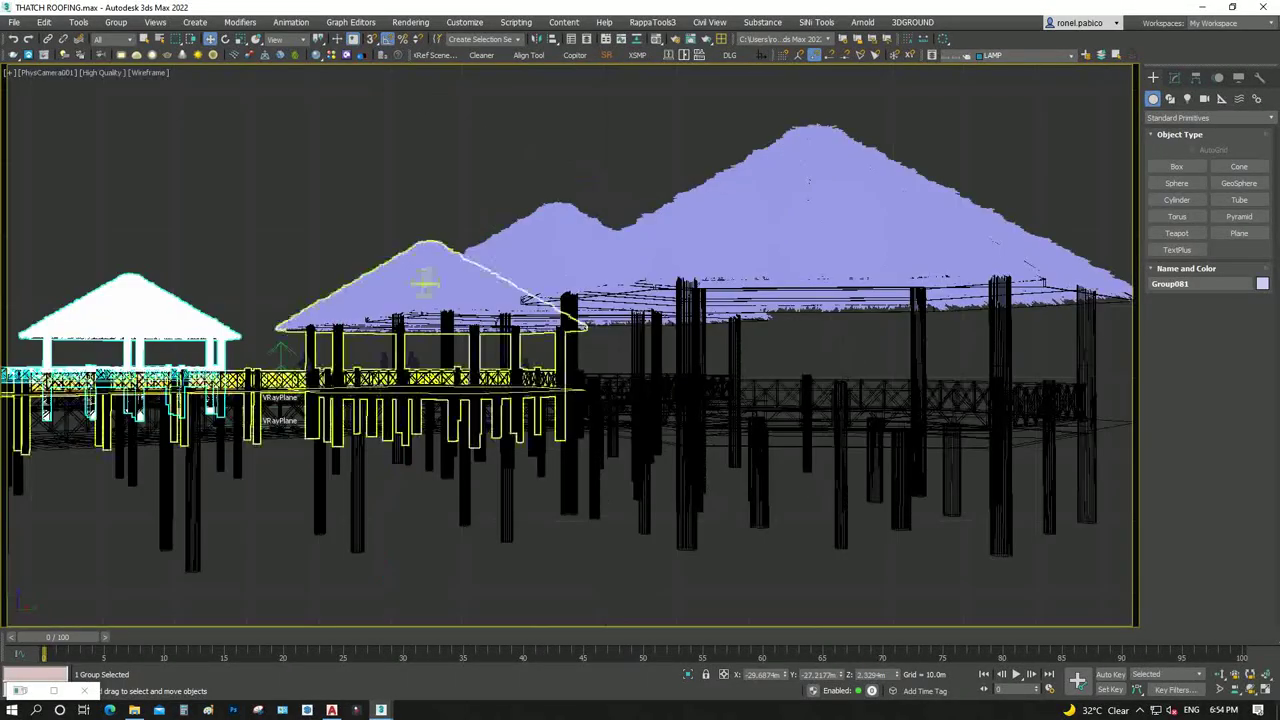
{"action": "key", "text": "ctrl+d"}
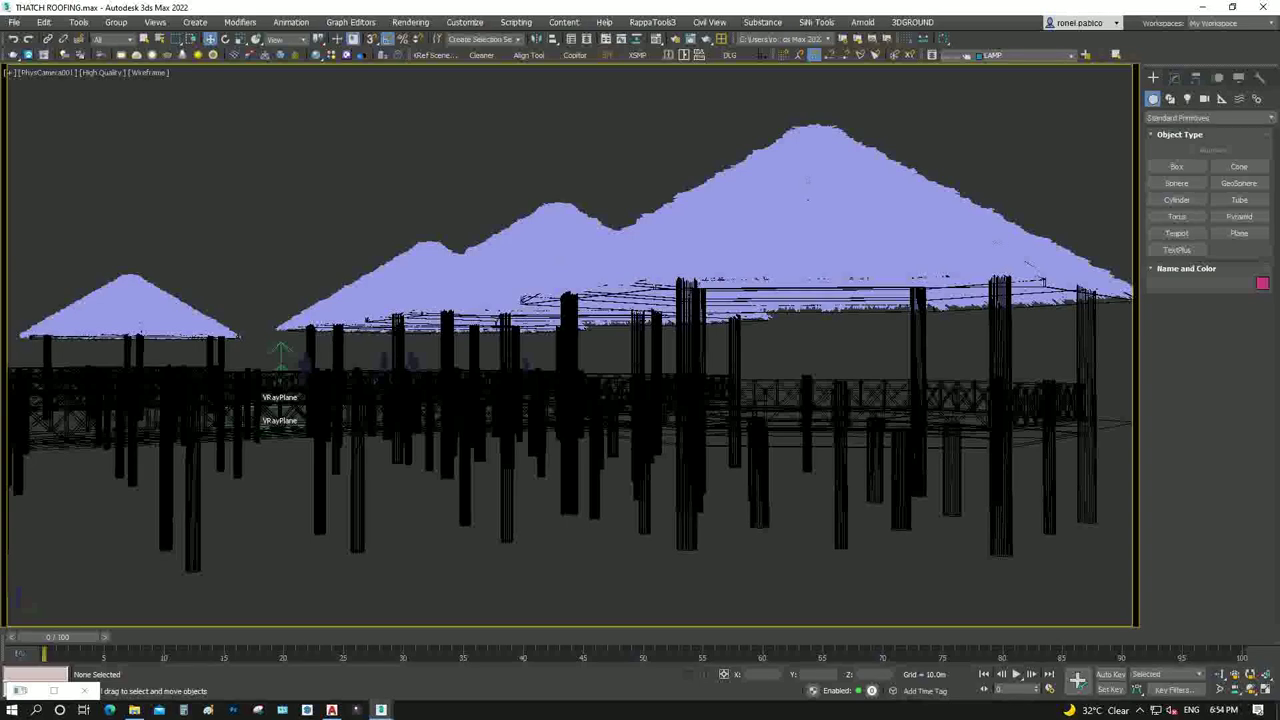
{"action": "key", "text": "F3"}
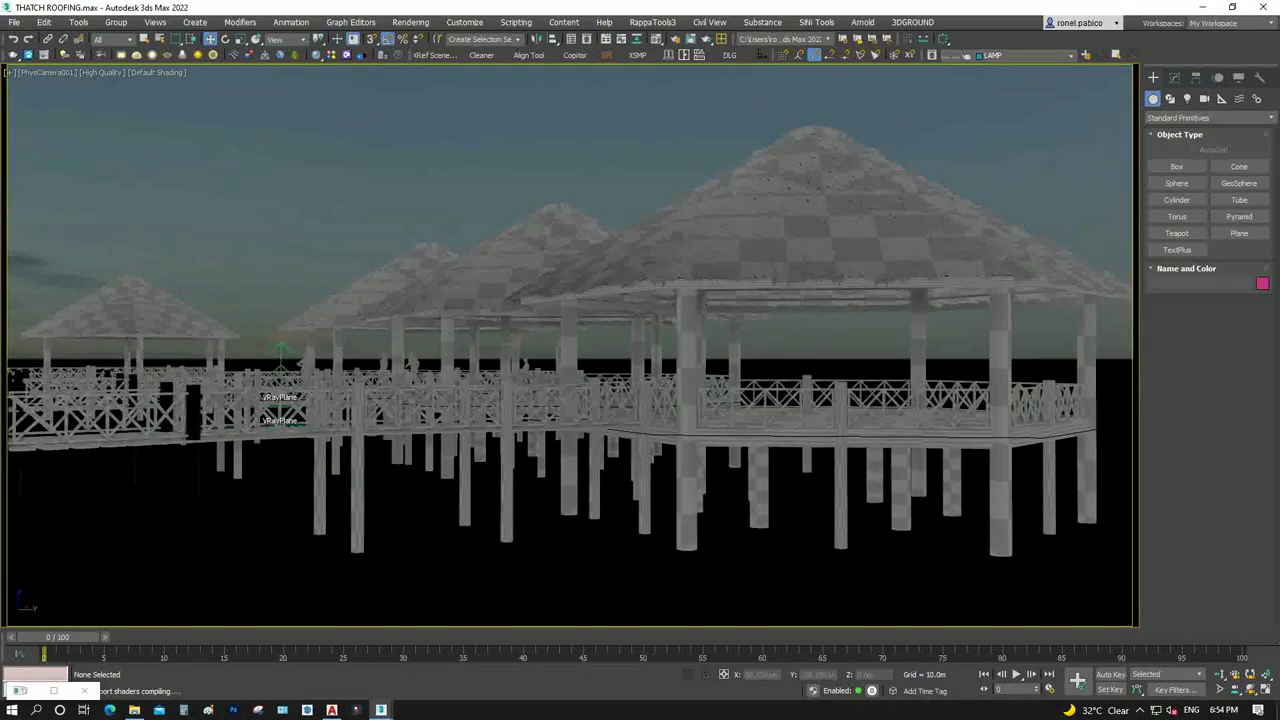
Render the camera view at 6000 x 3000, zooming the frame buffer out and back in
{"action": "left_click", "coordinate": [607, 55]}
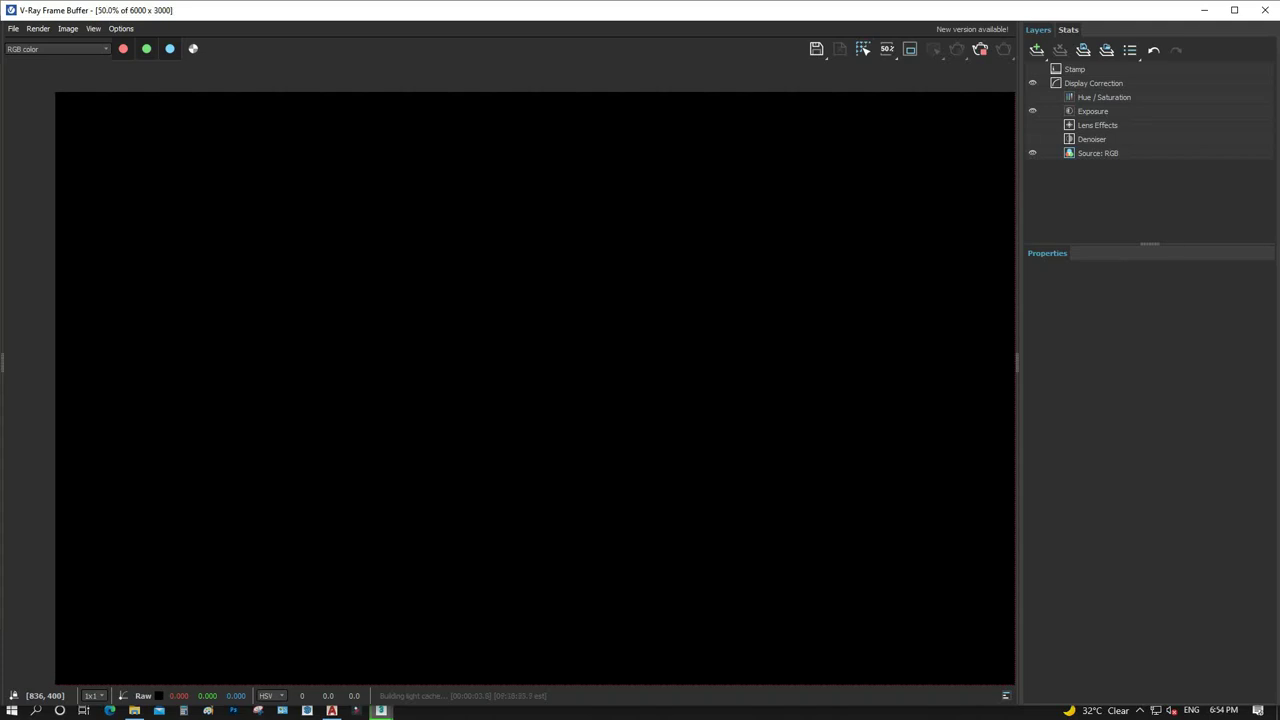
{"action": "scroll", "coordinate": [510, 373], "scroll_direction": "down", "scroll_amount": 1}
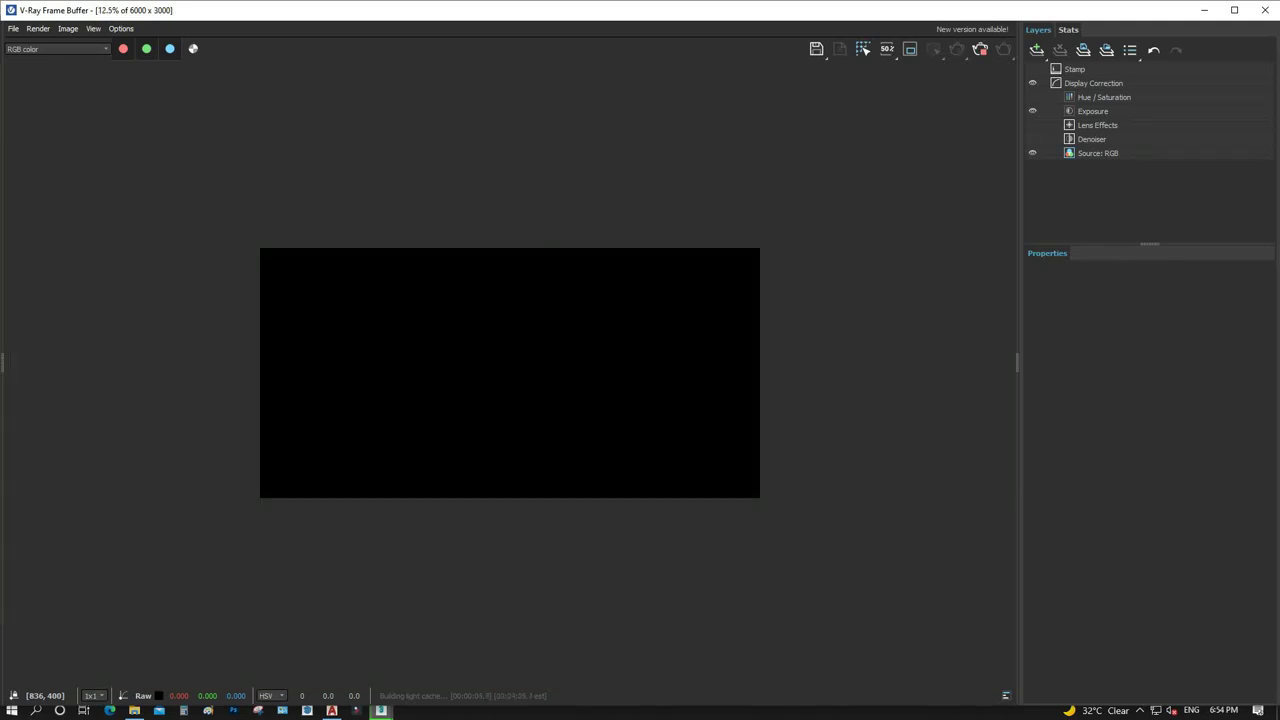
{"action": "scroll", "coordinate": [510, 373], "scroll_direction": "up", "scroll_amount": 1}
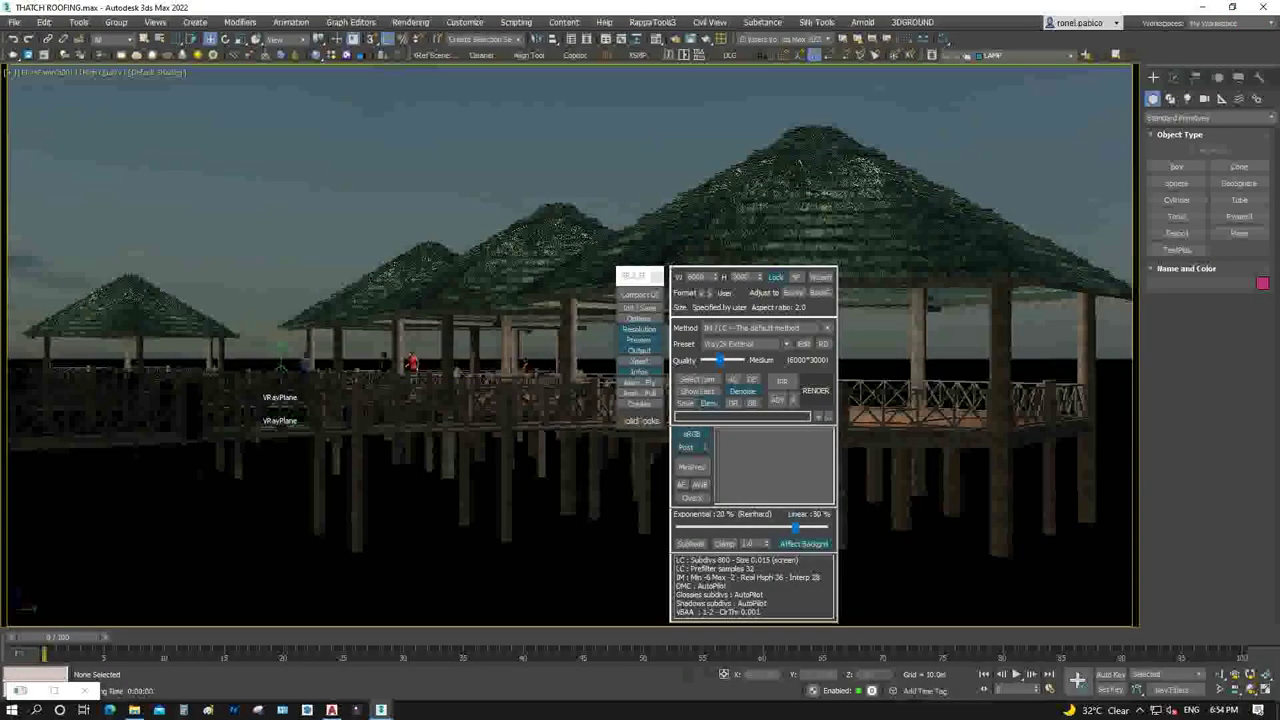
Hide the THATCH ROOFING layer and select roof group Group024 in Left view
{"action": "key", "text": "t"}
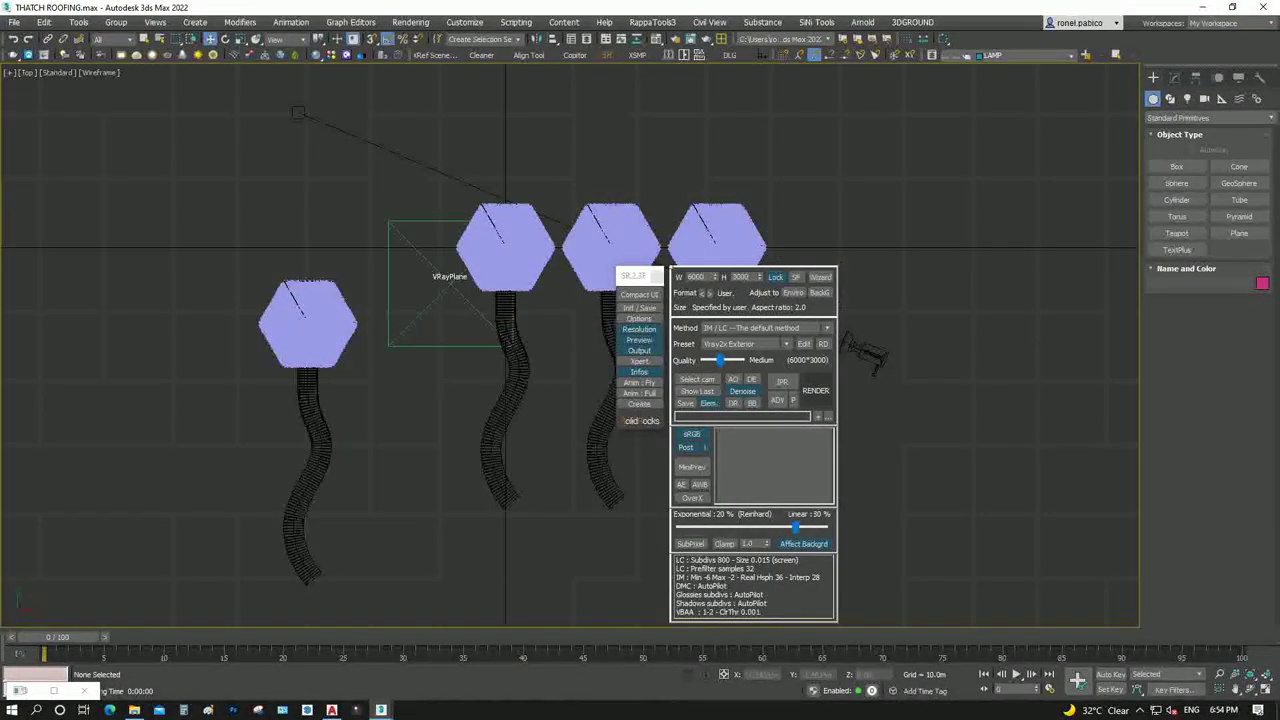
{"action": "scroll", "coordinate": [503, 245], "scroll_direction": "up", "scroll_amount": 4}
{"action": "scroll", "coordinate": [503, 245], "scroll_direction": "up", "scroll_amount": 3}
{"action": "left_click", "coordinate": [503, 245]}
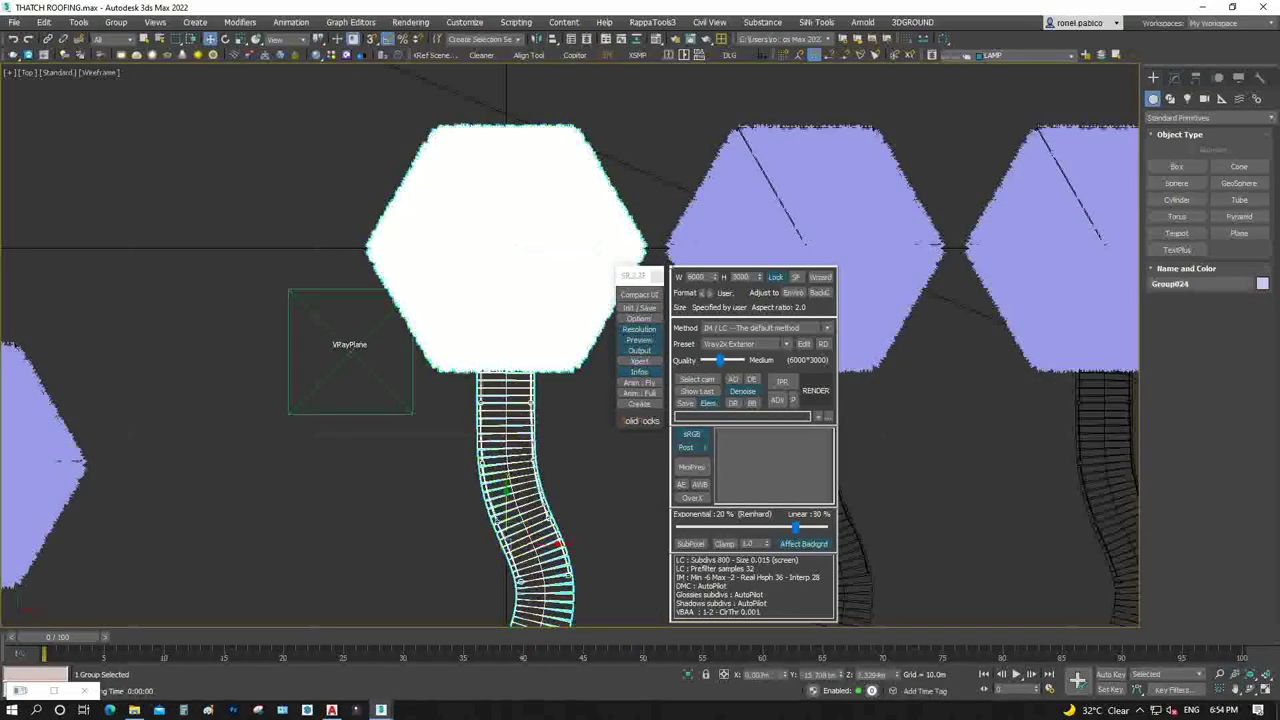
{"action": "scroll", "coordinate": [505, 245], "scroll_direction": "down", "scroll_amount": 3}
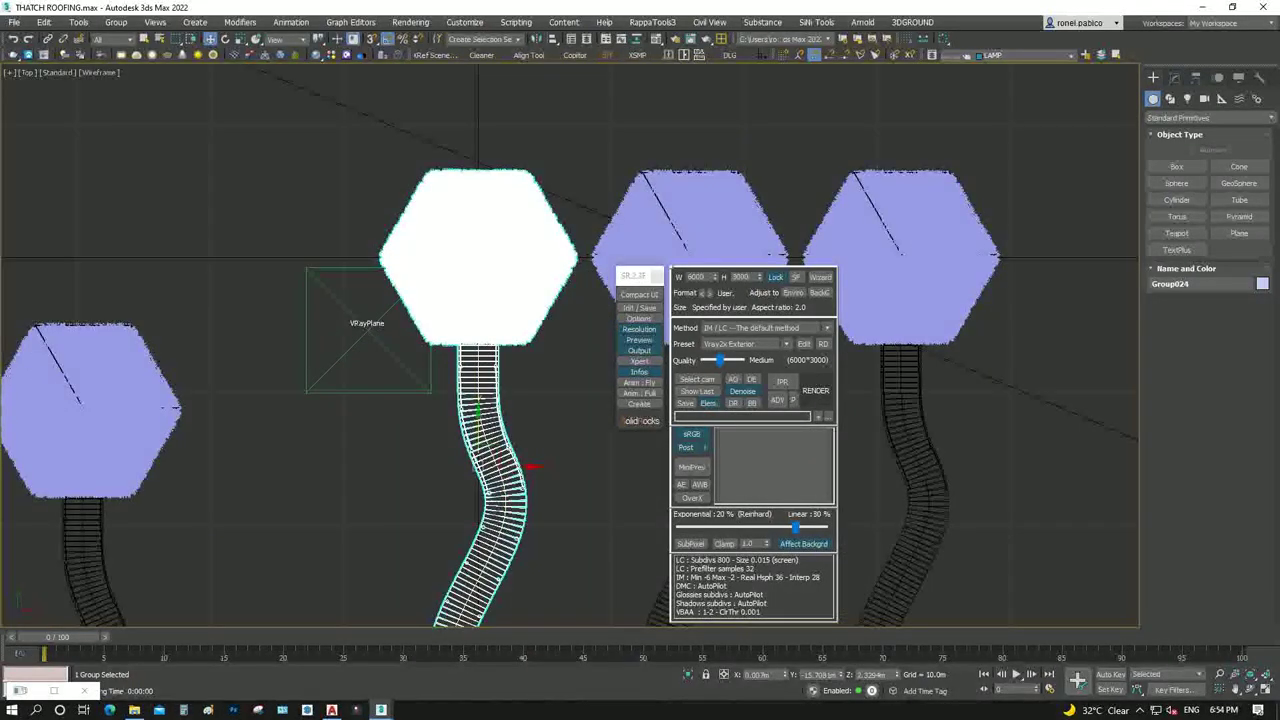
{"action": "key", "text": "l"}
{"action": "left_click", "coordinate": [1030, 55]}
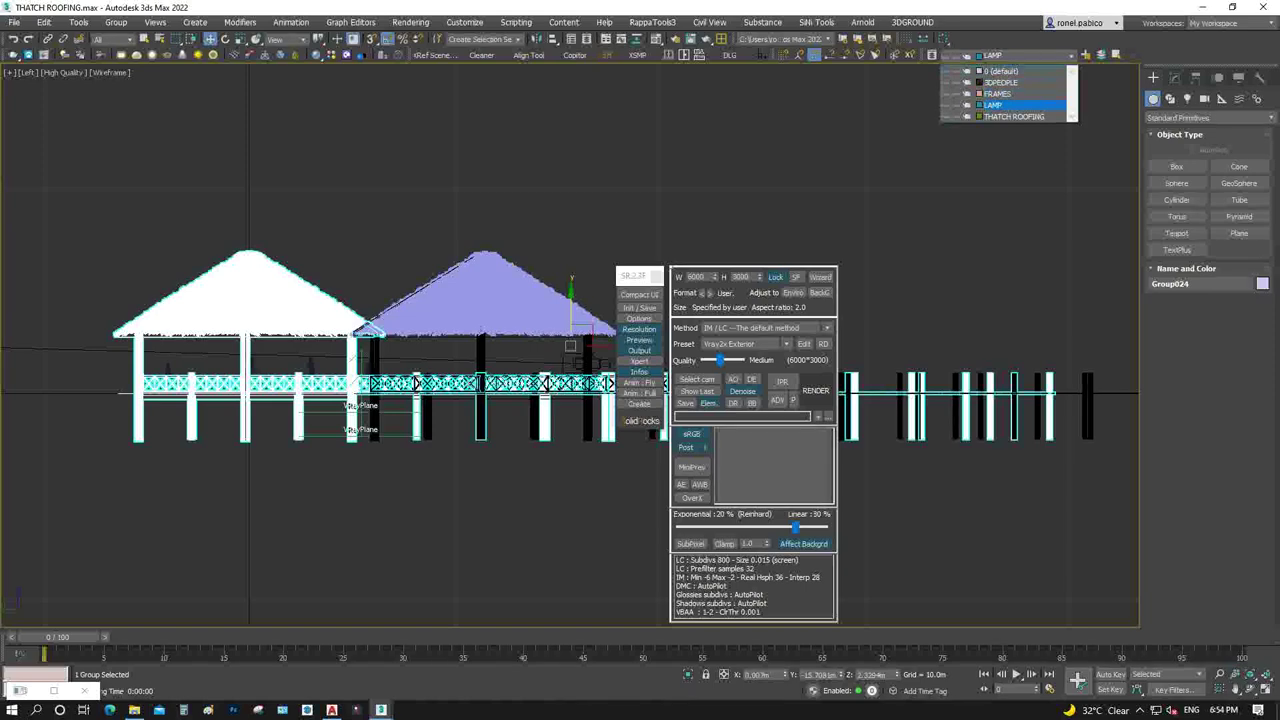
{"action": "left_click", "coordinate": [966, 107]}
{"action": "scroll", "coordinate": [227, 300], "scroll_direction": "up", "scroll_amount": 5}
{"action": "scroll", "coordinate": [278, 285], "scroll_direction": "up", "scroll_amount": 5}
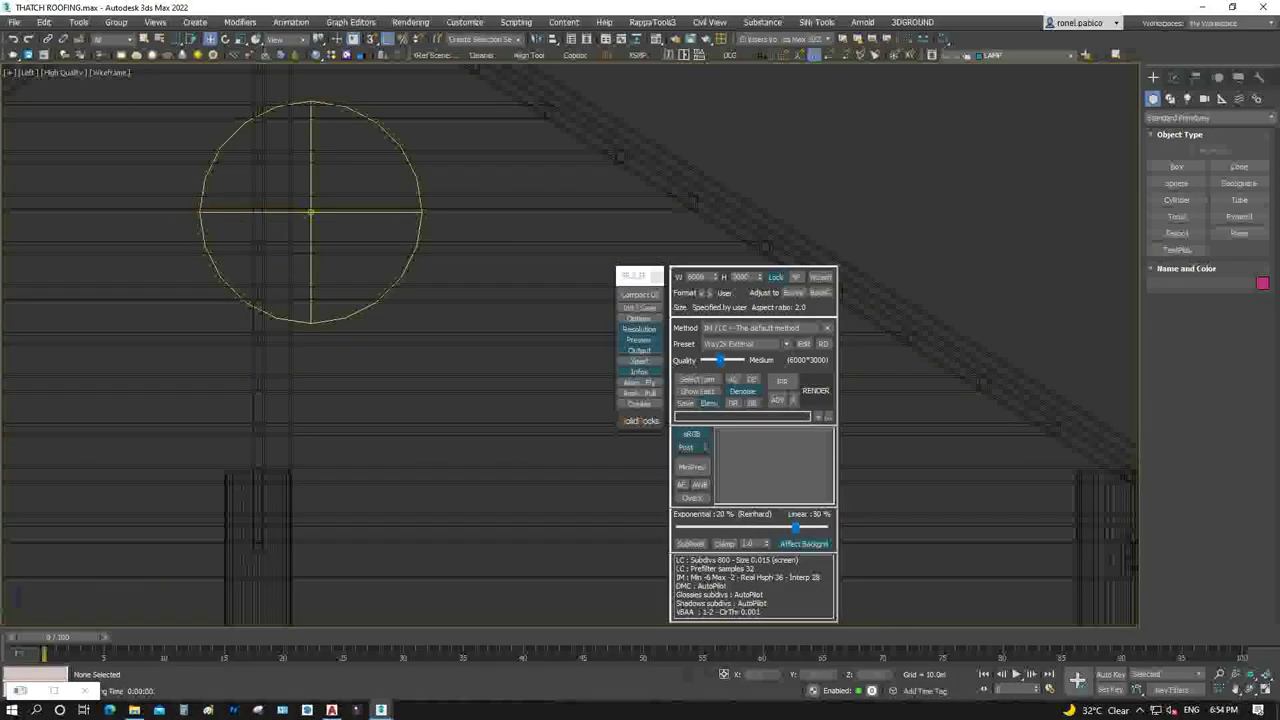
{"action": "left_click", "coordinate": [280, 288]}
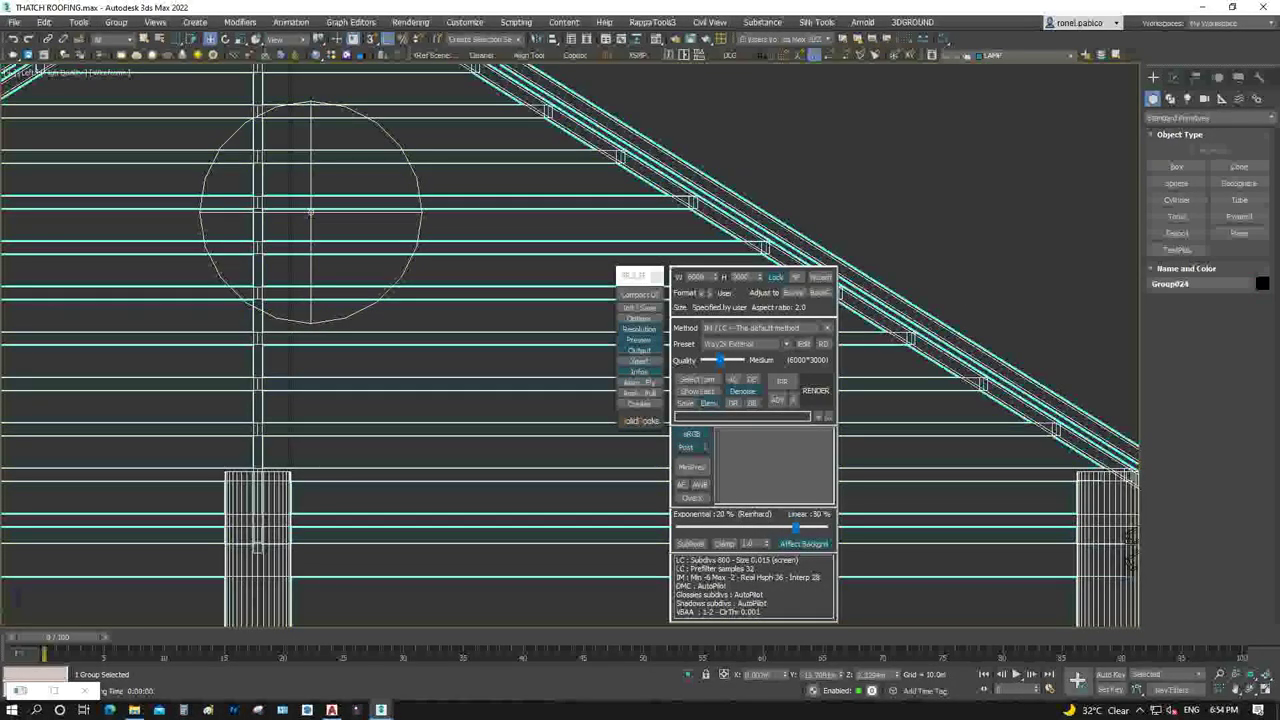
Open Group024, set VRayLight007's multiplier to 5, and close the group
{"action": "left_click", "coordinate": [116, 22]}
{"action": "left_click", "coordinate": [140, 89]}
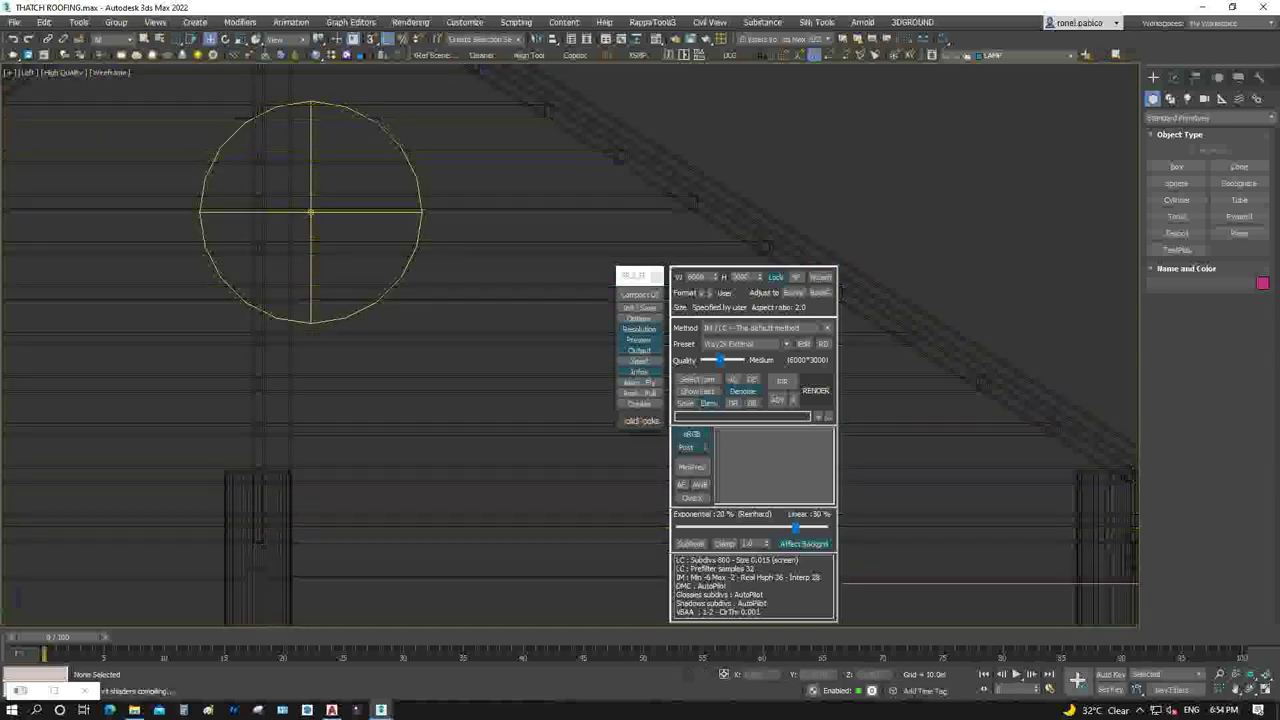
{"action": "left_click", "coordinate": [310, 212]}
{"action": "key", "text": "m"}
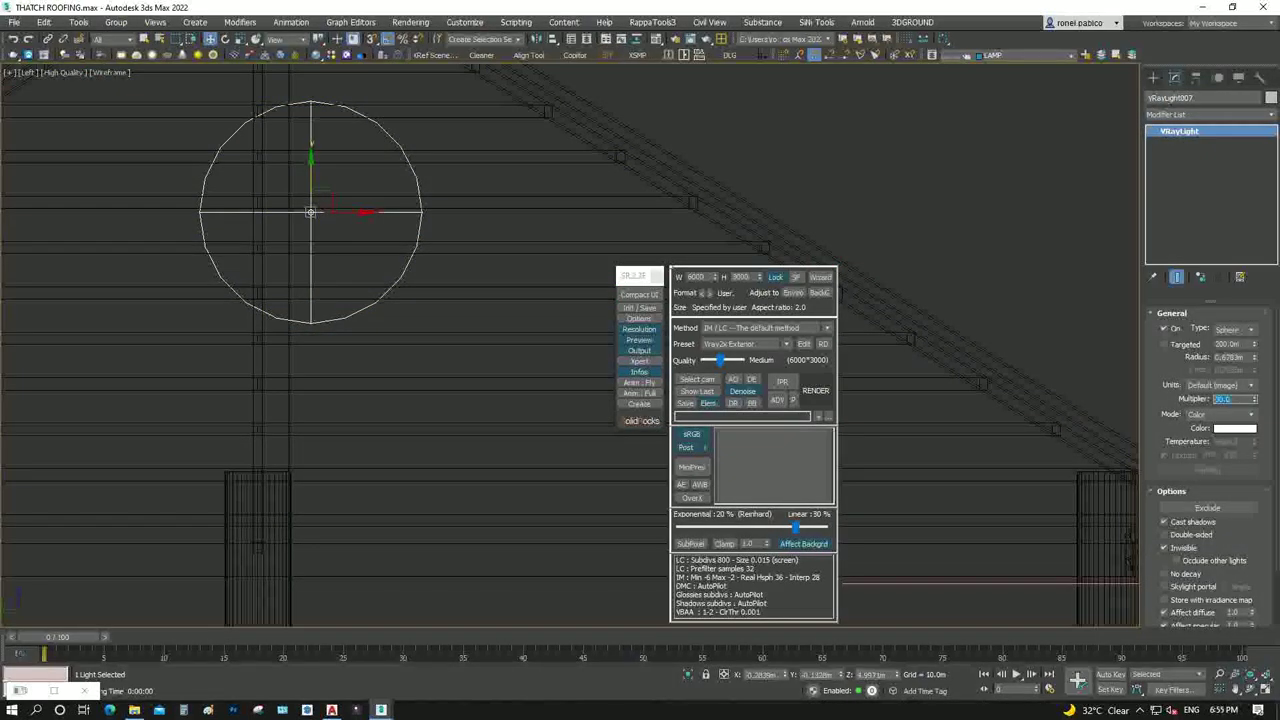
{"action": "type", "text": "5"}
{"action": "scroll", "coordinate": [310, 212], "scroll_direction": "down", "scroll_amount": 3}
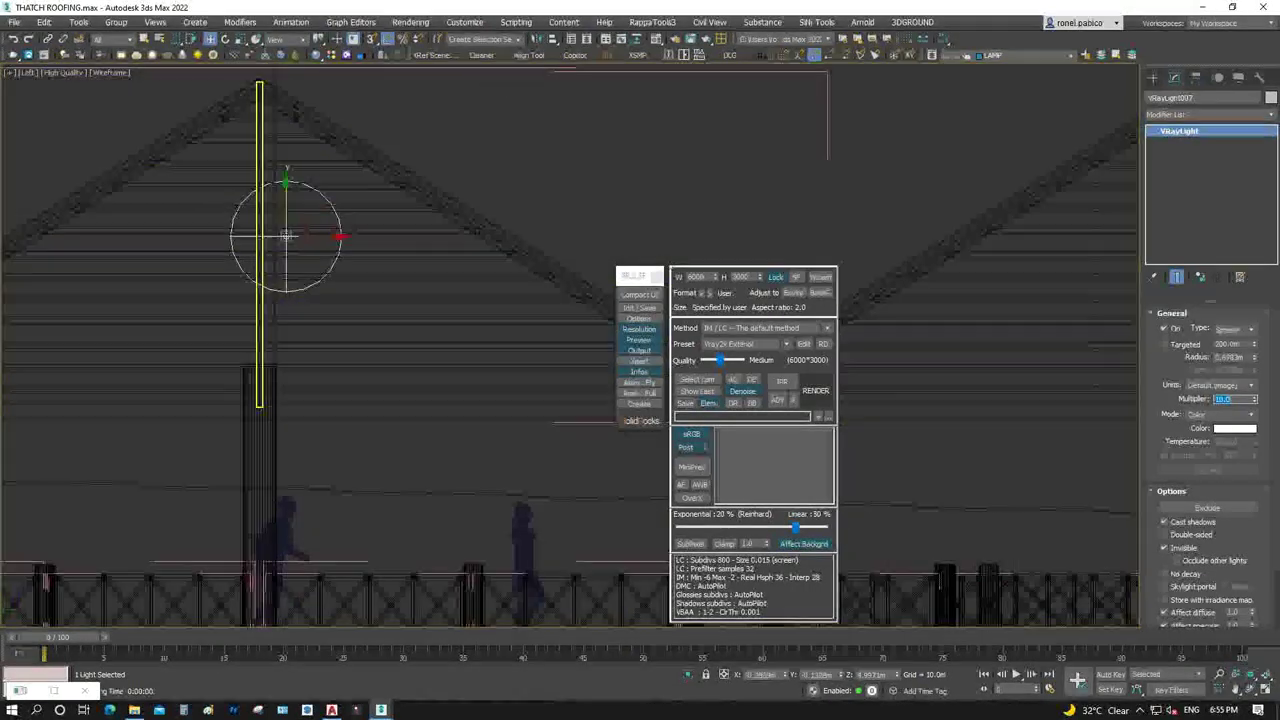
{"action": "scroll", "coordinate": [286, 229], "scroll_direction": "down", "scroll_amount": 3}
{"action": "scroll", "coordinate": [272, 280], "scroll_direction": "down", "scroll_amount": 2}
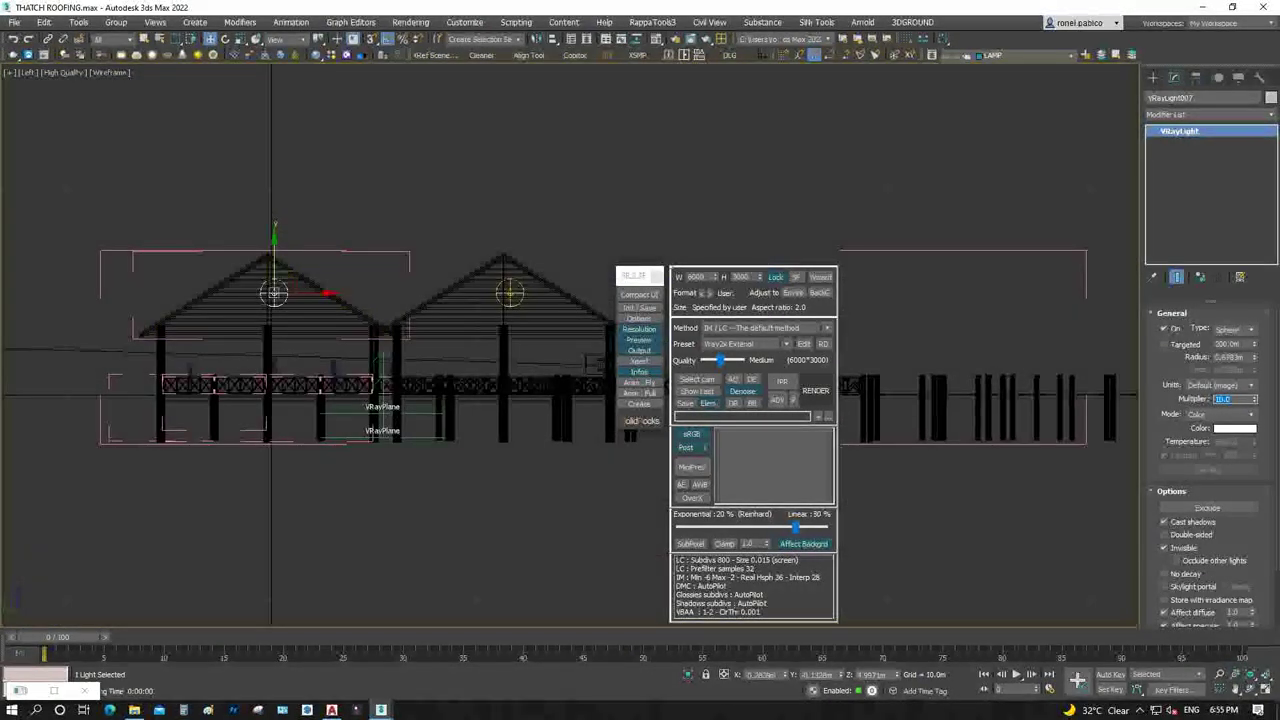
{"action": "left_click", "coordinate": [116, 21]}
{"action": "left_click", "coordinate": [150, 108]}
In Top view, collapse the SolidRocks render panel and move it aside
{"action": "key", "text": "ctrl+d"}
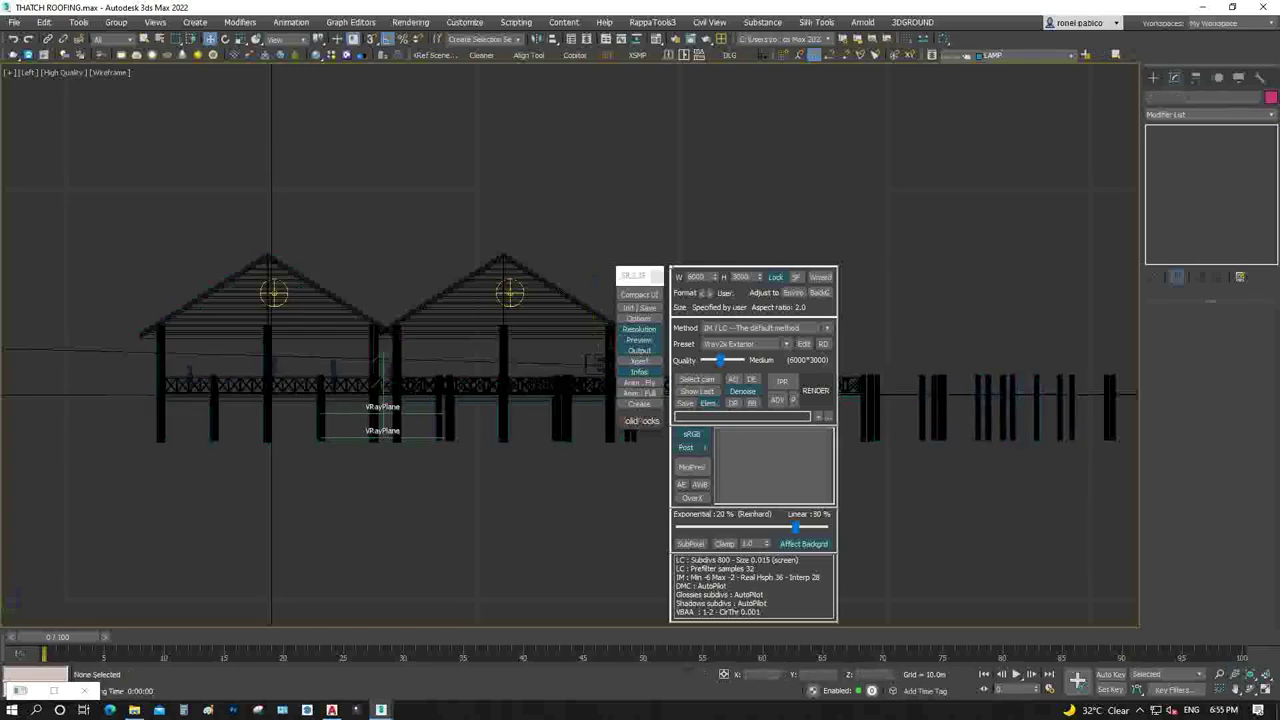
{"action": "key", "text": "t"}
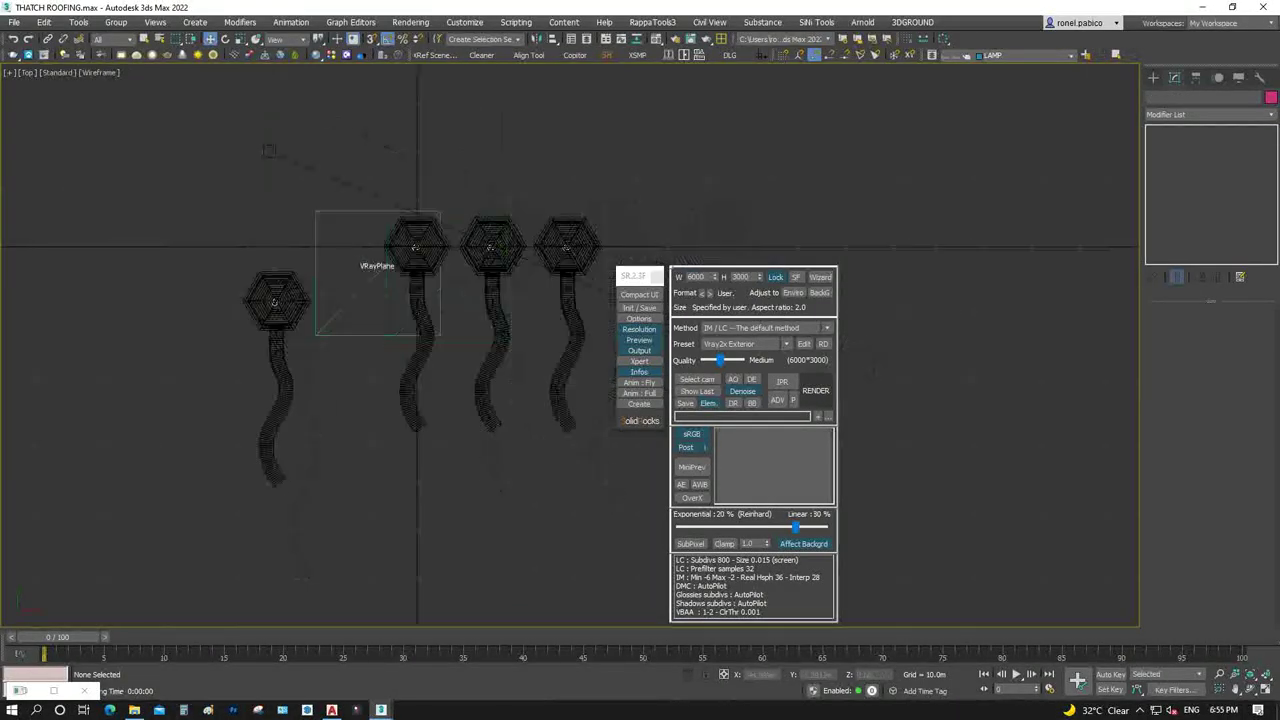
{"action": "left_click", "coordinate": [639, 294]}
{"action": "left_click_drag", "start_coordinate": [640, 274], "coordinate": [511, 468]}
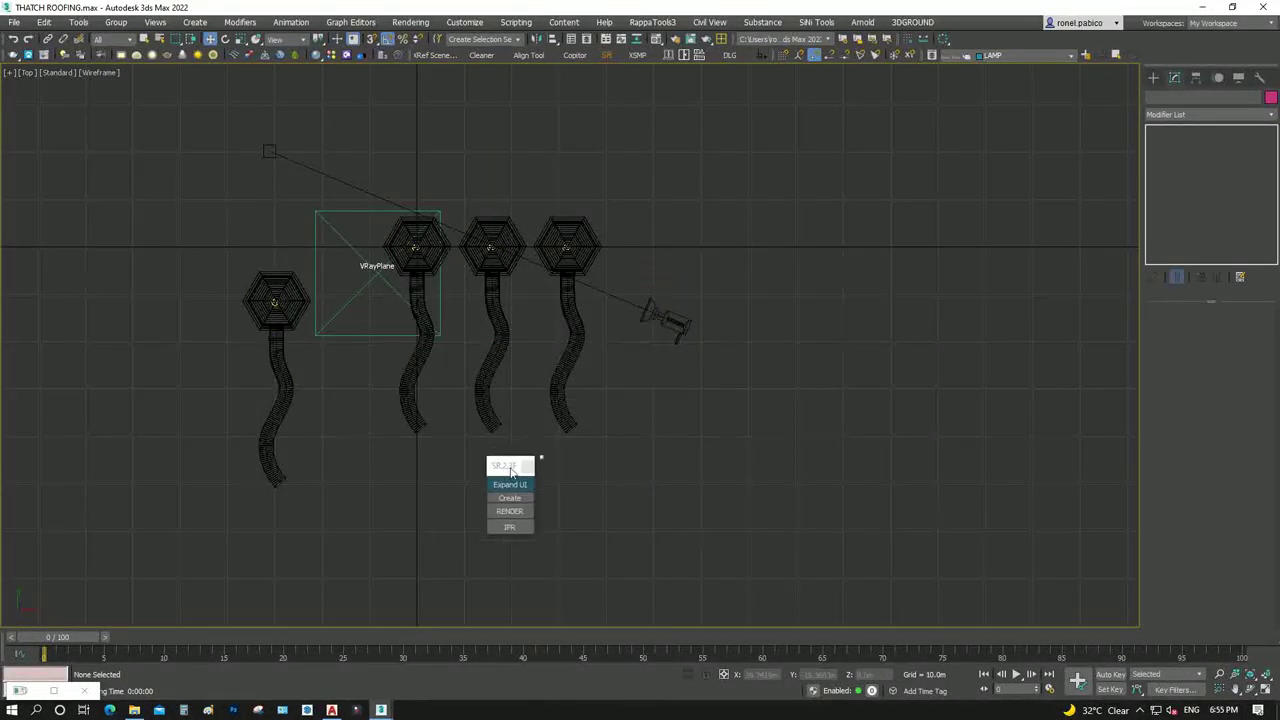
Create VRaySun001 aimed across the pavilions, accepting the VRaySky map prompt
{"action": "left_click", "coordinate": [1153, 77]}
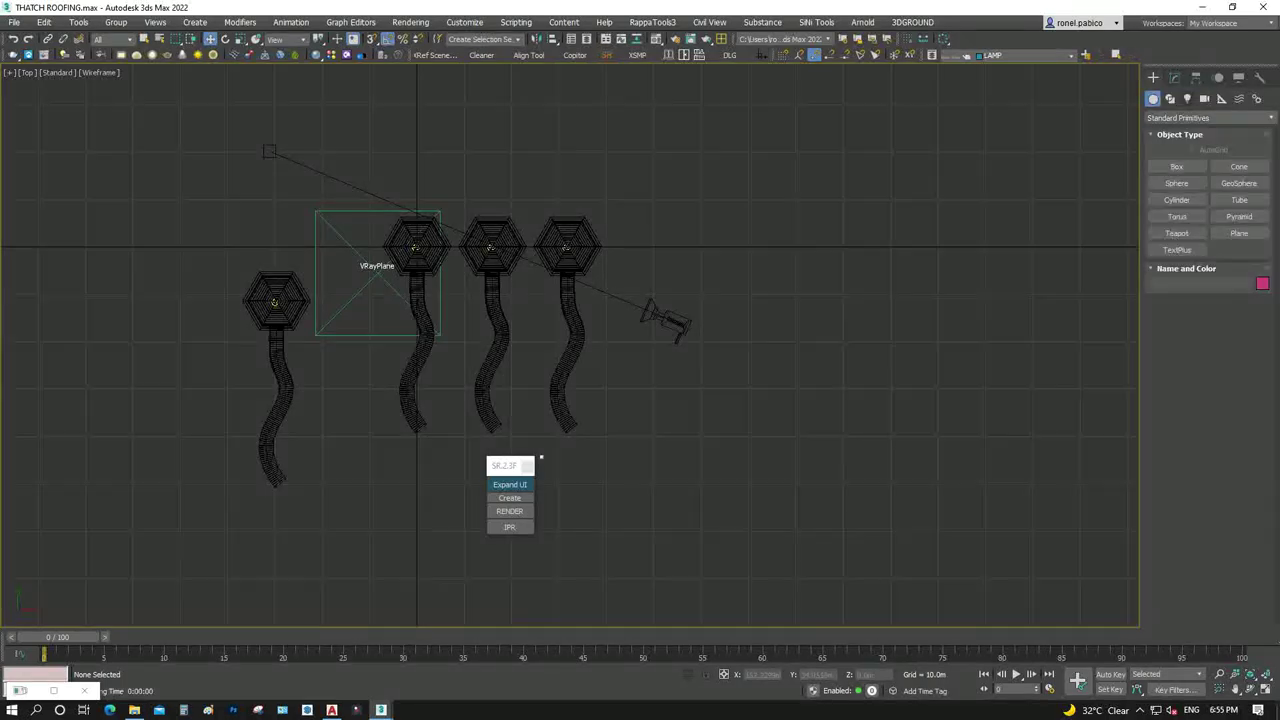
{"action": "left_click", "coordinate": [1187, 98]}
{"action": "left_click", "coordinate": [1210, 118]}
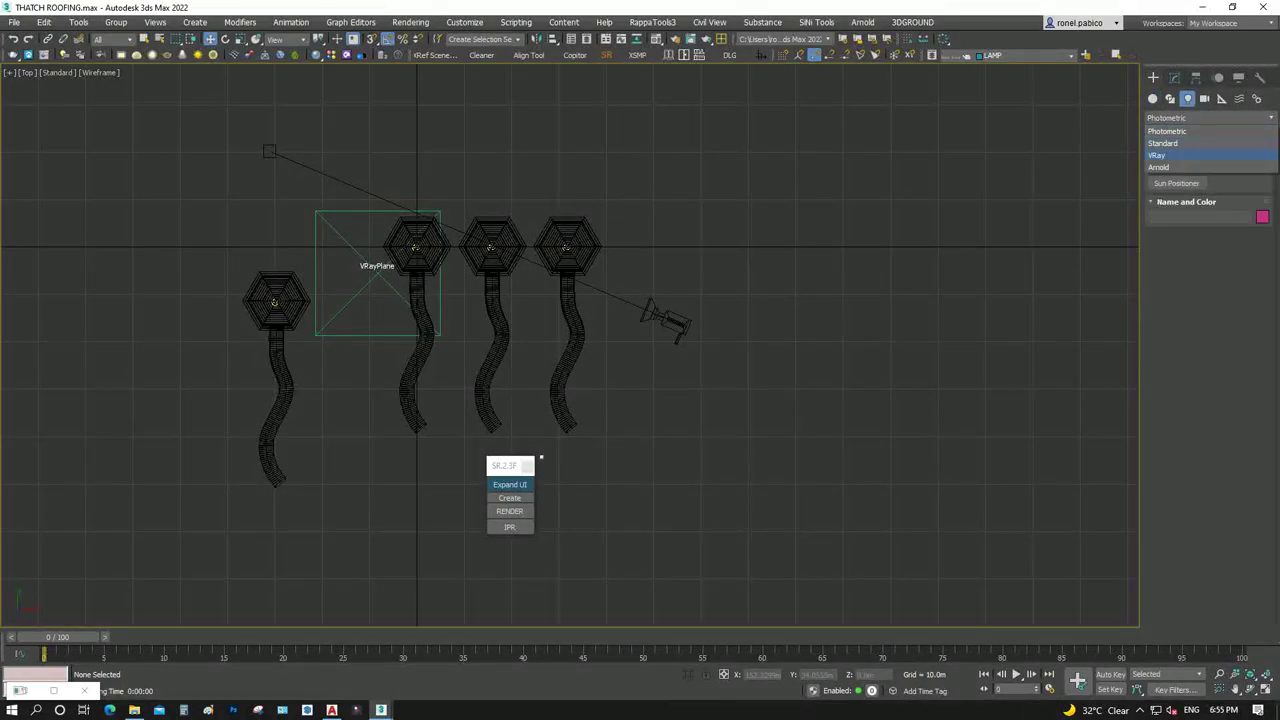
{"action": "left_click", "coordinate": [1160, 155]}
{"action": "left_click", "coordinate": [1239, 183]}
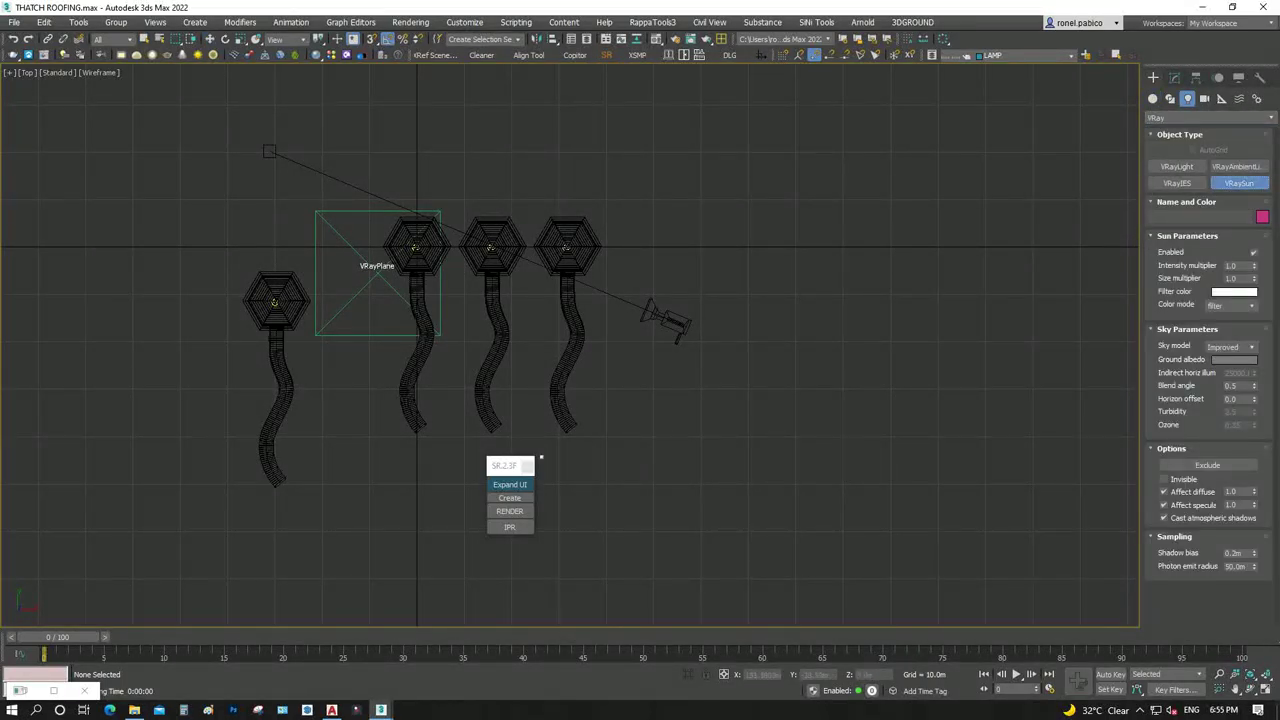
{"action": "left_click_drag", "start_coordinate": [164, 103], "coordinate": [722, 430]}
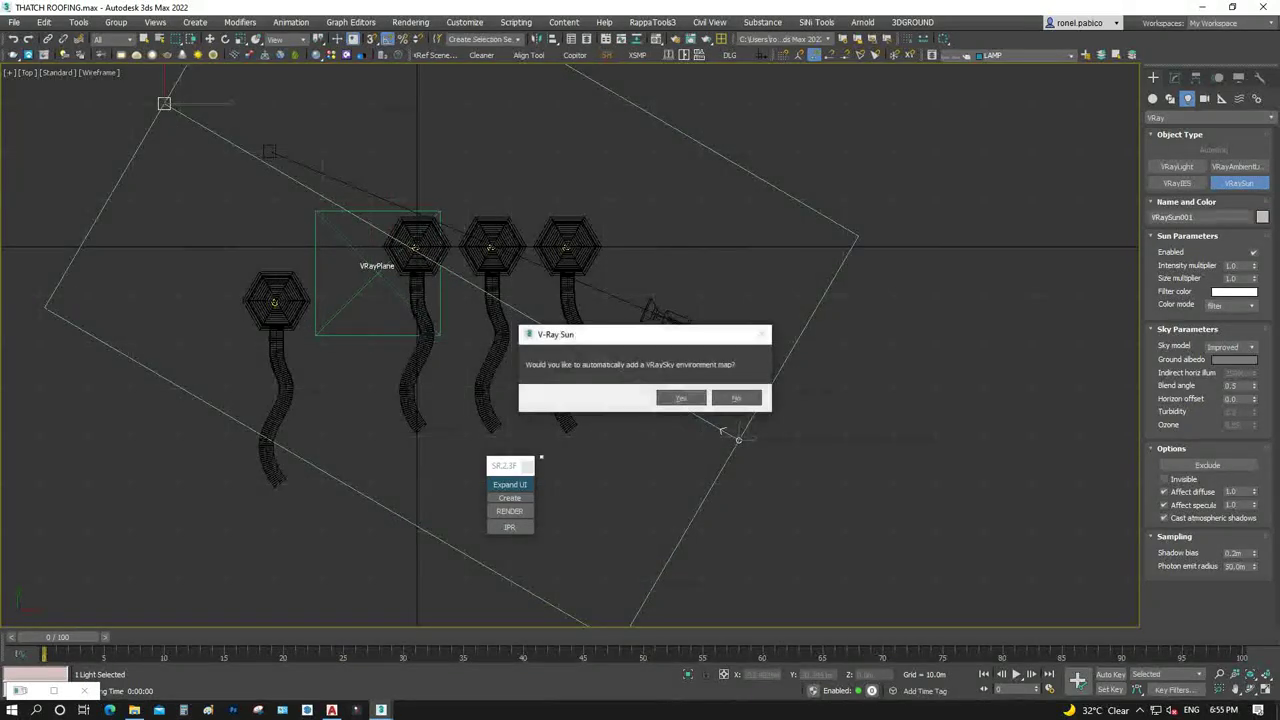
{"action": "key", "text": "Return"}
{"action": "type", "text": "0.75"}
{"action": "key", "text": "Return"}
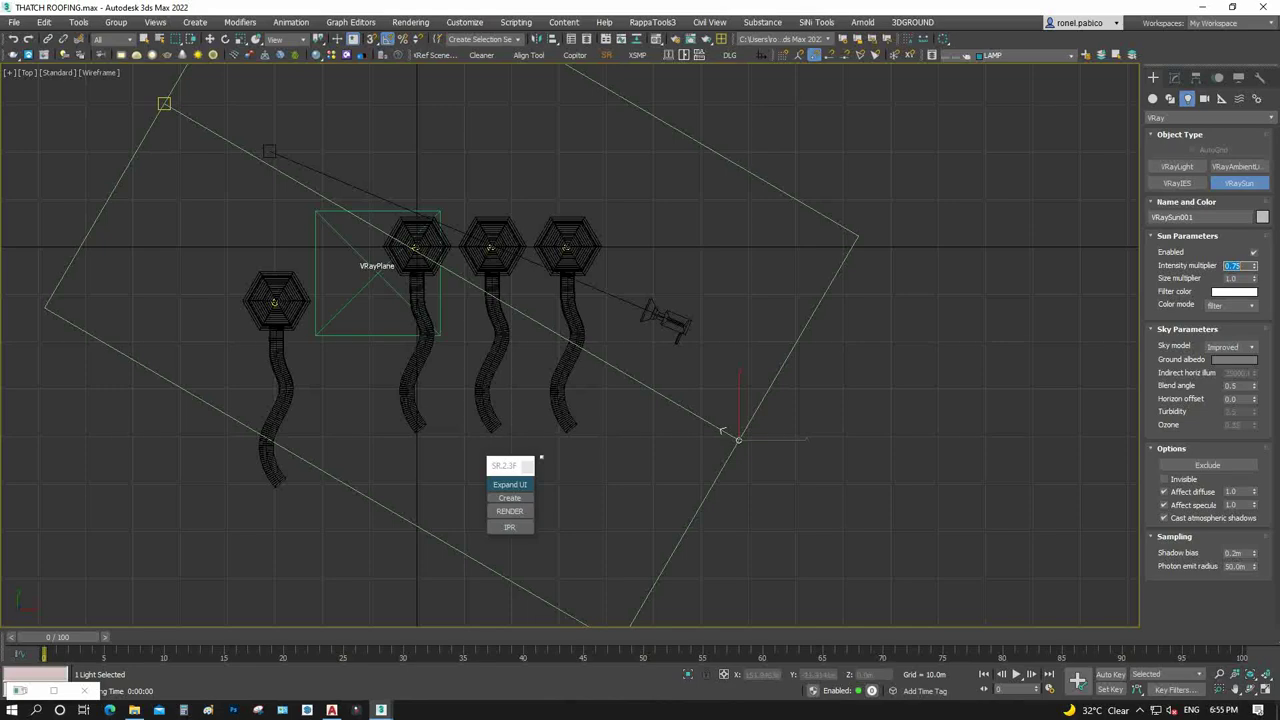
{"action": "key", "text": "Escape"}
Raise VRaySun001 high above the pavilions in Front view
{"action": "key", "text": "f"}
{"action": "key", "text": "z"}
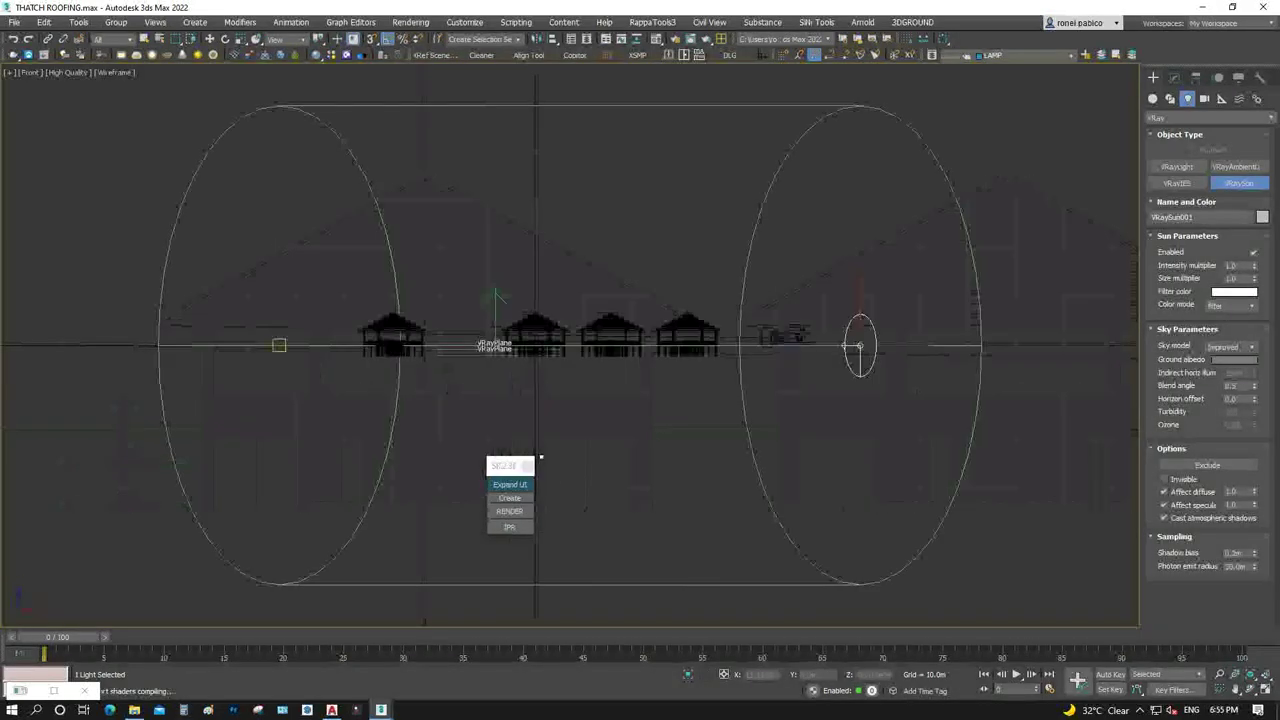
{"action": "key", "text": "w"}
{"action": "left_click_drag", "start_coordinate": [860, 345], "coordinate": [858, 138]}
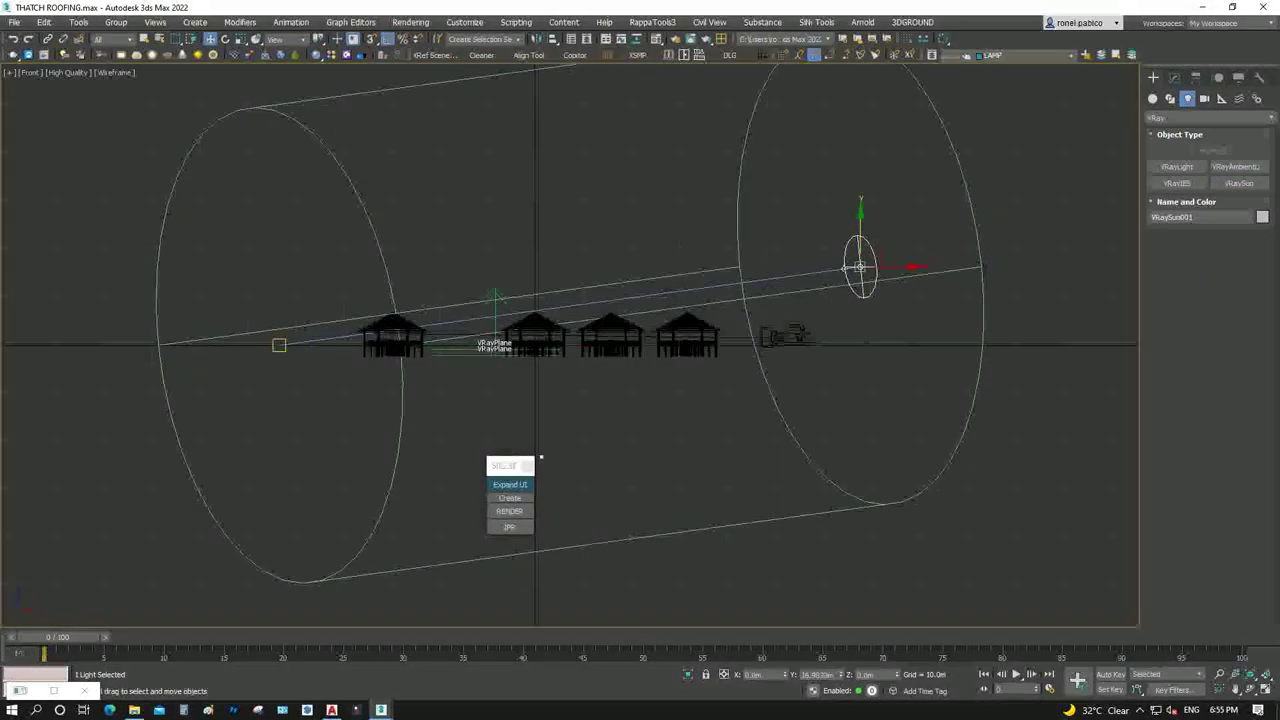
{"action": "scroll", "coordinate": [717, 360], "scroll_direction": "down", "scroll_amount": 5}
{"action": "left_click_drag", "start_coordinate": [777, 277], "coordinate": [778, 222]}
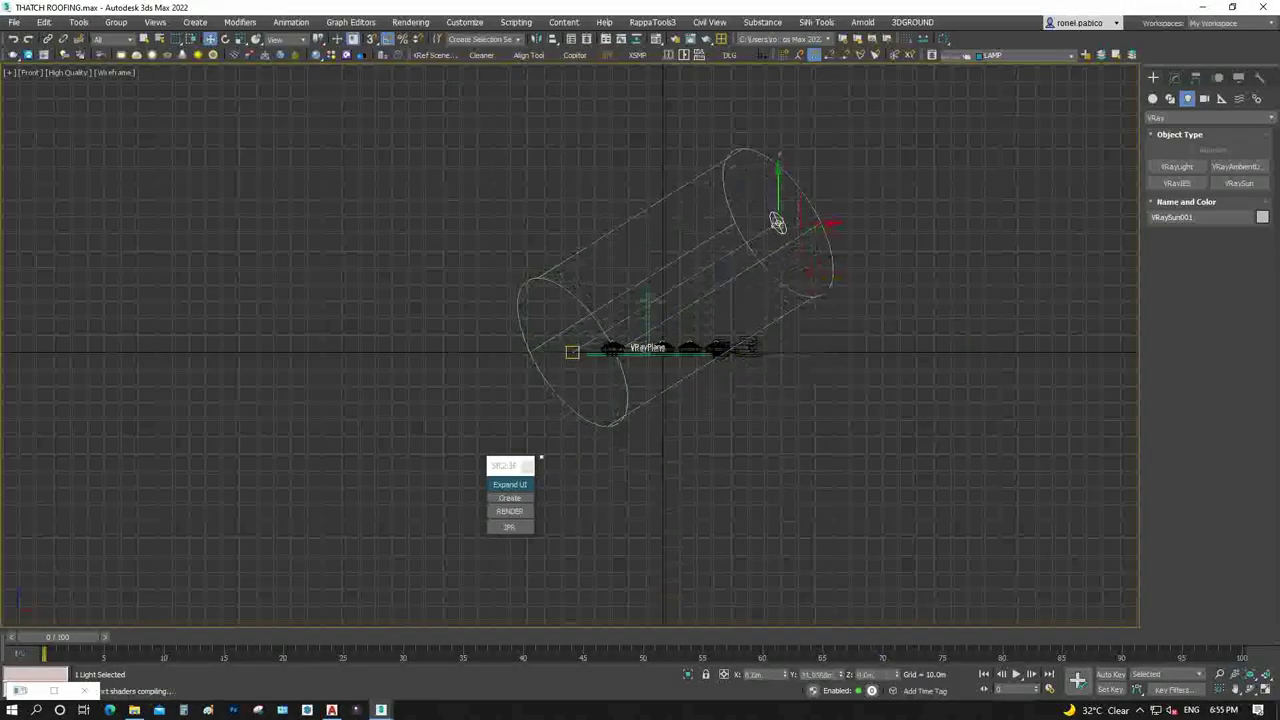
{"action": "key", "text": "ctrl+d"}
{"action": "key", "text": "c"}
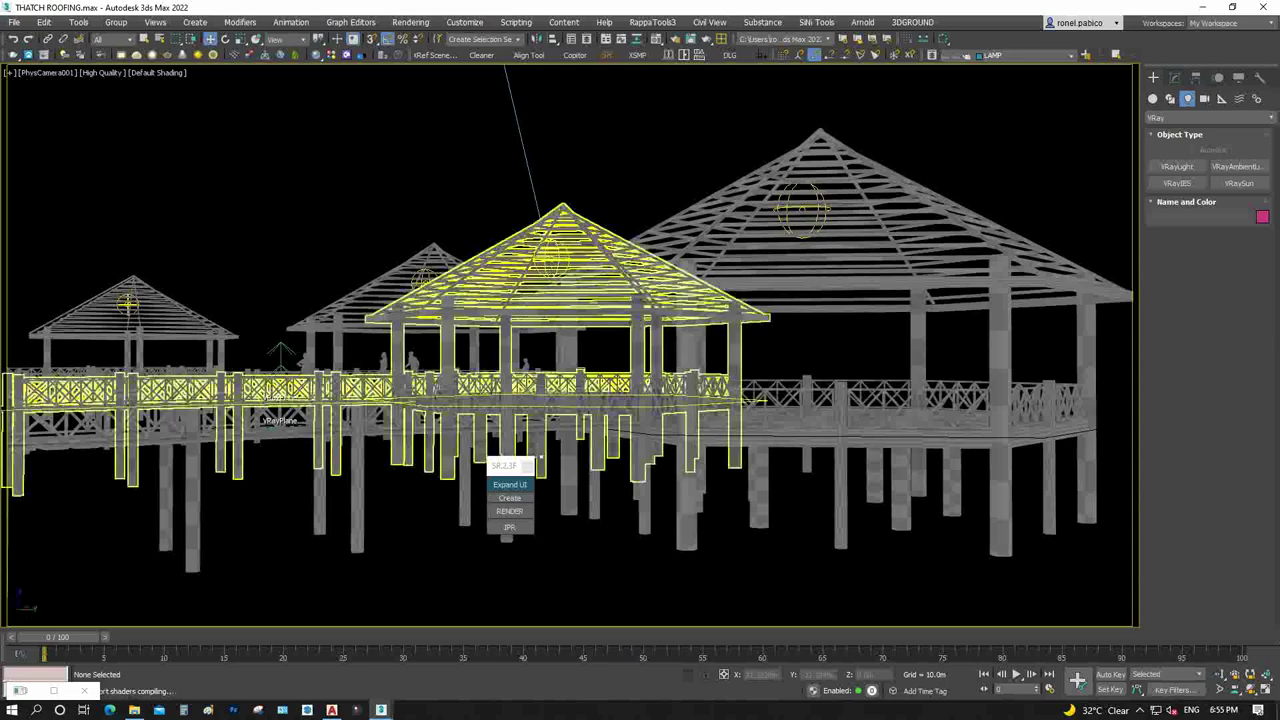
Show the thatch roofs layer again and preview a sunlit test render
{"action": "left_click", "coordinate": [509, 484]}
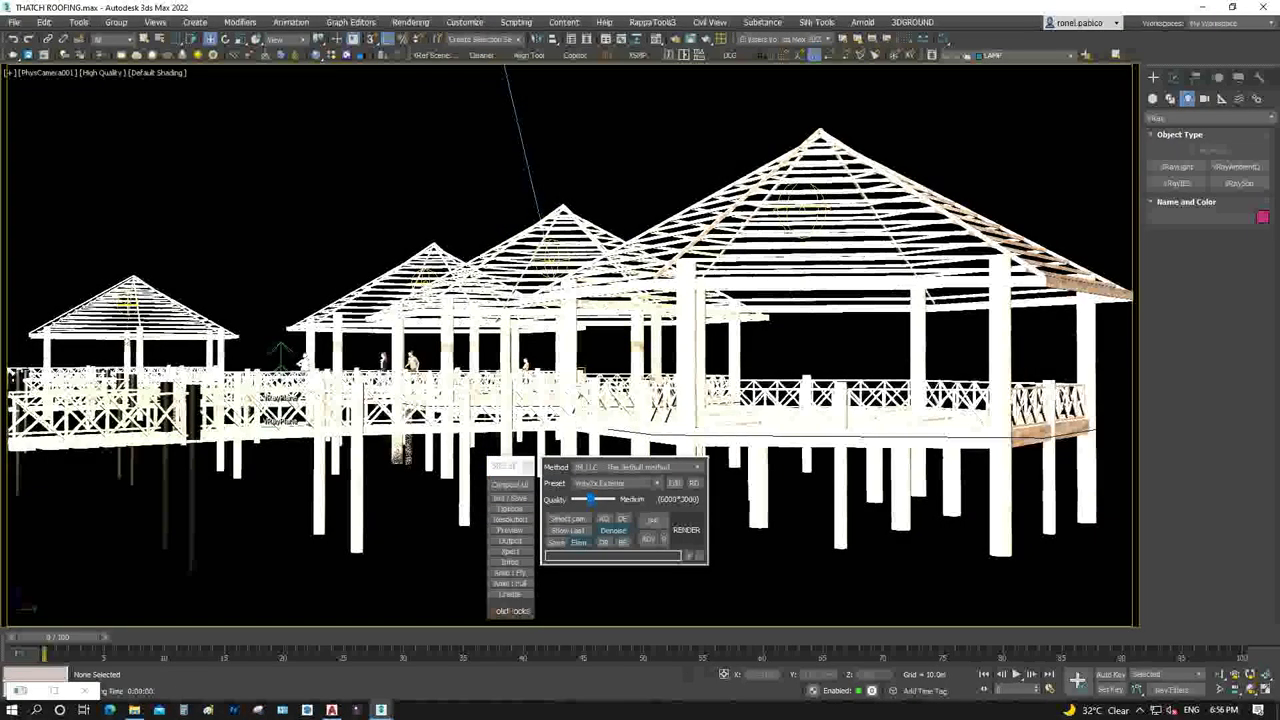
{"action": "left_click", "coordinate": [1025, 55]}
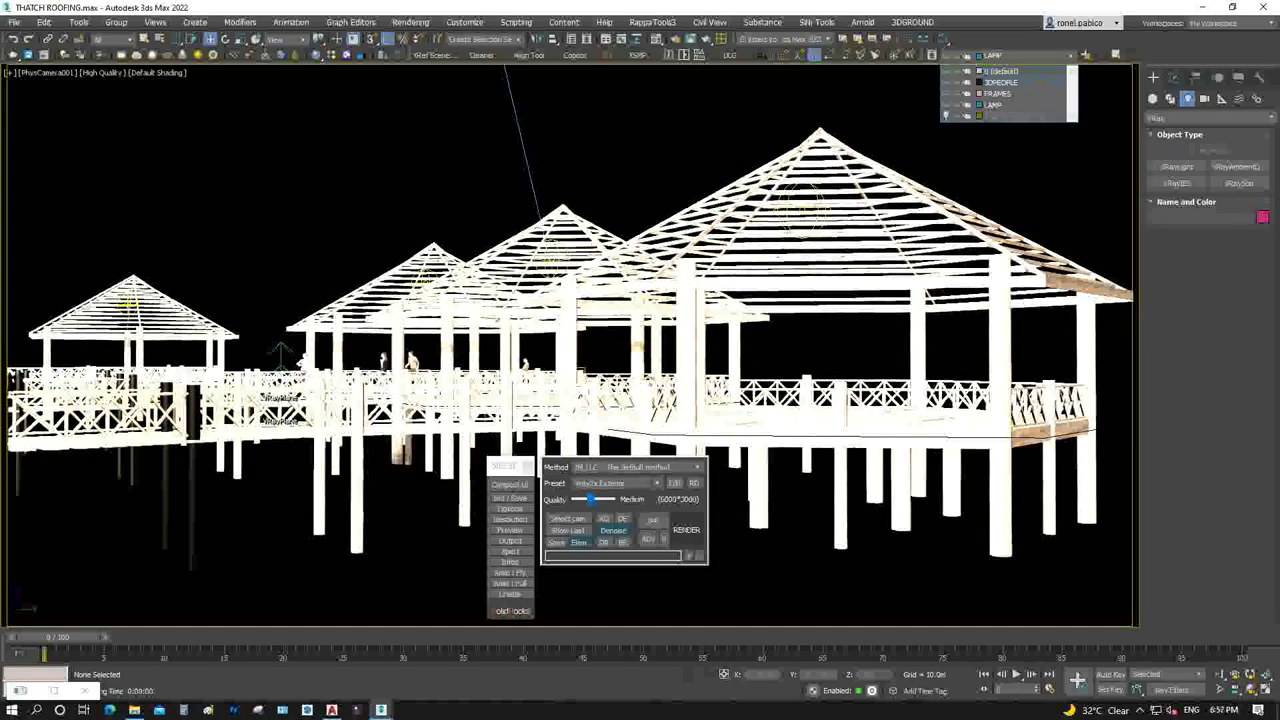
{"action": "left_click", "coordinate": [995, 104]}
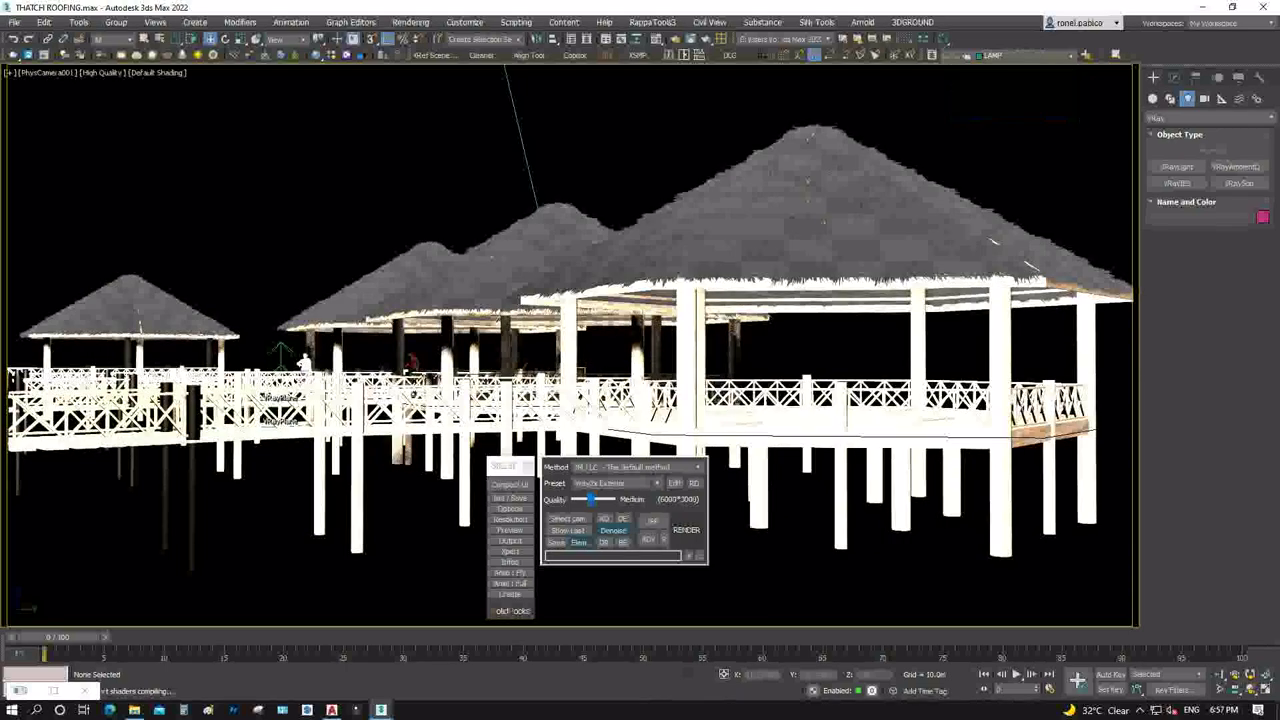
{"action": "left_click", "coordinate": [686, 529]}
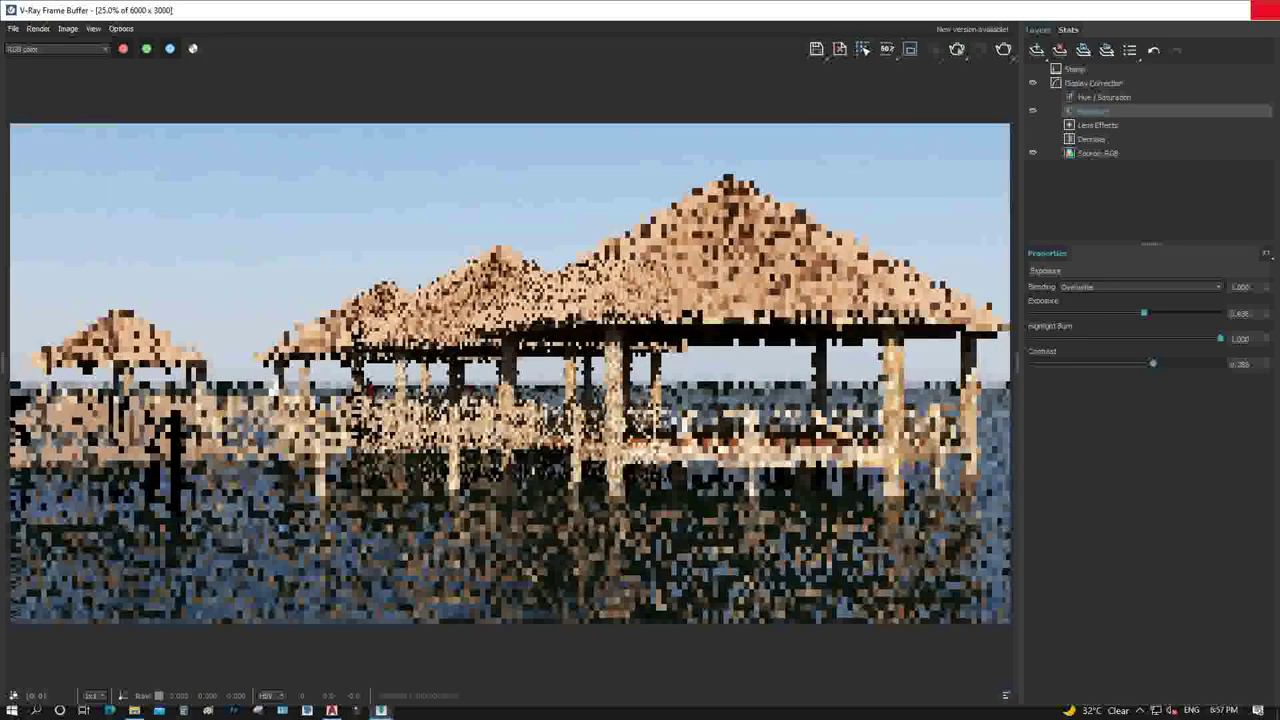
{"action": "left_click", "coordinate": [1265, 10]}
Ungroup pavilion group Group062 and open the Material Editor on a foreground pier post
{"action": "left_click", "coordinate": [1100, 280]}
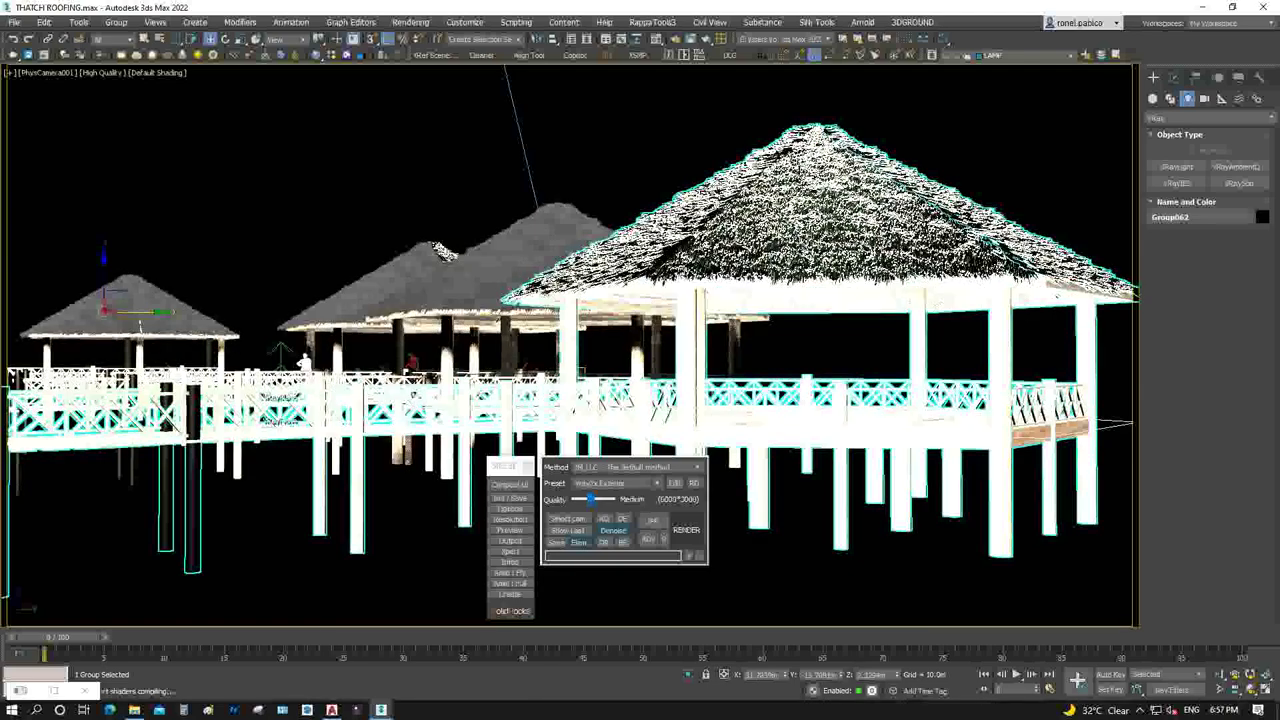
{"action": "left_click", "coordinate": [116, 22]}
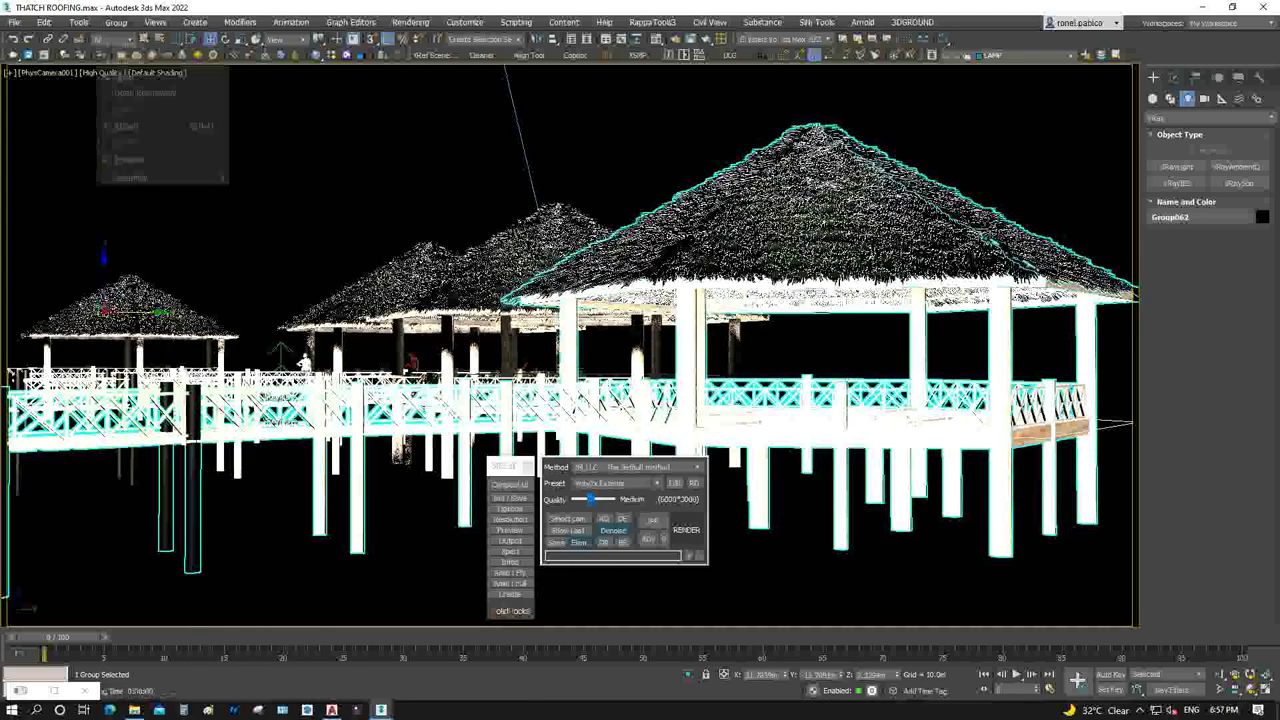
{"action": "left_click", "coordinate": [130, 60]}
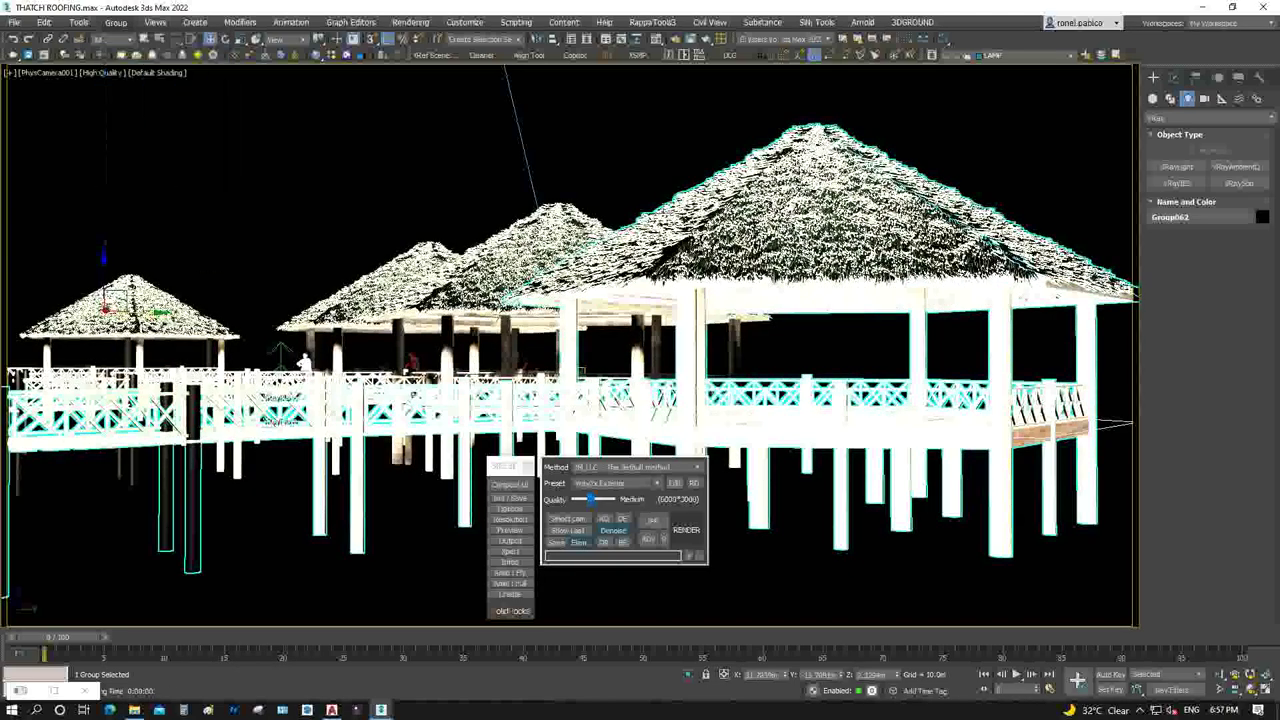
{"action": "left_click", "coordinate": [165, 495]}
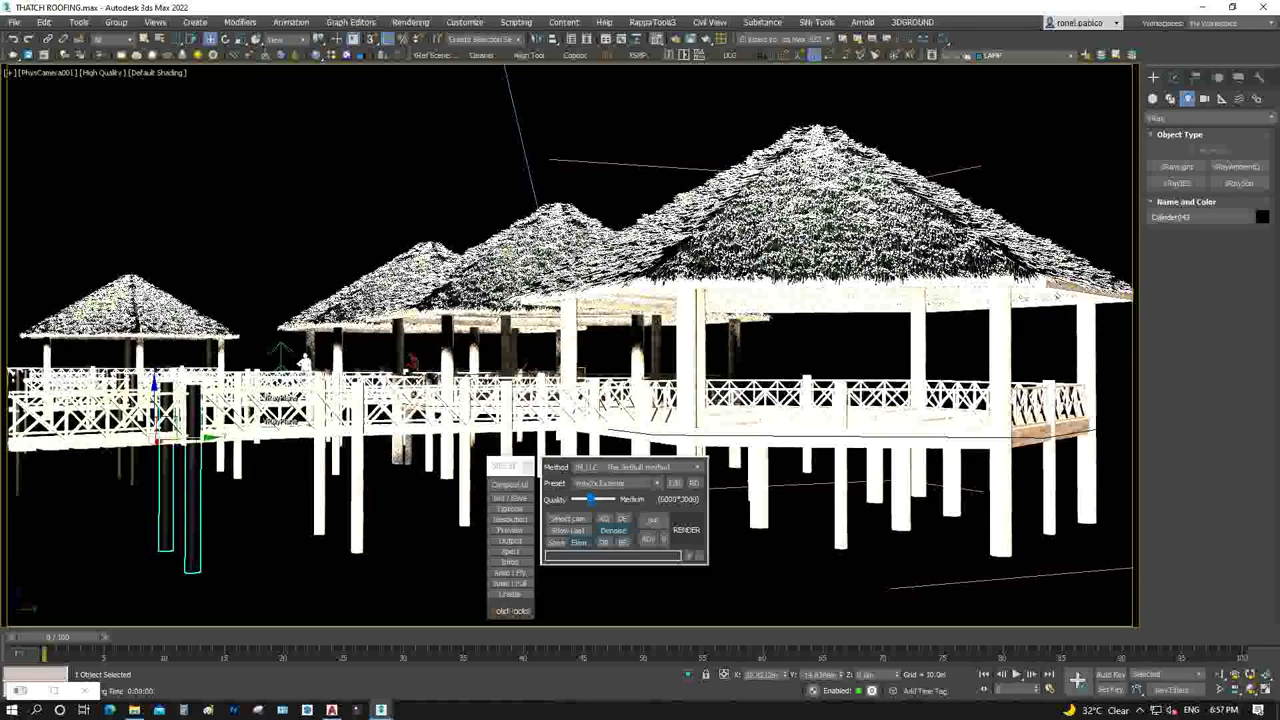
{"action": "key", "text": "m"}
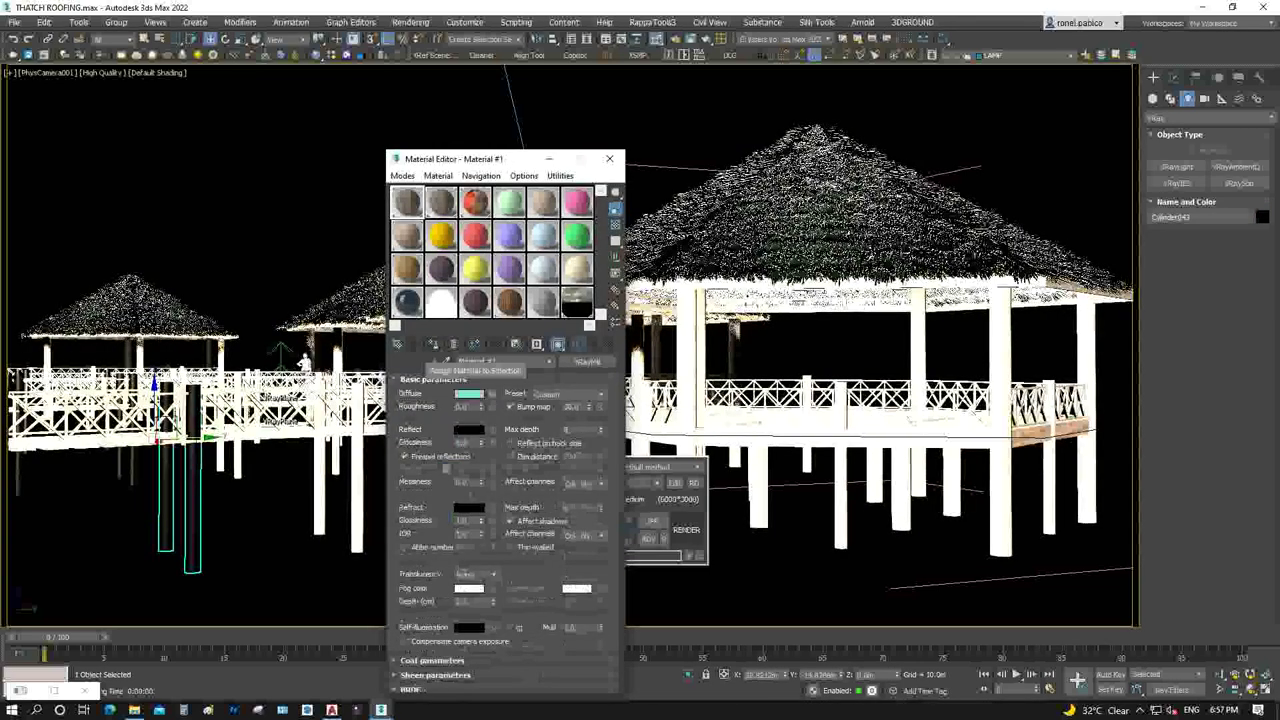
Open the railing group, select two pier posts inside it, and test-render the camera view
{"action": "left_click", "coordinate": [150, 400]}
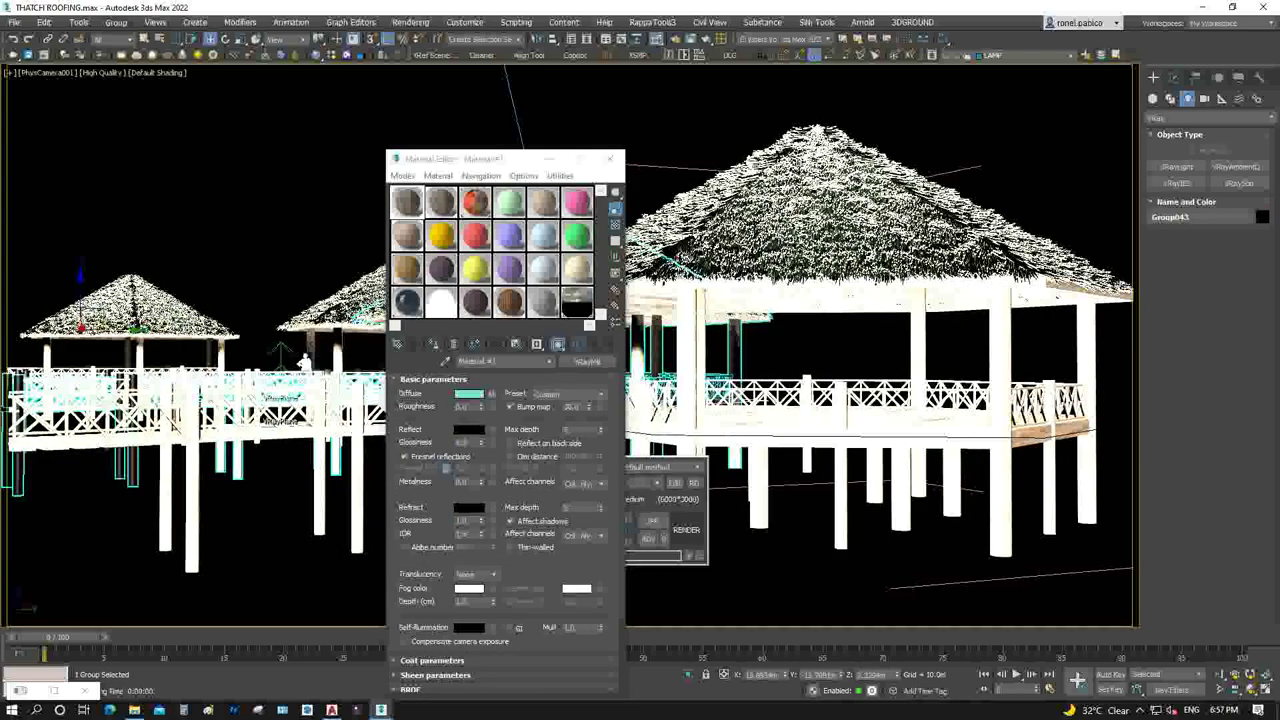
{"action": "left_click", "coordinate": [116, 22]}
{"action": "left_click", "coordinate": [122, 77]}
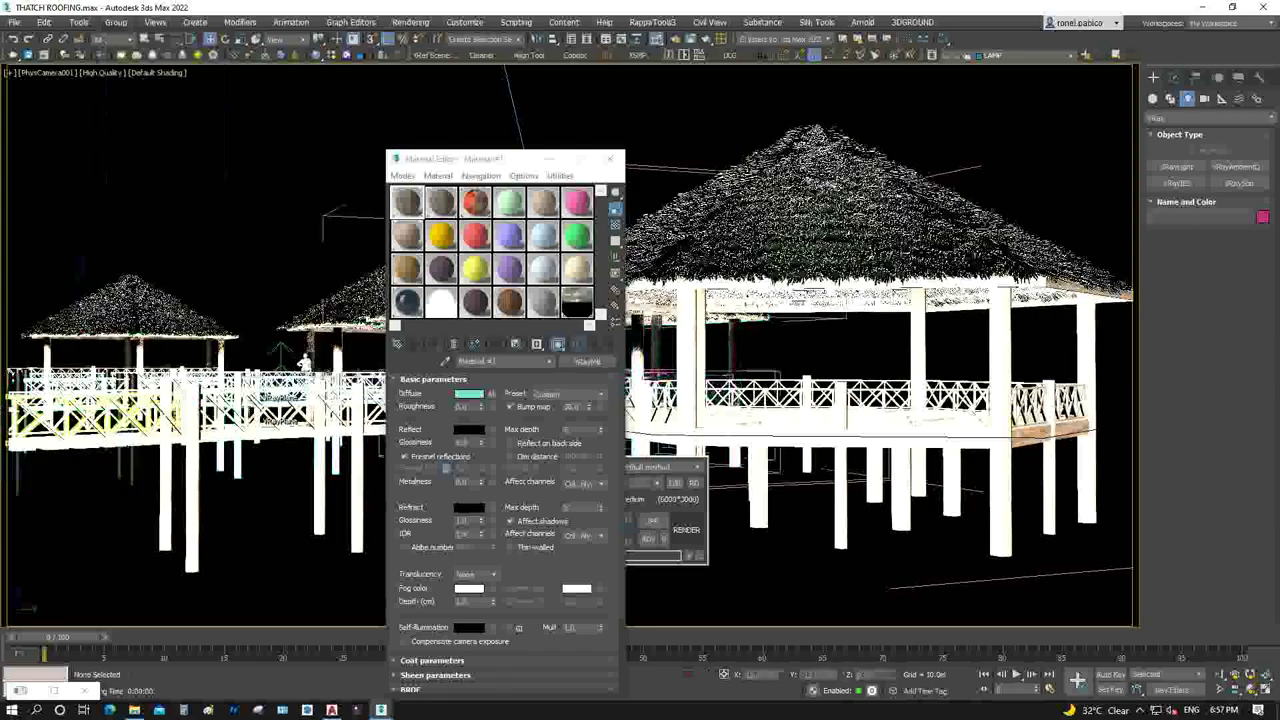
{"action": "left_click", "coordinate": [127, 468]}
{"action": "left_click", "coordinate": [15, 470], "text": "ctrl"}
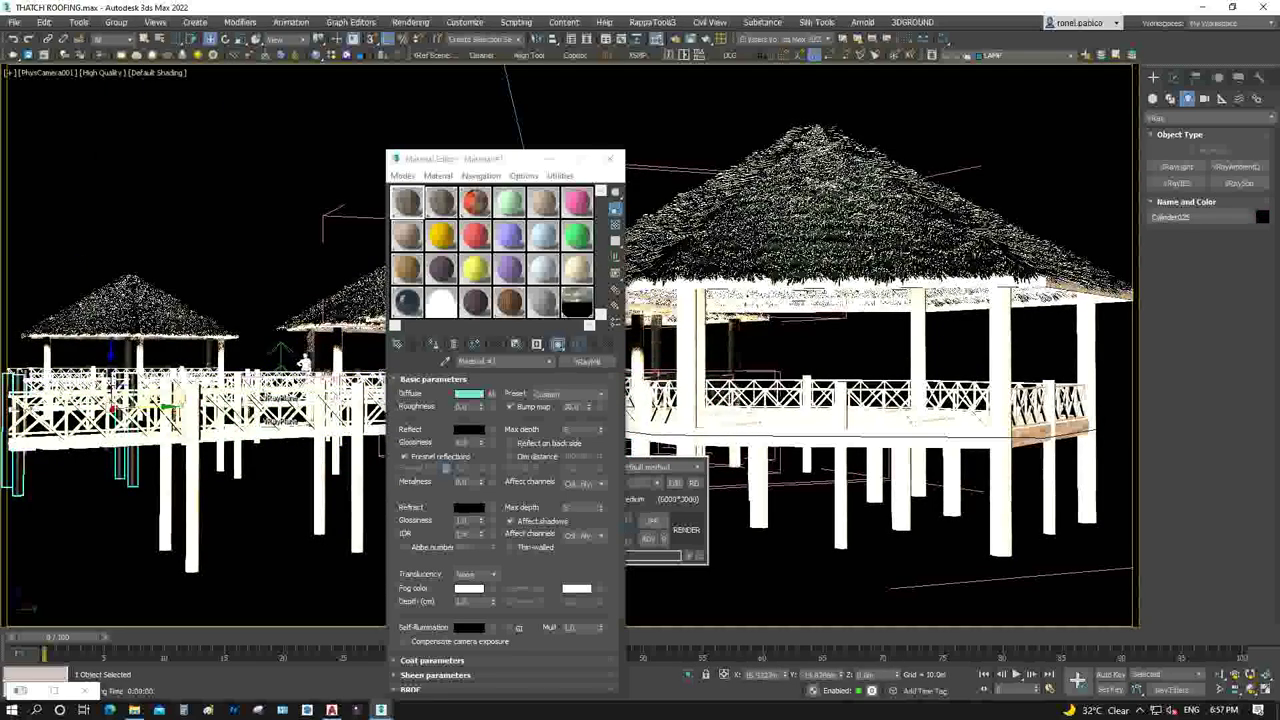
{"action": "left_click", "coordinate": [609, 158]}
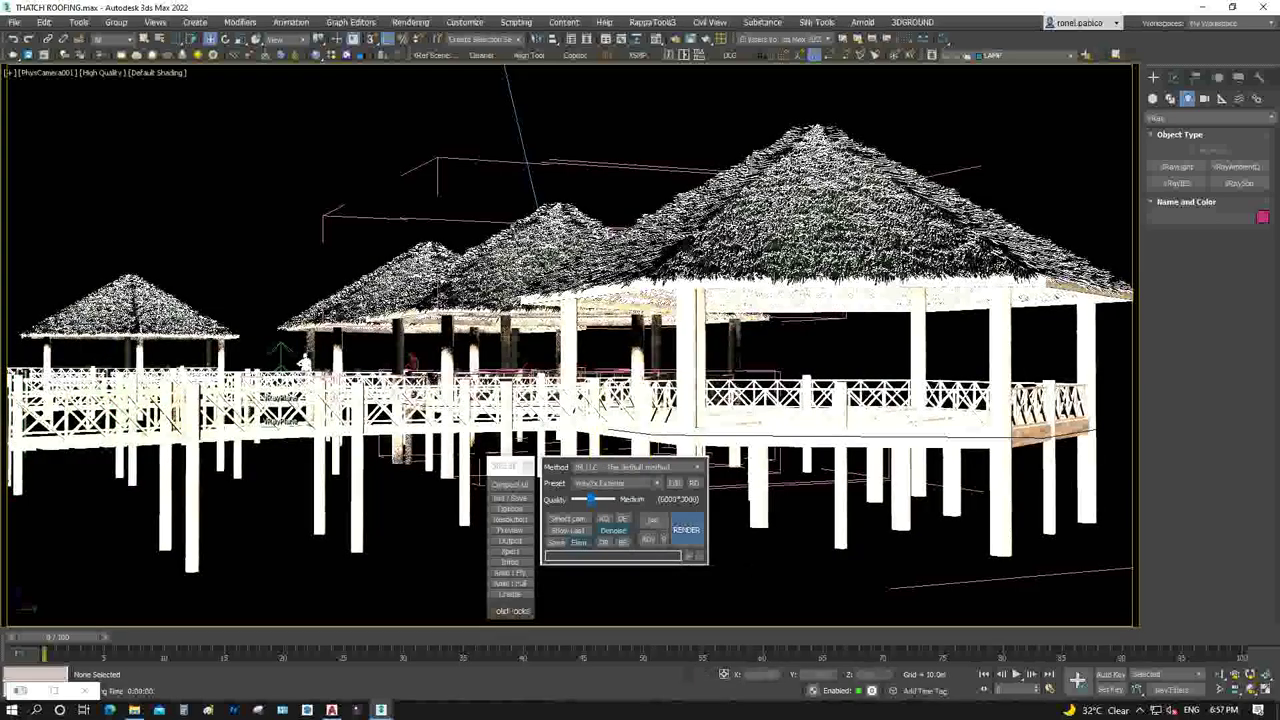
{"action": "left_click", "coordinate": [686, 529]}
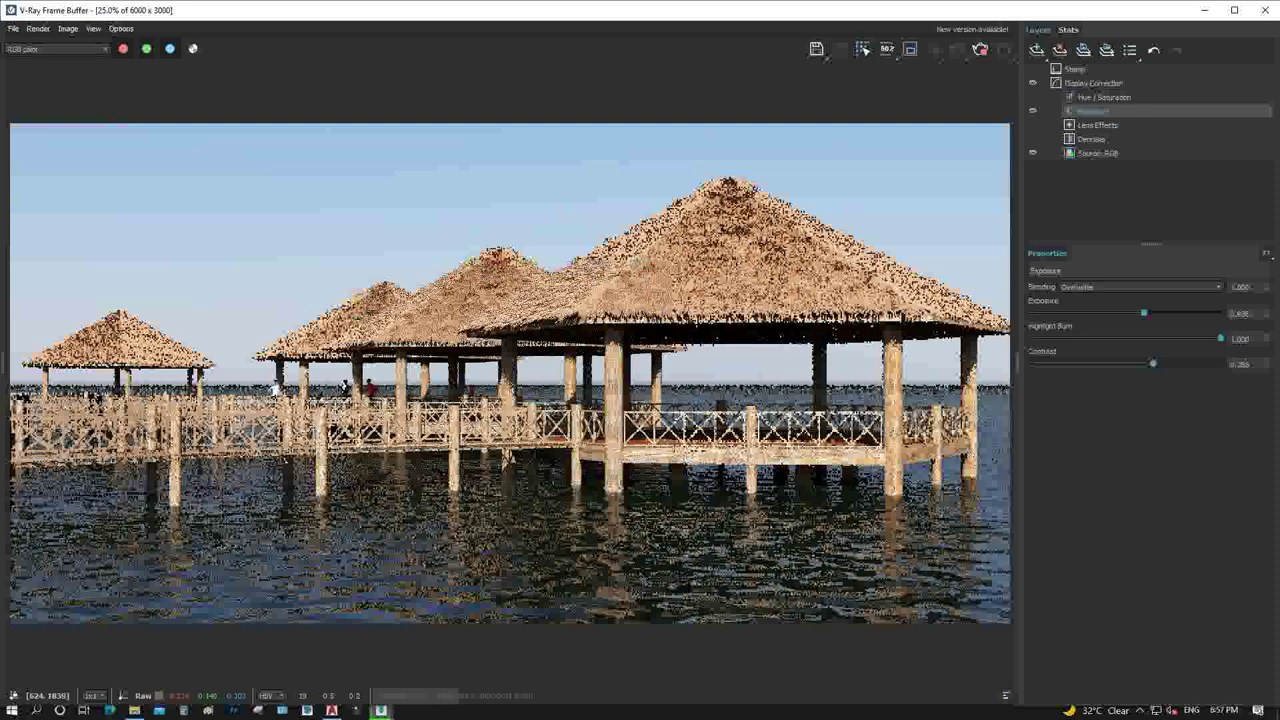
Close the render and orbit the Perspective view down onto the pier
{"action": "left_click", "coordinate": [1265, 10]}
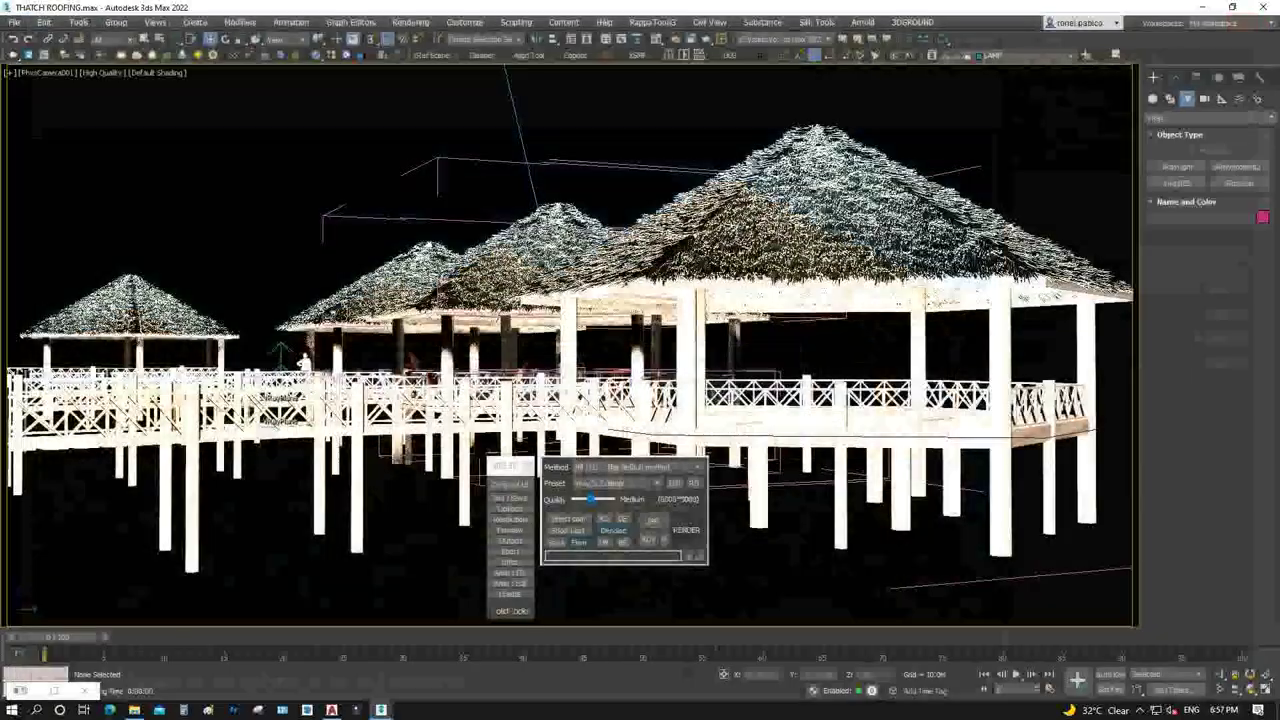
{"action": "scroll", "coordinate": [640, 360], "scroll_direction": "down", "scroll_amount": 5}
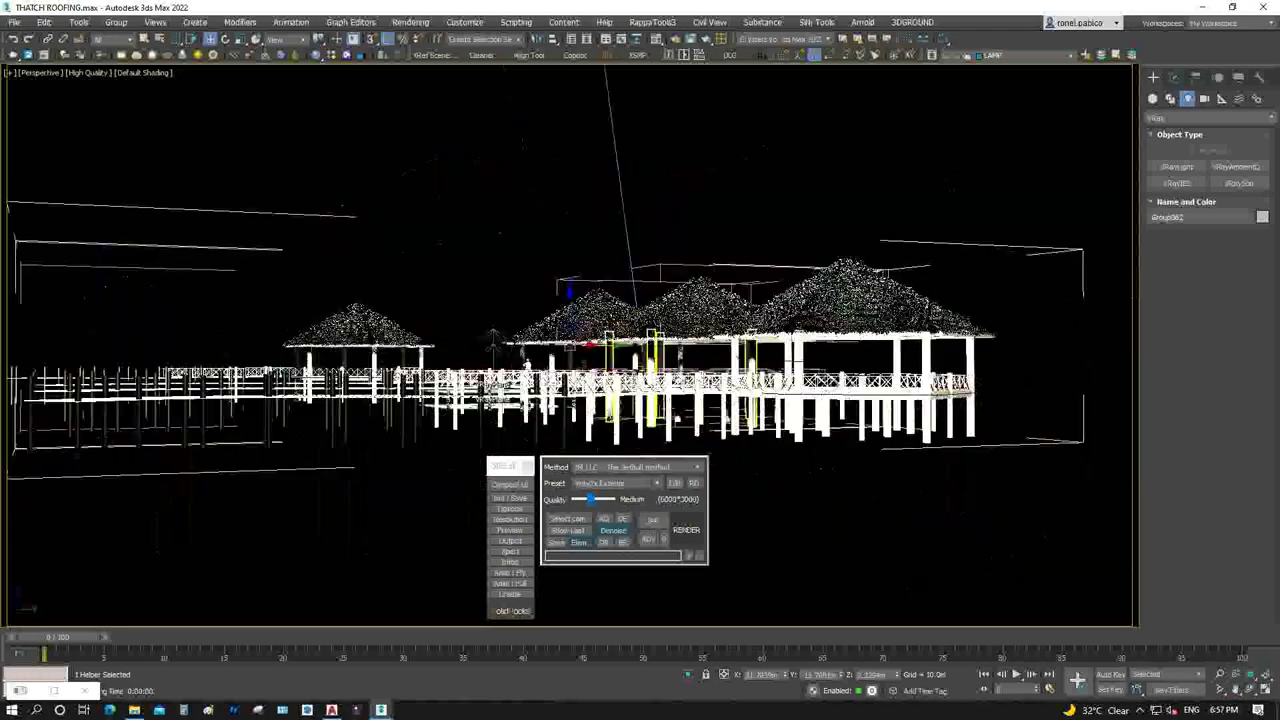
{"action": "left_click", "coordinate": [1250, 689]}
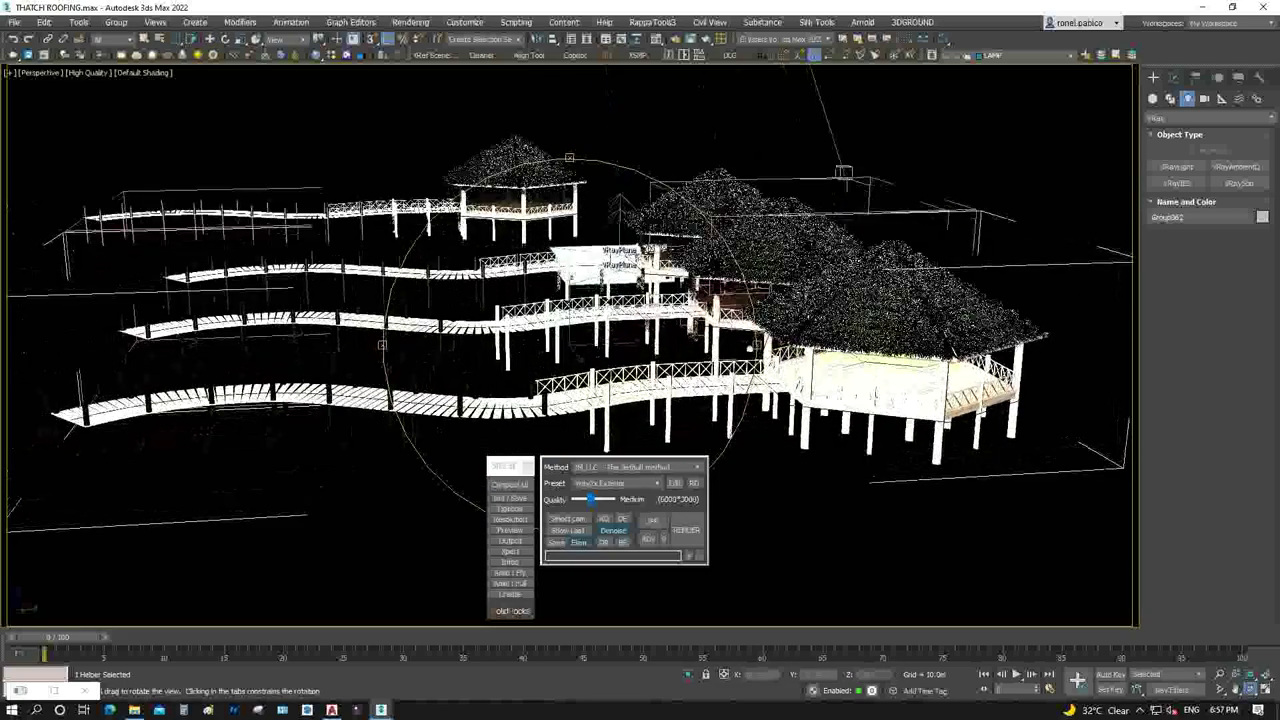
{"action": "left_click_drag", "start_coordinate": [640, 360], "coordinate": [700, 300]}
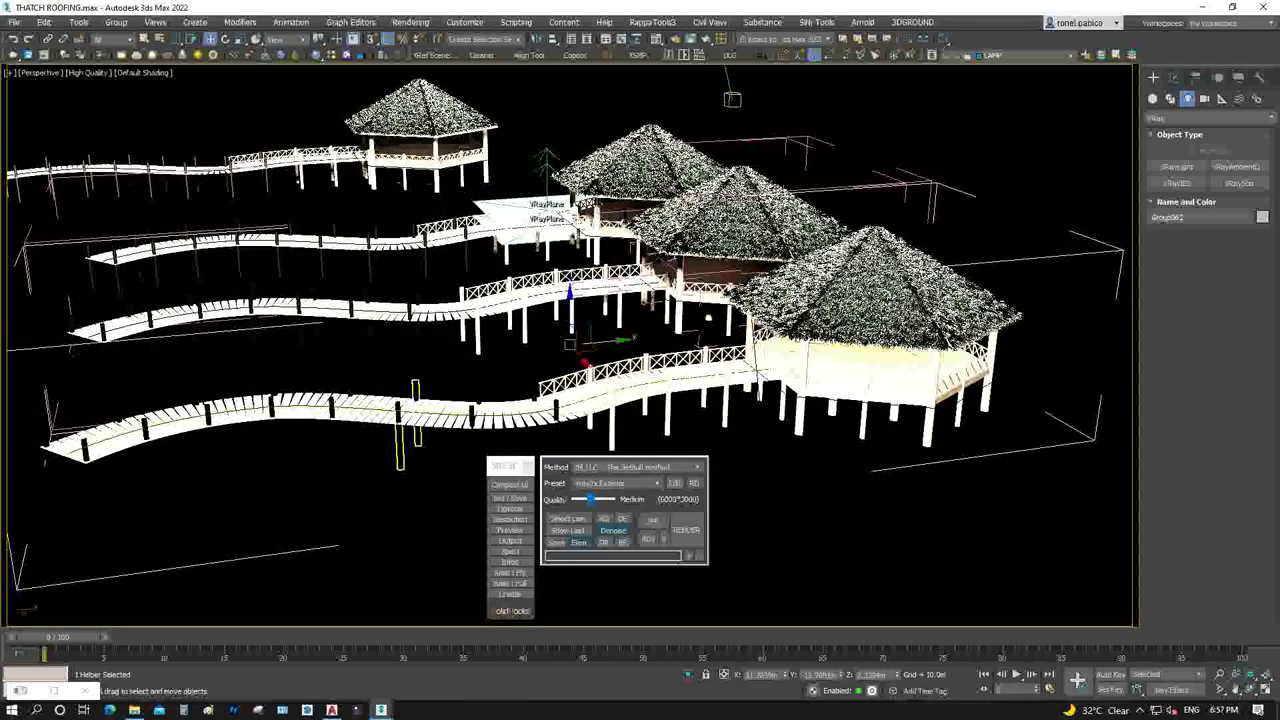
{"action": "left_click", "coordinate": [410, 420]}
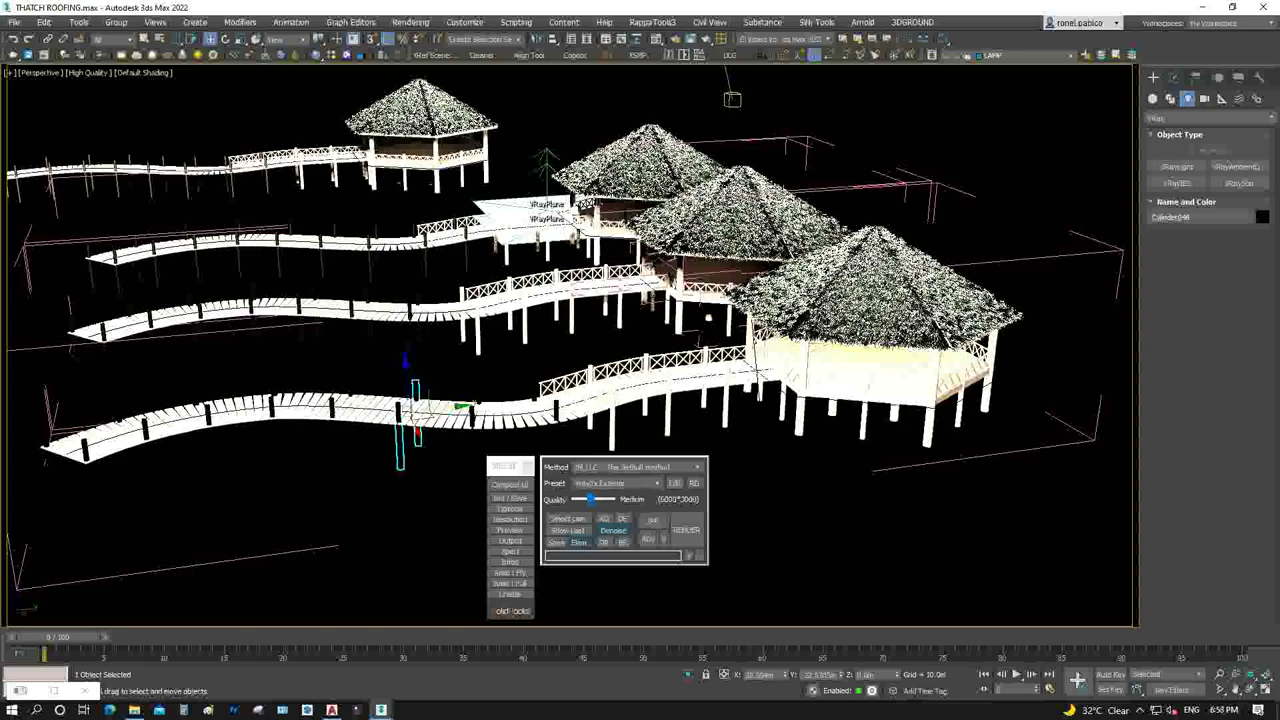
{"action": "left_click_drag", "start_coordinate": [410, 420], "coordinate": [250, 128]}
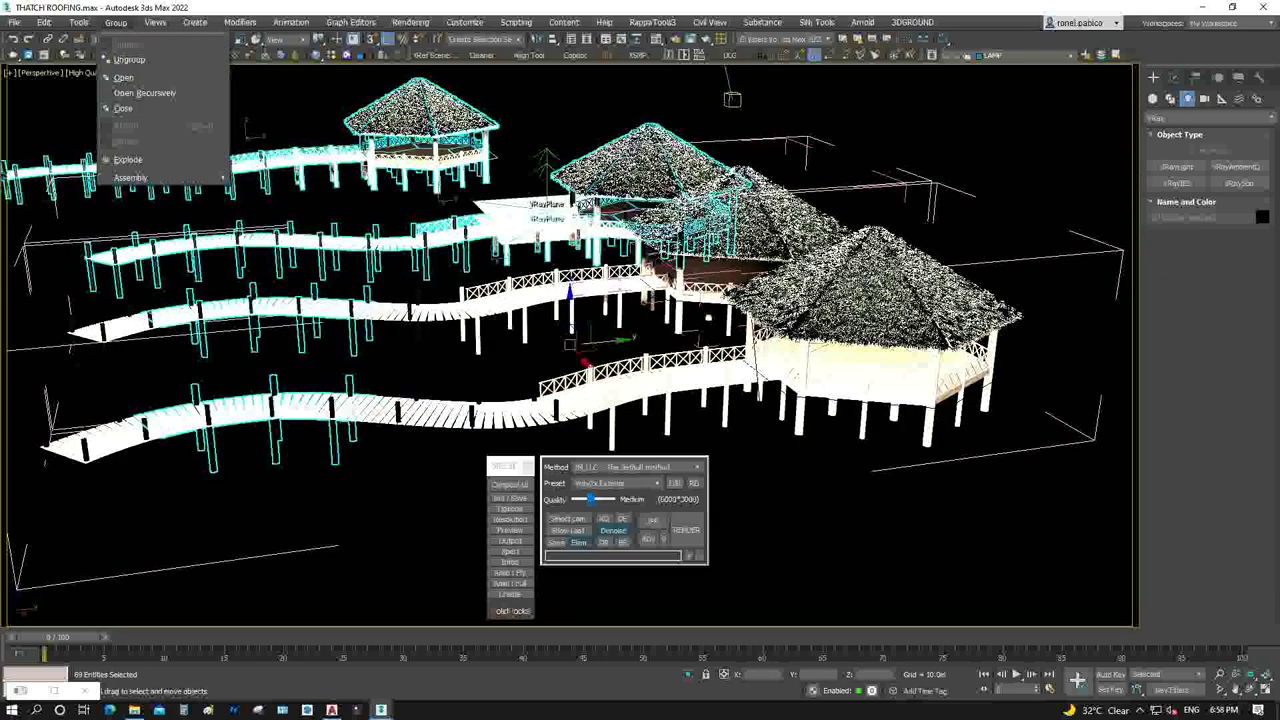
{"action": "left_click", "coordinate": [250, 128]}
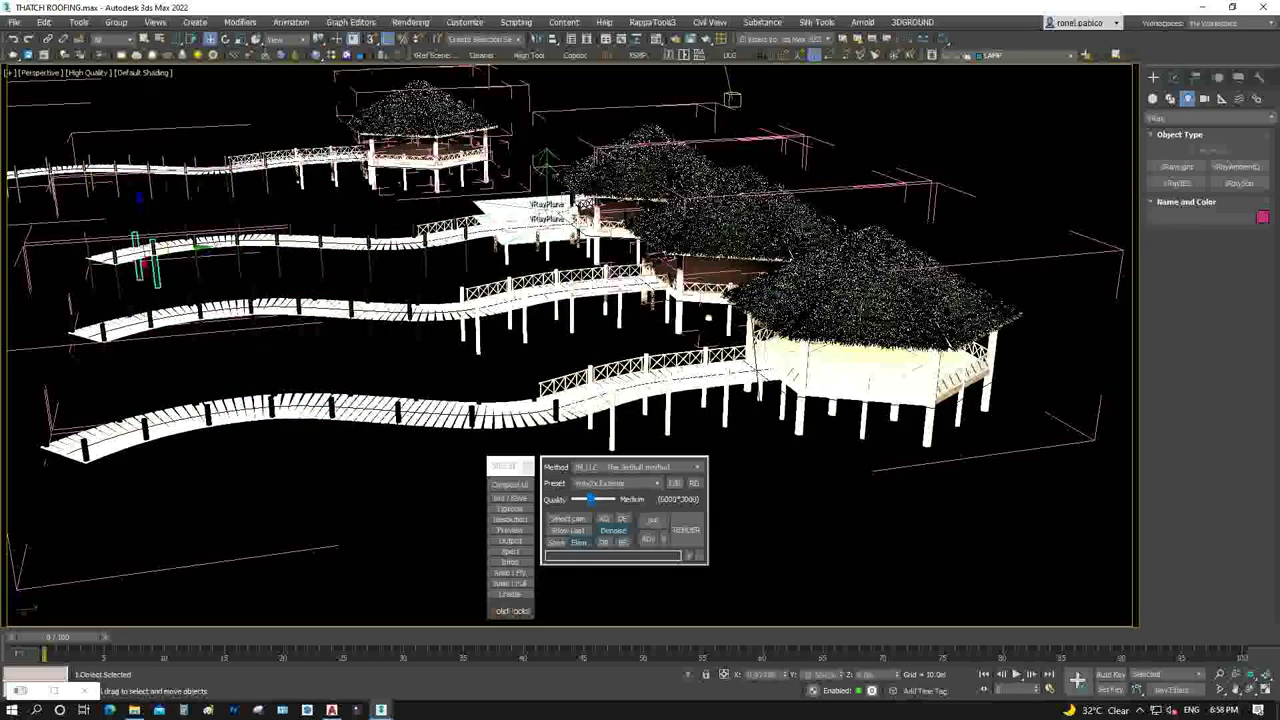
Select all 28 similar pier posts and assign them the same material
{"action": "right_click", "coordinate": [272, 266]}
{"action": "left_click", "coordinate": [181, 333]}
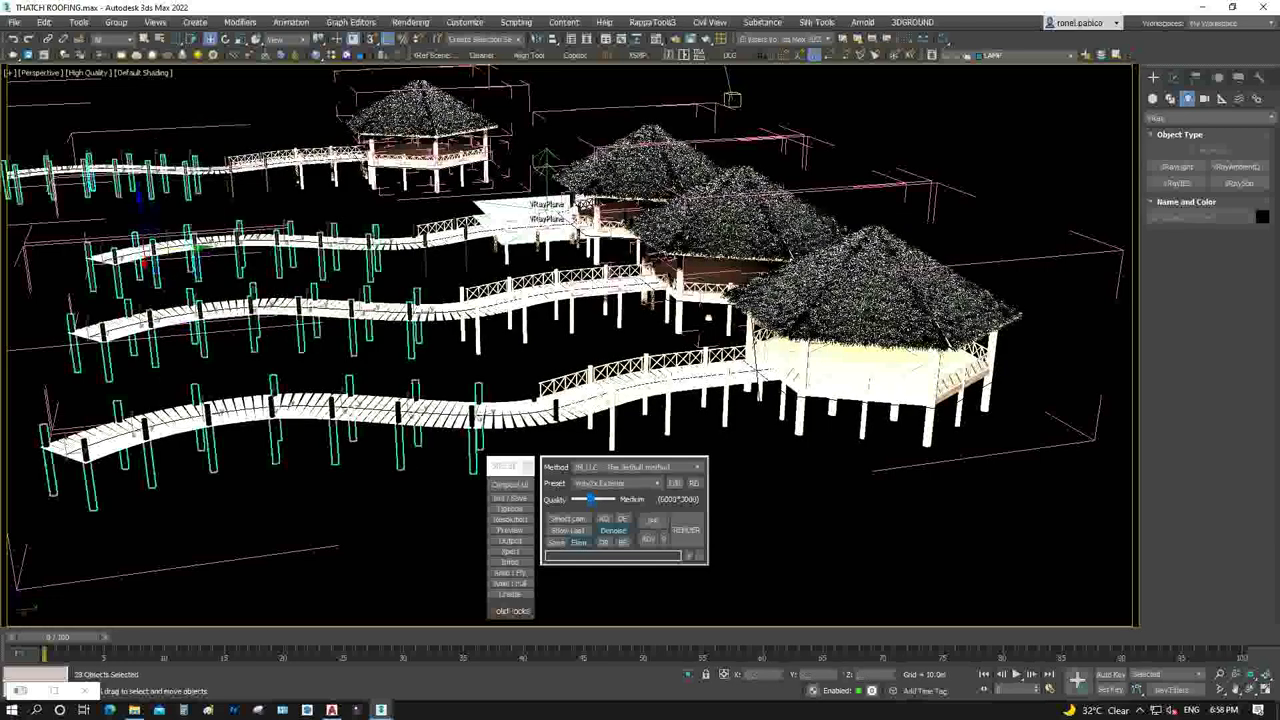
{"action": "key", "text": "m"}
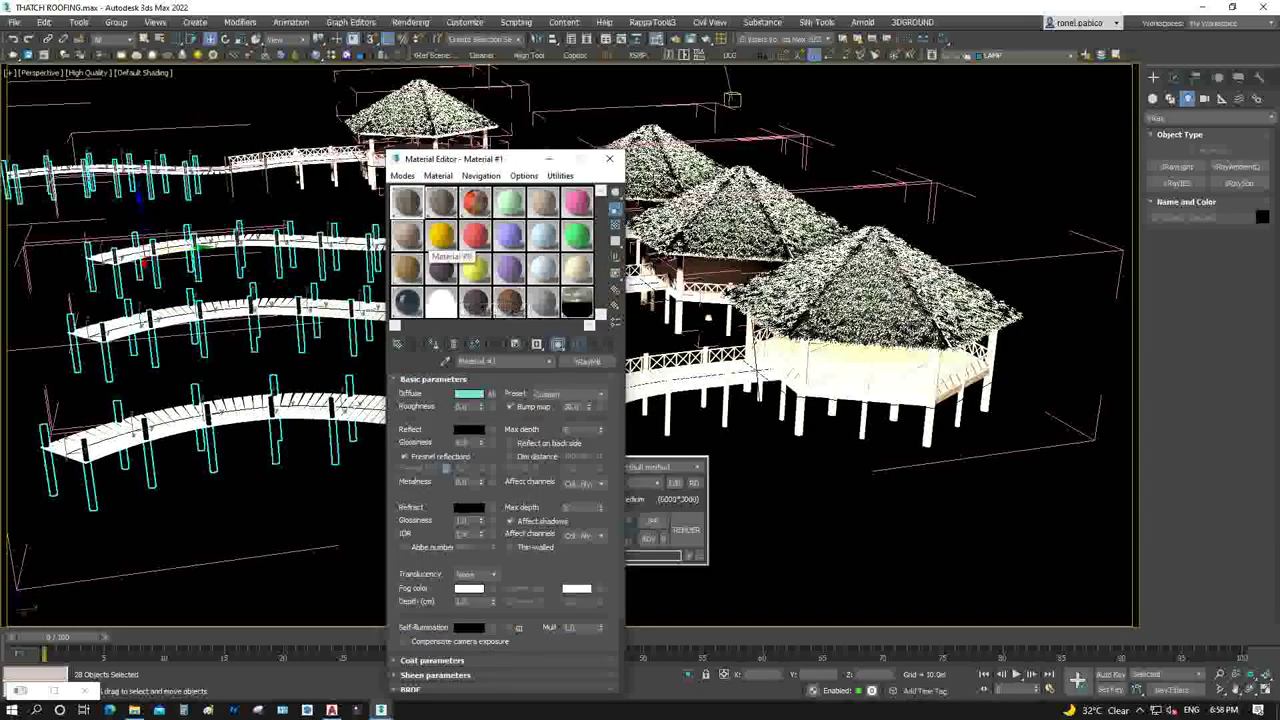
{"action": "left_click", "coordinate": [433, 343]}
{"action": "left_click", "coordinate": [609, 158]}
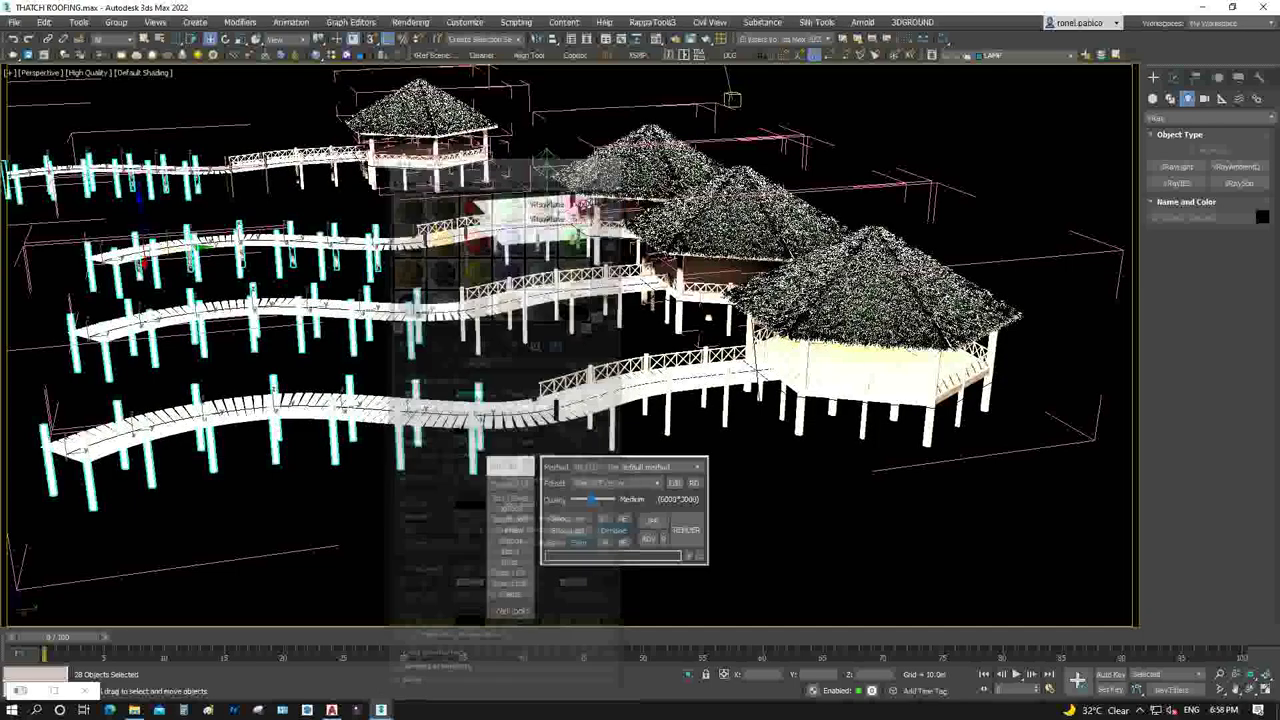
Return to the camera view and start a fresh render of the gazebo row
{"action": "key", "text": "c"}
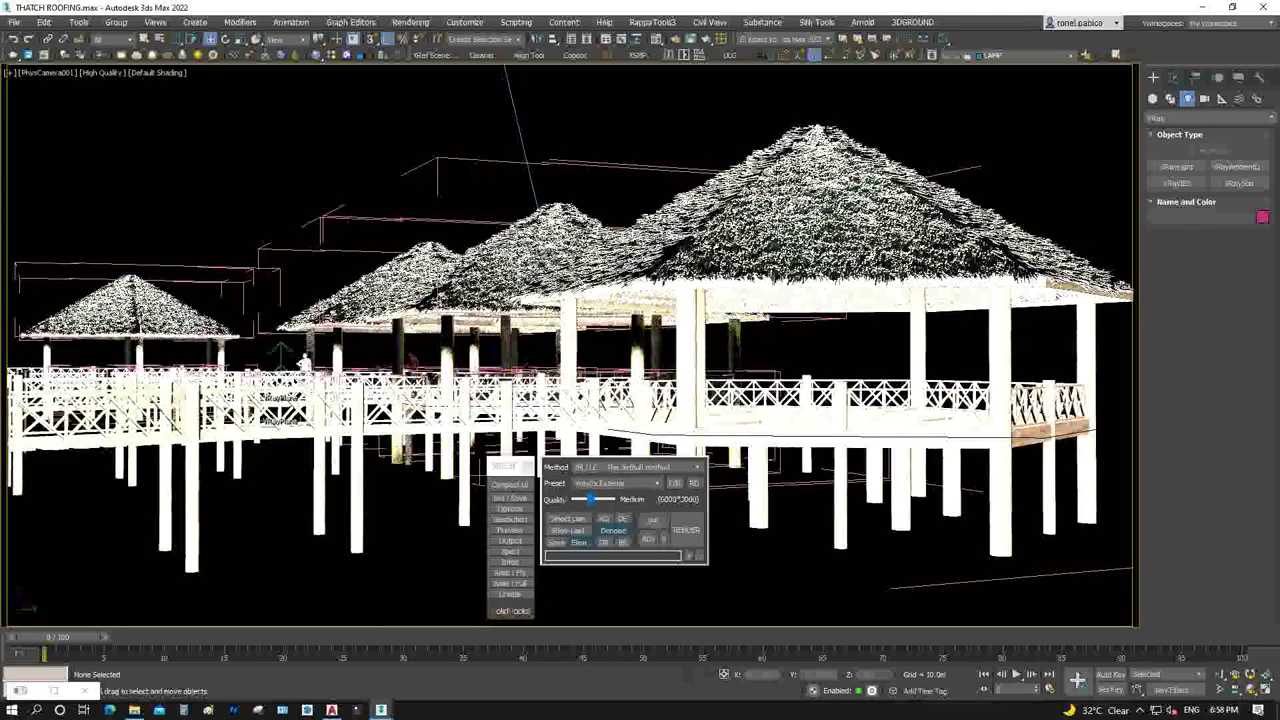
{"action": "left_click", "coordinate": [80, 276]}
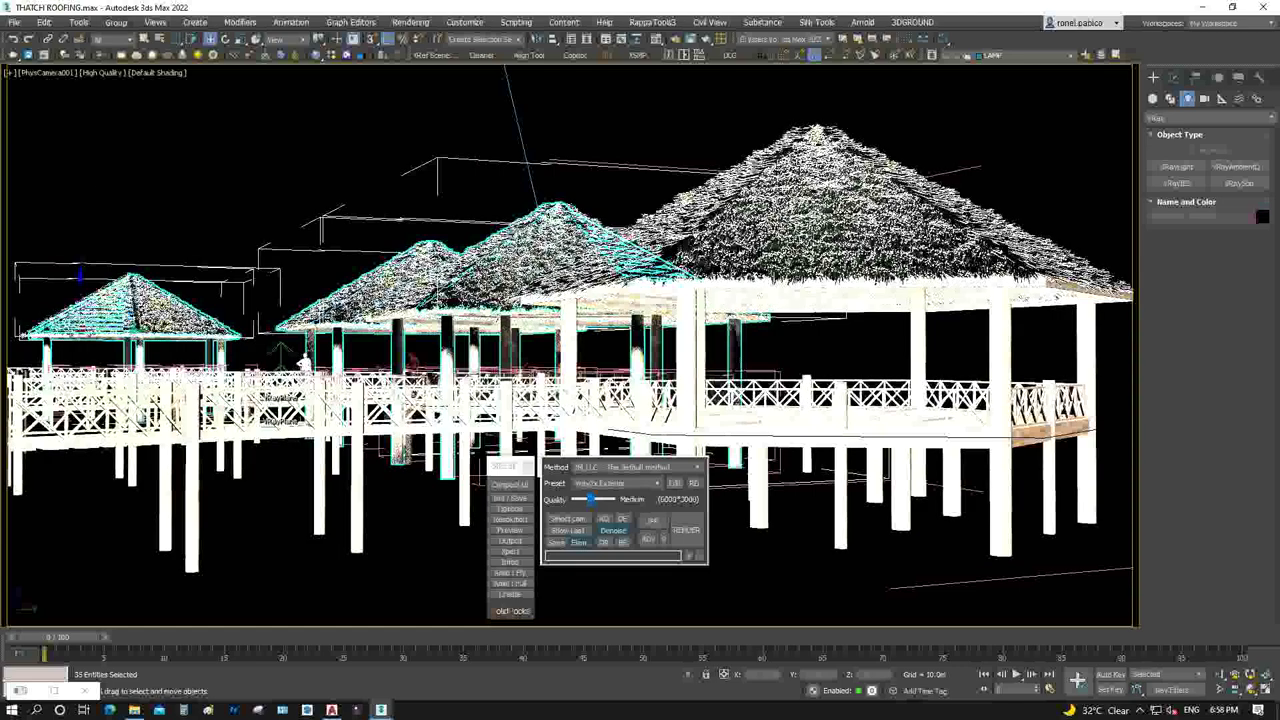
{"action": "left_click", "coordinate": [116, 22]}
{"action": "left_click", "coordinate": [130, 107]}
{"action": "left_click", "coordinate": [80, 272]}
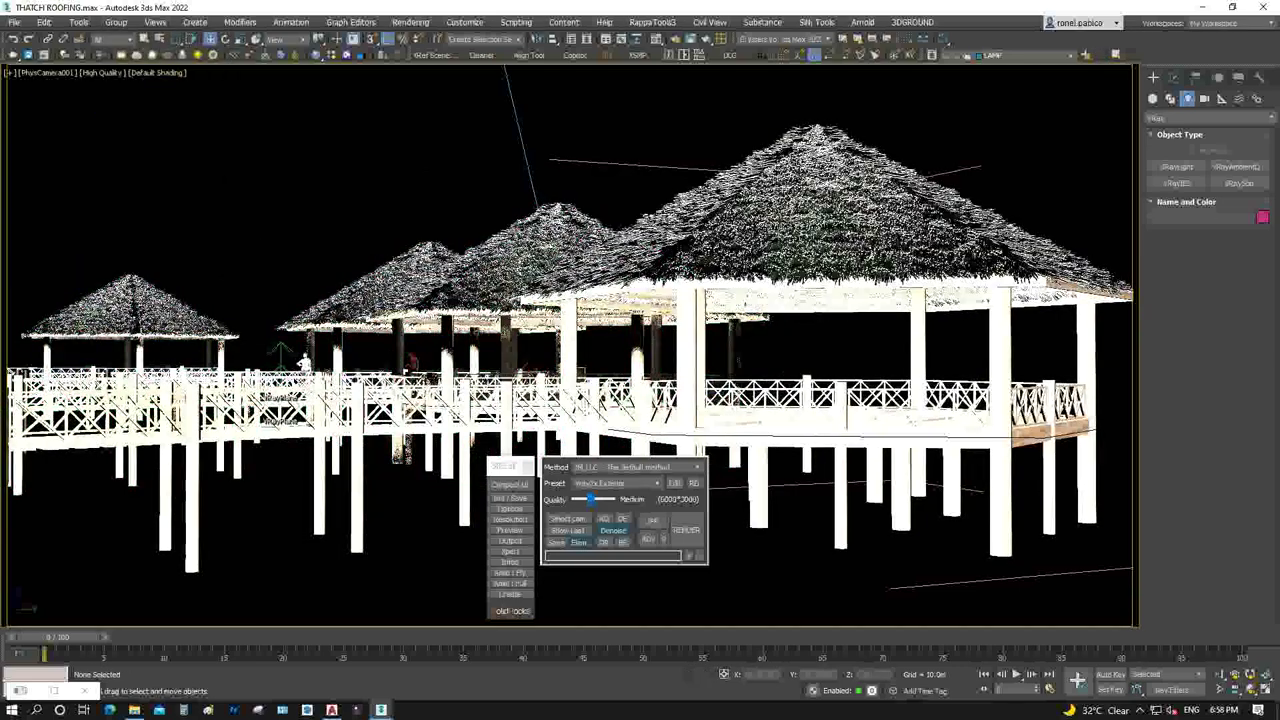
{"action": "key", "text": "shift+q"}
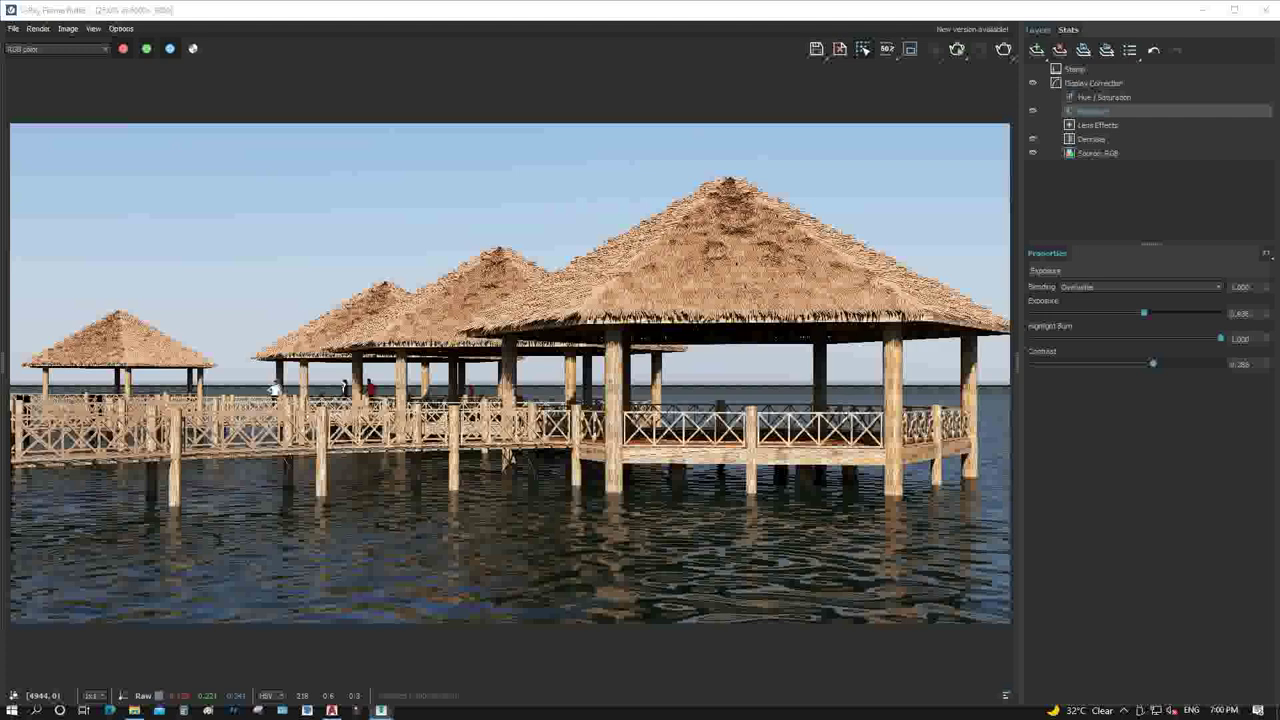
Save the render into the NIPA HUT folder under the name NIPA HUT 3
{"action": "left_click", "coordinate": [816, 49]}
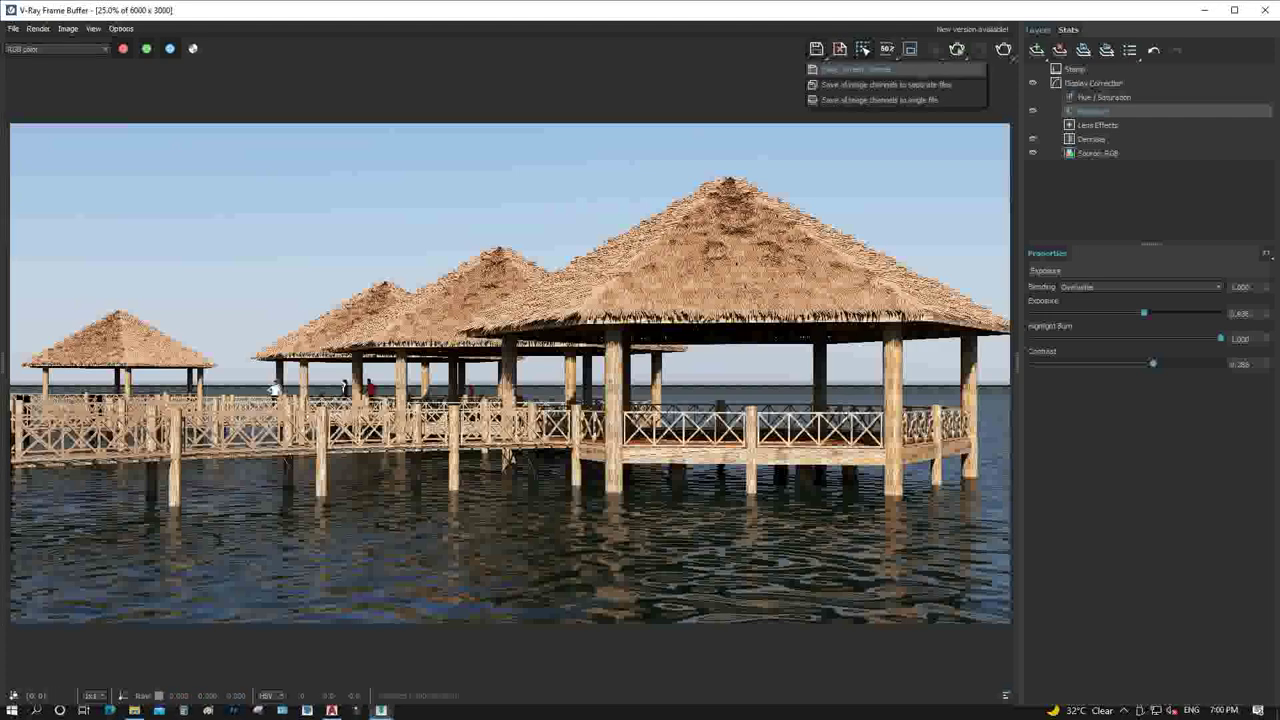
{"action": "left_click", "coordinate": [880, 84]}
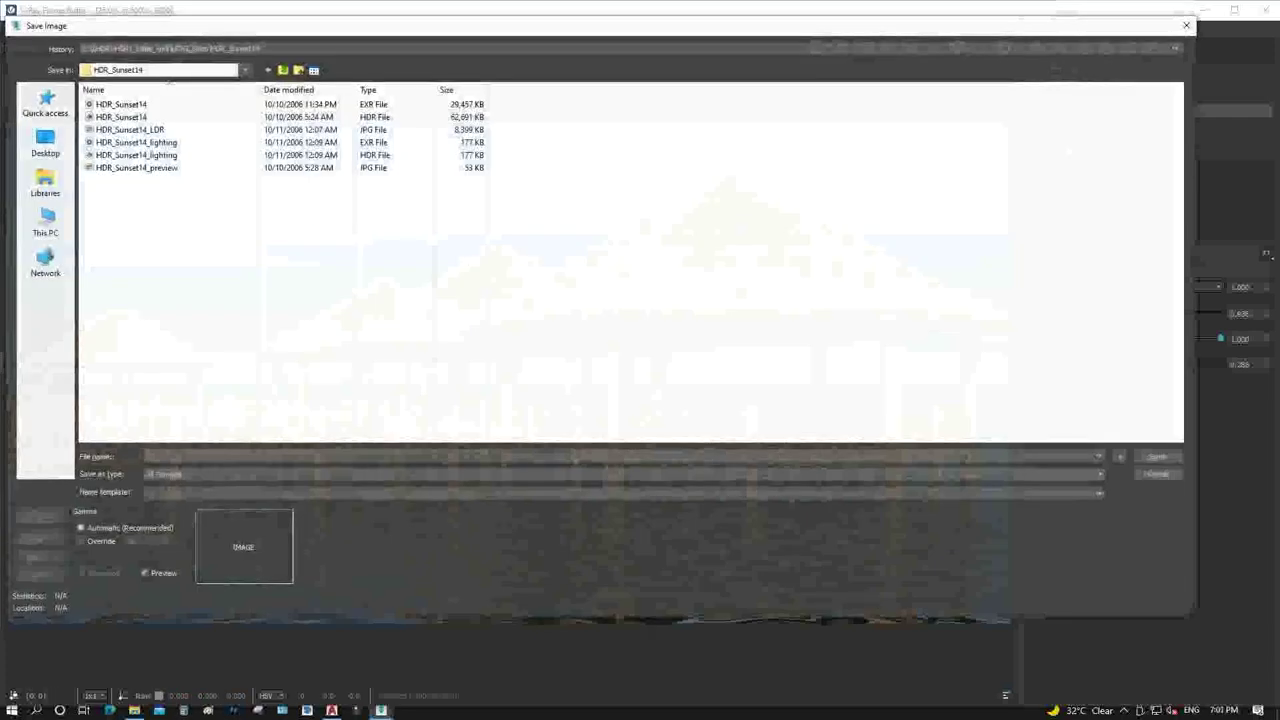
{"action": "left_click", "coordinate": [45, 222]}
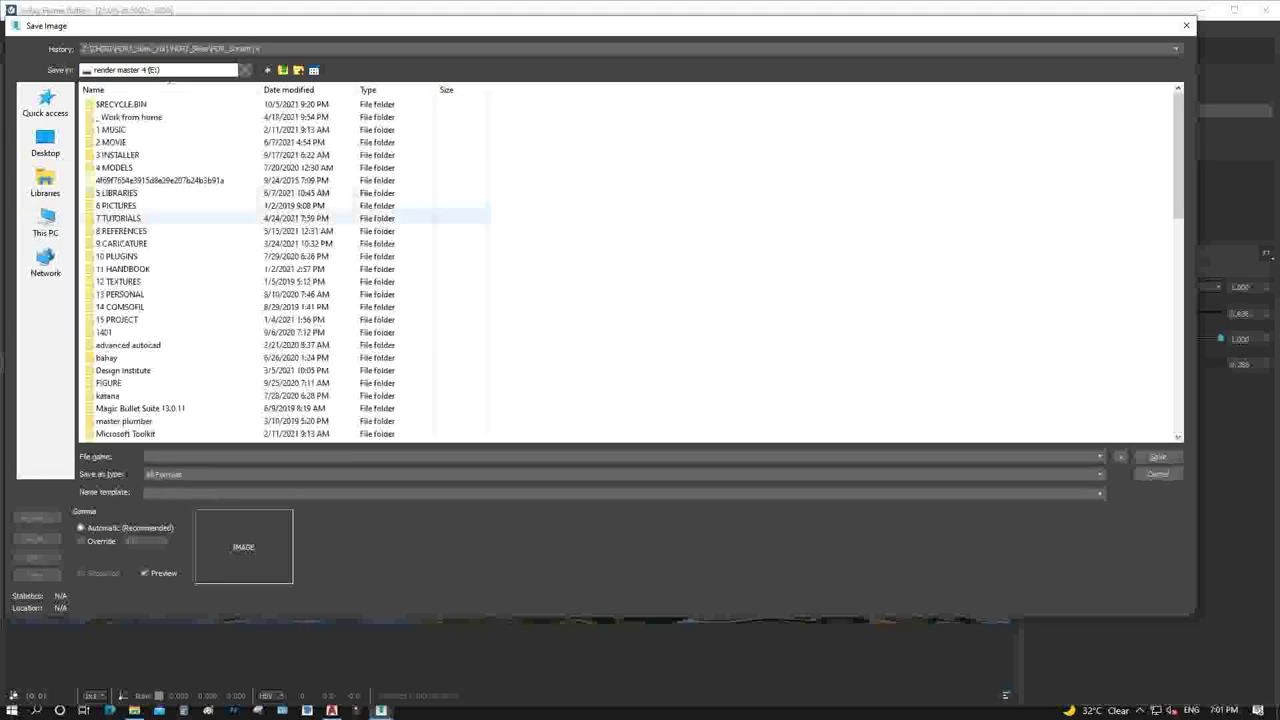
{"action": "scroll", "coordinate": [170, 86], "scroll_direction": "down", "scroll_amount": 8}
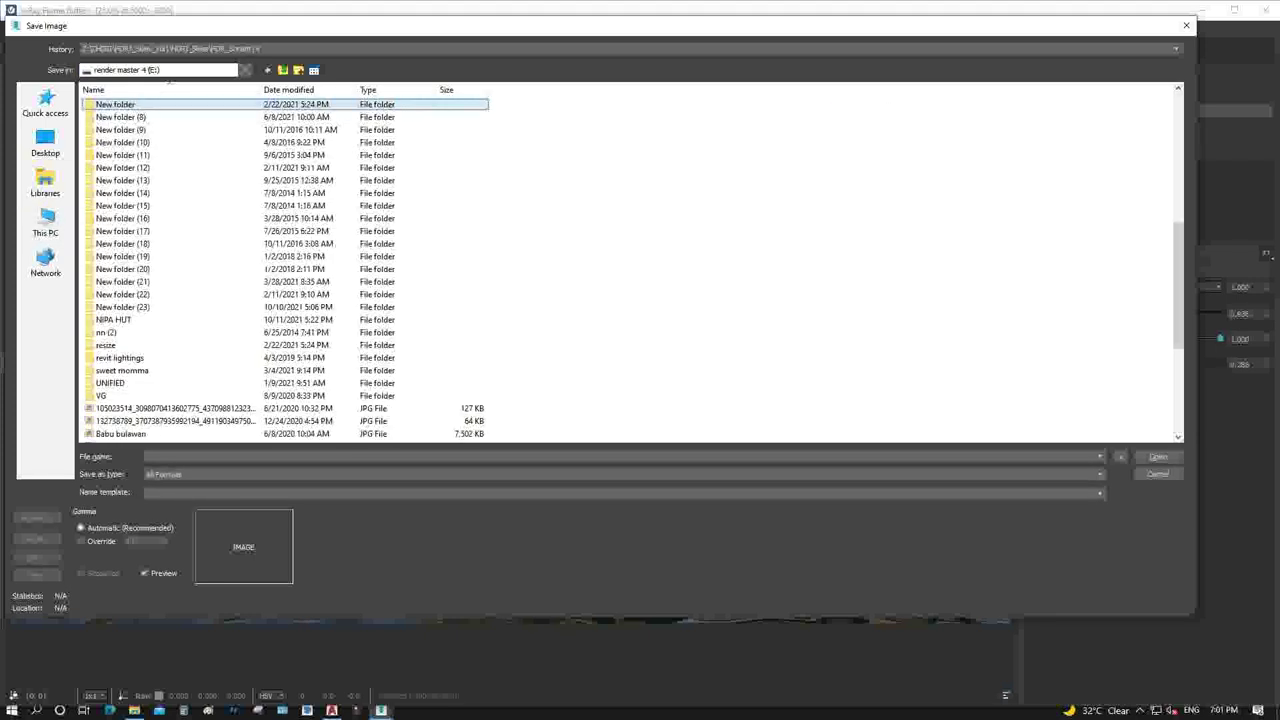
{"action": "double_click", "coordinate": [113, 319]}
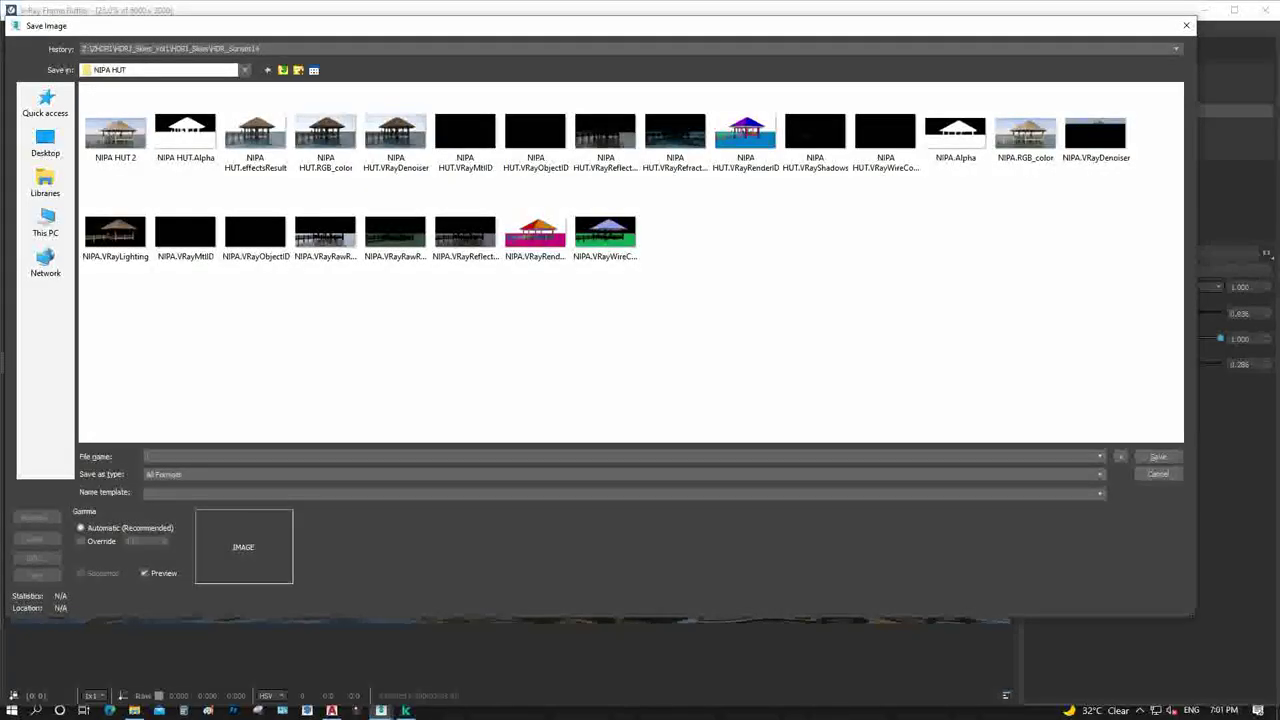
{"action": "type", "text": "NIPA HU"}
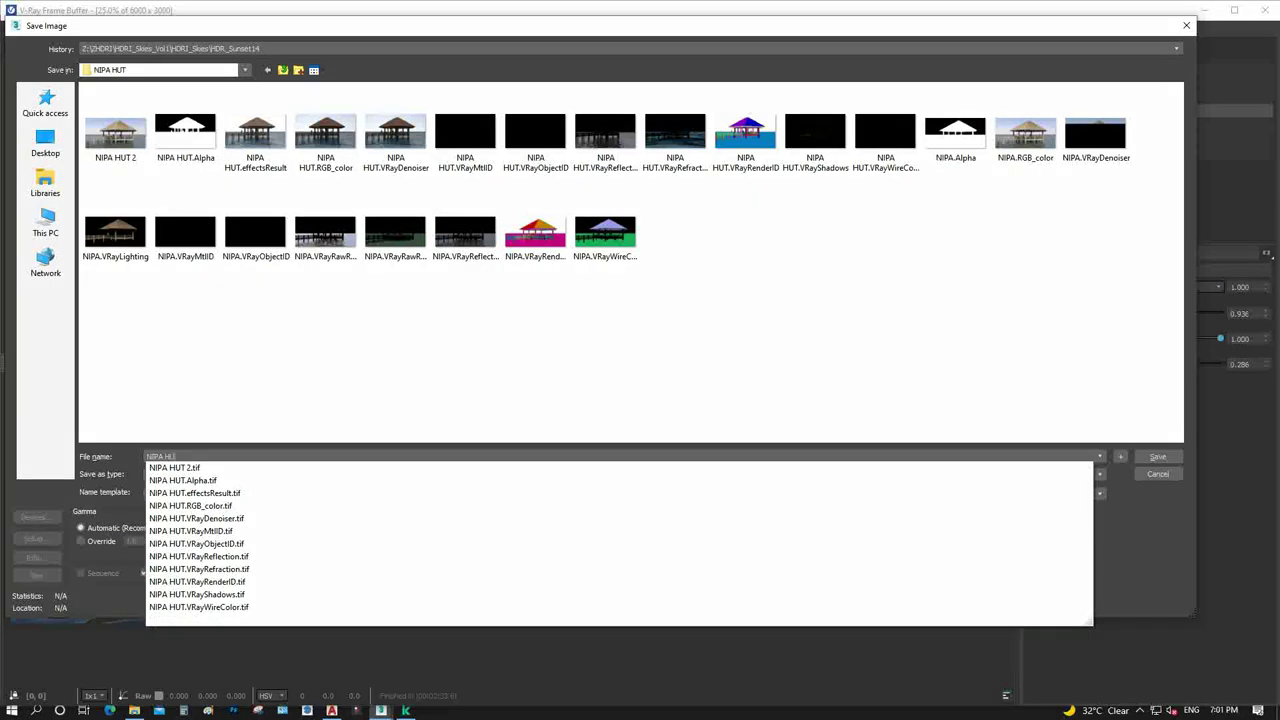
{"action": "type", "text": "T 3"}
Save as TIF with gamma override 2.2, accepting the 8-bit uncompressed TIF options
{"action": "key", "text": "Tab"}
{"action": "key", "text": "alt+Down"}
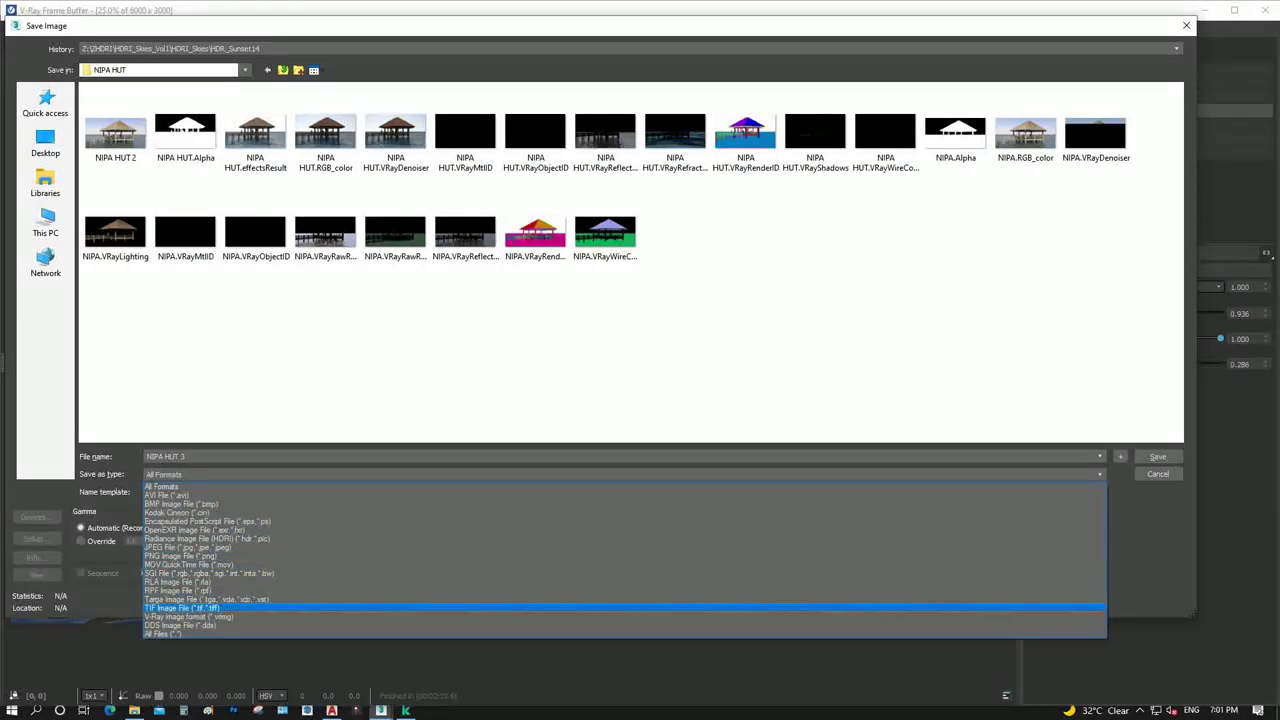
{"action": "key", "text": "Return"}
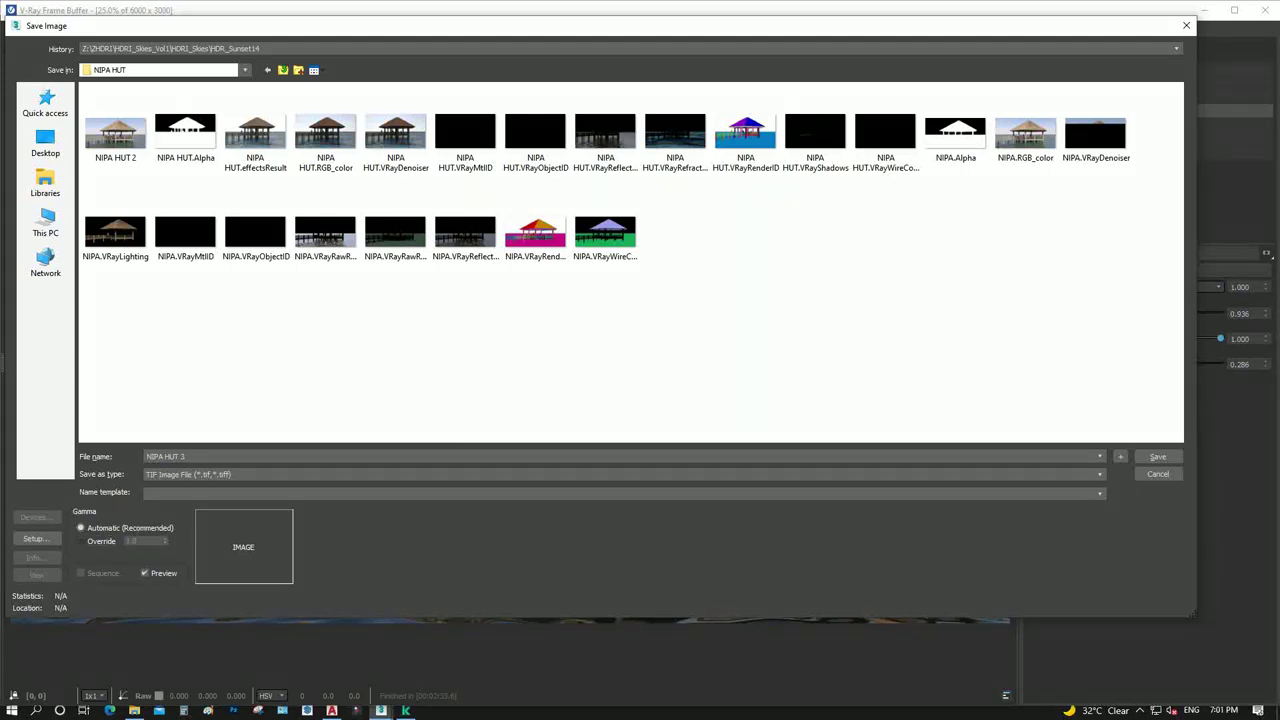
{"action": "key", "text": "Down"}
{"action": "key", "text": "Tab"}
{"action": "key", "text": "Return"}
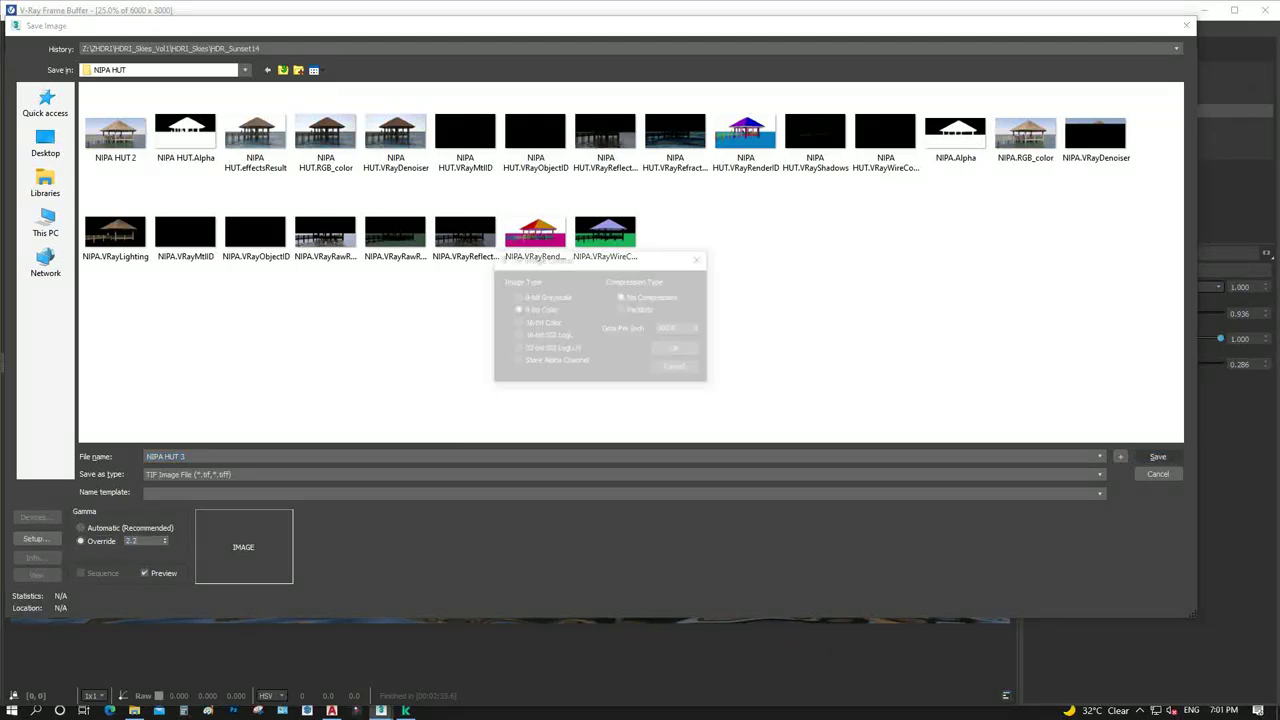
{"action": "key", "text": "Return"}
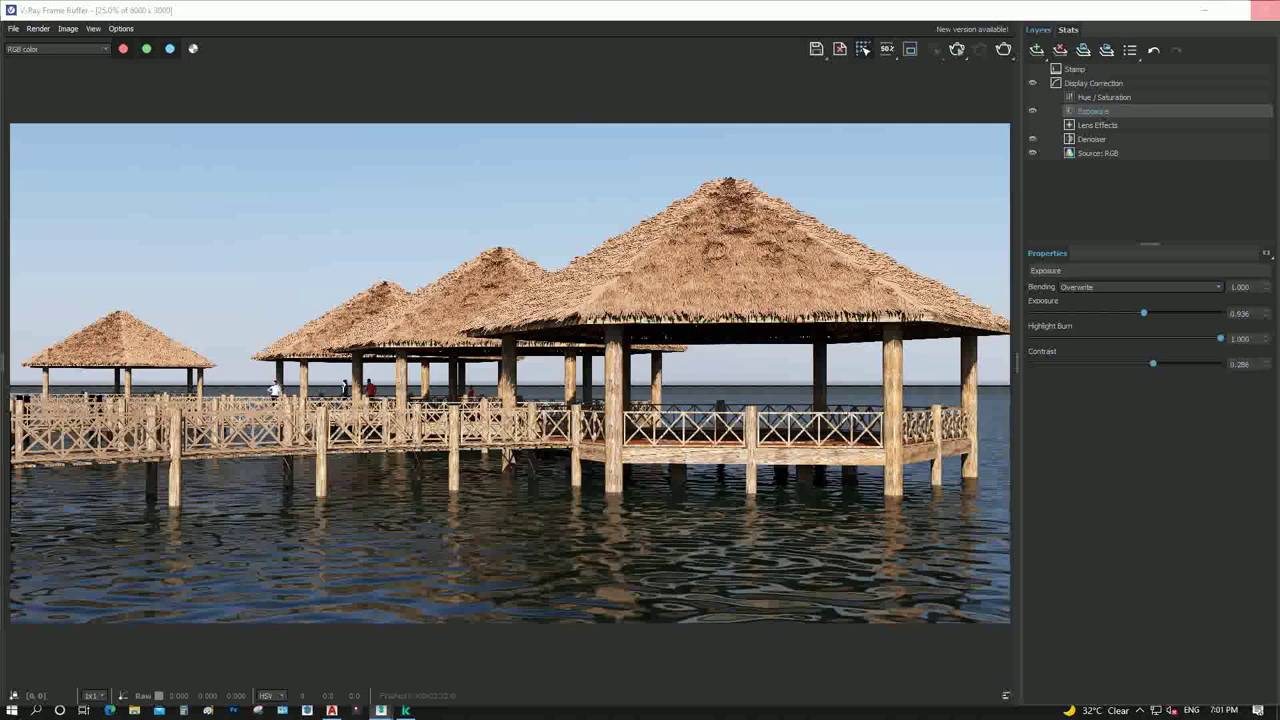
{"action": "left_click", "coordinate": [1140, 710]}
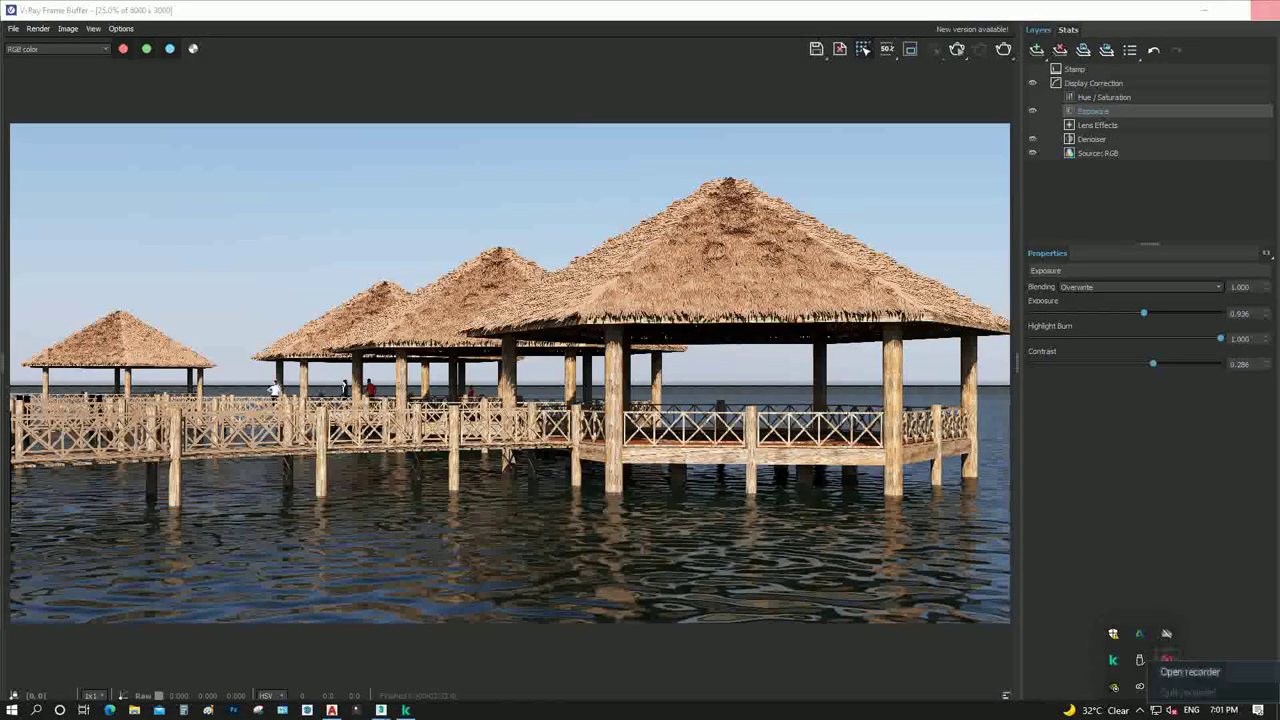
{"action": "left_click", "coordinate": [1166, 660]}
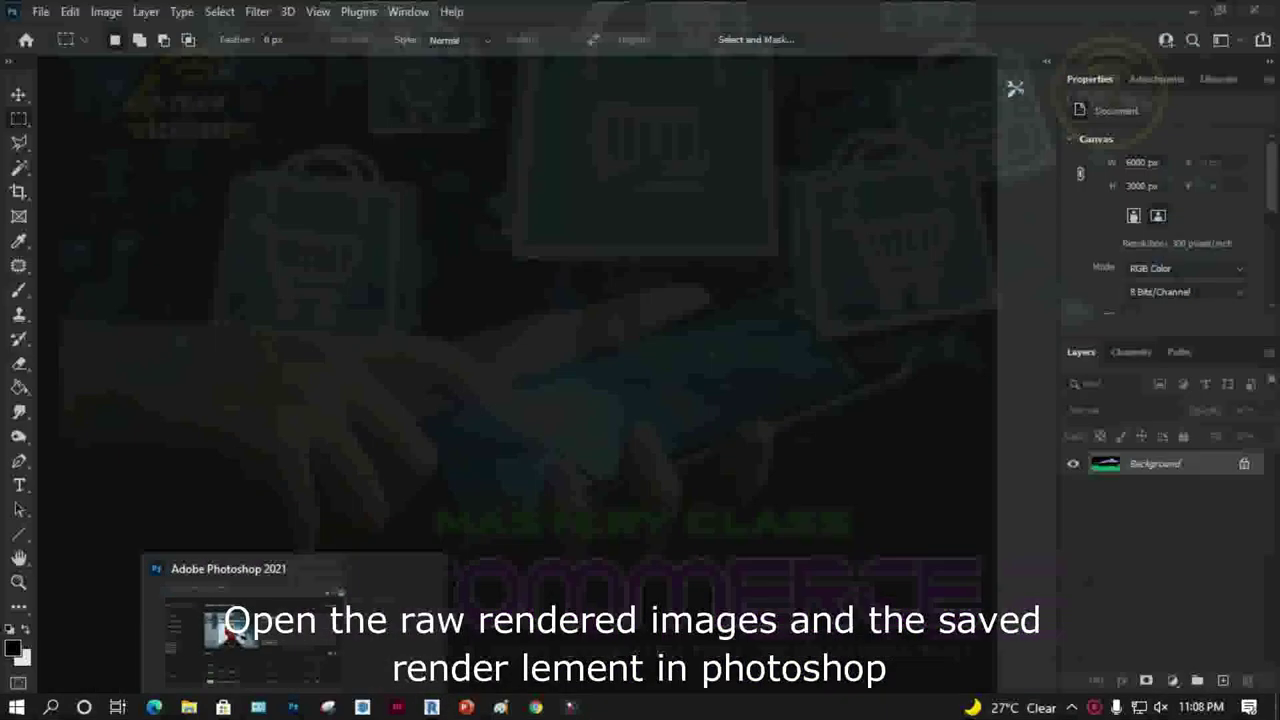
Open the six NIPA HUT 3 TIFs: effectsResult, VRayLighting, VRayReflection, VRayRenderID, VRayWireColor and Alpha
{"action": "left_click", "coordinate": [172, 630]}
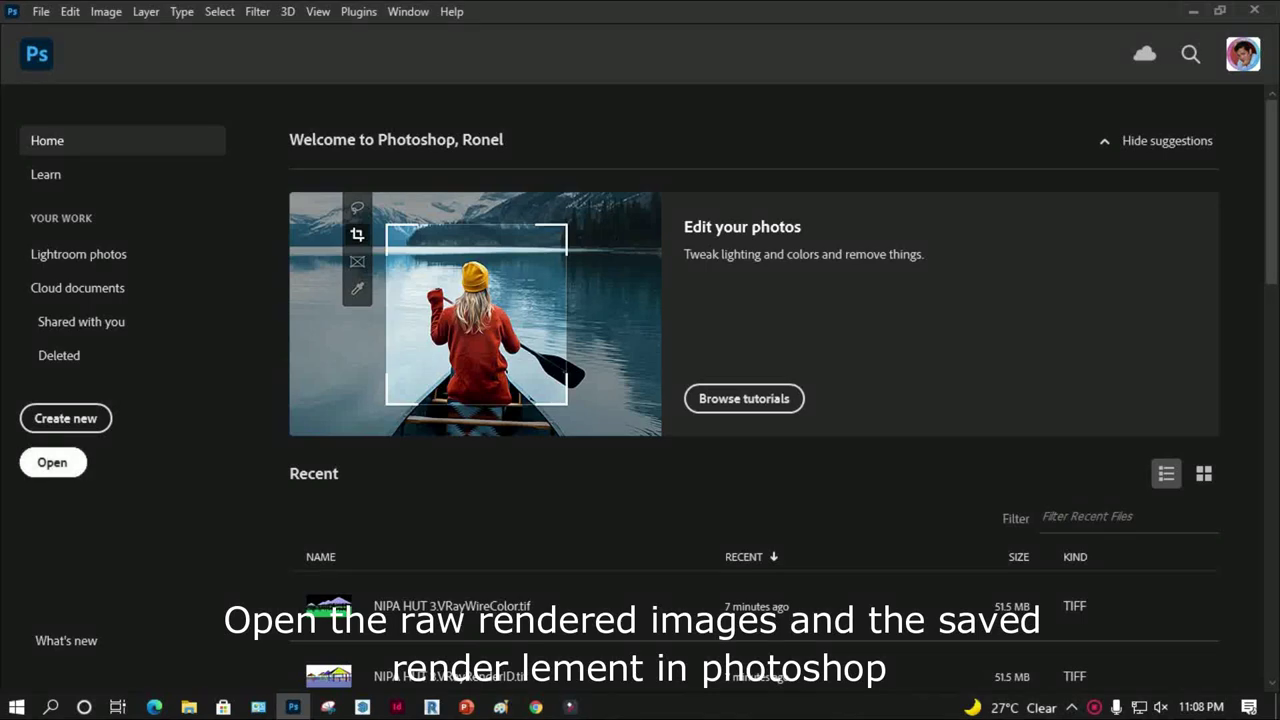
{"action": "left_click", "coordinate": [52, 462]}
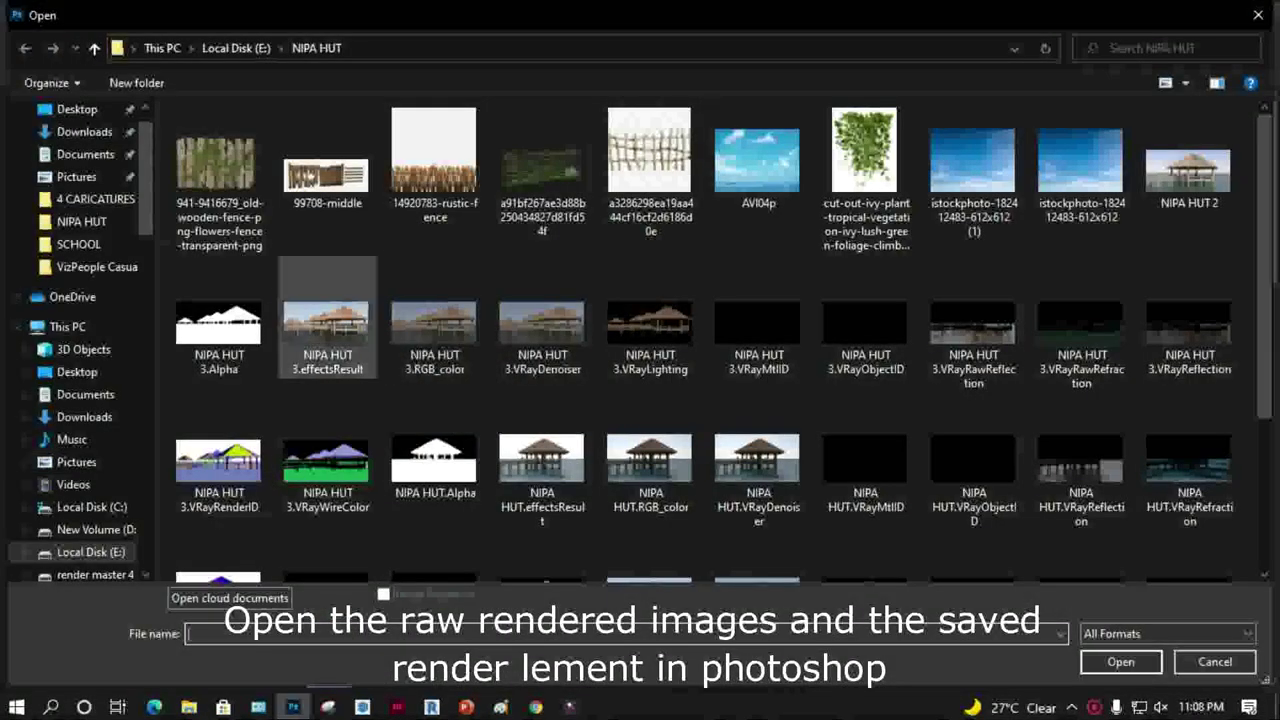
{"action": "left_click", "coordinate": [327, 320]}
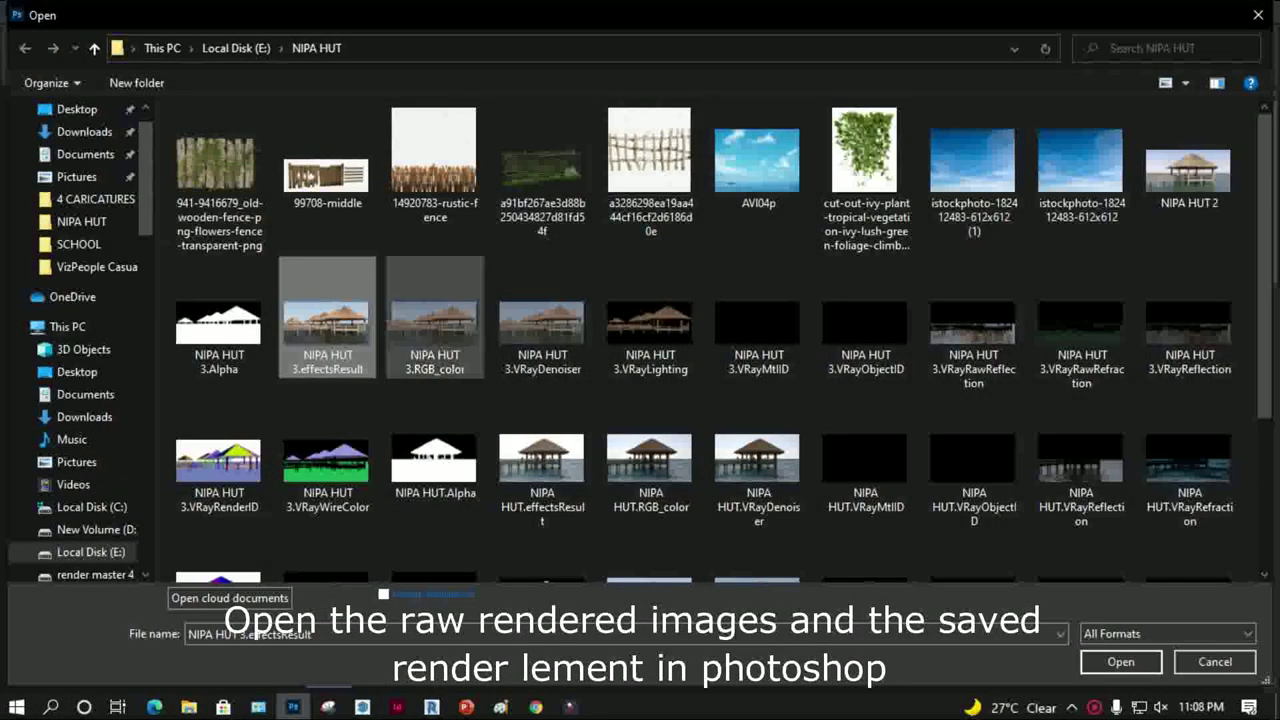
{"action": "left_click", "coordinate": [650, 330], "text": "ctrl"}
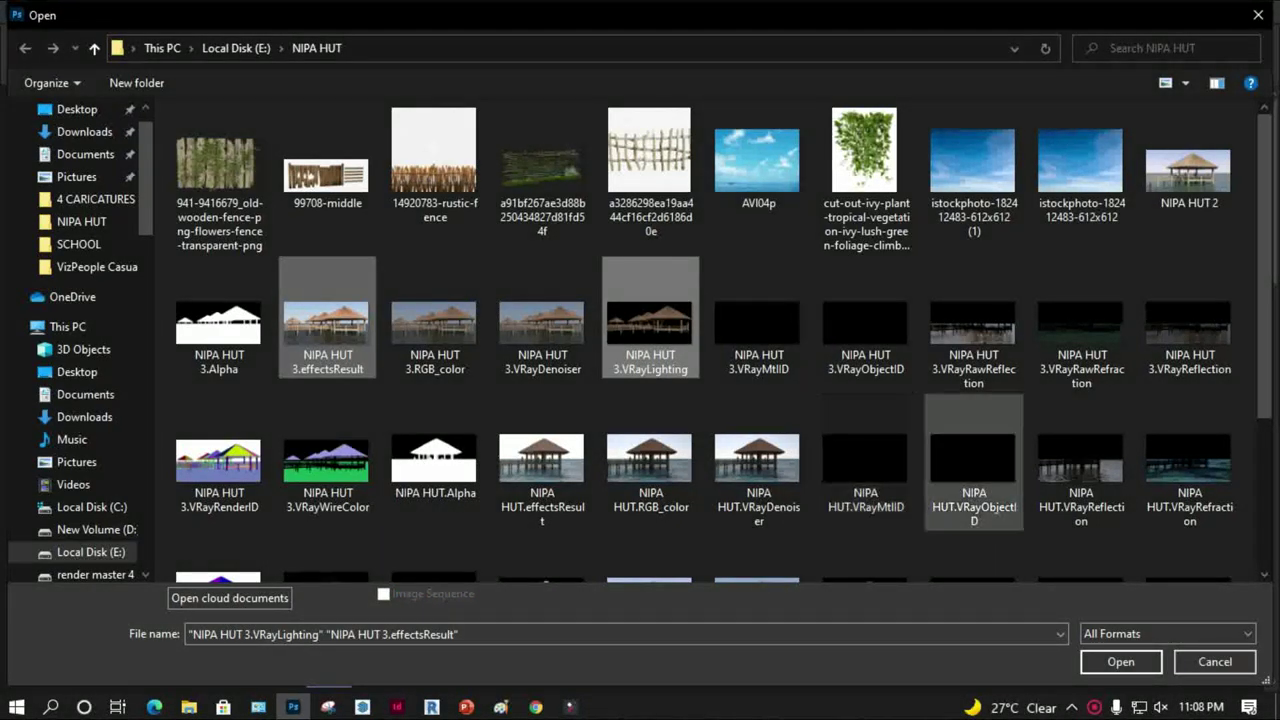
{"action": "left_click", "coordinate": [1190, 330], "text": "ctrl"}
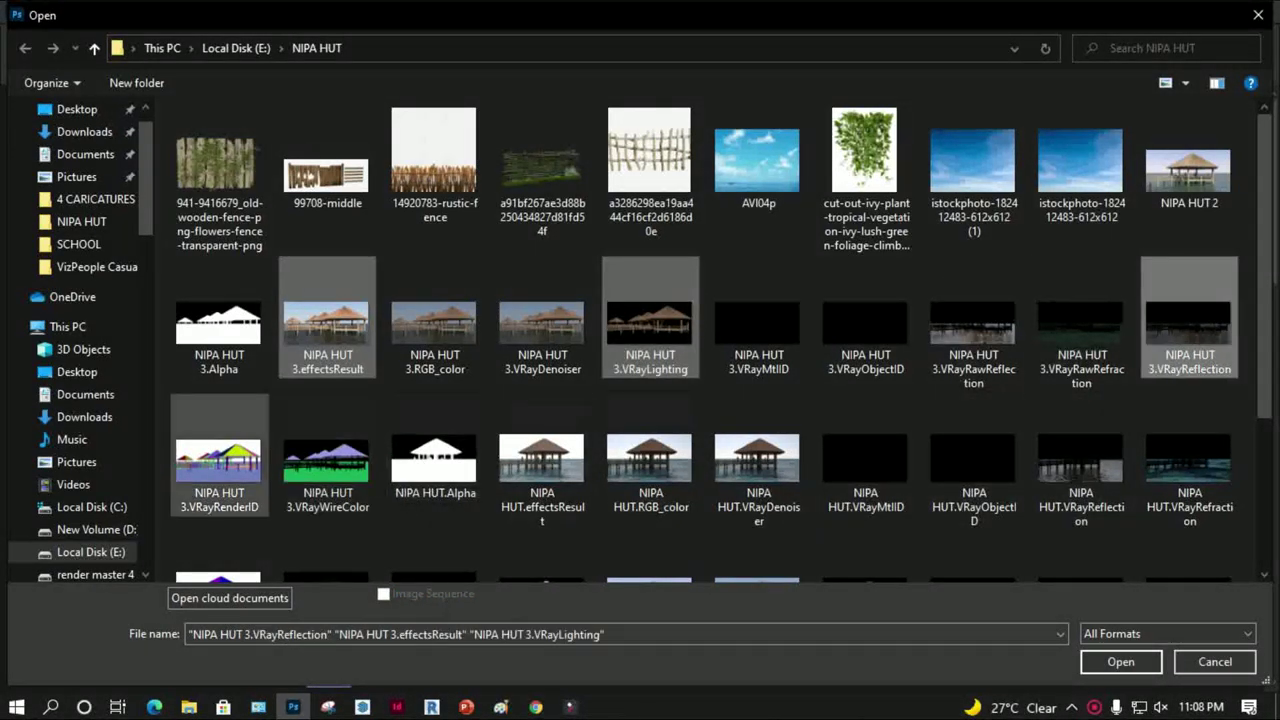
{"action": "left_click", "coordinate": [218, 460], "text": "ctrl"}
{"action": "left_click", "coordinate": [328, 460], "text": "ctrl"}
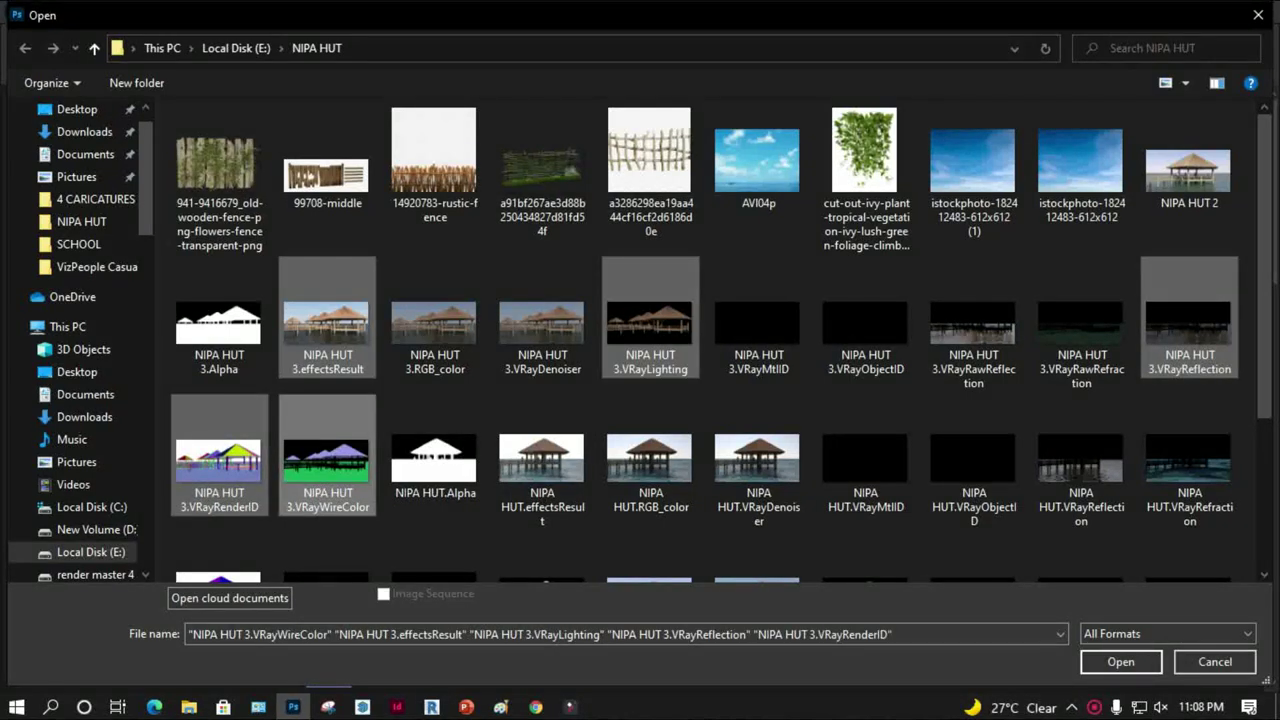
{"action": "left_click", "coordinate": [218, 325], "text": "ctrl"}
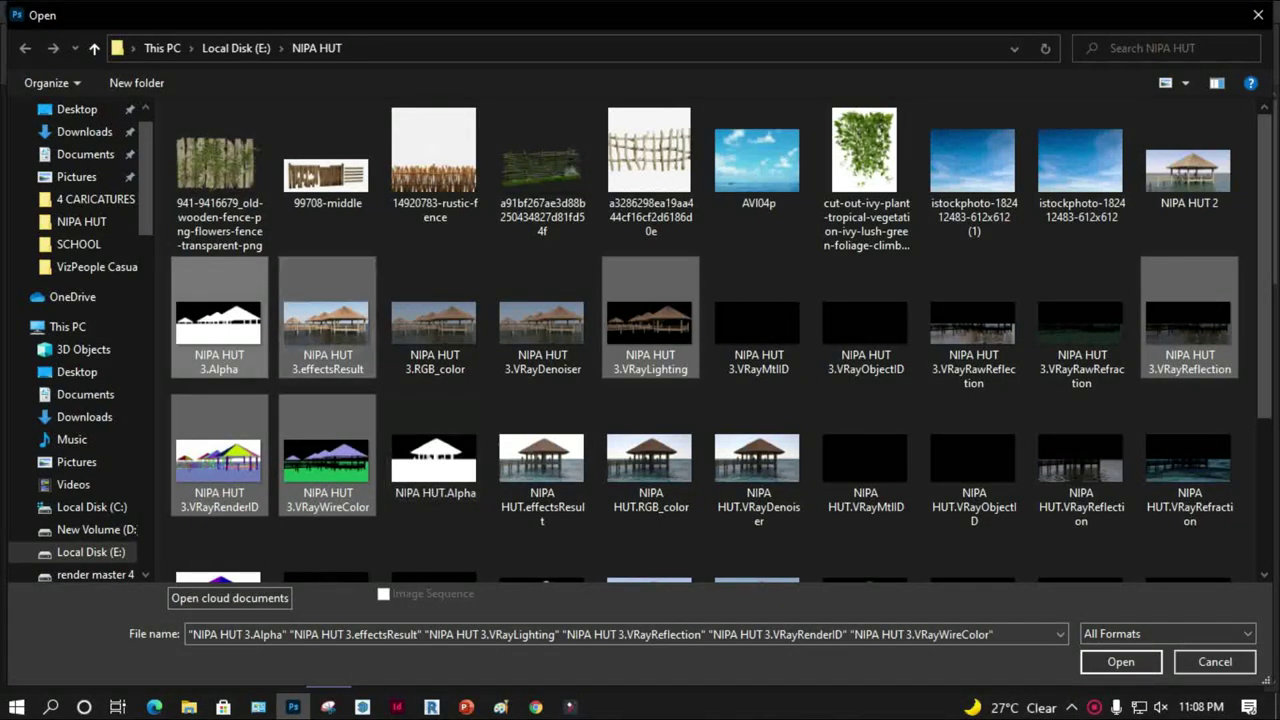
{"action": "left_click", "coordinate": [1120, 661]}
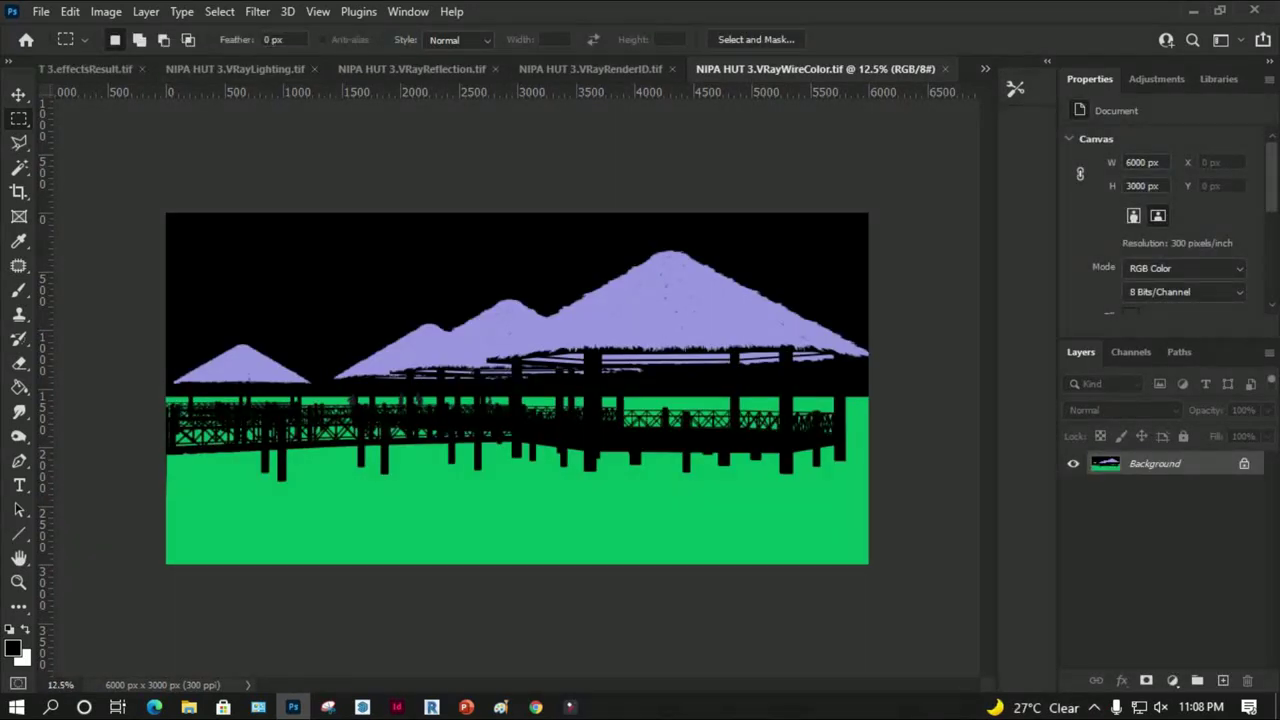
Add the wire colour and render ID passes to effectsResult as aligned Layers 1 and 2
{"action": "mouse_move", "coordinate": [85, 68]}
{"action": "left_mouse_down"}
{"action": "mouse_move", "coordinate": [130, 70]}
{"action": "mouse_move", "coordinate": [476, 357]}
{"action": "left_mouse_up"}
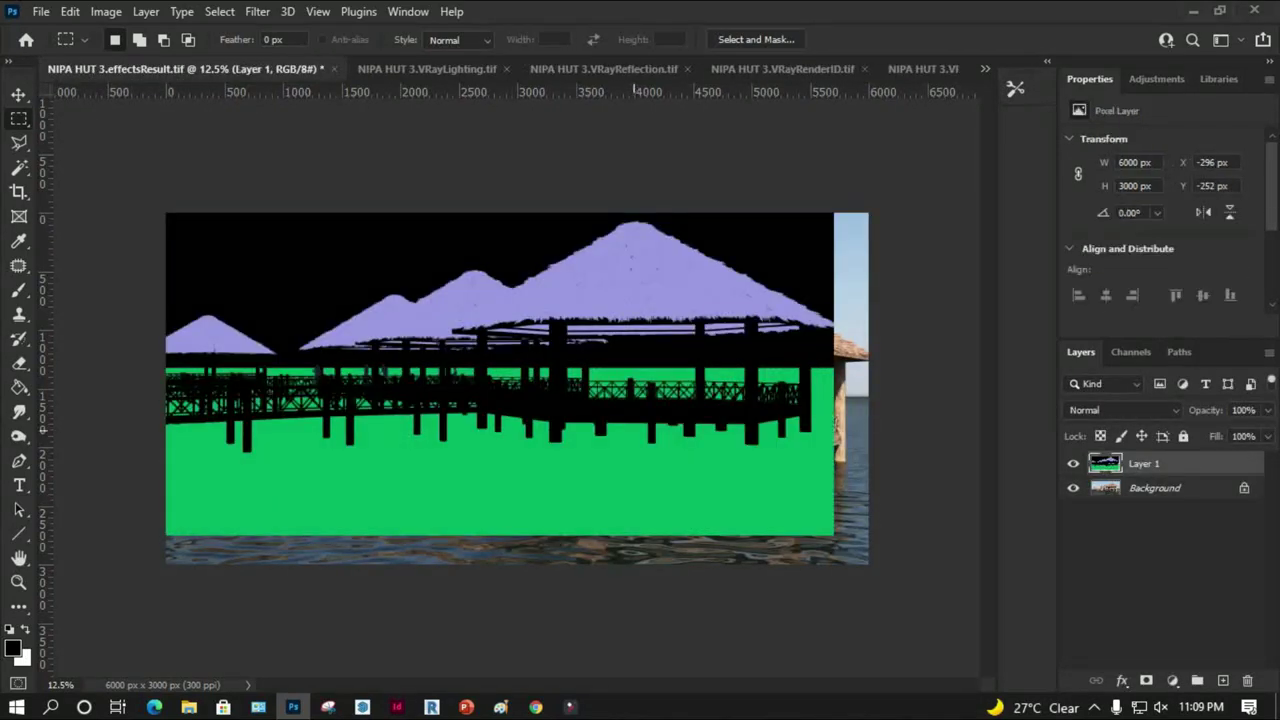
{"action": "key", "text": "v"}
{"action": "left_click_drag", "start_coordinate": [685, 434], "coordinate": [719, 464]}
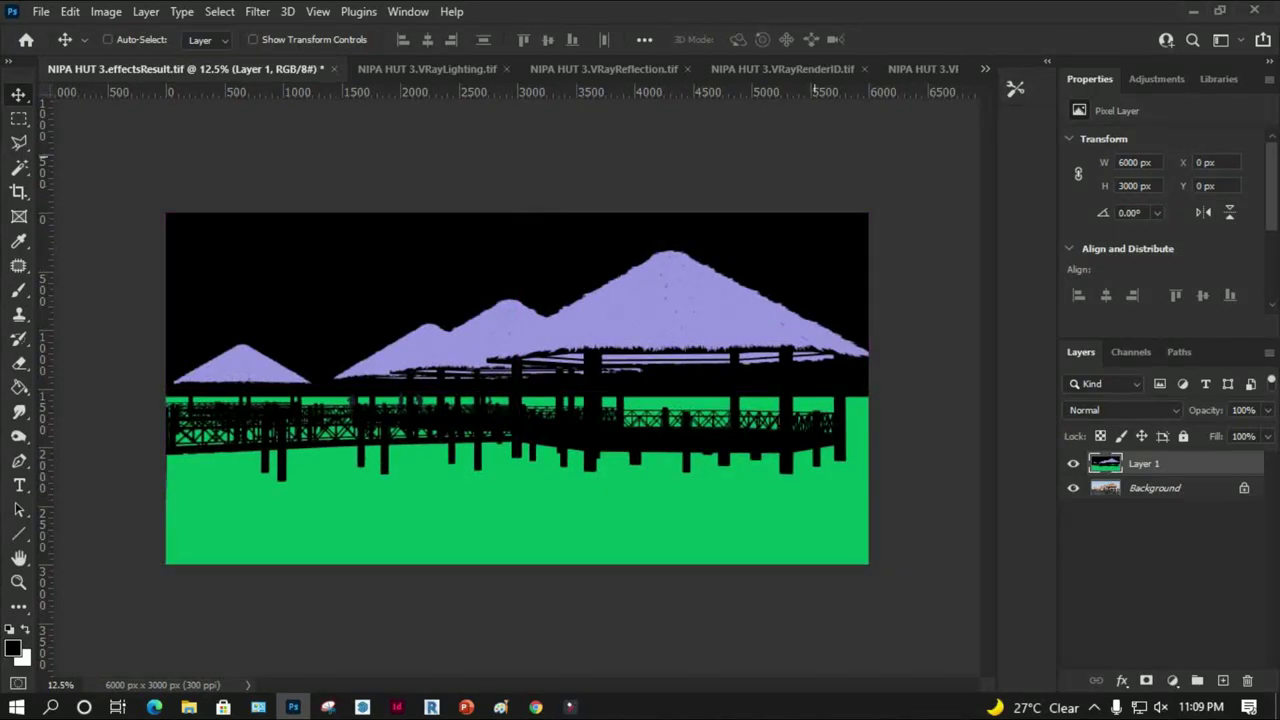
{"action": "left_click", "coordinate": [782, 68]}
{"action": "mouse_move", "coordinate": [782, 68]}
{"action": "left_mouse_down"}
{"action": "mouse_move", "coordinate": [652, 336]}
{"action": "mouse_move", "coordinate": [543, 518]}
{"action": "left_mouse_up"}
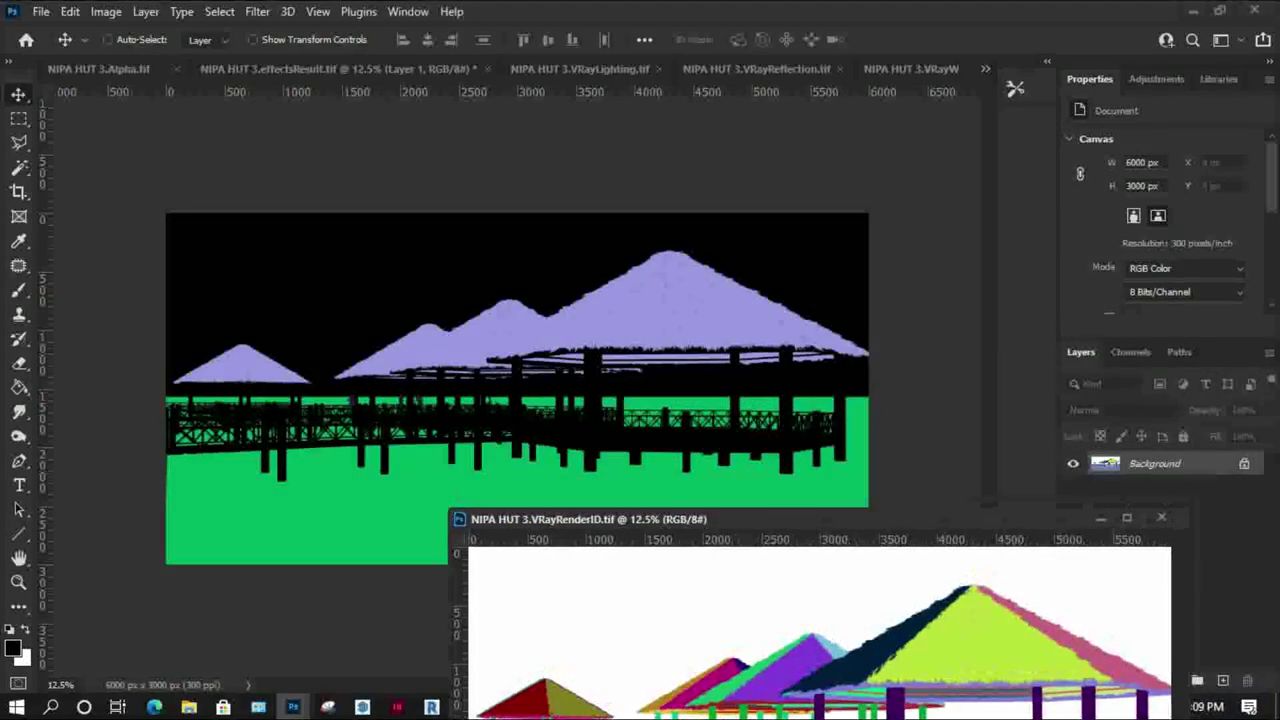
{"action": "left_click_drag", "start_coordinate": [1155, 463], "coordinate": [613, 398]}
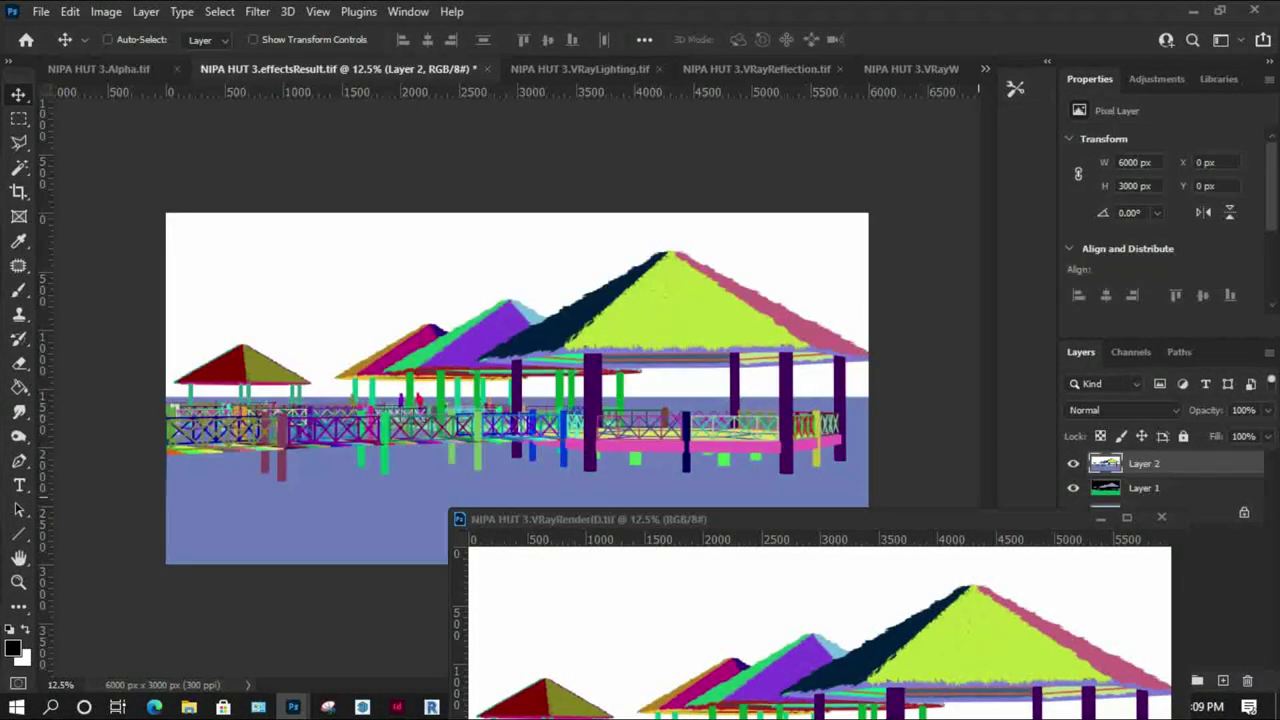
{"action": "left_click", "coordinate": [1161, 516]}
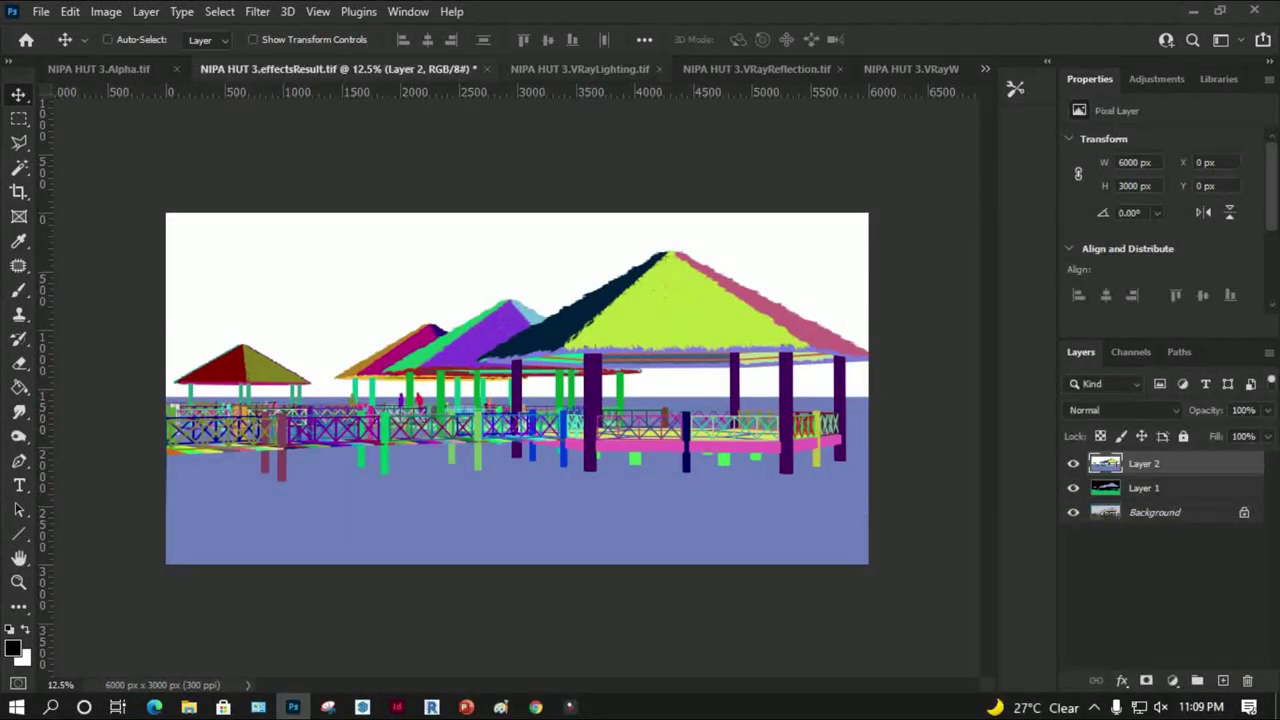
Add the lighting and reflection passes as Layers 3 and 4, closing their source documents
{"action": "left_click", "coordinate": [580, 68]}
{"action": "left_click_drag", "start_coordinate": [497, 68], "coordinate": [466, 460]}
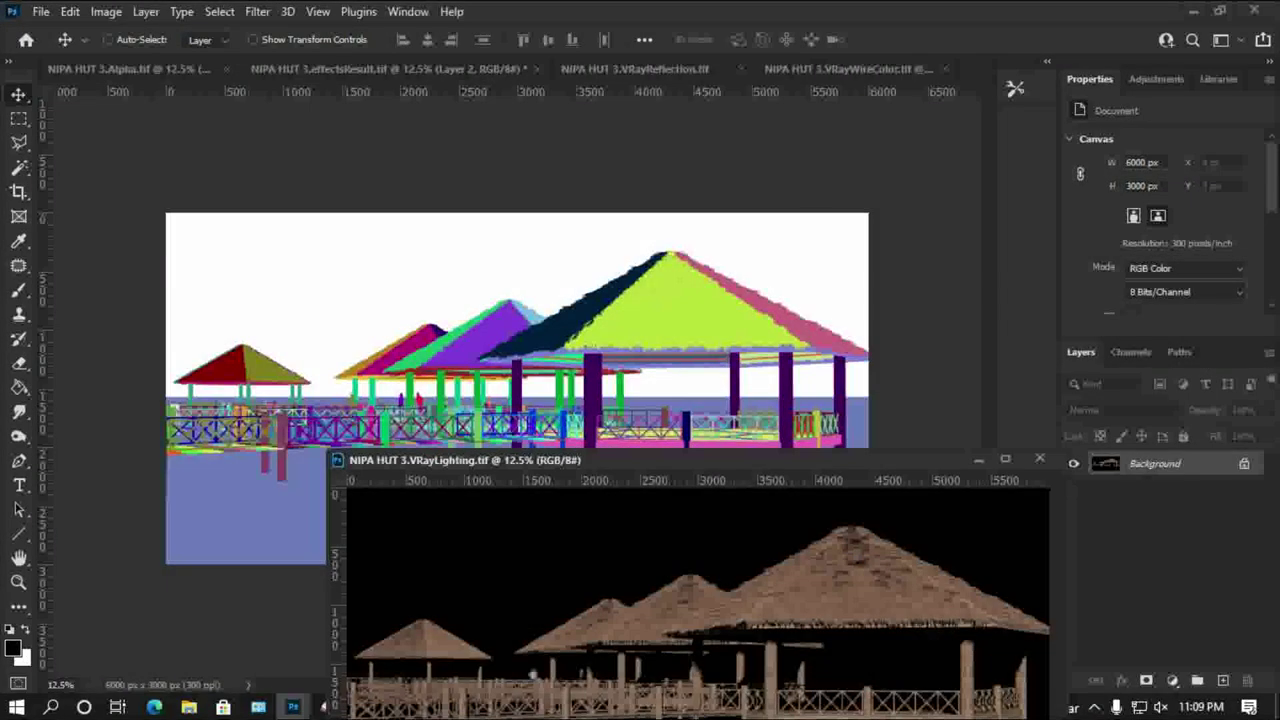
{"action": "left_click_drag", "start_coordinate": [690, 600], "coordinate": [352, 400]}
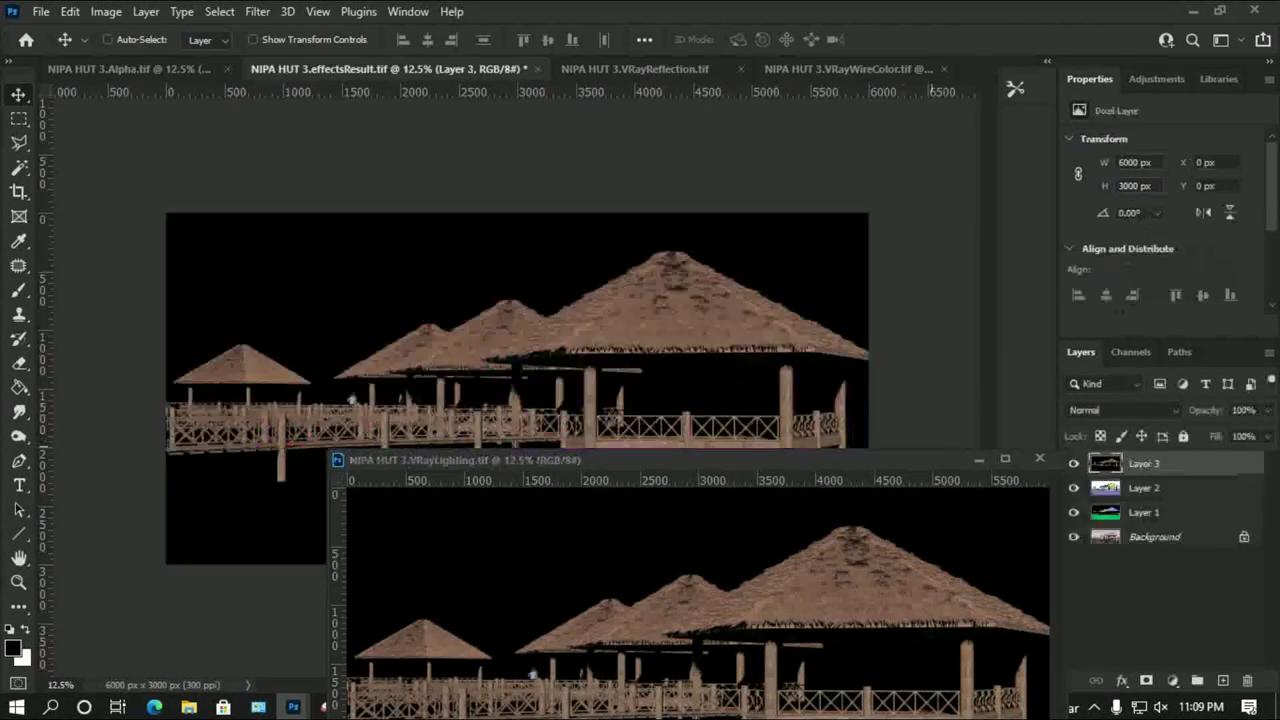
{"action": "left_click", "coordinate": [1040, 458]}
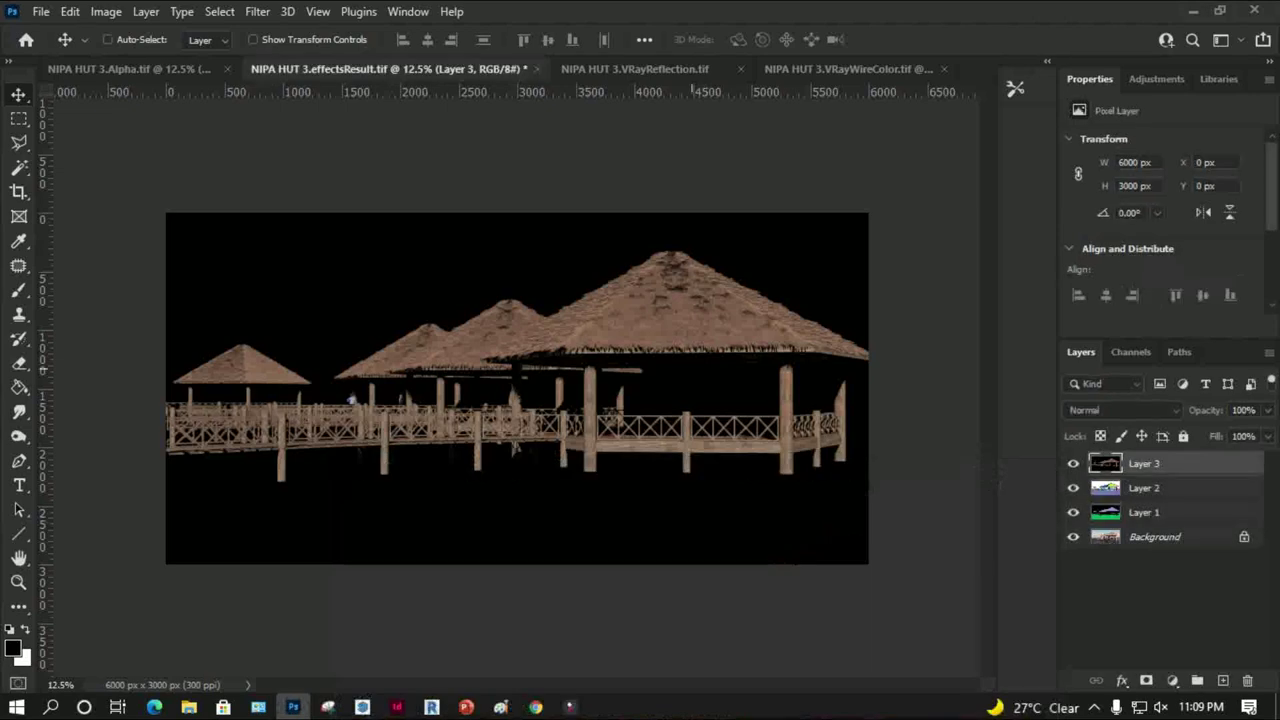
{"action": "left_click_drag", "start_coordinate": [635, 68], "coordinate": [480, 298]}
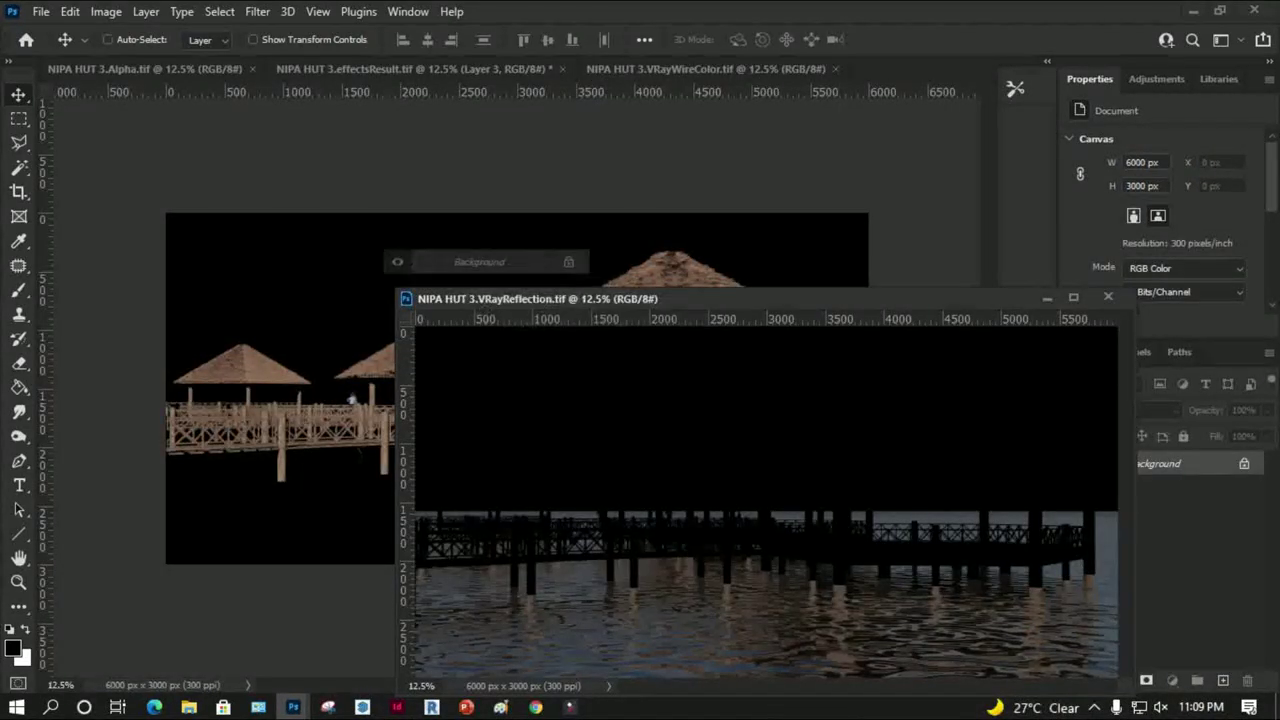
{"action": "left_click_drag", "start_coordinate": [560, 400], "coordinate": [521, 260]}
{"action": "key", "text": "ctrl+w"}
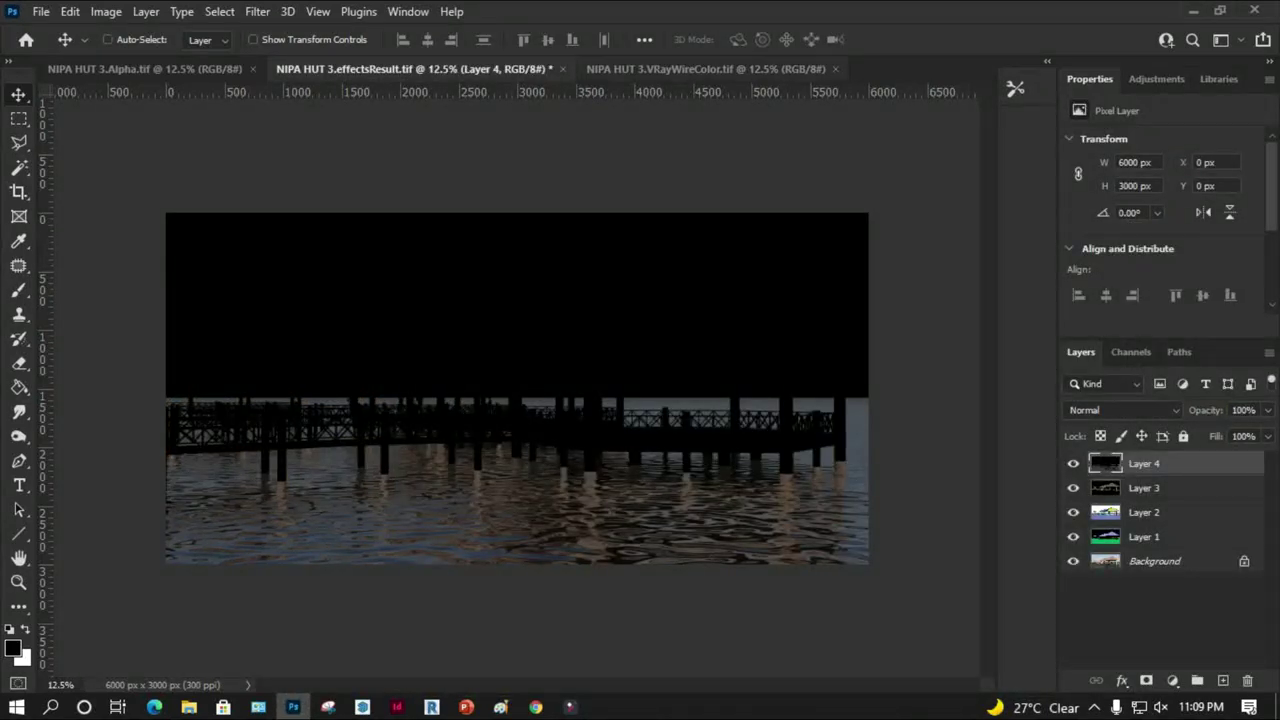
Close the leftover wire colour document and add the Alpha pass on top as Layer 5
{"action": "left_click", "coordinate": [706, 68]}
{"action": "mouse_move", "coordinate": [706, 68]}
{"action": "left_mouse_down"}
{"action": "mouse_move", "coordinate": [660, 395]}
{"action": "mouse_move", "coordinate": [608, 438]}
{"action": "mouse_move", "coordinate": [282, 528]}
{"action": "left_mouse_up"}
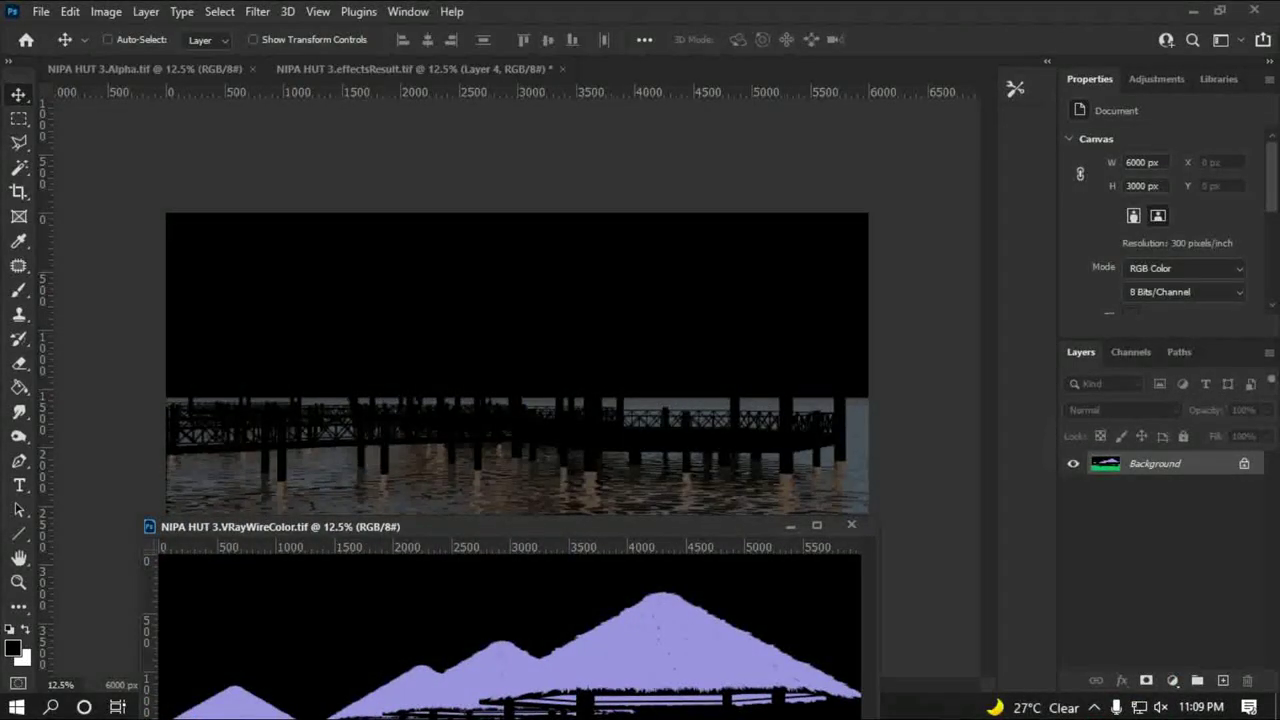
{"action": "left_click", "coordinate": [645, 90]}
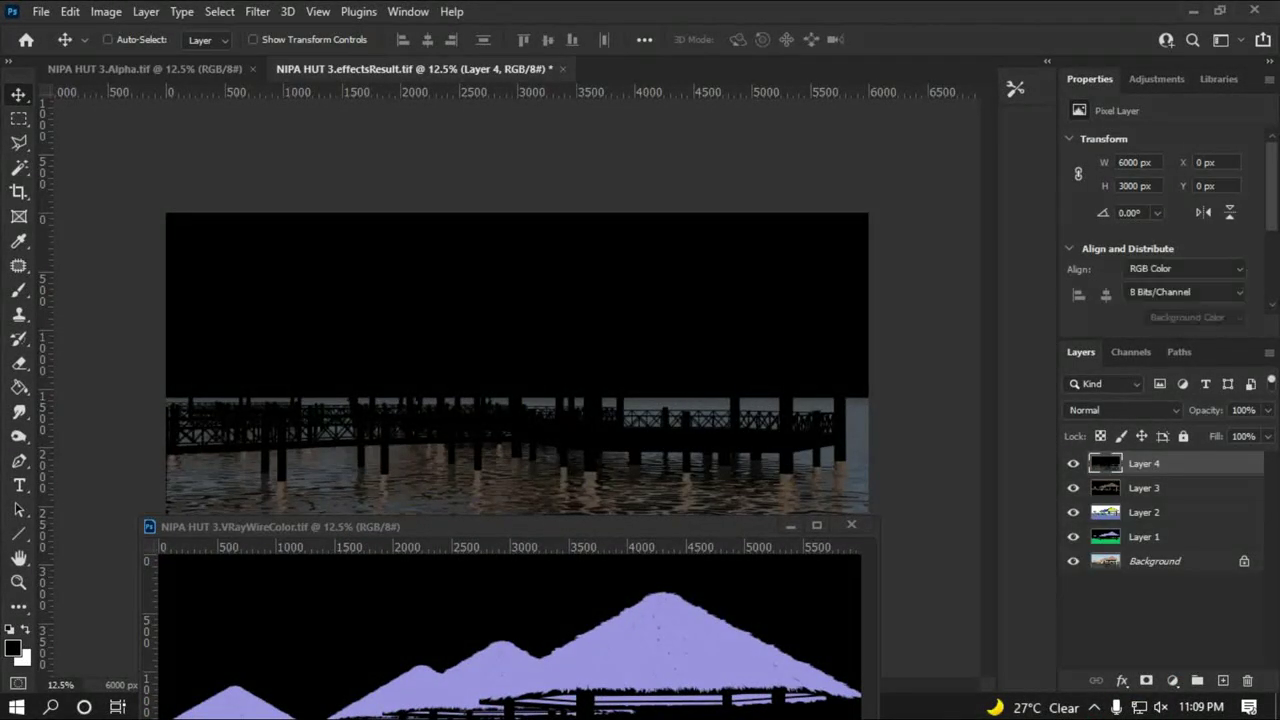
{"action": "left_click", "coordinate": [851, 524]}
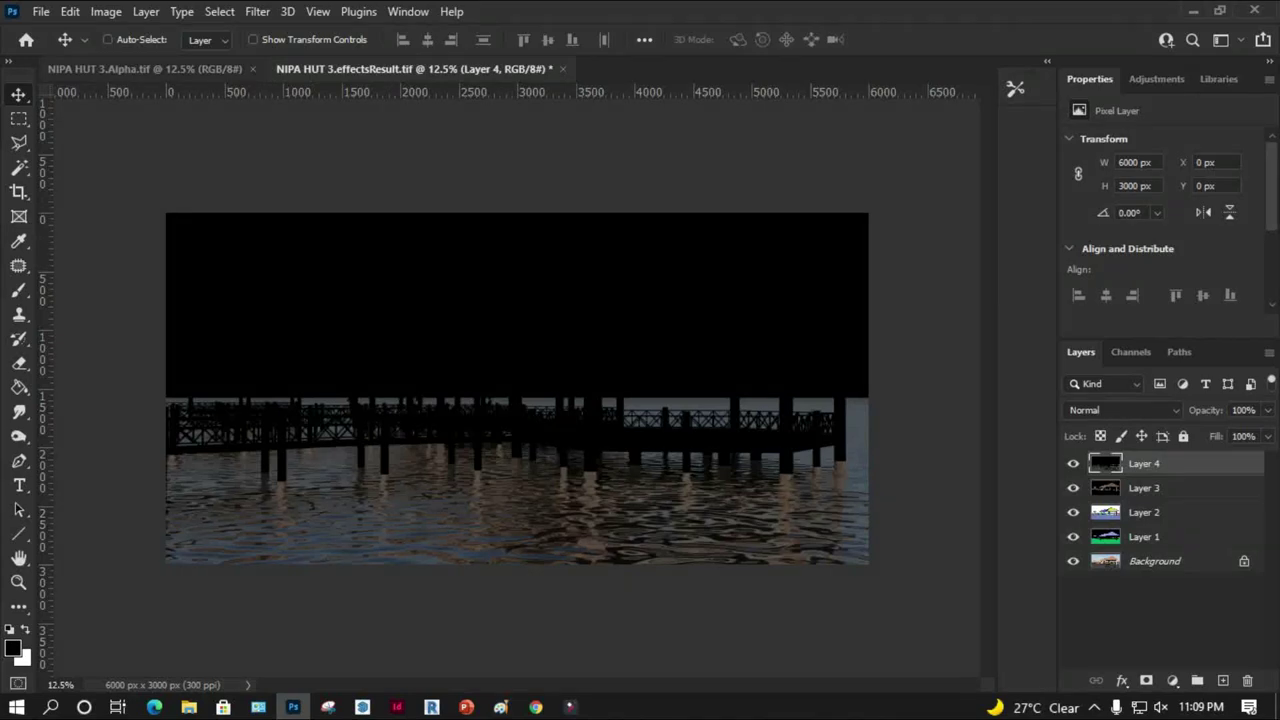
{"action": "left_click", "coordinate": [145, 68]}
{"action": "mouse_move", "coordinate": [145, 68]}
{"action": "left_mouse_down"}
{"action": "mouse_move", "coordinate": [194, 298]}
{"action": "mouse_move", "coordinate": [282, 521]}
{"action": "left_mouse_up"}
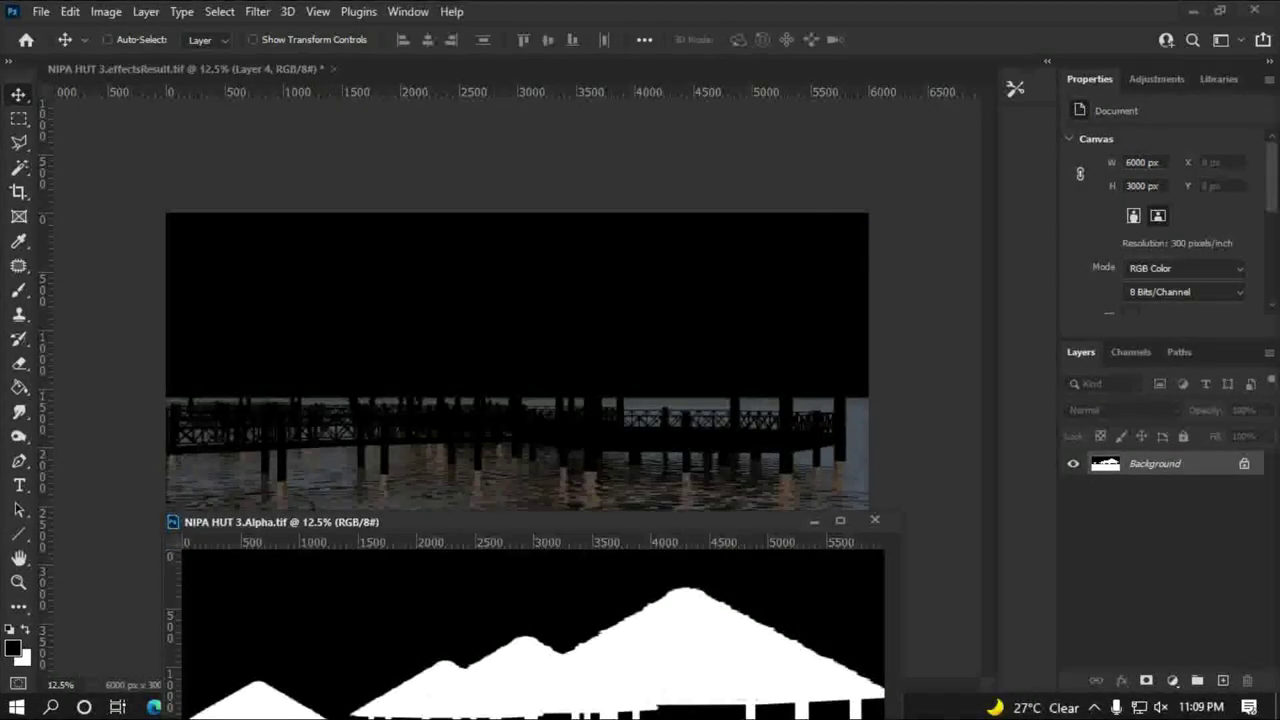
{"action": "left_click_drag", "start_coordinate": [500, 650], "coordinate": [500, 350], "text": "shift"}
{"action": "left_click", "coordinate": [875, 519]}
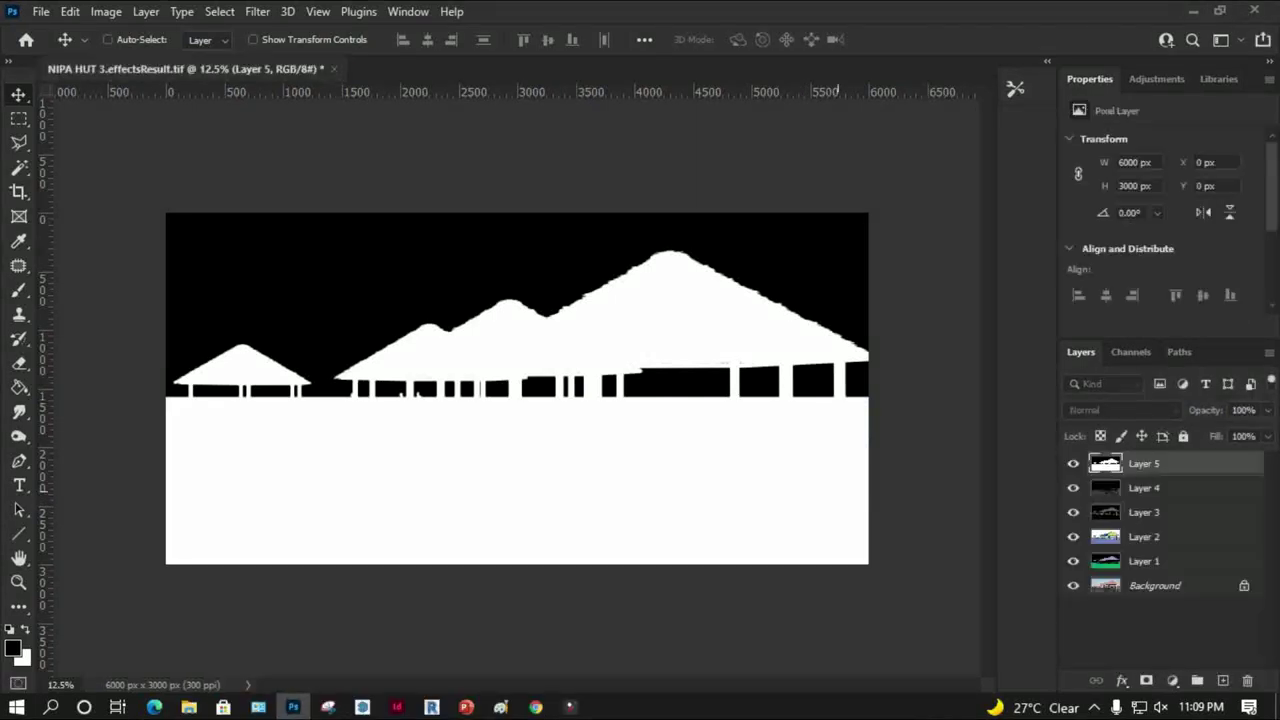
{"action": "key", "text": "ctrl+0"}
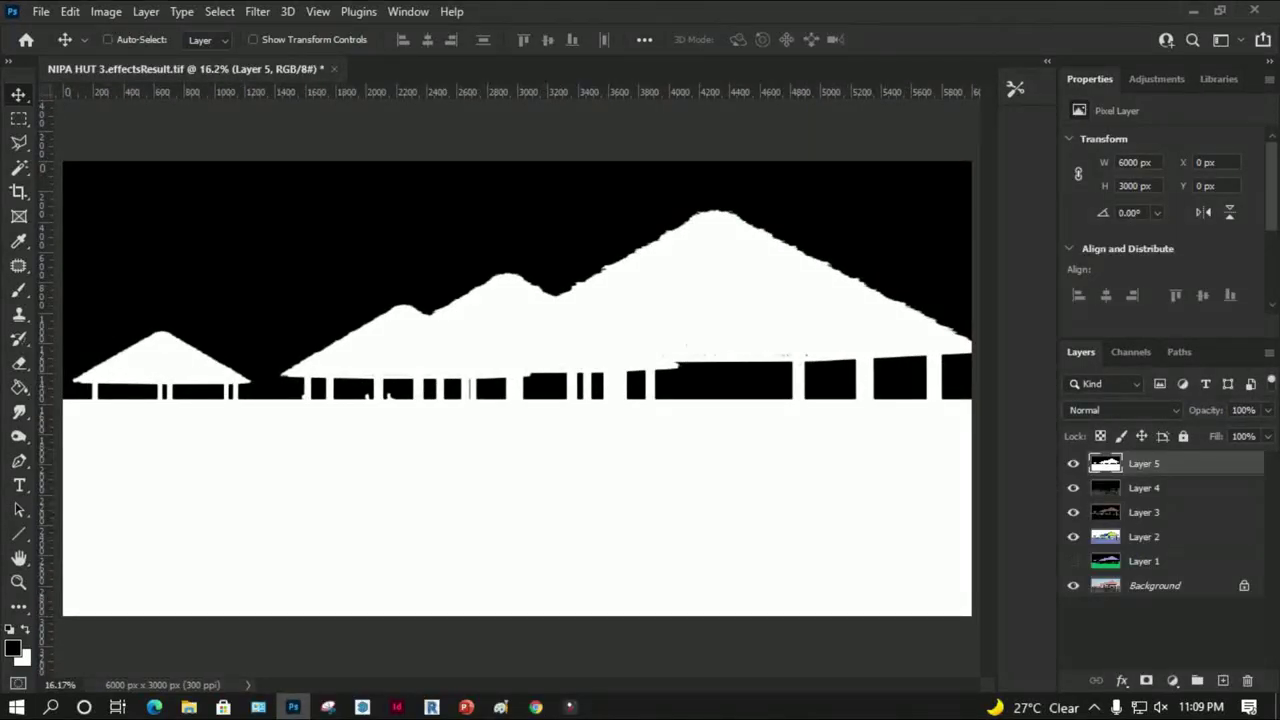
Compare Layers 3 and 5, then Magic Wand-select the white huts-and-water silhouette on Layer 5
{"action": "left_click", "coordinate": [1073, 463]}
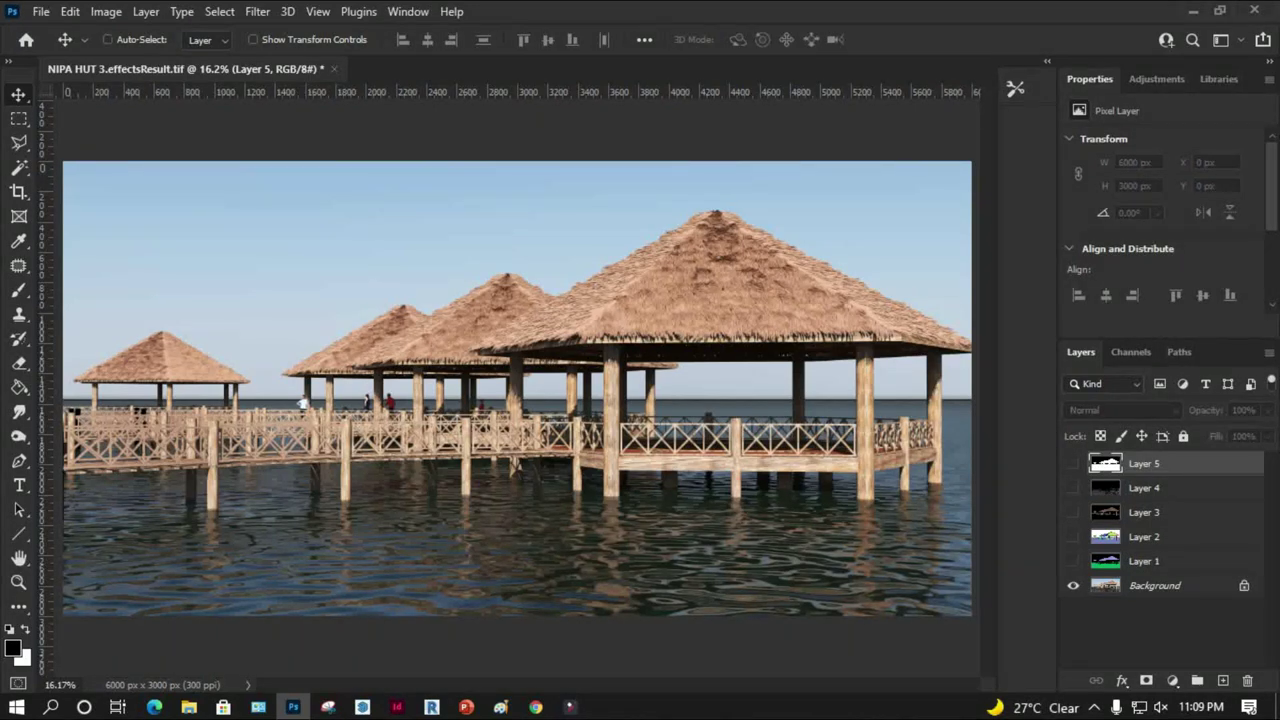
{"action": "left_click", "coordinate": [1073, 512]}
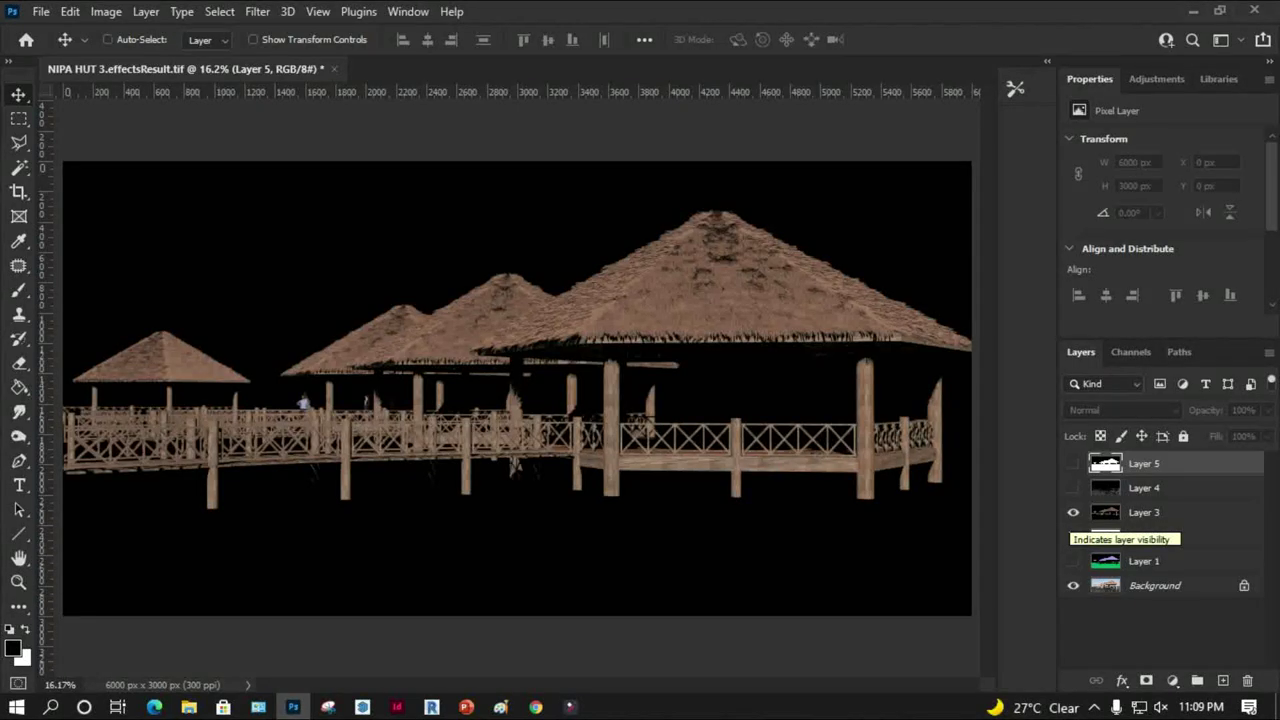
{"action": "left_click", "coordinate": [1073, 512]}
{"action": "left_click", "coordinate": [1073, 463]}
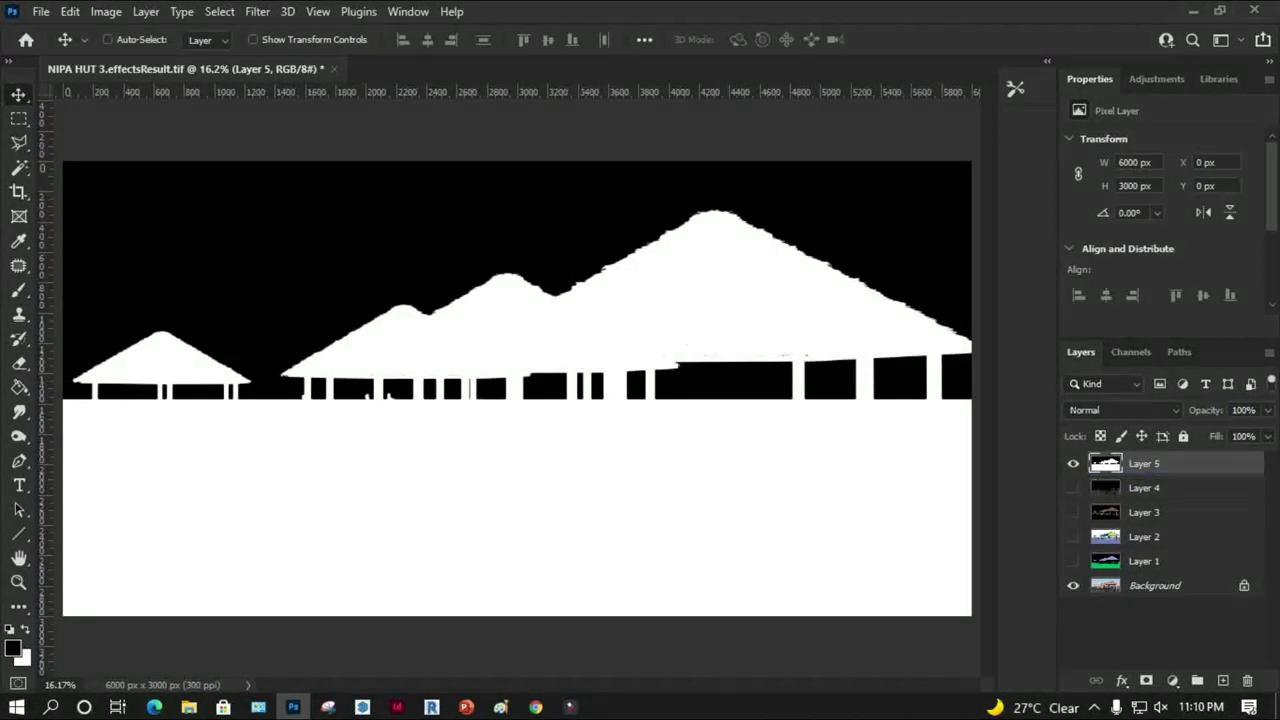
{"action": "key", "text": "w"}
{"action": "left_click", "coordinate": [725, 290]}
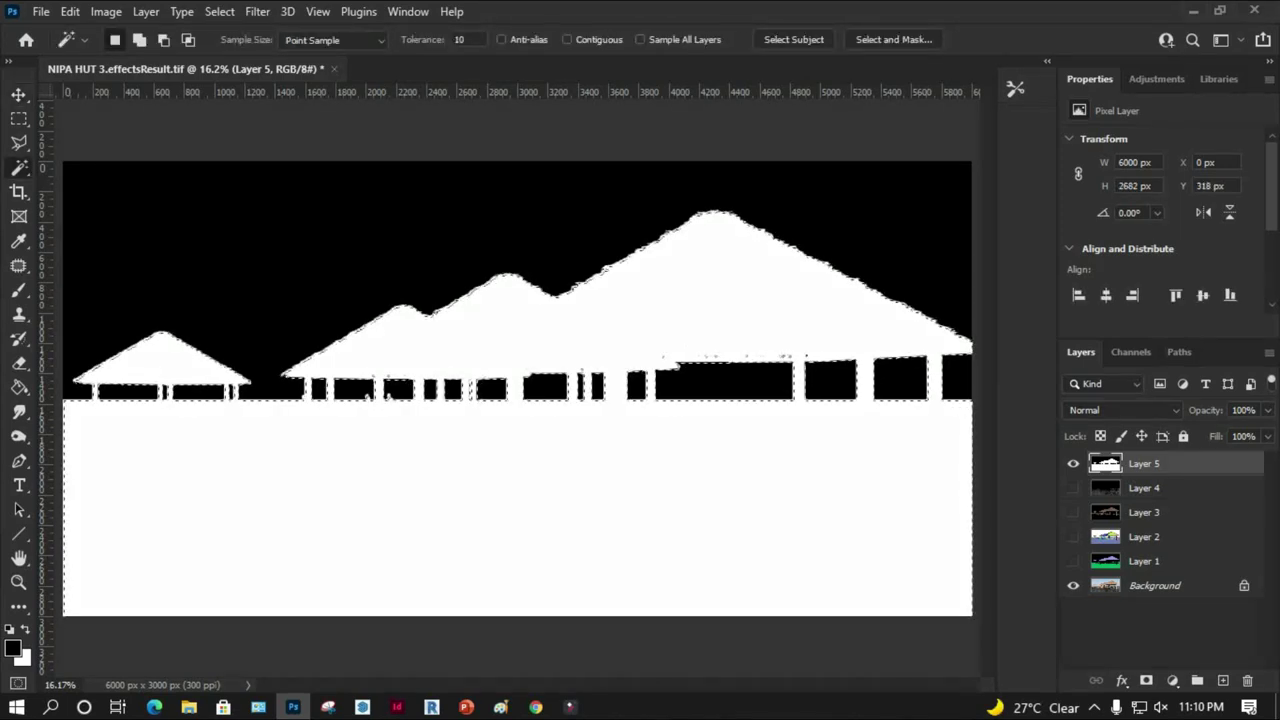
Duplicate the Background photo, mask the copy with the silhouette selection, and hide the original
{"action": "left_click", "coordinate": [1073, 463]}
{"action": "mouse_move", "coordinate": [1150, 585]}
{"action": "left_mouse_down"}
{"action": "mouse_move", "coordinate": [1150, 676]}
{"action": "mouse_move", "coordinate": [1222, 679]}
{"action": "left_mouse_up"}
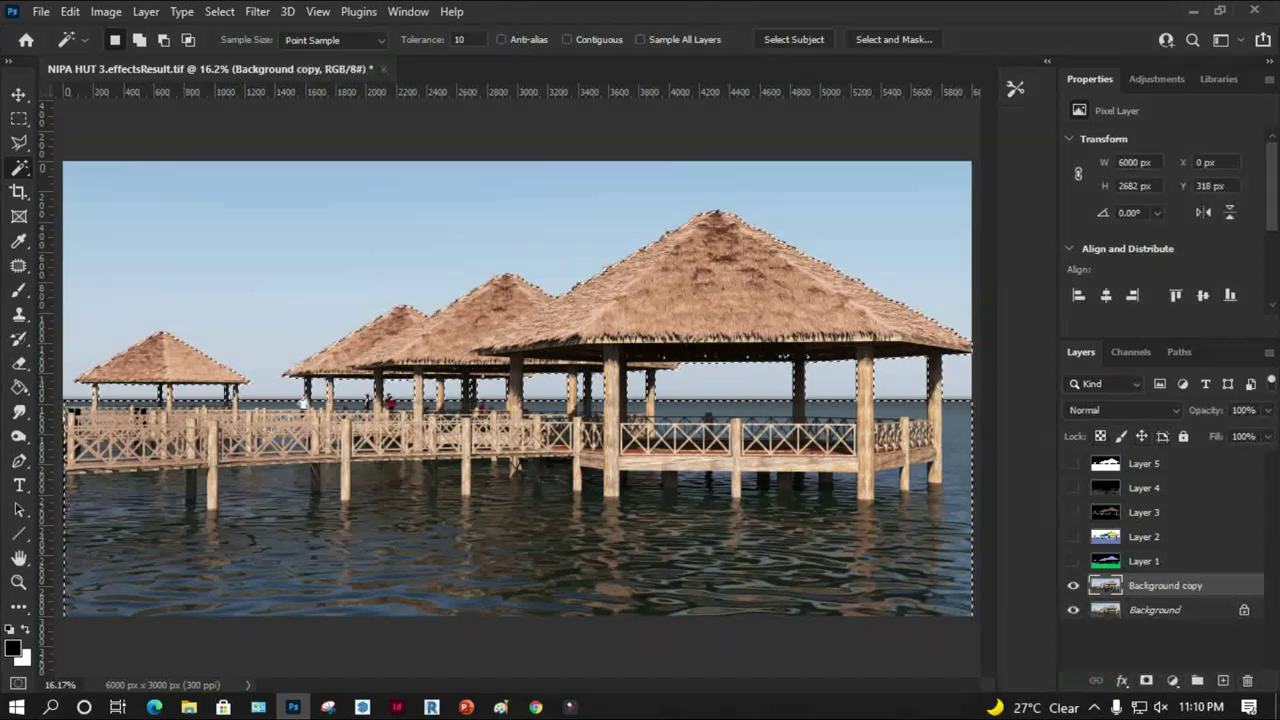
{"action": "left_click", "coordinate": [1146, 680]}
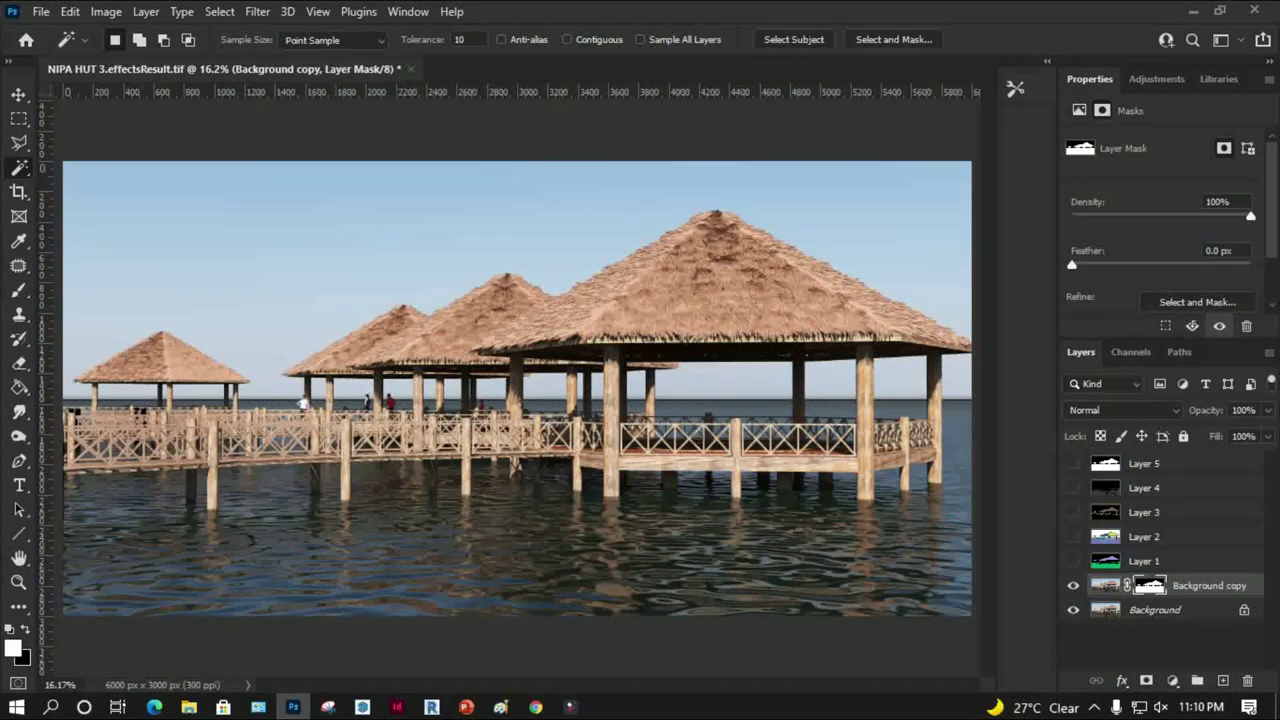
{"action": "left_click", "coordinate": [1073, 609]}
Zoom in to inspect the left hut's railings and posts, then fit the image on screen
{"action": "key", "text": "z"}
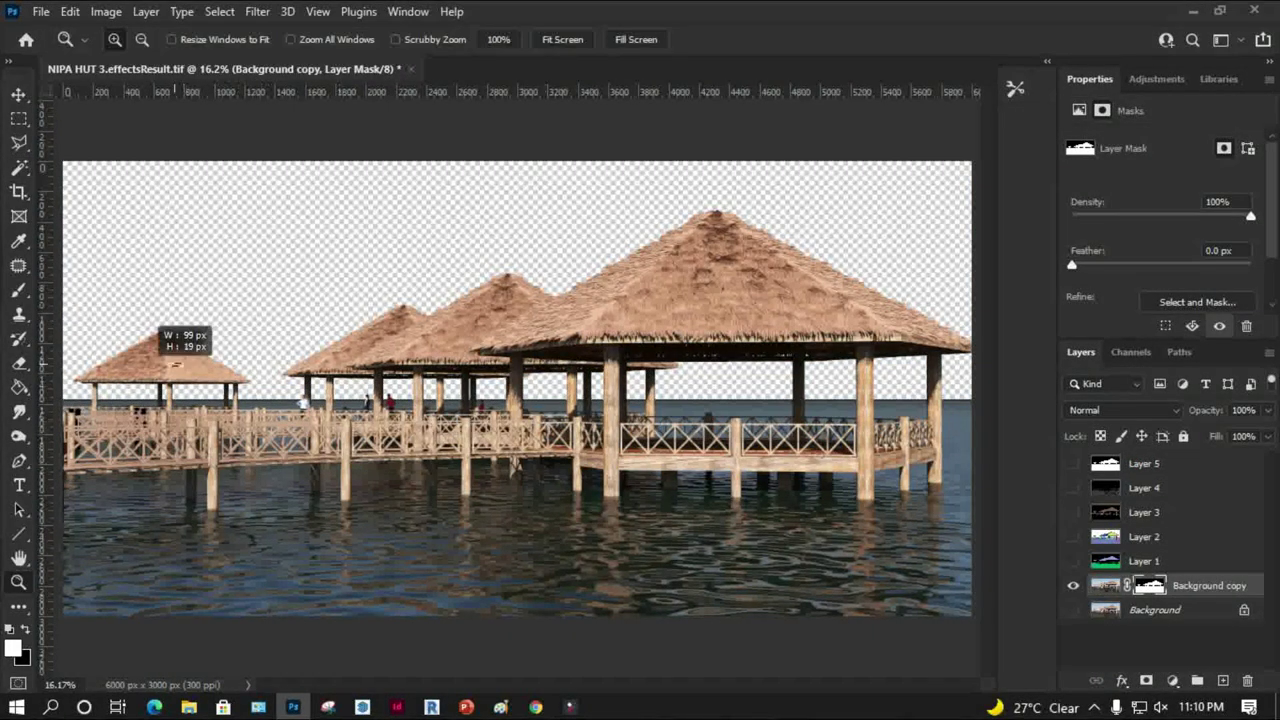
{"action": "left_click_drag", "start_coordinate": [212, 324], "coordinate": [100, 402]}
{"action": "left_click_drag", "start_coordinate": [202, 452], "coordinate": [614, 452]}
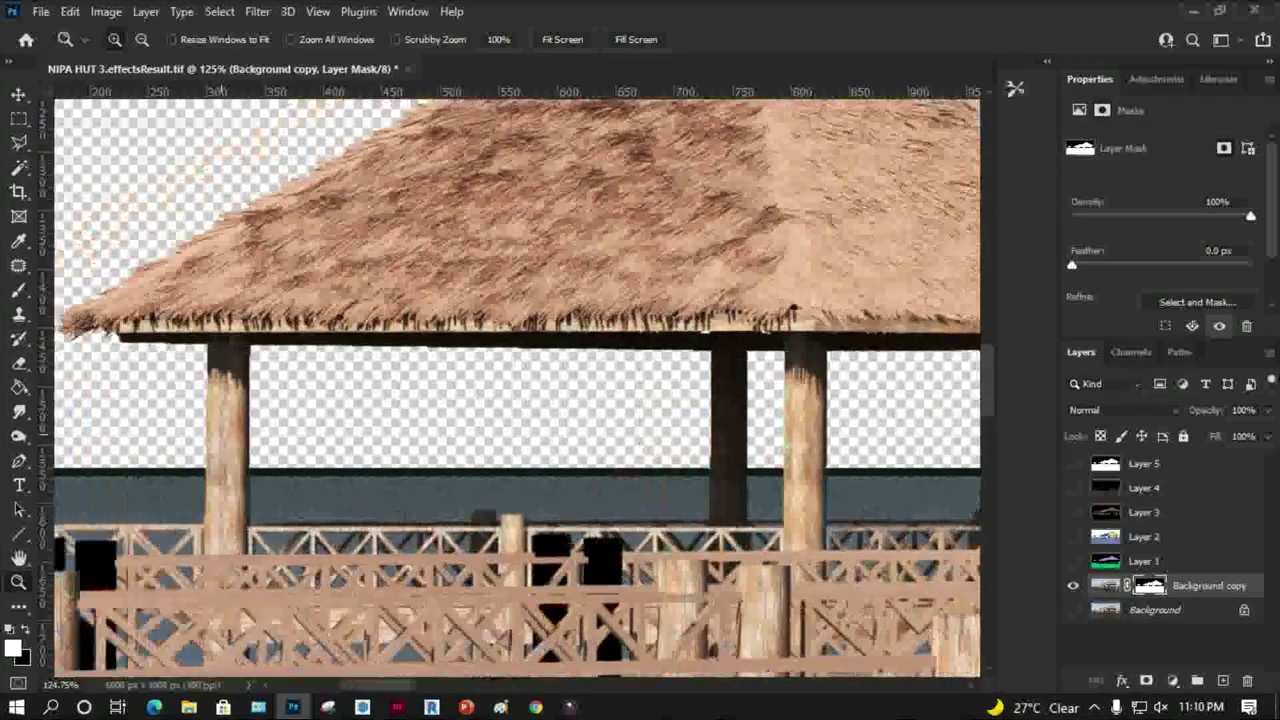
{"action": "mouse_move", "coordinate": [527, 450]}
{"action": "left_mouse_down"}
{"action": "mouse_move", "coordinate": [457, 134]}
{"action": "mouse_move", "coordinate": [457, 320]}
{"action": "left_mouse_up"}
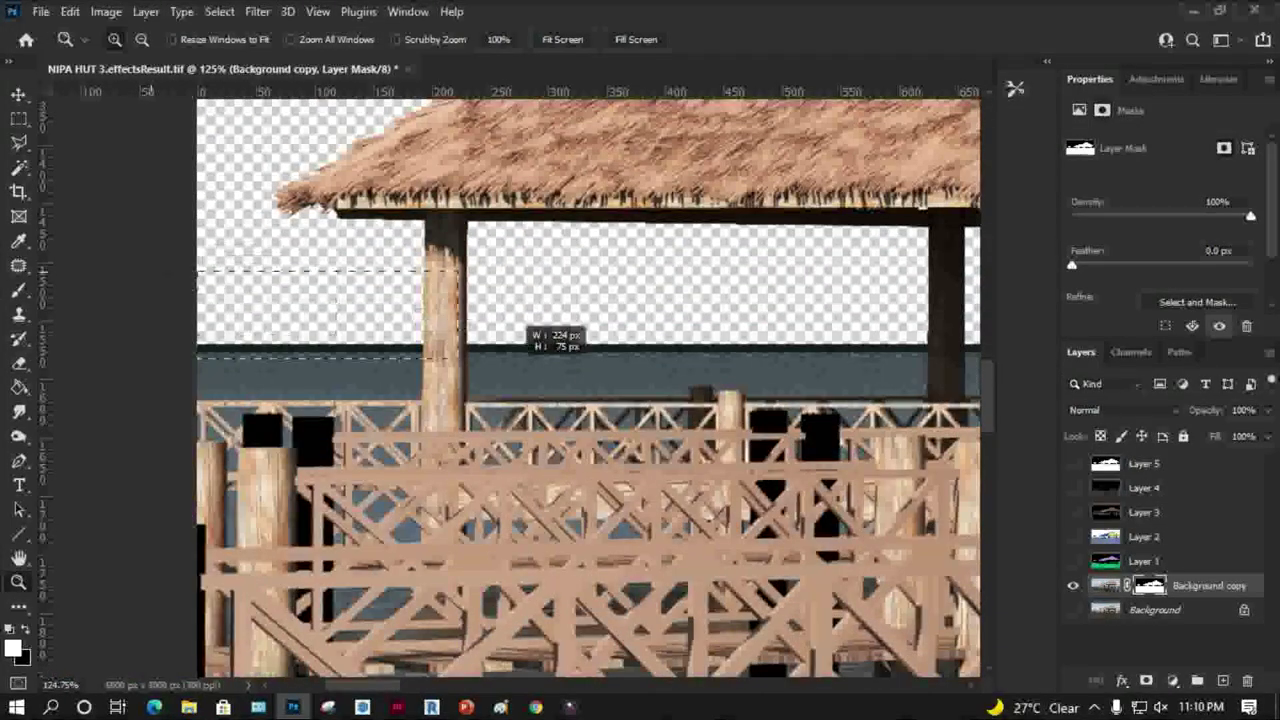
{"action": "left_click_drag", "start_coordinate": [540, 335], "coordinate": [630, 350]}
{"action": "key", "text": "m"}
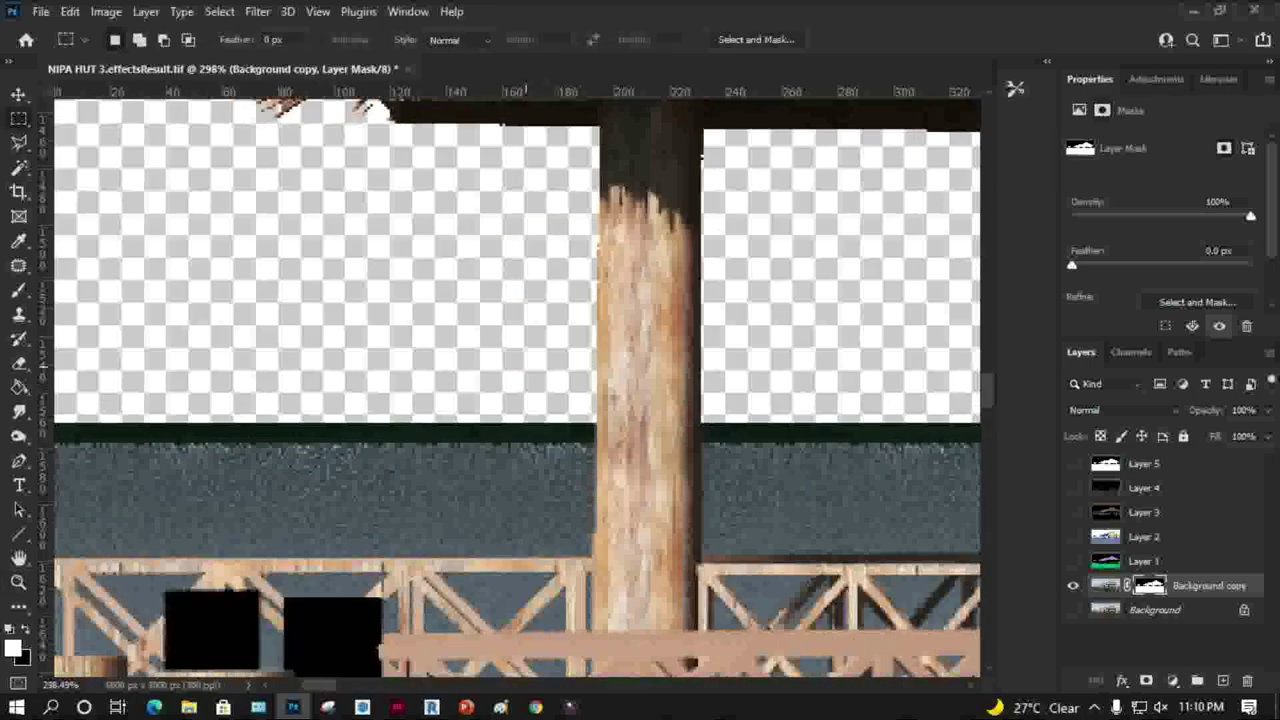
{"action": "key", "text": "ctrl+0"}
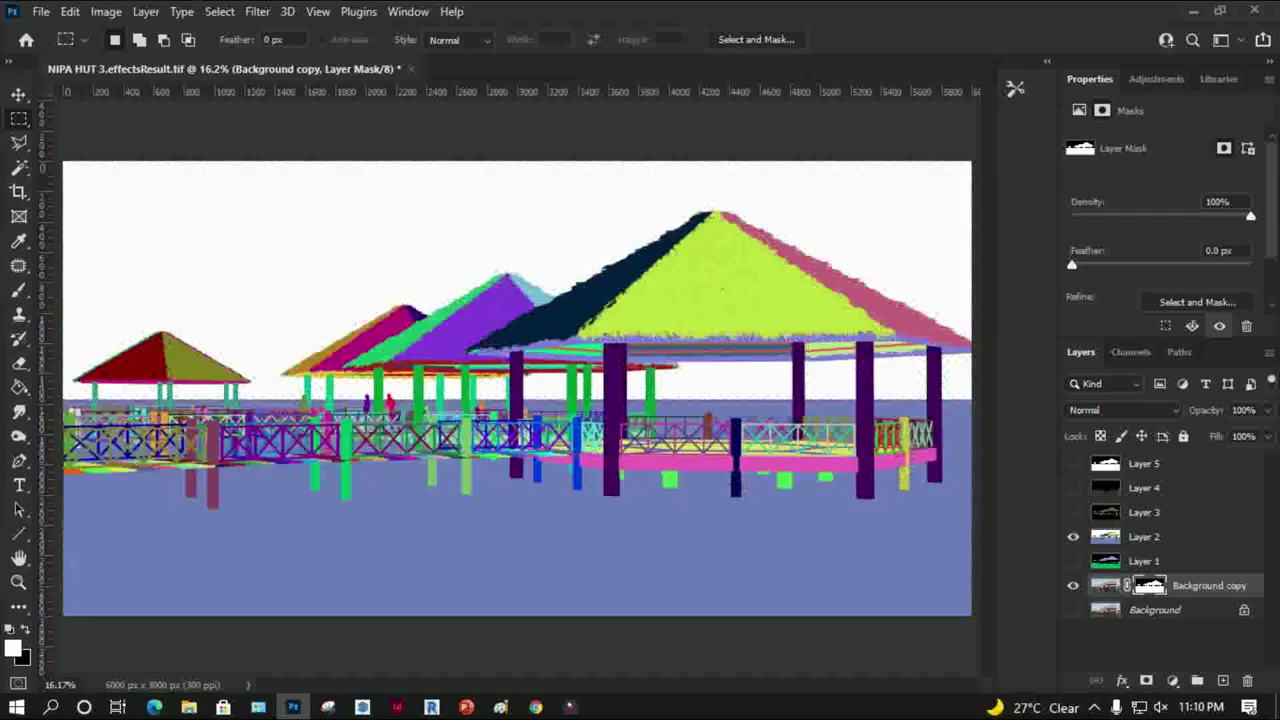
On Layer 2, Magic Wand-select the green hut posts and the dark-purple pillars
{"action": "left_click", "coordinate": [1144, 536]}
{"action": "key", "text": "w"}
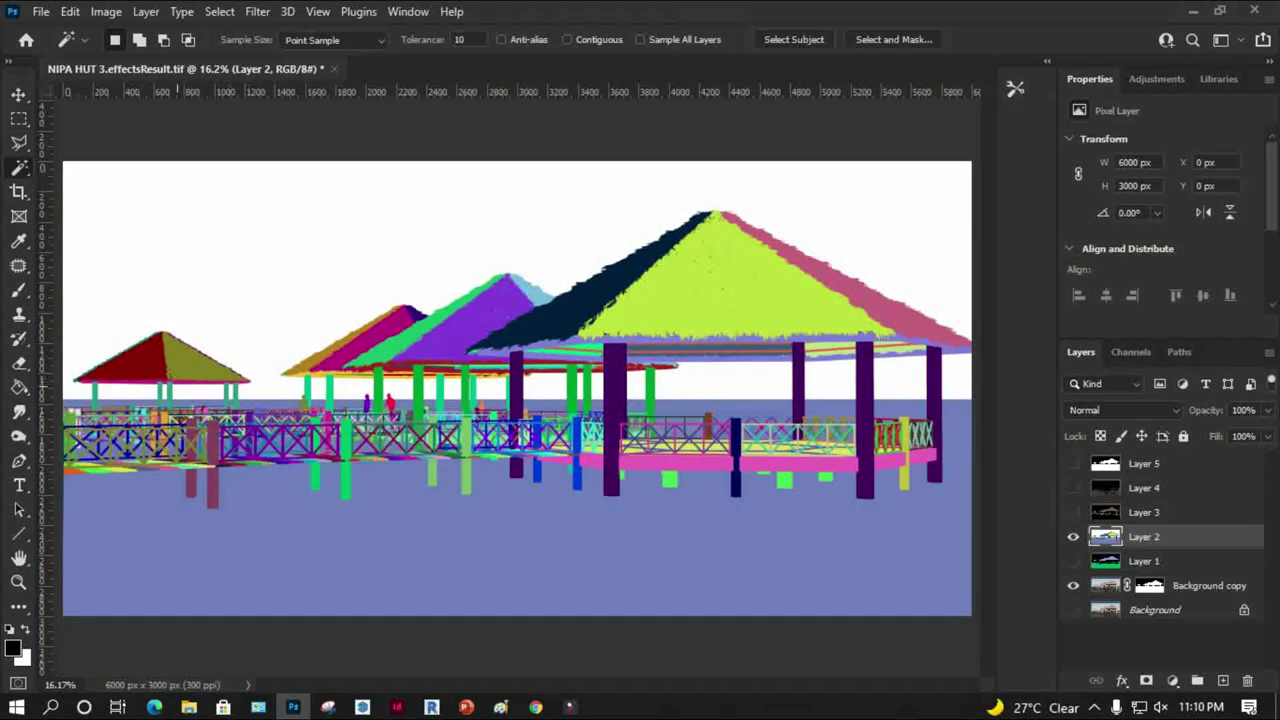
{"action": "key", "text": "z"}
{"action": "left_click_drag", "start_coordinate": [285, 290], "coordinate": [63, 423]}
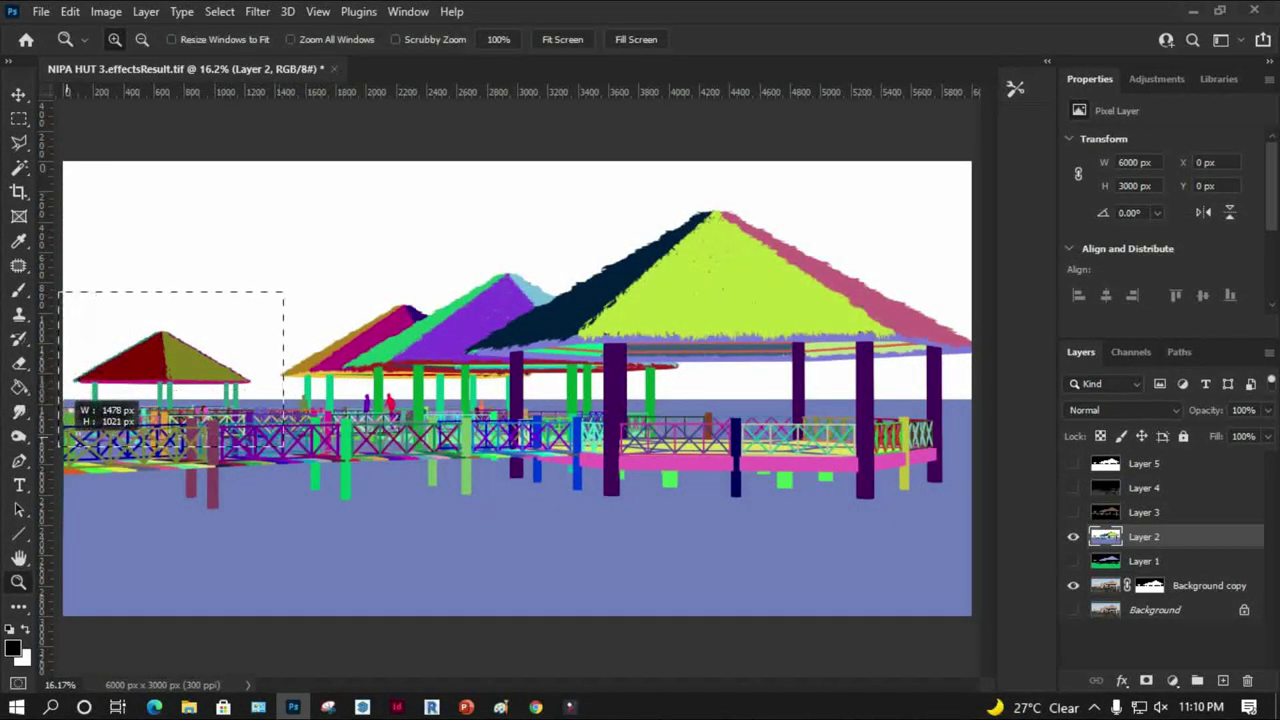
{"action": "key", "text": "w"}
{"action": "left_click", "coordinate": [268, 470]}
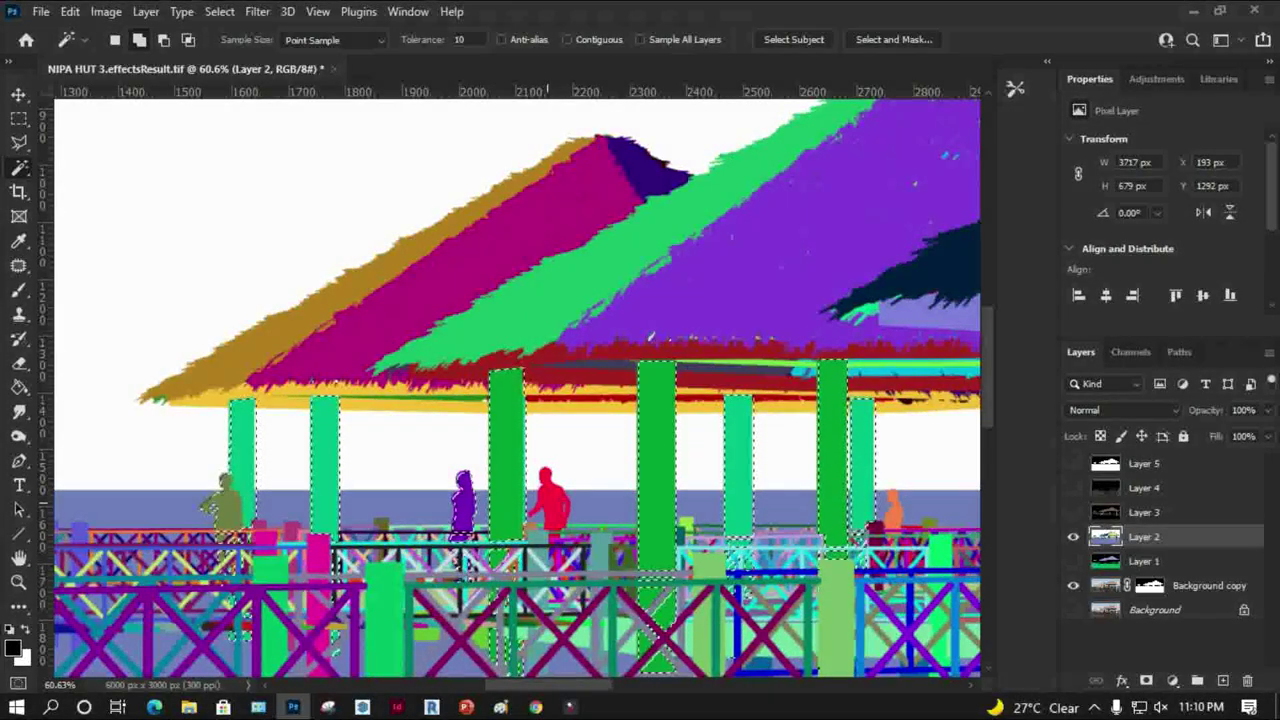
{"action": "left_click_drag", "start_coordinate": [834, 400], "coordinate": [388, 400]}
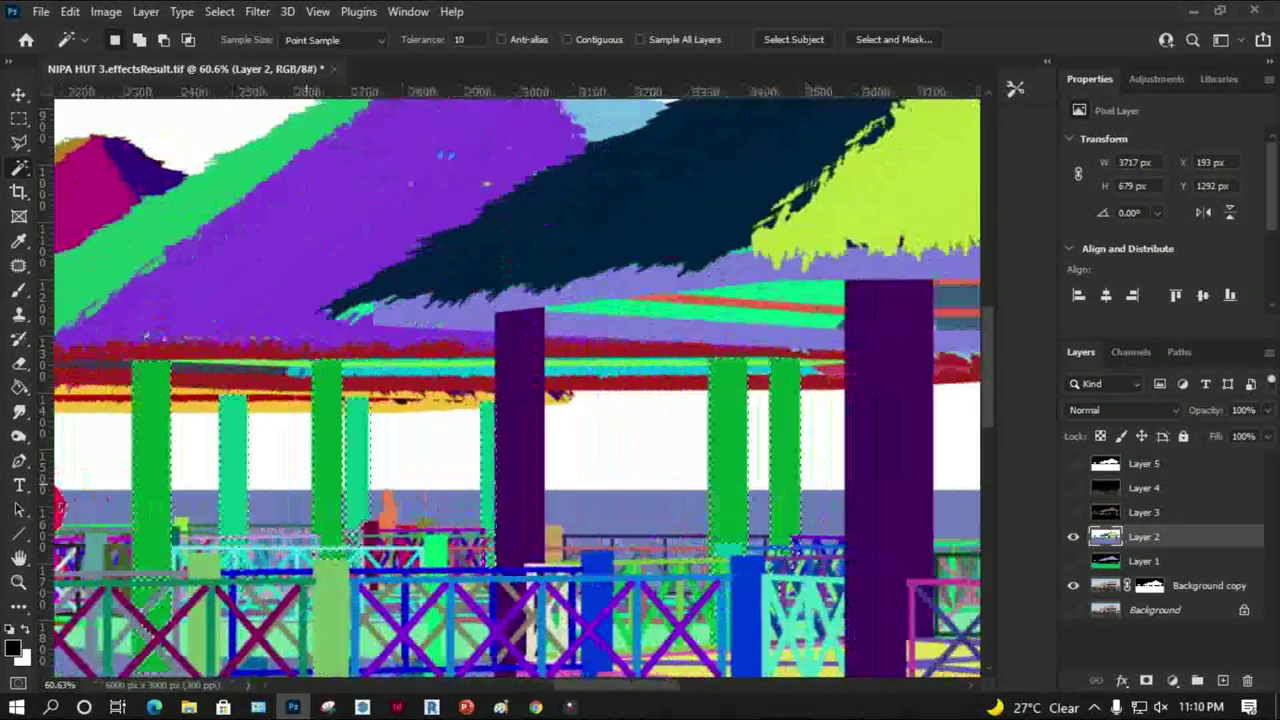
{"action": "left_click", "coordinate": [520, 450], "text": "shift"}
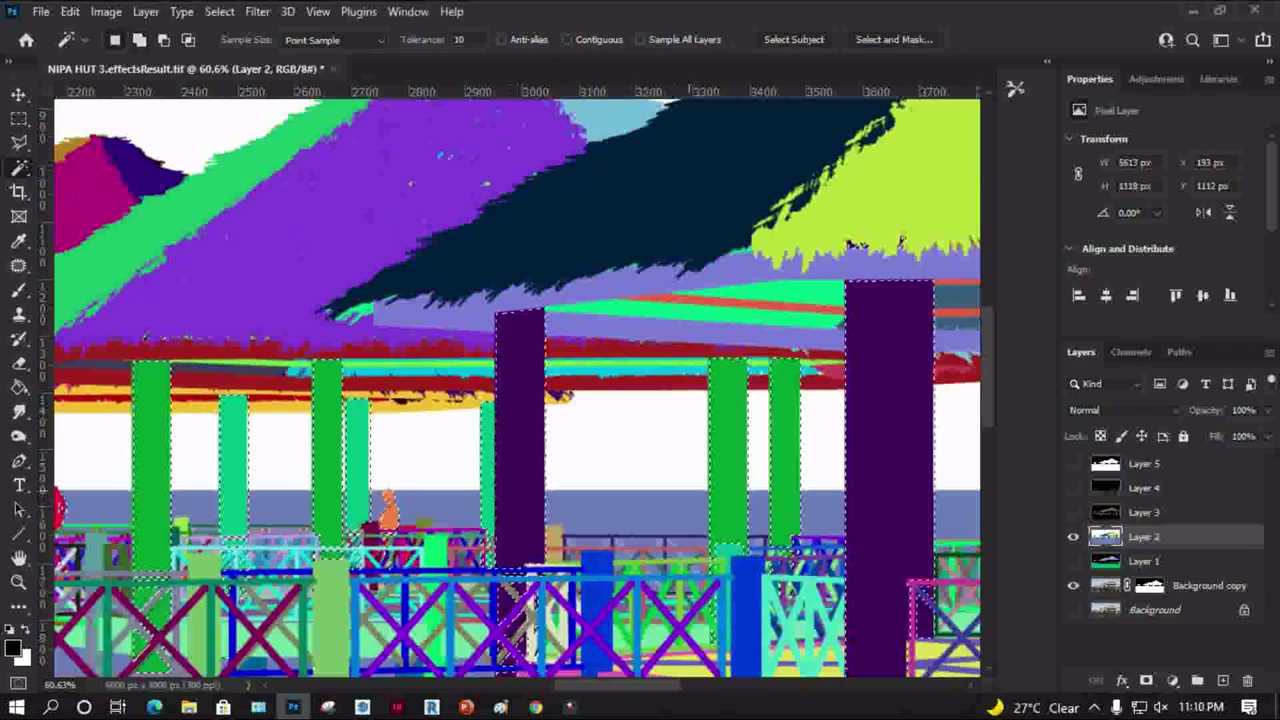
Copy the selected posts from Background copy onto a new Layer 6
{"action": "scroll", "coordinate": [615, 400], "scroll_direction": "right", "scroll_amount": 5}
{"action": "scroll", "coordinate": [615, 400], "scroll_direction": "right", "scroll_amount": 5}
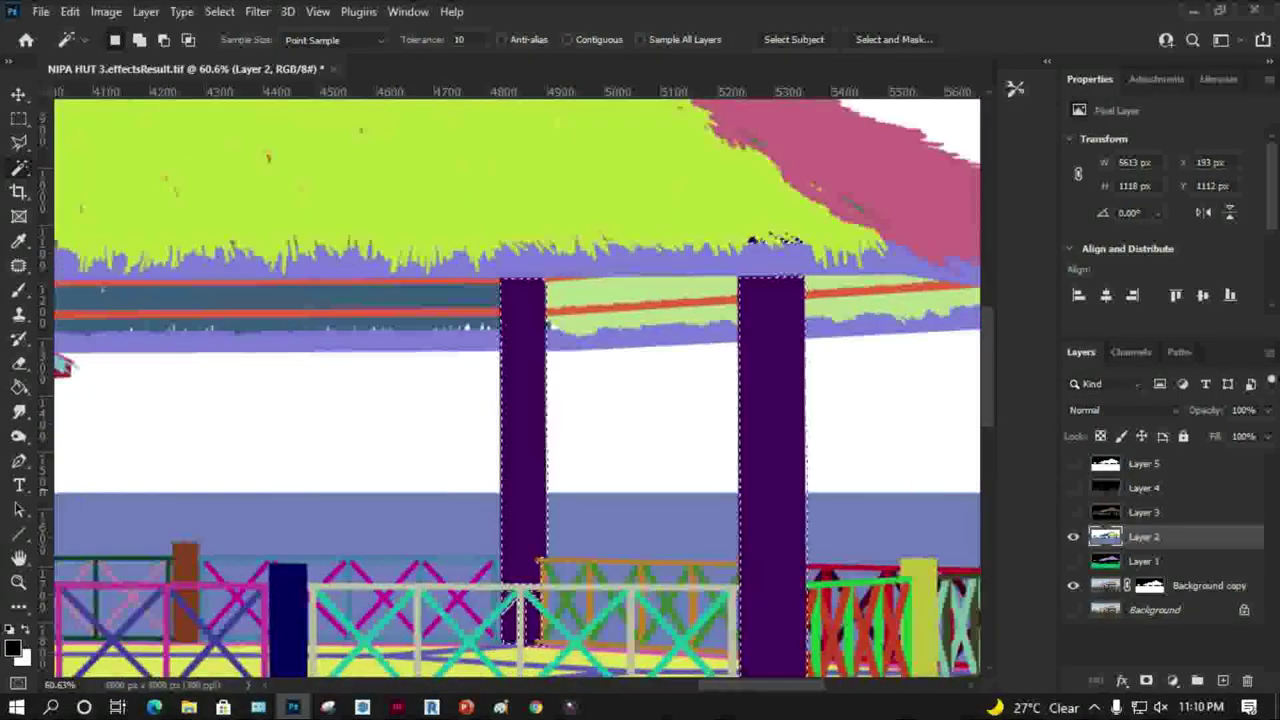
{"action": "scroll", "coordinate": [615, 400], "scroll_direction": "right", "scroll_amount": 5}
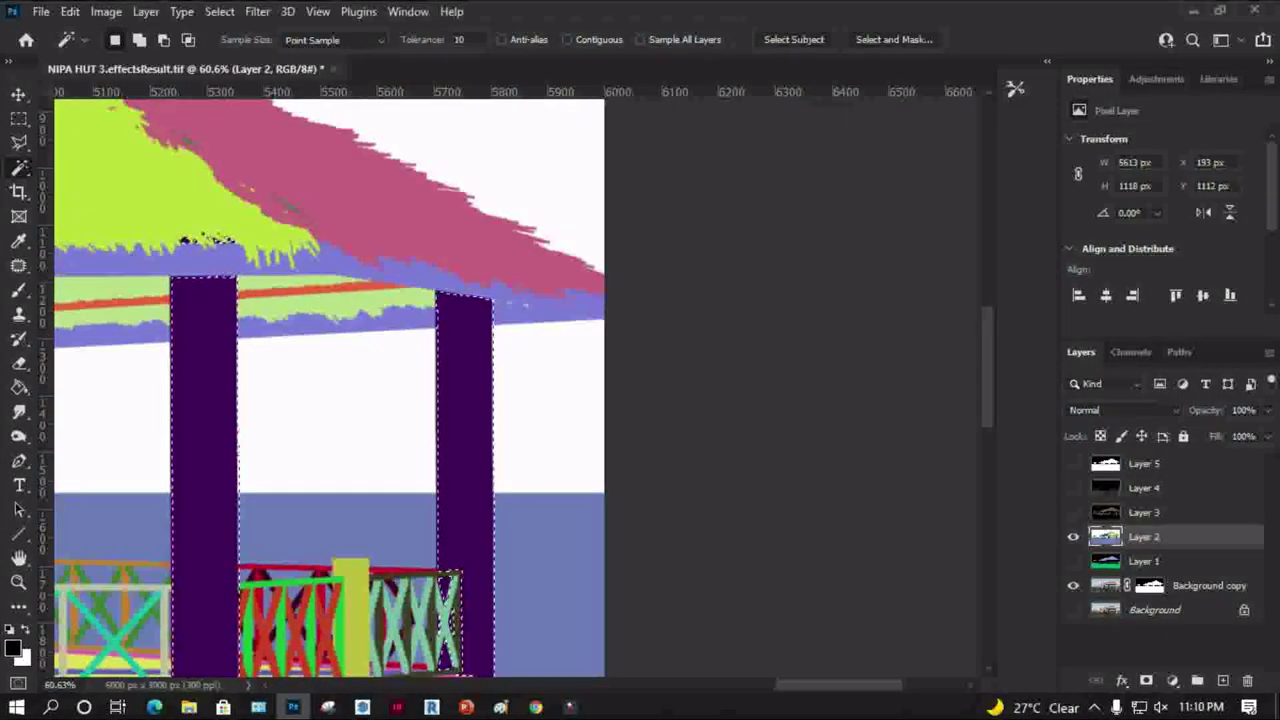
{"action": "key", "text": "ctrl+0"}
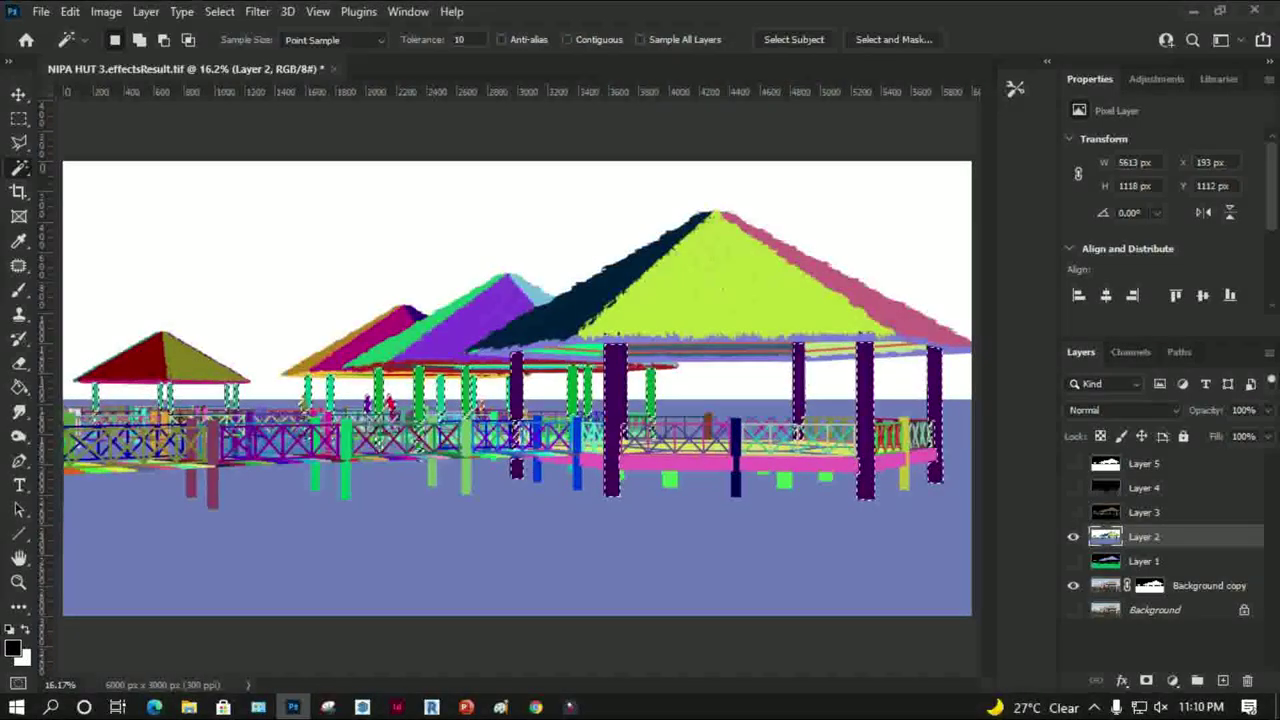
{"action": "left_click", "coordinate": [1200, 585]}
{"action": "key", "text": "ctrl+j"}
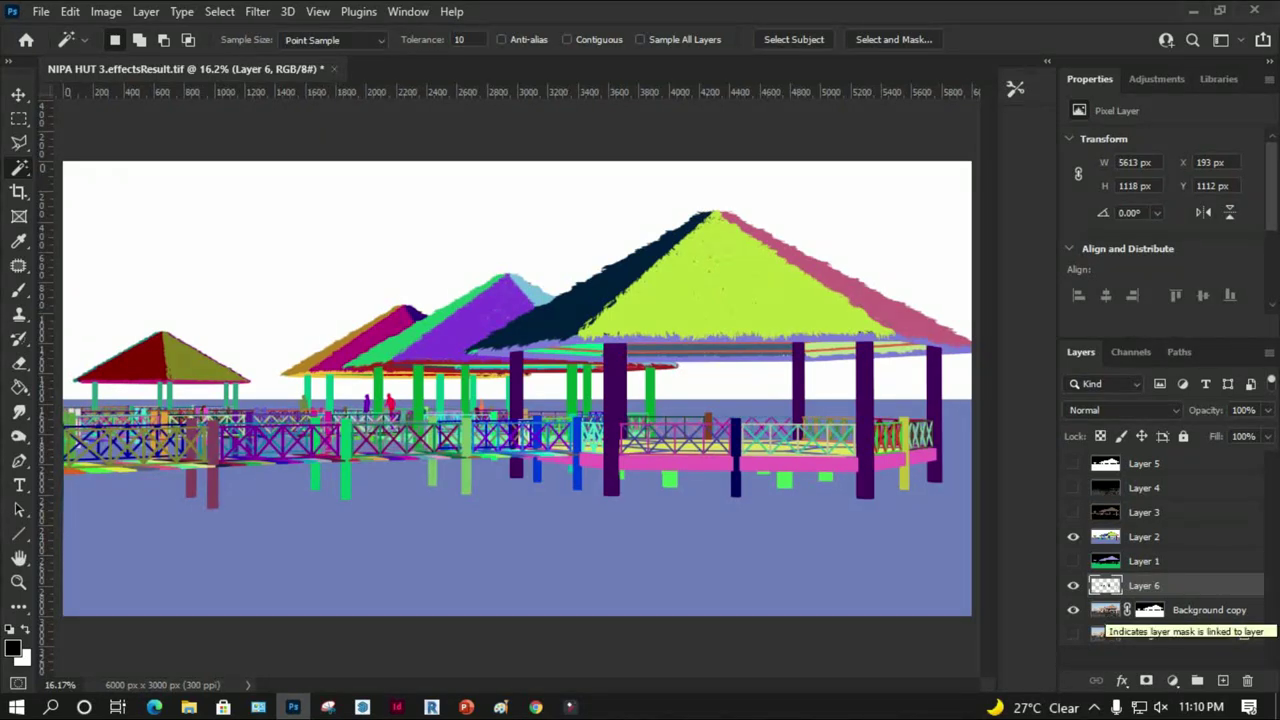
Hide Layer 2 and apply the Background copy's layer mask permanently
{"action": "left_click", "coordinate": [1073, 536]}
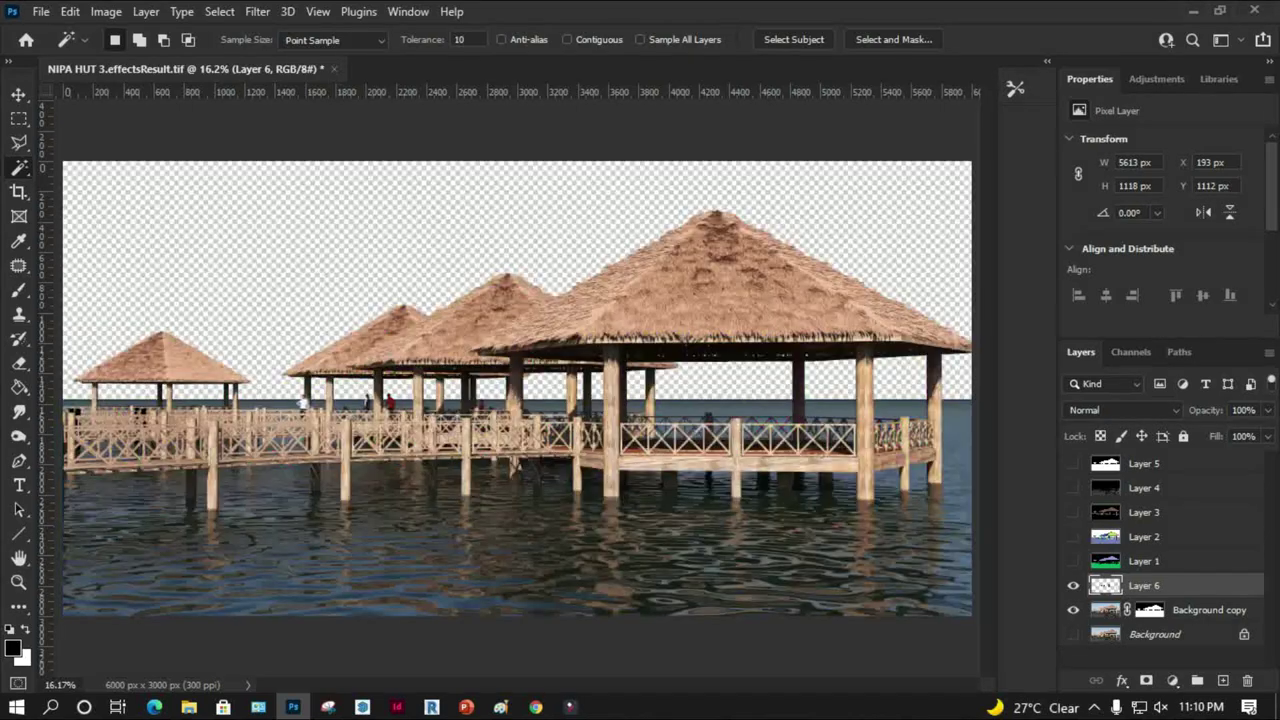
{"action": "left_click", "coordinate": [1073, 609]}
{"action": "left_click", "coordinate": [1149, 609]}
{"action": "right_click", "coordinate": [1149, 609]}
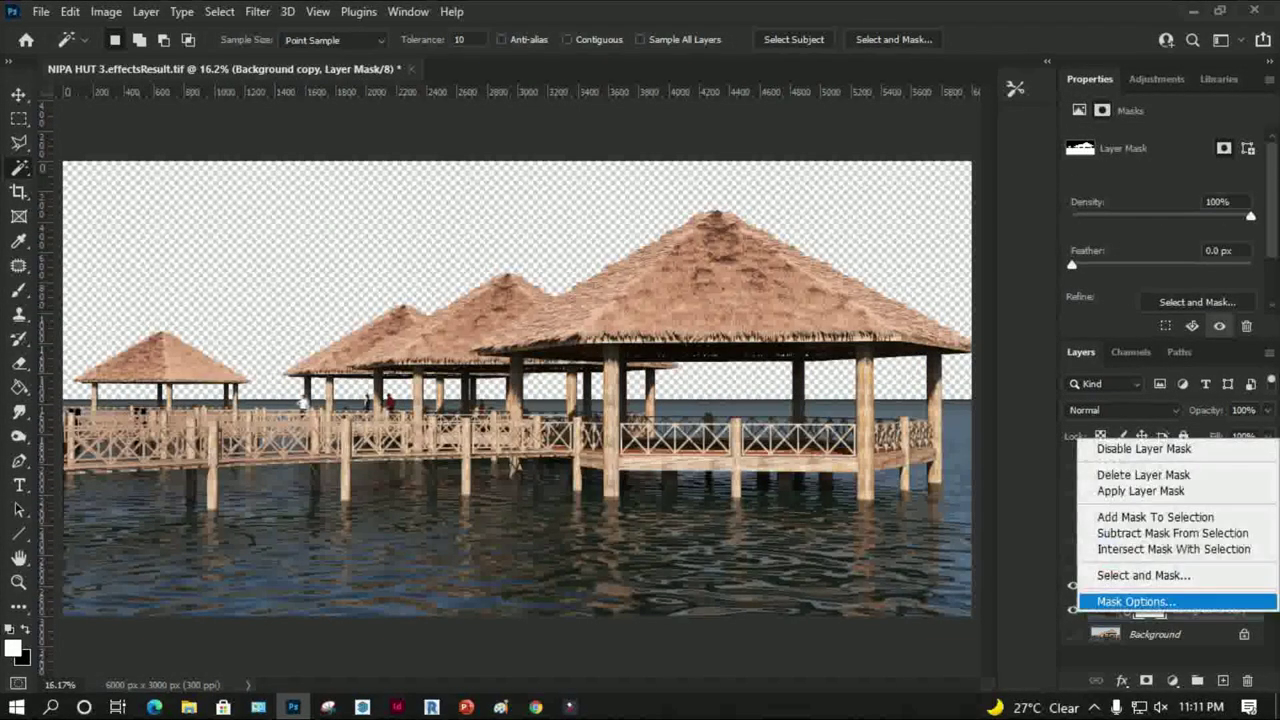
{"action": "left_click", "coordinate": [1114, 491]}
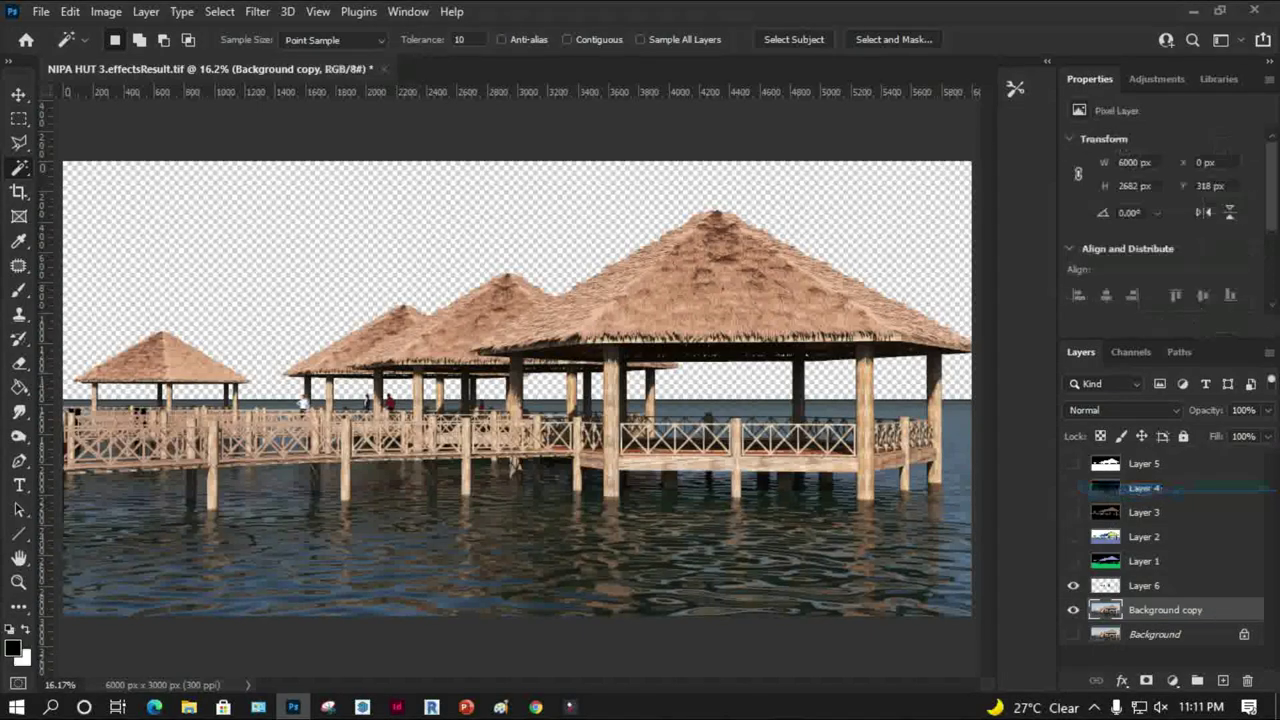
Toggle Layer 6 and Background copy visibility to inspect the isolated posts
{"action": "left_click", "coordinate": [1073, 585]}
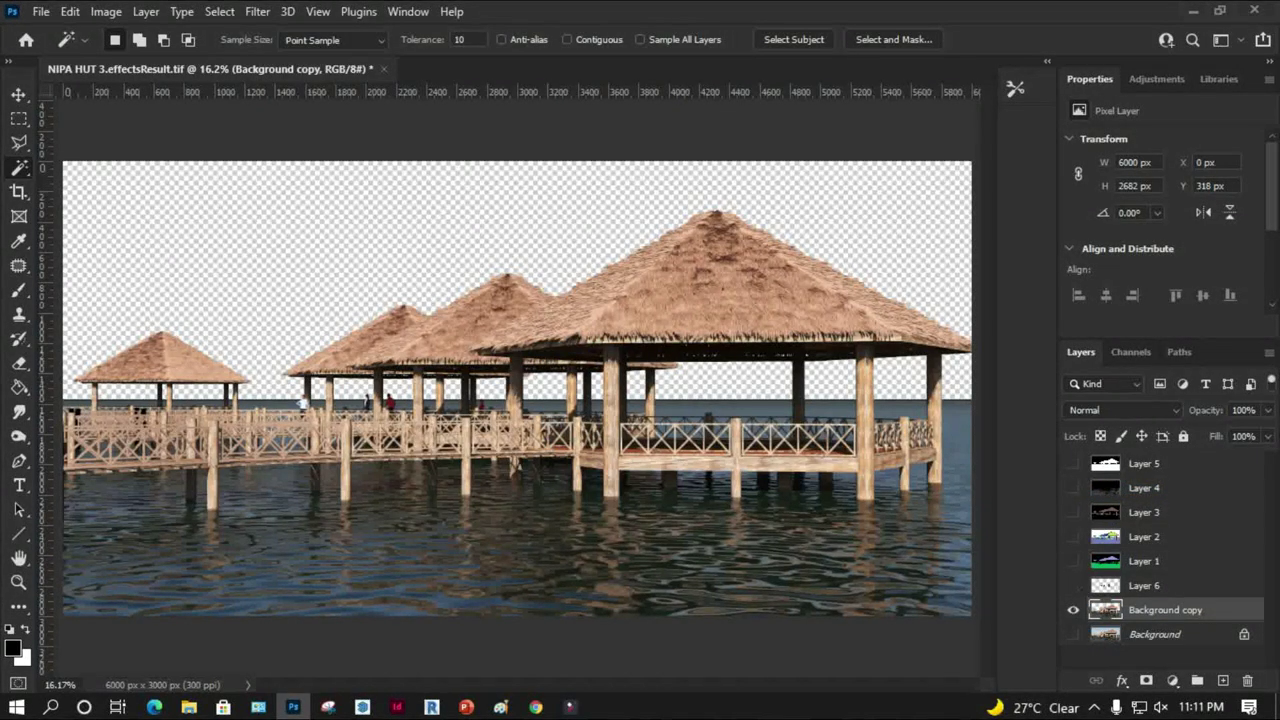
{"action": "left_click", "coordinate": [1073, 585]}
{"action": "left_click", "coordinate": [1073, 585]}
{"action": "left_click", "coordinate": [1073, 609]}
{"action": "left_click", "coordinate": [1073, 585]}
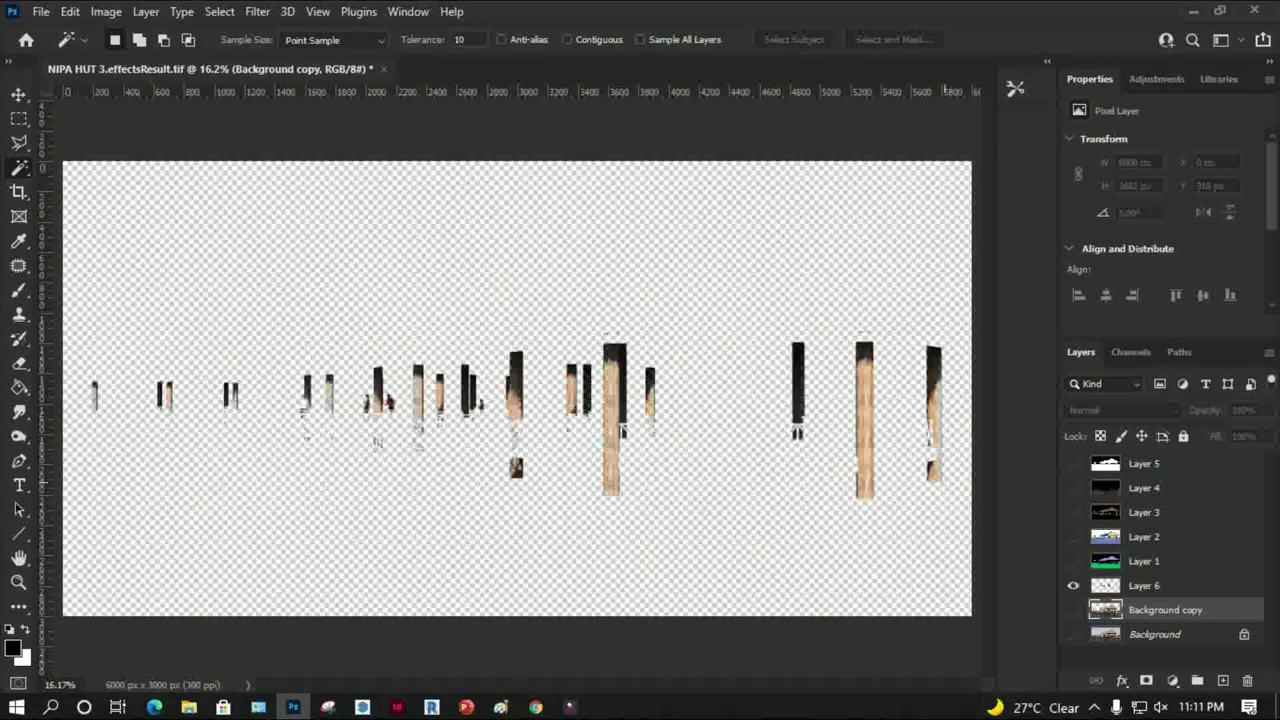
Zoom in on the dark post and select a one-pixel horizon row with the Single Row Marquee
{"action": "left_click", "coordinate": [1073, 609]}
{"action": "key", "text": "z"}
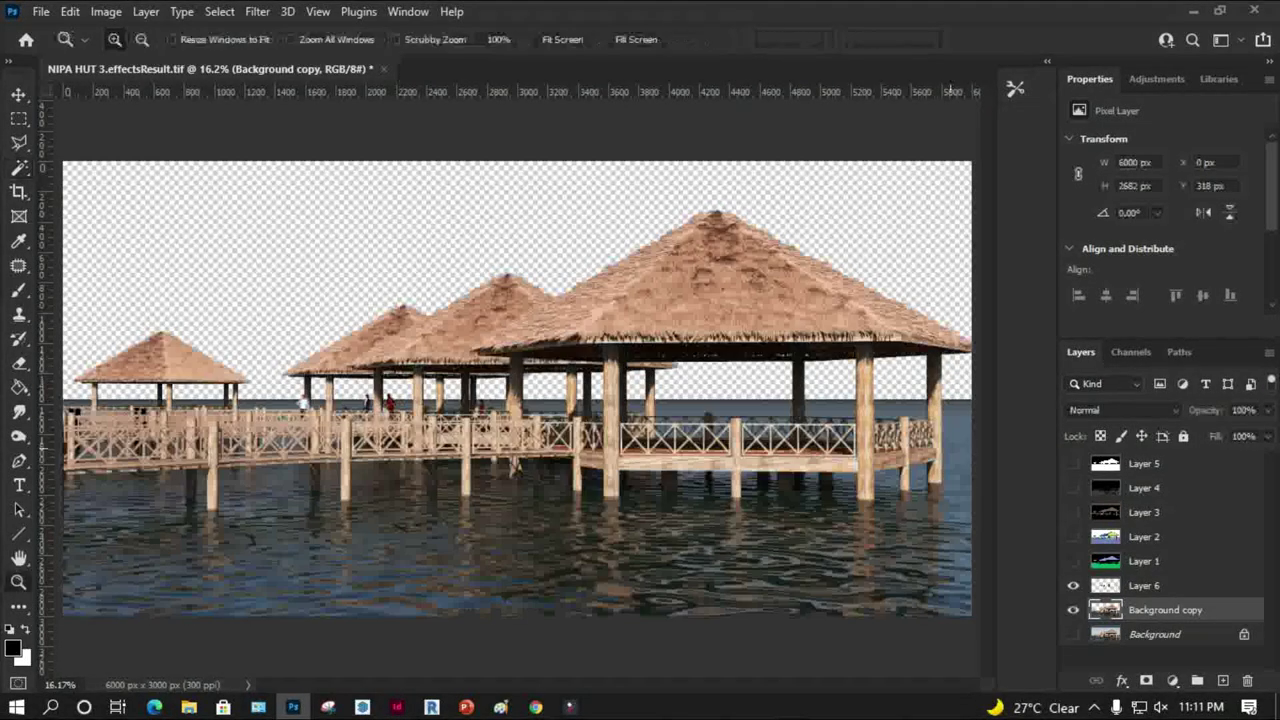
{"action": "left_click_drag", "start_coordinate": [549, 280], "coordinate": [975, 400]}
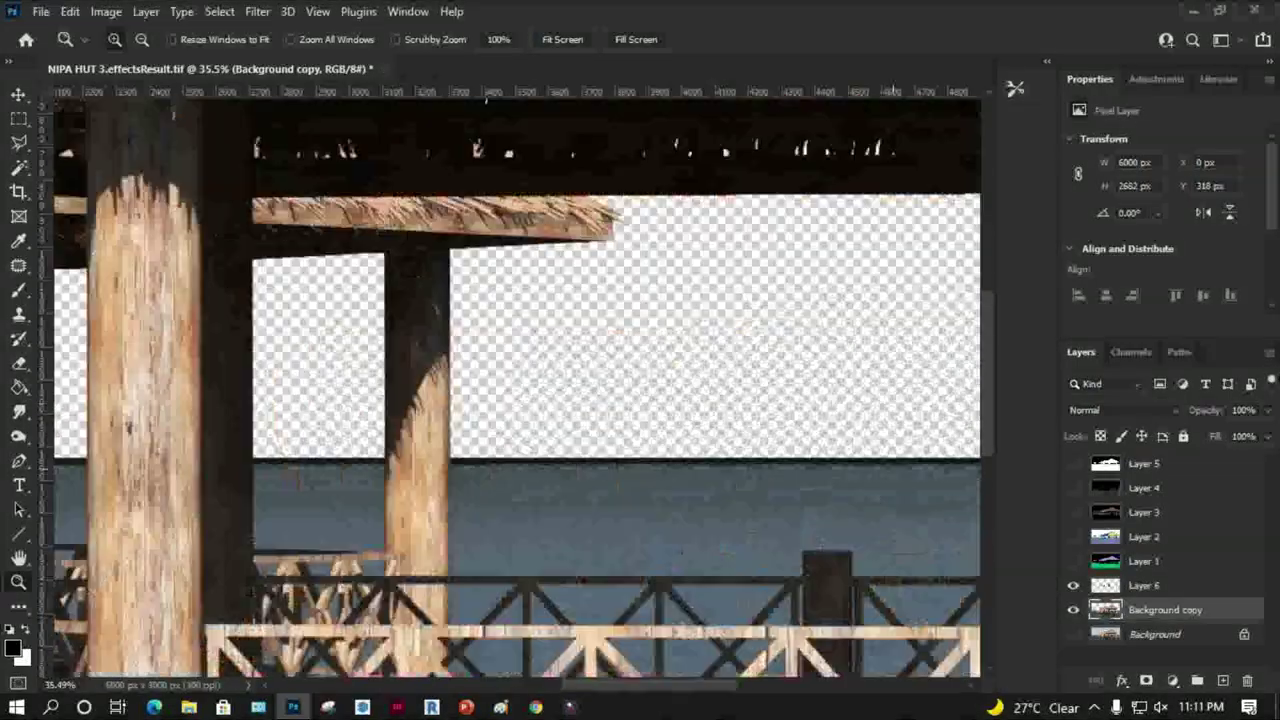
{"action": "left_click_drag", "start_coordinate": [850, 420], "coordinate": [975, 560]}
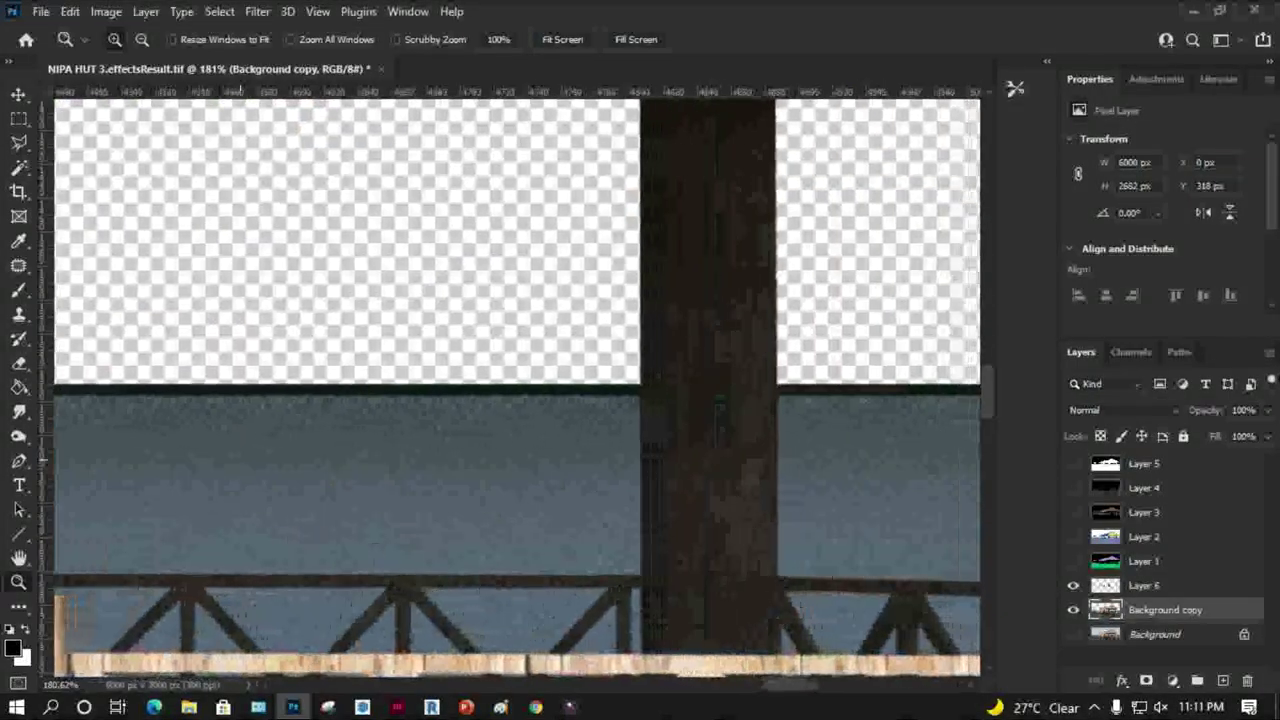
{"action": "left_click_drag", "start_coordinate": [20, 119], "coordinate": [108, 151]}
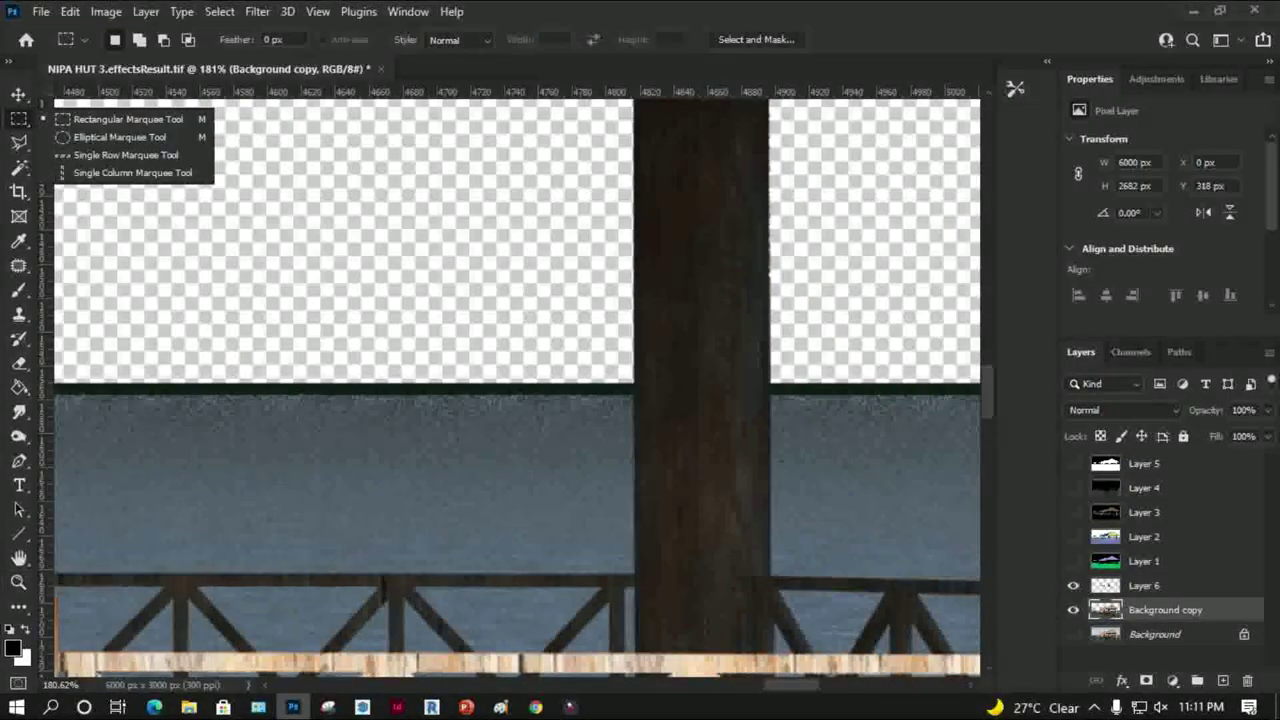
{"action": "left_click", "coordinate": [43, 391]}
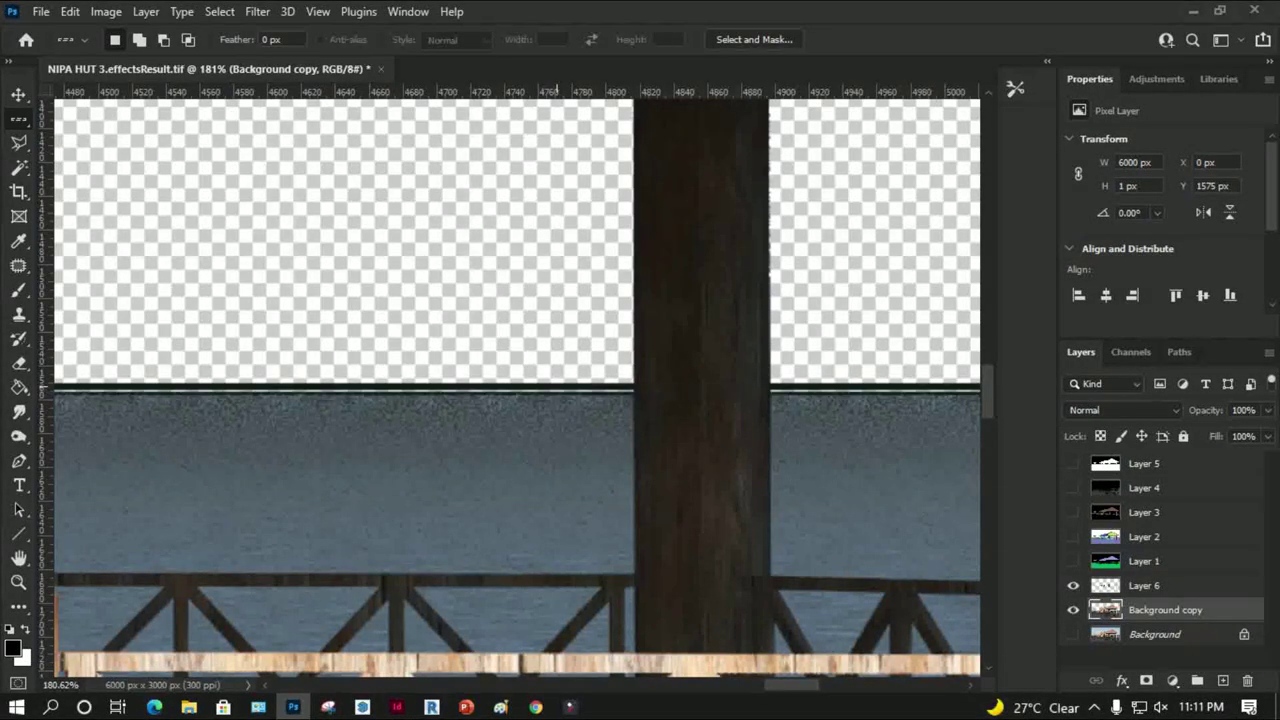
{"action": "key", "text": "Up"}
{"action": "key", "text": "Up"}
{"action": "key", "text": "Up"}
Zoom closer on the horizon beside the post and test a small rectangular selection of the dark line
{"action": "key", "text": "z"}
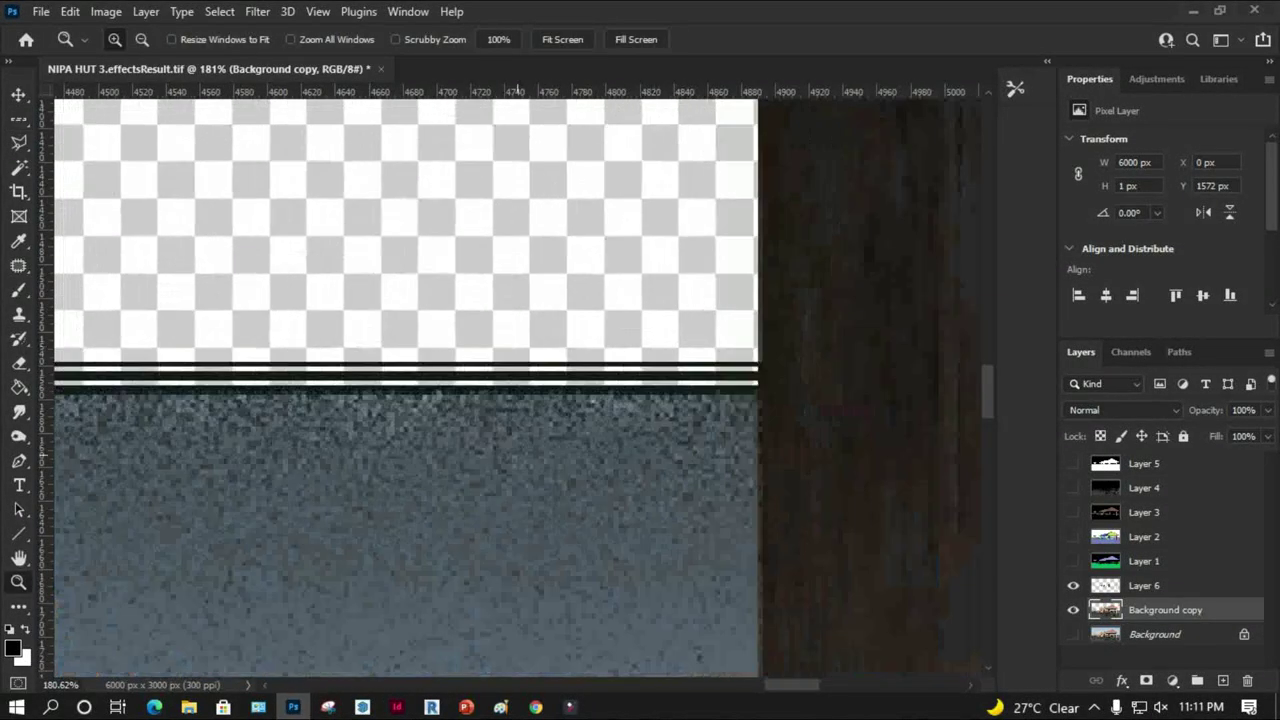
{"action": "left_click_drag", "start_coordinate": [600, 399], "coordinate": [680, 399]}
{"action": "key", "text": "m"}
{"action": "key", "text": "ctrl+d"}
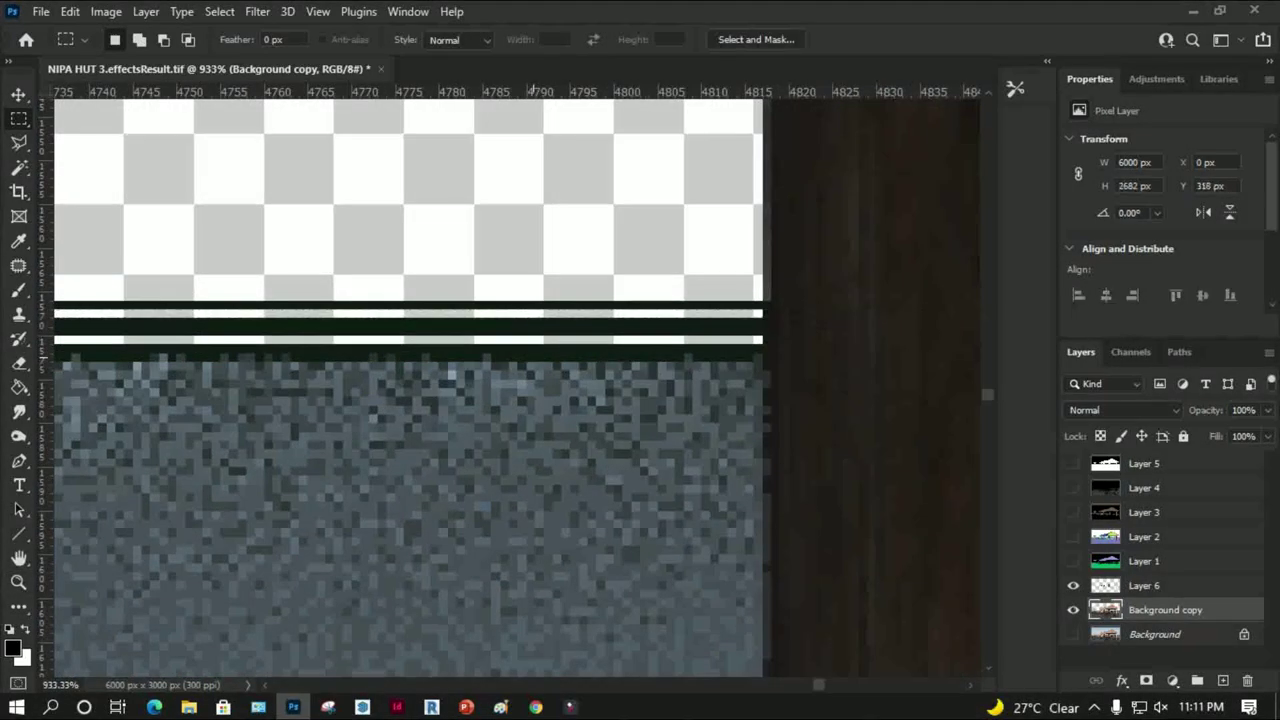
{"action": "left_click_drag", "start_coordinate": [544, 355], "coordinate": [562, 363]}
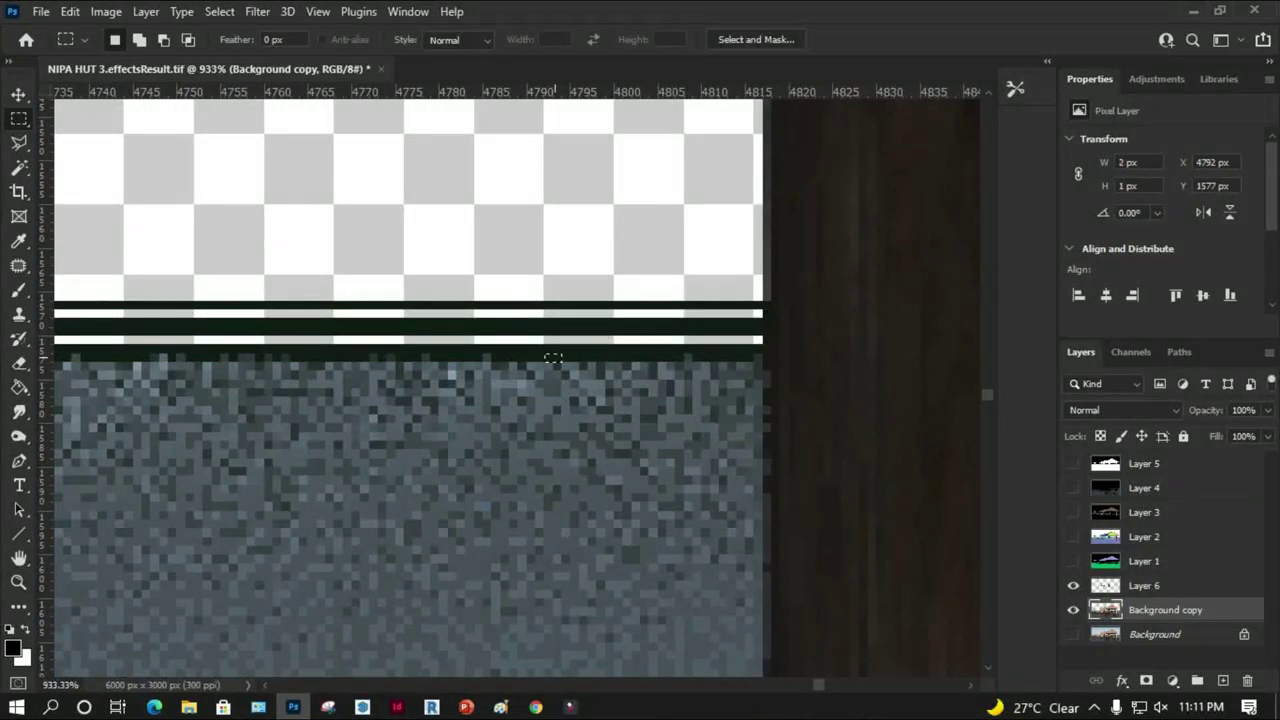
{"action": "key", "text": "ctrl+d"}
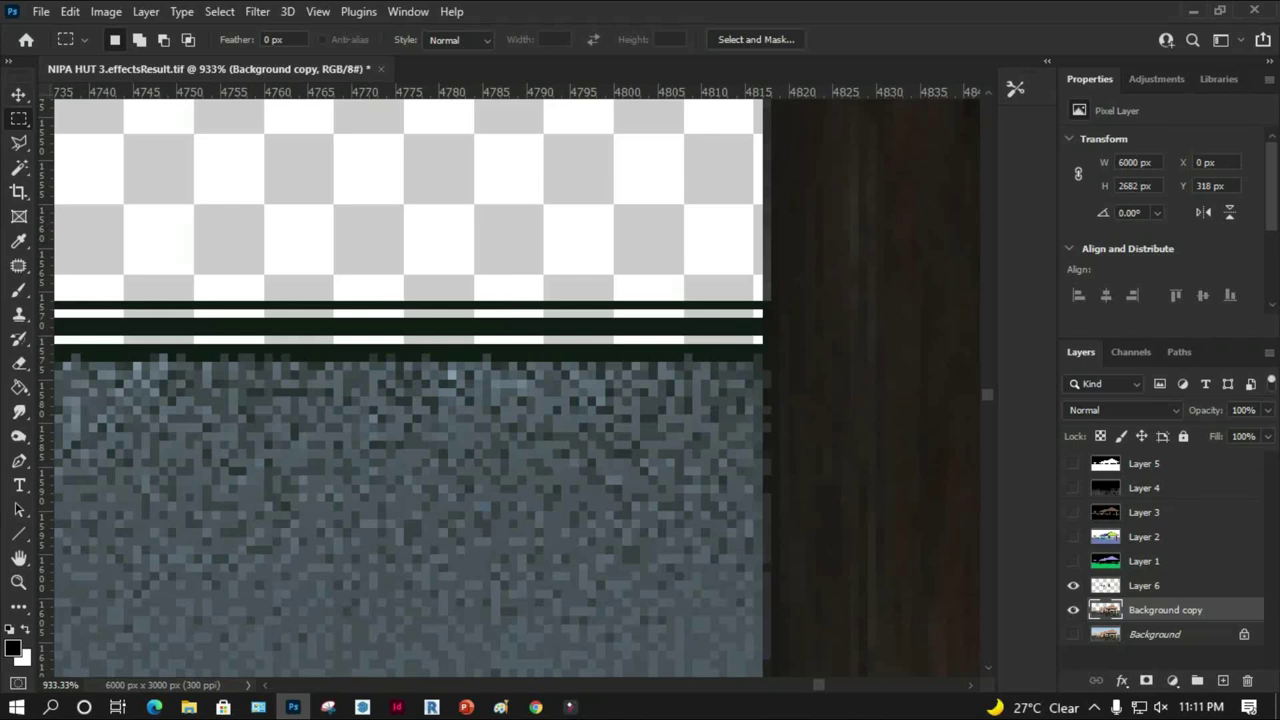
Delete the four dark one-pixel horizon rows with the Single Row Marquee, then deselect
{"action": "right_click", "coordinate": [19, 118]}
{"action": "left_click", "coordinate": [115, 137]}
{"action": "left_click", "coordinate": [392, 355]}
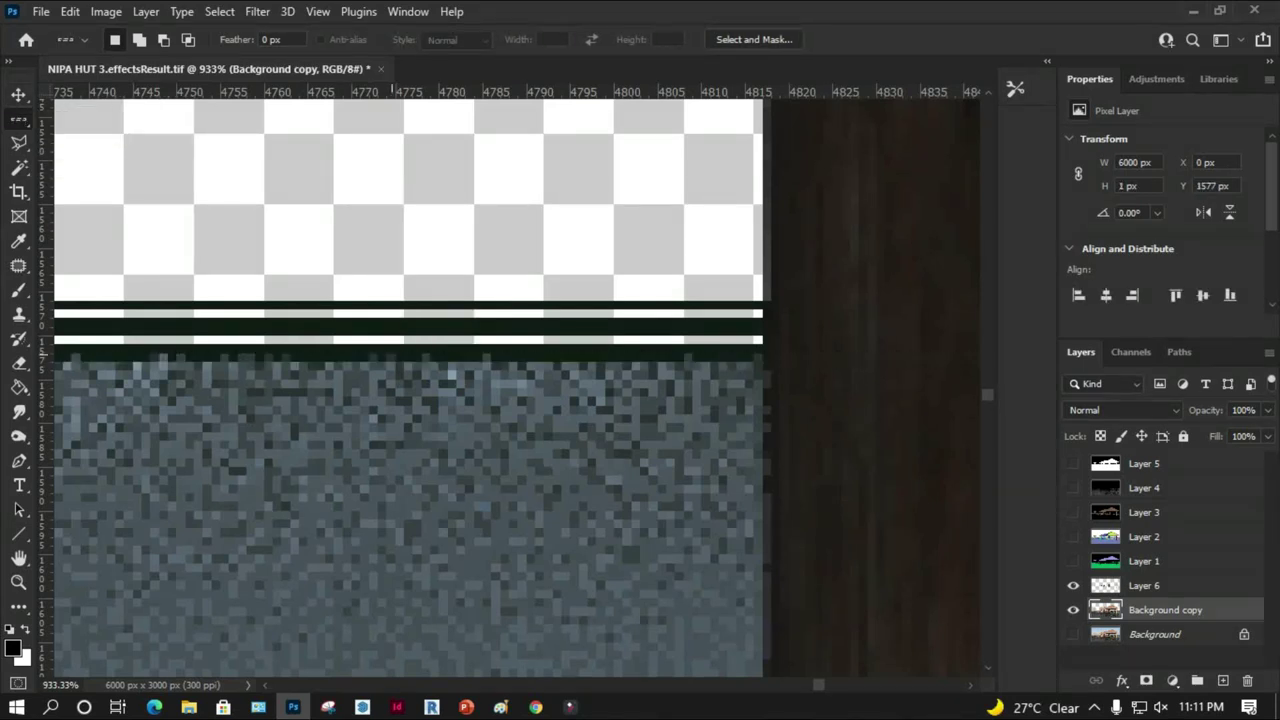
{"action": "key", "text": "Delete"}
{"action": "key", "text": "Up"}
{"action": "key", "text": "Up"}
{"action": "key", "text": "Up"}
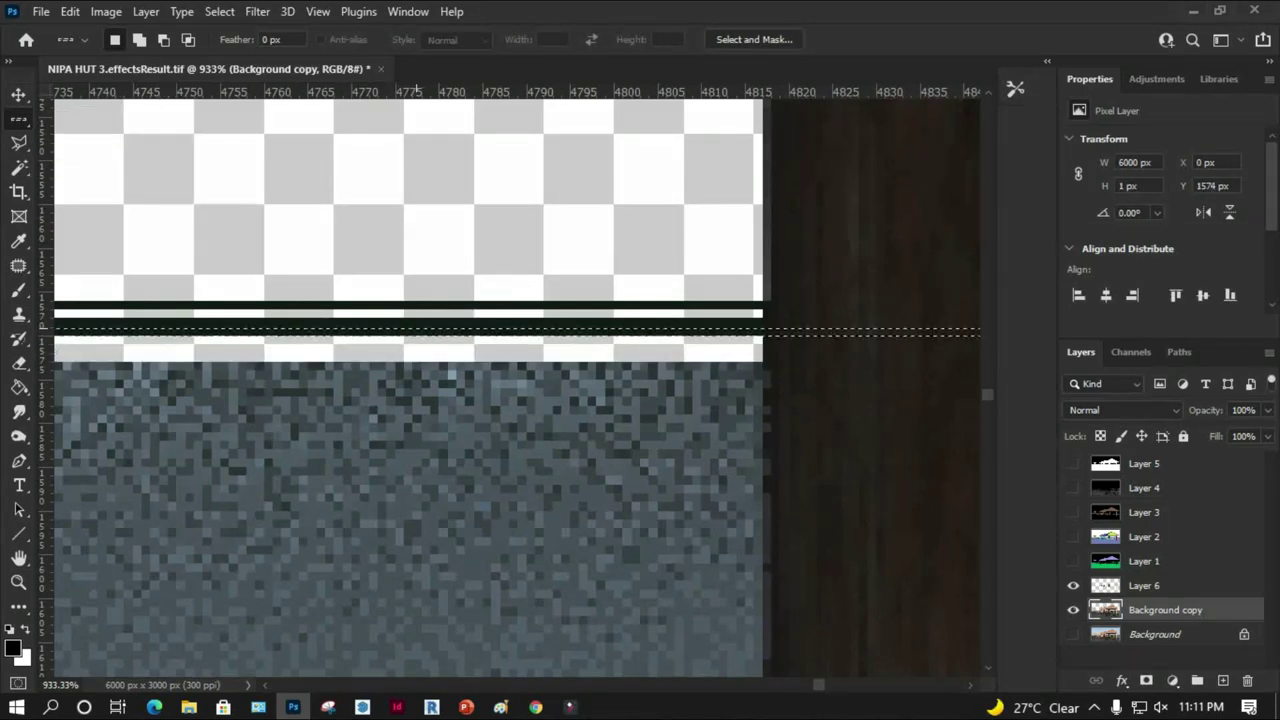
{"action": "key", "text": "Delete"}
{"action": "key", "text": "Up"}
{"action": "key", "text": "Delete"}
{"action": "key", "text": "Up"}
{"action": "key", "text": "Up"}
{"action": "key", "text": "Delete"}
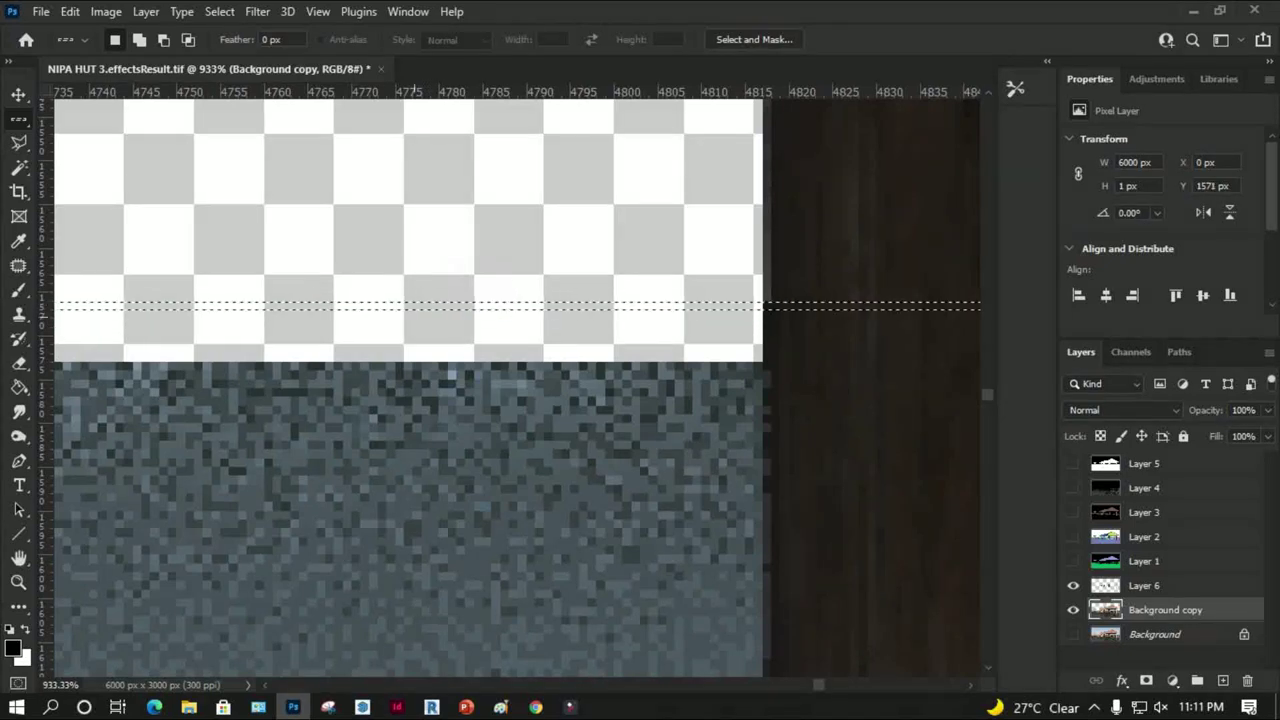
{"action": "key", "text": "ctrl+0"}
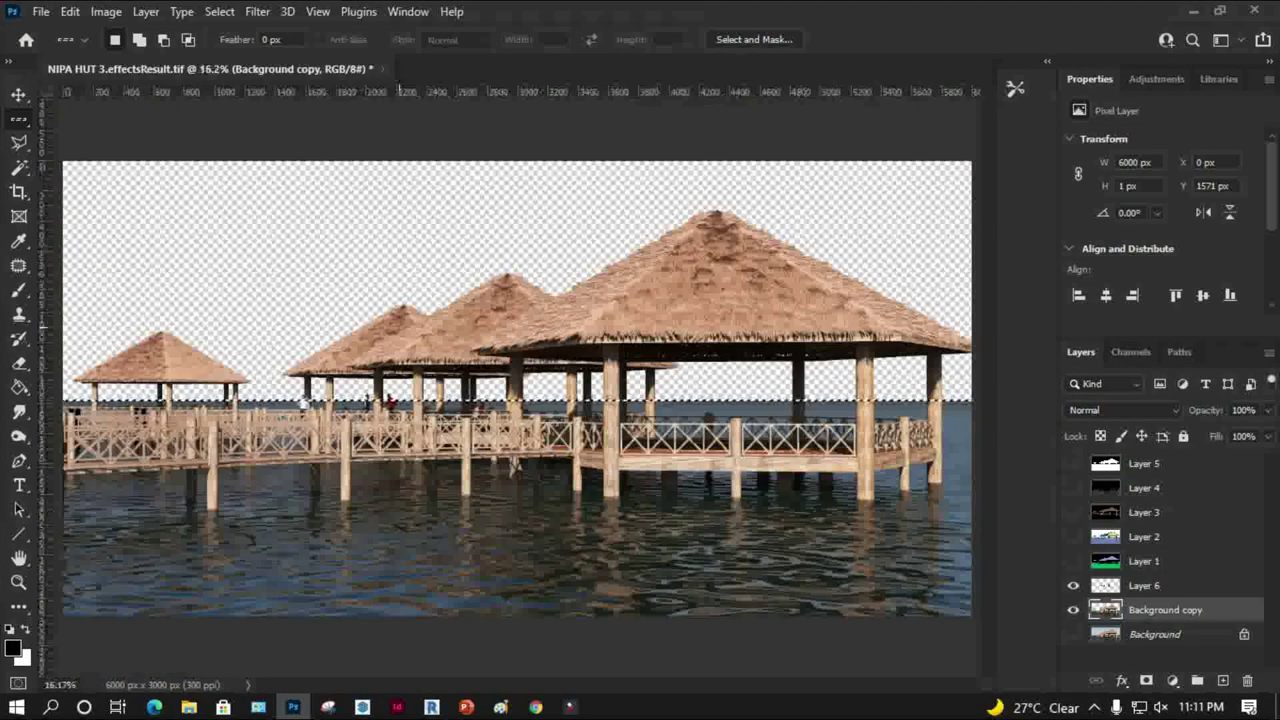
{"action": "key", "text": "ctrl+d"}
{"action": "key", "text": "m"}
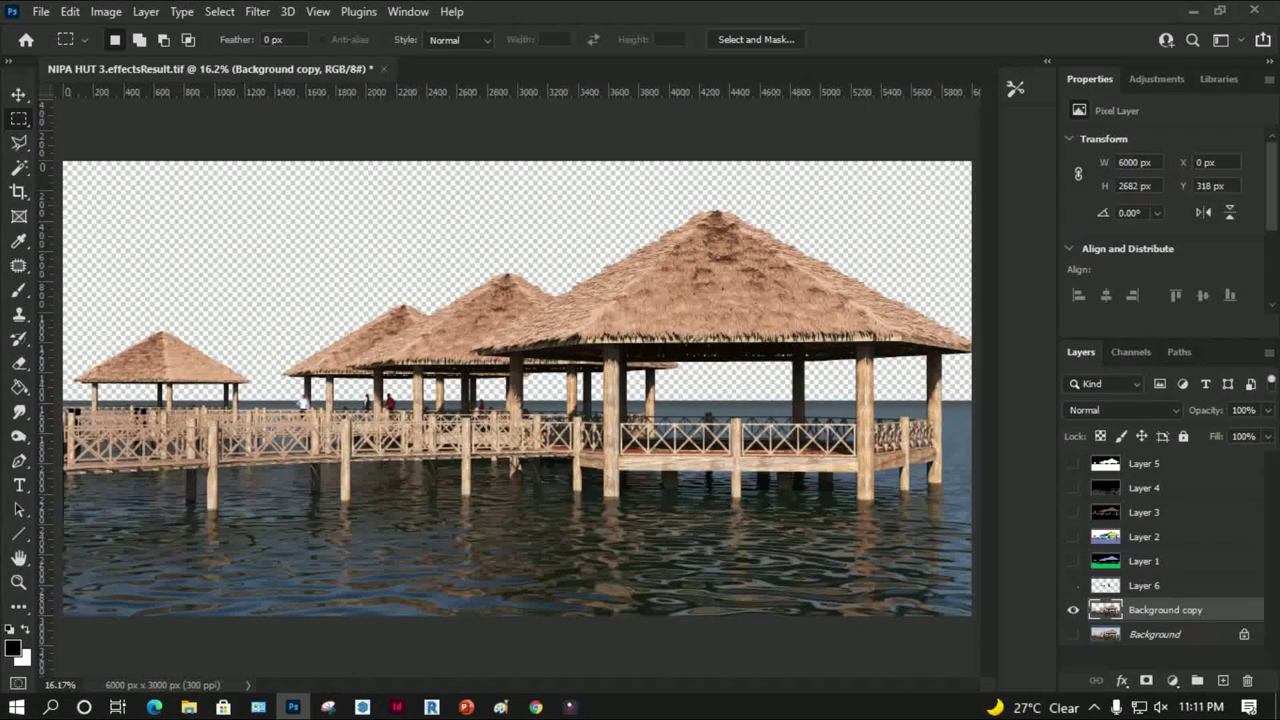
Merge Layer 6 and Background copy into a single layer
{"action": "left_click", "coordinate": [1144, 585]}
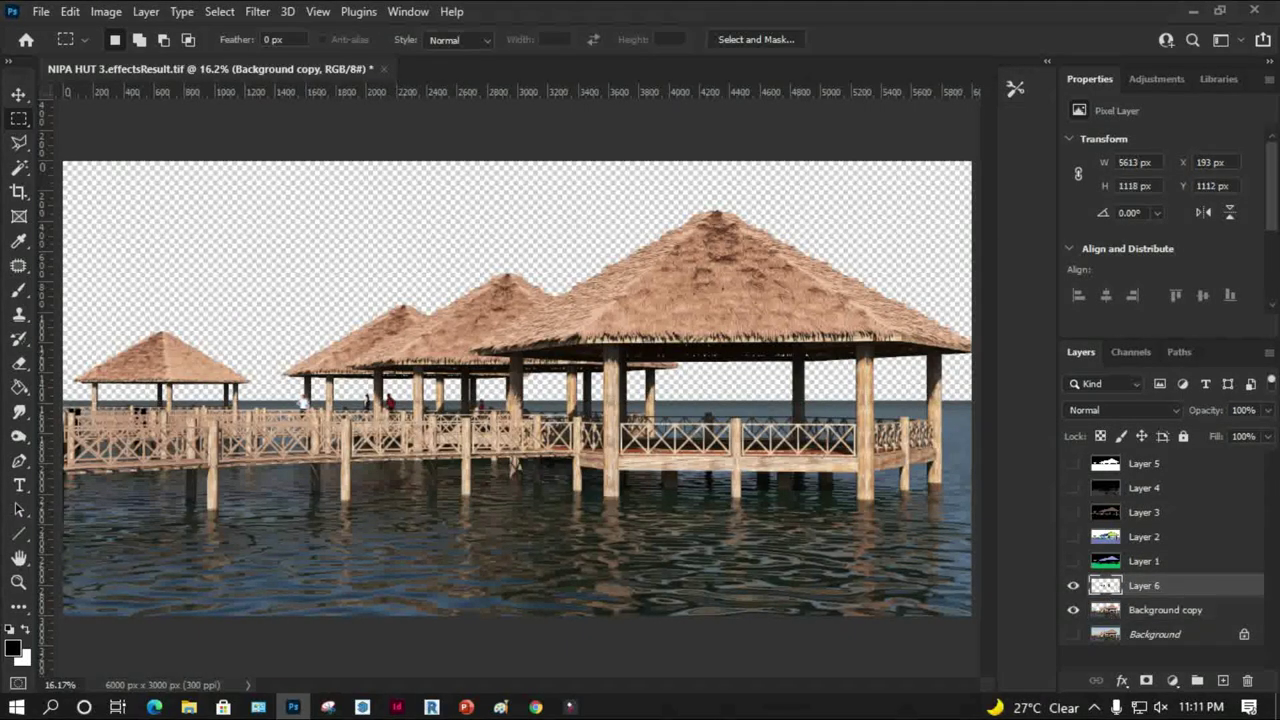
{"action": "left_click", "coordinate": [1160, 610], "text": "shift"}
{"action": "right_click", "coordinate": [1150, 610]}
{"action": "left_click", "coordinate": [940, 555]}
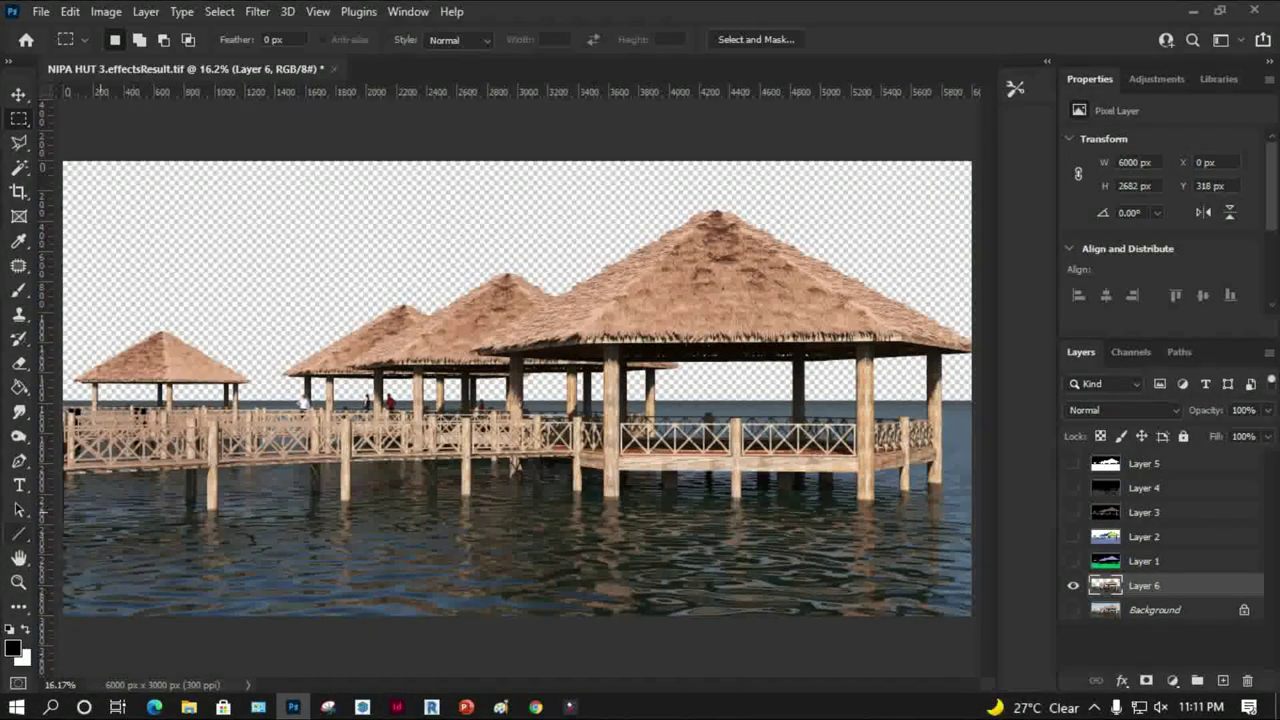
Place the istockphoto blue sky from the NIPA HUT folder, stretched 6000 px wide across the top
{"action": "left_click", "coordinate": [188, 707]}
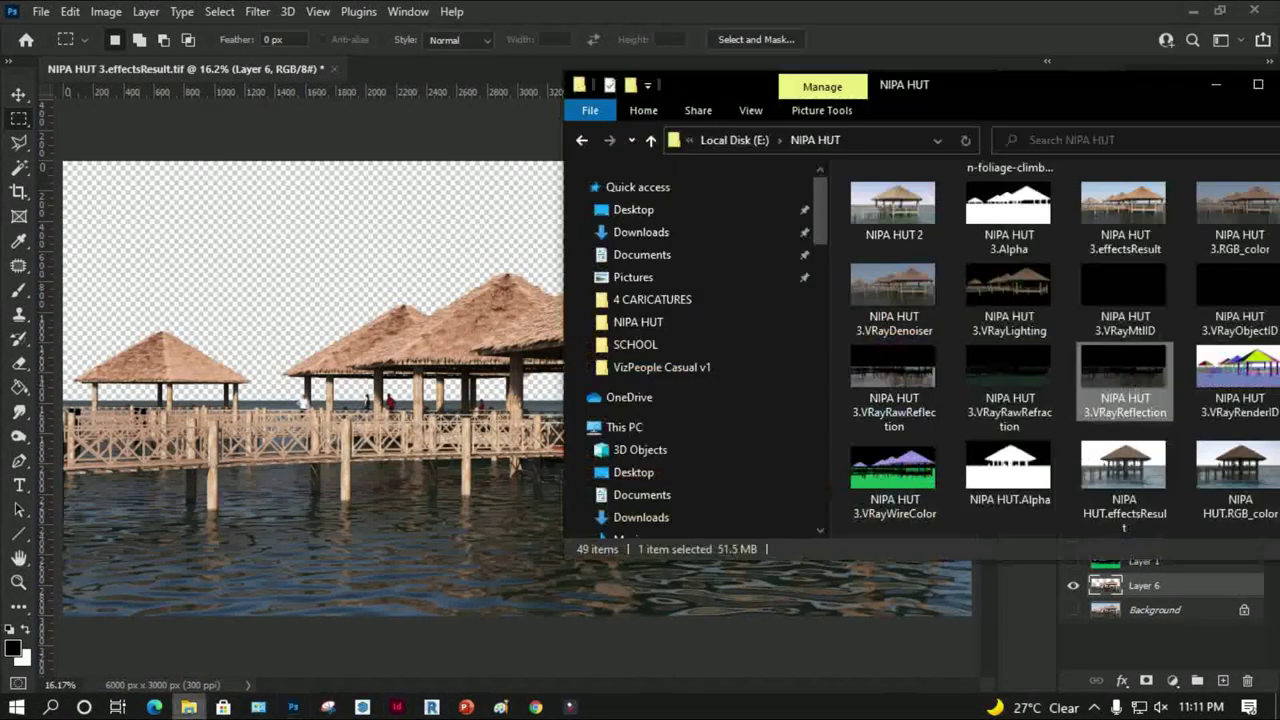
{"action": "scroll", "coordinate": [1050, 350], "scroll_direction": "up", "scroll_amount": 1}
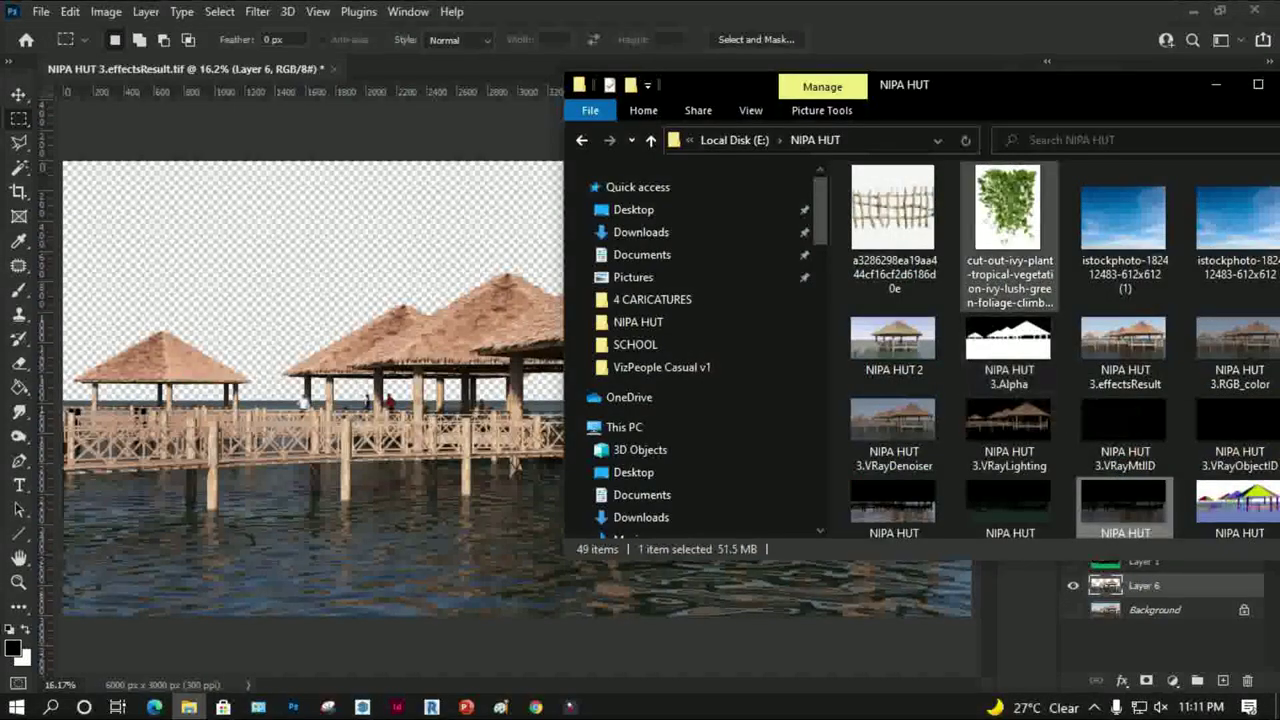
{"action": "left_click_drag", "start_coordinate": [1123, 210], "coordinate": [497, 380]}
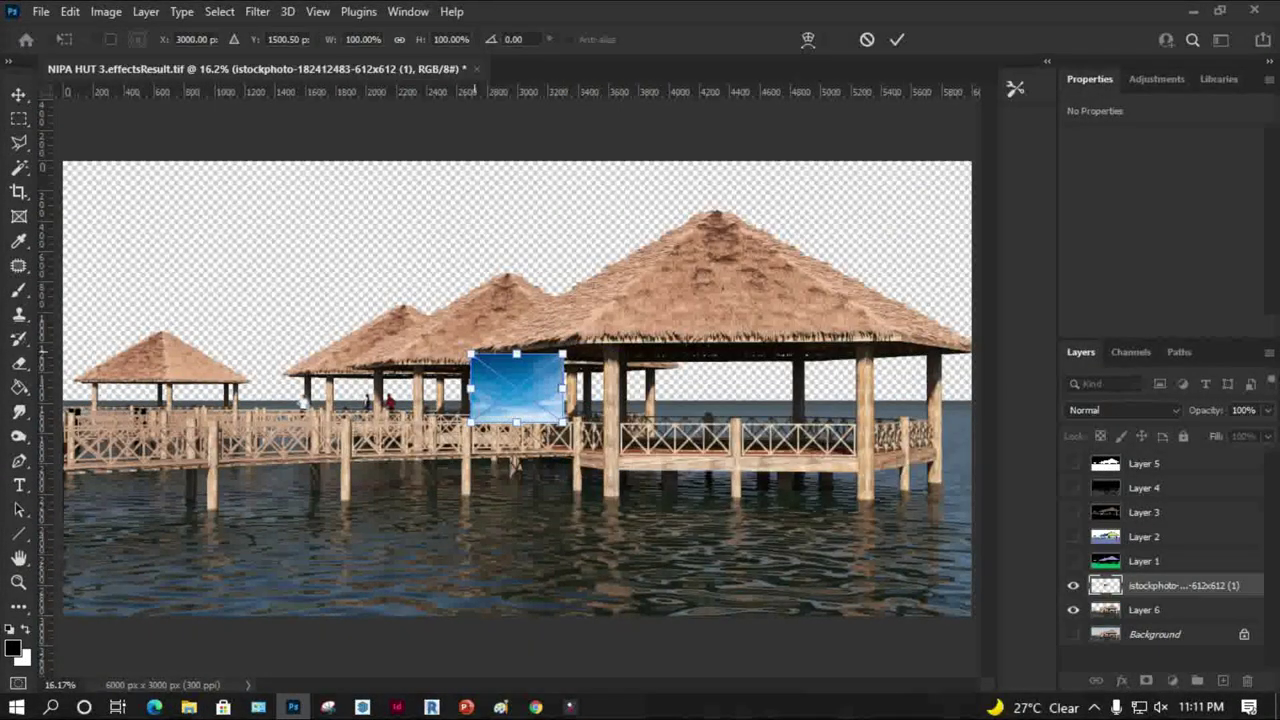
{"action": "key", "text": "Escape"}
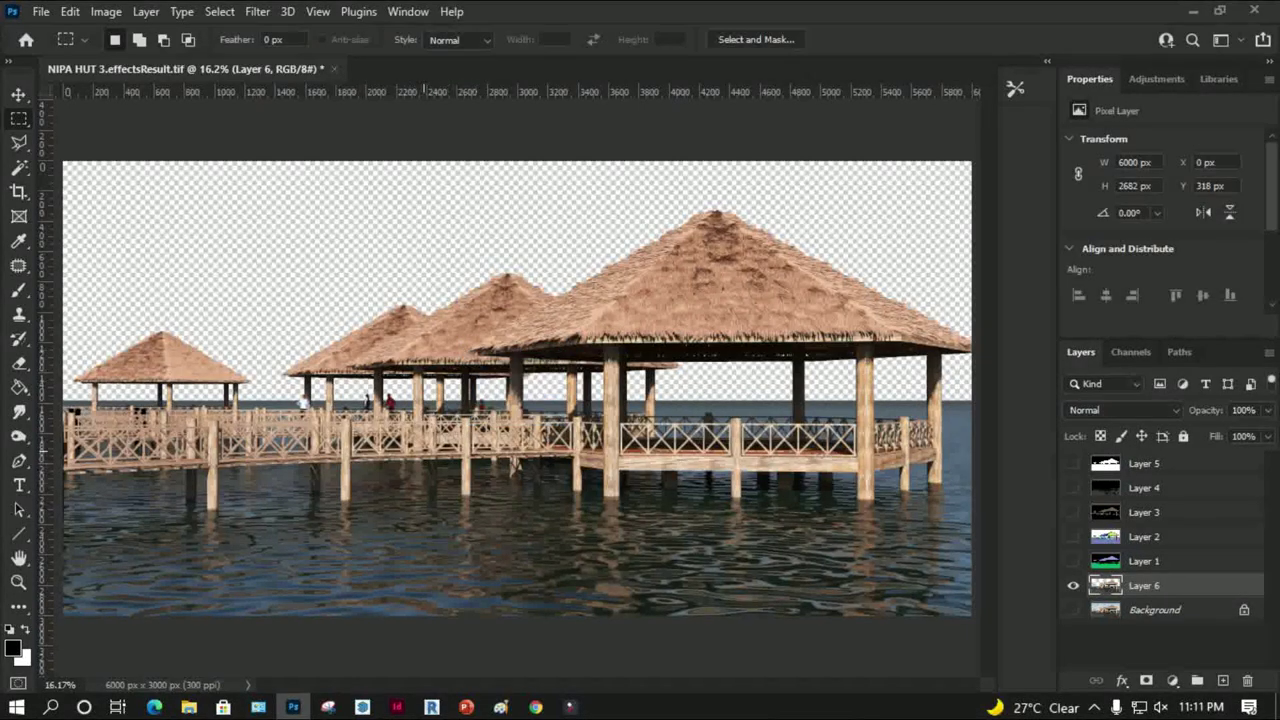
{"action": "left_click", "coordinate": [188, 707]}
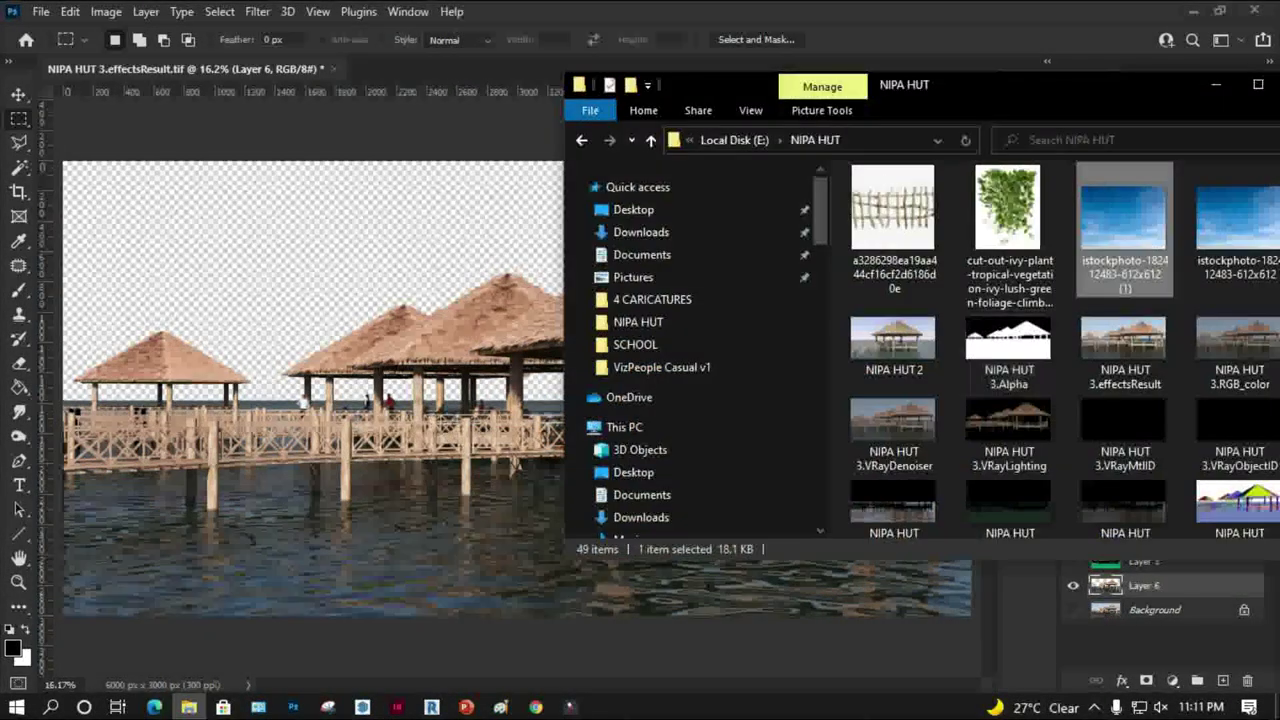
{"action": "left_click_drag", "start_coordinate": [1237, 210], "coordinate": [564, 375]}
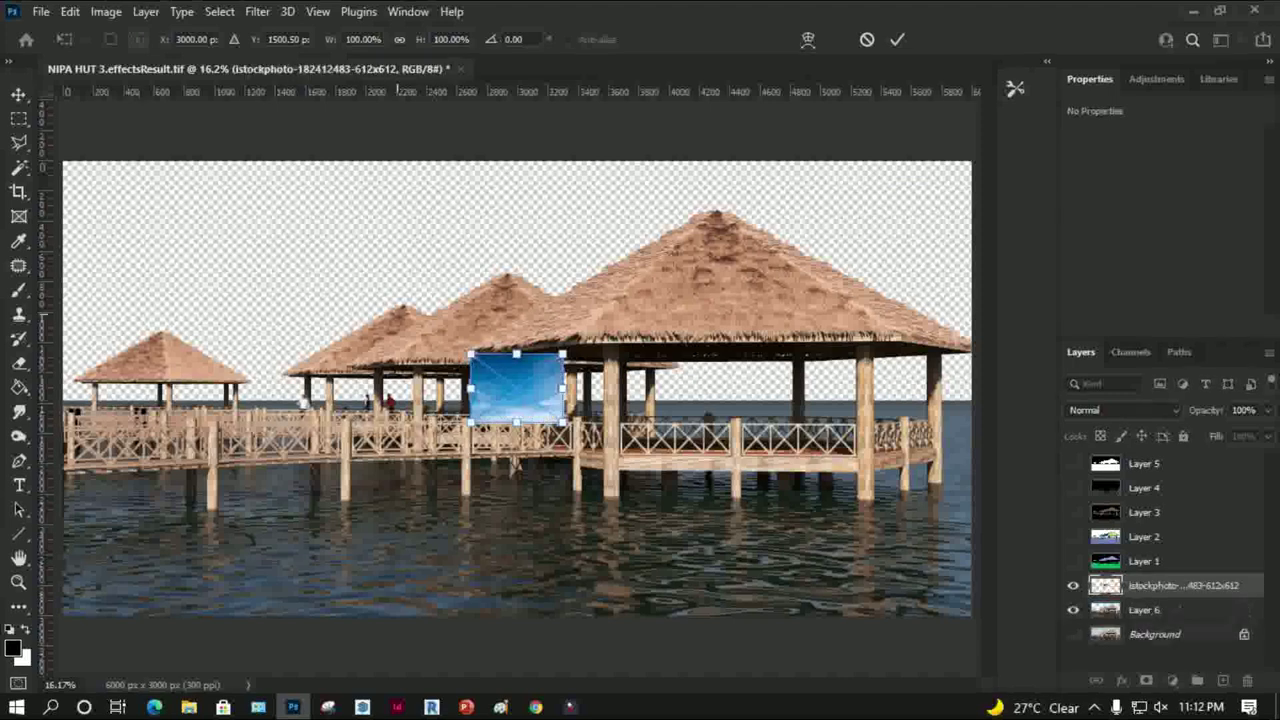
{"action": "mouse_move", "coordinate": [472, 355]}
{"action": "left_mouse_down"}
{"action": "mouse_move", "coordinate": [104, 197]}
{"action": "mouse_move", "coordinate": [63, 161]}
{"action": "left_mouse_up"}
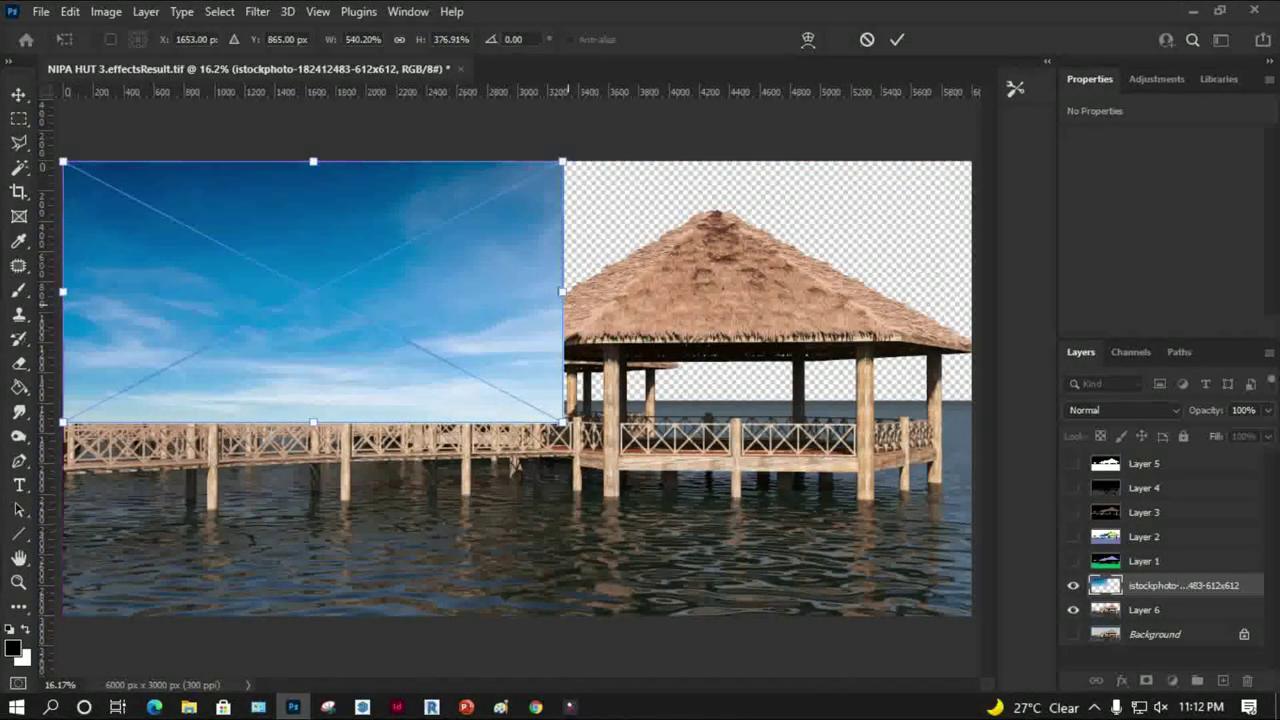
{"action": "left_click_drag", "start_coordinate": [563, 292], "coordinate": [971, 292]}
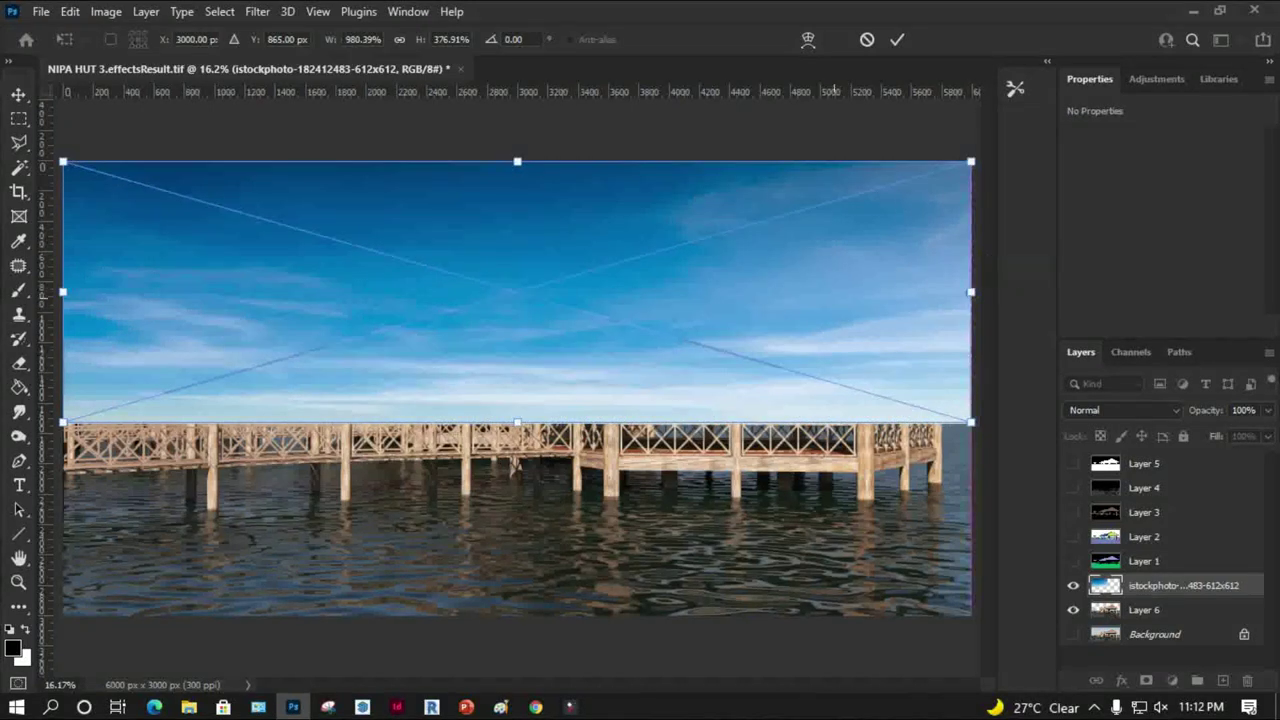
{"action": "left_click_drag", "start_coordinate": [517, 161], "coordinate": [517, 143]}
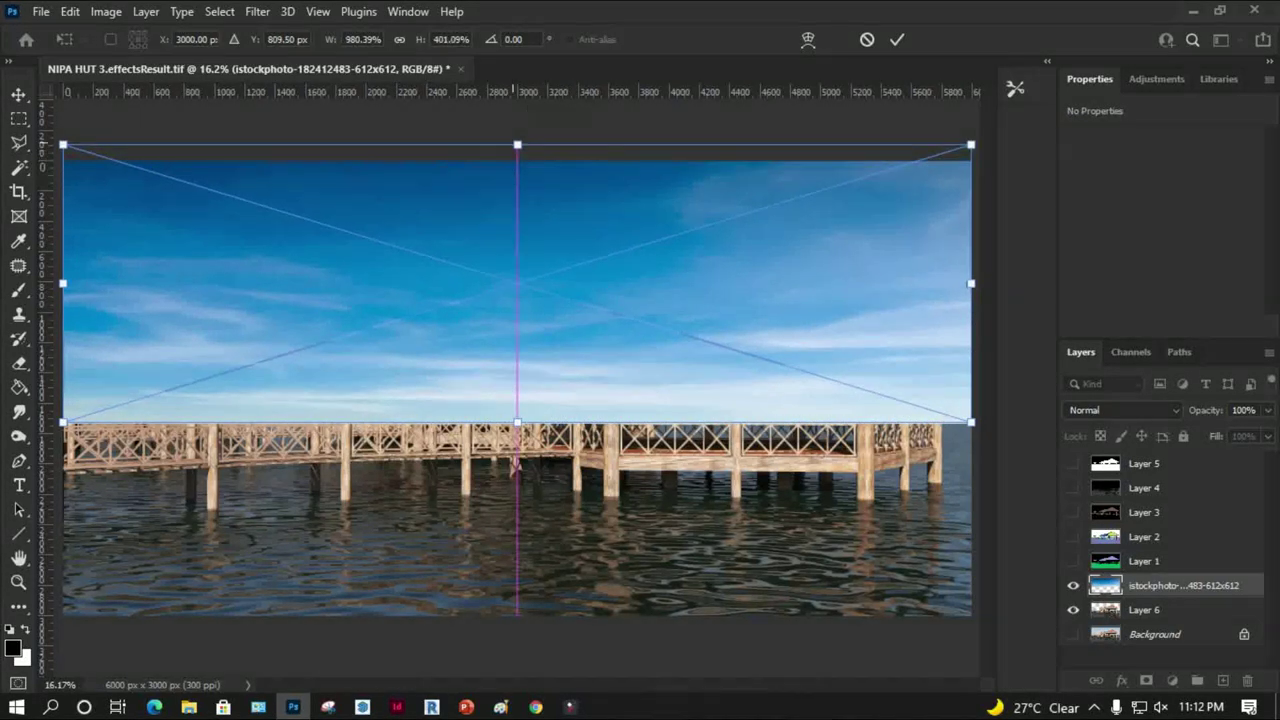
{"action": "key", "text": "Return"}
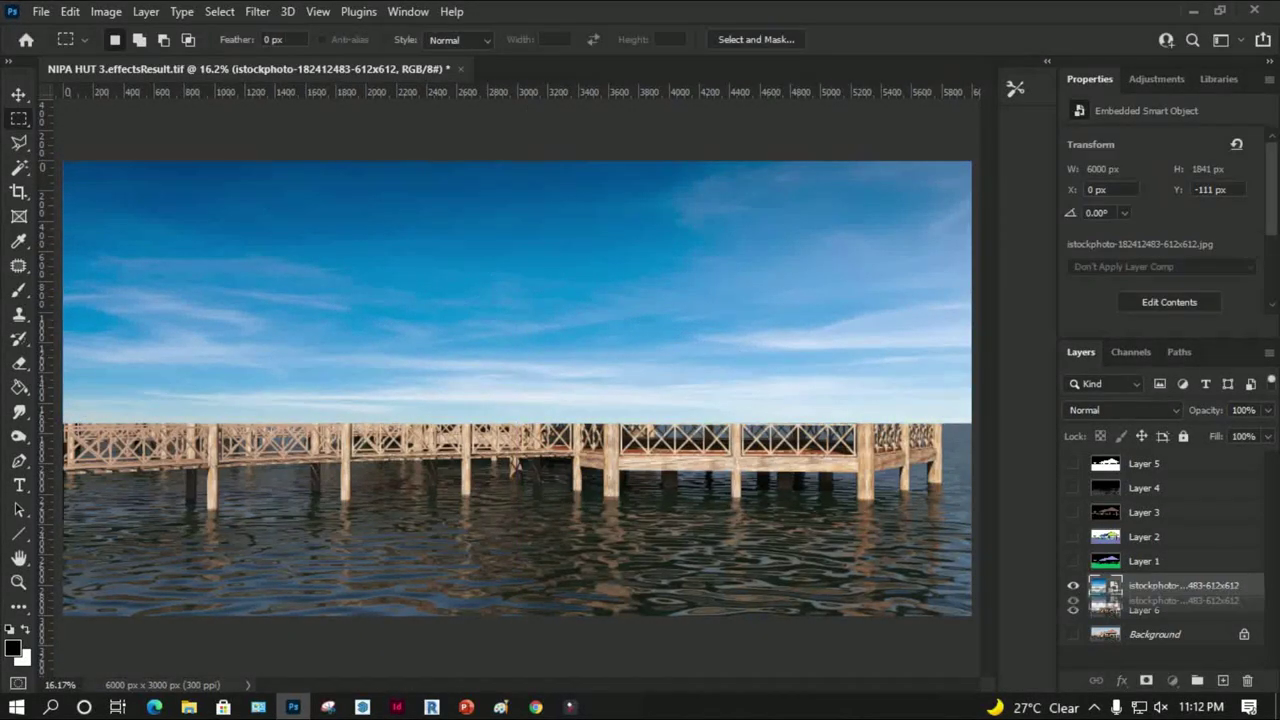
Move the istockphoto sky below Layer 6, rasterize it, and duplicate it with Ctrl+J
{"action": "left_click_drag", "start_coordinate": [1180, 585], "coordinate": [1180, 622]}
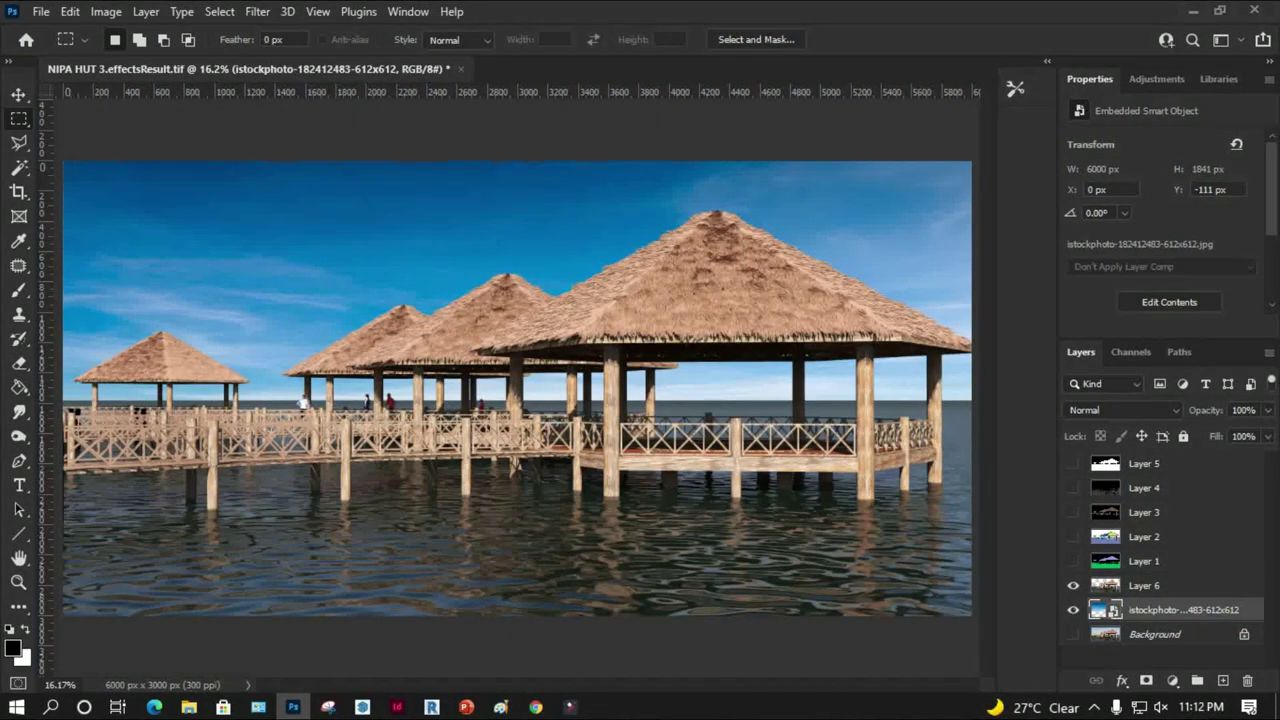
{"action": "key", "text": "v"}
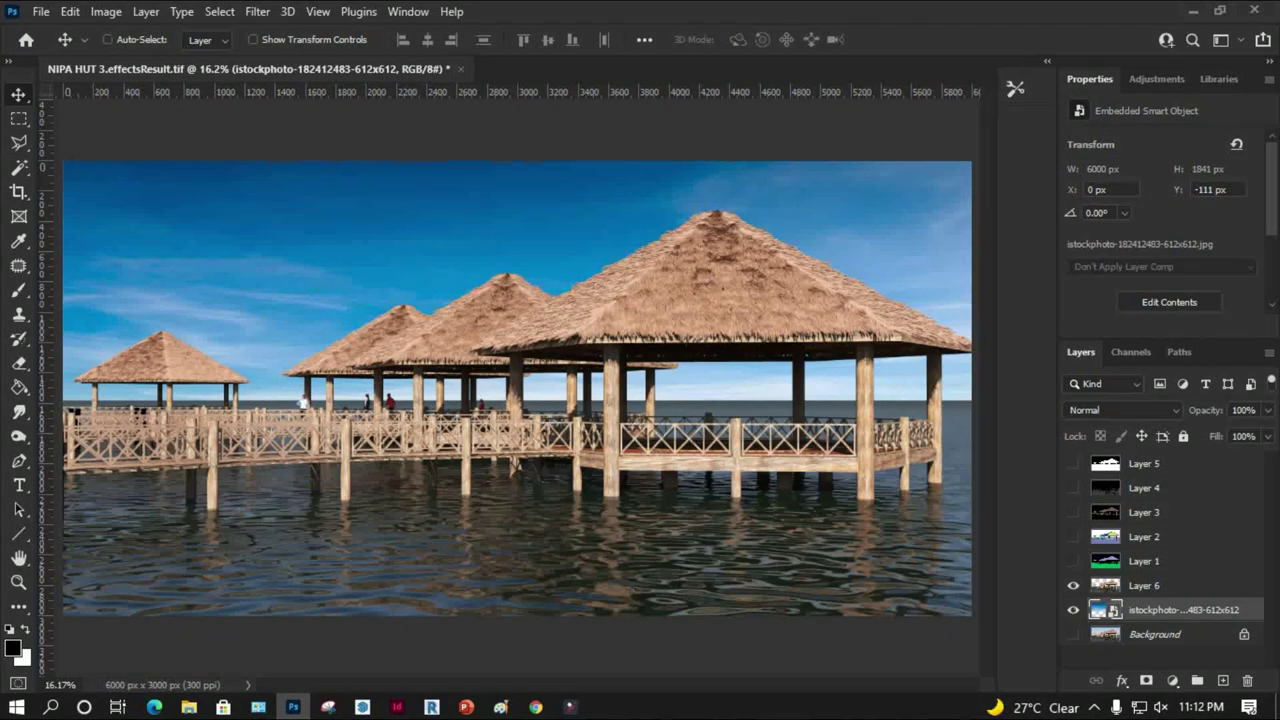
{"action": "left_click", "coordinate": [1172, 680]}
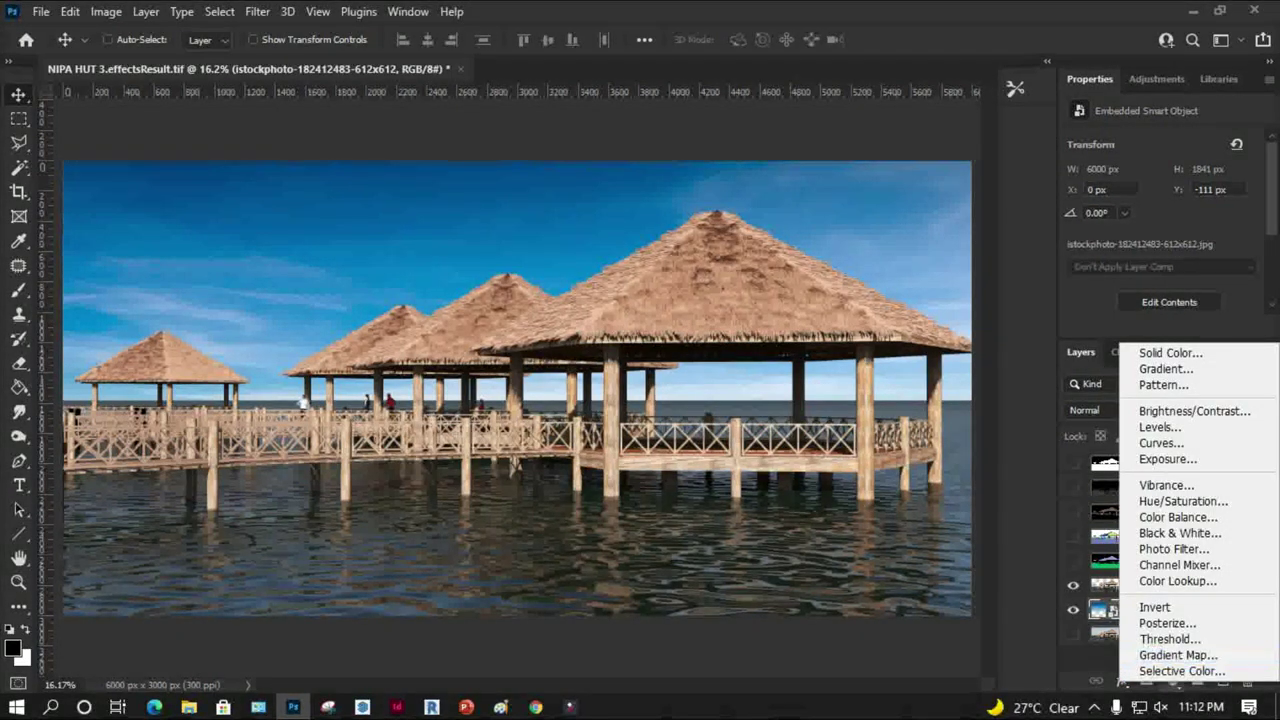
{"action": "key", "text": "Escape"}
{"action": "right_click", "coordinate": [1140, 609]}
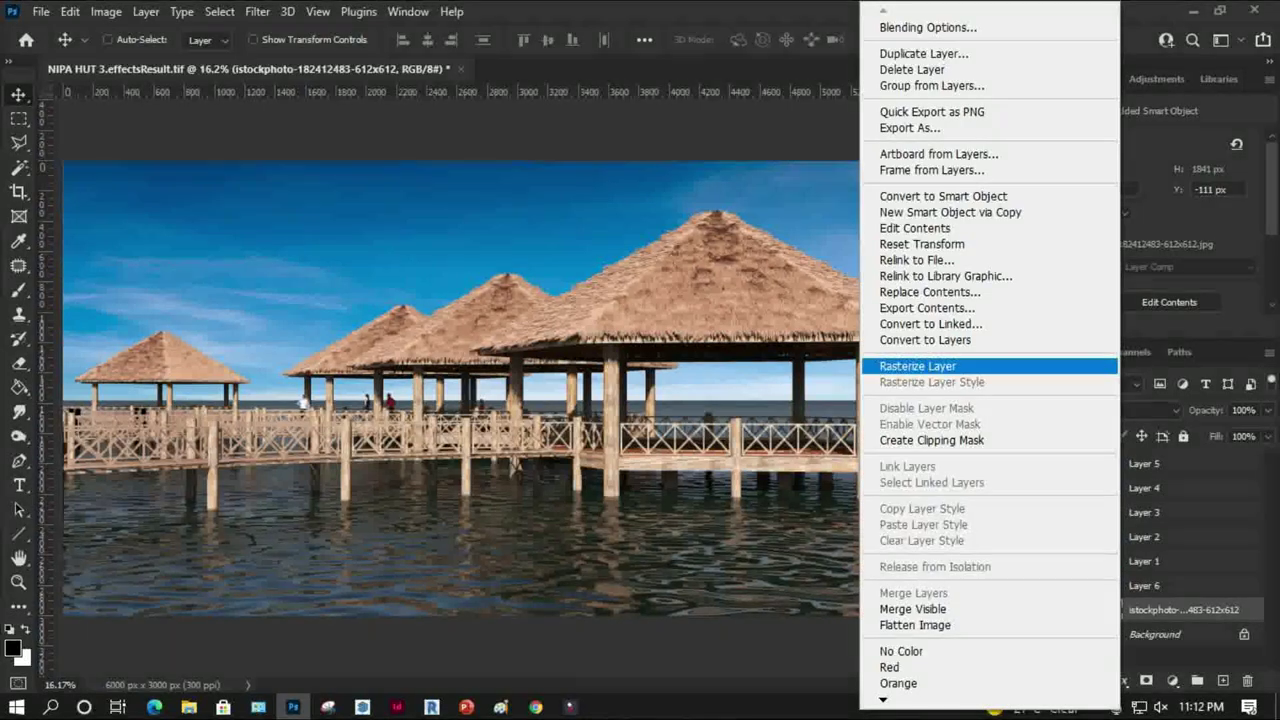
{"action": "left_click", "coordinate": [917, 366]}
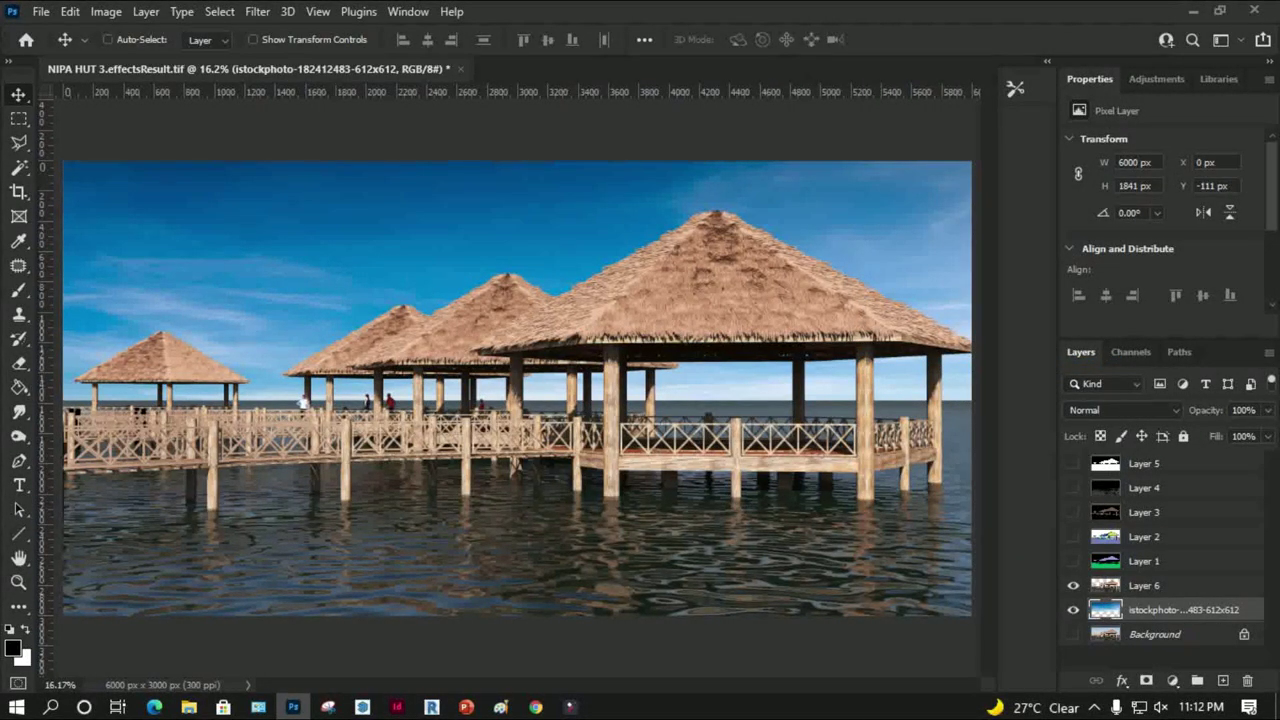
{"action": "key", "text": "ctrl+j"}
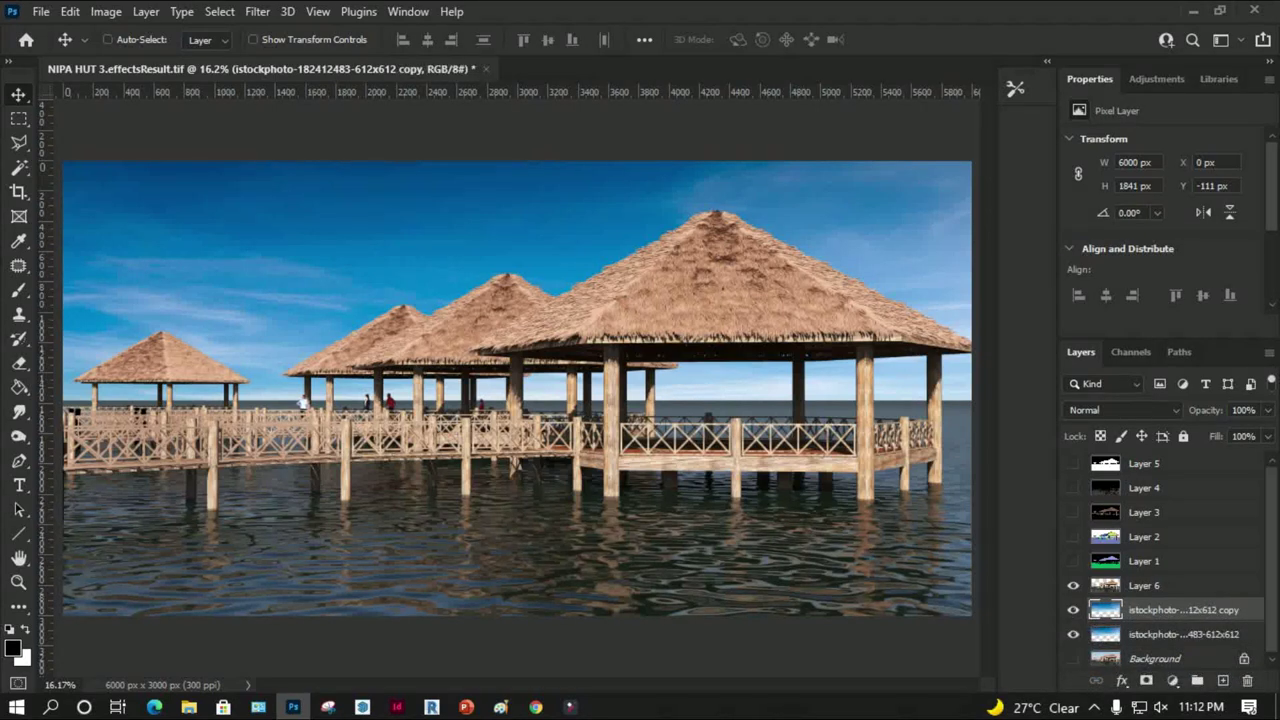
Flip the lower sky layer vertically and move it down over the water
{"action": "left_click", "coordinate": [1183, 634]}
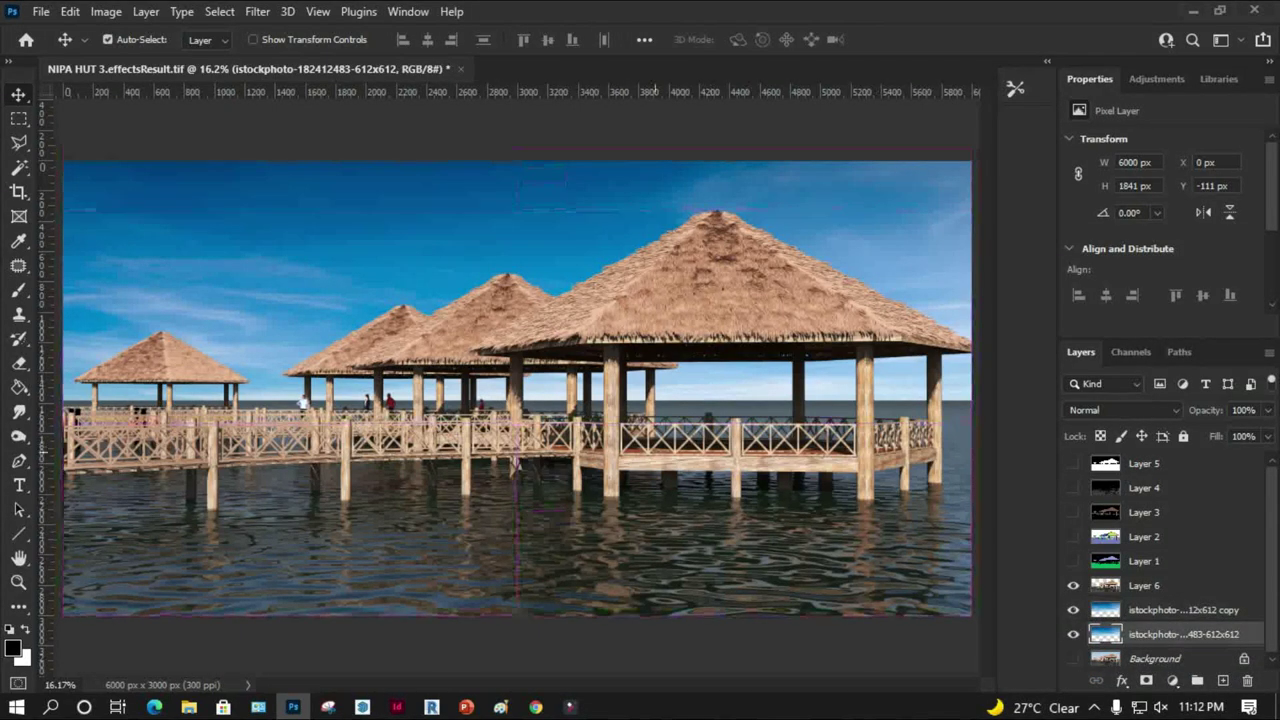
{"action": "key", "text": "ctrl+t"}
{"action": "right_click", "coordinate": [555, 276]}
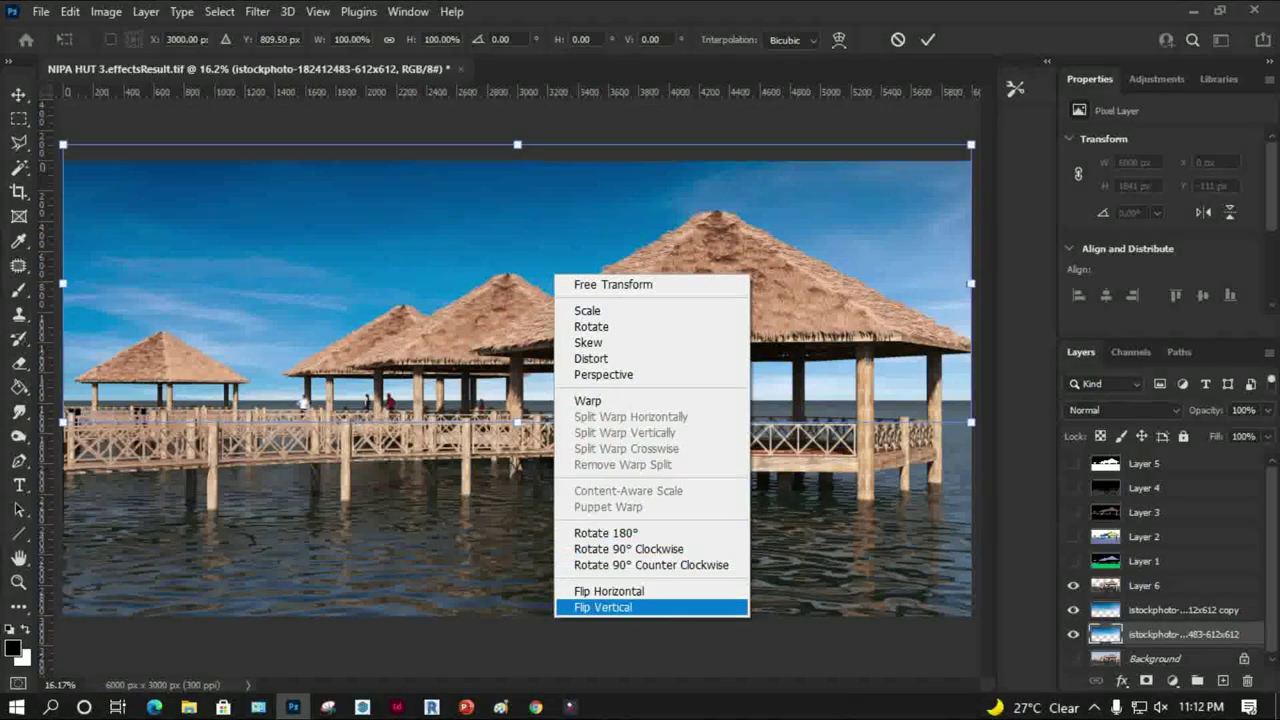
{"action": "left_click", "coordinate": [603, 607]}
{"action": "left_click_drag", "start_coordinate": [528, 155], "coordinate": [508, 415]}
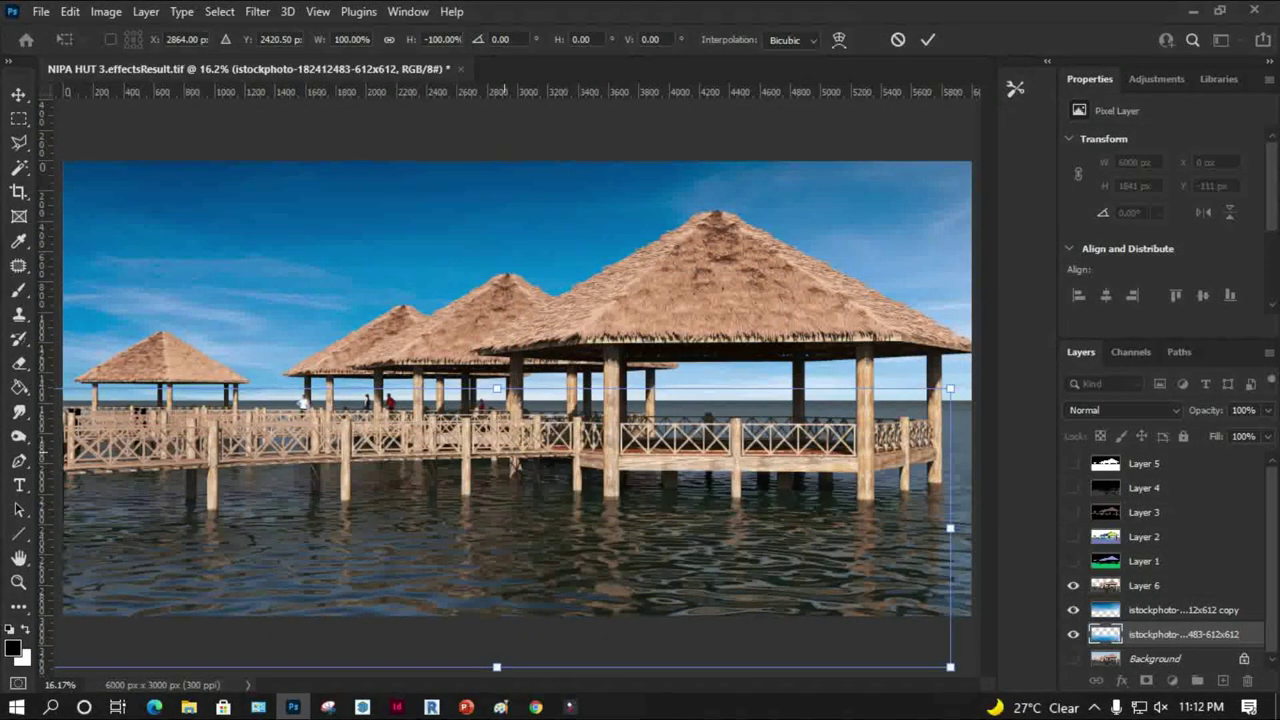
{"action": "key", "text": "Return"}
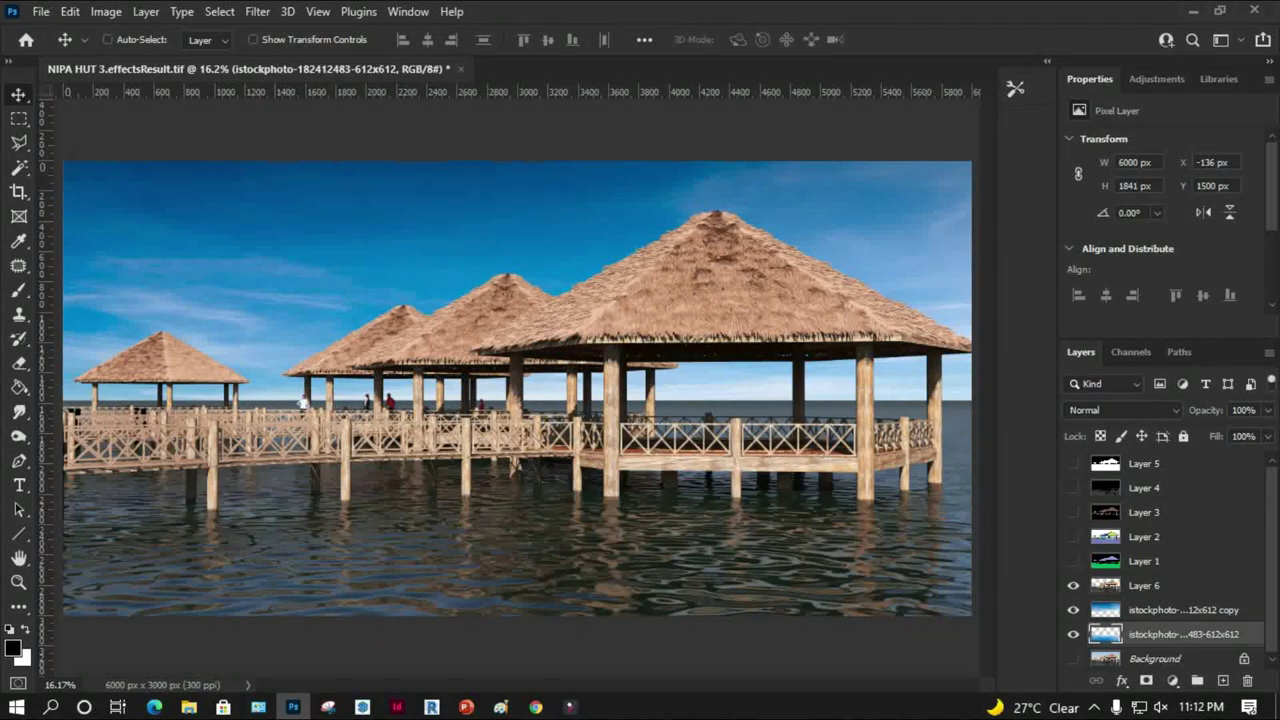
Nudge the flipped sky over the transparent strip and stack it above Layer 6
{"action": "left_click", "coordinate": [1073, 658]}
{"action": "left_click", "coordinate": [1073, 585]}
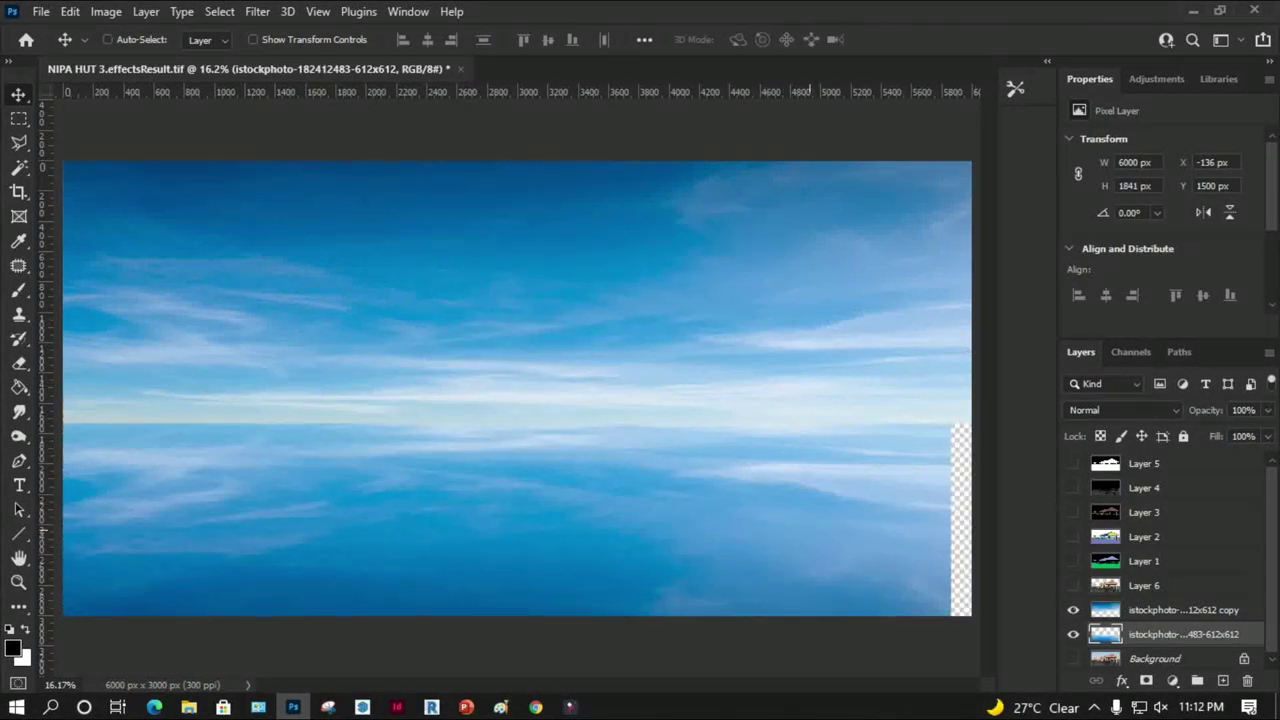
{"action": "left_click_drag", "start_coordinate": [808, 460], "coordinate": [829, 497]}
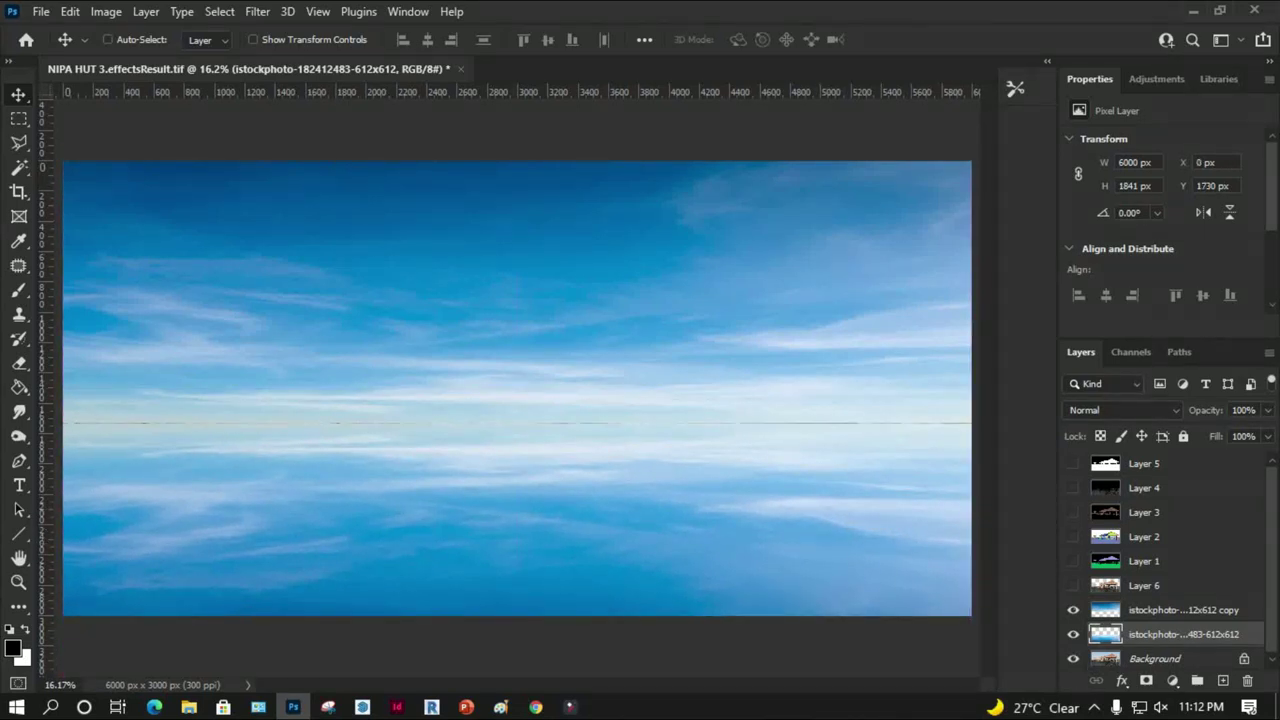
{"action": "left_click", "coordinate": [1073, 585]}
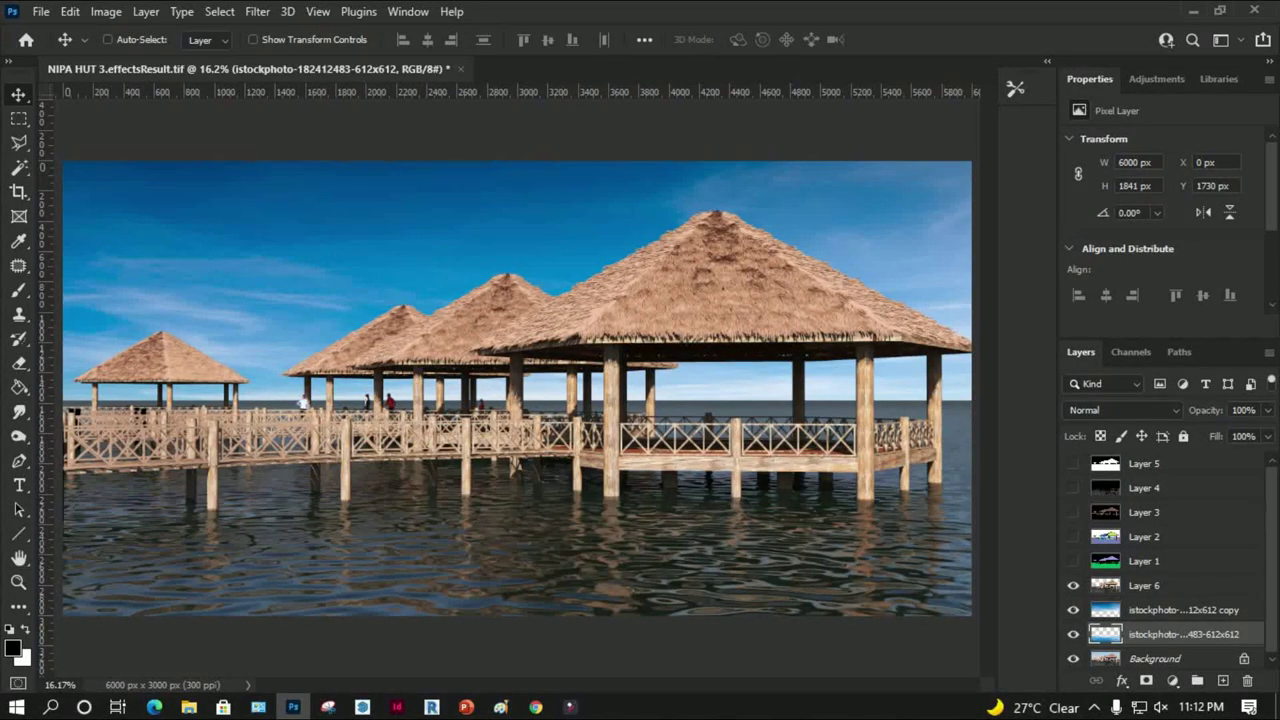
{"action": "left_click_drag", "start_coordinate": [1150, 634], "coordinate": [1150, 585]}
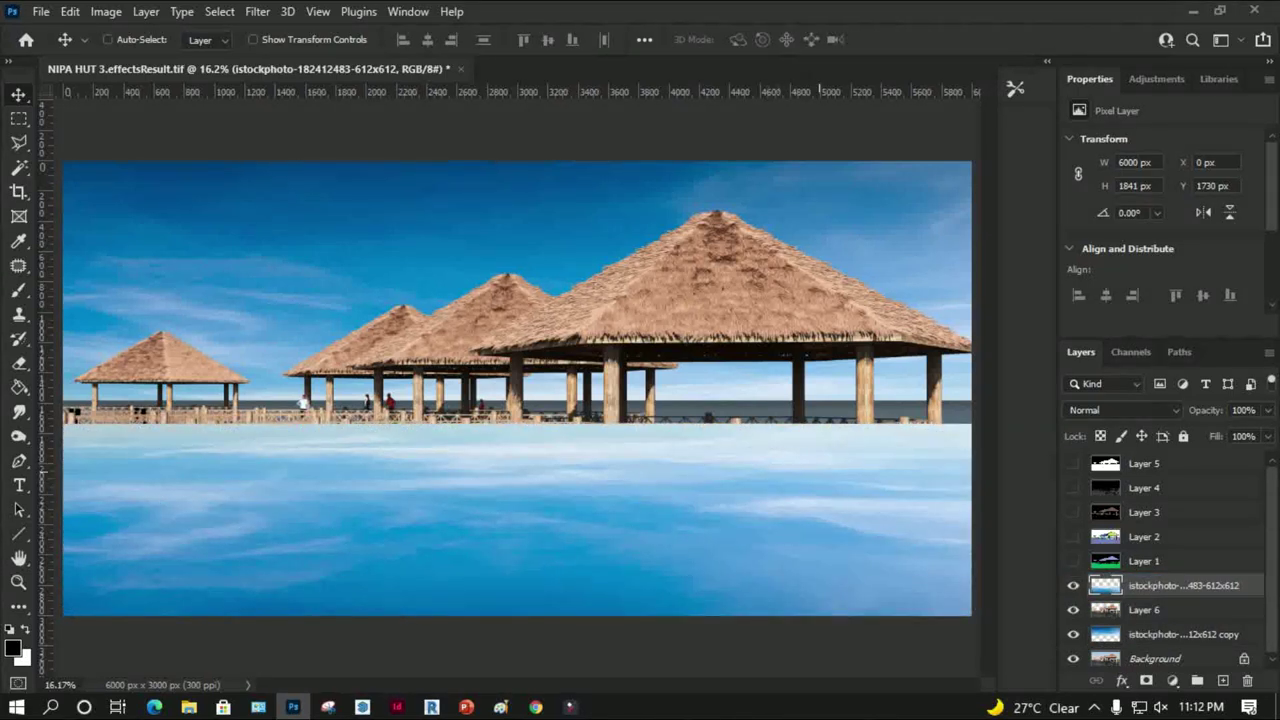
{"action": "left_click", "coordinate": [1073, 585]}
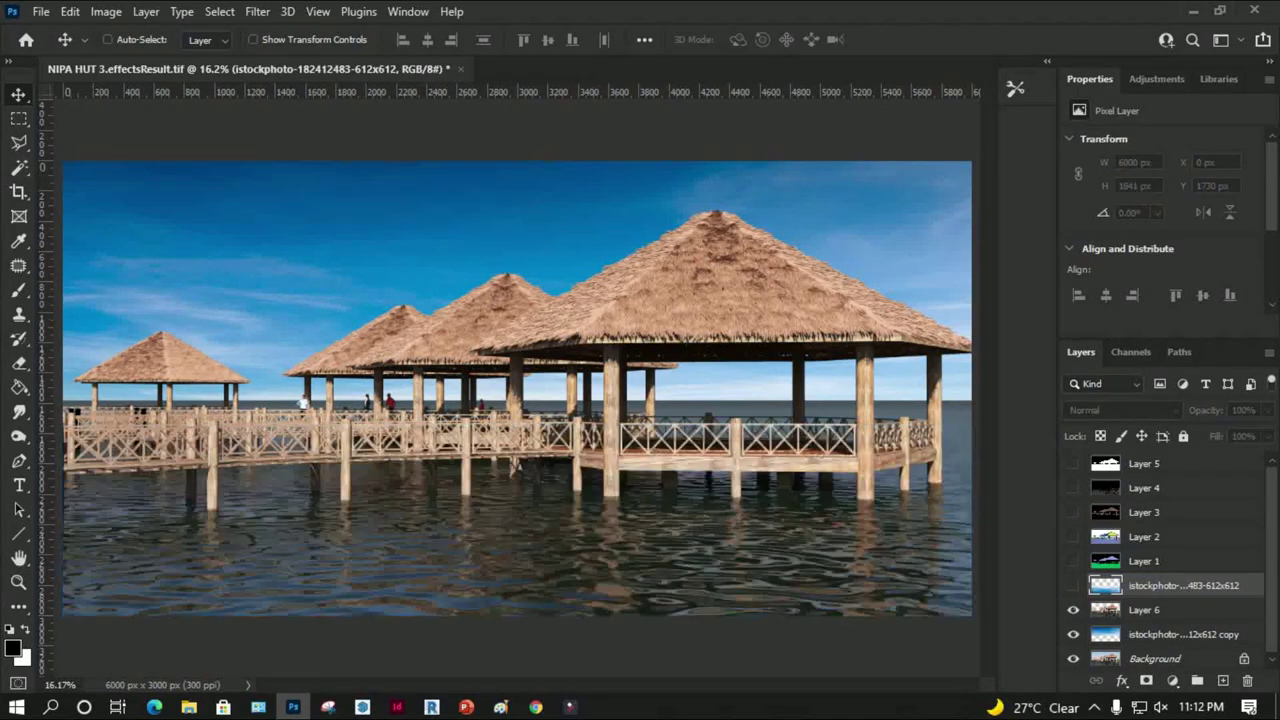
{"action": "left_click", "coordinate": [1073, 585]}
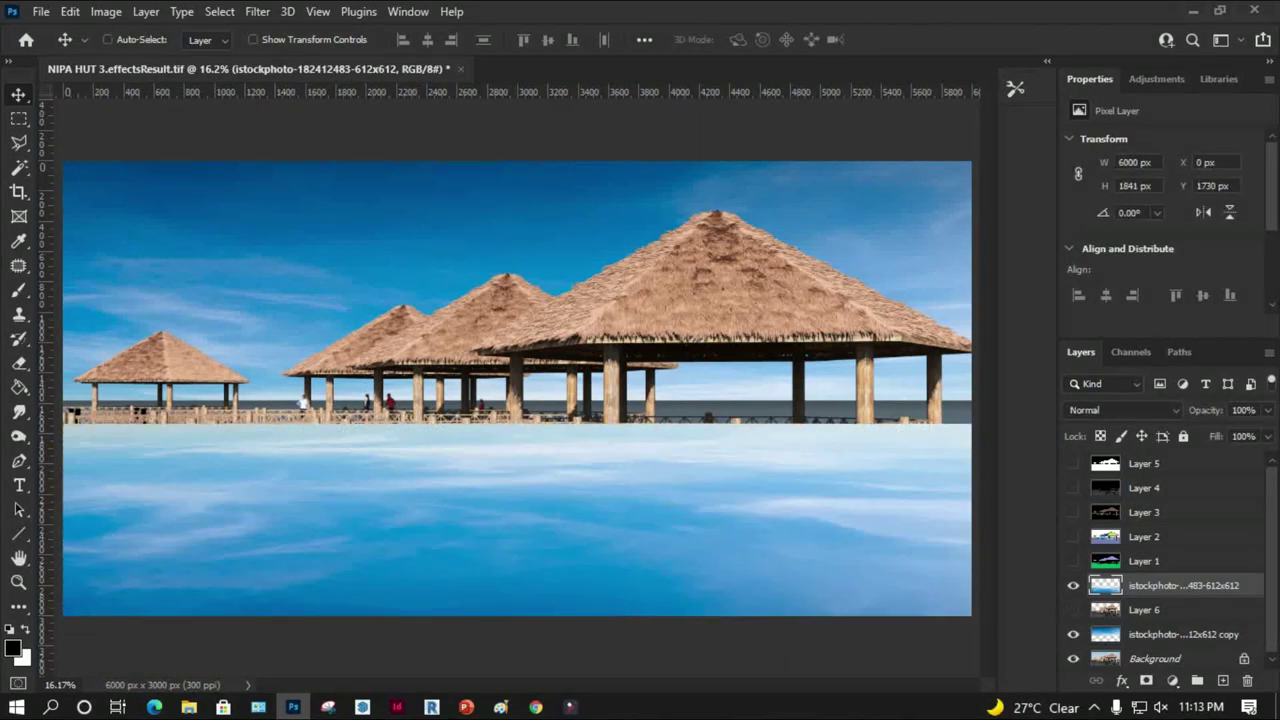
{"action": "left_click", "coordinate": [1073, 585]}
{"action": "left_click", "coordinate": [1073, 585]}
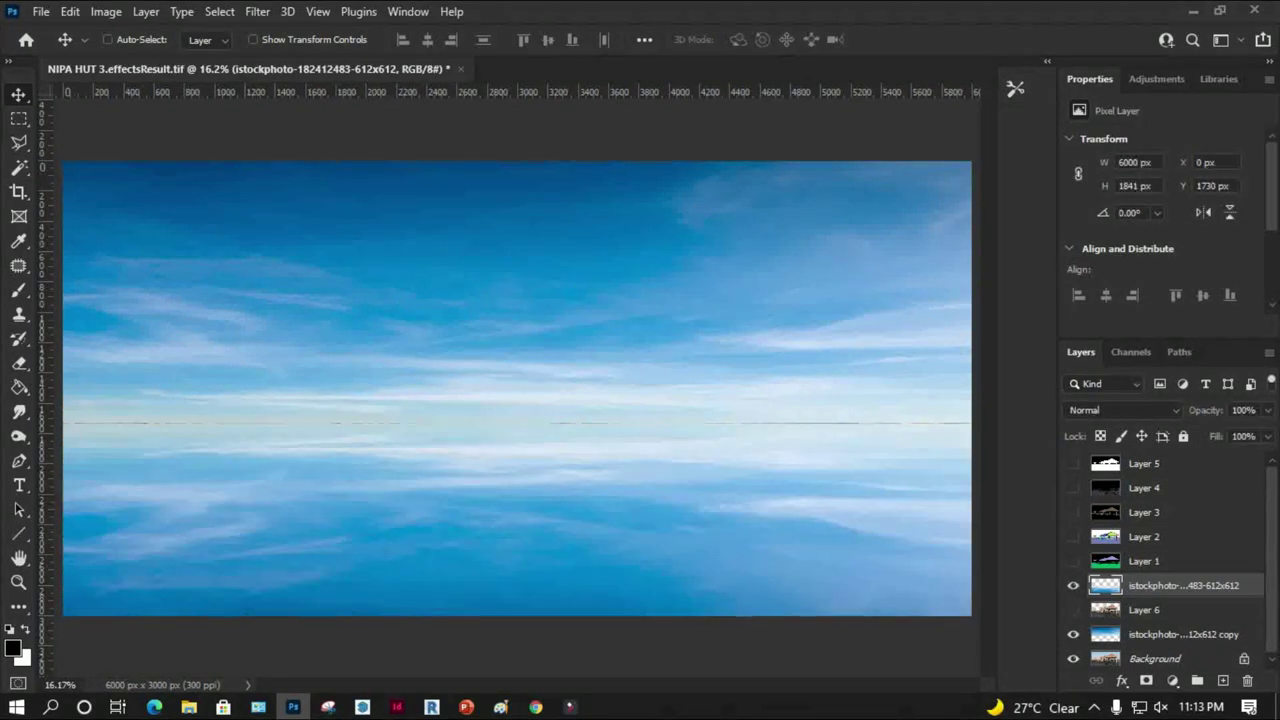
Compare the water with the flipped sky hidden and shown, then preview blend modes and apply Overlay
{"action": "left_click", "coordinate": [1073, 609]}
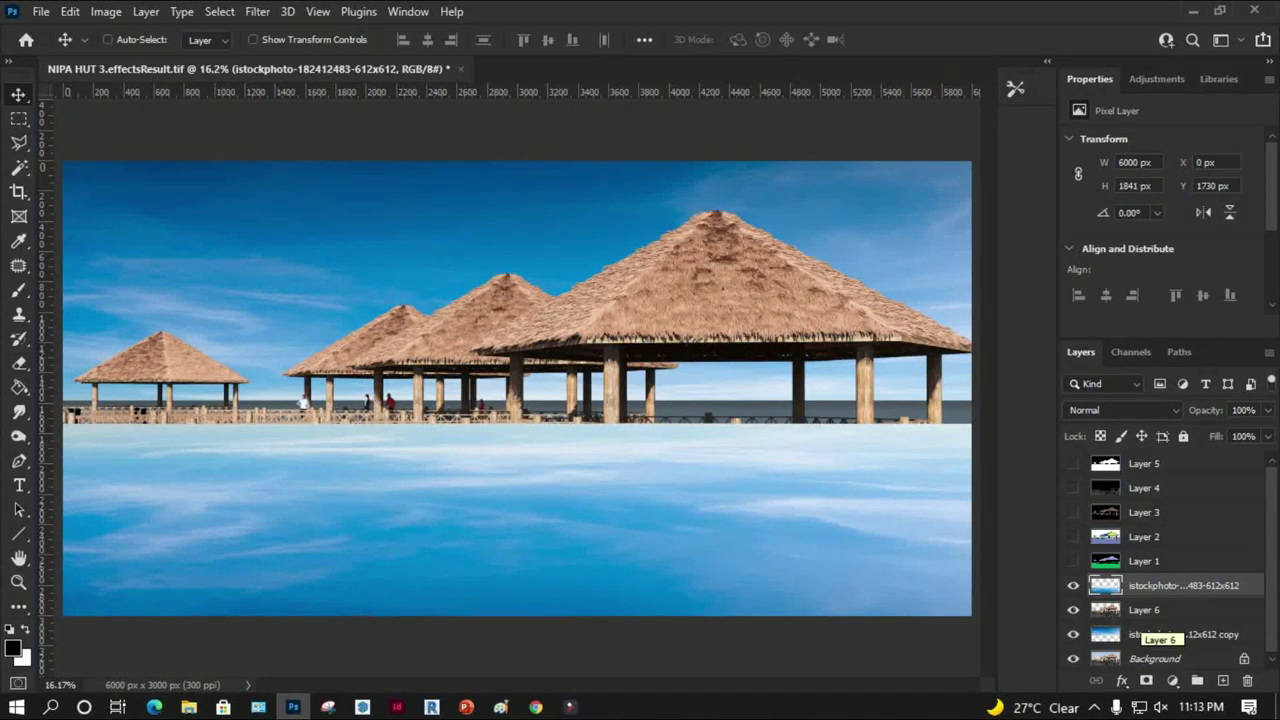
{"action": "left_click", "coordinate": [1073, 585]}
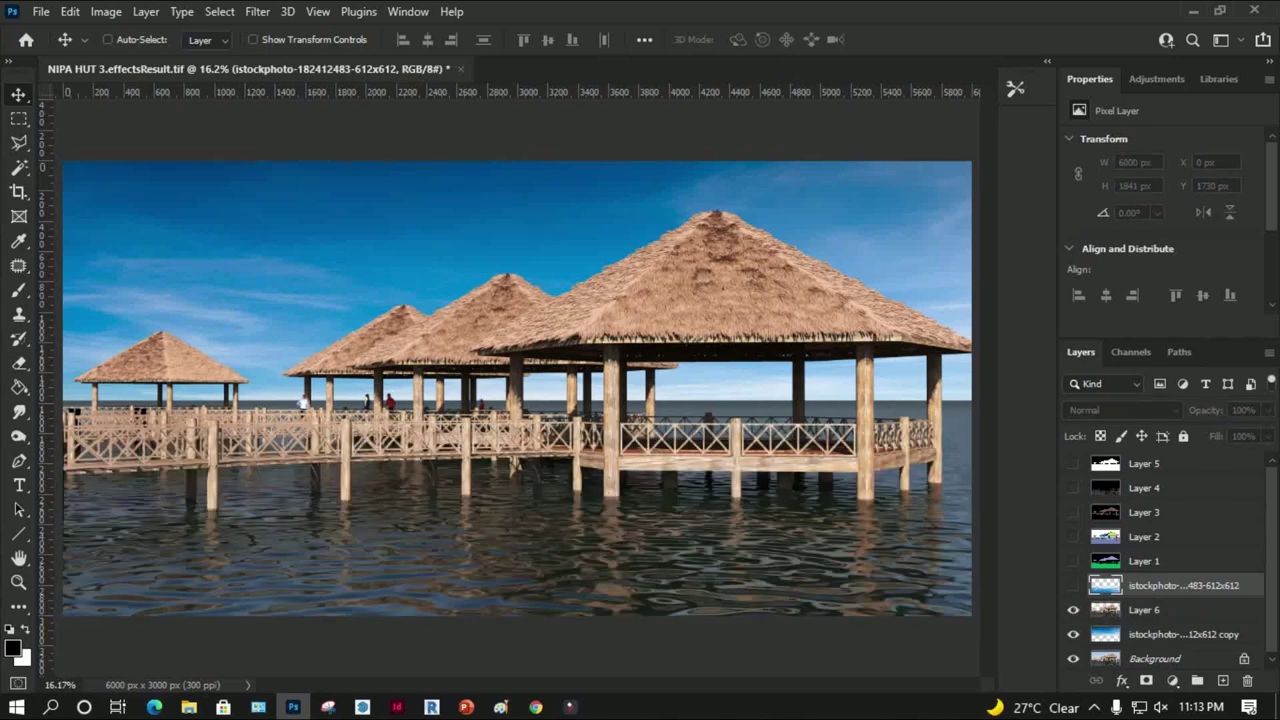
{"action": "left_click", "coordinate": [1073, 585]}
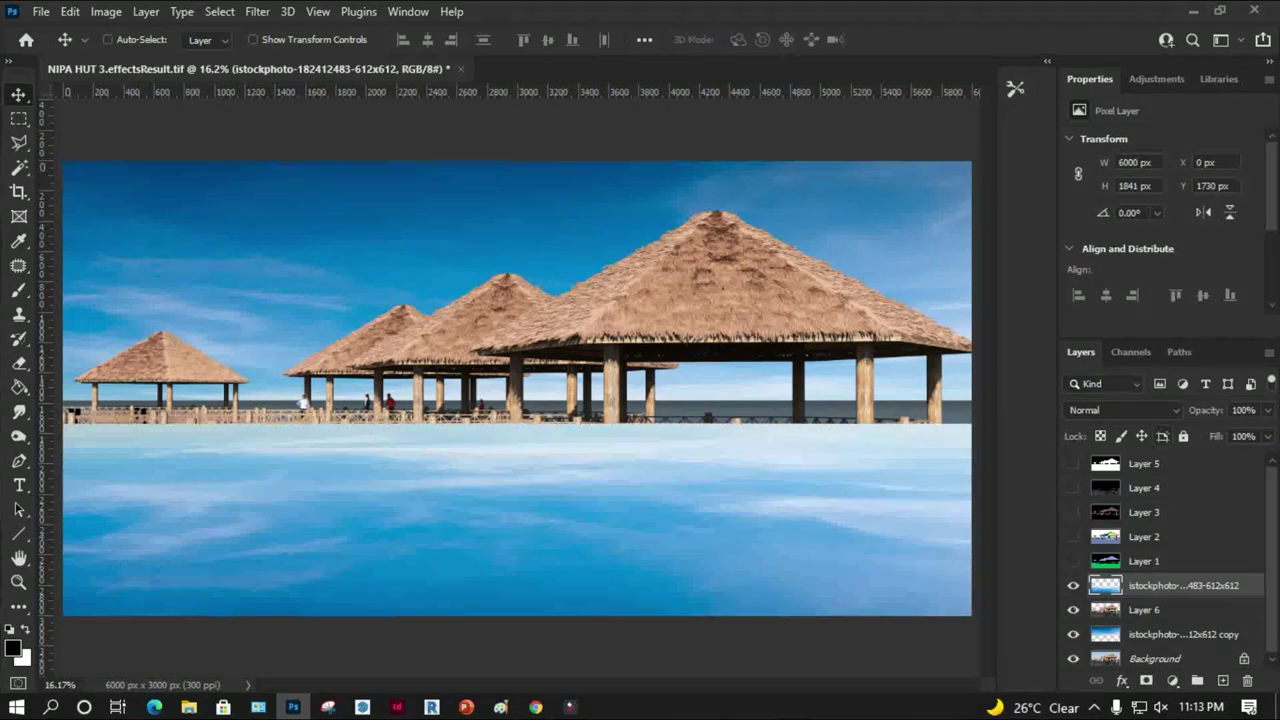
{"action": "left_click", "coordinate": [1122, 410]}
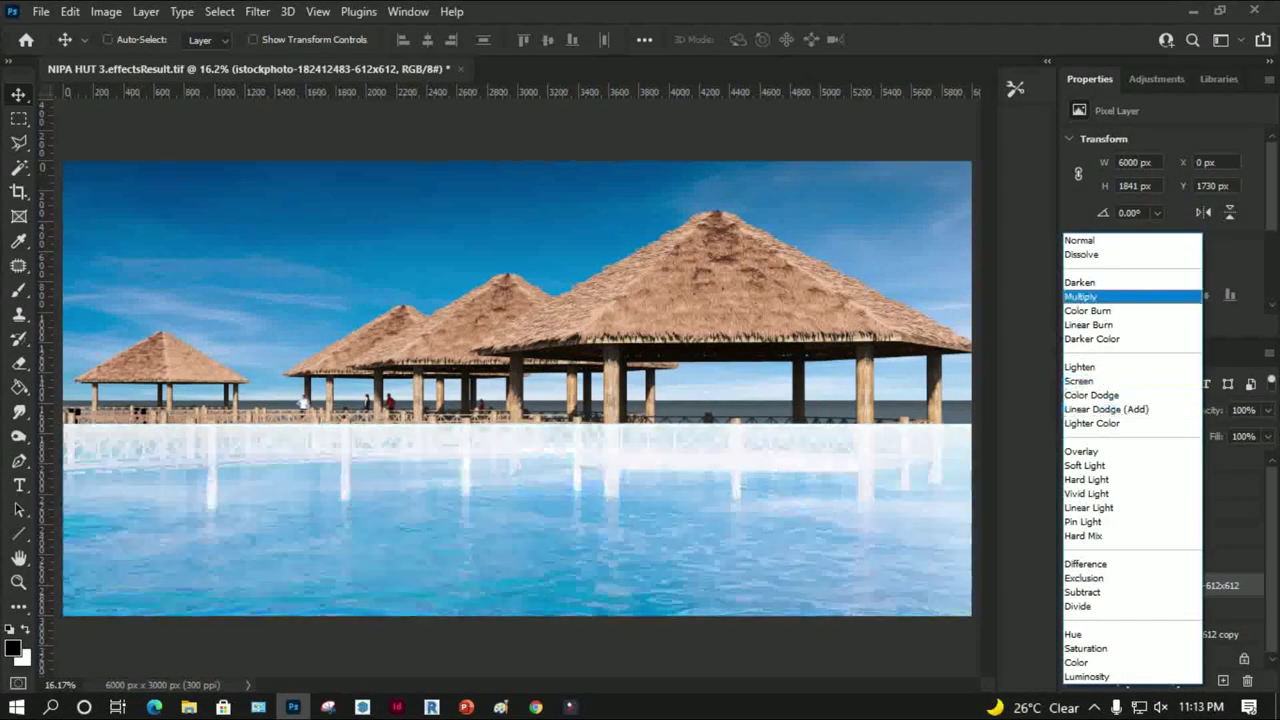
{"action": "key", "text": "Down"}
{"action": "key", "text": "Down"}
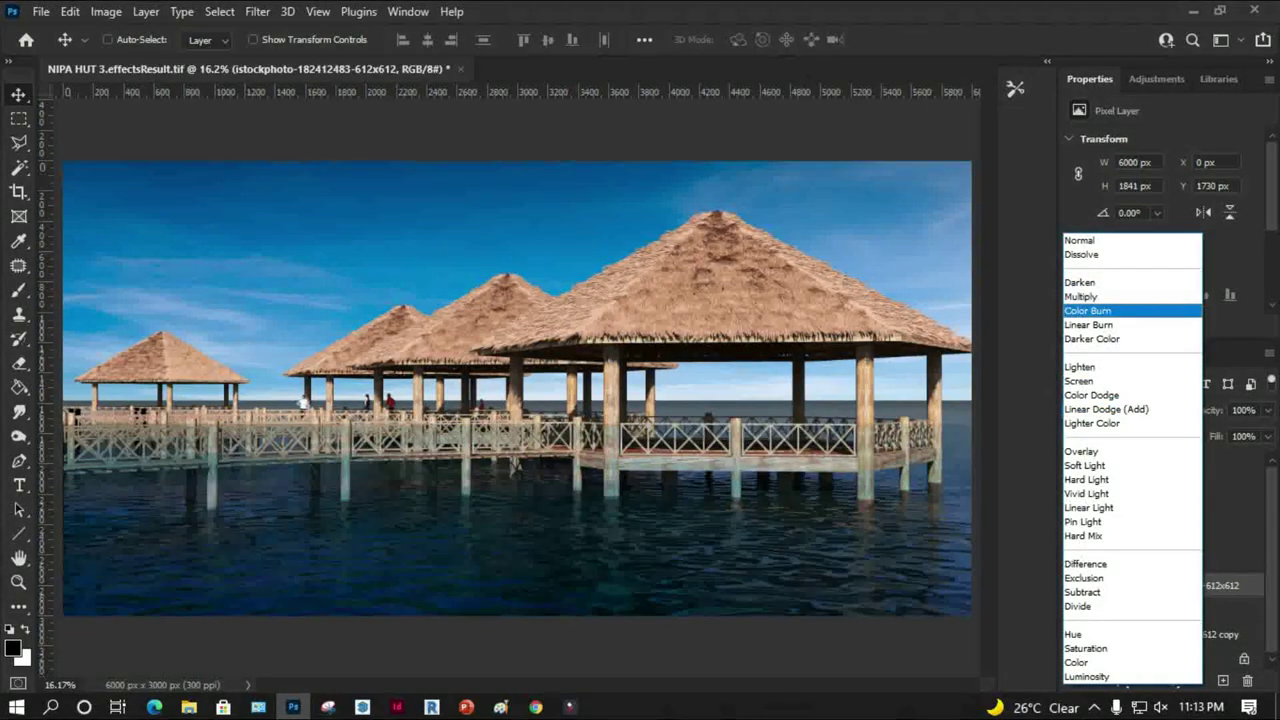
{"action": "key", "text": "Down"}
{"action": "key", "text": "Down"}
{"action": "key", "text": "Down"}
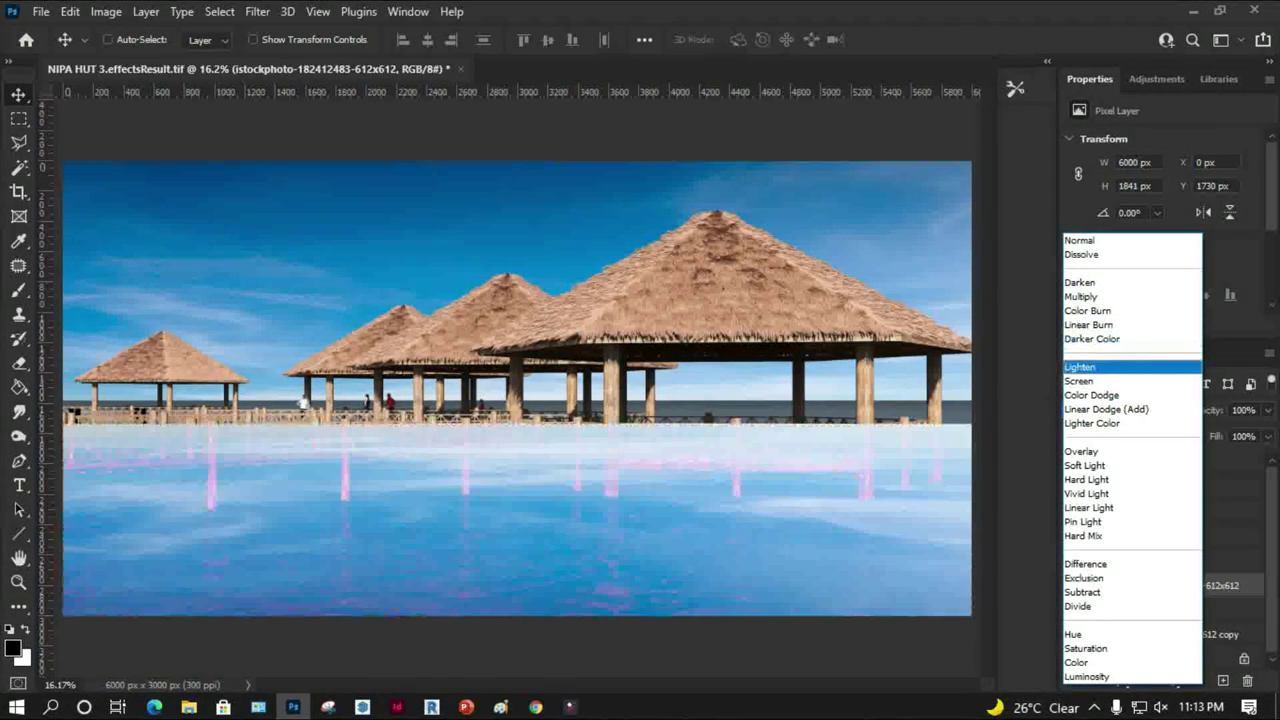
{"action": "key", "text": "Down"}
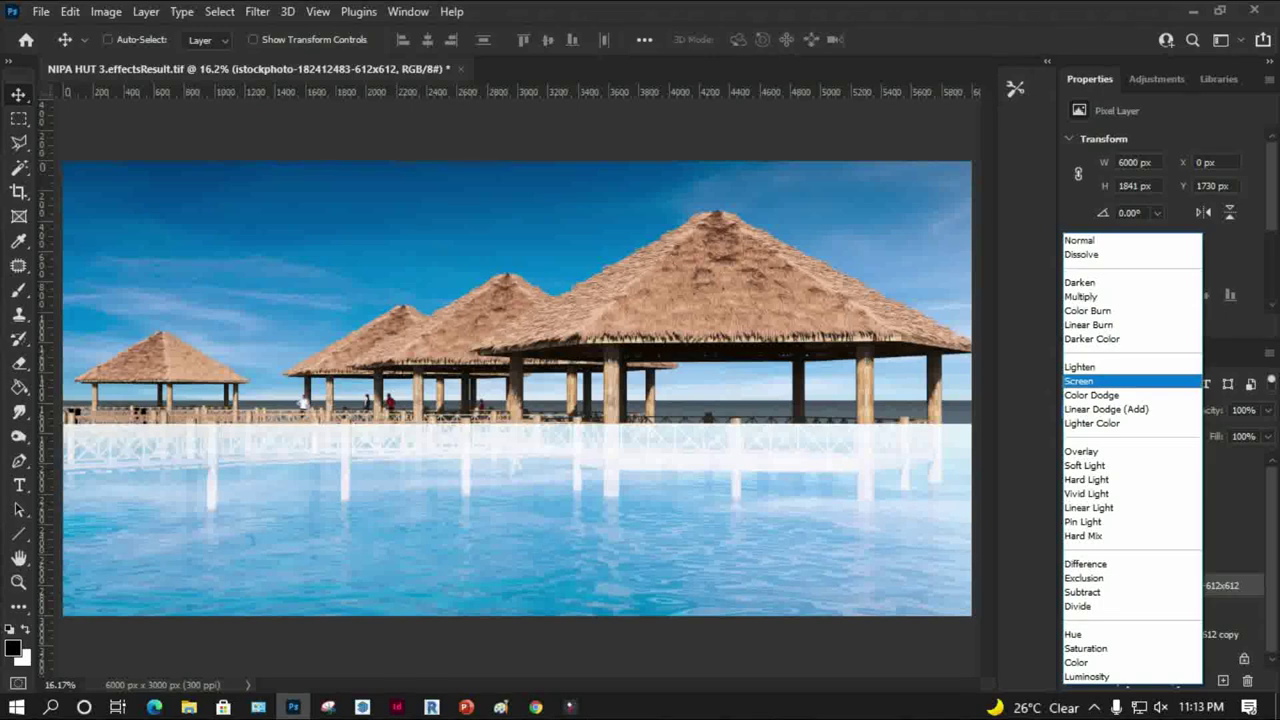
{"action": "key", "text": "Down"}
{"action": "key", "text": "Down"}
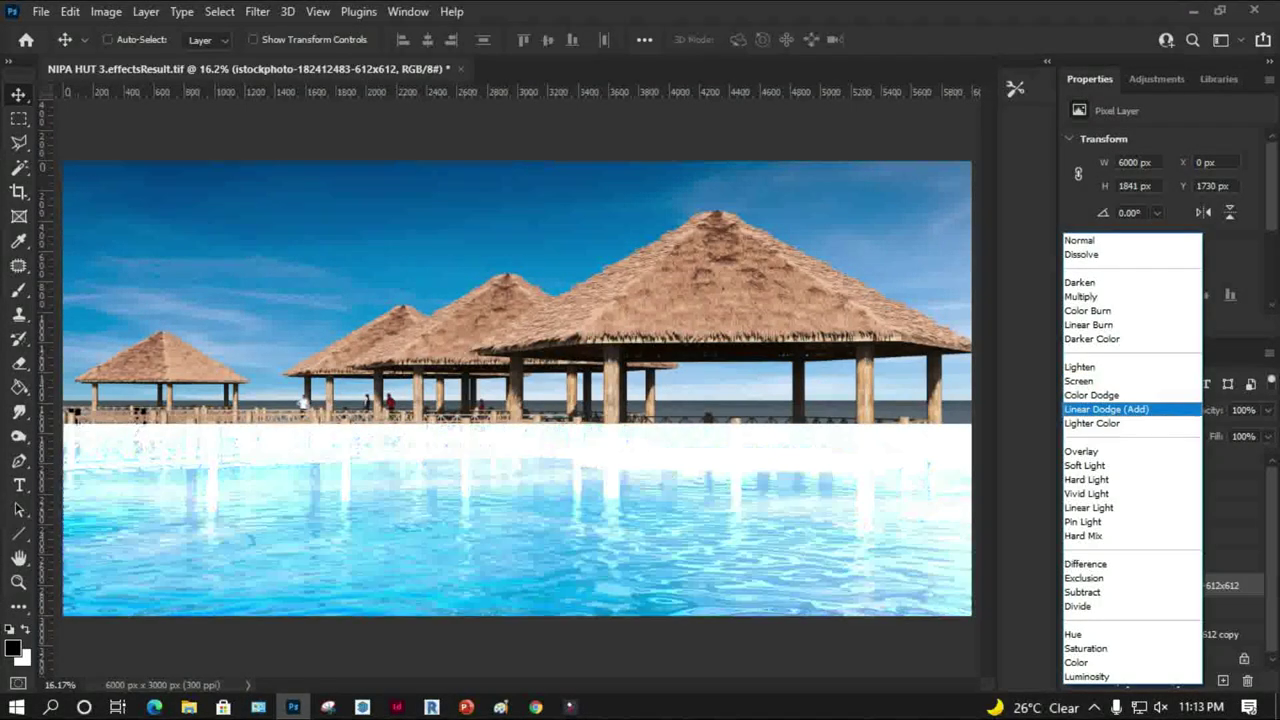
{"action": "key", "text": "Down"}
{"action": "key", "text": "Down"}
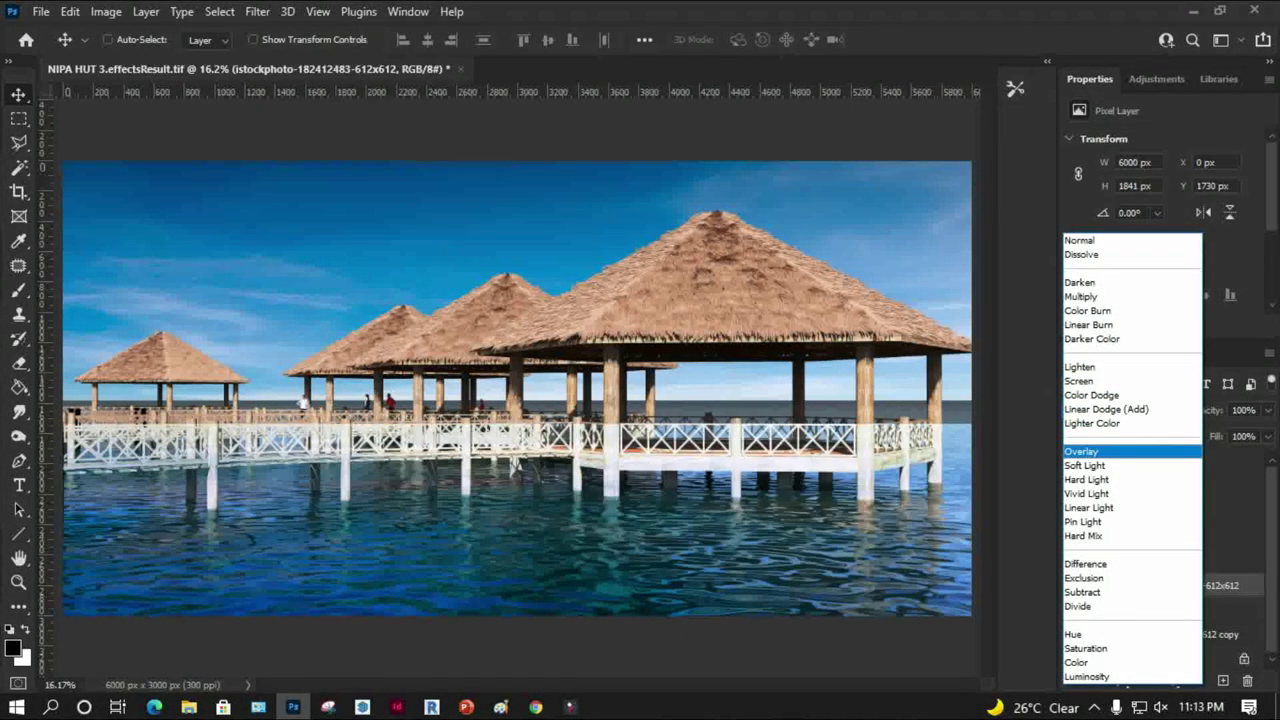
{"action": "key", "text": "Return"}
Lower the reflection layer's fill to 40% and compare it on and off
{"action": "left_click", "coordinate": [1268, 436]}
{"action": "left_click_drag", "start_coordinate": [1270, 458], "coordinate": [1214, 458]}
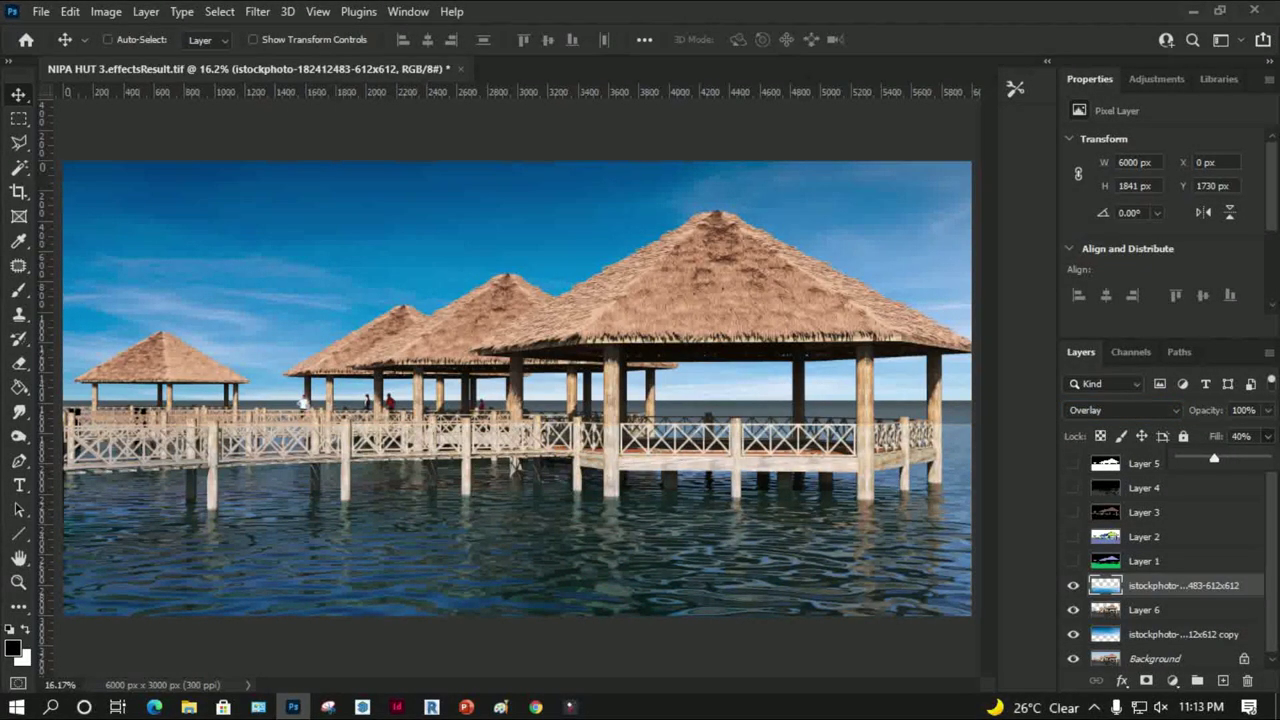
{"action": "left_click", "coordinate": [1073, 585]}
{"action": "left_click", "coordinate": [1073, 585]}
Test the stacking order of Layer 6 and the sky layers, keeping the reflection sky above Layer 6
{"action": "left_click", "coordinate": [1144, 609]}
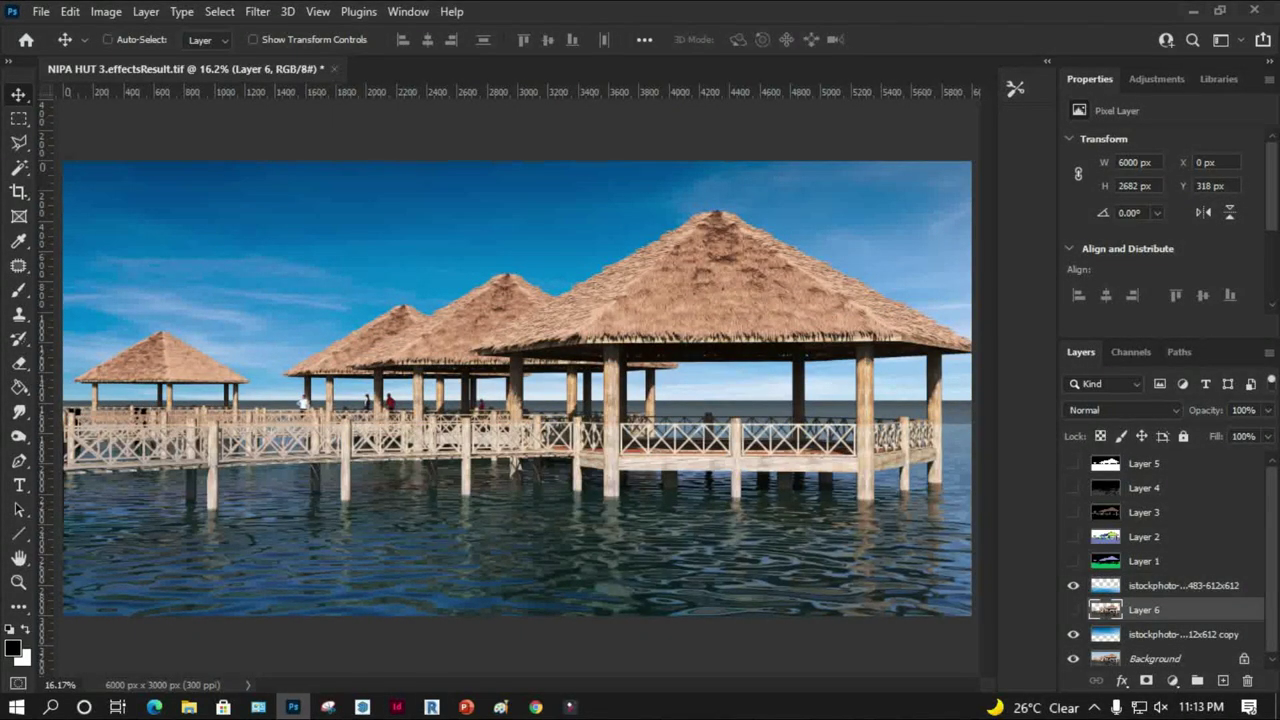
{"action": "left_click", "coordinate": [1073, 609]}
{"action": "left_click", "coordinate": [1073, 609]}
{"action": "left_click_drag", "start_coordinate": [1075, 609], "coordinate": [1150, 606]}
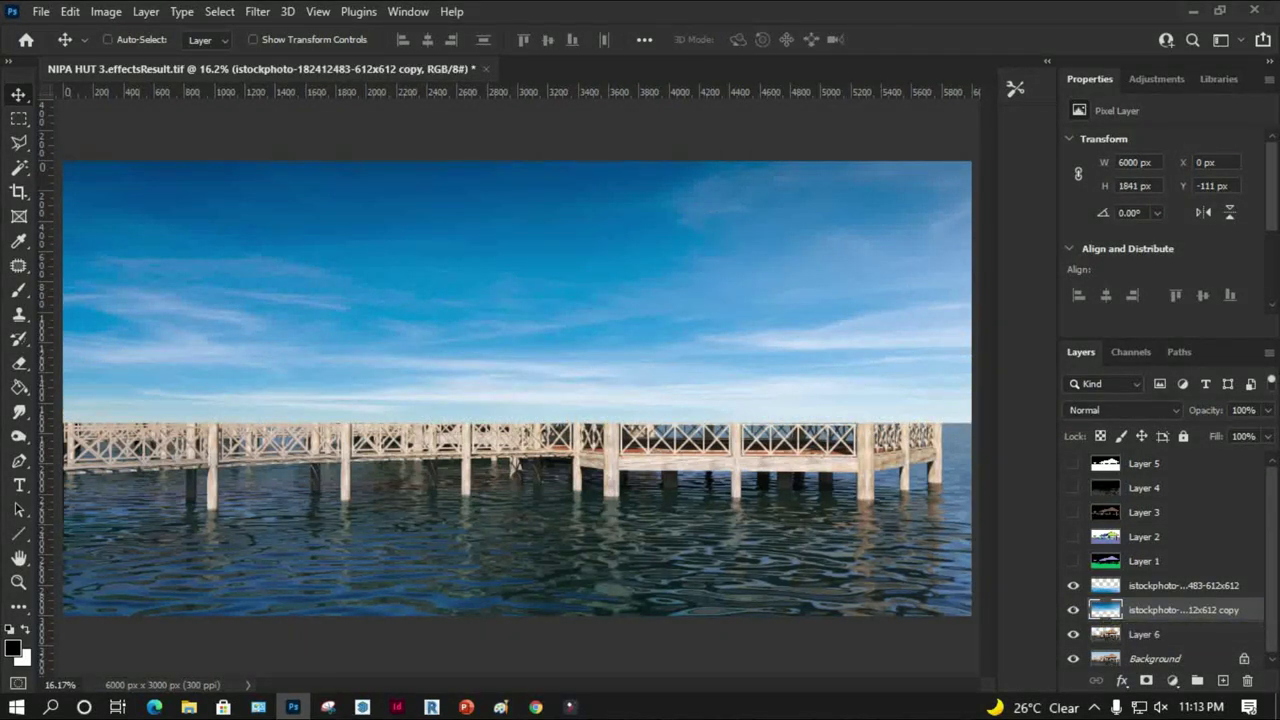
{"action": "left_click", "coordinate": [1150, 634]}
{"action": "left_click_drag", "start_coordinate": [1180, 609], "coordinate": [1180, 646]}
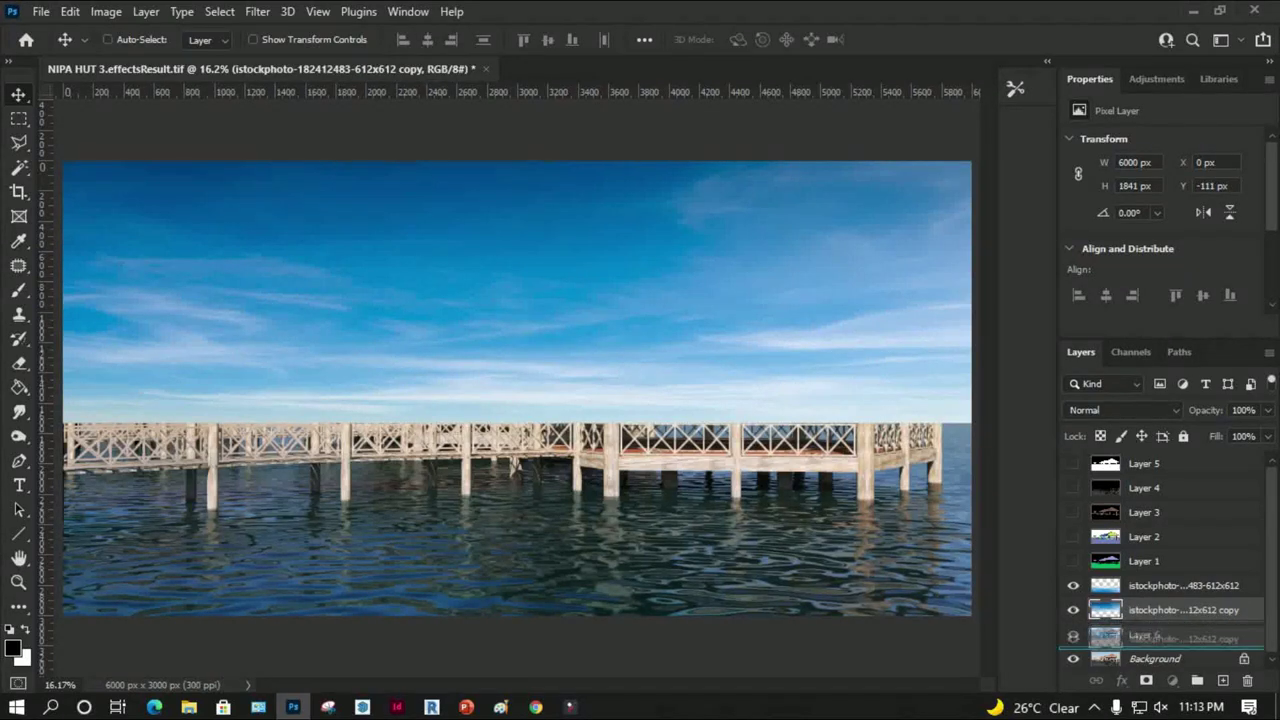
{"action": "left_click_drag", "start_coordinate": [1180, 585], "coordinate": [1180, 622]}
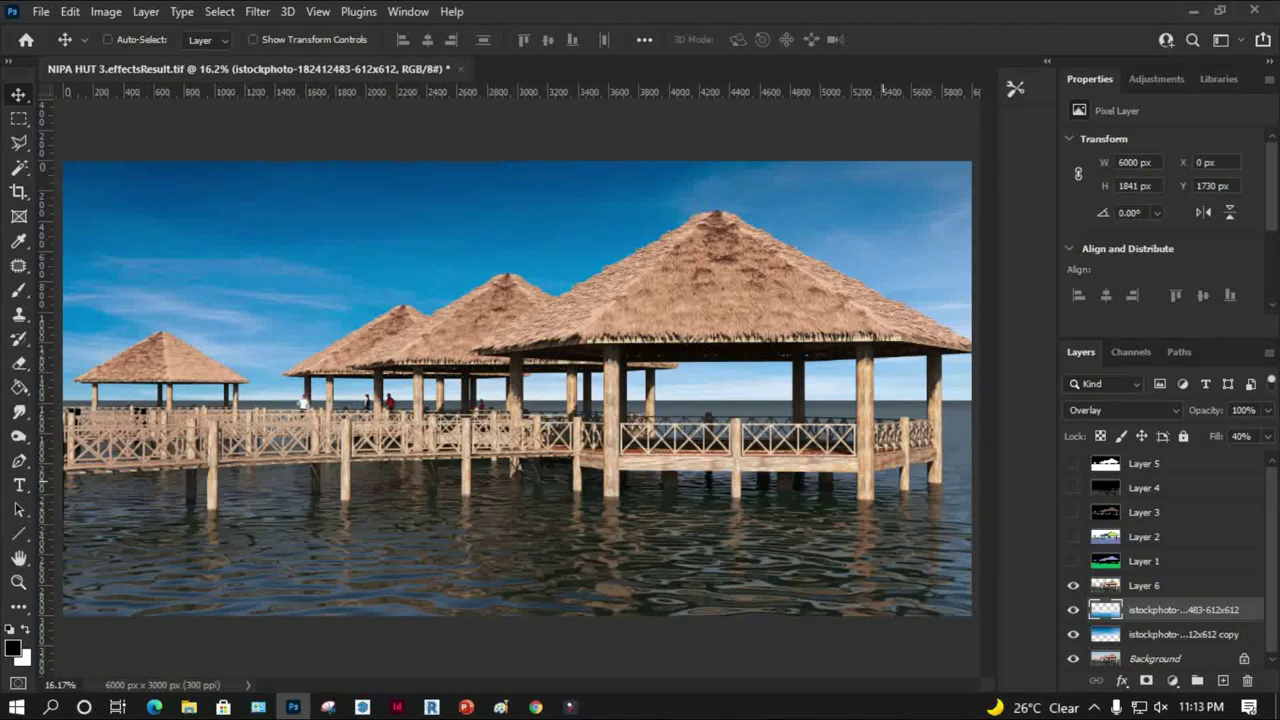
{"action": "left_click_drag", "start_coordinate": [1180, 609], "coordinate": [1180, 576]}
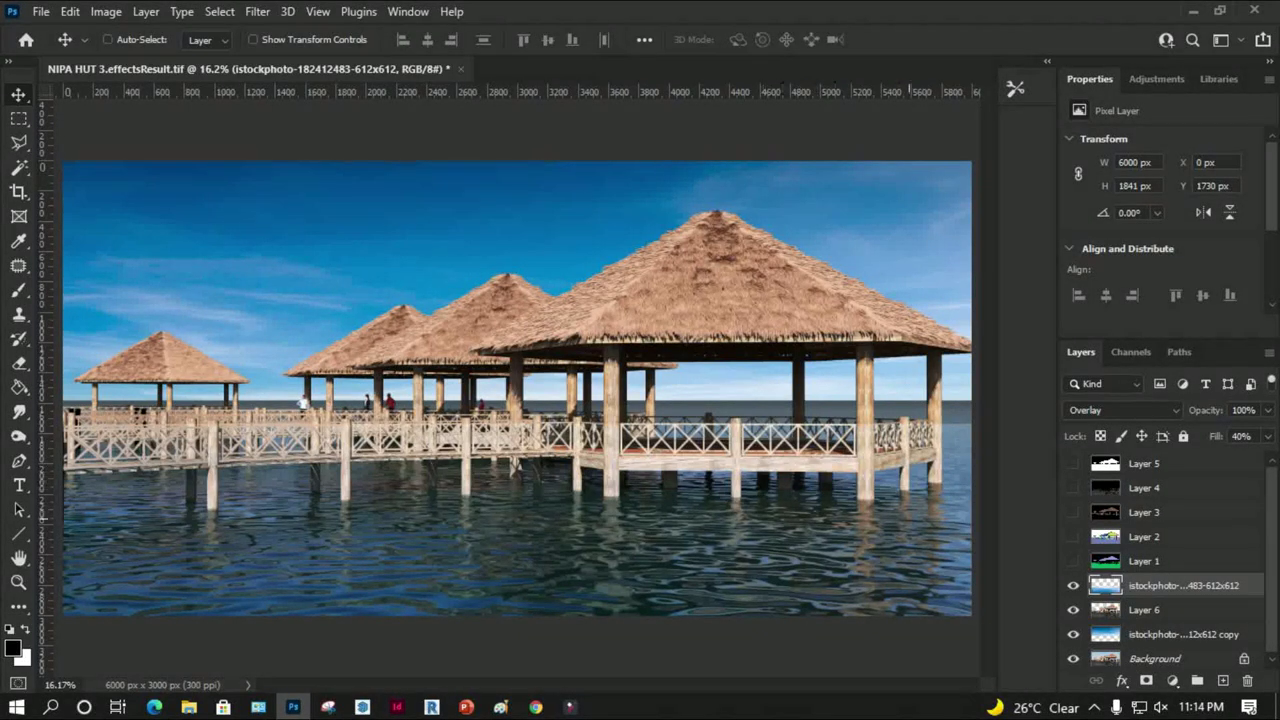
Zoom in on the right hut's roof and railing
{"action": "key", "text": "ctrl"}
{"action": "key", "text": "z"}
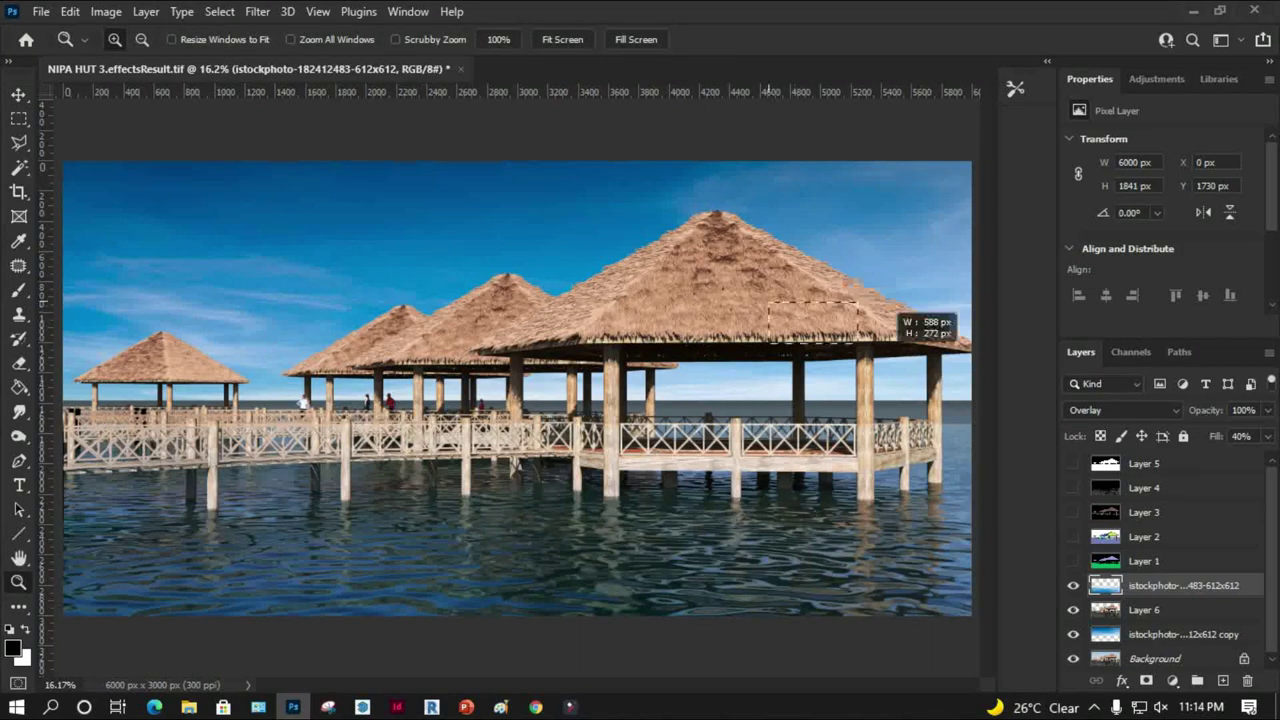
{"action": "left_click_drag", "start_coordinate": [770, 298], "coordinate": [930, 430]}
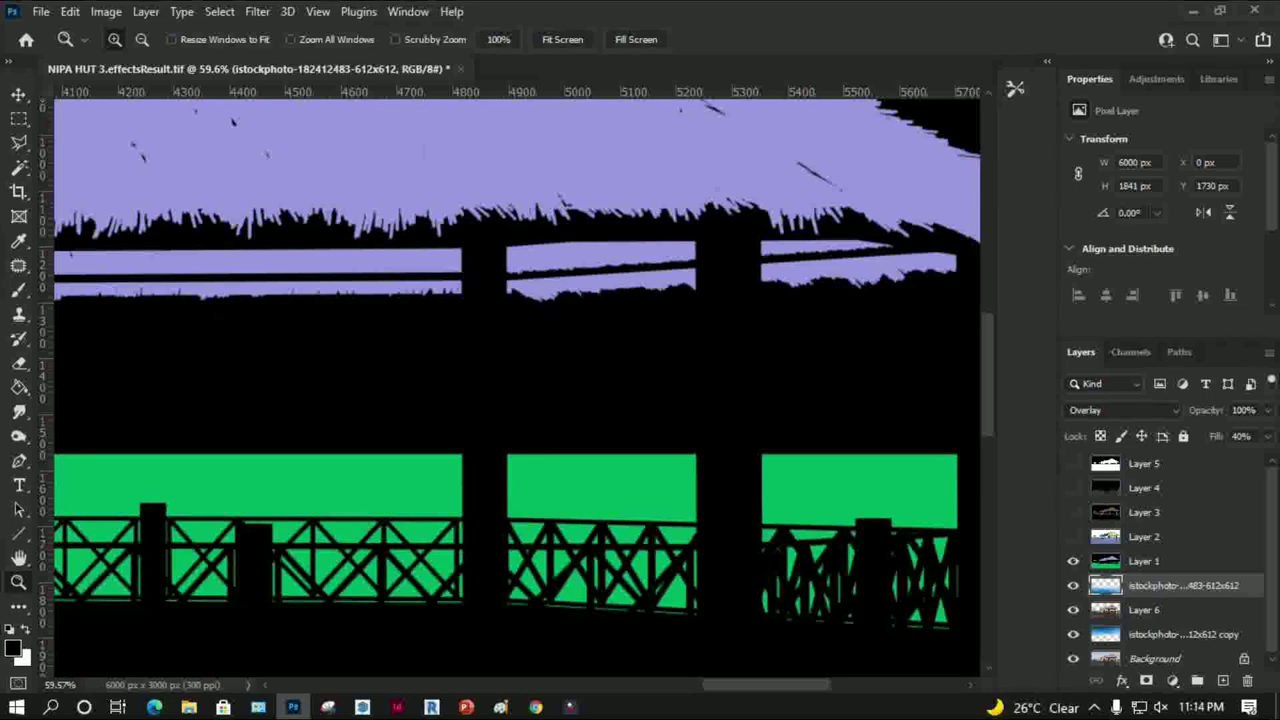
Select the green sky areas of Layer 1's colour mask and hide that layer
{"action": "left_click", "coordinate": [1144, 561]}
{"action": "key", "text": "w"}
{"action": "left_click", "coordinate": [250, 480]}
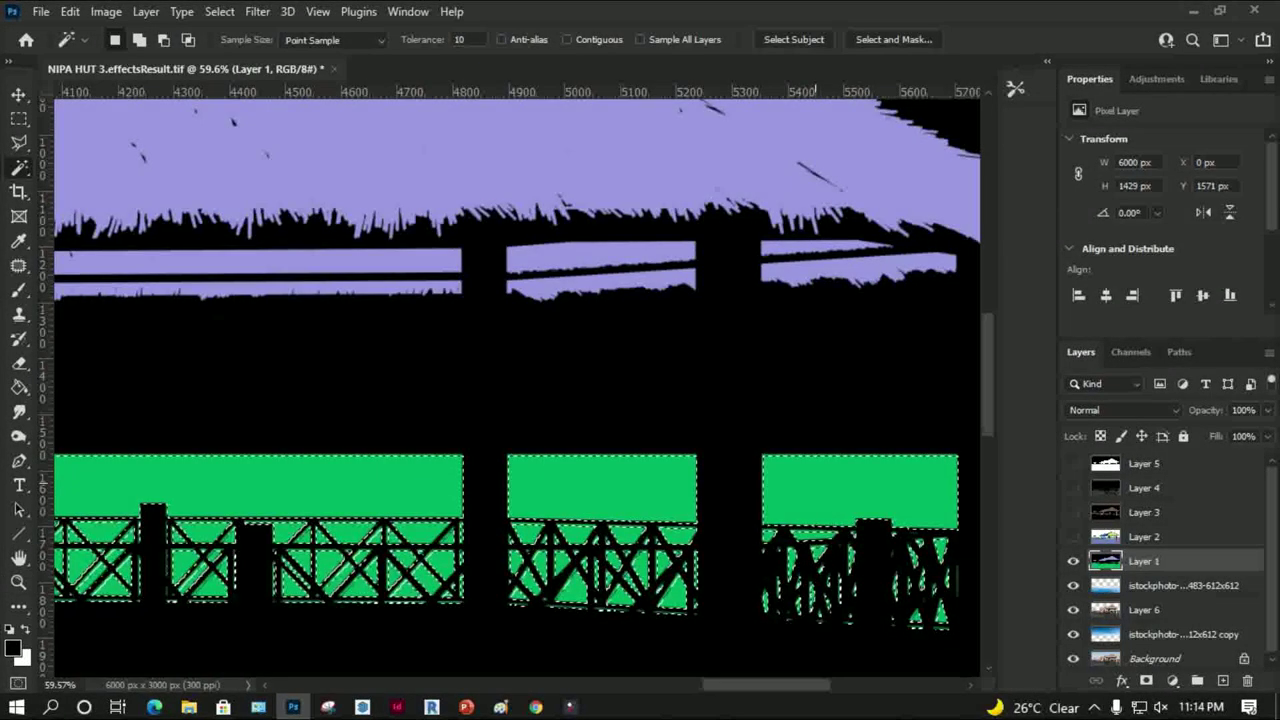
{"action": "left_click", "coordinate": [1073, 561]}
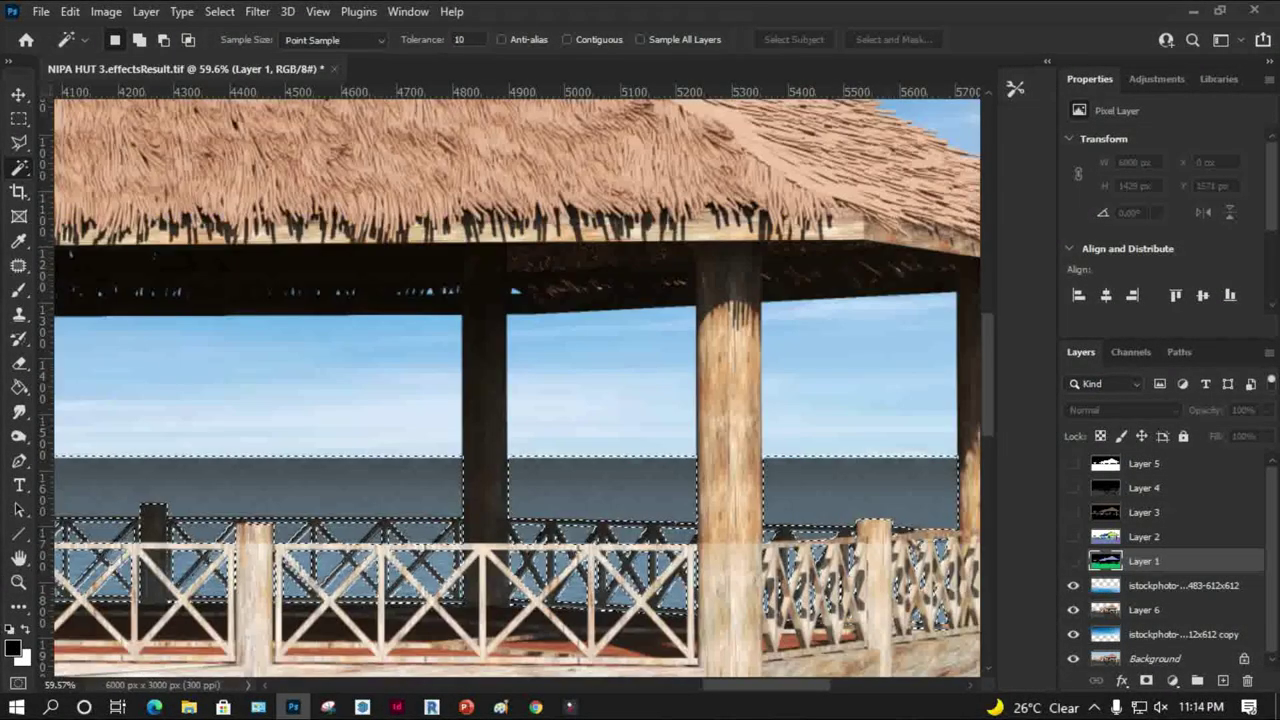
Erase the grey sky band between the pillars on Layer 6 inside the selection
{"action": "left_click", "coordinate": [1144, 609]}
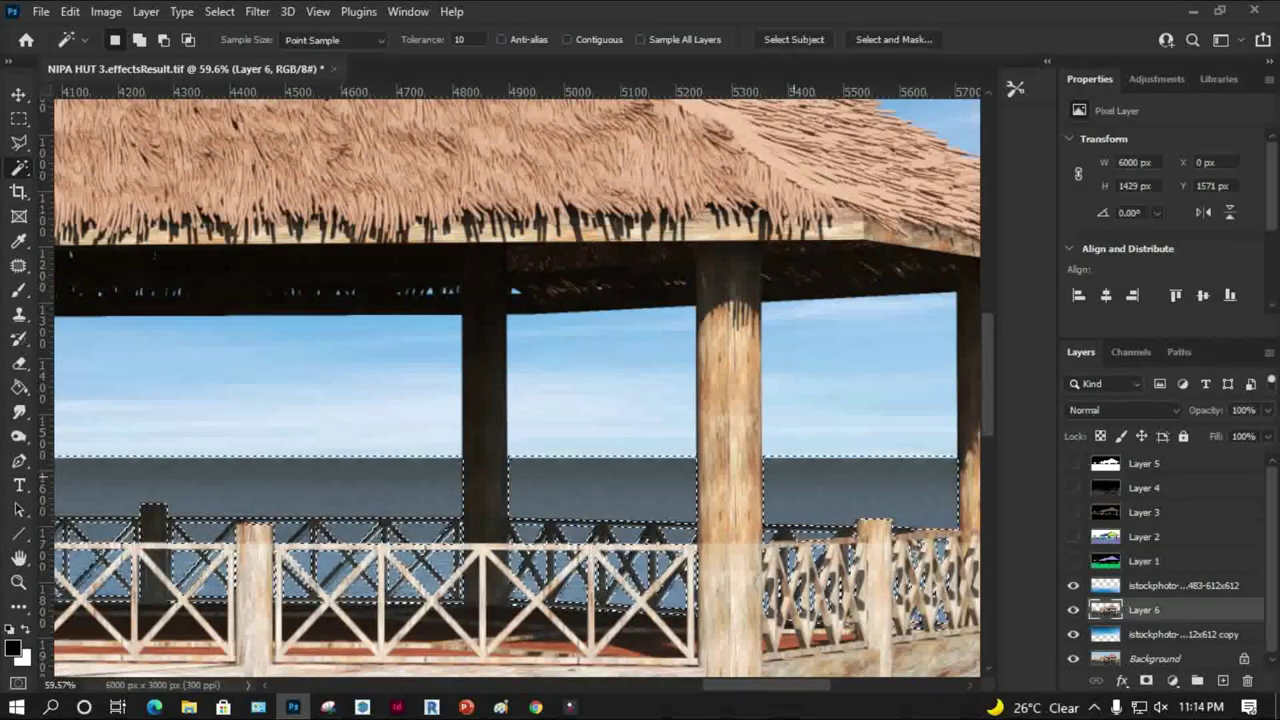
{"action": "key", "text": "e"}
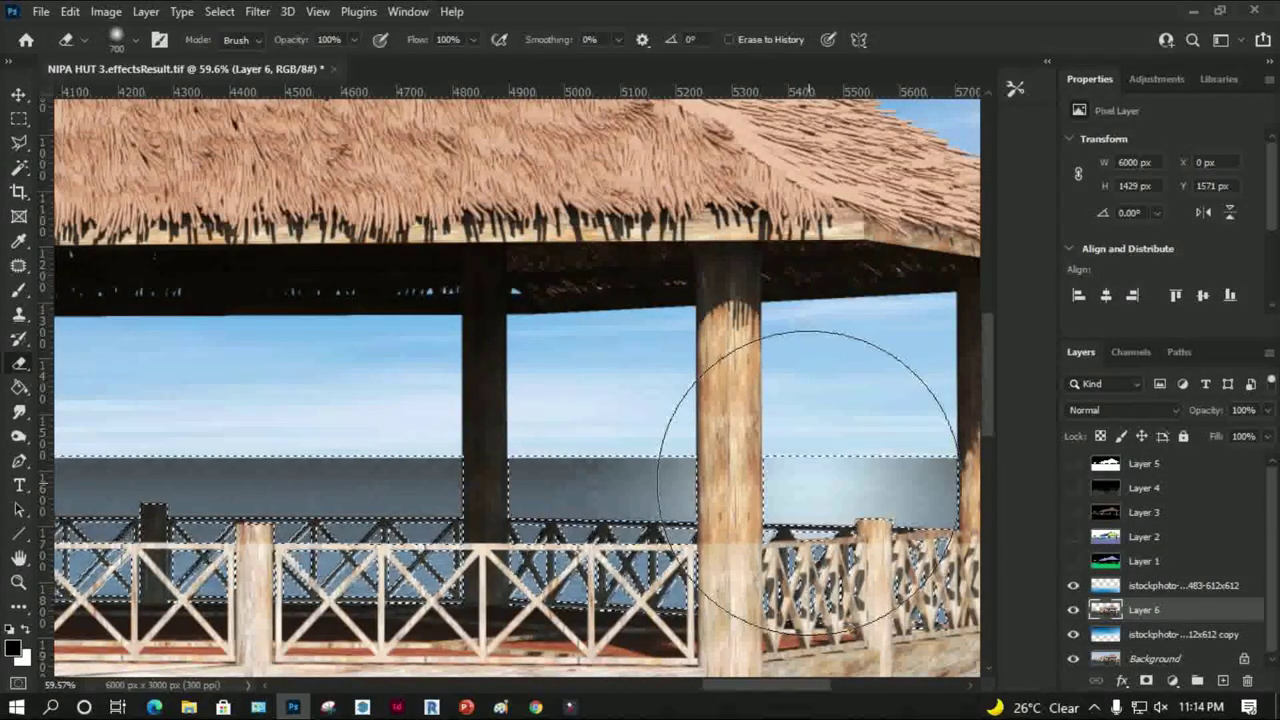
{"action": "left_click_drag", "start_coordinate": [757, 428], "coordinate": [320, 335]}
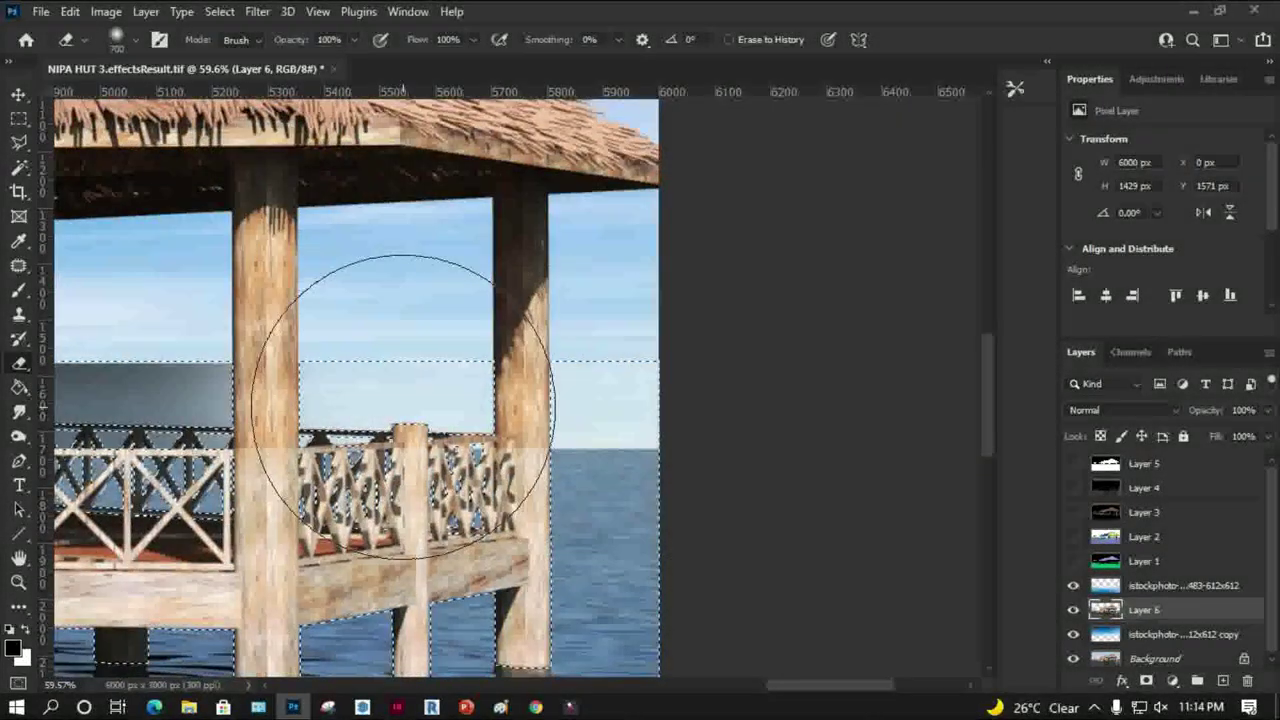
{"action": "left_click_drag", "start_coordinate": [423, 405], "coordinate": [325, 300]}
{"action": "left_click_drag", "start_coordinate": [300, 400], "coordinate": [749, 370]}
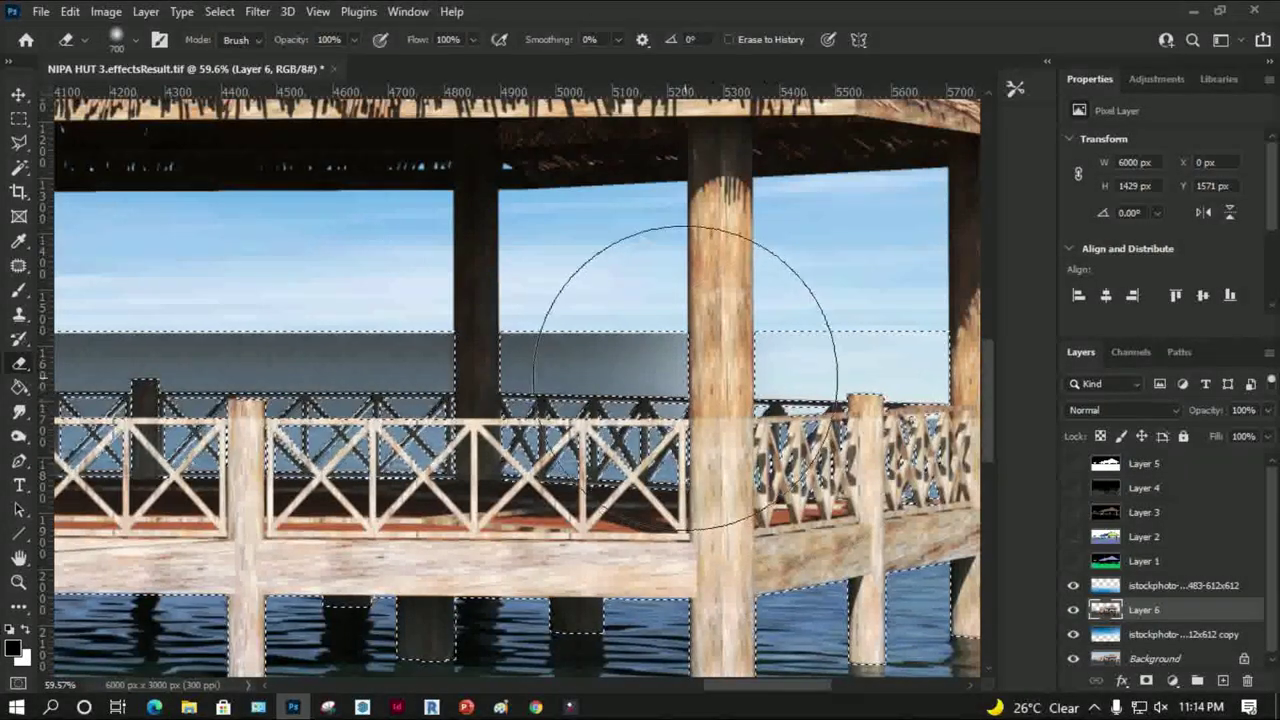
{"action": "left_click", "coordinate": [681, 375]}
{"action": "mouse_move", "coordinate": [681, 375]}
{"action": "left_mouse_down"}
{"action": "mouse_move", "coordinate": [528, 300]}
{"action": "mouse_move", "coordinate": [286, 290]}
{"action": "left_mouse_up"}
Deselect and fit the whole image in the window
{"action": "scroll", "coordinate": [286, 290], "scroll_direction": "left", "scroll_amount": 5}
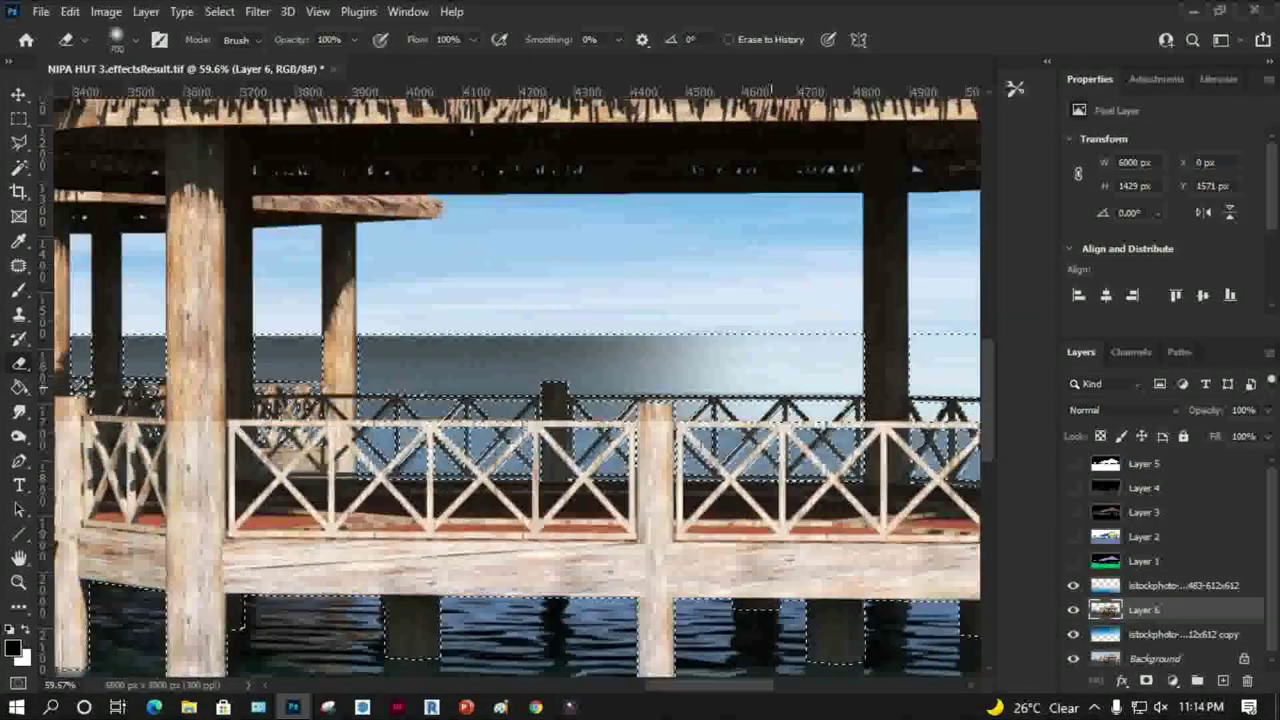
{"action": "scroll", "coordinate": [440, 378], "scroll_direction": "left", "scroll_amount": 8}
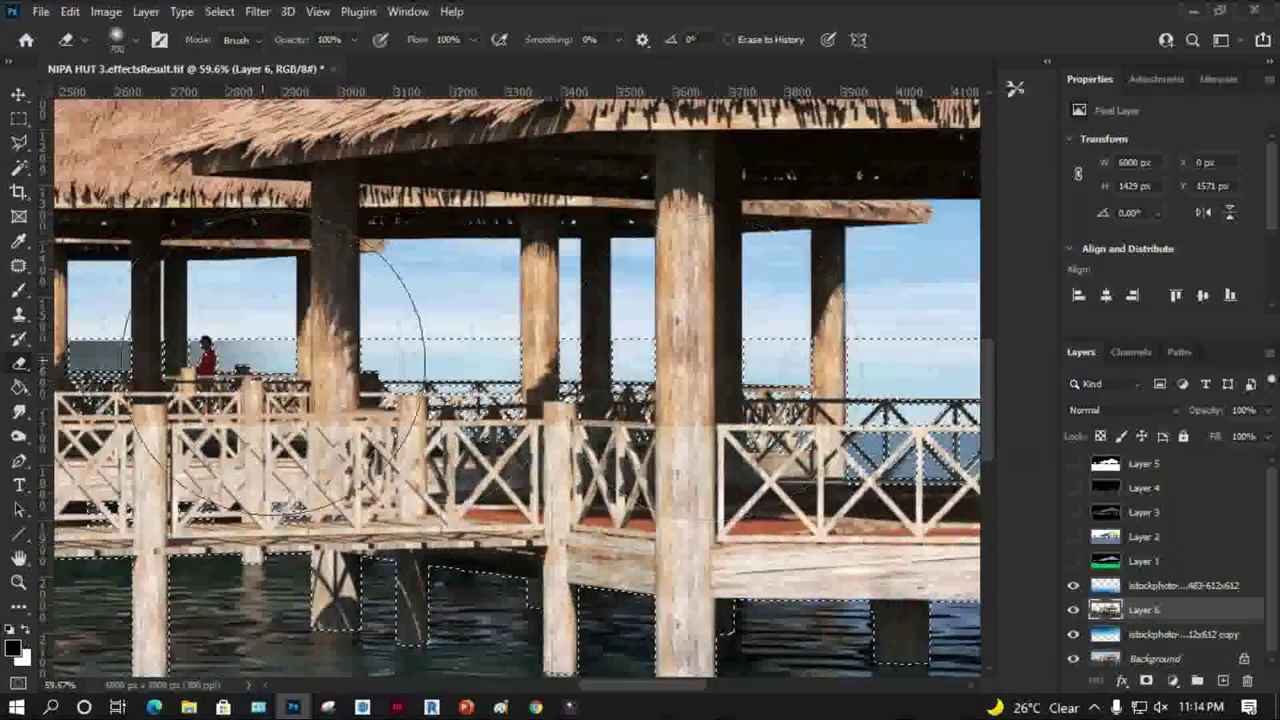
{"action": "scroll", "coordinate": [440, 378], "scroll_direction": "left", "scroll_amount": 7}
{"action": "scroll", "coordinate": [516, 384], "scroll_direction": "left", "scroll_amount": 4}
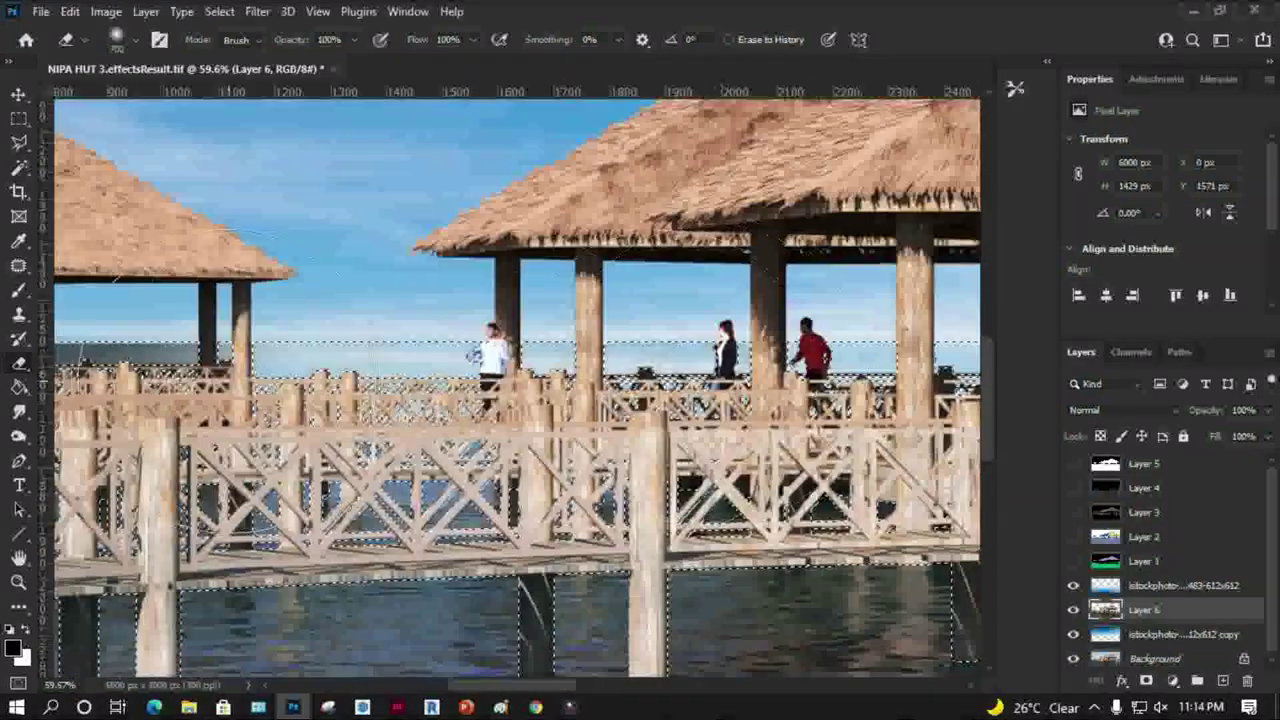
{"action": "scroll", "coordinate": [516, 384], "scroll_direction": "left", "scroll_amount": 3}
{"action": "scroll", "coordinate": [310, 380], "scroll_direction": "left", "scroll_amount": 14}
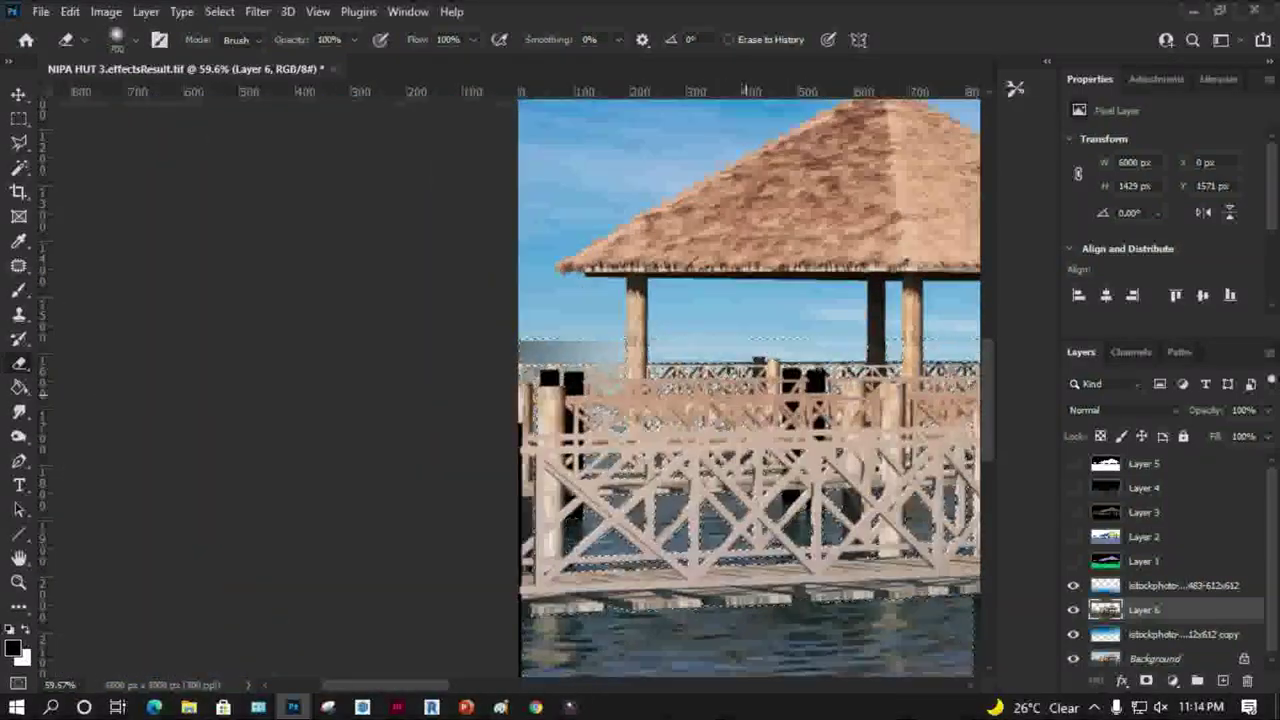
{"action": "key", "text": "m"}
{"action": "key", "text": "ctrl+d"}
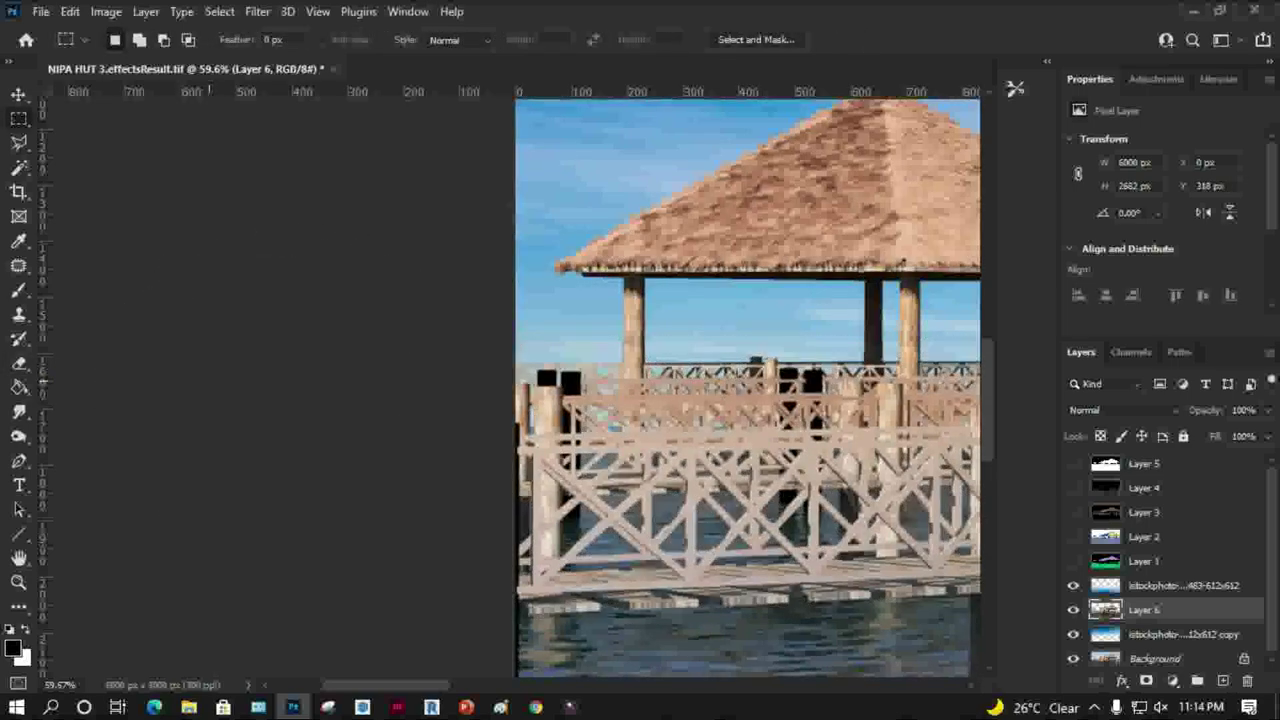
{"action": "key", "text": "ctrl+0"}
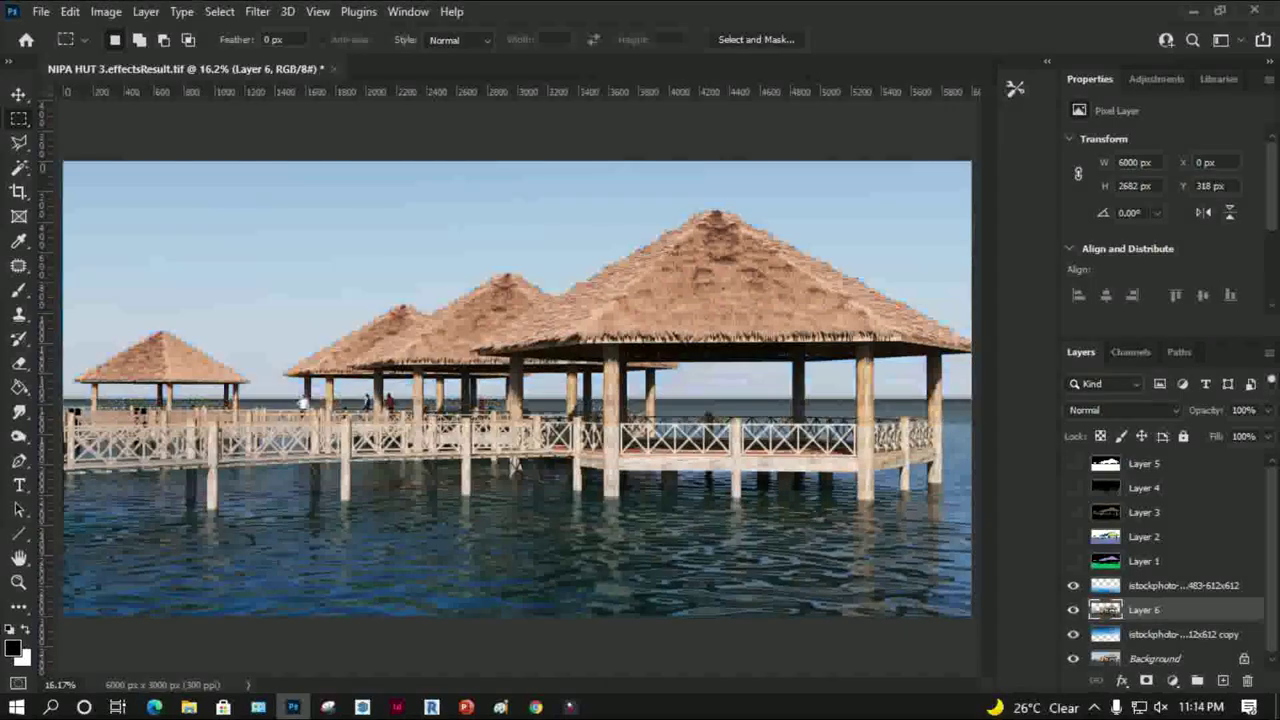
Move the blue sky copy layer higher in the image
{"action": "left_click", "coordinate": [1183, 634]}
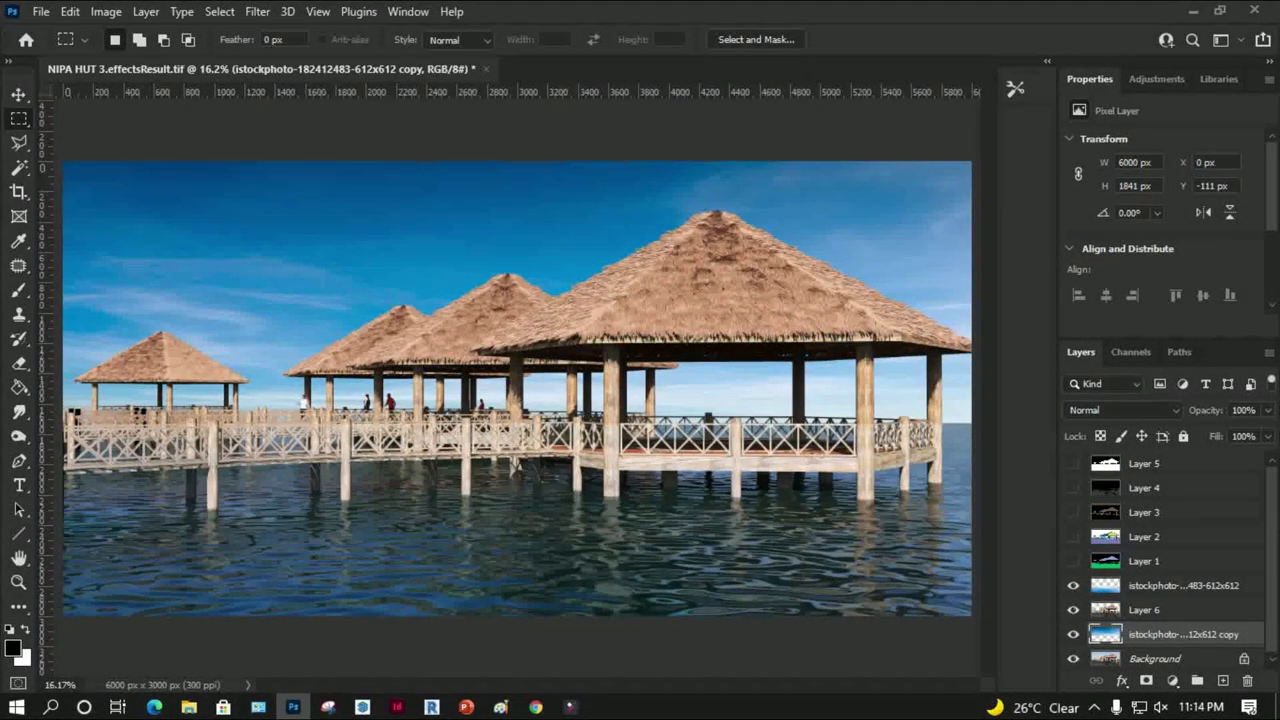
{"action": "key", "text": "v"}
{"action": "key", "text": "Up"}
{"action": "key", "text": "Up"}
{"action": "key", "text": "Up"}
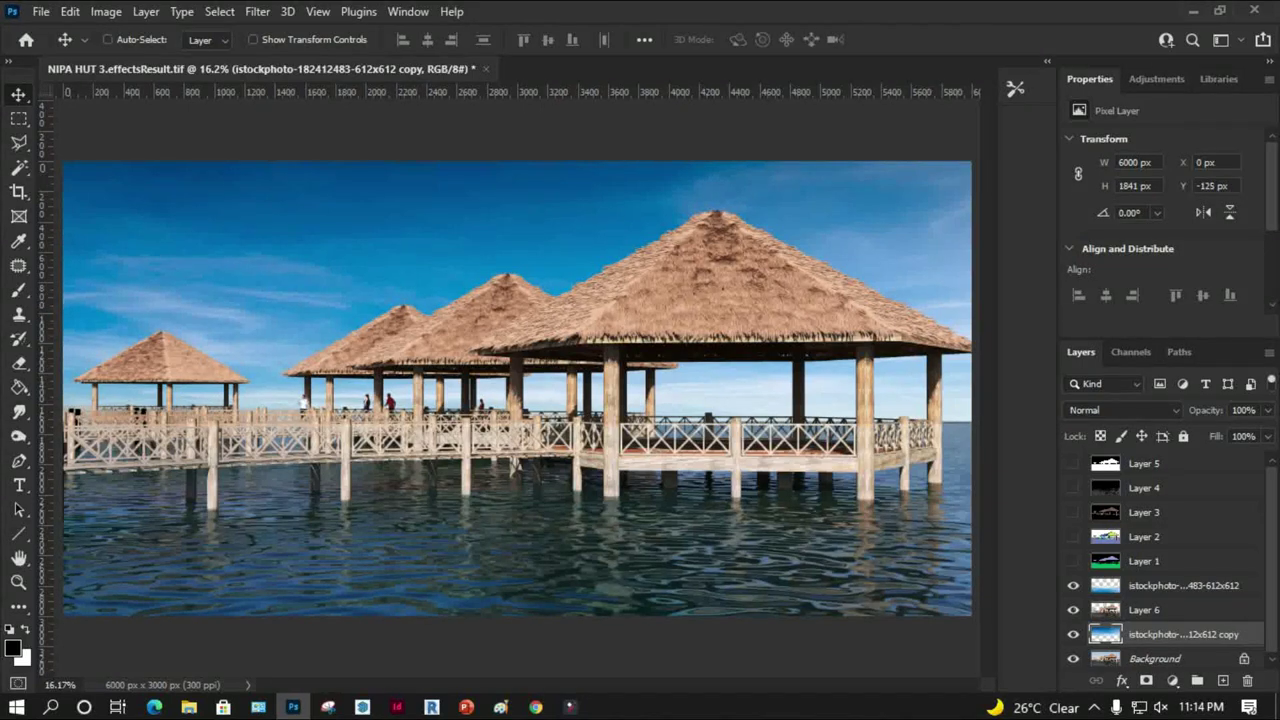
{"action": "key", "text": "Up"}
{"action": "key", "text": "Up"}
{"action": "key", "text": "Up"}
{"action": "key", "text": "Up"}
{"action": "key", "text": "Up"}
{"action": "key", "text": "Up"}
{"action": "key", "text": "Up"}
{"action": "key", "text": "Up"}
{"action": "key", "text": "Up"}
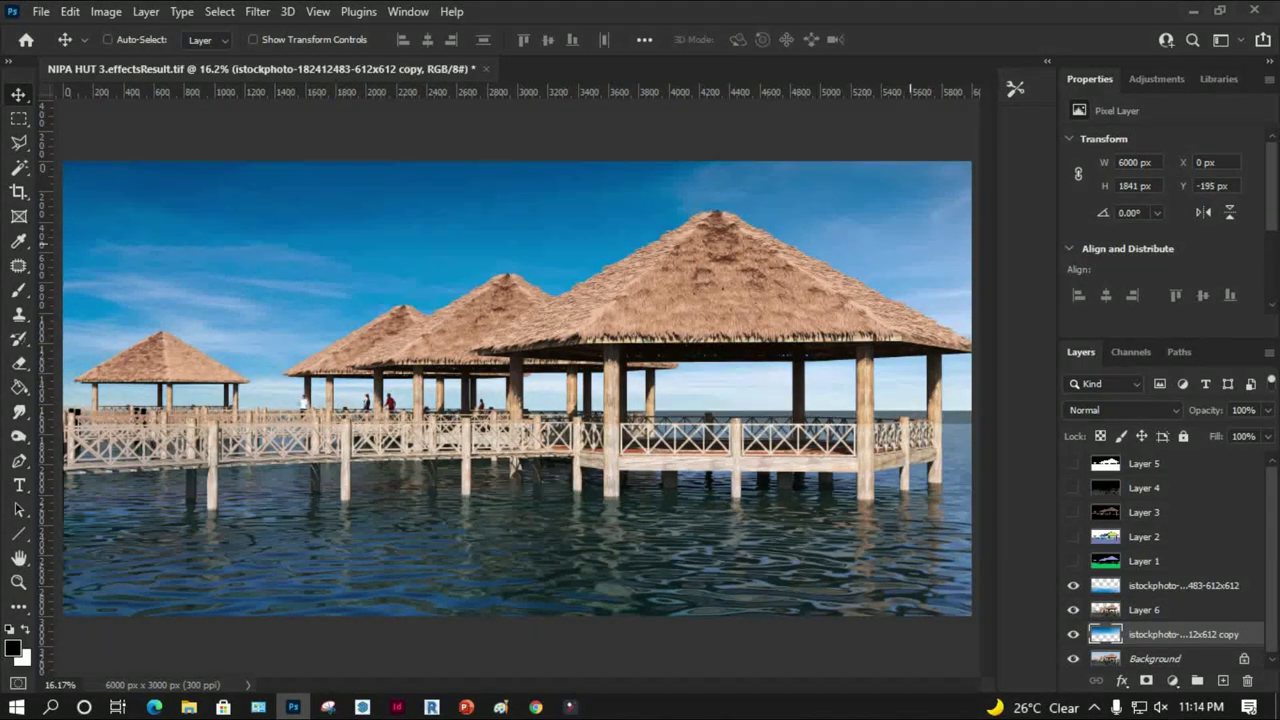
{"action": "left_click_drag", "start_coordinate": [912, 196], "coordinate": [915, 181]}
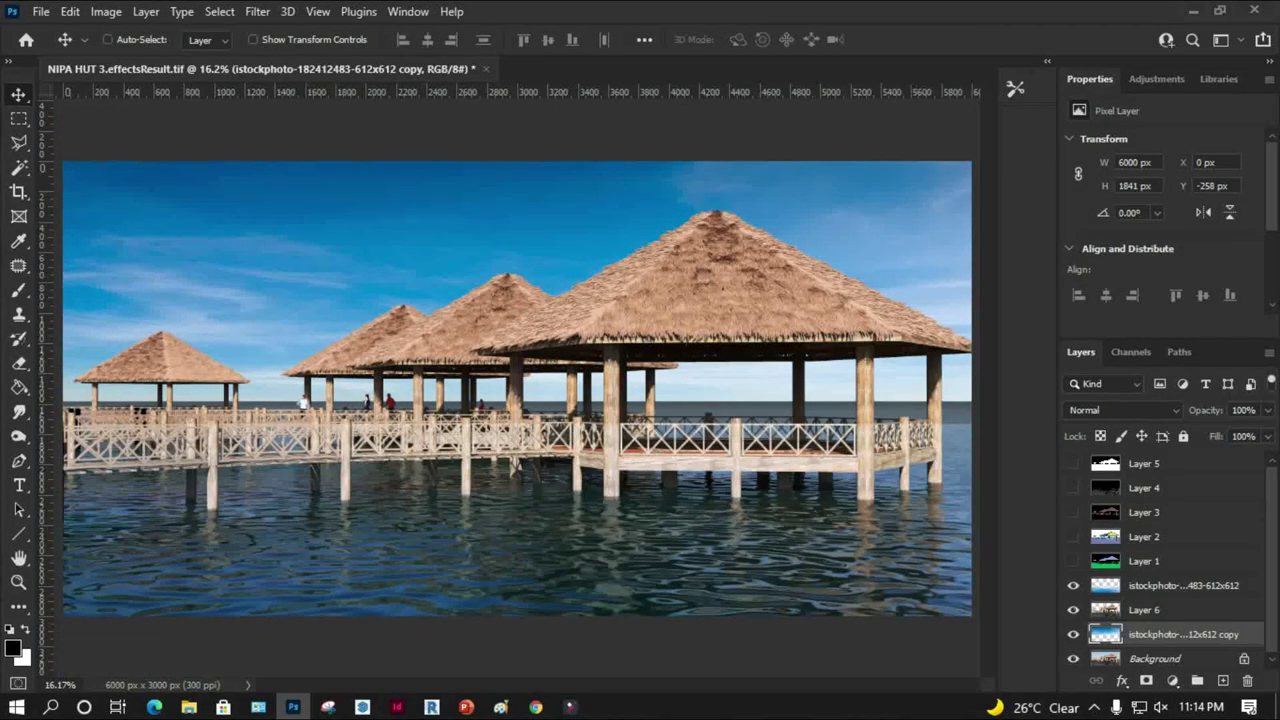
Raise the Overlay sky reflection to Y 1583 px, check it zoomed, then reselect the sky copy for adjustment
{"action": "left_click", "coordinate": [1183, 585]}
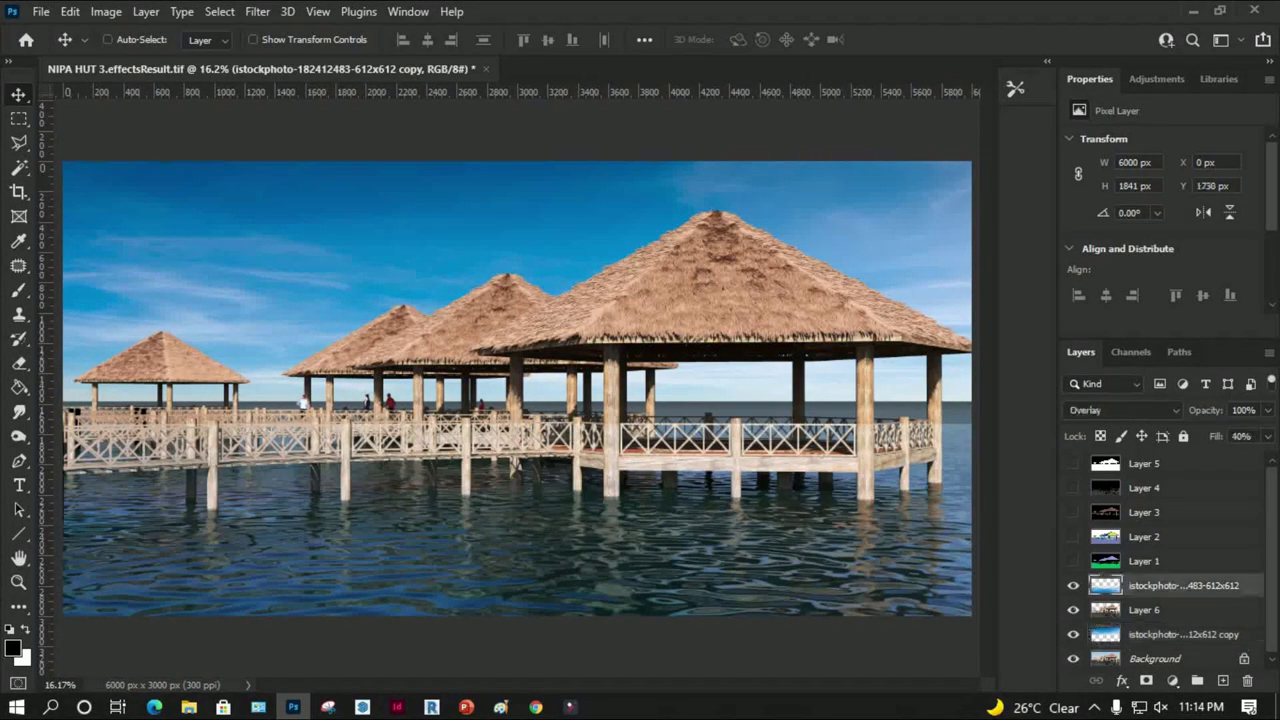
{"action": "left_click_drag", "start_coordinate": [961, 420], "coordinate": [963, 397]}
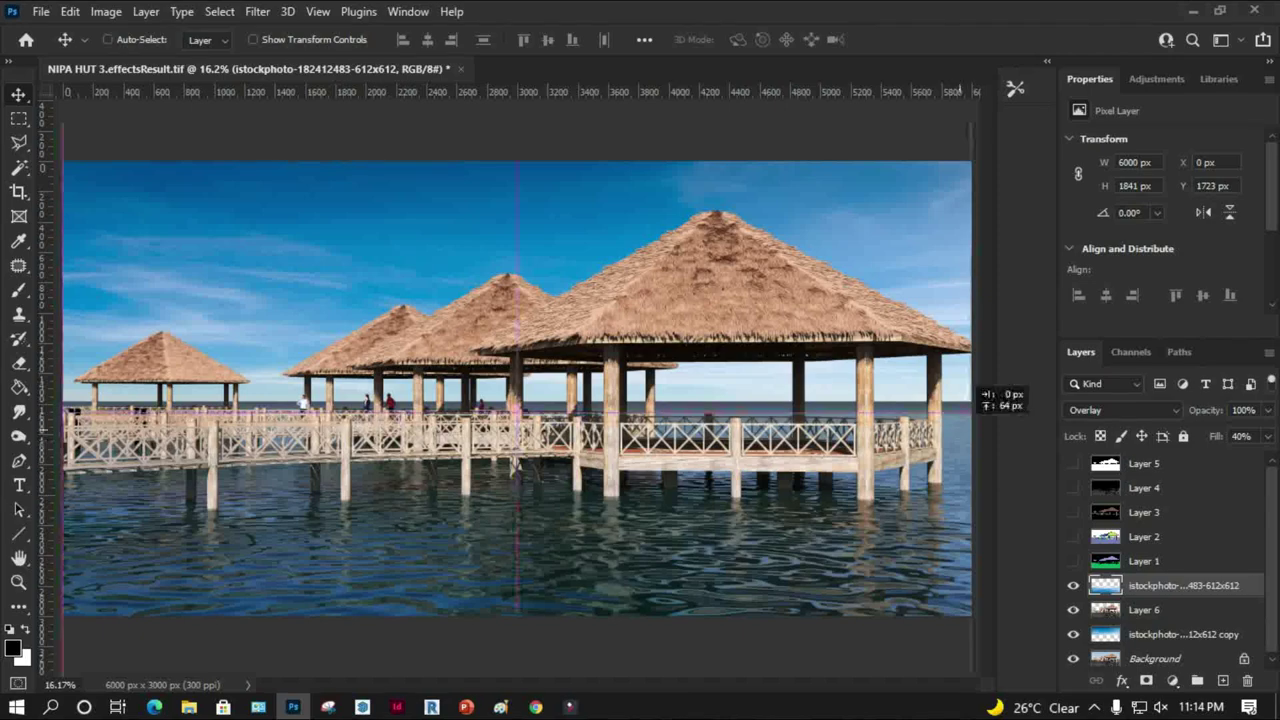
{"action": "key", "text": "z"}
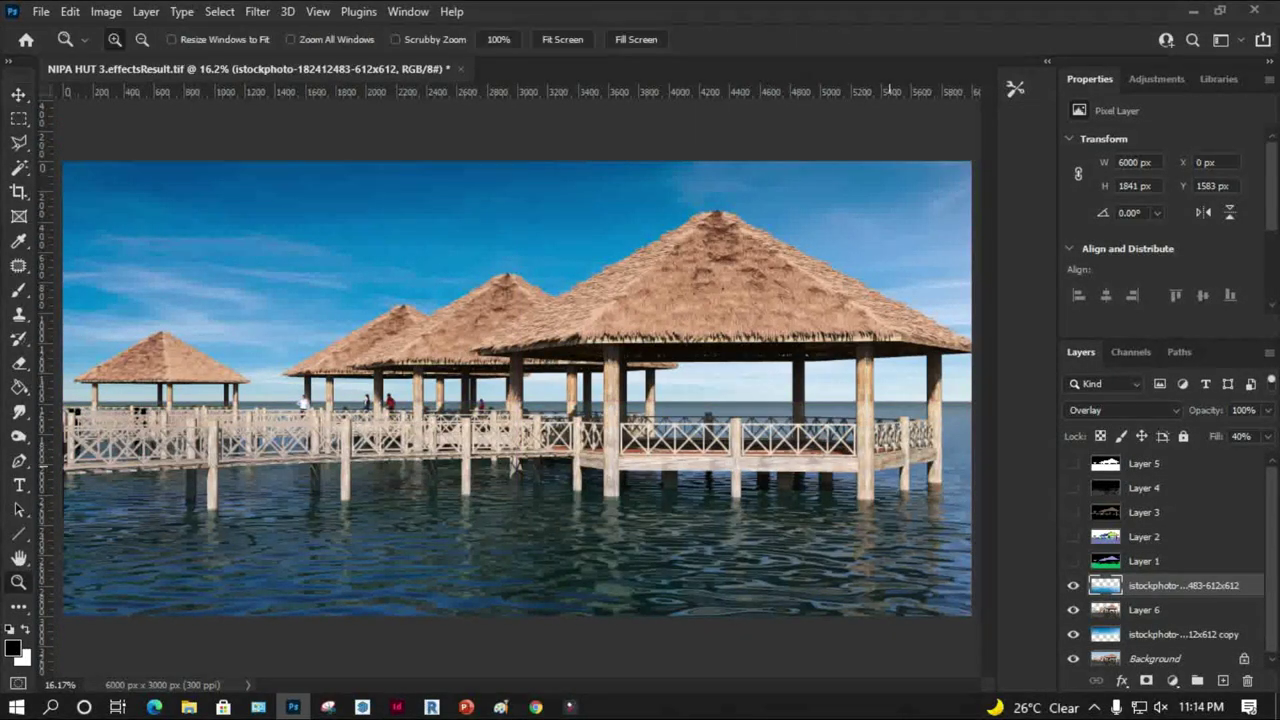
{"action": "left_click", "coordinate": [937, 390]}
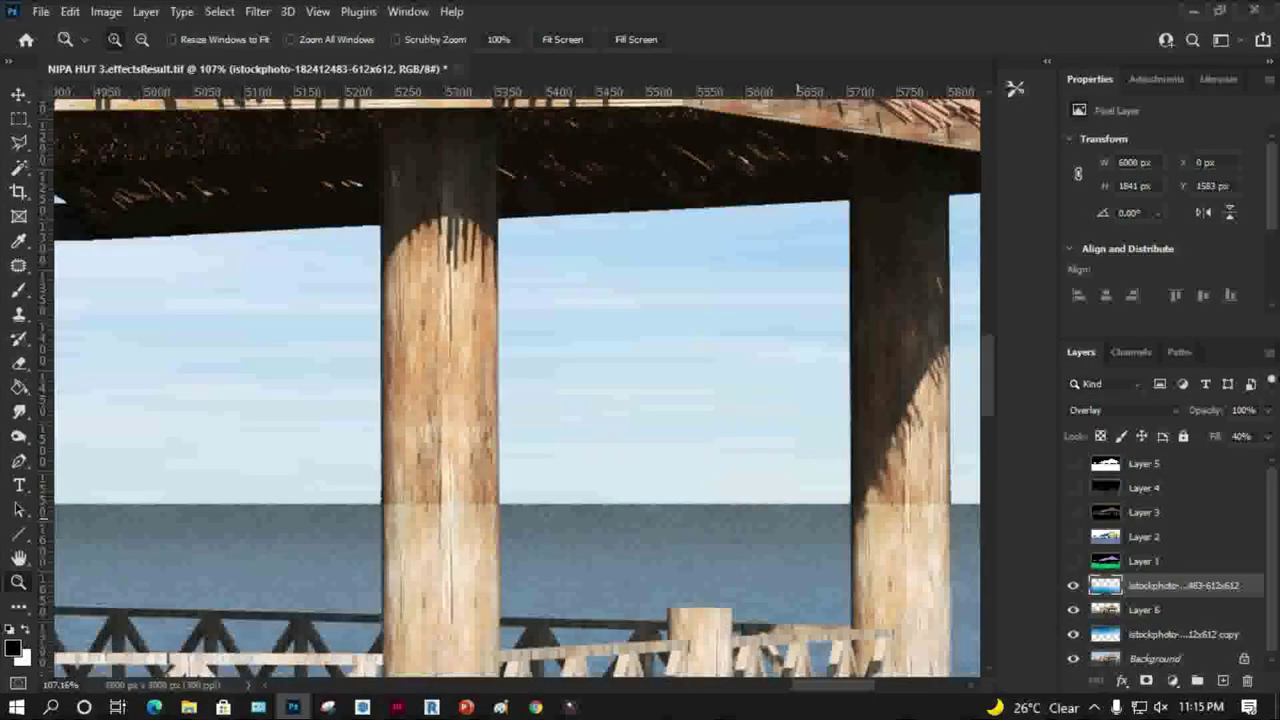
{"action": "key", "text": "ctrl+0"}
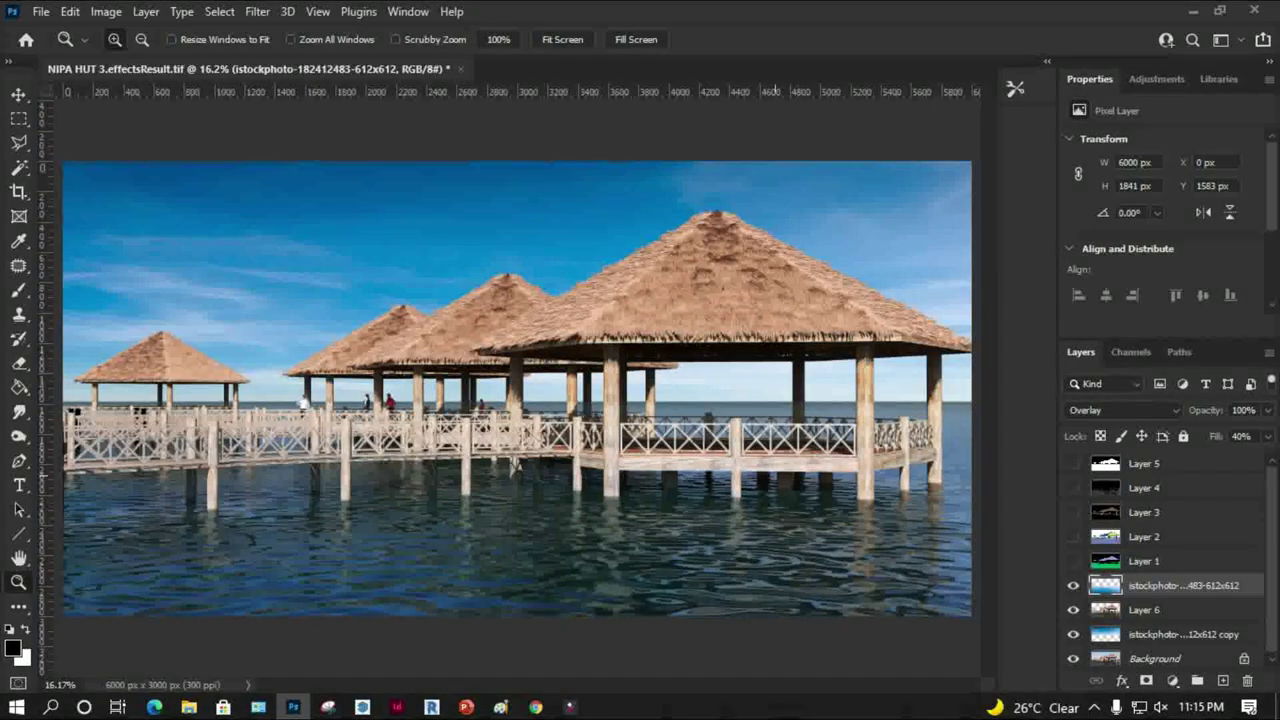
{"action": "left_click", "coordinate": [1183, 634]}
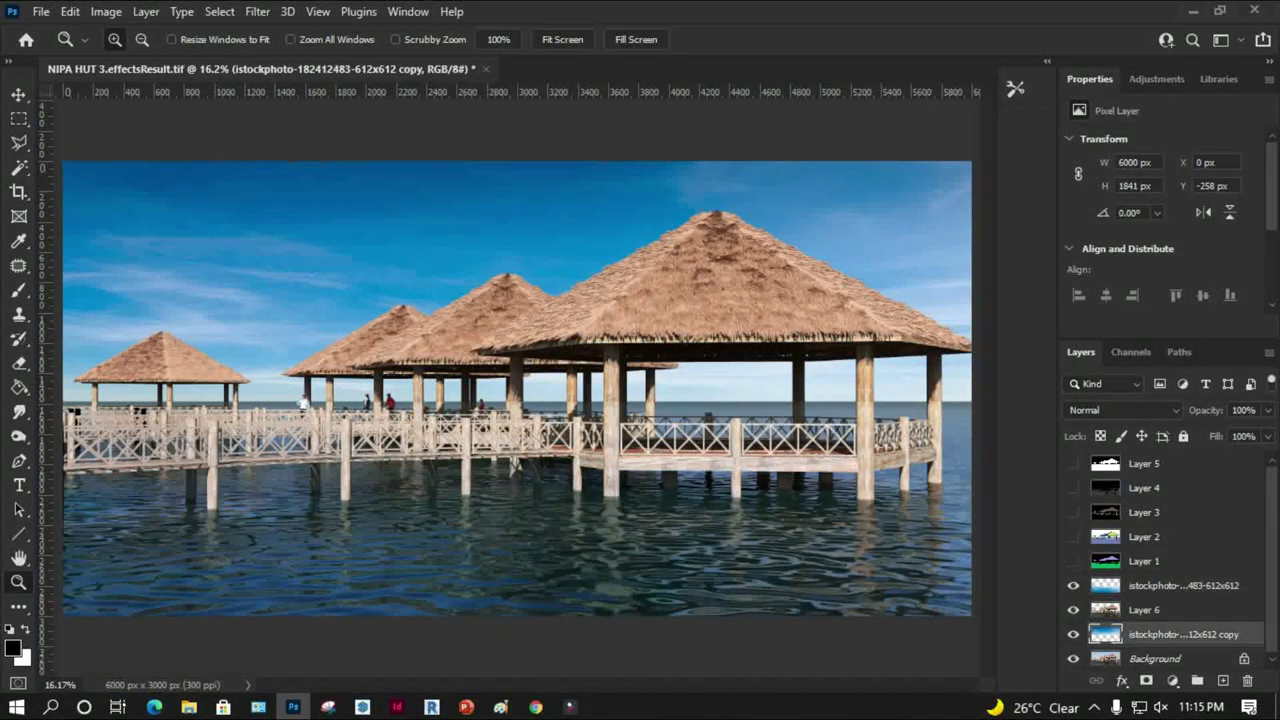
{"action": "left_click", "coordinate": [106, 11]}
Desaturate the sky copy to Saturation -30 with a slight hue shift in Hue/Saturation
{"action": "left_click", "coordinate": [386, 158]}
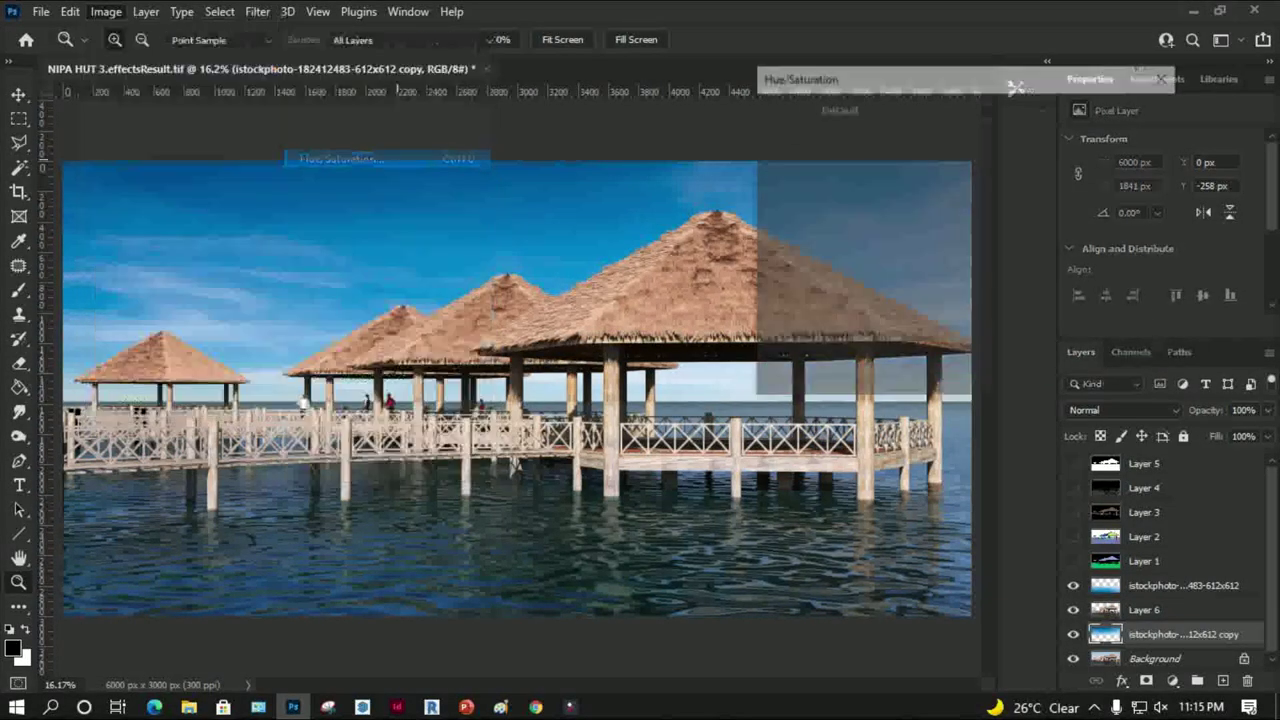
{"action": "mouse_move", "coordinate": [921, 254]}
{"action": "left_mouse_down"}
{"action": "mouse_move", "coordinate": [830, 254]}
{"action": "mouse_move", "coordinate": [865, 254]}
{"action": "left_mouse_up"}
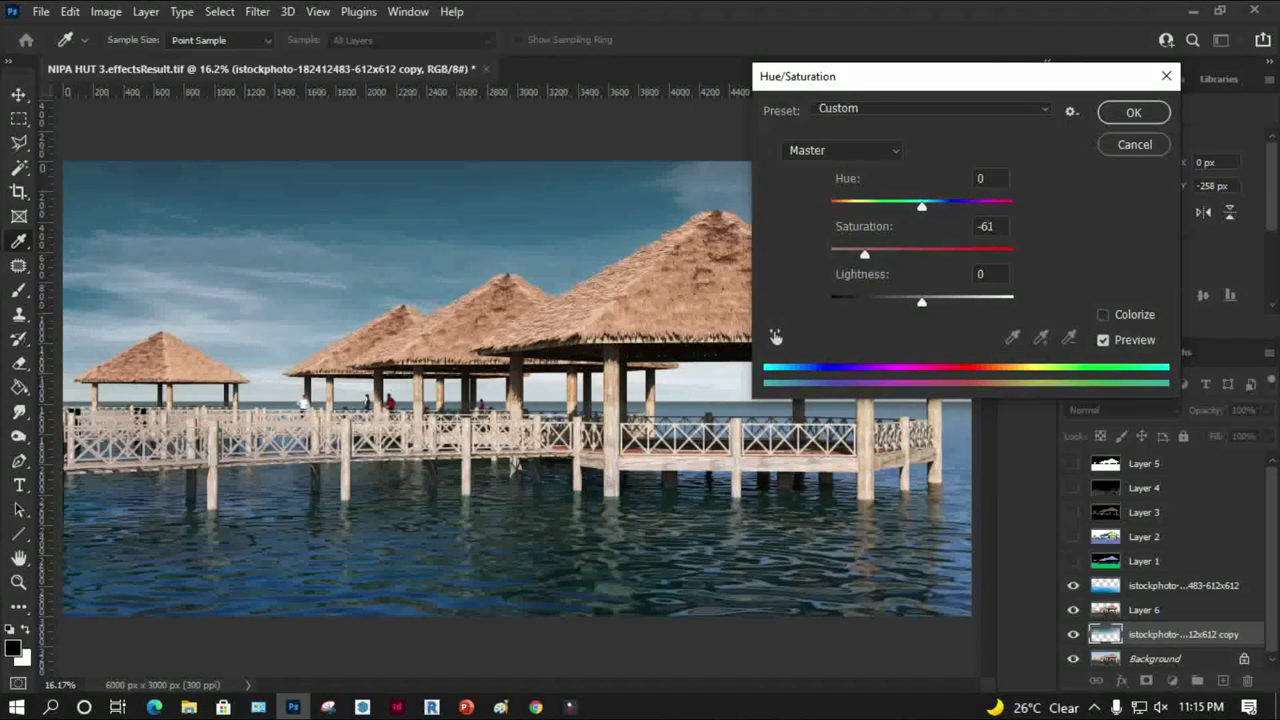
{"action": "left_click", "coordinate": [986, 226]}
{"action": "key", "text": "Up"}
{"action": "key", "text": "Up"}
{"action": "key", "text": "Up"}
{"action": "key", "text": "Up"}
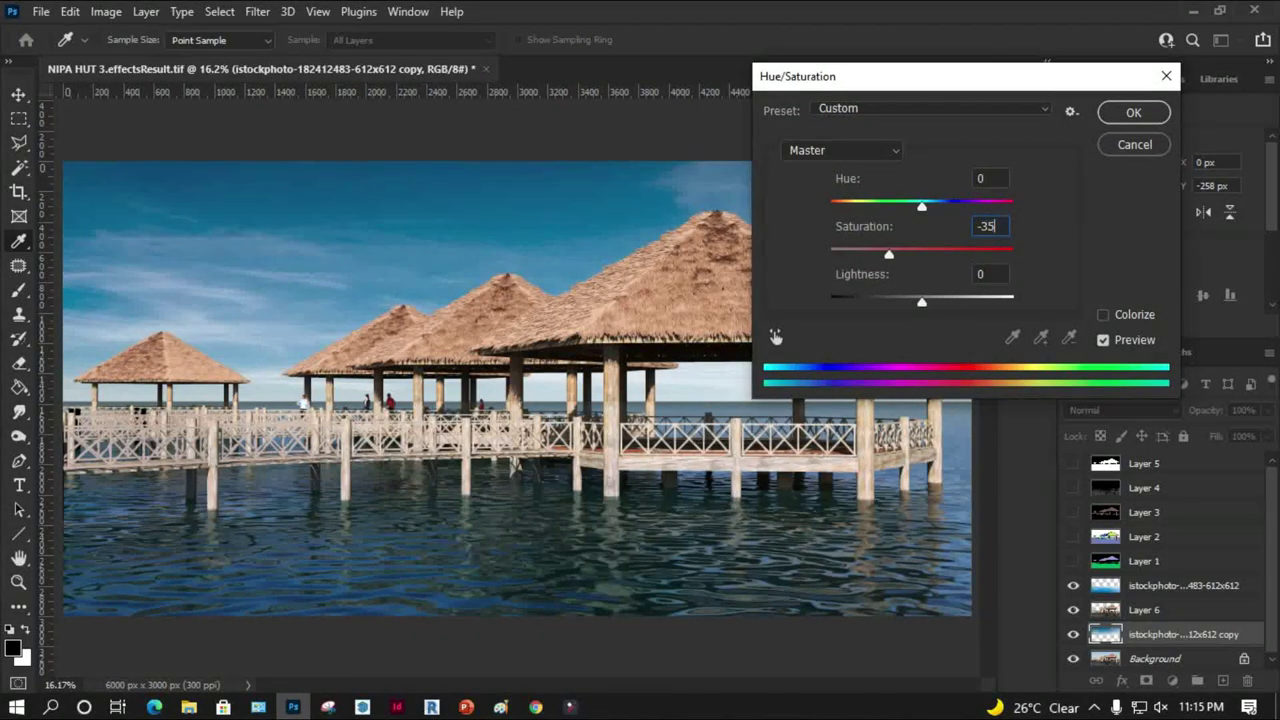
{"action": "key", "text": "Up"}
{"action": "key", "text": "Up"}
{"action": "left_click_drag", "start_coordinate": [922, 205], "coordinate": [933, 205]}
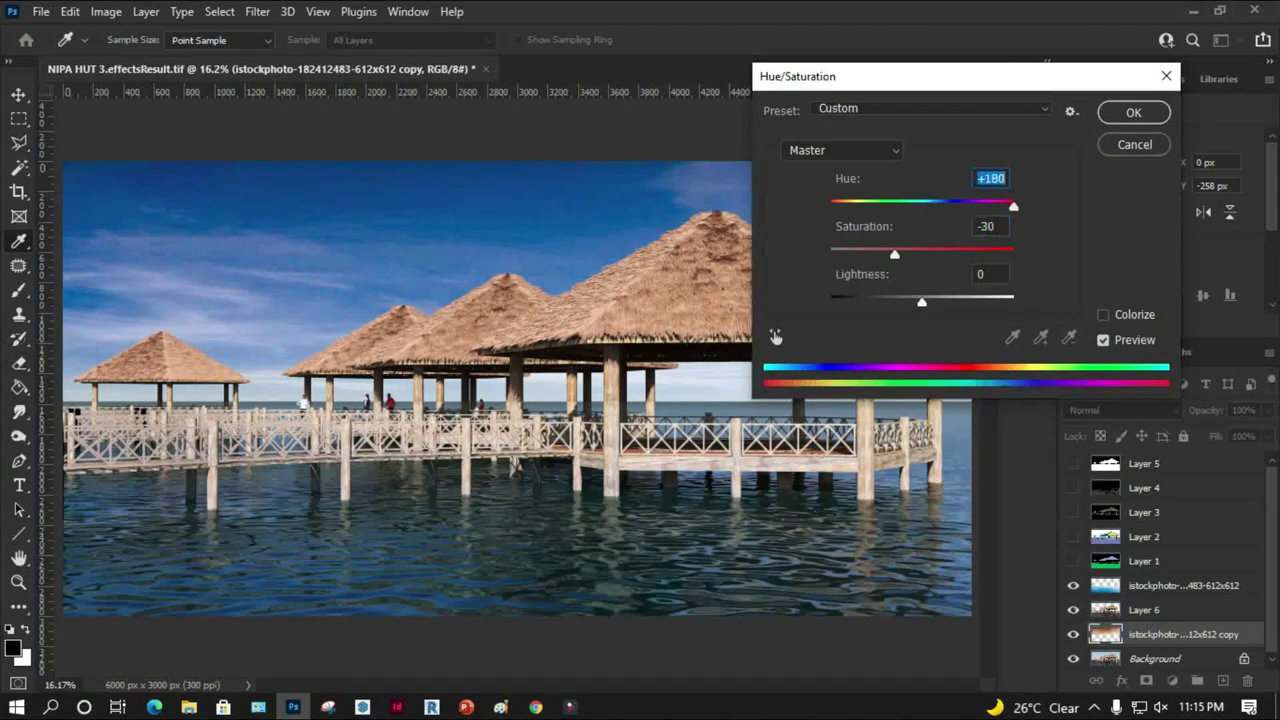
Close the dialog and lower the sky copy's fill to 83%
{"action": "key", "text": "Escape"}
{"action": "key", "text": "z"}
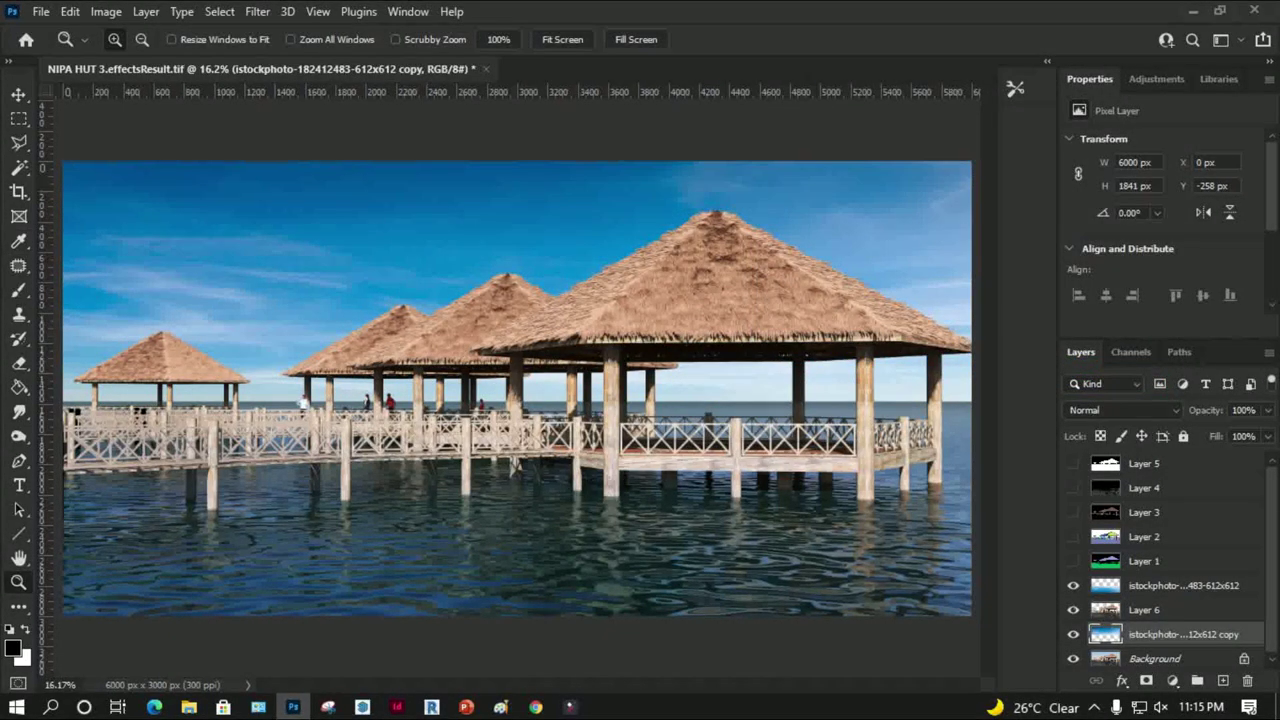
{"action": "left_click", "coordinate": [1267, 436]}
{"action": "left_click_drag", "start_coordinate": [1258, 458], "coordinate": [1250, 458]}
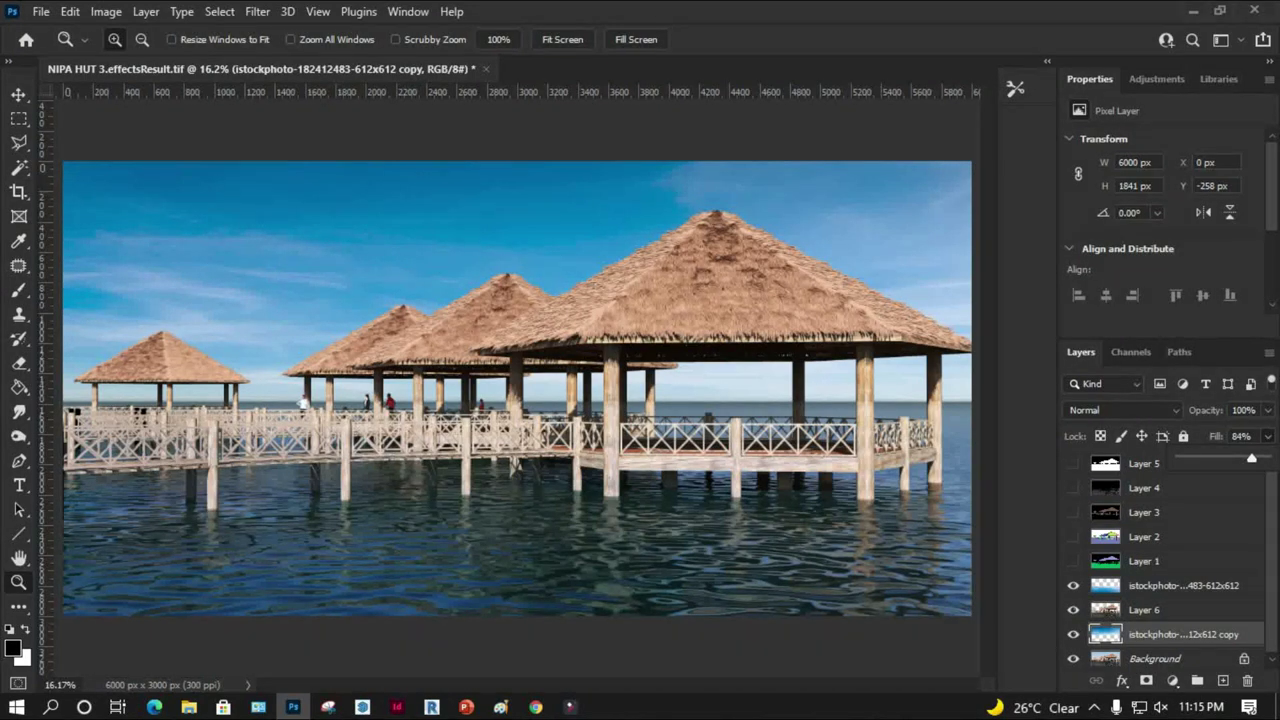
On Layer 2, Magic Wand-select the six coloured roofs: yellow-green, navy, purple, green, magenta and red
{"action": "key", "text": "Return"}
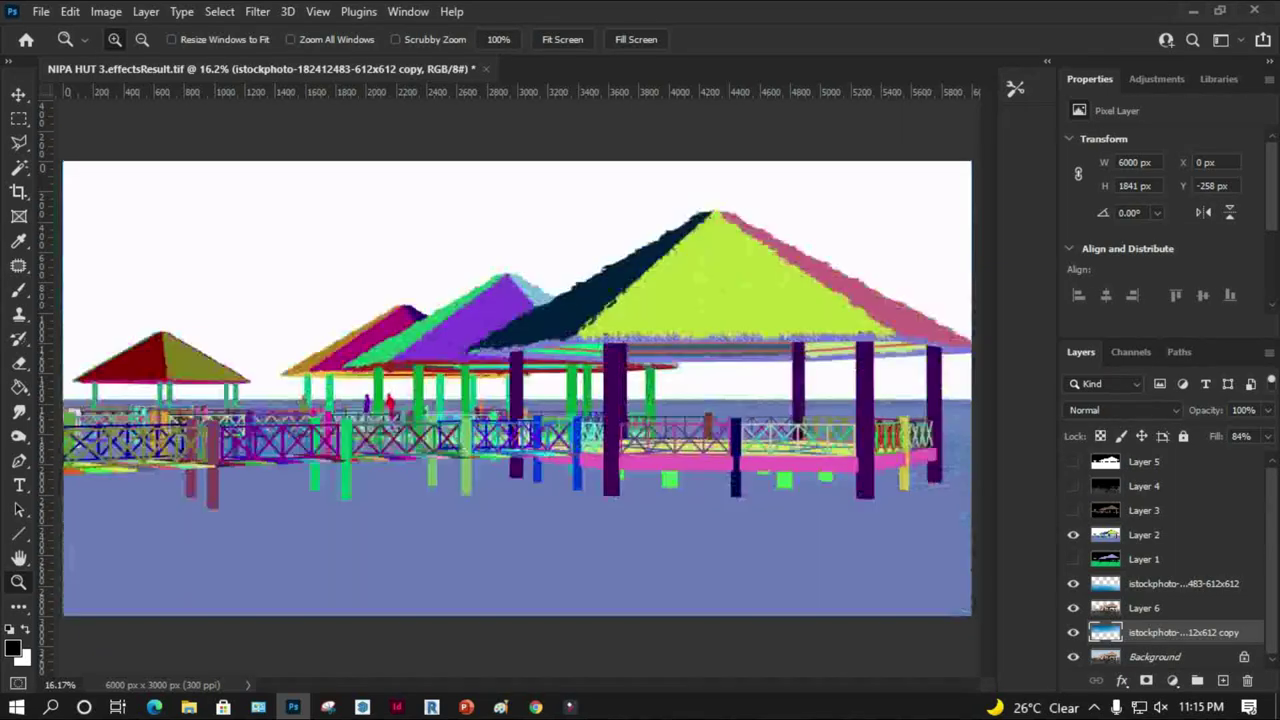
{"action": "left_click", "coordinate": [1144, 534]}
{"action": "key", "text": "w"}
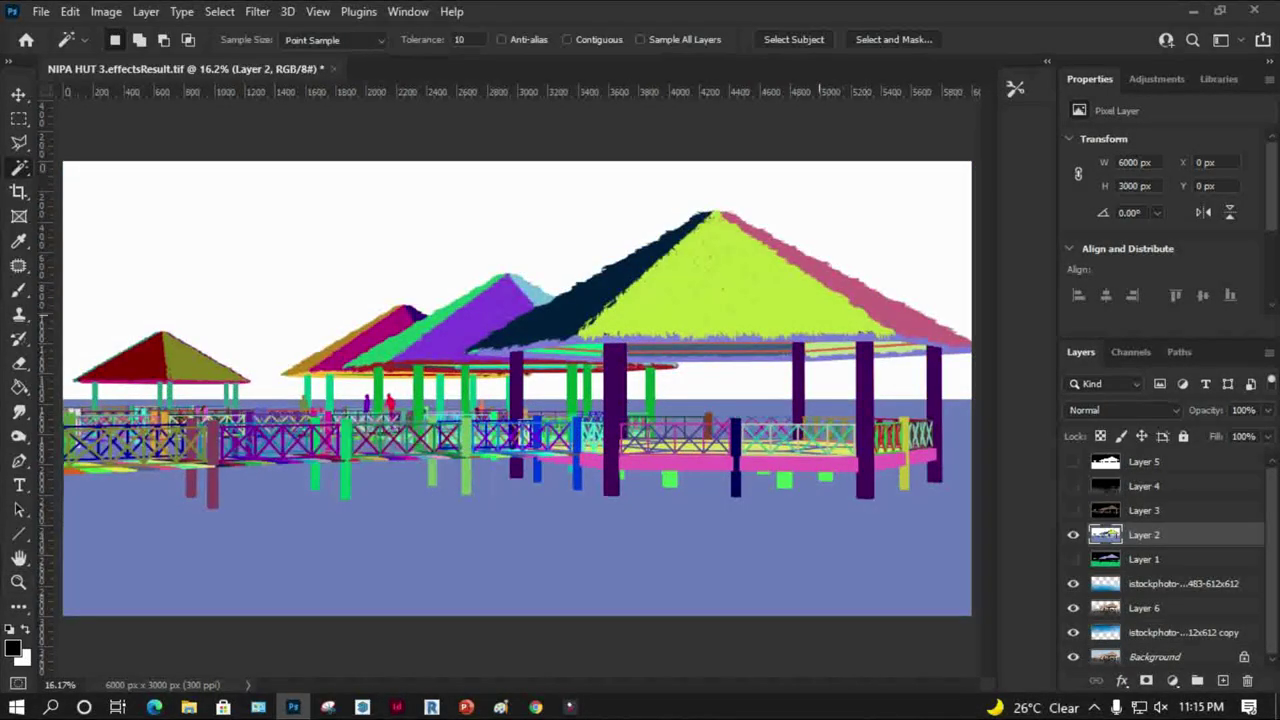
{"action": "left_click", "coordinate": [820, 300]}
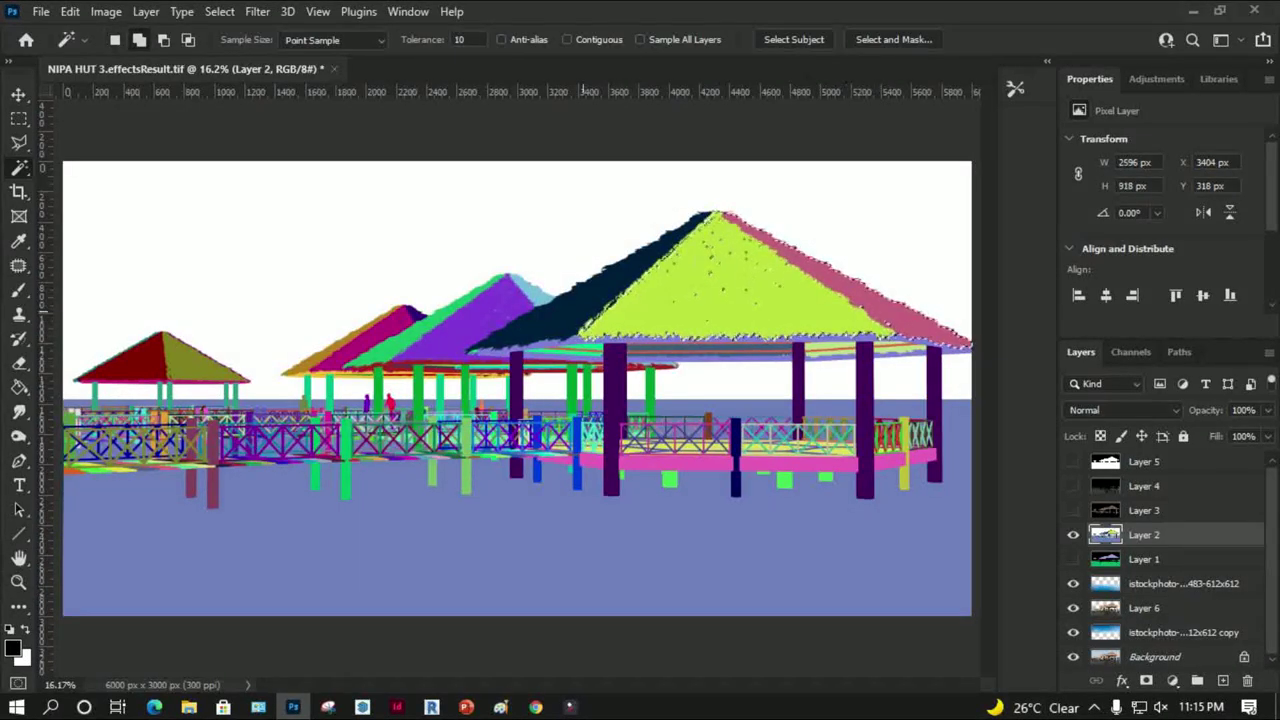
{"action": "left_click", "coordinate": [600, 308], "text": "shift"}
{"action": "left_click", "coordinate": [513, 308], "text": "shift"}
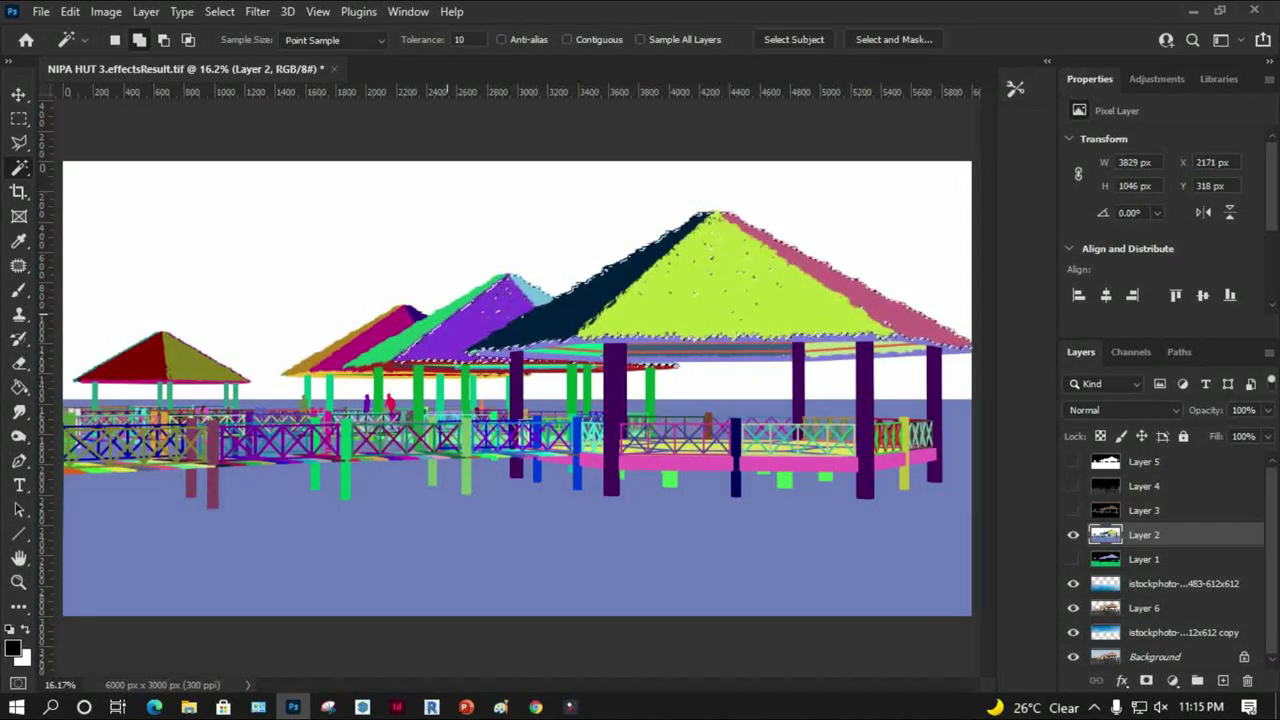
{"action": "left_click", "coordinate": [440, 318], "text": "shift"}
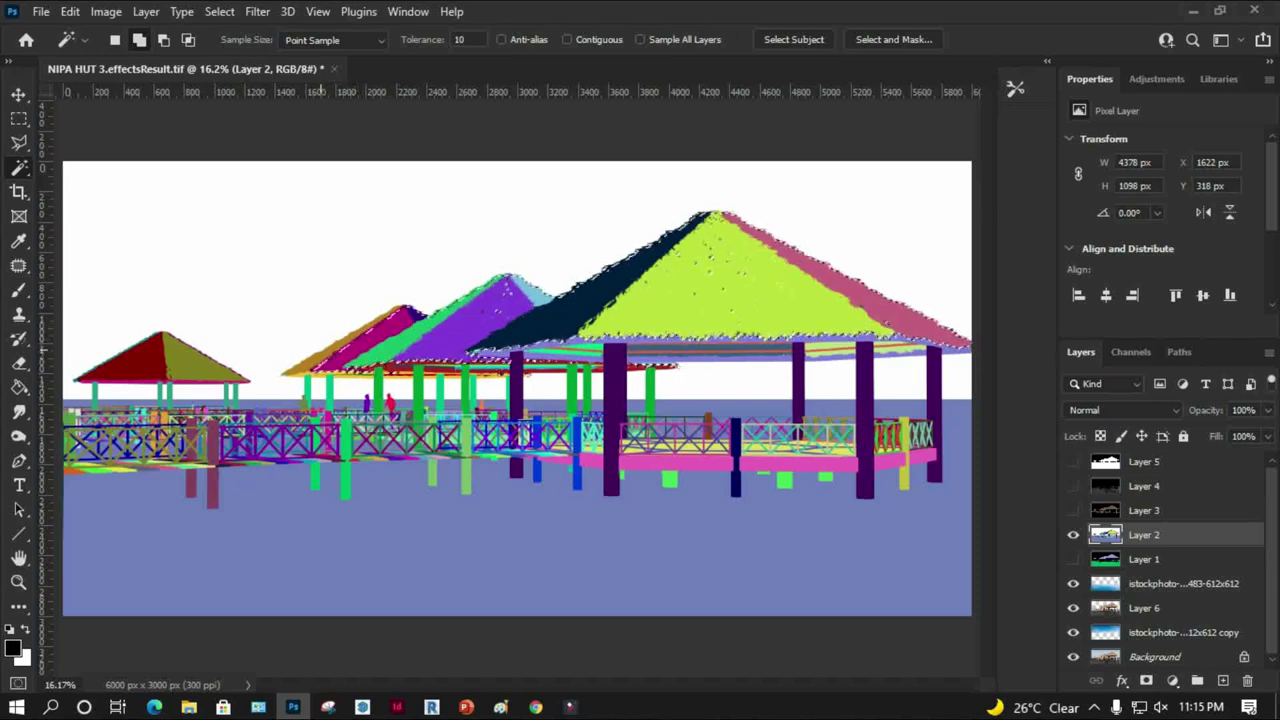
{"action": "left_click", "coordinate": [400, 320], "text": "shift"}
{"action": "left_click", "coordinate": [160, 360], "text": "shift"}
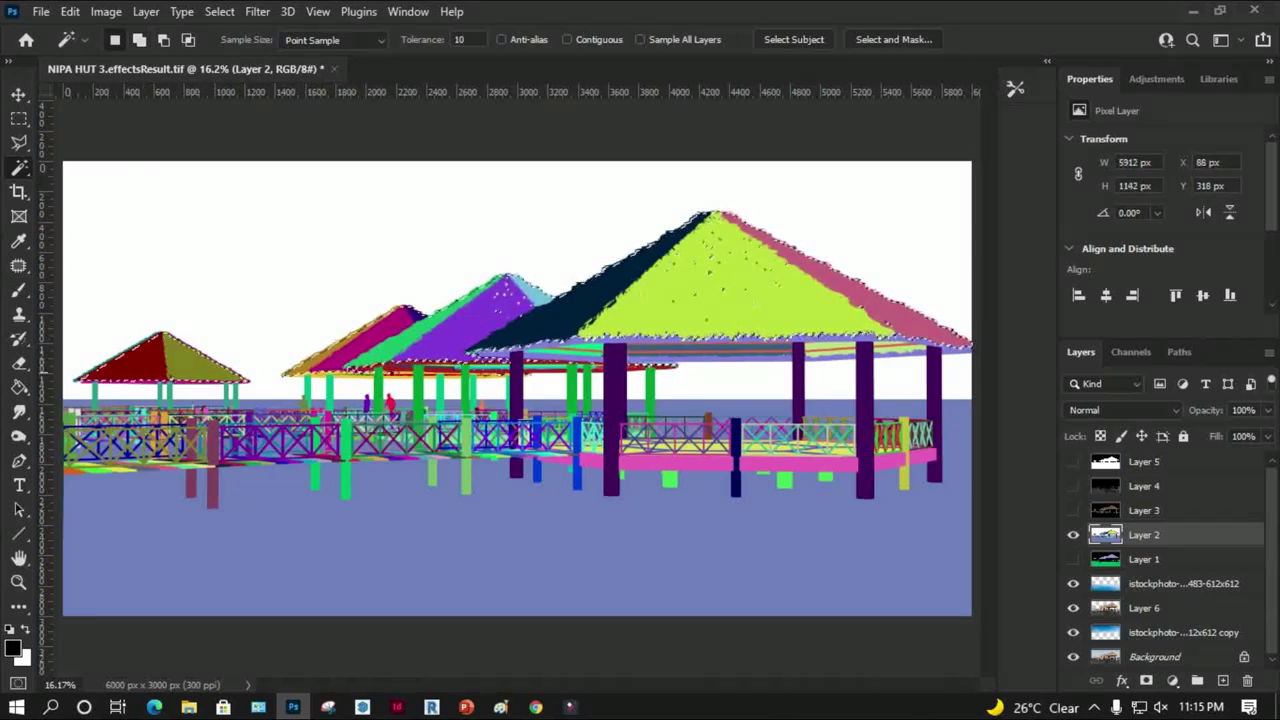
Hide the ID, sky and Background layers and copy the selected roofs from Layer 6 onto new Layer 7
{"action": "left_click", "coordinate": [1073, 534]}
{"action": "left_click", "coordinate": [1073, 559]}
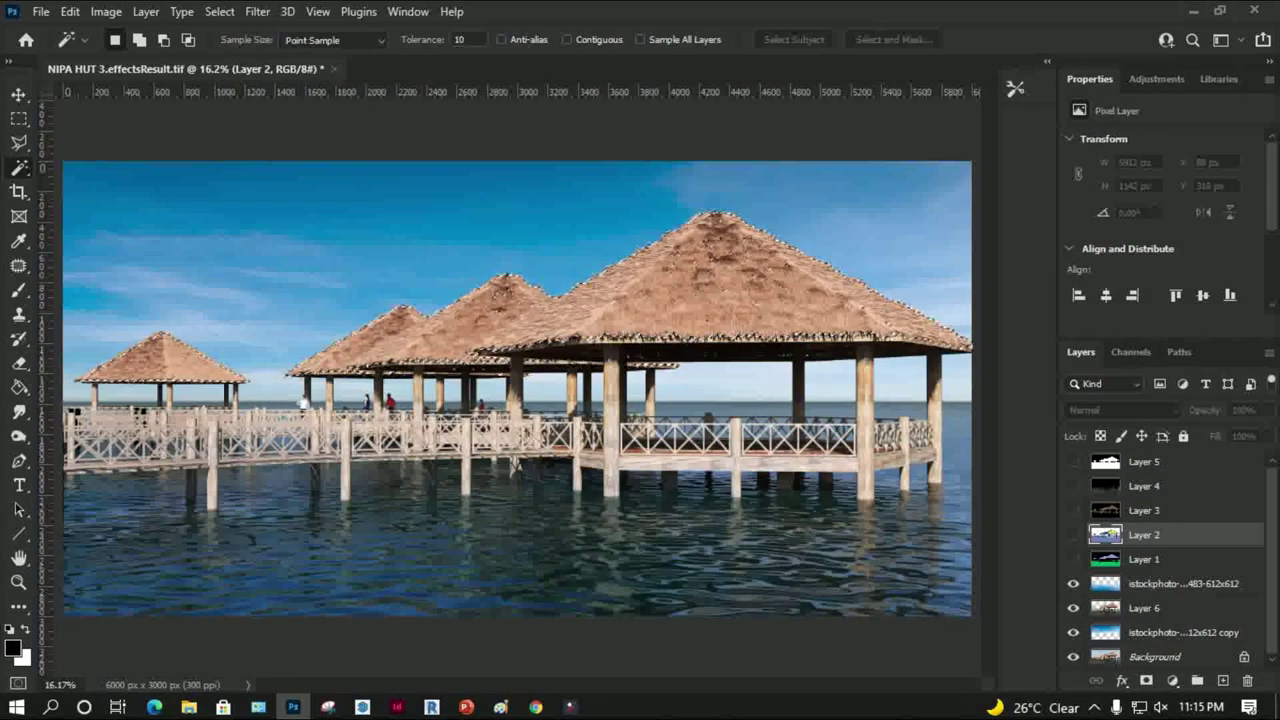
{"action": "left_click", "coordinate": [1073, 583]}
{"action": "left_click", "coordinate": [1143, 607]}
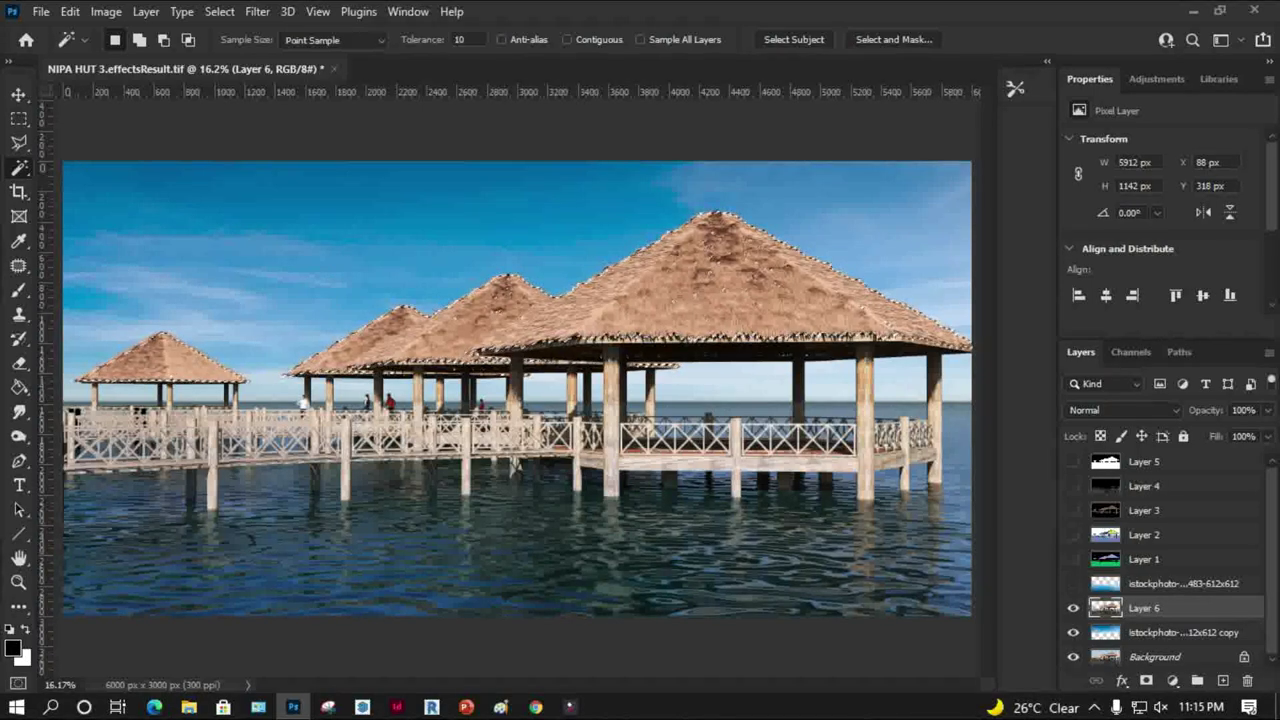
{"action": "left_click", "coordinate": [1073, 656]}
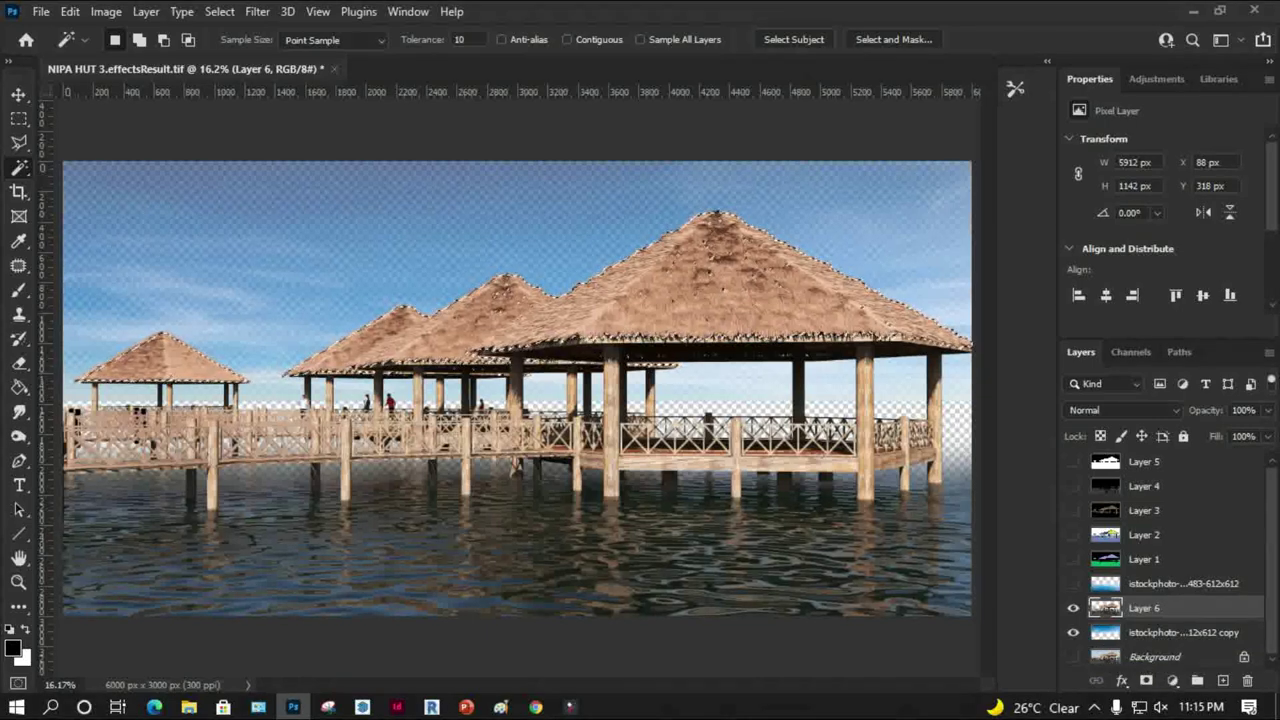
{"action": "key", "text": "ctrl+shift+alt+e"}
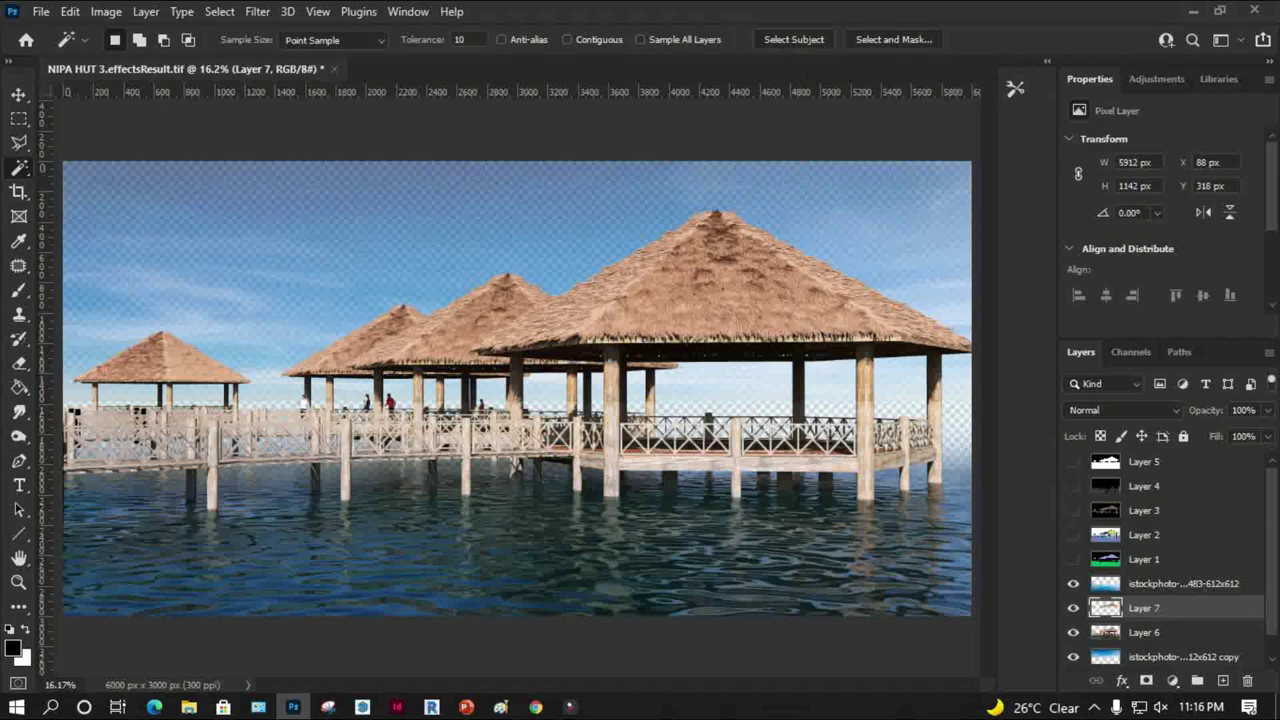
{"action": "scroll", "coordinate": [1165, 560], "scroll_direction": "down", "scroll_amount": 1}
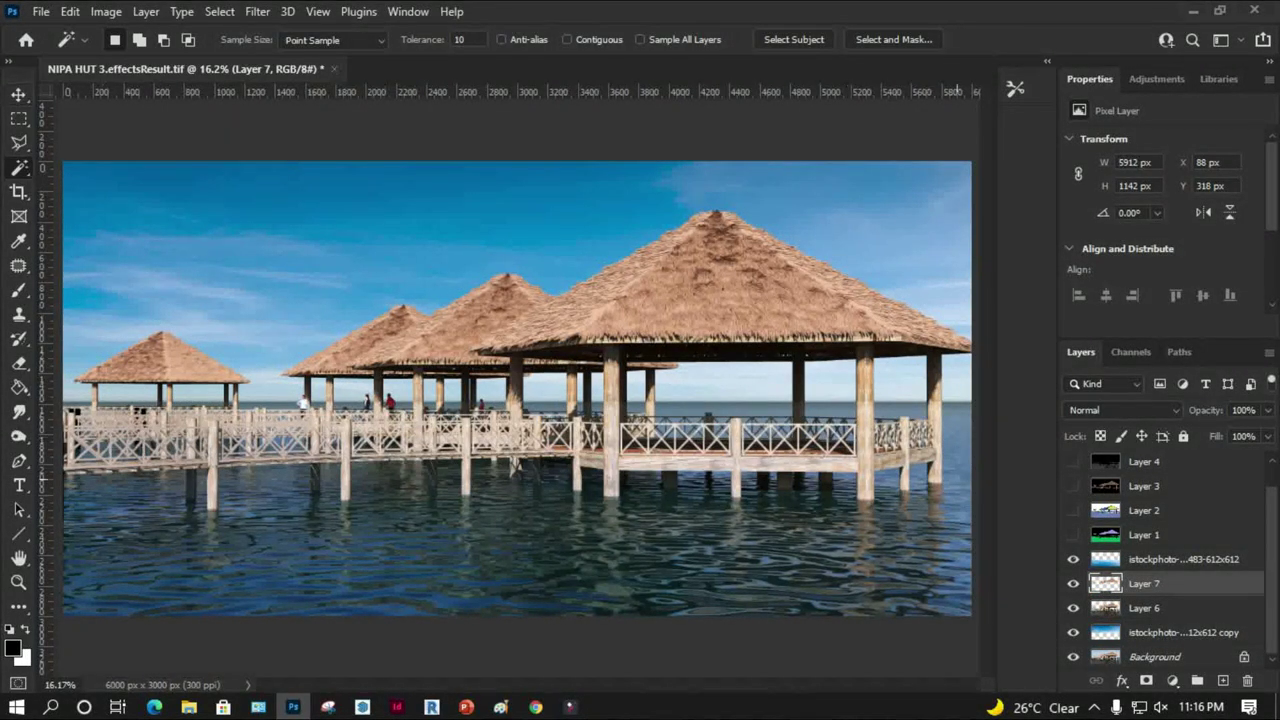
Apply Brightness/Contrast with Brightness -40 and Contrast 34 to the Layer 7 roofs
{"action": "left_click", "coordinate": [106, 11]}
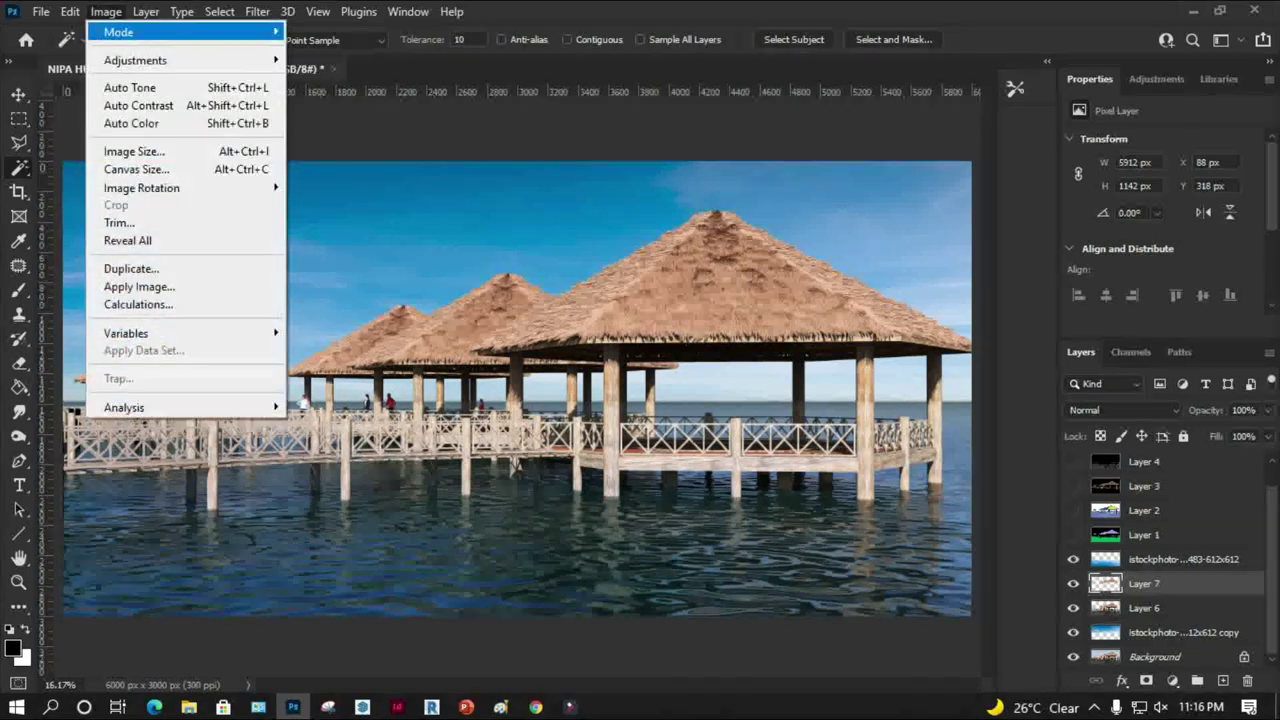
{"action": "left_click", "coordinate": [352, 59]}
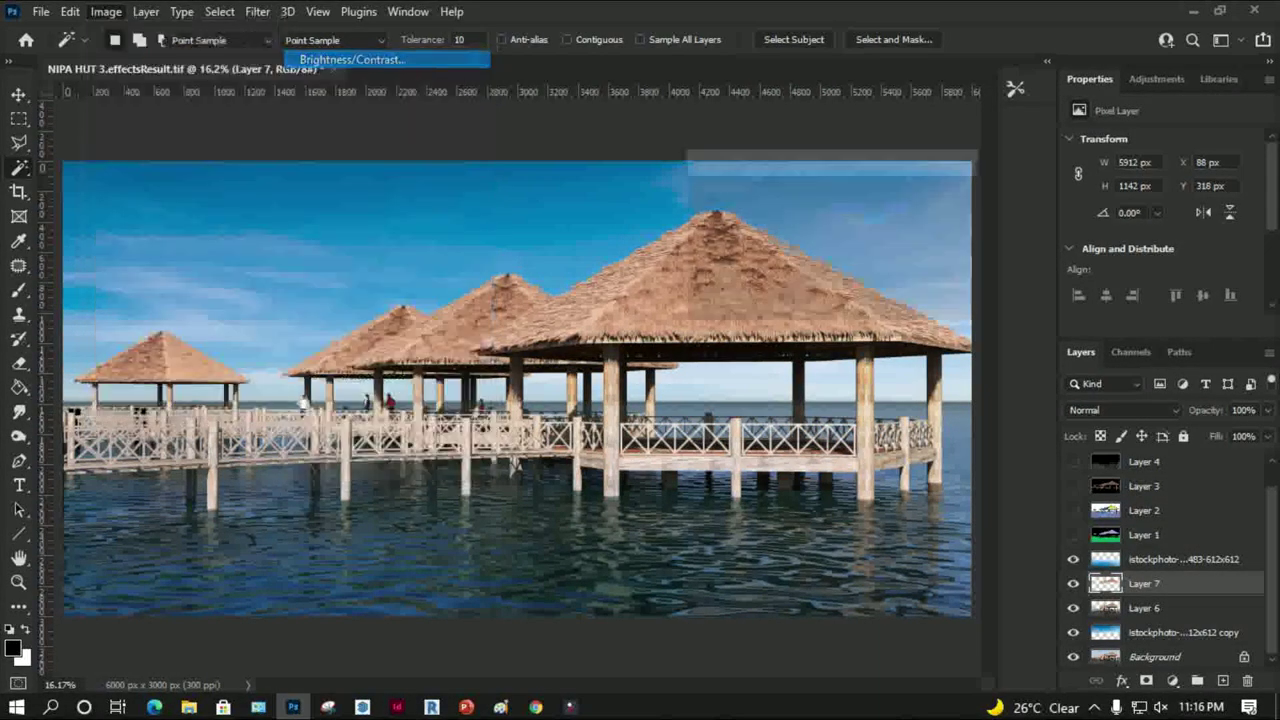
{"action": "type", "text": "-11"}
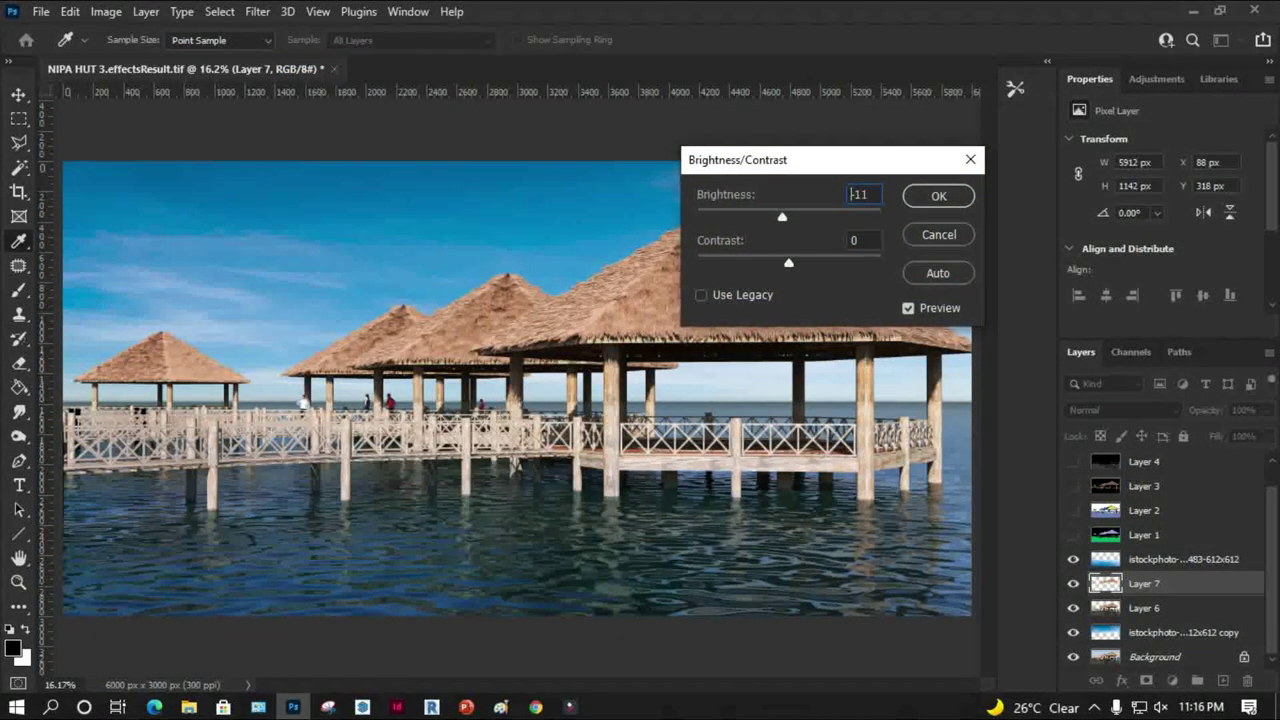
{"action": "key", "text": "Down"}
{"action": "key", "text": "Down"}
{"action": "left_click_drag", "start_coordinate": [790, 262], "coordinate": [811, 262]}
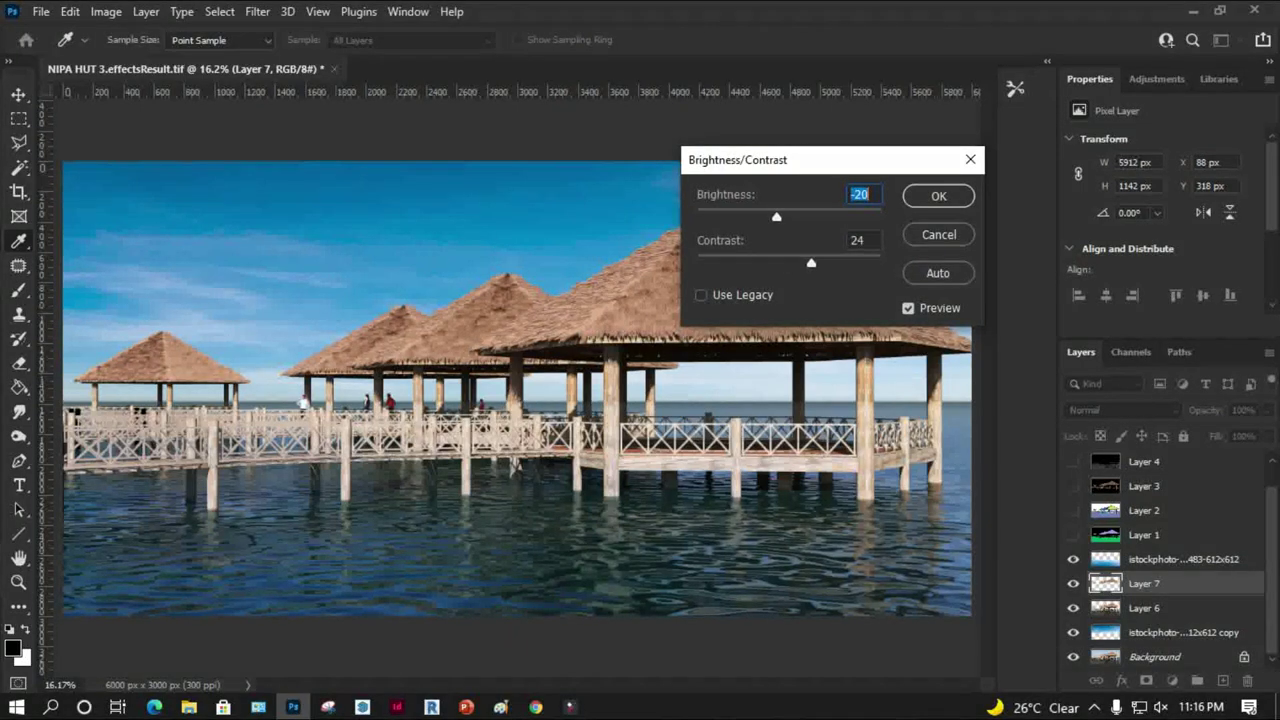
{"action": "left_click", "coordinate": [857, 240]}
{"action": "left_click_drag", "start_coordinate": [772, 216], "coordinate": [765, 216]}
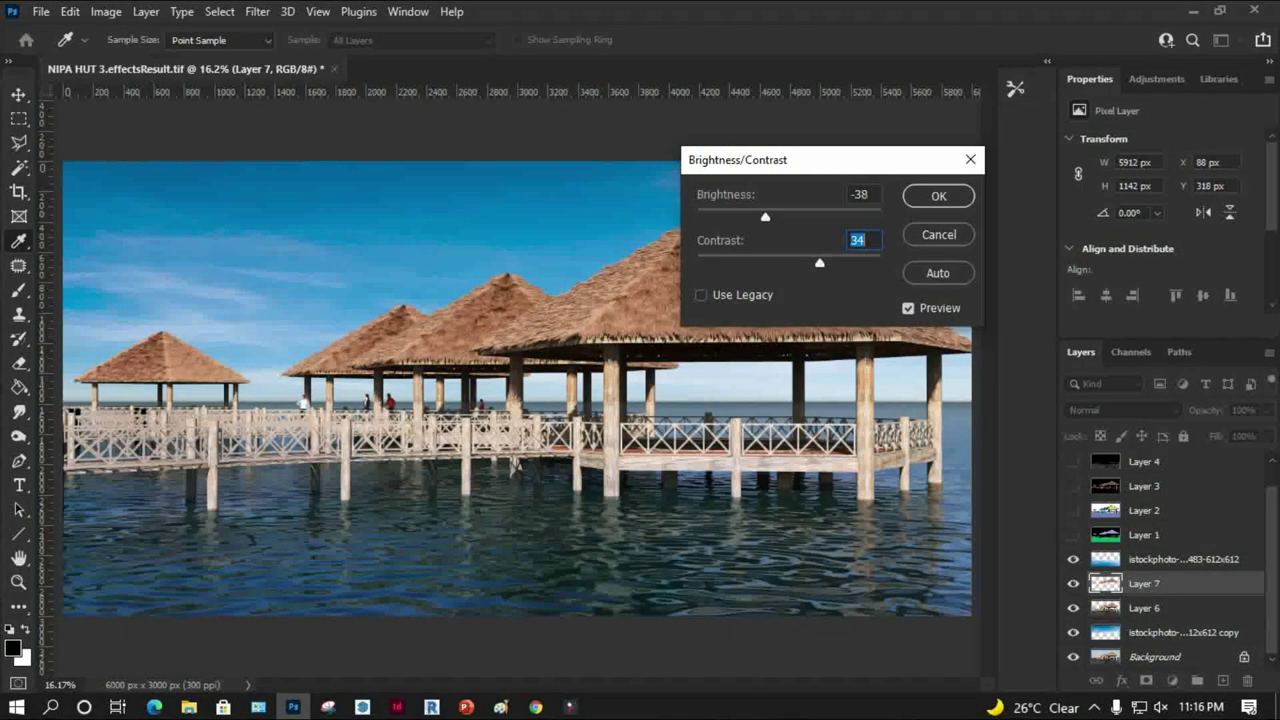
{"action": "left_click", "coordinate": [858, 194]}
{"action": "type", "text": "-40"}
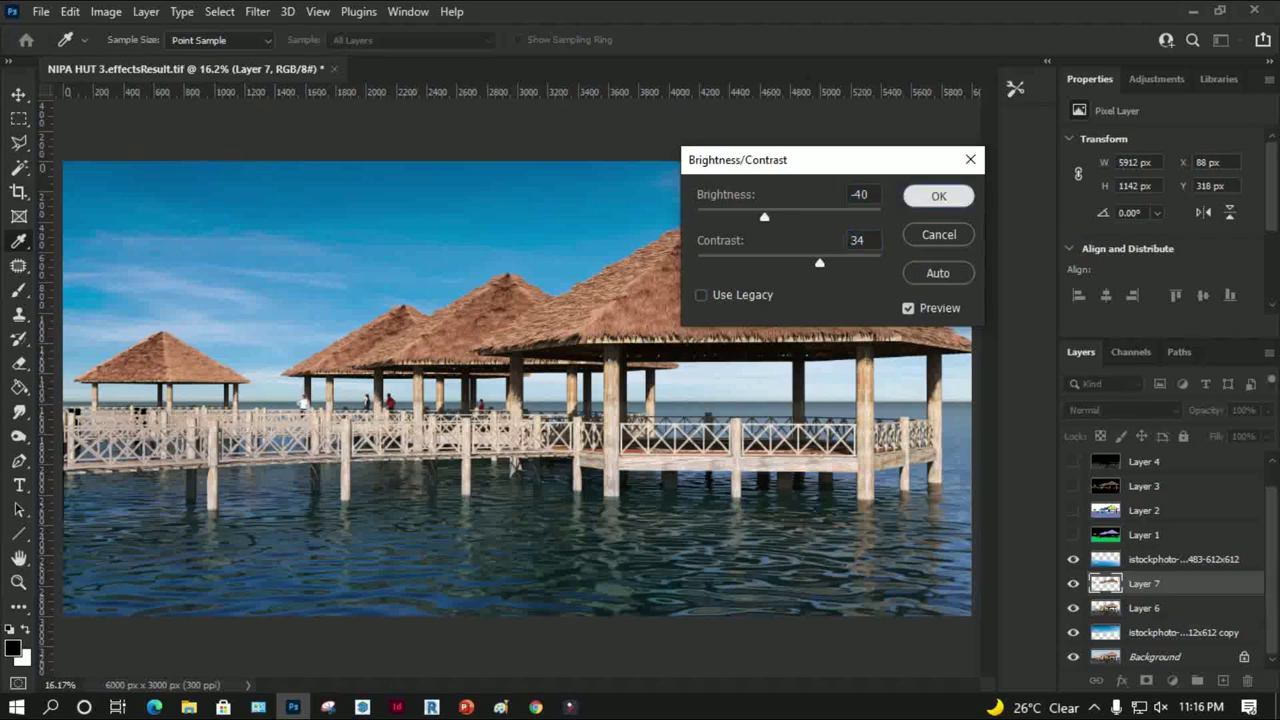
{"action": "left_click", "coordinate": [938, 196]}
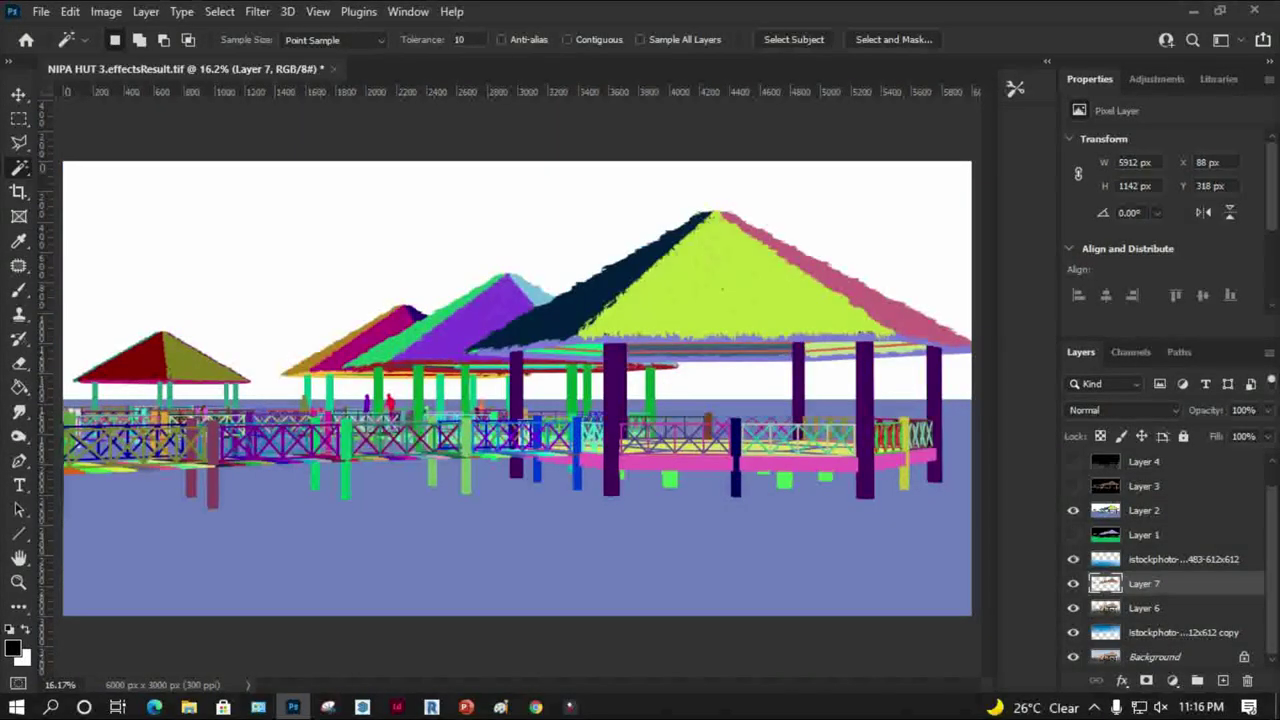
Select the water and sky on Layer 2, invert it, and copy the hut structure from Layer 6 onto Layer 8
{"action": "left_click", "coordinate": [1144, 510]}
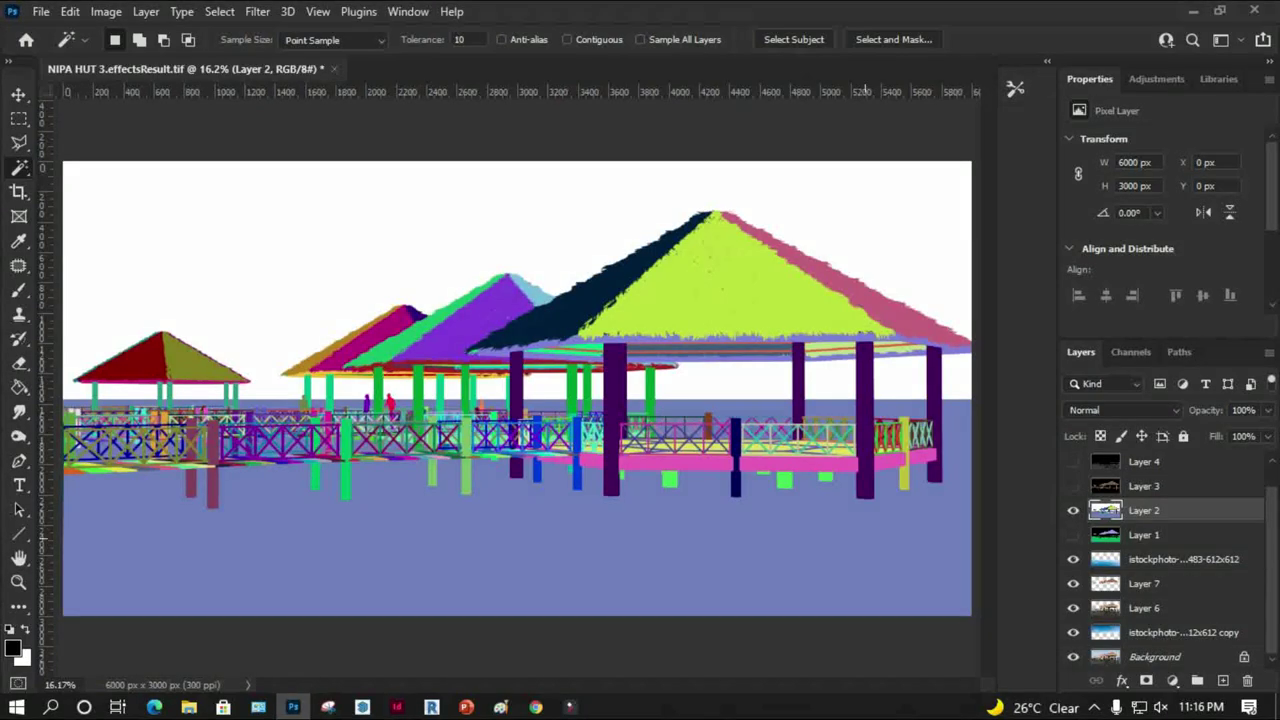
{"action": "left_click", "coordinate": [517, 560]}
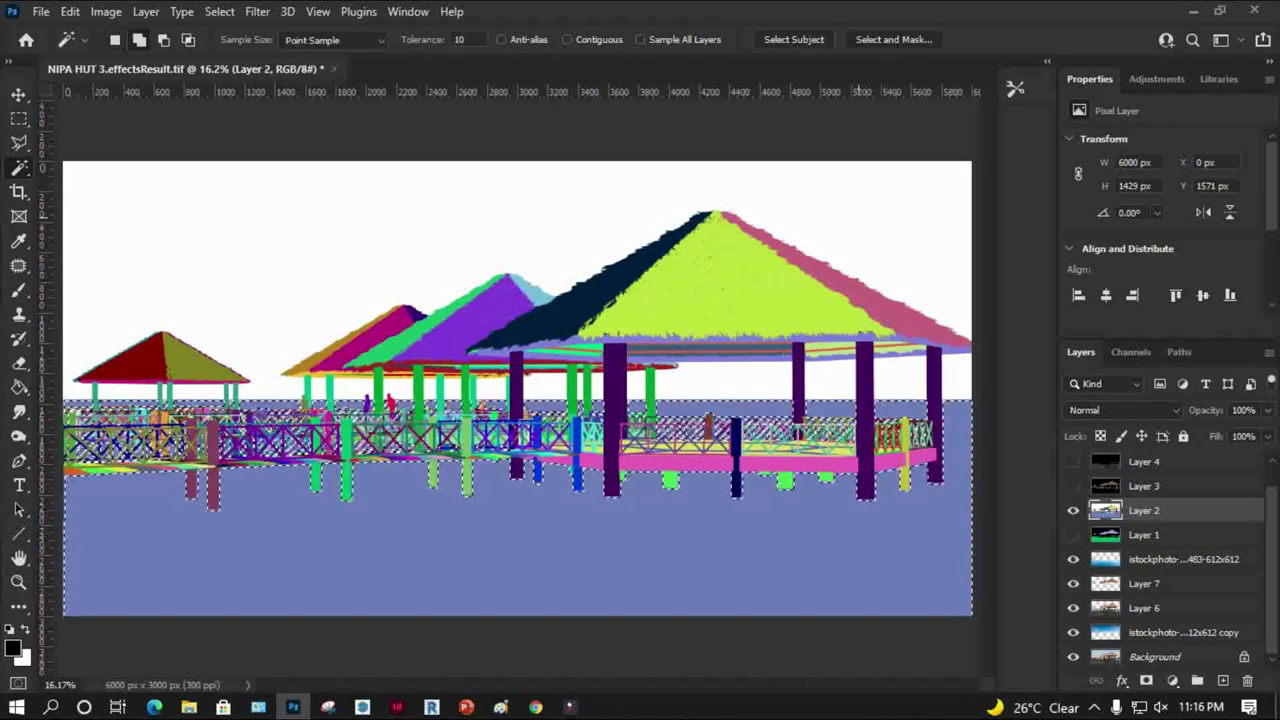
{"action": "left_click", "coordinate": [250, 220], "text": "shift"}
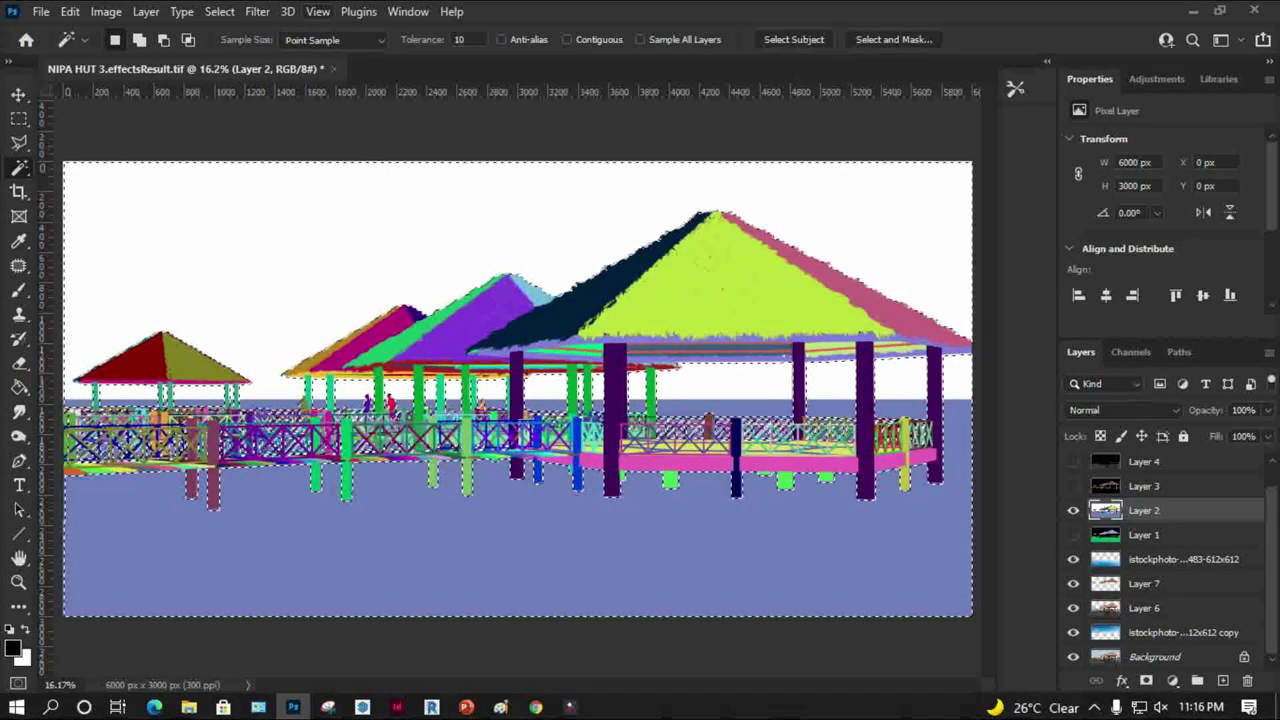
{"action": "left_click", "coordinate": [219, 11]}
{"action": "left_click", "coordinate": [240, 84]}
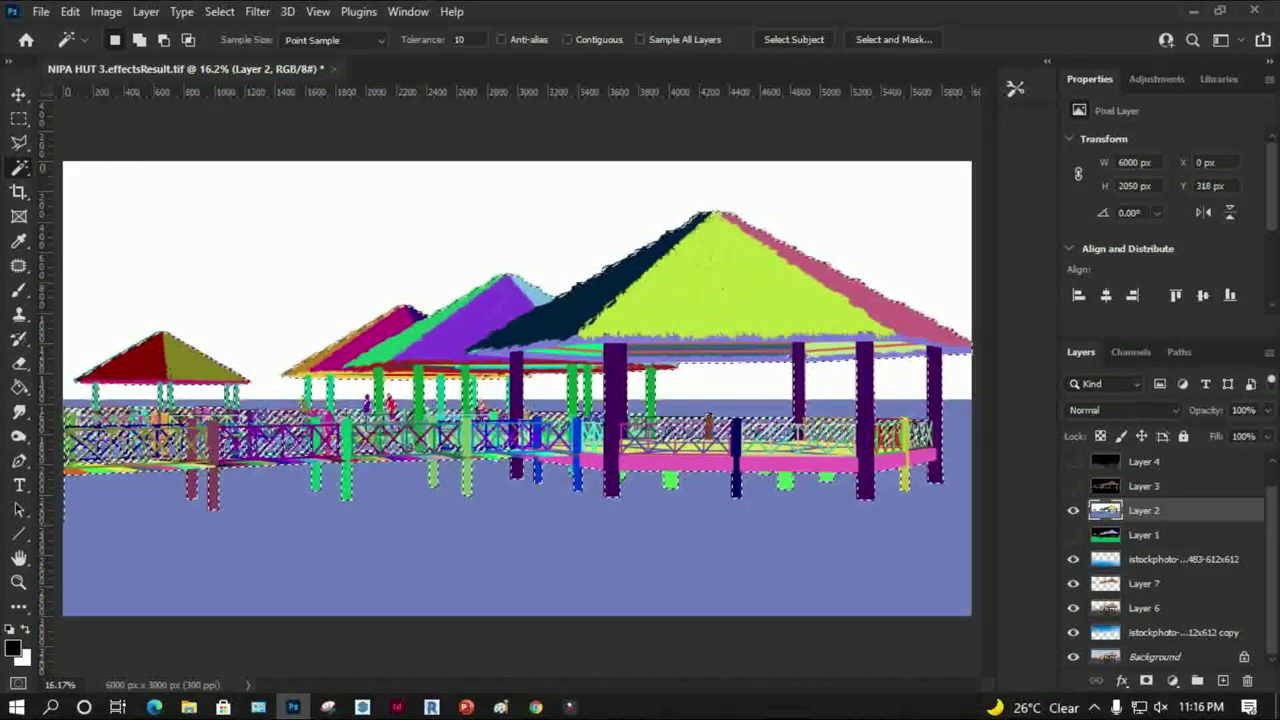
{"action": "left_click", "coordinate": [1143, 607]}
{"action": "key", "text": "ctrl+j"}
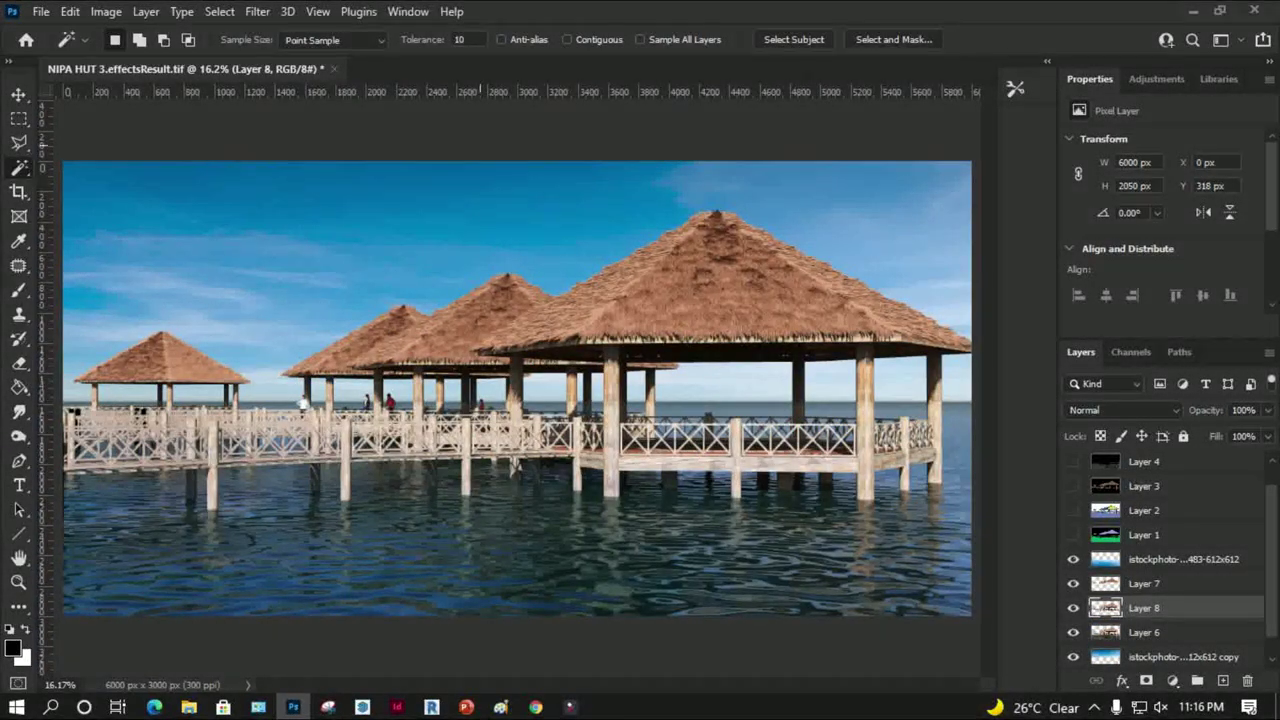
Darken Layer 8 with Brightness/Contrast at Brightness -31 and Contrast 31
{"action": "key", "text": "alt+i"}
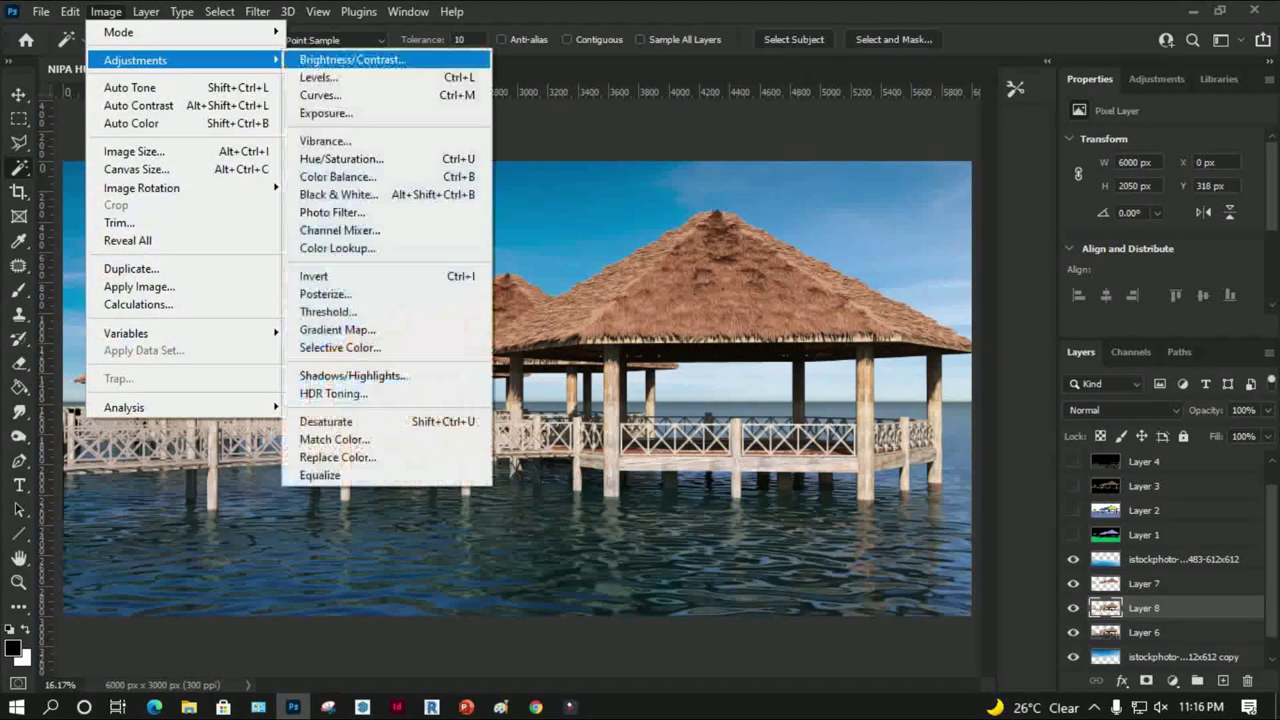
{"action": "key", "text": "Return"}
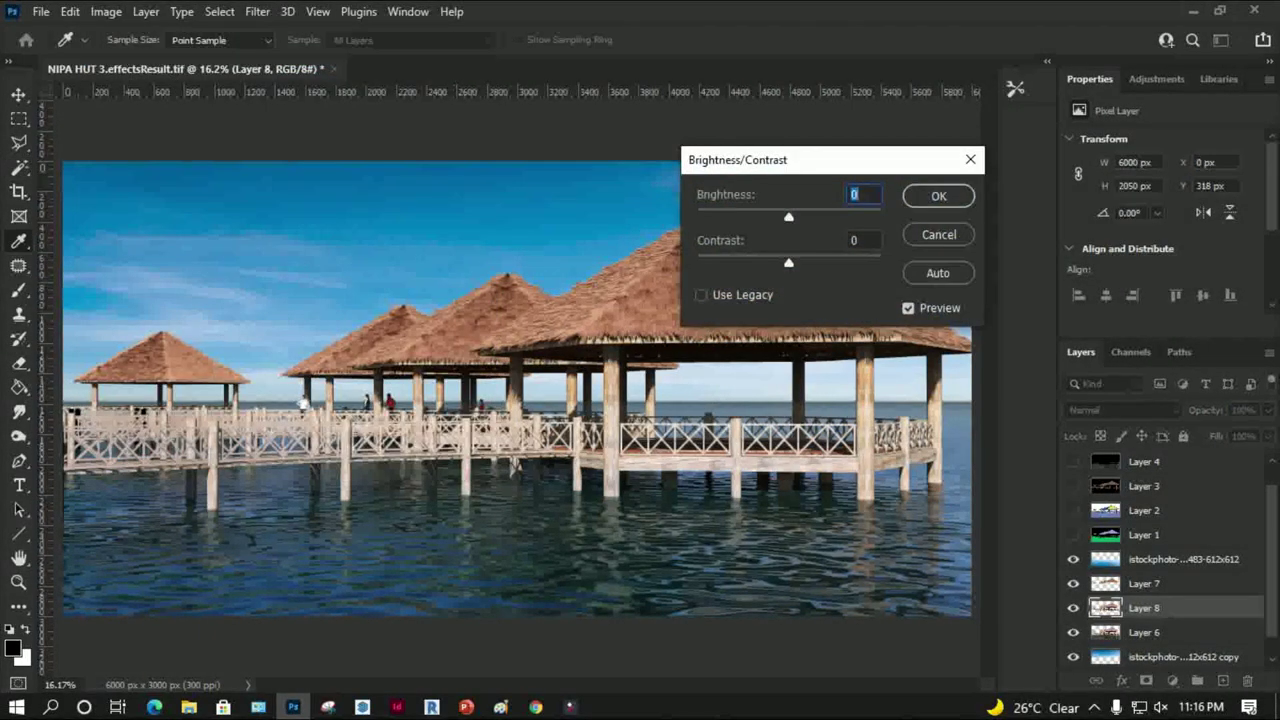
{"action": "type", "text": "-31"}
{"action": "key", "text": "ctrl+a"}
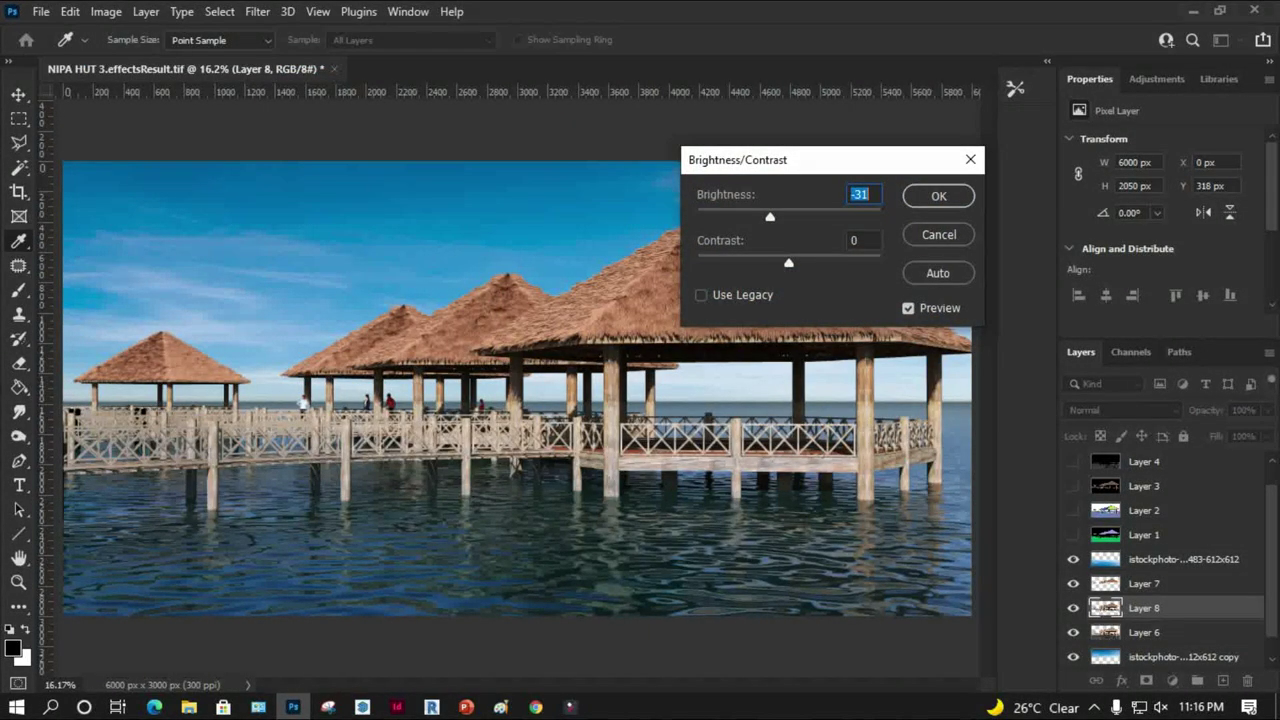
{"action": "left_click_drag", "start_coordinate": [789, 262], "coordinate": [829, 262]}
{"action": "key", "text": "Tab"}
{"action": "left_click", "coordinate": [938, 196]}
{"action": "left_click", "coordinate": [18, 167]}
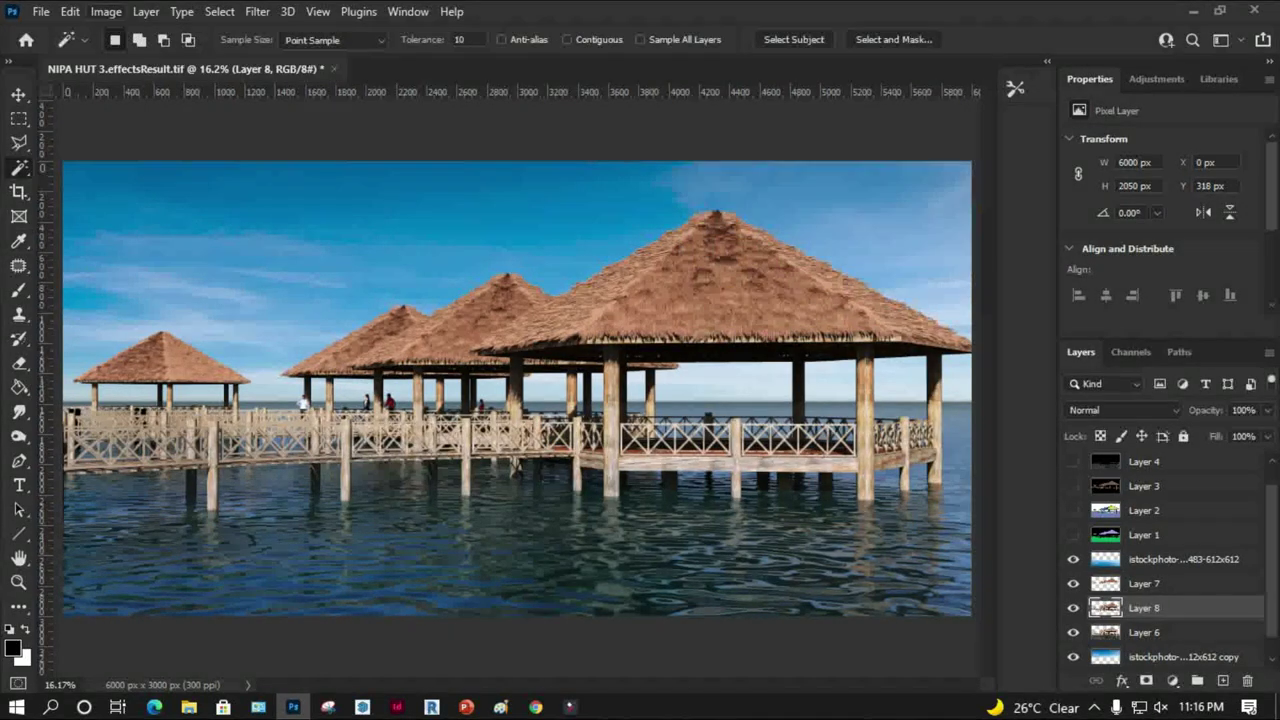
{"action": "left_click", "coordinate": [106, 11]}
{"action": "mouse_move", "coordinate": [135, 60]}
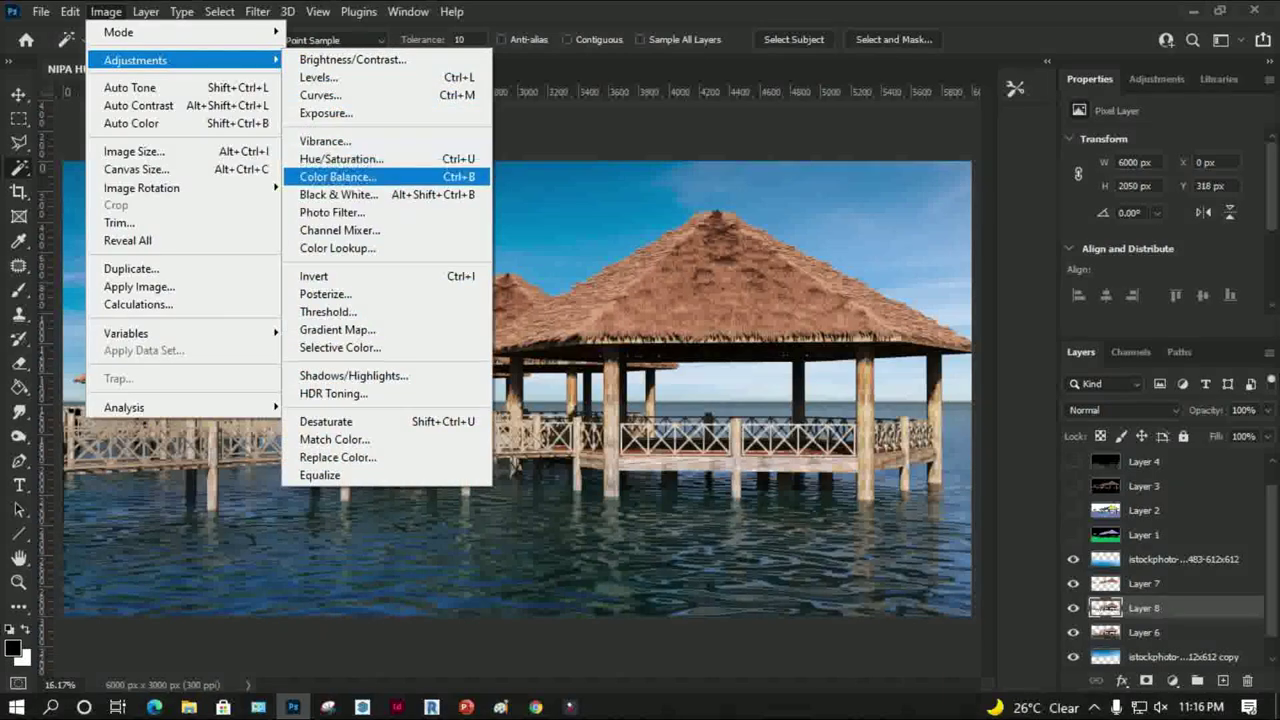
Set Layer 8's midtone Color Balance levels to +14, 0, -9 to warm the wood
{"action": "left_click", "coordinate": [336, 176]}
{"action": "type", "text": "2"}
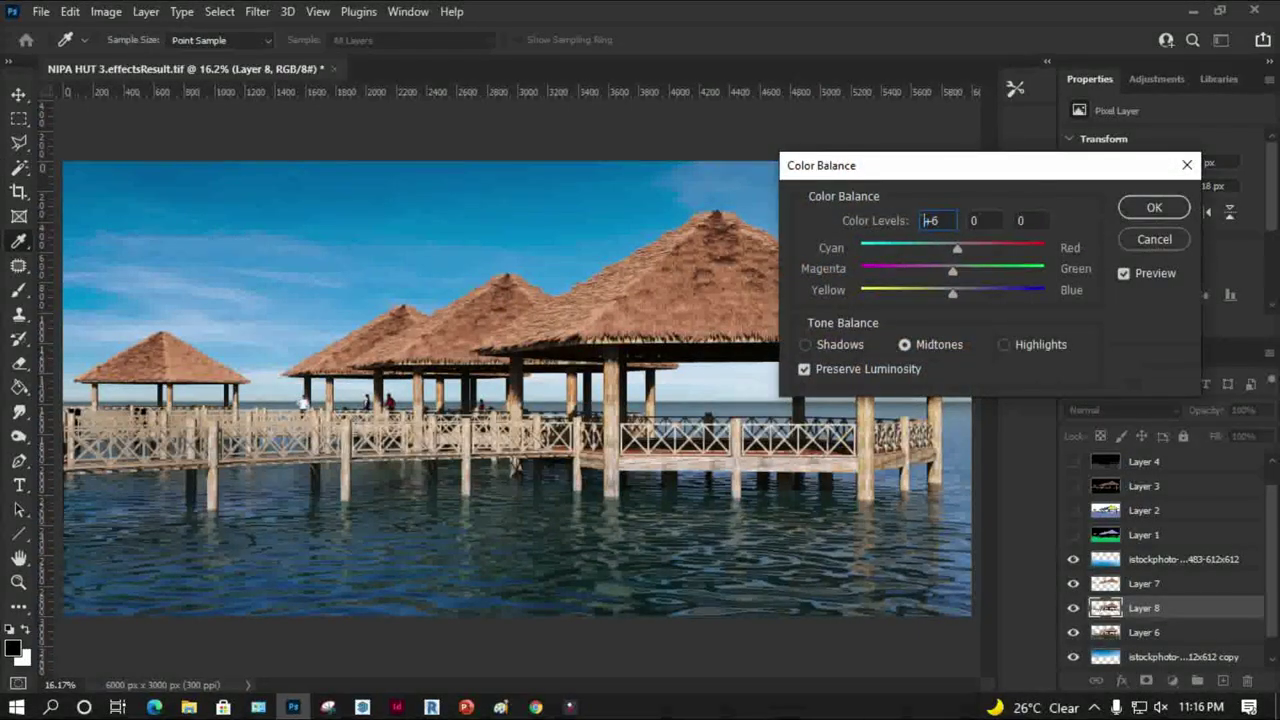
{"action": "type", "text": "7"}
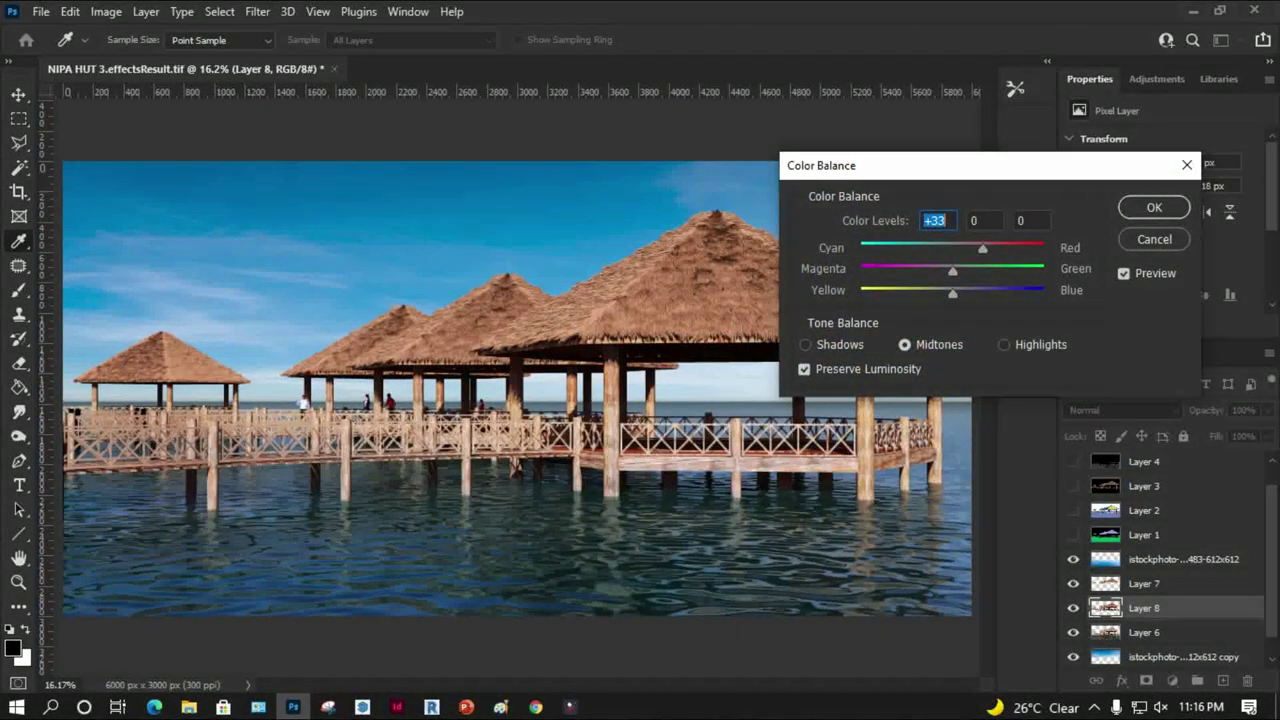
{"action": "left_click_drag", "start_coordinate": [953, 293], "coordinate": [978, 293]}
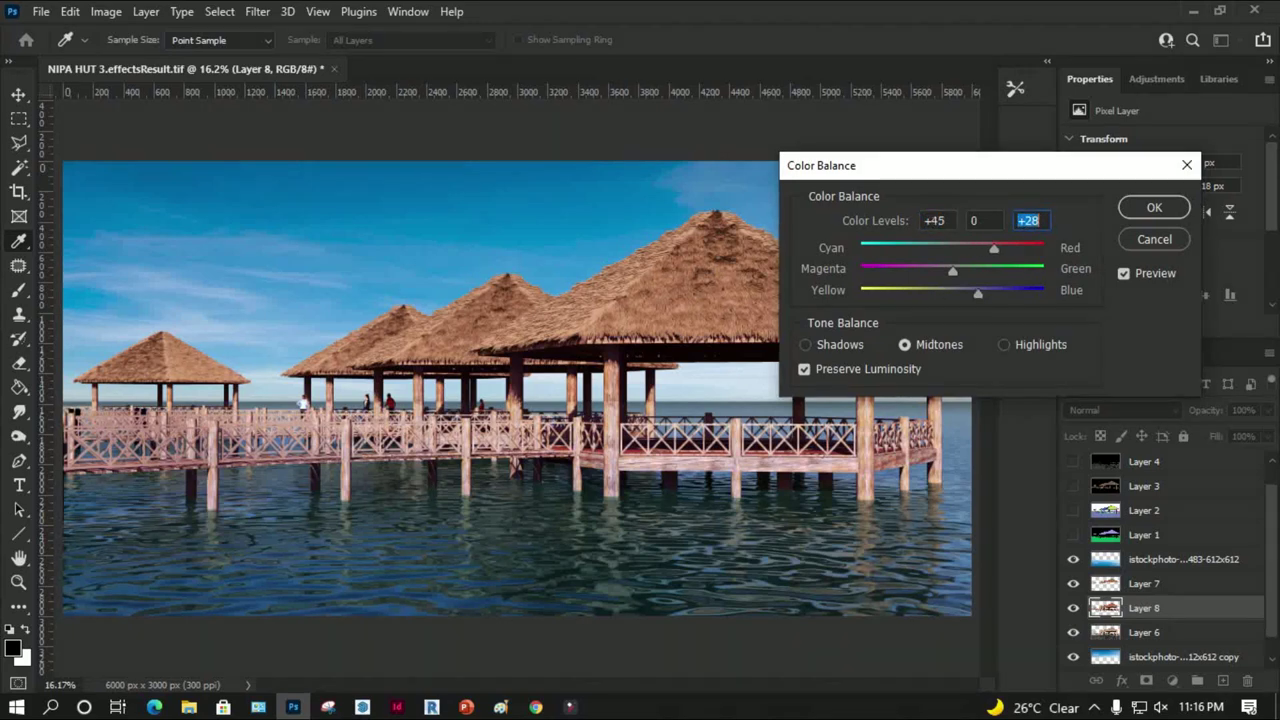
{"action": "left_click_drag", "start_coordinate": [993, 247], "coordinate": [972, 247]}
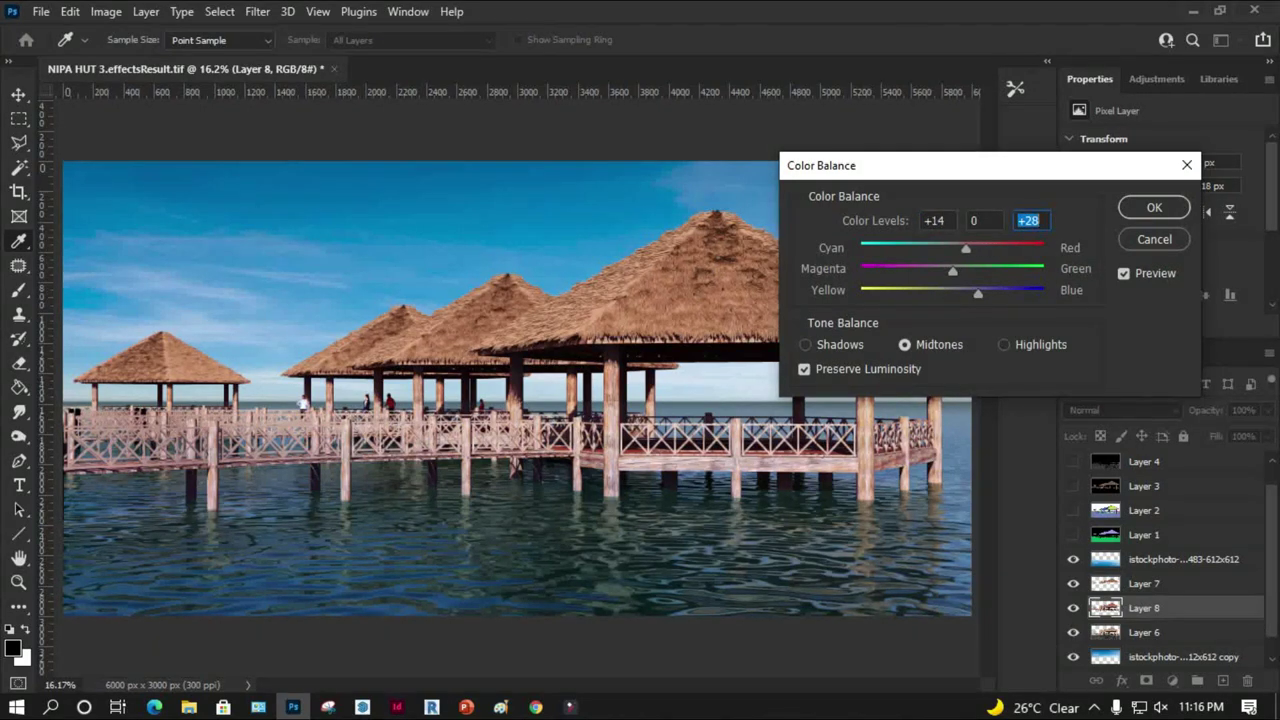
{"action": "left_click", "coordinate": [934, 220]}
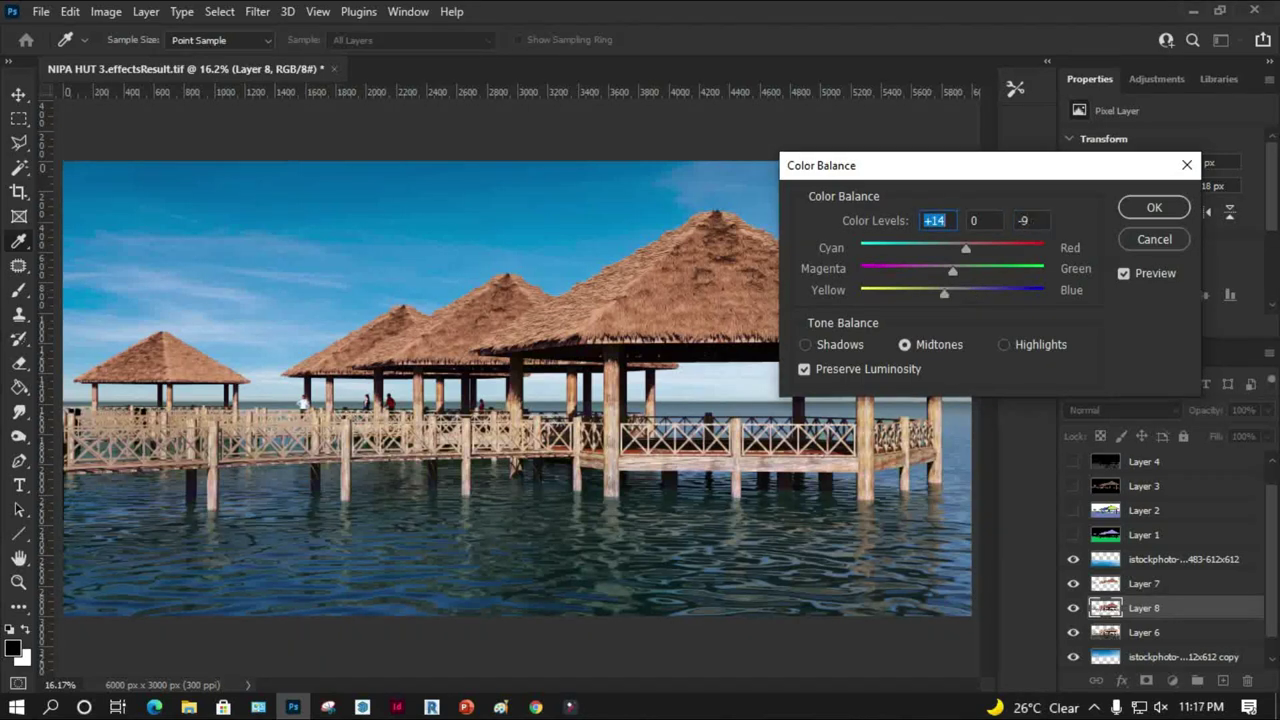
{"action": "left_click", "coordinate": [1022, 220]}
{"action": "left_click", "coordinate": [1154, 207]}
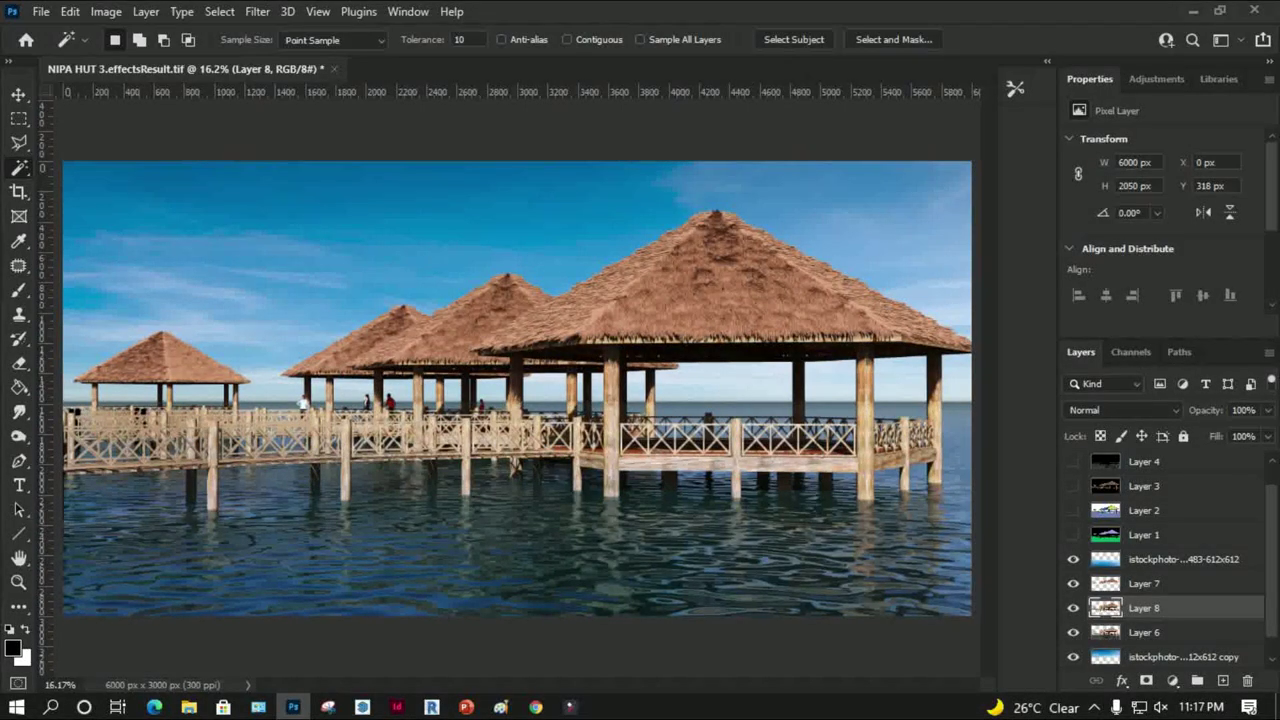
Apply Hue/Saturation to Layer 8 with Hue -1 and Saturation -26
{"action": "left_click", "coordinate": [105, 11]}
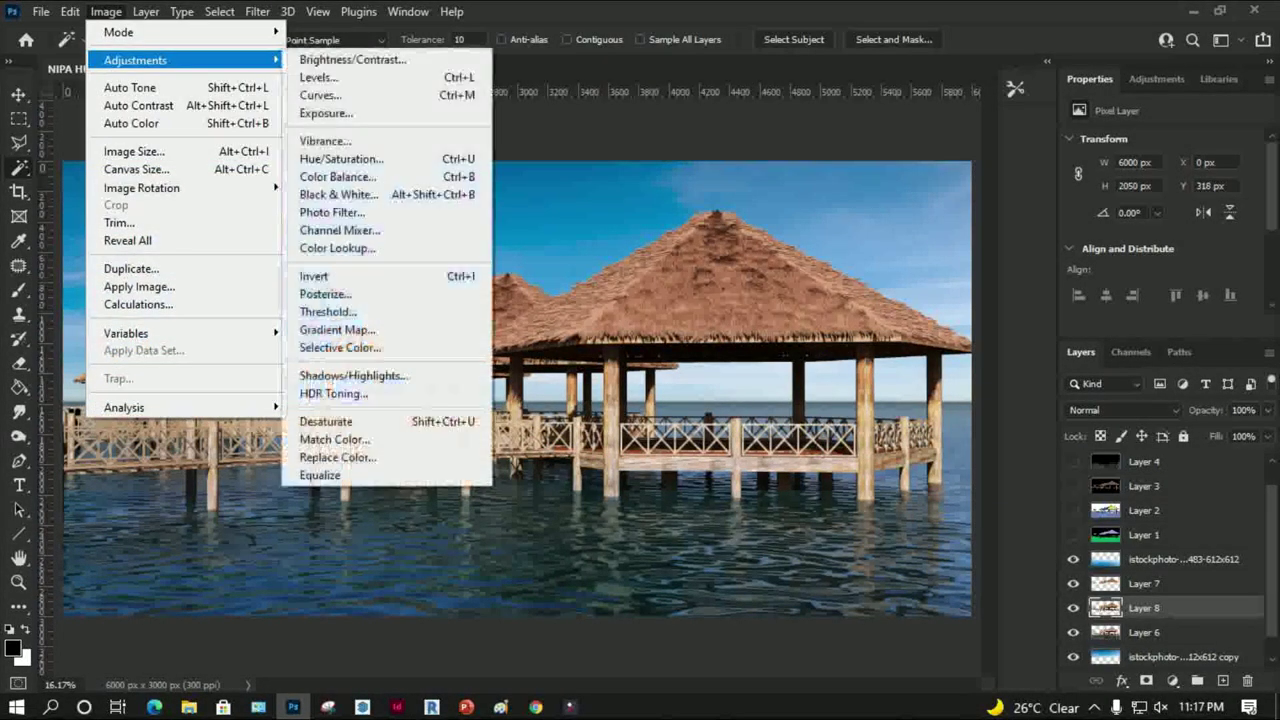
{"action": "left_click", "coordinate": [340, 158]}
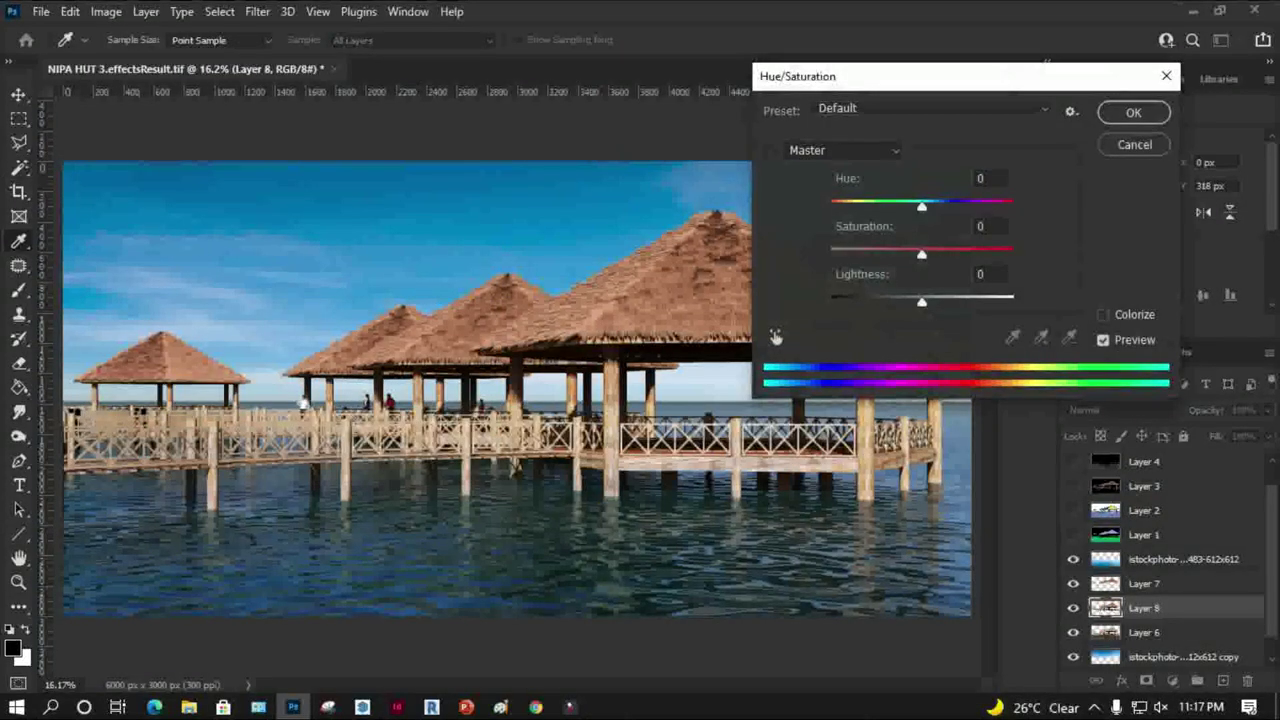
{"action": "type", "text": "-20"}
{"action": "key", "text": "Down"}
{"action": "key", "text": "Down"}
{"action": "key", "text": "Down"}
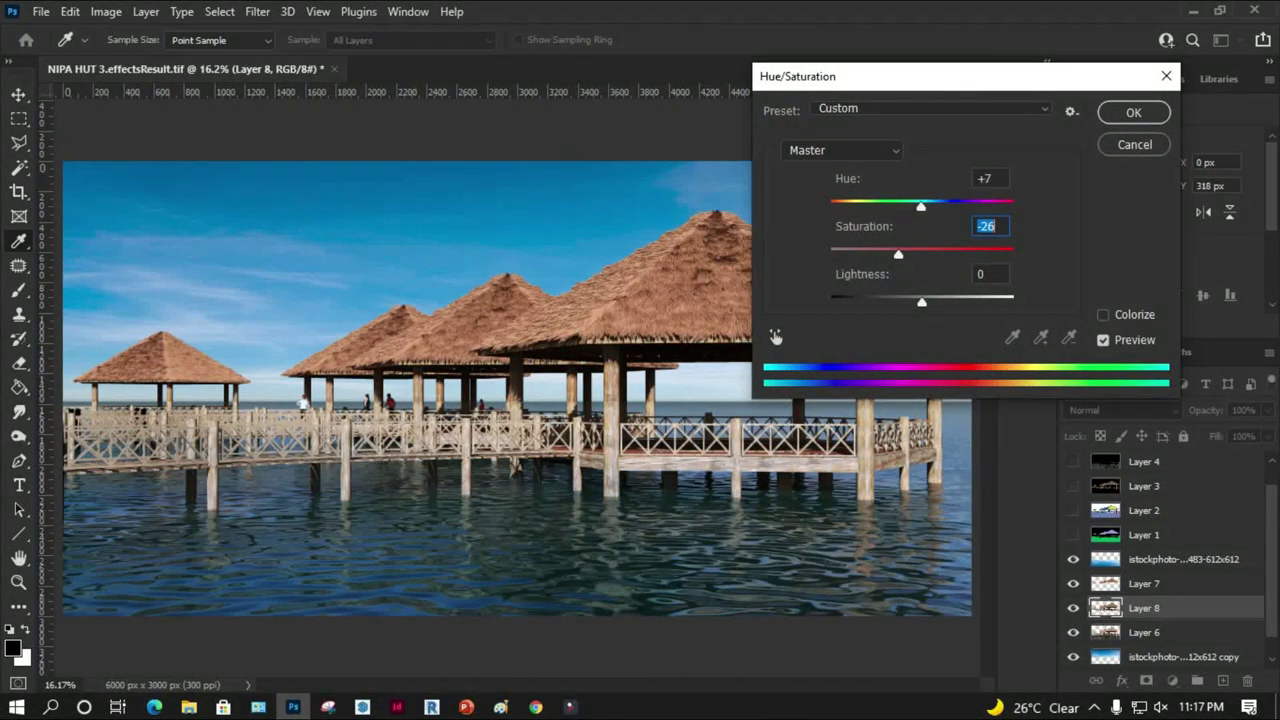
{"action": "mouse_move", "coordinate": [921, 205]}
{"action": "left_mouse_down"}
{"action": "mouse_move", "coordinate": [999, 205]}
{"action": "mouse_move", "coordinate": [896, 205]}
{"action": "left_mouse_up"}
{"action": "mouse_move", "coordinate": [896, 205]}
{"action": "left_mouse_down"}
{"action": "mouse_move", "coordinate": [860, 205]}
{"action": "mouse_move", "coordinate": [921, 205]}
{"action": "left_mouse_up"}
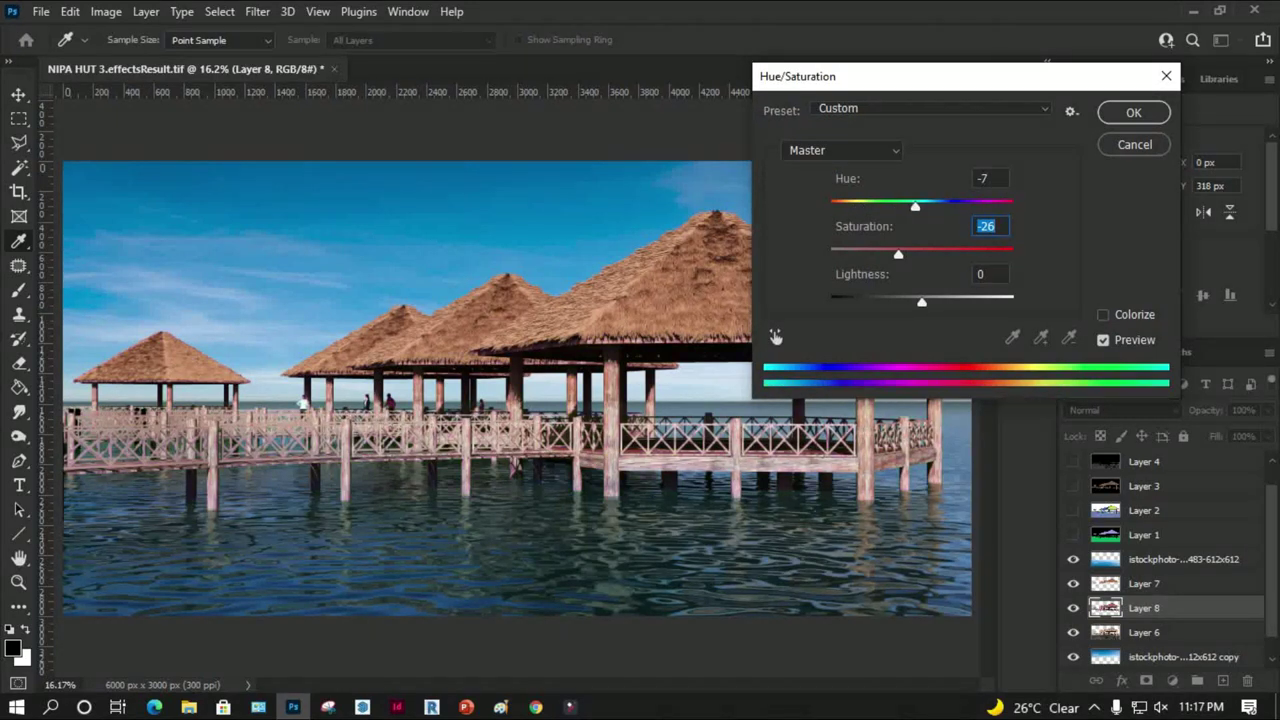
{"action": "key", "text": "shift+Tab"}
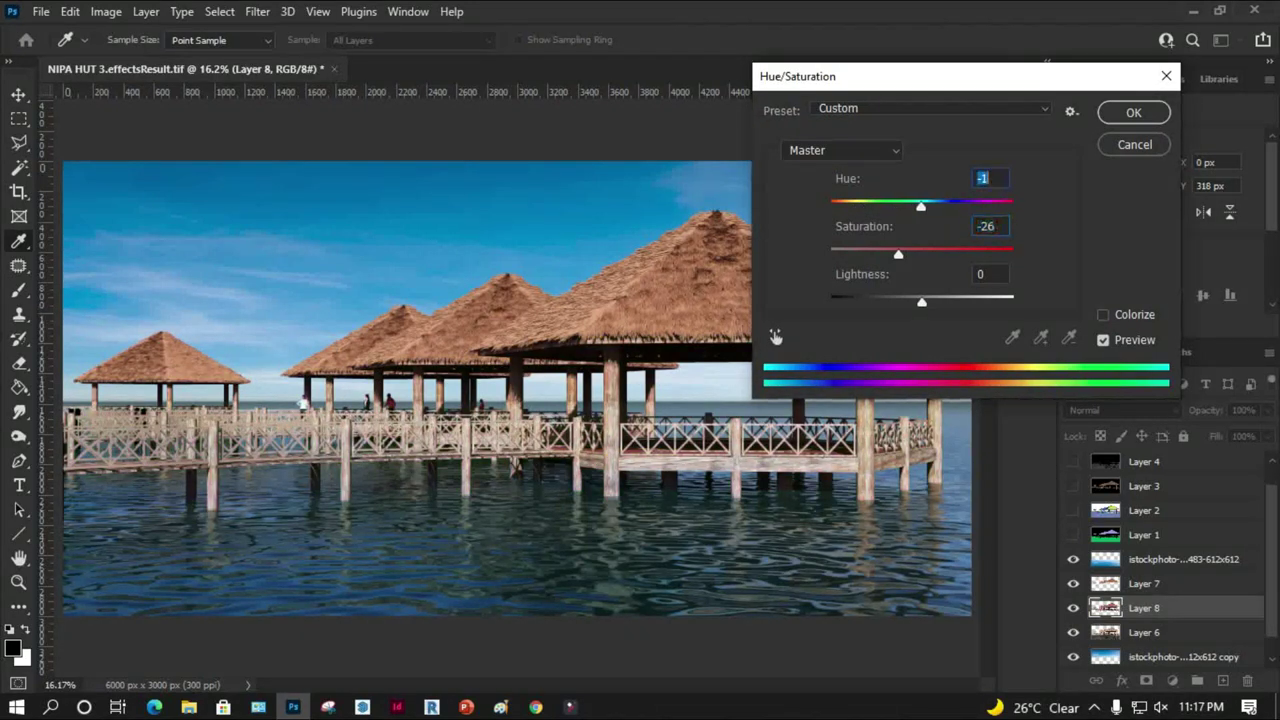
{"action": "key", "text": "Return"}
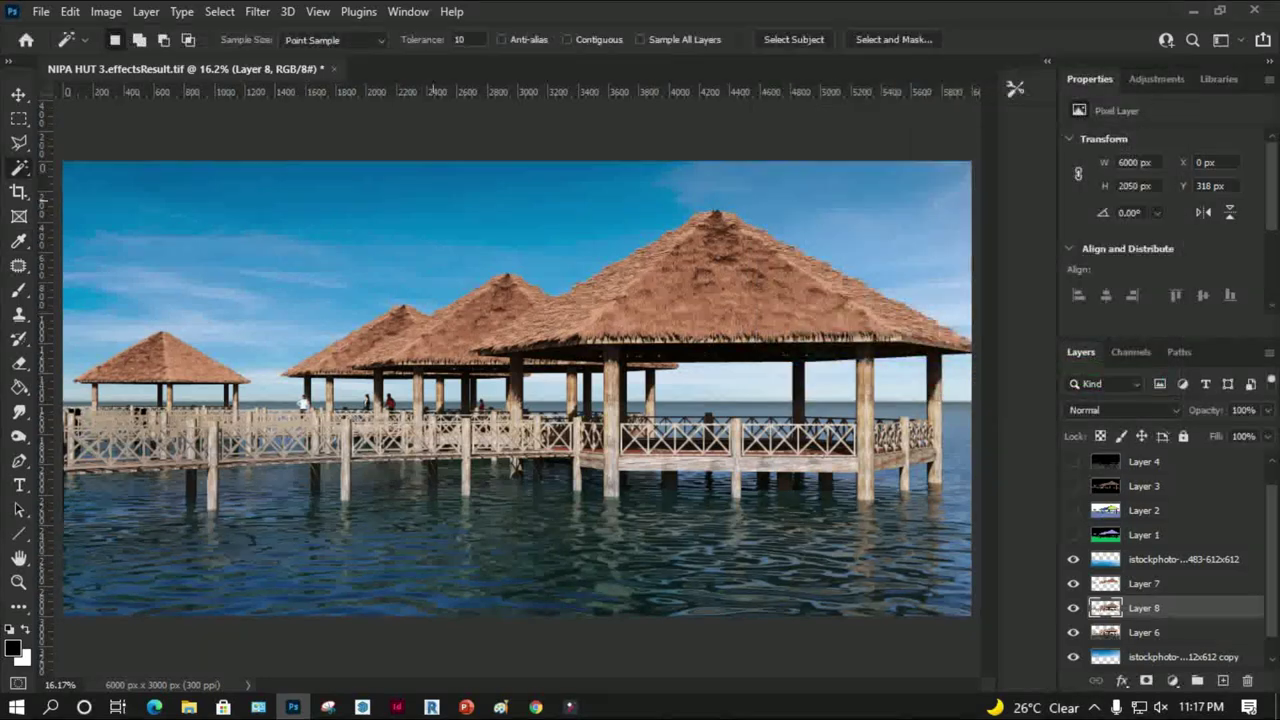
Darken Layer 8 further with Brightness -54 and Contrast 32
{"action": "key", "text": "alt+i"}
{"action": "key", "text": "j"}
{"action": "key", "text": "Down"}
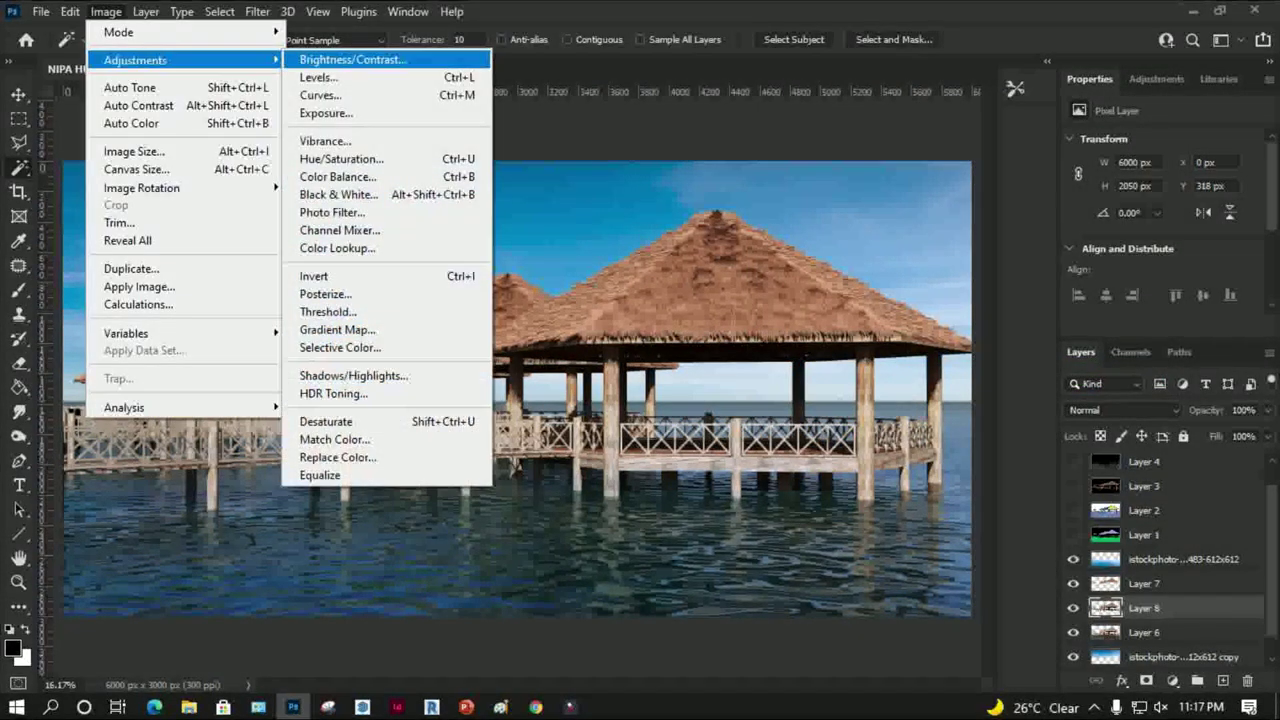
{"action": "key", "text": "Return"}
{"action": "key", "text": "Down"}
{"action": "key", "text": "Down"}
{"action": "key", "text": "Down"}
{"action": "key", "text": "Down"}
{"action": "key", "text": "Down"}
{"action": "key", "text": "Down"}
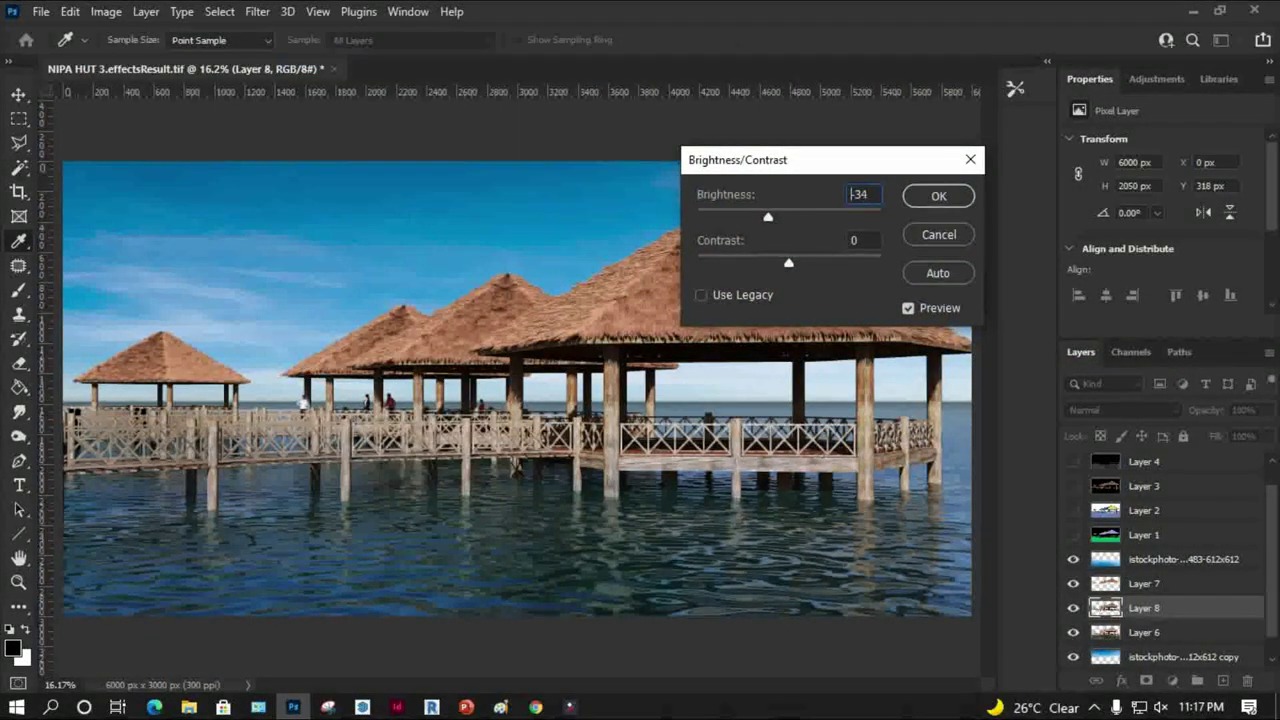
{"action": "key", "text": "Down"}
{"action": "key", "text": "Down"}
{"action": "key", "text": "Down"}
{"action": "key", "text": "Down"}
{"action": "key", "text": "Down"}
{"action": "key", "text": "Down"}
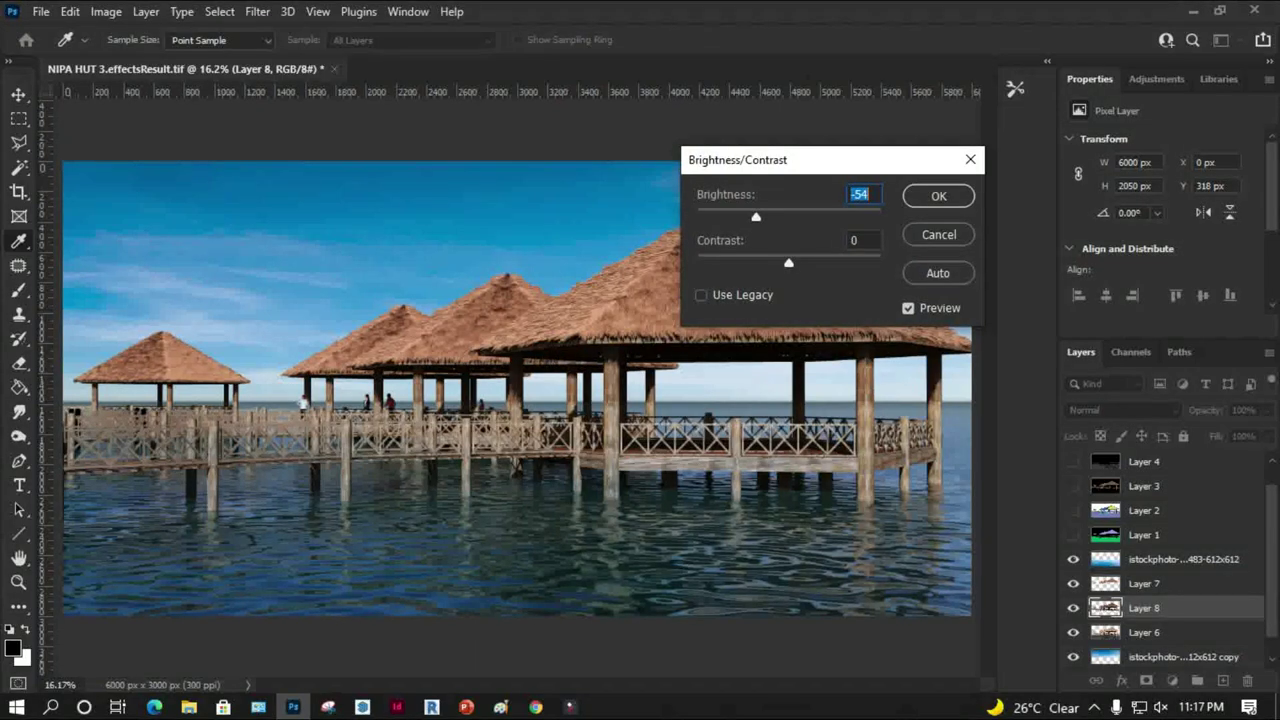
{"action": "key", "text": "Tab"}
{"action": "key", "text": "Up"}
{"action": "key", "text": "Up"}
{"action": "key", "text": "shift+Up"}
{"action": "key", "text": "shift+Up"}
{"action": "key", "text": "Up"}
{"action": "key", "text": "Up"}
{"action": "key", "text": "Up"}
{"action": "key", "text": "Up"}
{"action": "key", "text": "Up"}
{"action": "key", "text": "Up"}
{"action": "key", "text": "Up"}
{"action": "key", "text": "Tab"}
{"action": "key", "text": "Return"}
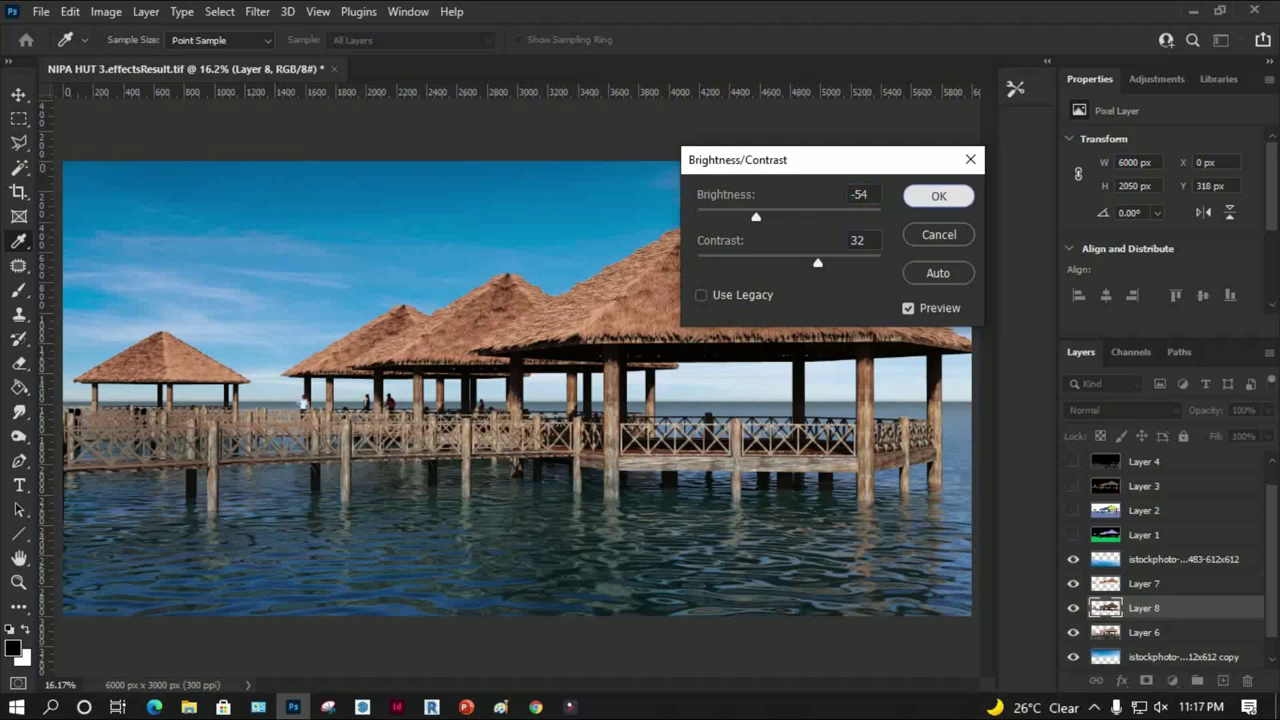
{"action": "key", "text": "w"}
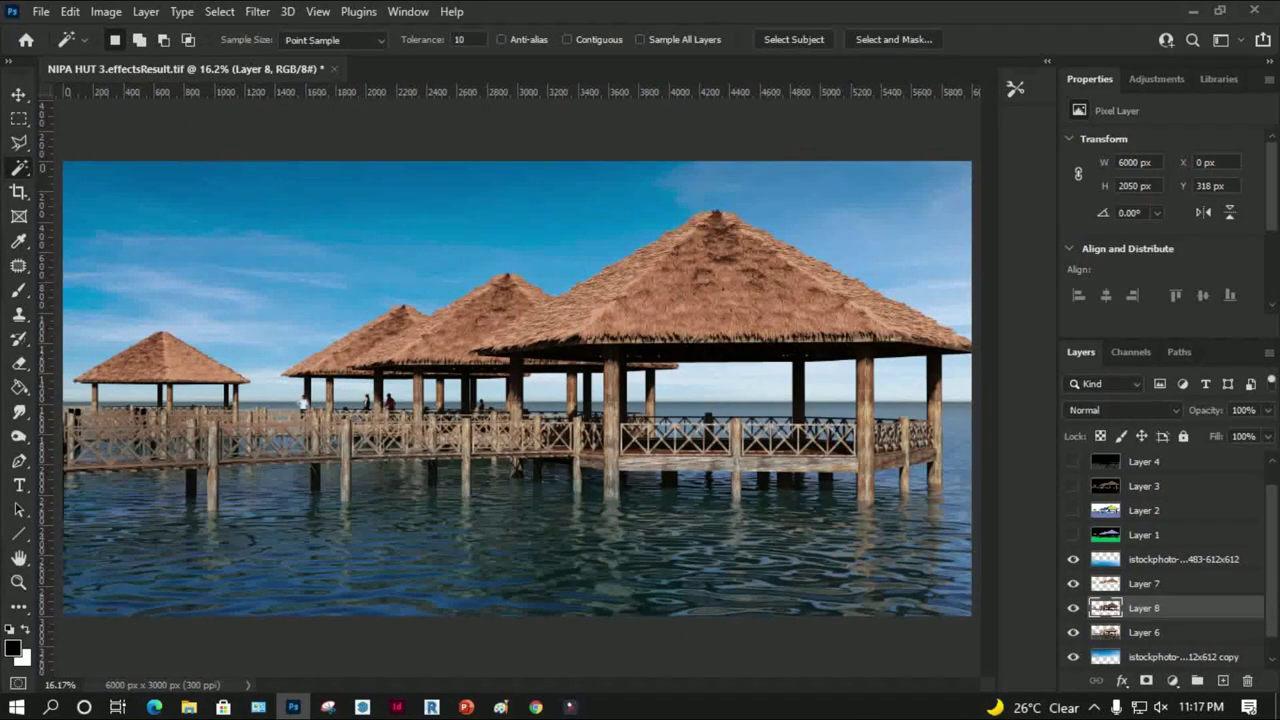
Preview Layer 5 and Layer 4 overlays, ending with Layer 4 visible and selected, Layer 5 hidden
{"action": "scroll", "coordinate": [1165, 560], "scroll_direction": "down", "scroll_amount": 1}
{"action": "scroll", "coordinate": [1165, 560], "scroll_direction": "up", "scroll_amount": 2}
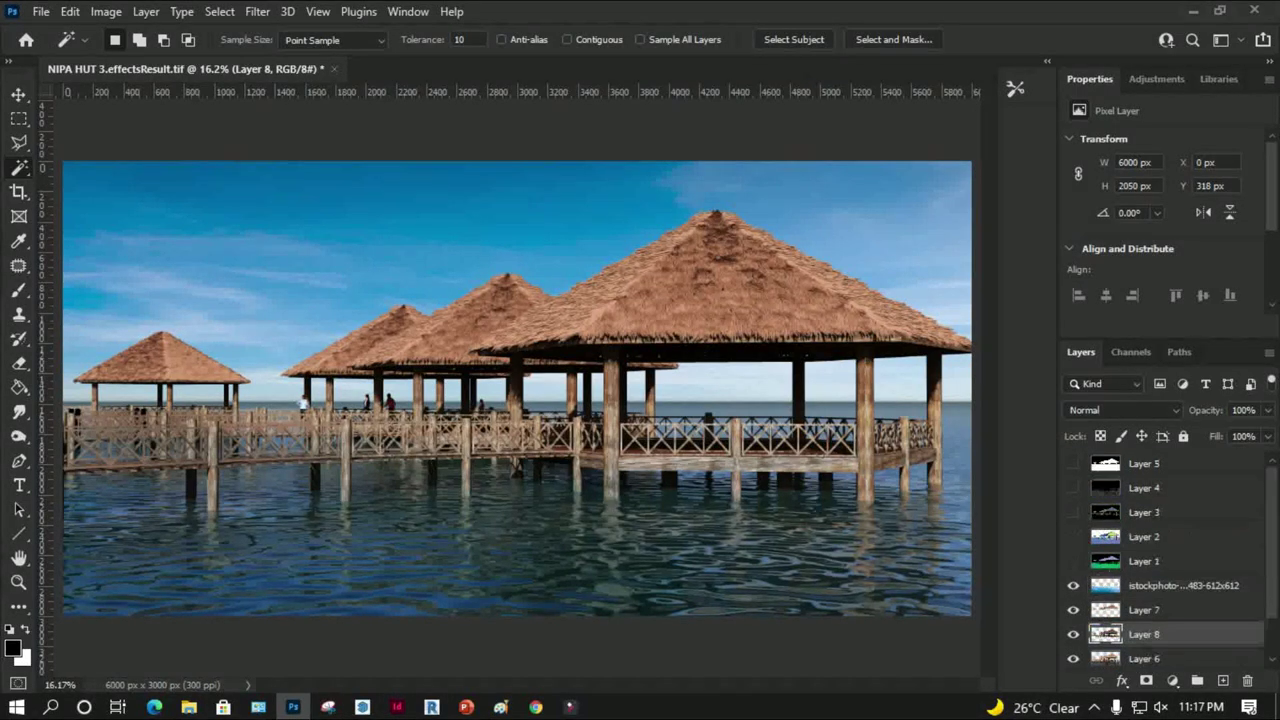
{"action": "left_click", "coordinate": [1073, 464]}
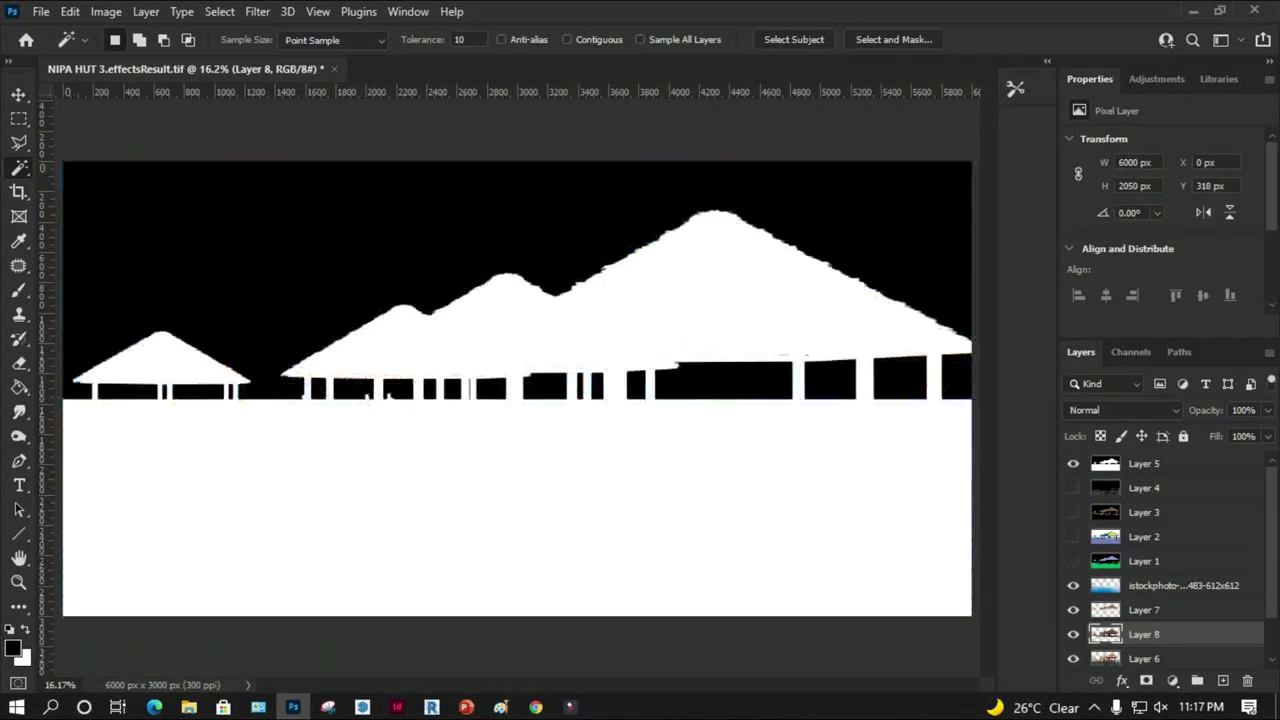
{"action": "left_click", "coordinate": [1073, 464]}
{"action": "left_click", "coordinate": [1073, 488]}
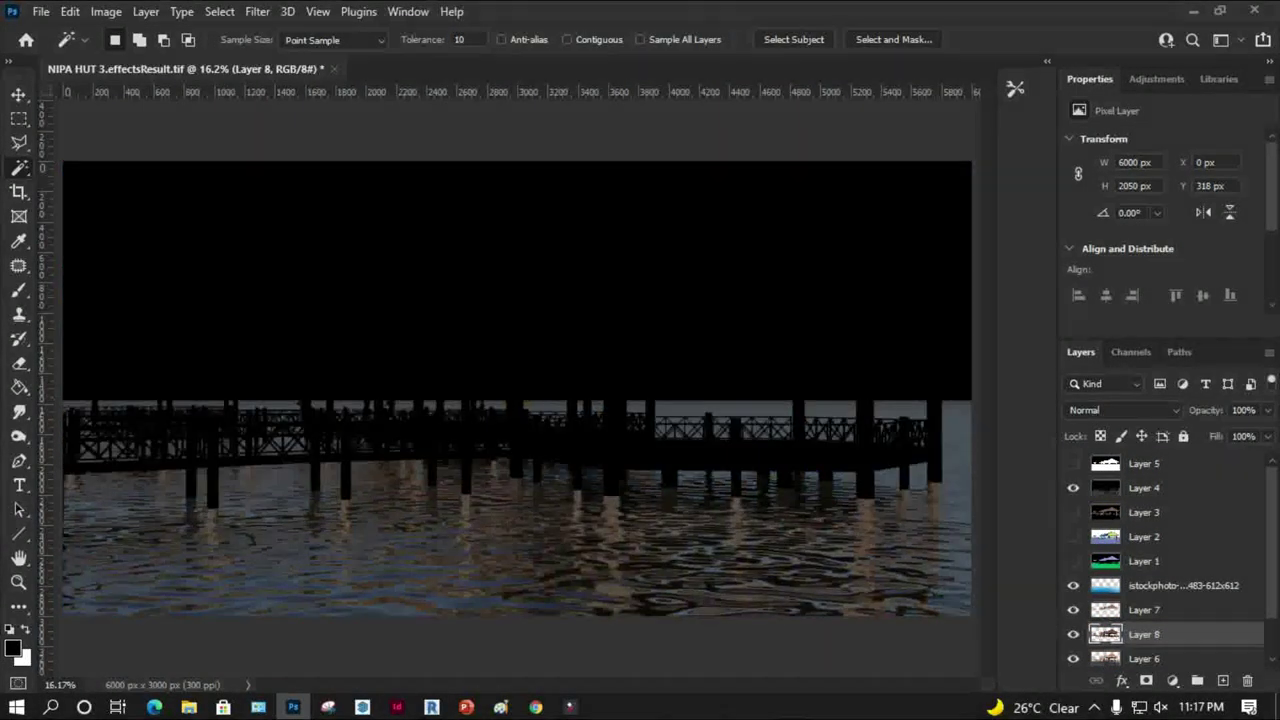
{"action": "left_click", "coordinate": [1073, 488]}
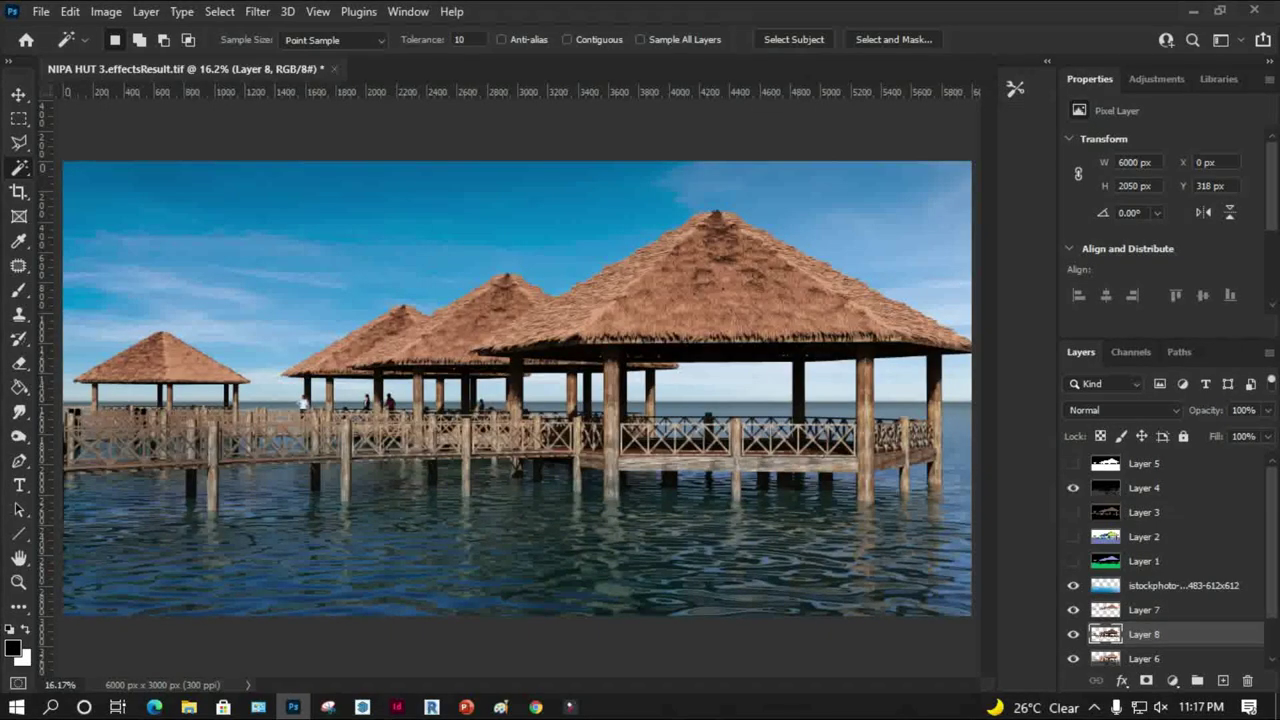
{"action": "left_click", "coordinate": [1073, 488]}
{"action": "left_click", "coordinate": [1145, 488]}
Set Layer 4 to Color Dodge blend mode with 72% fill to brighten the water
{"action": "left_click", "coordinate": [1122, 410]}
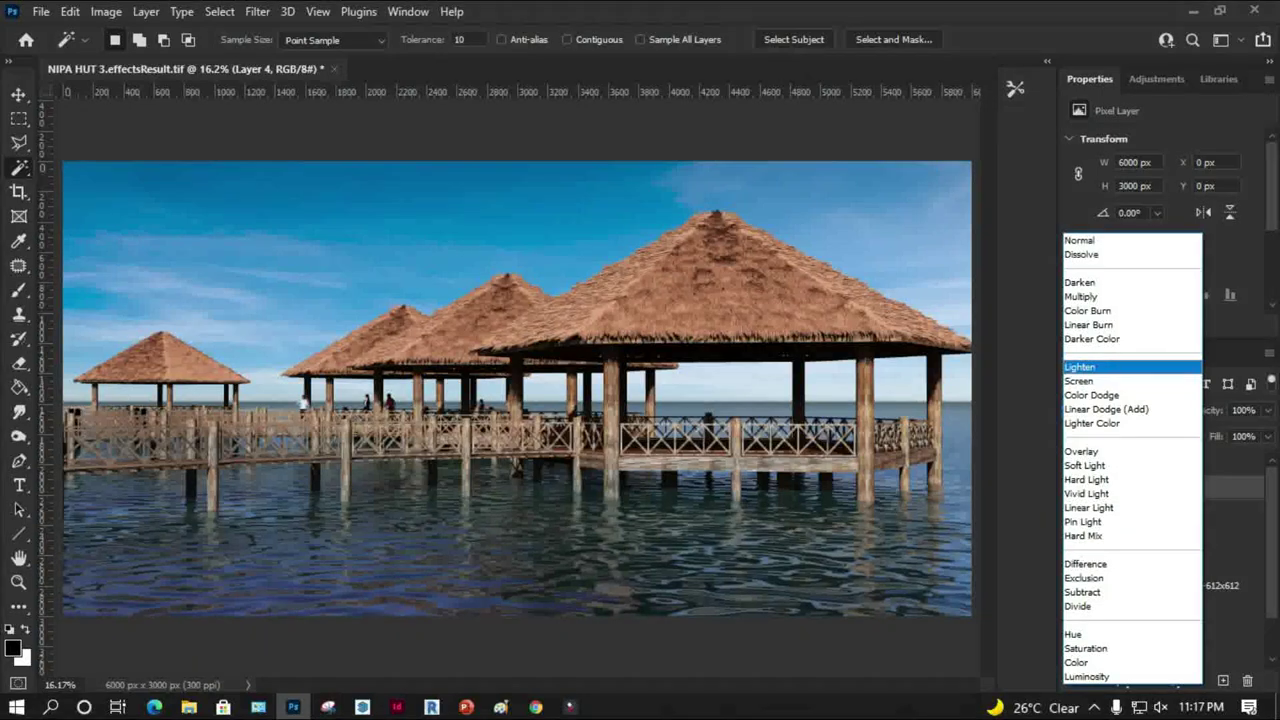
{"action": "key", "text": "Down"}
{"action": "key", "text": "Down"}
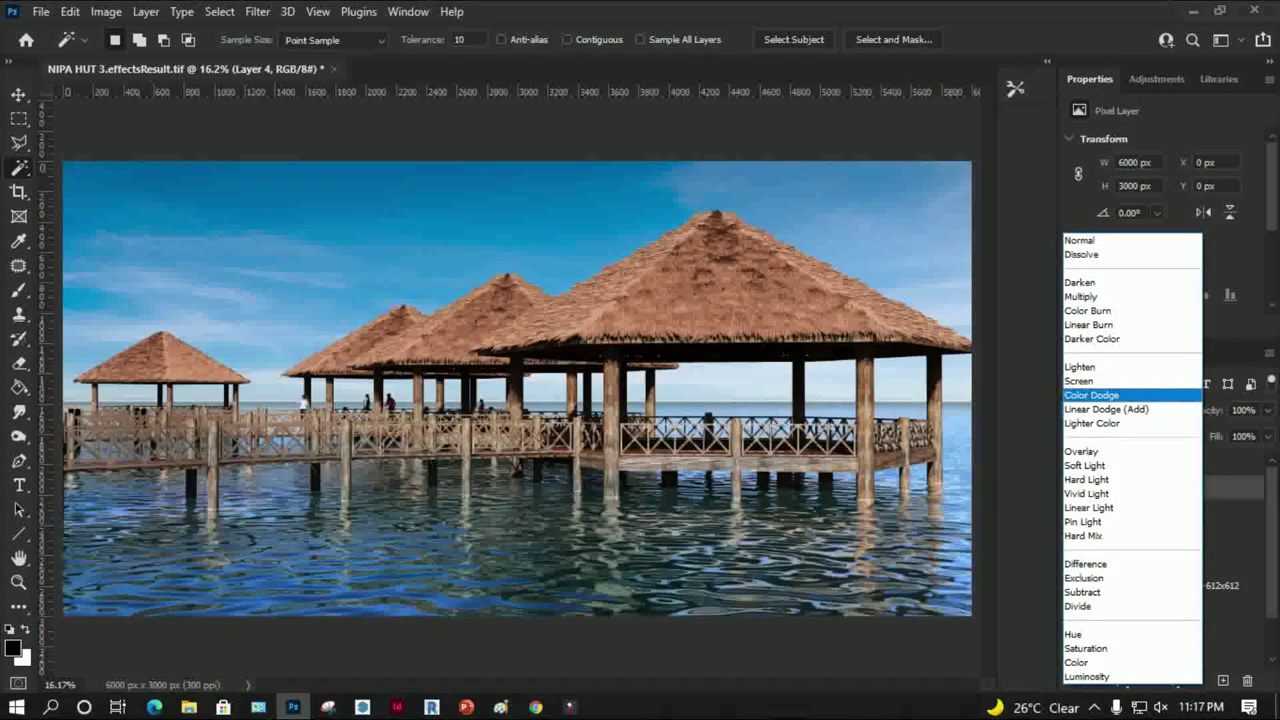
{"action": "key", "text": "Return"}
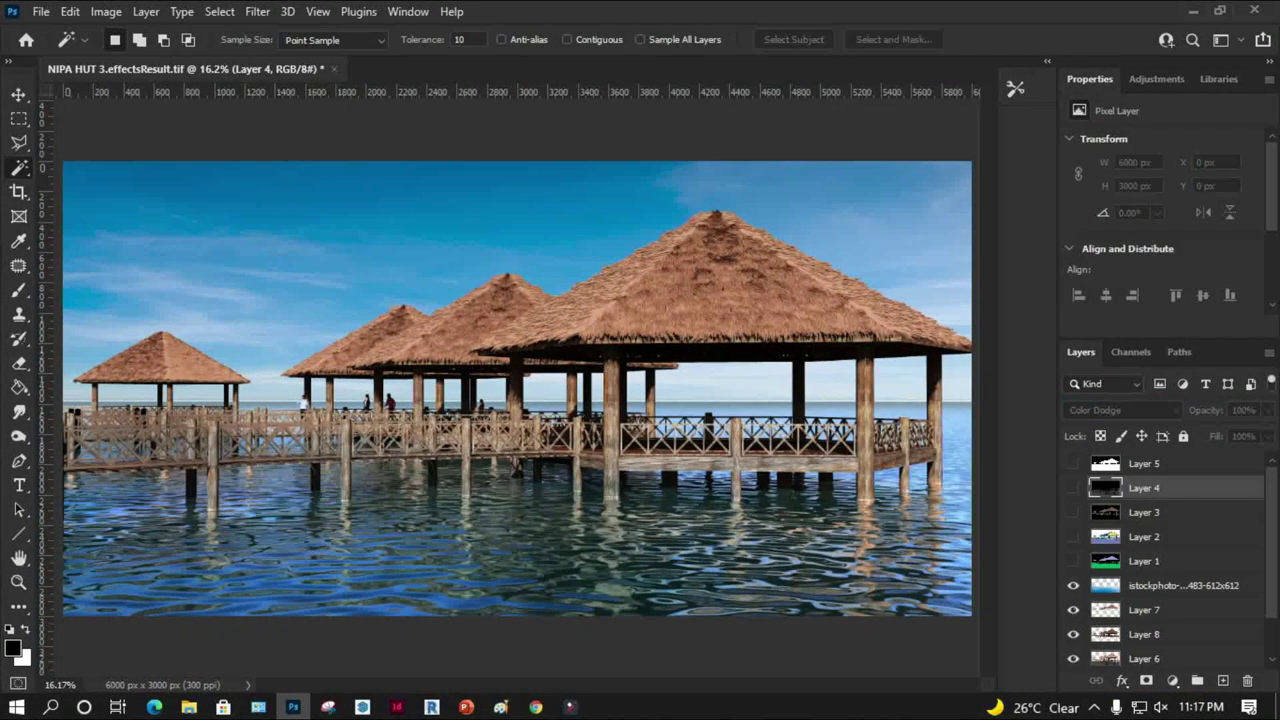
{"action": "key", "text": "Down"}
{"action": "key", "text": "Up"}
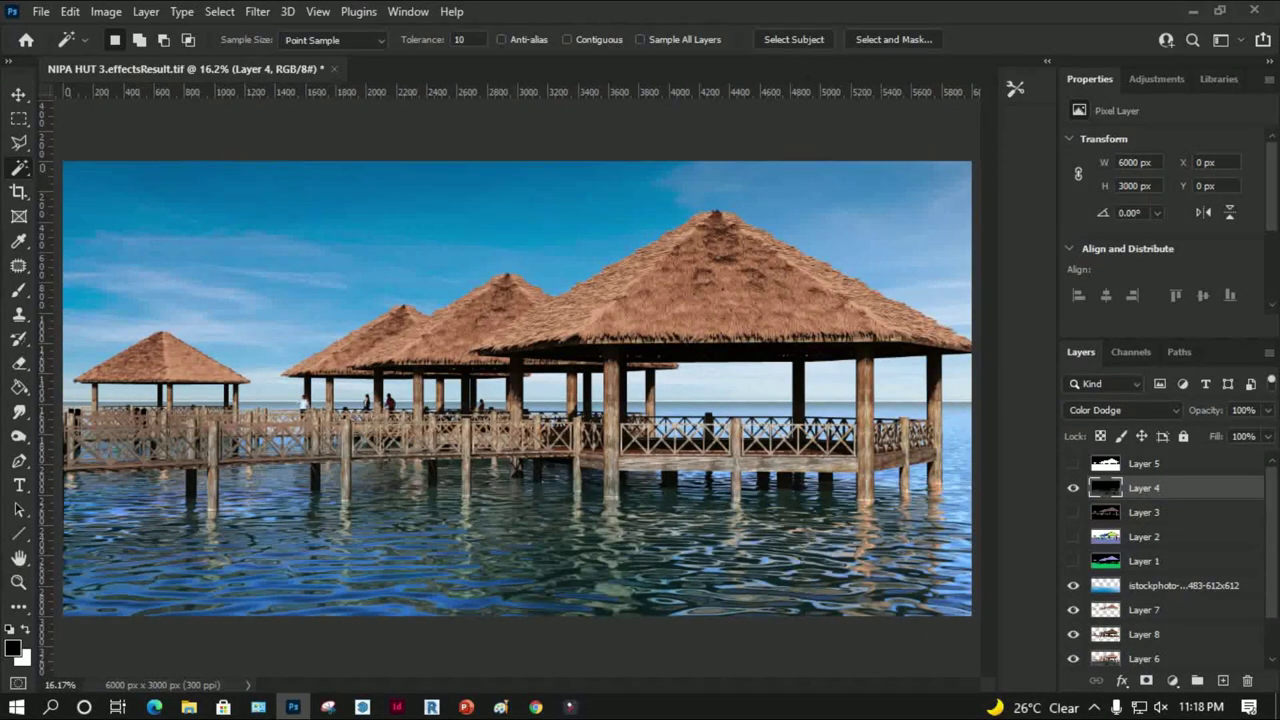
{"action": "left_click", "coordinate": [1267, 436]}
{"action": "left_click_drag", "start_coordinate": [1266, 458], "coordinate": [1241, 458]}
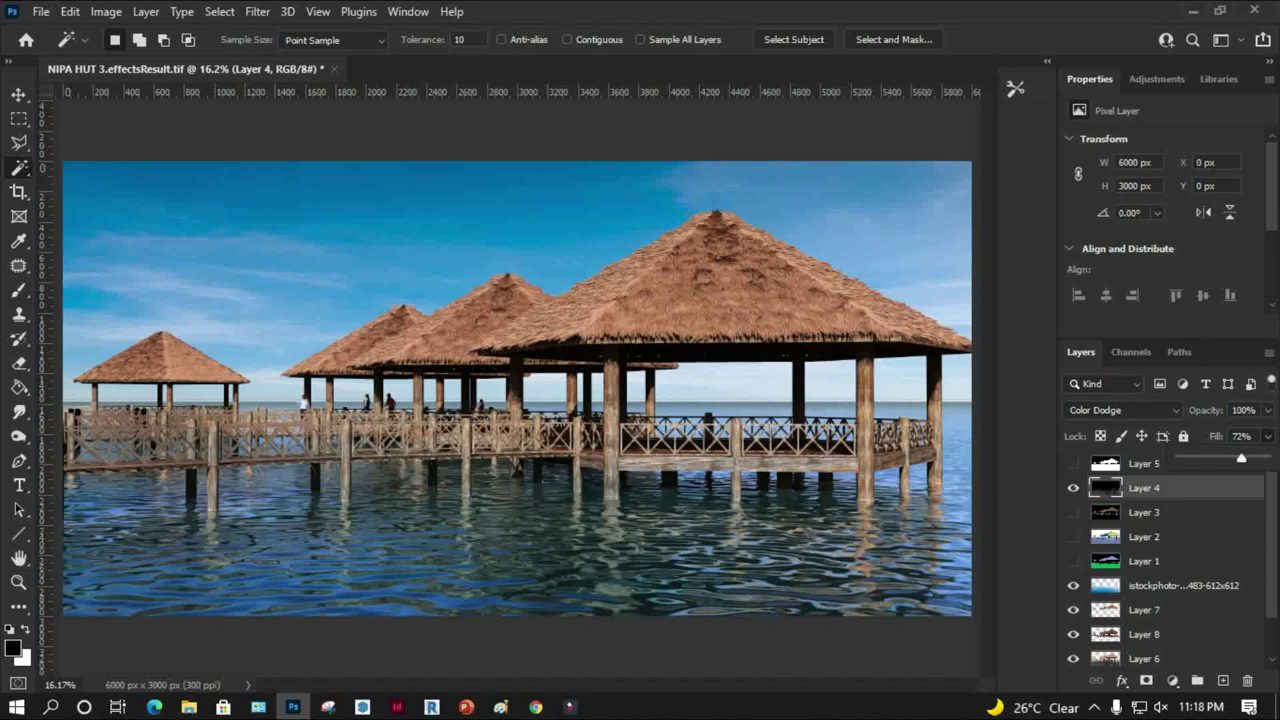
{"action": "key", "text": "z"}
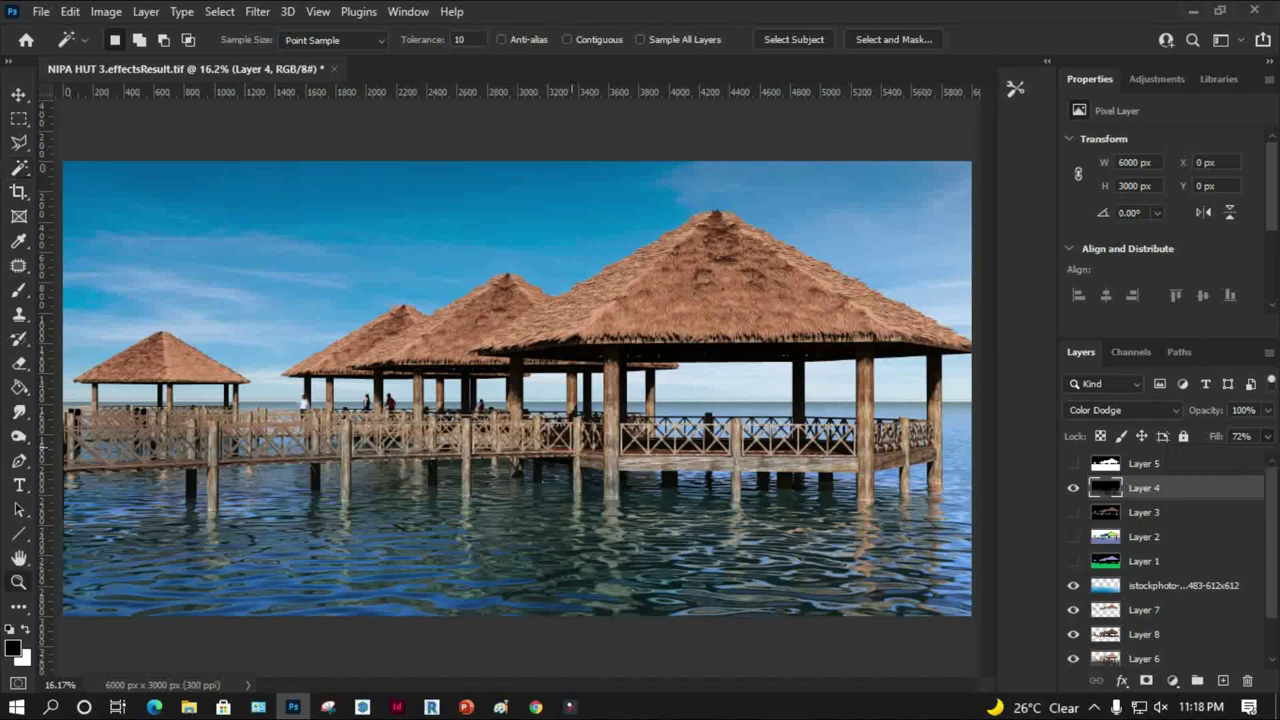
{"action": "left_click_drag", "start_coordinate": [245, 365], "coordinate": [347, 425]}
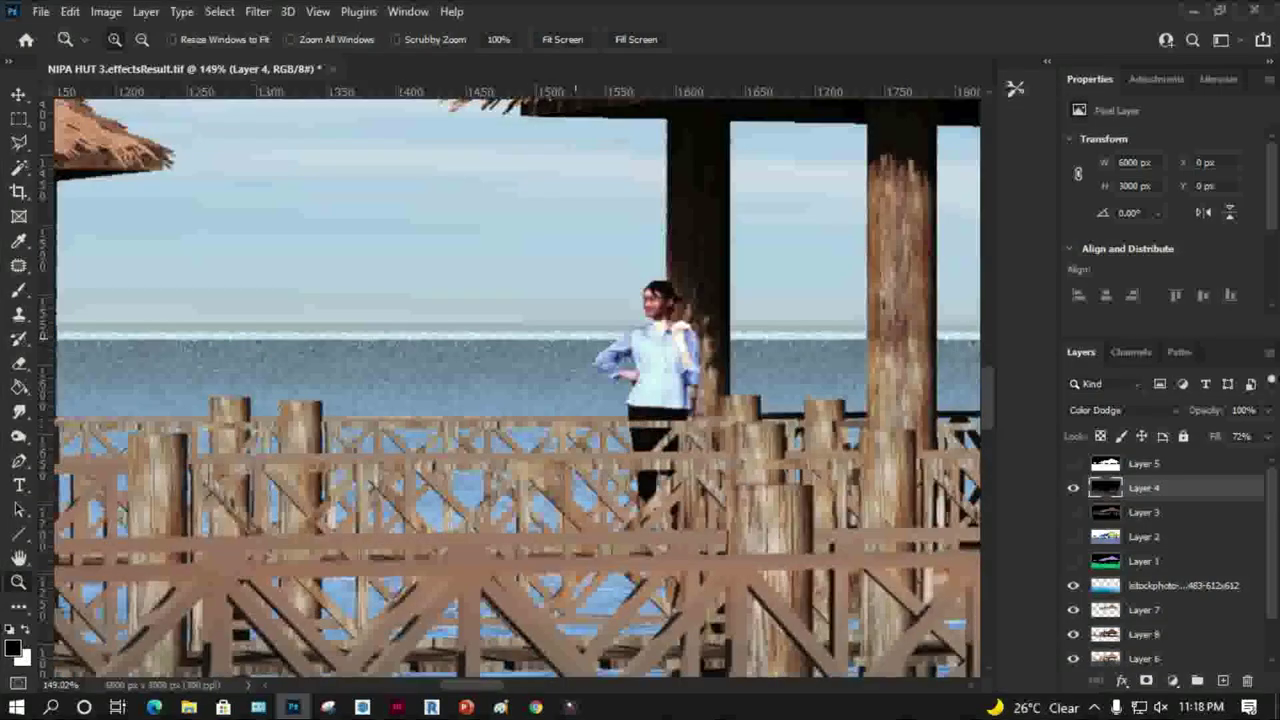
Toggle Layer 4 and the sky photo copy layer off and on to compare the water
{"action": "left_click", "coordinate": [1073, 488]}
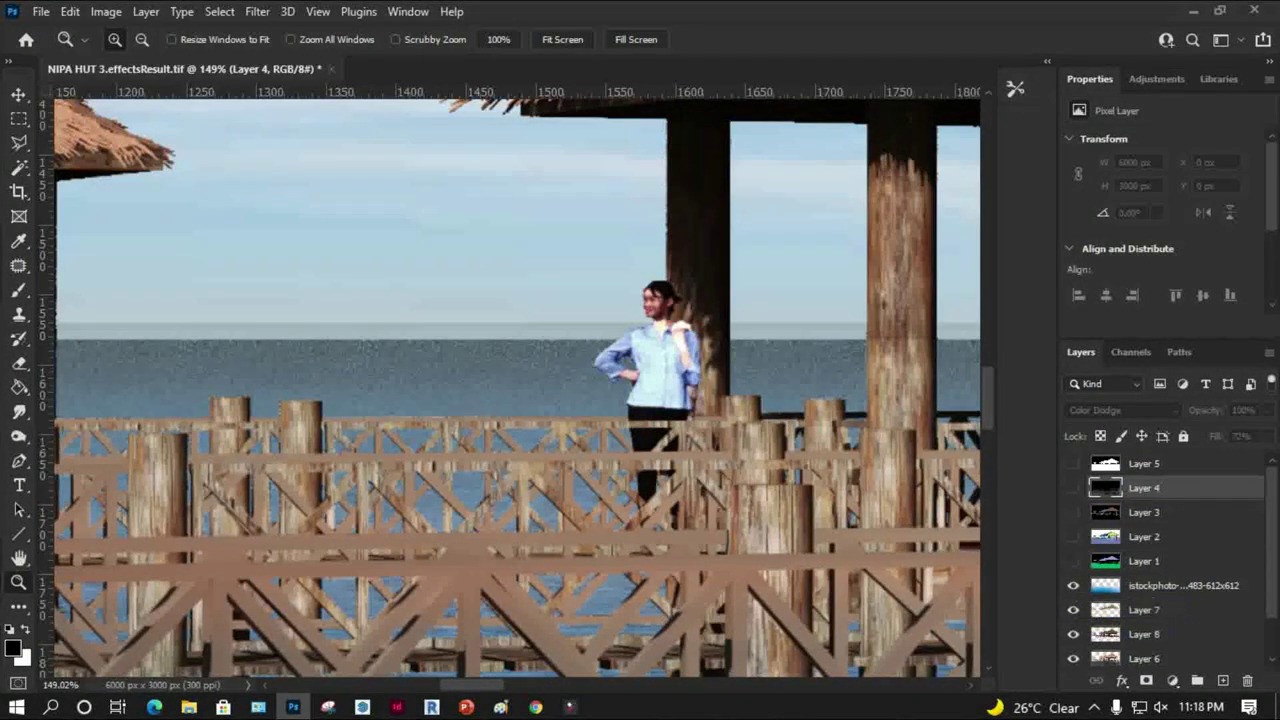
{"action": "left_click", "coordinate": [1073, 585]}
{"action": "left_click", "coordinate": [1073, 585]}
{"action": "scroll", "coordinate": [1165, 560], "scroll_direction": "down", "scroll_amount": 1}
{"action": "scroll", "coordinate": [1165, 560], "scroll_direction": "down", "scroll_amount": 1}
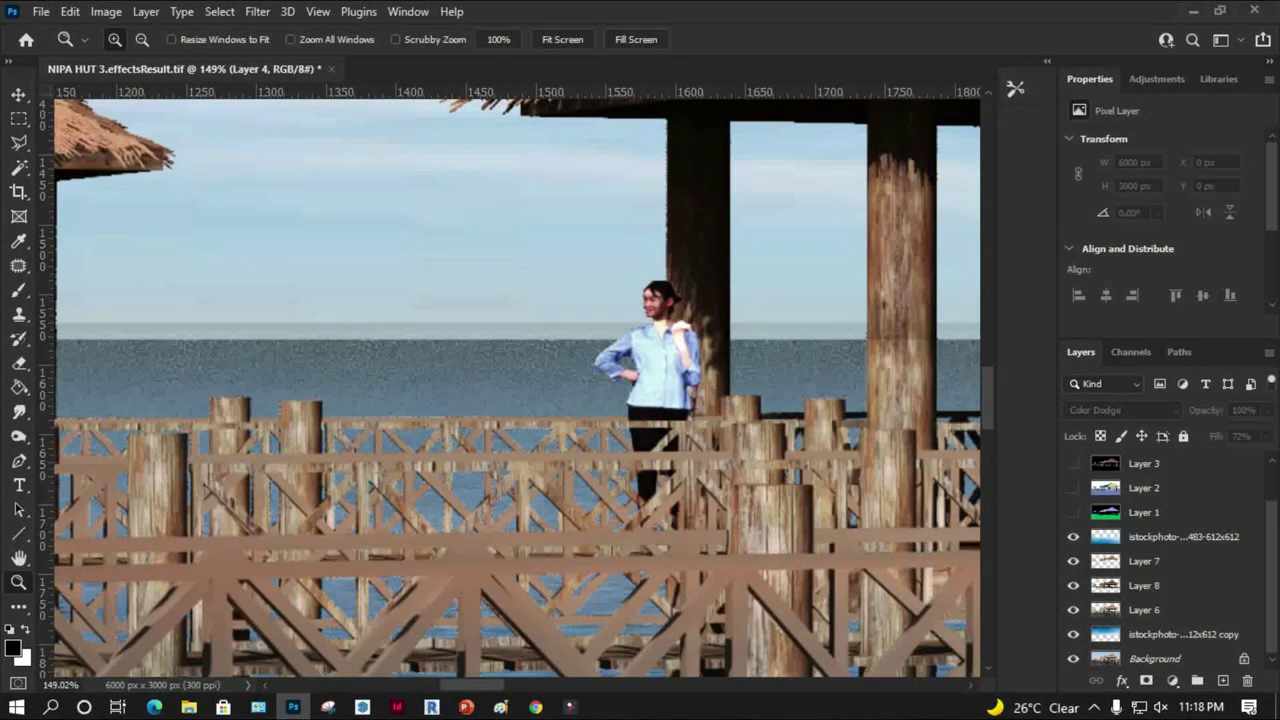
{"action": "left_click", "coordinate": [1073, 634]}
{"action": "left_click", "coordinate": [1073, 634]}
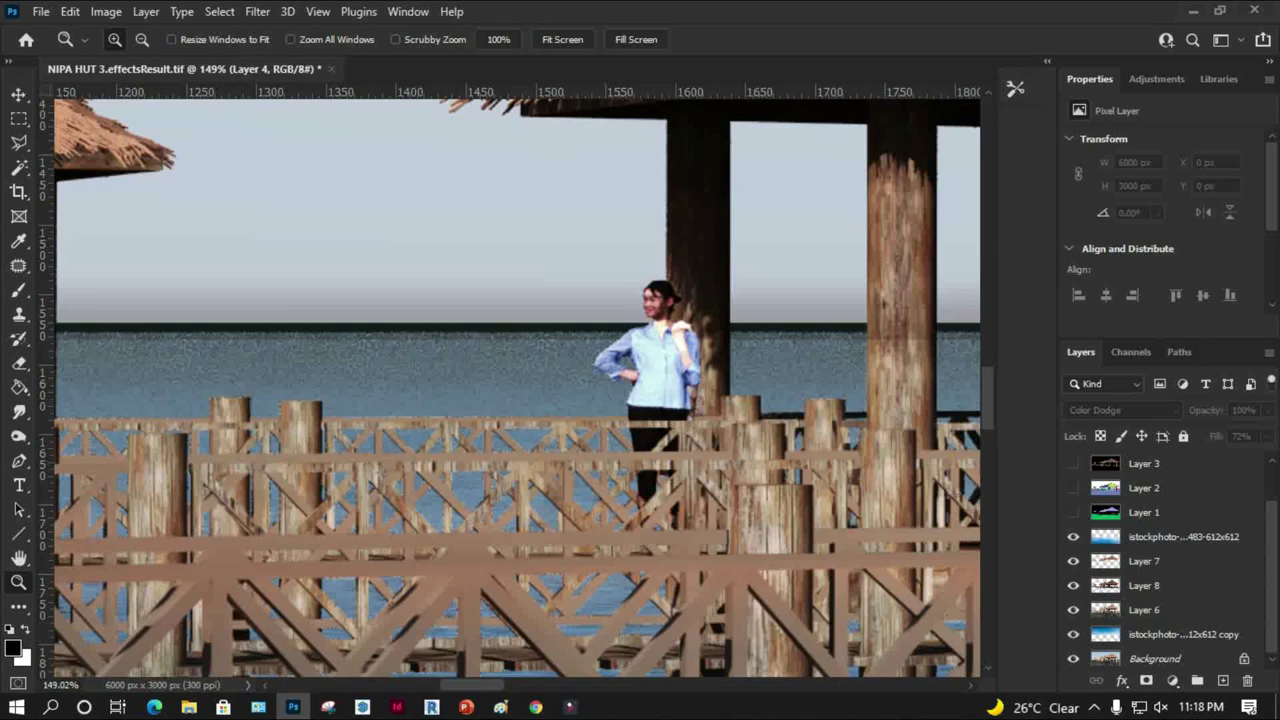
Raise the sky photo copy layer's fill to 100%
{"action": "left_click", "coordinate": [1180, 634]}
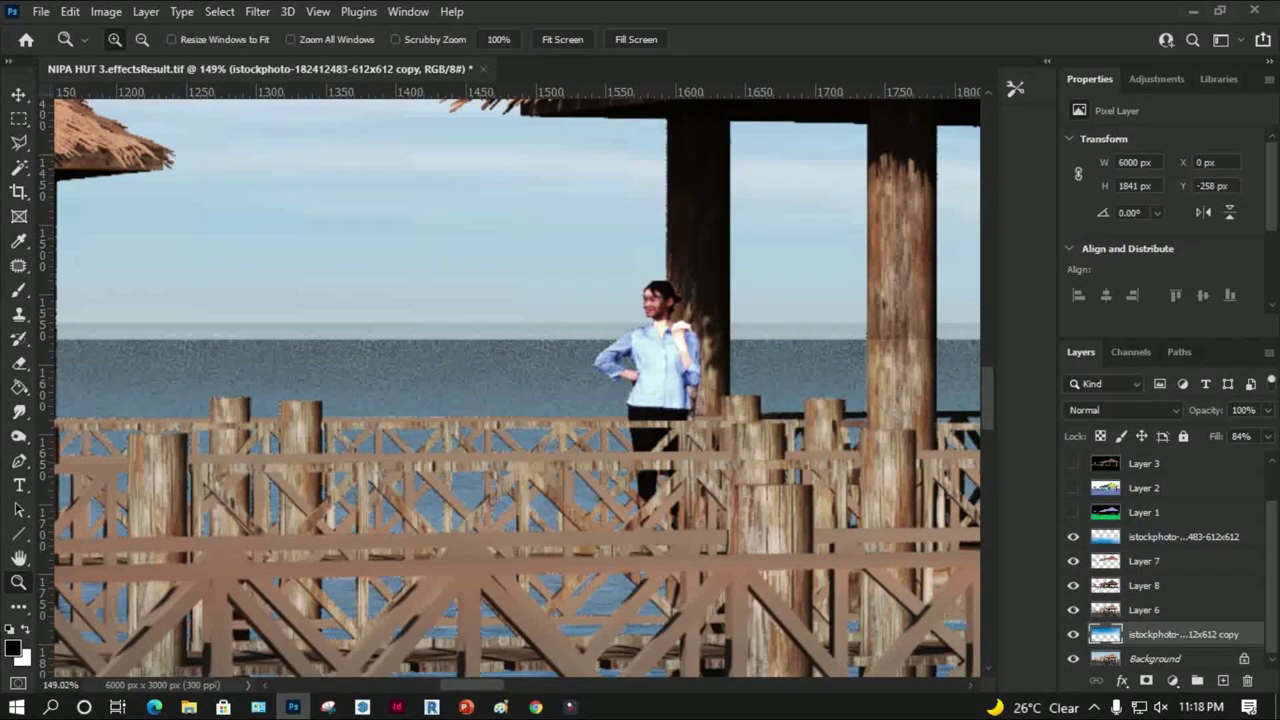
{"action": "left_click", "coordinate": [1267, 436]}
{"action": "left_click_drag", "start_coordinate": [1251, 458], "coordinate": [1265, 458]}
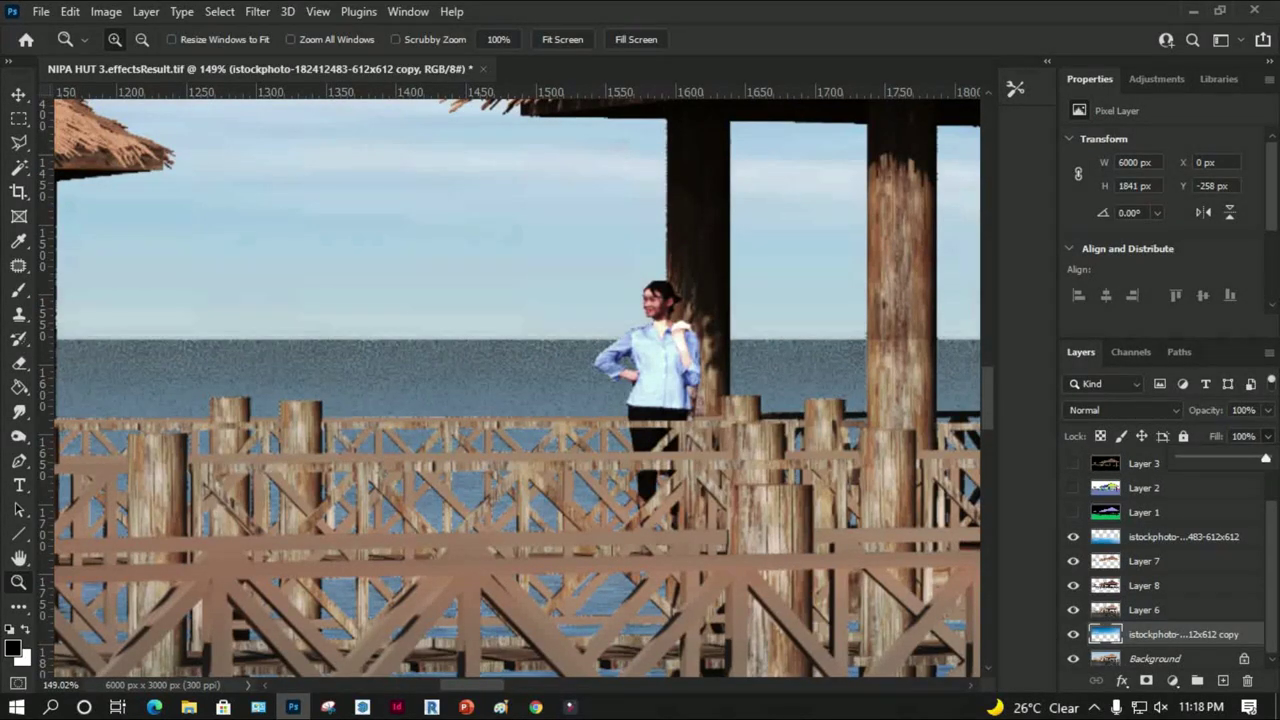
{"action": "key", "text": "ctrl+0"}
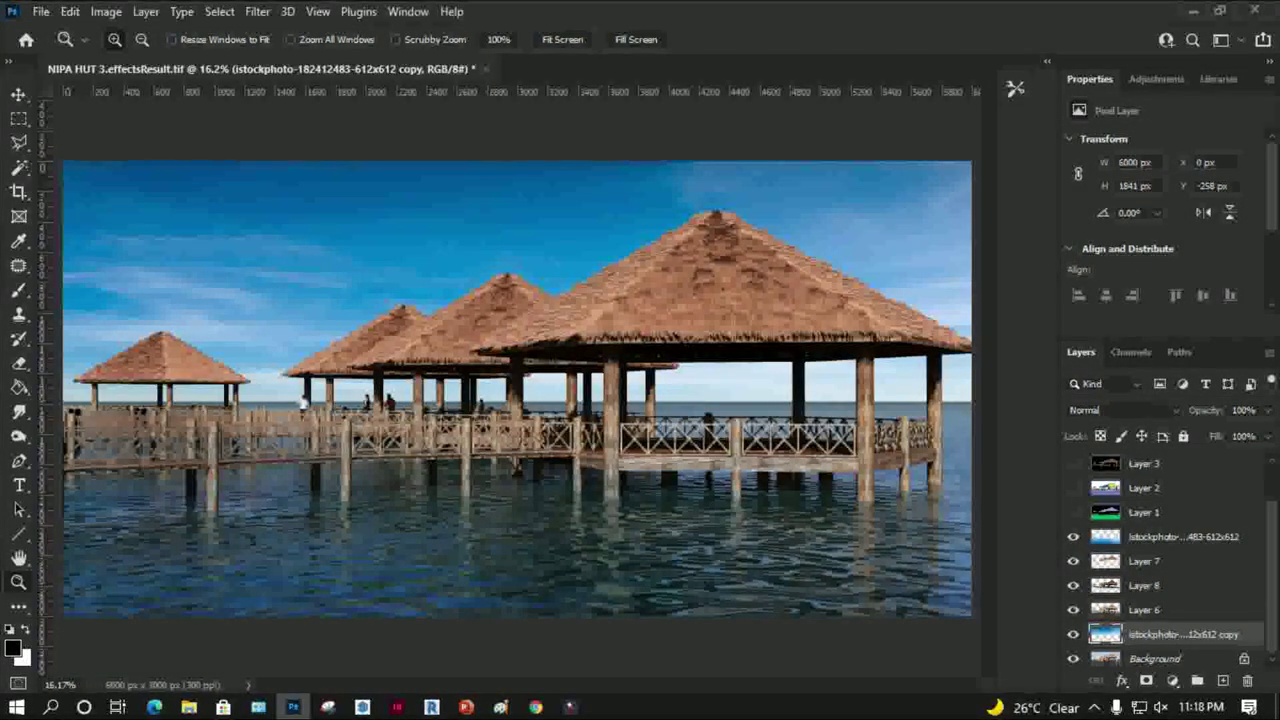
Turn Layer 4 back on and select Layer 5, the white hut silhouette
{"action": "scroll", "coordinate": [1165, 560], "scroll_direction": "up", "scroll_amount": 1}
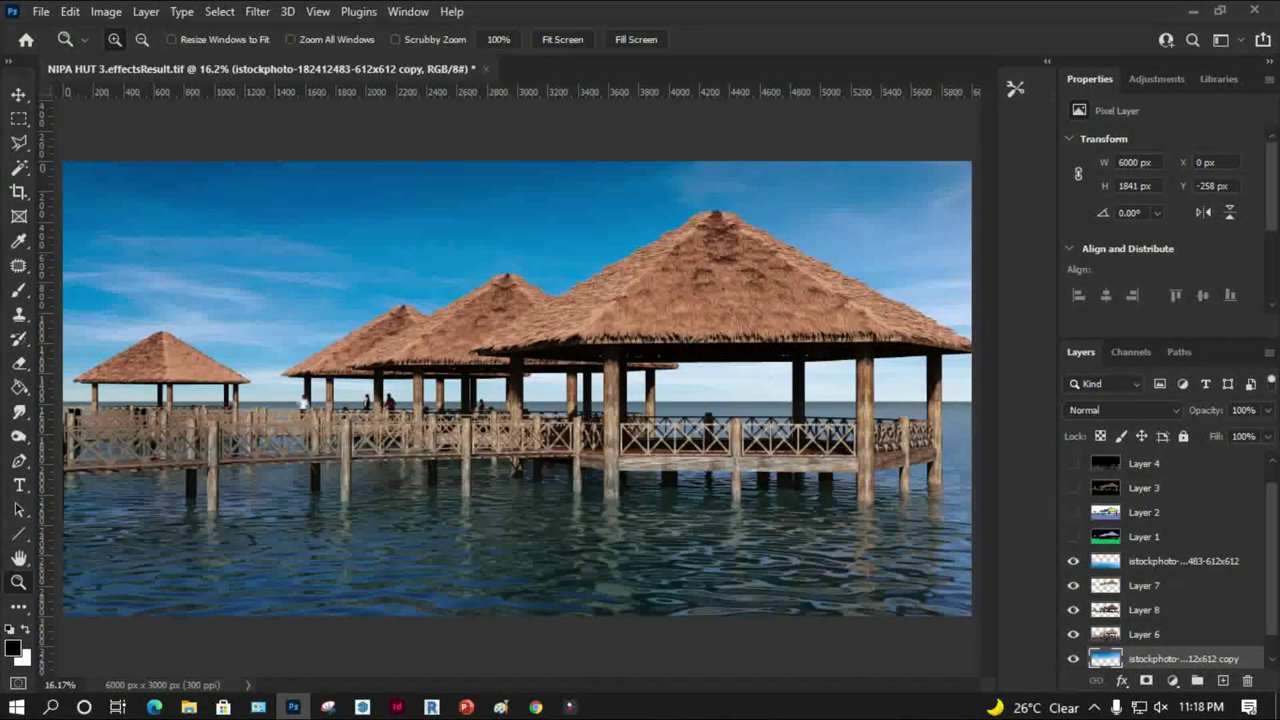
{"action": "left_click", "coordinate": [1073, 463]}
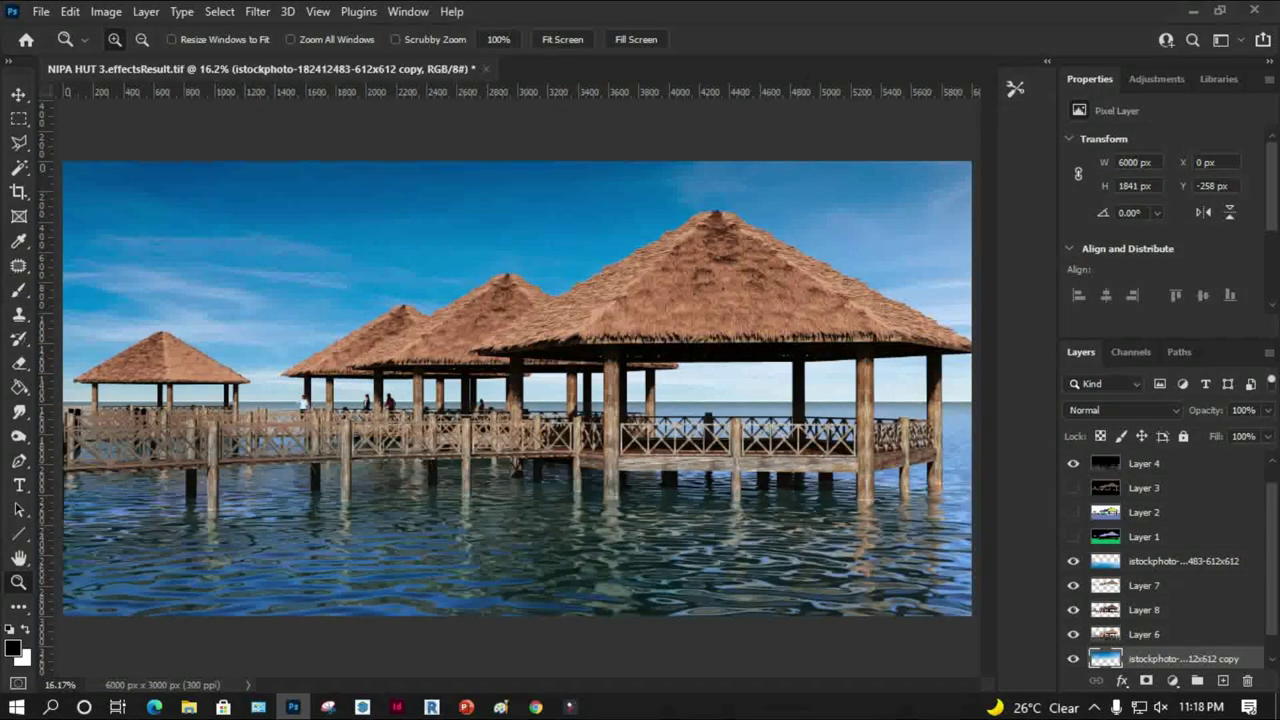
{"action": "scroll", "coordinate": [1165, 560], "scroll_direction": "up", "scroll_amount": 1}
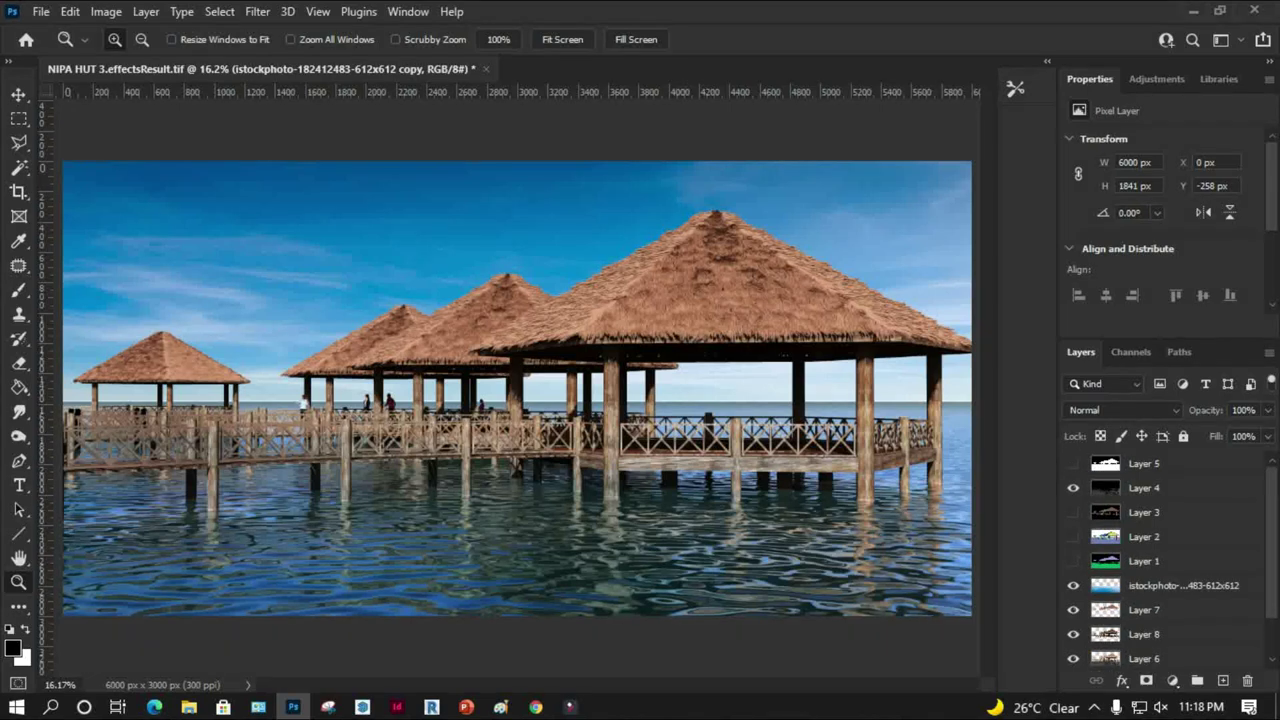
{"action": "left_click", "coordinate": [1144, 463]}
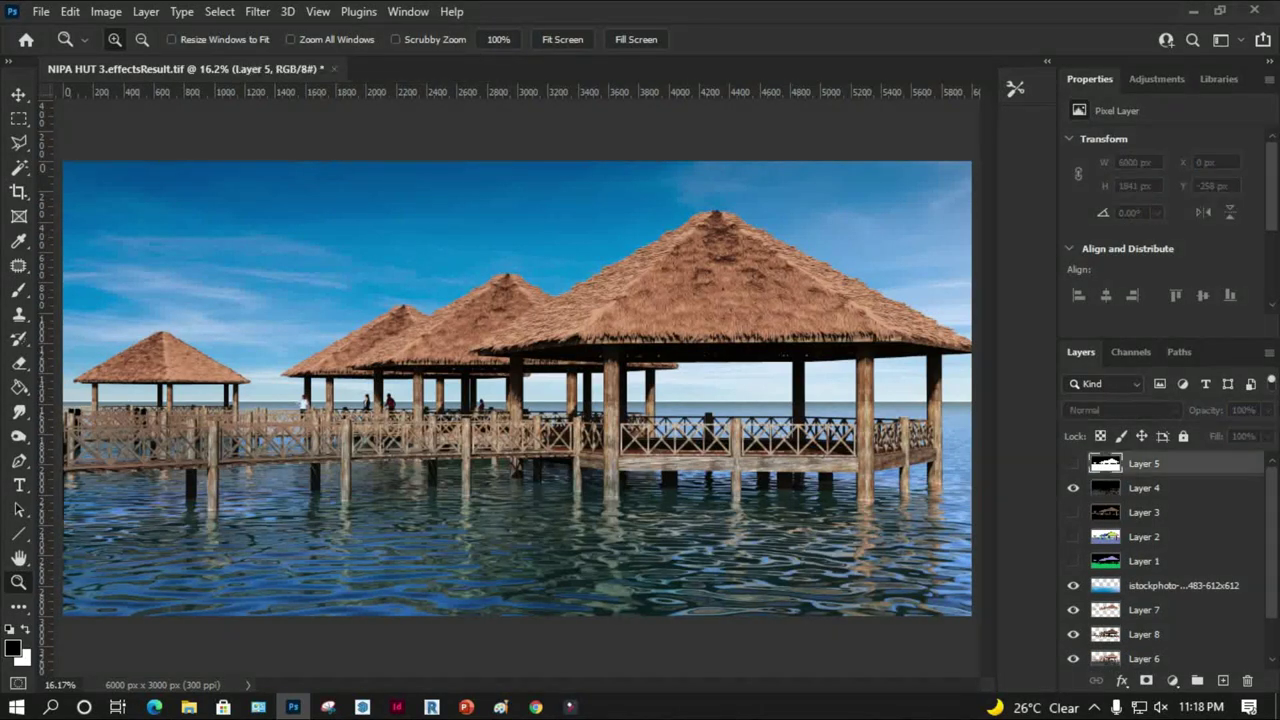
Add a Gradient Fill layer running from light cyan to transparent at 90° over the water
{"action": "left_click", "coordinate": [1172, 680]}
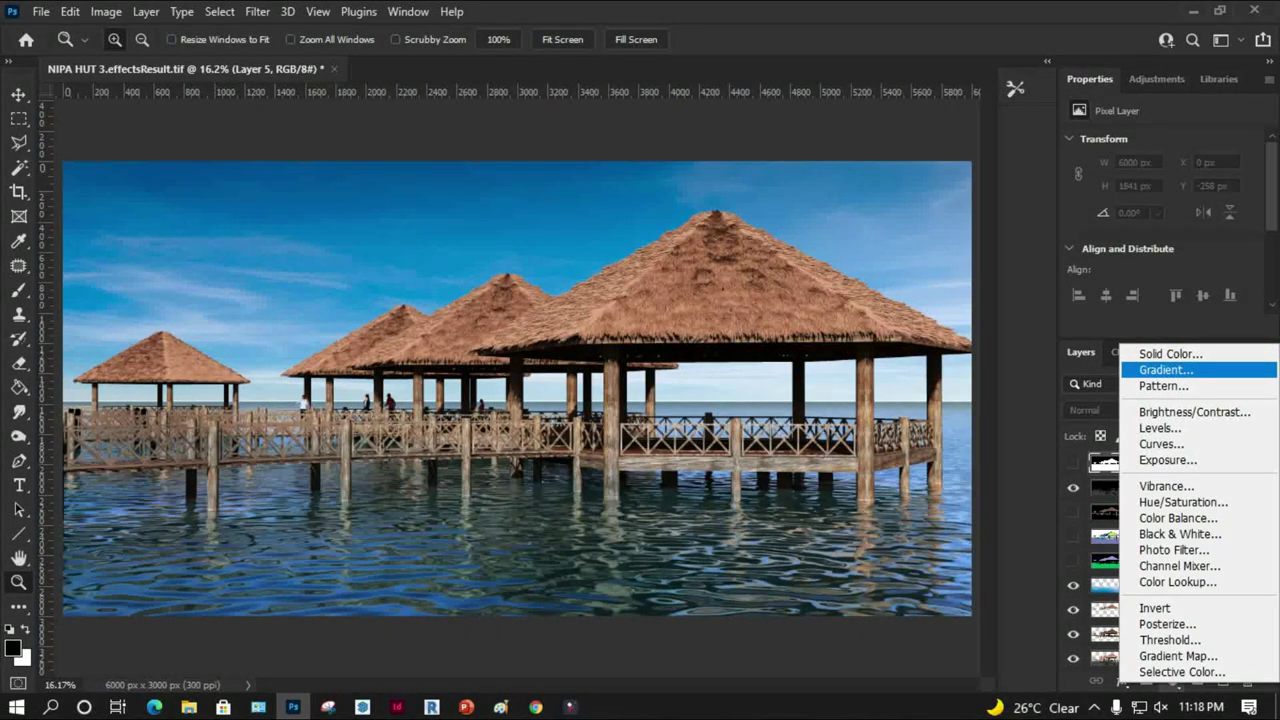
{"action": "left_click", "coordinate": [1165, 369]}
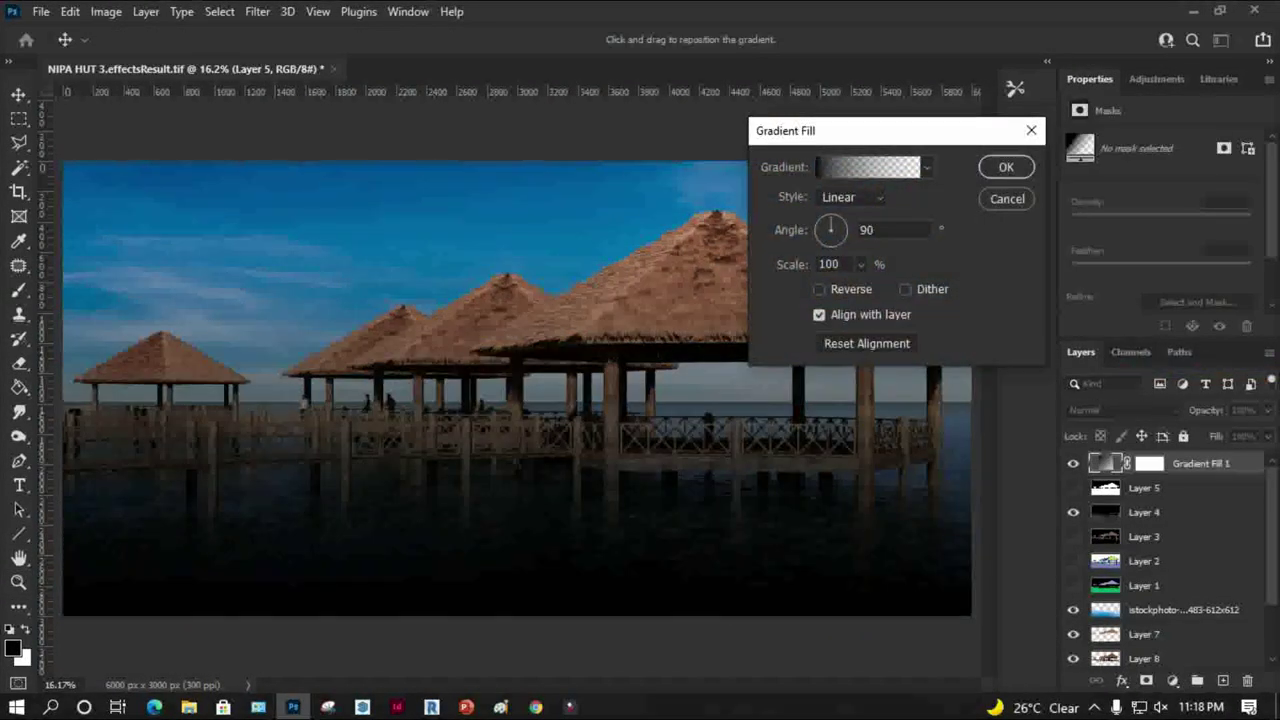
{"action": "left_click", "coordinate": [868, 167]}
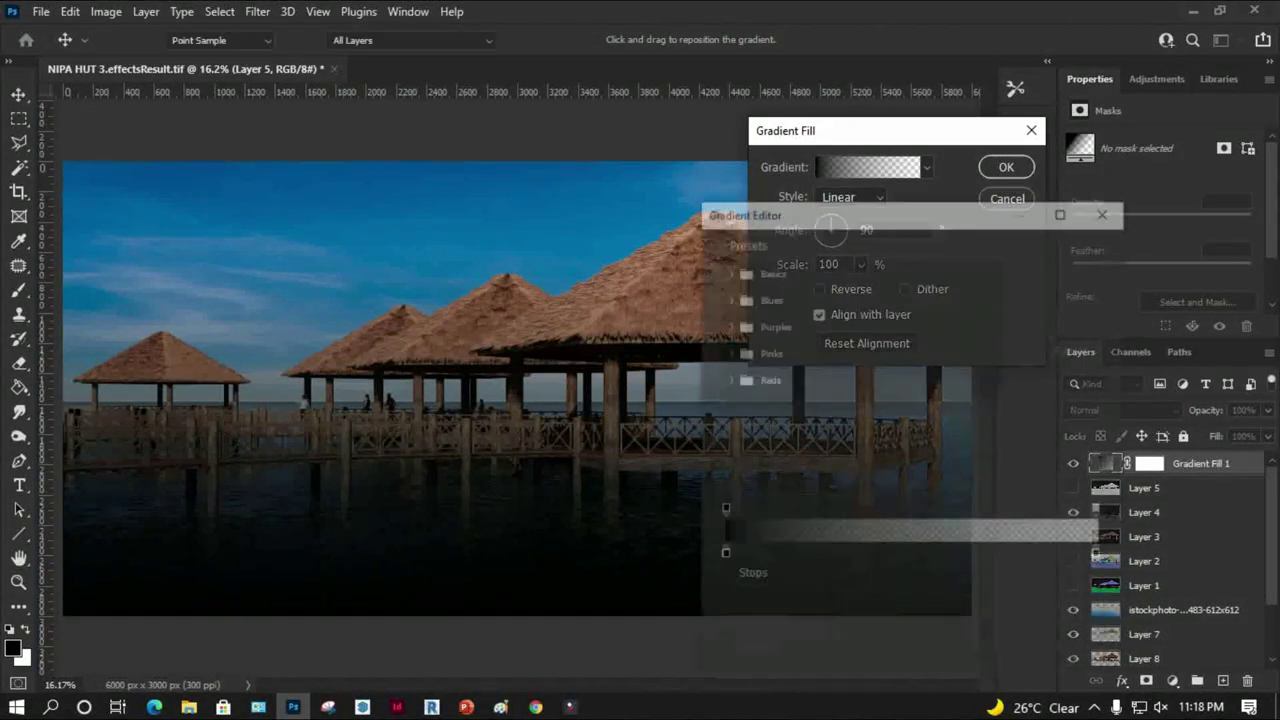
{"action": "left_click", "coordinate": [722, 555]}
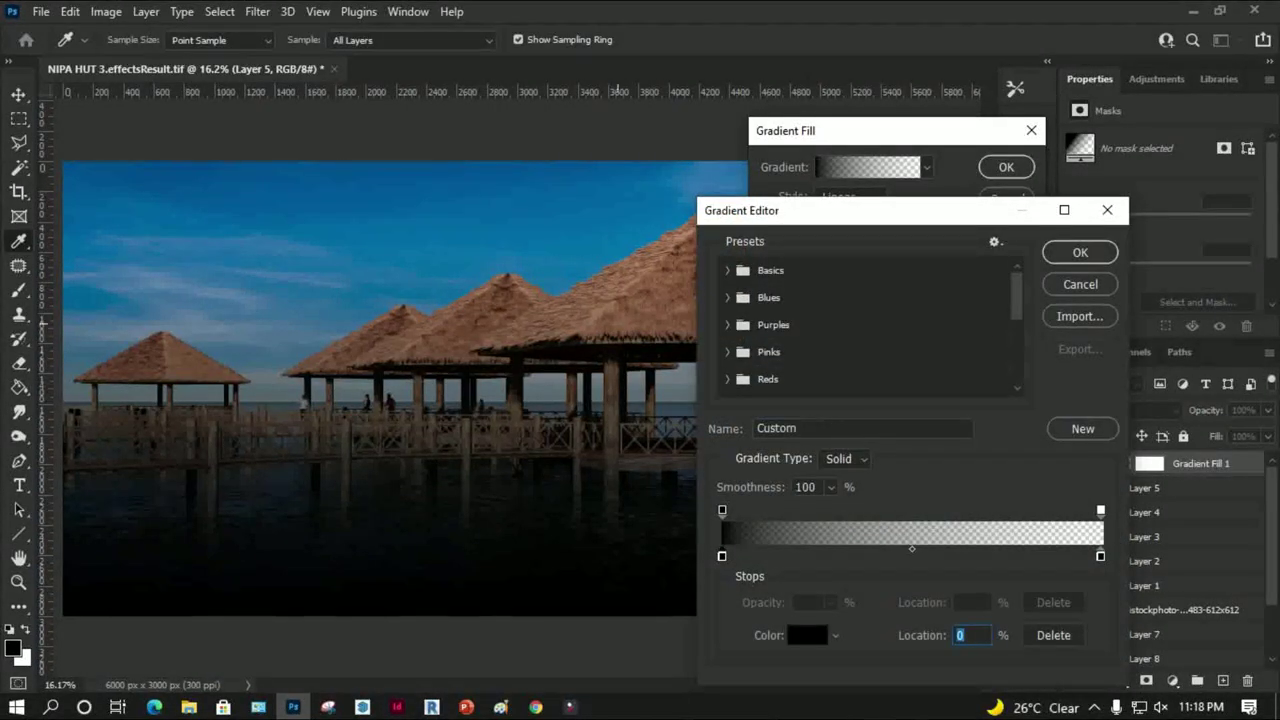
{"action": "left_click", "coordinate": [807, 635]}
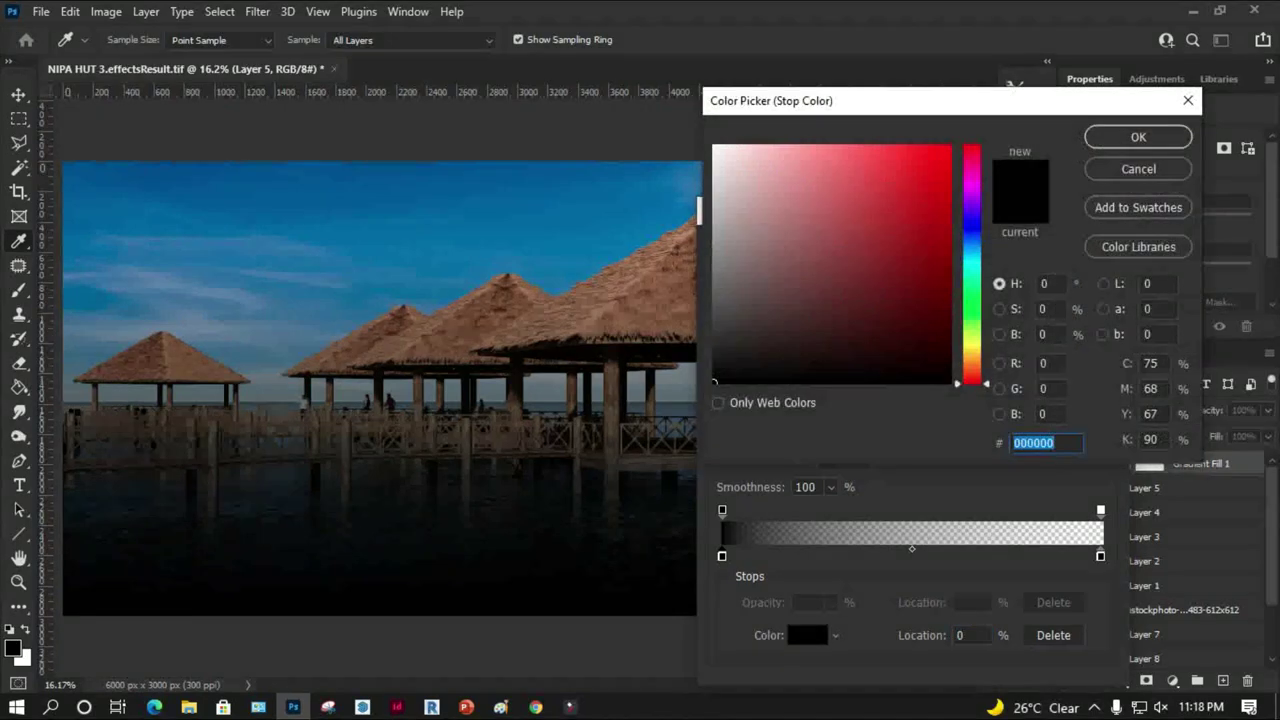
{"action": "left_click", "coordinate": [970, 259]}
{"action": "left_click", "coordinate": [877, 145]}
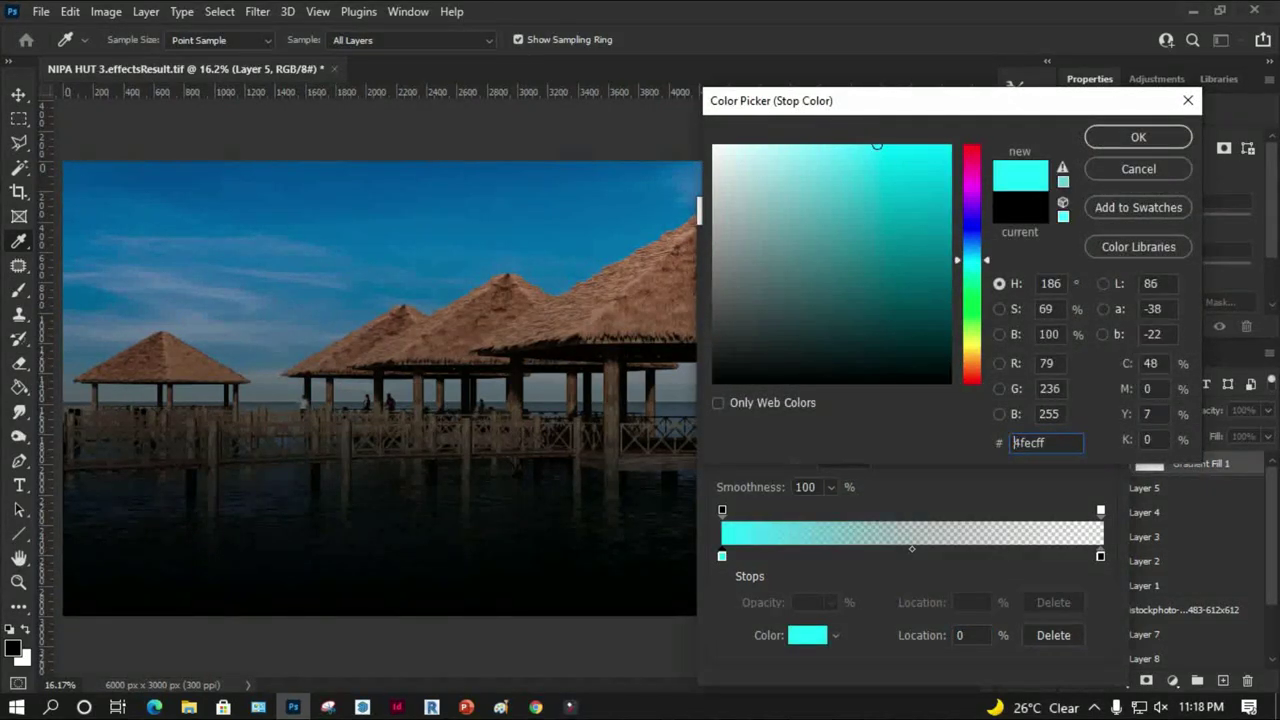
{"action": "key", "text": "Return"}
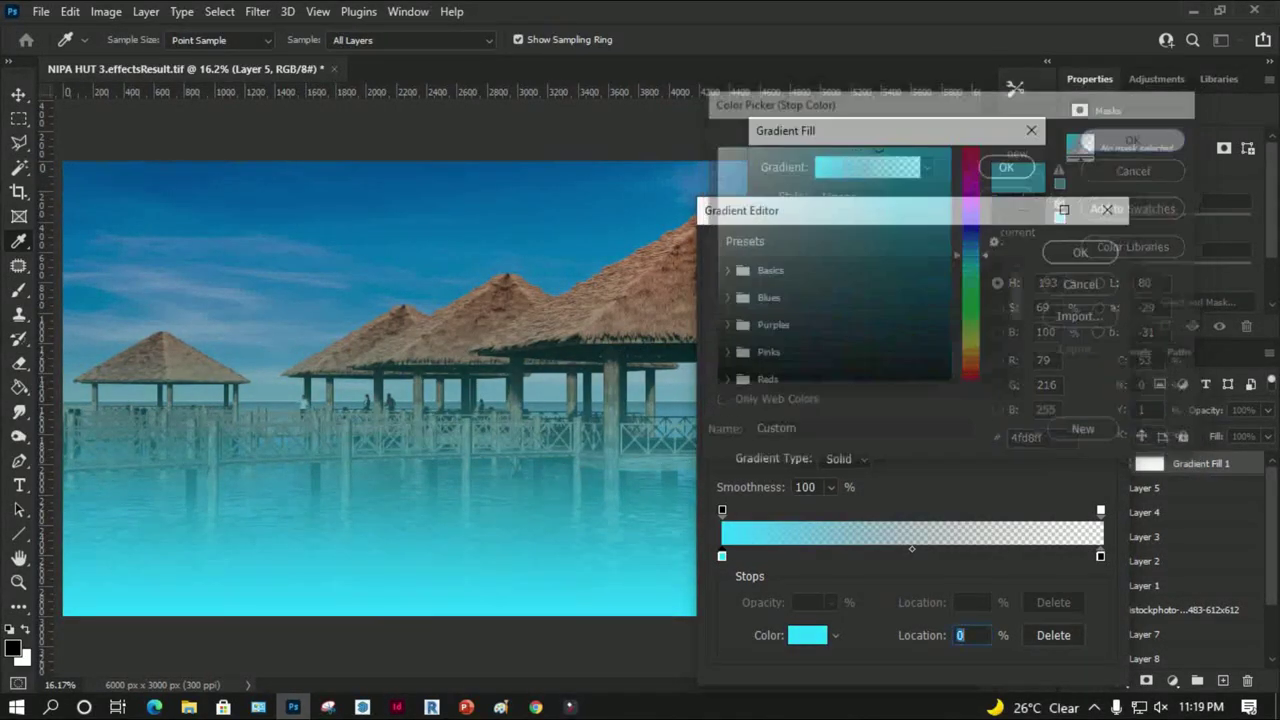
{"action": "left_click", "coordinate": [1080, 252]}
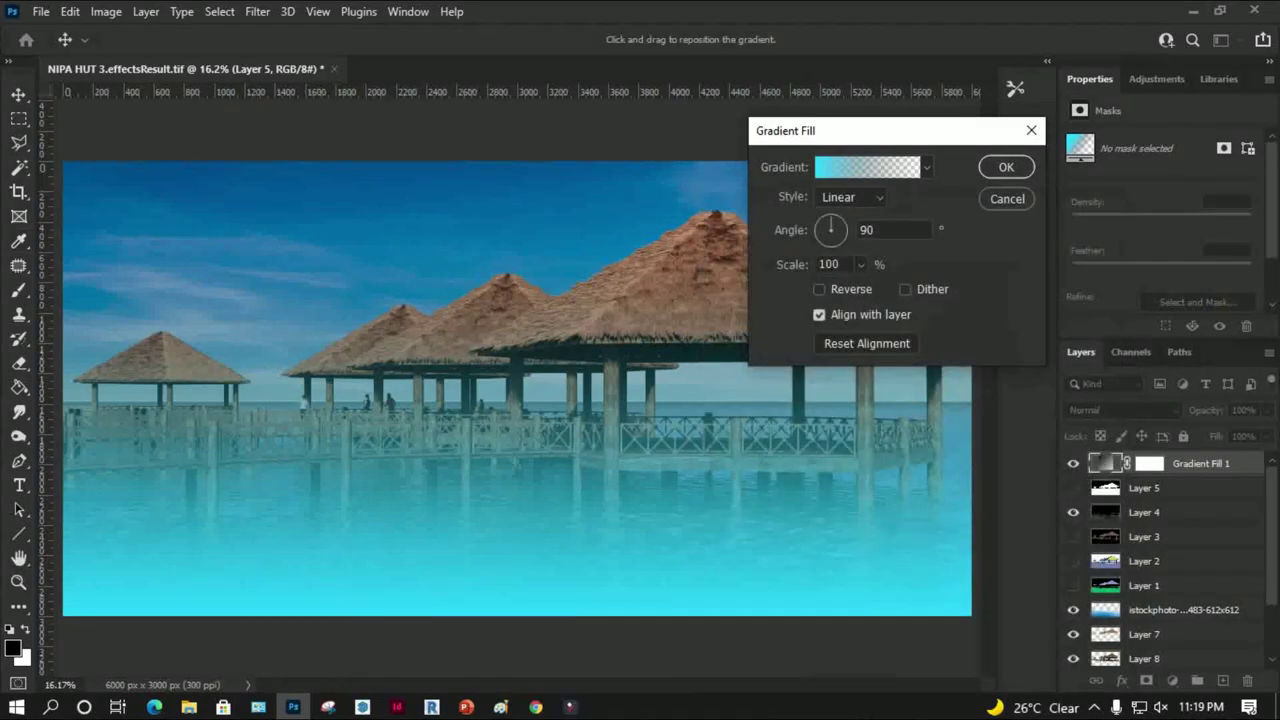
{"action": "key", "text": "Return"}
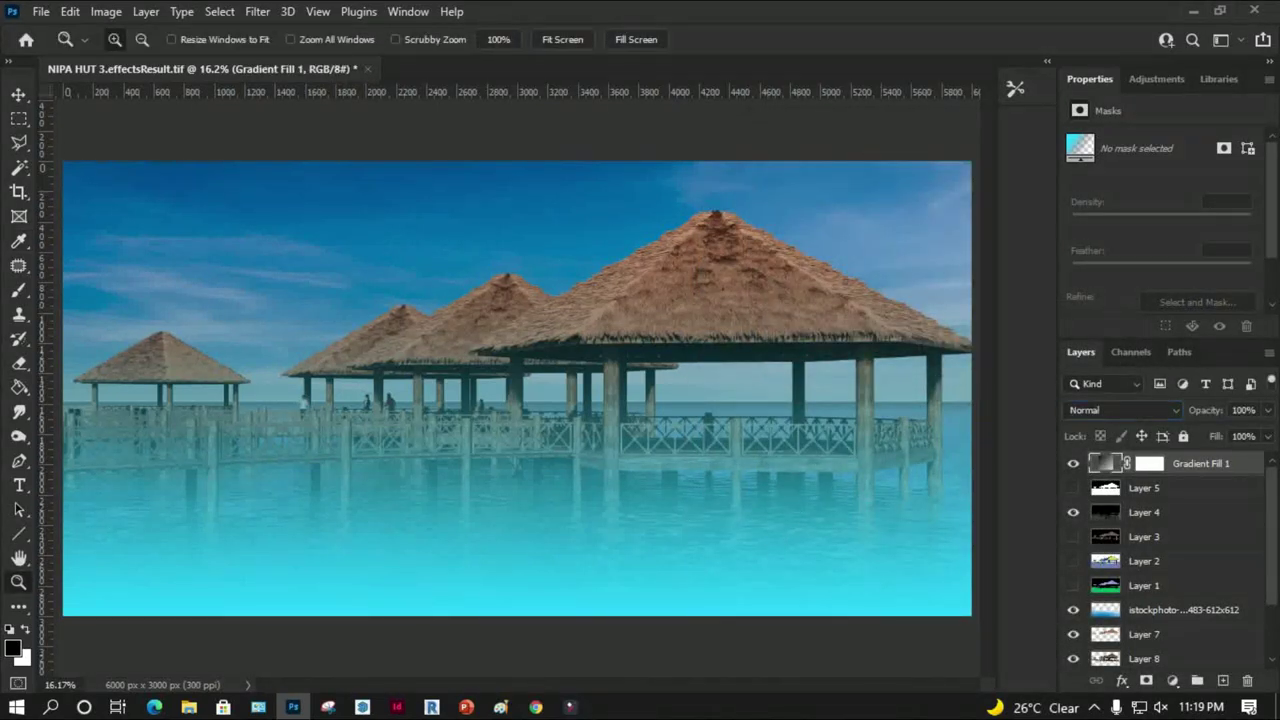
Set Gradient Fill 1's blend mode to Color Dodge
{"action": "left_click", "coordinate": [1120, 410]}
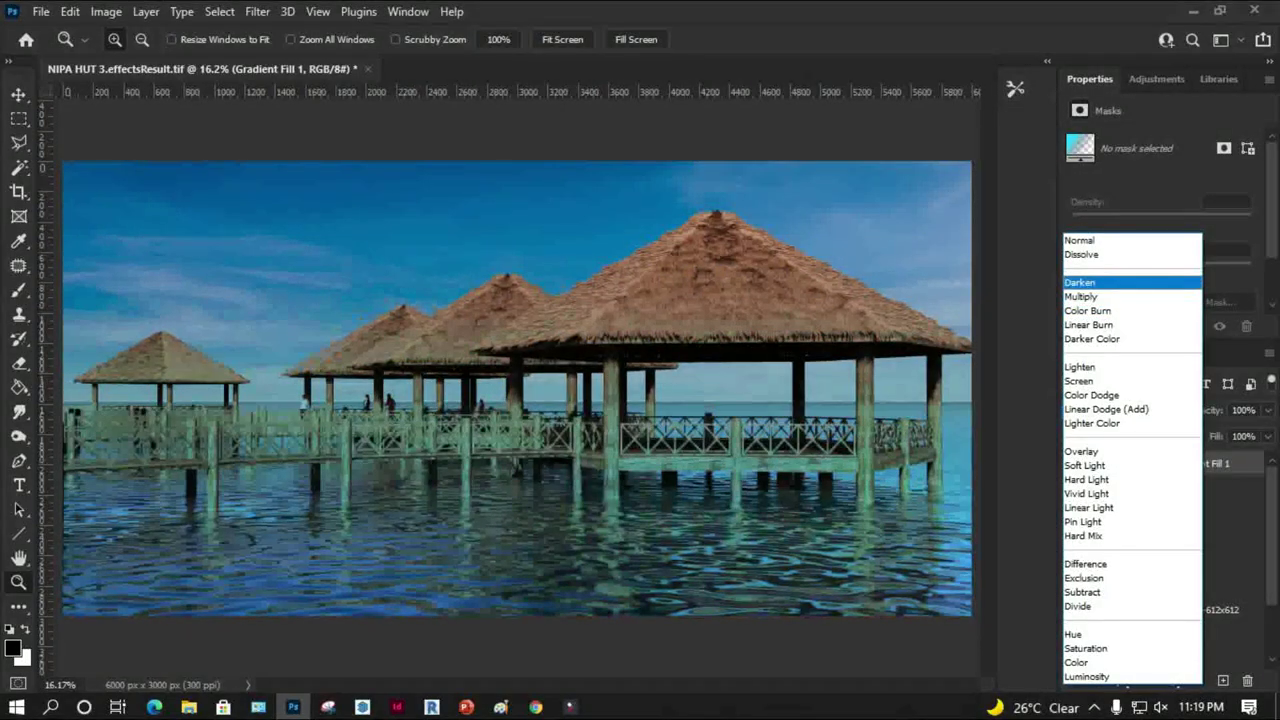
{"action": "key", "text": "Return"}
{"action": "key", "text": "Down"}
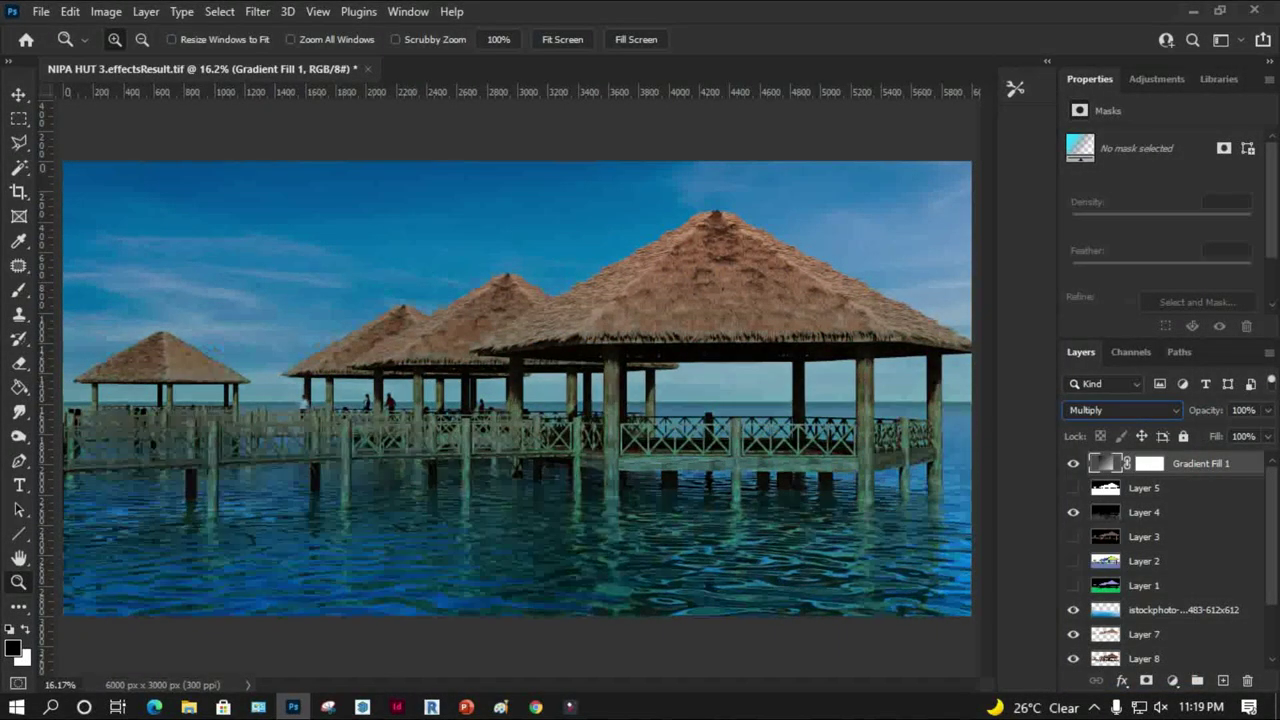
{"action": "key", "text": "Down"}
{"action": "key", "text": "Down"}
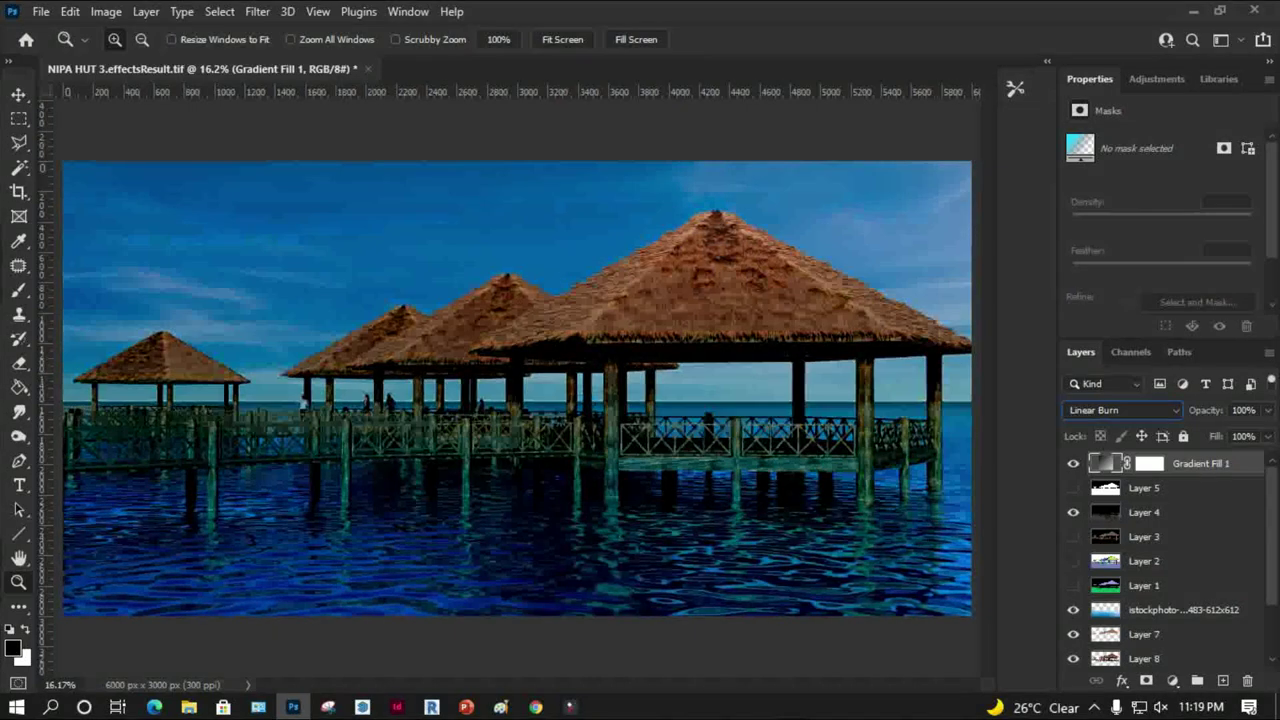
{"action": "key", "text": "Down"}
{"action": "key", "text": "Down"}
{"action": "key", "text": "Down"}
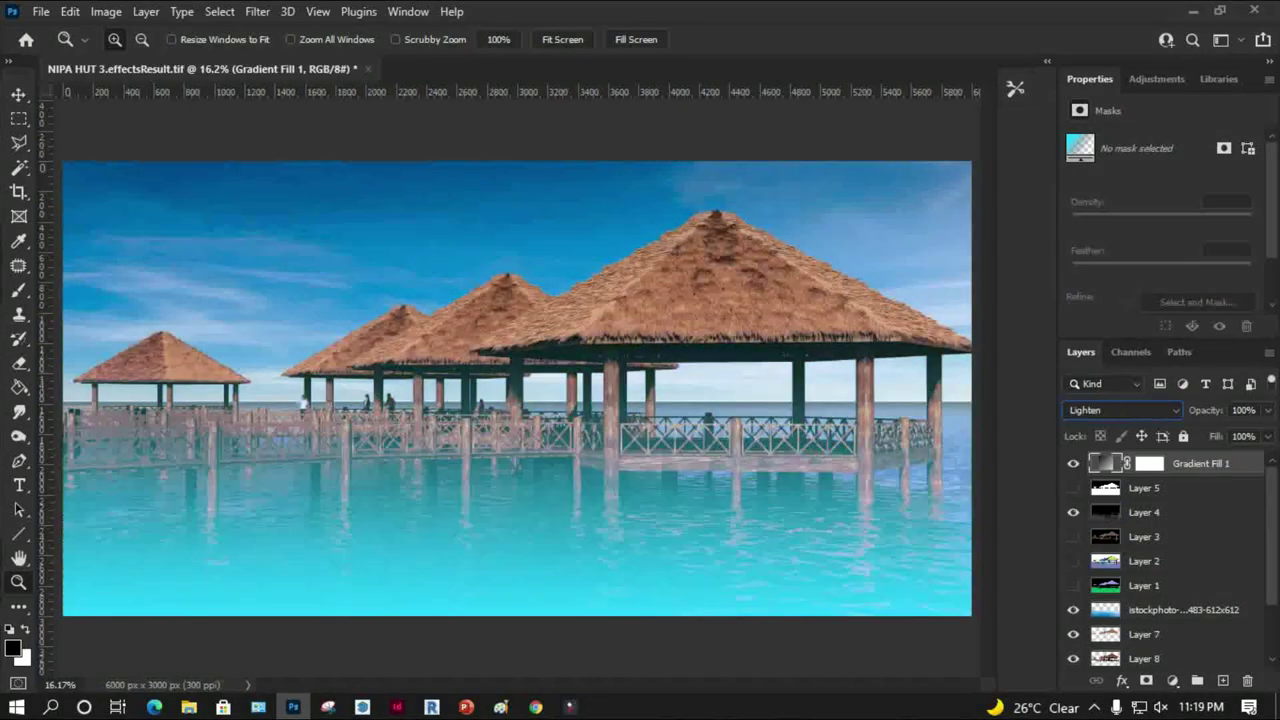
{"action": "key", "text": "Down"}
{"action": "key", "text": "Down"}
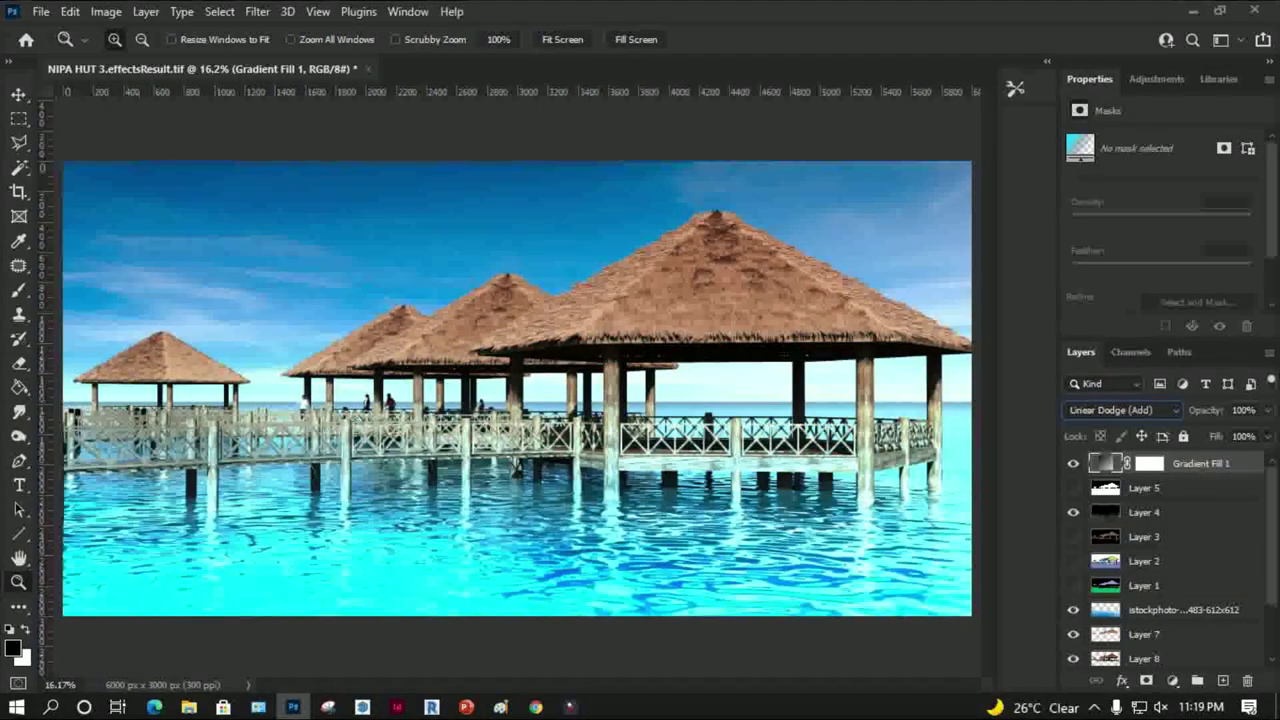
{"action": "key", "text": "Up"}
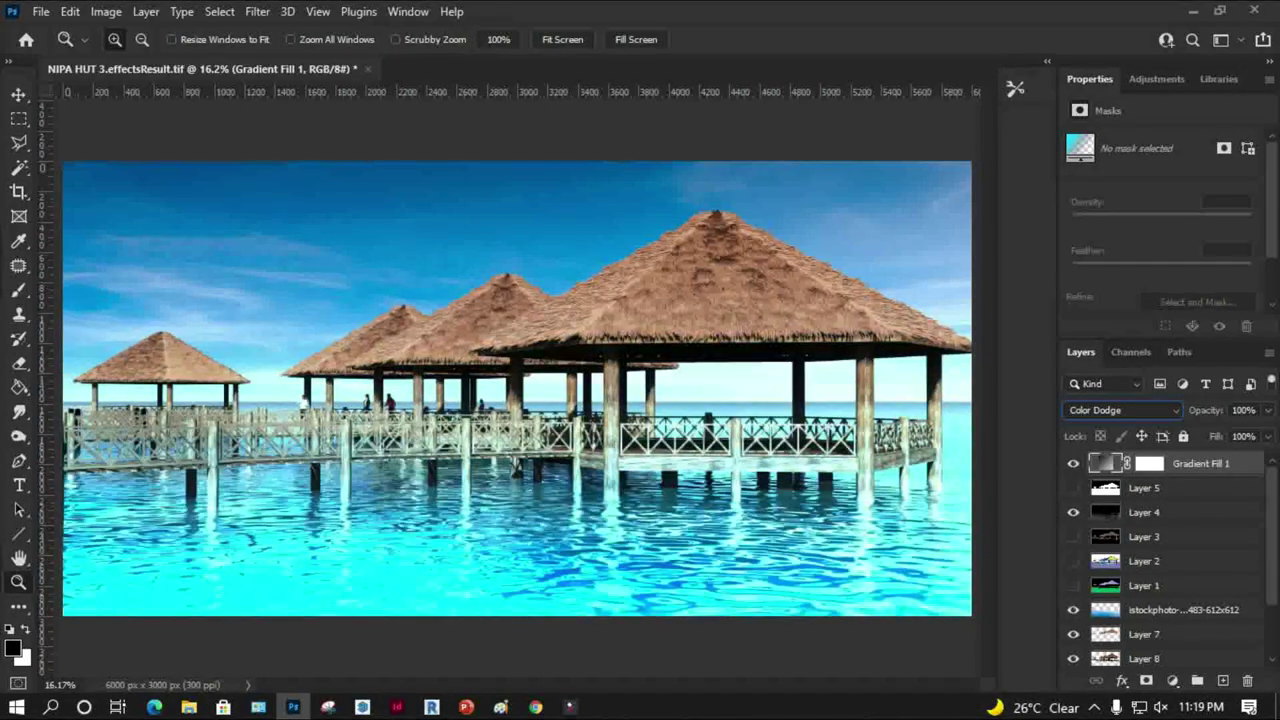
Lower Gradient Fill 1's fill to 30% for a subtle turquoise tint
{"action": "left_click", "coordinate": [1267, 436]}
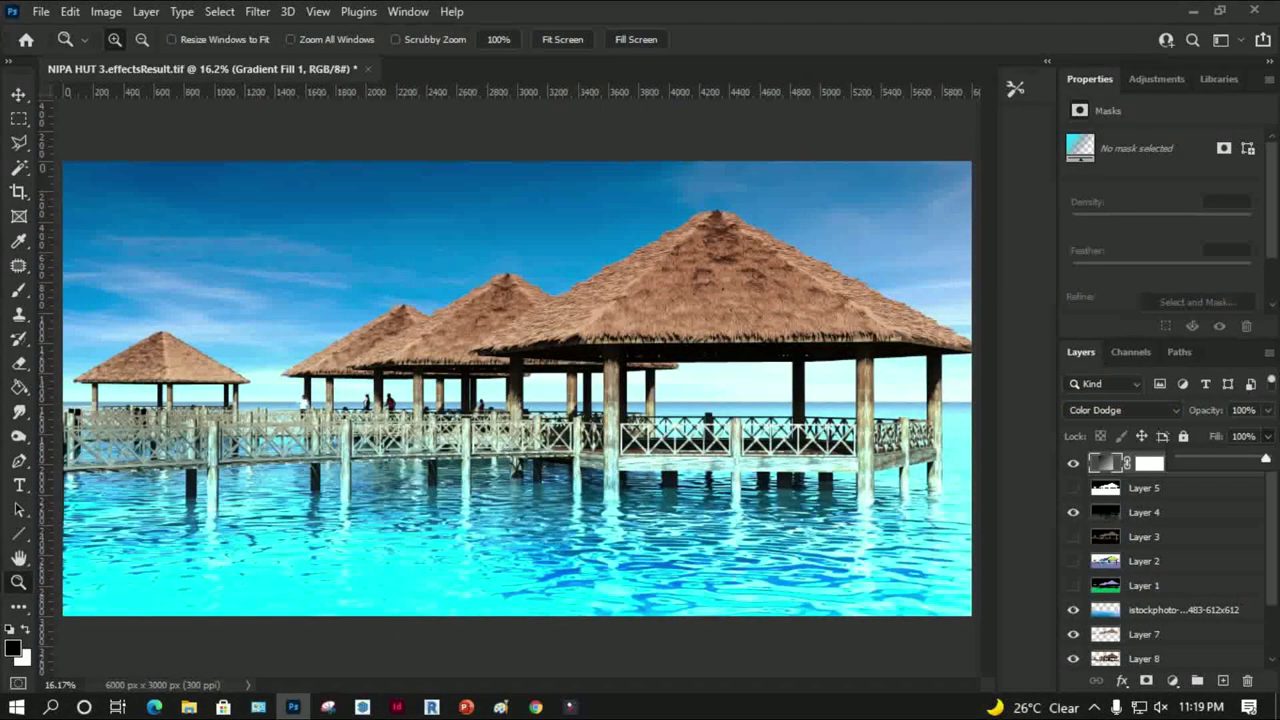
{"action": "left_click_drag", "start_coordinate": [1268, 458], "coordinate": [1205, 458]}
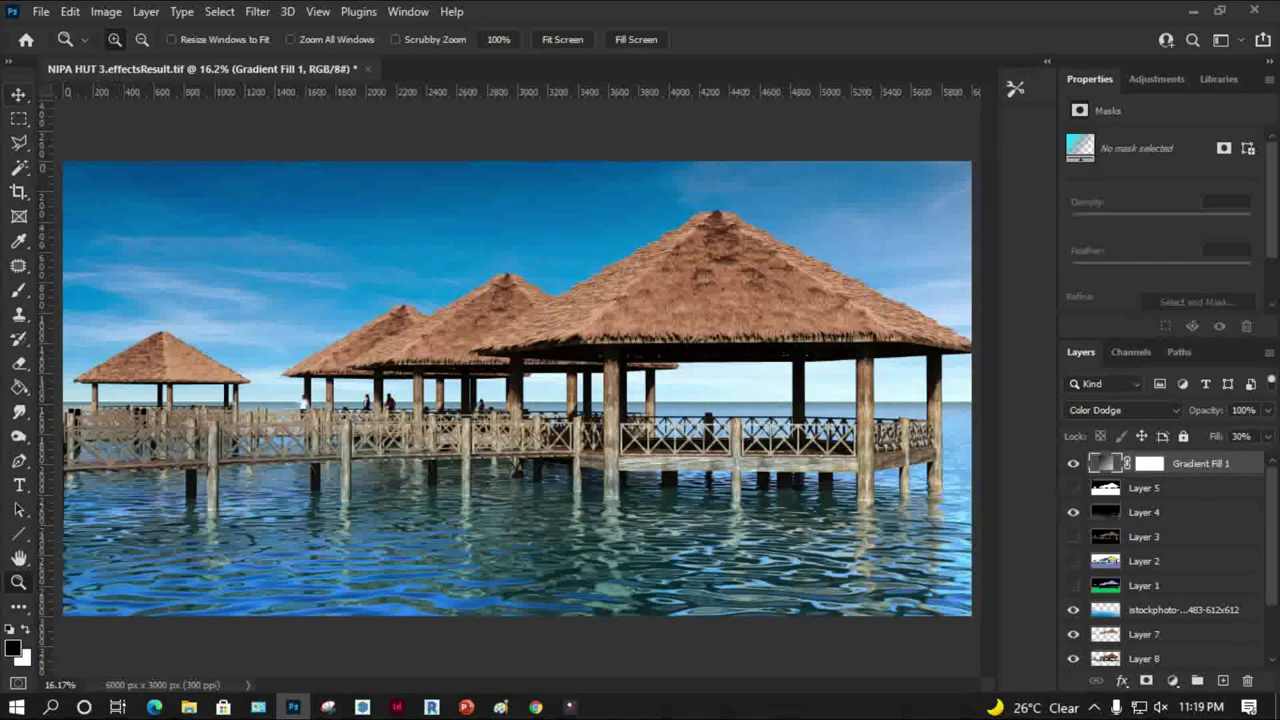
{"action": "key", "text": "v"}
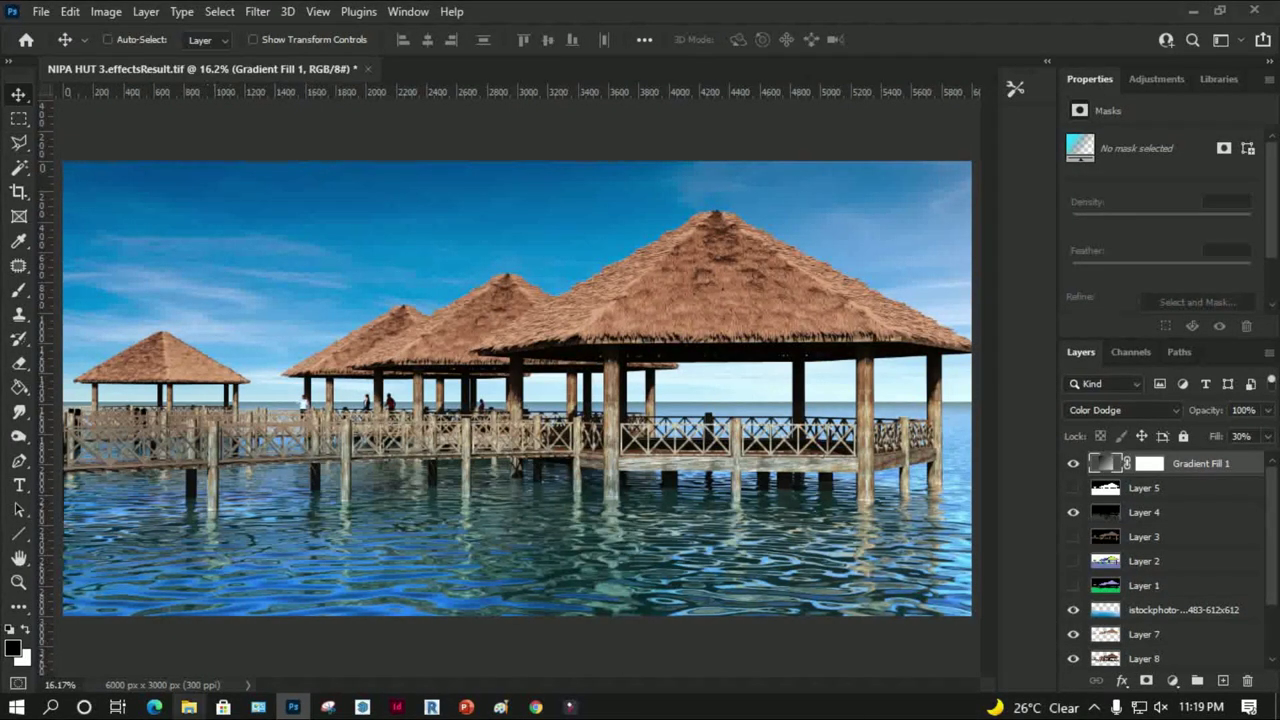
{"action": "left_click", "coordinate": [178, 704]}
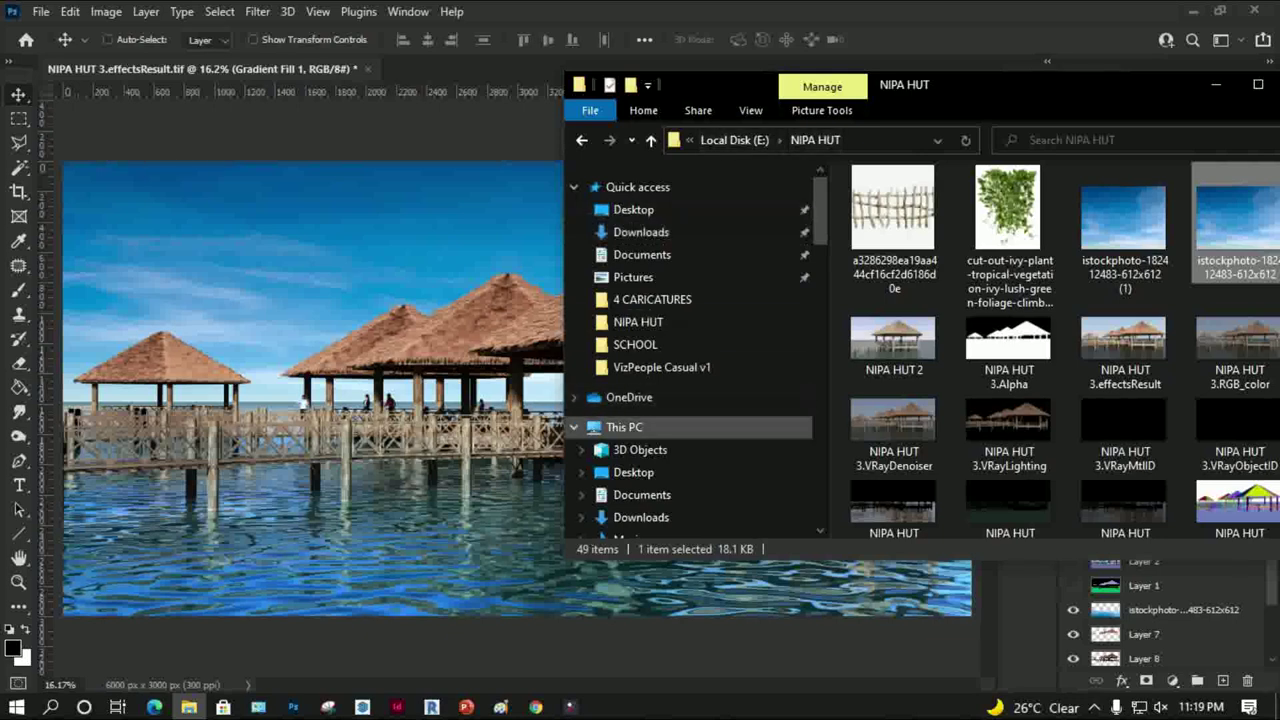
Open the G:\5 LIBRARIES\Viz-People Casual v1\VizPeople Casual v1 folder
{"action": "scroll", "coordinate": [894, 430], "scroll_direction": "down", "scroll_amount": 5}
{"action": "scroll", "coordinate": [690, 460], "scroll_direction": "down", "scroll_amount": 2}
{"action": "scroll", "coordinate": [690, 480], "scroll_direction": "down", "scroll_amount": 1}
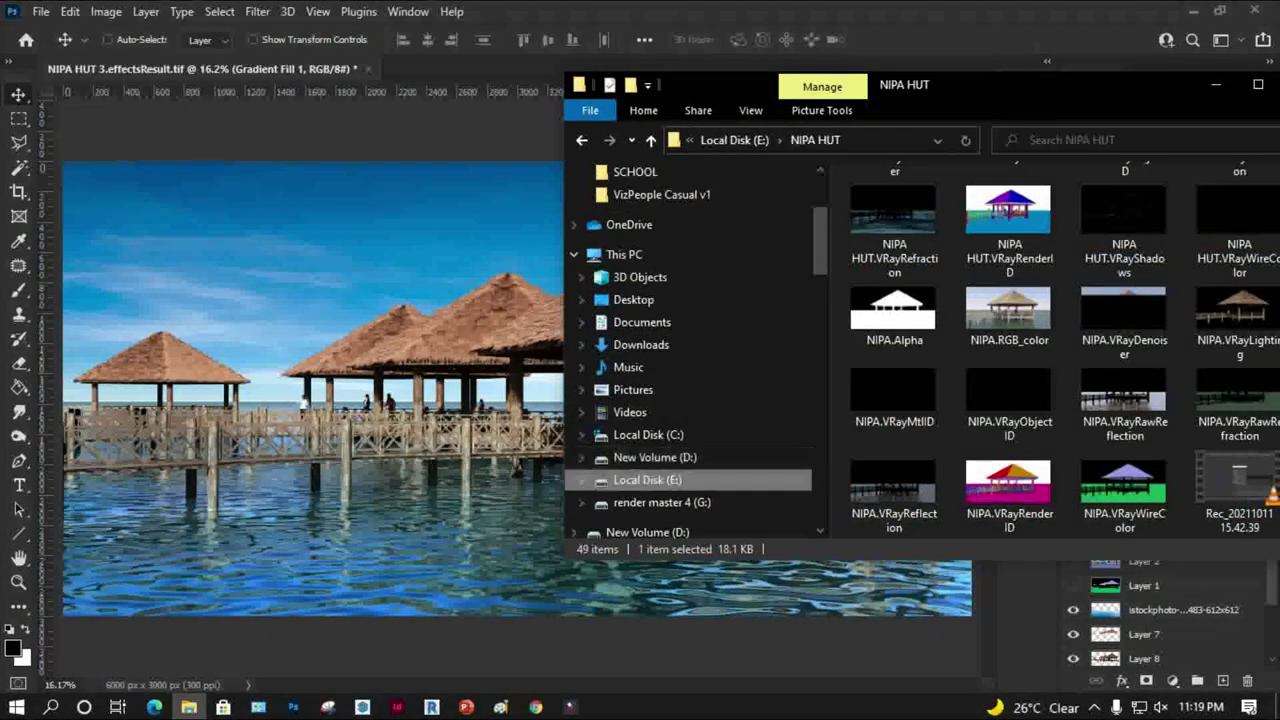
{"action": "left_click", "coordinate": [660, 502]}
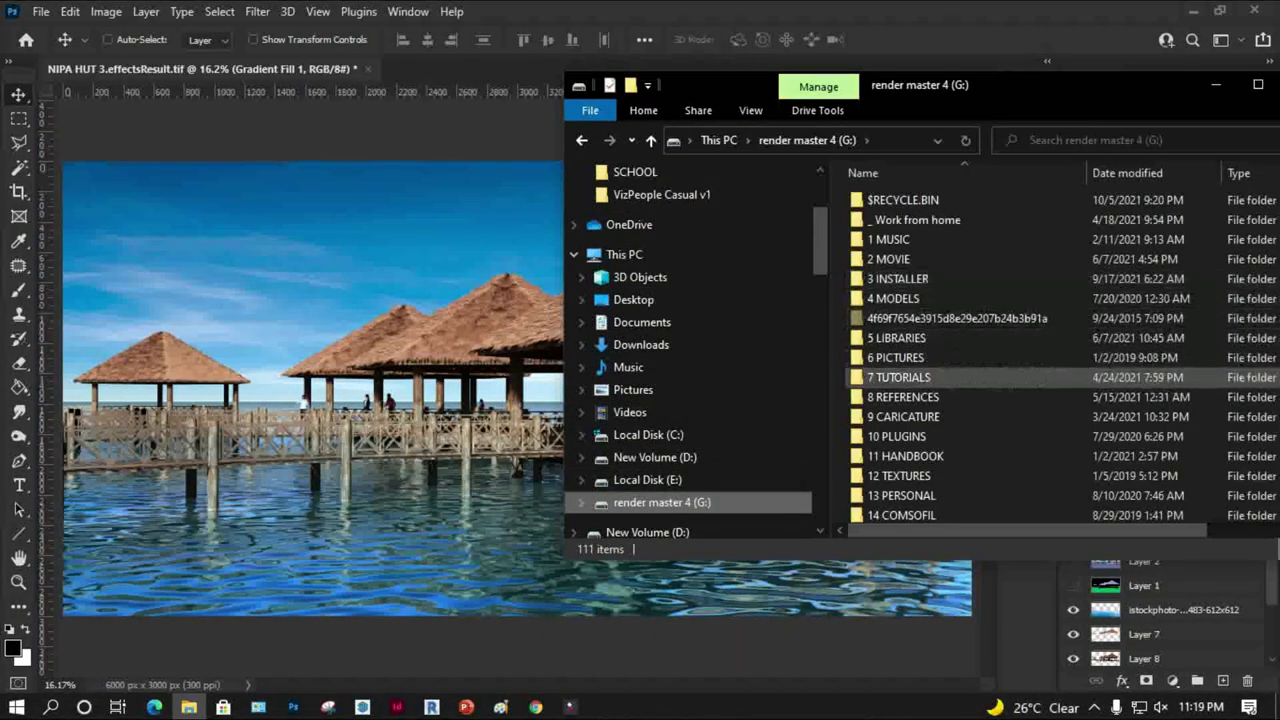
{"action": "double_click", "coordinate": [896, 337]}
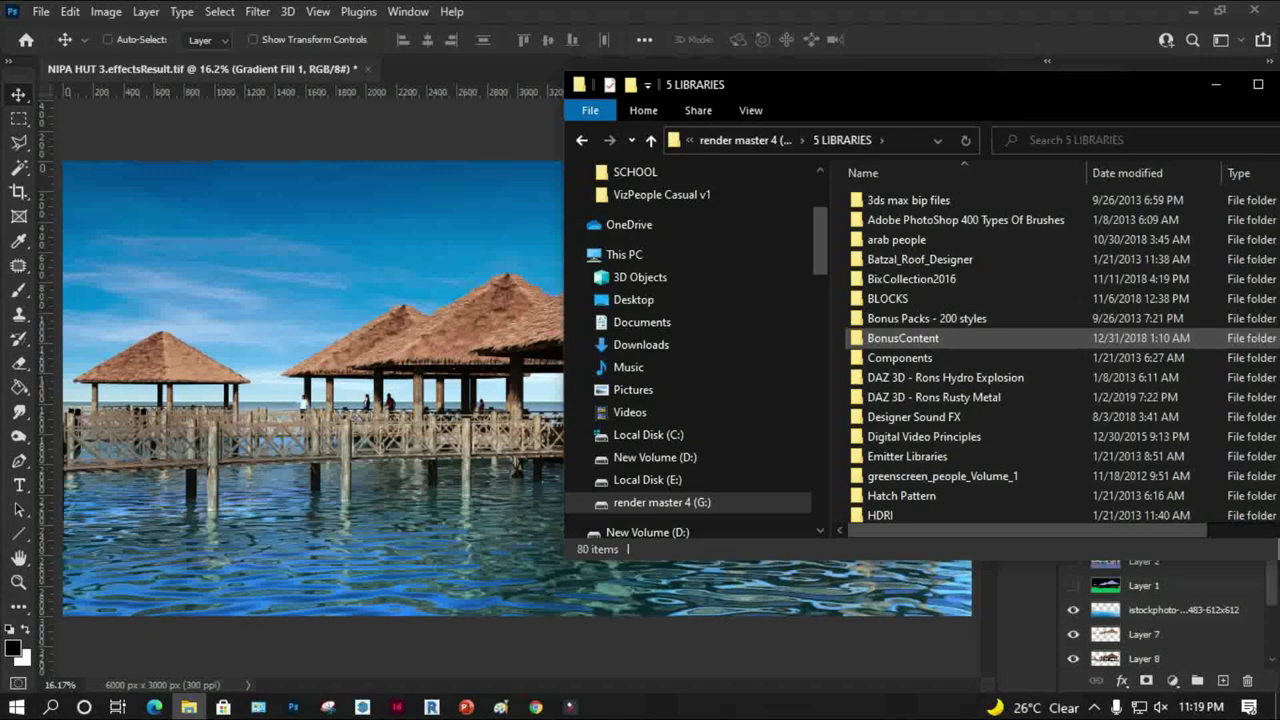
{"action": "scroll", "coordinate": [905, 340], "scroll_direction": "down", "scroll_amount": 3}
{"action": "scroll", "coordinate": [905, 345], "scroll_direction": "down", "scroll_amount": 3}
{"action": "scroll", "coordinate": [905, 352], "scroll_direction": "down", "scroll_amount": 3}
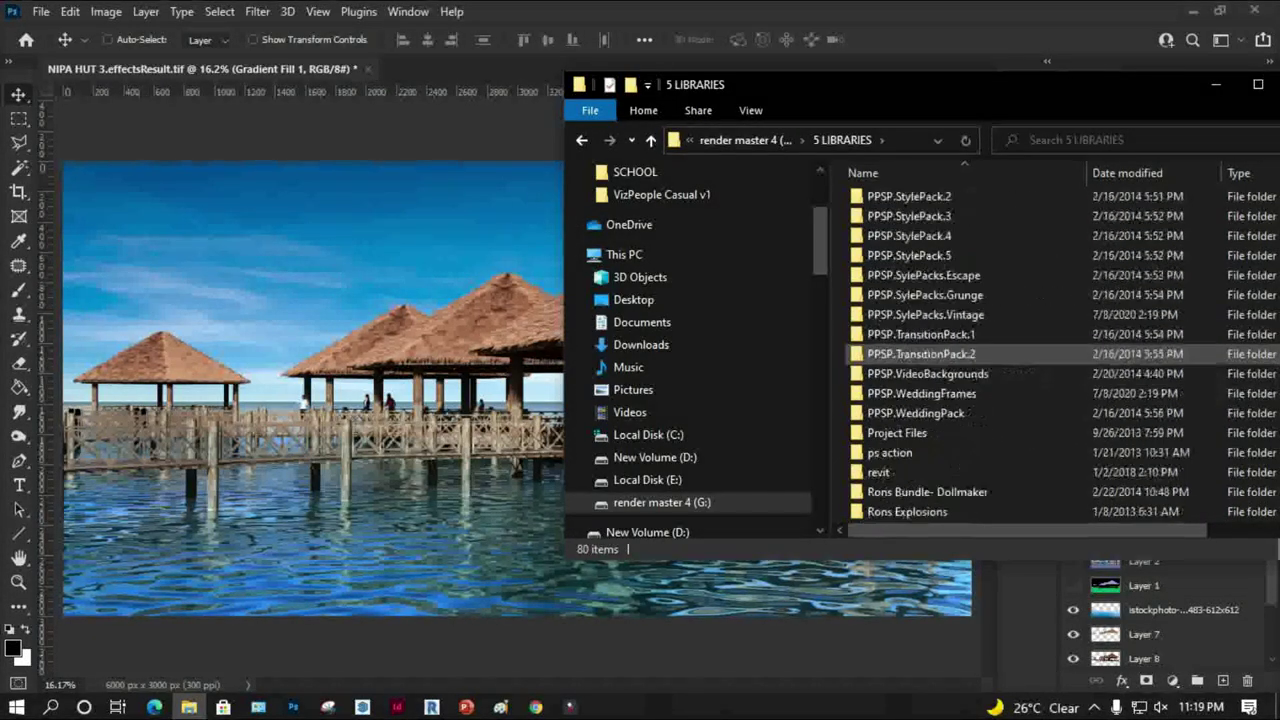
{"action": "scroll", "coordinate": [905, 354], "scroll_direction": "down", "scroll_amount": 1}
{"action": "scroll", "coordinate": [905, 354], "scroll_direction": "down", "scroll_amount": 3}
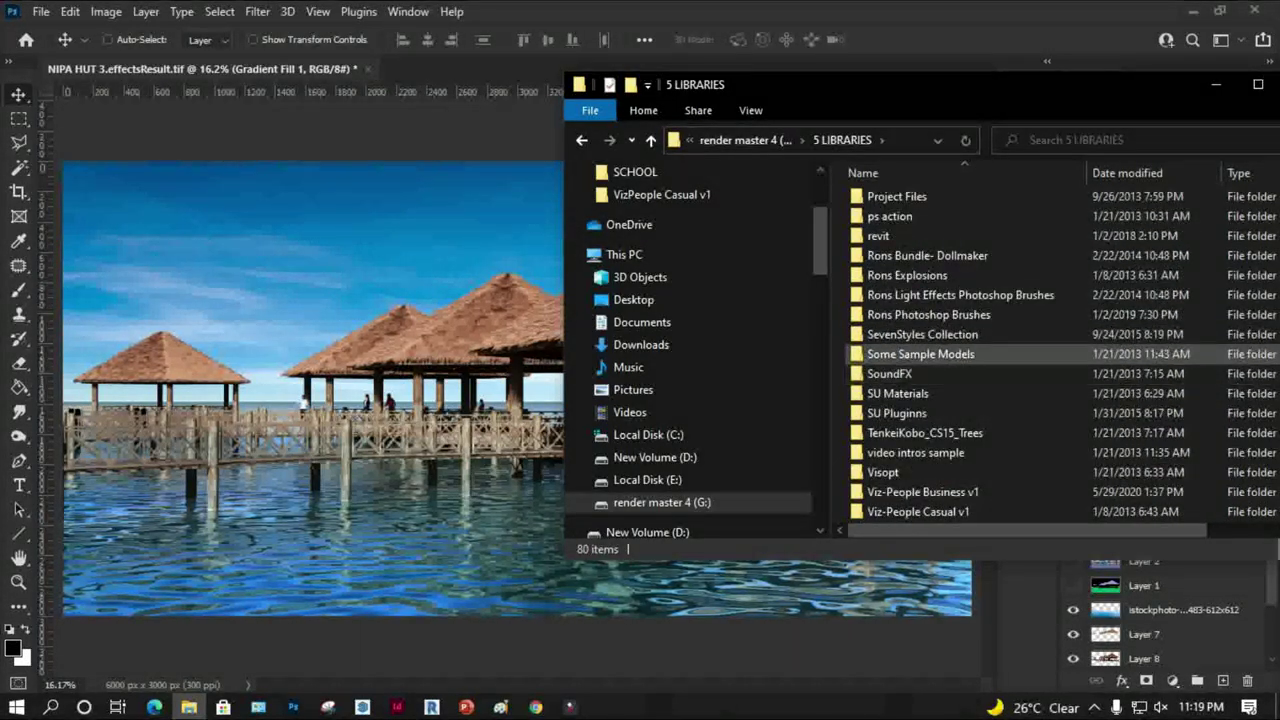
{"action": "scroll", "coordinate": [905, 354], "scroll_direction": "down", "scroll_amount": 3}
{"action": "left_click", "coordinate": [905, 334]}
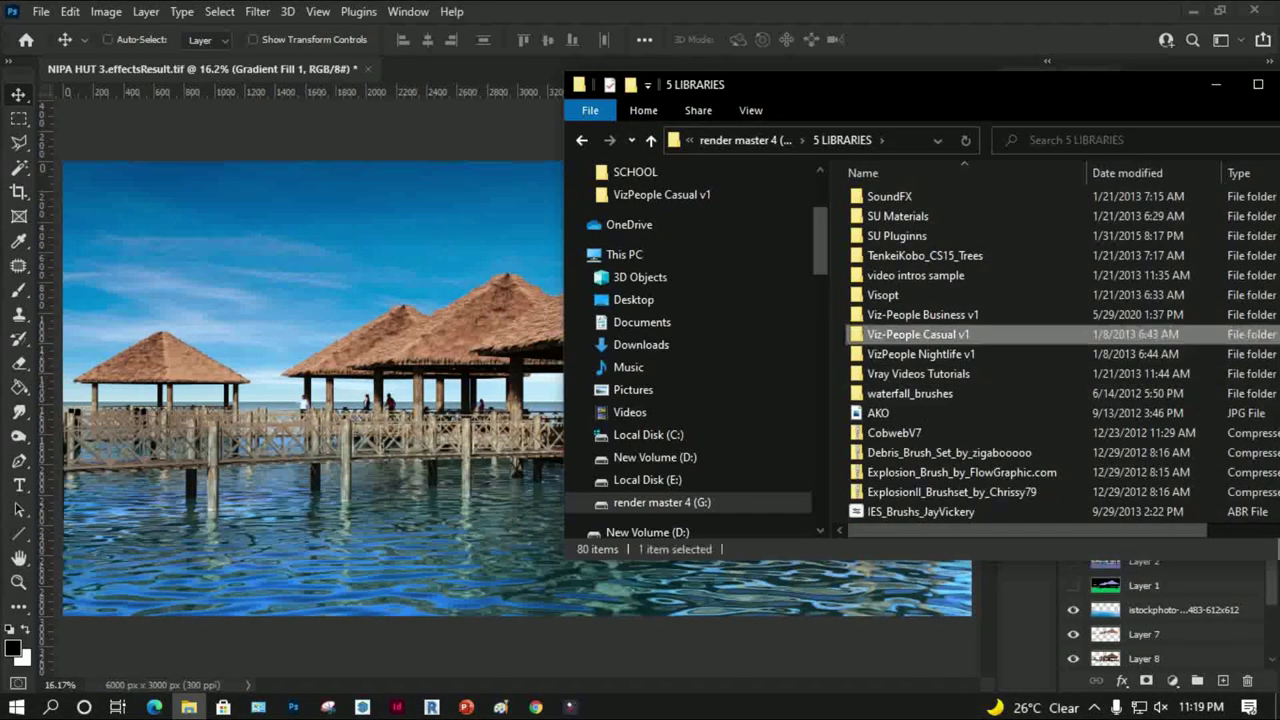
{"action": "double_click", "coordinate": [905, 334]}
{"action": "double_click", "coordinate": [915, 200]}
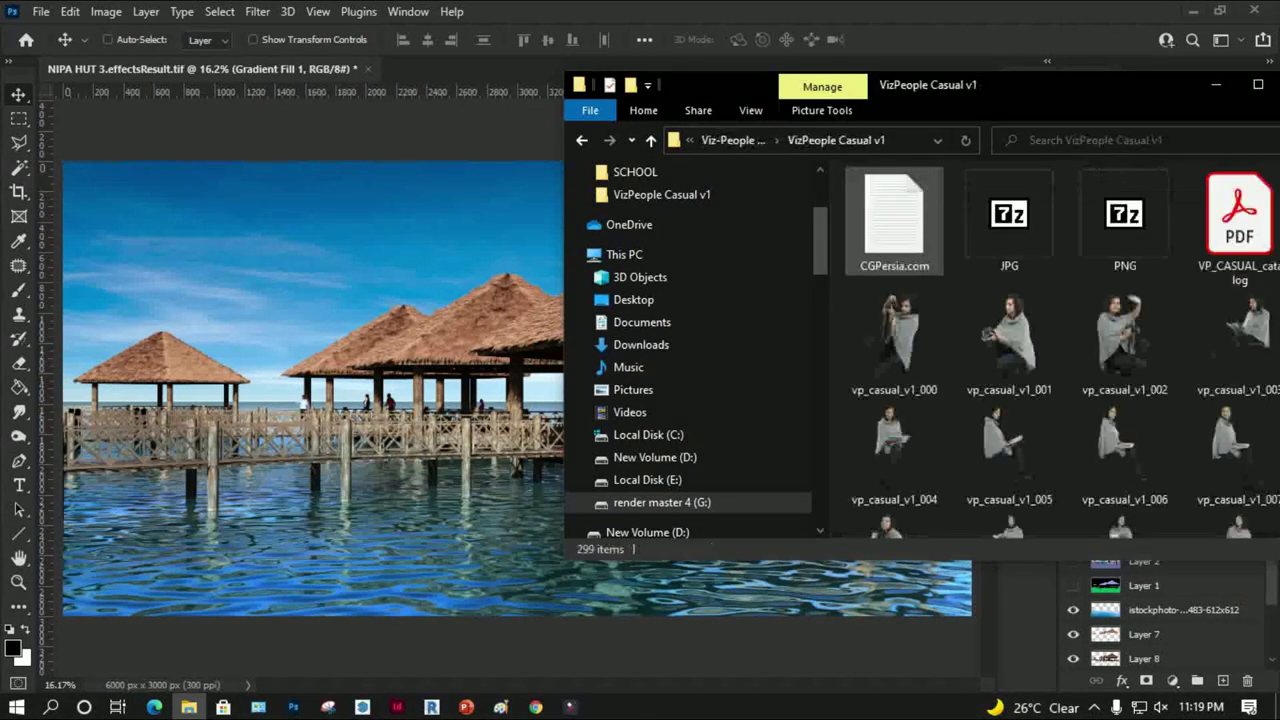
Drag the walking woman vp_casual_v1_089 into the hut render
{"action": "scroll", "coordinate": [1009, 370], "scroll_direction": "down", "scroll_amount": 5}
{"action": "scroll", "coordinate": [1009, 370], "scroll_direction": "down", "scroll_amount": 3}
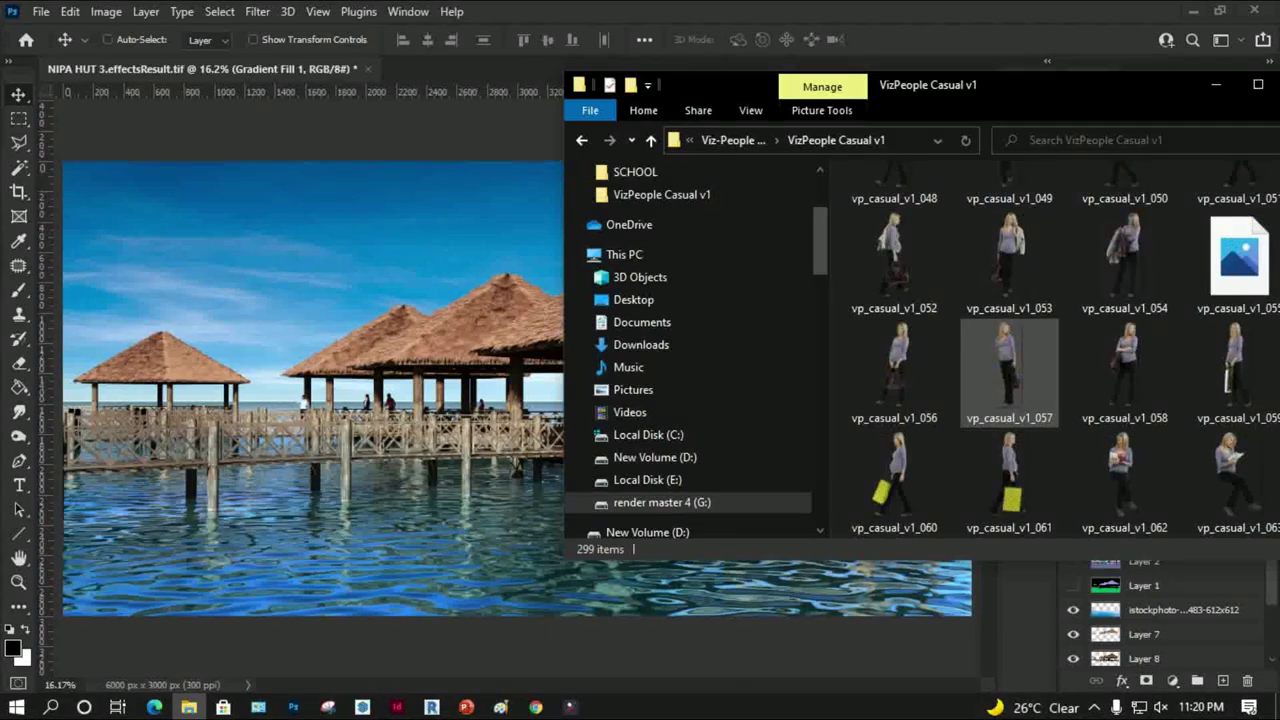
{"action": "scroll", "coordinate": [1009, 370], "scroll_direction": "down", "scroll_amount": 3}
{"action": "scroll", "coordinate": [1009, 370], "scroll_direction": "down", "scroll_amount": 1}
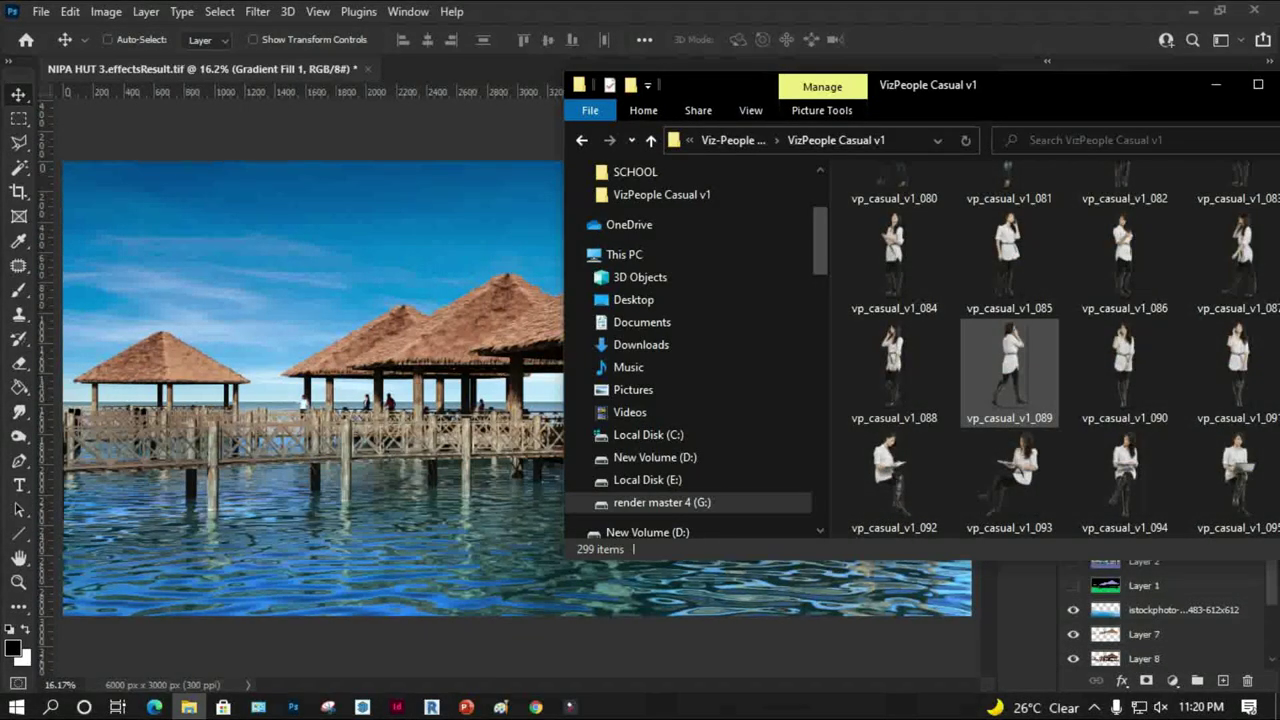
{"action": "left_click", "coordinate": [1009, 370]}
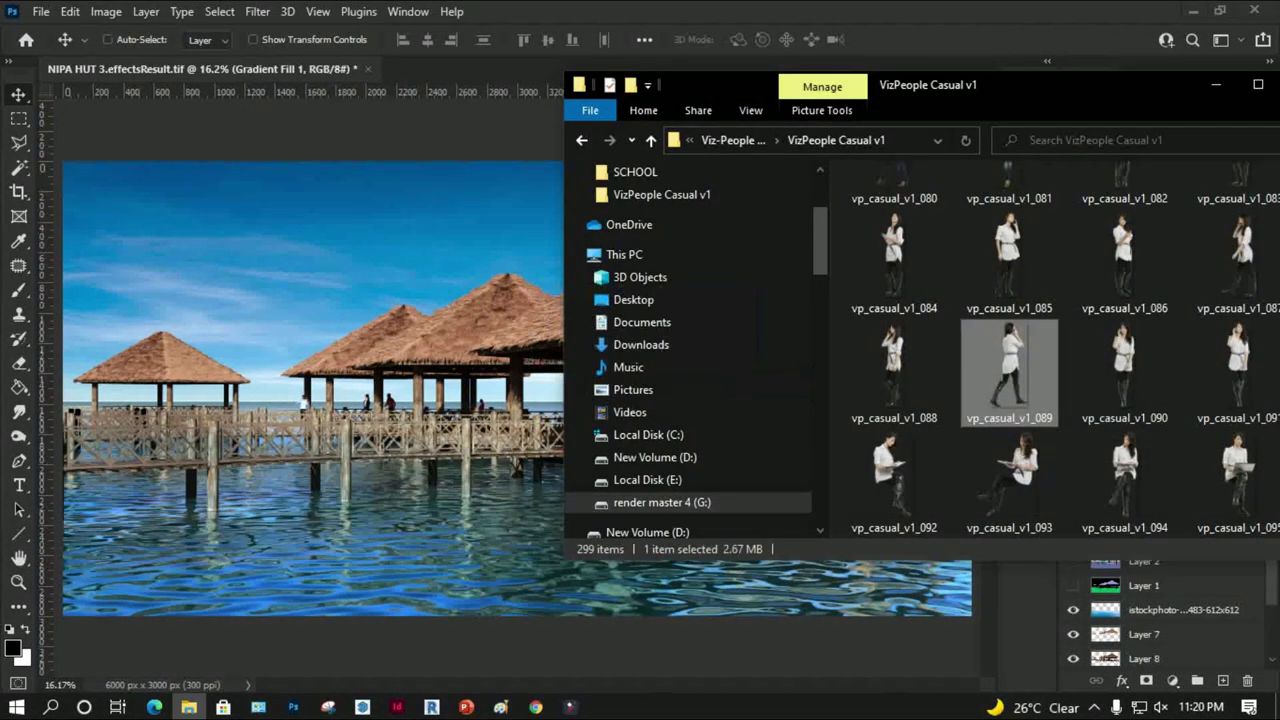
{"action": "left_click_drag", "start_coordinate": [1009, 370], "coordinate": [515, 390]}
Scale the placed woman down, commit it, and zoom in on her
{"action": "mouse_move", "coordinate": [614, 163]}
{"action": "left_mouse_down"}
{"action": "mouse_move", "coordinate": [470, 425]}
{"action": "mouse_move", "coordinate": [485, 459]}
{"action": "mouse_move", "coordinate": [457, 493]}
{"action": "mouse_move", "coordinate": [432, 468]}
{"action": "mouse_move", "coordinate": [300, 440]}
{"action": "left_mouse_up"}
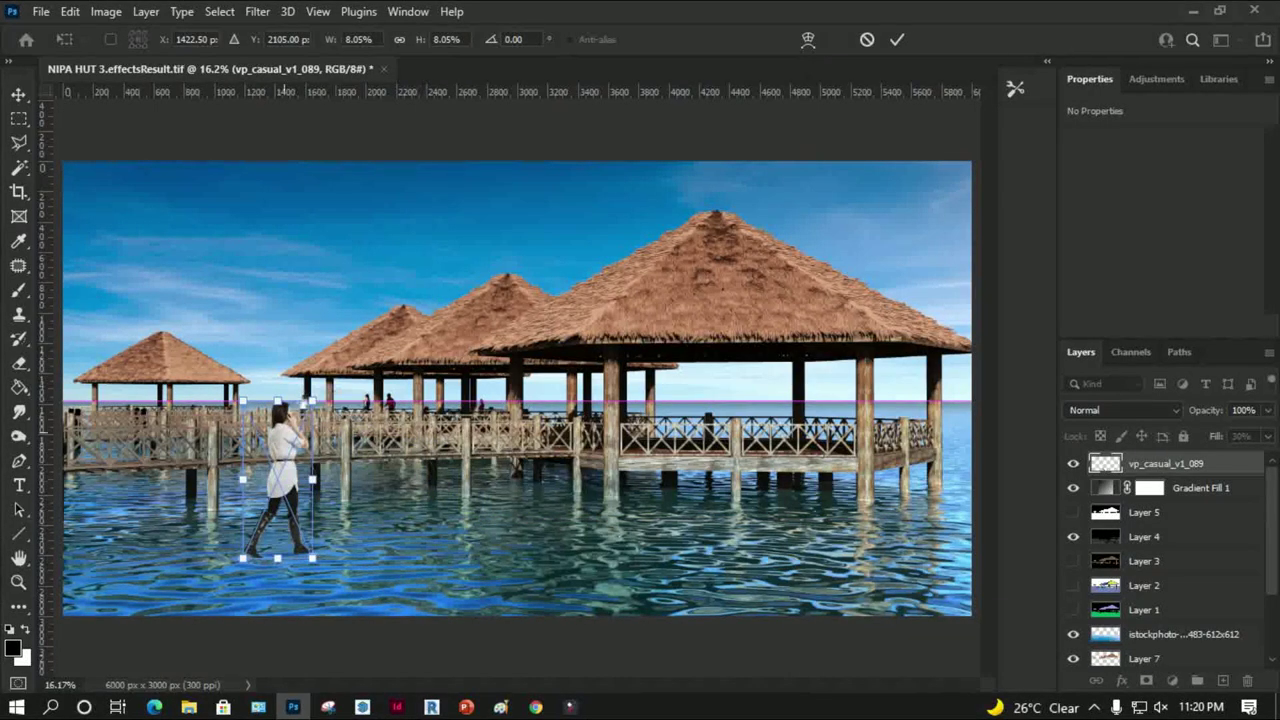
{"action": "key", "text": "Return"}
{"action": "key", "text": "z"}
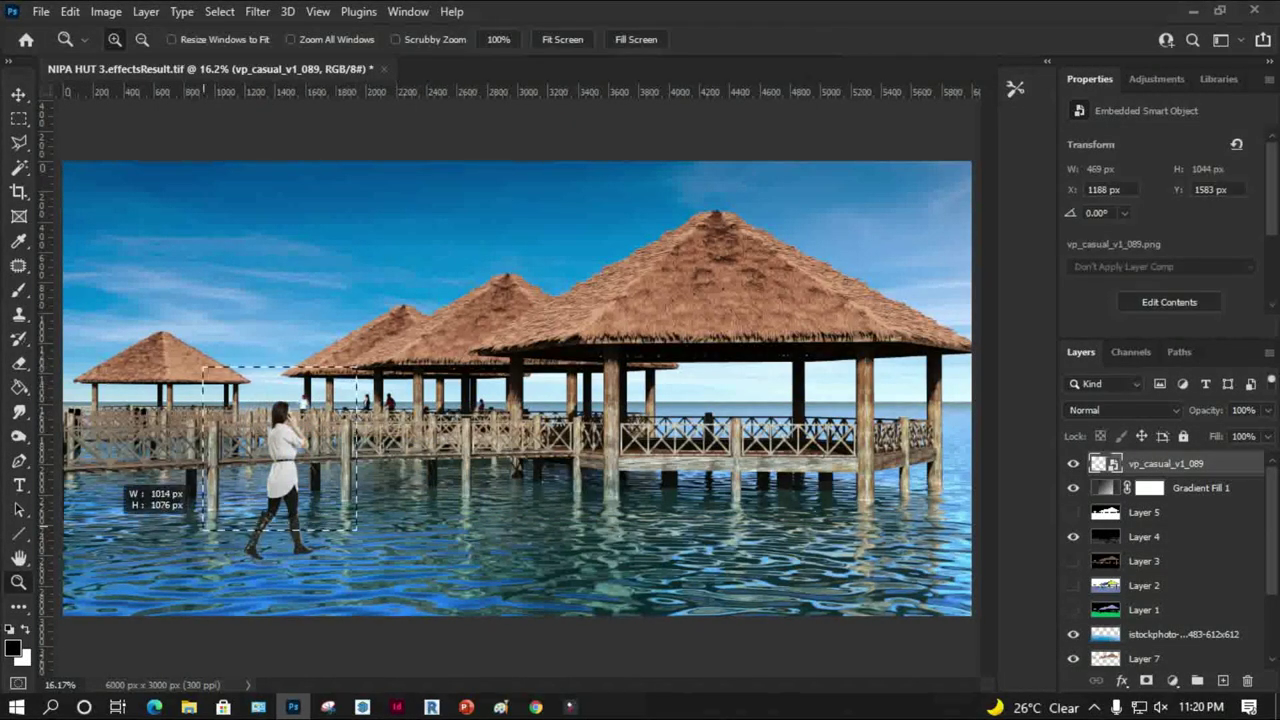
{"action": "left_click_drag", "start_coordinate": [200, 420], "coordinate": [372, 472]}
Shrink the woman to walkway scale and move her up onto the deck
{"action": "key", "text": "ctrl+t"}
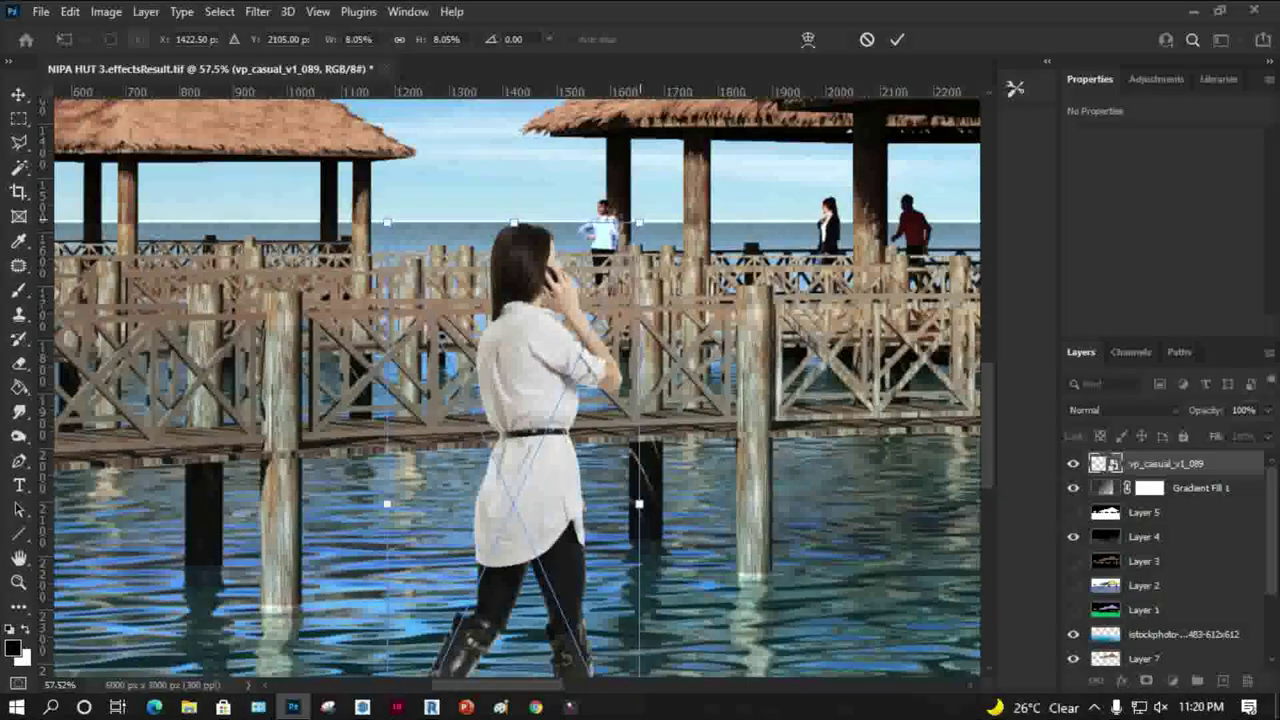
{"action": "left_click_drag", "start_coordinate": [639, 222], "coordinate": [527, 445]}
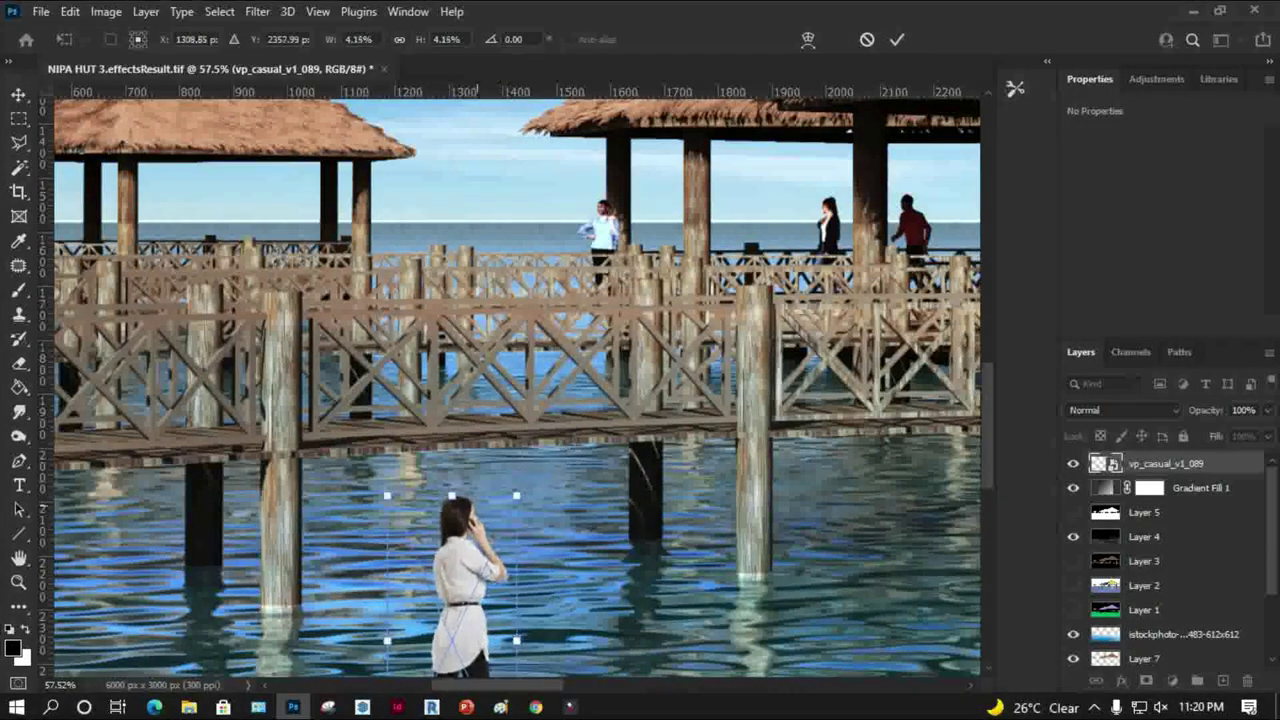
{"action": "mouse_move", "coordinate": [470, 508]}
{"action": "left_mouse_down"}
{"action": "mouse_move", "coordinate": [522, 157]}
{"action": "mouse_move", "coordinate": [552, 193]}
{"action": "left_mouse_up"}
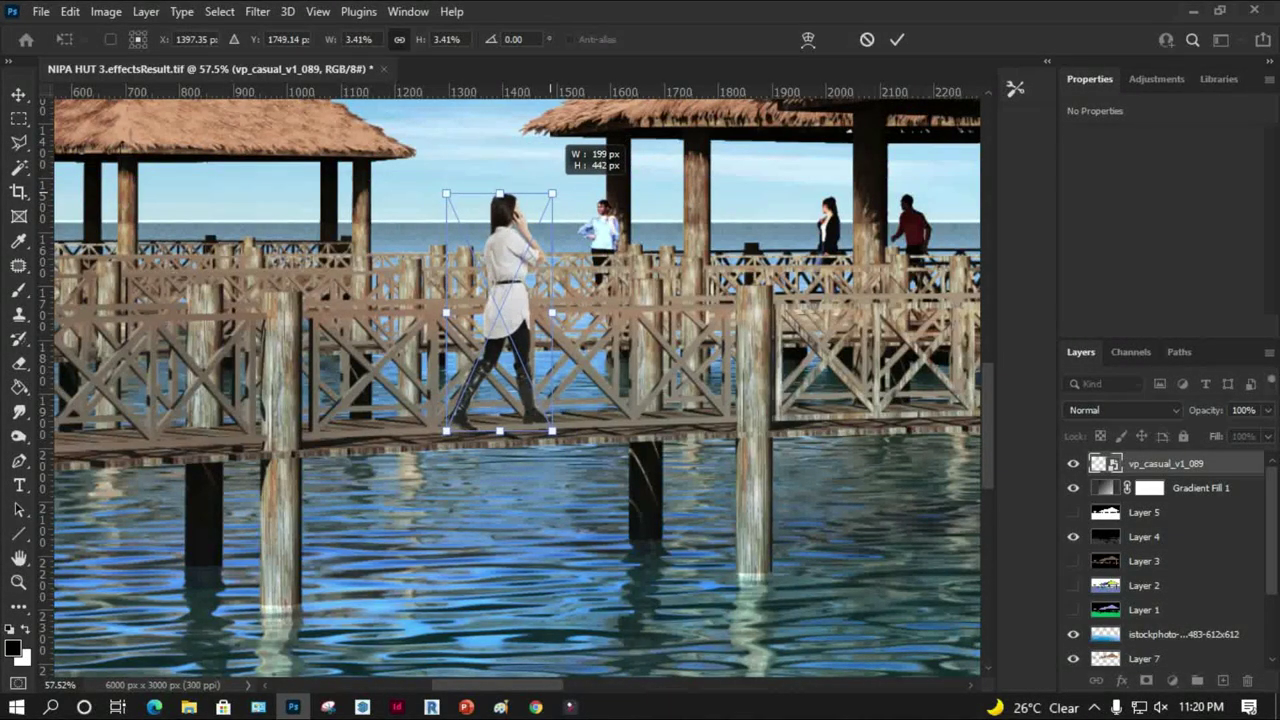
{"action": "key", "text": "Return"}
{"action": "key", "text": "z"}
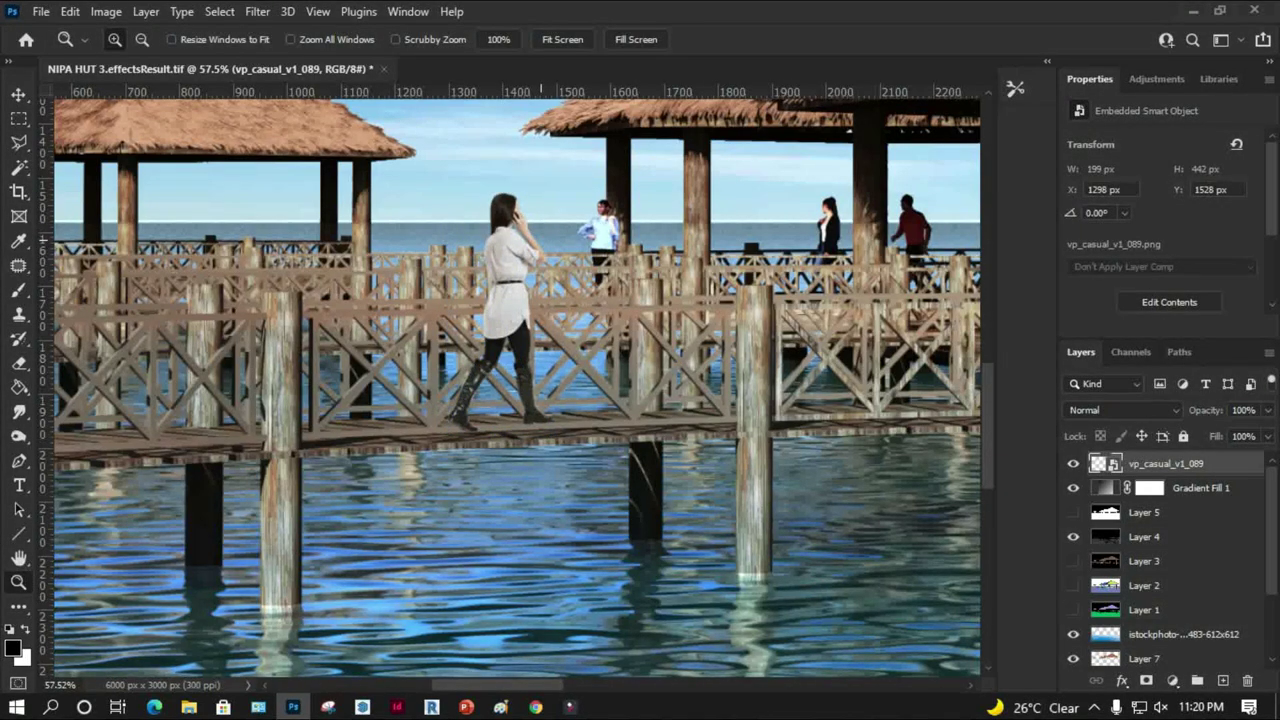
Show colour ID Layer 2 and select the purple front railing with the Magic Wand
{"action": "left_click", "coordinate": [1073, 585]}
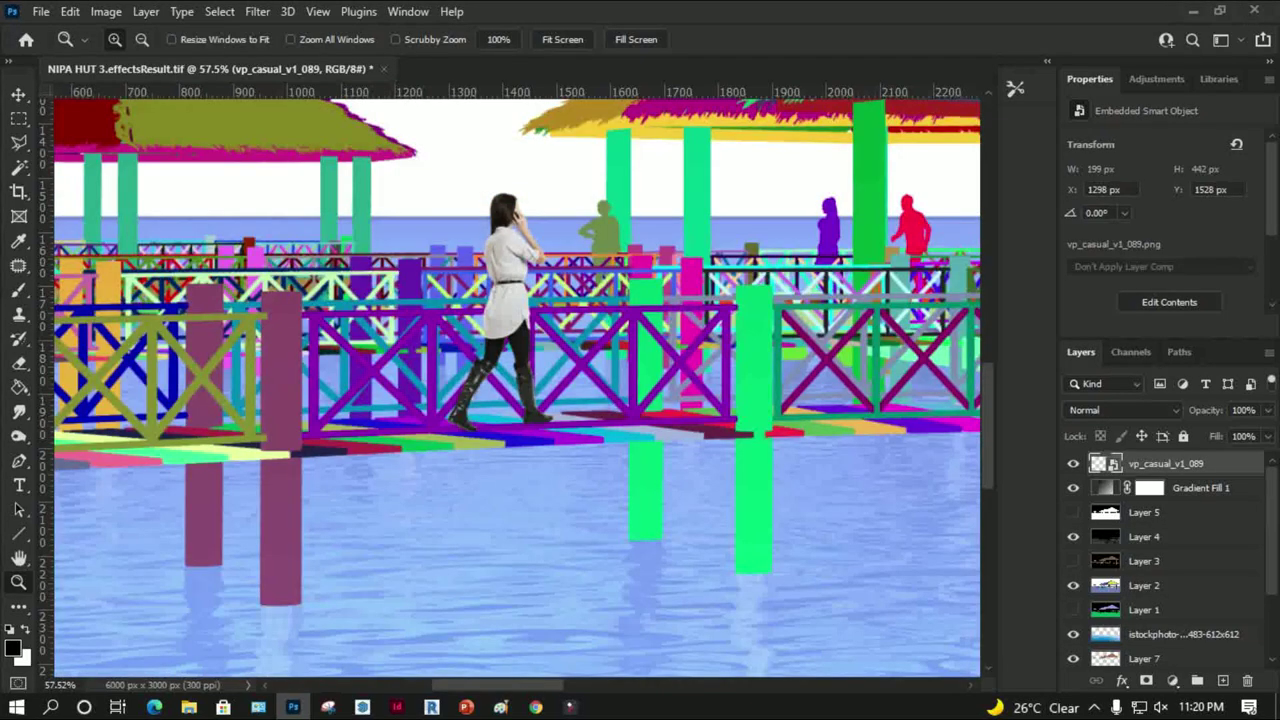
{"action": "left_click", "coordinate": [1144, 585]}
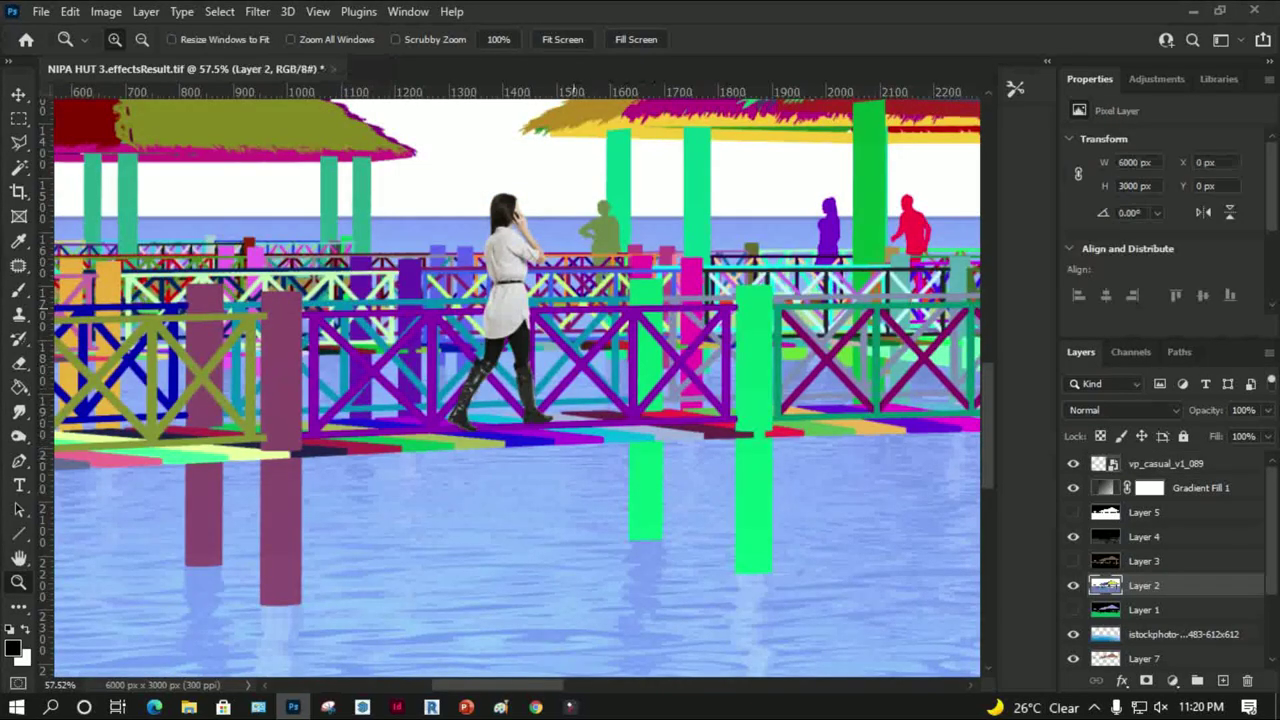
{"action": "left_click_drag", "start_coordinate": [512, 213], "coordinate": [638, 320]}
{"action": "left_click_drag", "start_coordinate": [512, 320], "coordinate": [412, 428]}
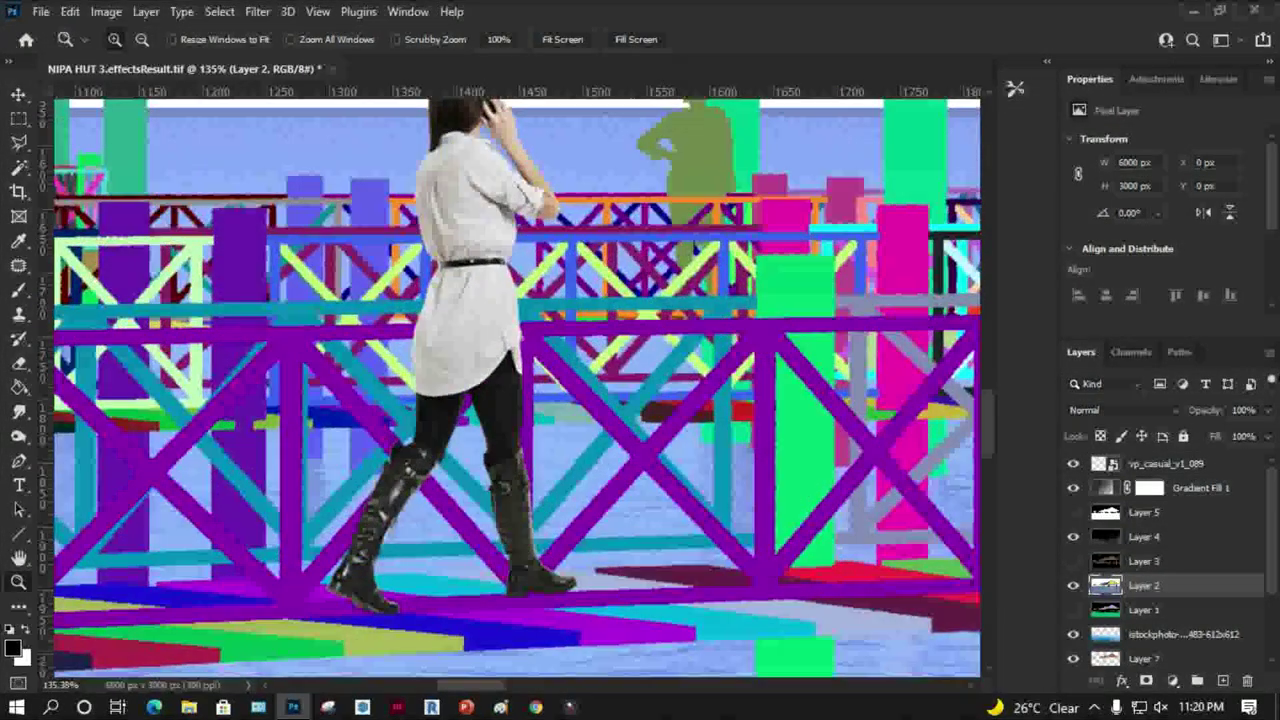
{"action": "left_click", "coordinate": [1073, 463]}
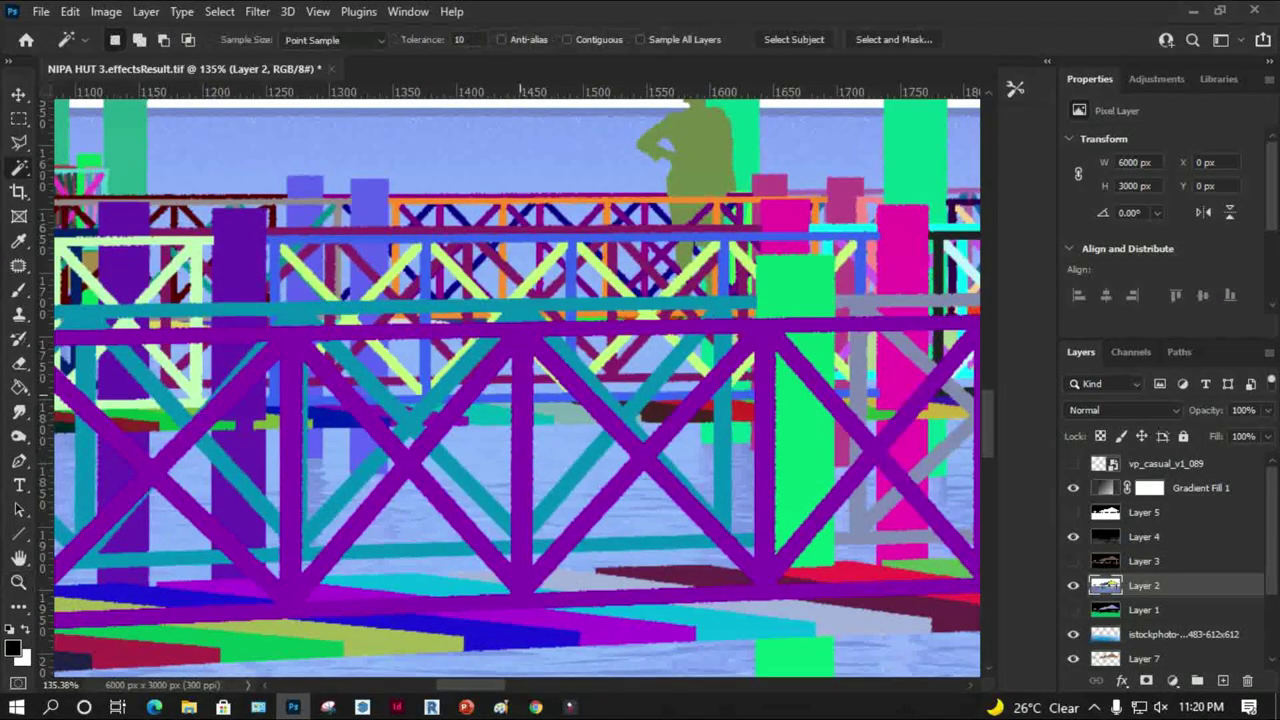
{"action": "left_click", "coordinate": [208, 400]}
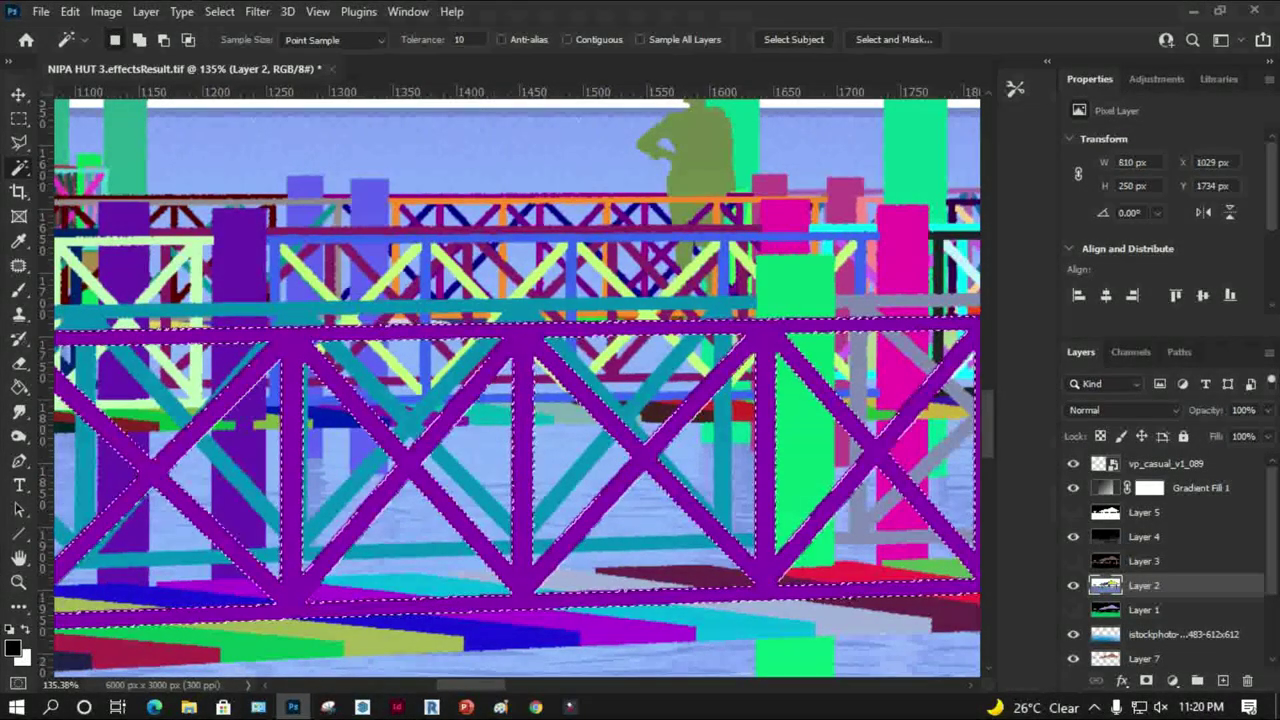
Mask the woman with the railing selection, invert it, and fit the image
{"action": "left_click", "coordinate": [1165, 463]}
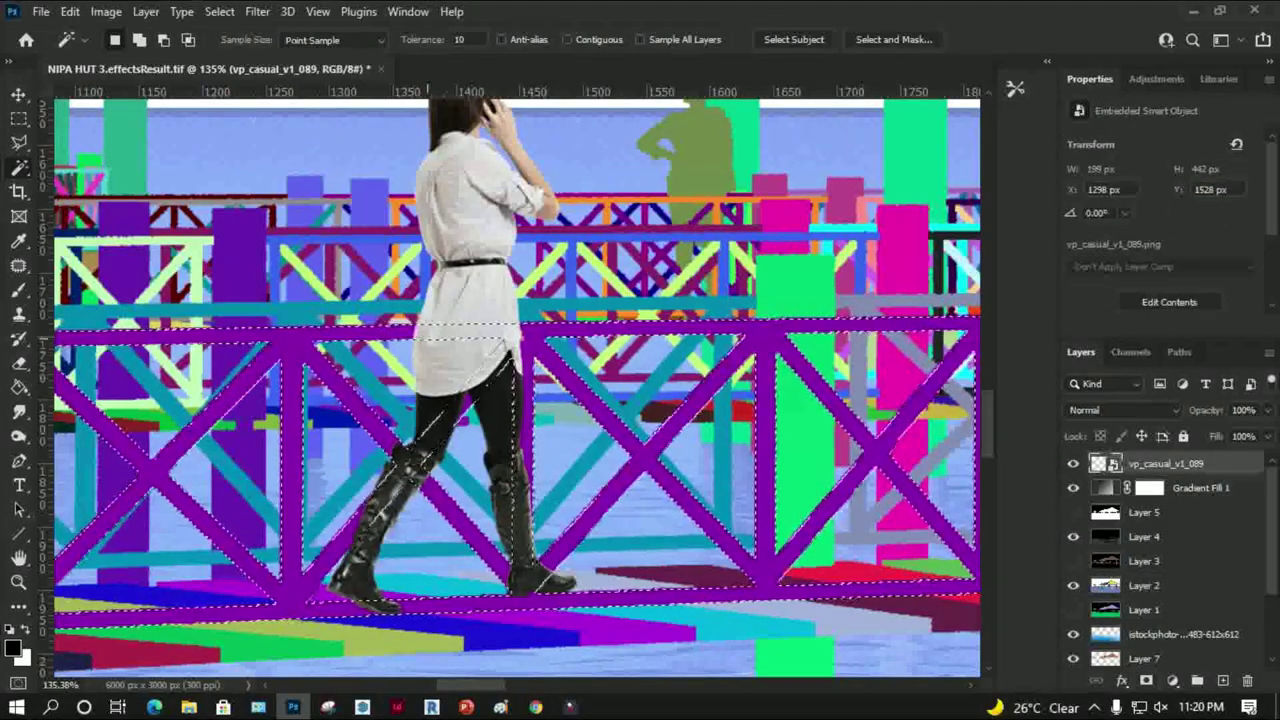
{"action": "key", "text": "b"}
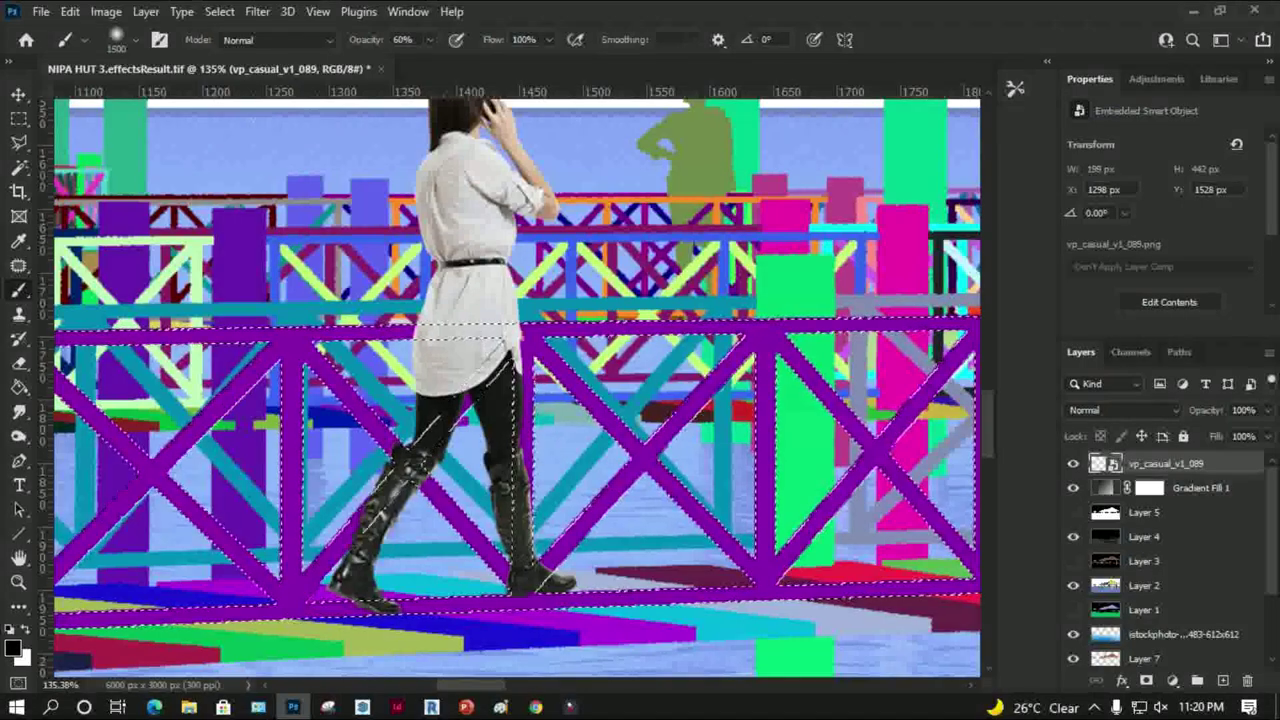
{"action": "left_click", "coordinate": [1146, 680]}
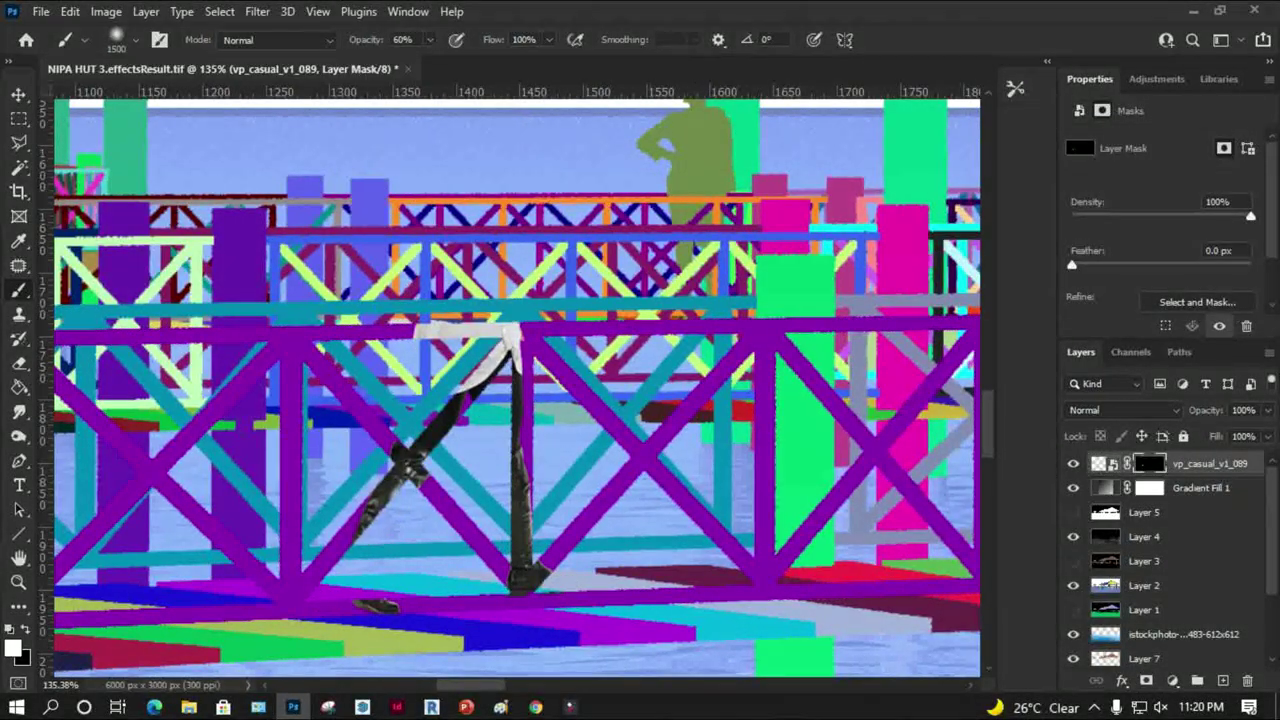
{"action": "key", "text": "ctrl+i"}
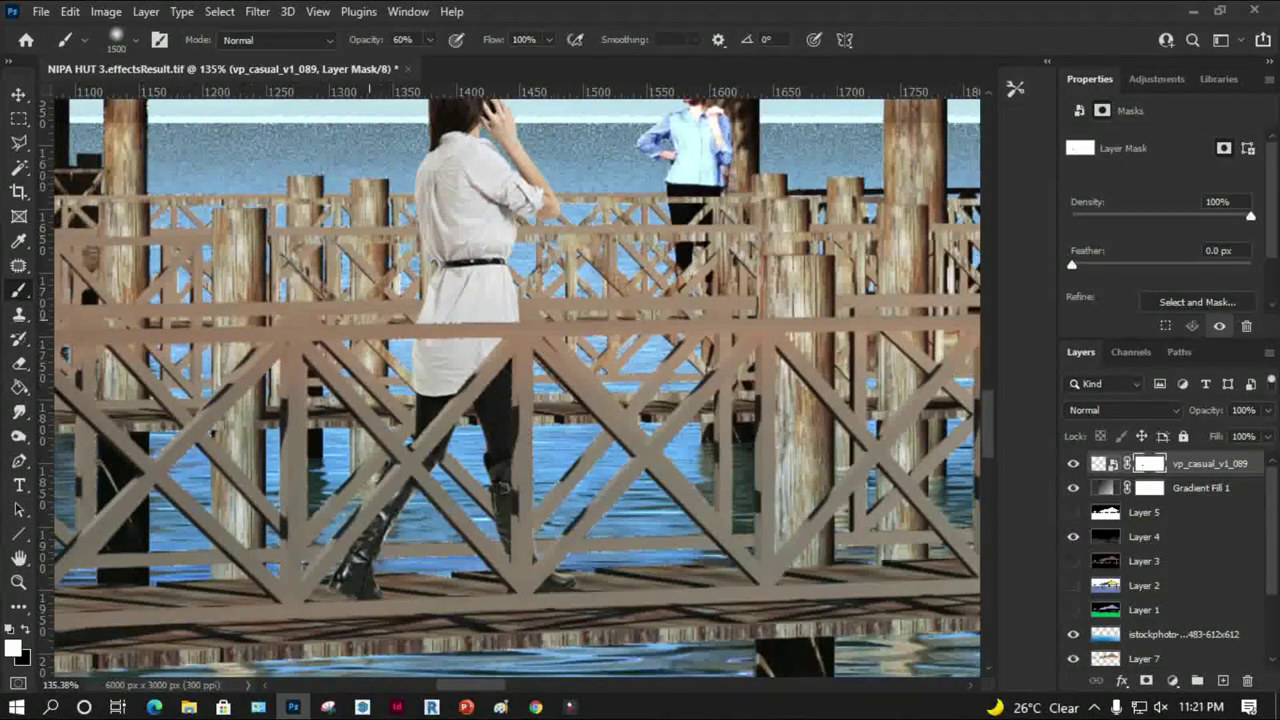
{"action": "left_click_drag", "start_coordinate": [470, 340], "coordinate": [390, 590]}
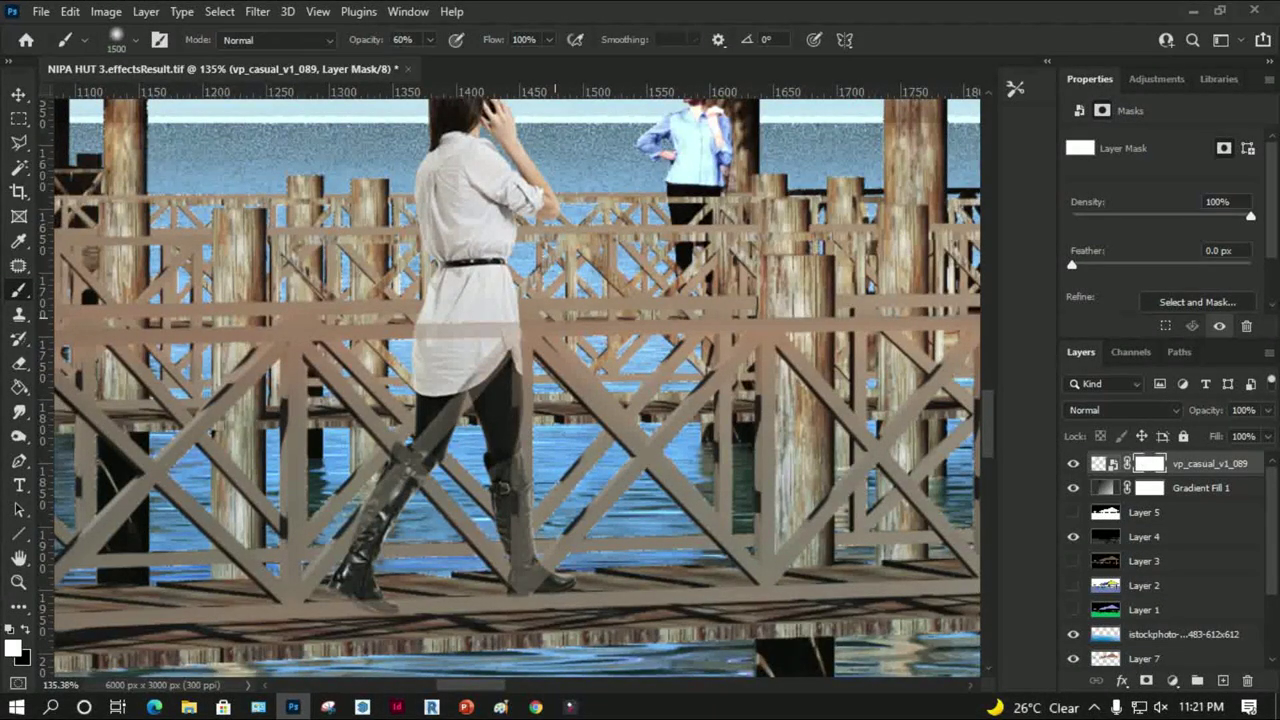
{"action": "key", "text": "ctrl+z"}
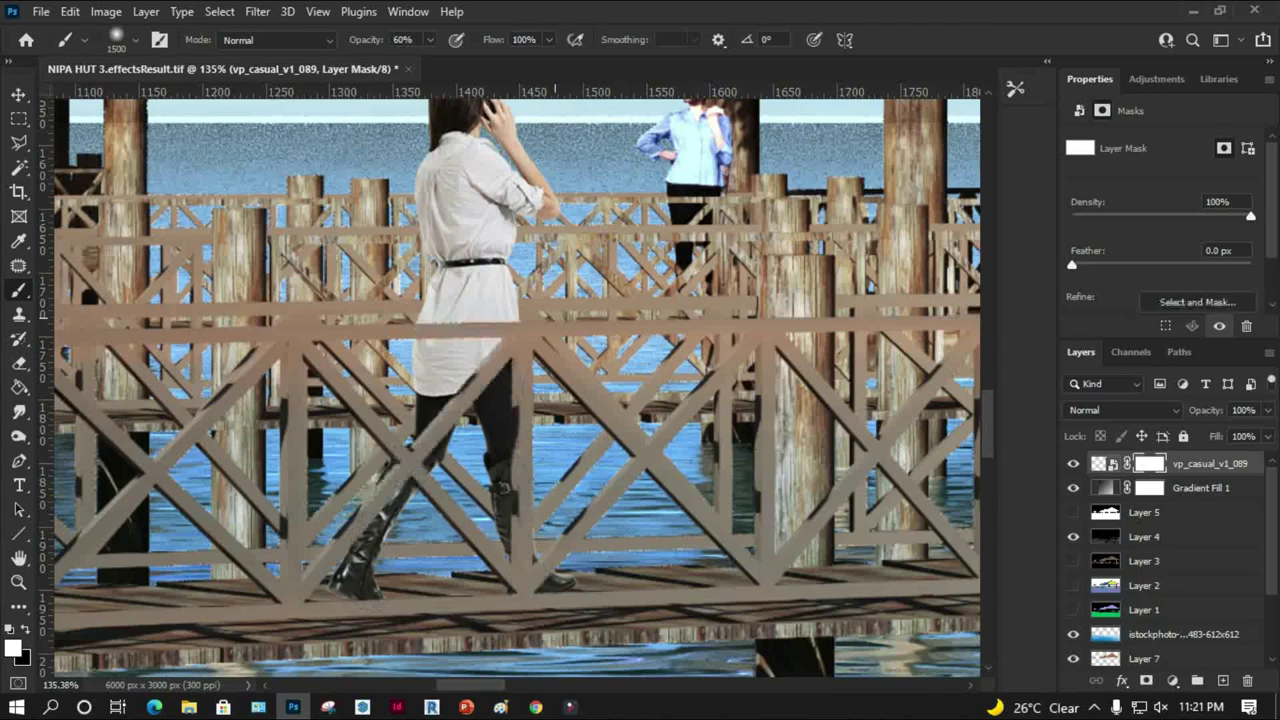
{"action": "key", "text": "ctrl+0"}
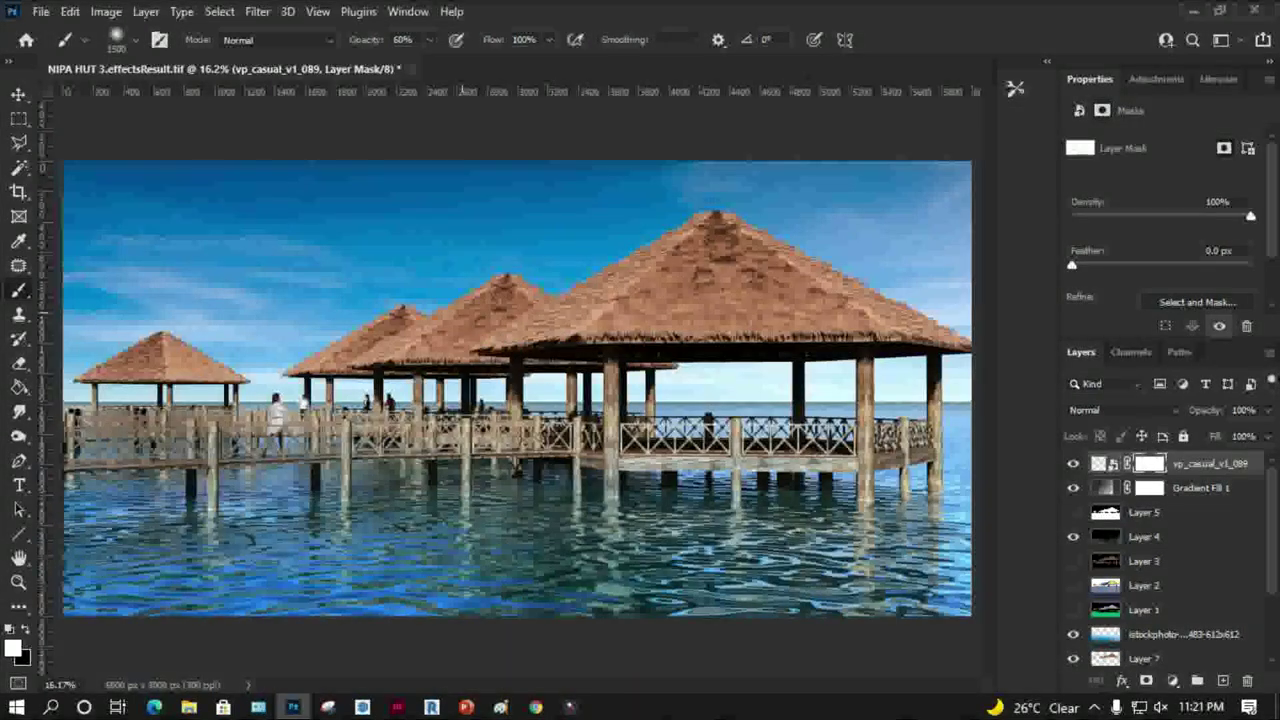
Add a Hue/Saturation adjustment layer at Saturation -24 and compare it on and off
{"action": "key", "text": "v"}
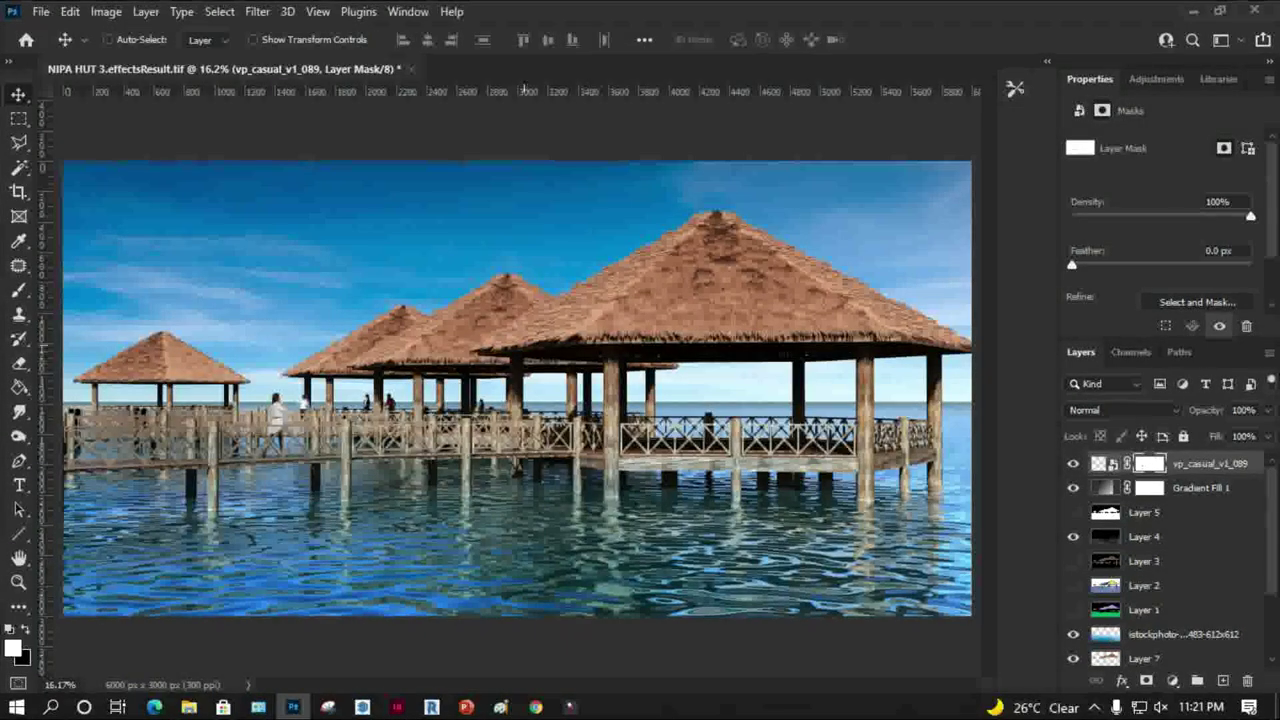
{"action": "left_click", "coordinate": [1172, 680]}
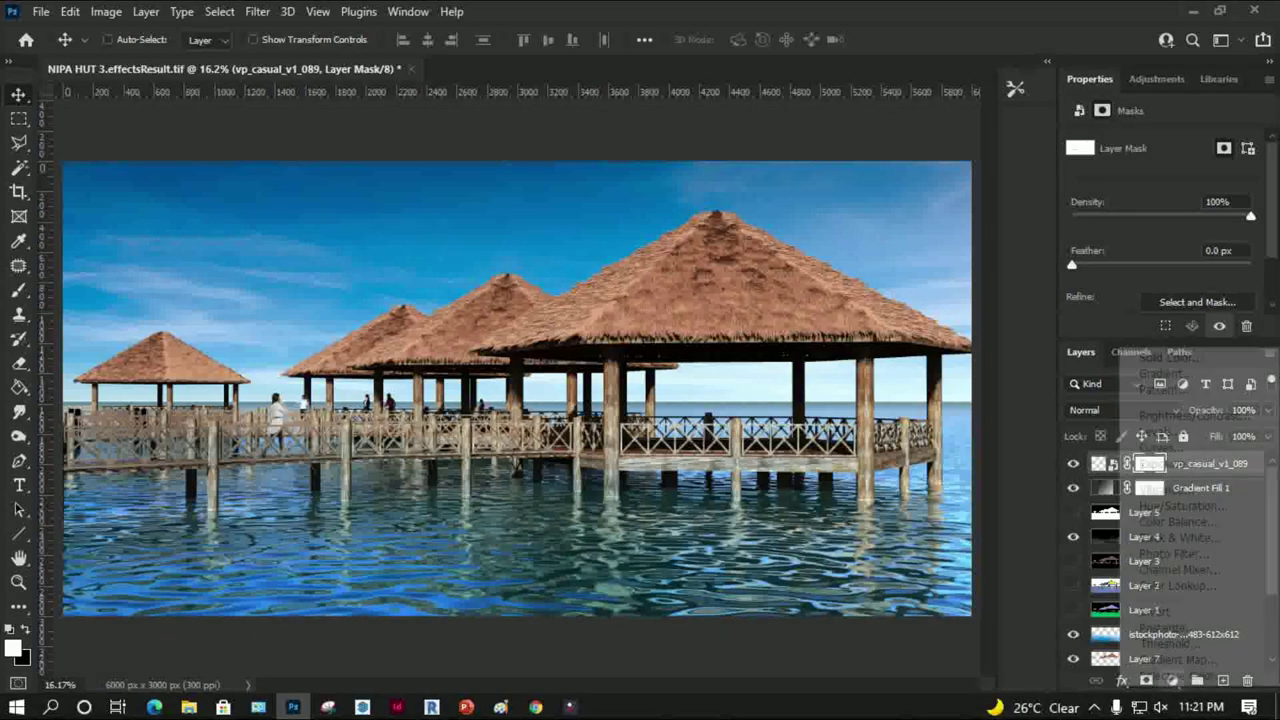
{"action": "left_click", "coordinate": [1182, 505]}
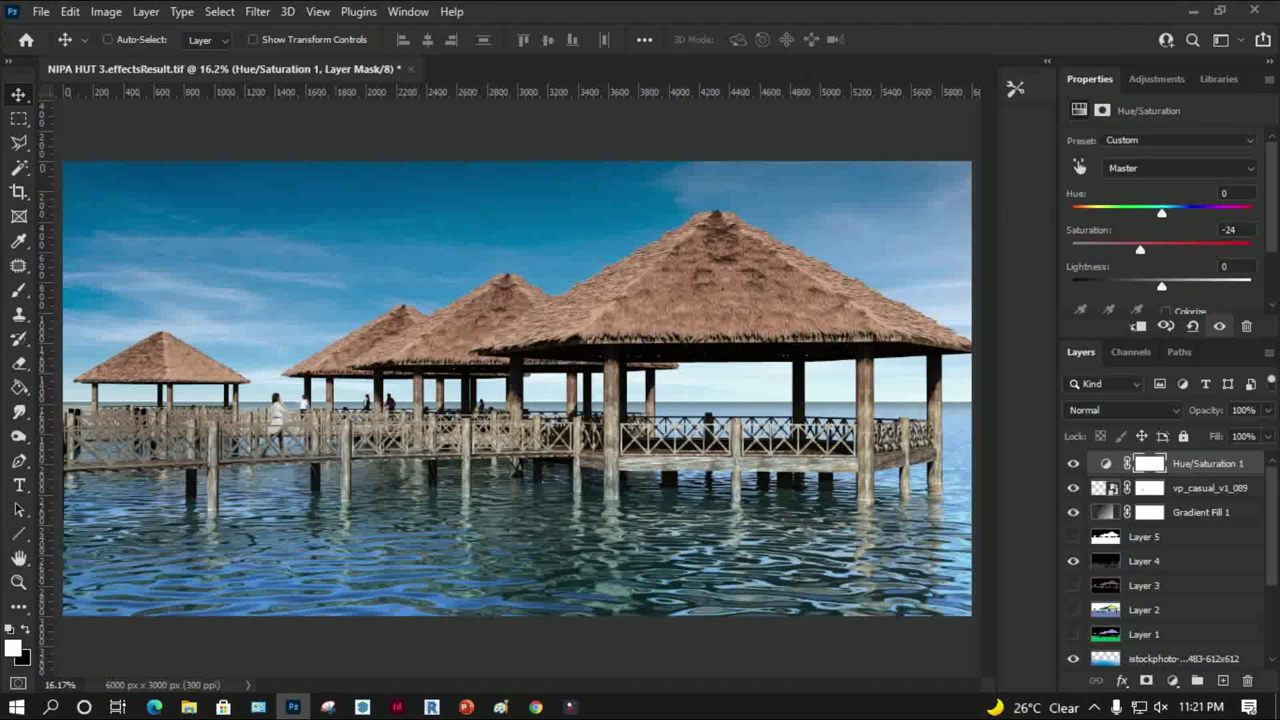
{"action": "left_click", "coordinate": [1219, 326]}
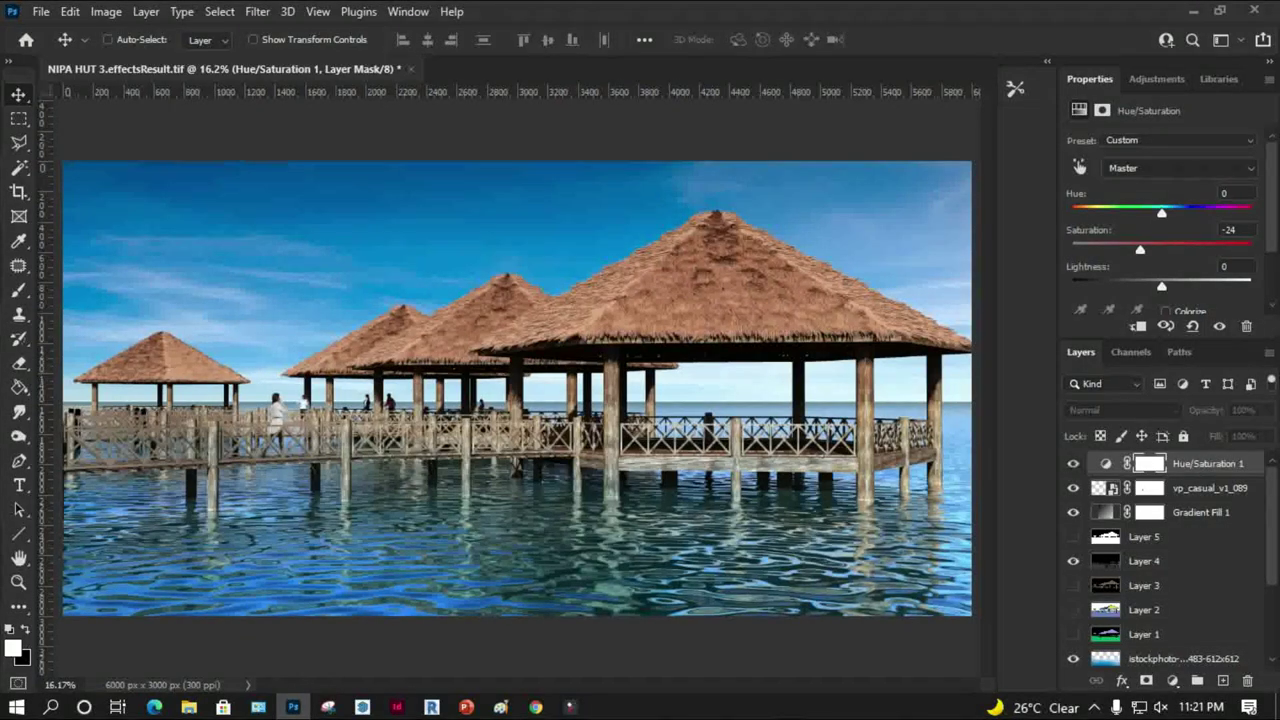
{"action": "left_click", "coordinate": [1219, 326]}
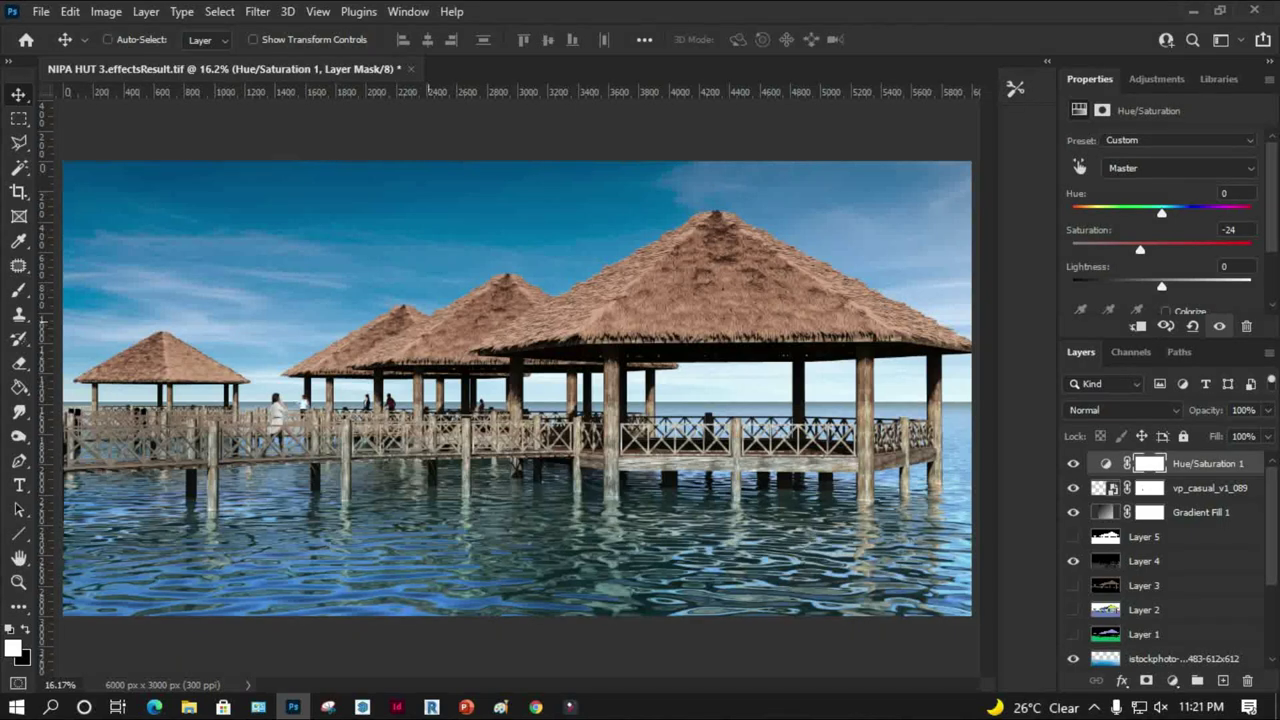
Drag the man figure vp_casual_v1_108 from the VizPeople Casual v1 folder into the render
{"action": "left_click", "coordinate": [188, 707]}
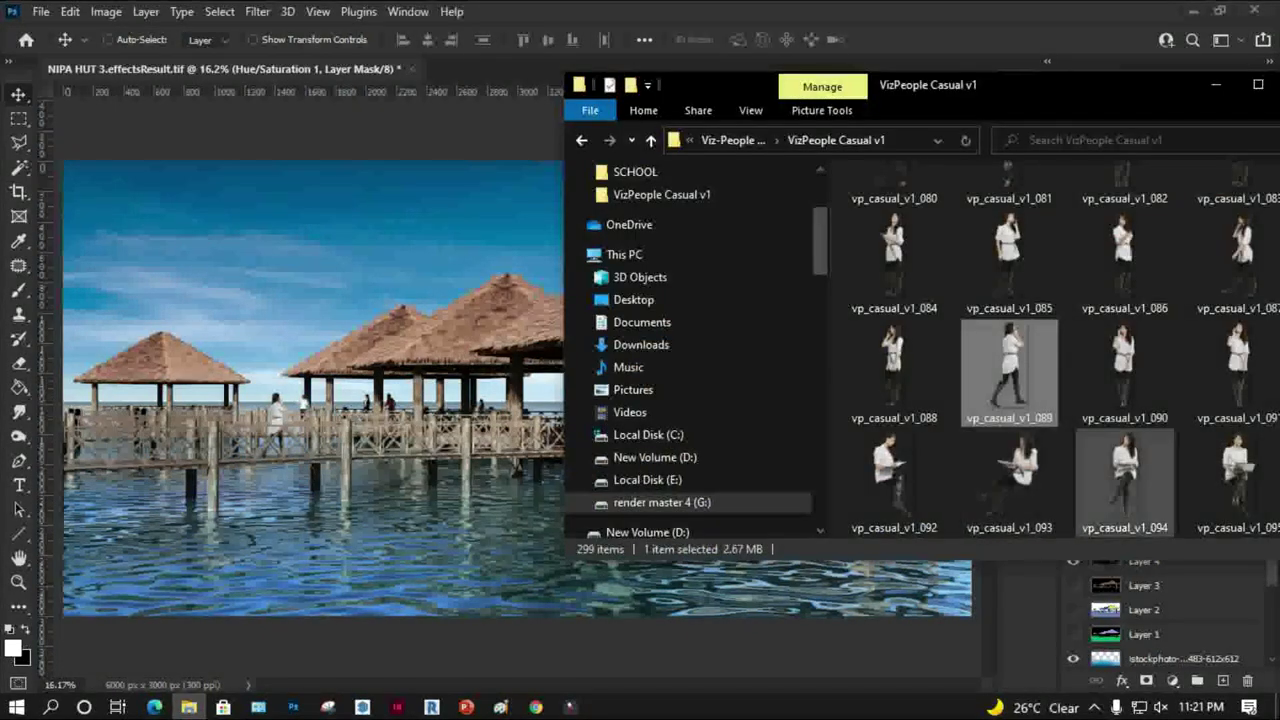
{"action": "scroll", "coordinate": [1009, 370], "scroll_direction": "down", "scroll_amount": 1}
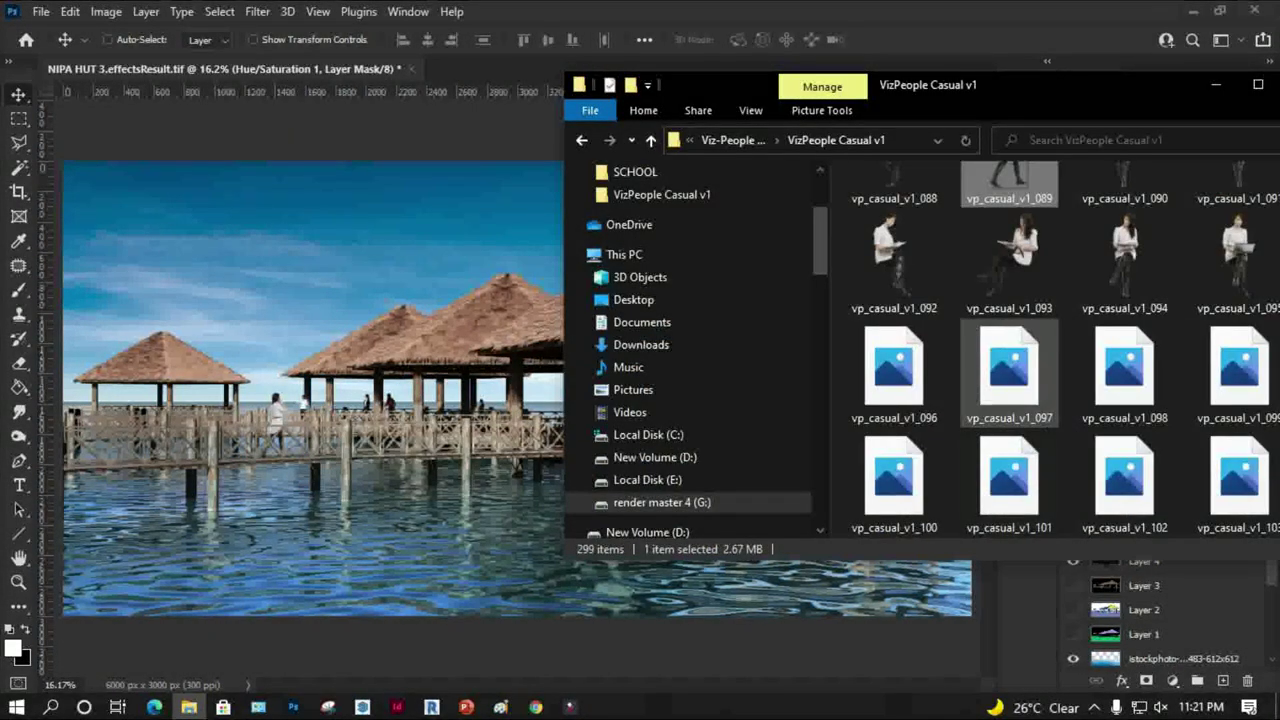
{"action": "left_click_drag", "start_coordinate": [1003, 88], "coordinate": [824, 91]}
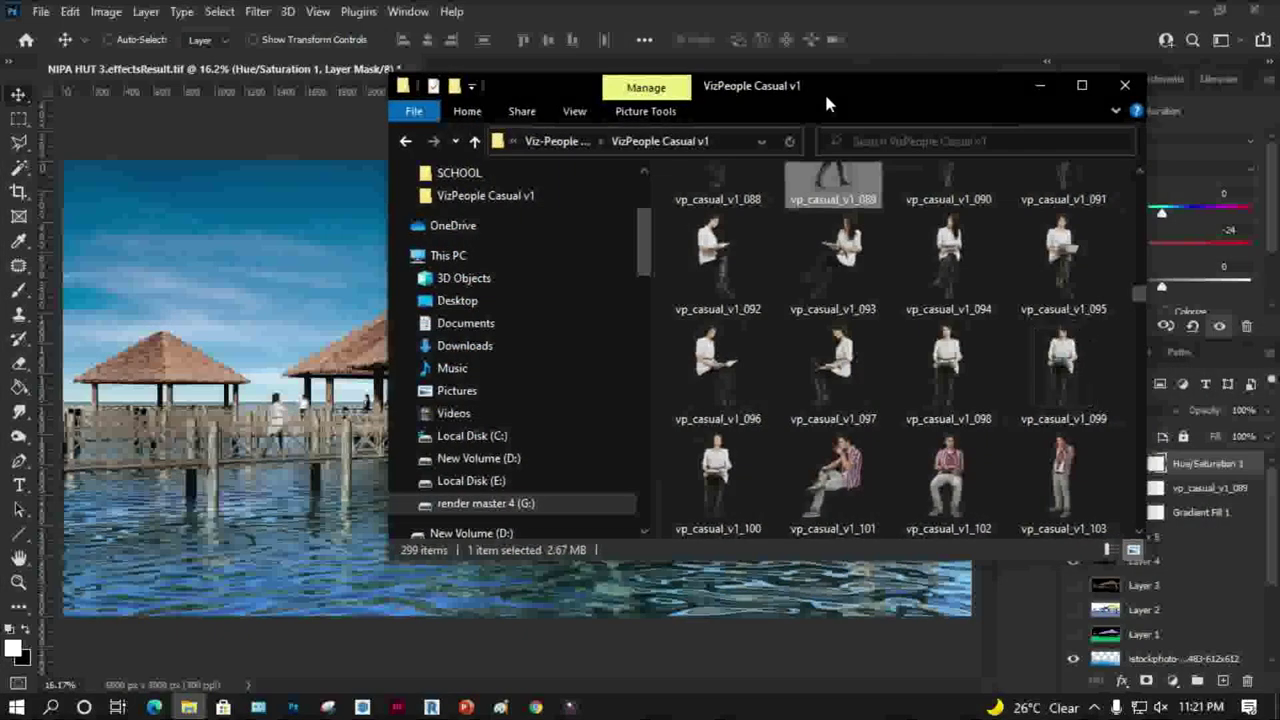
{"action": "scroll", "coordinate": [833, 370], "scroll_direction": "down", "scroll_amount": 4}
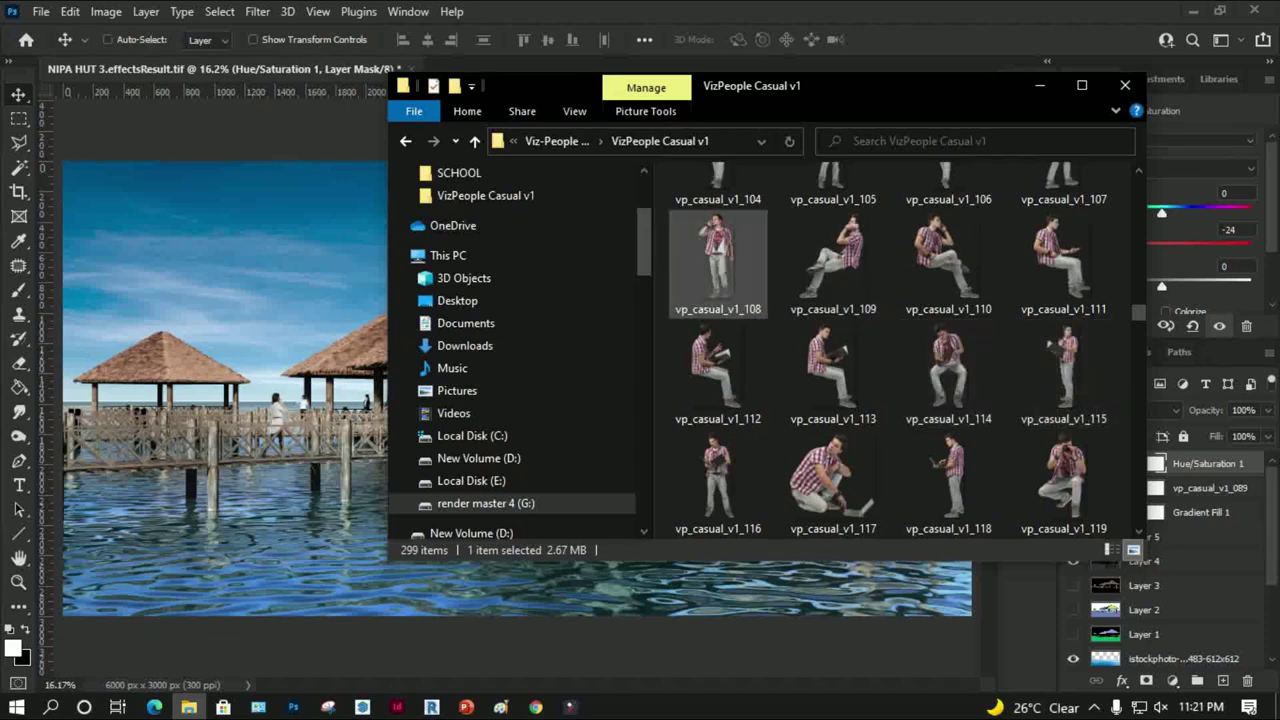
{"action": "left_click_drag", "start_coordinate": [718, 262], "coordinate": [588, 590]}
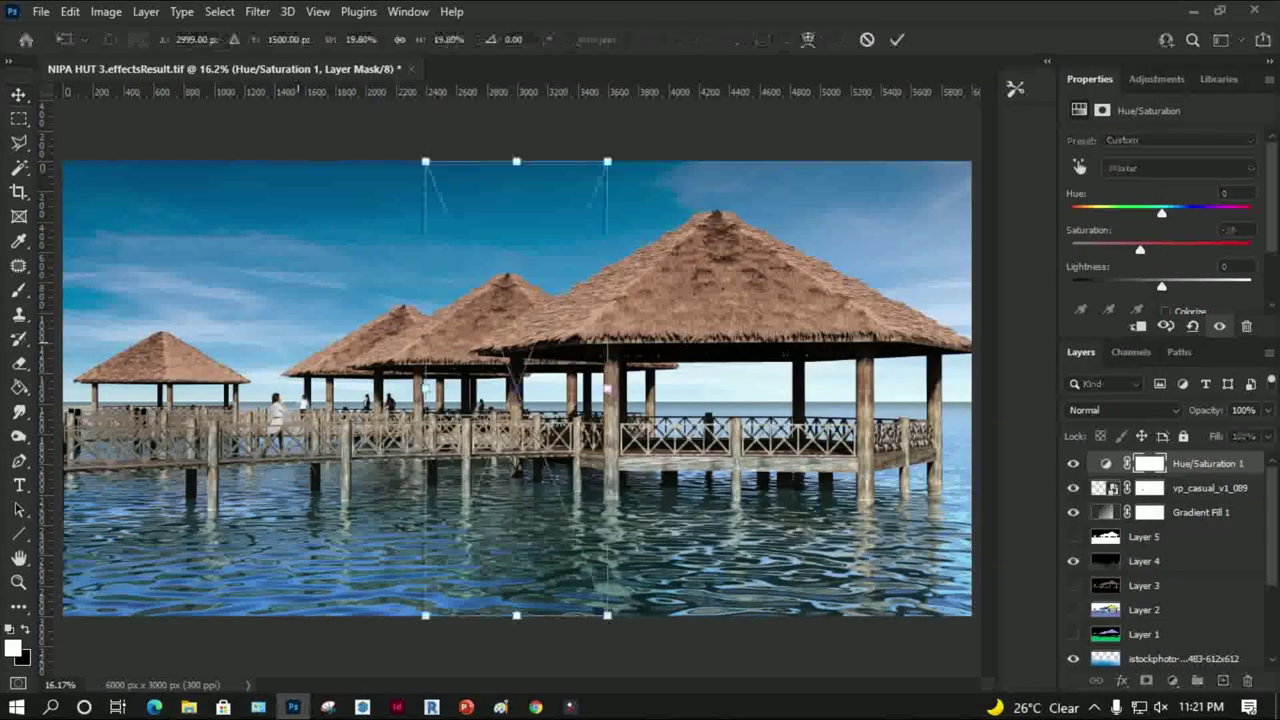
Scale the man to walkway size and place him under the big hut
{"action": "left_click_drag", "start_coordinate": [607, 161], "coordinate": [497, 437]}
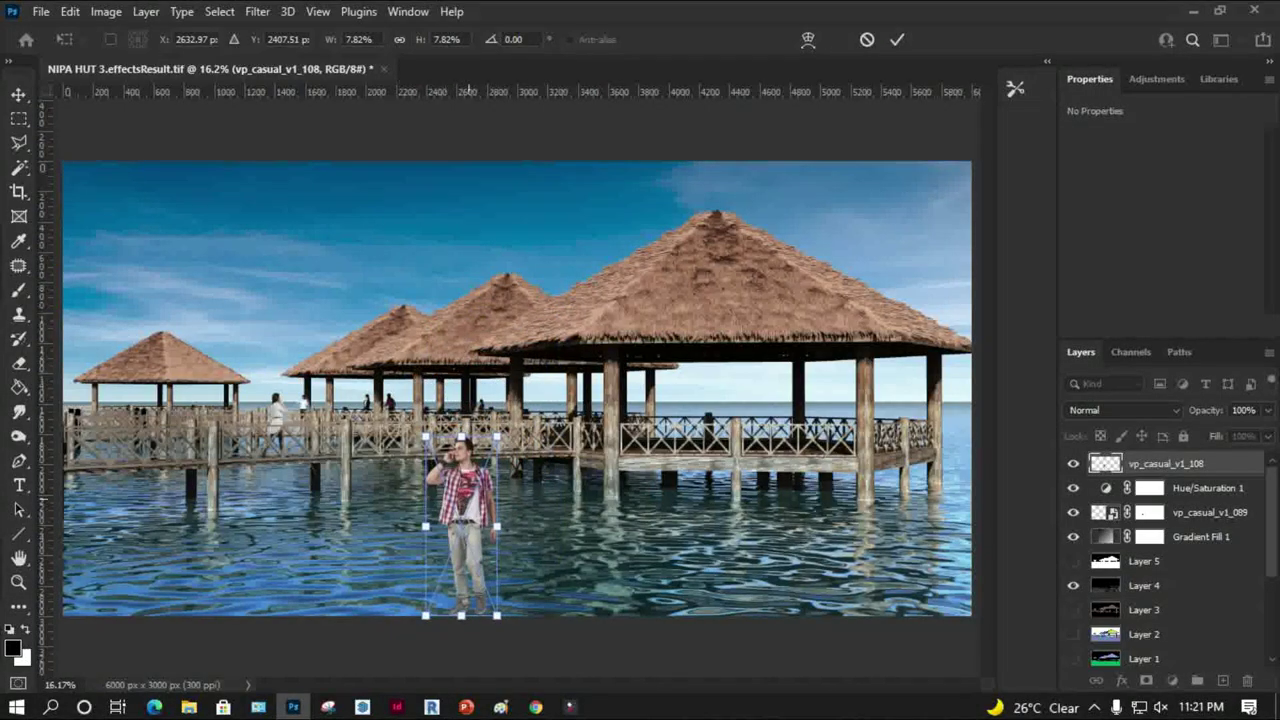
{"action": "left_click_drag", "start_coordinate": [468, 480], "coordinate": [708, 383]}
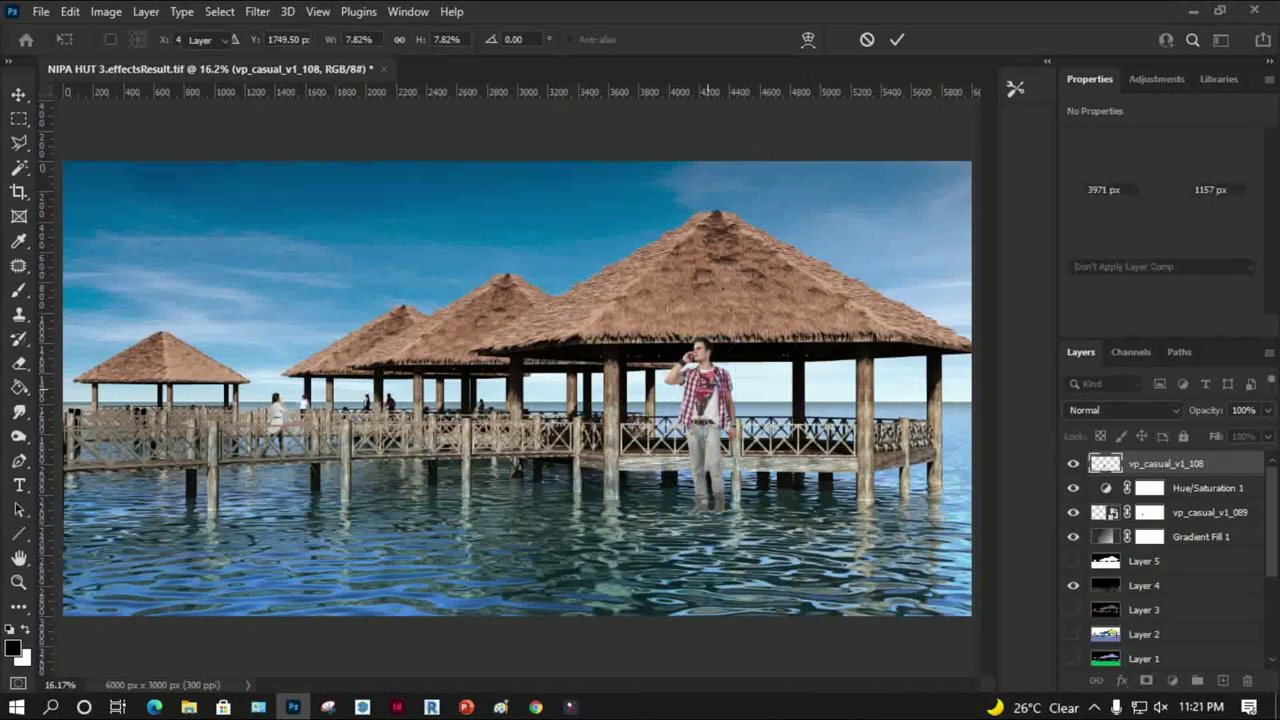
{"action": "scroll", "coordinate": [600, 404], "scroll_direction": "up", "scroll_amount": 5, "text": "alt"}
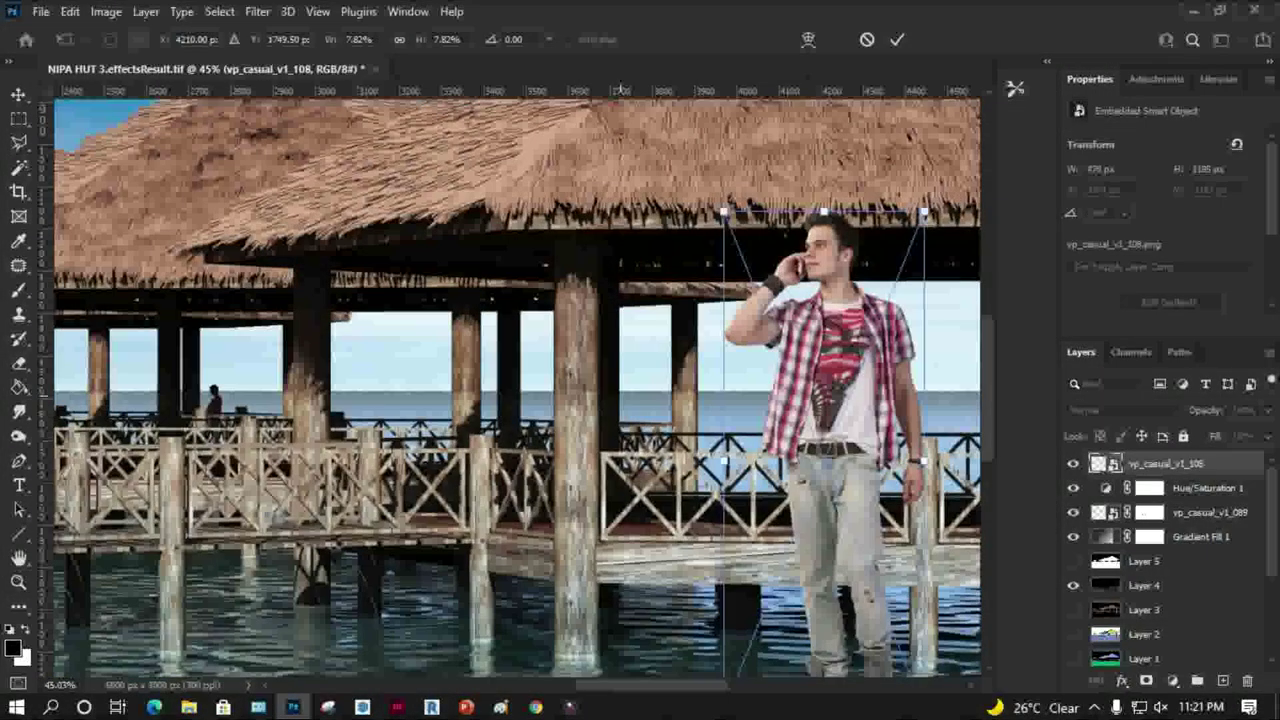
{"action": "mouse_move", "coordinate": [923, 213]}
{"action": "left_mouse_down"}
{"action": "mouse_move", "coordinate": [834, 245]}
{"action": "mouse_move", "coordinate": [836, 448]}
{"action": "left_mouse_up"}
{"action": "left_click_drag", "start_coordinate": [812, 494], "coordinate": [816, 322]}
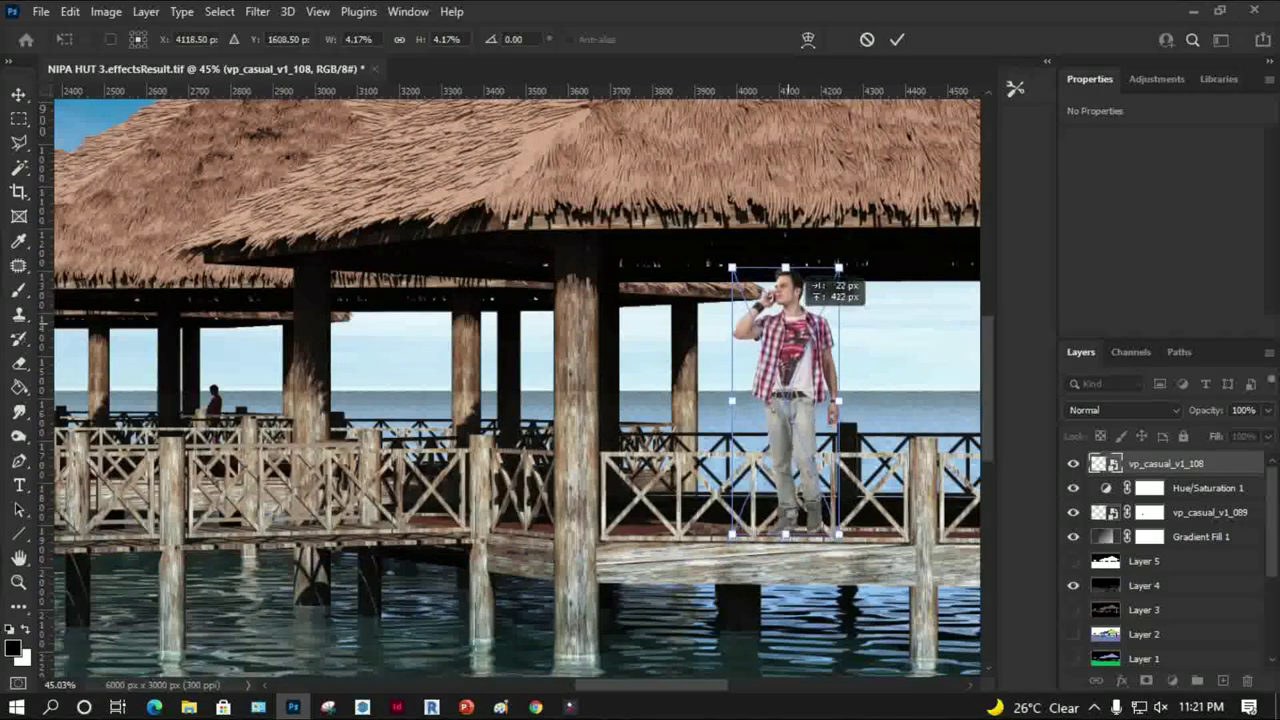
{"action": "left_click_drag", "start_coordinate": [838, 268], "coordinate": [787, 385]}
{"action": "key", "text": "Return"}
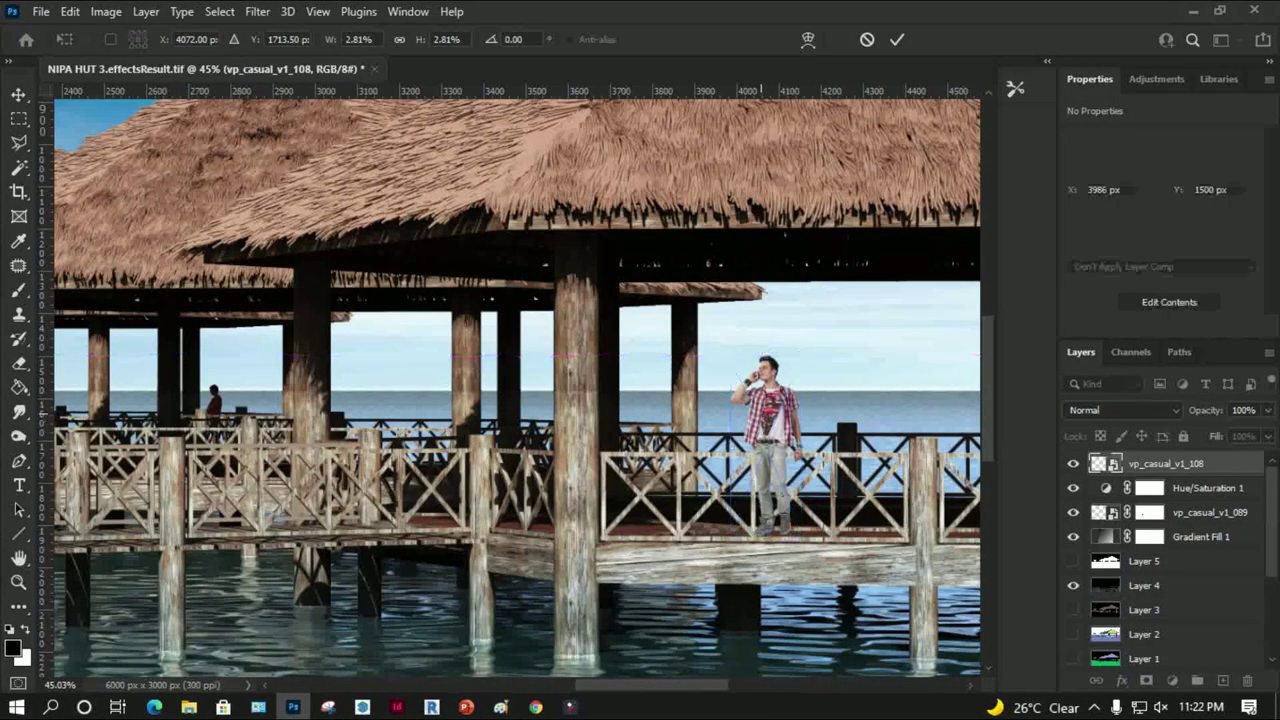
Zoom in on the man and nudge him down about 15 px onto the deck
{"action": "key", "text": "z"}
{"action": "left_click", "coordinate": [616, 399]}
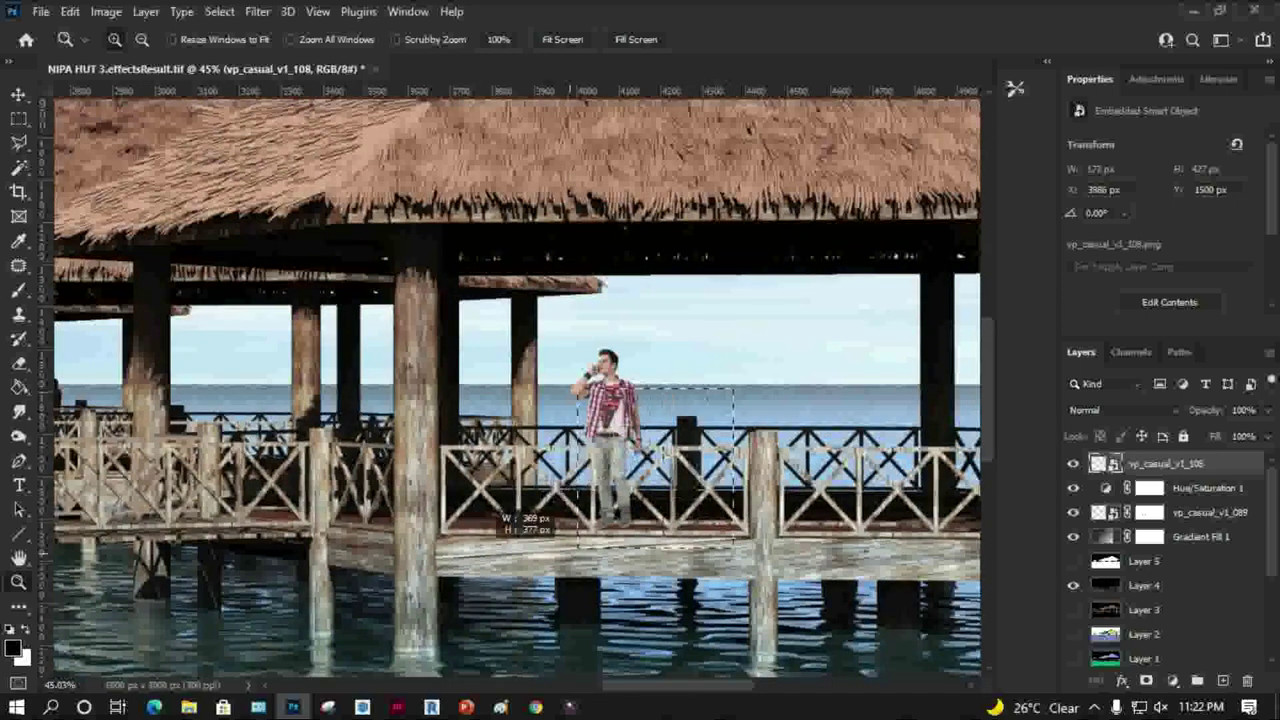
{"action": "left_click_drag", "start_coordinate": [731, 389], "coordinate": [450, 586]}
{"action": "key", "text": "v"}
{"action": "left_click_drag", "start_coordinate": [521, 402], "coordinate": [521, 417]}
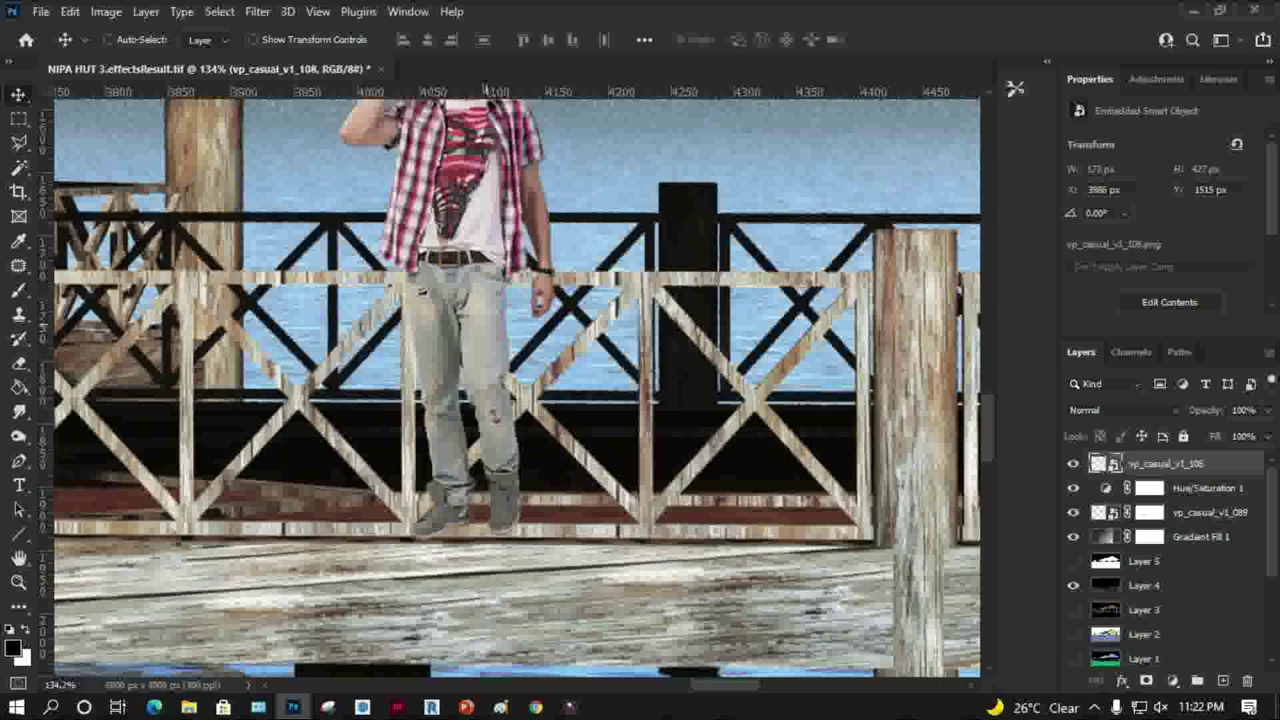
Add an inverted layer mask to the man's layer
{"action": "key", "text": "m"}
{"action": "left_click_drag", "start_coordinate": [320, 271], "coordinate": [690, 285]}
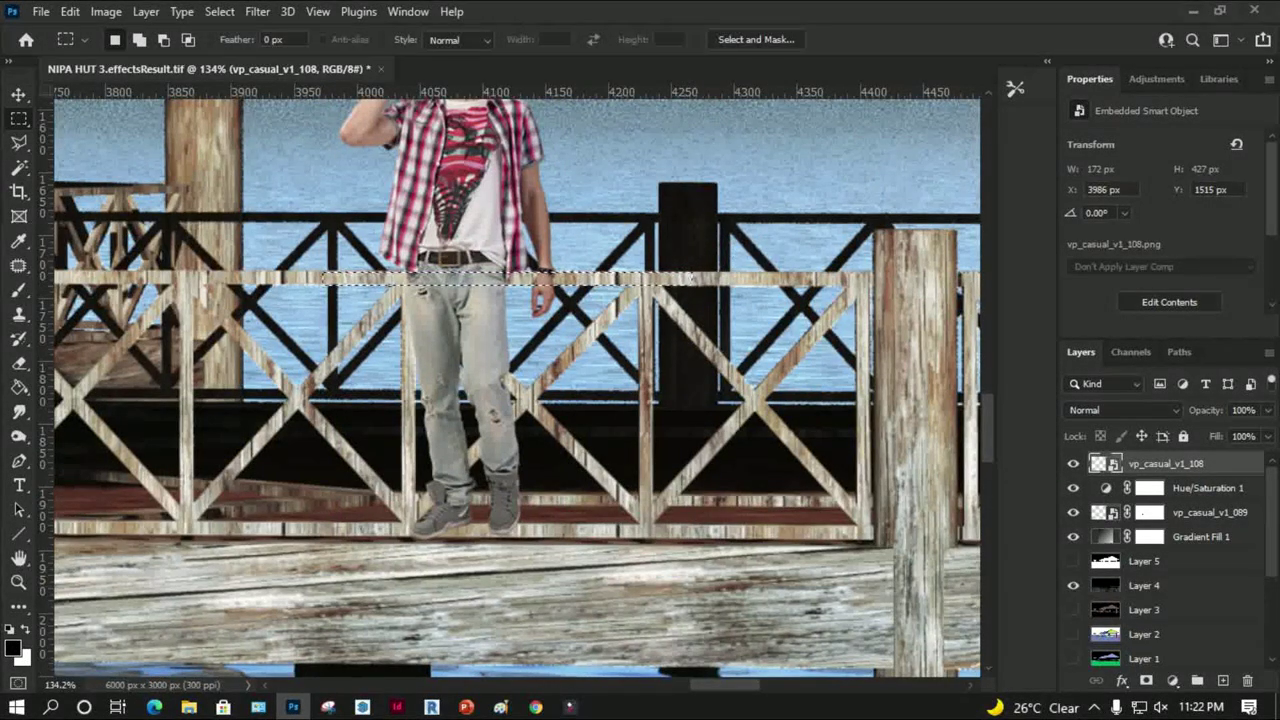
{"action": "left_click", "coordinate": [1146, 680]}
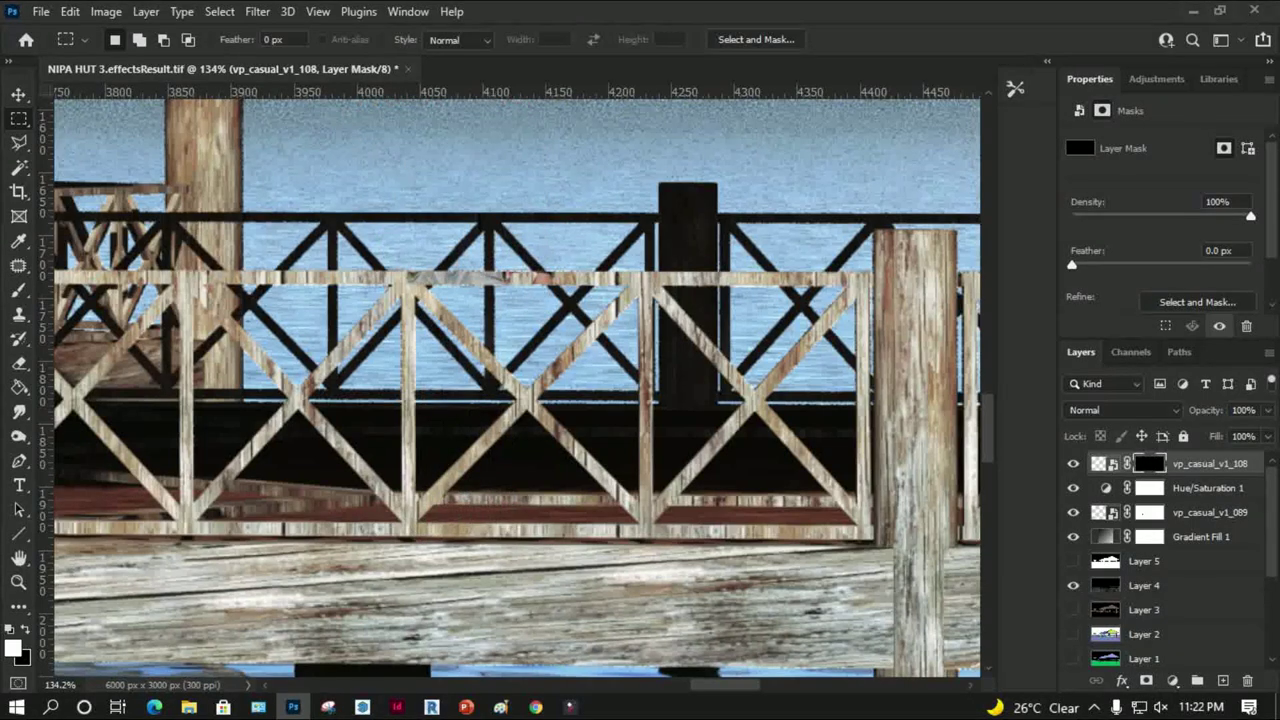
{"action": "key", "text": "ctrl+i"}
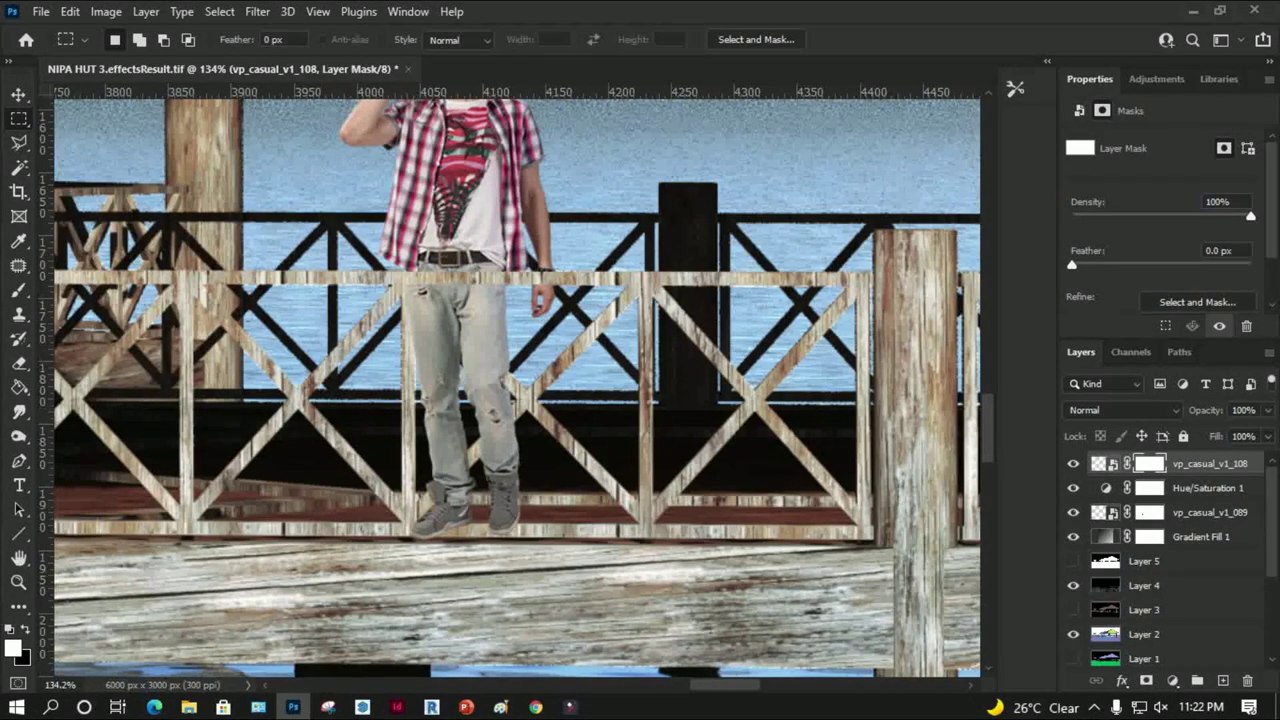
Magic Wand the magenta railing and blue braces on the Layer 2 colour map, targeting the man's mask
{"action": "left_click_drag", "start_coordinate": [1144, 634], "coordinate": [1144, 476]}
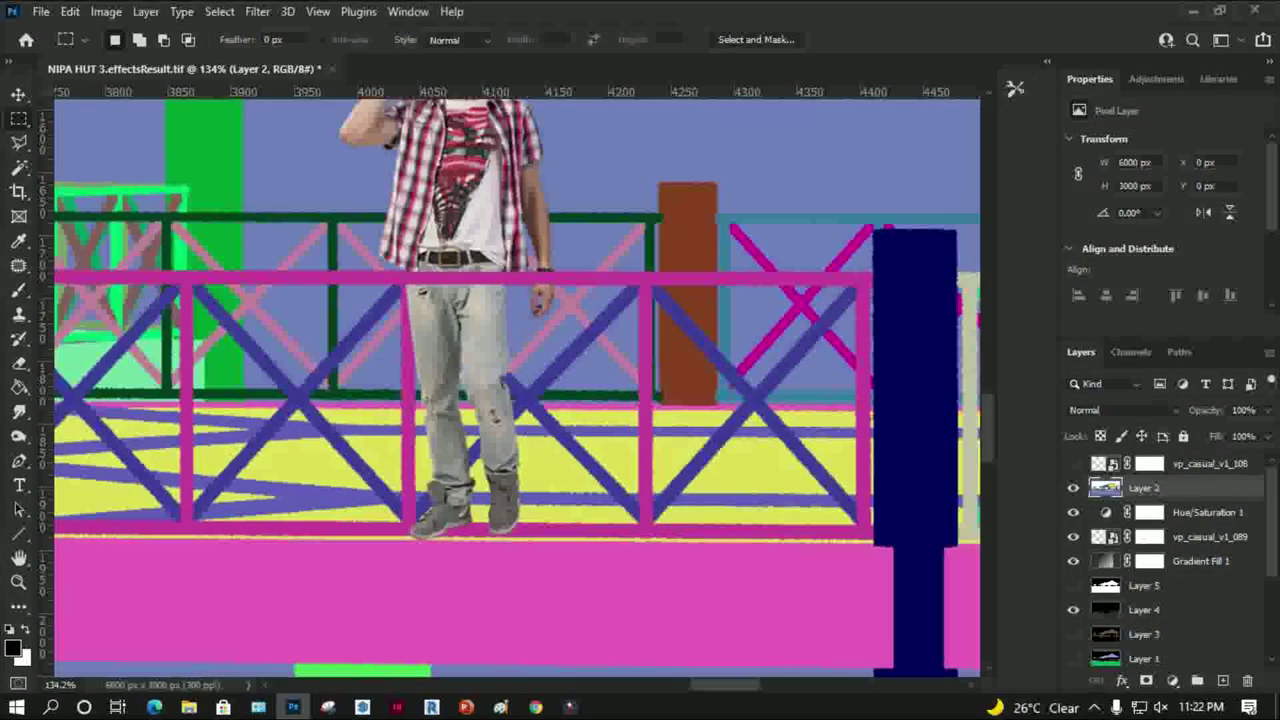
{"action": "left_click", "coordinate": [1073, 463]}
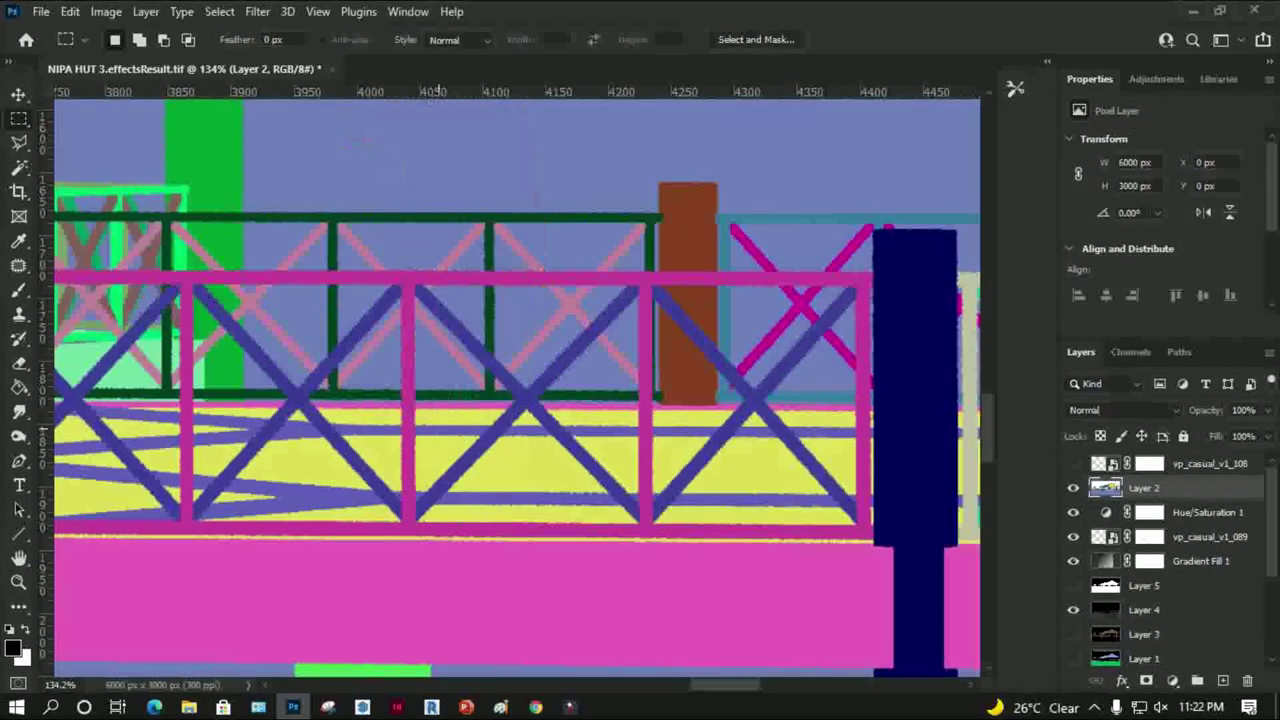
{"action": "key", "text": "w"}
{"action": "left_click", "coordinate": [432, 528]}
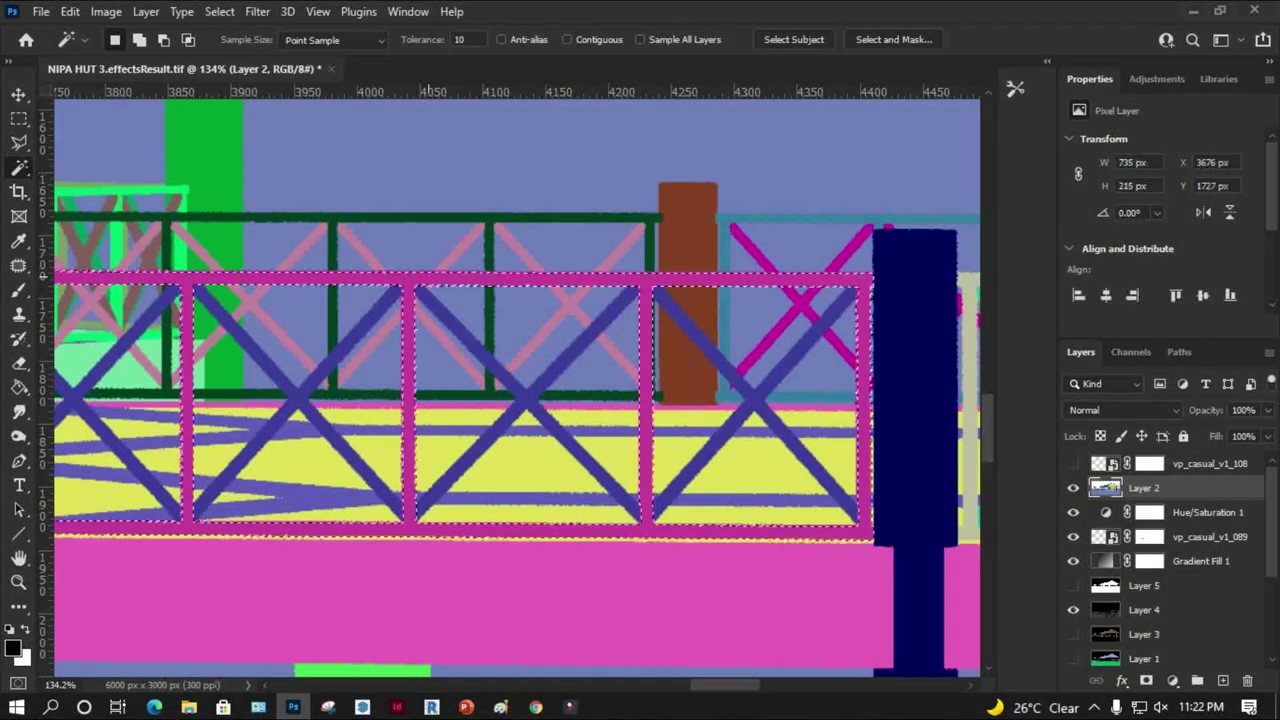
{"action": "left_click", "coordinate": [165, 292], "text": "shift"}
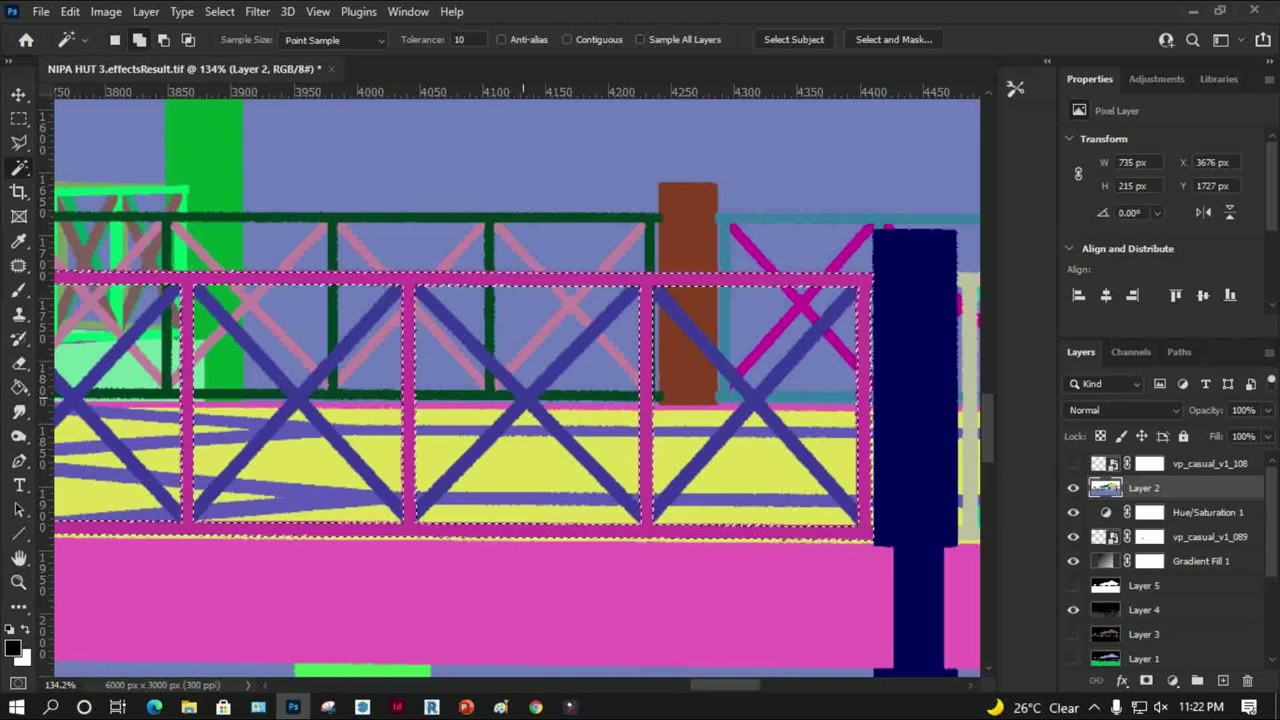
{"action": "left_click", "coordinate": [1073, 463]}
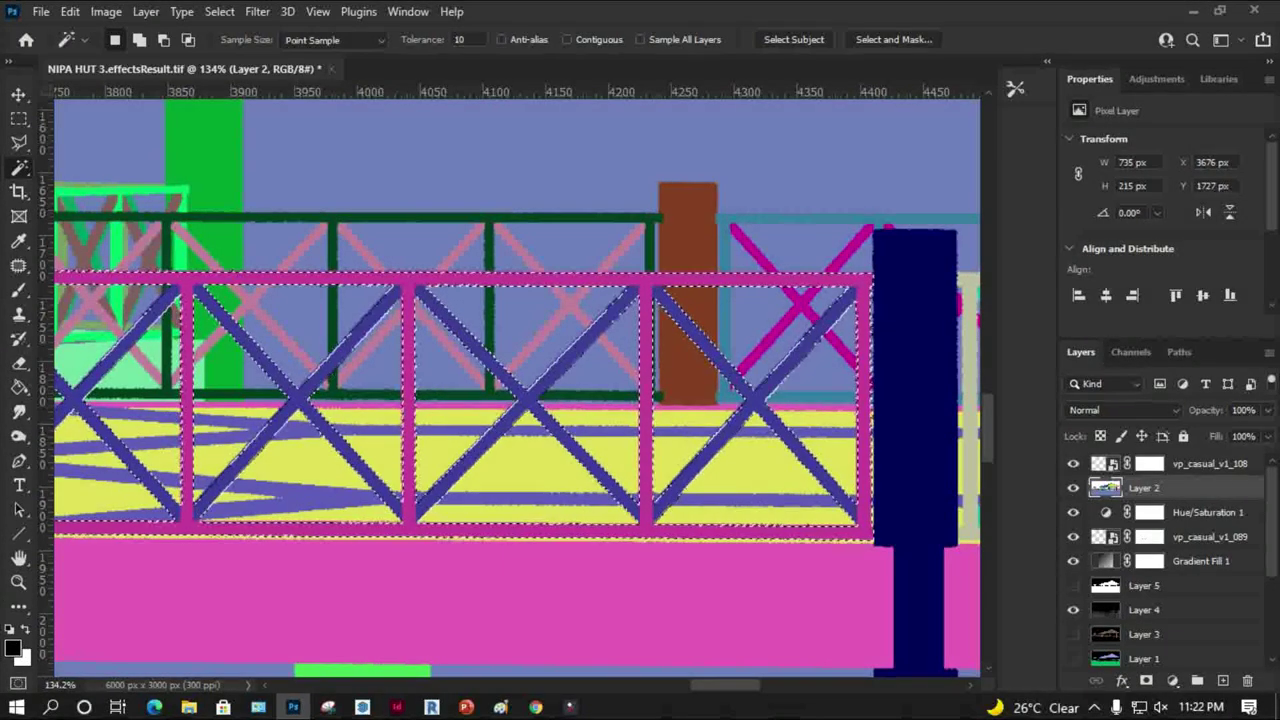
{"action": "left_click", "coordinate": [1149, 463]}
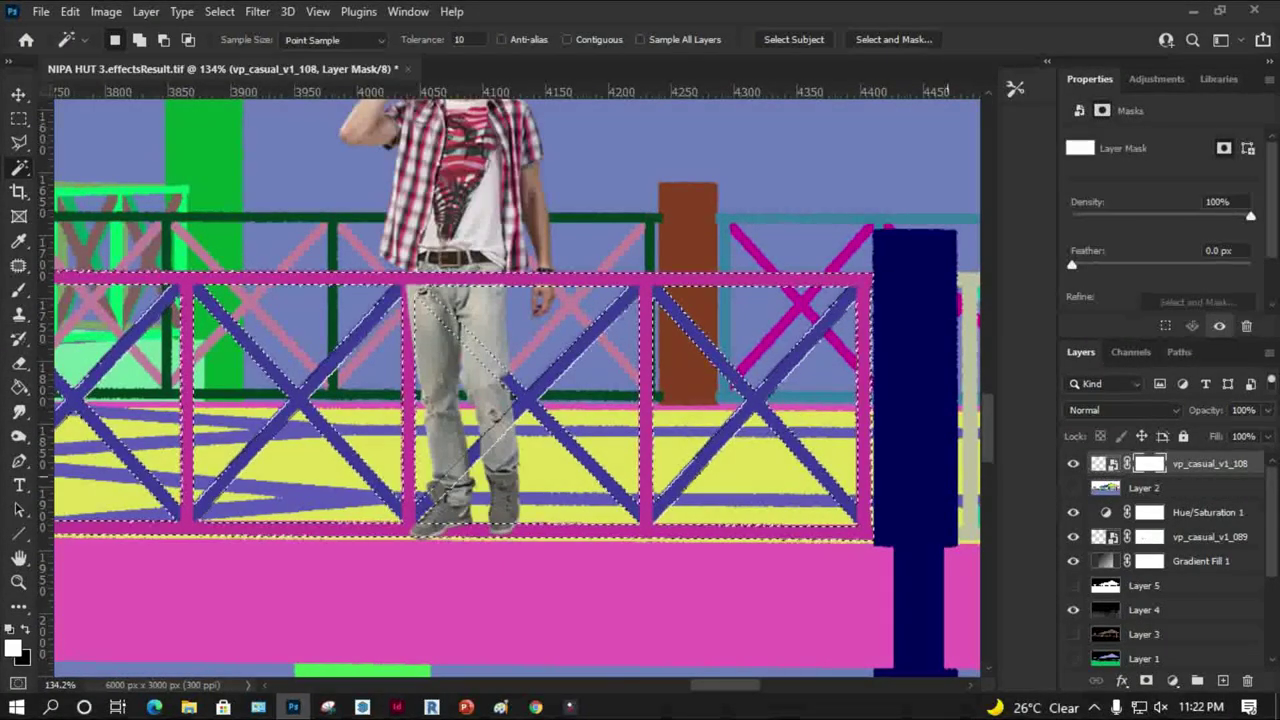
Set up a black hard round 168 px brush at higher opacity, then deselect and fit the view
{"action": "key", "text": "b"}
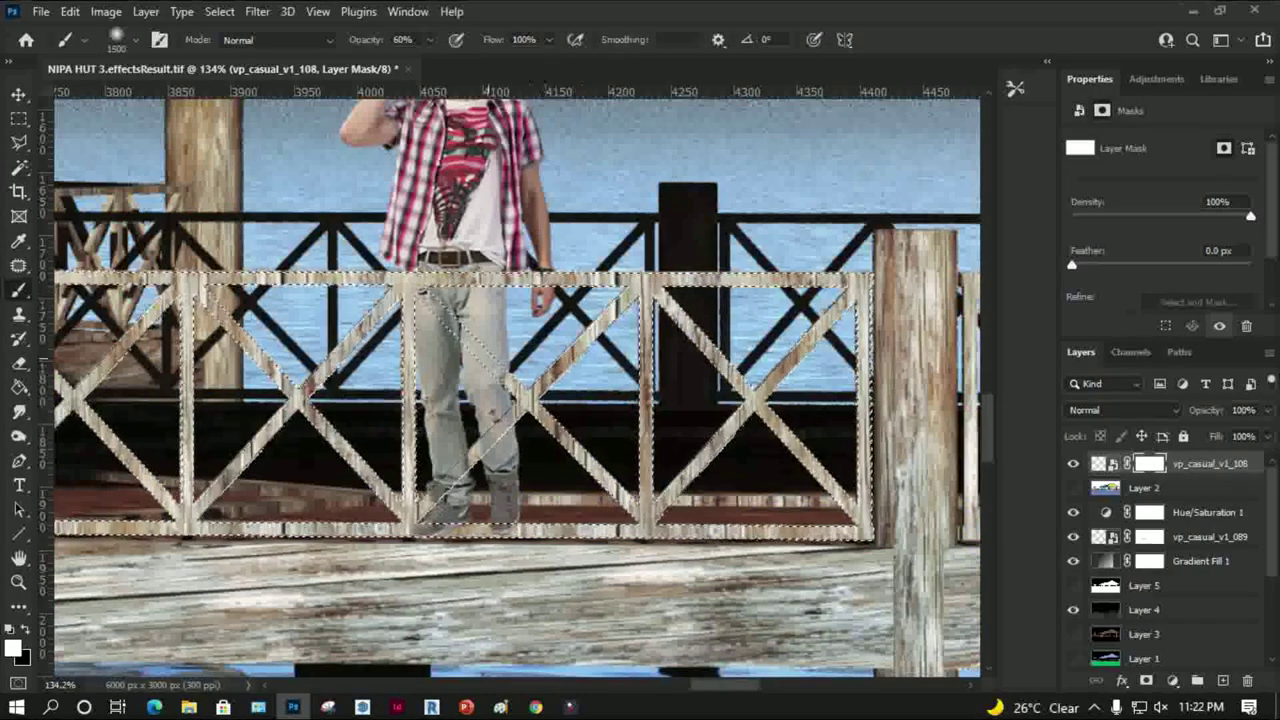
{"action": "left_click", "coordinate": [430, 40]}
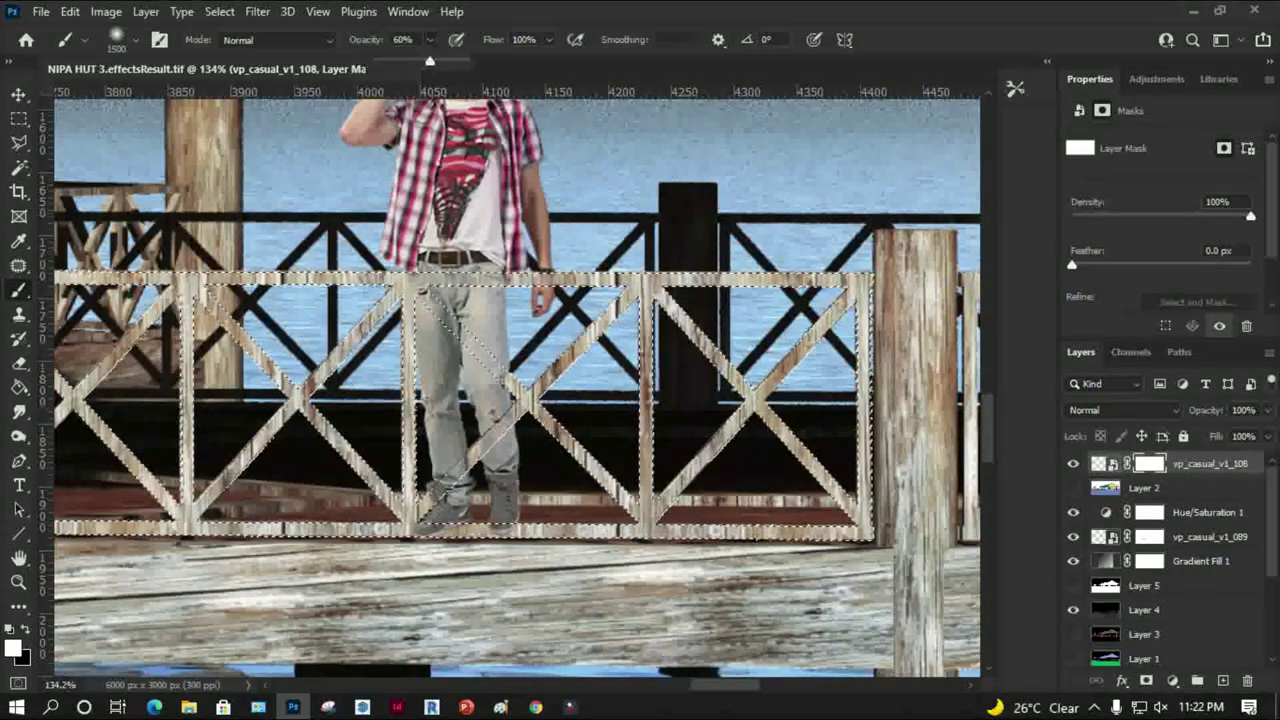
{"action": "left_click_drag", "start_coordinate": [431, 61], "coordinate": [462, 61]}
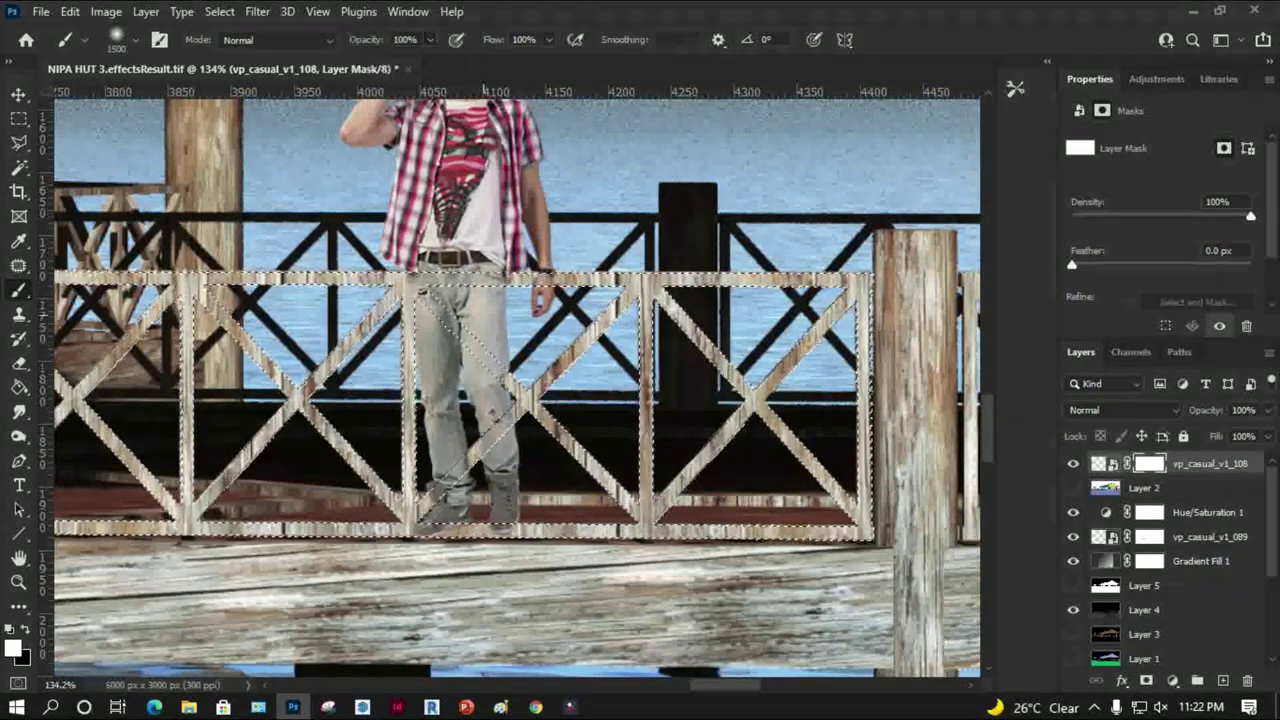
{"action": "right_click", "coordinate": [492, 188]}
{"action": "left_click", "coordinate": [578, 347]}
{"action": "type", "text": "168"}
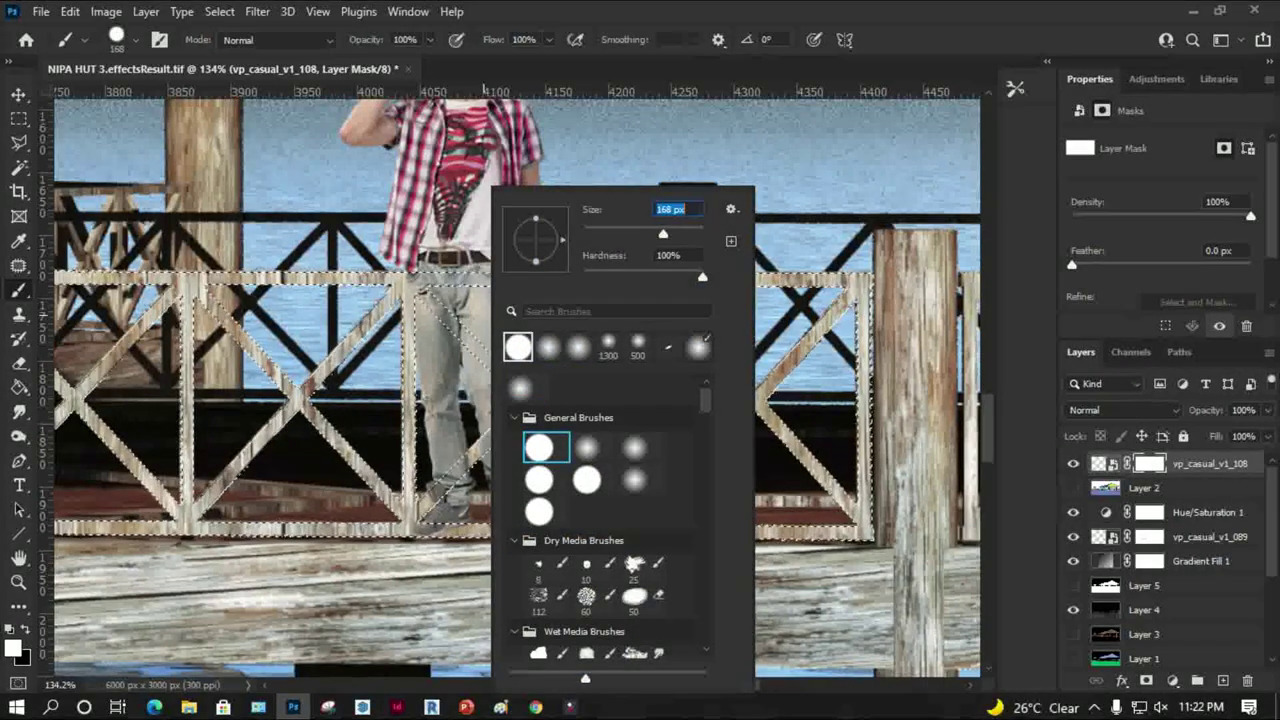
{"action": "key", "text": "Return"}
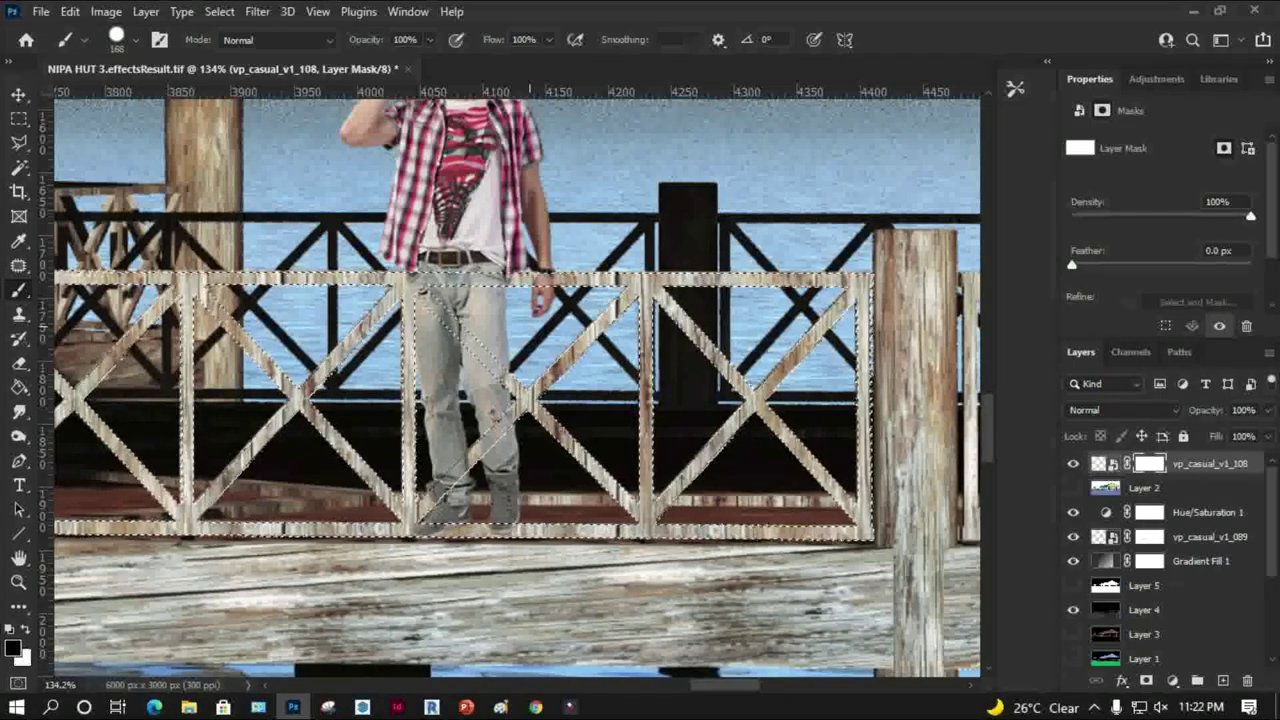
{"action": "key", "text": "x"}
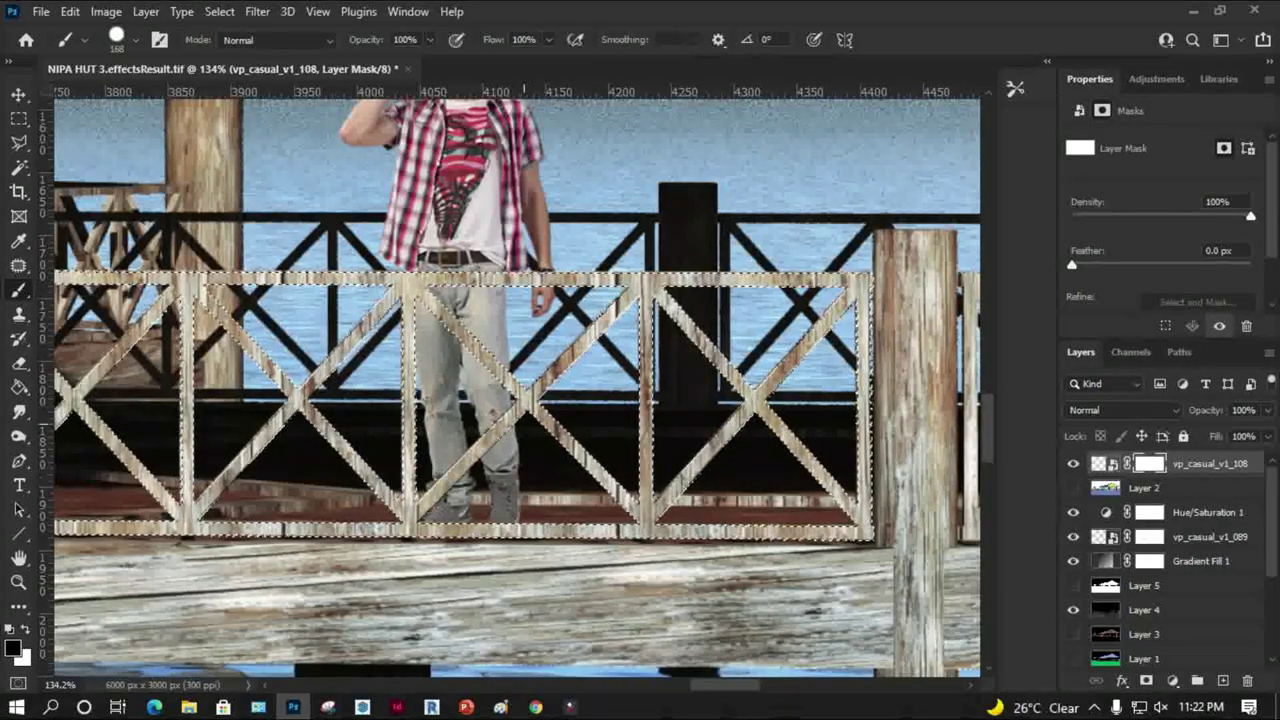
{"action": "key", "text": "m"}
{"action": "key", "text": "ctrl+d"}
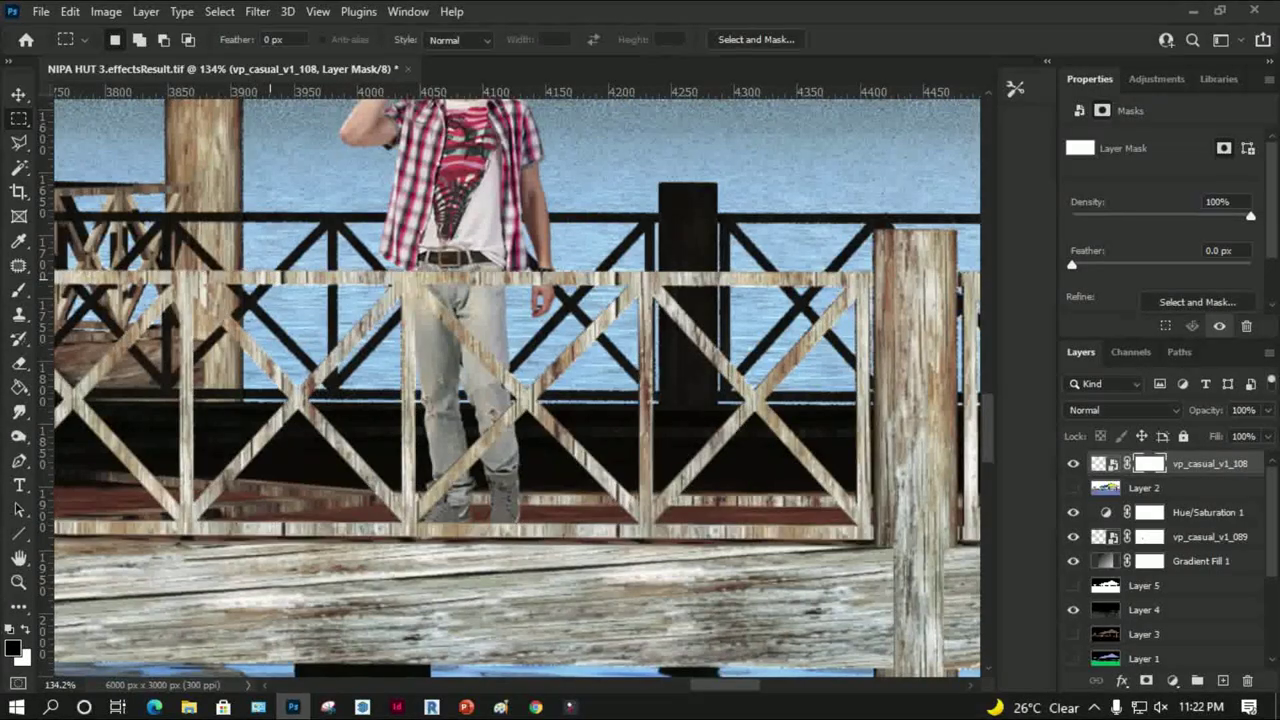
{"action": "key", "text": "ctrl+0"}
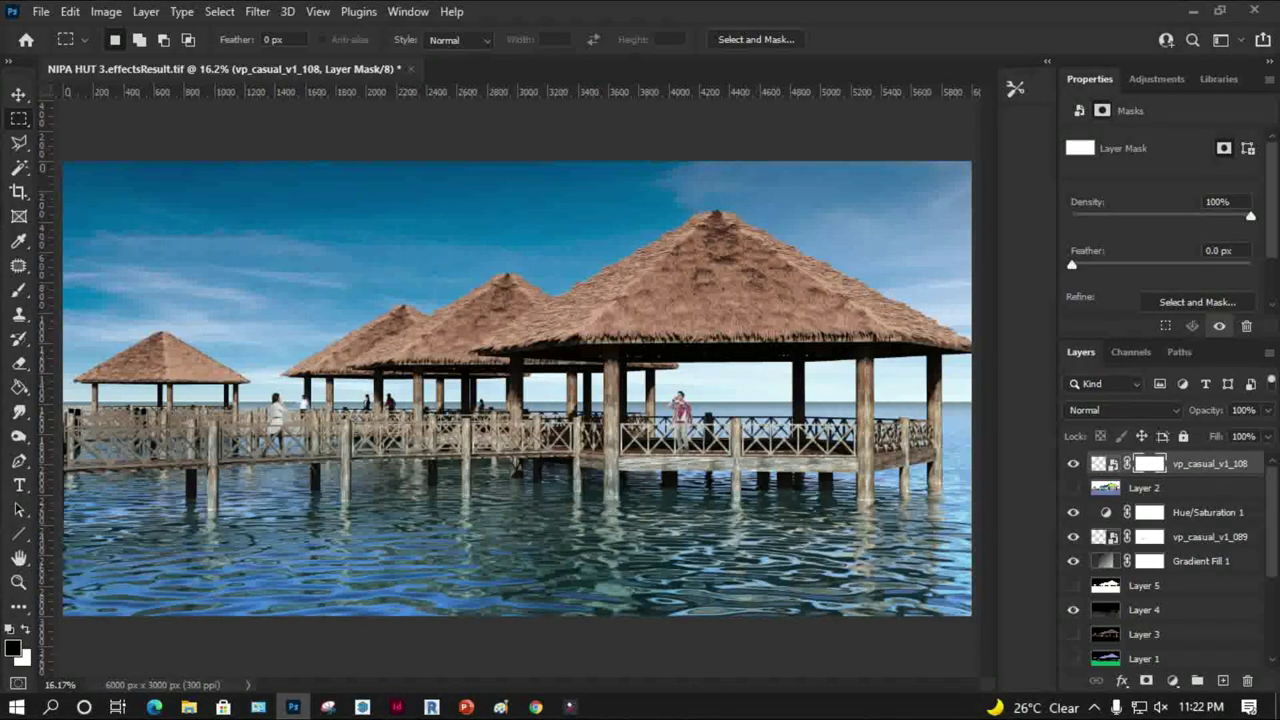
Select Layers 6, 7 and 8 and group them into Group 1
{"action": "scroll", "coordinate": [1170, 560], "scroll_direction": "down", "scroll_amount": 2}
{"action": "scroll", "coordinate": [1170, 560], "scroll_direction": "down", "scroll_amount": 2}
{"action": "scroll", "coordinate": [1170, 560], "scroll_direction": "down", "scroll_amount": 1}
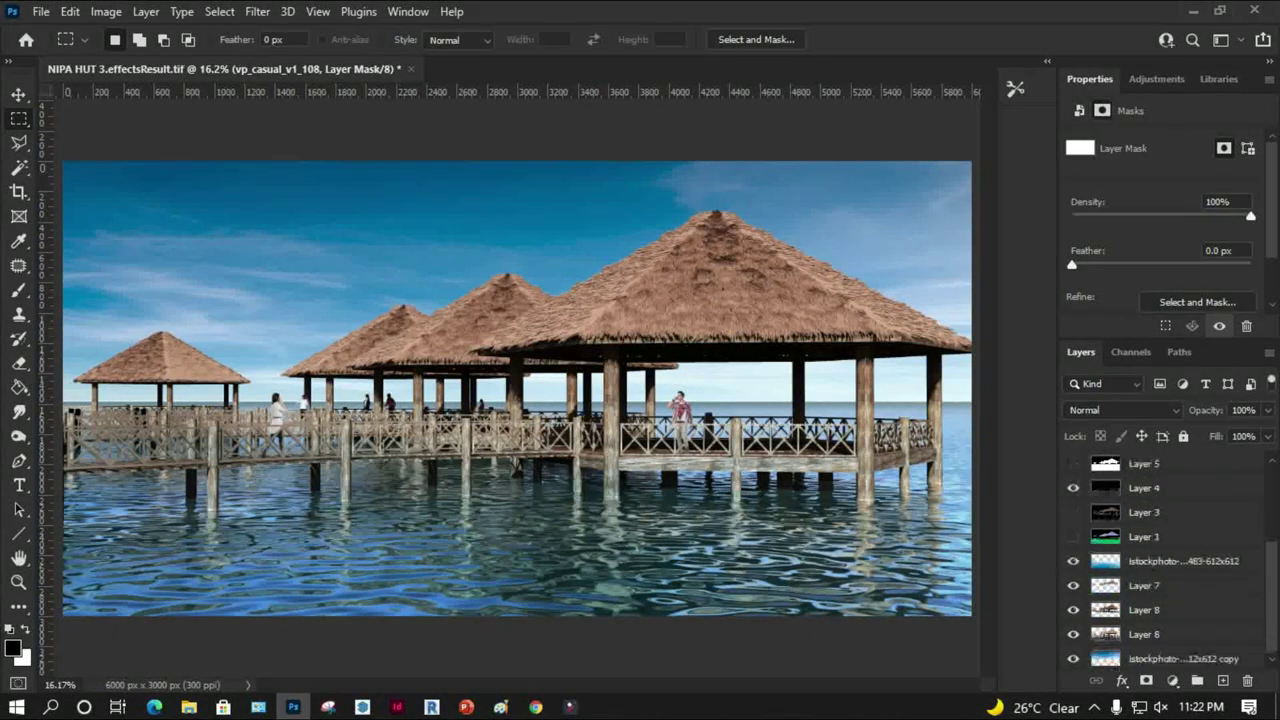
{"action": "scroll", "coordinate": [1170, 560], "scroll_direction": "down", "scroll_amount": 1}
{"action": "left_click", "coordinate": [1144, 609]}
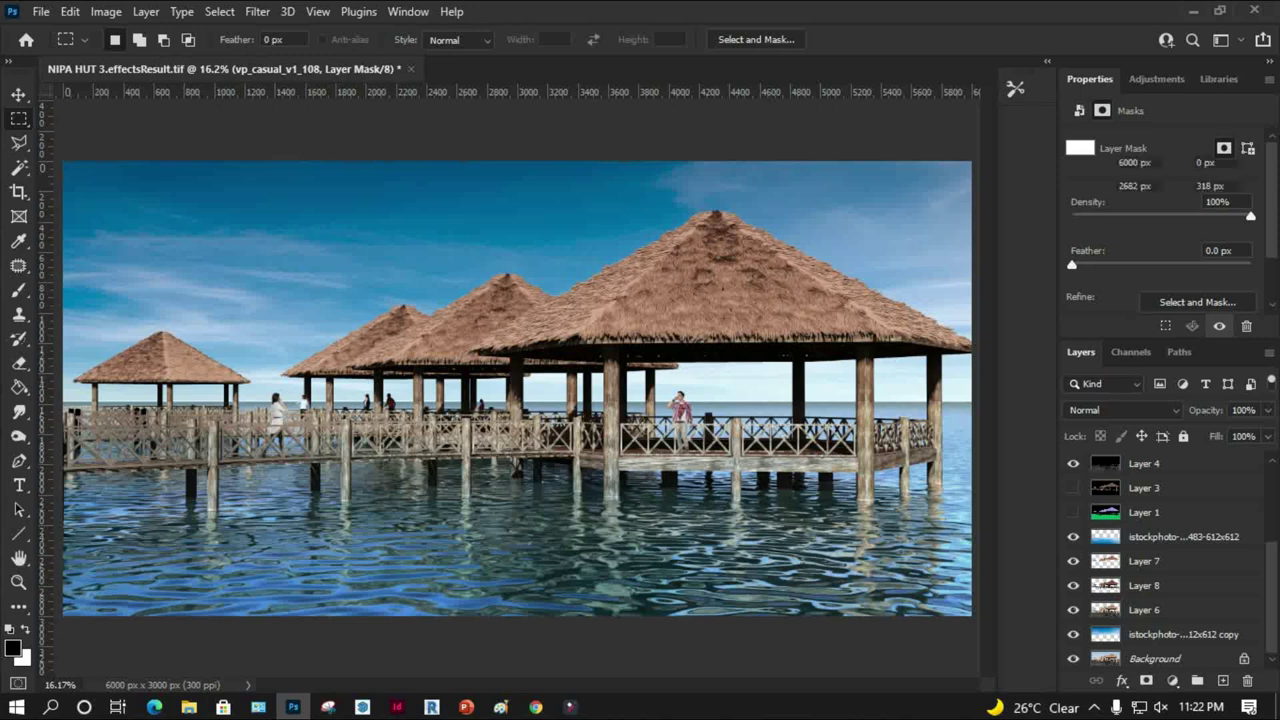
{"action": "left_click", "coordinate": [1144, 561], "text": "shift"}
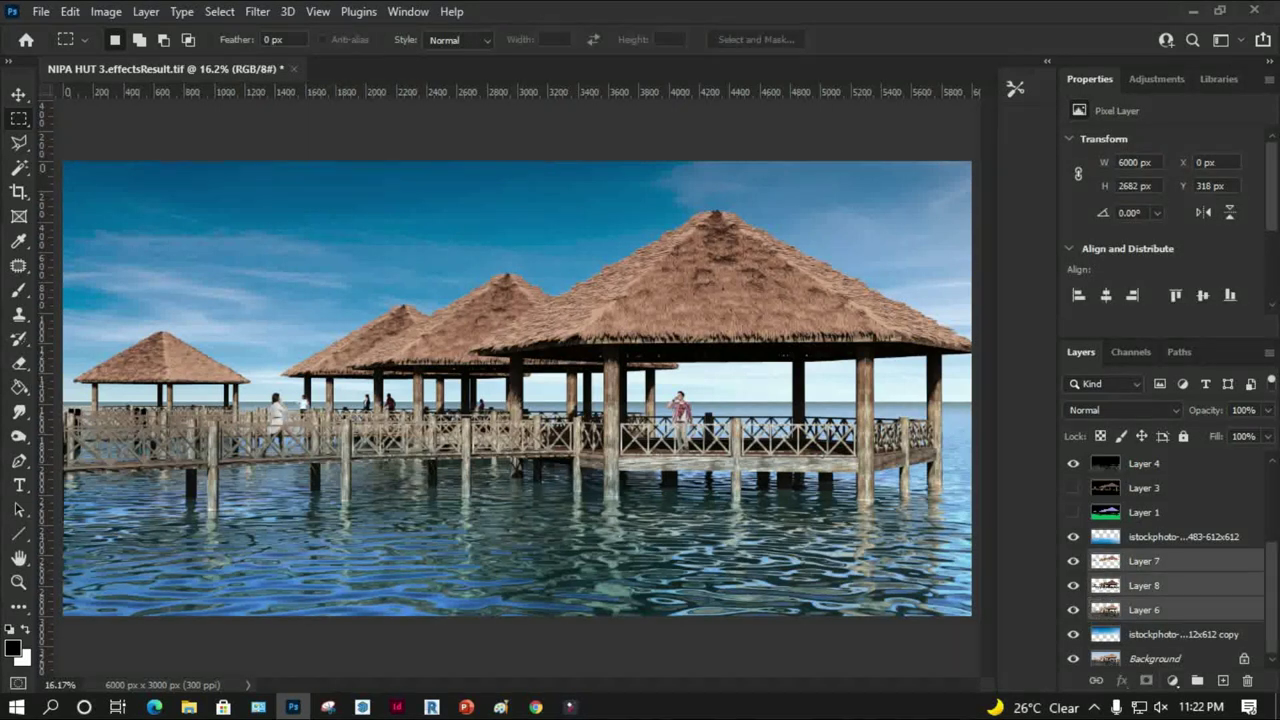
{"action": "key", "text": "ctrl+g"}
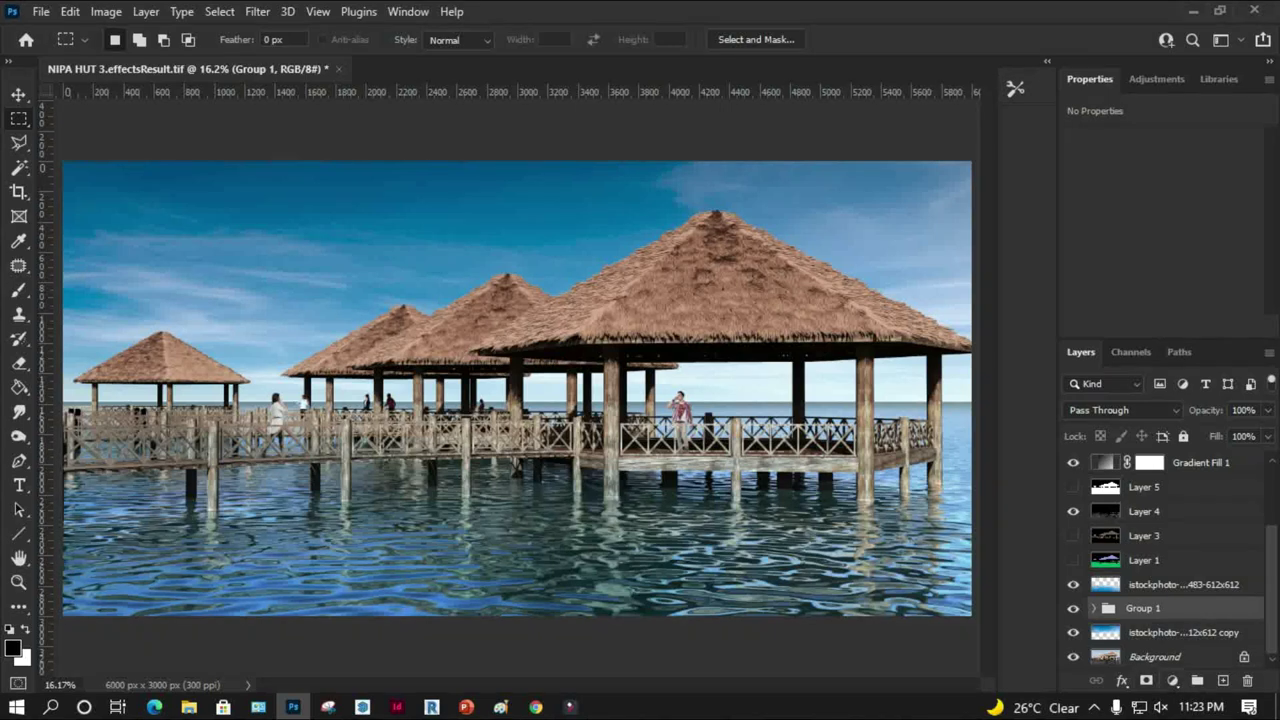
Add a Levels adjustment with inputs 6, 0.91 and 180
{"action": "left_click", "coordinate": [105, 11]}
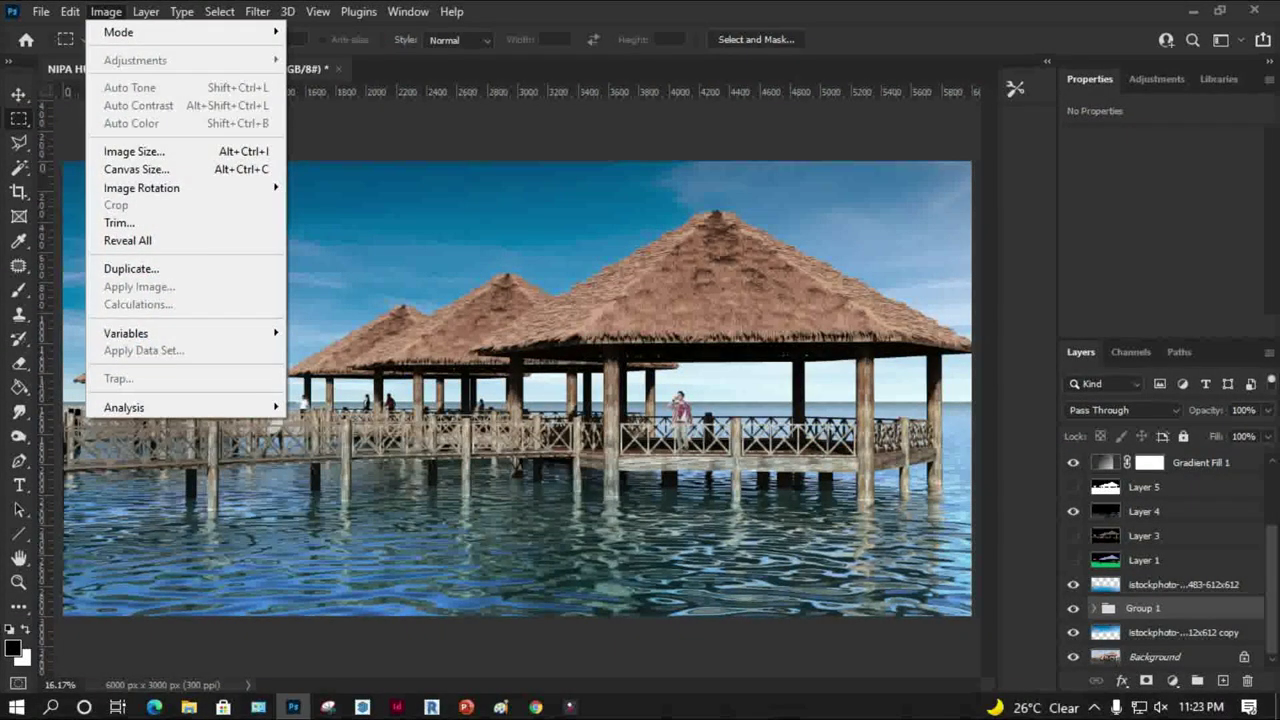
{"action": "left_click", "coordinate": [1172, 680]}
{"action": "left_click", "coordinate": [1150, 426]}
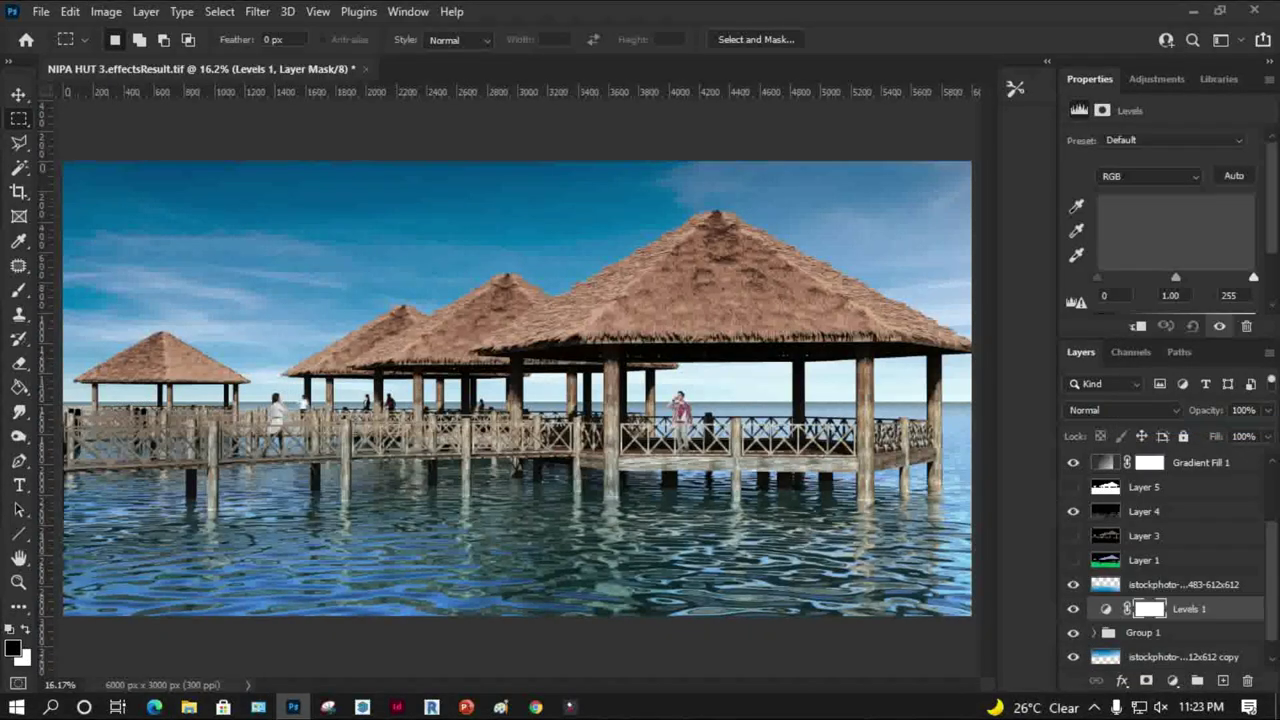
{"action": "left_click_drag", "start_coordinate": [1176, 277], "coordinate": [1147, 277]}
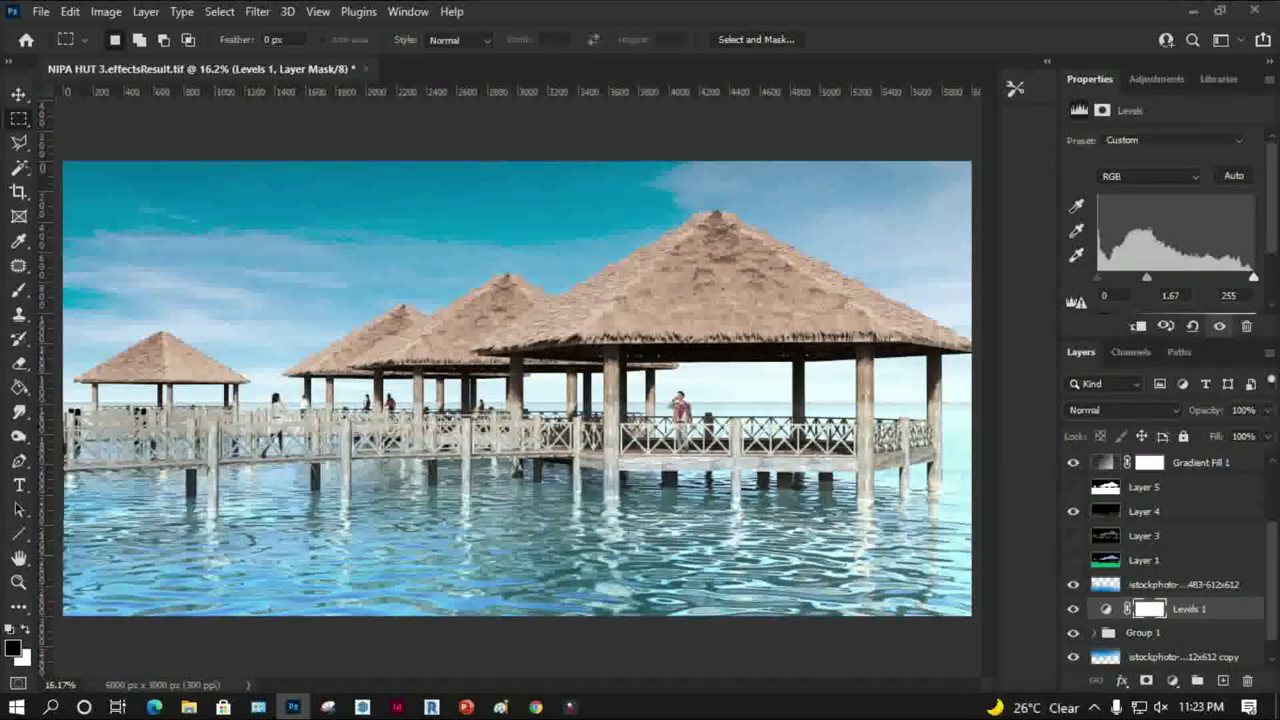
{"action": "left_click_drag", "start_coordinate": [1253, 277], "coordinate": [1199, 277]}
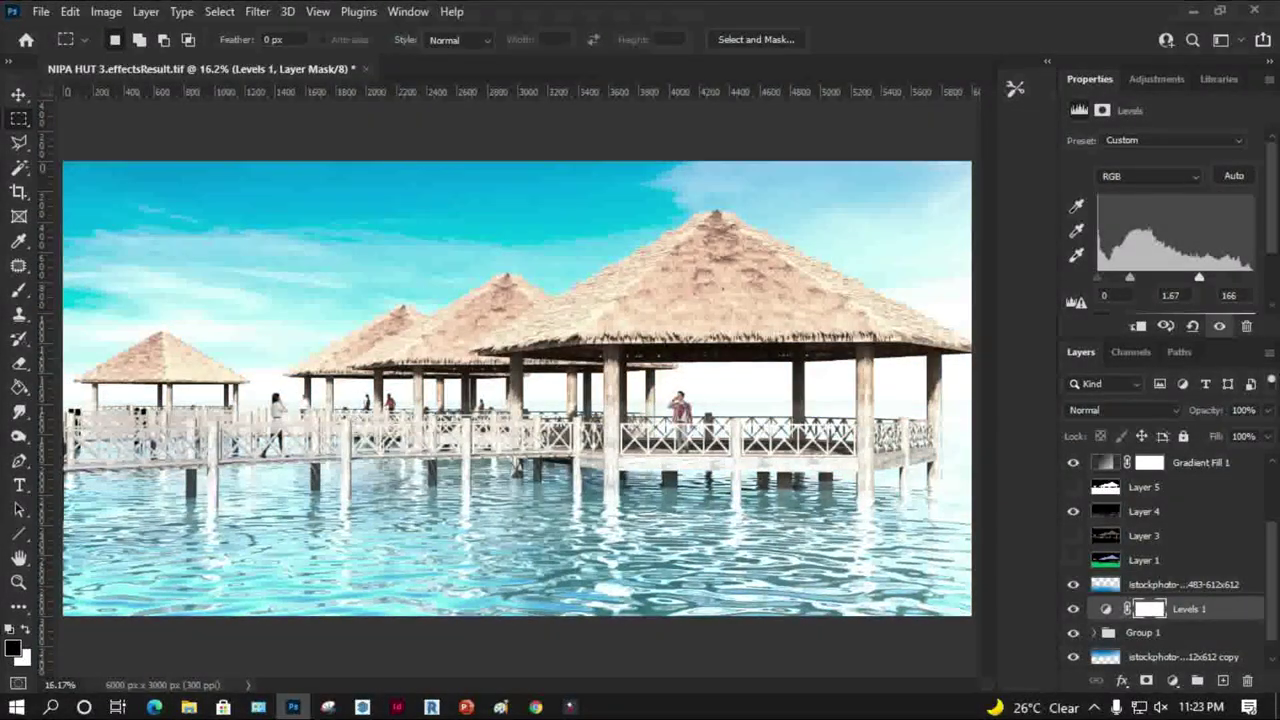
{"action": "left_click_drag", "start_coordinate": [1098, 277], "coordinate": [1208, 277]}
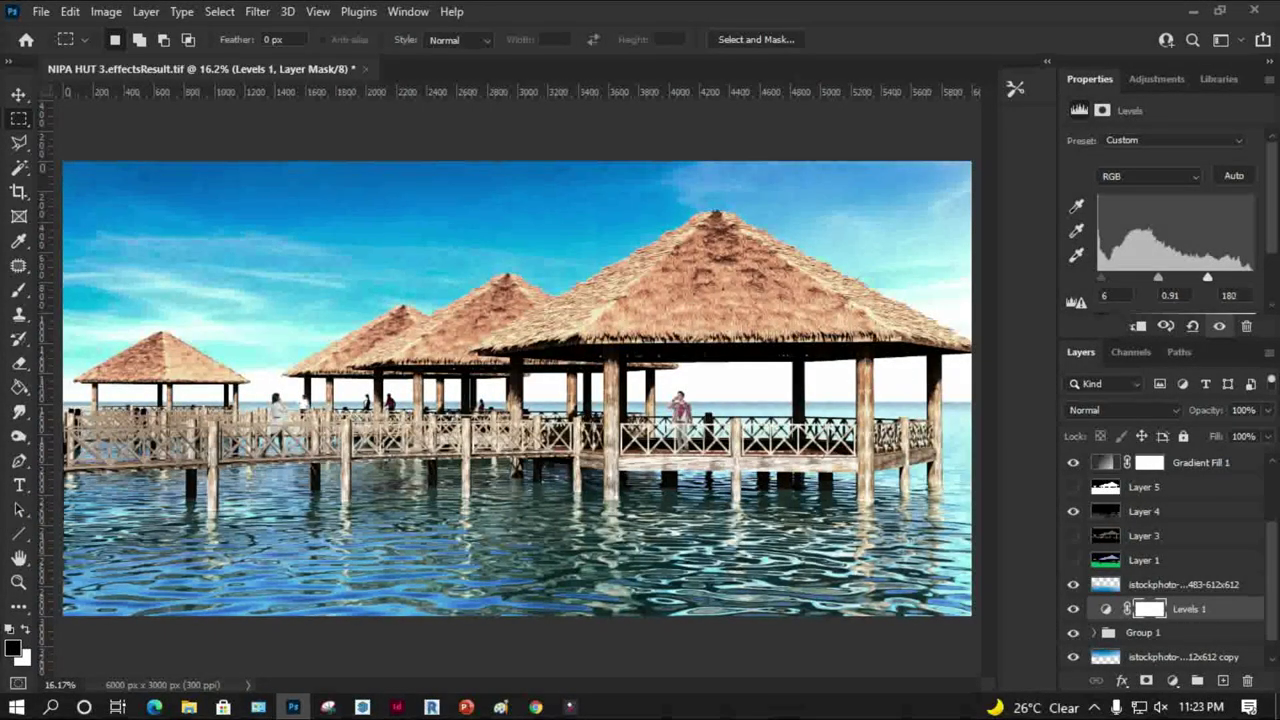
Compare the Levels on and off, then lower its fill to 27%
{"action": "left_click", "coordinate": [1073, 608]}
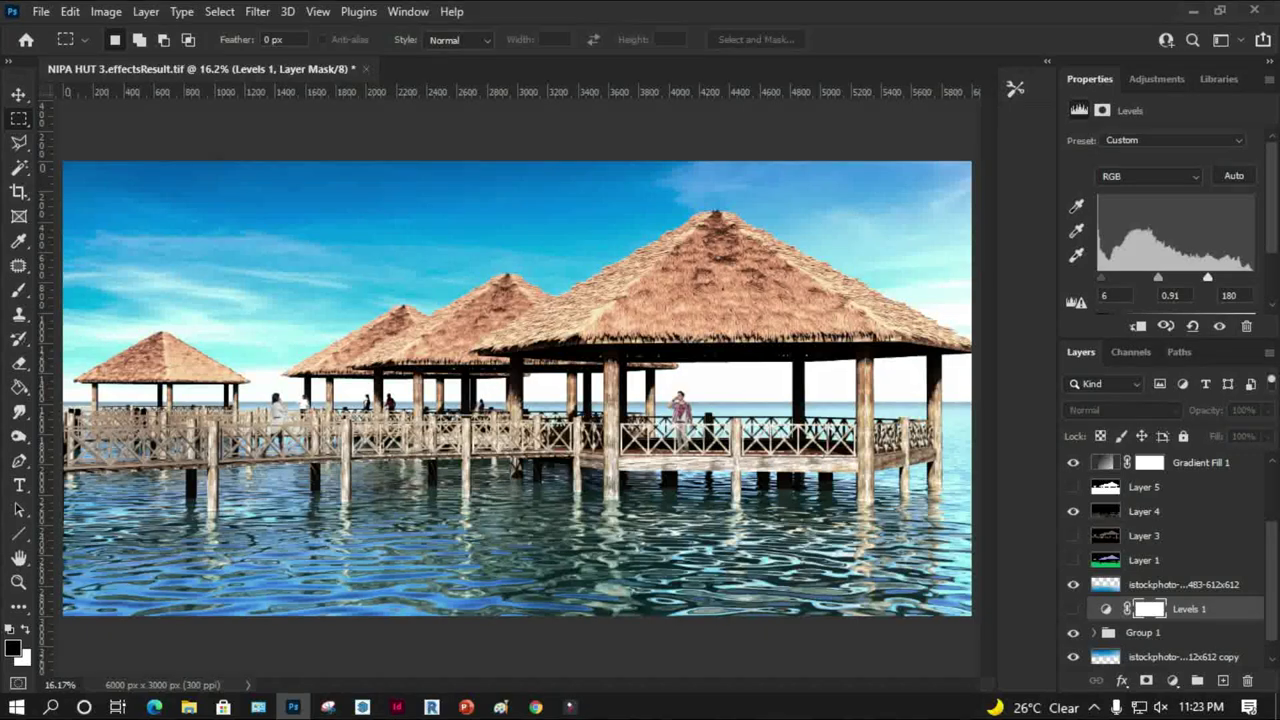
{"action": "left_click", "coordinate": [1073, 608]}
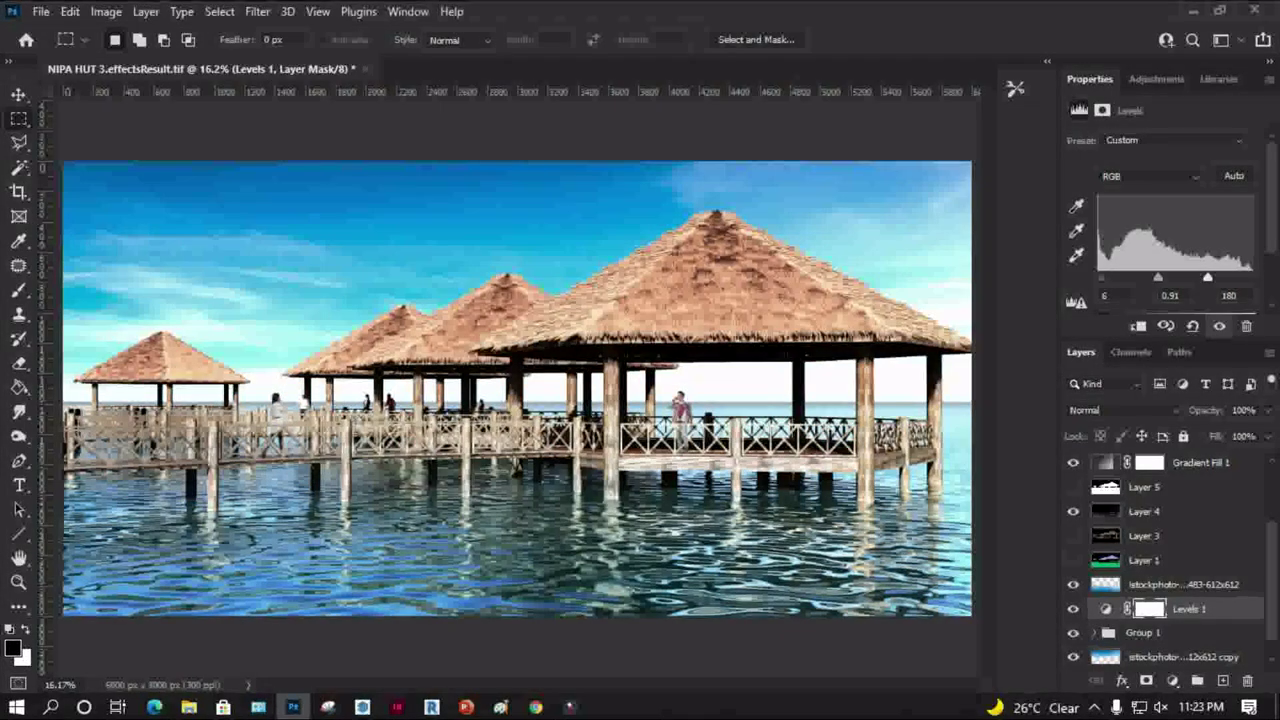
{"action": "left_click", "coordinate": [1268, 436]}
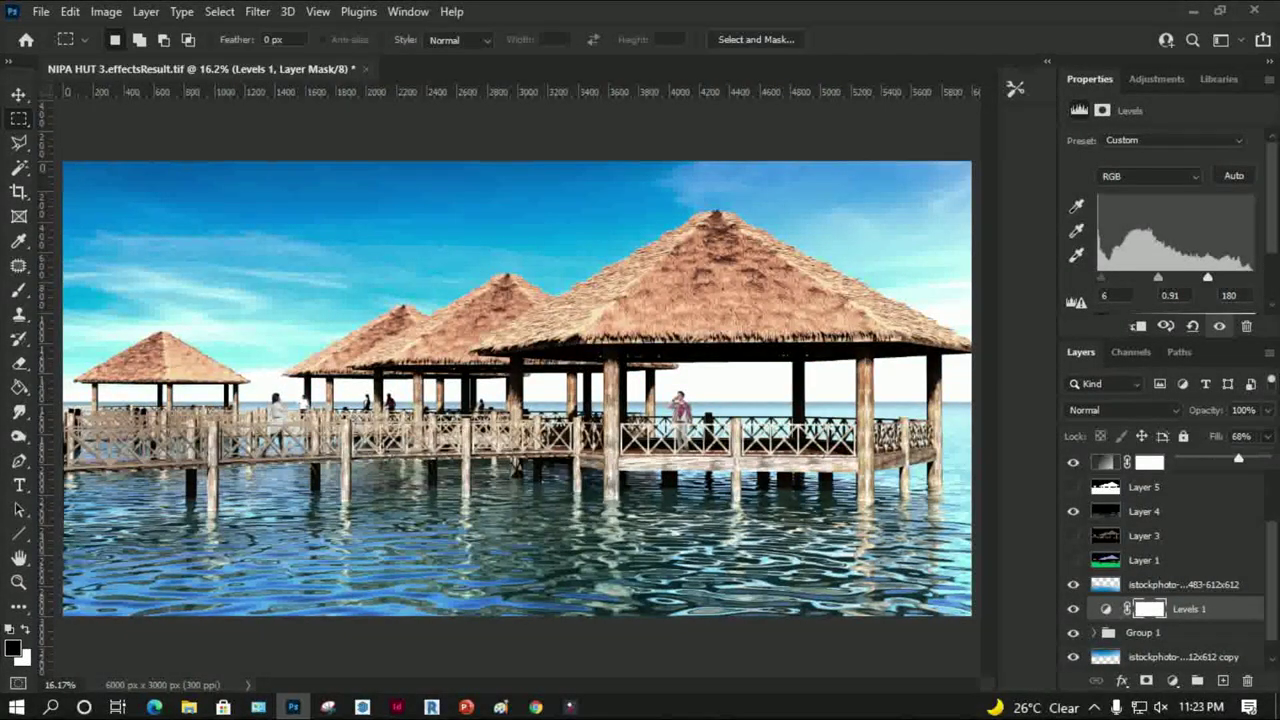
{"action": "left_click_drag", "start_coordinate": [1238, 459], "coordinate": [1218, 459]}
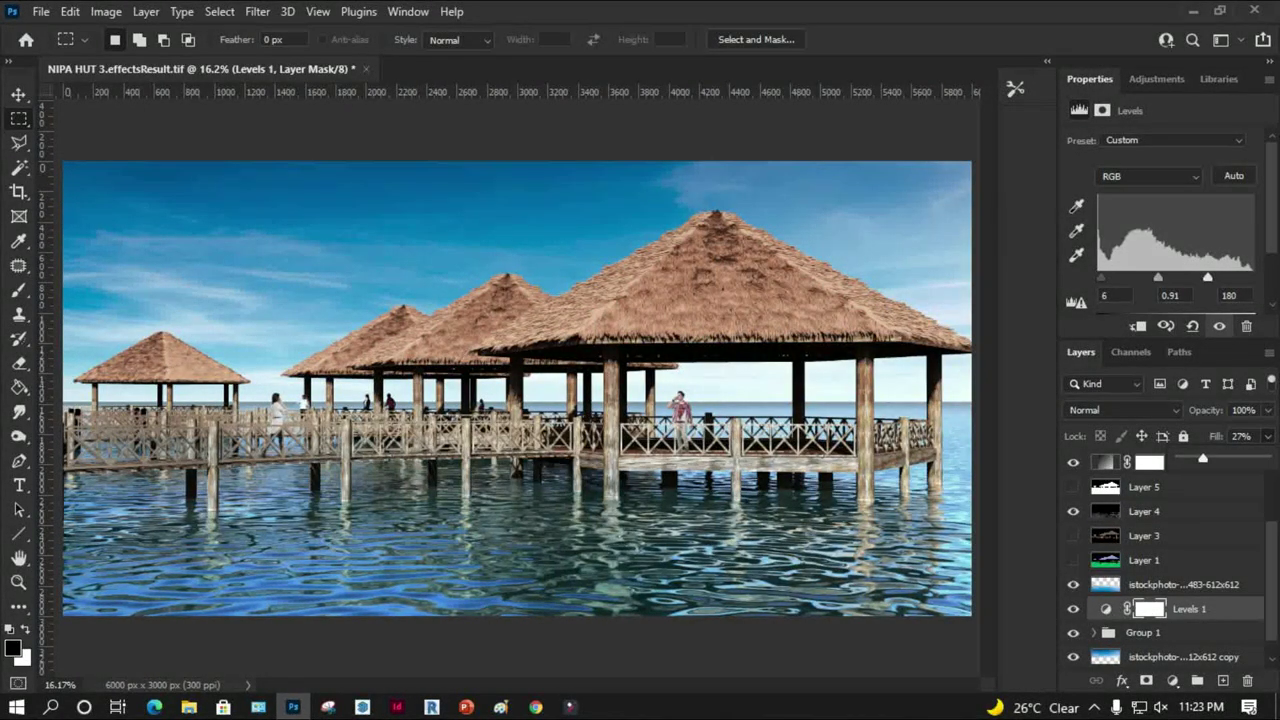
Return to the VizPeople Casual v1 folder and pick the pink walking woman vp_casual_v1_134
{"action": "left_click", "coordinate": [188, 707]}
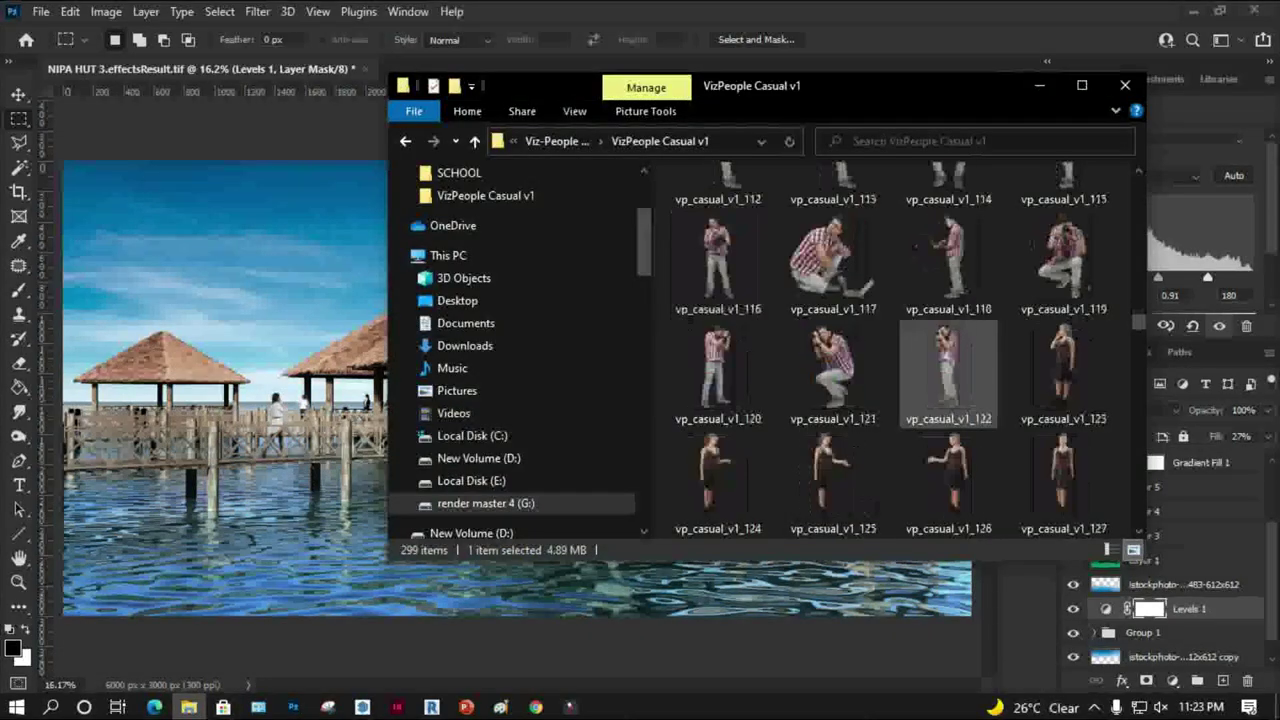
{"action": "scroll", "coordinate": [948, 370], "scroll_direction": "down", "scroll_amount": 2}
{"action": "scroll", "coordinate": [948, 370], "scroll_direction": "down", "scroll_amount": 2}
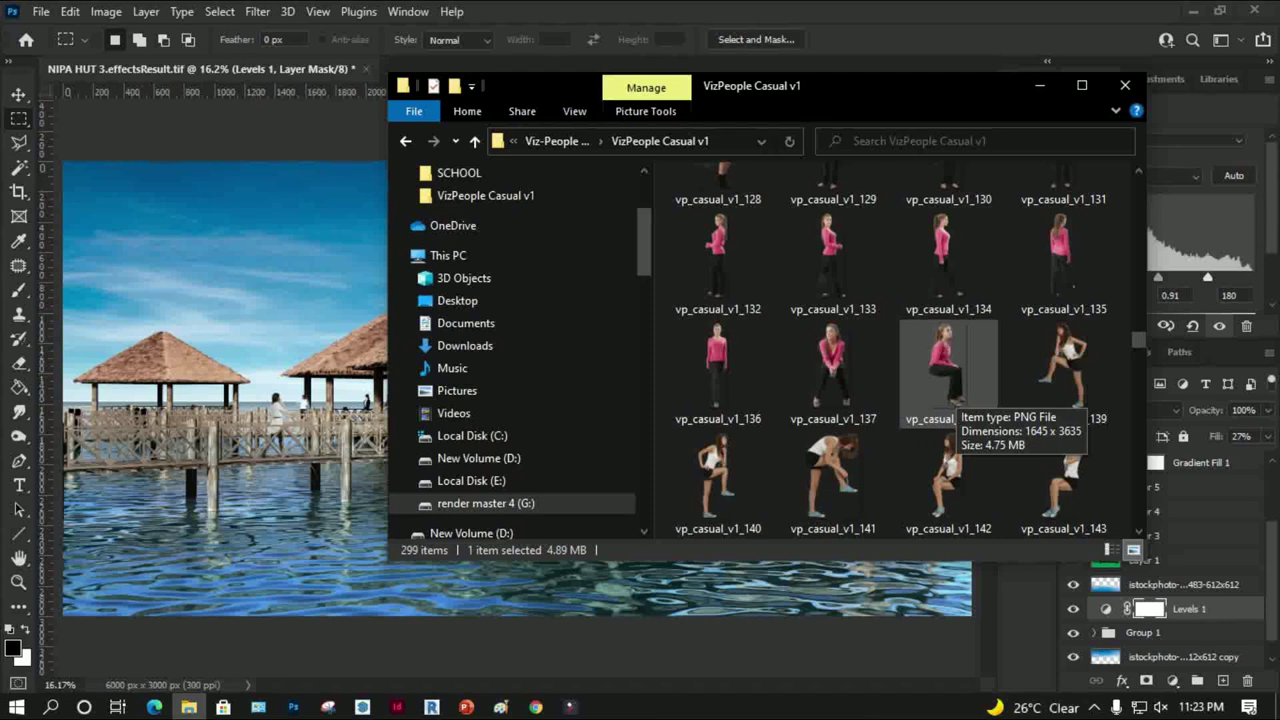
{"action": "left_click_drag", "start_coordinate": [950, 392], "coordinate": [985, 432]}
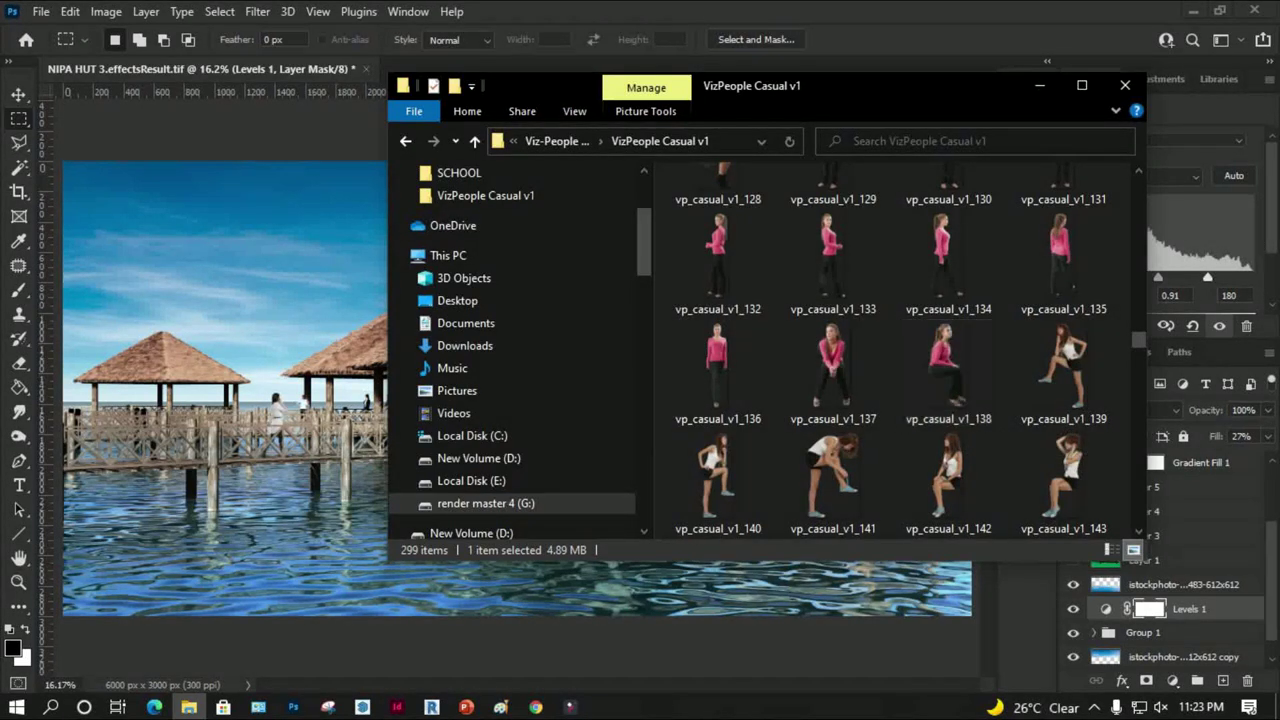
{"action": "left_click", "coordinate": [1063, 255]}
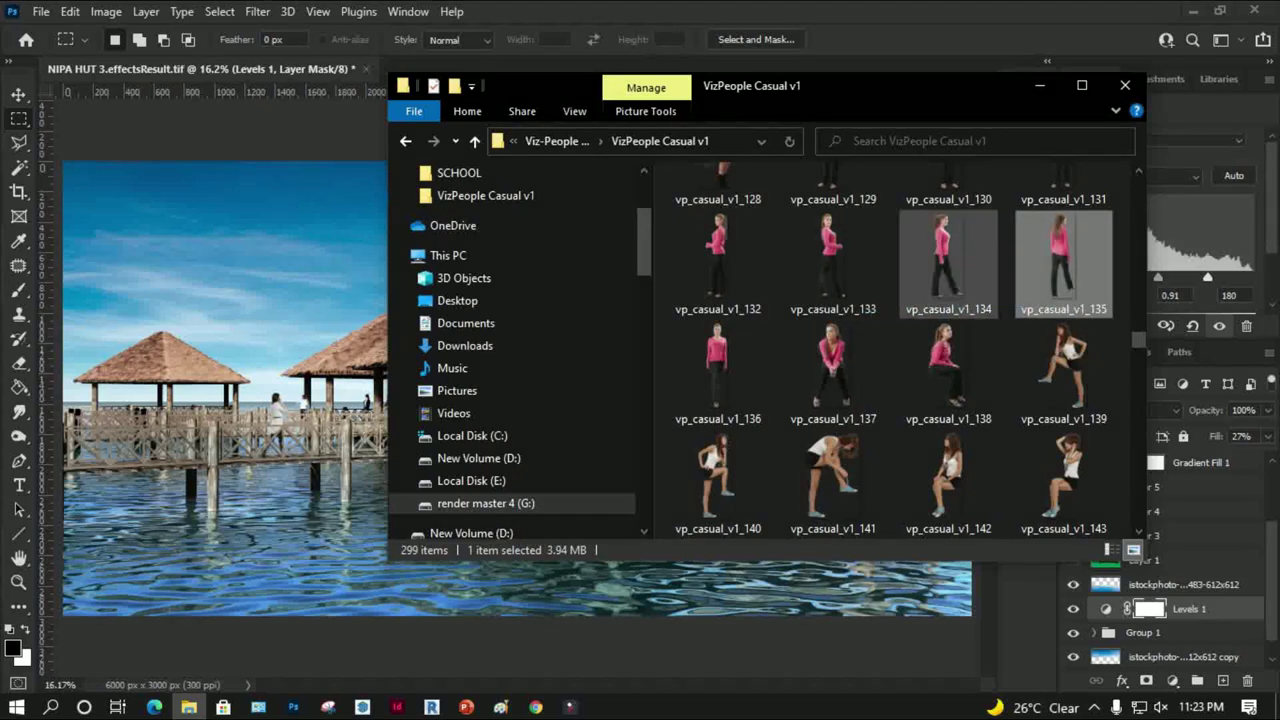
{"action": "left_click", "coordinate": [948, 255]}
Place vp_casual_v1_134, the pink-shirted walking woman, into the render and scale it down
{"action": "left_click_drag", "start_coordinate": [948, 255], "coordinate": [516, 388]}
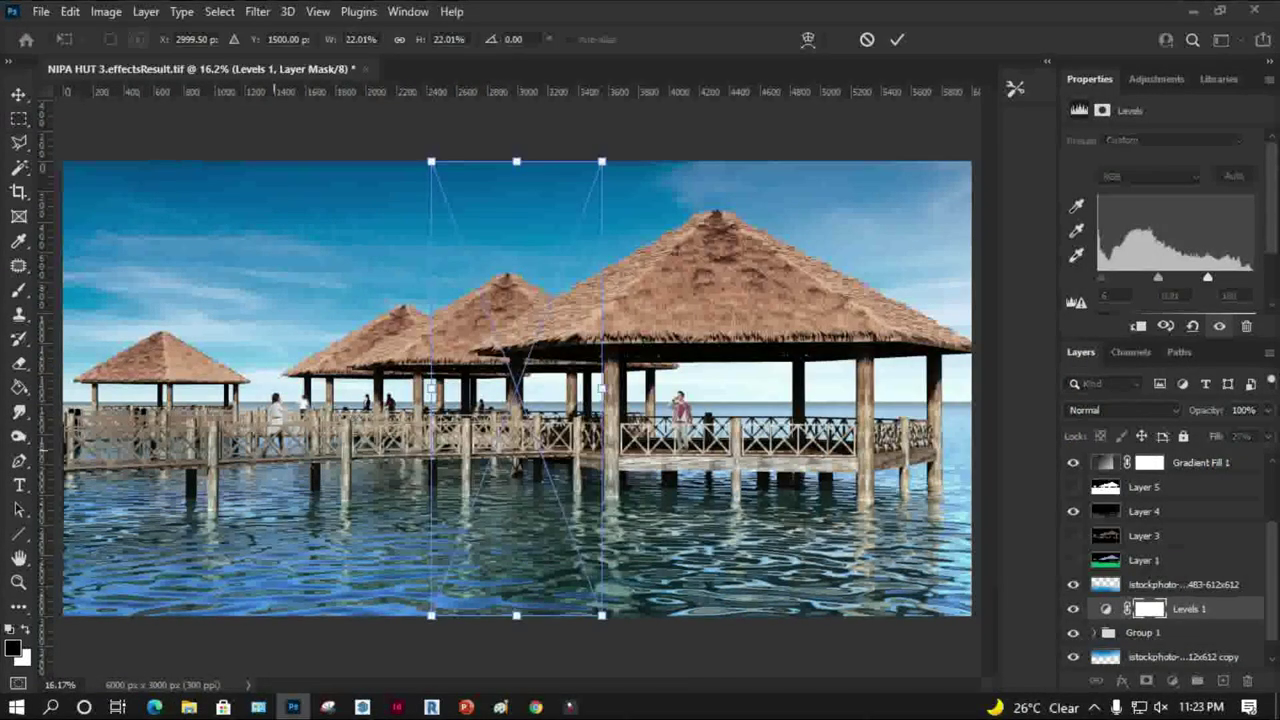
{"action": "left_click_drag", "start_coordinate": [601, 161], "coordinate": [487, 467]}
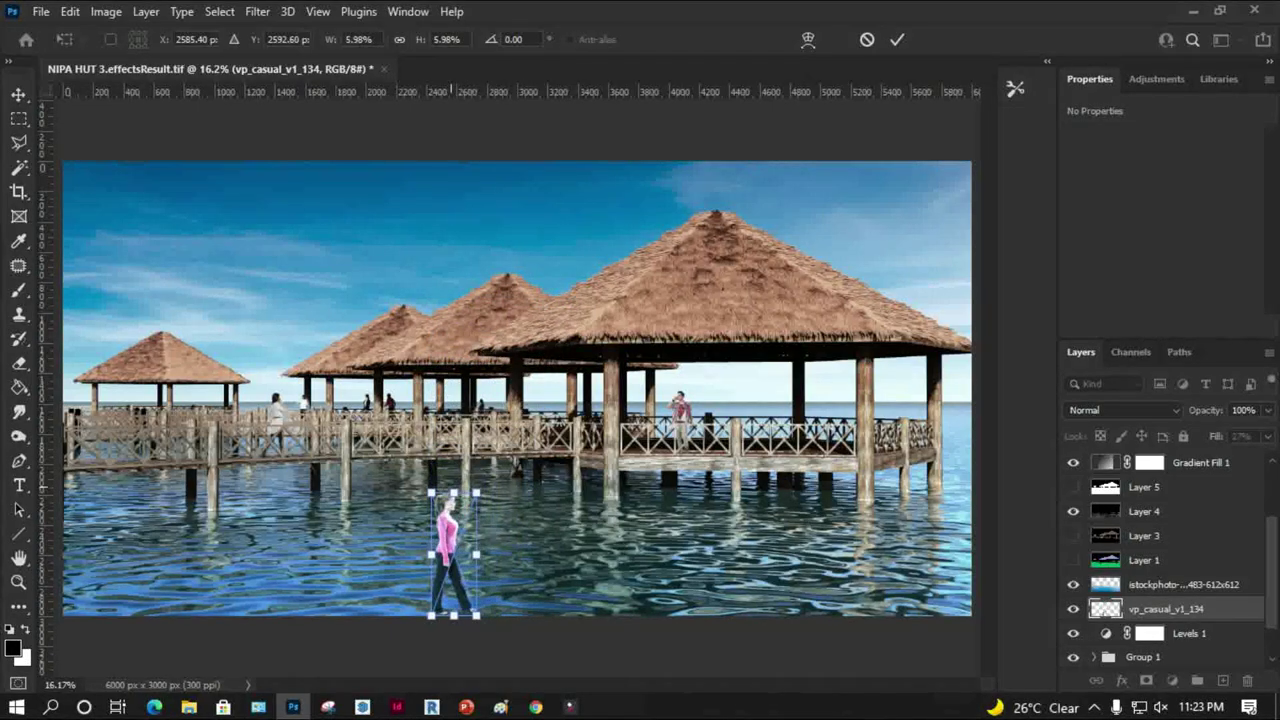
{"action": "left_click_drag", "start_coordinate": [487, 467], "coordinate": [480, 487]}
{"action": "key", "text": "Return"}
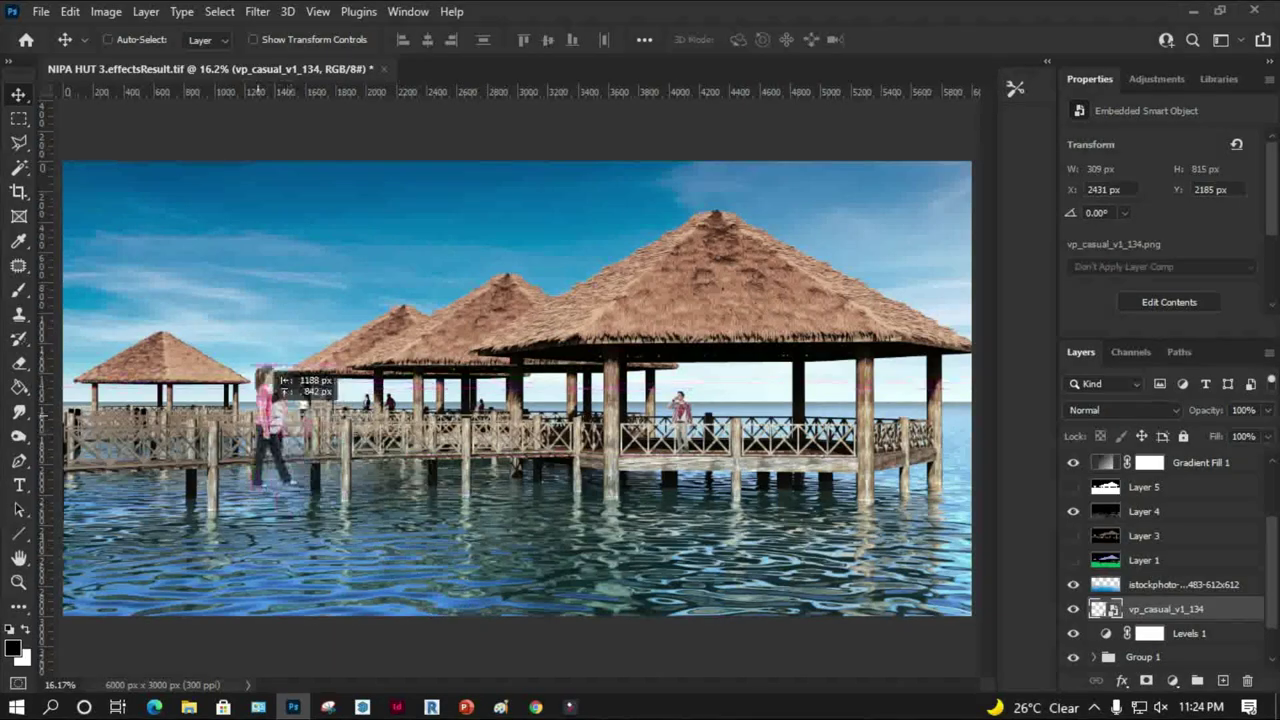
Move the woman onto the left walkway and resize her to 172 × 455 px to match the walkers
{"action": "left_click_drag", "start_coordinate": [305, 420], "coordinate": [265, 393]}
{"action": "key", "text": "z"}
{"action": "left_click_drag", "start_coordinate": [310, 350], "coordinate": [204, 506]}
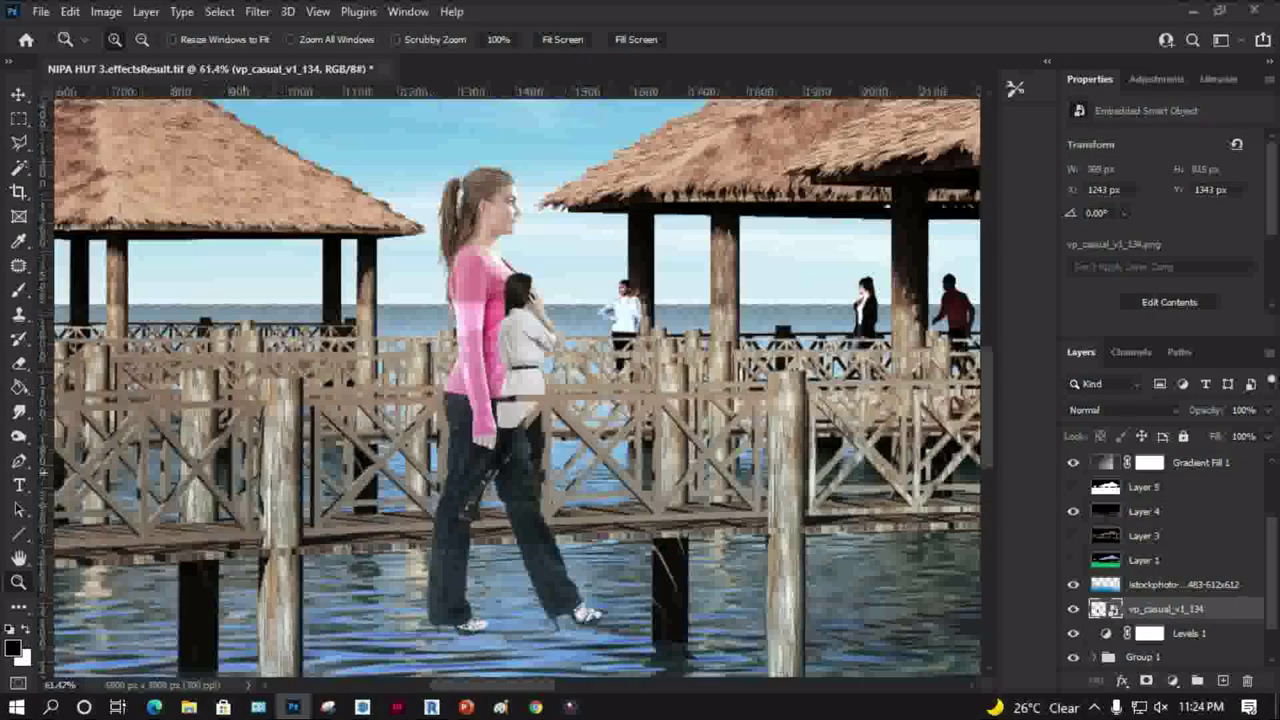
{"action": "key", "text": "ctrl+t"}
{"action": "mouse_move", "coordinate": [496, 357]}
{"action": "left_mouse_down"}
{"action": "mouse_move", "coordinate": [432, 262]}
{"action": "mouse_move", "coordinate": [400, 262]}
{"action": "left_mouse_up"}
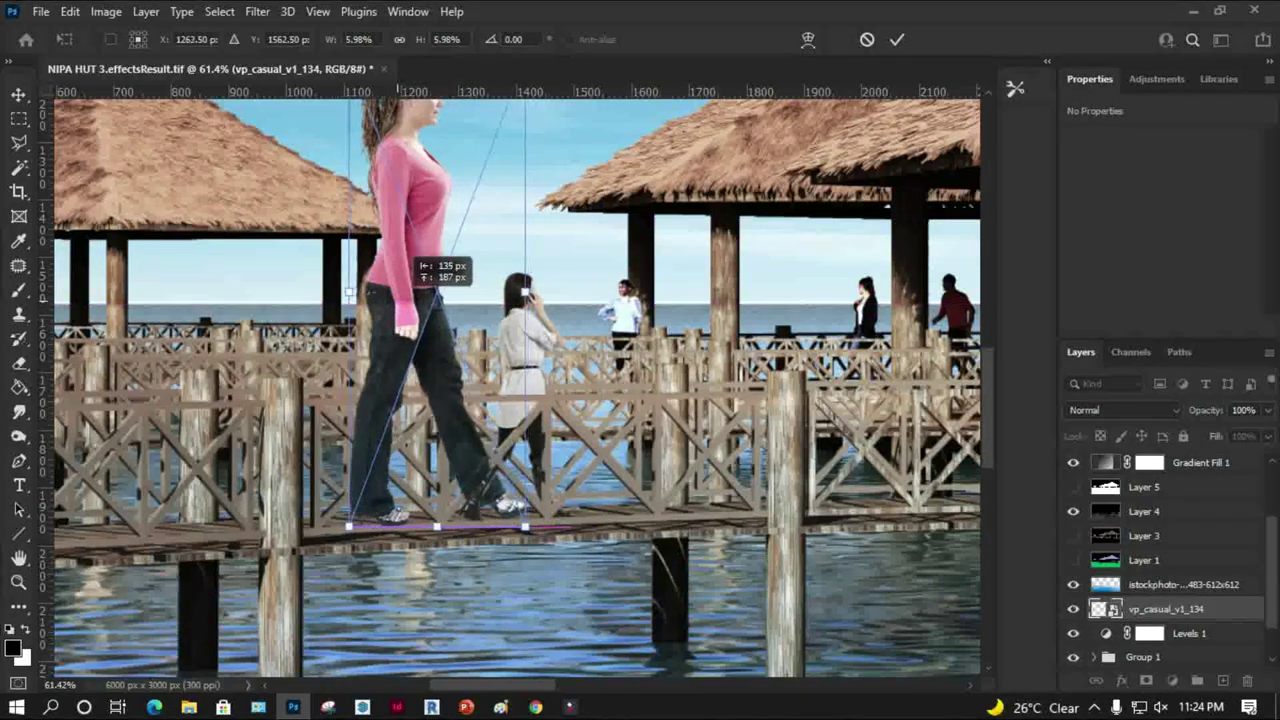
{"action": "scroll", "coordinate": [517, 388], "scroll_direction": "up", "scroll_amount": 2}
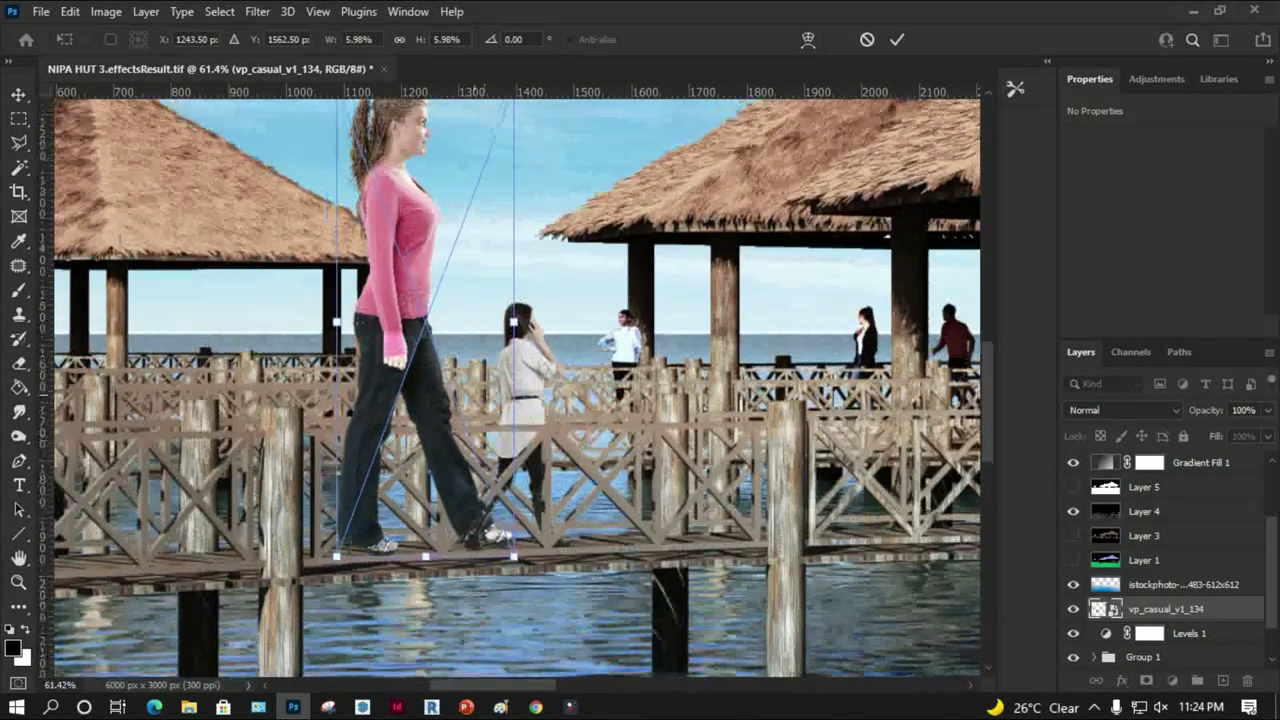
{"action": "scroll", "coordinate": [517, 388], "scroll_direction": "up", "scroll_amount": 2}
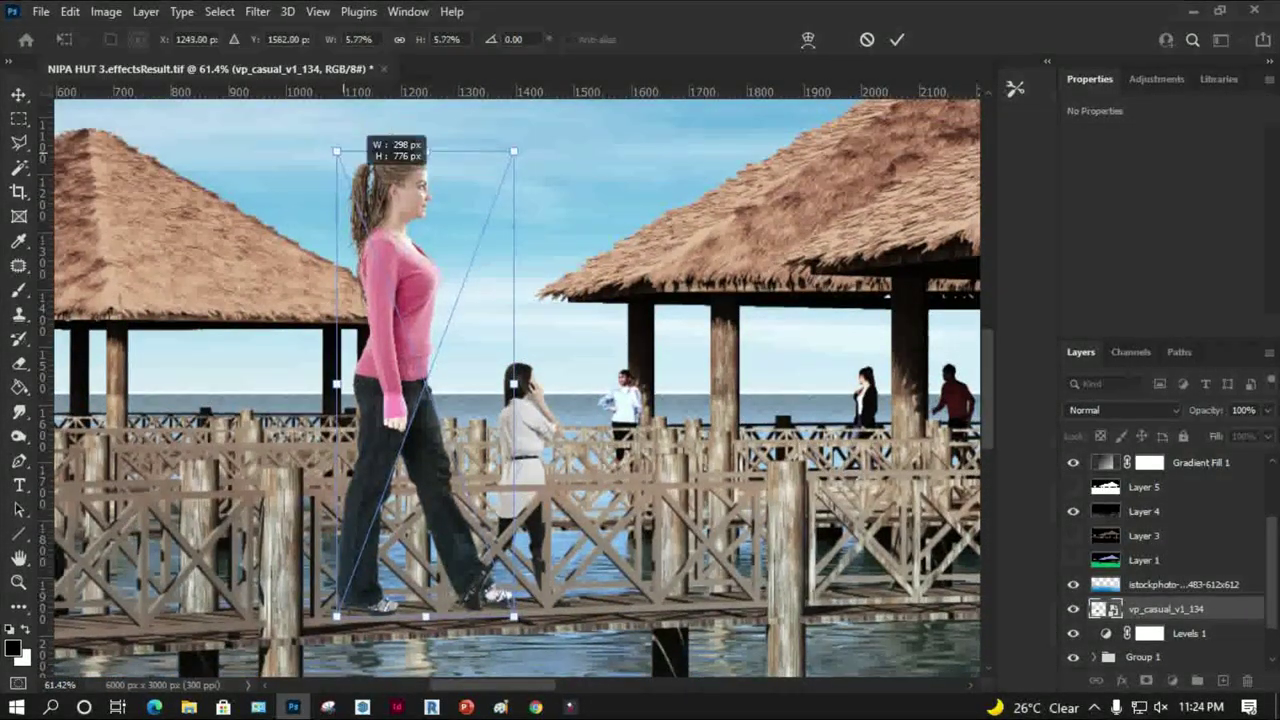
{"action": "mouse_move", "coordinate": [336, 147]}
{"action": "left_mouse_down"}
{"action": "mouse_move", "coordinate": [419, 362]}
{"action": "mouse_move", "coordinate": [352, 390]}
{"action": "left_mouse_up"}
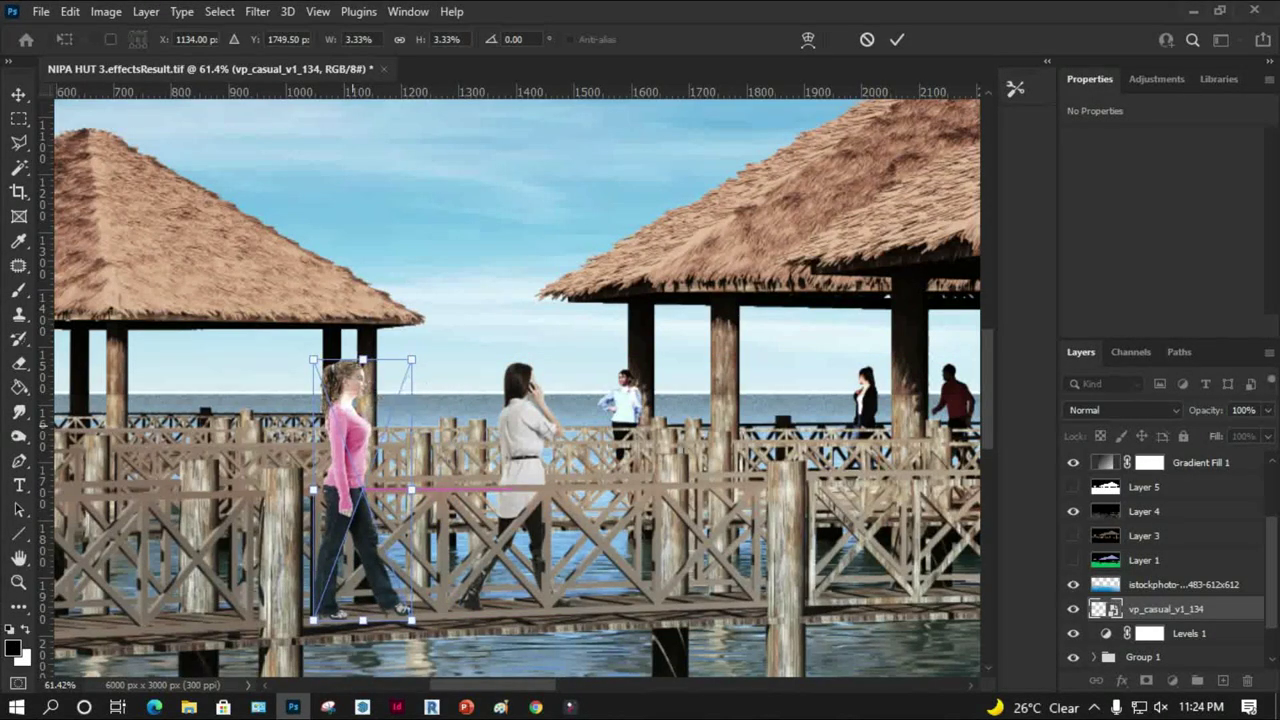
{"action": "key", "text": "Return"}
Close the Properties panel group so more of the Layers panel shows
{"action": "key", "text": "z"}
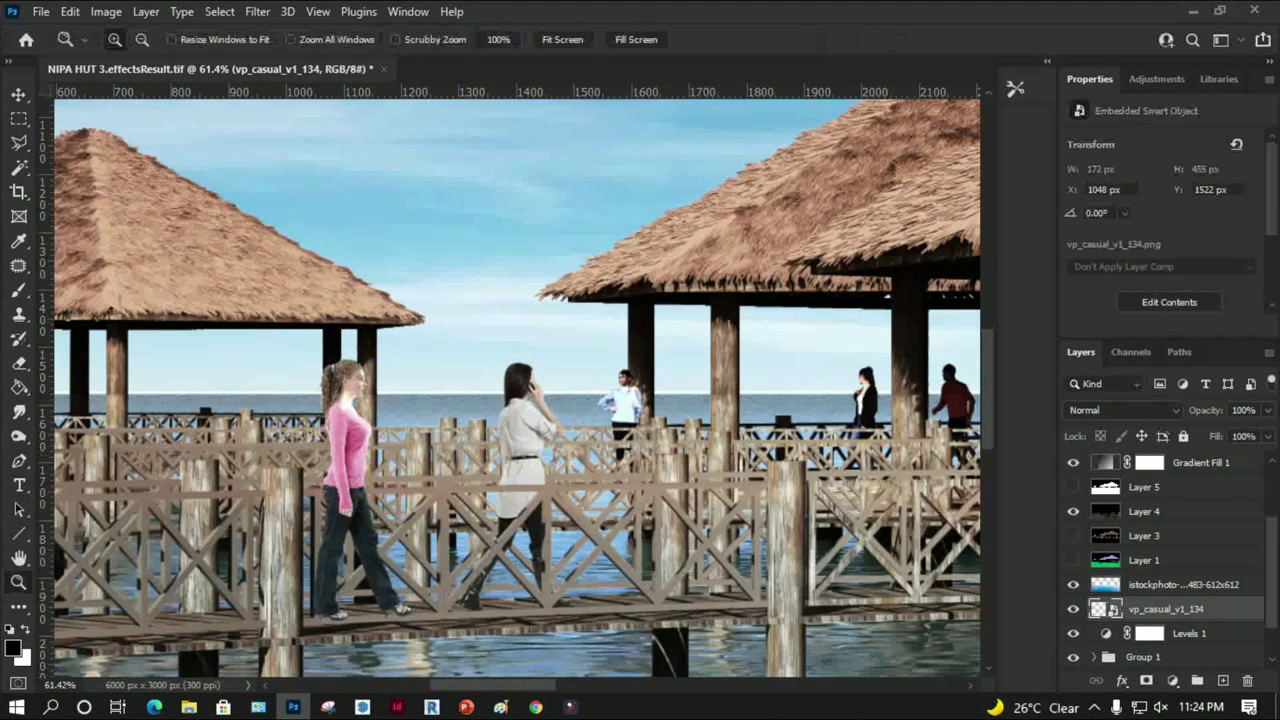
{"action": "right_click", "coordinate": [1157, 80]}
{"action": "left_click", "coordinate": [1220, 111]}
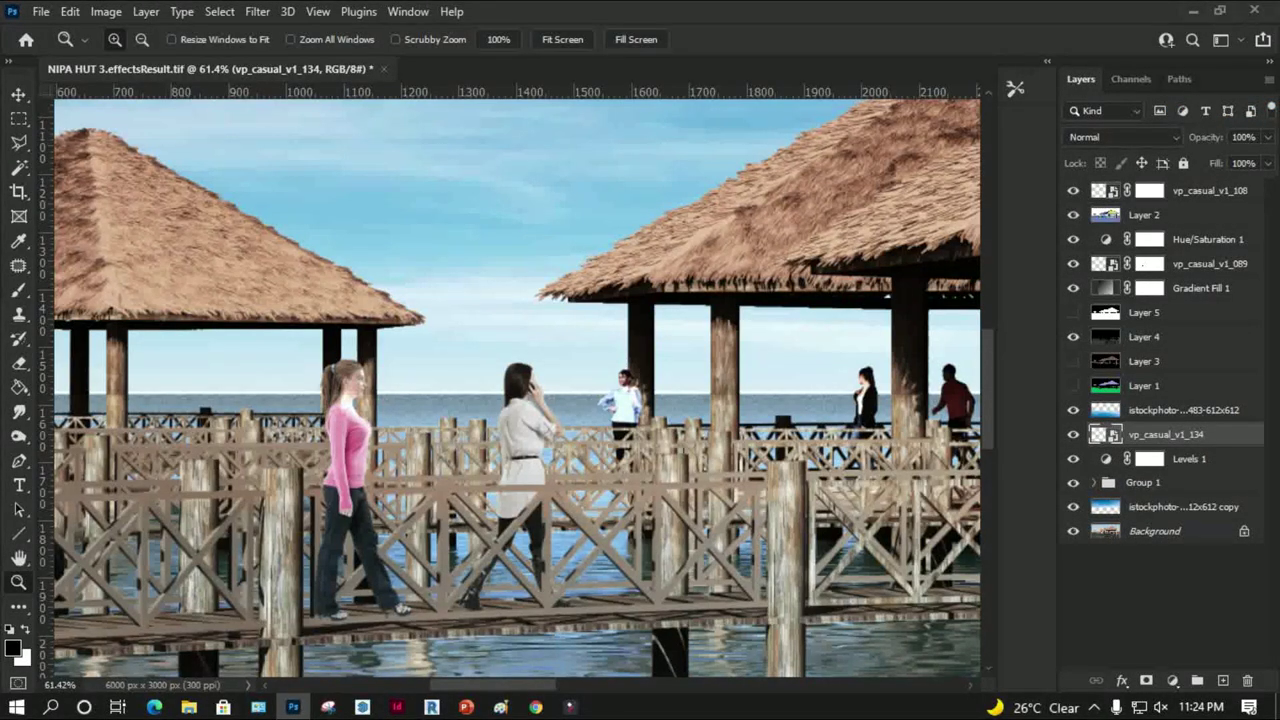
Show Layer 2's colour-ID render alone and Magic Wand-select the purple front railing
{"action": "left_click", "coordinate": [1143, 214]}
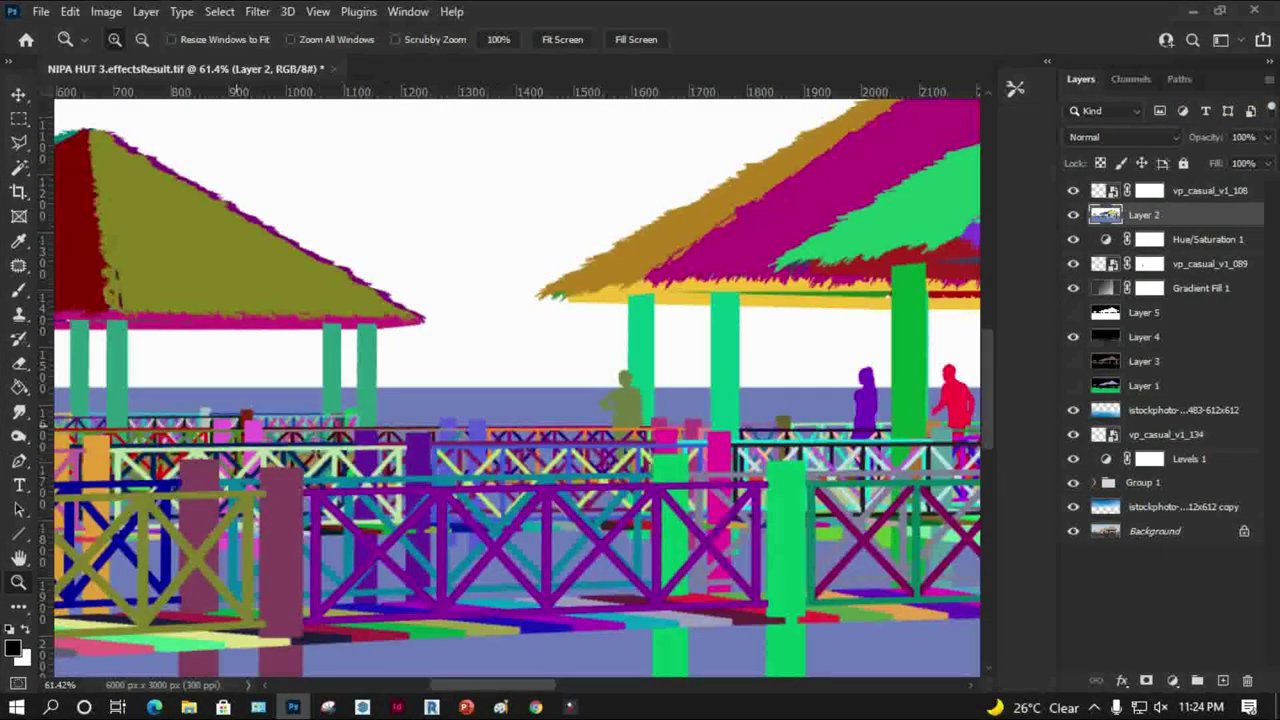
{"action": "left_click_drag", "start_coordinate": [432, 505], "coordinate": [625, 600]}
{"action": "key", "text": "w"}
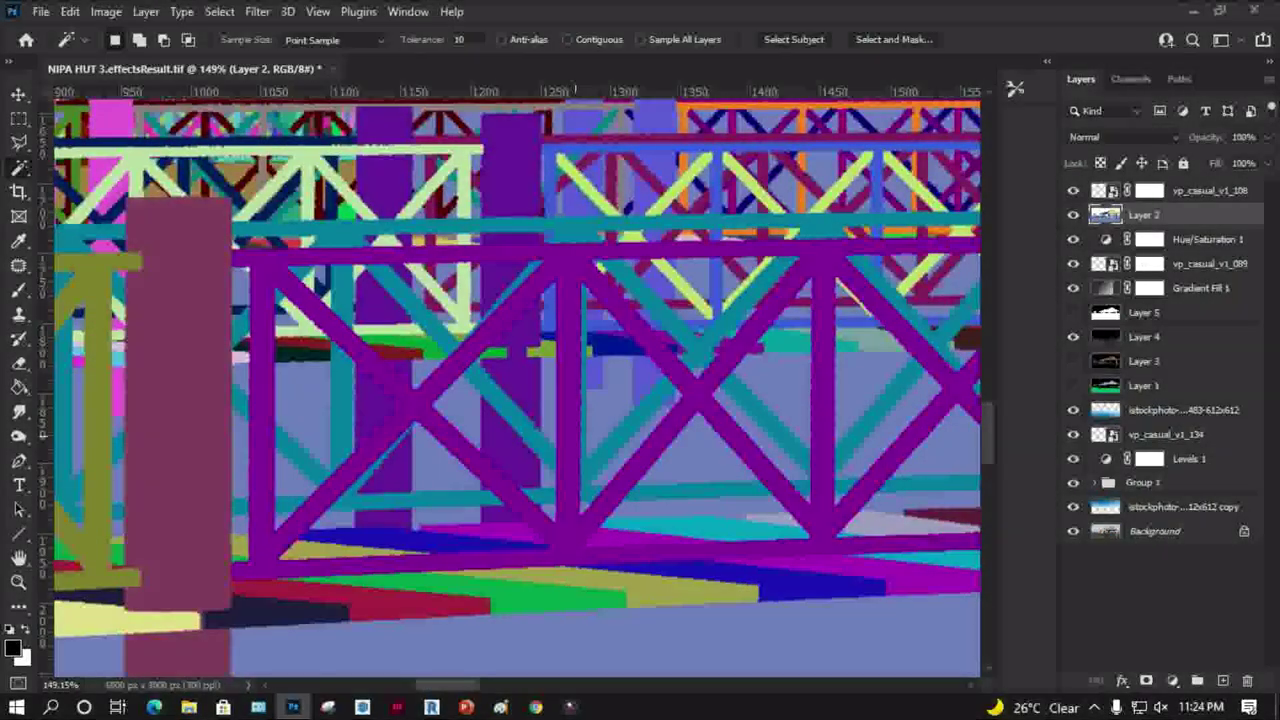
{"action": "left_click", "coordinate": [570, 400]}
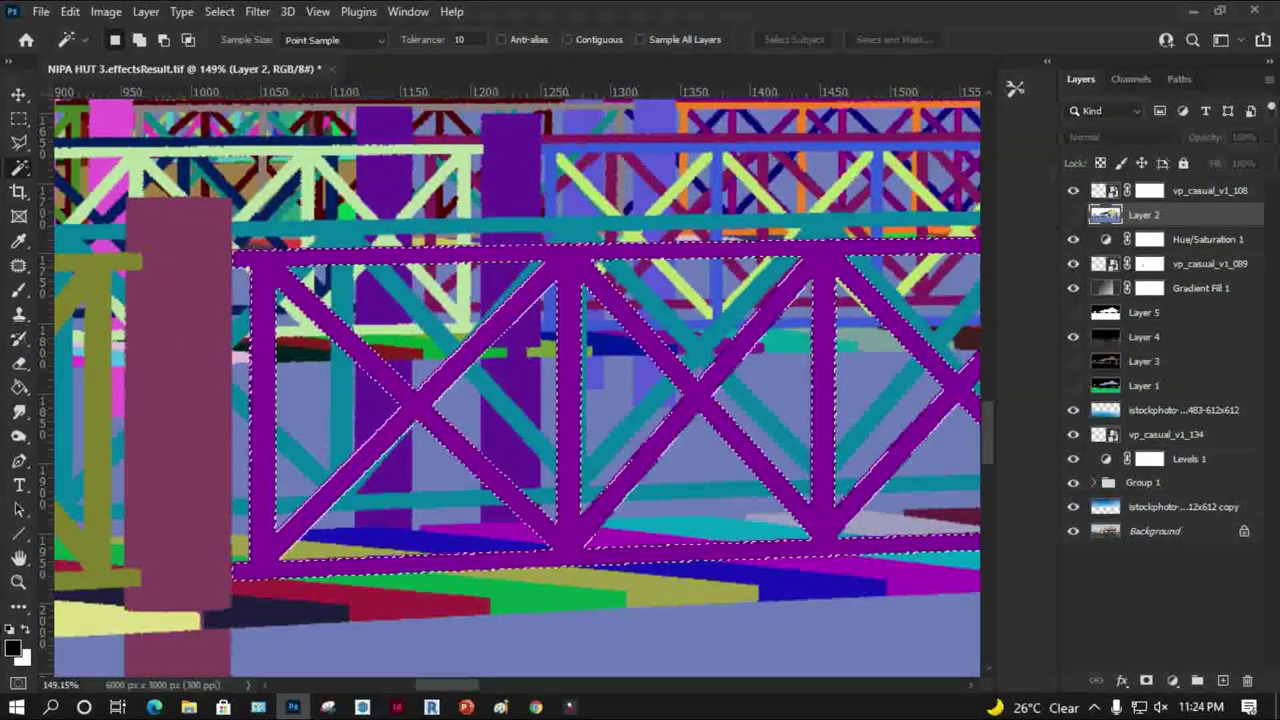
{"action": "key", "text": "ctrl+comma"}
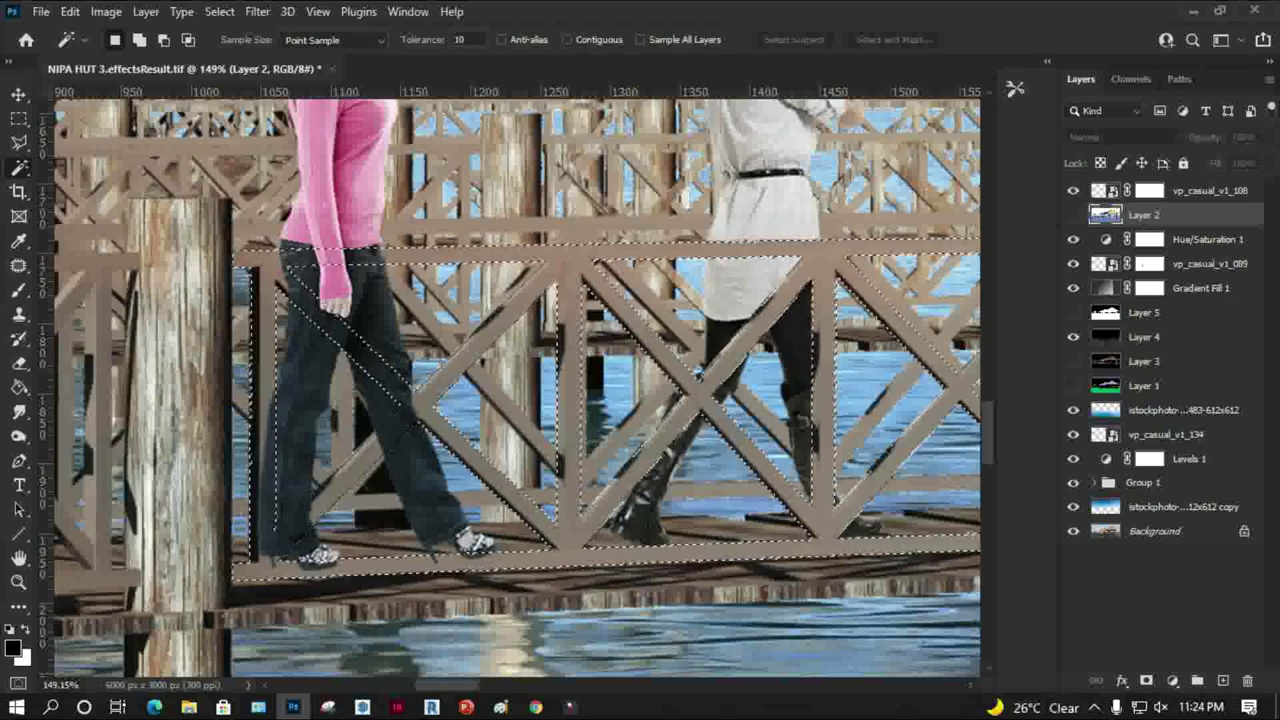
Mask vp_casual_v1_134 with the inverted railing selection so the bars cross her legs
{"action": "left_click", "coordinate": [1150, 263]}
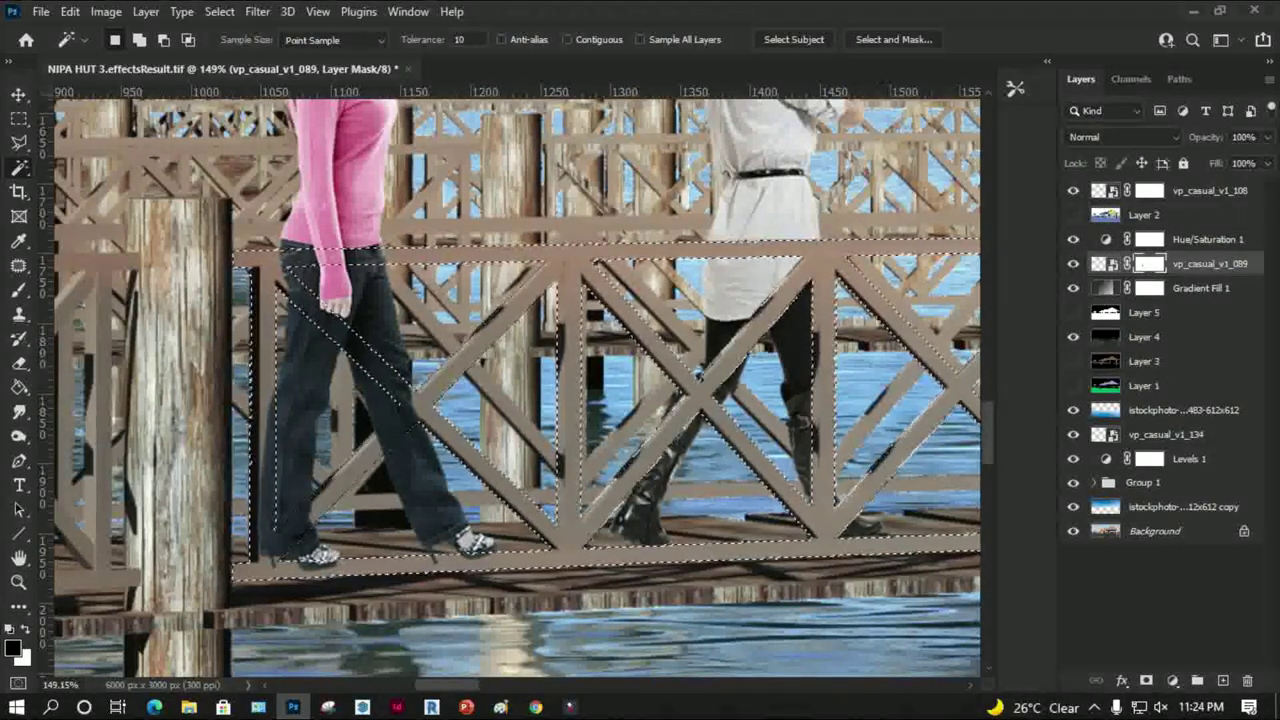
{"action": "left_click", "coordinate": [1073, 263]}
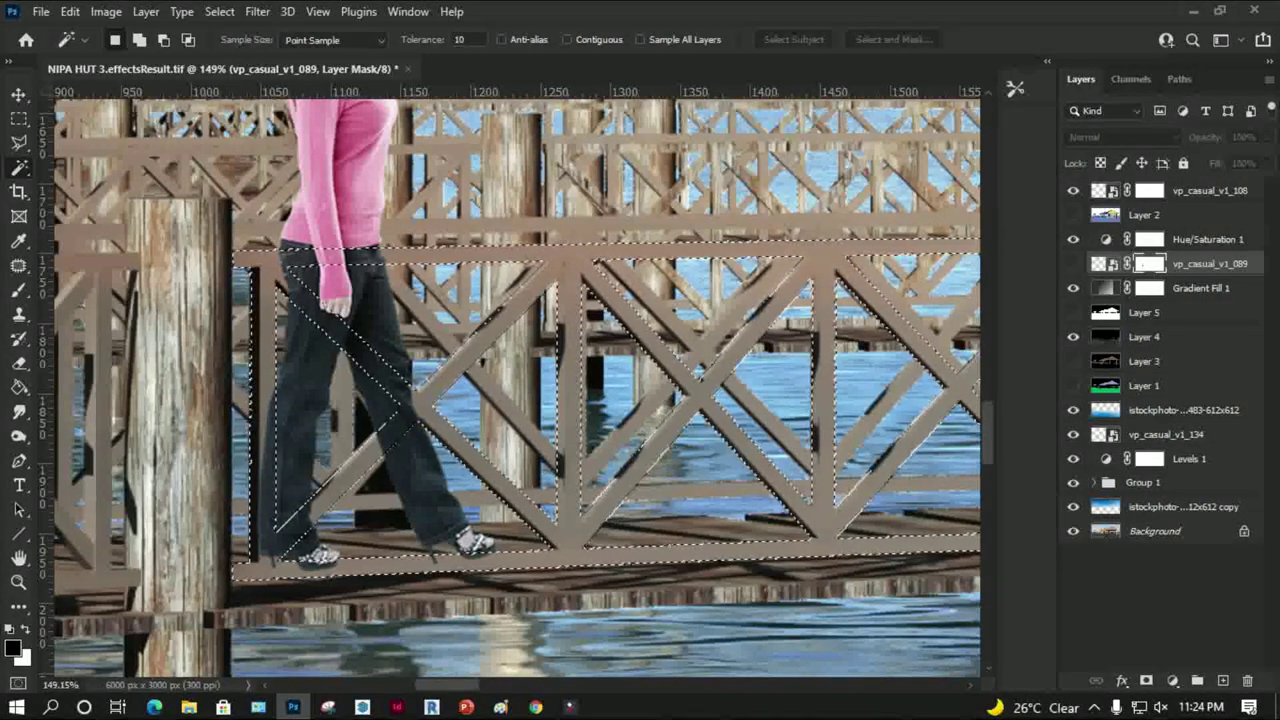
{"action": "left_click", "coordinate": [1073, 263]}
{"action": "left_click", "coordinate": [1210, 434]}
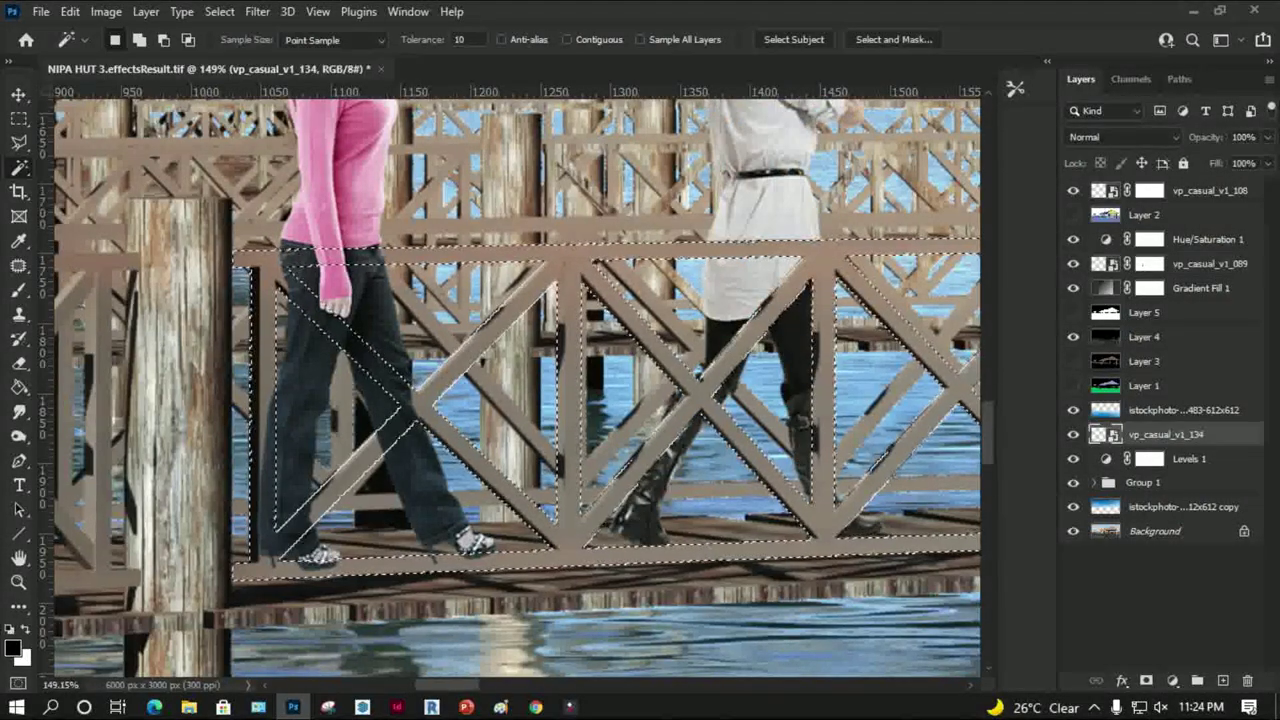
{"action": "left_click", "coordinate": [1150, 434]}
{"action": "key", "text": "ctrl+i"}
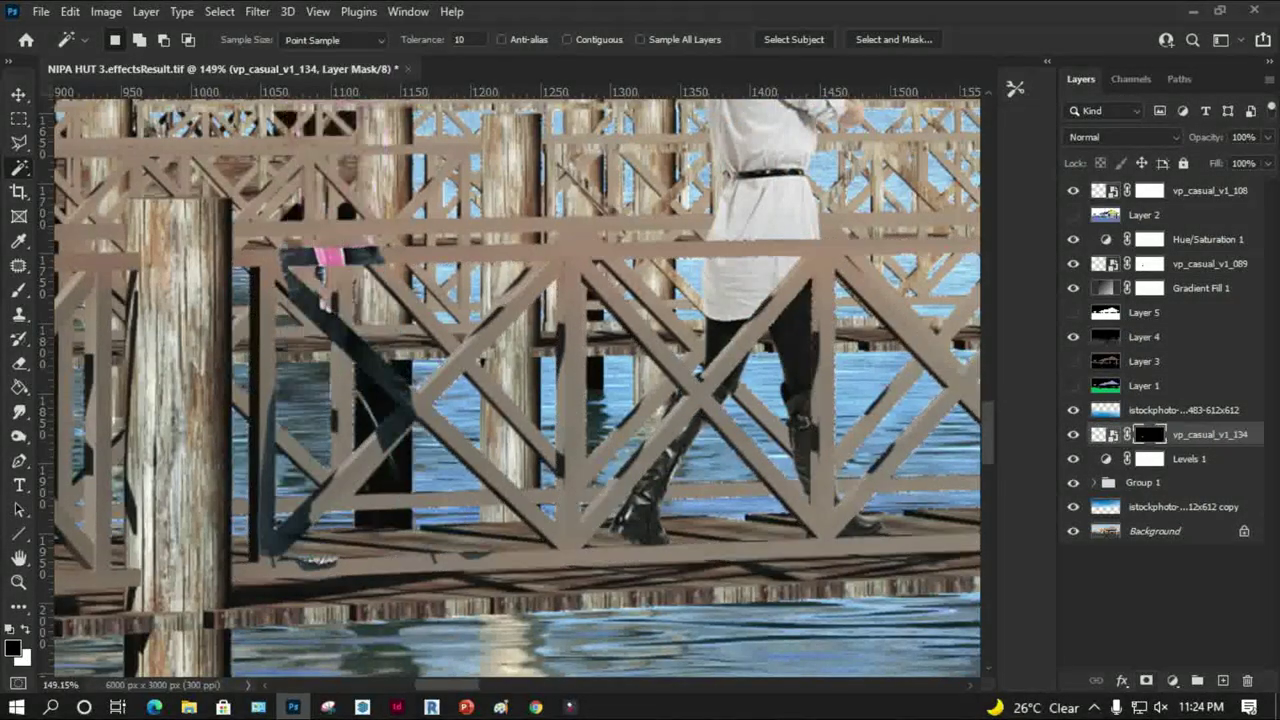
{"action": "key", "text": "ctrl+i"}
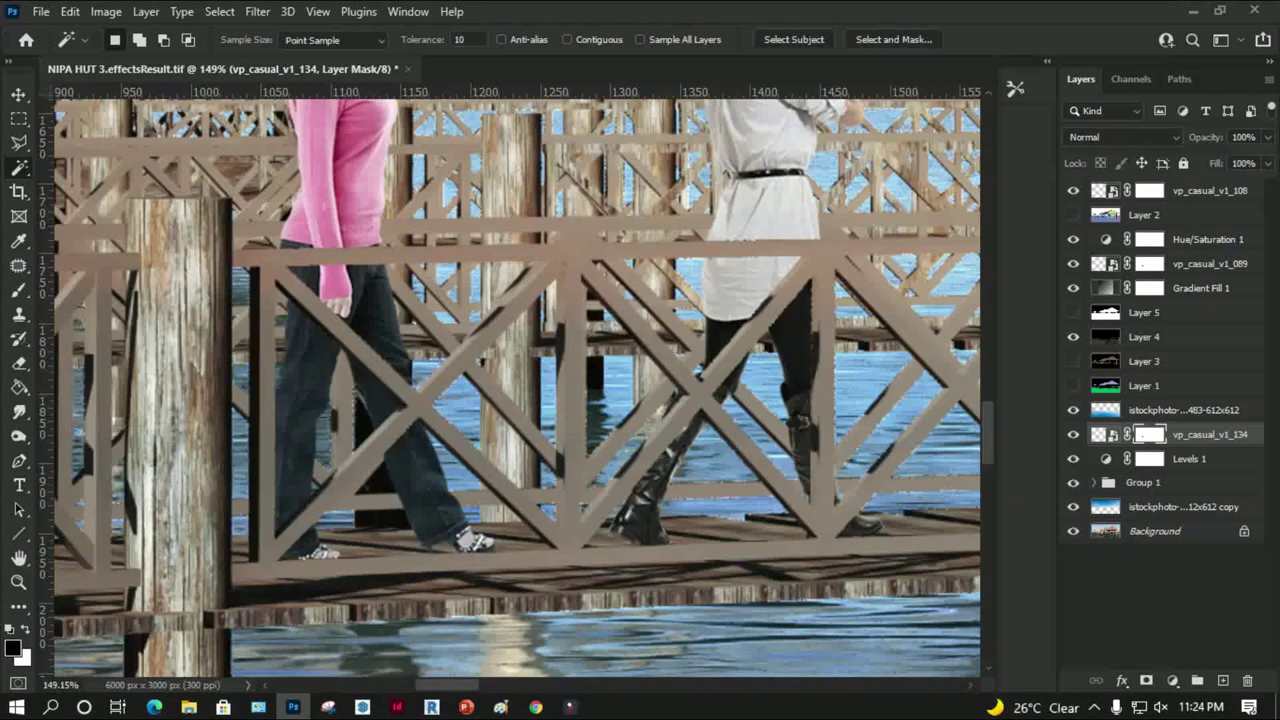
{"action": "key", "text": "ctrl+0"}
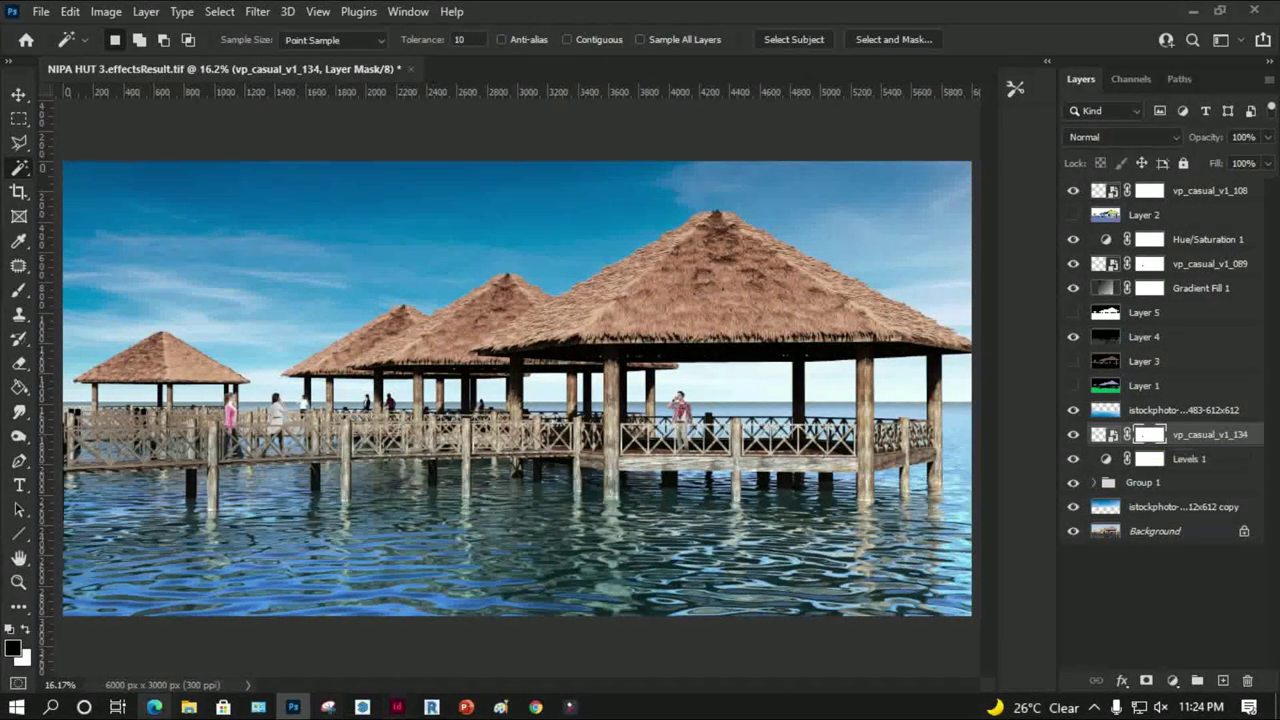
Bring back File Explorer and go up to the 5 LIBRARIES people collections
{"action": "left_click", "coordinate": [188, 707]}
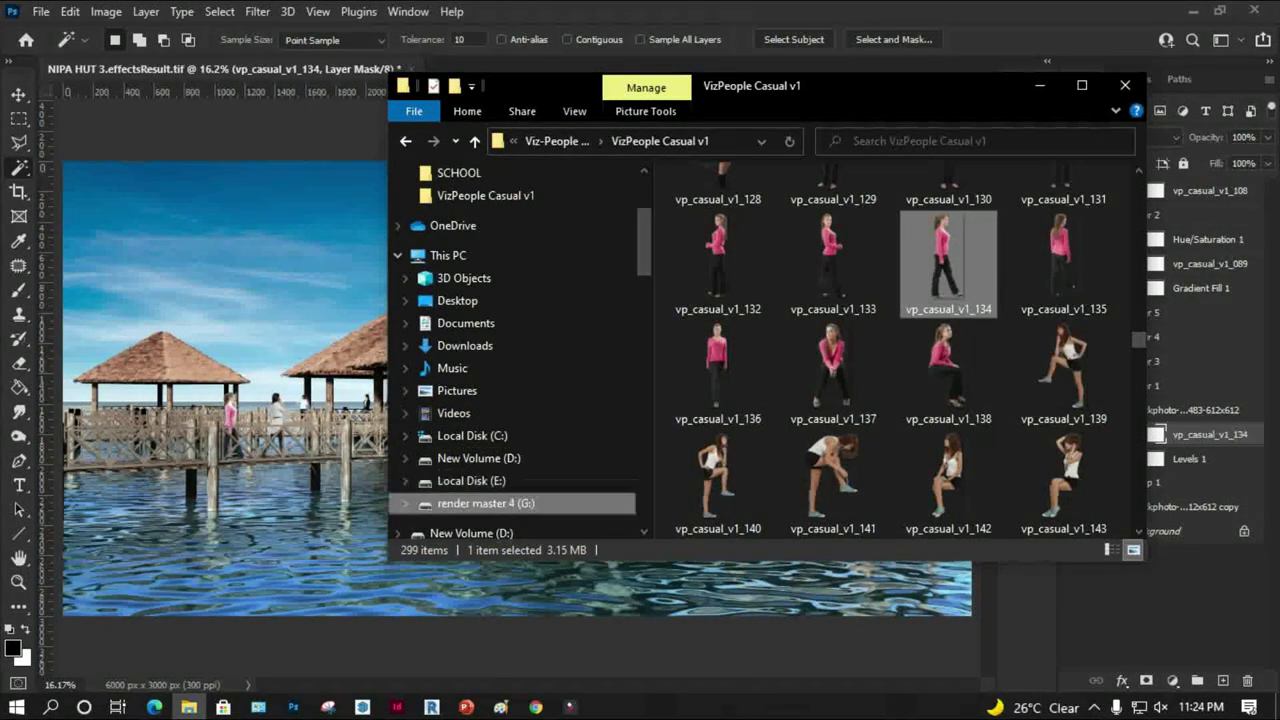
{"action": "left_click", "coordinate": [557, 141]}
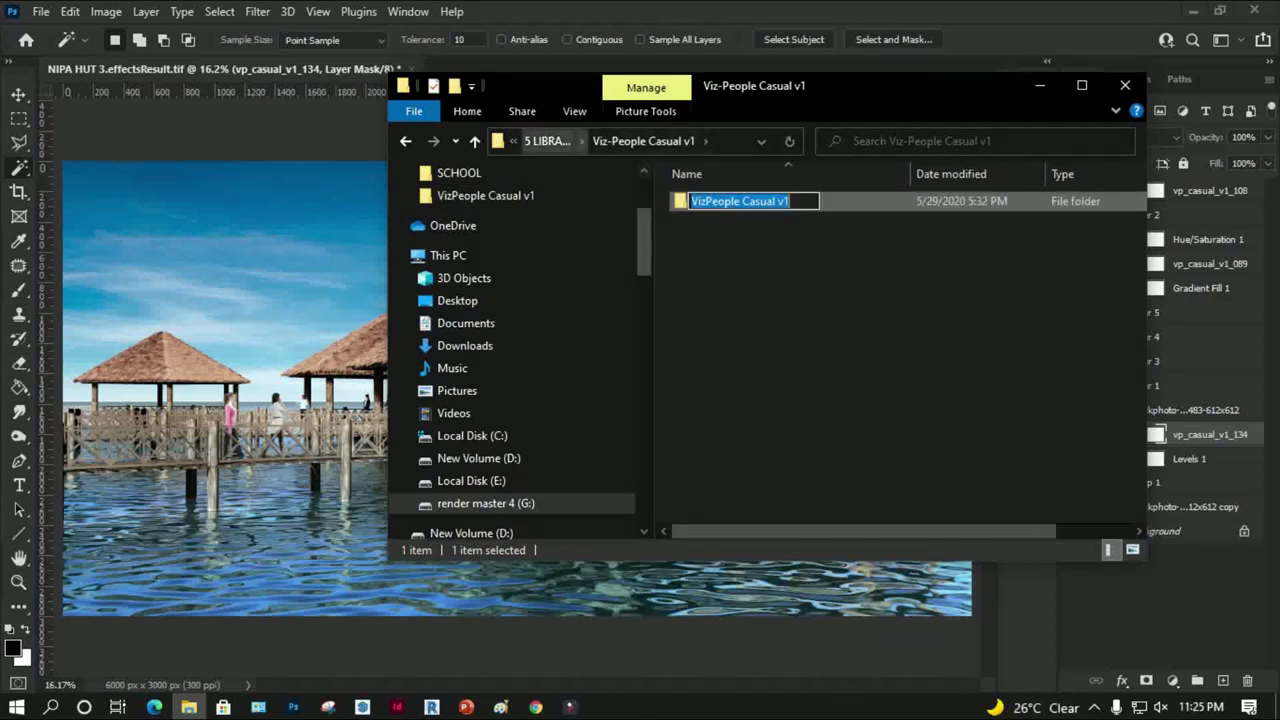
{"action": "left_click", "coordinate": [547, 141]}
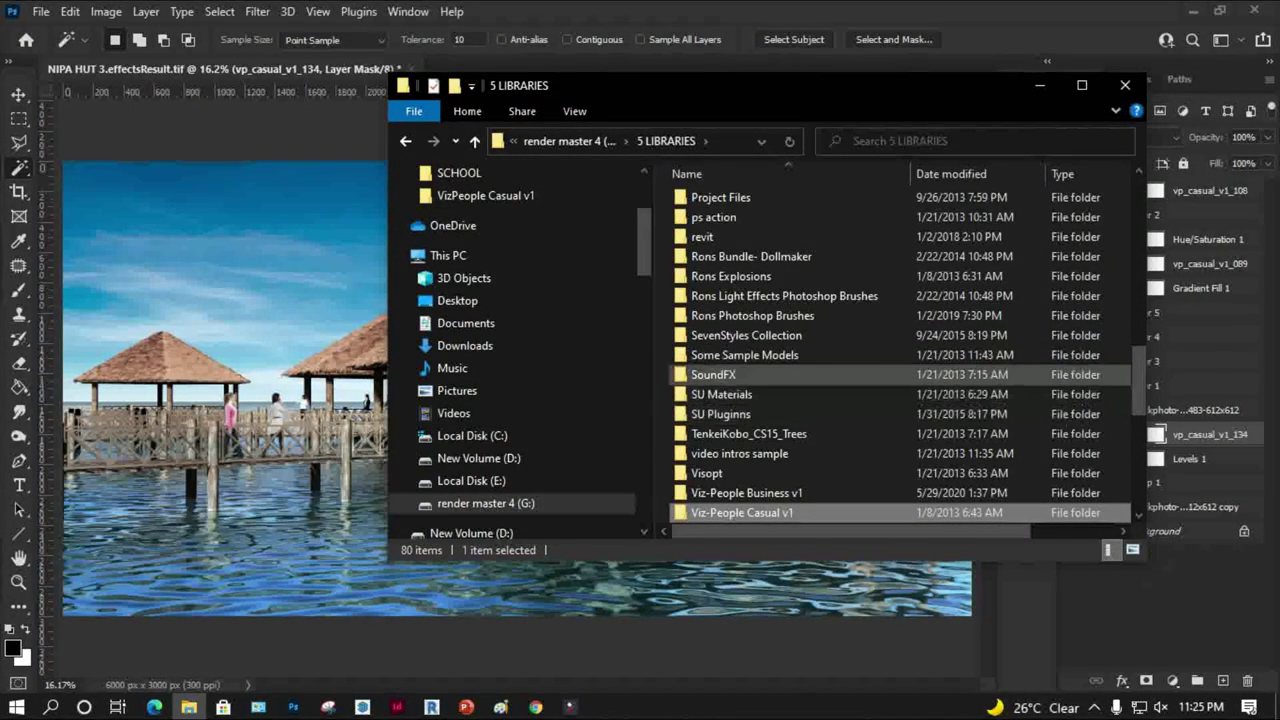
{"action": "scroll", "coordinate": [775, 376], "scroll_direction": "down", "scroll_amount": 1}
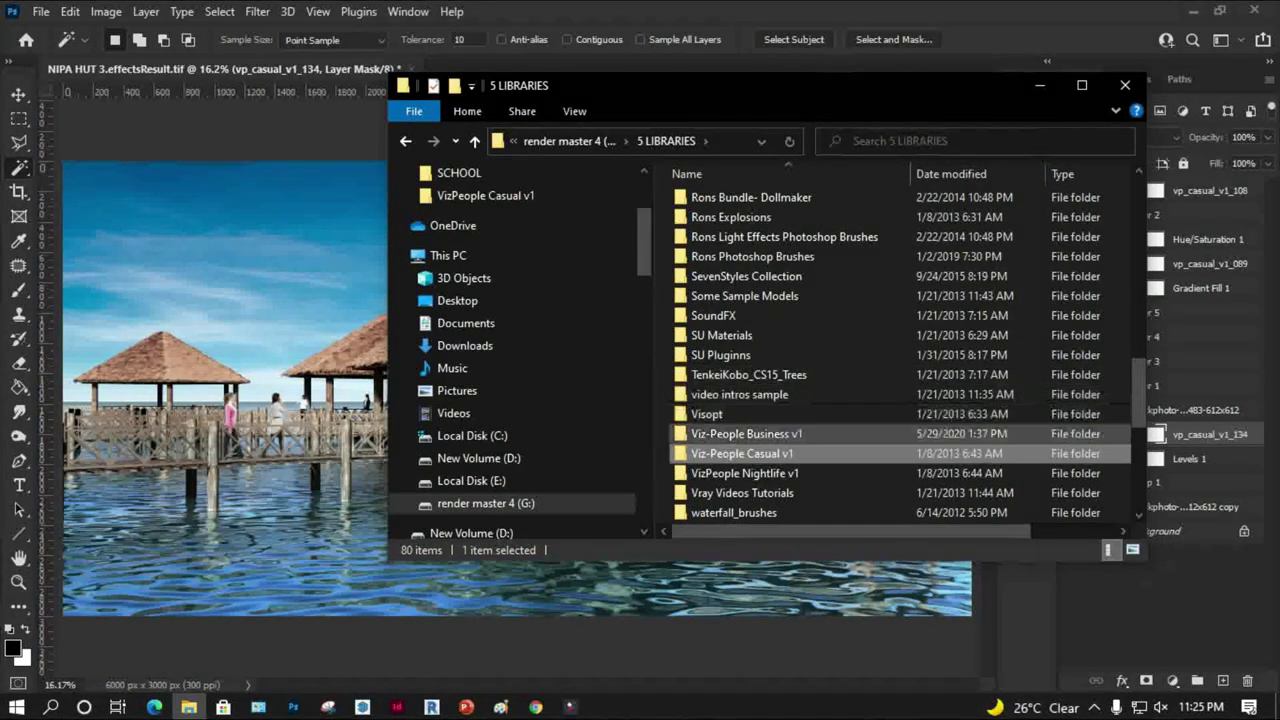
{"action": "scroll", "coordinate": [750, 394], "scroll_direction": "up", "scroll_amount": 1}
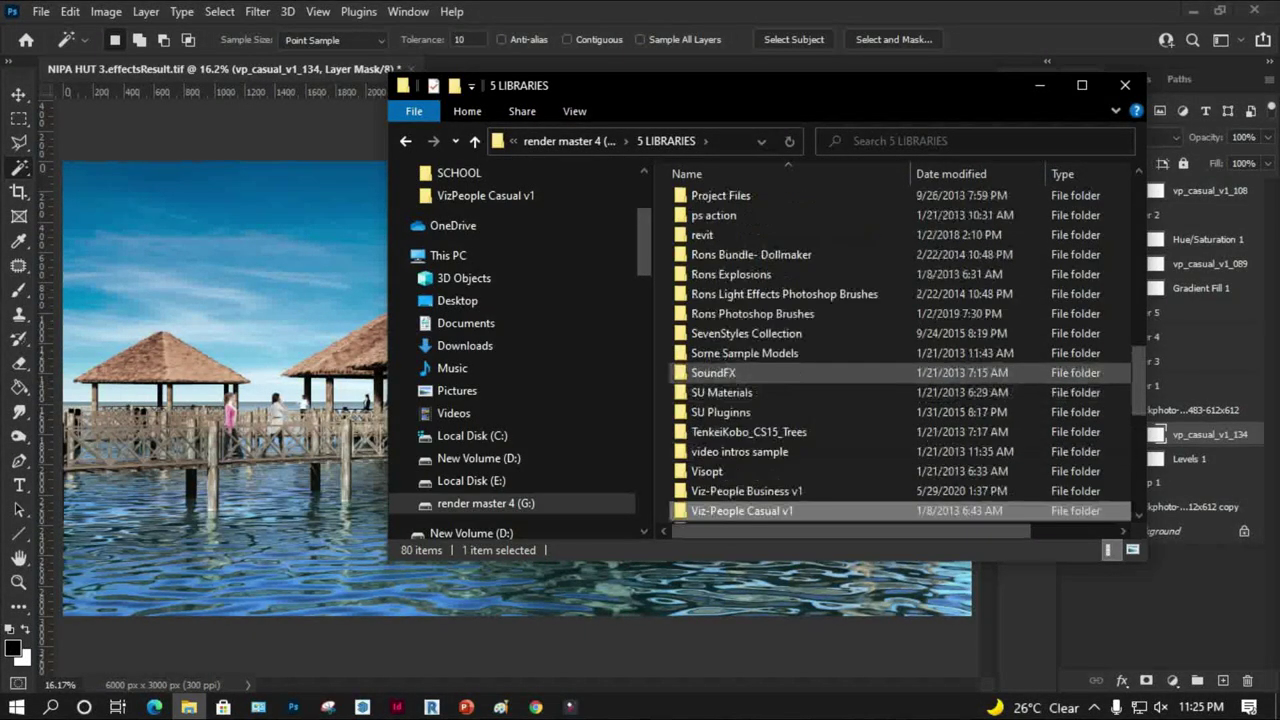
{"action": "scroll", "coordinate": [750, 394], "scroll_direction": "up", "scroll_amount": 1}
{"action": "scroll", "coordinate": [750, 294], "scroll_direction": "up", "scroll_amount": 3}
{"action": "scroll", "coordinate": [750, 294], "scroll_direction": "up", "scroll_amount": 3}
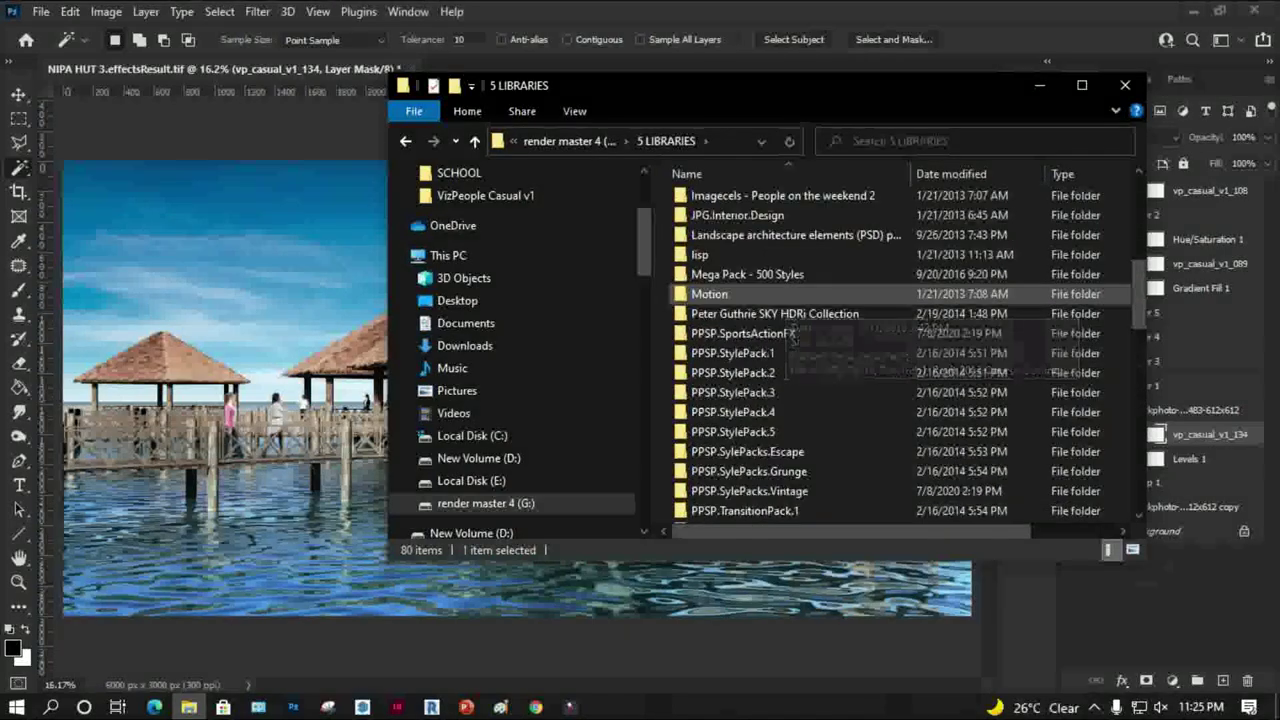
{"action": "scroll", "coordinate": [750, 294], "scroll_direction": "up", "scroll_amount": 3}
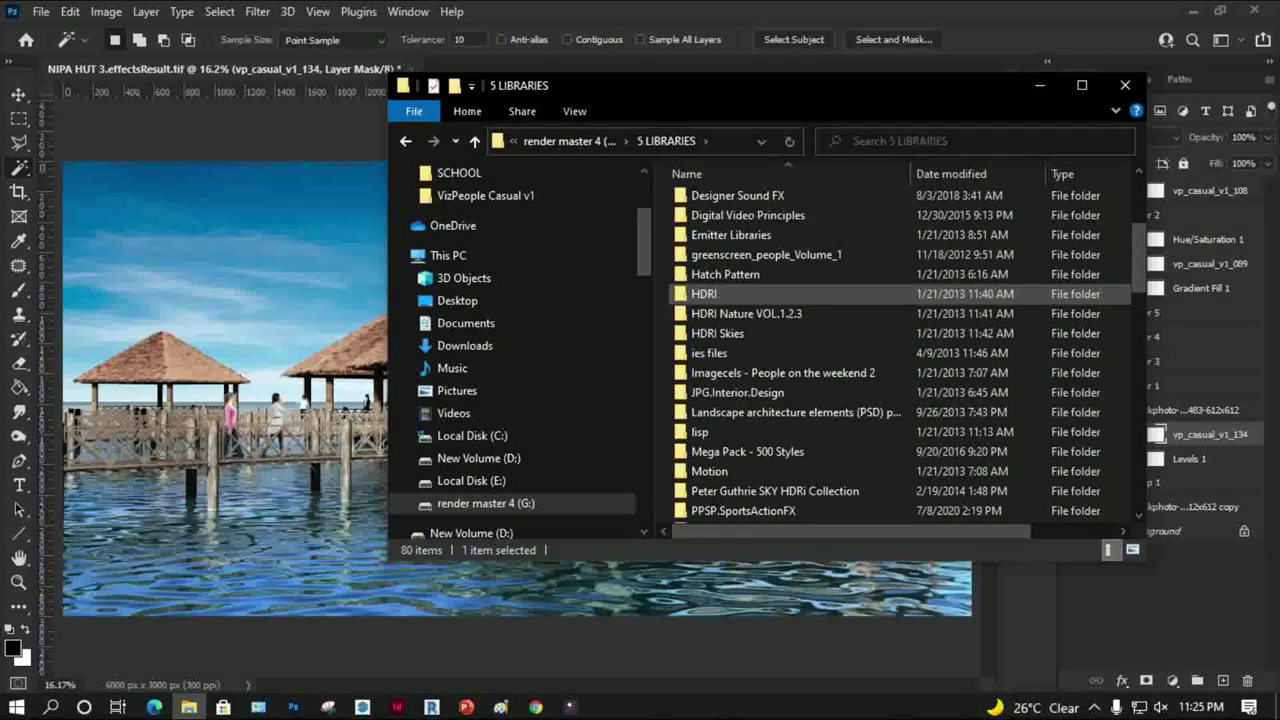
{"action": "left_click", "coordinate": [766, 254]}
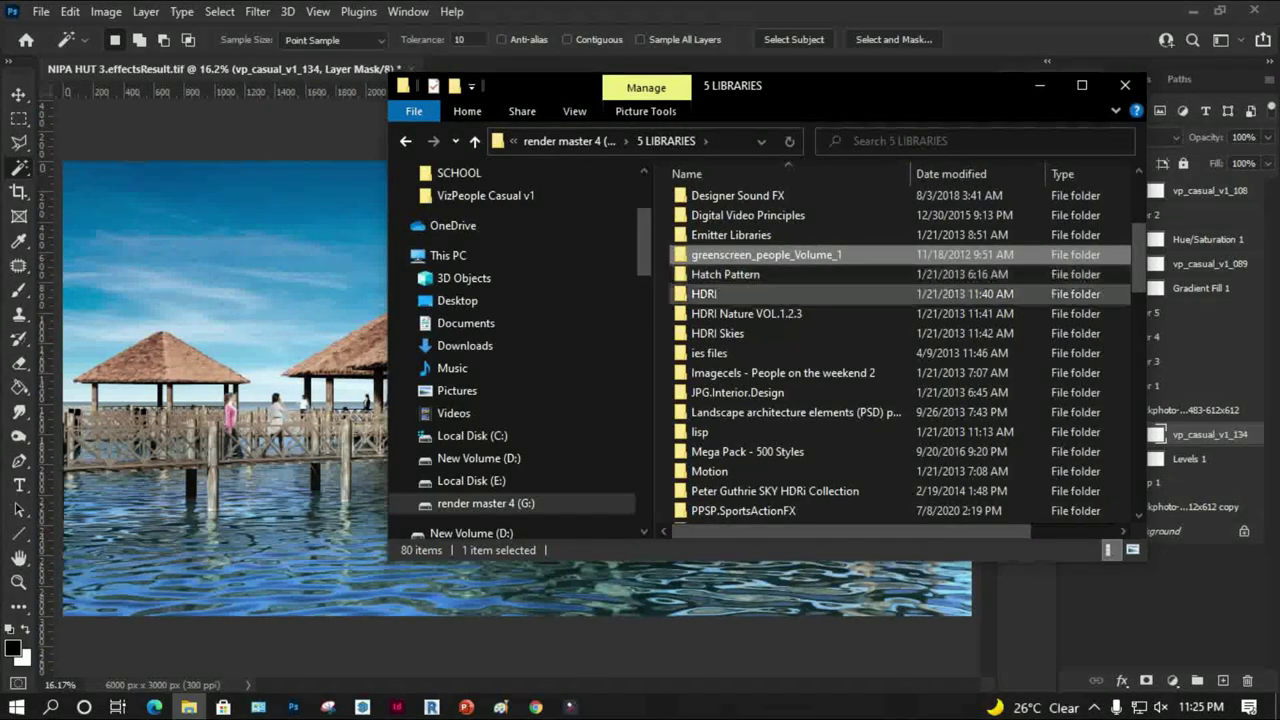
{"action": "scroll", "coordinate": [760, 372], "scroll_direction": "up", "scroll_amount": 1}
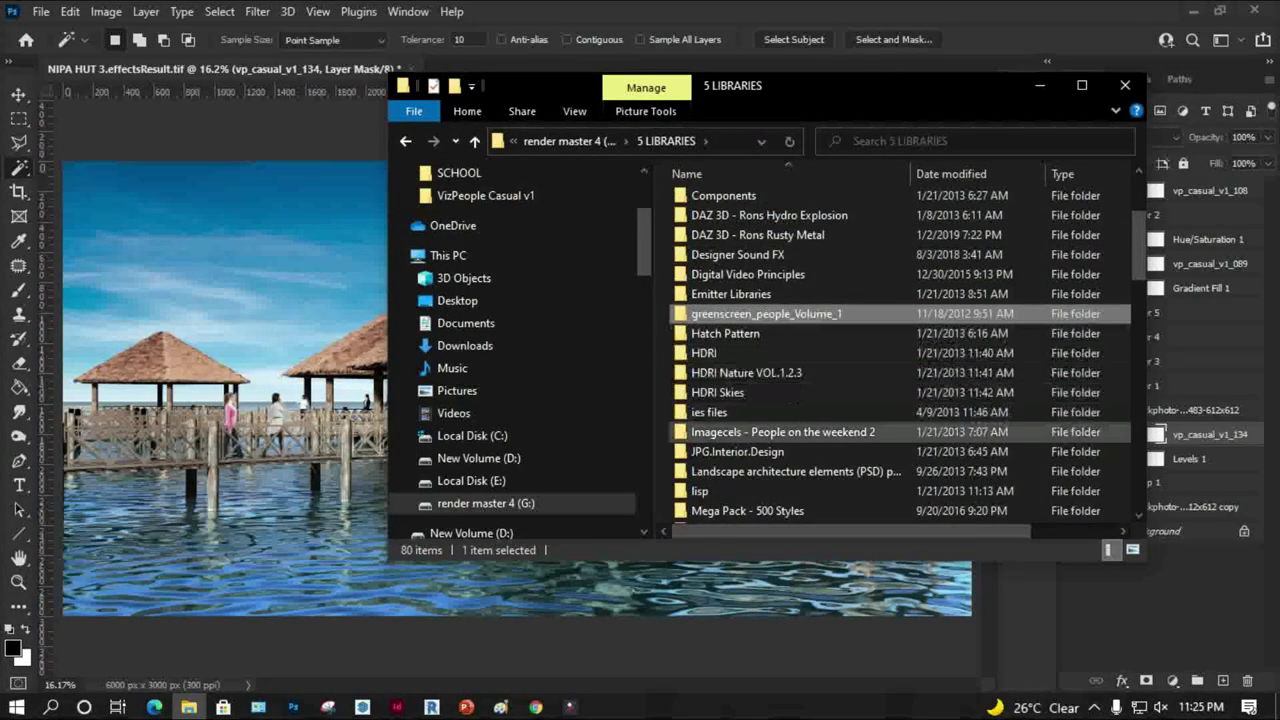
Open Imagecels - People on the weekend 2 > 32BitTif and select PEOP1098, the towel-carrying man
{"action": "double_click", "coordinate": [783, 431]}
{"action": "double_click", "coordinate": [709, 200]}
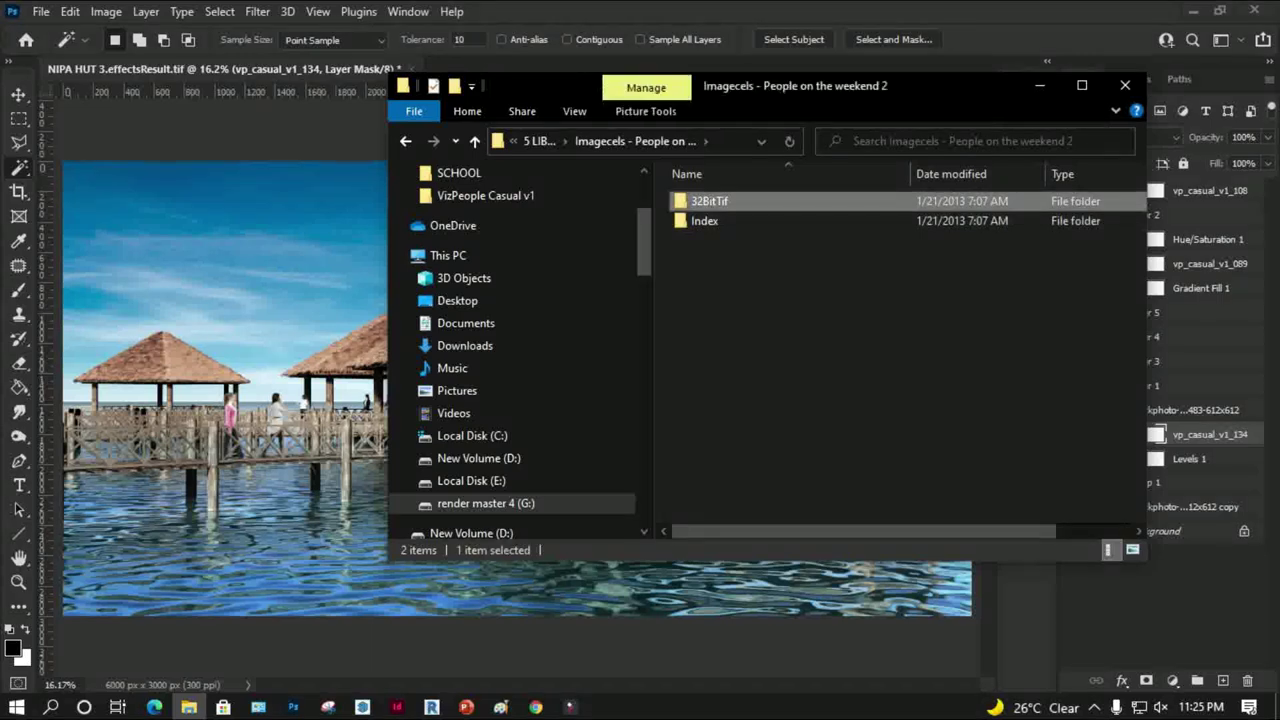
{"action": "scroll", "coordinate": [833, 330], "scroll_direction": "down", "scroll_amount": 5}
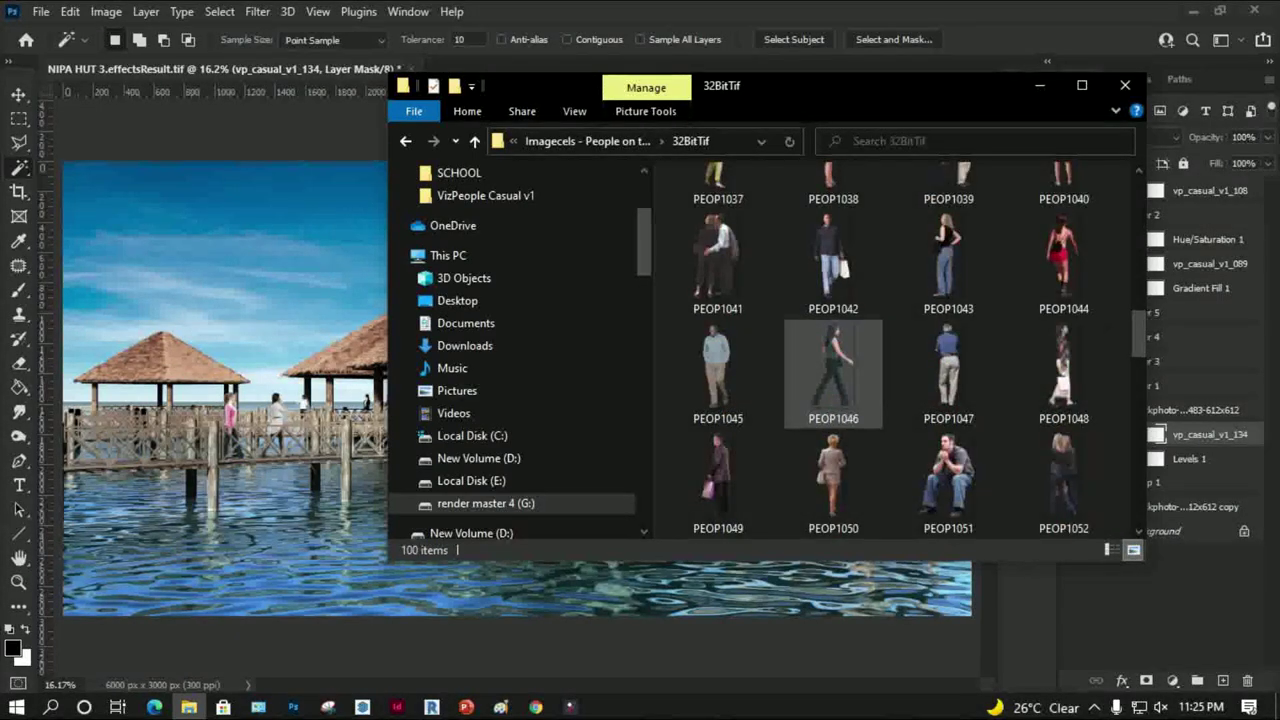
{"action": "scroll", "coordinate": [833, 370], "scroll_direction": "down", "scroll_amount": 3}
{"action": "scroll", "coordinate": [833, 370], "scroll_direction": "down", "scroll_amount": 2}
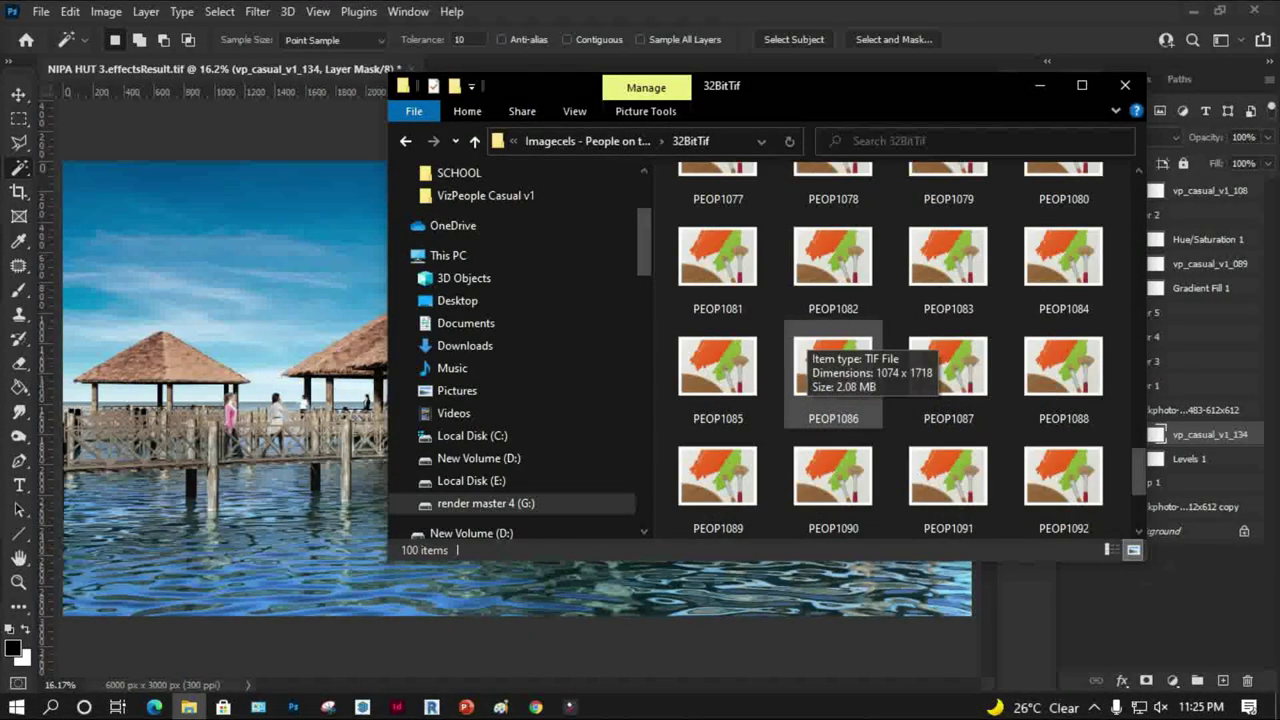
{"action": "scroll", "coordinate": [815, 335], "scroll_direction": "down", "scroll_amount": 1}
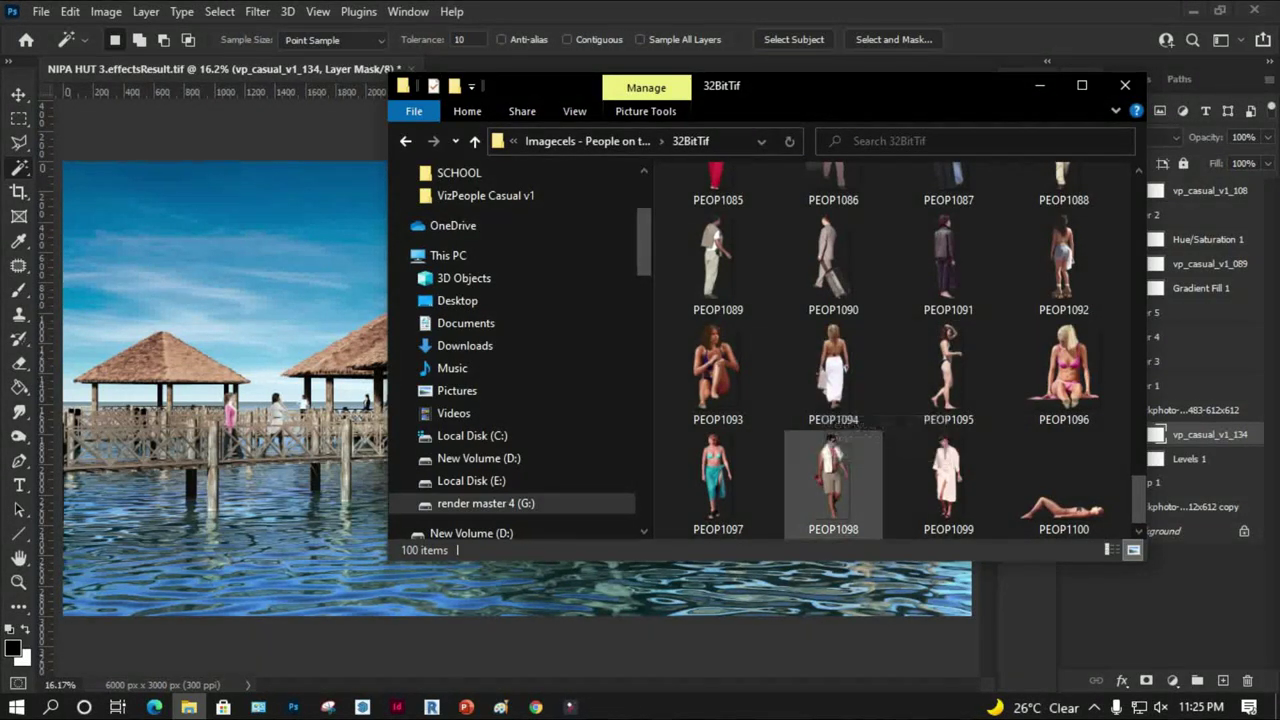
{"action": "left_click", "coordinate": [832, 480]}
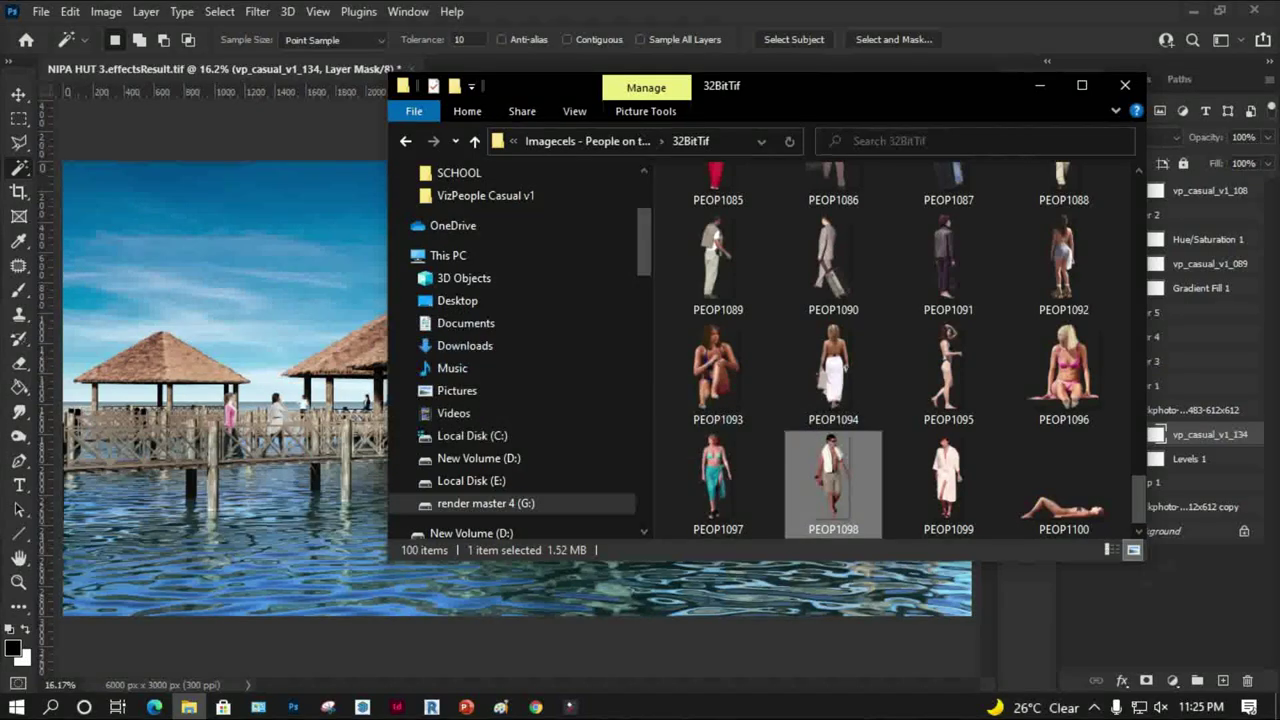
Try placing PEOP1098 in the render, undo it, and return Explorer to Imagecels - People on the weekend 2
{"action": "left_click_drag", "start_coordinate": [832, 480], "coordinate": [607, 388]}
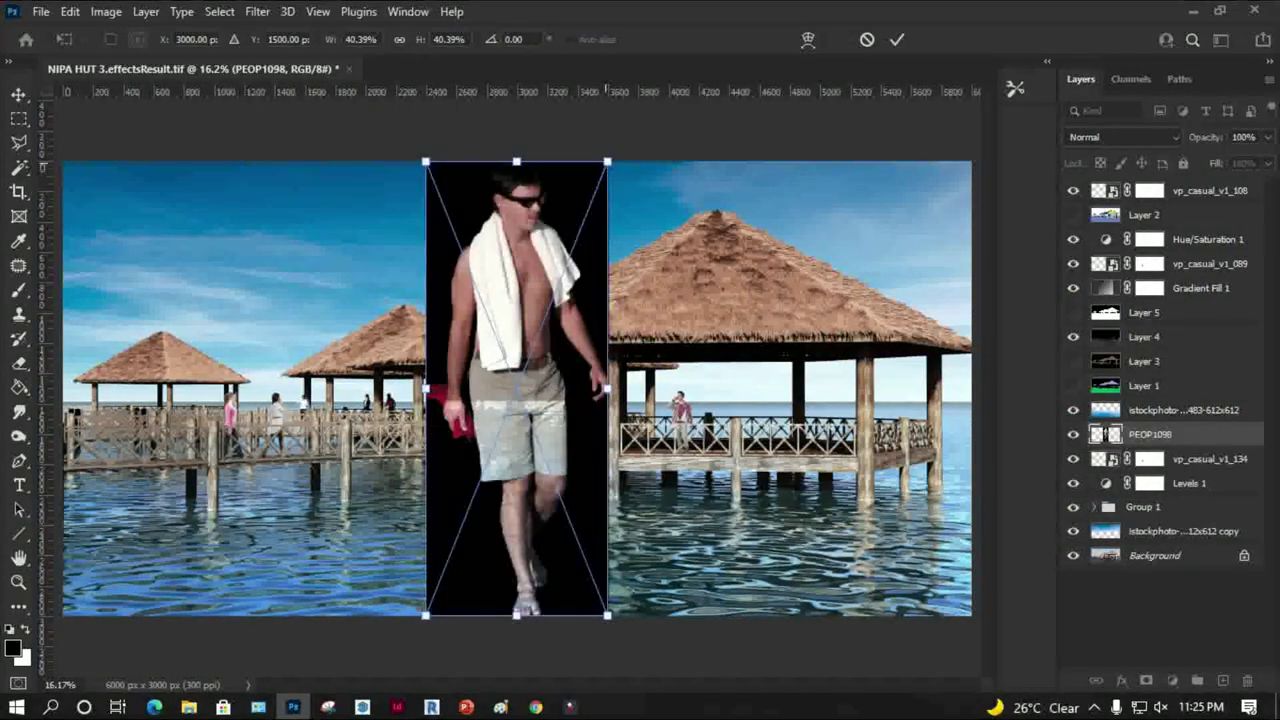
{"action": "key", "text": "Return"}
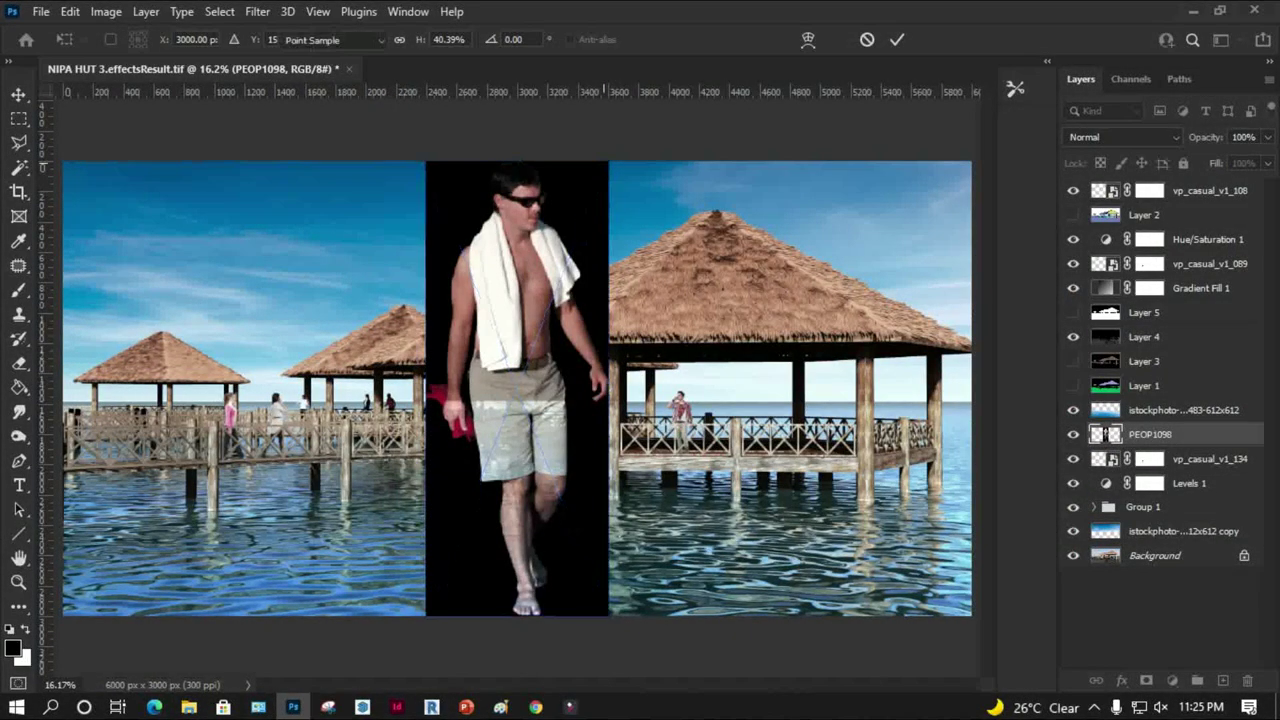
{"action": "key", "text": "ctrl+z"}
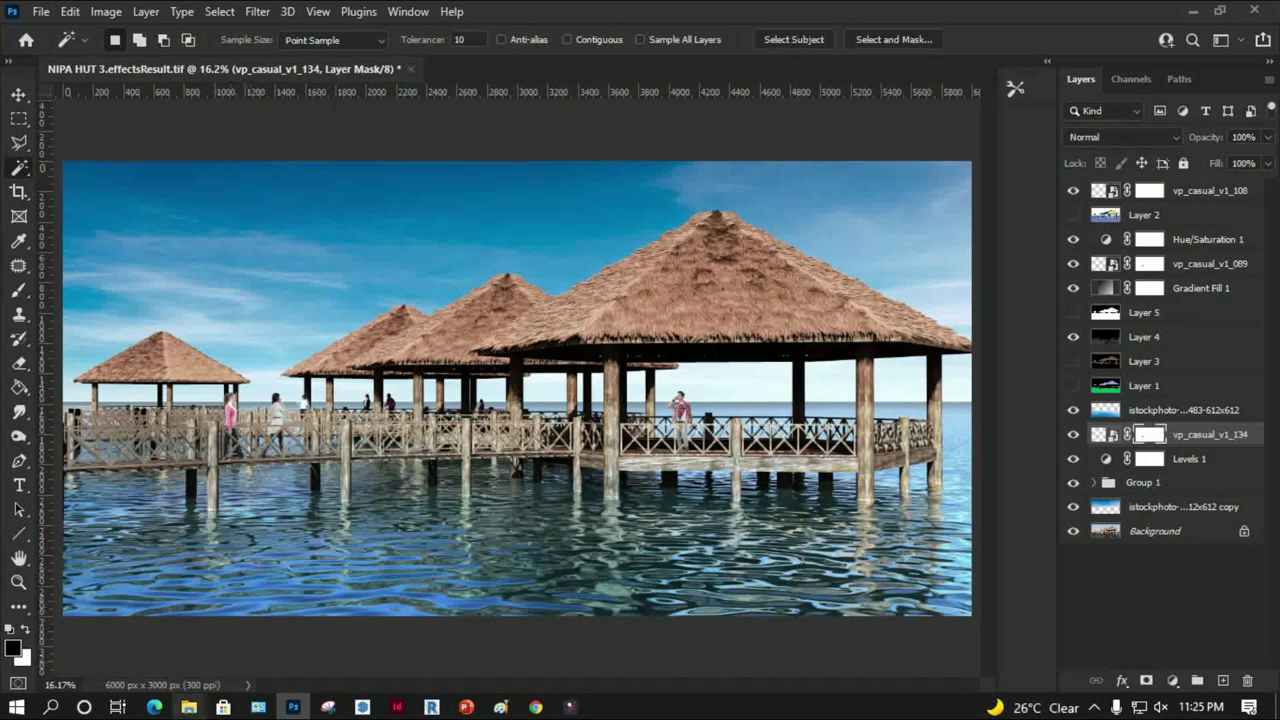
{"action": "left_click", "coordinate": [188, 707]}
{"action": "left_click", "coordinate": [635, 141]}
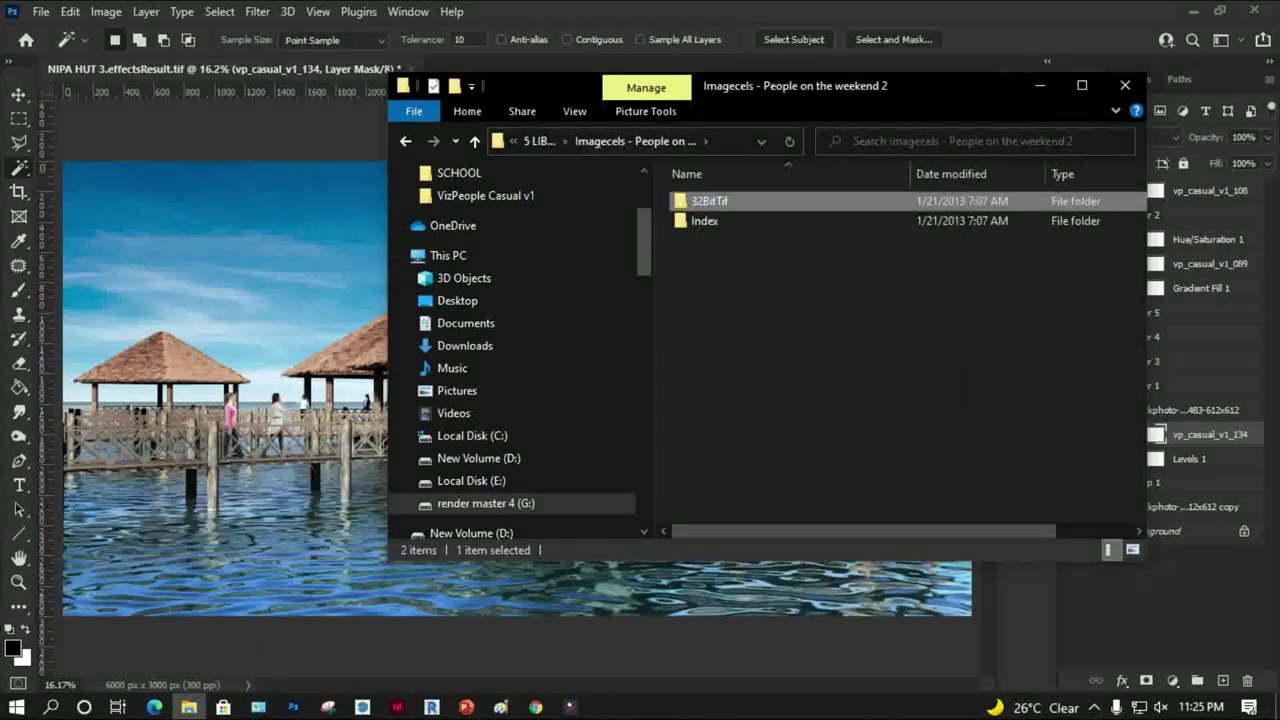
Go up to 5 LIBRARIES, open greenscreen_people_Volume_1, and select the three-person Xoio_people_0083
{"action": "left_click", "coordinate": [540, 141]}
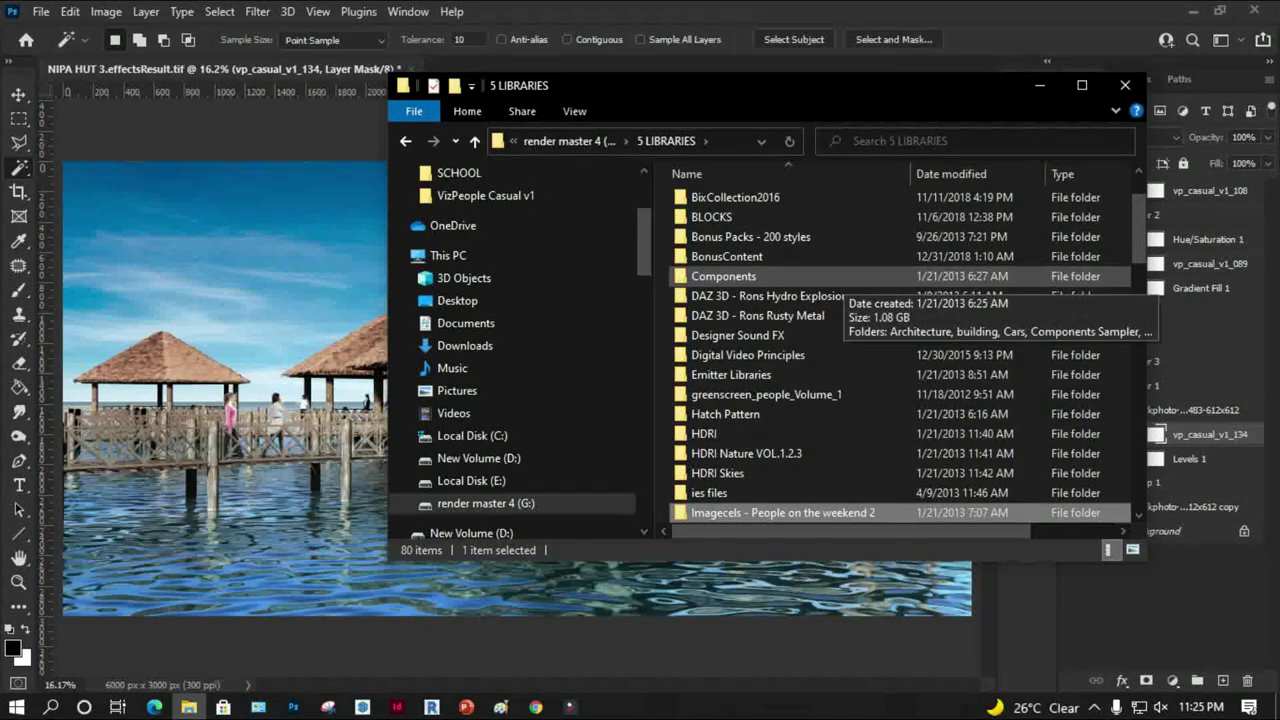
{"action": "scroll", "coordinate": [840, 280], "scroll_direction": "up", "scroll_amount": 2}
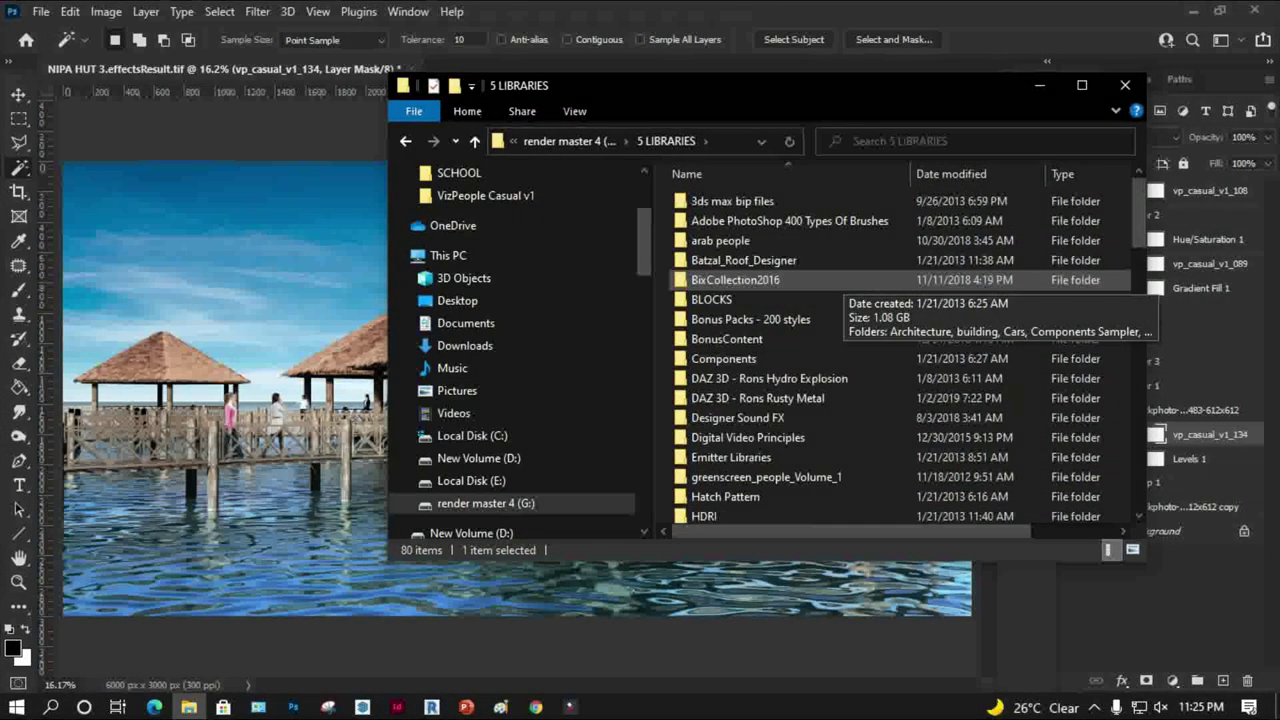
{"action": "scroll", "coordinate": [840, 290], "scroll_direction": "down", "scroll_amount": 1}
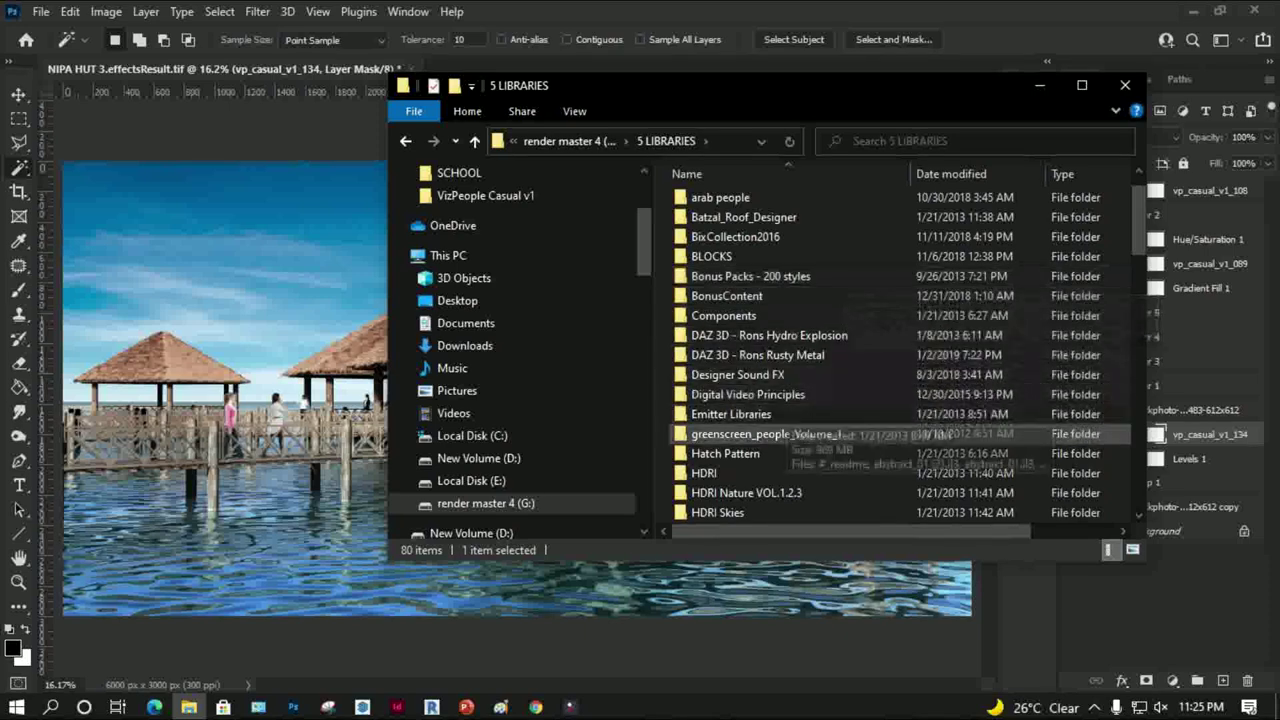
{"action": "double_click", "coordinate": [760, 437]}
{"action": "scroll", "coordinate": [833, 350], "scroll_direction": "down", "scroll_amount": 5}
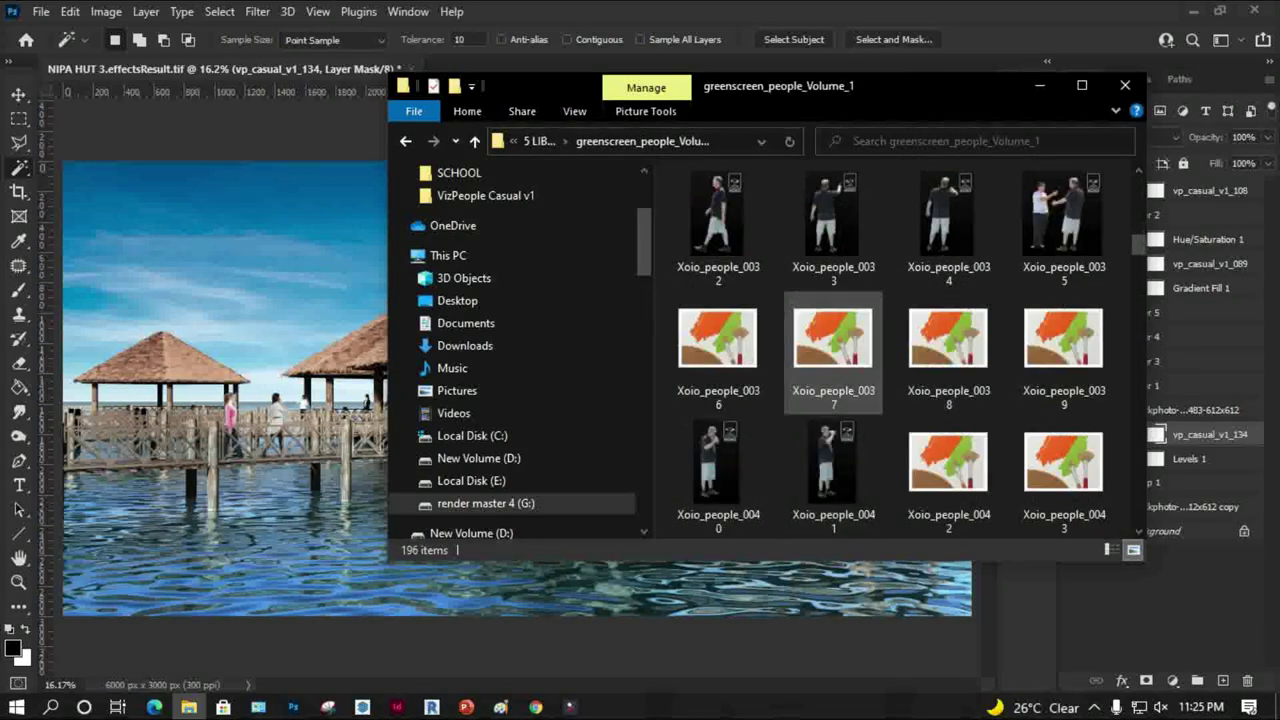
{"action": "scroll", "coordinate": [890, 350], "scroll_direction": "down", "scroll_amount": 4}
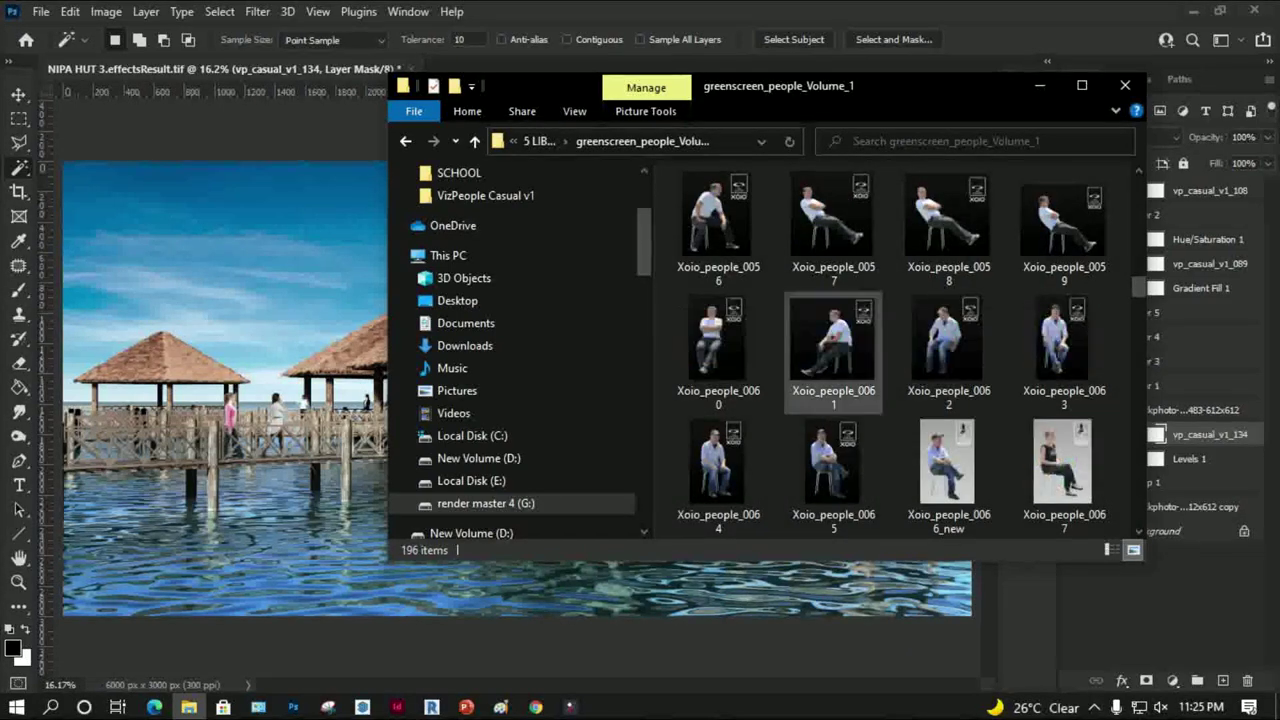
{"action": "scroll", "coordinate": [833, 400], "scroll_direction": "down", "scroll_amount": 3}
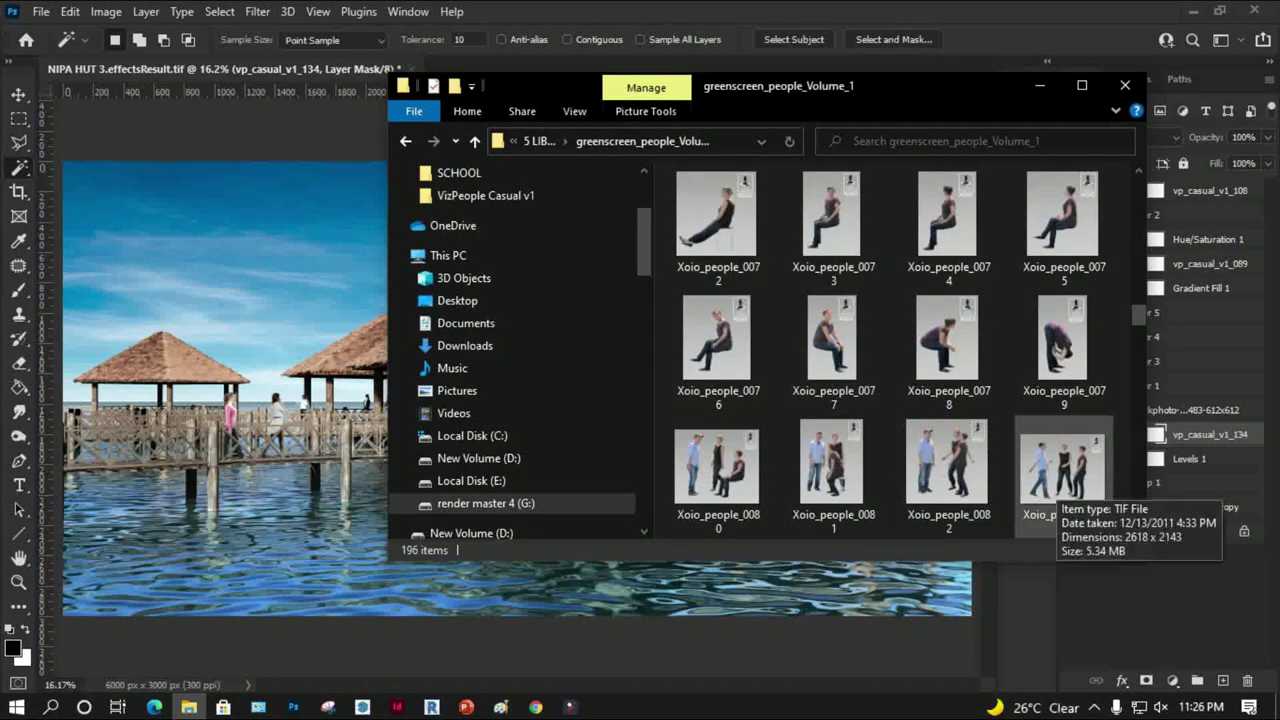
{"action": "left_click", "coordinate": [1062, 468]}
Place Xoio_people_0083 on the walkway render and move its layer to the top of the stack
{"action": "left_click_drag", "start_coordinate": [1062, 470], "coordinate": [300, 350]}
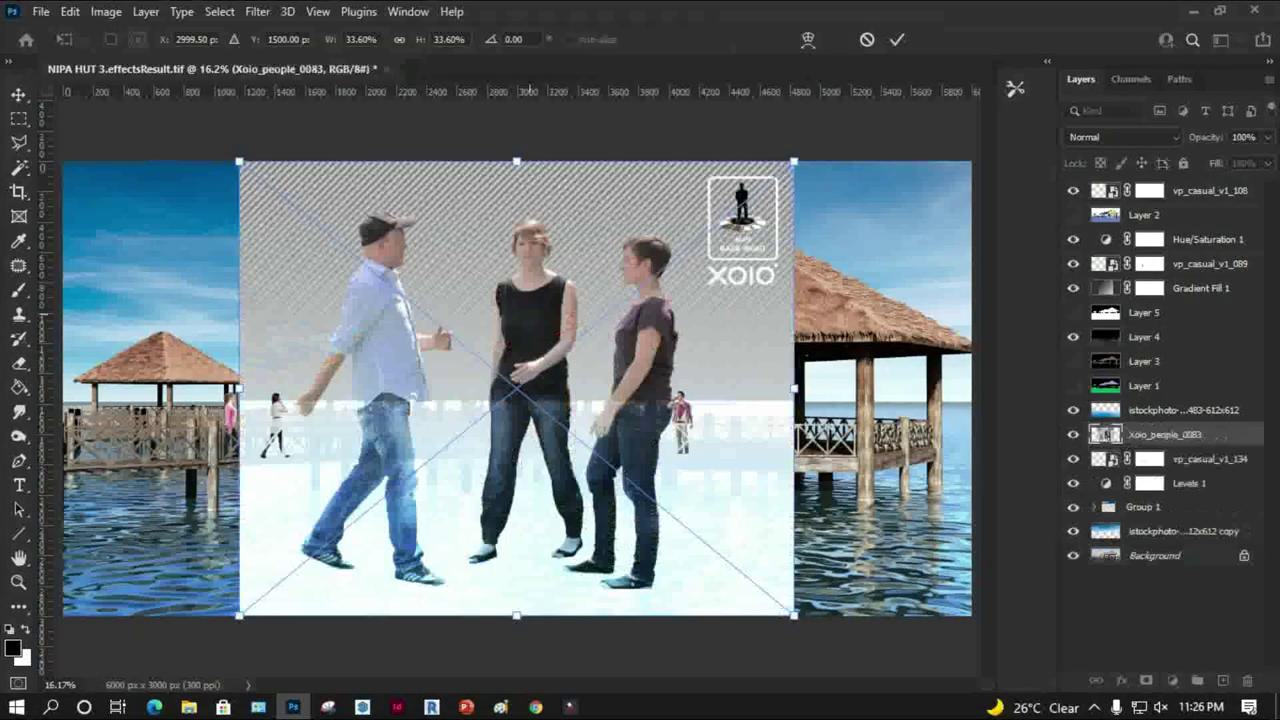
{"action": "key", "text": "Return"}
{"action": "key", "text": "w"}
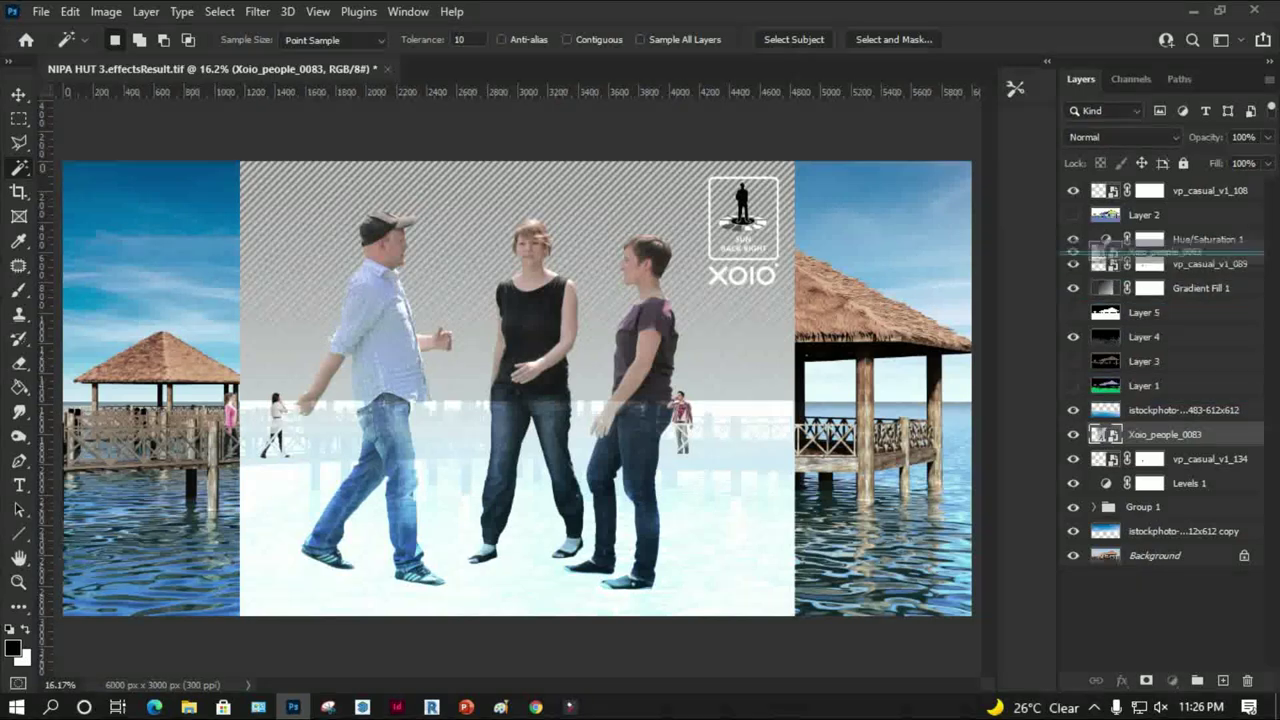
{"action": "left_click_drag", "start_coordinate": [1165, 434], "coordinate": [1165, 186]}
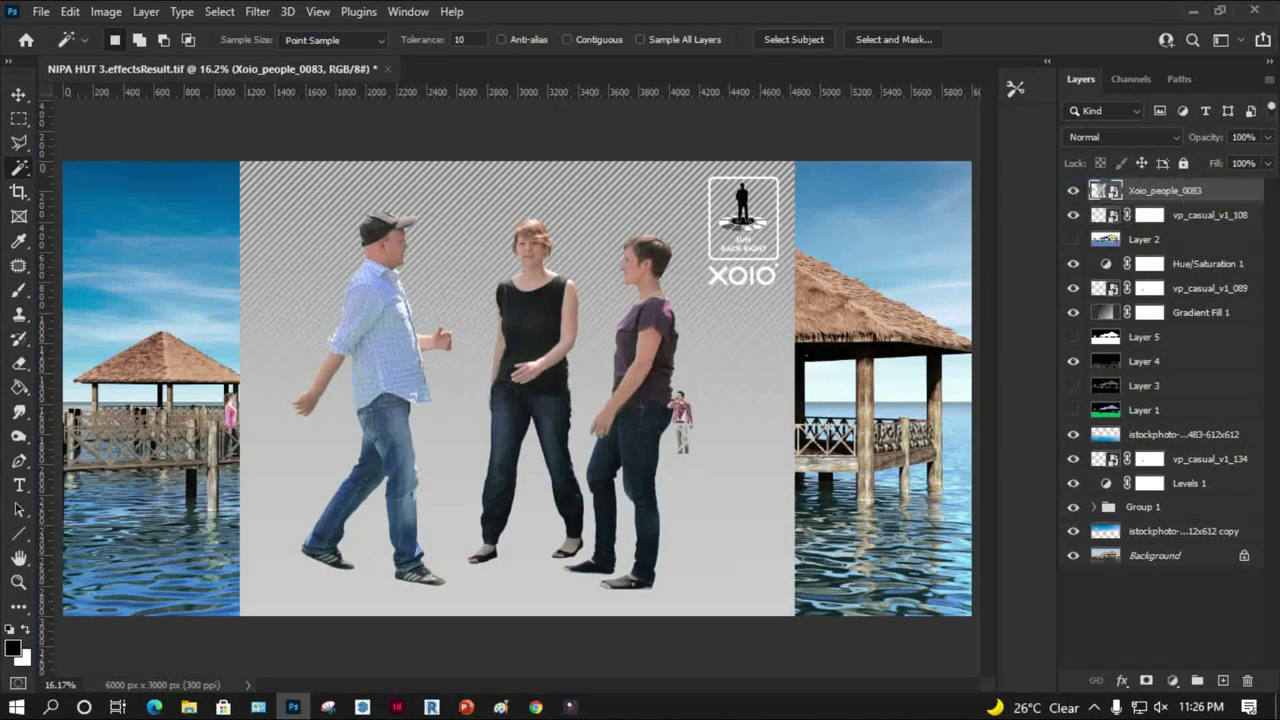
Attempt to delete its grey backdrop, dismiss the smart-object error, then delete the layer
{"action": "left_click", "coordinate": [300, 250]}
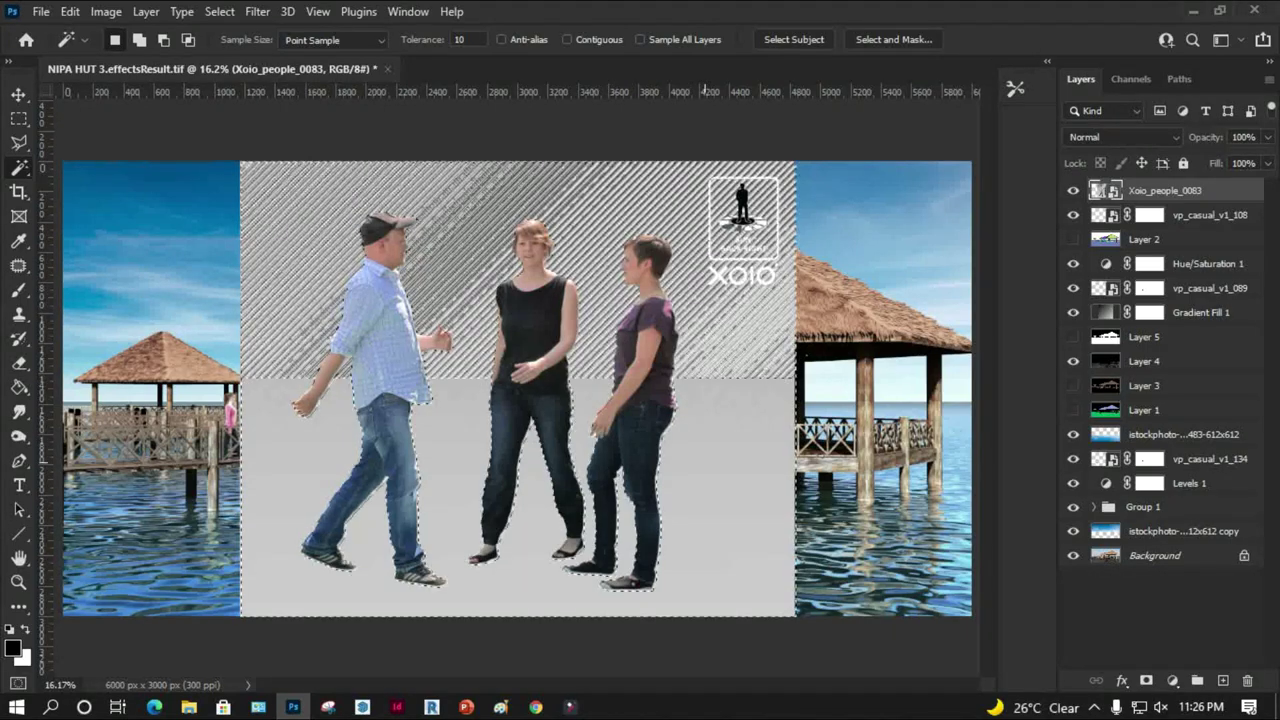
{"action": "key", "text": "Delete"}
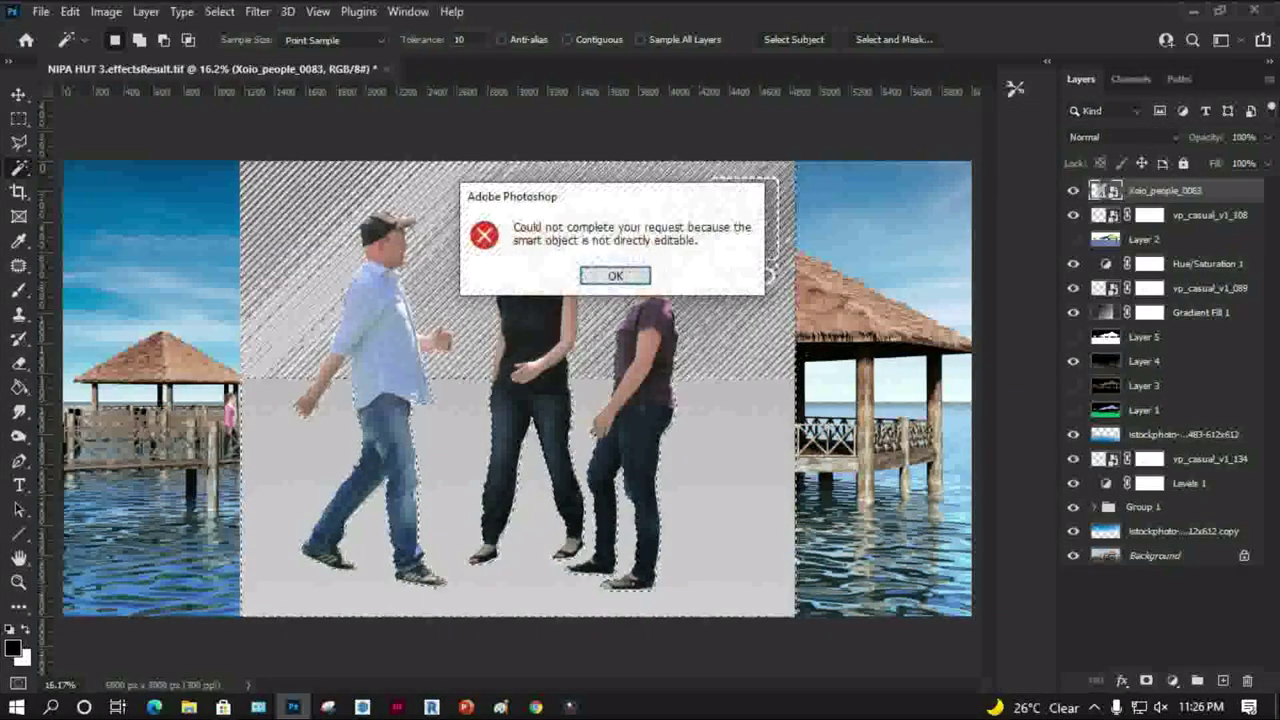
{"action": "left_click", "coordinate": [630, 274]}
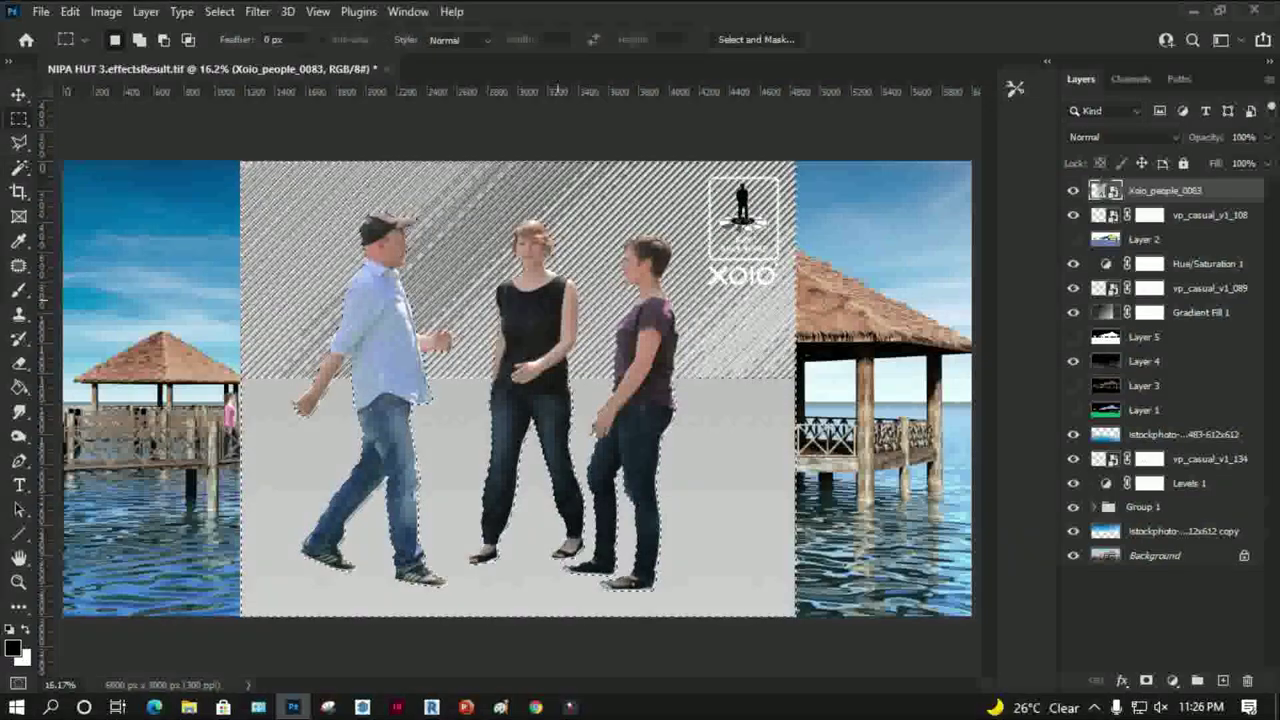
{"action": "key", "text": "ctrl+d"}
{"action": "key", "text": "Delete"}
{"action": "key", "text": "m"}
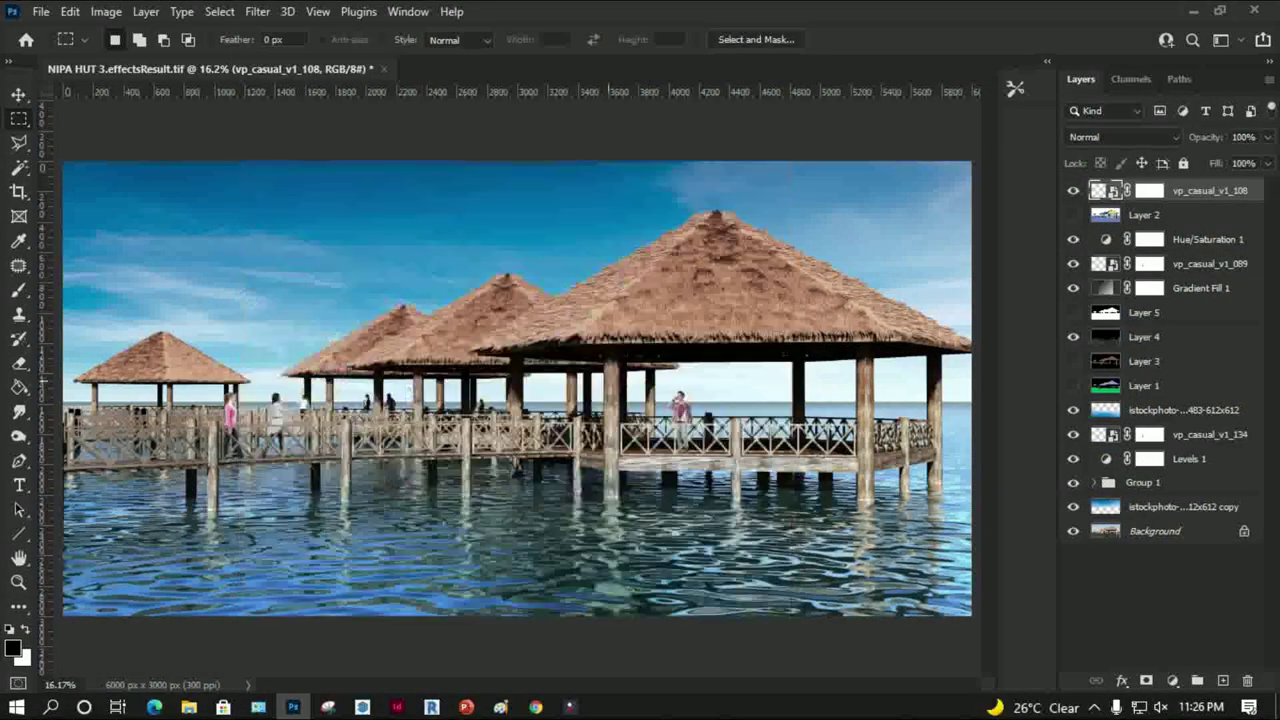
Bring File Explorer back and browse the greenscreen_people_Volume_1 thumbnails for another person
{"action": "left_click", "coordinate": [188, 707]}
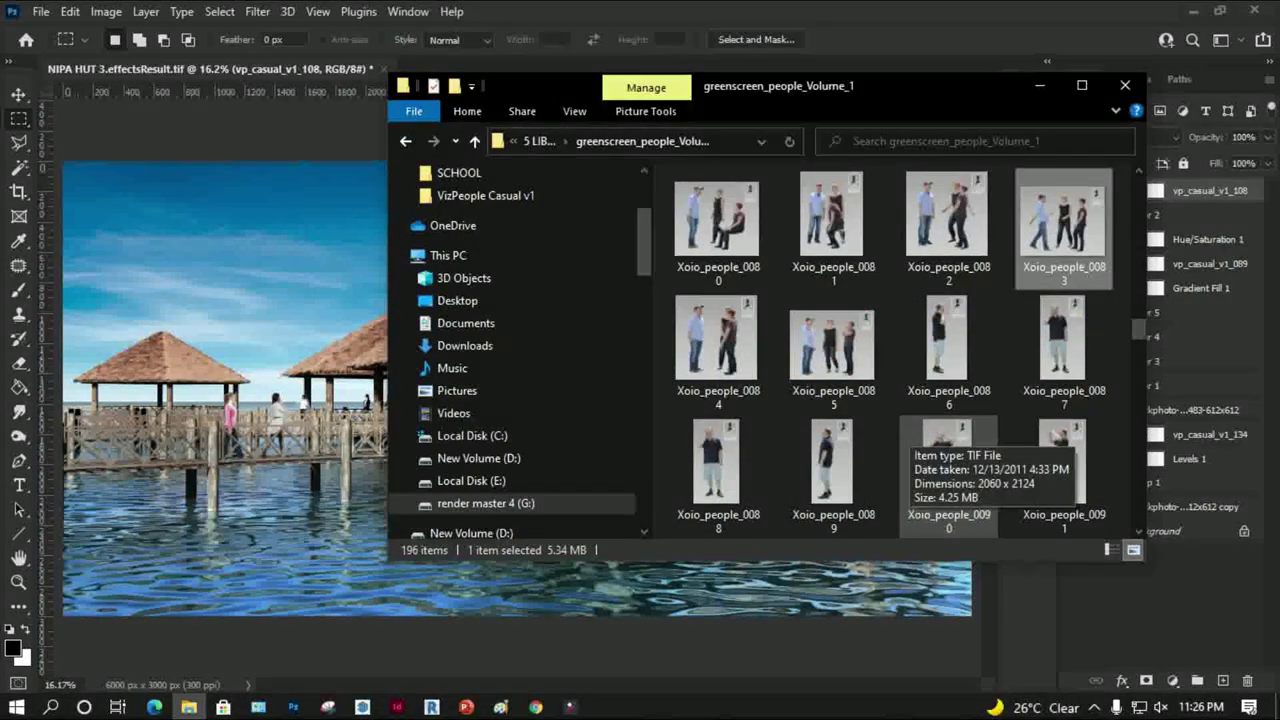
{"action": "scroll", "coordinate": [930, 430], "scroll_direction": "down", "scroll_amount": 5}
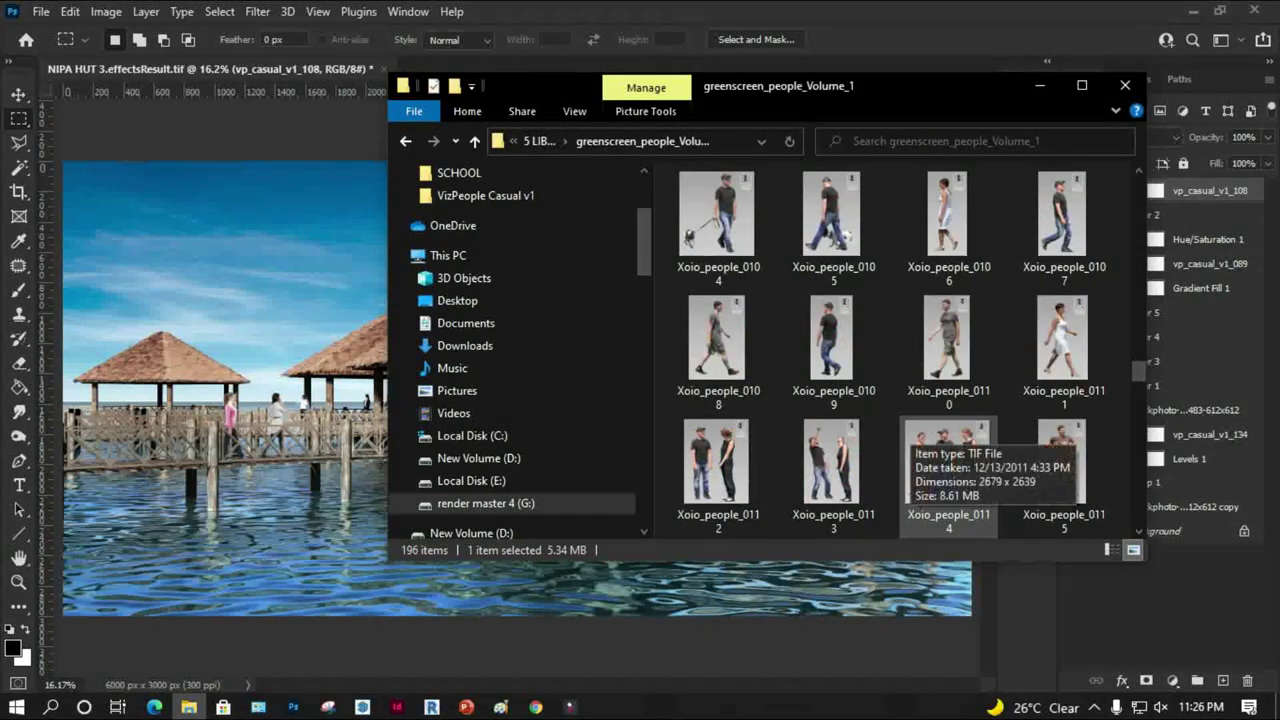
{"action": "scroll", "coordinate": [940, 460], "scroll_direction": "down", "scroll_amount": 10}
{"action": "scroll", "coordinate": [940, 460], "scroll_direction": "down", "scroll_amount": 5}
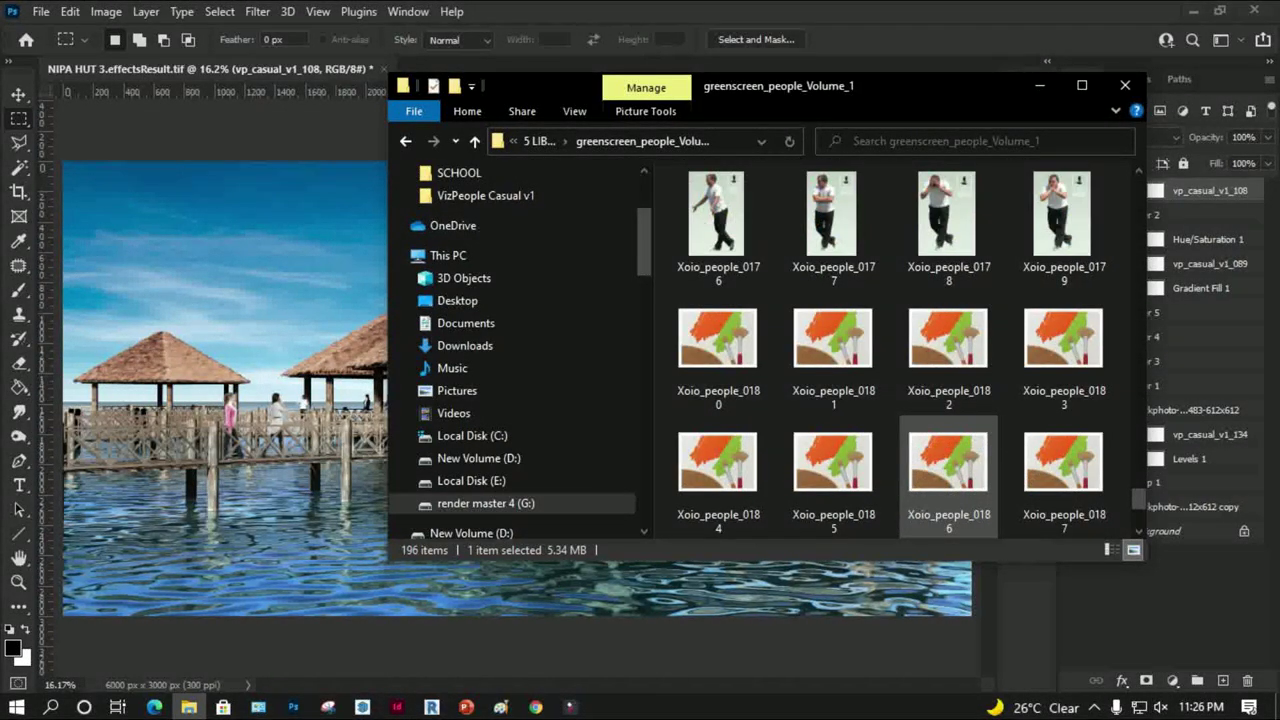
{"action": "scroll", "coordinate": [890, 350], "scroll_direction": "up", "scroll_amount": 10}
{"action": "scroll", "coordinate": [890, 350], "scroll_direction": "up", "scroll_amount": 10}
{"action": "scroll", "coordinate": [949, 460], "scroll_direction": "up", "scroll_amount": 5}
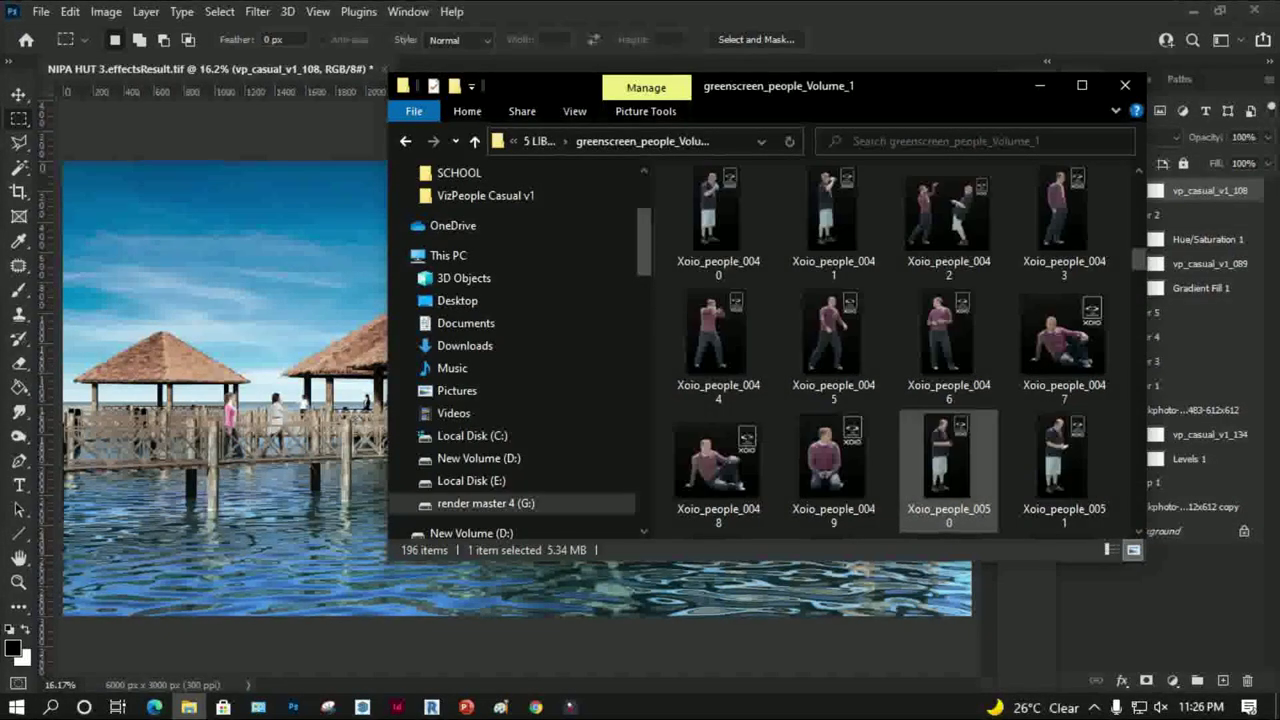
{"action": "scroll", "coordinate": [949, 465], "scroll_direction": "down", "scroll_amount": 2}
{"action": "scroll", "coordinate": [949, 465], "scroll_direction": "down", "scroll_amount": 2}
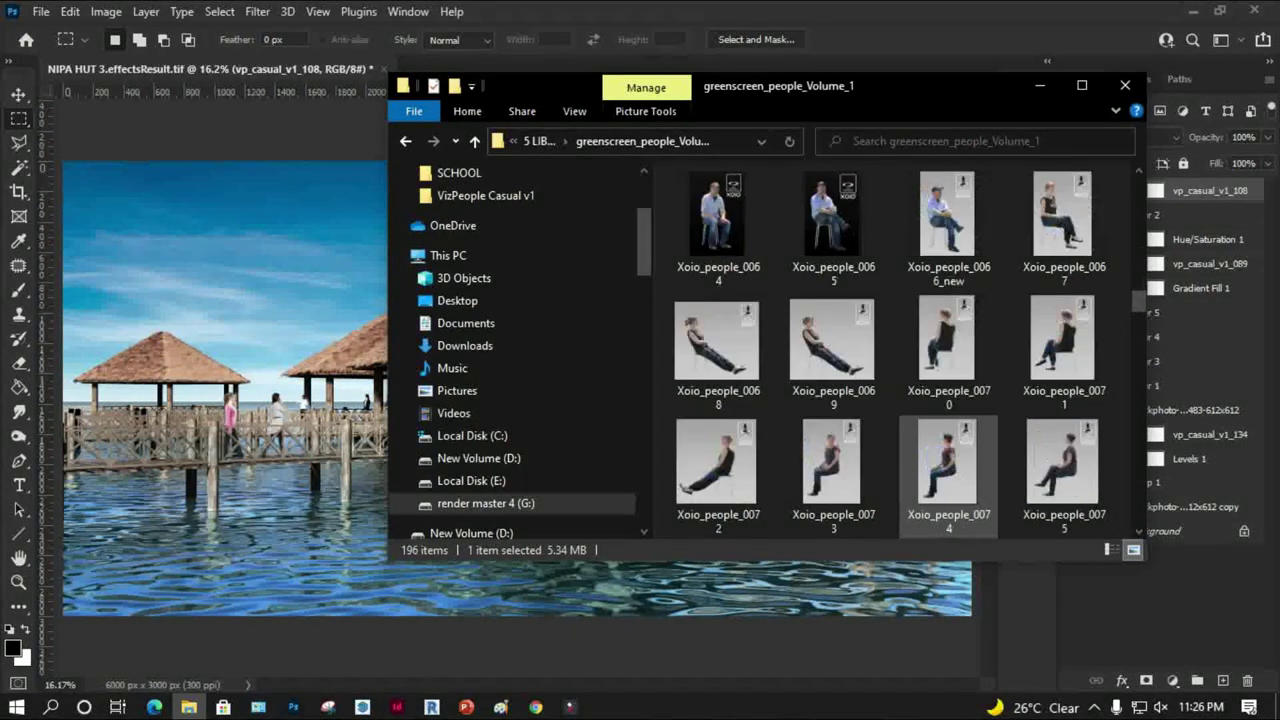
{"action": "scroll", "coordinate": [949, 465], "scroll_direction": "up", "scroll_amount": 2}
{"action": "scroll", "coordinate": [949, 465], "scroll_direction": "up", "scroll_amount": 2}
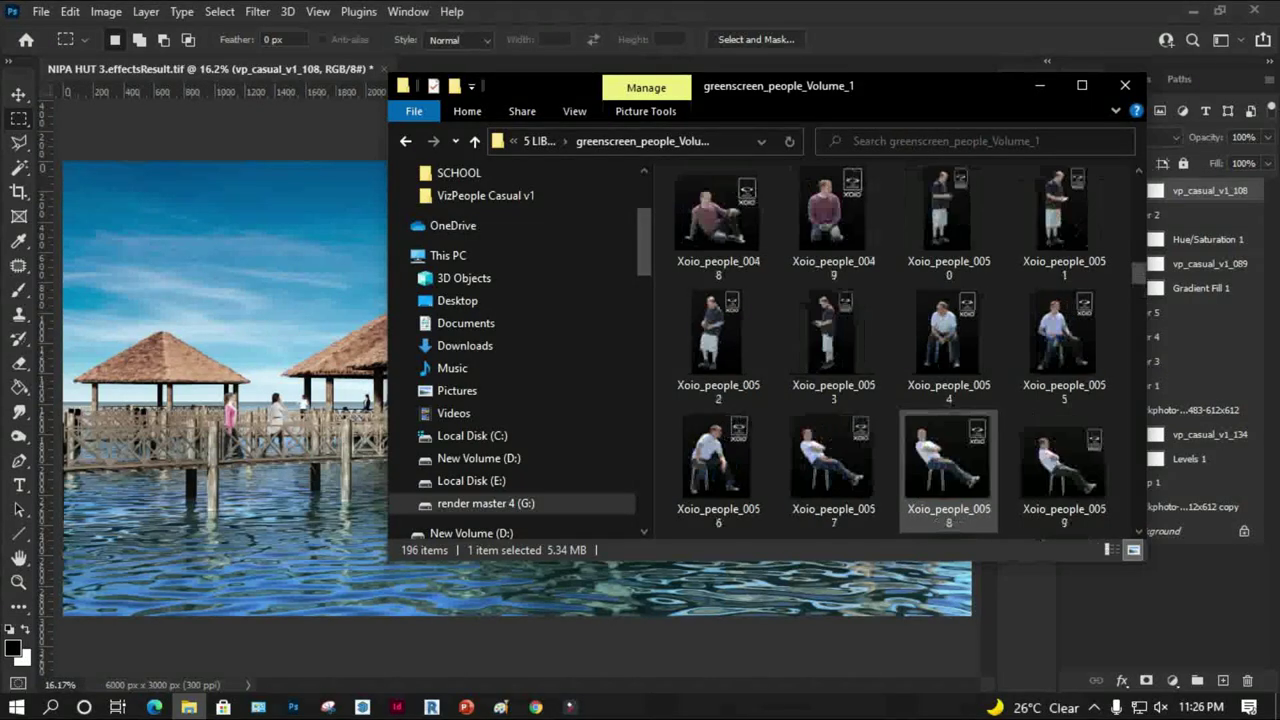
{"action": "scroll", "coordinate": [949, 465], "scroll_direction": "up", "scroll_amount": 5}
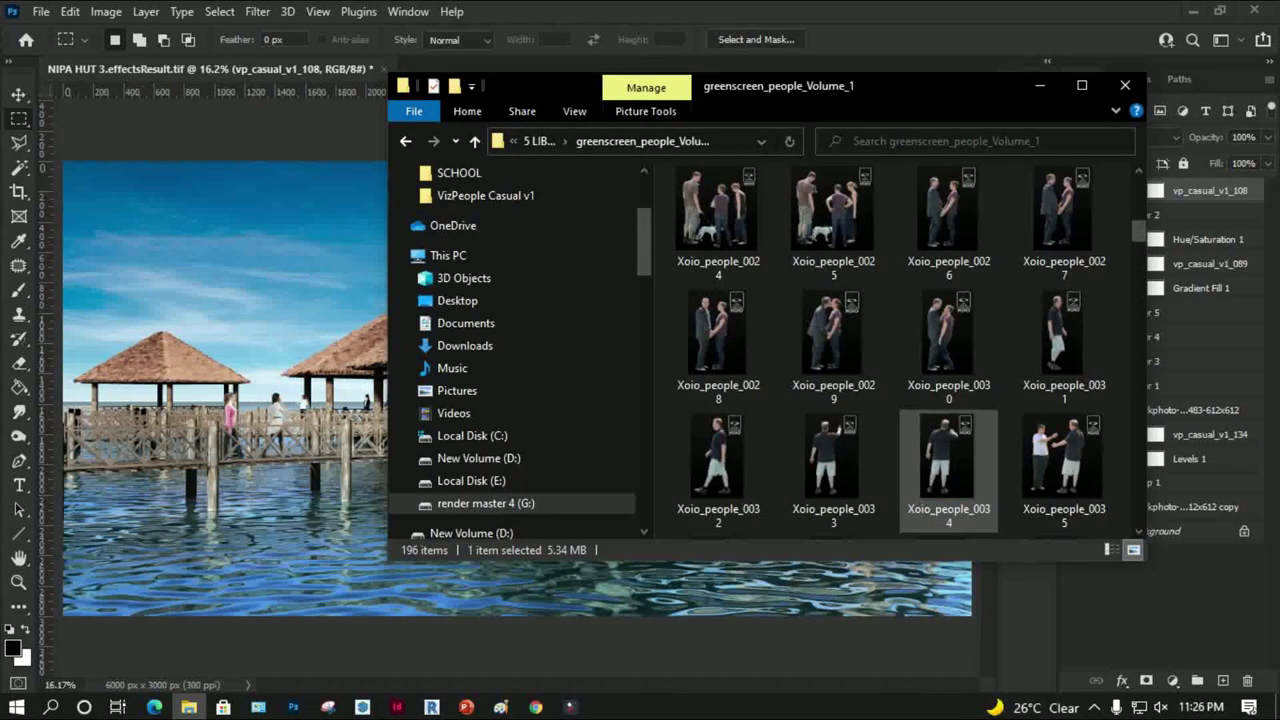
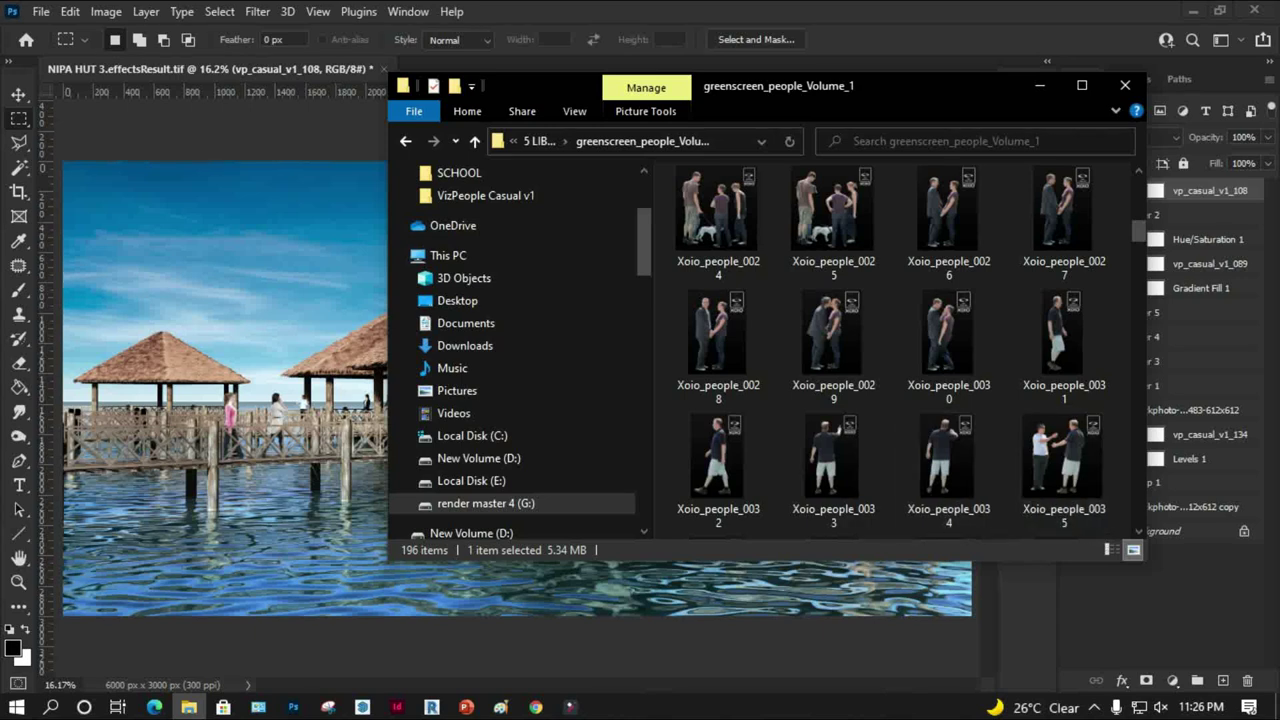
Scroll back up to the Xoio_people_0022 thumbnail, then return to the NIPA HUT 3 composite
{"action": "scroll", "coordinate": [895, 350], "scroll_direction": "up", "scroll_amount": 2}
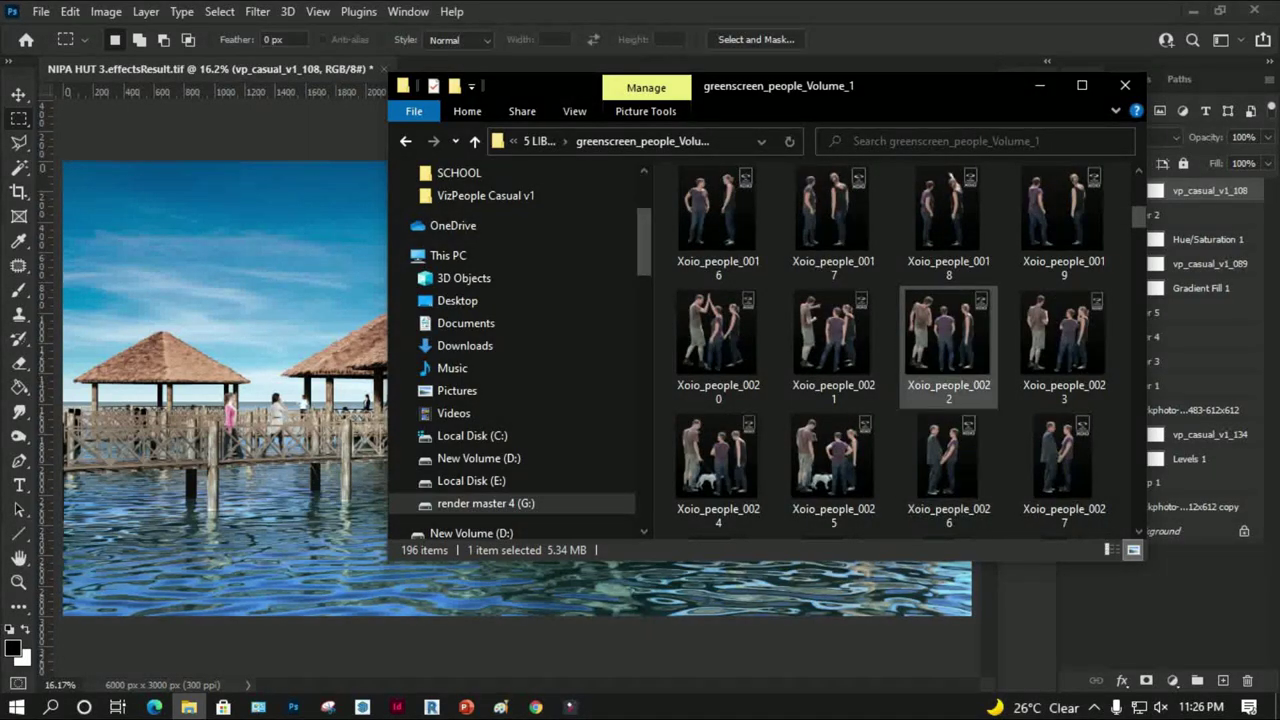
{"action": "left_click", "coordinate": [293, 707]}
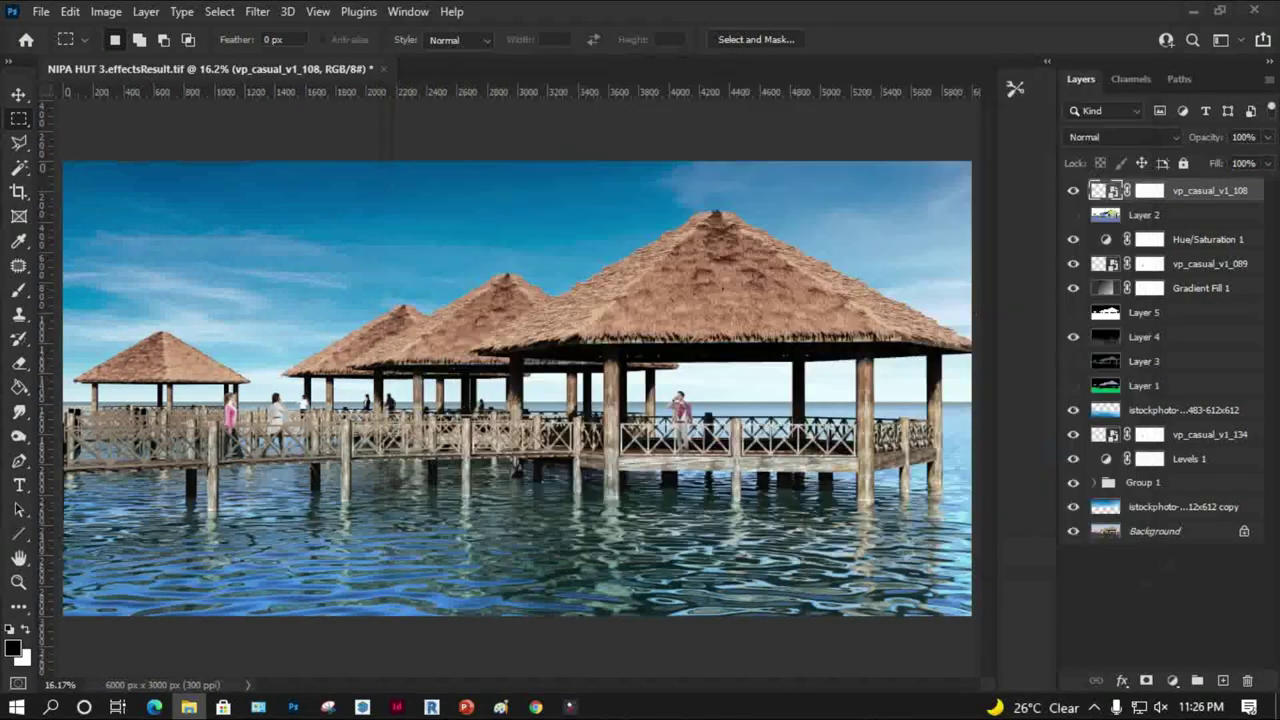
{"action": "left_click_drag", "start_coordinate": [293, 707], "coordinate": [516, 388]}
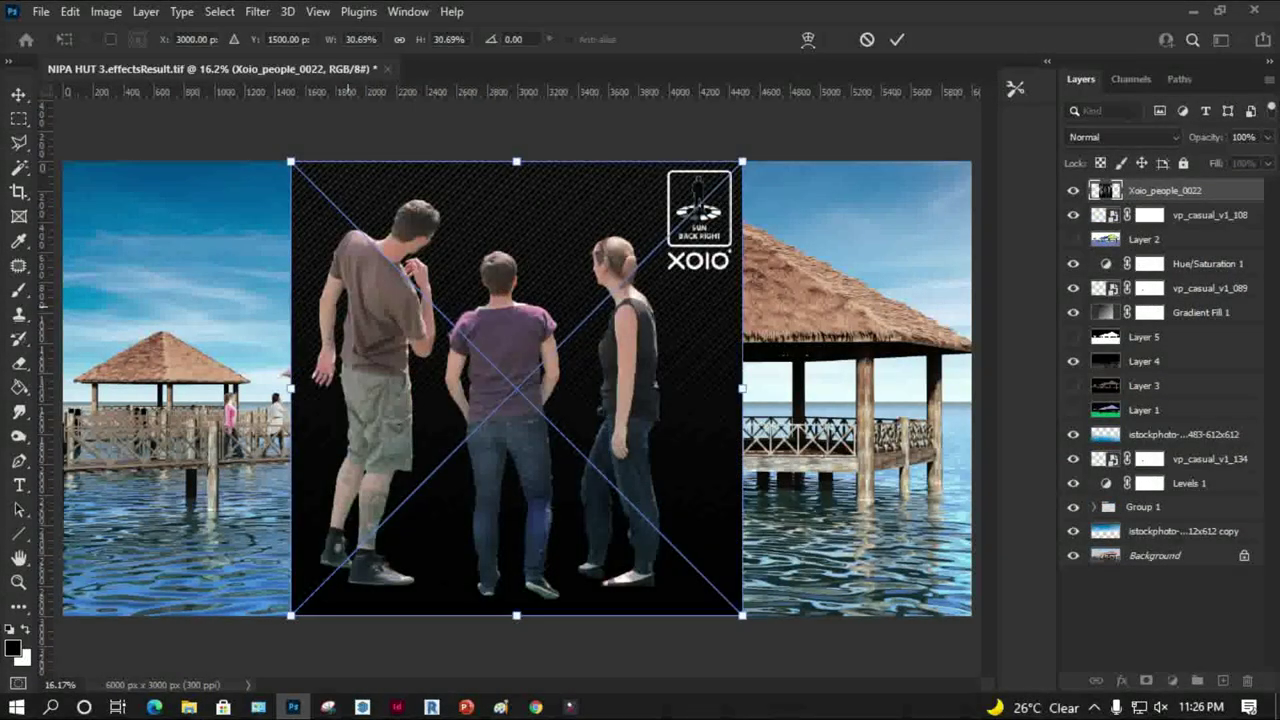
{"action": "key", "text": "Return"}
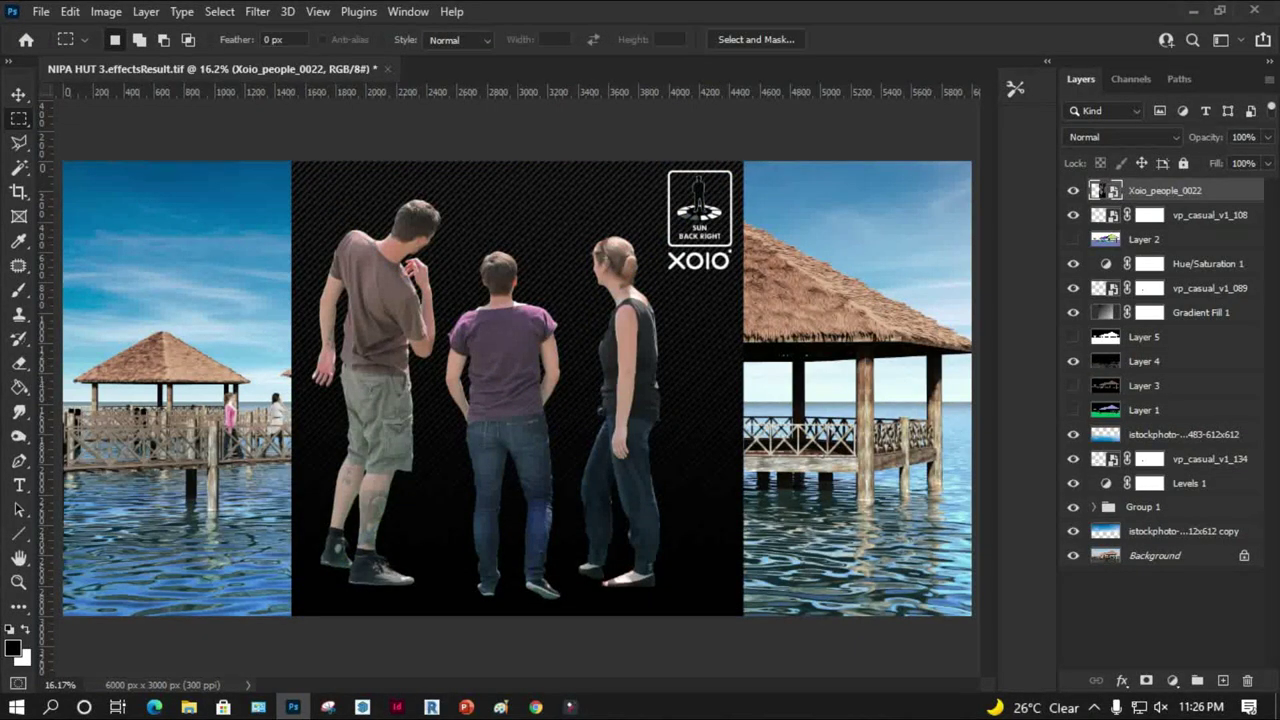
{"action": "double_click", "coordinate": [1097, 190]}
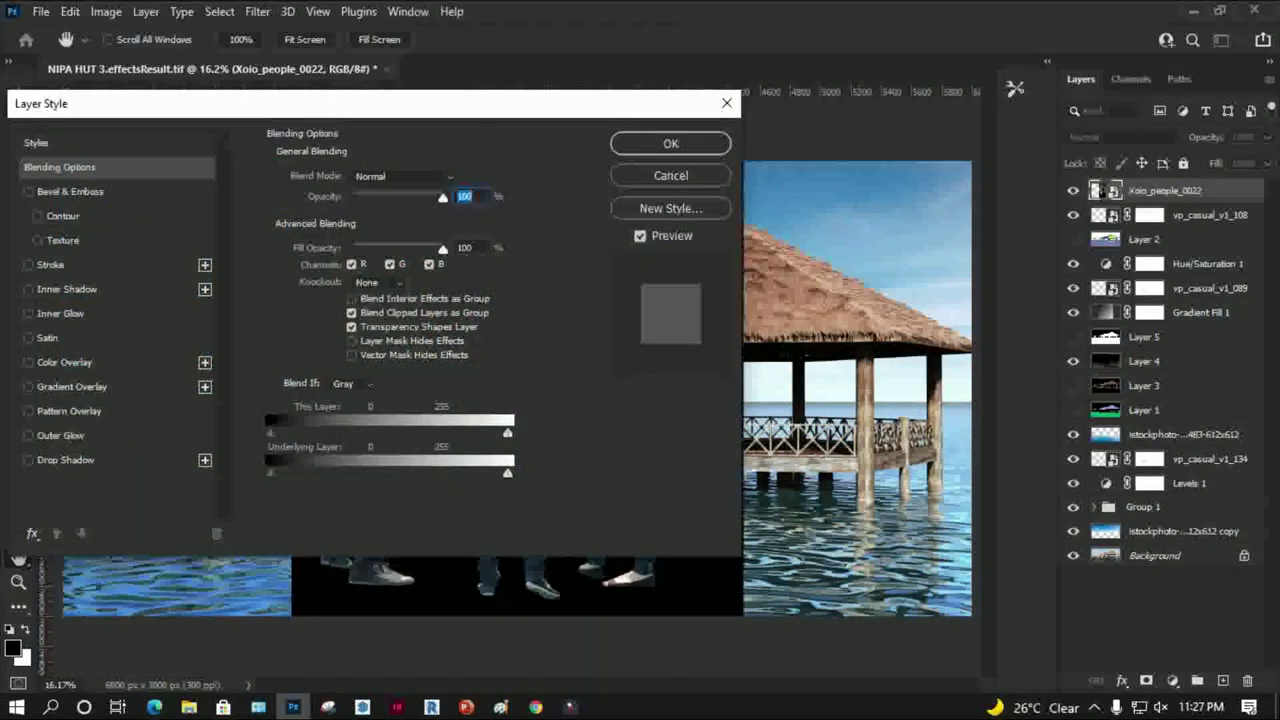
{"action": "mouse_move", "coordinate": [270, 432]}
{"action": "left_mouse_down"}
{"action": "mouse_move", "coordinate": [316, 432]}
{"action": "mouse_move", "coordinate": [291, 432]}
{"action": "left_mouse_up"}
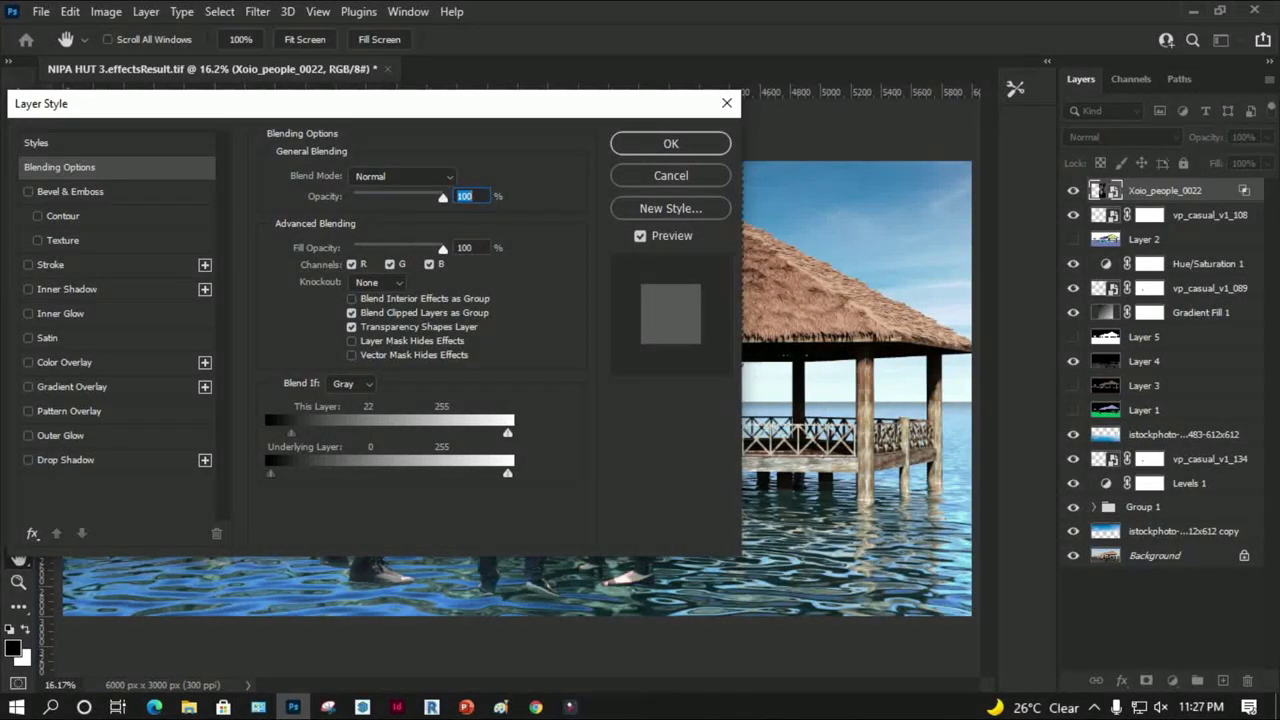
{"action": "left_click_drag", "start_coordinate": [557, 112], "coordinate": [1157, 132]}
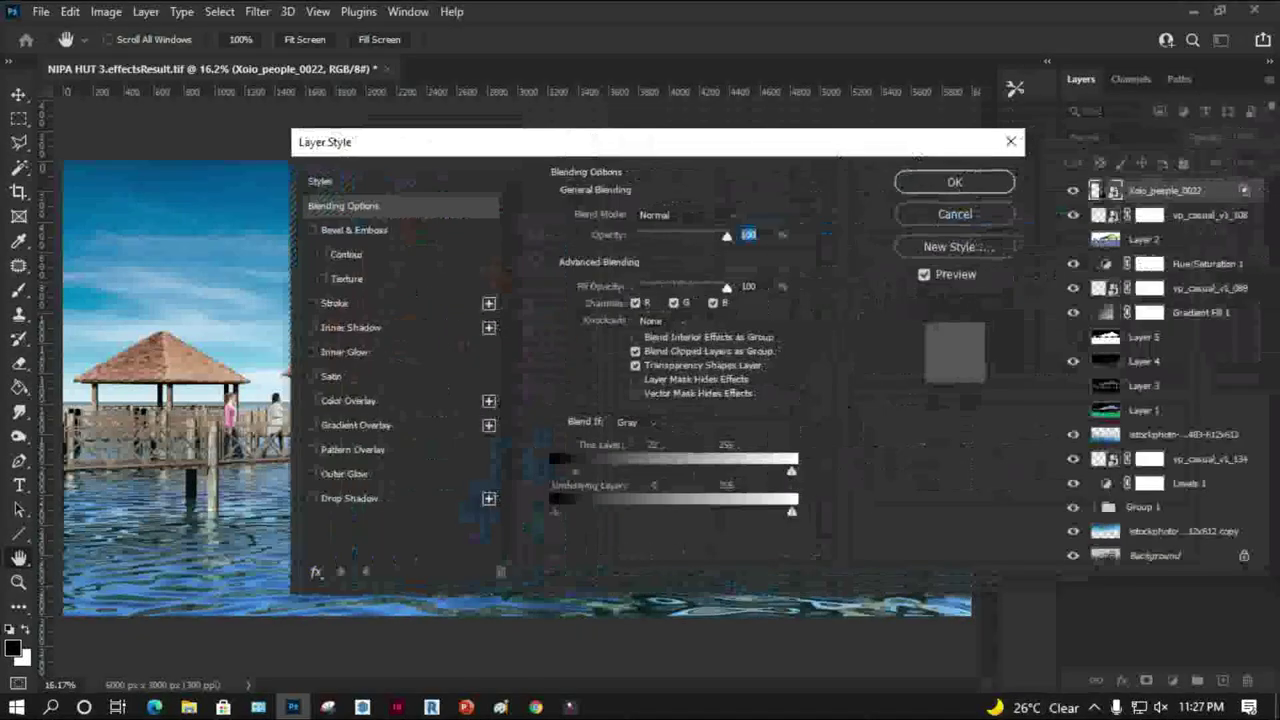
{"action": "left_click", "coordinate": [954, 214]}
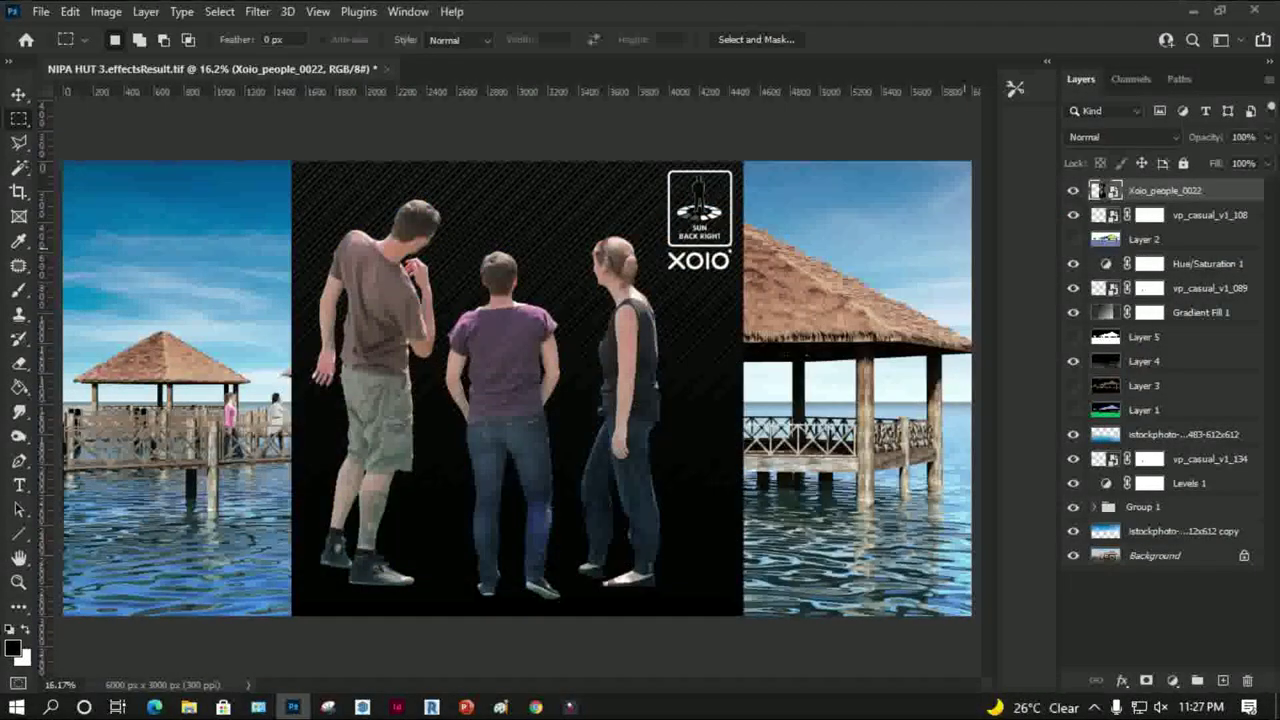
{"action": "key", "text": "Delete"}
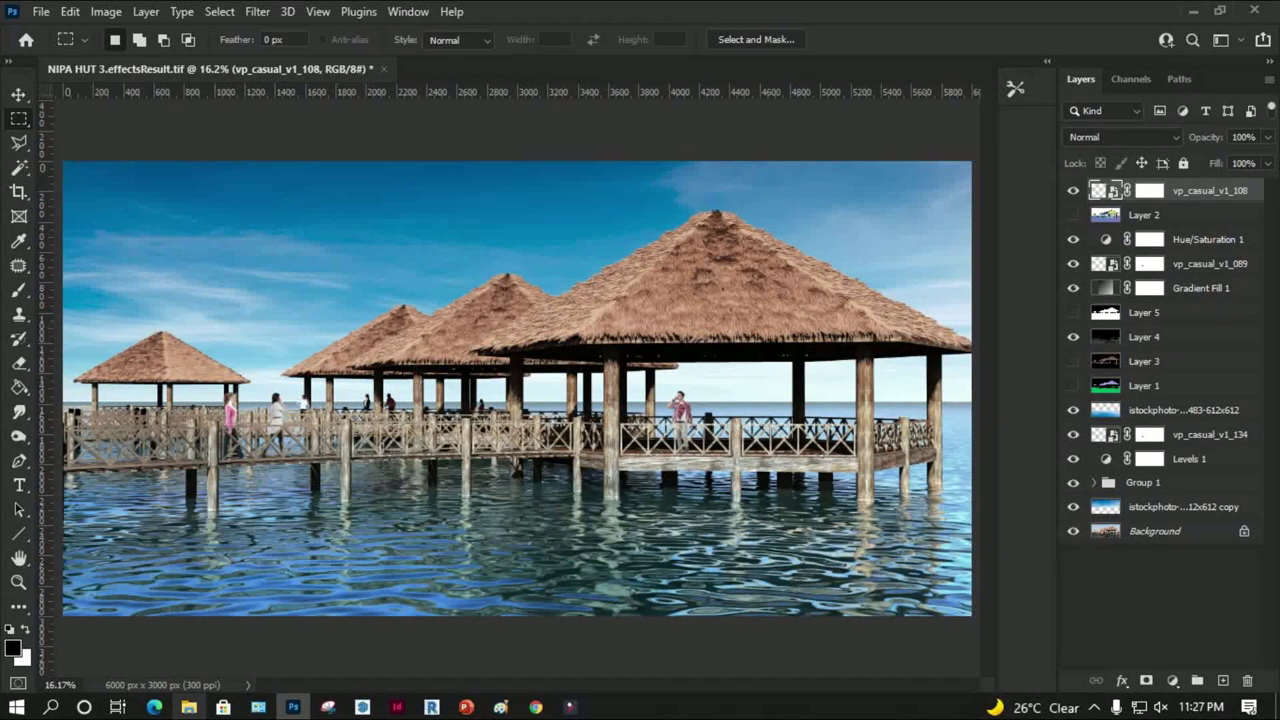
{"action": "key", "text": "alt+Tab"}
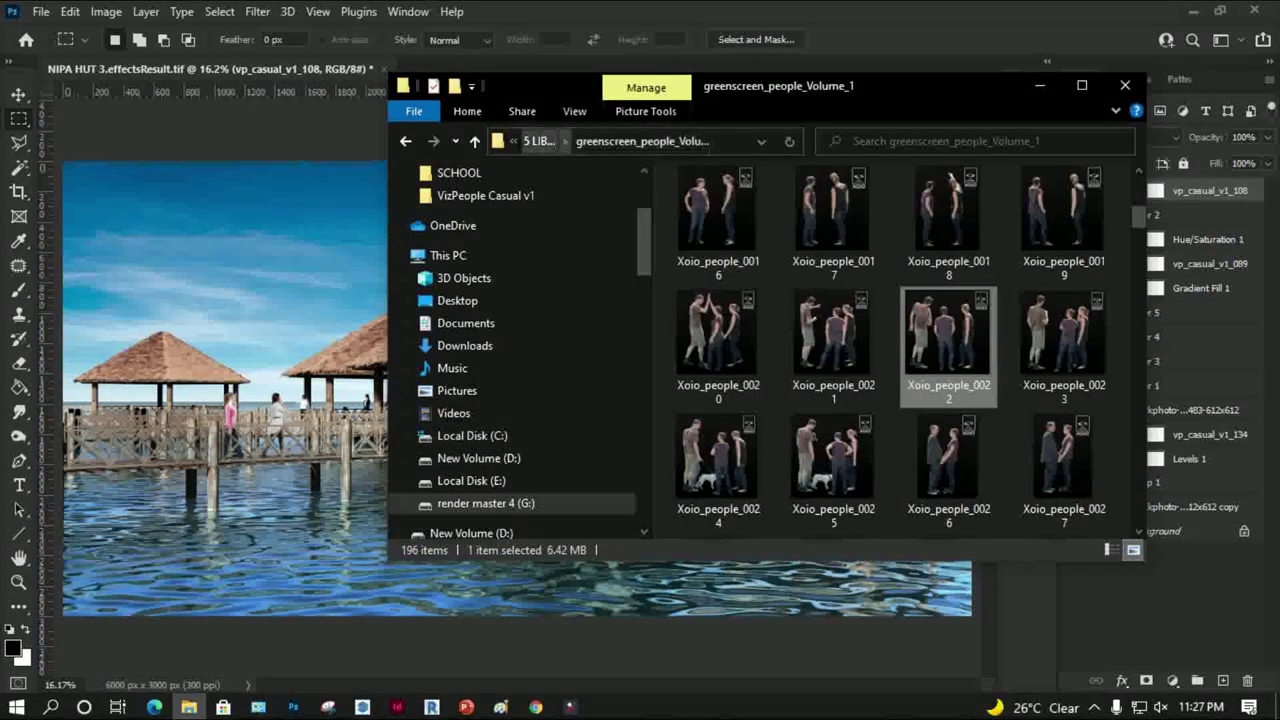
Go up to 5 LIBRARIES and open the Viz-People Casual v1 > VizPeople Casual v1 folder
{"action": "key", "text": "BackSpace"}
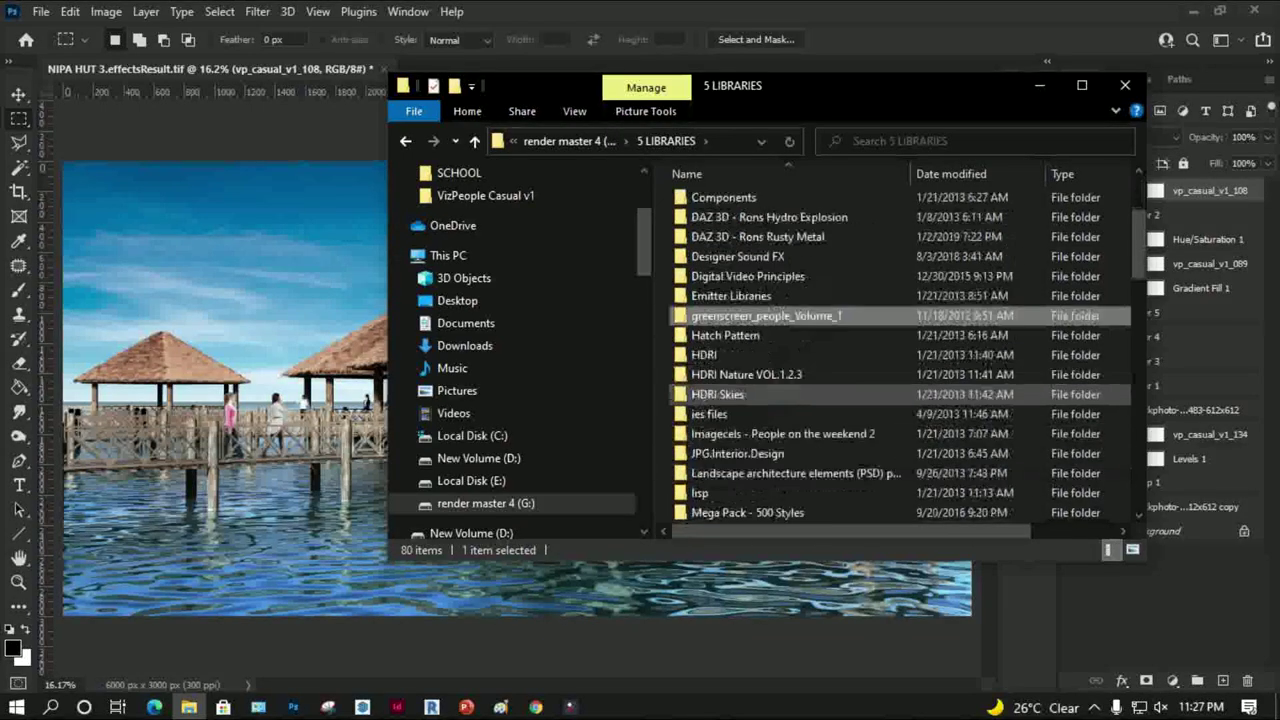
{"action": "scroll", "coordinate": [790, 433], "scroll_direction": "down", "scroll_amount": 3}
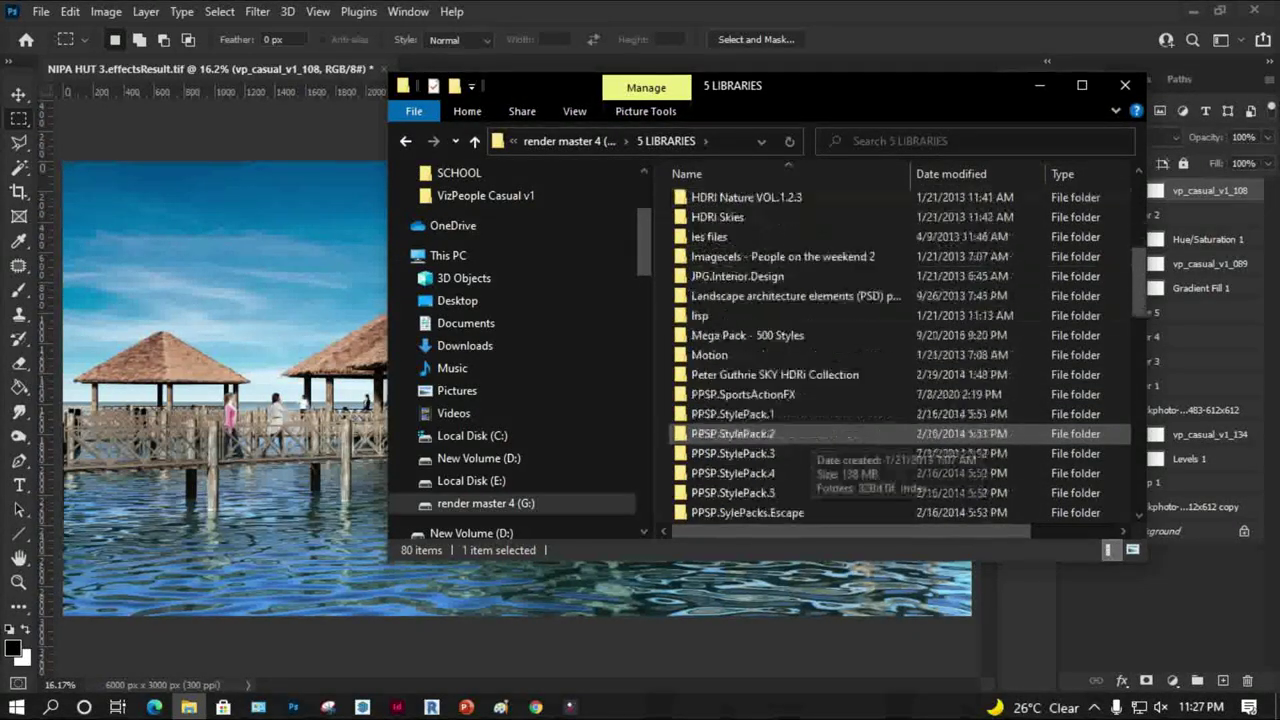
{"action": "scroll", "coordinate": [790, 433], "scroll_direction": "down", "scroll_amount": 1}
{"action": "scroll", "coordinate": [790, 433], "scroll_direction": "down", "scroll_amount": 6}
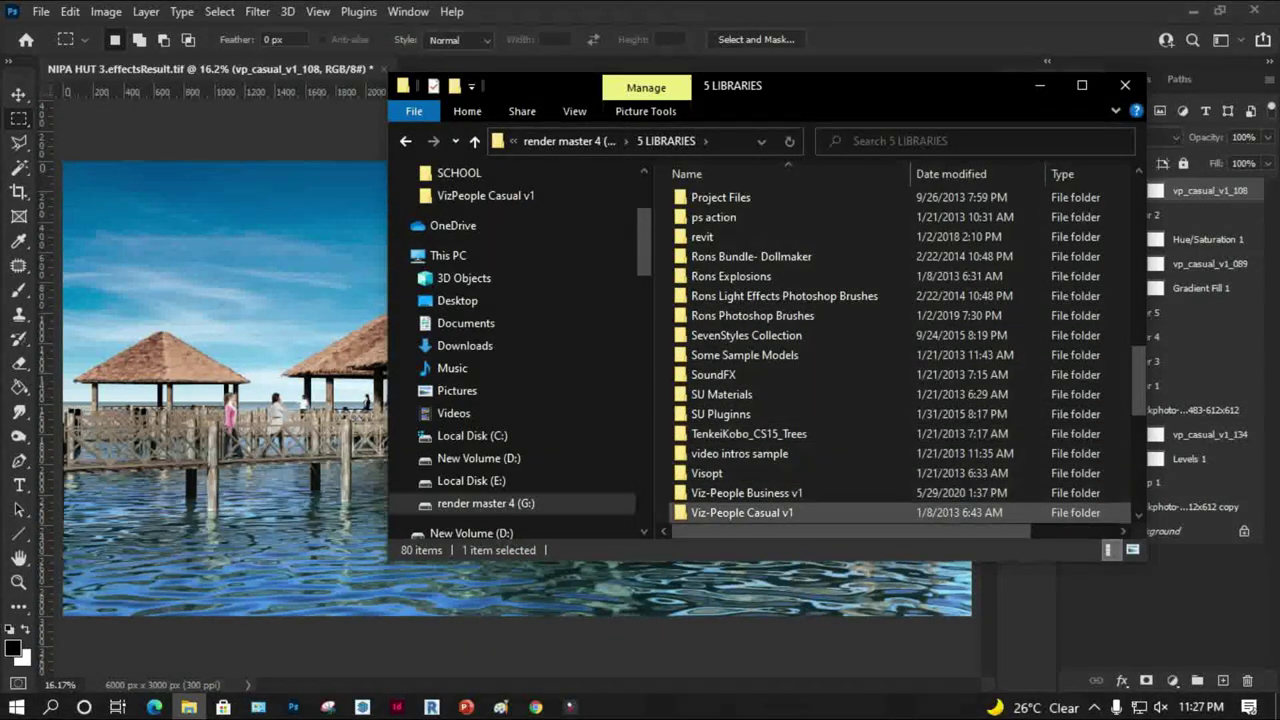
{"action": "double_click", "coordinate": [742, 512]}
{"action": "double_click", "coordinate": [740, 201]}
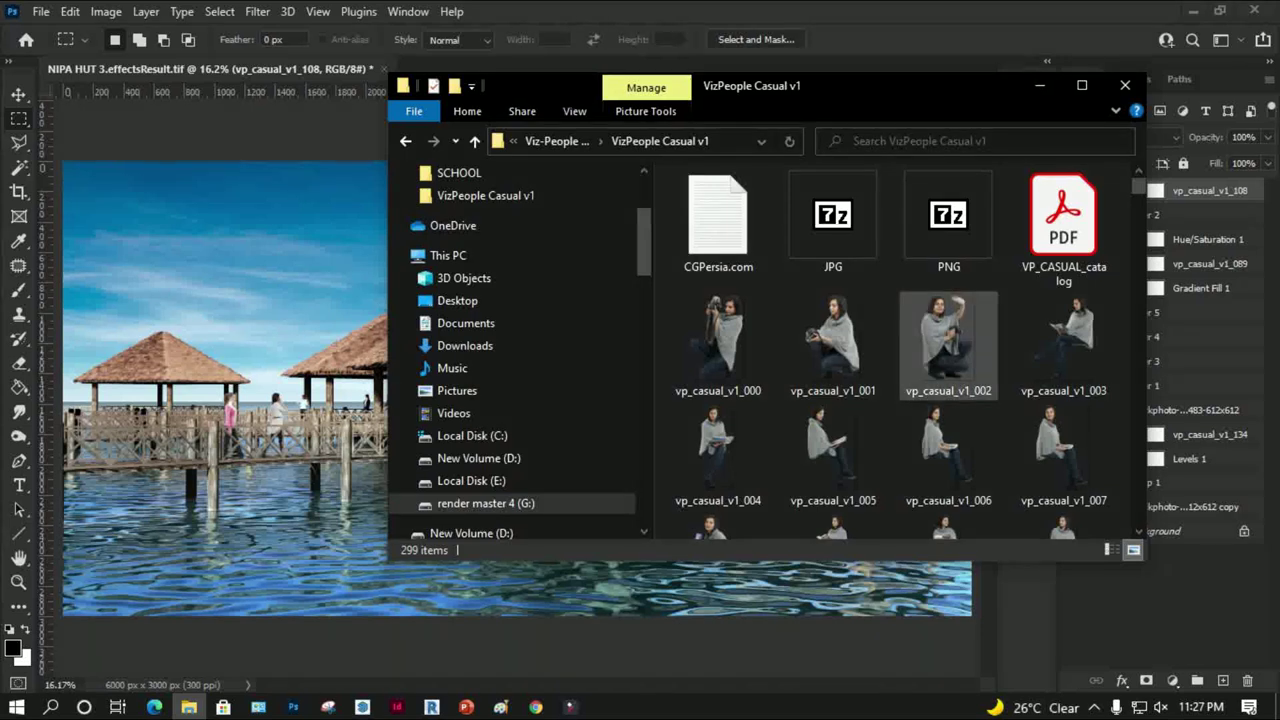
Select three figures, including vp_casual_v1_015 and vp_casual_v1_074, browsing down to vp_casual_v1_103
{"action": "scroll", "coordinate": [833, 370], "scroll_direction": "down", "scroll_amount": 2}
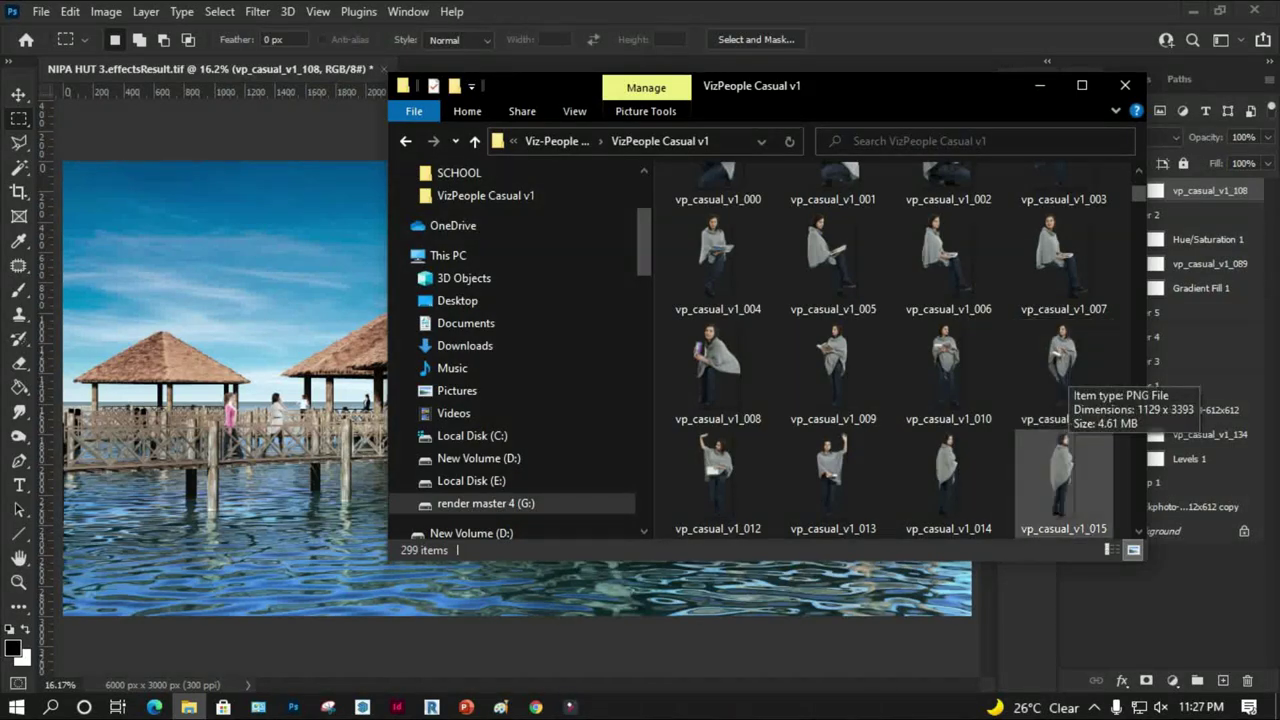
{"action": "left_click", "coordinate": [1063, 480]}
{"action": "scroll", "coordinate": [1063, 480], "scroll_direction": "down", "scroll_amount": 2}
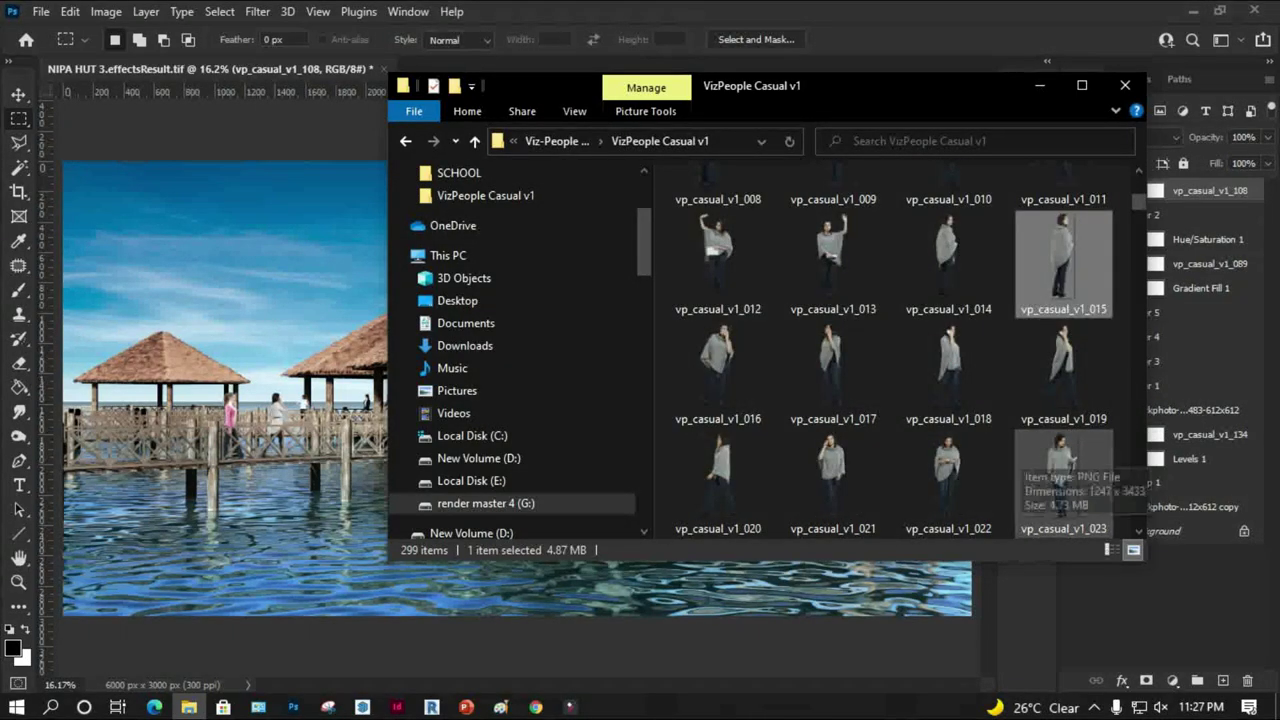
{"action": "scroll", "coordinate": [948, 480], "scroll_direction": "down", "scroll_amount": 2}
{"action": "scroll", "coordinate": [948, 370], "scroll_direction": "down", "scroll_amount": 2}
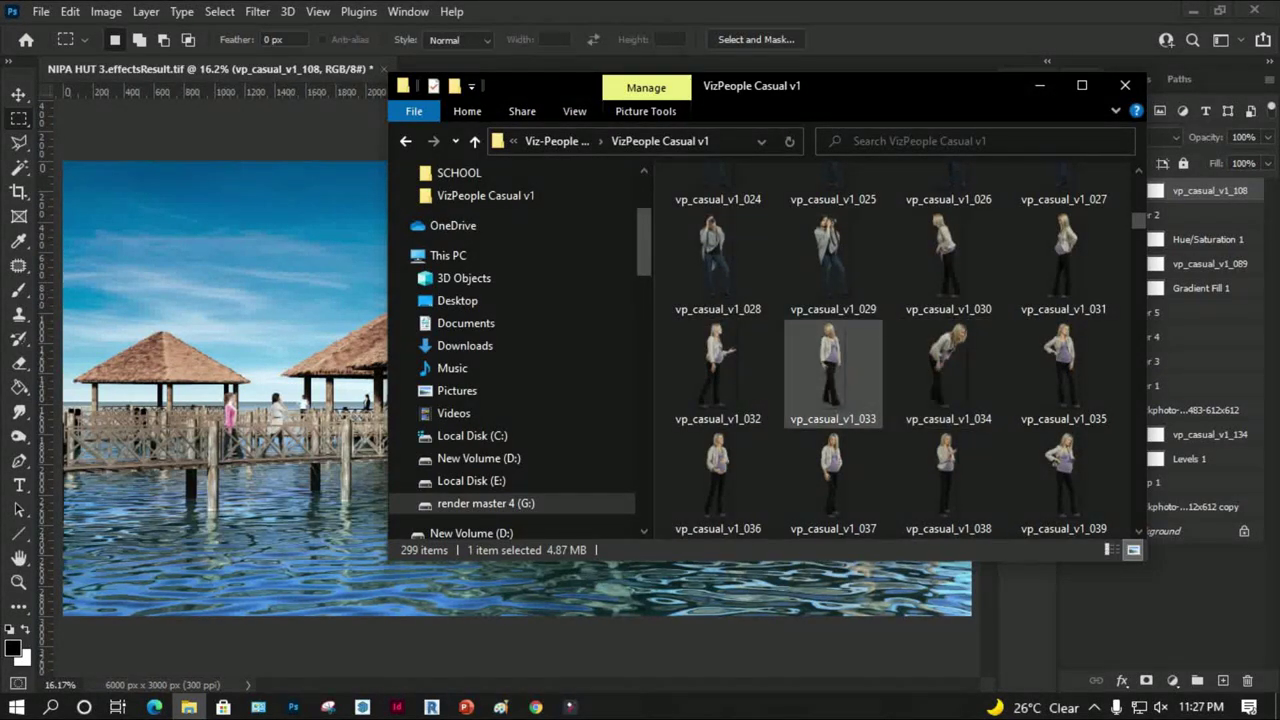
{"action": "left_click", "coordinate": [948, 370], "text": "ctrl"}
{"action": "scroll", "coordinate": [948, 370], "scroll_direction": "down", "scroll_amount": 2}
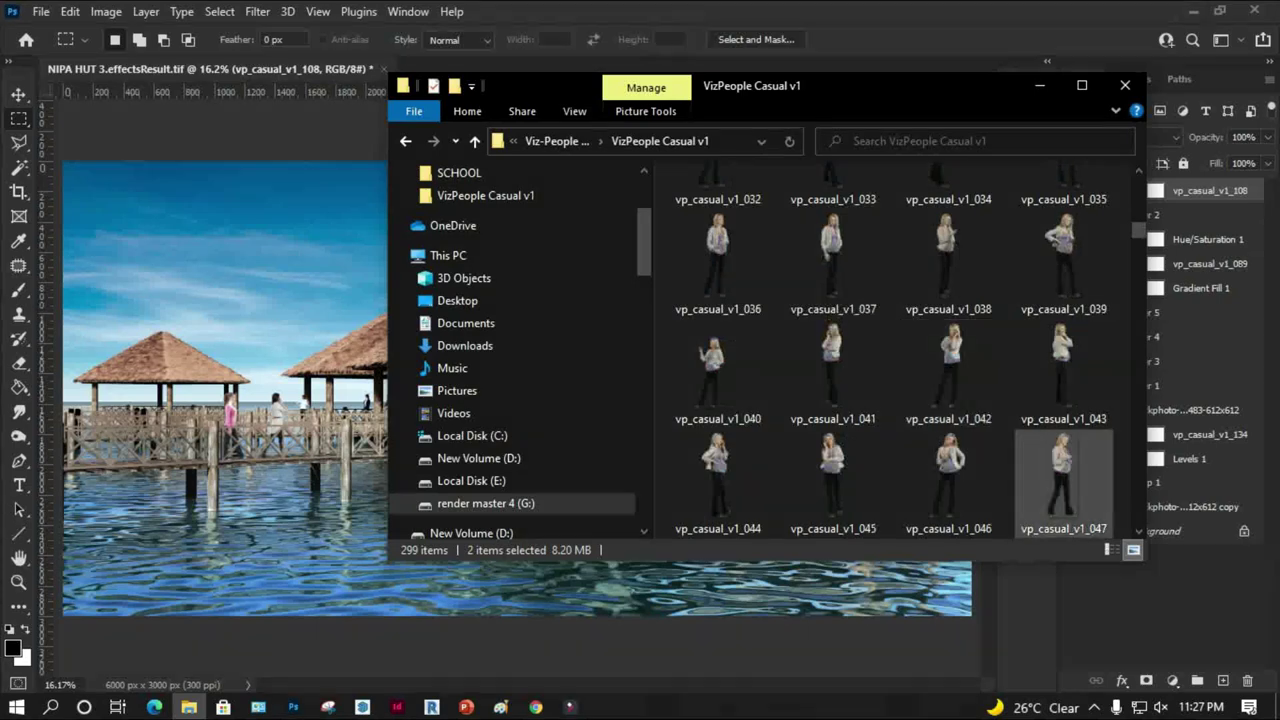
{"action": "scroll", "coordinate": [1063, 475], "scroll_direction": "down", "scroll_amount": 3}
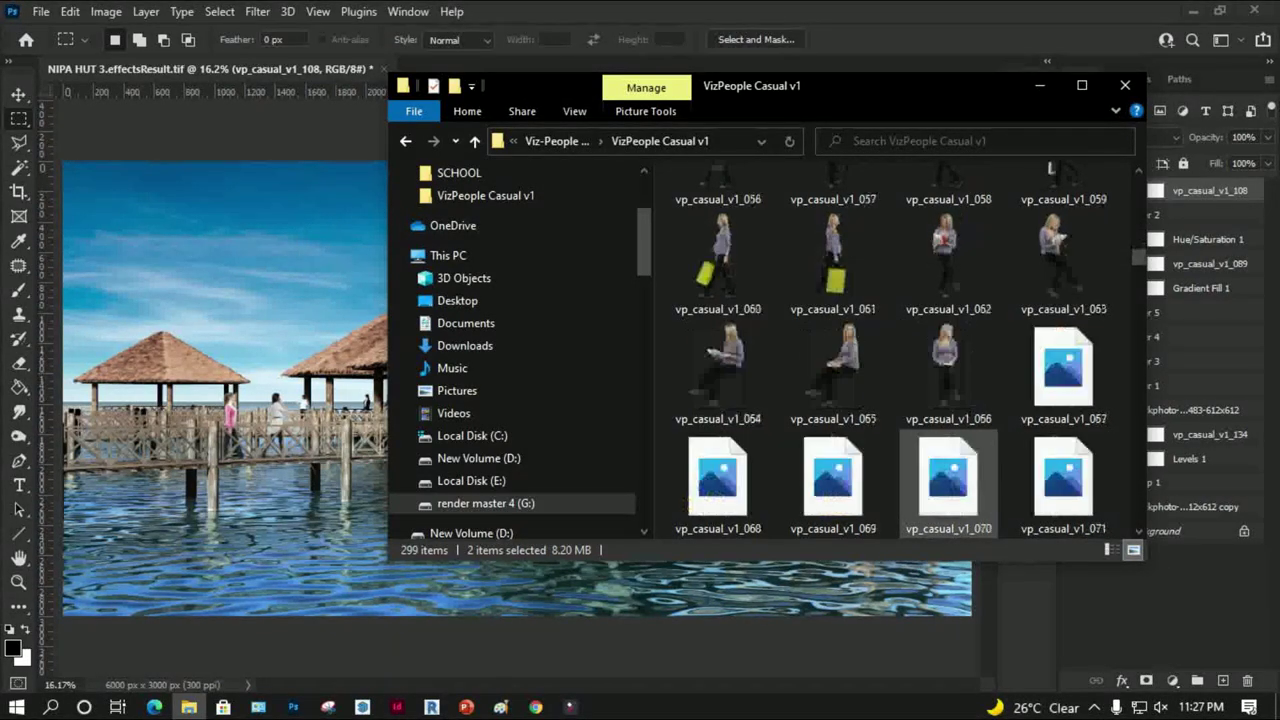
{"action": "scroll", "coordinate": [948, 475], "scroll_direction": "down", "scroll_amount": 1}
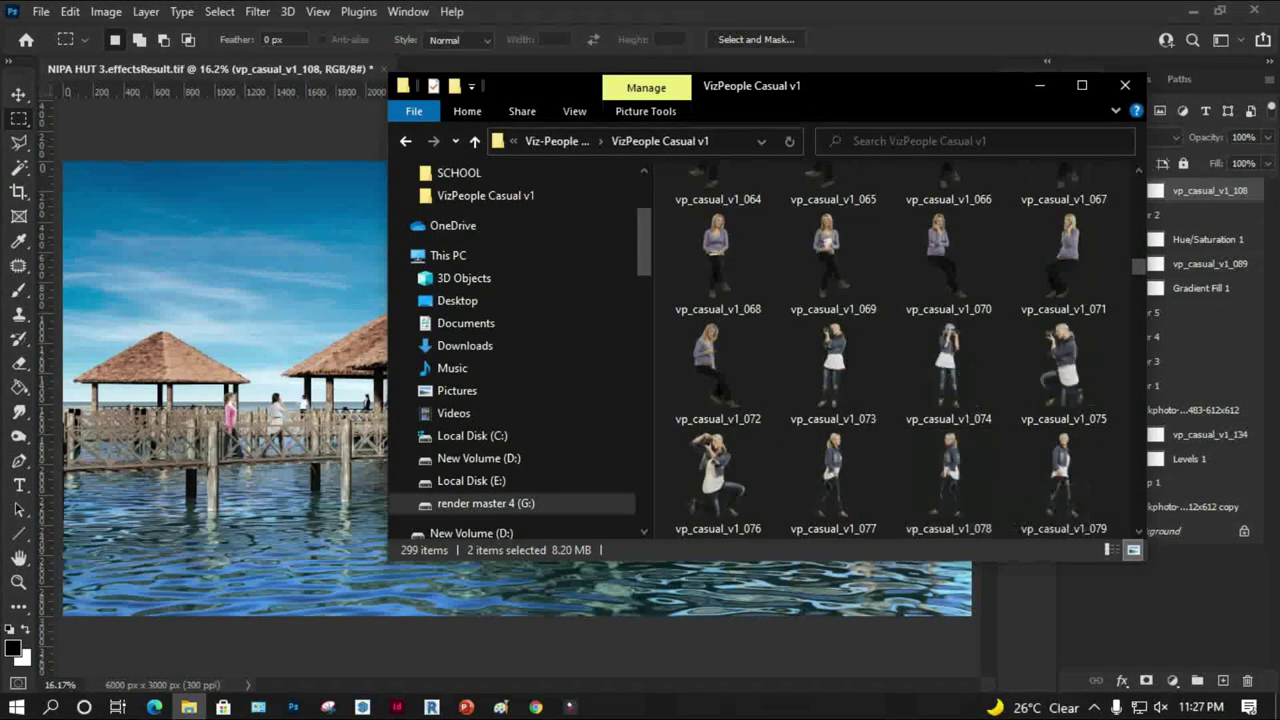
{"action": "left_click", "coordinate": [948, 370]}
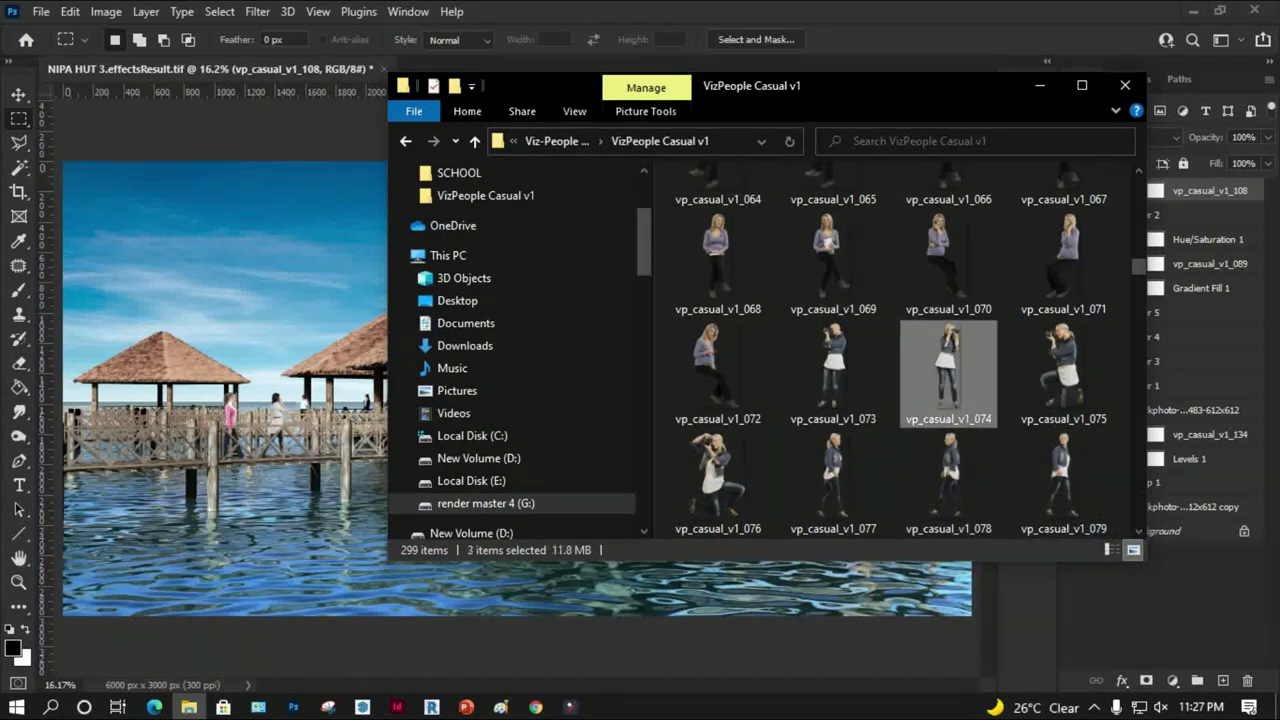
{"action": "scroll", "coordinate": [948, 370], "scroll_direction": "down", "scroll_amount": 2}
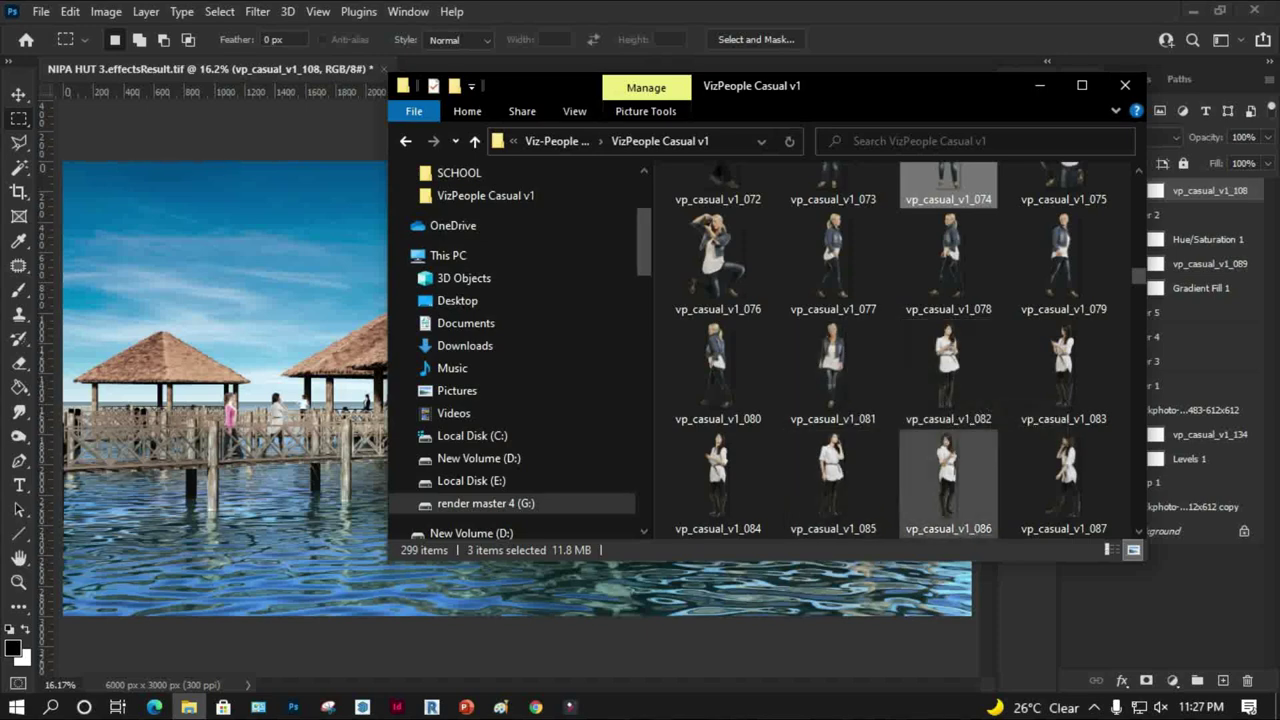
{"action": "scroll", "coordinate": [948, 370], "scroll_direction": "down", "scroll_amount": 2}
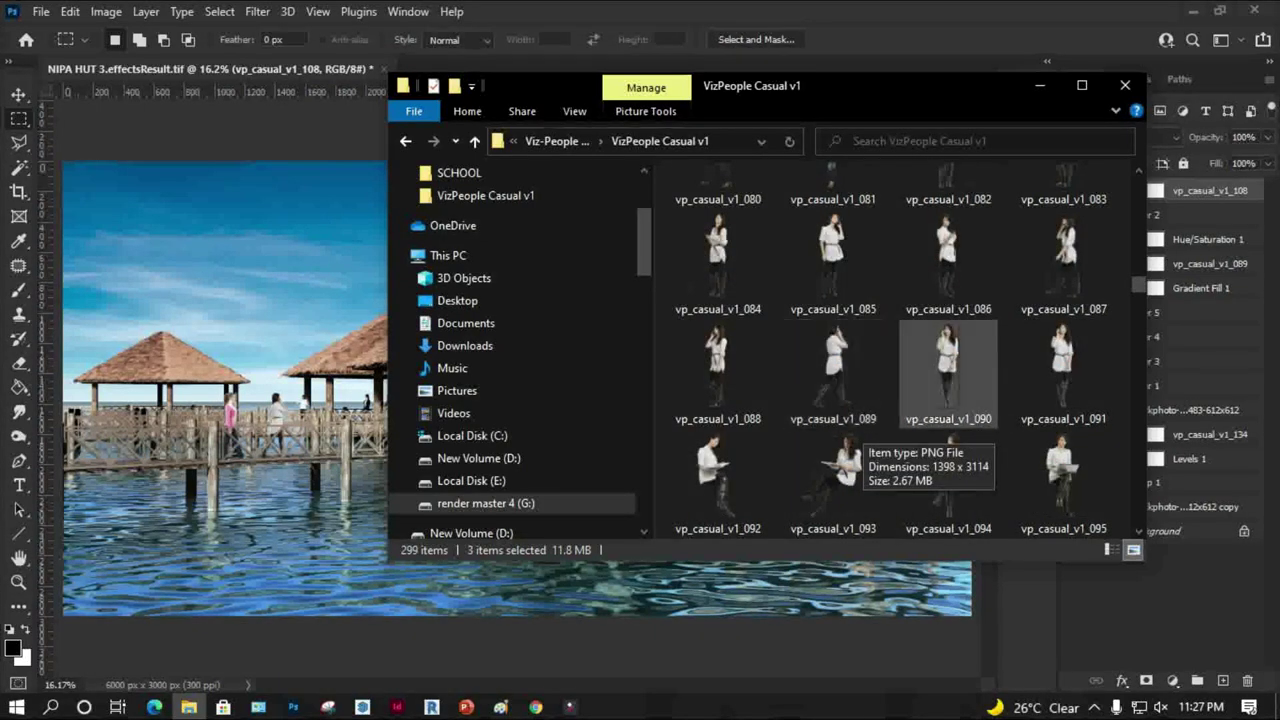
{"action": "scroll", "coordinate": [948, 430], "scroll_direction": "down", "scroll_amount": 2}
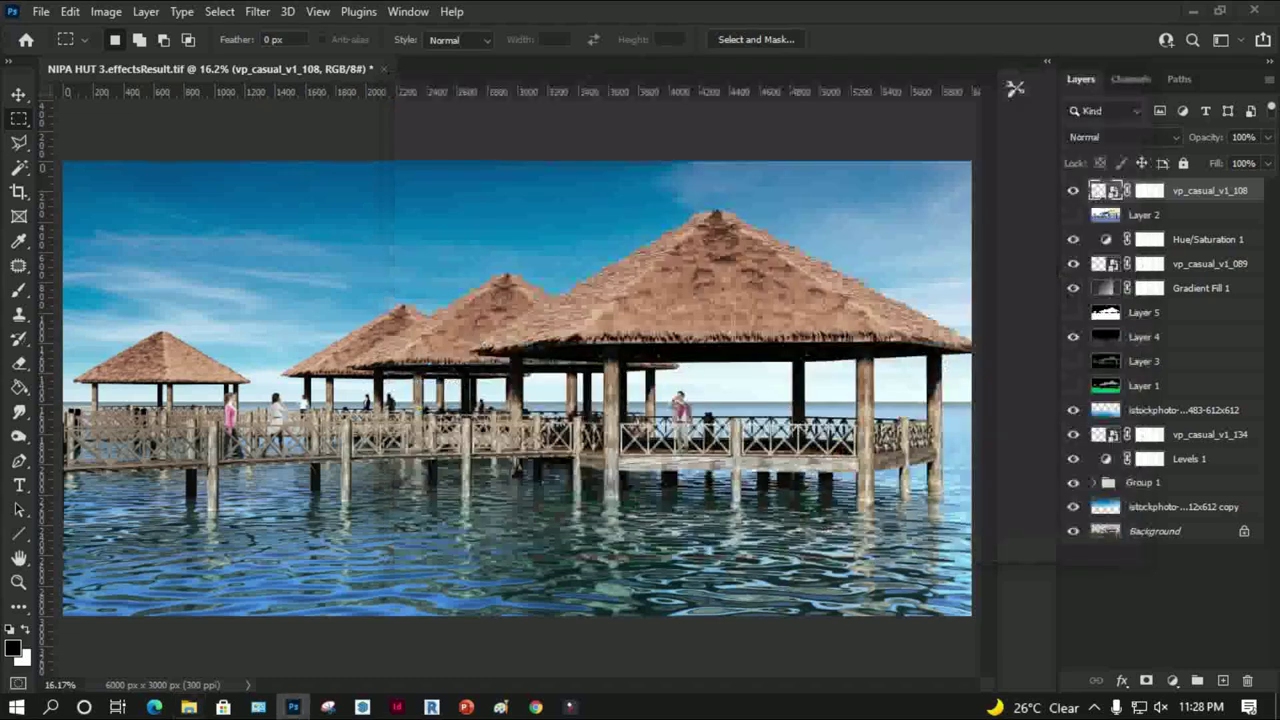
Place vp_casual_v1_103, 015, 029 and 074 as layers, then select all four people layers
{"action": "left_click_drag", "start_coordinate": [1063, 480], "coordinate": [500, 300]}
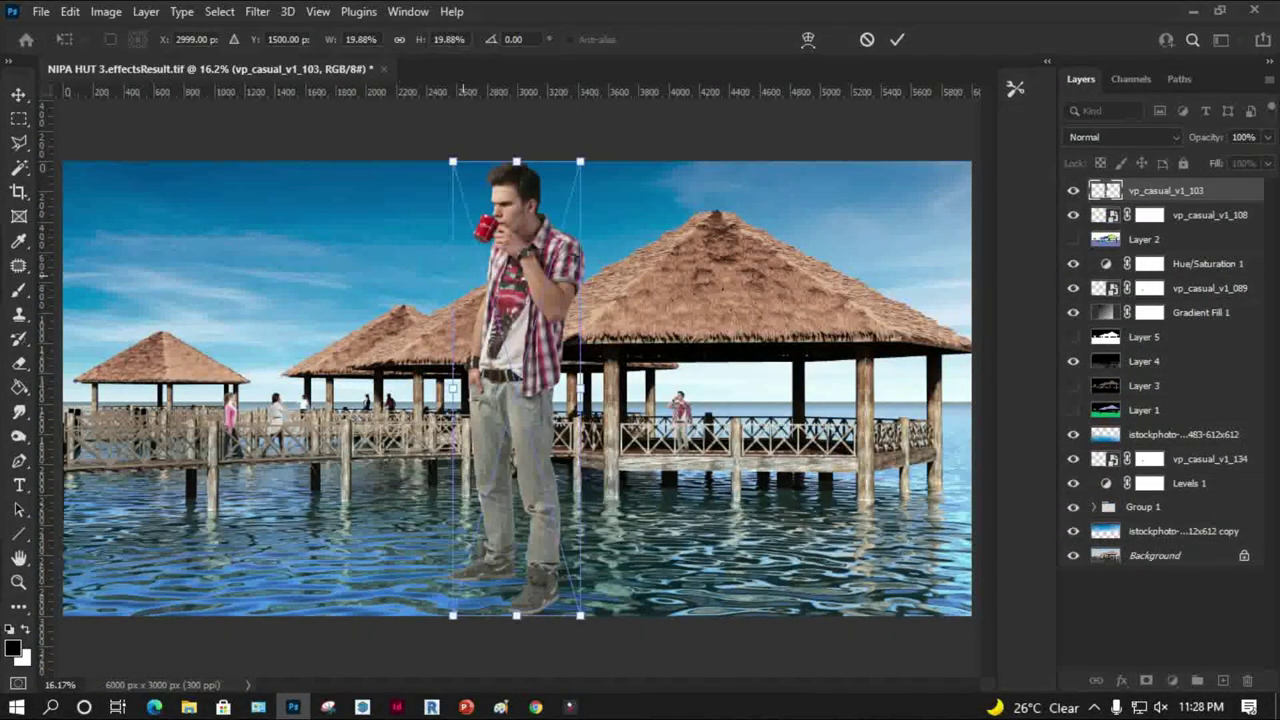
{"action": "key", "text": "Return"}
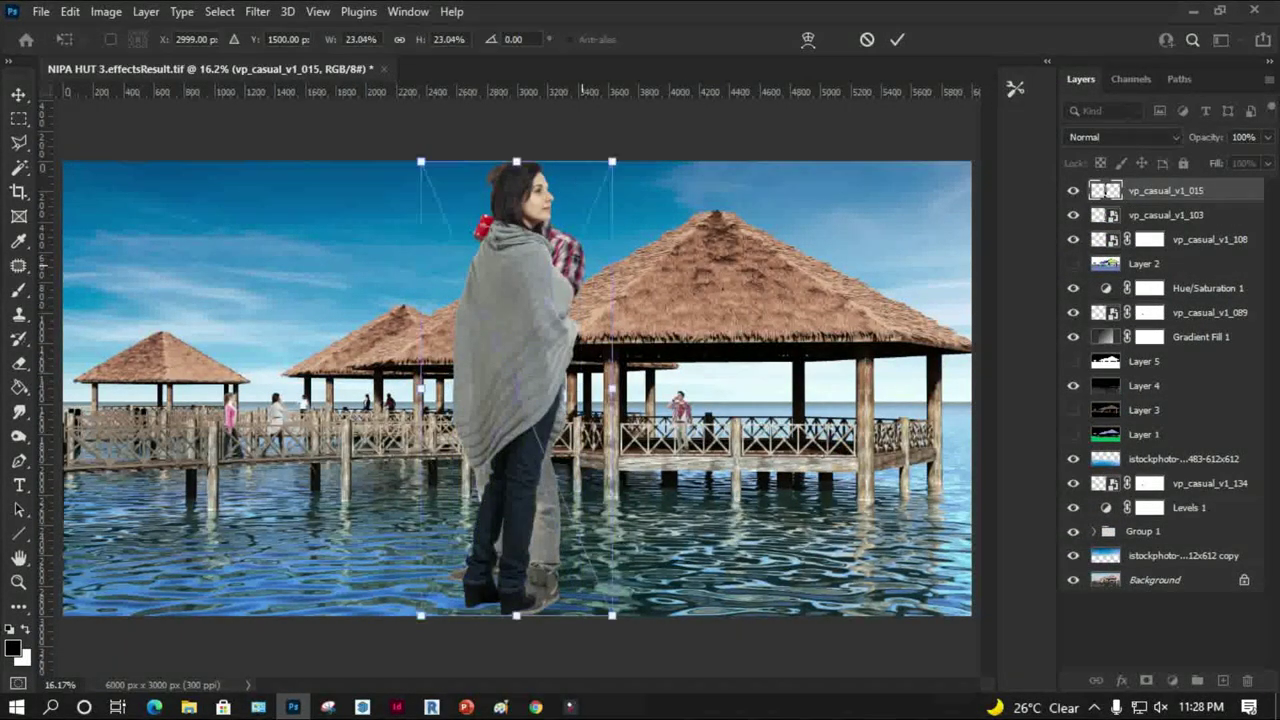
{"action": "key", "text": "Return"}
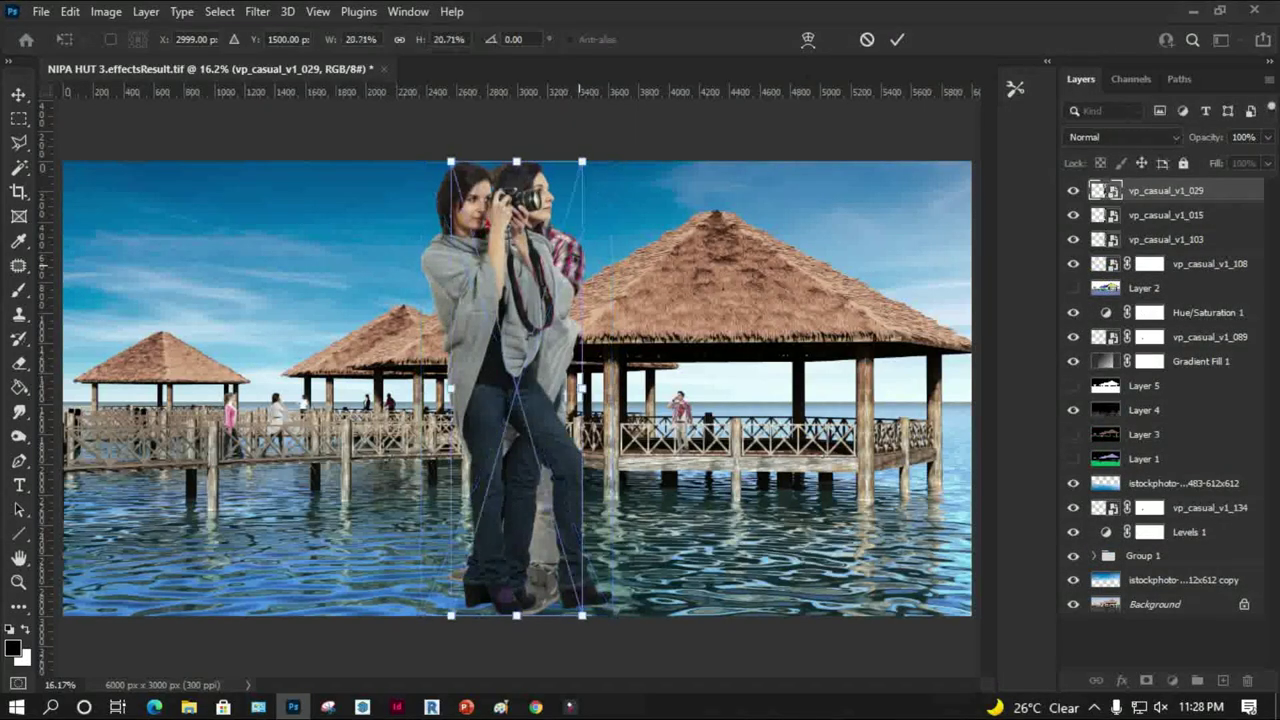
{"action": "key", "text": "Return"}
{"action": "key", "text": "Return"}
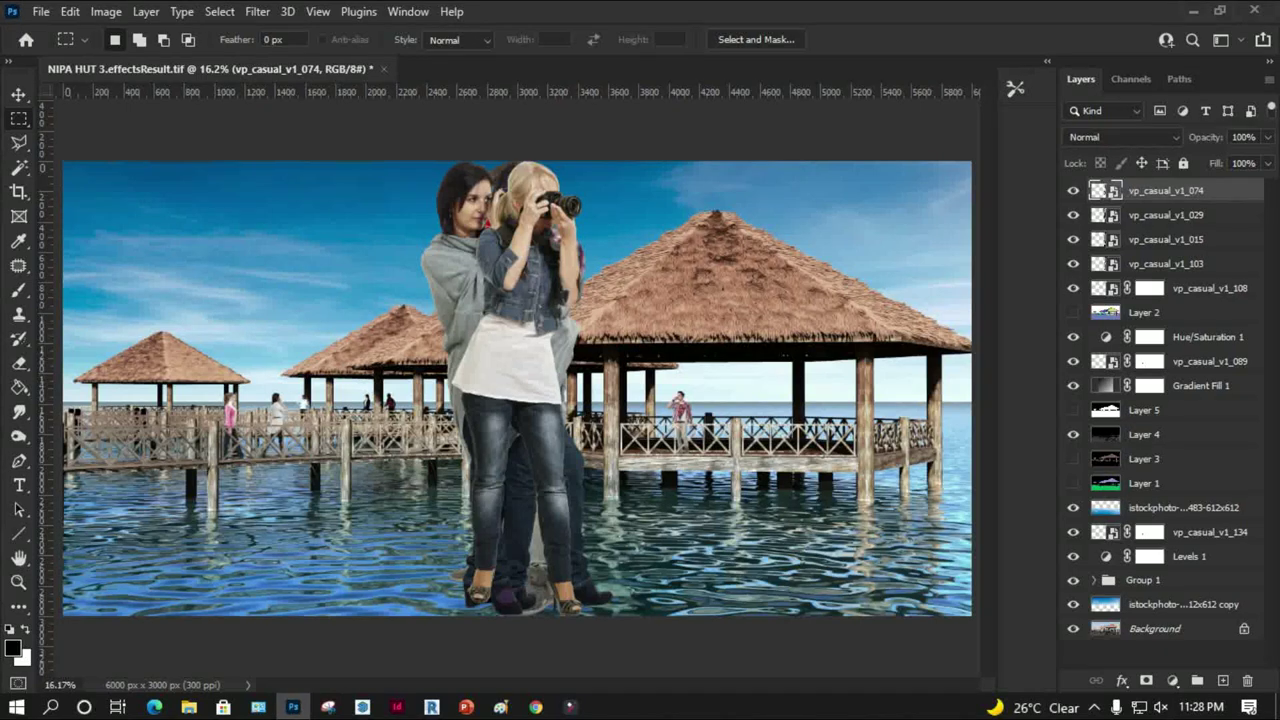
{"action": "left_click", "coordinate": [1166, 263]}
{"action": "left_click", "coordinate": [1166, 190], "text": "shift"}
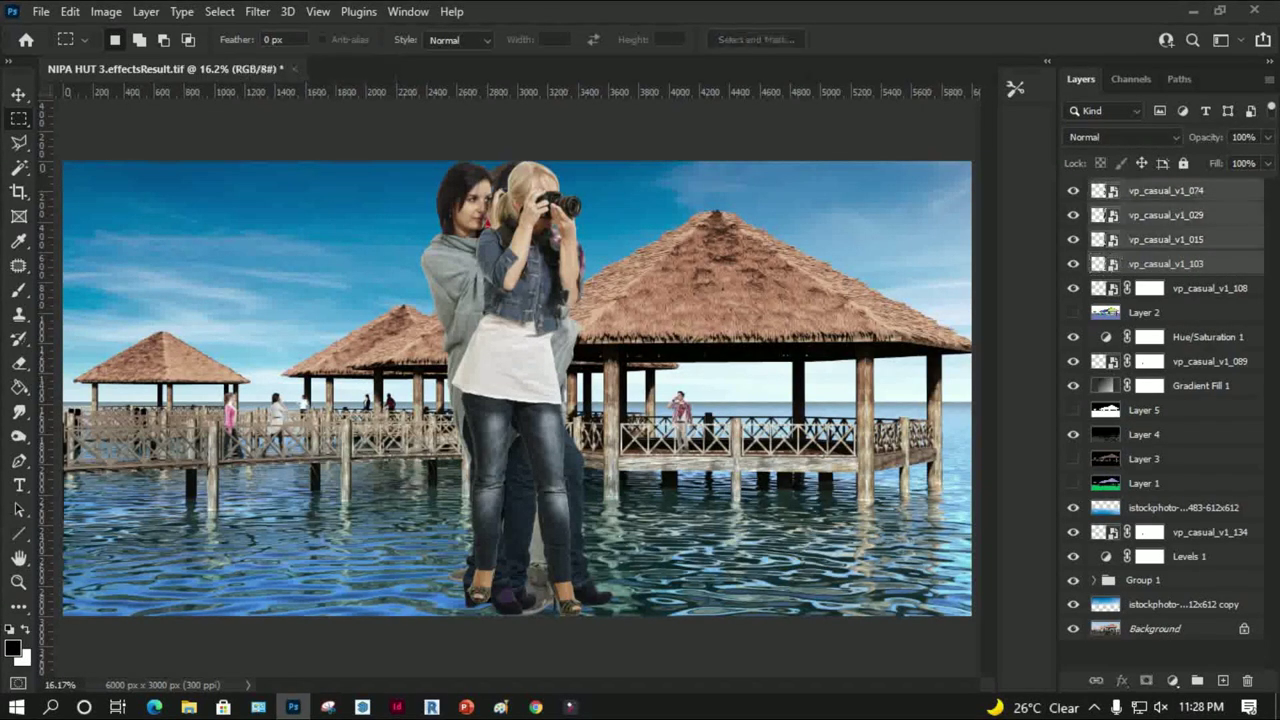
Scale the four people down to about 15% and stand them on the deck under the big hut
{"action": "key", "text": "ctrl+t"}
{"action": "left_click_drag", "start_coordinate": [612, 161], "coordinate": [489, 453]}
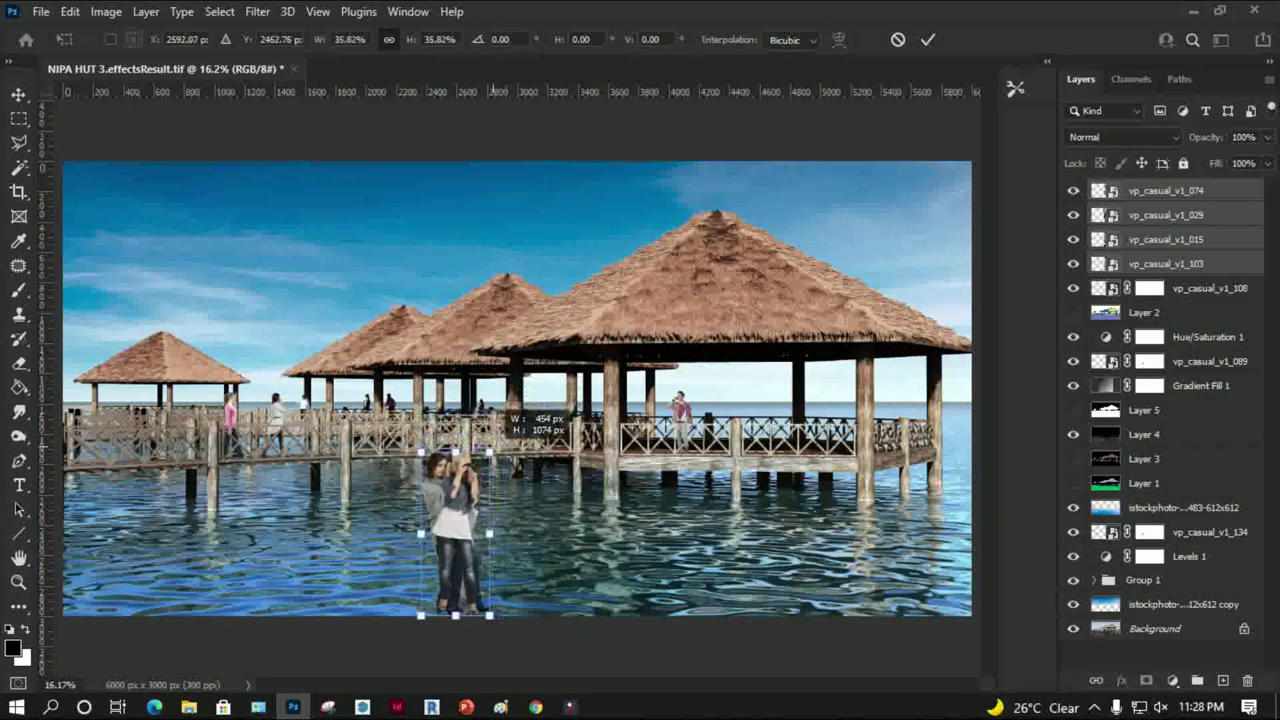
{"action": "left_click_drag", "start_coordinate": [463, 504], "coordinate": [740, 383]}
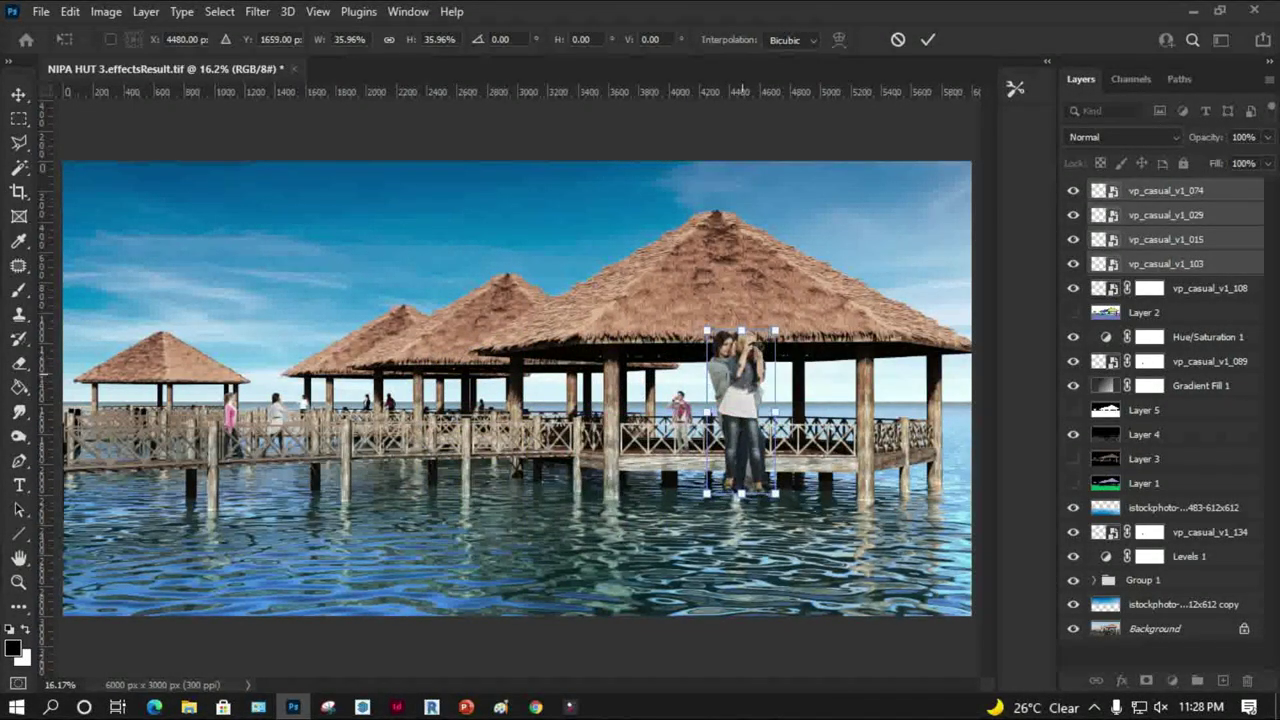
{"action": "scroll", "coordinate": [740, 383], "scroll_direction": "up", "scroll_amount": 2, "text": "alt"}
{"action": "scroll", "coordinate": [860, 300], "scroll_direction": "up", "scroll_amount": 1, "text": "alt"}
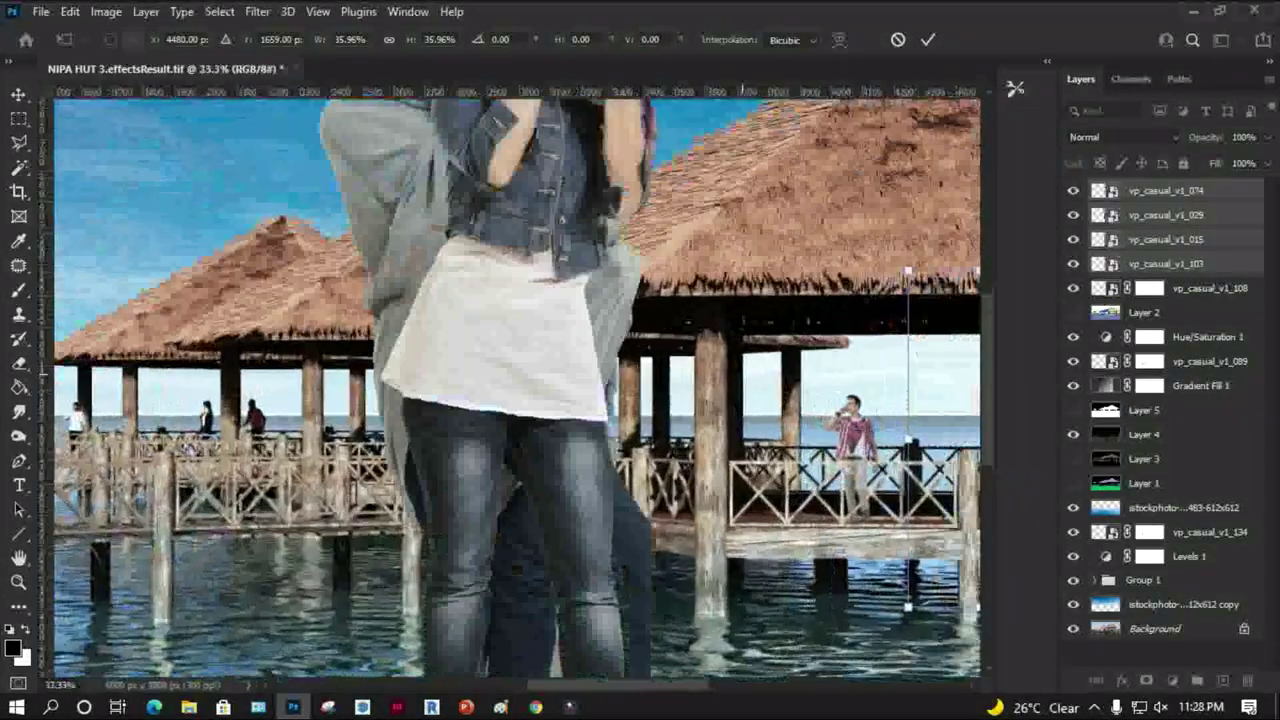
{"action": "left_click_drag", "start_coordinate": [860, 300], "coordinate": [405, 219]}
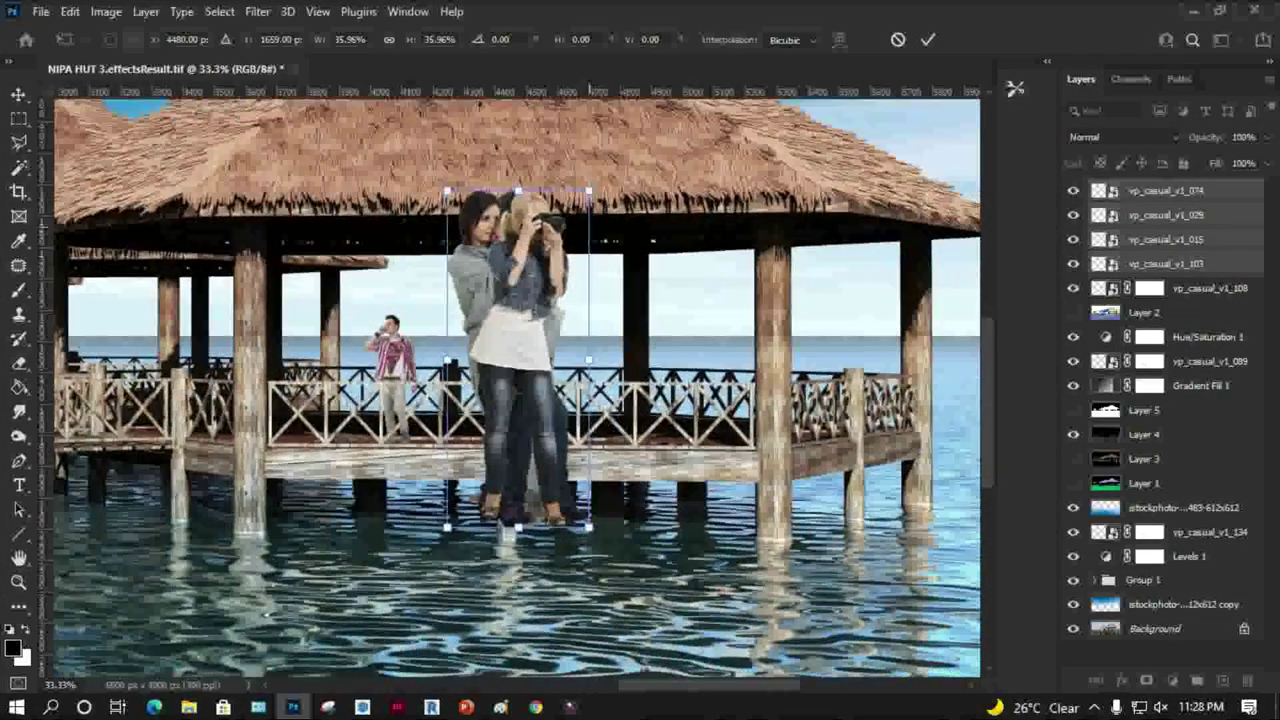
{"action": "left_click_drag", "start_coordinate": [589, 190], "coordinate": [524, 343]}
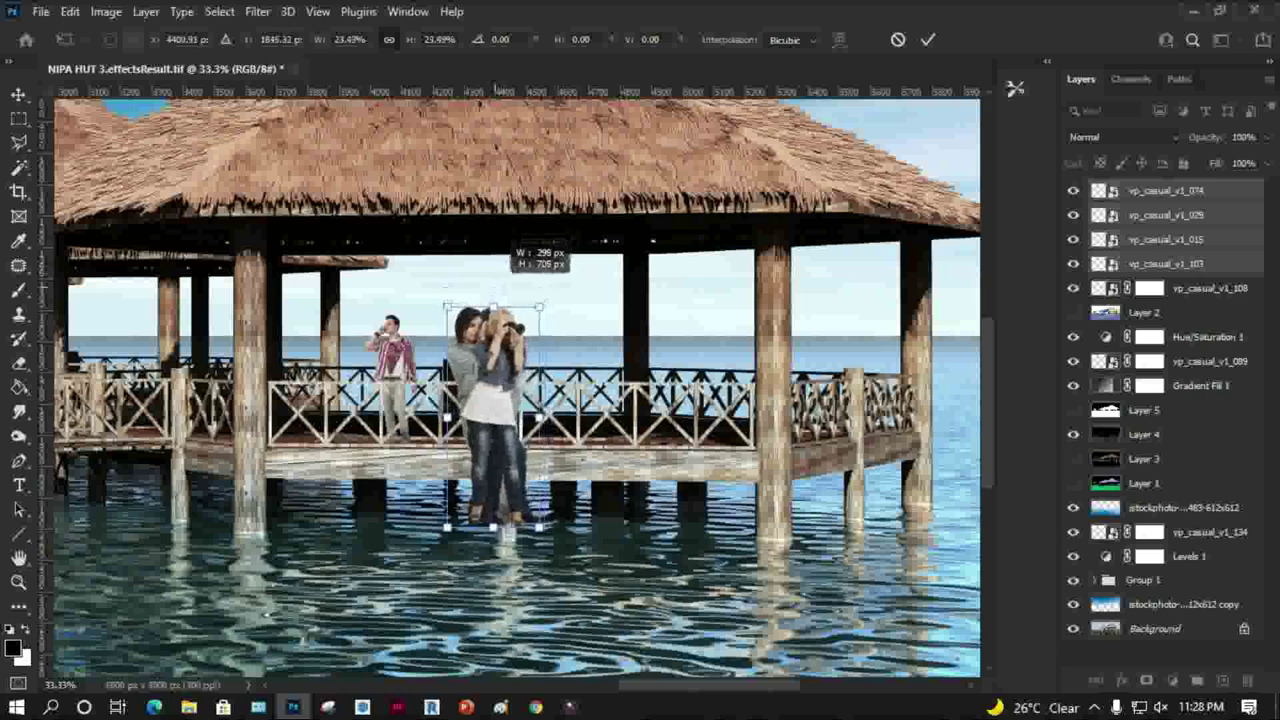
{"action": "mouse_move", "coordinate": [510, 391]}
{"action": "left_mouse_down"}
{"action": "mouse_move", "coordinate": [533, 310]}
{"action": "mouse_move", "coordinate": [571, 311]}
{"action": "left_mouse_up"}
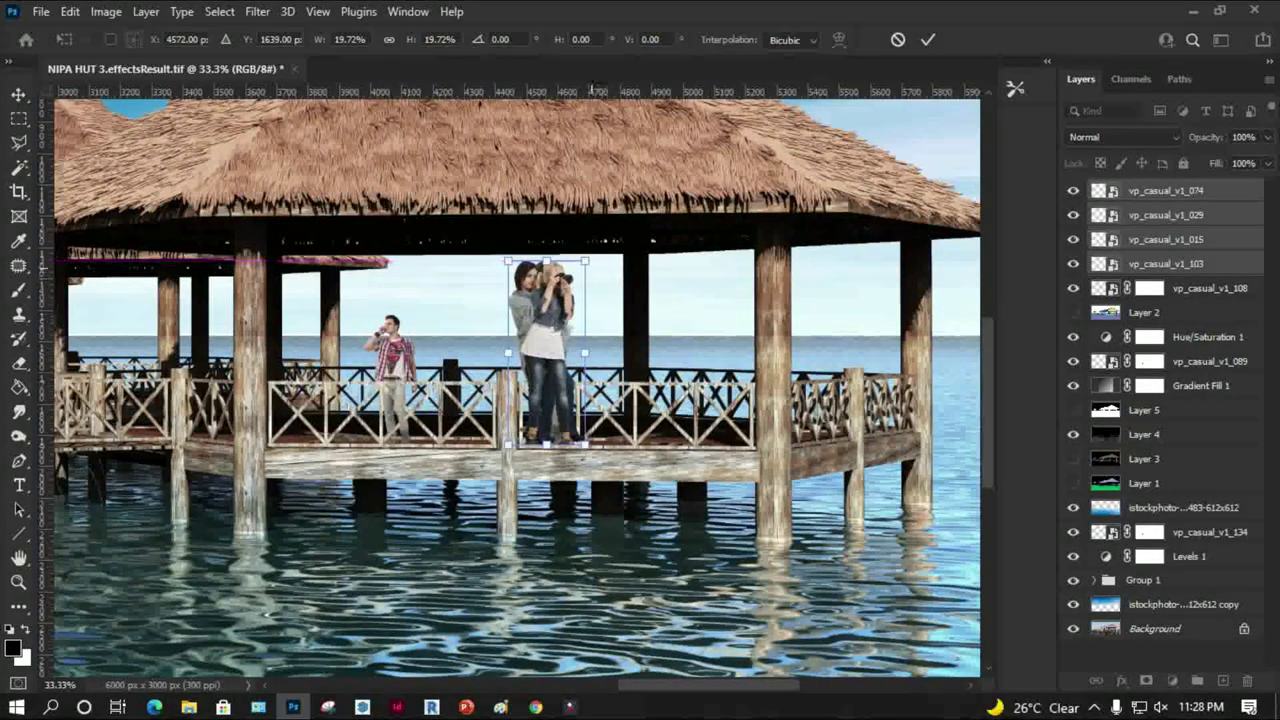
{"action": "left_click_drag", "start_coordinate": [585, 261], "coordinate": [566, 310]}
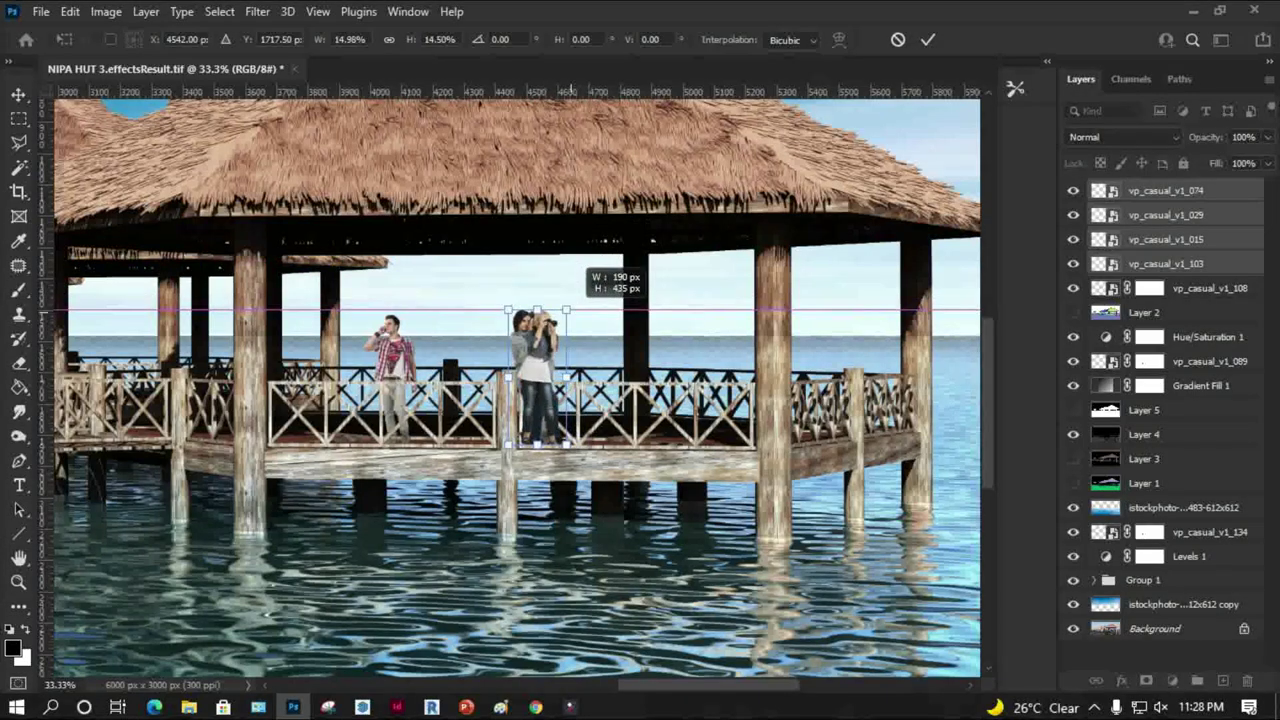
{"action": "key", "text": "Return"}
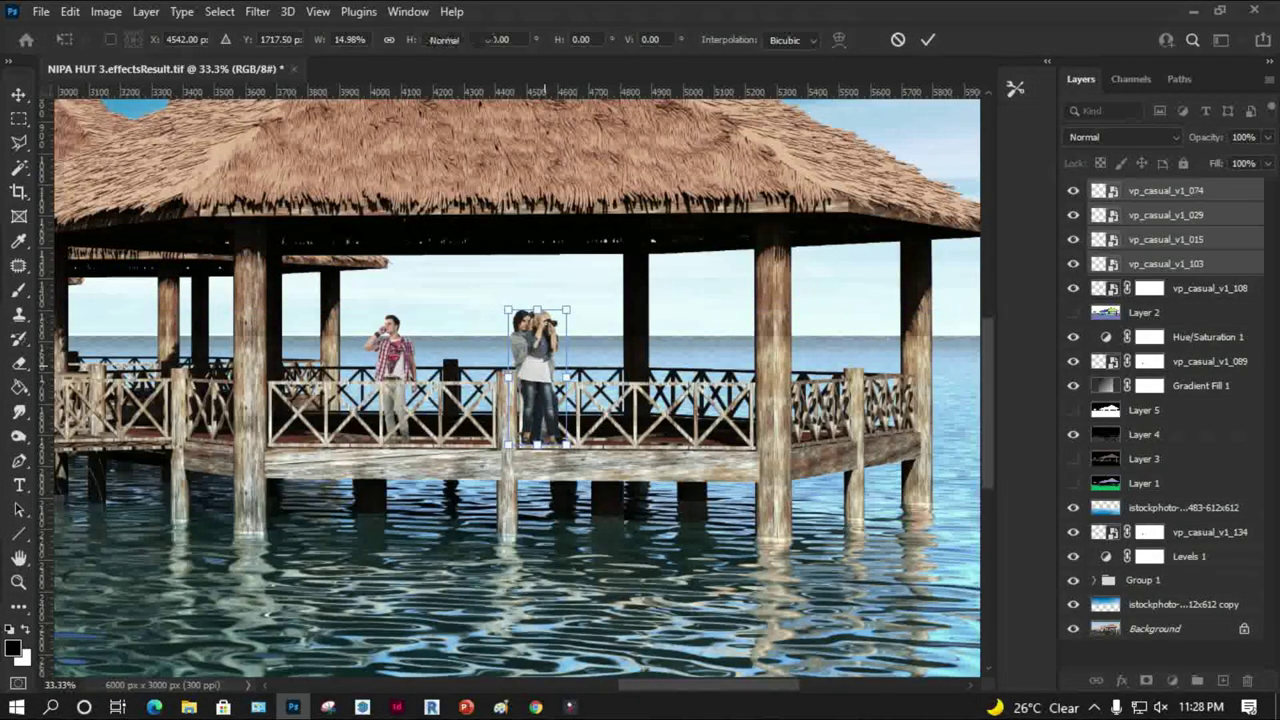
Zoom in on the railing, move the blonde woman right and the grey-cardigan woman left
{"action": "key", "text": "z"}
{"action": "left_click_drag", "start_coordinate": [428, 256], "coordinate": [742, 482]}
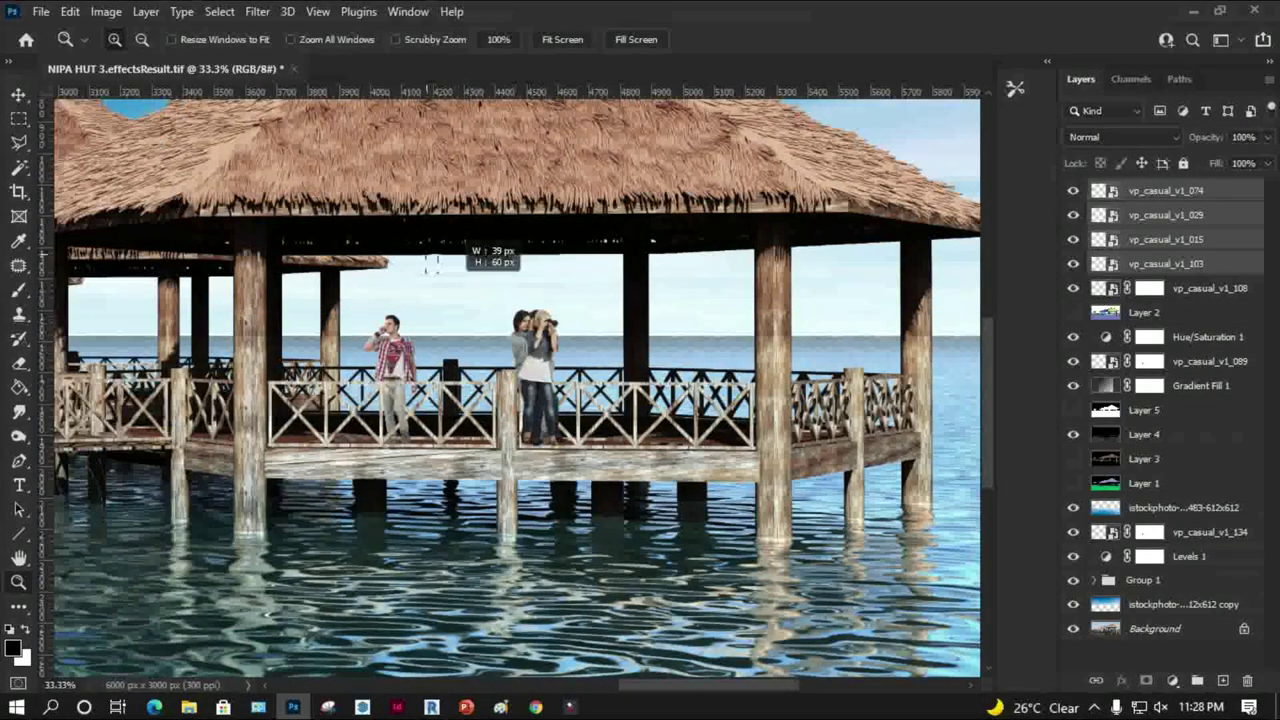
{"action": "key", "text": "v"}
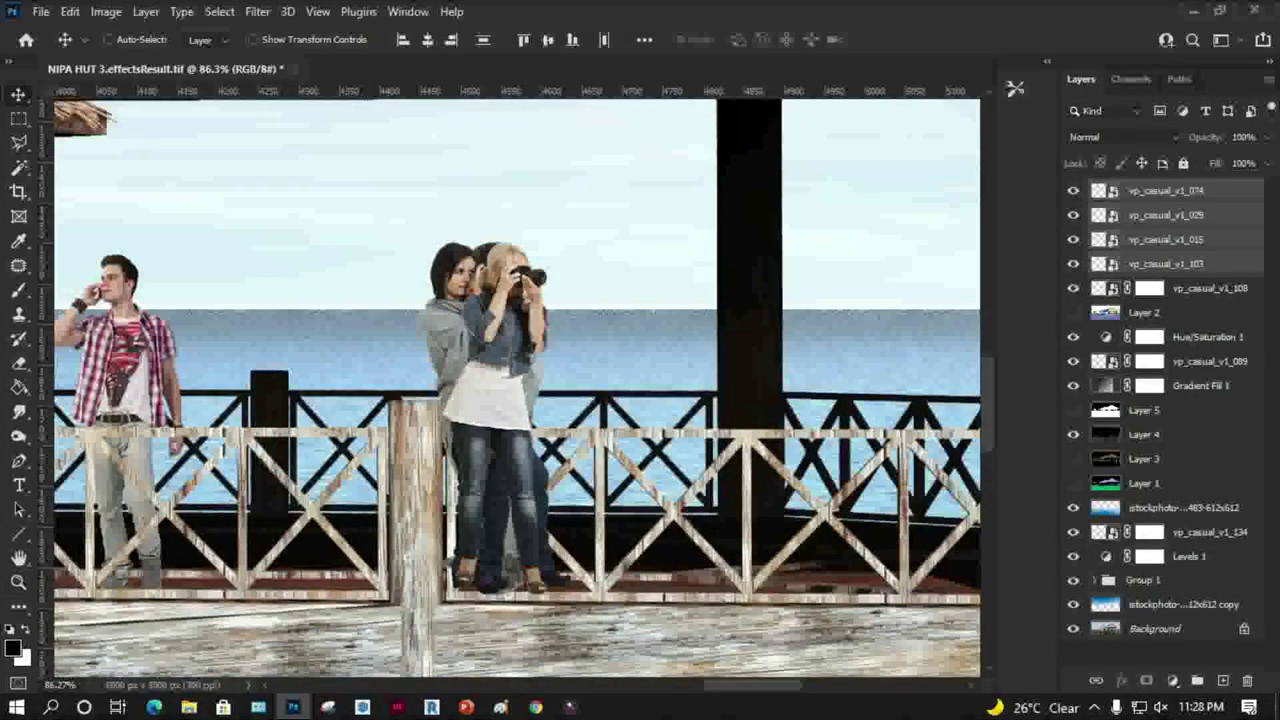
{"action": "left_click", "coordinate": [1165, 190]}
{"action": "left_click_drag", "start_coordinate": [528, 272], "coordinate": [705, 272]}
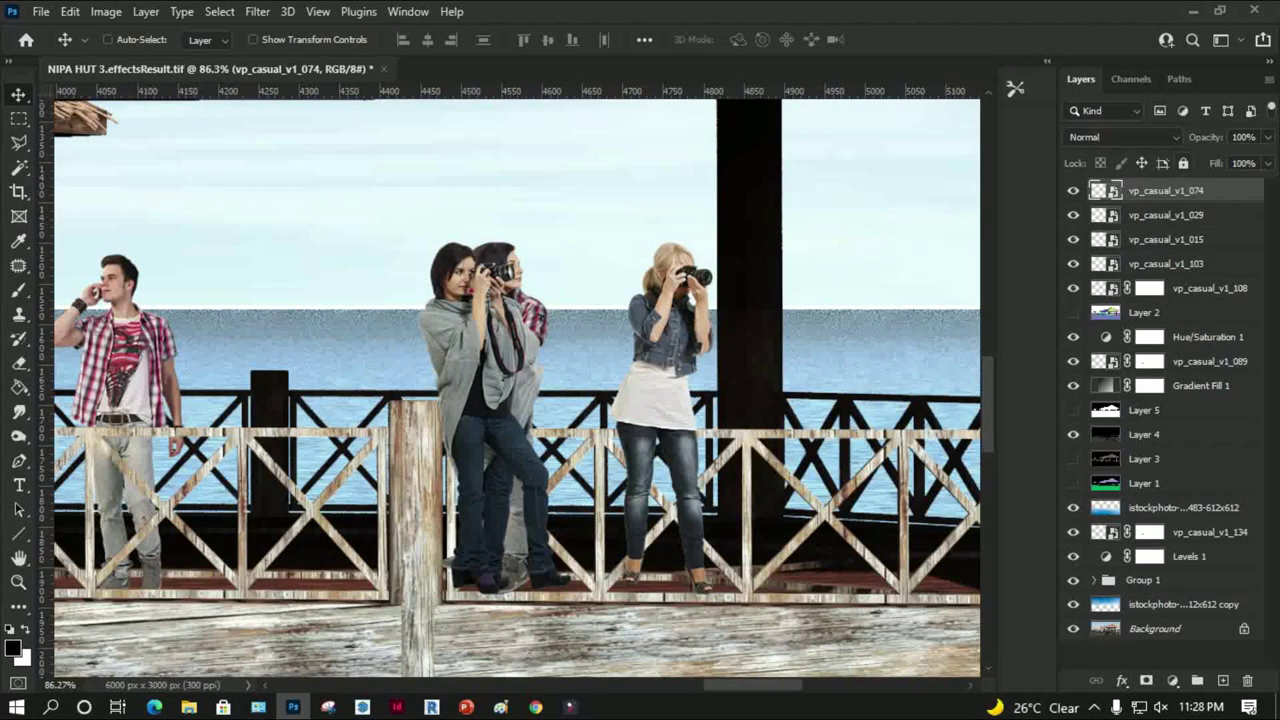
{"action": "mouse_move", "coordinate": [478, 300]}
{"action": "left_mouse_down", "text": "ctrl"}
{"action": "mouse_move", "coordinate": [308, 300]}
{"action": "mouse_move", "coordinate": [328, 296]}
{"action": "left_mouse_up", "text": "ctrl"}
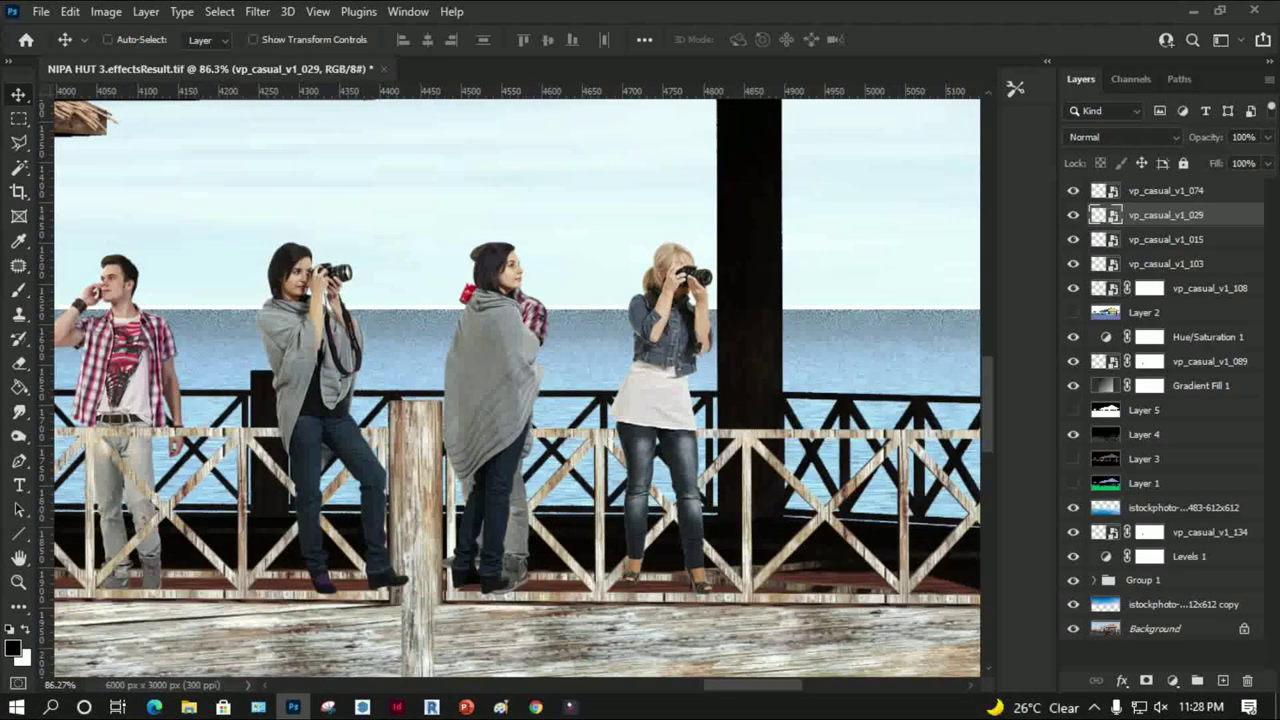
{"action": "left_click_drag", "start_coordinate": [480, 310], "coordinate": [552, 310]}
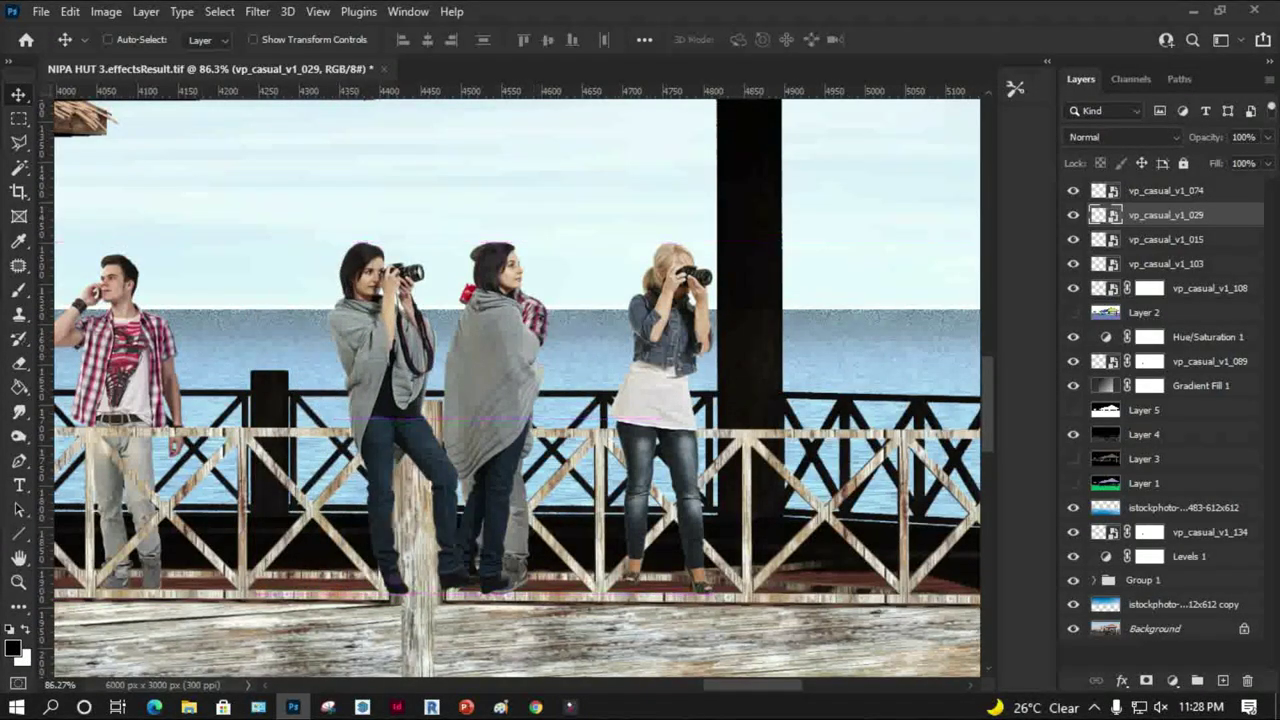
Move the blanket-wrapped woman far right onto the deck and hide the mug-holding man's layer vp_casual_v1_103
{"action": "left_click", "coordinate": [1165, 239]}
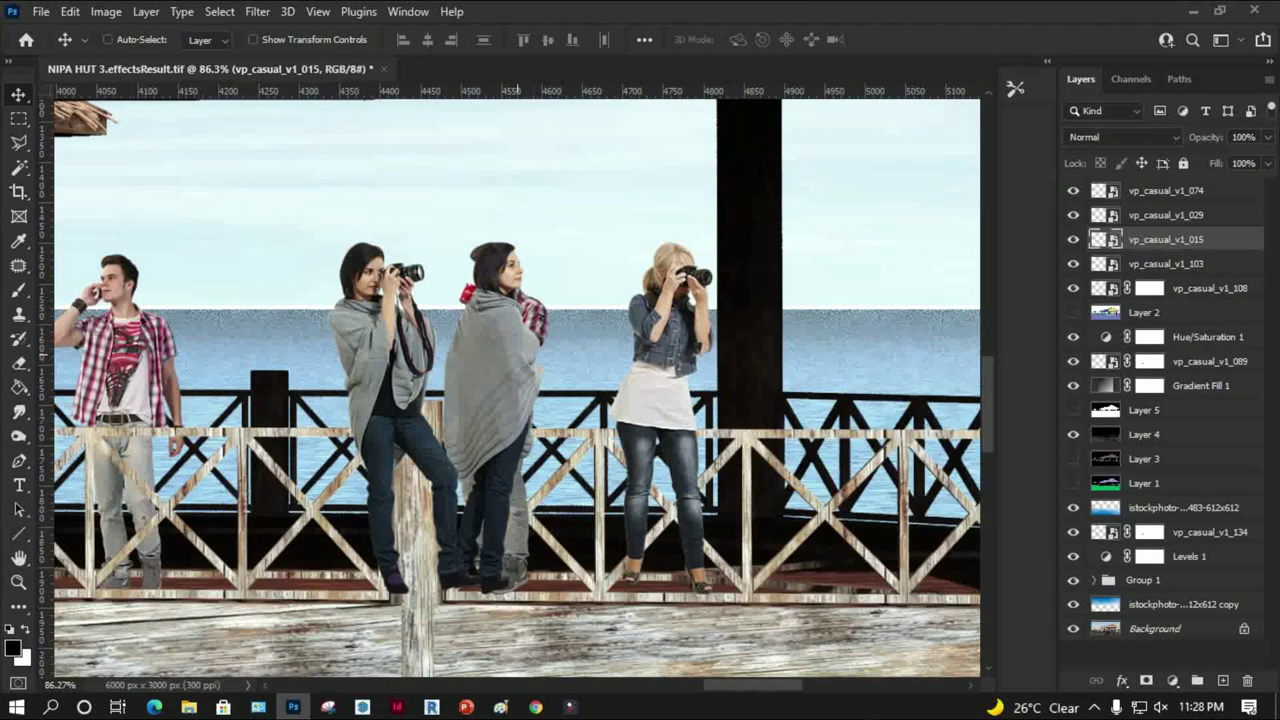
{"action": "left_click_drag", "start_coordinate": [500, 292], "coordinate": [918, 302]}
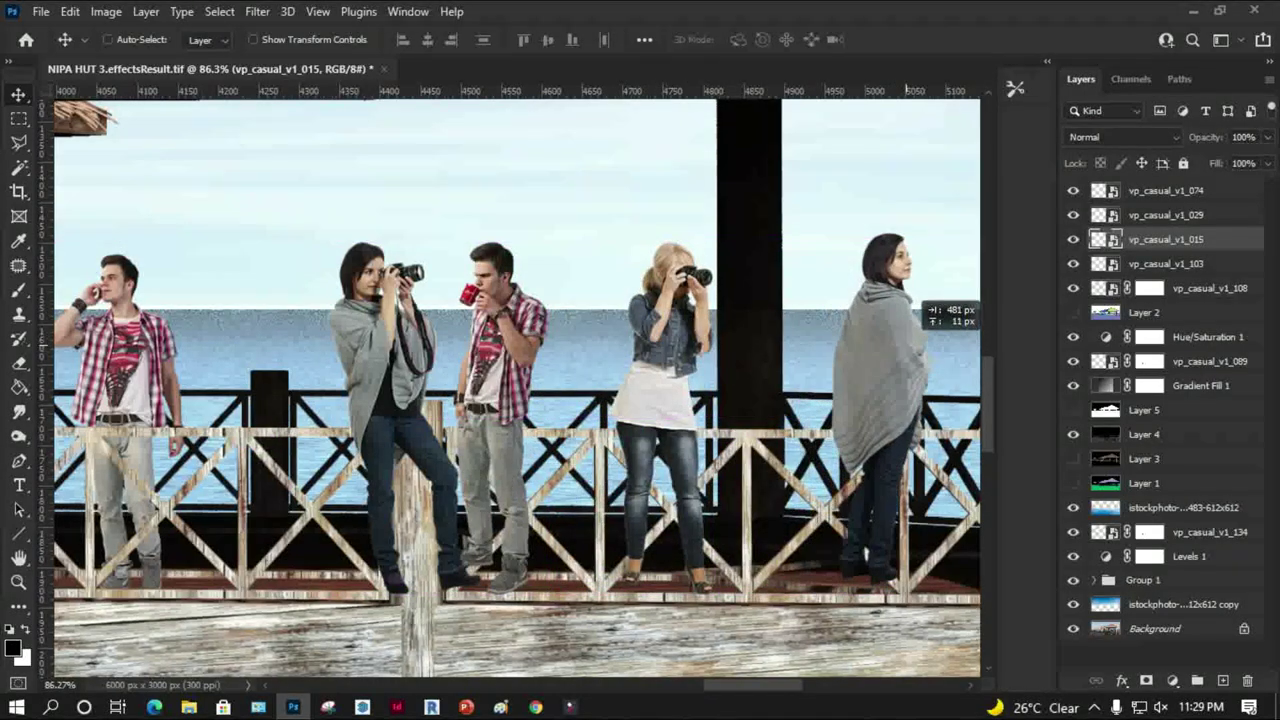
{"action": "left_click_drag", "start_coordinate": [918, 300], "coordinate": [918, 307]}
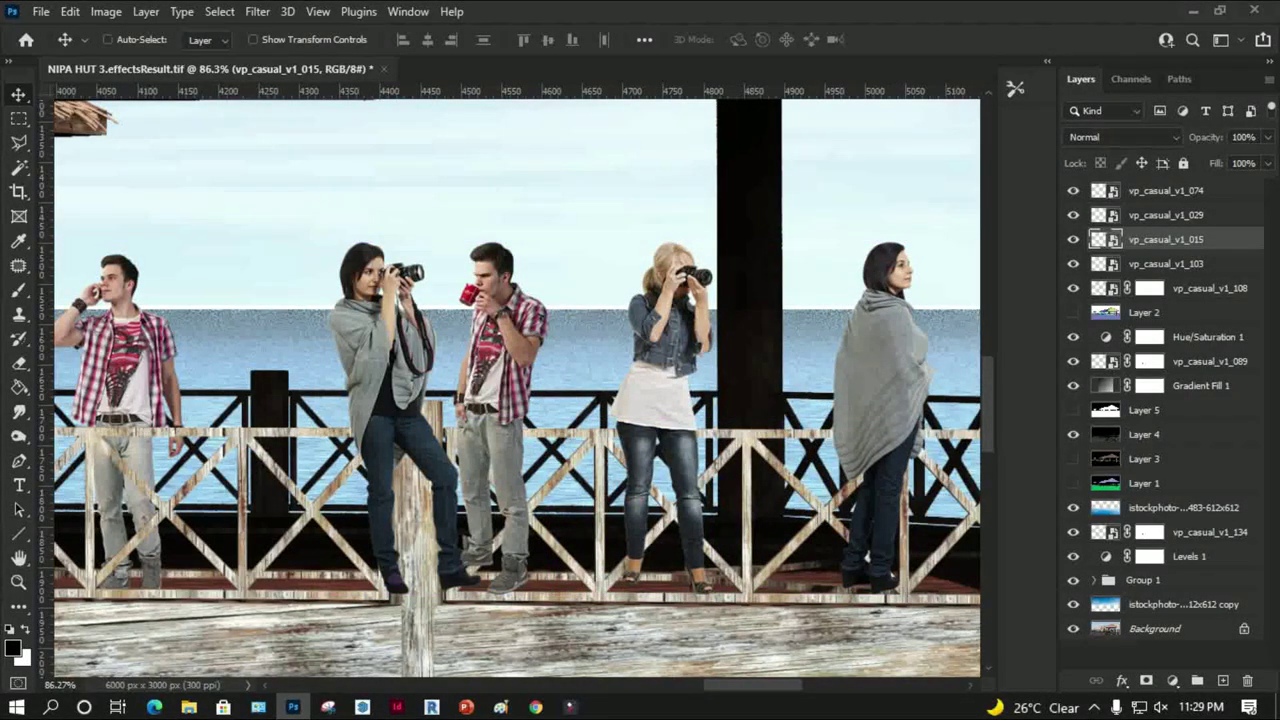
{"action": "key", "text": "alt+bracketleft"}
{"action": "key", "text": "ctrl+comma"}
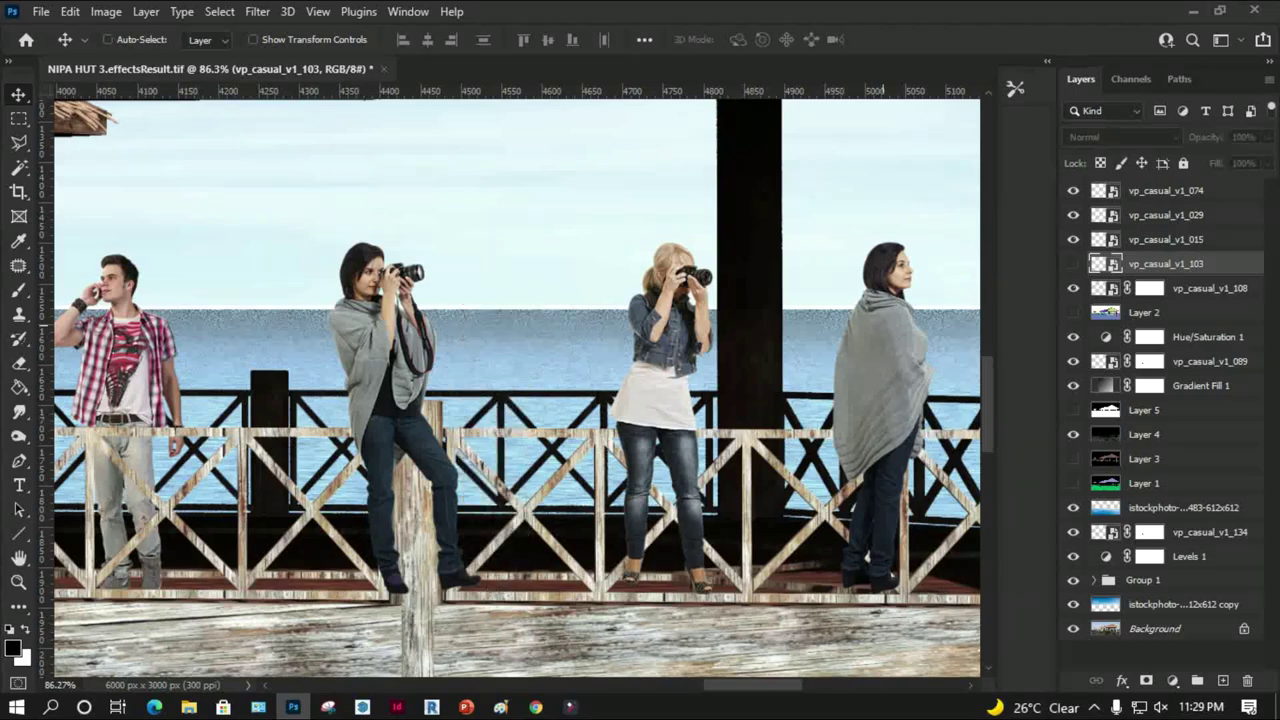
Zoom in on the deck and toggle off people layers, hiding the dark-haired camera woman
{"action": "key", "text": "ctrl+0"}
{"action": "key", "text": "z"}
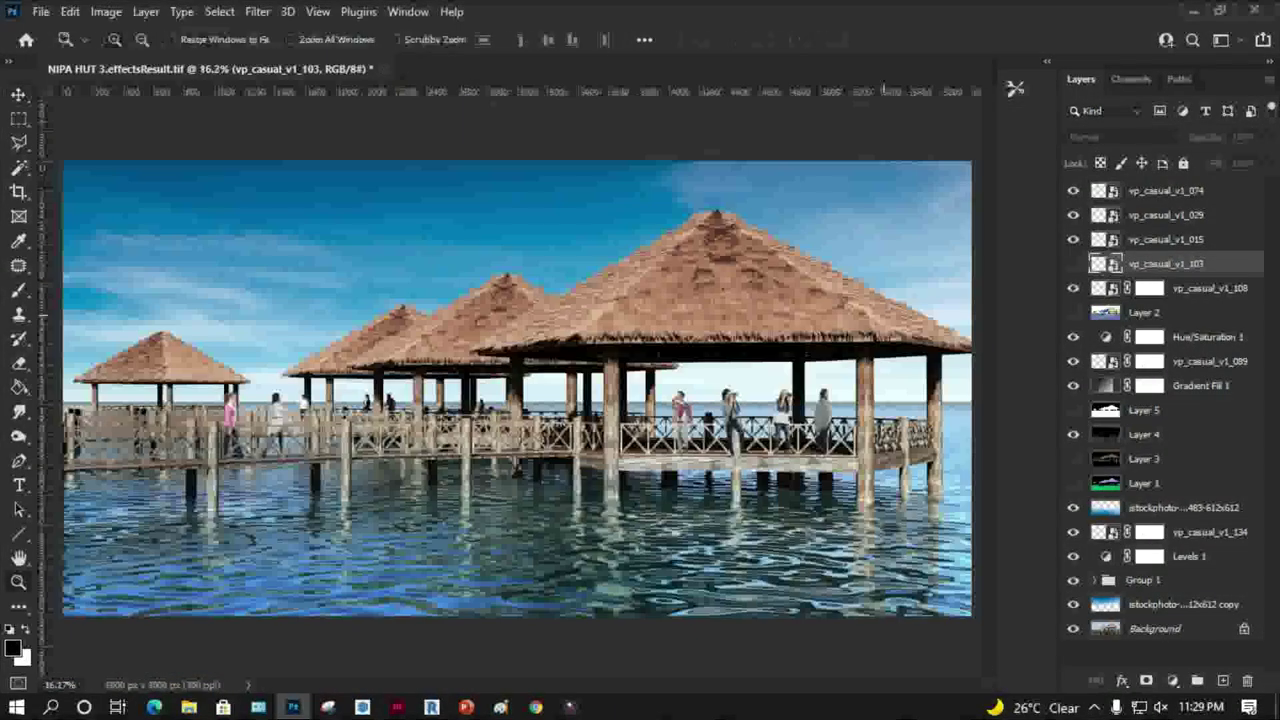
{"action": "left_click_drag", "start_coordinate": [430, 300], "coordinate": [790, 520]}
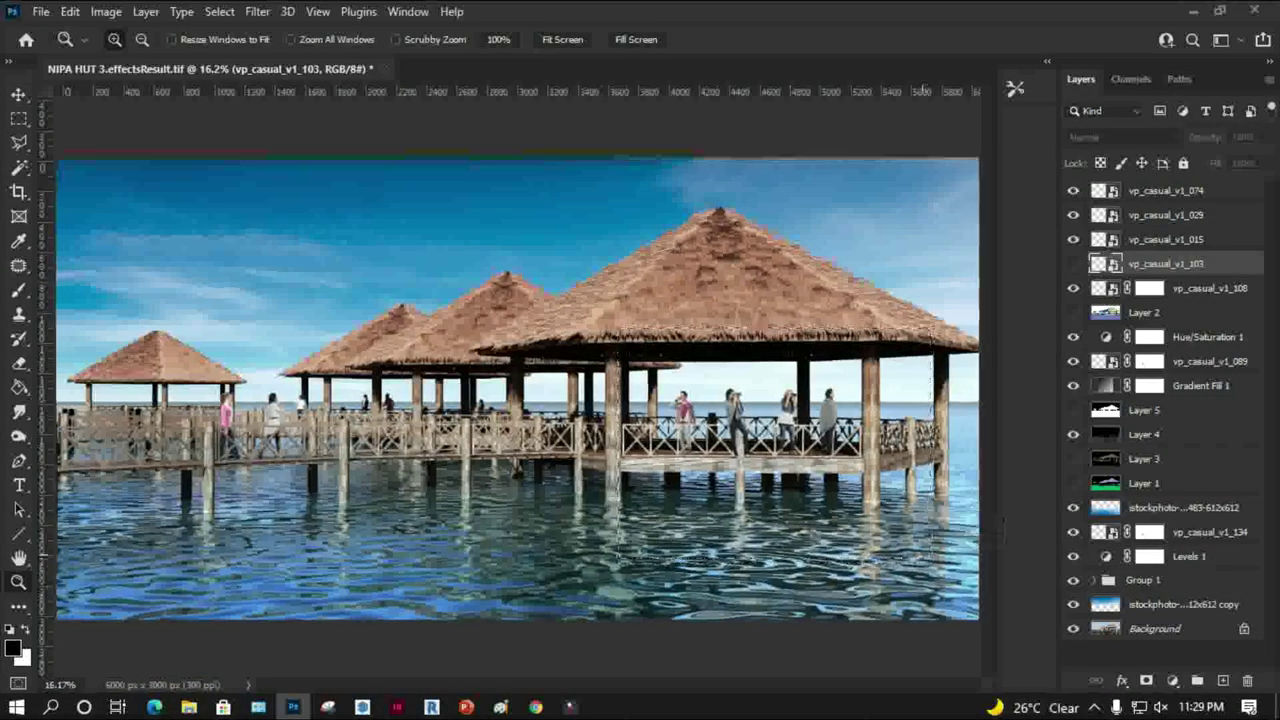
{"action": "key", "text": "v"}
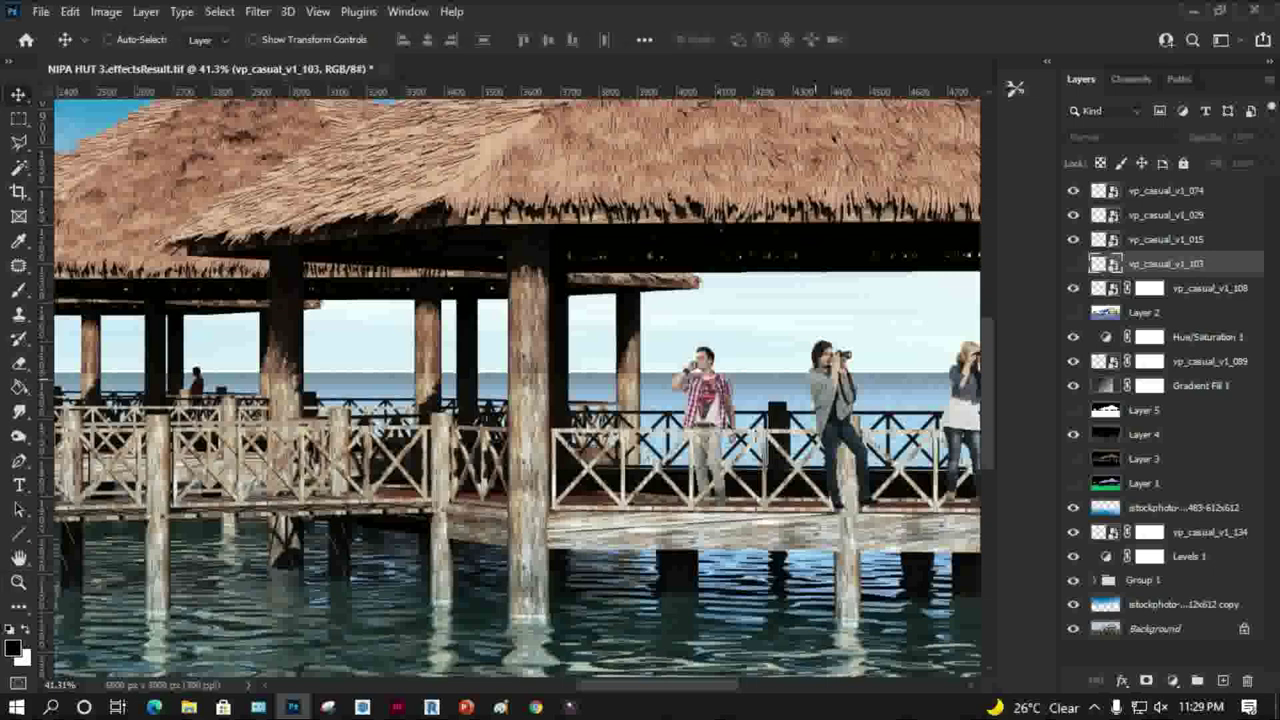
{"action": "left_click", "coordinate": [1073, 239]}
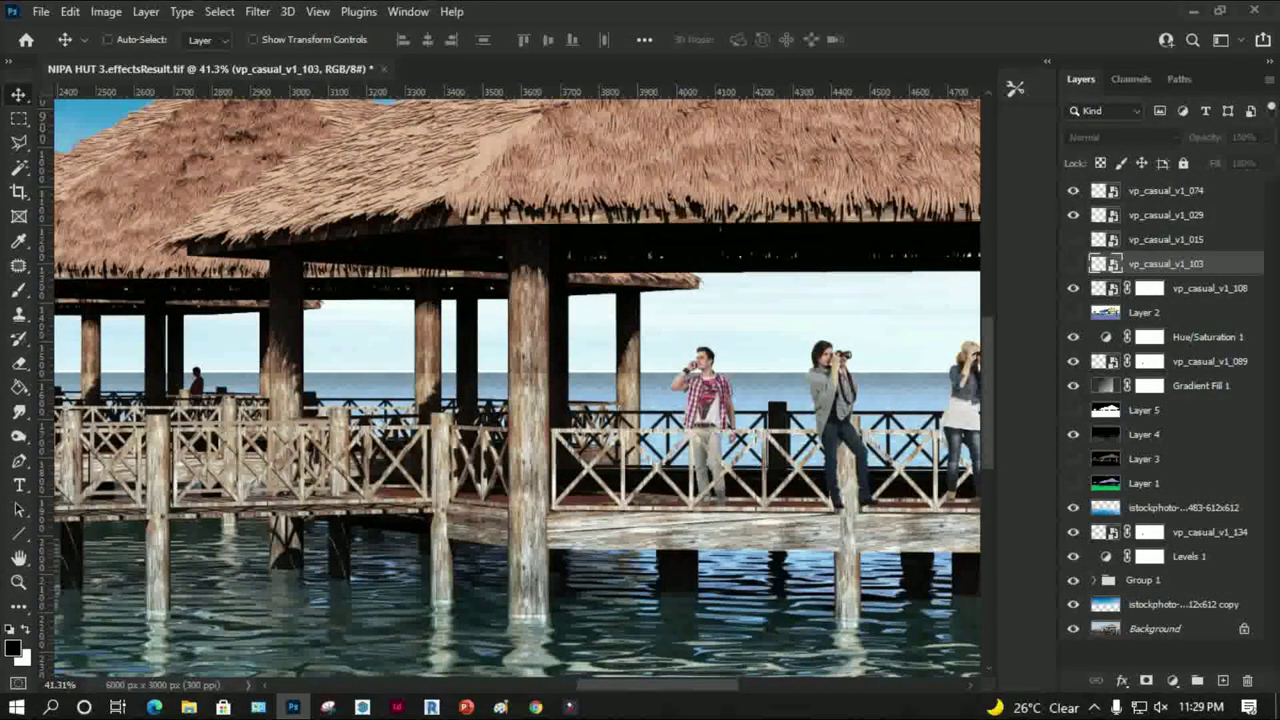
{"action": "left_click", "coordinate": [1073, 214]}
{"action": "left_click", "coordinate": [1073, 263]}
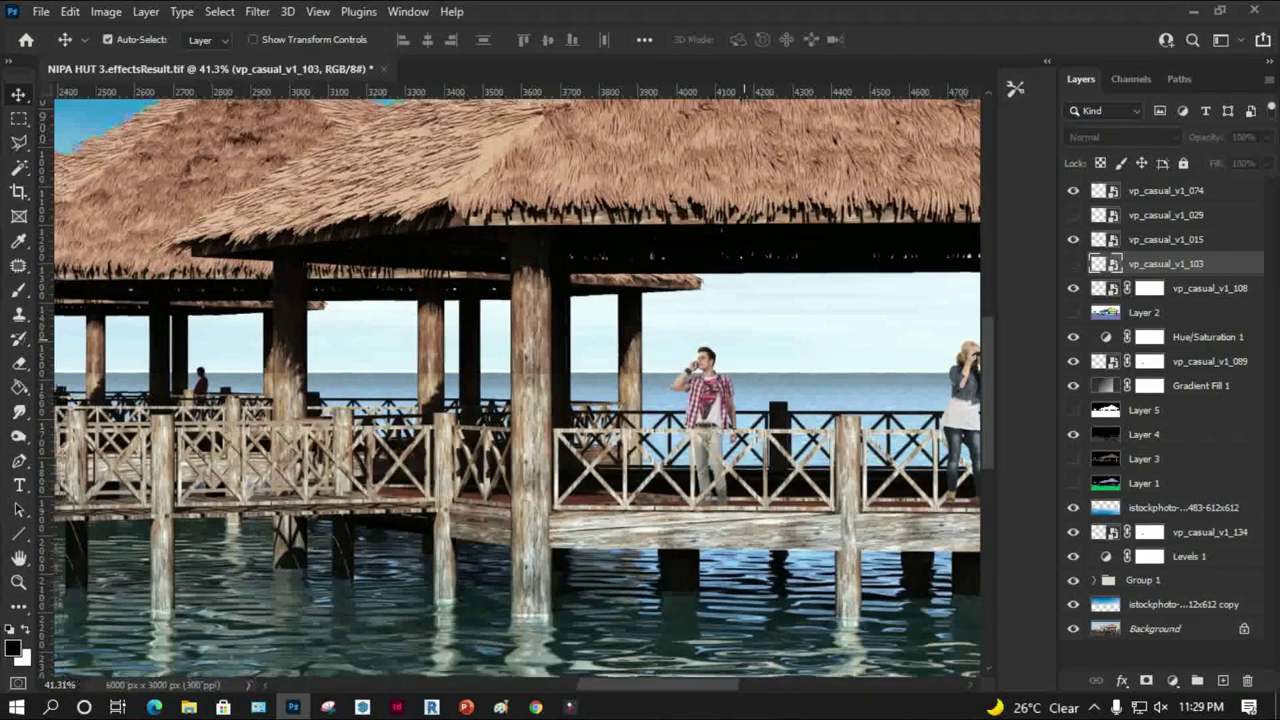
Move the blonde photographer vp_casual_v1_074 left along the deck
{"action": "key", "text": "ctrl+0"}
{"action": "key", "text": "z"}
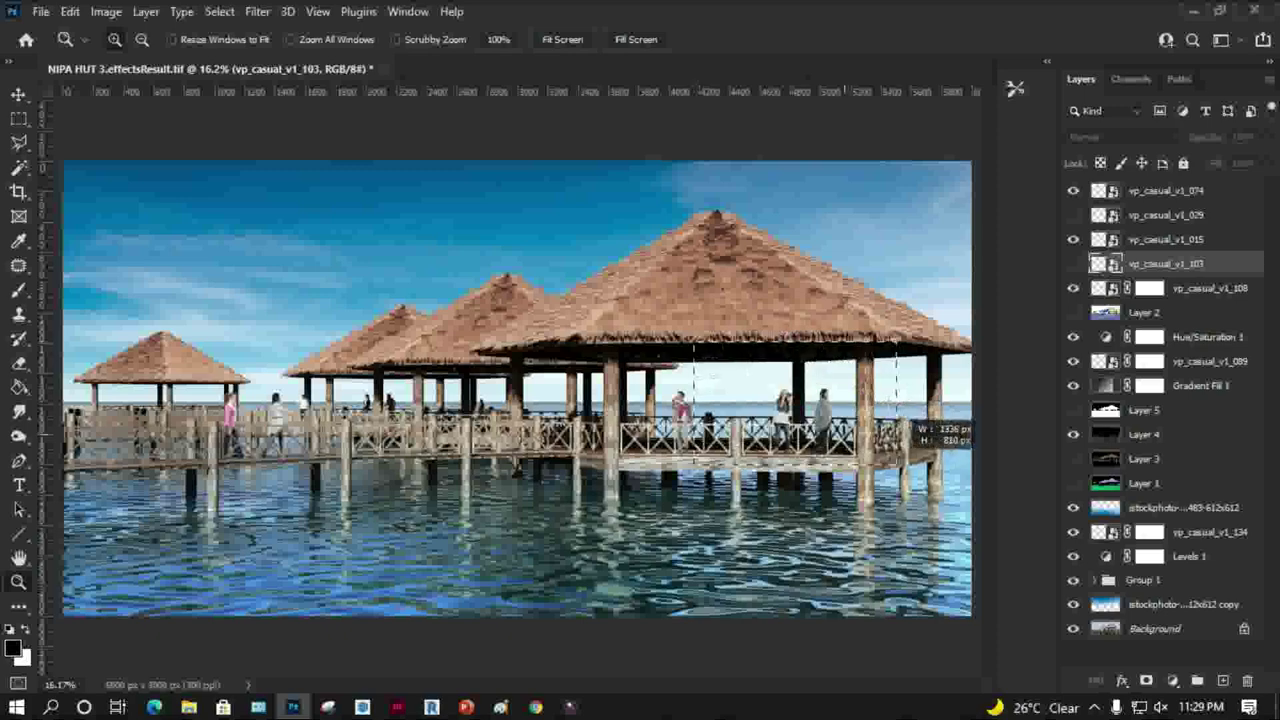
{"action": "left_click_drag", "start_coordinate": [680, 345], "coordinate": [910, 495]}
{"action": "left_click_drag", "start_coordinate": [563, 400], "coordinate": [405, 387]}
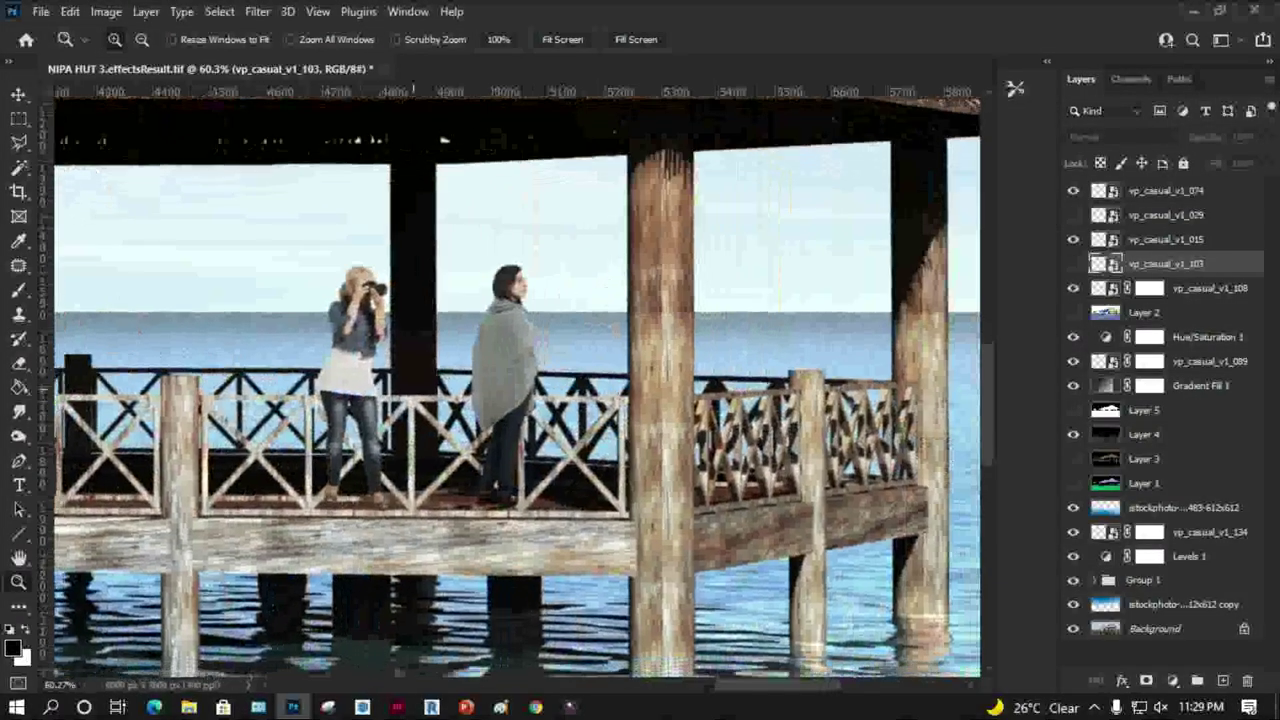
{"action": "key", "text": "v"}
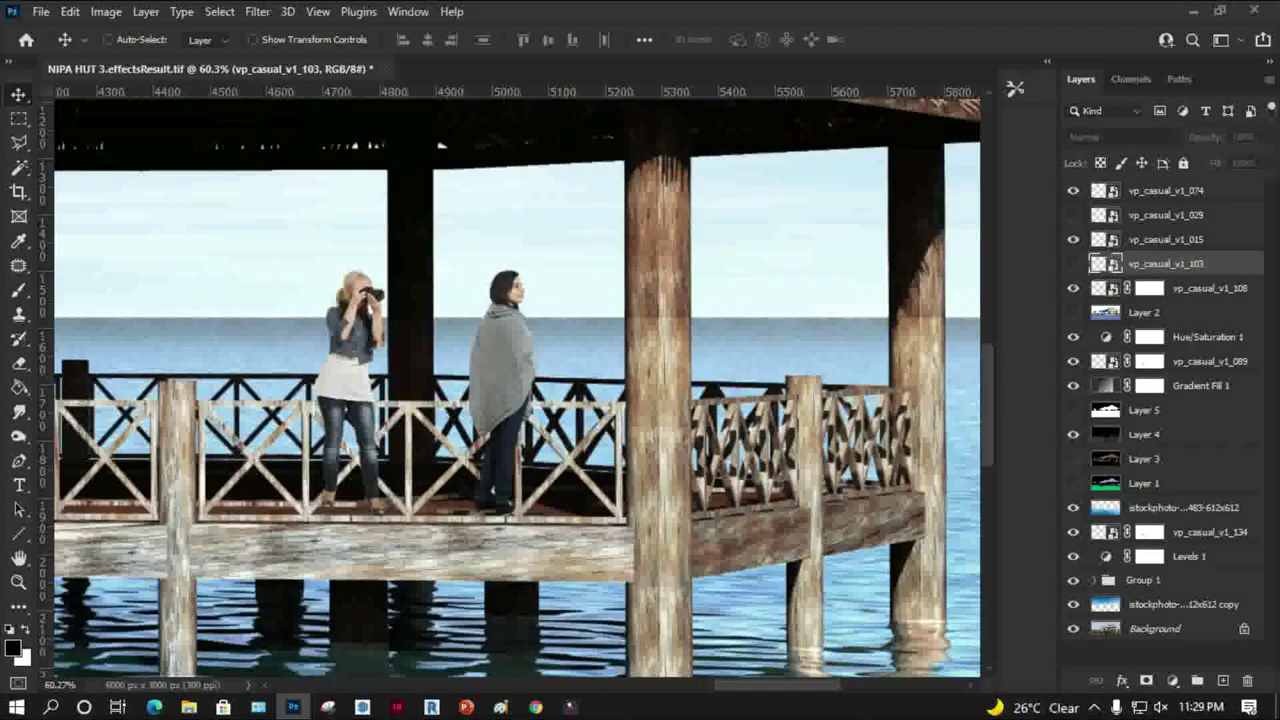
{"action": "left_click", "coordinate": [340, 323]}
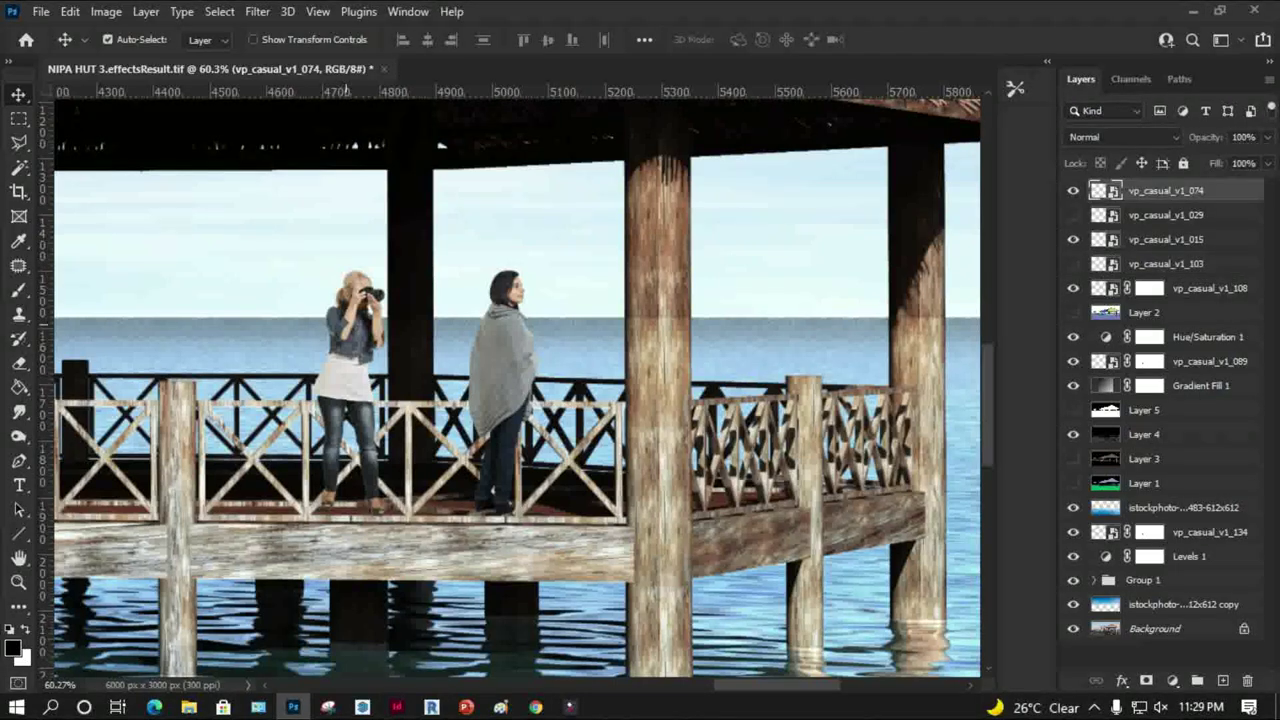
{"action": "left_click_drag", "start_coordinate": [340, 292], "coordinate": [287, 285]}
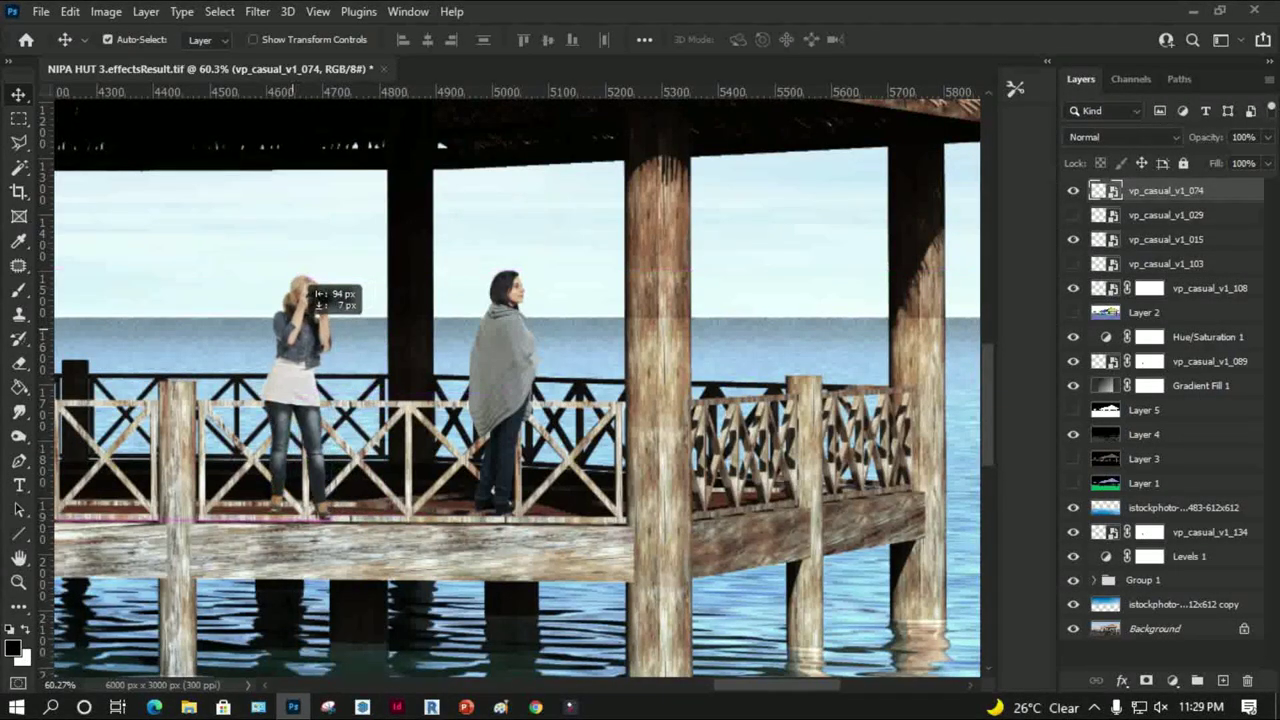
Shrink the shawl-wrapped woman vp_casual_v1_015 slightly, to 2.80%
{"action": "key", "text": "z"}
{"action": "left_click_drag", "start_coordinate": [201, 242], "coordinate": [660, 575]}
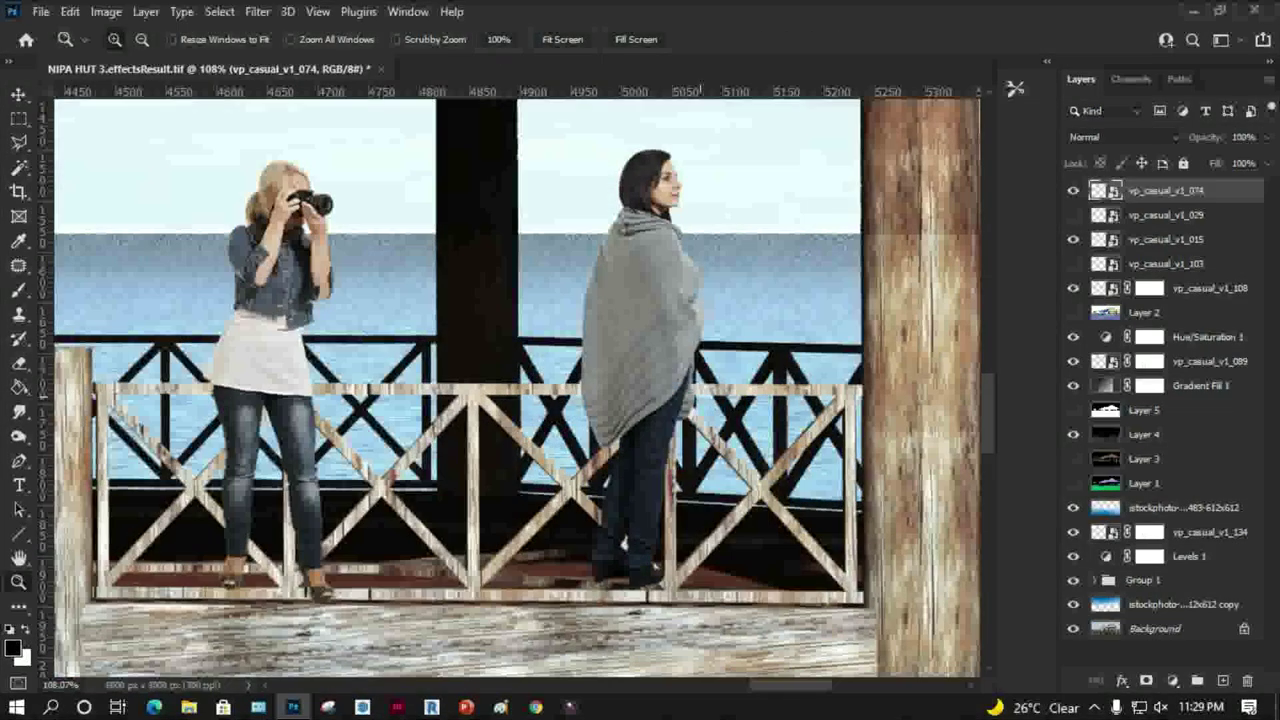
{"action": "key", "text": "v"}
{"action": "left_click", "coordinate": [1165, 239]}
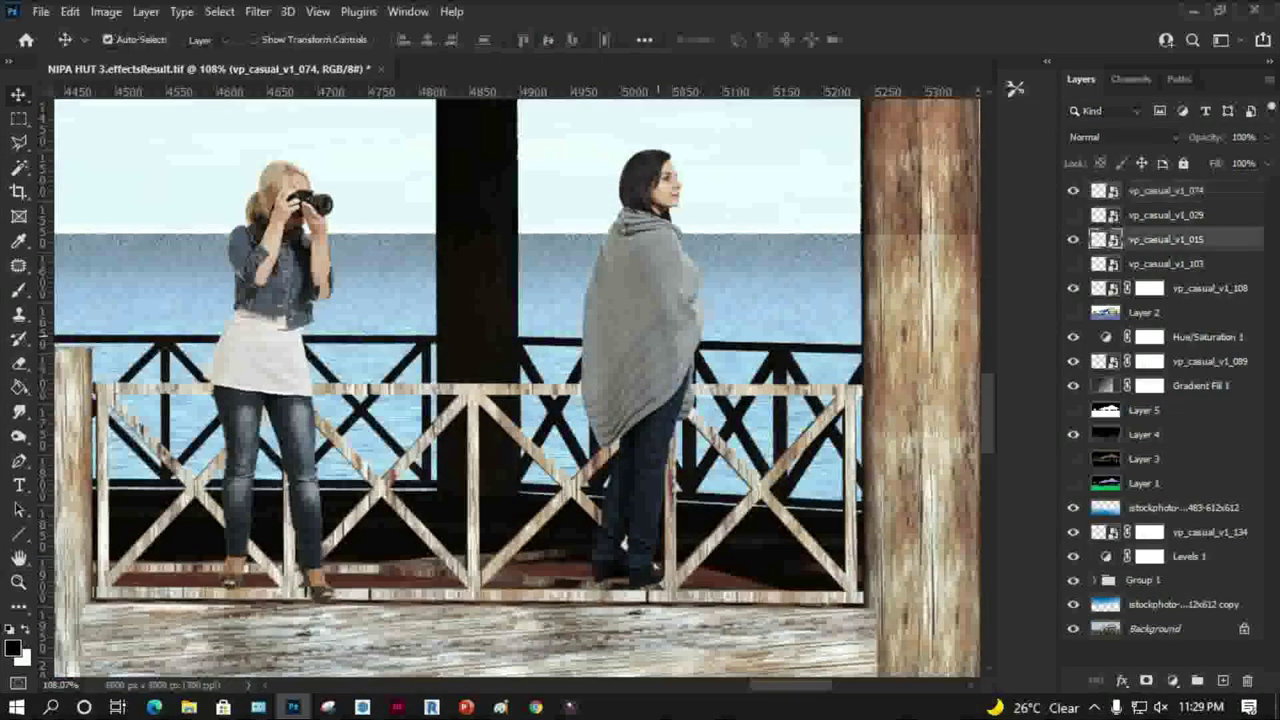
{"action": "key", "text": "ctrl+t"}
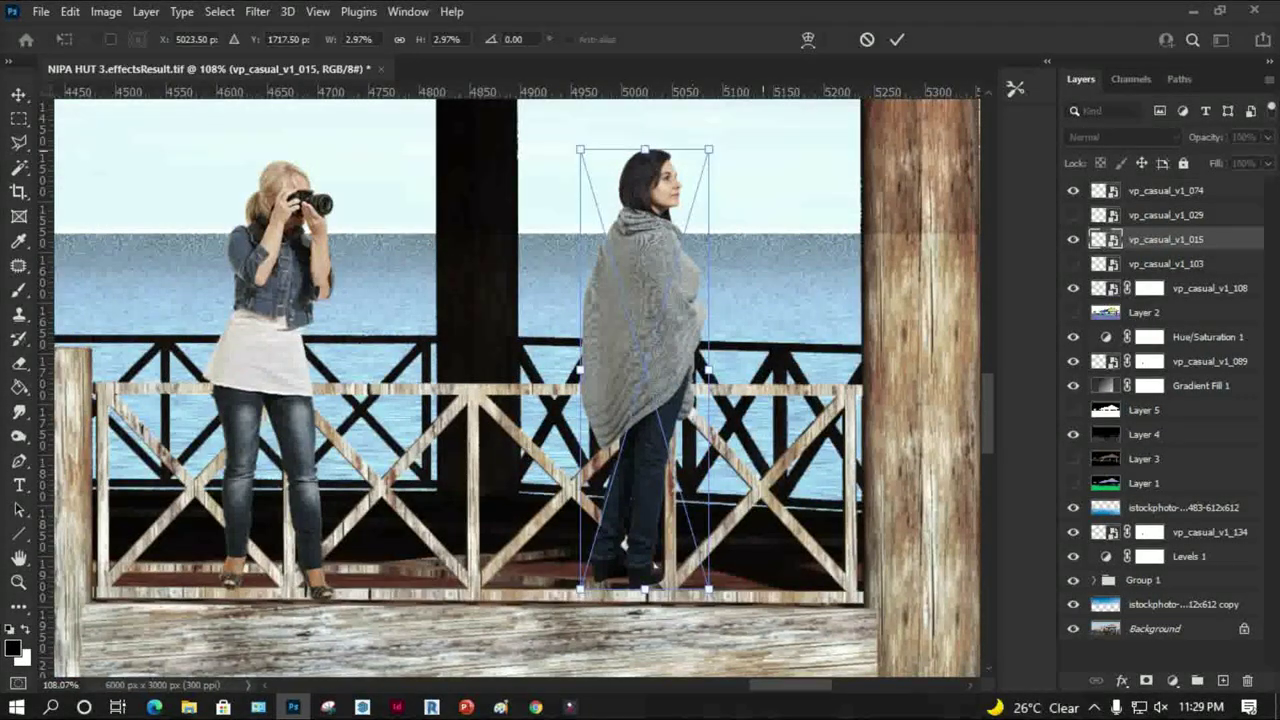
{"action": "left_click_drag", "start_coordinate": [708, 149], "coordinate": [701, 174]}
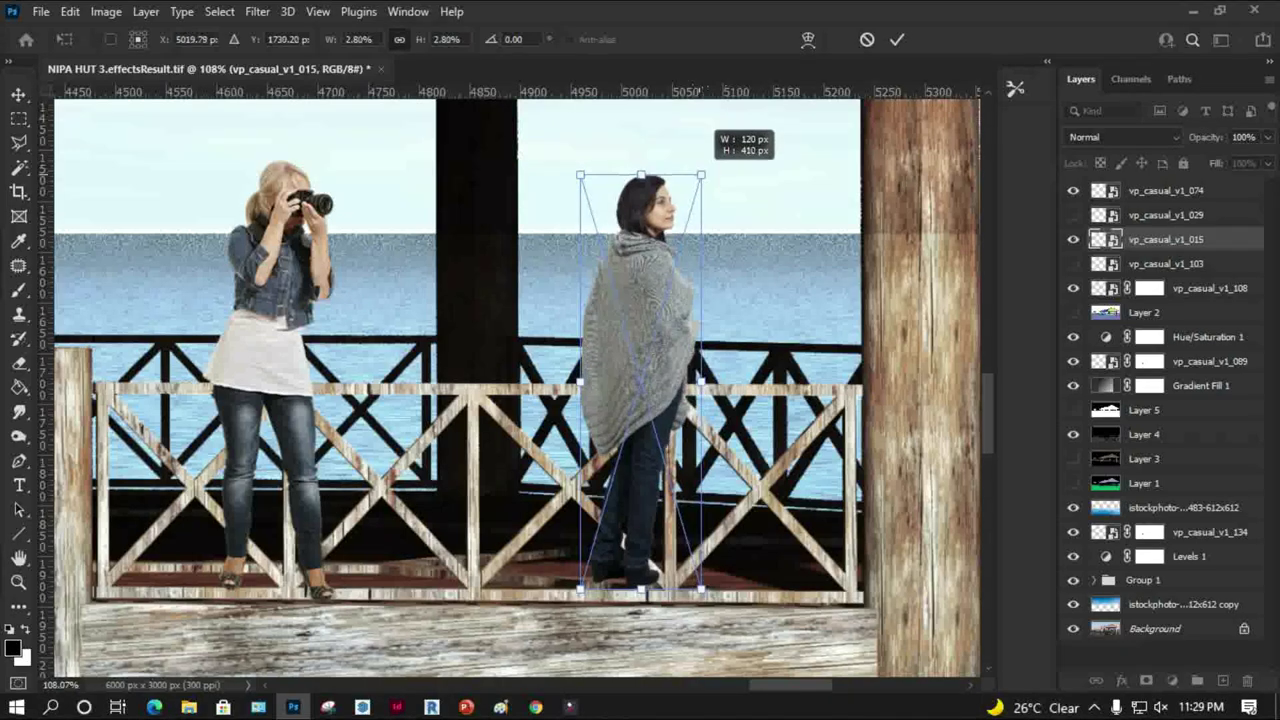
{"action": "key", "text": "Return"}
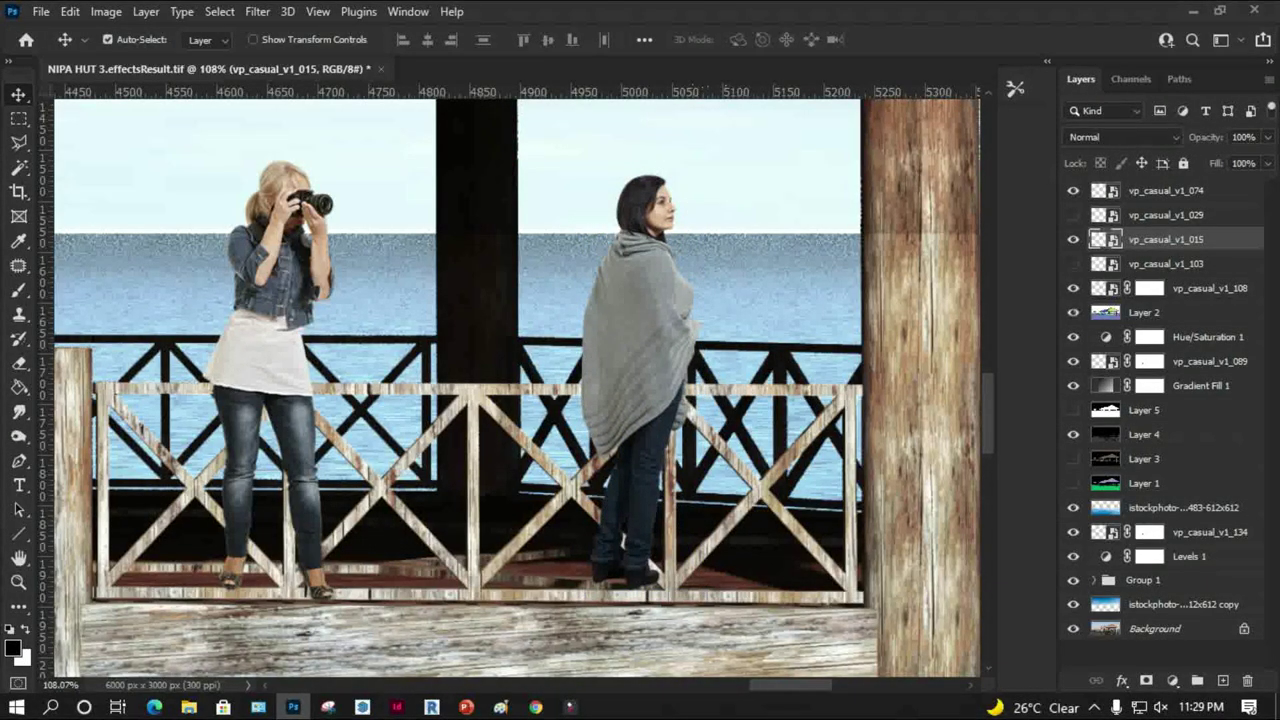
{"action": "key", "text": "w"}
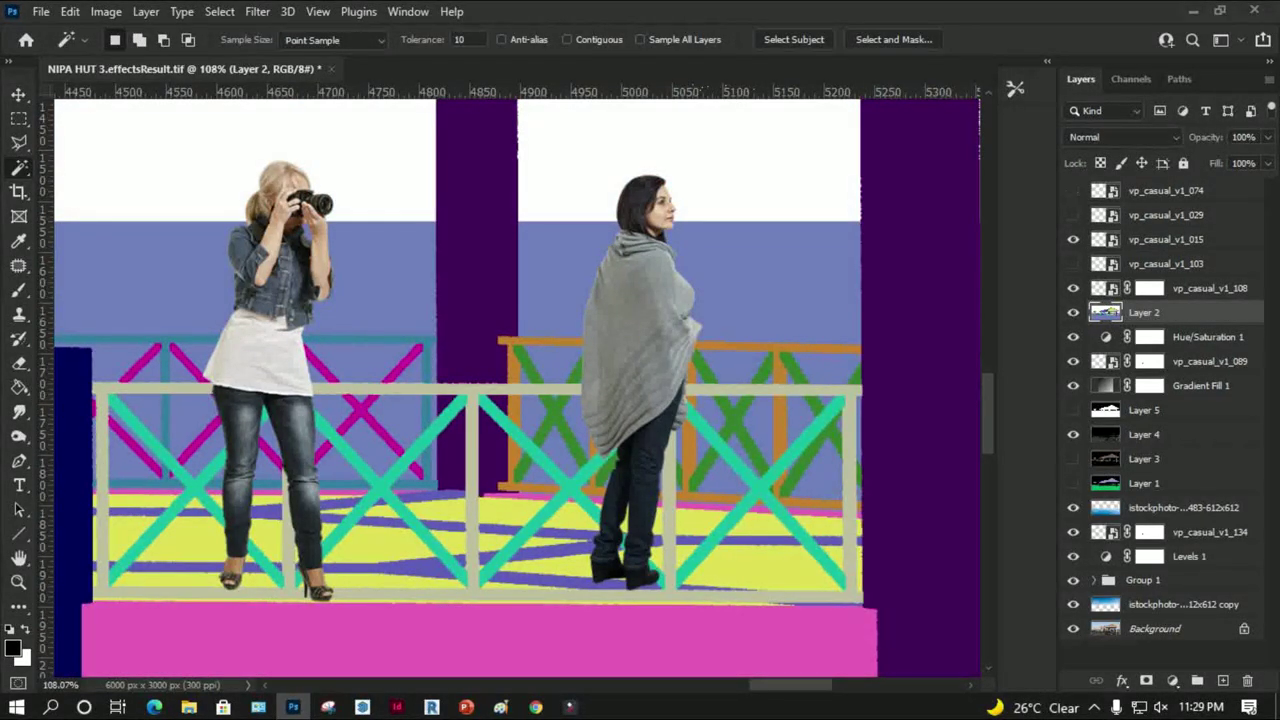
Select the beige railing and teal braces on Layer 2 and mask the photographer's layer with it
{"action": "left_click", "coordinate": [1073, 239]}
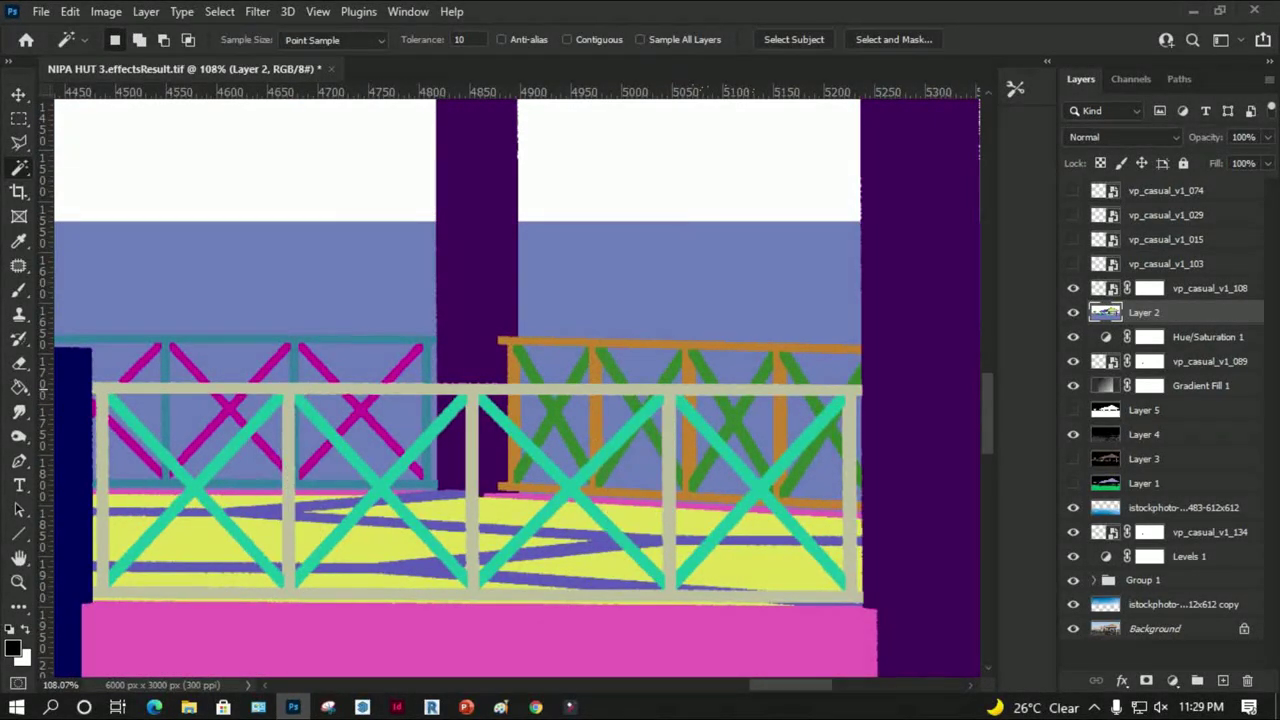
{"action": "left_click", "coordinate": [470, 390]}
{"action": "left_click", "coordinate": [570, 490], "text": "shift"}
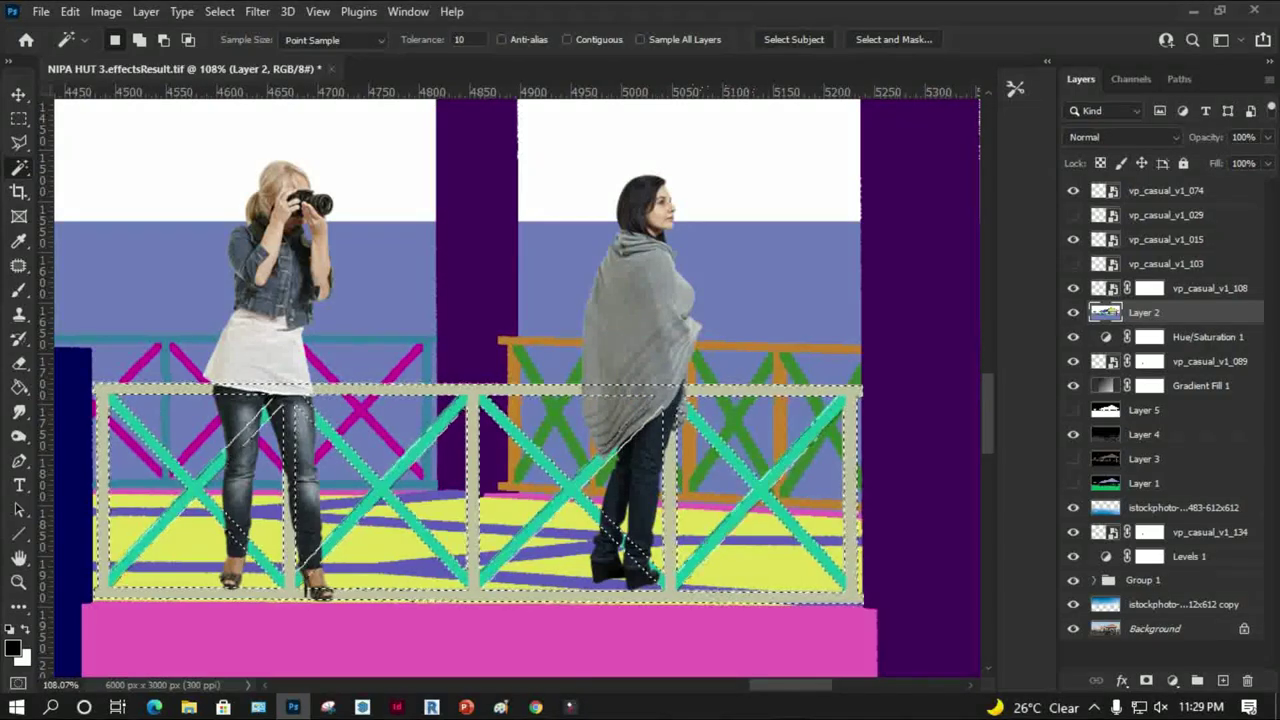
{"action": "left_click", "coordinate": [1165, 190]}
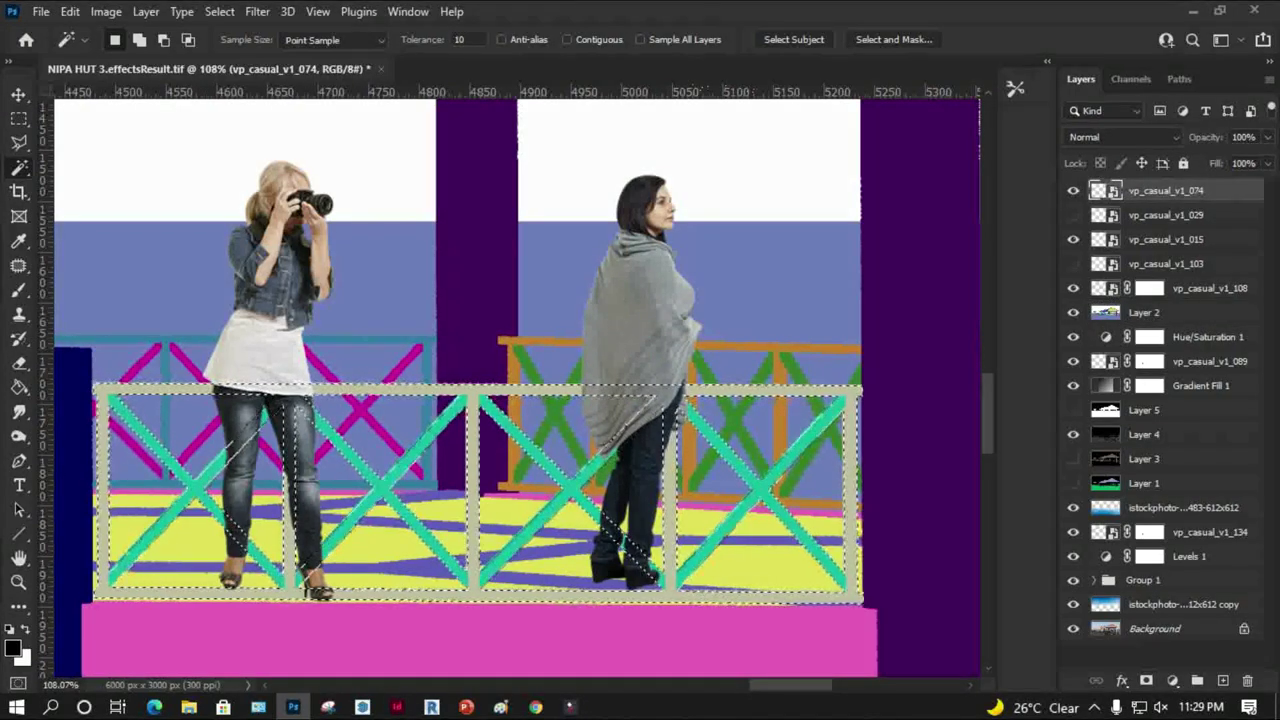
{"action": "left_click", "coordinate": [1146, 680], "text": "alt"}
{"action": "key", "text": "ctrl+i"}
Mask the shawl woman's layer and invert both women's masks so they show on the deck
{"action": "left_click", "coordinate": [1165, 239]}
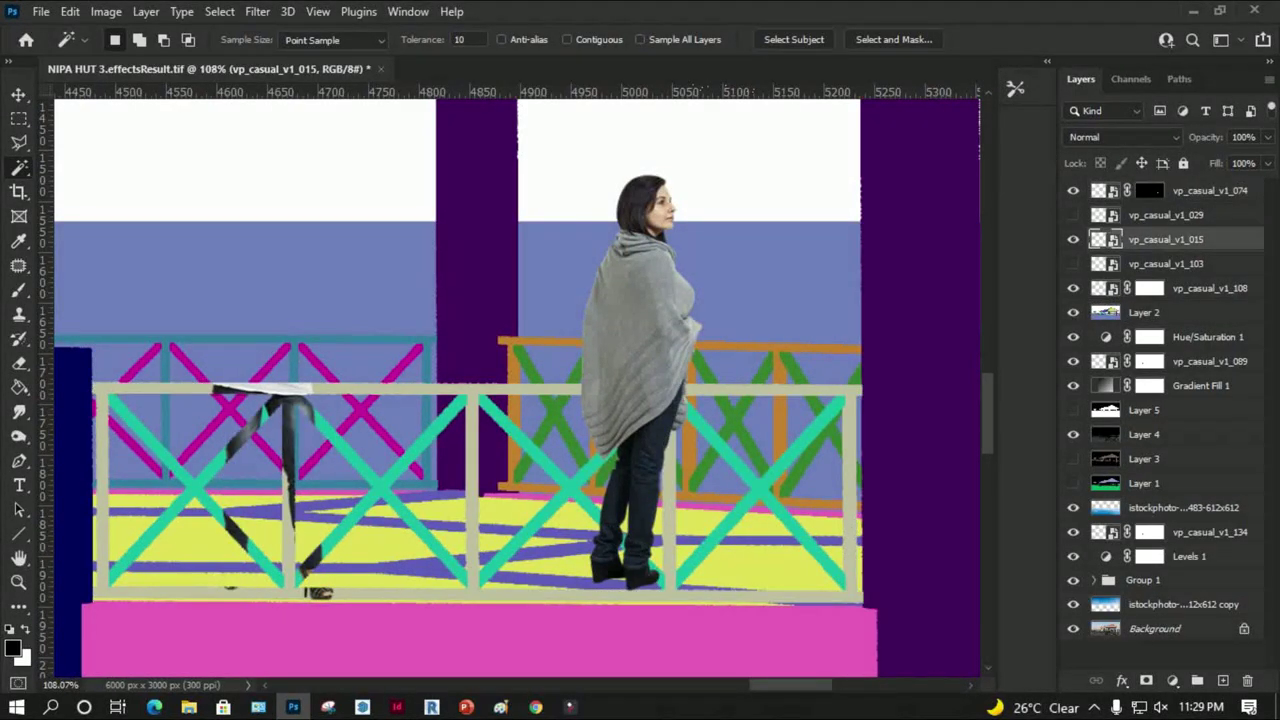
{"action": "left_click", "coordinate": [1146, 680]}
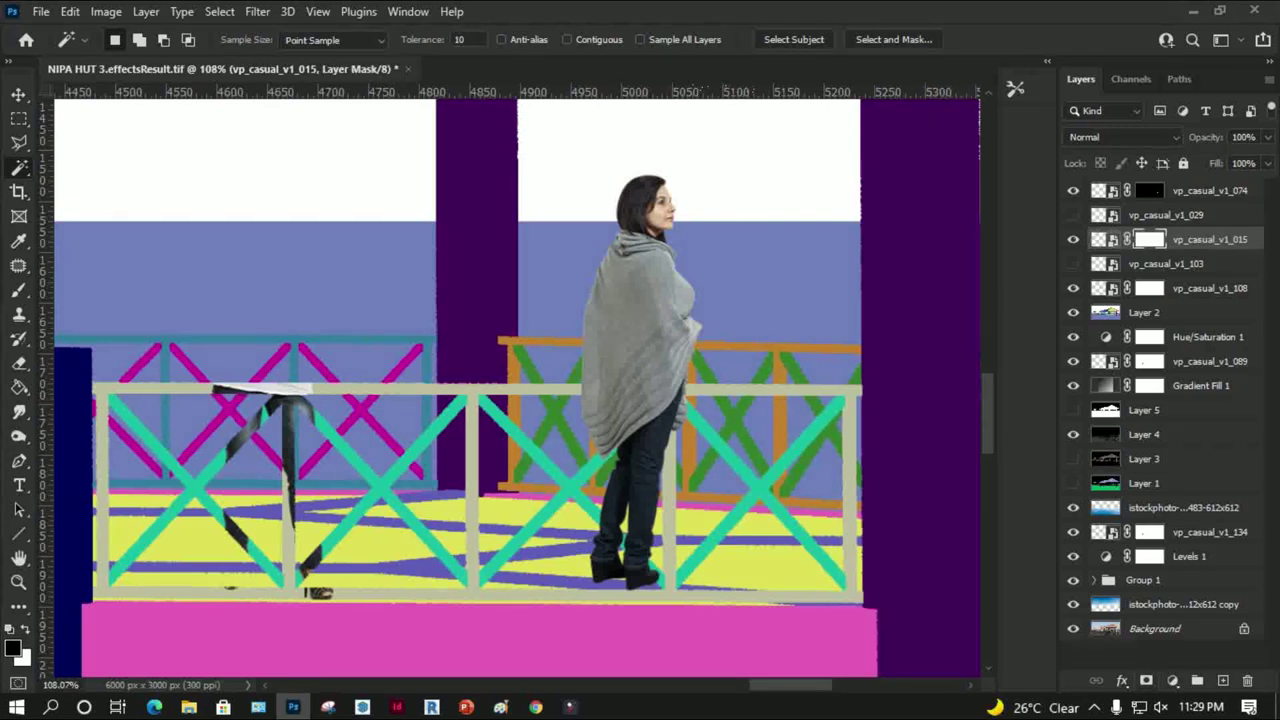
{"action": "left_click", "coordinate": [1104, 239]}
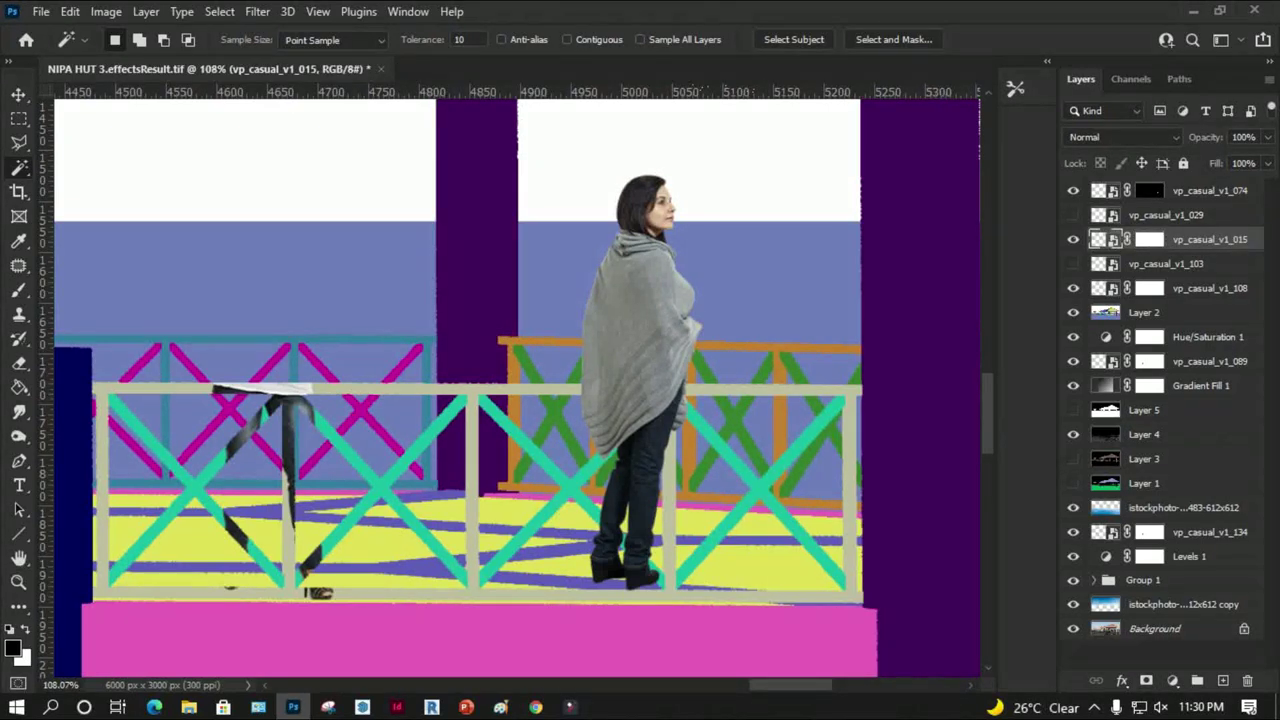
{"action": "left_click", "coordinate": [1149, 239]}
{"action": "key", "text": "ctrl+i"}
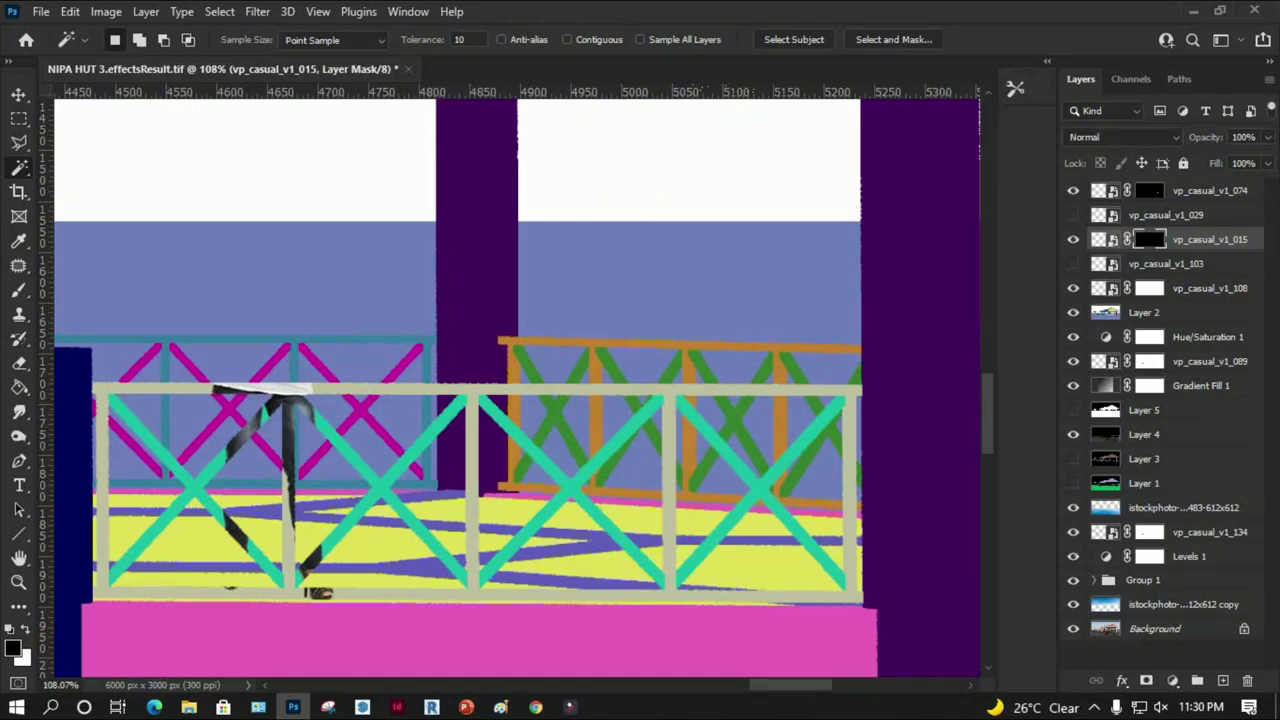
{"action": "left_click", "coordinate": [1149, 190]}
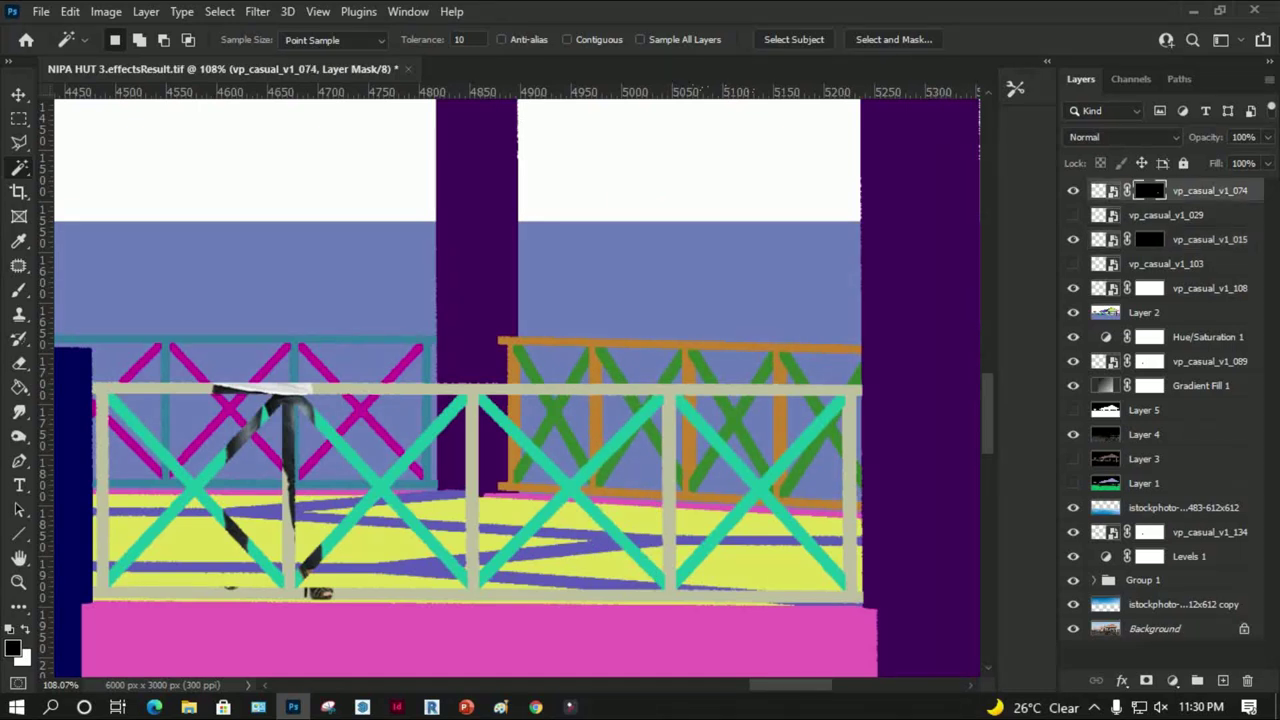
{"action": "key", "text": "ctrl+i"}
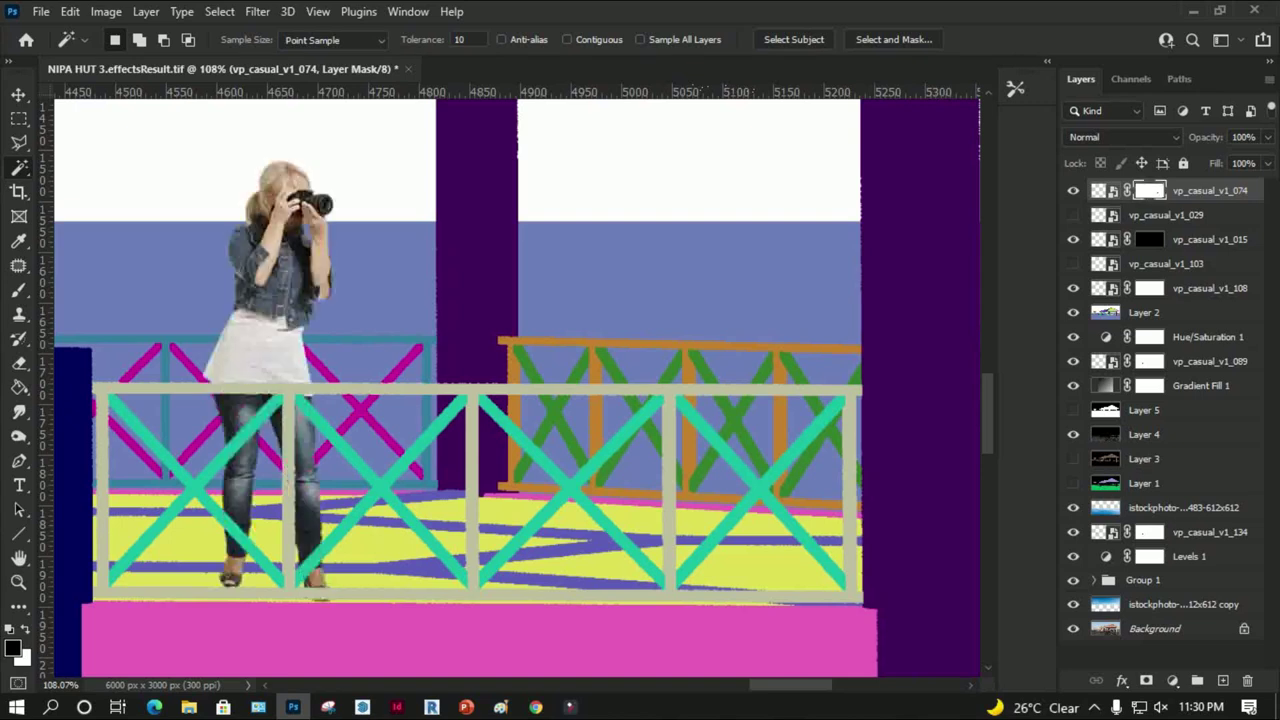
{"action": "left_click", "coordinate": [1149, 239]}
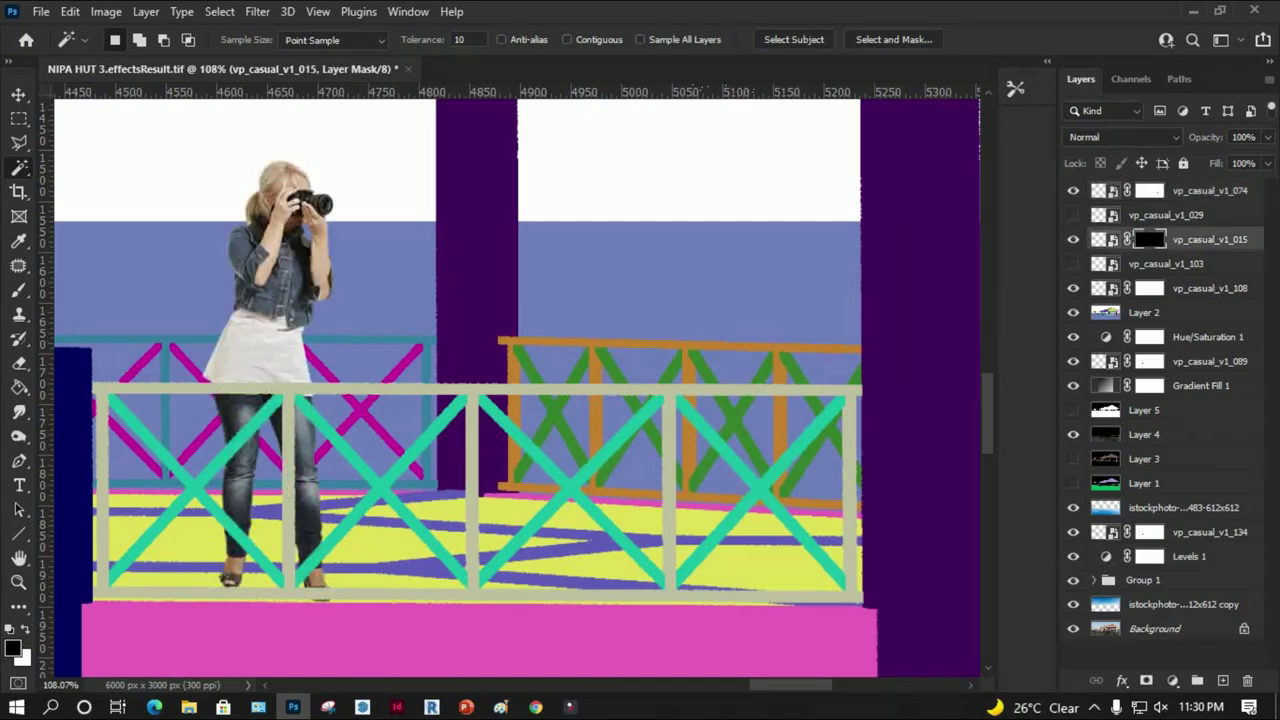
{"action": "key", "text": "ctrl+i"}
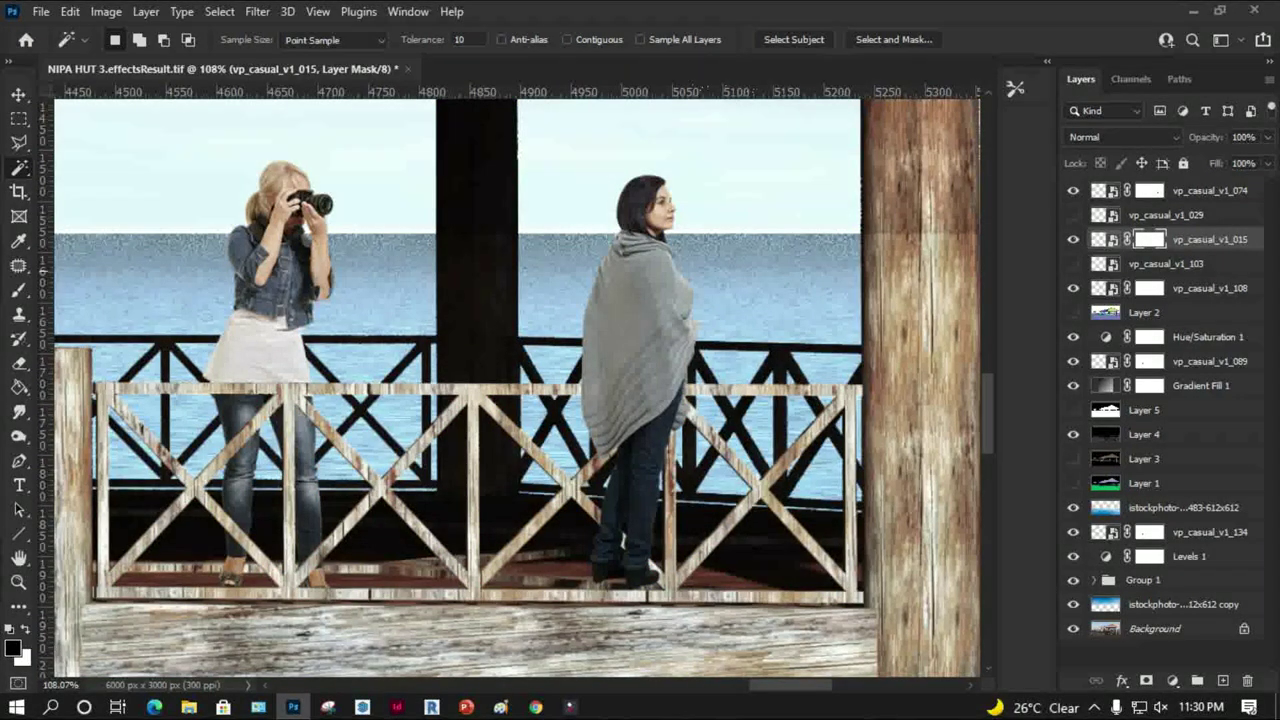
{"action": "key", "text": "ctrl+0"}
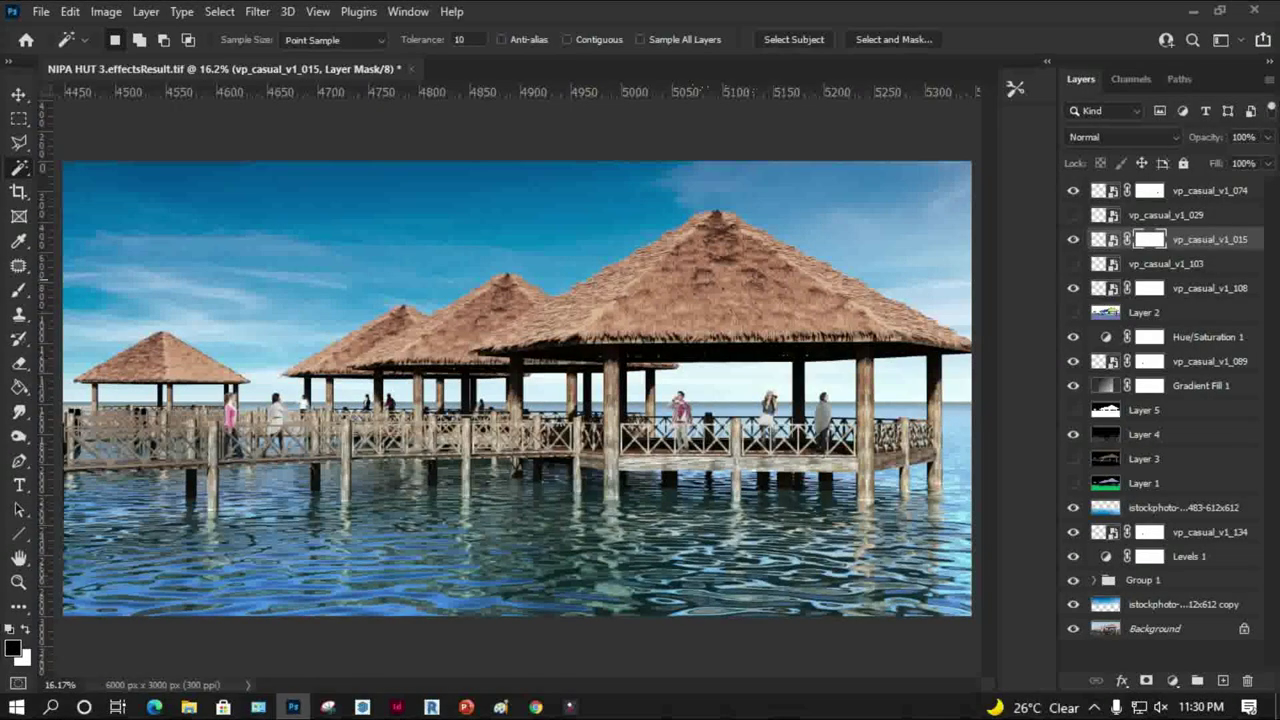
Flatten the composite into a single Background layer with Layer > Flatten Image
{"action": "key", "text": "v"}
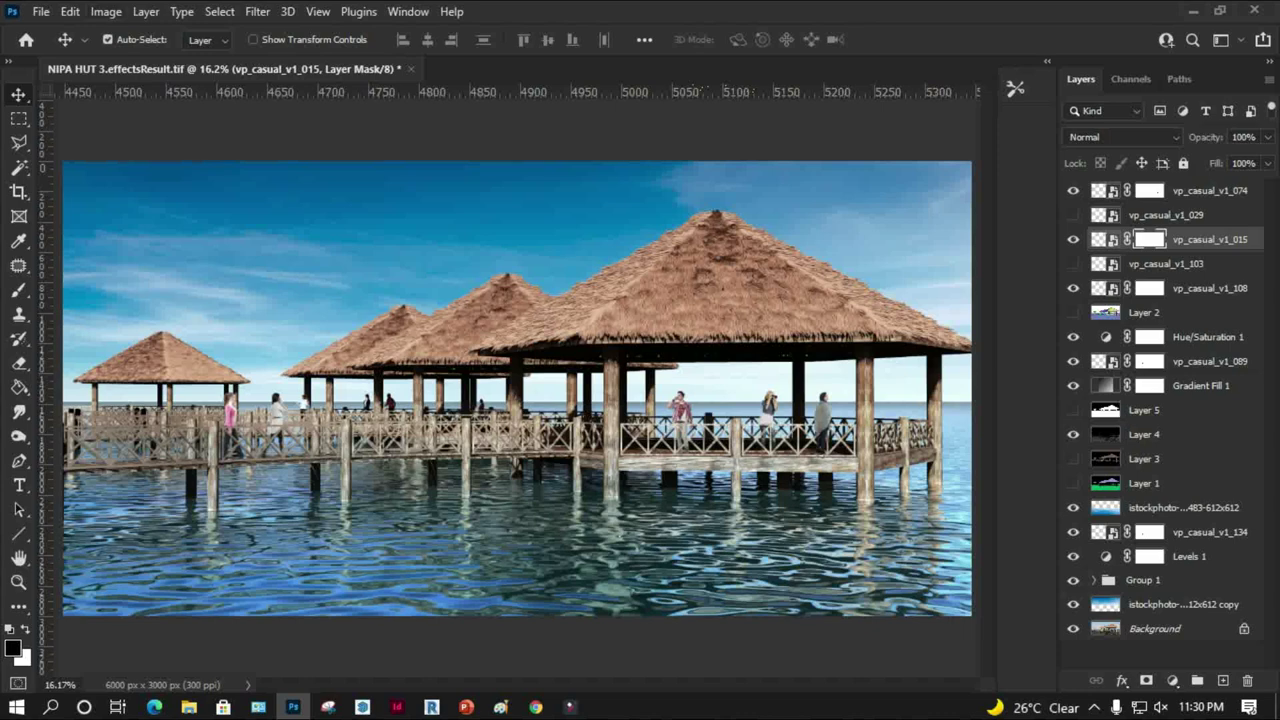
{"action": "left_click", "coordinate": [106, 11]}
{"action": "key", "text": "Escape"}
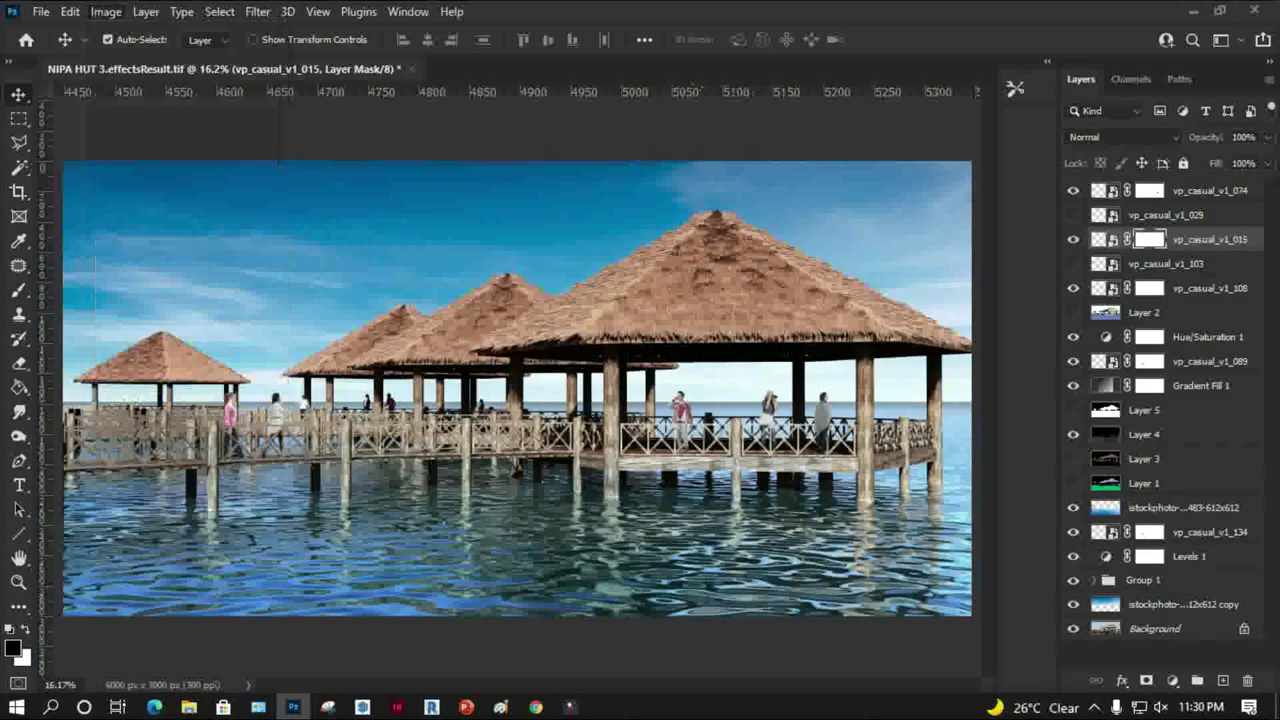
{"action": "left_click", "coordinate": [146, 11]}
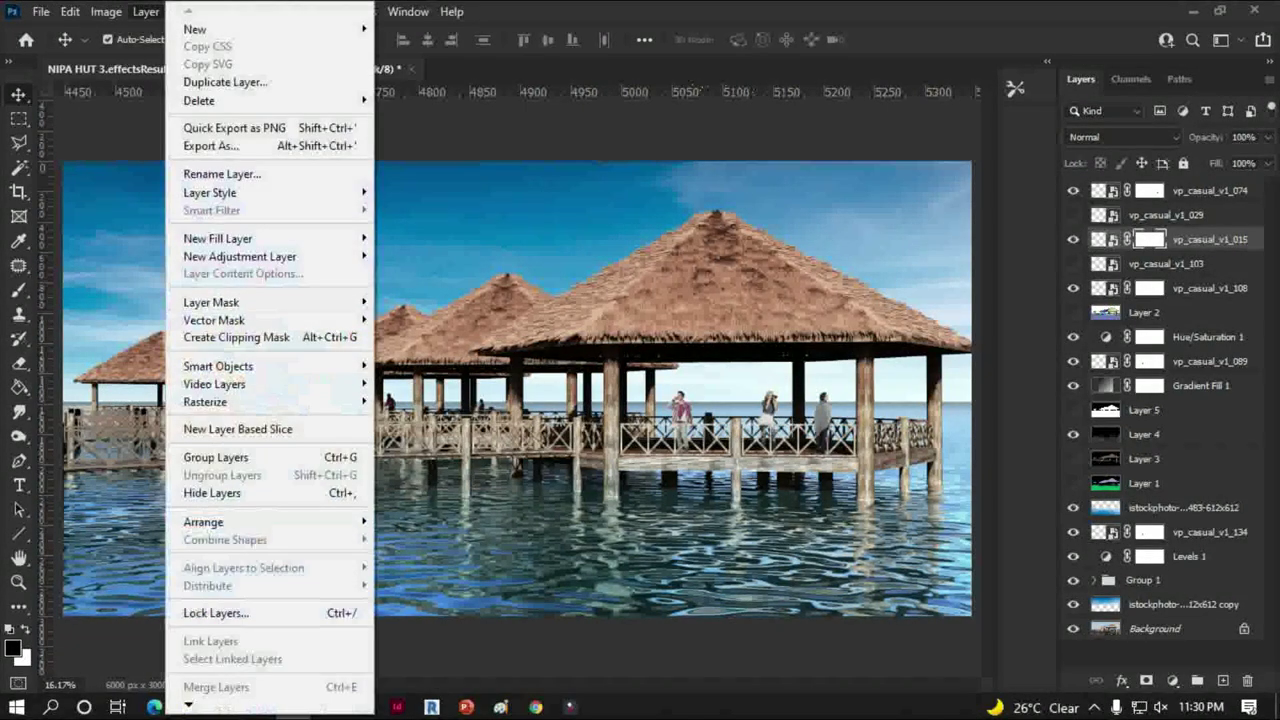
{"action": "scroll", "coordinate": [270, 400], "scroll_direction": "down", "scroll_amount": 1}
{"action": "scroll", "coordinate": [270, 400], "scroll_direction": "down", "scroll_amount": 1}
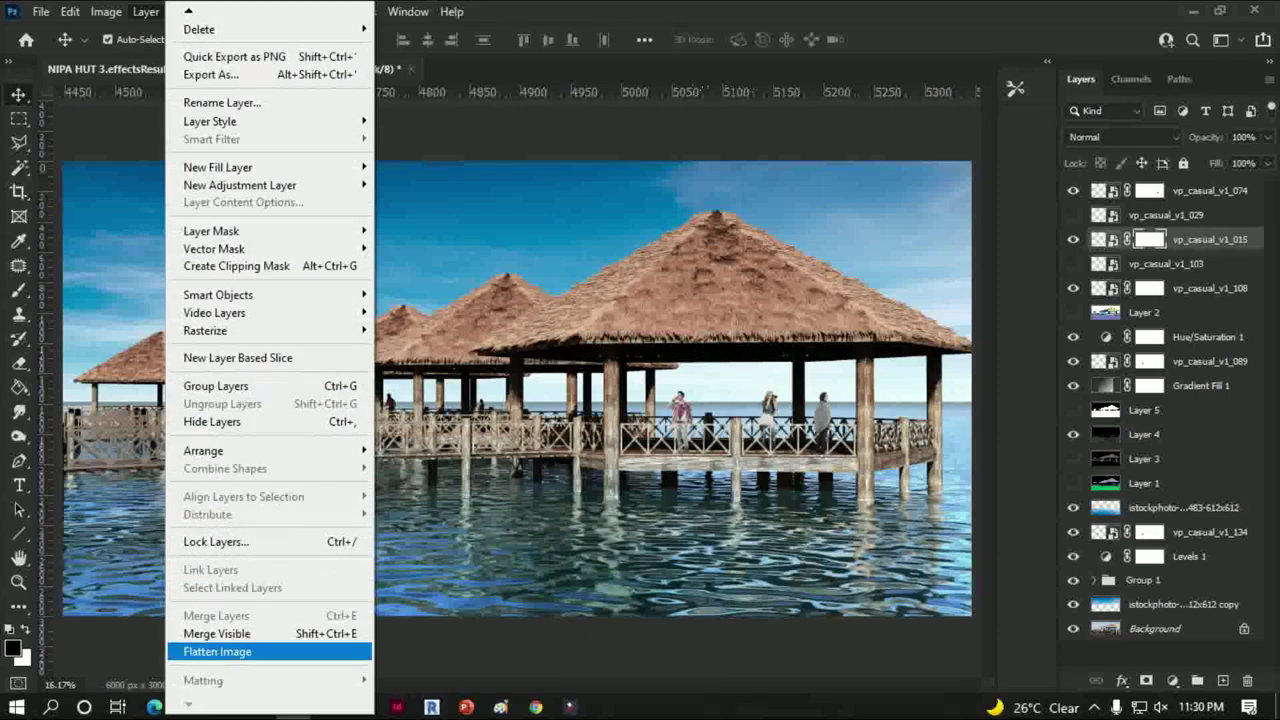
{"action": "left_click", "coordinate": [215, 646]}
{"action": "left_click", "coordinate": [41, 11]}
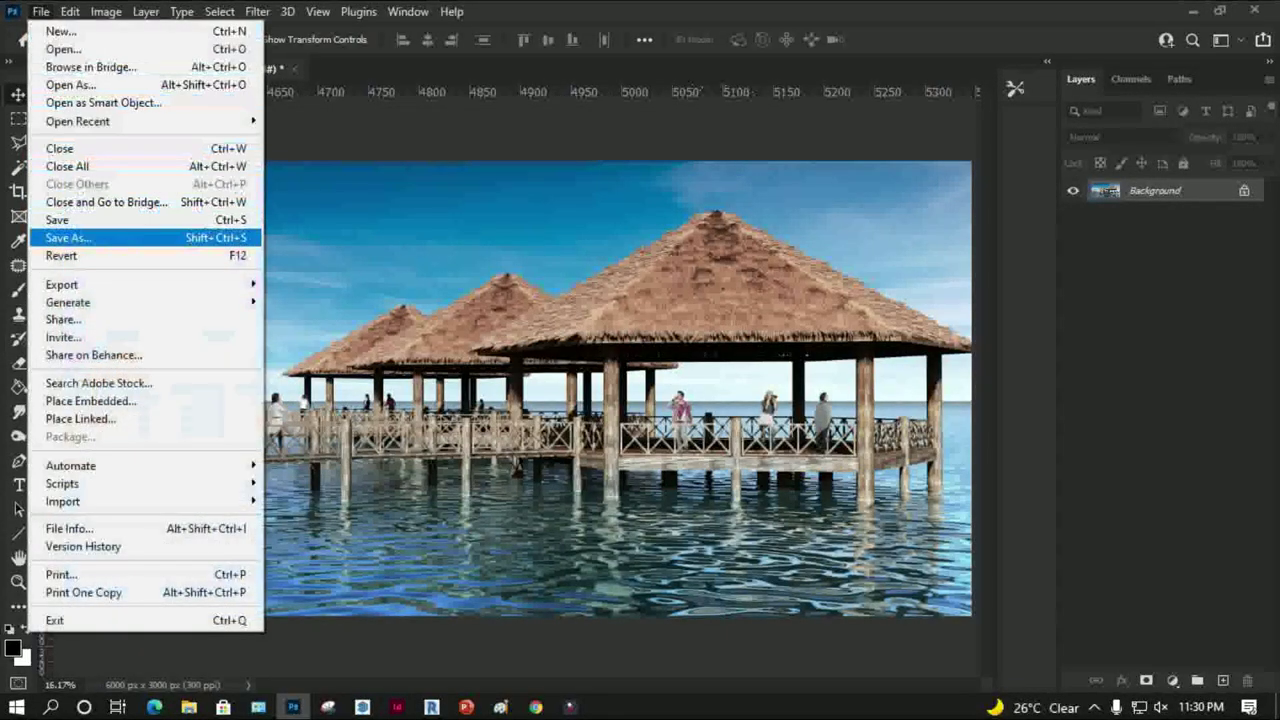
Save a copy on this computer, naming it Final Image
{"action": "left_click", "coordinate": [60, 157]}
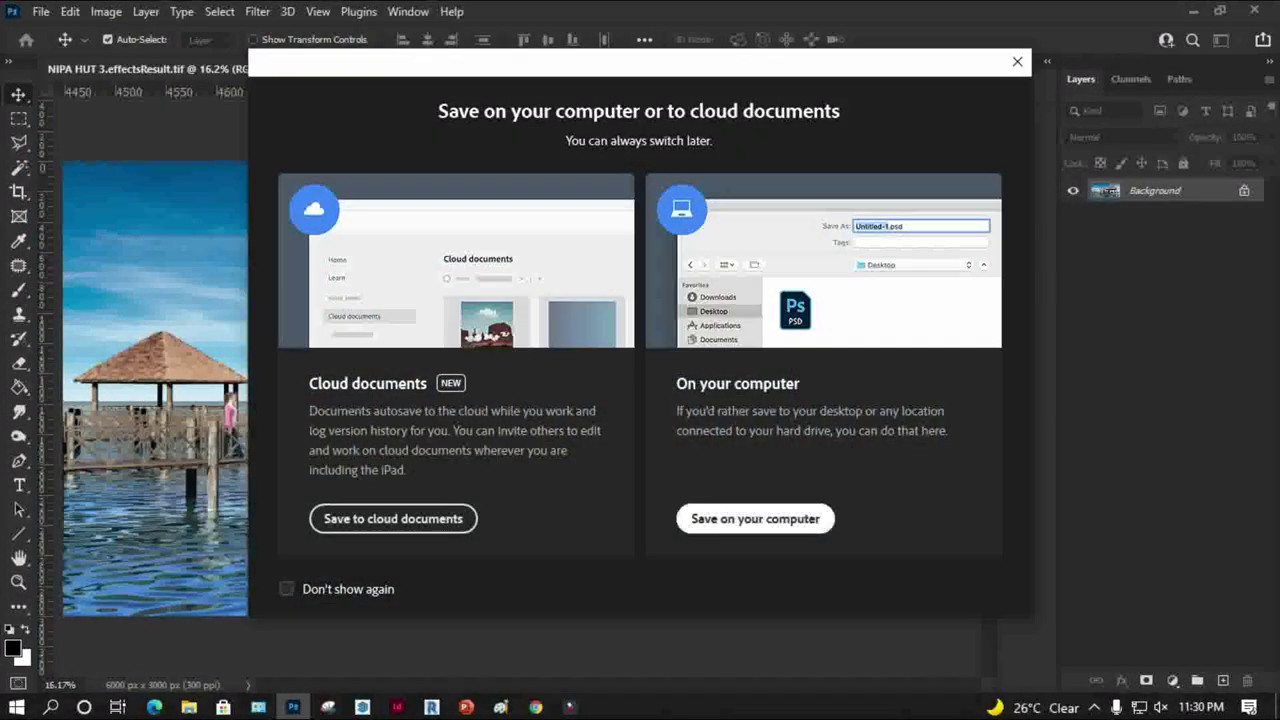
{"action": "left_click", "coordinate": [753, 515]}
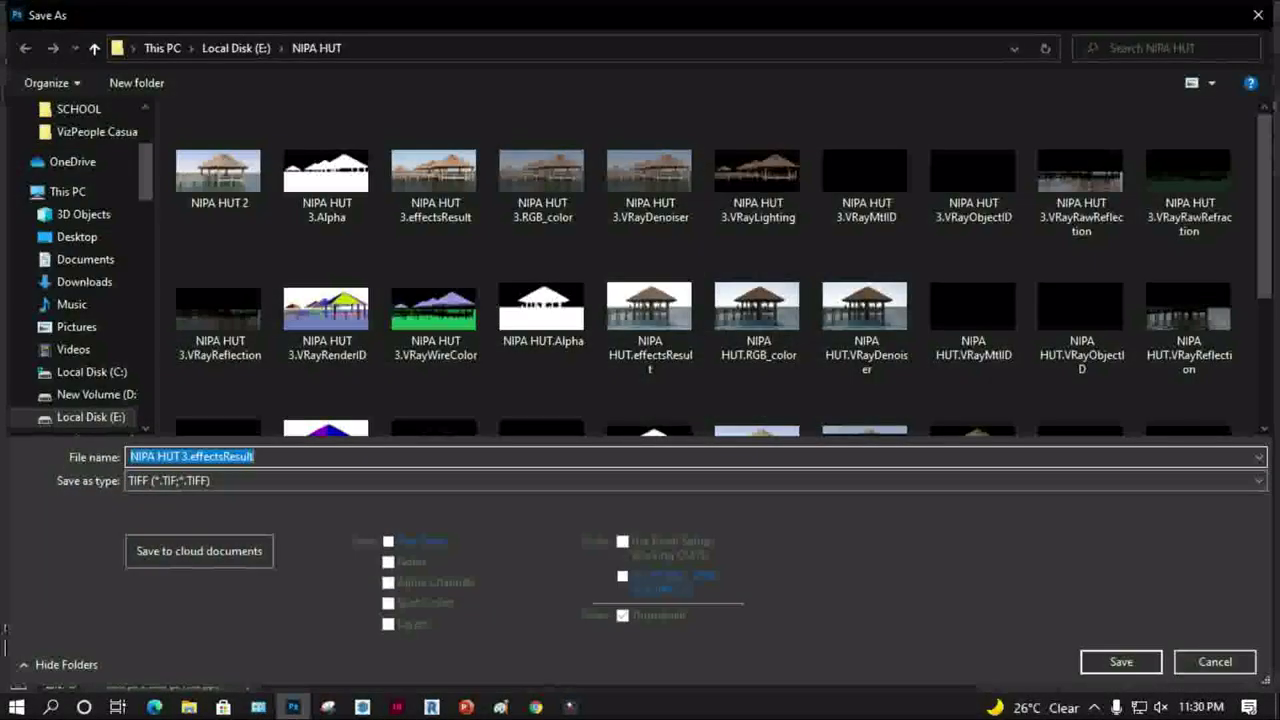
{"action": "type", "text": "Fi"}
{"action": "key", "text": "BackSpace"}
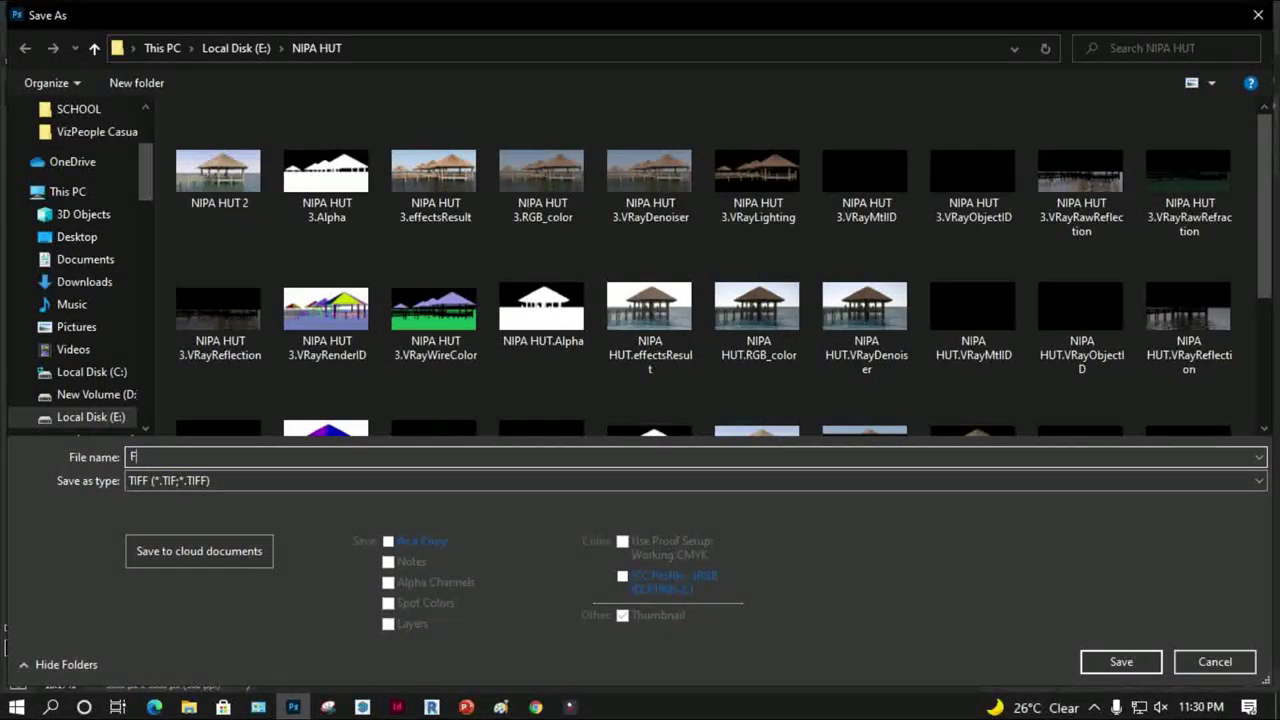
{"action": "type", "text": "mag"}
{"action": "key", "text": "BackSpace"}
{"action": "key", "text": "BackSpace"}
{"action": "key", "text": "BackSpace"}
{"action": "type", "text": "Ima"}
Set the file type to JPEG and save it at maximum quality 12
{"action": "key", "text": "Tab"}
{"action": "key", "text": "alt+Down"}
{"action": "key", "text": "Up"}
{"action": "key", "text": "Up"}
{"action": "key", "text": "Up"}
{"action": "key", "text": "Up"}
{"action": "key", "text": "Up"}
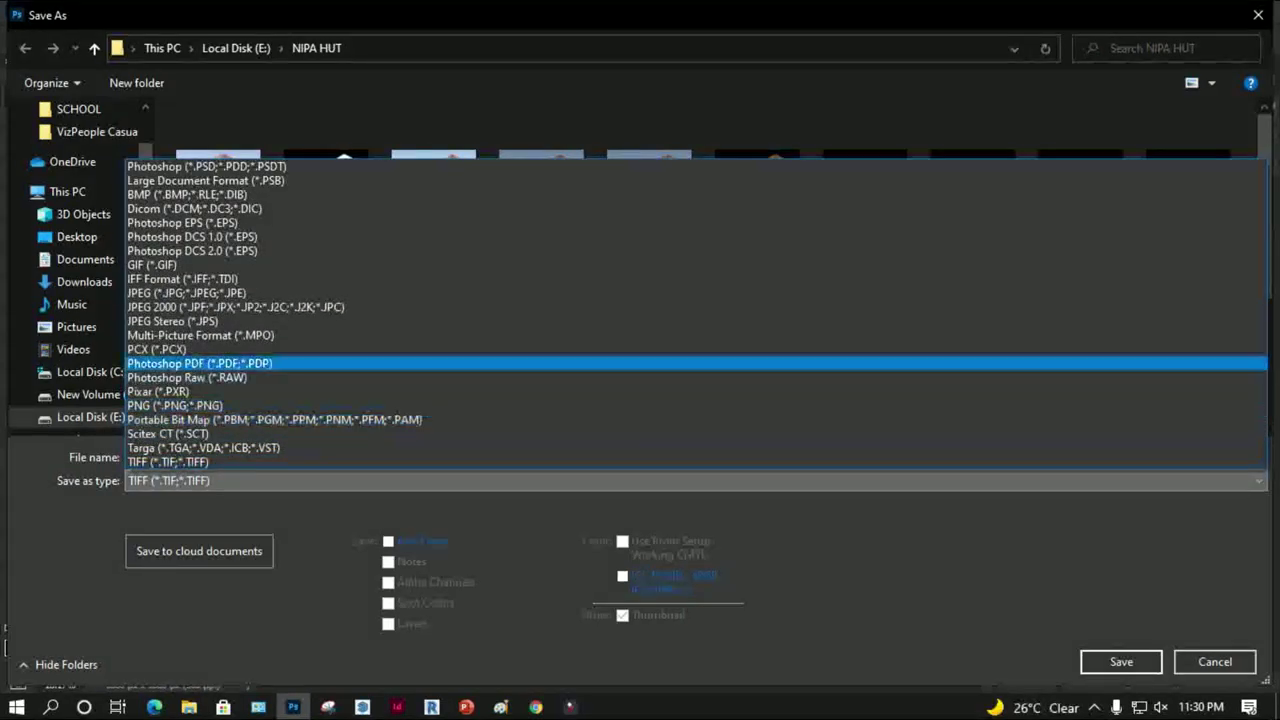
{"action": "key", "text": "Up"}
{"action": "key", "text": "Up"}
{"action": "key", "text": "Up"}
{"action": "key", "text": "Up"}
{"action": "key", "text": "Return"}
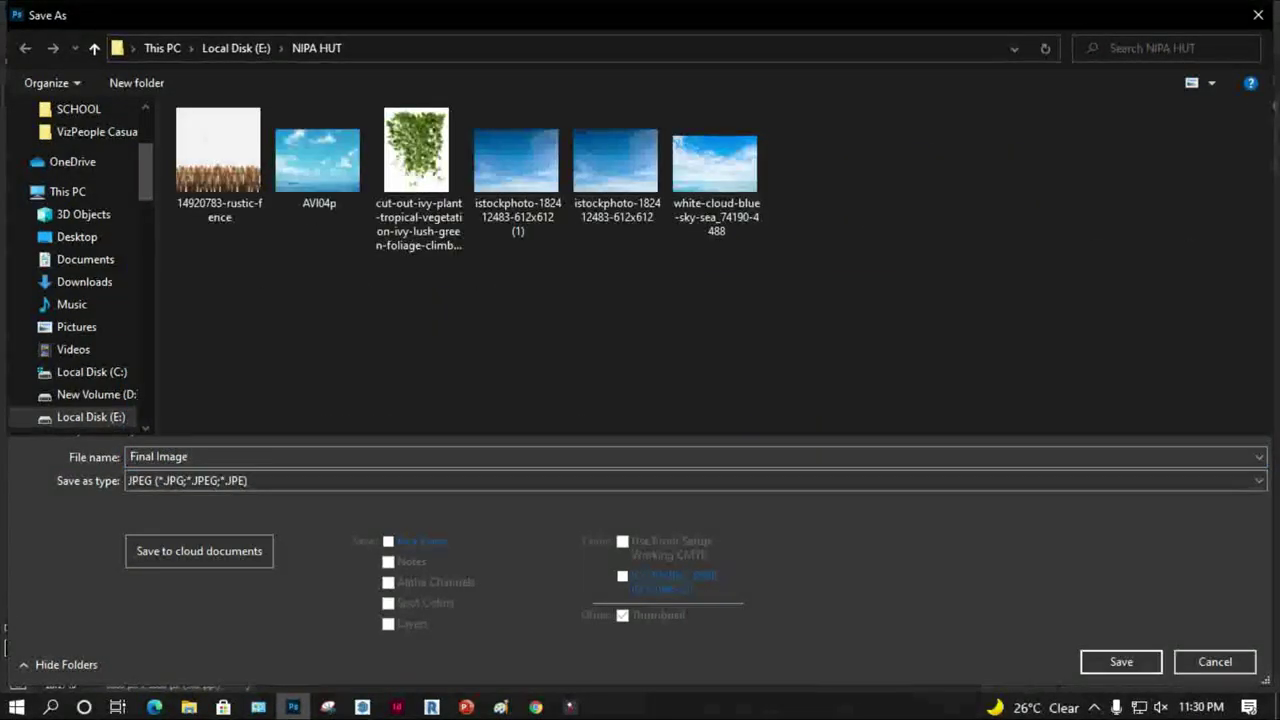
{"action": "key", "text": "Return"}
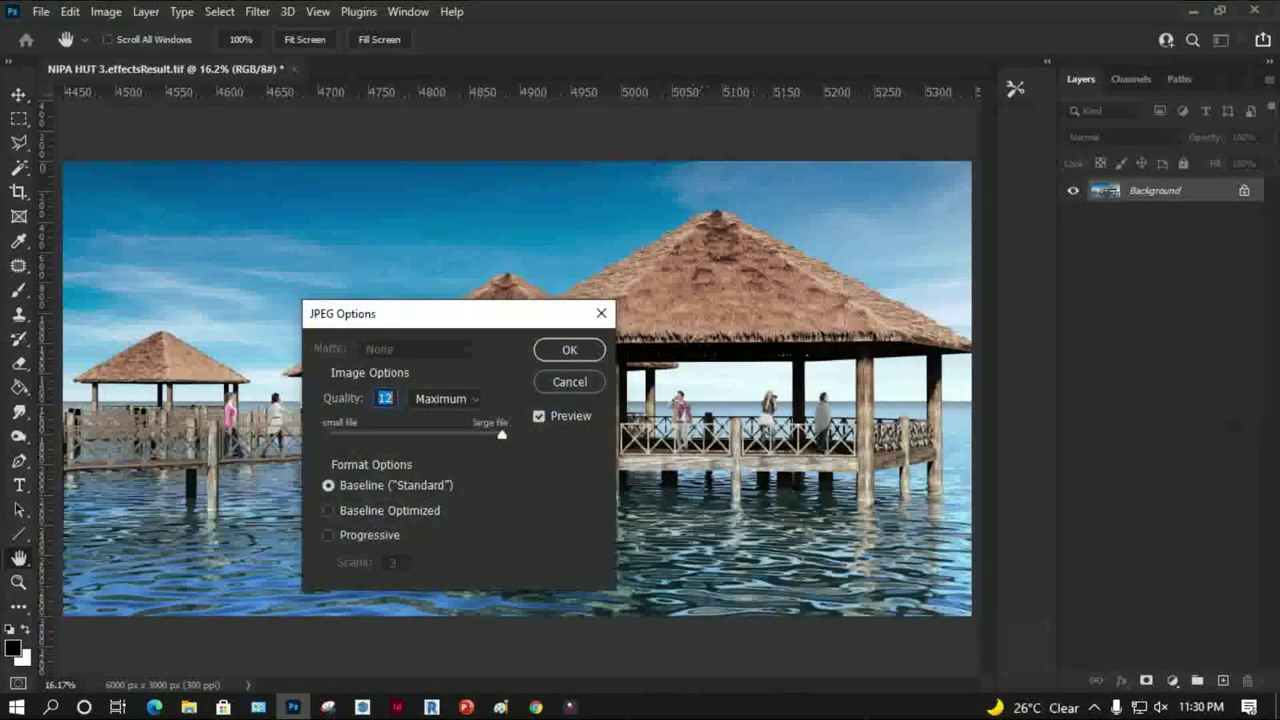
{"action": "key", "text": "Return"}
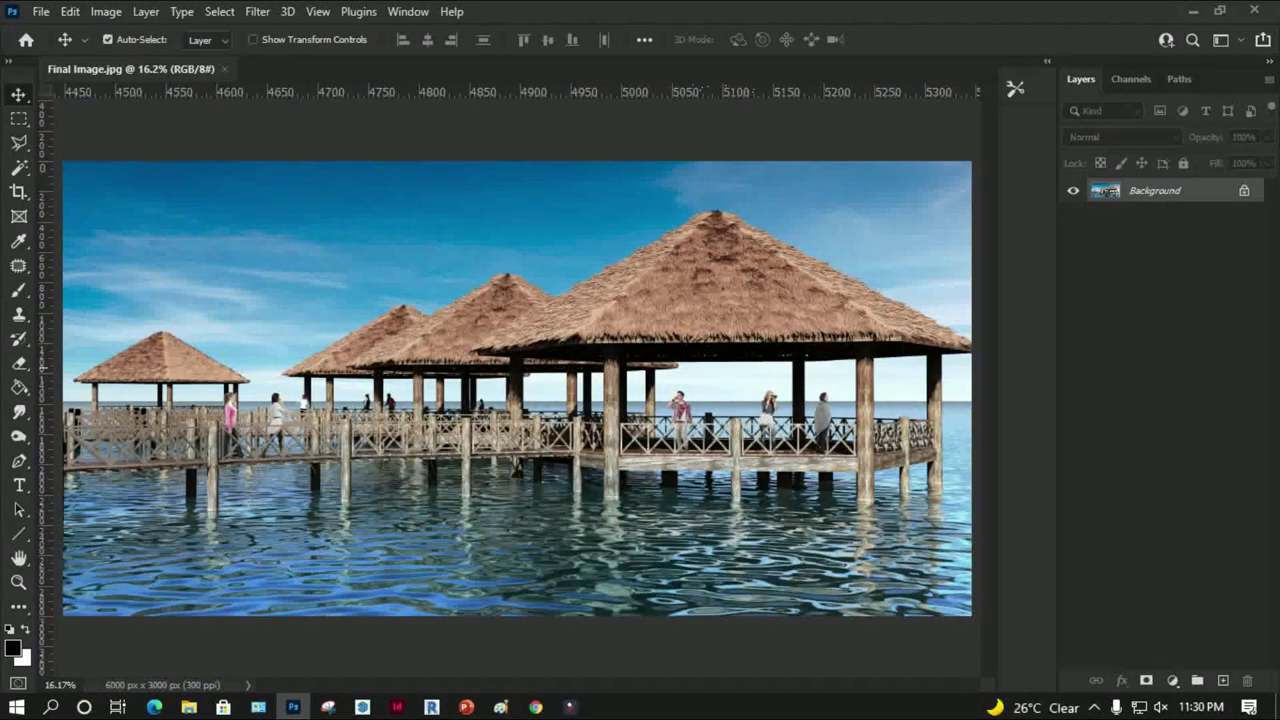
Preview Final Image in the full-screen modes, back to normal view, then close the document
{"action": "key", "text": "f"}
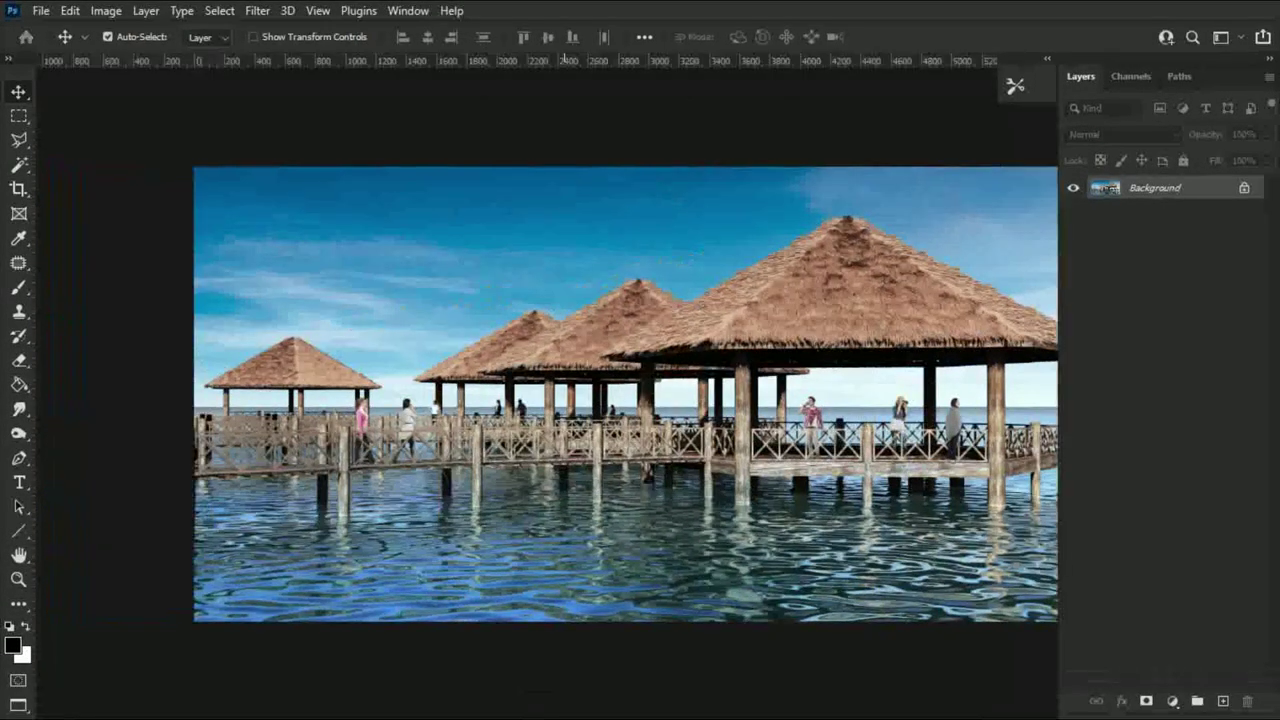
{"action": "key", "text": "f"}
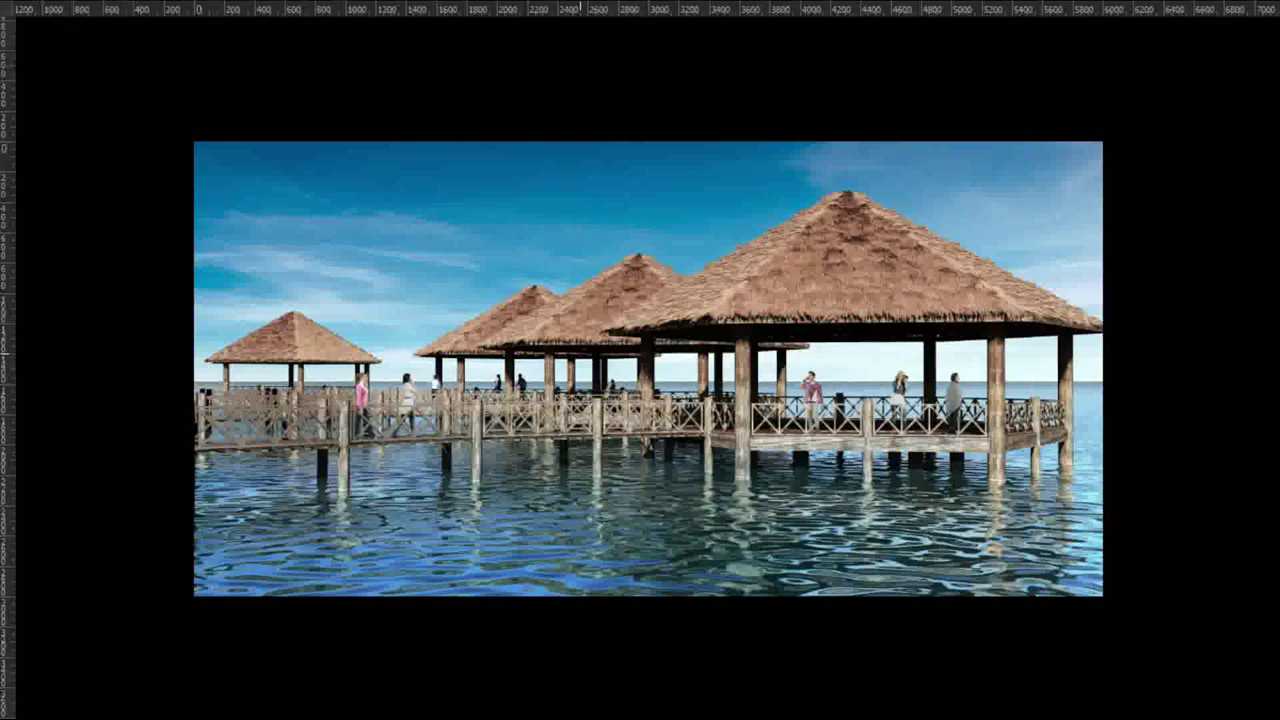
{"action": "key", "text": "f"}
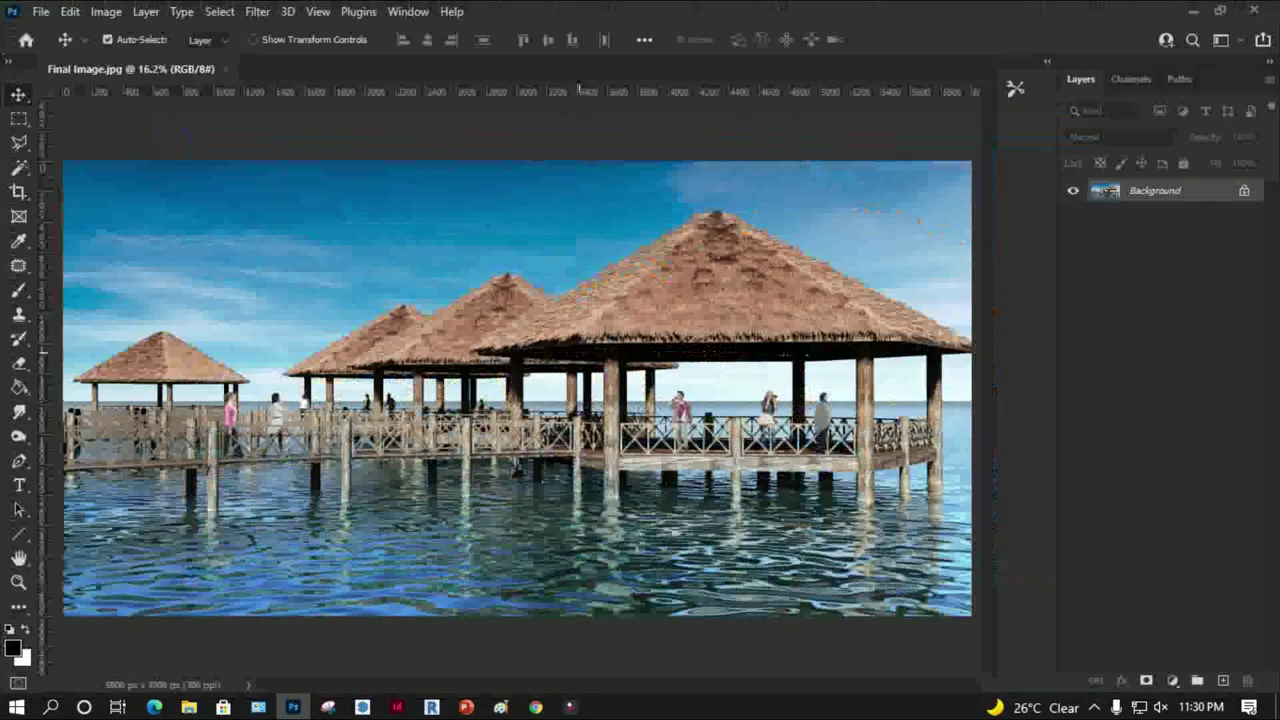
{"action": "key", "text": "ctrl+w"}
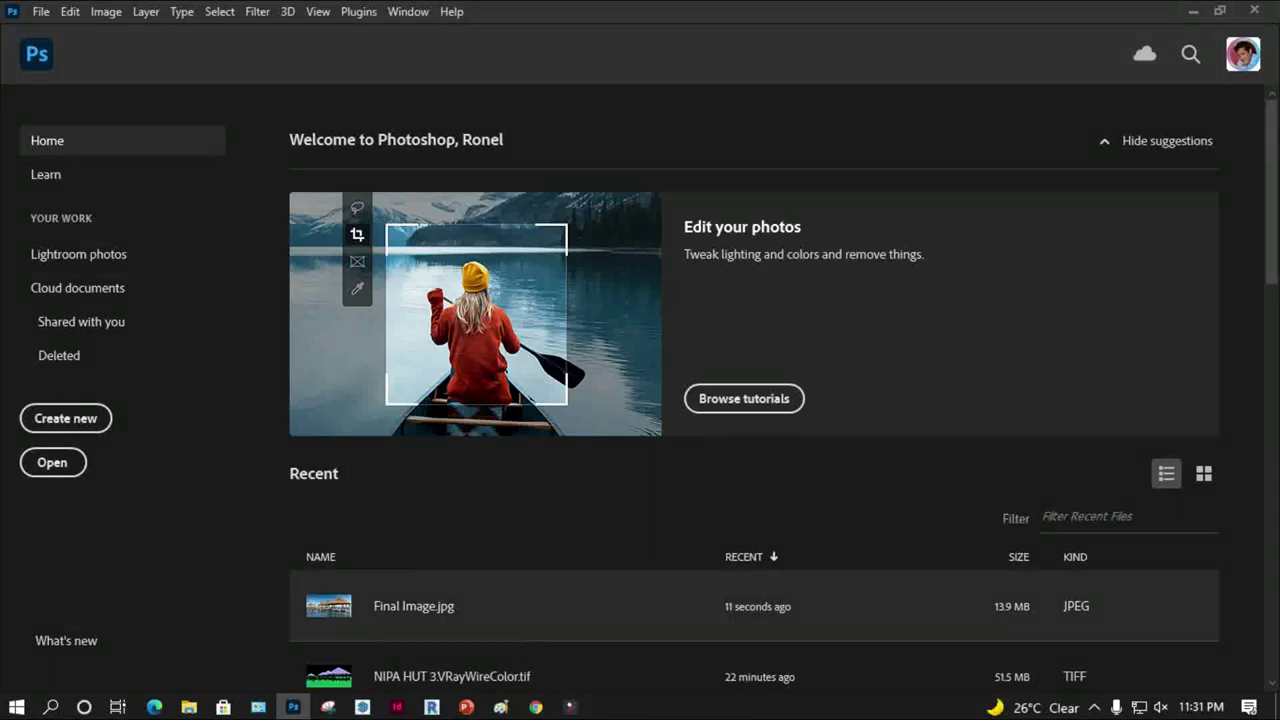
Open Final Image.jpg from the NIPA HUT folder on Local Disk (E:) in Photos
{"action": "left_click", "coordinate": [188, 707]}
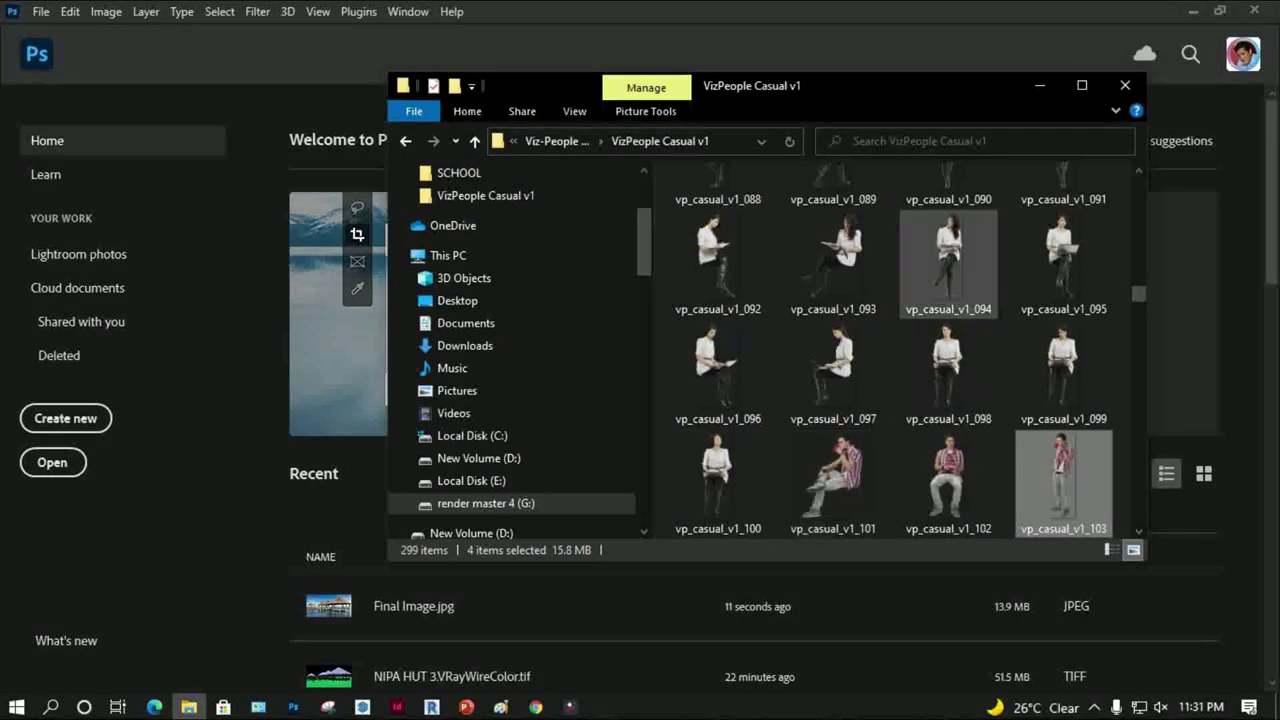
{"action": "left_click", "coordinate": [470, 480]}
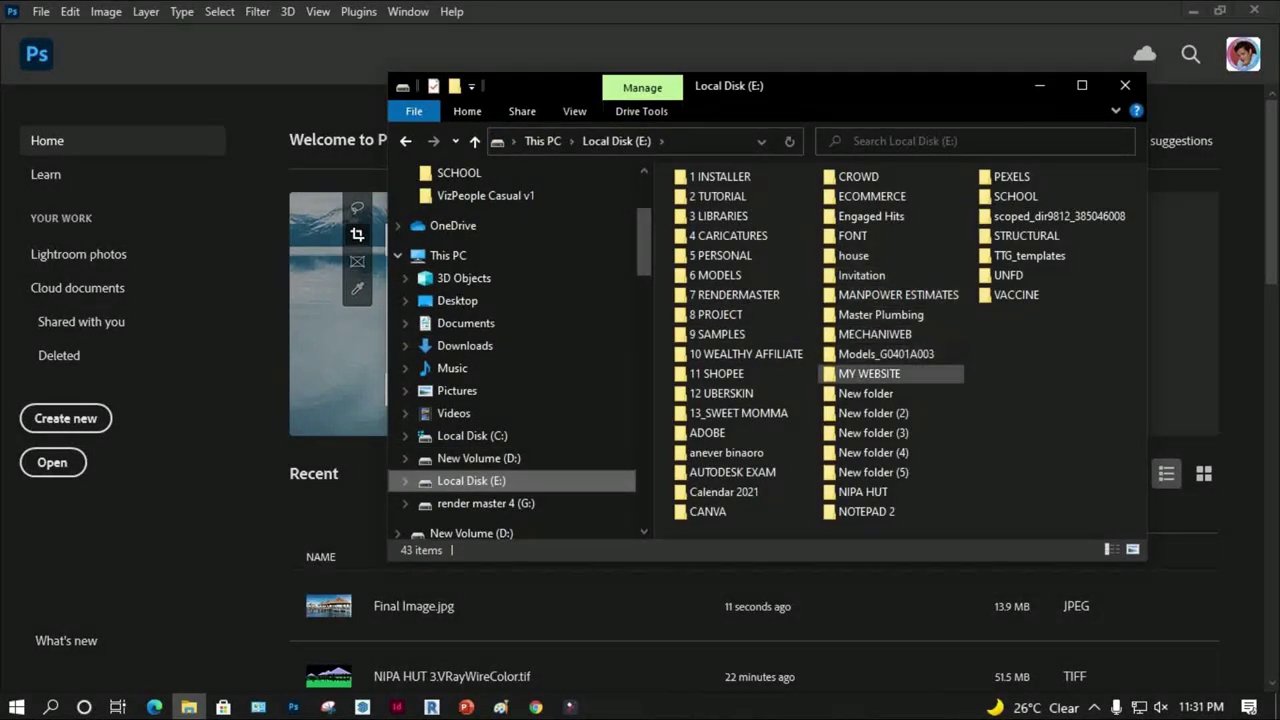
{"action": "double_click", "coordinate": [862, 491]}
{"action": "left_click", "coordinate": [832, 375]}
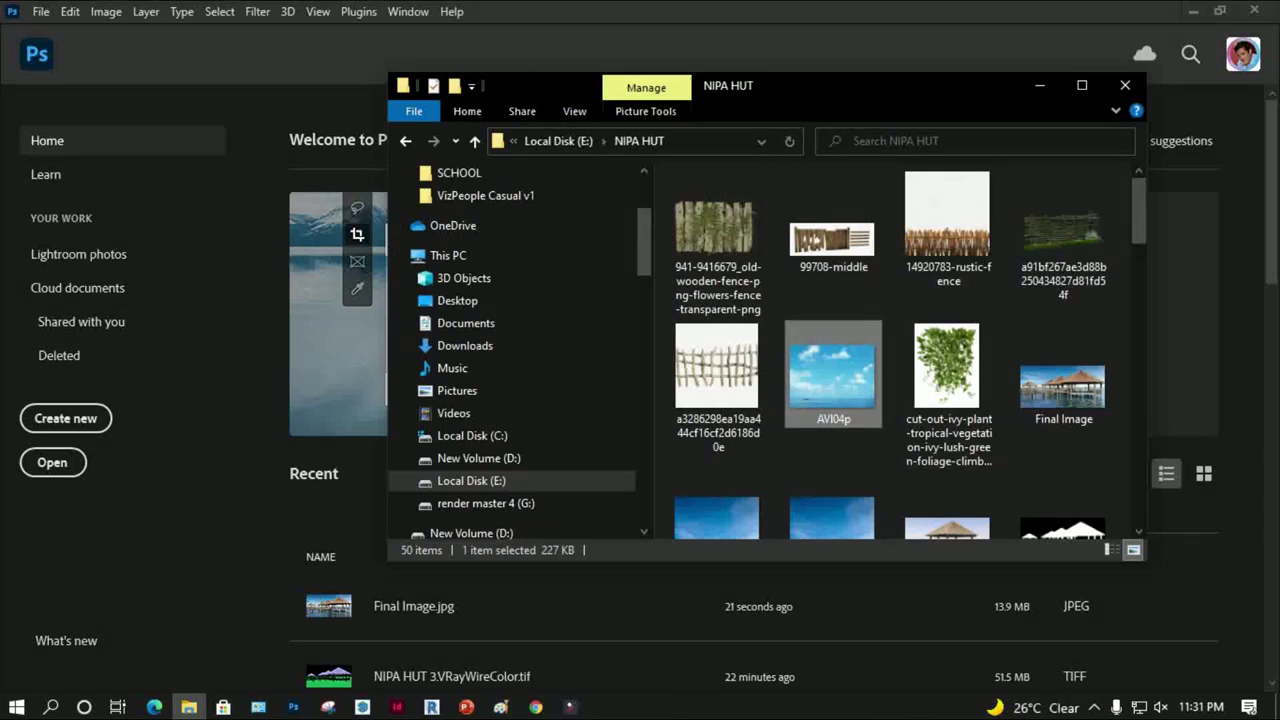
{"action": "double_click", "coordinate": [1063, 385]}
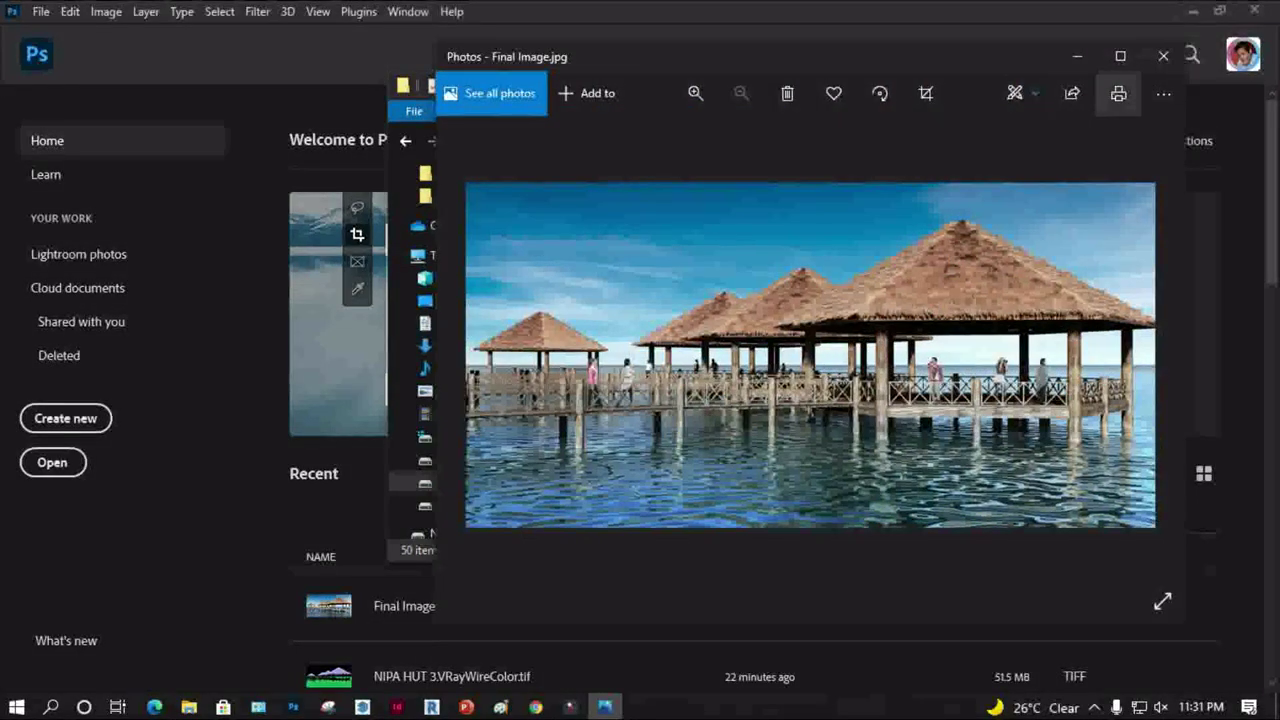
Maximize the Photos window showing Final Image.jpg, then reveal the hidden notification-area icons
{"action": "left_click", "coordinate": [1120, 56]}
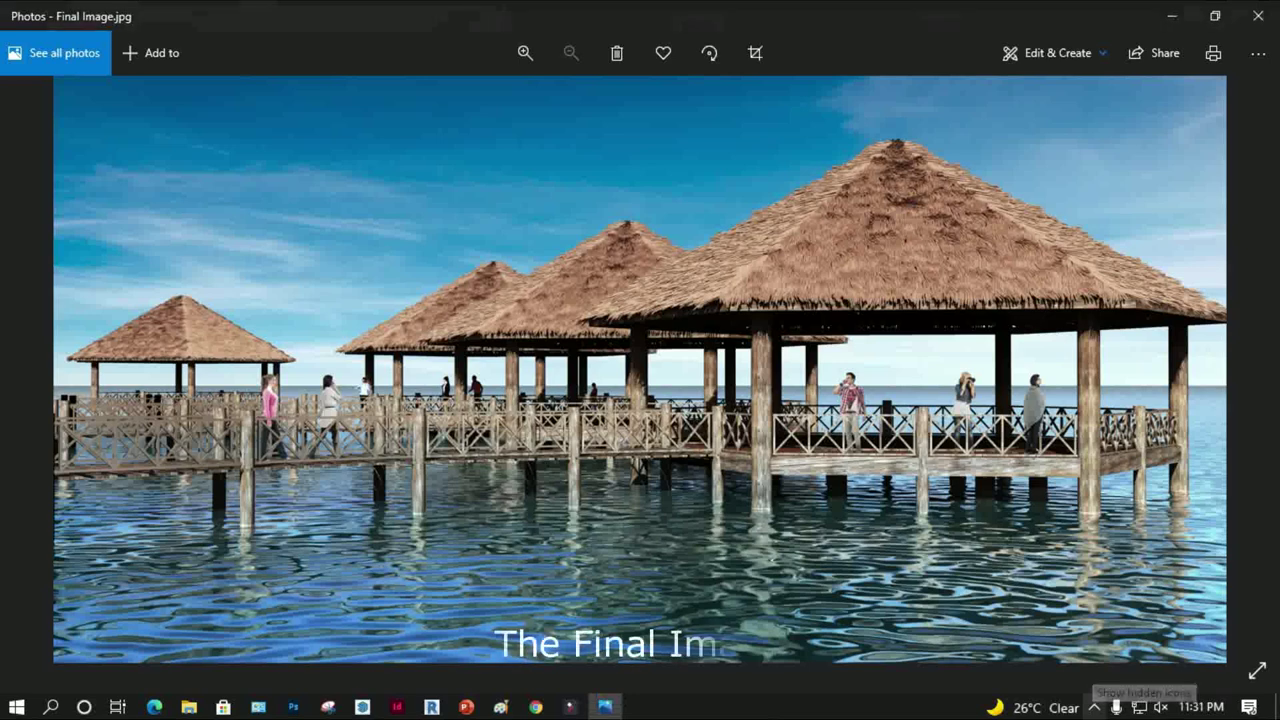
{"action": "left_click", "coordinate": [1095, 707]}
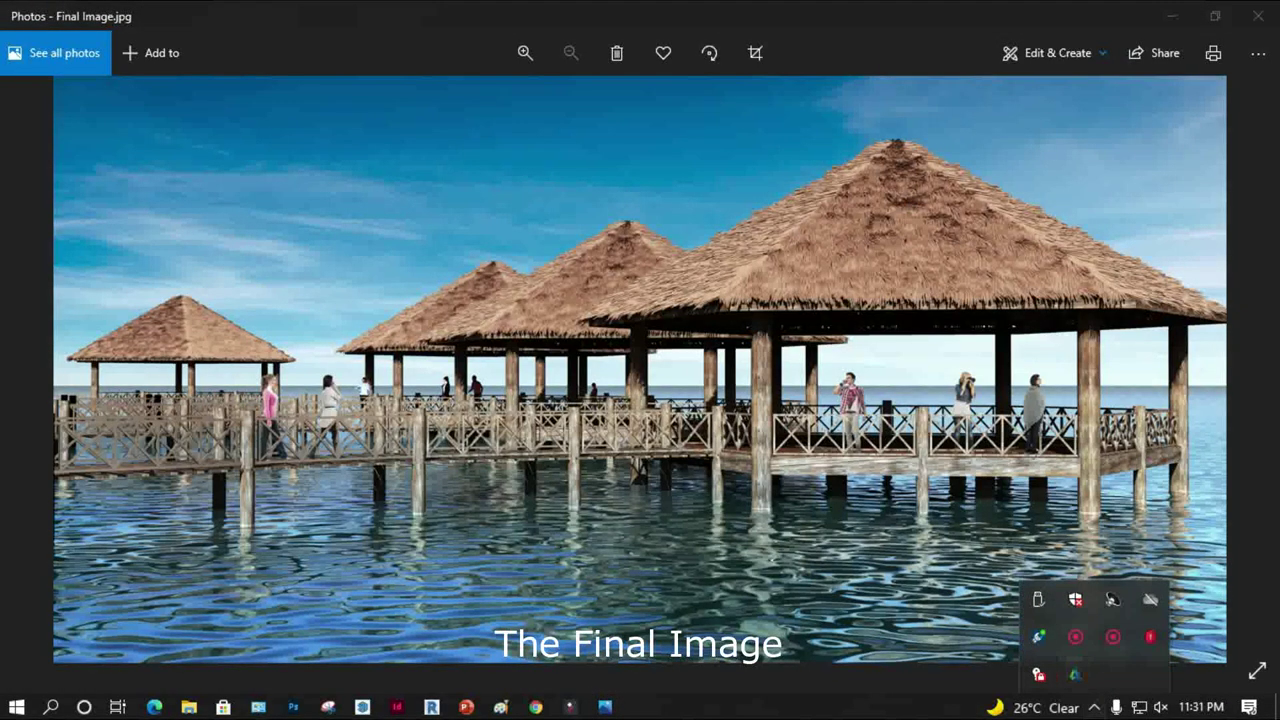